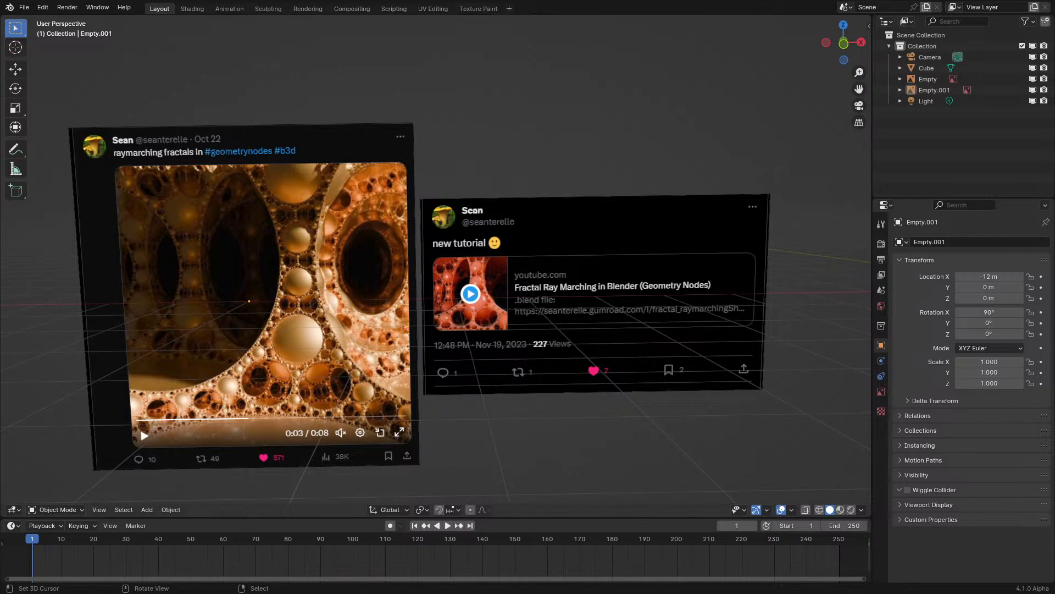
- Examine the two reference images of posts about raymarching fractals with geometry nodes
middle_click_drag(219, 179, 467, 266, "shift")
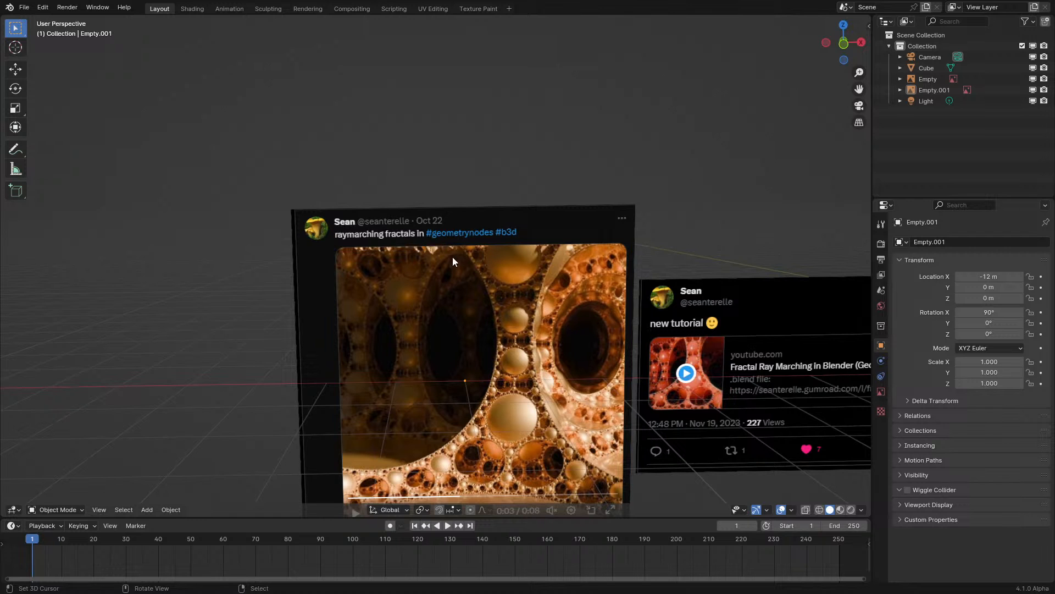
scroll(453, 256, "up", 3)
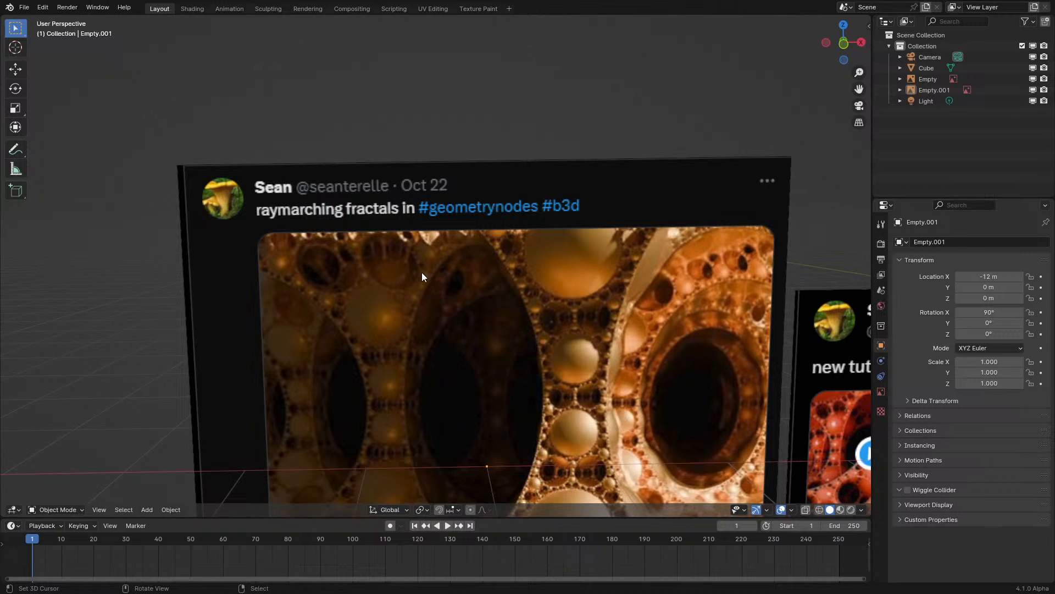
middle_click_drag(504, 411, 431, 233, "shift")
scroll(431, 253, "down", 2)
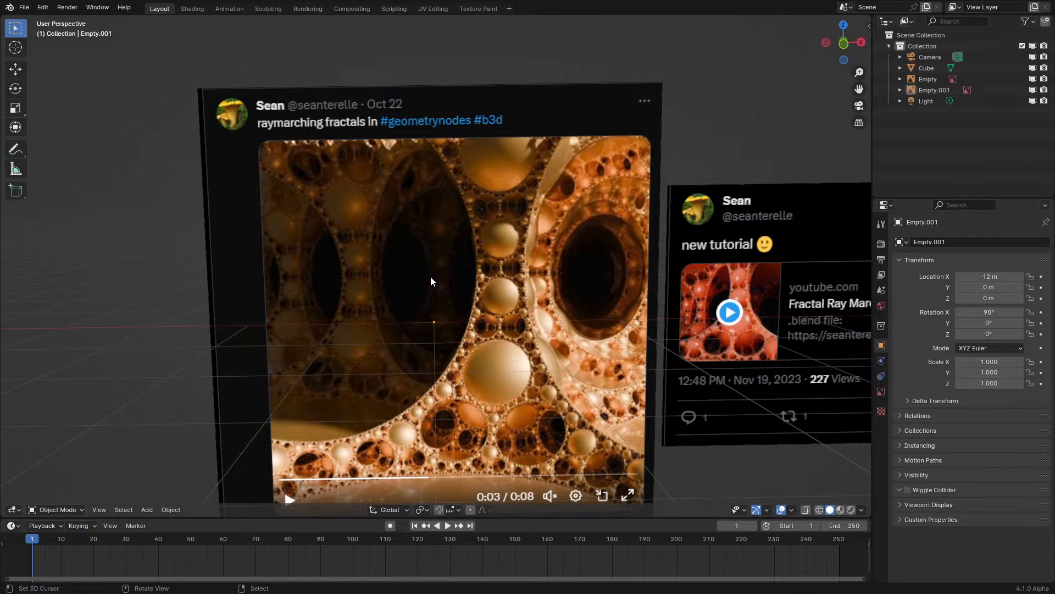
scroll(625, 309, "down", 1)
middle_click_drag(625, 309, 469, 281, "shift")
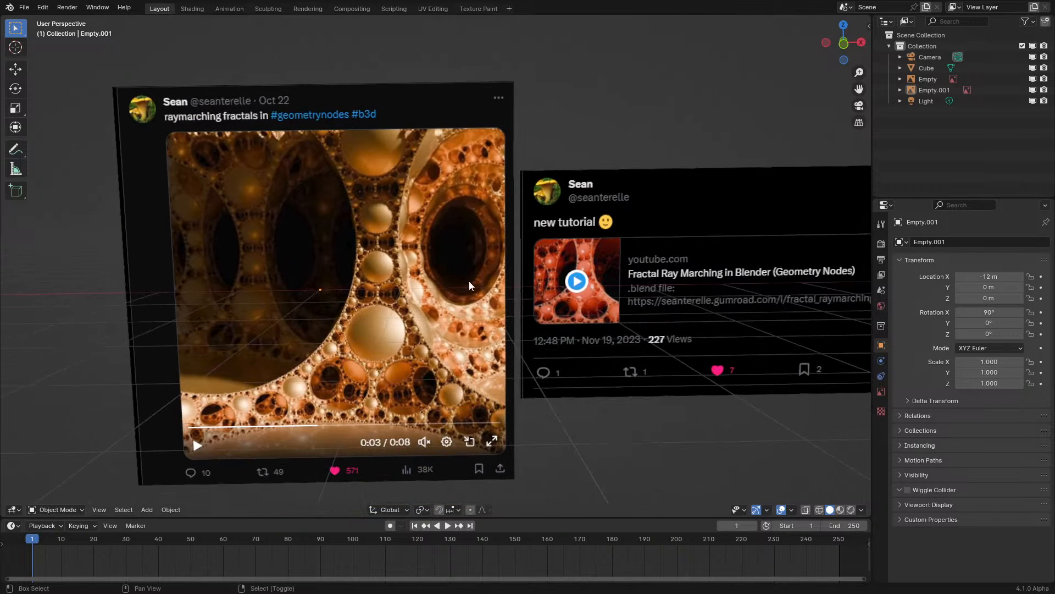
left_click(497, 281)
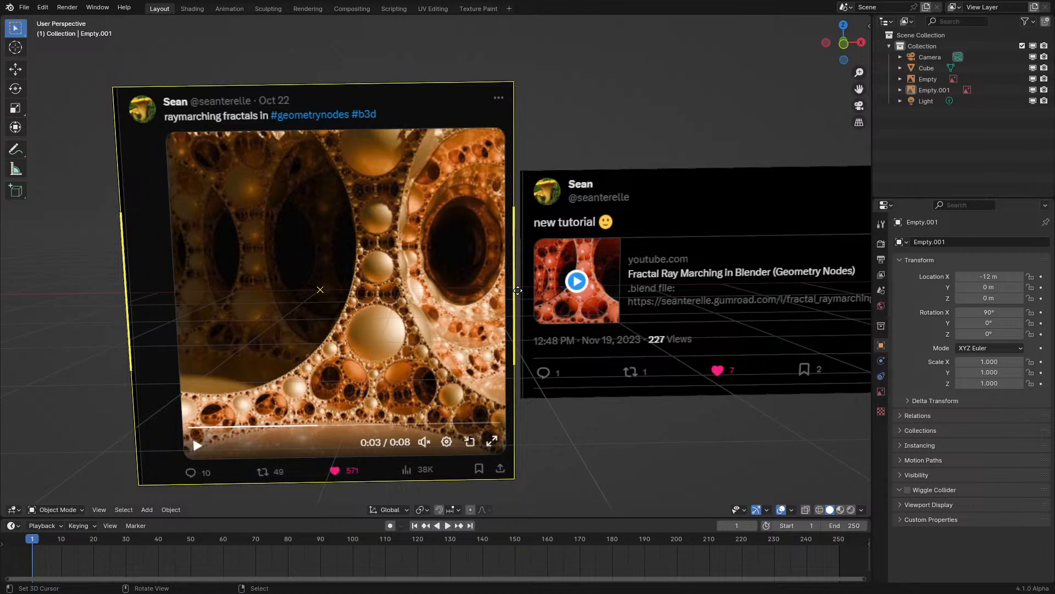
right_click(104, 336)
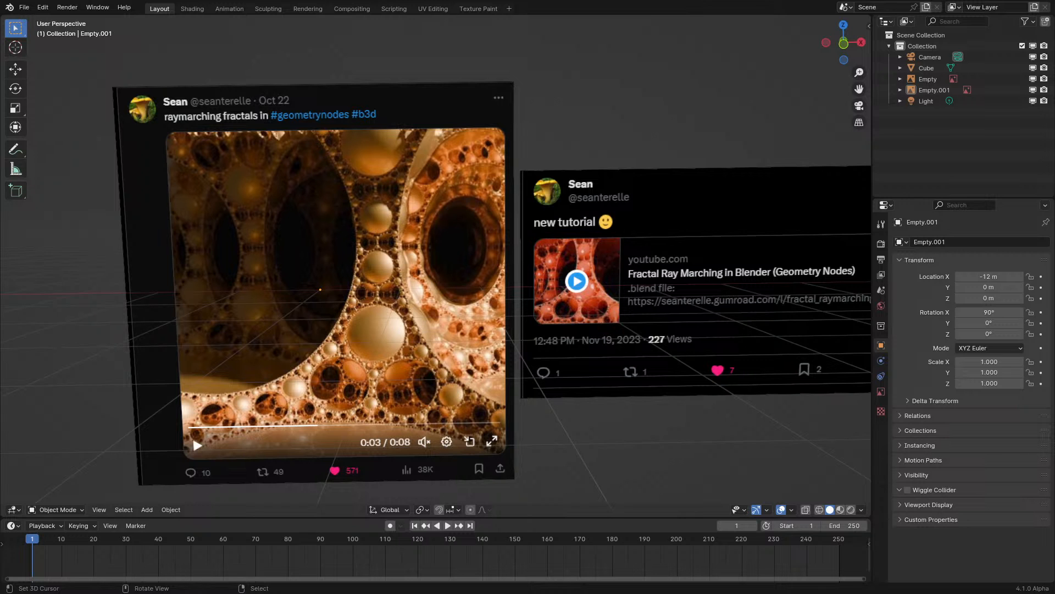
- Move the camera closer to the cube
middle_click_drag(554, 299, 145, 296)
scroll(571, 291, "down", 4)
scroll(480, 239, "down", 1)
middle_click_drag(480, 240, 499, 264)
right_click(816, 125)
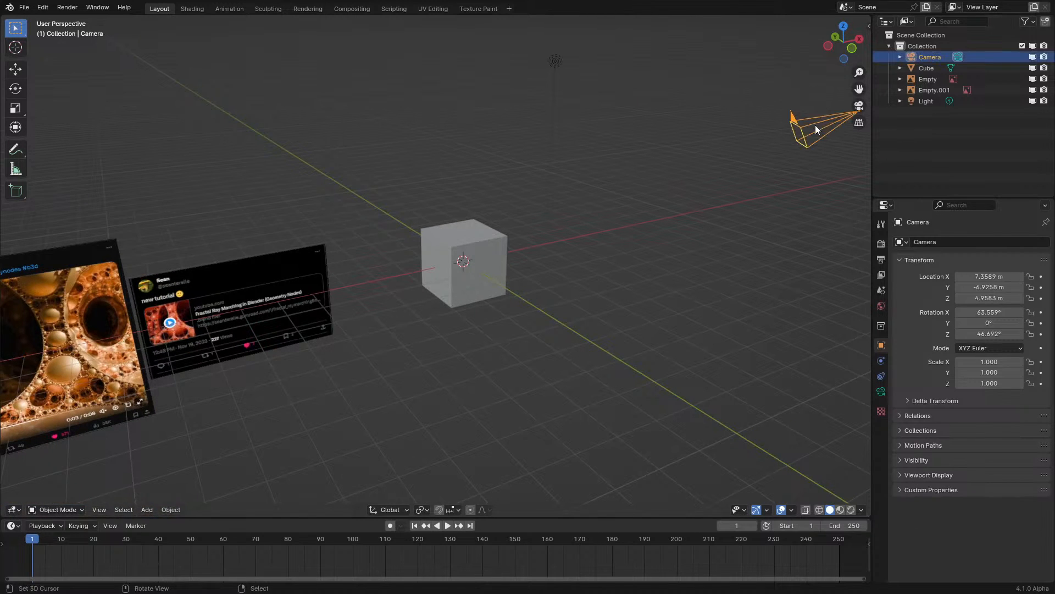
key("g")
left_click(616, 181)
- Set the render resolution to 1024 × 1024 px
left_click(881, 259)
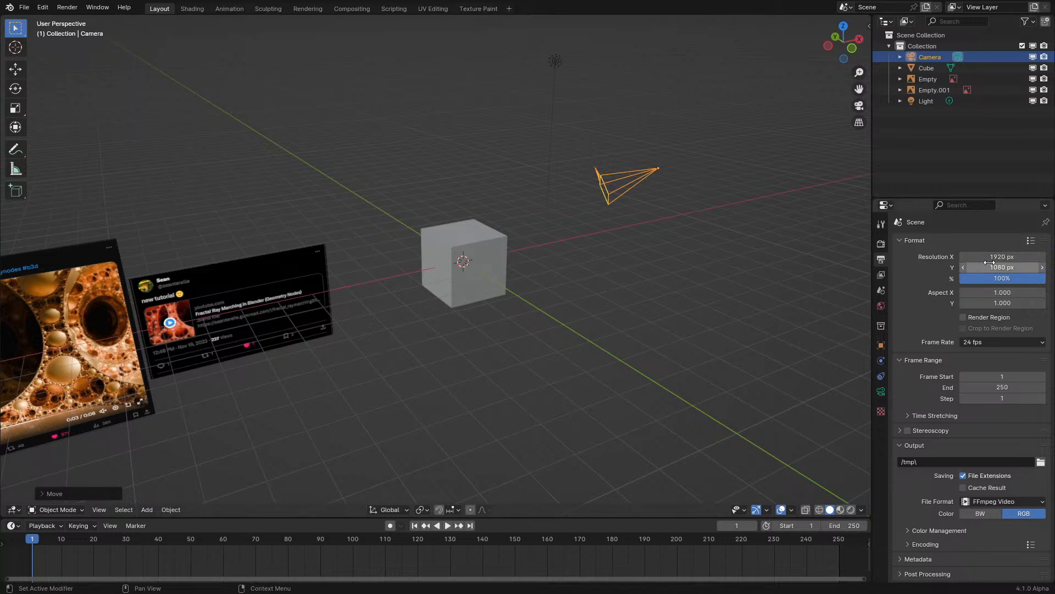
left_click_drag(989, 257, 995, 255)
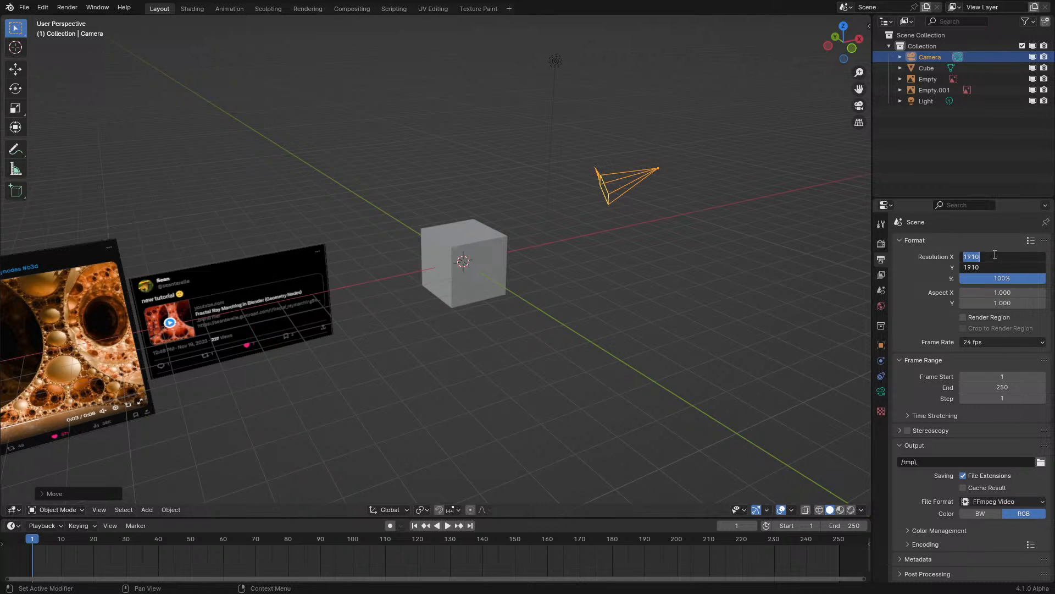
type("1024")
key("Return")
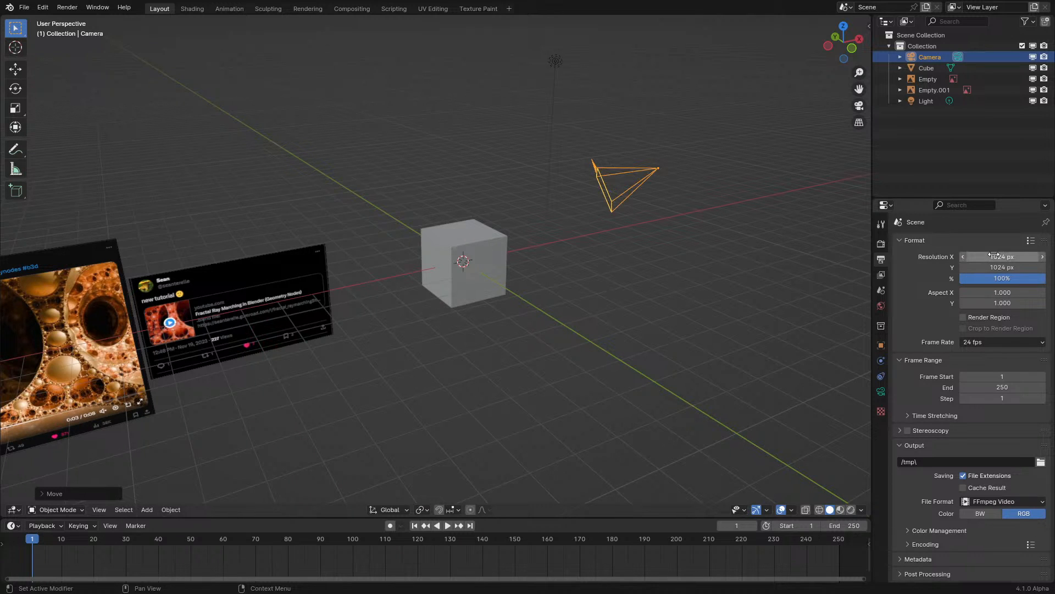
- Reposition the camera further down and nearer to the cube
middle_click_drag(588, 252, 482, 282)
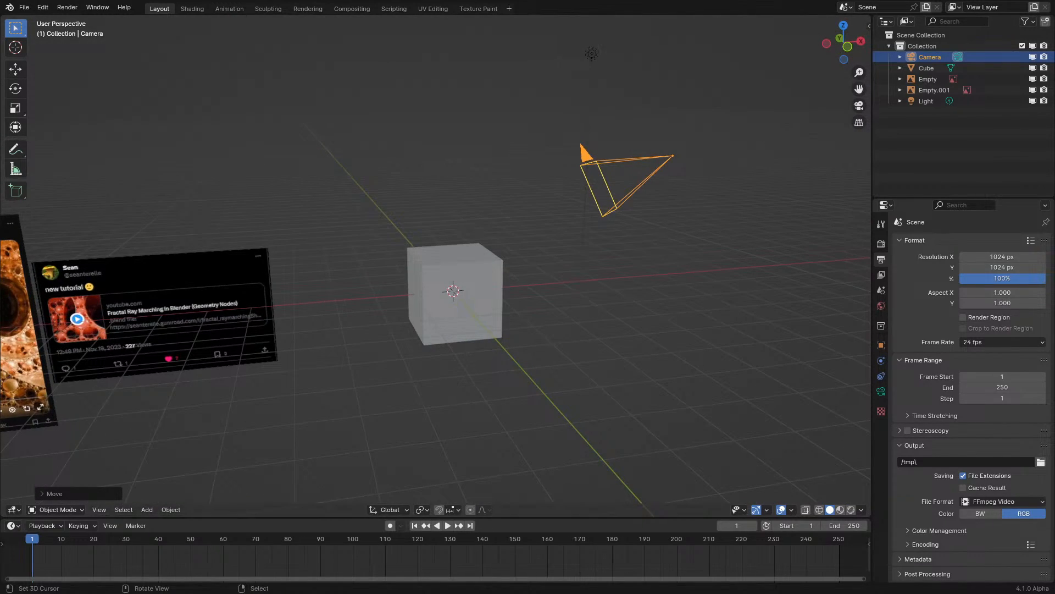
scroll(625, 154, "up", 2)
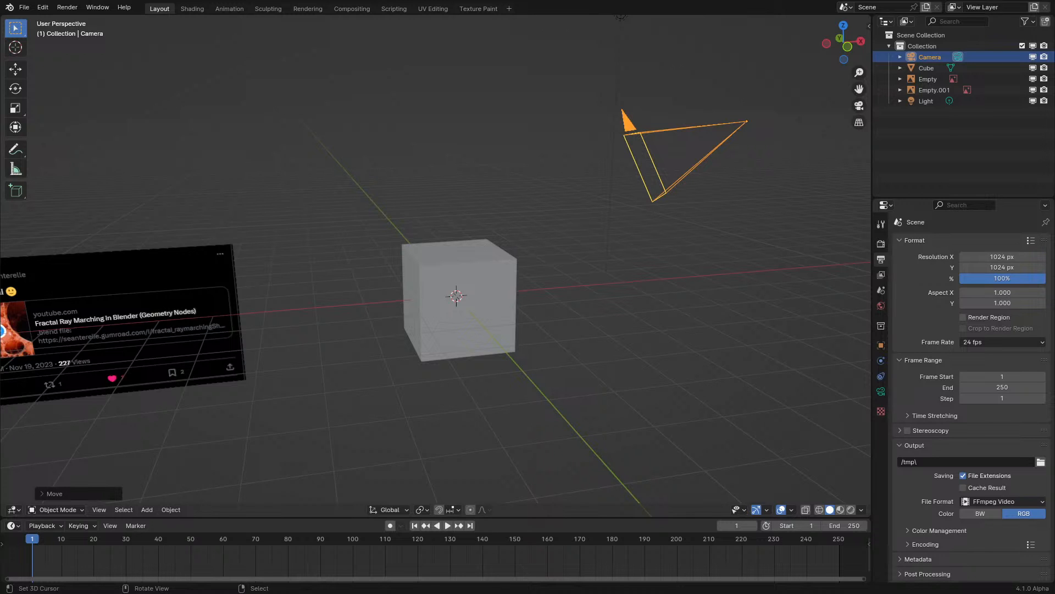
mouse_move(575, 311)
middle_mouse_down()
mouse_move(520, 328)
mouse_move(556, 317)
middle_mouse_up()
key("g")
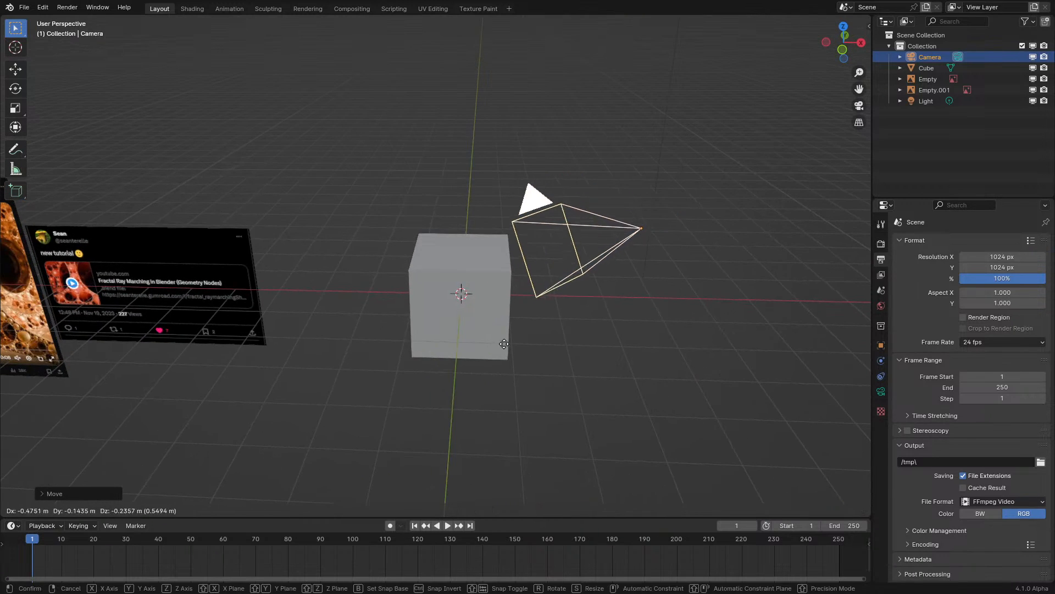
left_click(490, 351)
- Switch to the Shading workspace and turn its shader editor into a wider Geometry Node Editor
left_click(193, 8)
left_click(12, 22)
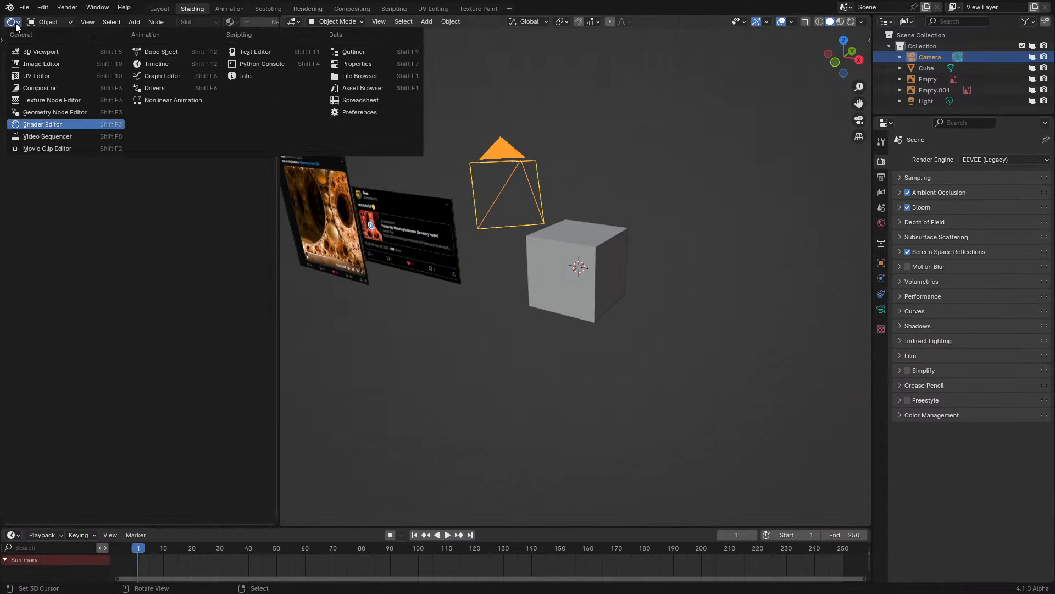
left_click(44, 114)
left_click_drag(277, 216, 415, 216)
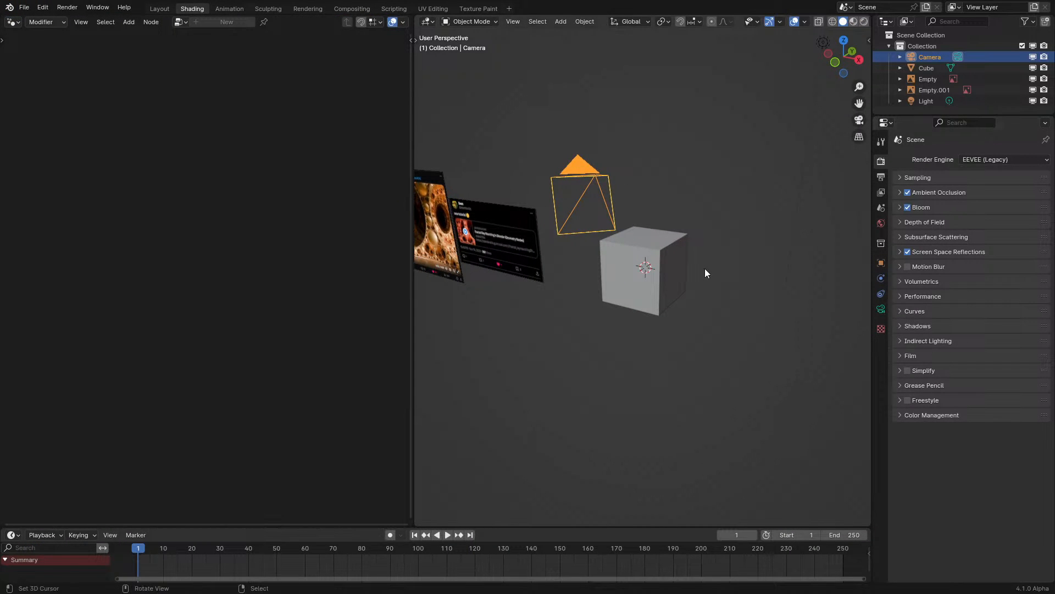
- Create a new geometry node tree on the cube and add the camera to it as an Object Info node
left_click(641, 284)
left_click(223, 22)
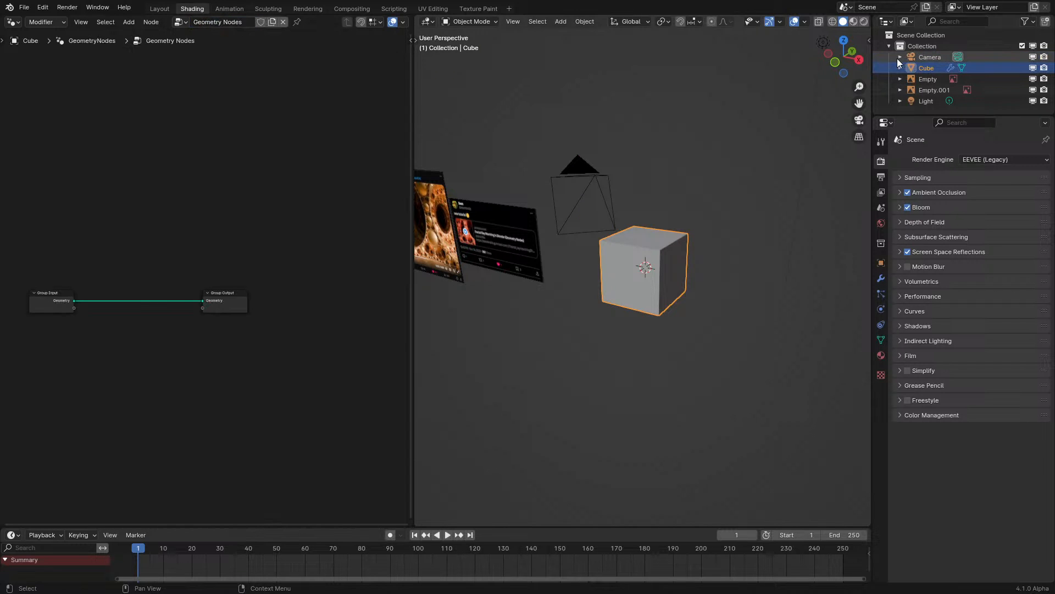
left_click_drag(914, 57, 88, 373)
middle_click_drag(144, 378, 310, 453)
key("g")
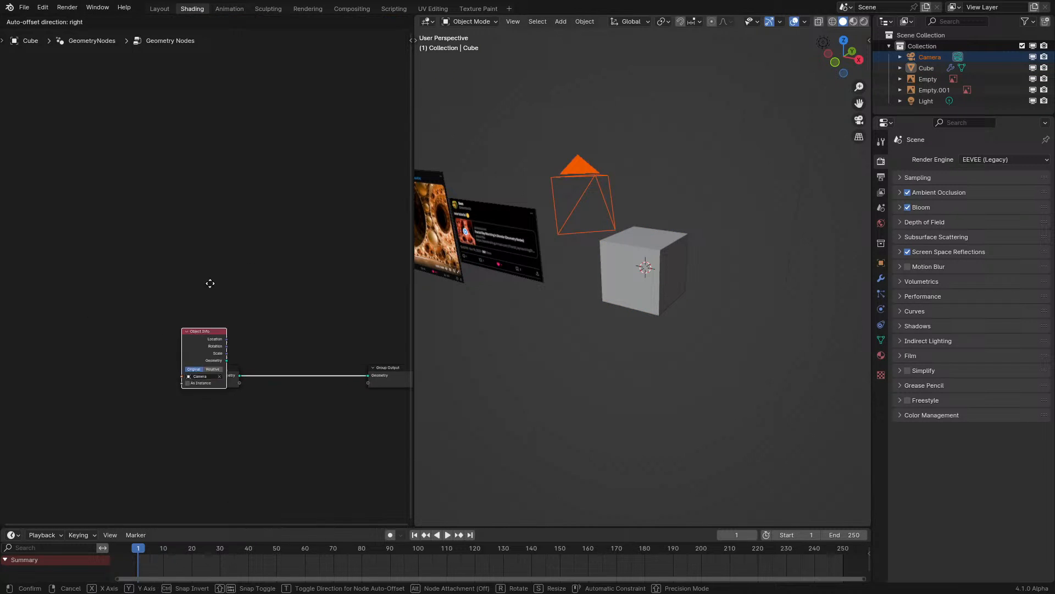
left_click(227, 224)
scroll(216, 220, "up", 4)
left_click_drag(160, 232, 213, 269)
scroll(205, 277, "up", 5)
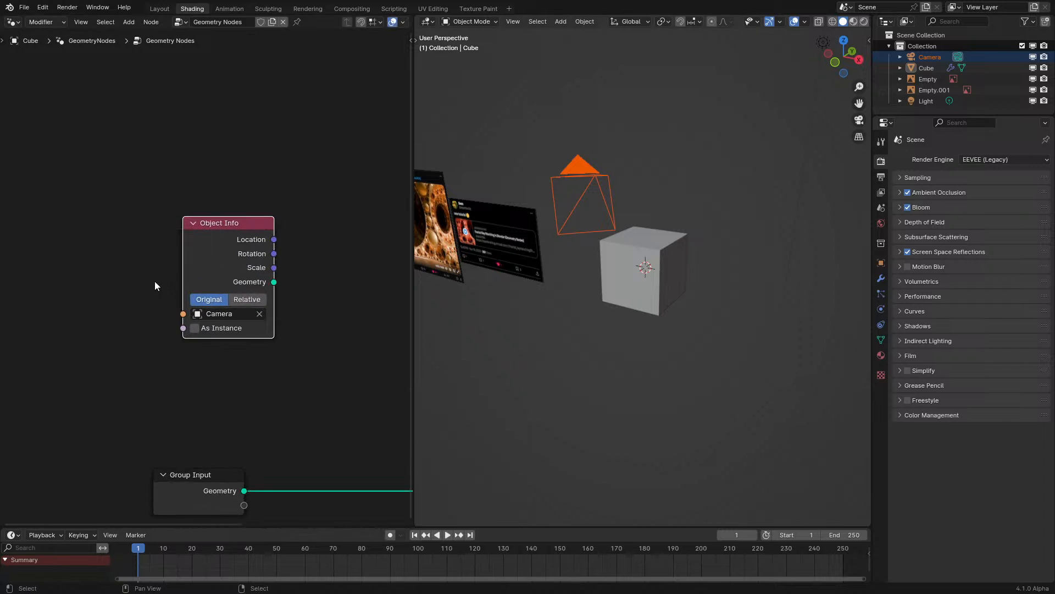
key("shift+a")
left_click(154, 280)
type("act")
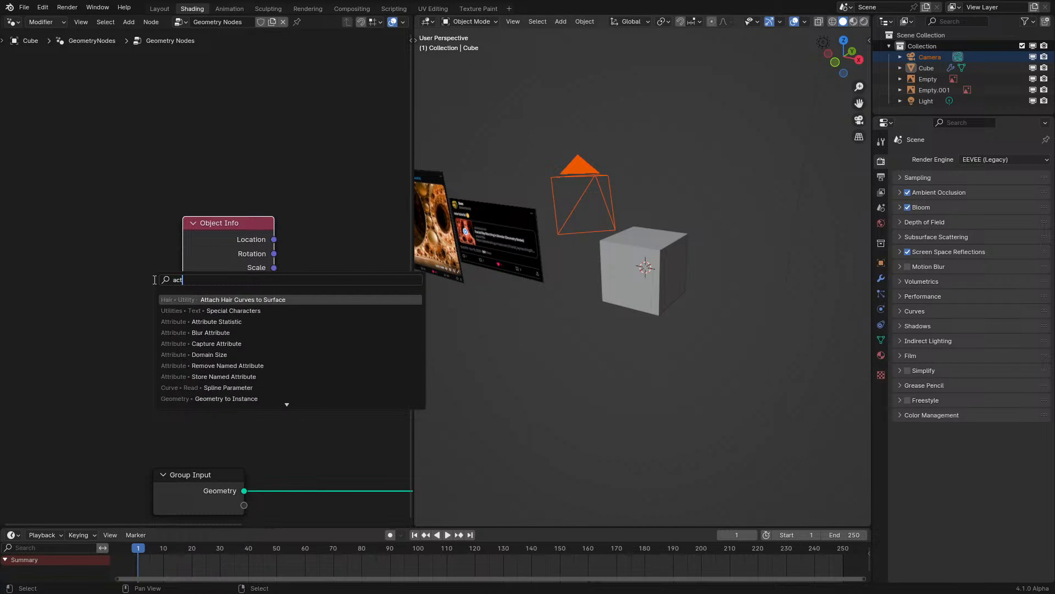
type("ive")
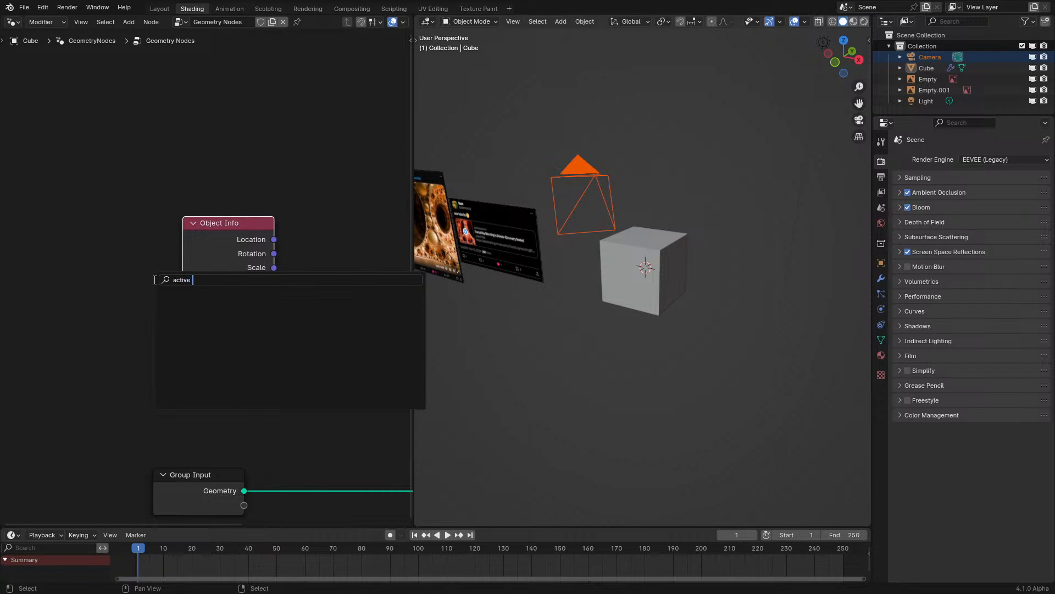
key("Escape")
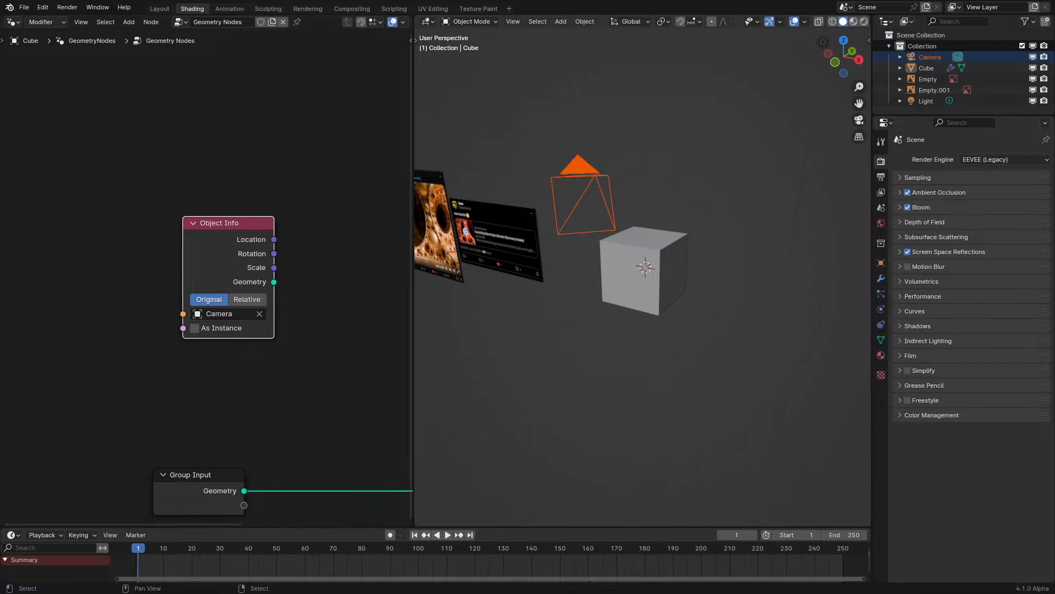
- Add a Grid node below the Group Input node
middle_click_drag(248, 398, 288, 186)
scroll(288, 186, "down", 2)
key("shift+a")
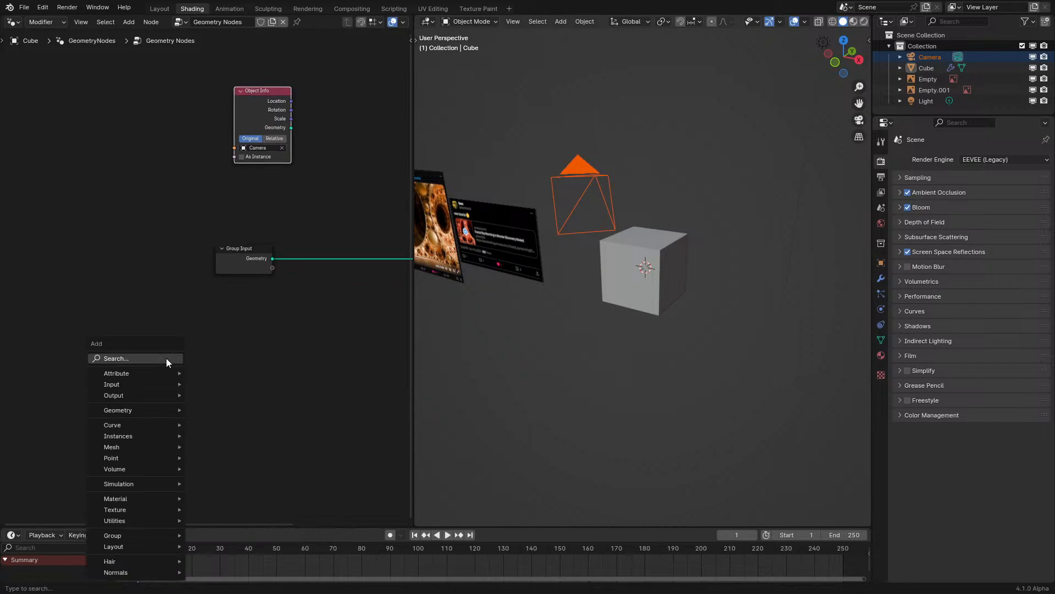
left_click(166, 357)
type("grid")
key("Return")
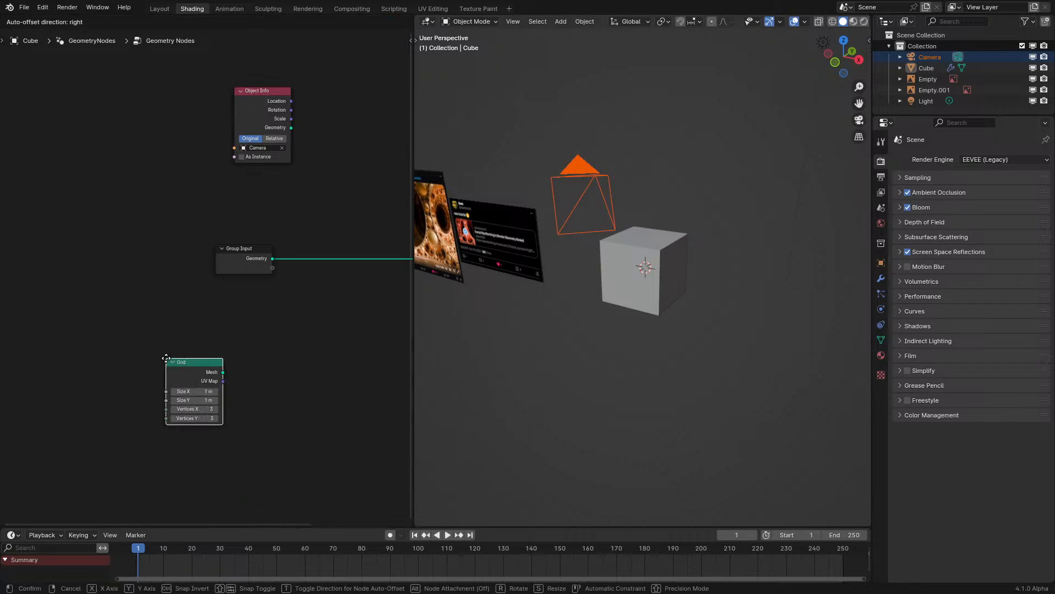
left_click(192, 304)
- Add a Value node of 1.000 and feed it into the grid's Size X and Size Y through one reroute
scroll(191, 304, "up", 1)
scroll(192, 304, "up", 2)
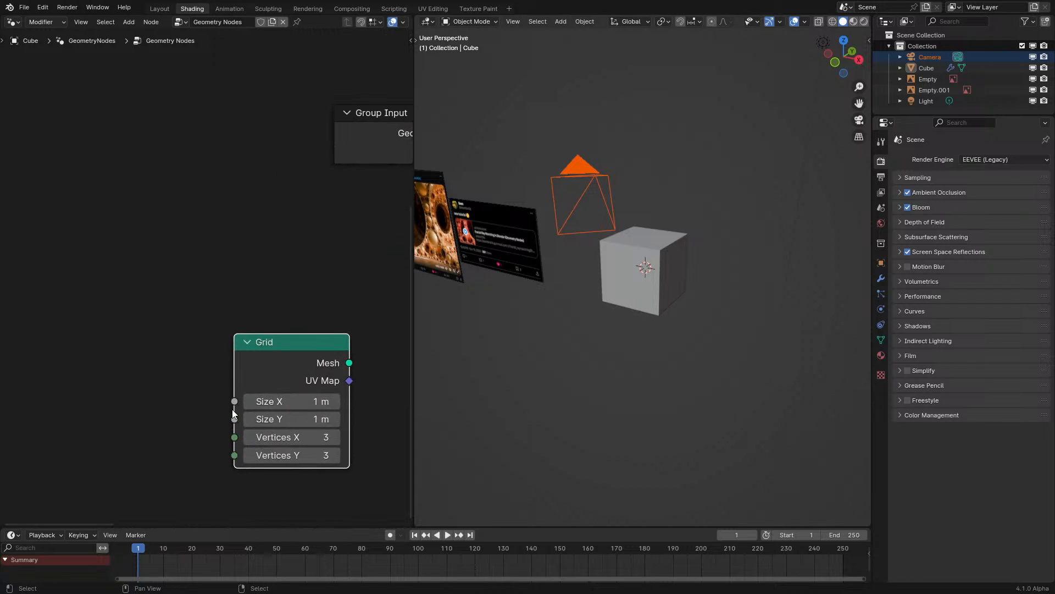
left_click_drag(234, 418, 80, 390)
type("va")
left_click(77, 407)
left_click(137, 391)
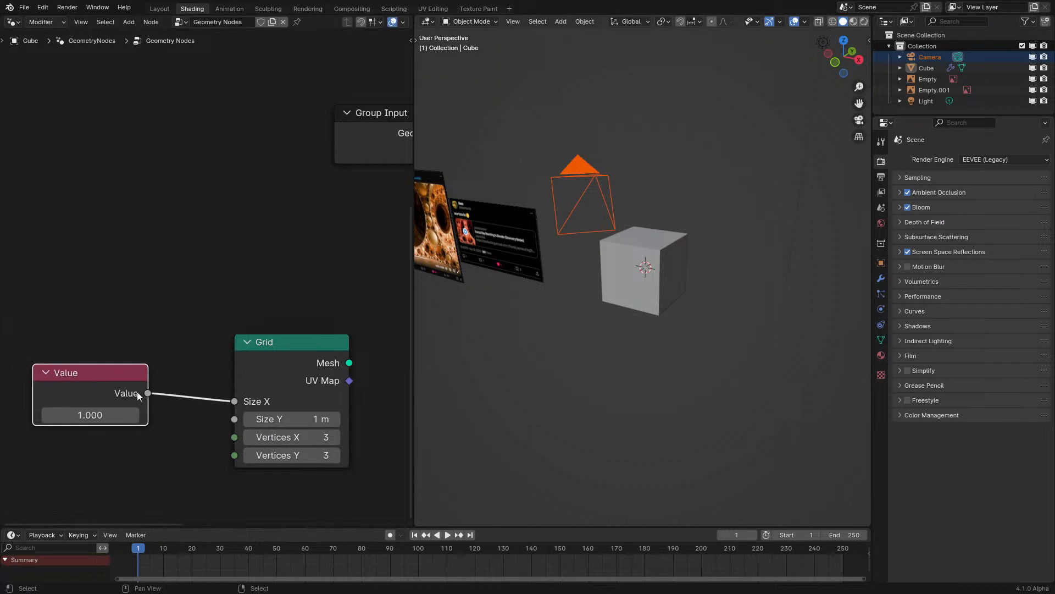
left_click_drag(147, 393, 228, 416)
right_click_drag(199, 428, 198, 378, "shift")
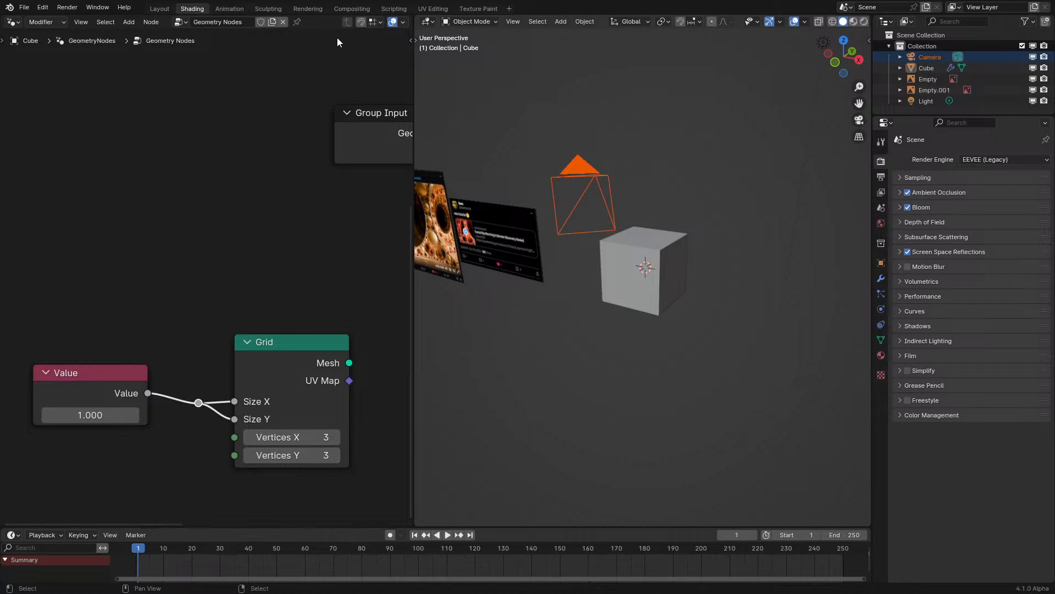
- Add an Integer node of 3, feed it into the grid's Vertices X and Y through a reroute, and place it under the Value node
middle_click_drag(186, 411, 192, 345)
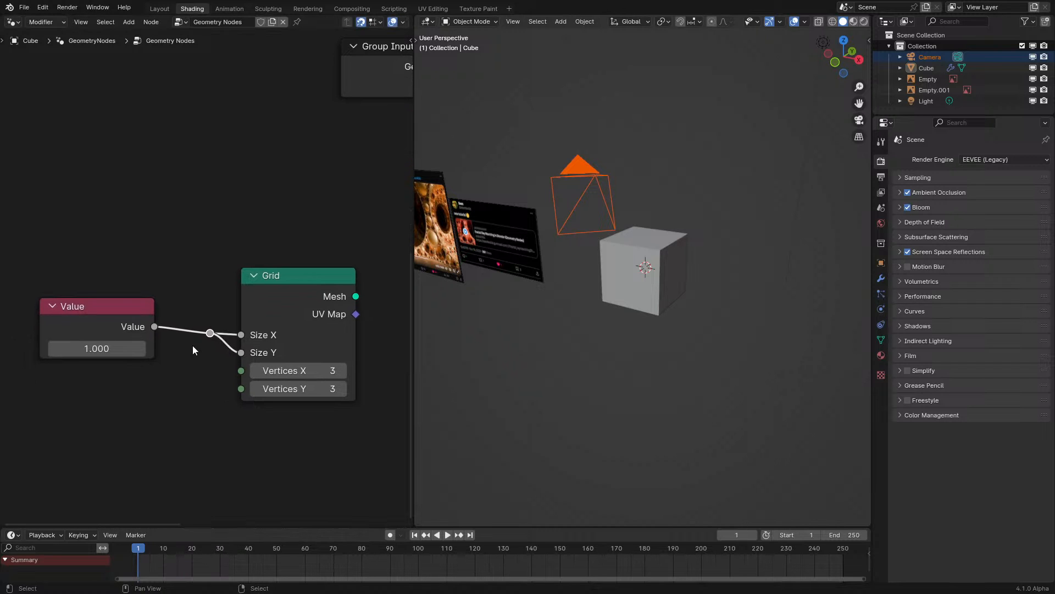
left_click_drag(249, 371, 145, 409)
type("int")
key("Return")
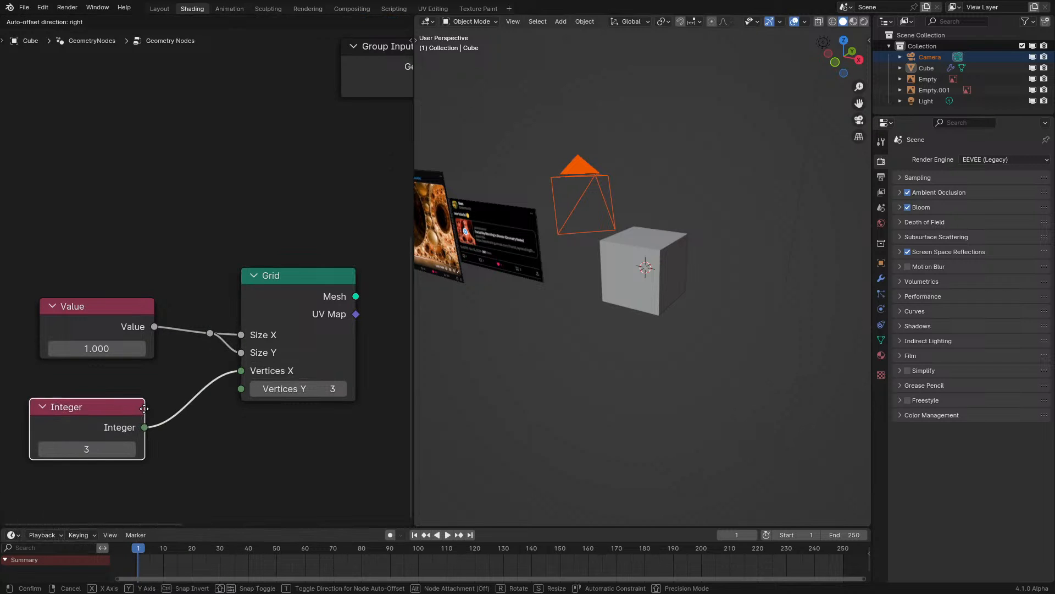
left_click(144, 391)
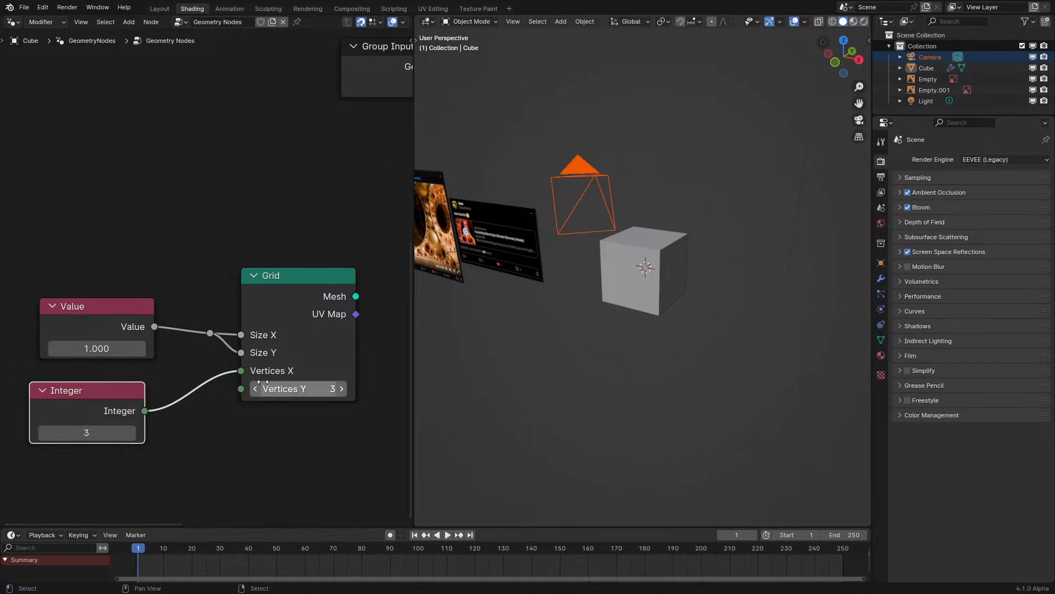
left_click_drag(144, 411, 241, 389)
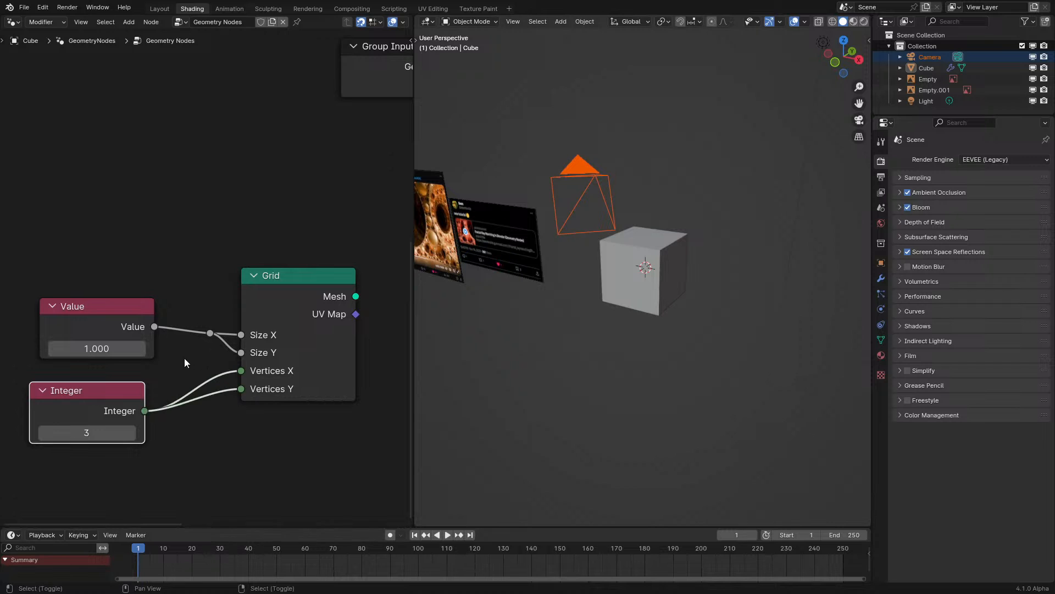
right_click_drag(184, 358, 199, 460, "shift")
key("g")
left_click(215, 413)
left_click_drag(93, 393, 107, 381)
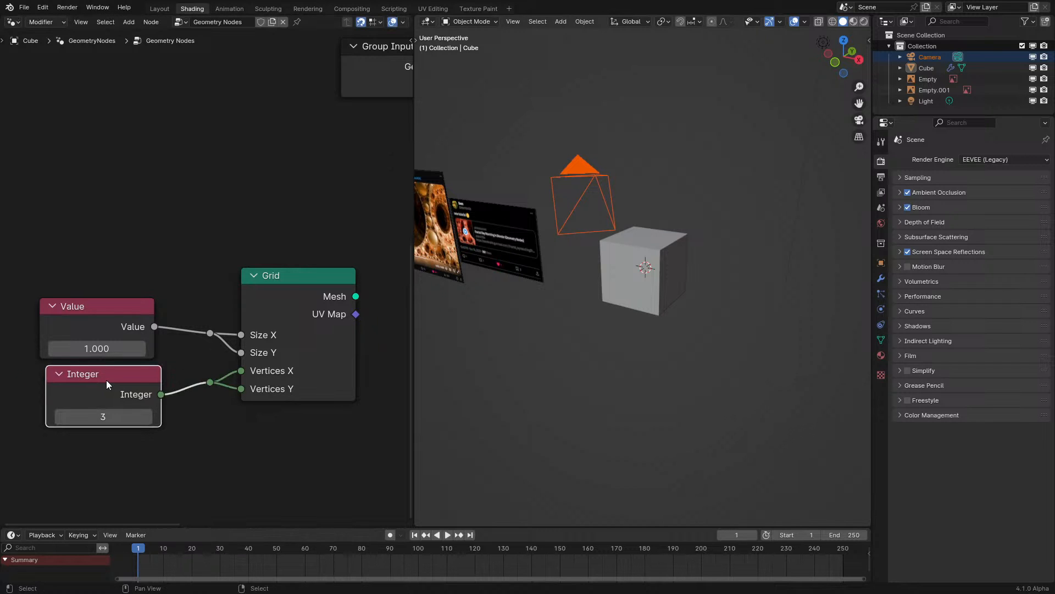
- Join the Value, Integer, reroute and Grid nodes in a frame and align the two input nodes
left_click_drag(44, 459, 285, 279)
key("ctrl+j")
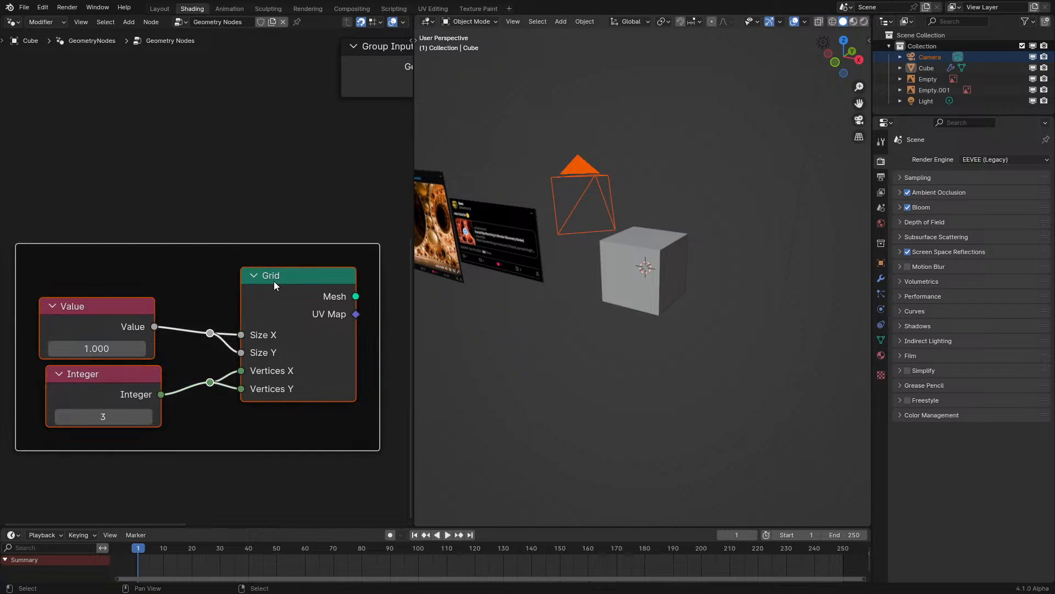
scroll(274, 282, "up", 1)
left_click_drag(110, 325, 132, 309)
mouse_move(116, 380)
left_mouse_down()
mouse_move(129, 383)
mouse_move(130, 365)
left_mouse_up()
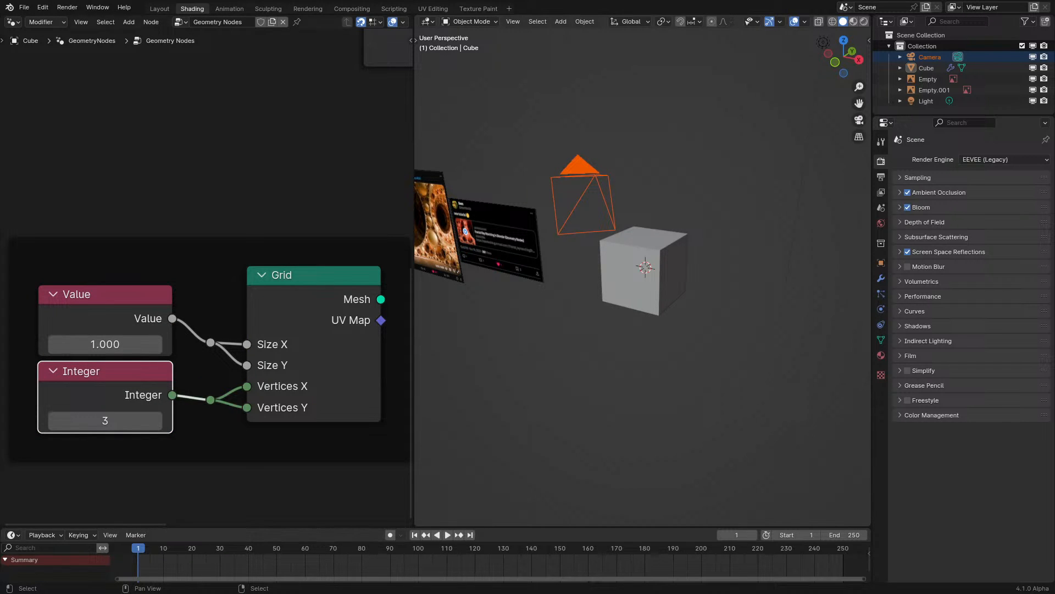
- Add a Transform Geometry node fed by the Grid node's Mesh output
scroll(133, 341, "down", 2)
middle_click_drag(295, 309, 165, 338)
left_click_drag(164, 336, 308, 348)
type("tra")
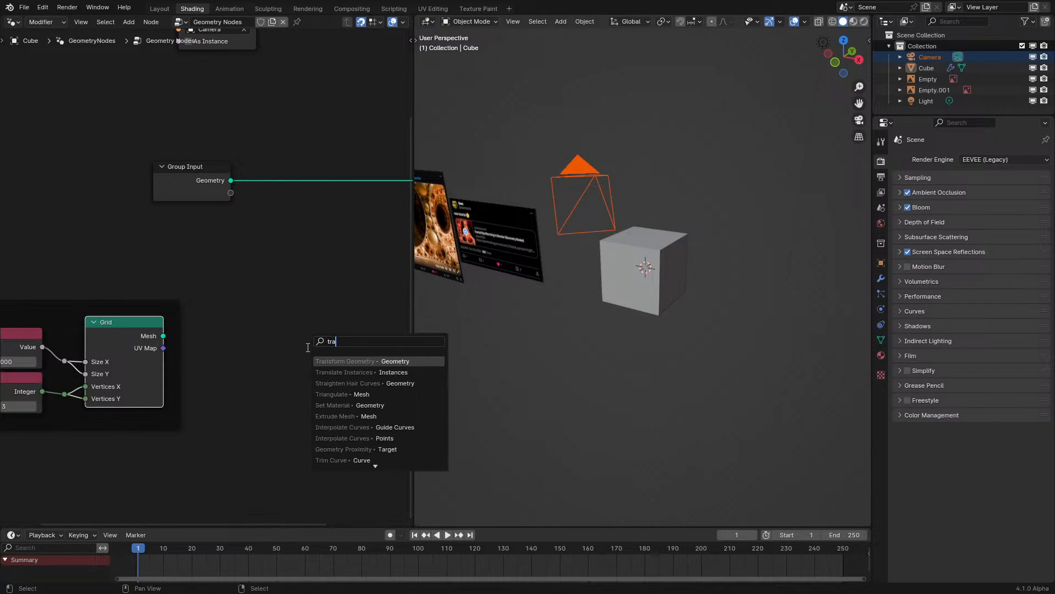
left_click(324, 359)
- Connect the camera's Object Info Location to the Transform Geometry Translation and set the Object Info node to Relative
scroll(203, 278, "down", 2)
left_click_drag(233, 74, 261, 327)
left_click(171, 442)
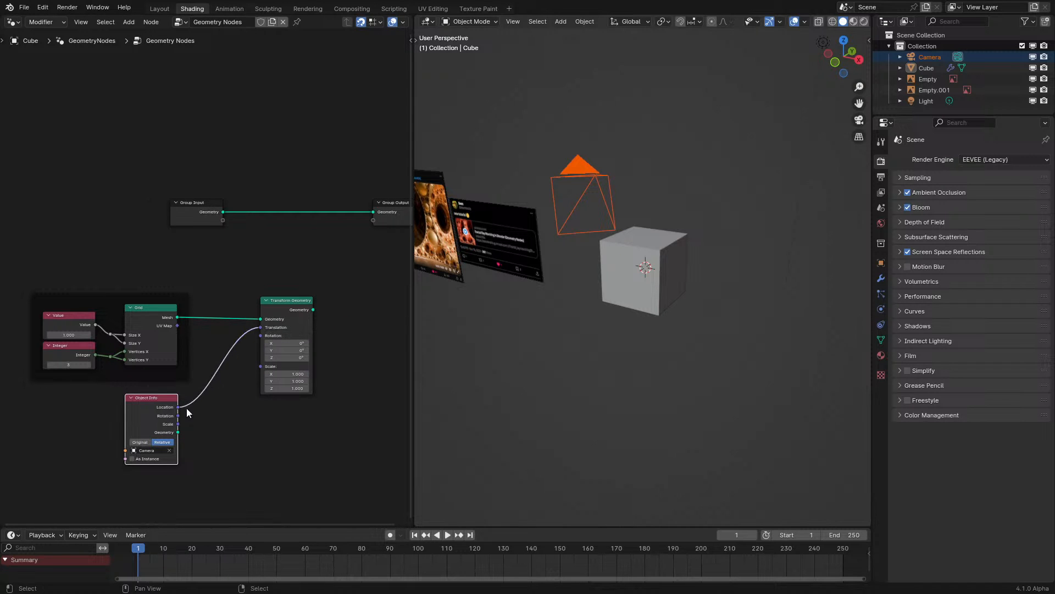
- Connect the camera's Object Info Rotation to the Transform Geometry Rotation, and feed its Geometry output into the Group Output
left_click_drag(178, 416, 260, 336)
left_click_drag(313, 310, 373, 212)
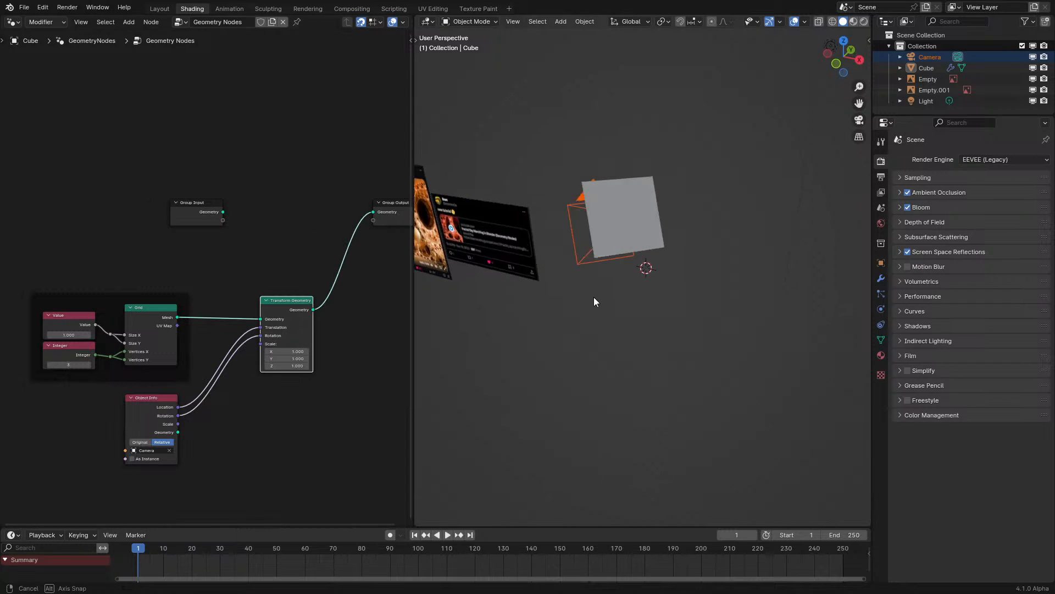
middle_click_drag(600, 297, 622, 271)
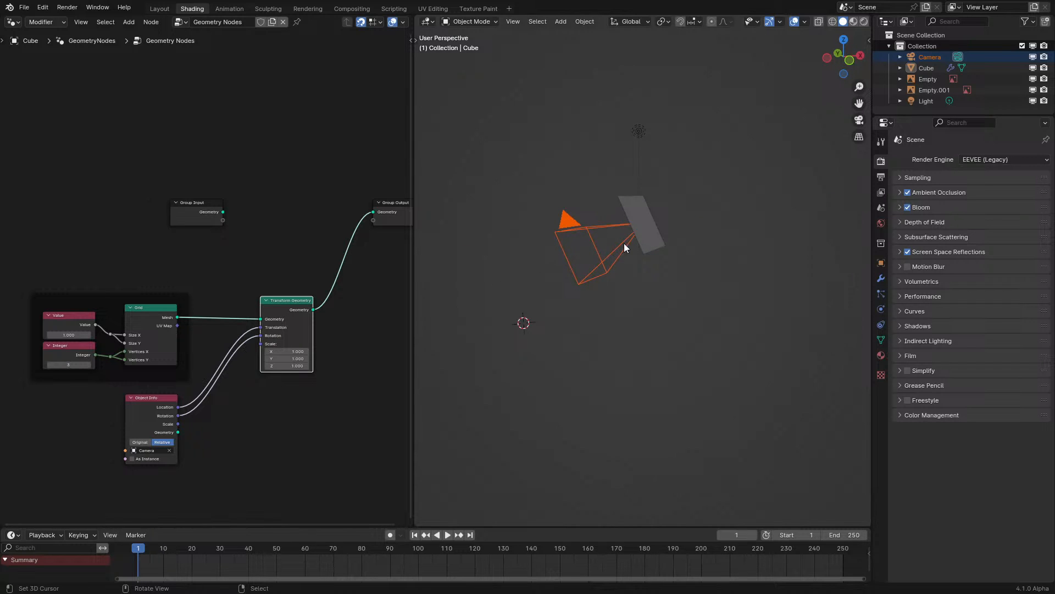
scroll(627, 242, "up", 2)
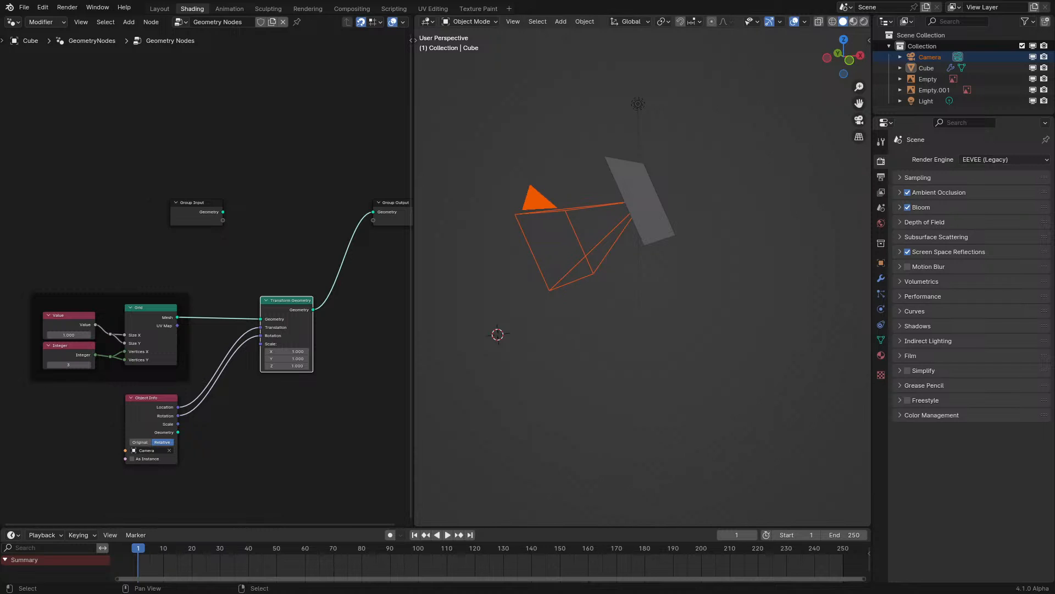
- Duplicate the Transform Geometry node onto the link after Grid and set its Z translation to -1.4 m
scroll(208, 277, "up", 2)
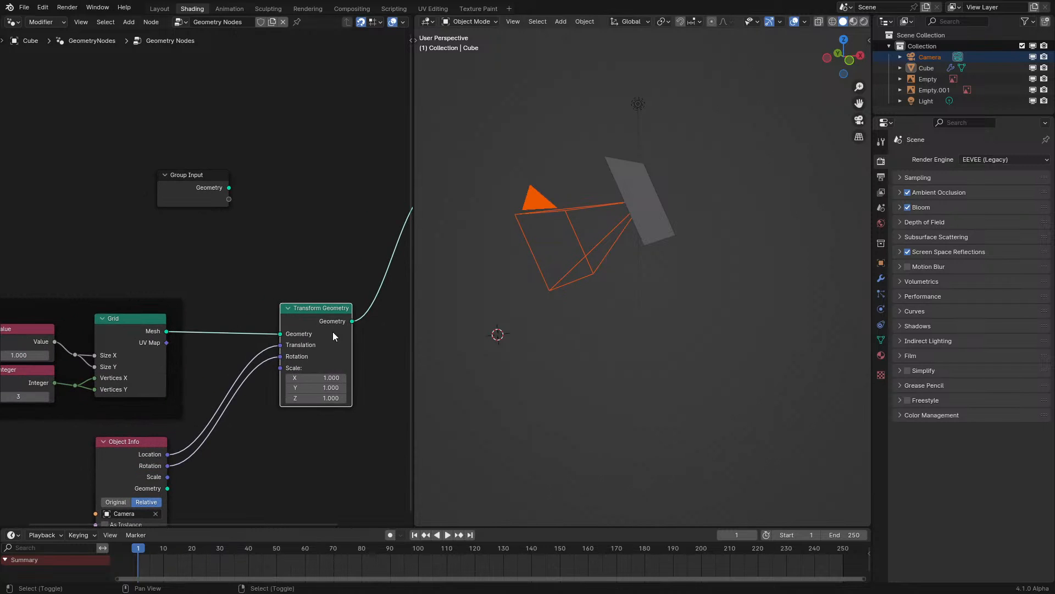
key("shift+d")
left_click(266, 338)
left_click_drag(248, 355, 236, 375)
right_click(248, 355)
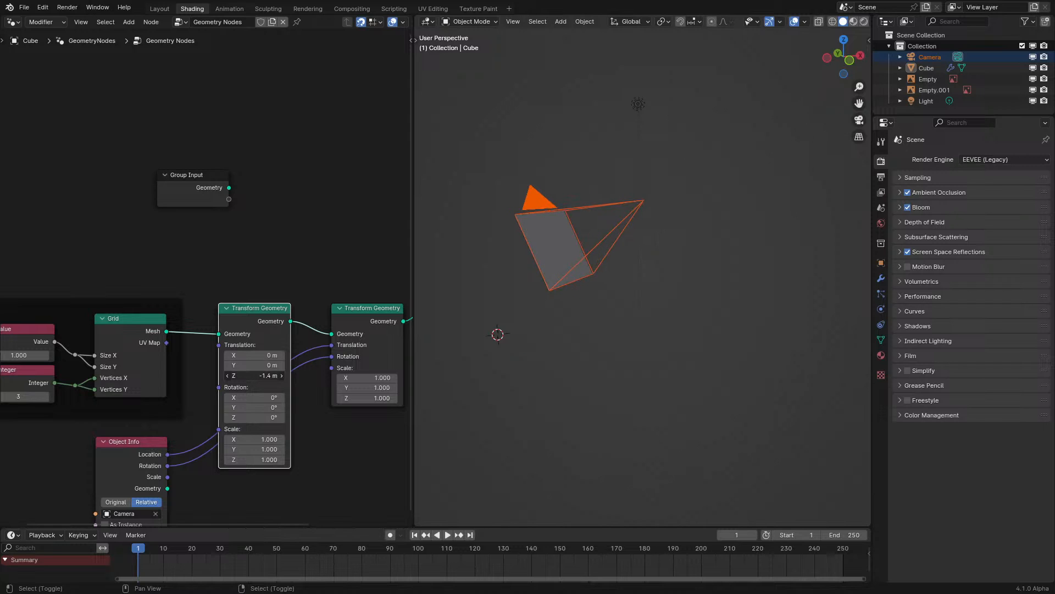
left_click(259, 376)
key("Return")
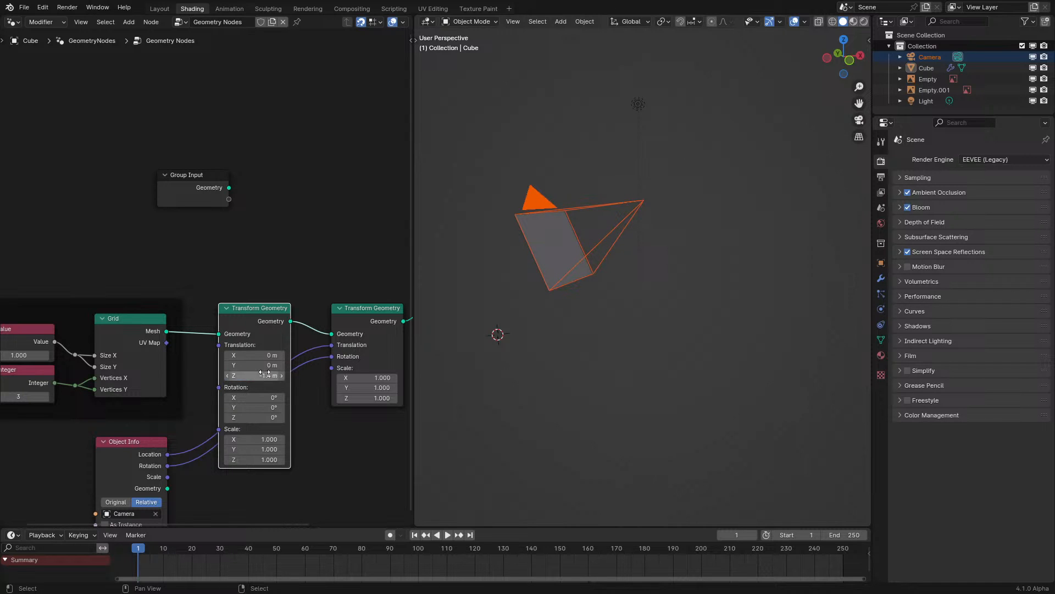
middle_click_drag(550, 363, 610, 391)
middle_click_drag(617, 396, 623, 383, "ctrl")
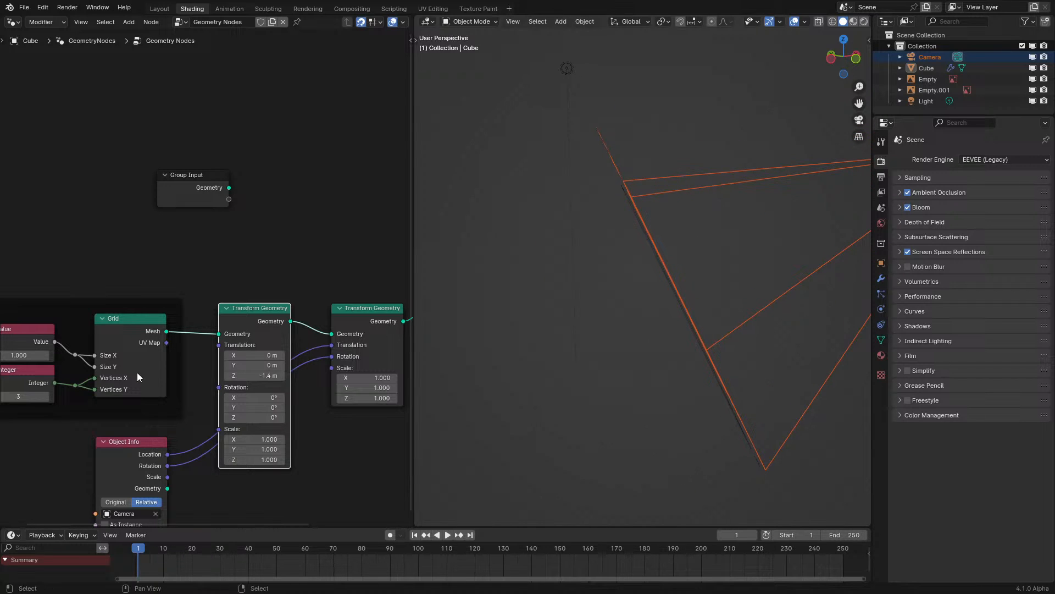
- Place the Object Info node under the first Transform Geometry node and join it with both Transform Geometry nodes in a frame
scroll(129, 459, "down", 3)
left_click_drag(147, 441, 217, 498)
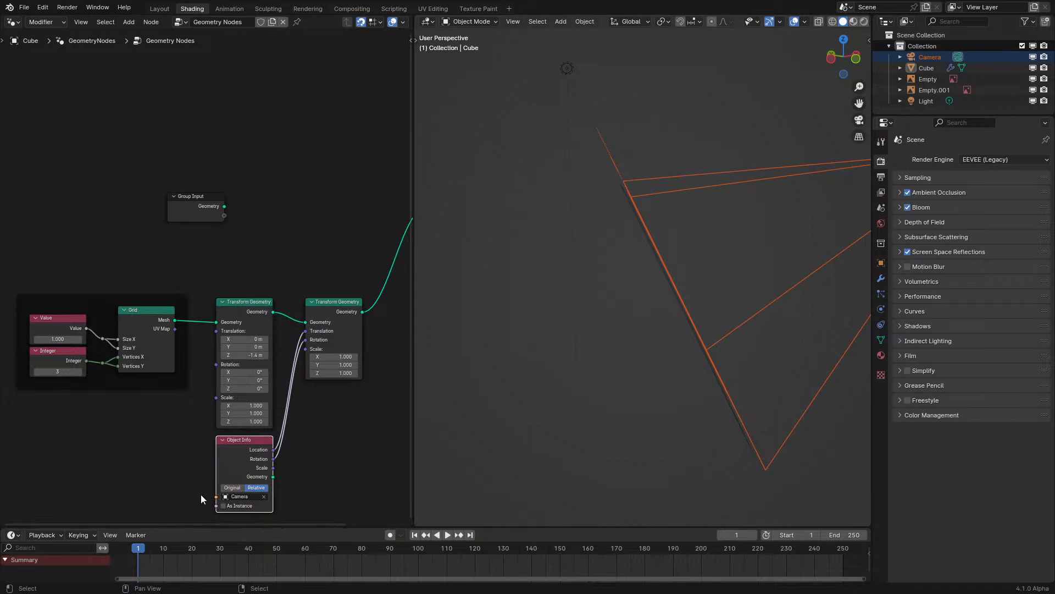
left_click_drag(221, 275, 334, 483)
key("ctrl+j")
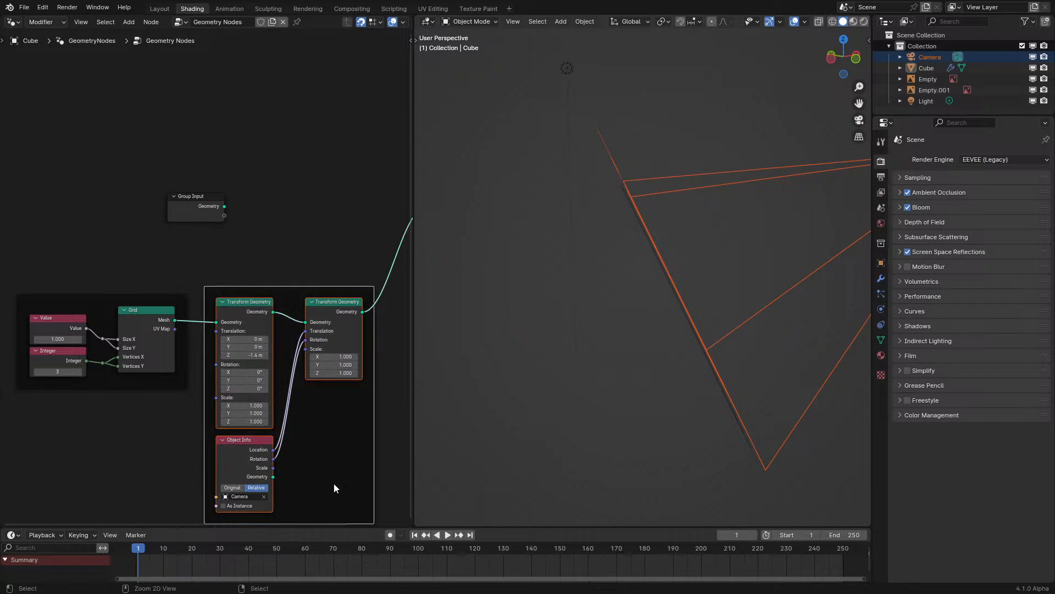
- Set the Integer node feeding the grid's vertices to 1024 and view the scene through the camera
scroll(279, 410, "up", 1)
scroll(225, 385, "up", 4)
middle_click_drag(88, 342, 202, 353)
middle_click_drag(642, 285, 609, 328)
scroll(575, 341, "down", 1)
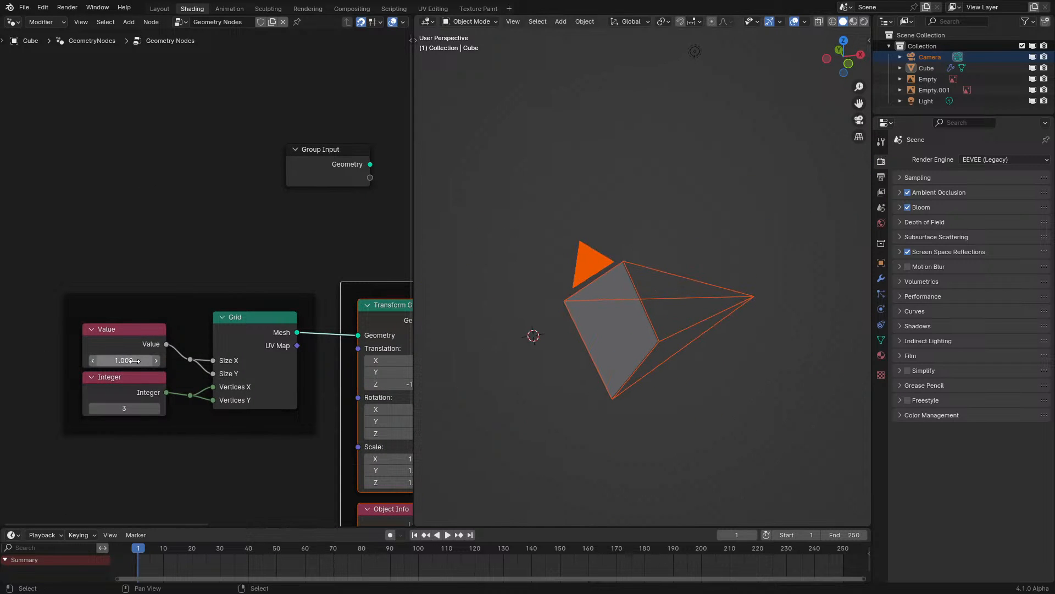
scroll(141, 404, "up", 2)
scroll(141, 404, "up", 1)
left_click(118, 429)
type("1")
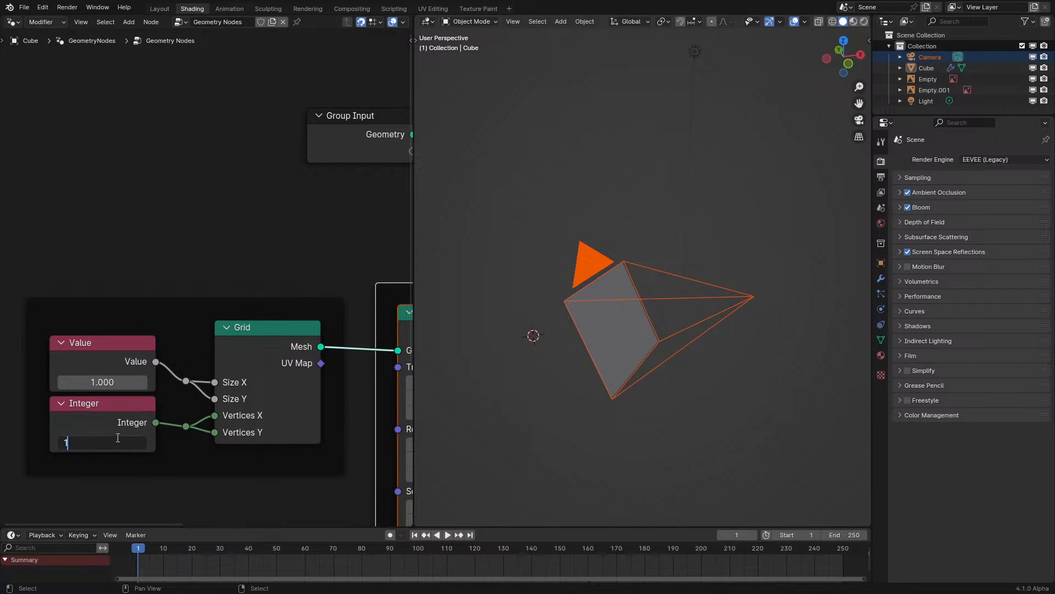
type("024")
key("Return")
middle_click_drag(481, 336, 572, 327)
key("KP_0")
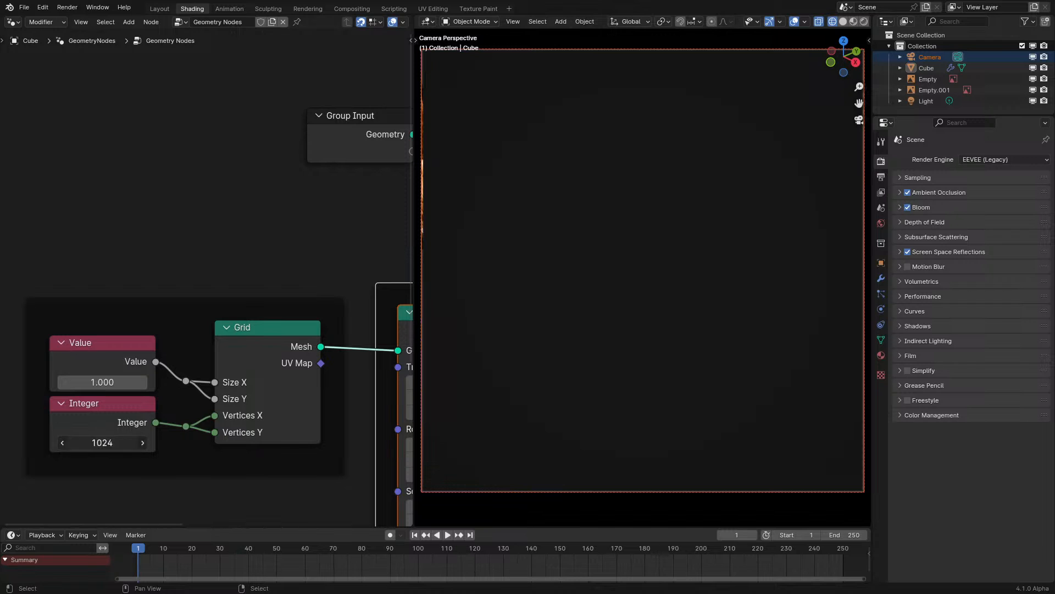
- Divide the Integer node's value by 4 so the grid uses 256 vertices per side
left_click(118, 438)
type("/")
right_click(118, 438)
right_click(116, 438)
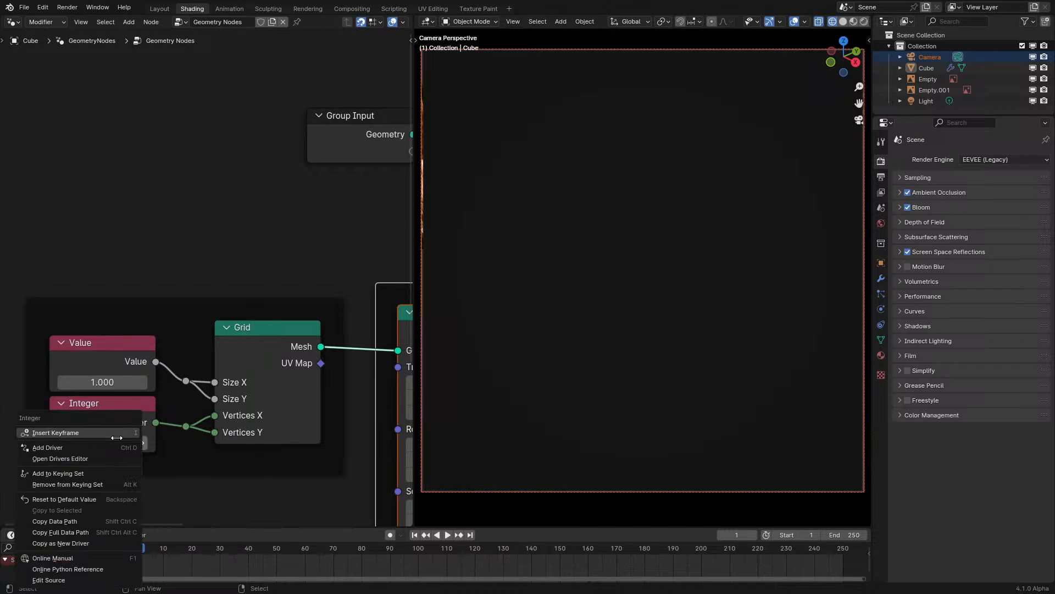
left_click(104, 446)
key("Right")
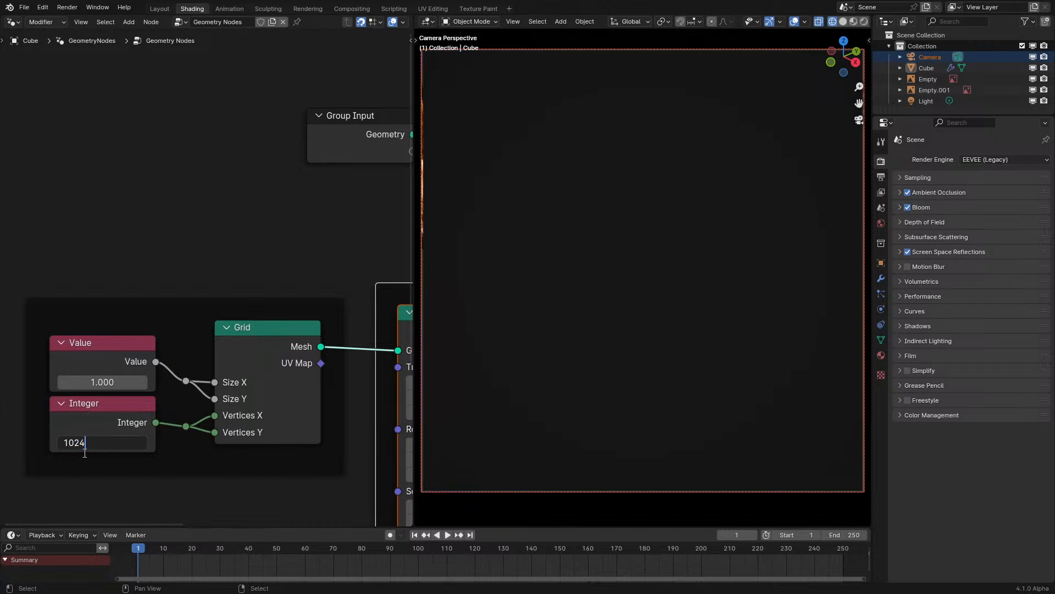
type("/4")
key("Return")
middle_click_drag(482, 300, 638, 278)
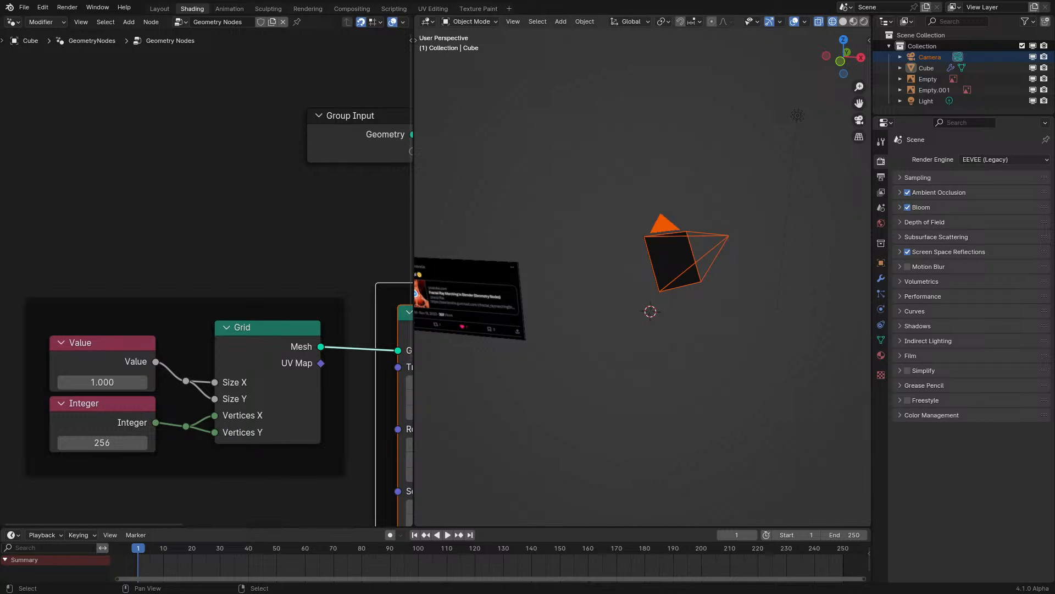
- Move both node frames farther from the Group Output to make room for more nodes
scroll(190, 311, "down", 7)
middle_click_drag(190, 311, 72, 259)
scroll(72, 259, "down", 6)
left_click_drag(55, 251, 317, 416)
key("g")
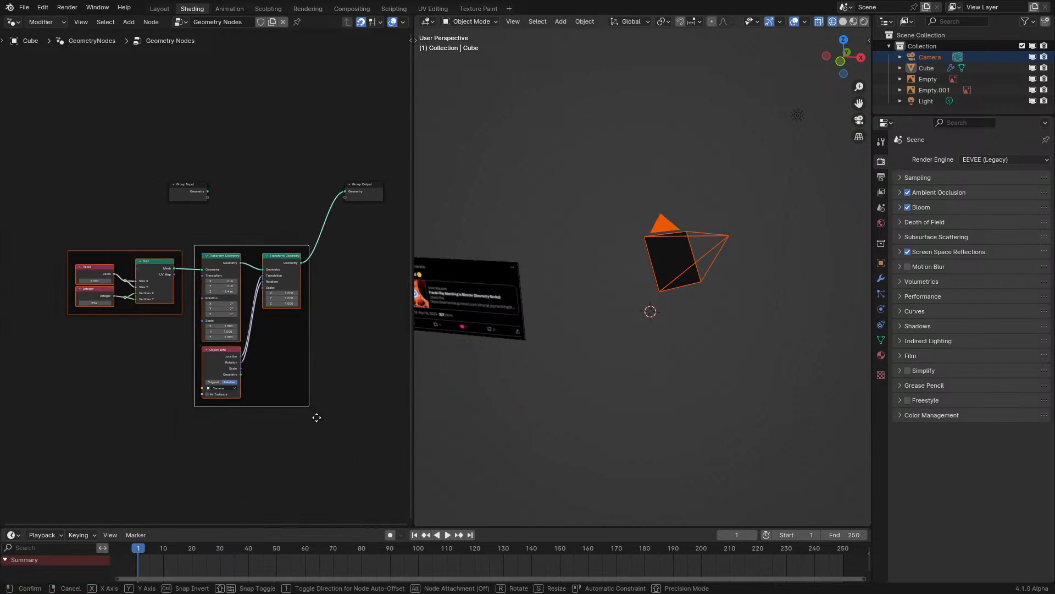
left_click(224, 360)
- Insert a Store Named Attribute node between the last Transform Geometry node and the Group Output, and name the attribute "Ray Distance"
scroll(224, 360, "up", 3)
key("q")
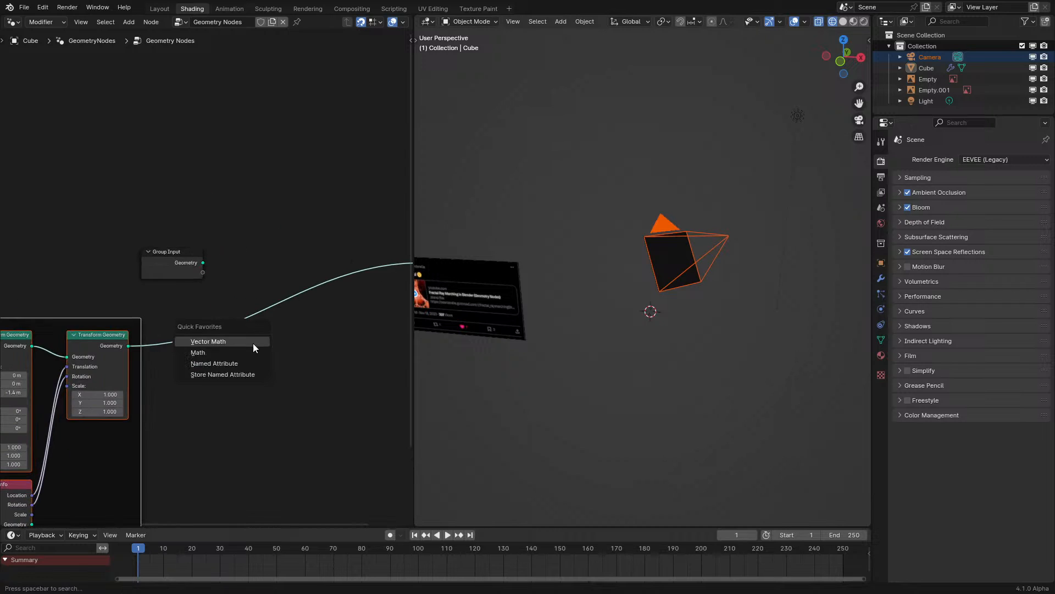
left_click(243, 374)
left_click(318, 395)
scroll(318, 395, "up", 1)
type("R")
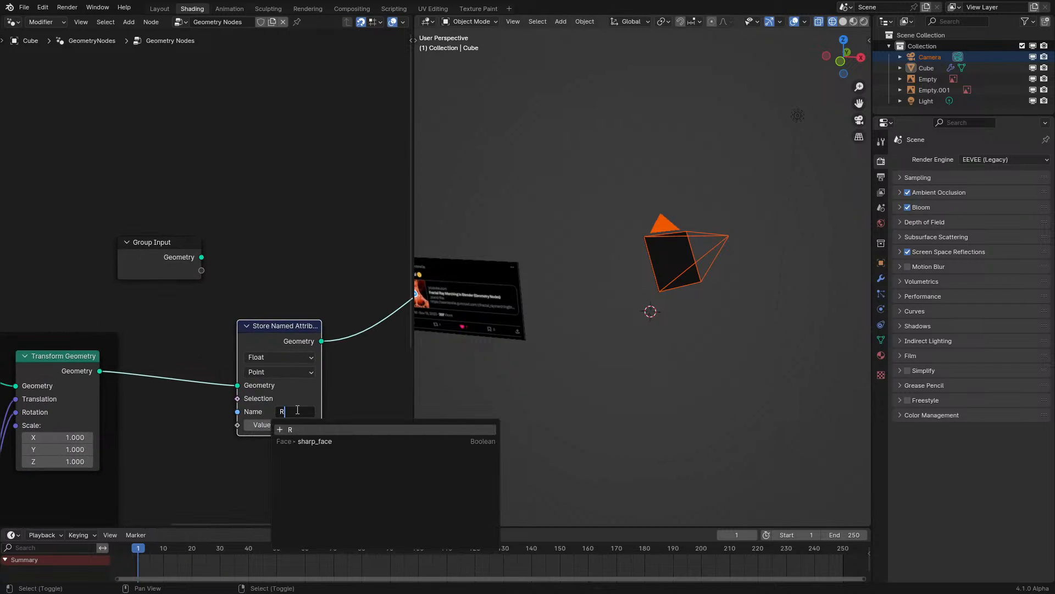
type("ay Di")
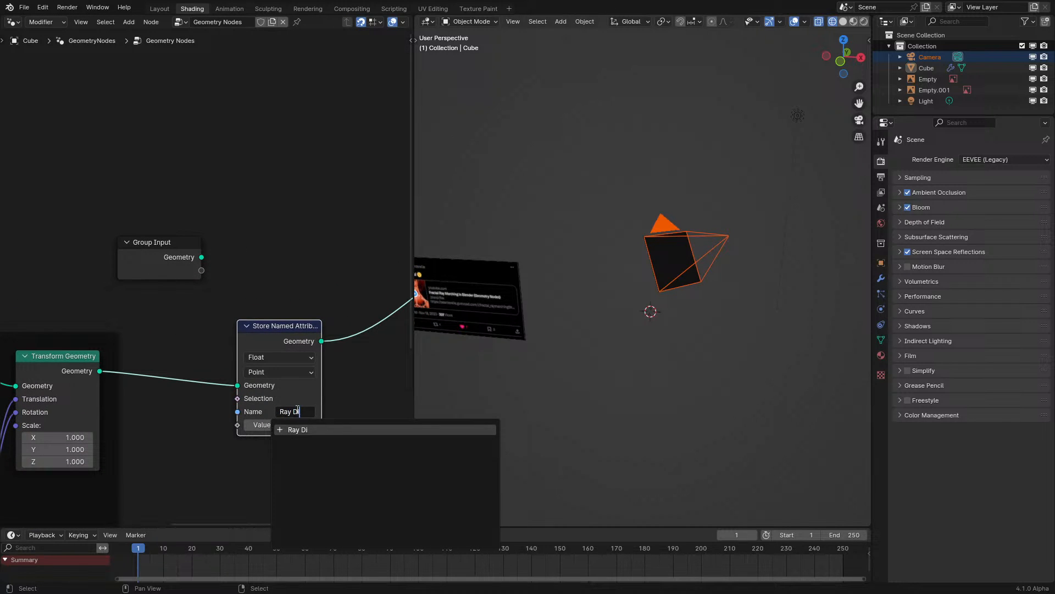
type("stance")
key("Return")
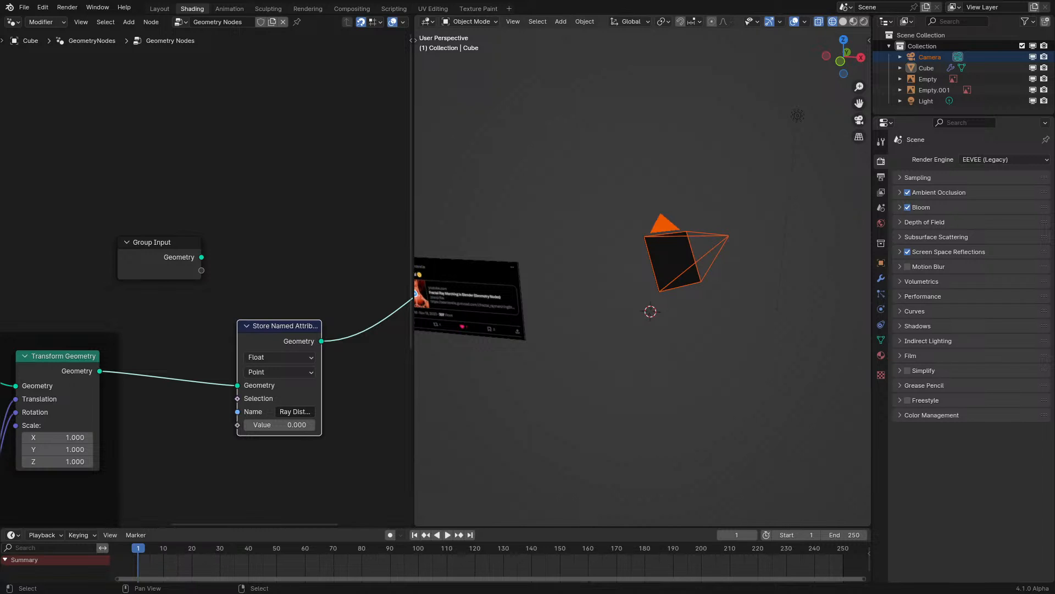
- Rename the stored attribute as "Ray Direction"
left_click(301, 410)
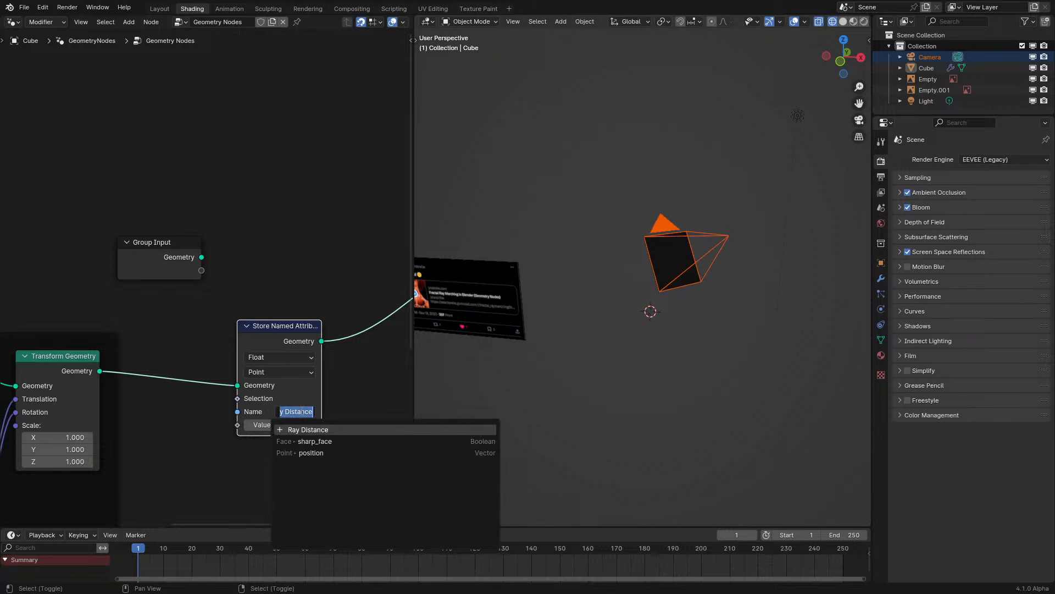
type("Ray ")
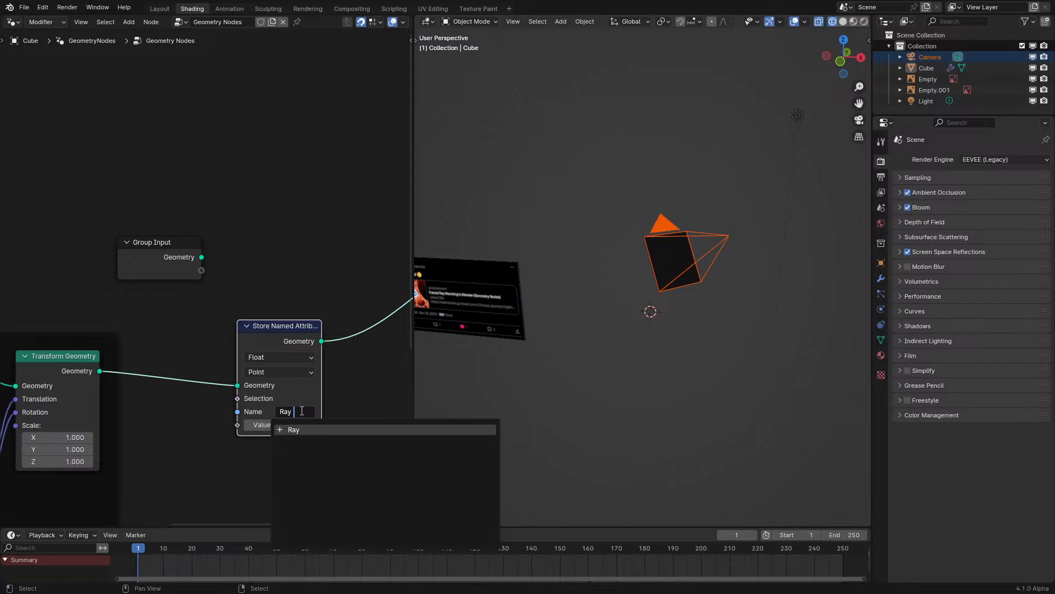
type("Direction")
key("Return")
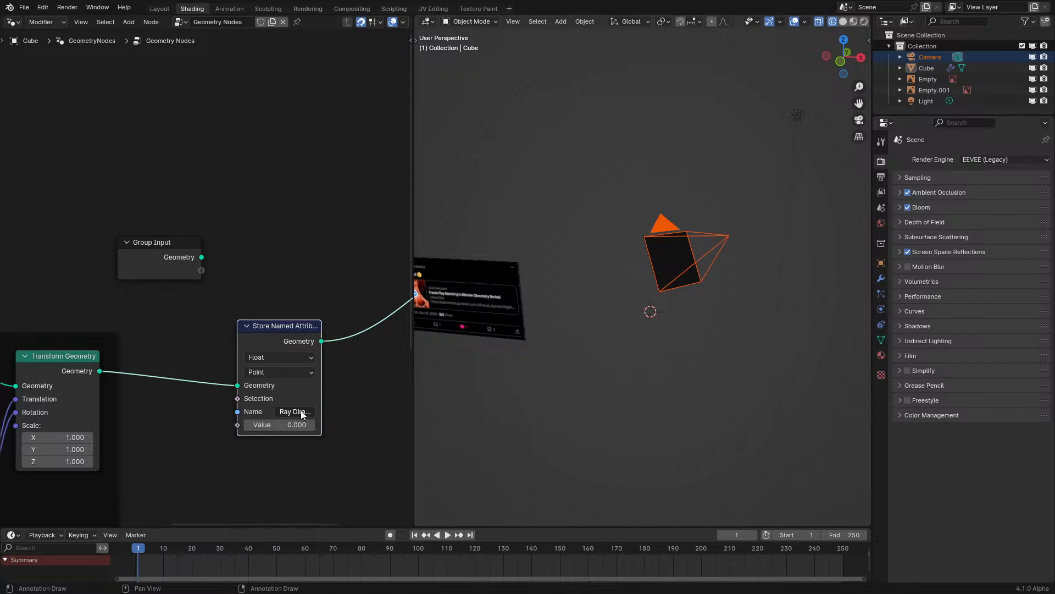
left_click(302, 410)
left_click(296, 410)
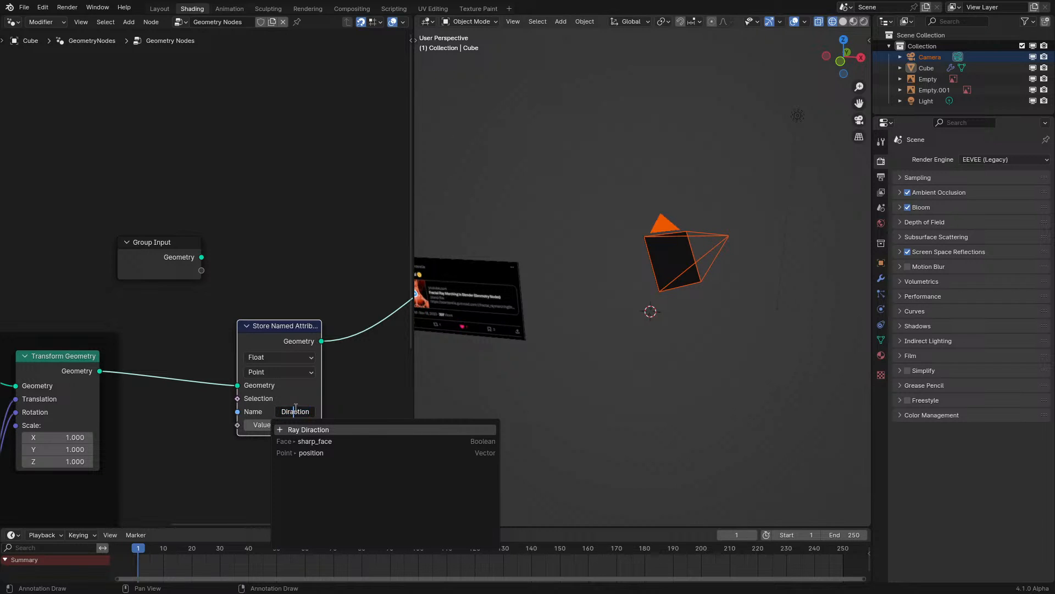
key("BackSpace")
type("e")
key("Return")
- Set the Store Named Attribute data type to Vector and shift the node slightly lower
scroll(295, 412, "up", 3)
left_click(292, 415)
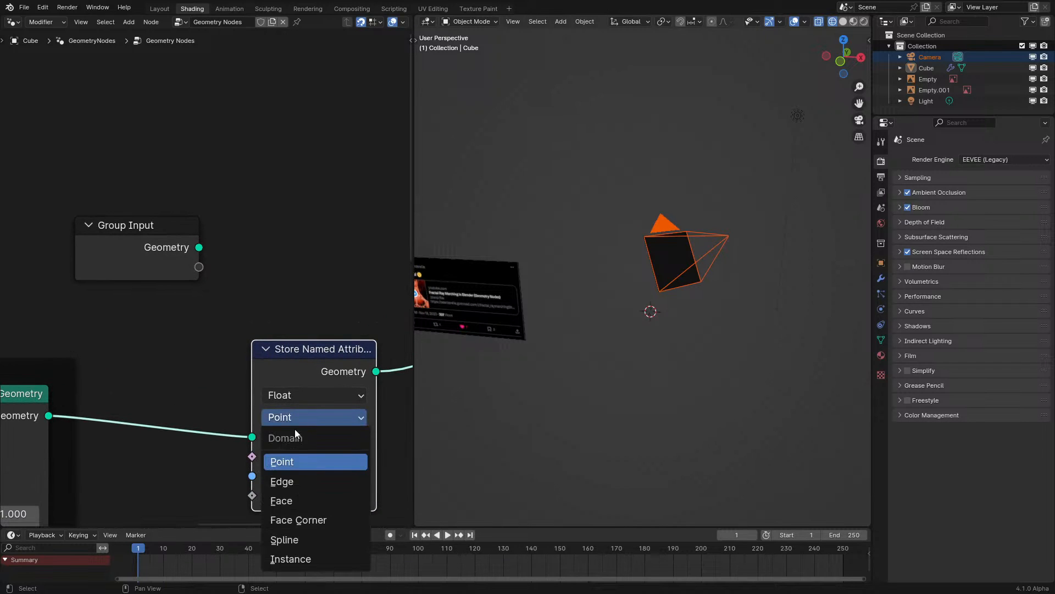
left_click(310, 393)
left_click(289, 479)
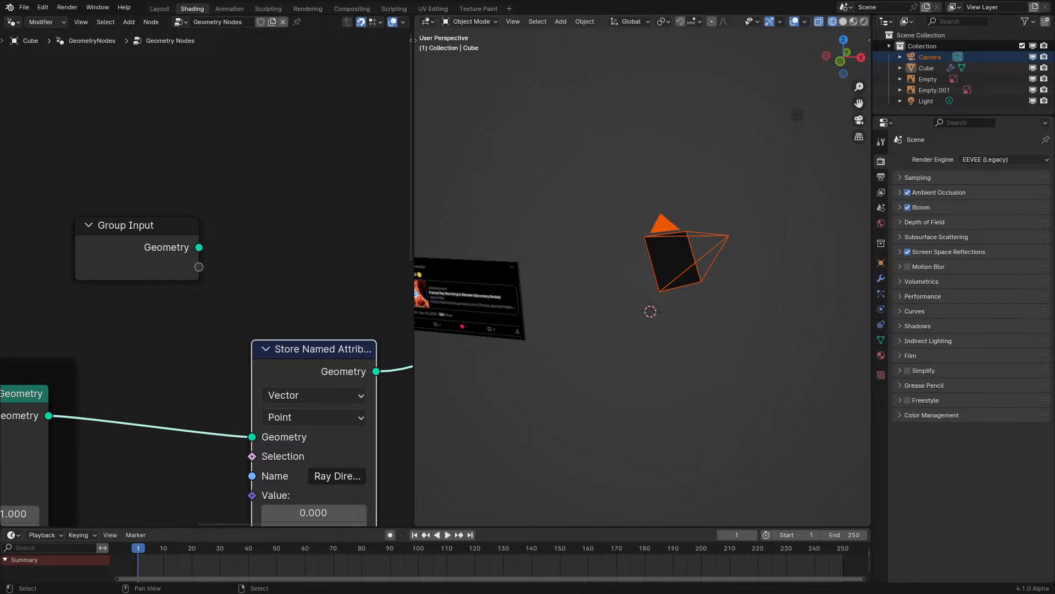
scroll(145, 139, "down", 2)
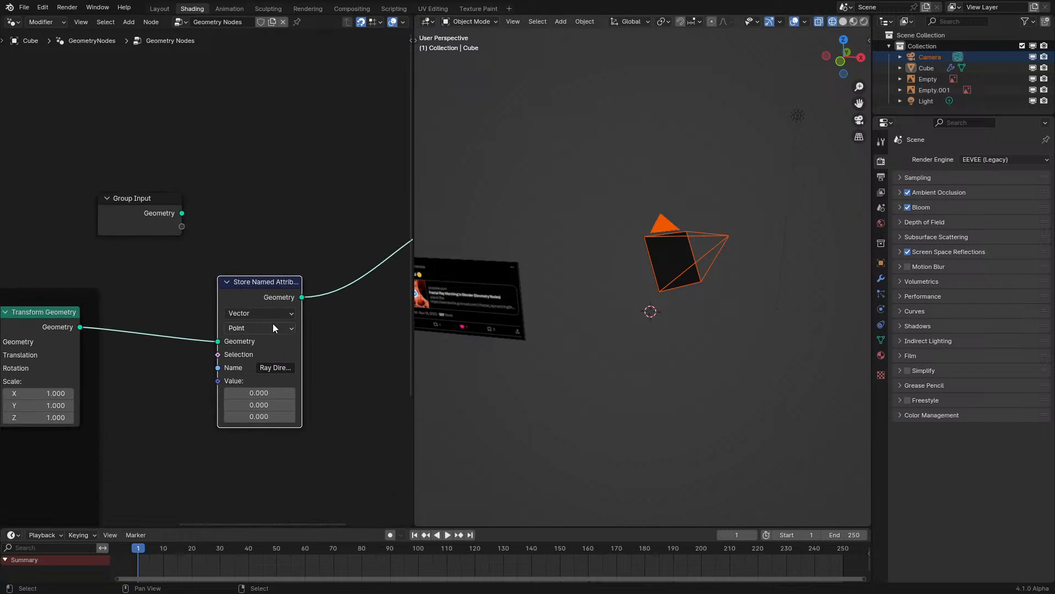
key("g")
left_click(266, 354)
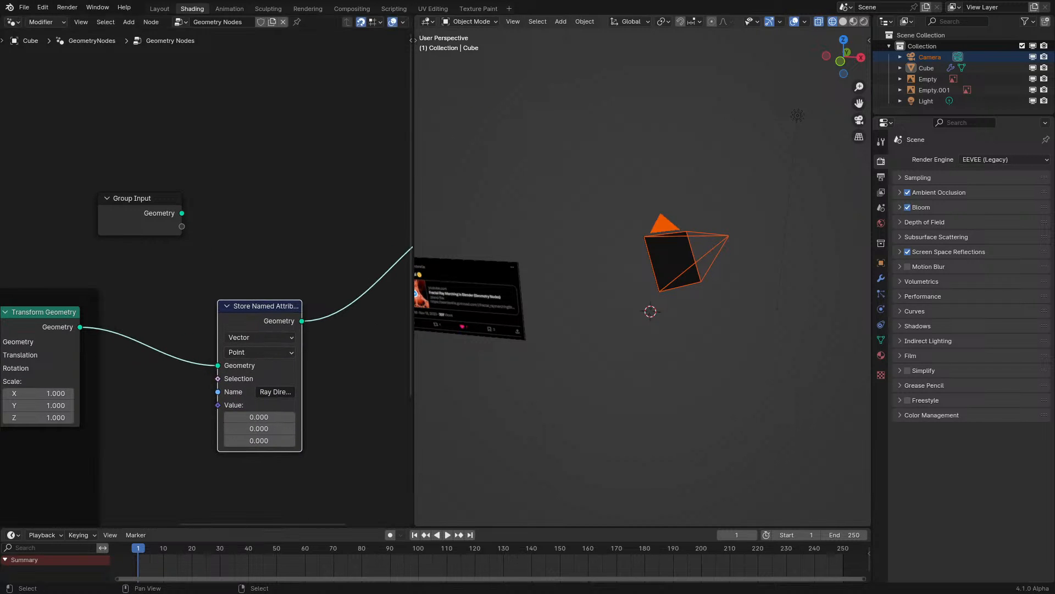
- Try feeding the camera's Object Info Rotation into a new Rotate Vector node, and delete that node
scroll(135, 347, "down", 6)
middle_click_drag(135, 347, 245, 250)
scroll(245, 250, "up", 4)
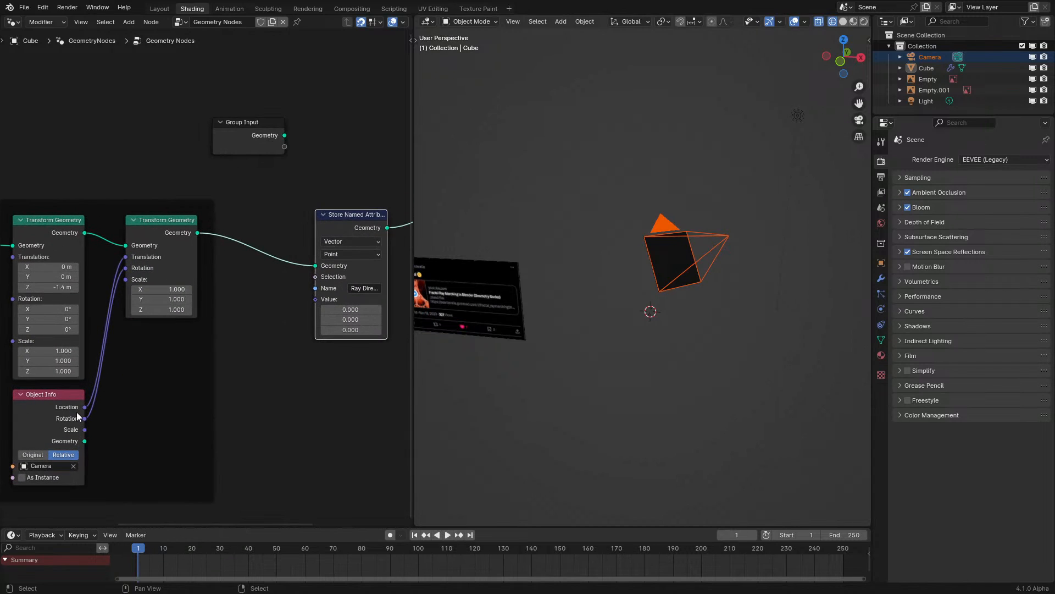
left_click_drag(84, 418, 279, 406)
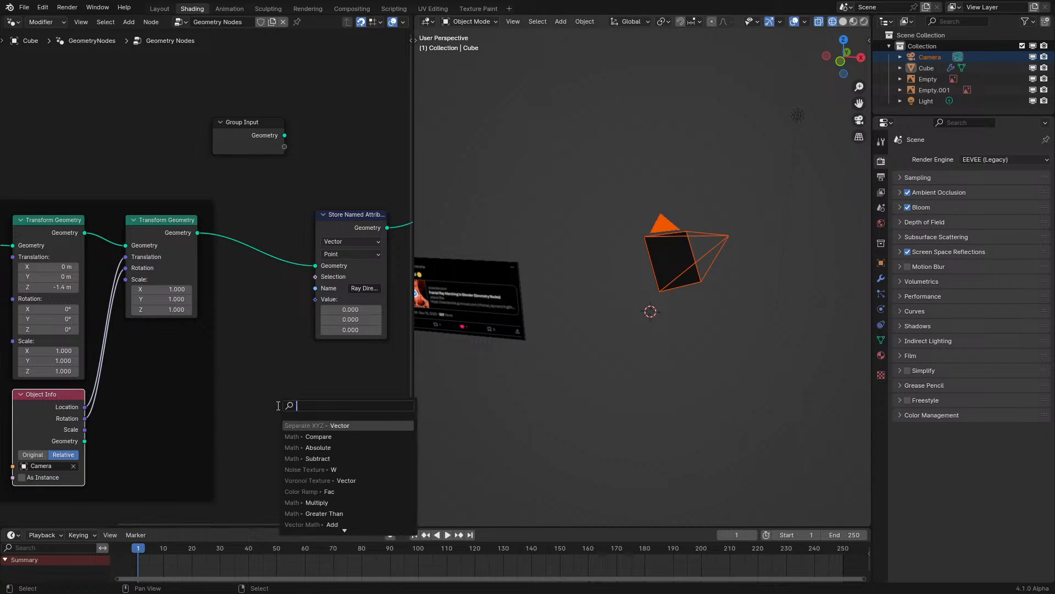
type("rot vec")
key("Return")
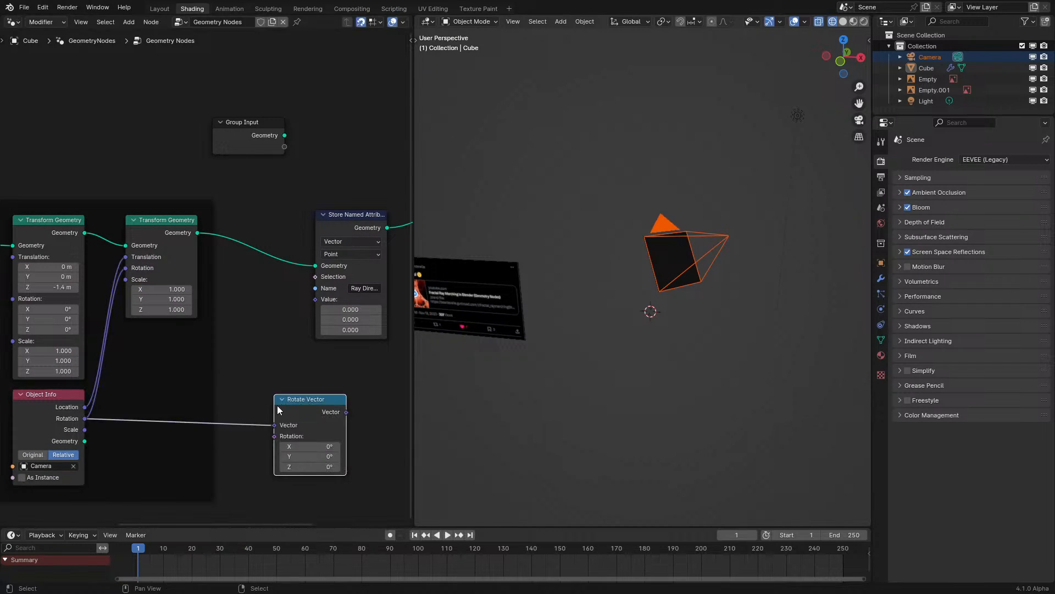
key("x")
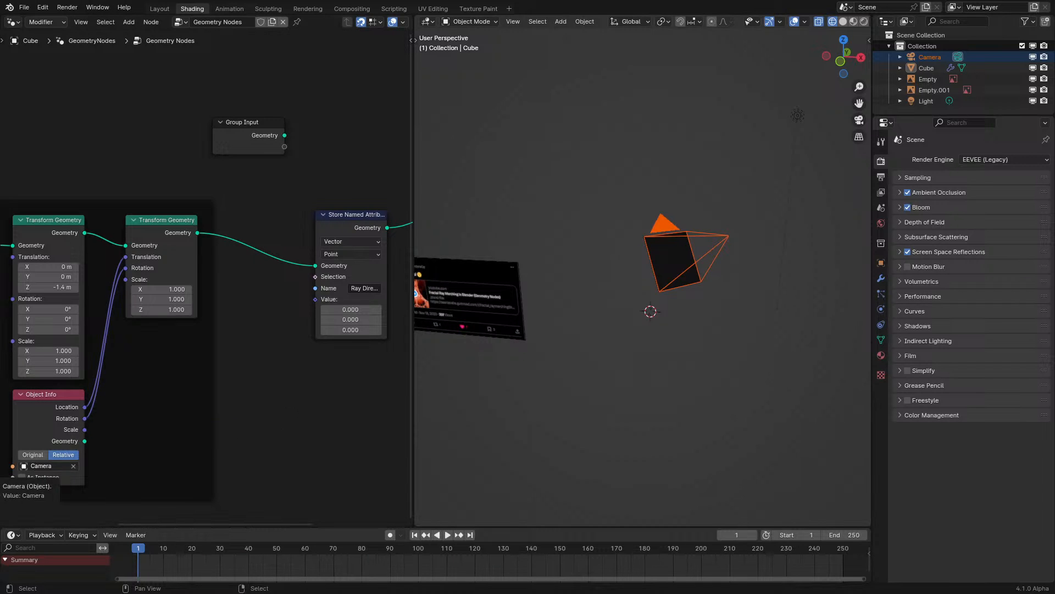
middle_click_drag(273, 413, 256, 377)
key("shift+a")
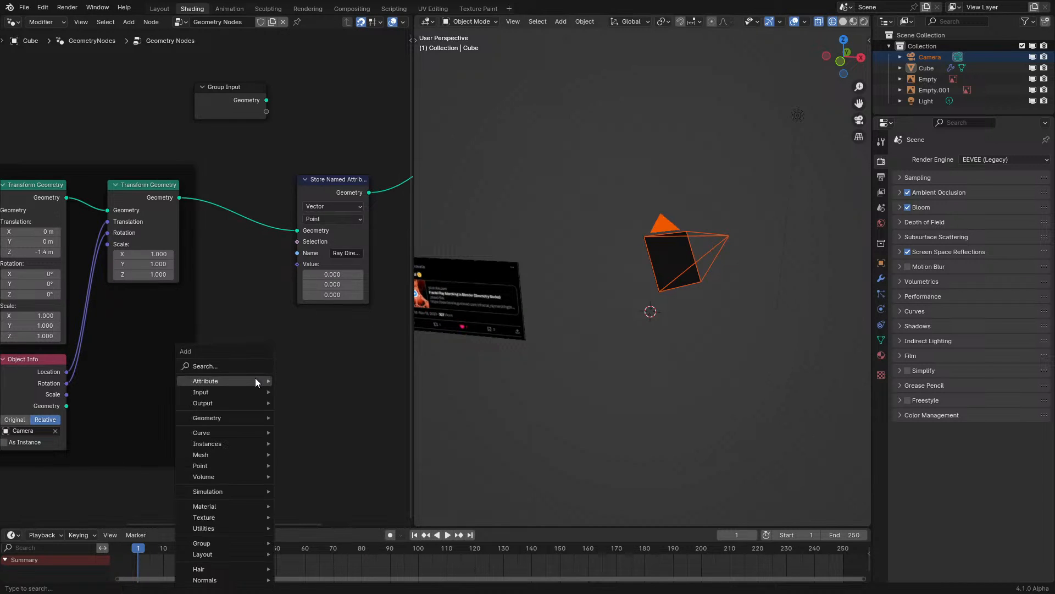
left_click(223, 363)
type("rotat")
key("Down")
key("Down")
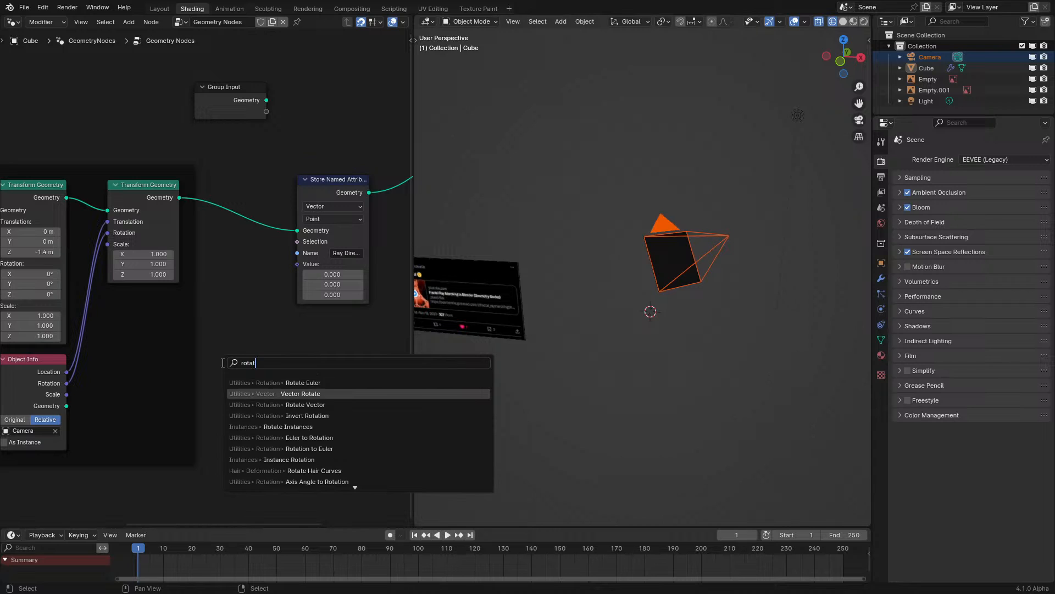
key("Return")
key("Escape")
key("shift+a")
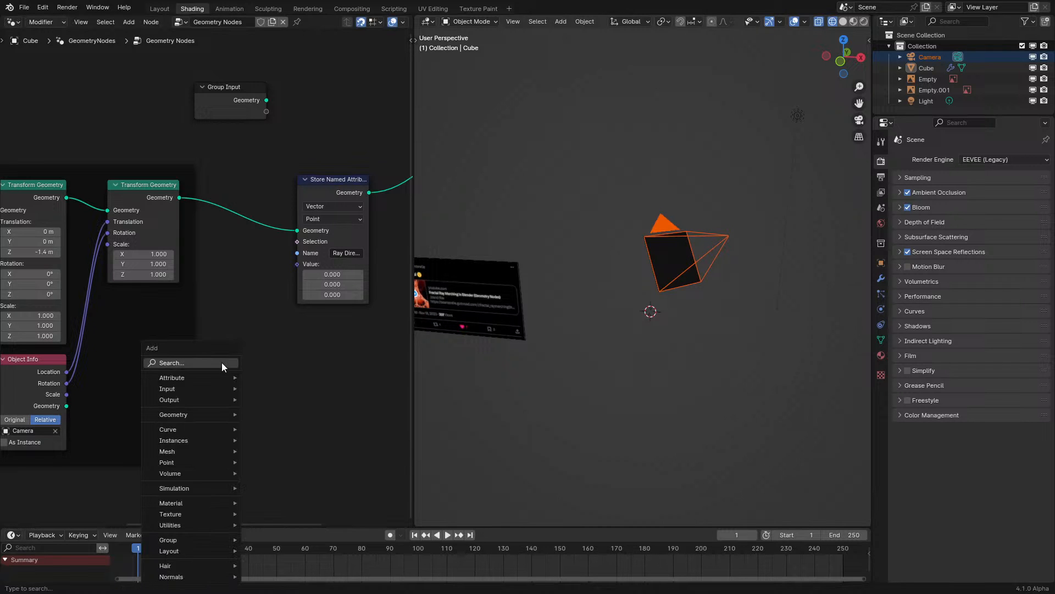
left_click(223, 362)
type("rate")
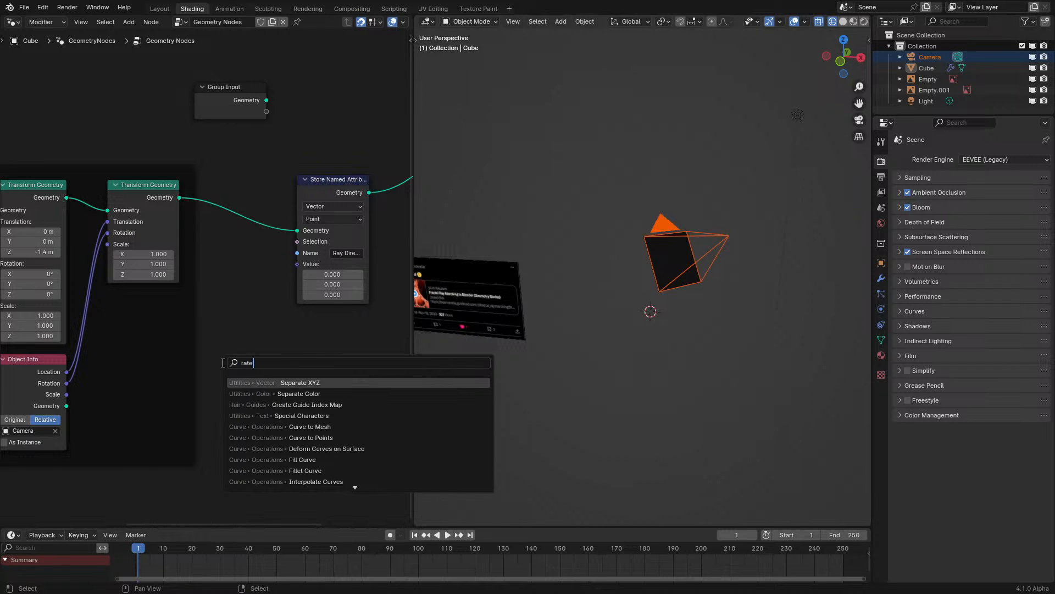
key("BackSpace")
key("BackSpace")
key("BackSpace")
type("otate vec")
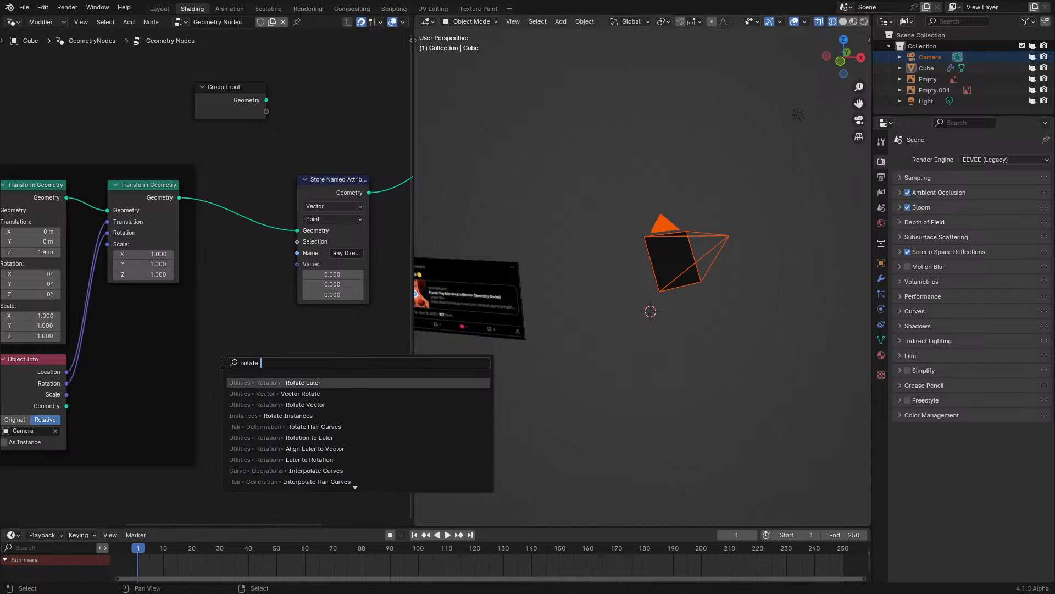
key("Down")
key("Down")
key("Down")
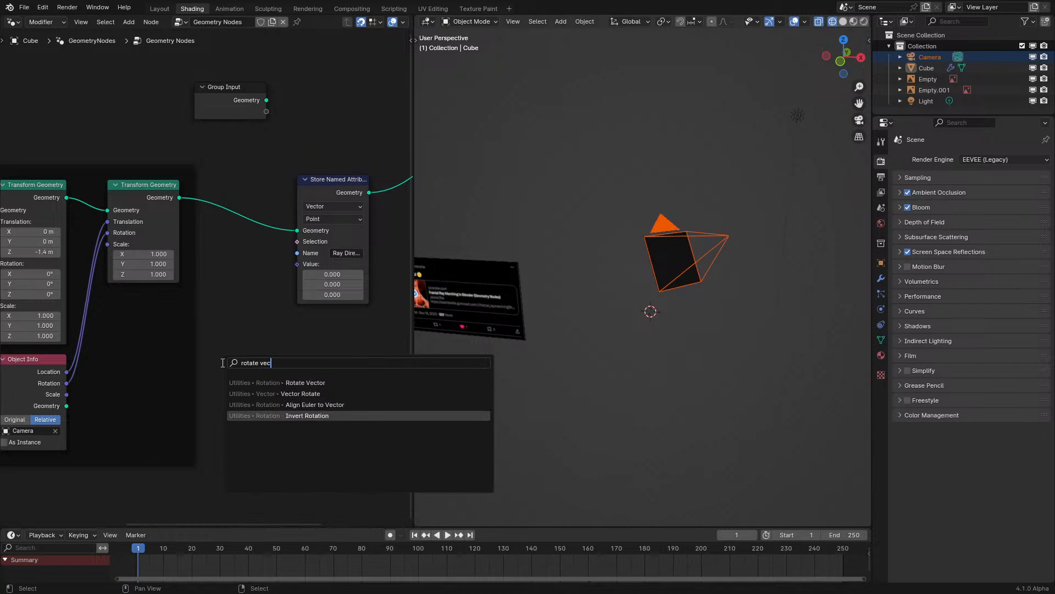
key("Up")
key("Up")
key("Up")
key("Return")
key("Escape")
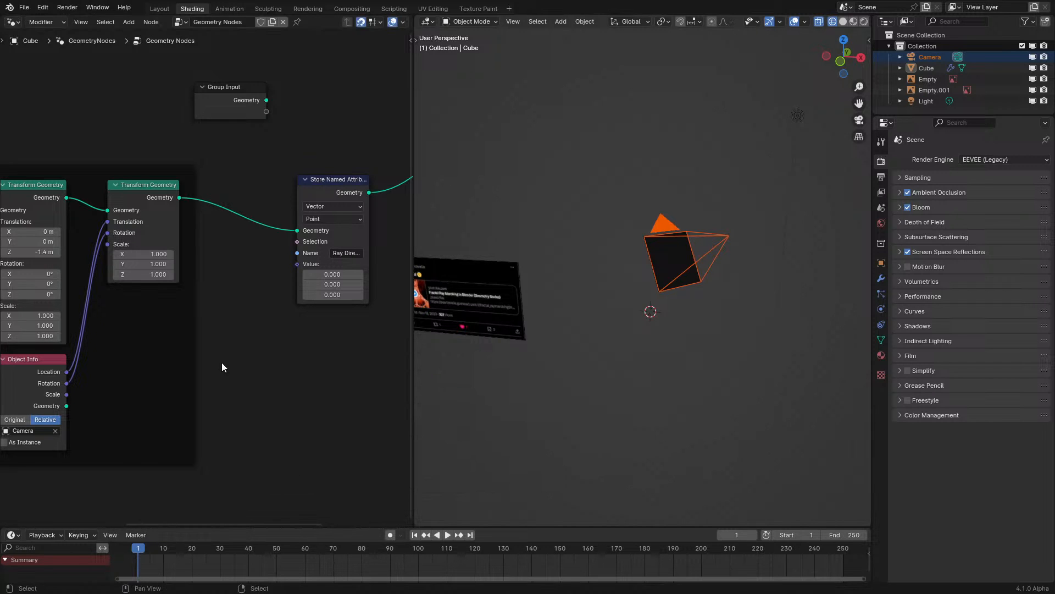
- Add a Rotate Vector node from the rotation utilities and place it below the Store Named Attribute node
key("shift+a")
mouse_move(179, 496)
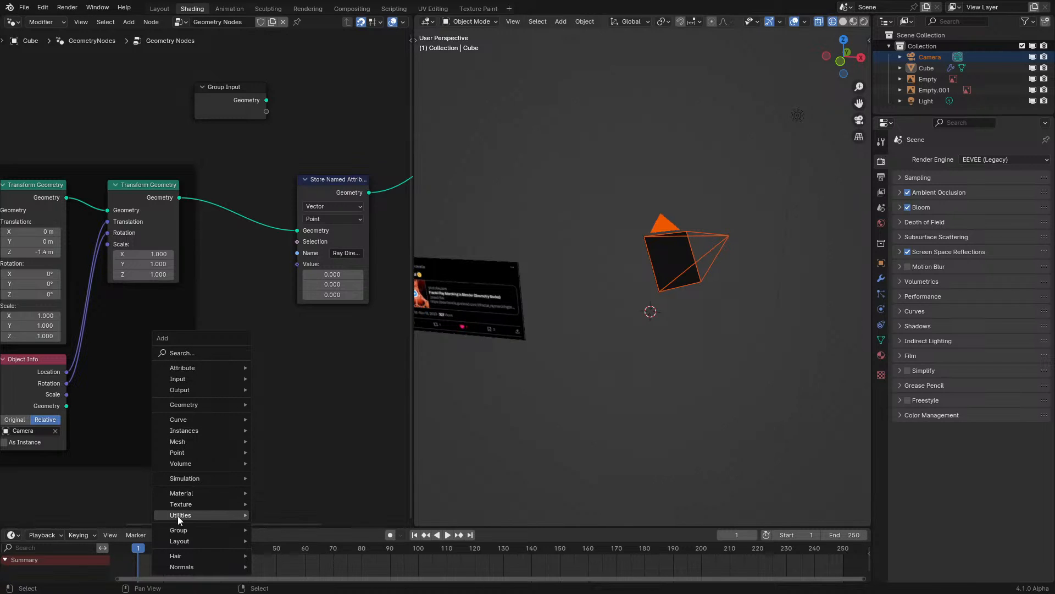
mouse_move(177, 515)
mouse_move(297, 477)
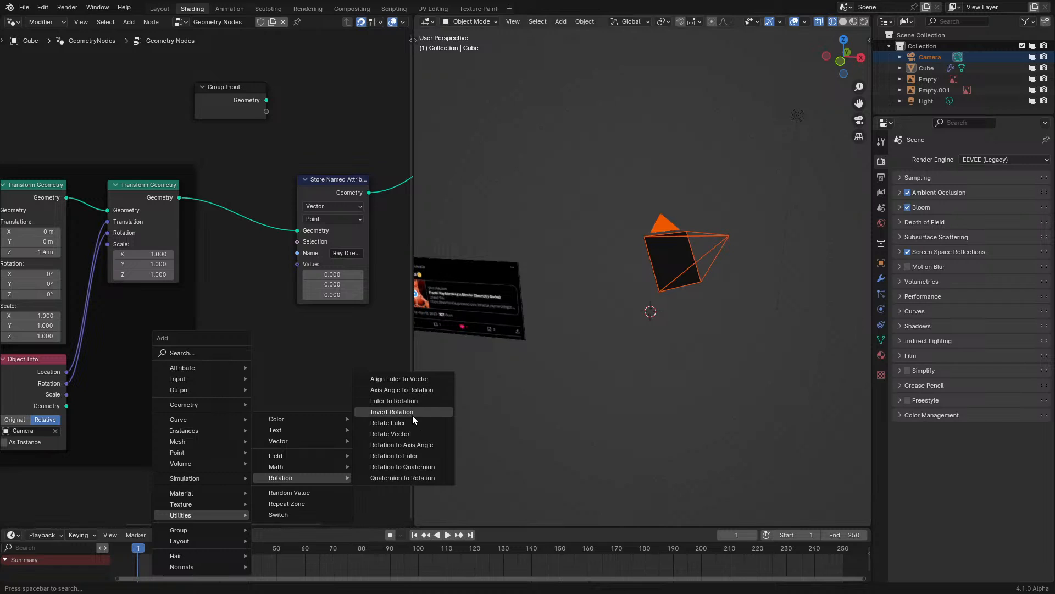
left_click(431, 440)
left_click(246, 382)
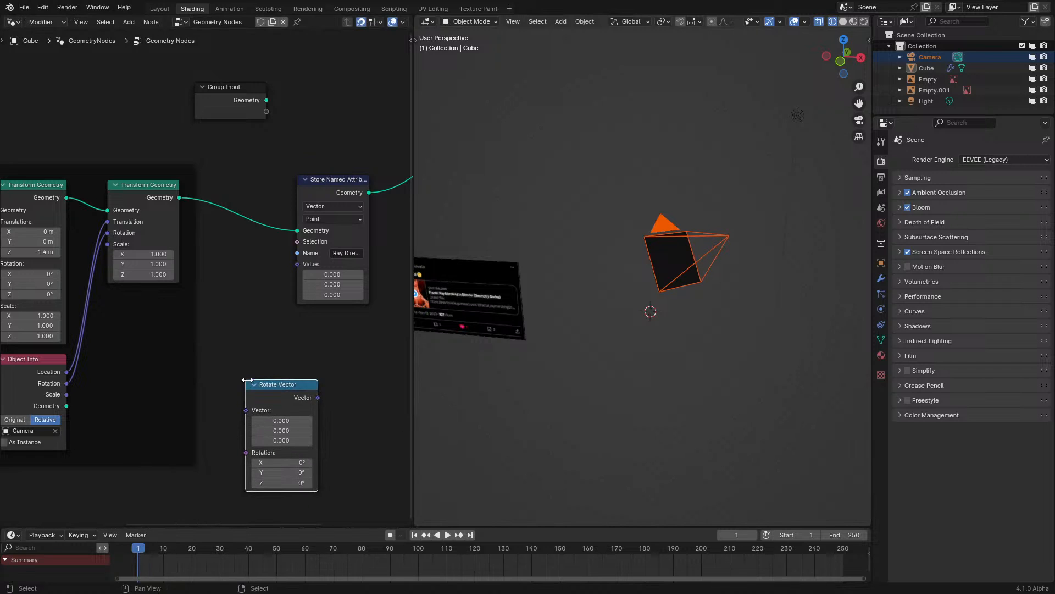
- Replace the Rotate Vector node with a Vector Rotate node, set its type to Euler, and place it below the Store Named Attribute node
key("shift+a")
type("vect")
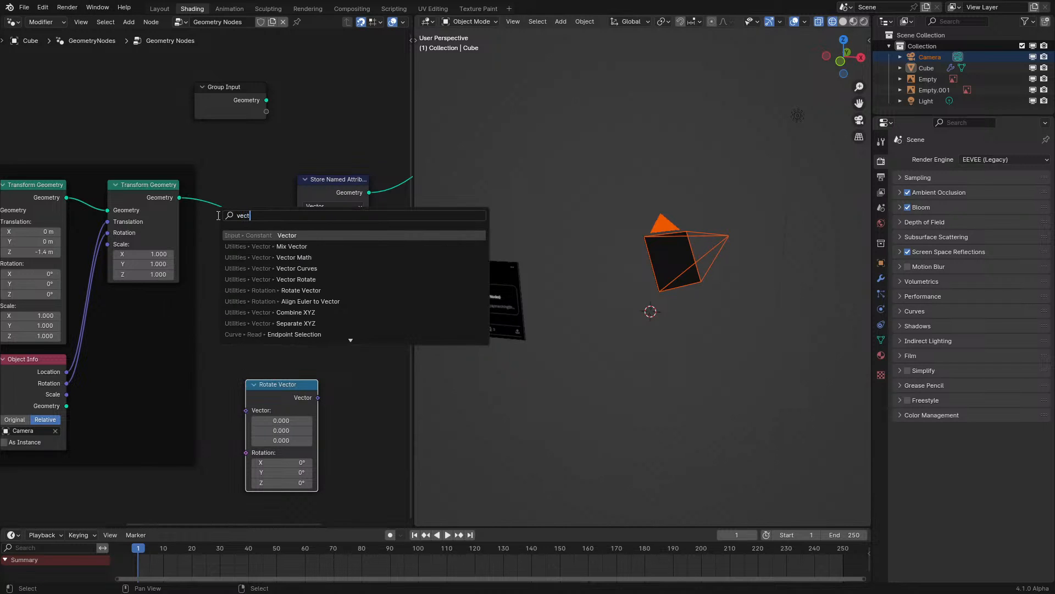
type("orrot")
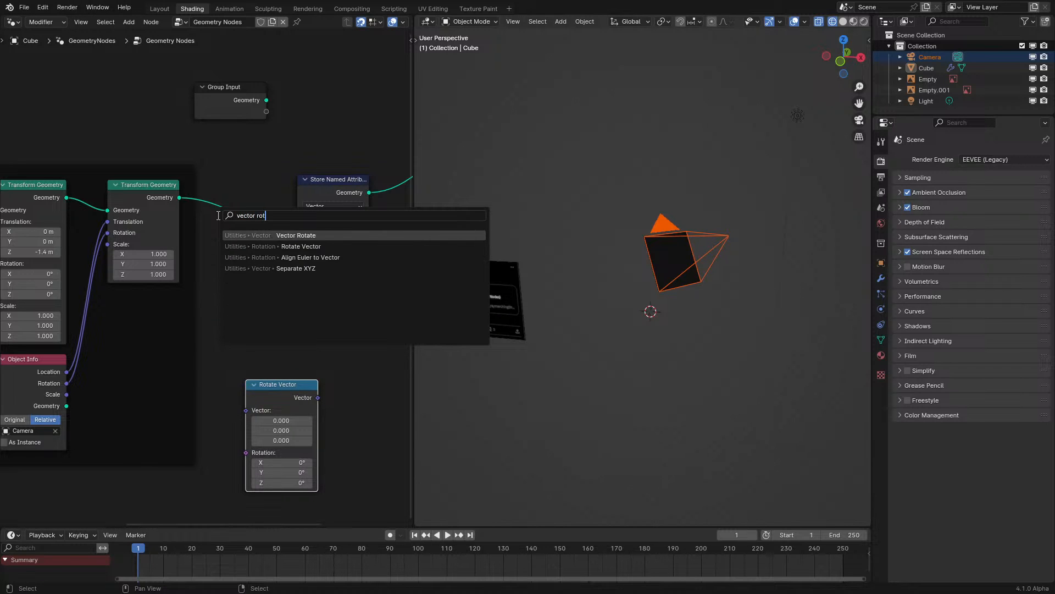
key("Return")
left_click(237, 287)
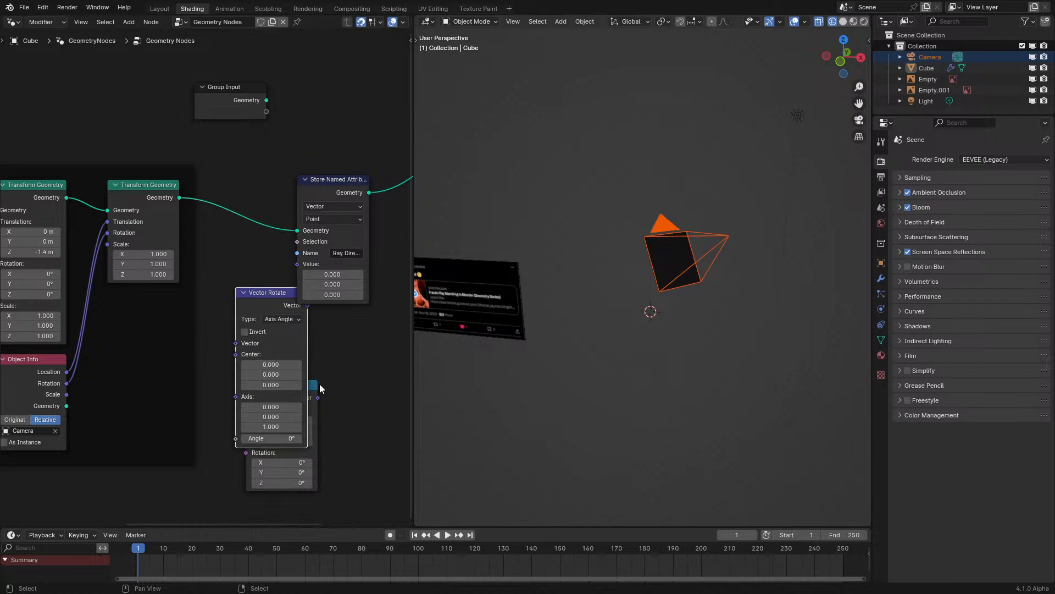
left_click(278, 319)
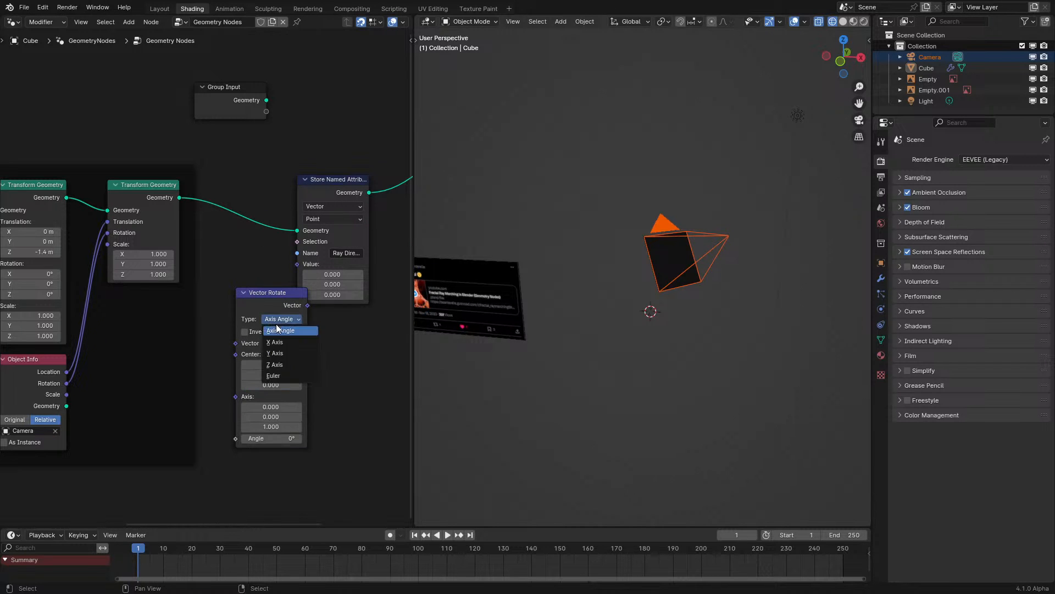
left_click(287, 376)
left_click_drag(293, 345, 304, 374)
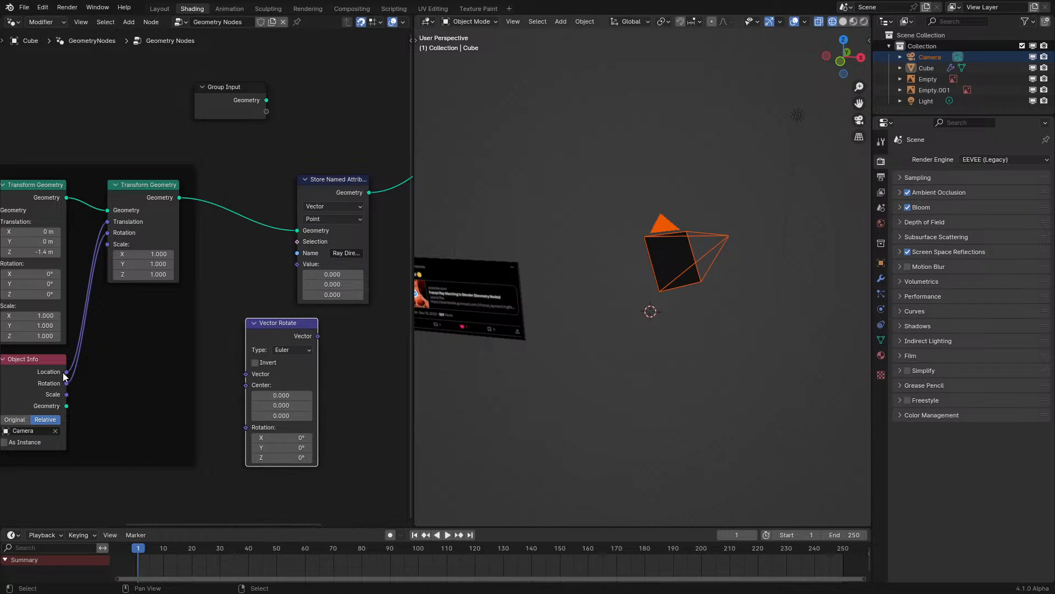
- Feed the camera's rotation and a new Vector node set to 0, 0, 1 into Vector Rotate, and connect its output to the stored Value
left_click_drag(66, 384, 248, 427)
left_click_drag(246, 374, 86, 369)
type("ve")
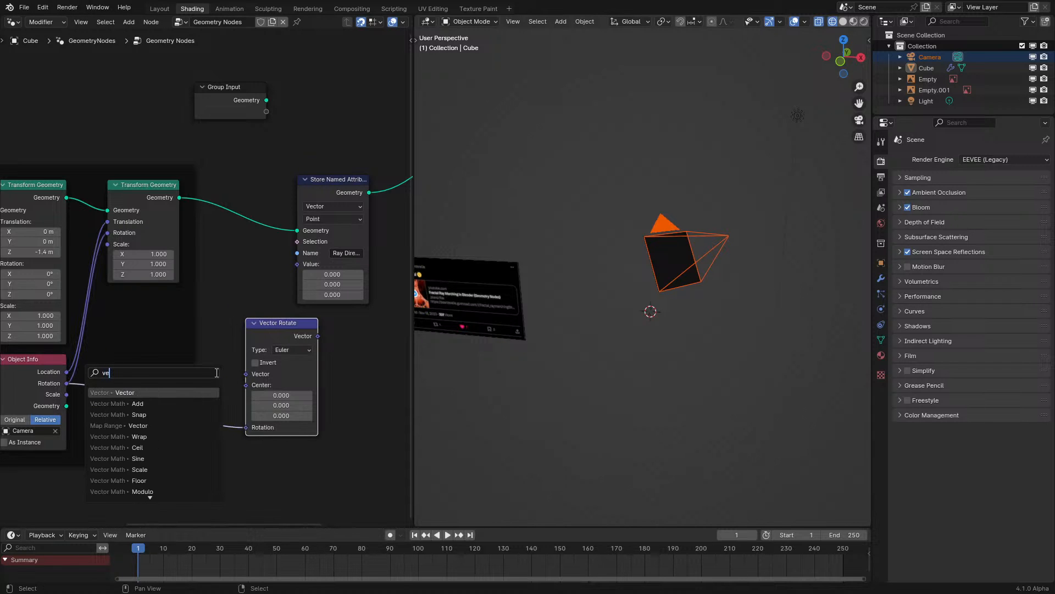
key("Return")
left_click(208, 380)
left_click(190, 390)
type("1")
key("Return")
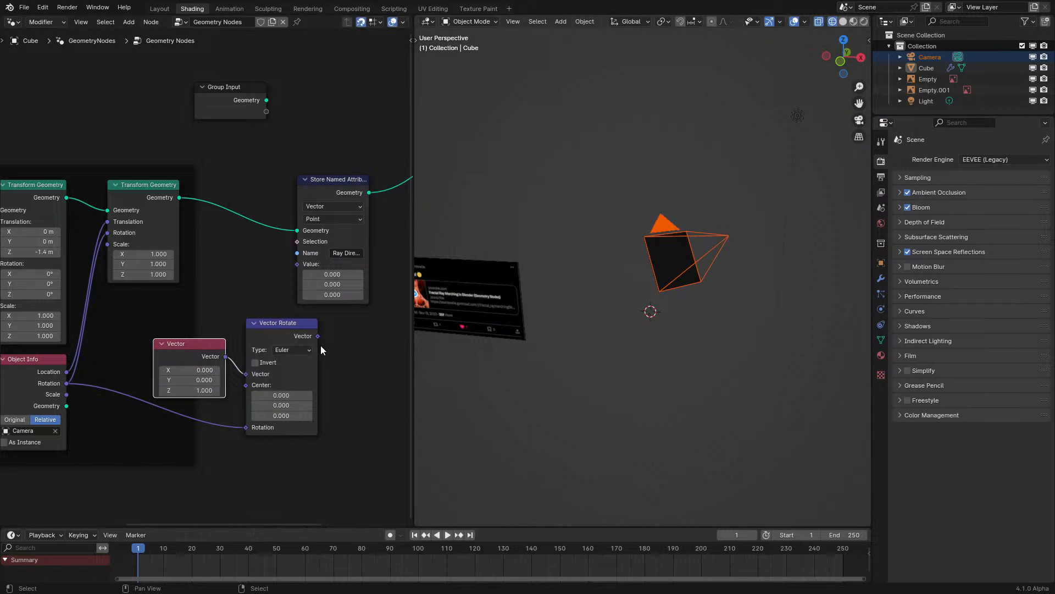
left_click_drag(318, 336, 298, 261)
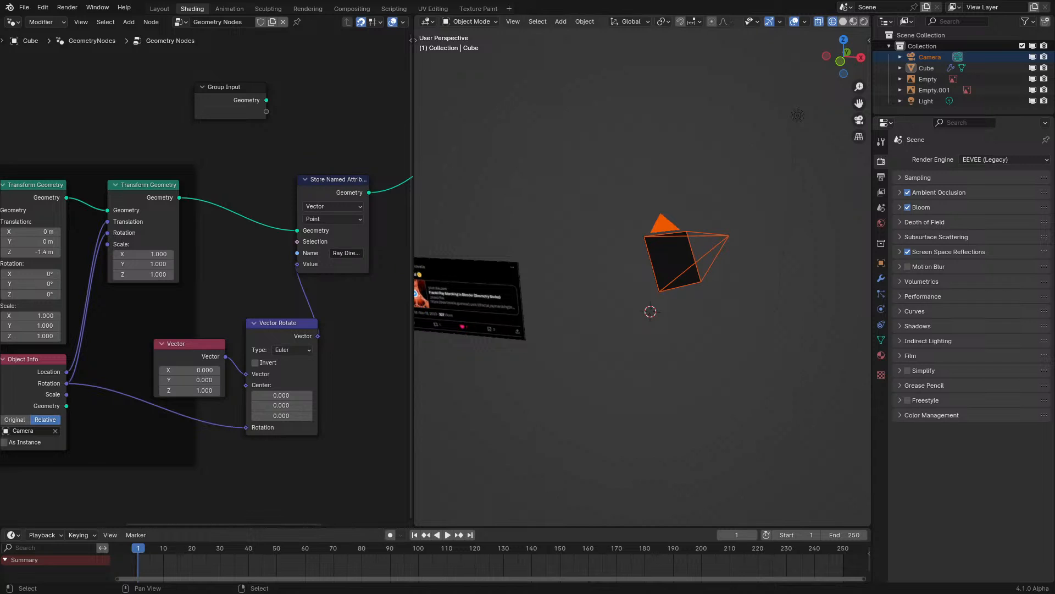
- Add a vector Subtract node fed by the Location output of the camera's Object Info node
scroll(113, 357, "up", 1)
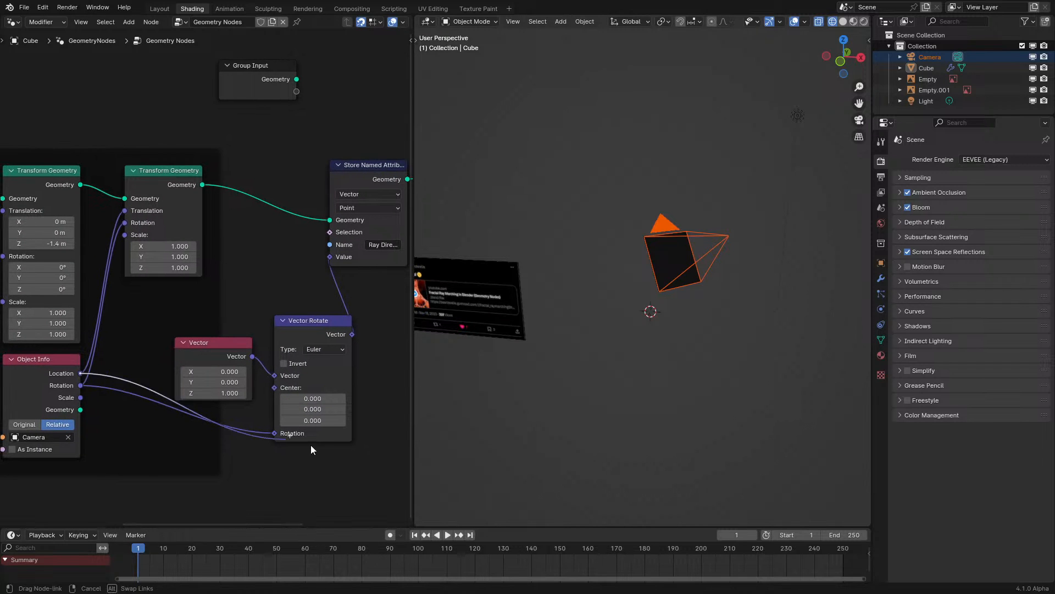
key("shift+a")
type("subtr")
key("Return")
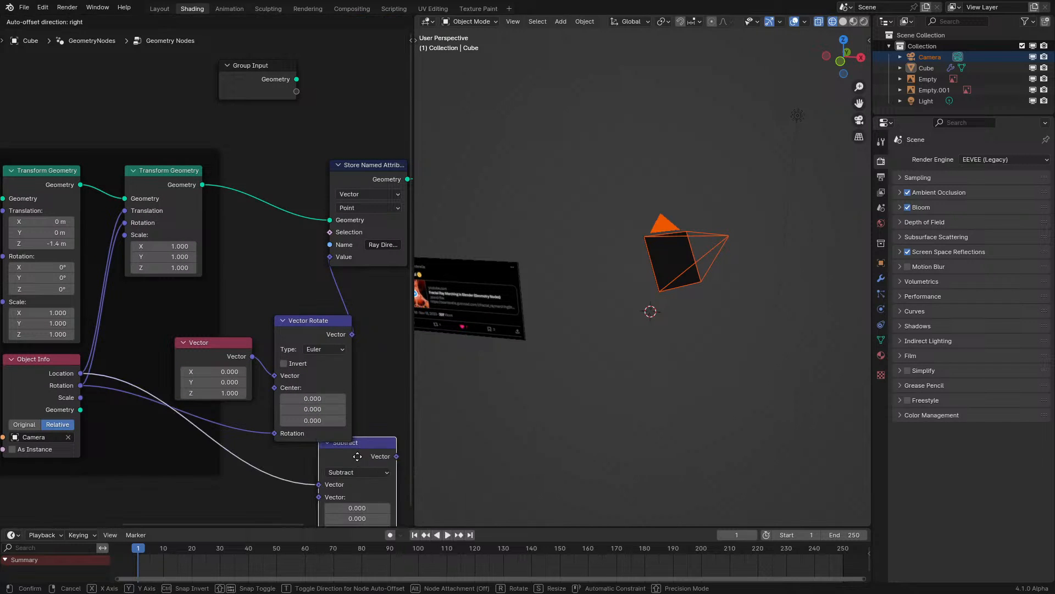
left_click(321, 444)
- Delete the Vector Rotate node and the Vector node
left_click(296, 353)
key("x")
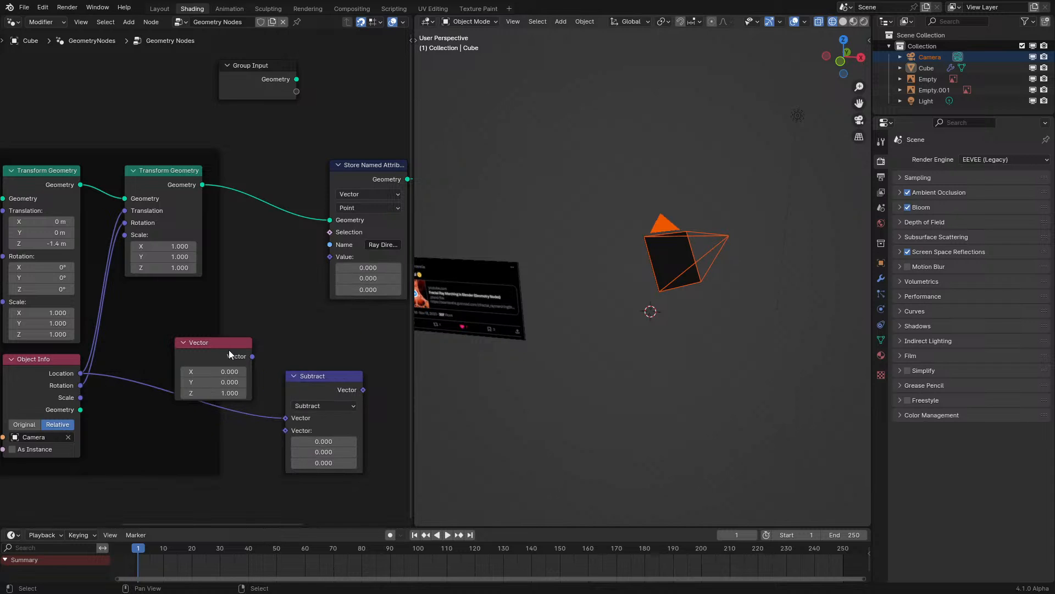
left_click(229, 354)
key("x")
- Connect a new Position node to the second Subtract input, collapse both nodes, and stack Position beneath Subtract
left_click_drag(286, 431, 268, 448)
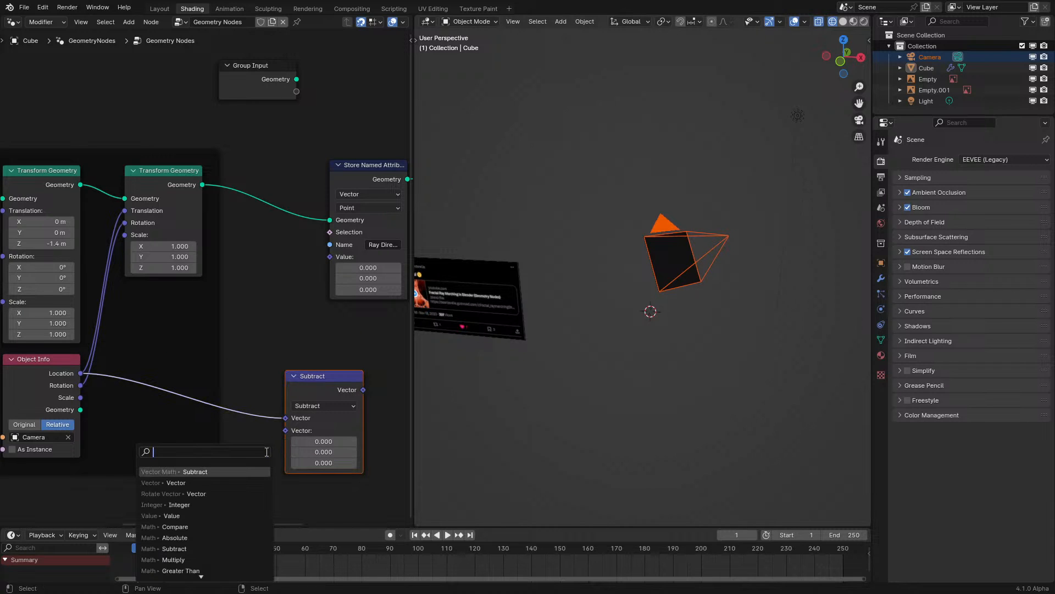
type("po")
left_click(222, 482)
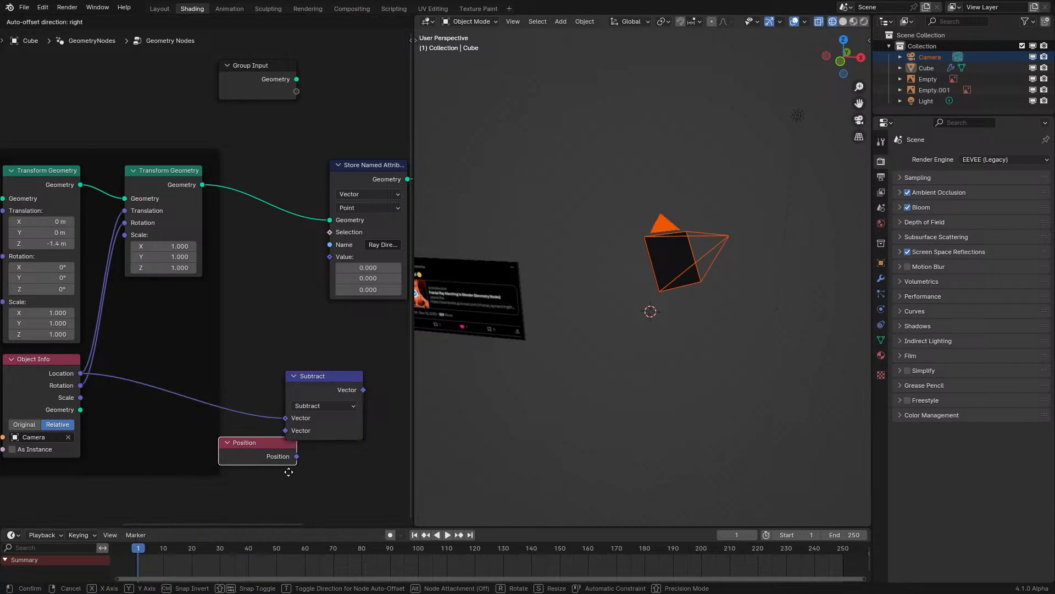
left_click(297, 377)
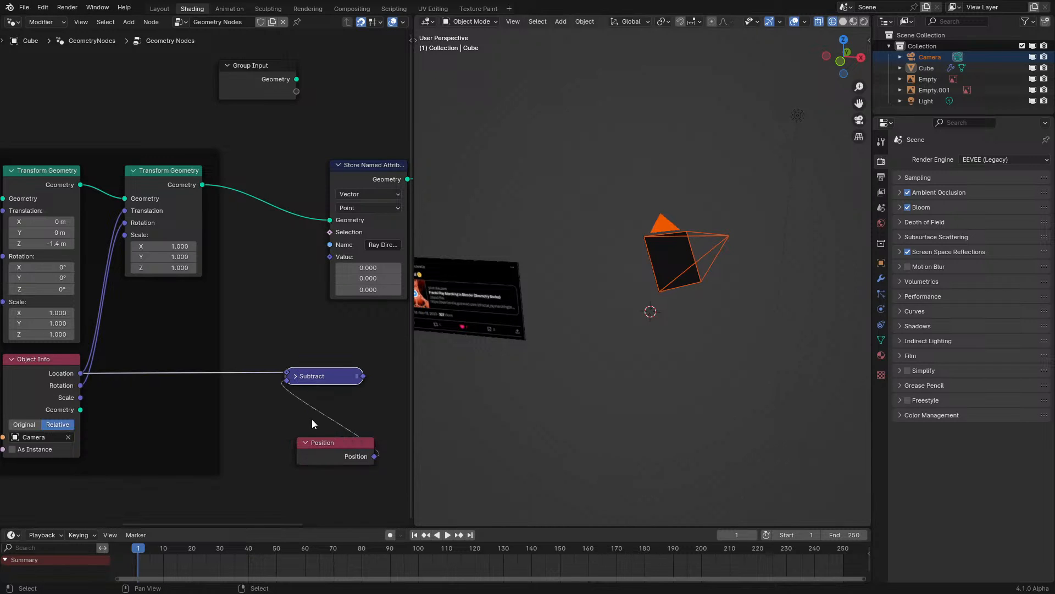
left_click(305, 444)
left_click_drag(311, 445, 300, 400)
middle_click_drag(347, 354, 284, 370)
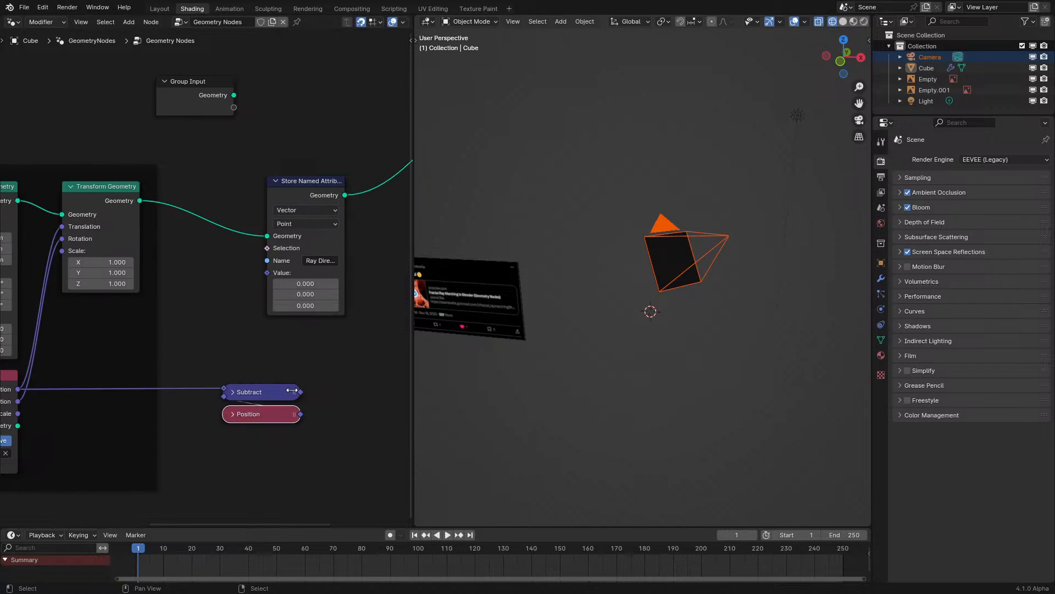
- Run the Subtract output through a new Normalize node into the Store Named Attribute value, and place the collapsed Normalize node just above Subtract
left_click_drag(301, 391, 333, 389)
type("norma")
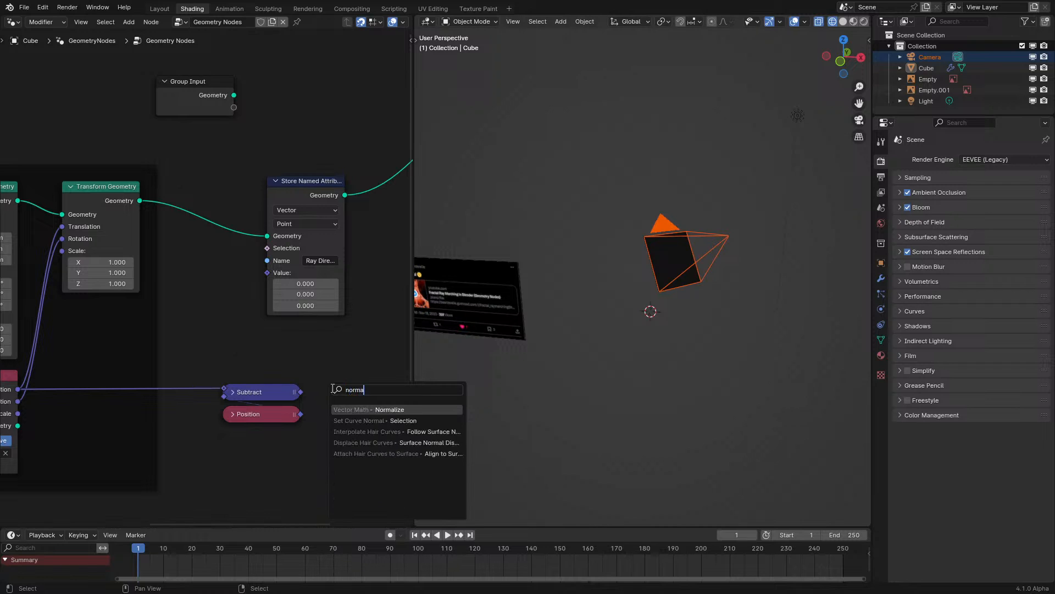
key("Return")
left_click_drag(405, 398, 268, 273)
left_click(331, 383)
key("g")
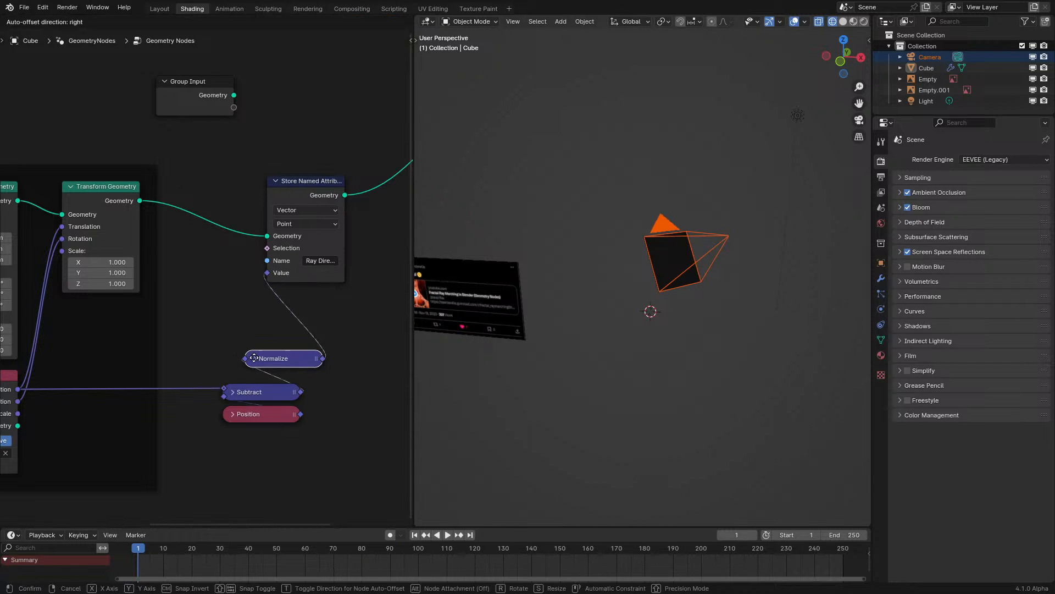
left_click(232, 372)
- Stack Normalize, Subtract and Position under the Store Named Attribute node, wrap all four in a frame, and shift the frame closer to Transform Geometry
left_click_drag(228, 344, 338, 504)
key("g")
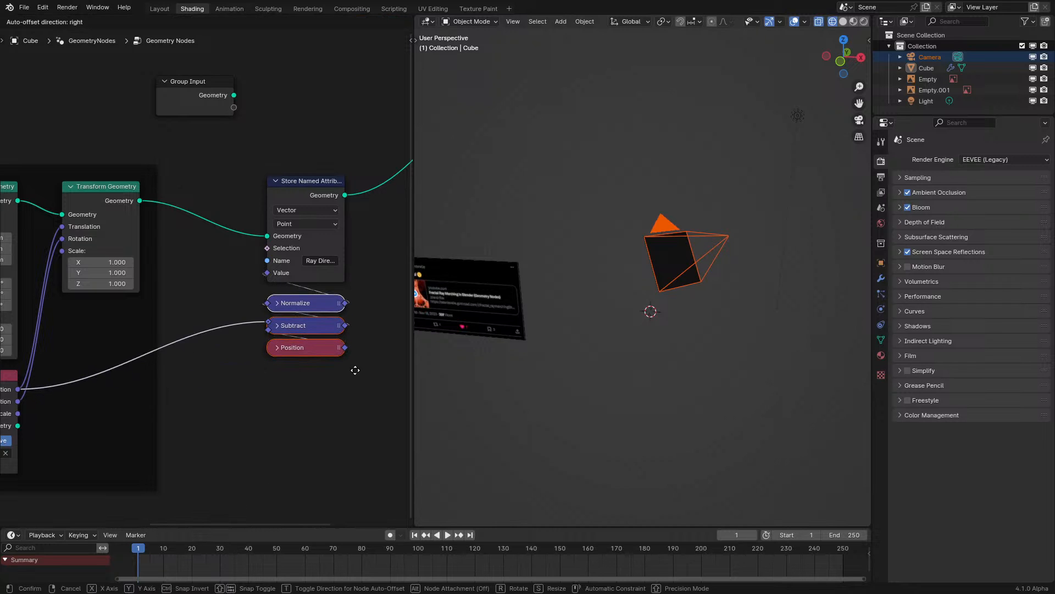
left_click(352, 367)
key("ctrl+j")
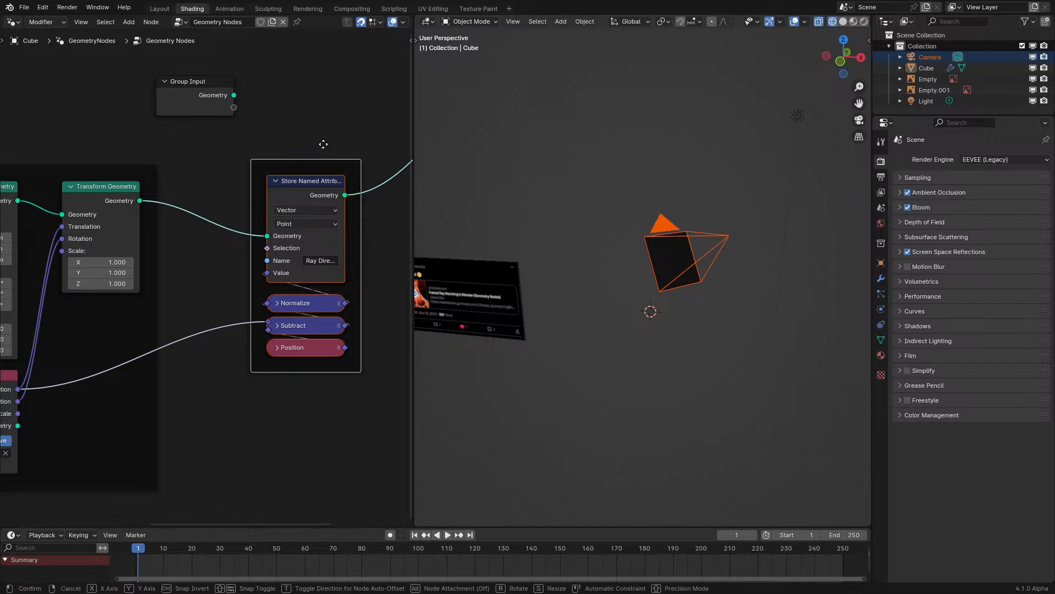
key("g")
left_click(282, 176)
- Briefly play back the animation while viewing the camera and grid, and stop the playback
middle_click_drag(616, 237, 699, 266)
key("space")
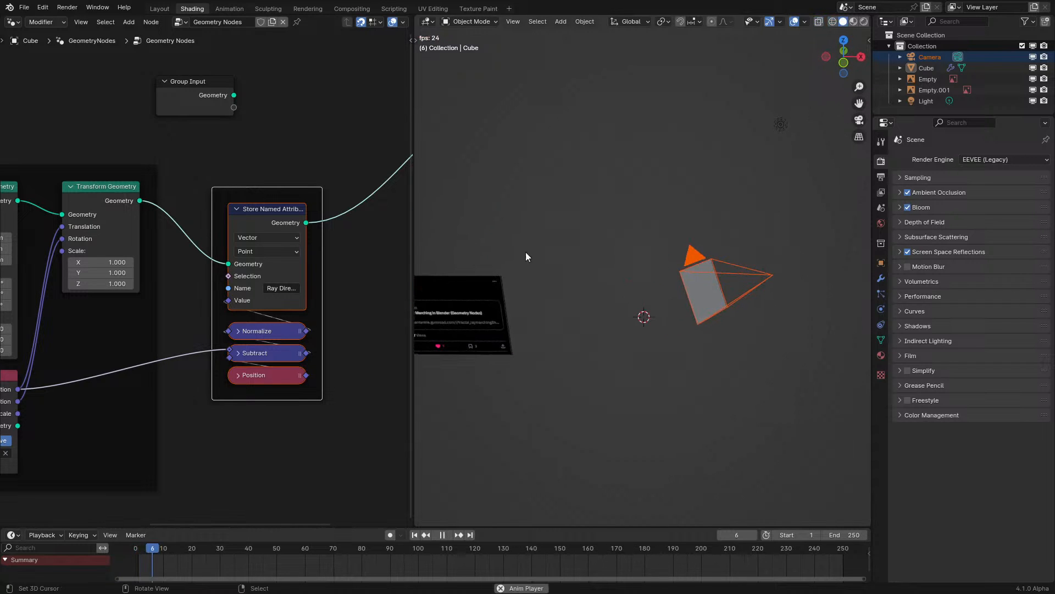
middle_click_drag(371, 291, 439, 282)
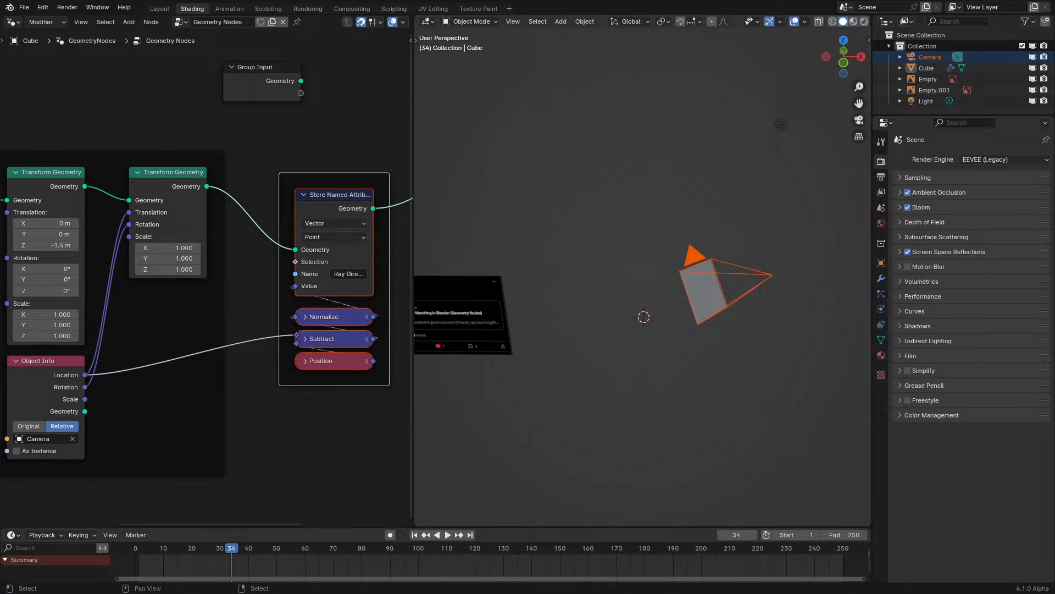
- Add a Simulation Zone after the Store Named Attribute node and connect the stored geometry to the Simulation Input
scroll(208, 275, "down", 7)
middle_click_drag(363, 272, 360, 268)
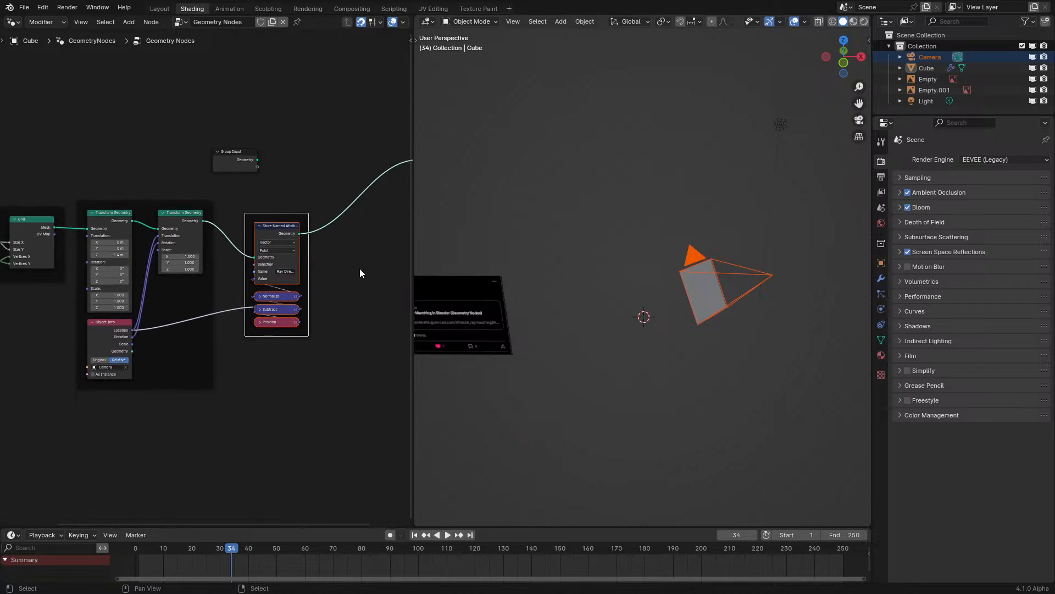
scroll(329, 247, "up", 2)
middle_click_drag(304, 228, 172, 284)
key("shift+a")
type("sim")
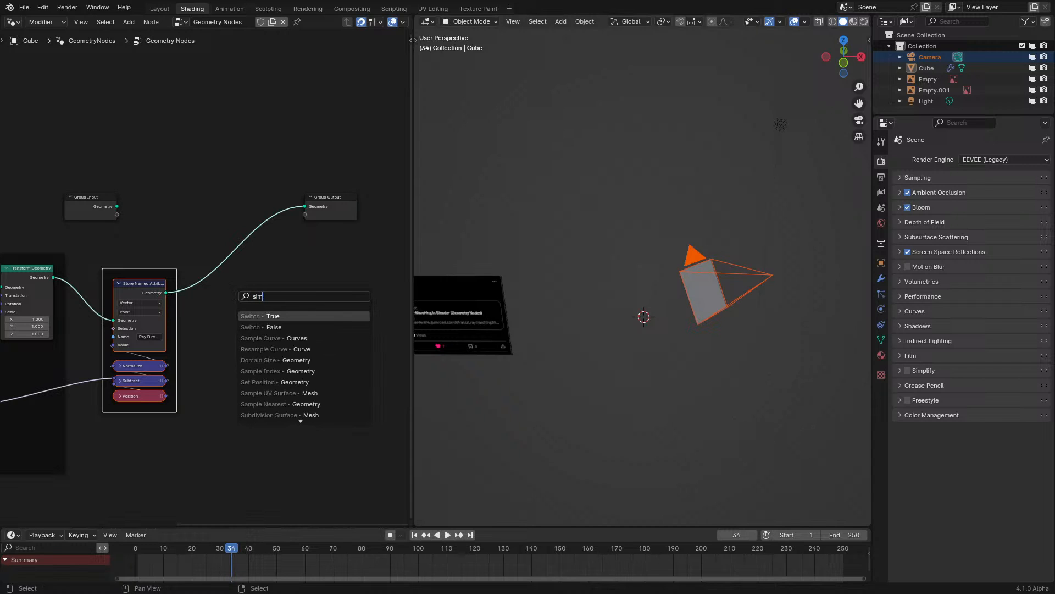
key("Escape")
key("shift+a")
mouse_move(241, 419)
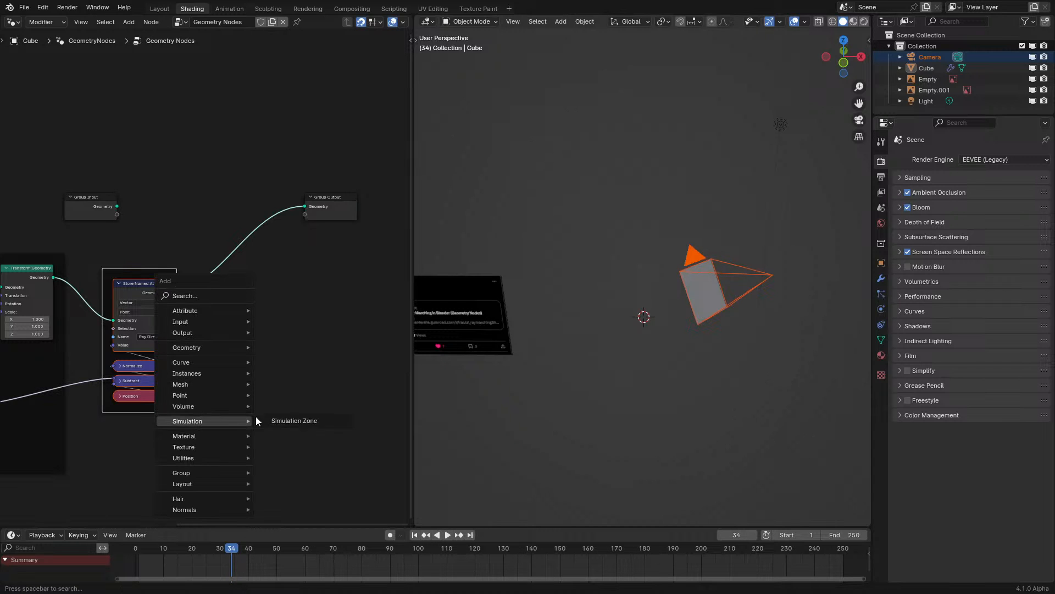
left_click(286, 419)
left_click(255, 287)
left_click_drag(165, 292, 208, 337)
- Shift the framed nodes and the Simulation Input leftward, and bring the Simulation Output closer to the Simulation Input
scroll(204, 337, "down", 7)
middle_click_drag(147, 388, 235, 374)
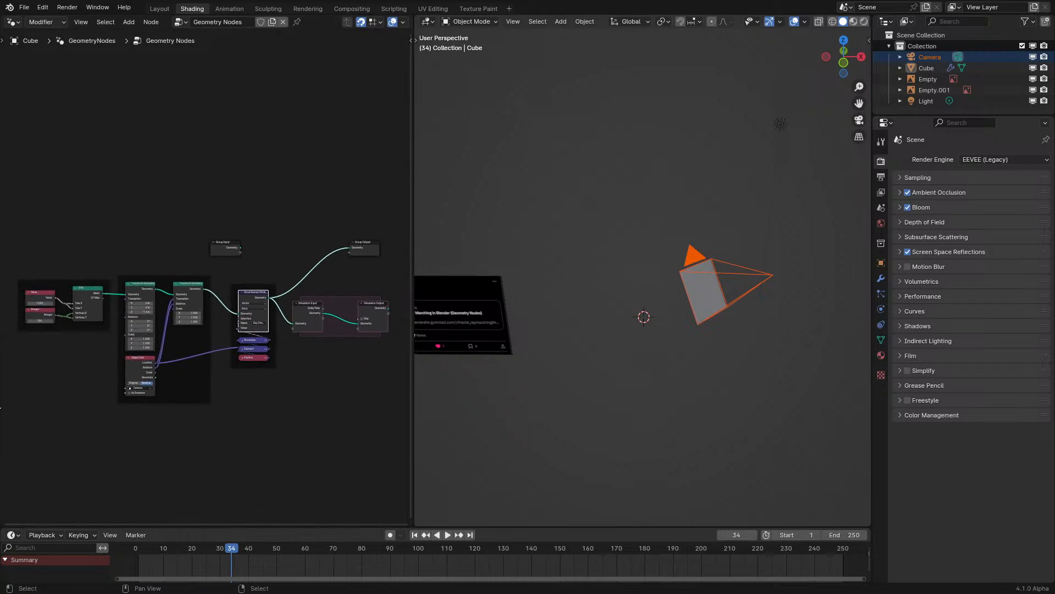
left_click_drag(44, 409, 299, 294)
key("g")
left_click(229, 287)
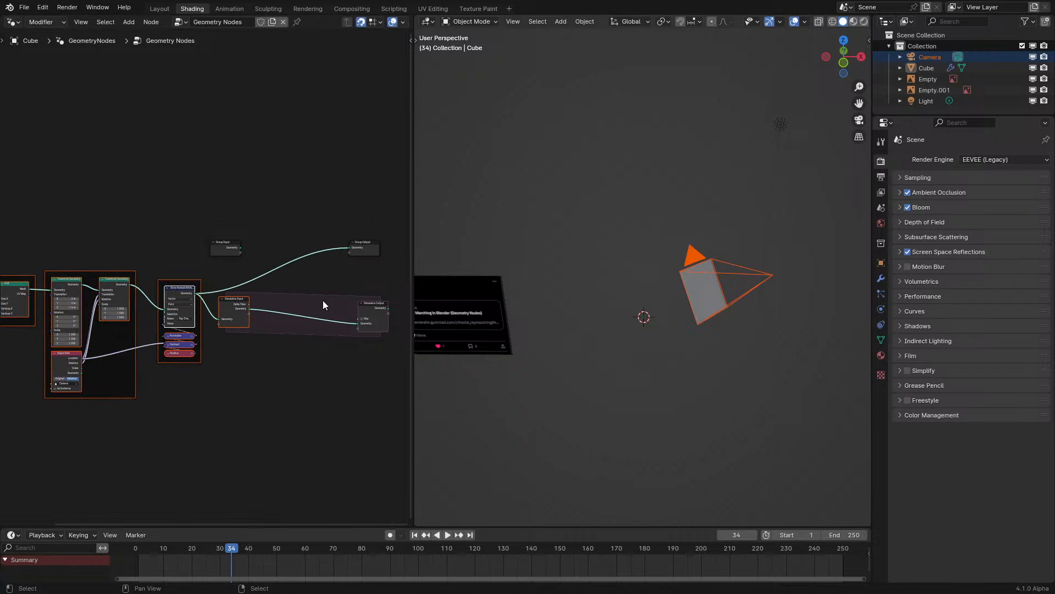
left_click_drag(374, 304, 316, 304)
left_click(244, 250)
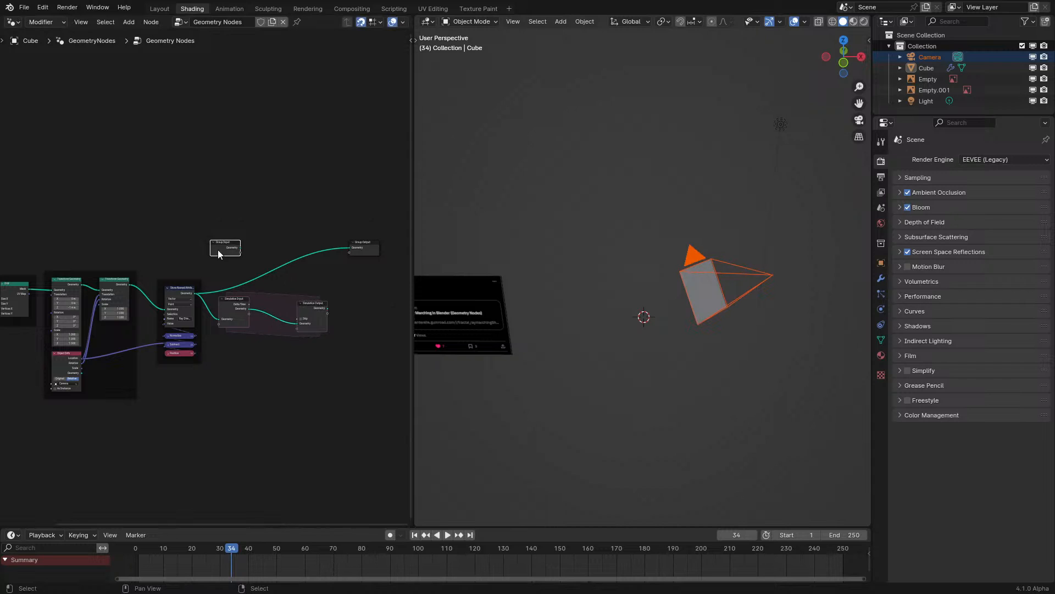
- Place Group Input above Group Output and shift the other nodes to line up with Group Output
key("g")
left_click(384, 229)
scroll(170, 240, "down", 3)
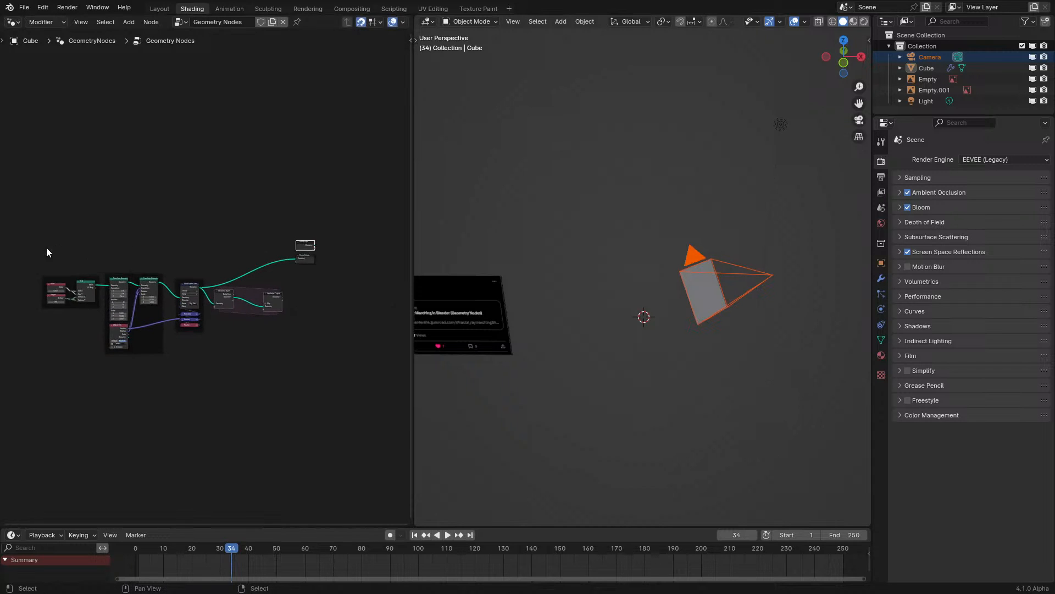
left_click_drag(40, 251, 275, 317)
key("g")
left_click(269, 319)
scroll(224, 202, "up", 3)
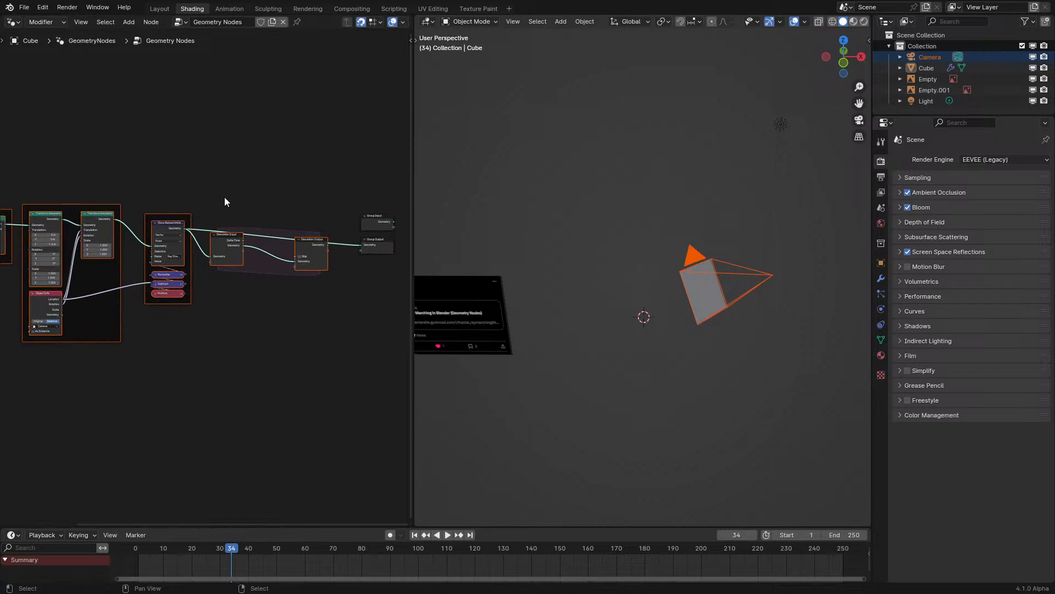
- Nudge Simulation Input closer to Store Named Attribute and connect the Simulation Output geometry to Group Output
left_click(229, 245)
key("g")
left_click(225, 247)
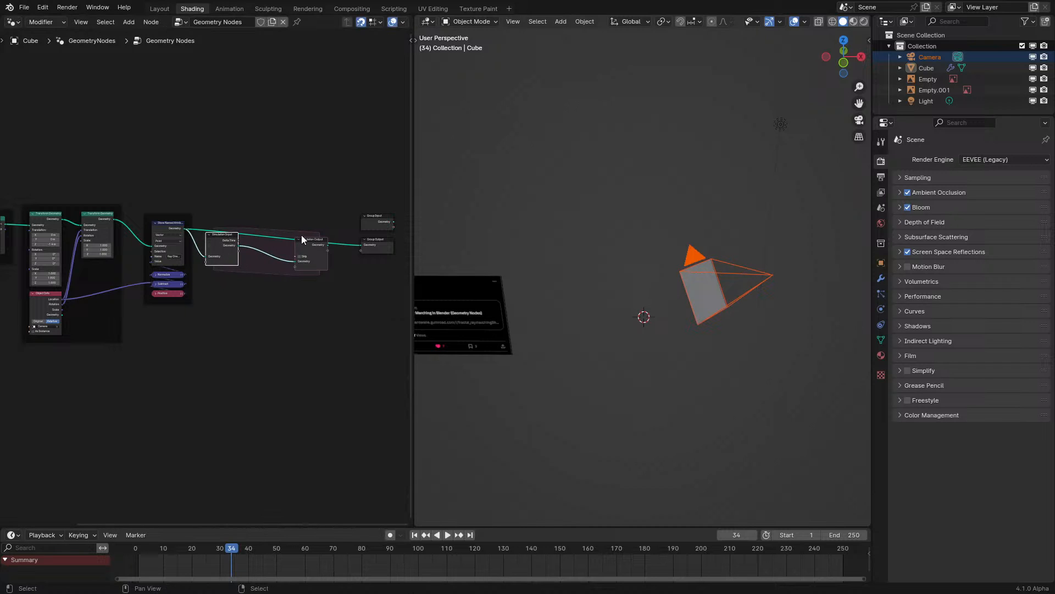
left_click(306, 243, "alt+shift")
- Widen the simulation zone by moving Simulation Input and all nodes before it leftward
scroll(307, 270, "down", 3)
left_click_drag(65, 212, 262, 364)
key("g")
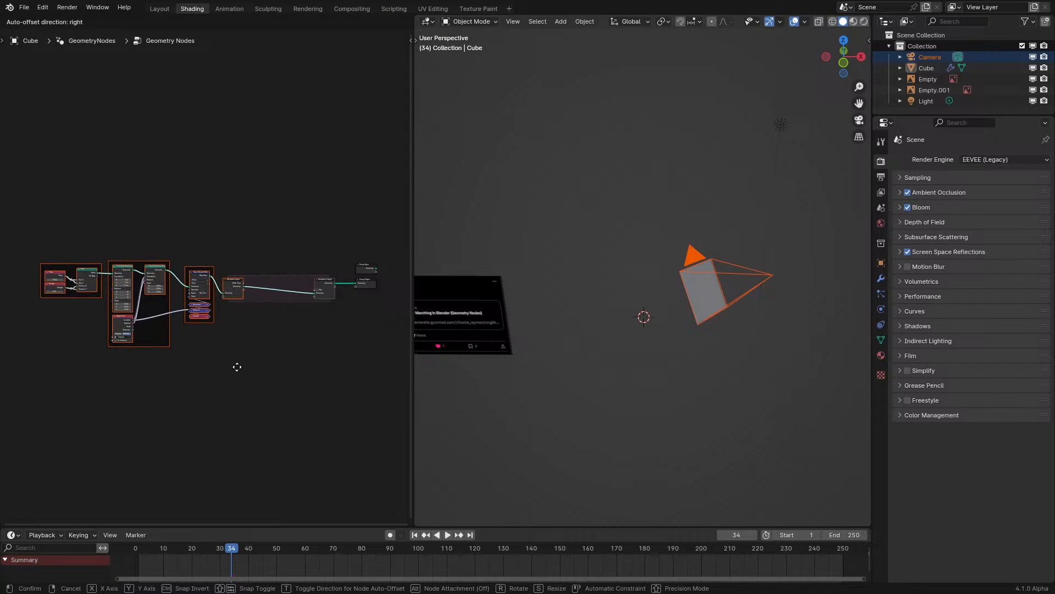
left_click(239, 357)
- Add a Named Attribute node below the simulation zone and have it read the Ray Direction vector attribute
scroll(259, 312, "up", 3)
middle_click_drag(259, 311, 180, 309)
scroll(181, 309, "up", 6)
mouse_move(658, 290)
middle_mouse_down()
mouse_move(615, 283)
mouse_move(644, 295)
middle_mouse_up()
scroll(615, 285, "up", 3)
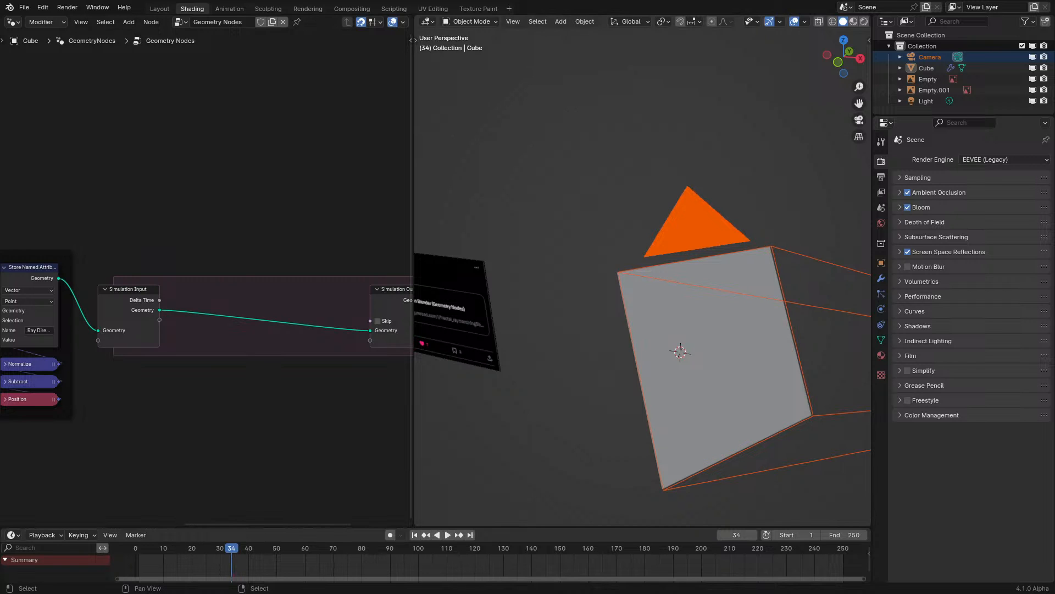
middle_click_drag(247, 356, 255, 320)
scroll(174, 362, "up", 1)
middle_click_drag(174, 362, 210, 356)
key("q")
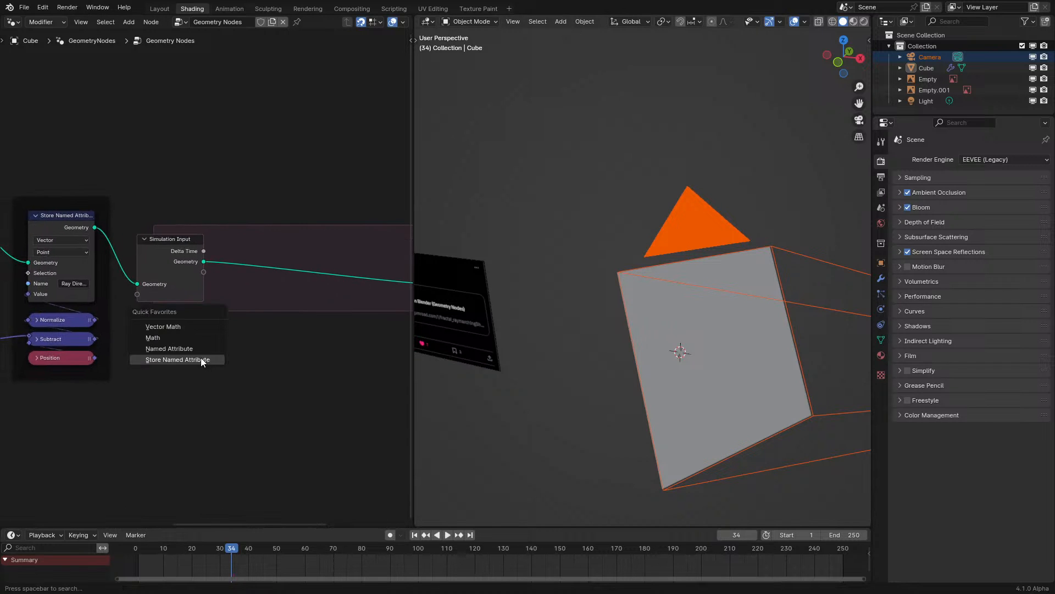
left_click(200, 347)
left_click(172, 350)
left_click(220, 398)
type("d")
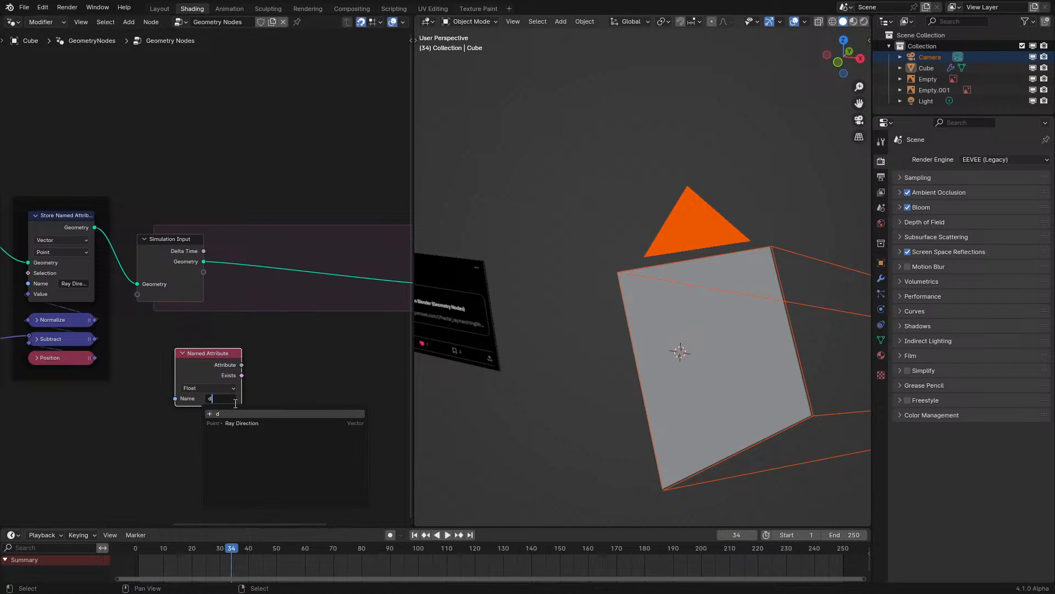
left_click(243, 423)
- Feed the Ray Direction attribute into a new Vector Math node set to Scale
left_click_drag(202, 358, 267, 392)
type("sc")
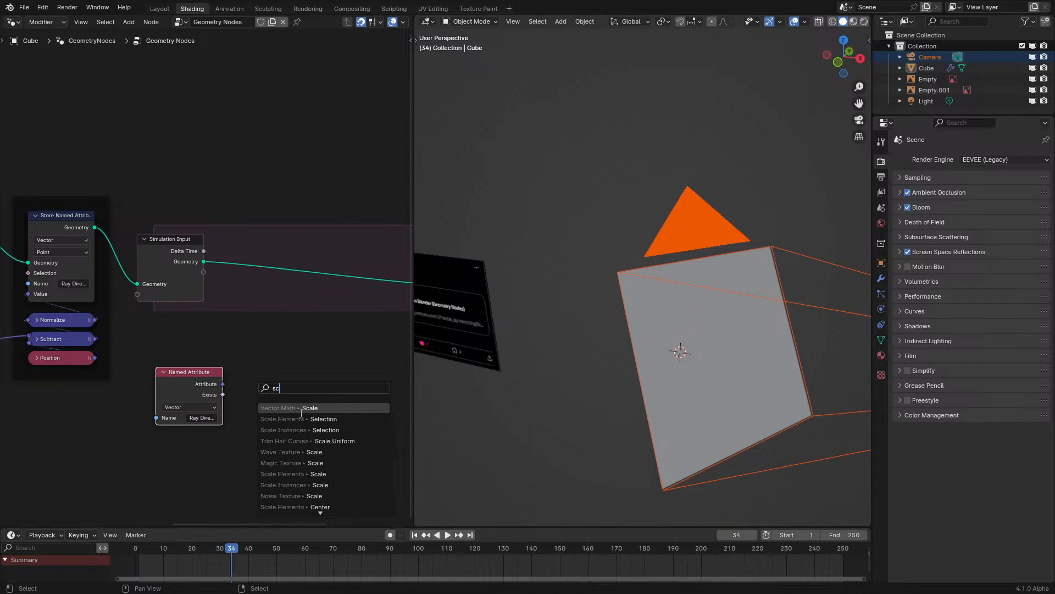
left_click(303, 409)
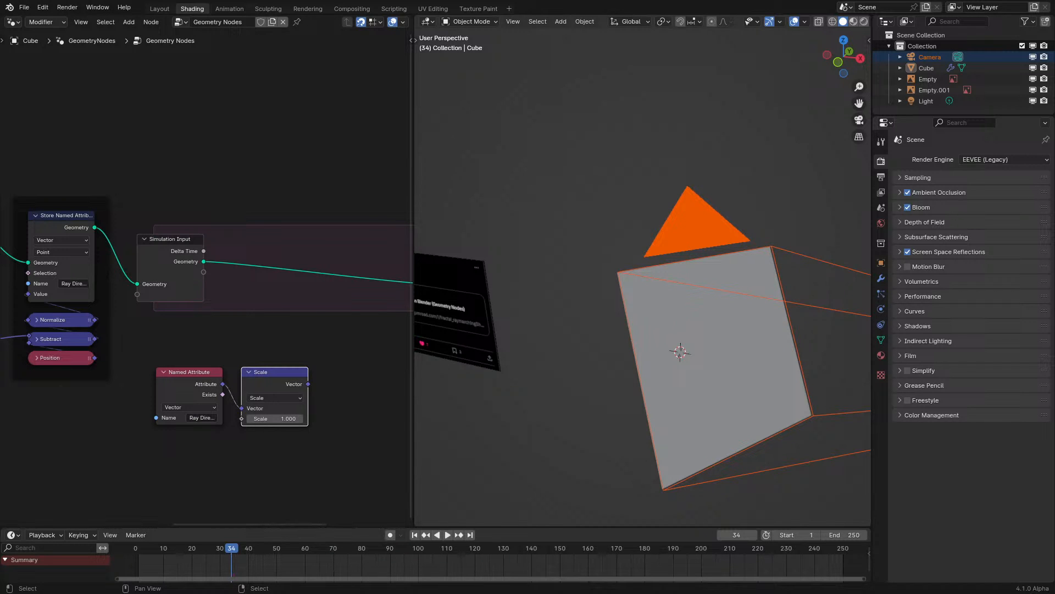
- Add a Position node below the Ray Direction Named Attribute node
middle_click_drag(206, 370, 255, 253)
scroll(231, 310, "up", 1)
key("shift+a")
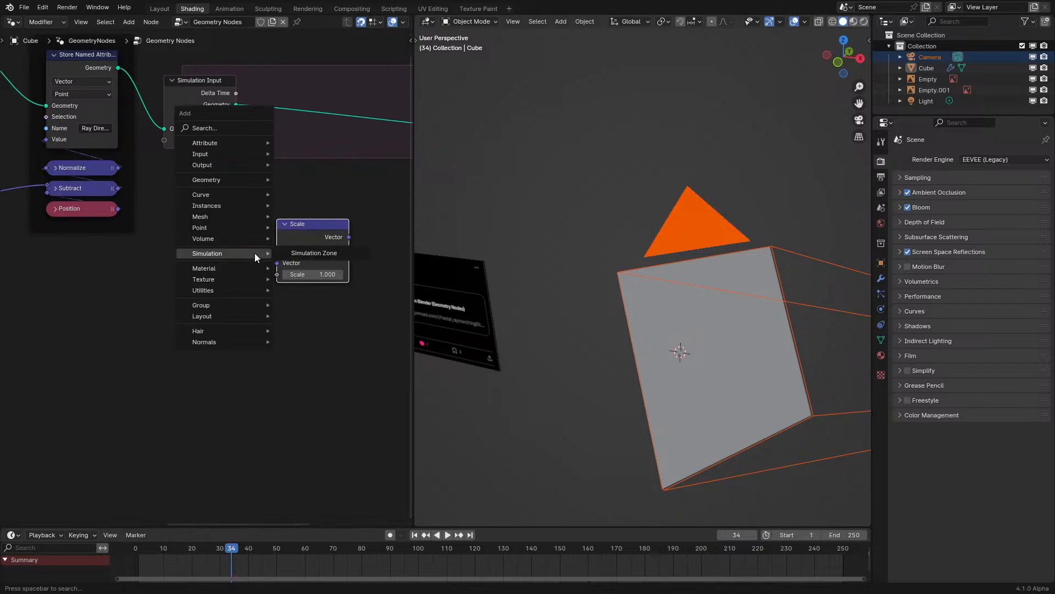
key("Escape")
key("shift+a")
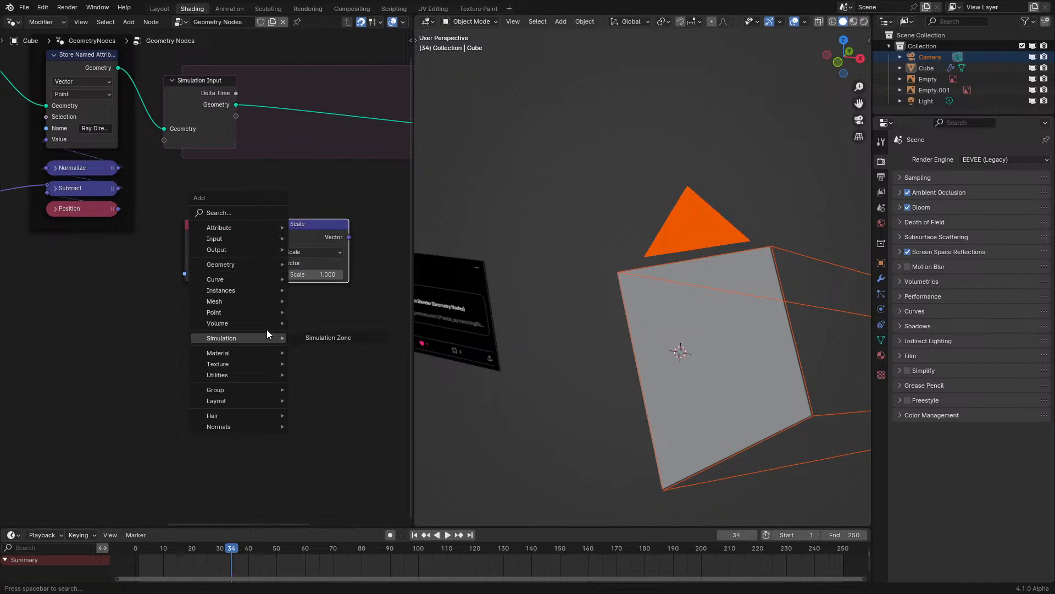
left_click(235, 213)
type("po")
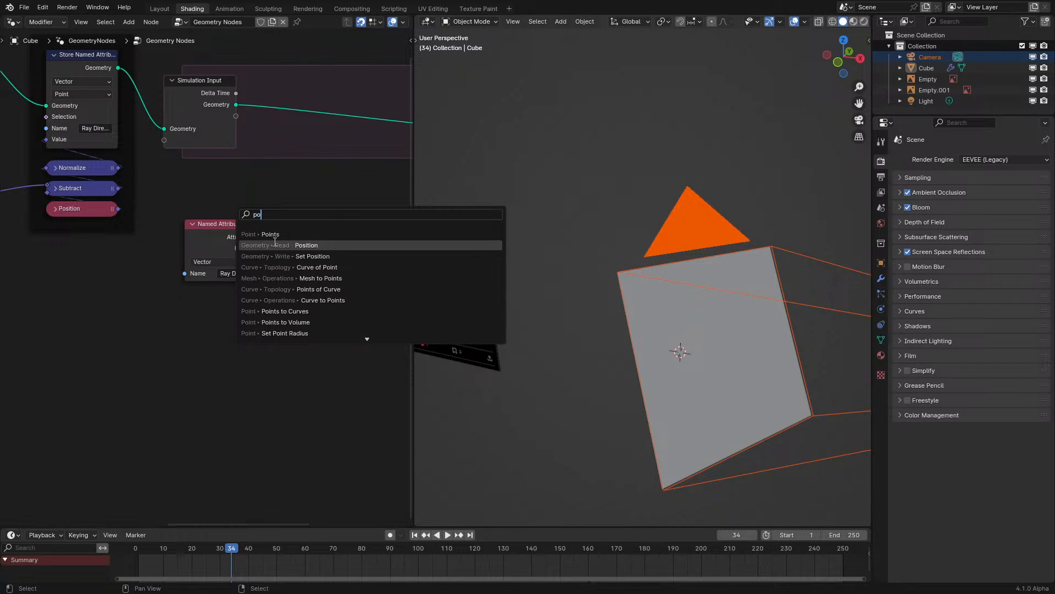
left_click(275, 244)
left_click(229, 352)
- Feed the new Position node into a Vector Math node set to Distance
key("shift+a")
type("di")
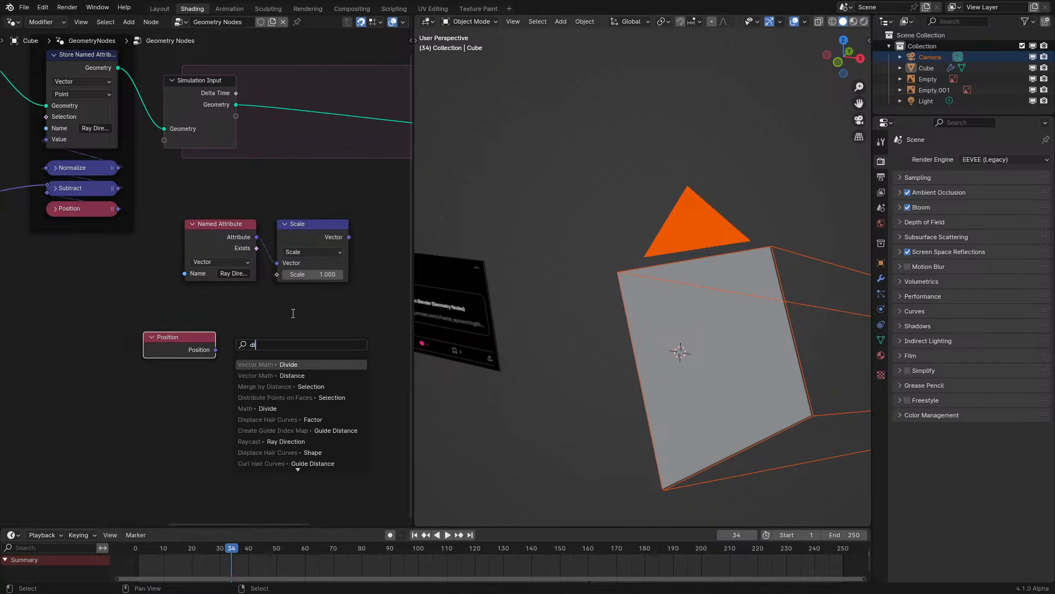
type("st")
key("Return")
left_click(293, 313)
- Feed the Distance value into a new Subtract math node and set its second value to 0.15
scroll(293, 313, "up", 3)
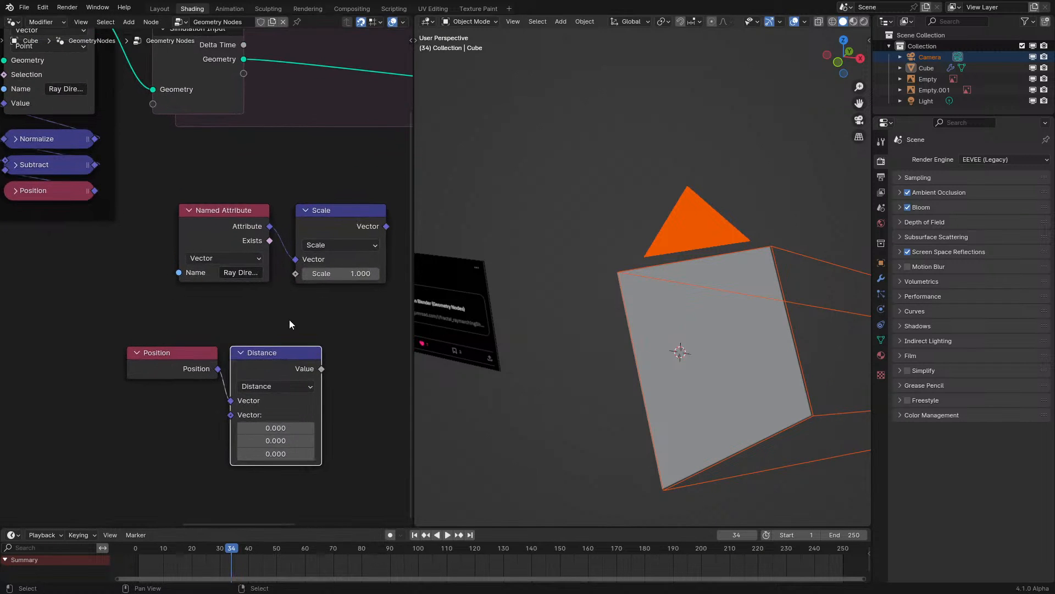
middle_click_drag(316, 379, 237, 361)
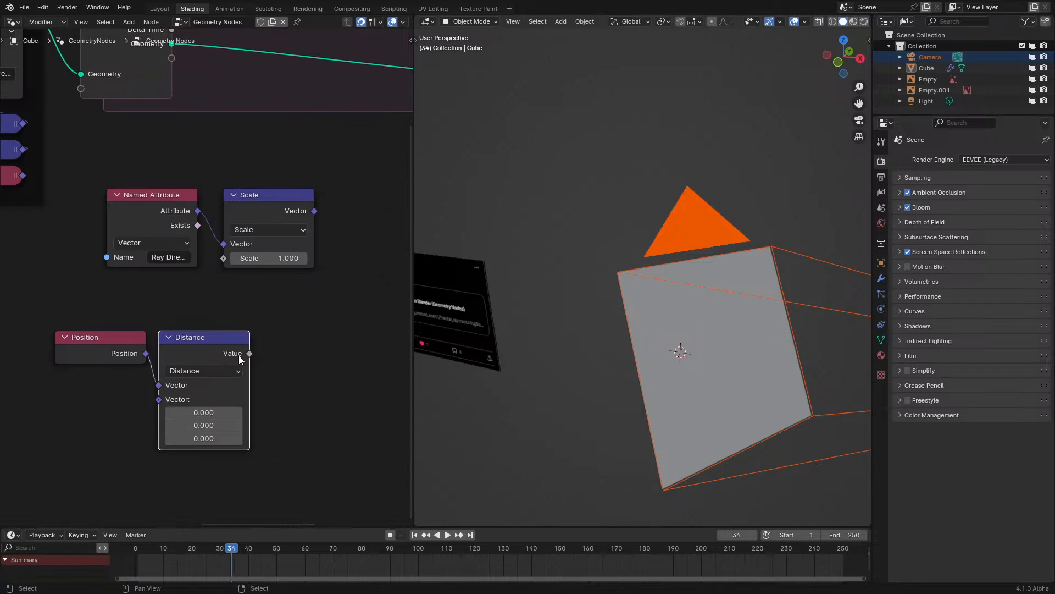
left_click_drag(249, 353, 308, 360)
type("subgtr")
key("ctrl+a")
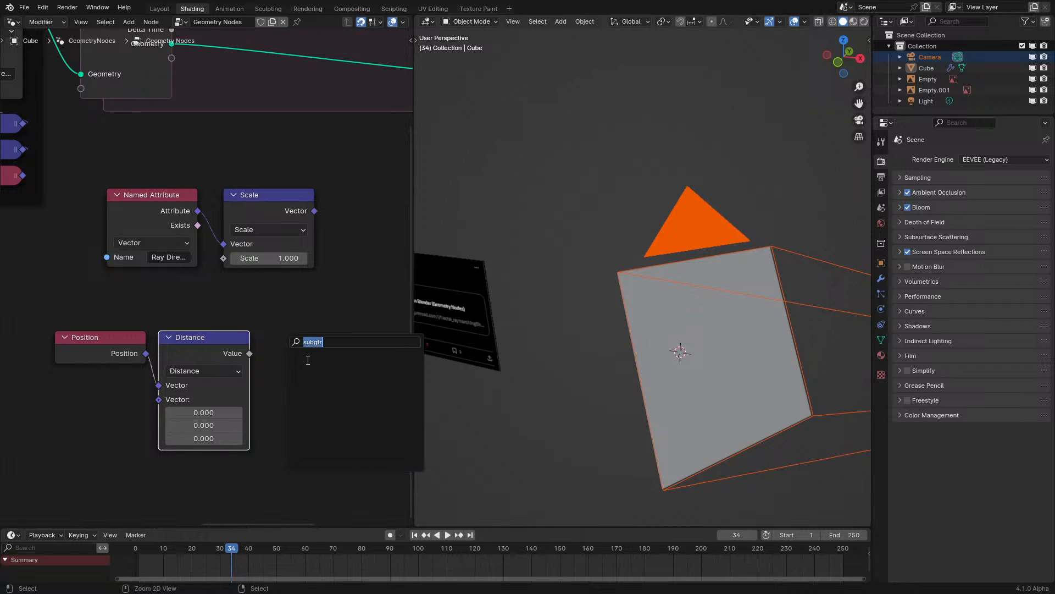
type("subtr")
key("Return")
left_click(315, 389)
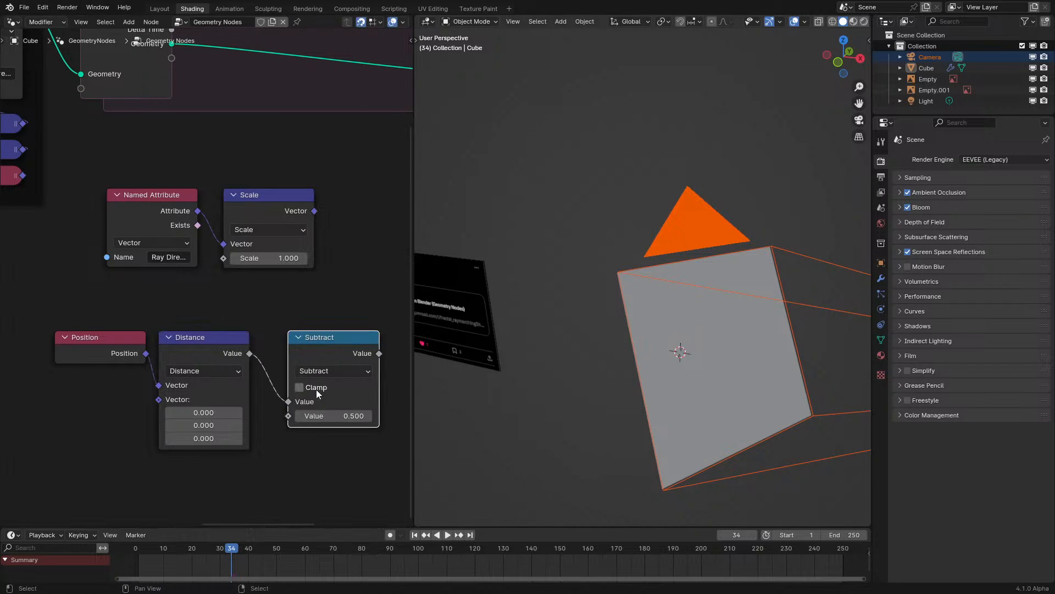
double_click(333, 416)
type(".15")
key("Return")
- Connect the Subtract value to the Scale input of the Scale node
middle_click_drag(232, 310, 211, 291)
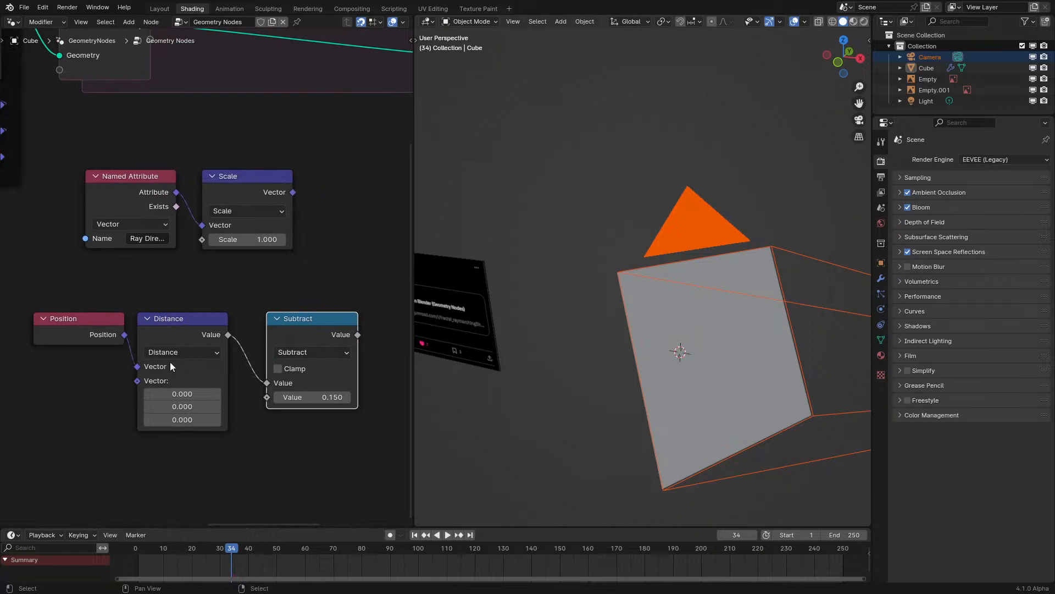
middle_click_drag(230, 321, 169, 368)
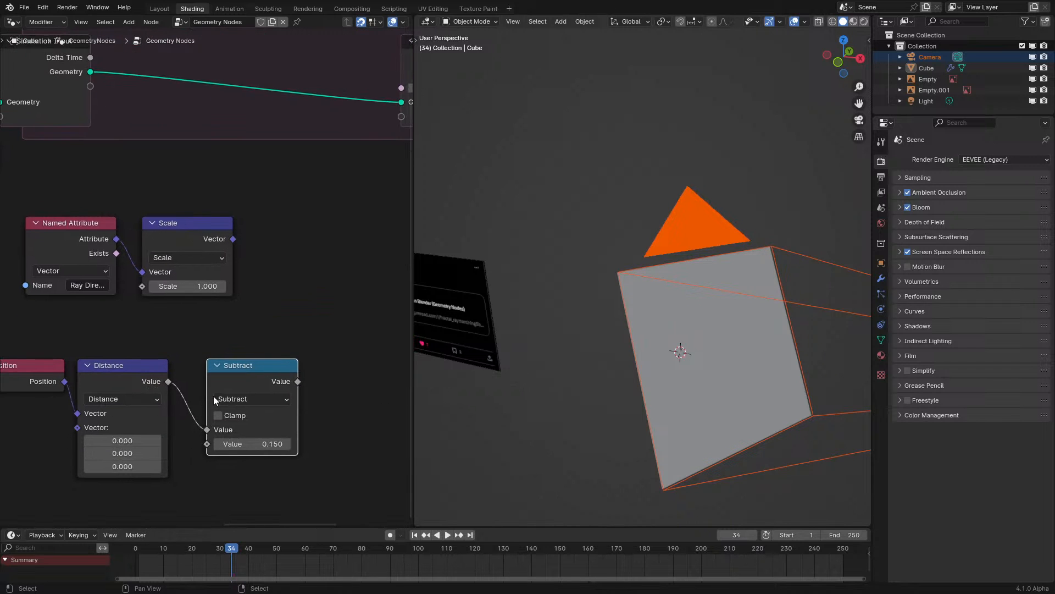
left_click_drag(298, 381, 146, 290)
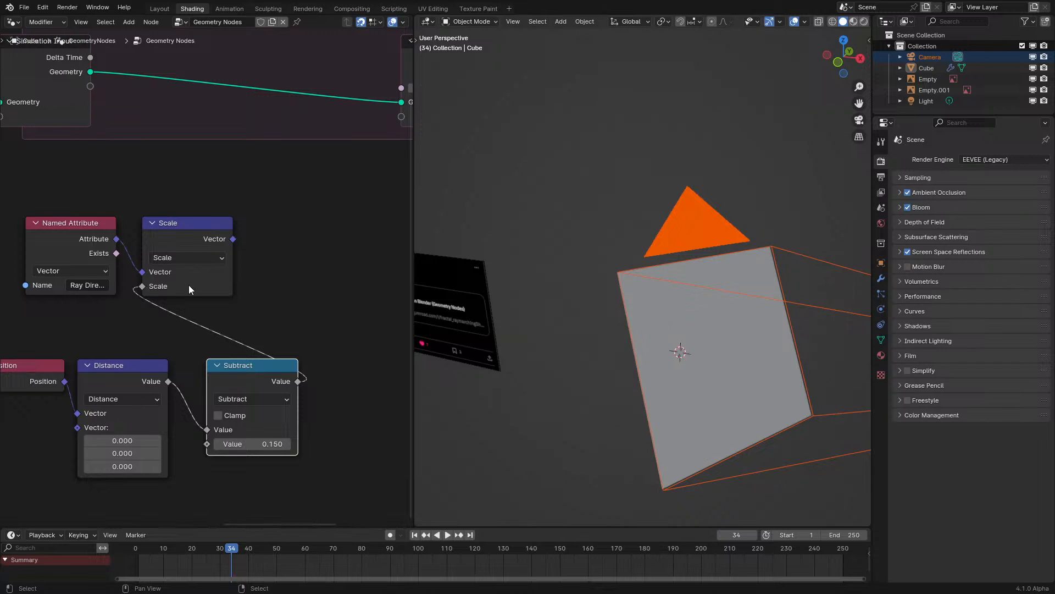
- Insert a Set Position node inside the simulation zone and connect the scaled vector to its Offset
scroll(190, 285, "down", 1)
middle_click_drag(236, 231, 236, 293)
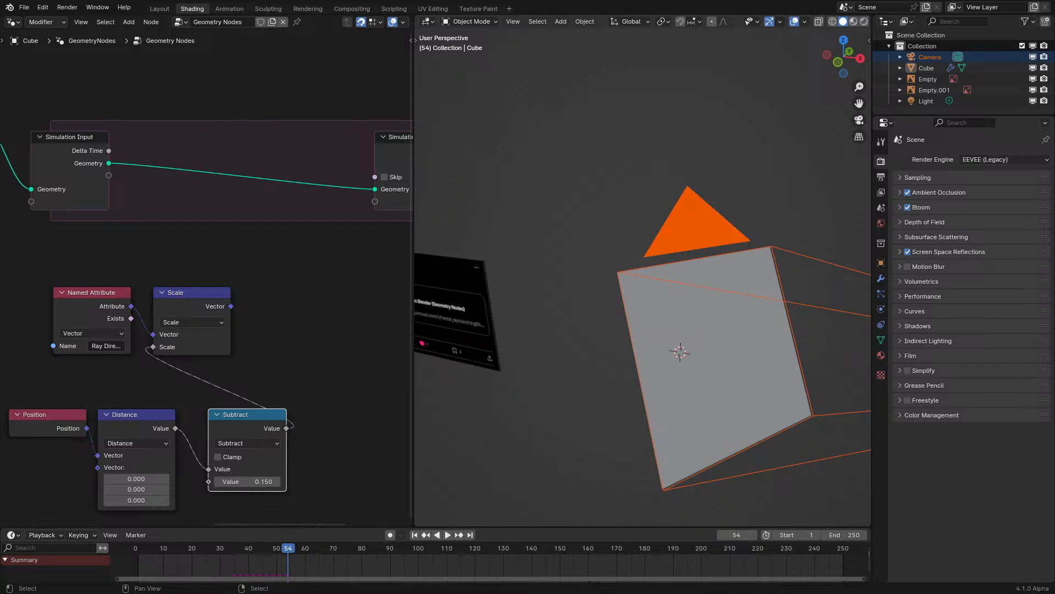
middle_click_drag(197, 186, 196, 211)
key("shift+a")
type("set")
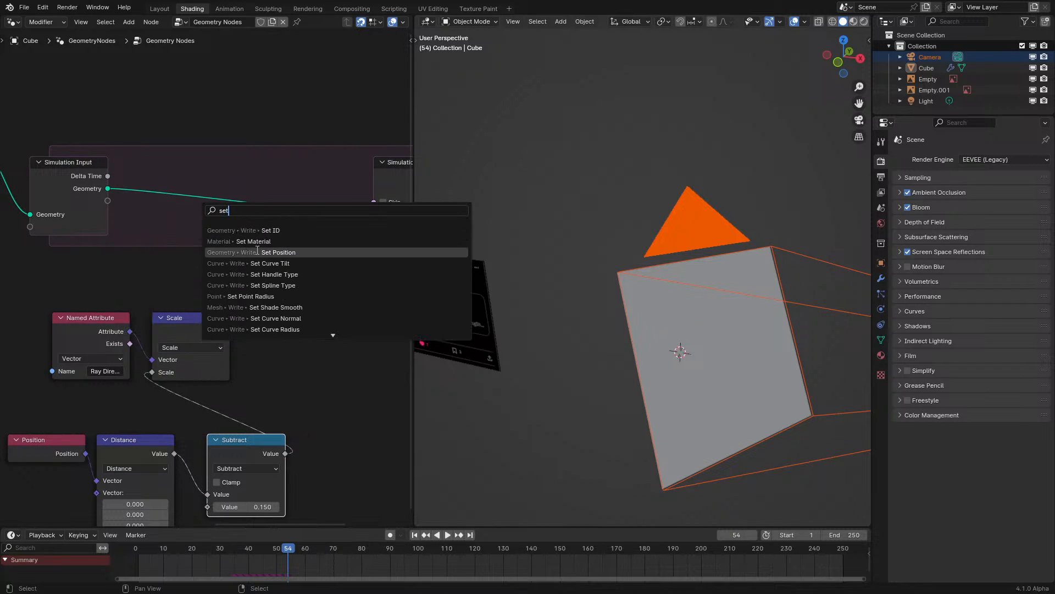
left_click(257, 251)
left_click(223, 295)
left_click_drag(229, 331, 219, 237)
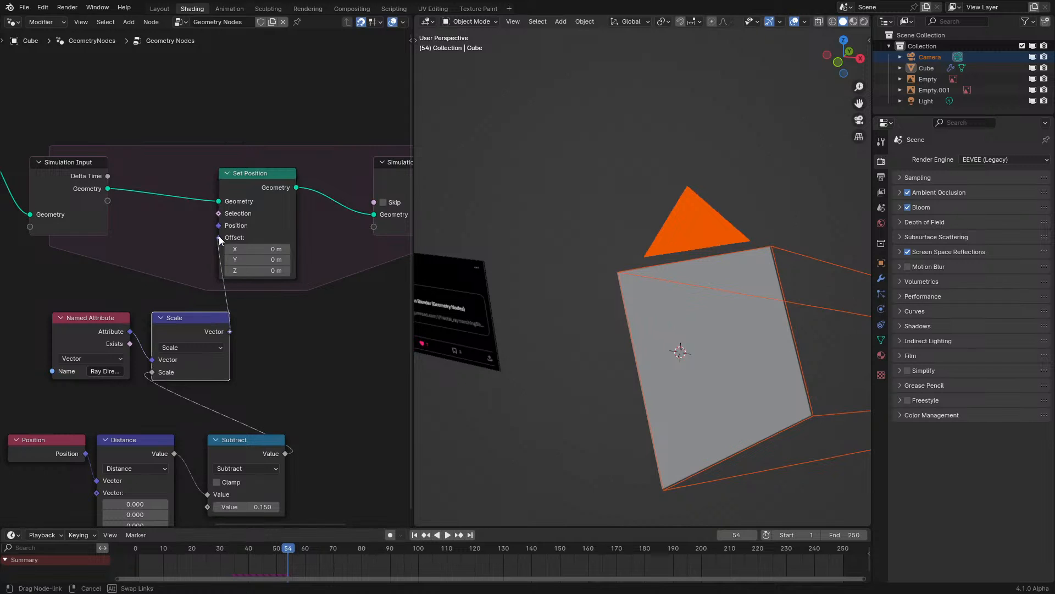
- Briefly play the simulation and look over the scene for the marched geometry
scroll(673, 275, "down", 5)
key("space")
key("space")
scroll(667, 278, "down", 3)
mouse_move(709, 267)
middle_mouse_down()
mouse_move(774, 251)
mouse_move(418, 220)
mouse_move(695, 258)
middle_mouse_up()
- Swap the inputs of the framed Subtract node so the object location is subtracted from Position
middle_click_drag(32, 415, 371, 431)
scroll(265, 335, "up", 7)
scroll(251, 288, "up", 1)
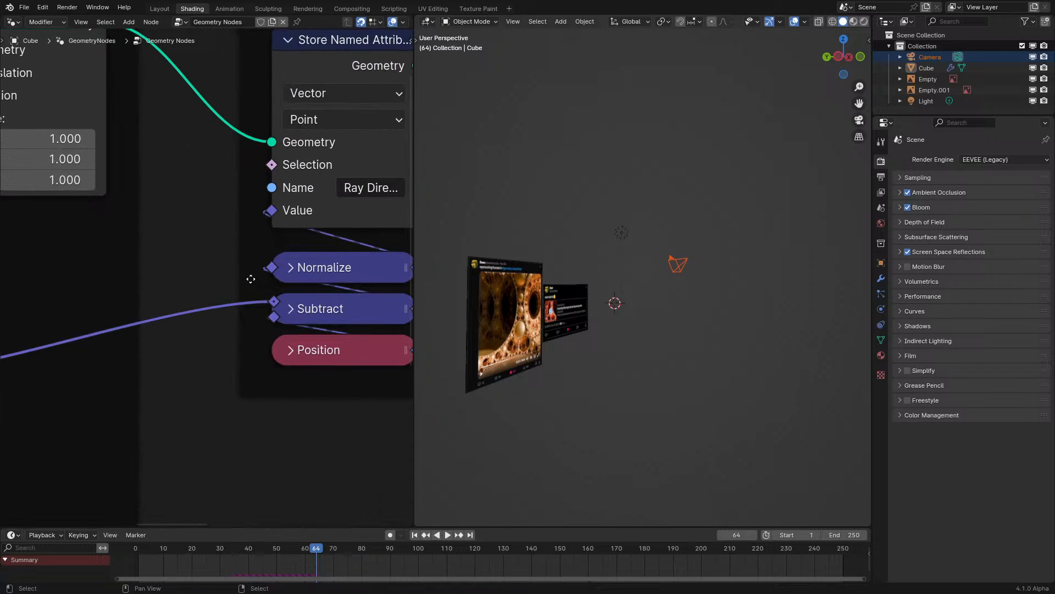
left_click_drag(273, 302, 276, 319)
middle_click_drag(384, 337, 336, 349)
left_click_drag(363, 361, 219, 313)
- Replay the simulation, inspect the marched geometry and node wiring, and reset the timeline to frame 0
left_click(166, 551)
key("space")
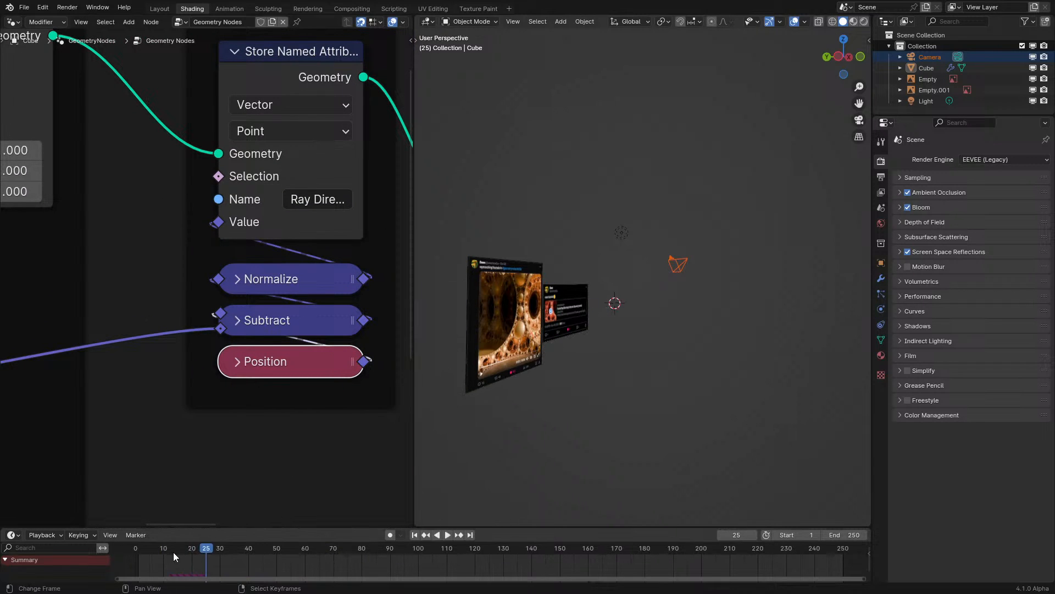
key("Escape")
scroll(167, 365, "down", 2)
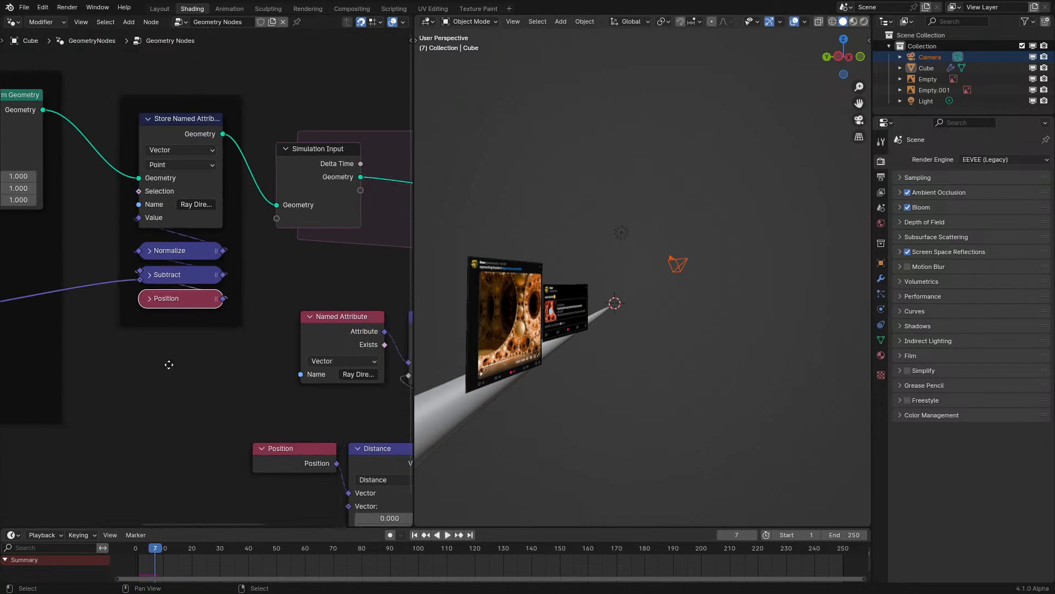
middle_click_drag(167, 365, 24, 298)
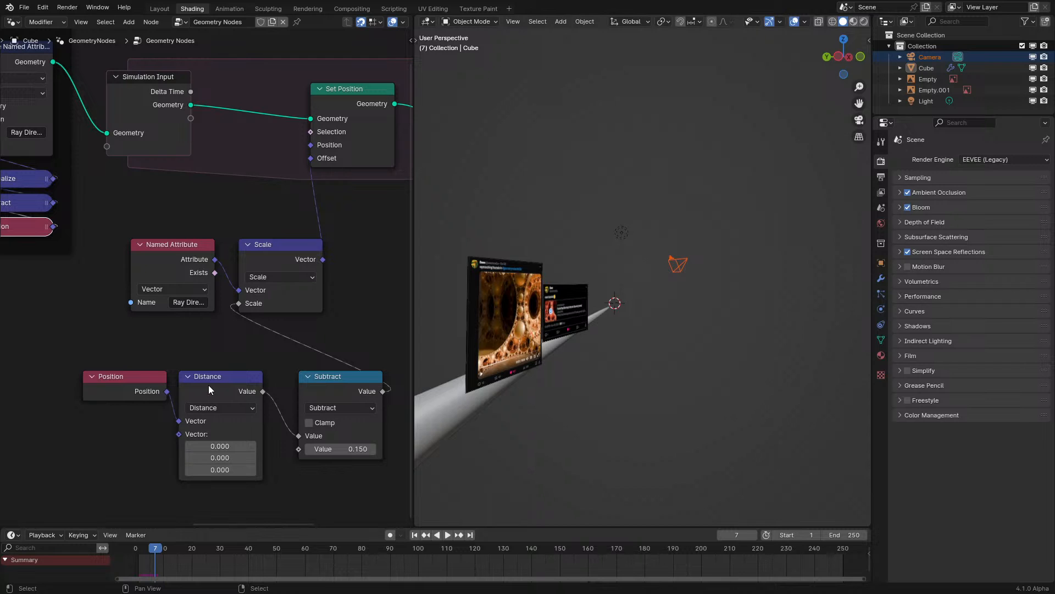
middle_click_drag(160, 341, 309, 382)
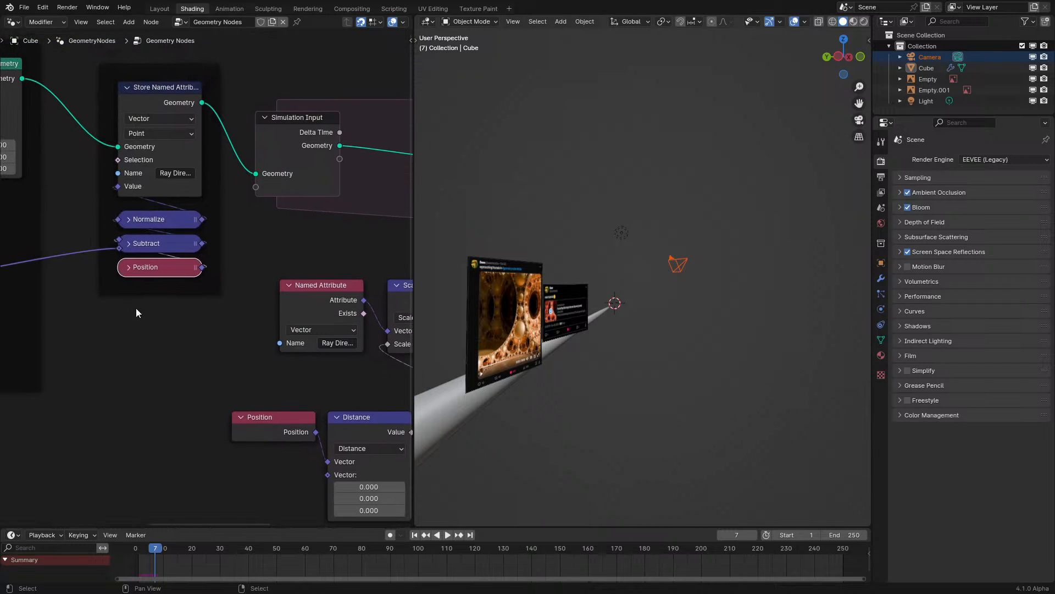
key("space")
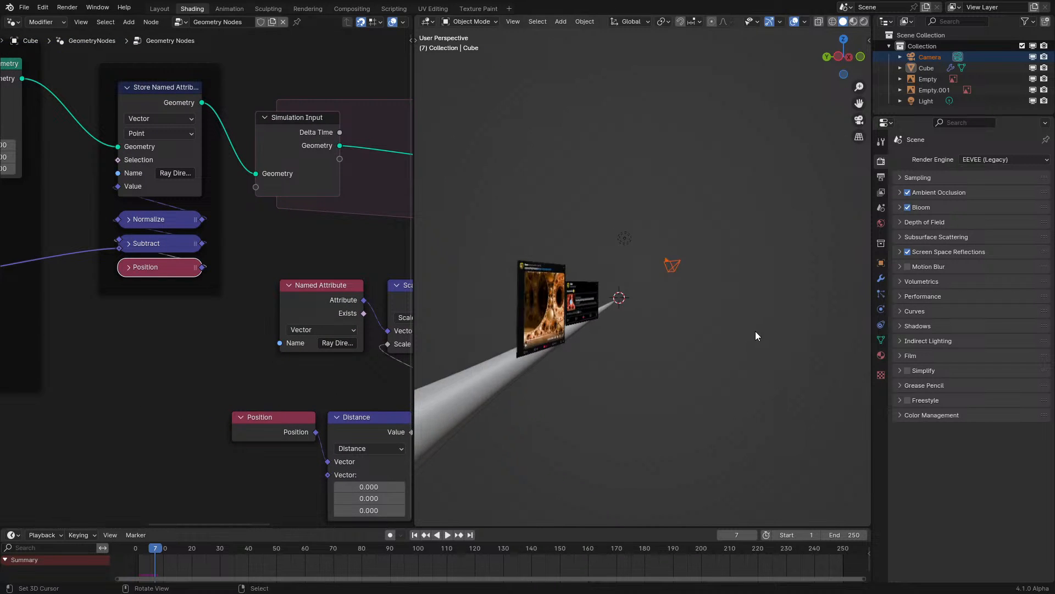
key("space")
left_click(124, 552)
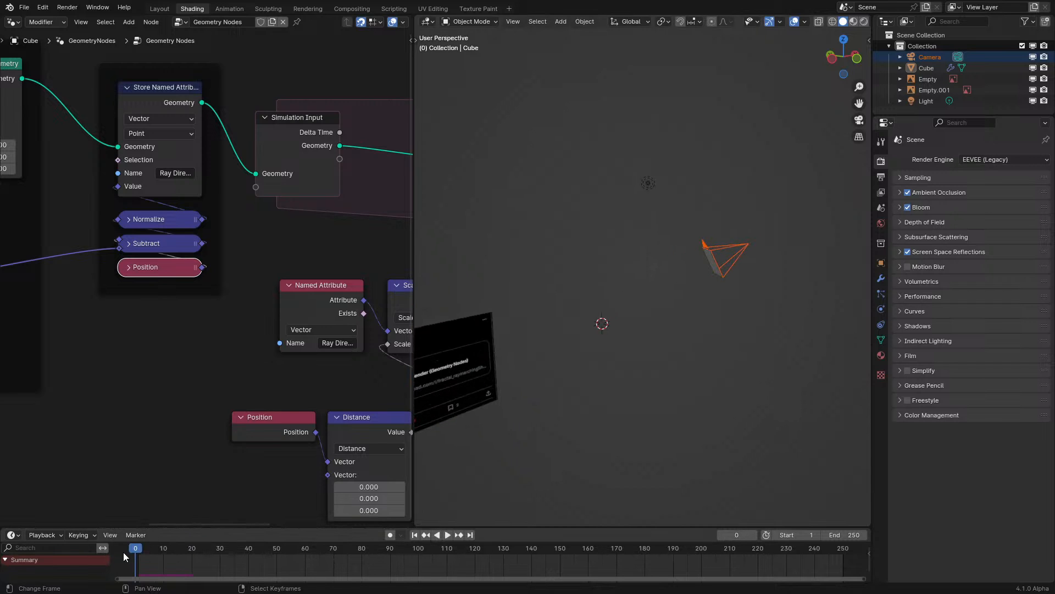
- Set the second value of the Subtract math node after Distance to 0.5
scroll(349, 363, "down", 3)
middle_click_drag(350, 362, 216, 319)
scroll(242, 323, "up", 2)
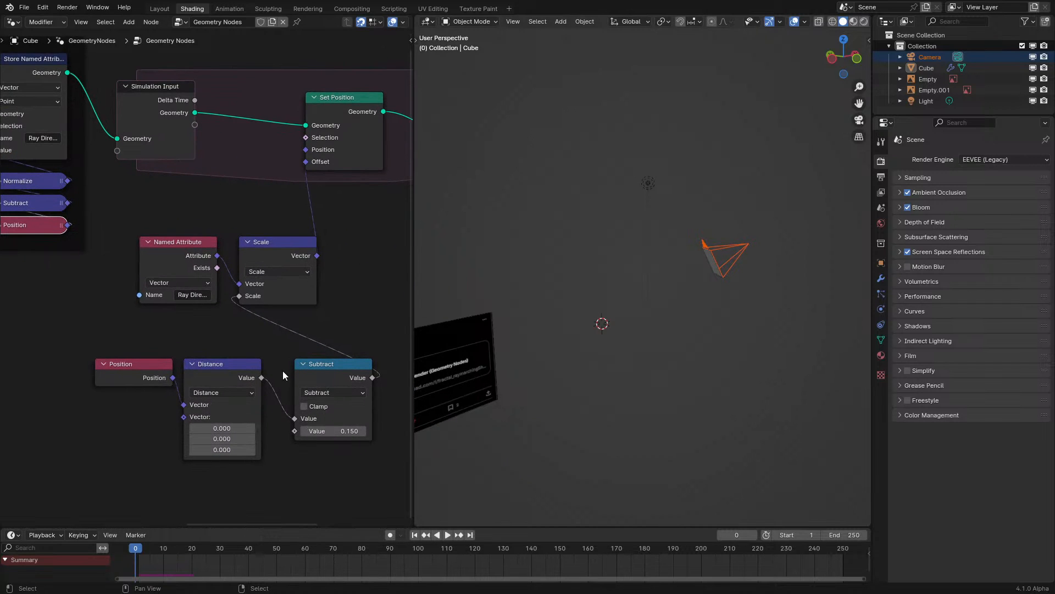
left_click(336, 431)
type("0.5")
key("Return")
- Scrub the timeline to frame 12, inspect the marched sphere from several angles, and select the Cube object
left_click_drag(120, 557, 180, 558)
middle_click_drag(539, 379, 613, 308)
left_click_drag(579, 295, 658, 262)
mouse_move(180, 556)
left_mouse_down()
mouse_move(153, 562)
mouse_move(115, 551)
mouse_move(169, 555)
left_mouse_up()
middle_click_drag(460, 394, 638, 352)
scroll(618, 278, "up", 3)
left_click(618, 277)
scroll(175, 239, "down", 1)
- Move the framed Value, Integer and Grid nodes leftward to make room before Transform Geometry
scroll(175, 239, "down", 5)
middle_click_drag(159, 227, 113, 341)
scroll(116, 341, "up", 5)
left_click_drag(180, 237, 323, 396)
key("g")
left_click(192, 386)
- Insert a Set Shade Smooth node after Grid inside its frame, and shift the frame toward Transform Geometry
key("shift+a")
type("set s")
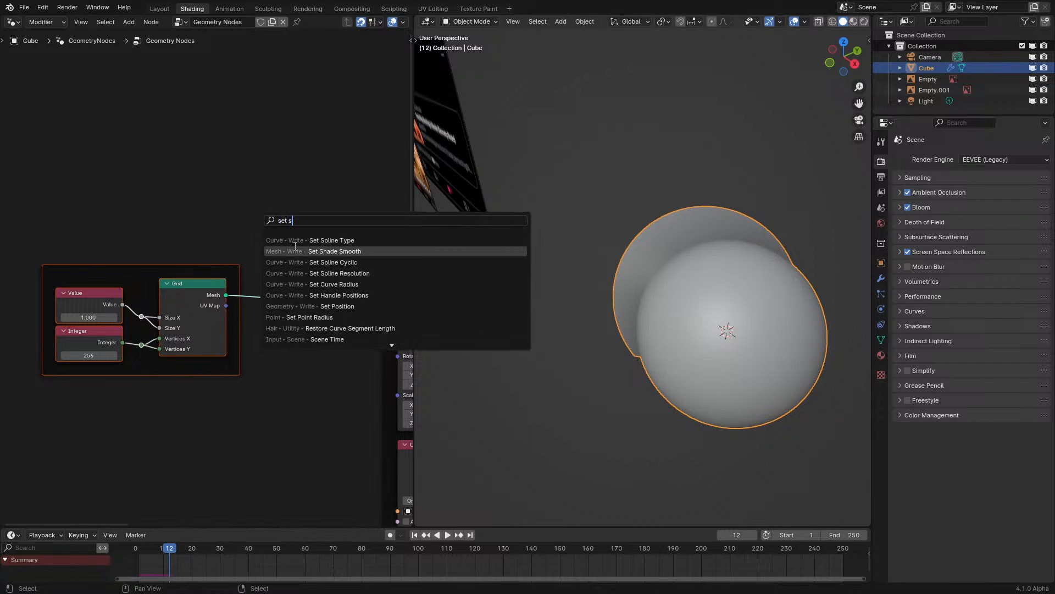
left_click(296, 250)
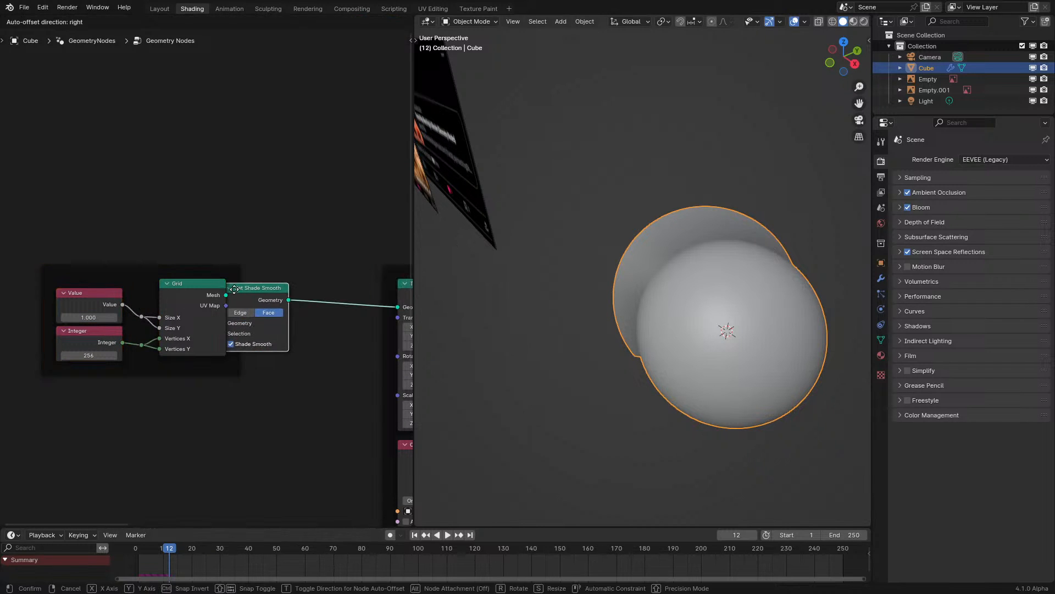
left_click(259, 284)
left_click_drag(268, 264, 294, 272)
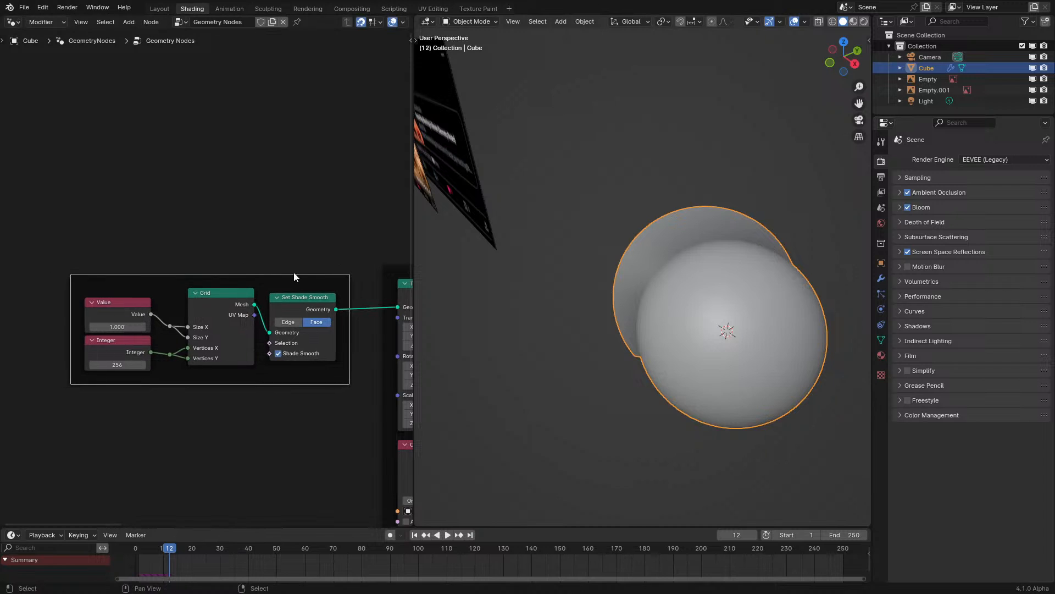
middle_click_drag(583, 286, 635, 291)
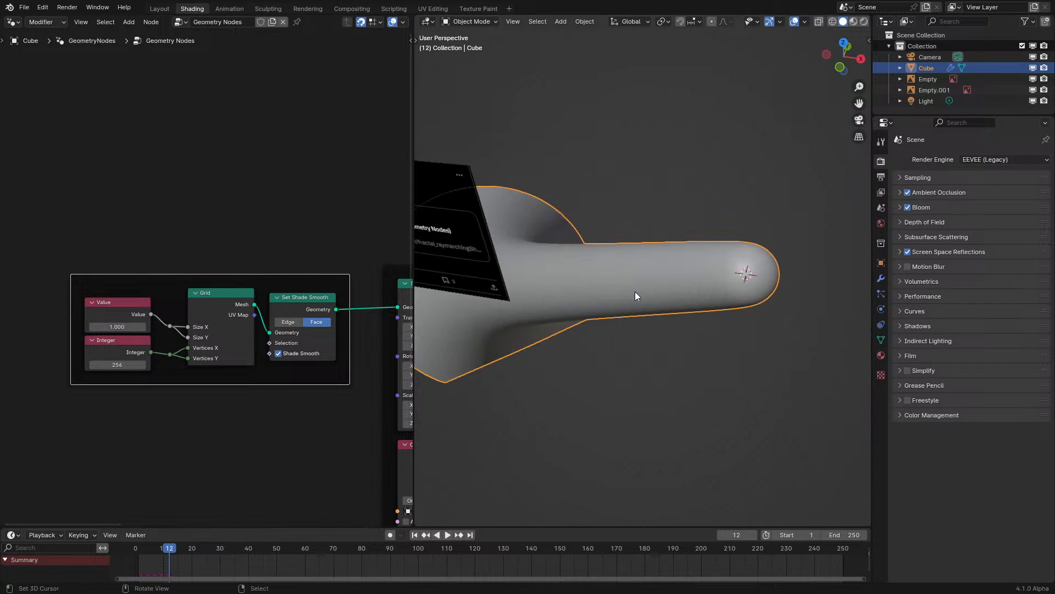
- Play the simulation through the camera view and scrub back along the timeline to examine the marched sphere
key("KP_0")
scroll(635, 291, "down", 6)
middle_click_drag(630, 332, 563, 275, "shift")
key("Home")
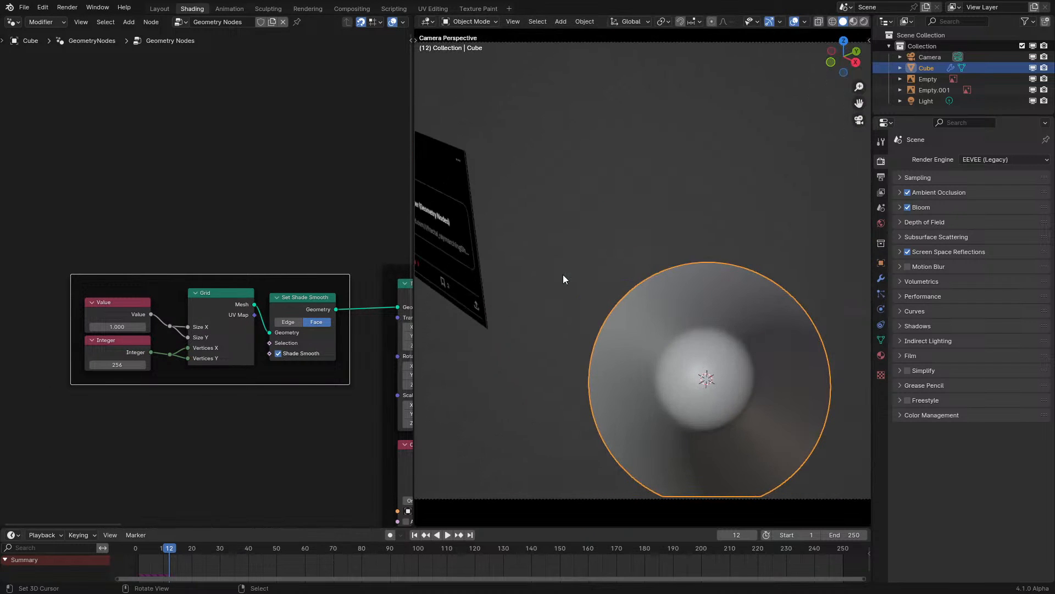
key("space")
key("space")
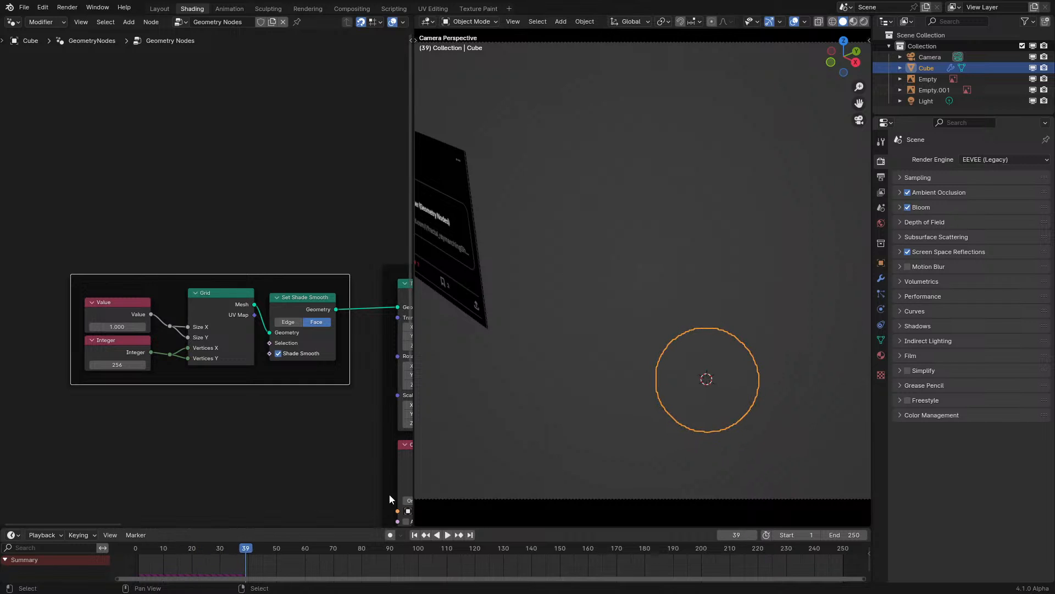
left_click_drag(238, 550, 191, 555)
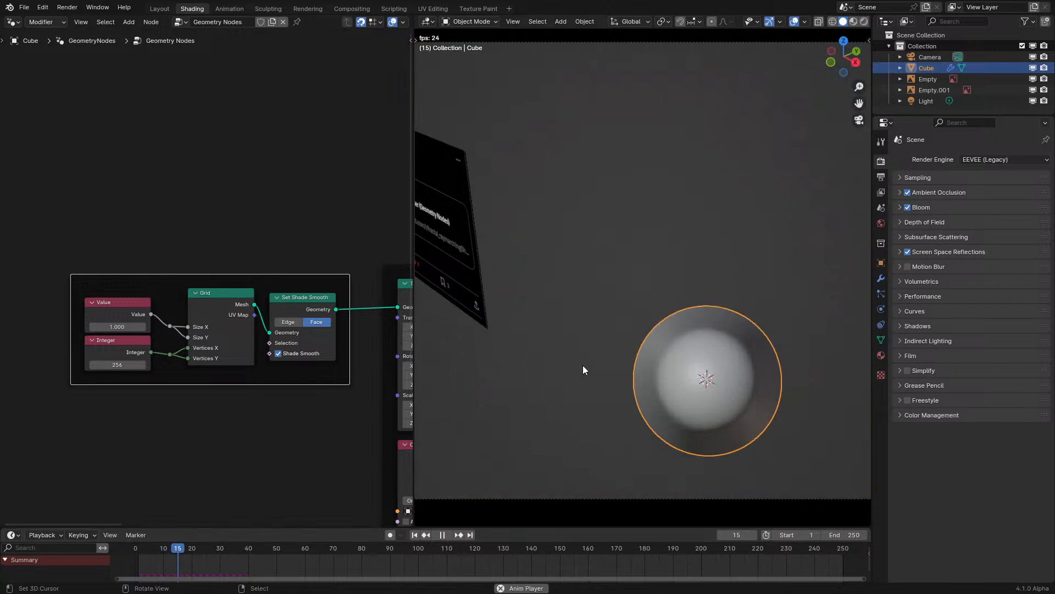
- Select the Camera object and move it sideways and downward while looking through its own view
middle_click_drag(594, 364, 551, 348)
left_click(540, 254)
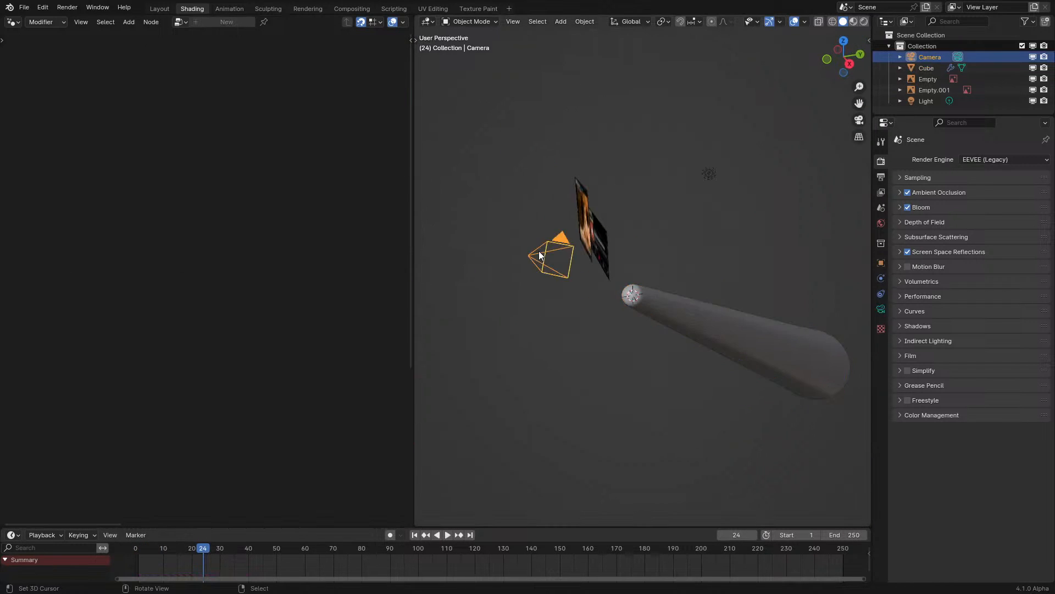
key("KP_0")
key("g")
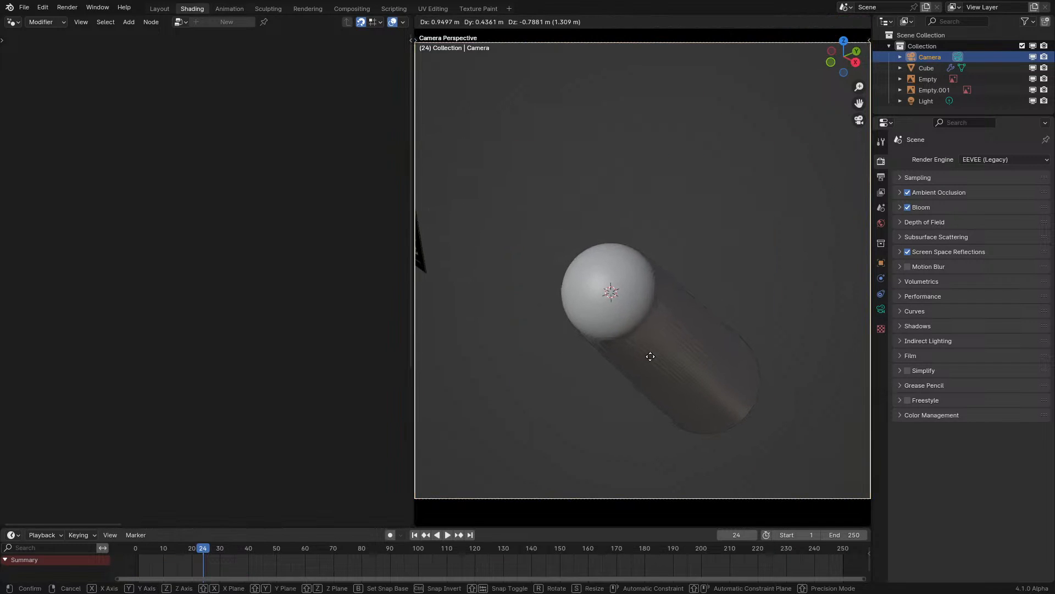
left_click(645, 322)
- Show the floor grid and the X and Y axes in the viewport overlays
scroll(825, 22, "down", 1)
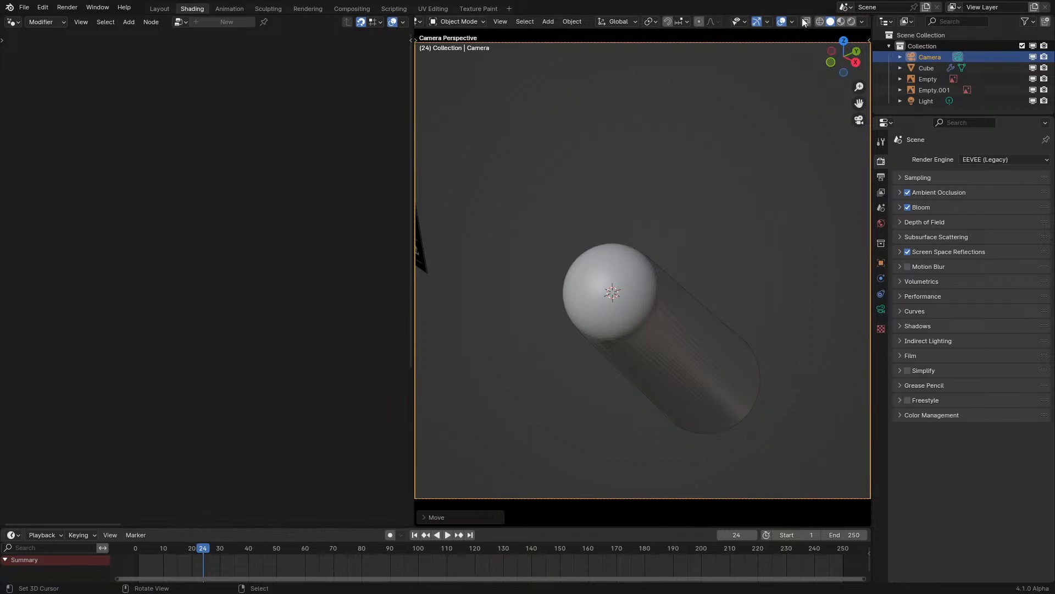
left_click(862, 22)
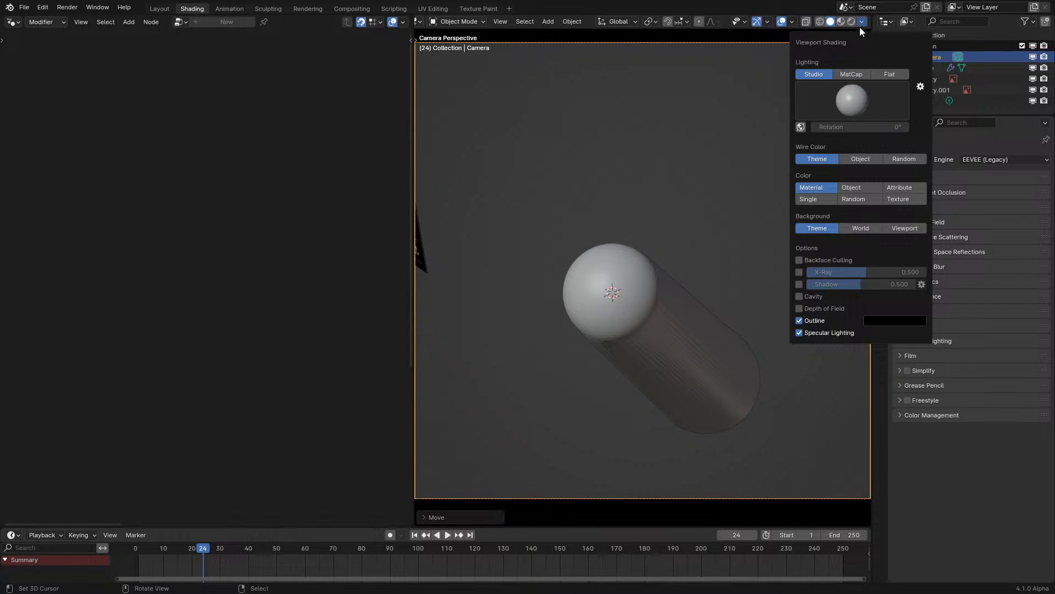
left_click(791, 22)
left_click_drag(827, 73, 845, 72)
left_click(768, 74)
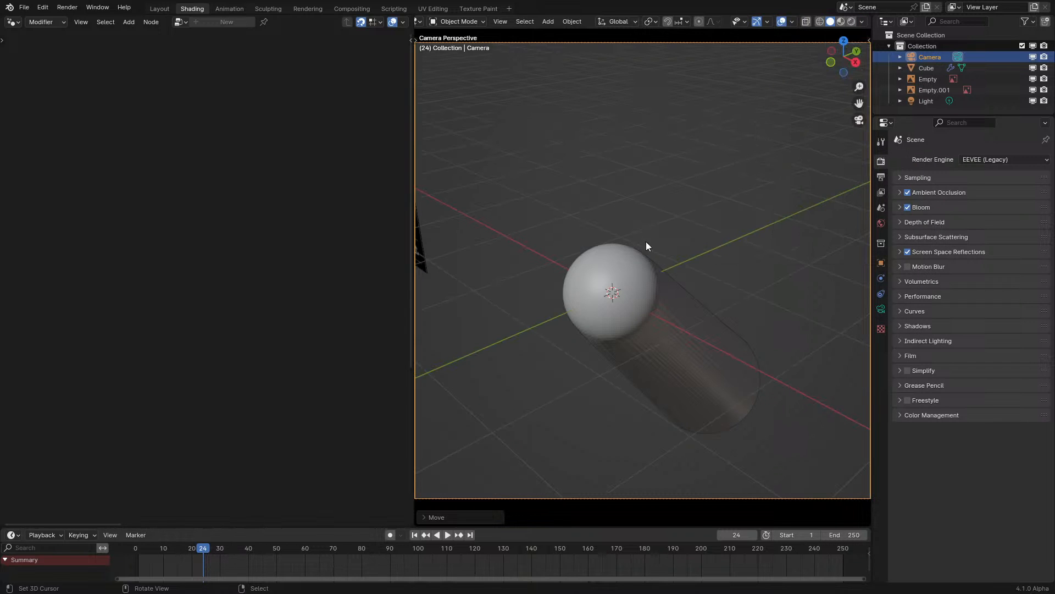
left_click(792, 22)
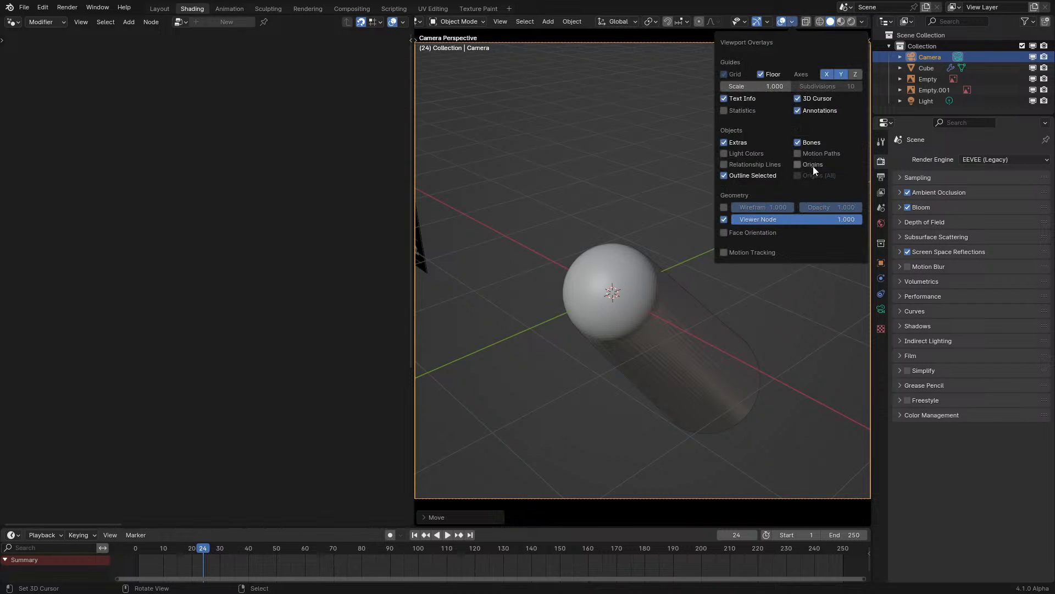
- Reposition the camera once more while looking through its own view
middle_click_drag(687, 230, 665, 268)
key("KP_0")
key("g")
left_click(720, 263)
- Select the Cube object and replay the simulation from the start to frame 13
left_click(628, 275)
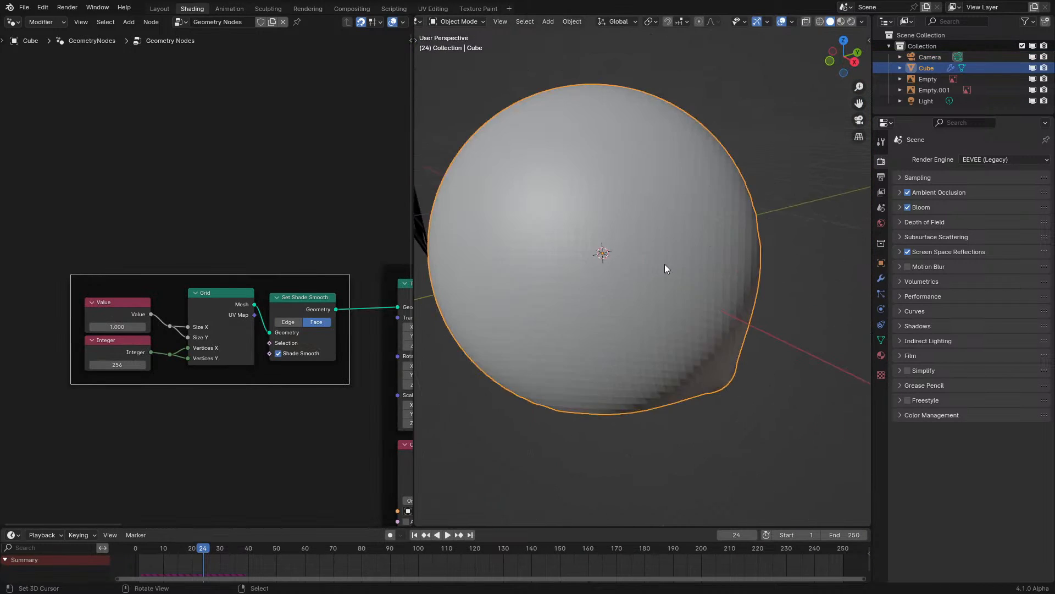
left_click(132, 564)
key("space")
scroll(622, 350, "down", 4)
key("space")
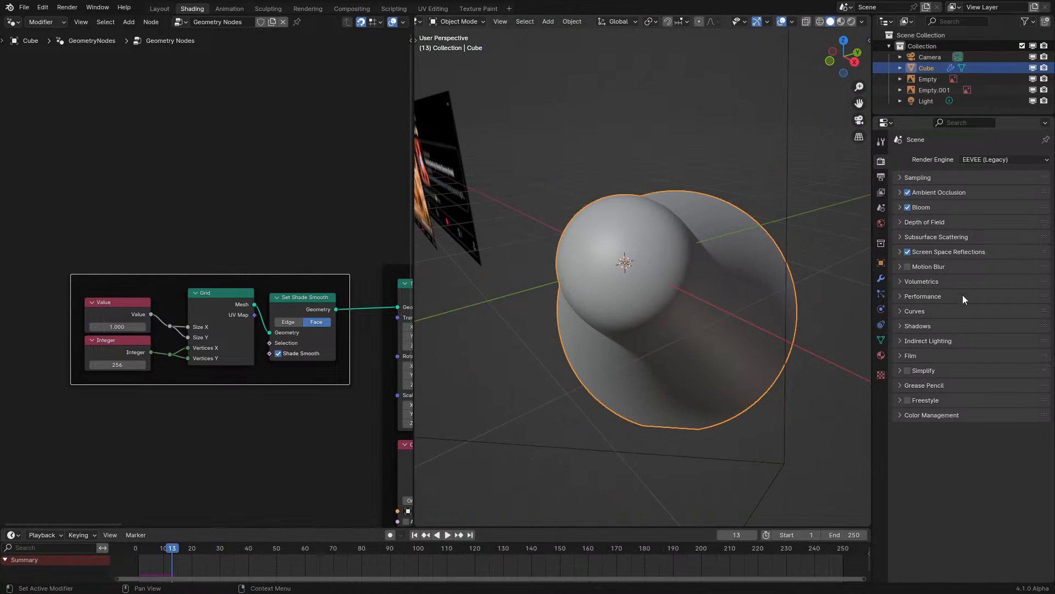
- Disable caching for the Cube's simulation nodes in its physics settings and save the file
mouse_move(883, 309)
left_mouse_down()
mouse_move(883, 297)
mouse_move(882, 326)
mouse_move(881, 297)
mouse_move(879, 314)
left_mouse_up()
left_click(928, 216)
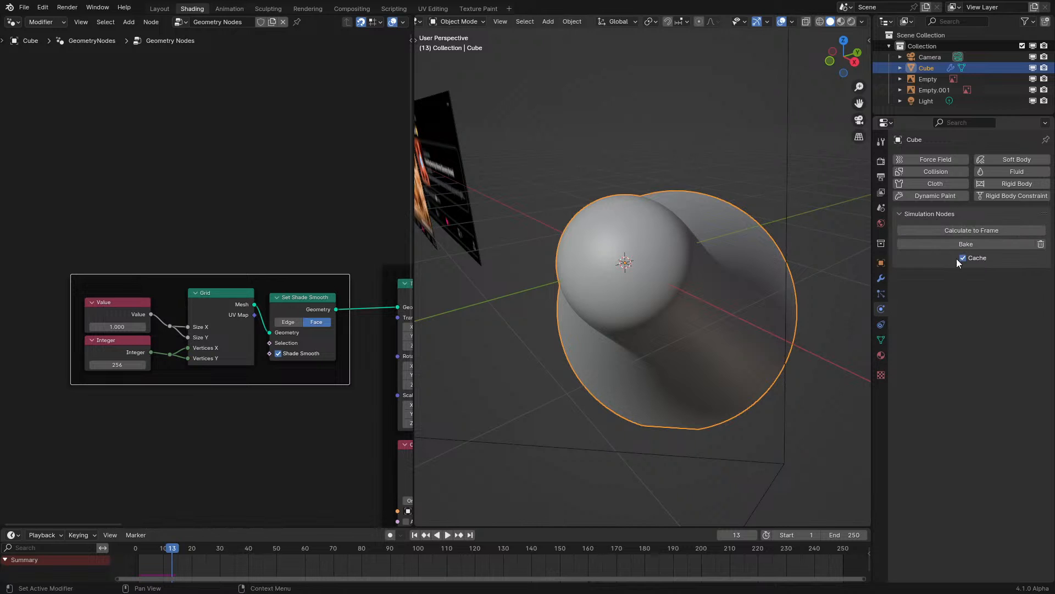
middle_click_drag(644, 279, 625, 302)
key("ctrl+s")
- Move the Position, Distance and Subtract nodes together farther below the simulation zone and to the left
scroll(619, 290, "down", 3)
scroll(601, 294, "up", 4)
scroll(353, 473, "down", 6)
middle_click_drag(353, 473, 385, 306)
scroll(216, 339, "up", 4)
scroll(216, 339, "up", 1)
left_click_drag(200, 356, 296, 422)
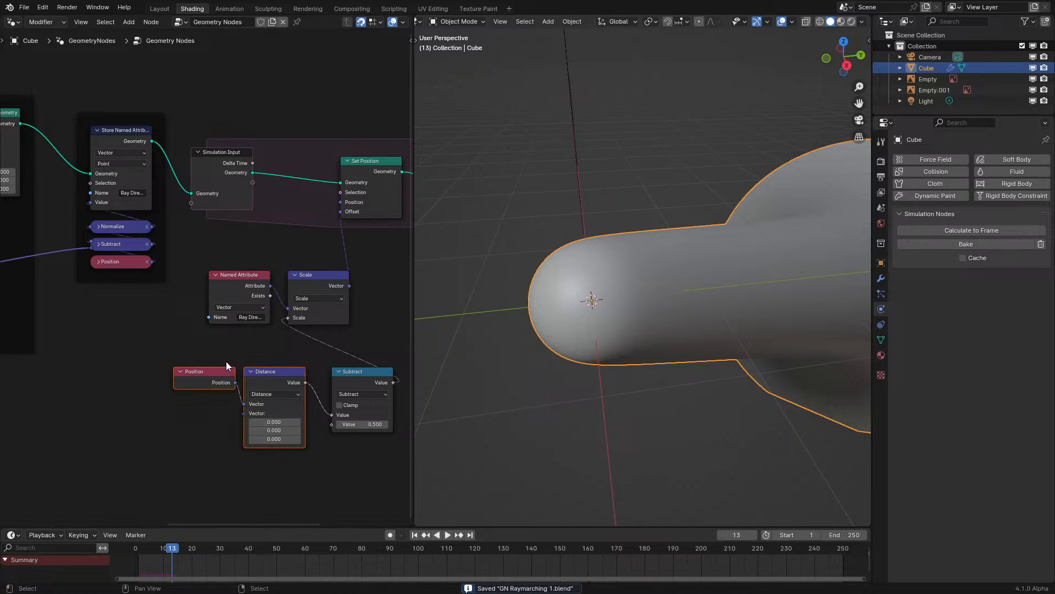
left_click_drag(226, 361, 418, 432)
key("g")
left_click(303, 440)
- Collapse the Scale node, group it with Named Attribute and Set Position in a frame inside the simulation zone, and replay the simulation
middle_click_drag(307, 276, 262, 349)
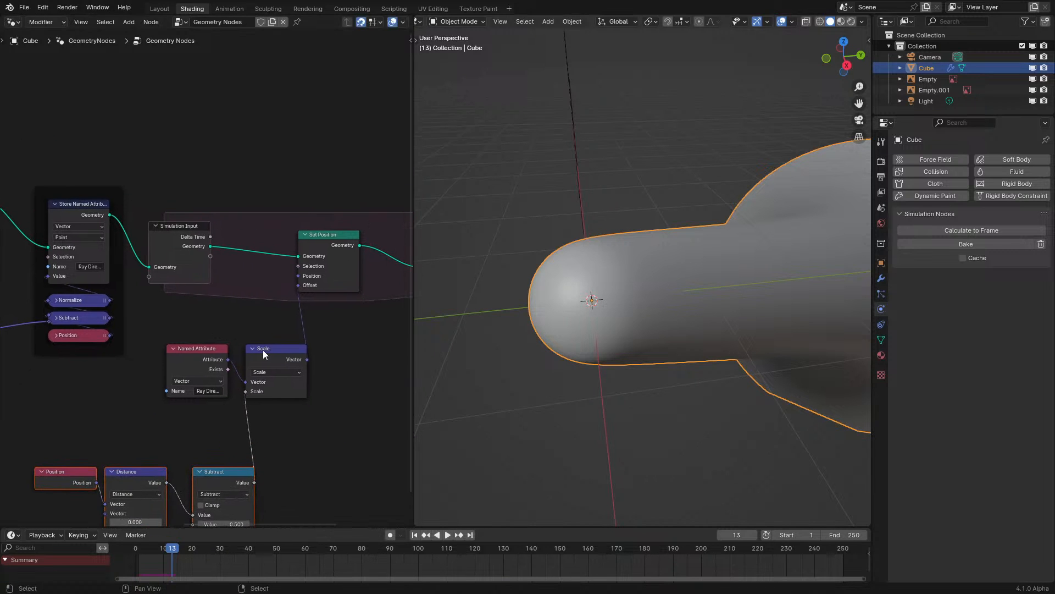
left_click(254, 350)
left_click_drag(255, 351, 309, 305)
left_click_drag(206, 348, 269, 278)
left_click_drag(244, 360, 325, 263)
key("ctrl+j")
key("g")
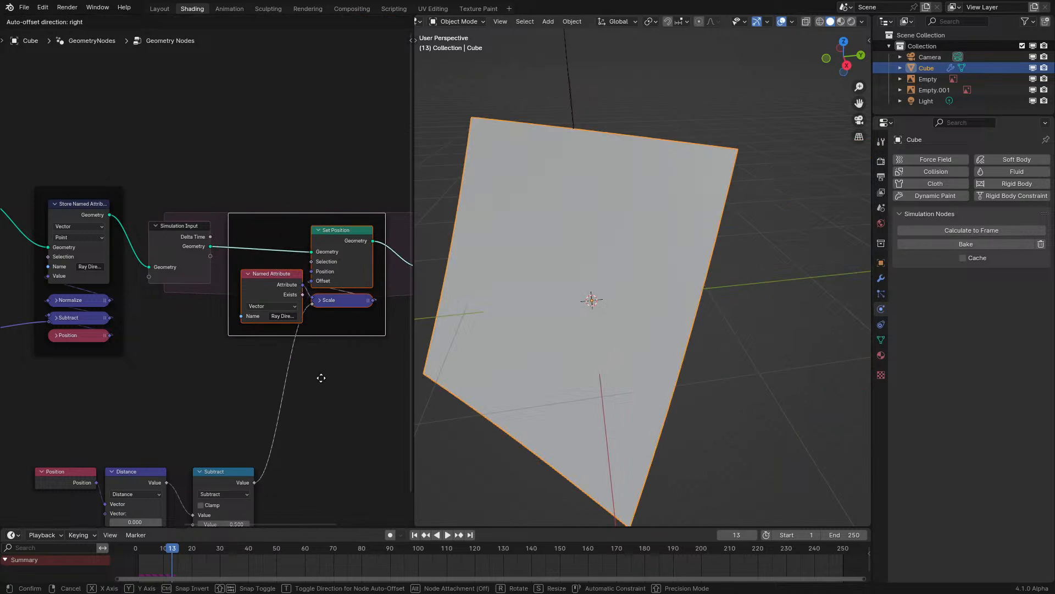
left_click(339, 387)
key("space")
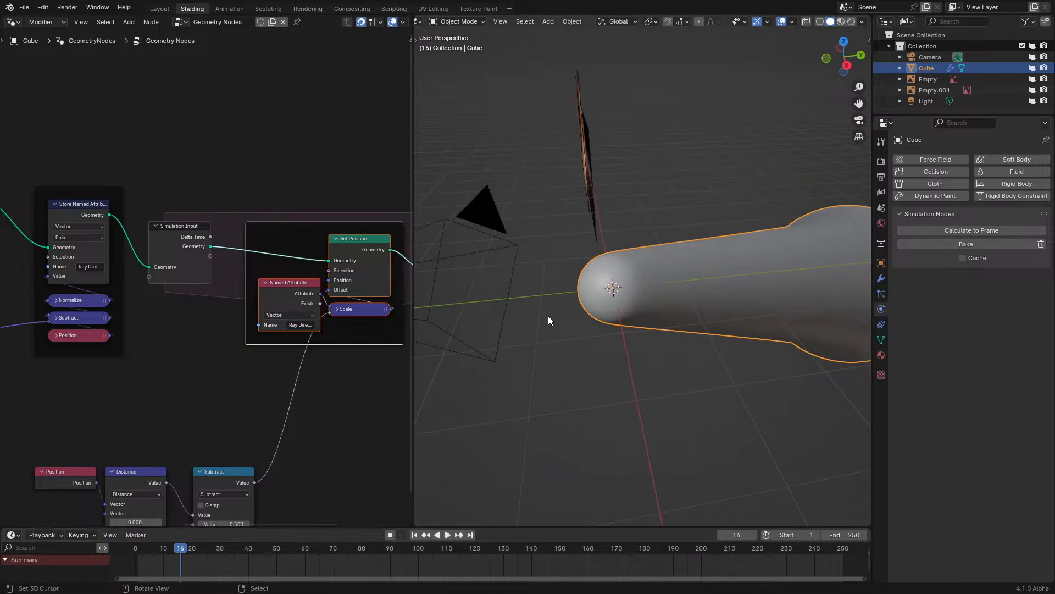
- Duplicate the Position node, connect the copy to a new Separate XYZ node, and place both below the Distance chain
middle_click_drag(240, 389, 298, 301)
scroll(254, 360, "up", 2)
left_click(142, 319)
key("shift+d")
left_click_drag(119, 483, 150, 455)
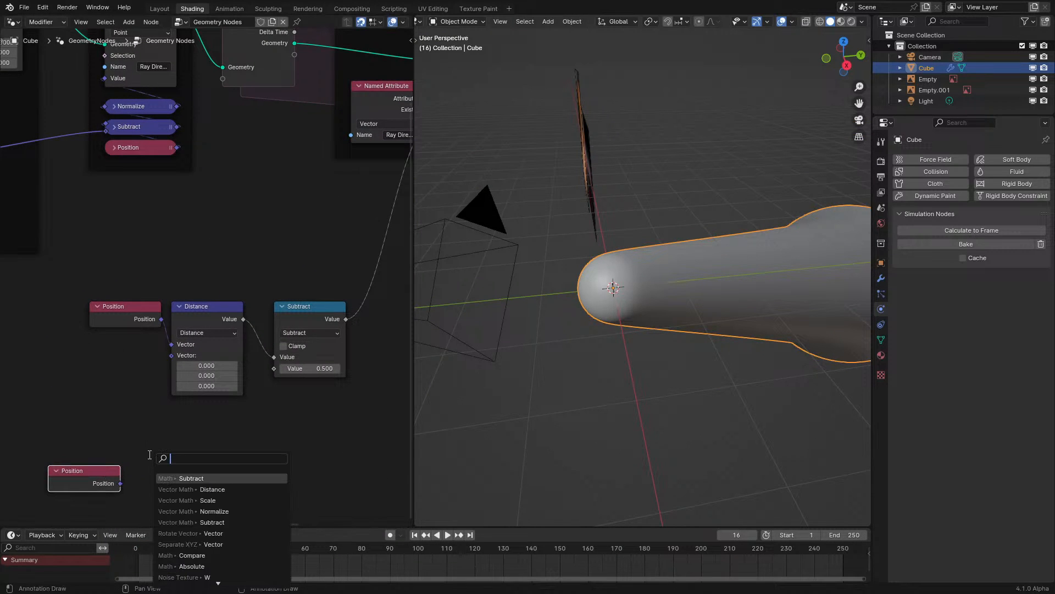
type("sep")
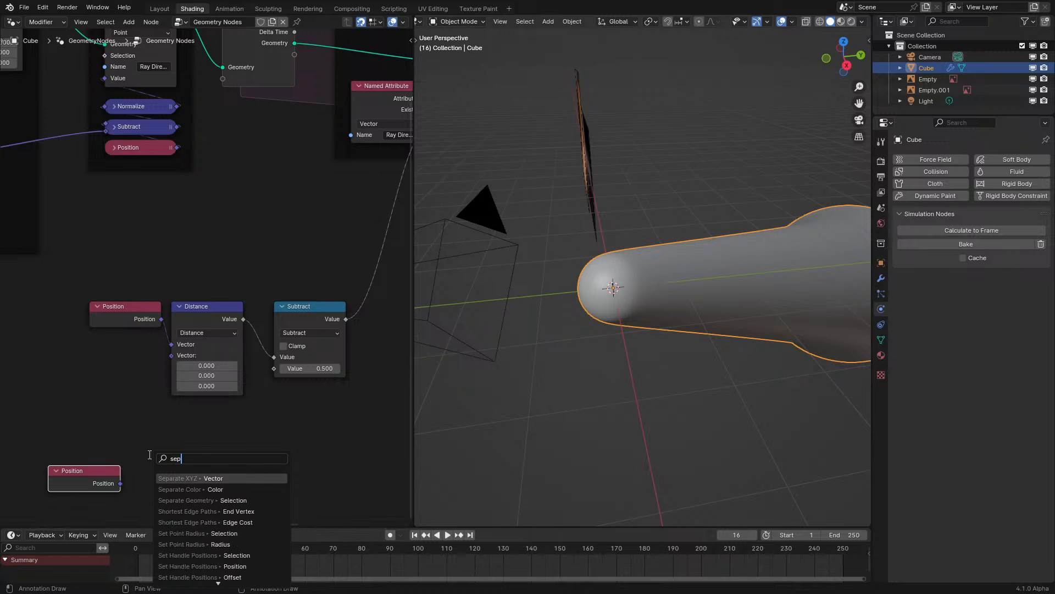
key("Return")
left_click_drag(84, 453, 199, 501)
key("g")
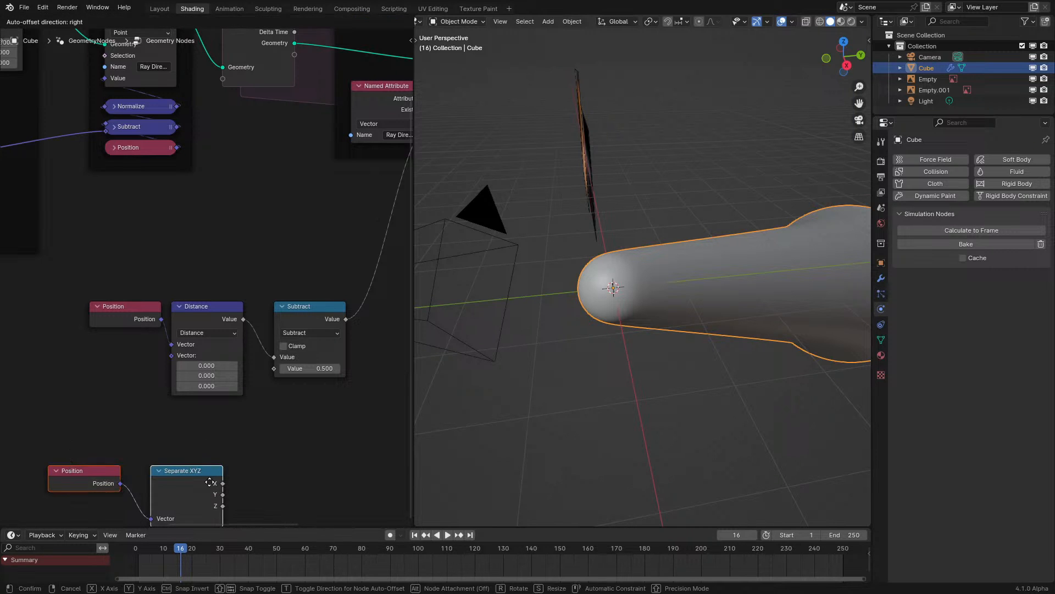
left_click(156, 493)
- Add a Smooth Minimum math node fed by the Subtract node's value
left_click_drag(341, 317, 366, 328)
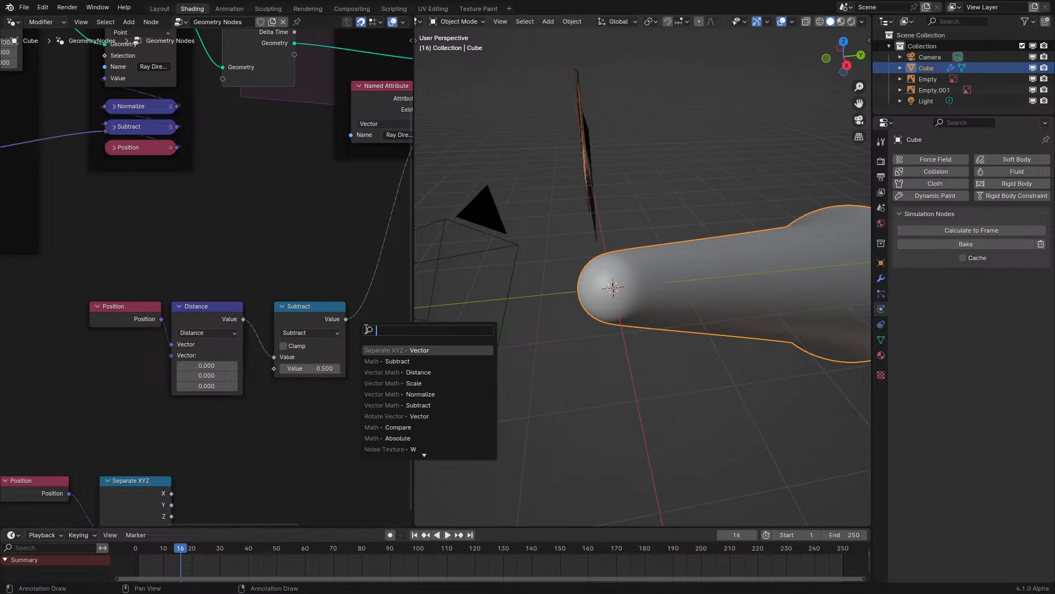
type("mi")
key("Down")
key("Down")
key("Down")
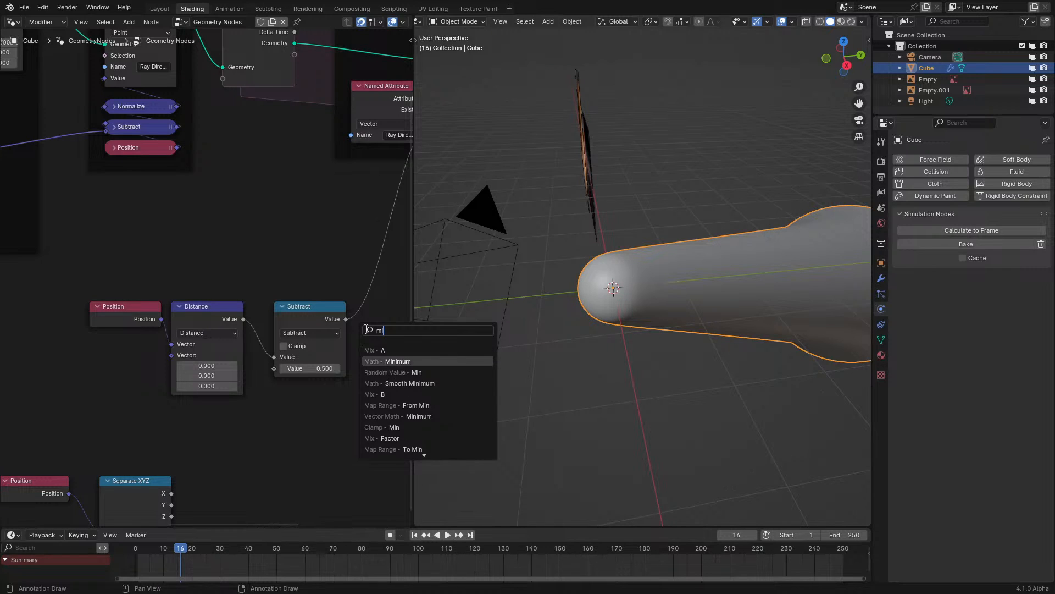
key("Return")
- Connect Separate XYZ's Z to the Smooth Minimum's second Value, and the Smooth Minimum result to the Scale node's scale input
middle_click_drag(258, 461, 226, 419)
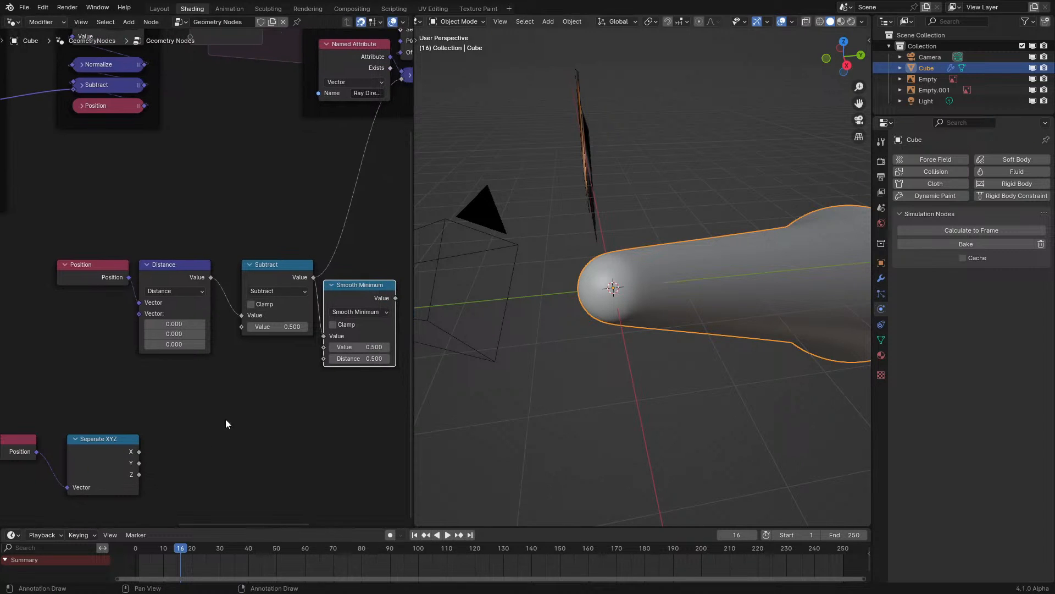
left_click_drag(139, 473, 323, 347)
middle_click_drag(387, 302, 315, 385)
mouse_move(324, 381)
left_mouse_down()
mouse_move(349, 155)
mouse_move(330, 158)
left_mouse_up()
- Play the simulation from the start to frame 35 and examine the blended sphere and plane from the side and through the camera
left_click(135, 562)
key("space")
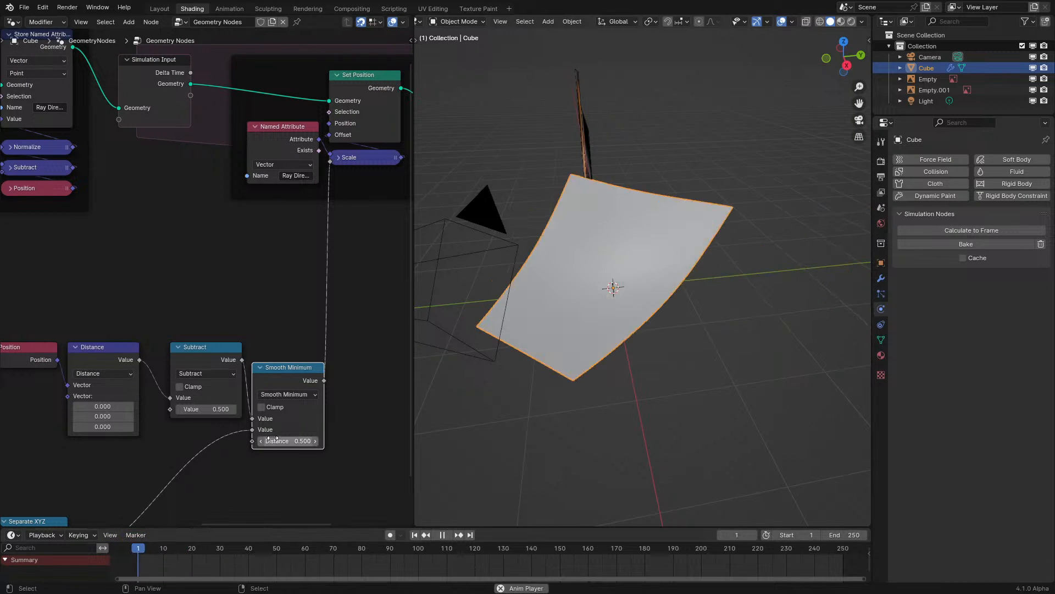
key("space")
middle_click_drag(543, 324, 565, 291)
key("space")
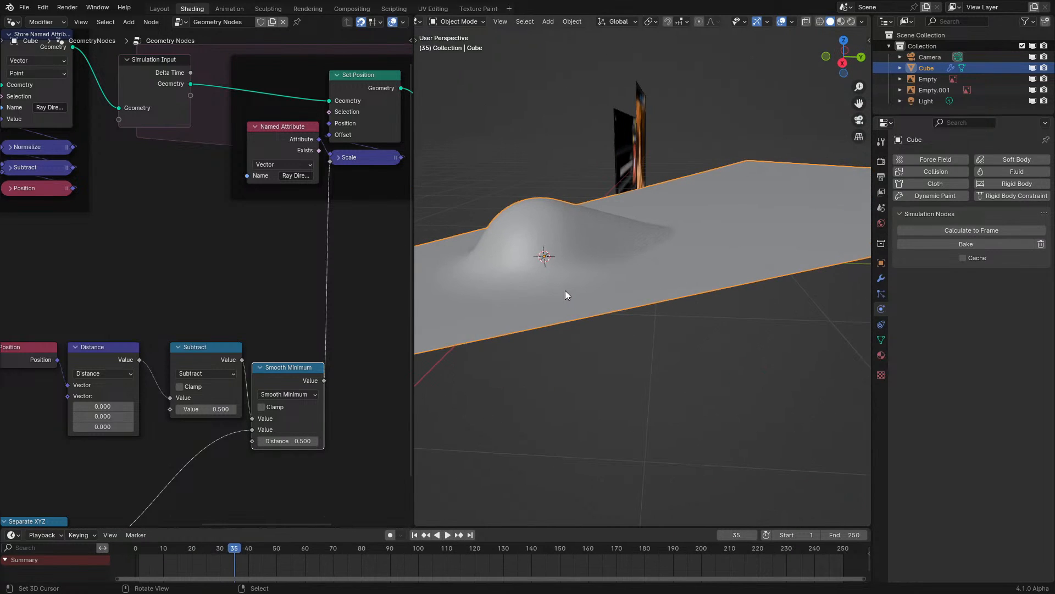
key("KP_0")
scroll(568, 293, "down", 2)
scroll(568, 292, "up", 1)
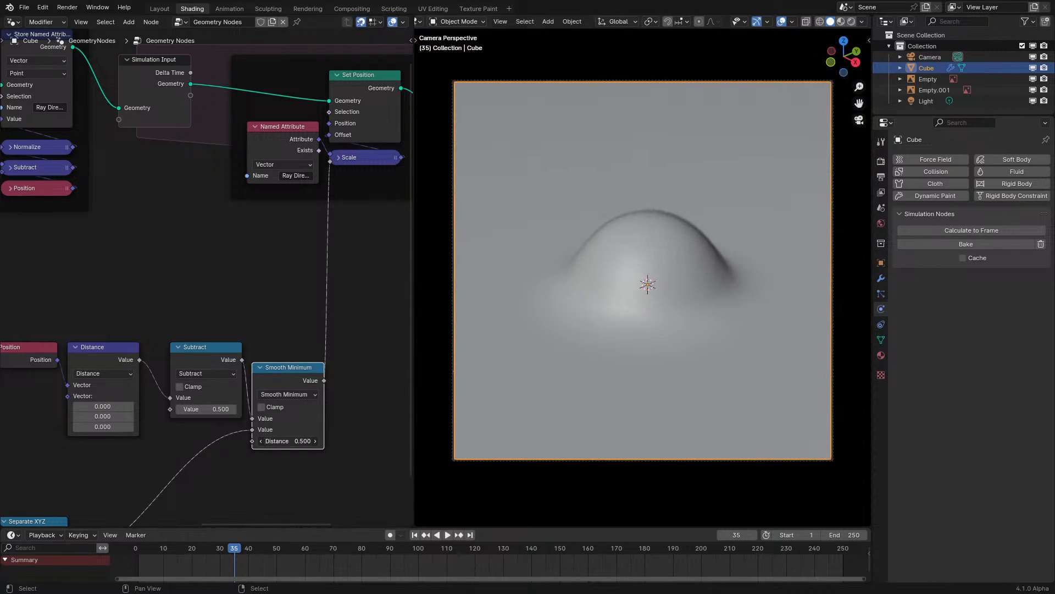
- Set the Smooth Minimum's distance to 0.1, replay the simulation from frame 0 to frame 35, and inspect the blend
left_click(261, 445)
type(".1")
key("Return")
left_click(123, 564)
key("space")
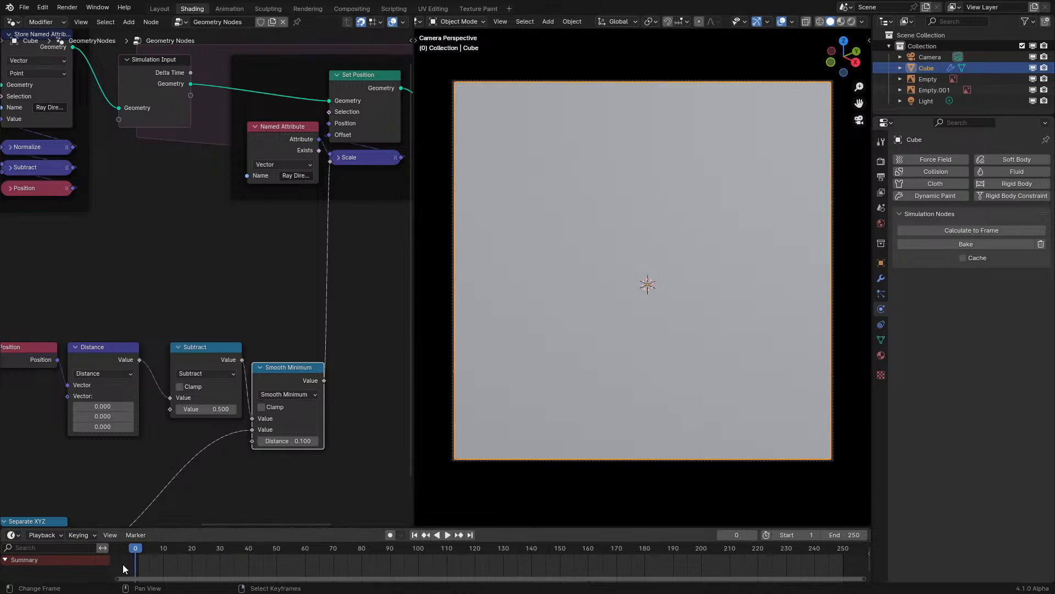
key("space")
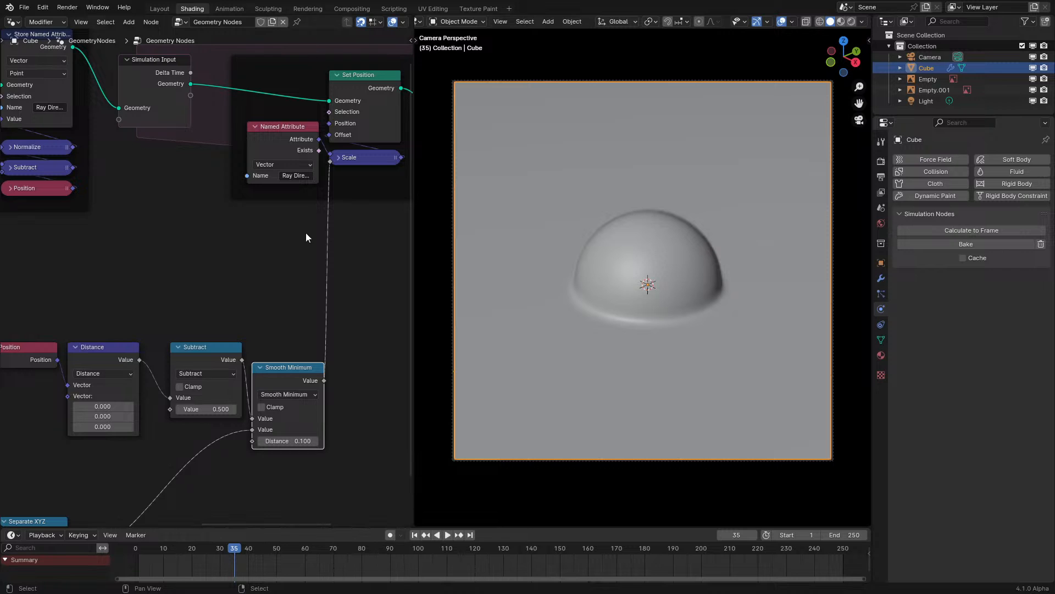
scroll(212, 222, "down", 2)
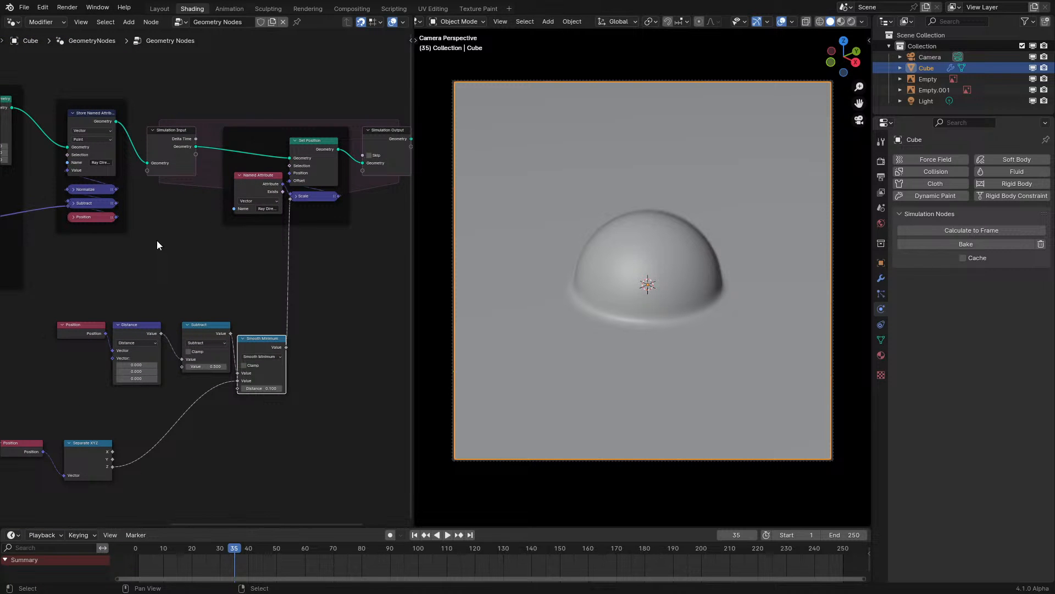
middle_click_drag(717, 281, 657, 295)
key("KP_0")
middle_click_drag(658, 290, 632, 295)
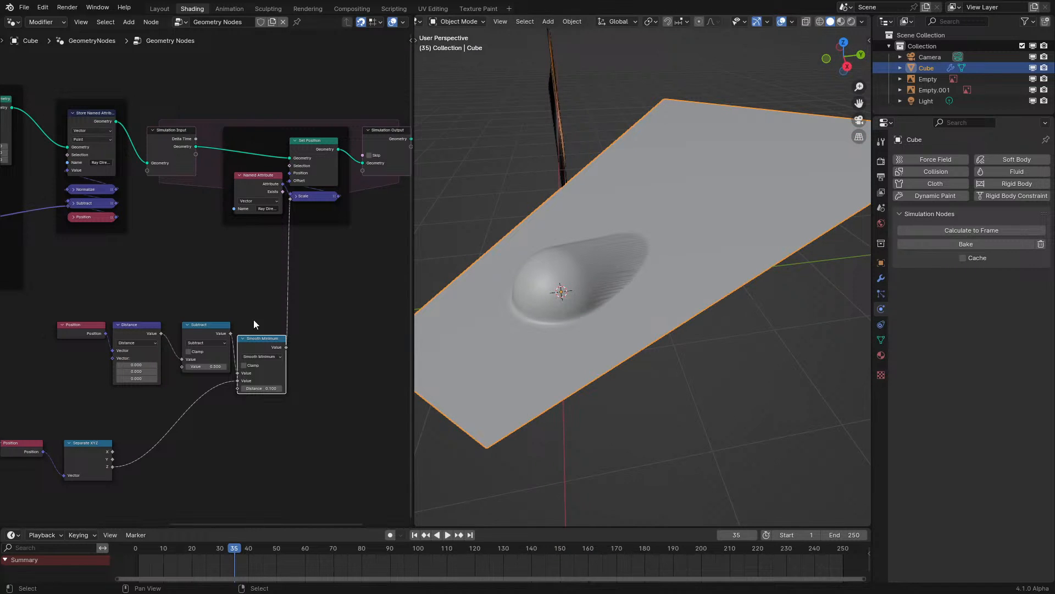
- Add a Monkey mesh at the 3D cursor and scale it down to roughly the sphere's size
middle_click_drag(606, 244, 635, 234)
key("shift+a")
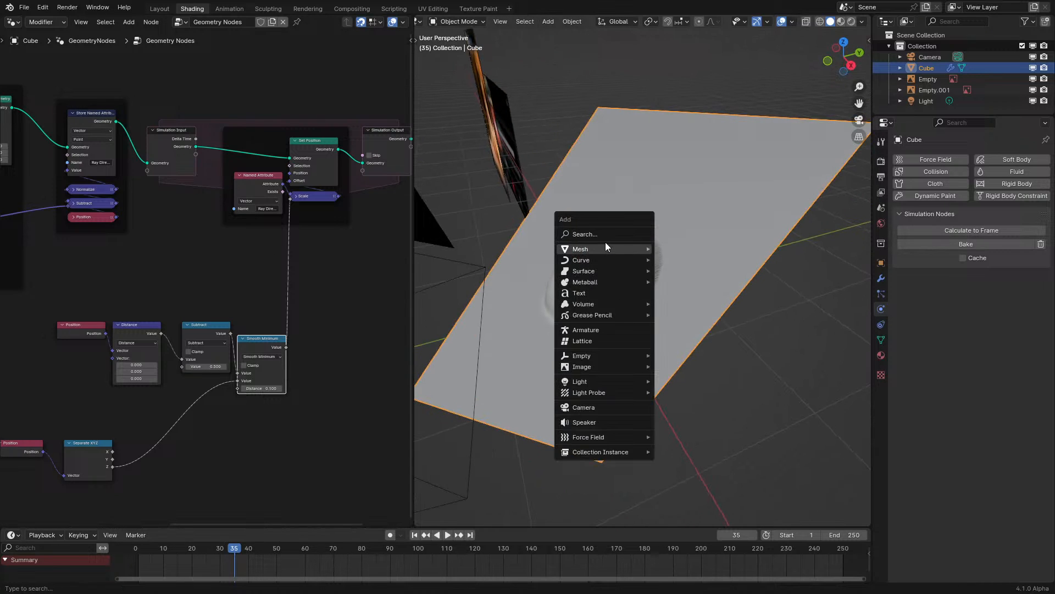
mouse_move(606, 246)
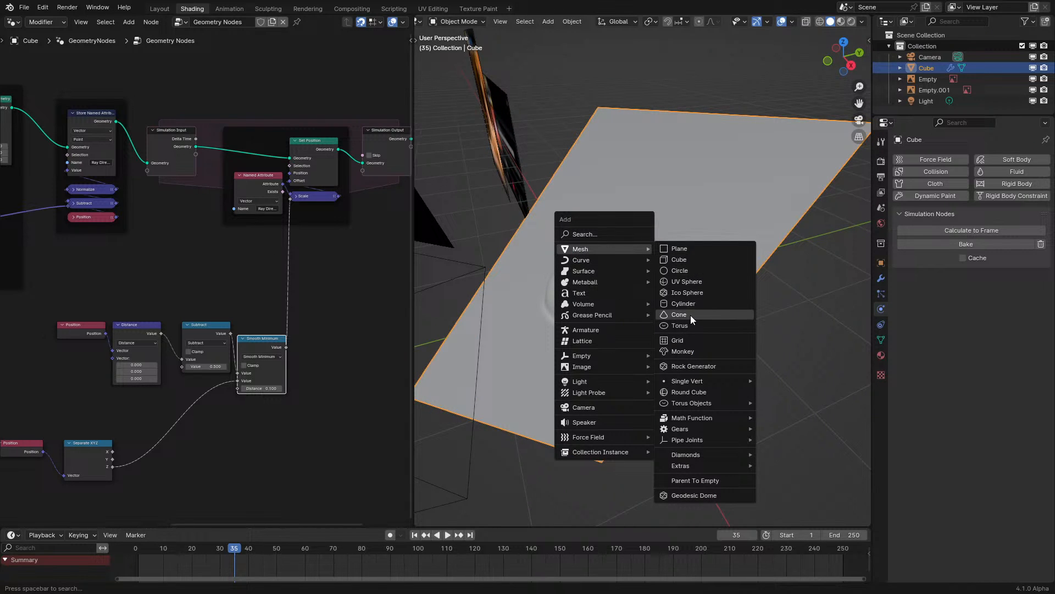
left_click(683, 351)
middle_click_drag(678, 348, 682, 325)
key("s")
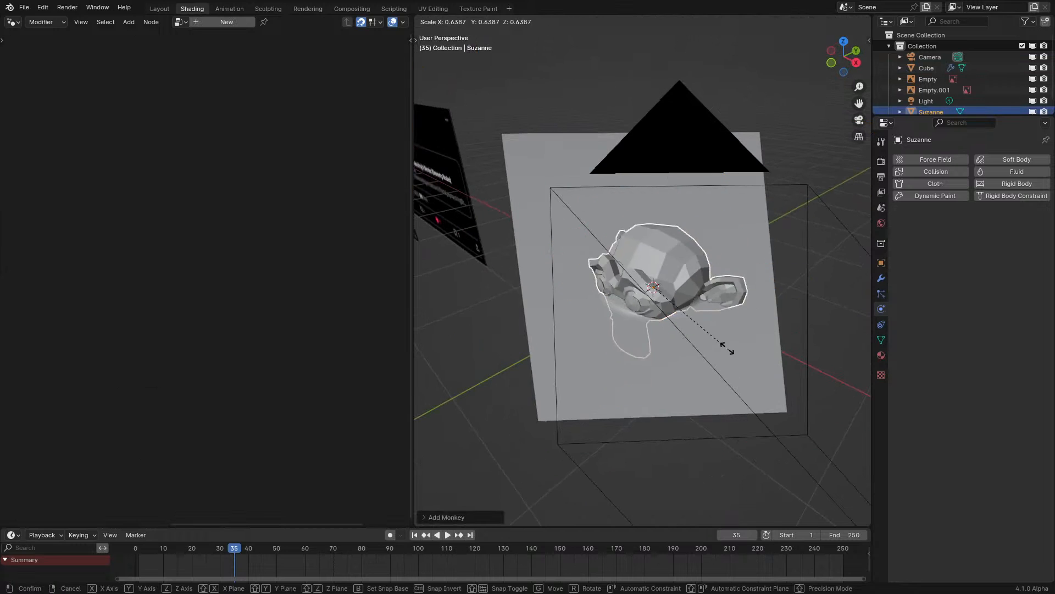
left_click(715, 332)
- Bring Suzanne into the Cube's node tree as an Object Info node and connect its Geometry to a new Geometry Proximity node's Target
left_click(928, 68)
scroll(929, 70, "down", 1)
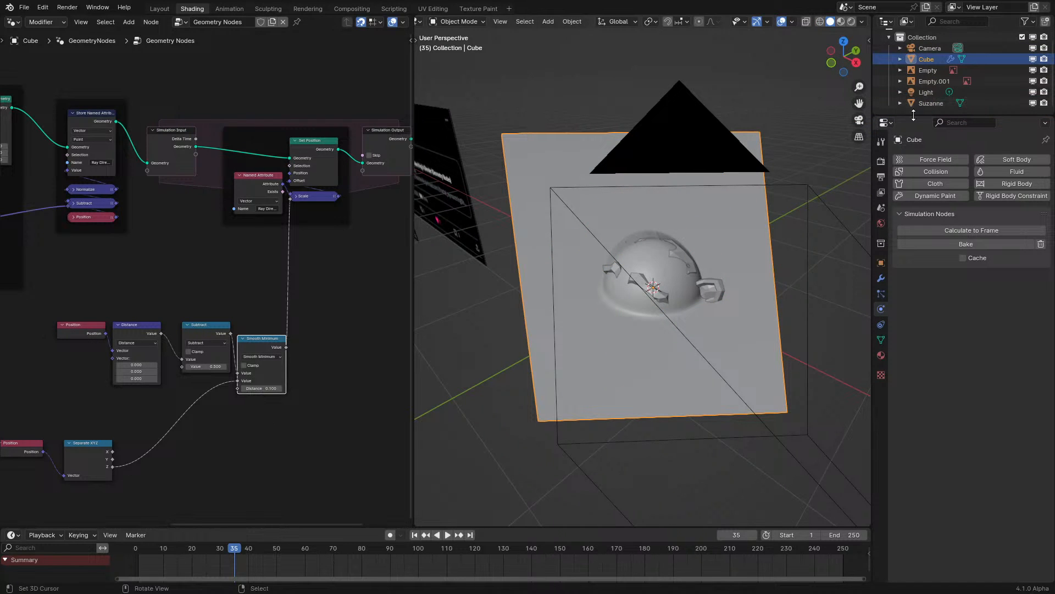
left_click_drag(925, 102, 232, 465)
scroll(181, 468, "up", 2)
type("prox")
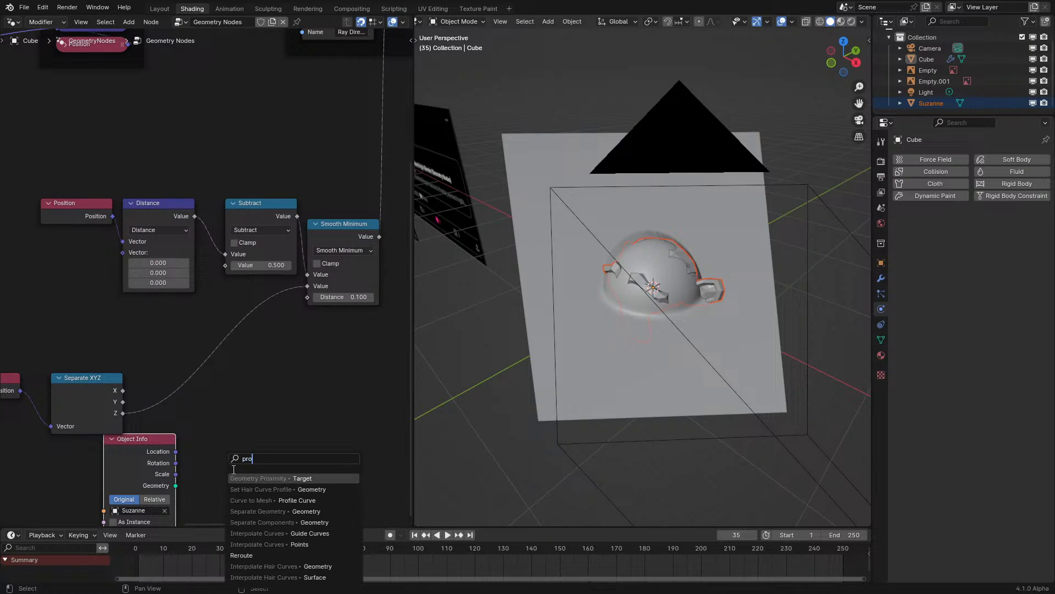
key("Return")
left_click(212, 449)
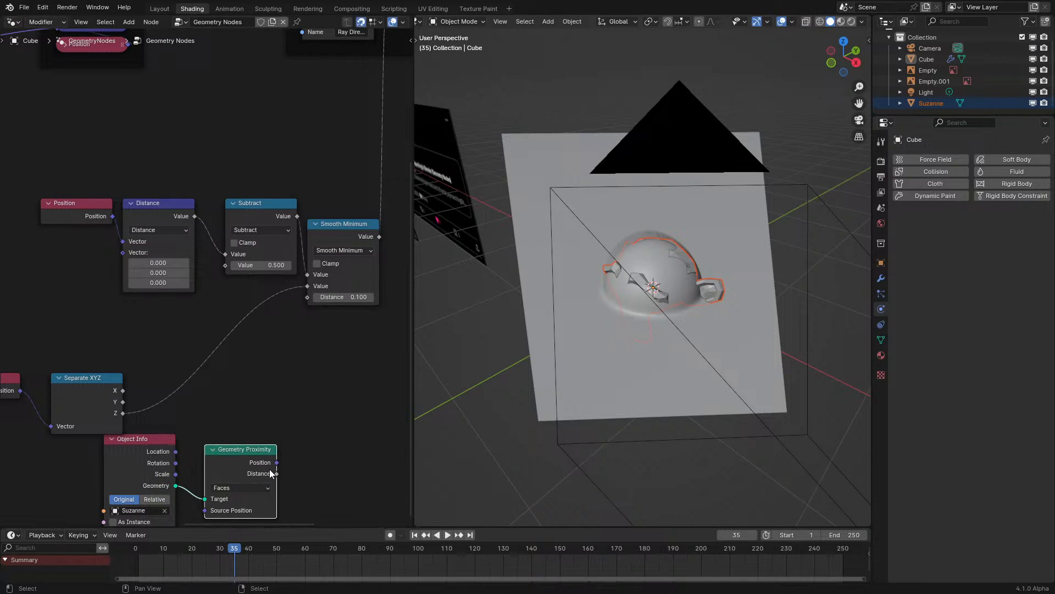
- Feed the Geometry Proximity's Distance into the Smooth Minimum's second Value, replacing the plane input, and replay the simulation
left_click_drag(277, 474, 308, 286)
key("space")
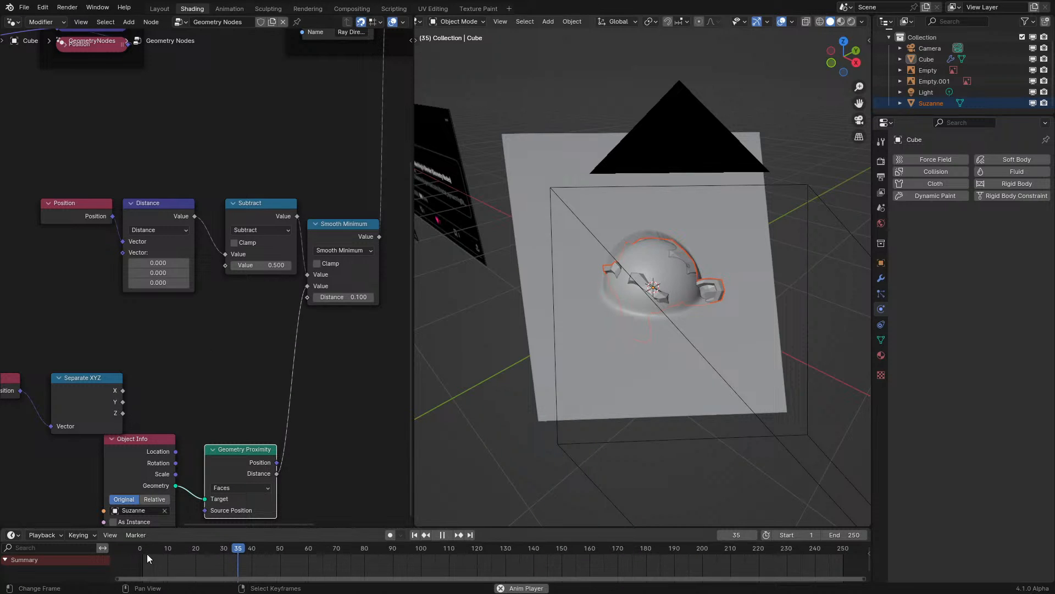
left_click_drag(147, 555, 127, 561)
key("space")
middle_click_drag(568, 387, 604, 372)
- Set Suzanne's Object Info node to Relative space and replay the simulation from the start to frame 25
left_click(146, 500)
left_click(137, 549)
key("space")
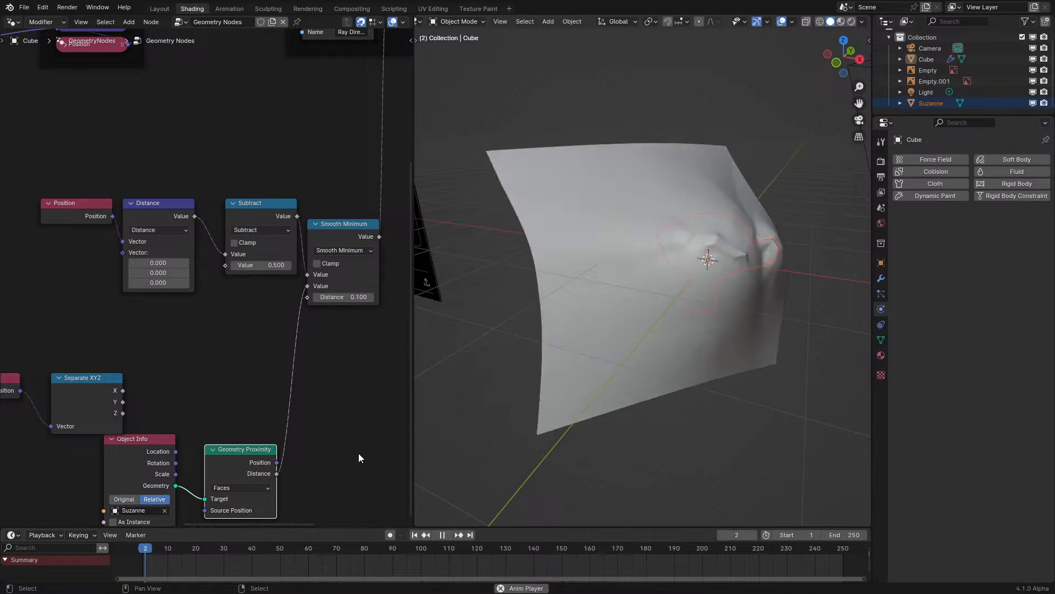
key("space")
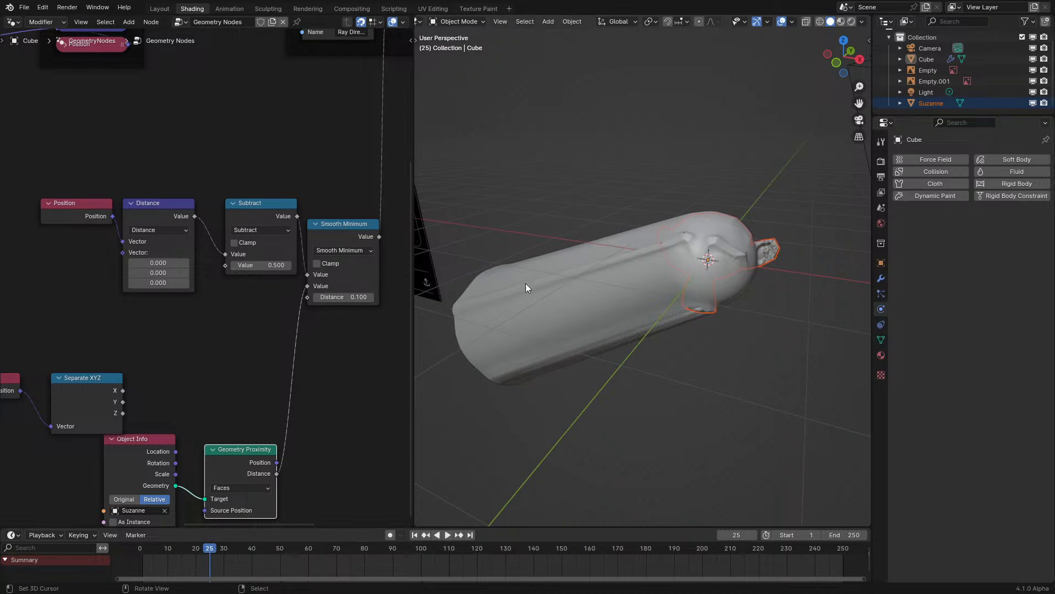
- Move the proximity distance to the Smooth Minimum's first Value, reconnect Separate XYZ's Z to the second, and replay to frame 30
left_click_drag(308, 286, 307, 275)
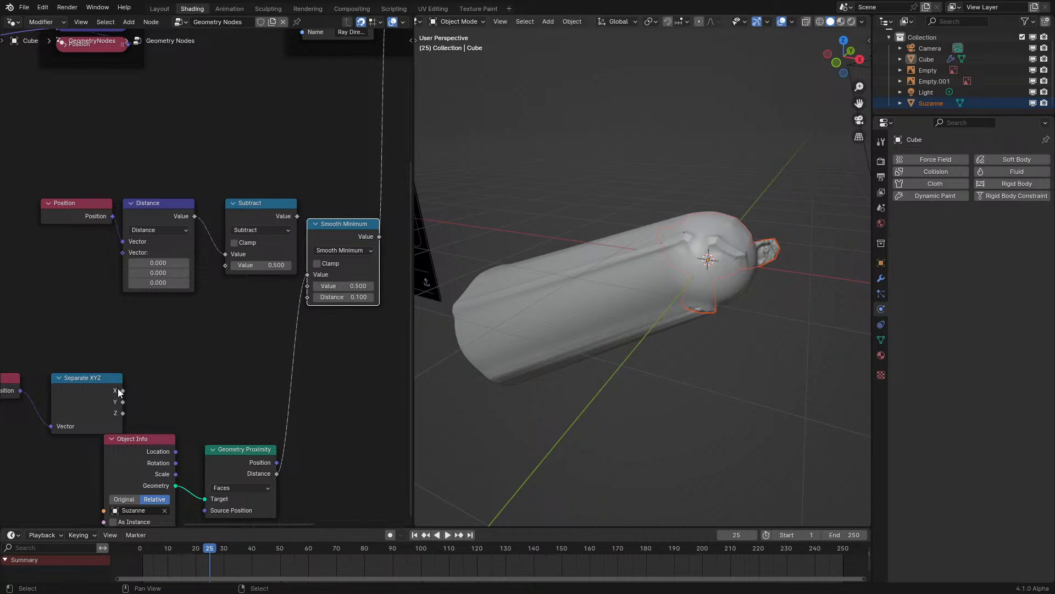
left_click_drag(122, 413, 308, 286)
left_click(153, 558)
key("space")
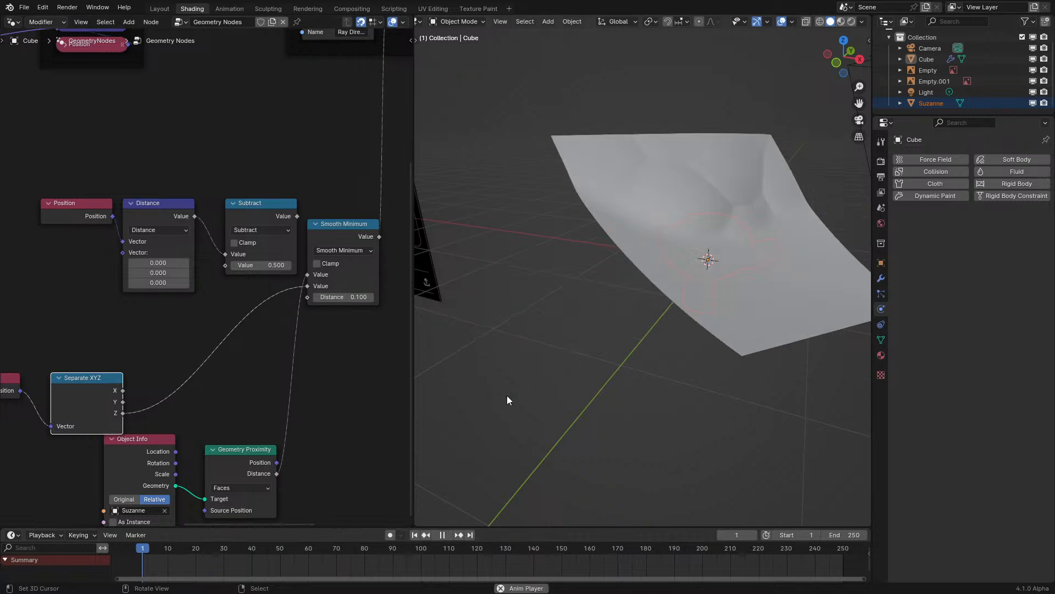
key("space")
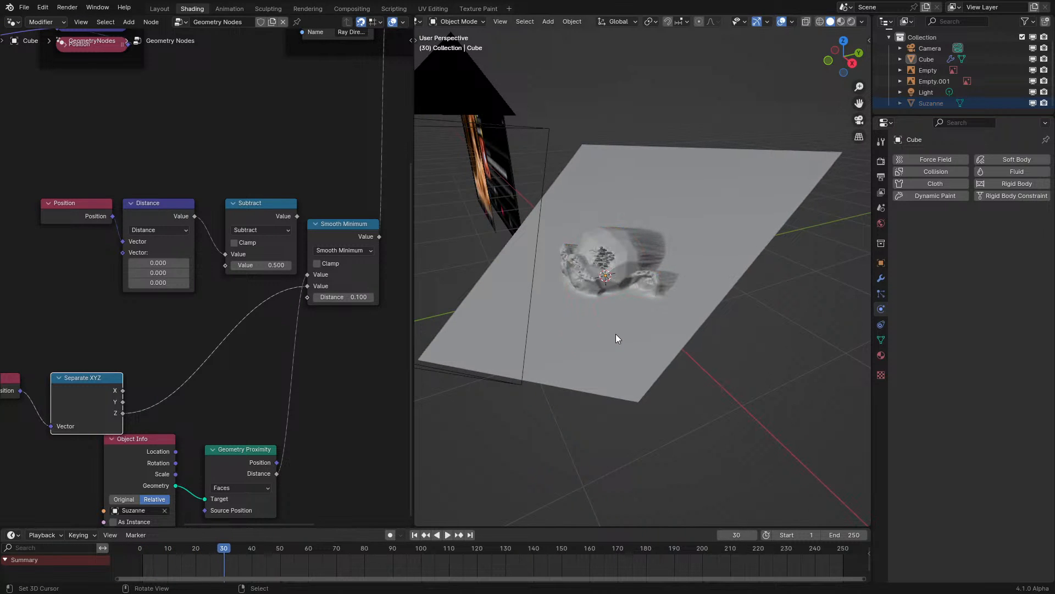
- Examine the marched Suzanne through the camera, play on to frame 63, and inspect the surface artifacts from the side
key("KP_0")
scroll(616, 336, "up", 5)
middle_click_drag(229, 423, 215, 354)
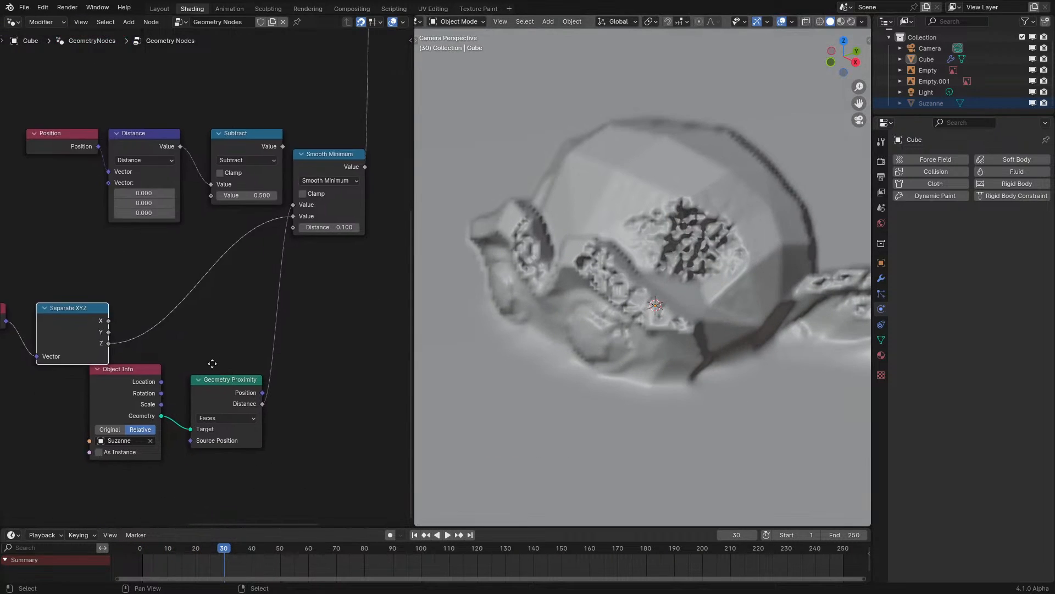
key("space")
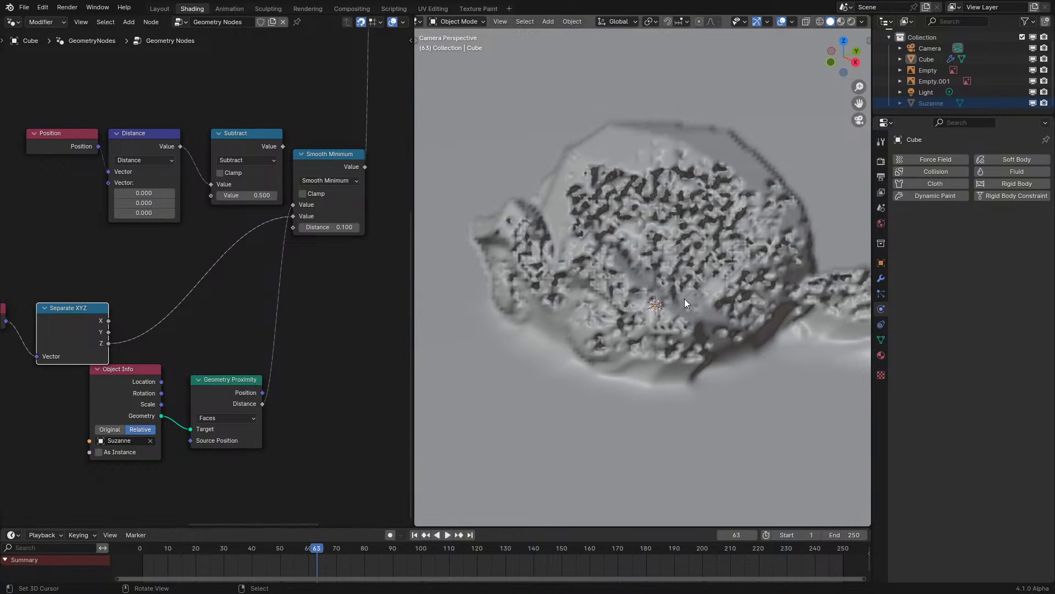
key("space")
mouse_move(684, 299)
middle_mouse_down()
mouse_move(700, 282)
mouse_move(648, 297)
mouse_move(671, 291)
middle_mouse_up()
scroll(701, 281, "up", 6)
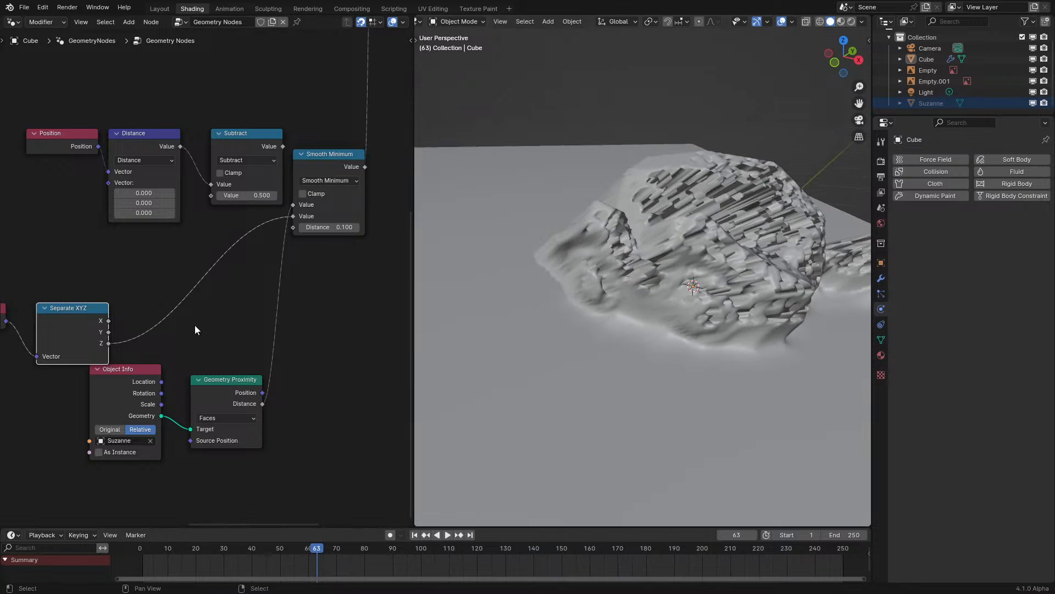
- Add a Subtract math node fed by the Smooth Minimum's output
scroll(207, 279, "down", 5)
middle_click_drag(228, 211, 222, 314)
scroll(224, 300, "up", 2)
middle_click_drag(305, 297, 221, 322)
scroll(230, 338, "up", 2)
left_click_drag(236, 336, 267, 331)
type("sub")
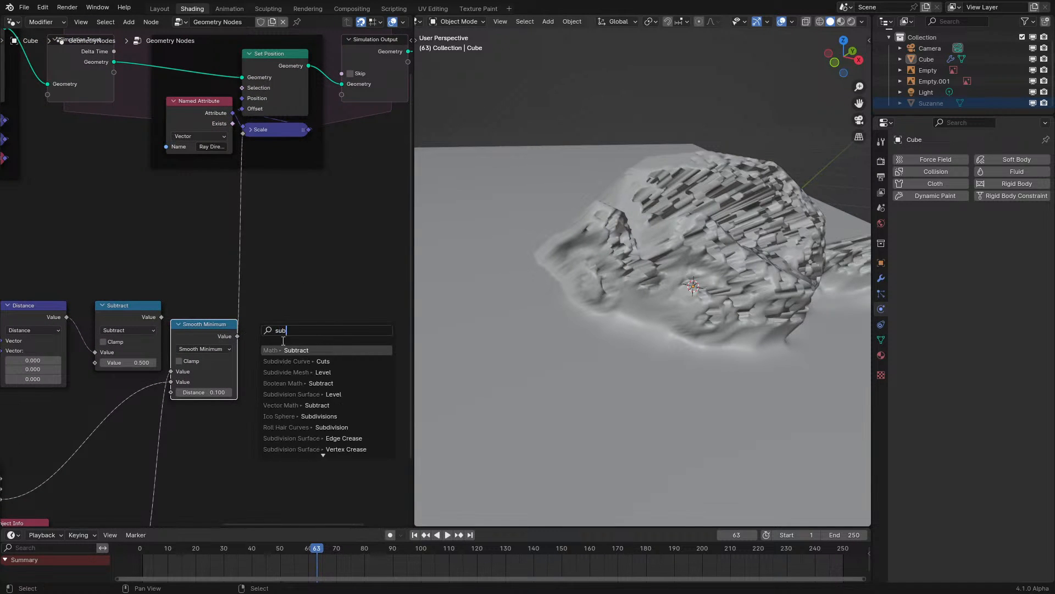
key("Return")
left_click(308, 328)
- Give the new Subtract node a near-zero value and connect its result to the Scale node driving the Set Position offset
left_click(306, 362)
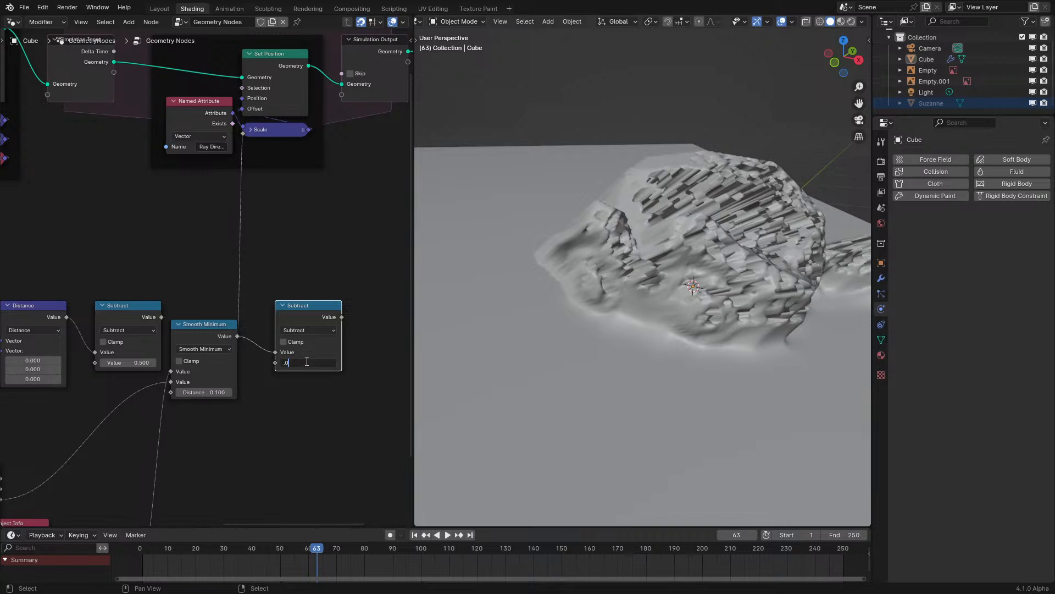
type(".000")
key("Return")
left_click_drag(243, 140, 244, 134)
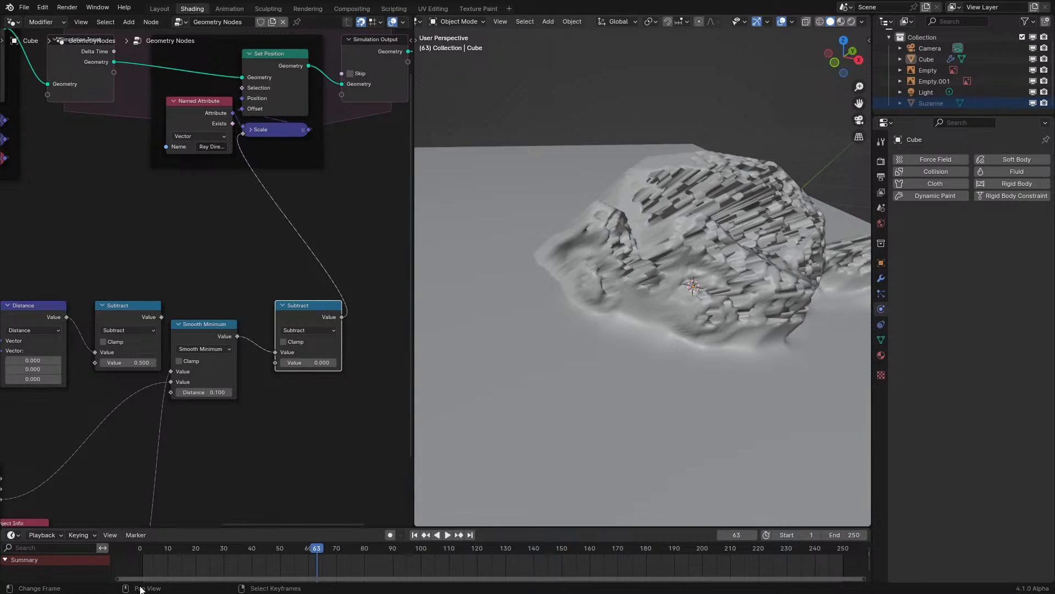
- Replay the simulation from the start to frame 45 and inspect Suzanne's surface from another angle
key("shift+Left")
key("space")
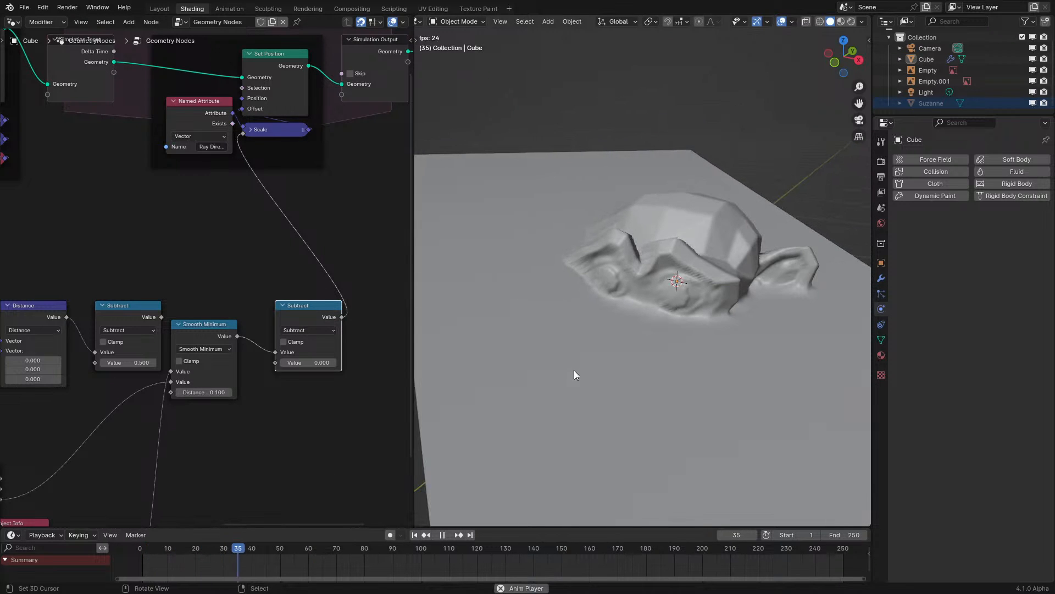
mouse_move(574, 370)
middle_mouse_down()
mouse_move(552, 381)
mouse_move(562, 377)
middle_mouse_up()
- Set the Smooth Minimum's distance to 0.4 and replay the simulation from the start to frame 26
middle_click_drag(243, 432, 331, 258)
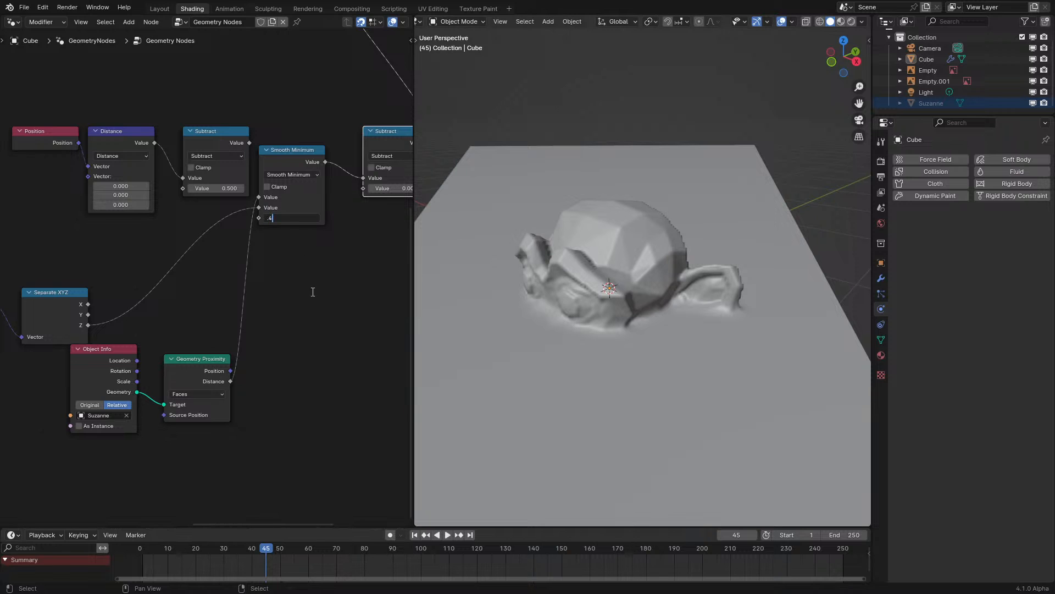
left_click(169, 562)
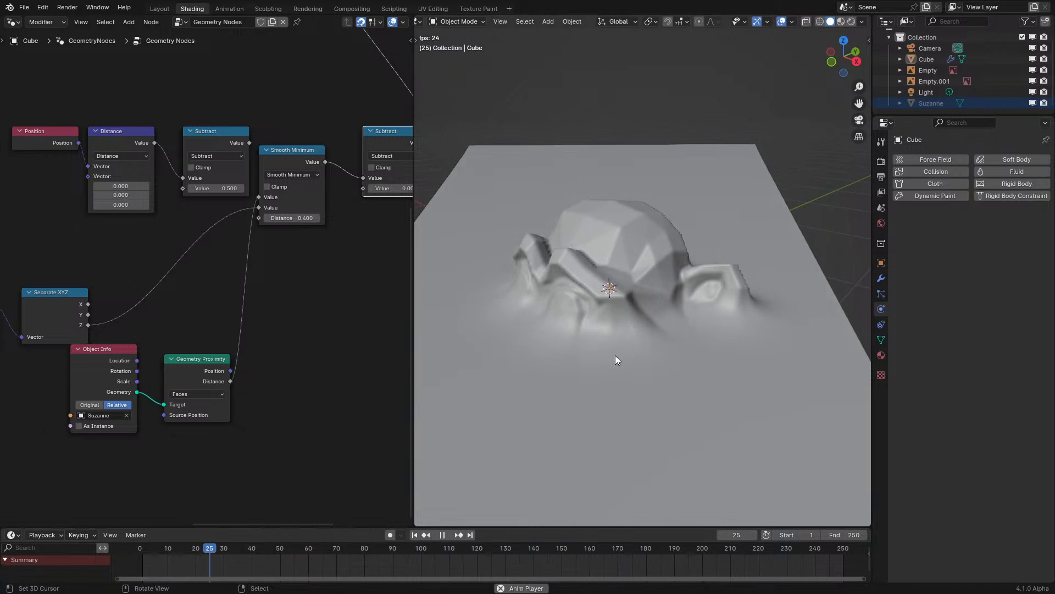
middle_click_drag(615, 356, 657, 350)
- Look through the camera and replay the simulation to frame 32 to check the softer blend
key("KP_0")
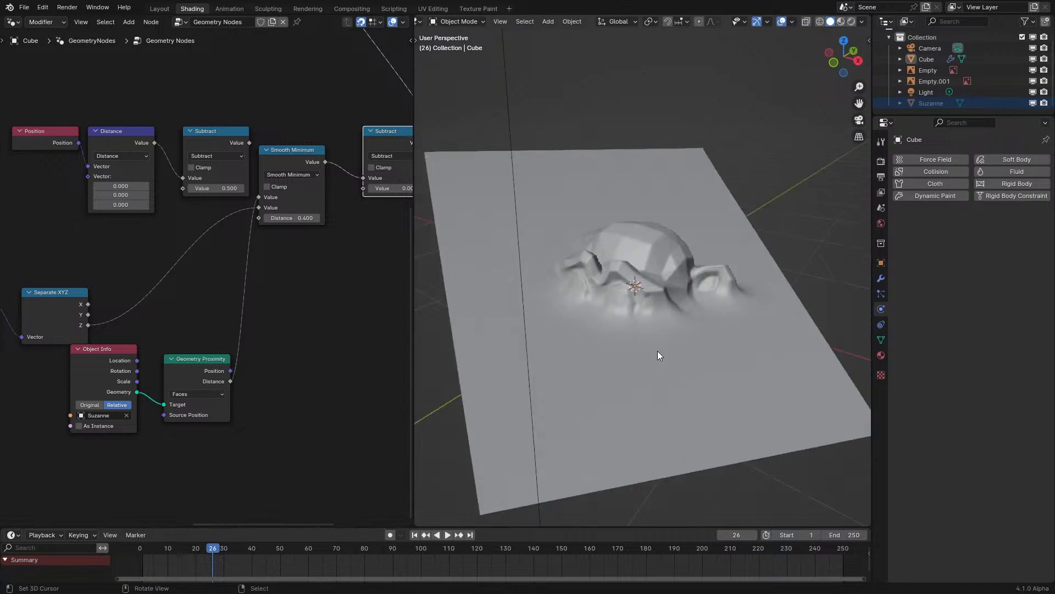
scroll(658, 350, "down", 6)
scroll(681, 238, "up", 1)
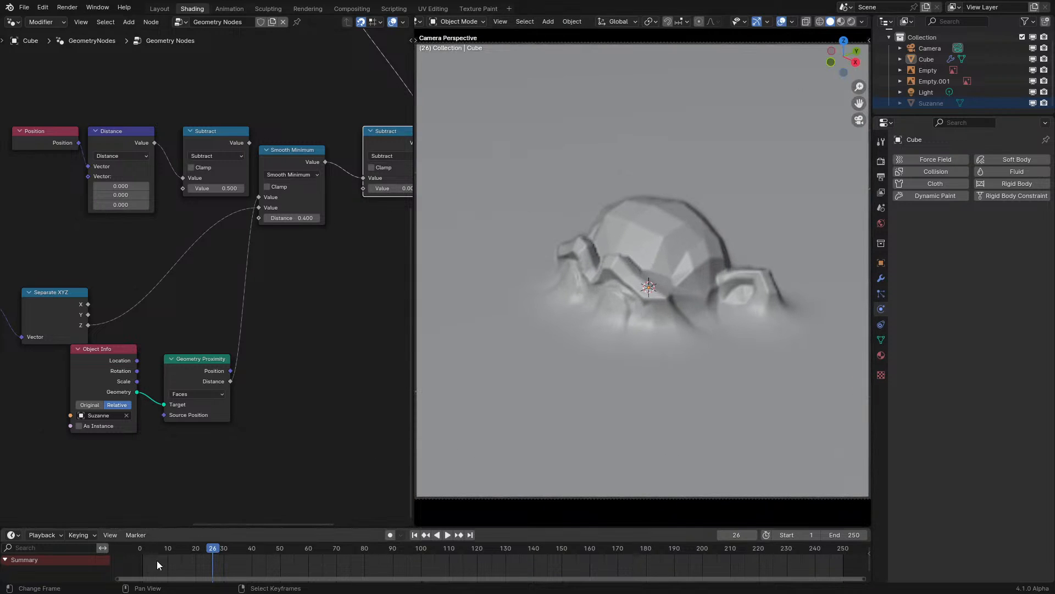
left_click(157, 559)
key("space")
key("space")
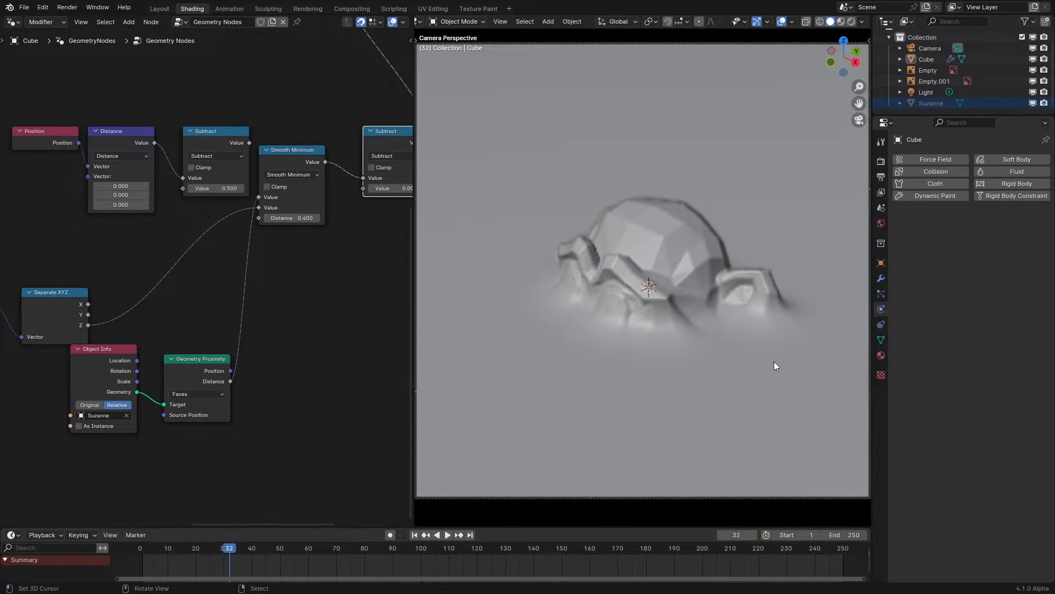
- Group the sphere's Position, Distance and Subtract nodes in a frame
scroll(143, 160, "down", 3)
mouse_move(144, 159)
middle_mouse_down()
mouse_move(134, 359)
mouse_move(193, 274)
middle_mouse_up()
left_click_drag(113, 291, 225, 350)
key("ctrl+j")
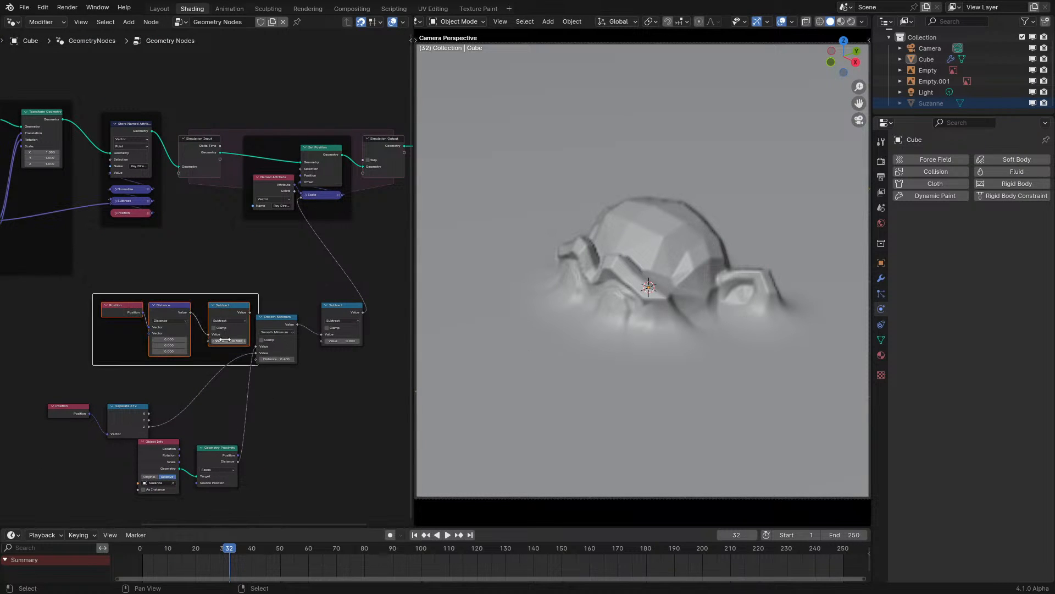
scroll(205, 277, "up", 3)
right_click(216, 338)
key("Escape")
scroll(177, 344, "up", 1)
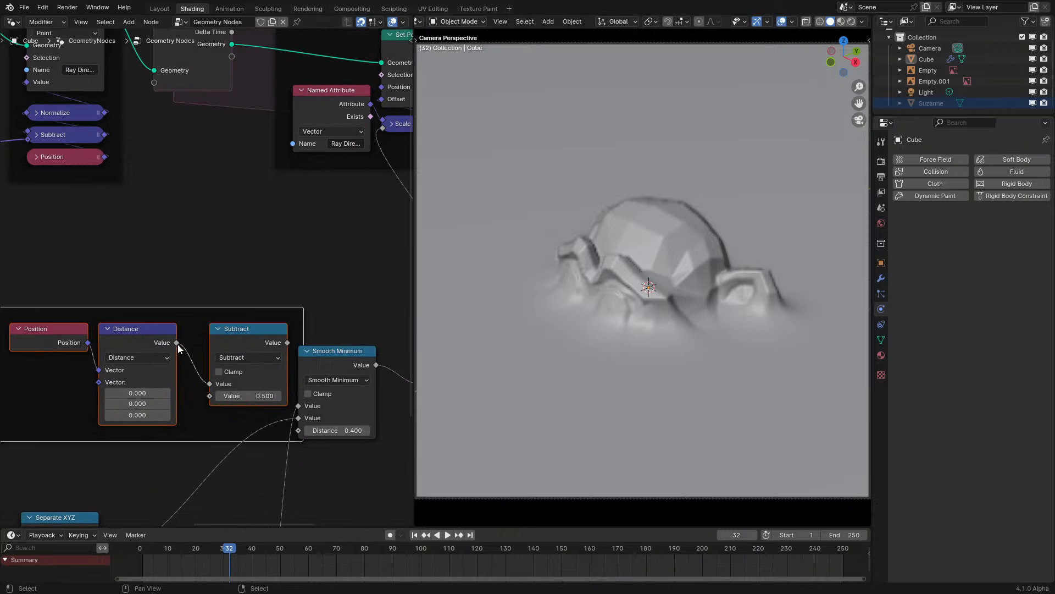
- Collapse the sphere's Position and Distance nodes and stack them compactly beside the Subtract node
right_click(236, 337)
key("g")
left_click(221, 337)
right_click(137, 337)
key("h")
key("g")
left_click(135, 368)
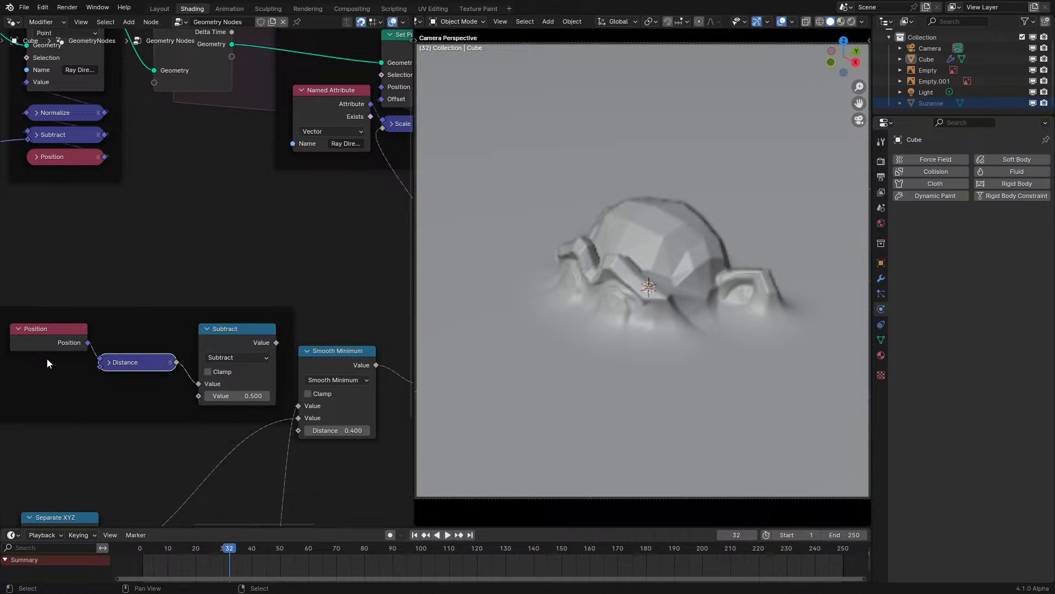
left_click_drag(20, 334, 110, 346)
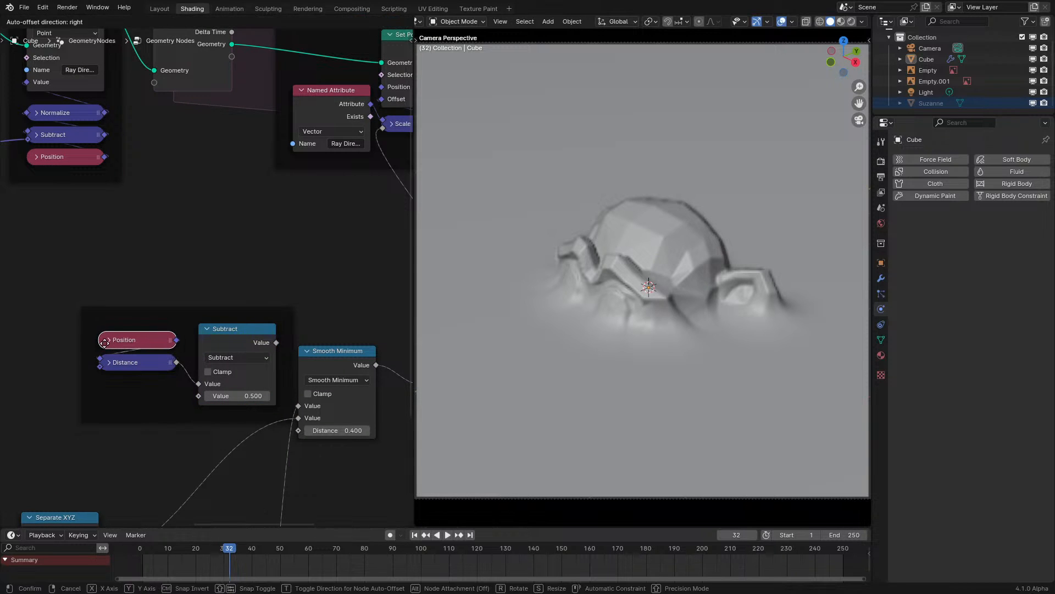
left_click(258, 340)
- Group the plane's Position and Separate XYZ nodes in a frame
scroll(242, 366, "down", 2)
middle_click_drag(242, 366, 290, 245)
left_click_drag(60, 297, 137, 379)
key("ctrl+j")
scroll(124, 368, "up", 2)
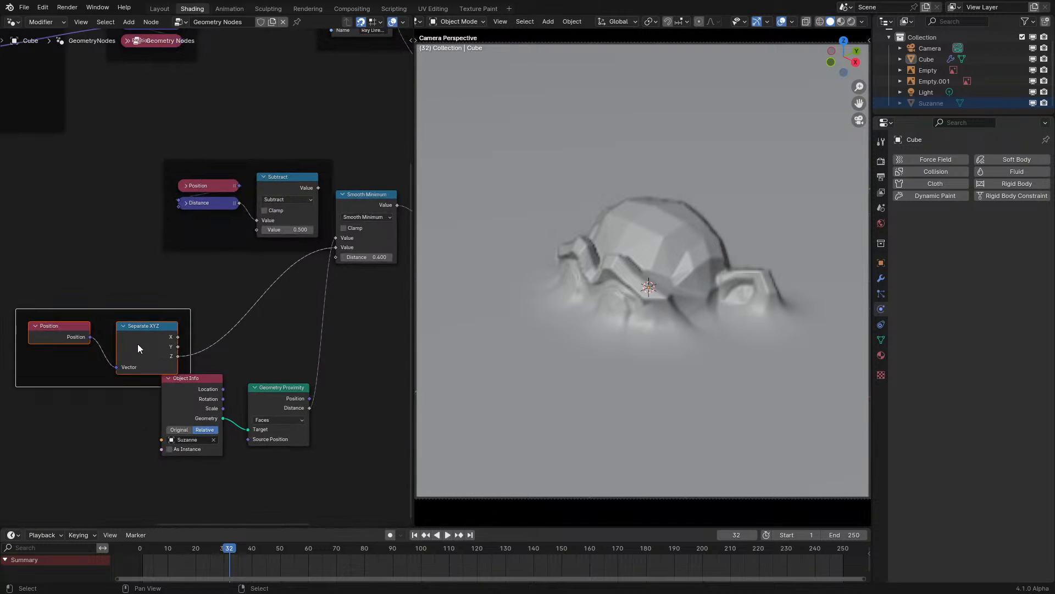
- Collapse and stack the plane's Position and Separate XYZ nodes, and place their frame just below the sphere's frame
left_click_drag(130, 329, 38, 339)
key("h")
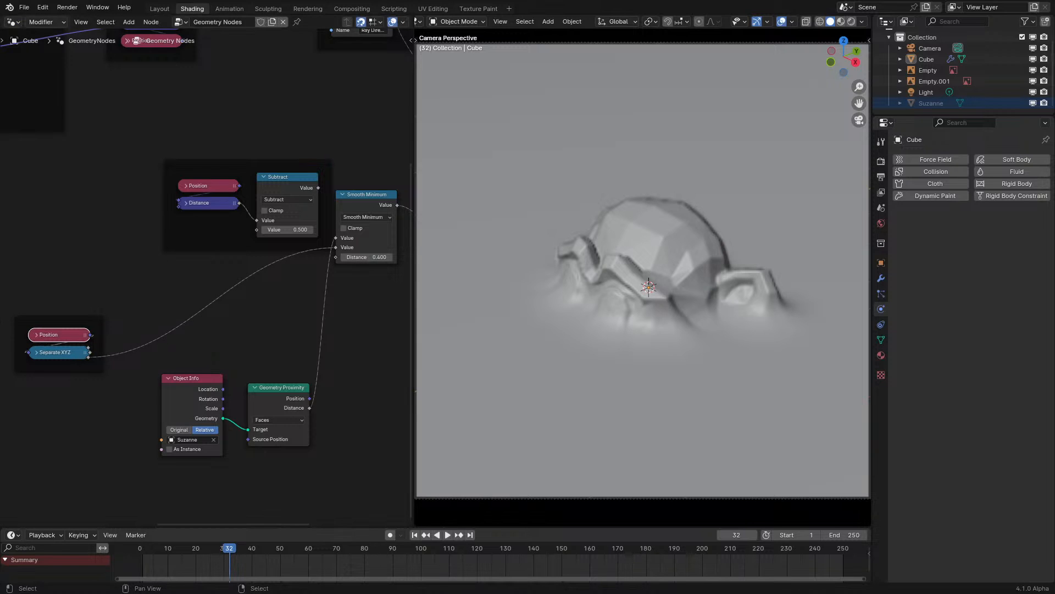
middle_click_drag(289, 326, 272, 345)
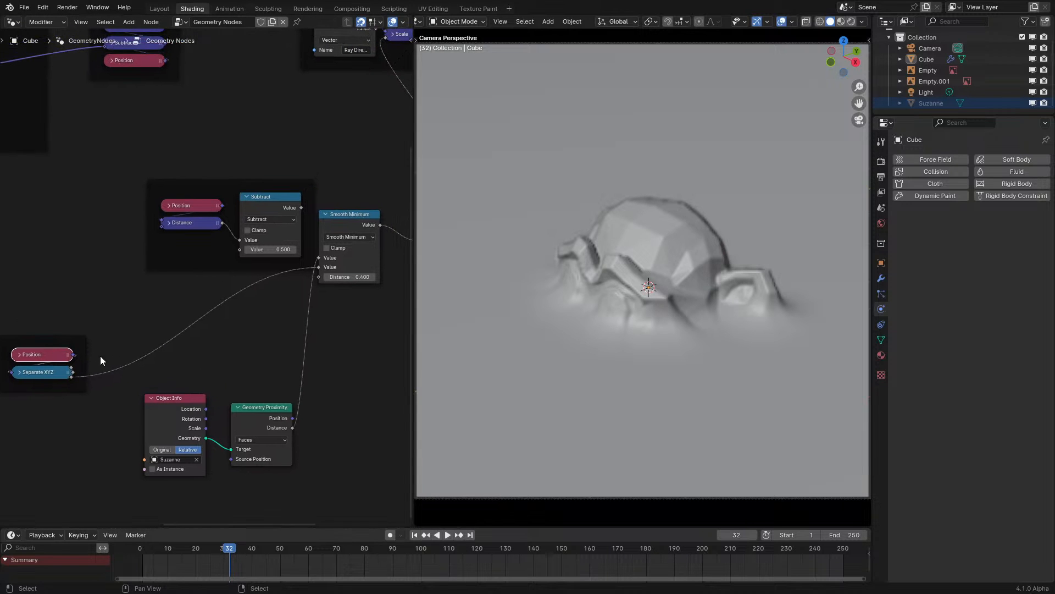
left_click_drag(77, 336, 223, 281)
- Group Suzanne's Object Info and Geometry Proximity nodes in a frame
left_click_drag(102, 391, 259, 480)
key("ctrl+j")
scroll(289, 491, "up", 1)
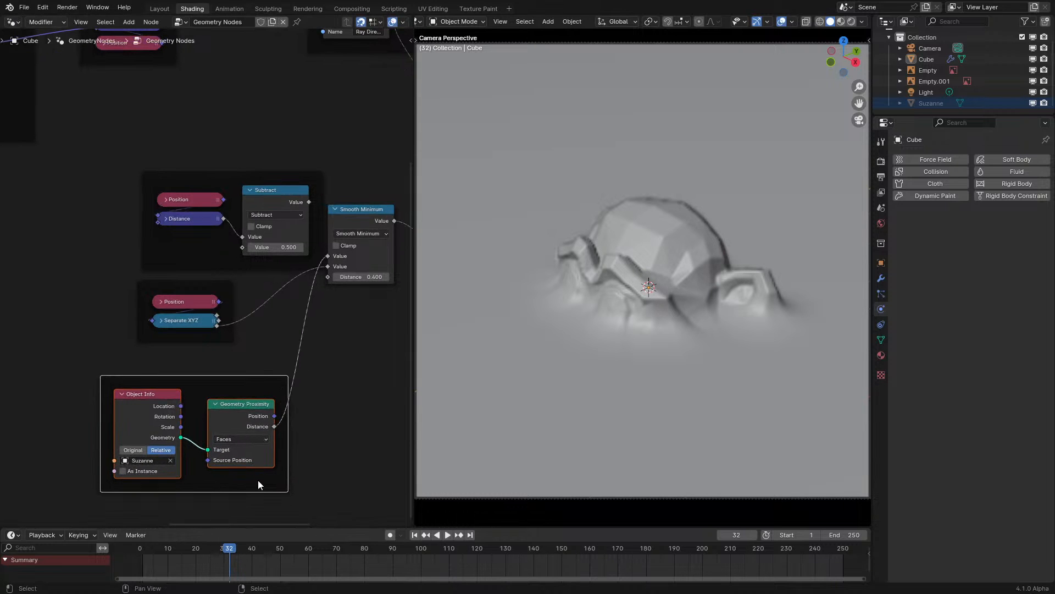
- Switch the 3D viewport to Material Preview shading and open the Cube's material settings
key("z")
left_click(641, 415)
left_click(881, 355)
- Insert a Set Material node between the Simulation Output and Group Output and assign the existing Material to it
scroll(164, 245, "down", 3)
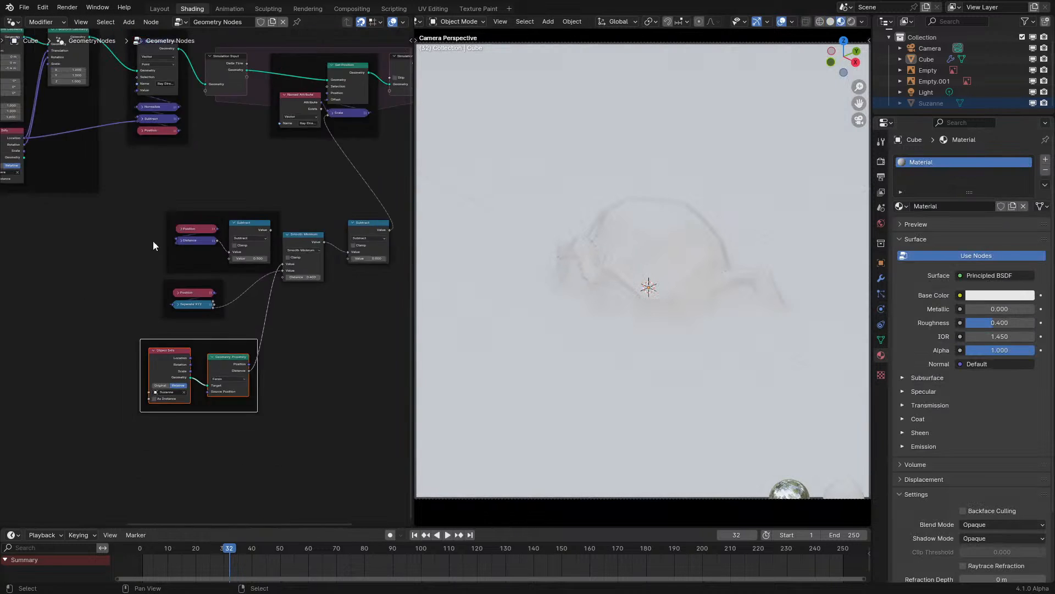
middle_click_drag(204, 197, 71, 368)
scroll(72, 367, "up", 1)
key("shift+a")
type("set")
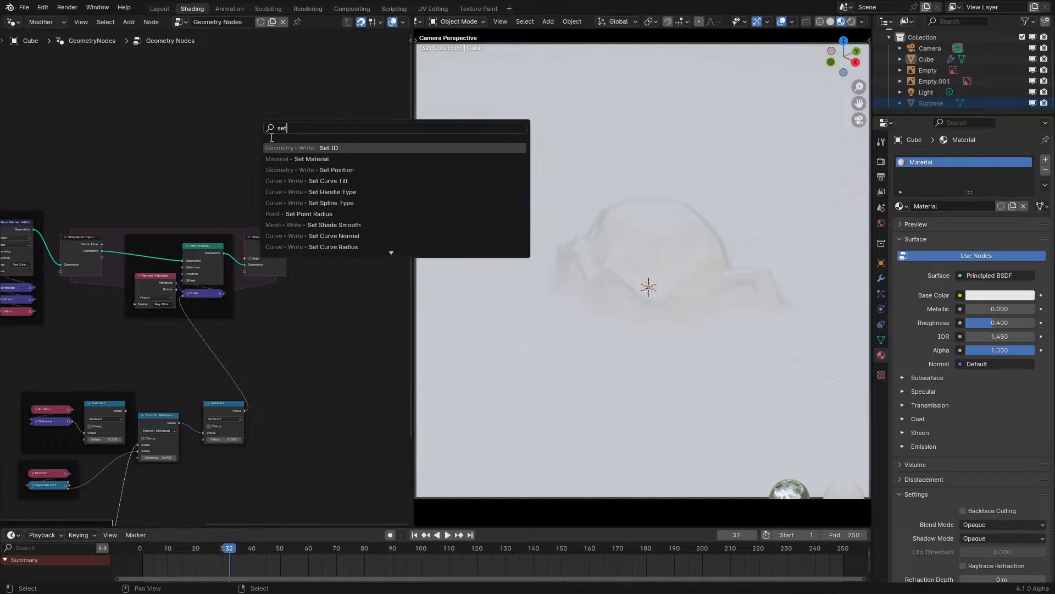
left_click(287, 159)
left_click(321, 258)
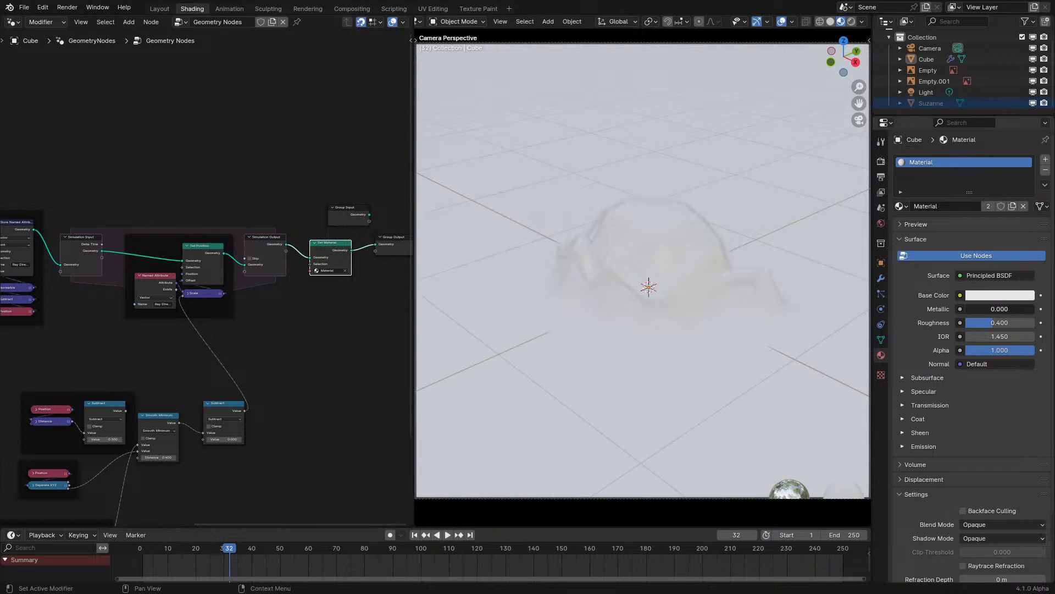
- Set the material's Metallic to 1.0 and Roughness to 0.1, and replay the simulation from the start to frame 46
left_click_drag(984, 309, 996, 327)
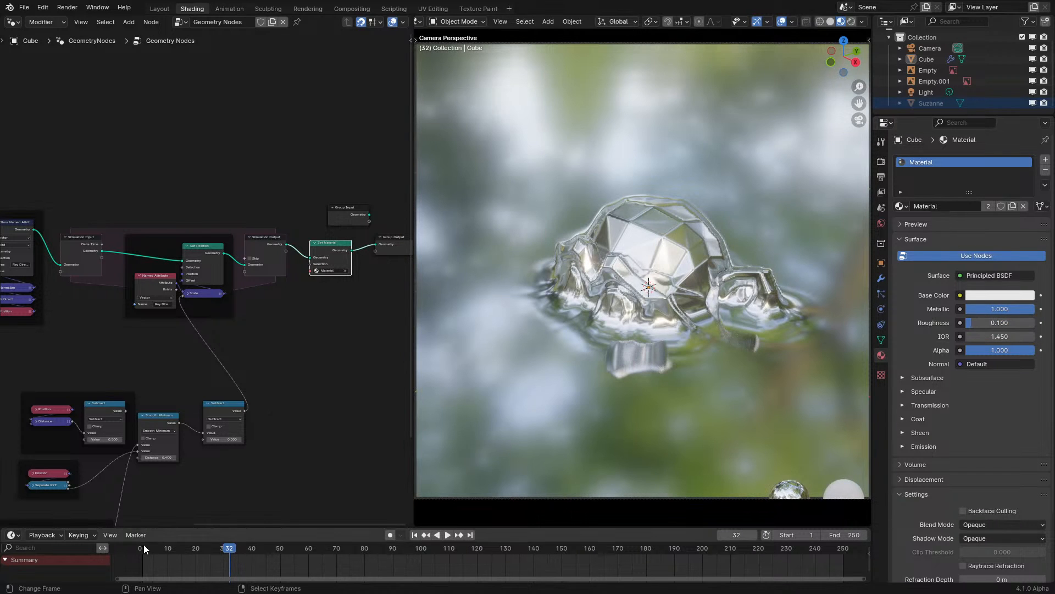
left_click(143, 548)
key("space")
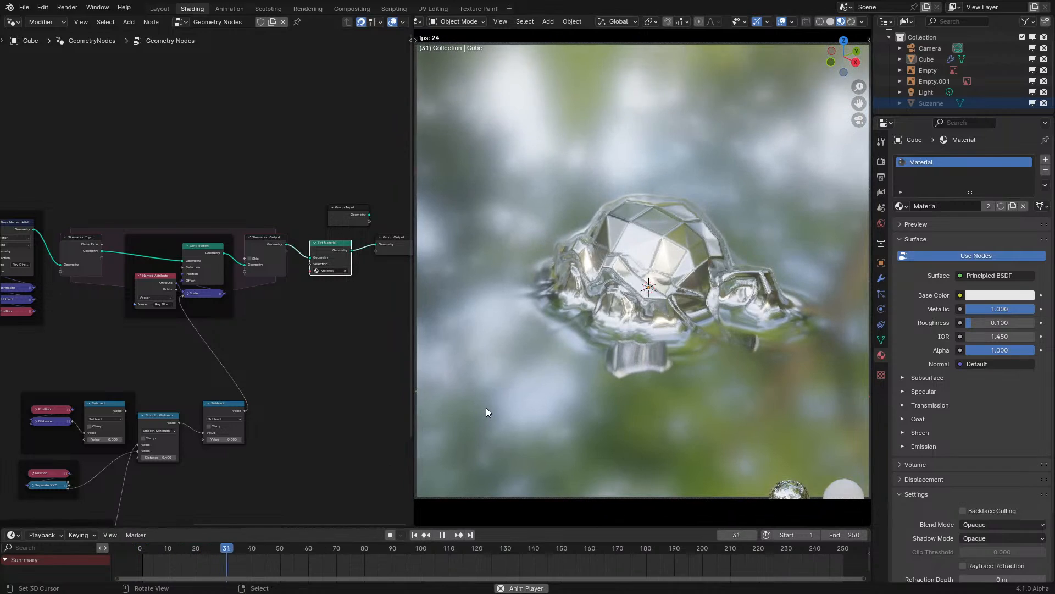
key("space")
- Turn off viewport denoising in the render sampling settings and inspect the metallic surface up close and through the camera
middle_click_drag(621, 354, 807, 269)
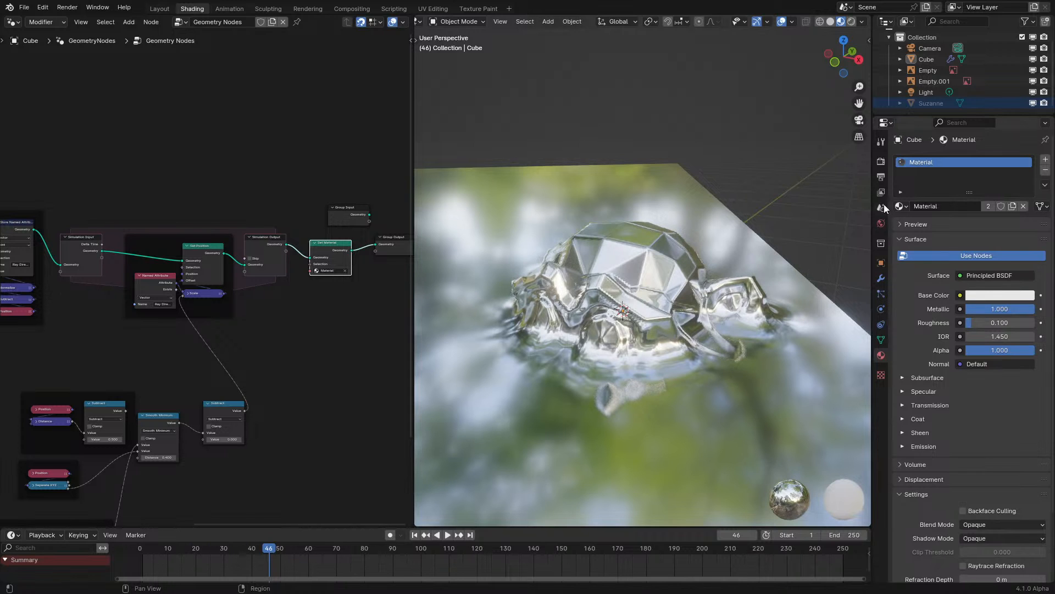
left_click(880, 162)
left_click(940, 178)
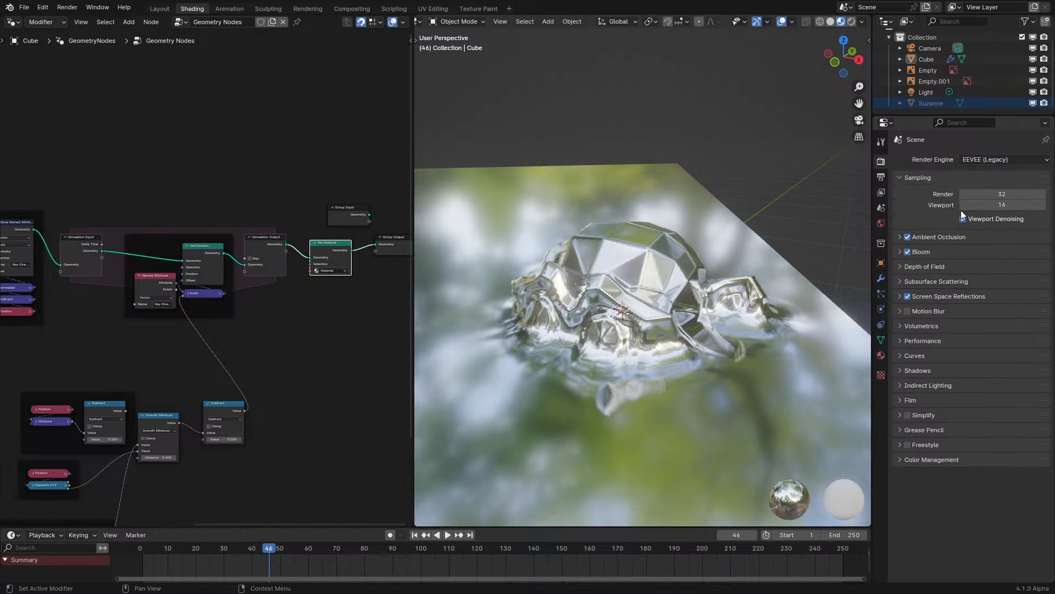
middle_click_drag(632, 294, 707, 369)
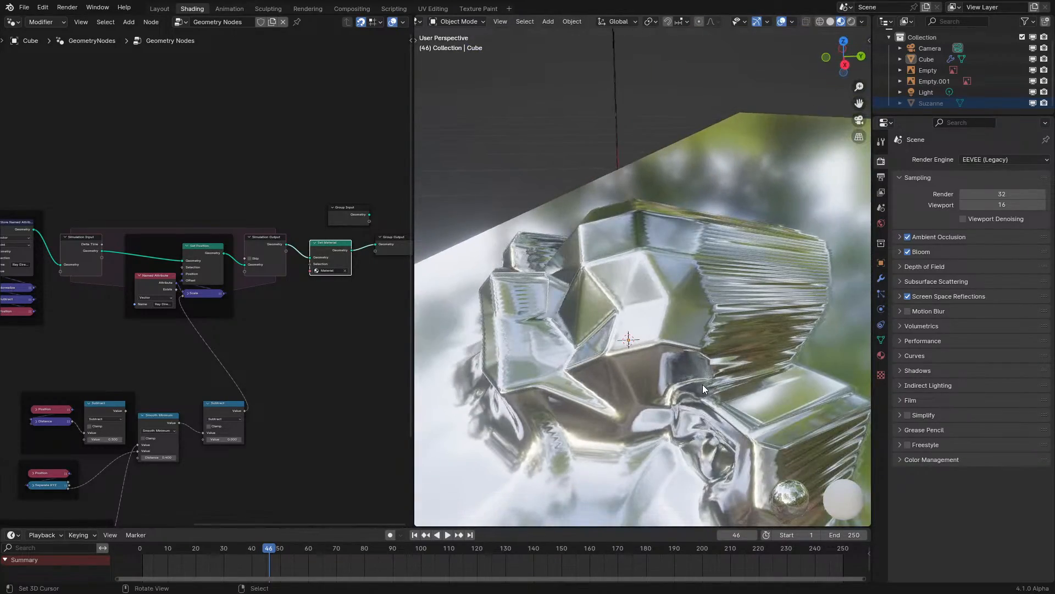
key("KP_0")
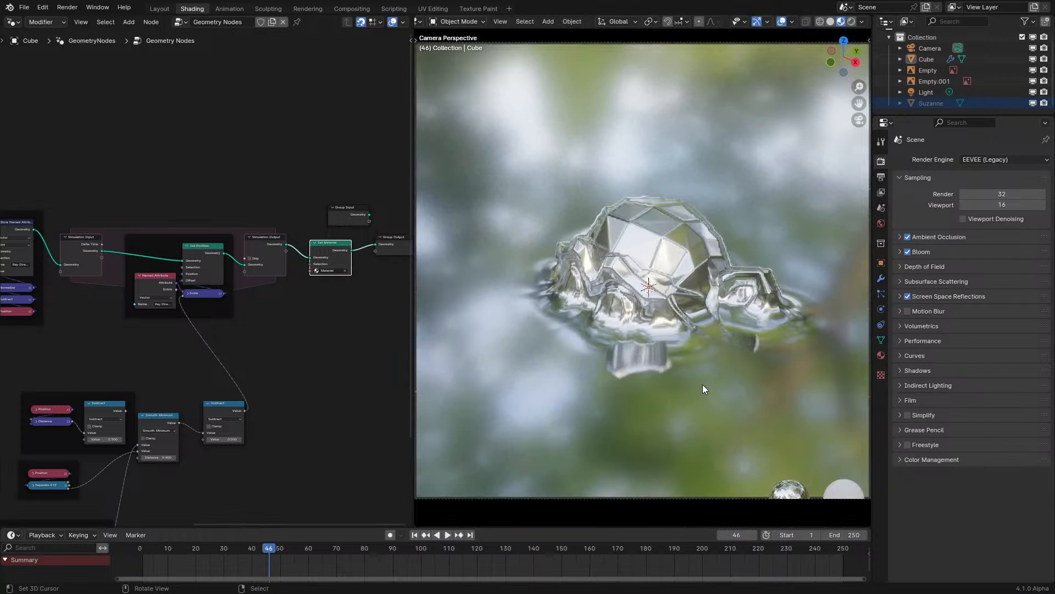
- Stop the playback, set the Cube material's Roughness to 0.3 and darken its Base Color to a mid grey
key("space")
middle_click_drag(319, 343, 361, 275)
left_click(881, 355)
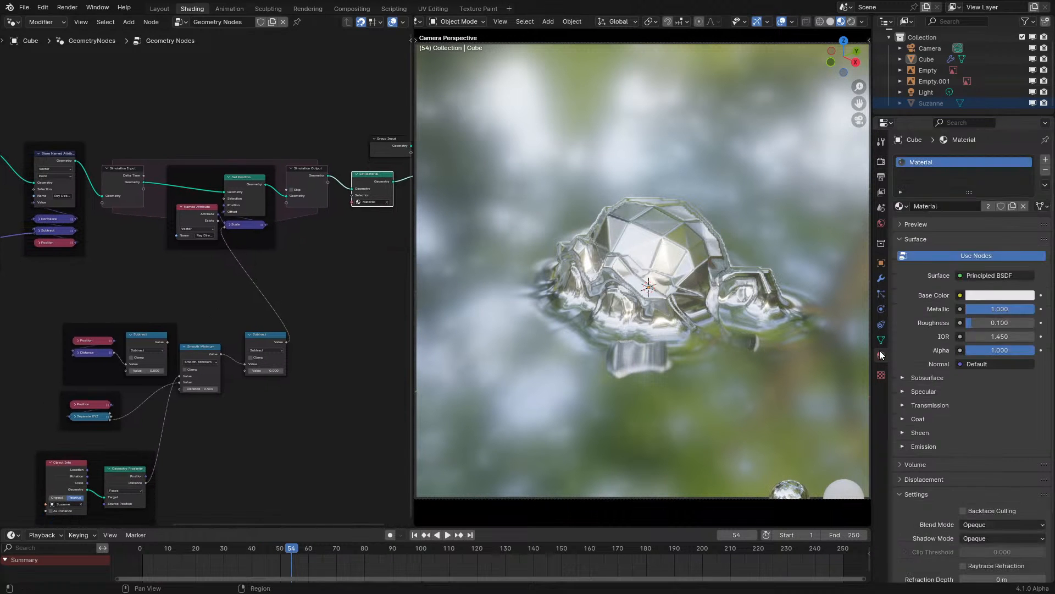
left_click_drag(975, 325, 1008, 320)
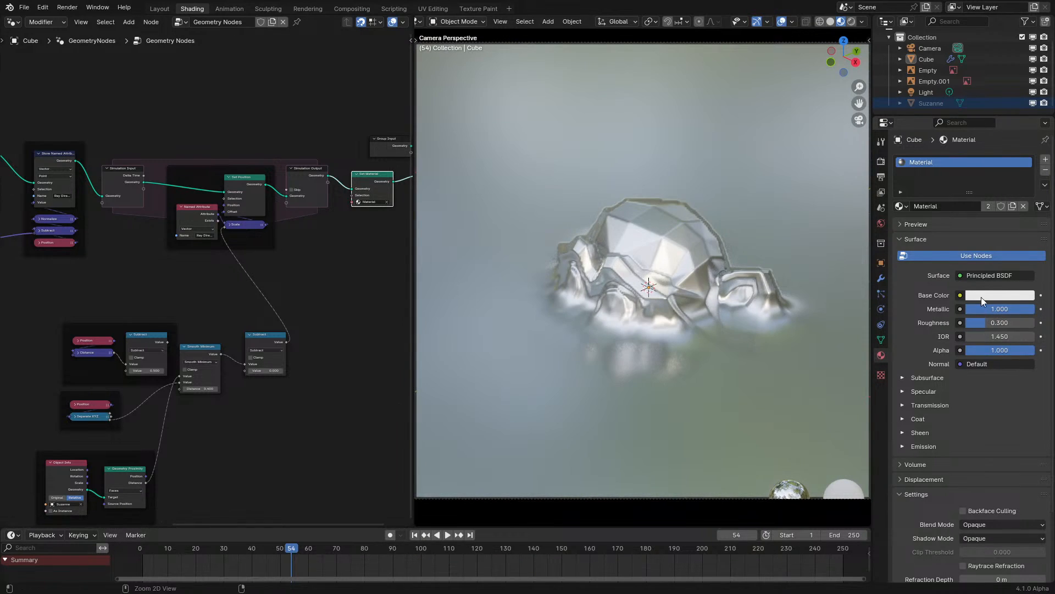
left_click(981, 295)
left_click(984, 197)
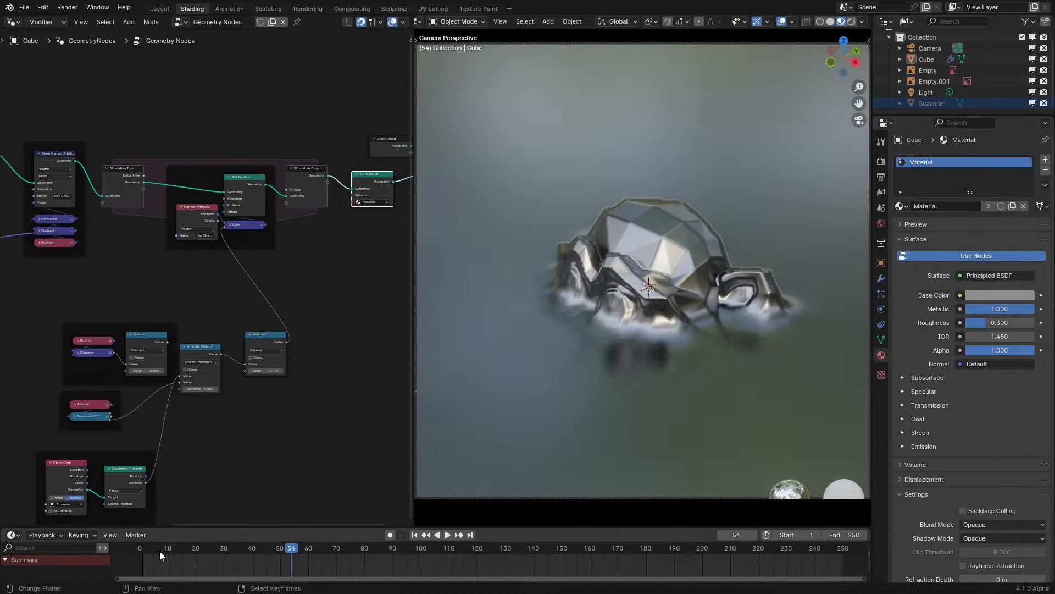
- Replay the simulation from the start of the timeline and stop it at frame 45
left_click(144, 557)
key("space")
middle_click_drag(279, 468, 292, 452)
key("space")
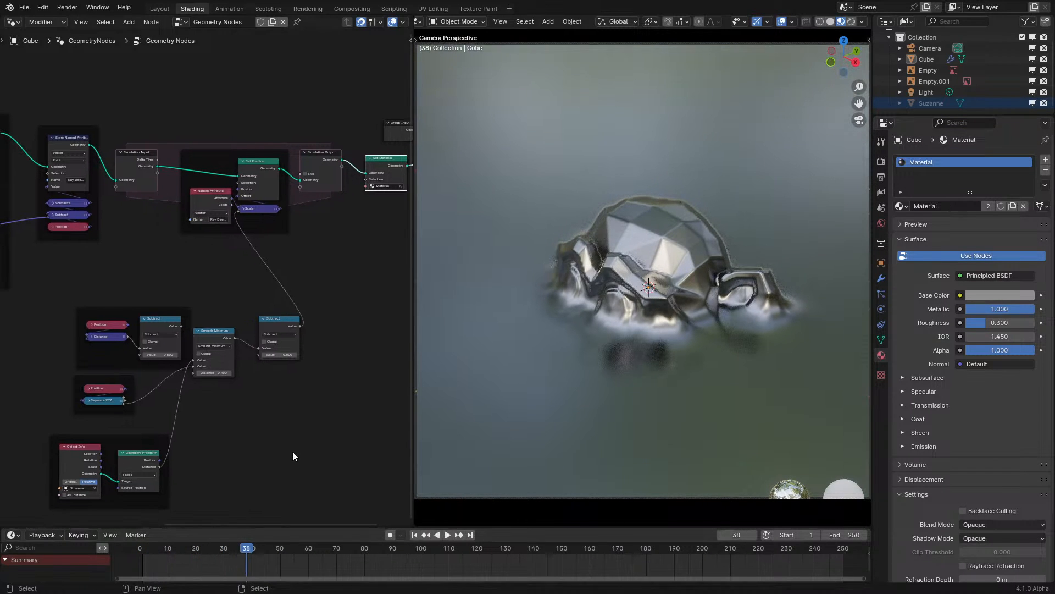
key("space")
key("space")
middle_click_drag(272, 384, 314, 336)
scroll(291, 360, "up", 5)
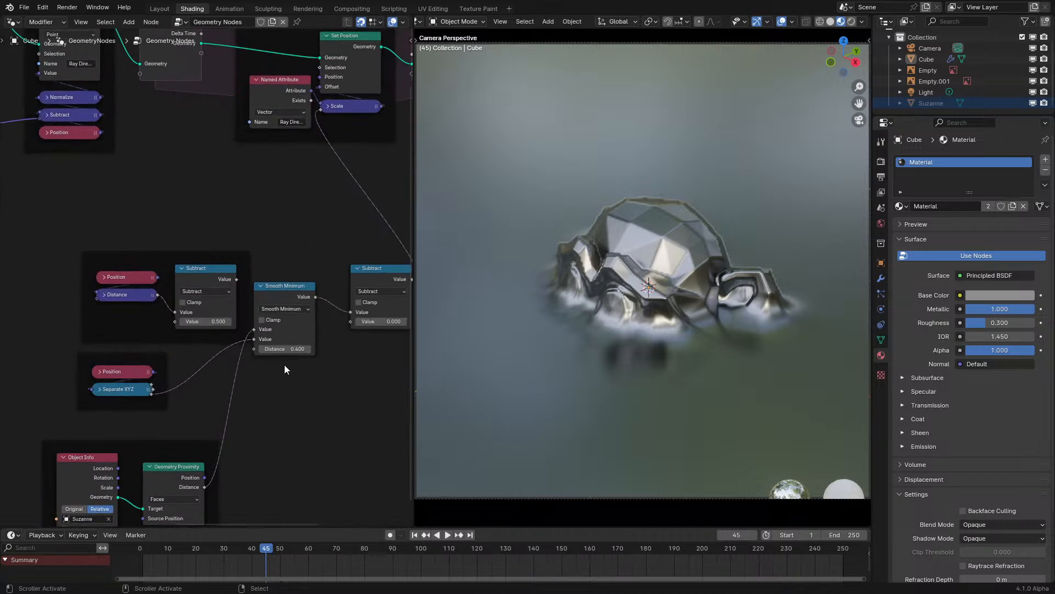
scroll(121, 353, "down", 7)
middle_click_drag(190, 149, 183, 244)
scroll(176, 245, "up", 5)
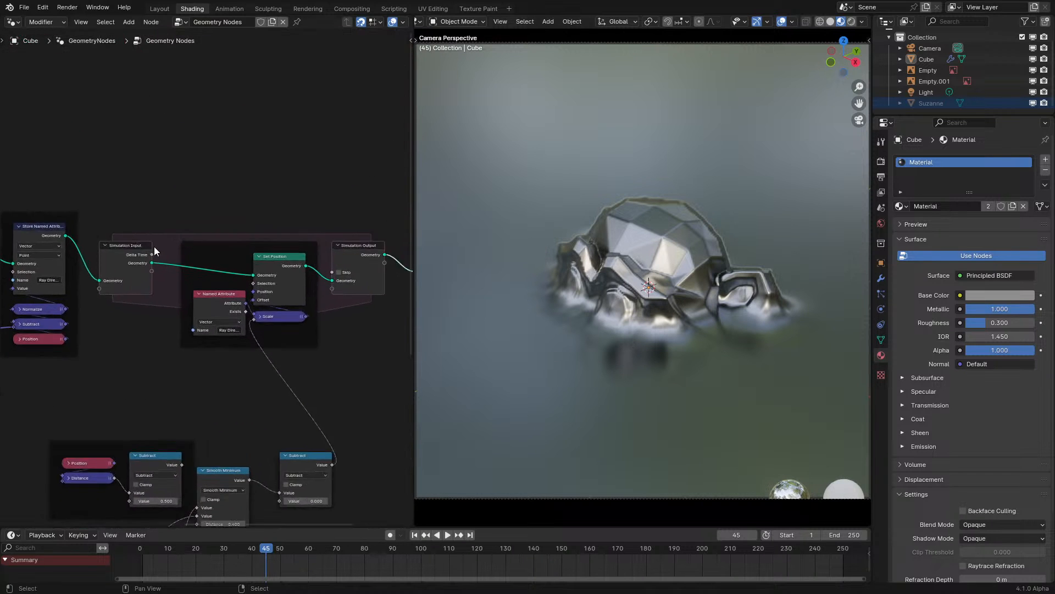
scroll(154, 251, "down", 1)
left_click_drag(95, 245, 161, 176)
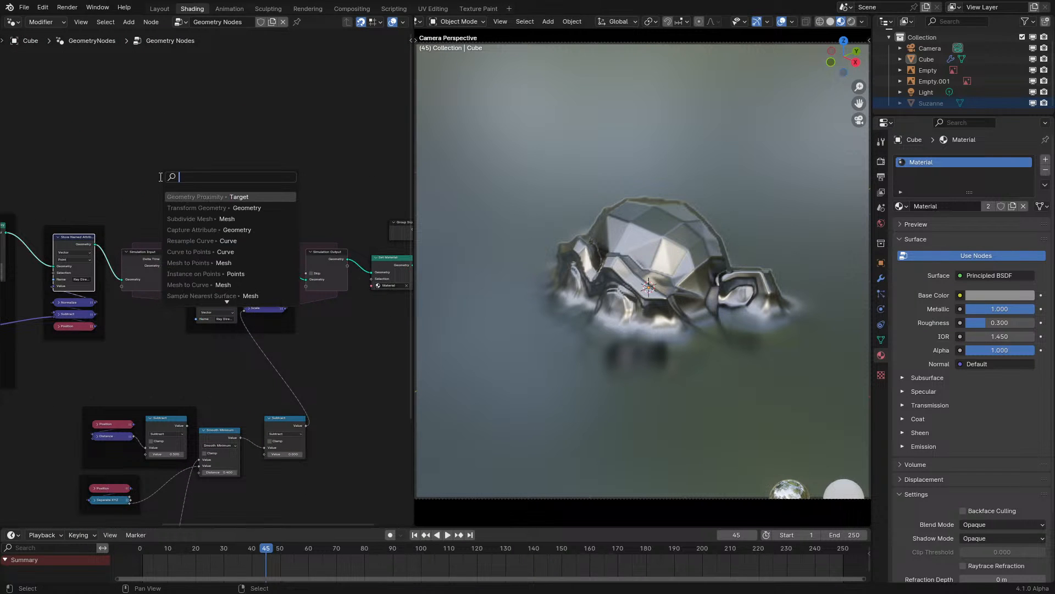
type("repea")
key("Escape")
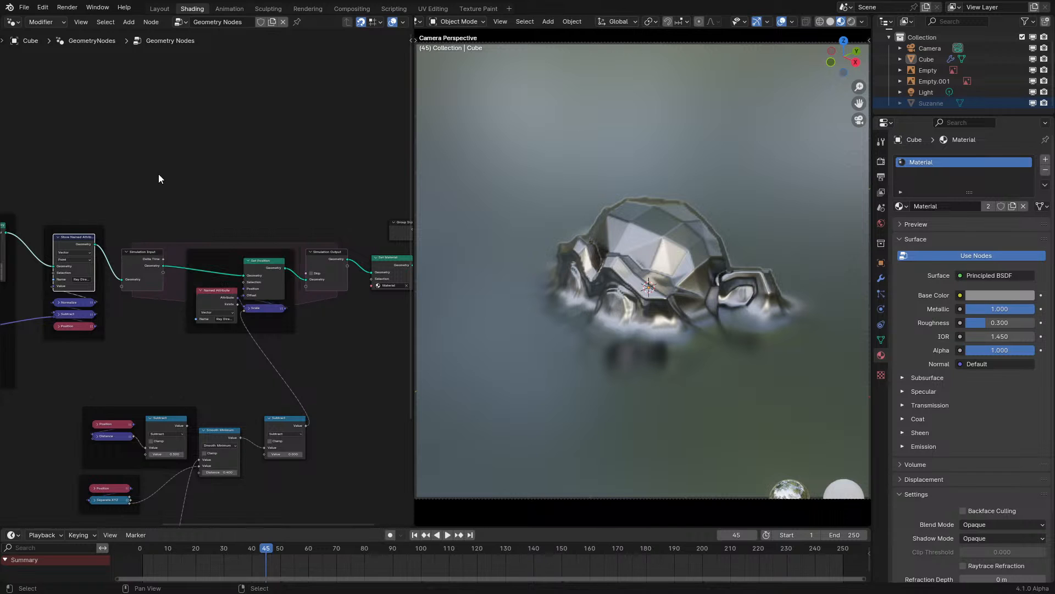
- Add a Repeat Zone to the node tree above the simulation zone
key("shift+a")
mouse_move(133, 298)
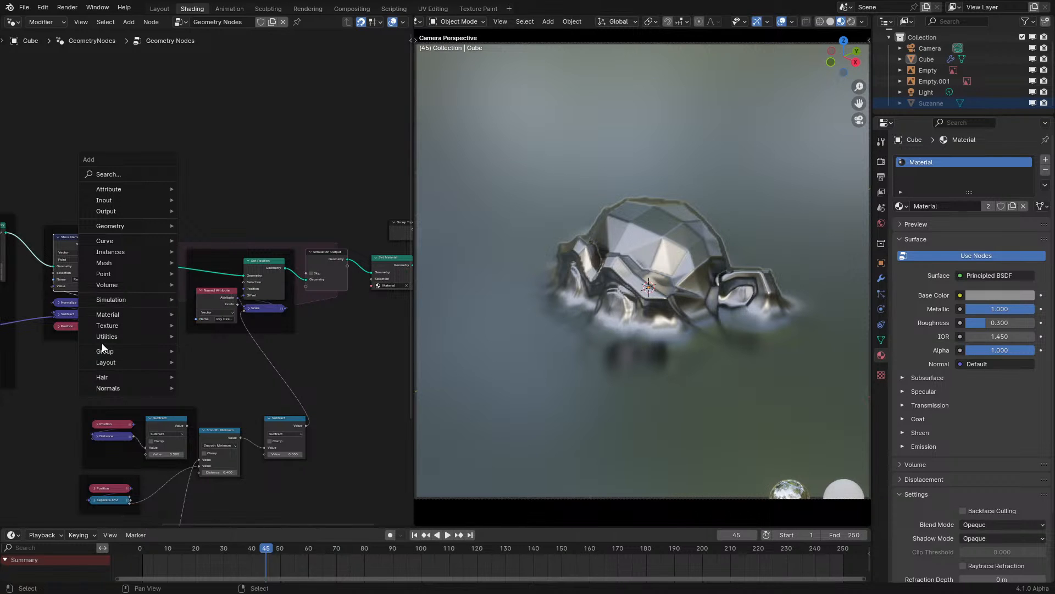
left_click(133, 175)
type("re")
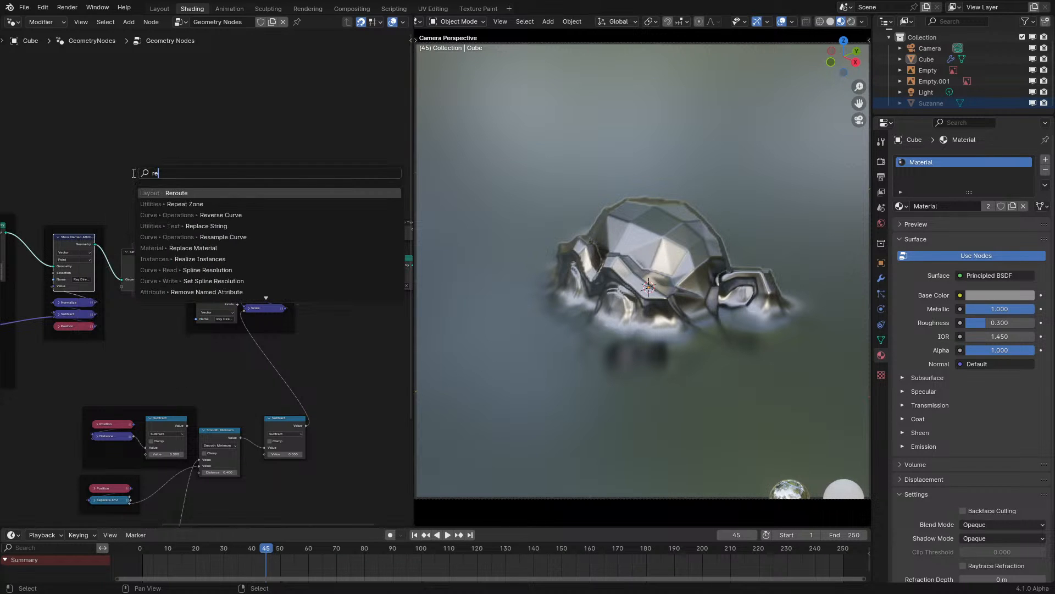
left_click(156, 204)
left_click(197, 182)
- Route the Store Named Attribute geometry through Repeat Input, Set Position and Repeat Output into Set Material, bypassing the simulation zone
scroll(127, 220, "up", 2)
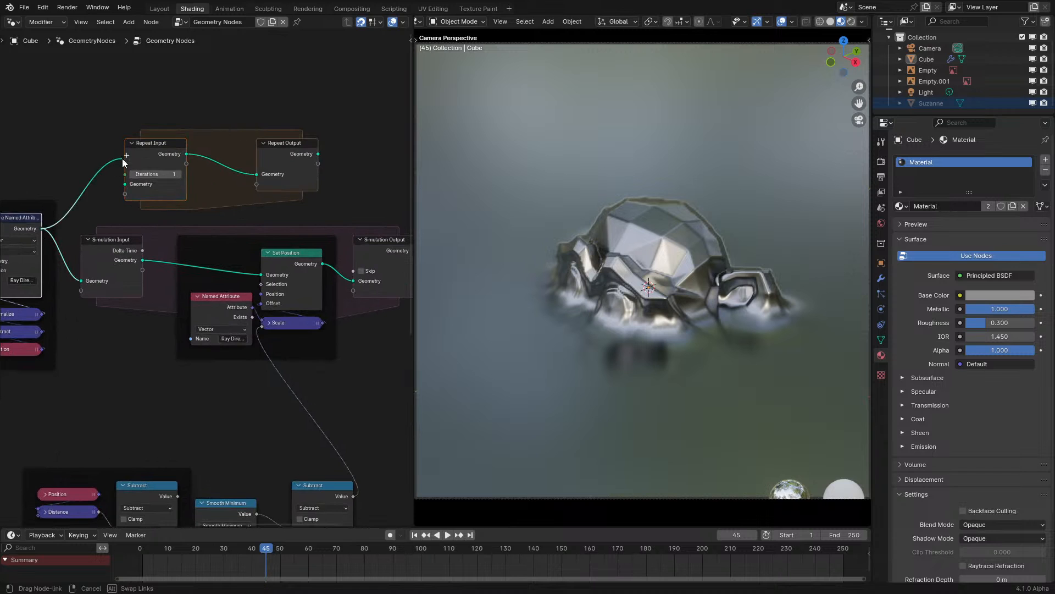
scroll(198, 176, "down", 1)
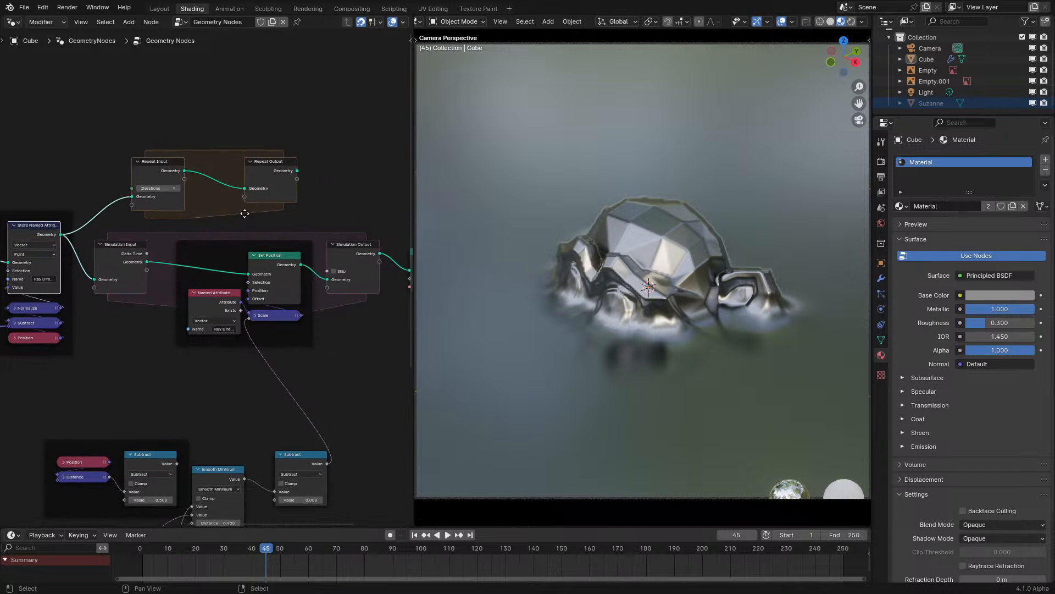
left_click_drag(252, 165, 341, 142)
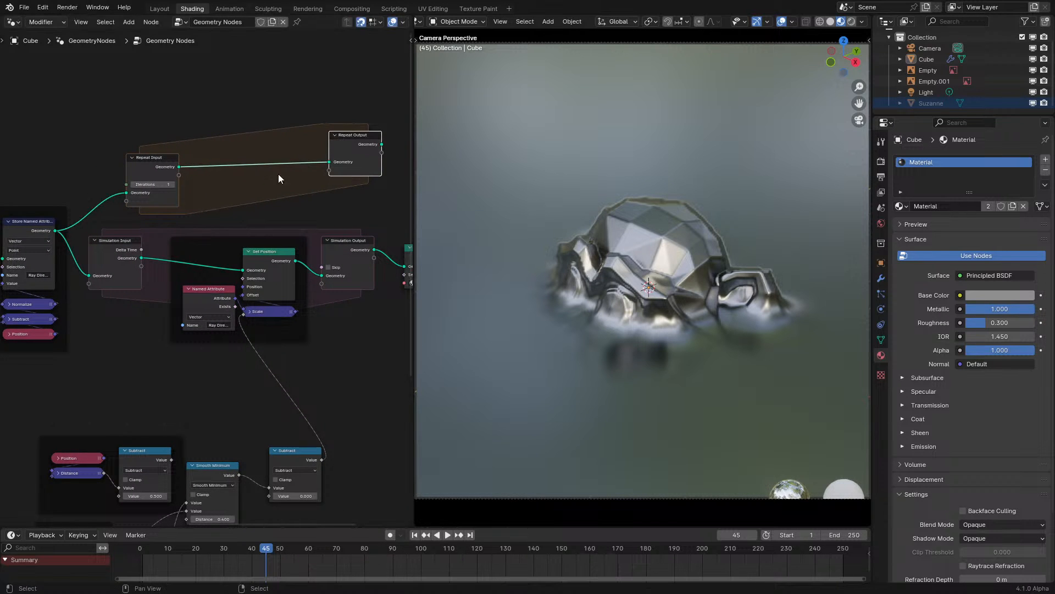
left_click_drag(180, 171, 328, 162)
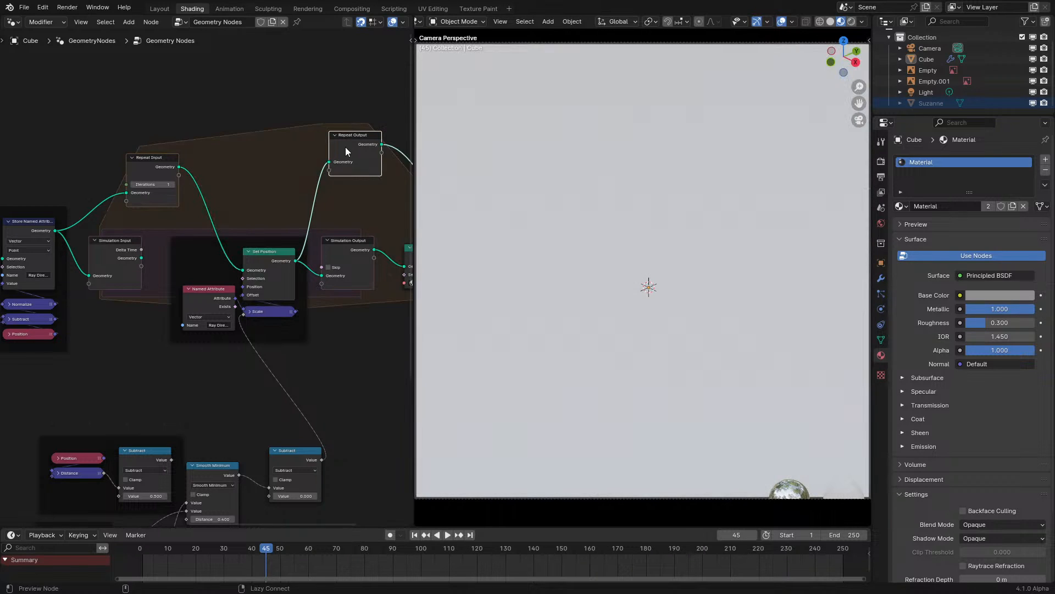
middle_click_drag(348, 156, 286, 190)
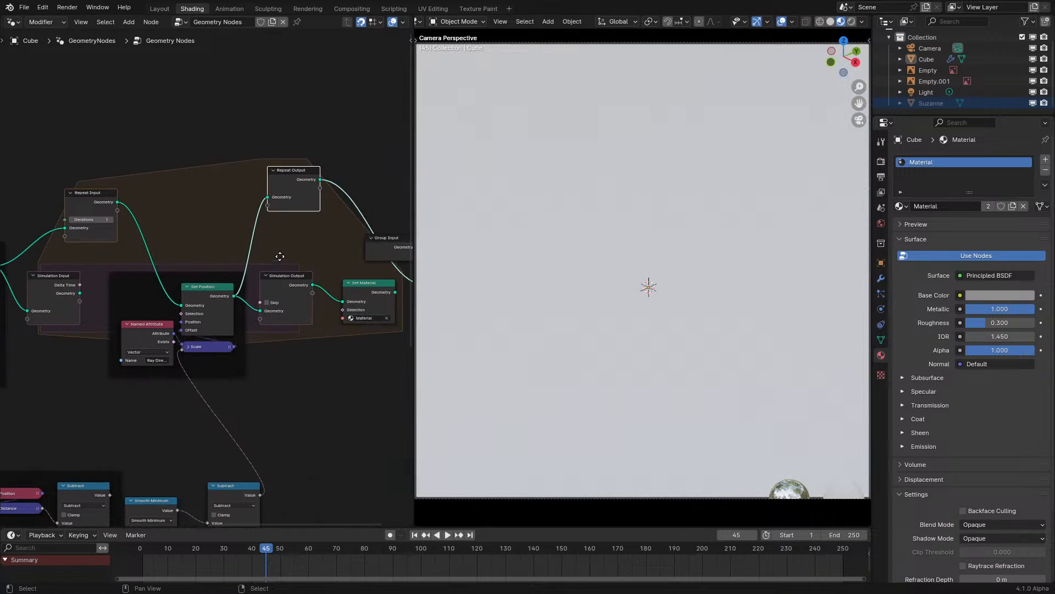
left_click_drag(320, 187, 342, 302)
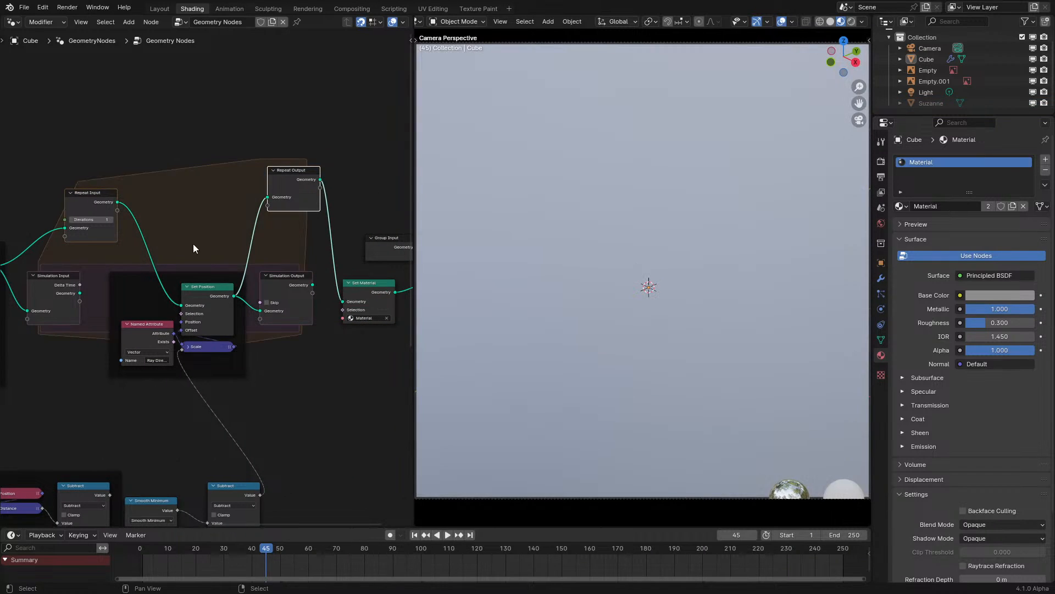
- Raise the iteration count on the Repeat Input node and inspect the marched surface from outside the camera
left_click_drag(92, 219, 144, 219)
middle_click_drag(307, 229, 327, 229)
middle_click_drag(766, 236, 670, 320)
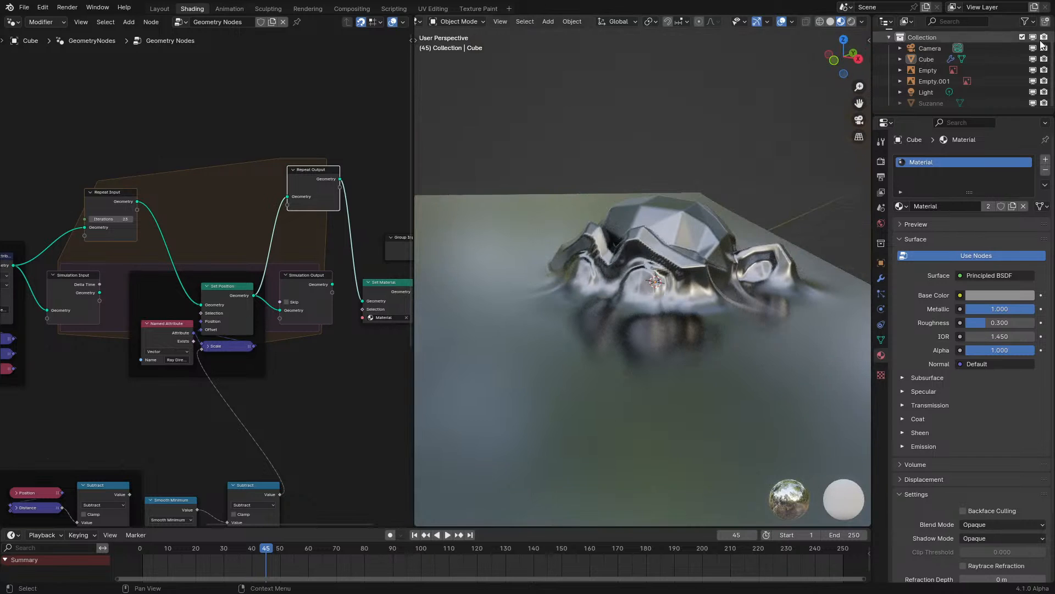
- Unhide the Suzanne mesh, select it and move it up so more of the head rises out of the plane
key("alt+h")
middle_click_drag(677, 406, 669, 355)
left_click(655, 338)
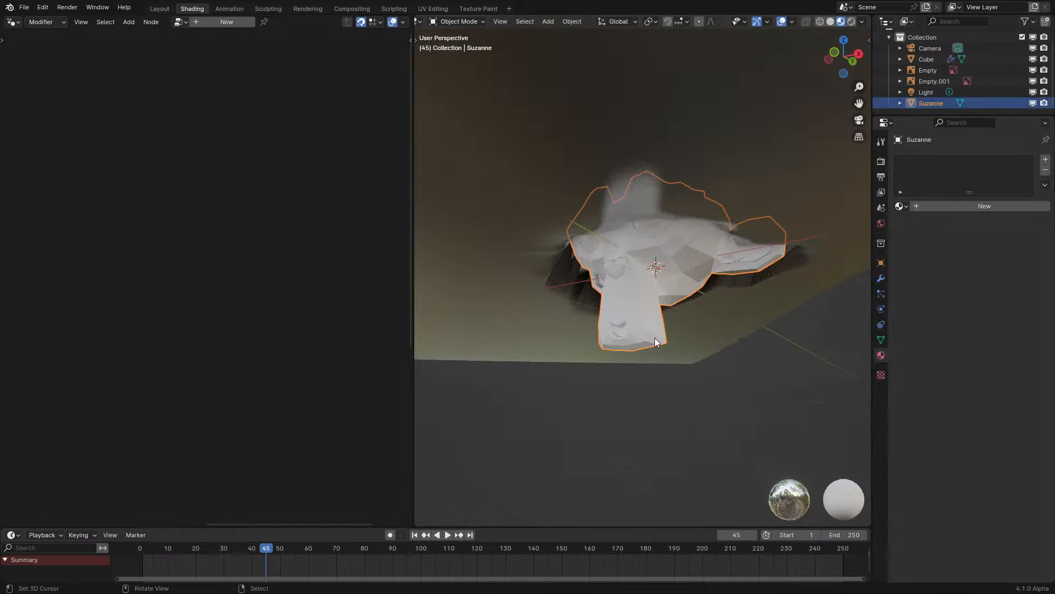
middle_click_drag(640, 273, 645, 321)
key("g")
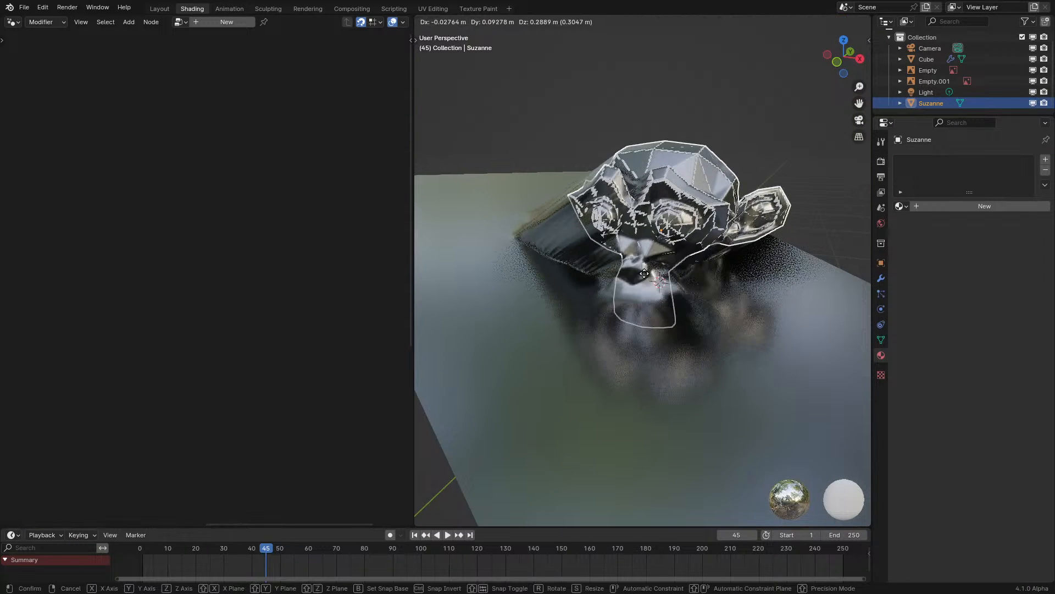
left_click(644, 246)
middle_click_drag(657, 273, 729, 236)
- Hide the viewport overlays and move Suzanne down into the plane and back up to test the blending
key("g")
left_click(617, 293)
left_click(781, 22)
key("g")
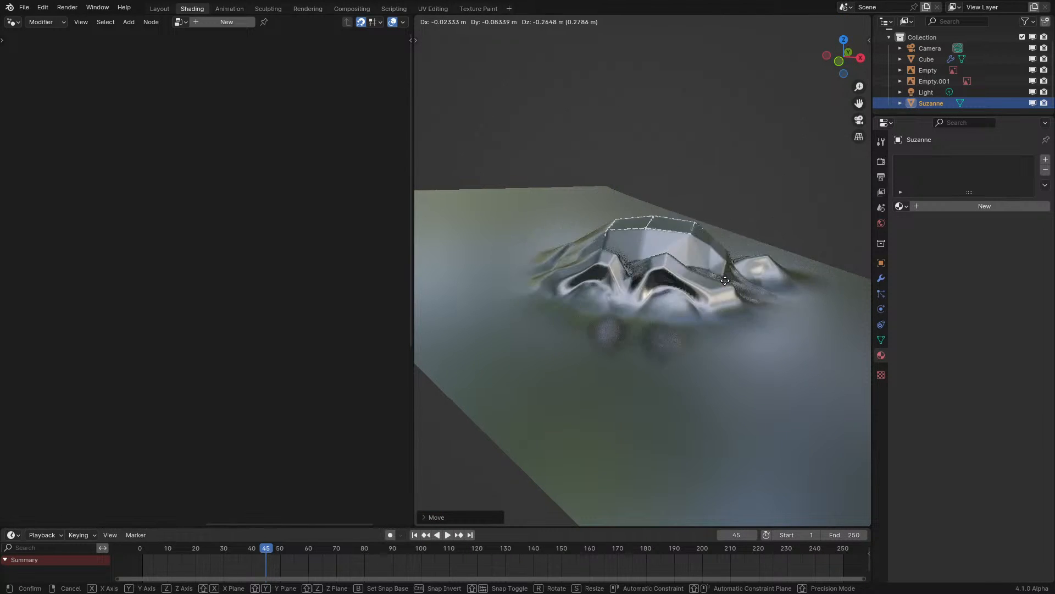
left_click(717, 220)
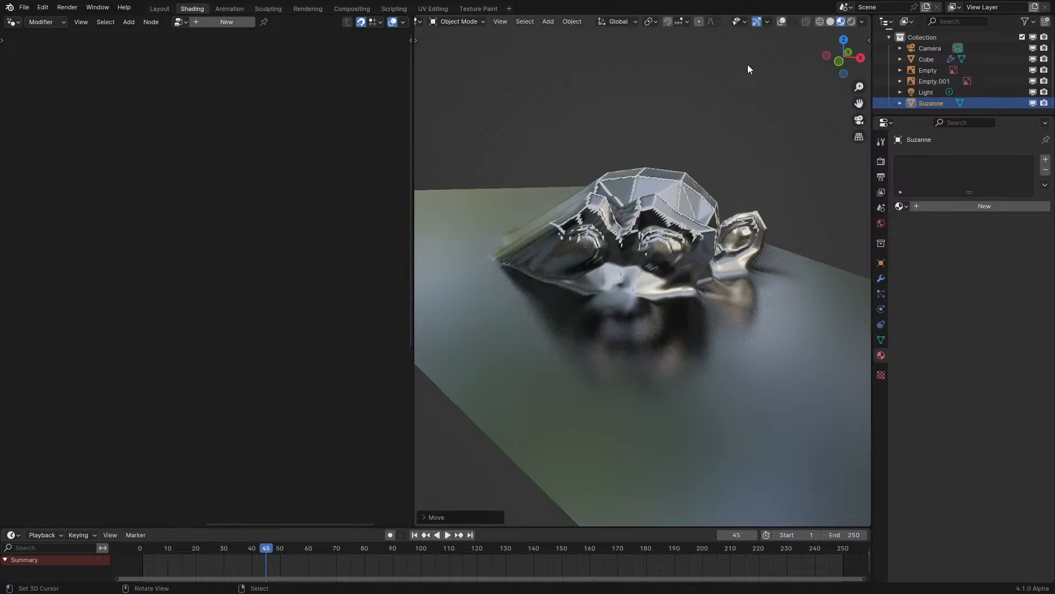
- Show the viewport overlays briefly, hide them again and move Suzanne slightly higher, by about 0.1 m
left_click(784, 22)
mouse_move(681, 286)
middle_mouse_down()
mouse_move(654, 291)
mouse_move(666, 285)
middle_mouse_up()
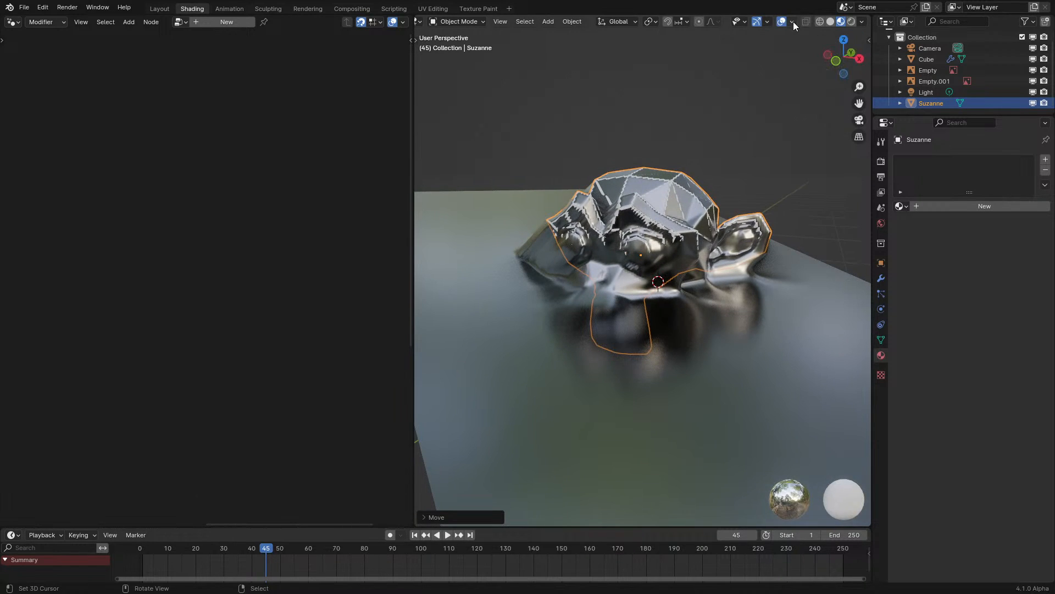
left_click(784, 22)
key("g")
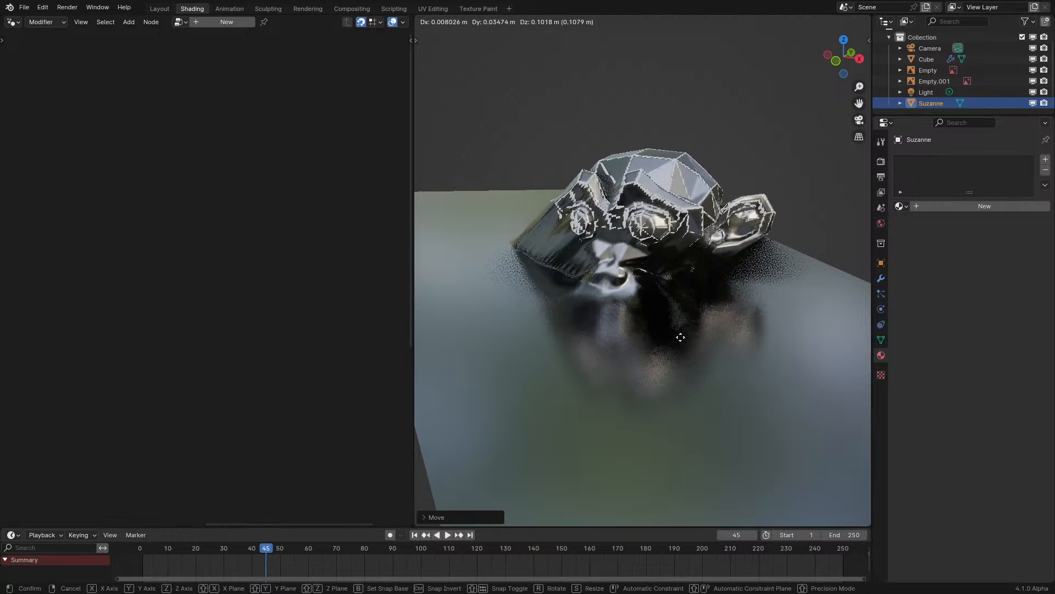
left_click(680, 337)
middle_click_drag(680, 337, 703, 340)
- Switch to the camera view and move Suzanne up along the Z axis above the plane
key("KP_0")
key("g")
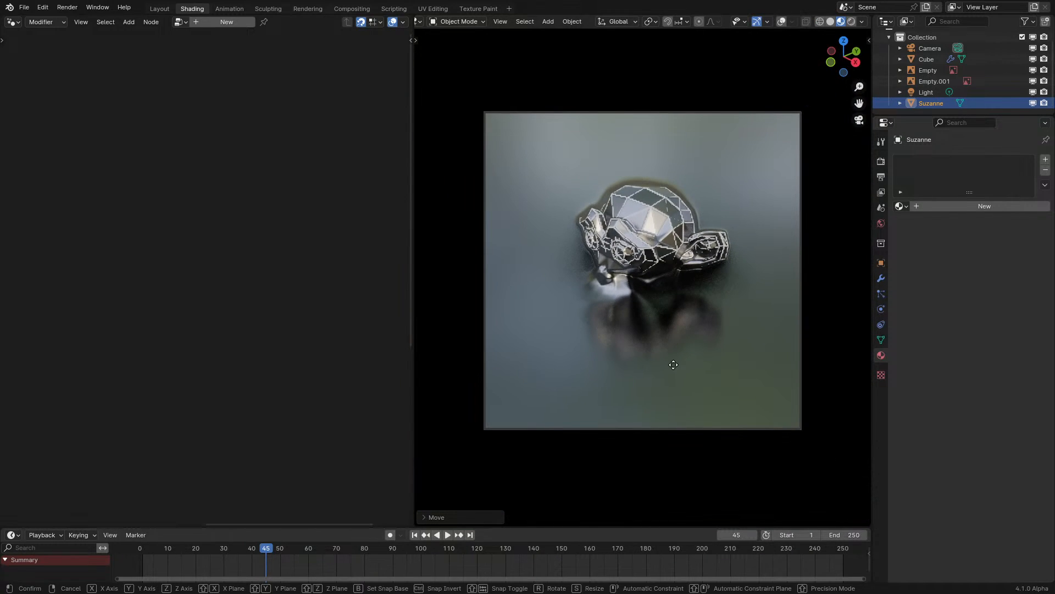
key("z")
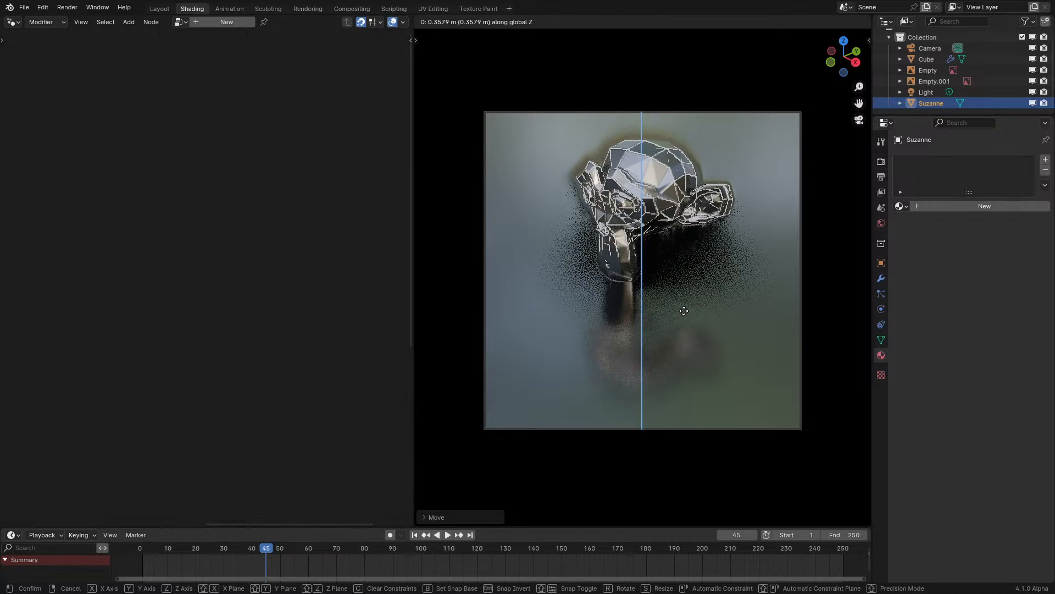
left_click(682, 360)
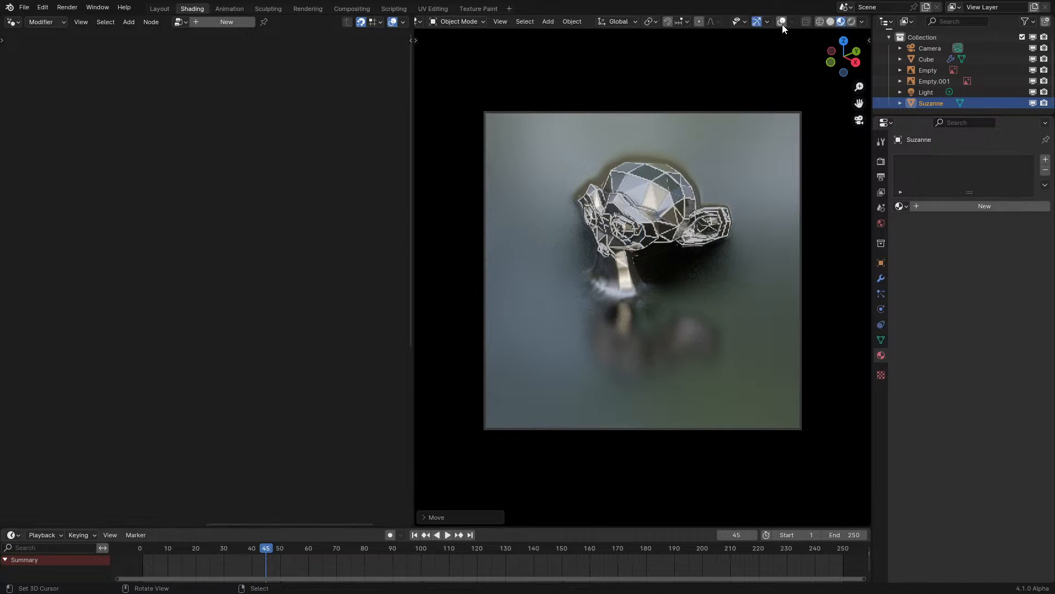
scroll(681, 267, "up", 3)
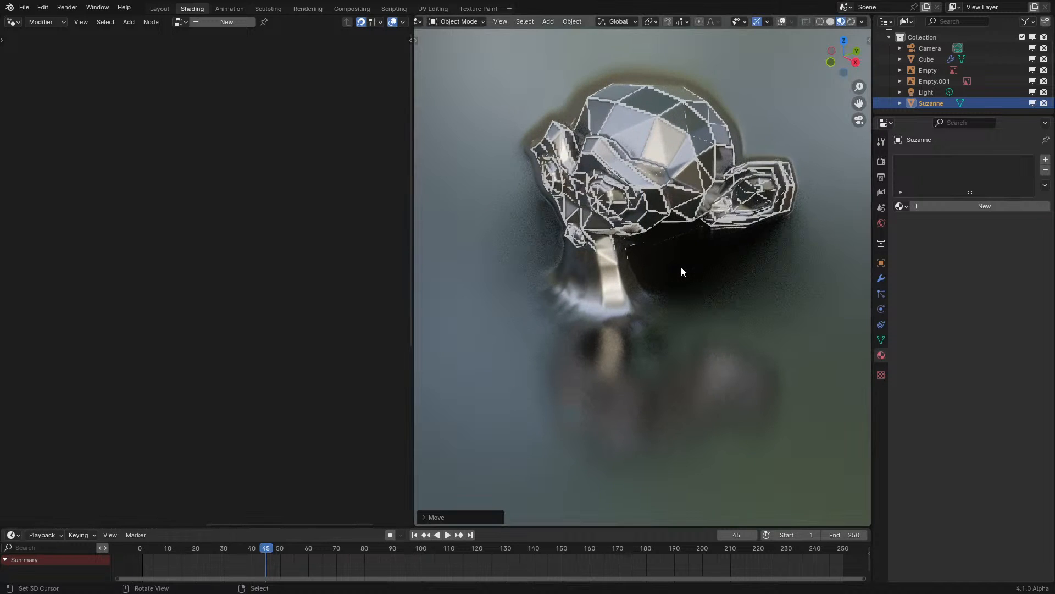
- Look through Suzanne's object properties, including Viewport Display, Visibility, Motion Paths and Relations, for a way to hide the original mesh
left_click(881, 260)
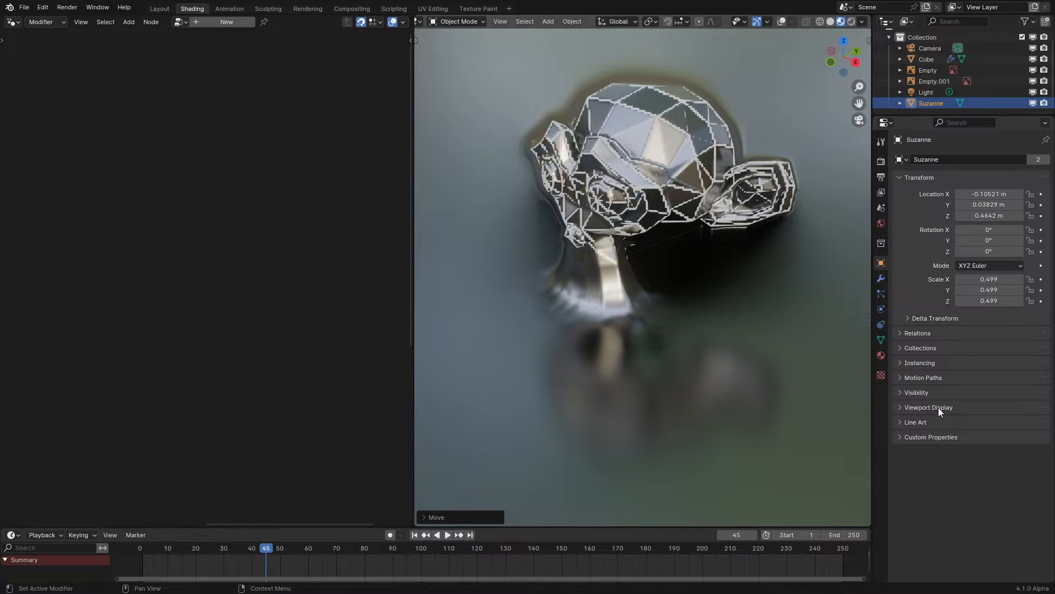
left_click(929, 406)
left_click(929, 407)
left_click(925, 391)
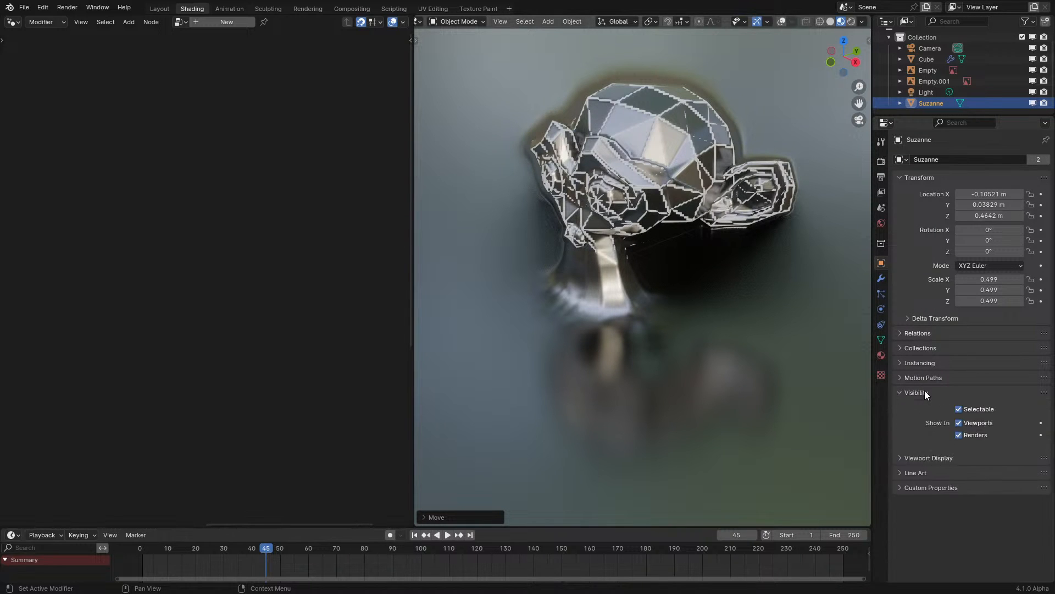
left_click(924, 391)
left_click(924, 377)
left_click(925, 377)
left_click(924, 377)
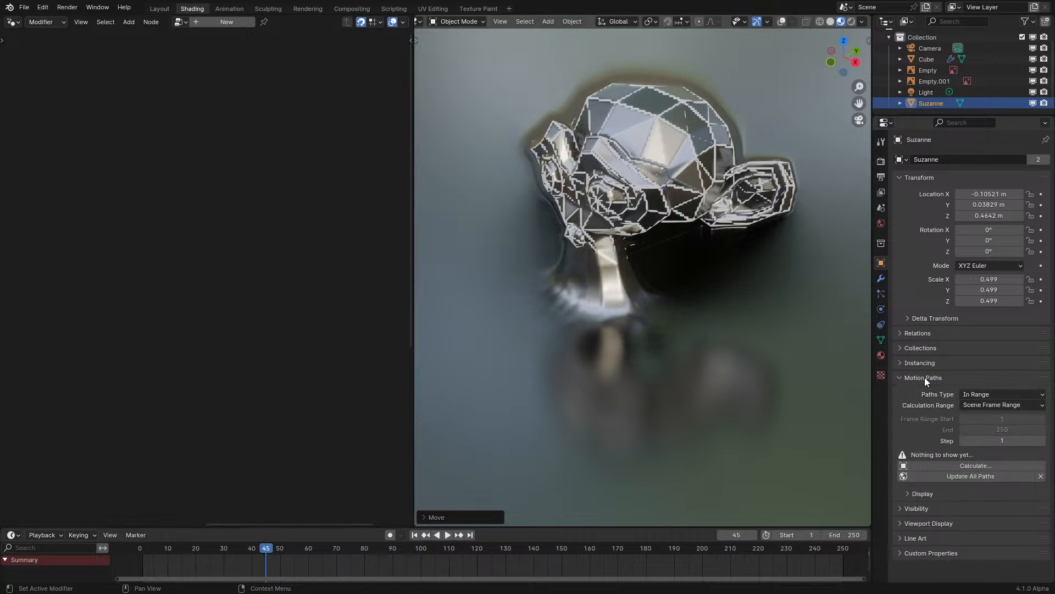
left_click(925, 377)
left_click(922, 332)
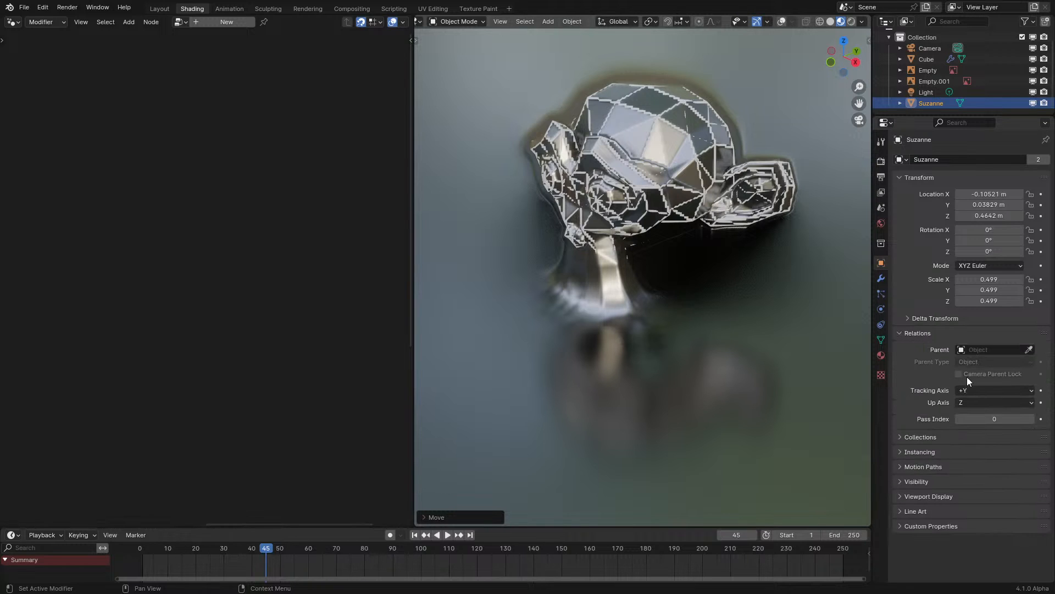
left_click(934, 333)
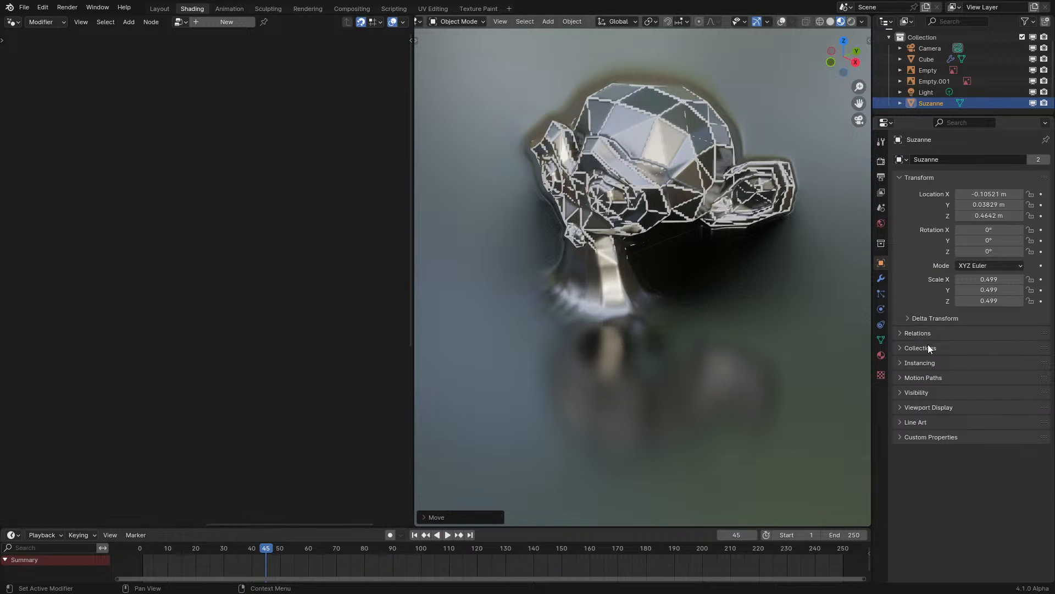
- Set Suzanne's viewport display to Bounds
left_click(917, 409)
left_click(991, 520)
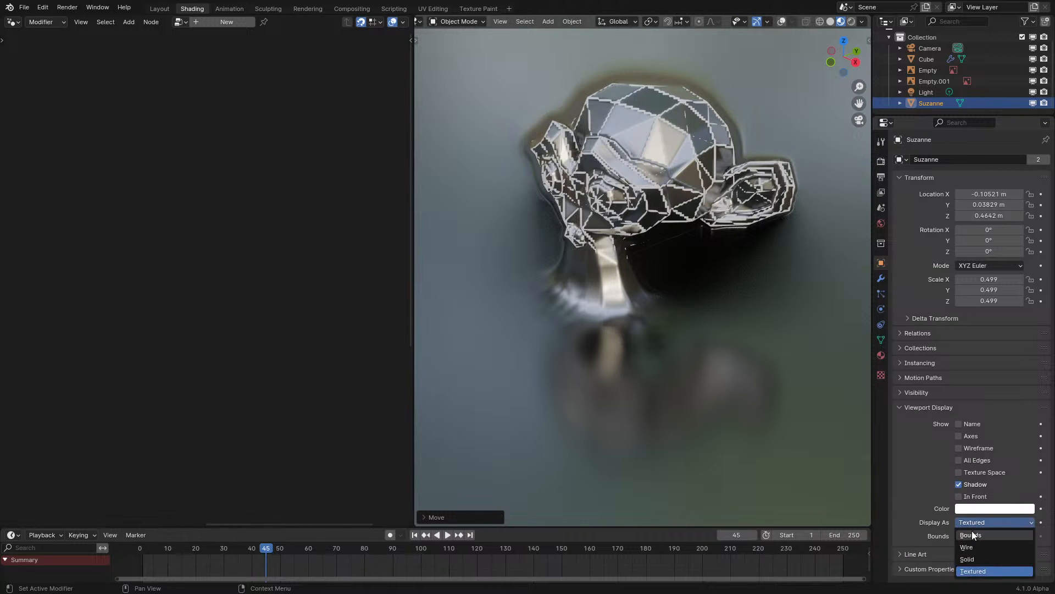
left_click(972, 535)
- Lower Suzanne along the Z axis in several moves until it sits partly sunk in the plane, at about Z -0.017 m
key("g")
key("z")
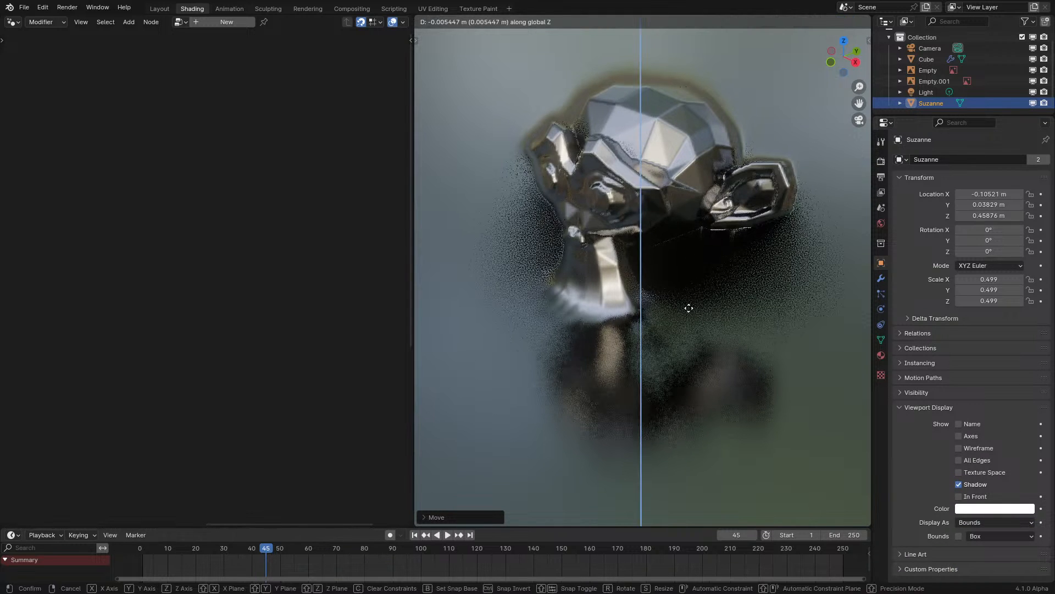
left_click(684, 325)
key("g")
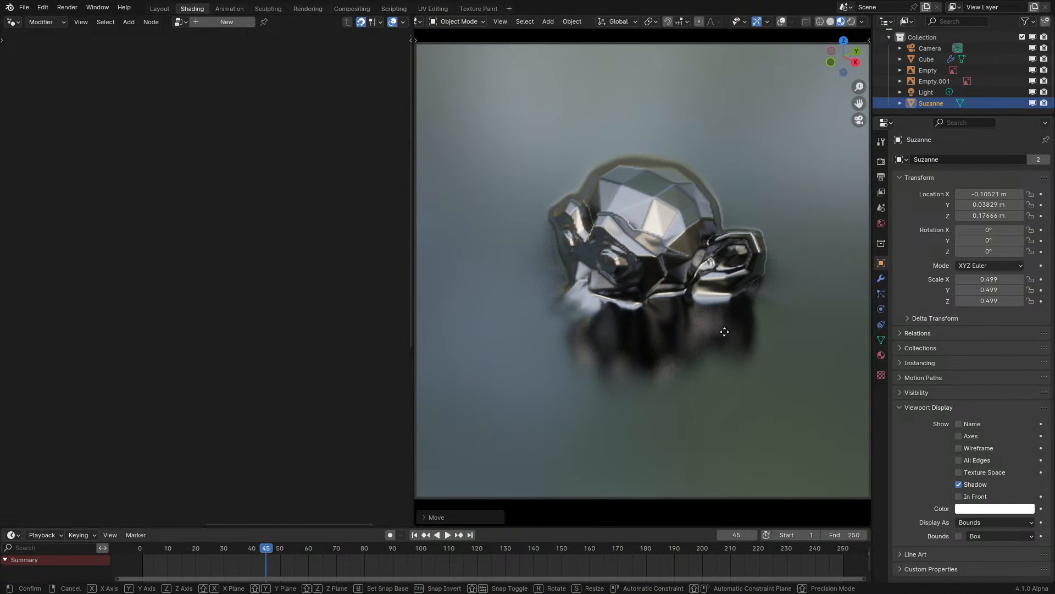
key("z")
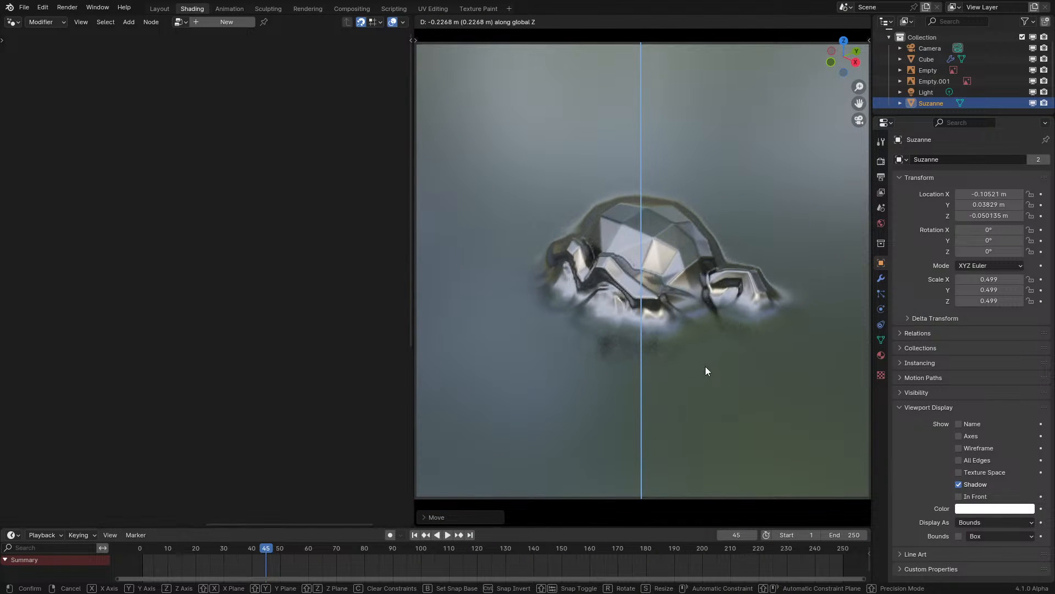
left_click(706, 368)
key("g")
key("z")
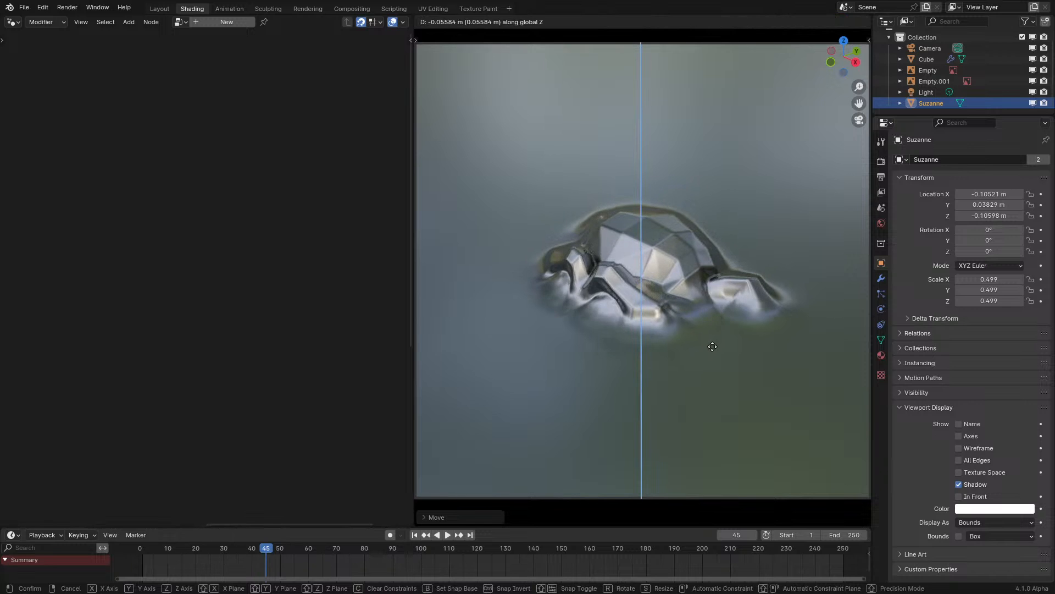
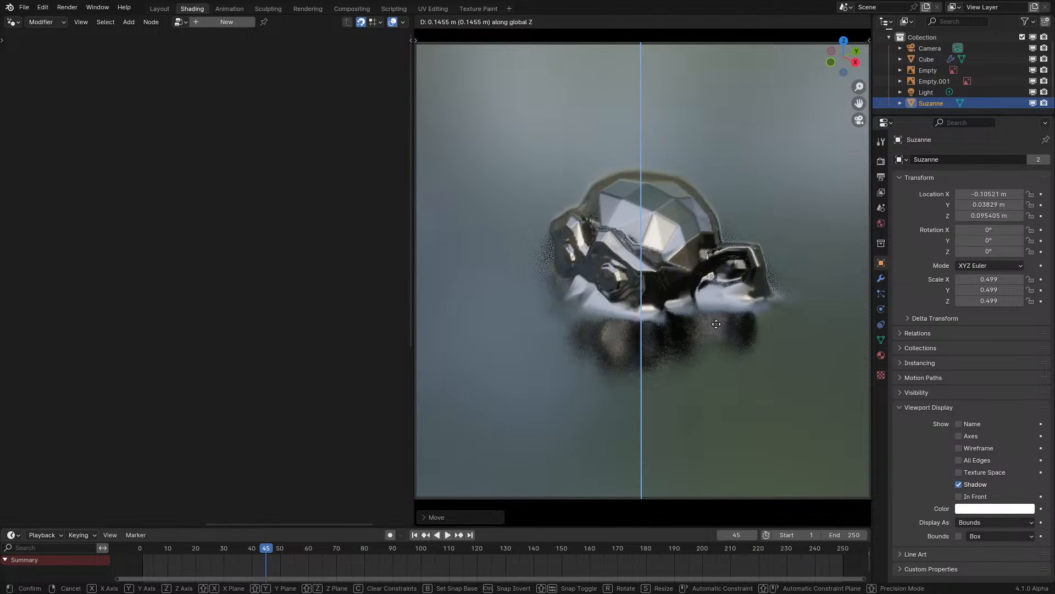
left_click(792, 352)
scroll(786, 344, "down", 1)
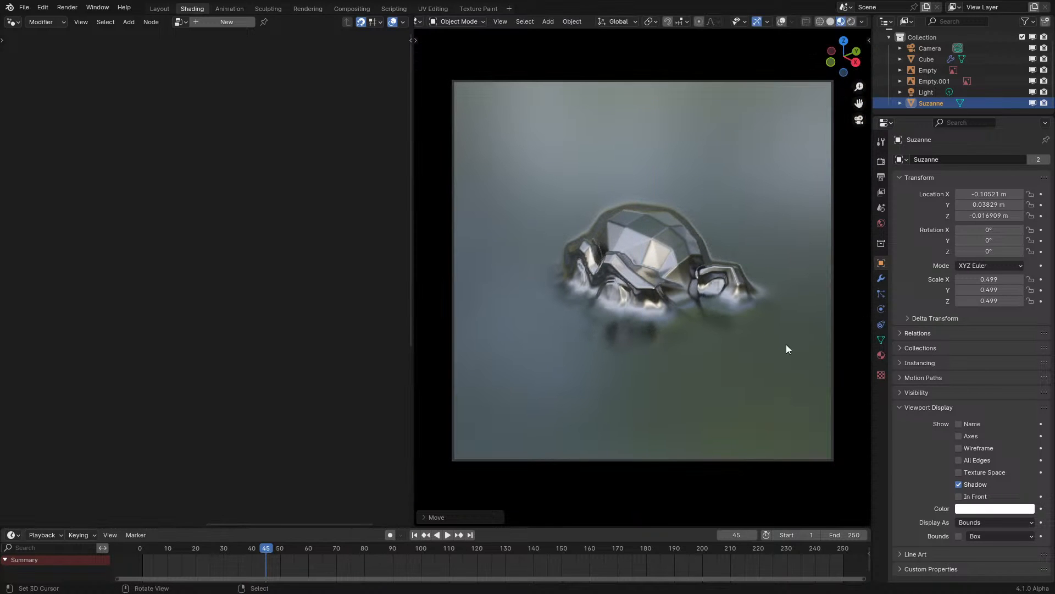
- Select the Cube and spread the sphere and plane distance frames apart in its node tree
right_click(786, 344)
scroll(154, 336, "down", 3)
middle_click_drag(154, 335, 281, 210)
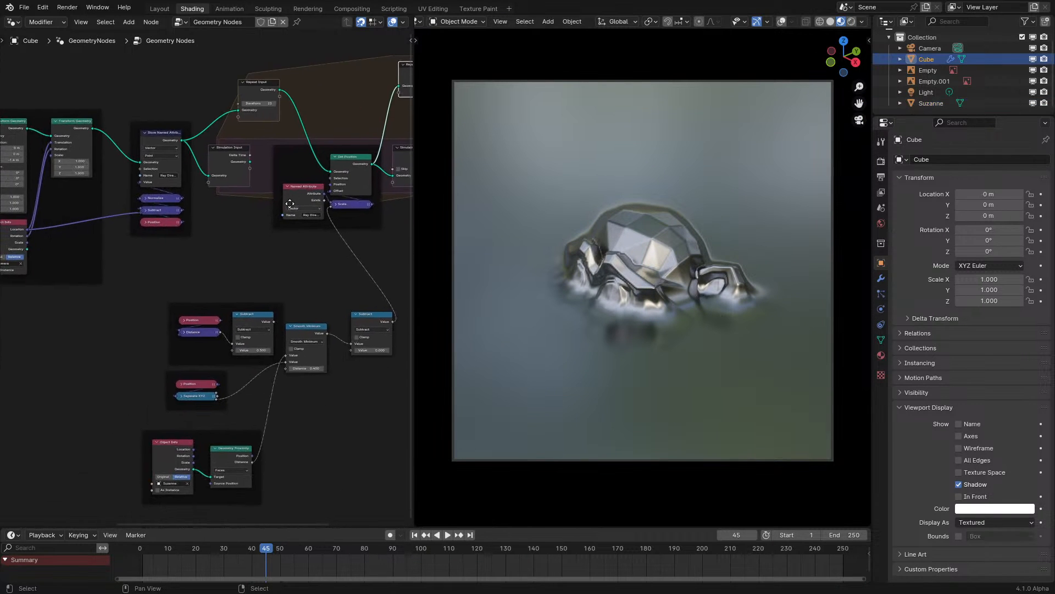
scroll(260, 321, "up", 4)
middle_click_drag(266, 301, 332, 271)
left_click(257, 281)
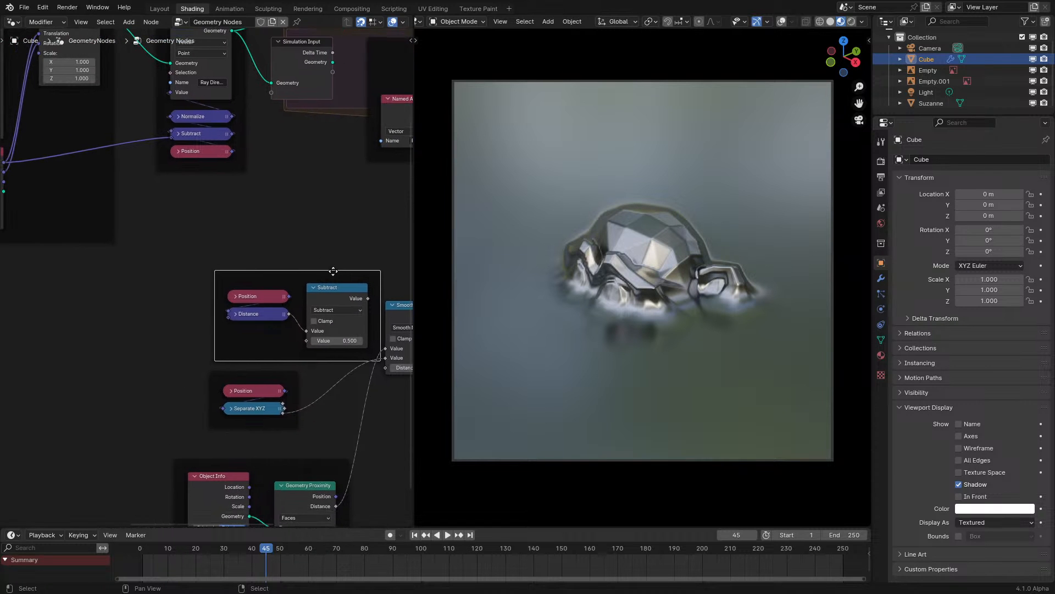
key("g")
left_click(48, 326)
left_click_drag(267, 376, 187, 262)
scroll(191, 353, "up", 1)
middle_click_drag(191, 352, 322, 342)
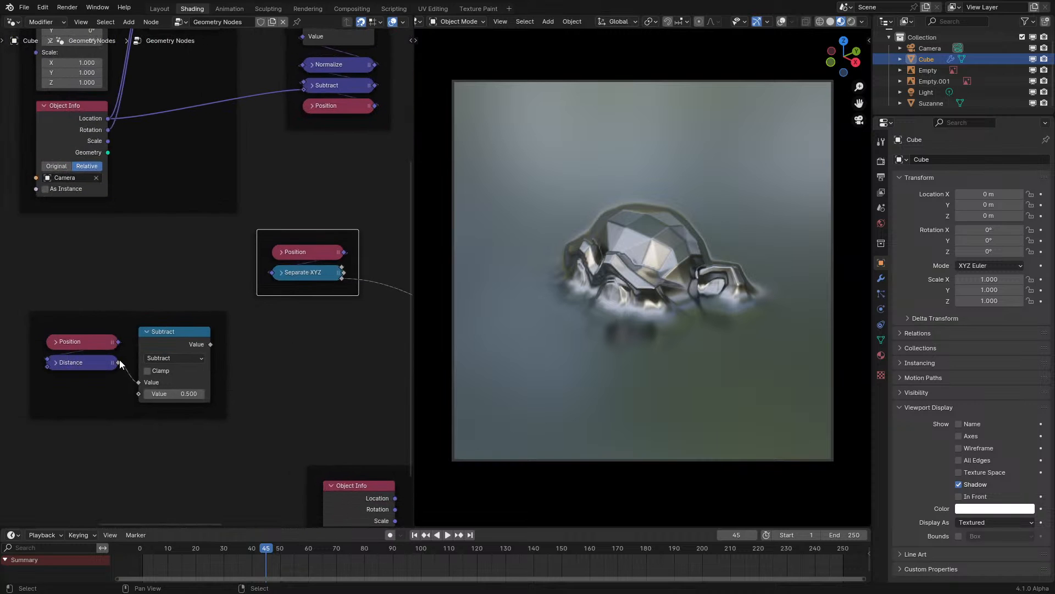
middle_click_drag(366, 272, 303, 288)
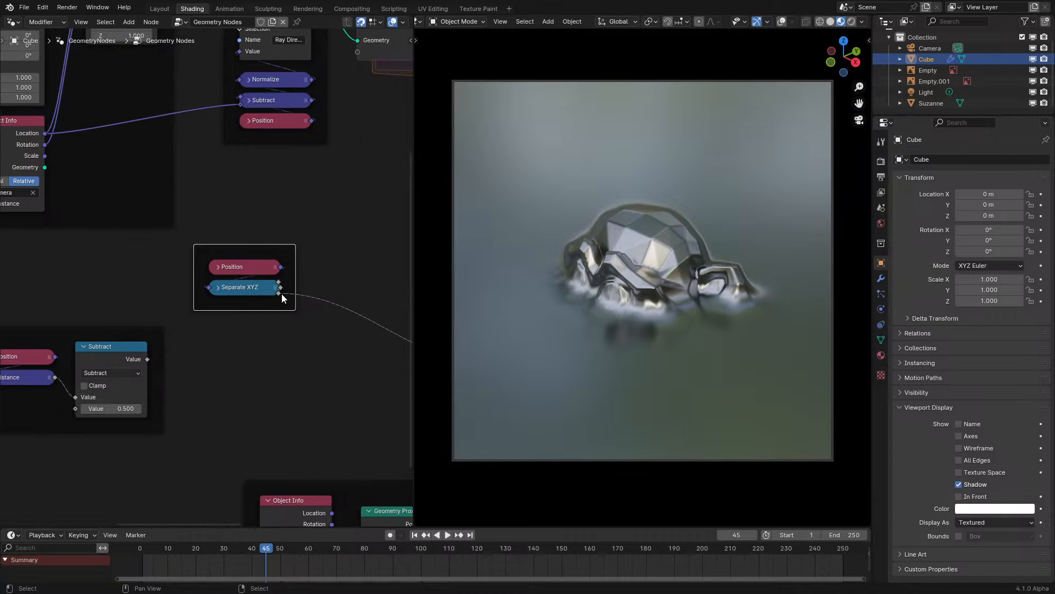
- Try multiplying the plane's Z distance by the sphere distance in a Multiply node and feed the product into Smooth Minimum
left_click_drag(278, 292, 302, 387)
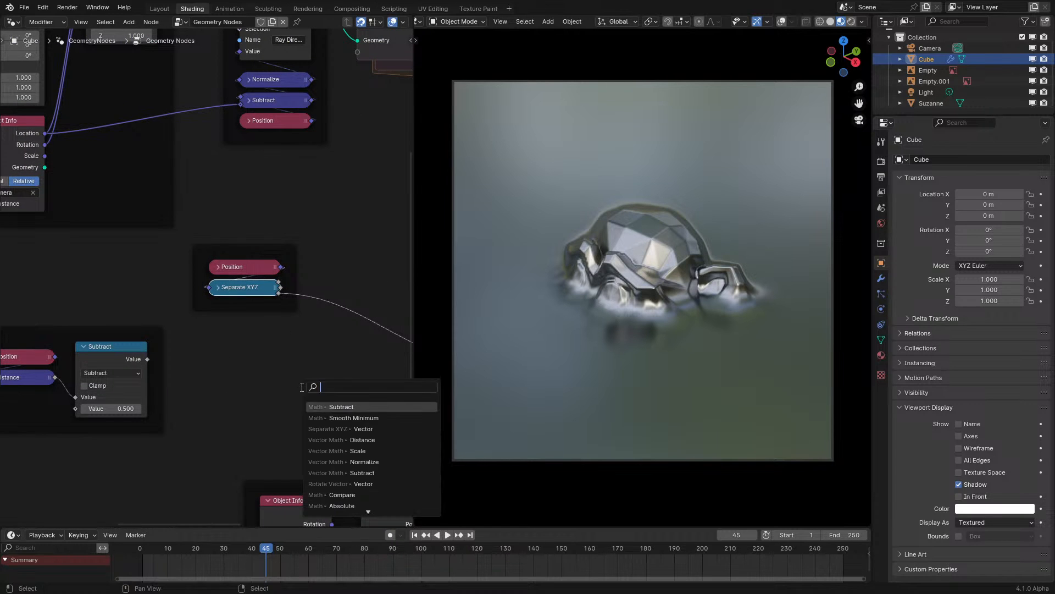
type("mul")
key("Return")
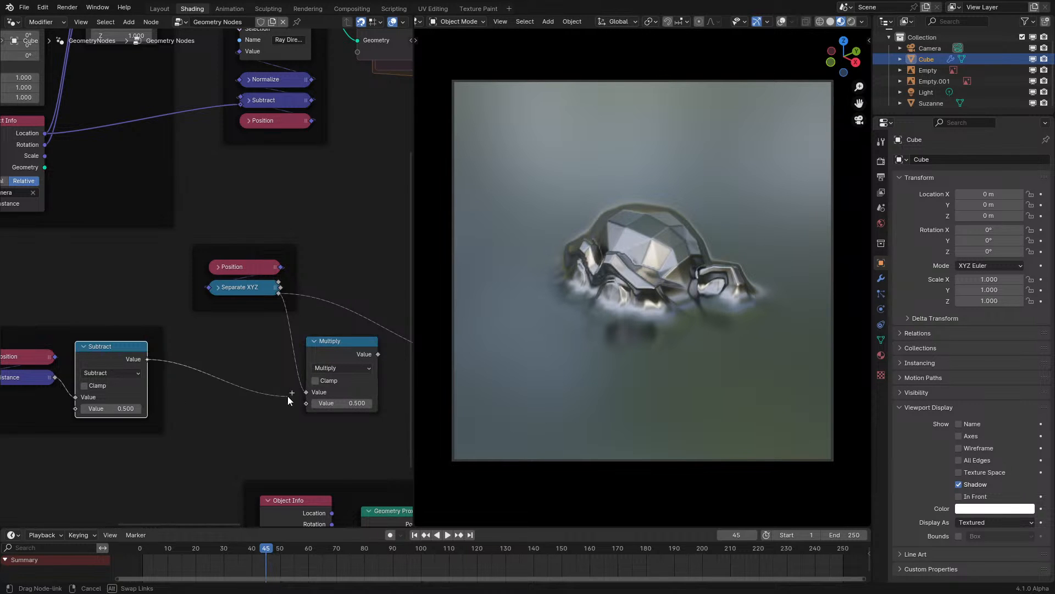
left_click_drag(315, 404, 308, 404)
middle_click_drag(632, 363, 791, 349)
middle_click_drag(393, 347, 166, 387)
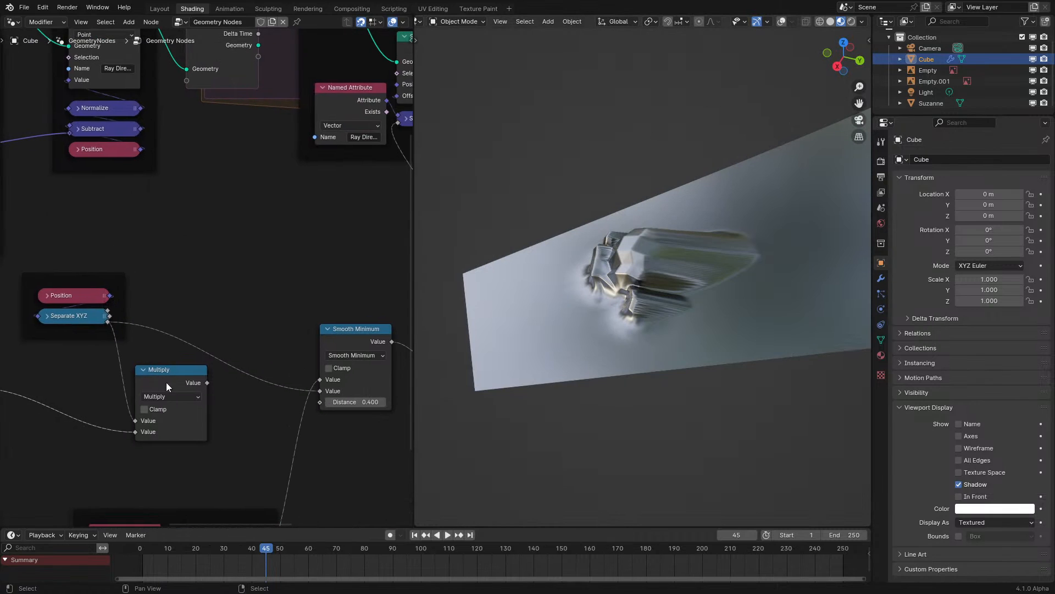
left_click_drag(206, 381, 327, 394)
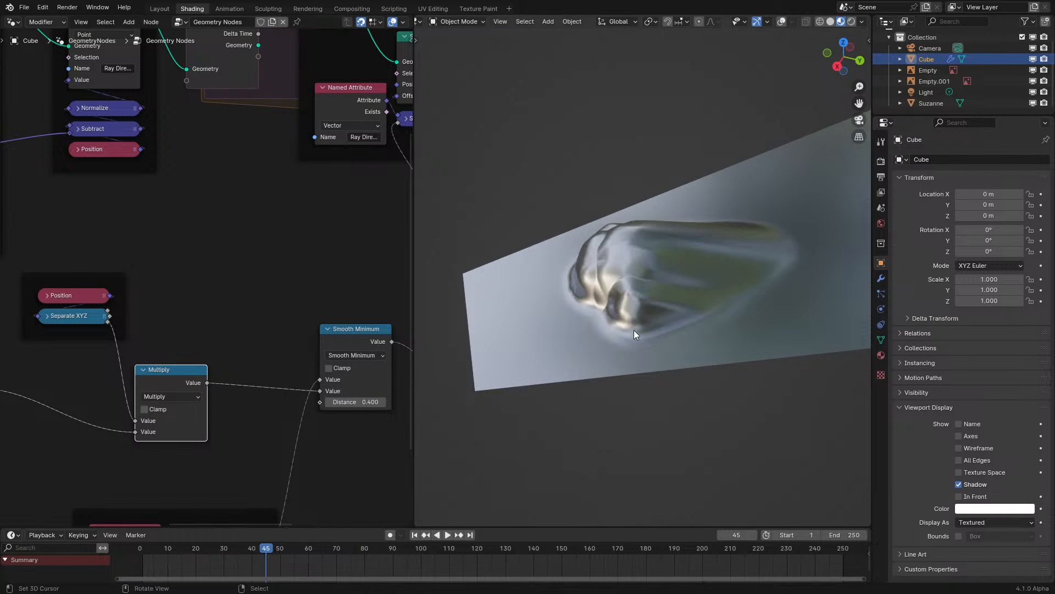
- Go to frame 2, set the sphere's Subtract value to -4.3 and inspect the effect from outside and through the camera
key("KP_0")
left_click_drag(129, 571, 145, 569)
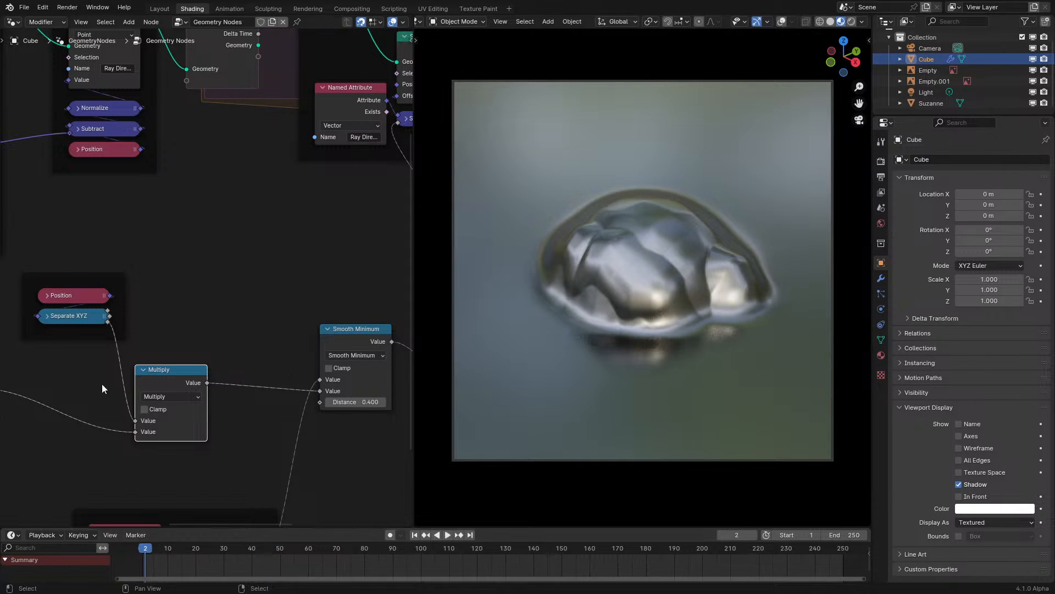
middle_click_drag(101, 384, 232, 331)
middle_click_drag(168, 314, 260, 285)
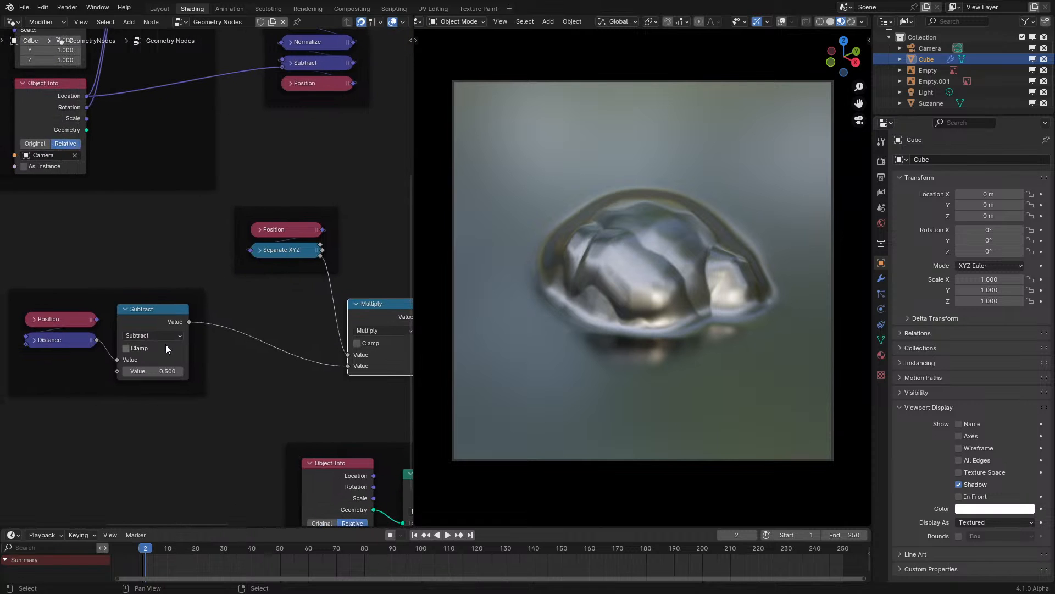
left_click_drag(154, 371, 127, 371)
middle_click_drag(706, 315, 576, 291)
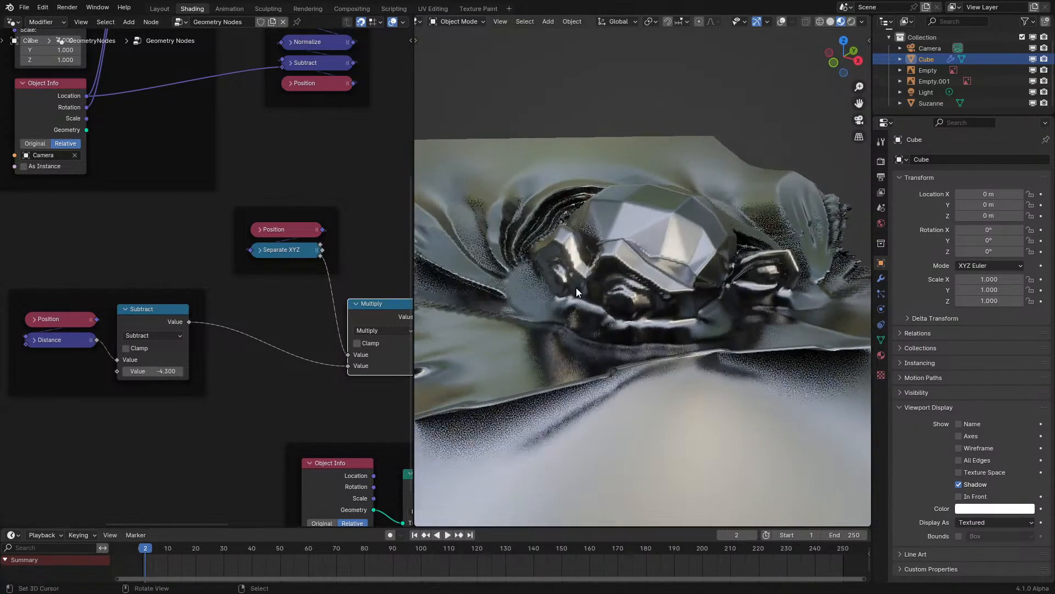
key("KP_0")
- Return to frame 0 and reconnect the plane's Z output directly to Smooth Minimum in place of the Multiply node
middle_click_drag(388, 305, 218, 321)
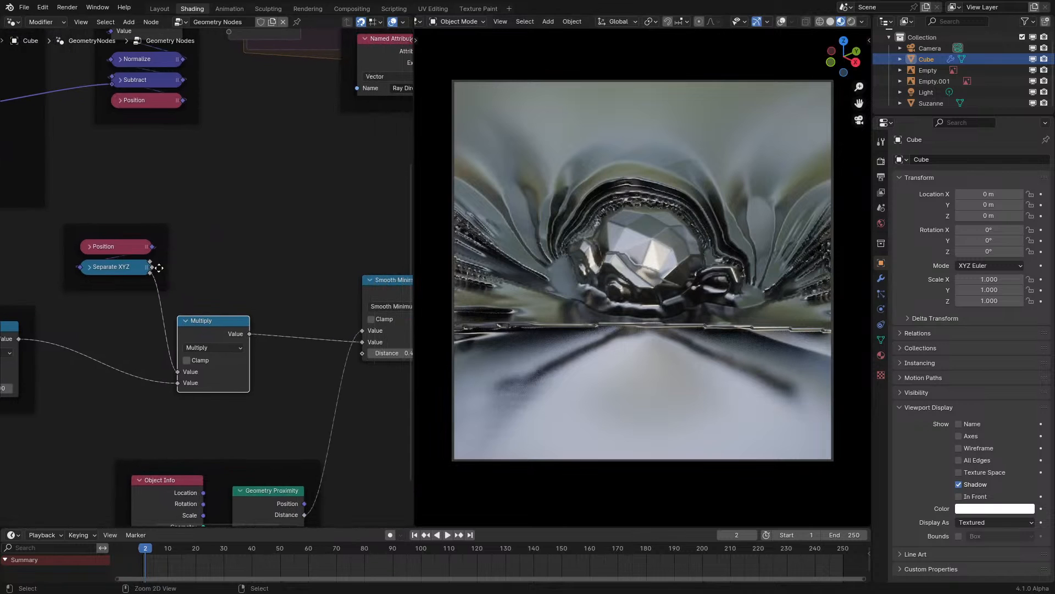
key("Left")
key("Left")
left_click_drag(150, 275, 360, 340)
- Cut the links between the Repeat Zone and Set Position and move the Repeat Input node out of the way
scroll(292, 142, "down", 10)
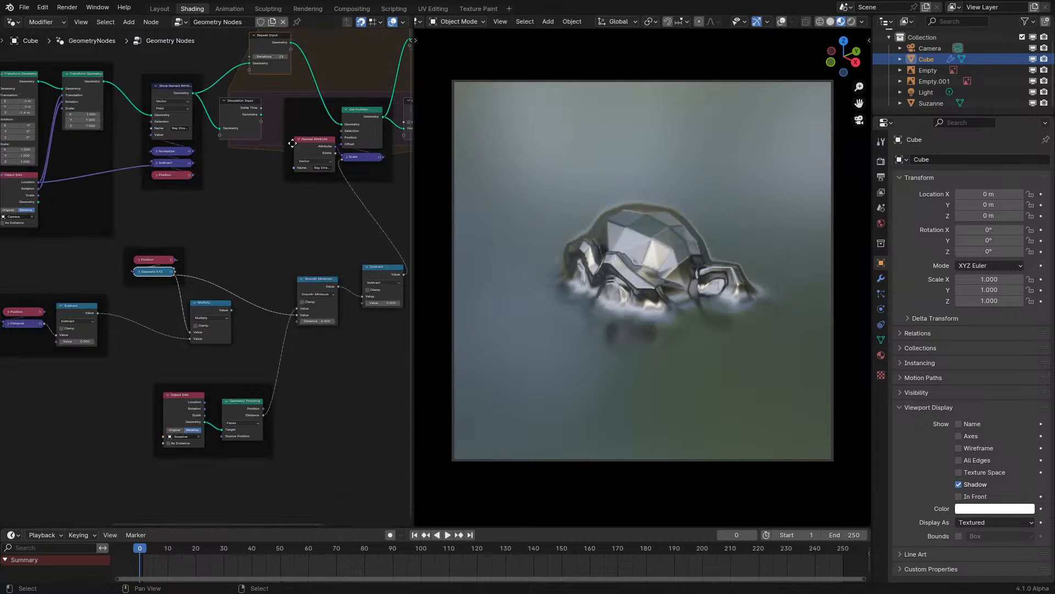
middle_click_drag(292, 135, 215, 274)
scroll(189, 309, "up", 3)
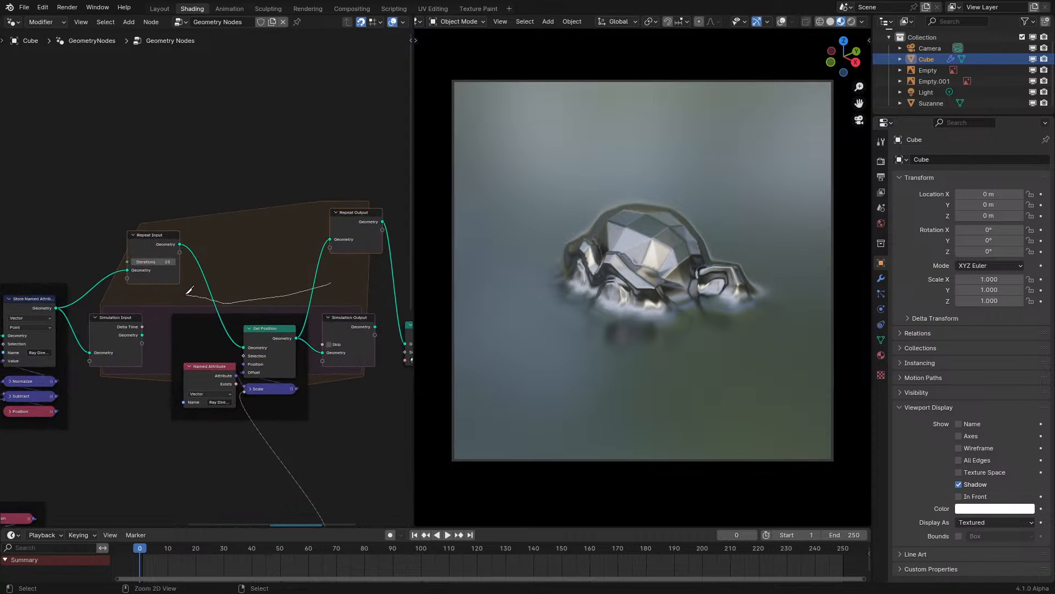
right_click_drag(189, 291, 193, 283, "ctrl")
left_click_drag(172, 250, 190, 222)
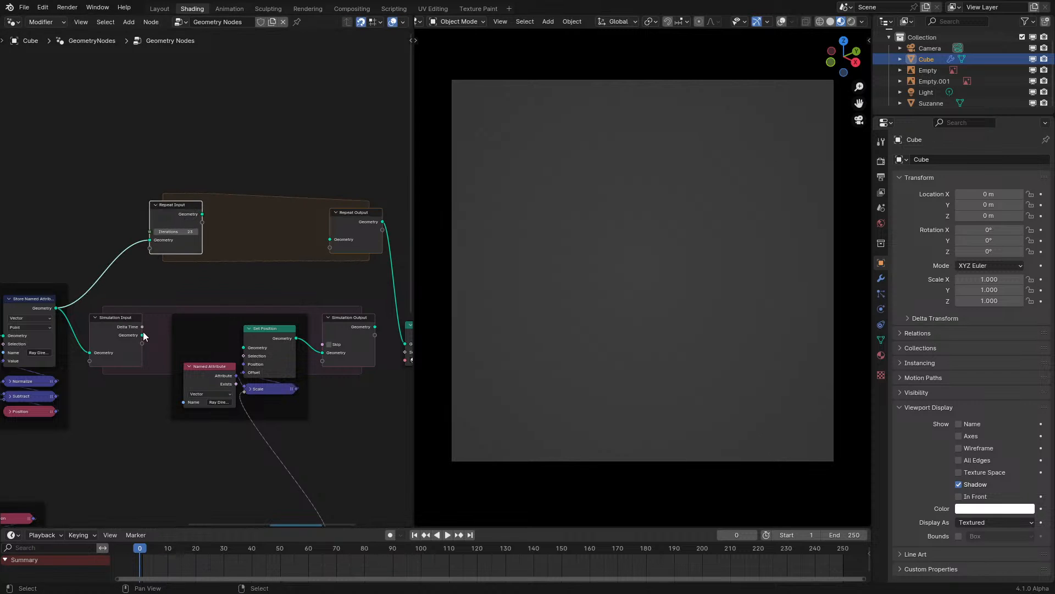
- Link Simulation Input's geometry to Set Position and Simulation Output's geometry to Set Material
left_click_drag(143, 335, 243, 347)
left_click(361, 327, "ctrl+shift")
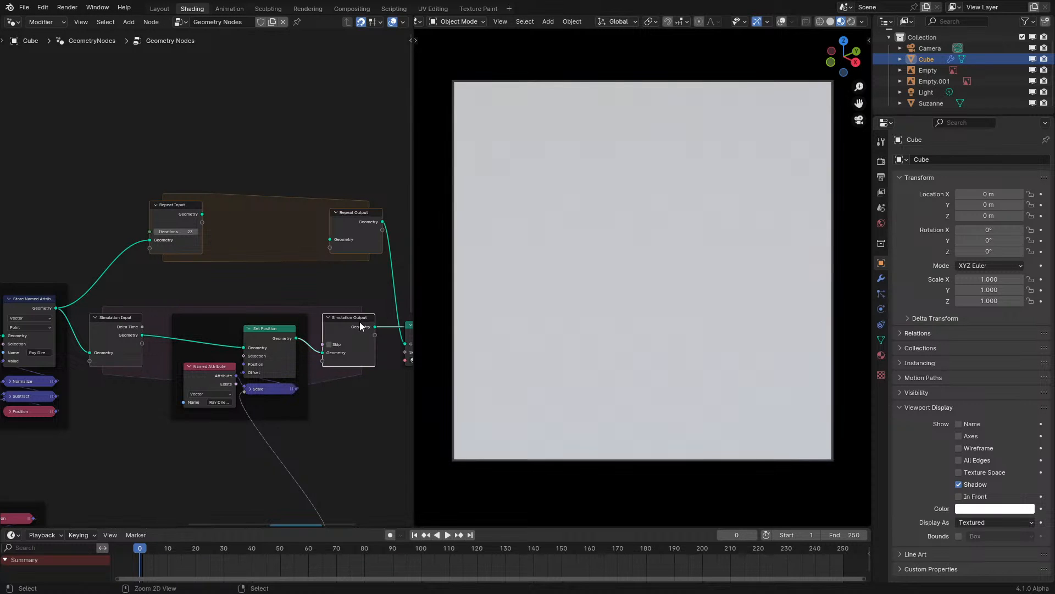
key("ctrl+z")
mouse_move(375, 327)
left_mouse_down()
mouse_move(410, 341)
mouse_move(370, 343)
left_mouse_up()
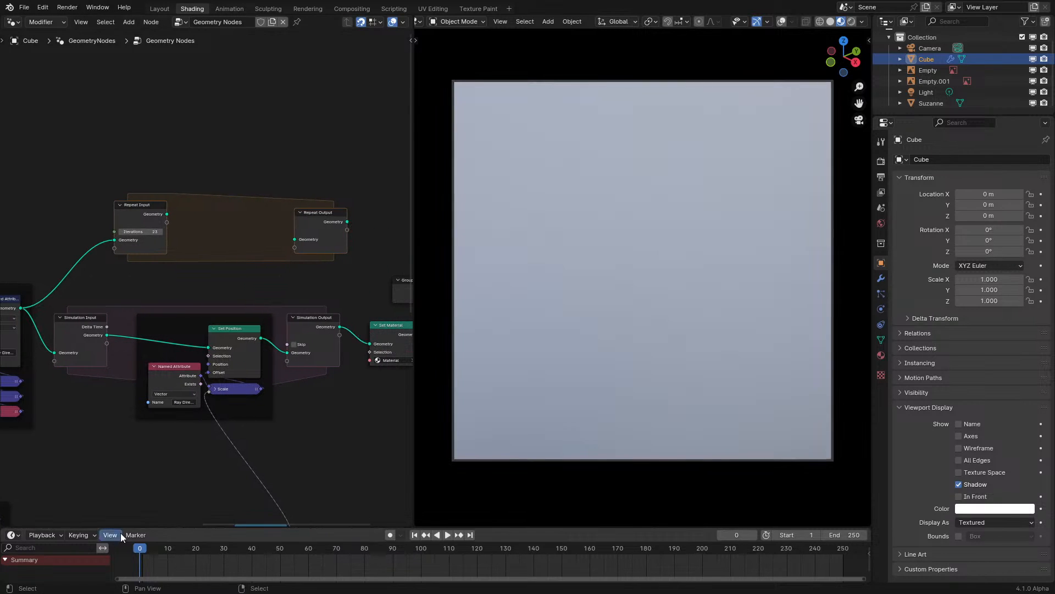
- Play the simulation from frame 0, stop it and inspect the marched Suzanne surface up close
key("space")
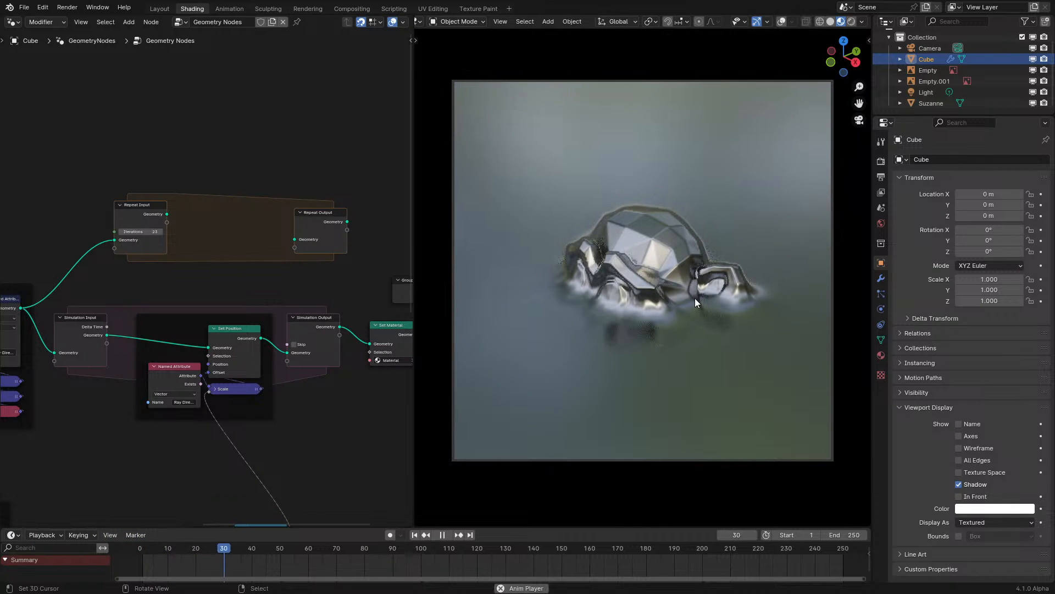
key("space")
mouse_move(695, 298)
middle_mouse_down()
mouse_move(754, 290)
mouse_move(743, 280)
mouse_move(683, 299)
middle_mouse_up()
scroll(743, 279, "up", 2)
scroll(703, 285, "up", 4)
scroll(693, 296, "down", 2)
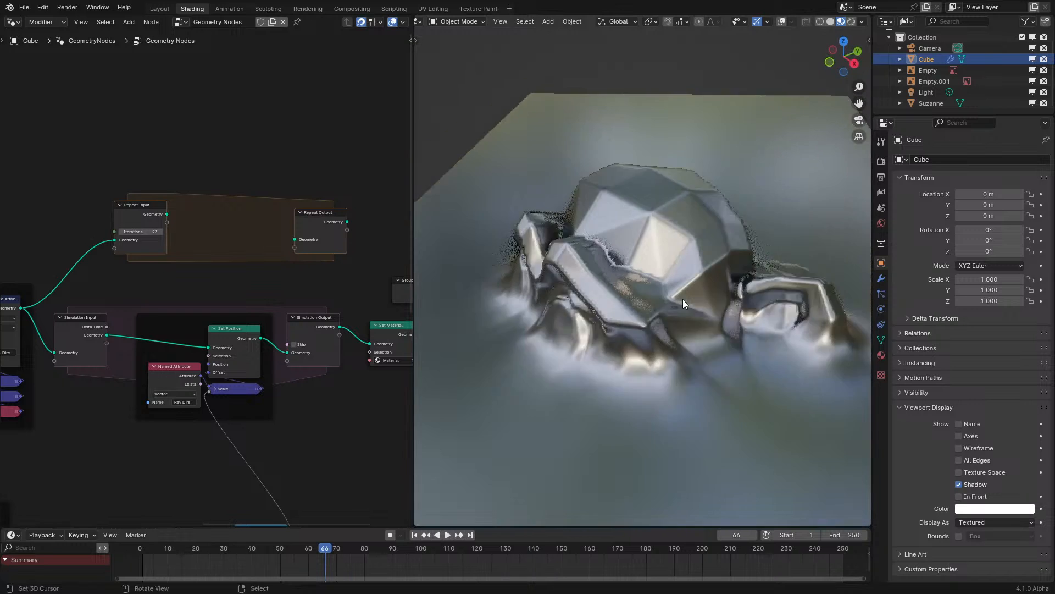
scroll(683, 299, "down", 2)
scroll(71, 385, "down", 5)
- Delete the unused Multiply node beside the plane distance frame
middle_click_drag(61, 407, 232, 276)
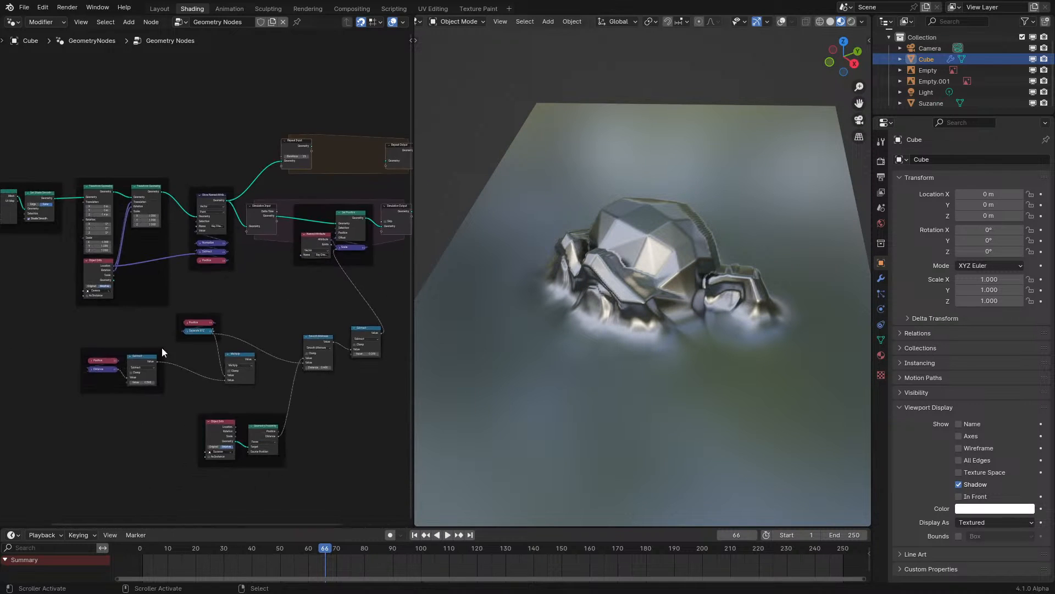
scroll(162, 347, "up", 2)
left_click(61, 395)
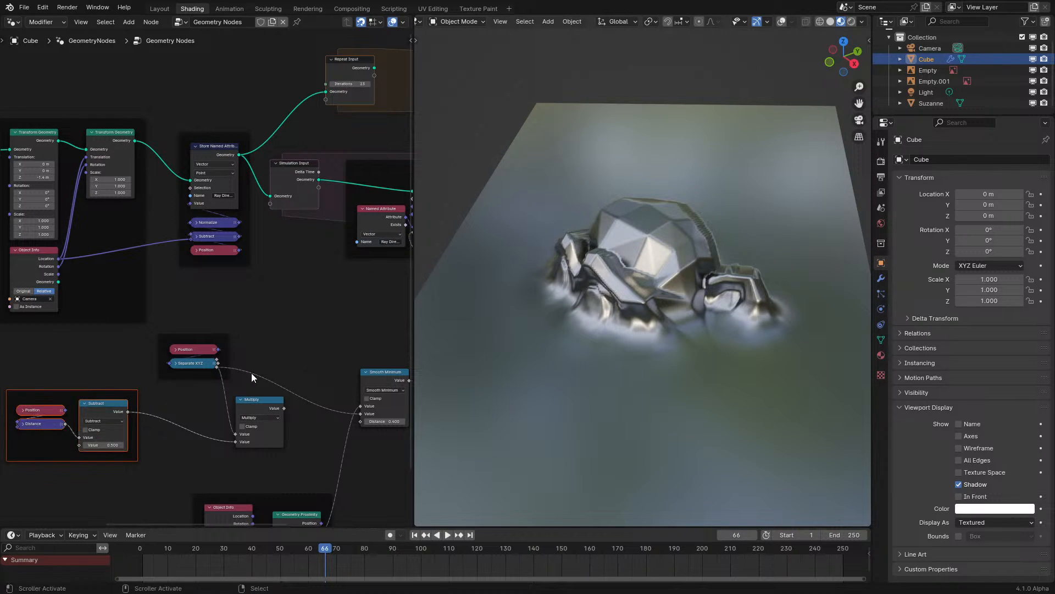
left_click(264, 402)
key("x")
- Maximize the node editor, shift the nodes before Set Position away to widen the Simulation Zone, and select the Repeat Zone nodes
scroll(200, 279, "down", 1)
middle_click_drag(239, 204, 283, 256)
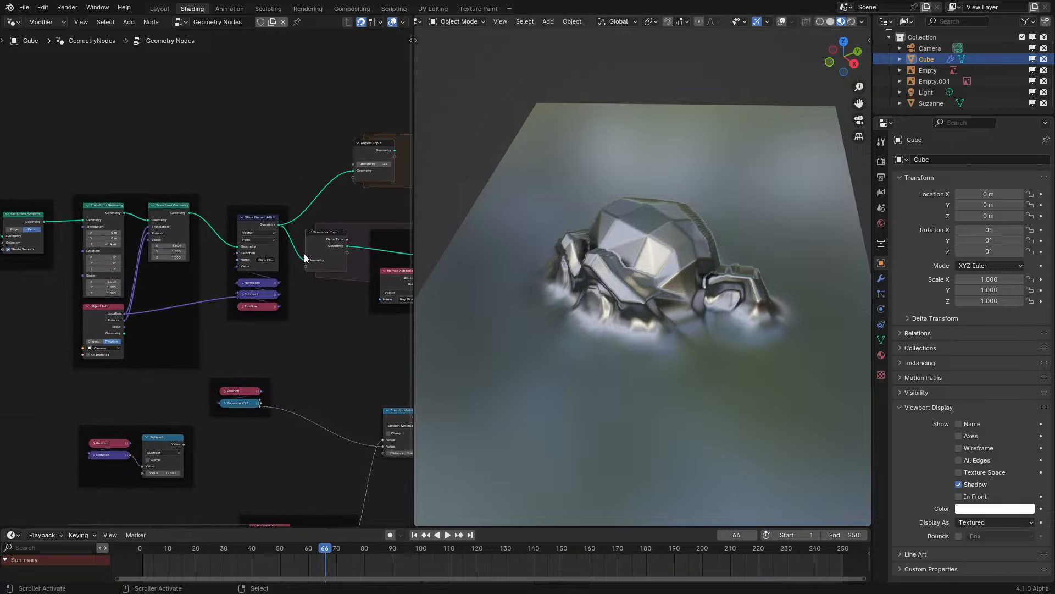
key("ctrl+space")
left_click_drag(153, 135, 648, 423)
key("g")
left_click(546, 398)
left_click(674, 172)
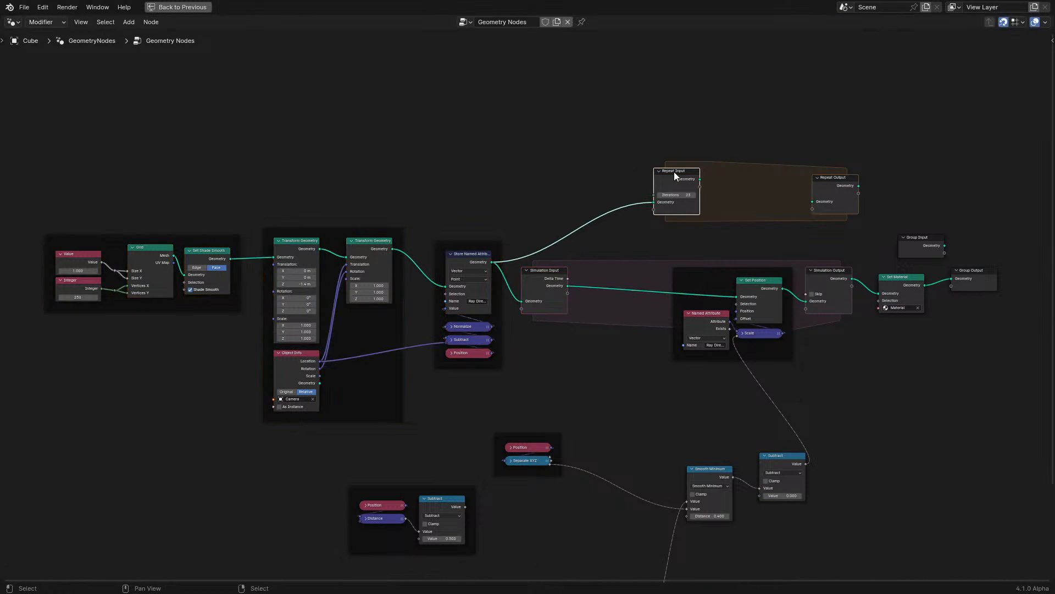
left_click_drag(602, 132, 837, 230)
- Insert a Store Named Attribute node between Simulation Input and Set Position
middle_click_drag(631, 379, 523, 359)
scroll(554, 300, "up", 3)
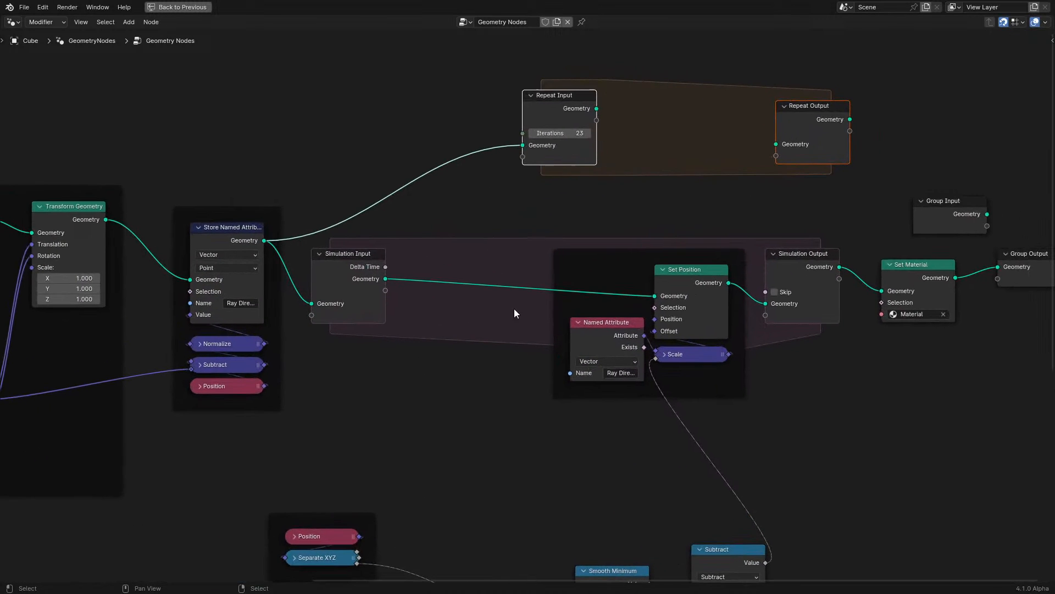
key("q")
key("q")
left_click(543, 266)
left_click(462, 244)
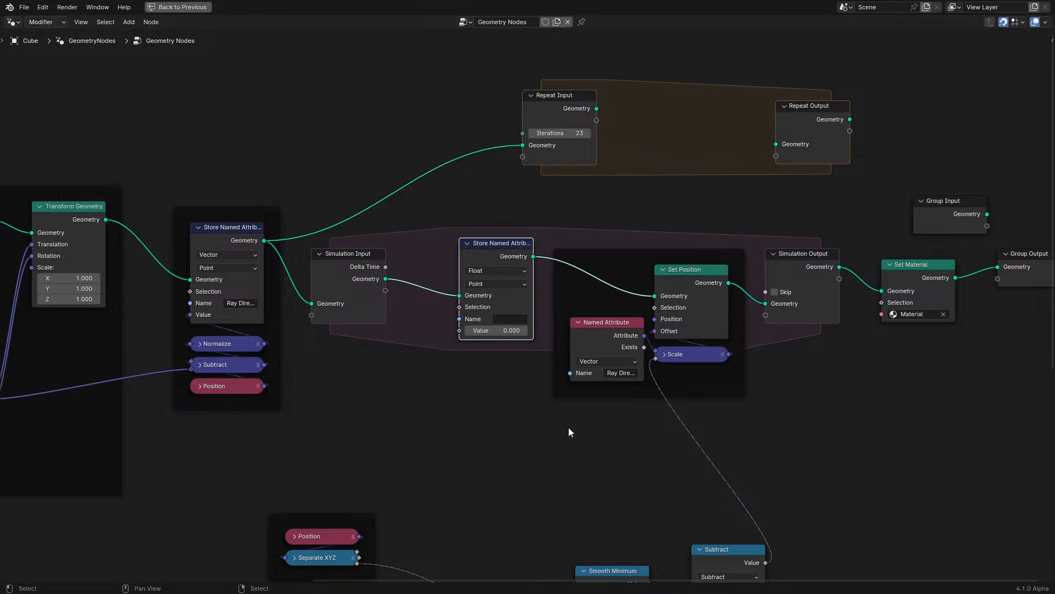
- Gather Smooth Minimum and the final Subtract, then store the Subtract result in the new float attribute, named SDF
middle_click_drag(616, 486, 600, 338)
left_click_drag(592, 434, 454, 402)
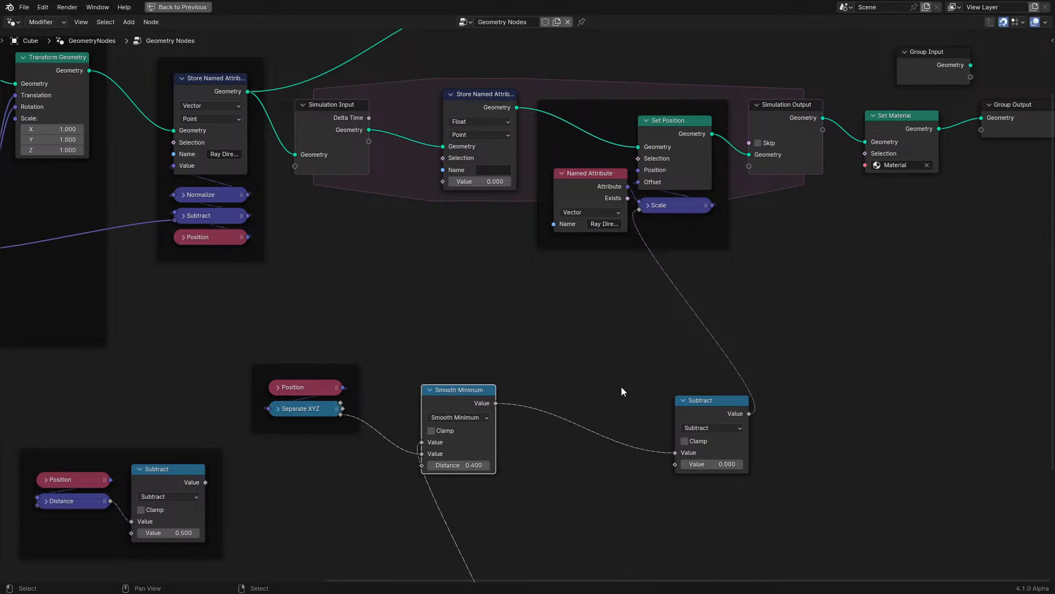
left_click_drag(704, 416, 444, 182)
left_click(495, 170)
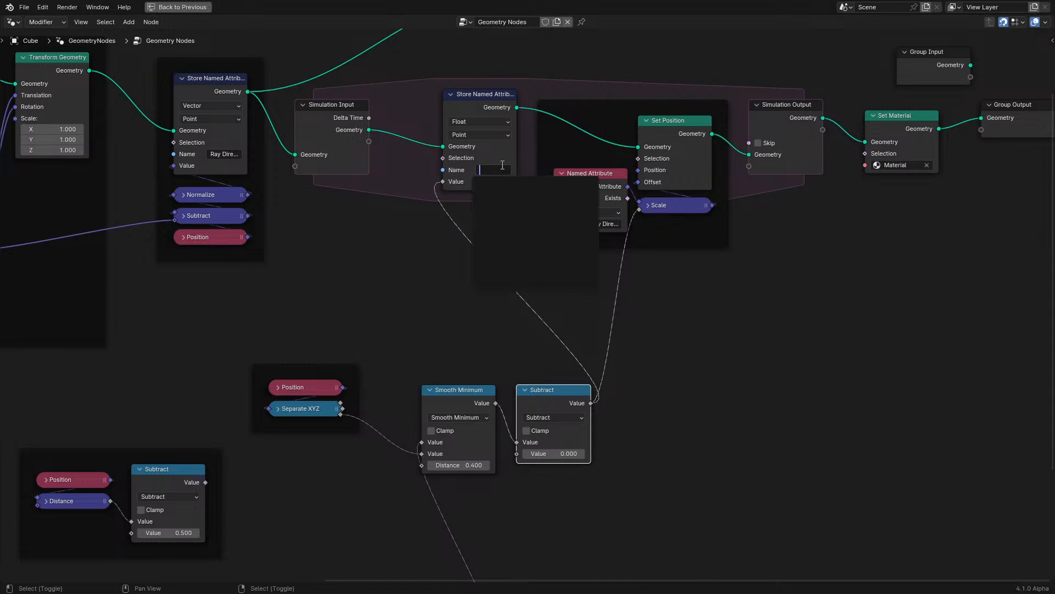
type("SDF")
key("Return")
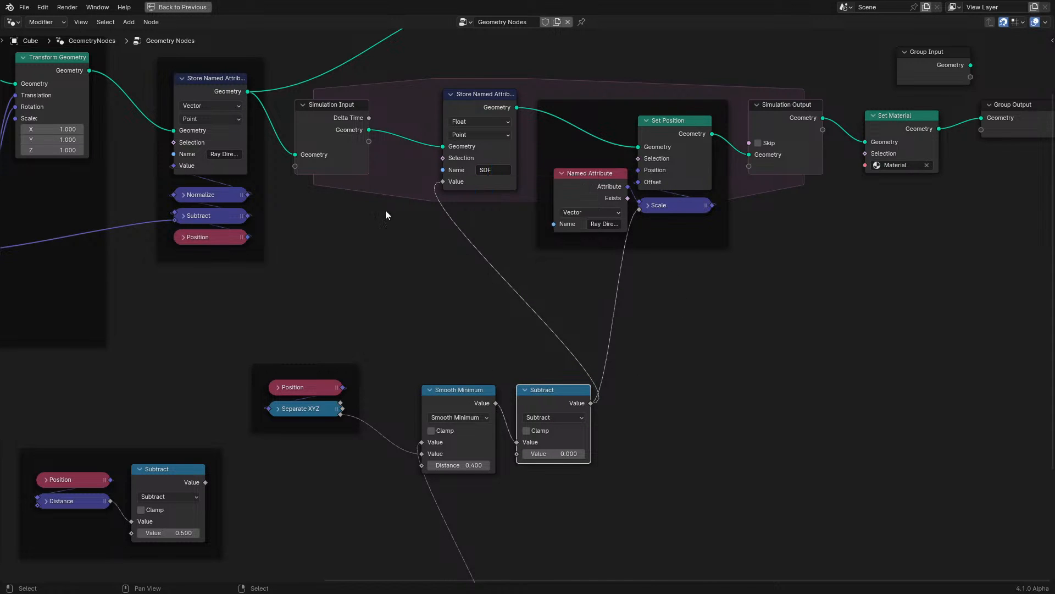
- In the Cube's material shader nodes, add an Attribute node that reads the SDF attribute, and return to the full workspace layout
left_click(12, 22)
left_click(65, 124)
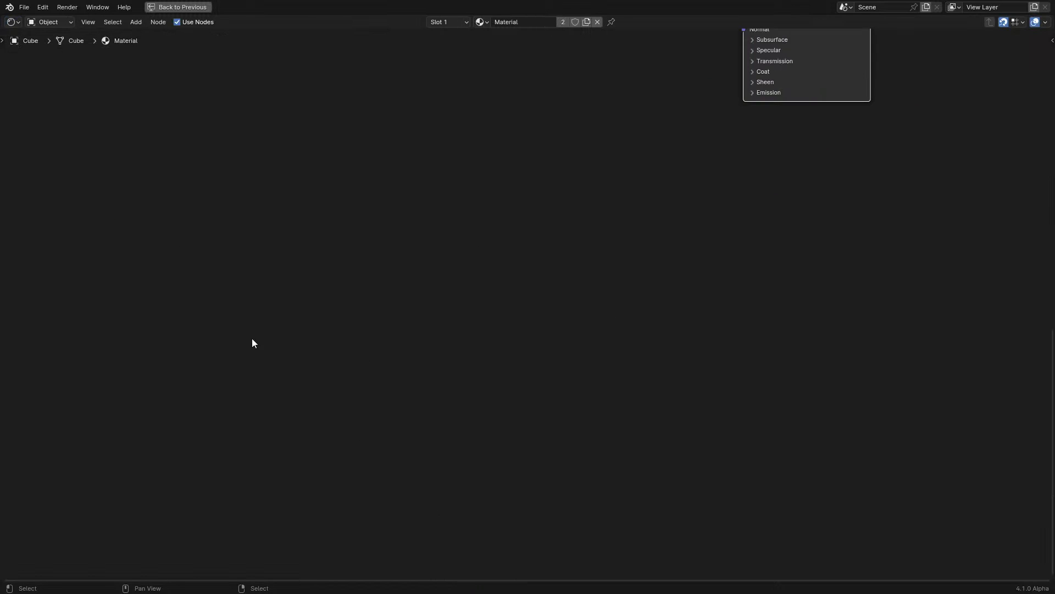
middle_click_drag(584, 183, 406, 358)
scroll(406, 358, "up", 4)
key("shift+a")
left_click(333, 282)
type("a")
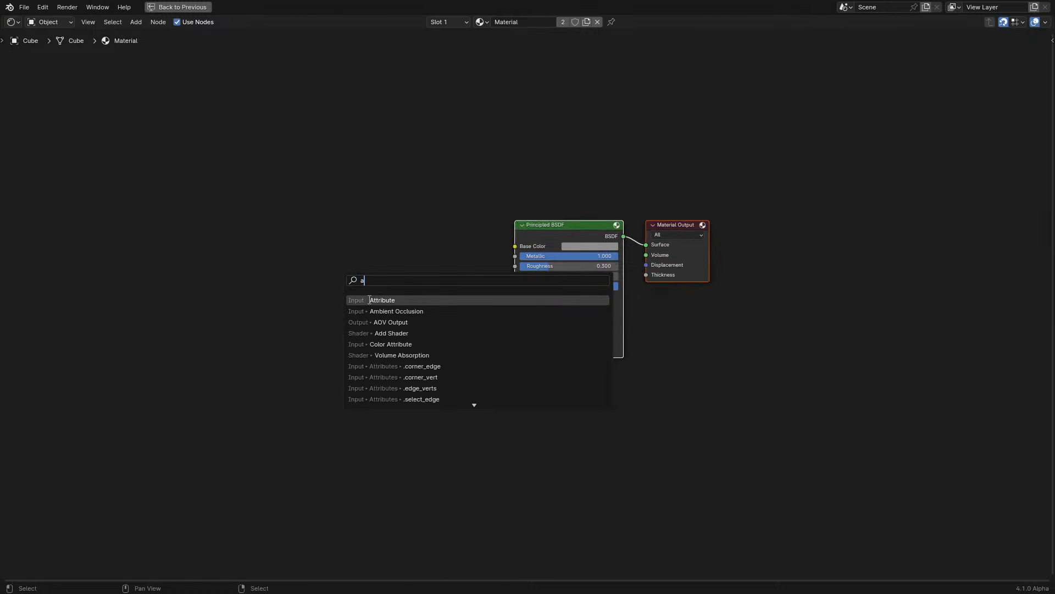
key("Return")
left_click(370, 298)
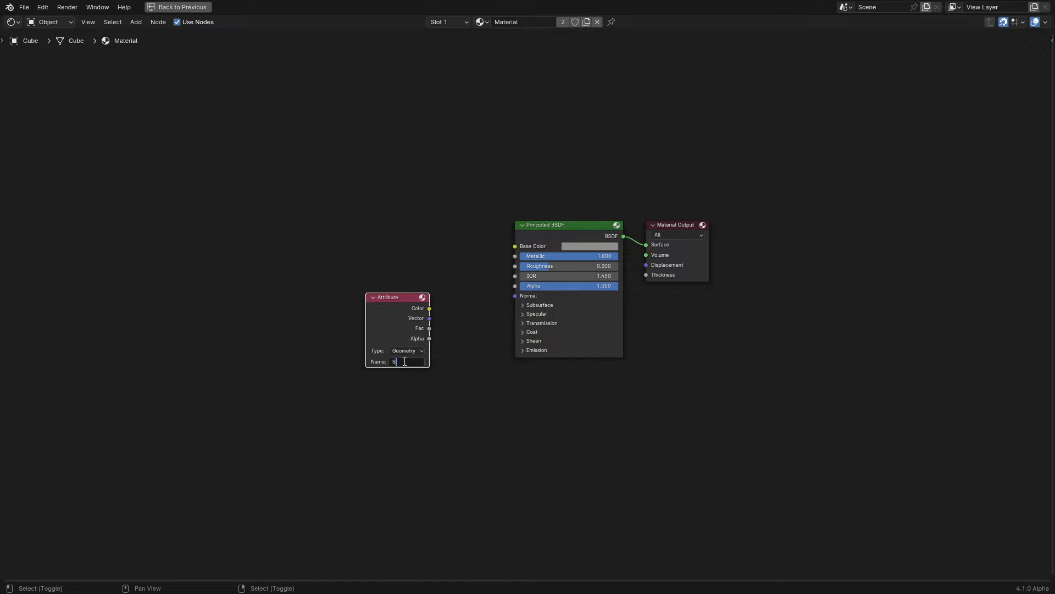
key("ctrl+space")
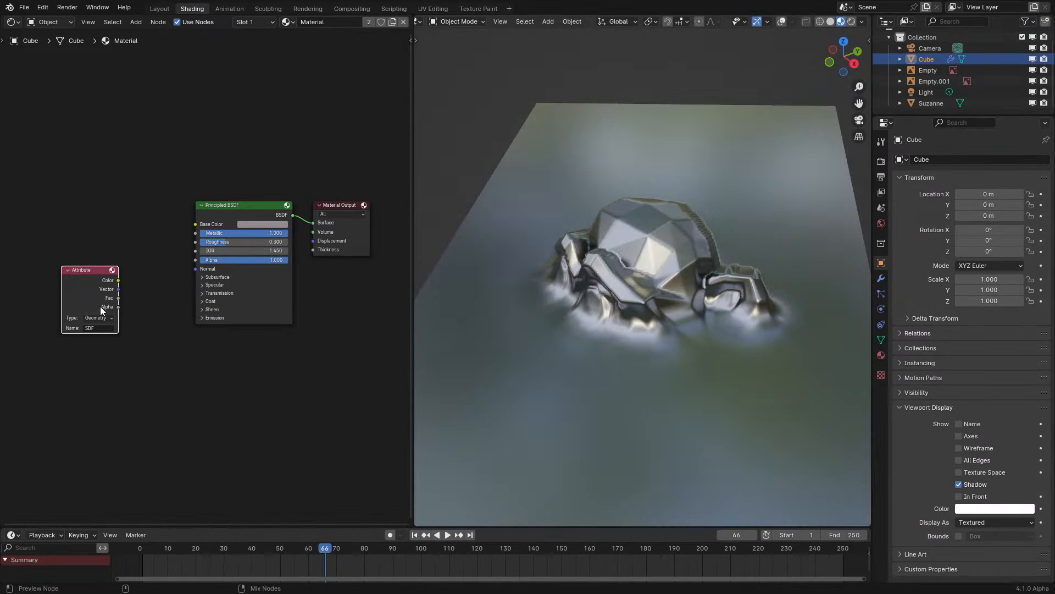
- Preview the Attribute node's Fac output on the surface and play the simulation from the start
left_click(116, 303, "ctrl+shift")
left_click(117, 303, "ctrl+shift")
left_click(116, 303, "ctrl+shift")
left_click(138, 550)
key("space")
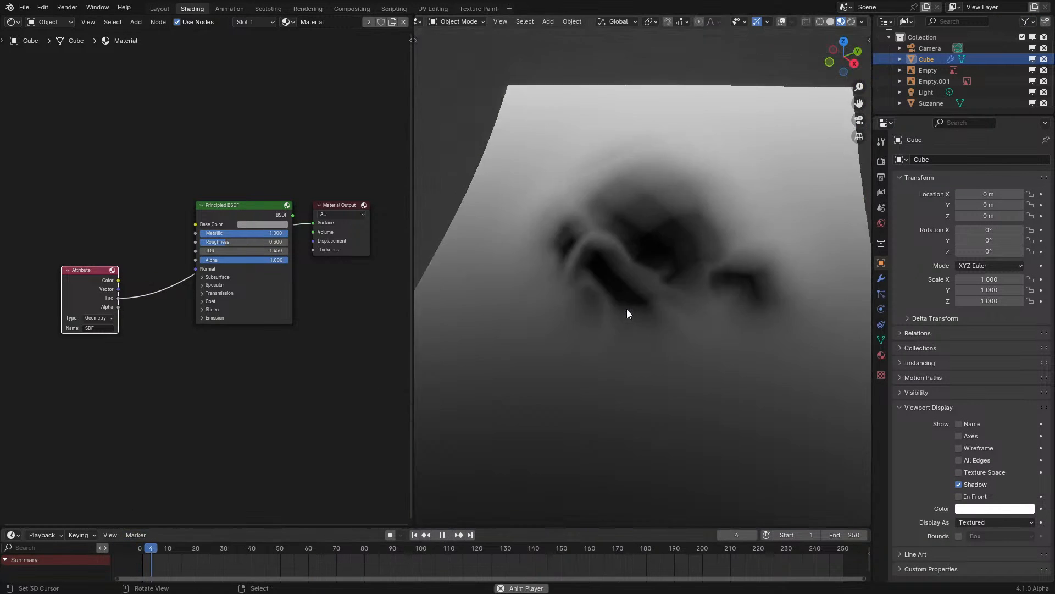
- Look through the camera and replay the simulation from the start several times to examine the SDF shading around Suzanne's silhouette
key("space")
middle_click_drag(626, 309, 689, 288)
key("KP_0")
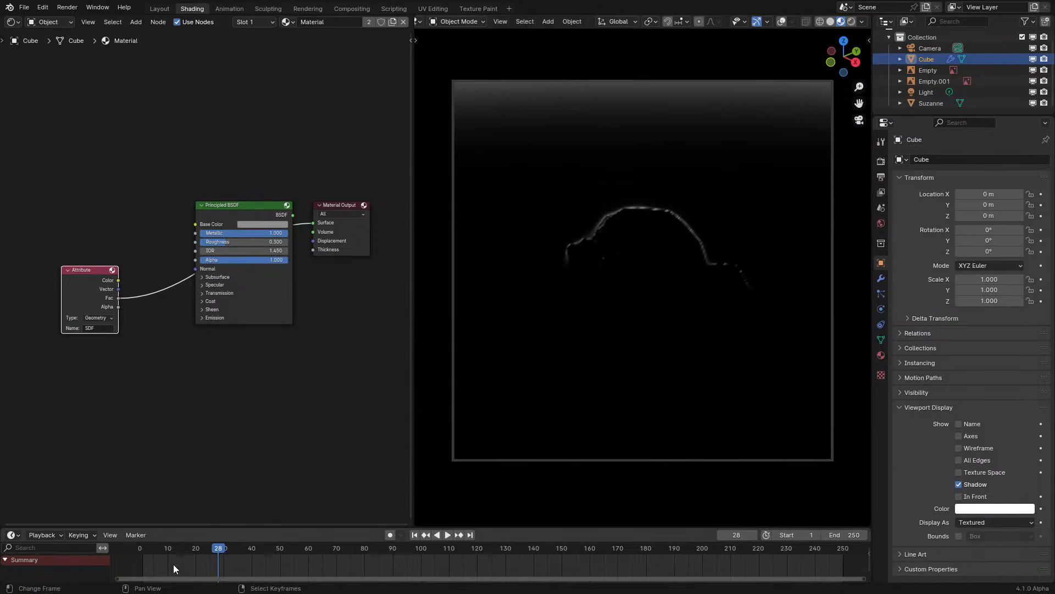
left_click(143, 572)
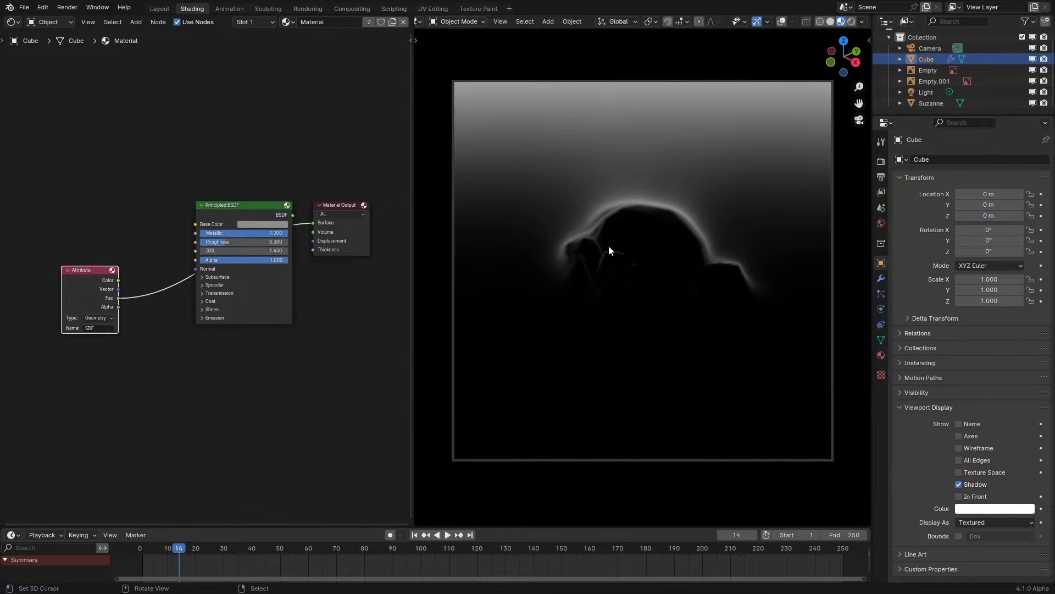
key("space")
left_click(132, 564)
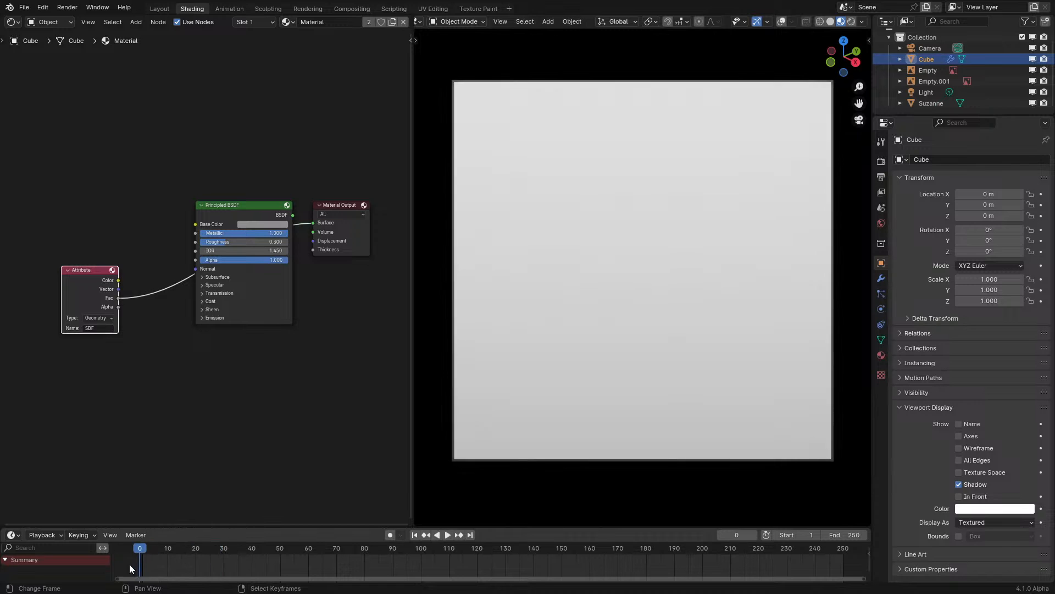
key("space")
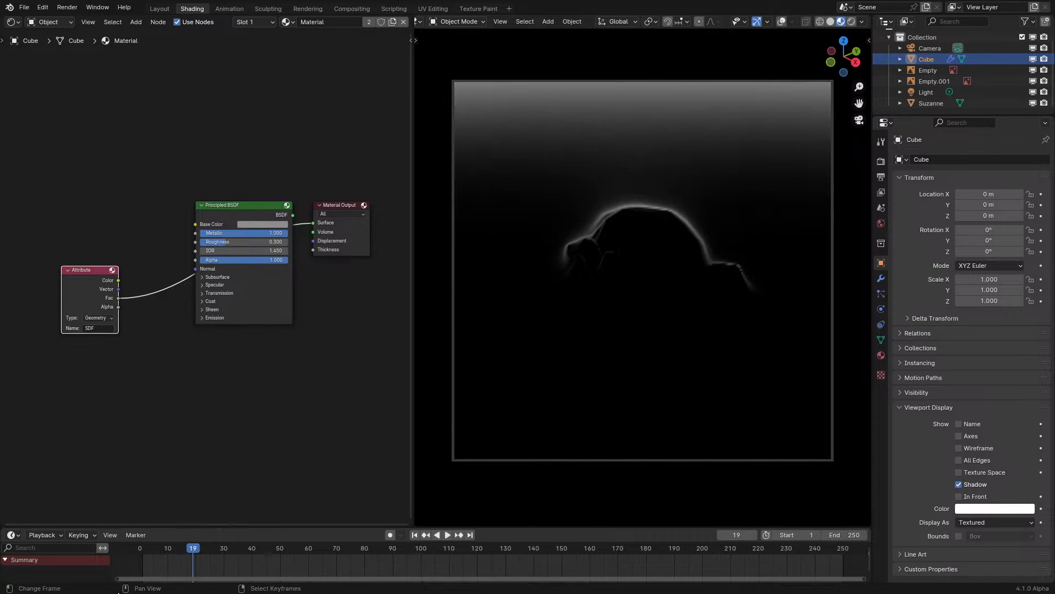
left_click(138, 564)
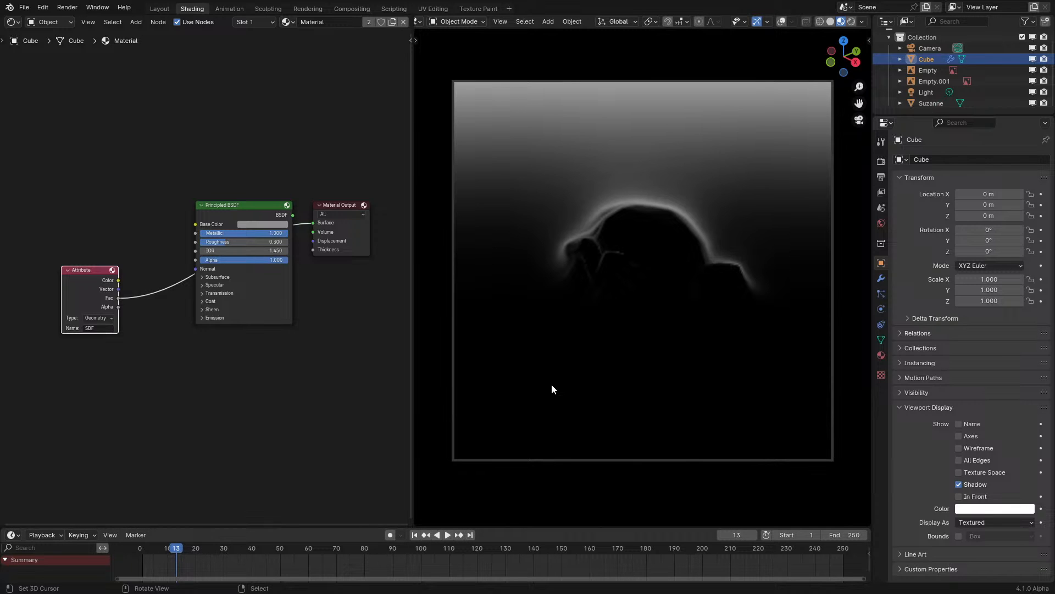
- Return to the geometry nodes and place a new Named Attribute node below the Set Position frame
left_click(12, 22)
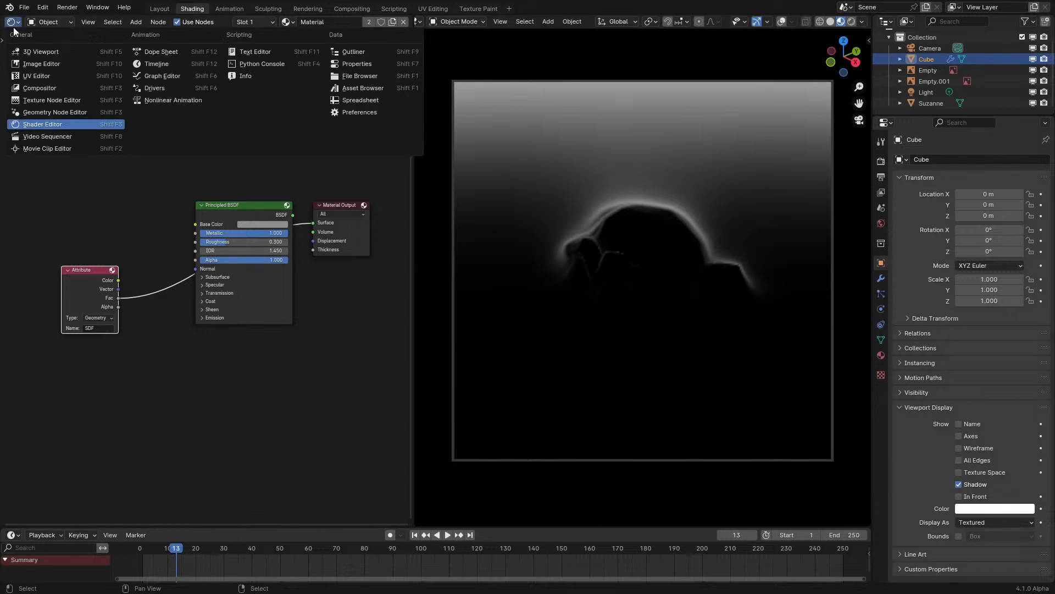
left_click(37, 110)
middle_click_drag(195, 354, 282, 280)
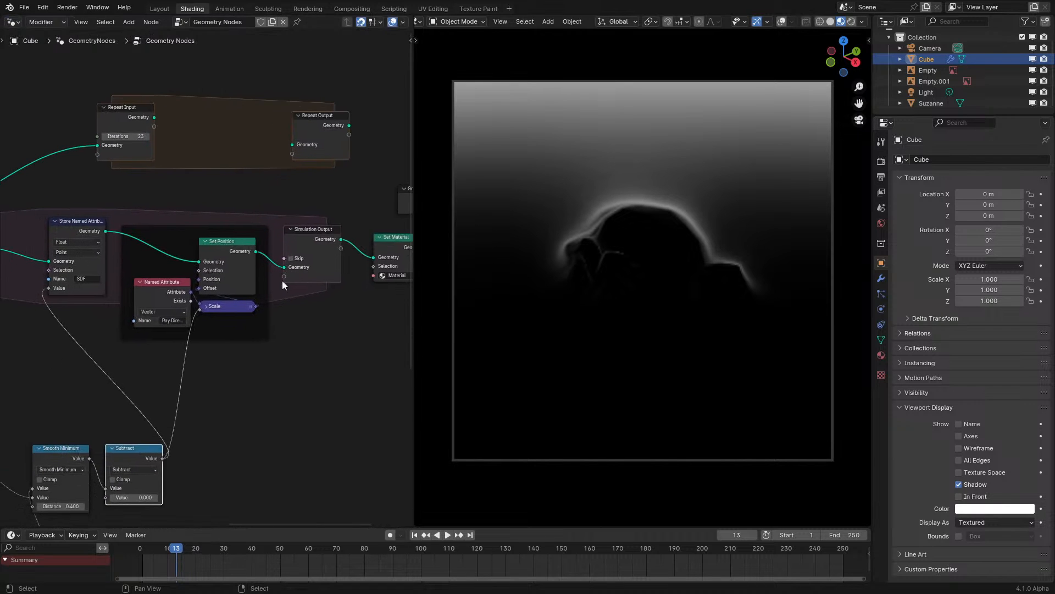
middle_click_drag(209, 355, 305, 253)
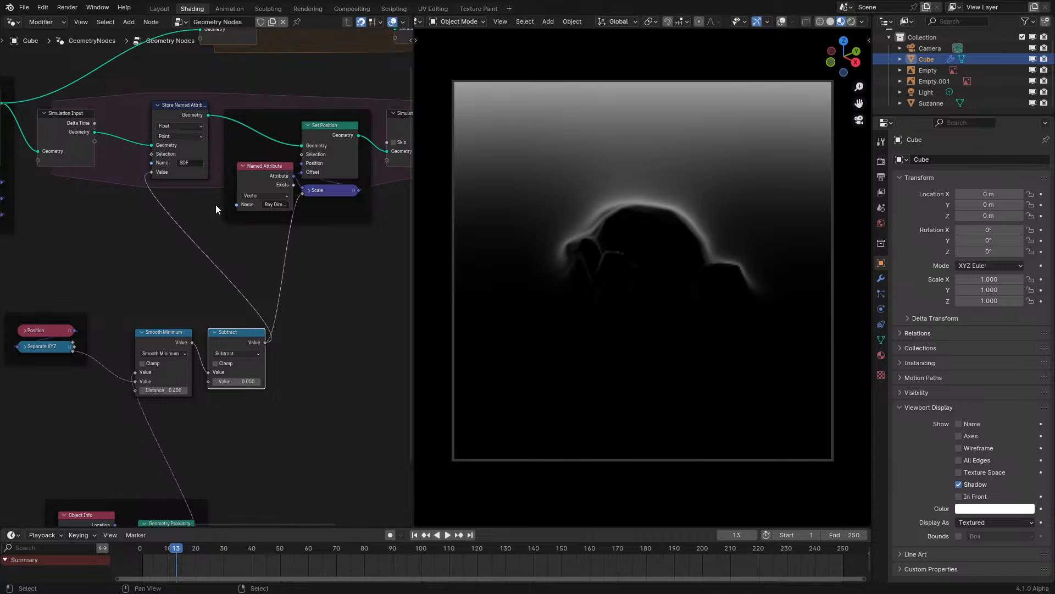
scroll(216, 206, "up", 1)
middle_click_drag(216, 206, 186, 283)
key("q")
left_click(224, 254)
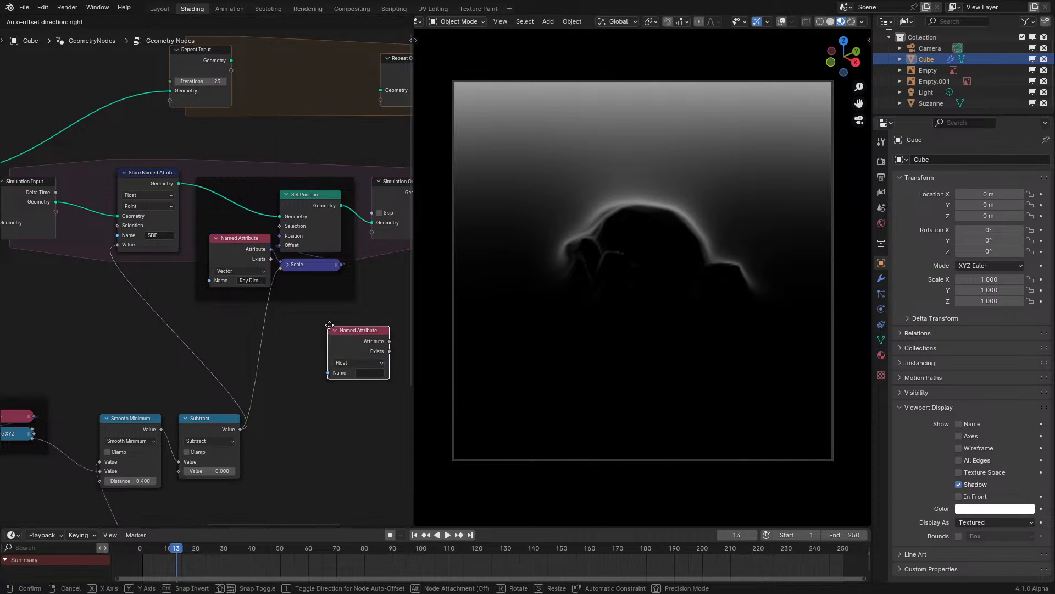
left_click(329, 325)
- Place a second Named Attribute node below Simulation Input, near the SDF Store Named Attribute node
middle_click_drag(187, 391, 290, 314)
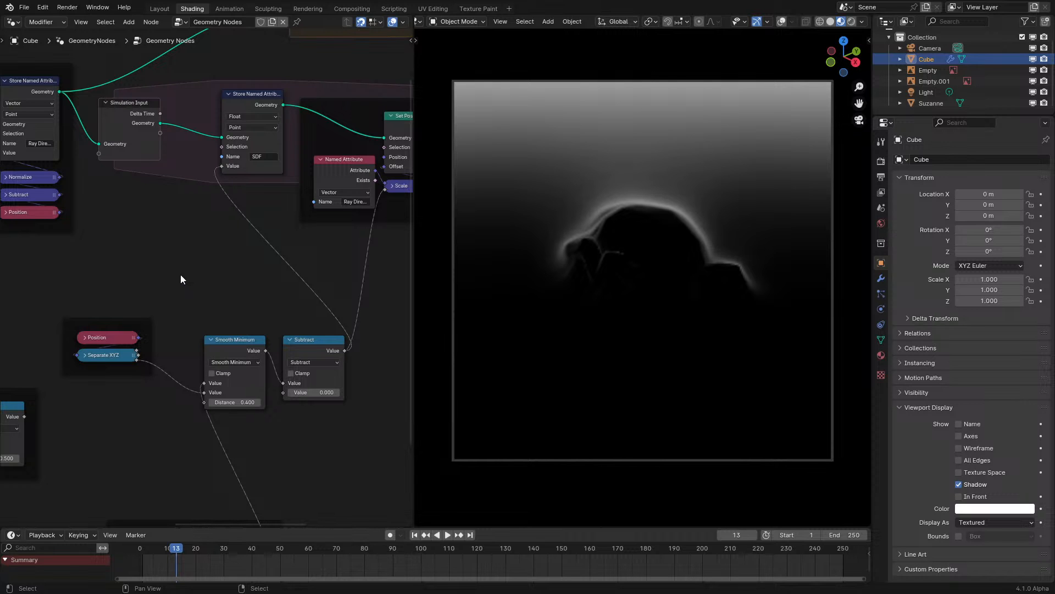
middle_click_drag(197, 190, 186, 298)
scroll(168, 302, "up", 4)
key("q")
left_click(150, 315)
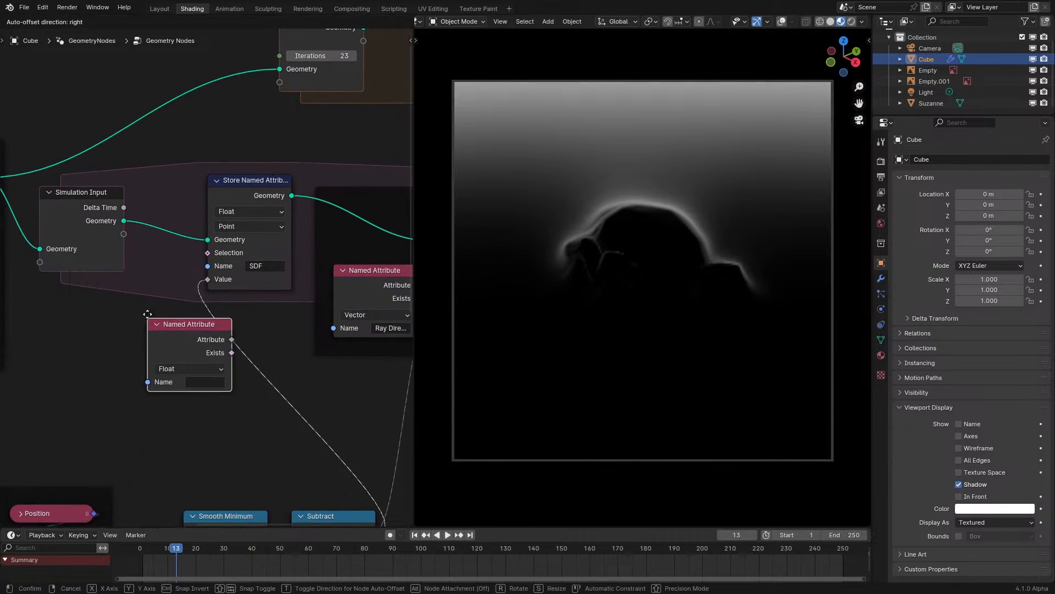
left_click(75, 326)
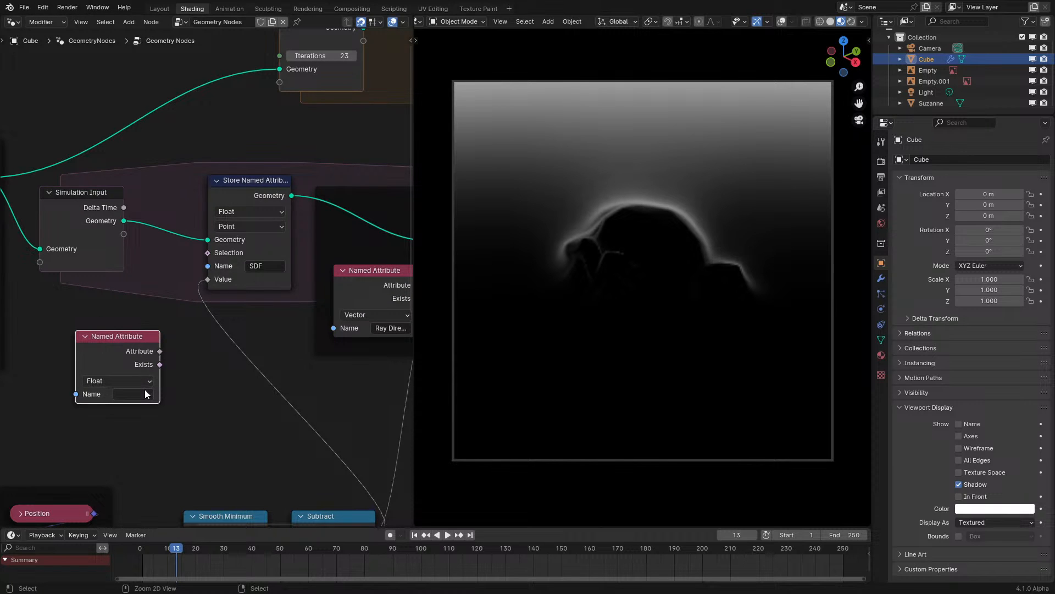
- Name the attribute SDF, add 1 to it with an Add node feeding the stored SDF value, and replay the simulation
right_click_drag(259, 379, 257, 380, "ctrl")
mouse_move(159, 350)
left_mouse_down()
mouse_move(248, 360)
mouse_move(208, 279)
left_mouse_up()
left_click(243, 371)
left_click(231, 359)
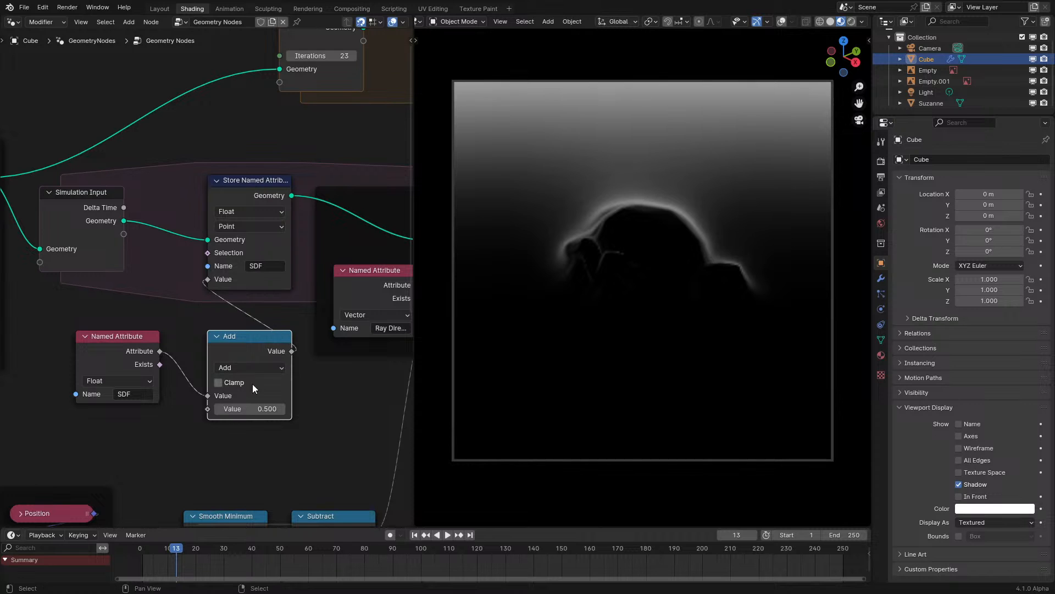
left_click(259, 408)
type("1")
key("Return")
left_click(143, 551)
key("space")
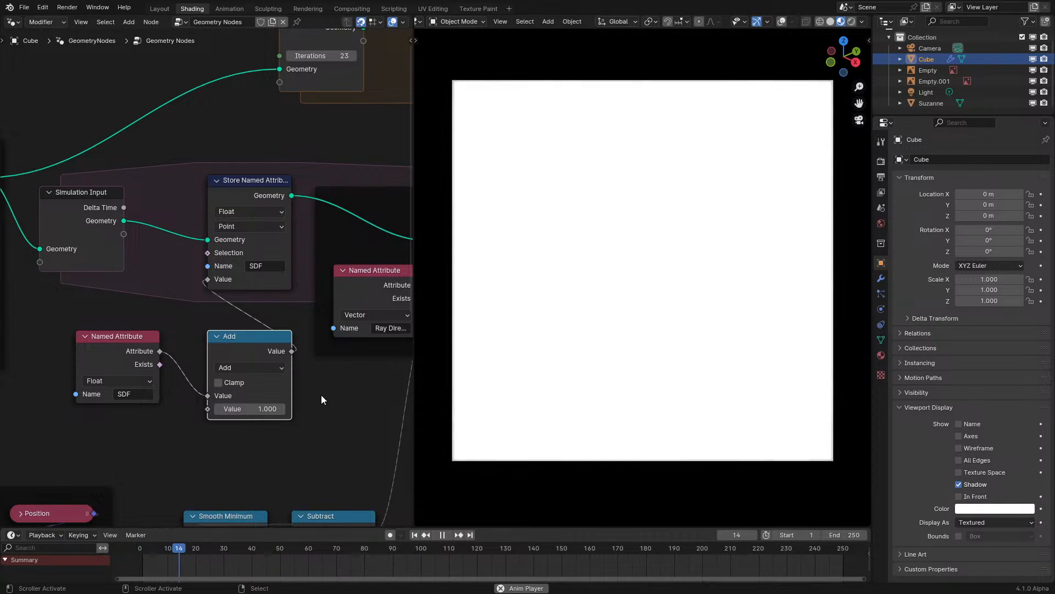
key("space")
left_click(122, 564)
- Shift Smooth Minimum and the final Subtract together toward the Separate XYZ frame to make room after Subtract
scroll(240, 441, "down", 5)
middle_click_drag(240, 441, 240, 306)
scroll(236, 308, "up", 4)
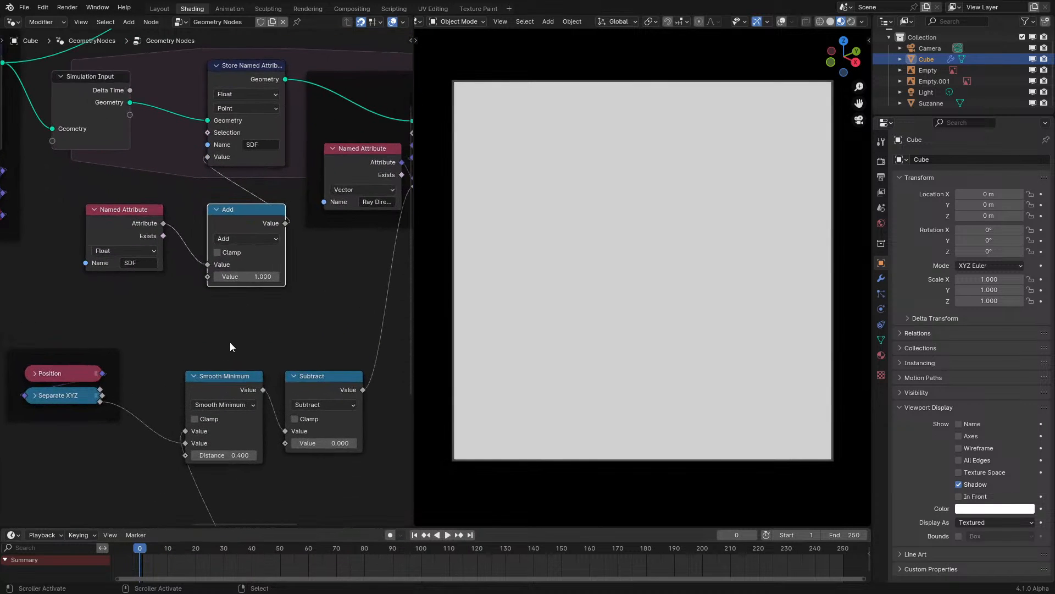
left_click_drag(230, 344, 324, 483)
key("g")
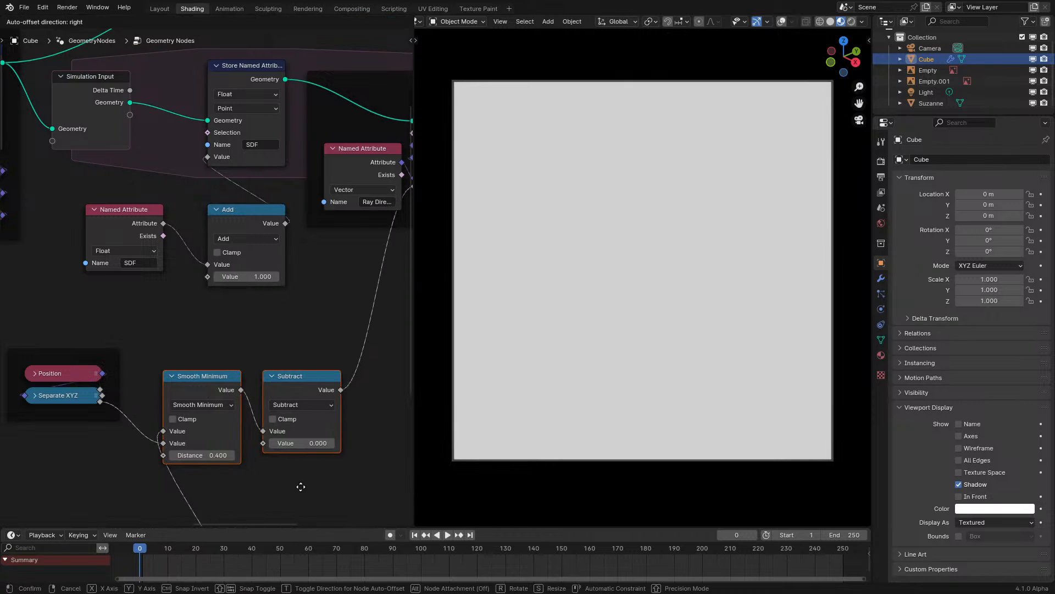
left_click(289, 480)
- Compare the Subtract result with a Greater Than node at 0.1, feed its result into the Add node, and replay the simulation
left_click_drag(330, 391, 355, 397)
type("gr")
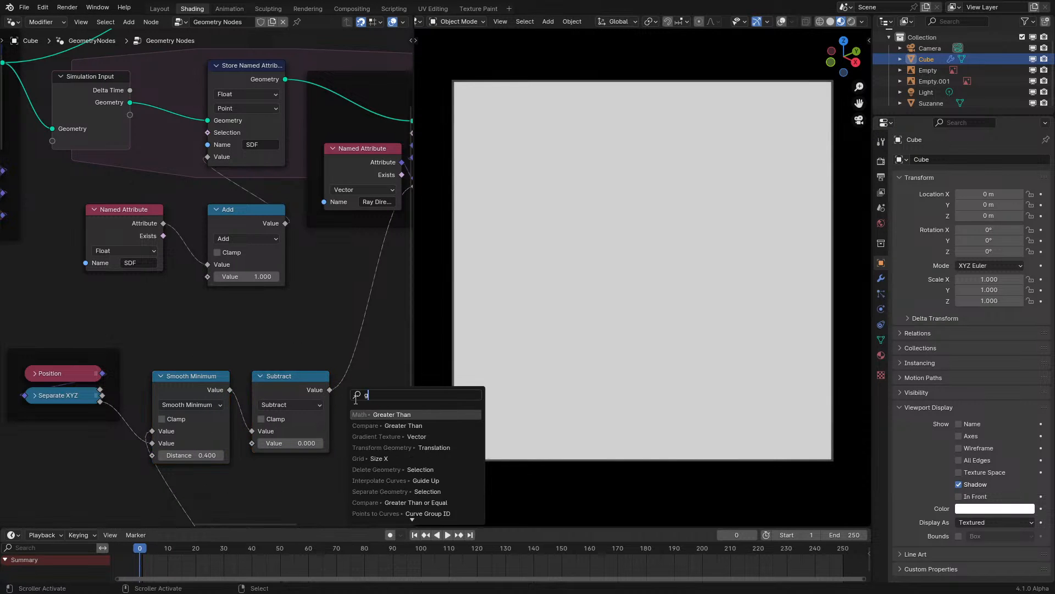
left_click(368, 427)
left_click(368, 422)
middle_click_drag(354, 418, 257, 422)
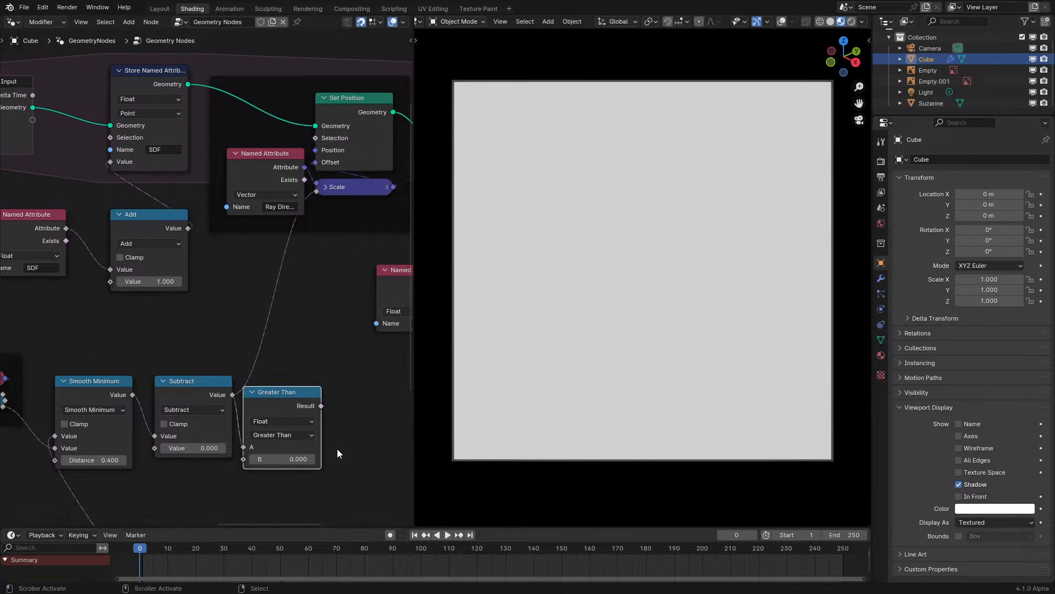
left_click(312, 460)
left_click_drag(321, 405, 109, 281)
key("space")
left_click(140, 564)
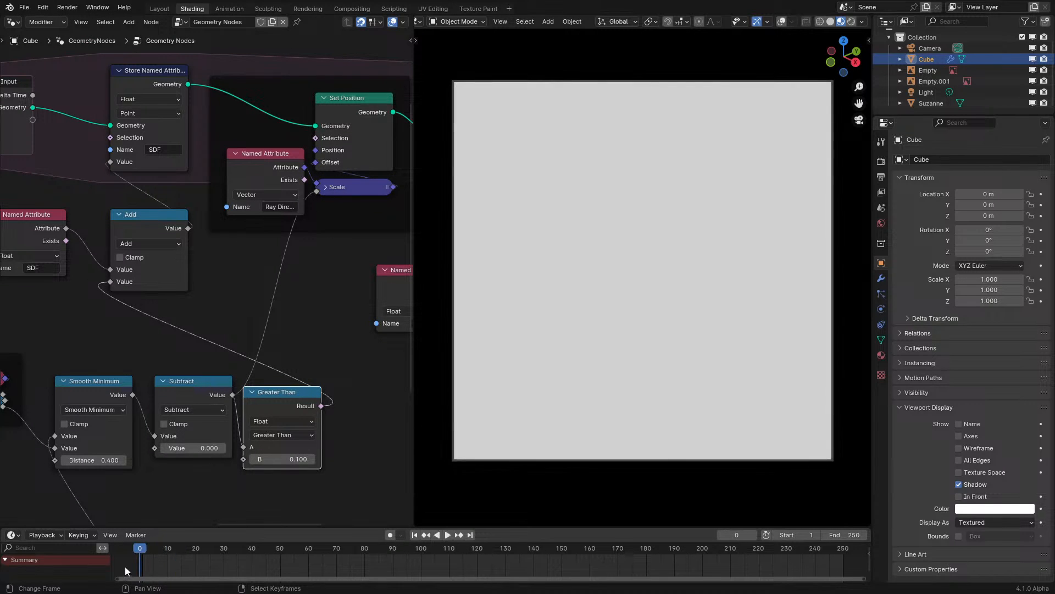
middle_click_drag(544, 367, 504, 375)
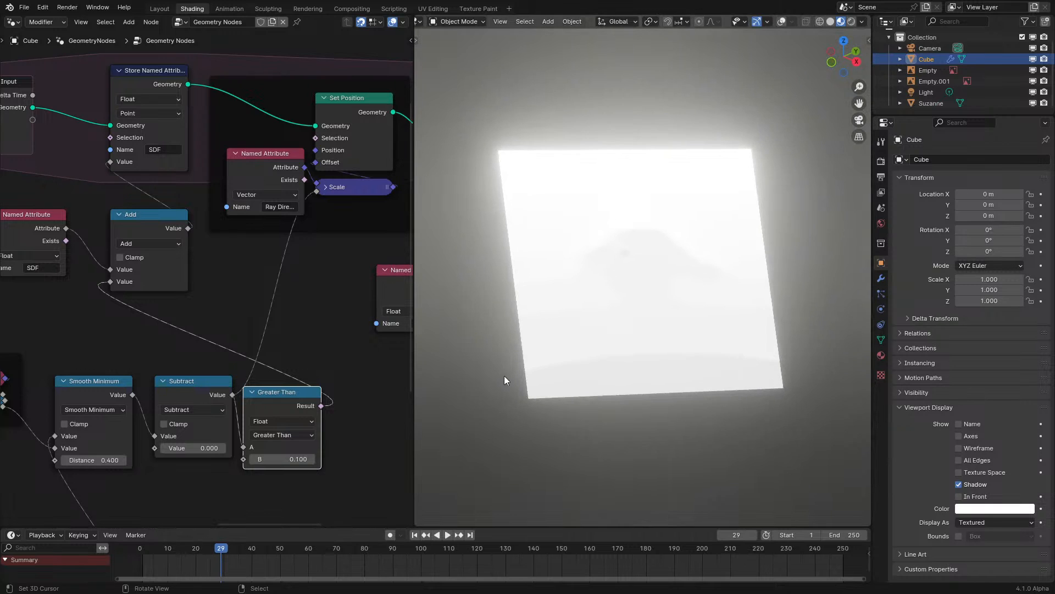
- Switch the comparison to Less Than and replay the simulation from the start
left_click(279, 435)
left_click(283, 462)
left_click(141, 564)
middle_click_drag(572, 381, 520, 383)
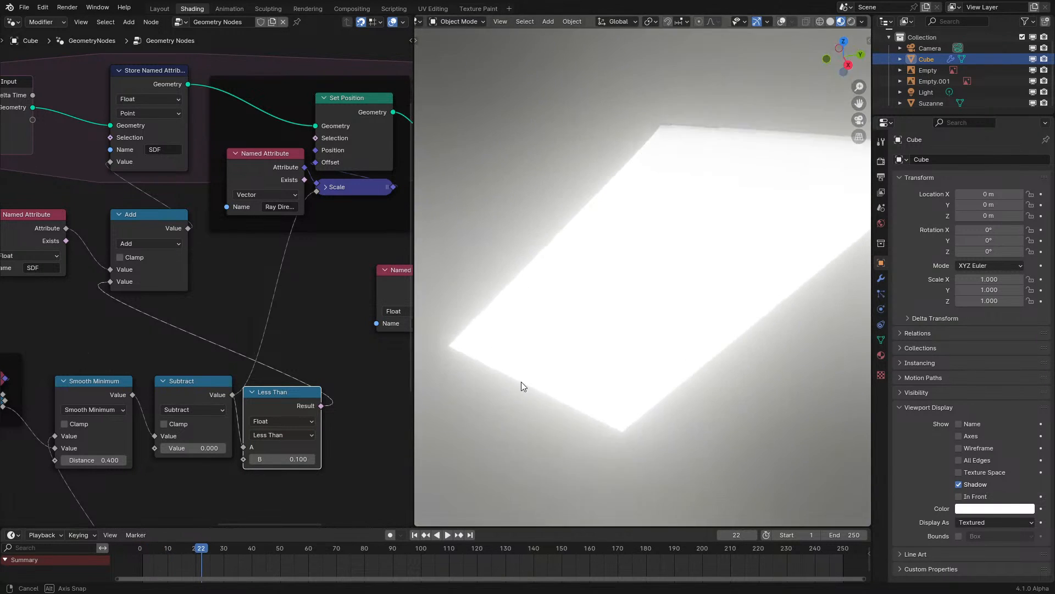
- Set the Less Than threshold to 0.001 and replay the simulation, viewing the surface from another angle
left_click(291, 459)
type(".001")
key("Return")
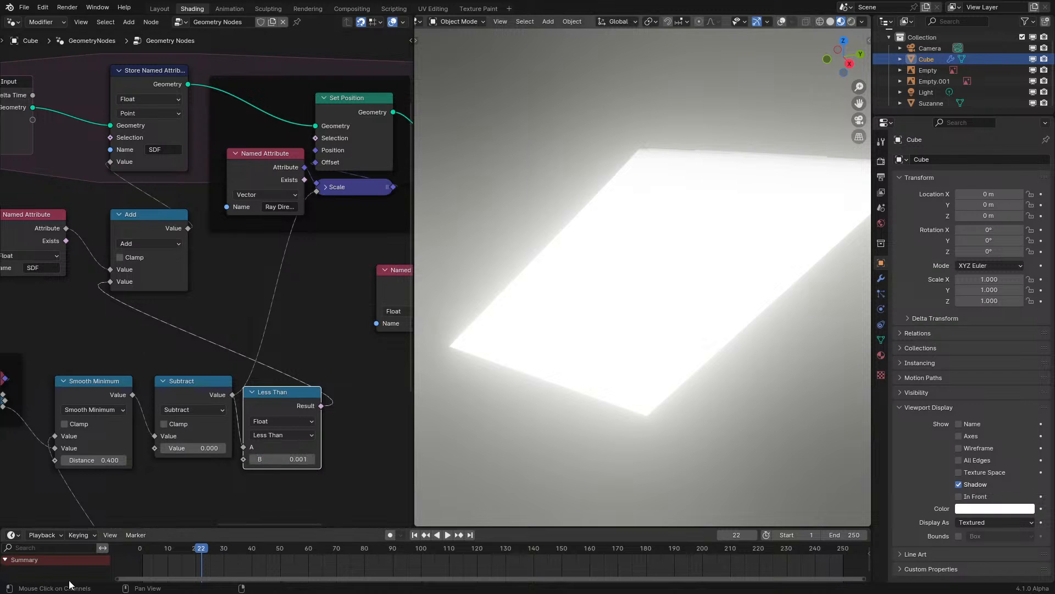
left_click(135, 559)
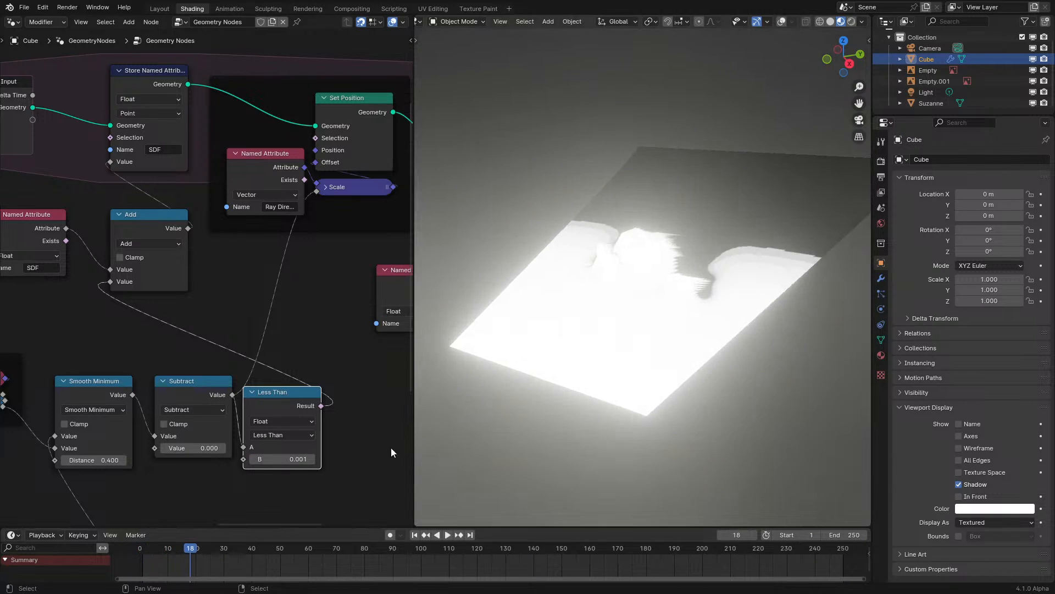
middle_click_drag(478, 424, 664, 337)
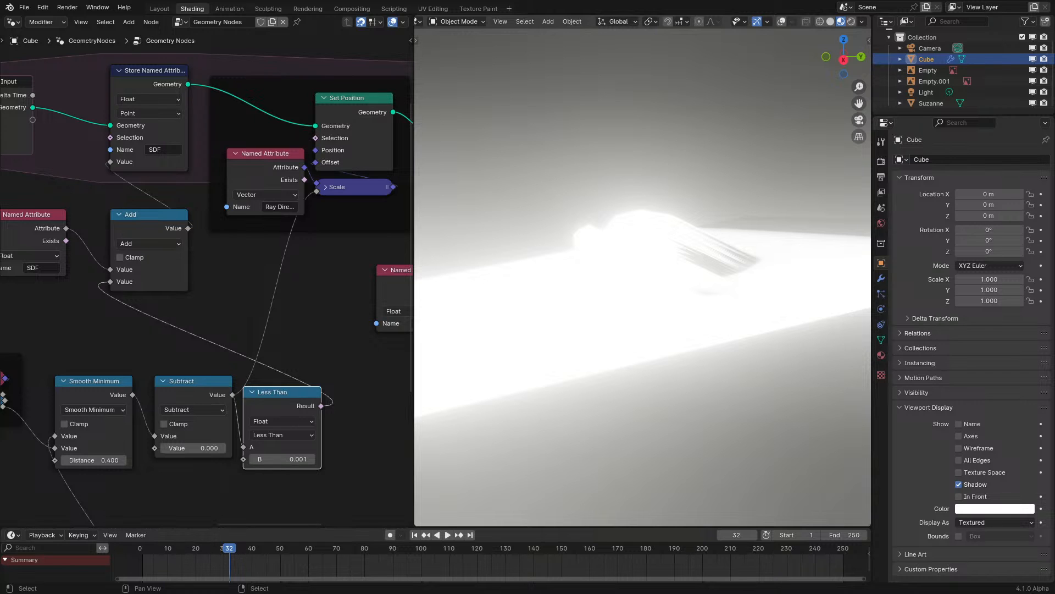
- Delete the Add node and the SDF Named Attribute node feeding it
scroll(187, 311, "down", 8)
mouse_move(187, 311)
middle_mouse_down()
mouse_move(210, 380)
mouse_move(185, 324)
middle_mouse_up()
scroll(129, 233, "up", 4)
scroll(127, 232, "up", 1)
left_click(189, 301)
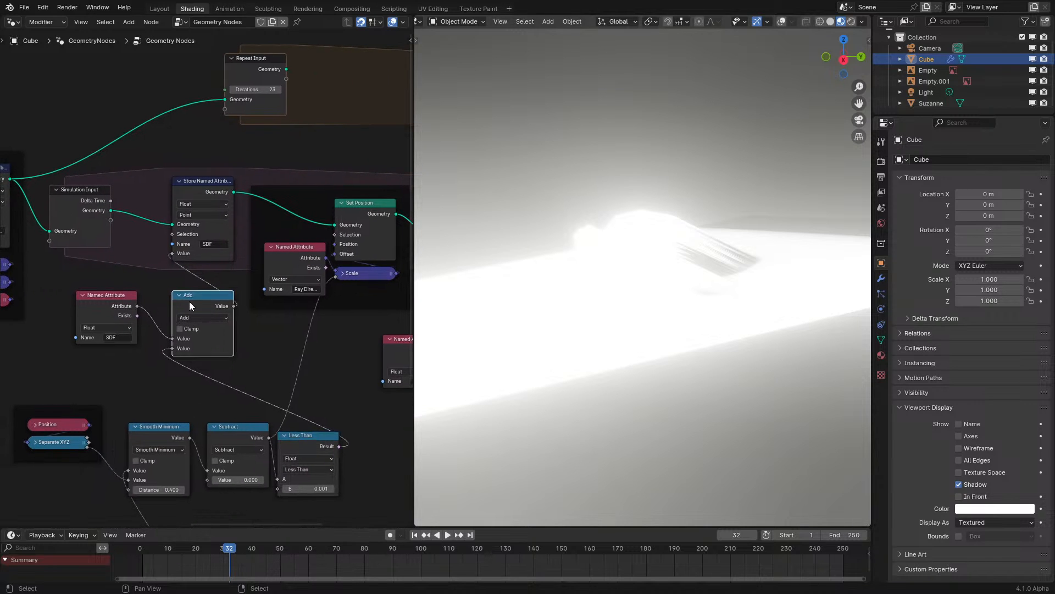
key("x")
left_click(98, 299)
key("x")
- Maximize the node editor and delete the leftover Repeat Zone nodes
key("ctrl+space")
scroll(527, 104, "down", 3)
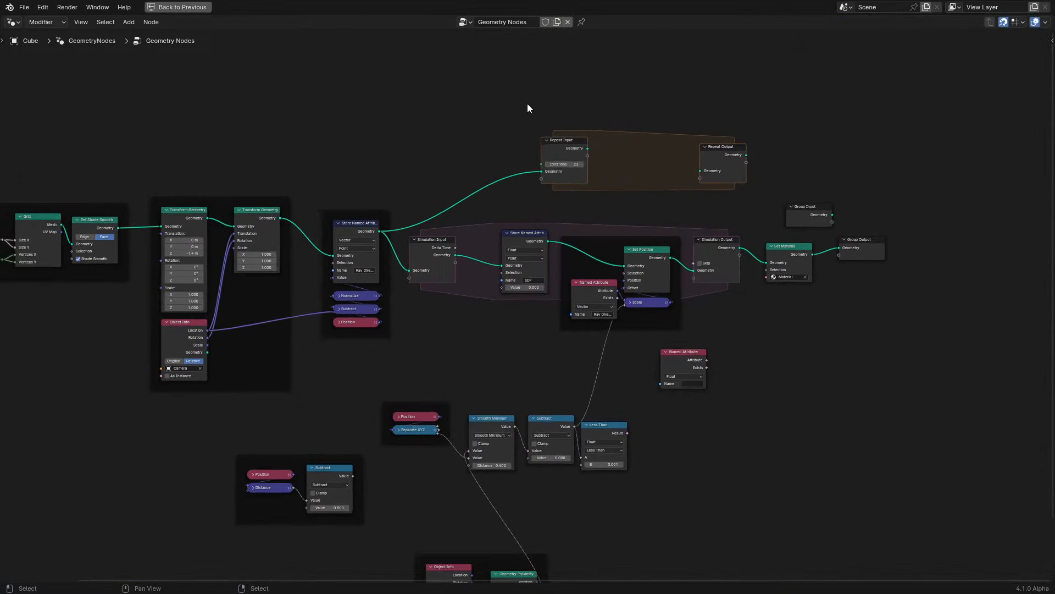
left_click_drag(527, 103, 730, 183)
key("x")
- Move the distance nodes under the Simulation Zone further left as a group and reposition the spare Named Attribute node
scroll(312, 427, "down", 3)
middle_click_drag(306, 402, 309, 356)
left_click_drag(315, 353, 702, 533)
key("g")
left_click(490, 459)
scroll(692, 282, "up", 5)
left_click_drag(714, 309, 614, 412)
- Connect the final Subtract result to the Value of the SDF Store Named Attribute node
left_click_drag(385, 433, 503, 219)
left_click(529, 155)
middle_click_drag(539, 256, 424, 275)
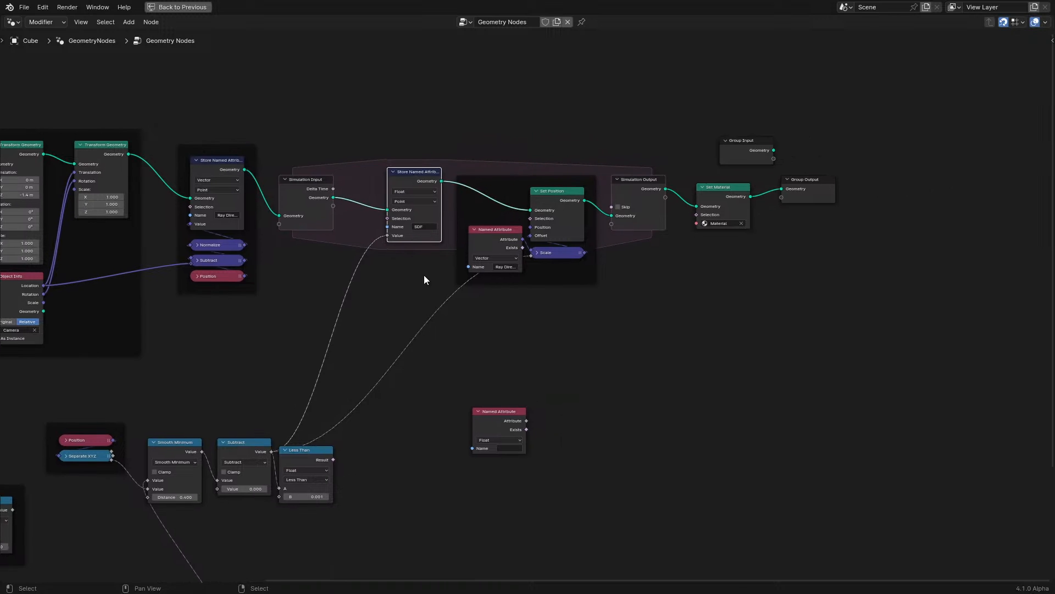
- Place the spare Named Attribute below the Set Position frame, set it to SDF, and use it as the Scale node's factor
scroll(432, 292, "up", 5)
left_click_drag(486, 462, 463, 288)
left_click(481, 354)
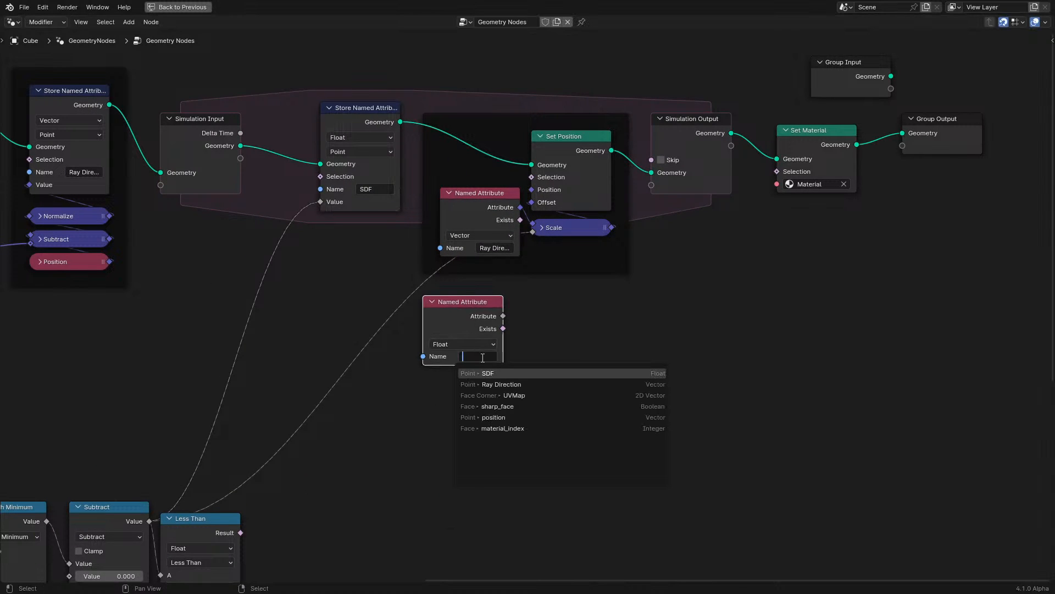
key("Return")
left_click_drag(503, 317, 533, 231)
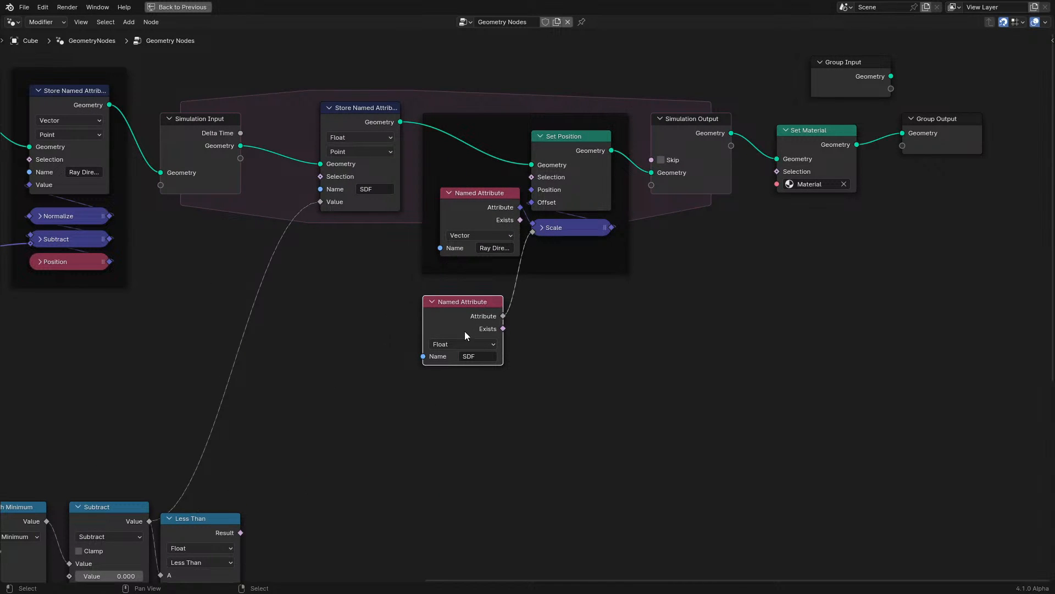
- Duplicate the Subtract node, route the SDF attribute through it into the Scale factor, and move both nodes into the Set Position frame
left_click(105, 523)
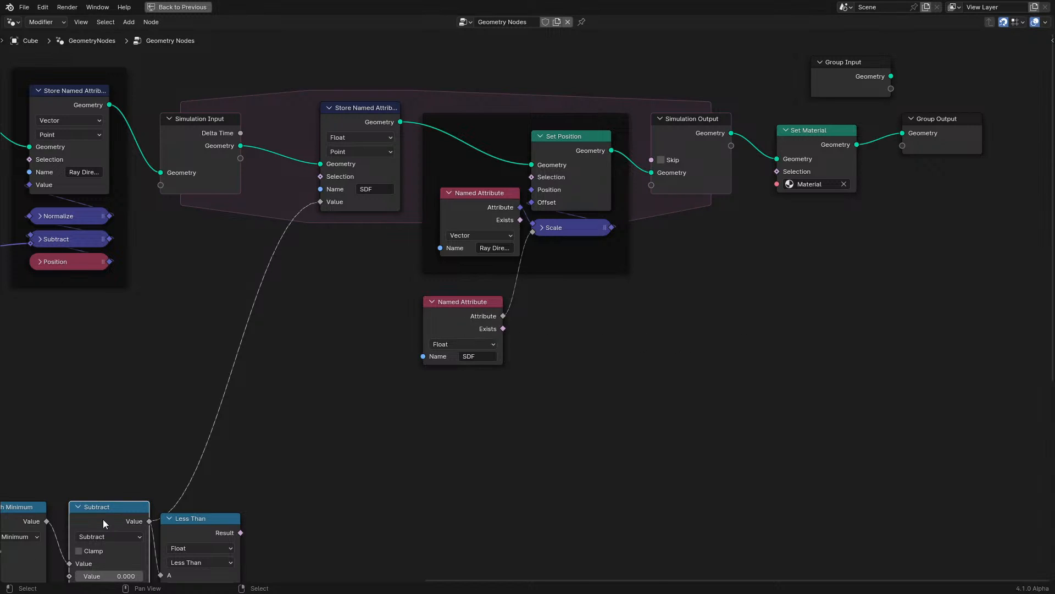
key("shift+d")
left_click(546, 337)
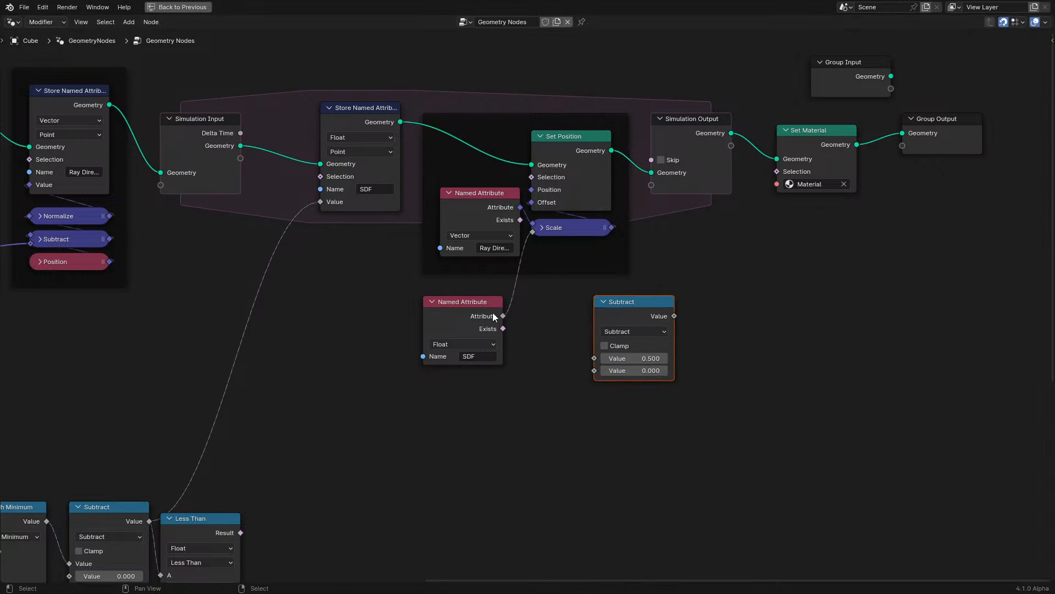
left_click_drag(502, 316, 594, 358)
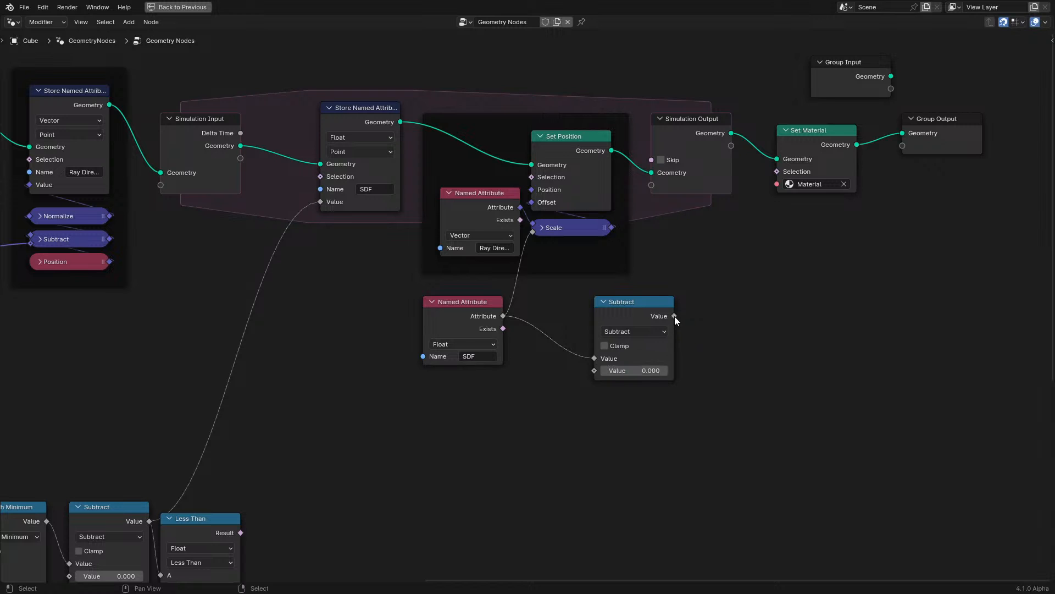
left_click_drag(633, 306, 574, 259)
left_click_drag(462, 303, 474, 270)
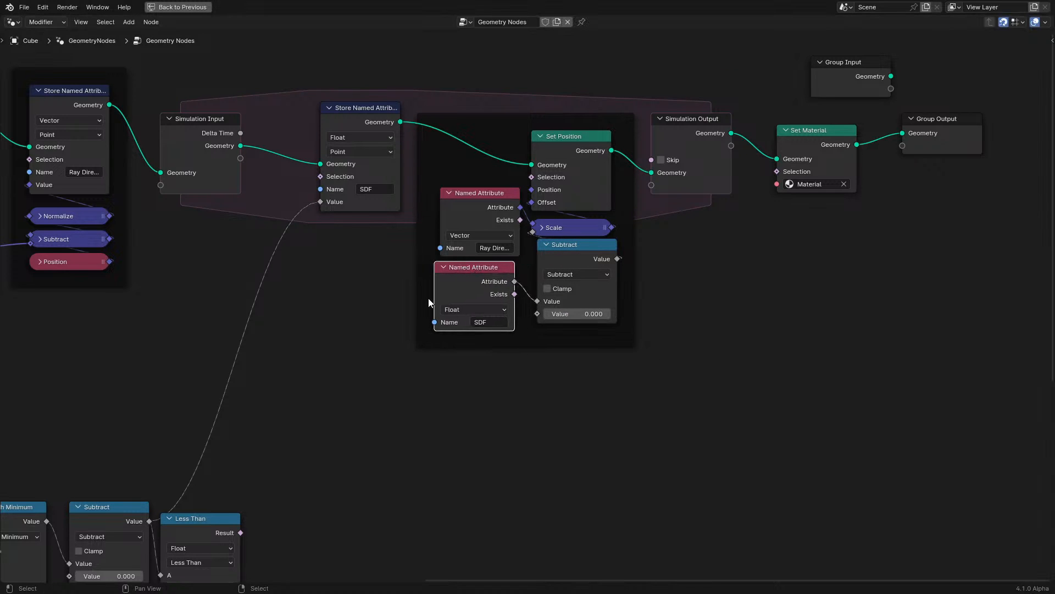
- Connect Smooth Minimum directly to the SDF Store Named Attribute value and delete the old Subtract and Less Than nodes
middle_click_drag(277, 426, 373, 403)
left_click(276, 509)
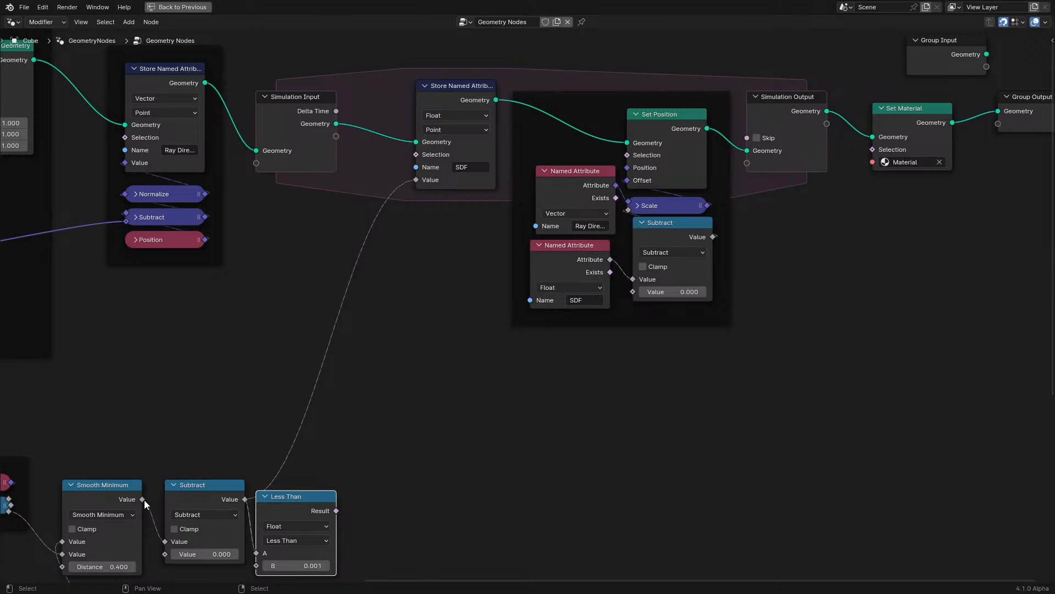
left_click_drag(143, 499, 431, 182)
left_click_drag(204, 460, 364, 520)
key("x")
- Label the frame around the Set Position nodes "RayMarch"
scroll(343, 446, "down", 5)
scroll(568, 181, "up", 1)
left_click(600, 153)
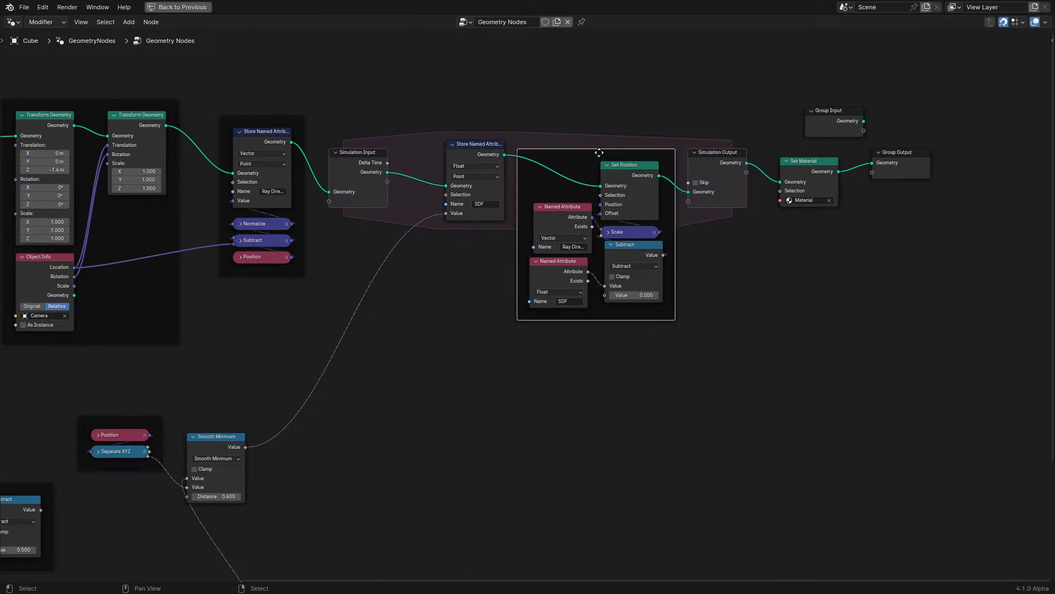
key("F2")
type("RayMarch")
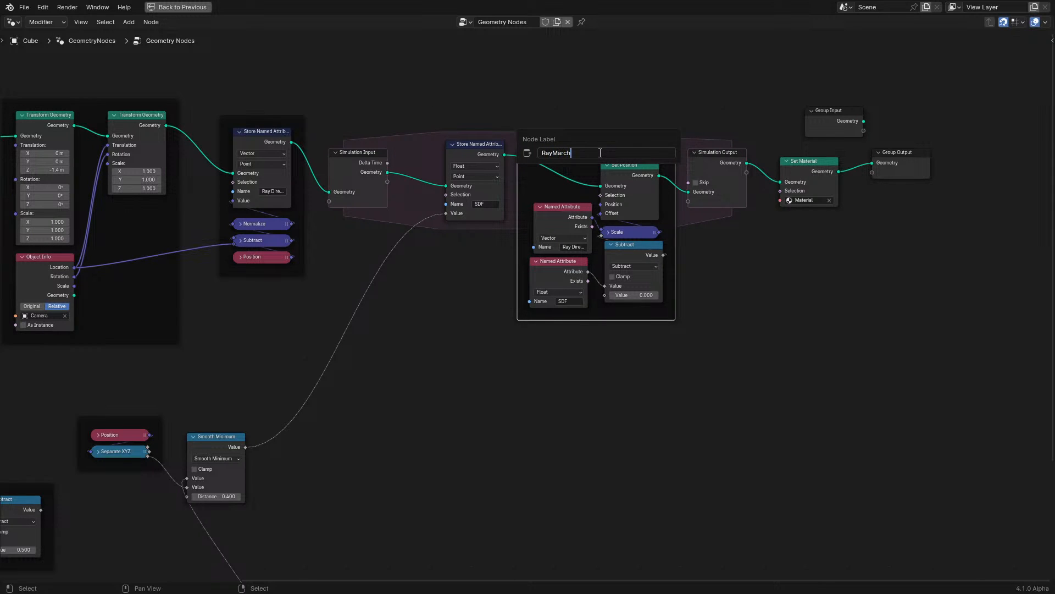
key("Return")
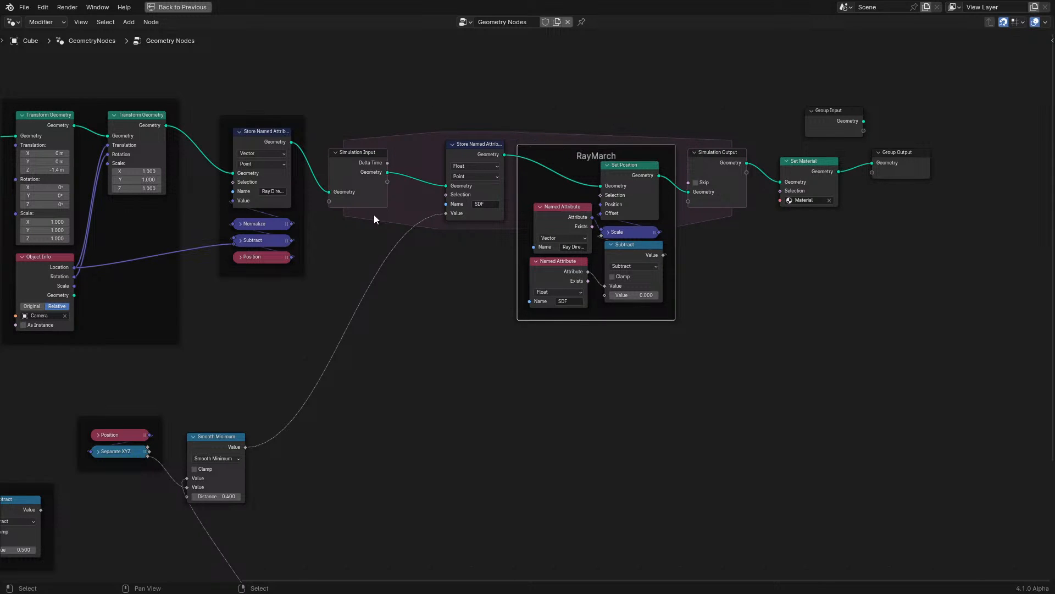
- Label the frame around the Normalize, Subtract and Position nodes "Ray Direction"
middle_click_drag(323, 233, 459, 285)
left_click(413, 173)
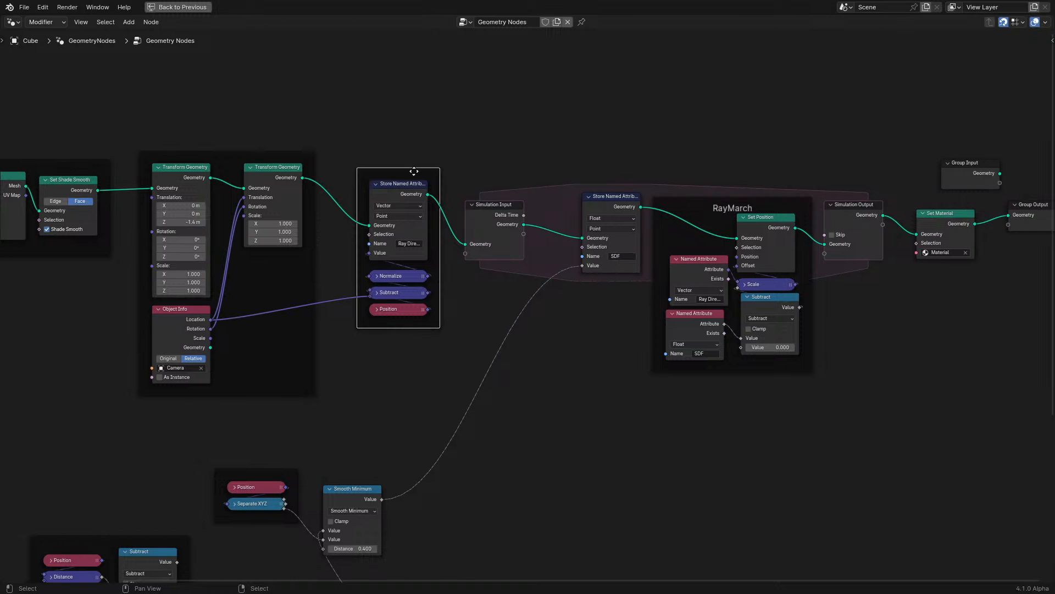
key("F2")
type("Ray Di")
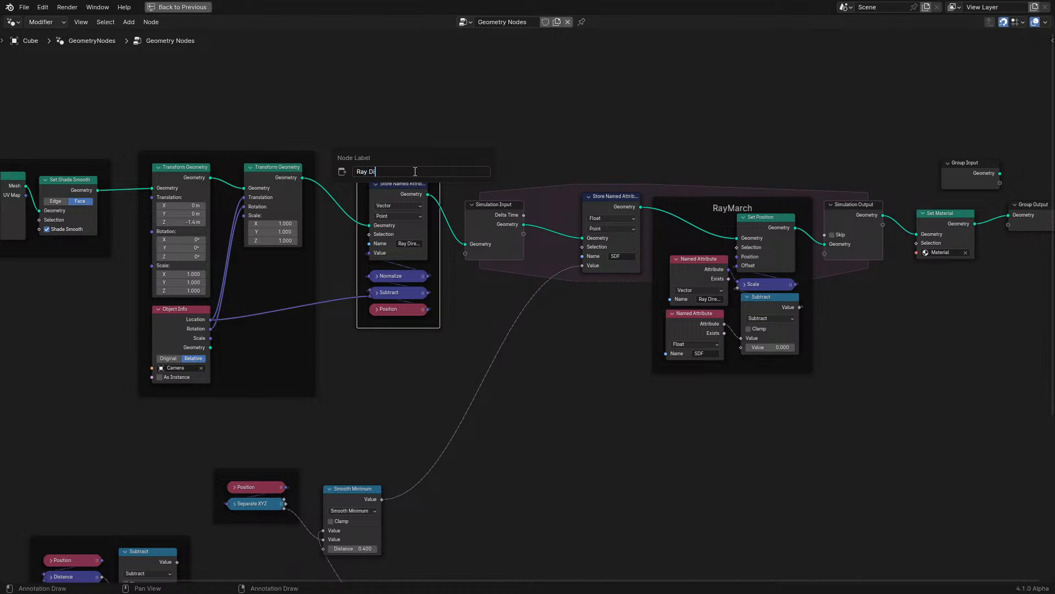
type("rection")
key("Return")
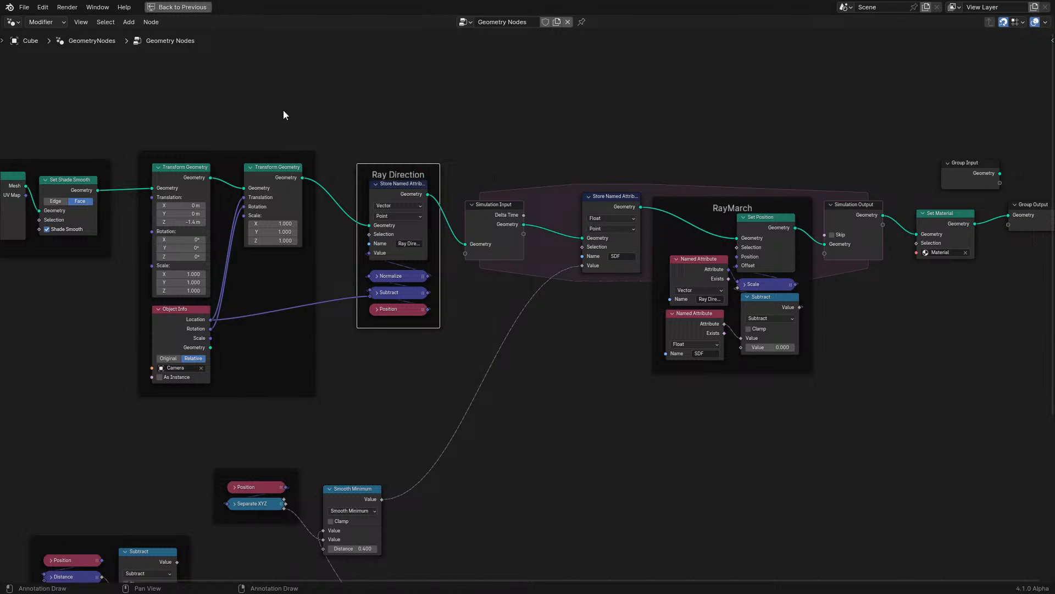
- Label the frame around the two Transform Geometry nodes "Grid Transform"
left_click(234, 155)
key("F2")
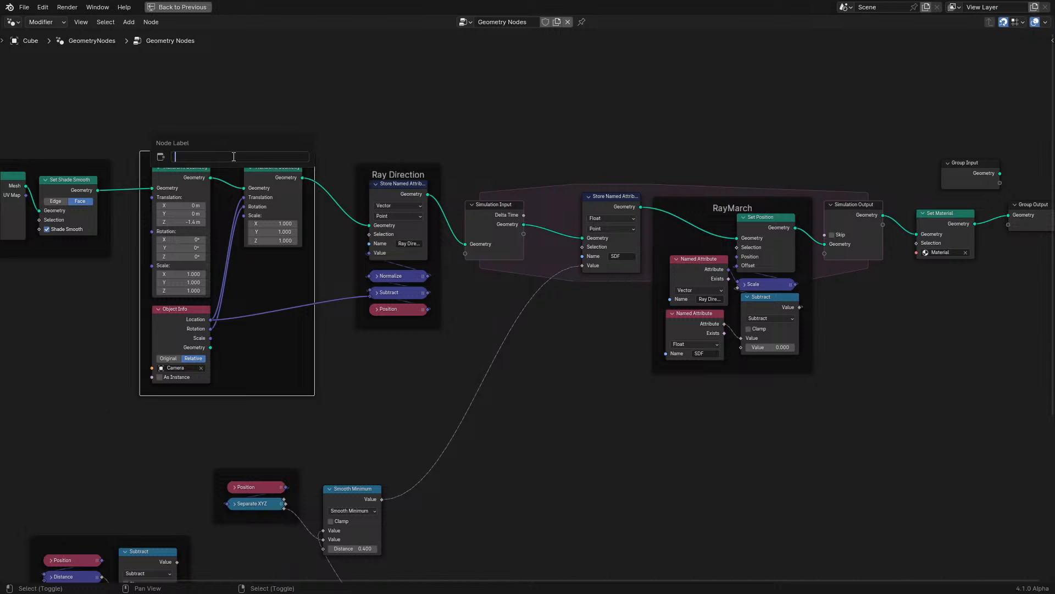
type("Grui")
type("Tran")
type("sform")
key("Return")
- Shift the plane distance and Smooth Minimum nodes to the right and move the Suzanne proximity frame up beside them
scroll(233, 166, "down", 3)
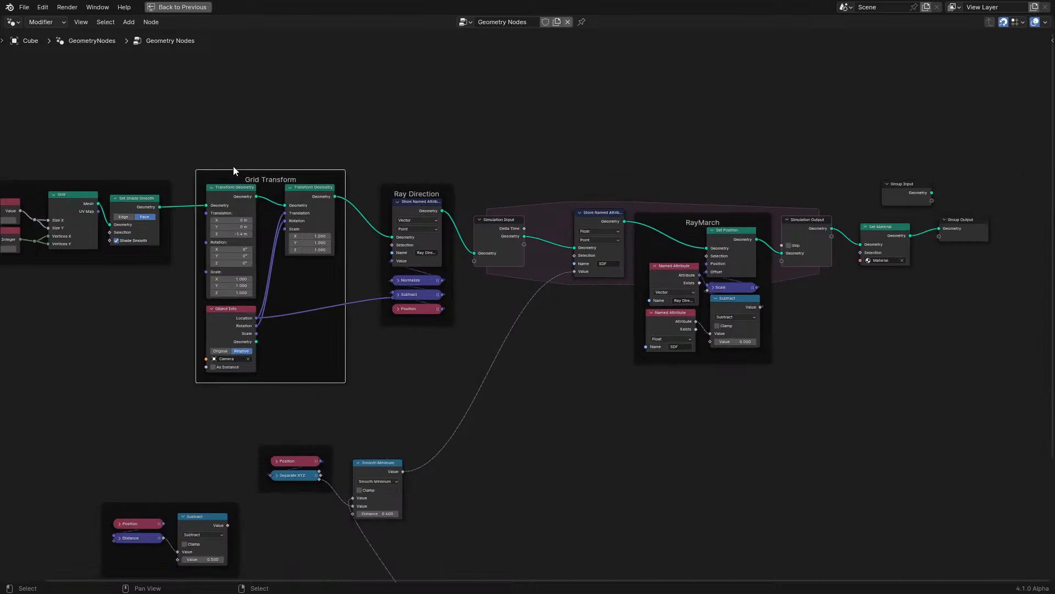
scroll(414, 287, "up", 2)
scroll(414, 285, "up", 1)
left_click_drag(324, 266, 448, 360)
key("g")
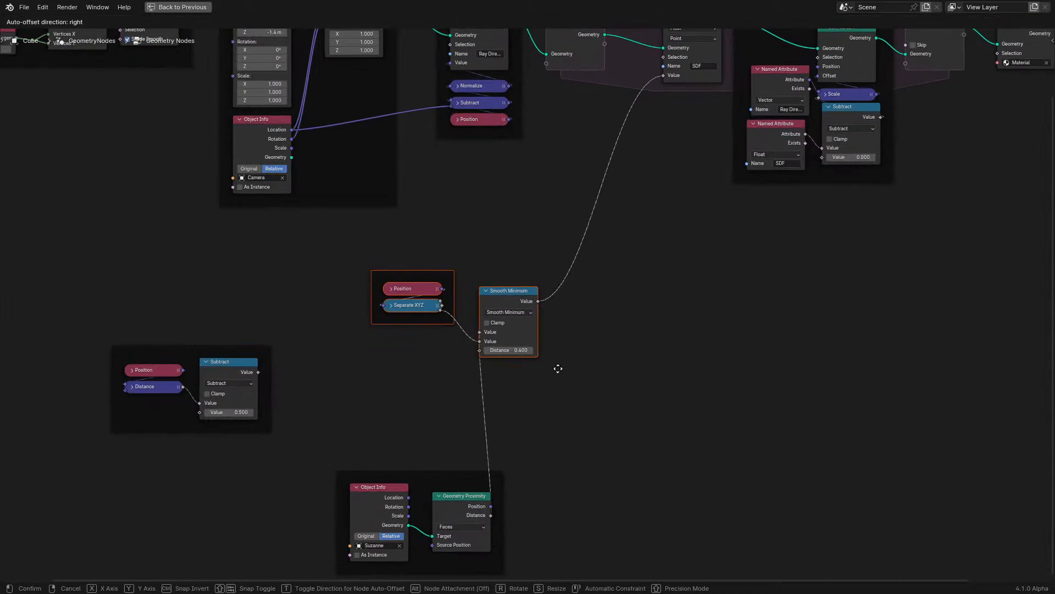
left_click(605, 385)
left_click(477, 474)
left_click_drag(476, 475, 485, 360)
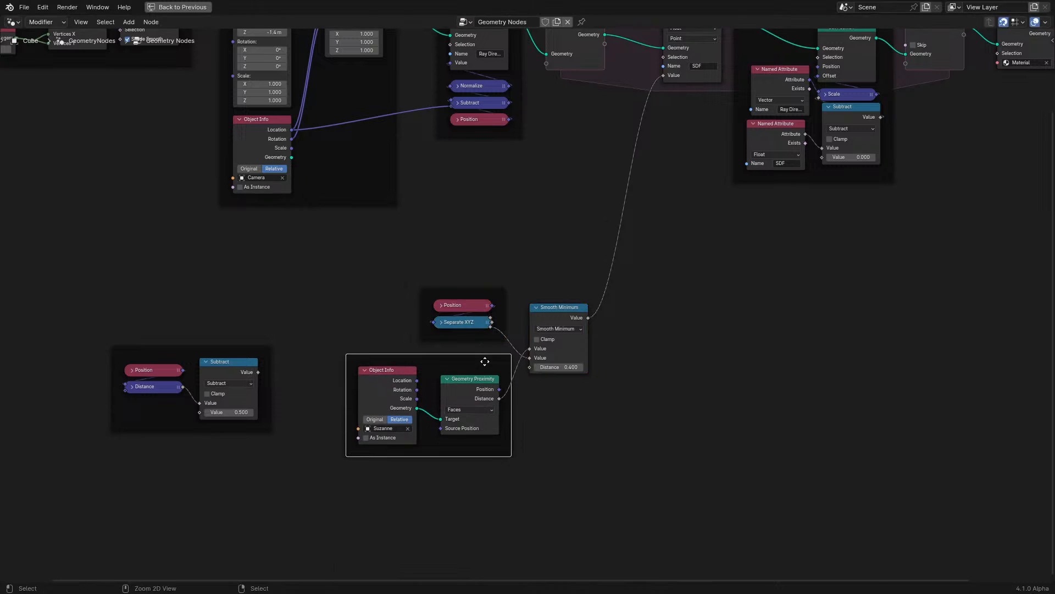
- Restore the split layout, play the simulation, and orbit around the marched surface to examine its shape
key("ctrl+space")
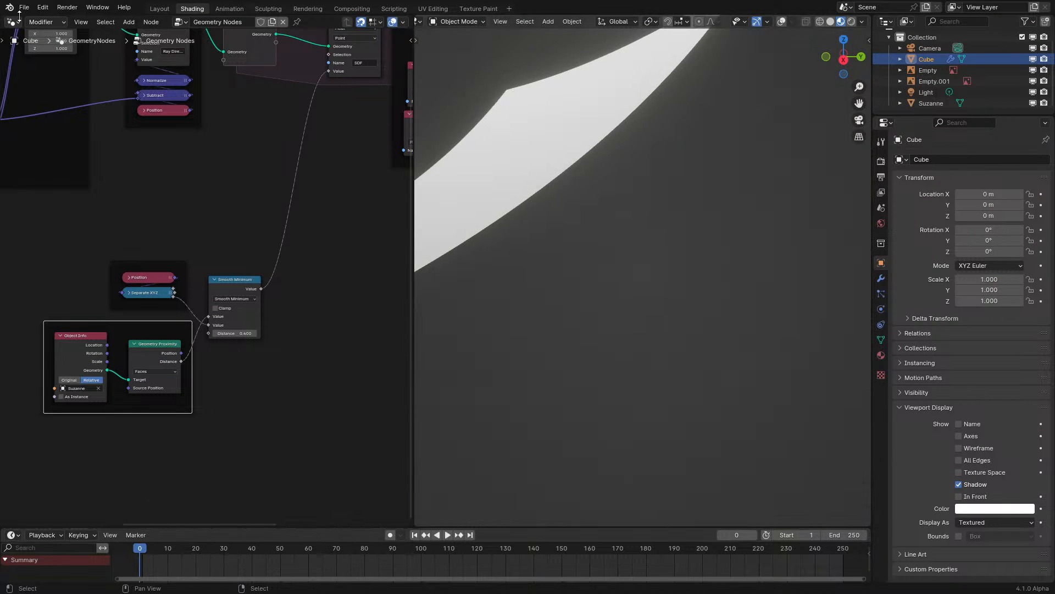
scroll(137, 228, "down", 5)
middle_click_drag(137, 228, 101, 361)
key("space")
middle_click_drag(553, 328, 657, 297)
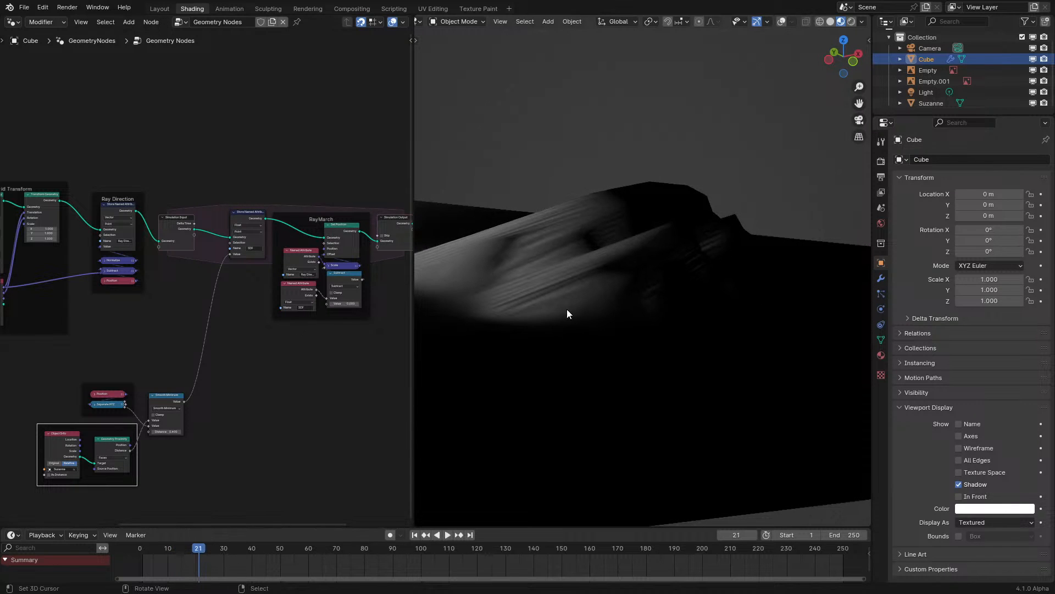
scroll(567, 313, "down", 4)
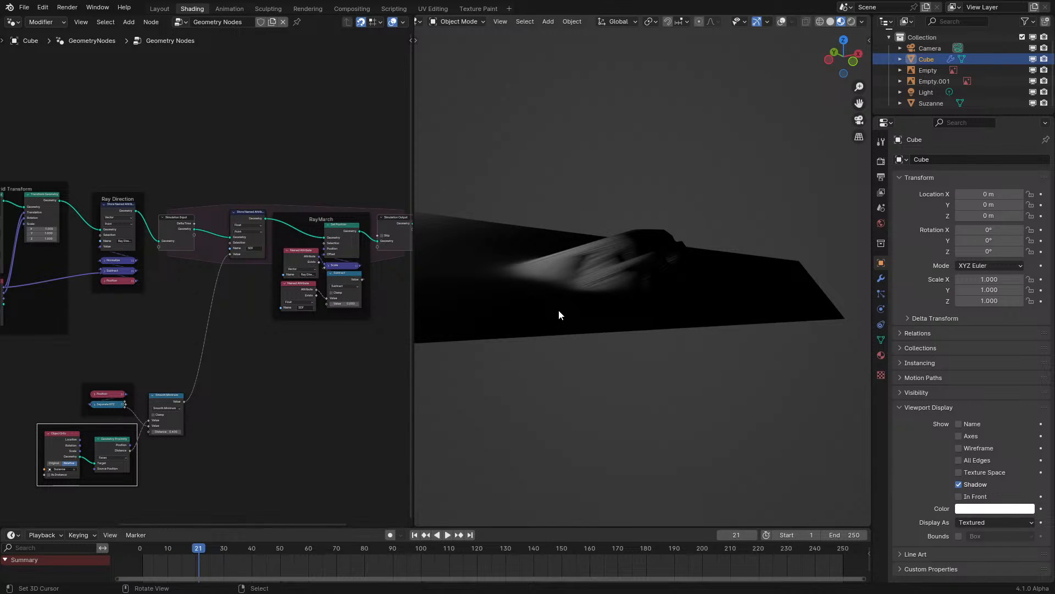
middle_click_drag(558, 311, 869, 306)
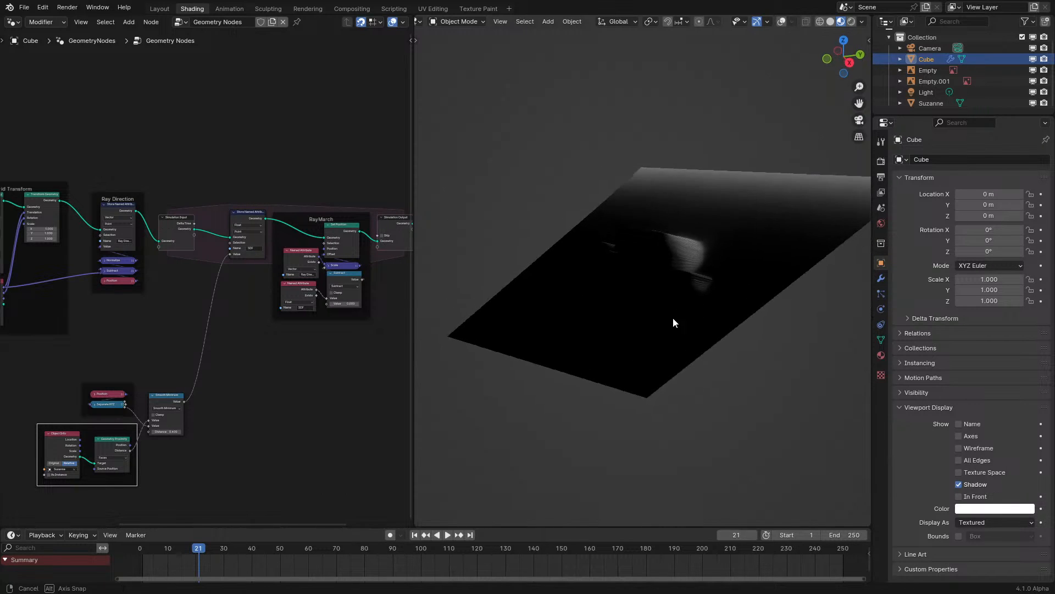
- Turn on the viewport overlays, replay the simulation up to frame 15, and inspect the surface from the side
middle_click_drag(673, 317, 730, 275)
left_click(781, 21)
middle_click_drag(770, 61, 347, 408)
left_click_drag(210, 554, 169, 553)
key("space")
key("space")
middle_click_drag(672, 268, 650, 288)
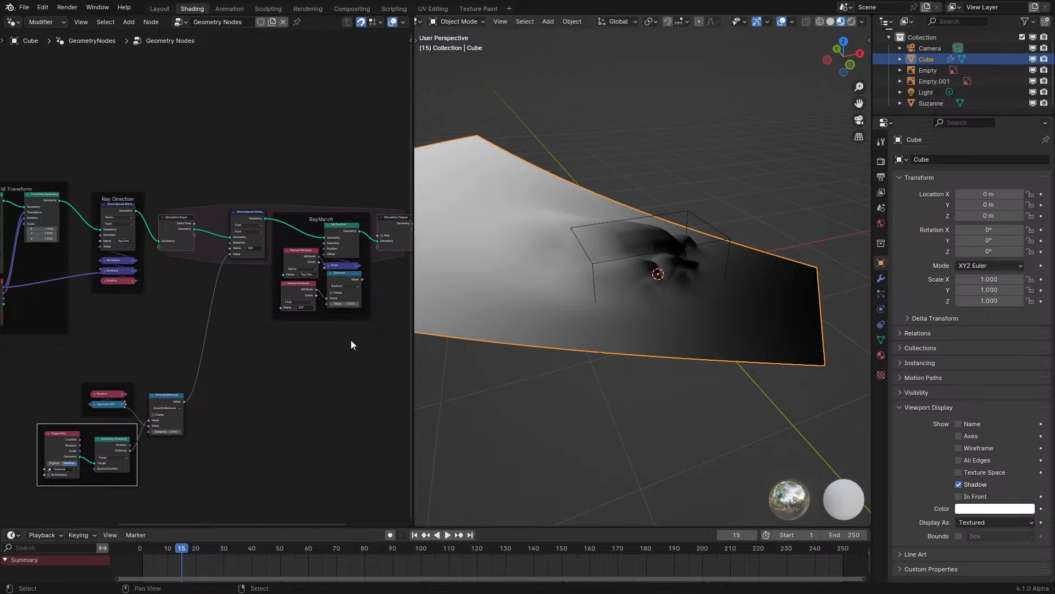
- Reduce the Integer value driving the Grid's vertex counts to 64 by dividing it by 4
middle_click_drag(117, 348, 309, 350)
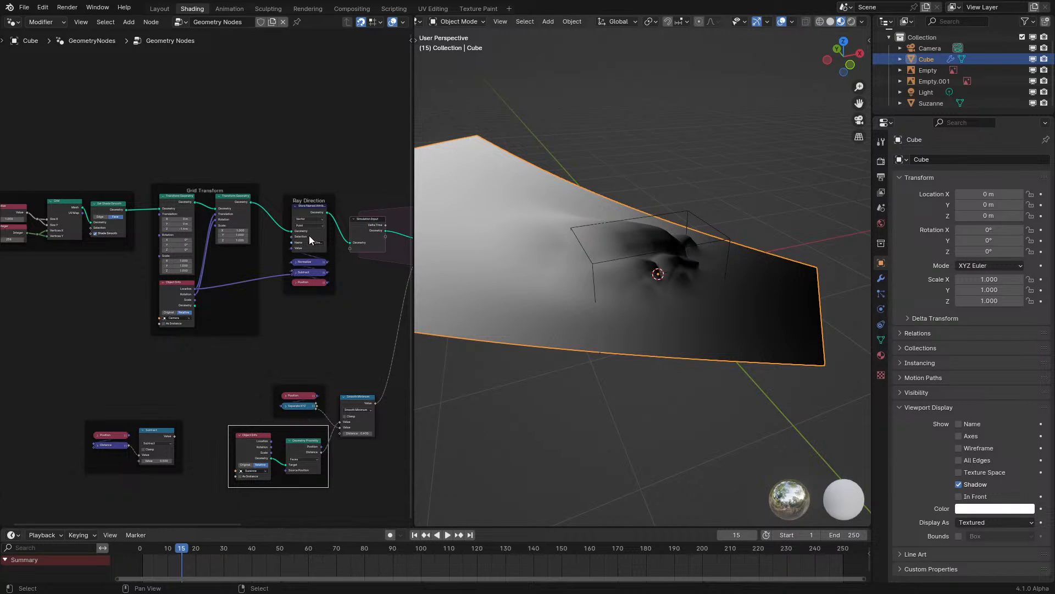
middle_click_drag(125, 236, 318, 314)
scroll(231, 352, "up", 7)
left_click(205, 350)
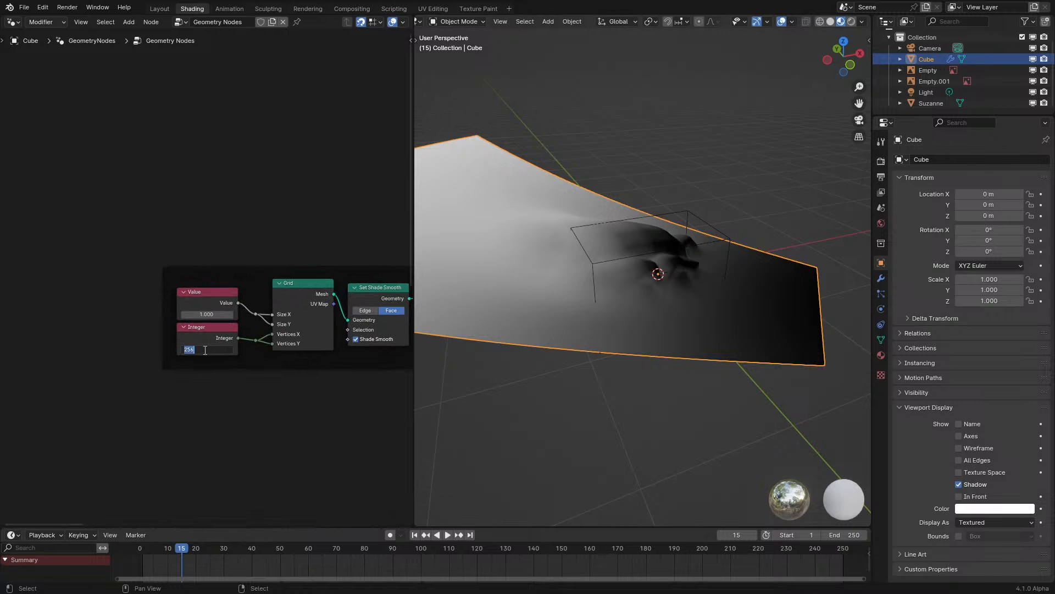
type("/4")
key("Return")
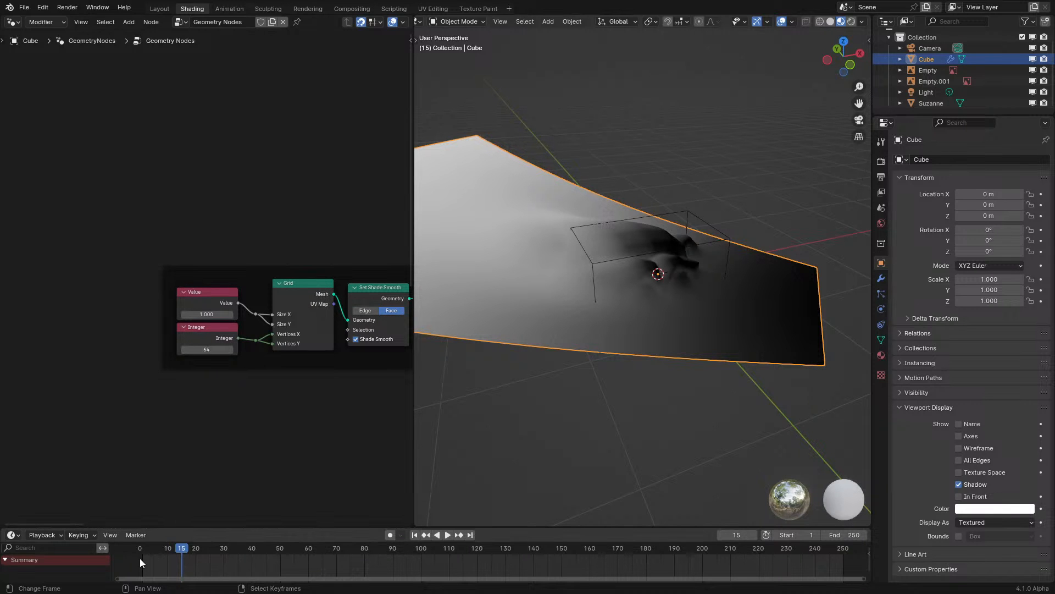
- Replay the simulation up to frame 20 with the coarser grid and inspect its mesh in wireframe
key("space")
key("space")
middle_click_drag(636, 224, 573, 261)
key("shift+z")
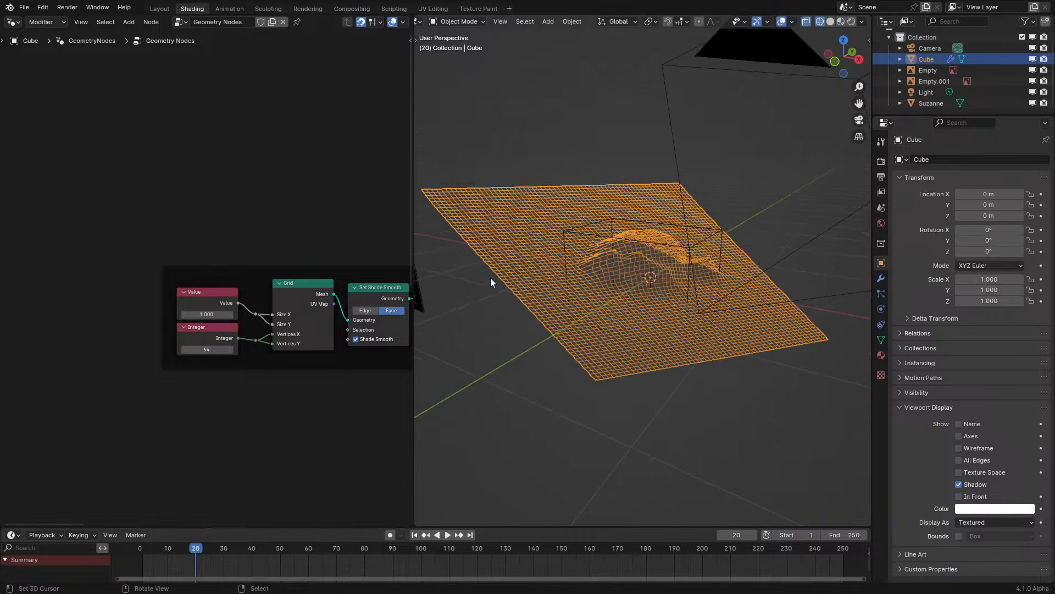
- Look through the camera and replay the simulation in wireframe and shaded display to examine how the grid marches
key("KP_0")
left_click(131, 546)
key("space")
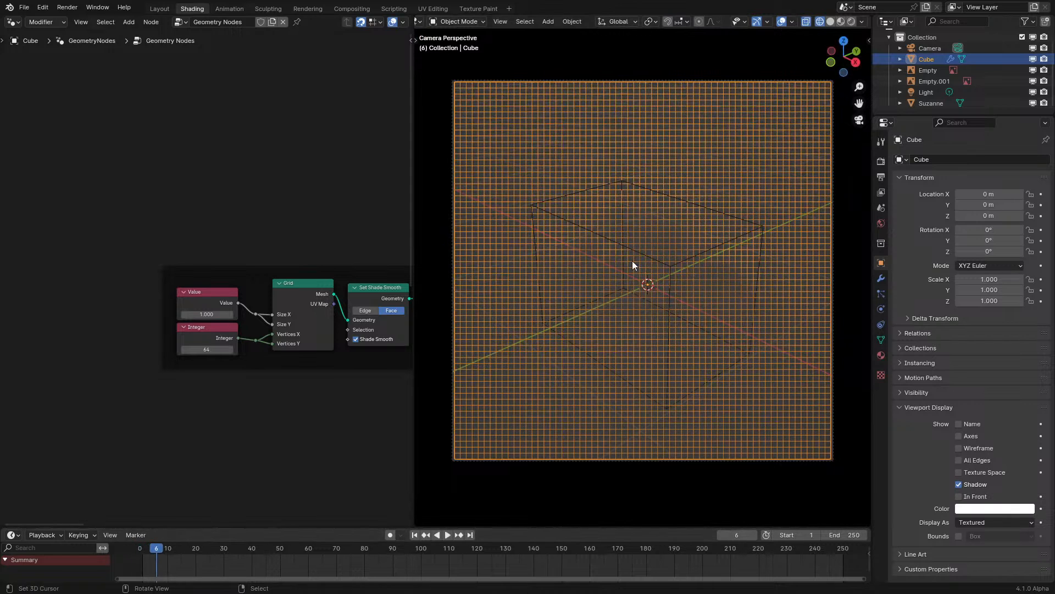
key("shift+z")
key("space")
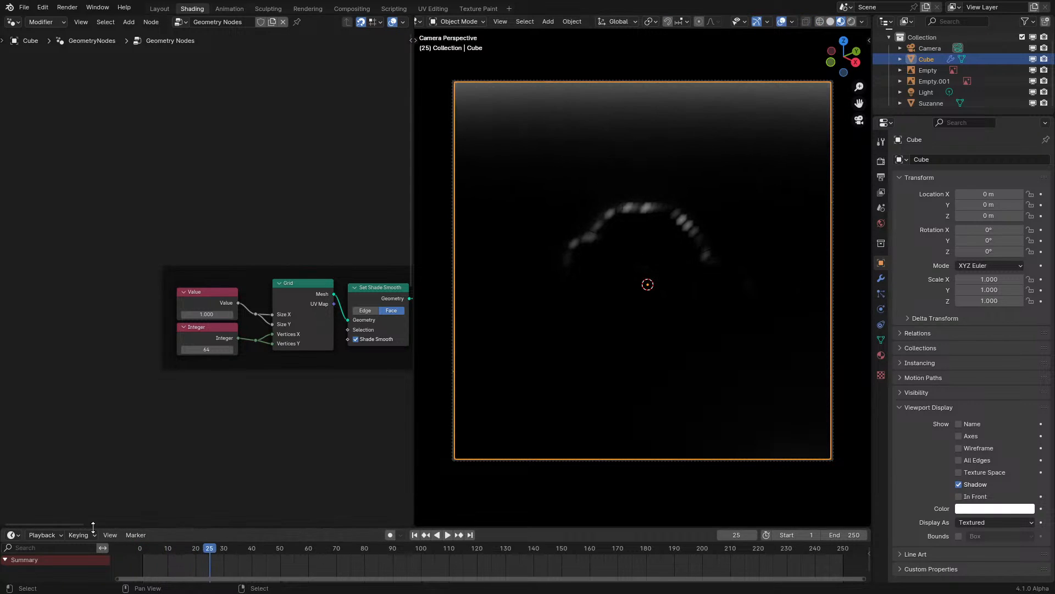
left_click(136, 561)
key("space")
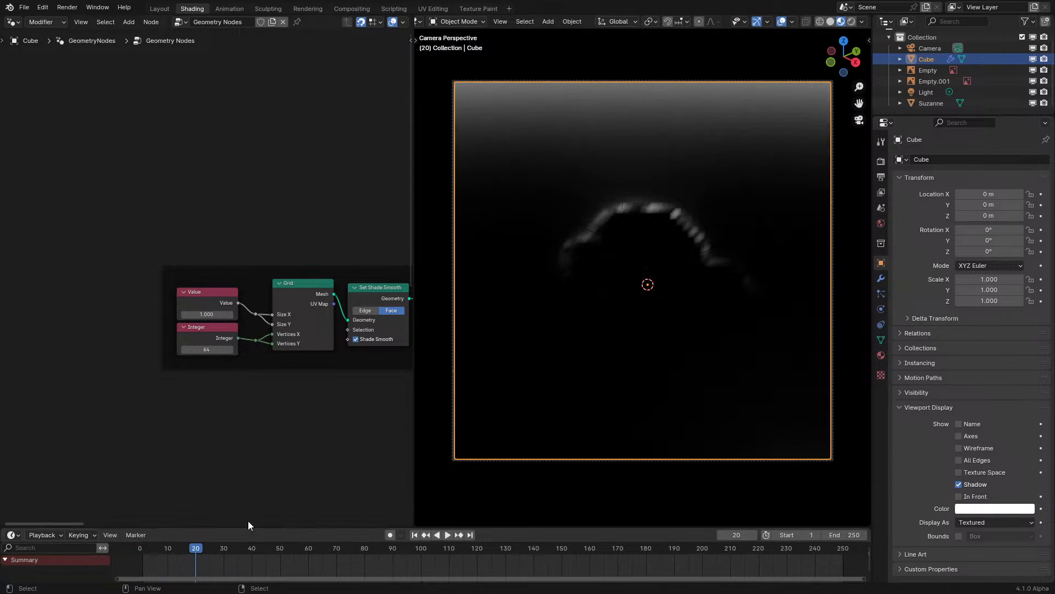
- Return the timeline to frame 0 and switch the viewport to solid shading
left_click(142, 557)
key("space")
key("z")
left_click(713, 279)
- Maximize the node editor and add a second Simulation Zone in the empty space above the existing one
scroll(314, 365, "down", 7)
middle_click_drag(314, 365, 6, 318)
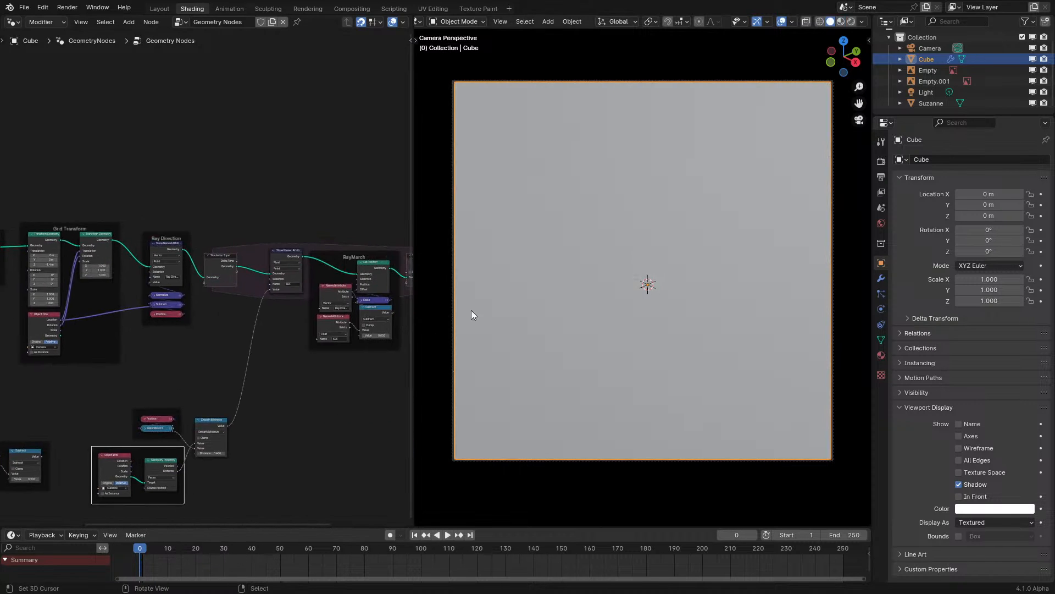
key("ctrl+space")
middle_click_drag(361, 290, 173, 291)
scroll(364, 302, "up", 5)
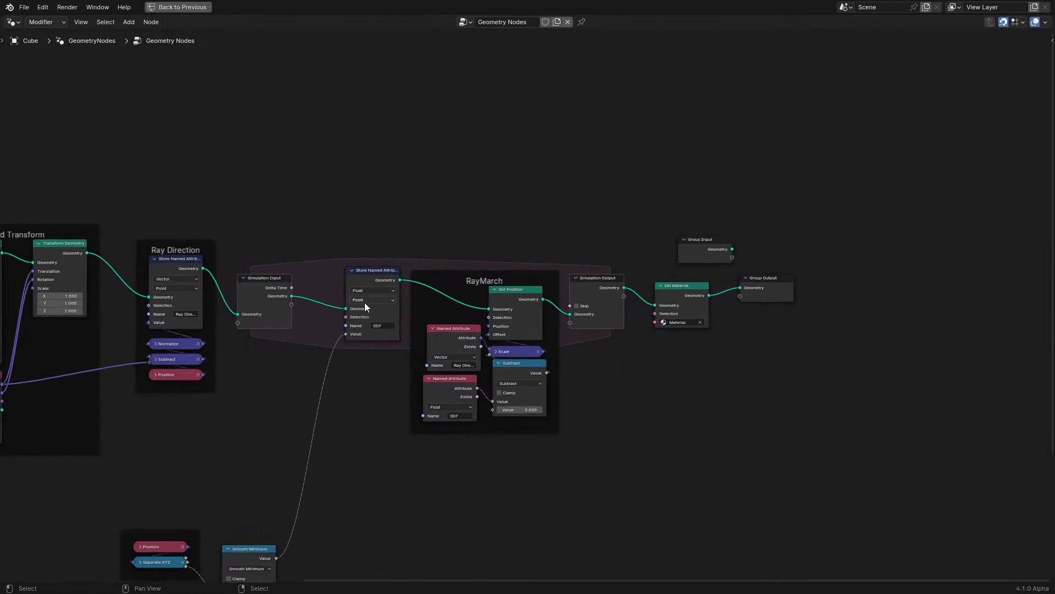
middle_click_drag(431, 172, 460, 302)
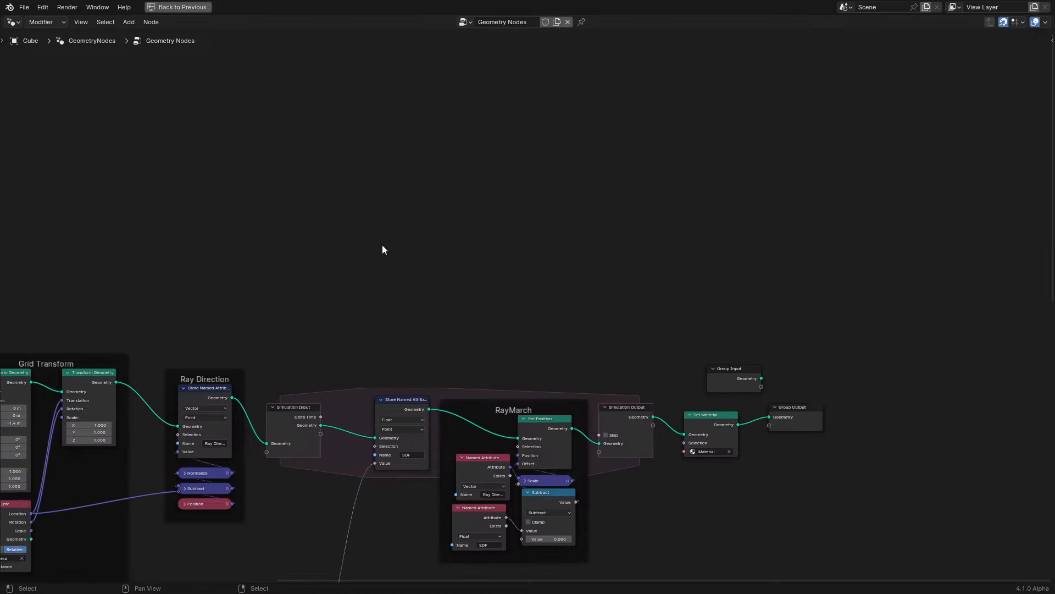
key("shift+a")
mouse_move(356, 368)
left_click(463, 372)
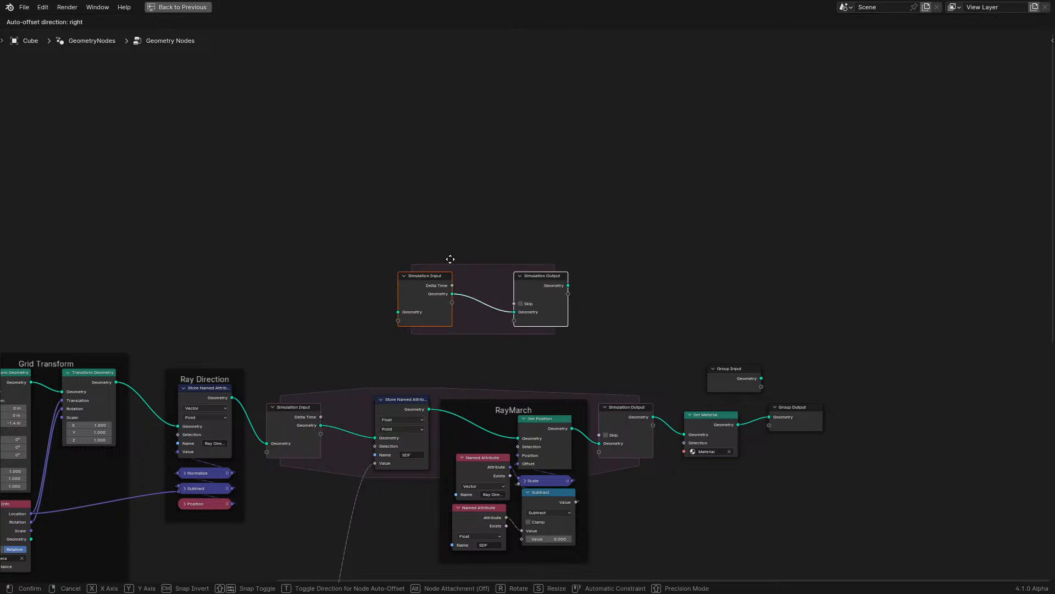
left_click(495, 240)
- Add an Instance on Points node fed by the existing Simulation Output geometry and place it beside the new Simulation Zone
left_click_drag(652, 419, 546, 295)
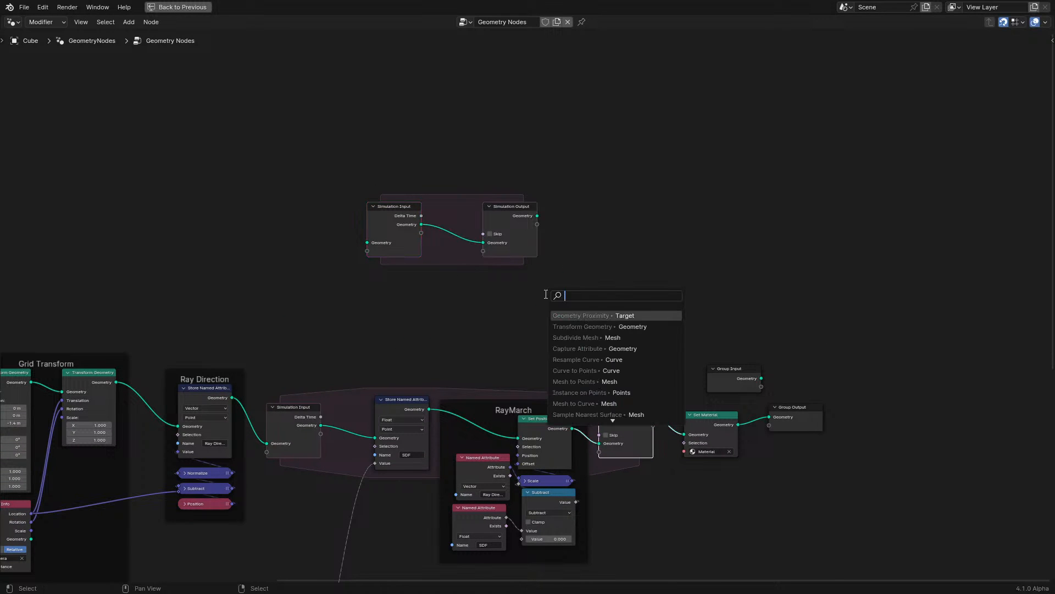
type("instance on")
key("Return")
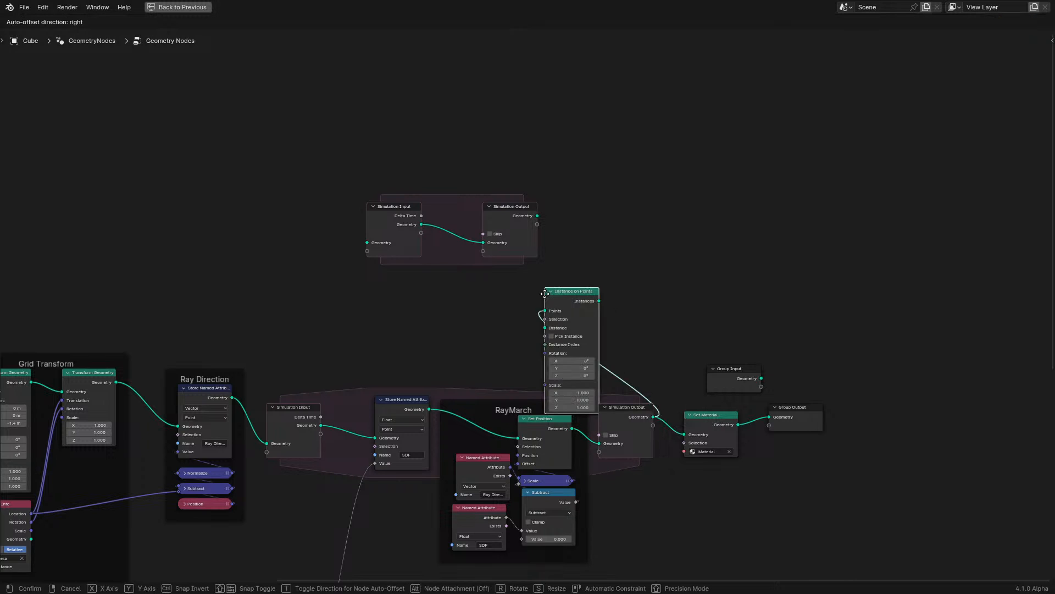
left_click(622, 236)
- Add an Ico Sphere node connected to the Instance input of the Instance on Points node
scroll(658, 285, "up", 1)
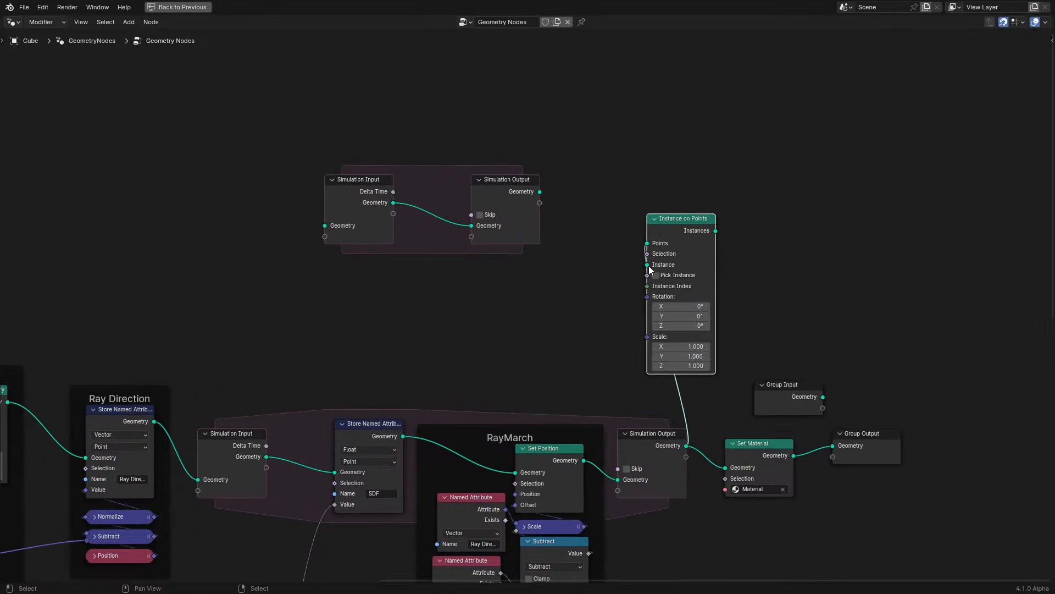
left_click_drag(648, 265, 624, 275)
type("ico")
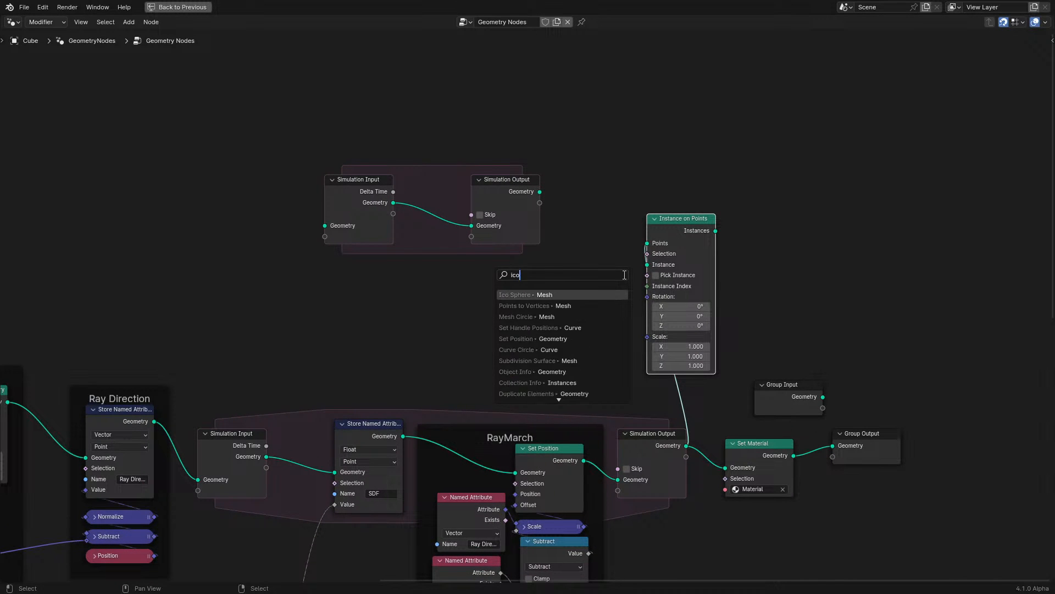
key("Return")
left_click(624, 279)
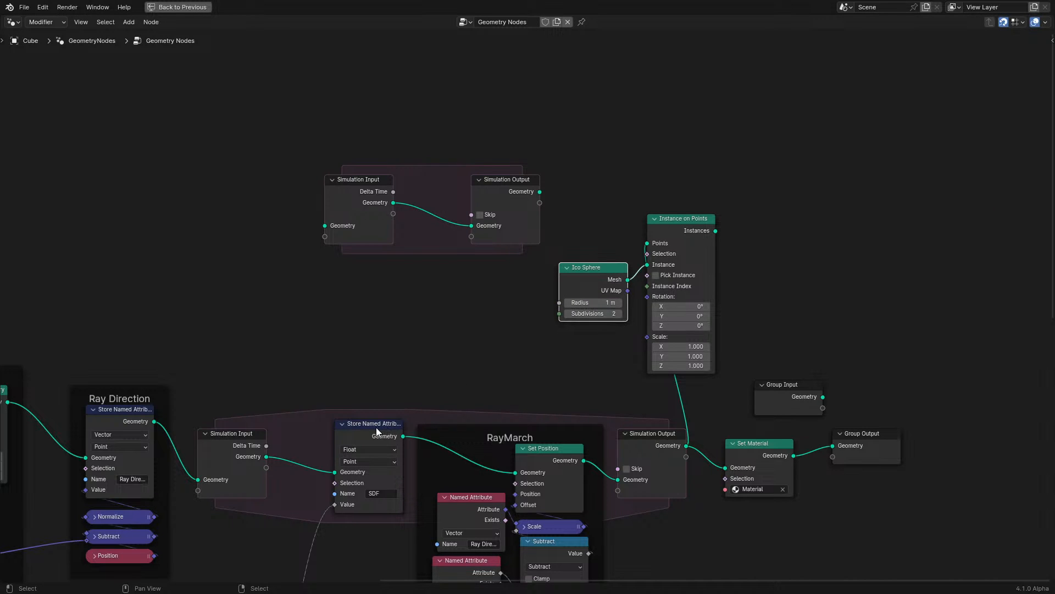
- Add a Named Attribute node reading SDF, connect it to the Instance on Points Scale, and place it beneath the Ico Sphere
key("q")
left_click(455, 343)
left_click(495, 352)
left_click(505, 374)
type("s")
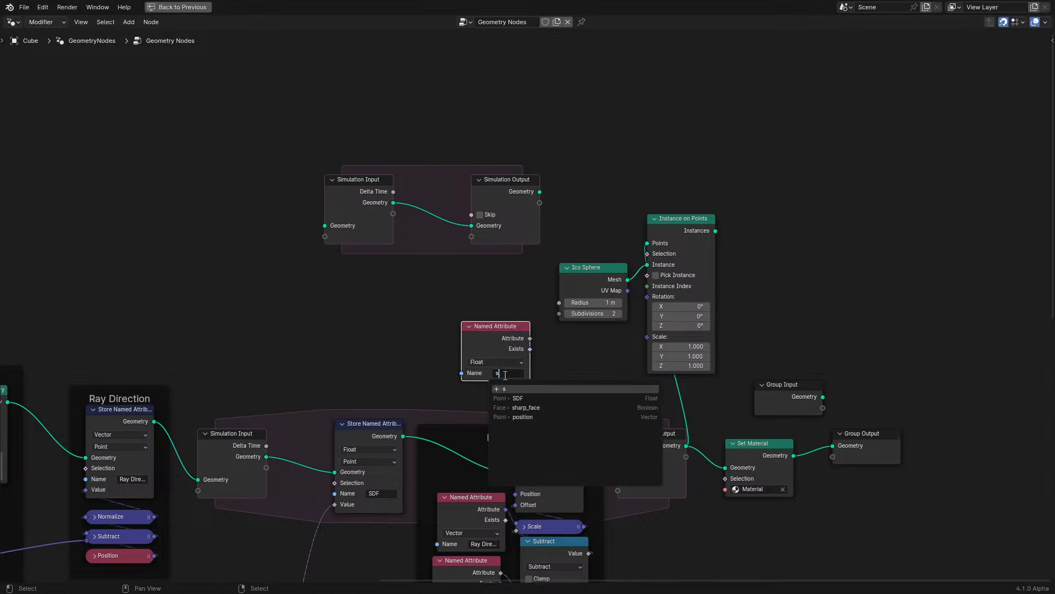
left_click(518, 398)
left_click_drag(530, 338, 647, 337)
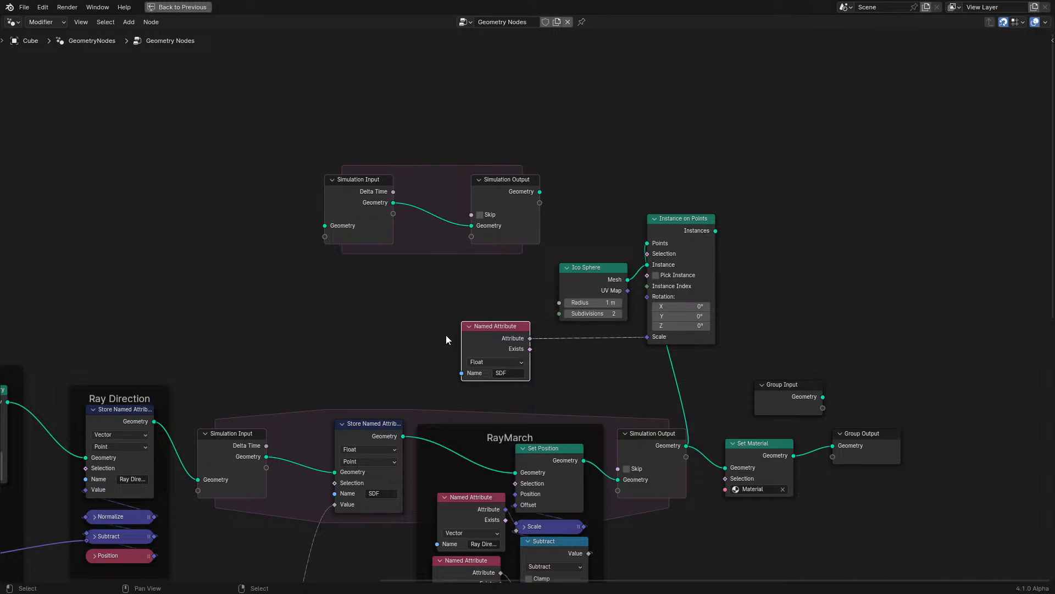
left_click_drag(477, 341, 584, 350)
- Connect the new Simulation Output to the Group Output and insert a Join Geometry node inside the new Simulation Zone
left_click_drag(515, 187, 778, 98)
key("shift+a")
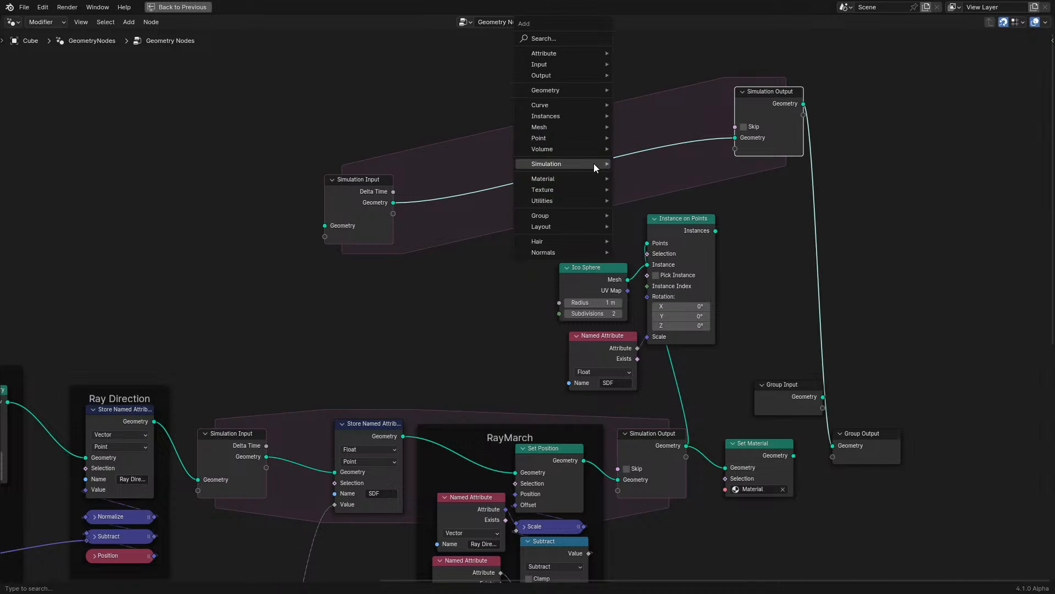
left_click(573, 39)
type("joi")
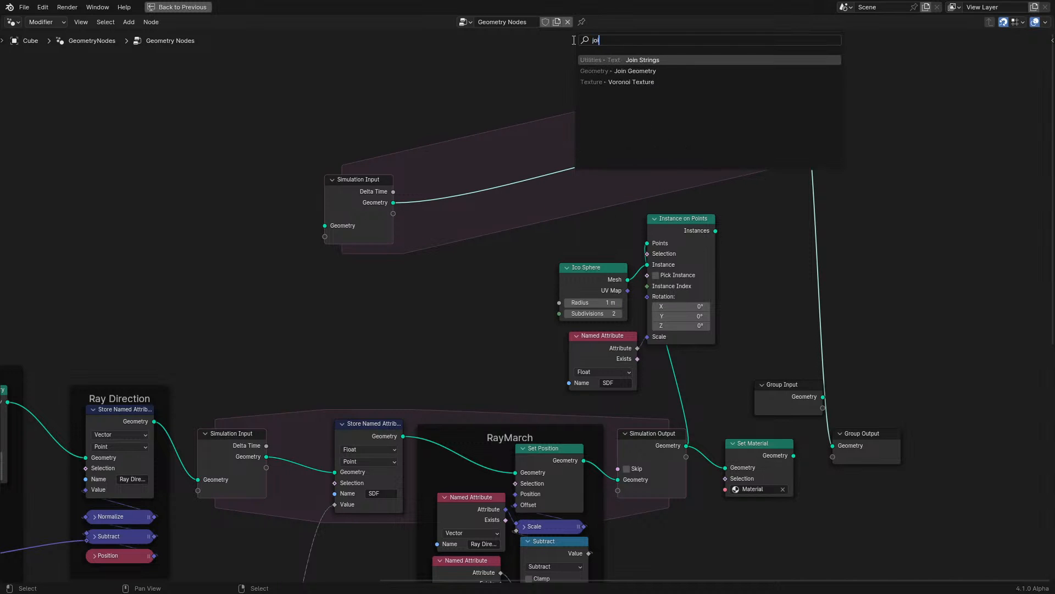
key("Down")
key("Return")
left_click(762, 207)
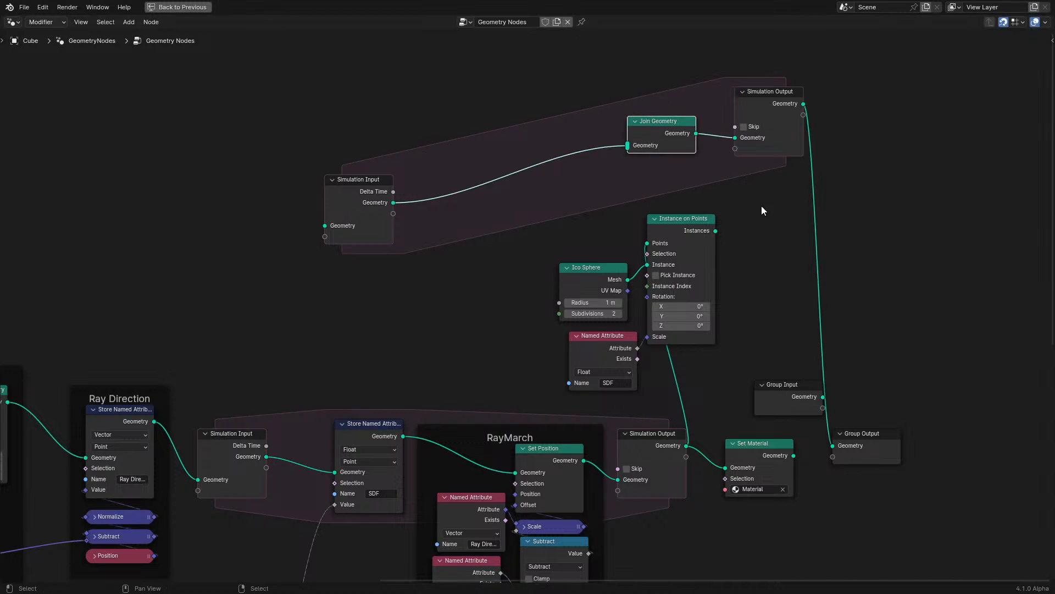
- Feed the instances into Join Geometry, restore the full workspace layout, and move the new zone's Simulation Input closer to it
left_click_drag(713, 230, 628, 146)
key("ctrl+space")
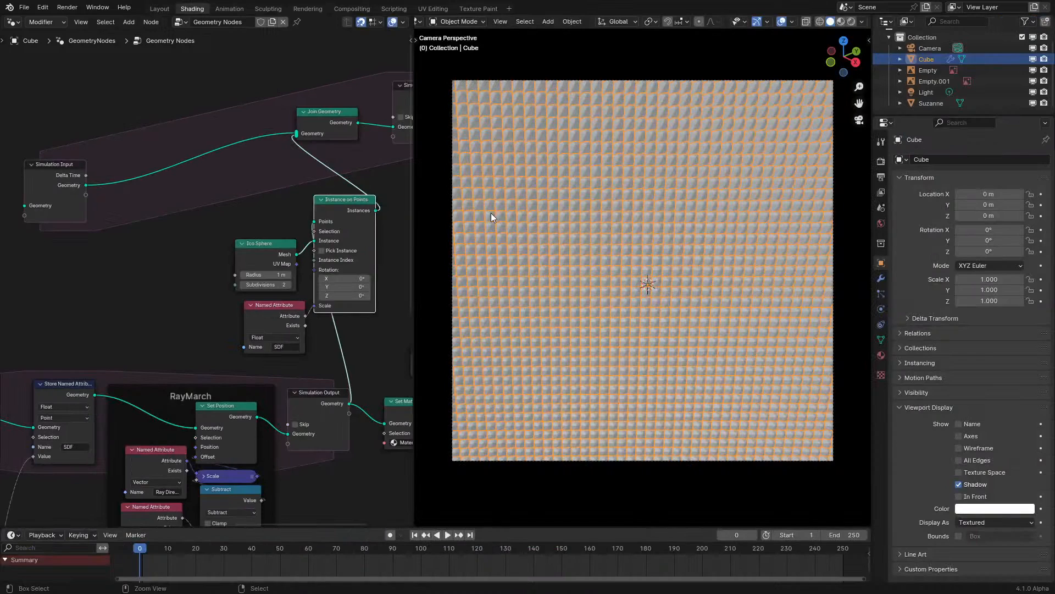
left_click_drag(69, 172, 245, 85)
- Play the simulation and examine the accumulated spheres from several angles in shaded and wireframe display
middle_click_drag(638, 220, 702, 215)
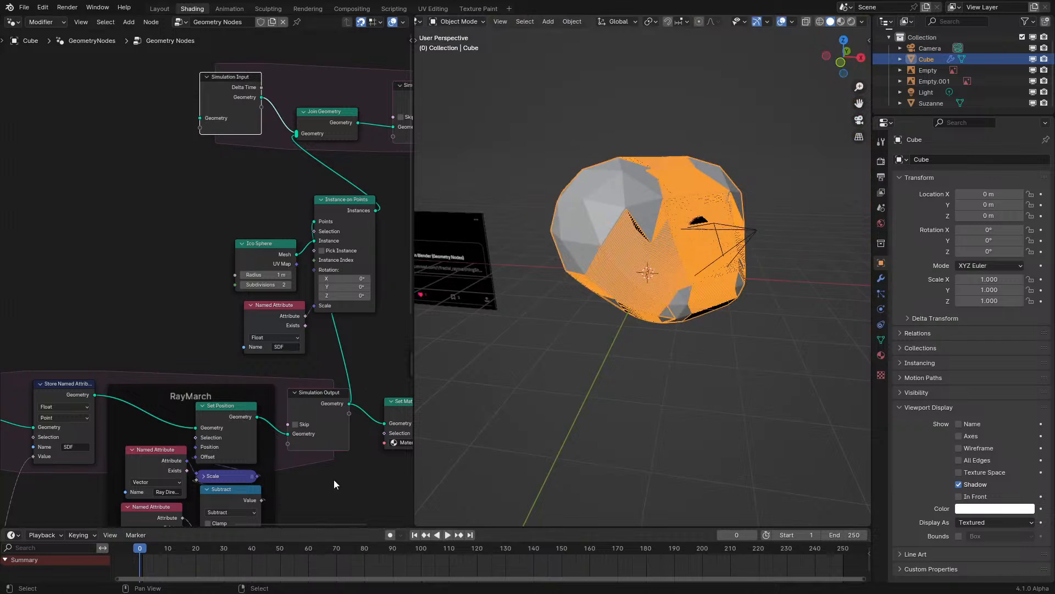
left_click(581, 374)
key("space")
key("space")
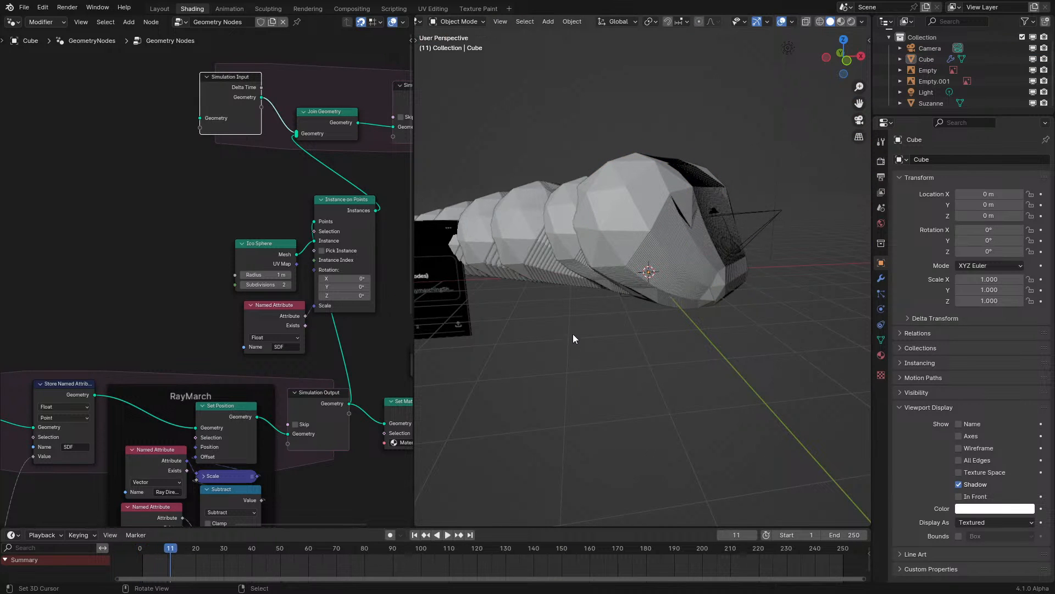
middle_click_drag(573, 334, 646, 323)
key("space")
key("space")
scroll(622, 321, "up", 5)
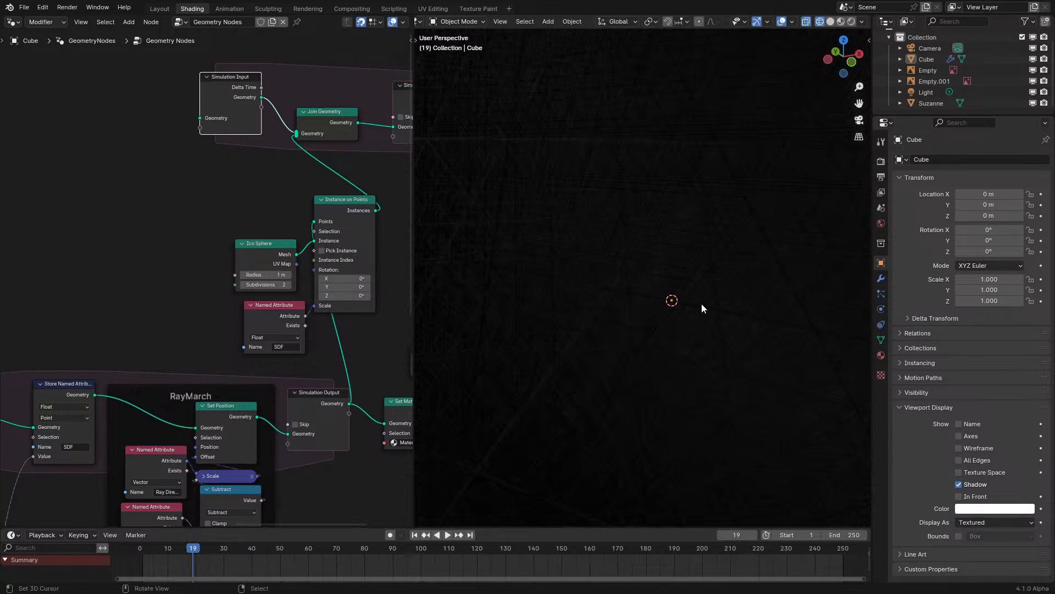
key("shift+z")
- Set the Integer controlling the grid's vertex counts to 16 and scrub the timeline to frame 8
scroll(588, 342, "down", 6)
scroll(247, 325, "down", 4)
middle_click_drag(236, 325, 293, 312)
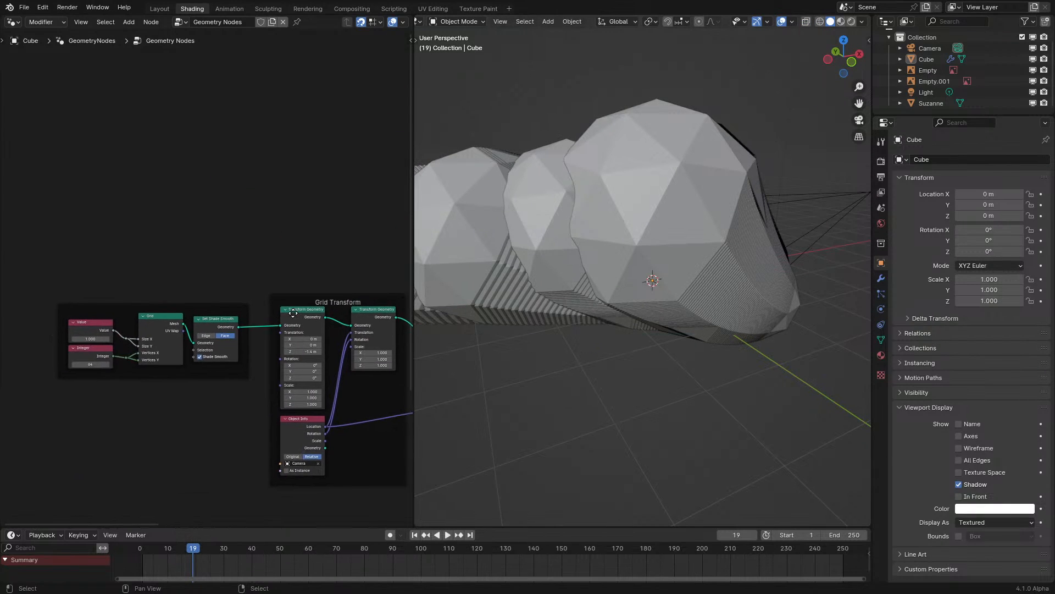
scroll(193, 285, "up", 3)
left_click(56, 386)
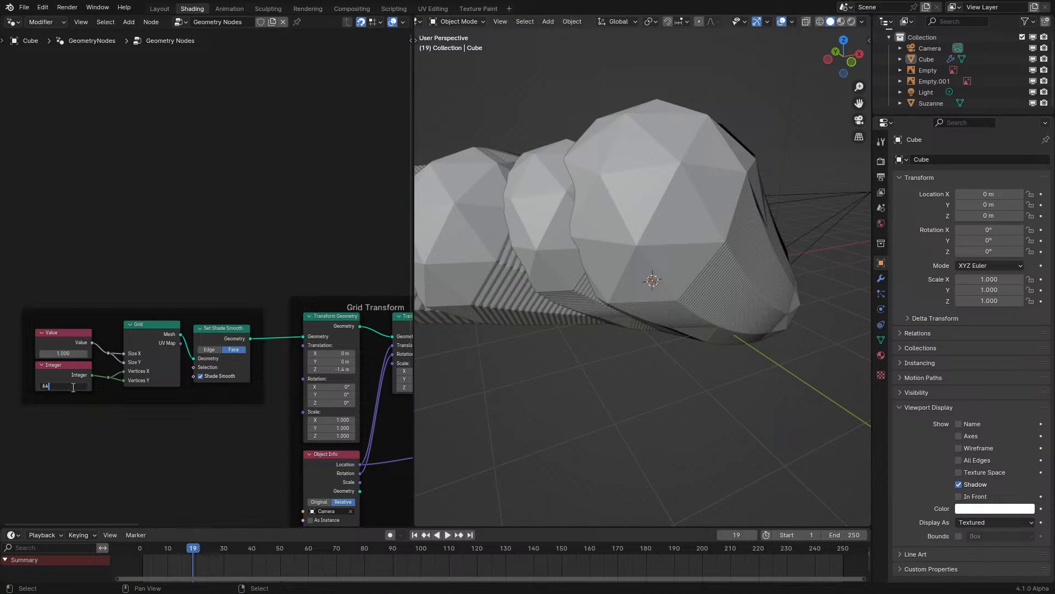
type("16")
key("Return")
left_click_drag(153, 579, 171, 550)
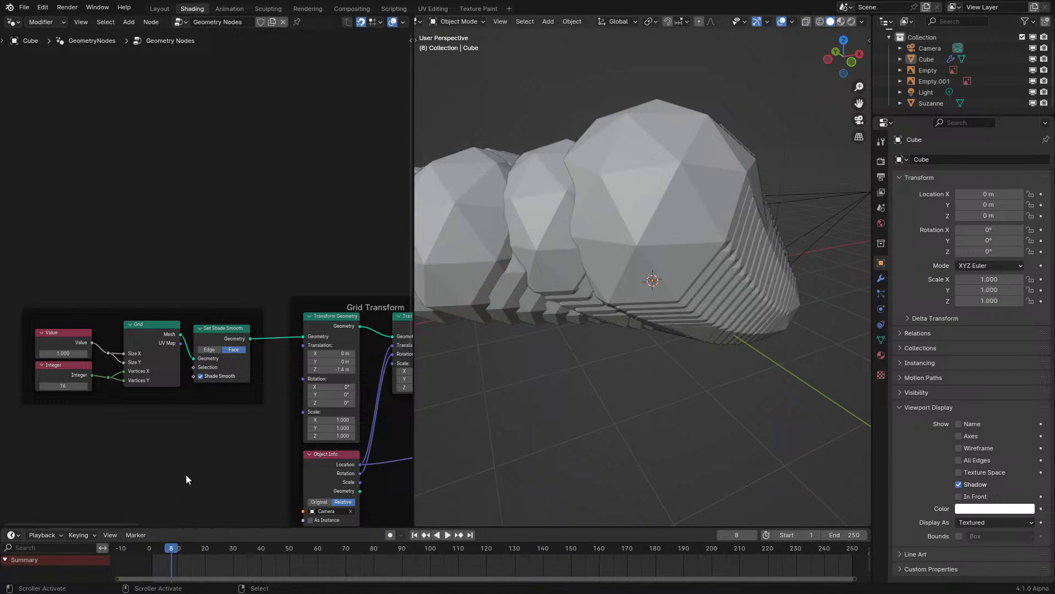
- Set the Ico Sphere subdivisions to 3 and replay the simulation from frame 0 in wireframe display
scroll(170, 434, "down", 7)
middle_click_drag(134, 365, 205, 344)
scroll(205, 344, "up", 7)
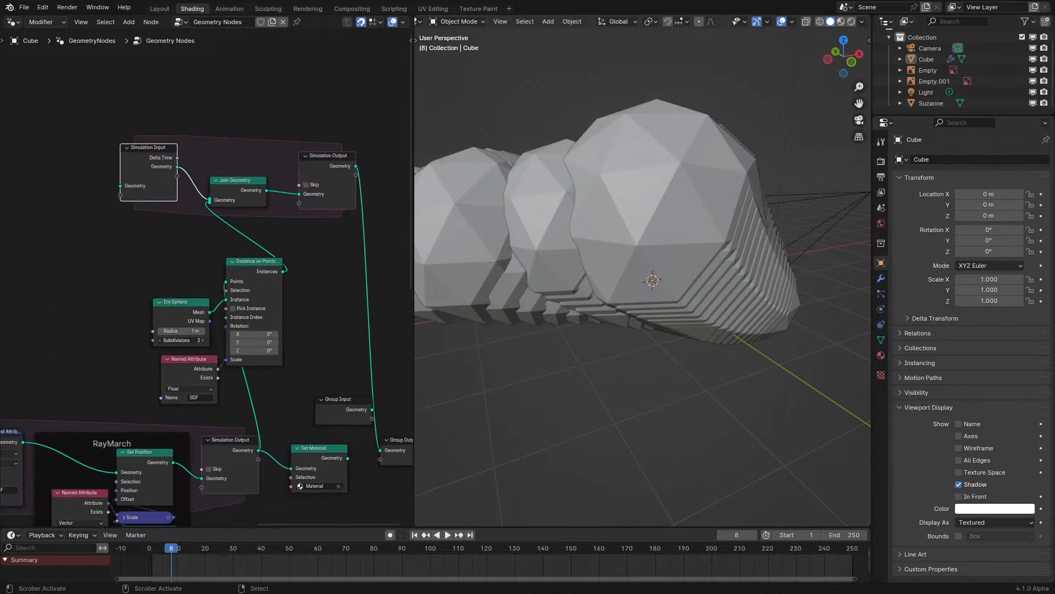
left_click(202, 339)
left_click_drag(157, 559, 148, 558)
mouse_move(494, 373)
middle_mouse_down()
mouse_move(734, 285)
mouse_move(676, 263)
mouse_move(638, 227)
mouse_move(599, 225)
mouse_move(662, 259)
mouse_move(612, 365)
mouse_move(575, 344)
mouse_move(605, 320)
middle_mouse_up()
key("space")
key("z")
left_click(600, 305)
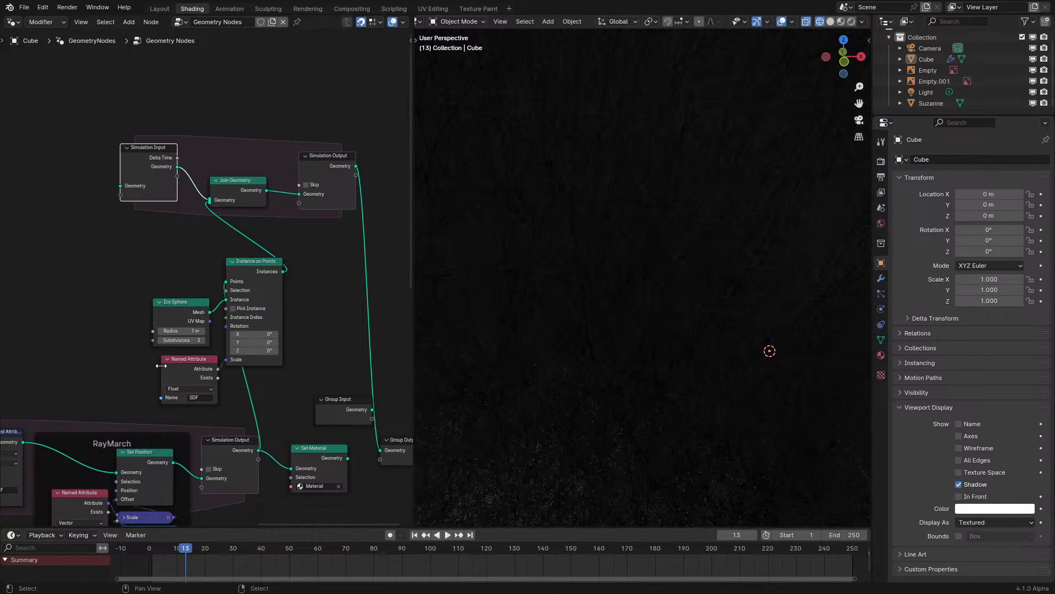
- Set the Ico Sphere radius to 0.5 m and return the timeline to frame 0
left_click_drag(190, 332, 189, 332, "shift")
left_click(190, 332)
type(".5")
key("Return")
left_click(147, 559)
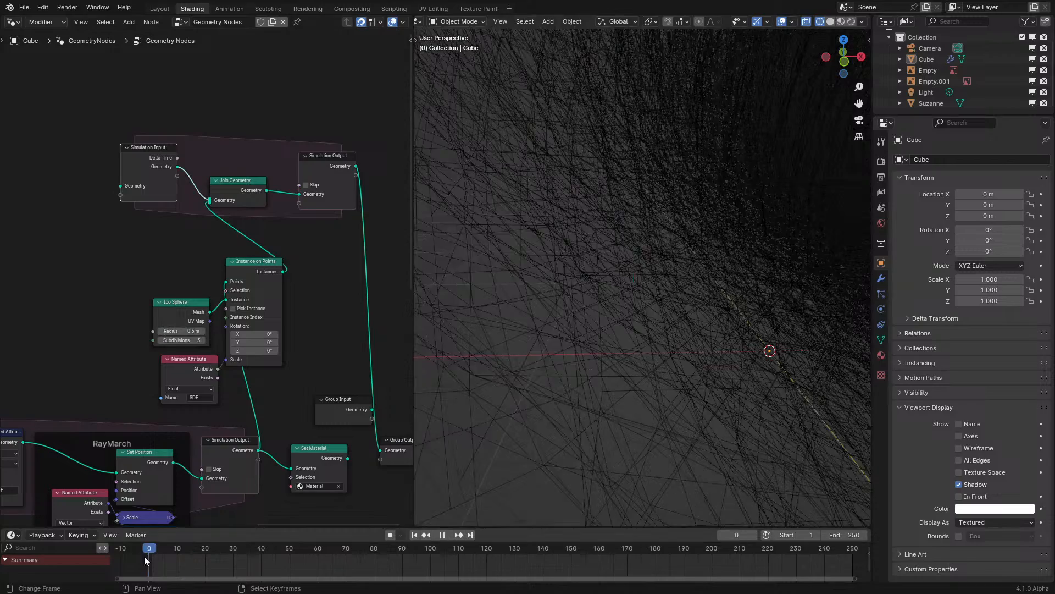
- Play the simulation briefly and examine the smaller spheres in solid shading from another angle
key("space")
key("space")
scroll(588, 333, "down", 5)
key("z")
left_click(632, 325)
mouse_move(669, 307)
middle_mouse_down()
mouse_move(682, 246)
mouse_move(657, 202)
mouse_move(581, 204)
mouse_move(509, 247)
mouse_move(633, 285)
mouse_move(613, 342)
mouse_move(609, 416)
mouse_move(606, 294)
mouse_move(617, 268)
middle_mouse_up()
- Set the Ico Sphere radius to 0.25 m and replay the simulation from frame 0 to view the marching spheres
left_click(189, 331)
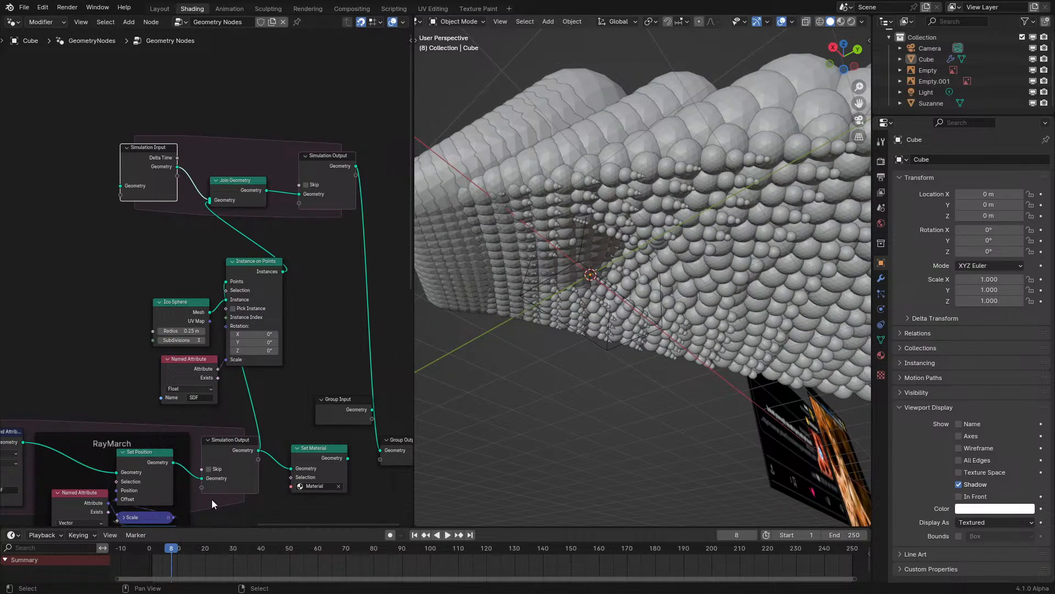
left_click(144, 560)
key("space")
key("space")
middle_click_drag(653, 227, 603, 296)
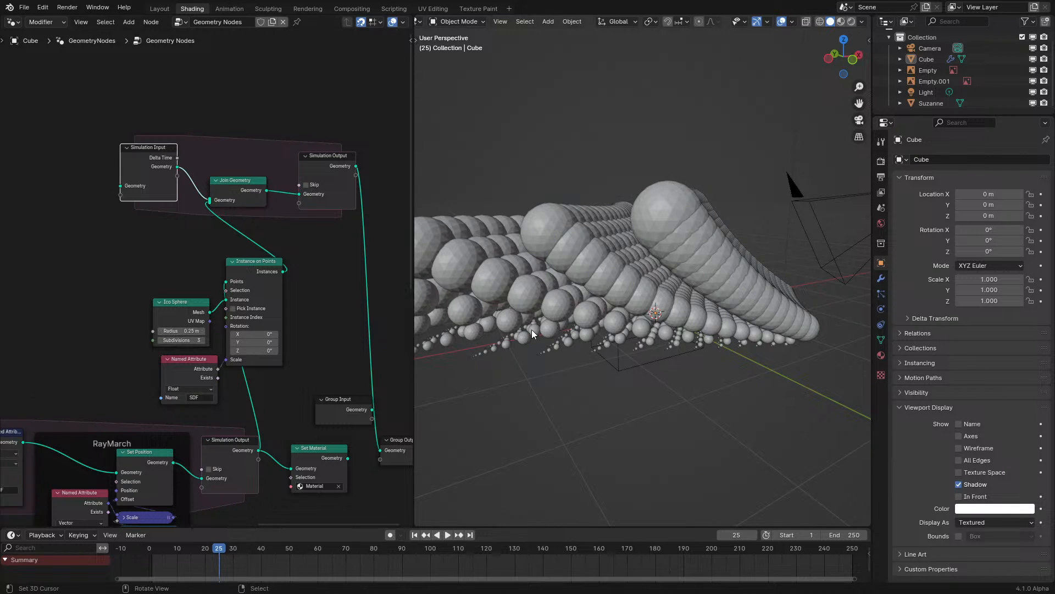
- Reconnect Set Material to the Group Output and delete the second Simulation Zone with all its sphere instancing nodes
scroll(257, 376, "down", 3)
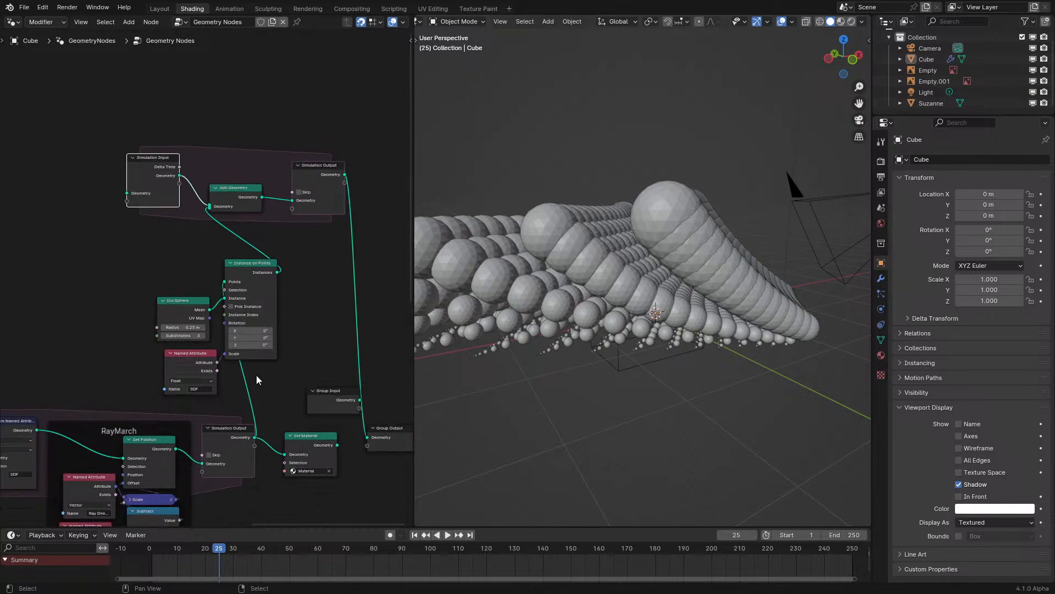
middle_click_drag(269, 395, 252, 339)
scroll(572, 360, "up", 3)
middle_click_drag(572, 361, 607, 293)
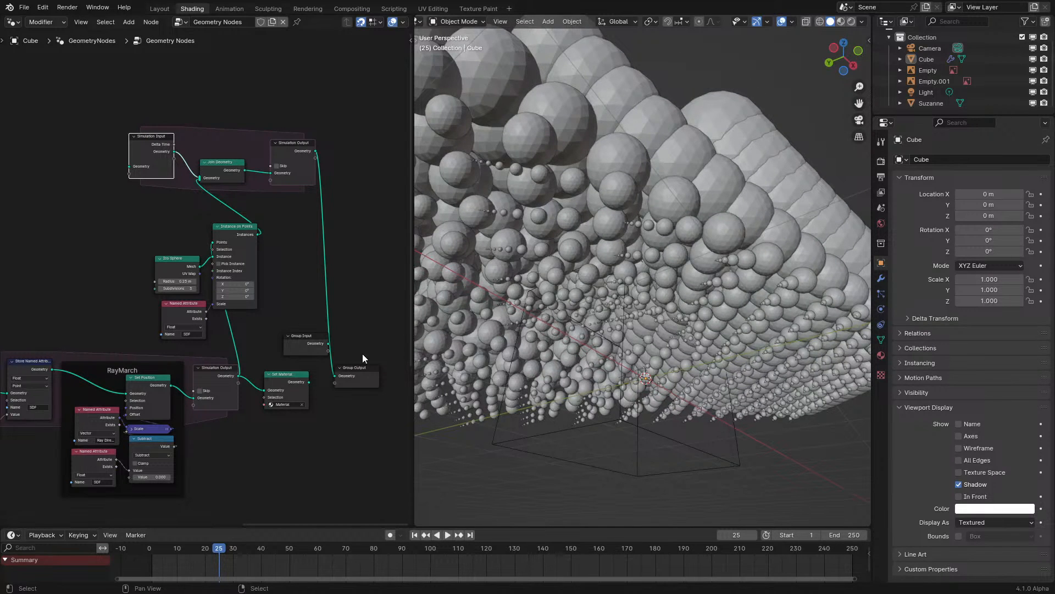
left_click_drag(302, 381, 335, 375)
left_click_drag(80, 97, 303, 255)
key("x")
left_click_drag(149, 249, 206, 327)
key("x")
- Replay the simulation from the start and examine the ray-marched surface at the low grid resolution
middle_click_drag(599, 341, 500, 419)
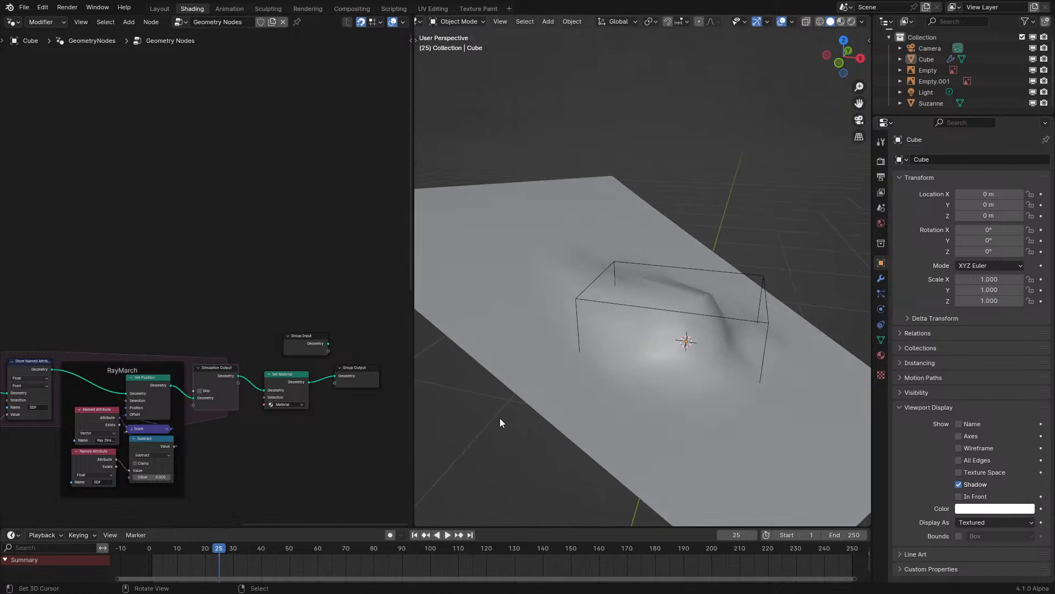
left_click(152, 560)
key("space")
key("space")
- Set the Integer controlling the grid's vertex counts to 128 and replay the simulation
scroll(137, 417, "down", 3)
middle_click_drag(137, 413, 297, 332)
scroll(207, 278, "up", 3)
left_click(163, 305)
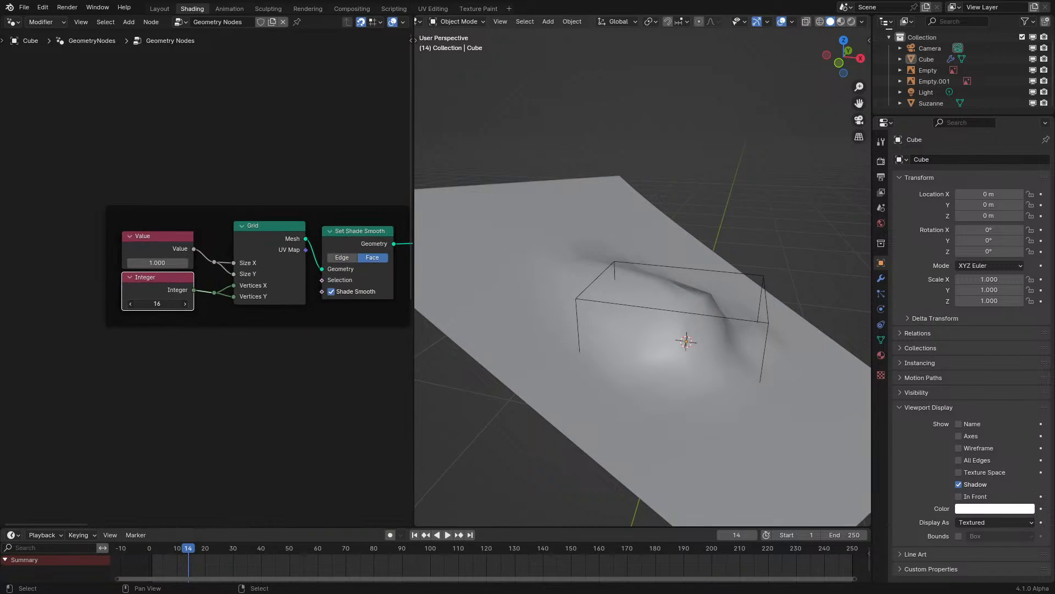
type("128")
key("Return")
key("space")
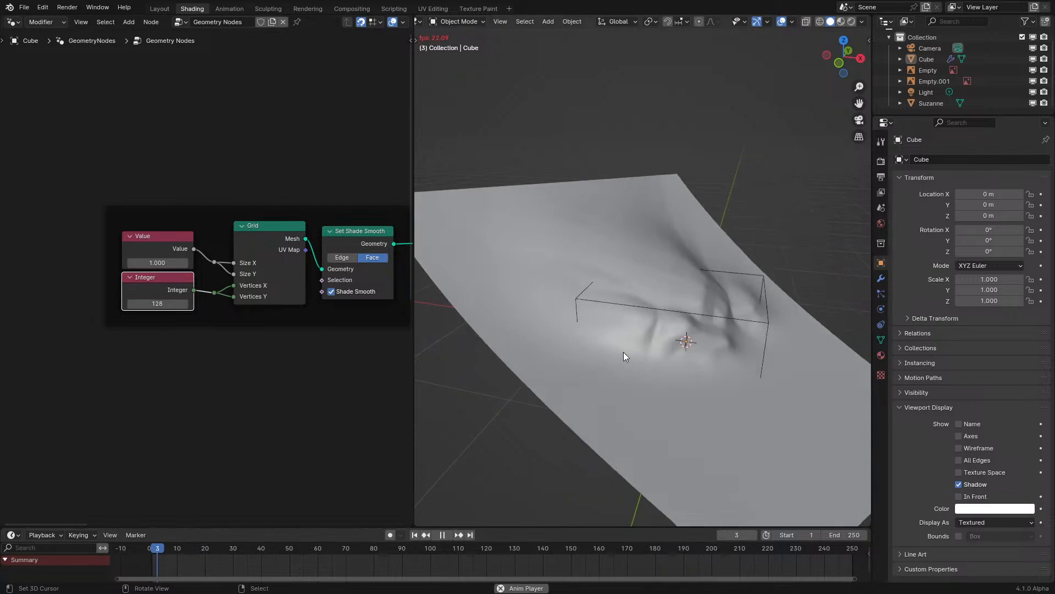
middle_click_drag(624, 351, 662, 353)
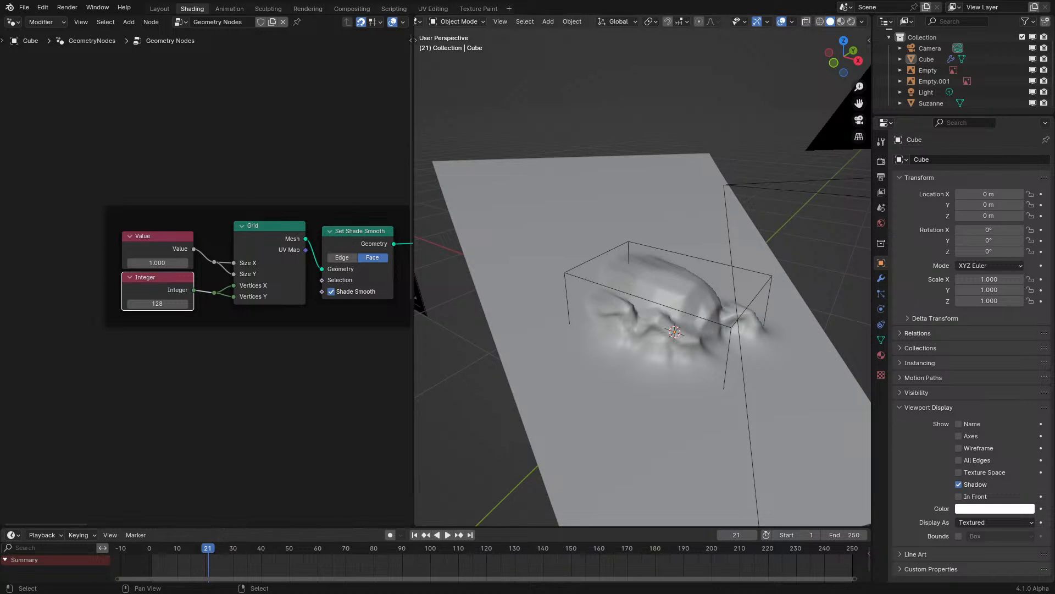
- Move the sphere SDF frame with Position, Distance and Subtract into the free space beneath the Simulation Zone
scroll(207, 280, "down", 14)
middle_click_drag(238, 407, 102, 336)
scroll(220, 362, "up", 6)
middle_click_drag(280, 382, 213, 352)
scroll(212, 350, "up", 6)
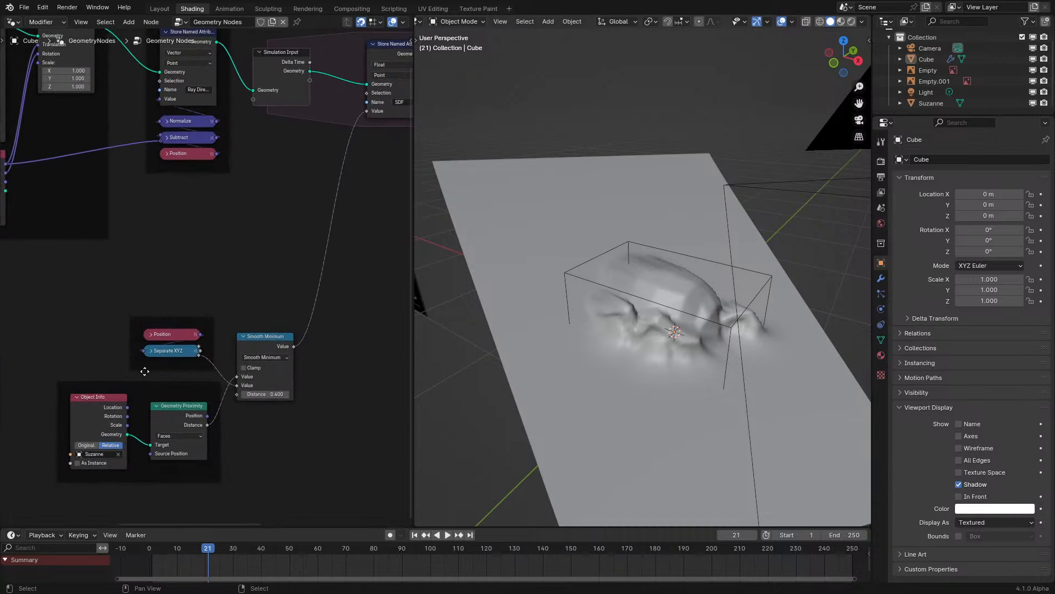
middle_click_drag(99, 390, 341, 325)
scroll(206, 294, "down", 2)
left_click(205, 303)
scroll(206, 304, "down", 5)
middle_click_drag(207, 304, 83, 322)
left_click_drag(89, 337, 359, 318)
- Move the Smooth Minimum node and its two input frames farther away from the sphere SDF frame
left_click_drag(128, 285, 249, 397)
key("g")
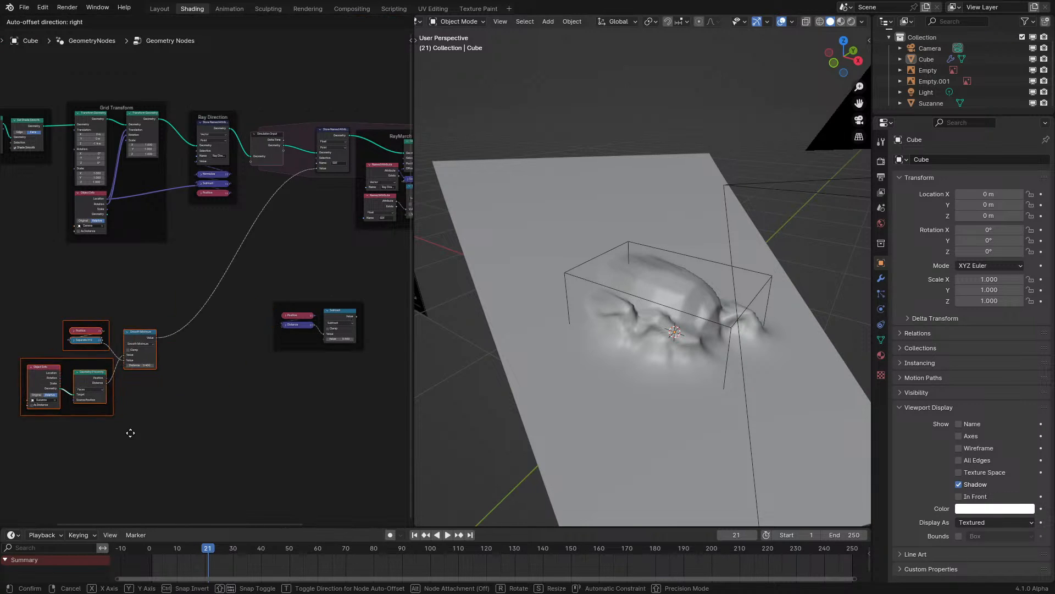
left_click(103, 435)
- Connect the sphere SDF's Subtract output to the Value of the SDF Store Named Attribute node and replay the simulation
scroll(308, 318, "up", 4)
left_click_drag(341, 314, 257, 257)
middle_click_drag(294, 239, 258, 328)
scroll(288, 343, "up", 5)
left_click_drag(295, 369, 336, 157)
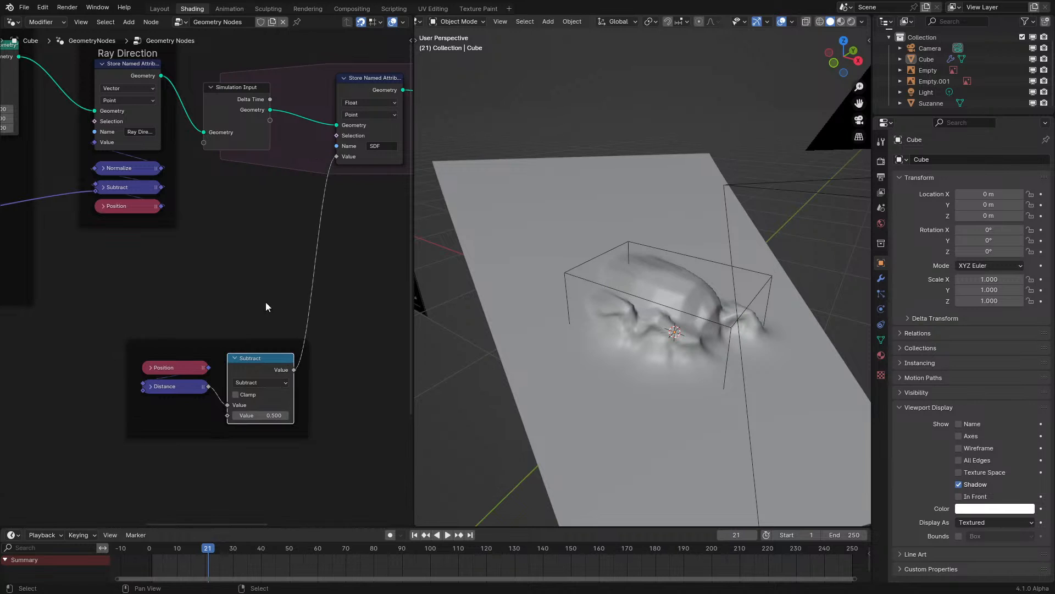
left_click(152, 552)
key("space")
key("space")
- Add a vector Wrap node fed by the sphere SDF's Position and connect its output to the Distance node
middle_click_drag(197, 337, 283, 303)
left_click_drag(294, 334, 226, 487)
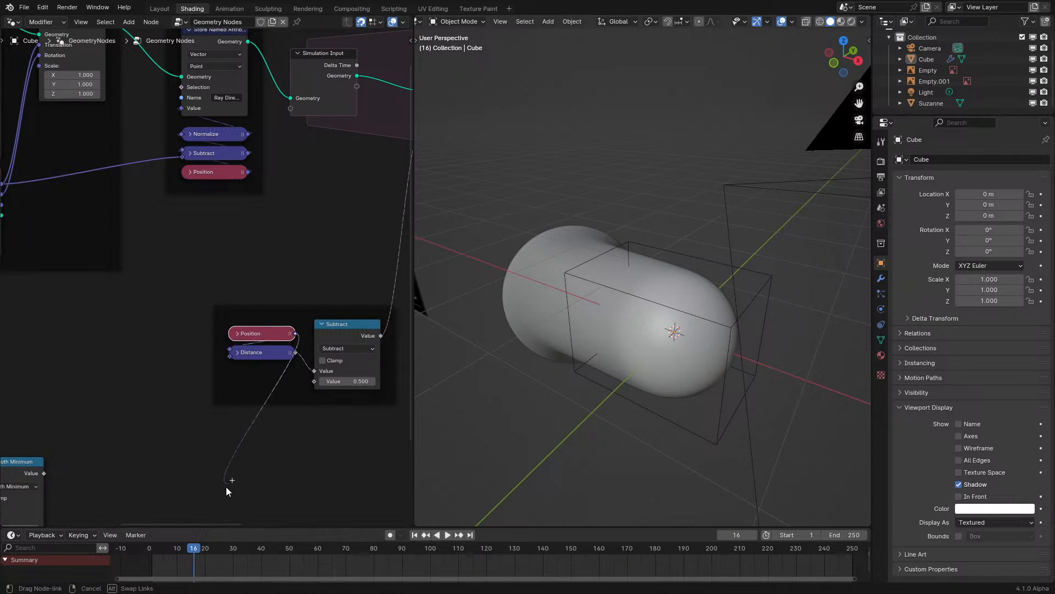
type("wrap")
key("Return")
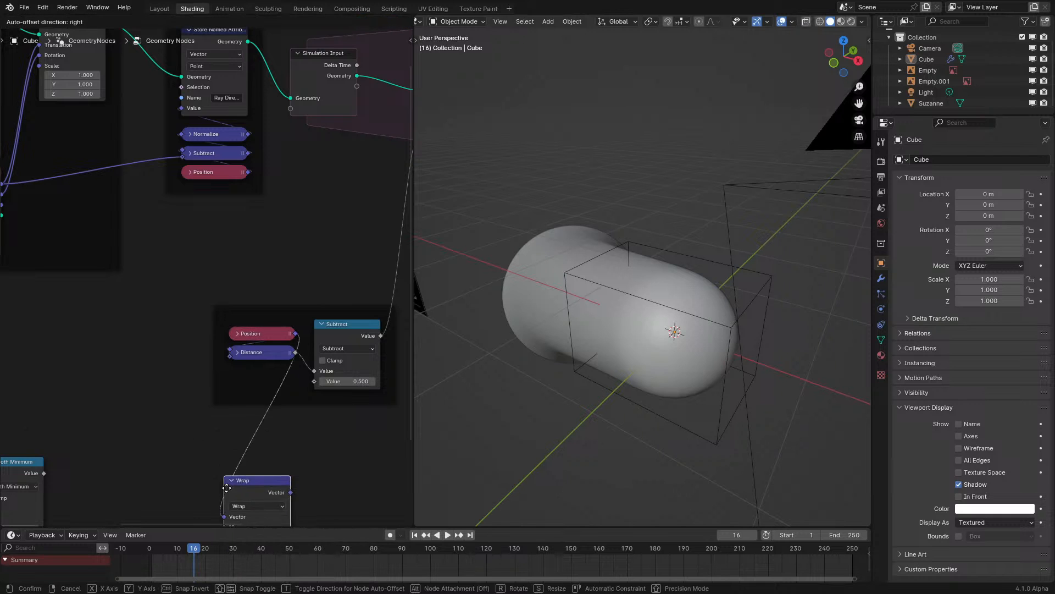
left_click(130, 321)
scroll(165, 327, "up", 2)
left_click_drag(179, 337, 239, 376)
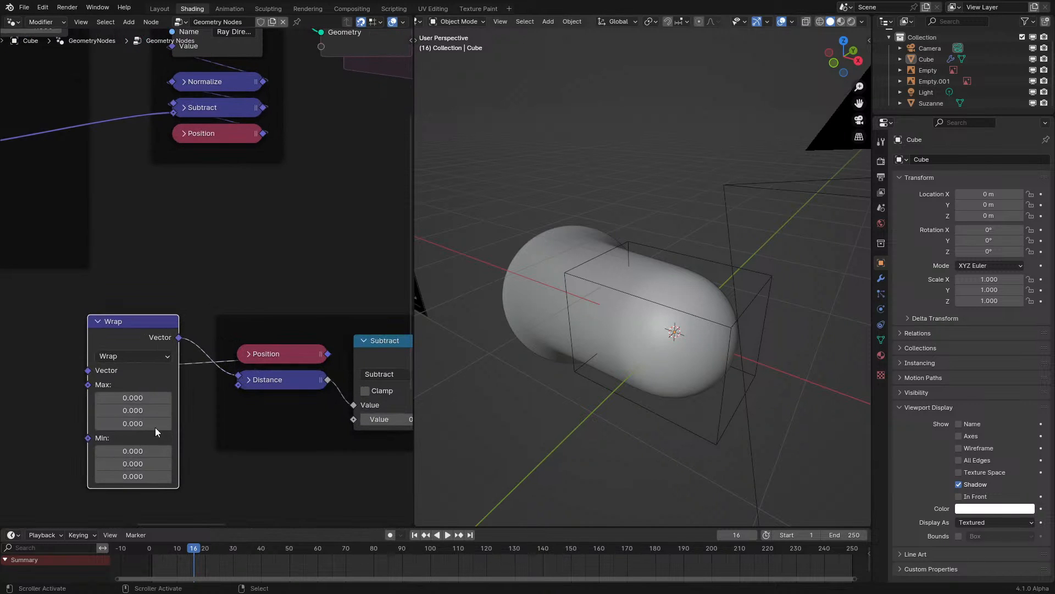
- Set all Wrap Min values to 2 and all Max values to -2, and replay the simulation
left_click_drag(133, 450, 132, 476)
type("2")
key("Return")
left_click_drag(132, 423, 112, 424, "ctrl")
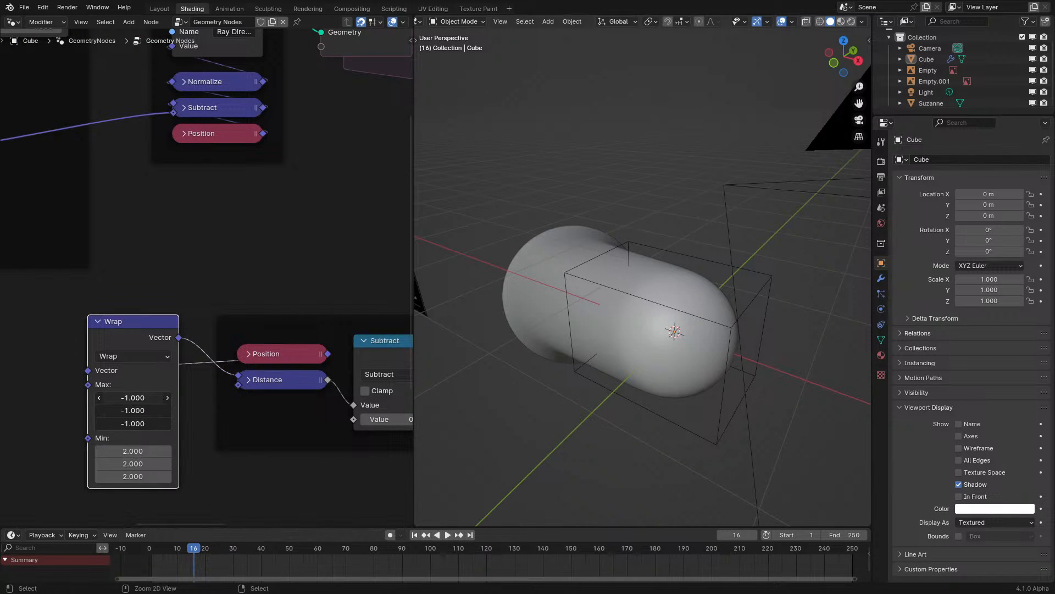
key("space")
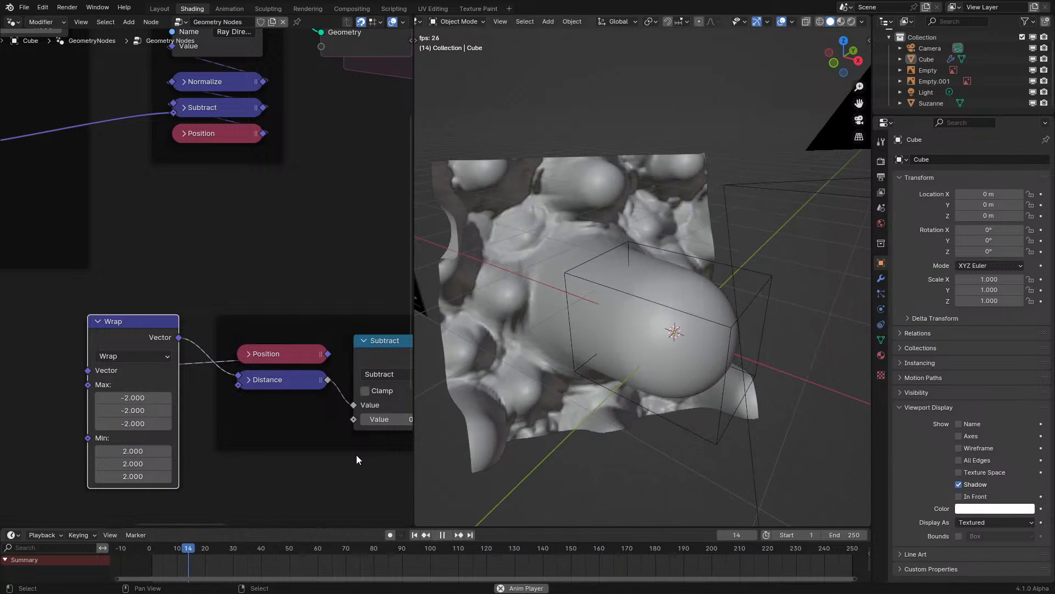
key("space")
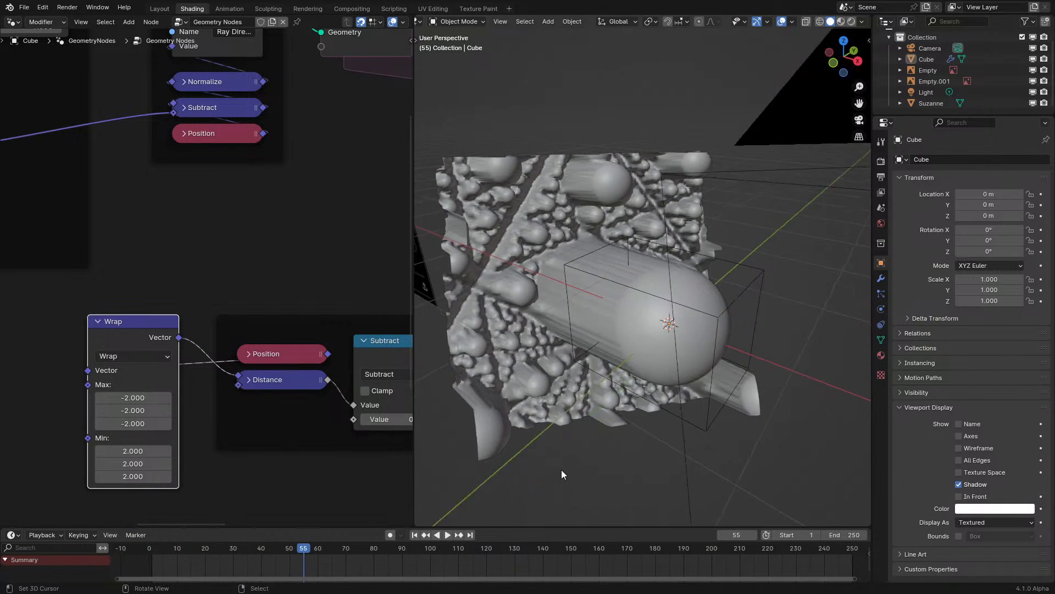
- Show the scene through the camera, stop playback, and set the Integer value driving the Grid's vertex counts to 512
key("KP_0")
key("space")
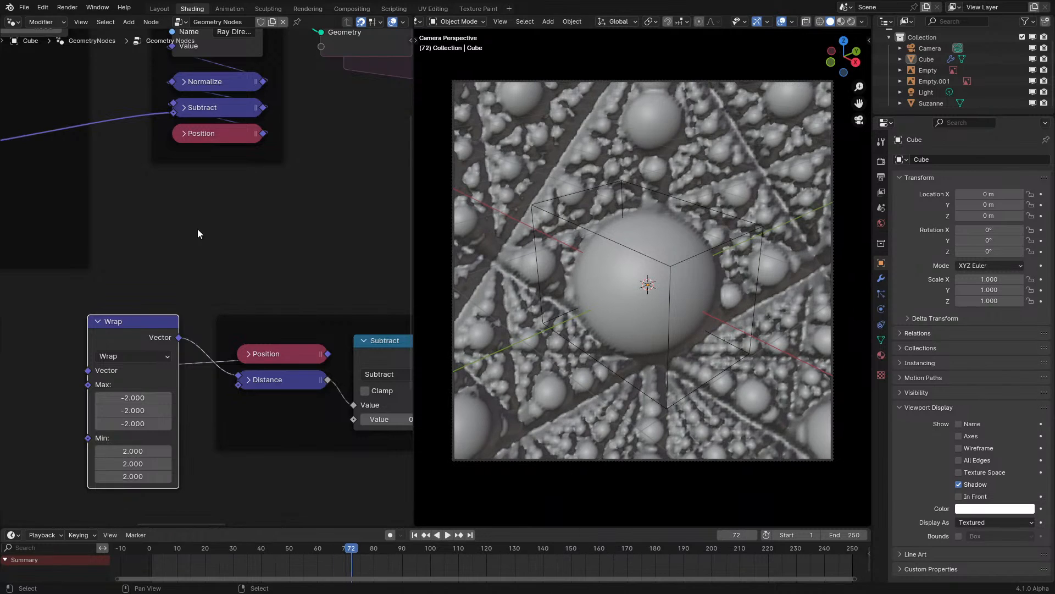
scroll(197, 229, "down", 6)
middle_click_drag(197, 228, 207, 382)
scroll(201, 287, "up", 4)
left_click(181, 291)
type("512")
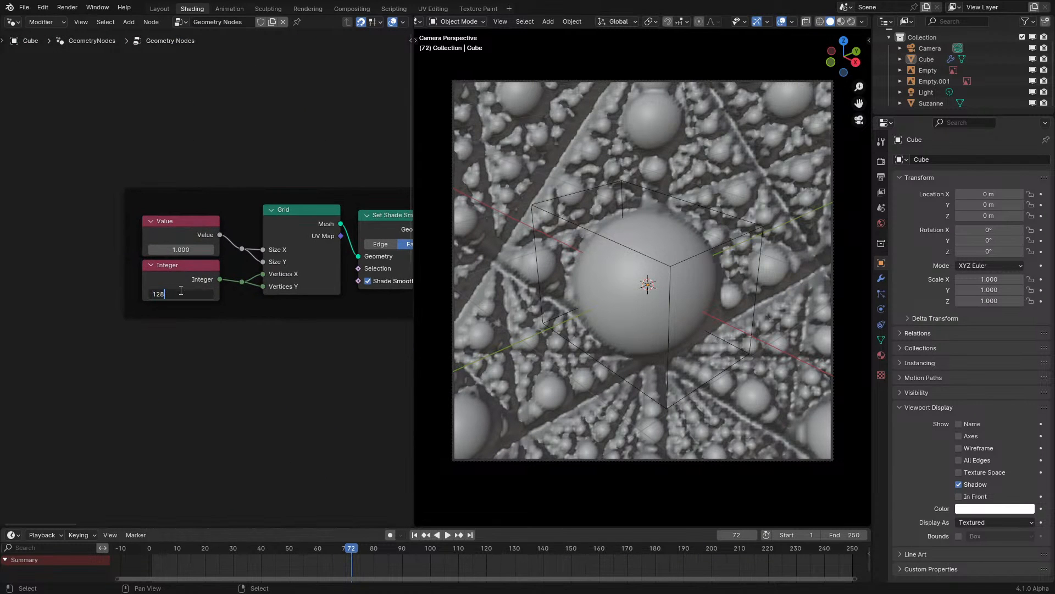
key("Return")
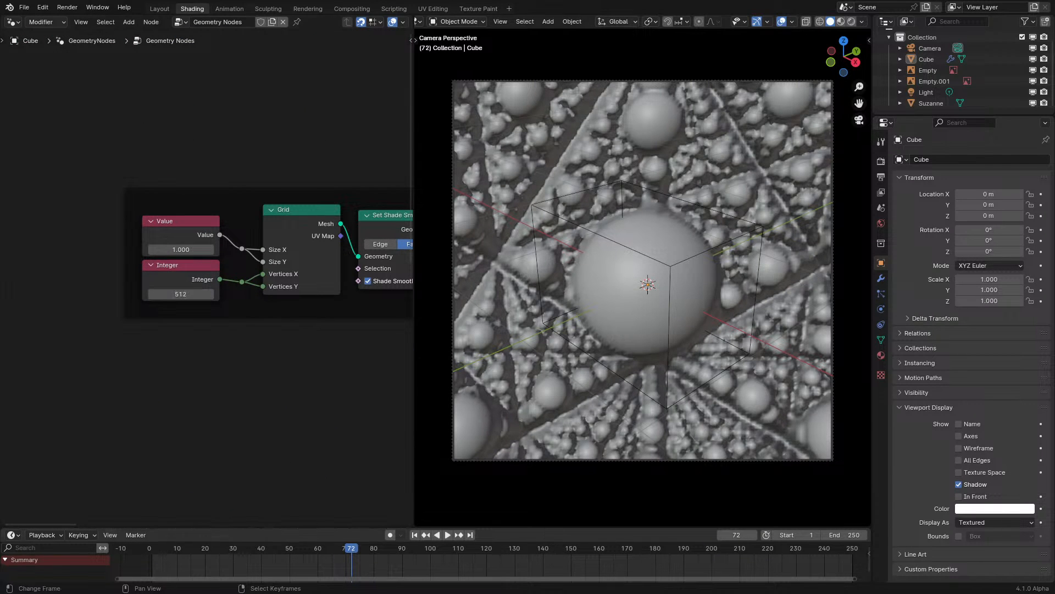
- Replay the simulation from the start, pause it, and inspect the repeated spheres up close through the camera
left_click(136, 557)
key("space")
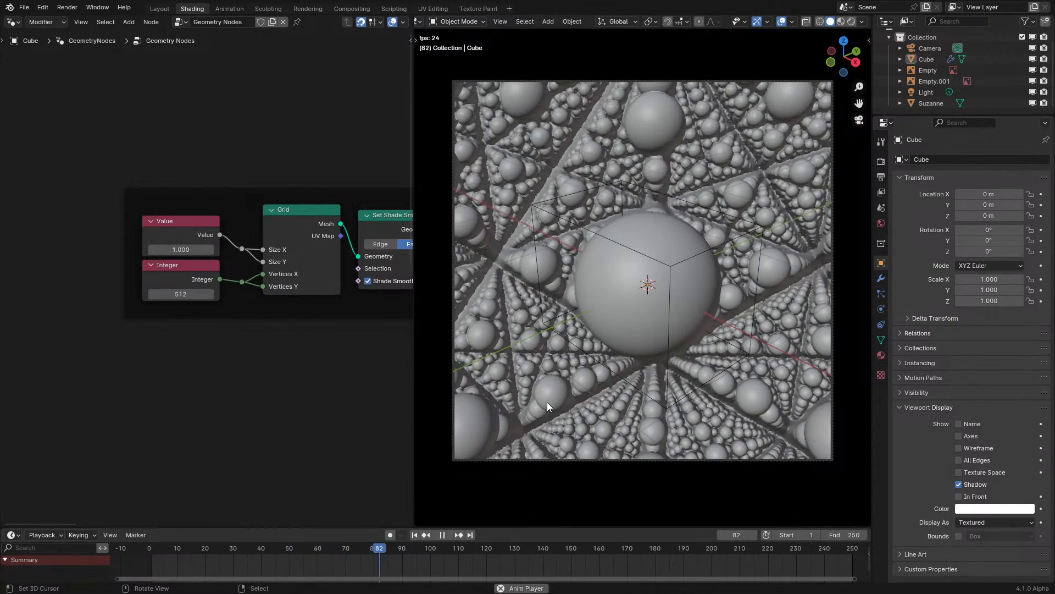
key("space")
mouse_move(562, 410)
middle_mouse_down()
mouse_move(592, 408)
mouse_move(562, 411)
middle_mouse_up()
key("KP_0")
scroll(579, 405, "up", 3)
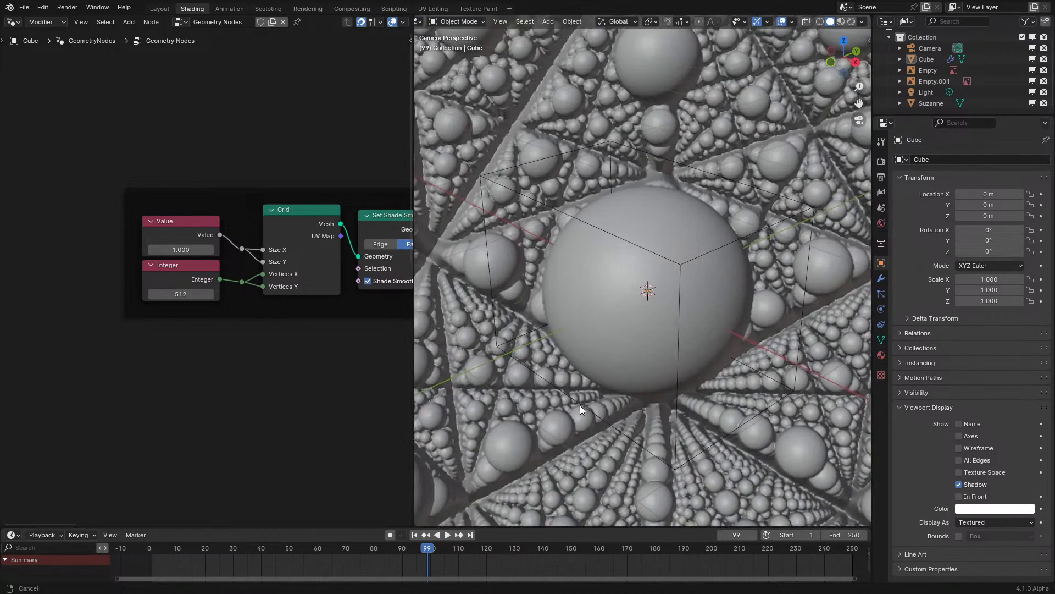
scroll(565, 410, "down", 2)
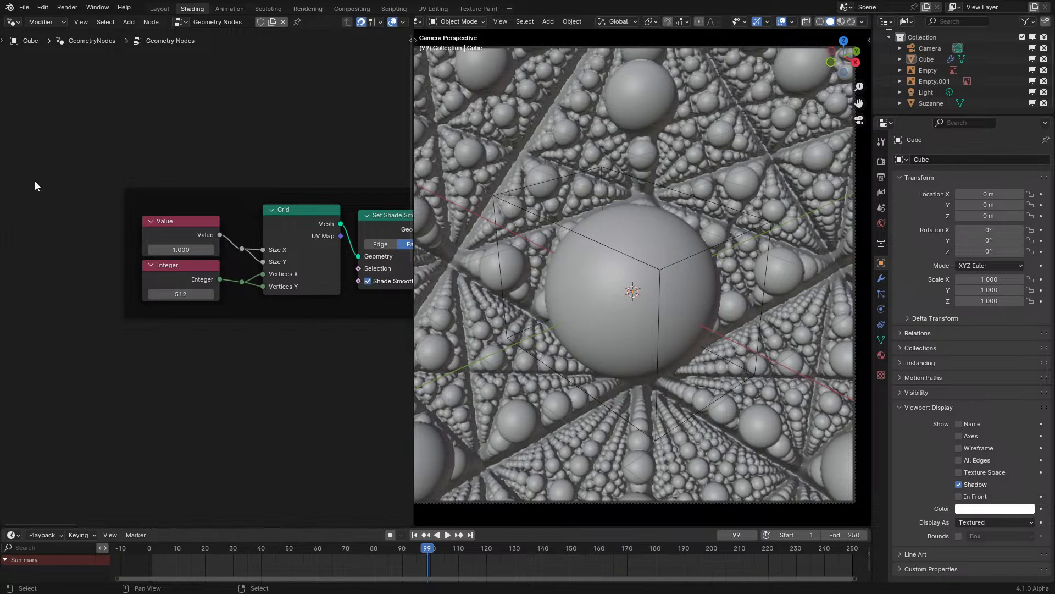
- Review the node tree from the Grid Transform to the SDF nodes and continue the simulation playback for some more frames
scroll(185, 256, "down", 7)
middle_click_drag(228, 269, 191, 220)
middle_click_drag(153, 298, 227, 340)
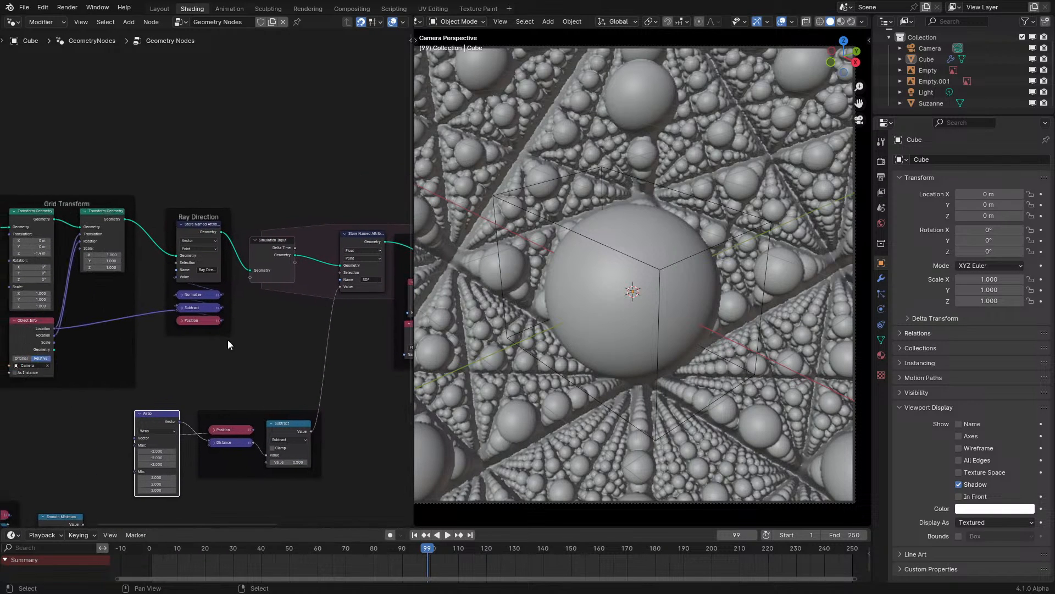
scroll(227, 339, "up", 3)
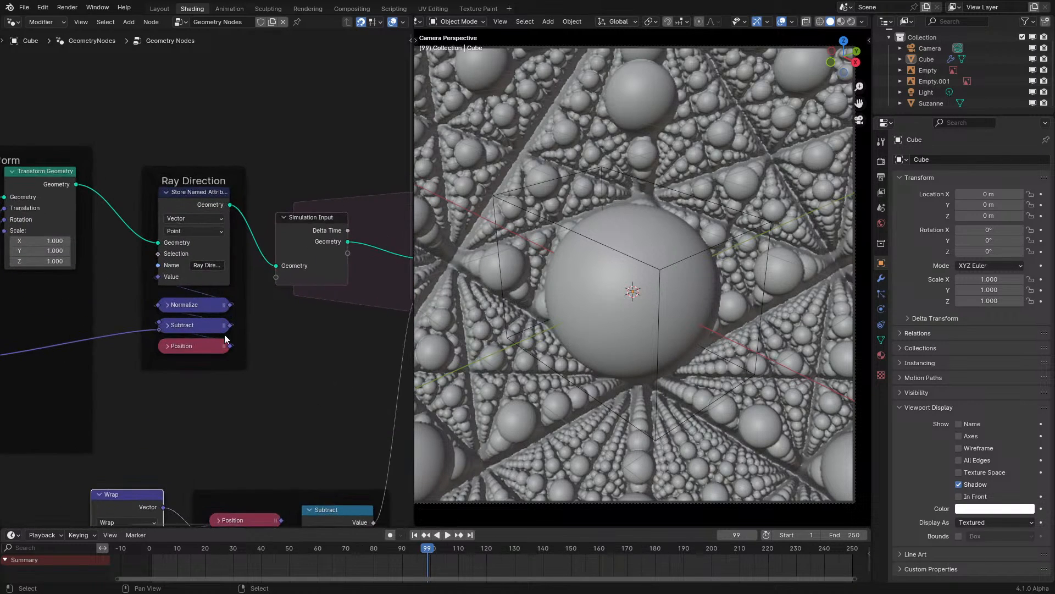
scroll(224, 334, "down", 2)
middle_click_drag(259, 336, 166, 311)
key("space")
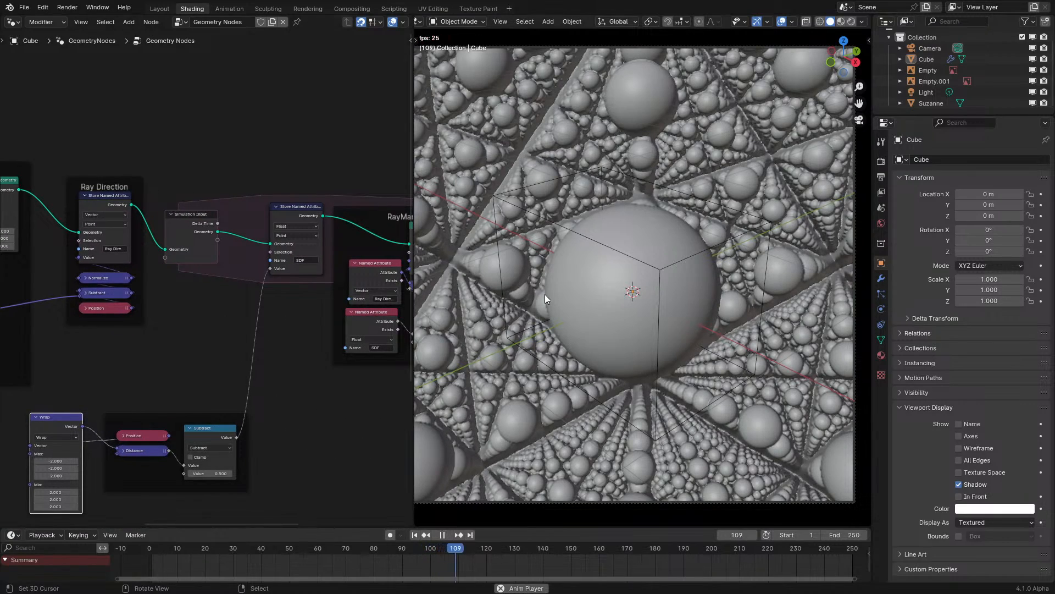
key("space")
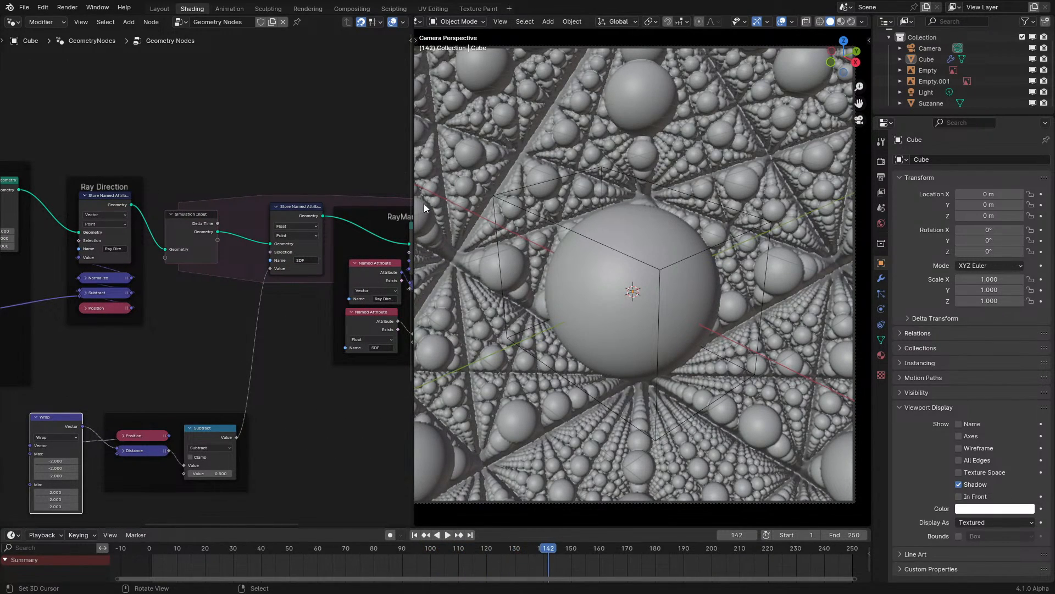
- Switch the node area to the Shader Editor and add a Geometry node below the SDF Attribute node
left_click(13, 22)
left_click(55, 125)
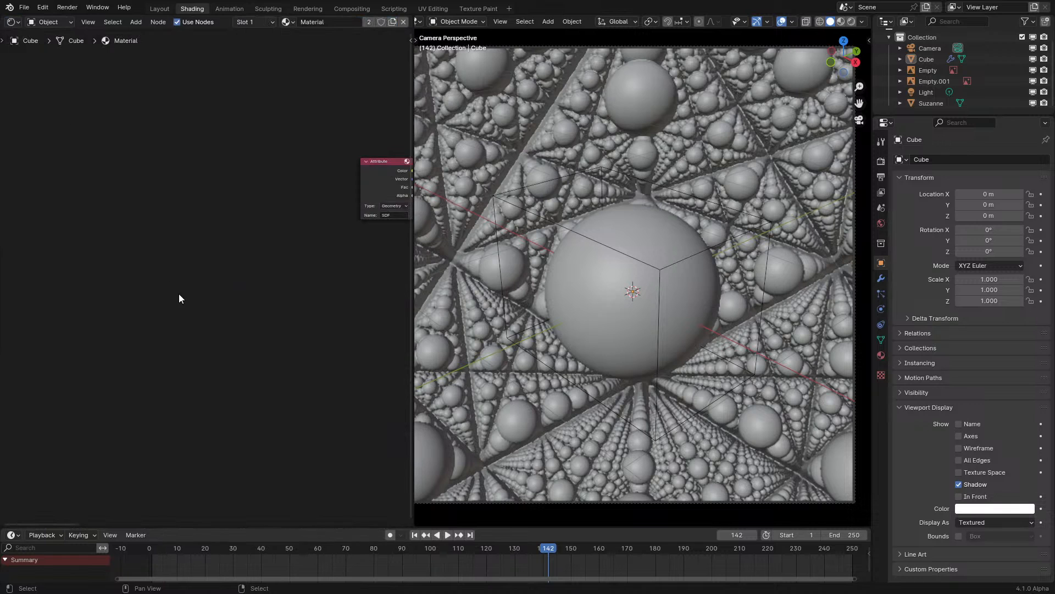
key("Home")
key("shift+a")
mouse_move(185, 259)
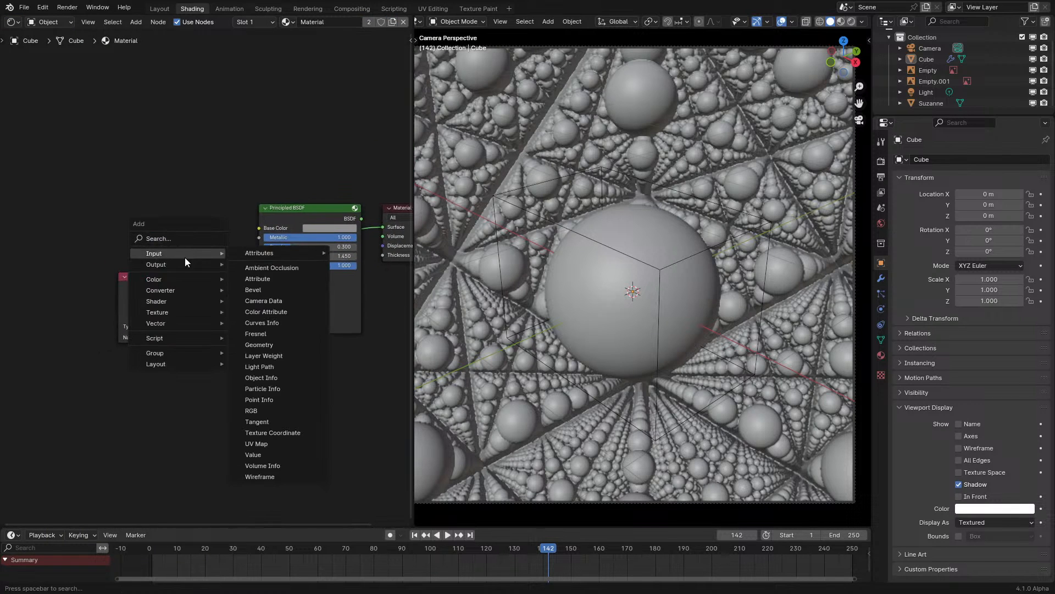
left_click(259, 345)
left_click(156, 382)
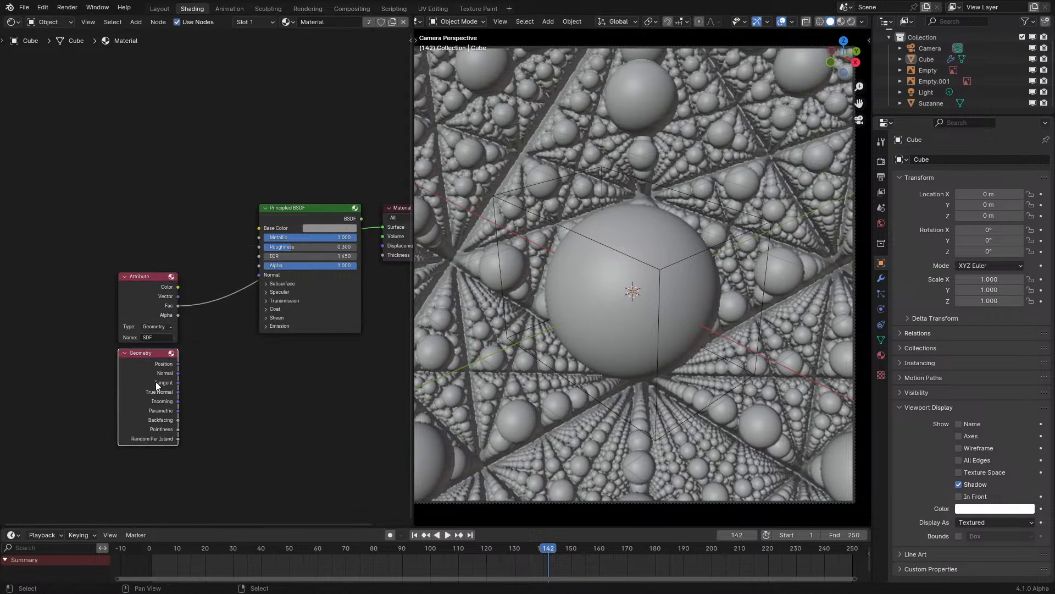
- Add a Texture Coordinate node to the material and place it to the left of the Geometry node
key("shift+a")
left_click(146, 342)
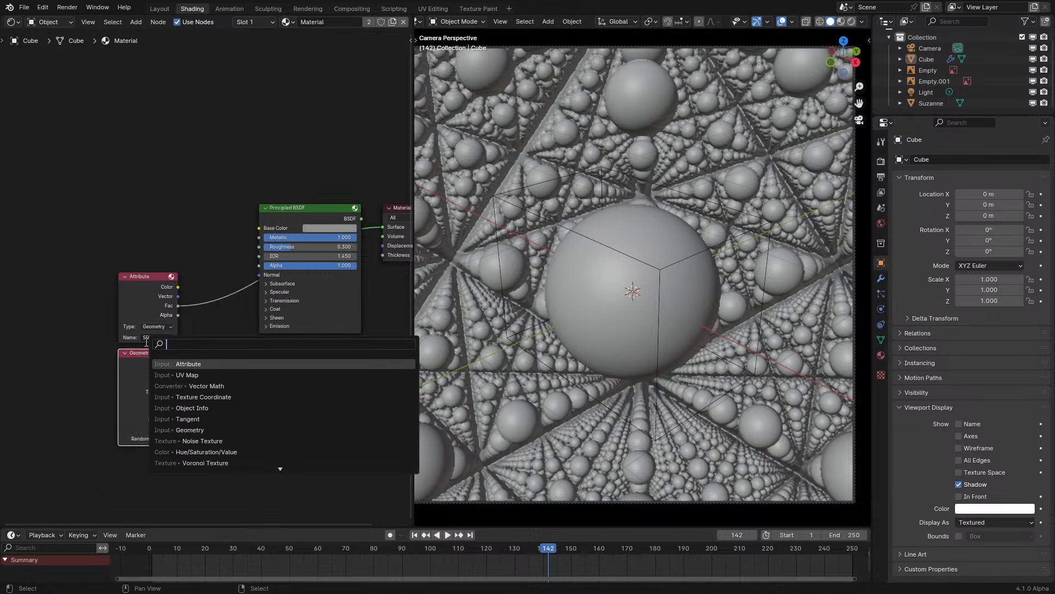
type("texture c")
key("Return")
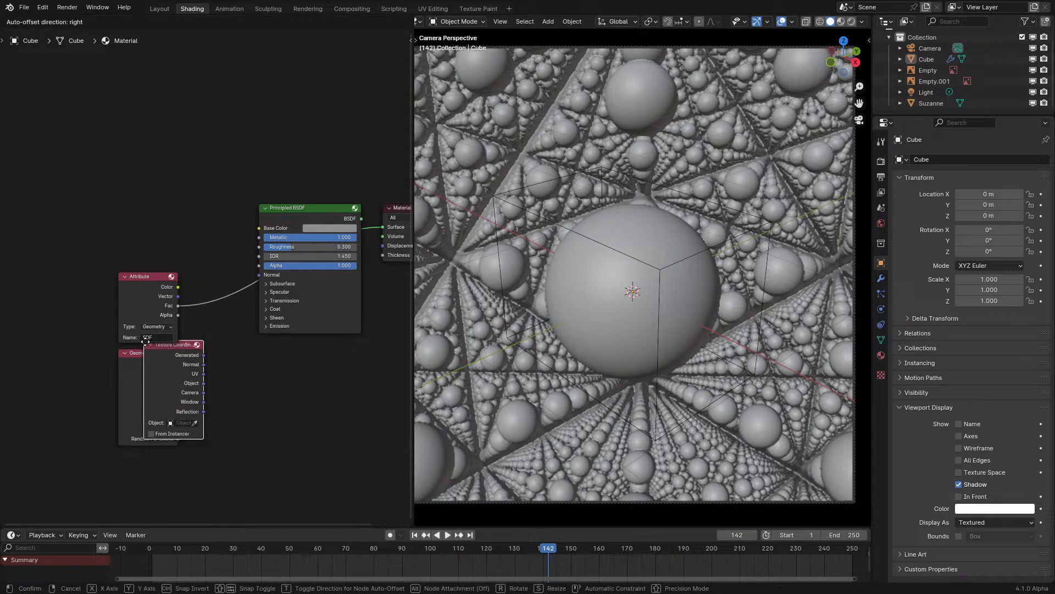
left_click(6, 378)
middle_click_drag(99, 376, 216, 315)
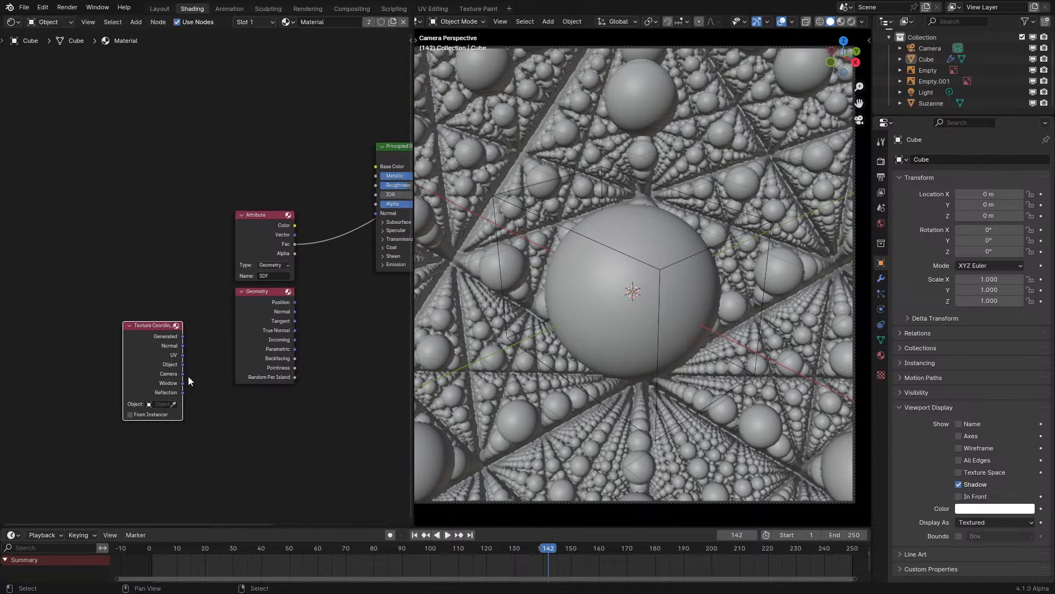
- Add a Length node fed by the Texture Coordinate node's Camera output and preview its value in the rendered view
left_click_drag(183, 373, 221, 378)
type("length")
key("Return")
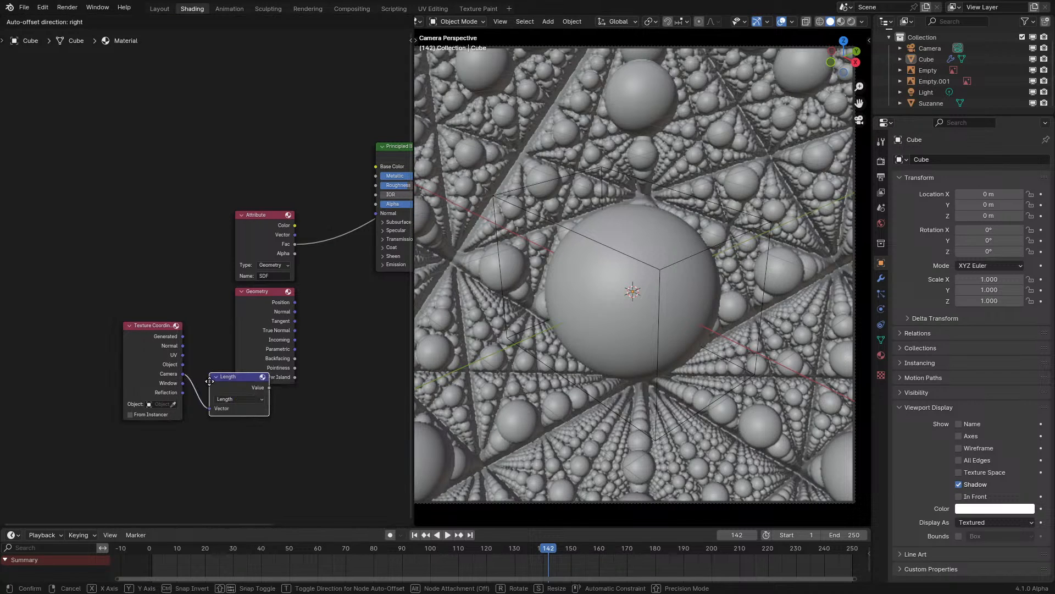
left_click(209, 381)
left_click(233, 376, "ctrl+shift")
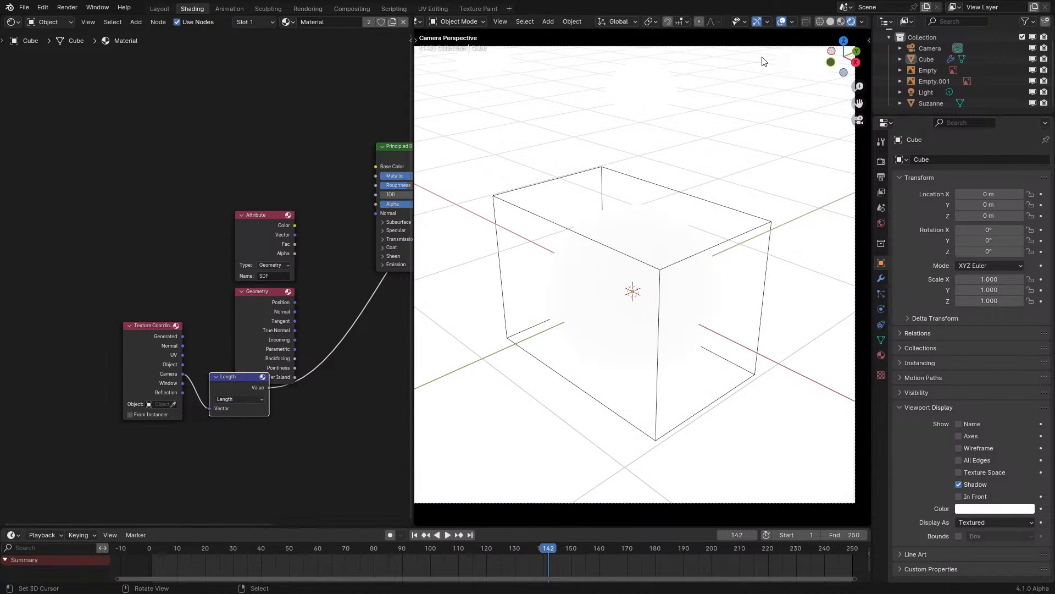
- Delete the Geometry node and move the Texture Coordinate and Length nodes aside to make room after them
left_click(272, 336)
key("x")
left_click_drag(76, 308, 260, 430)
key("g")
left_click(141, 405)
- Add and preview a Map Range node after Length with From Max set to 223, and hide the viewport overlays
left_click_drag(150, 361, 179, 364)
type("map")
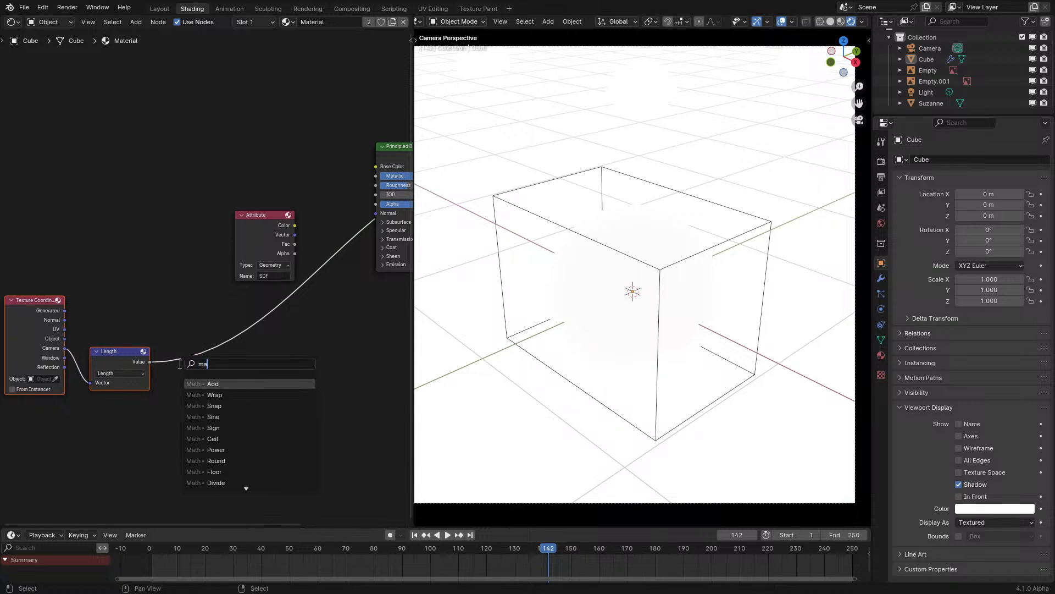
key("Return")
left_click(180, 363)
left_click(193, 387, "ctrl+shift")
left_click_drag(204, 432, 390, 432)
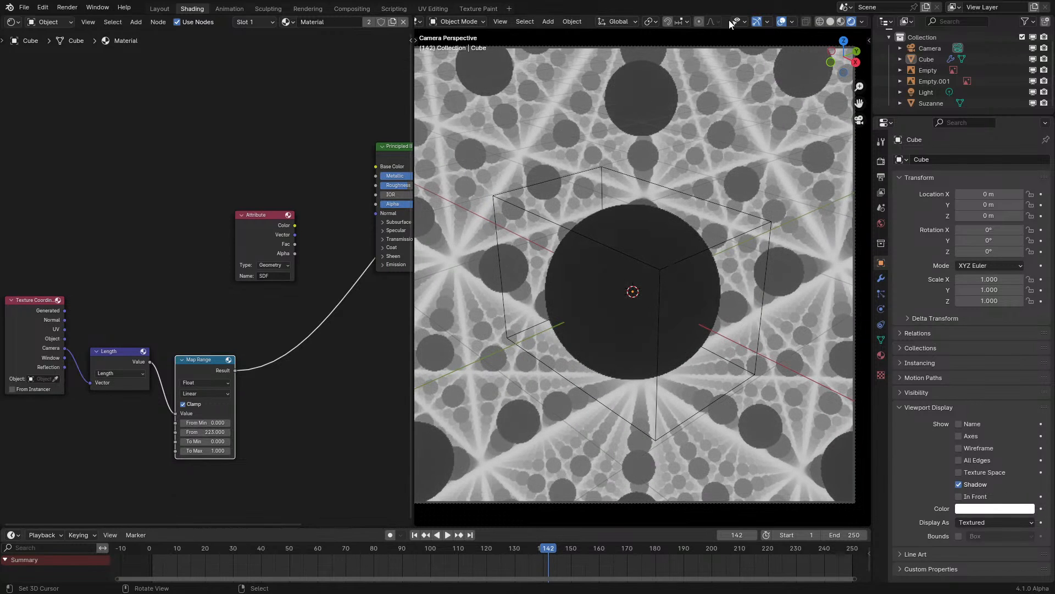
left_click(780, 22)
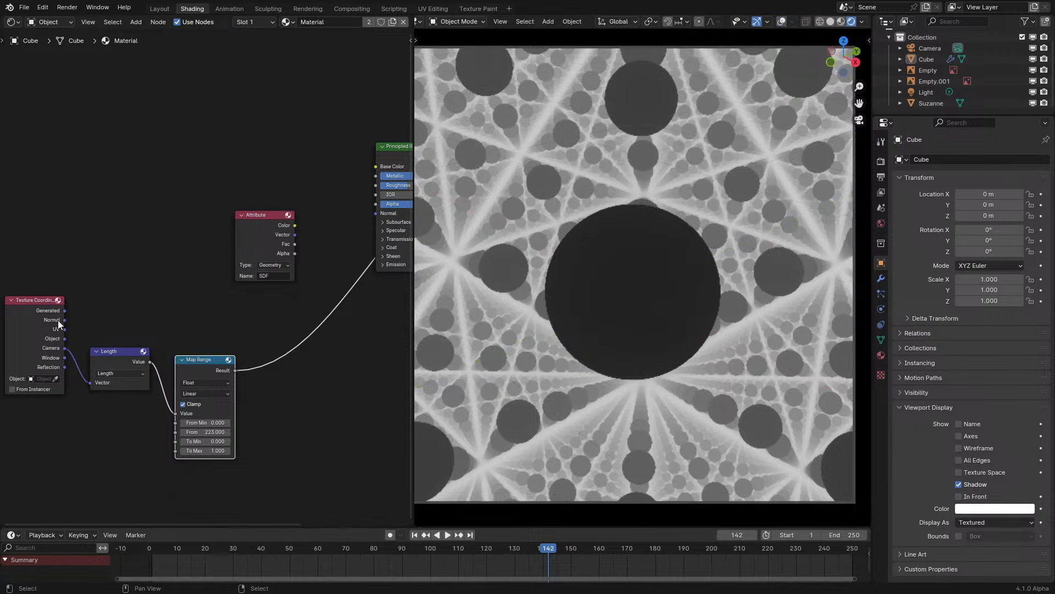
- Hide the unused sockets on Texture Coordinate and place the collapsed Length node directly above it
left_click_drag(29, 330, 53, 346)
left_click(46, 355)
key("ctrl+h")
left_click(95, 352)
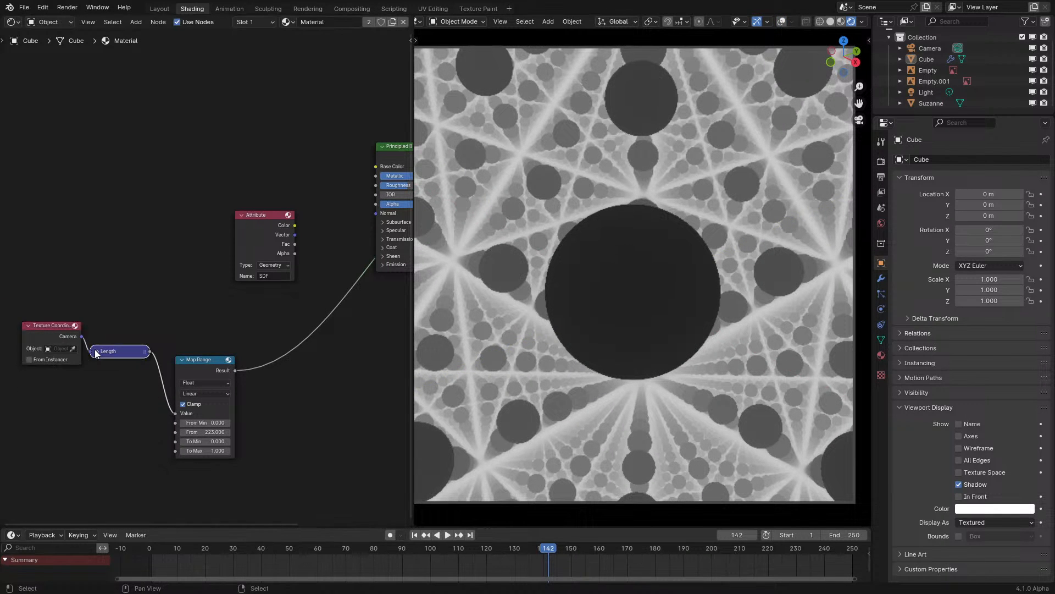
key("g")
left_click(21, 309)
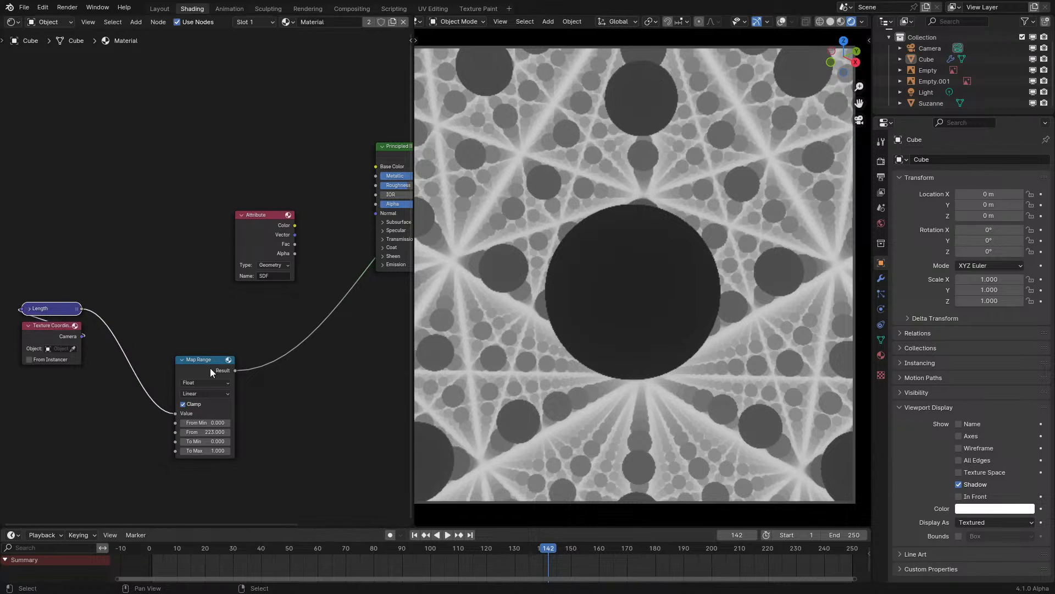
- Group the Length, Texture Coordinate and Map Range nodes in a frame and arrange them below the Attribute node
left_click_drag(211, 367, 142, 308)
left_click_drag(35, 392, 138, 272)
key("g")
left_click(224, 364)
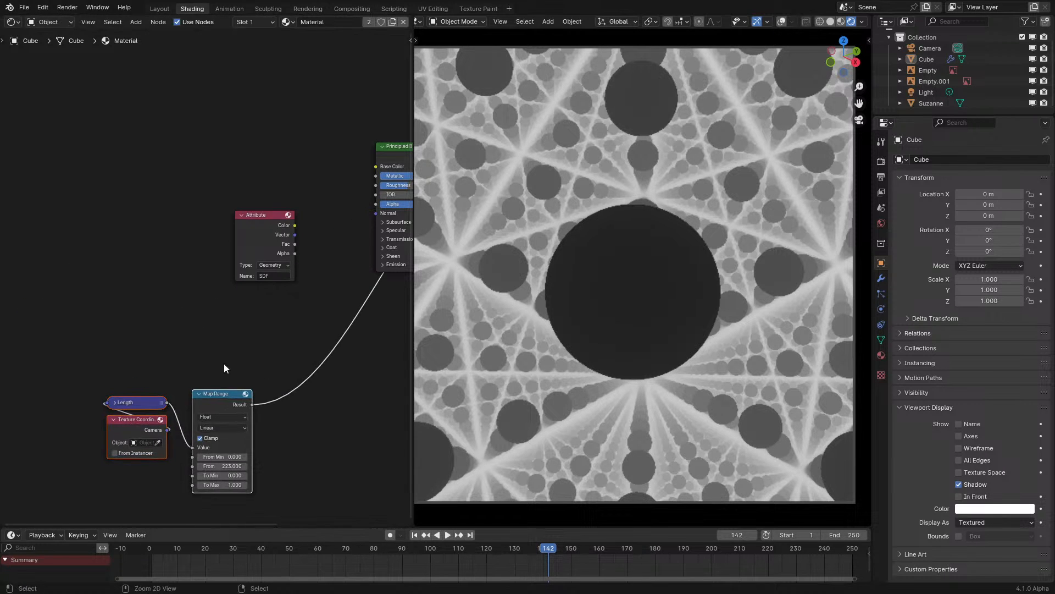
key("ctrl+j")
key("g")
left_click(242, 320)
scroll(258, 378, "up", 2)
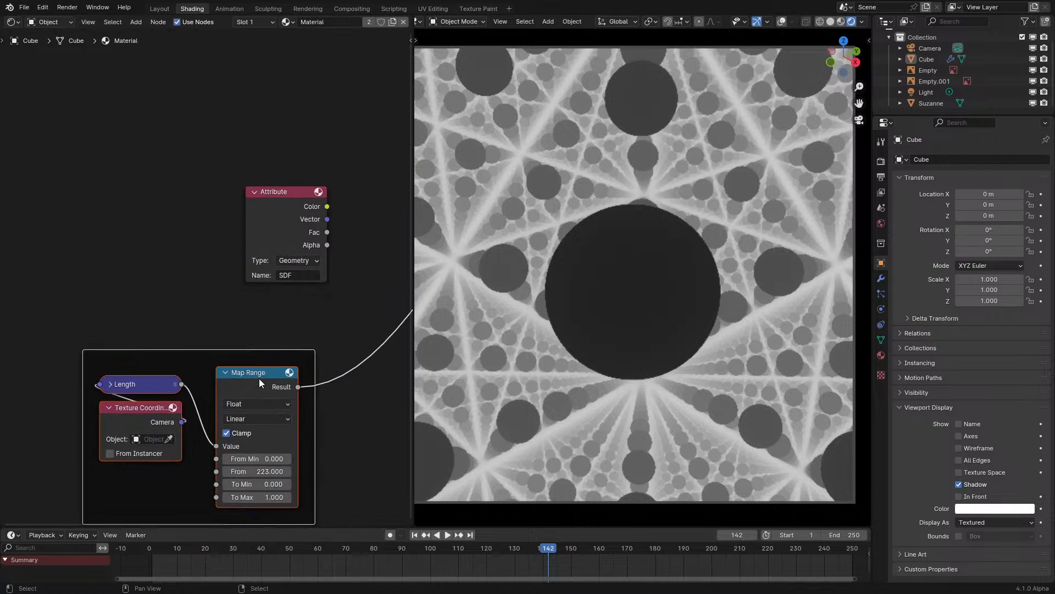
left_click_drag(259, 380, 253, 374)
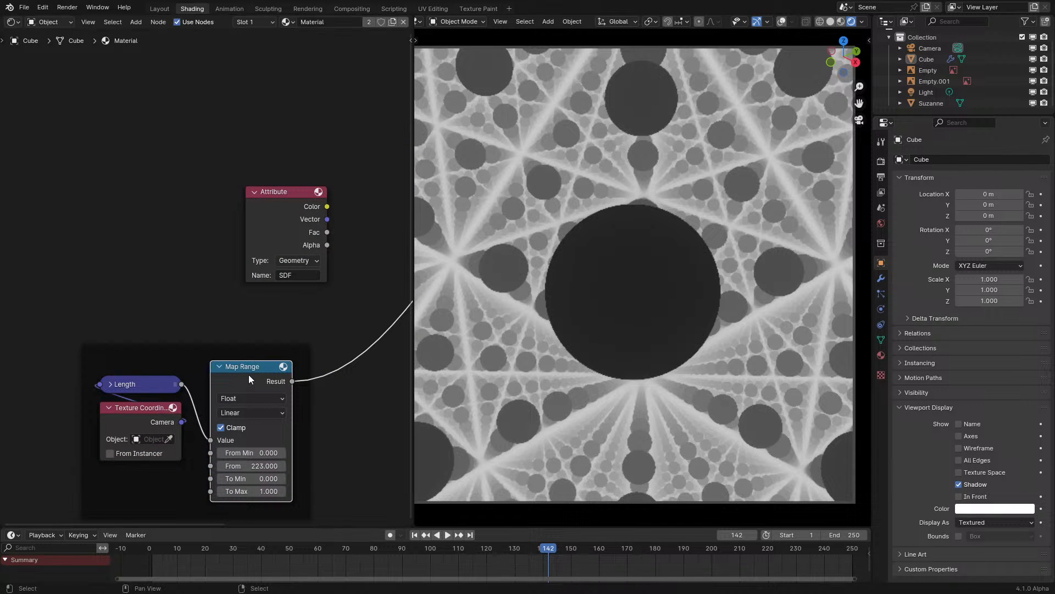
- Play the animation from the first frame to examine the camera depth preview of the fractal
key("shift+Left")
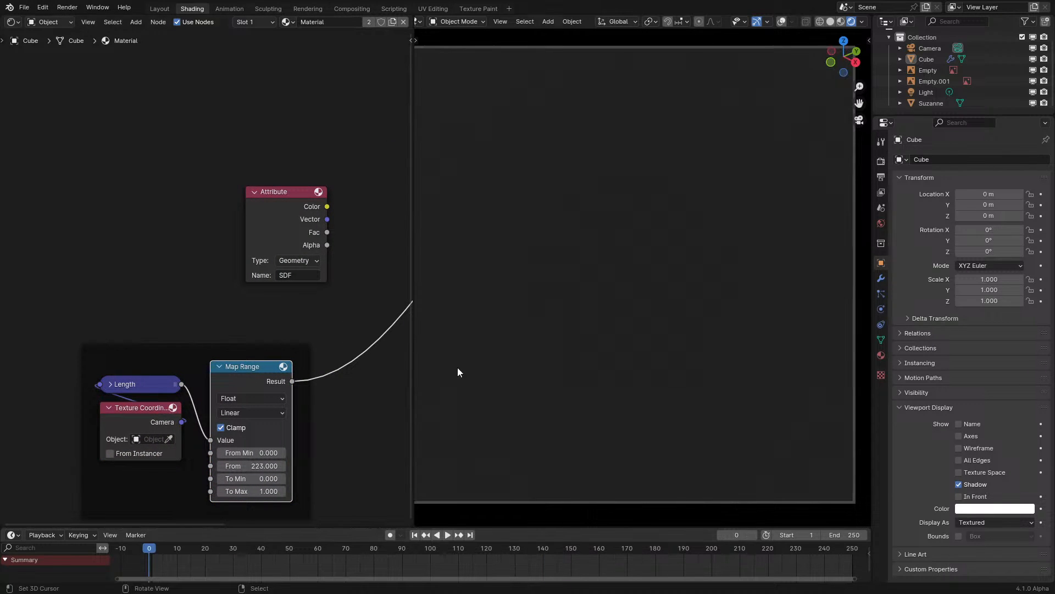
key("space")
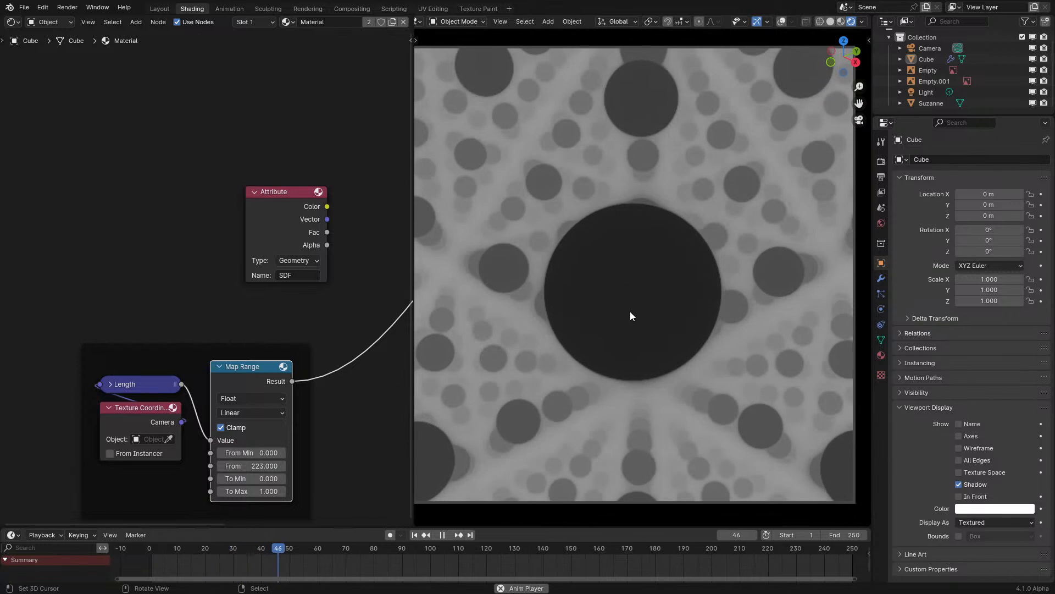
key("space")
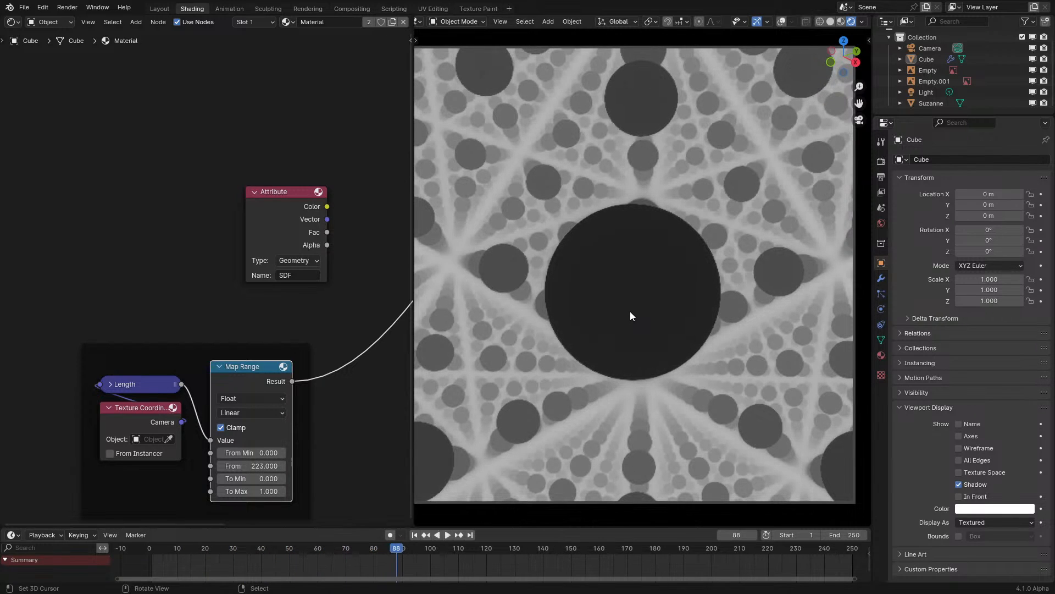
scroll(630, 311, "down", 1)
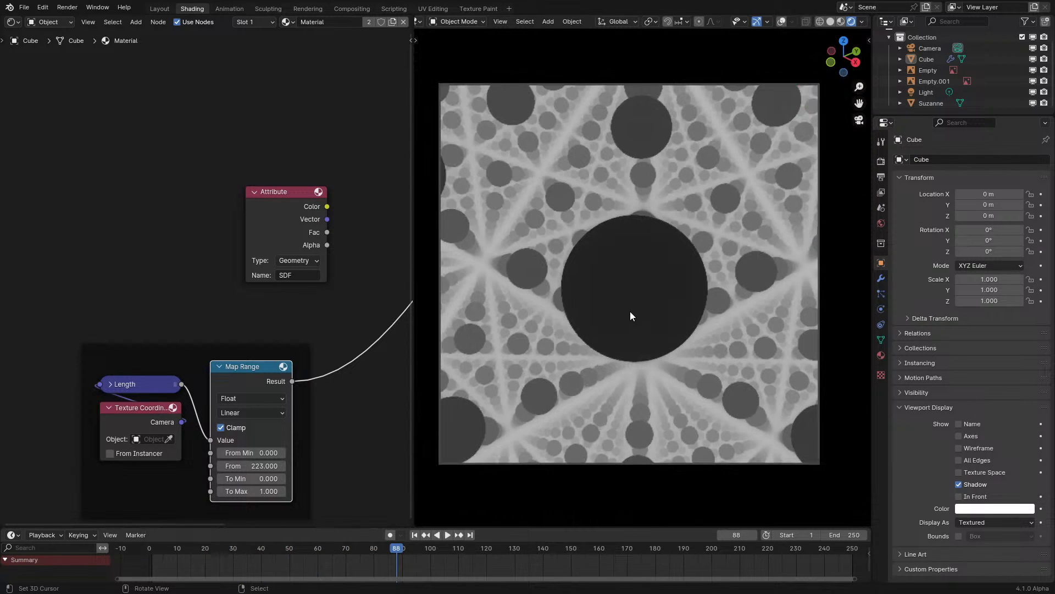
scroll(630, 311, "up", 1)
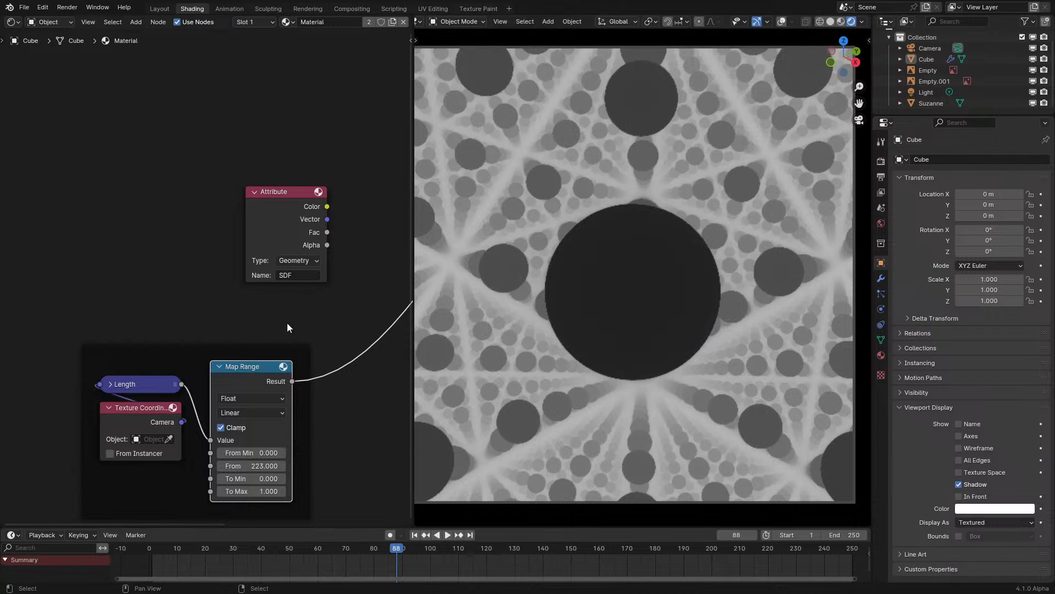
- Output the Principled BSDF shader again and lighten its Base Color to a value of 0.495
middle_click_drag(287, 324, 194, 299)
scroll(203, 291, "down", 1)
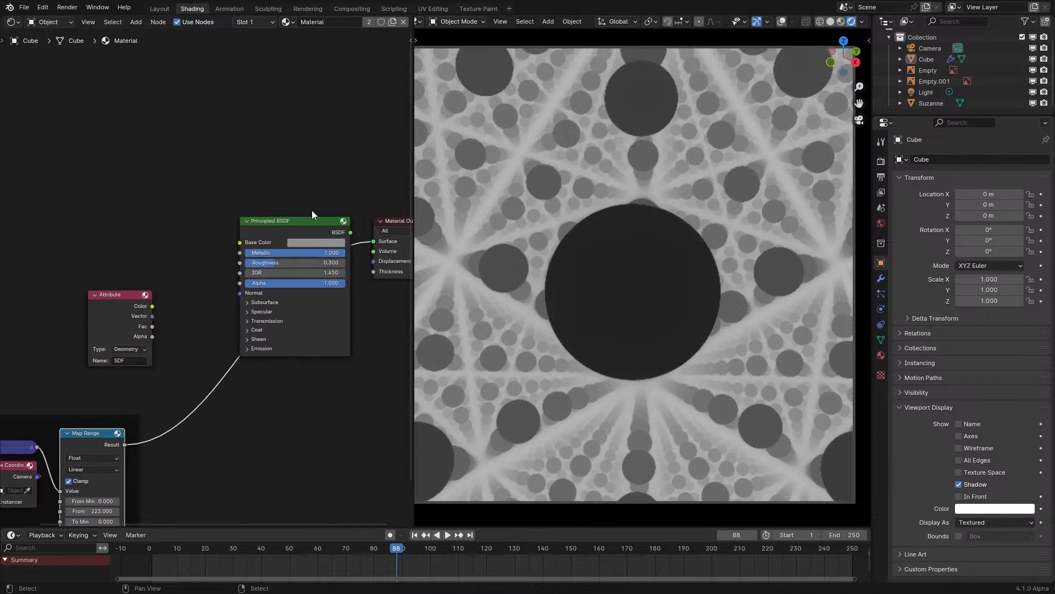
left_click(304, 221, "ctrl+shift")
left_click(324, 242)
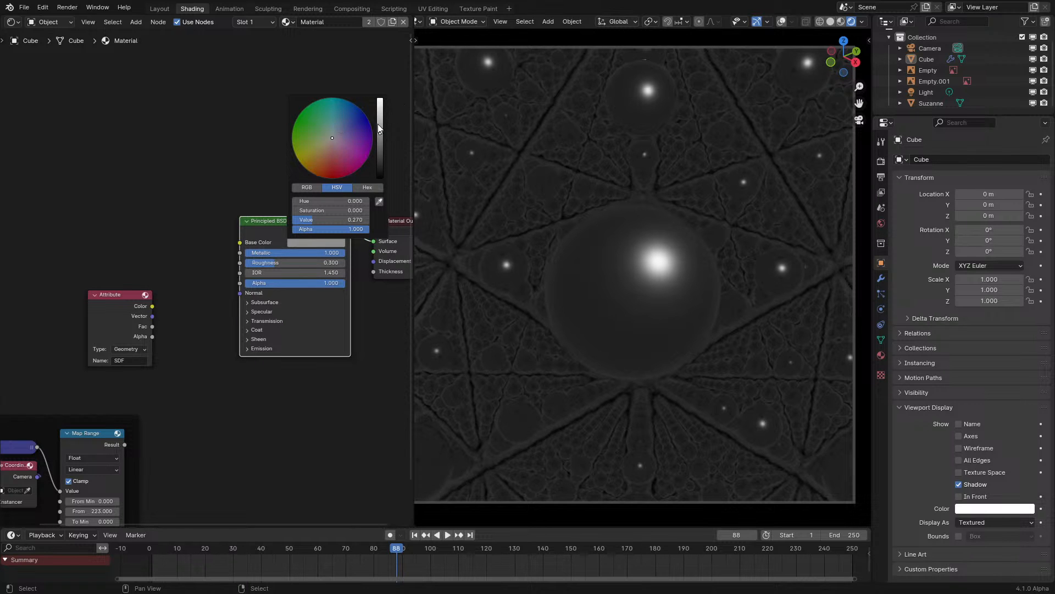
left_click_drag(379, 129, 379, 106)
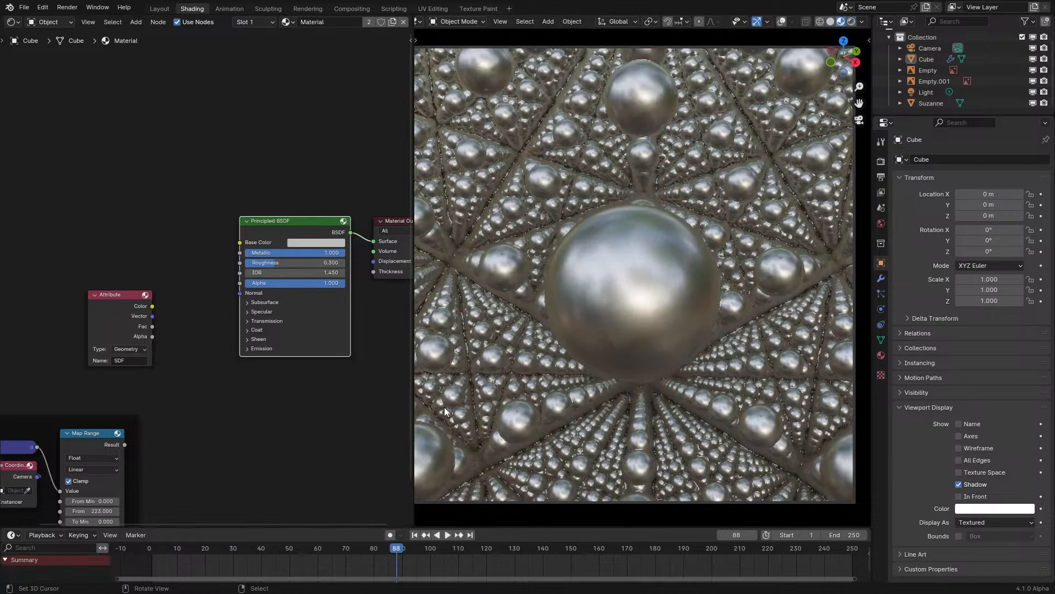
- Play back the animation from near the start to examine the metallic material on the fractal
left_click(142, 546)
key("space")
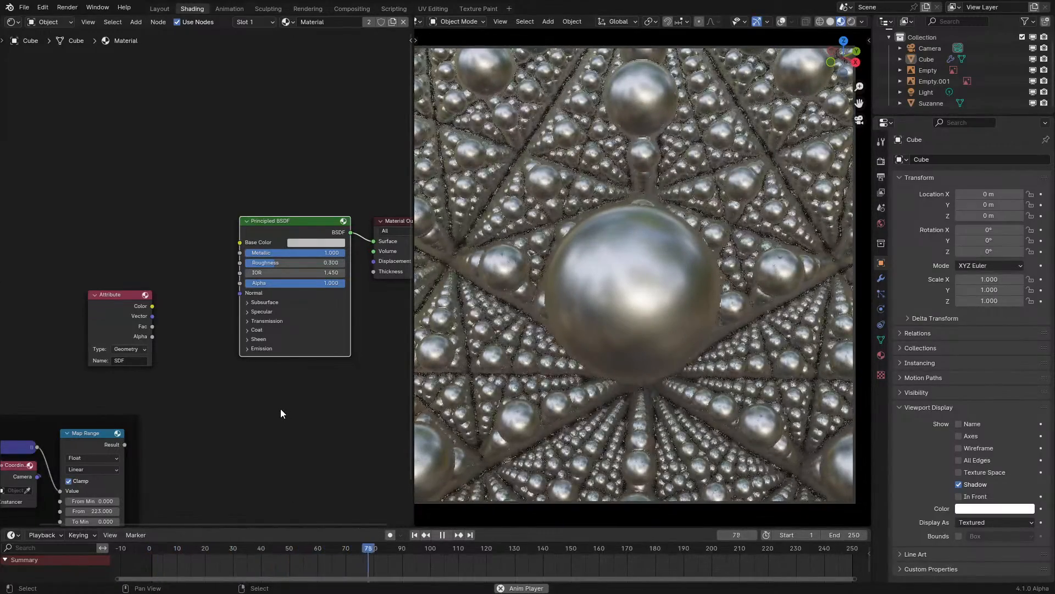
key("space")
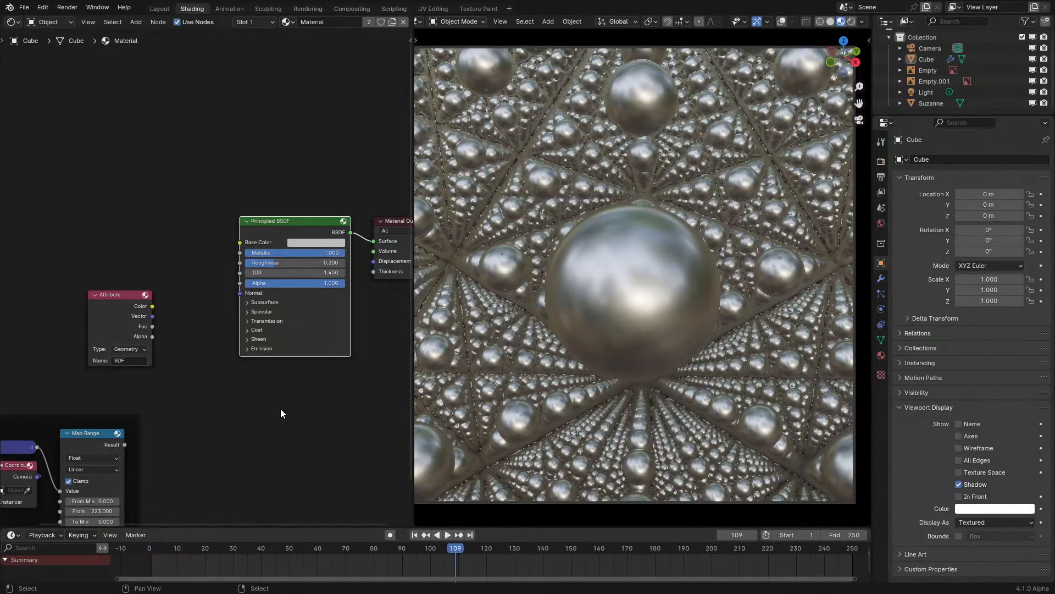
key("space")
key("space")
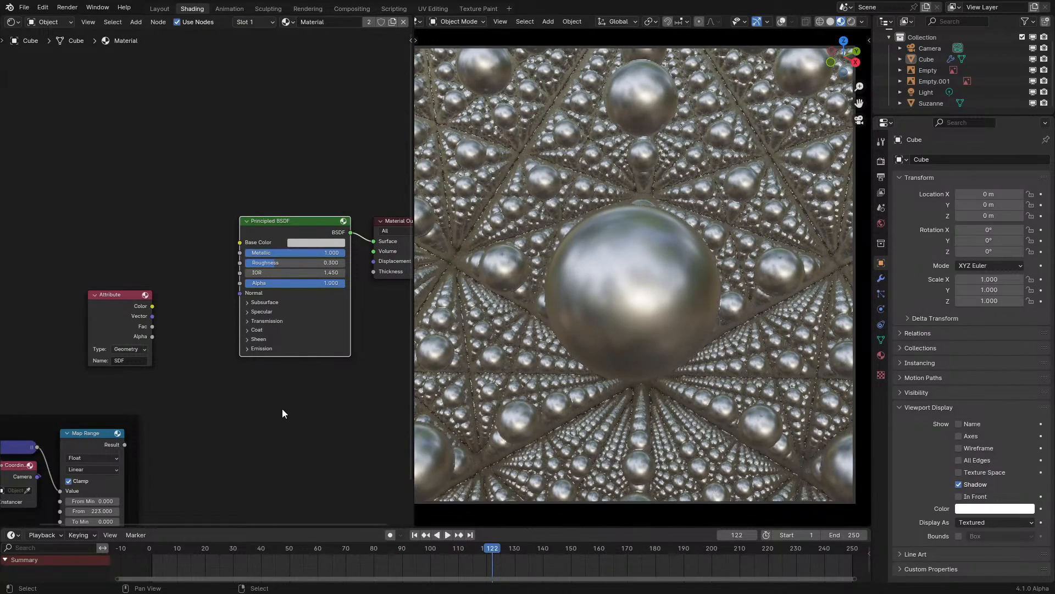
- Preview the SDF Attribute node's Fac output and play more of the animation to examine it
scroll(182, 385, "down", 2)
left_click(152, 317, "ctrl+shift")
left_click(150, 313, "ctrl+shift")
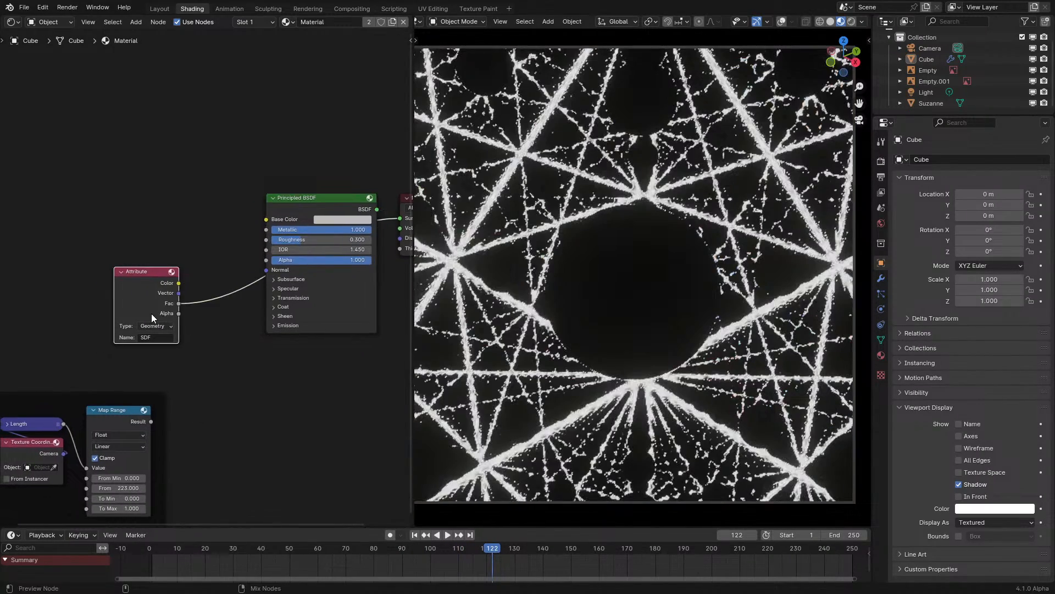
key("space")
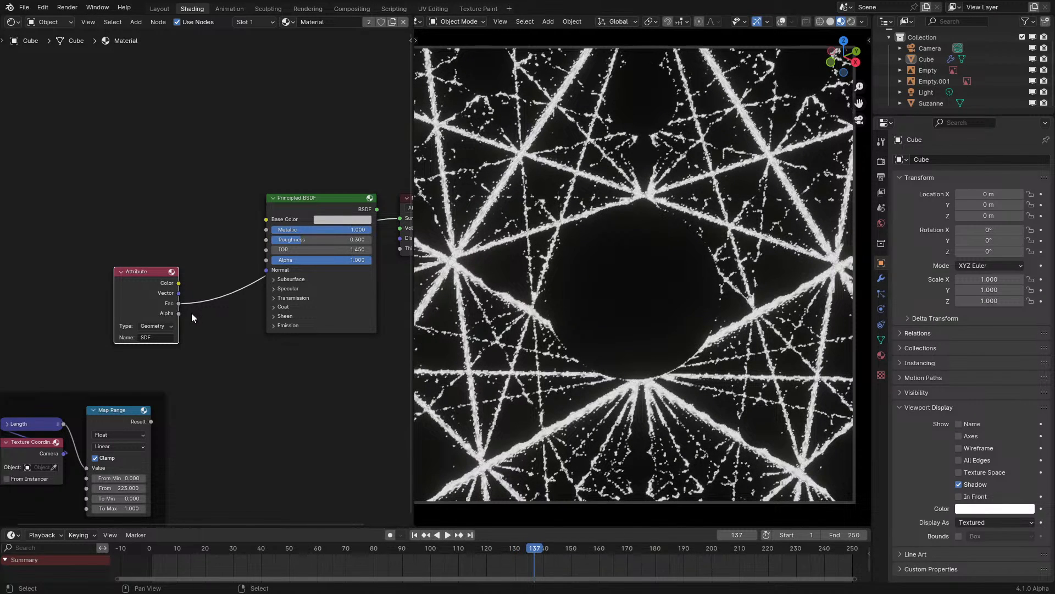
- Set the material's Blend Mode to Alpha Clip
left_click(881, 356)
left_click(991, 388)
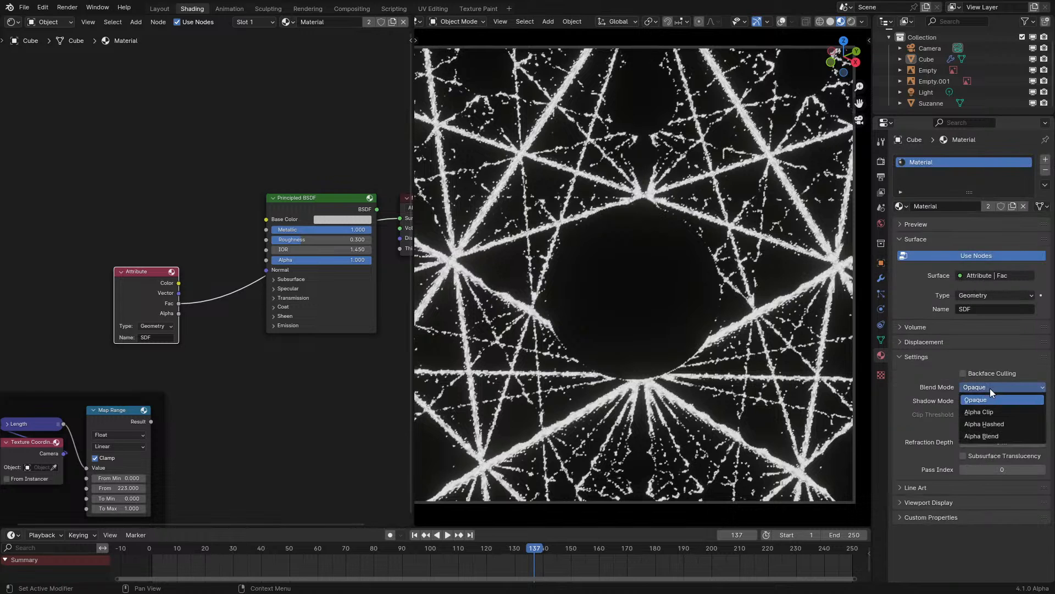
left_click(986, 415)
- Insert a Greater Than node with threshold 0.500 after the Attribute's Fac output and line both nodes up before the Principled BSDF
scroll(198, 308, "up", 2)
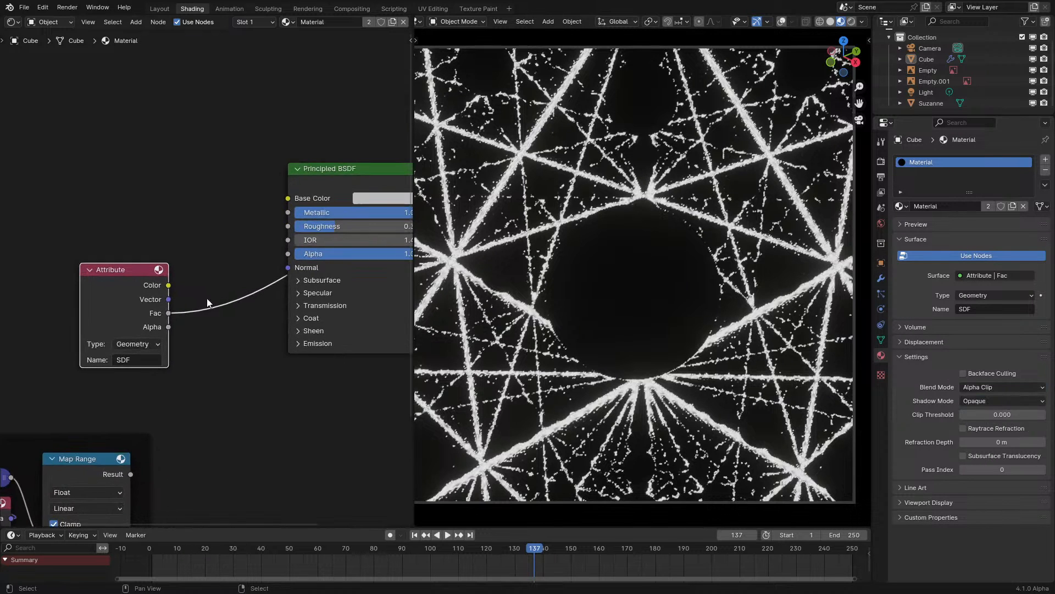
key("shift+a")
type("gr")
left_click(241, 356)
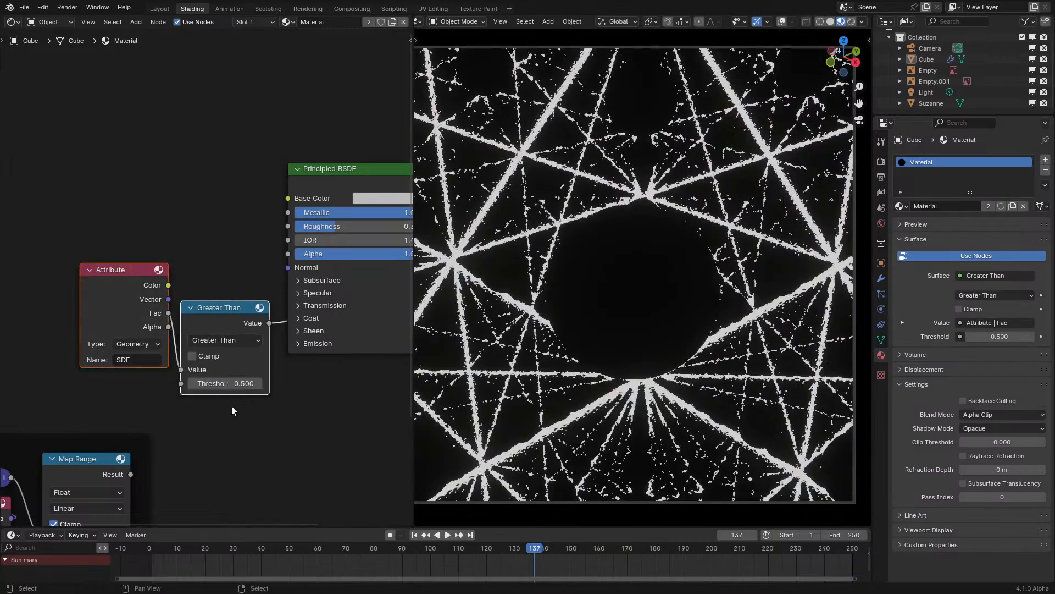
left_click(142, 339)
left_click_drag(140, 260, 166, 222)
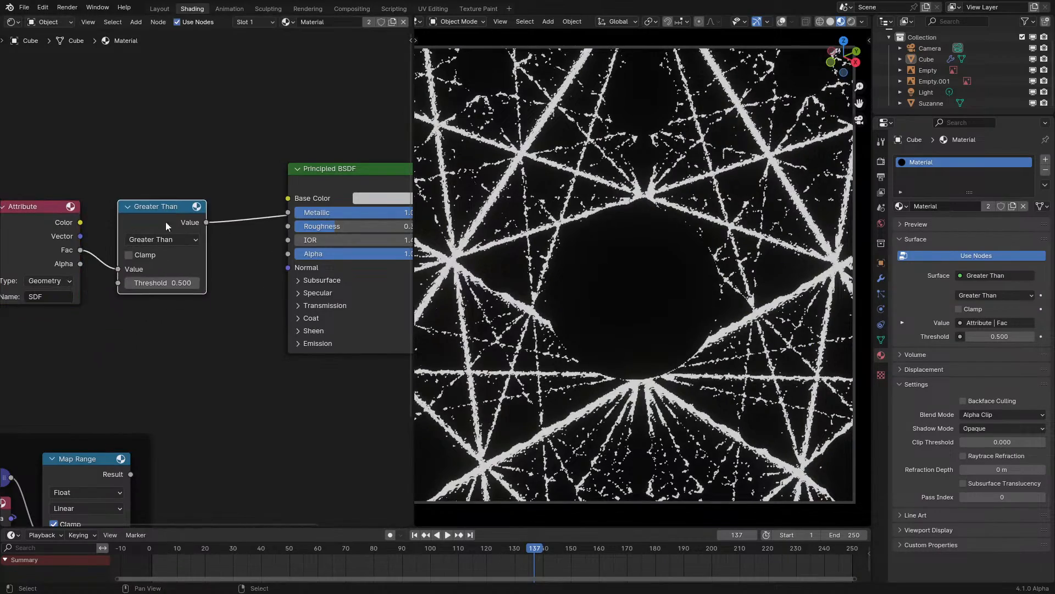
- Connect the Greater Than value to the Principled BSDF's Alpha and output the shader, keeping the threshold at 0.500
left_click_drag(177, 280, 203, 280)
key("ctrl+z")
left_click_drag(206, 222, 286, 253)
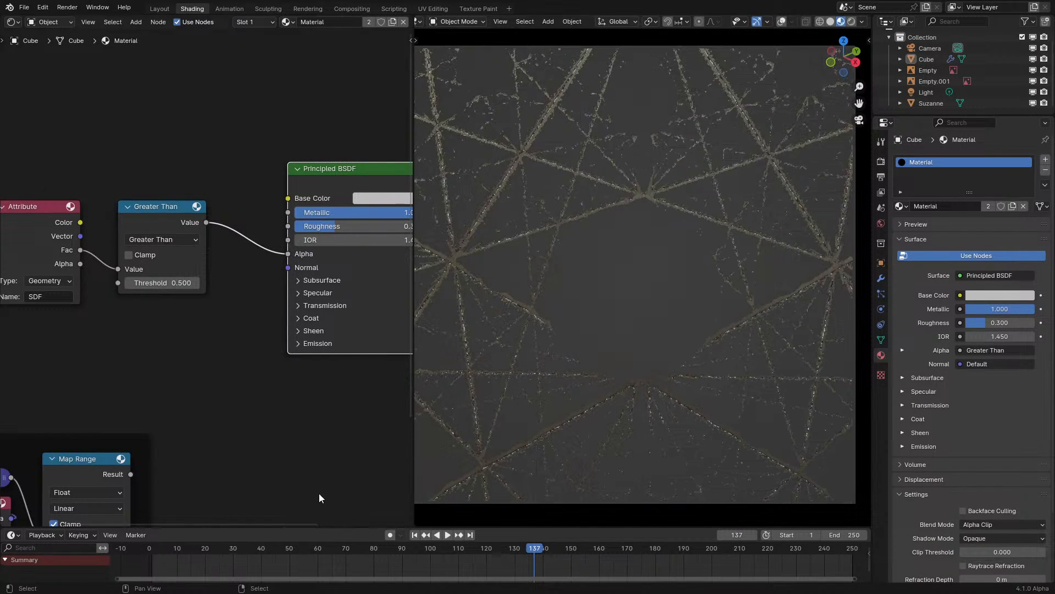
- Change the comparison node driving the Alpha to Less Than
scroll(594, 312, "down", 1)
scroll(593, 312, "up", 1)
left_click(176, 240)
left_click(269, 301)
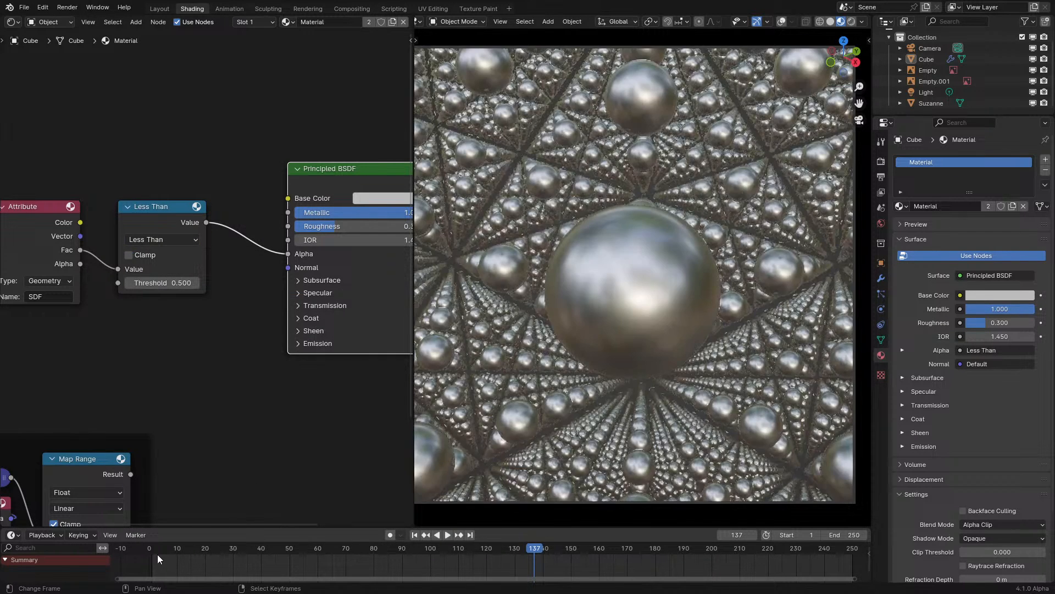
- Play the animation from frame 0 to examine the alpha-clipped metallic fractal
left_click(147, 554)
key("space")
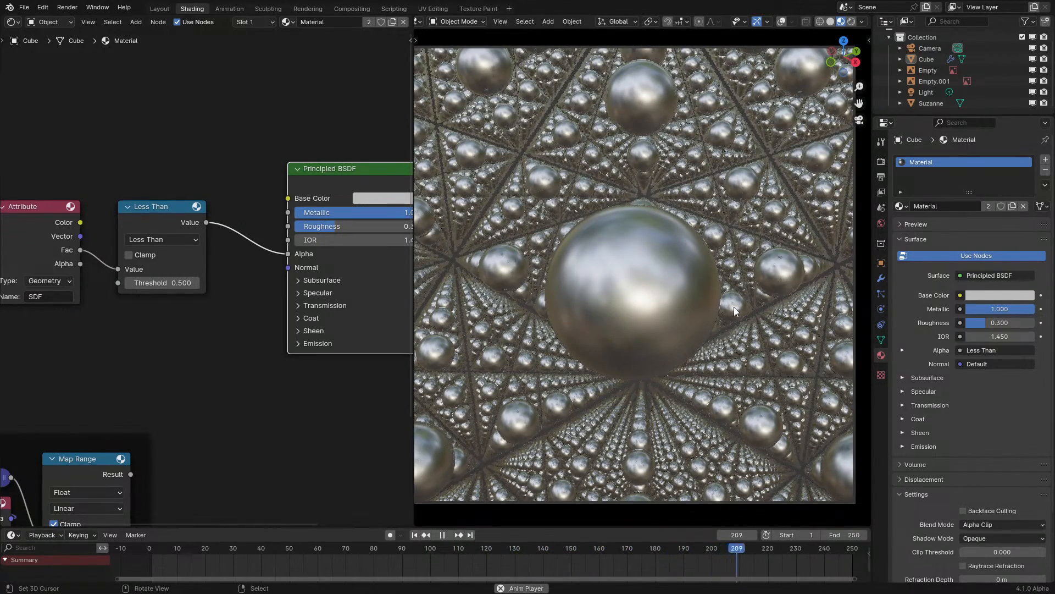
key("space")
- Change the Principled BSDF's Base Color to saturated green with Roughness 0.200 and save the file
left_click(377, 200)
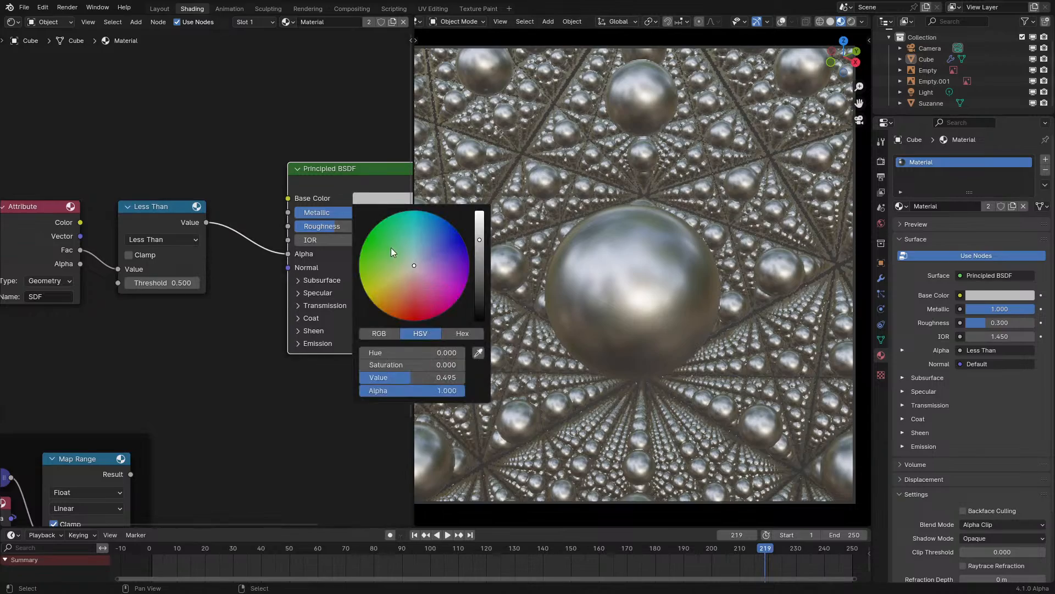
mouse_move(391, 251)
left_mouse_down()
mouse_move(385, 314)
mouse_move(374, 226)
mouse_move(462, 242)
mouse_move(344, 227)
left_mouse_up()
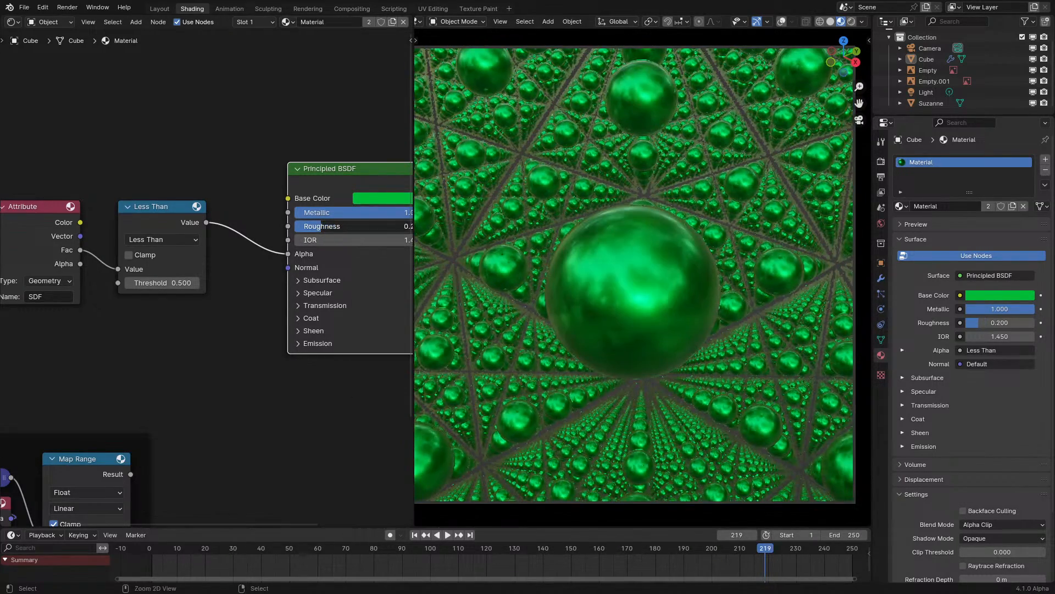
key("ctrl+s")
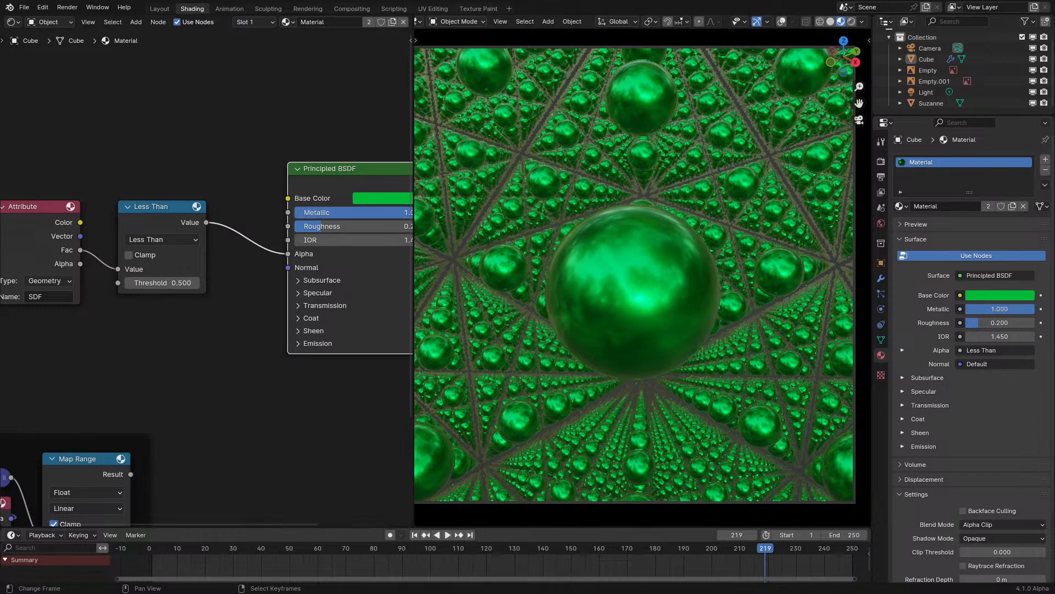
- Replay the animation from the start to examine how the green clipped spheres build up
key("shift+Left")
key("space")
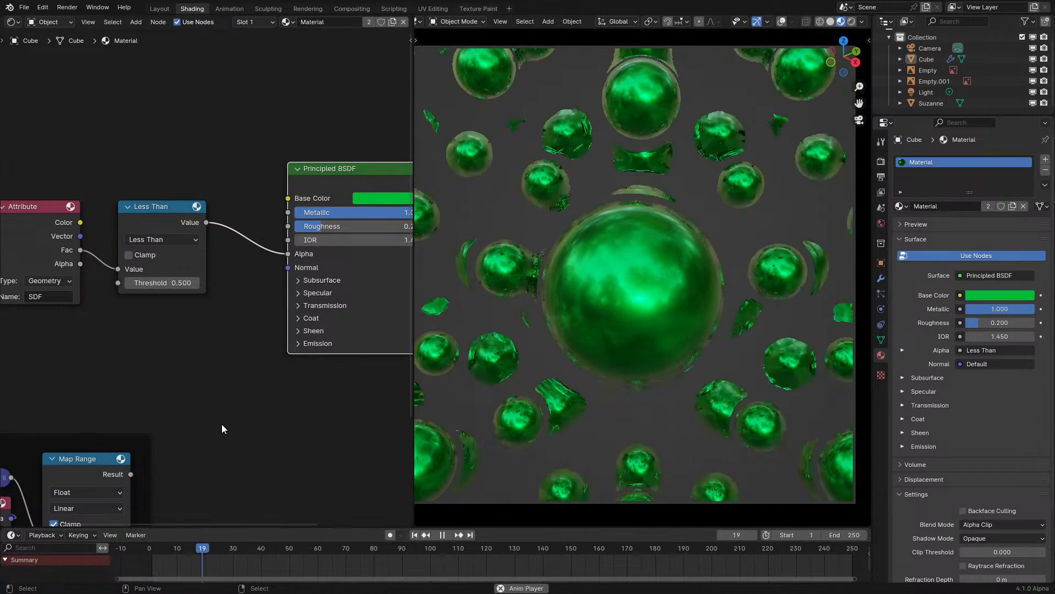
key("space")
middle_click_drag(222, 424, 196, 429)
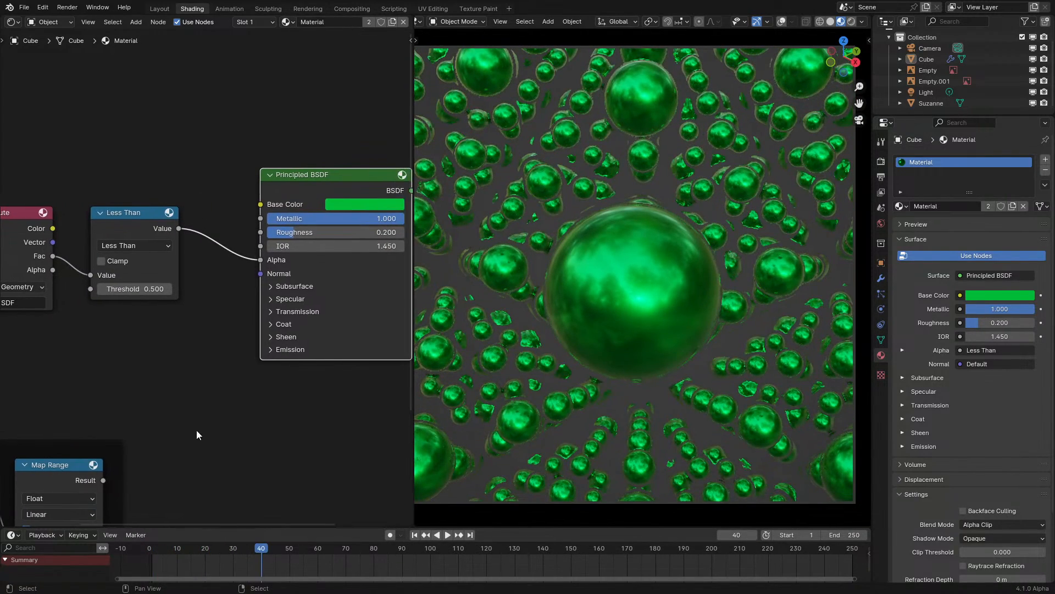
- Play the animation past frame 40 and run it again to examine the finer green spheres filling in
key("space")
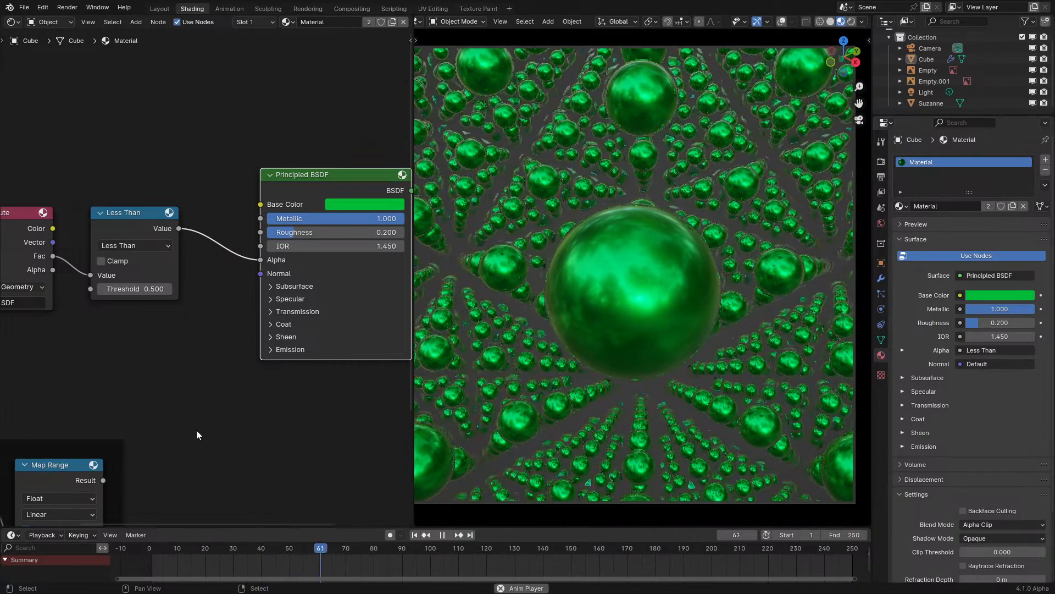
key("space")
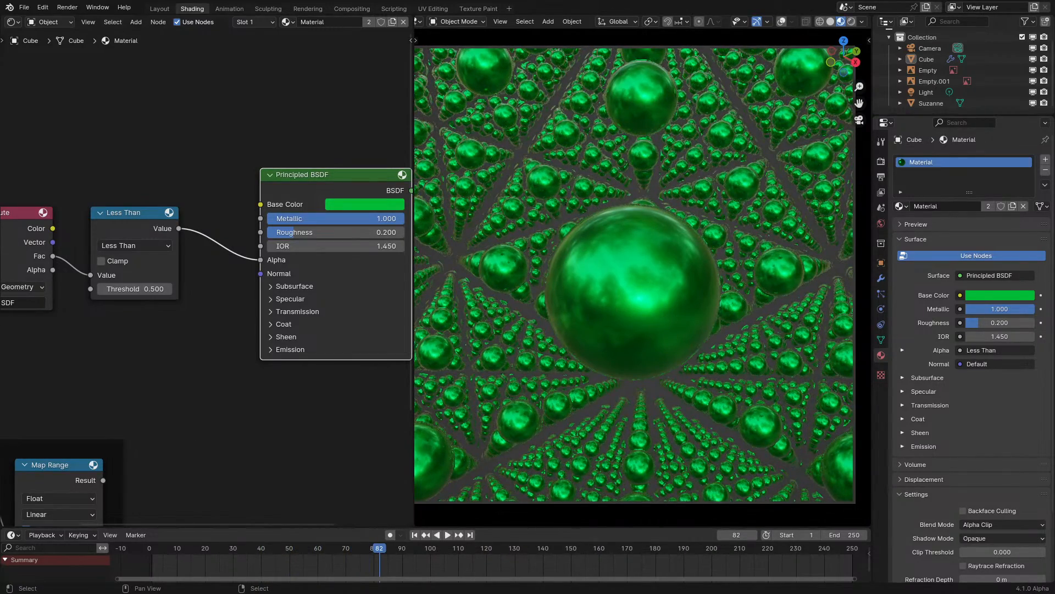
key("space")
key("space")
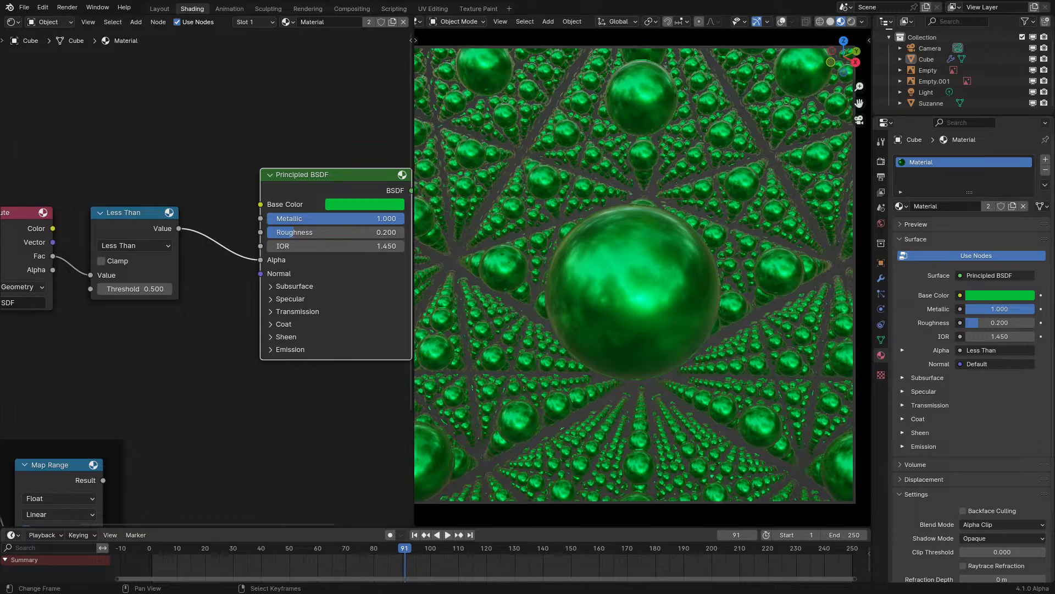
key("shift+Left")
key("space")
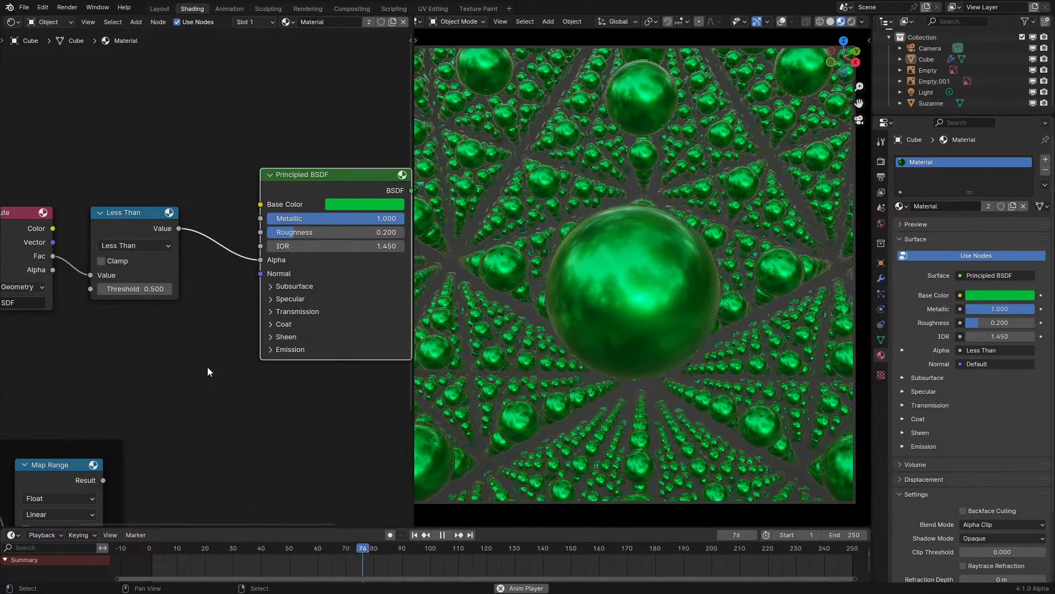
key("space")
- Add a Fresnel node above the Attribute and Less Than nodes and preview its output on the fractal
middle_click_drag(136, 304, 233, 465)
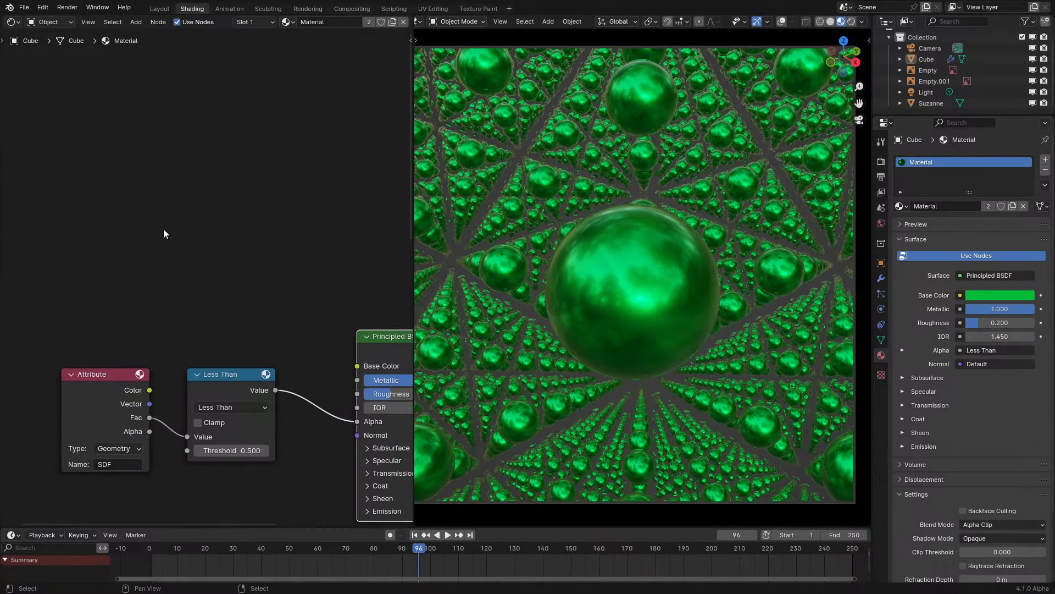
key("shift+a")
left_click(156, 209)
type("fr")
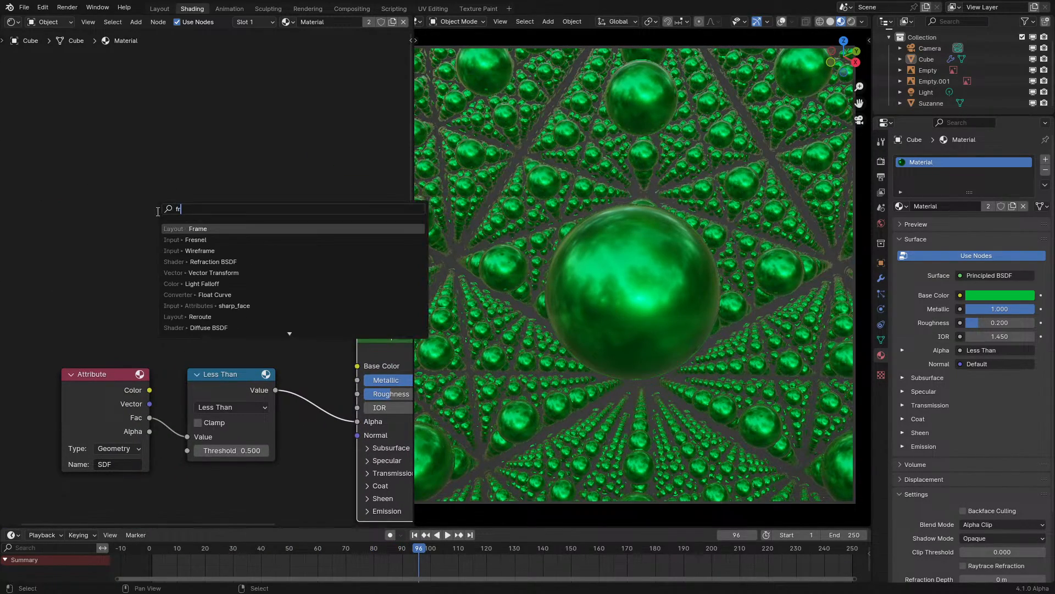
left_click(183, 239)
left_click(122, 232)
left_click(176, 233, "ctrl+shift")
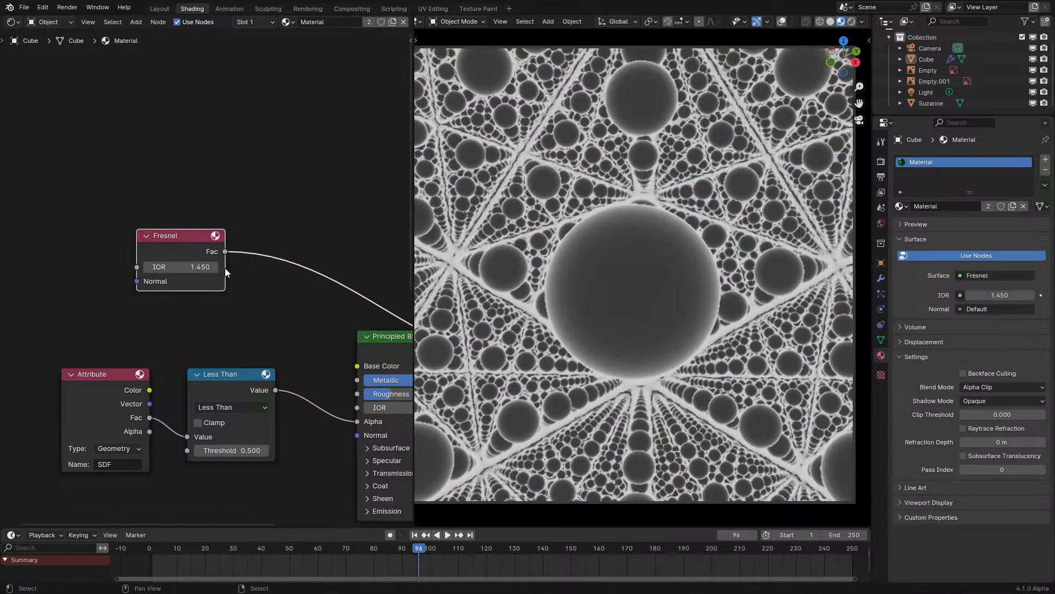
key("g")
left_click(185, 241)
scroll(225, 240, "down", 1)
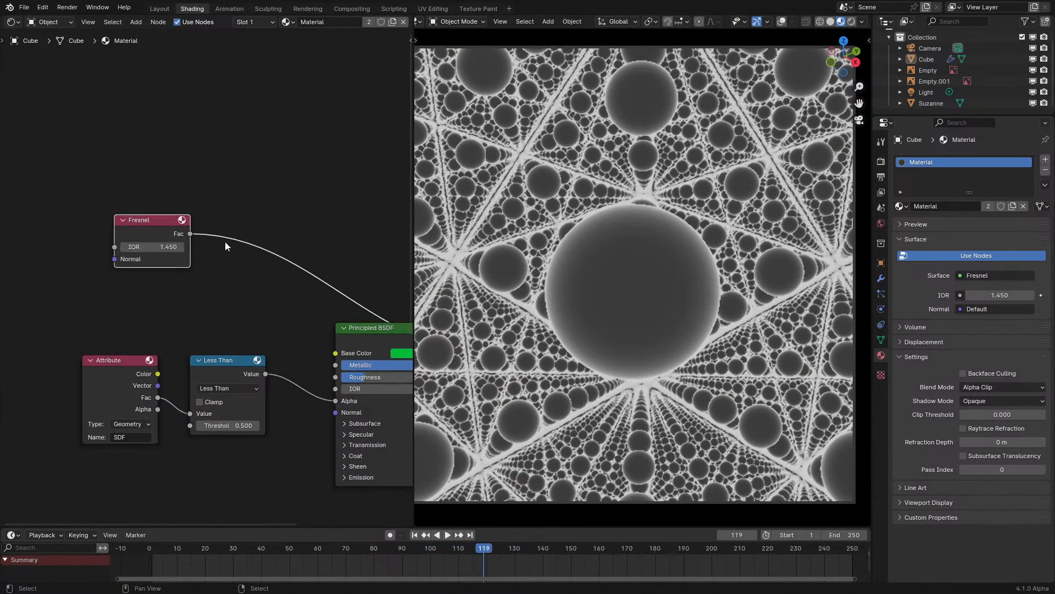
- Connect the Fresnel's Fac to the Principled BSDF's Base Color, restore the BSDF as material output and play the animation from the start
left_click_drag(187, 230, 346, 359)
left_click(358, 346, "ctrl+shift")
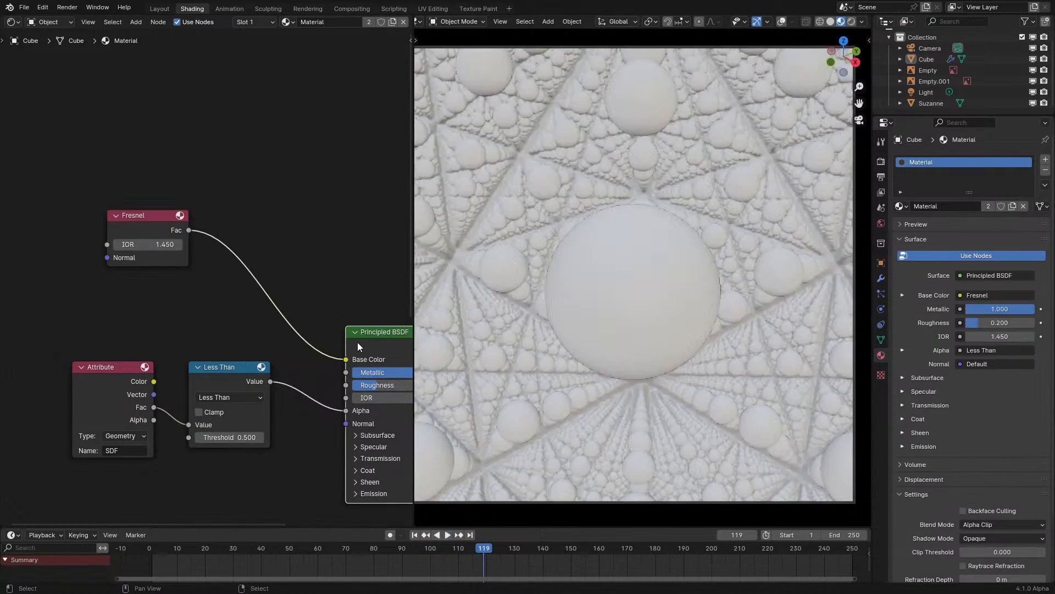
key("shift+Left")
key("space")
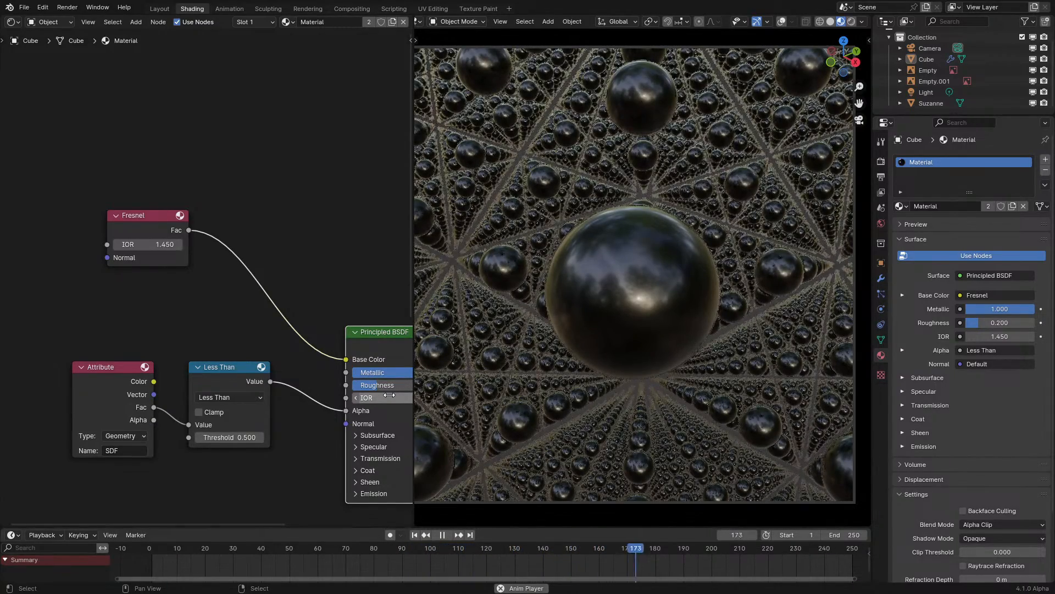
key("space")
- Replay the animation from the start to examine the Fresnel-coloured metallic spheres
middle_click_drag(283, 418, 227, 355)
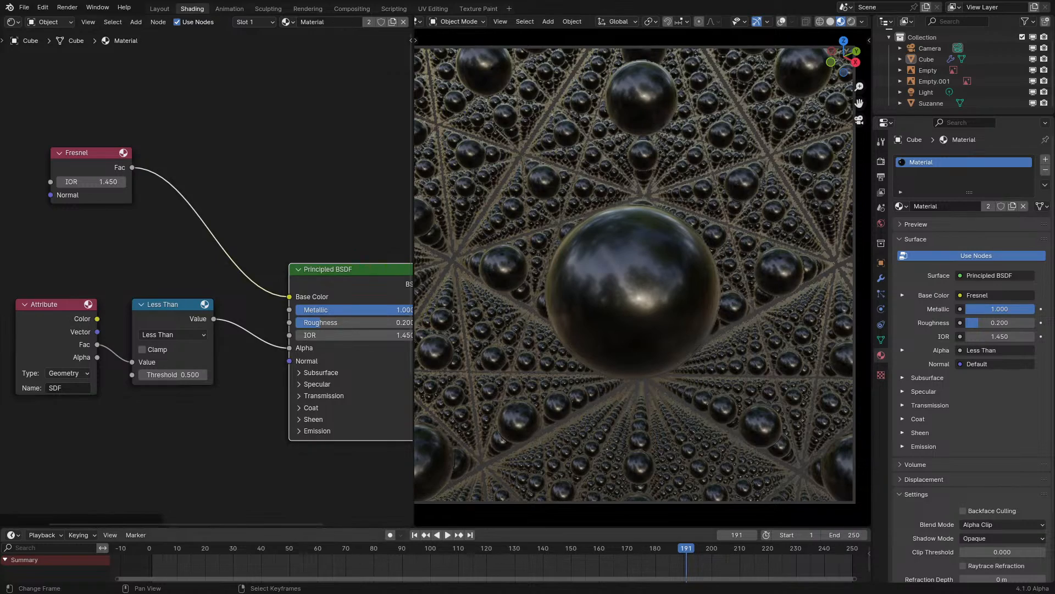
key("shift+Left")
key("space")
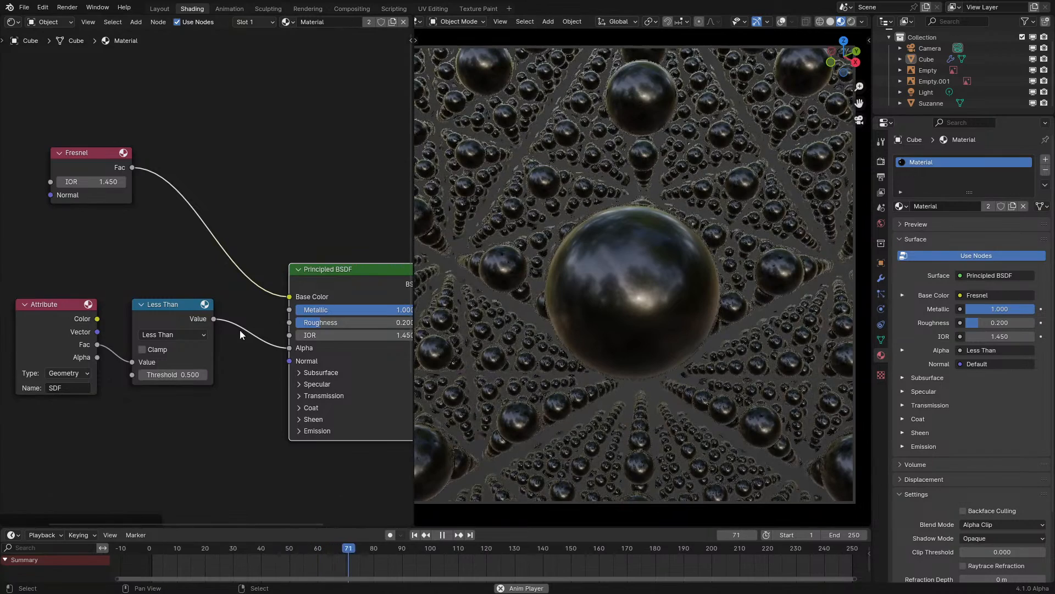
key("space")
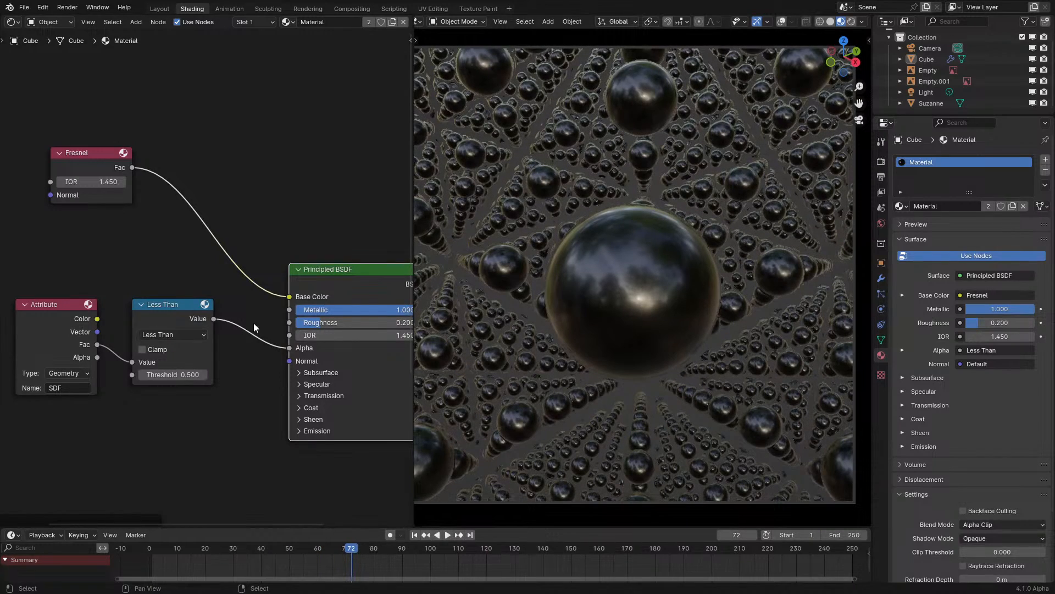
- Disconnect the Fresnel node from the Base Color and replay the animation from the start
right_click_drag(263, 258, 232, 295, "ctrl")
left_click(151, 562)
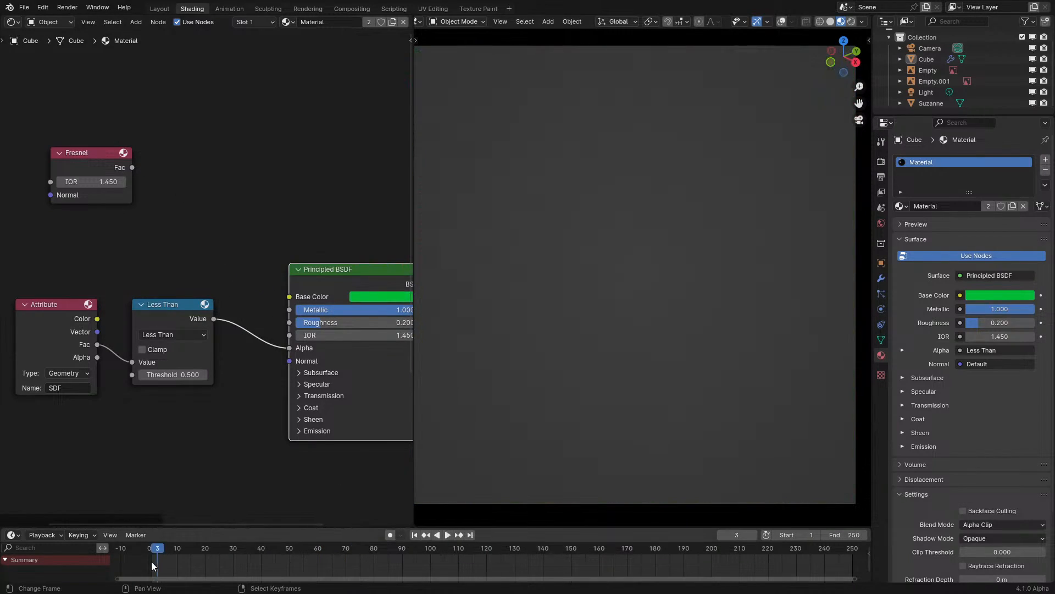
key("space")
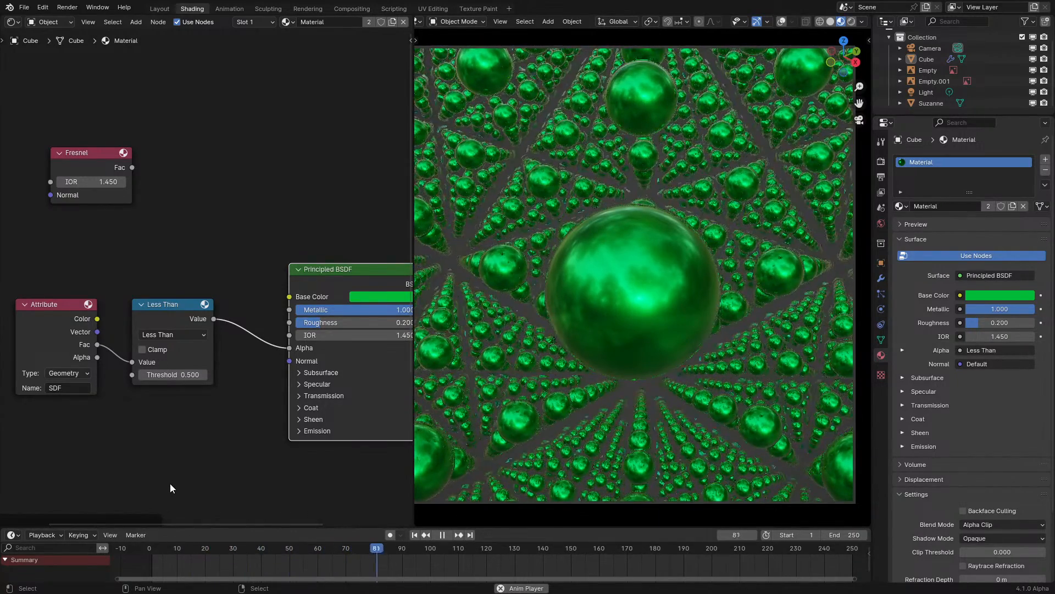
key("space")
- Switch the Shader Editor area to the Geometry Node Editor at the RayMarch nodes
left_click(12, 22)
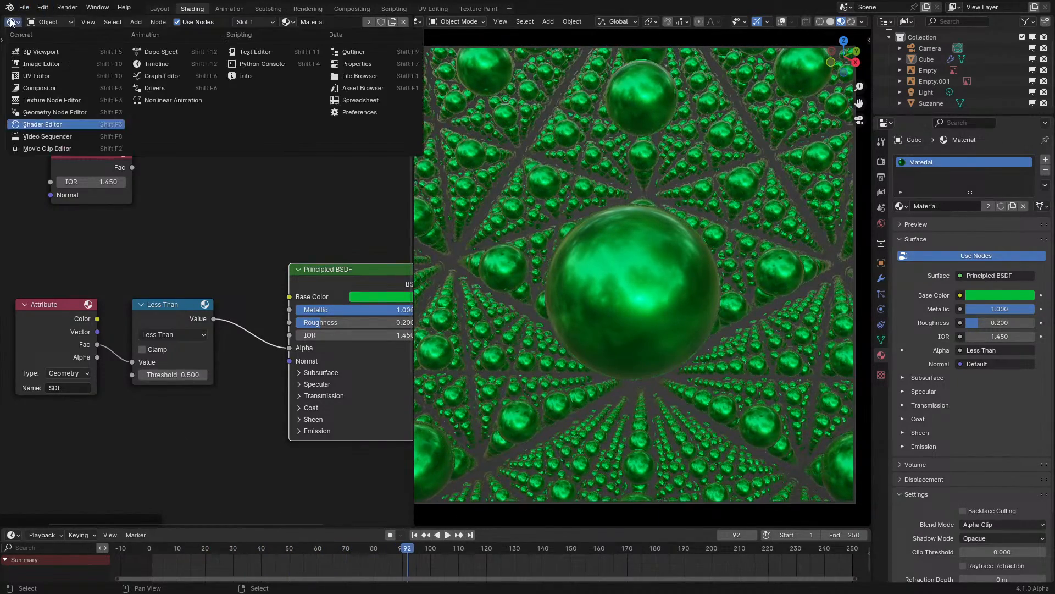
left_click(64, 111)
middle_click_drag(237, 467, 217, 343)
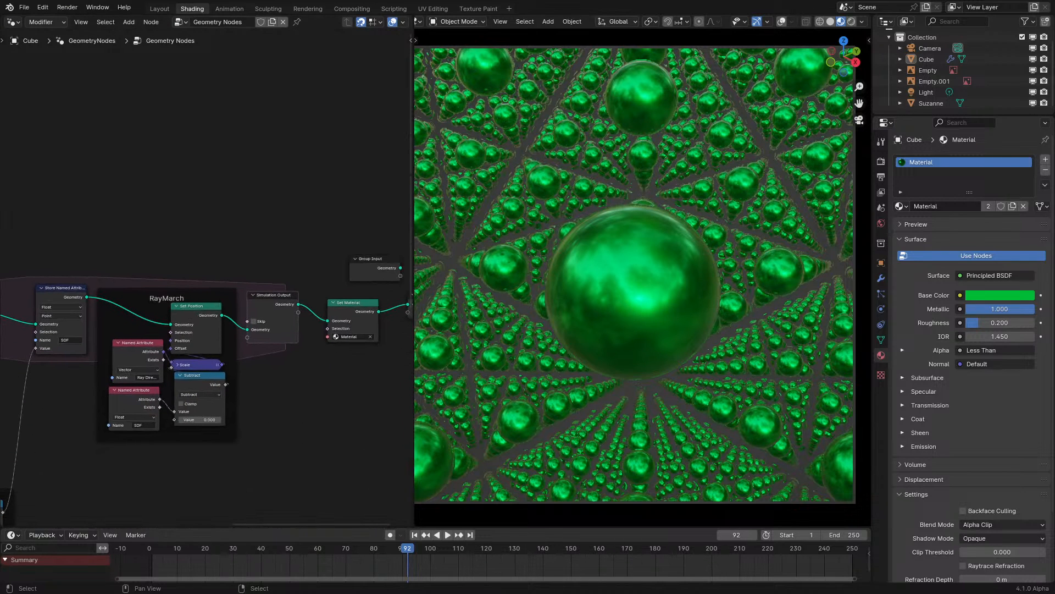
middle_click_drag(212, 491, 285, 445)
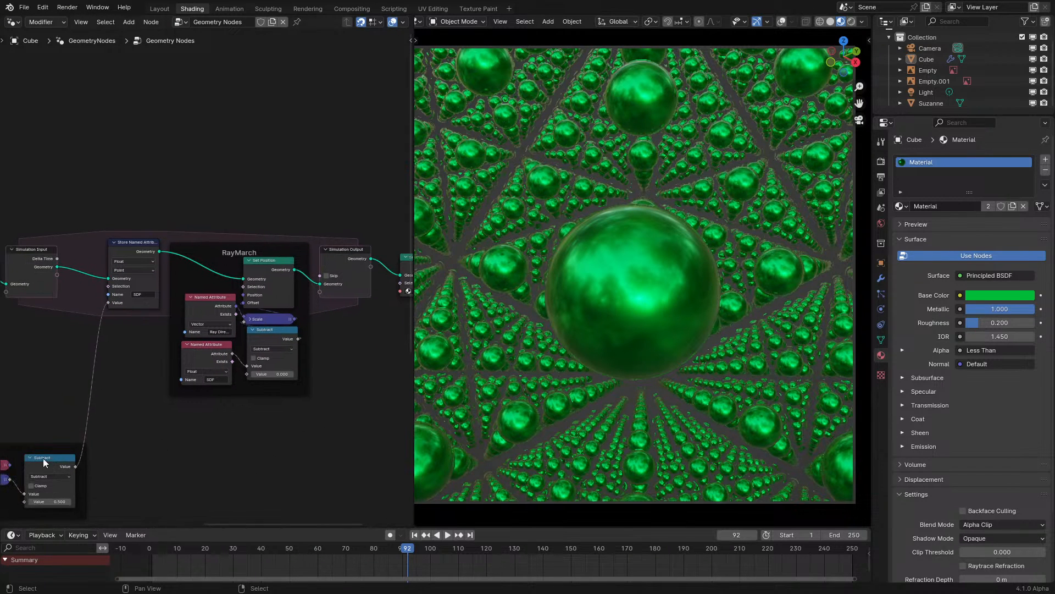
middle_click_drag(244, 364, 257, 368)
- Play a few more frames and examine the fractal from outside the camera view before returning to it
key("space")
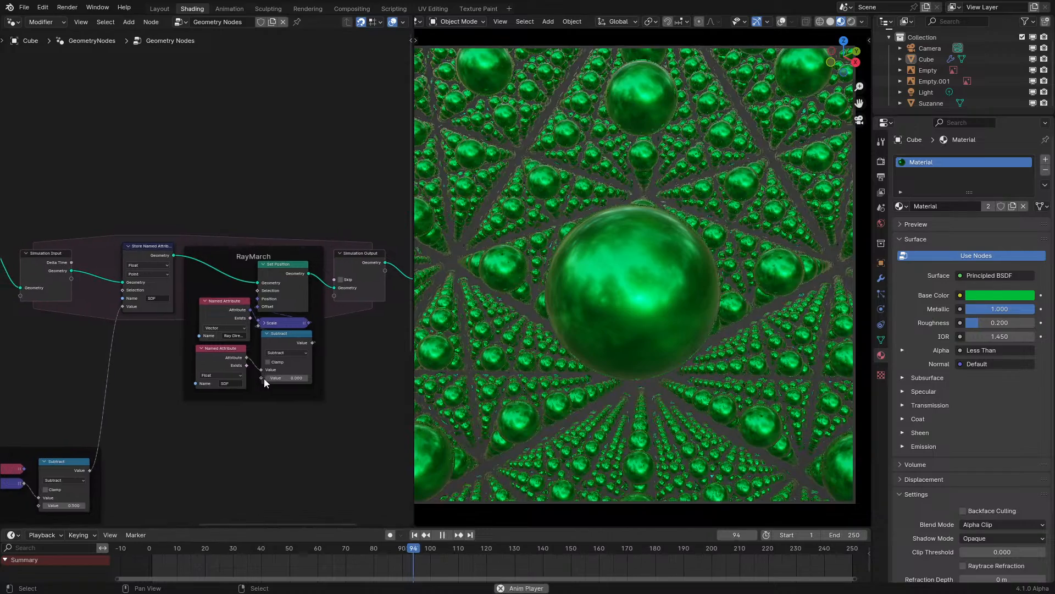
key("space")
scroll(171, 425, "down", 2)
middle_click_drag(171, 424, 275, 357)
middle_click_drag(446, 331, 628, 330)
key("KP_0")
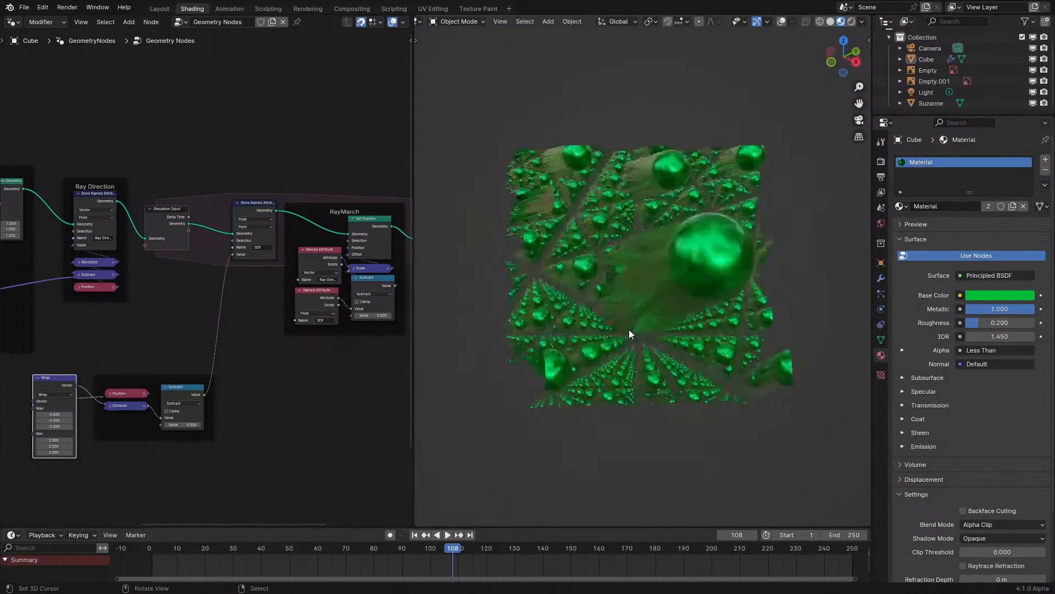
- Connect the Smooth Minimum's Value to the Value of the Store Named Attribute node for SDF and play the animation from the start
middle_click_drag(240, 382, 370, 253)
scroll(174, 392, "up", 4)
middle_click_drag(174, 390, 234, 408)
scroll(181, 417, "down", 2)
left_click_drag(144, 406, 360, 142)
left_click(129, 553)
key("space")
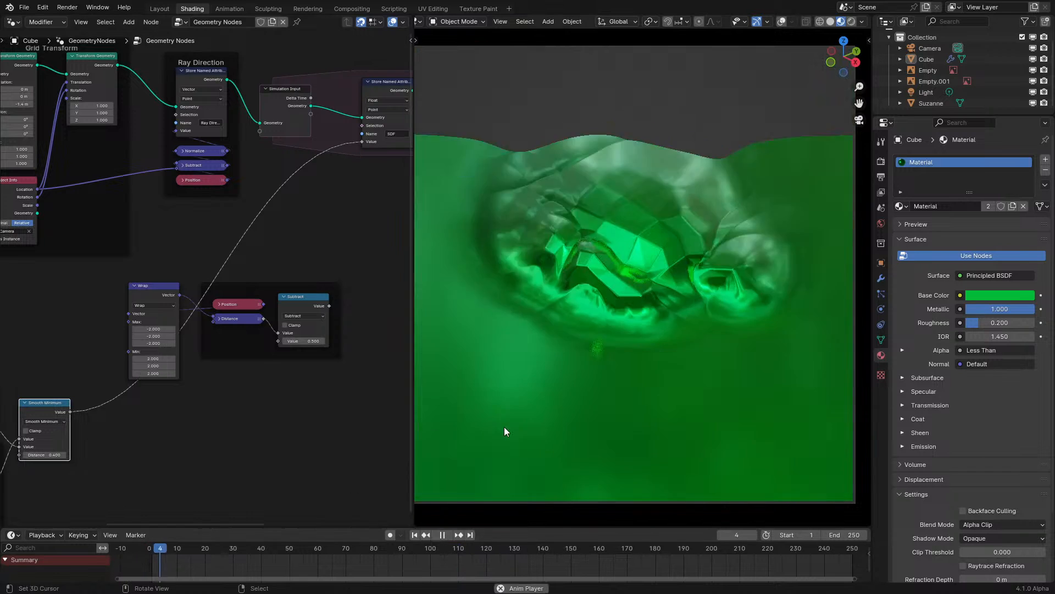
key("space")
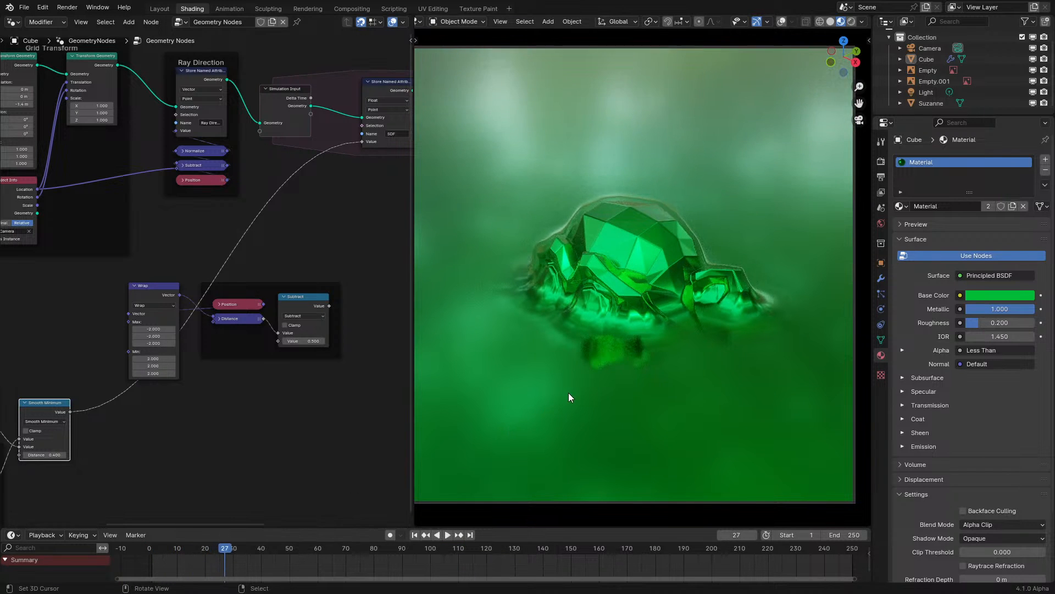
- Leave the camera view, show the viewport overlays and frame the Cube to examine the ray-marched surface from outside
middle_click_drag(569, 392, 674, 344)
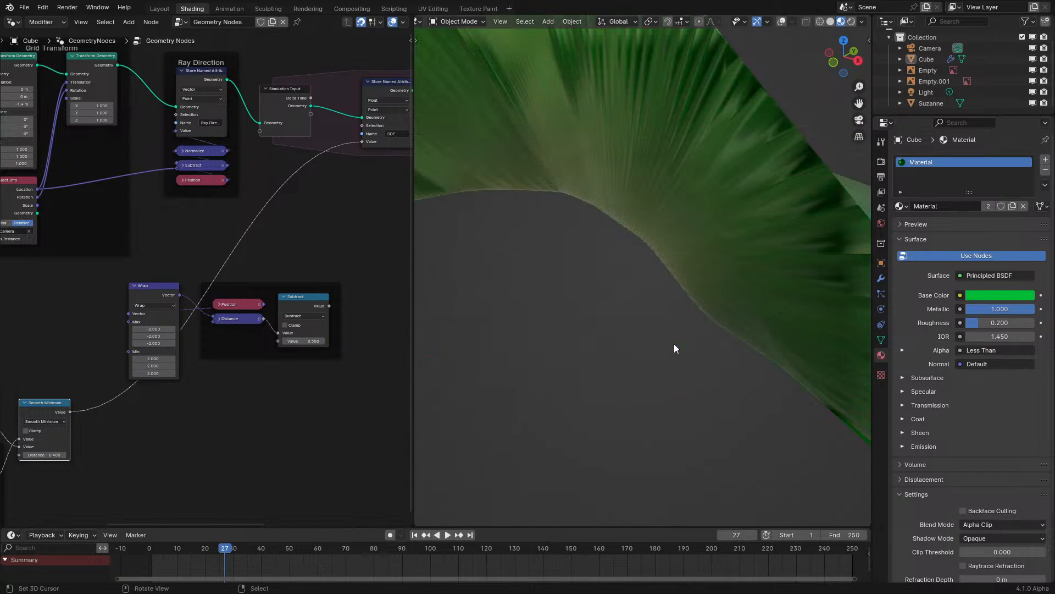
scroll(681, 317, "down", 4)
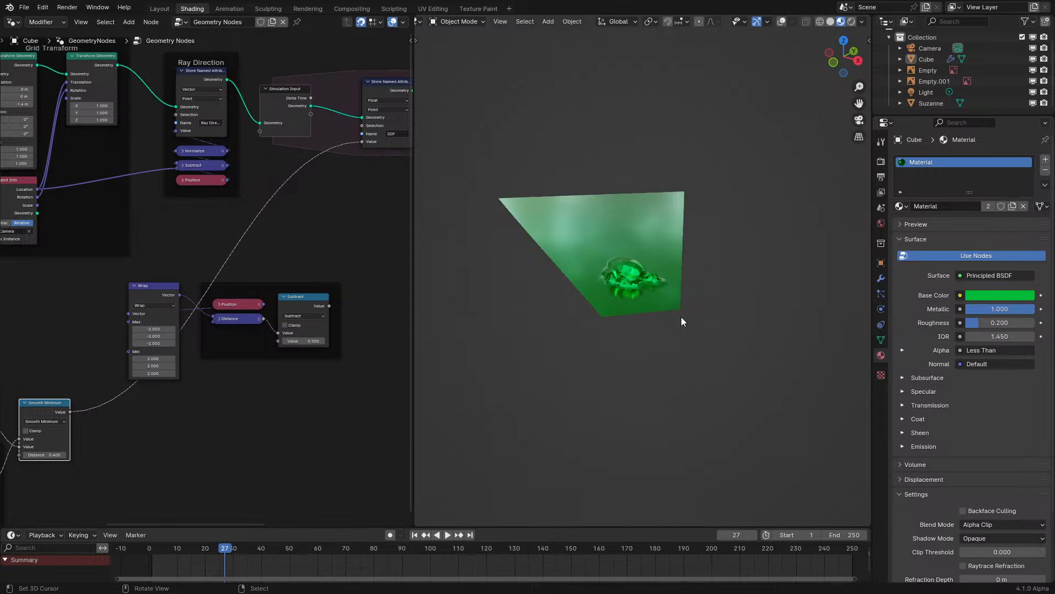
scroll(666, 311, "up", 8)
scroll(665, 311, "down", 4)
left_click(782, 21)
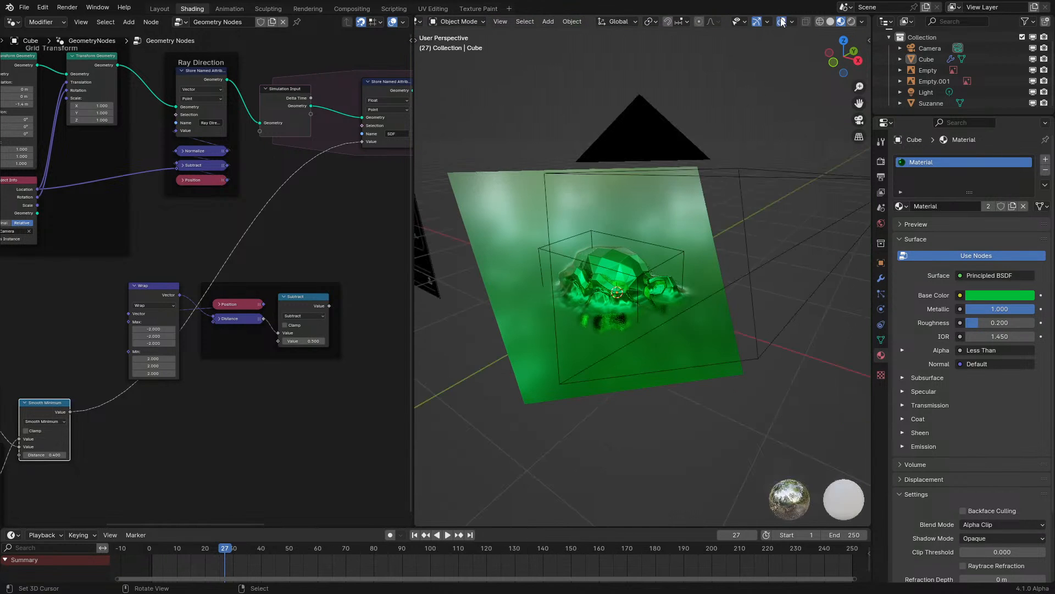
middle_click_drag(658, 238, 741, 246)
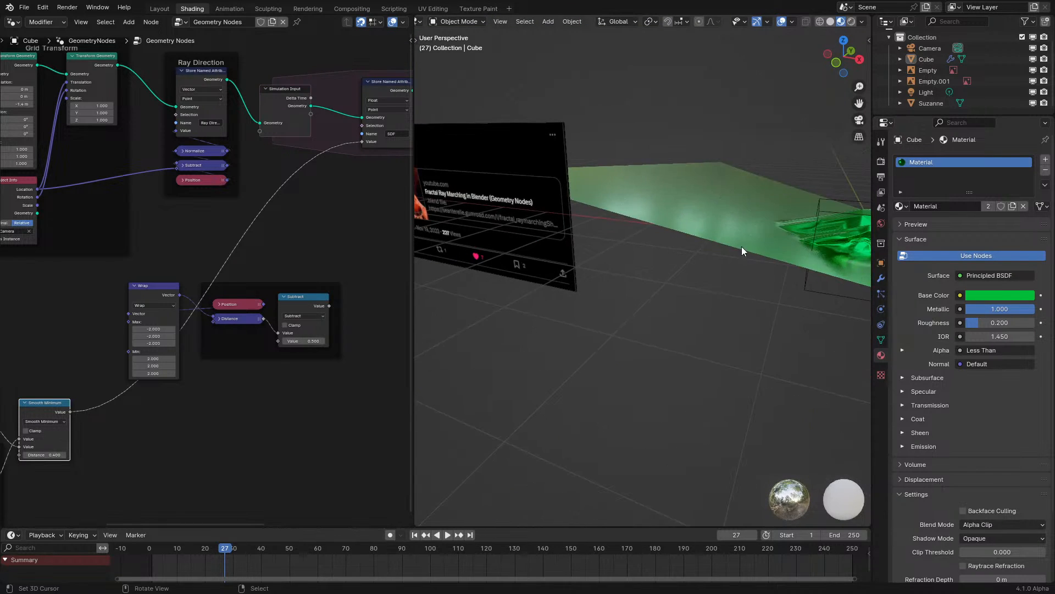
right_click(746, 234)
key("KP_Decimal")
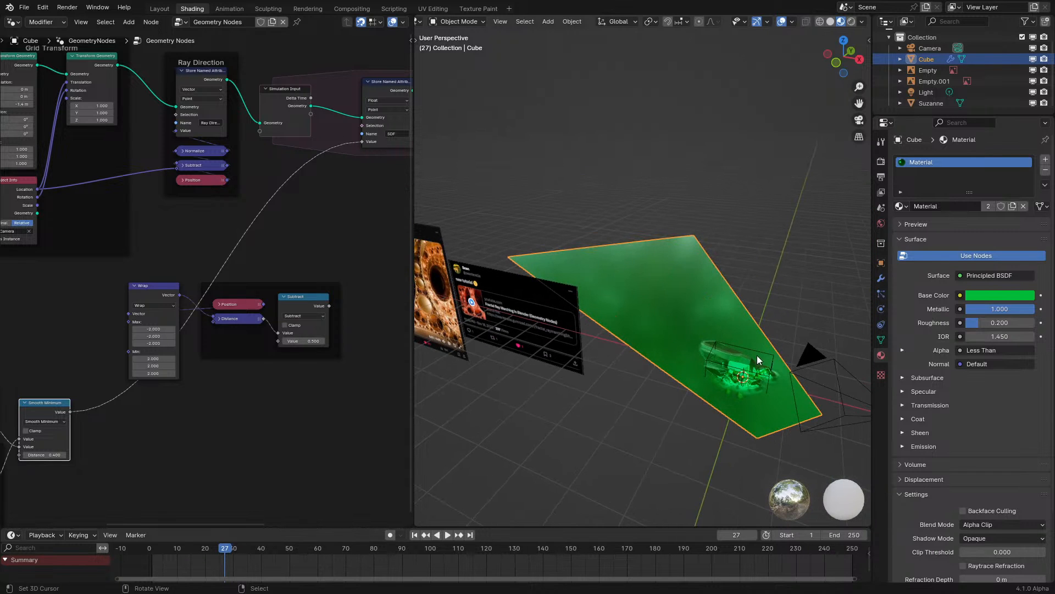
- Select Suzanne, frame it and move it upward along the global Z axis
right_click(752, 378)
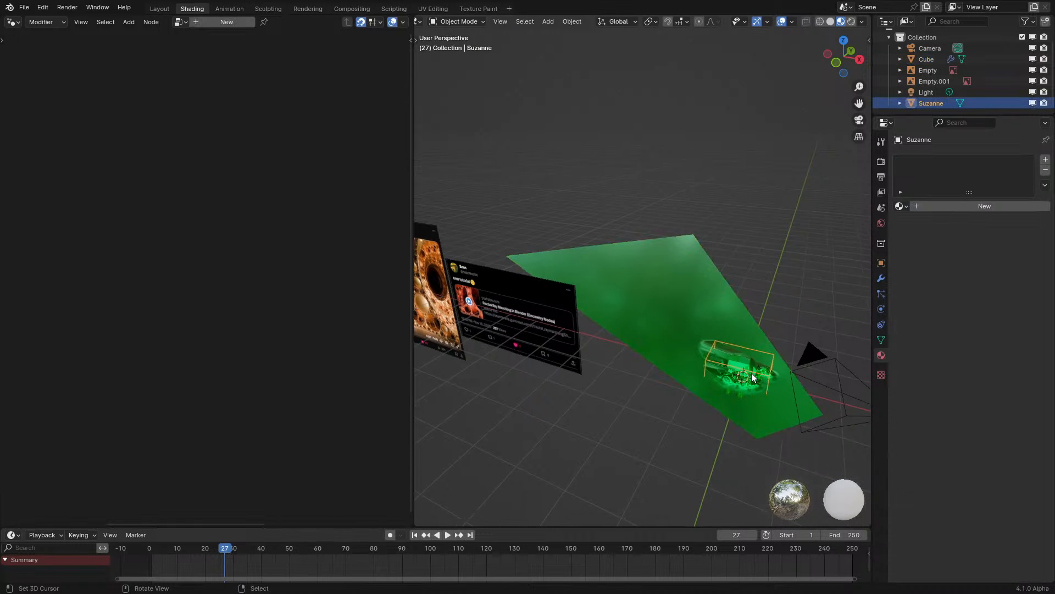
key("KP_Decimal")
middle_click_drag(704, 360, 632, 274)
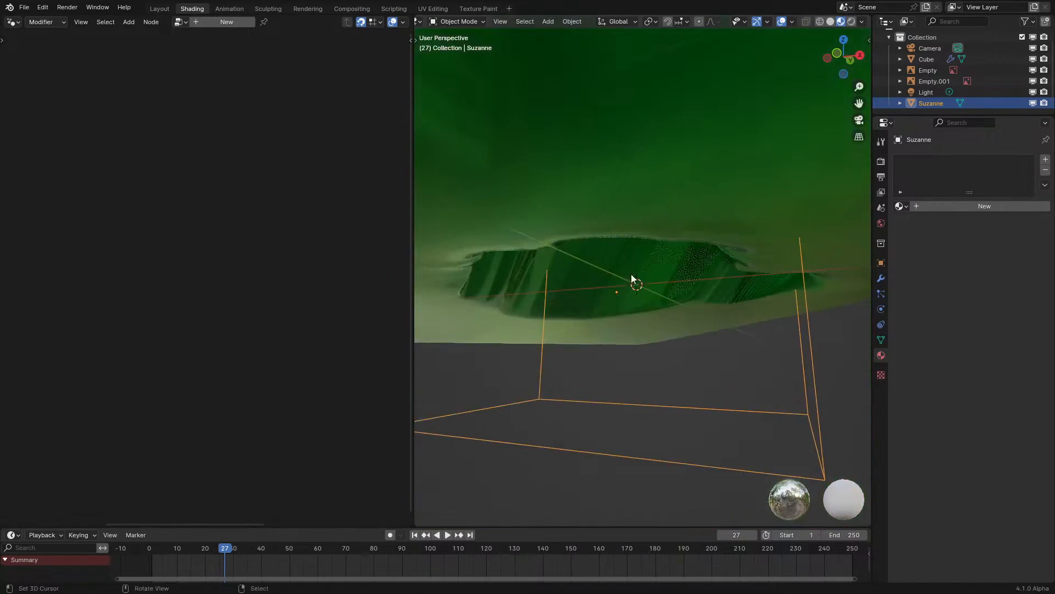
scroll(640, 325, "down", 2)
middle_click_drag(642, 345, 616, 393)
key("g")
key("z")
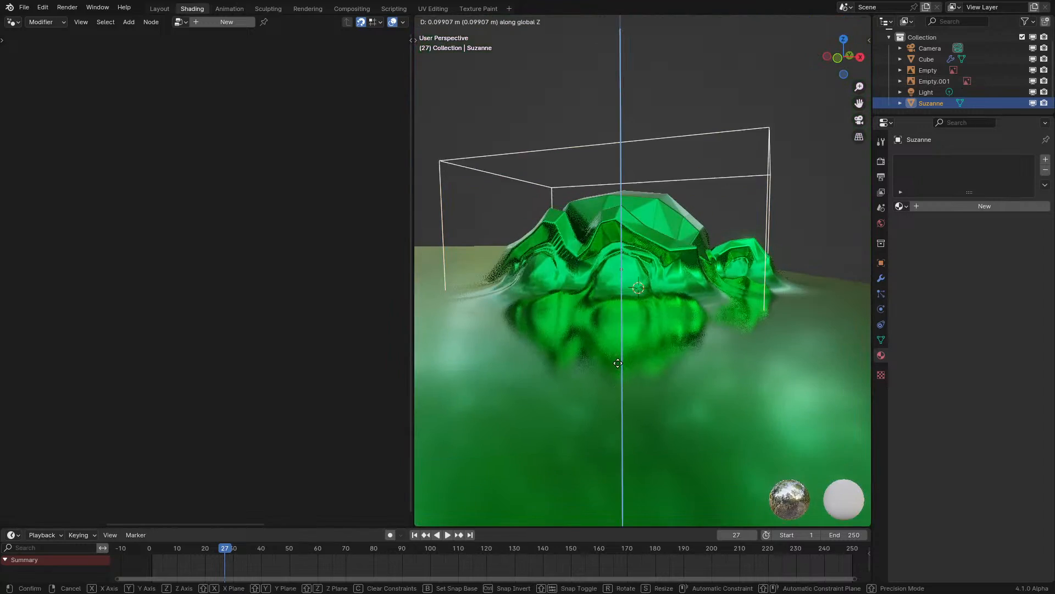
left_click(618, 345)
- Replay the animation from the start to examine how the raised Suzanne blends into the plane
left_click(146, 560)
key("space")
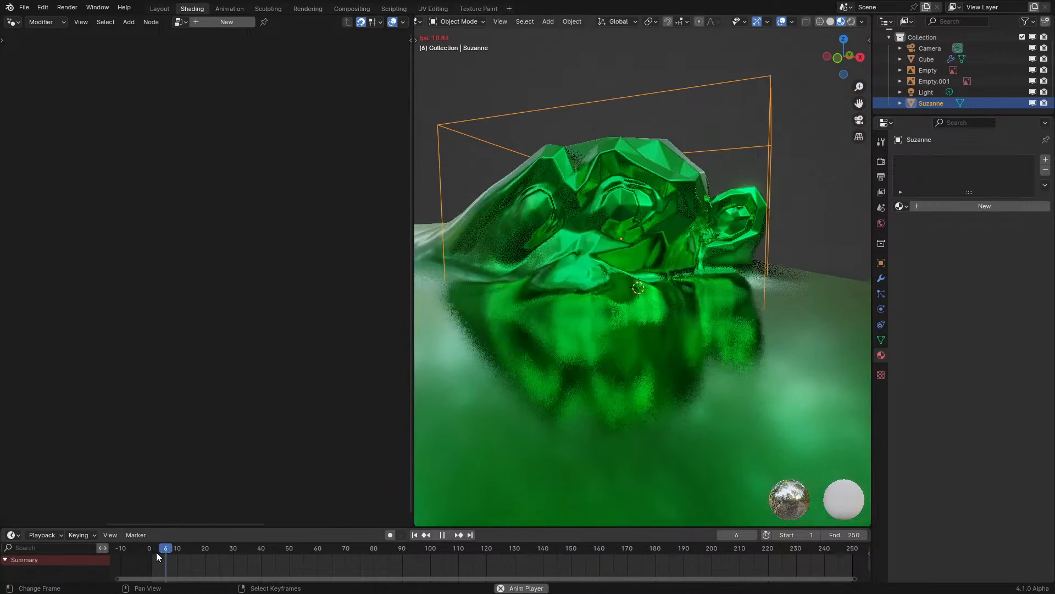
key("space")
middle_click_drag(620, 278, 644, 300)
- Select the Cube and set the Smooth Minimum node's Distance to 1.000
left_click(679, 360)
scroll(675, 359, "down", 1)
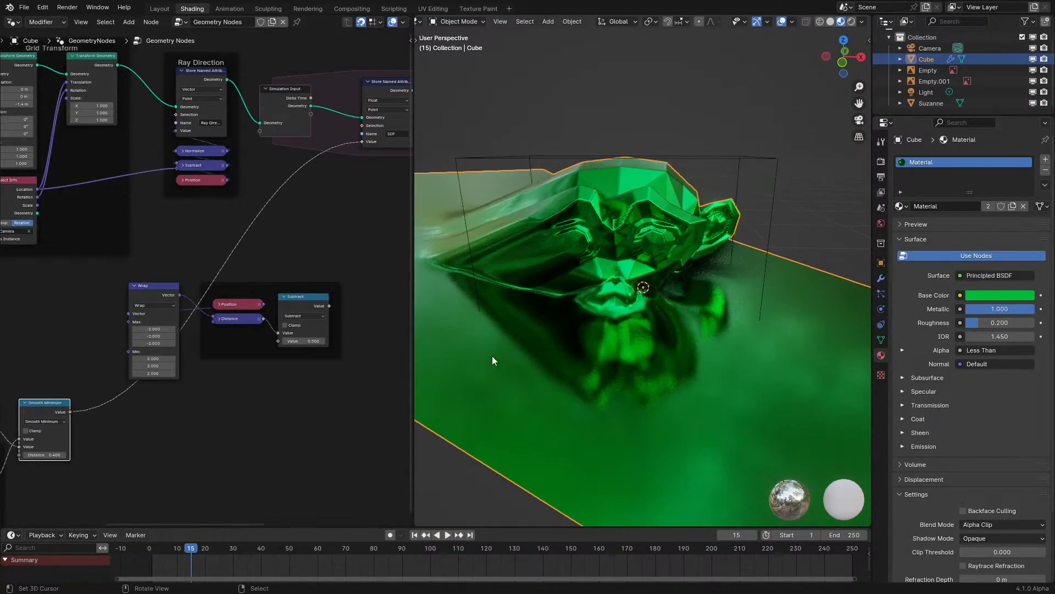
middle_click_drag(52, 419, 187, 358)
scroll(190, 362, "up", 6)
key("Return")
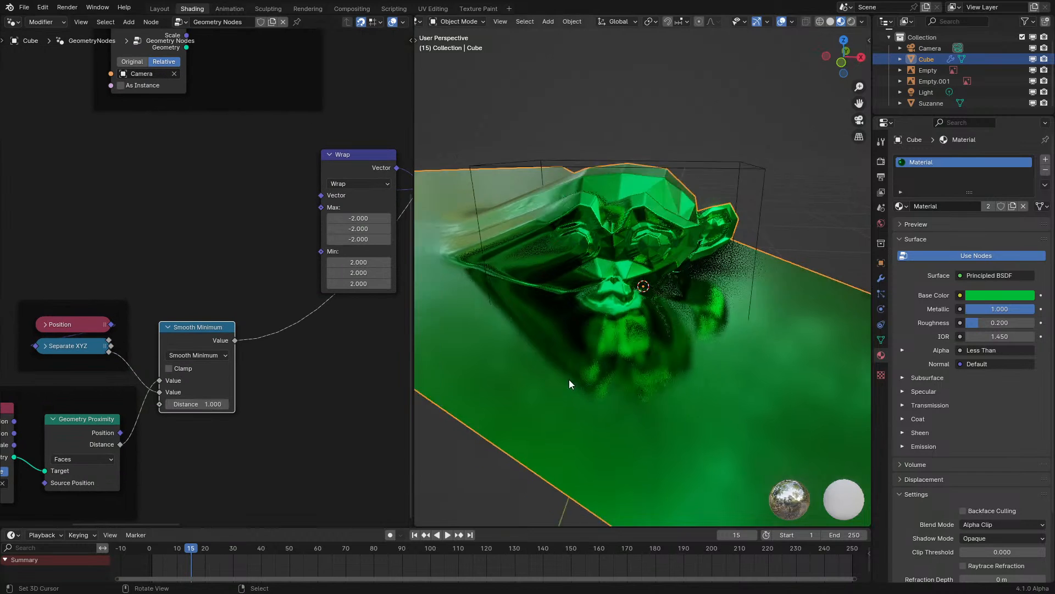
- Return to the camera view, replay the animation from the start and hide the viewport overlays
key("KP_0")
left_click(130, 566)
key("space")
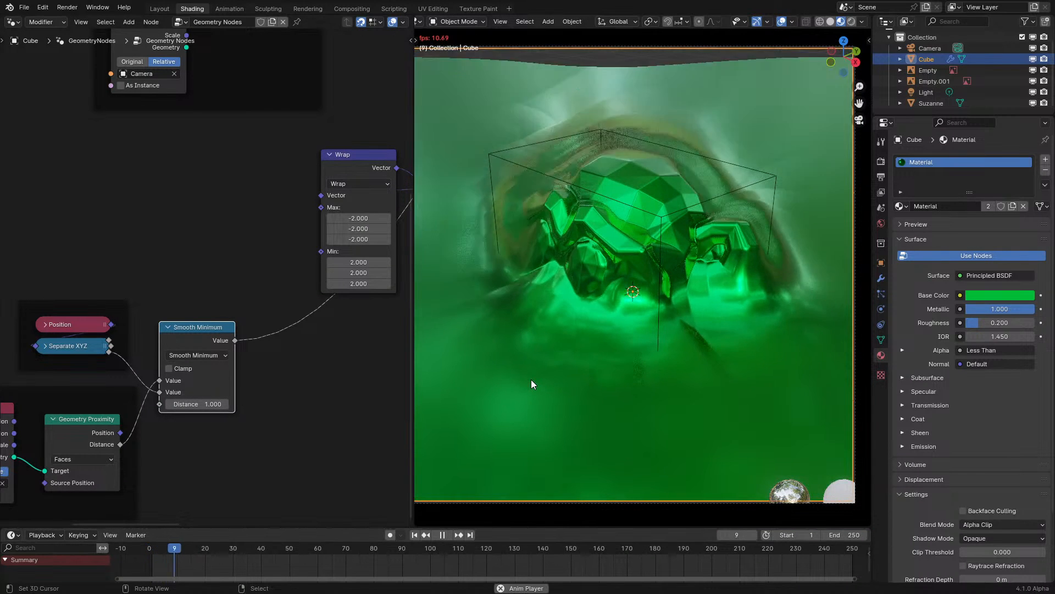
key("space")
left_click(781, 22)
key("space")
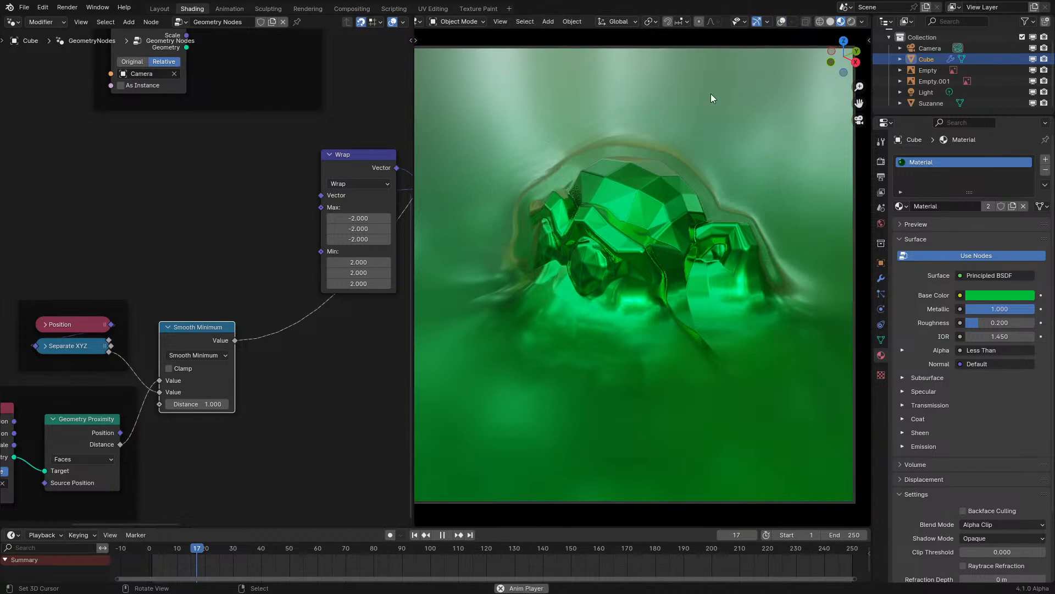
- Replay the animation from frame 0 in the camera view to examine how Suzanne blends into the plane
key("space")
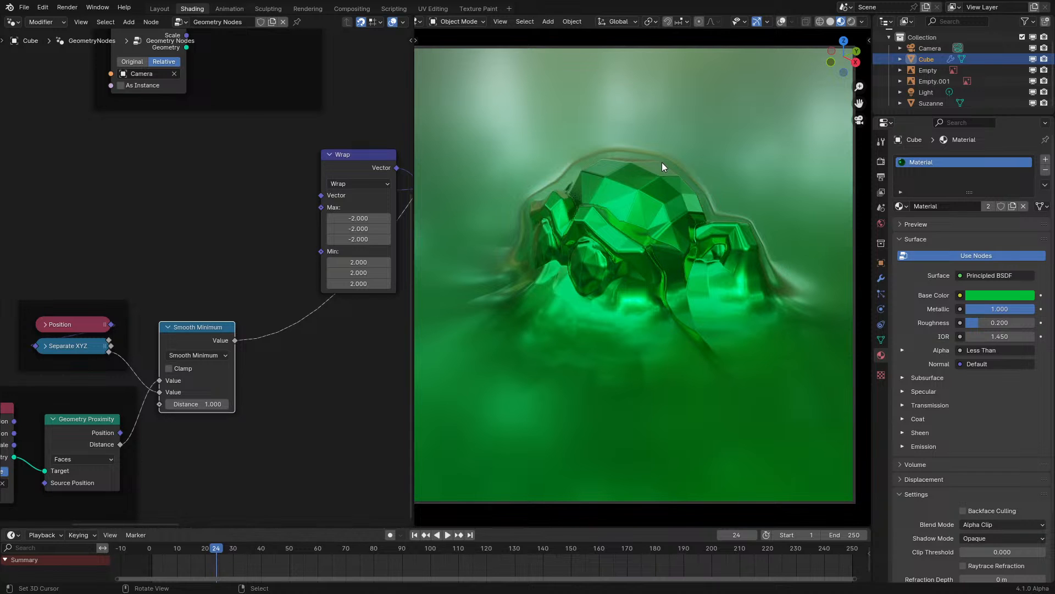
scroll(280, 175, "down", 6)
middle_click_drag(281, 174, 165, 298)
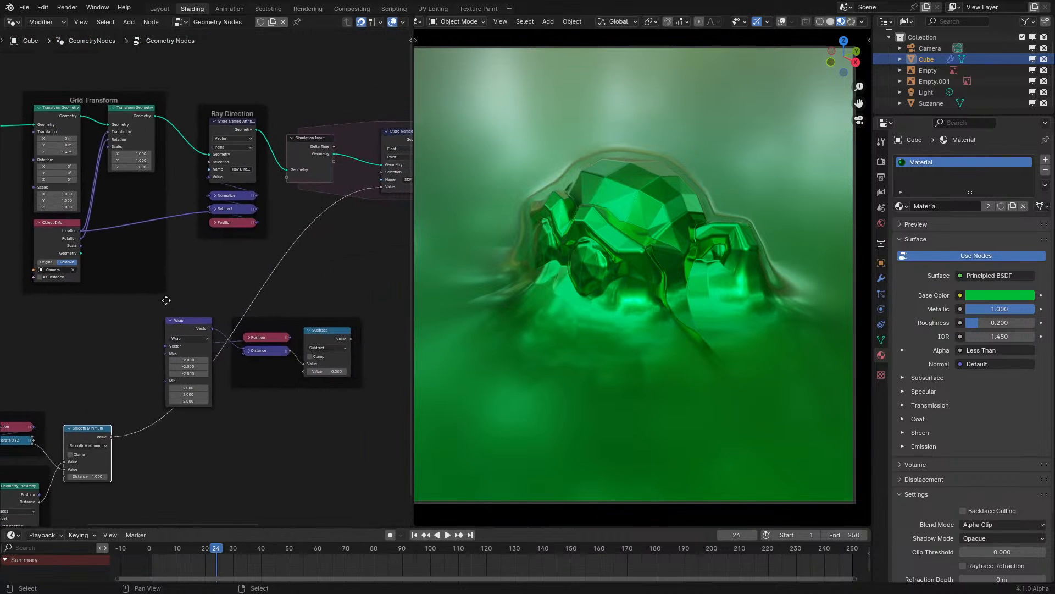
scroll(171, 290, "up", 1)
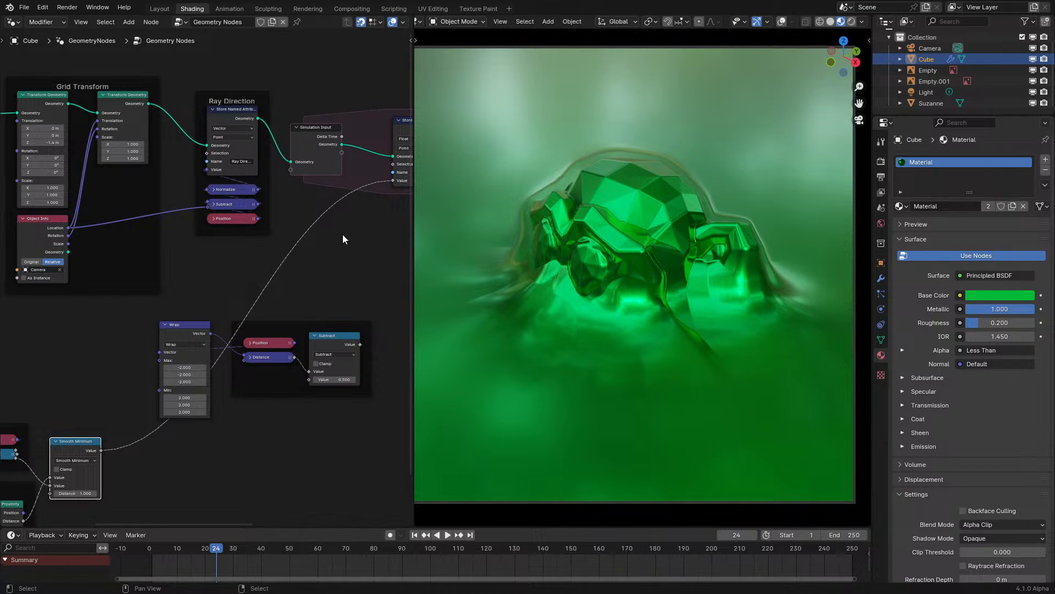
left_click(145, 559)
key("space")
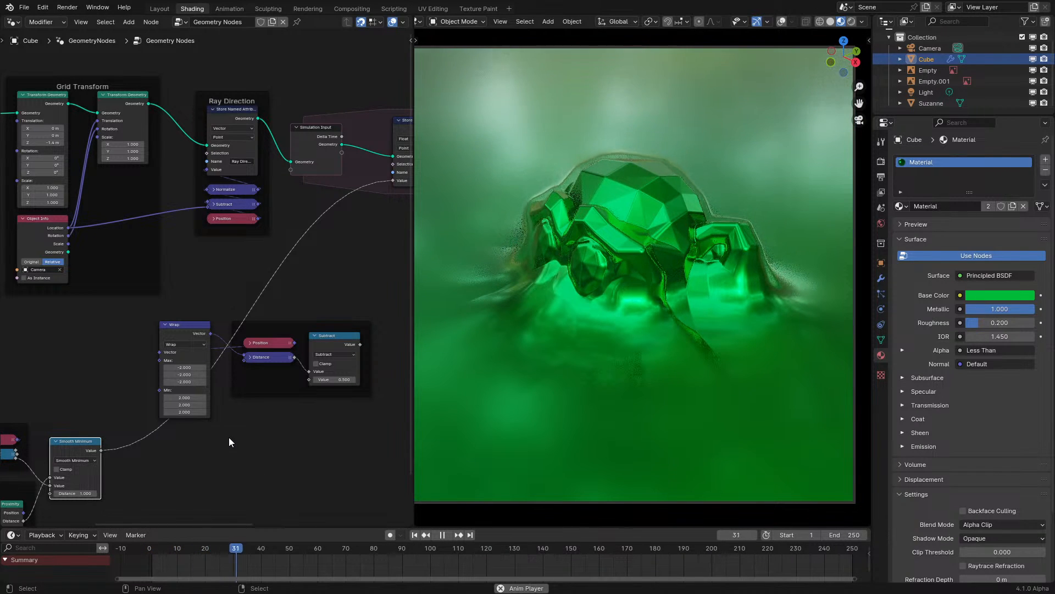
key("space")
- Replay the animation from the start while viewing the blended Suzanne outside the camera, and return to the camera view
middle_click_drag(668, 311, 701, 312)
scroll(681, 368, "up", 4)
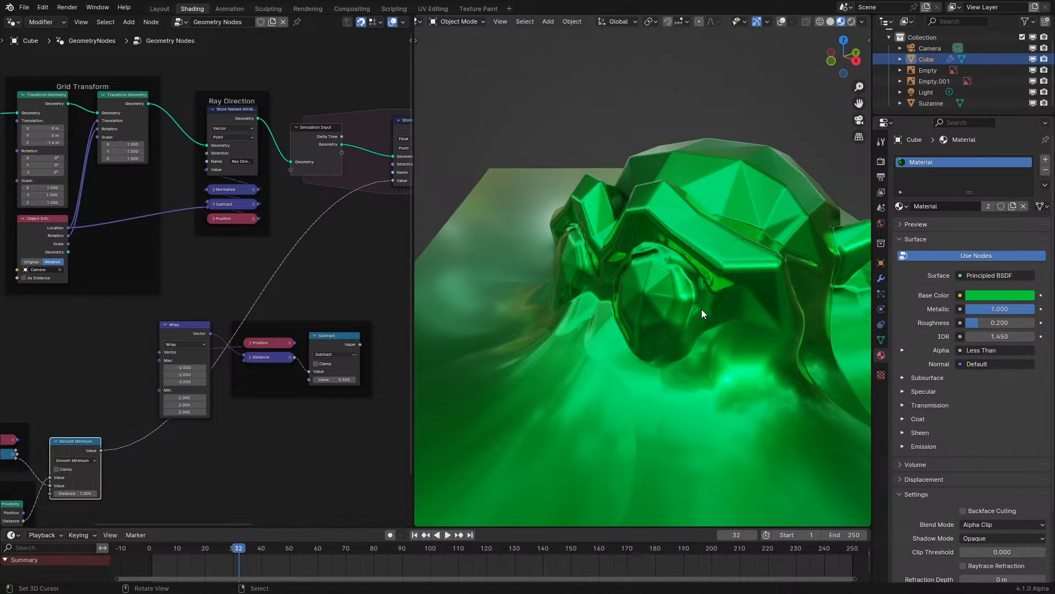
key("shift+Left")
key("space")
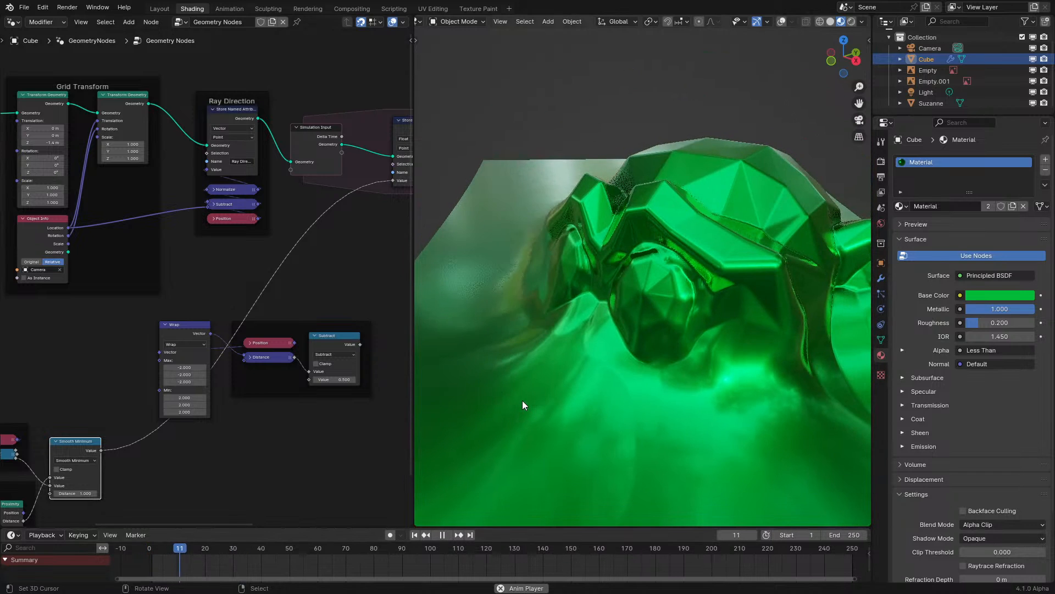
key("space")
middle_click_drag(523, 400, 591, 397)
scroll(671, 386, "down", 5)
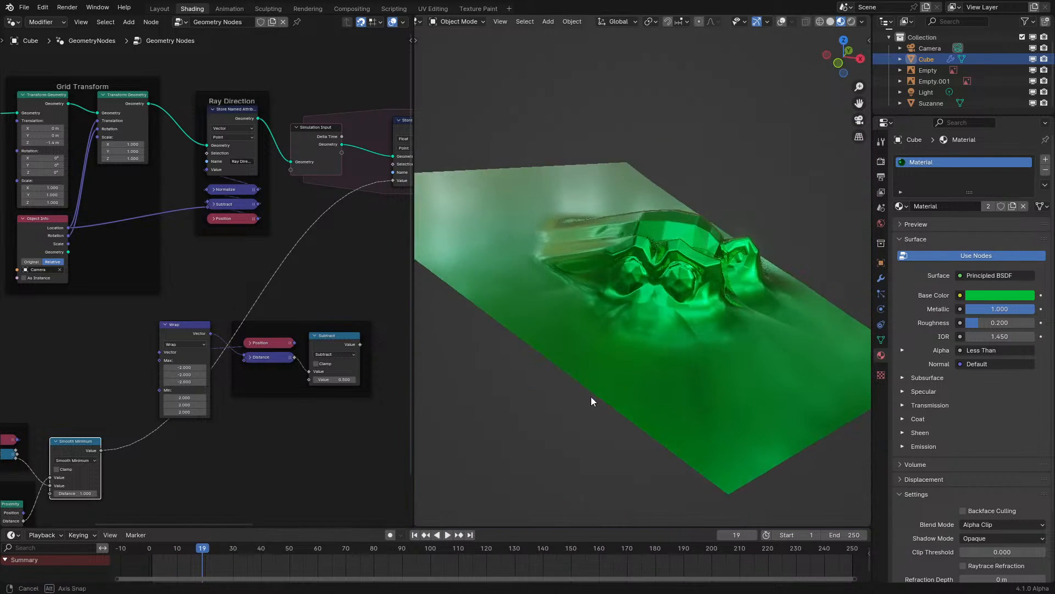
key("KP_Decimal")
key("KP_0")
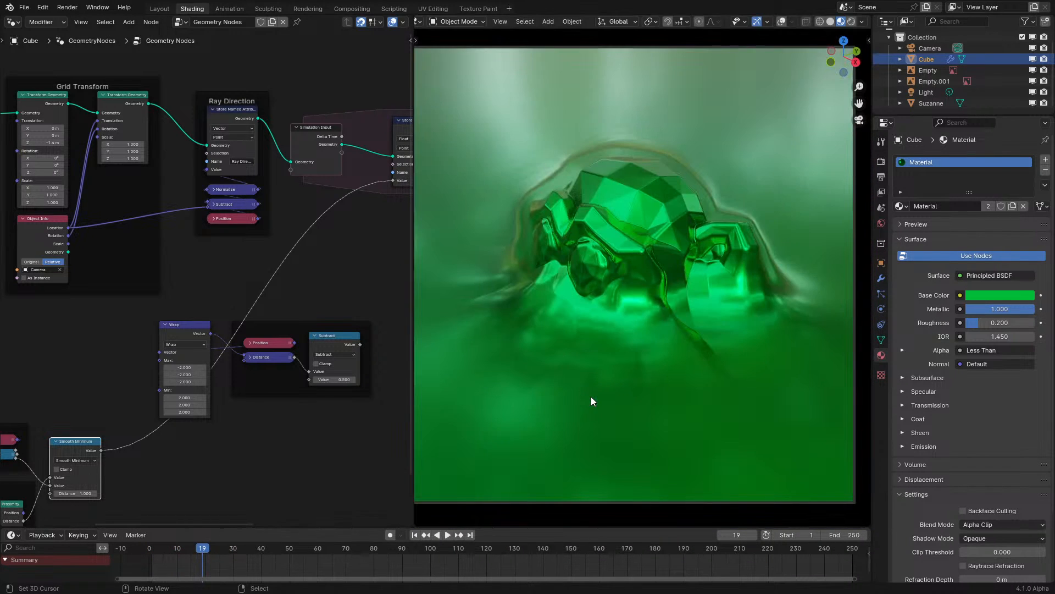
- Switch the viewport to solid shading with overlays shown and reset the animation to frame 0 for inspecting the Grid Transform nodes
middle_click_drag(59, 205, 337, 312)
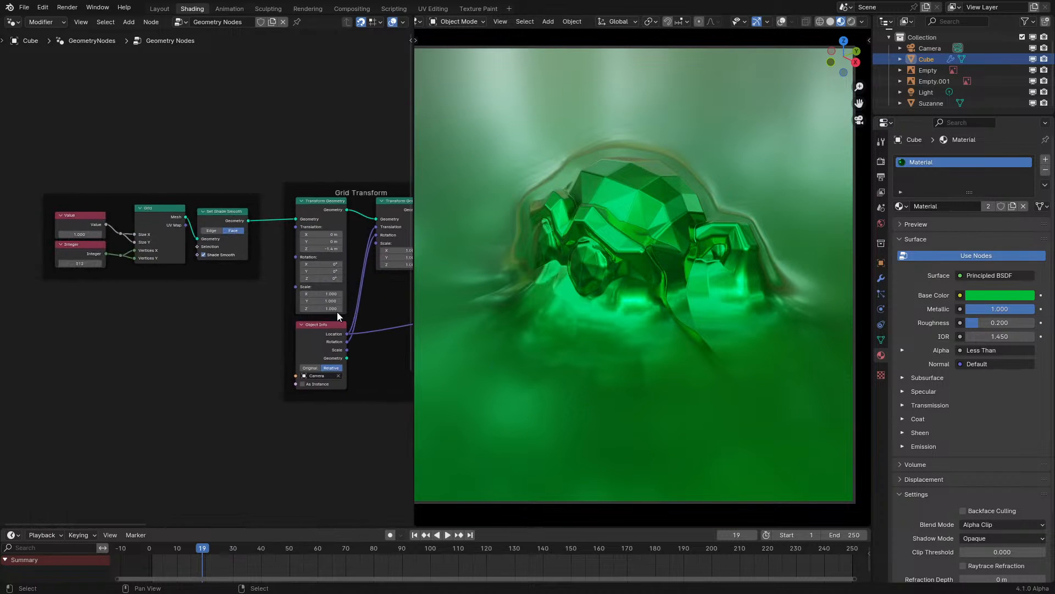
middle_click_drag(149, 275, 150, 346)
scroll(150, 345, "up", 4)
scroll(57, 300, "up", 1)
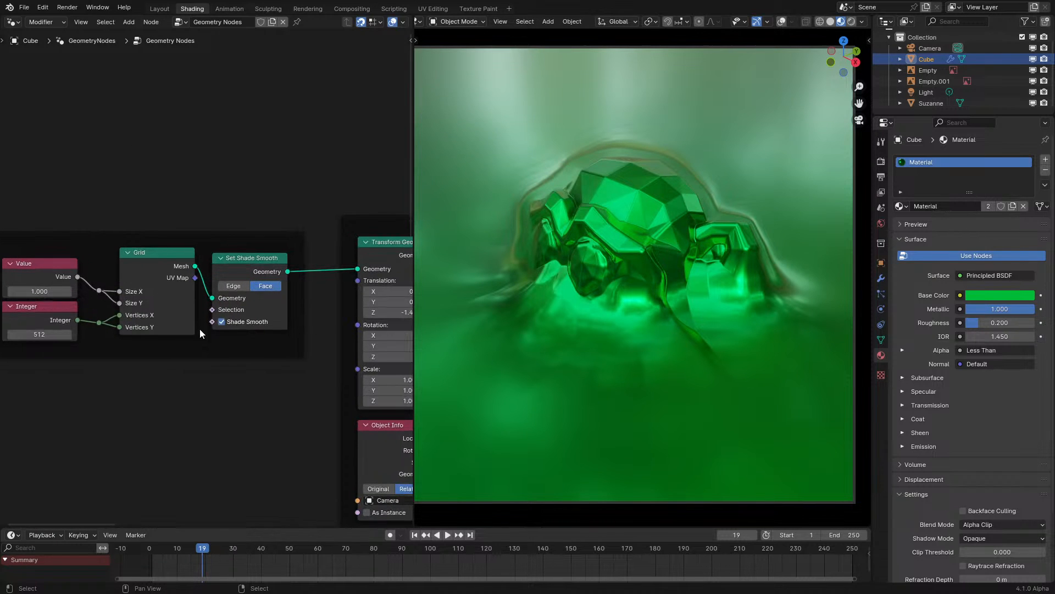
middle_click_drag(307, 325, 154, 306)
middle_click_drag(511, 303, 609, 271)
key("z")
left_click(677, 239)
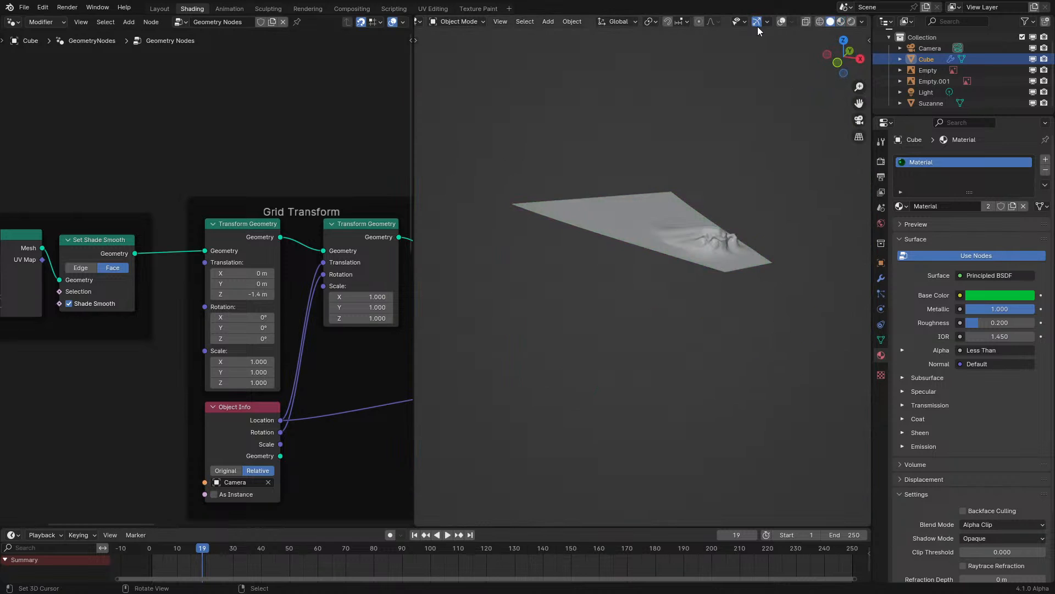
left_click(783, 22)
middle_click_drag(782, 102, 720, 140, "shift")
scroll(661, 222, "up", 4)
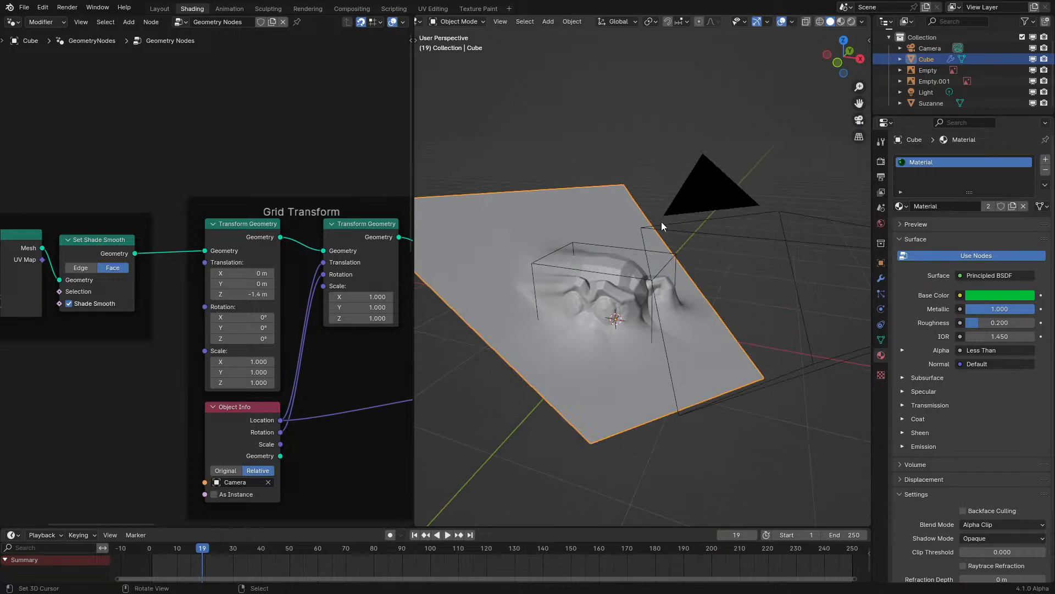
left_click(147, 552)
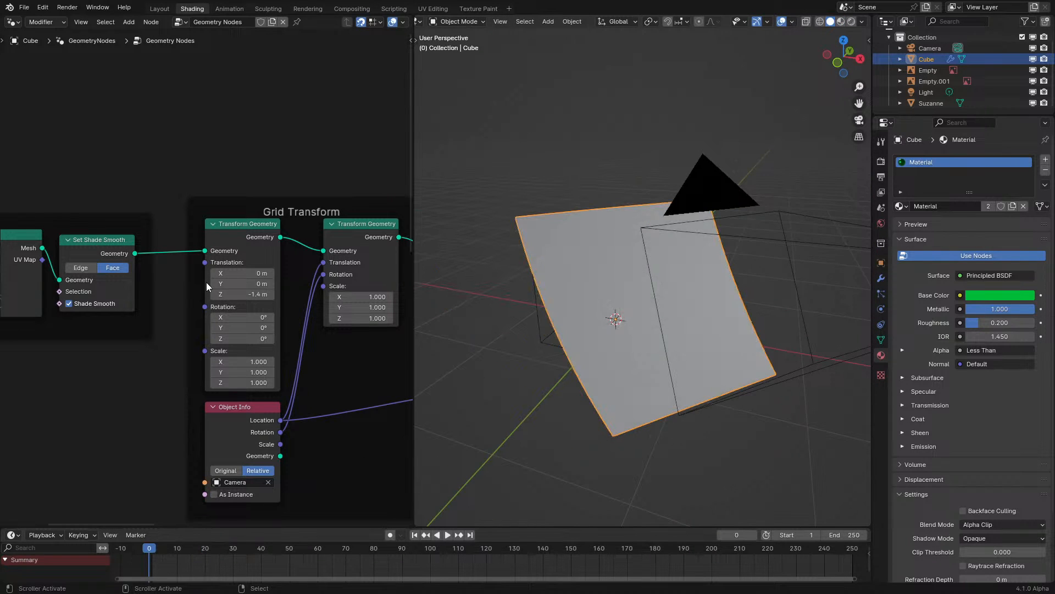
- Preview the second Transform Geometry node's output and examine the grid's edges against the camera frame
scroll(321, 260, "down", 2)
left_click(323, 260, "ctrl+shift")
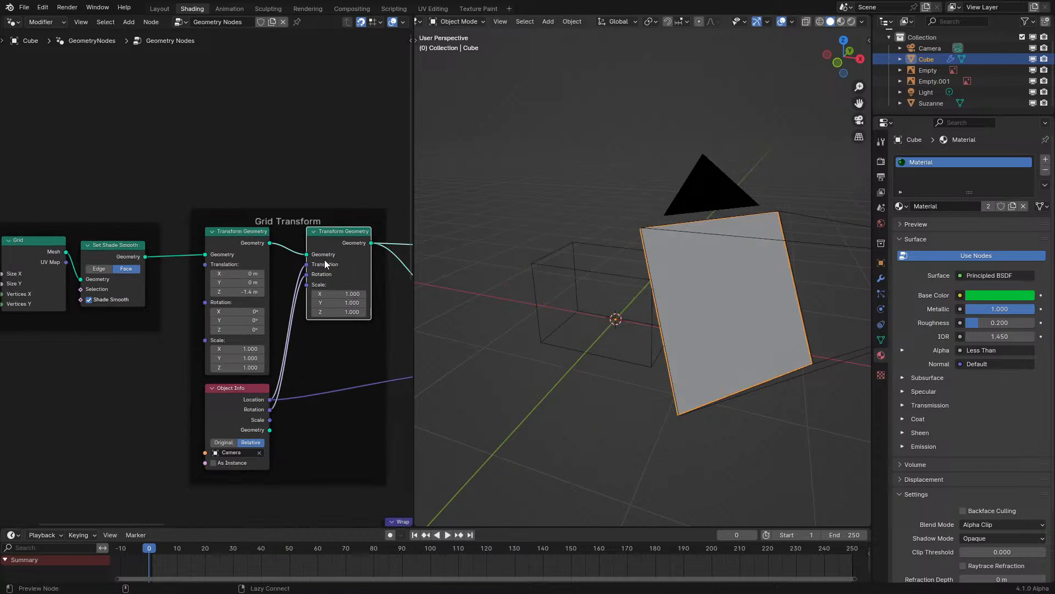
scroll(582, 308, "up", 6)
scroll(592, 305, "down", 3)
key("KP_0")
scroll(592, 305, "down", 2)
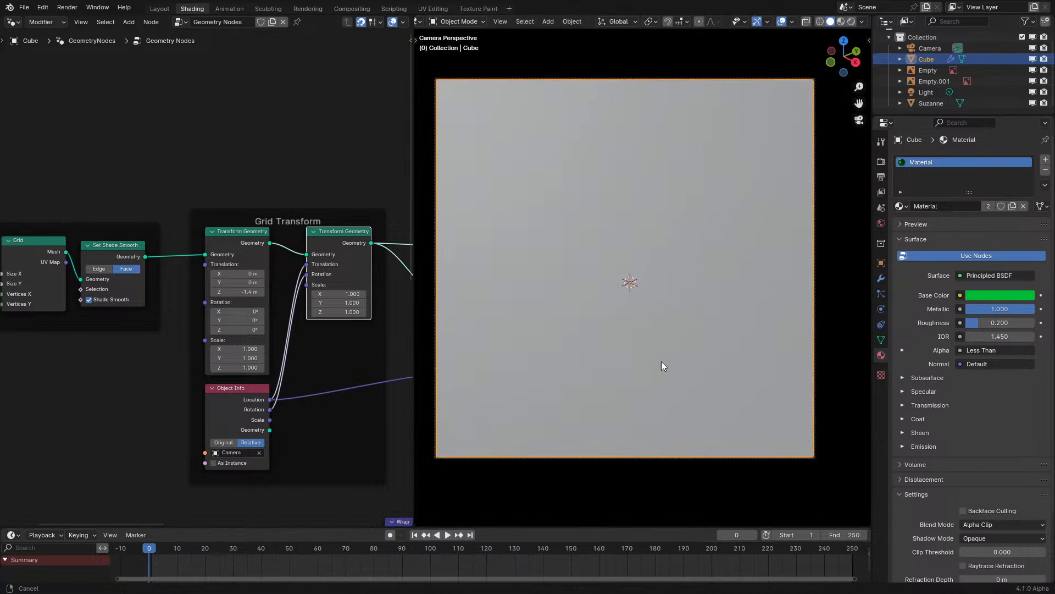
middle_click_drag(778, 502, 662, 449, "shift")
scroll(603, 308, "down", 1)
scroll(632, 352, "up", 4)
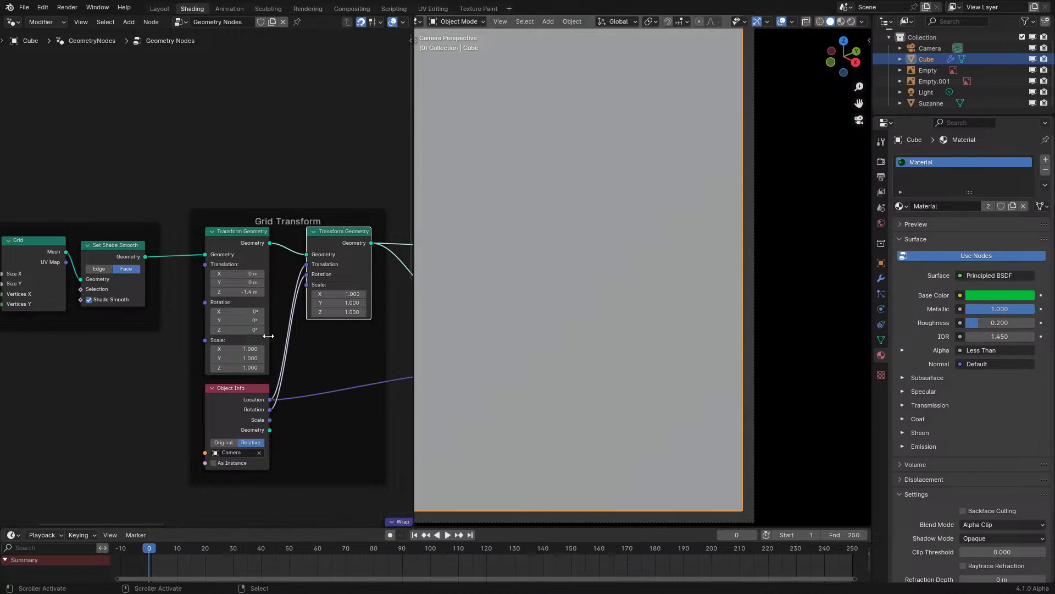
- Set the Z translation of the first Transform Geometry node in the Grid Transform frame to -1.38 m
mouse_move(247, 291)
left_mouse_down("shift")
mouse_move(211, 292)
mouse_move(256, 292)
left_mouse_up("shift")
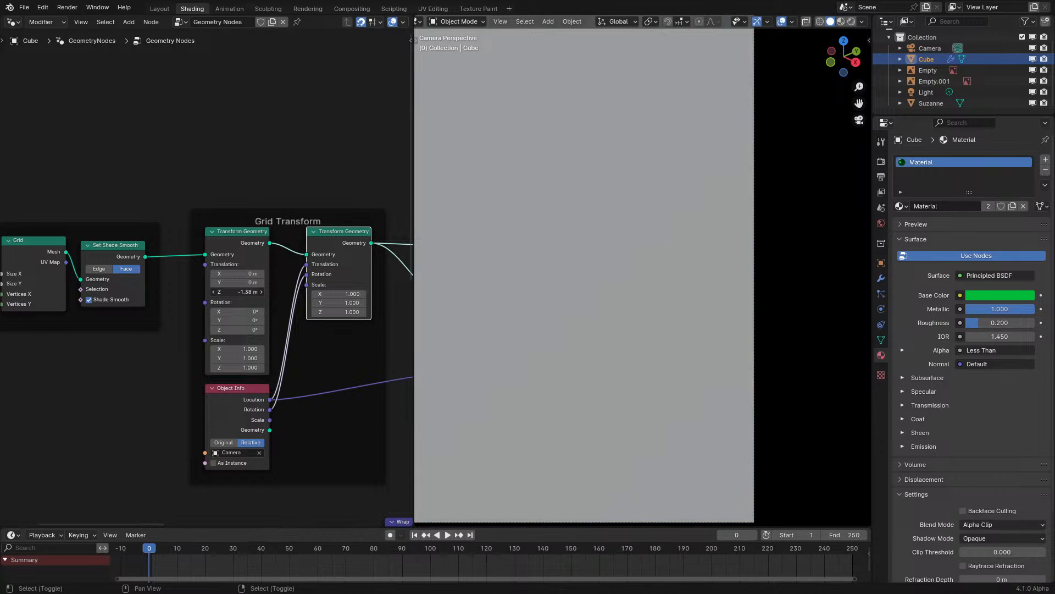
scroll(593, 387, "down", 1)
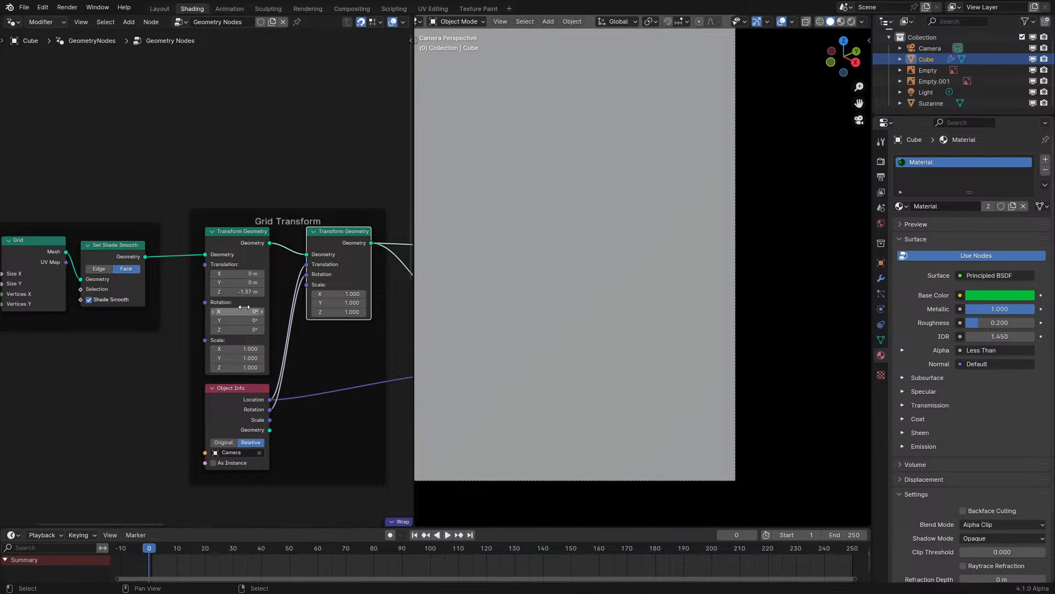
mouse_move(247, 292)
left_mouse_down("shift")
mouse_move(220, 292)
mouse_move(233, 292)
left_mouse_up("shift")
scroll(222, 276, "up", 3)
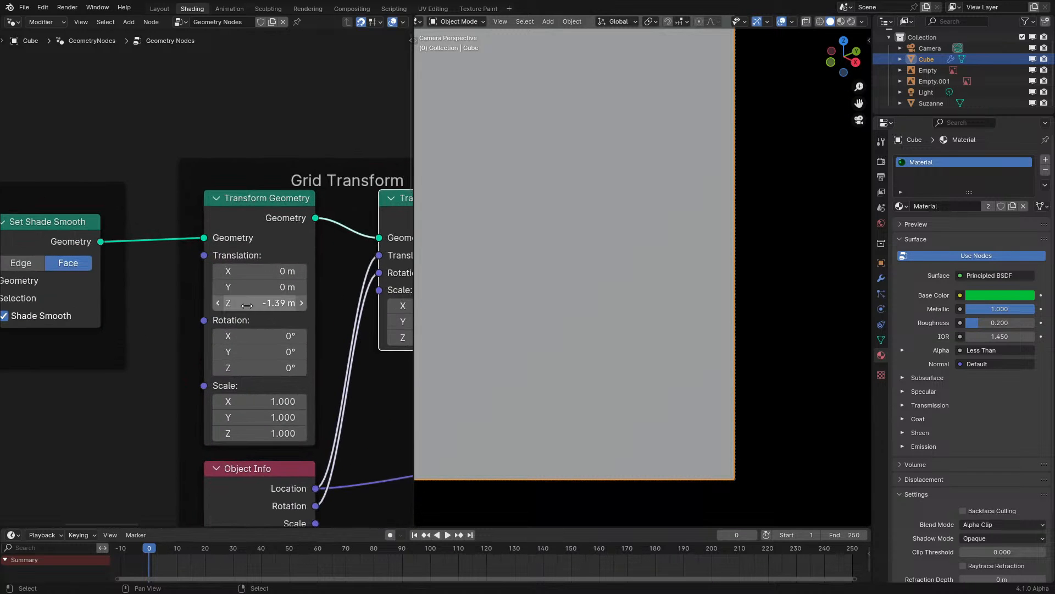
left_click(243, 303)
left_click(243, 304)
key("BackSpace")
type("8")
key("Return")
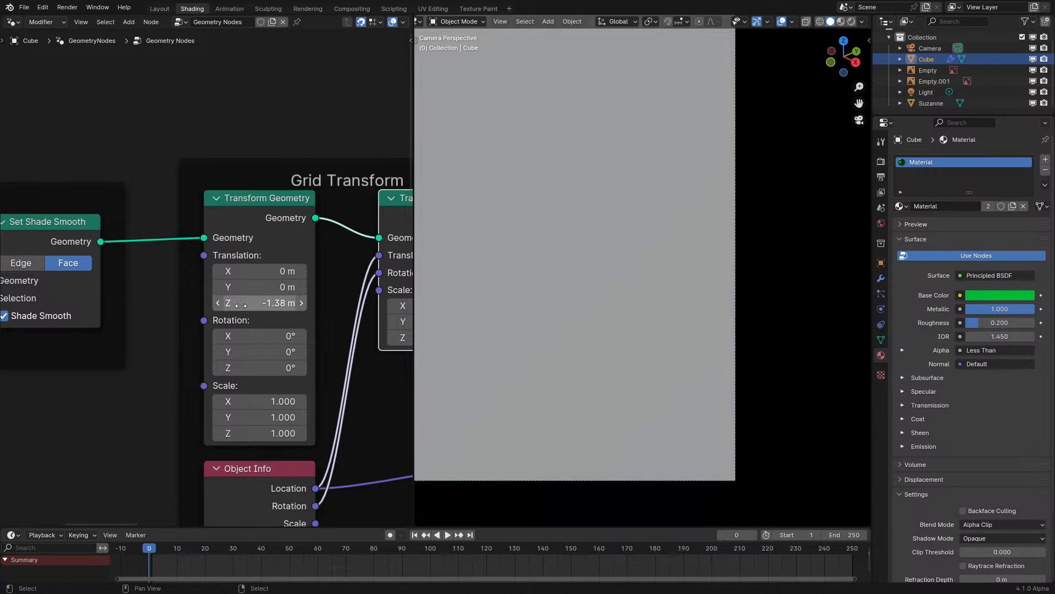
- Route the Set Material node back to the Group Output and play the ray march, displaying it in Material Preview shading
scroll(285, 336, "down", 8)
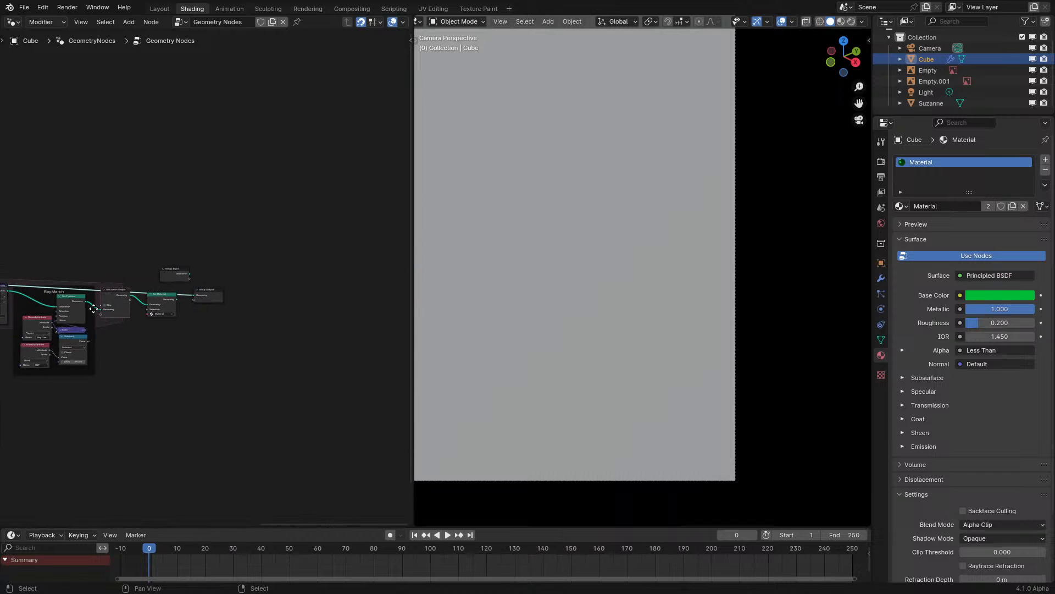
left_click(148, 305)
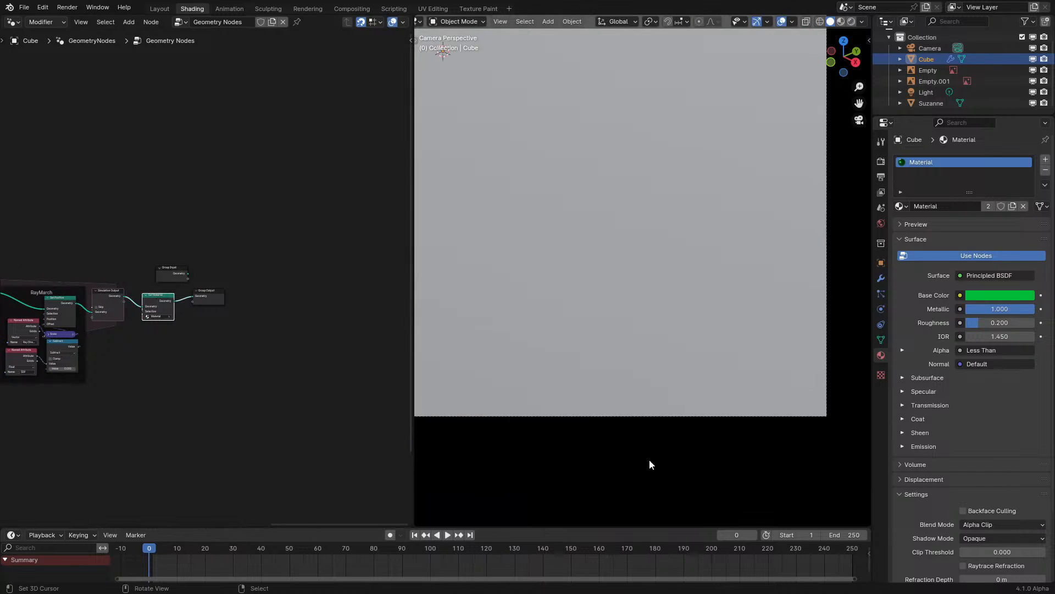
key("space")
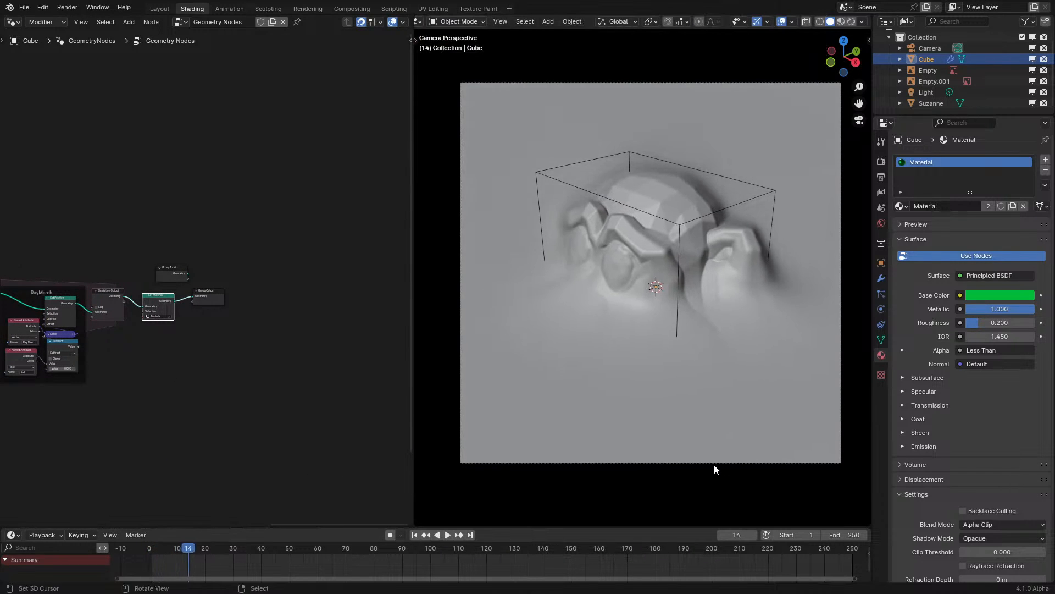
key("z")
scroll(608, 406, "up", 2)
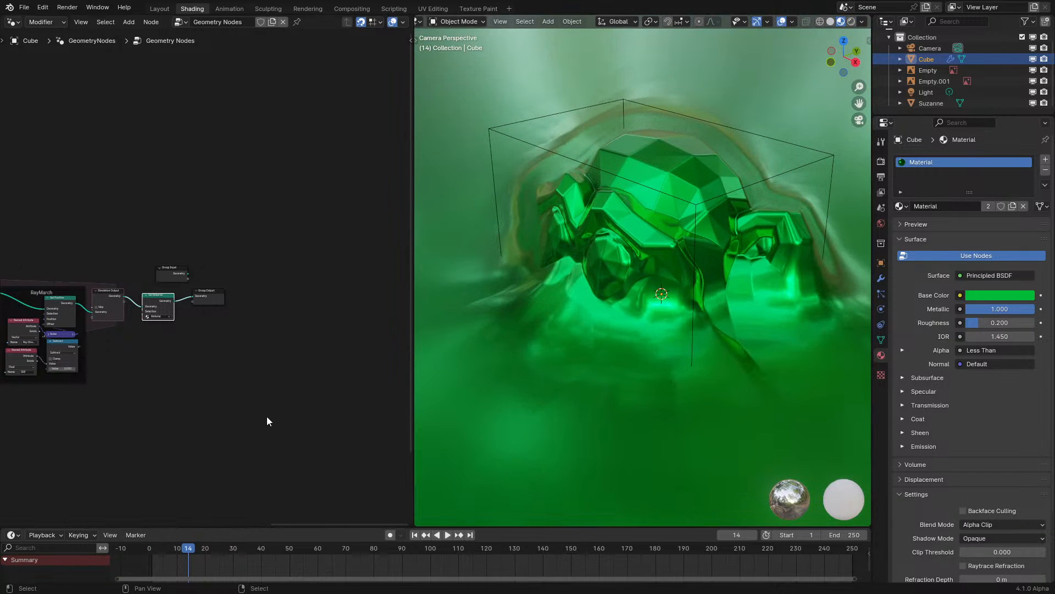
- Change the material's Base Color to an orange gold with hue 0.054, saturation 0.987 and value 0.494
scroll(167, 430, "down", 3)
middle_click_drag(161, 432, 11, 305)
scroll(135, 310, "up", 3)
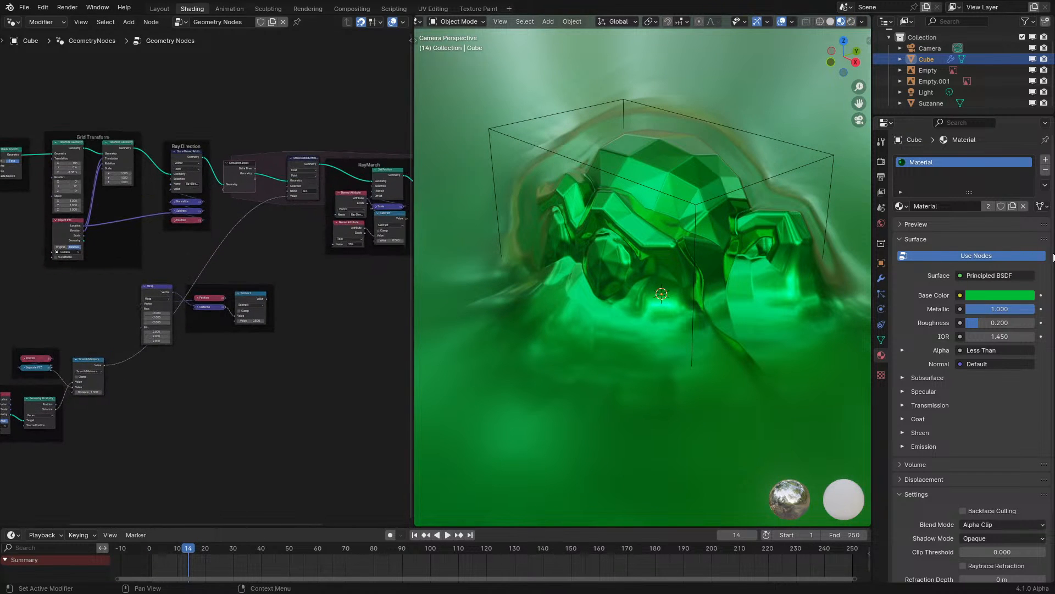
left_click(1005, 294)
left_click_drag(965, 191, 949, 196)
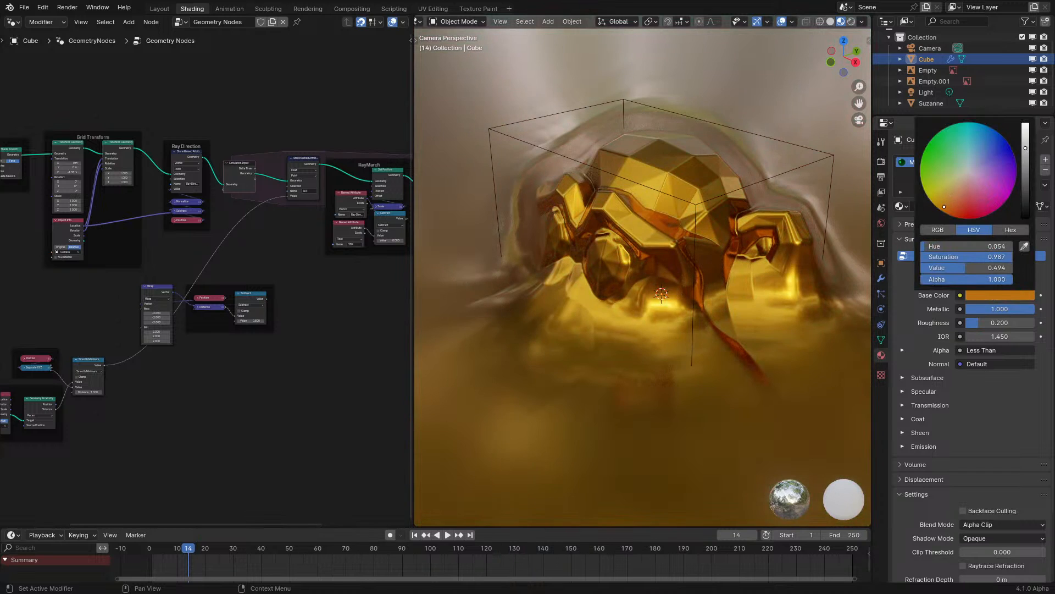
- Rearrange the Wrap, Distance and Subtract nodes compactly beside the Position node inside the sphere frame
middle_click_drag(146, 369, 250, 331)
scroll(253, 225, "up", 6)
middle_click_drag(253, 225, 148, 256)
left_click_drag(253, 326, 242, 409)
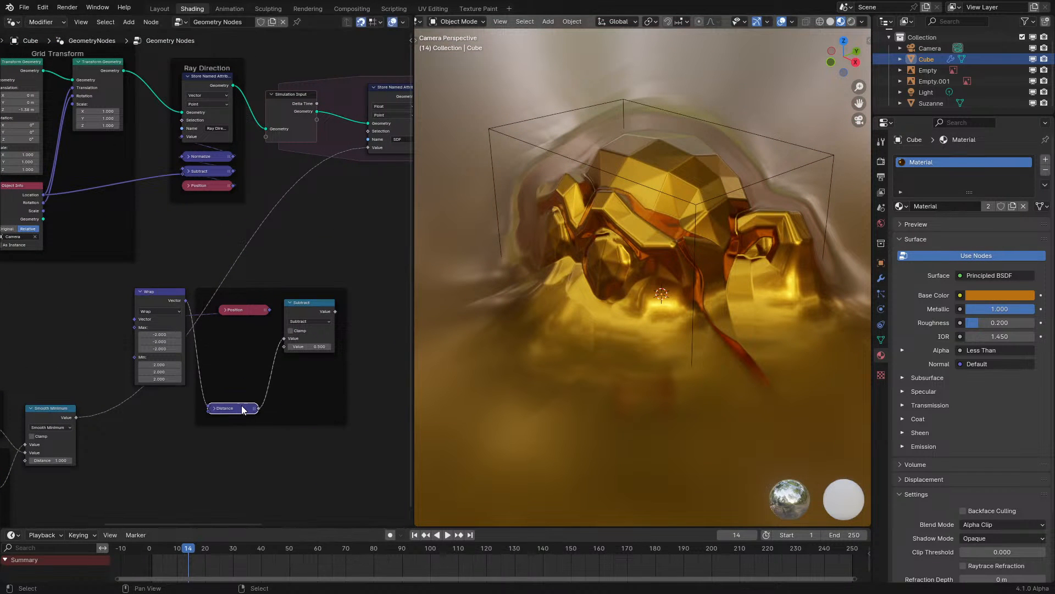
left_click_drag(165, 300, 244, 329)
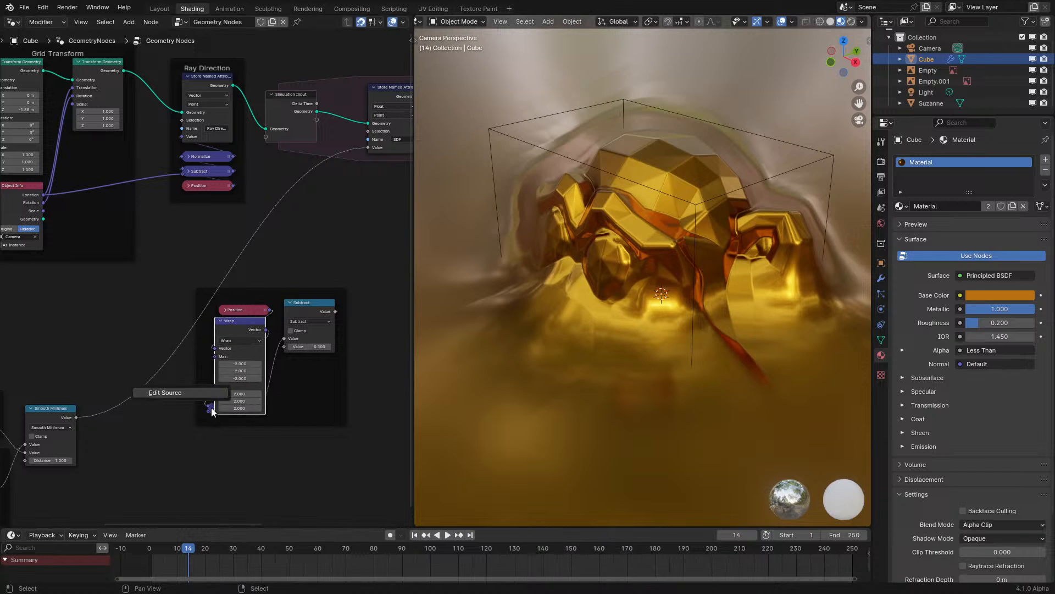
left_click_drag(210, 411, 273, 367)
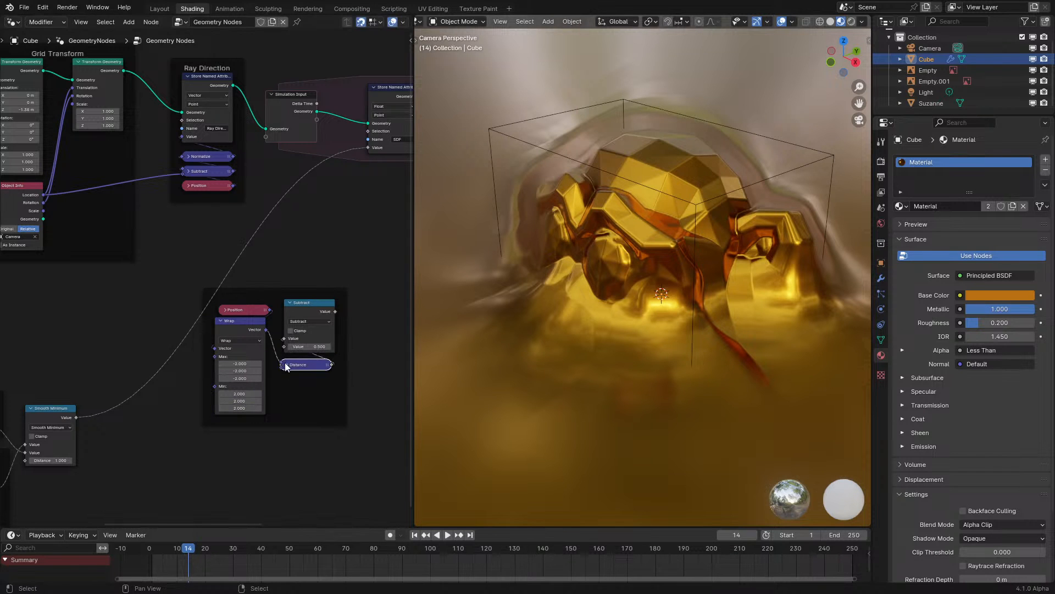
left_click_drag(242, 321, 258, 303)
- Connect the sphere's Subtract output to the SDF Store Named Attribute value and play the animation from frame 0
left_click_drag(336, 311, 368, 147)
middle_click_drag(291, 329, 260, 312)
left_click_drag(152, 564, 127, 550)
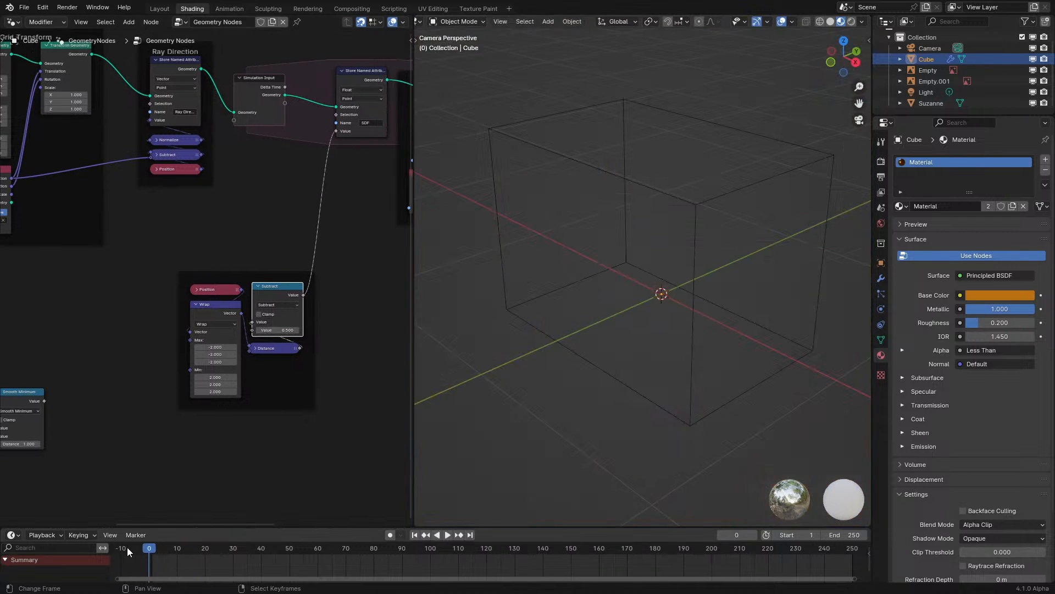
key("space")
scroll(570, 366, "down", 1)
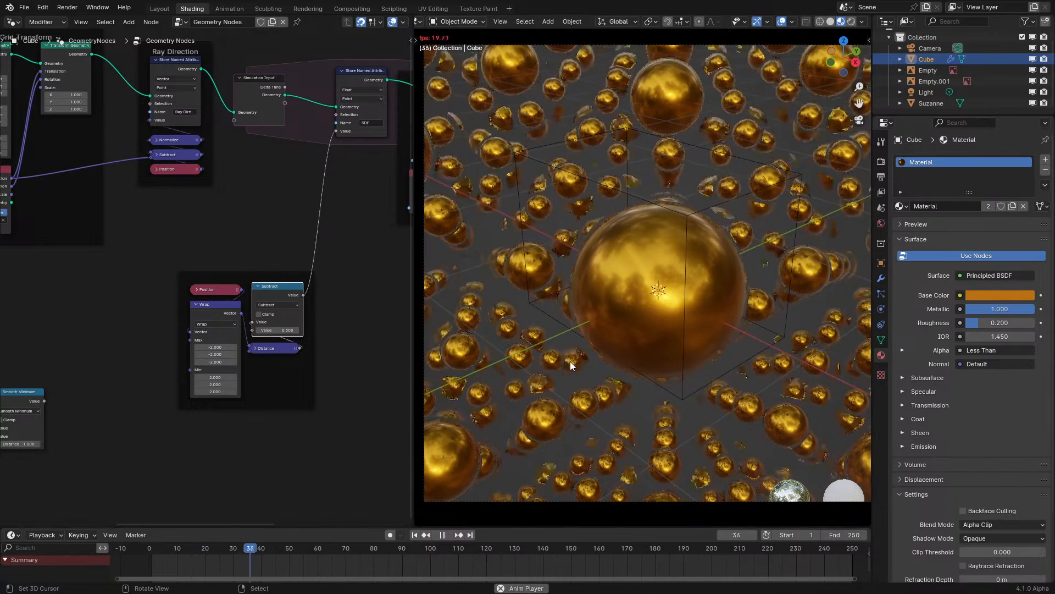
key("space")
- Add a Noise Texture node with its Vector fed by the Position node and place it below the sphere frame
scroll(256, 361, "up", 1)
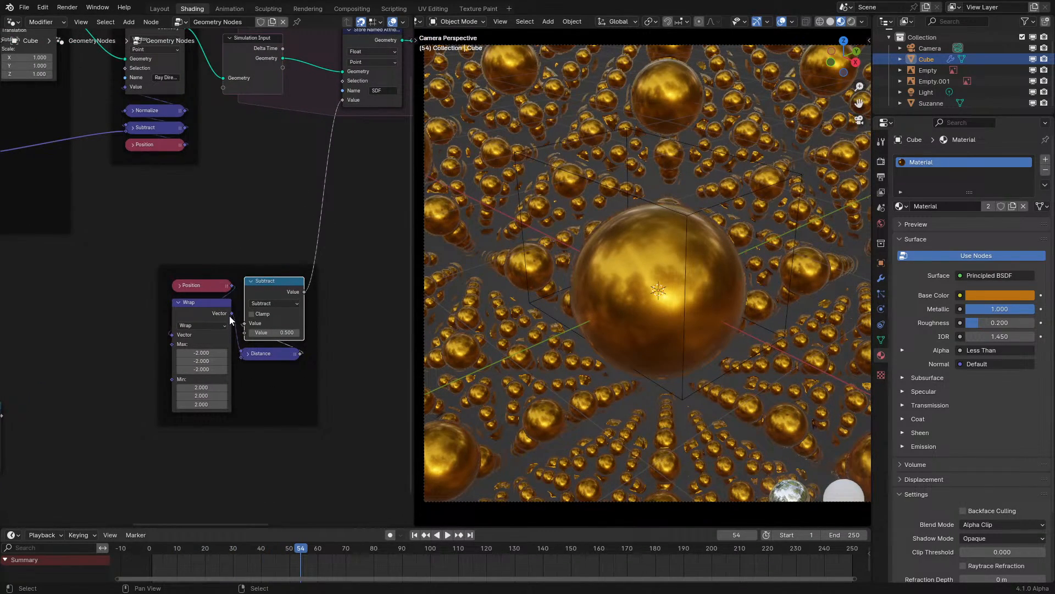
left_click_drag(232, 314, 85, 458)
type("noise")
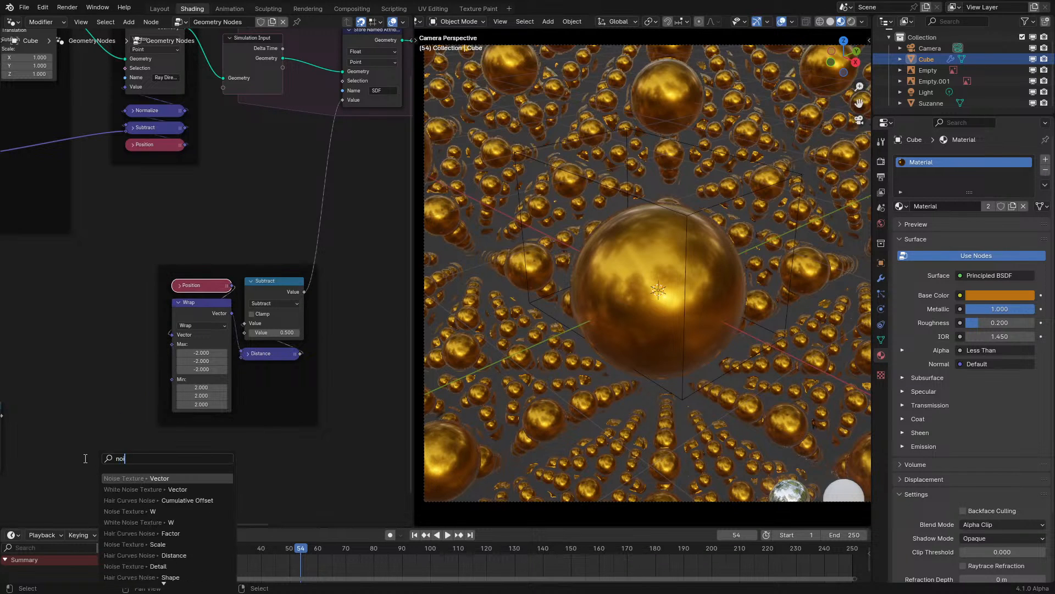
key("Return")
left_click(195, 449)
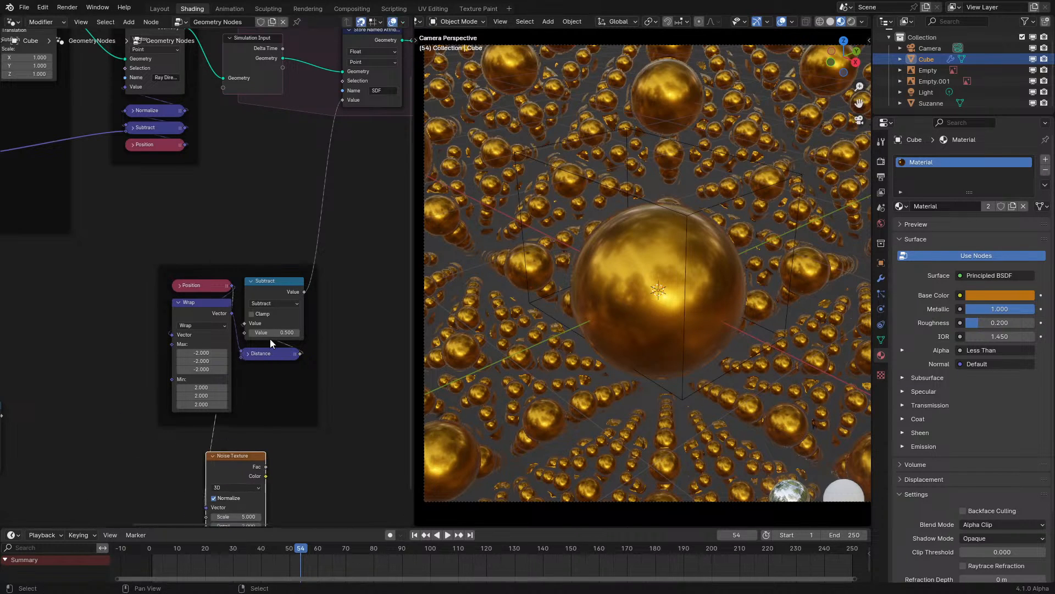
- Add a Math node set to Add, fed by the sphere's Subtract output, and place it beside the sphere frame
left_click_drag(303, 292, 343, 316)
type("ad")
key("Return")
left_click(404, 438)
scroll(337, 404, "up", 2)
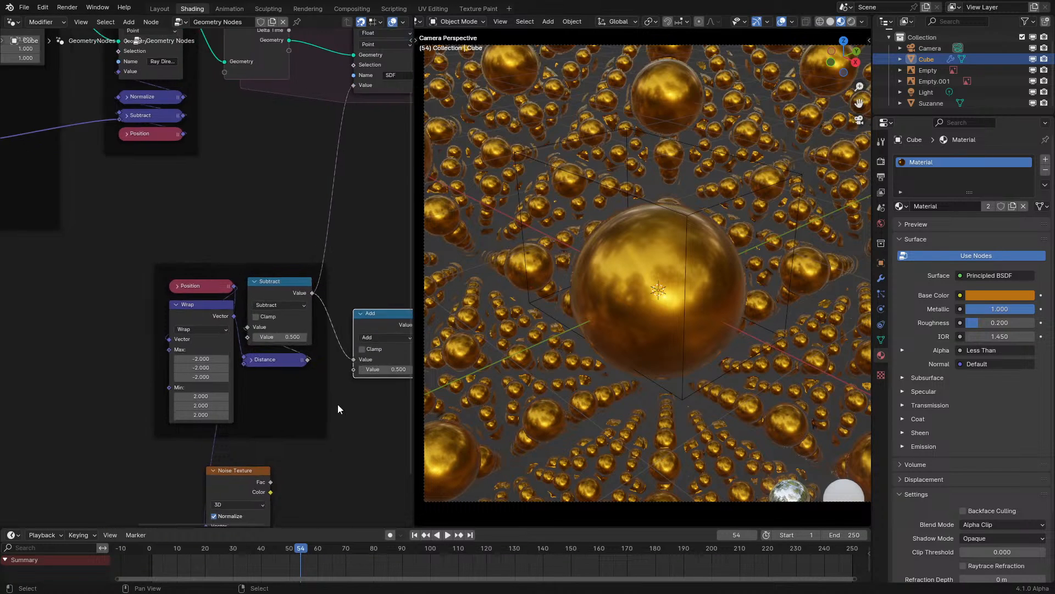
- Turn off Normalize on the Noise Texture and feed its Fac output into a new Math node set to Multiply
middle_click_drag(258, 512, 198, 410)
scroll(192, 432, "up", 1)
left_click_drag(216, 406, 235, 402)
type("mul")
key("Return")
left_click(294, 400)
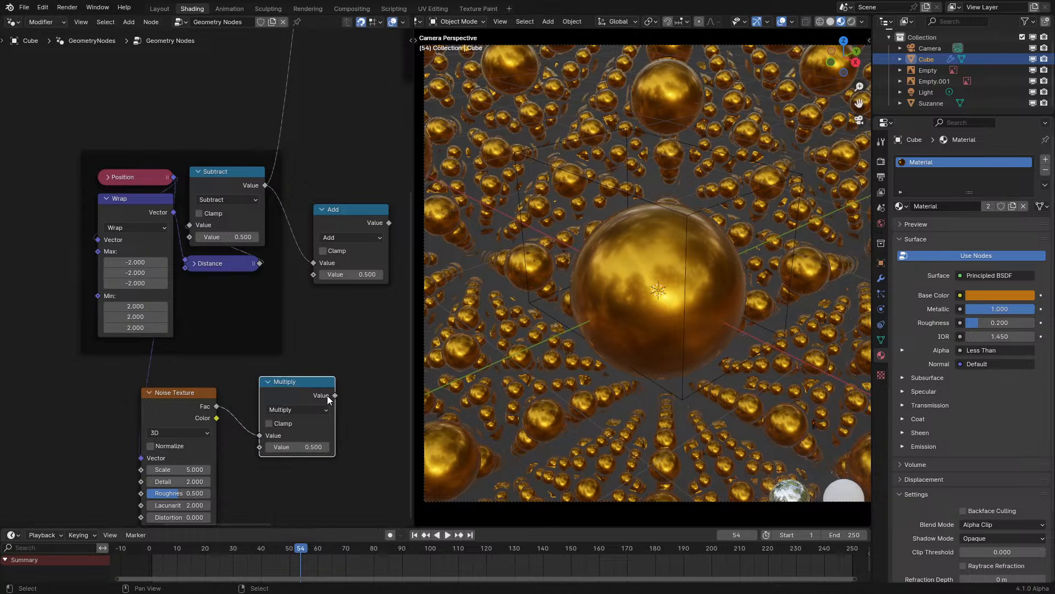
- Connect Multiply to the Add node's second value and Add's output to the SDF Store Named Attribute value, and play from frame 0
left_click_drag(335, 396, 258, 130)
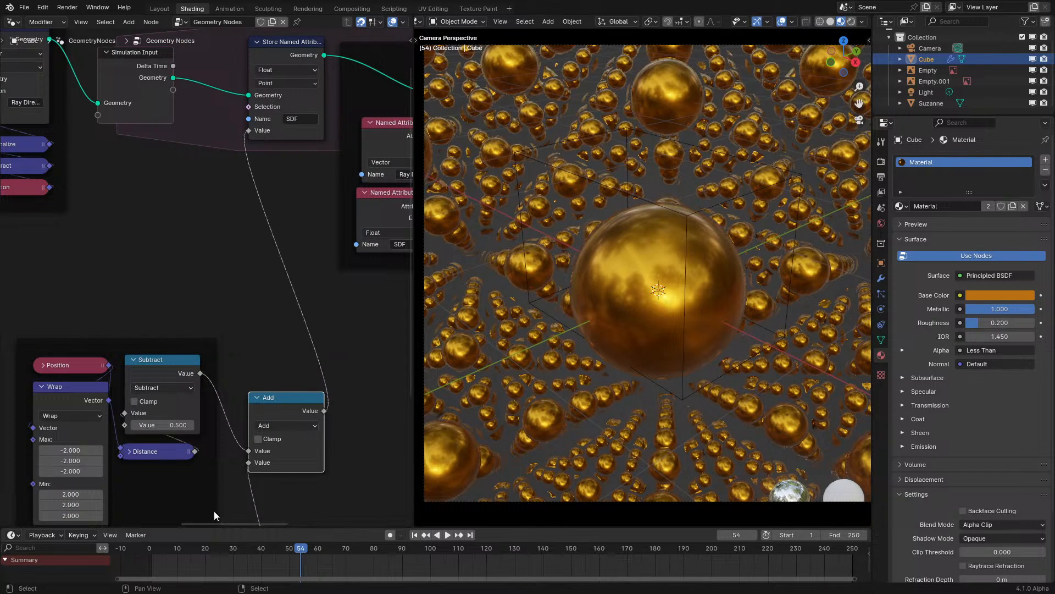
left_click(154, 559)
key("space")
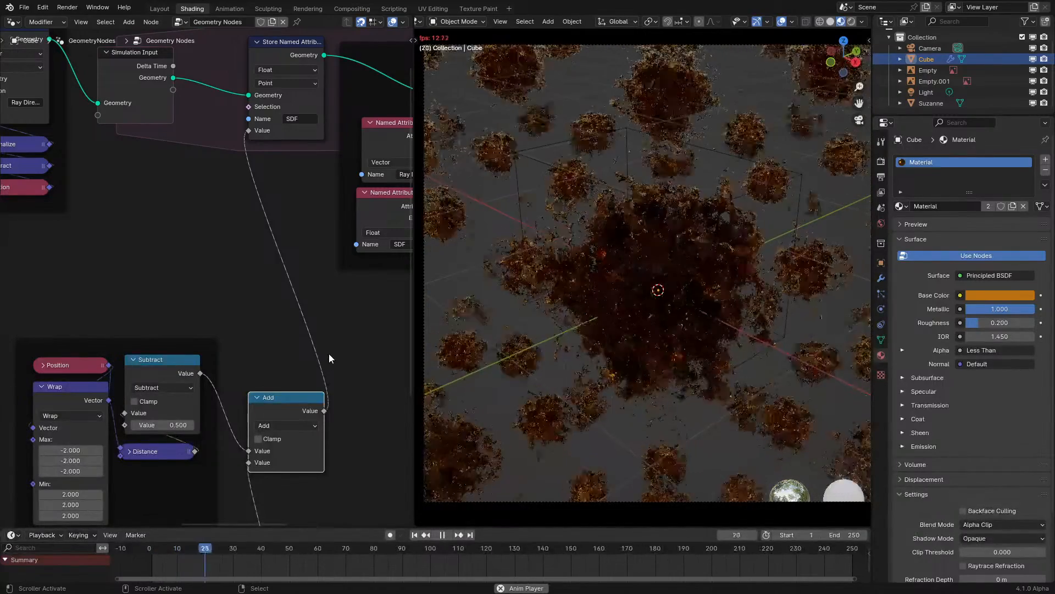
key("space")
- Set the Multiply node's value to 0.1, replay the simulation from frame 0 and inspect the noisy sphere up close
middle_click_drag(244, 423, 267, 267)
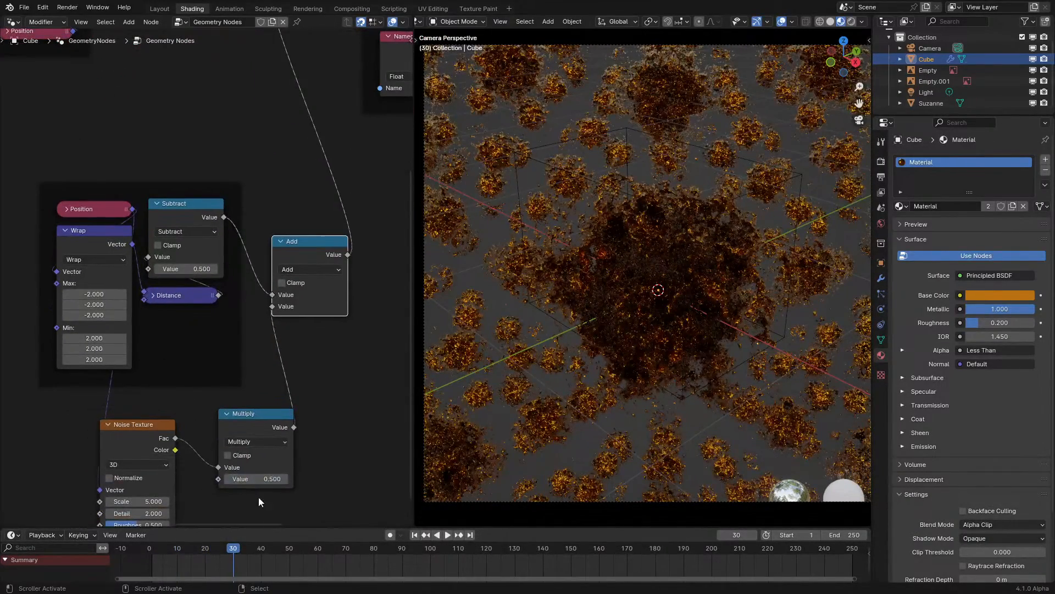
left_click(256, 479)
type("0.1")
key("Return")
left_click(148, 570)
key("space")
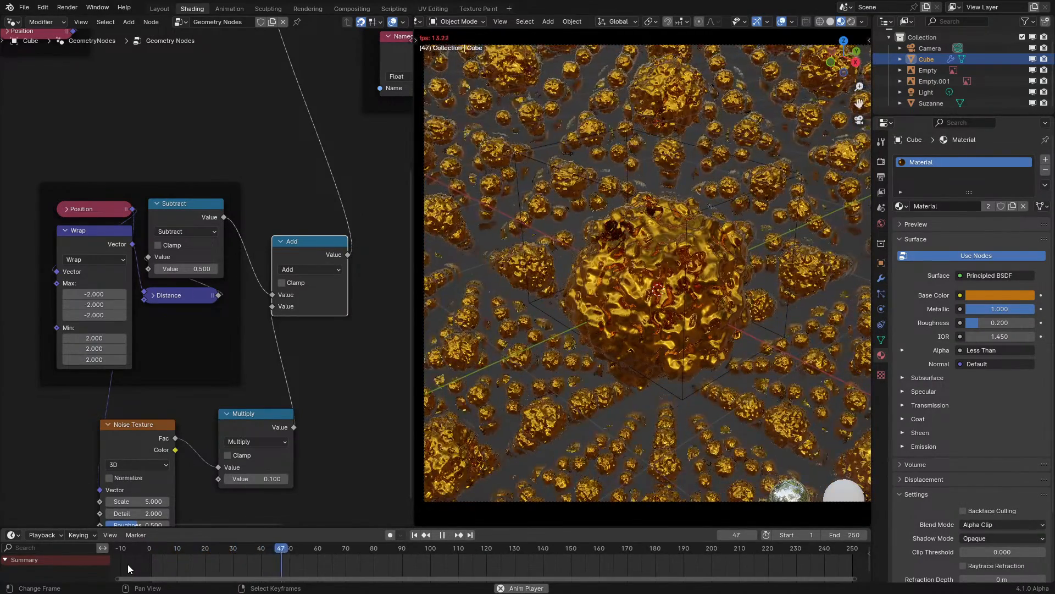
key("space")
scroll(538, 377, "up", 3)
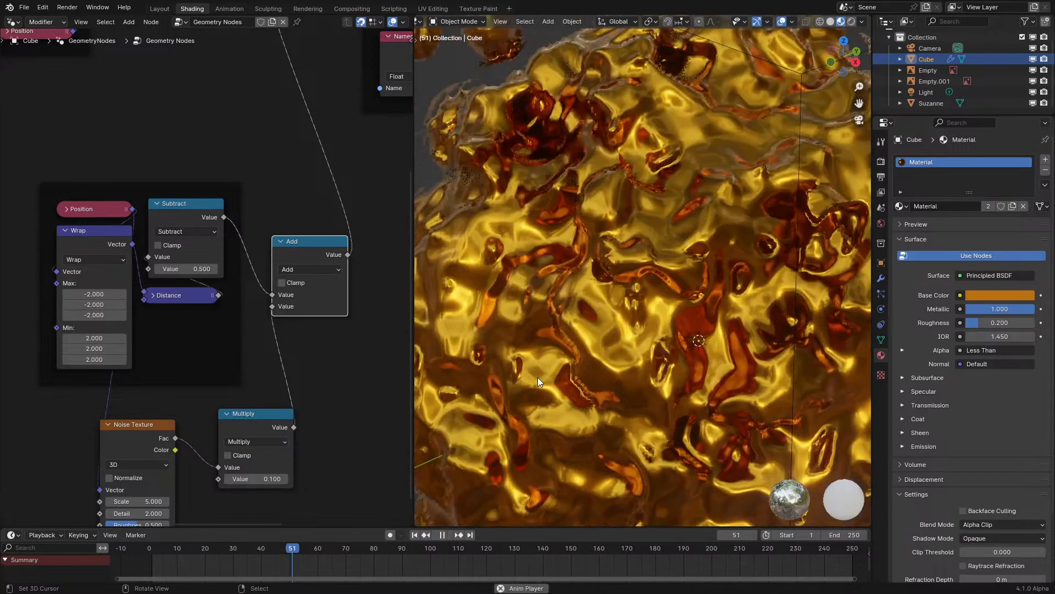
key("space")
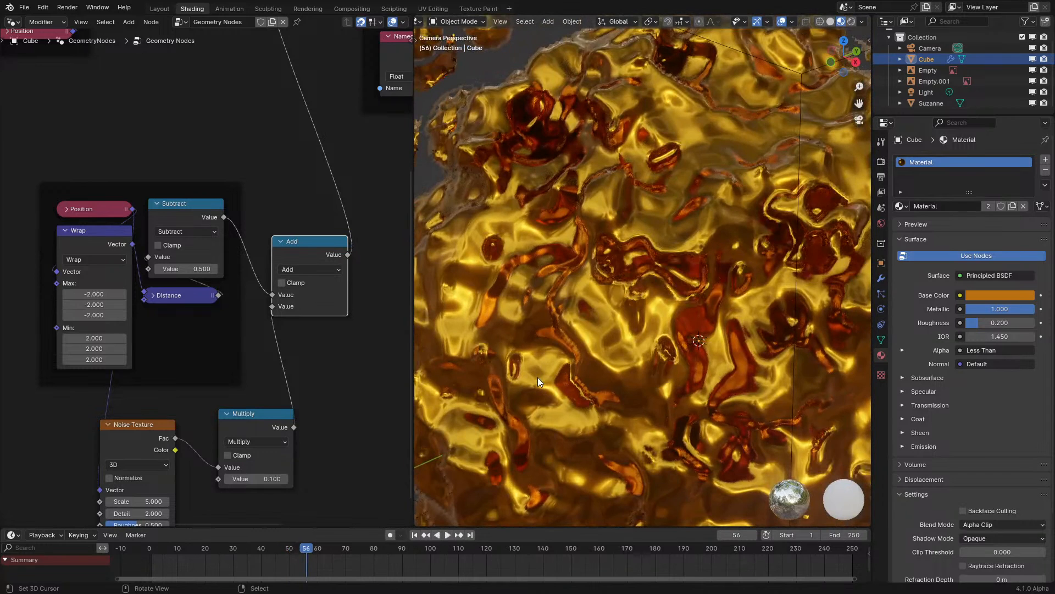
scroll(538, 377, "down", 1)
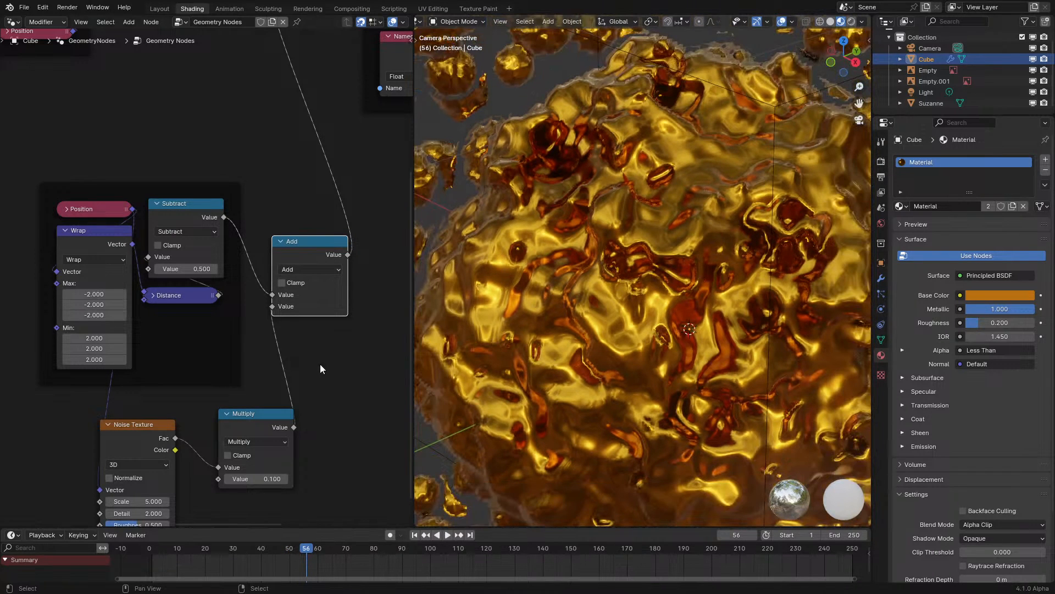
- Set the Noise Texture's Scale to 2 and replay the simulation from frame 0
scroll(302, 316, "down", 2)
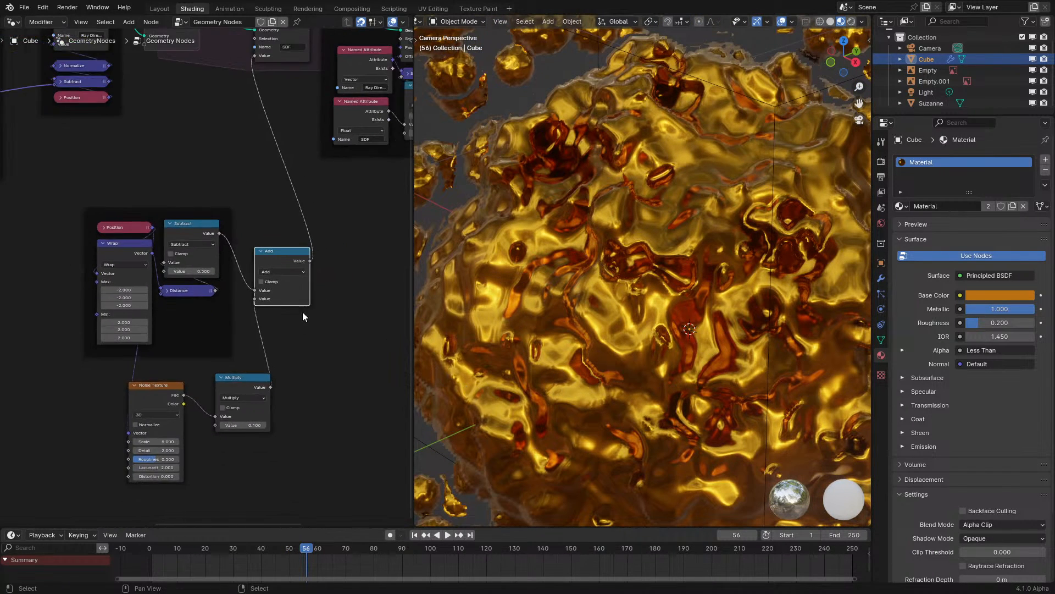
middle_click_drag(303, 354, 304, 395)
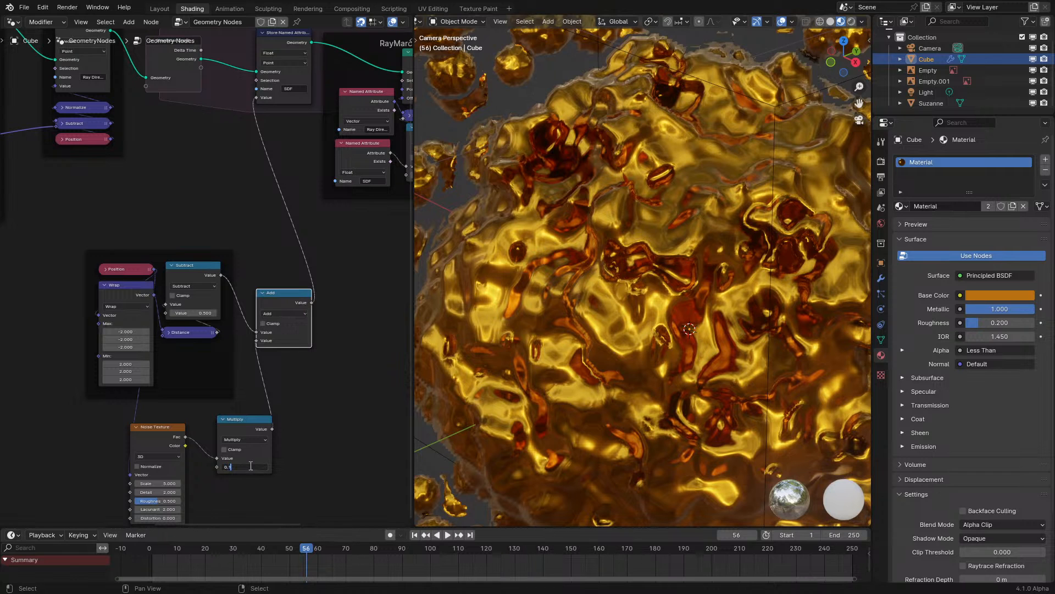
left_click(158, 483)
type("2")
key("Return")
left_click(140, 562)
key("space")
scroll(547, 355, "down", 5)
scroll(548, 360, "down", 2)
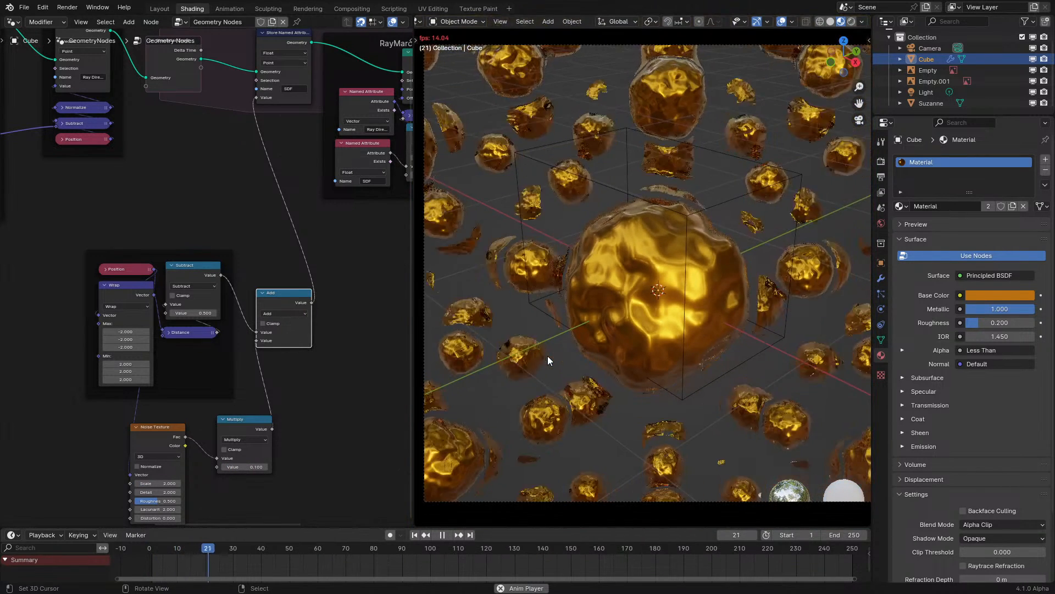
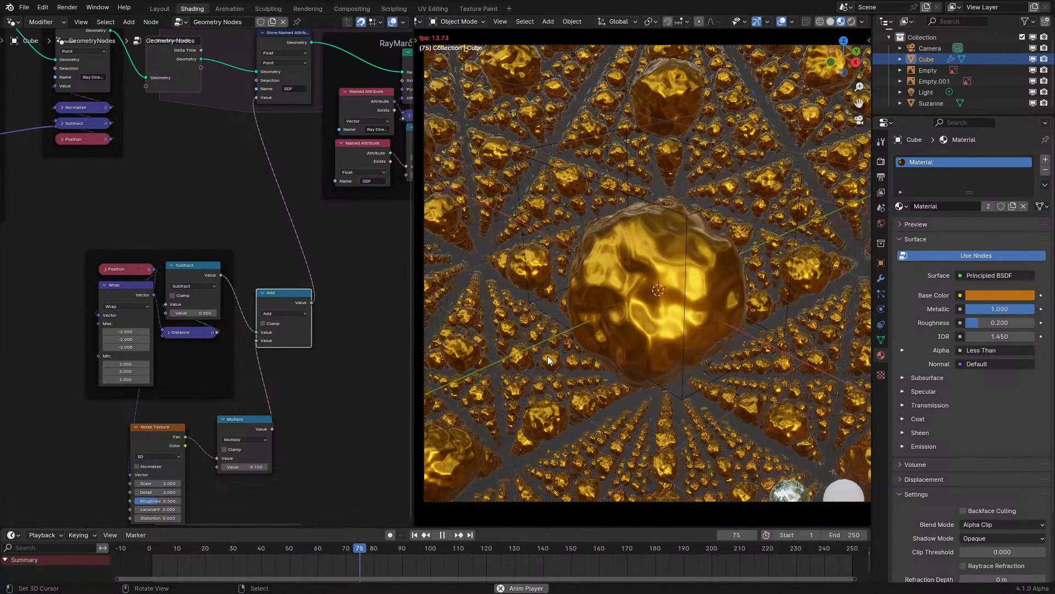
key("space")
- Set the Multiply value to 0.2 and the Noise Texture's Scale to 1 and Detail to 3, and replay from frame 0
scroll(627, 316, "up", 3)
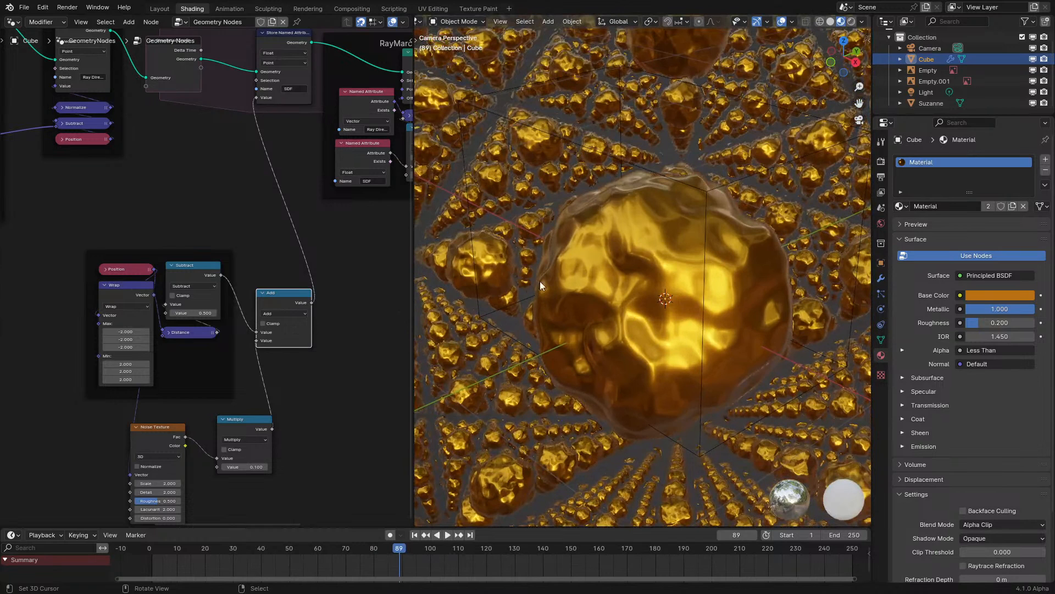
left_click(266, 468)
left_click(161, 484)
type("1")
key("Return")
left_click(161, 493)
type("3")
key("Return")
left_click(150, 548)
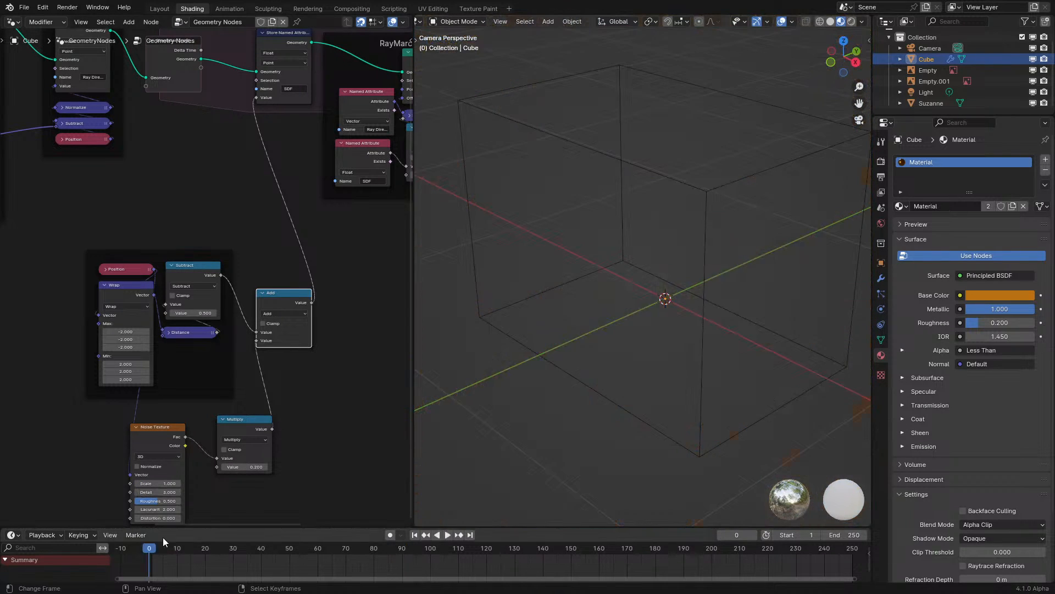
key("space")
scroll(559, 377, "down", 3)
key("space")
- Set the Noise Texture's Detail to 5 and replay the simulation from frame 0
left_click(160, 492)
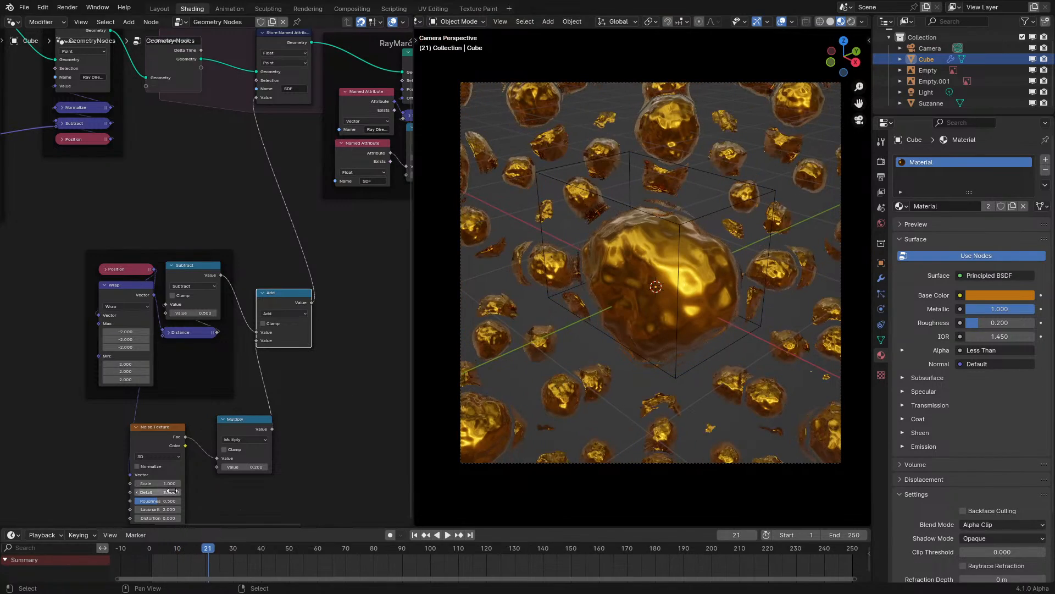
type("5")
key("Return")
left_click(156, 556)
key("space")
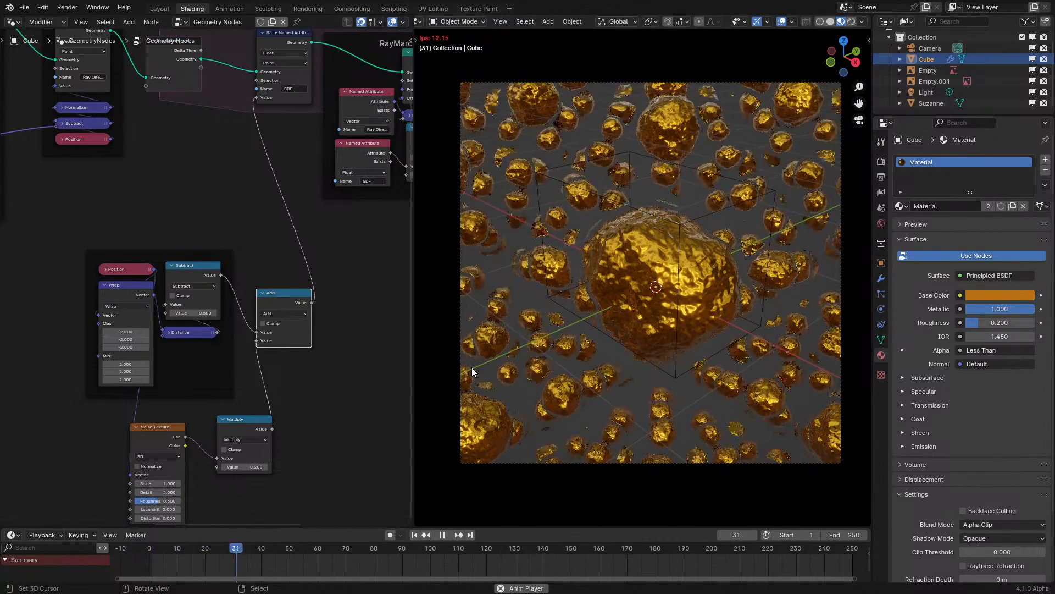
key("space")
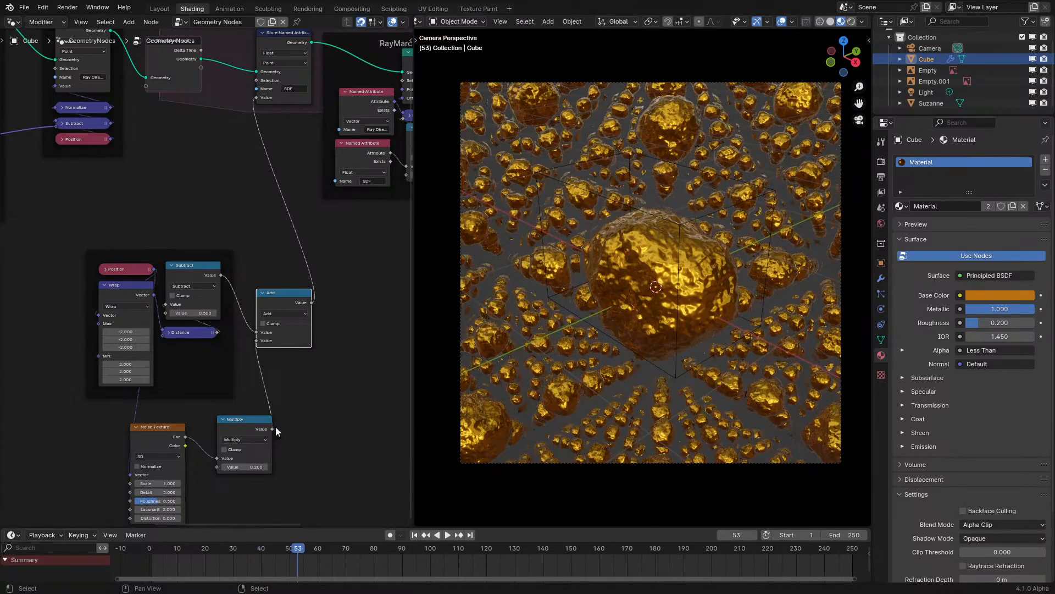
- Set the Multiply node's value to 0.5 and replay the simulation from the start frame
left_click(253, 467)
type("0.5")
key("Return")
key("shift+Left")
key("space")
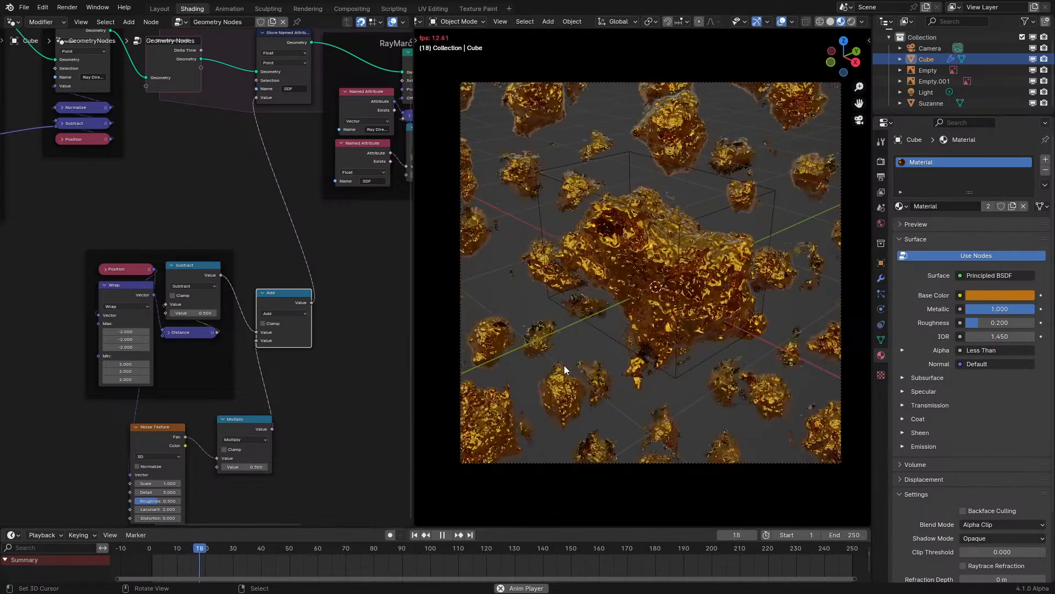
key("space")
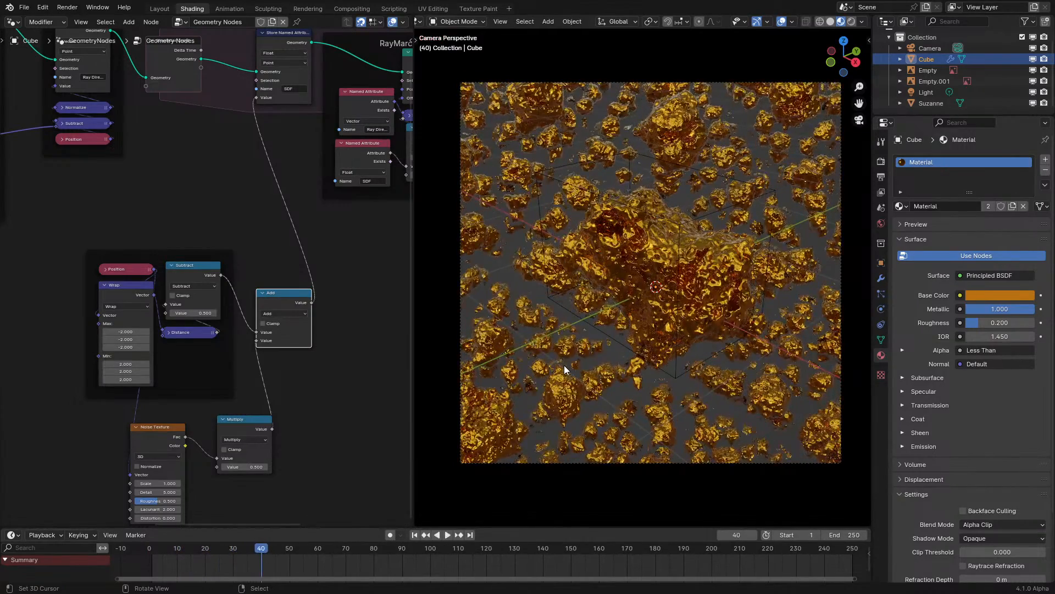
- Hide the viewport overlays and inspect the ray-marched mesh from outside the camera view
middle_click_drag(649, 264, 434, 171)
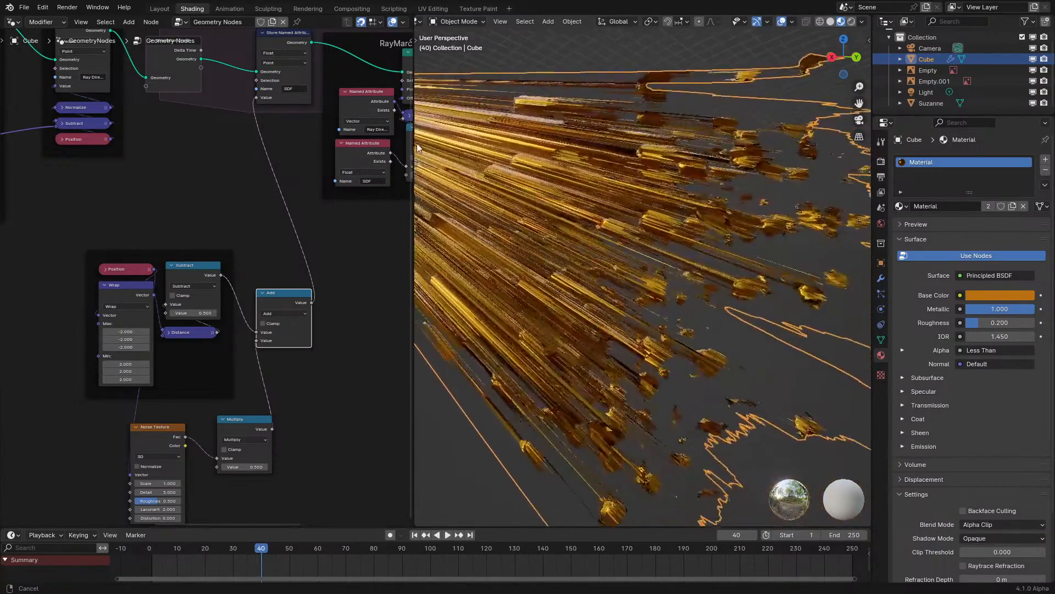
left_click(781, 22)
middle_click_drag(522, 245, 667, 354)
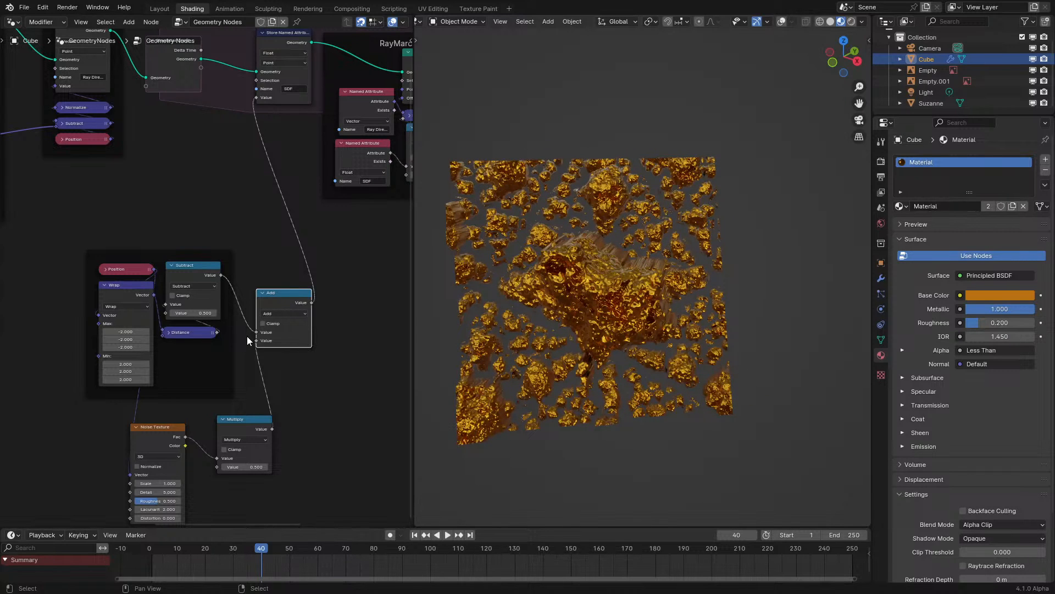
- Duplicate the frame with Suzanne's Object Info and Geometry Proximity nodes and place the copy below the Smooth Minimum node
middle_click_drag(248, 341, 158, 220)
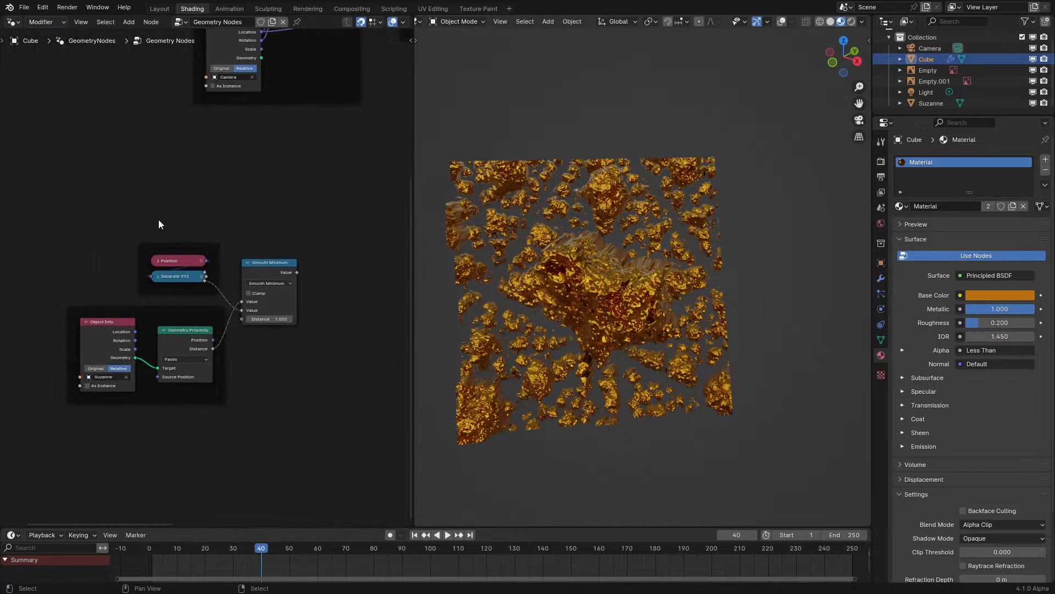
left_click_drag(111, 418, 172, 358)
middle_click_drag(204, 354, 87, 357)
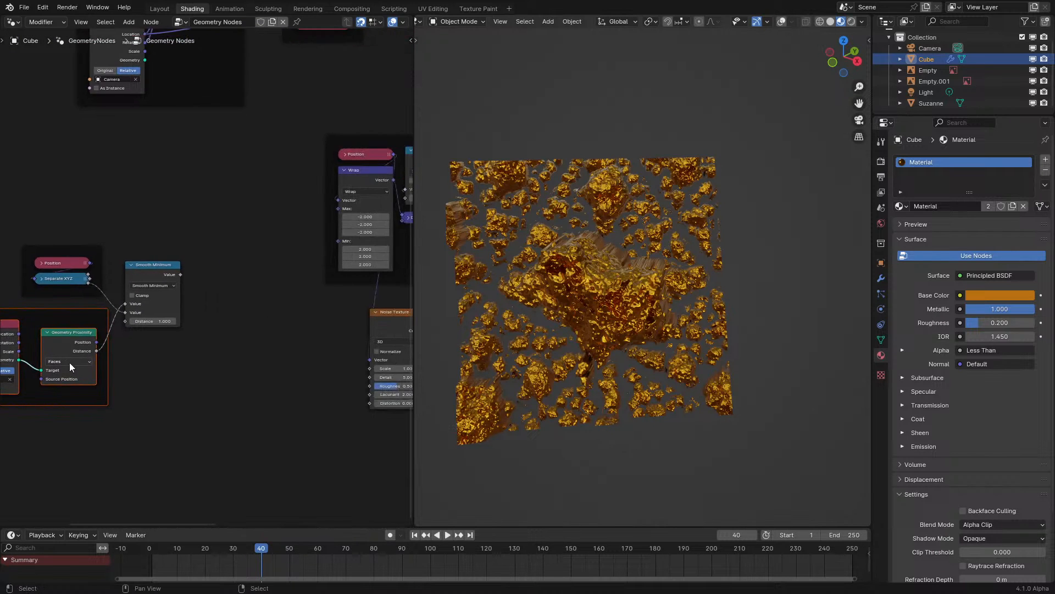
scroll(77, 359, "down", 3)
key("shift+d")
left_click(265, 438)
middle_click_drag(266, 234, 204, 244)
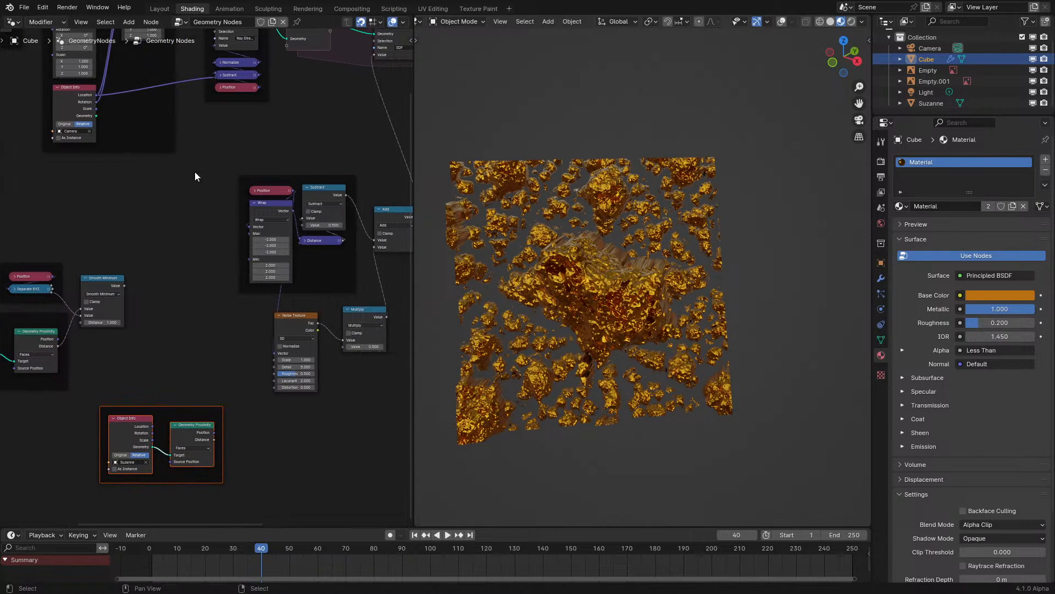
scroll(205, 278, "up", 4)
middle_click_drag(202, 466, 233, 374)
key("g")
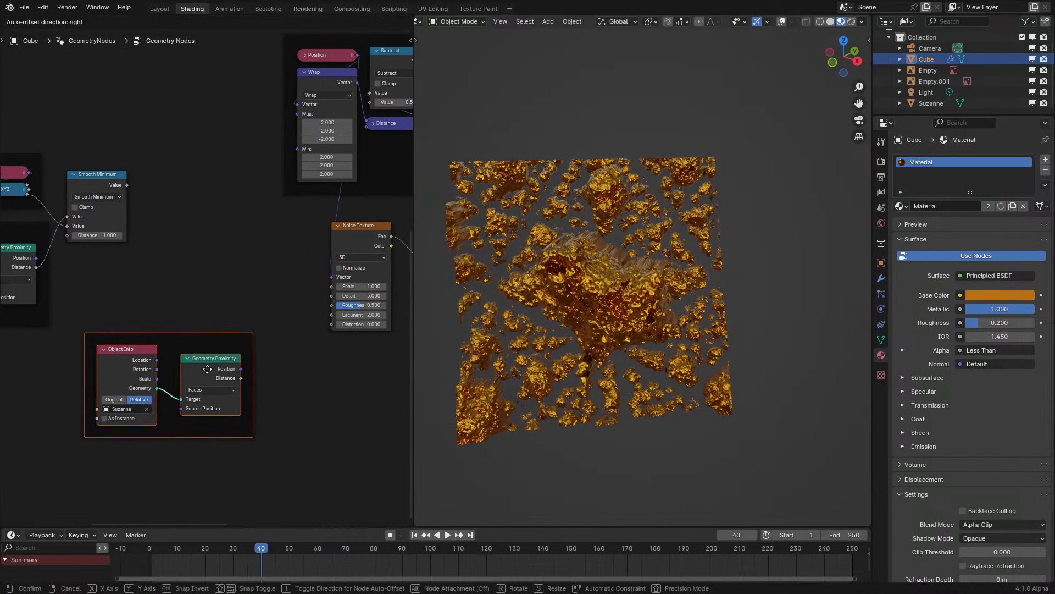
right_click(209, 379)
left_click(211, 386)
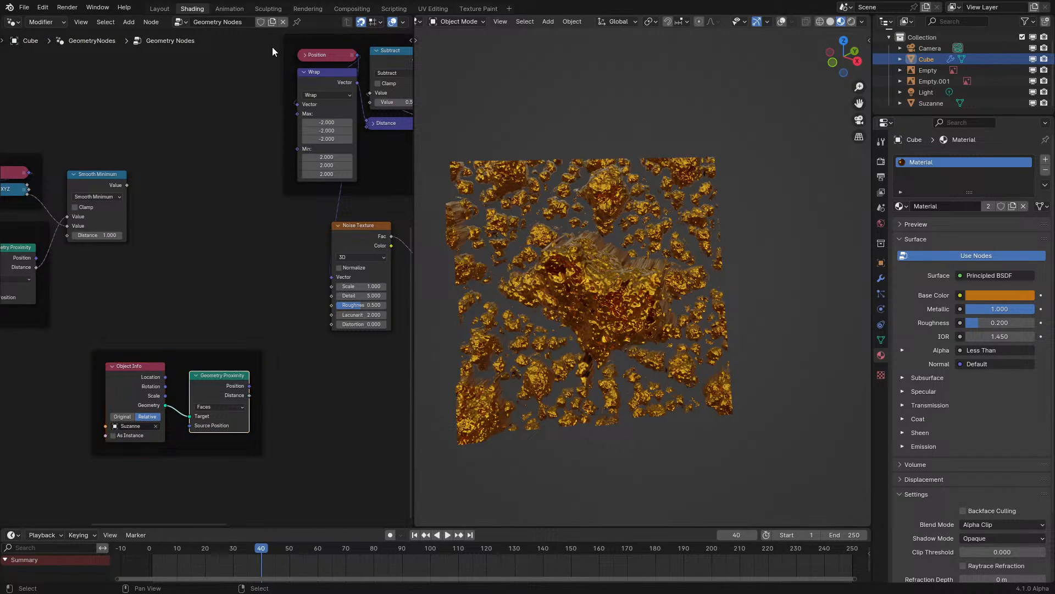
- Connect the Wrap Vector to the copied Geometry Proximity's Source Position, and its Distance to the SDF Store Named Attribute value
left_click_drag(357, 83, 192, 427)
scroll(225, 369, "down", 2)
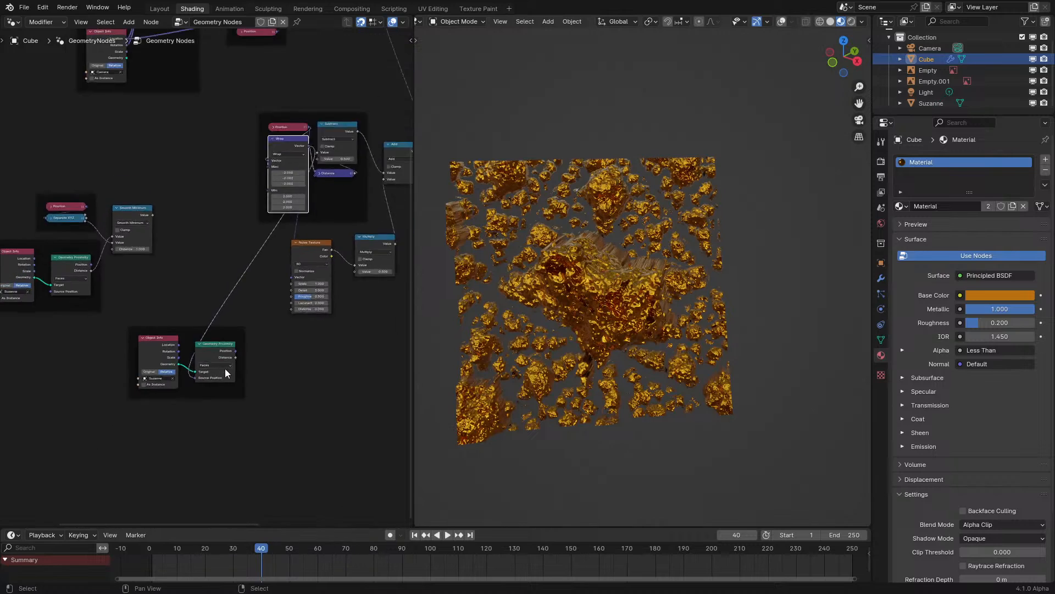
middle_click_drag(225, 368, 123, 491)
left_click_drag(125, 490, 278, 134)
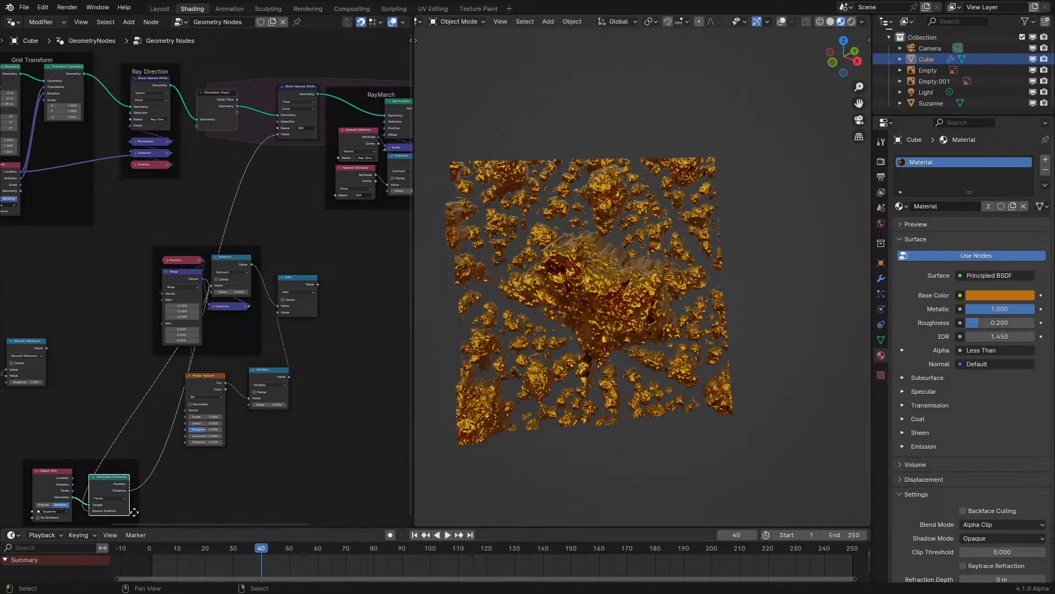
- Play the simulation from frame 0 and examine the repeated Suzanne heads through the camera
left_click(134, 560)
key("space")
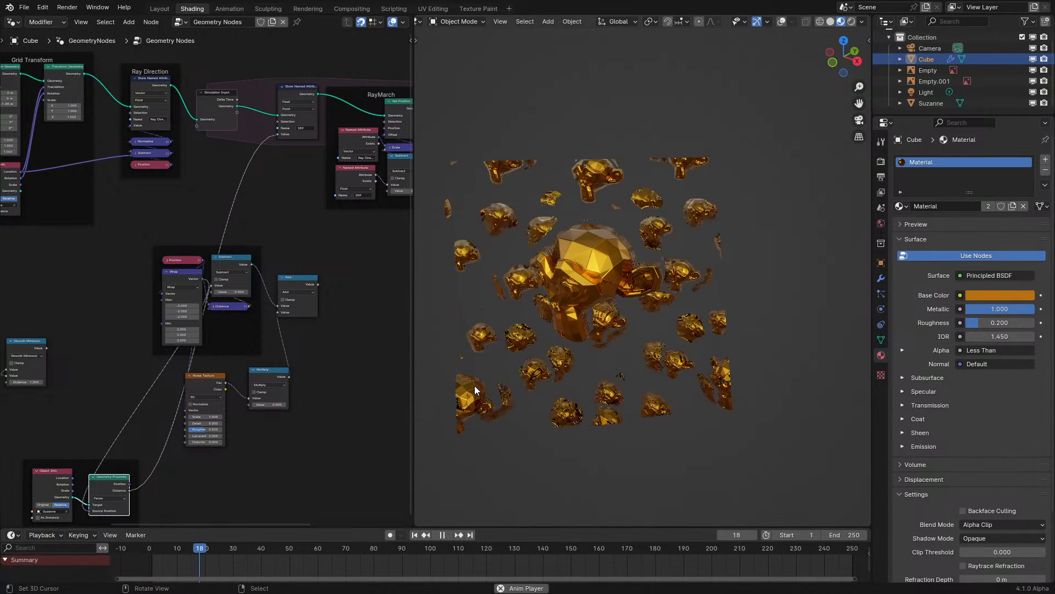
key("space")
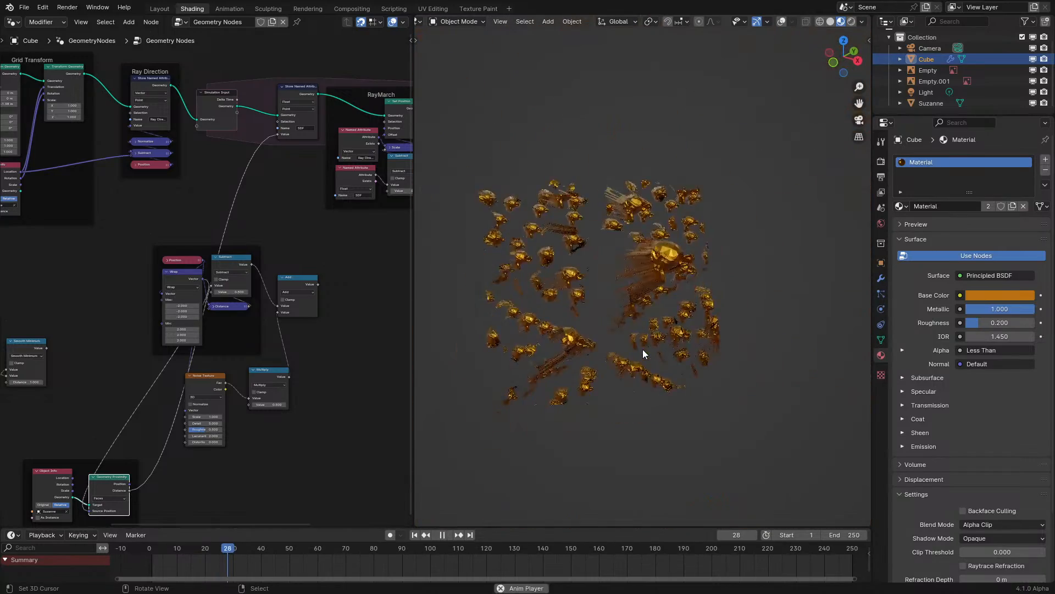
key("KP_0")
key("space")
key("space")
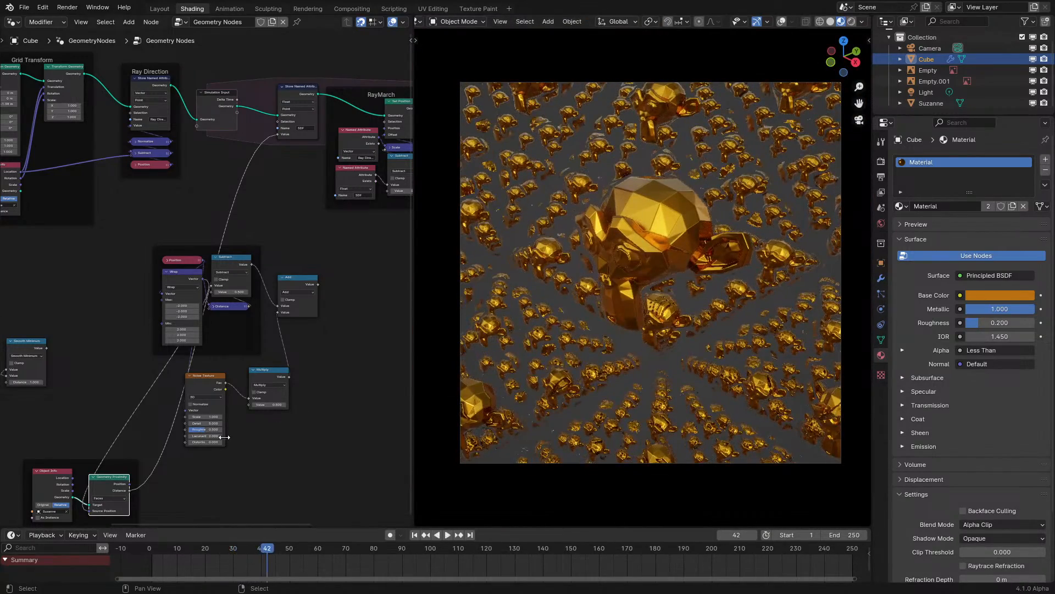
- Move the copied Suzanne frame below the Multiply node and duplicate the framed Position and Wrap nodes to its left
middle_click_drag(185, 439, 248, 327)
scroll(209, 279, "up", 3)
left_click_drag(73, 369, 323, 369)
left_click_drag(207, 74, 258, 156)
key("shift+d")
left_click(146, 371)
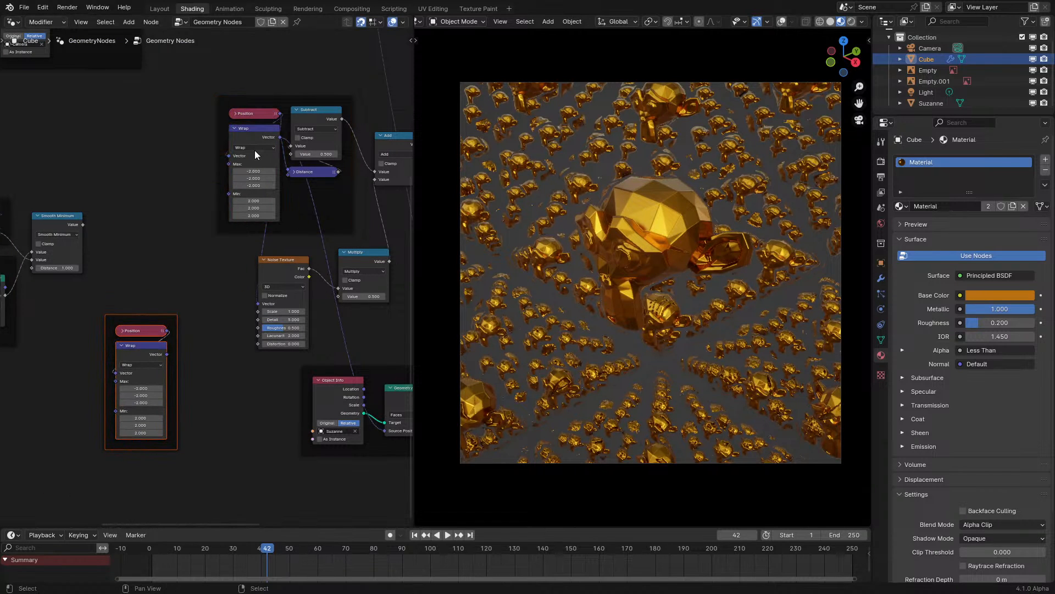
- Delete the original Wrap and Position nodes from the sphere frame
left_click(259, 124)
left_click(259, 125)
key("x")
left_click(246, 114)
key("x")
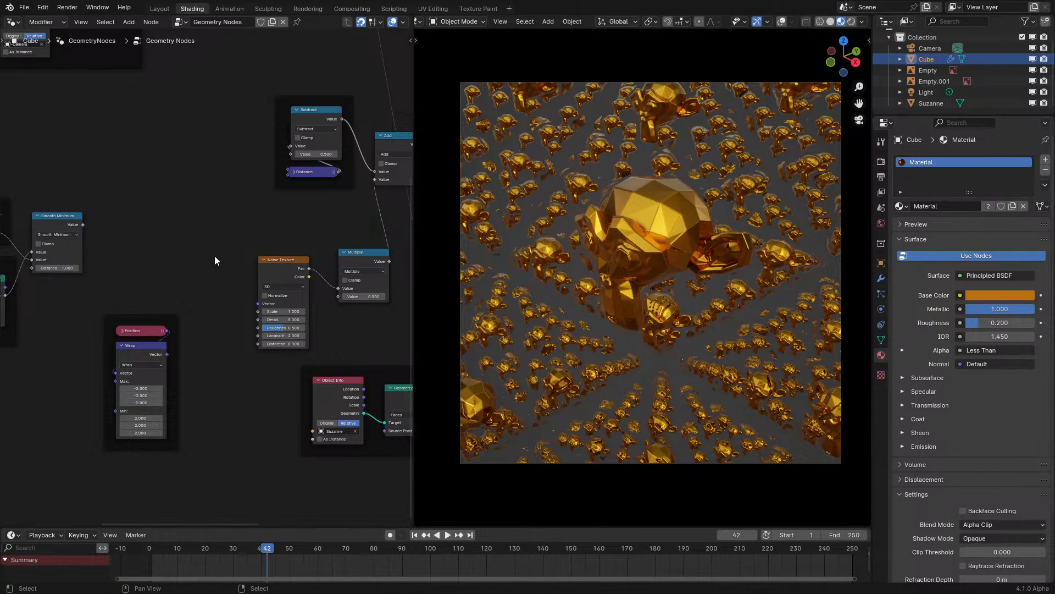
- Feed the duplicated Wrap's Vector into Geometry Proximity's Source Position and the sphere's Distance node, and switch that node to Length
left_click_drag(166, 355, 383, 431)
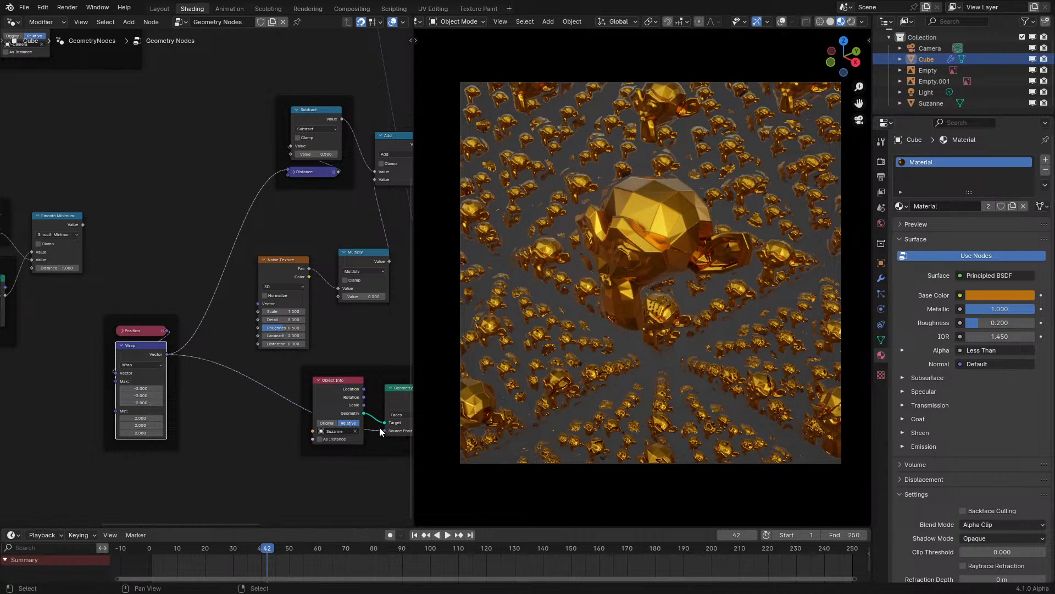
left_click(294, 172)
left_click(300, 191)
key("l")
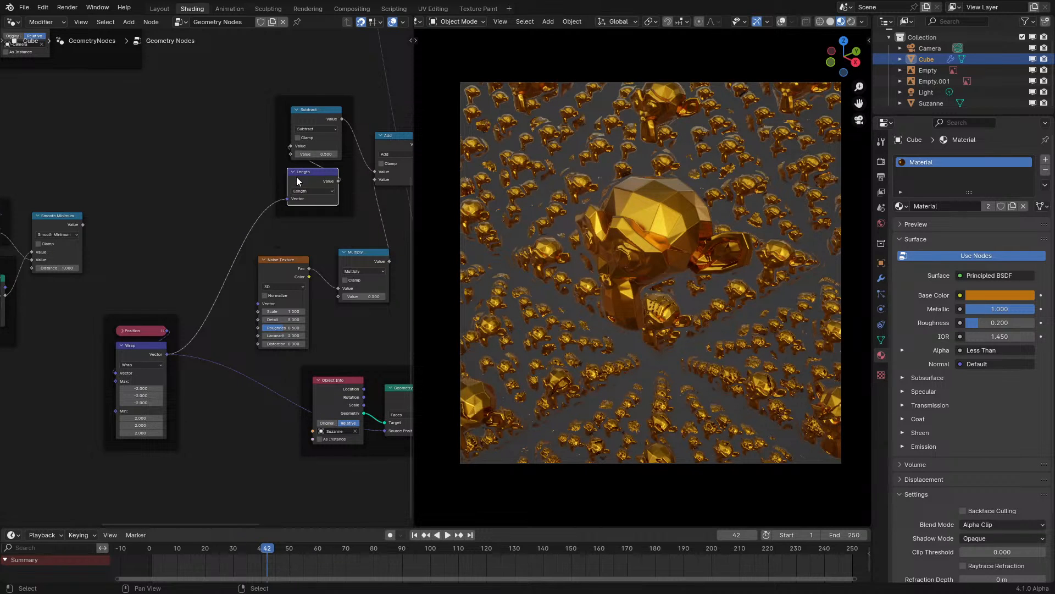
- Collapse the Length node in the sphere frame and move the framed Subtract and Length nodes farther left of the Add node
left_click(294, 173)
key("g")
left_click(300, 173)
left_click_drag(267, 123, 325, 194)
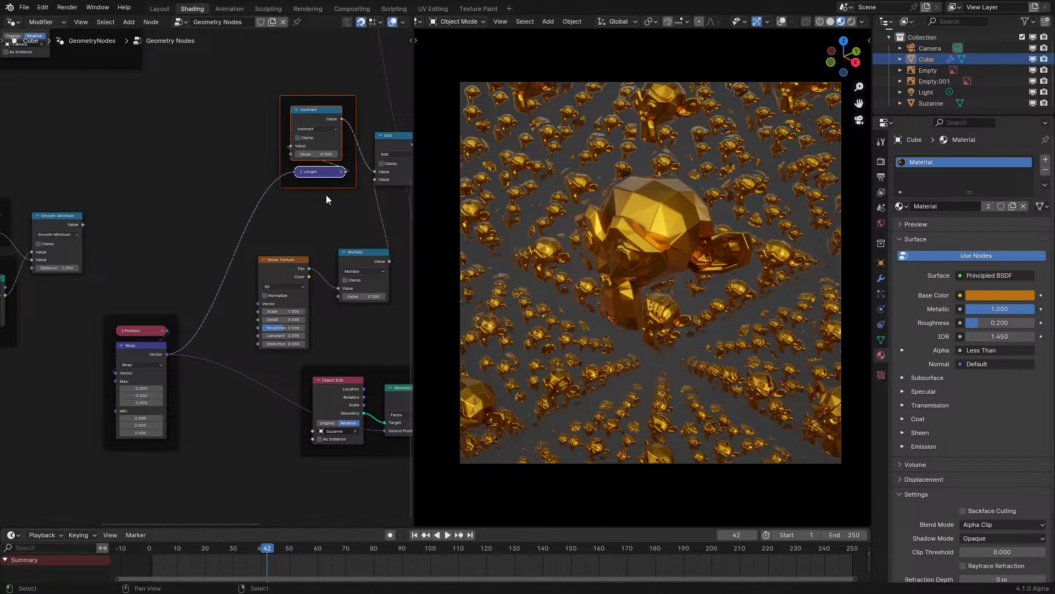
key("g")
left_click(231, 179)
middle_click_drag(306, 236, 170, 262)
key("space")
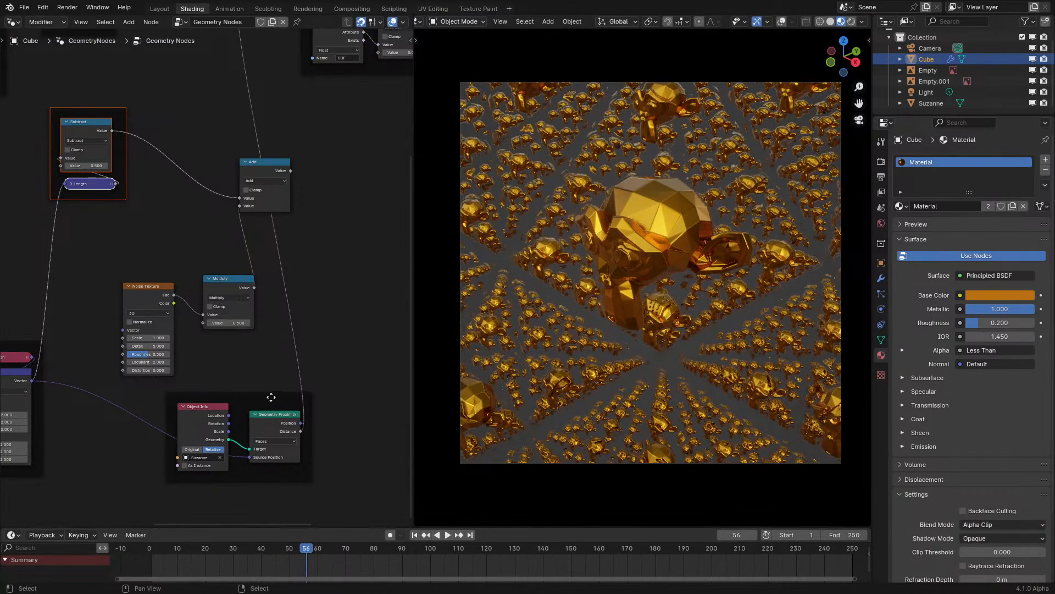
- Connect Geometry Proximity's Distance output to the first Value input of the Add node, replacing the sphere's Subtract
left_click_drag(271, 397, 231, 383)
scroll(265, 454, "up", 2)
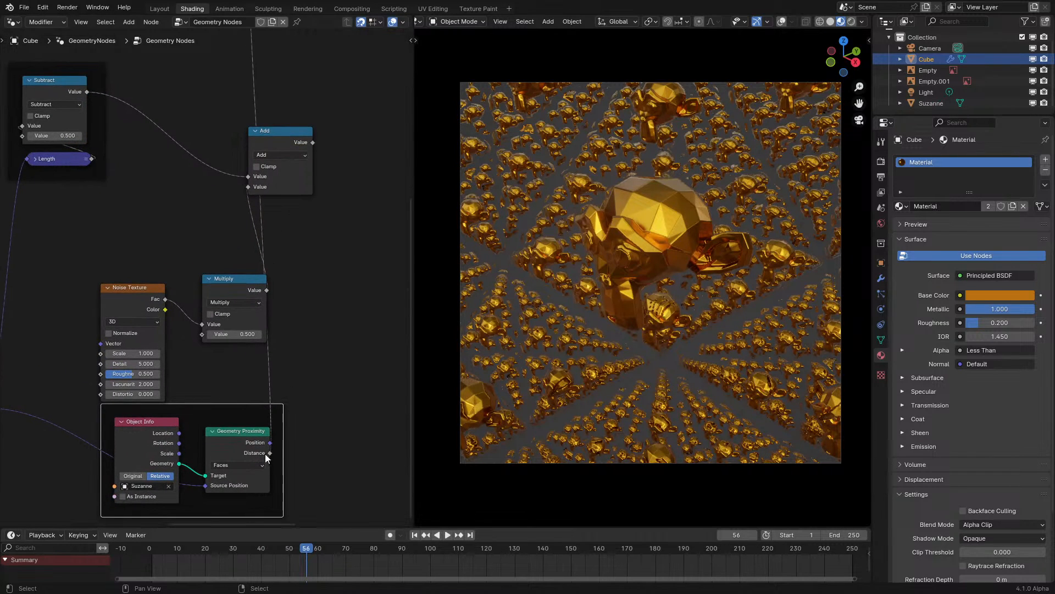
left_click_drag(265, 453, 328, 368)
- Replay the simulation from the start and examine the noise-displaced Suzanne heads up close
key("shift+Left")
key("space")
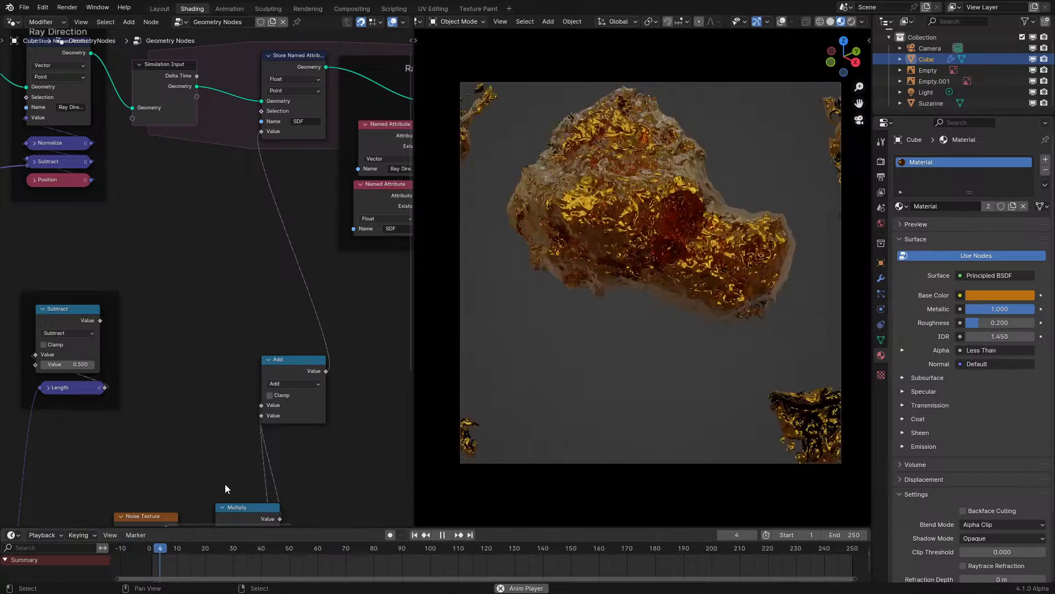
scroll(661, 207, "up", 4)
key("space")
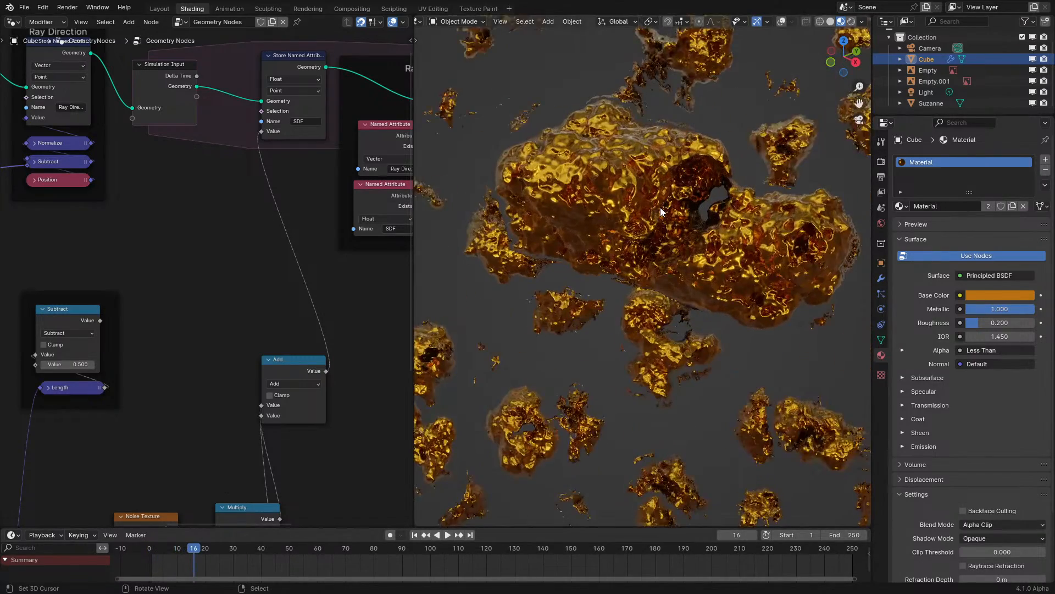
key("space")
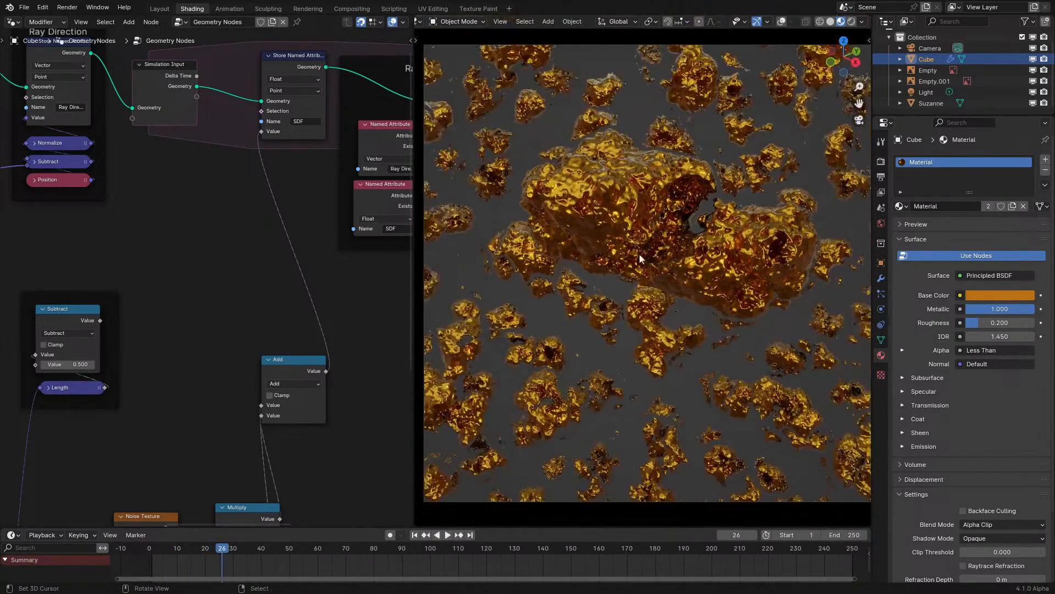
scroll(642, 279, "up", 2)
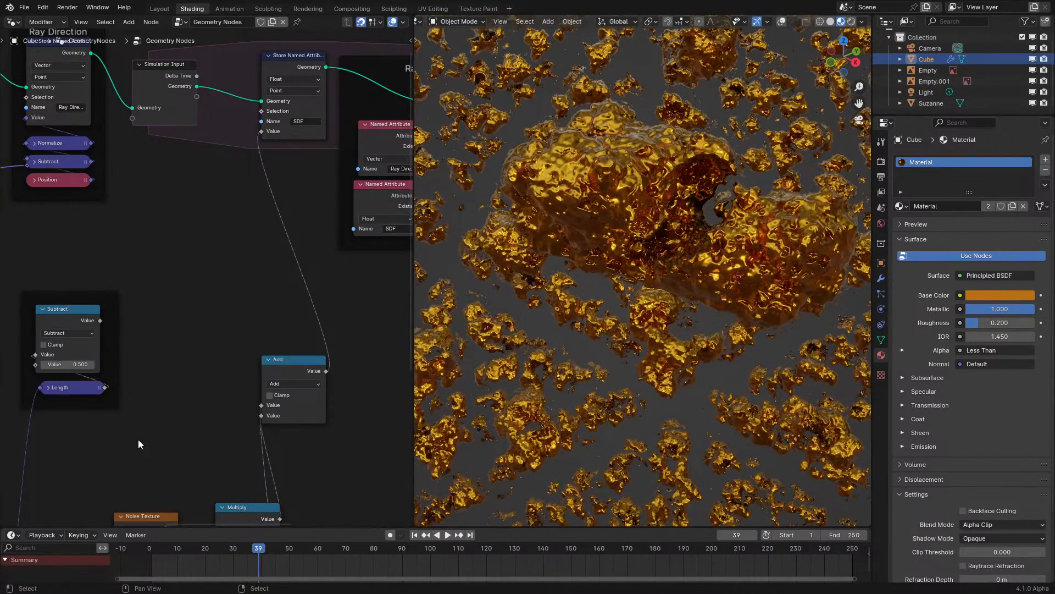
- Set the Noise Texture's Detail to 1 and replay the simulation from the start
middle_click_drag(137, 440, 236, 313)
scroll(235, 314, "up", 4)
left_click(229, 422)
type("0")
key("Return")
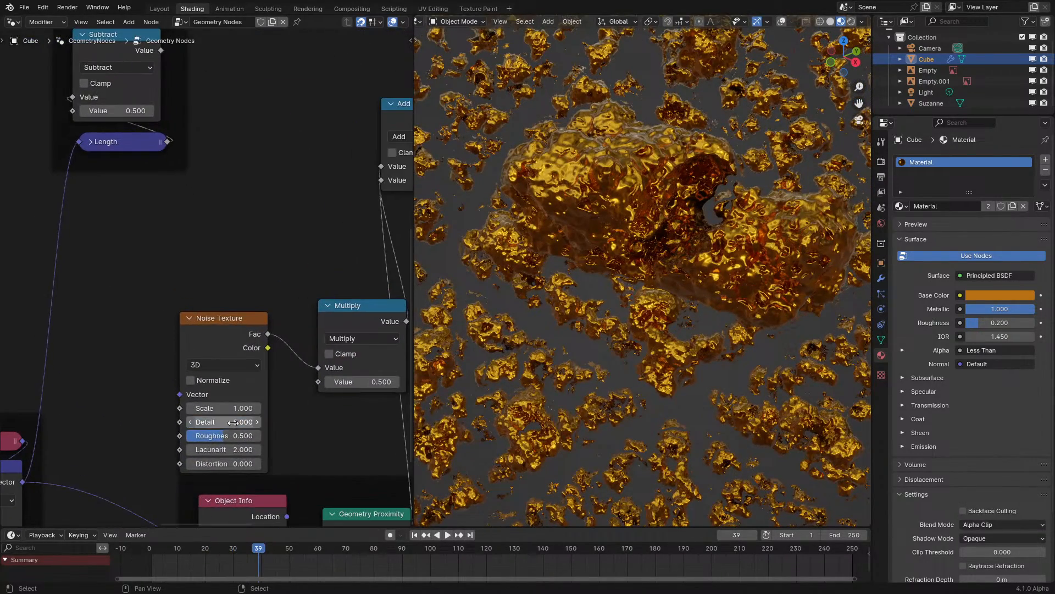
left_click(230, 423)
type("1")
key("Return")
left_click(137, 559)
key("space")
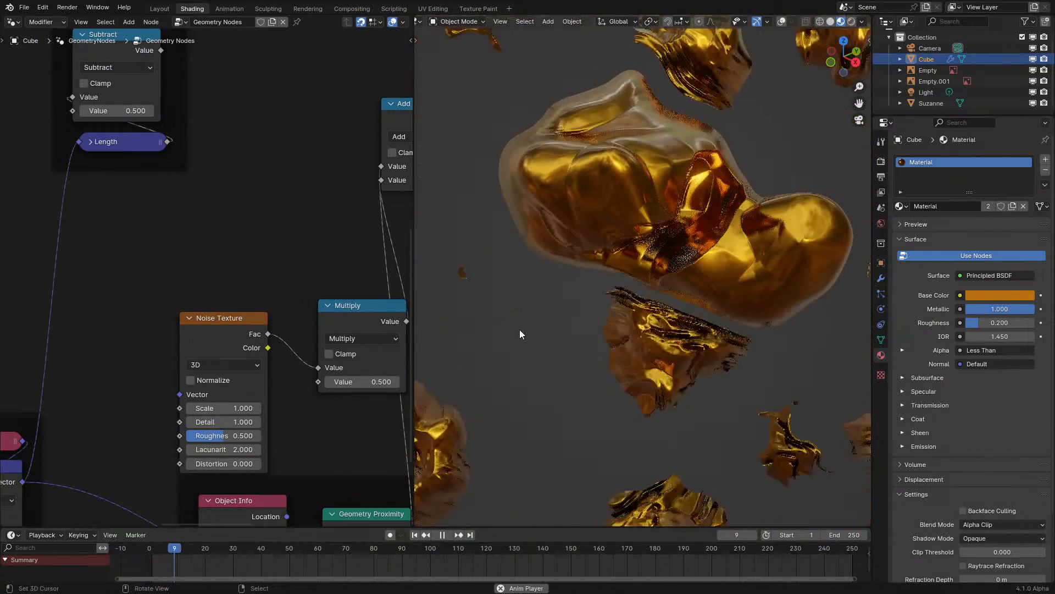
scroll(519, 330, "down", 3)
key("space")
- Set the noise Multiply value to 0.2 and the Noise Texture's Scale to 3, and replay the simulation
left_click(364, 380)
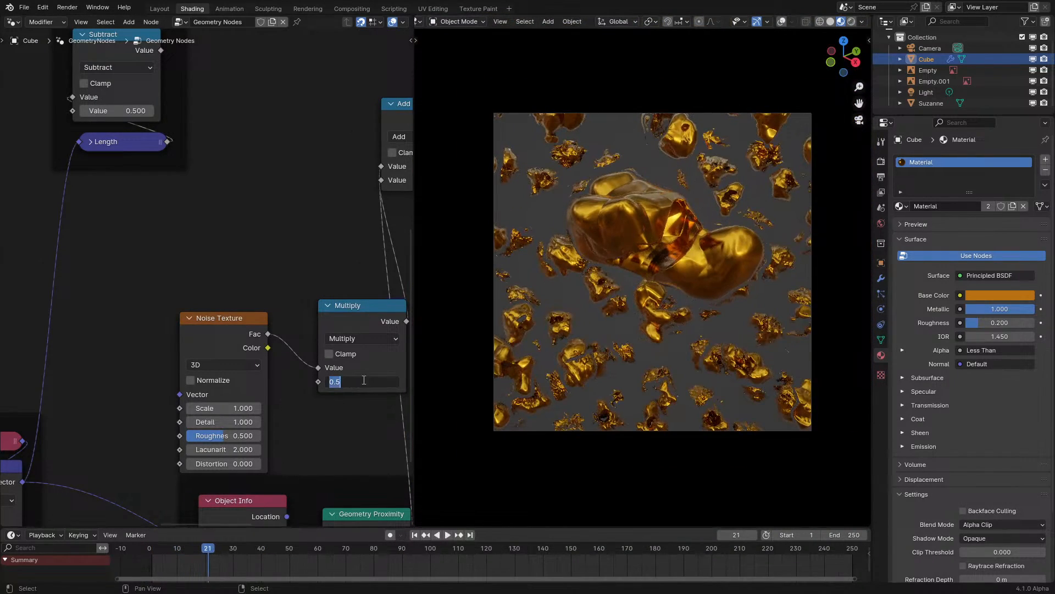
type(".2")
key("Return")
left_click(224, 408)
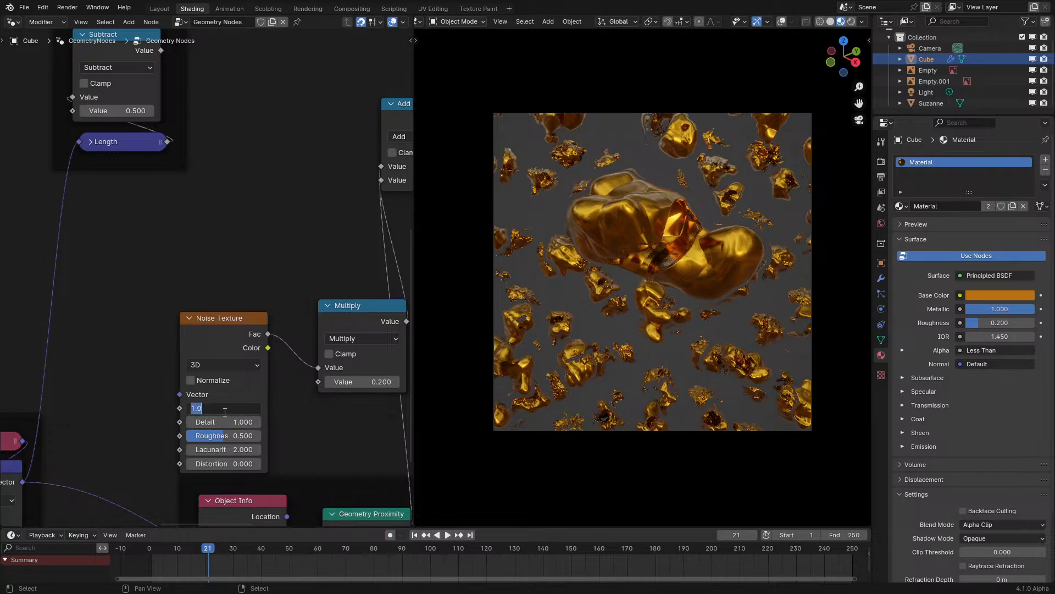
type("3")
key("Return")
left_click(150, 558)
key("space")
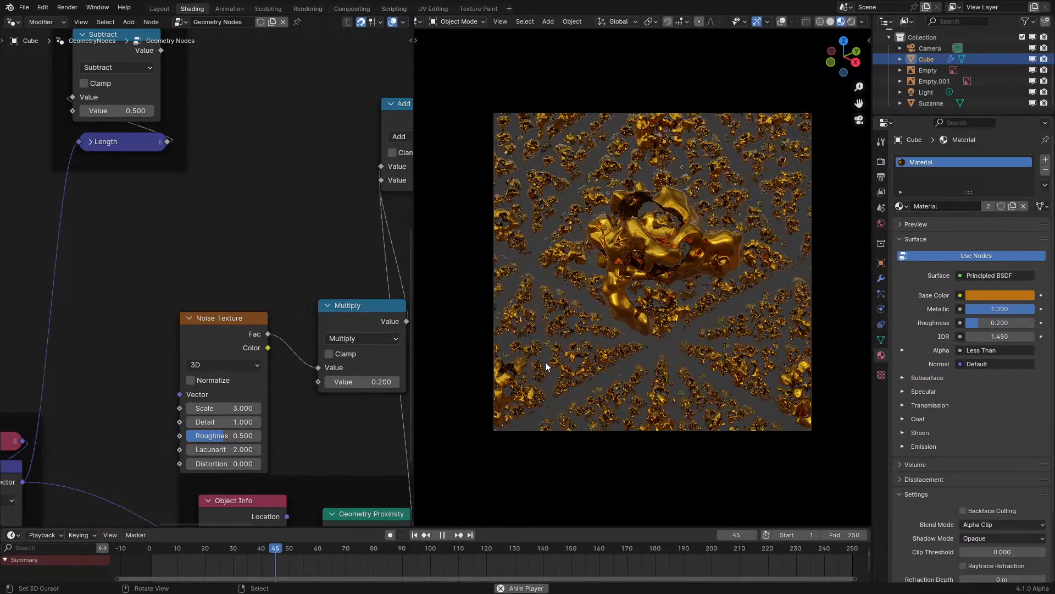
key("space")
- Examine the smoother noise on the large Suzanne head and its distant repetitions through the camera
middle_click_drag(545, 362, 656, 219)
key("KP_0")
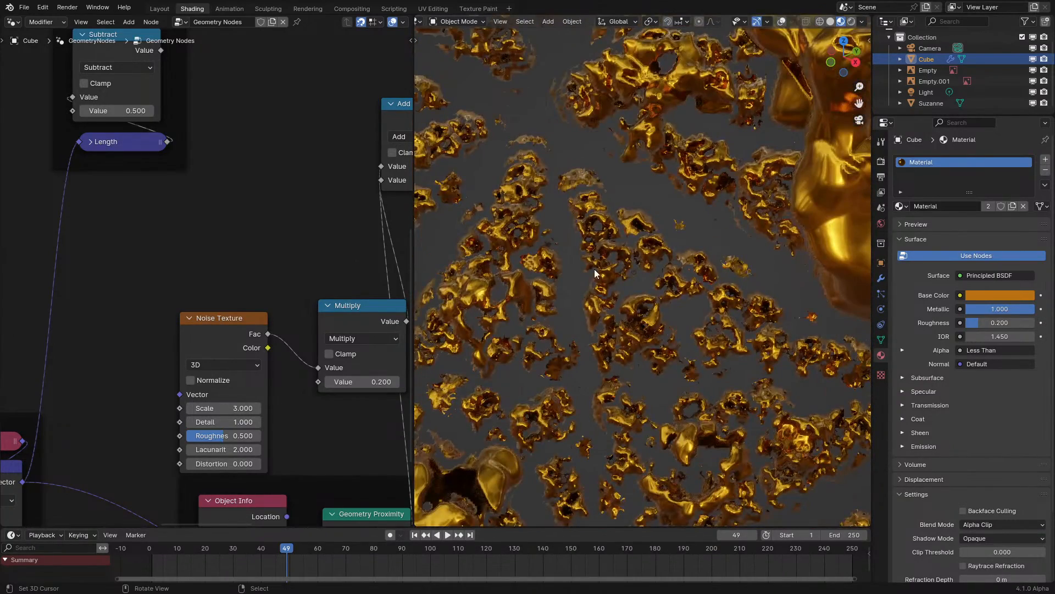
middle_click_drag(200, 389, 319, 252)
scroll(314, 261, "down", 3)
middle_click_drag(293, 302, 207, 401)
scroll(212, 395, "up", 2)
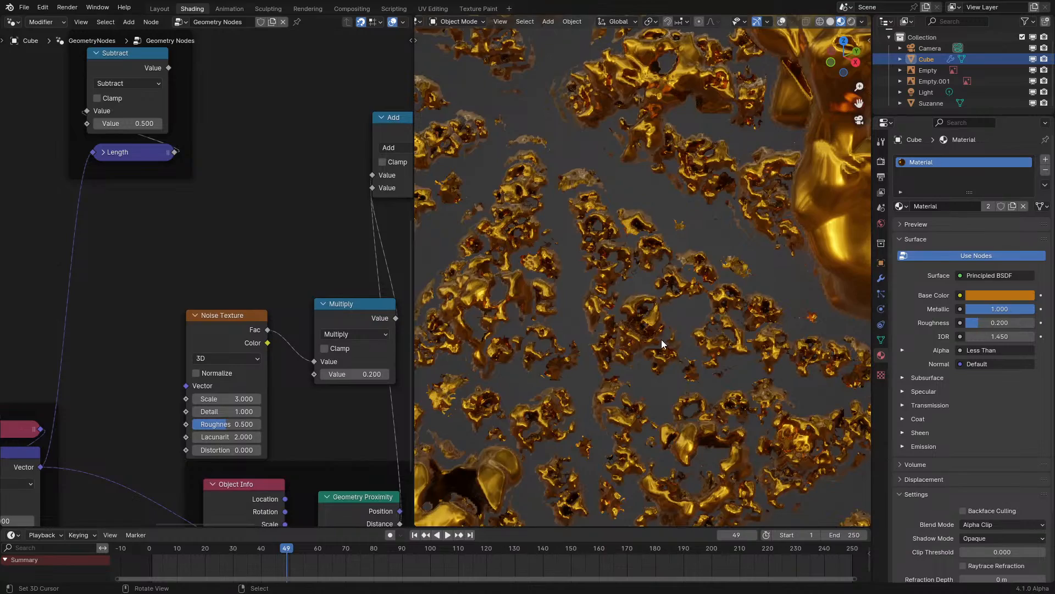
middle_click_drag(661, 339, 621, 329)
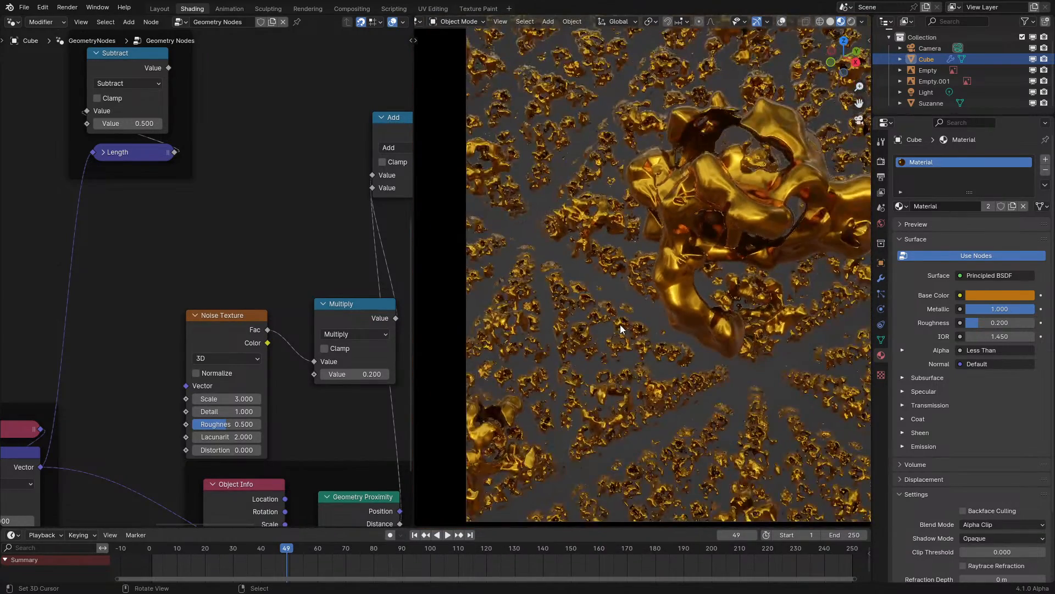
scroll(712, 308, "down", 1)
middle_click_drag(713, 307, 606, 344, "shift")
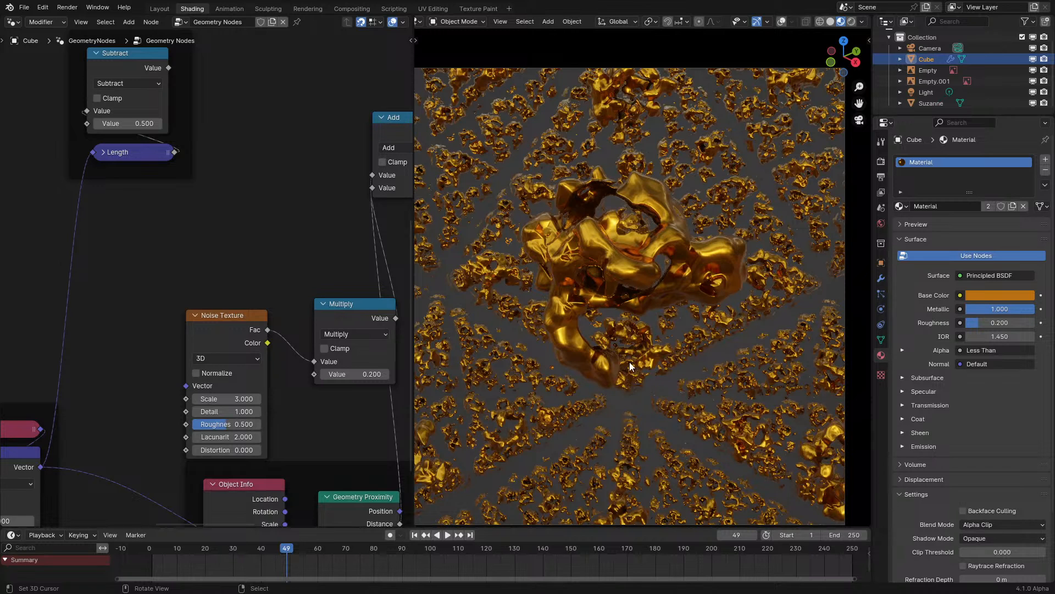
- Set the noise Multiply value to 0.1 and replay the simulation from the start
left_click(367, 375)
type(".1")
key("Return")
left_click(148, 552)
key("space")
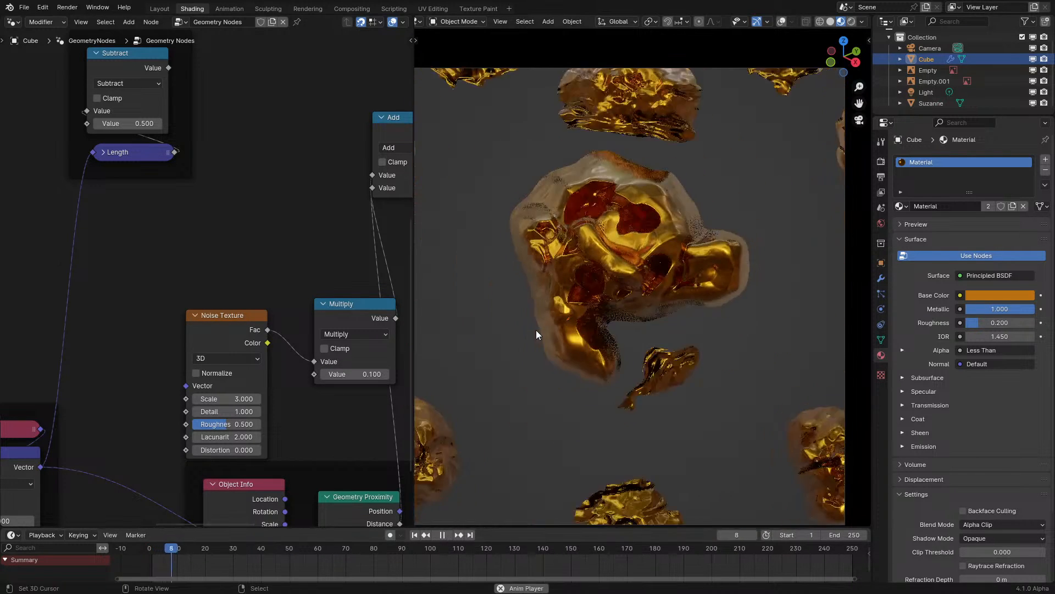
middle_click_drag(520, 362, 549, 324, "shift")
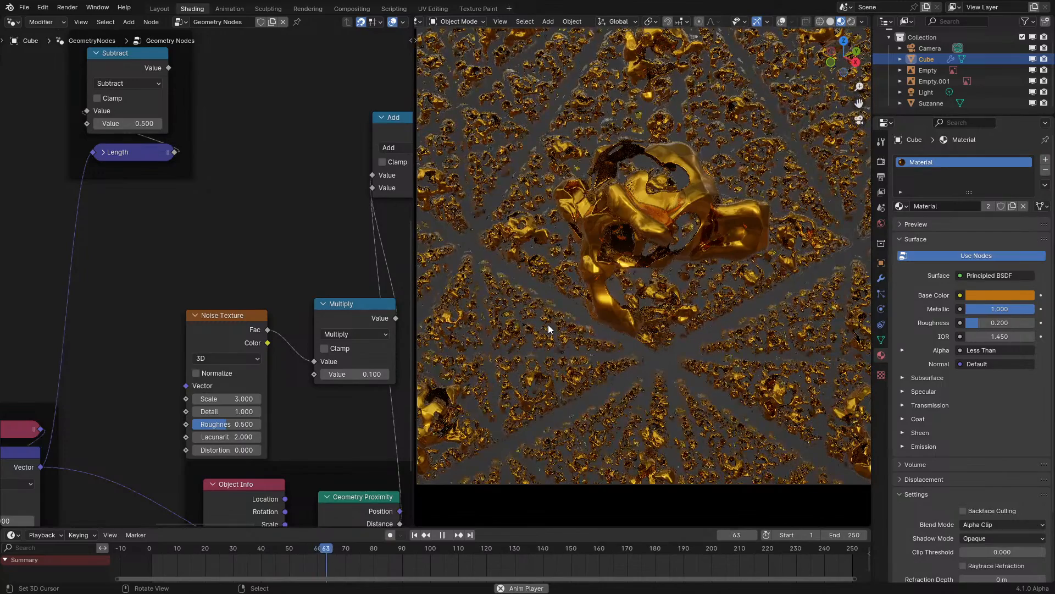
key("space")
- Move the Noise Texture and its Multiply node together up and left, clear of the Suzanne frame
left_click_drag(158, 251, 357, 364)
left_click_drag(358, 364, 312, 283)
left_click(306, 246)
left_click_drag(306, 246, 282, 257)
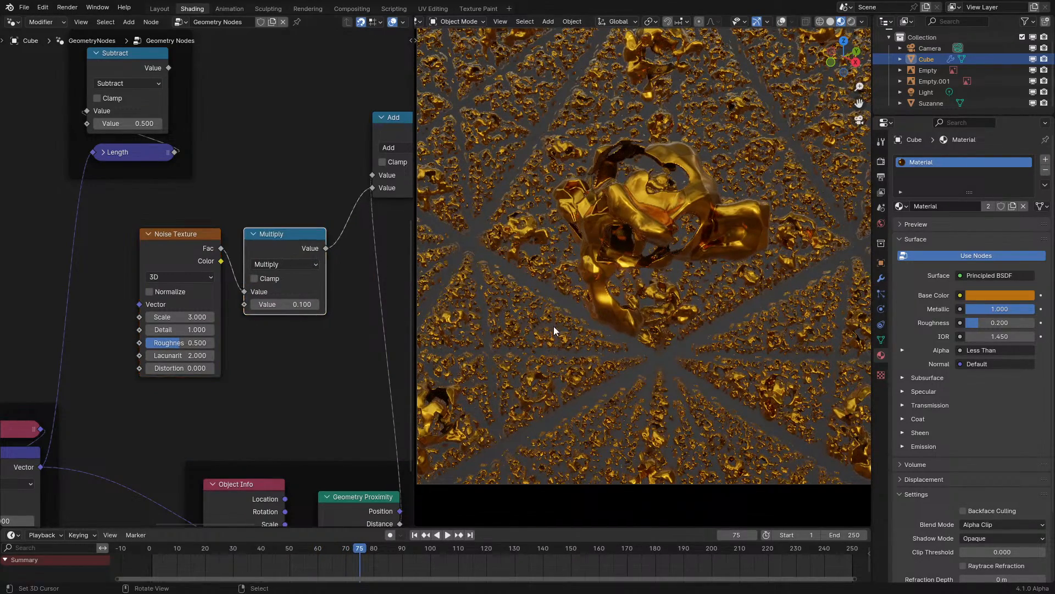
- Examine the hollow Suzanne shell and its repetitions, both through the camera and from an angle outside it
middle_click_drag(277, 412, 238, 399)
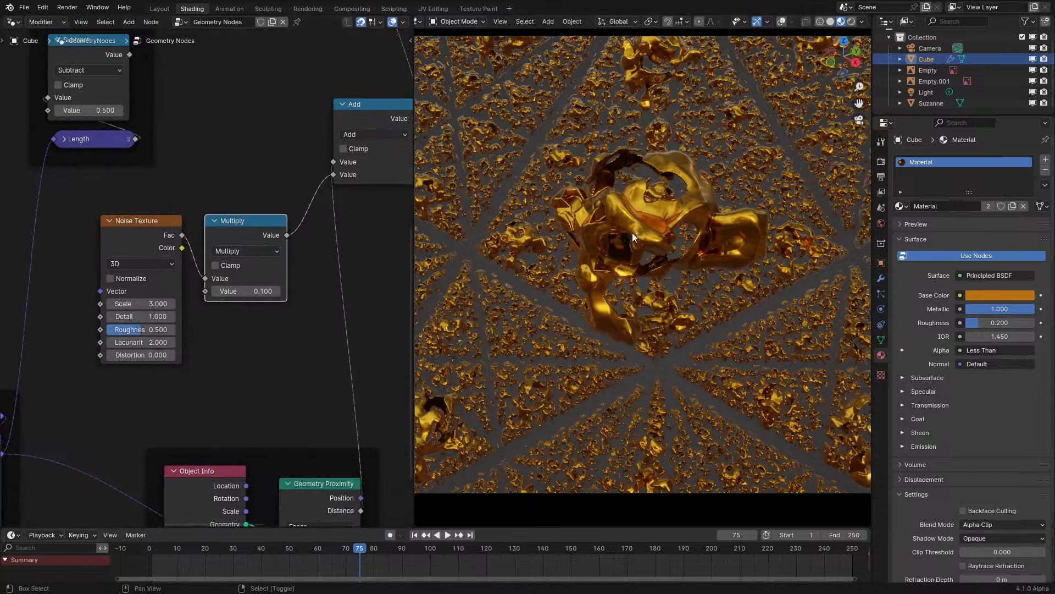
middle_click_drag(635, 232, 666, 295, "shift")
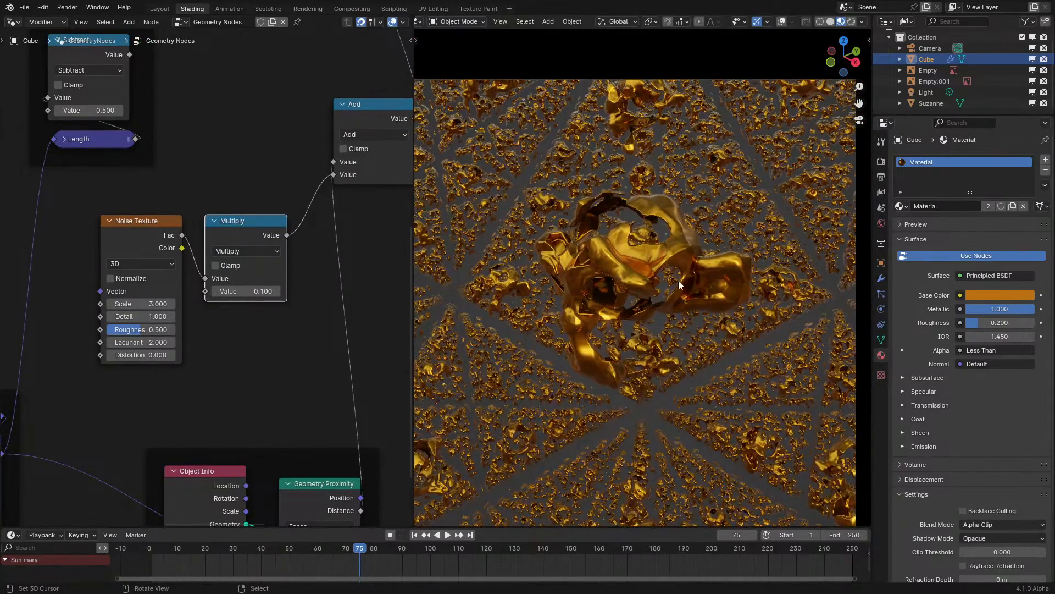
scroll(616, 275, "up", 2)
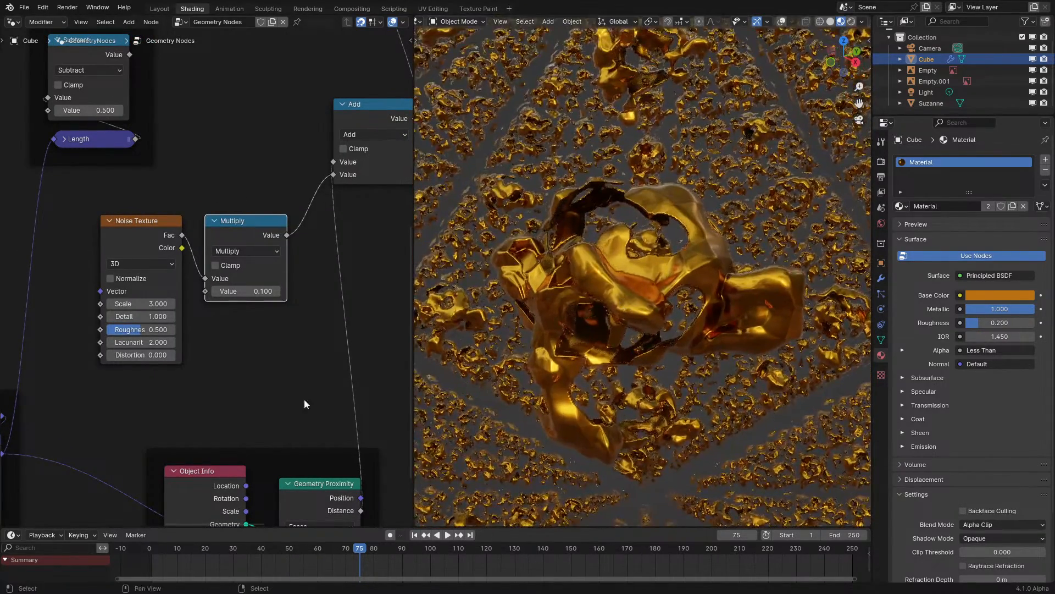
middle_click_drag(291, 471, 293, 348)
mouse_move(312, 363)
left_mouse_down()
mouse_move(294, 343)
mouse_move(308, 366)
left_mouse_up()
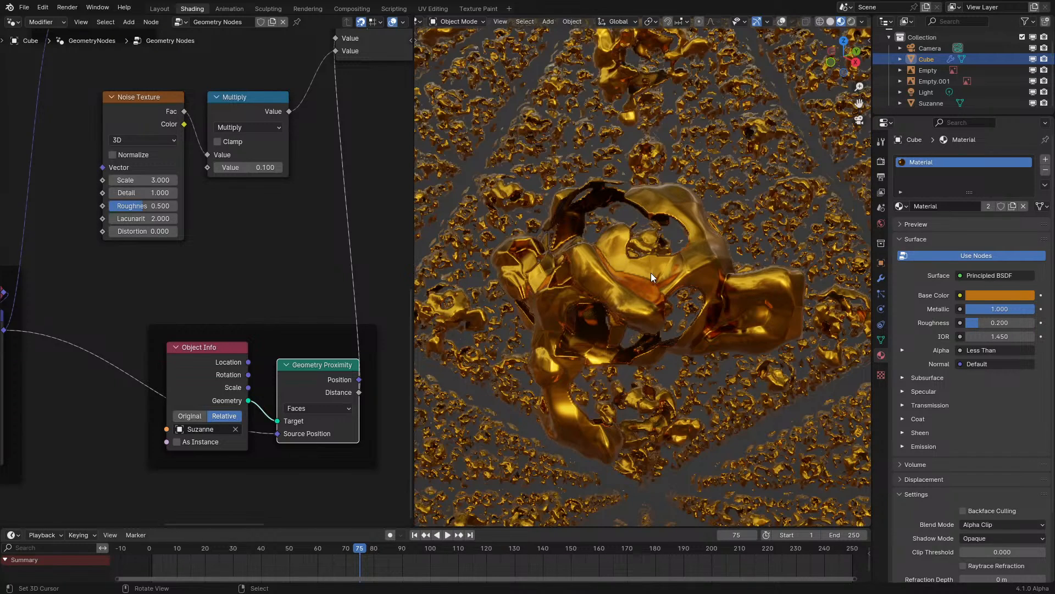
middle_click_drag(651, 273, 671, 259)
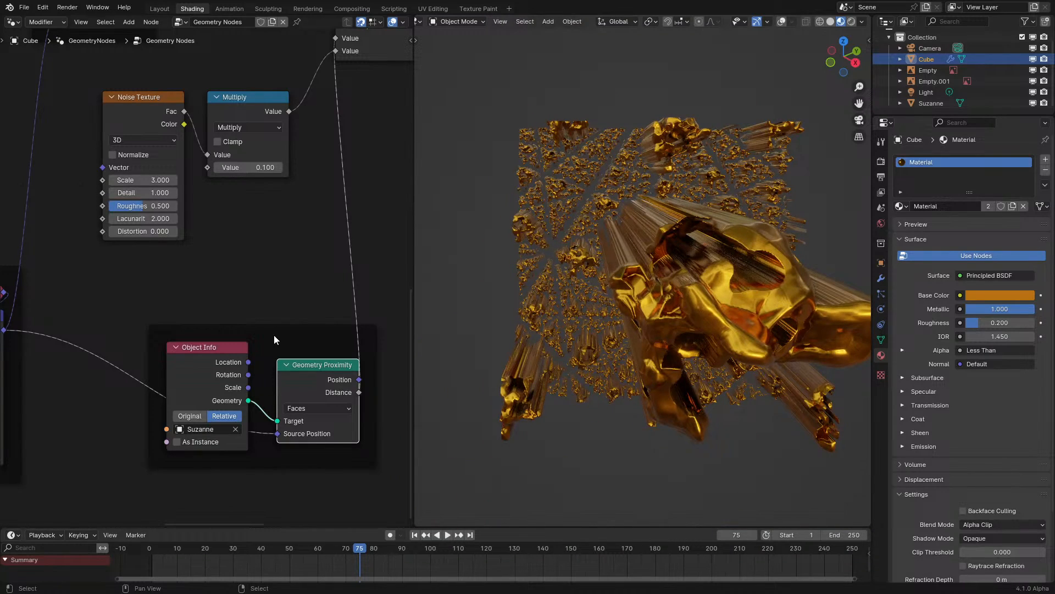
middle_click_drag(631, 331, 628, 331, "shift")
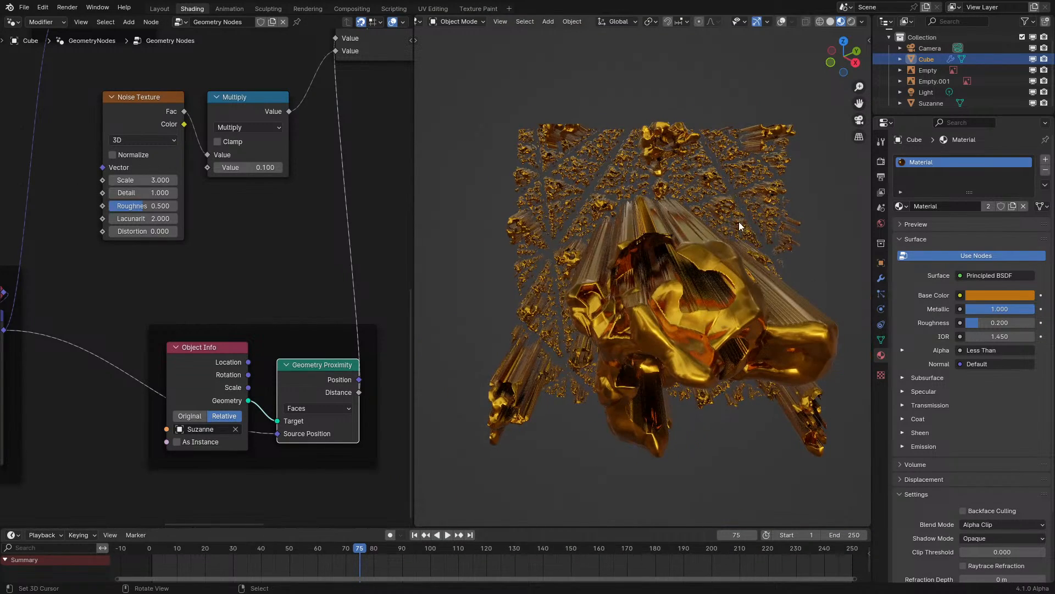
scroll(691, 268, "up", 5)
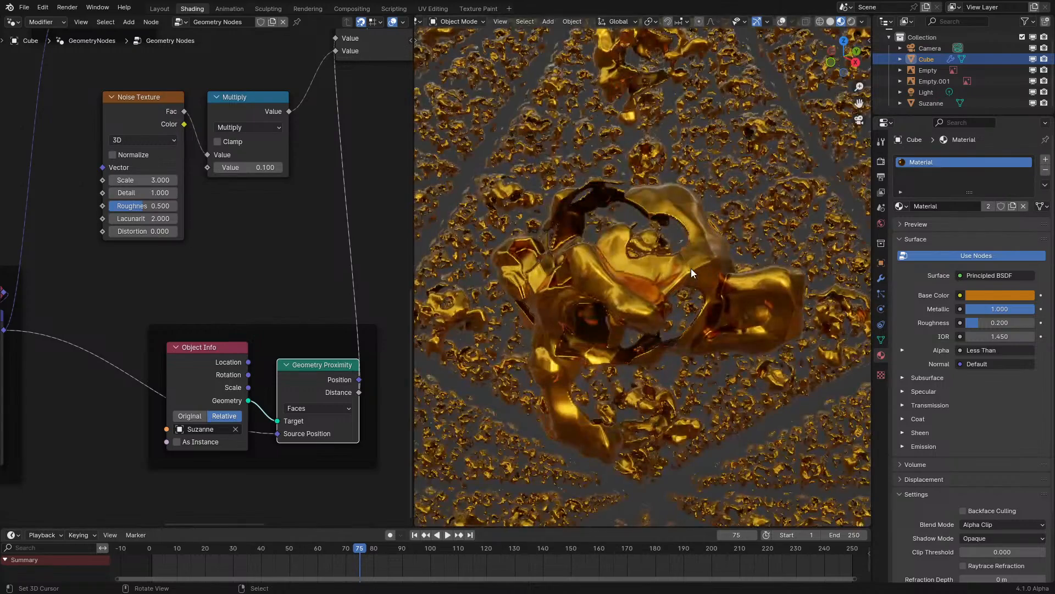
scroll(691, 268, "down", 1)
middle_click_drag(697, 291, 653, 233, "shift")
key("space")
key("space")
scroll(233, 310, "down", 2)
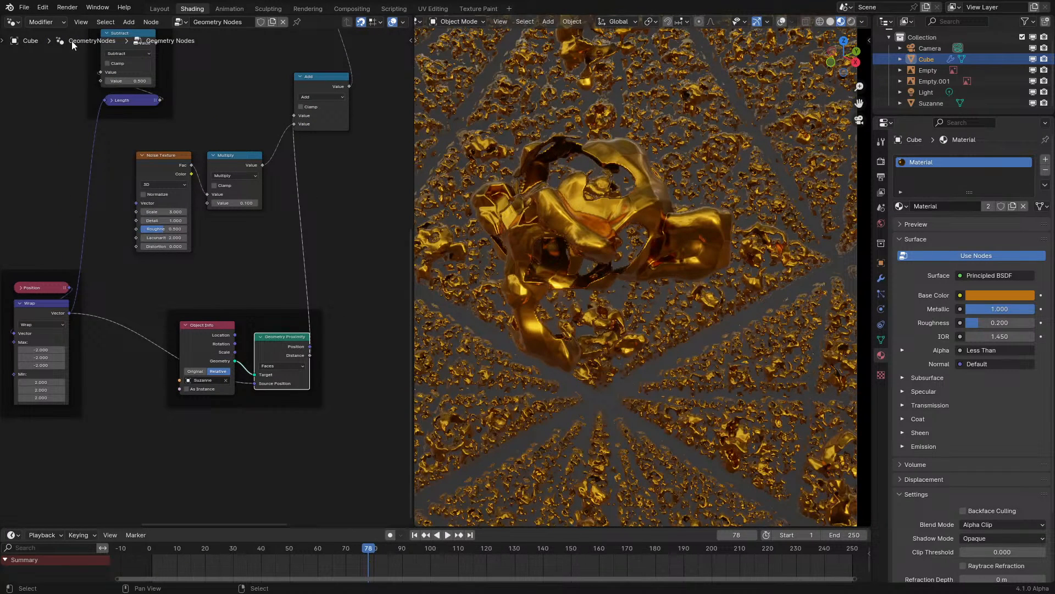
- Duplicate the sphere's Length node with its Wrap link below the Suzanne frame, expand the copy and switch it to Distance
left_click_drag(113, 126, 178, 62)
middle_click_drag(167, 67, 183, 163)
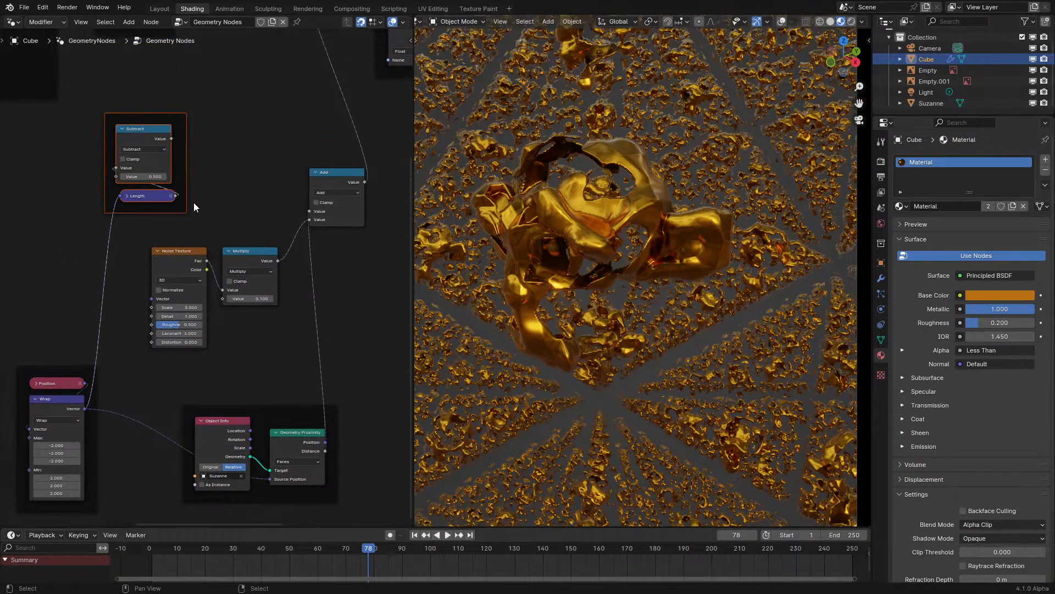
left_click_drag(117, 236, 176, 195)
middle_click_drag(177, 260, 155, 179)
key("ctrl+shift+d")
left_click(291, 517)
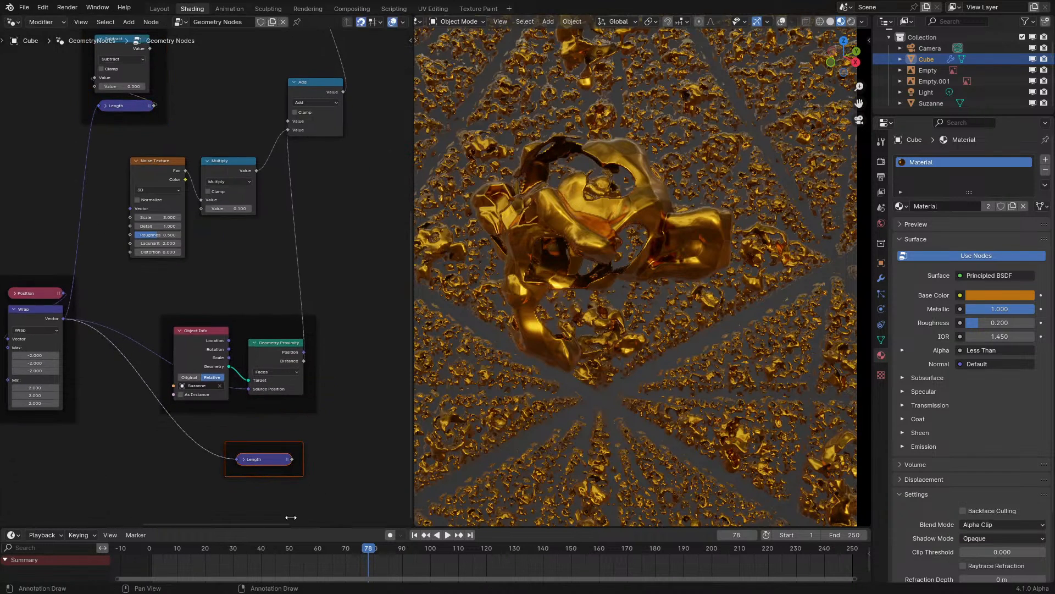
key("h")
left_click(262, 479)
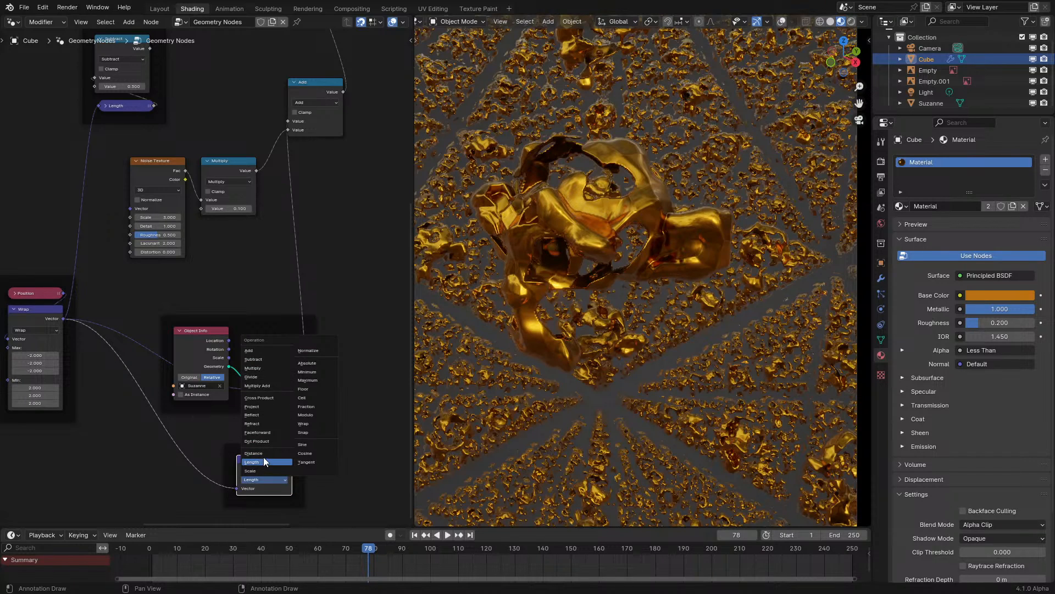
left_click(263, 454)
- Add a Subtract math node fed by Geometry Proximity's Distance and switch its operation to Multiply
middle_click_drag(292, 374, 235, 310)
scroll(244, 311, "up", 4)
left_click(265, 305)
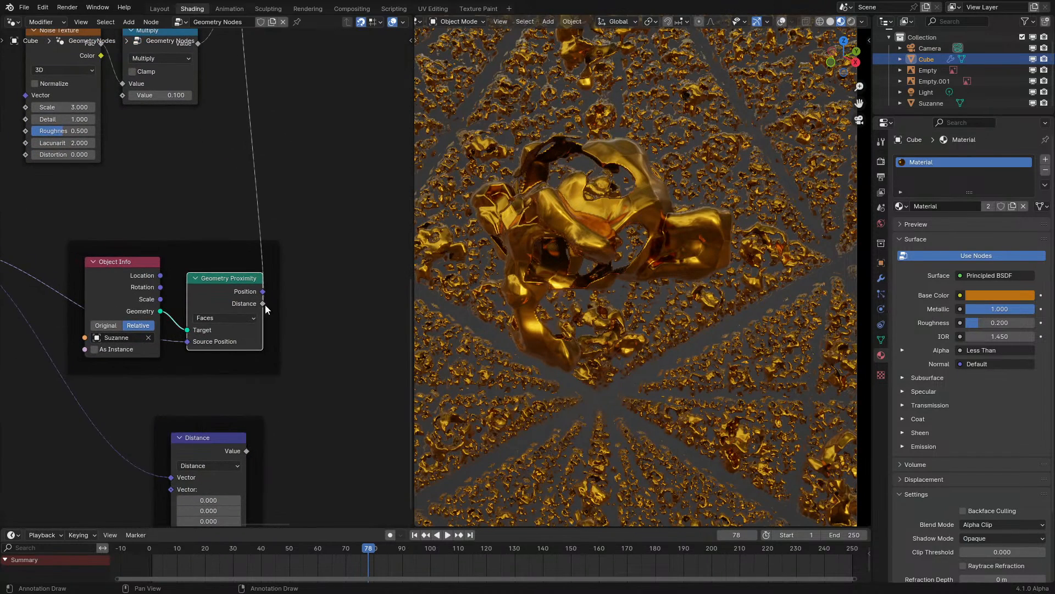
left_click_drag(263, 303, 300, 298)
type("subtr")
key("Return")
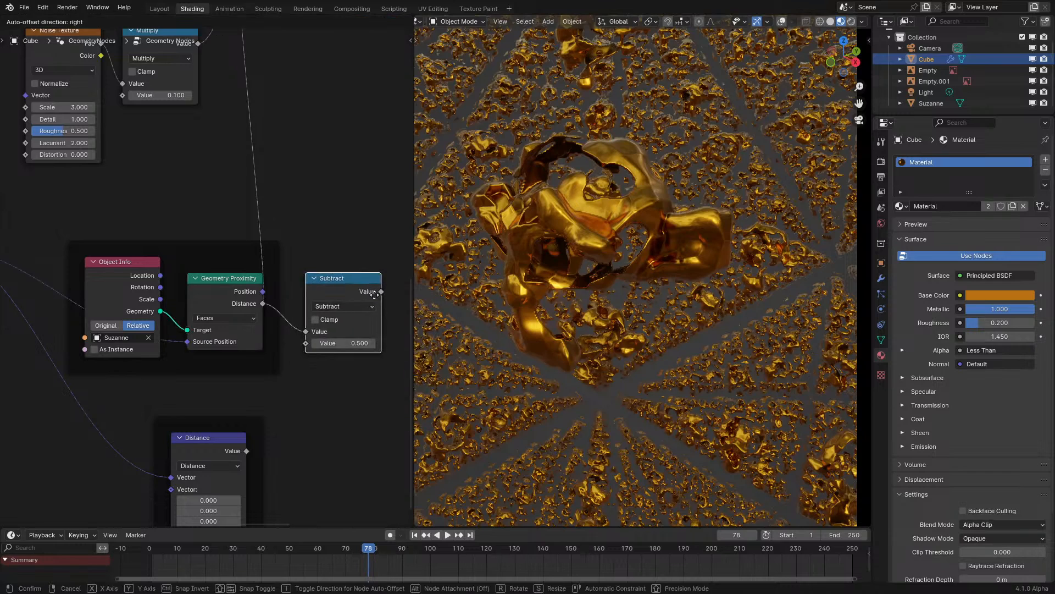
left_click(375, 285)
left_click_drag(246, 451, 321, 430)
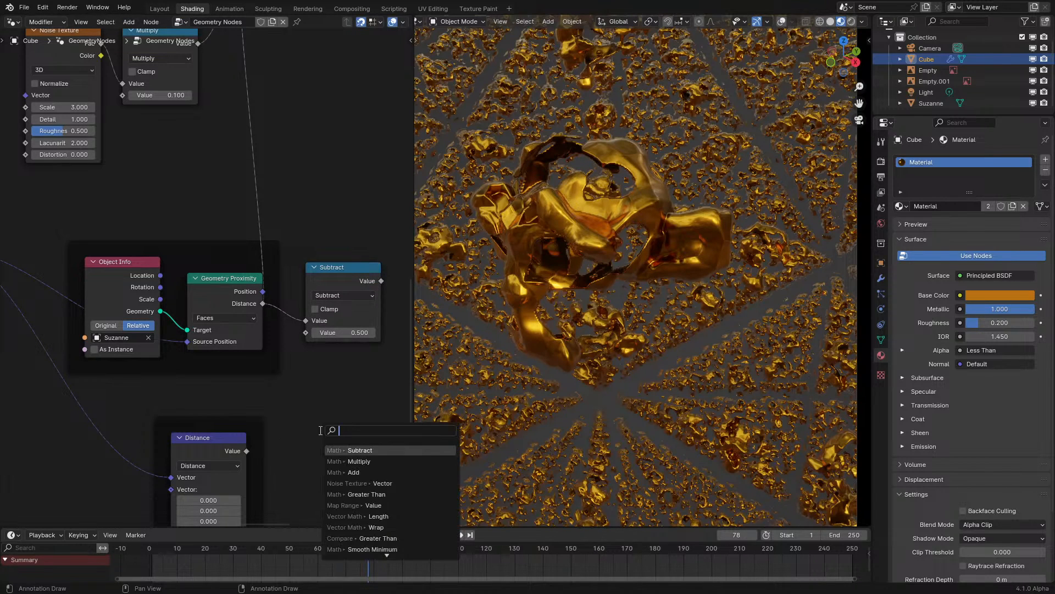
key("Escape")
left_click(346, 295)
key("m")
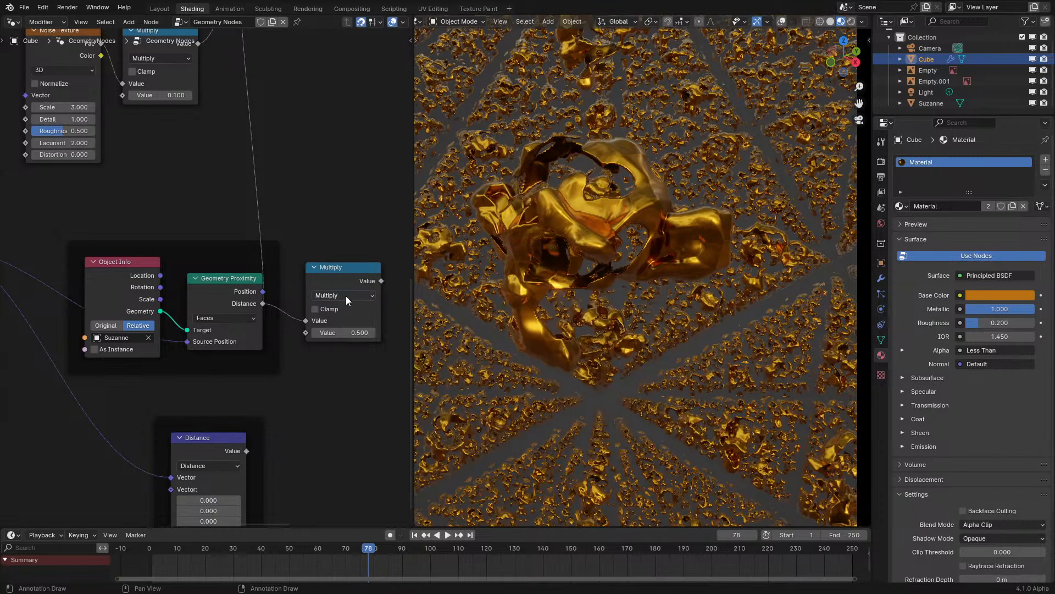
- Feed the Distance node's value through a Greater Than node with threshold 0.500 into the Multiply node's second value
left_click_drag(246, 451, 327, 433)
type("g")
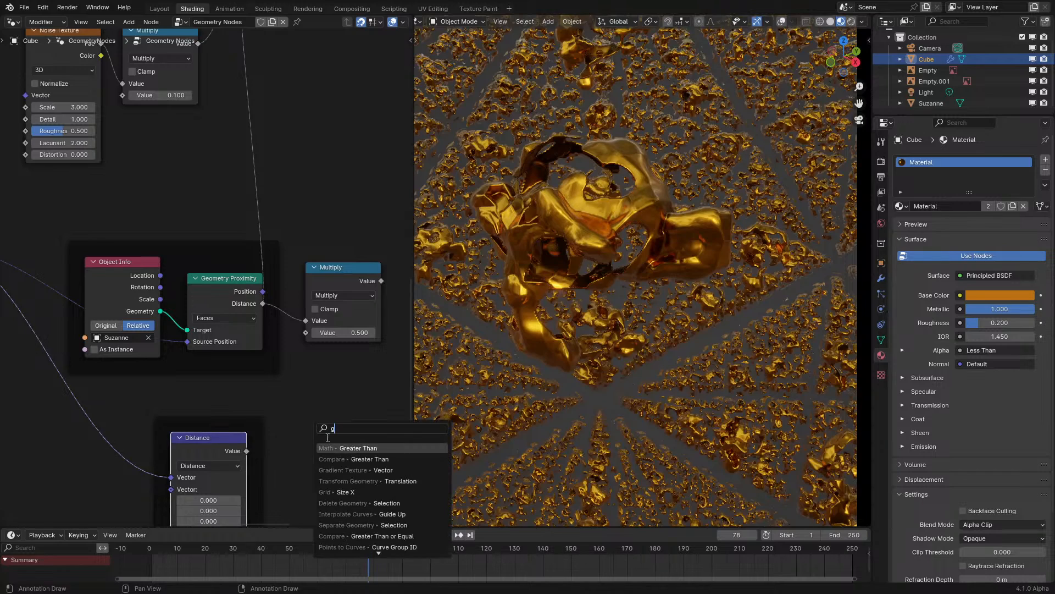
left_click(344, 449)
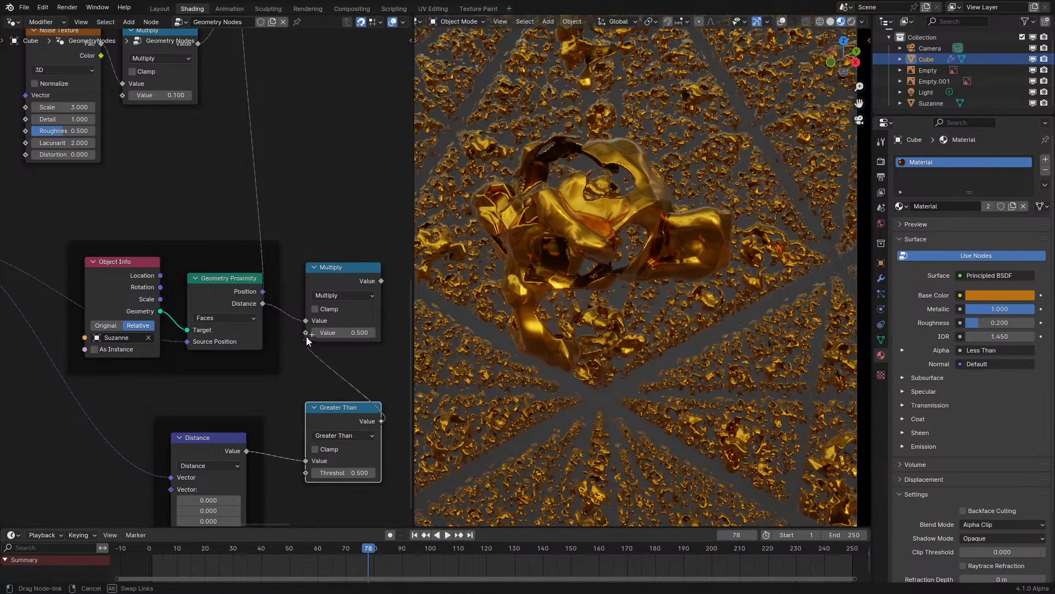
left_click_drag(306, 337, 307, 335)
- Link the Suzanne Multiply output directly to the SDF Store Named Attribute value, bypassing the noise Add, and replay the simulation from frame 0
scroll(322, 259, "down", 4)
middle_click_drag(321, 260, 318, 398)
left_click_drag(331, 417, 222, 64)
left_click(136, 565)
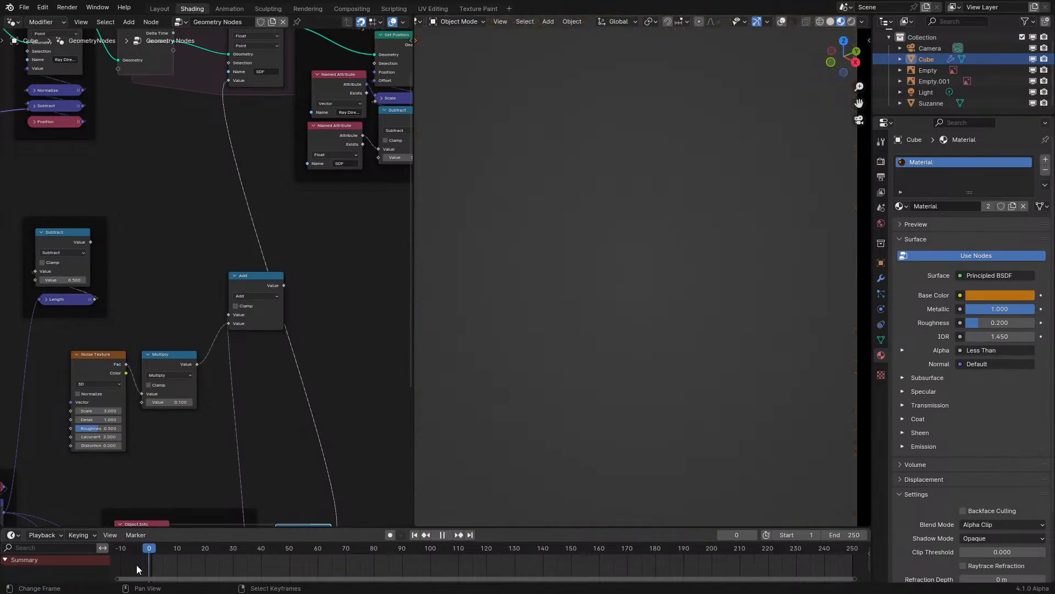
key("space")
mouse_move(606, 374)
middle_mouse_down()
mouse_move(615, 372)
mouse_move(596, 376)
mouse_move(608, 391)
mouse_move(609, 358)
mouse_move(606, 370)
middle_mouse_up()
scroll(606, 370, "up", 3)
key("space")
key("space")
- Try the comparison after the Distance node as Less Than and replay the simulation from frame 0
scroll(233, 457, "down", 5)
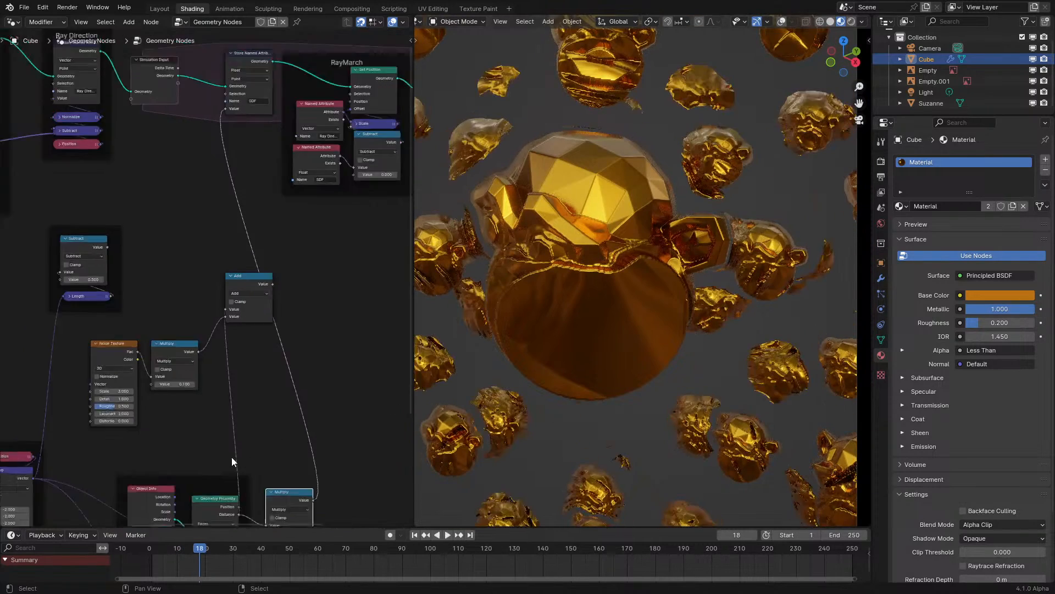
middle_click_drag(233, 460, 227, 225)
scroll(242, 282, "up", 11)
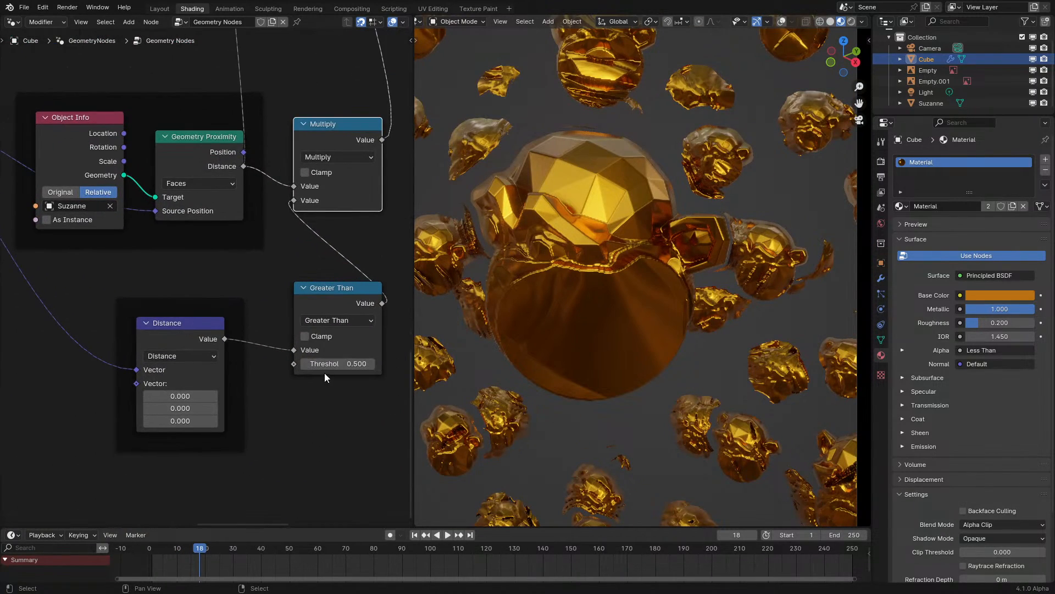
left_click(335, 321)
left_click(423, 379)
left_click(127, 564)
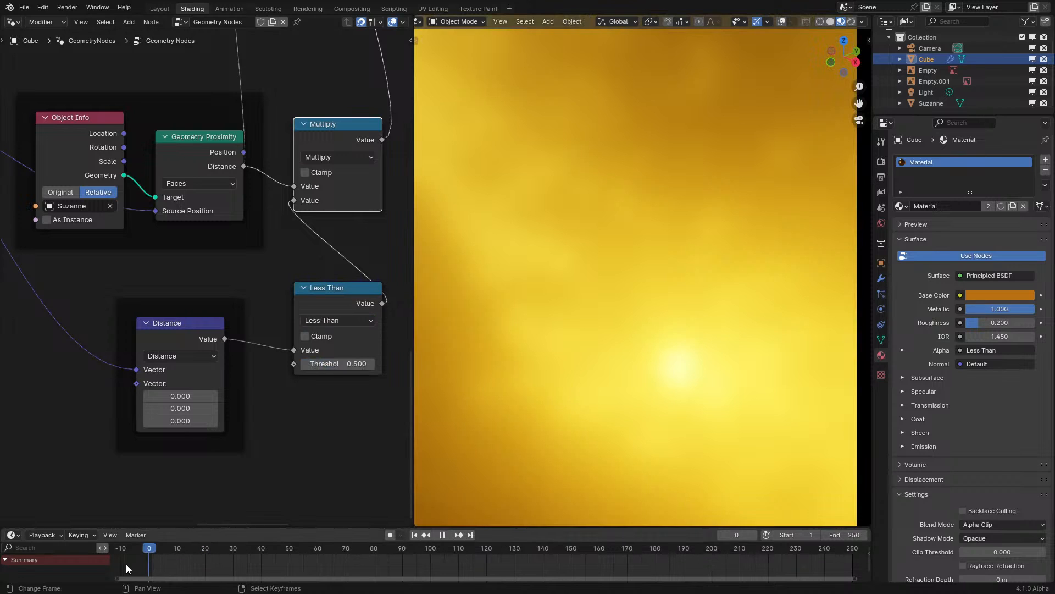
key("space")
key("space")
scroll(580, 328, "down", 3)
middle_click_drag(579, 328, 592, 328)
- Set the comparison node back to Greater Than and replay the simulation
left_click(355, 323)
left_click(426, 395)
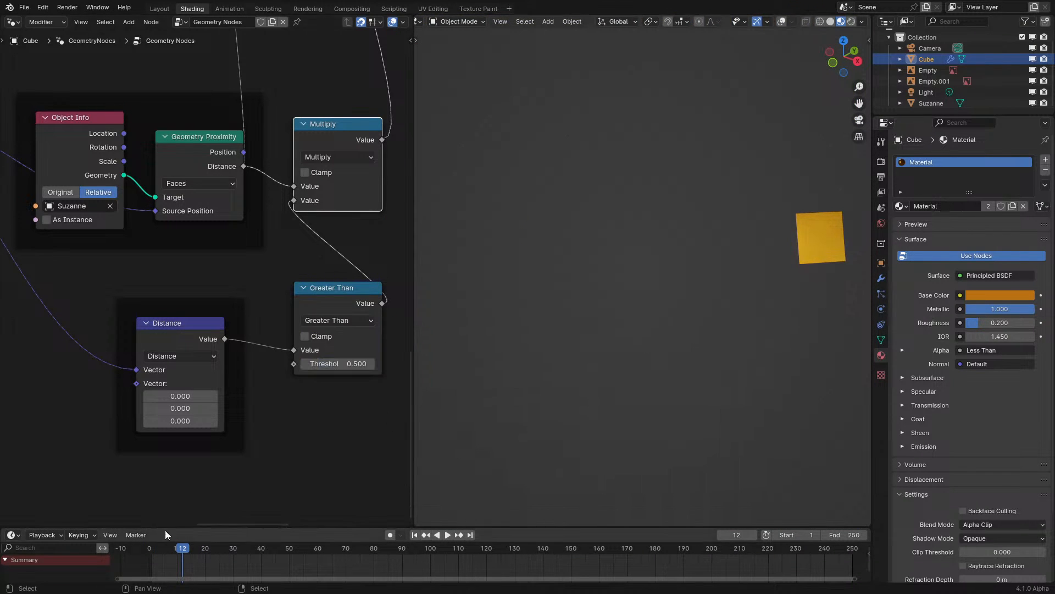
key("space")
- Switch the Suzanne Multiply node to Subtract and the comparison node after Distance to Less Than
left_click(338, 156)
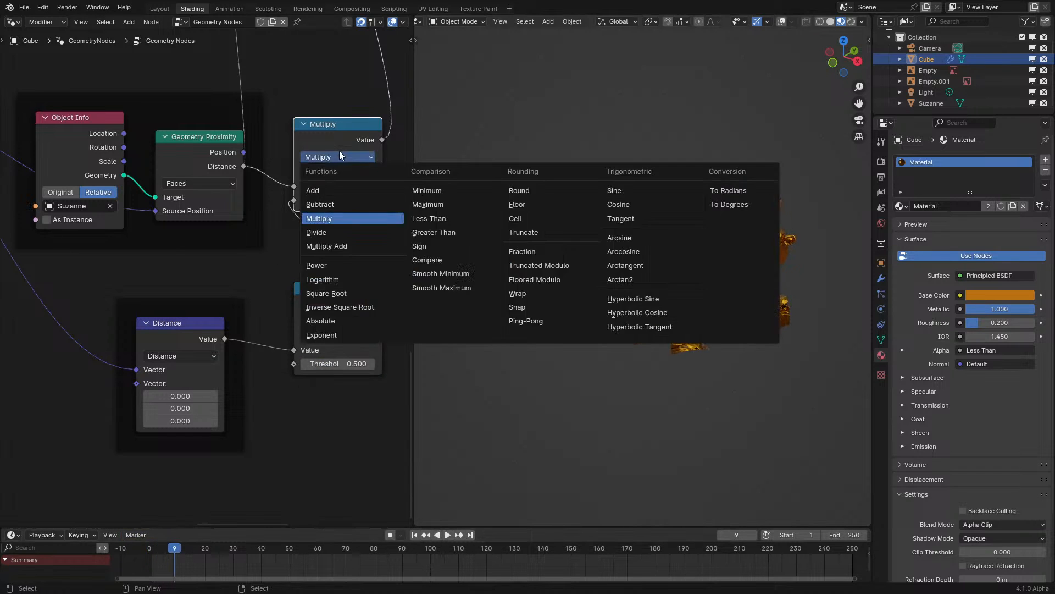
left_click(319, 191)
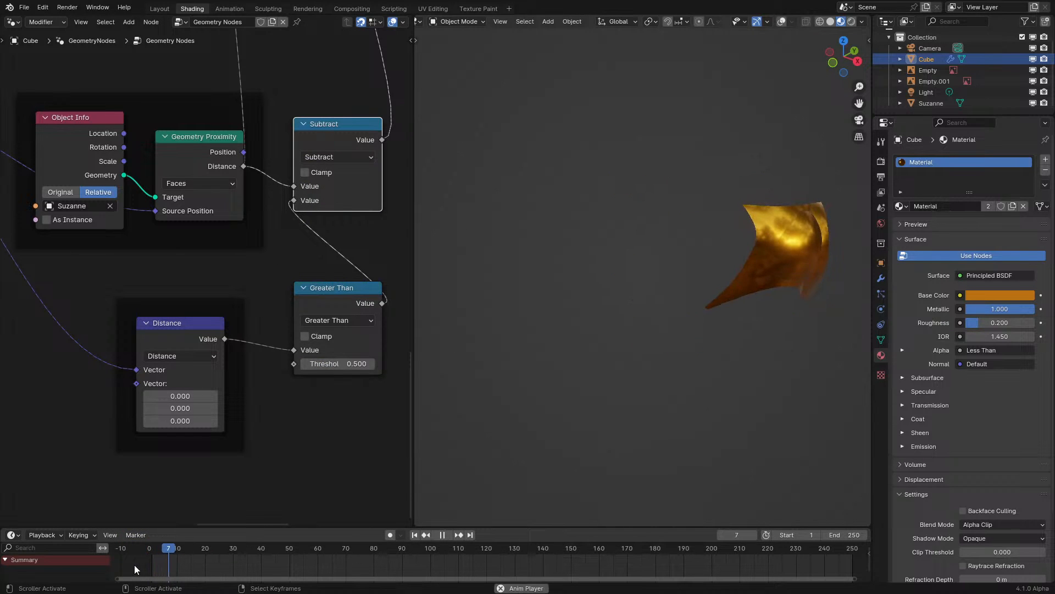
left_click(332, 321)
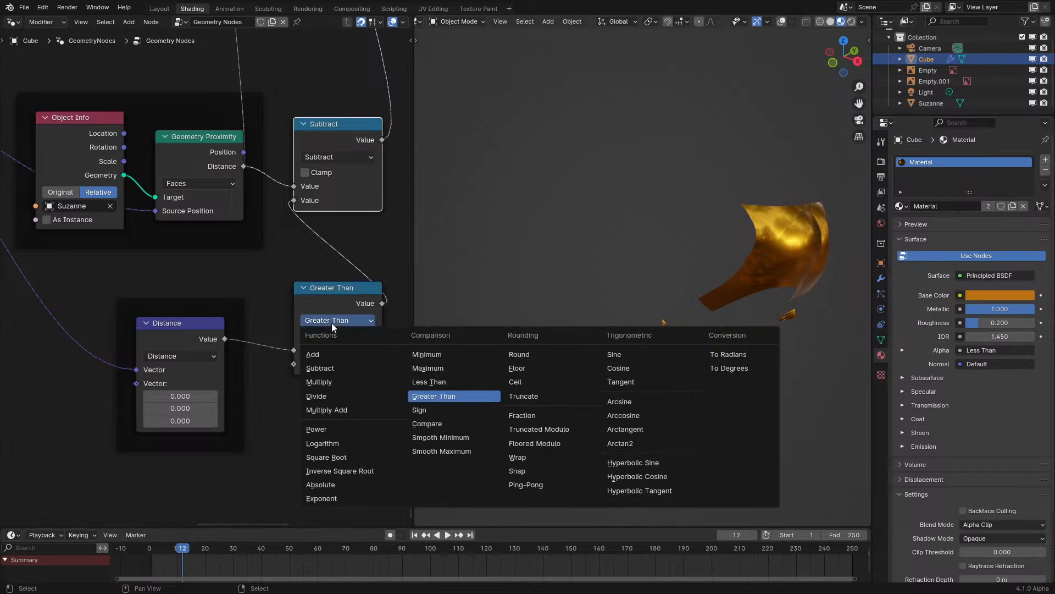
left_click(321, 443)
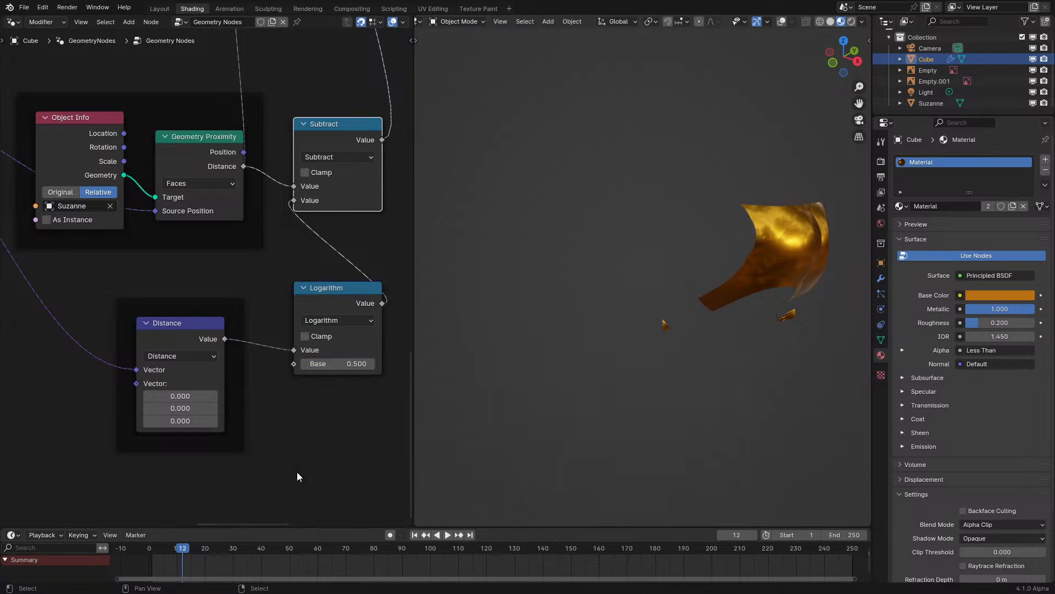
left_click(343, 319)
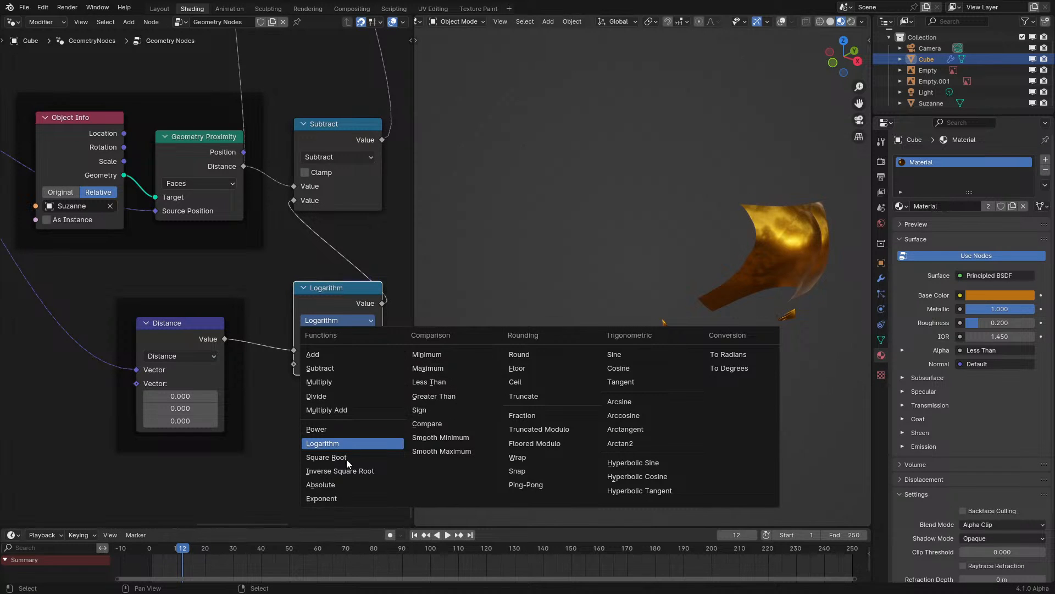
left_click(449, 381)
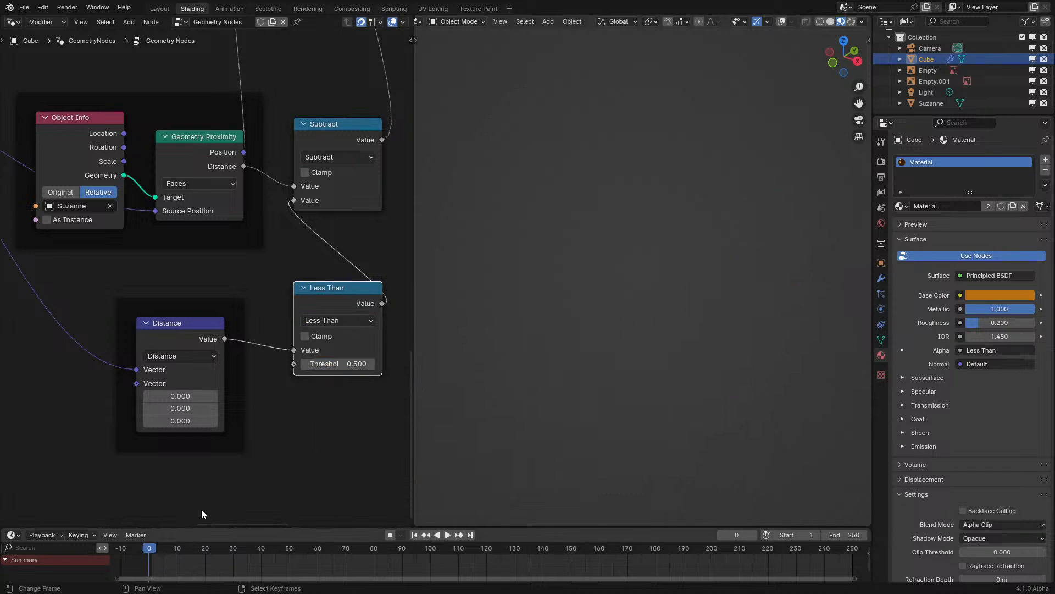
- Play and step through the simulation in the camera view to examine the carved Suzanne and its repetitions
key("space")
key("KP_0")
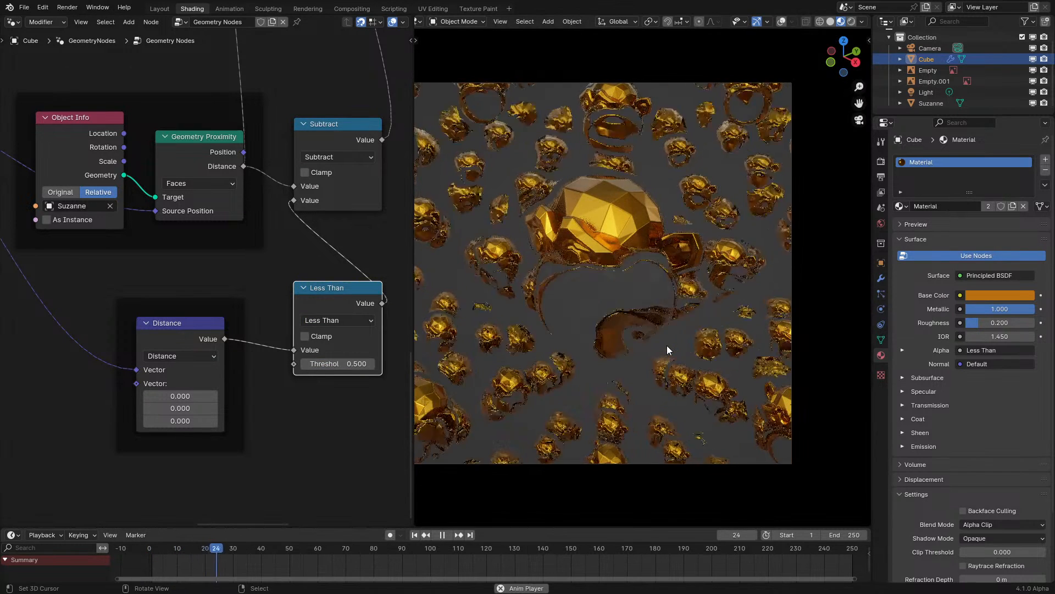
key("space")
key("Right")
key("Right")
key("Right")
key("Right")
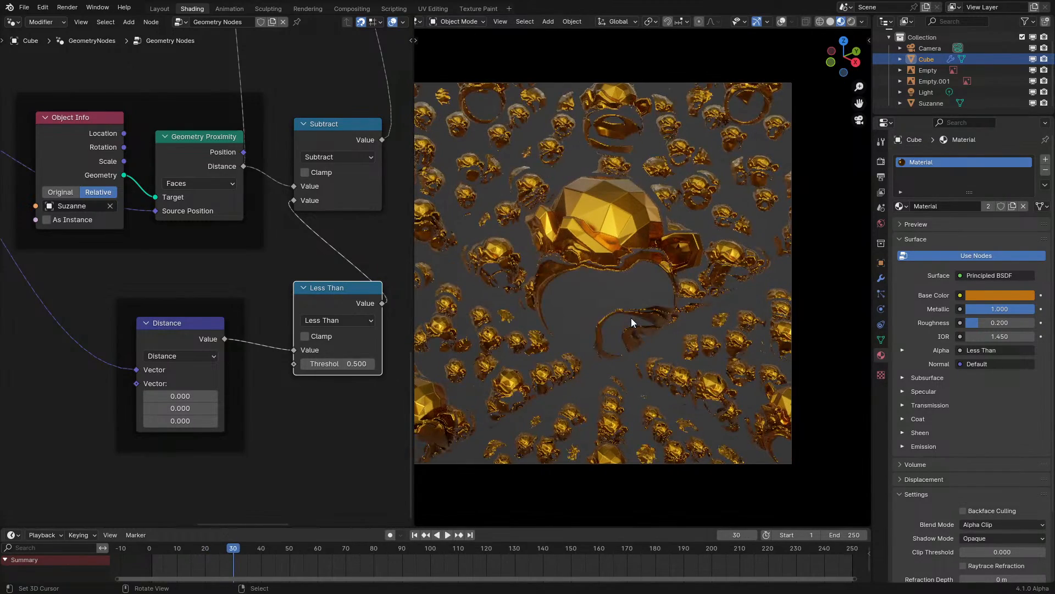
key("Right")
key("Right")
key("Right")
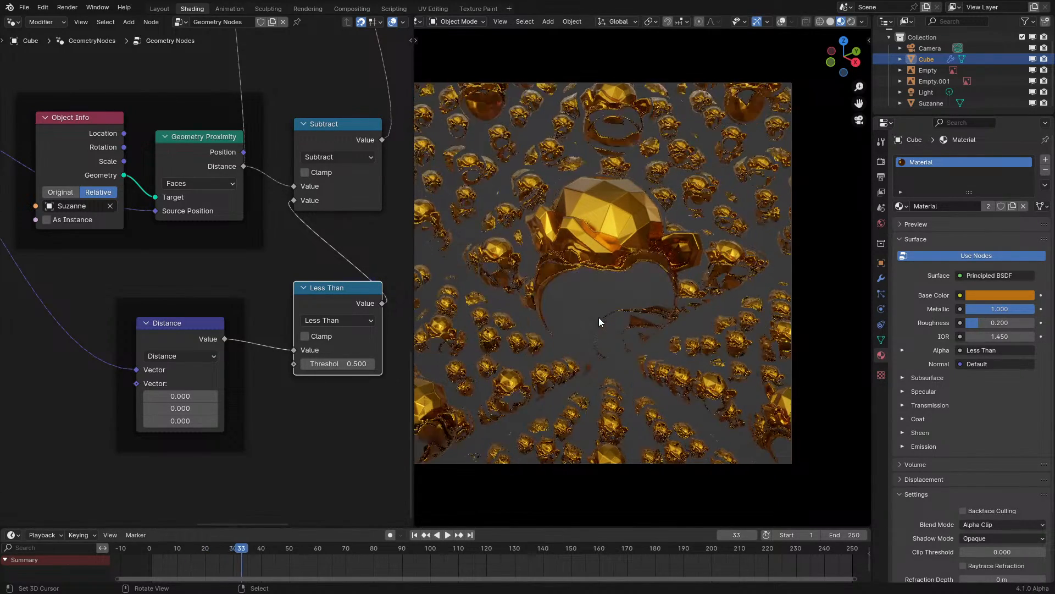
key("space")
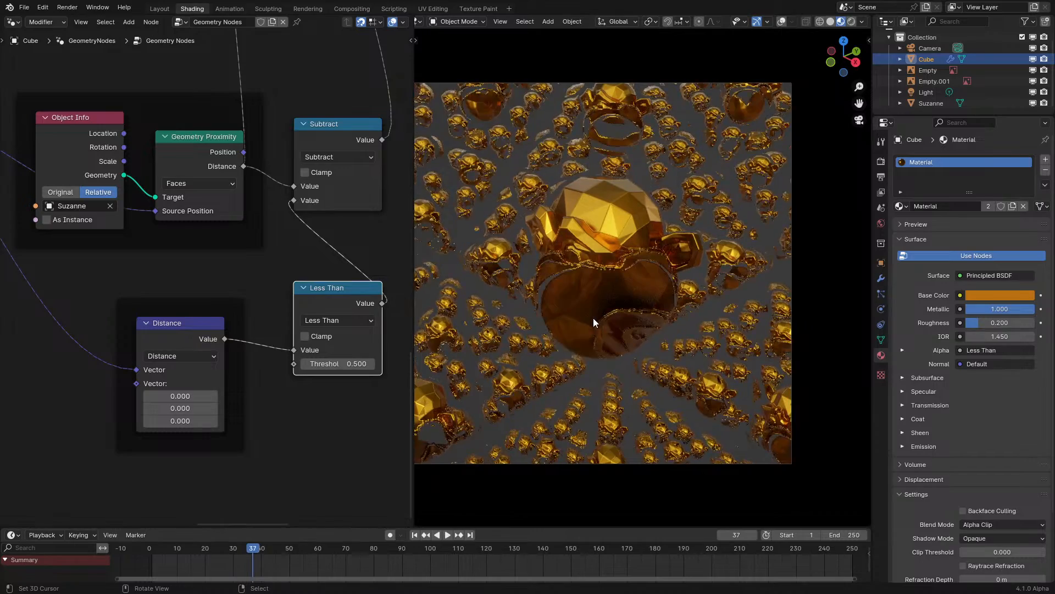
key("space")
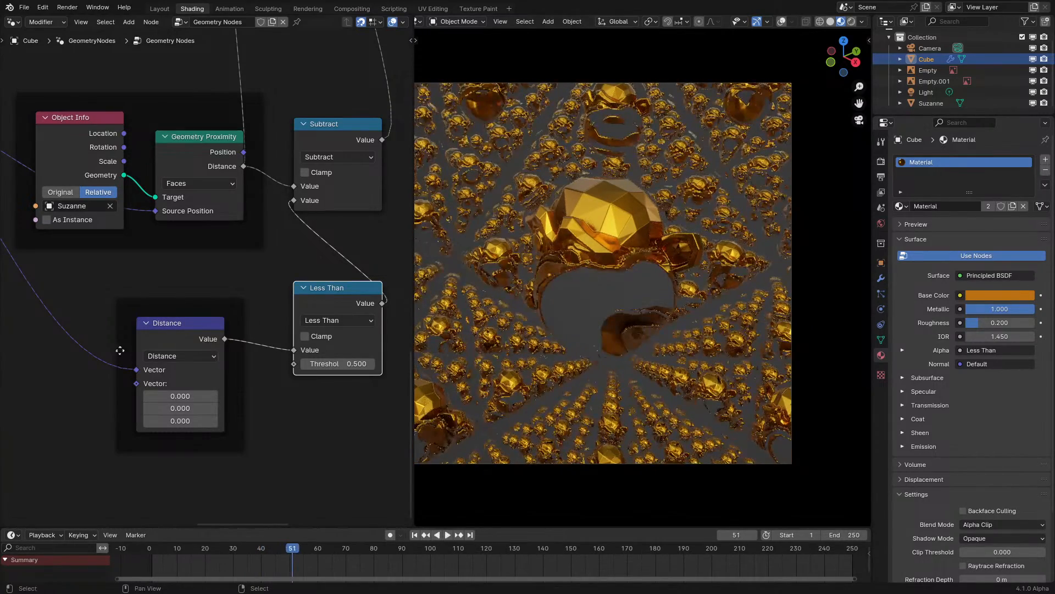
- Move the Distance and Less Than nodes aside and insert a Multiply node with value 5 between Less Than and Subtract
left_click_drag(99, 298, 329, 396)
left_click_drag(345, 346, 243, 383)
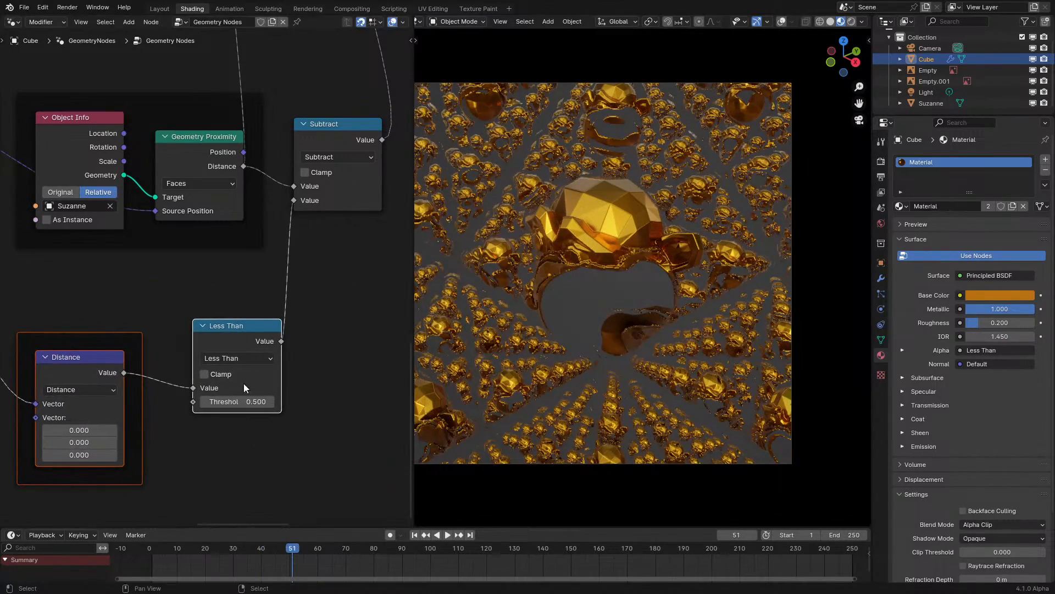
left_click_drag(282, 339, 301, 341)
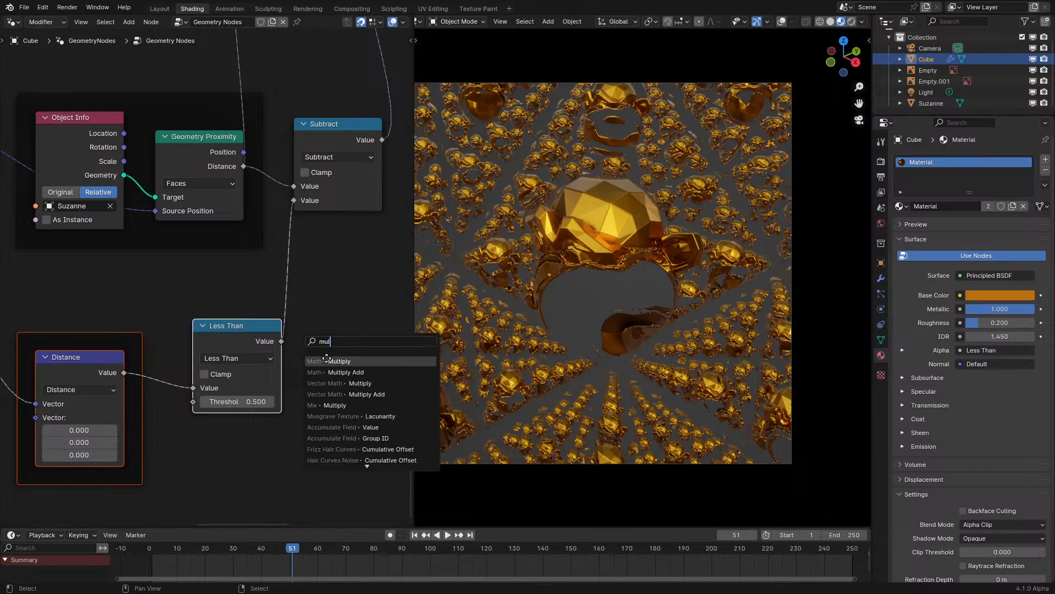
left_click(327, 360)
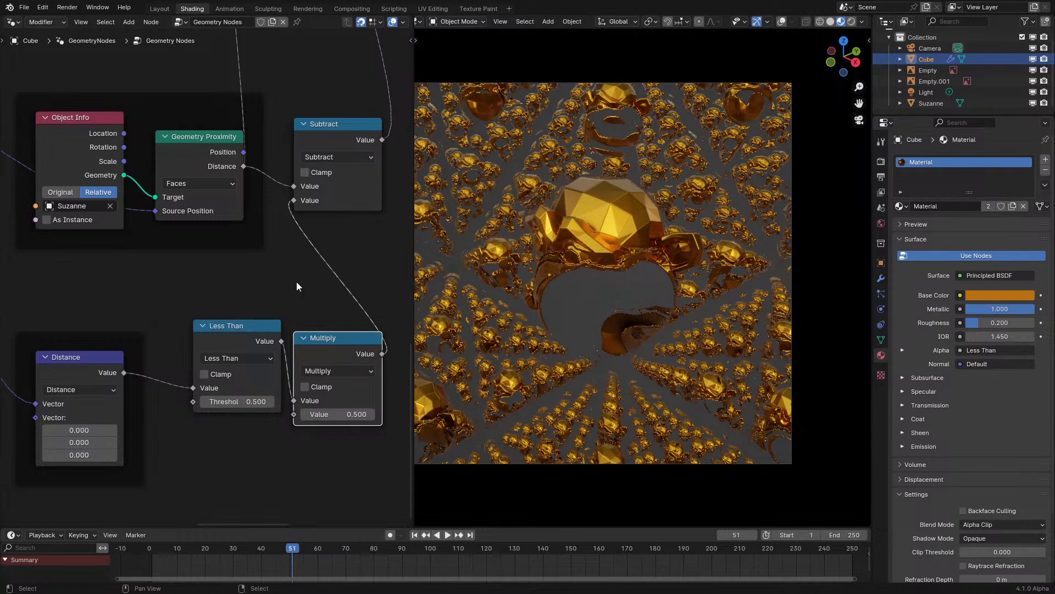
left_click(347, 414)
type("5")
key("Return")
left_click(141, 572)
key("space")
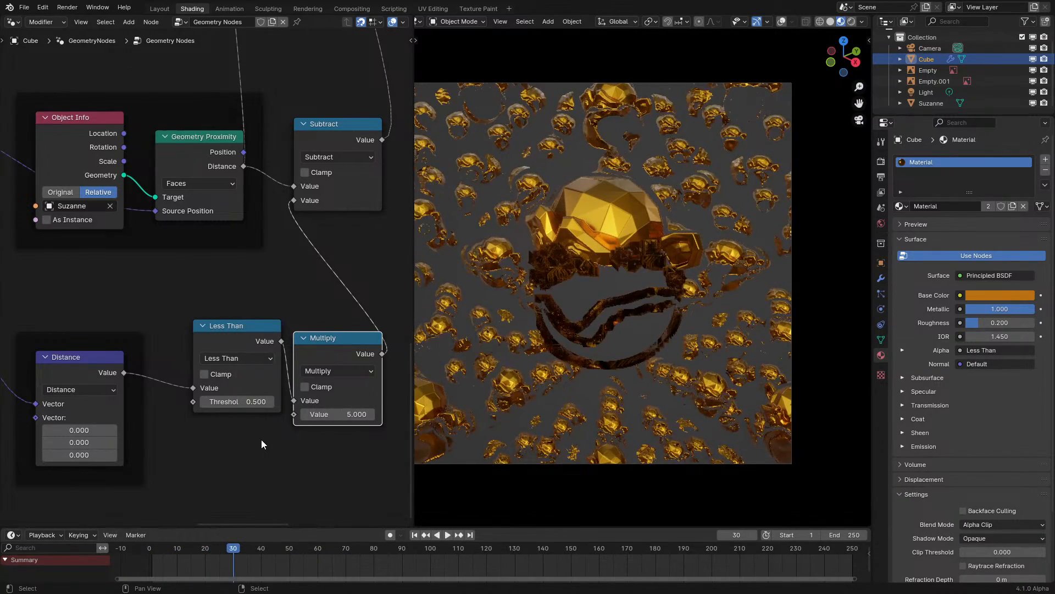
- Delete the Distance, Less Than and Multiply nodes below the Suzanne frame, and undo the deletion
scroll(200, 263, "down", 3)
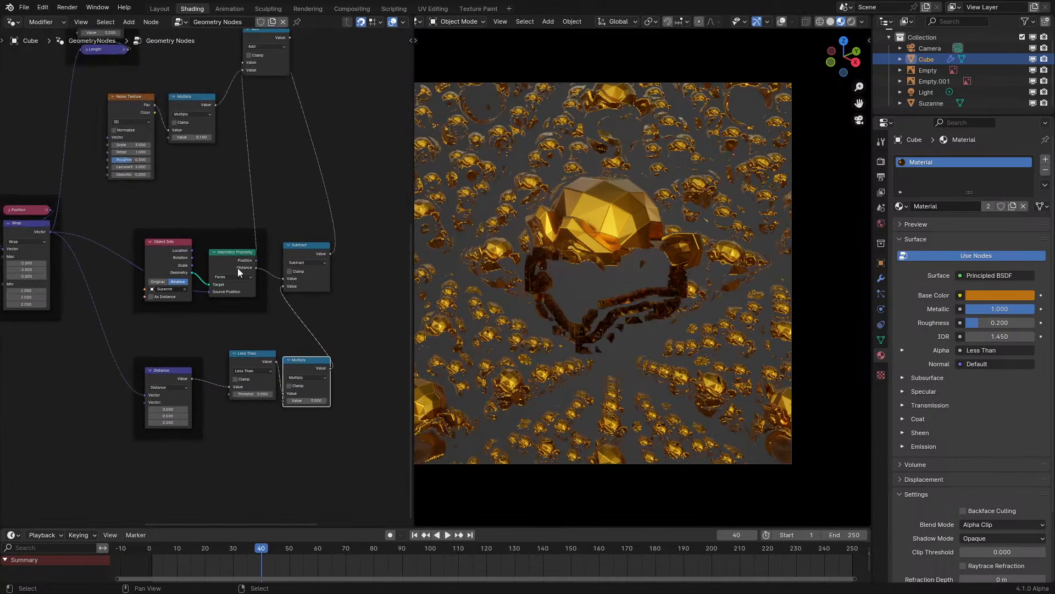
left_click_drag(114, 340, 321, 472)
key("x")
scroll(262, 252, "up", 2)
middle_click_drag(262, 251, 229, 258)
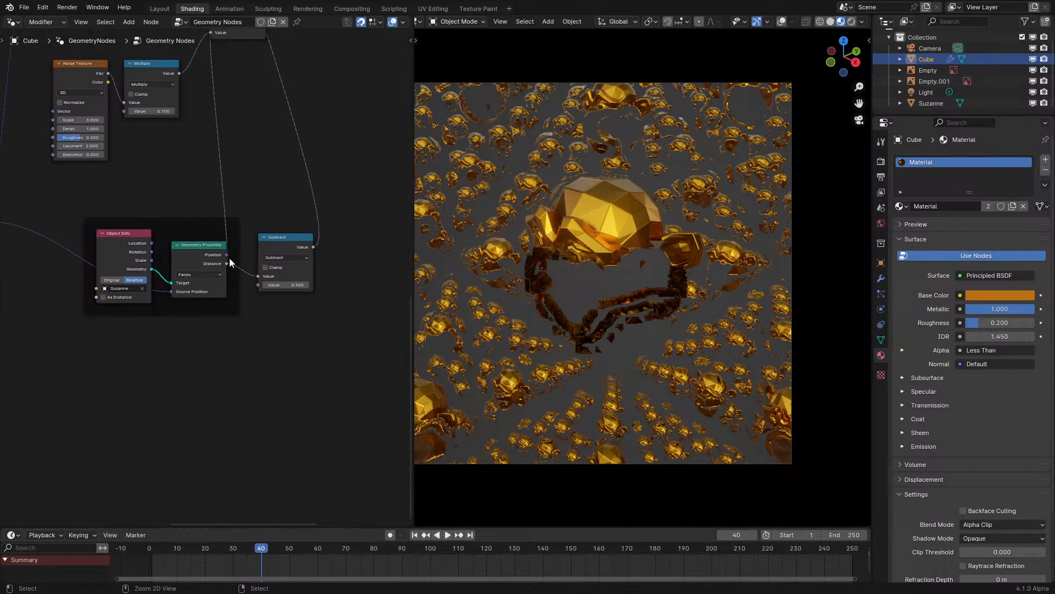
key("ctrl+z")
- Switch the Subtract node to Maximum, link Less Than directly into its second value, and replay the simulation
scroll(281, 274, "up", 3)
left_click(332, 246)
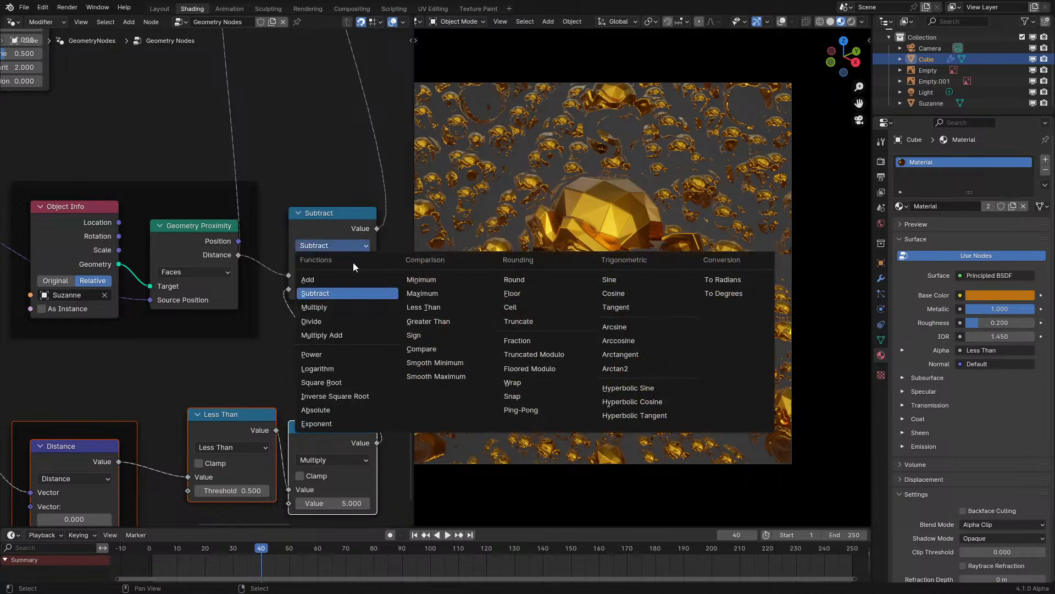
left_click(420, 295)
left_click_drag(280, 295, 281, 292)
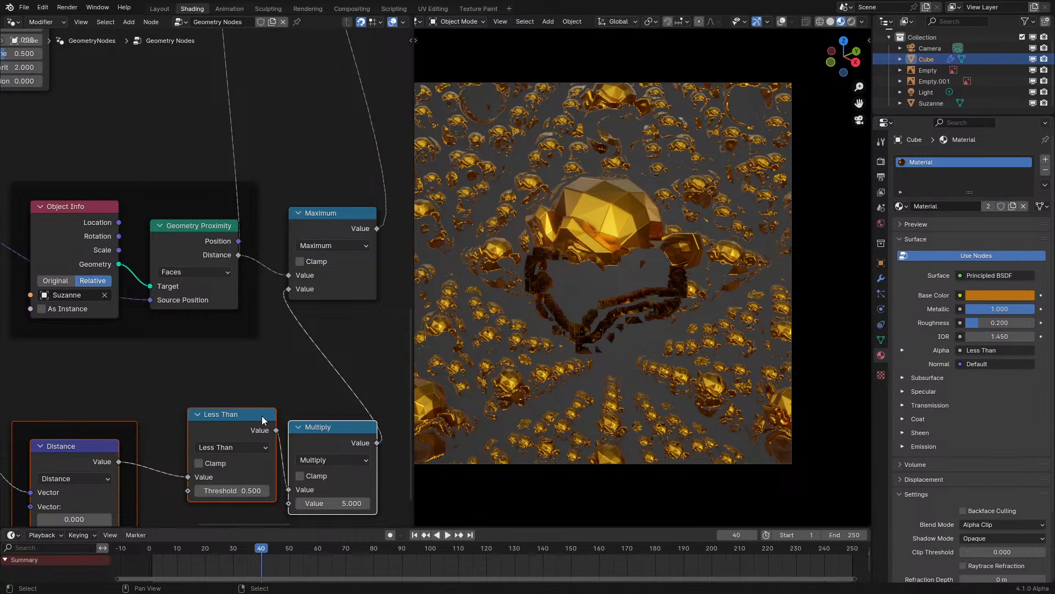
left_click_drag(285, 366, 293, 289)
key("shift+Left")
key("space")
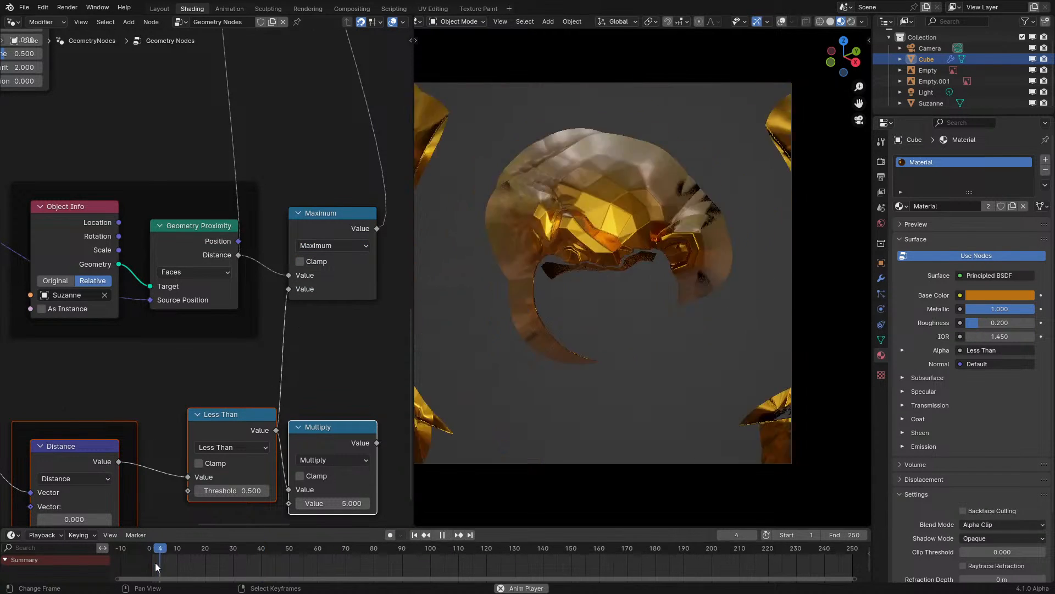
key("space")
- Delete the leftover Multiply node with value 5 and collapse the Maximum node, continuing the simulation playback
left_click(332, 440)
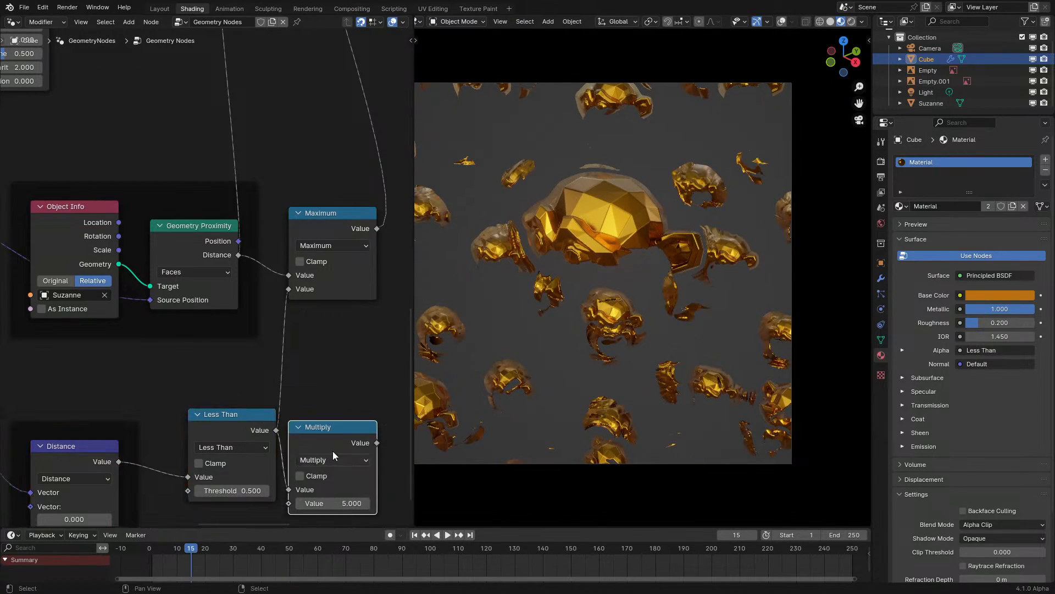
key("x")
left_click(298, 214)
key("space")
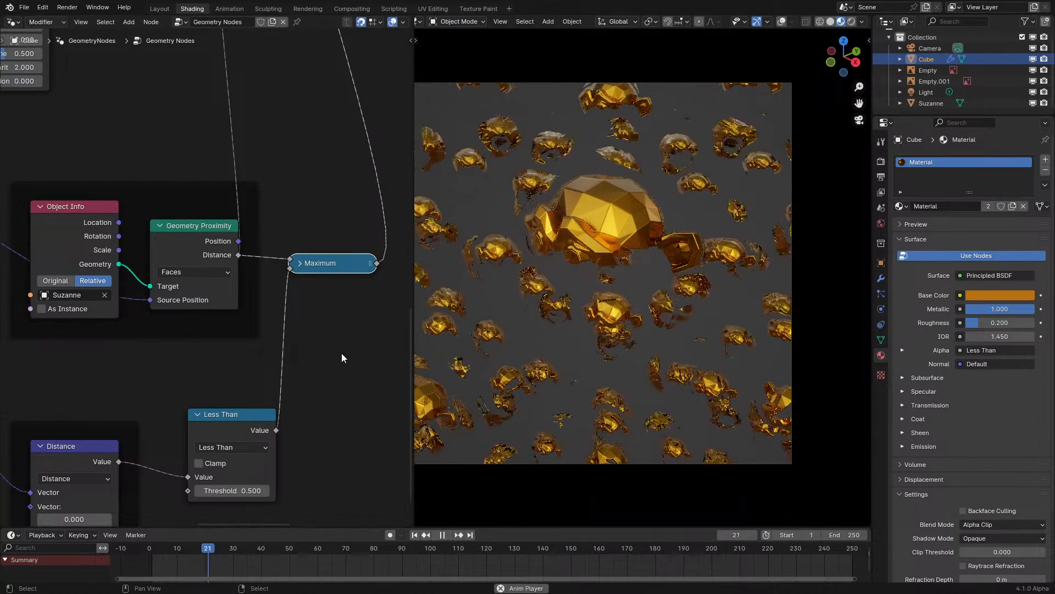
key("space")
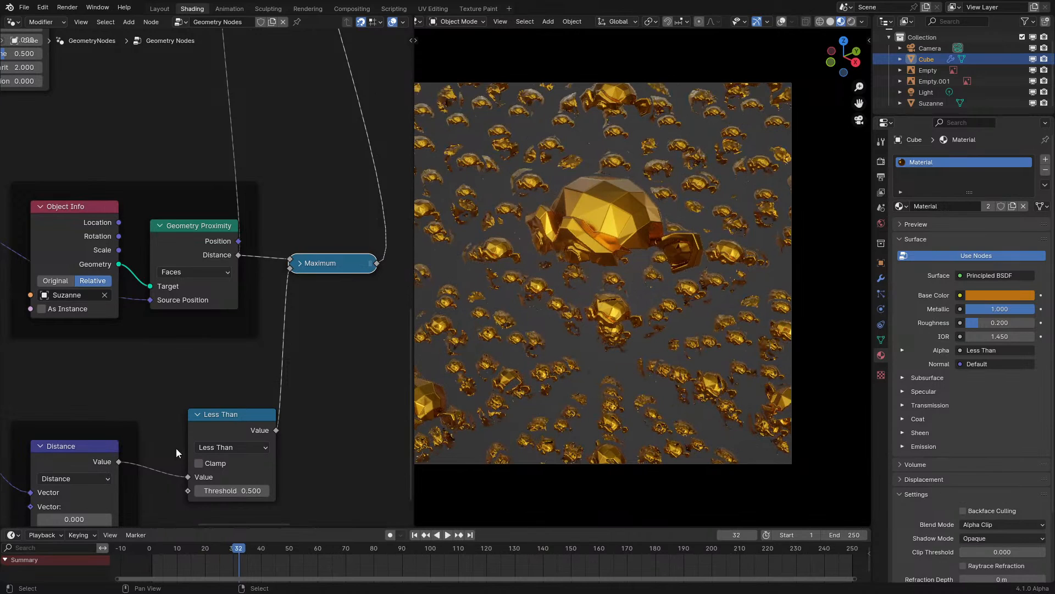
key("space")
key("space")
- Try feeding the Distance node from Position instead of Wrap, and restore the Wrap link, replaying the simulation for each
scroll(114, 394, "down", 3)
middle_click_drag(146, 358, 199, 358)
scroll(199, 358, "up", 1)
middle_click_drag(136, 314, 201, 334)
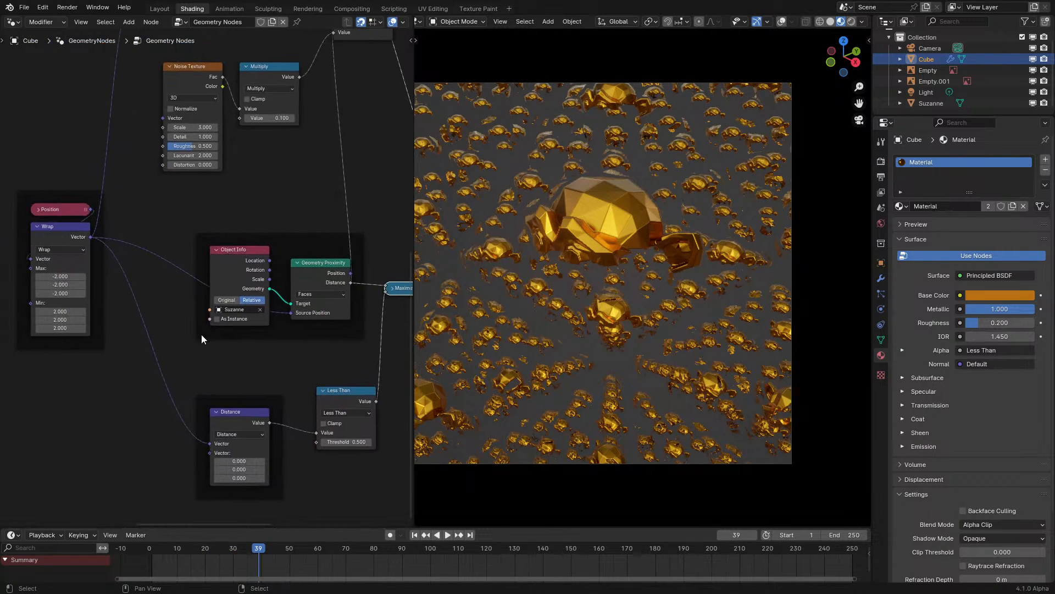
left_click(132, 558)
key("space")
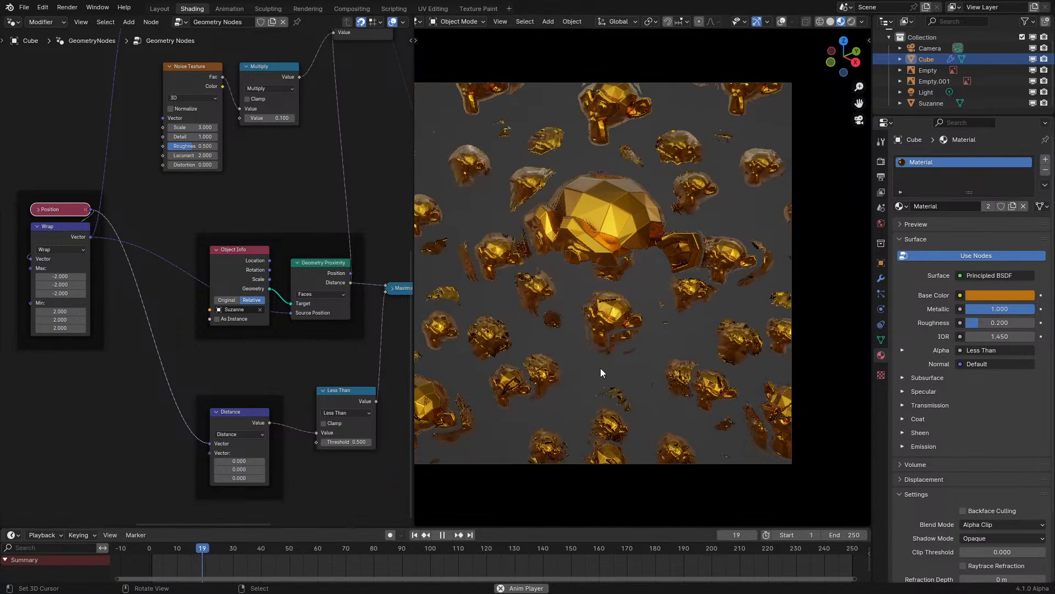
key("space")
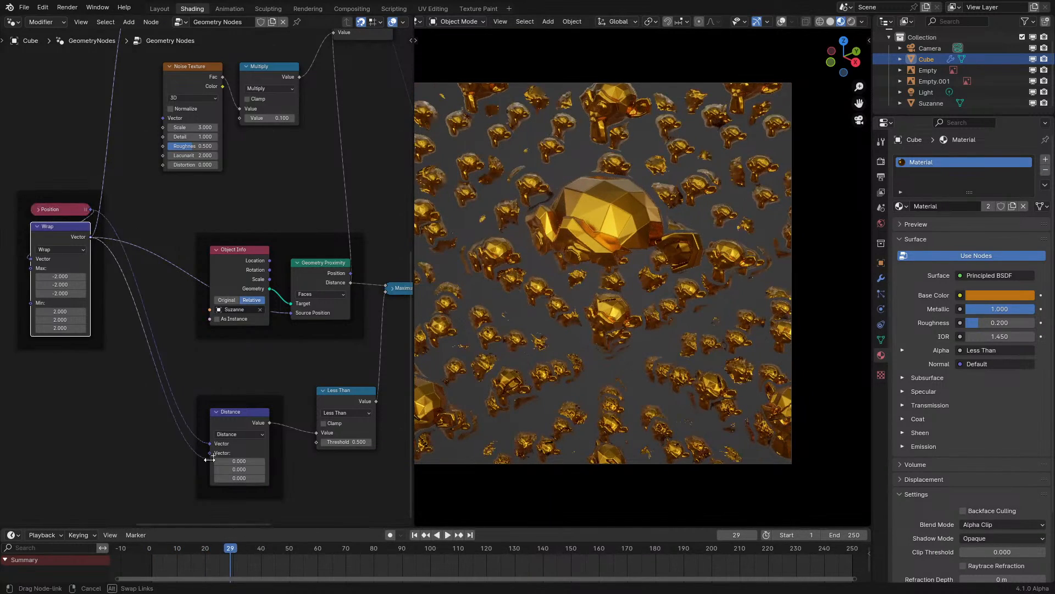
left_click(144, 571)
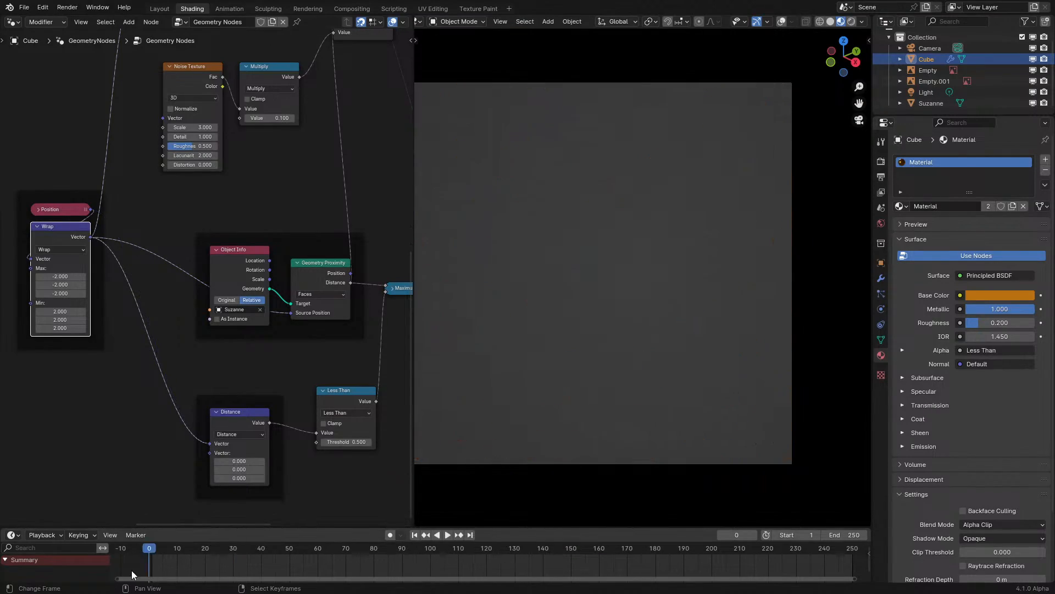
key("space")
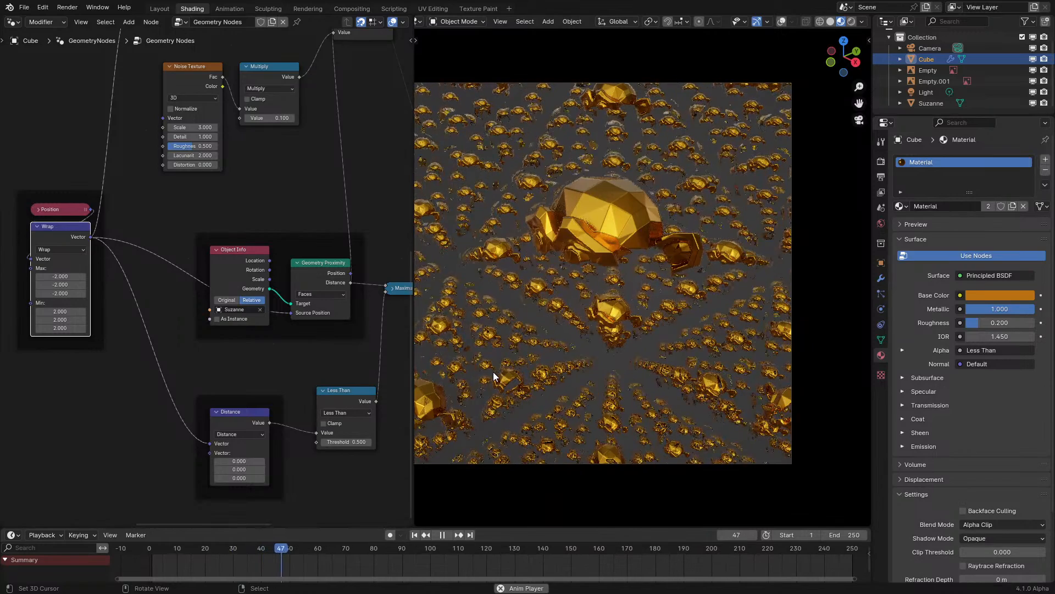
- Stop the playback and duplicate the Distance node below the Suzanne frame with its Wrap link, placing the copy beside the original
key("space")
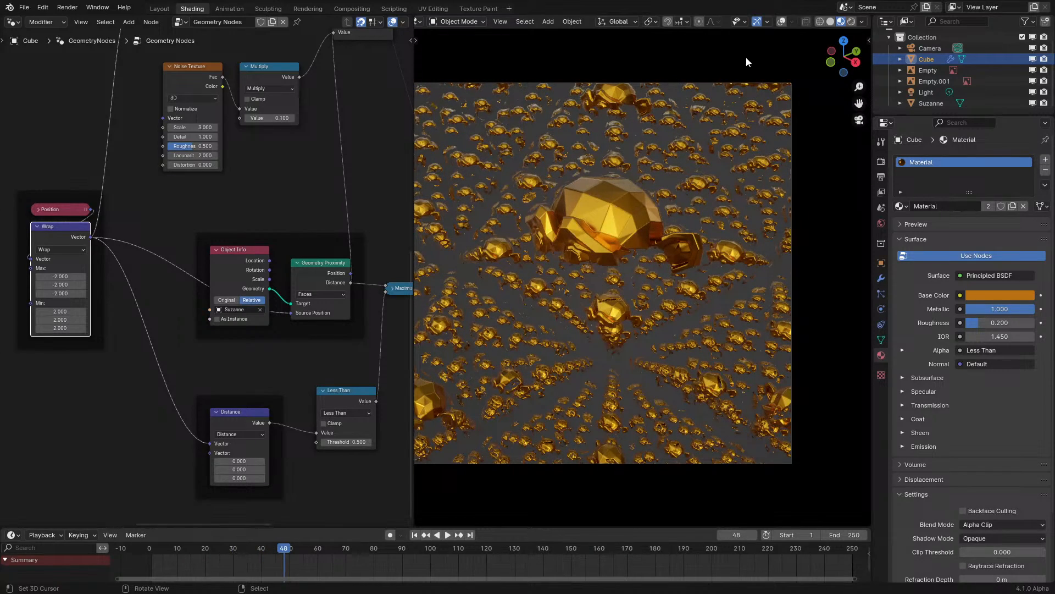
middle_click_drag(759, 51, 615, 225)
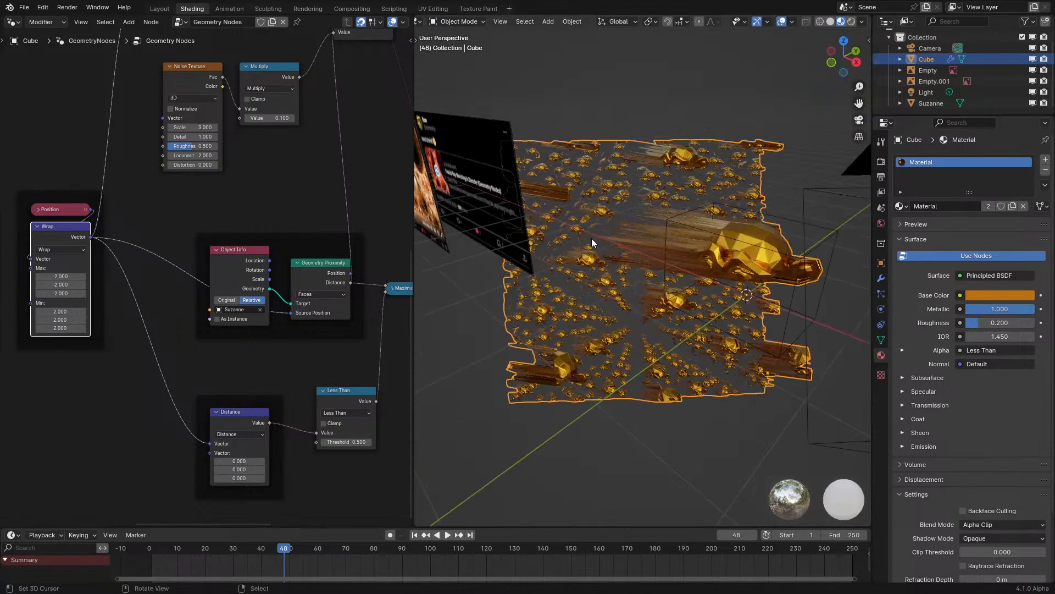
scroll(194, 304, "down", 7)
middle_click_drag(188, 303, 237, 330)
scroll(238, 333, "up", 2)
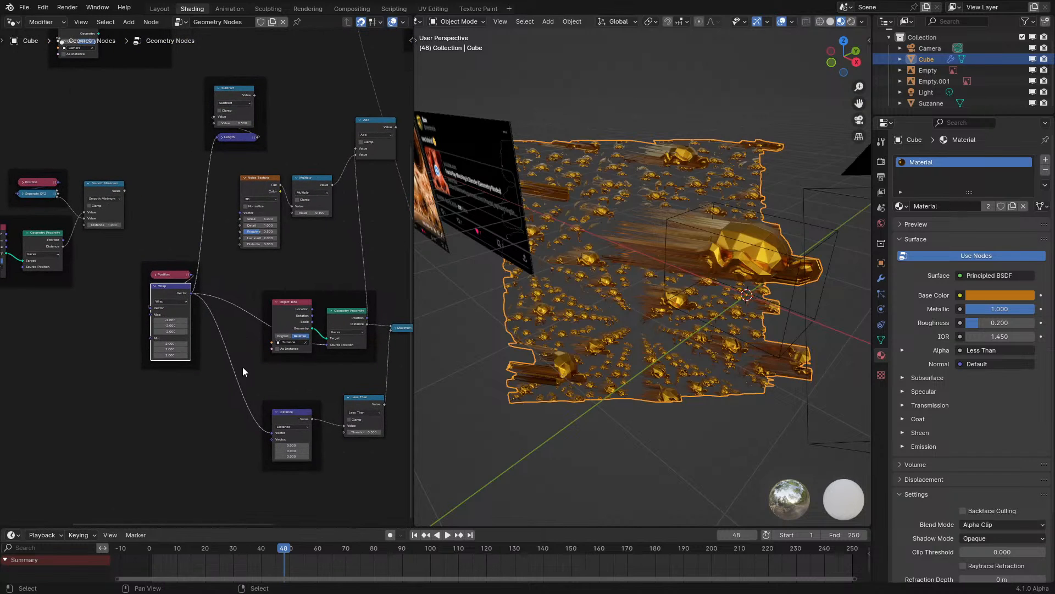
left_click_drag(243, 373, 308, 445)
key("ctrl+shift+d")
left_click(222, 423)
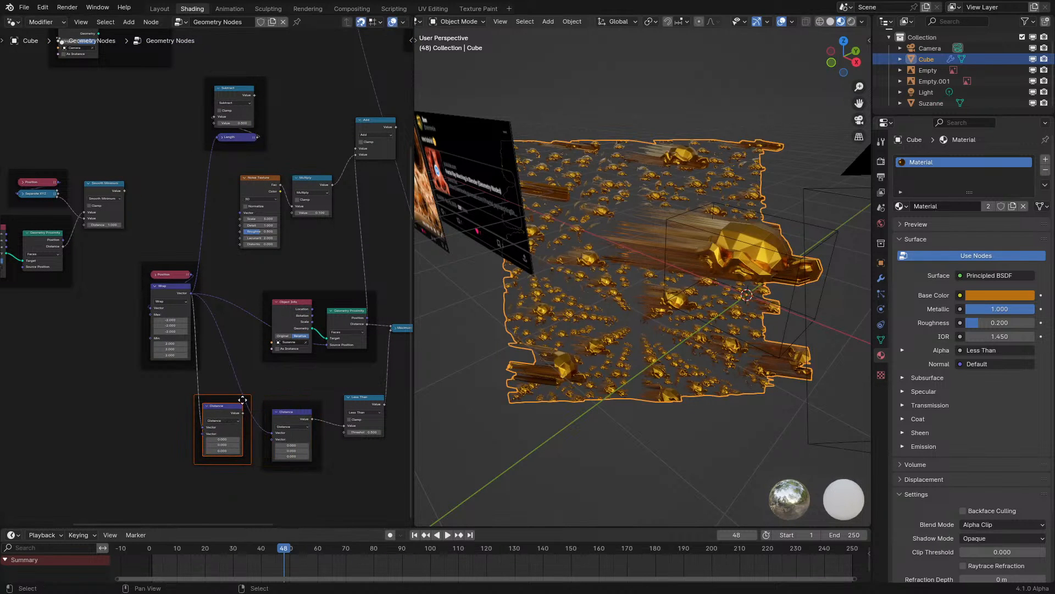
- Move the original Distance and Less Than nodes further down, close together, and set that Distance node's second vector Y to 0.5
middle_click_drag(242, 393, 155, 335)
scroll(149, 376, "up", 2)
left_click_drag(146, 371, 202, 169)
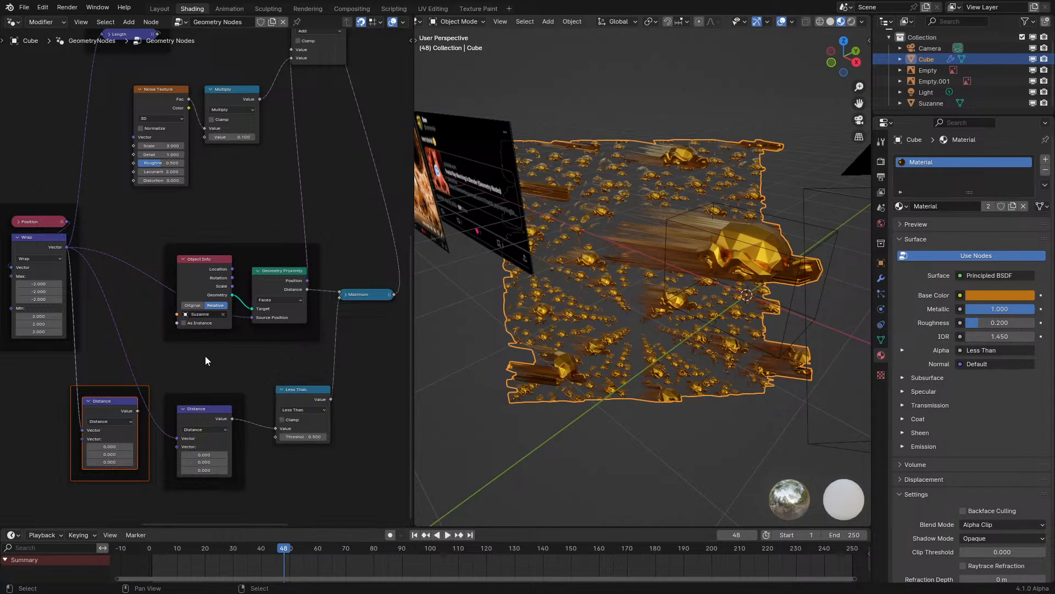
left_click_drag(205, 356, 280, 484)
key("g")
left_click(305, 438)
left_click(322, 428)
key("g")
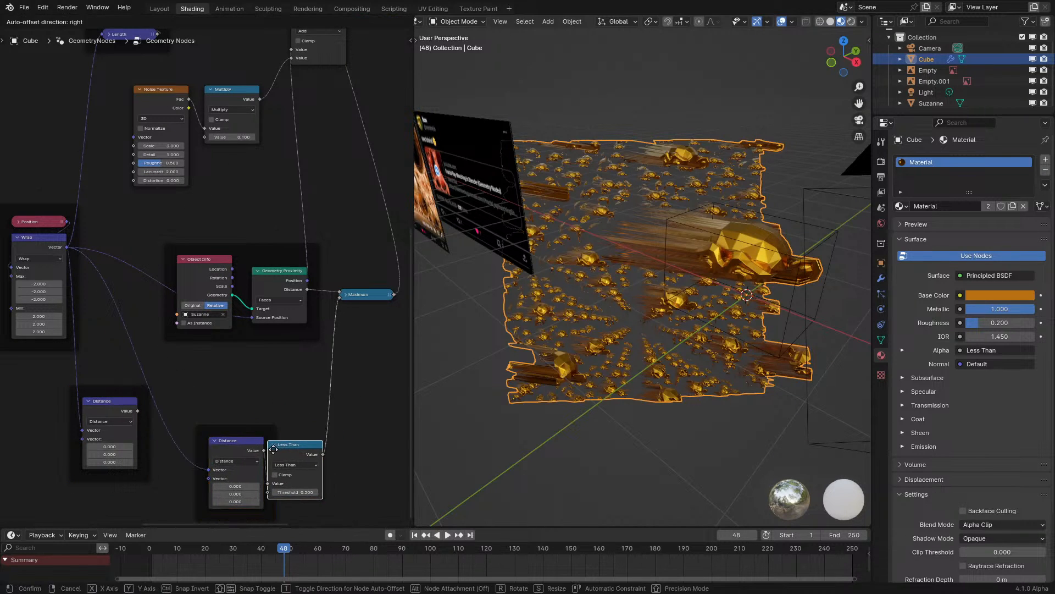
left_click(281, 449)
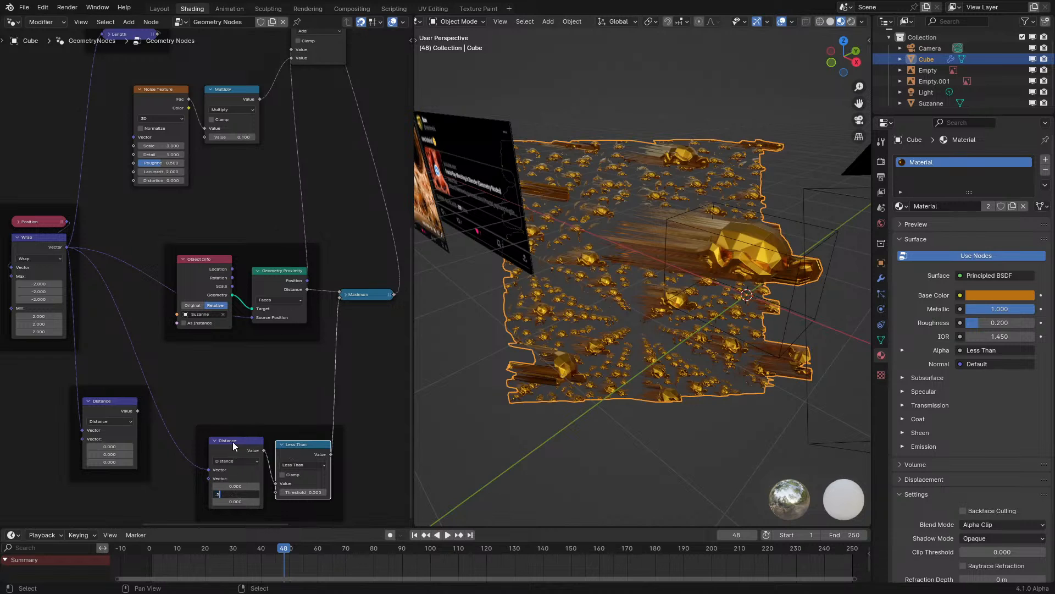
- Add a Subtract math node with value 0.5 after the duplicated Distance, link it to Maximum's first value, and replay the simulation
left_click_drag(137, 411, 204, 385)
type("subtr")
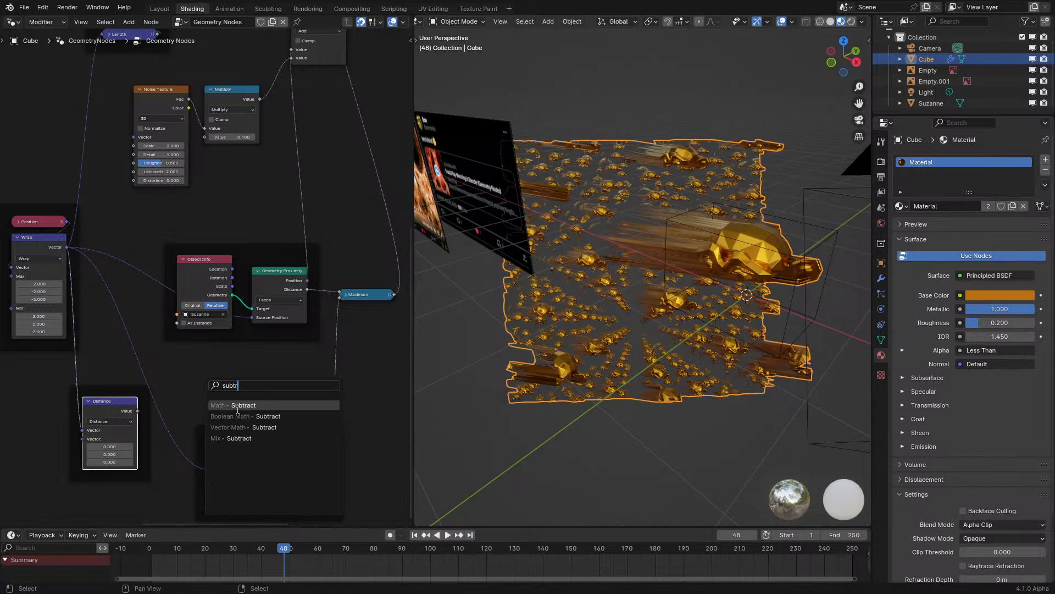
left_click(238, 405)
left_click(245, 381)
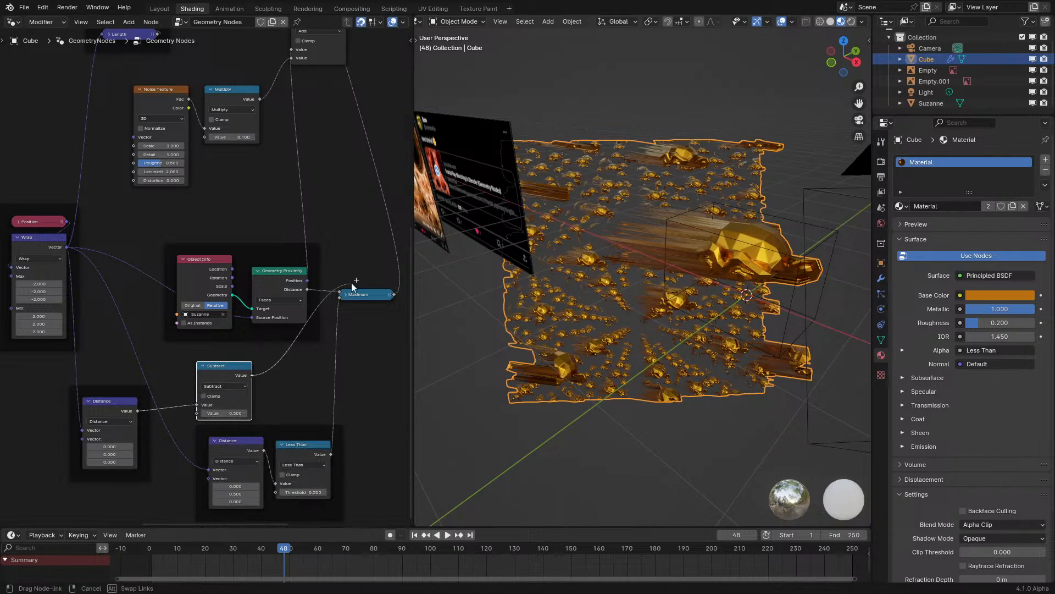
left_click(128, 567)
key("space")
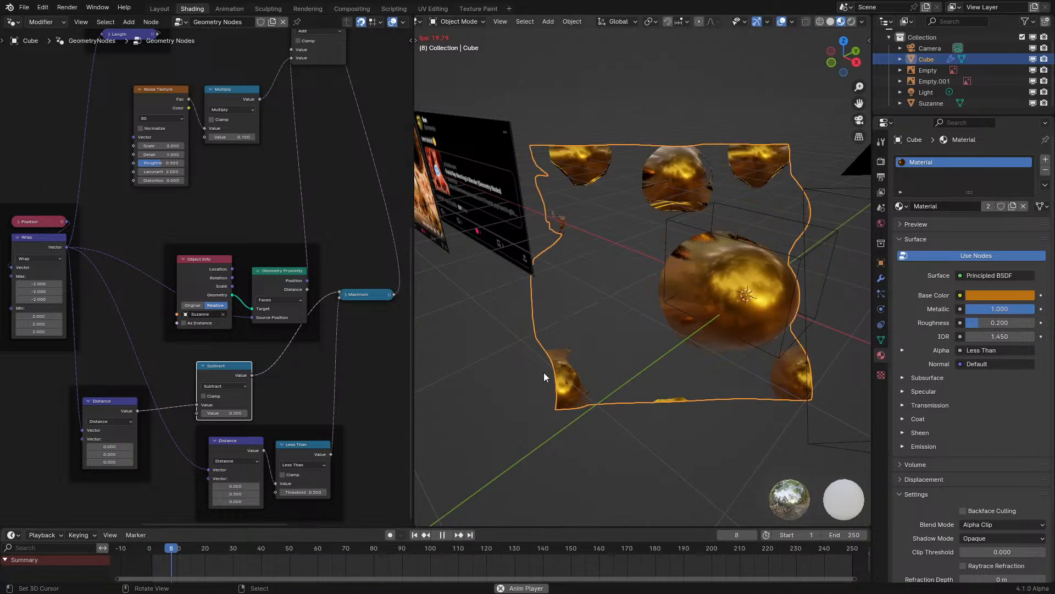
key("space")
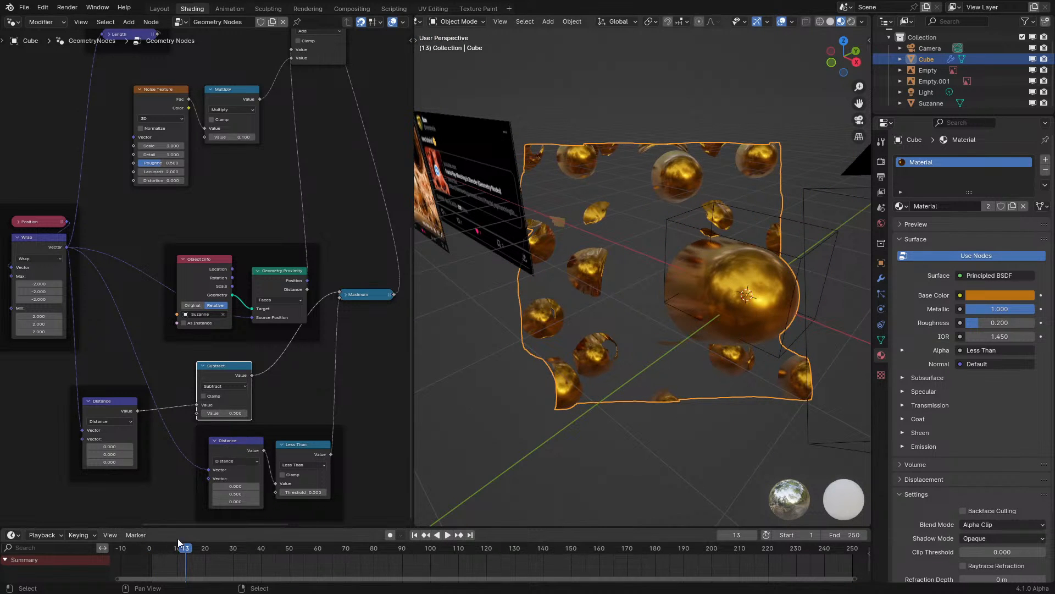
left_click(134, 561)
- Set the Y offset of the Distance node feeding Less Than to -0.5 and replay the simulation through the camera
middle_click_drag(311, 476, 295, 407)
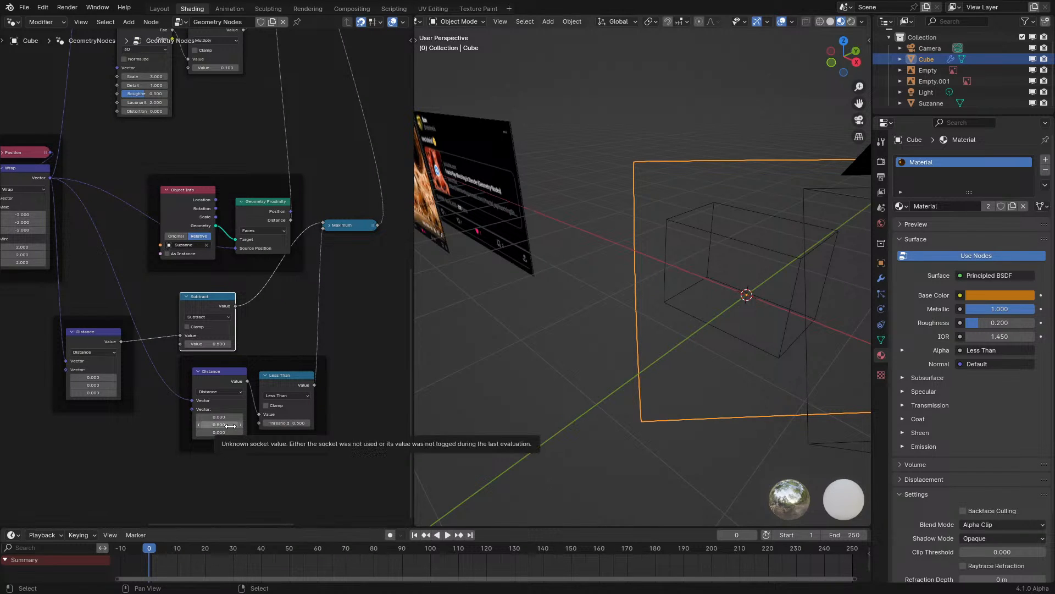
key("minus")
key("space")
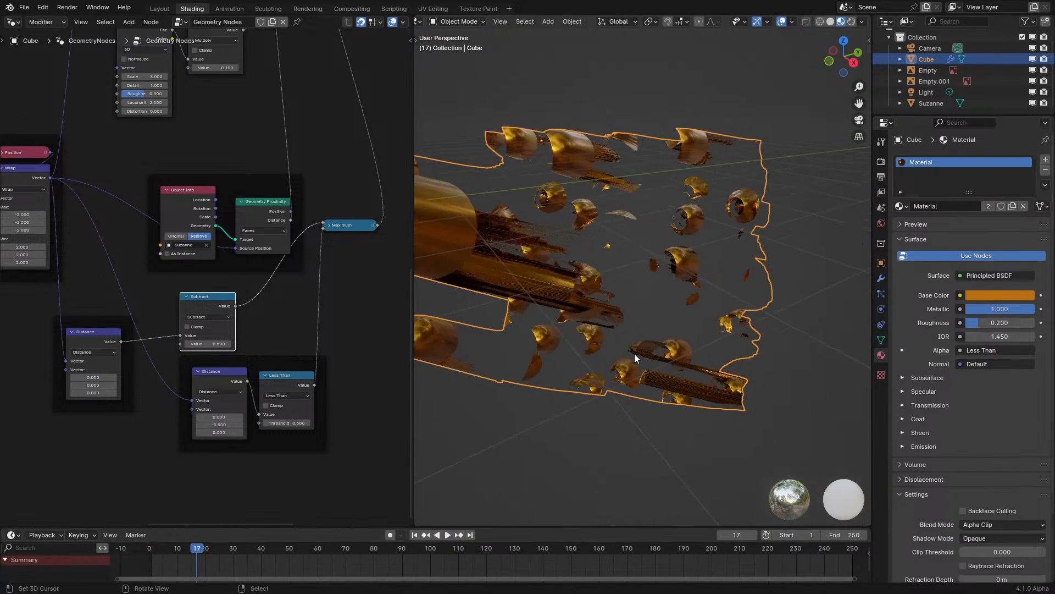
key("KP_0")
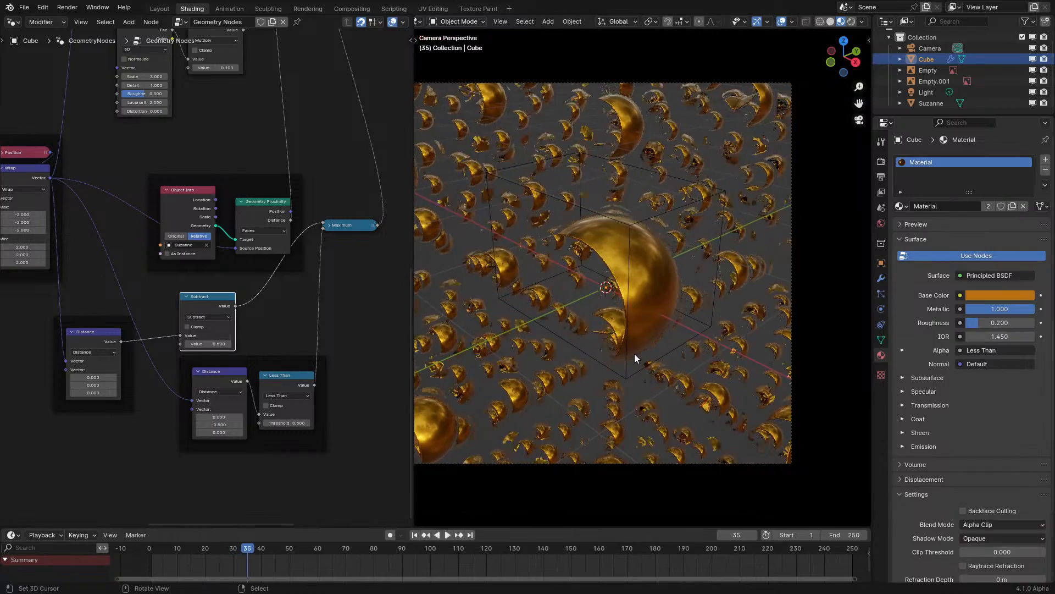
key("space")
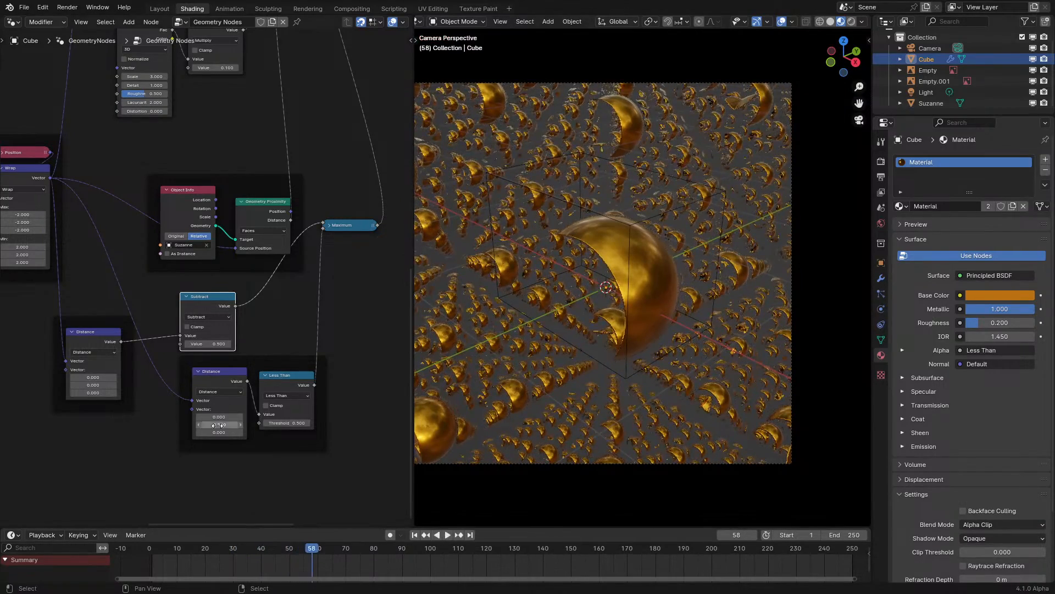
- Set the Less Than threshold to 0.15 and replay the simulation from the start
scroll(286, 445, "up", 1)
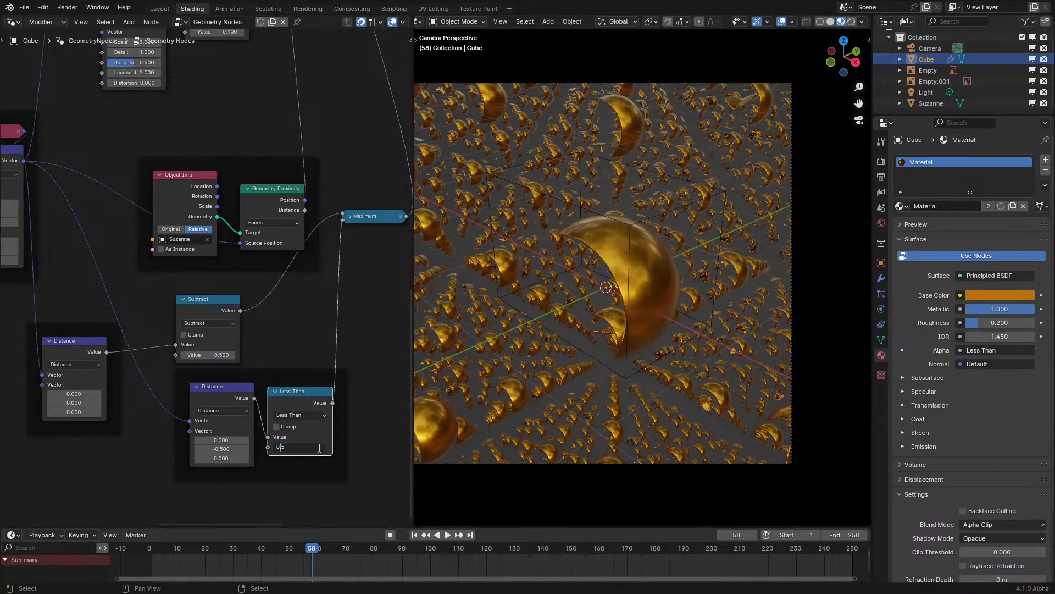
left_click(136, 550)
key("space")
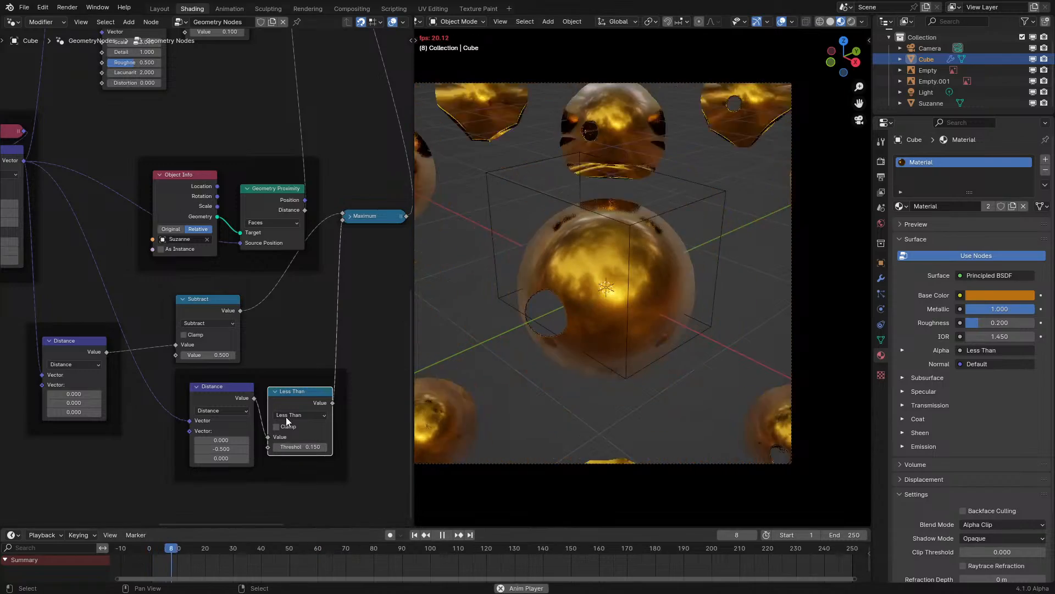
key("space")
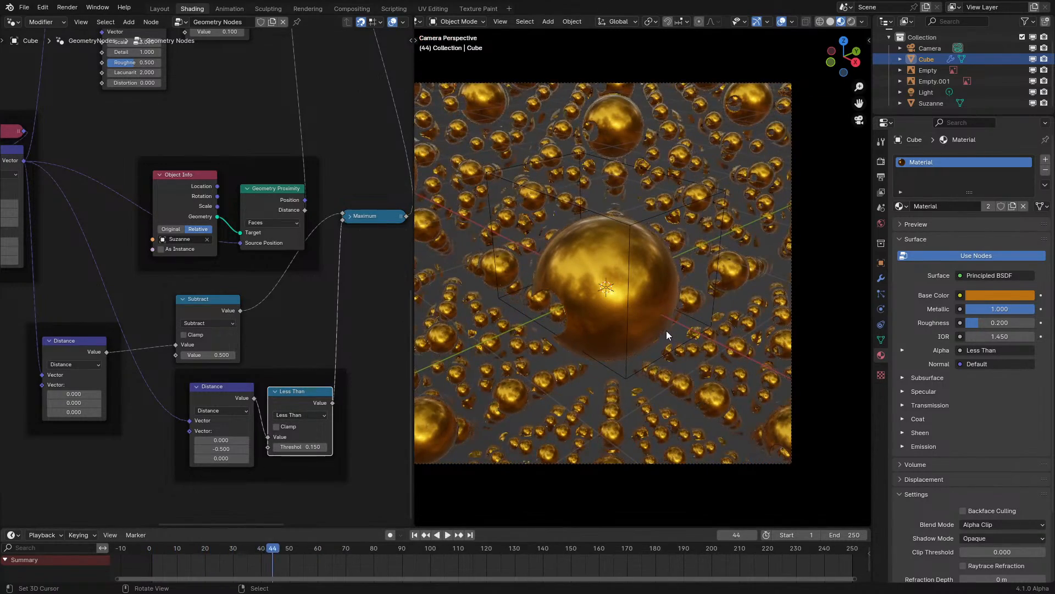
- Examine the cut in the large gold sphere up close while replaying the simulation
middle_click_drag(642, 346, 741, 332, "shift")
middle_click_drag(704, 384, 722, 245, "ctrl")
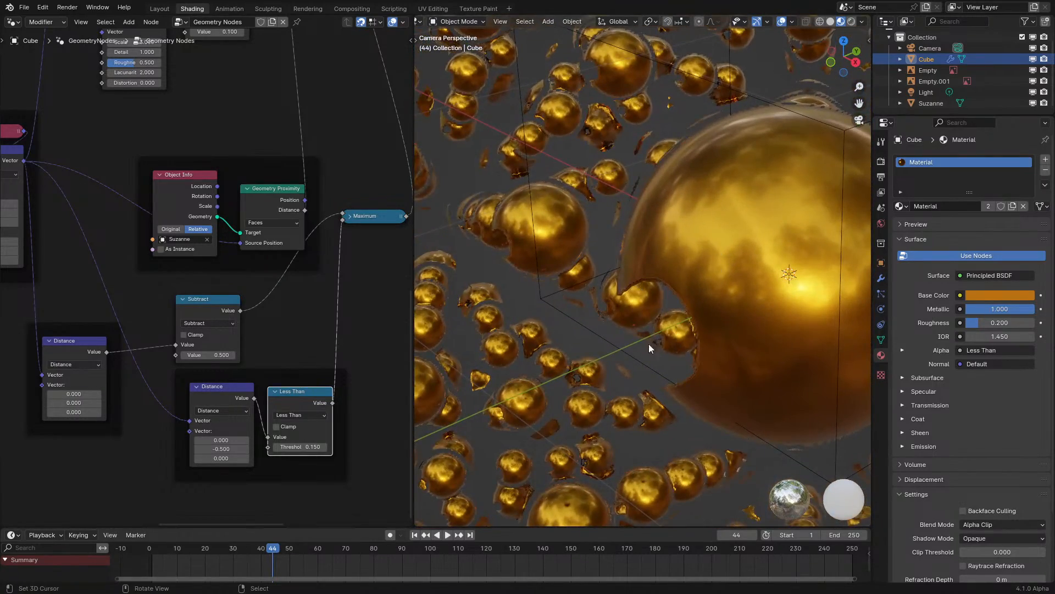
middle_click_drag(649, 344, 638, 325)
key("space")
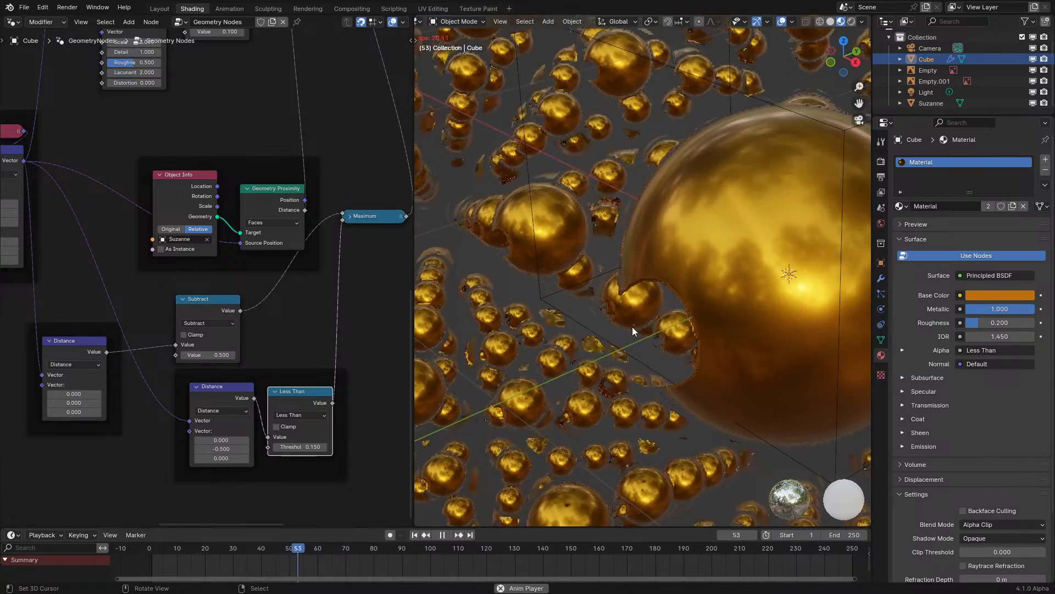
key("KP_0")
key("space")
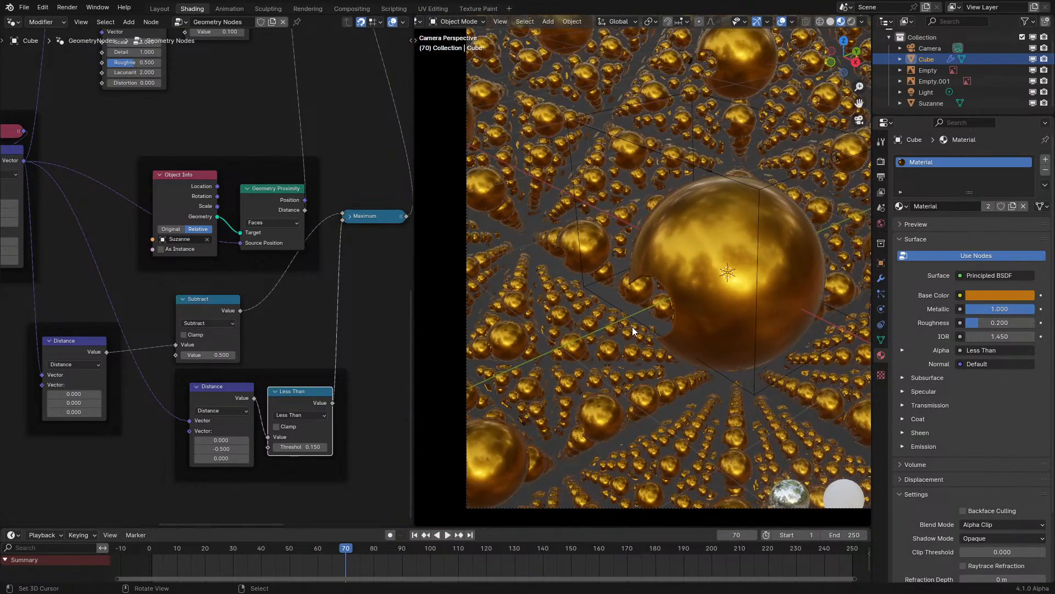
key("space")
left_click(163, 569)
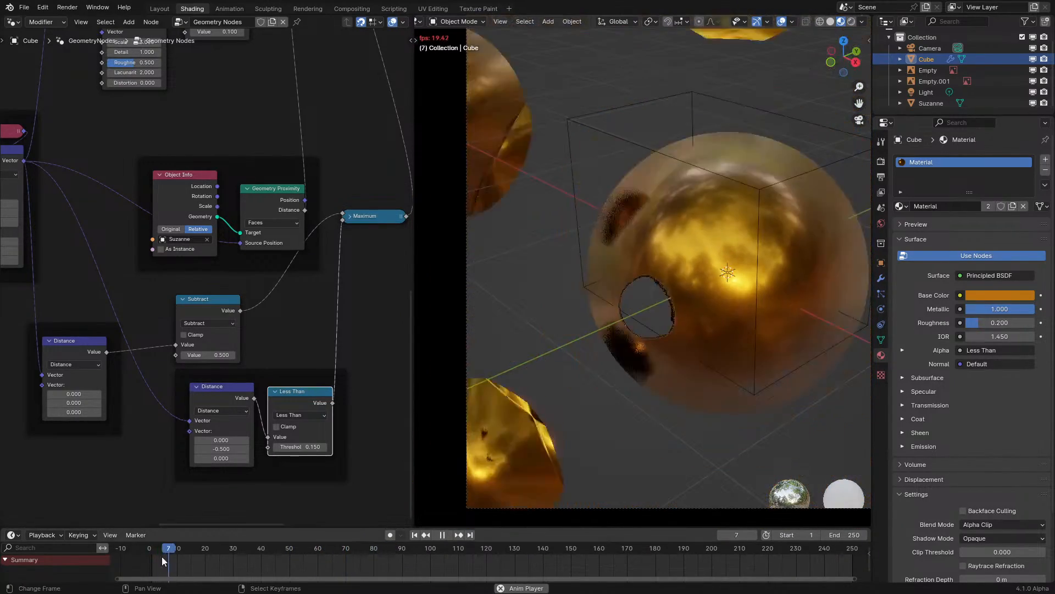
key("space")
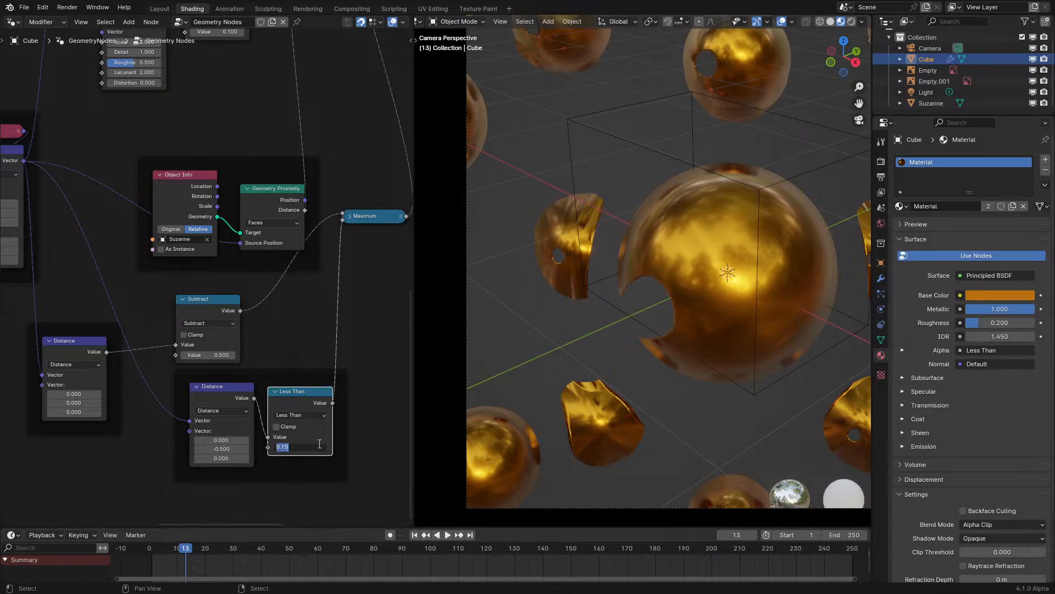
key("Return")
key("space")
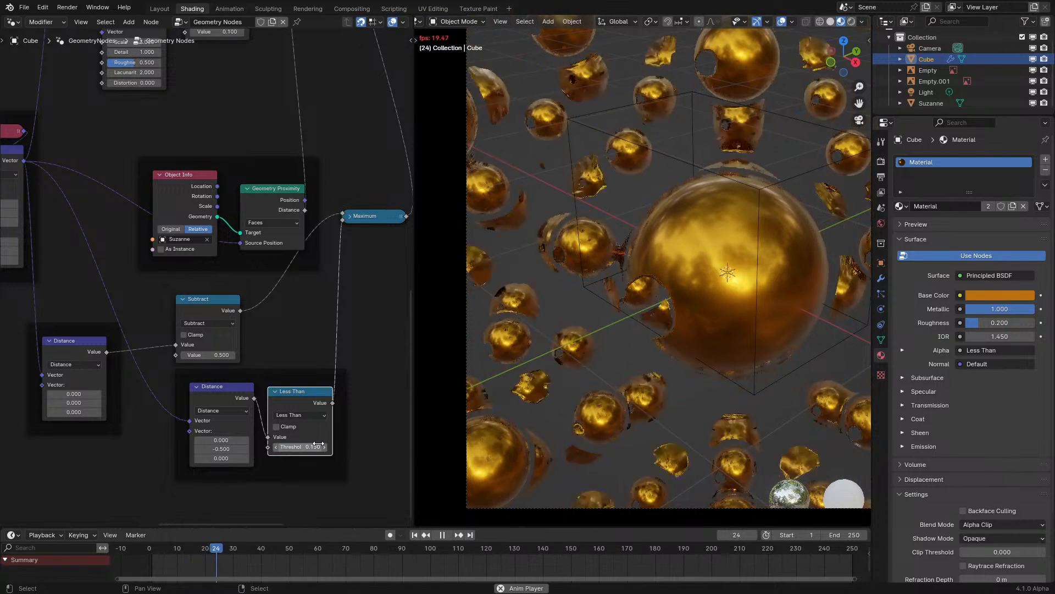
key("space")
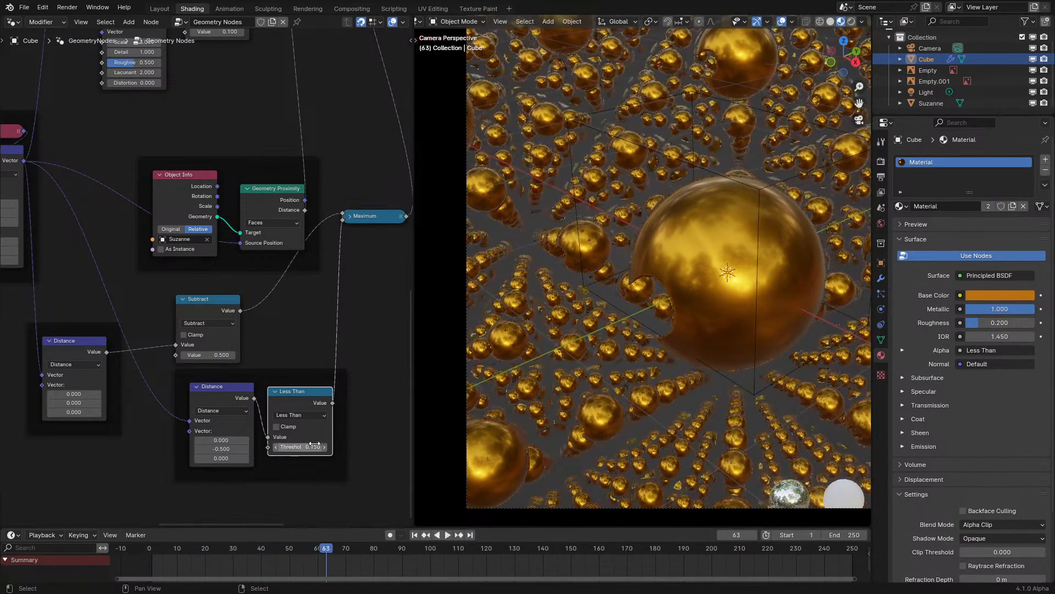
- Replace the Less Than node with a Subtract node of value 0.5 between the offset Distance and Maximum's second value
left_click_drag(295, 348, 305, 333)
type("sub")
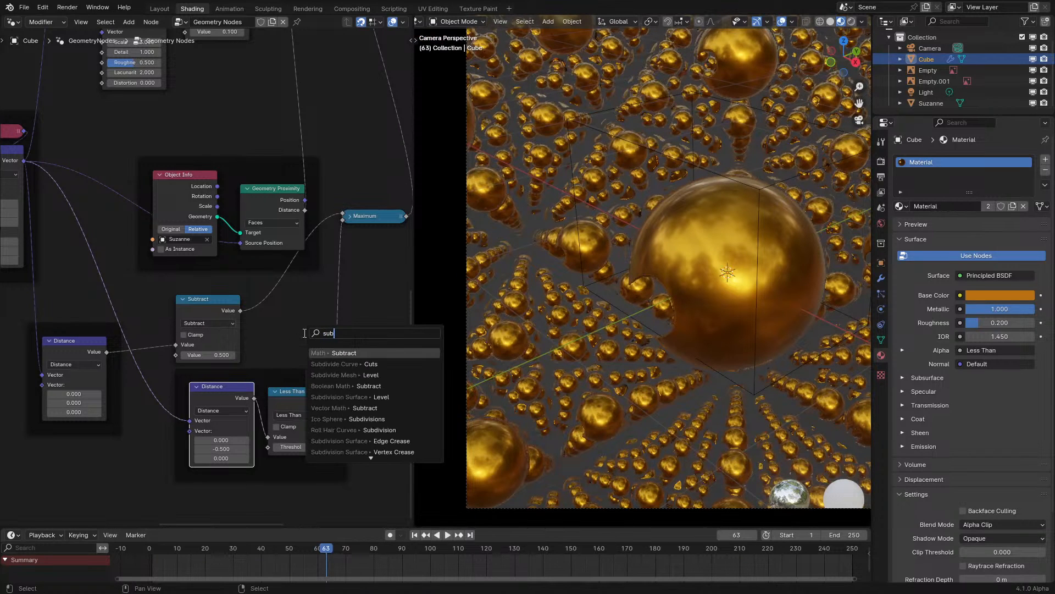
key("Return")
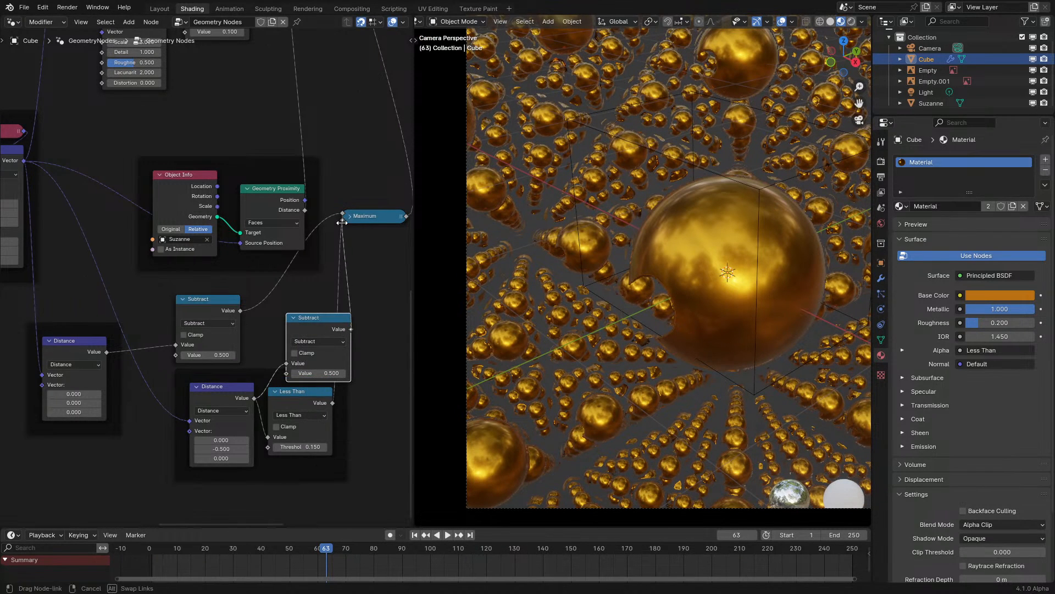
left_click_drag(320, 327, 299, 405)
left_click(299, 405)
- Replay the simulation from the start and examine the intersected spheres through the camera
left_click(157, 550)
key("space")
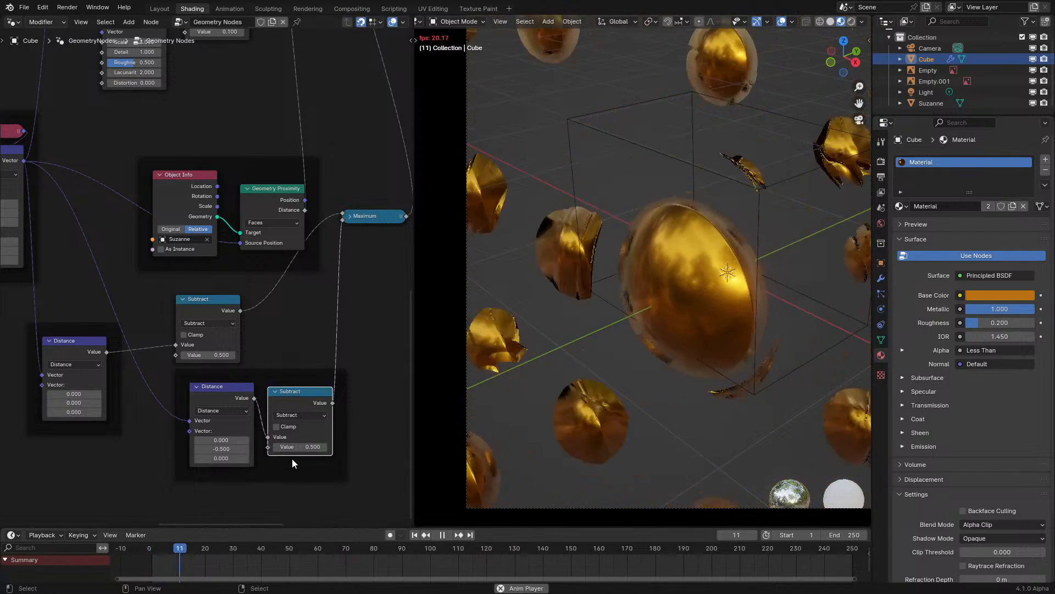
key("space")
key("space")
key("space")
middle_click_drag(626, 385, 642, 361)
key("KP_0")
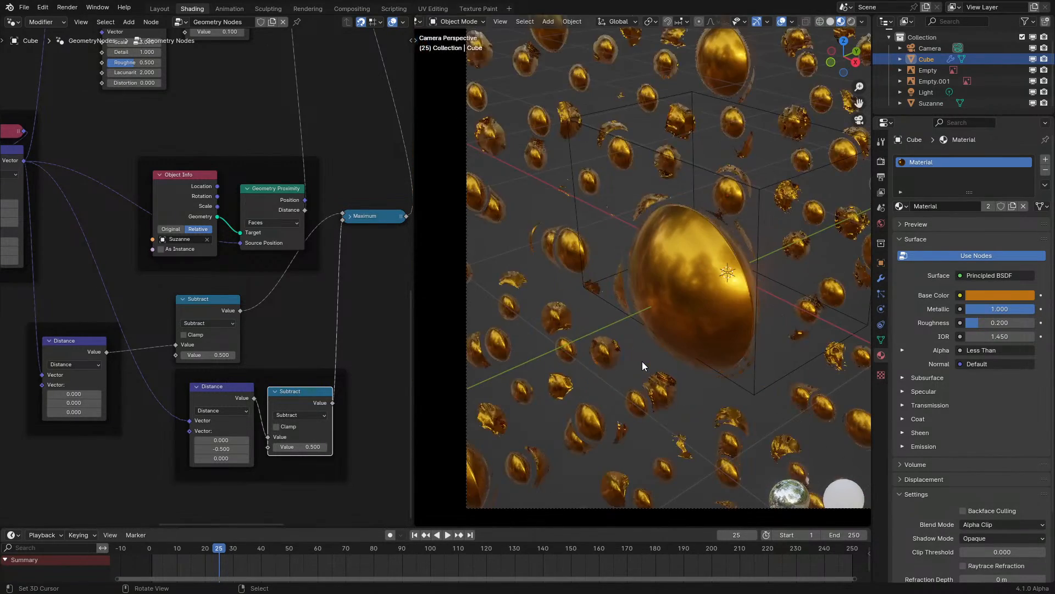
key("space")
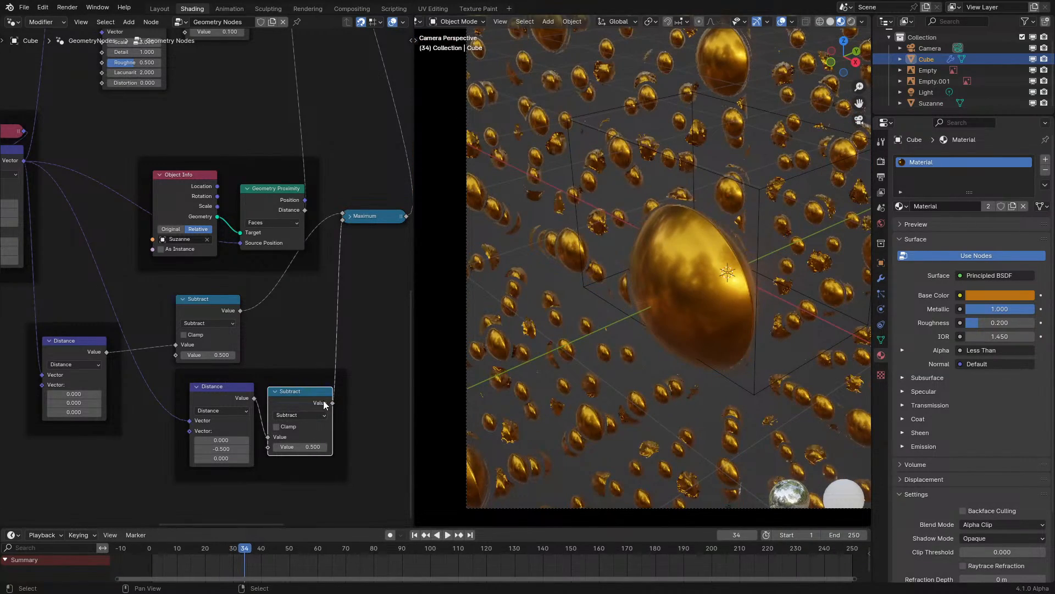
- Expand the Maximum node, try switching its operation to Minimum, and replay the simulation while viewing the spheres from another angle
left_click_drag(325, 404, 373, 404)
key("Escape")
left_click(348, 216)
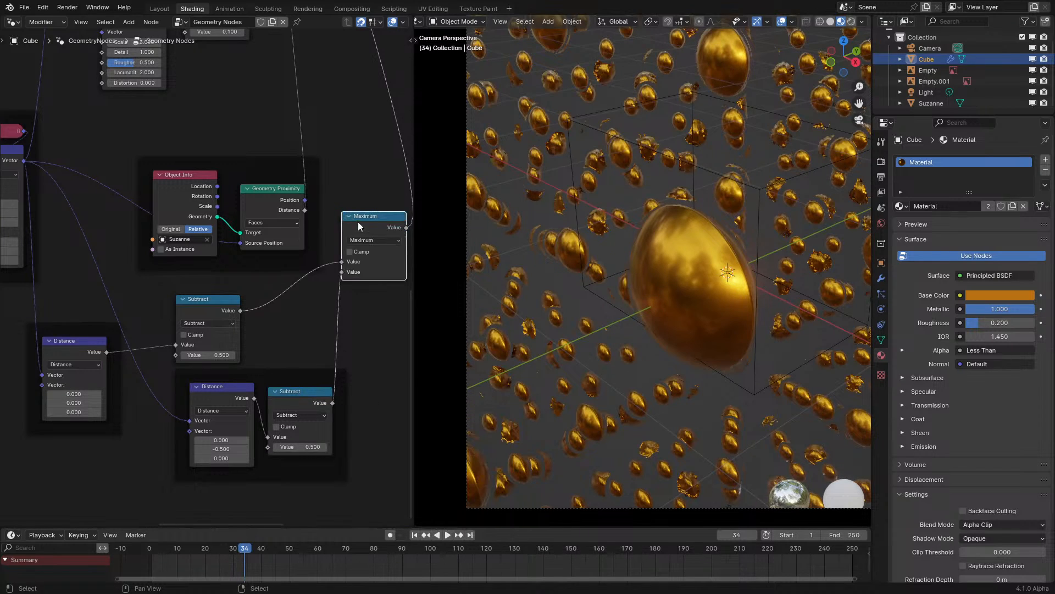
left_click(374, 239)
left_click(442, 265)
left_click(132, 551)
key("space")
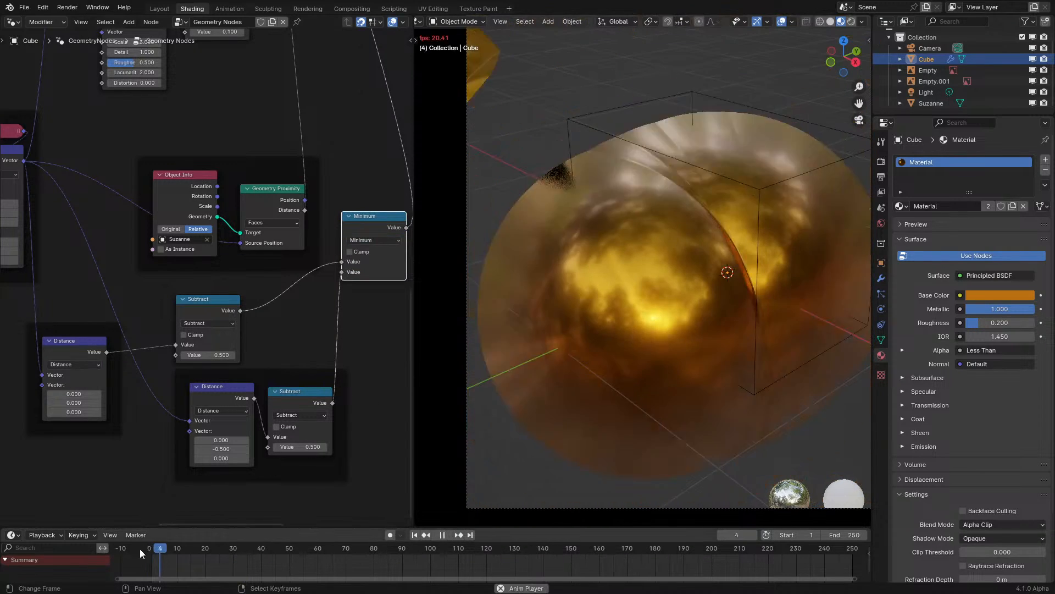
key("space")
mouse_move(529, 389)
middle_mouse_down()
mouse_move(539, 388)
mouse_move(518, 388)
middle_mouse_up()
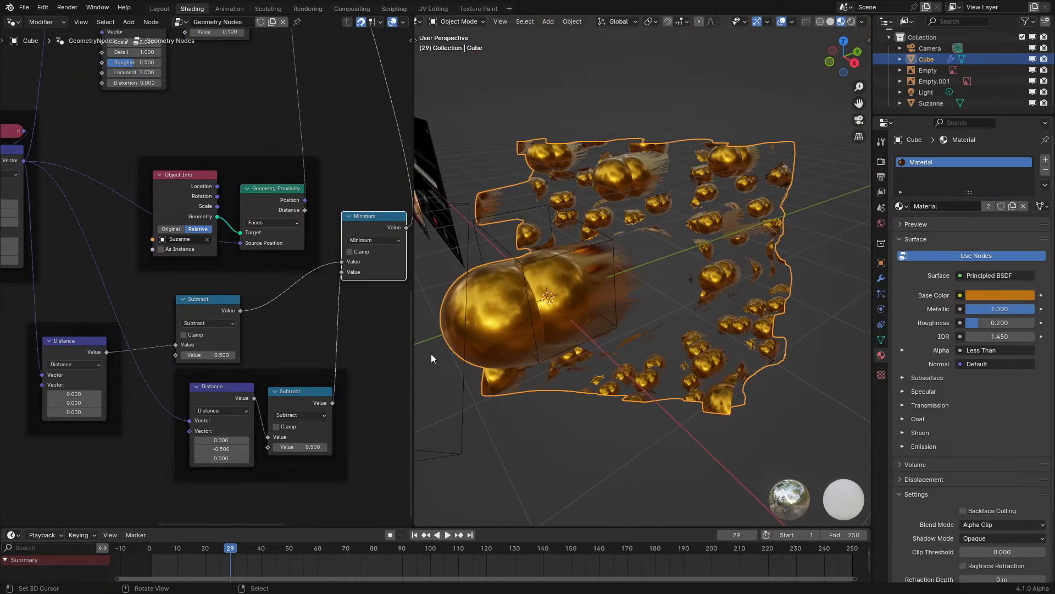
- Switch the combining math node back to Maximum and replay the simulation, viewing the shapes from another angle
left_click(375, 239)
left_click(451, 275)
left_click(139, 569)
key("space")
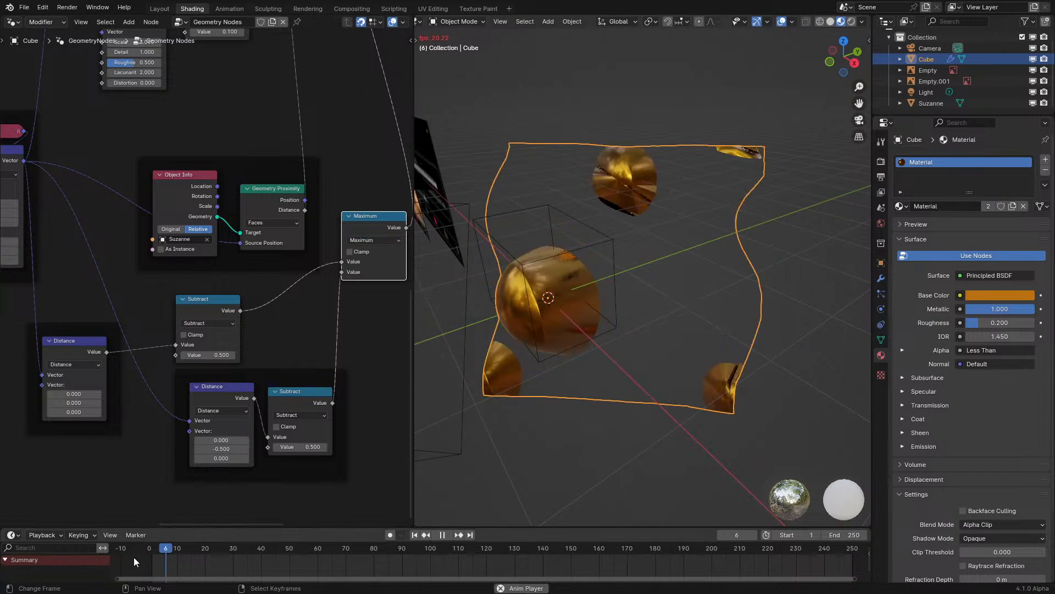
middle_click_drag(476, 440, 487, 438)
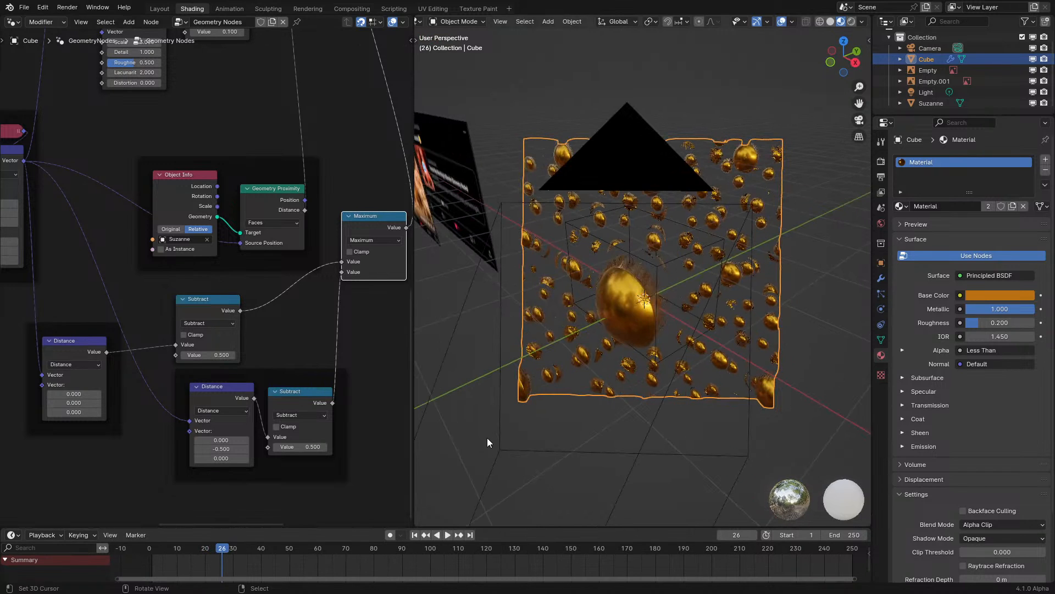
- Try Multiply as the operation combining the two sphere distances, and replay the simulation through the camera view
left_click(368, 241)
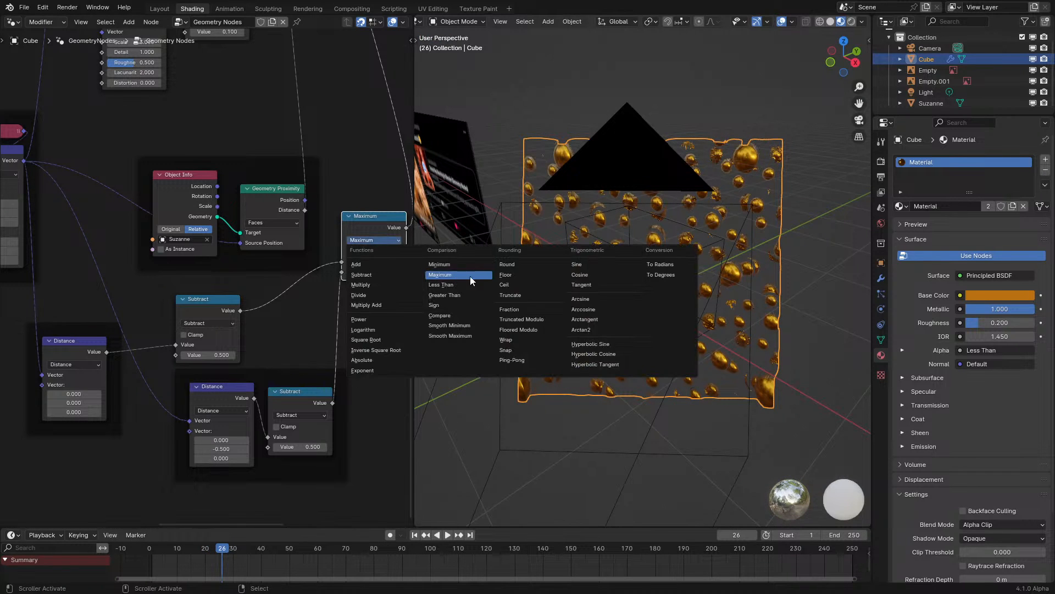
left_click(362, 285)
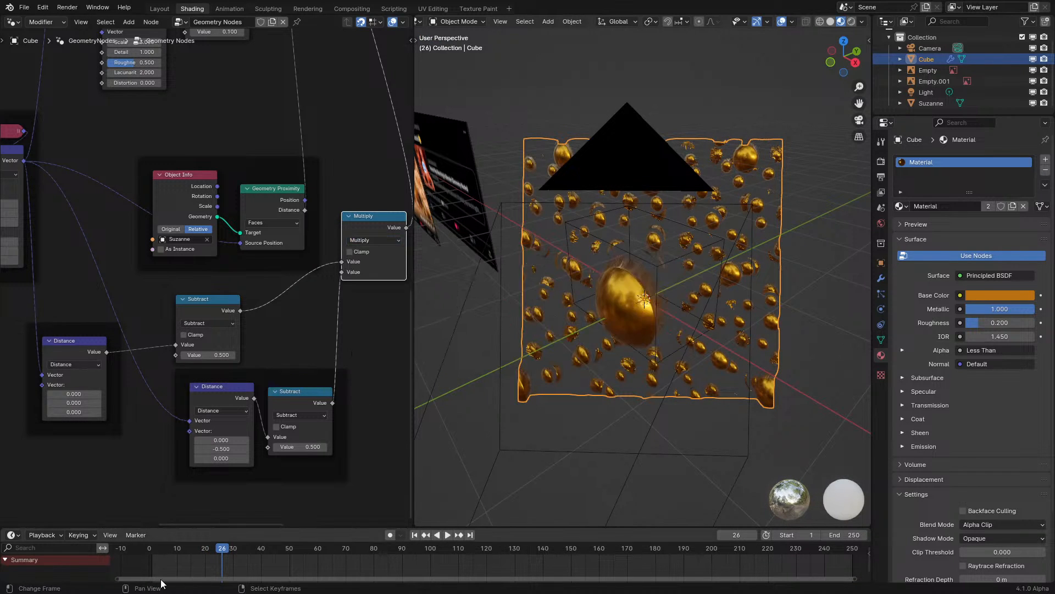
left_click(134, 560)
key("space")
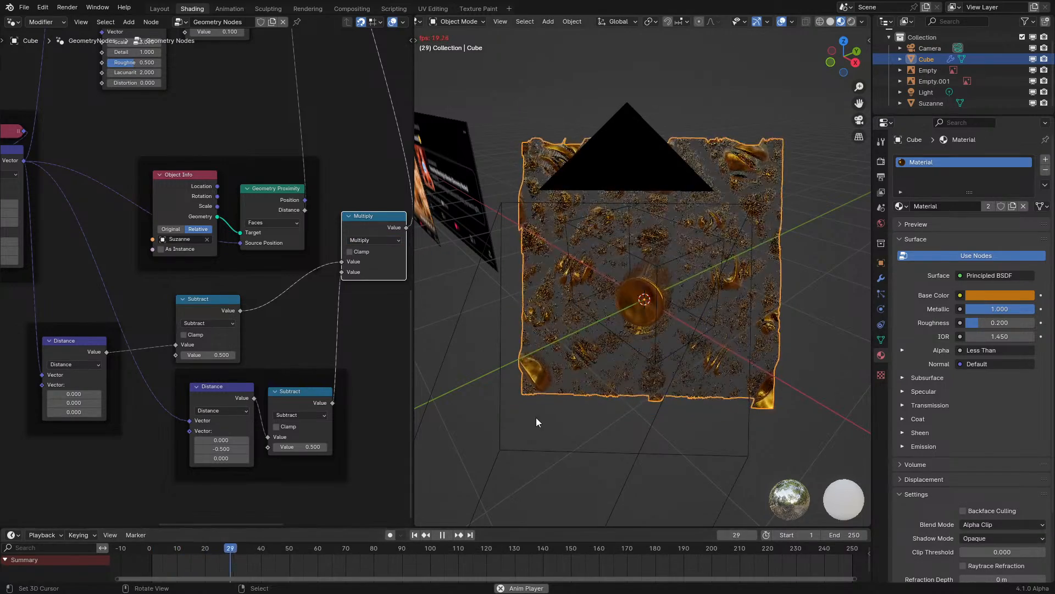
key("space")
key("KP_0")
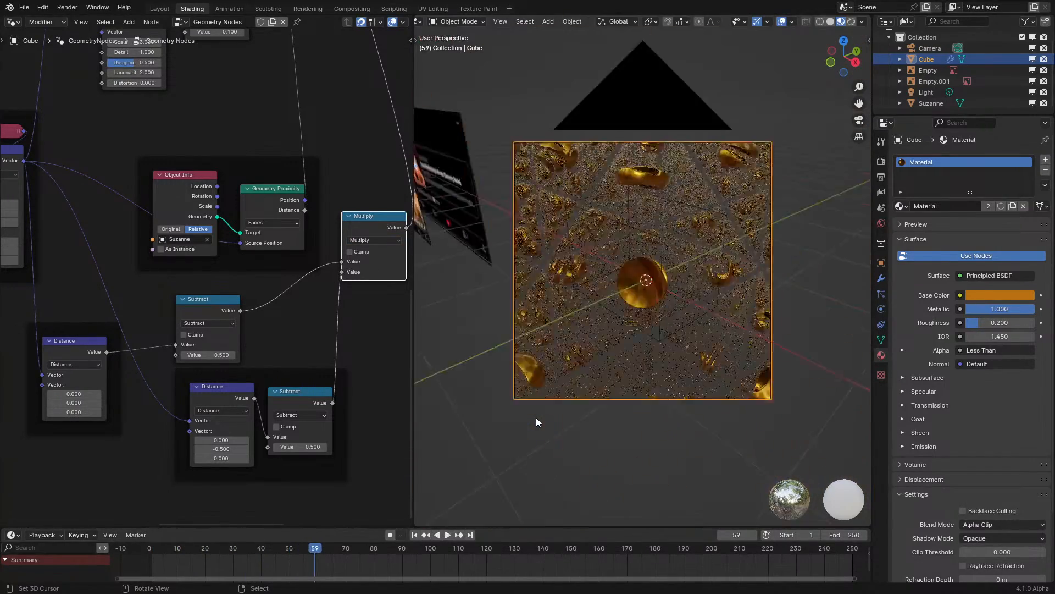
middle_click_drag(587, 379, 526, 423, "shift")
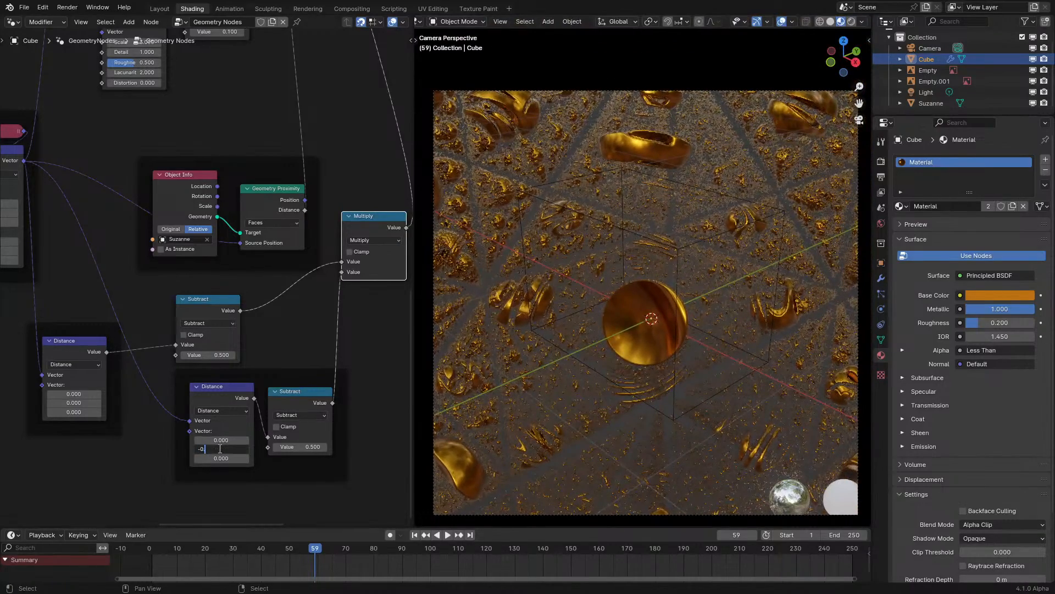
- Set the second Distance node's Y offset to -1 and replay the simulation from the start
left_click(166, 542)
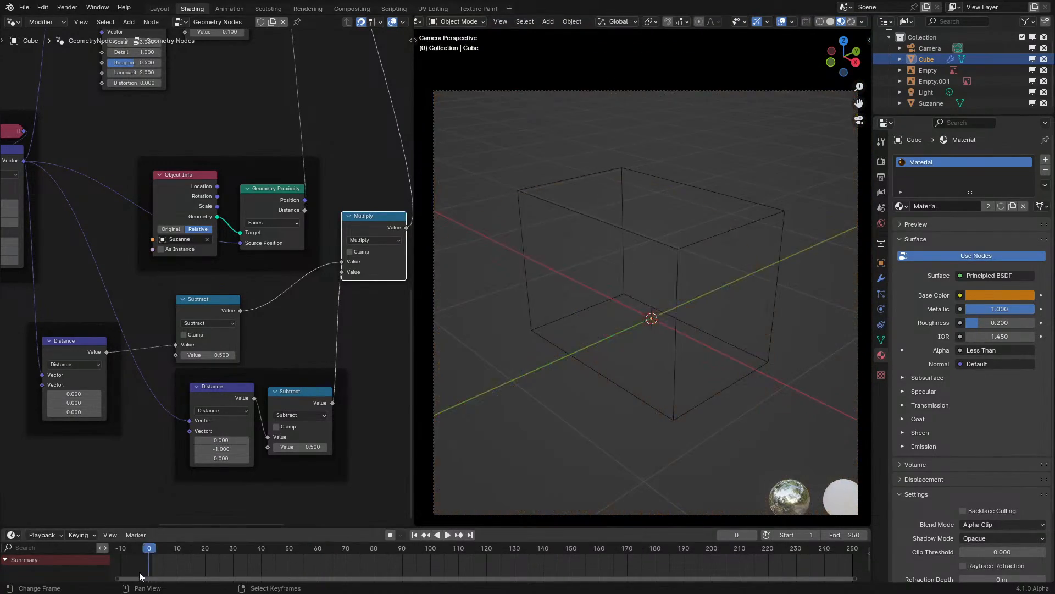
key("space")
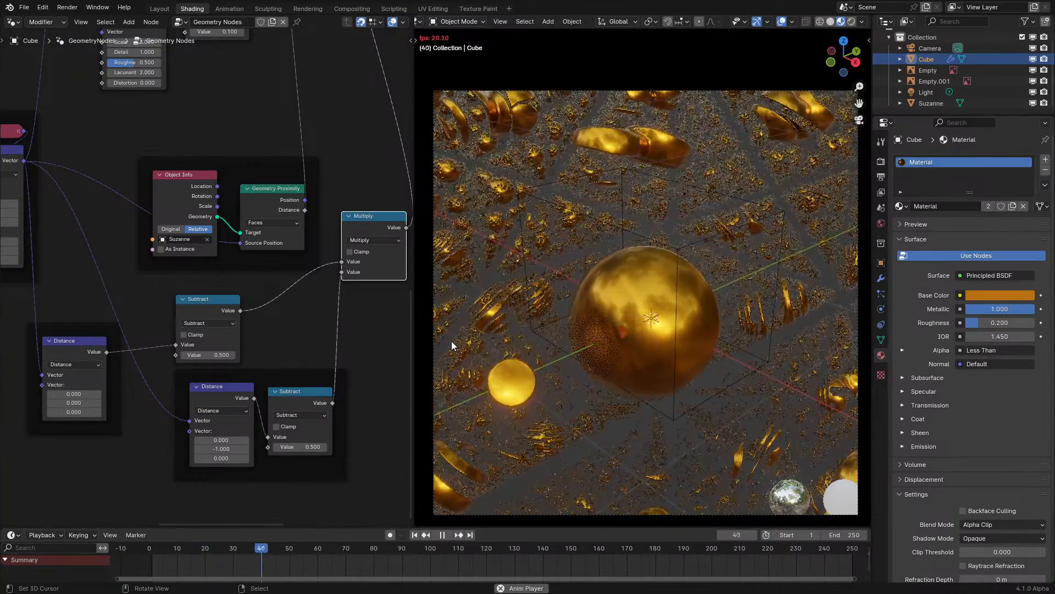
key("space")
- Try Minimum as the combining node's operation and replay the simulation from the start
left_click(368, 240)
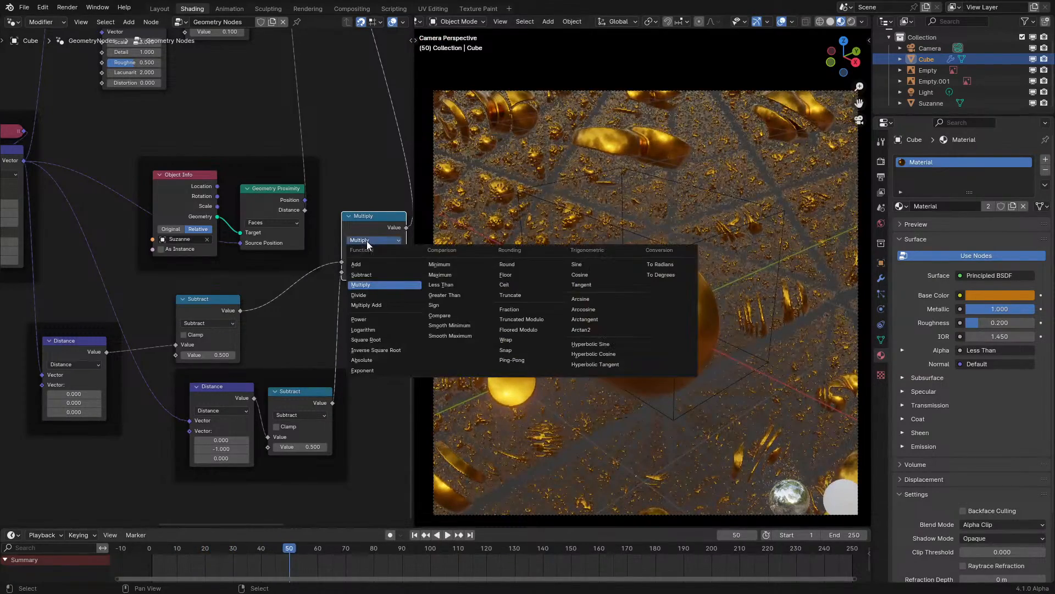
left_click(449, 264)
left_click(127, 565)
key("space")
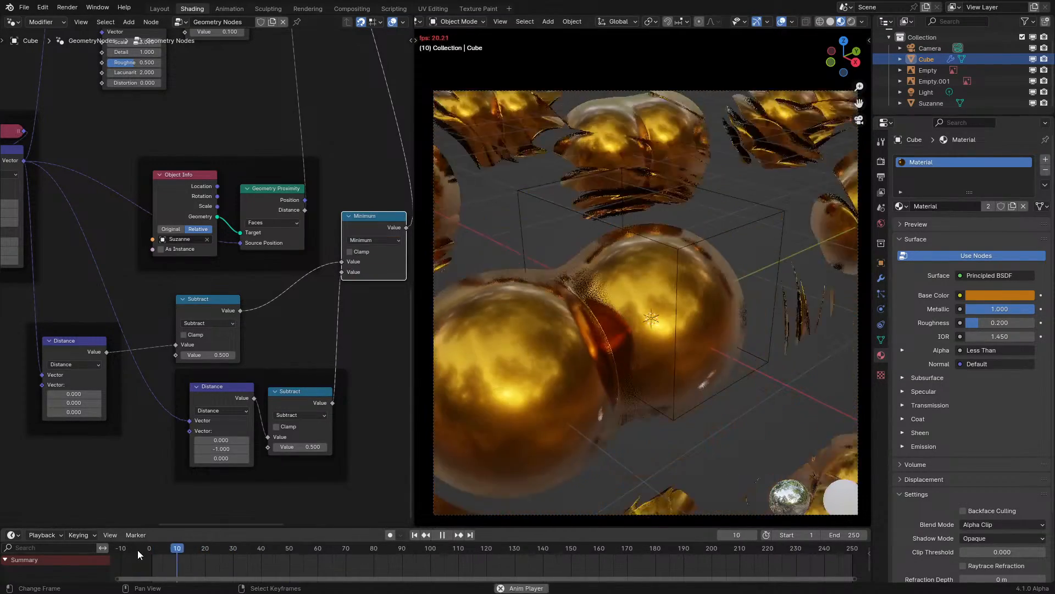
key("space")
- Set the combining node's operation to Maximum and replay the simulation from the start
left_click(358, 240)
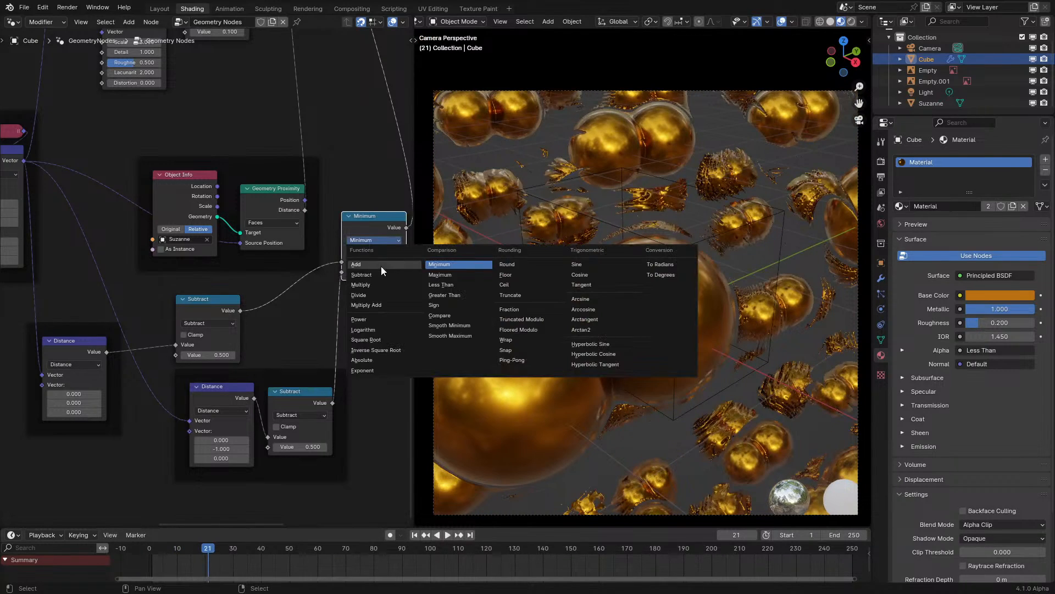
left_click(447, 275)
left_click(127, 553)
key("space")
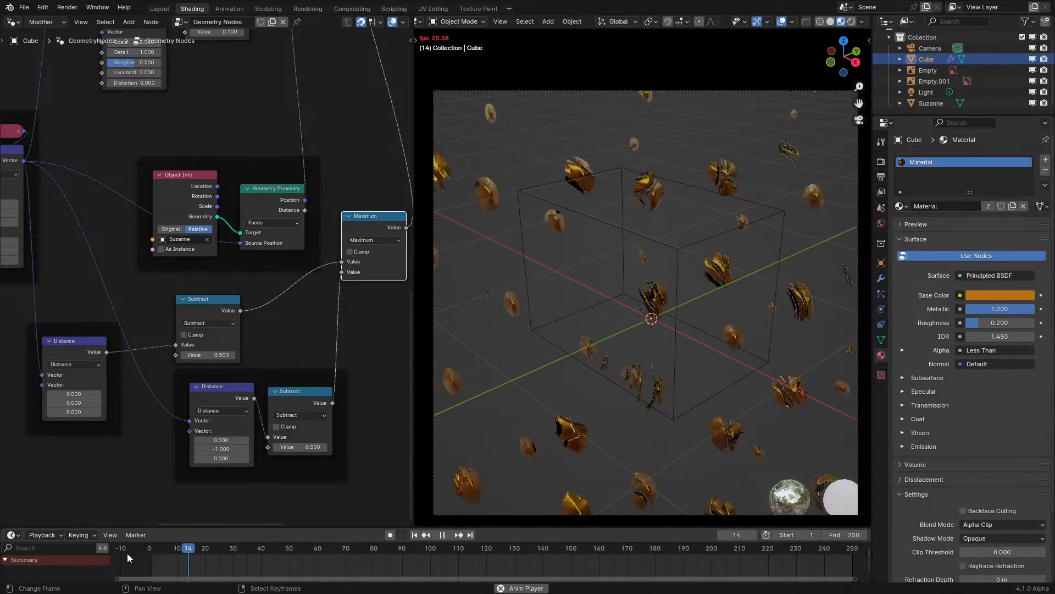
key("Escape")
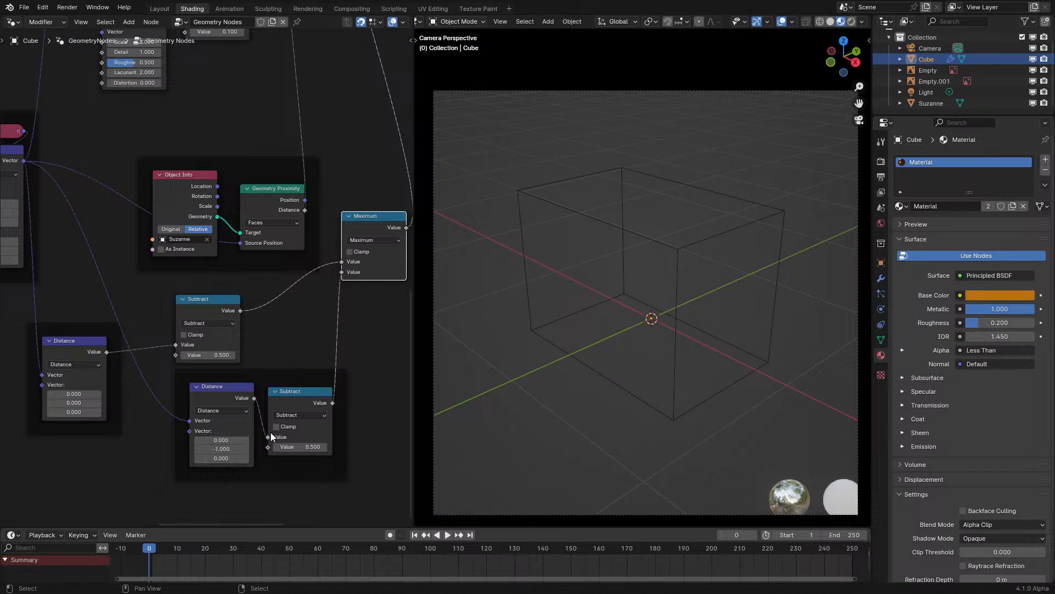
- Insert a Multiply node of value -1 between the second sphere's Subtract and Maximum's second value, and play the simulation
left_click_drag(332, 403, 351, 405)
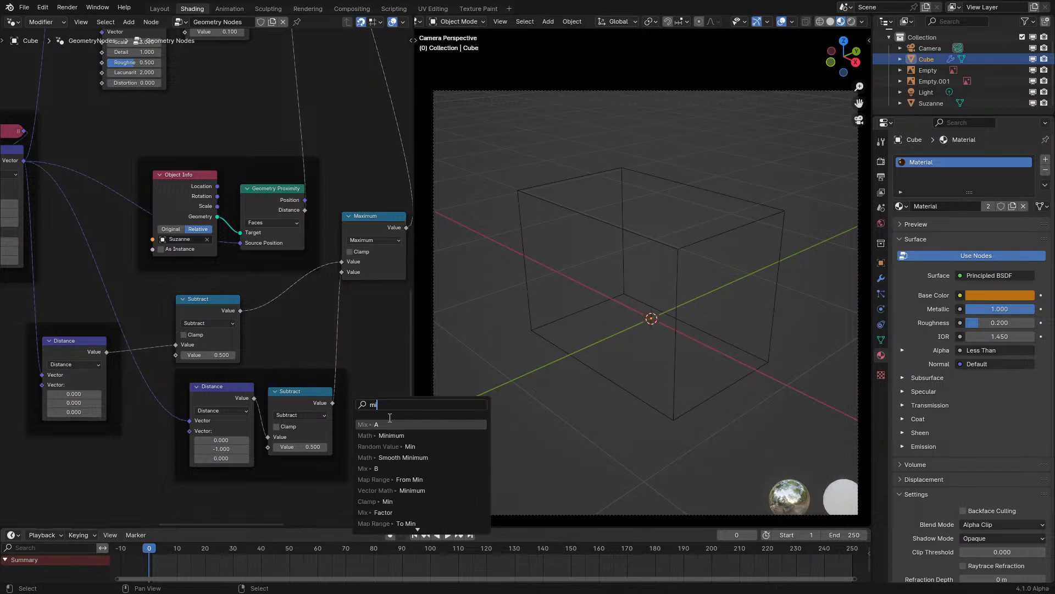
type("min")
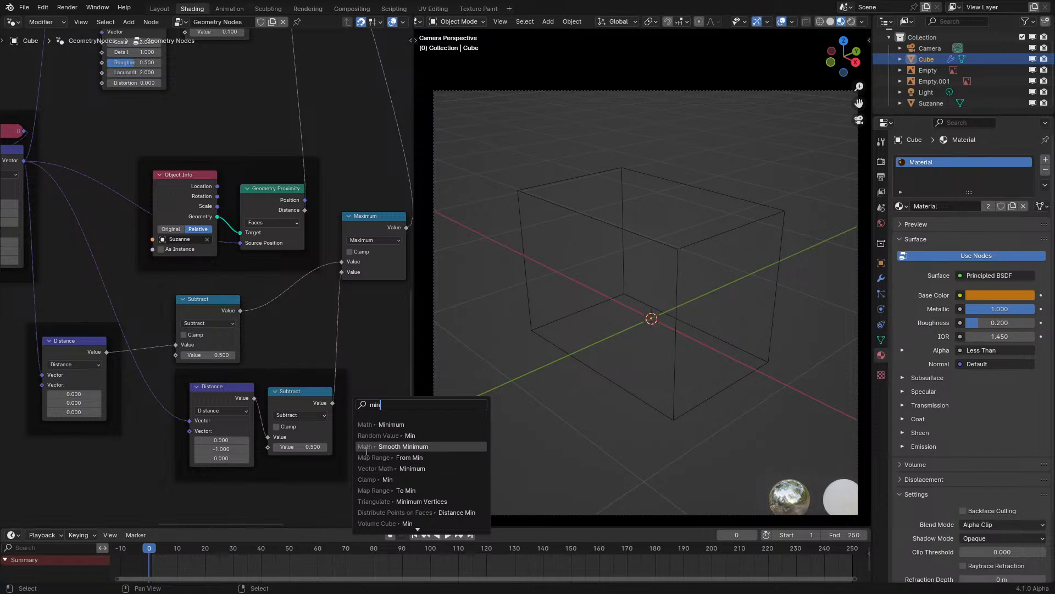
left_click_drag(333, 403, 355, 397)
type("mul")
key("Return")
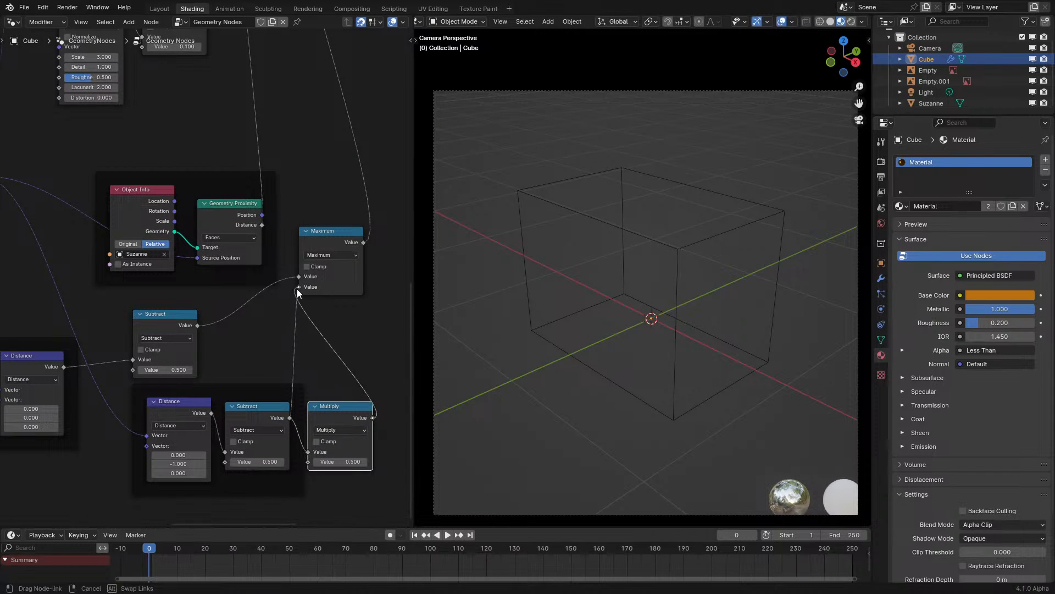
left_click_drag(297, 288, 287, 288)
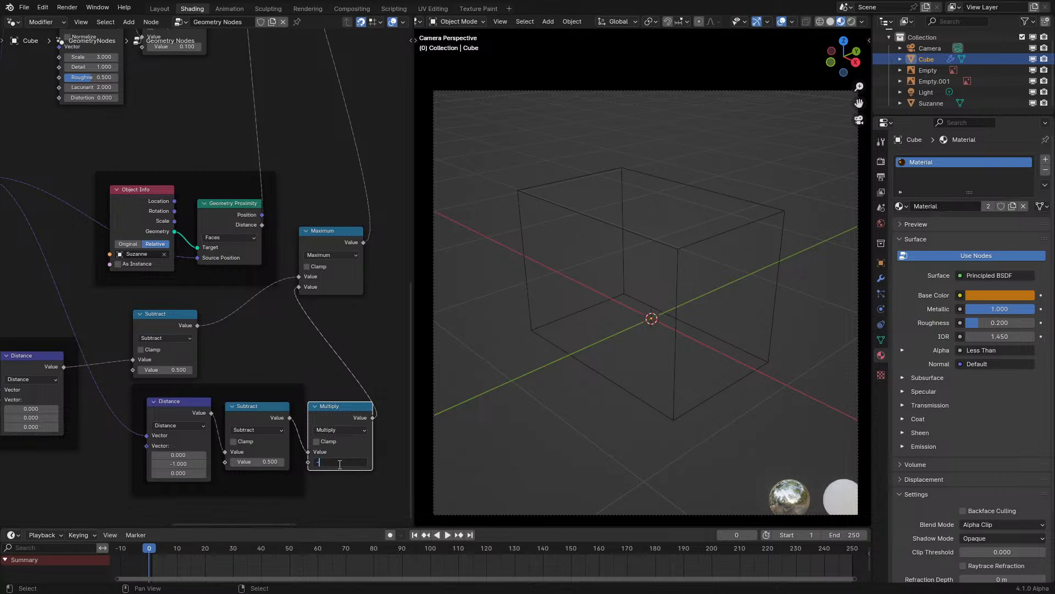
key("space")
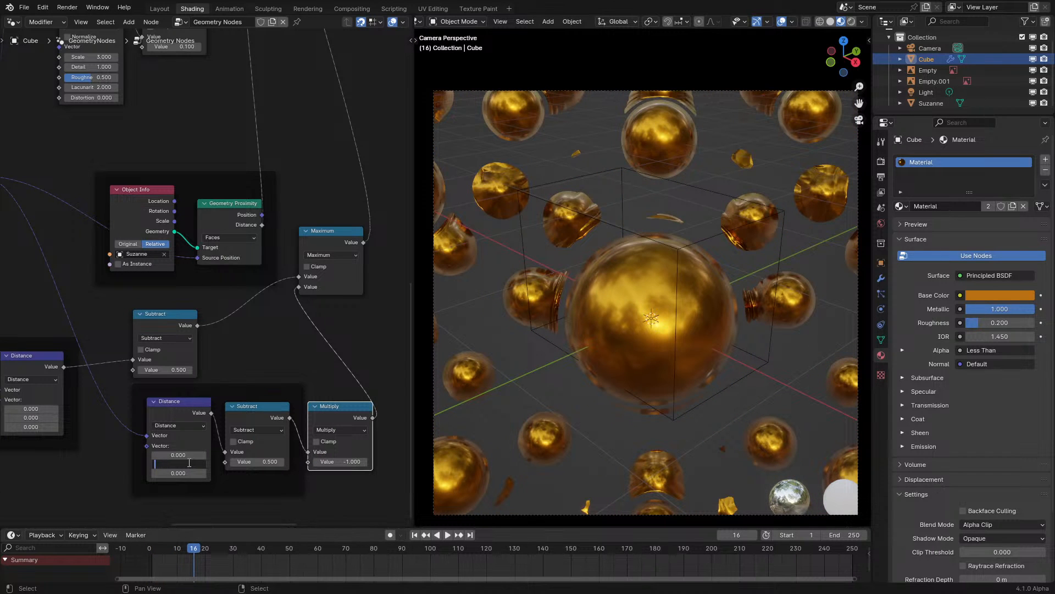
- Set the second Distance node's Y offset to -0.5 and replay the simulation
left_click(141, 559)
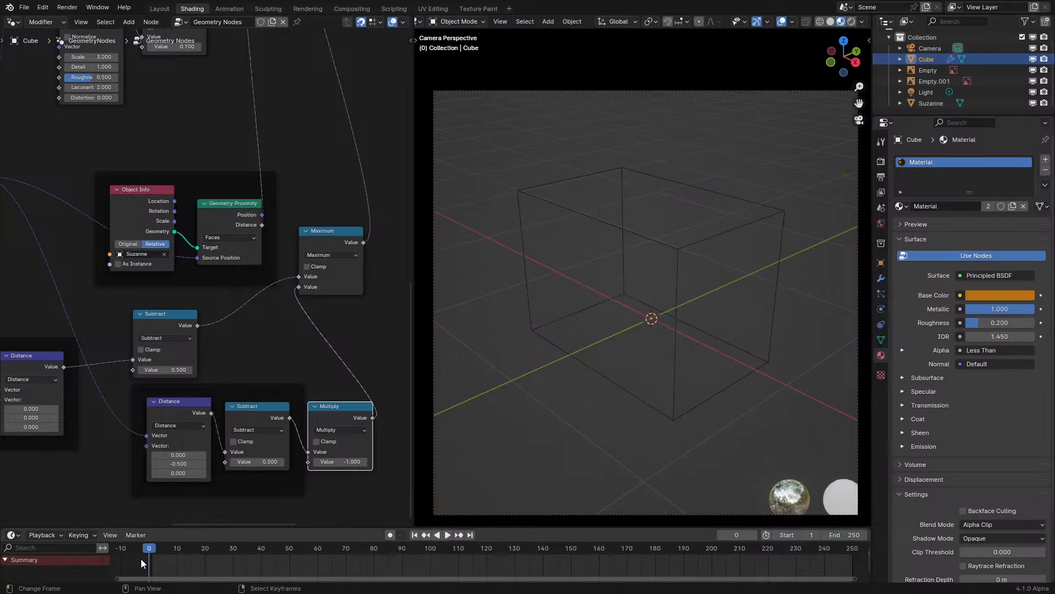
key("space")
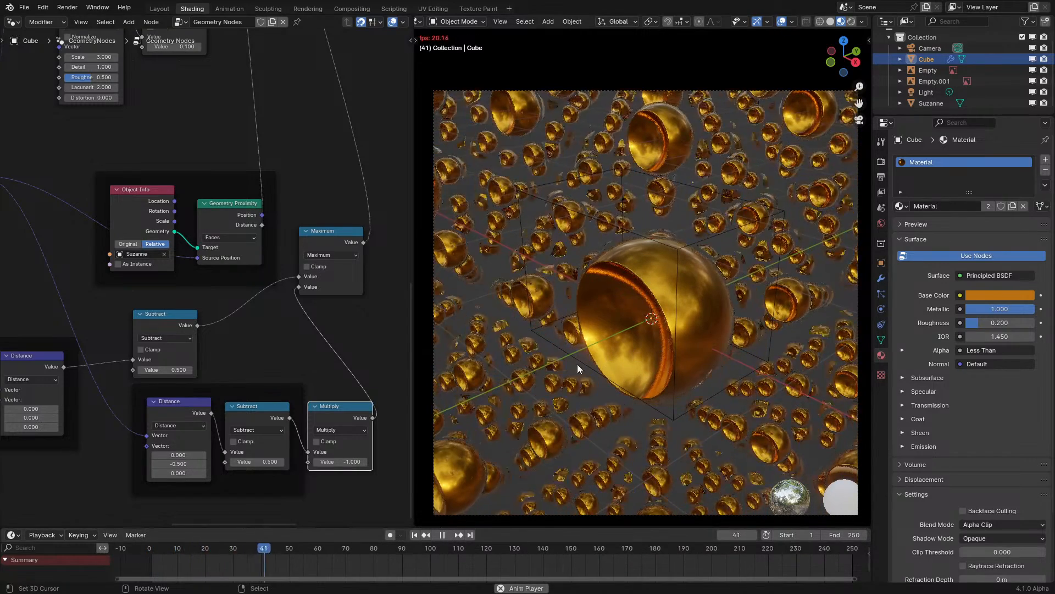
key("space")
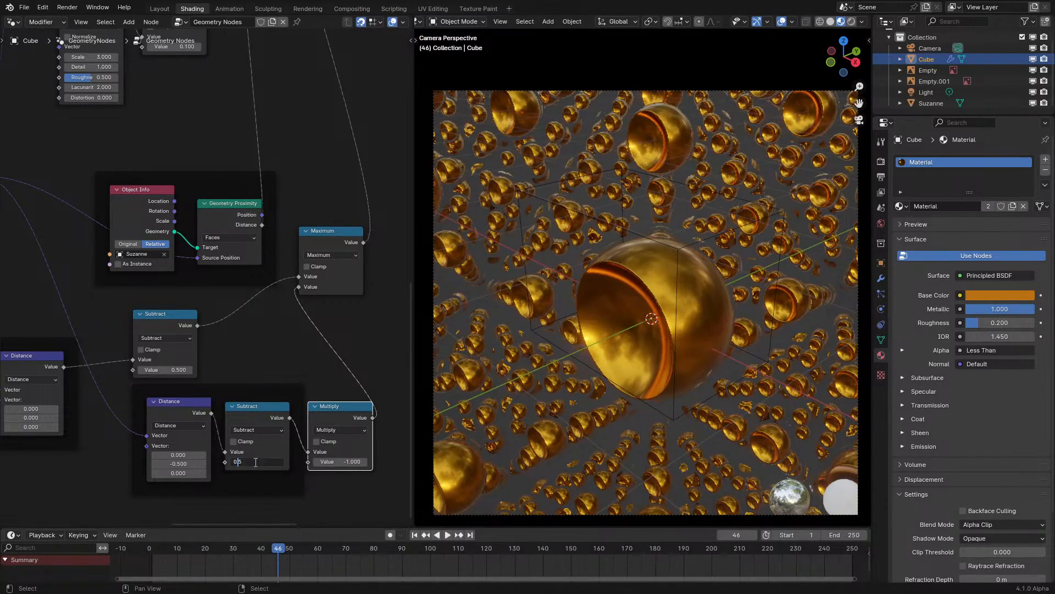
- Set the second sphere's Subtract value to 0.25 and replay the simulation from the start
type("2")
key("Return")
left_click(137, 558)
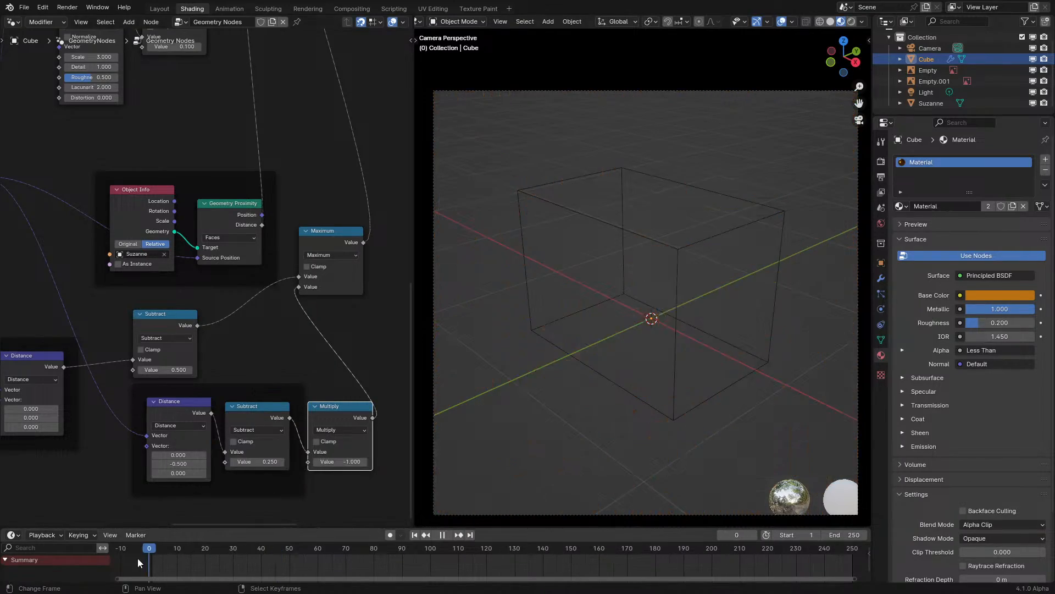
key("space")
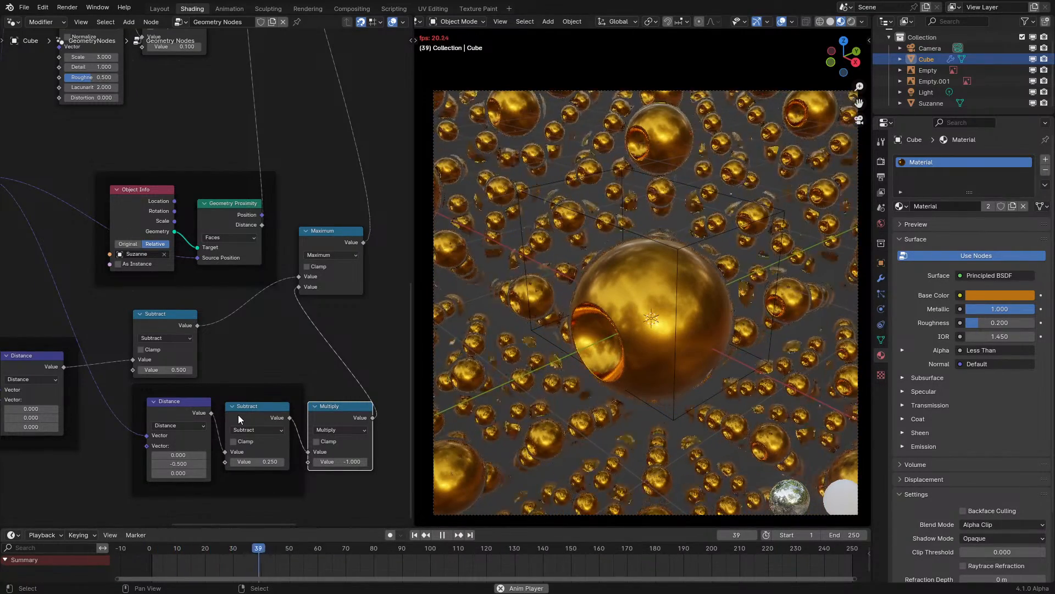
key("space")
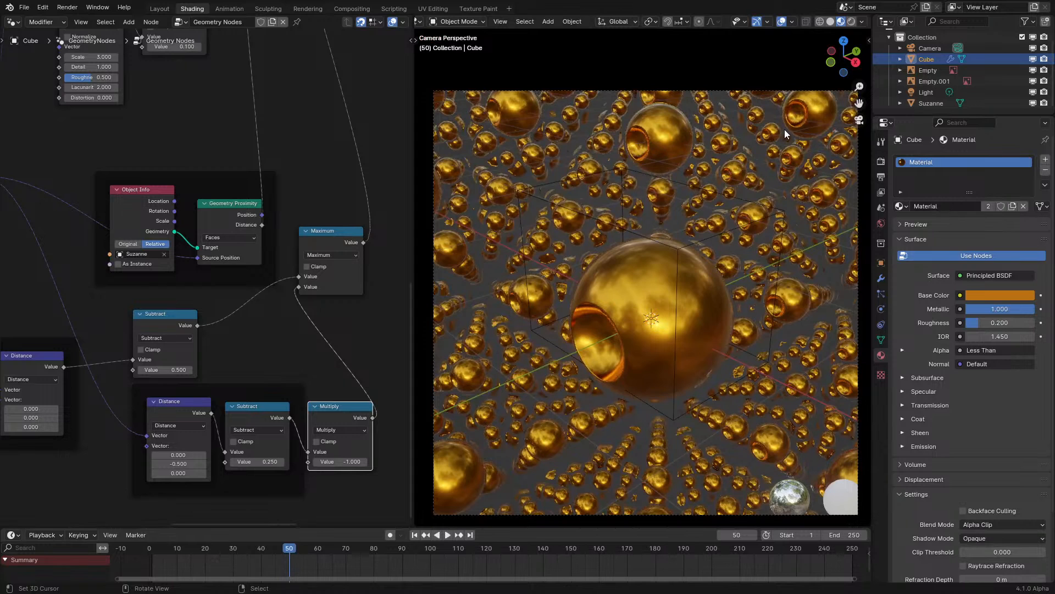
- Set the cube material's Metallic to 0 and Roughness to 0.1, and brighten its orange Base Color
left_click_drag(1034, 309, 966, 310)
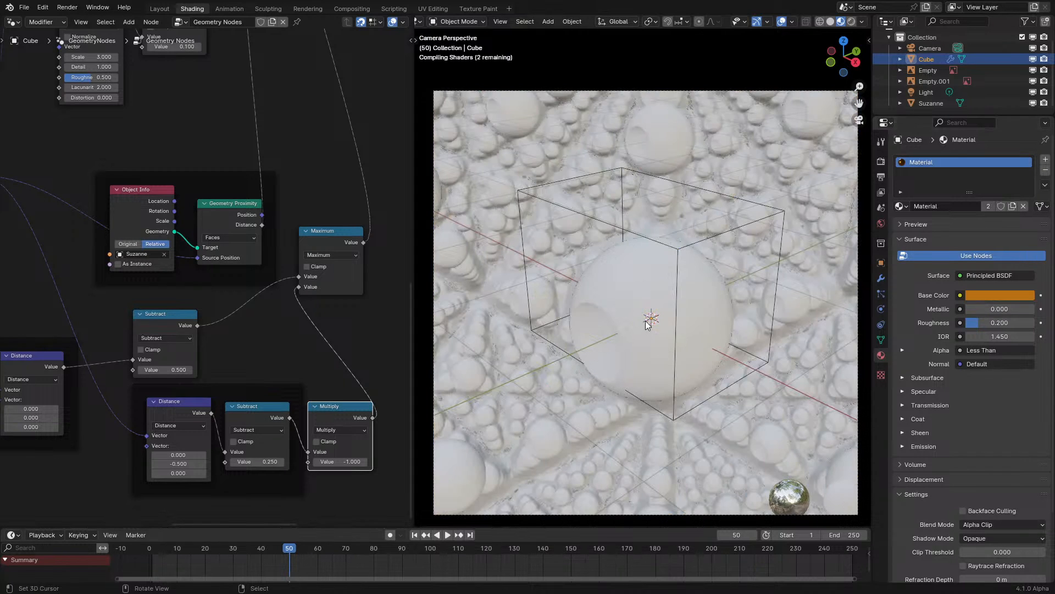
scroll(647, 325, "up", 2)
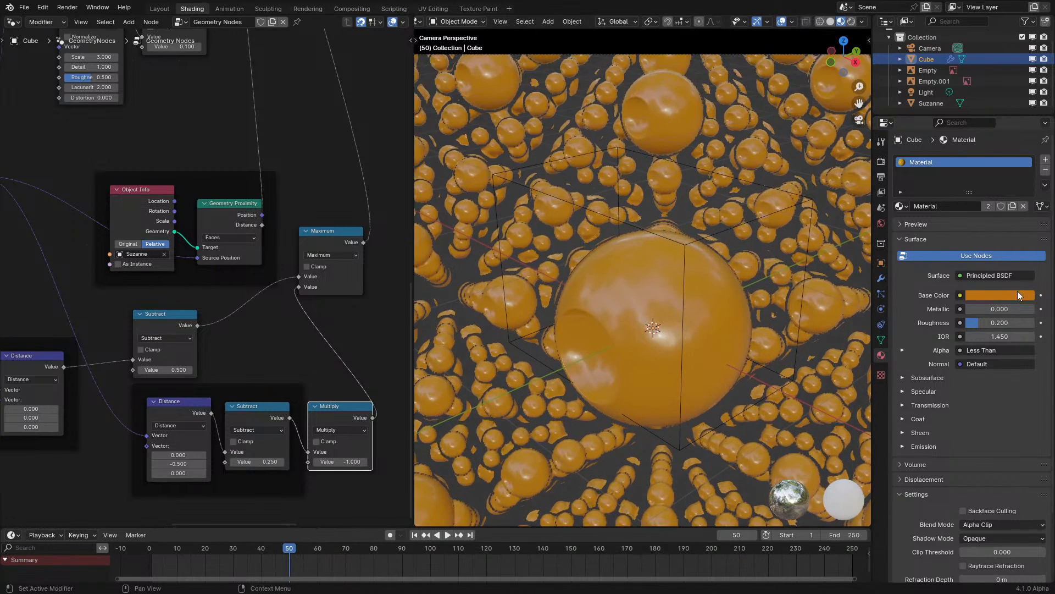
left_click(1007, 295)
left_click(1002, 203)
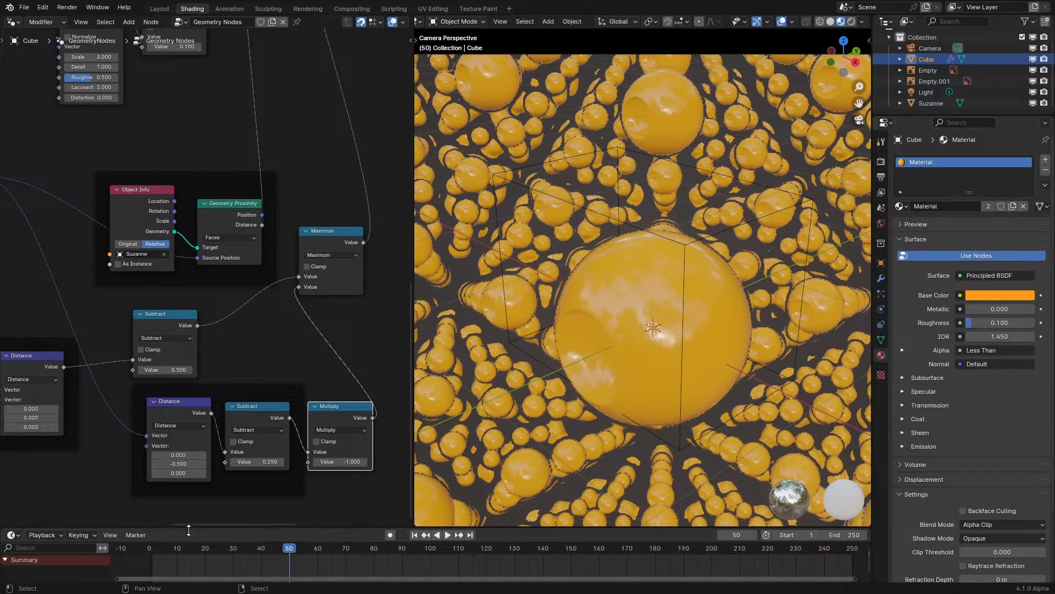
- Replay the simulation from the start to examine the carved spheres with the non-metallic orange material
left_click(121, 566)
key("space")
scroll(513, 326, "down", 1)
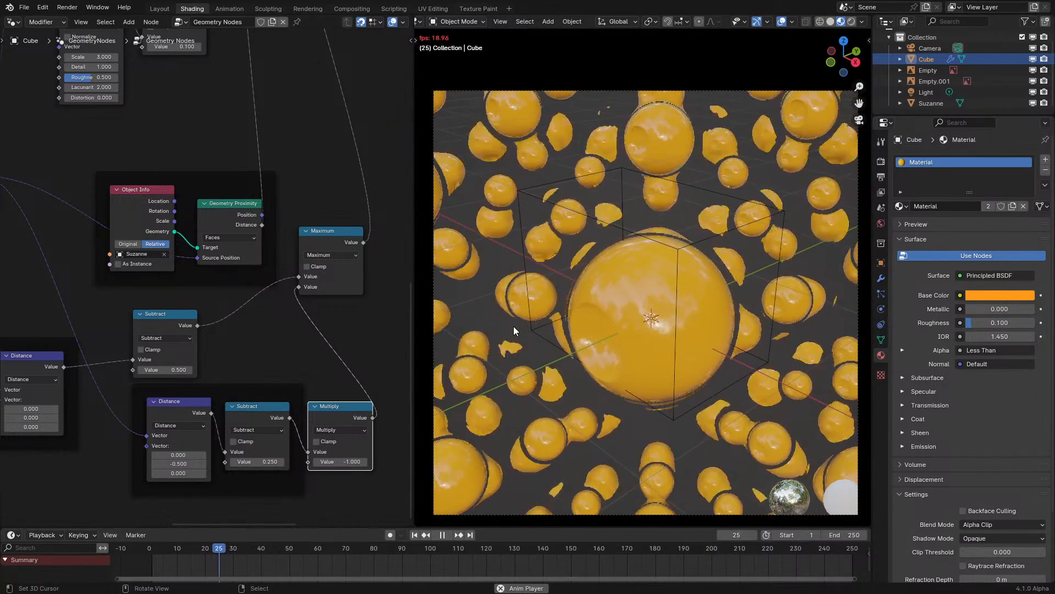
key("space")
- Put the first sphere's Subtract into its Distance node's frame and arrange both spheres' node groups below the Object Info frame
scroll(165, 310, "down", 3)
middle_click_drag(106, 309, 161, 358)
scroll(160, 357, "up", 1)
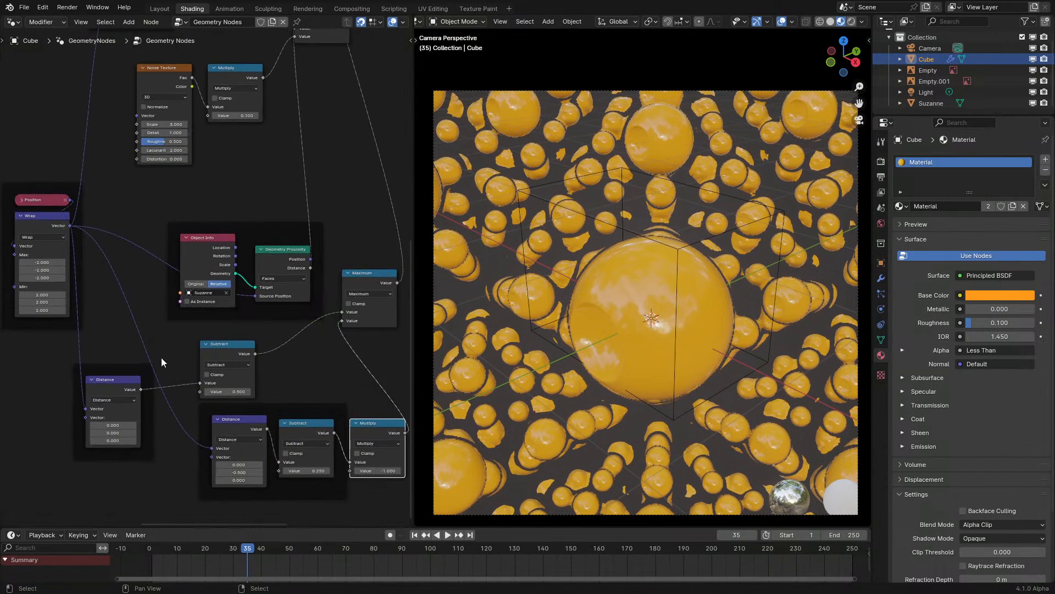
left_click_drag(219, 341, 257, 335)
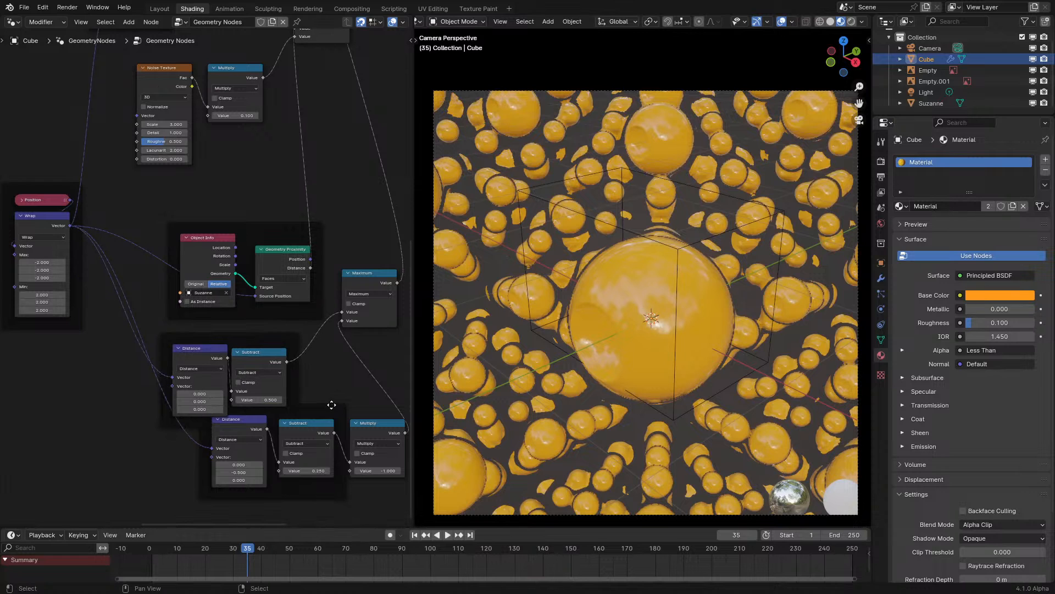
left_click_drag(330, 405, 288, 437)
left_click_drag(362, 429, 305, 461)
- Delete the unused Length and Subtract nodes, and move the Noise Texture and its Multiply node up beside the Add node
scroll(291, 220, "down", 3)
middle_click_drag(289, 173, 226, 333)
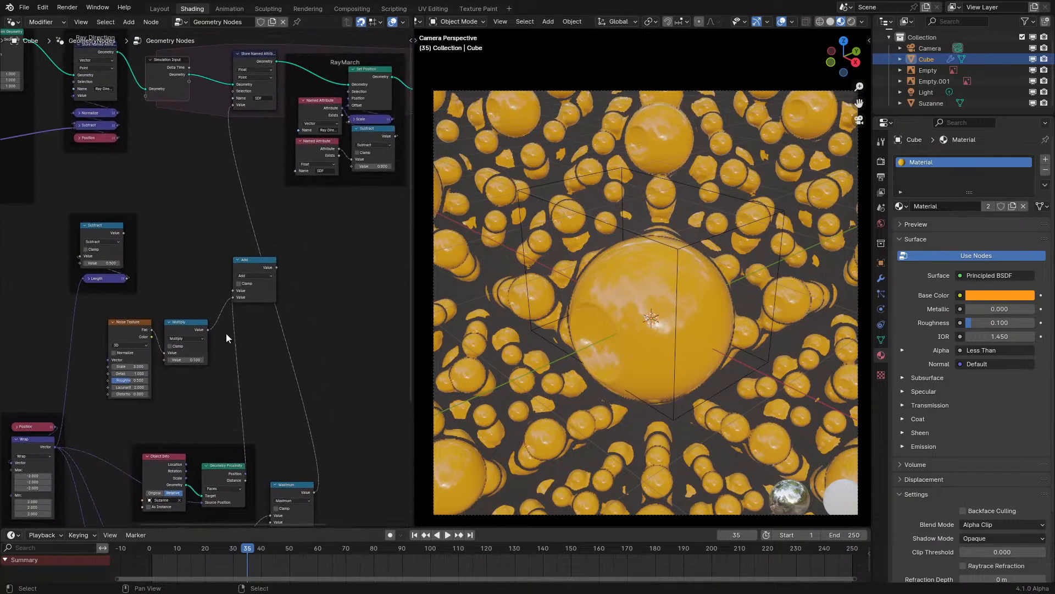
left_click(130, 272)
middle_click_drag(131, 272, 242, 296)
left_click_drag(140, 248, 150, 257)
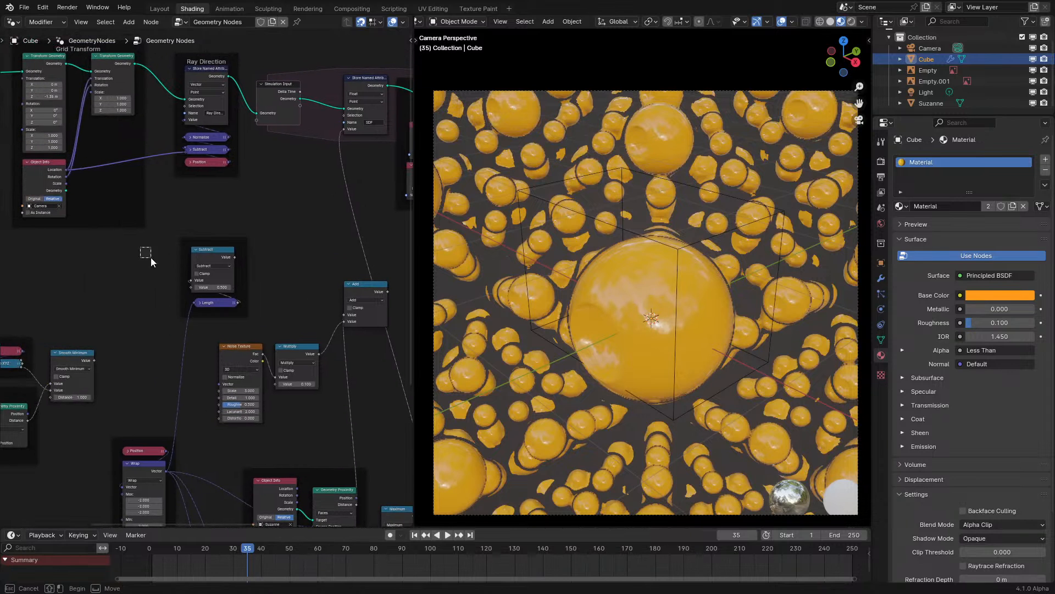
left_click_drag(243, 319, 243, 319)
middle_click_drag(227, 300, 192, 265)
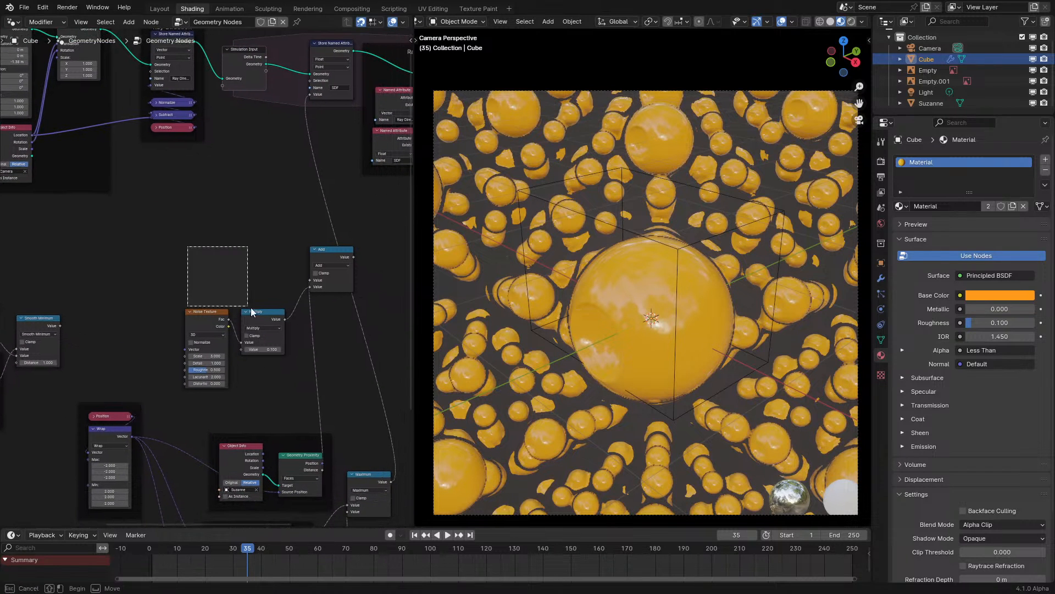
left_click_drag(251, 311, 228, 268)
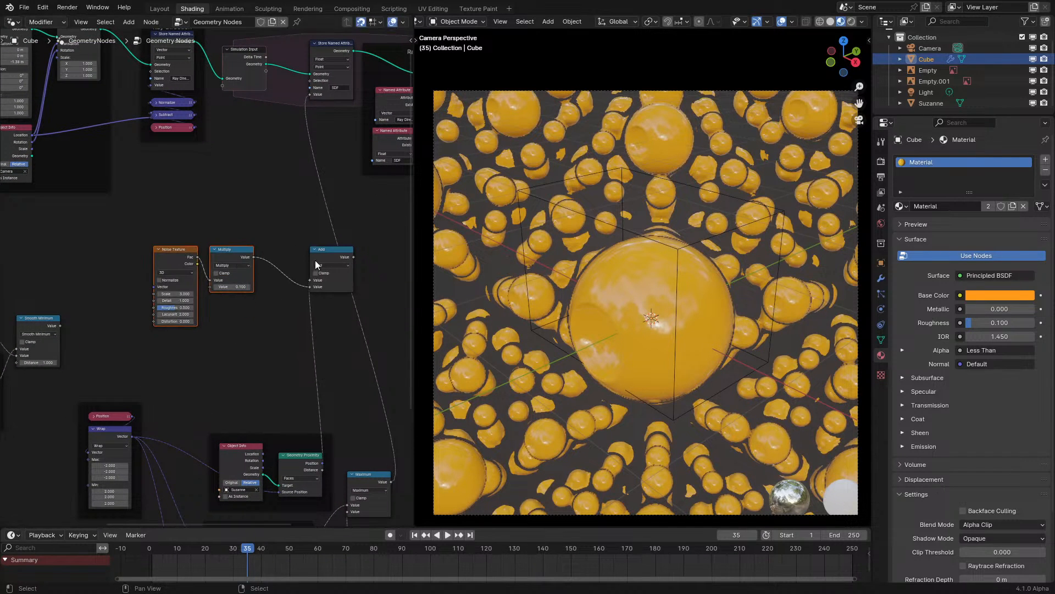
- Connect the Maximum node's output to the first value of the Add node that receives the scaled noise
middle_click_drag(344, 292, 281, 189)
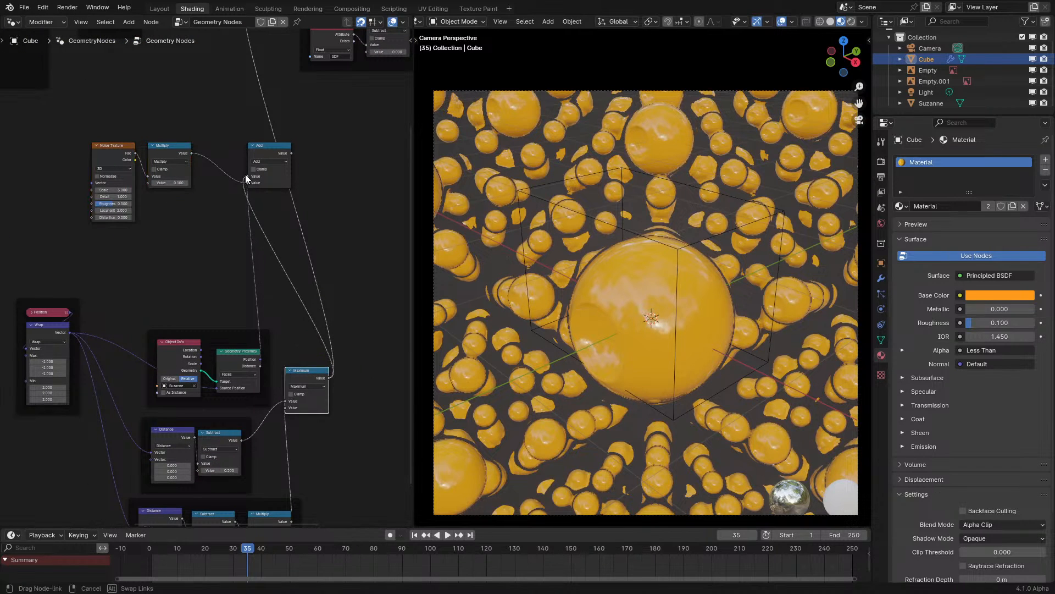
left_click_drag(245, 173, 246, 176)
middle_click_drag(278, 165, 305, 318)
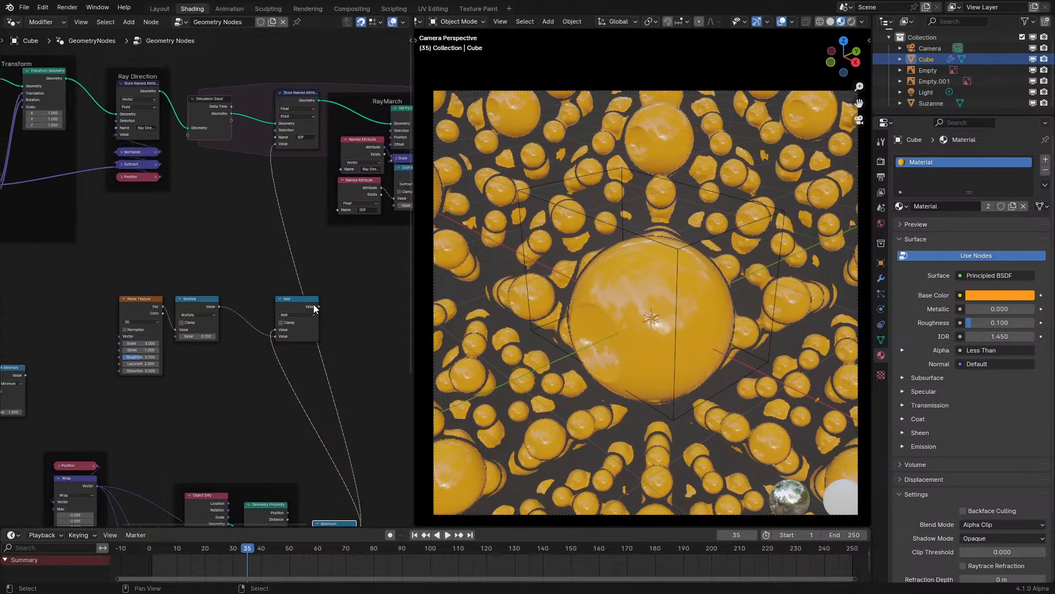
- Connect the Add node's output to the stored SDF value and replay the simulation to examine the noise-displaced spheres
key("shift+Left")
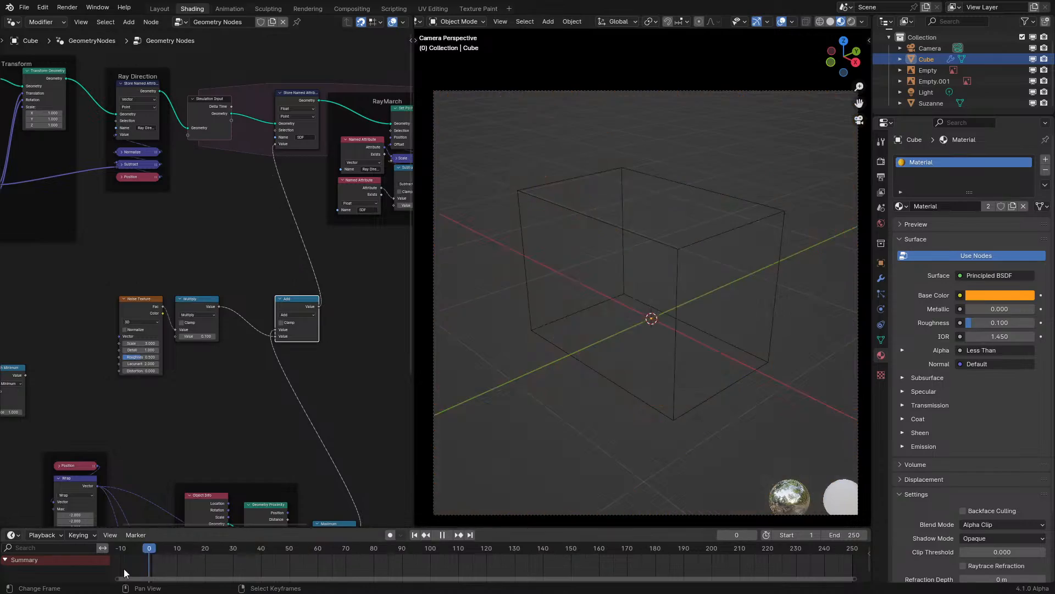
key("space")
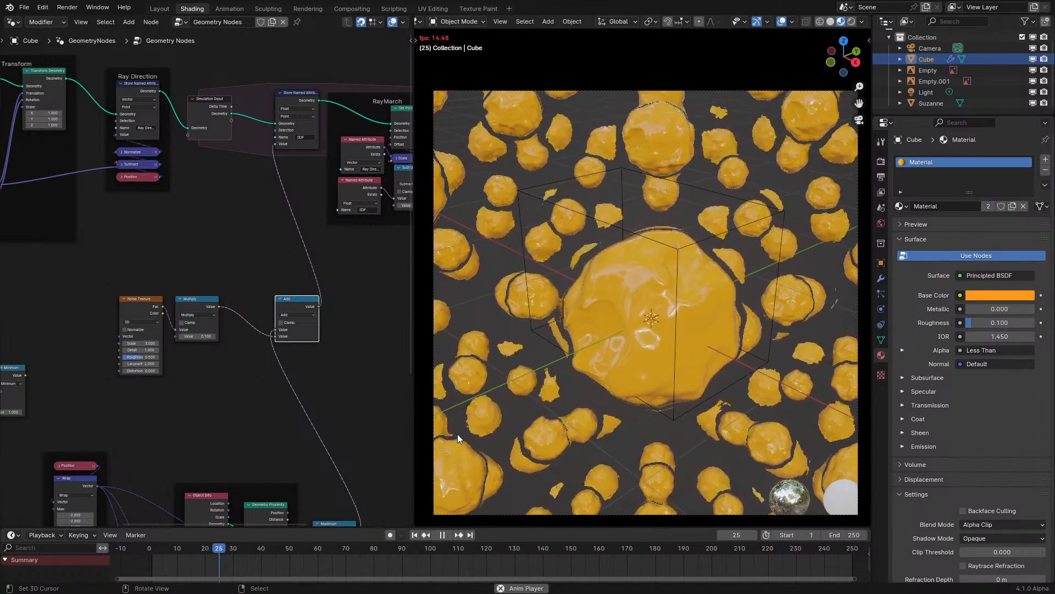
key("space")
- Connect the second sphere's Multiply output to the stored SDF value and delete the Noise Texture, its Multiply and the Add node
middle_click_drag(239, 448, 196, 323)
scroll(196, 323, "down", 3)
middle_click_drag(246, 390, 252, 325)
scroll(259, 431, "up", 1)
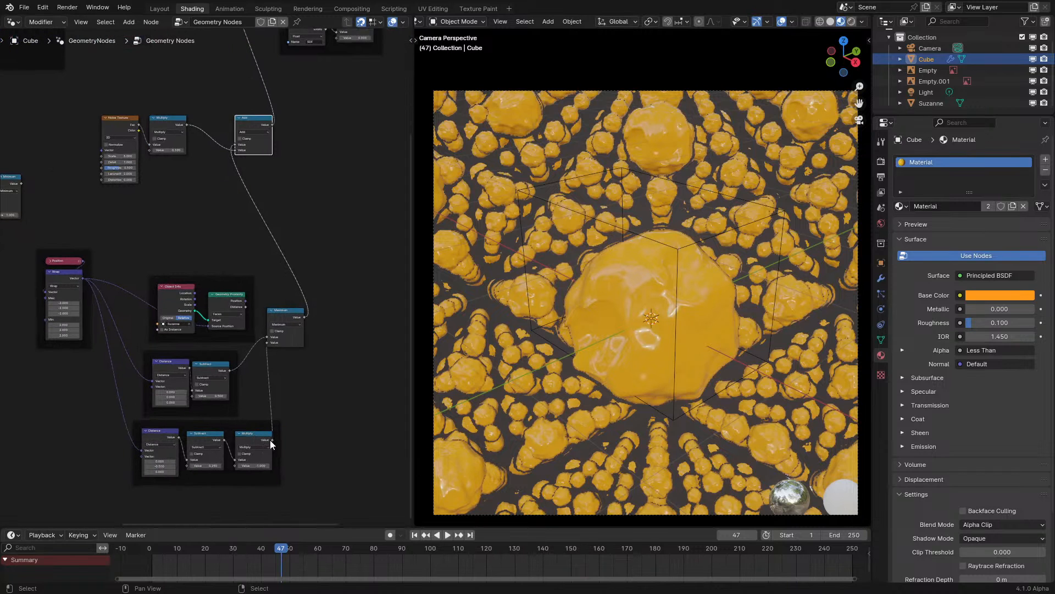
left_click_drag(232, 65, 236, 91)
left_click_drag(87, 193, 311, 318)
key("x")
- Wrap the Smooth Minimum node and its two input groups in one frame and move it down out of the way
middle_click_drag(127, 324, 245, 291)
scroll(35, 207, "down", 3)
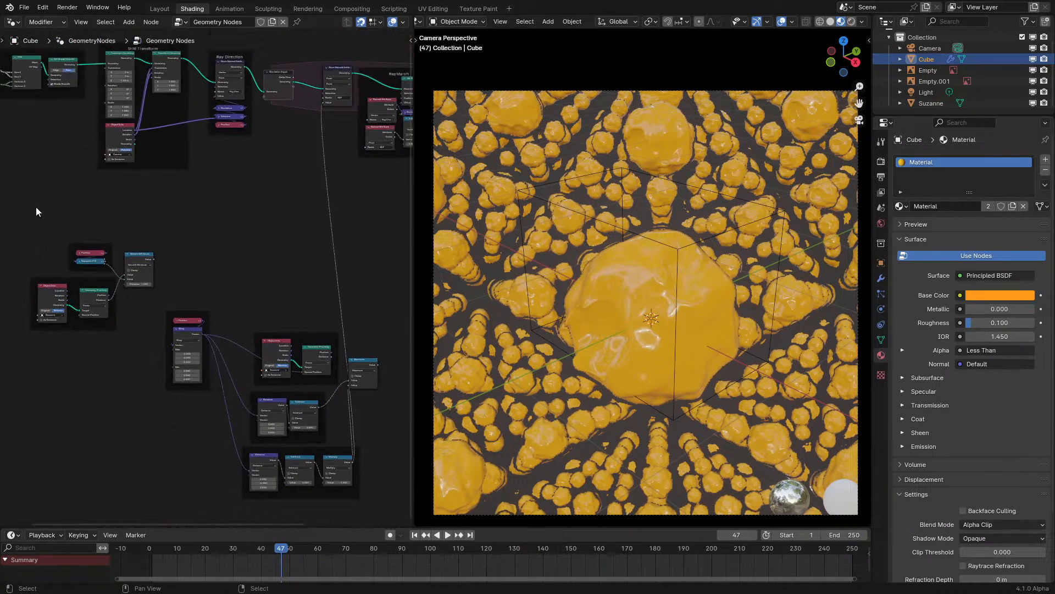
left_click_drag(35, 219, 144, 316)
scroll(148, 279, "up", 2)
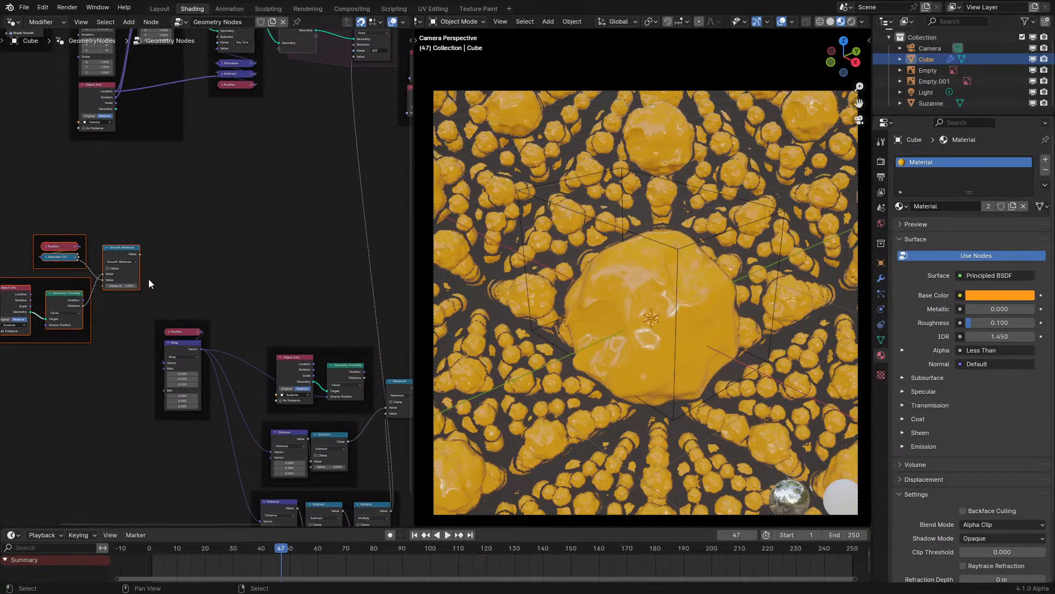
middle_click_drag(148, 279, 172, 278)
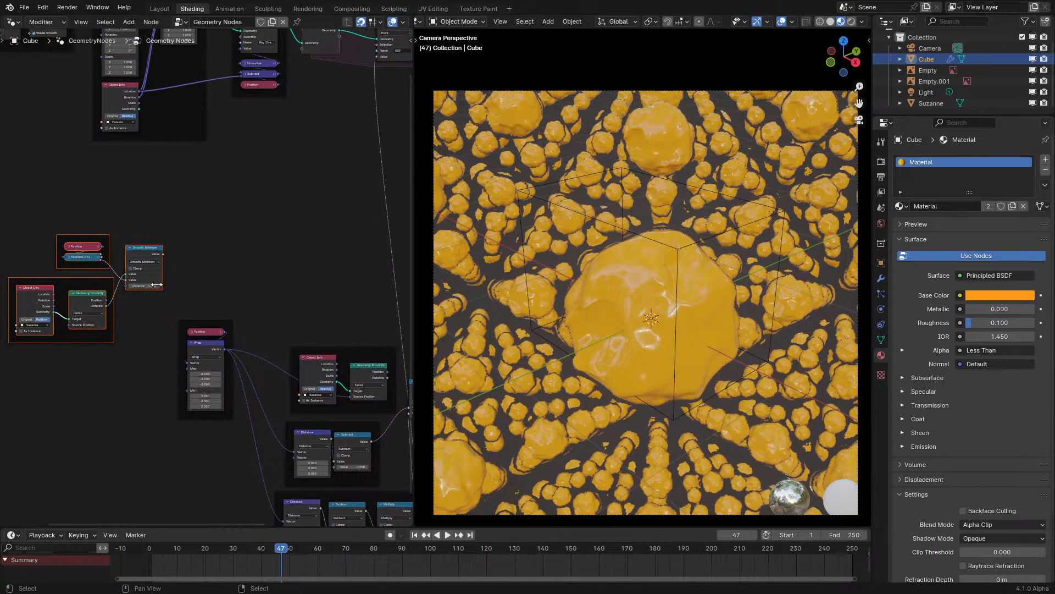
scroll(170, 259, "down", 2)
key("ctrl+j")
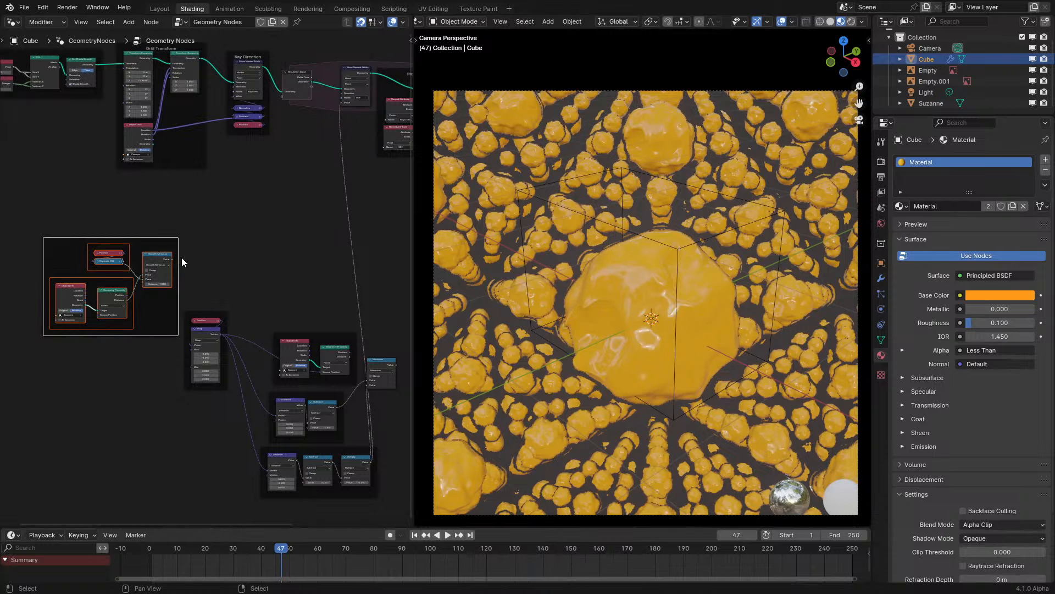
key("g")
left_click(66, 408)
- Move the Wrap, Suzanne and sphere node groups up below Grid Transform, and lower the Wrap frame beside them
left_click_drag(176, 305, 397, 499)
key("g")
left_click(246, 348)
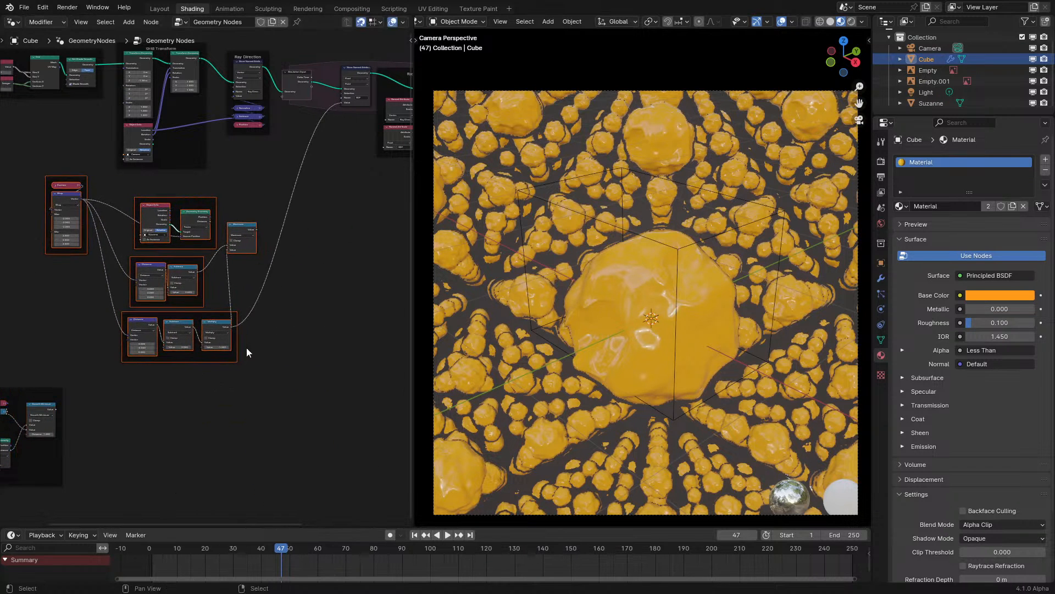
left_click_drag(81, 177, 94, 231)
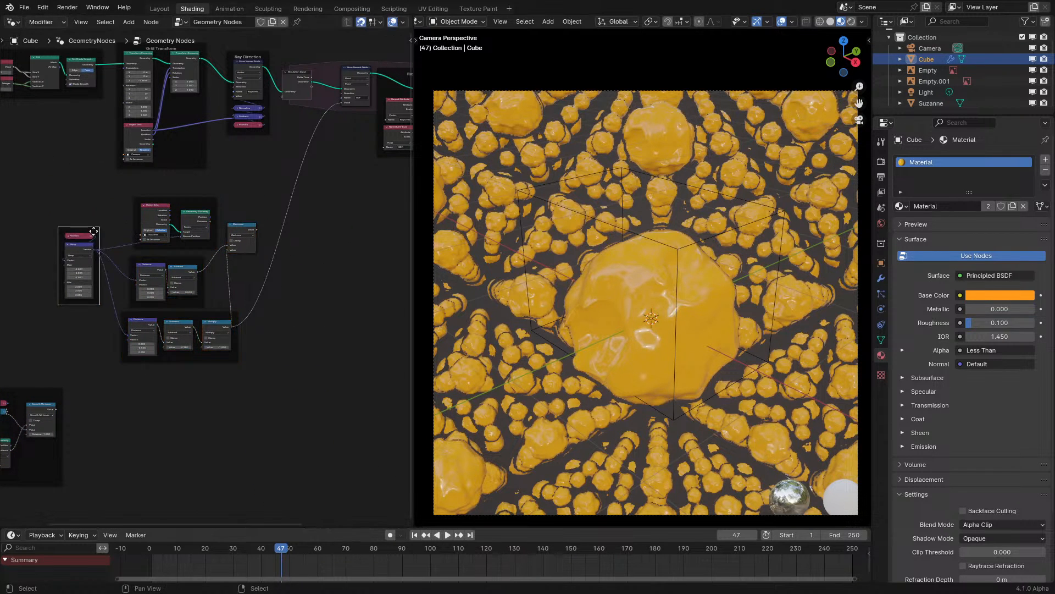
- Replay the simulation from the start to examine the result of the second sphere's negated distance alone
left_click(130, 563)
key("space")
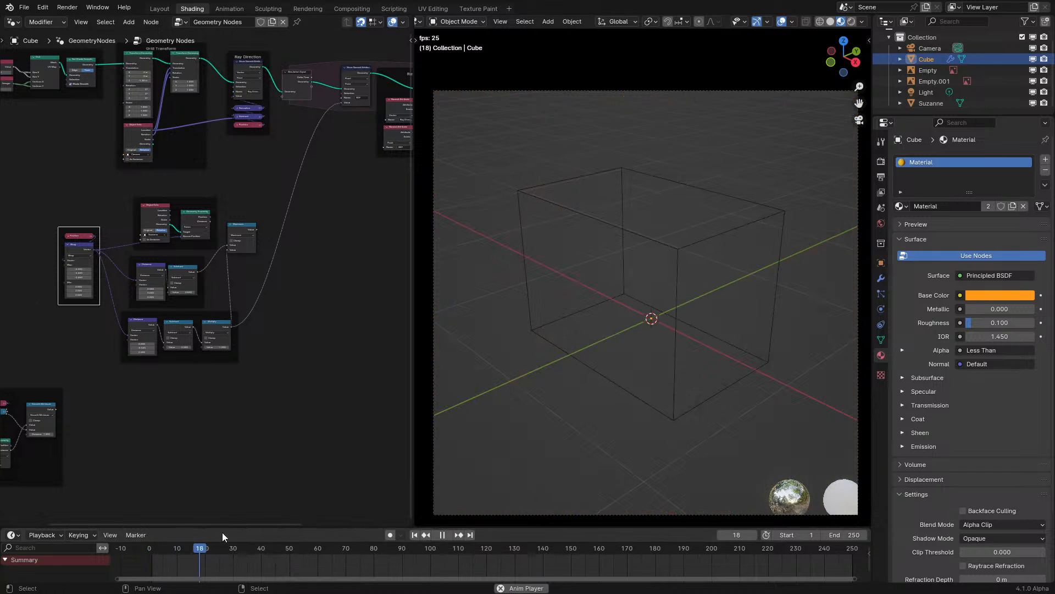
middle_click_drag(234, 292, 180, 394)
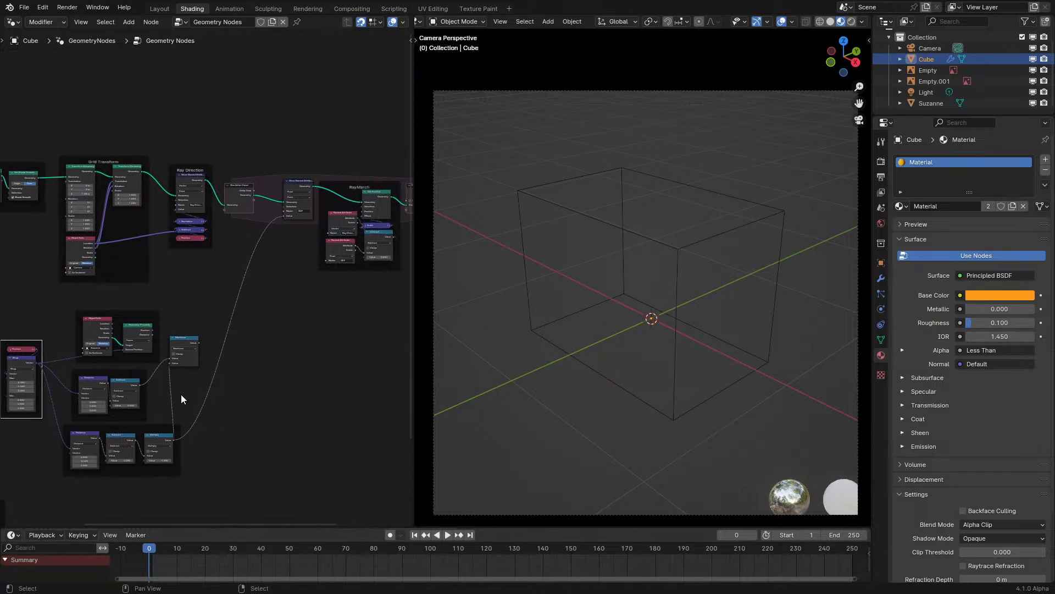
key("space")
key("space")
- Reconnect the Maximum node's output to the stored SDF value and replay the simulation from the start
middle_click_drag(276, 253, 153, 299)
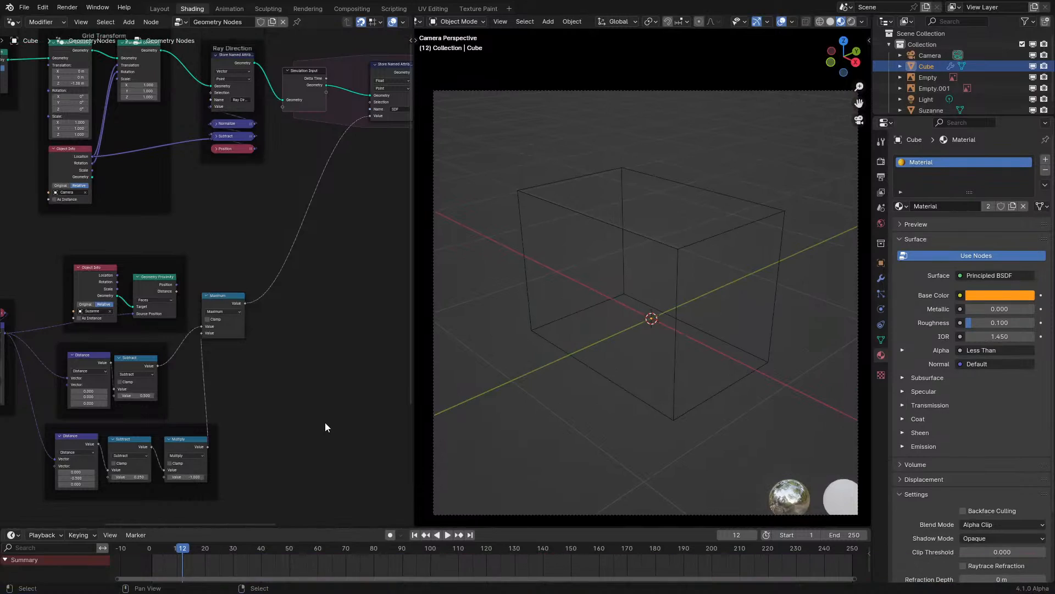
key("space")
left_click(149, 570)
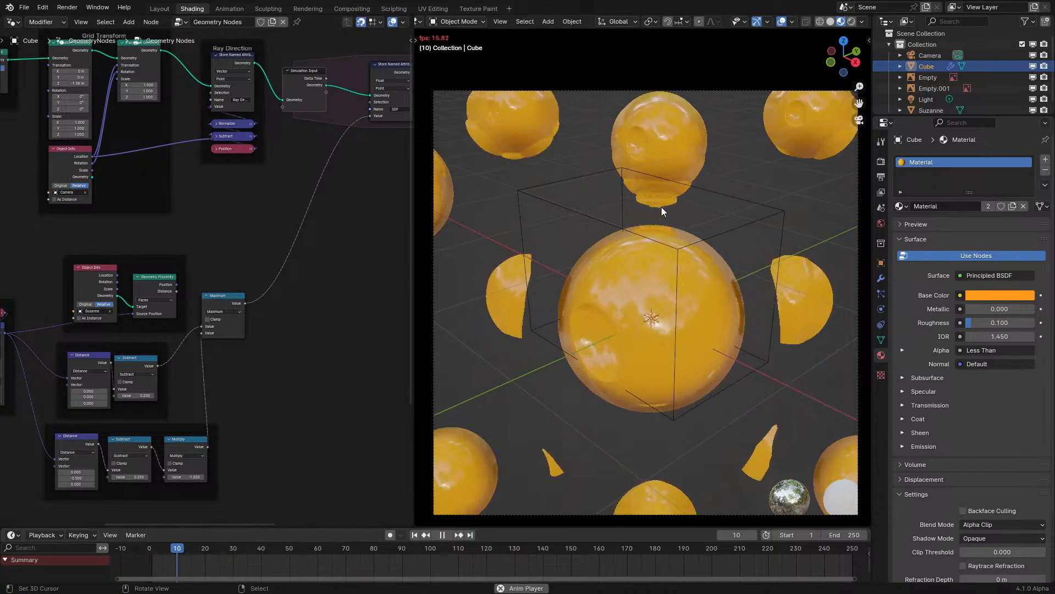
key("space")
key("z")
left_click(659, 215)
key("space")
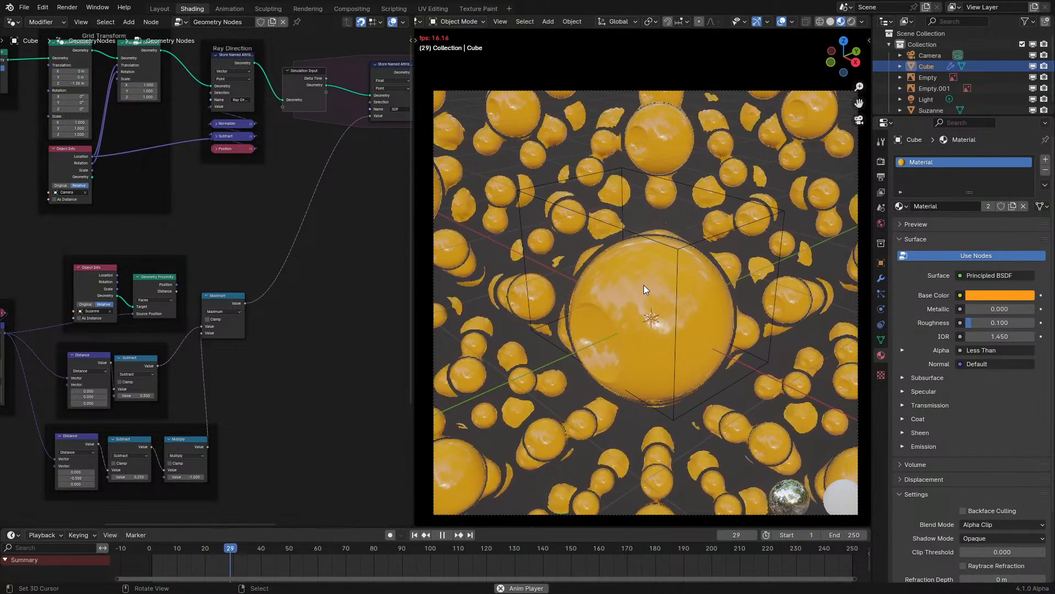
key("space")
- Collapse the Maximum node and place it just beside the two sphere node groups
scroll(209, 308, "up", 1)
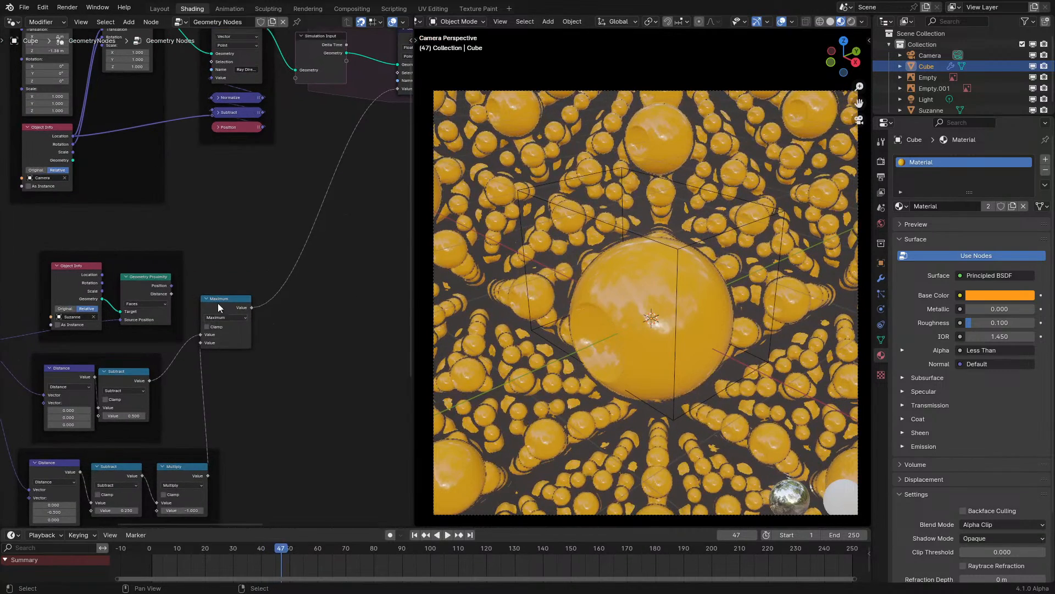
left_click_drag(216, 299, 245, 365)
left_click(232, 364)
key("g")
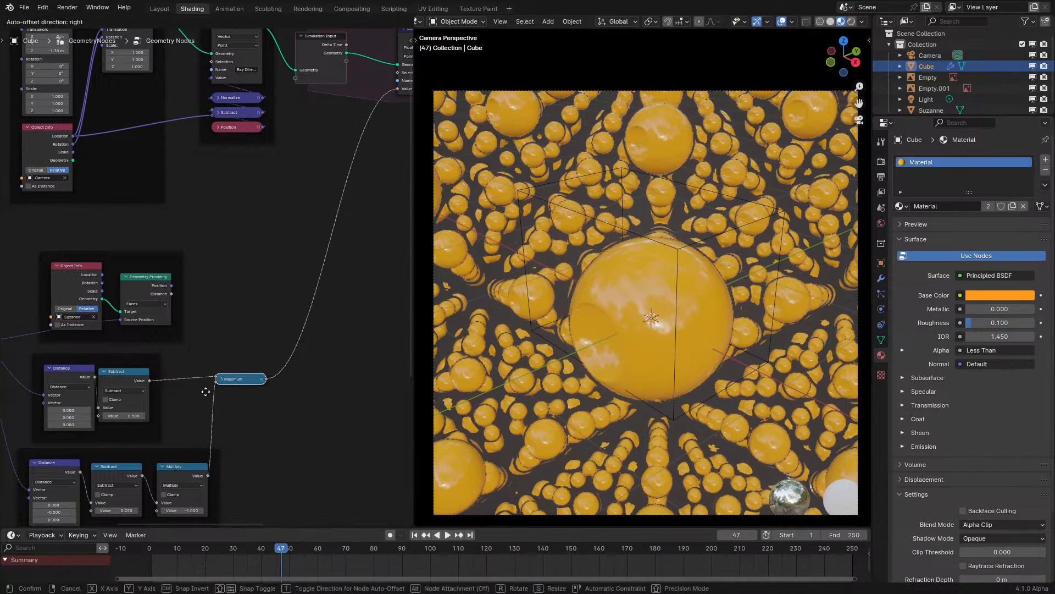
left_click(188, 407)
- Replay the simulation from the start to examine the repeated carved spheres
key("shift+Left")
key("space")
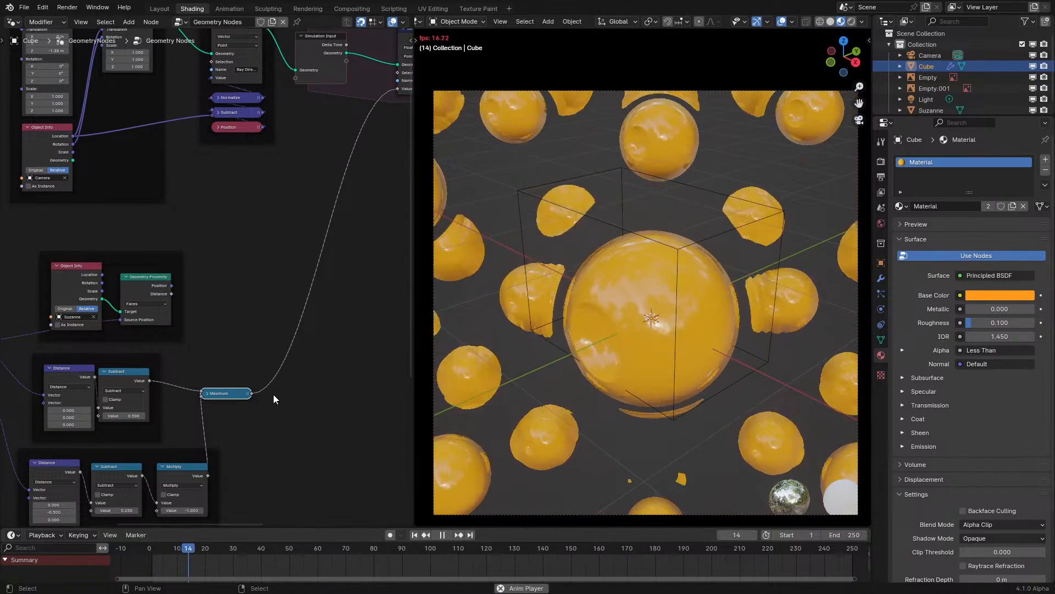
key("space")
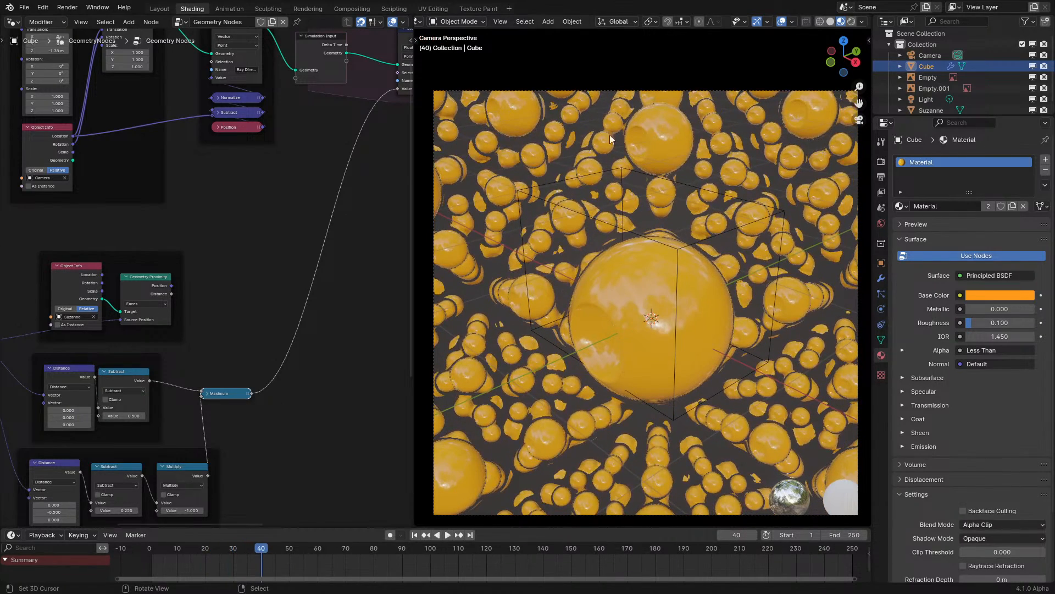
- Feed the unwrapped Position into the second sphere's Distance node and replay the simulation from the start
middle_click_drag(102, 416, 279, 319)
left_click_drag(148, 222, 206, 399)
left_click(128, 563)
key("space")
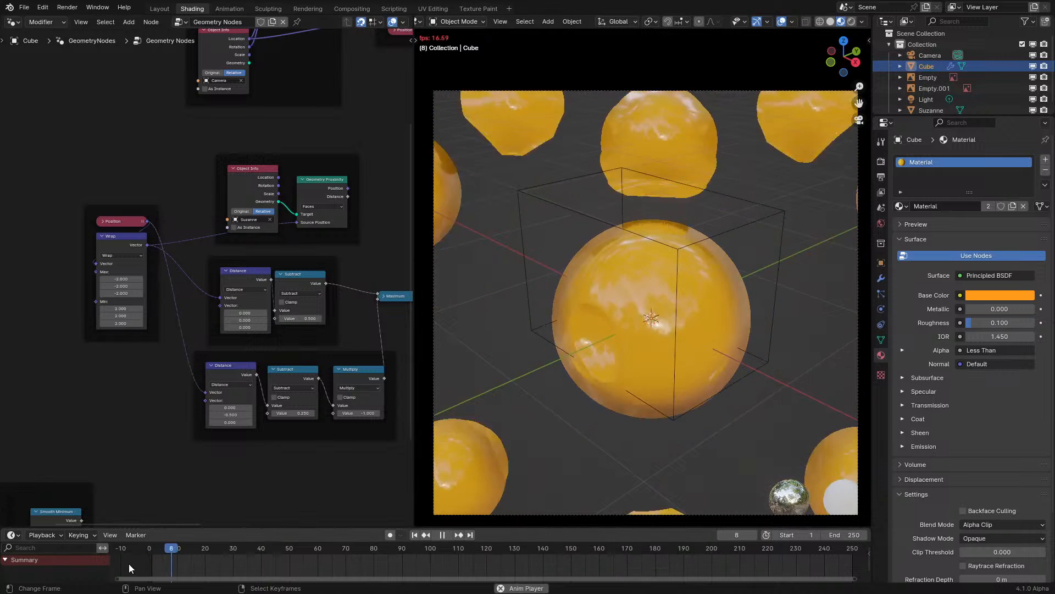
key("space")
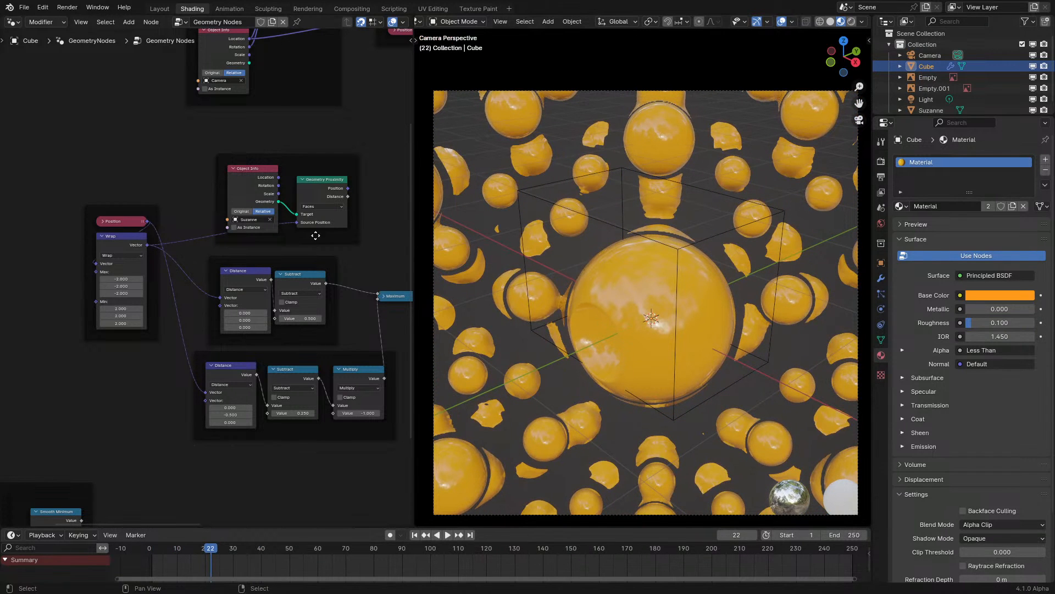
- Reconnect the Wrap vector to the second sphere's Distance node, replay the simulation, and nudge the Maximum node up slightly
middle_click_drag(335, 186, 194, 258)
middle_click_drag(9, 316, 101, 306)
left_click_drag(95, 306, 156, 457)
middle_click_drag(290, 356, 171, 429)
key("space")
left_click(131, 561)
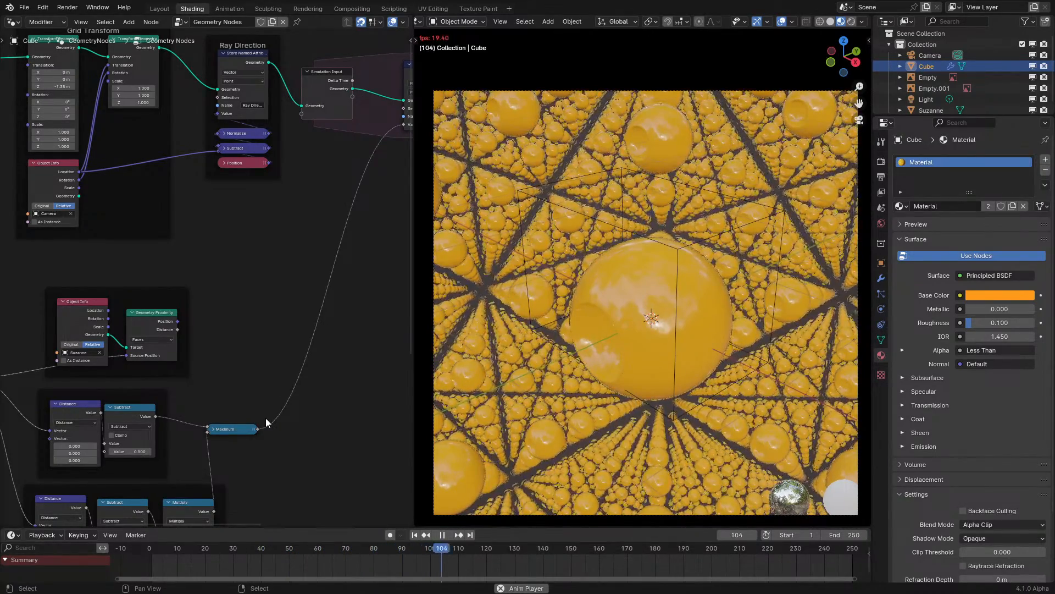
key("space")
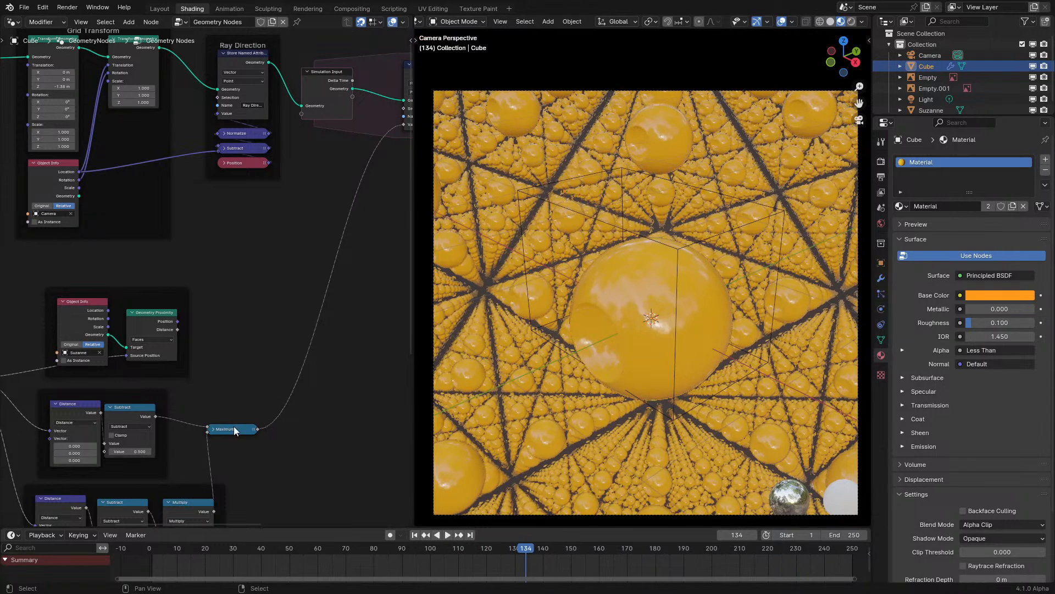
left_click(229, 429)
left_click_drag(228, 428, 235, 414)
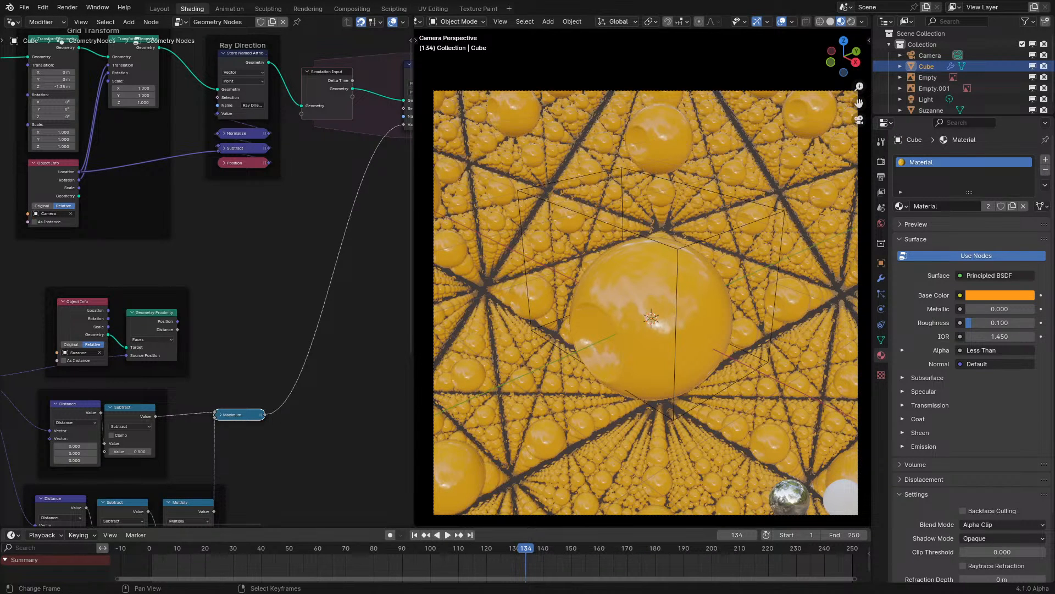
- Replay the simulation from the start and inspect the ray-marched mesh from the side, outside the camera view
left_click(149, 548)
key("space")
middle_click_drag(565, 369, 649, 357)
key("space")
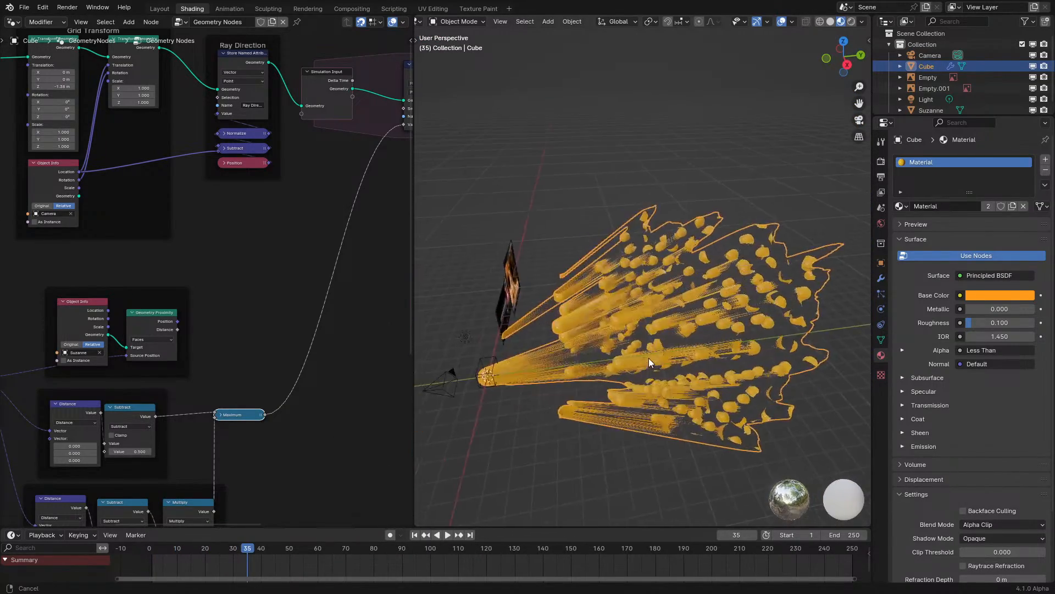
mouse_move(645, 419)
middle_mouse_down("ctrl")
mouse_move(667, 398)
mouse_move(664, 414)
middle_mouse_up("ctrl")
key("space")
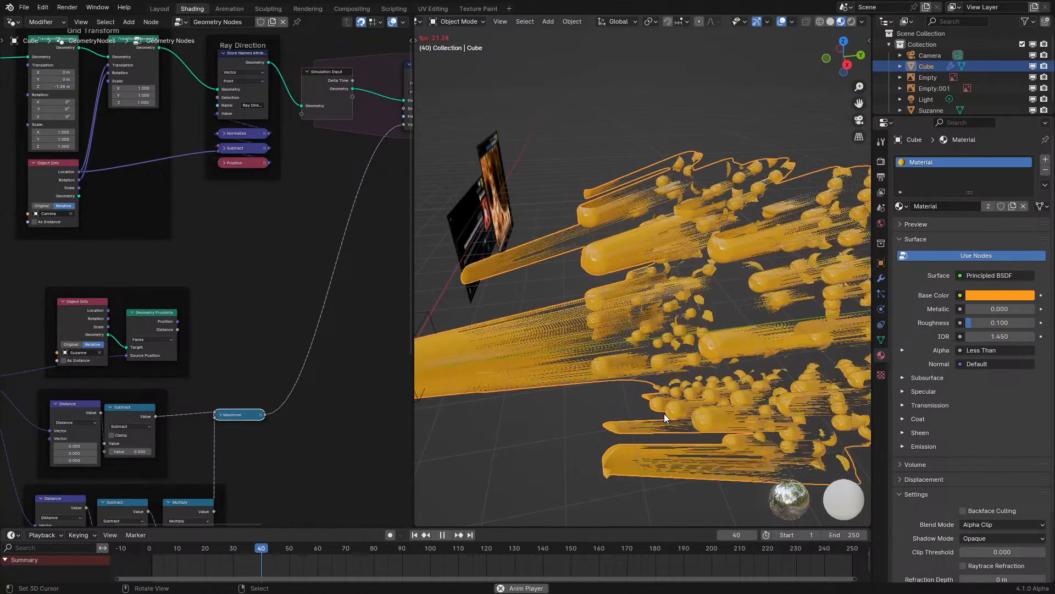
key("space")
key("space")
key("space")
- Let the simulation run on to examine the far end of the stretched mesh, and return to the camera view
scroll(685, 398, "down", 7)
middle_click_drag(685, 398, 500, 316)
key("space")
scroll(682, 400, "up", 3)
scroll(606, 357, "up", 1)
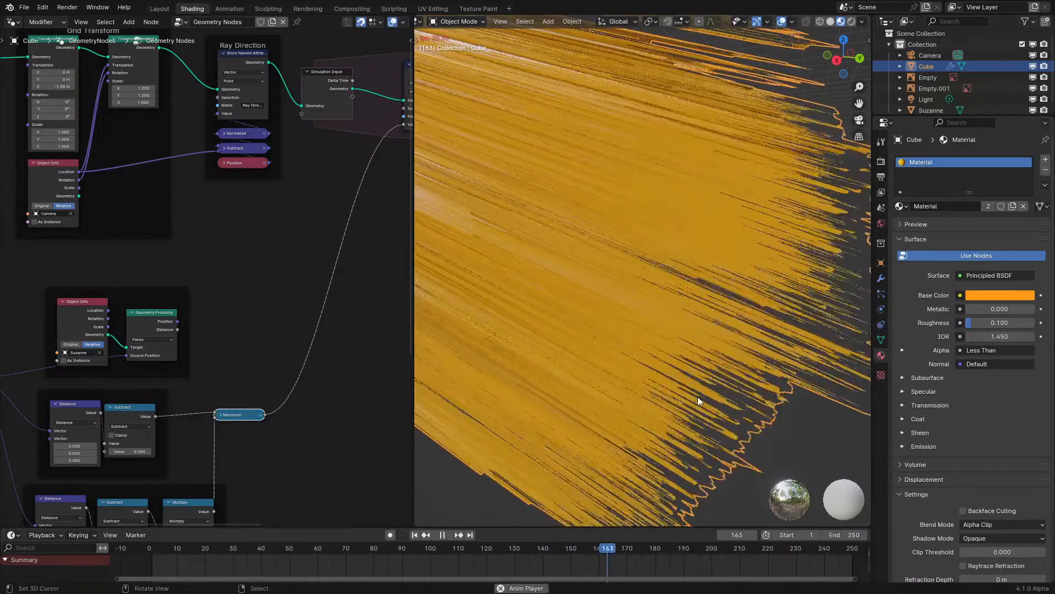
key("space")
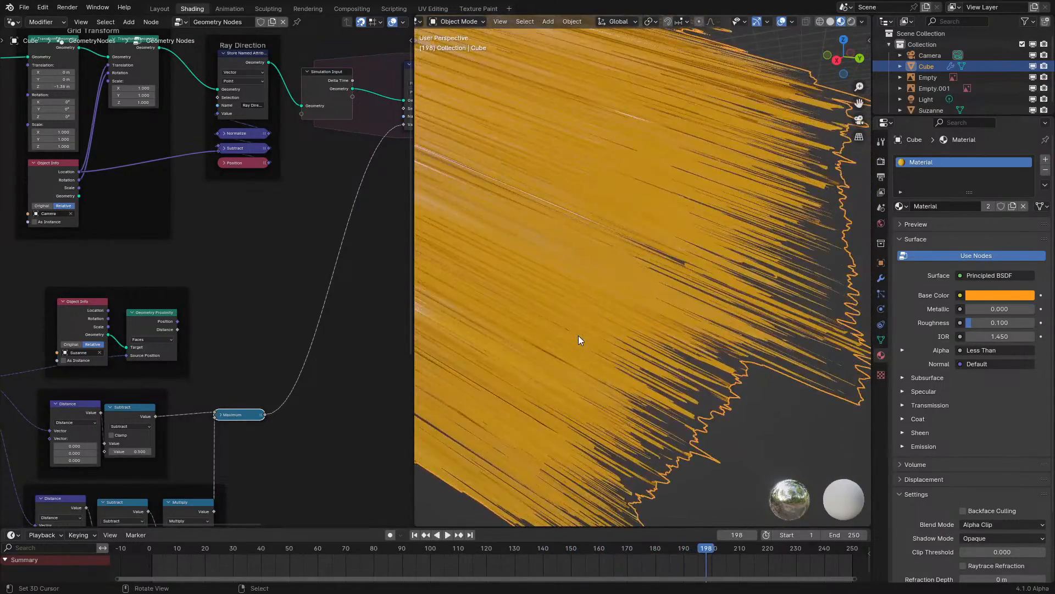
key("KP_0")
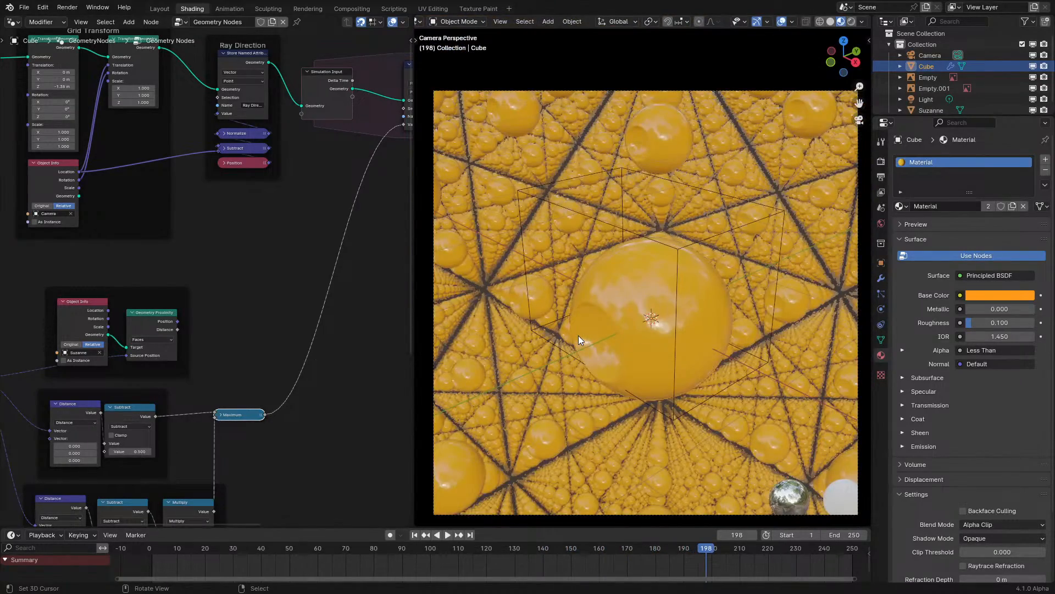
- Display the mesh as wireframe and enlarge the camera view to fill the viewport
scroll(105, 286, "down", 3)
middle_click_drag(95, 241, 180, 354)
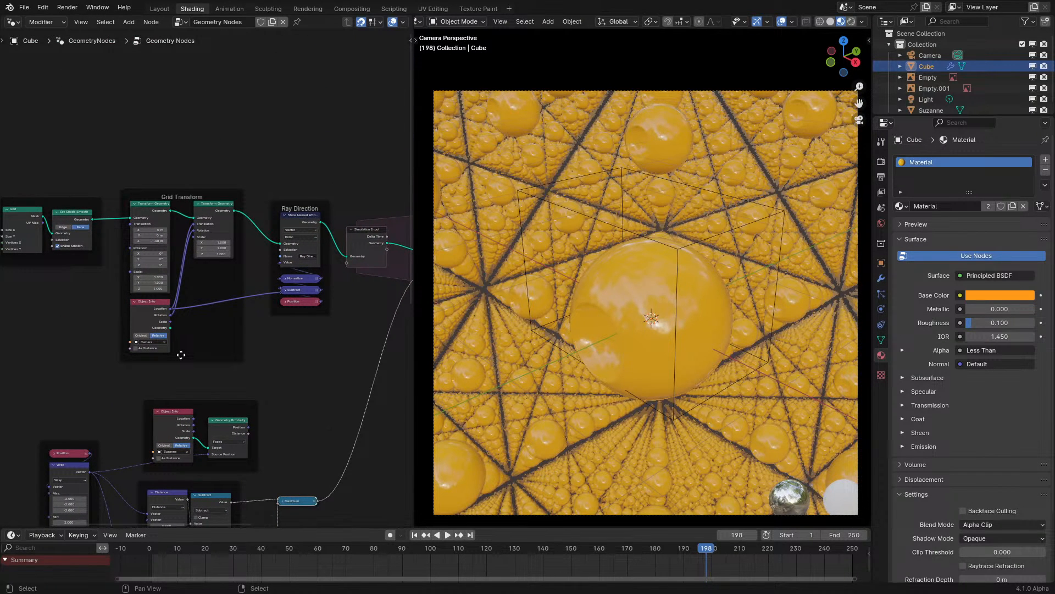
key("alt+z")
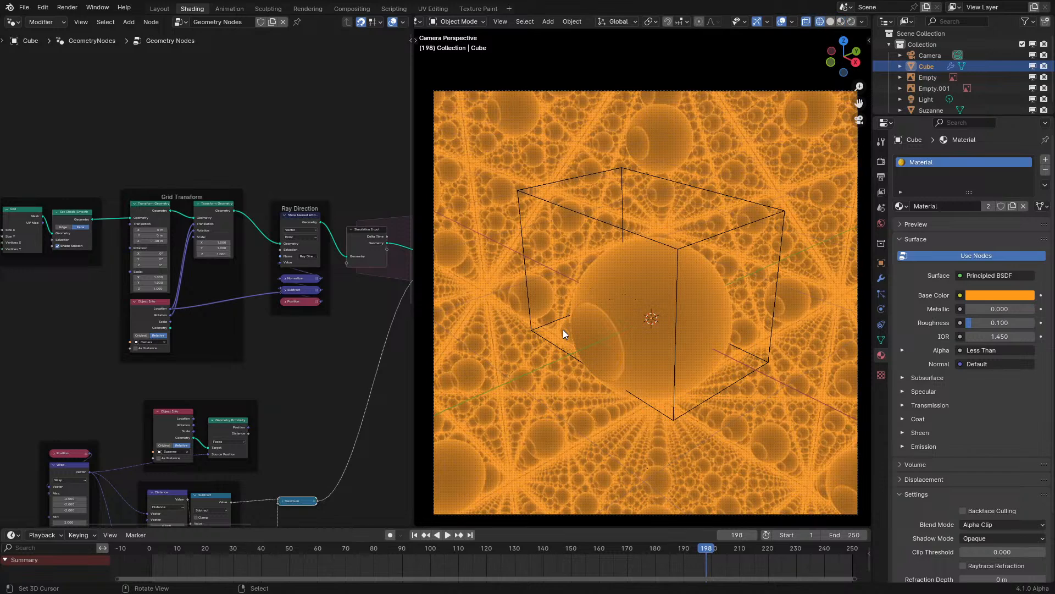
key("Home")
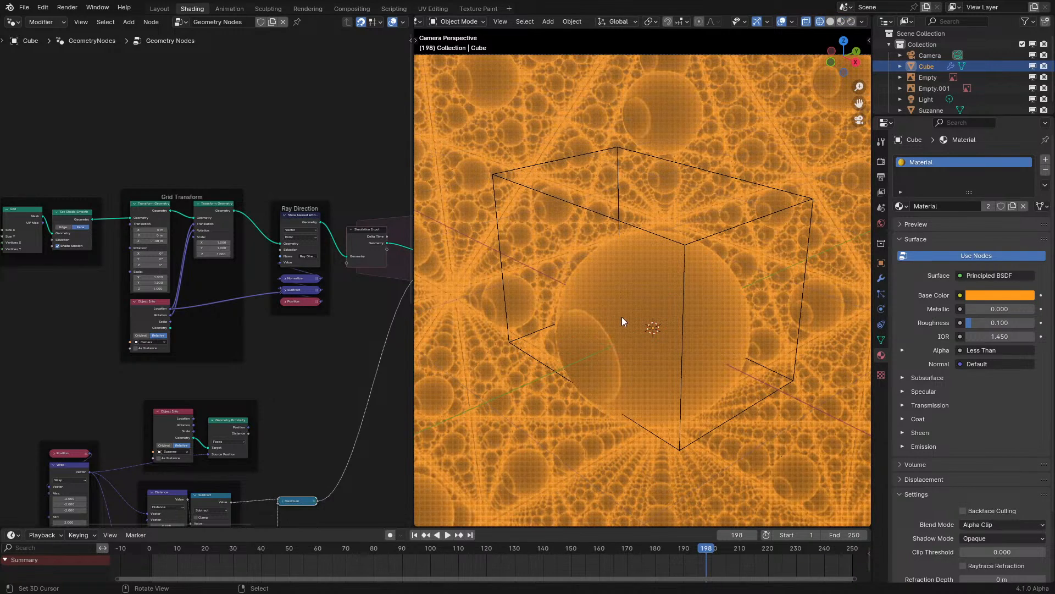
scroll(621, 321, "up", 1)
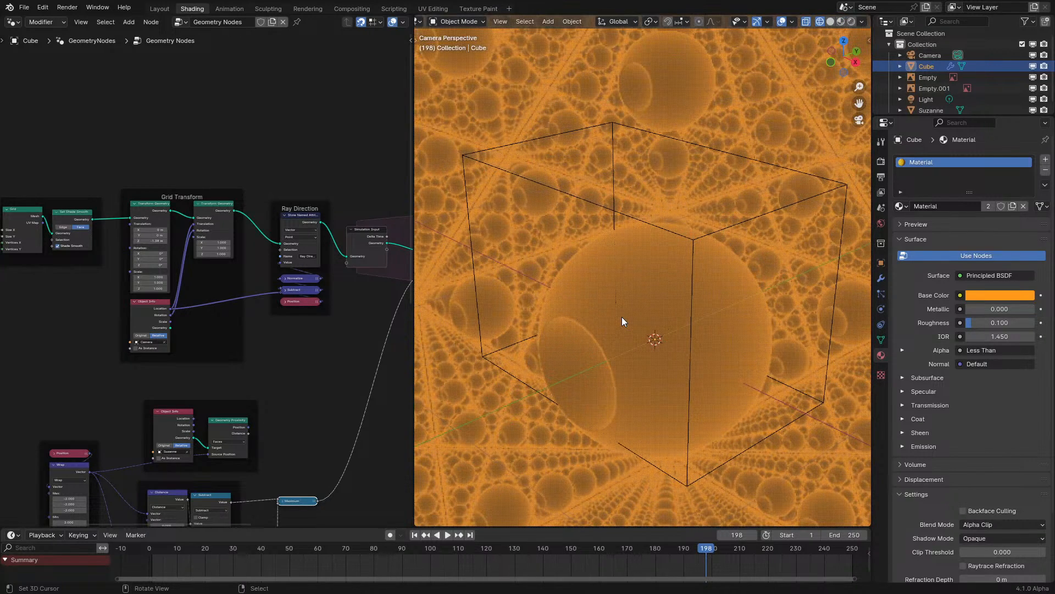
- Adjust the positions of the Subtract and Distance nodes inside the first sphere's frame
middle_click_drag(248, 385, 295, 285)
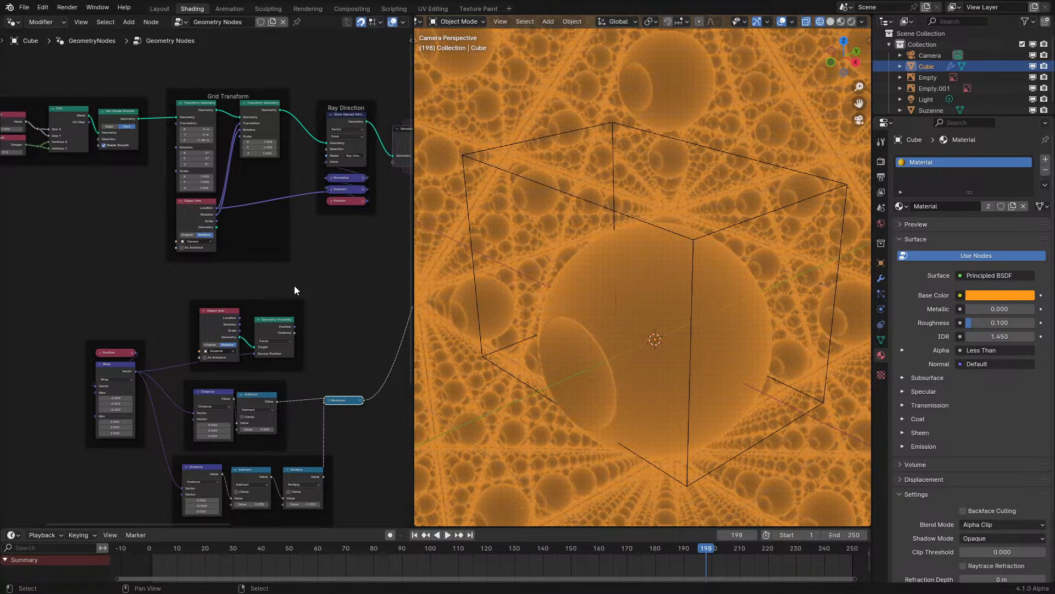
middle_click_drag(295, 290, 275, 266)
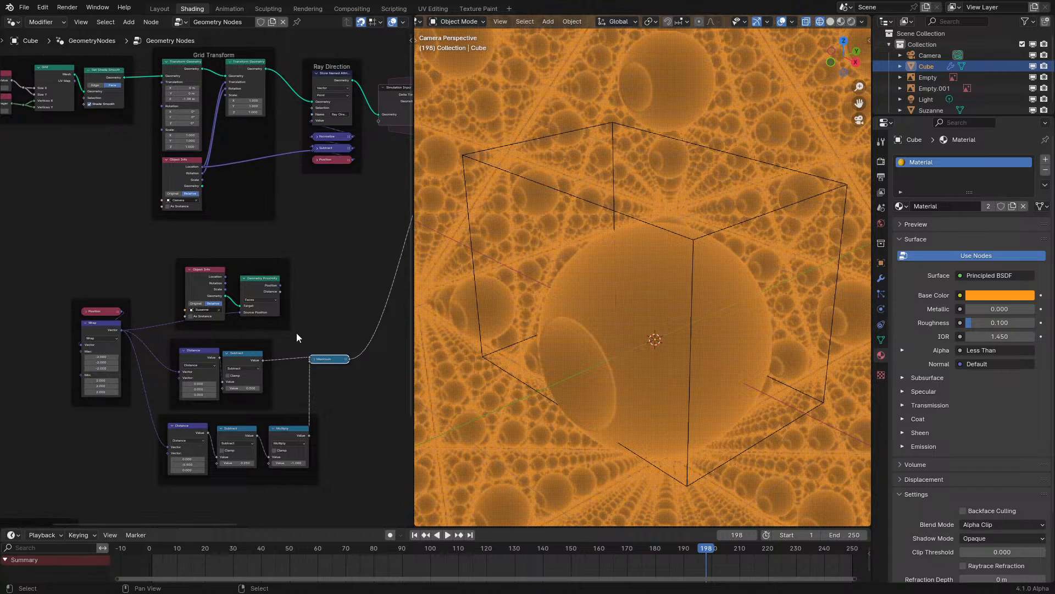
scroll(236, 361, "up", 3)
left_click_drag(263, 397, 276, 394)
left_click_drag(191, 409, 186, 412)
middle_click_drag(251, 468, 238, 365)
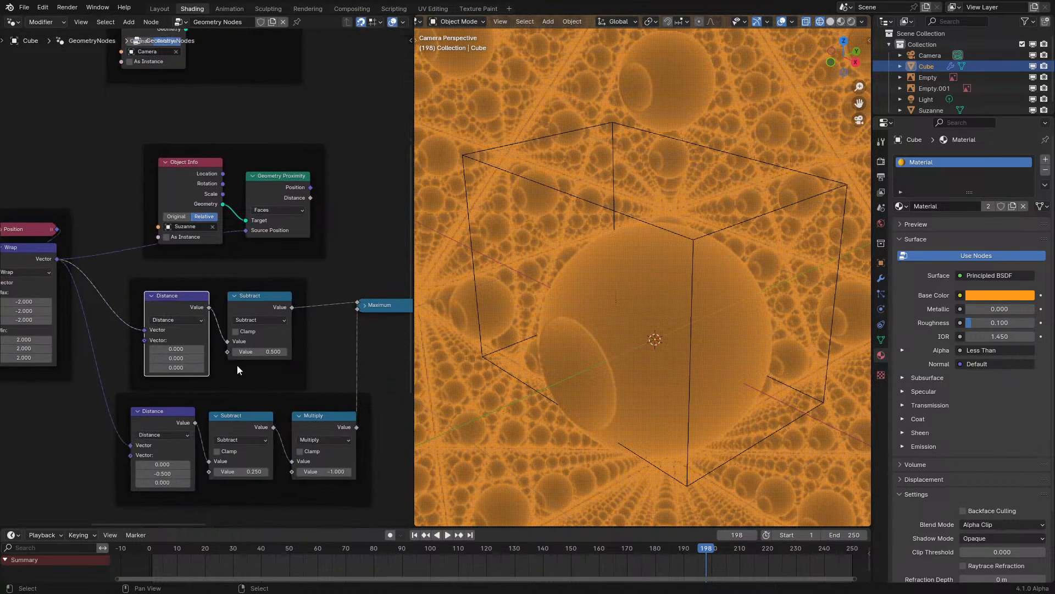
- Nudge the second sphere's frame away from the first and replay the wireframe simulation from the start
left_click_drag(283, 405, 295, 415)
middle_click_drag(348, 350, 229, 398)
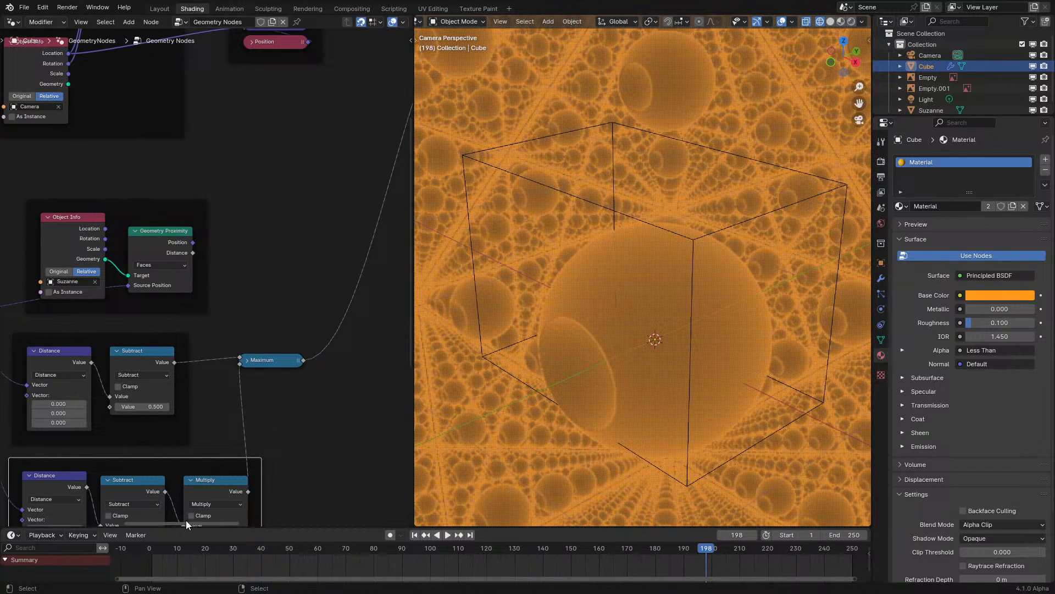
left_click(140, 555)
key("space")
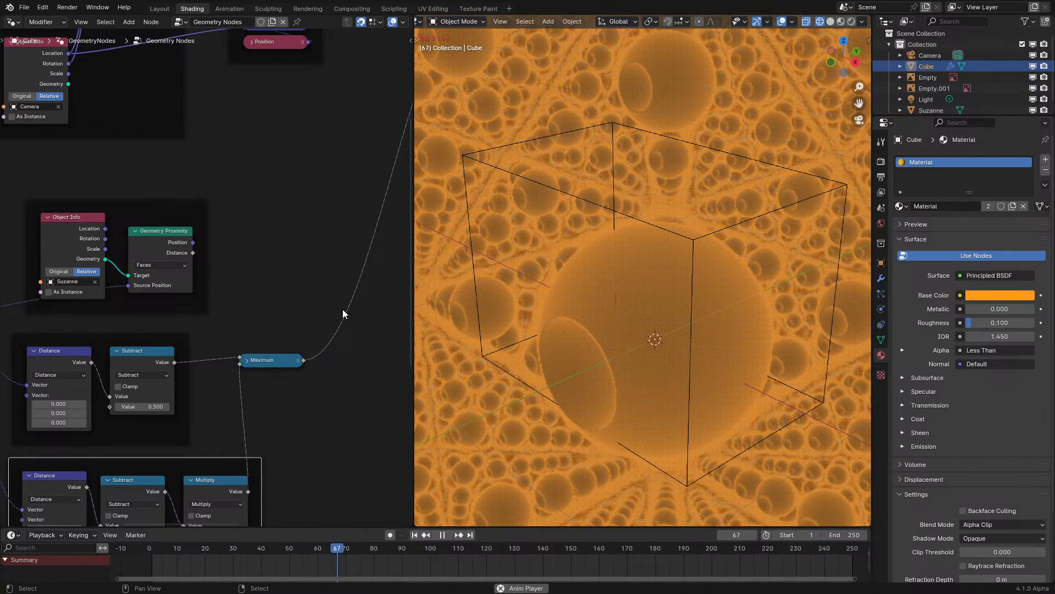
key("space")
key("space")
key("space")
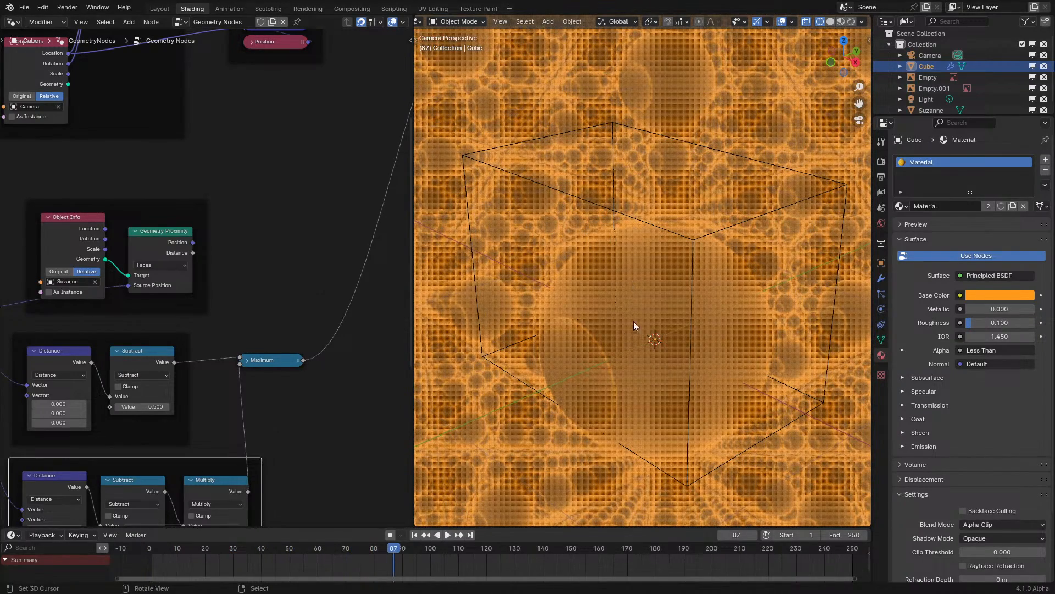
- Fit the camera view in the viewport, change its shading to Material Preview and let the simulation continue
key("Home")
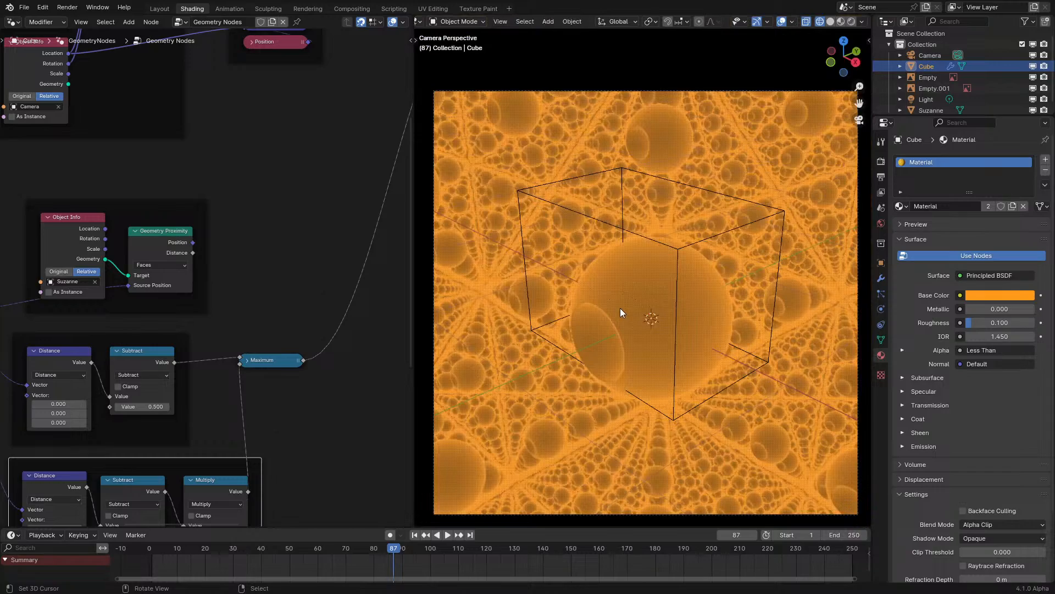
key("Home")
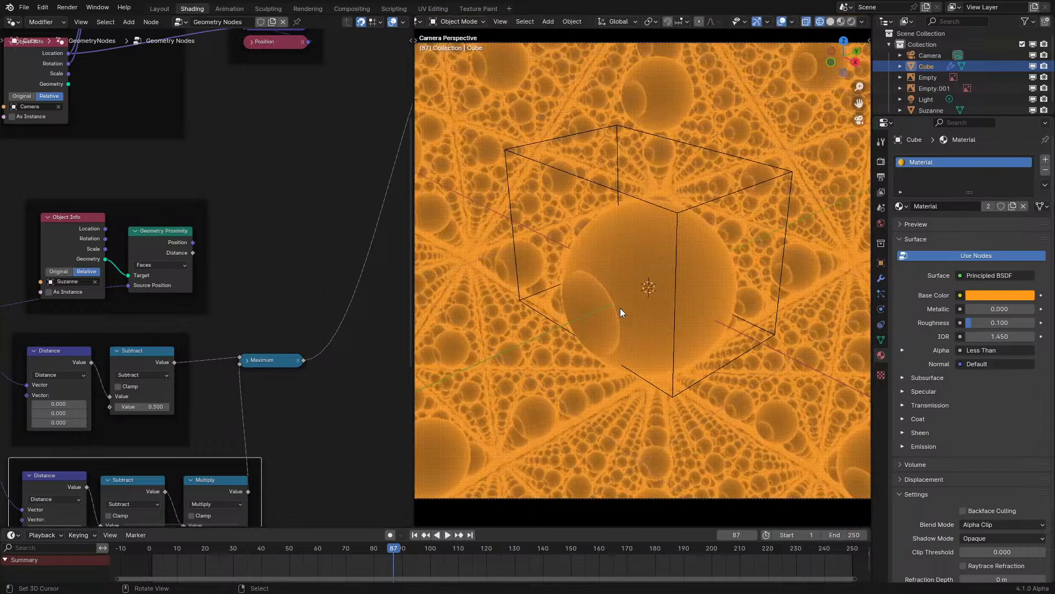
key("z")
left_click(621, 300)
key("space")
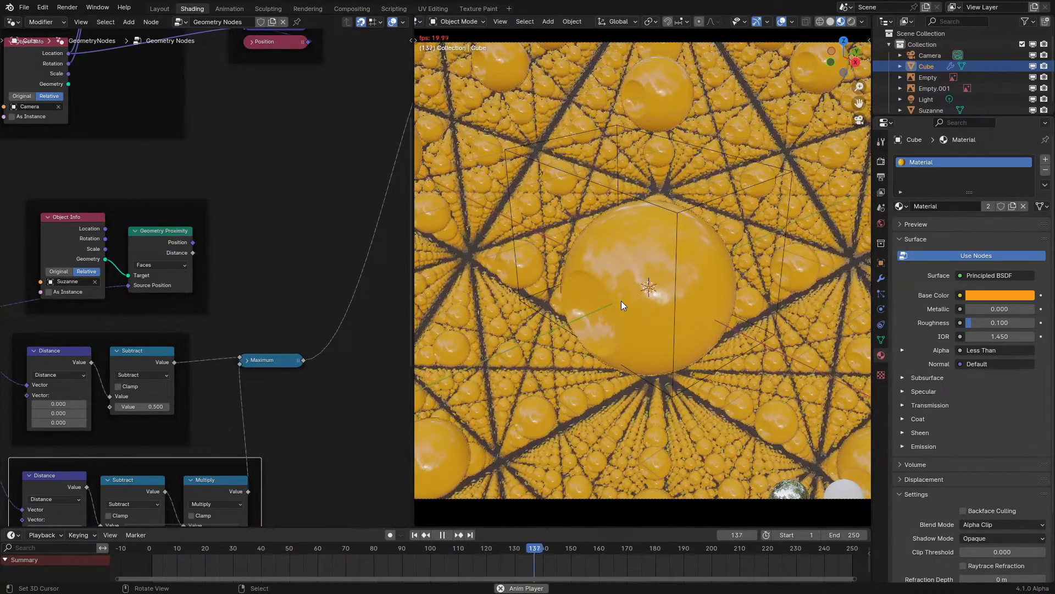
key("space")
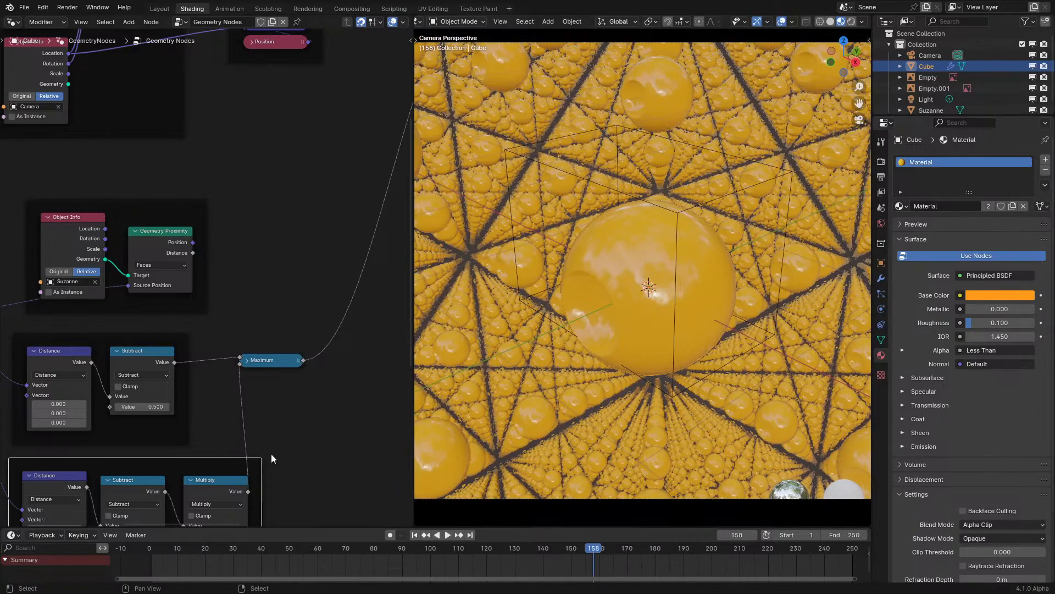
- Replay the simulation, move the Maximum node slightly lower, and run the simulation from the start again
left_click(140, 553)
key("space")
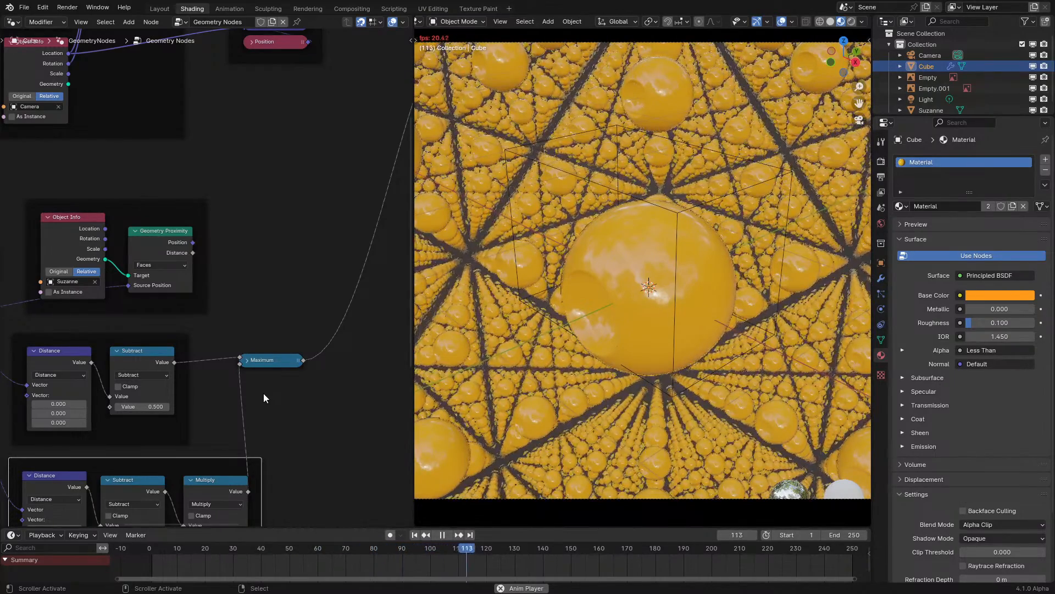
key("space")
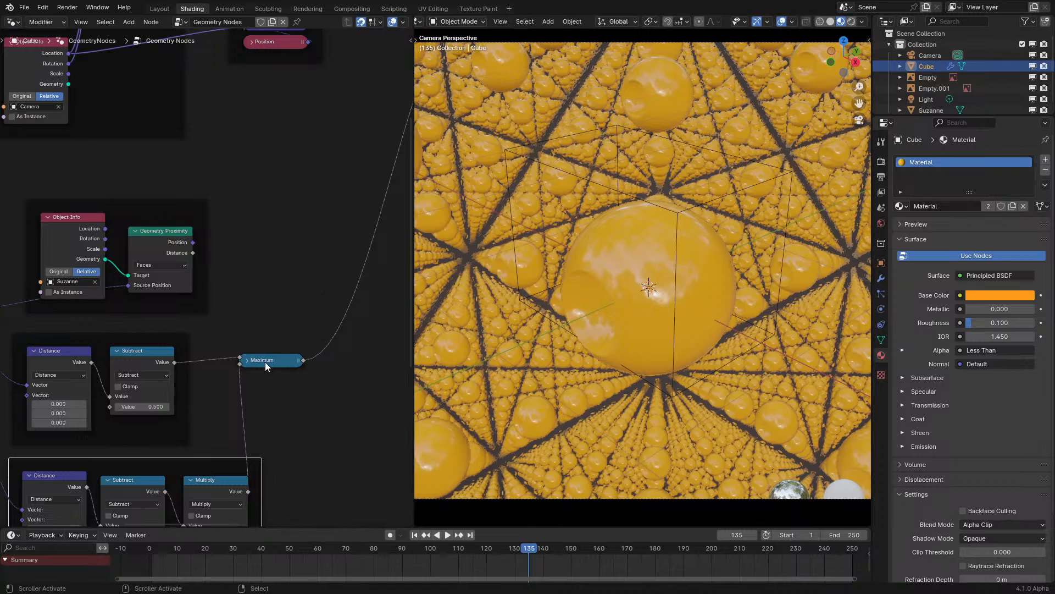
left_click_drag(265, 362, 257, 390)
left_click(130, 556)
key("space")
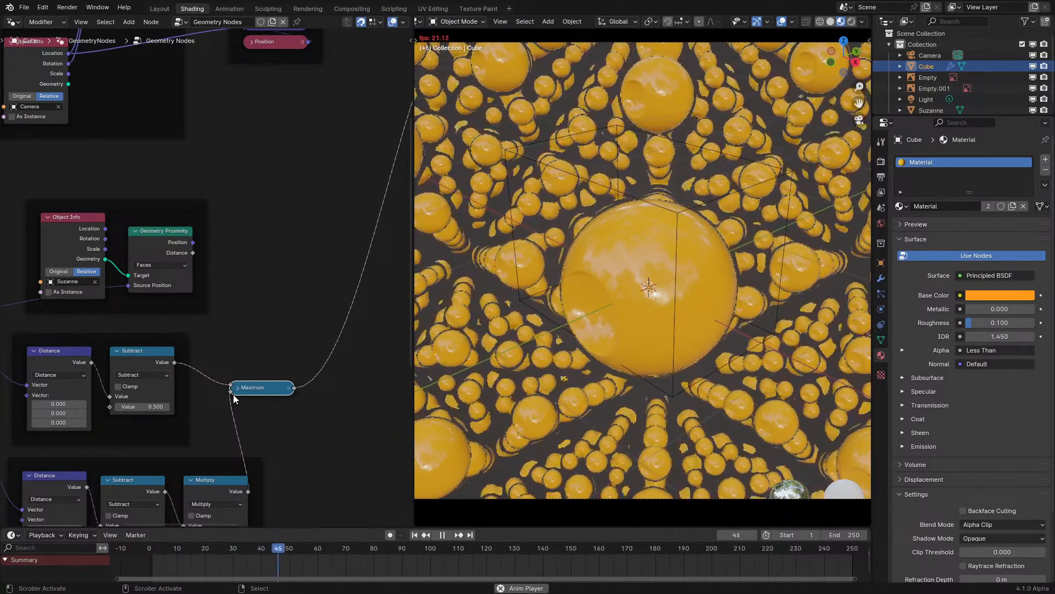
key("space")
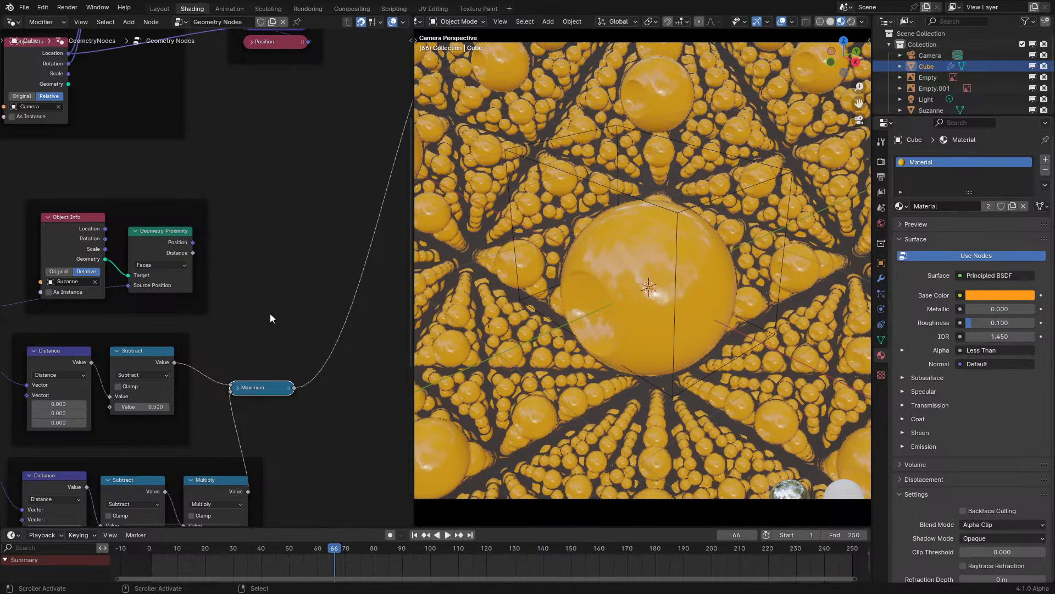
- Reposition the Maximum node between the two sphere frames and let the simulation run on
middle_click_drag(268, 218, 252, 255)
key("g")
left_click(236, 371)
key("space")
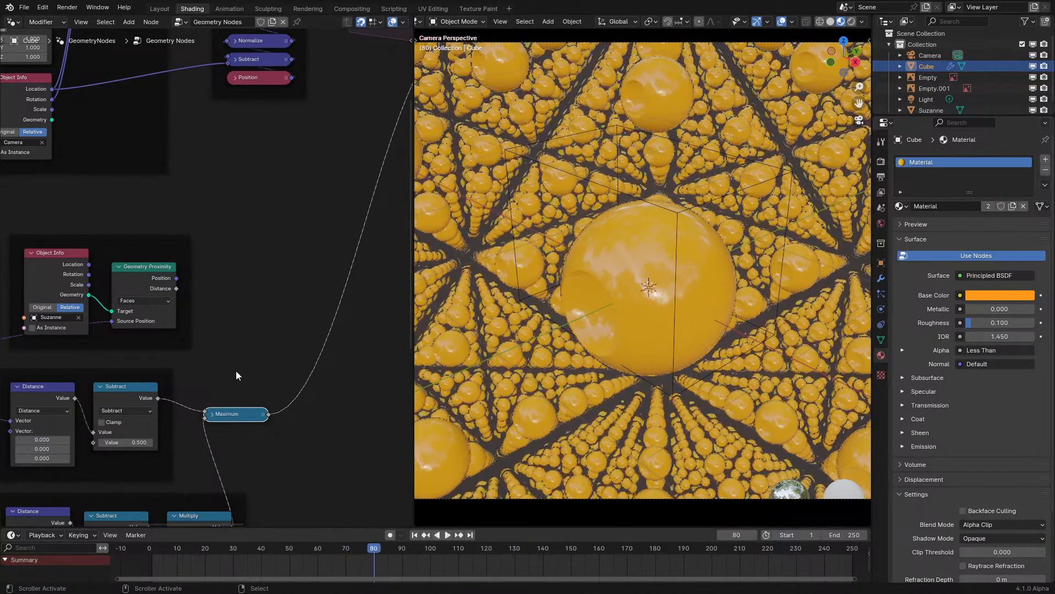
key("space")
key("space")
scroll(272, 198, "down", 4)
middle_click_drag(274, 193, 248, 243)
scroll(189, 336, "up", 1)
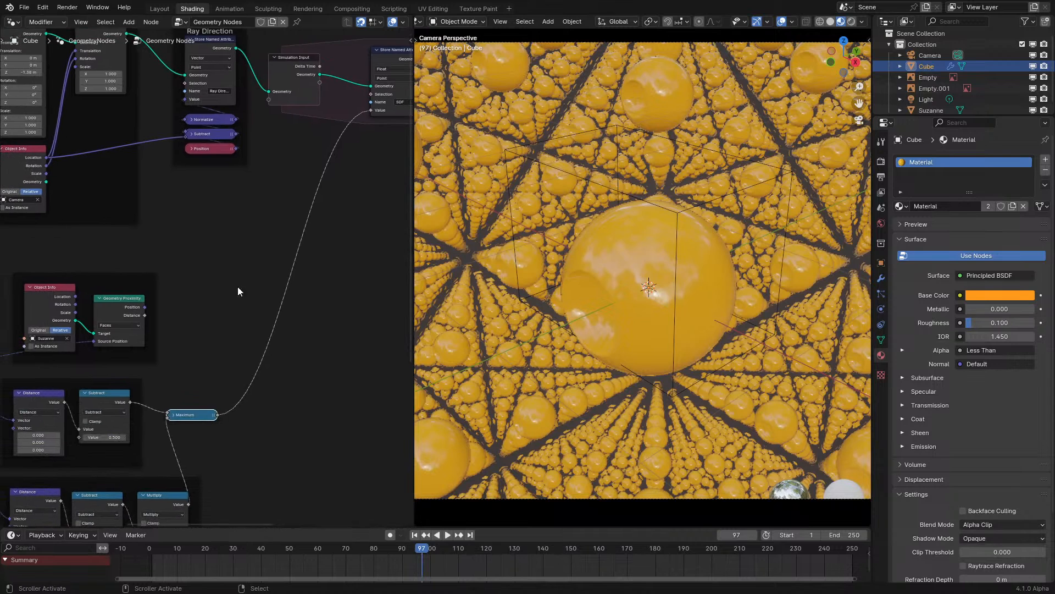
middle_click_drag(228, 308, 253, 262)
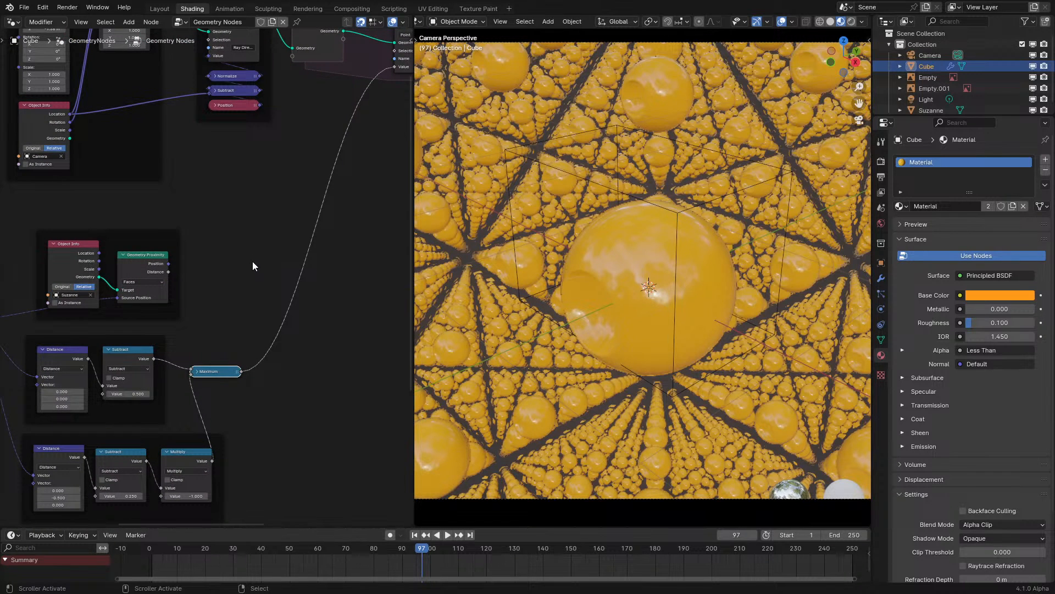
- Change the node editor to the Shader Editor, add a Geometry node and preview its Position on the mesh
left_click(12, 21)
left_click(51, 123)
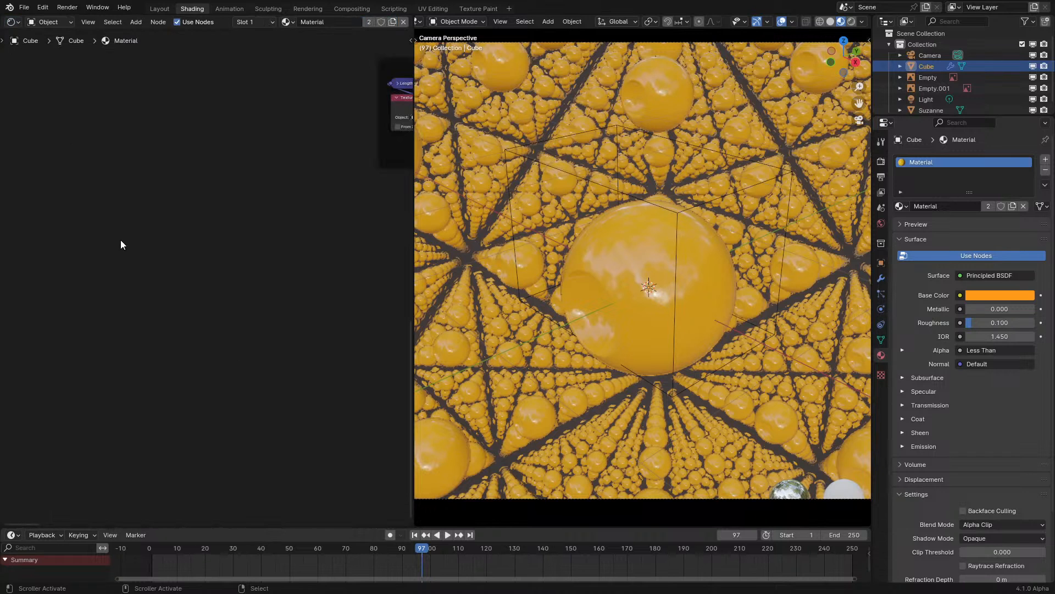
key("Home")
middle_click_drag(61, 203, 221, 255)
scroll(218, 275, "up", 5)
key("shift+a")
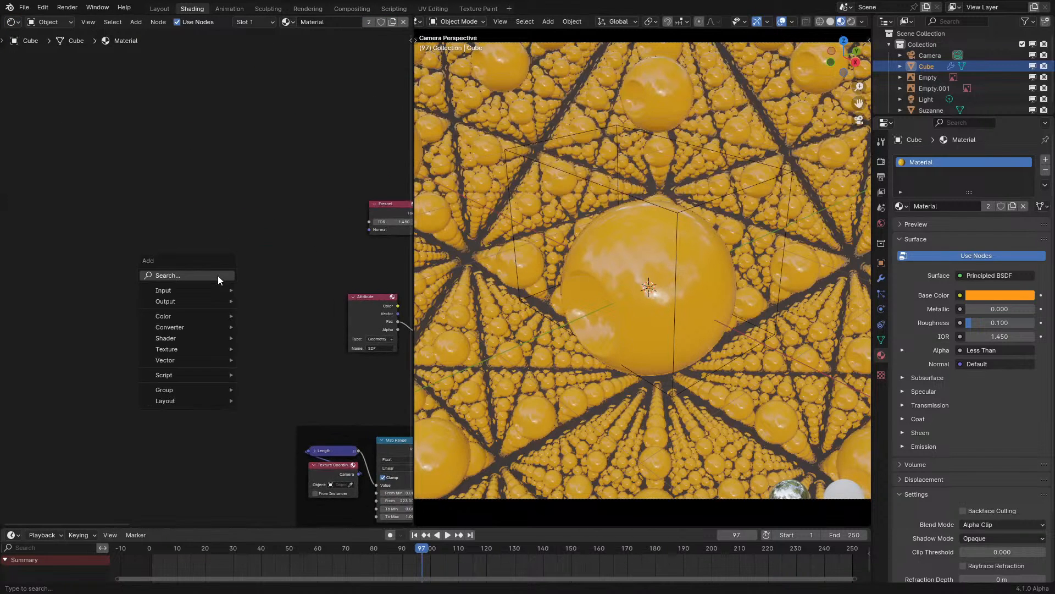
left_click(218, 275)
type("ge")
key("Return")
left_click(165, 297)
left_click(198, 300, "ctrl+shift")
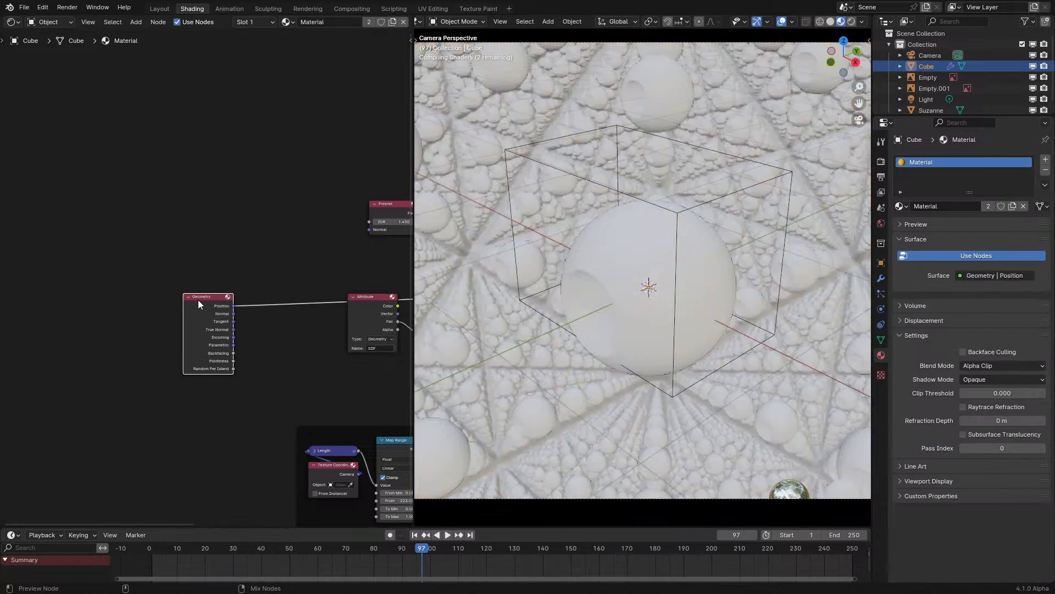
- Wrap the Geometry Position with Max -2 and Min 2 on all axes and preview the wrapped vector
scroll(255, 315, "up", 3)
key("g")
left_click(114, 306)
left_click_drag(97, 304, 124, 323)
type("wrap")
key("Return")
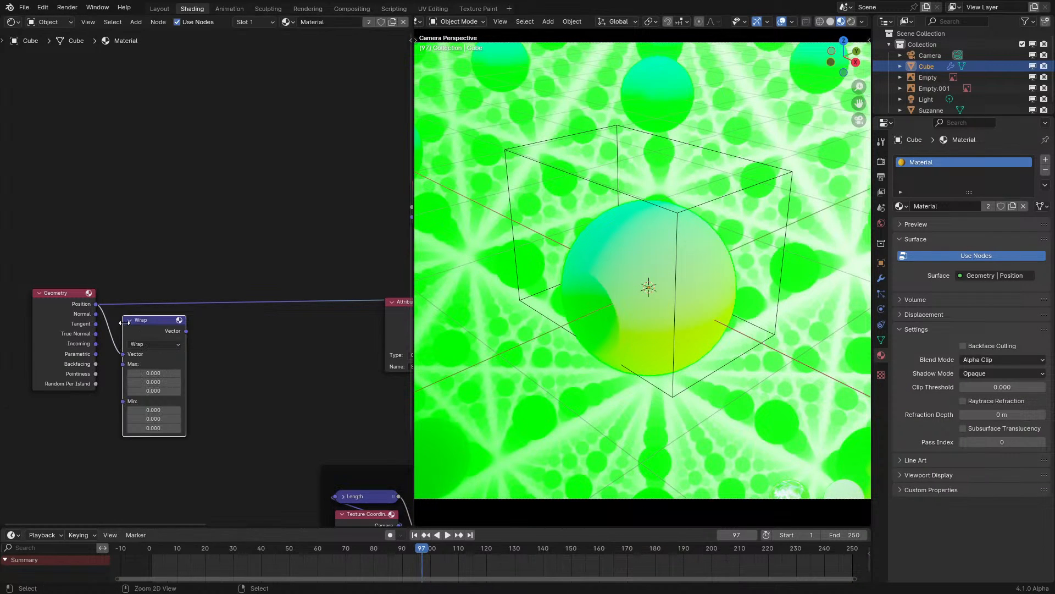
left_click(154, 363, "ctrl+shift")
left_click_drag(153, 373, 171, 427)
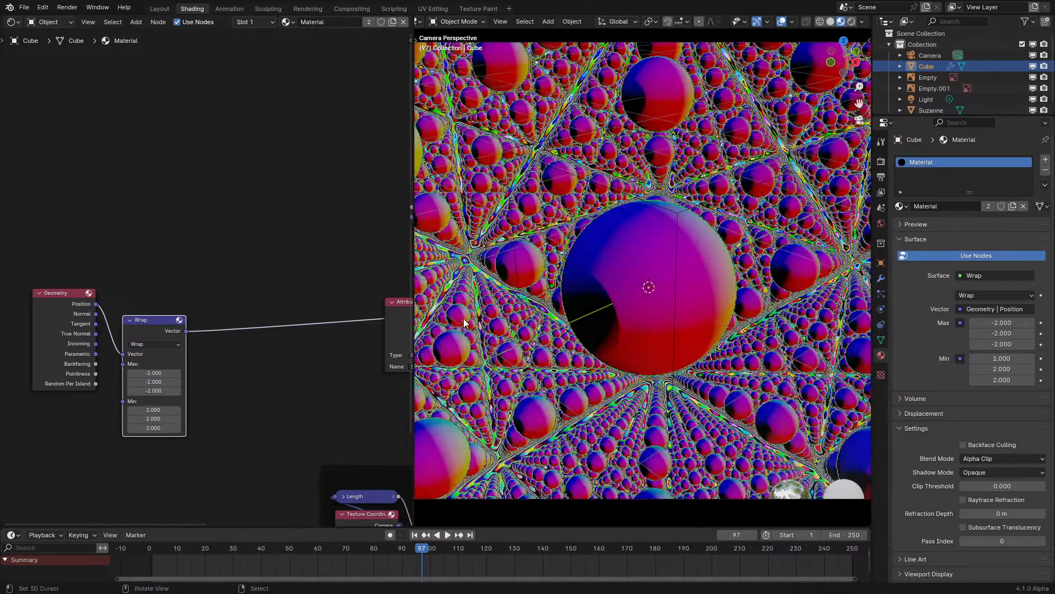
- Rearrange the Geometry, Wrap and Fresnel nodes so they sit above the Attribute and Less Than nodes
left_click_drag(66, 226, 164, 367)
middle_click_drag(189, 280, 47, 350)
key("g")
left_click(358, 103)
middle_click_drag(312, 265, 212, 277)
left_click_drag(206, 268, 226, 305)
- Replay the simulation from the start with the wrapped position displayed, and continue it with the Fresnel output previewed
key("shift+Left")
key("space")
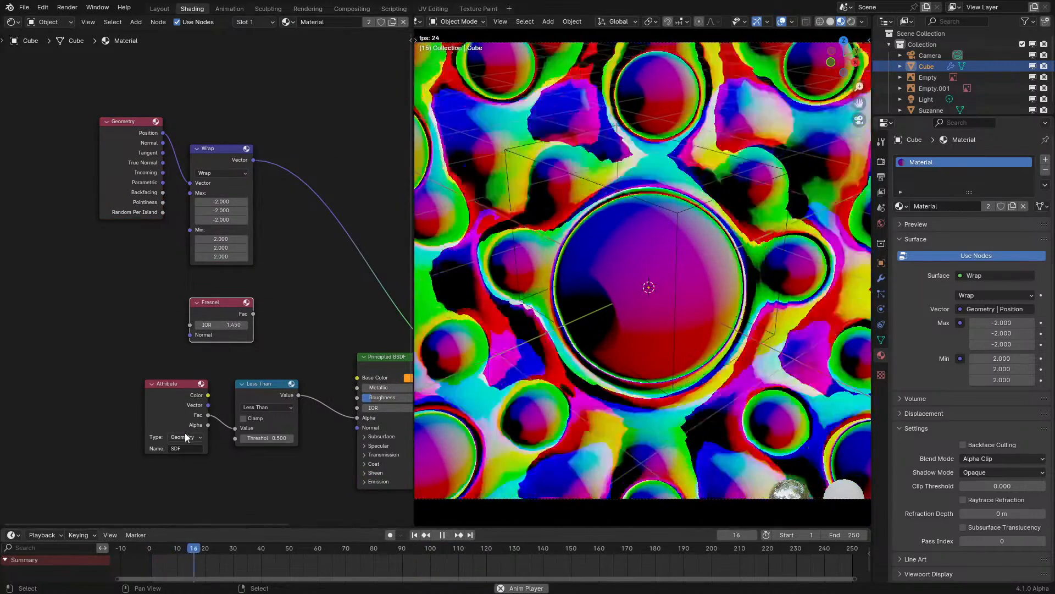
key("space")
scroll(181, 274, "up", 1)
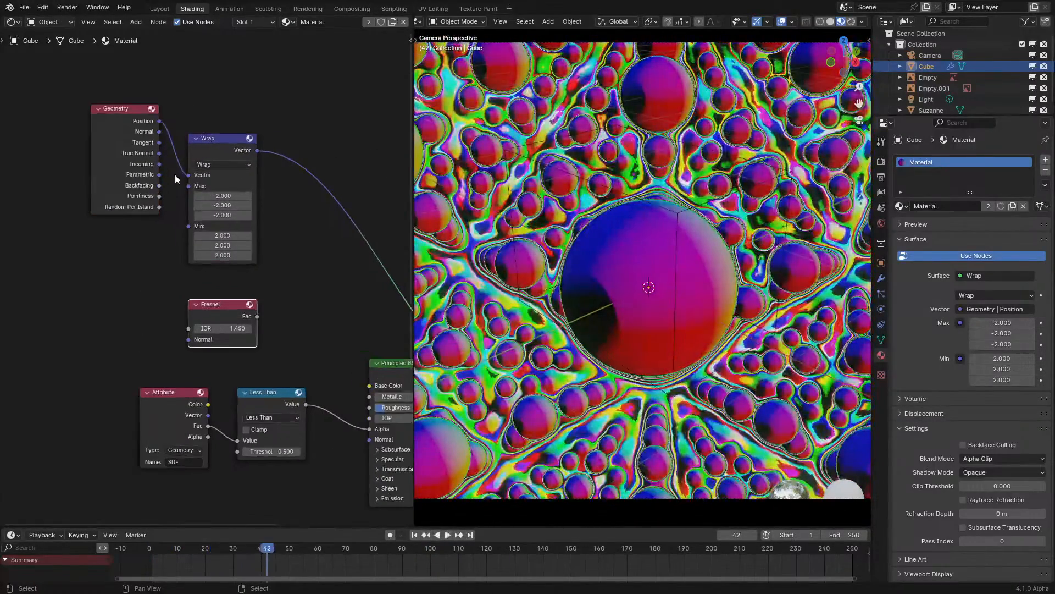
left_click(228, 315, "ctrl+shift")
key("space")
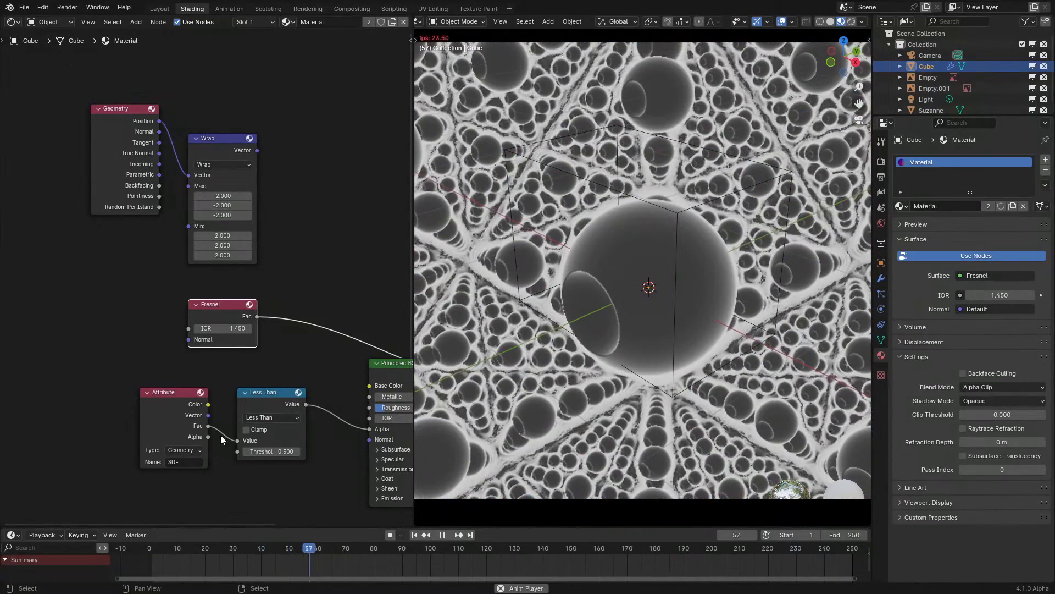
key("space")
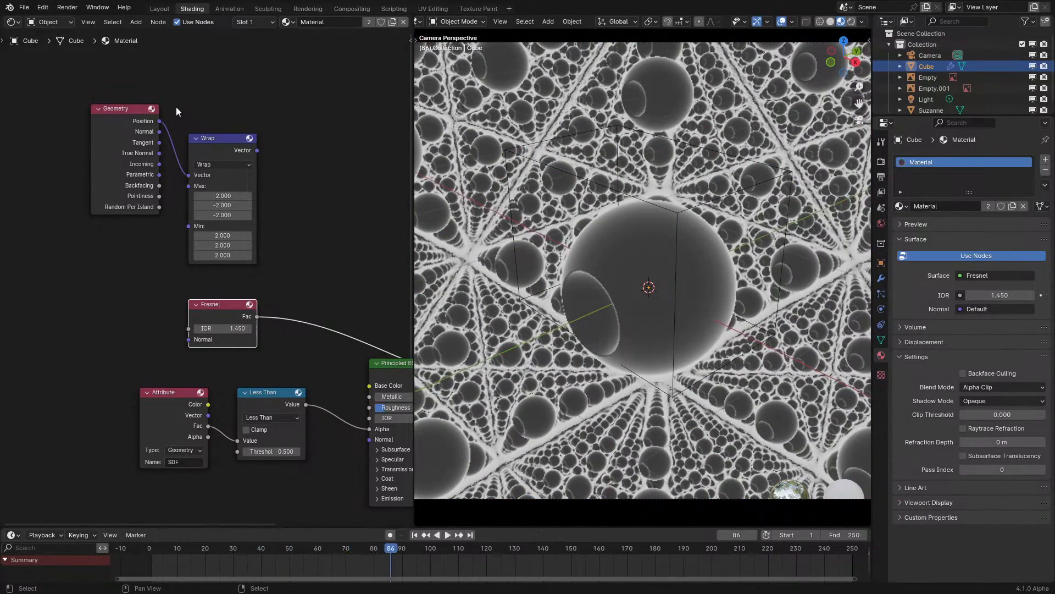
- Move the Geometry node away from Wrap and add a Snap vector math node fed by Position
left_click(123, 127)
middle_click_drag(123, 127, 176, 222)
left_click_drag(177, 222, 59, 242)
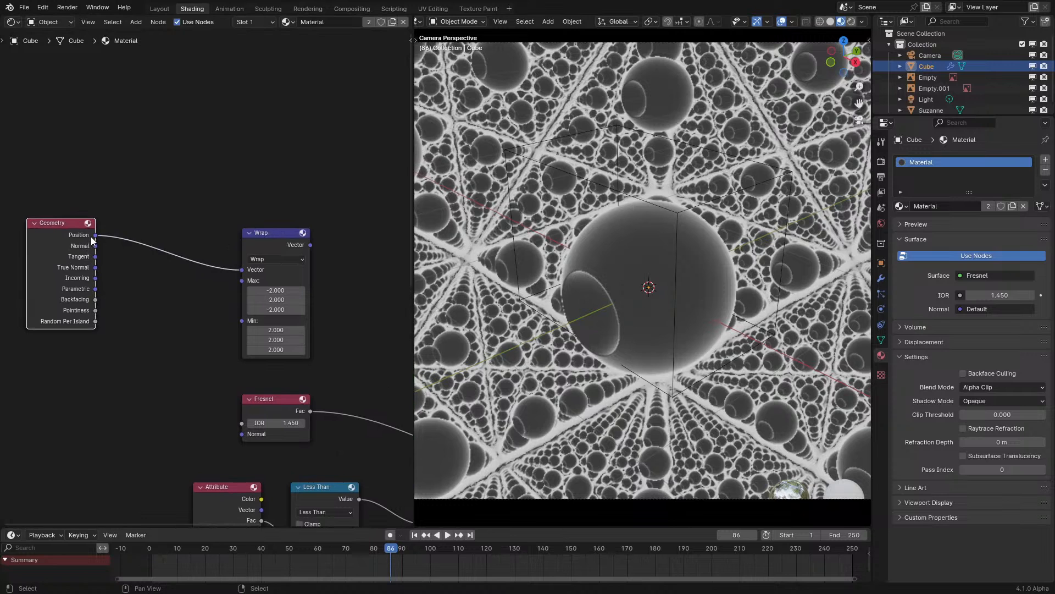
key("shift+a")
type("snap")
key("Return")
left_click(145, 258)
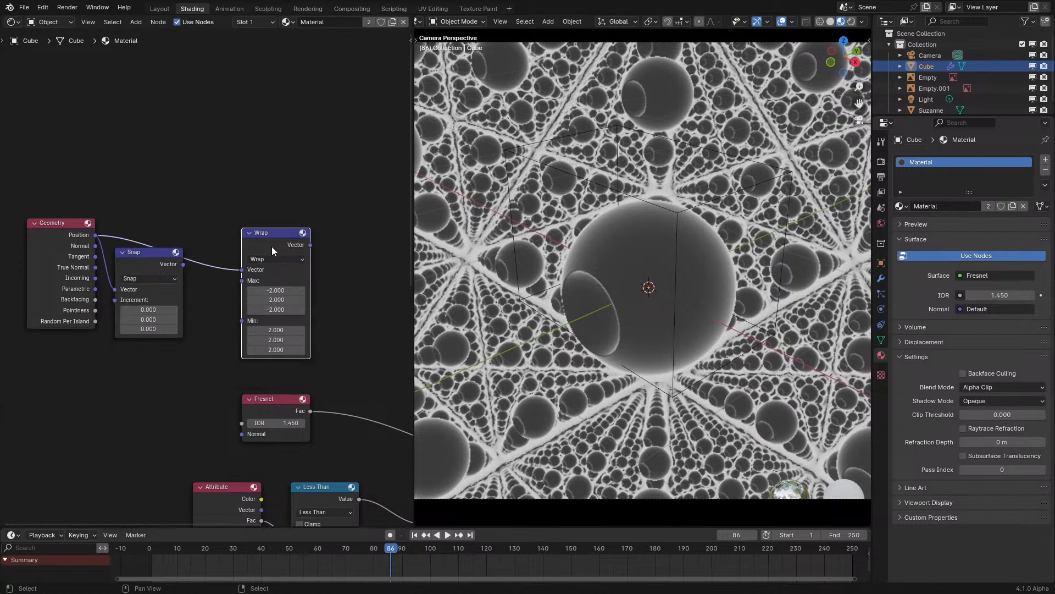
- Delete the Wrap node and set the Snap increment to 2 on all three axes
key("x")
left_click_drag(148, 309, 148, 328)
type("2")
key("Return")
- Feed the snapped vector into a new White Noise Texture and preview its value on the mesh
left_click_drag(183, 265, 204, 269)
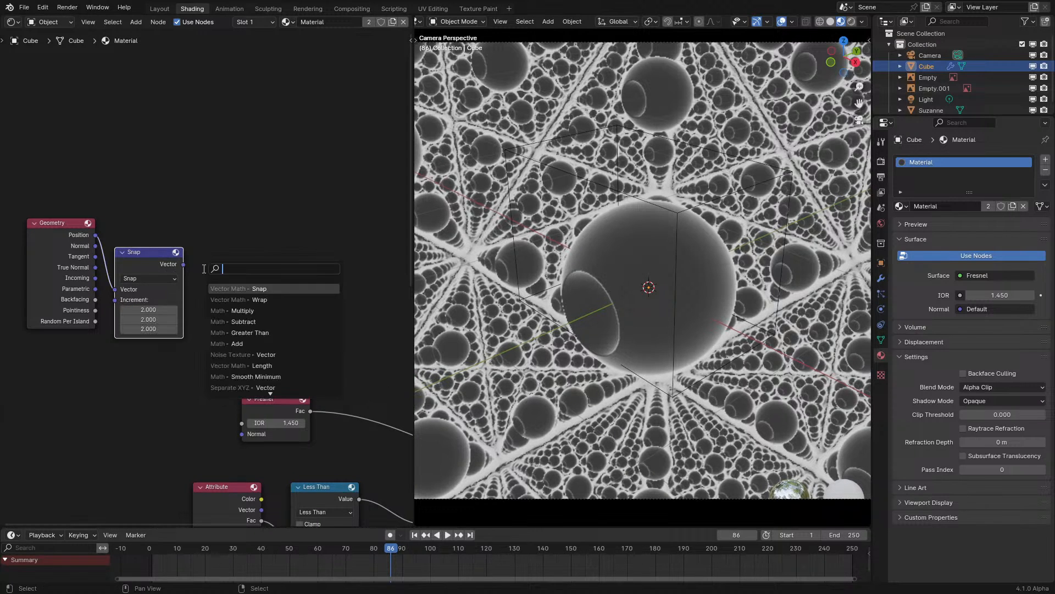
type("white")
key("Return")
left_click(239, 277)
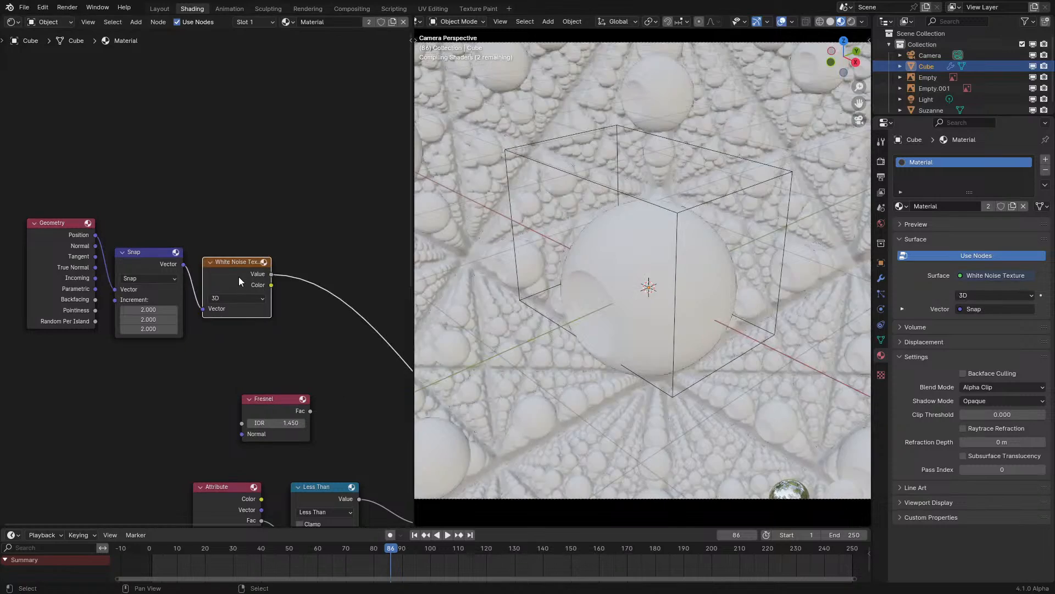
- Move the Geometry and Snap nodes away from the noise texture and set all Snap increments to 4
left_click_drag(47, 187, 186, 359)
key("g")
left_click(107, 368)
left_click_drag(80, 319, 80, 339)
type("4")
key("Return")
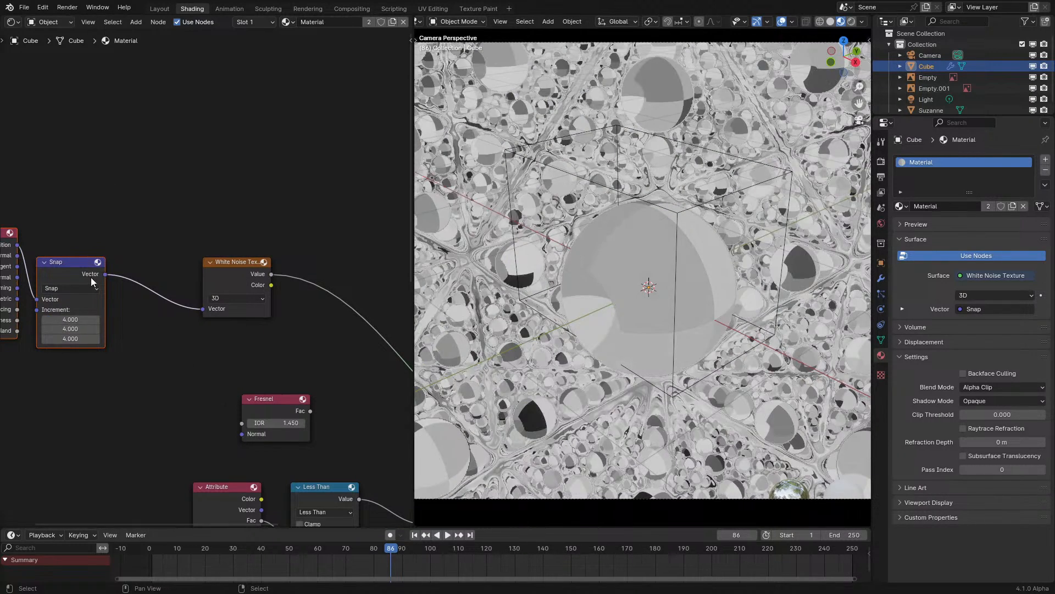
- Spread the Geometry and Snap nodes apart and insert a duplicate of Snap between them
left_click(91, 277)
middle_click_drag(90, 277, 278, 351)
left_click_drag(190, 344, 84, 364)
left_click(283, 343)
key("shift+d")
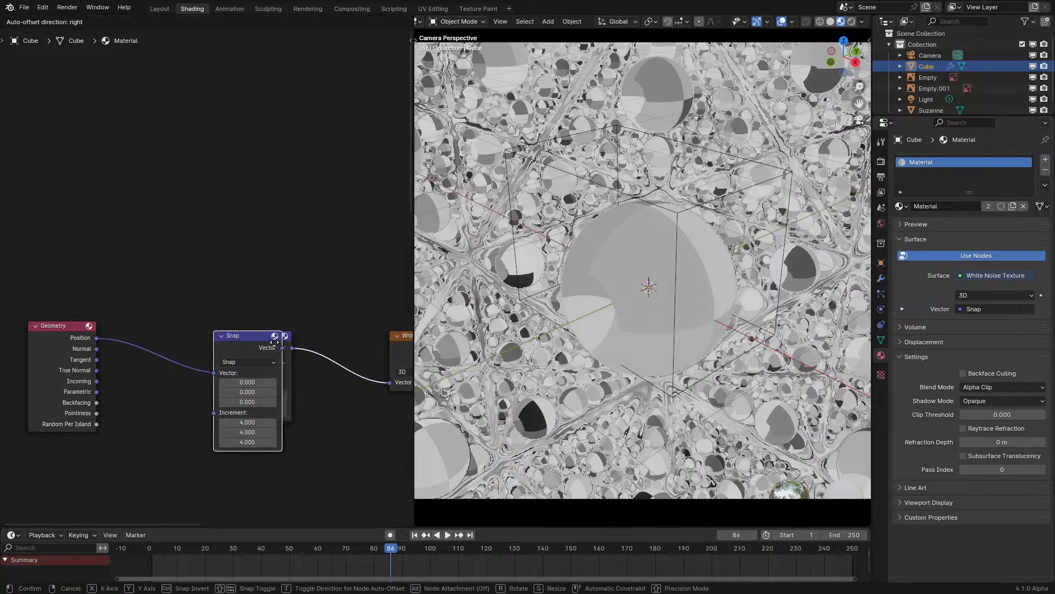
left_click(206, 332)
- Change the duplicated node's operation to Subtract and set its second vector to 2 on all axes
left_click(197, 351)
key("s")
left_click_drag(187, 385, 202, 404)
type(".")
type("2")
key("Return")
type("2")
key("Return")
- Connect the White Noise Texture's Color to the Principled BSDF's Base Color and output the Principled BSDF
middle_click_drag(250, 361, 108, 317)
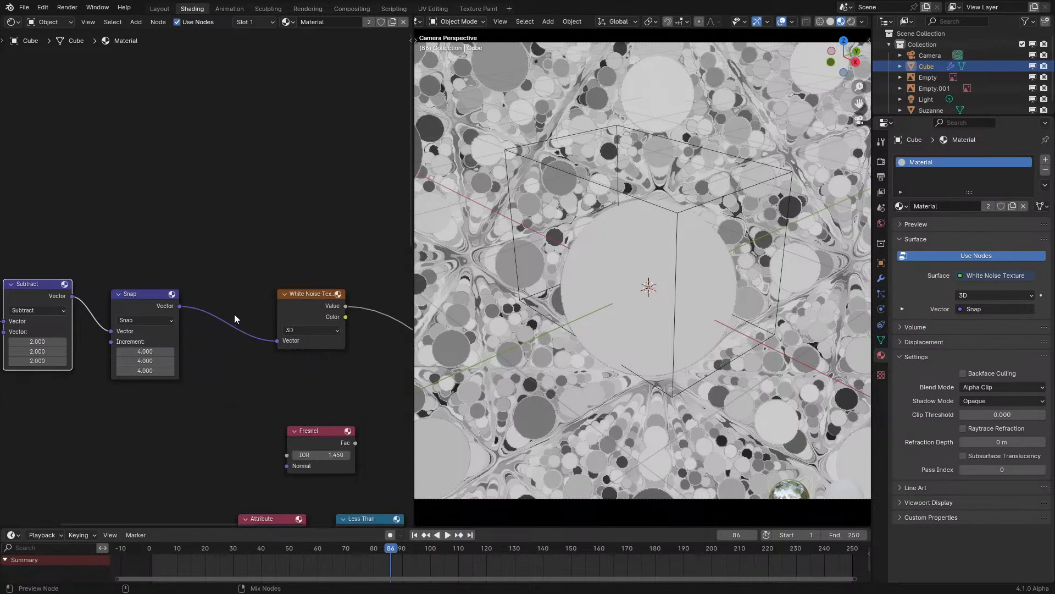
left_click(314, 307, "ctrl+shift")
middle_click_drag(333, 317, 160, 259)
left_click_drag(160, 258, 285, 454)
left_click(321, 434, "ctrl+shift")
middle_click_drag(290, 364, 284, 325)
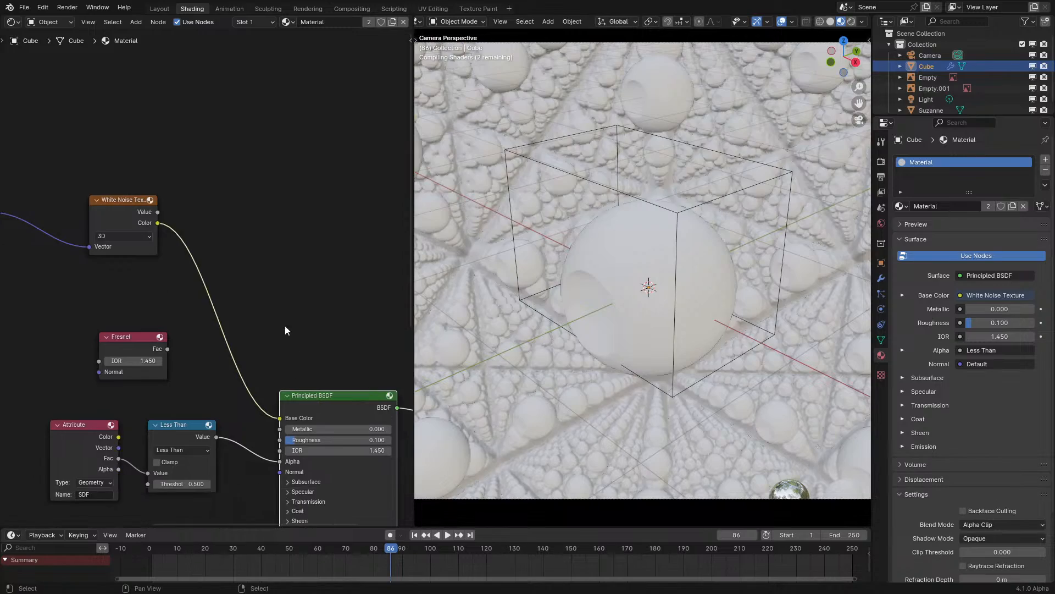
- Replay the simulation from the start to examine the random color on each repeated sphere
left_click(144, 563)
key("space")
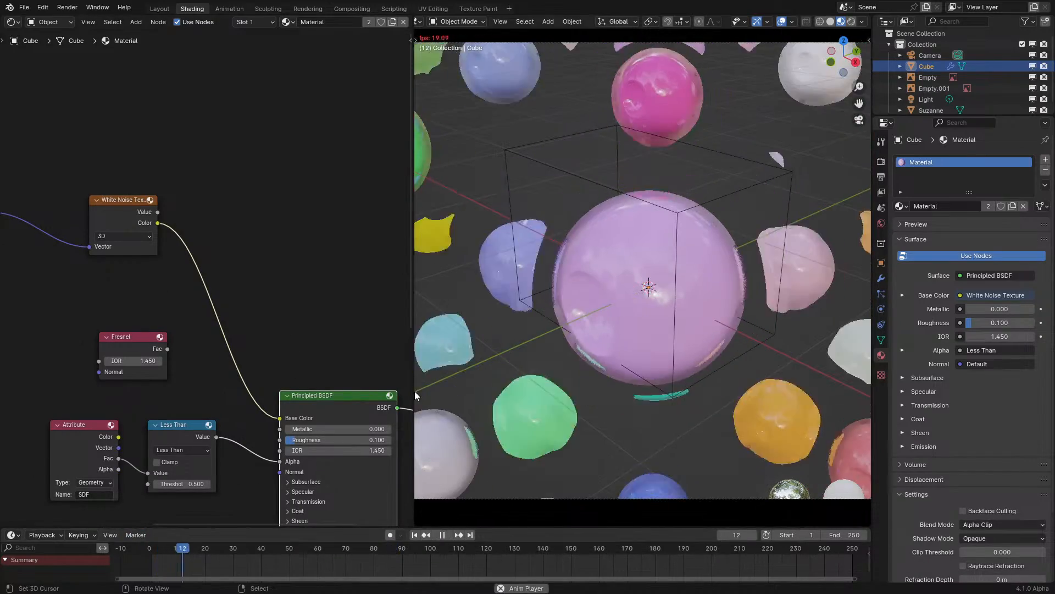
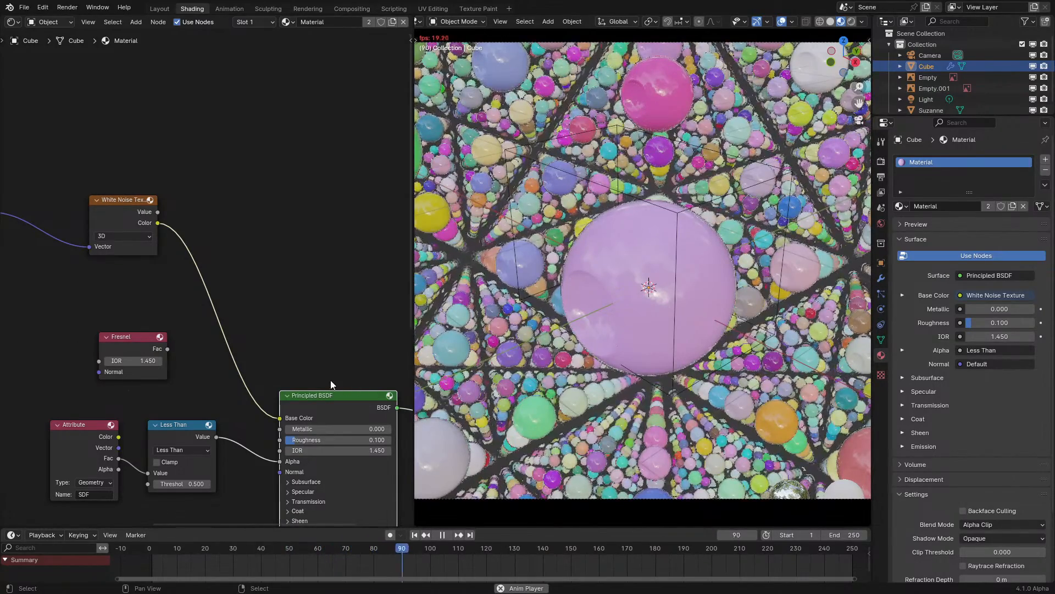
key("space")
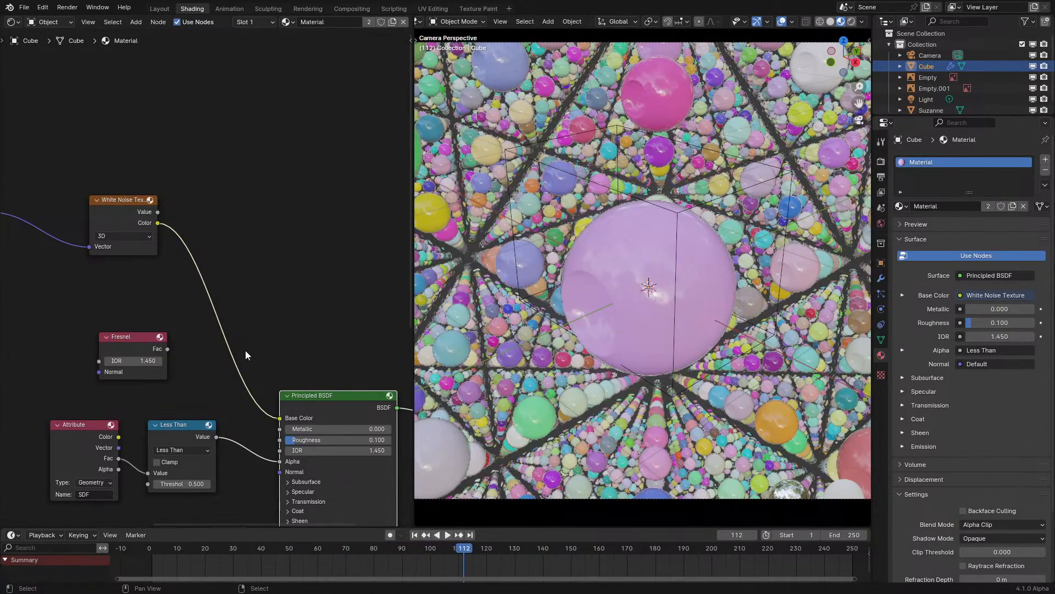
- Line up the Geometry, Subtract, Snap and White Noise Texture nodes in a compact row and select them all
middle_click_drag(75, 262, 330, 361)
middle_click_drag(27, 327, 39, 342)
left_click_drag(47, 312, 89, 309)
left_click_drag(245, 321, 220, 321)
scroll(219, 321, "down", 2)
left_click_drag(355, 326, 261, 318)
left_click_drag(54, 413, 273, 266)
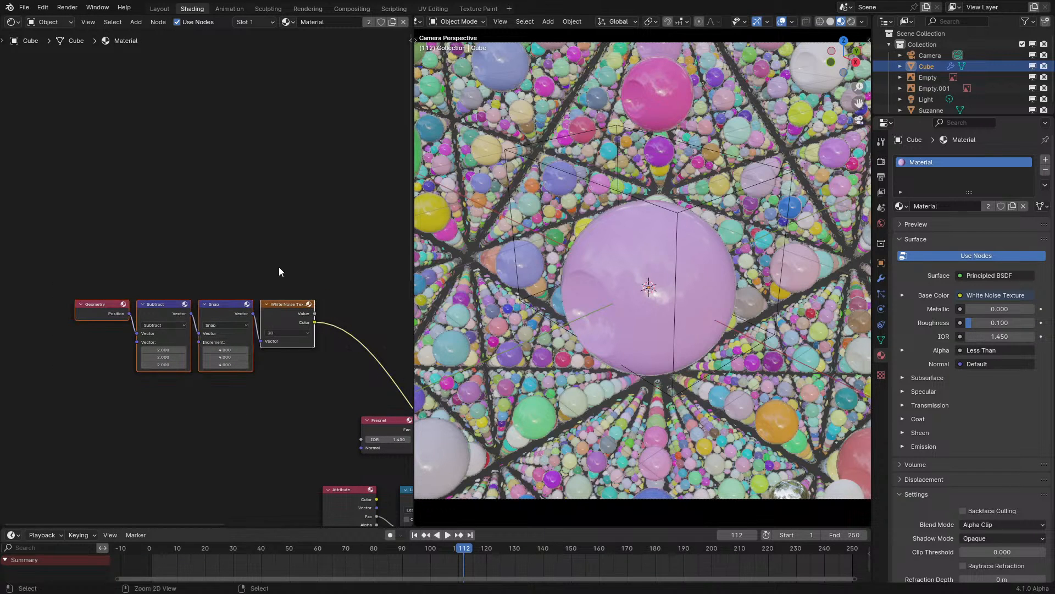
- Join the selected color nodes in a frame, place it near the Fresnel node, and play the simulation to check the spheres
key("ctrl+j")
key("g")
left_click(294, 322)
key("space")
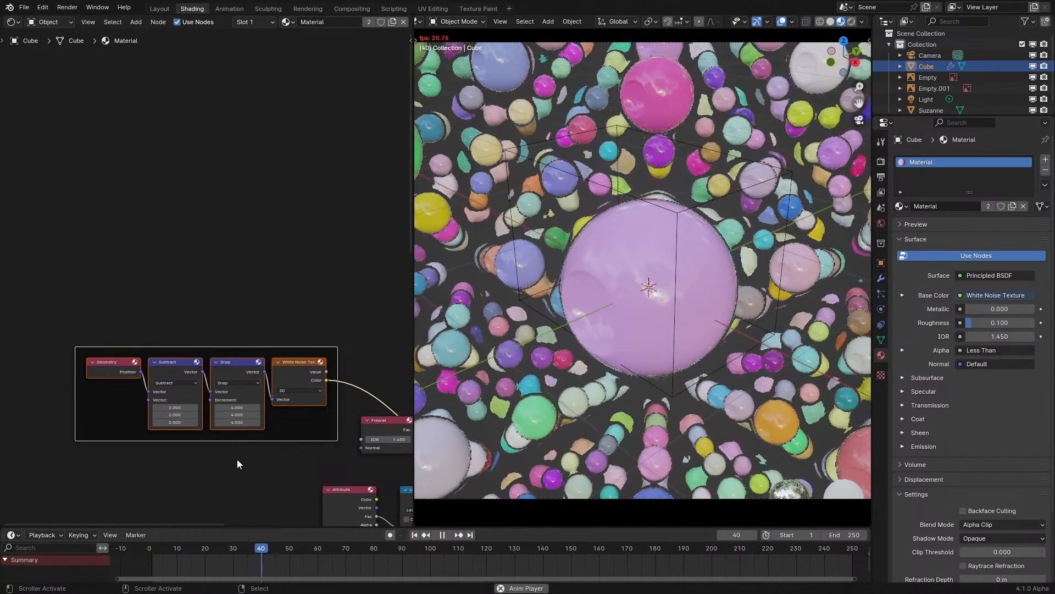
middle_click_drag(236, 460, 154, 394)
key("space")
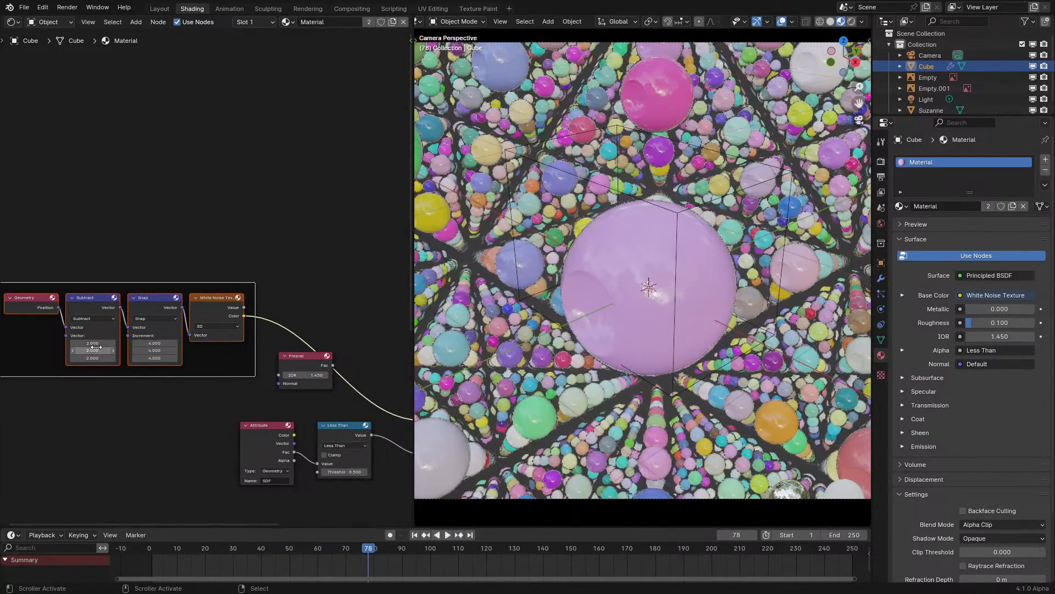
- Try a Snap increment of 0.1 on all axes and undo it
scroll(117, 358, "up", 1)
mouse_move(140, 354)
left_mouse_down()
mouse_move(173, 354)
mouse_move(137, 371)
left_mouse_up()
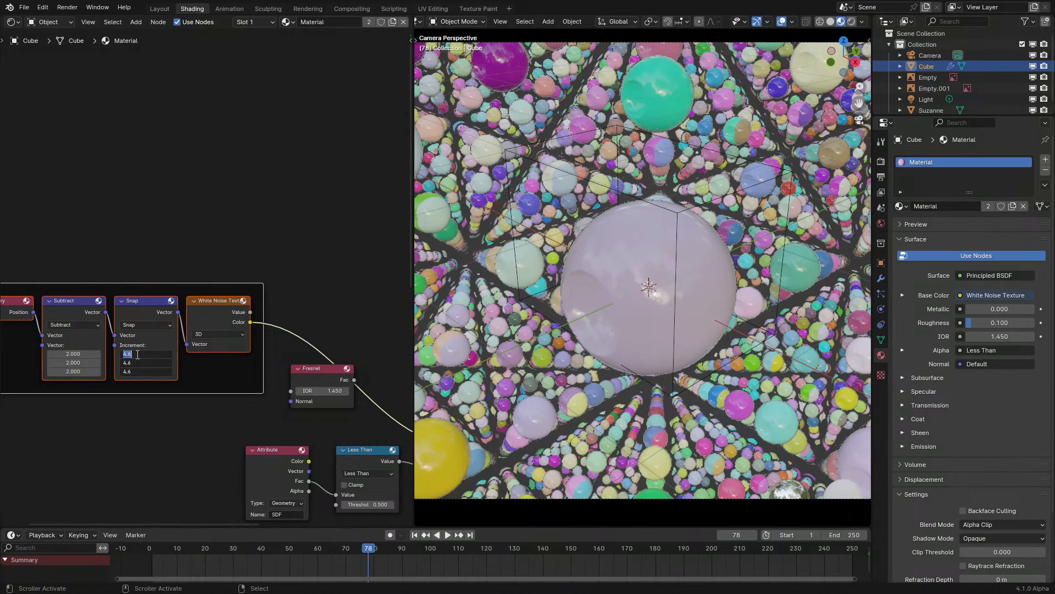
type(".1")
key("Return")
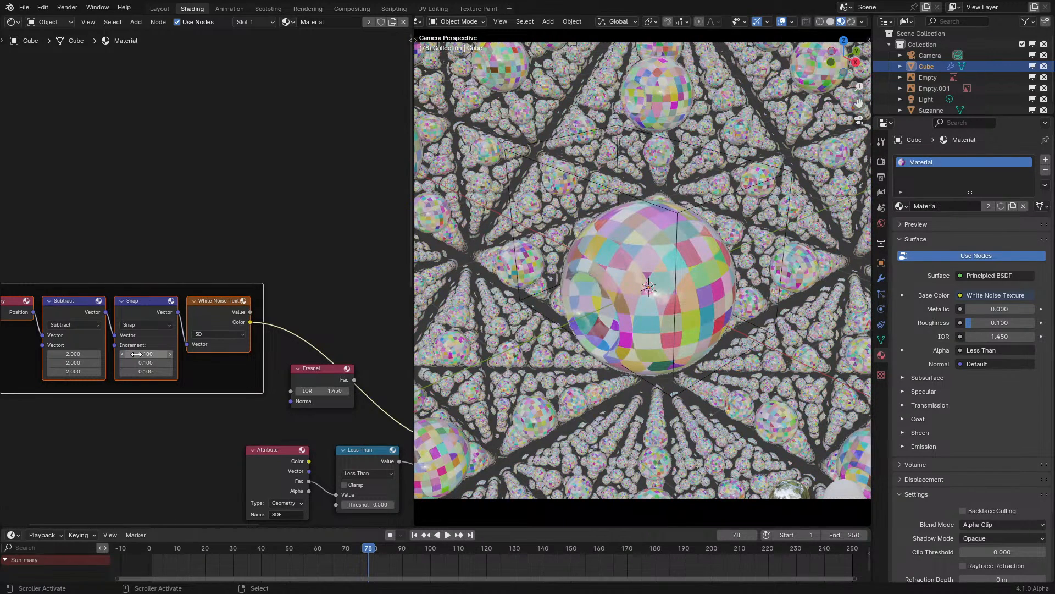
key("ctrl+z")
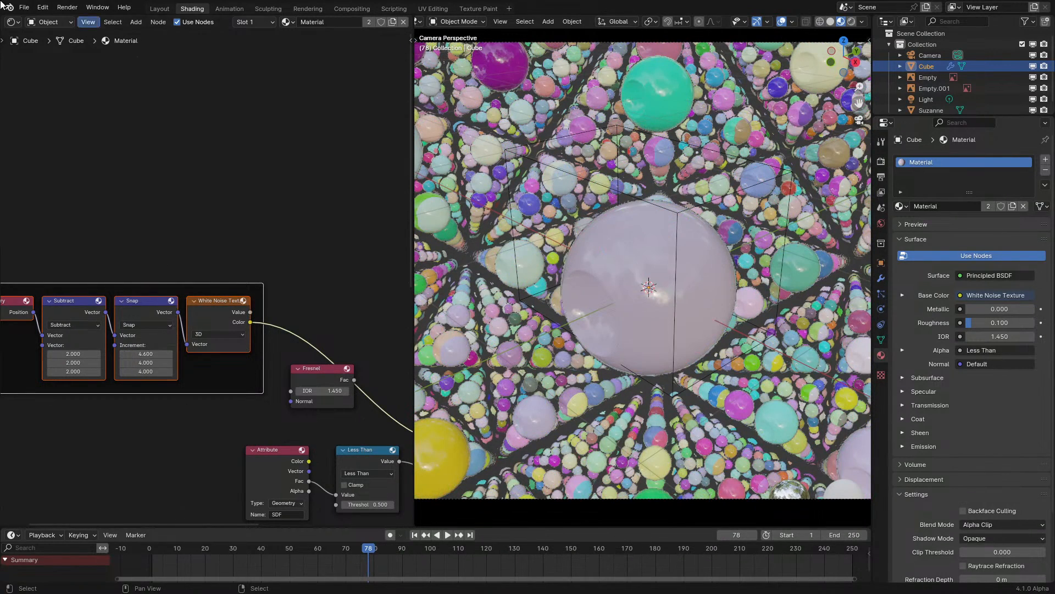
- Switch the node editor to the cube's geometry nodes and examine the SDF distance nodes feeding the simulation
left_click(13, 22)
left_click(52, 118)
scroll(217, 349, "down", 4)
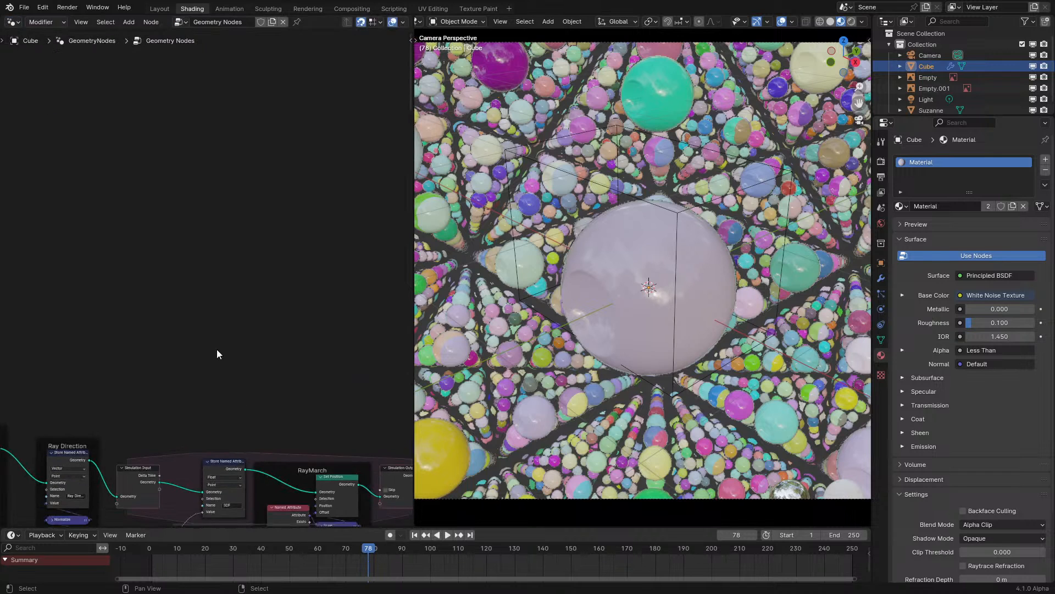
key("Home")
scroll(219, 235, "up", 9)
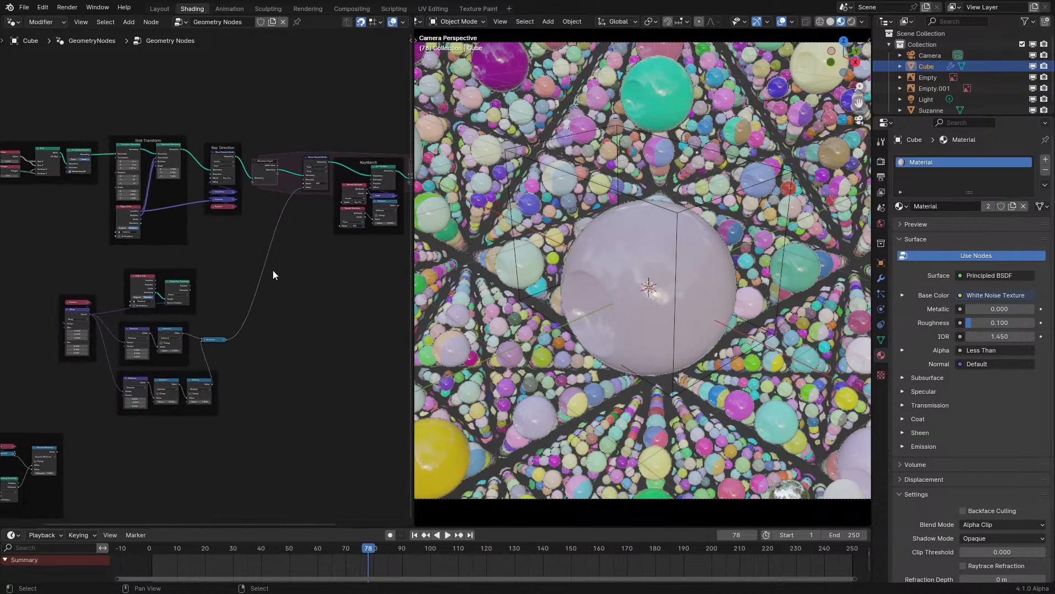
scroll(272, 269, "up", 3)
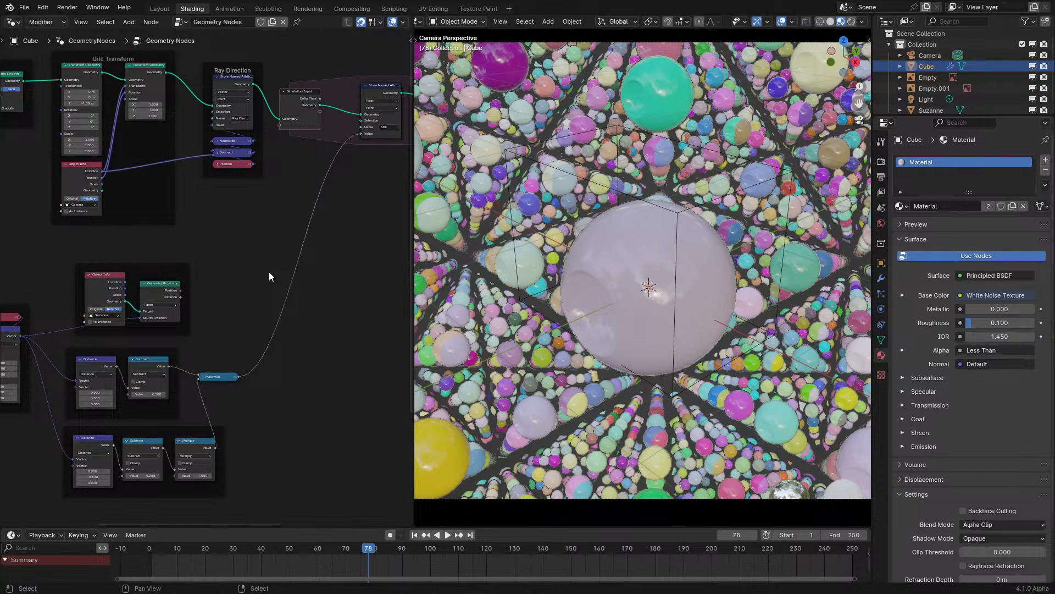
middle_click_drag(248, 292, 175, 281)
scroll(311, 263, "up", 1)
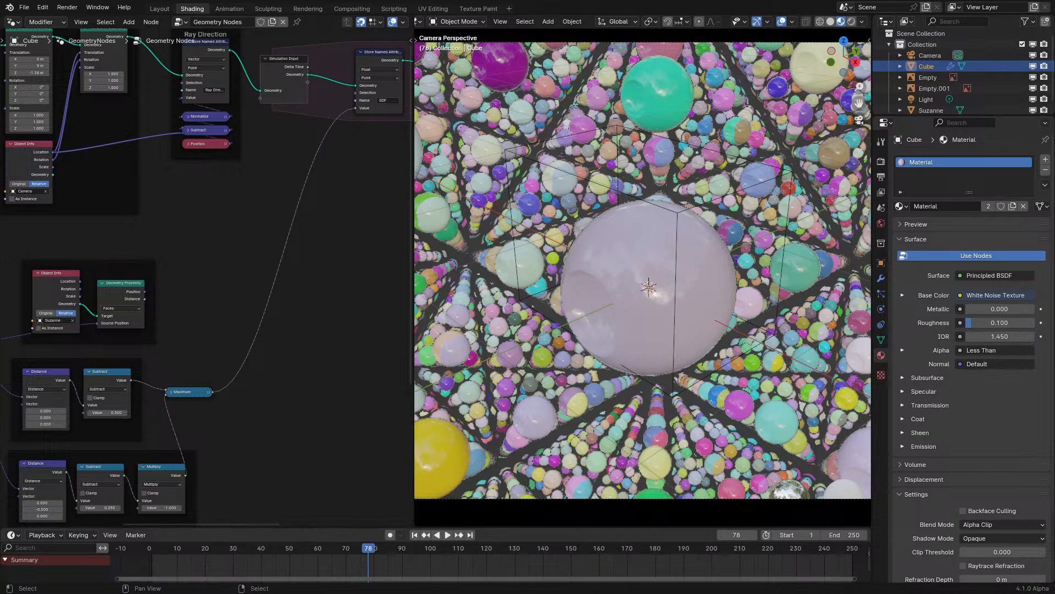
- Add a Repeat Zone in the empty area below the RayMarch frame and move its output node farther from its input node
scroll(214, 466, "down", 5)
middle_click_drag(214, 466, 65, 346)
key("shift+a")
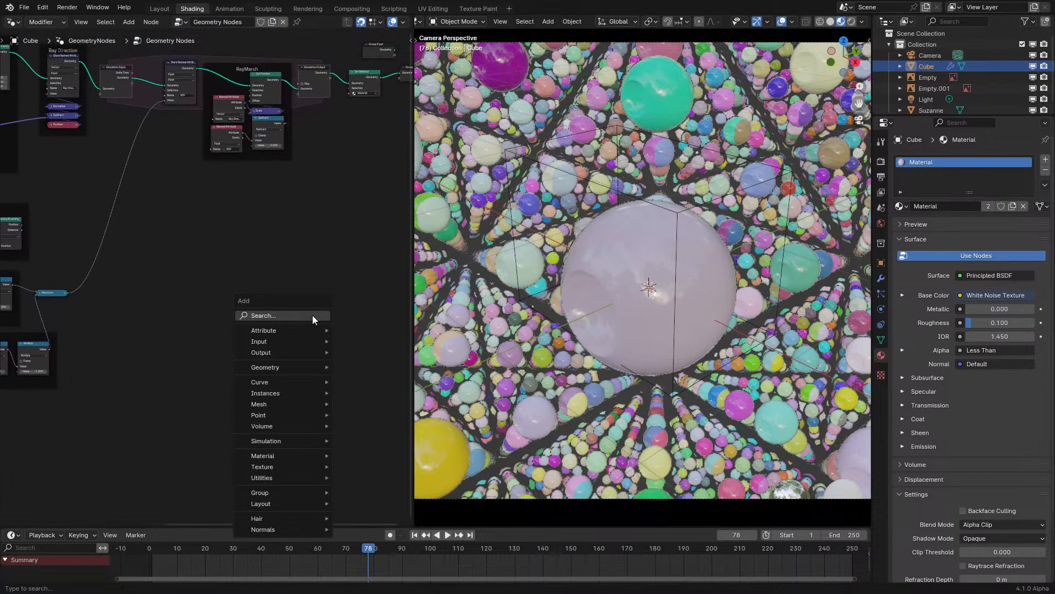
type("s")
key("BackSpace")
type("rep")
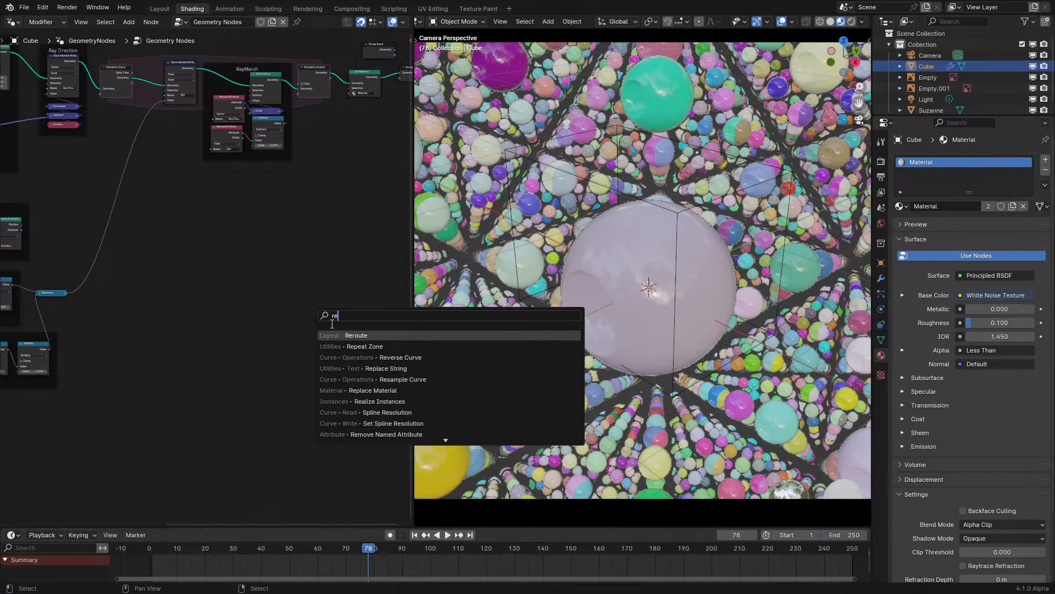
key("Return")
left_click(250, 304)
scroll(256, 319, "up", 5)
middle_click_drag(264, 332, 166, 323)
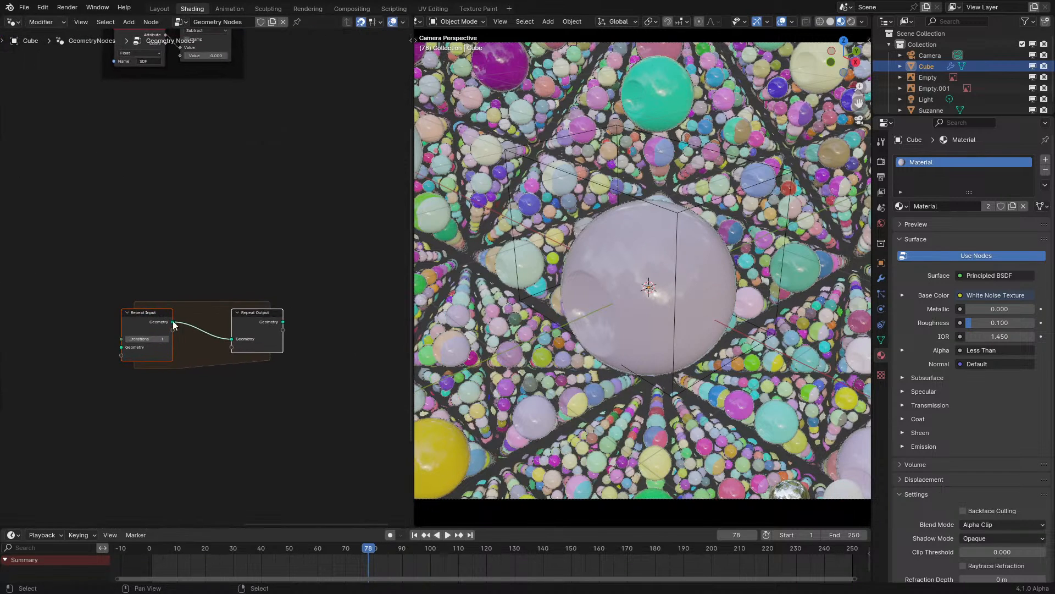
left_click_drag(261, 321, 369, 323)
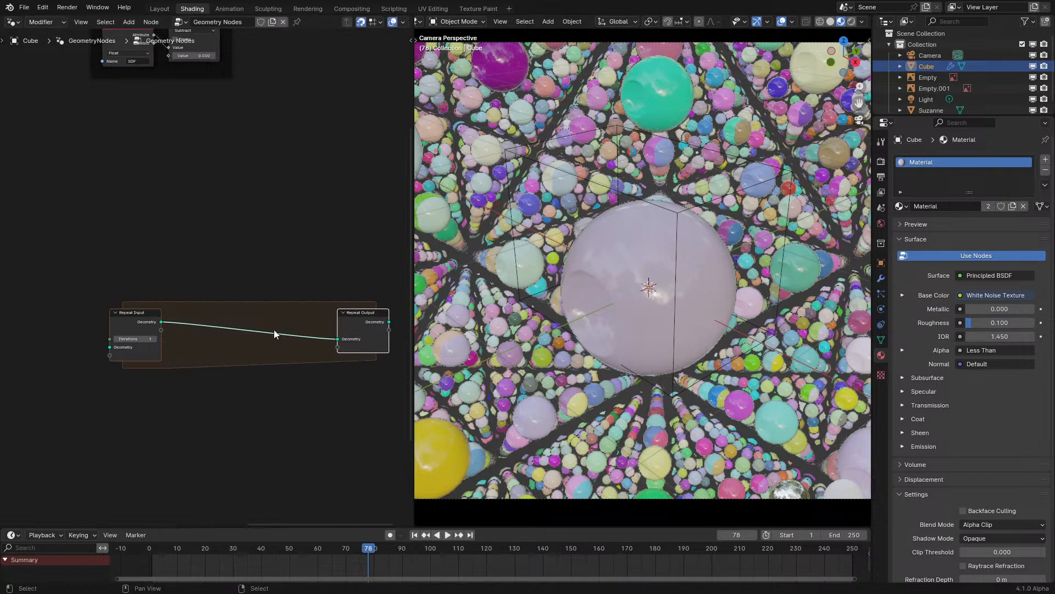
middle_click_drag(258, 335, 291, 314)
scroll(278, 318, "up", 1)
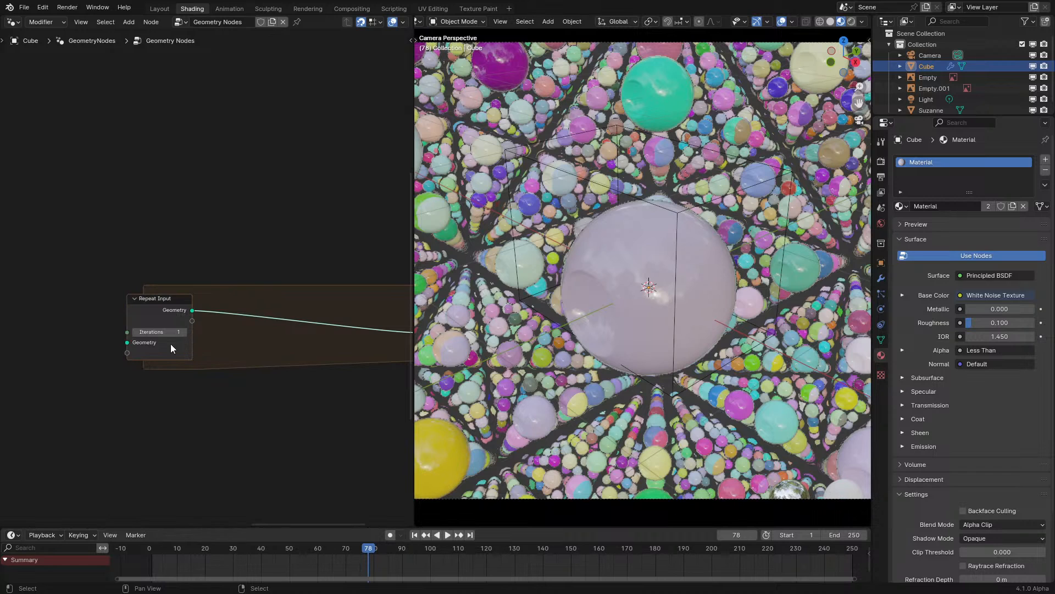
left_click(128, 352)
key("p")
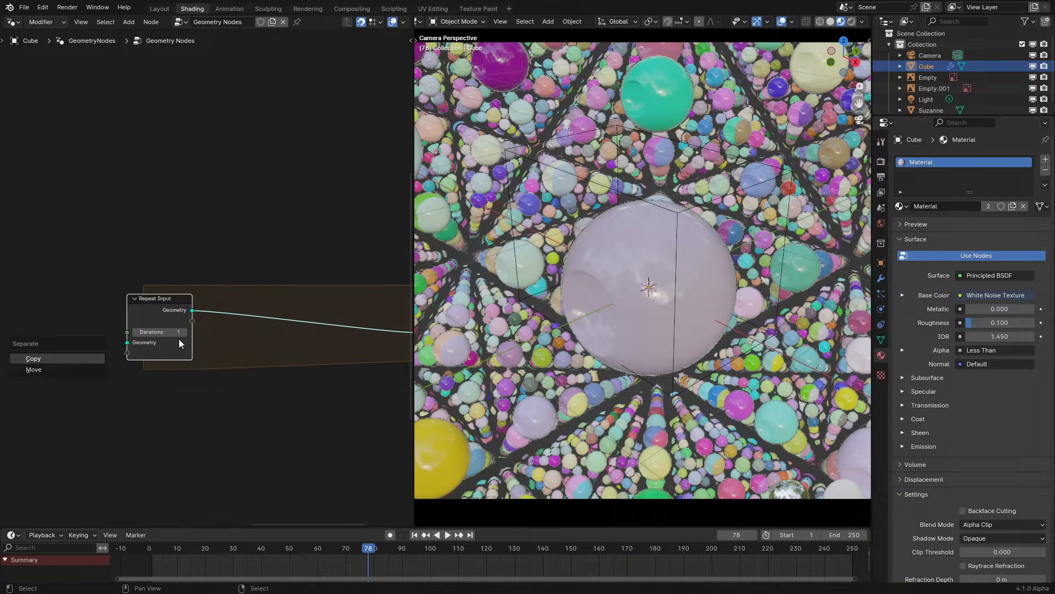
left_click_drag(127, 352, 58, 356)
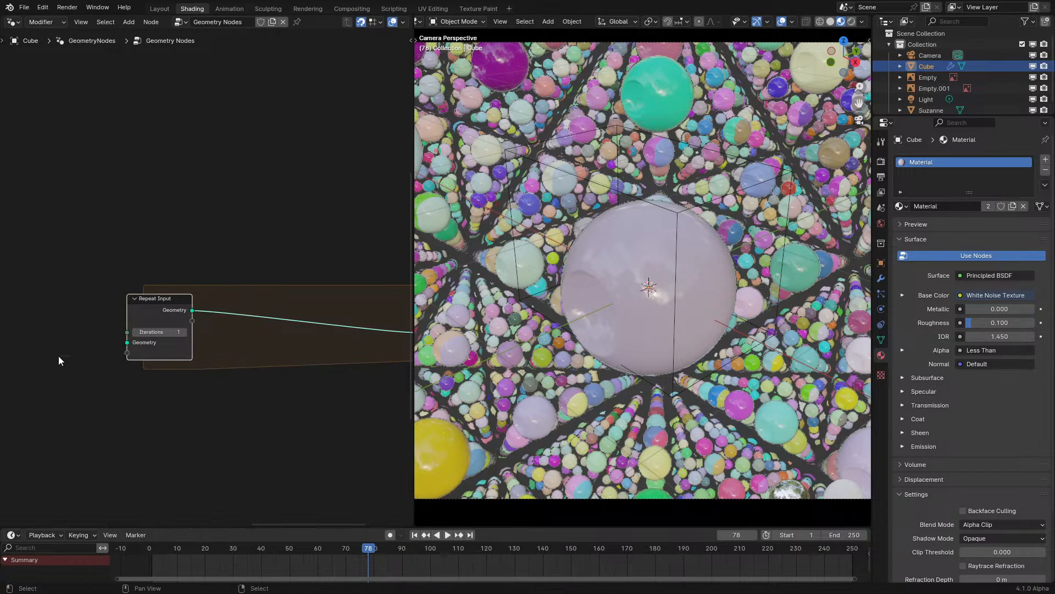
- Add a Position node before the Repeat Input and connect it to the zone as a new Position item
key("shift+a")
left_click(140, 261)
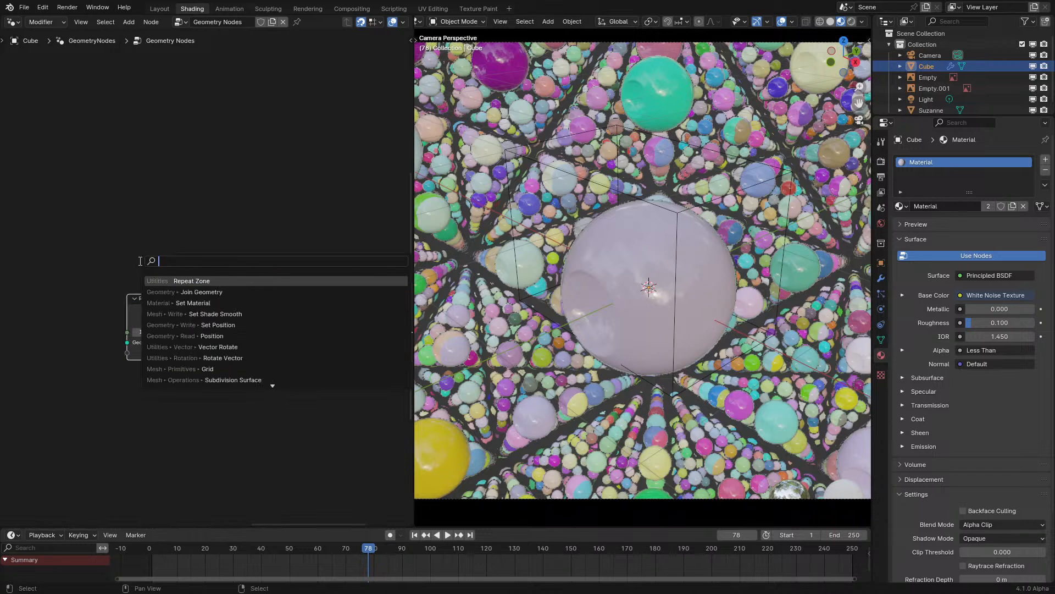
type("po")
left_click(172, 291)
left_click(30, 331)
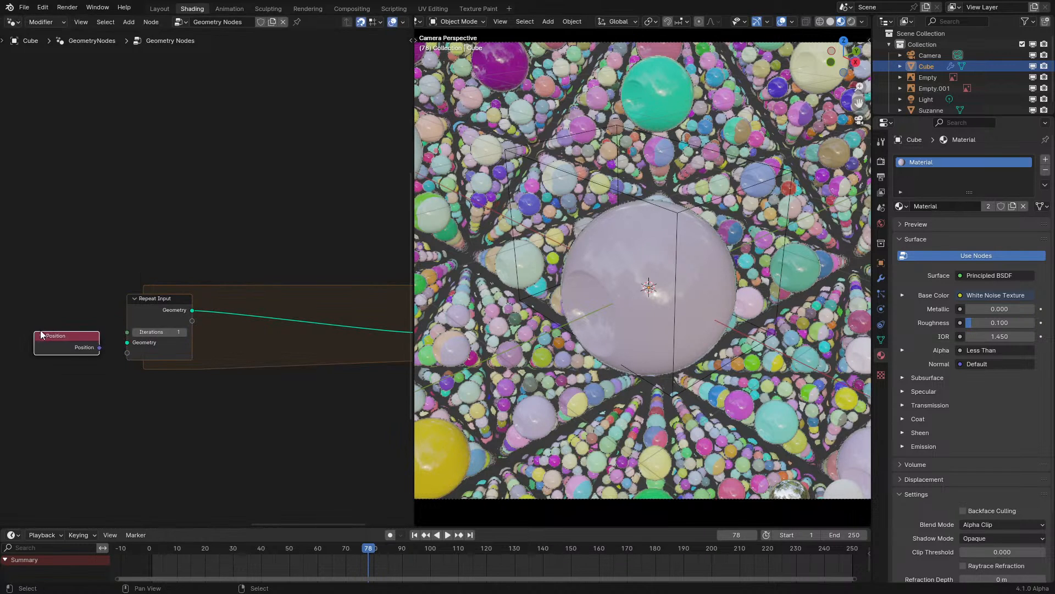
left_click_drag(99, 348, 129, 352)
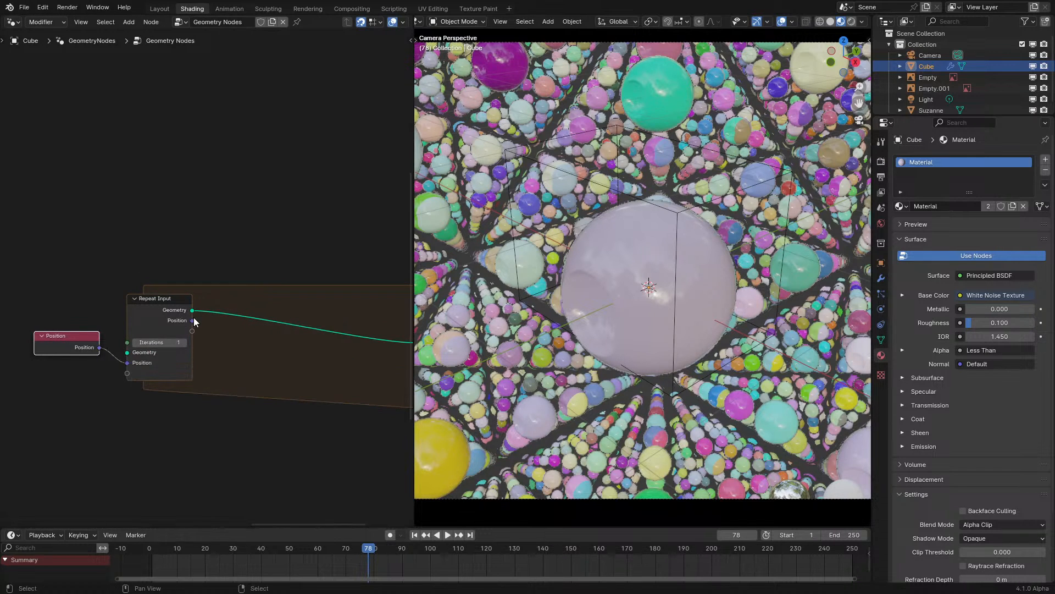
- Remove the Geometry item from the Repeat Zone's item list
left_click(181, 317)
key("n")
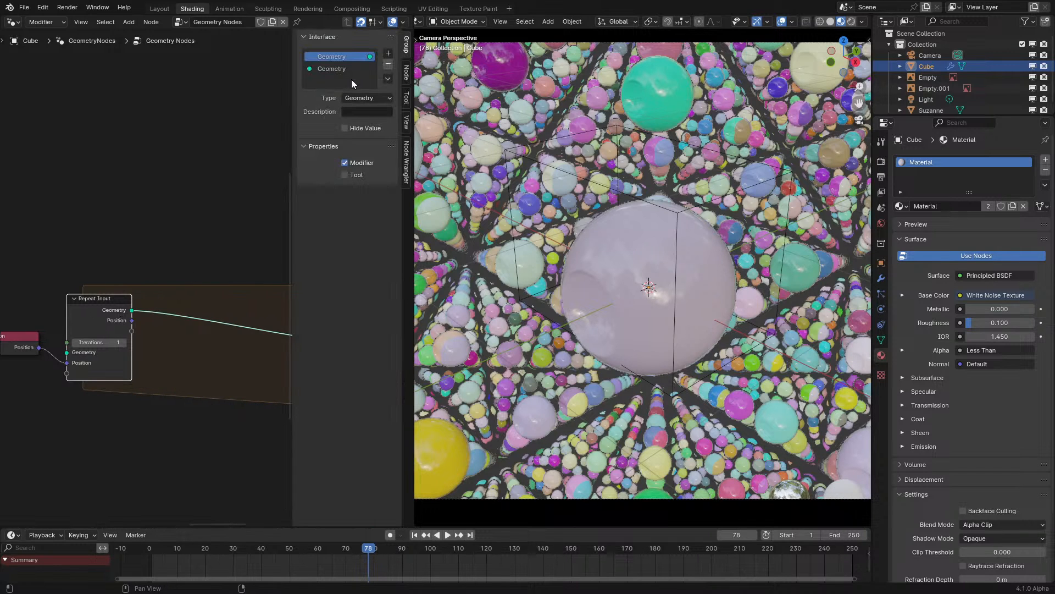
left_click(406, 74)
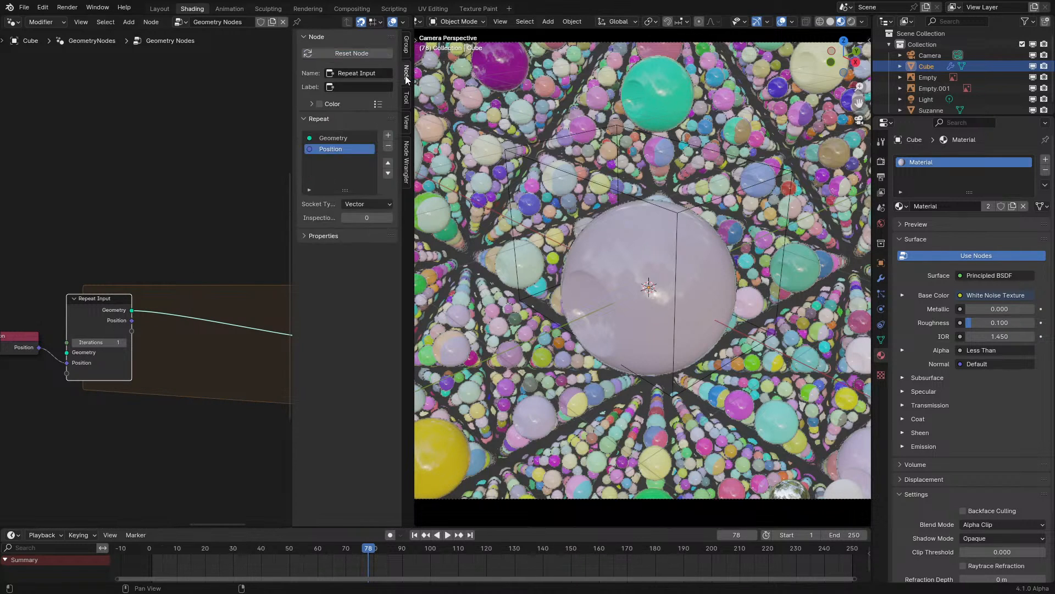
left_click(388, 146)
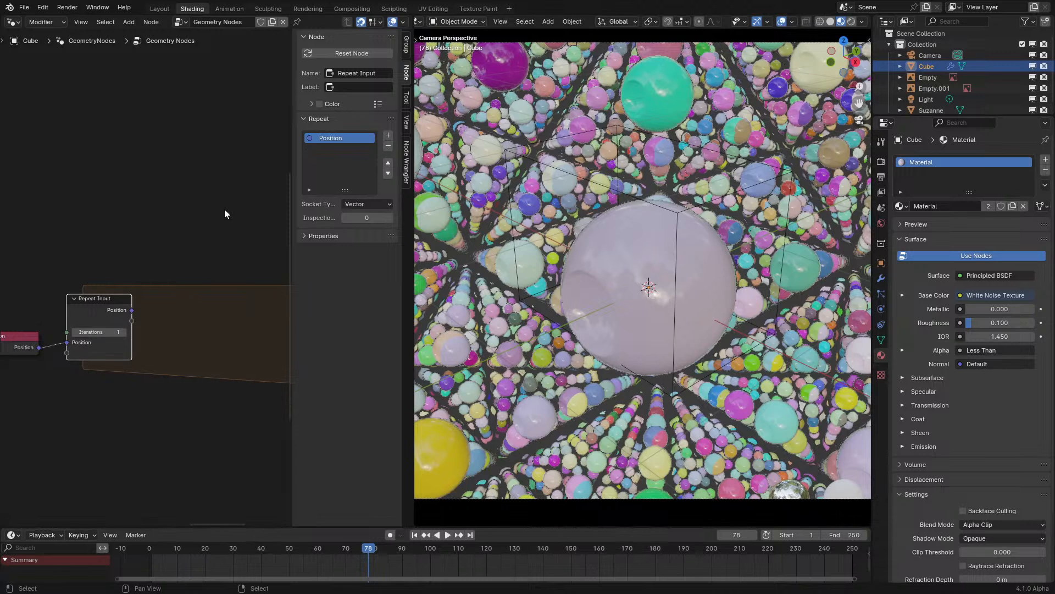
key("n")
scroll(232, 279, "down", 2)
left_click_drag(186, 299, 371, 321)
right_click(371, 321)
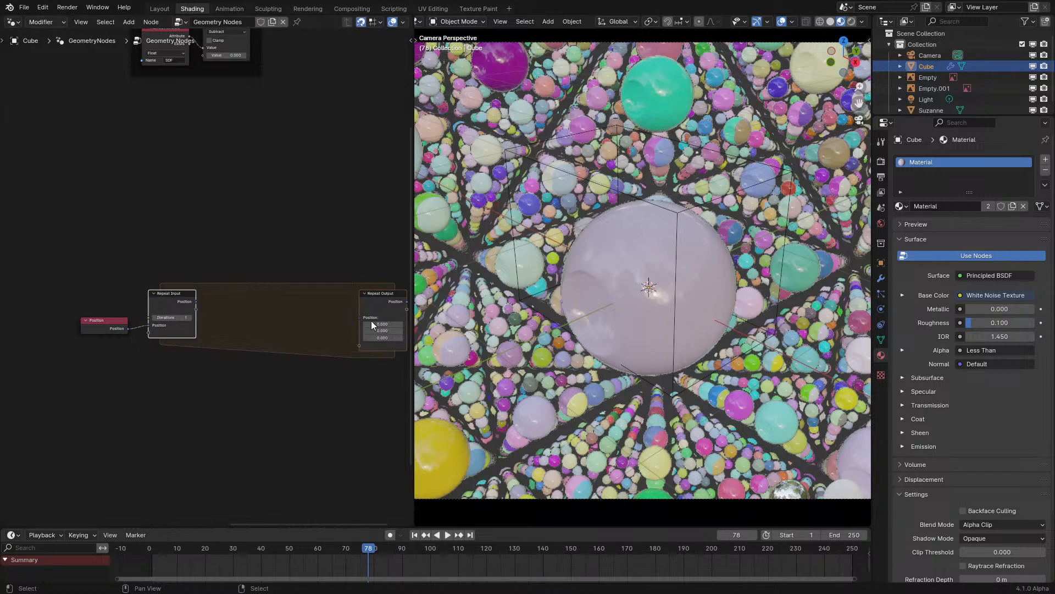
- Add a Simulation Zone between the RayMarch frame and the Repeat Zone and remove its Geometry state item
scroll(269, 77, "down", 4)
middle_click_drag(270, 77, 250, 279)
scroll(250, 279, "up", 2)
key("shift+a")
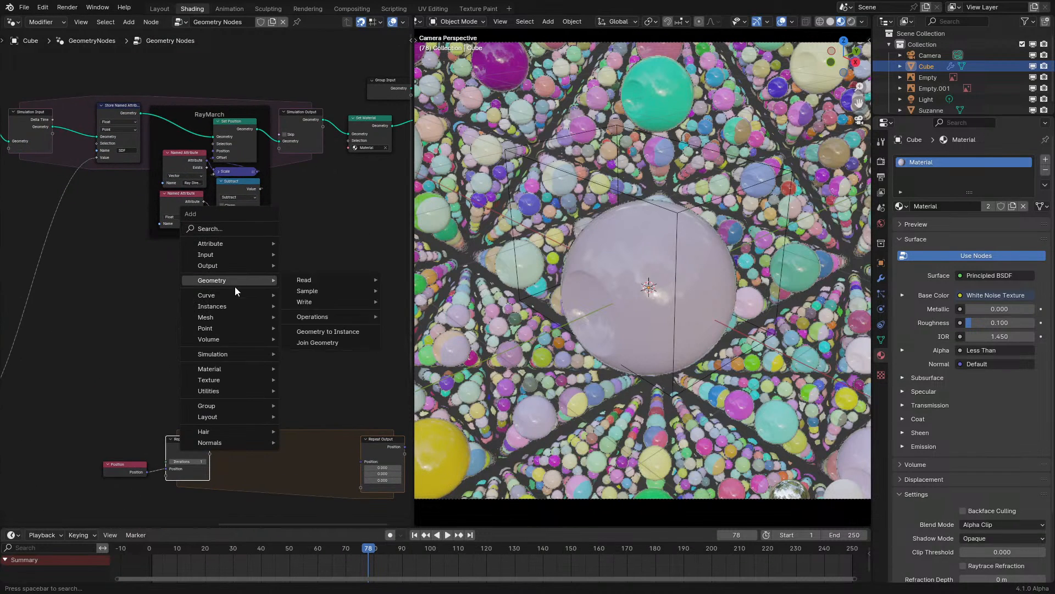
mouse_move(212, 354)
left_click(322, 353)
left_click(252, 315)
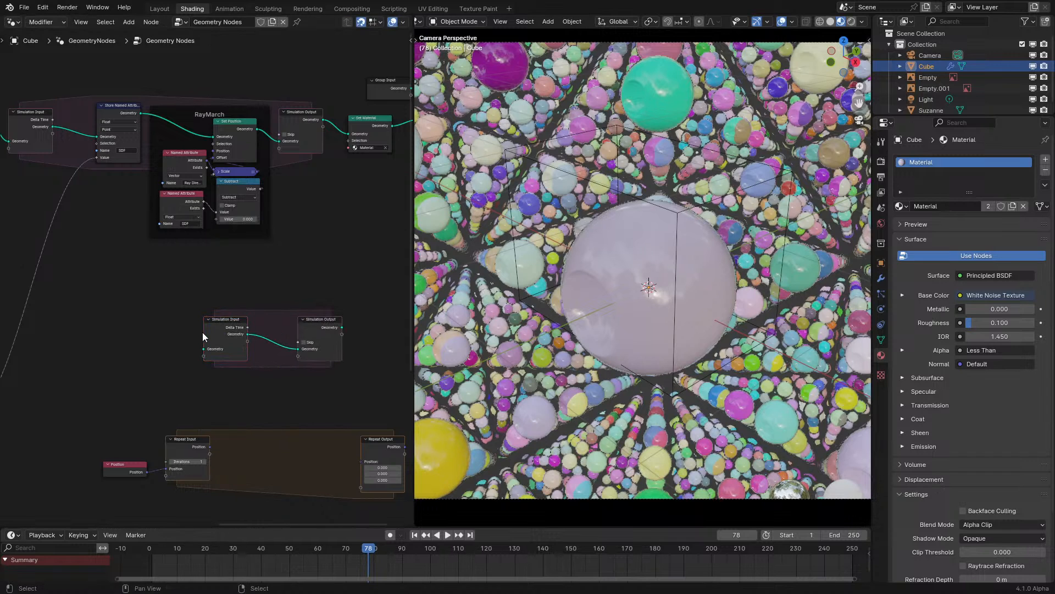
key("n")
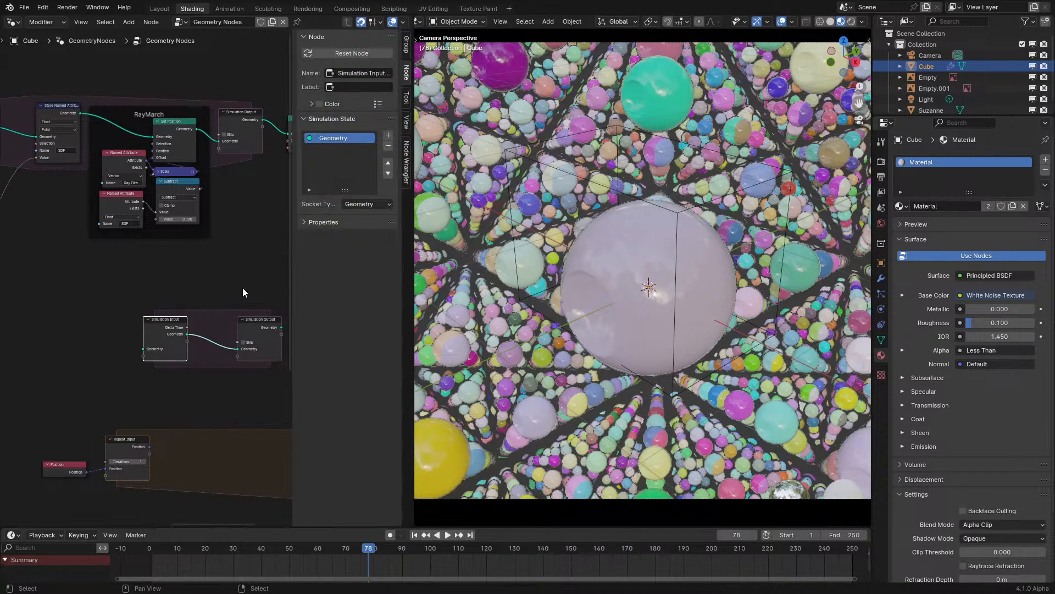
left_click(388, 145)
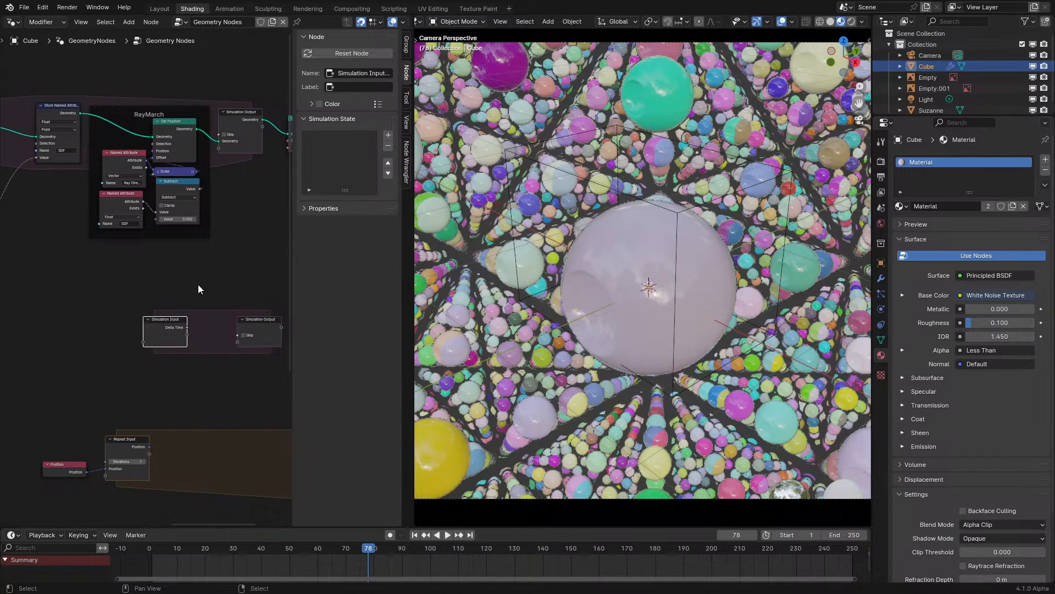
- Delete the extra Simulation Zone below the RayMarch frame
key("n")
left_click_drag(185, 297, 347, 382)
key("x")
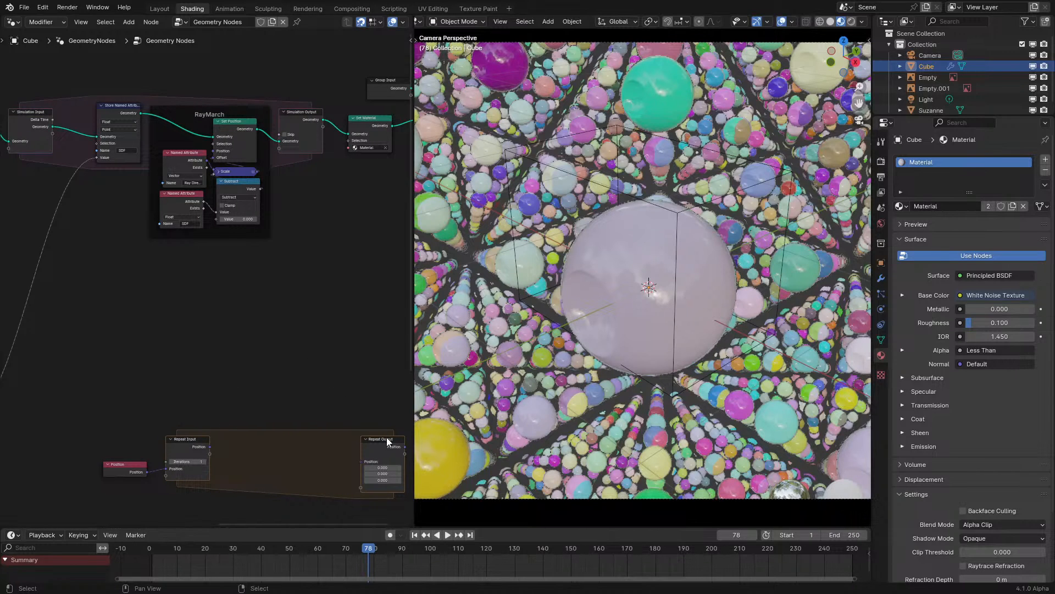
- Move the Repeat Output node closer to the Repeat Input node
middle_click_drag(387, 442, 347, 350)
scroll(348, 352, "up", 3)
left_click_drag(372, 380, 317, 376)
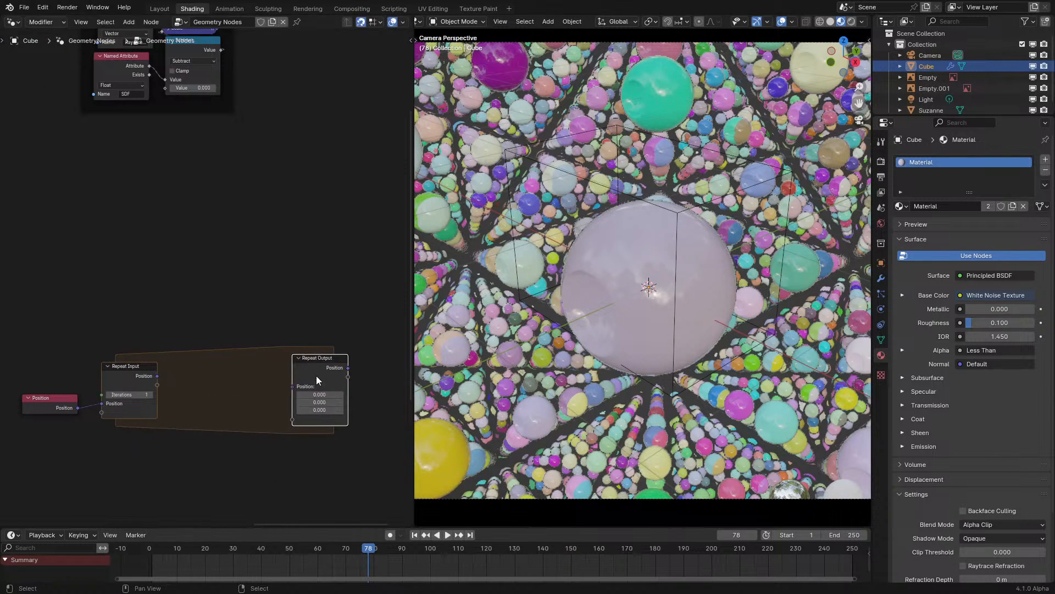
- Add a Wrap vector math node inside the Repeat Zone, fed by the Repeat Input's Position
scroll(160, 330, "up", 2)
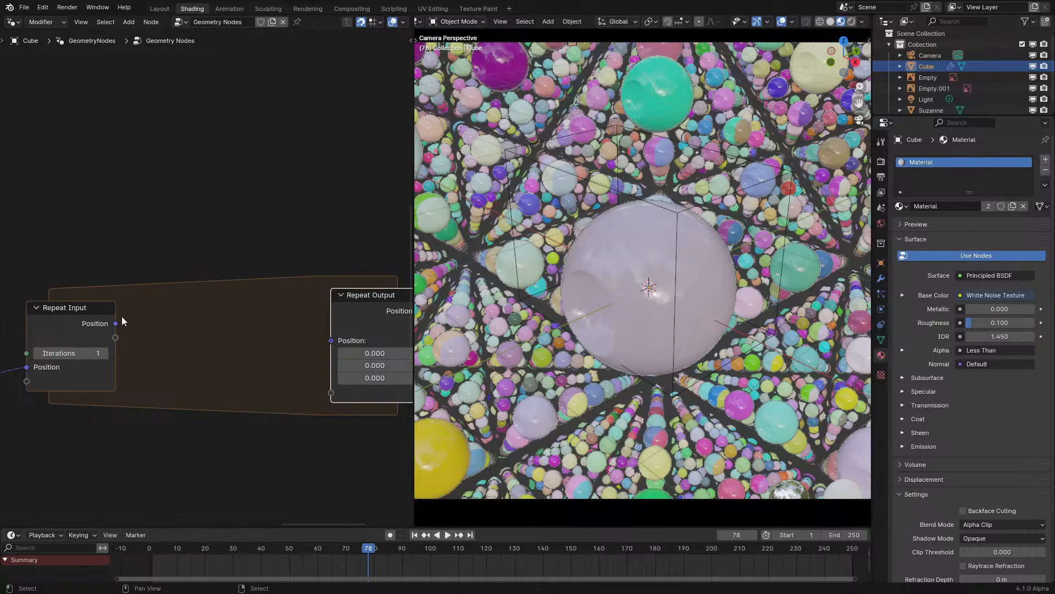
scroll(117, 329, "up", 1)
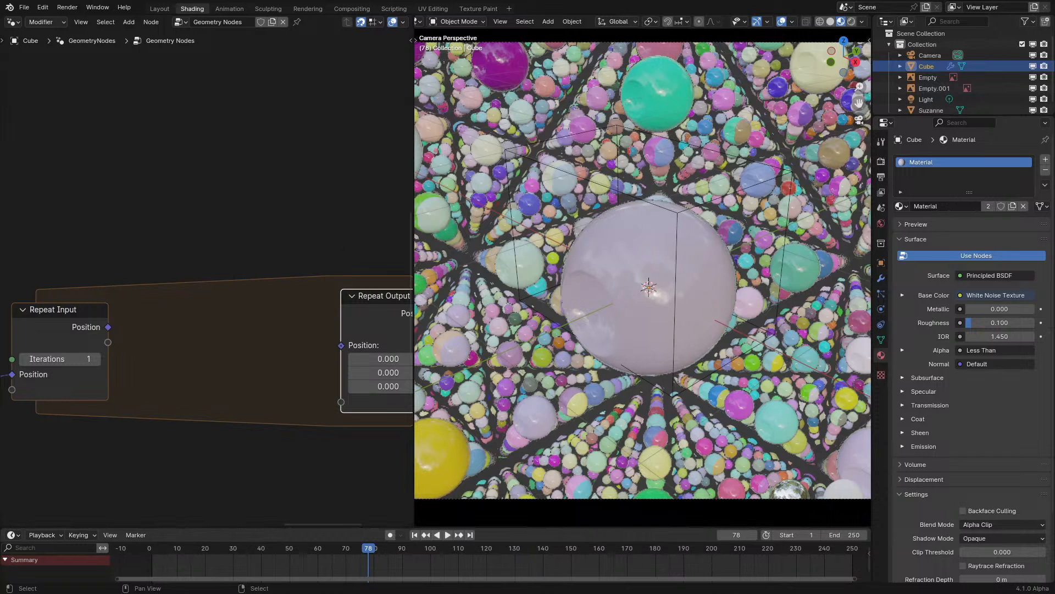
left_click_drag(108, 328, 151, 329)
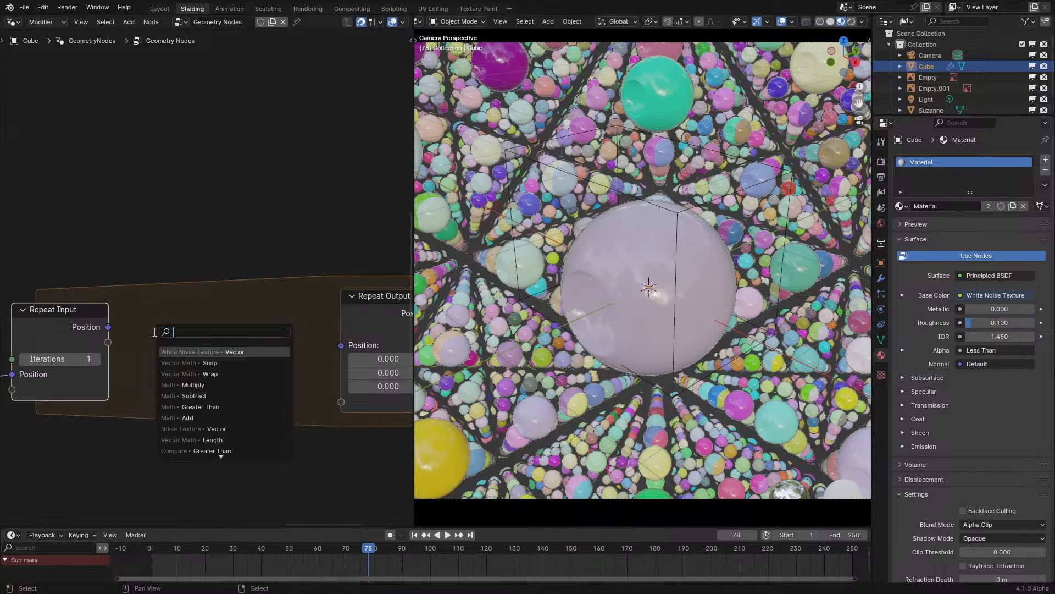
type("wra")
key("Return")
scroll(173, 348, "down", 2)
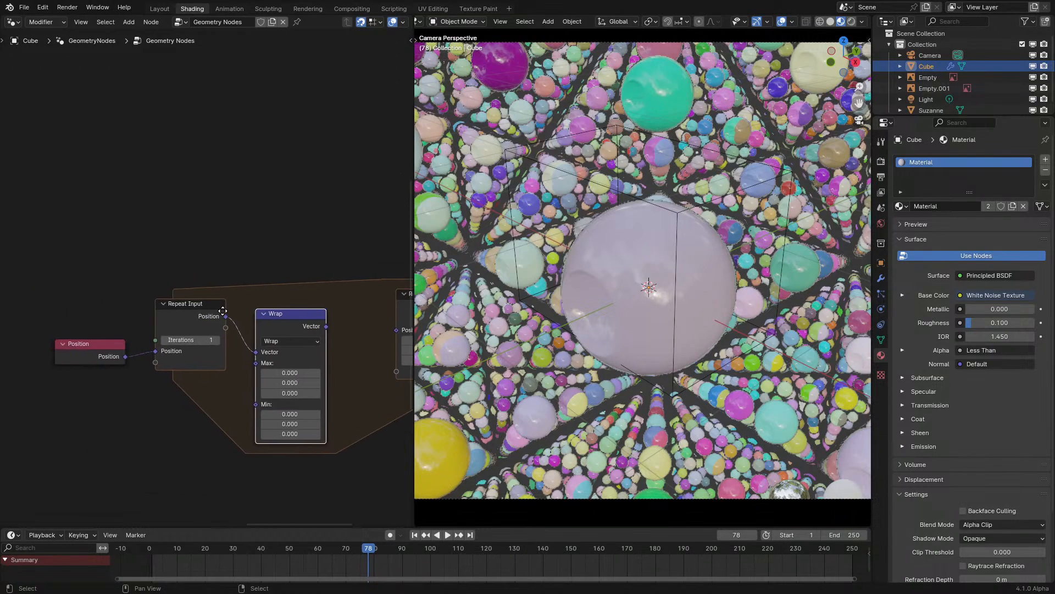
- Set the Wrap node's Min to 1 and Max to -1 on all axes
middle_click_drag(318, 440, 244, 417)
scroll(244, 417, "up", 4)
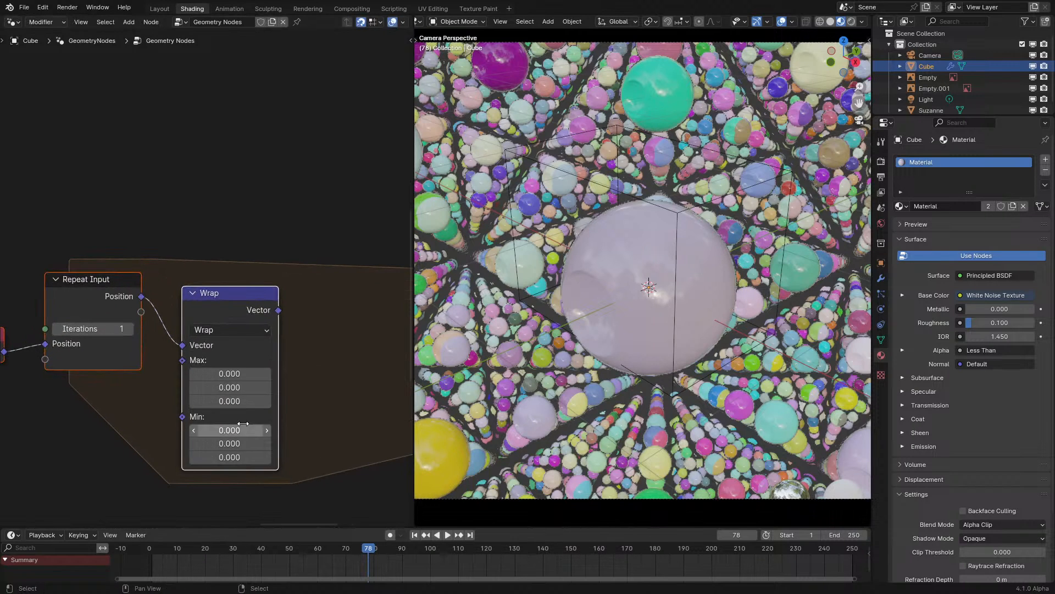
left_click_drag(243, 427, 270, 456)
left_click_drag(241, 374, 215, 401)
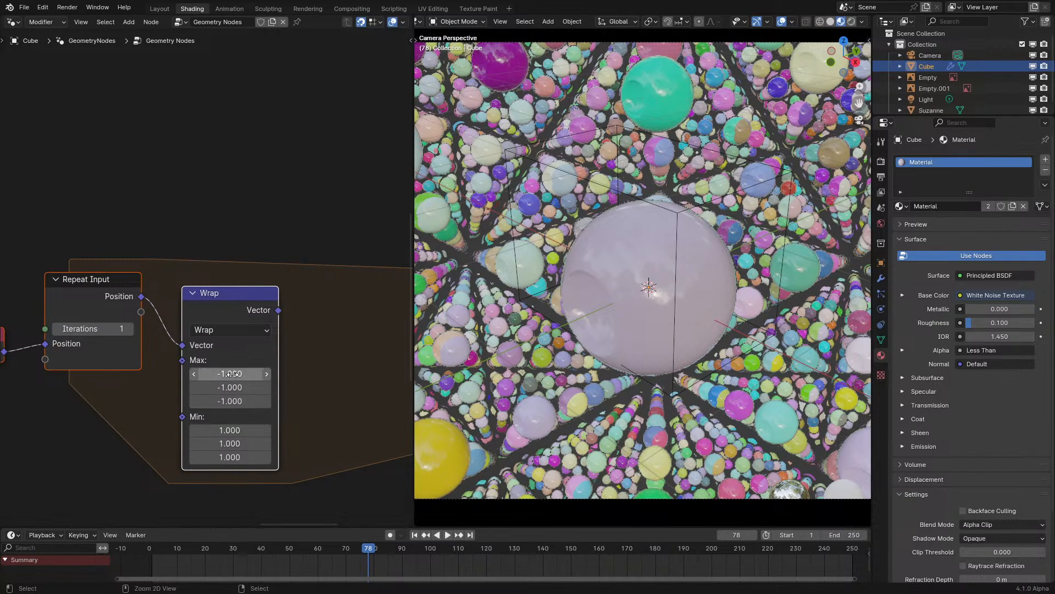
- Add a Dot Product node after the Wrap node, feed Wrap's Vector into both of its inputs, and collapse it
scroll(235, 282, "down", 2)
scroll(235, 281, "up", 3)
left_click_drag(284, 313, 322, 313)
type("dot")
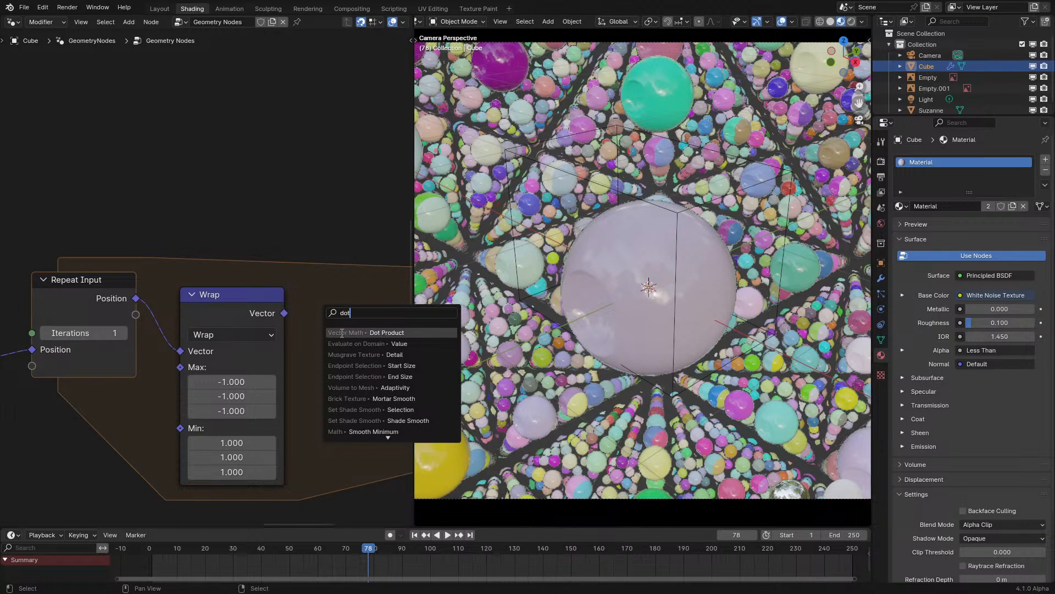
key("Return")
left_click(344, 328)
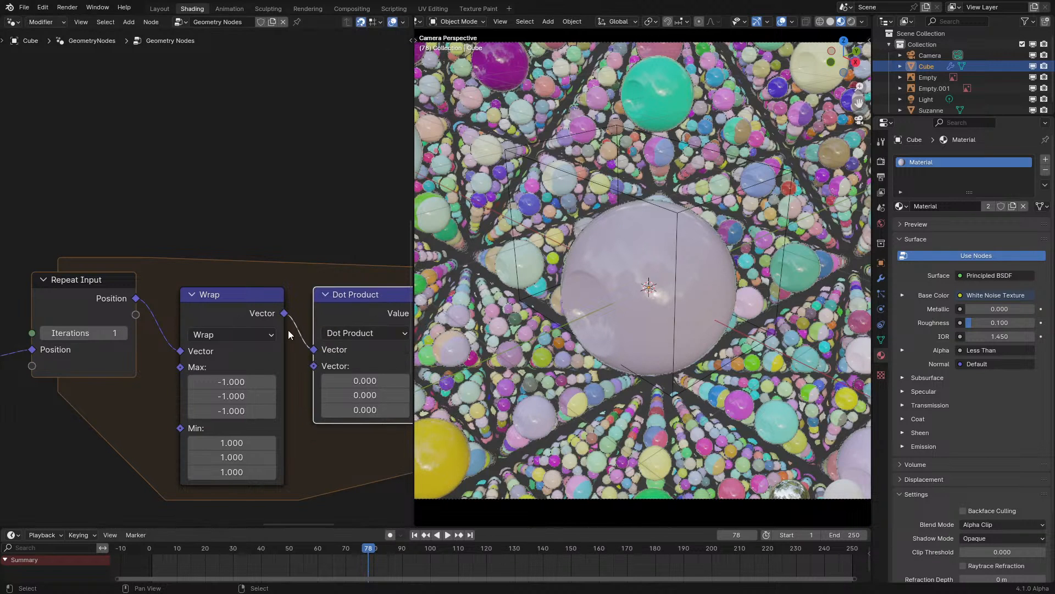
left_click_drag(285, 313, 314, 366)
left_click(324, 297)
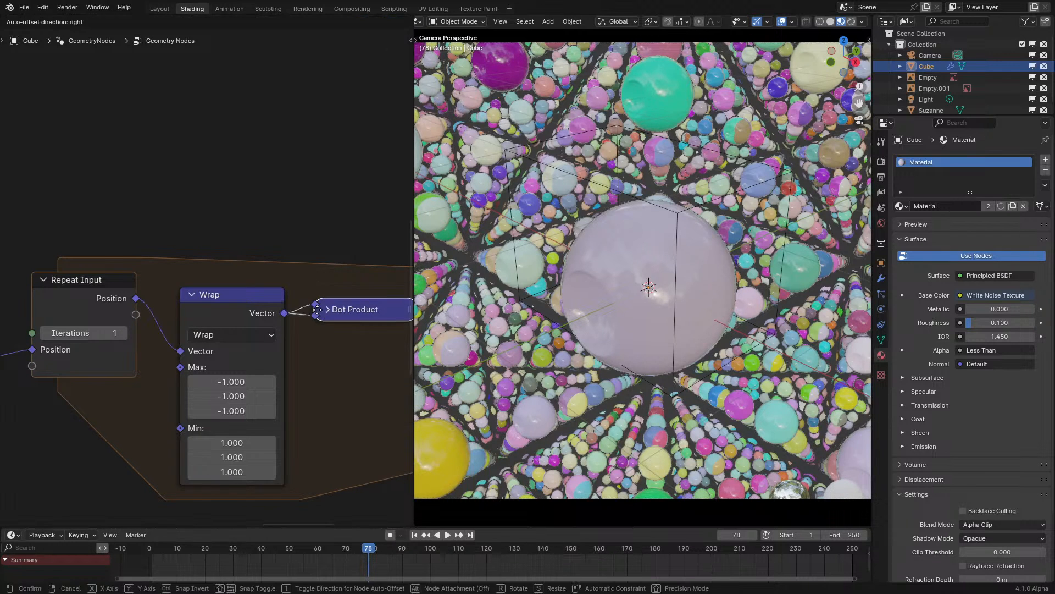
- Reposition the Repeat Input, Wrap and Dot Product nodes together within the node tree
scroll(252, 308, "down", 3)
left_click_drag(43, 245, 287, 381)
key("g")
left_click(265, 379)
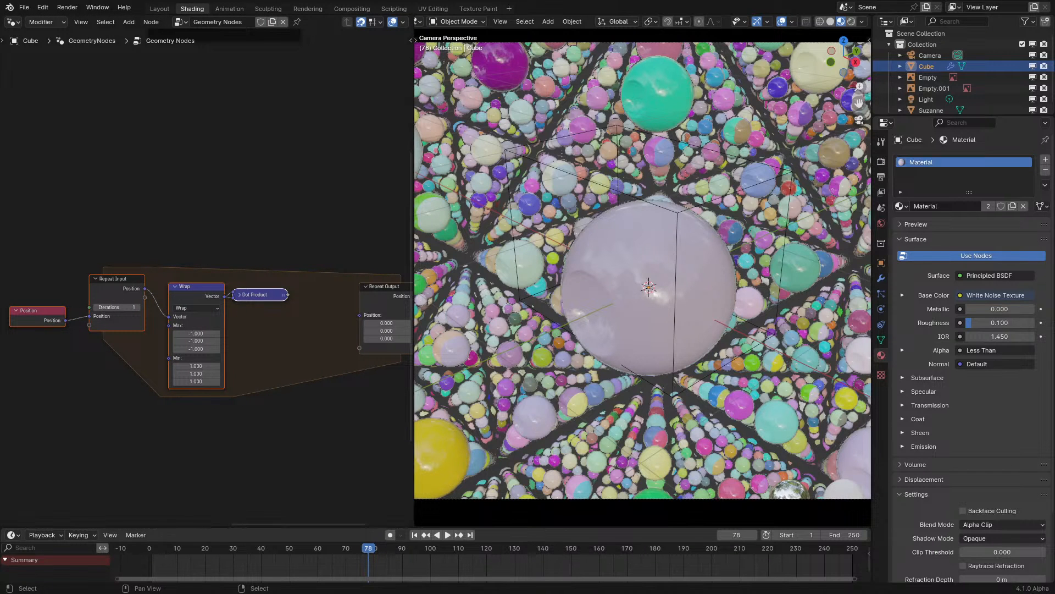
middle_click_drag(233, 318, 204, 323)
scroll(206, 322, "up", 4)
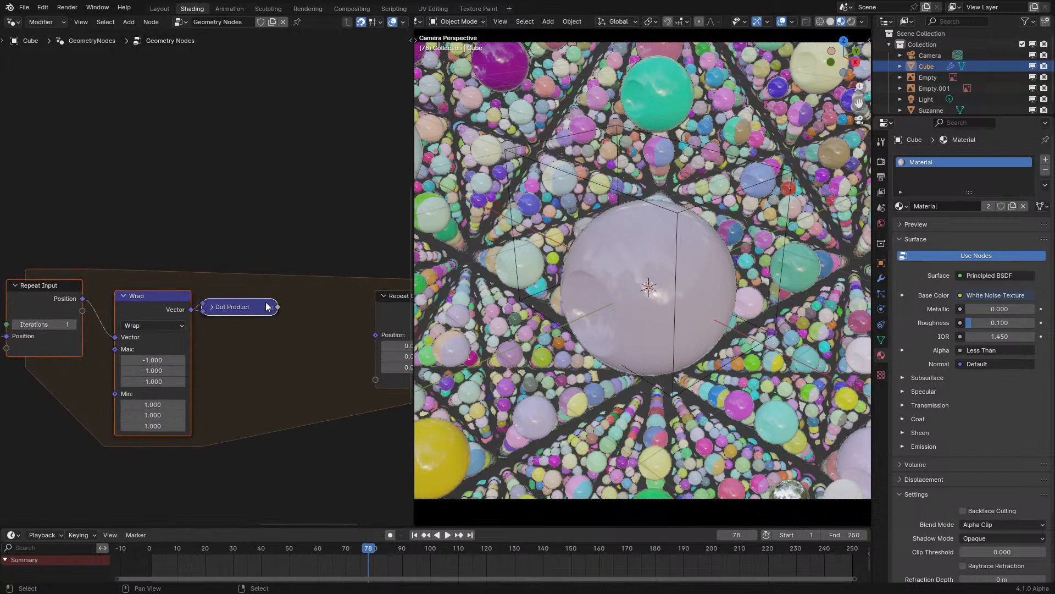
left_click_drag(277, 307, 321, 407)
type("d")
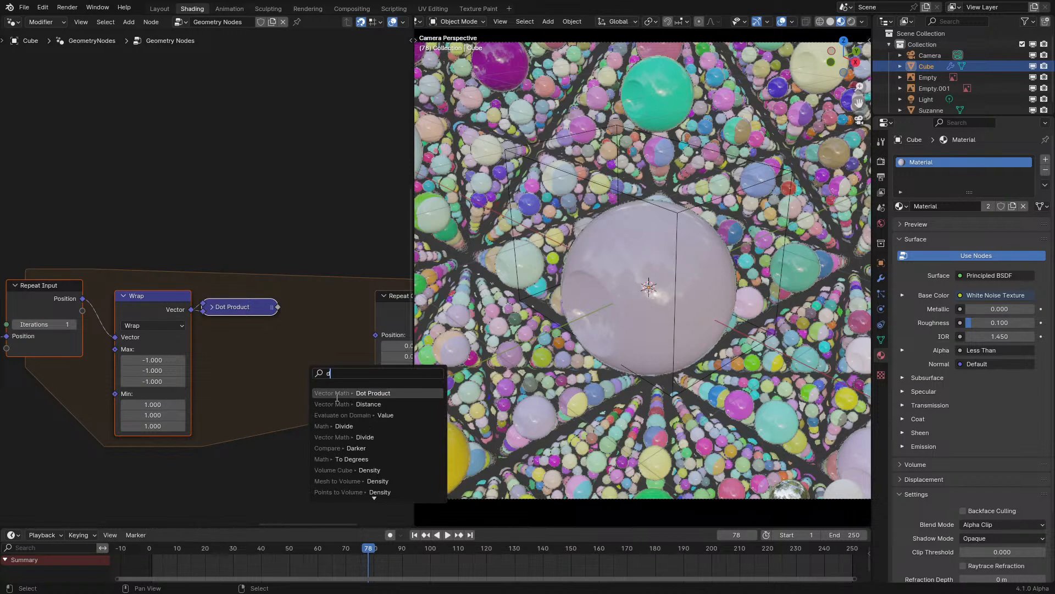
left_click(335, 404)
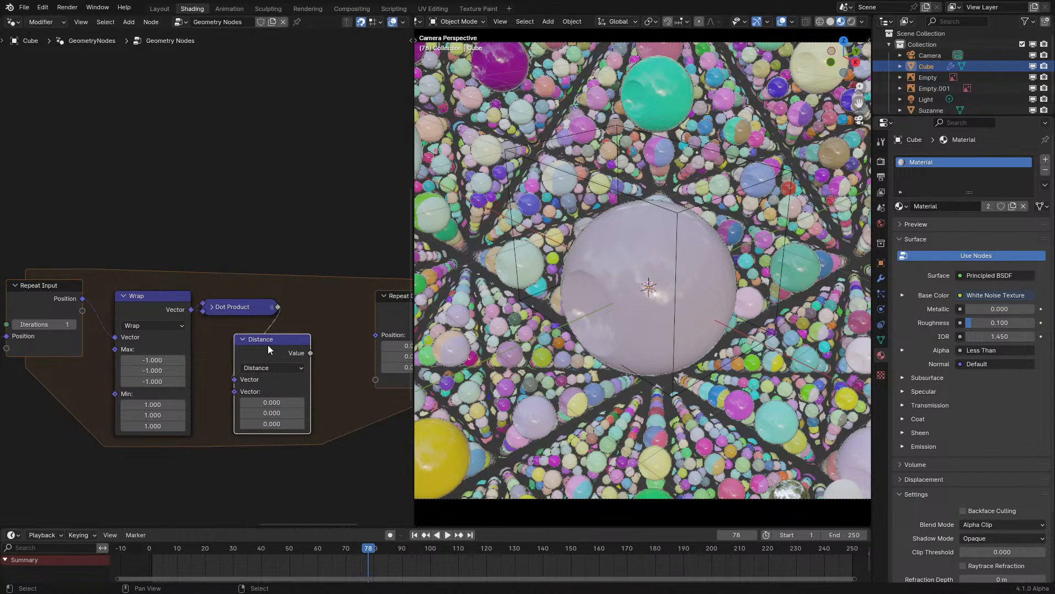
key("x")
- Add a Math Divide node that divides 1.333333 by the Dot Product's Value
left_click_drag(277, 307, 331, 338)
type("d")
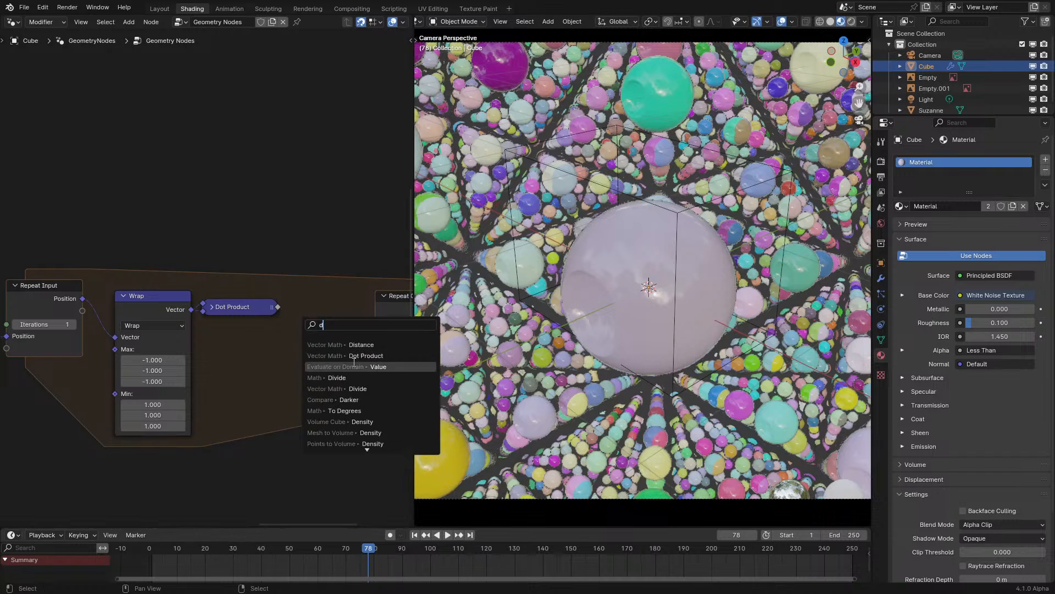
left_click(325, 378)
left_click(266, 381)
left_click_drag(235, 372, 236, 384)
double_click(258, 374)
type("1.333333")
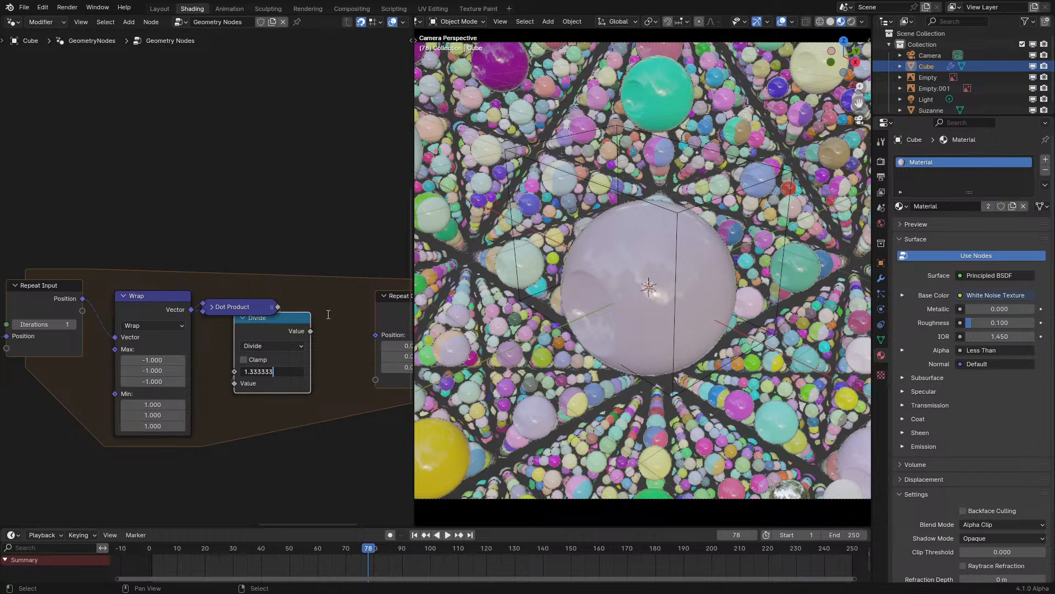
- Set the Divide node's first value to 1.333333 and reposition the selected repeat-zone nodes
key("Return")
left_click_drag(281, 327, 272, 382)
scroll(121, 271, "down", 5)
middle_click_drag(121, 271, 214, 298)
left_click_drag(109, 271, 307, 432)
key("g")
left_click(252, 438)
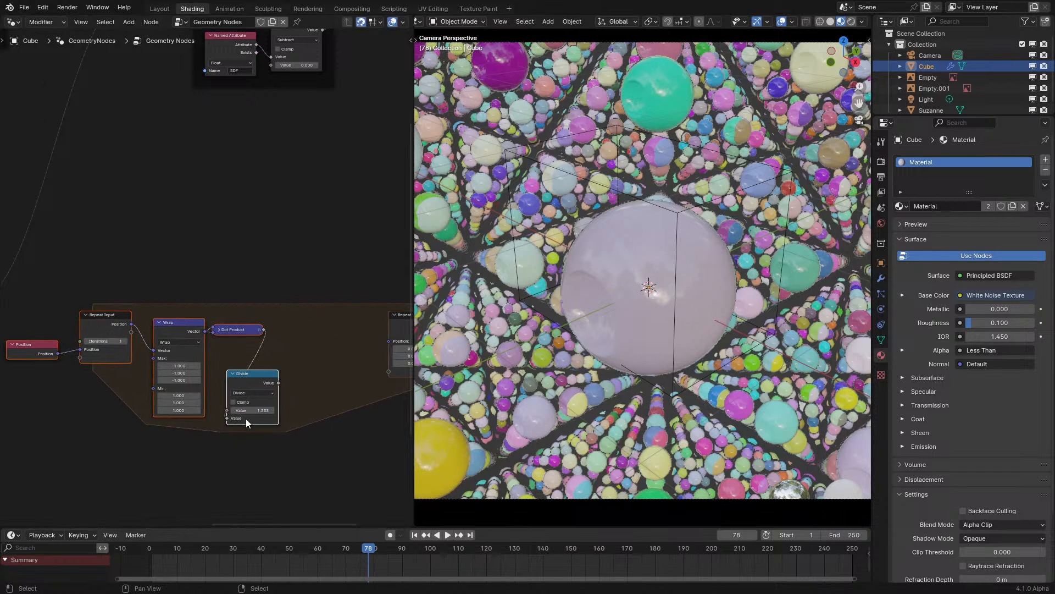
- Arrange the Divide node beside Wrap, with the collapsed Dot Product node beneath it
left_click(238, 378)
key("g")
left_click(228, 353)
scroll(240, 344, "up", 1)
middle_click_drag(240, 343, 142, 385)
scroll(142, 388, "up", 2)
left_click_drag(146, 367, 145, 479)
left_click_drag(144, 400, 141, 402)
- Add a vector Scale node fed by Wrap's vector and use the Divide result as its scale
left_click_drag(99, 366, 169, 365)
type("sc")
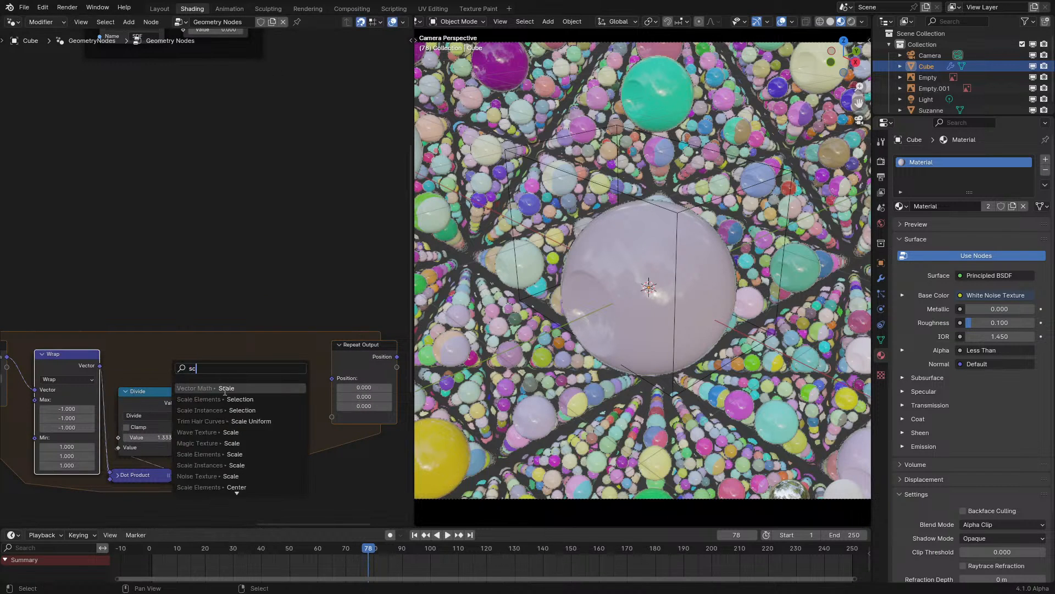
left_click(224, 384)
left_click(267, 360)
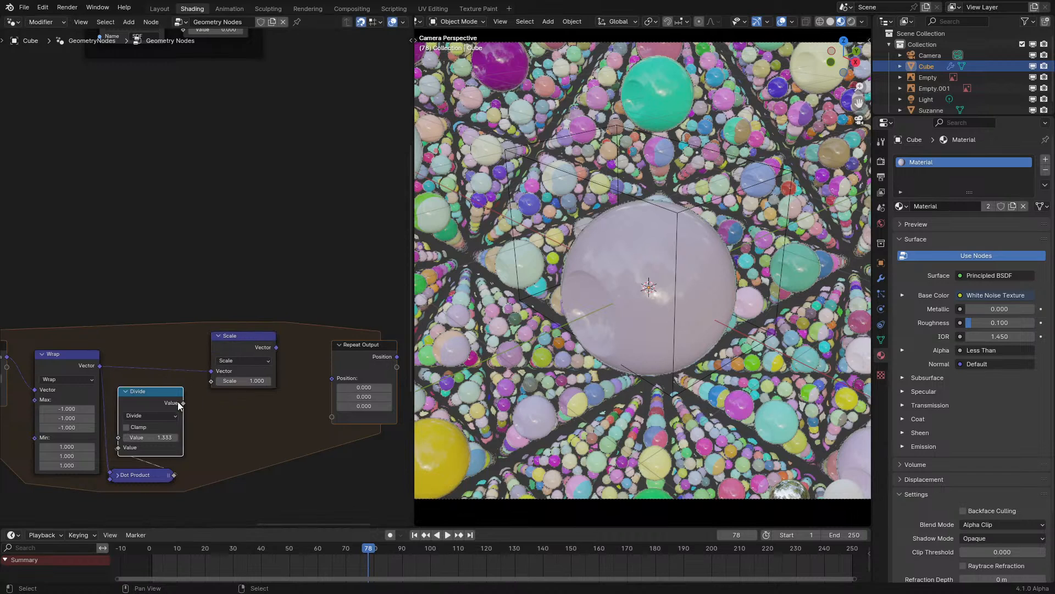
left_click_drag(183, 402, 216, 381)
- Move the Repeat Output node farther along and connect the scaled vector to its Position input
middle_click_drag(317, 333, 222, 305)
left_click_drag(270, 324, 297, 315)
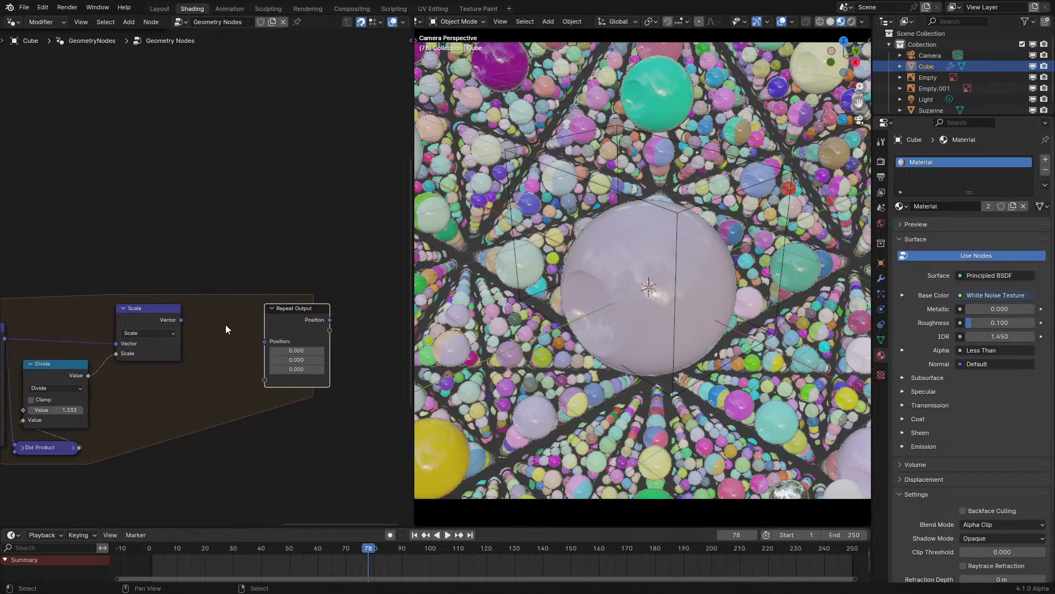
left_click_drag(181, 320, 265, 341)
- Add a Math node set to Multiply below Scale and feed its first value from the Divide result
scroll(265, 341, "up", 2)
key("q")
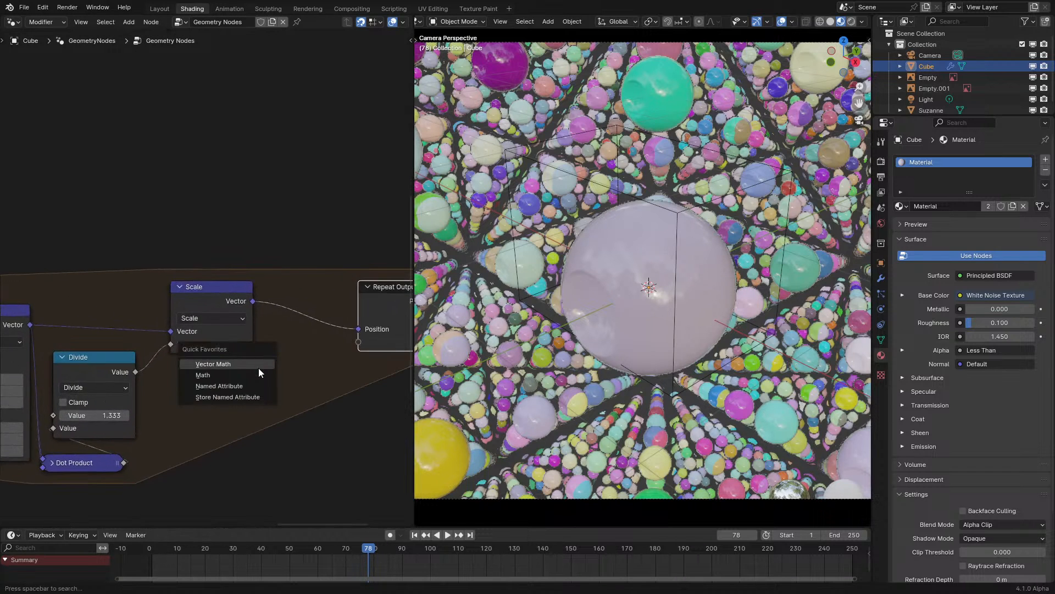
left_click(247, 375)
left_click(245, 414)
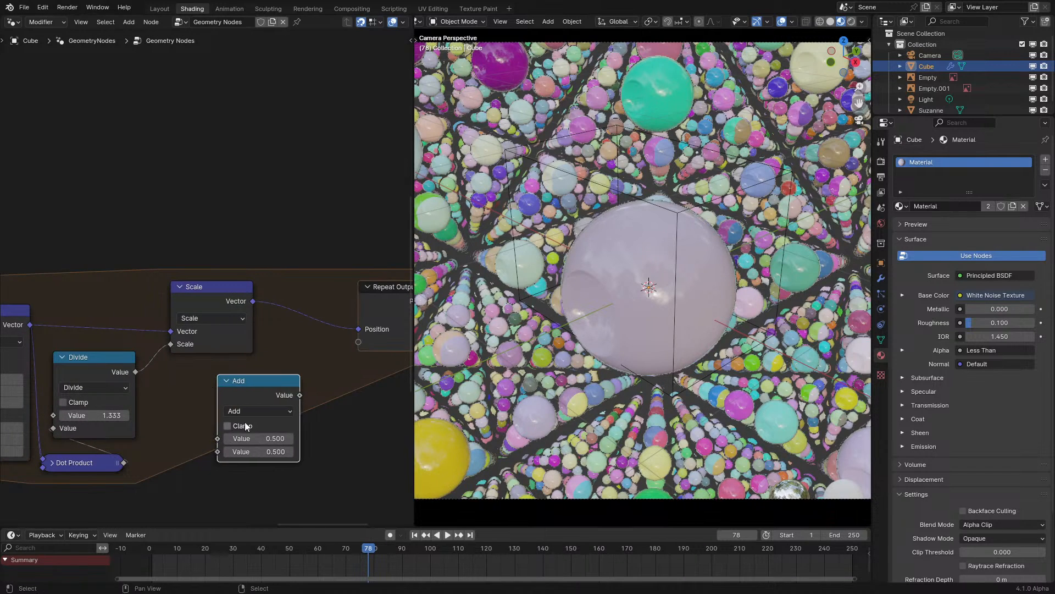
left_click_drag(136, 372, 218, 439)
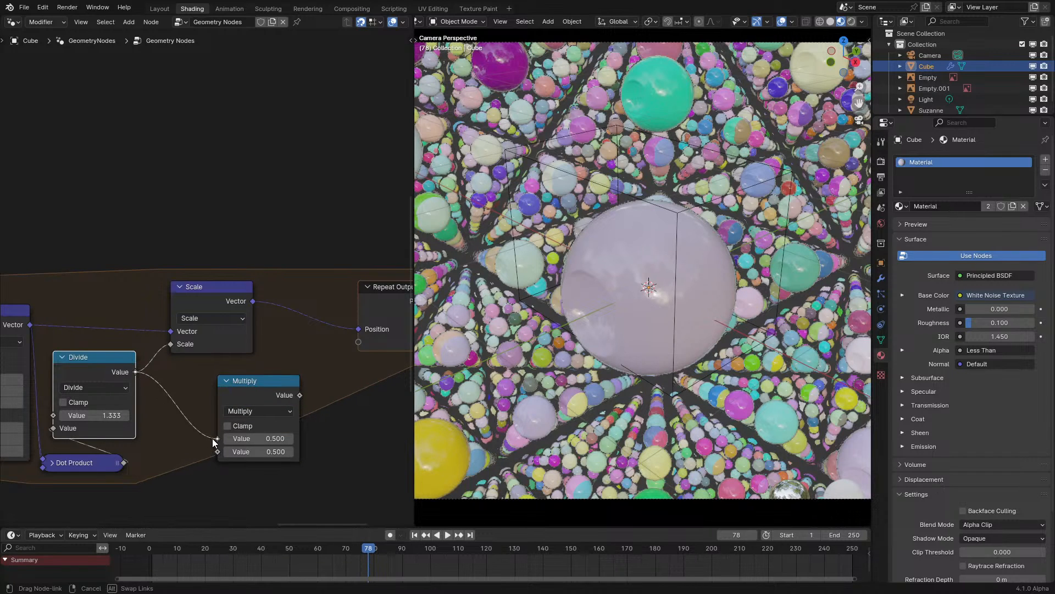
- Feed Multiply's second input from a new Repeat Input value and link the product to the Repeat Output's Value
scroll(130, 375, "down", 1)
middle_click_drag(130, 374, 194, 356)
scroll(47, 324, "down", 3)
scroll(47, 316, "up", 1)
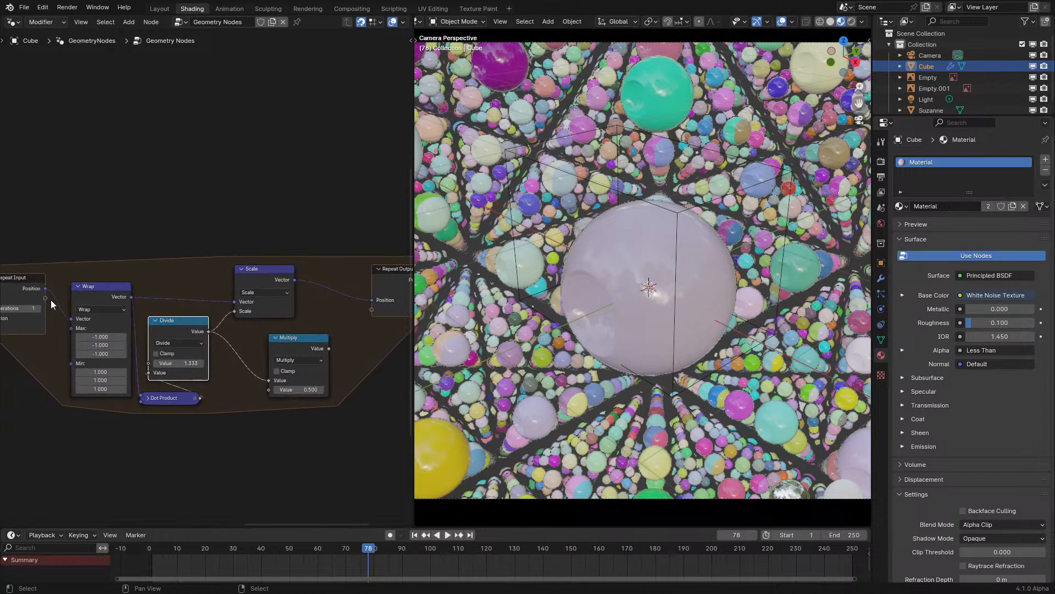
left_click(296, 388)
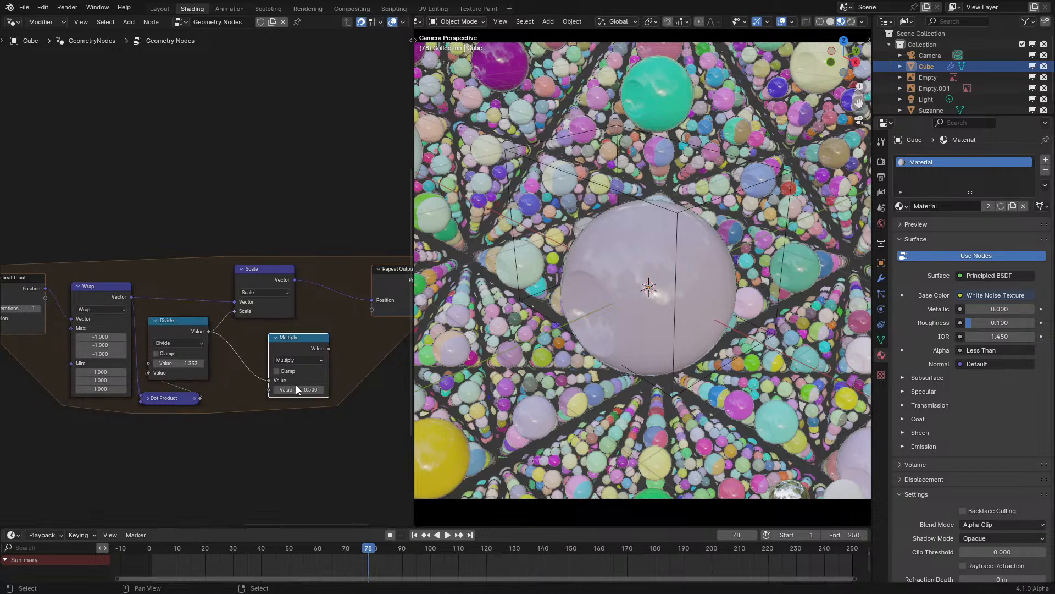
type("1")
key("Return")
left_click_drag(45, 298, 270, 389)
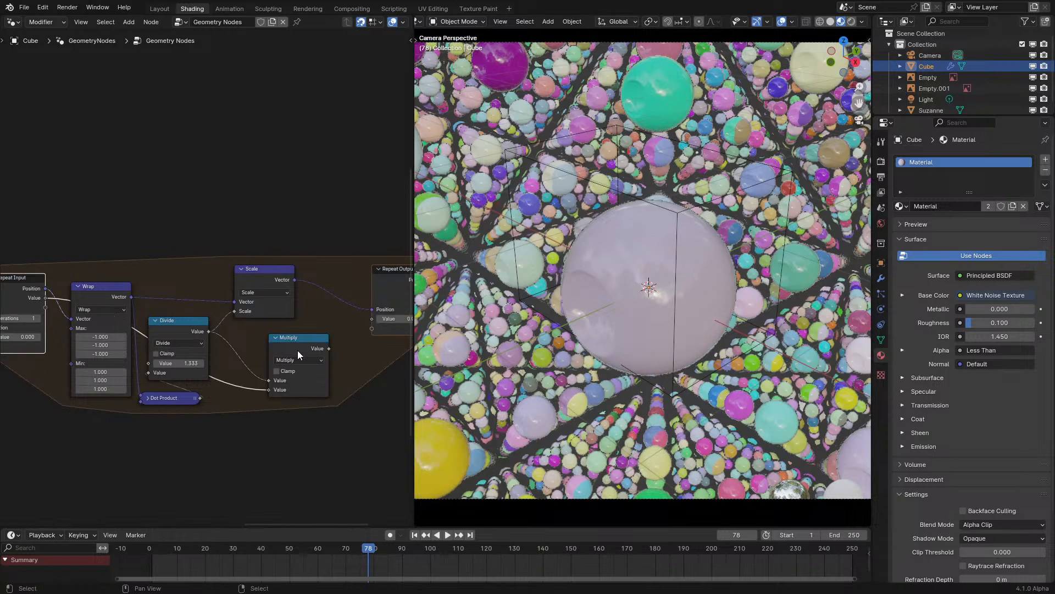
left_click_drag(319, 348, 372, 318)
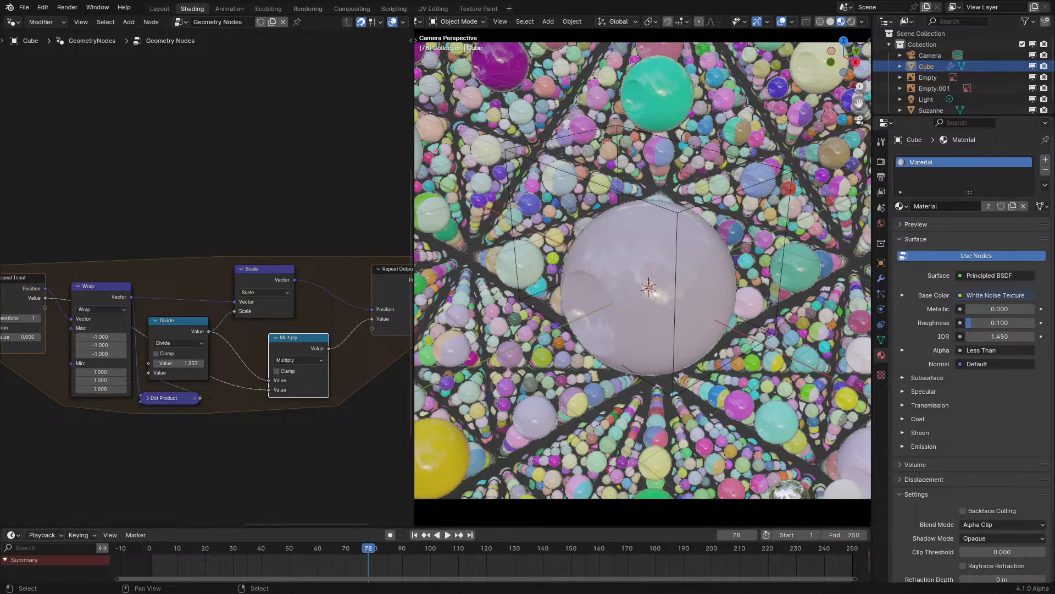
- Add a Separate XYZ node connected to the Repeat Output's Position
middle_click_drag(386, 334, 184, 358)
scroll(233, 329, "up", 4)
left_click_drag(237, 329, 281, 321)
key("Escape")
type("sep")
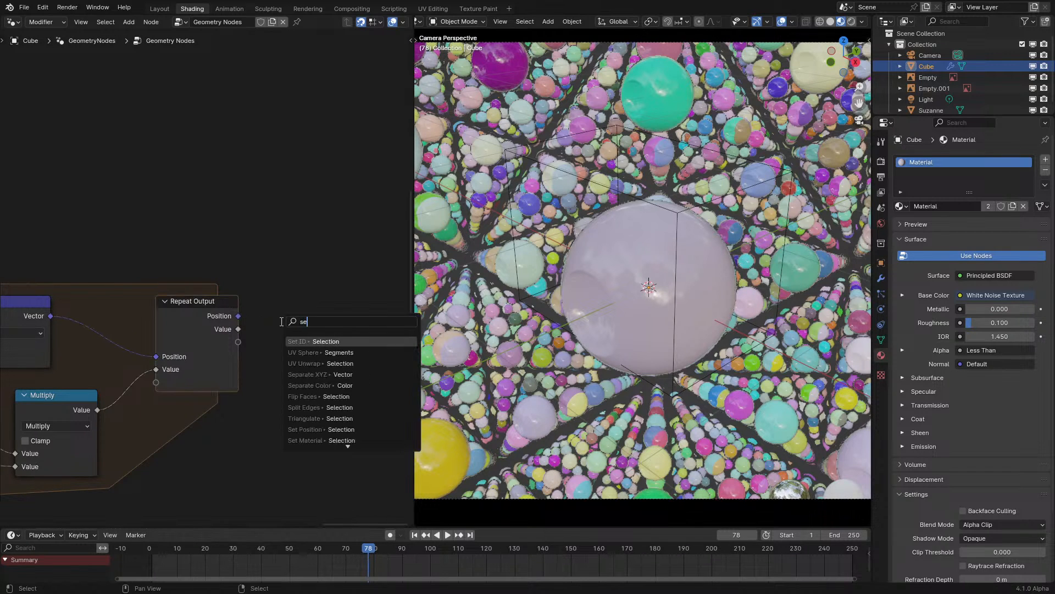
key("Return")
left_click(280, 321)
- Add an Absolute math node fed by the Z component of Separate XYZ
middle_click_drag(337, 328, 223, 331)
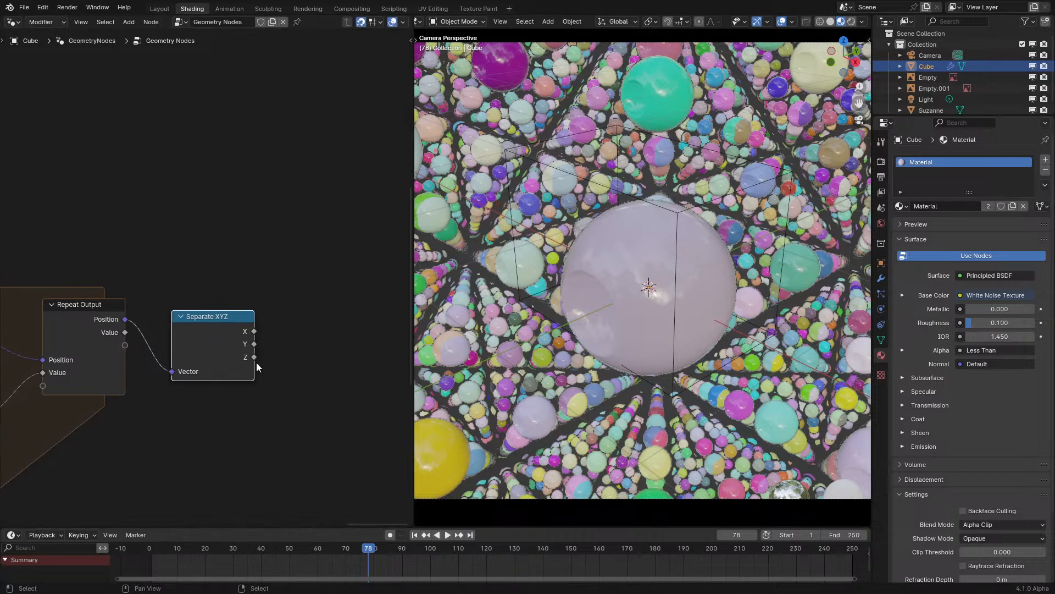
left_click_drag(254, 357, 305, 360)
type("an")
key("BackSpace")
type("b")
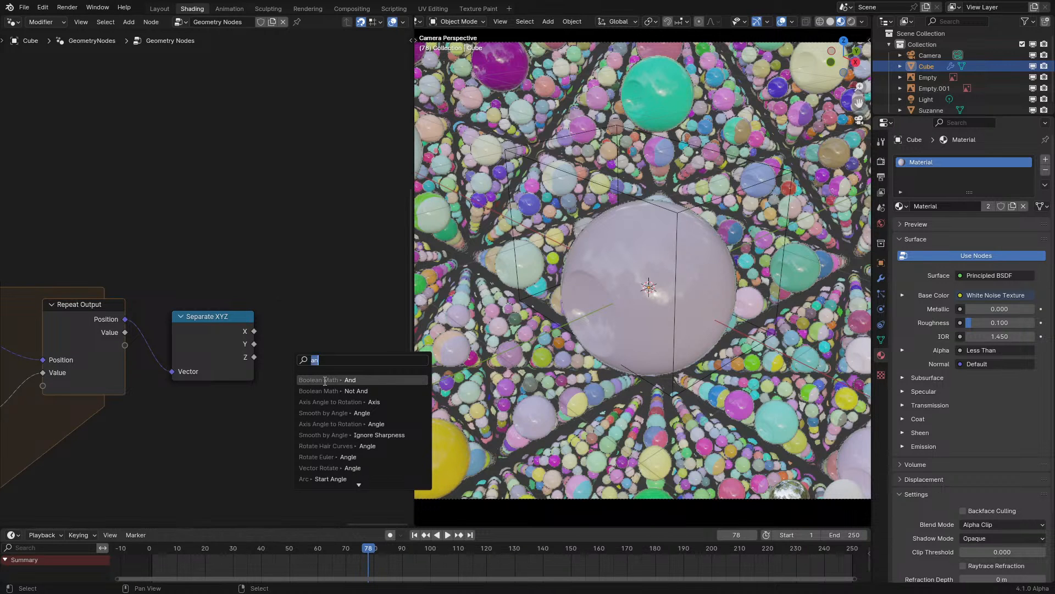
left_click(325, 380)
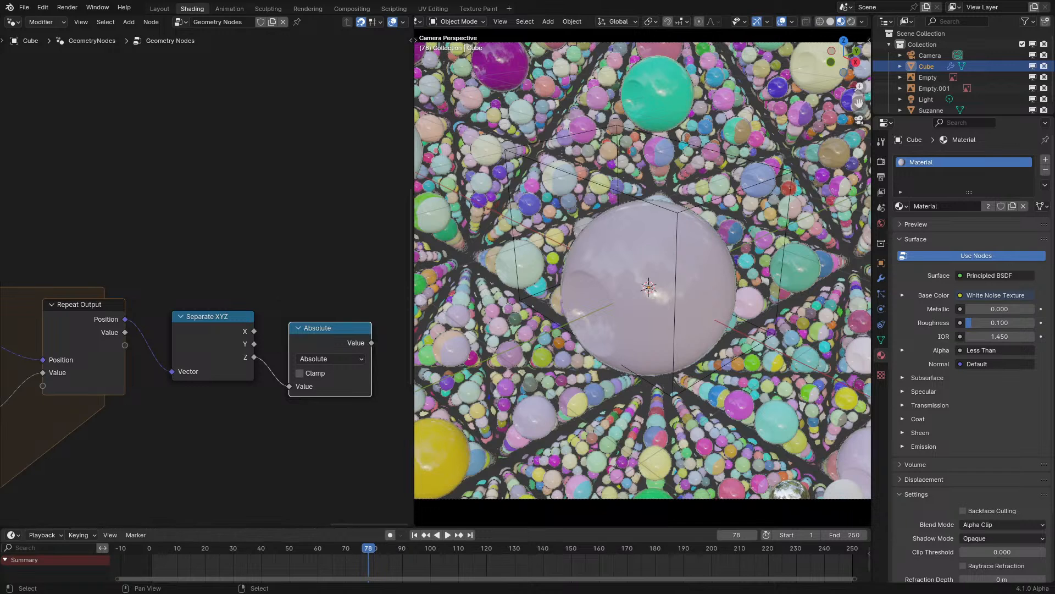
- Add a Multiply node after Absolute and set its second value to 0.25
middle_click_drag(395, 354, 260, 350)
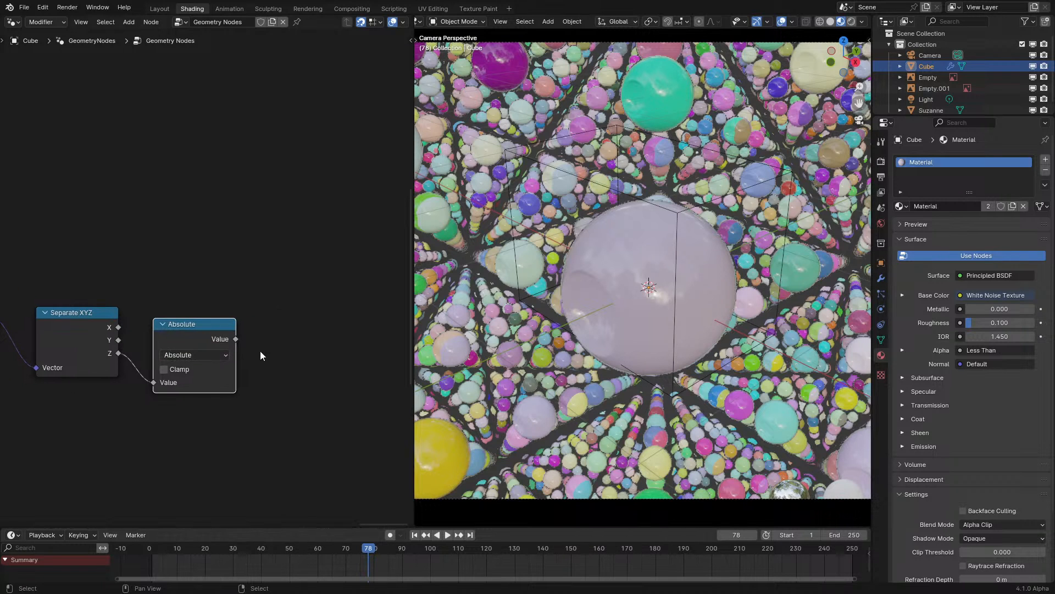
left_click_drag(235, 339, 273, 339)
type("mul")
key("Return")
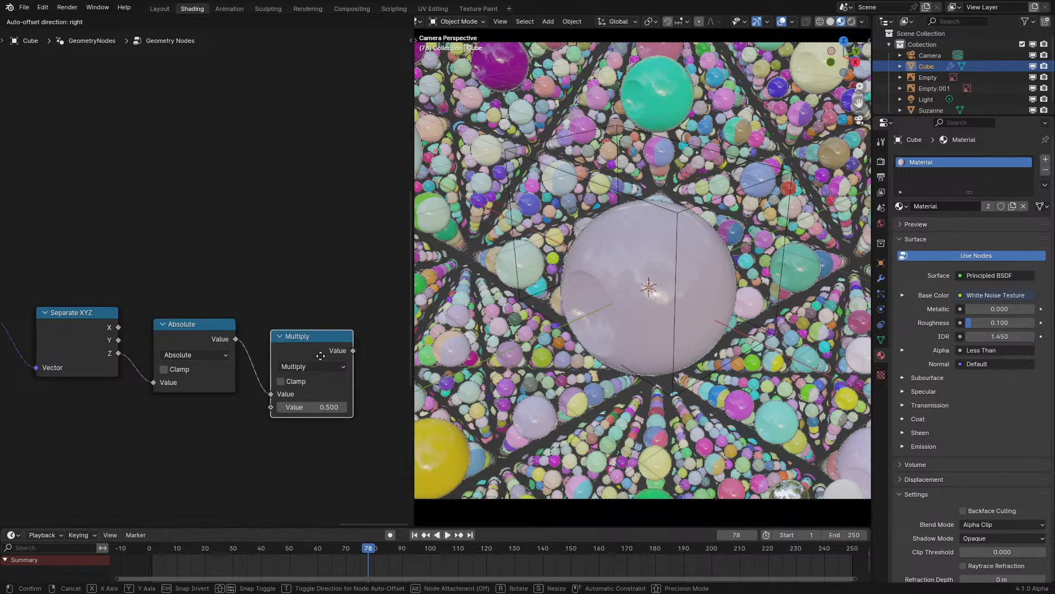
left_click(320, 353)
left_click(318, 395)
type(".25")
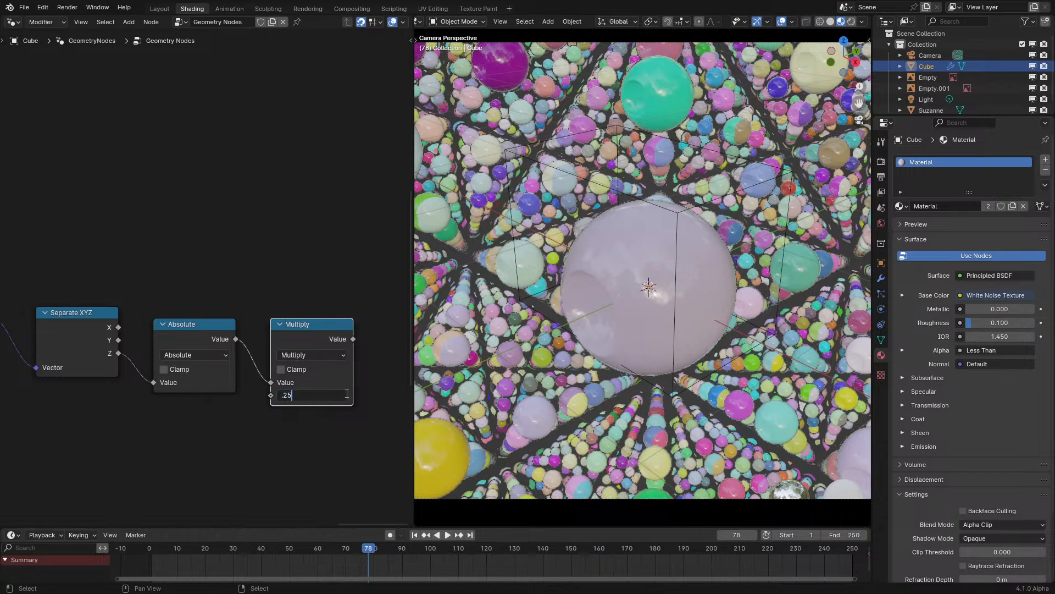
key("Return")
- Add a Divide node below Multiply that takes the 0.25 product as its first value
left_click_drag(352, 339, 301, 448)
type("mul")
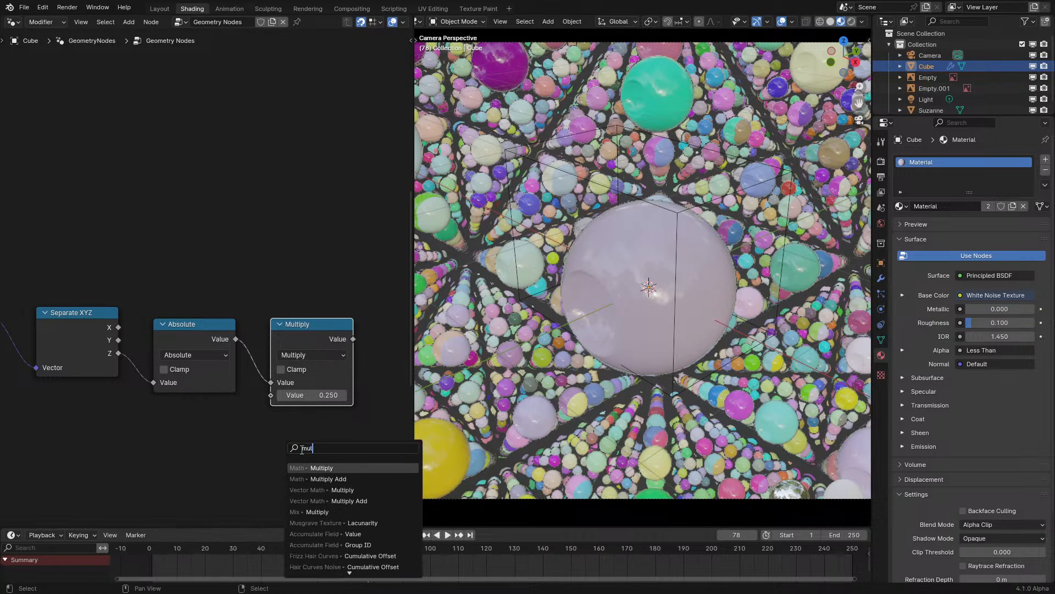
key("BackSpace")
key("BackSpace")
key("BackSpace")
type("sd")
key("BackSpace")
key("BackSpace")
type("de")
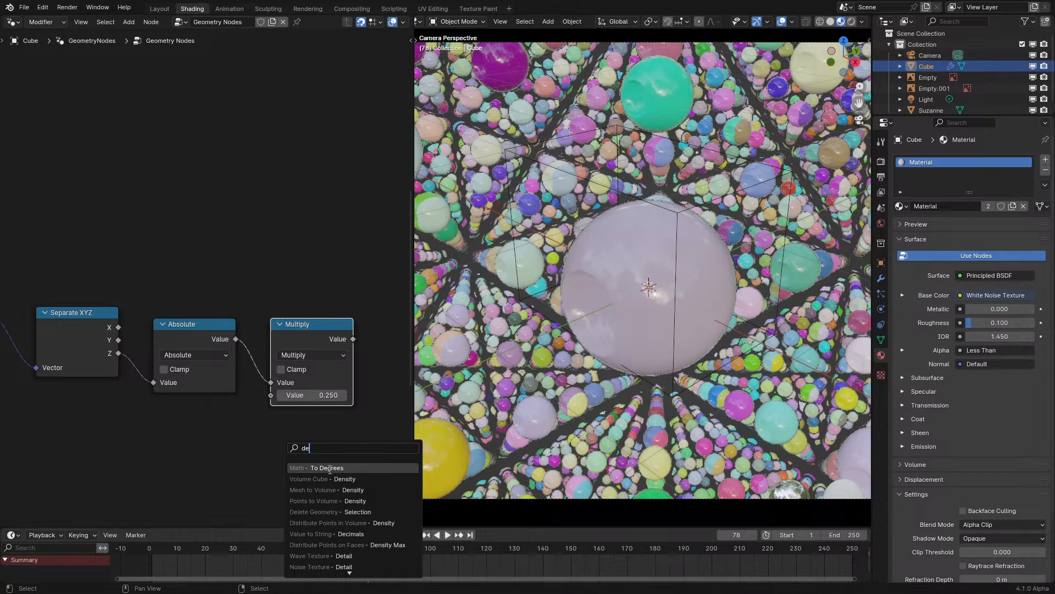
key("BackSpace")
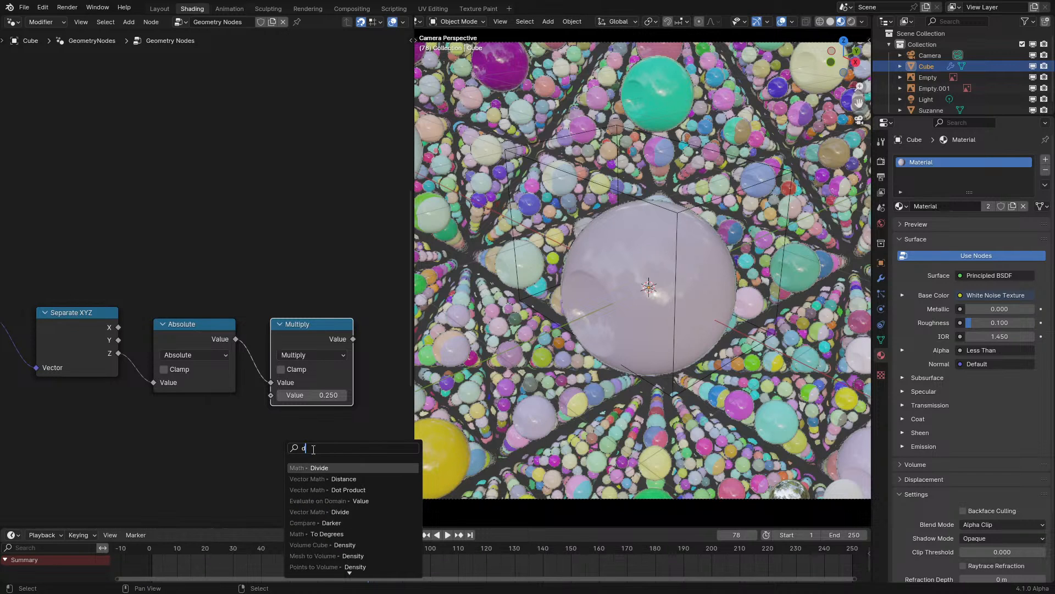
left_click(317, 467)
left_click(292, 448)
- Link the Repeat Output's Value to Divide's second input and connect the quotient to the stored SDF attribute's value
scroll(120, 332, "down", 1)
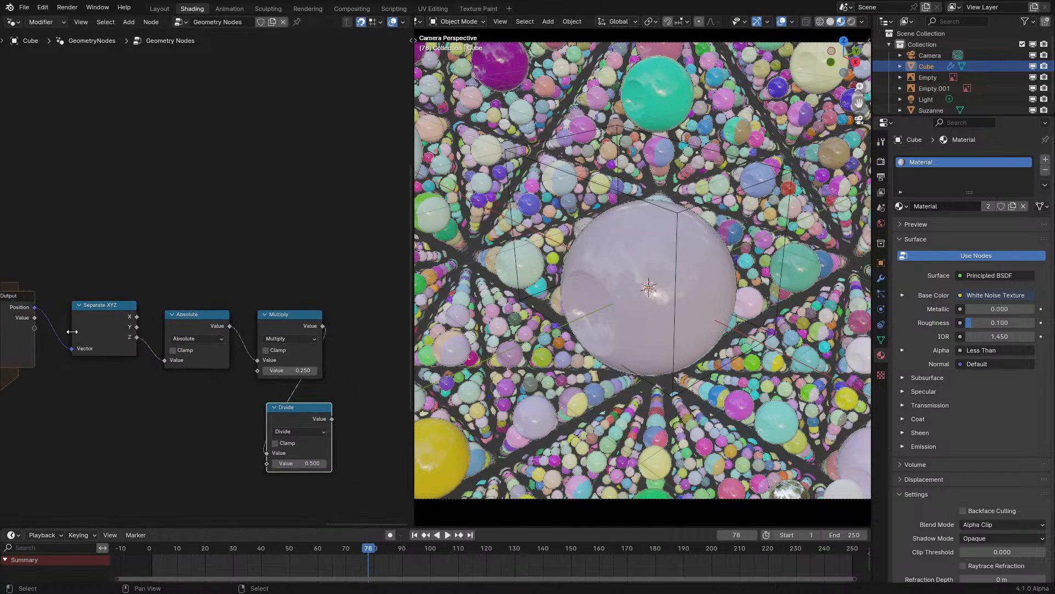
left_click_drag(34, 317, 267, 463)
scroll(197, 384, "down", 1)
middle_click_drag(198, 384, 194, 428)
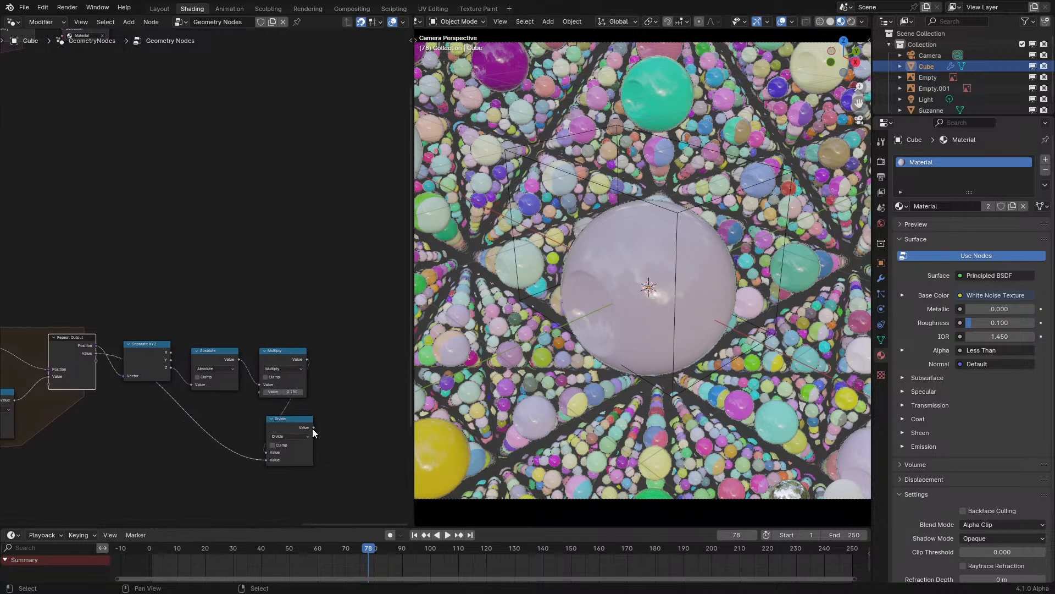
left_click_drag(313, 428, 133, 127)
right_click(134, 127)
scroll(319, 413, "down", 3)
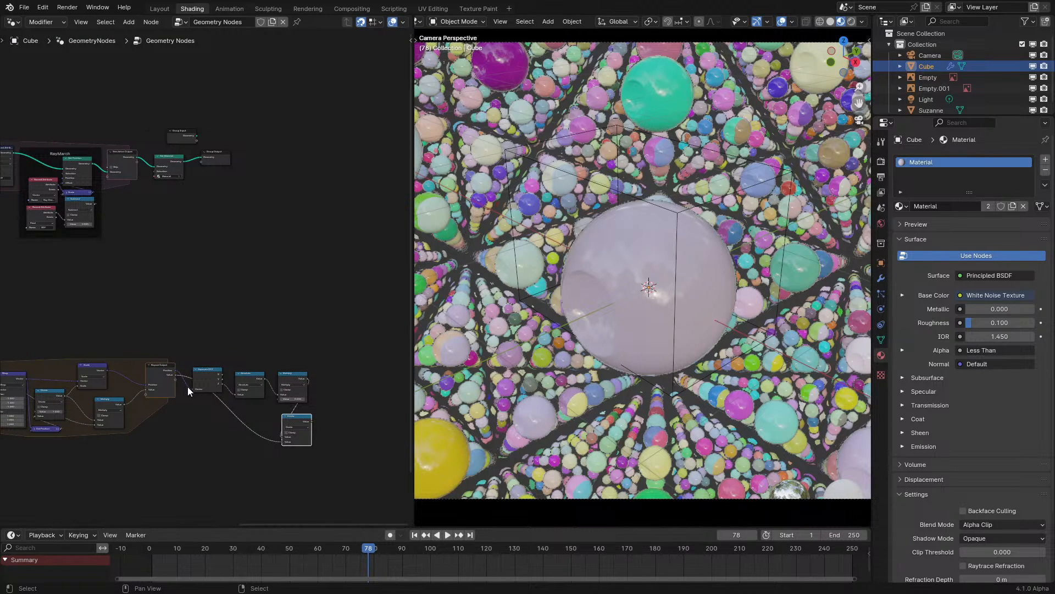
left_click_drag(310, 422, 237, 185)
- Play the simulation from the start of the timeline to check the new distance function
left_click(141, 569)
key("space")
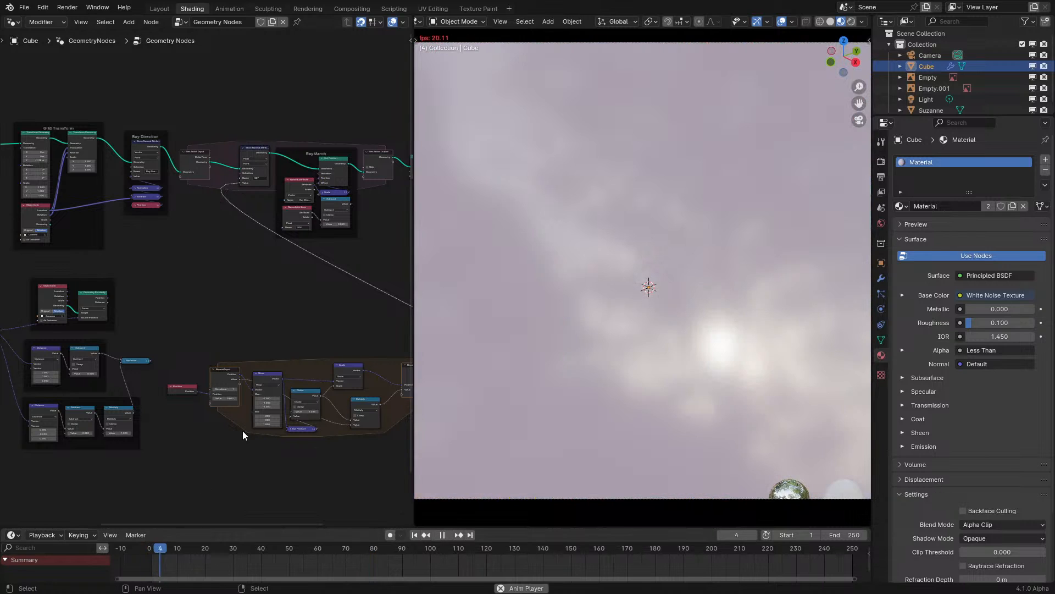
key("space")
- Examine the fractal reference images in the viewport and compare them with the camera view
middle_click_drag(558, 374, 595, 281)
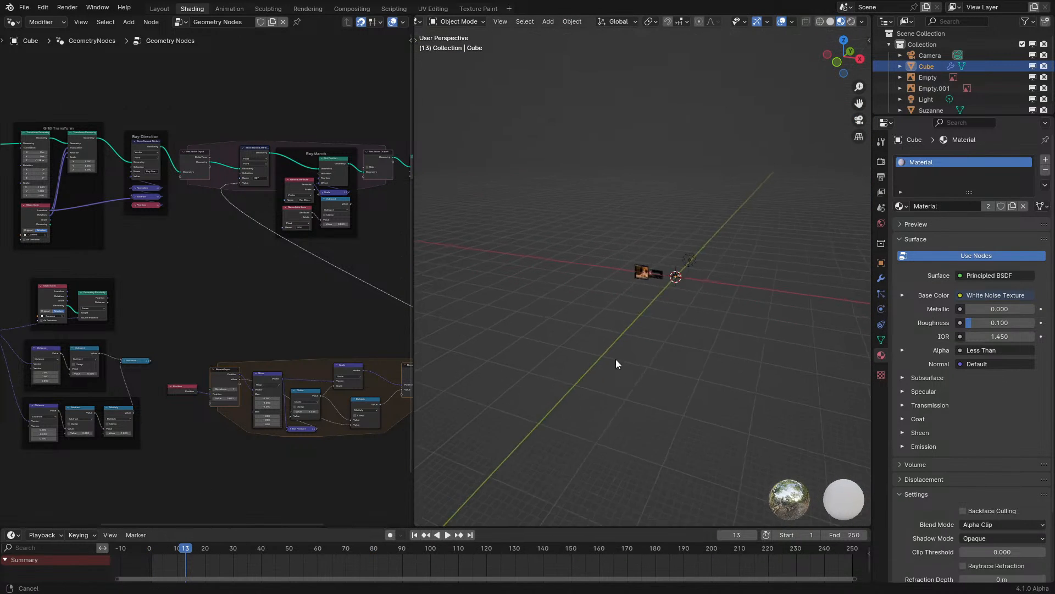
scroll(632, 325, "up", 8)
middle_click_drag(641, 309, 694, 334, "shift")
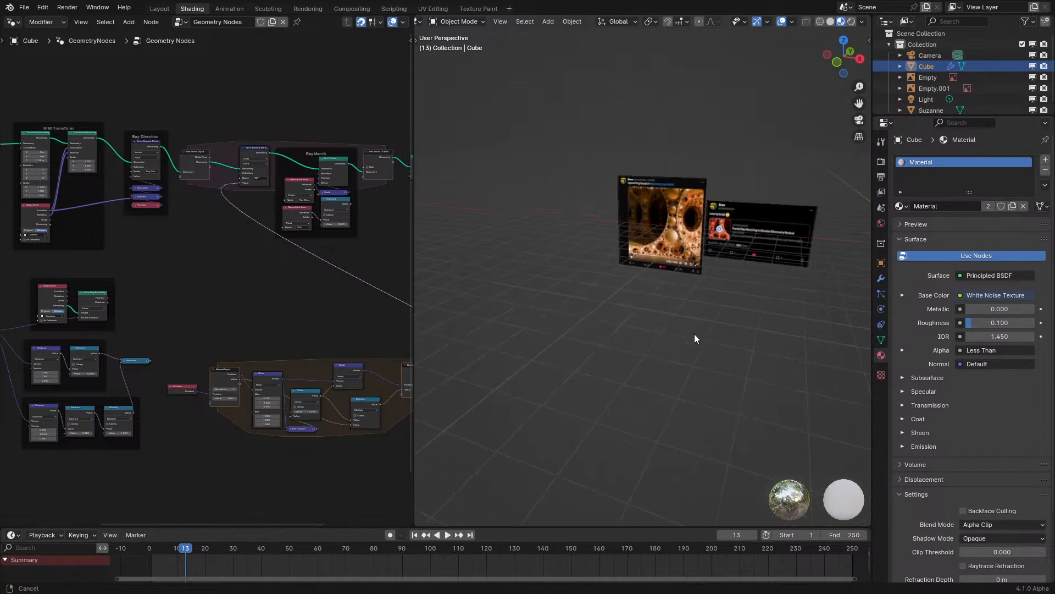
scroll(697, 327, "up", 8)
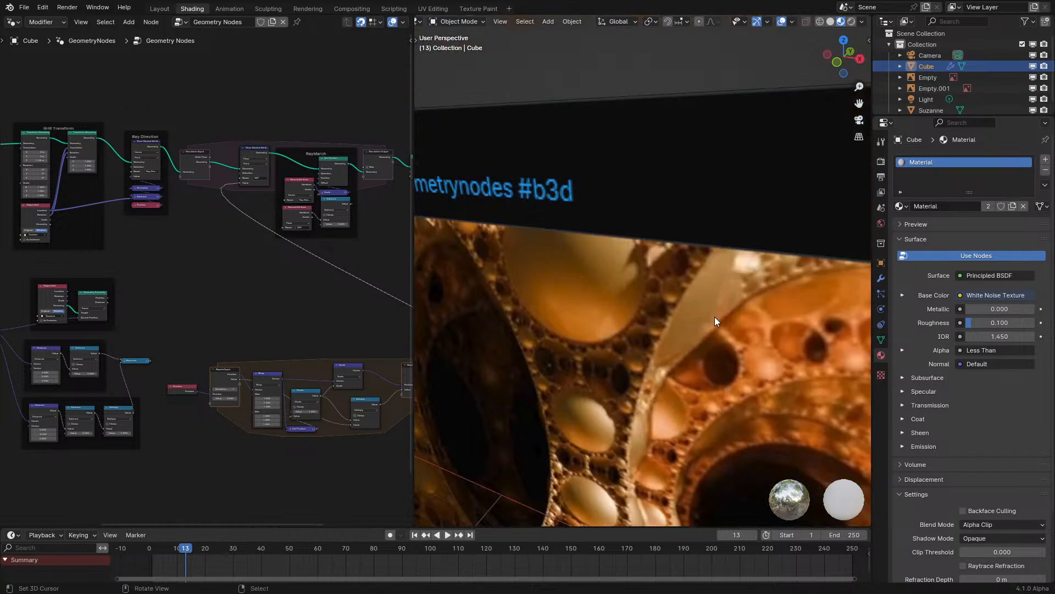
key("KP_0")
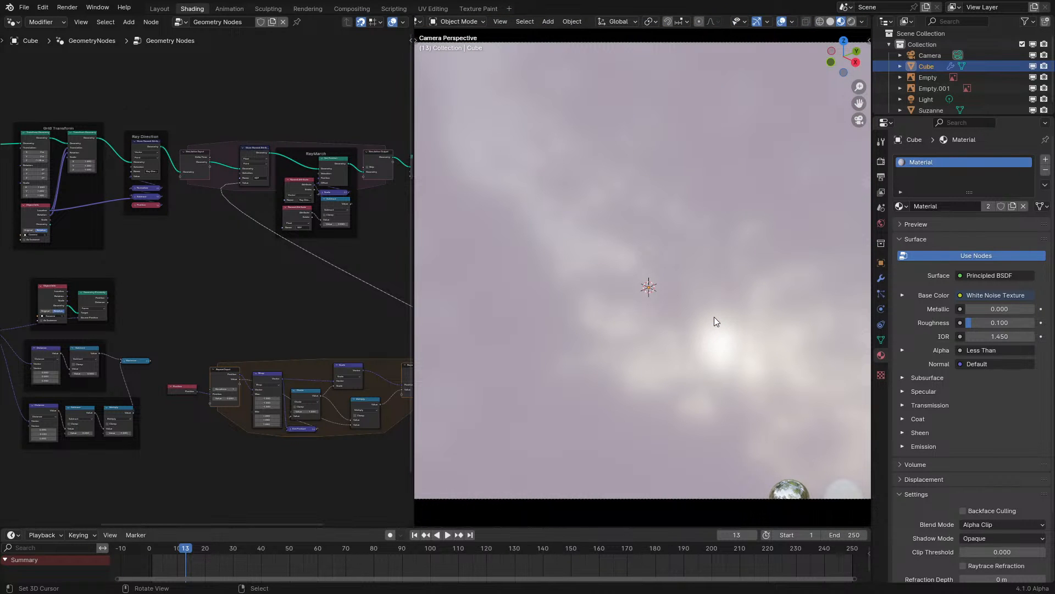
scroll(714, 317, "down", 1)
key("KP_0")
key("KP_0")
- View the scene from outside the camera and briefly play the simulation
middle_click_drag(636, 340, 664, 330)
scroll(674, 329, "down", 6)
key("space")
key("space")
- Set the Repeat Input's iterations to 10 and replay the simulation from the first frame
middle_click_drag(342, 364, 199, 312)
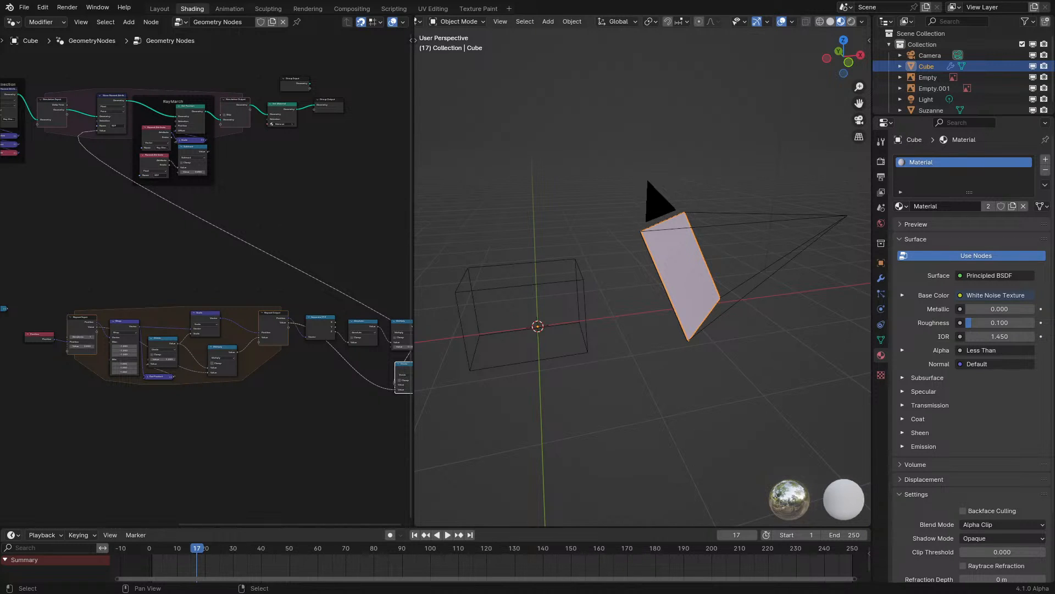
middle_click_drag(99, 299, 204, 273)
scroll(204, 275, "up", 8)
double_click(169, 348)
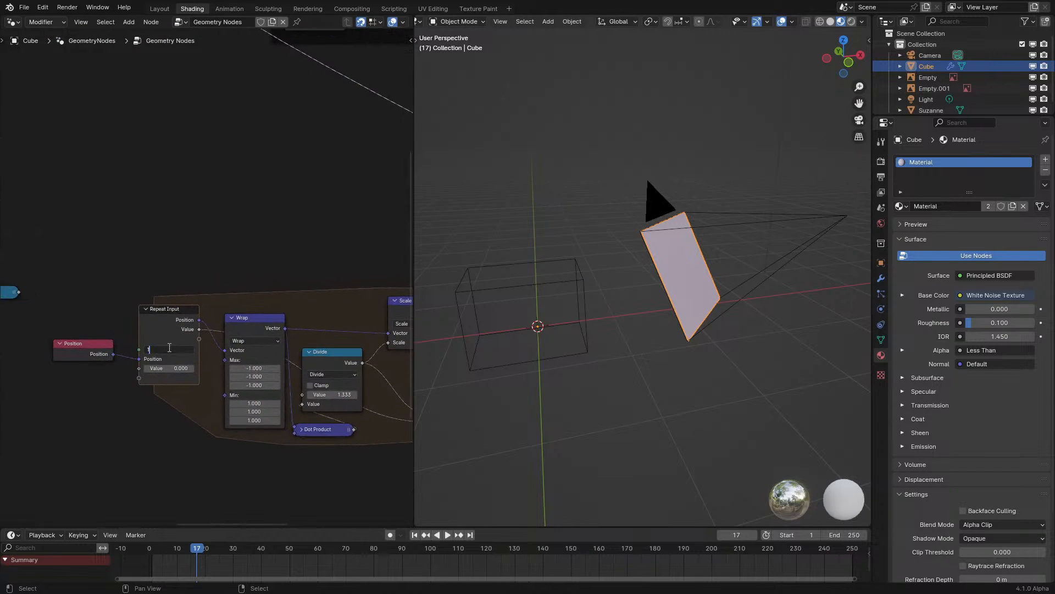
type("10")
key("Return")
key("shift+Left")
key("space")
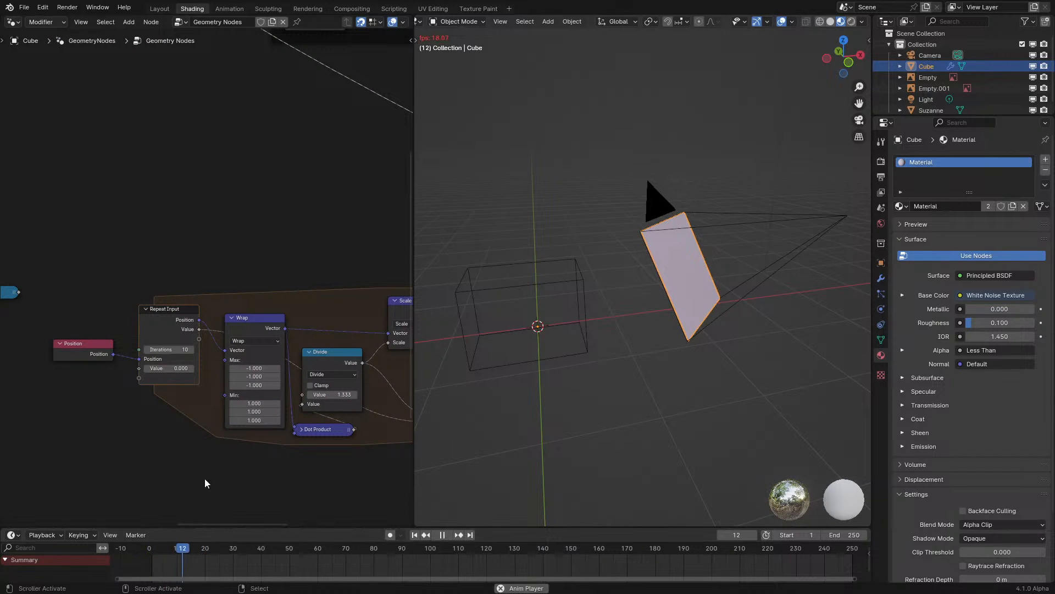
key("space")
- Set the Repeat Input's Value to 1 and play the simulation through the camera view
left_click(171, 369)
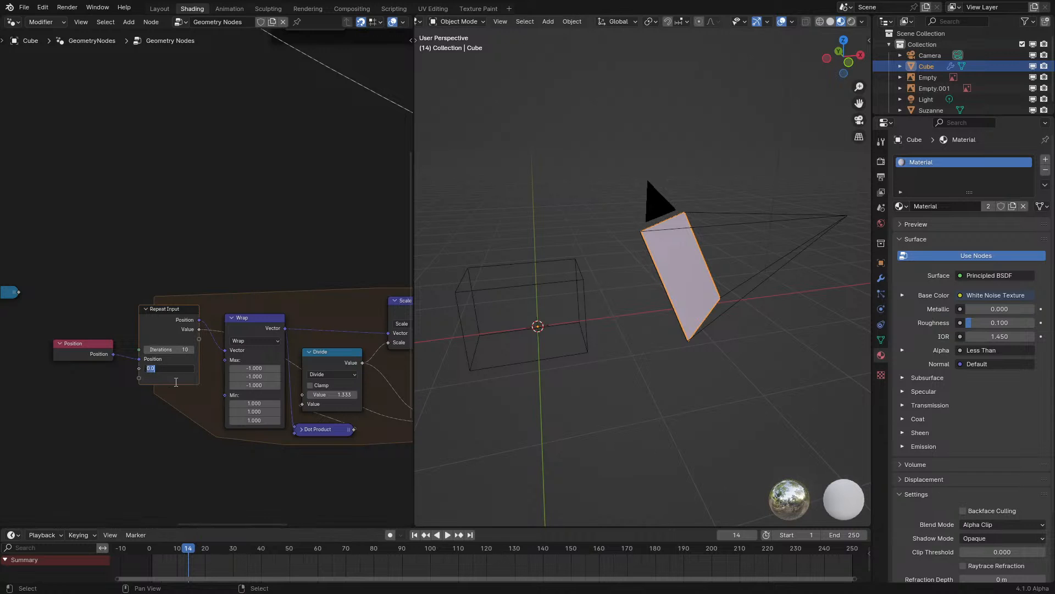
type("1")
key("Return")
key("space")
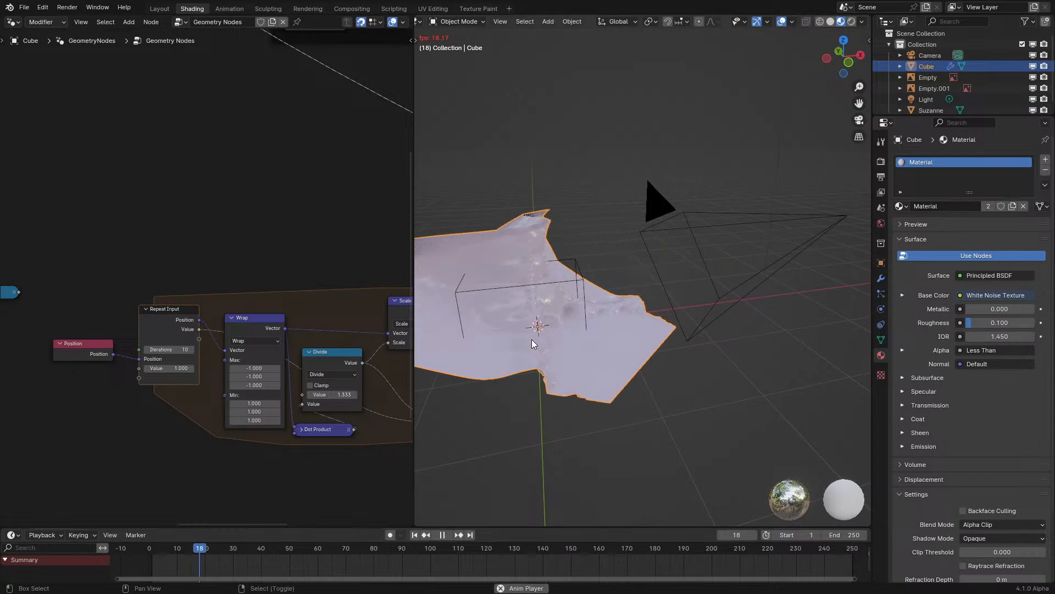
key("KP_0")
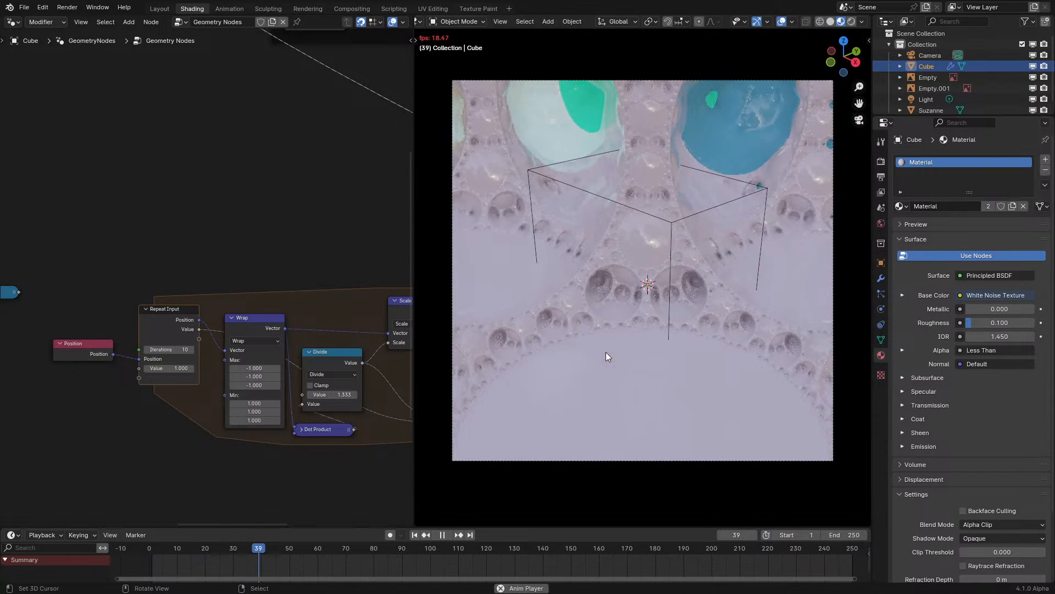
- Play the simulation in short stretches through the camera view up to frame 80
middle_click_drag(658, 296, 655, 317, "shift")
key("space")
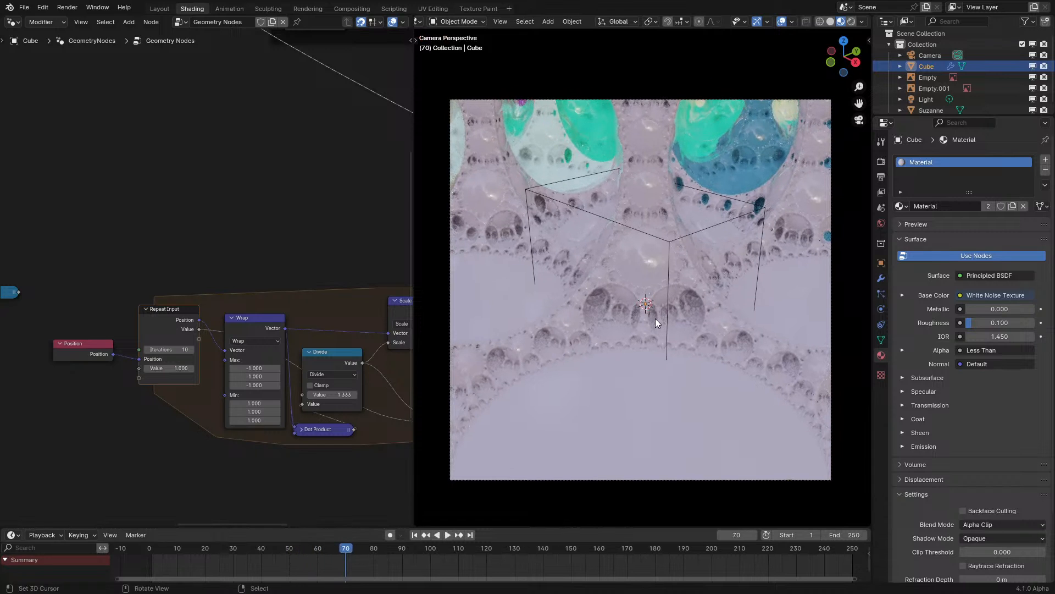
key("space")
key("space")
- Collapse the Multiply and Scale nodes inside the repeat zone and stack them beside the Divide node, with Scale above Multiply
middle_click_drag(269, 323, 62, 281)
scroll(219, 325, "up", 3)
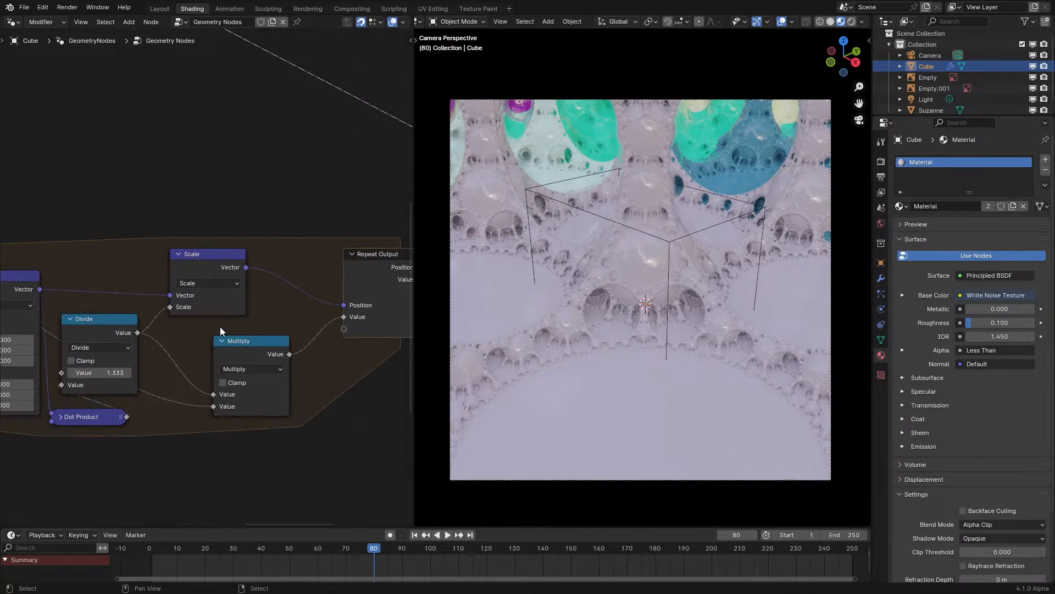
left_click(222, 341)
key("g")
left_click(167, 329)
left_click(177, 254)
key("g")
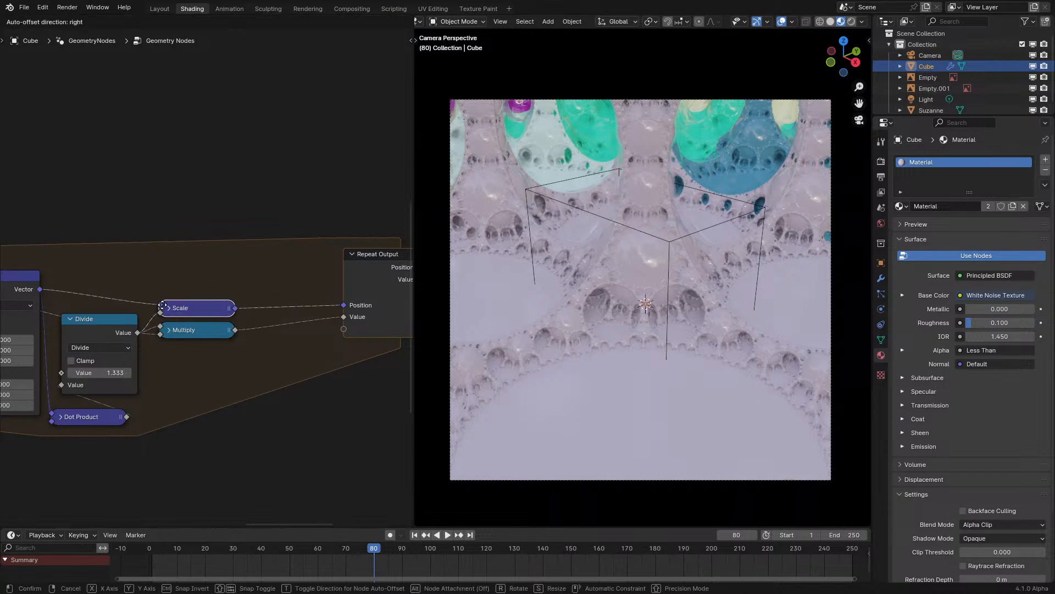
left_click(163, 307)
- Collapse the Separate XYZ and Absolute nodes and stack them directly after the Repeat Output
scroll(263, 302, "down", 3)
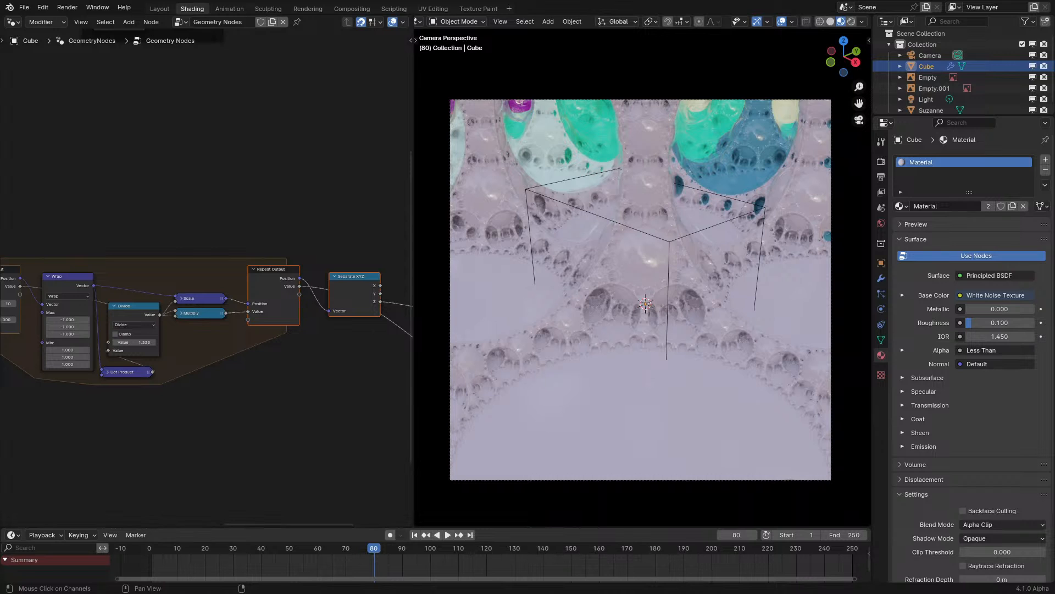
middle_click_drag(237, 368, 120, 381)
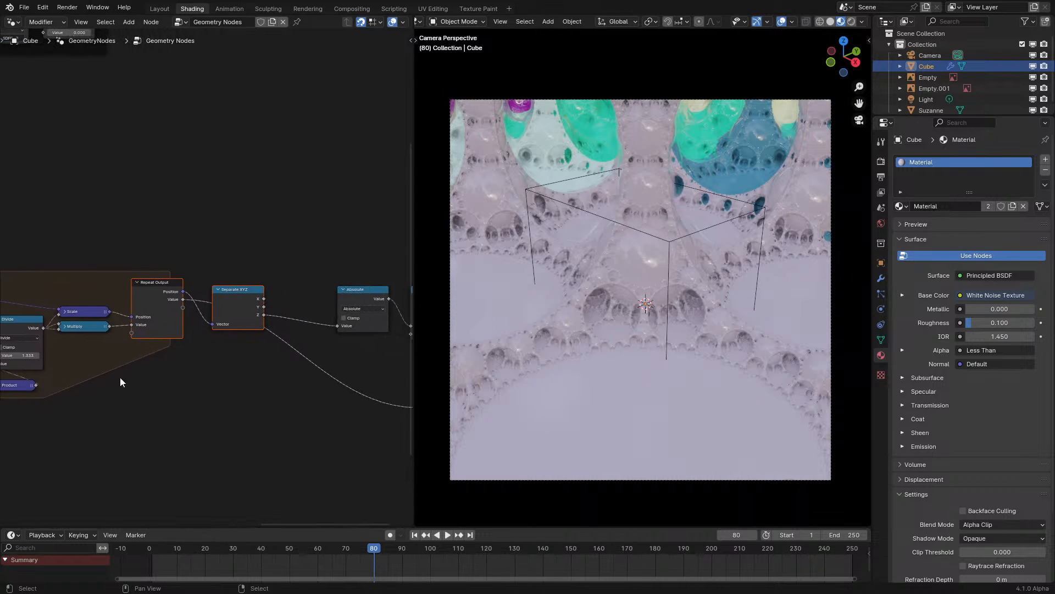
middle_click_drag(256, 324, 105, 319)
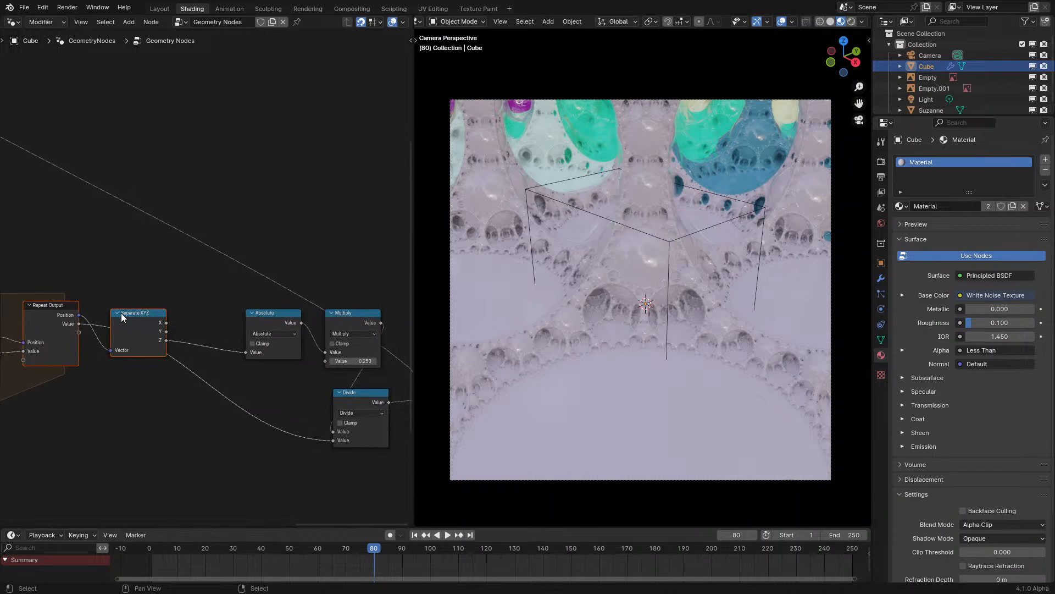
left_click(119, 312)
left_click(254, 312)
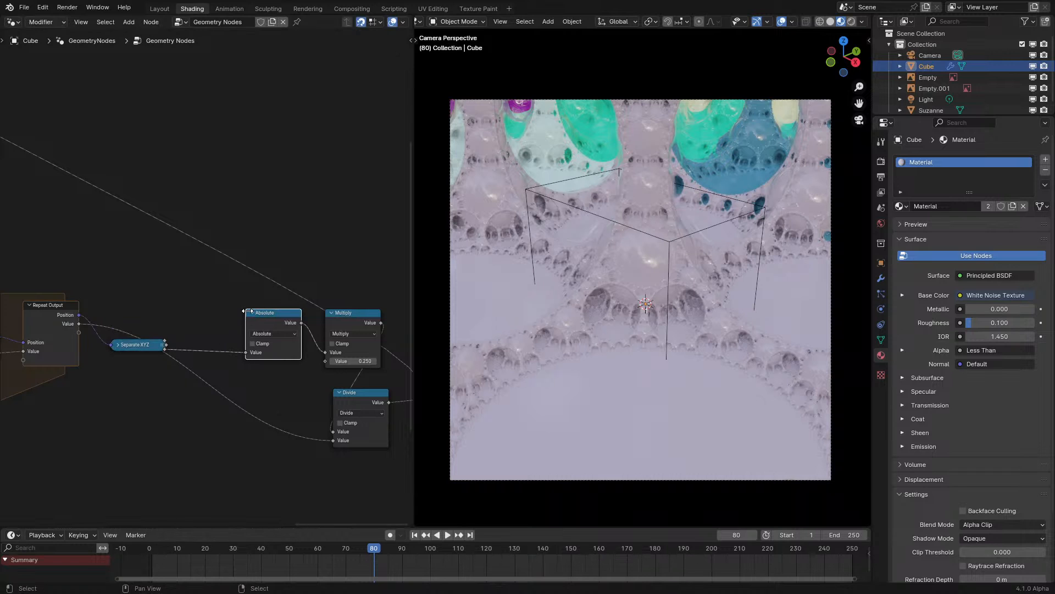
left_click(252, 309)
left_click(252, 313)
left_click_drag(252, 312, 116, 328)
- Collapse the final Divide node under the Multiply node and move the pair next to Absolute and Separate XYZ
left_click(339, 393)
key("g")
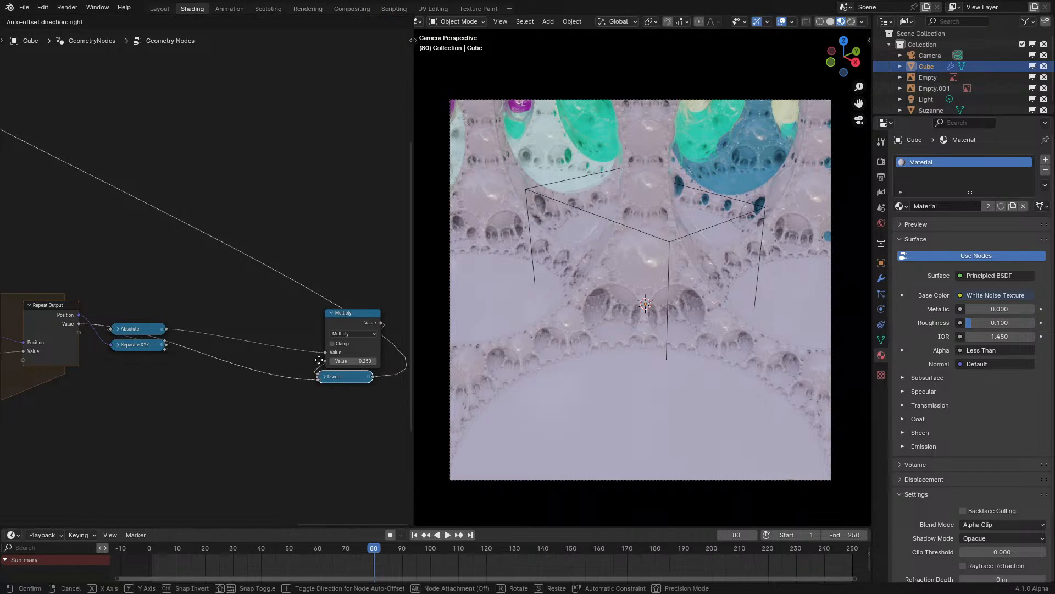
left_click(320, 361)
left_click_drag(293, 424, 348, 313)
key("g")
left_click(203, 303)
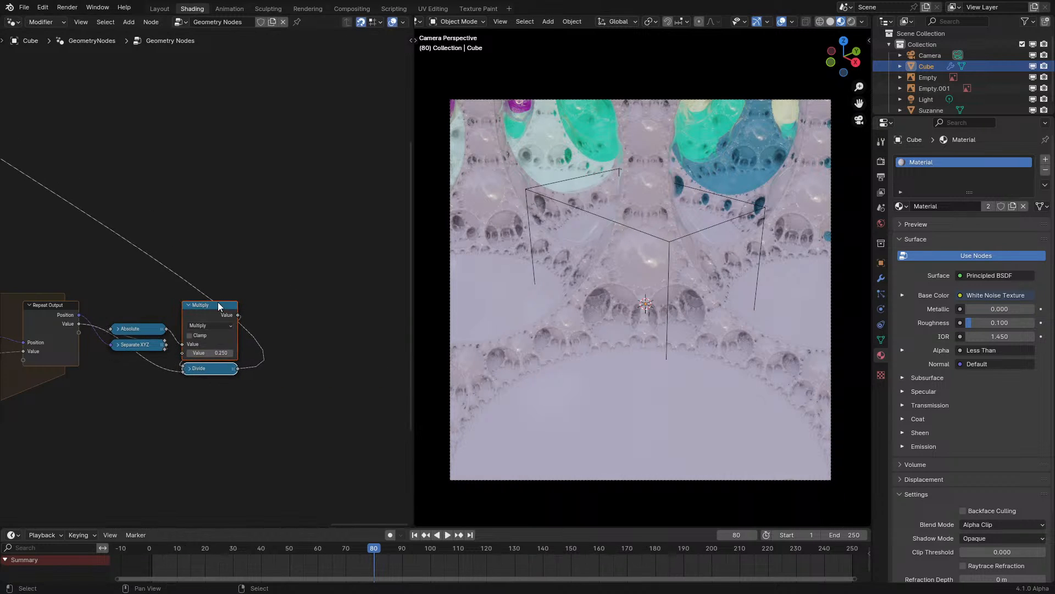
- Nudge the Dot Product node closer under Divide and the Position node closer to the Repeat Input
middle_click_drag(126, 335, 334, 321)
middle_click_drag(83, 395, 222, 438)
scroll(224, 437, "up", 4)
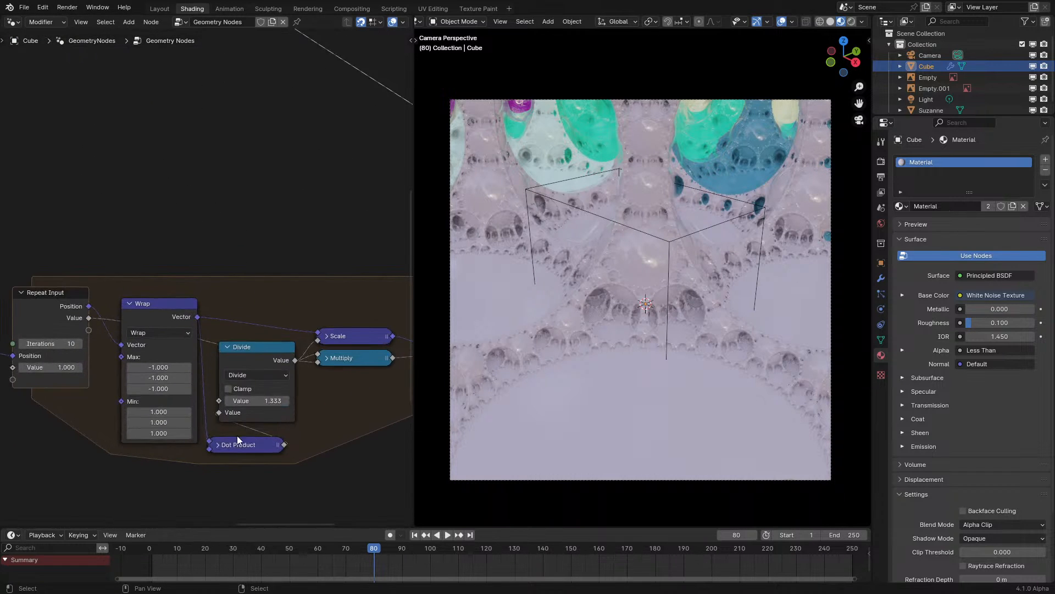
left_click_drag(237, 438, 249, 428)
middle_click_drag(132, 316, 277, 329)
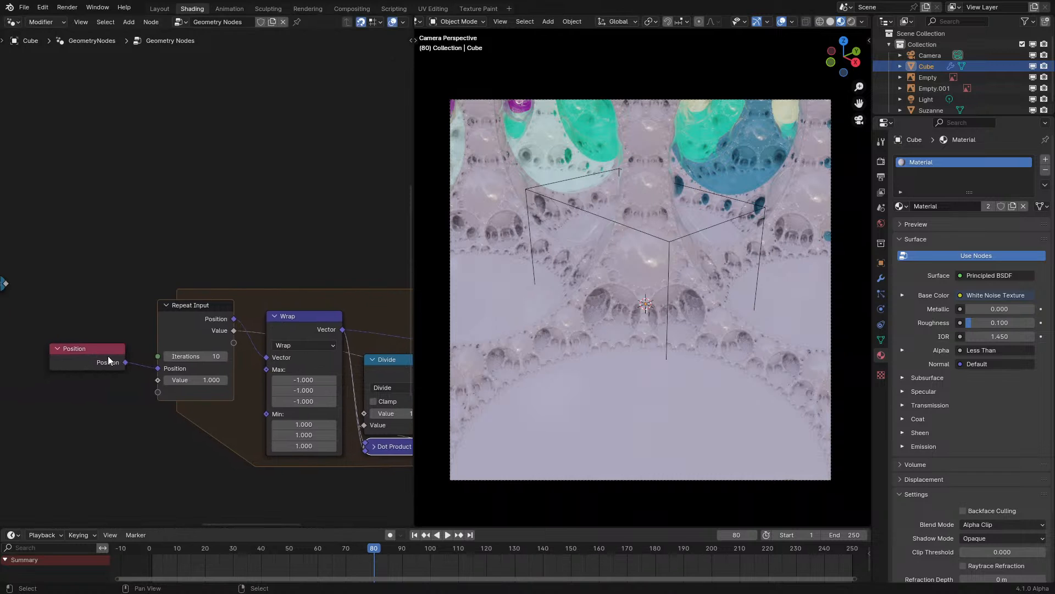
left_click_drag(108, 355, 119, 367)
- Enclose all the fractal nodes, from Position to the final Multiply and Divide, in one frame
scroll(208, 347, "down", 2)
scroll(208, 347, "down", 3)
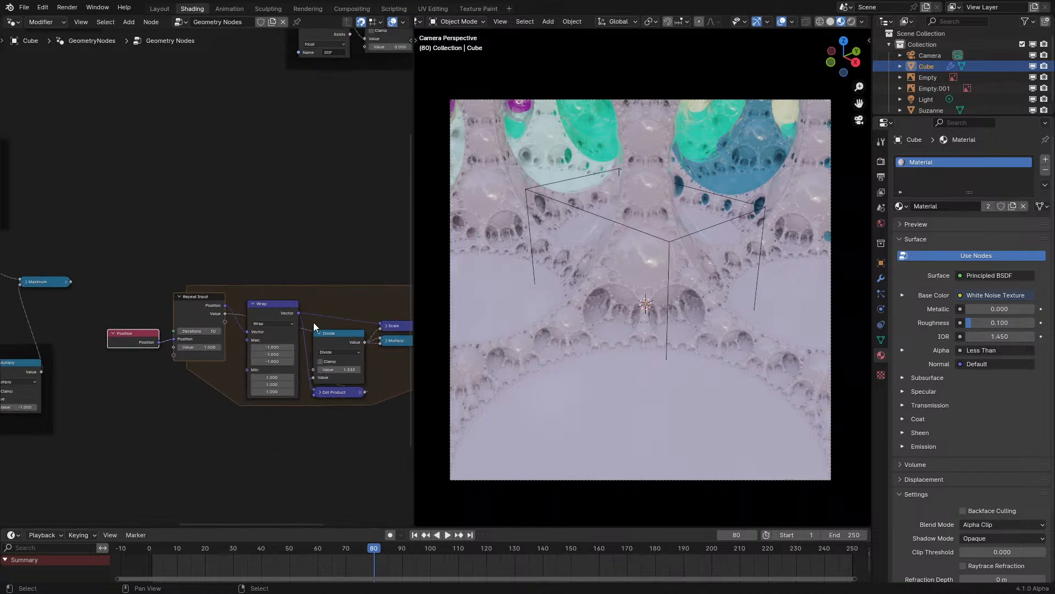
middle_click_drag(313, 323, 170, 314)
scroll(170, 315, "down", 5)
scroll(170, 314, "up", 1)
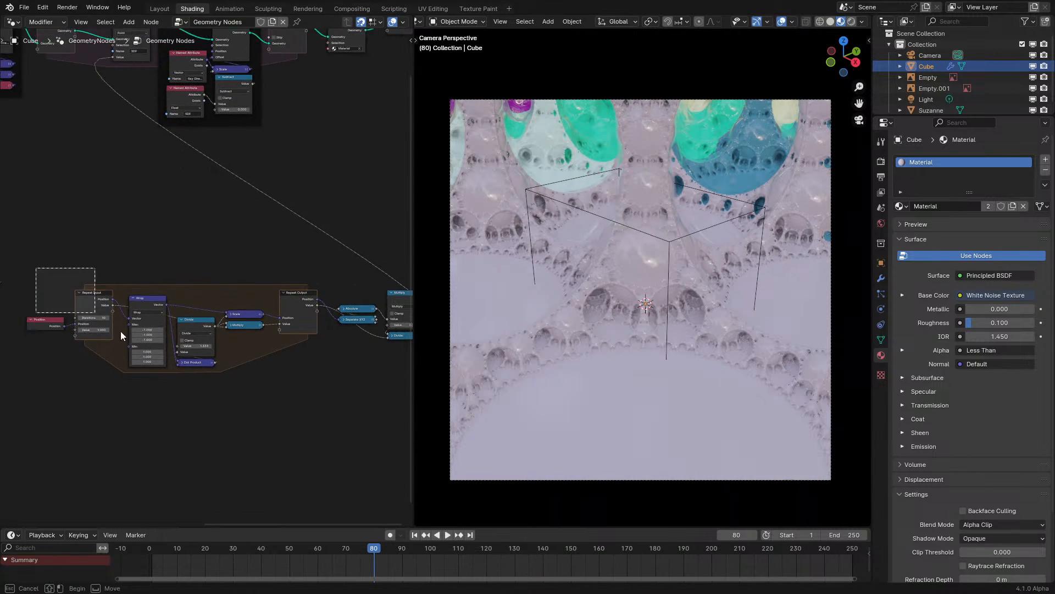
left_click_drag(35, 268, 407, 418)
key("ctrl+j")
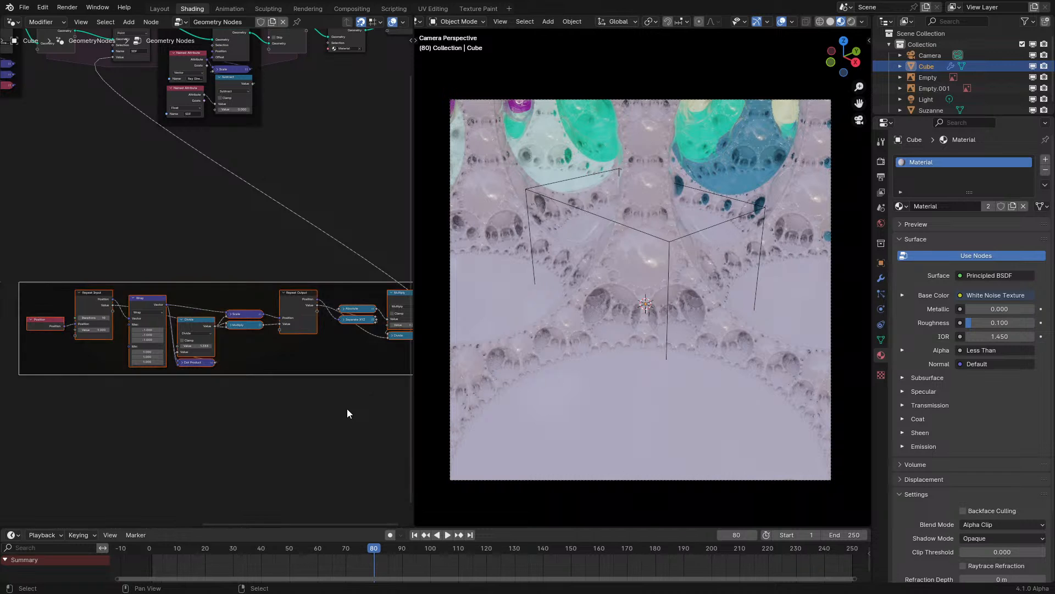
- Label the new frame "Fractal"
scroll(259, 295, "up", 2)
key("F2")
type("F")
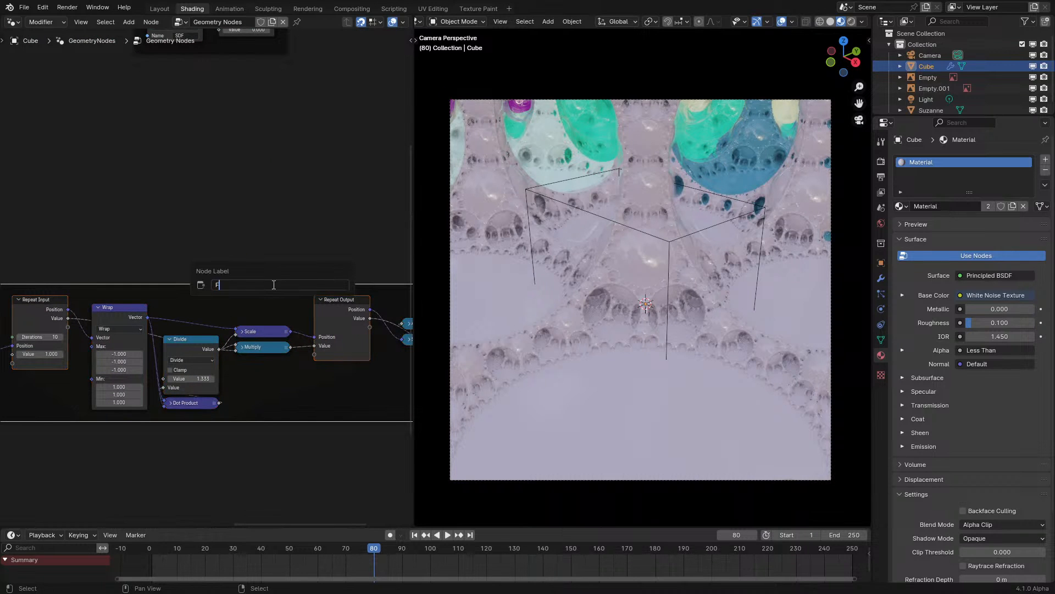
type("ractal")
key("Return")
- Add a reroute point on the links running from Wrap to Dot Product
scroll(273, 284, "up", 1)
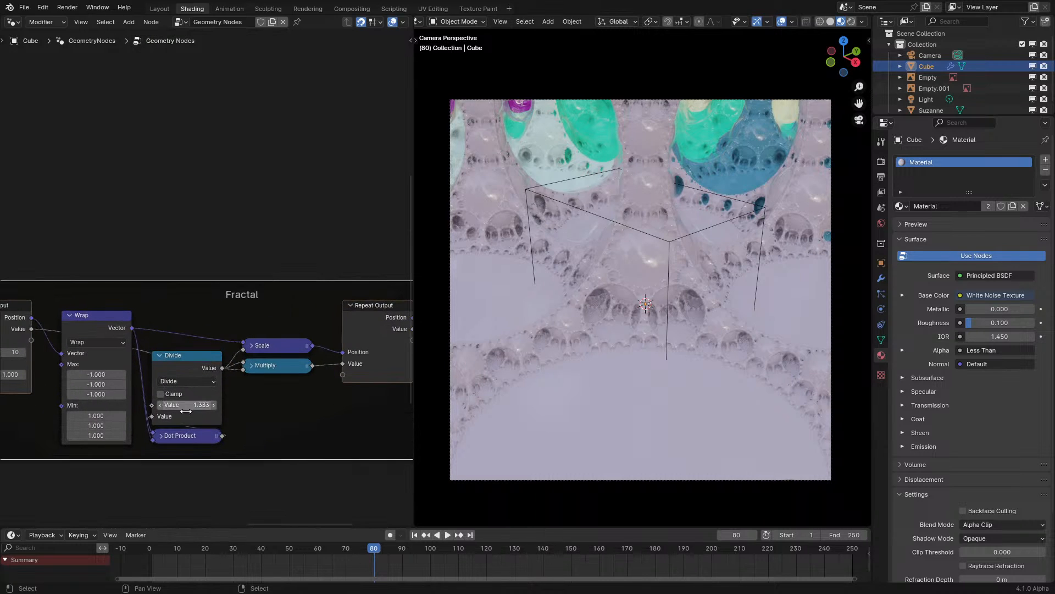
right_click_drag(138, 406, 138, 445, "shift")
key("alt+a")
scroll(237, 371, "up", 1)
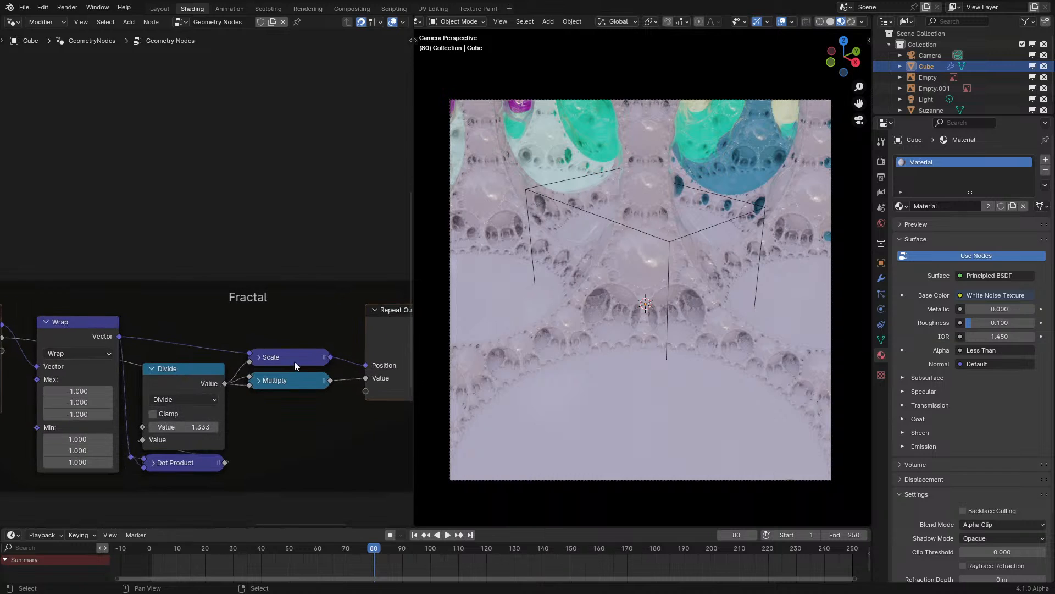
- Shift Scale and Multiply up toward the Repeat Output and add a reroute point on the Divide node's output links
left_click(294, 378)
left_click(290, 360, "shift")
key("g")
left_click(312, 338)
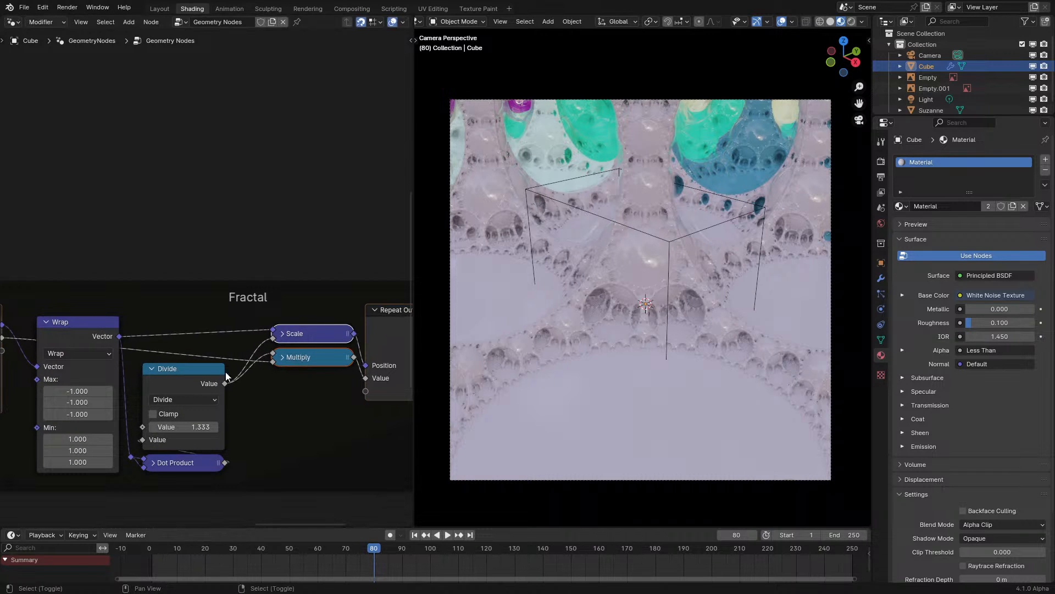
right_click_drag(228, 373, 249, 380, "shift")
key("g")
left_click(276, 339)
- Swap the stack so Separate XYZ sits above Absolute, and move the final Multiply and Divide nodes closer to them
scroll(170, 346, "down", 2)
middle_click_drag(157, 346, 243, 331)
middle_click_drag(315, 344, 380, 361)
left_click_drag(244, 375, 242, 326)
left_click(235, 366, "shift")
left_click(297, 387)
left_click(320, 323, "shift")
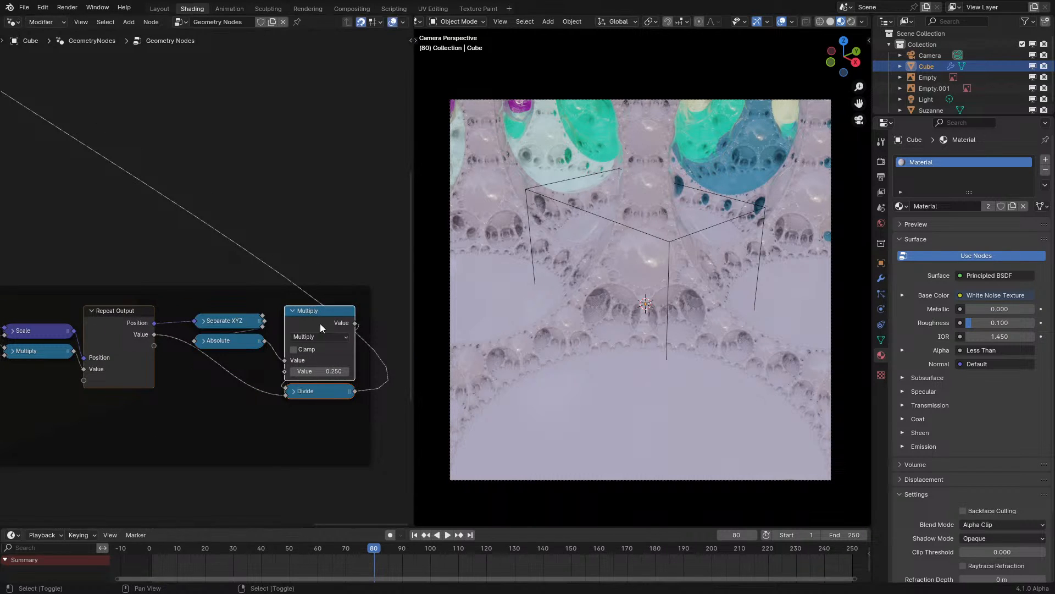
left_click_drag(320, 323, 313, 325)
- Set the final Multiply node's value to 0.5 and replay the simulation from the start
left_click(323, 374)
type(".5")
key("Return")
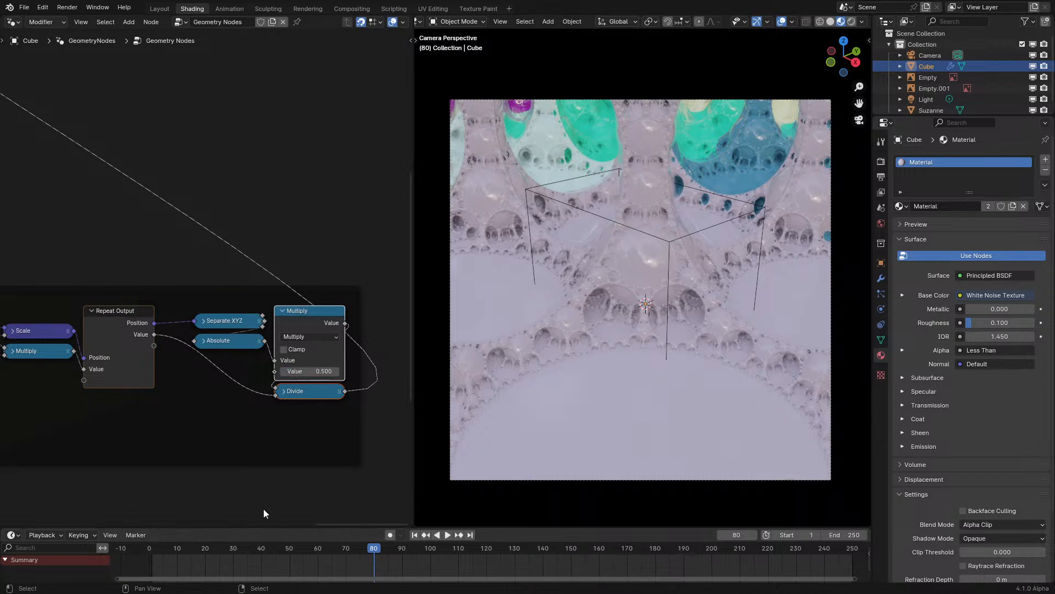
left_click(160, 550)
key("space")
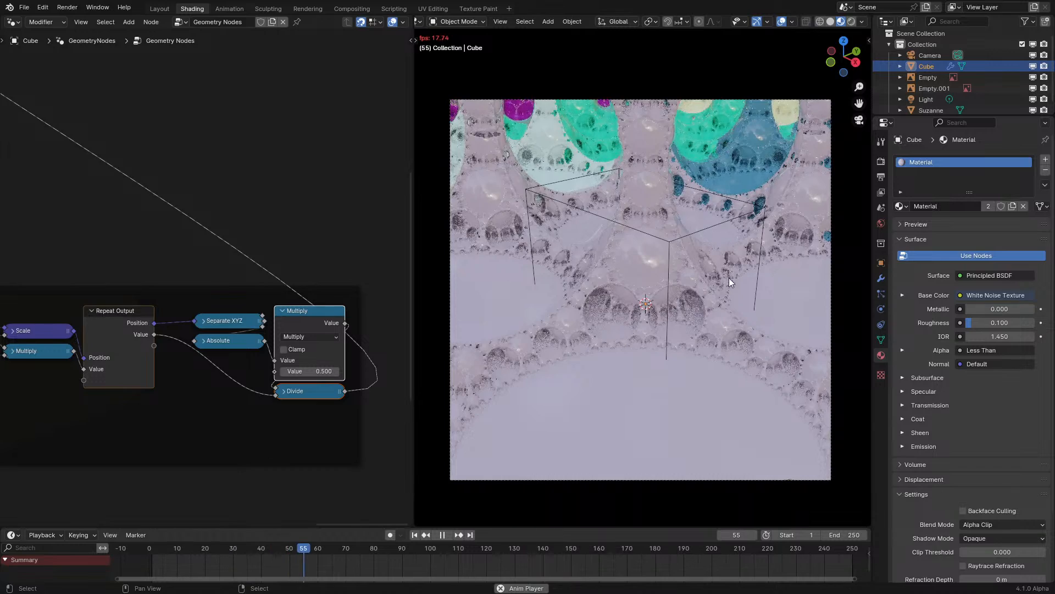
key("space")
- View the fractal surface from outside the camera, then return to the camera view and briefly continue the simulation
middle_click_drag(729, 278, 645, 308)
key("KP_0")
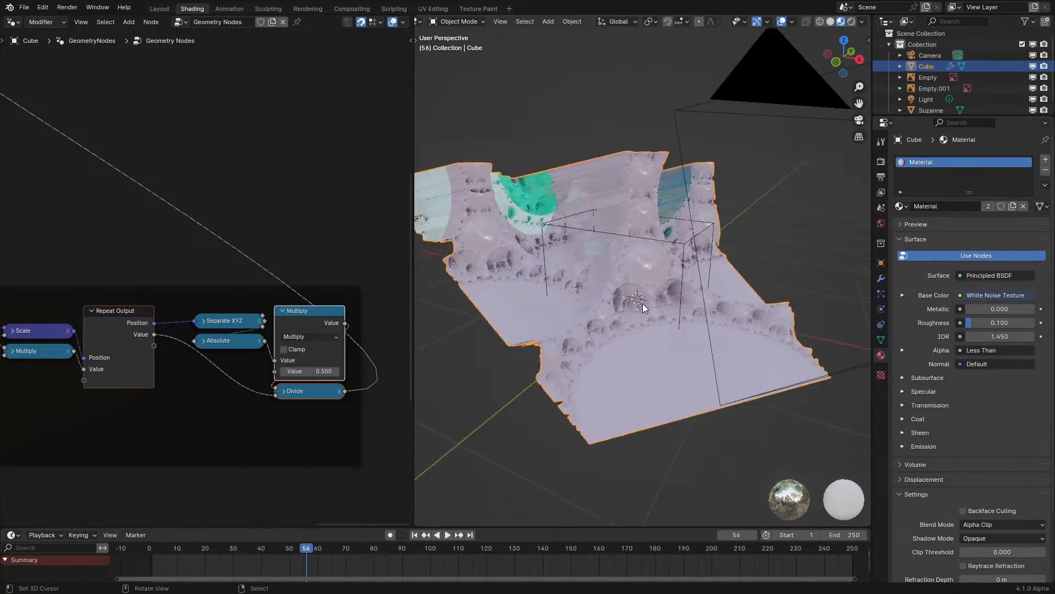
key("space")
key("space")
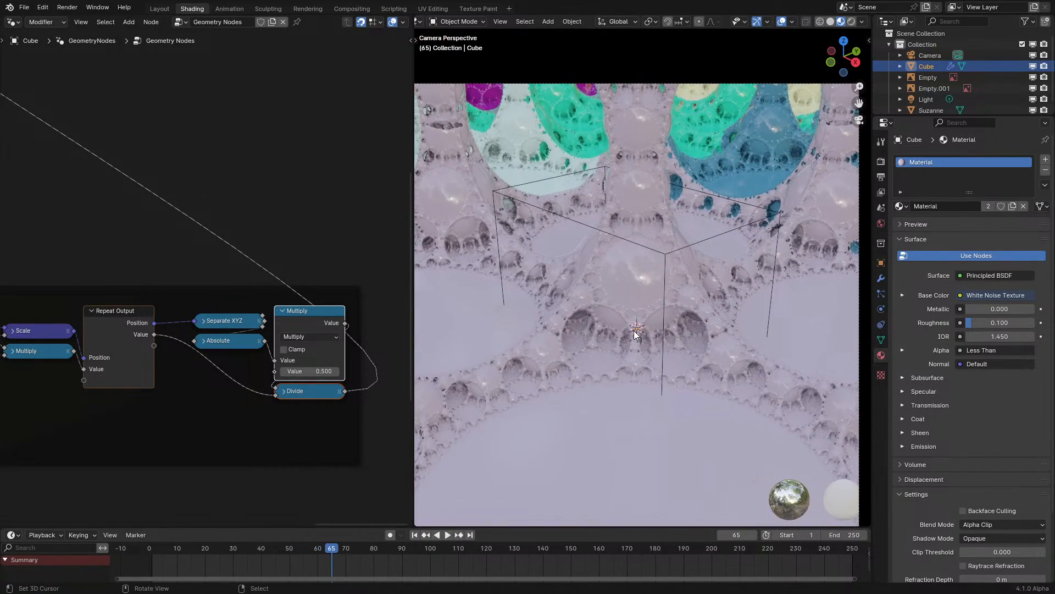
- Switch the node editor to the Shader Editor and frame the cube's material nodes
left_click(11, 22)
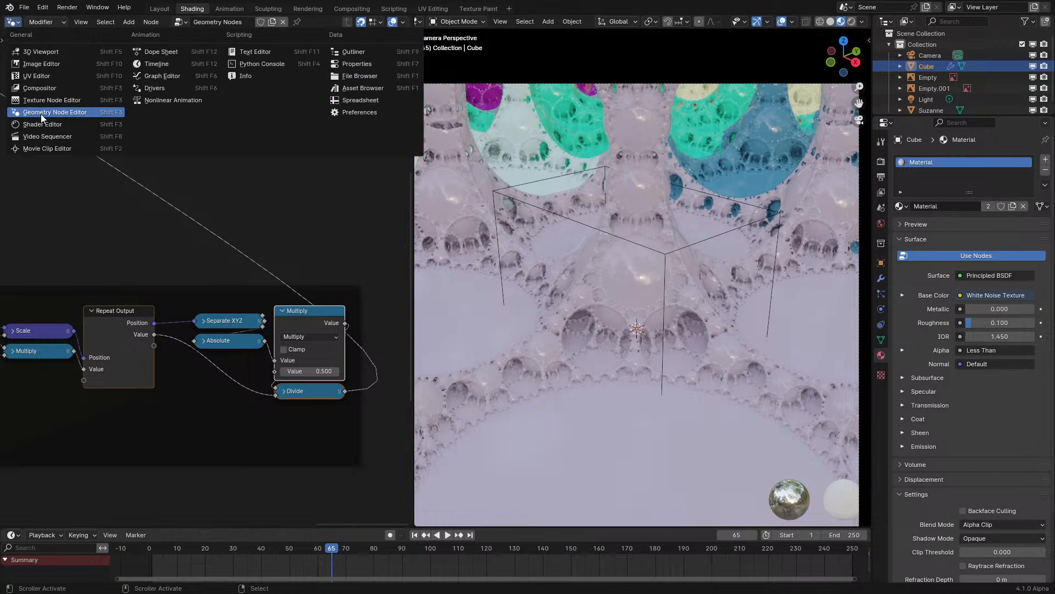
left_click(41, 114)
key("Home")
scroll(189, 322, "up", 6)
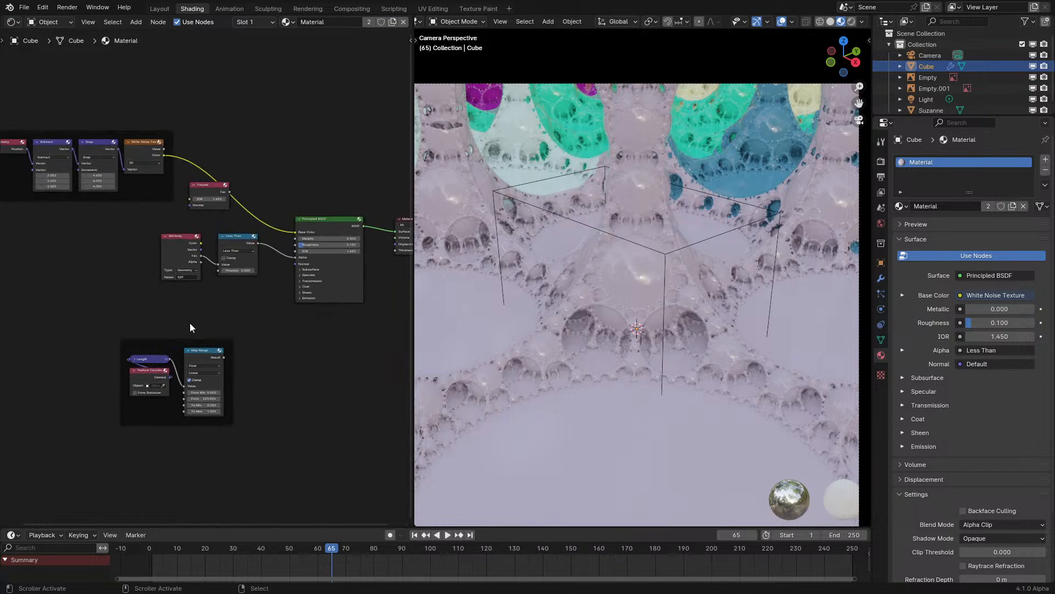
middle_click_drag(248, 141, 260, 241)
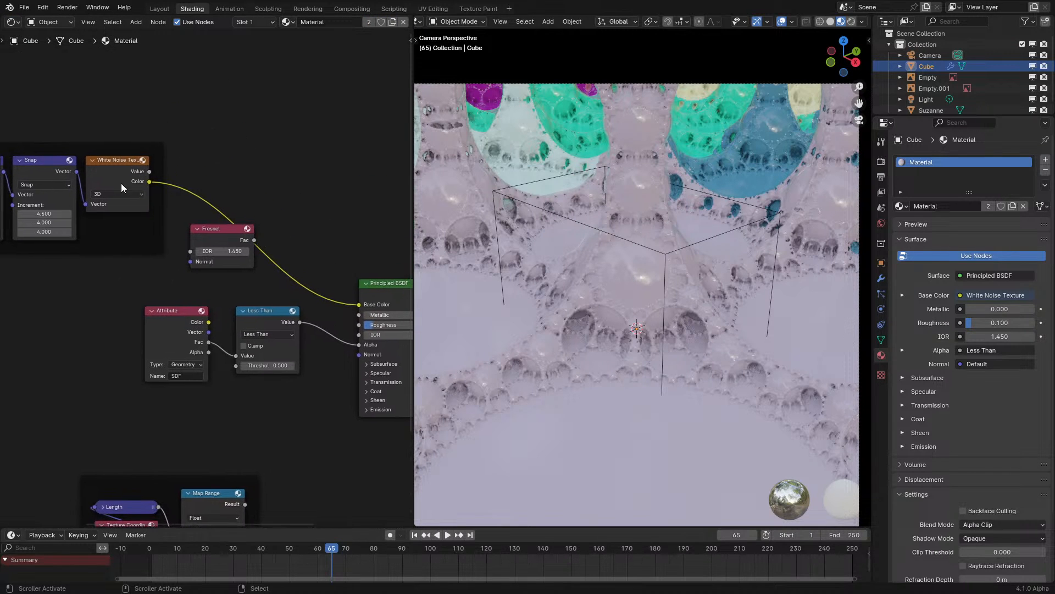
- Set the Snap node's increments feeding the White Noise Texture to 0.1, -0.5 and -0.5
left_click_drag(46, 213, 16, 215, "shift")
right_click(56, 214)
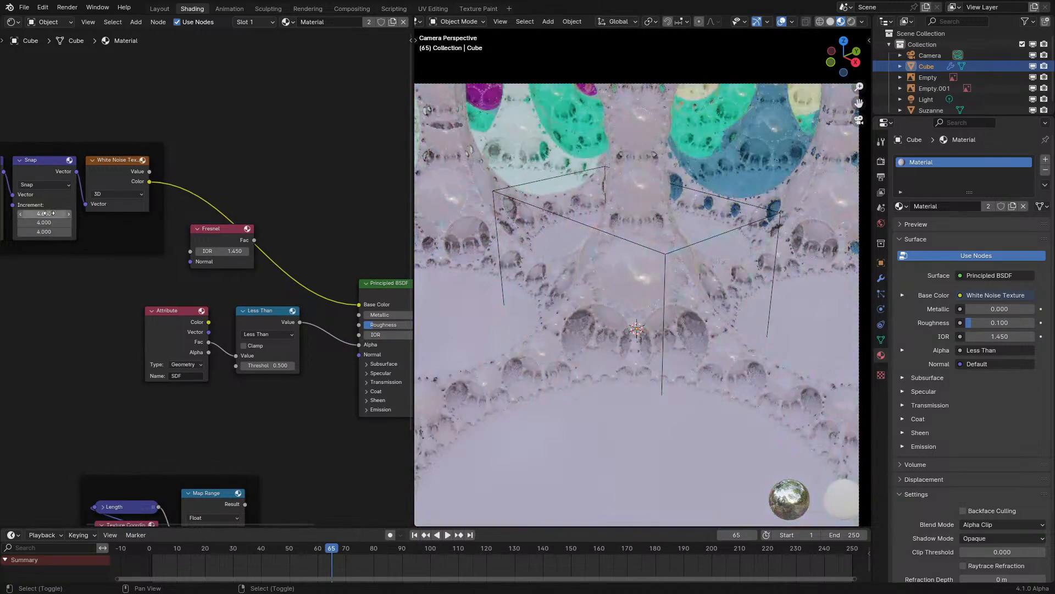
middle_click_drag(56, 214, 161, 253)
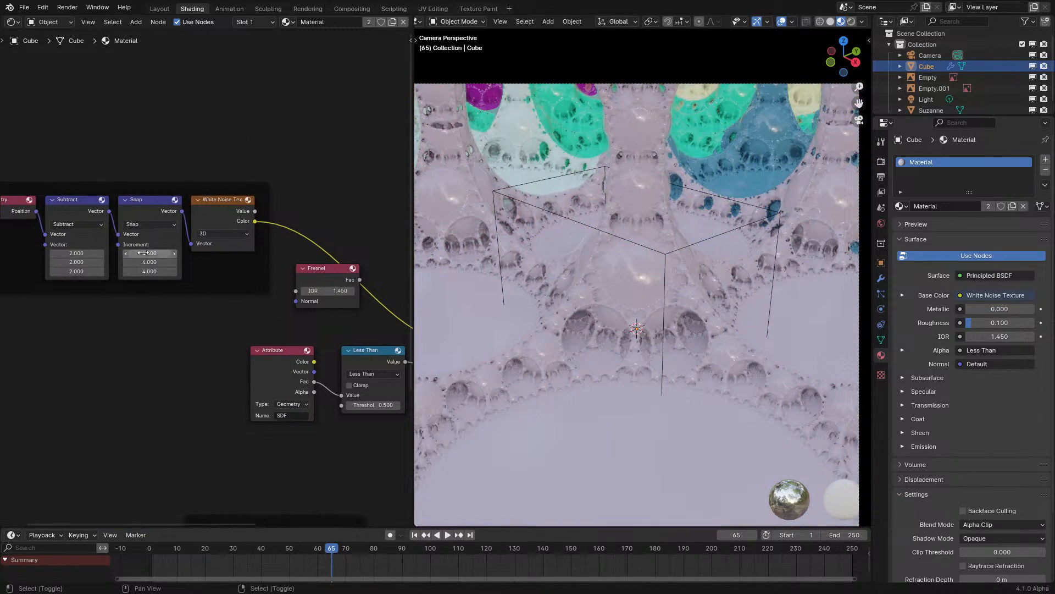
left_click_drag(153, 253, 11, 272, "shift")
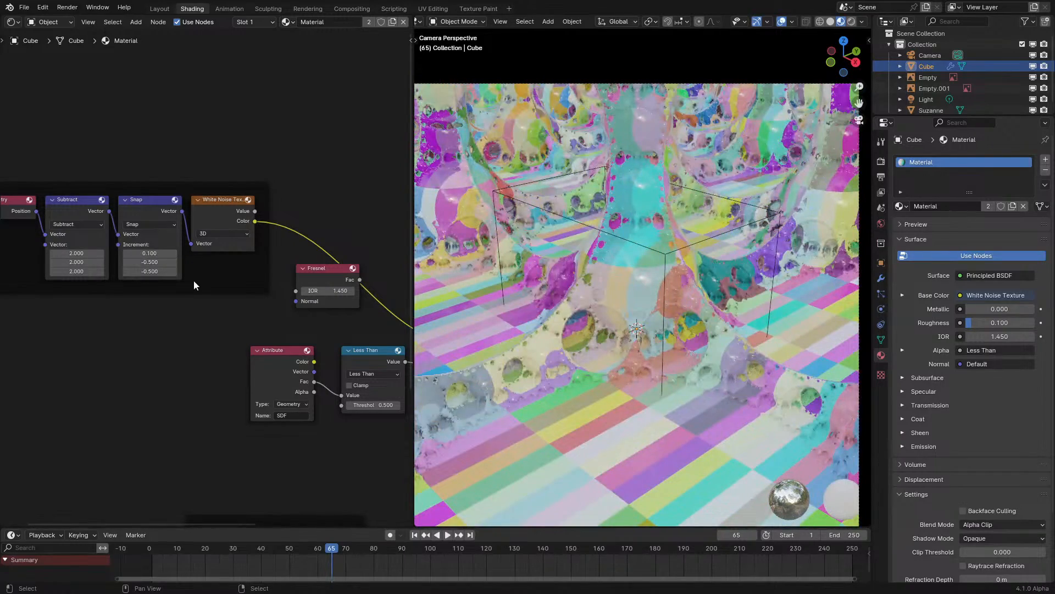
- Disconnect the White Noise Texture from the Principled BSDF's Base Color to use its plain orange colour
middle_click_drag(214, 280, 362, 255)
right_click_drag(164, 327, 165, 326, "ctrl")
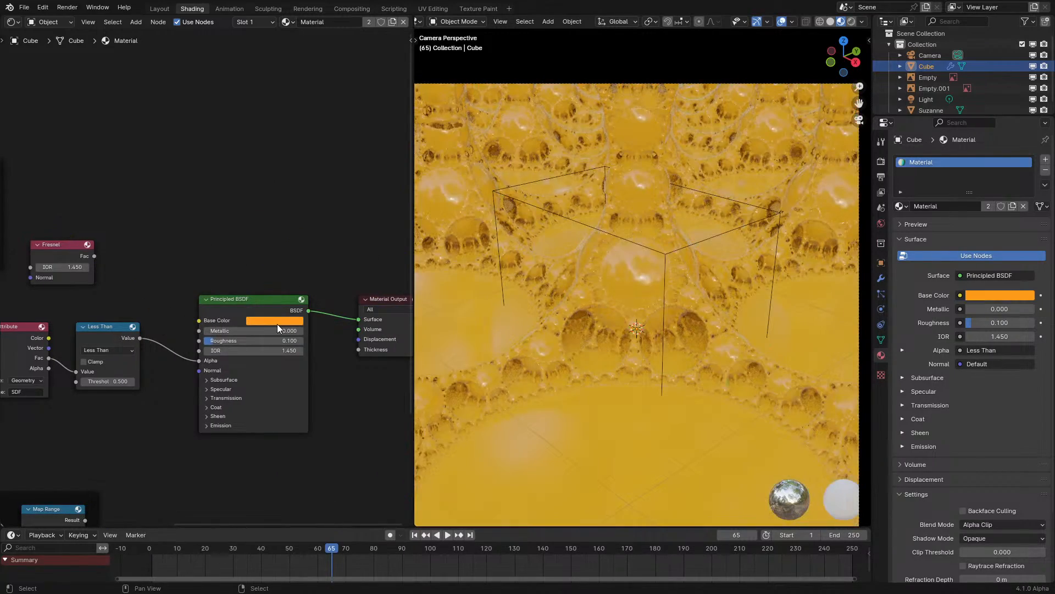
left_click(277, 321)
- Replay the simulation from the start and step through it in short stretches with the orange material
middle_click_drag(57, 356, 160, 312)
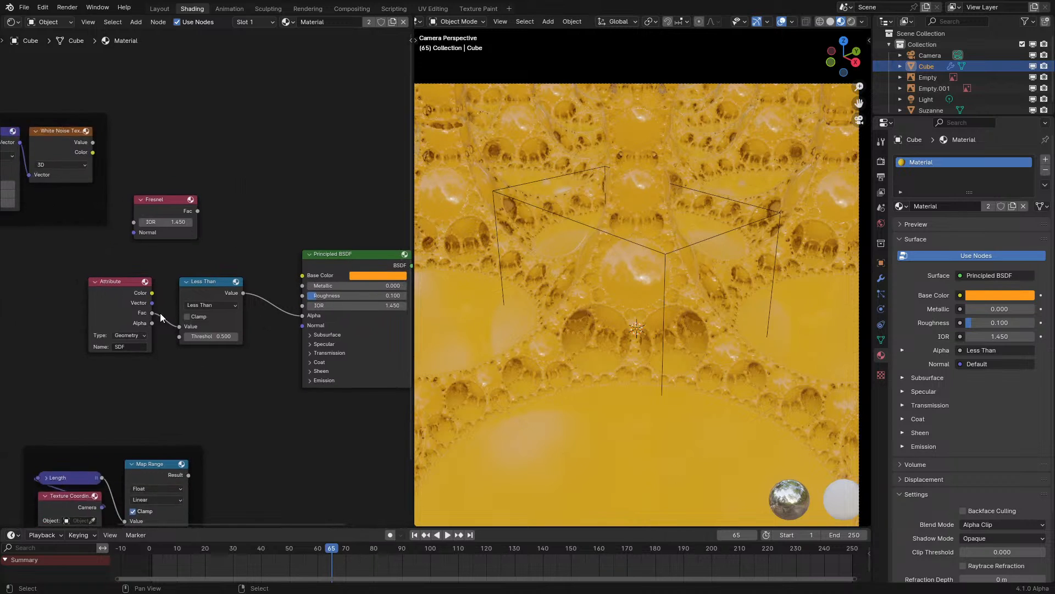
scroll(160, 313, "up", 4)
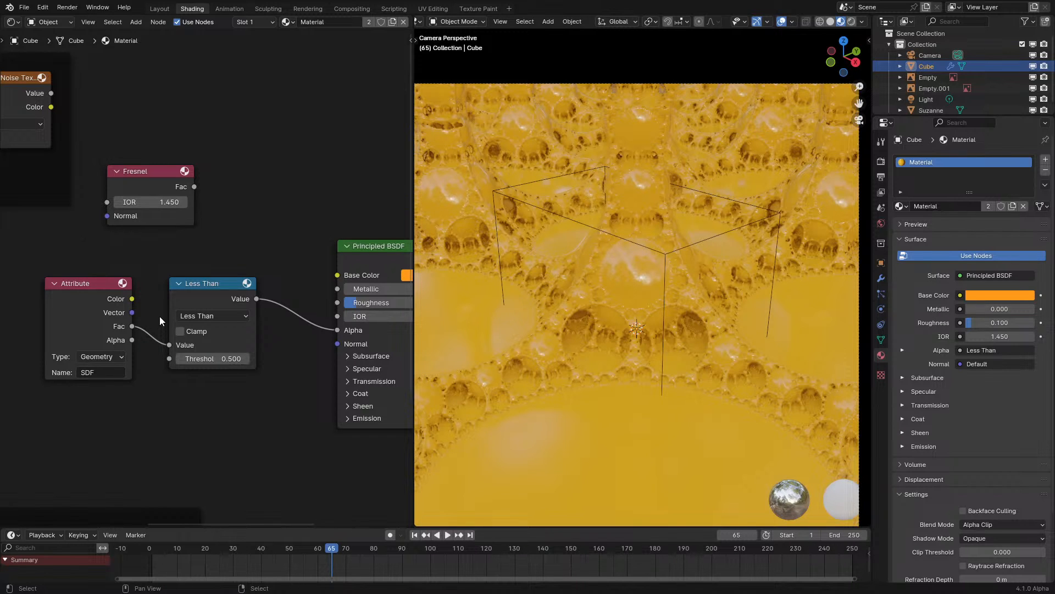
middle_click_drag(297, 466, 255, 439)
left_click(143, 562)
key("space")
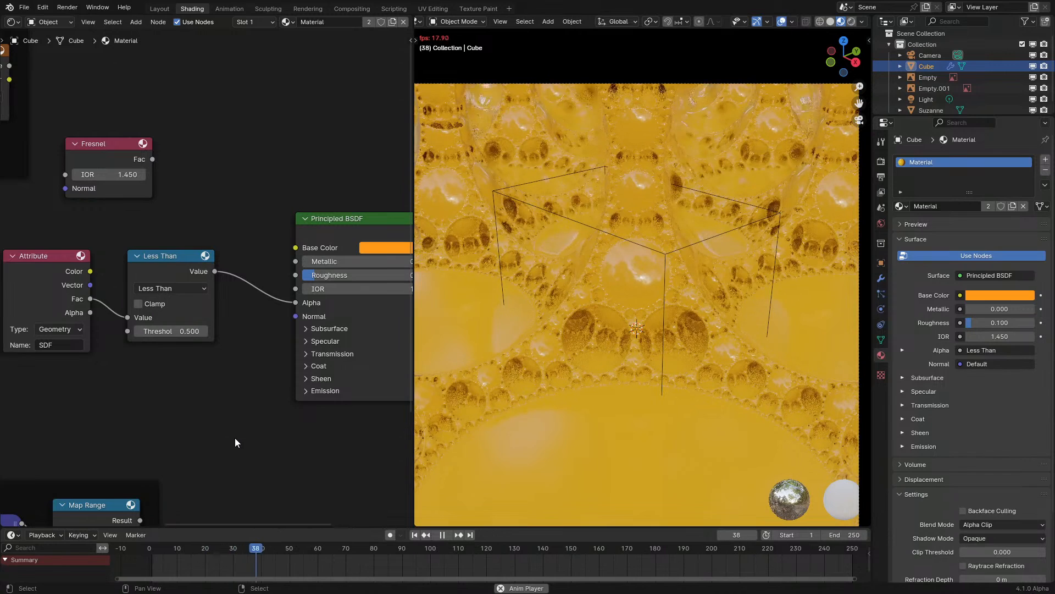
key("Escape")
key("space")
key("space")
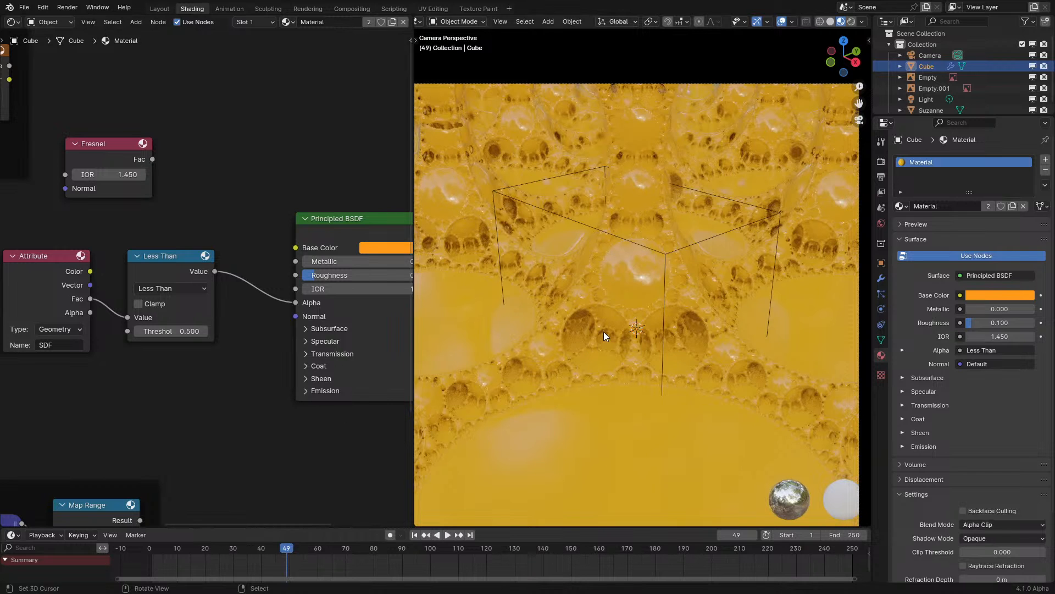
key("space")
key("space")
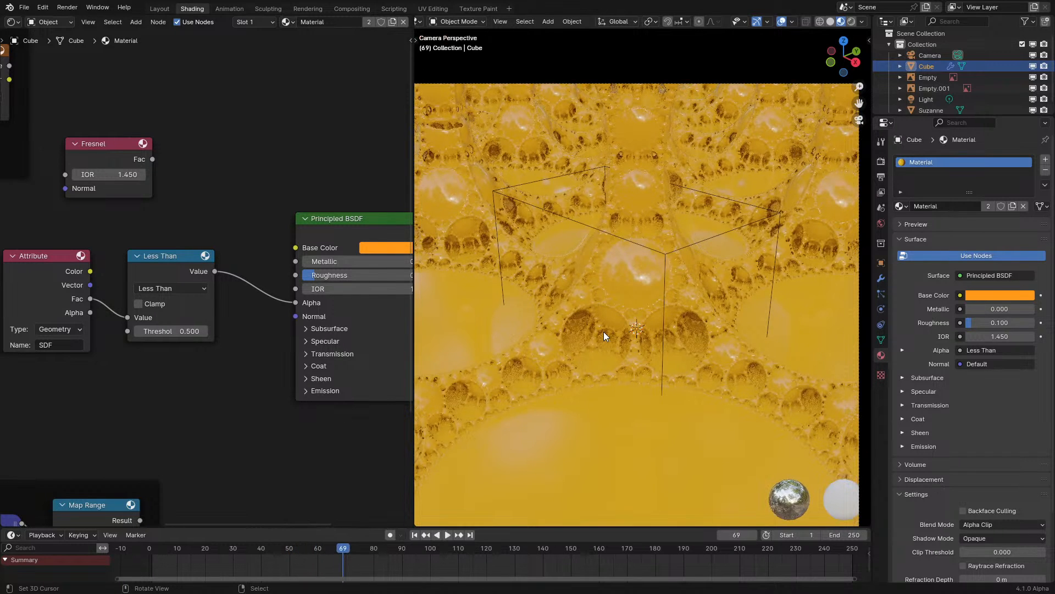
- Replay the simulation from the start in short stretches, viewing the orange fractal closer up
middle_click_drag(490, 361, 563, 332, "shift")
key("space")
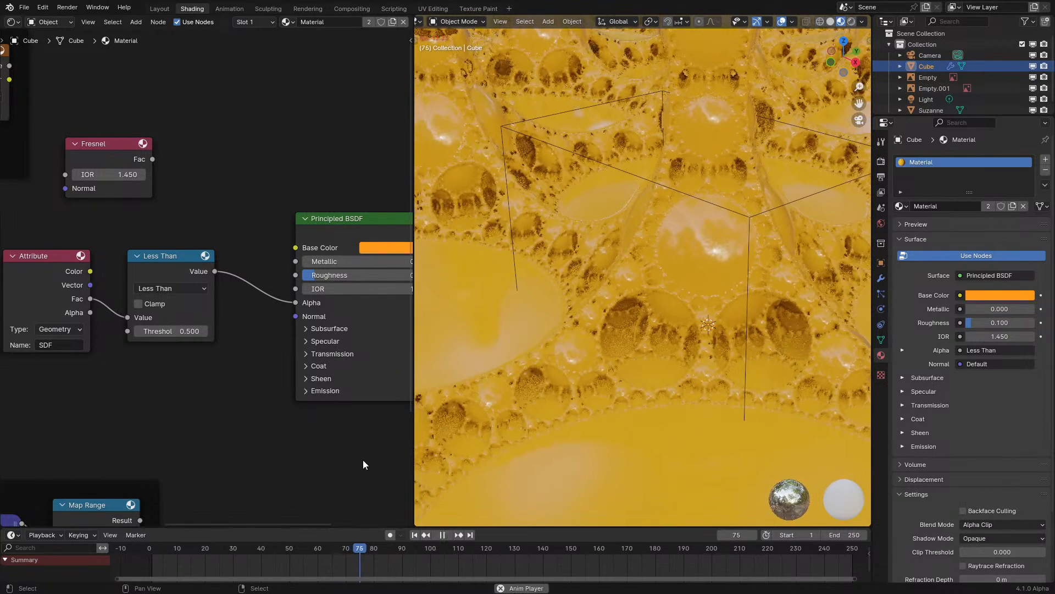
key("space")
left_click(125, 564)
key("space")
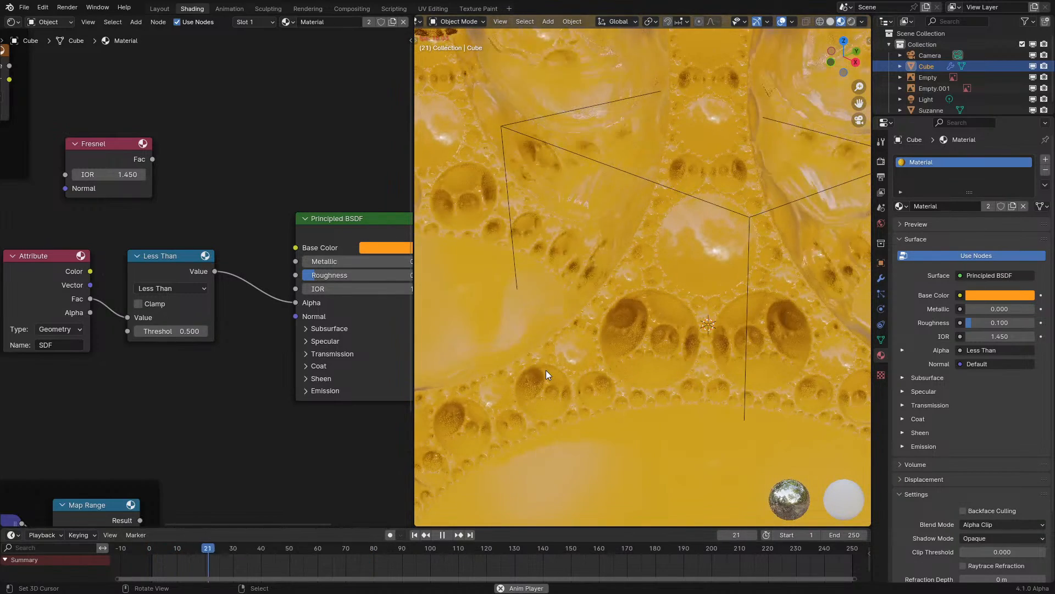
key("space")
key("space")
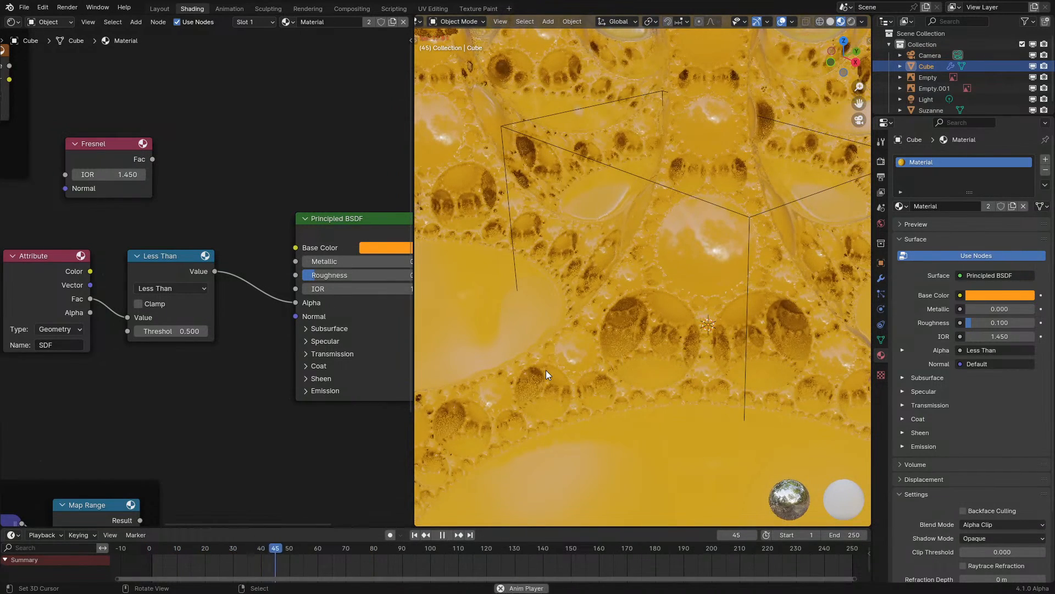
key("space")
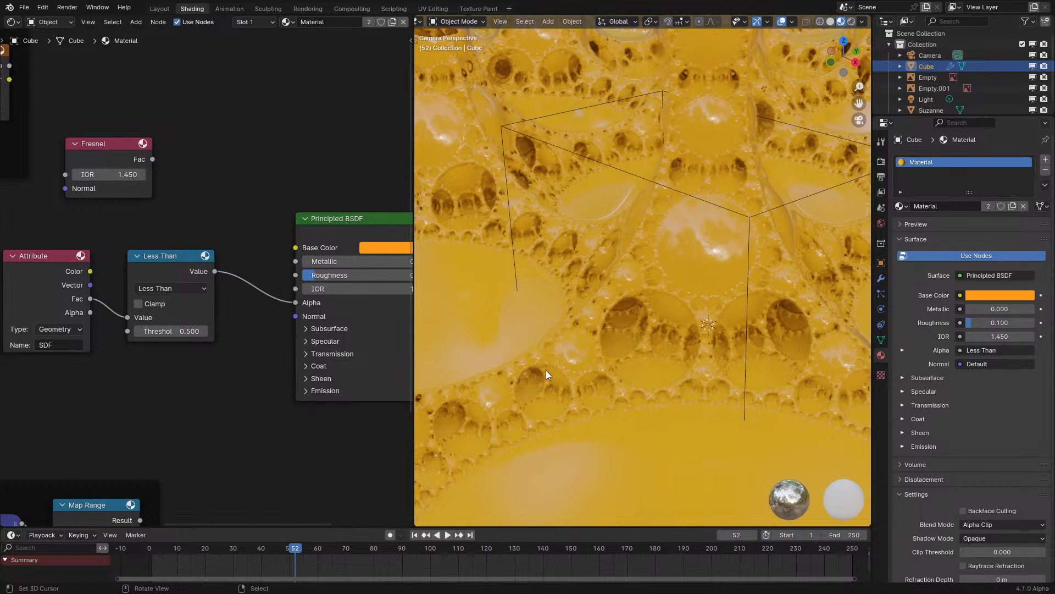
key("space")
key("space")
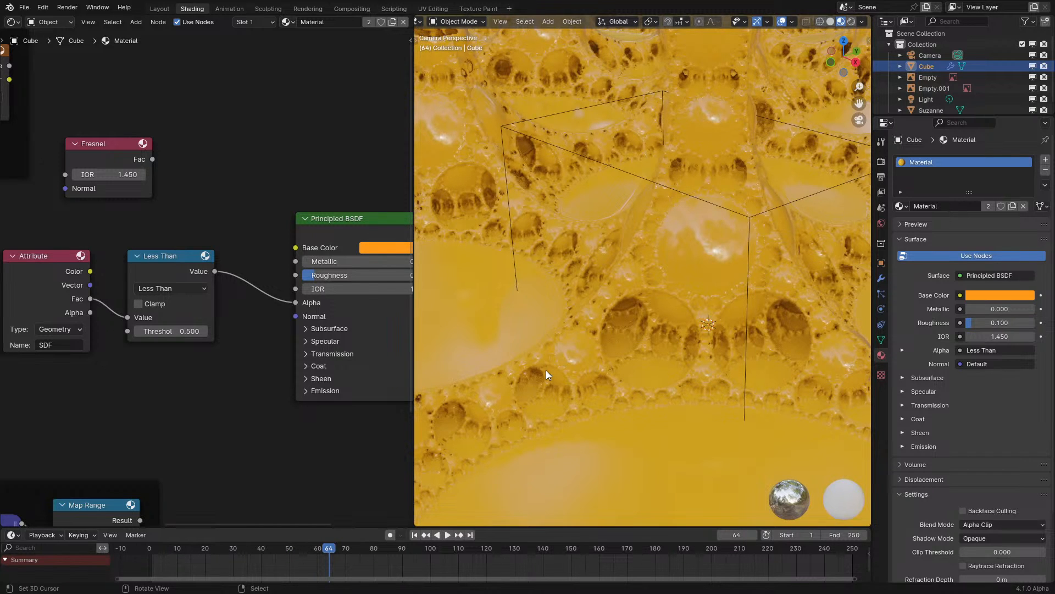
- Save the file and switch the Shader Editor to a maximized Geometry Nodes editor framing the whole node tree
middle_click_drag(100, 239, 168, 273)
key("ctrl+s")
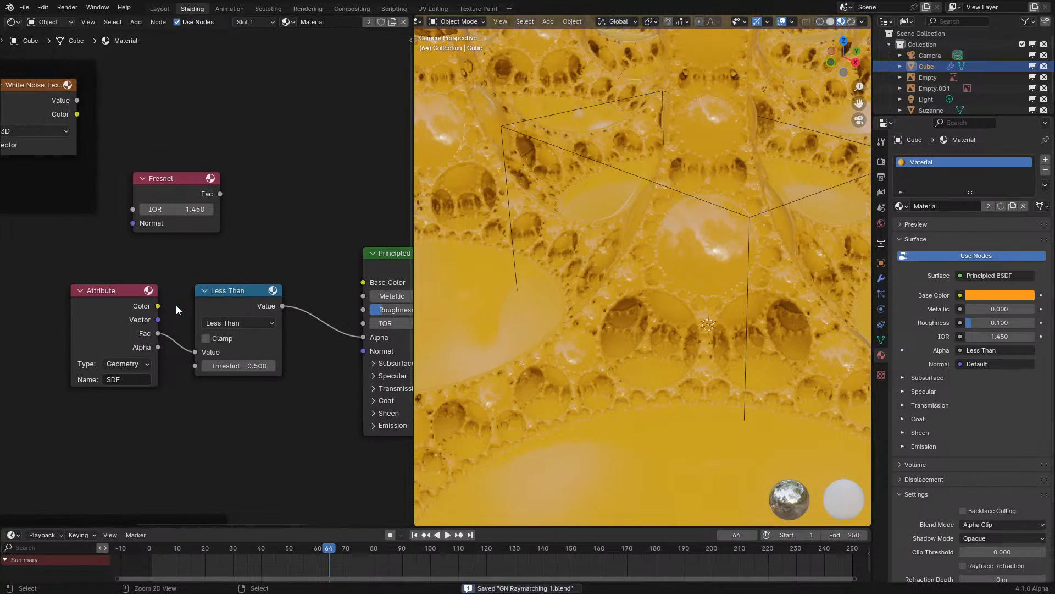
left_click(13, 22)
left_click(62, 112)
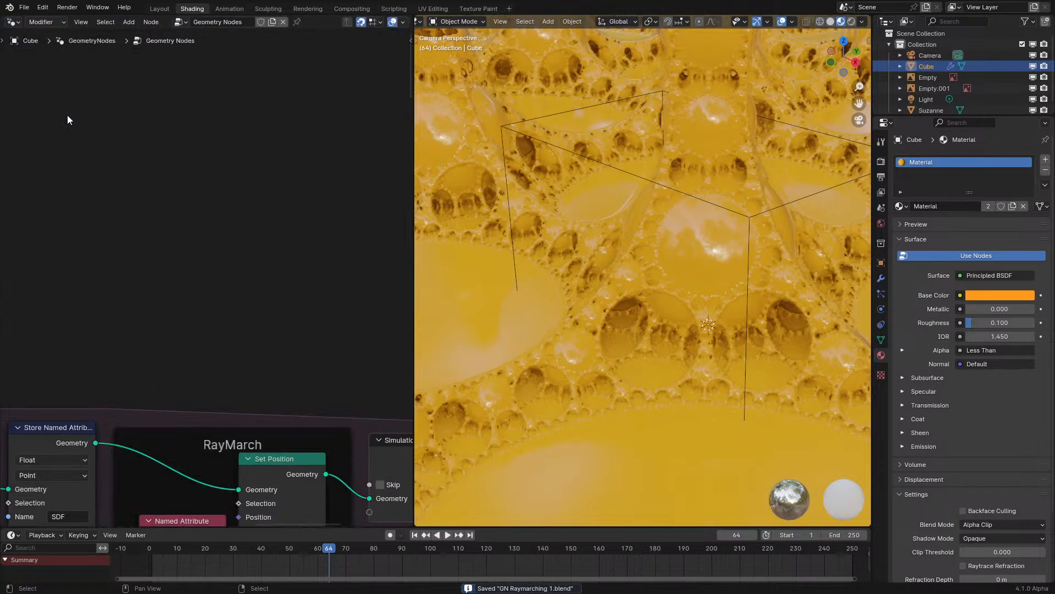
scroll(265, 373, "down", 3)
key("ctrl+space")
middle_click_drag(265, 373, 409, 132)
scroll(393, 102, "down", 3)
middle_click_drag(292, 222, 407, 212)
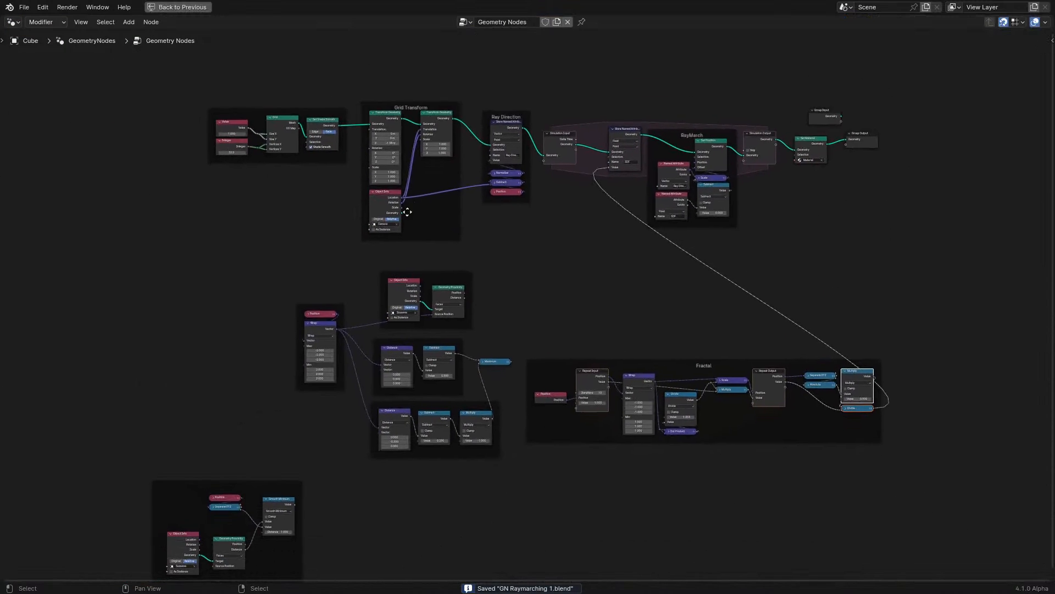
- Move the wrap, object proximity and sphere distance frames with their Maximum node down below the Fractal frame's level
left_click_drag(292, 278, 499, 441)
key("g")
left_click(540, 541)
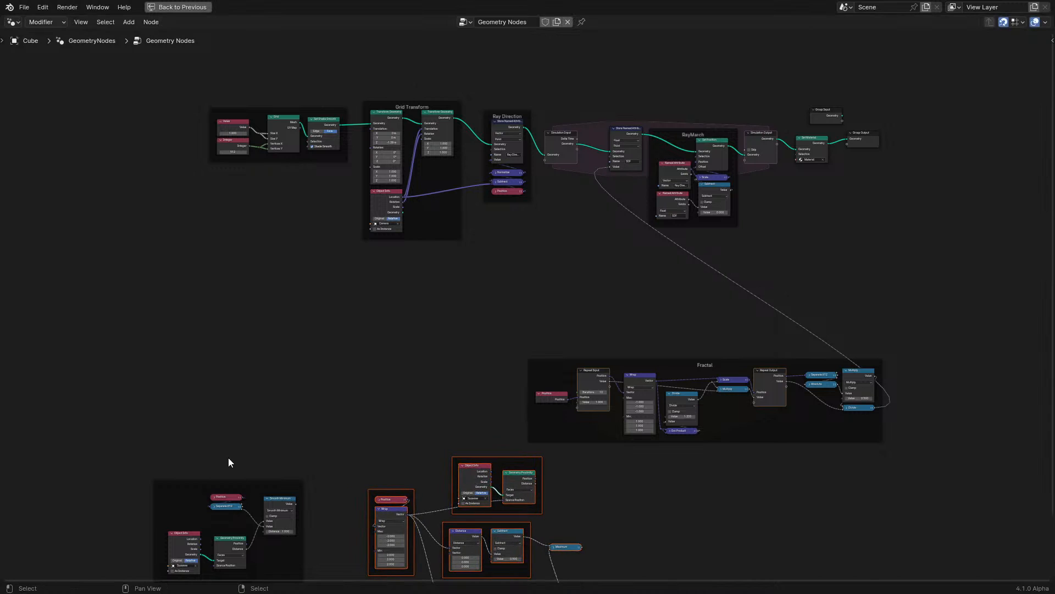
- Label the frame containing the Smooth Minimum node "Floor Blend"
middle_click_drag(199, 447, 380, 337)
scroll(377, 357, "up", 2)
left_click(365, 365)
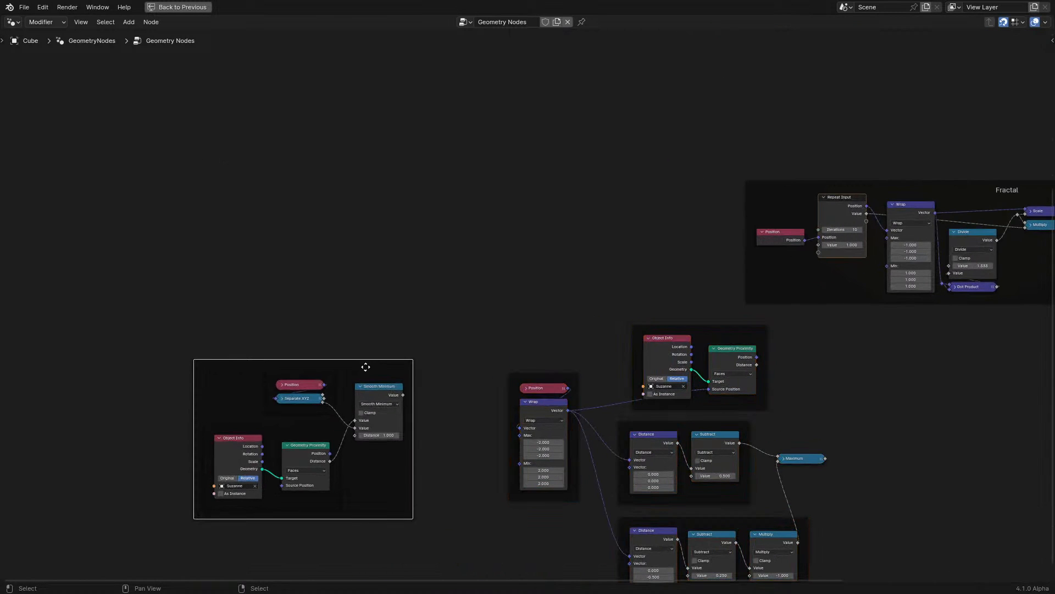
key("F2")
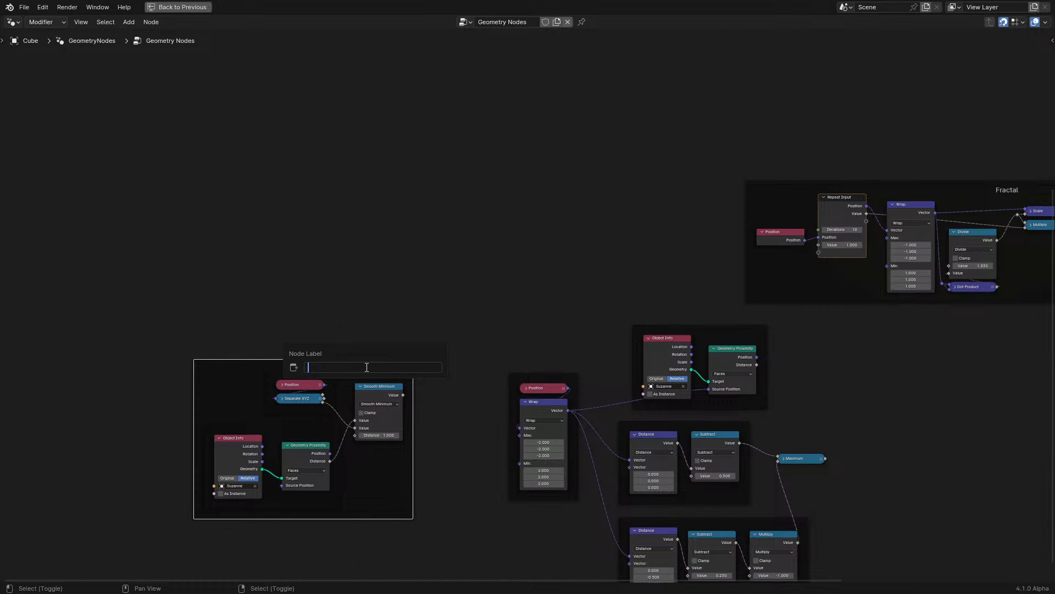
type("Floor Blend")
key("Return")
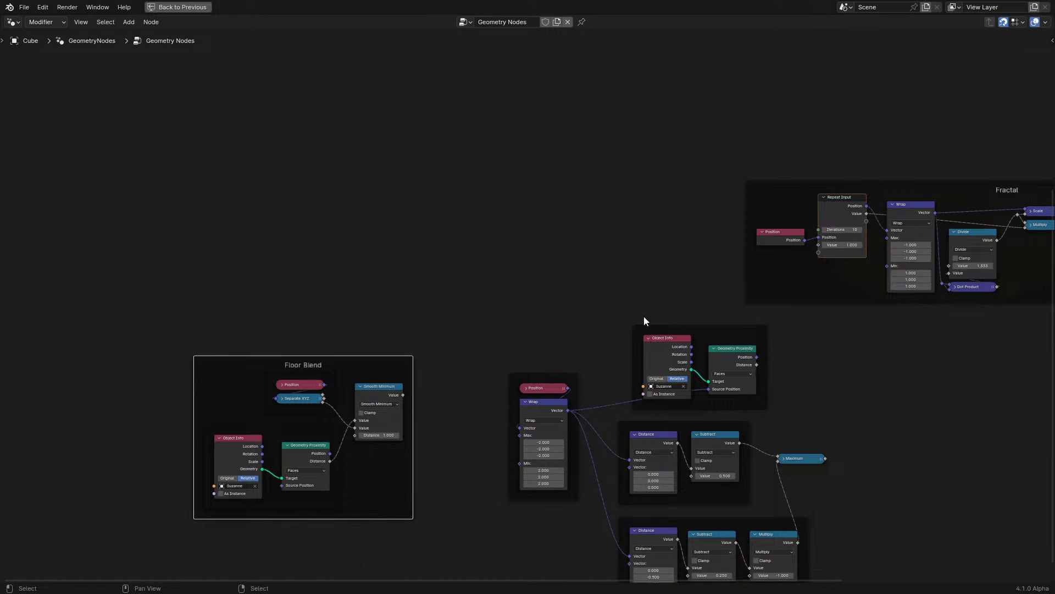
- Delete the Suzanne proximity frame beside the sphere nodes and join the remaining Wrap, Distance and Maximum nodes into one frame
left_click_drag(609, 336, 744, 397)
key("x")
left_click_drag(542, 378, 562, 426)
middle_click_drag(623, 444, 514, 357)
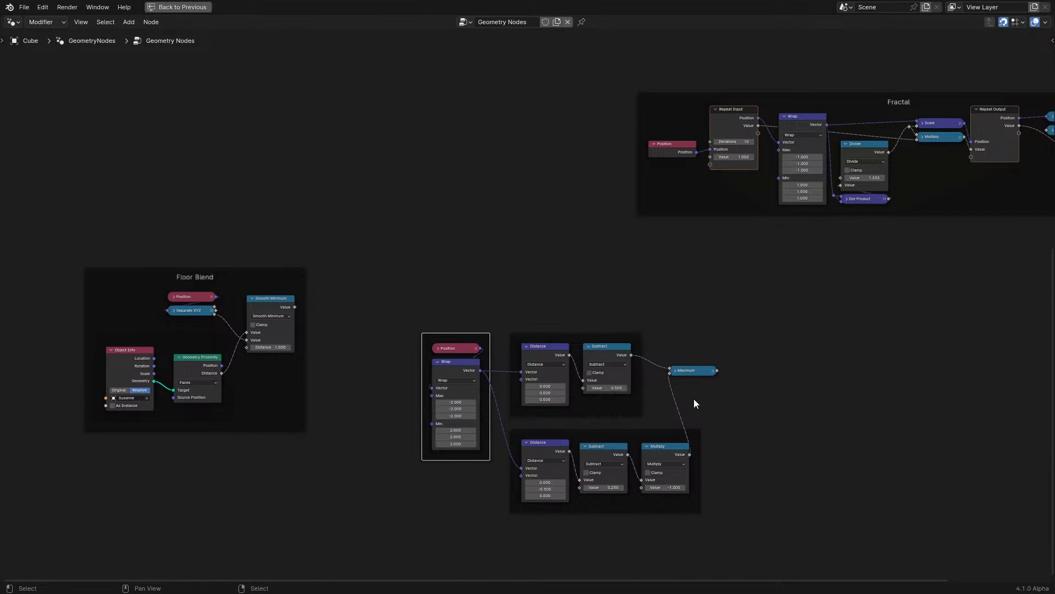
left_click_drag(403, 323, 788, 525)
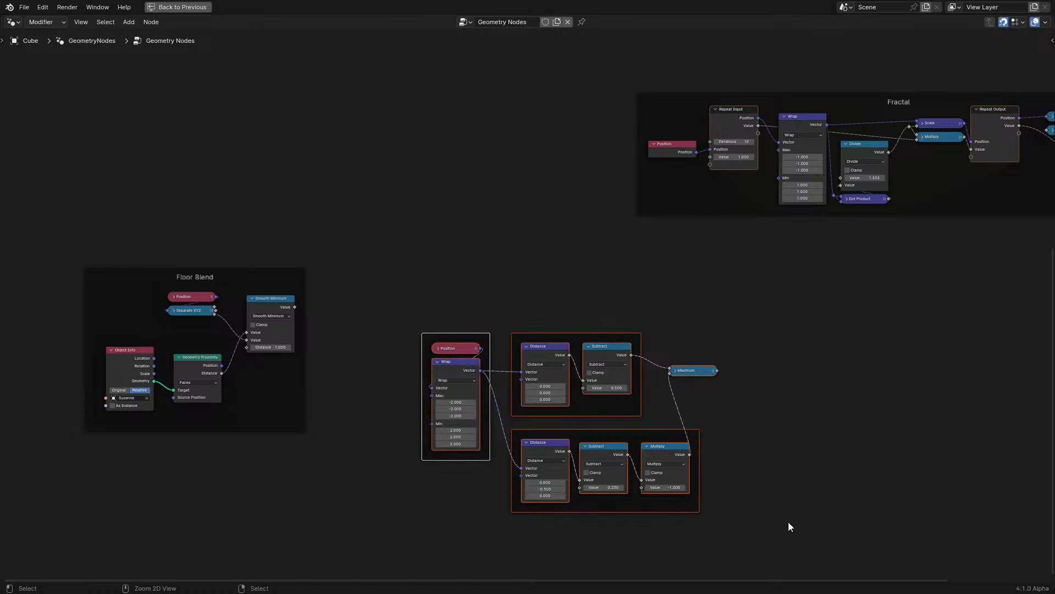
key("ctrl+j")
- Label the new joined frame "Infinte Spheres w/ Boolean"
scroll(509, 327, "up", 2)
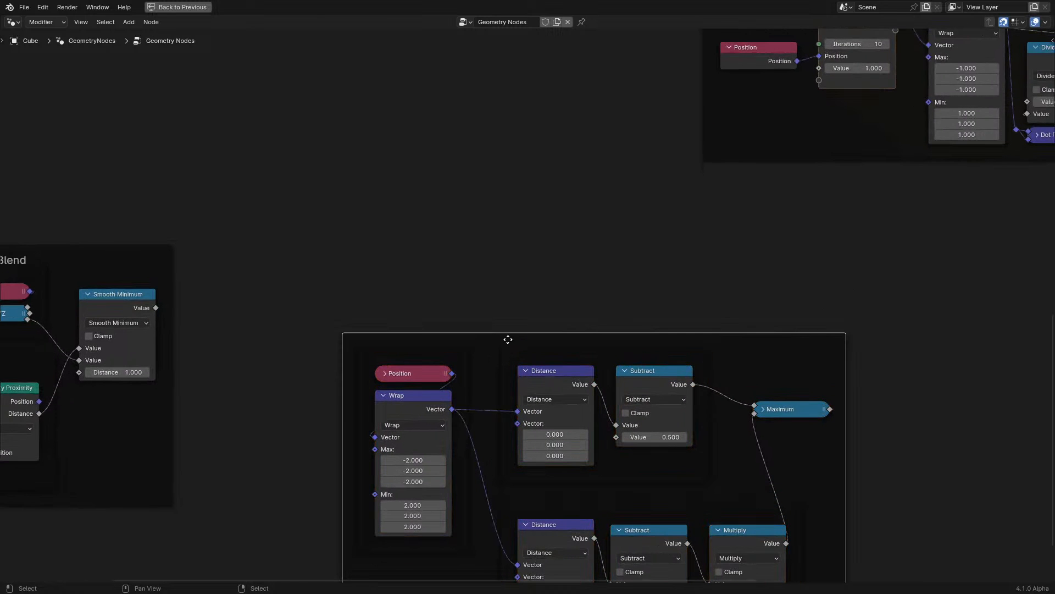
key("F2")
type("Sphere")
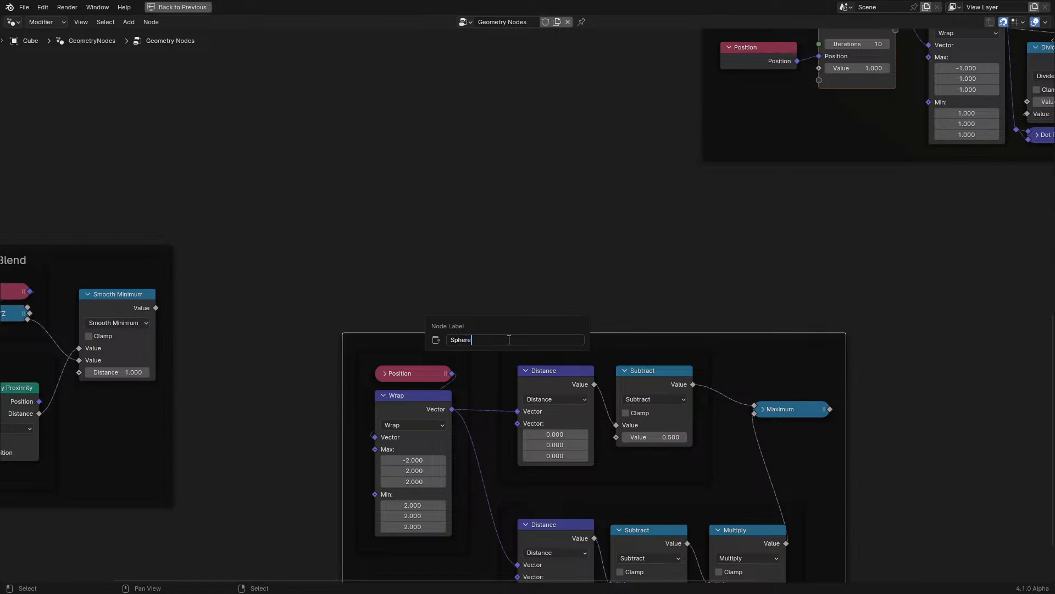
type("Infin")
type("Boolean")
key("Return")
scroll(508, 339, "down", 2)
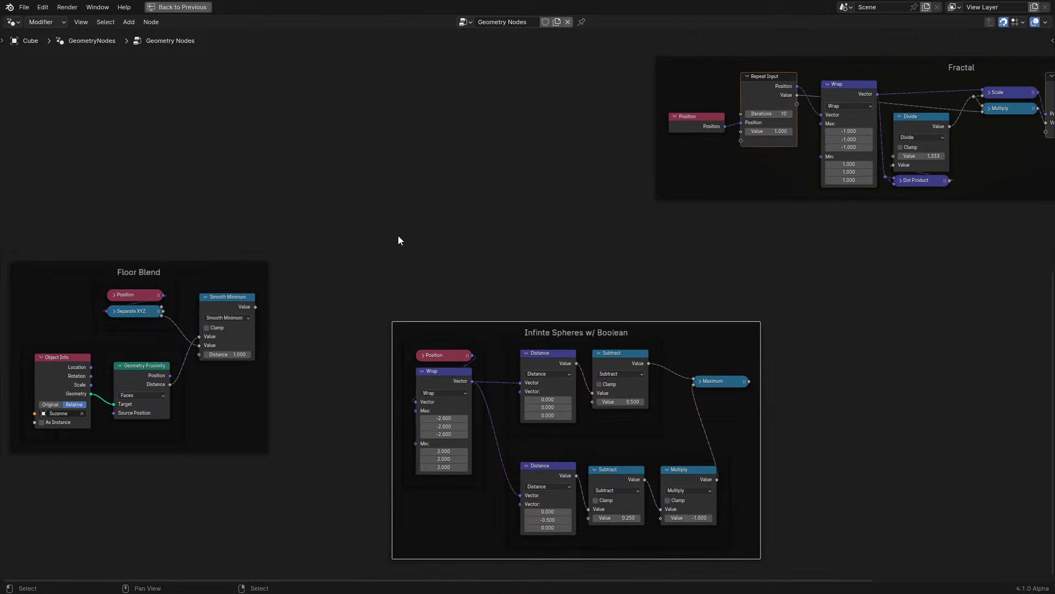
- Swap the two value links into the Smooth Minimum node in the Floor Blend frame to uncross them
left_click(152, 298)
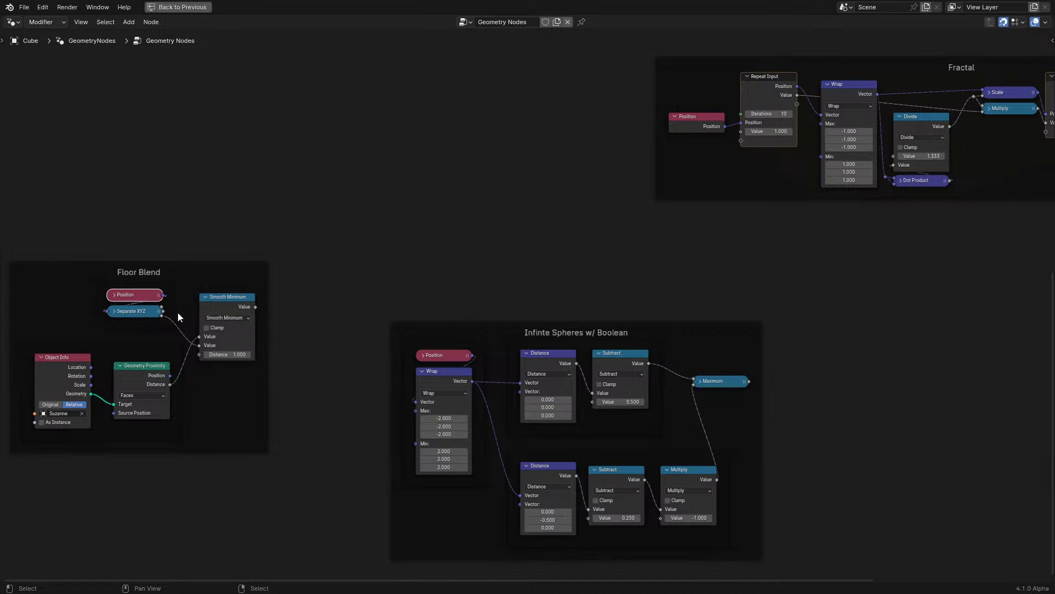
scroll(296, 330, "up", 4)
middle_click_drag(281, 332, 442, 323)
left_click(311, 347)
left_click_drag(310, 349, 270, 401)
left_click_drag(305, 351, 308, 350)
scroll(491, 365, "down", 6)
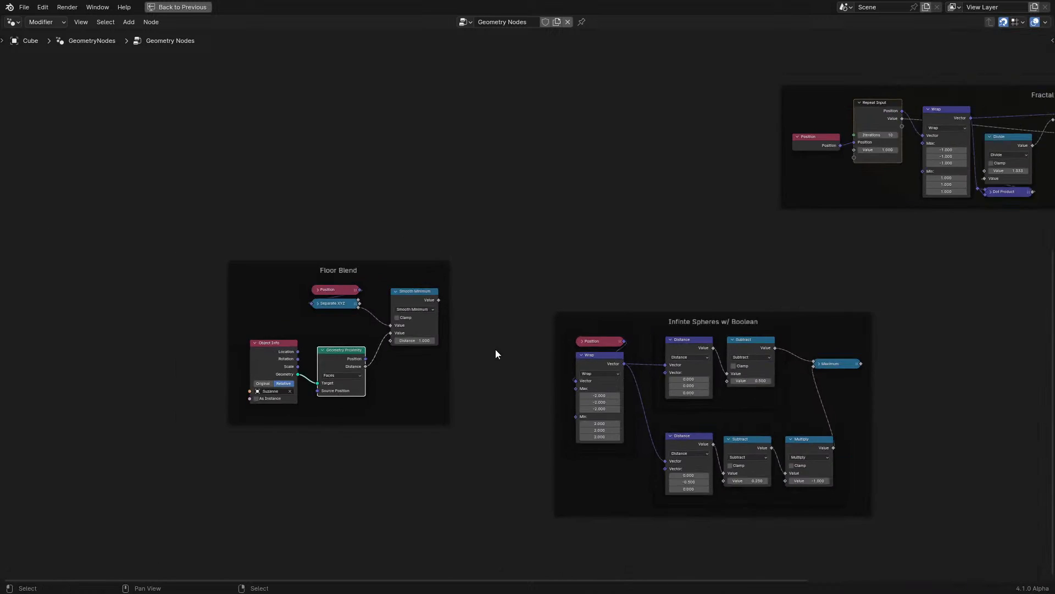
- Move the Fractal frame beneath the Grid Transform and Ray Direction frames
middle_click_drag(495, 350, 229, 506)
middle_click_drag(582, 353, 563, 457)
left_click_drag(688, 356, 307, 273)
scroll(468, 298, "up", 2)
middle_click_drag(468, 298, 545, 355)
key("g")
left_click(503, 345)
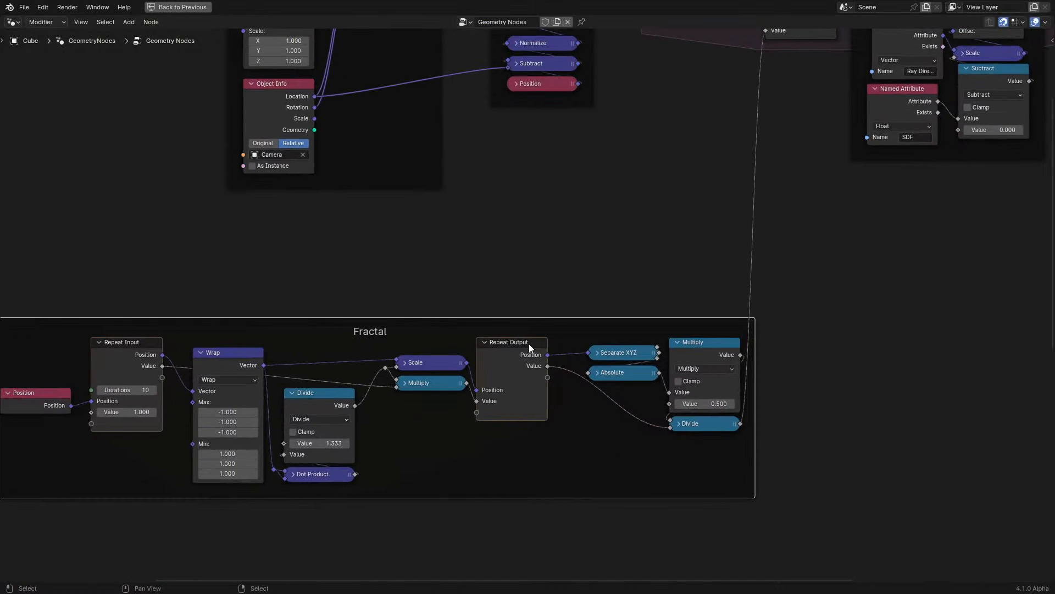
- Stack the Fractal frame's final Multiply and Divide nodes directly under the Absolute node
scroll(660, 407, "up", 1)
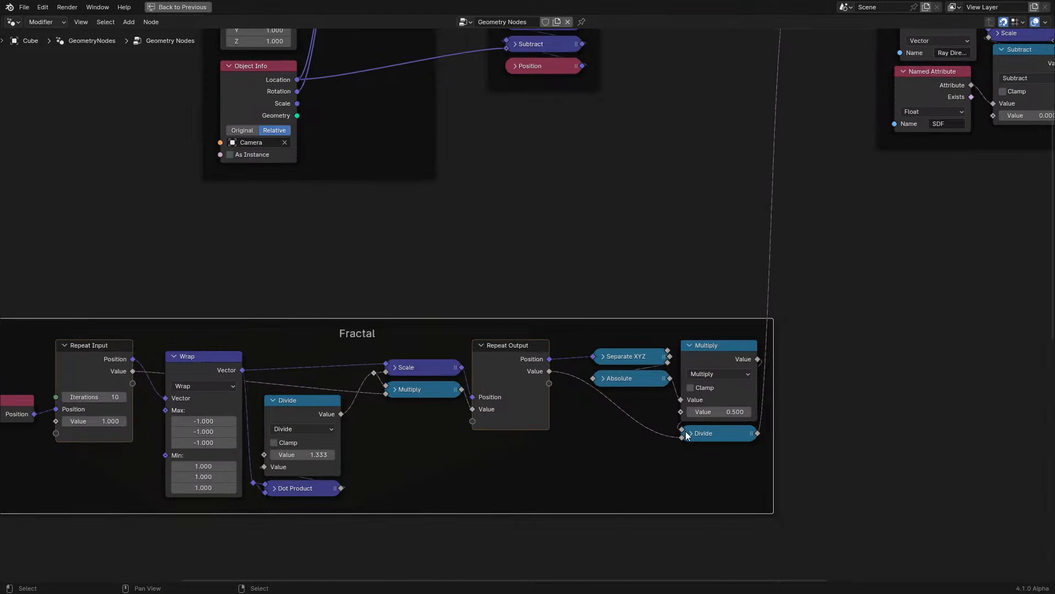
left_click(726, 346)
left_click(711, 433, "shift")
key("g")
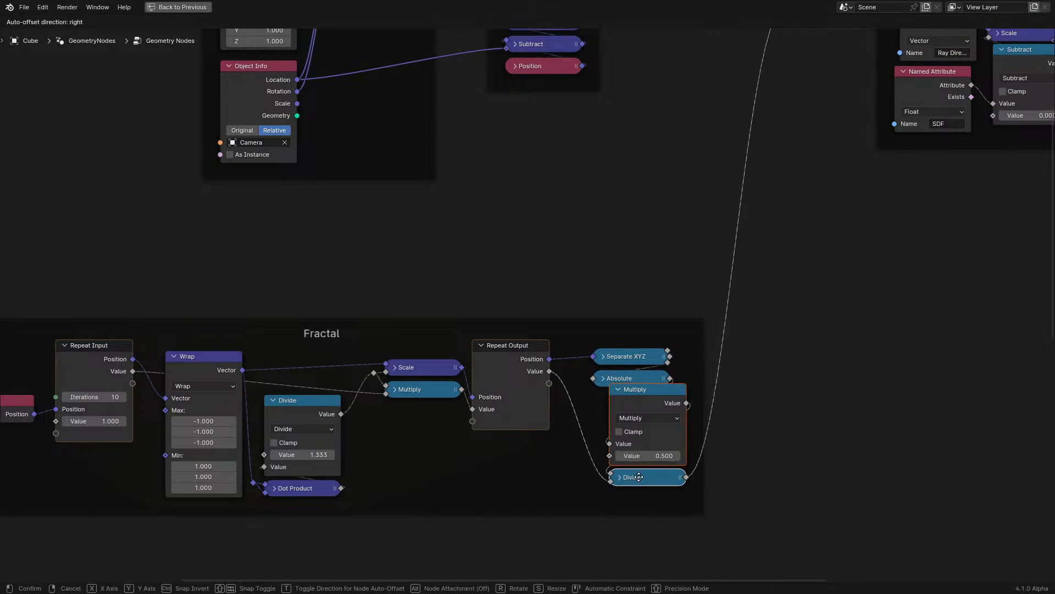
left_click(627, 487)
- Label the Fractal frame's Separate XYZ node "Separate Z" and restore the node editor beside the 3D viewport
left_click(631, 361)
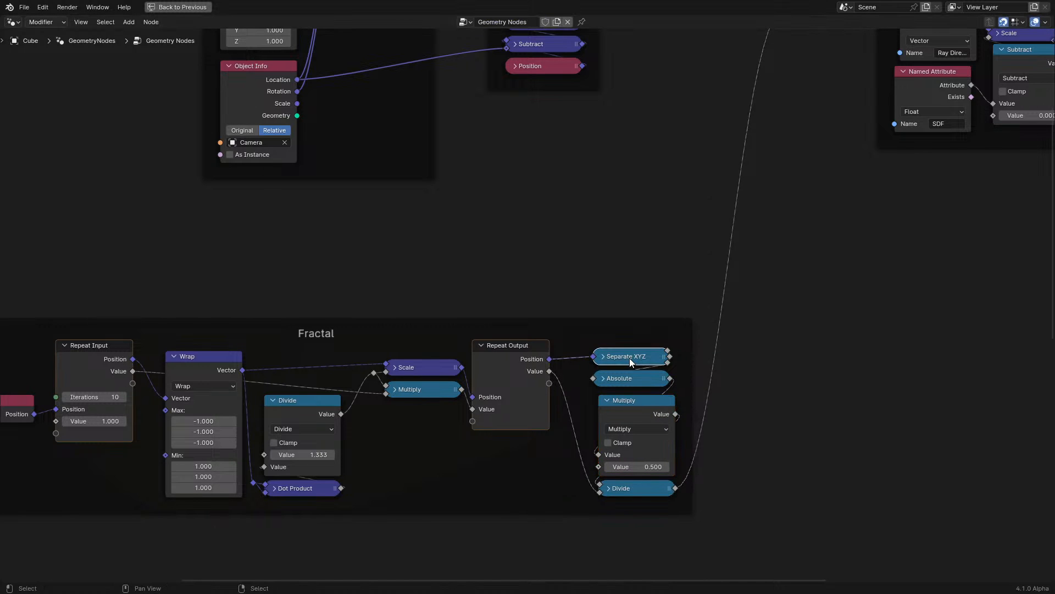
key("F2")
type("Separate Z")
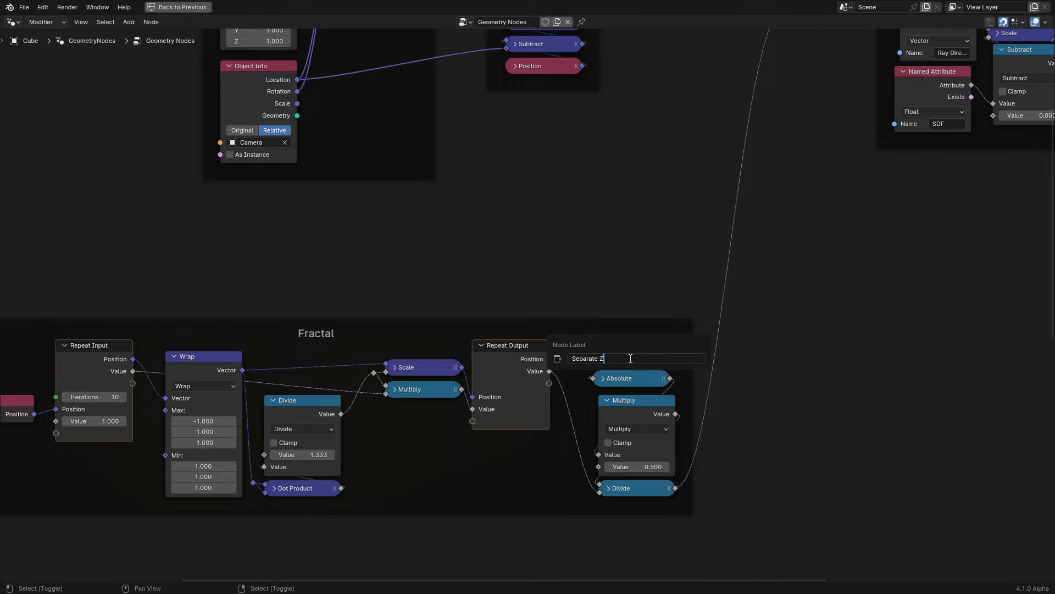
key("Return")
scroll(568, 387, "up", 1)
middle_click_drag(470, 358, 565, 318)
scroll(468, 345, "up", 1)
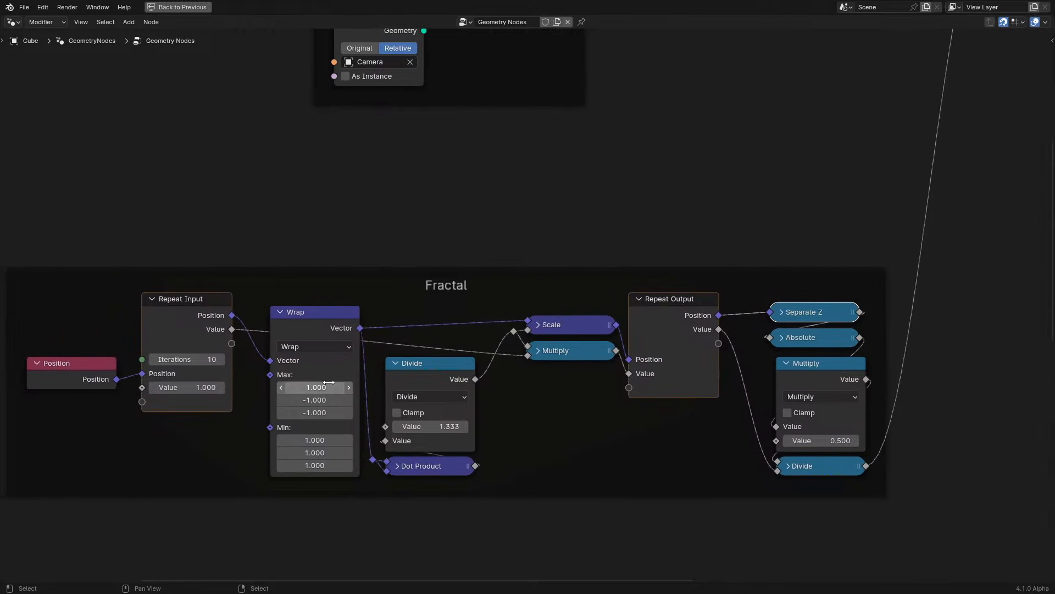
key("ctrl+space")
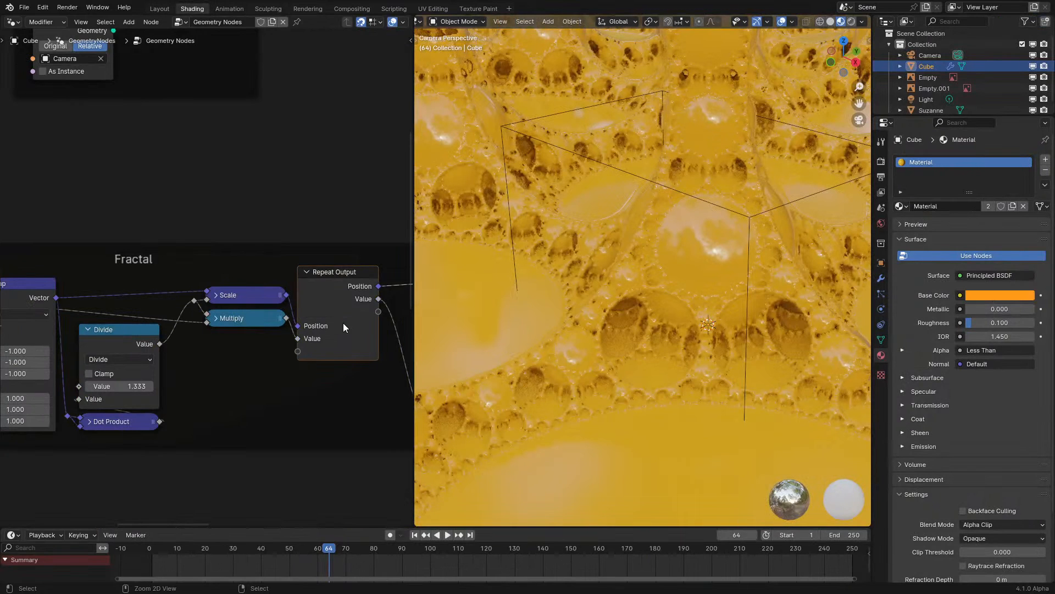
- Set all three Min values of the Fractal's Wrap node to 3 and replay the simulation in camera view
middle_click_drag(120, 347, 295, 333)
left_click_drag(191, 386, 219, 425)
type("3")
key("Return")
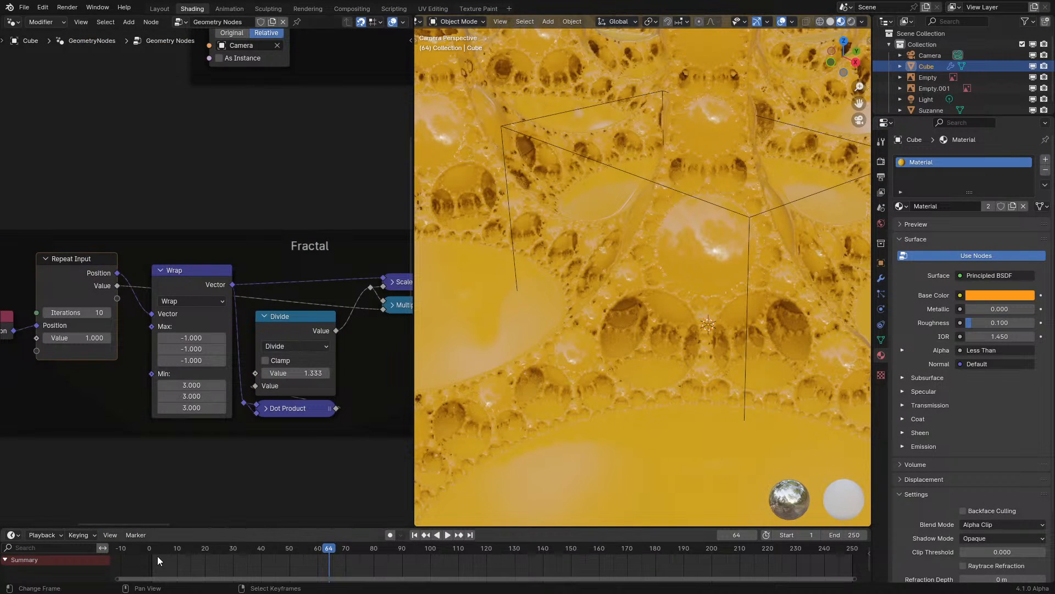
left_click(154, 556)
key("space")
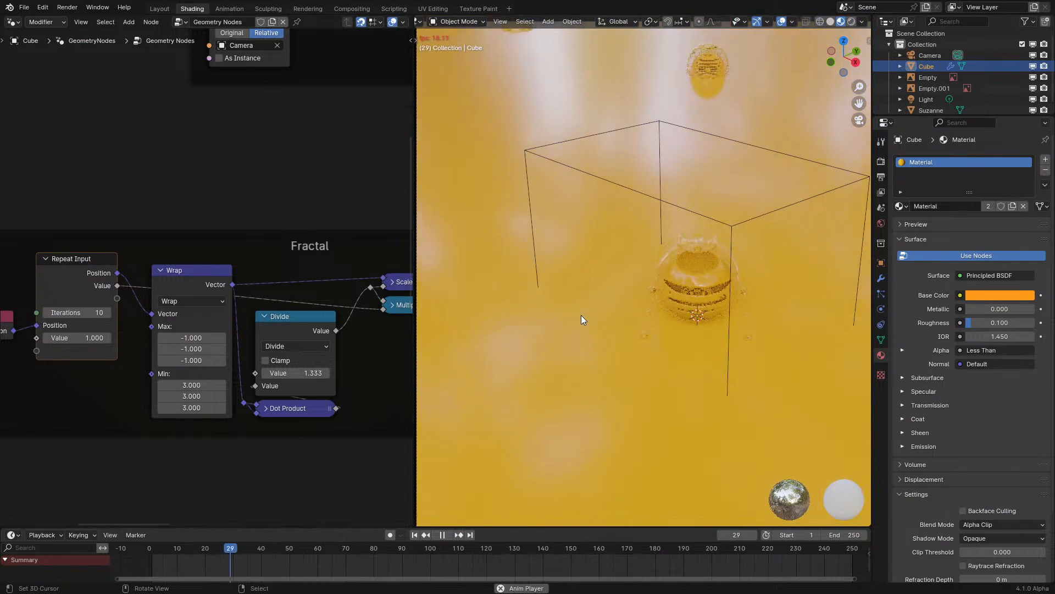
key("space")
key("KP_0")
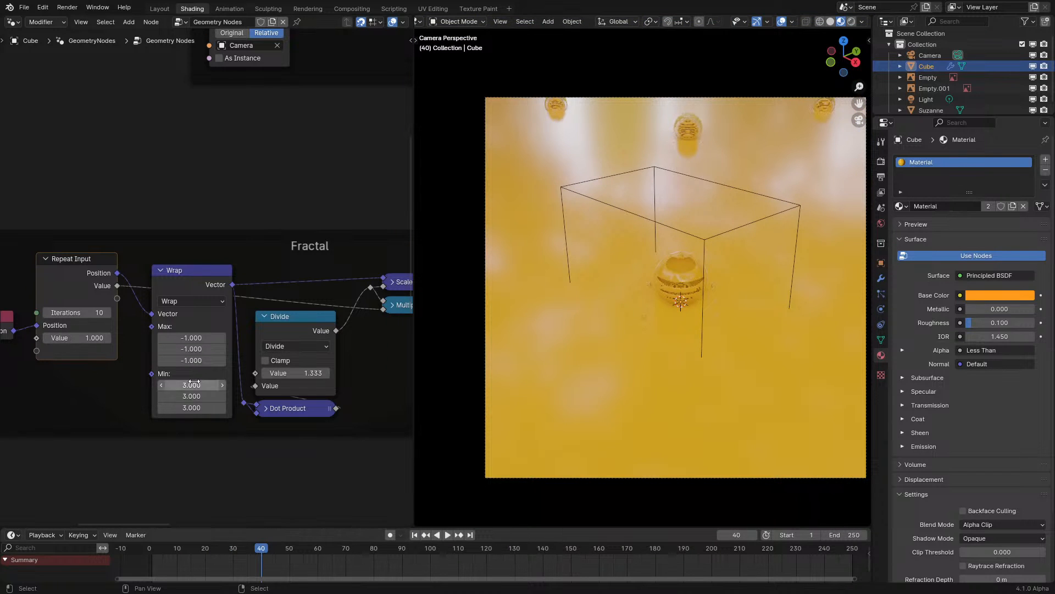
- Set the Wrap node's Min values to 2, replay the simulation and inspect the shape from outside the camera
left_click_drag(194, 384, 194, 409)
type("2")
key("Return")
left_click_drag(153, 551, 121, 556)
key("space")
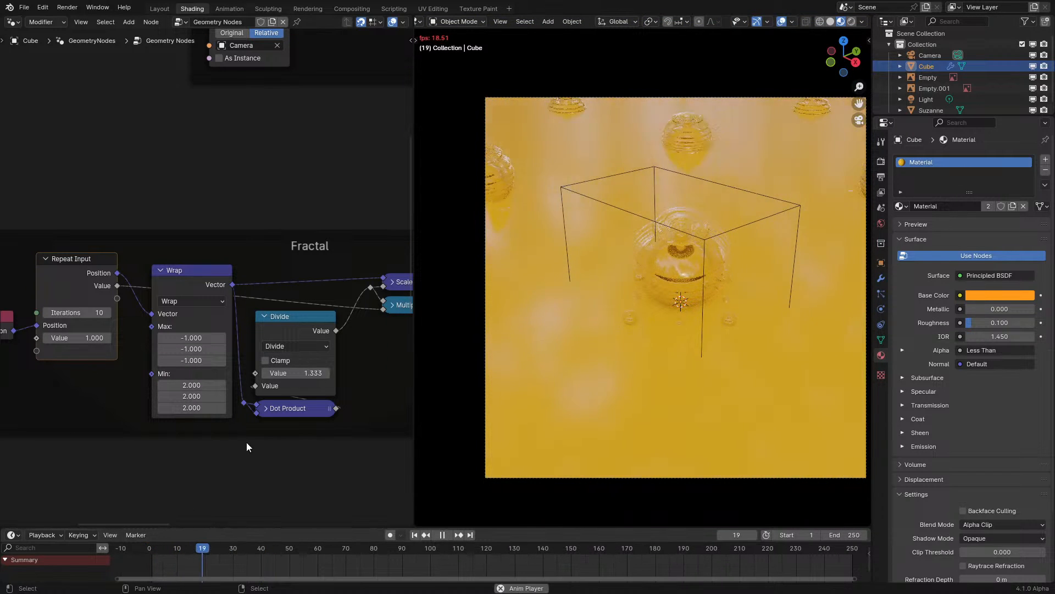
key("space")
middle_click_drag(650, 266, 690, 231)
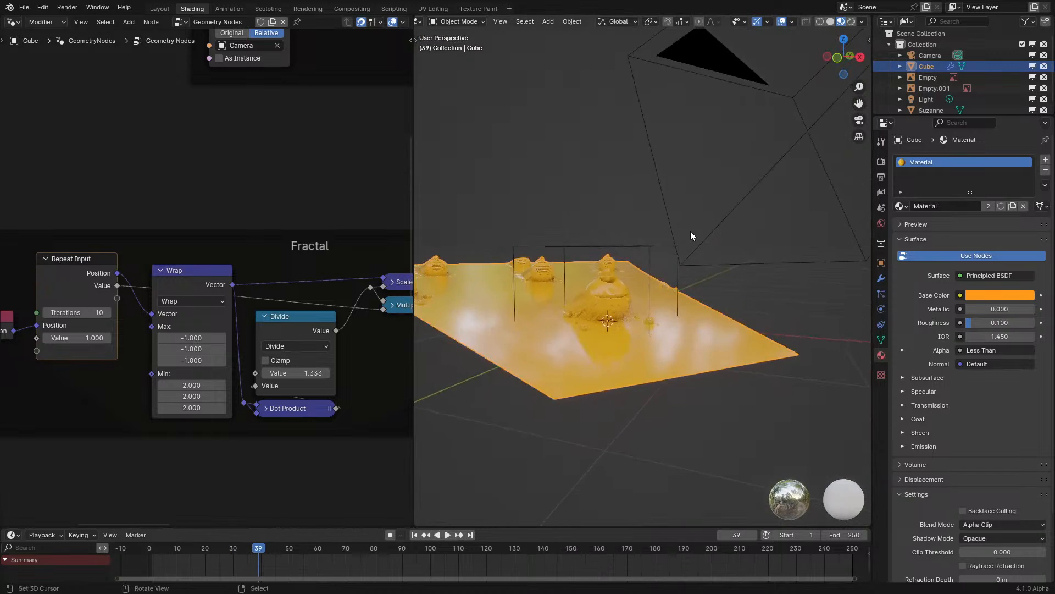
scroll(562, 286, "up", 4)
key("space")
key("space")
- Set the Wrap node's Min values to 1.1, replay the simulation and inspect the fractal from another angle
left_click_drag(205, 385, 206, 408)
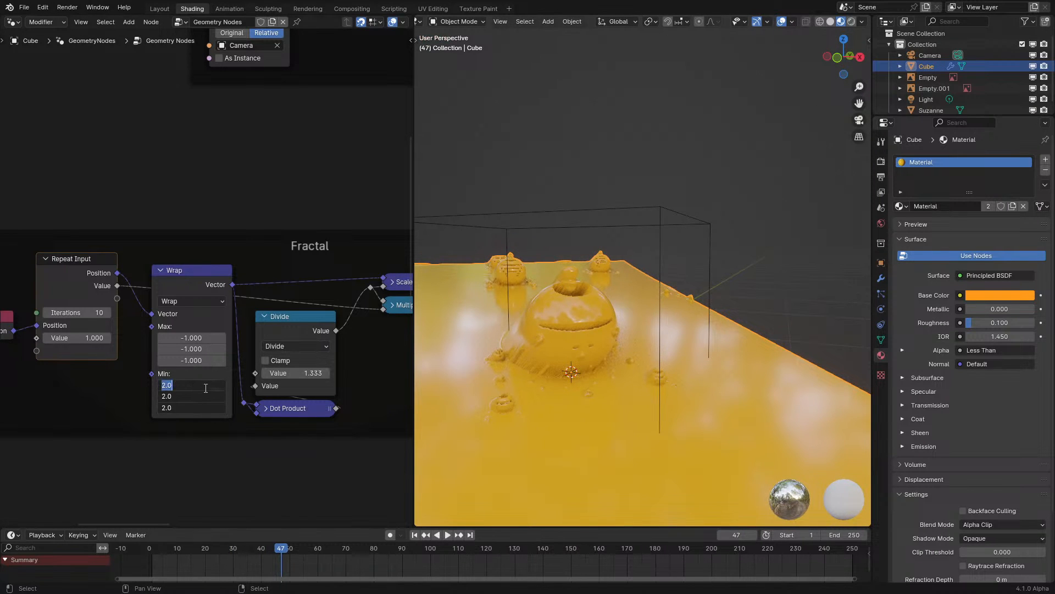
type("1.1")
key("Return")
left_click(148, 560)
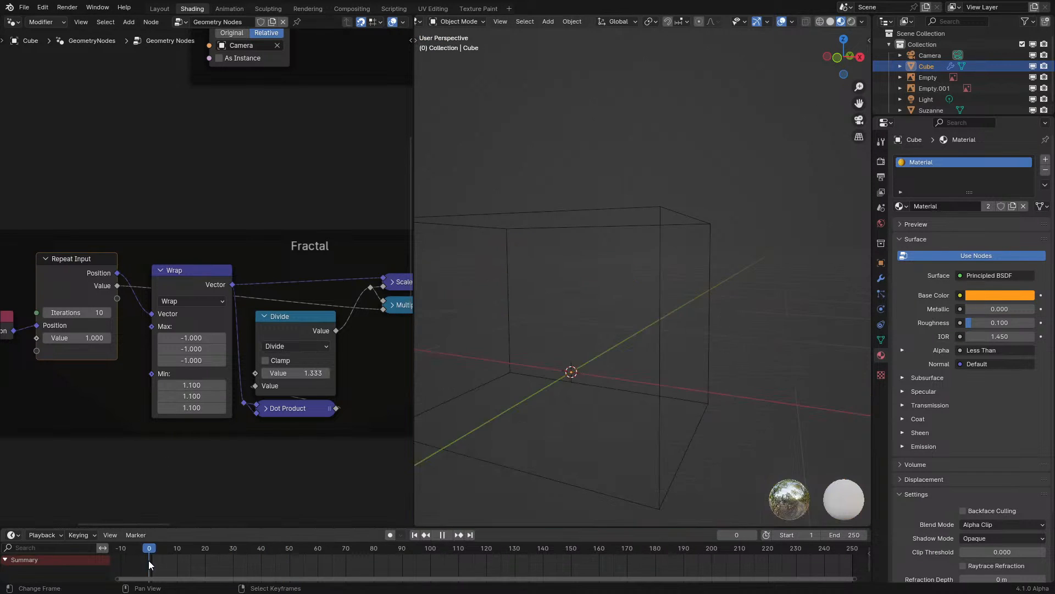
key("space")
key("space")
middle_click_drag(709, 287, 687, 330)
- Set the Wrap node's Min values to 1 and replay the simulation from the start
left_click_drag(193, 386, 193, 408)
type("1")
key("Return")
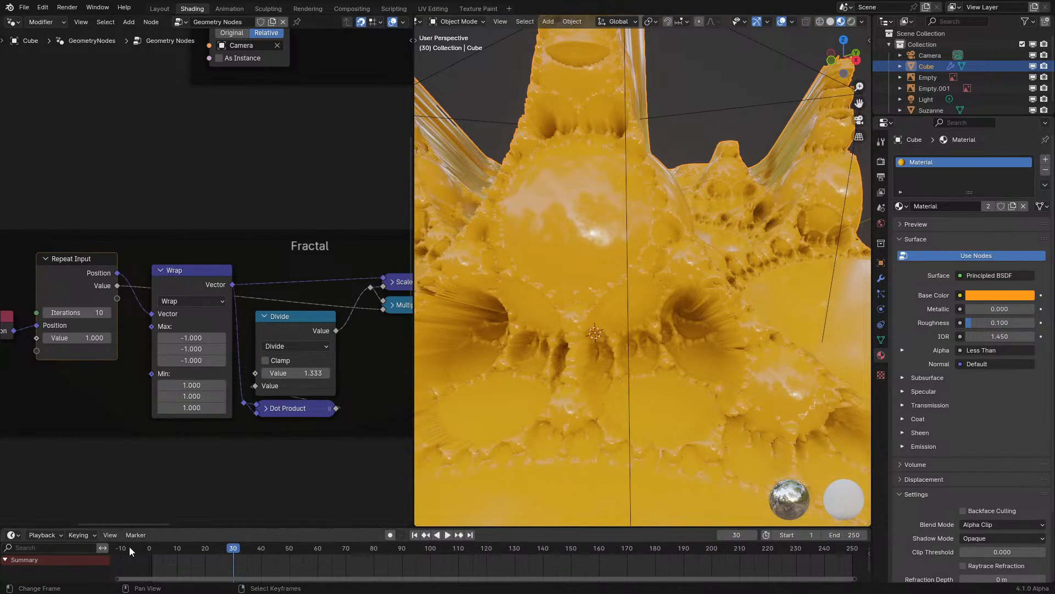
left_click(131, 548)
key("space")
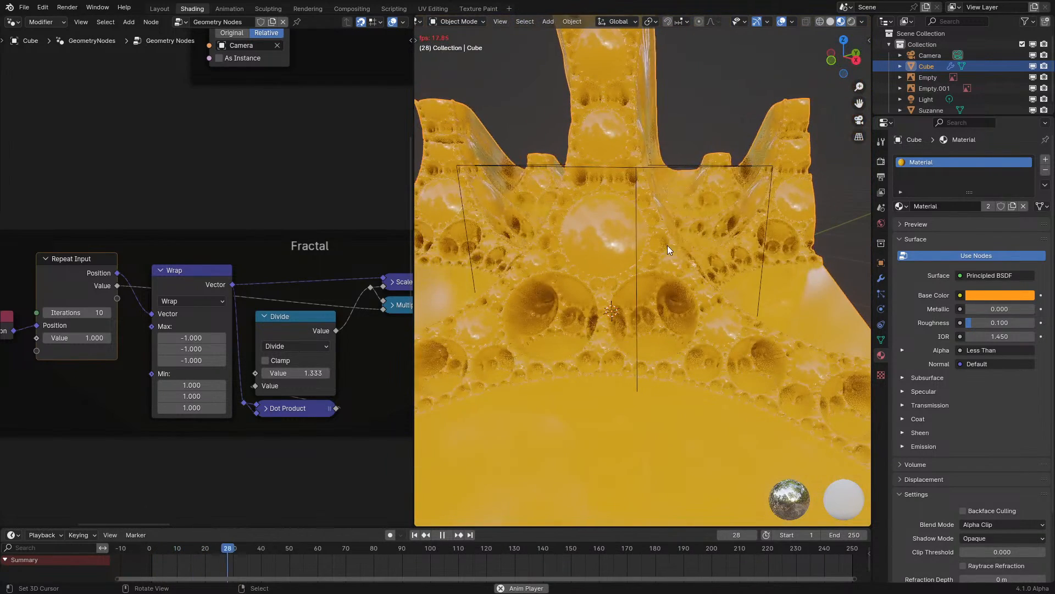
- Set the Multiply node's value after Absolute to 0.25, replay the simulation and view the fractal through the camera
key("space")
middle_click_drag(644, 255, 604, 285)
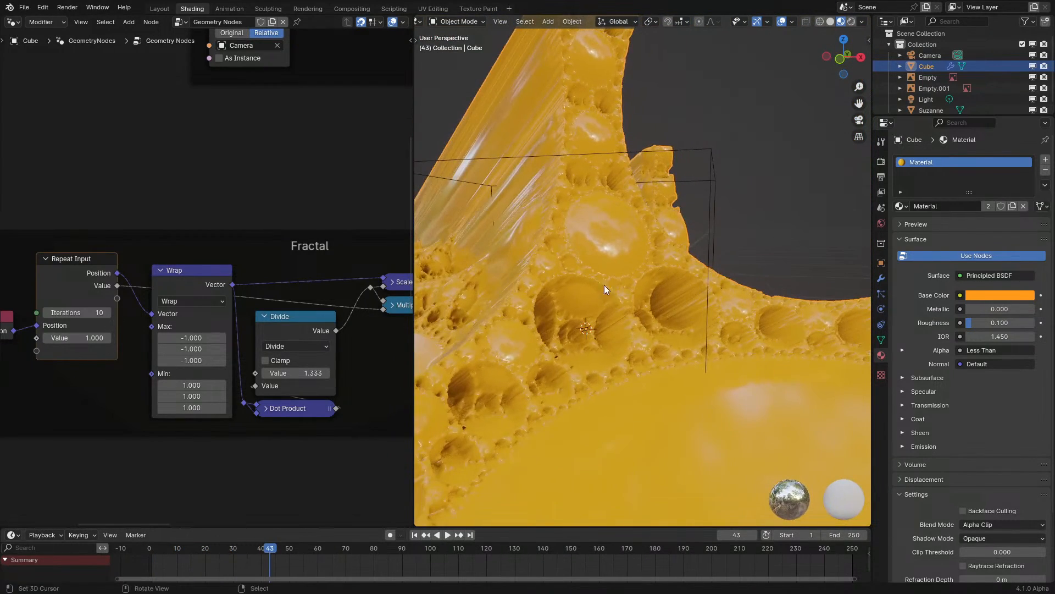
middle_click_drag(292, 349, 380, 346)
left_click(321, 375)
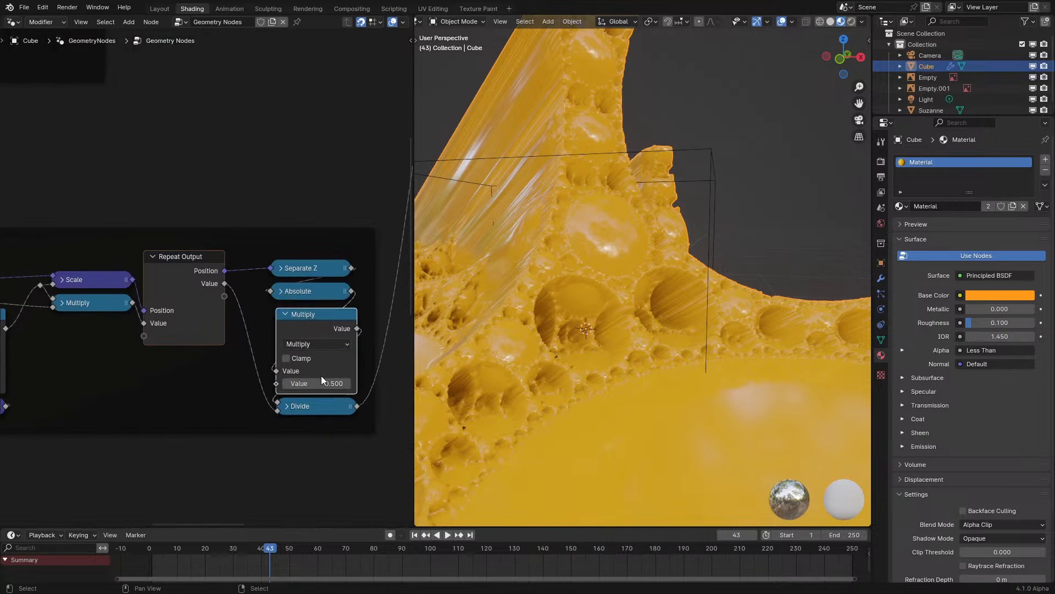
type(".25")
key("Return")
left_click(124, 549)
key("space")
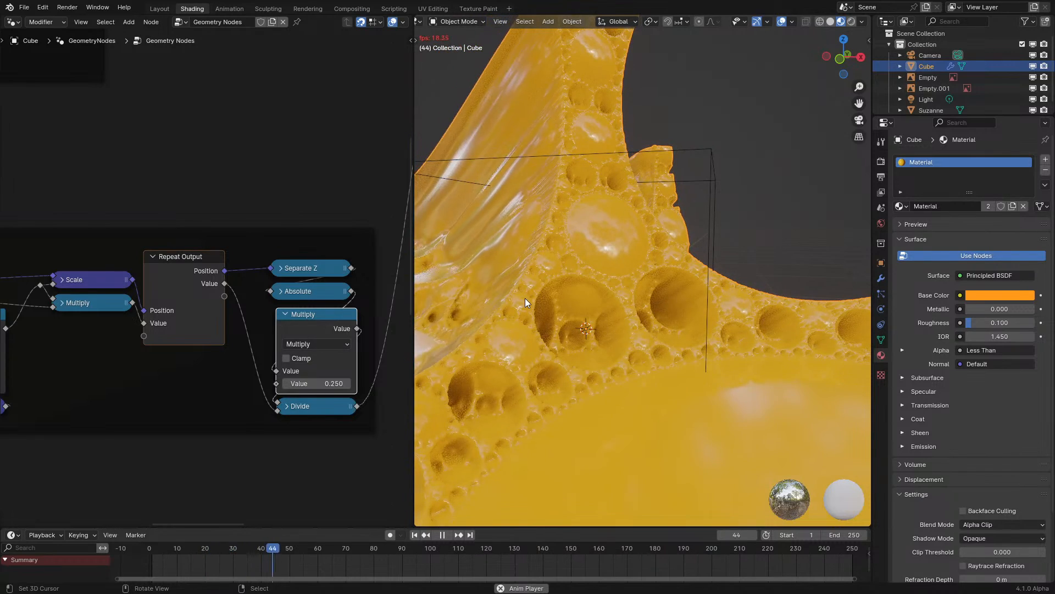
key("space")
middle_click_drag(654, 304, 638, 323)
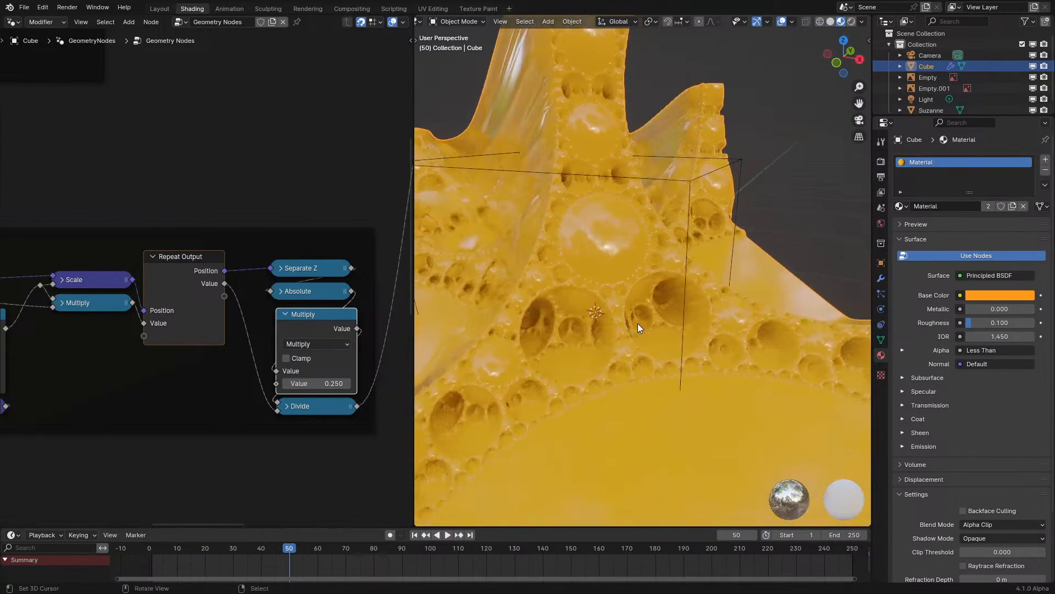
key("KP_0")
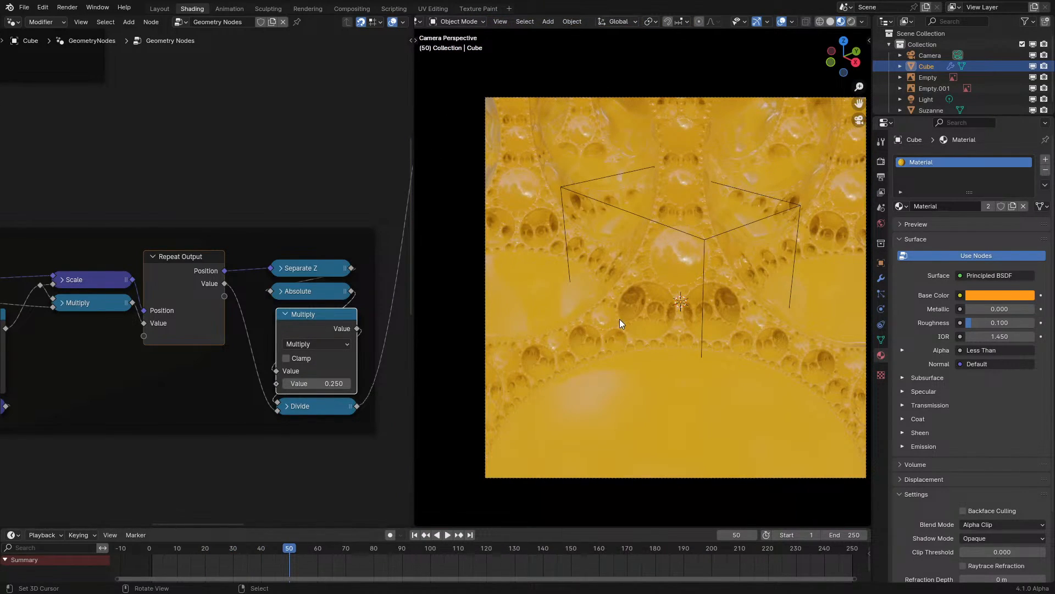
- Switch the node editor to the Shader Editor and move the framed Length and Map Range depth nodes away from the Principled BSDF
left_click(12, 22)
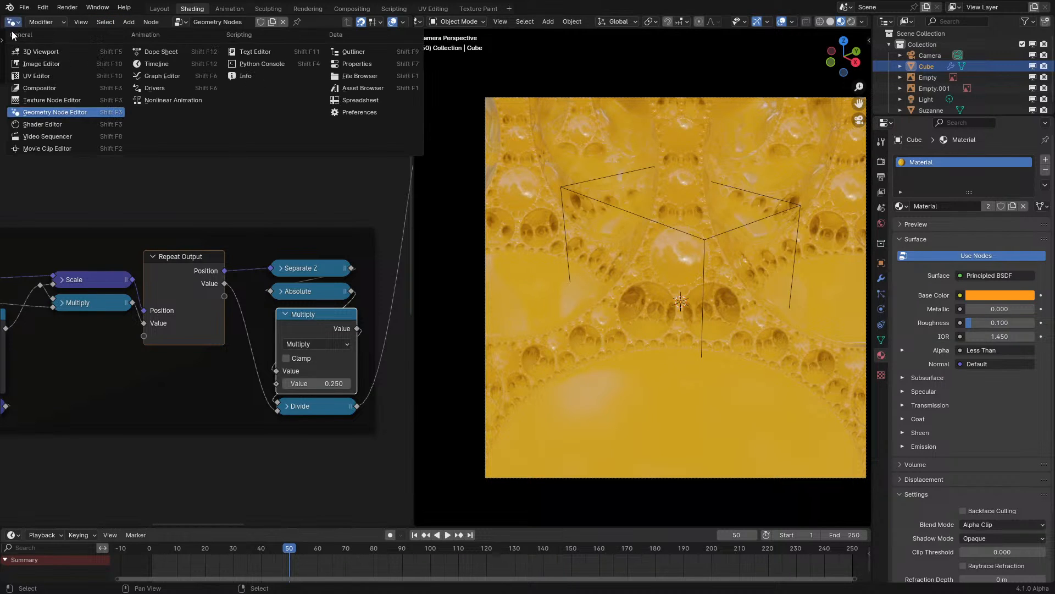
left_click(54, 129)
key("Home")
scroll(120, 269, "up", 5)
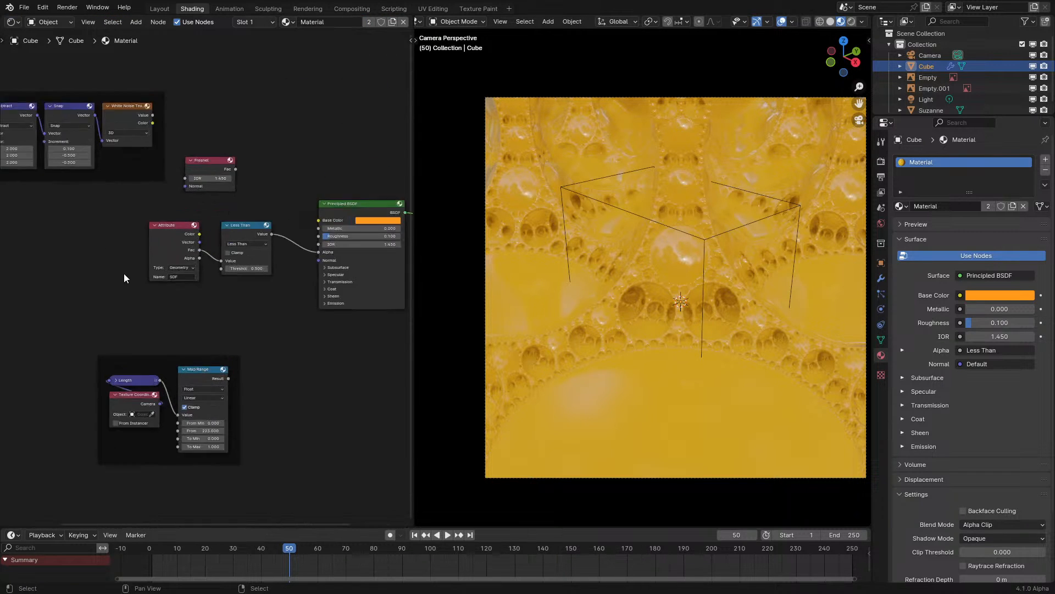
middle_click_drag(182, 316, 237, 242)
left_click_drag(284, 309, 153, 246)
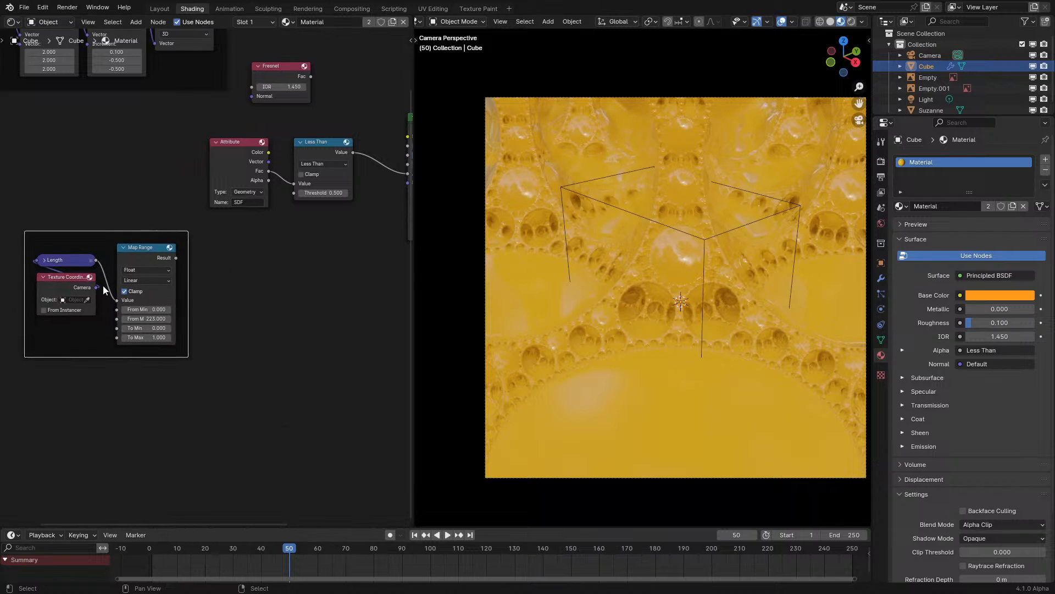
- Duplicate the framed Geometry position node below the depth frame and connect its Position to a new Separate XYZ node
middle_click_drag(112, 220, 252, 358)
left_click_drag(88, 92, 142, 210)
middle_click_drag(160, 249, 47, 109)
key("shift+d")
left_click(210, 433)
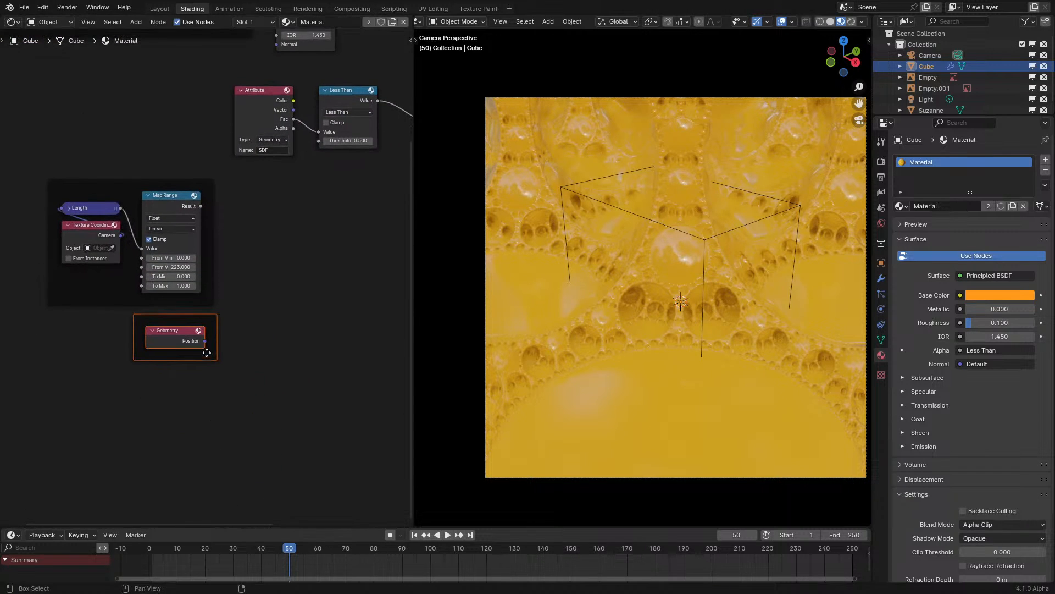
type("sep")
mouse_move(206, 341)
left_mouse_down()
mouse_move(226, 336)
mouse_move(207, 361)
left_mouse_up()
key("Return")
left_click(234, 340)
left_click(166, 361, "shift")
scroll(207, 362, "up", 2)
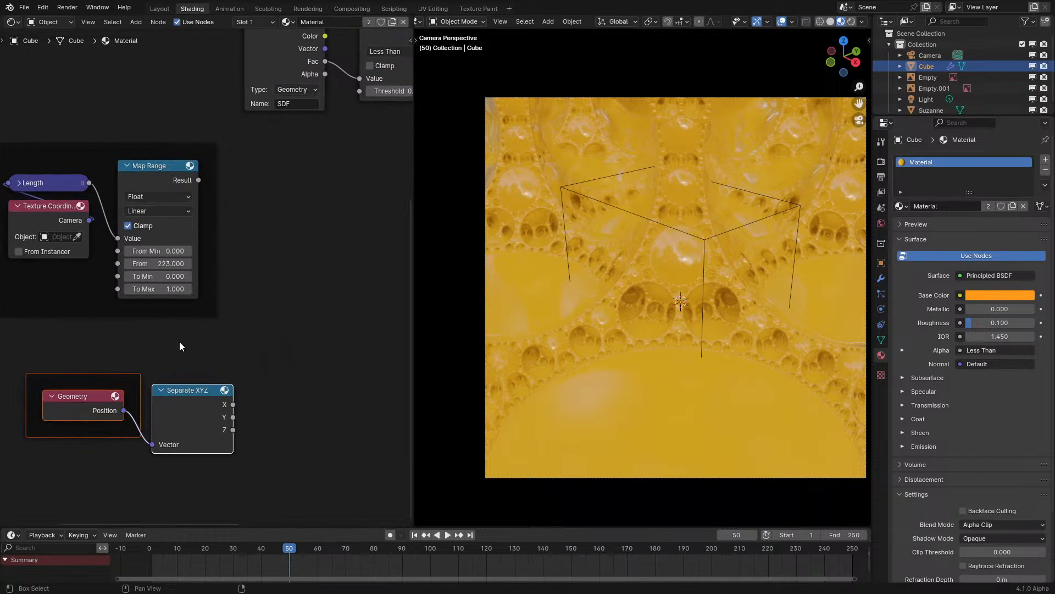
- Preview the depth Map Range with From Max at 40.5, and preview the Separate XYZ node's Z output
left_click(167, 164, "ctrl+shift")
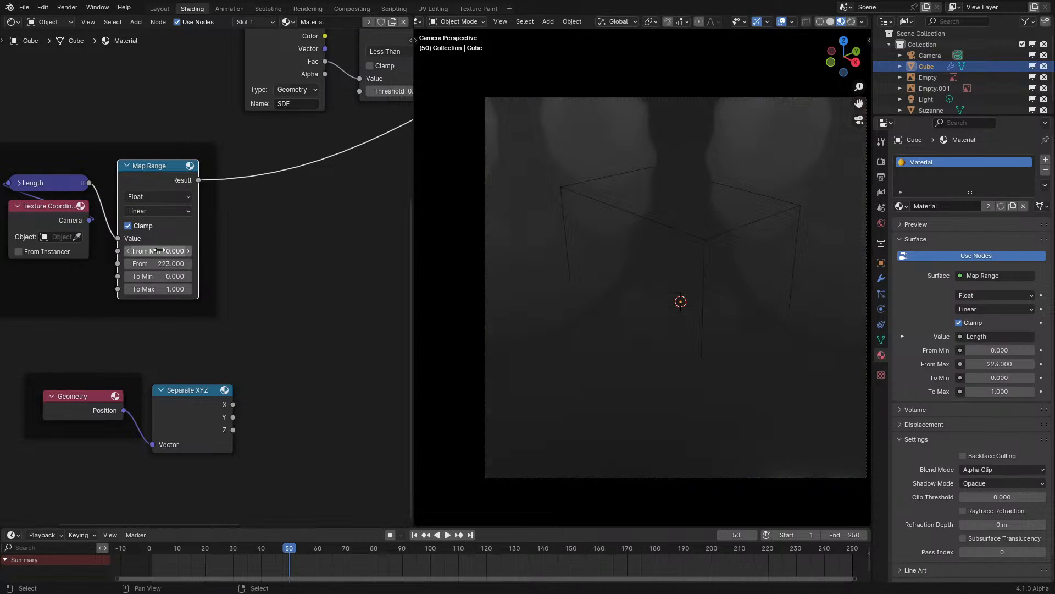
mouse_move(159, 263)
left_mouse_down()
mouse_move(135, 263)
mouse_move(147, 264)
left_mouse_up()
left_click(212, 425, "ctrl+shift")
left_click(212, 425, "ctrl+shift")
left_click(212, 424, "ctrl+shift")
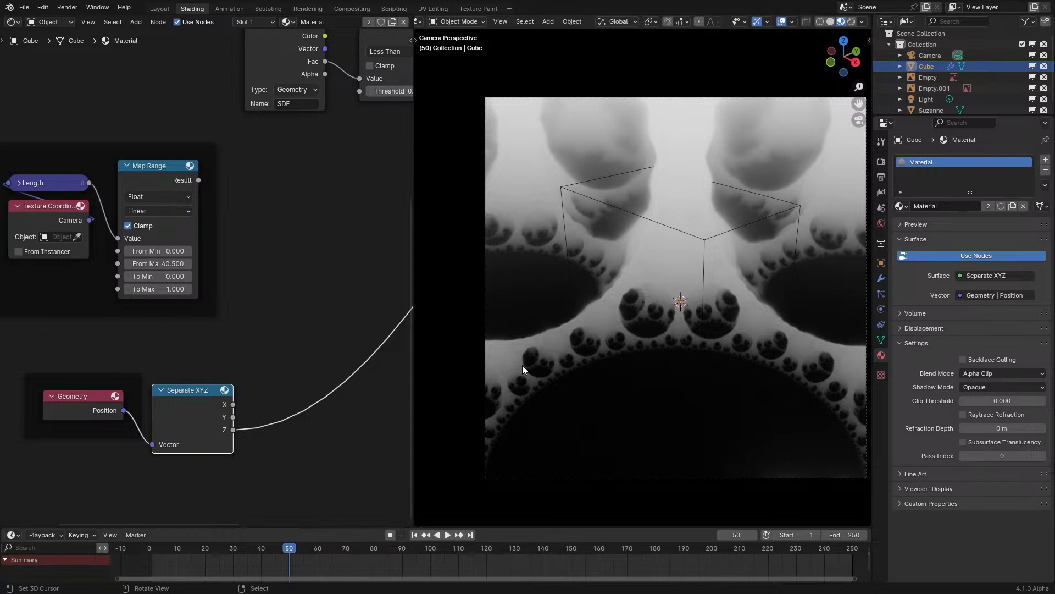
- Replay the simulation from the start with the Z output previewed and hide the viewport overlays
left_click(147, 569)
key("space")
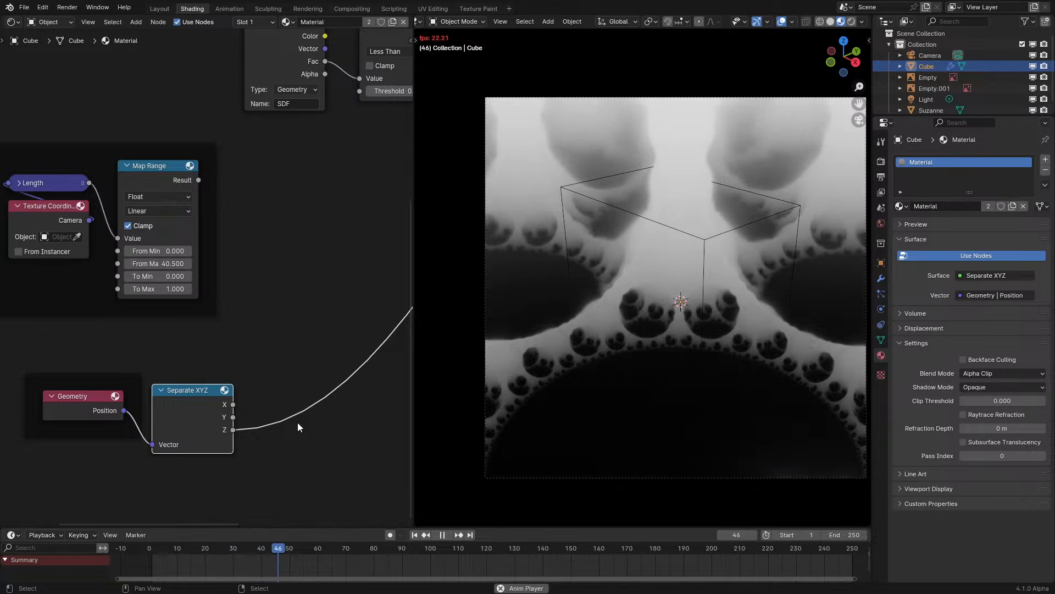
key("space")
left_click(783, 25)
key("space")
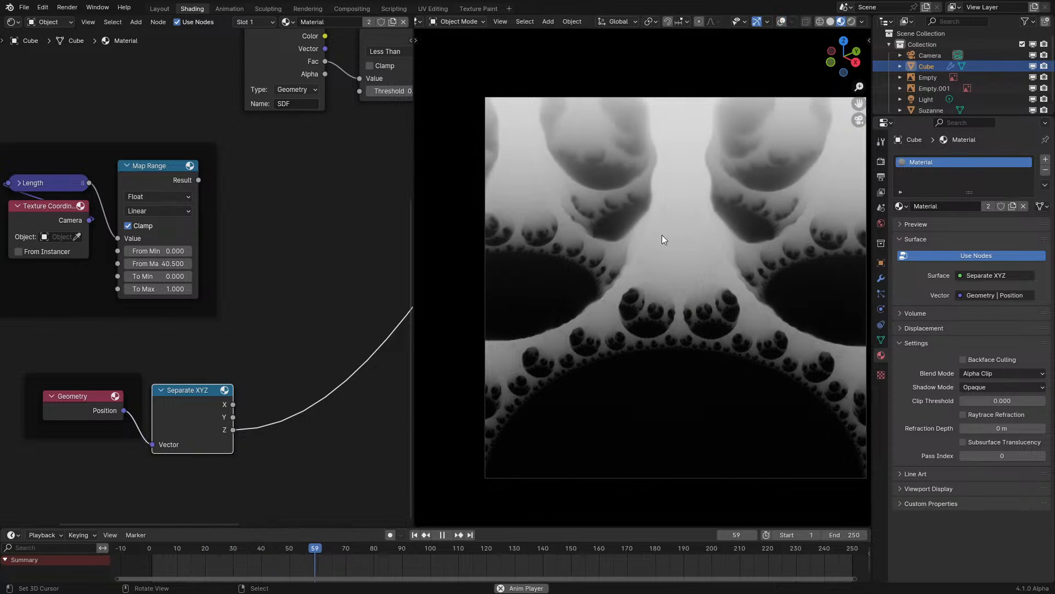
key("space")
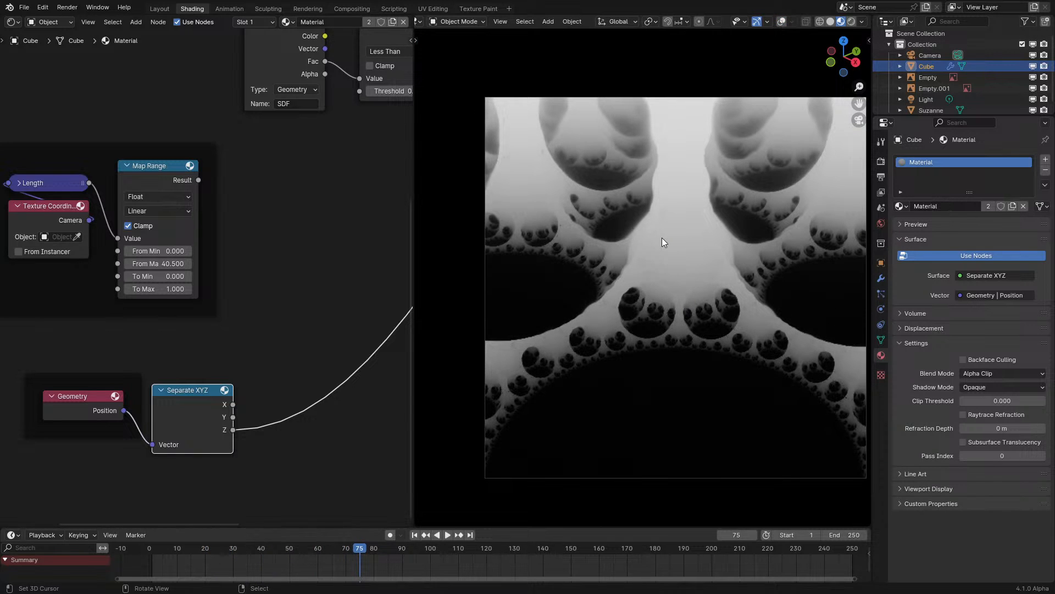
- Examine the greyscale height shading up close as the simulation advances, and replay it from the start in camera view
scroll(662, 238, "up", 3)
middle_click_drag(662, 253, 602, 308, "shift")
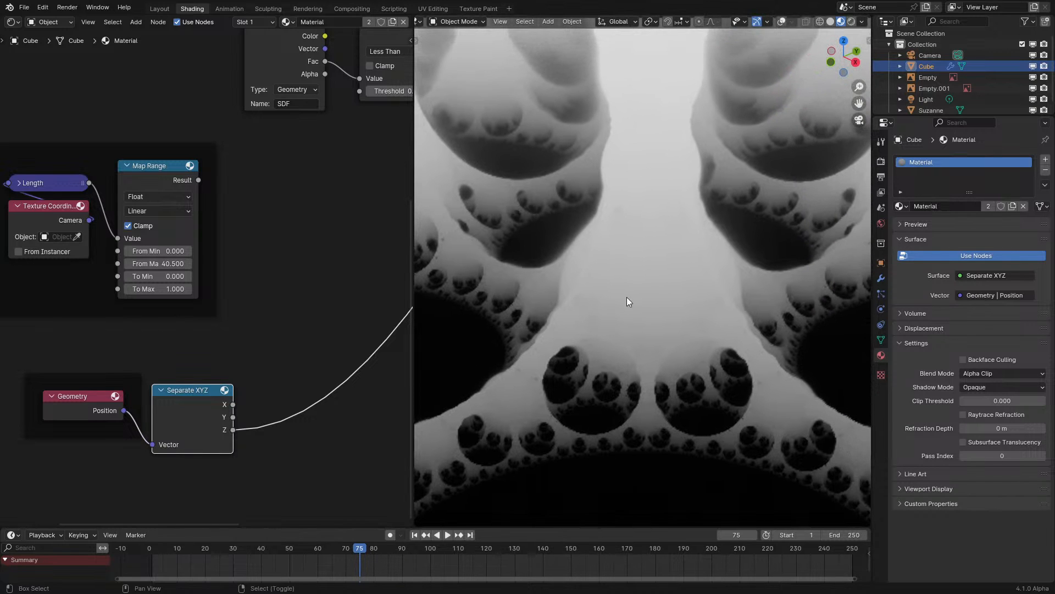
scroll(626, 301, "up", 10)
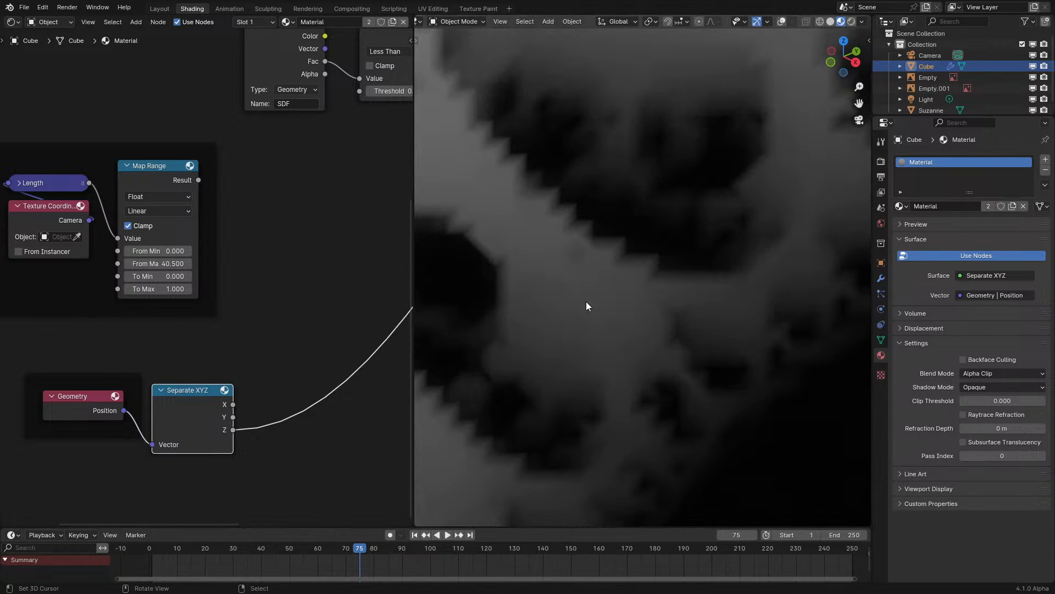
middle_click_drag(586, 301, 667, 276)
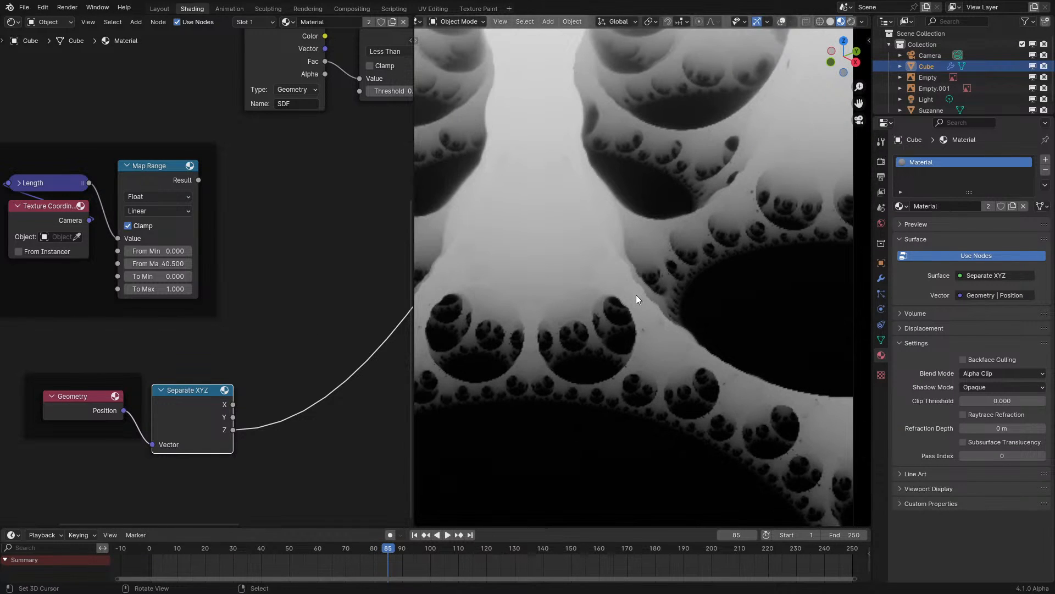
key("space")
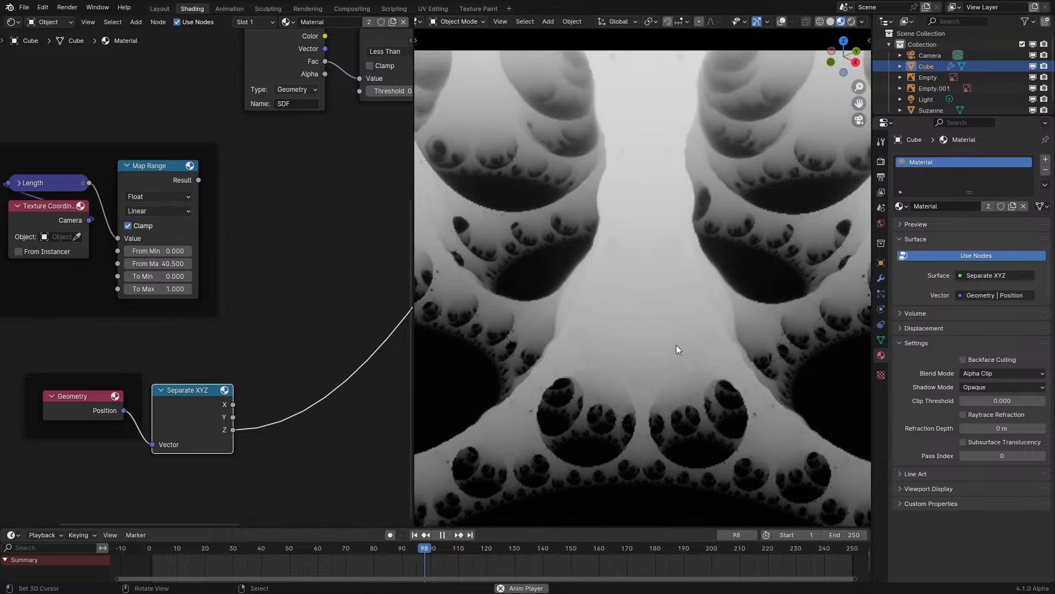
key("space")
scroll(676, 345, "down", 4)
mouse_move(676, 344)
middle_mouse_down()
mouse_move(622, 329)
mouse_move(695, 328)
mouse_move(639, 331)
mouse_move(556, 296)
mouse_move(711, 332)
mouse_move(644, 330)
mouse_move(702, 351)
mouse_move(641, 354)
mouse_move(704, 391)
mouse_move(678, 354)
middle_mouse_up()
key("KP_0")
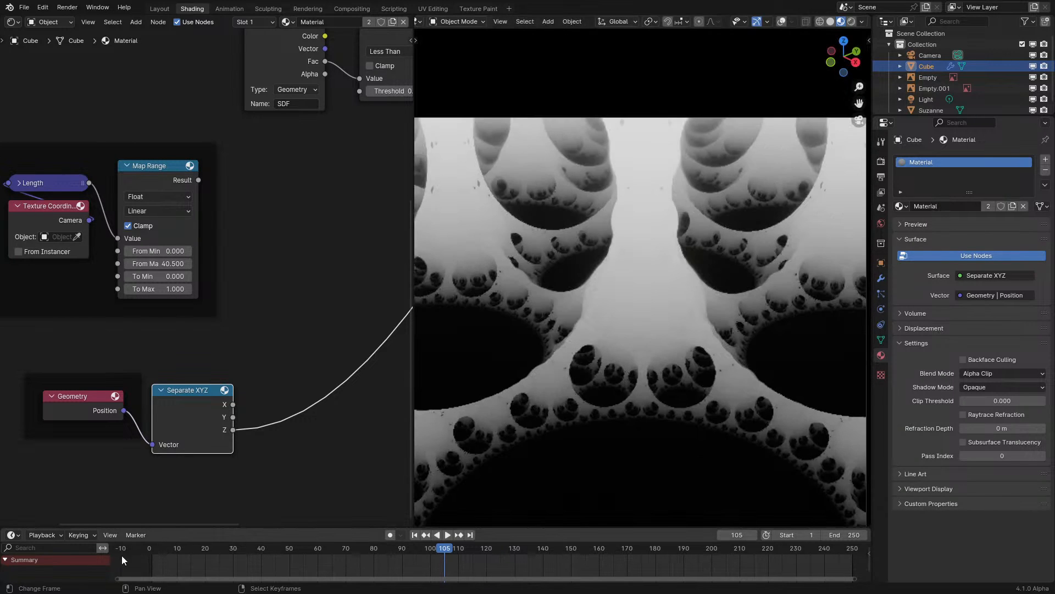
left_click(143, 567)
key("space")
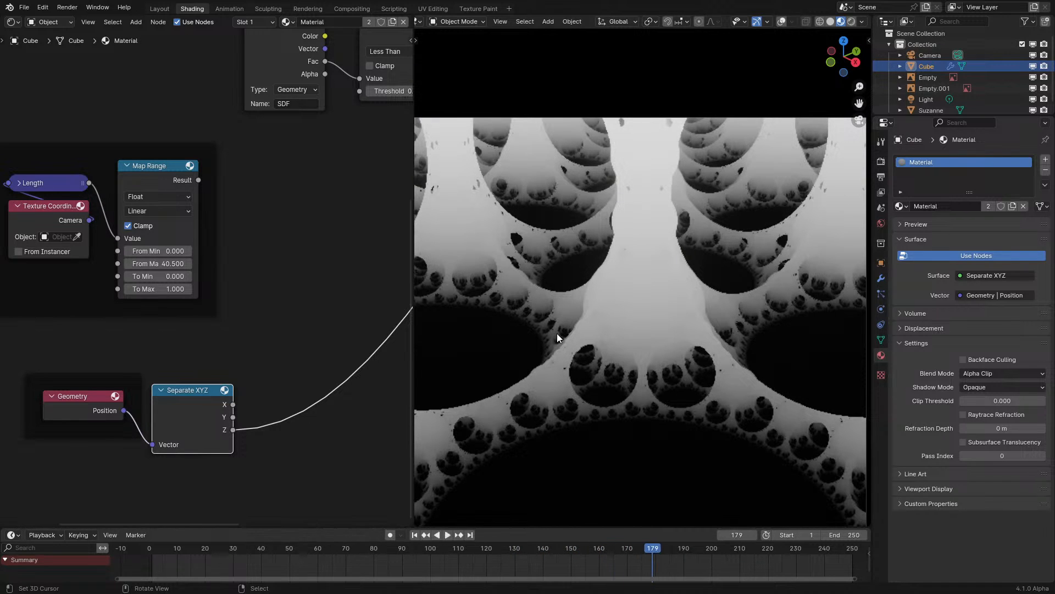
- Add a Map Range node to the Separate XYZ's Z output and connect its Result to the Principled BSDF's Base Color
scroll(227, 407, "down", 3)
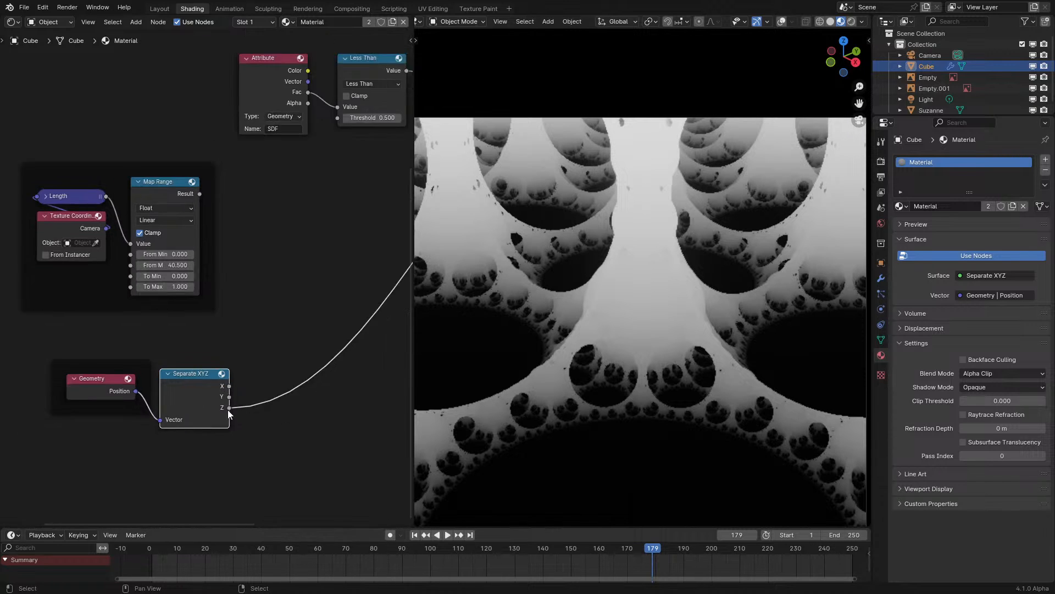
middle_click_drag(233, 370, 205, 389)
scroll(209, 394, "up", 2)
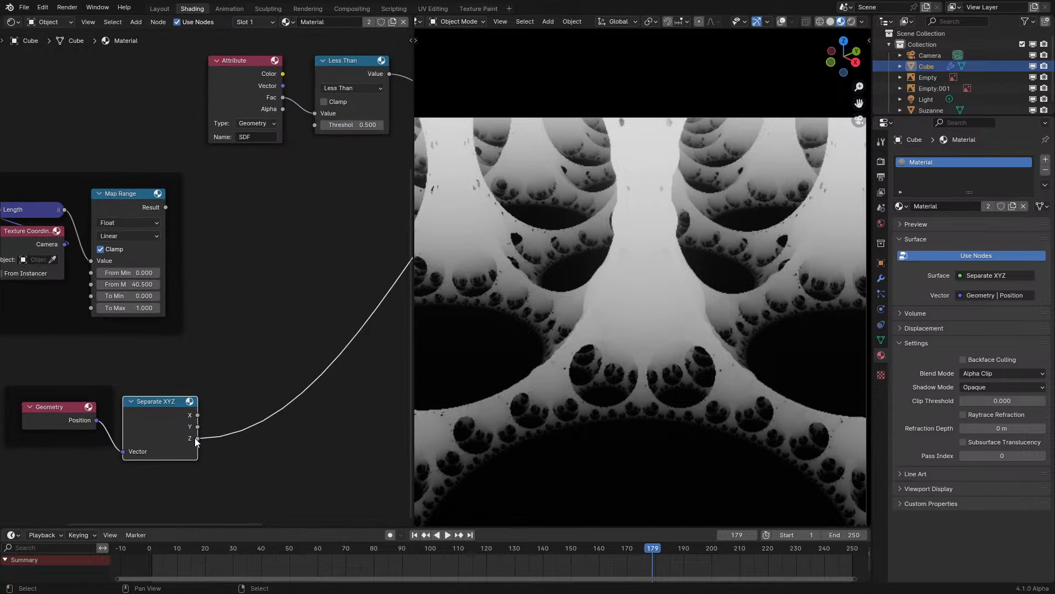
left_click_drag(196, 438, 243, 424)
type("map r")
key("Return")
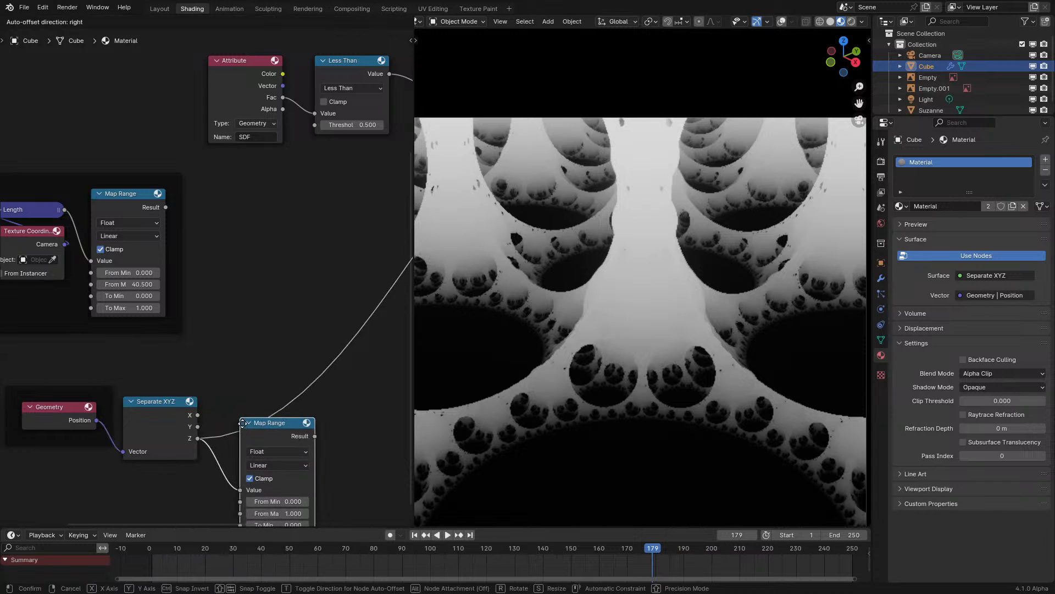
scroll(240, 434, "down", 3)
left_click_drag(239, 430, 339, 173)
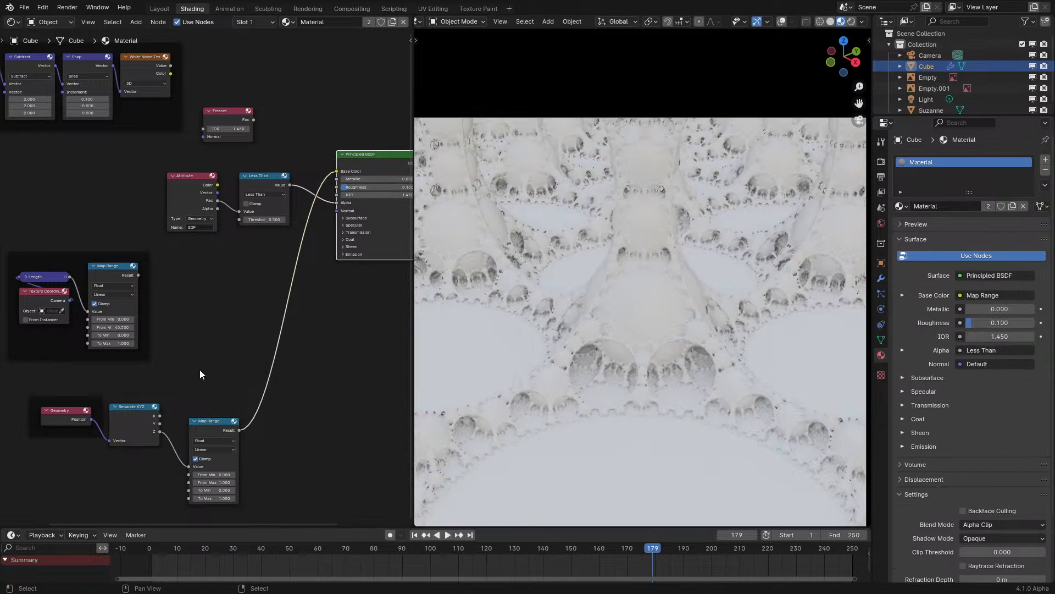
- Place the Separate XYZ and new Map Range nodes inside the Geometry frame and replay the simulation from the start
left_click_drag(204, 431, 100, 419)
left_click(141, 558)
key("space")
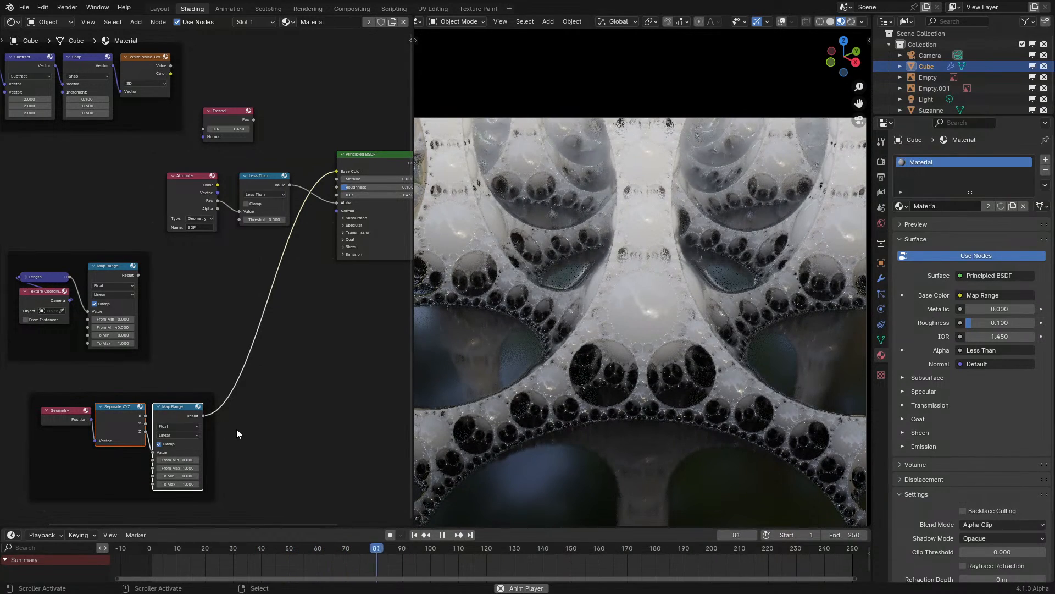
key("space")
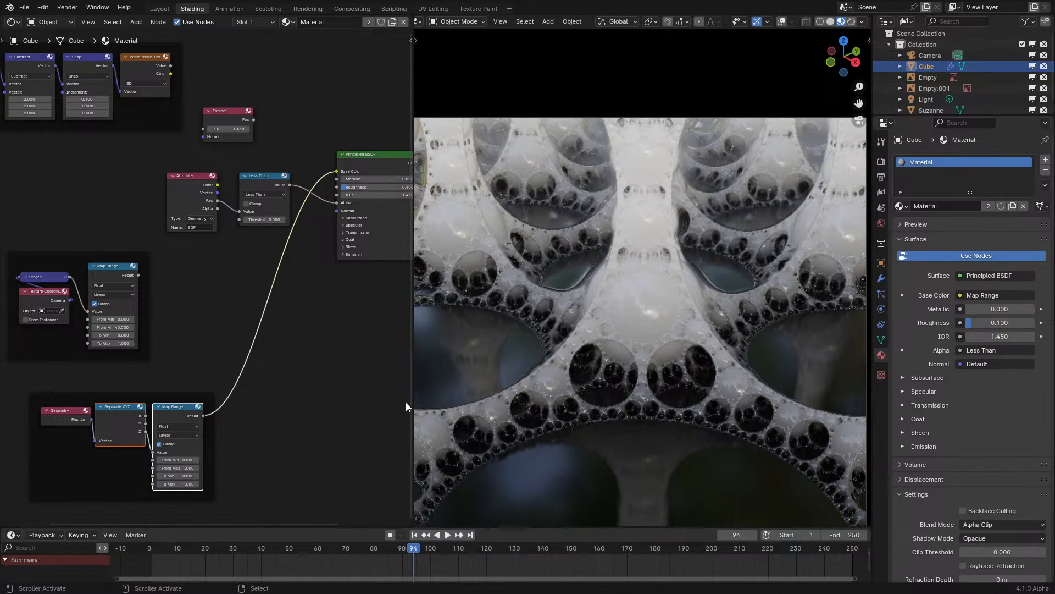
- Examine the height-coloured fractal's surface detail and edges up close while the simulation refines, and return to the full camera frame
scroll(618, 358, "up", 3)
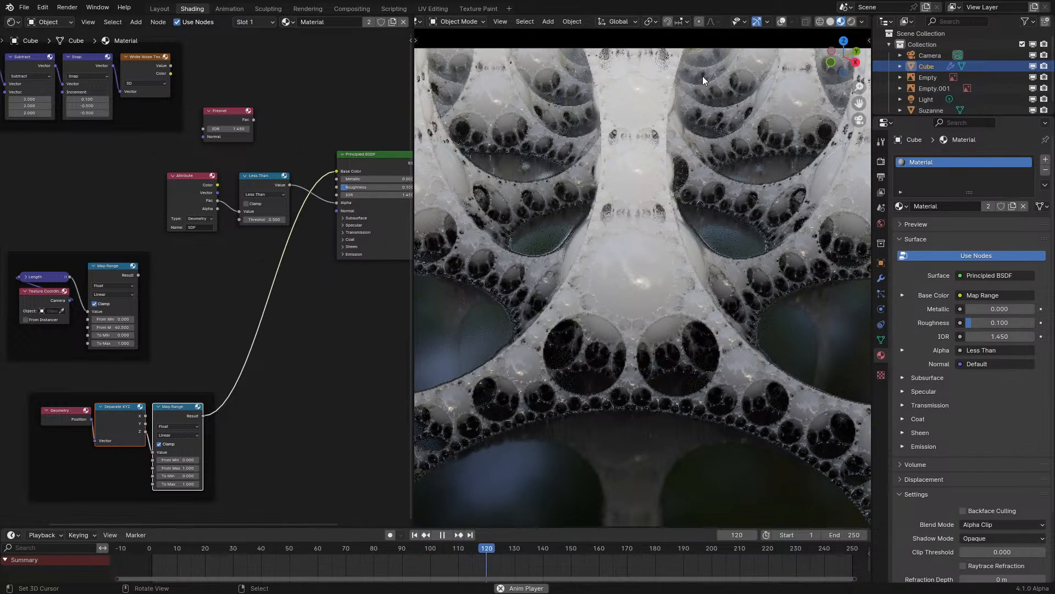
key("space")
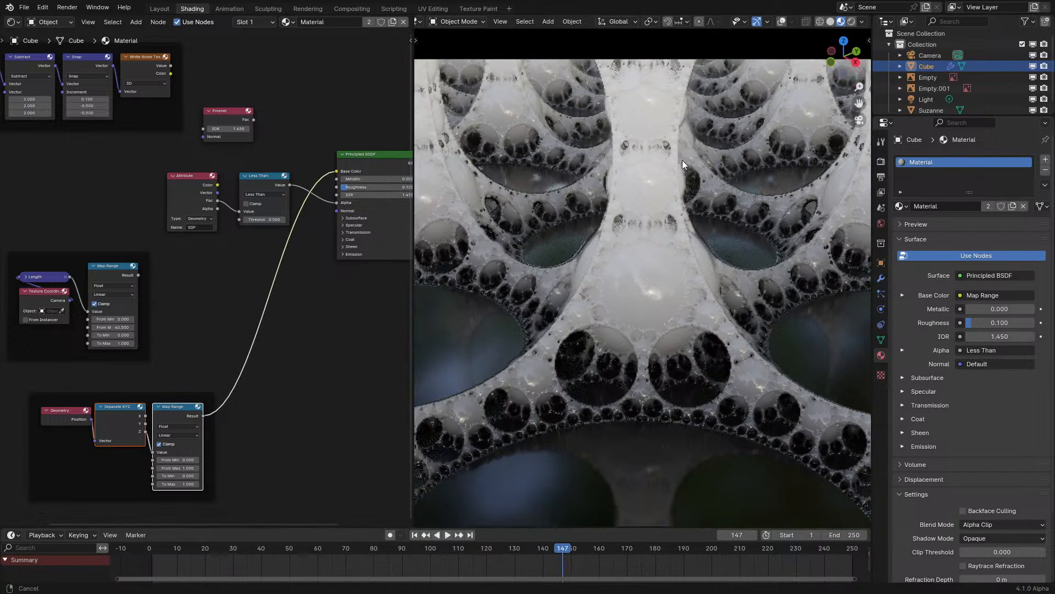
scroll(718, 288, "down", 3)
scroll(660, 300, "up", 10)
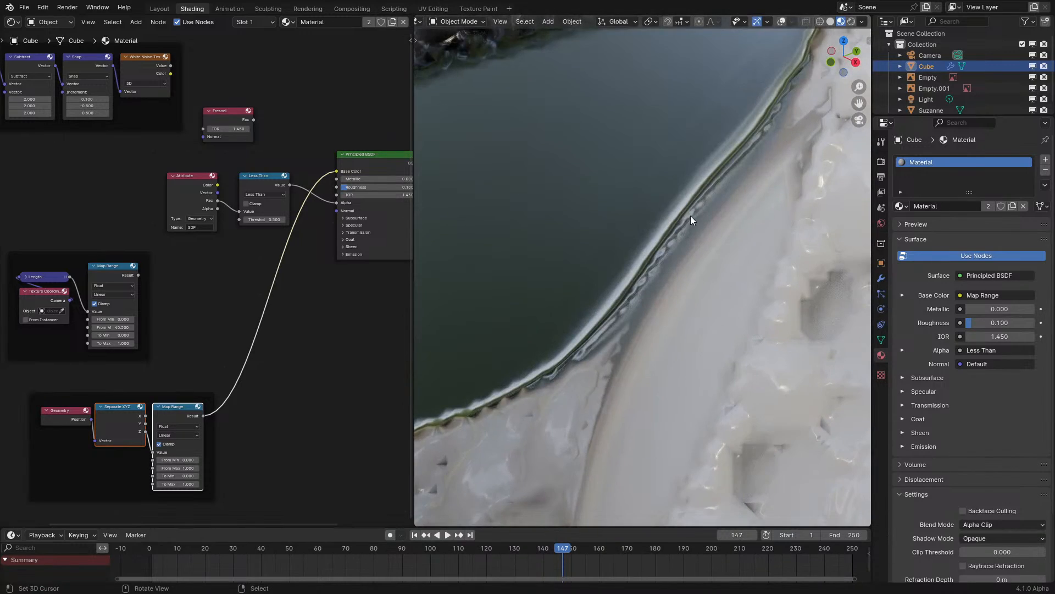
scroll(678, 257, "down", 8)
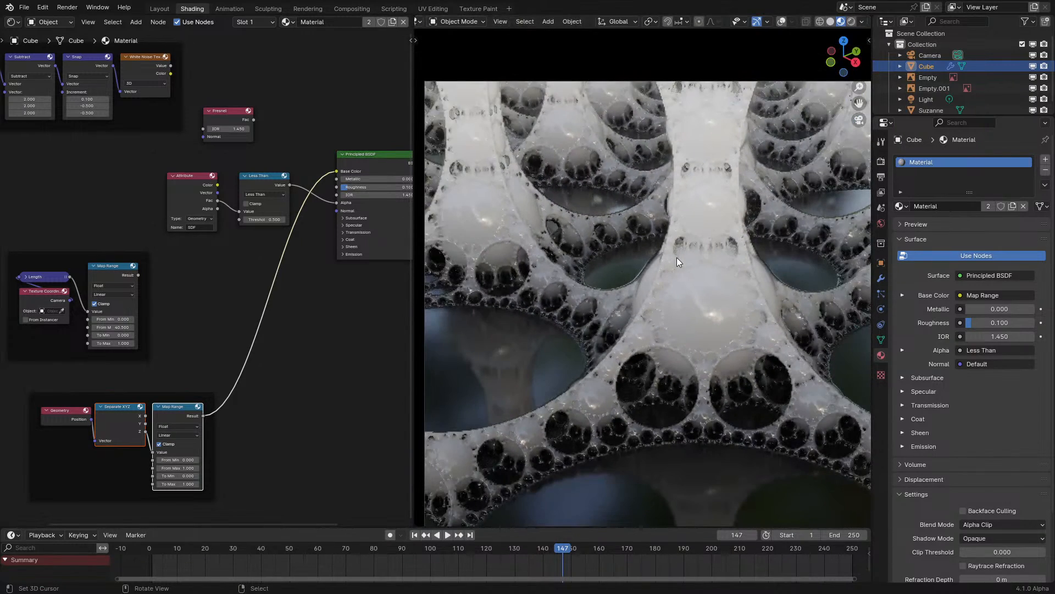
scroll(678, 257, "up", 3)
middle_click_drag(601, 267, 586, 253, "shift")
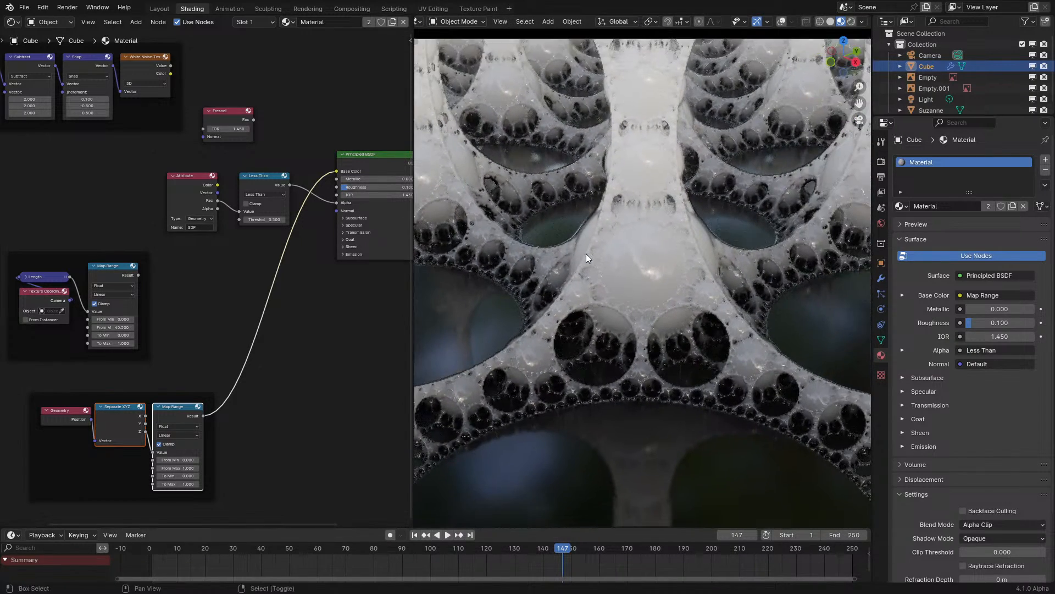
key("Home")
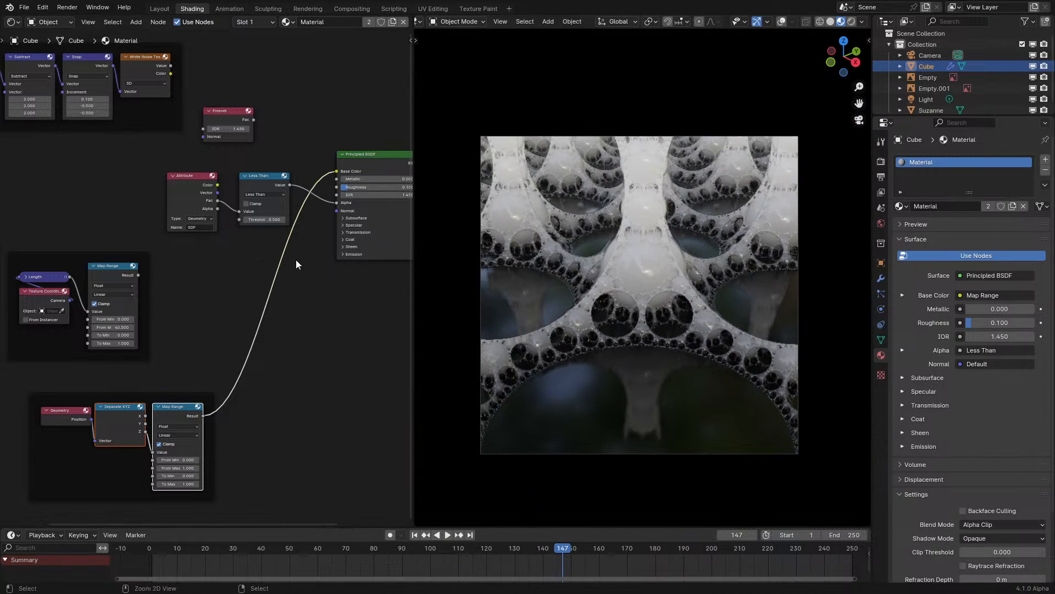
- Cut the link from the height Map Range to Base Color, compare the plain material colour, and undo the cut
right_click_drag(323, 300, 256, 327, "ctrl")
middle_click_drag(334, 224, 256, 325)
scroll(337, 269, "up", 6)
scroll(311, 307, "down", 1)
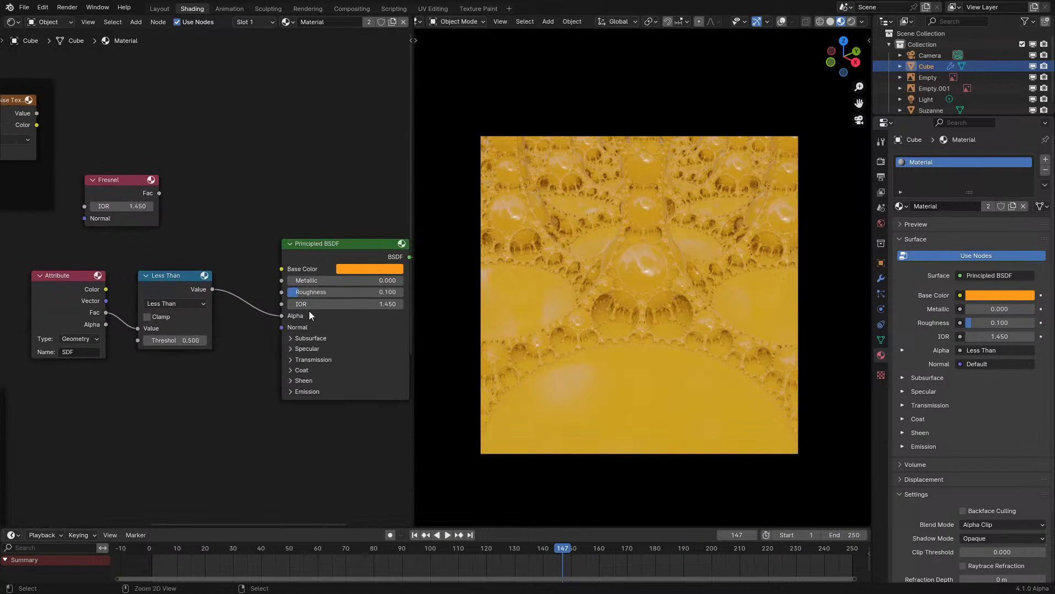
key("ctrl+z")
- Set the height Map Range's From Max to 0.390 and replay part of the simulation to check the gradient
middle_click_drag(183, 394, 307, 158)
scroll(144, 411, "up", 2)
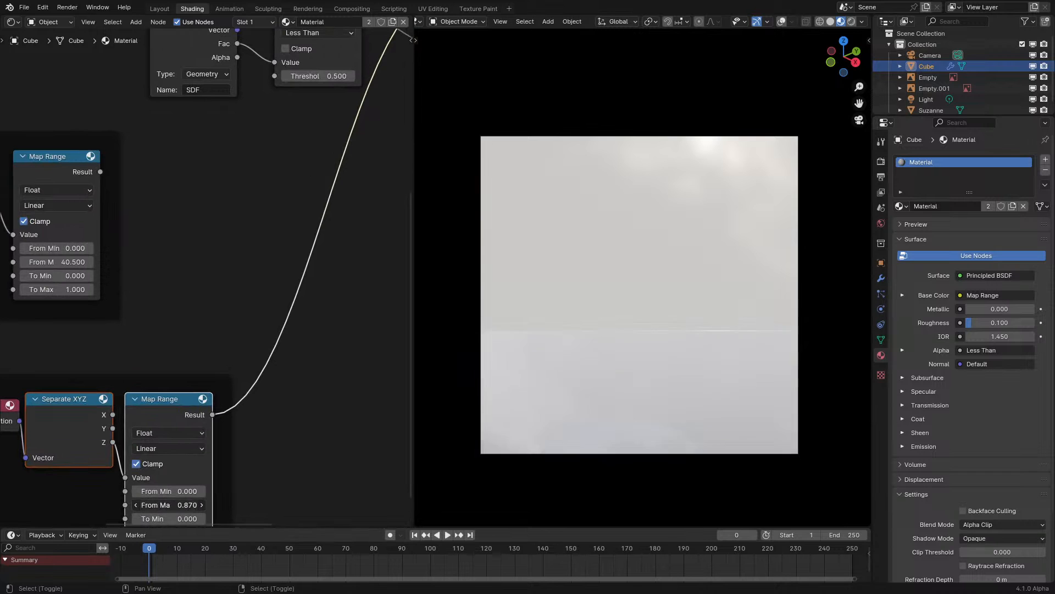
left_click_drag(168, 505, 130, 505)
key("space")
key("space")
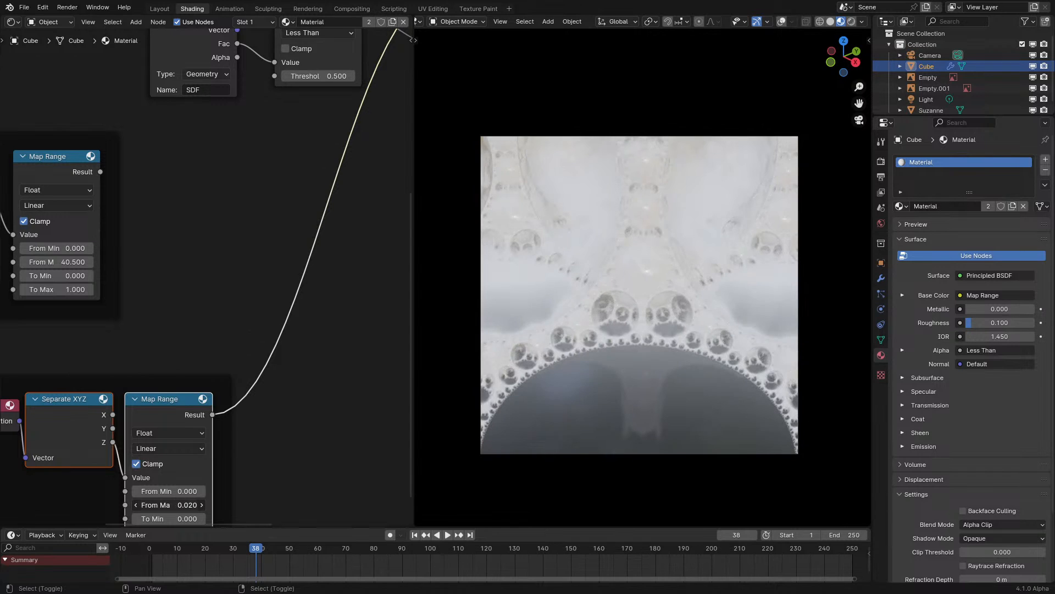
key("Escape")
middle_click_drag(193, 480, 207, 420)
left_click_drag(202, 442, 179, 441, "shift")
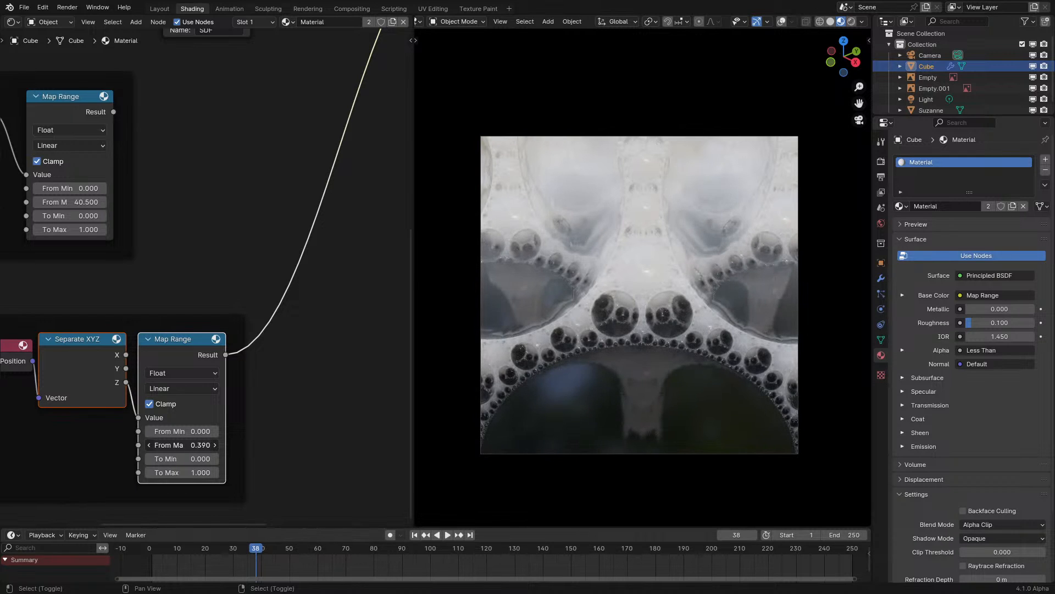
- Insert a Color Ramp between the height Map Range and Base Color and change its end stop to fully saturated orange
key("q")
left_click(263, 278)
left_click(265, 277)
middle_click_drag(382, 386, 311, 421)
scroll(306, 425, "up", 1)
left_click(367, 408)
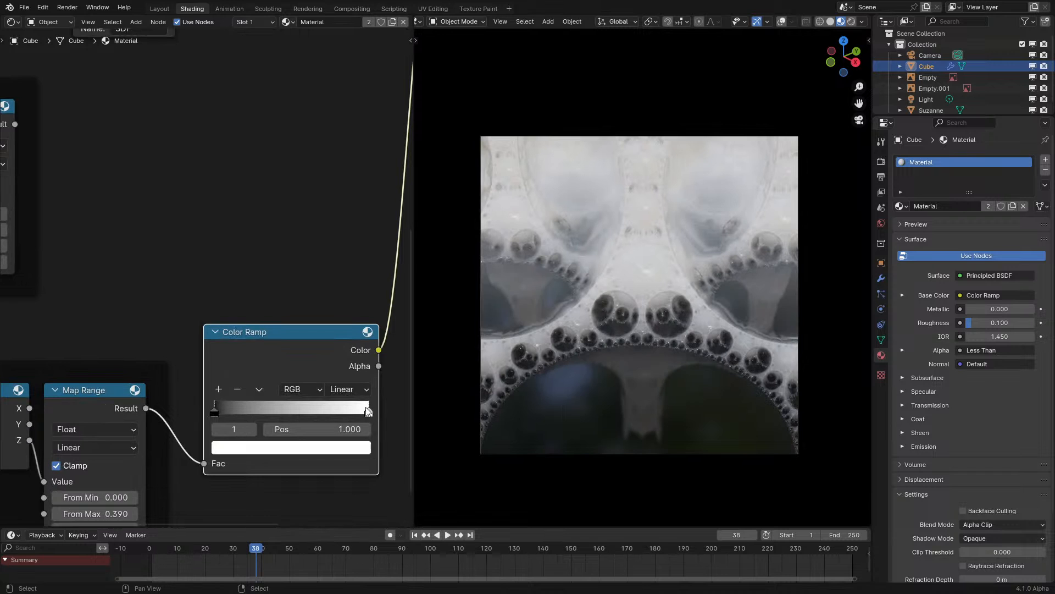
left_click(320, 450)
left_click_drag(248, 300, 250, 336)
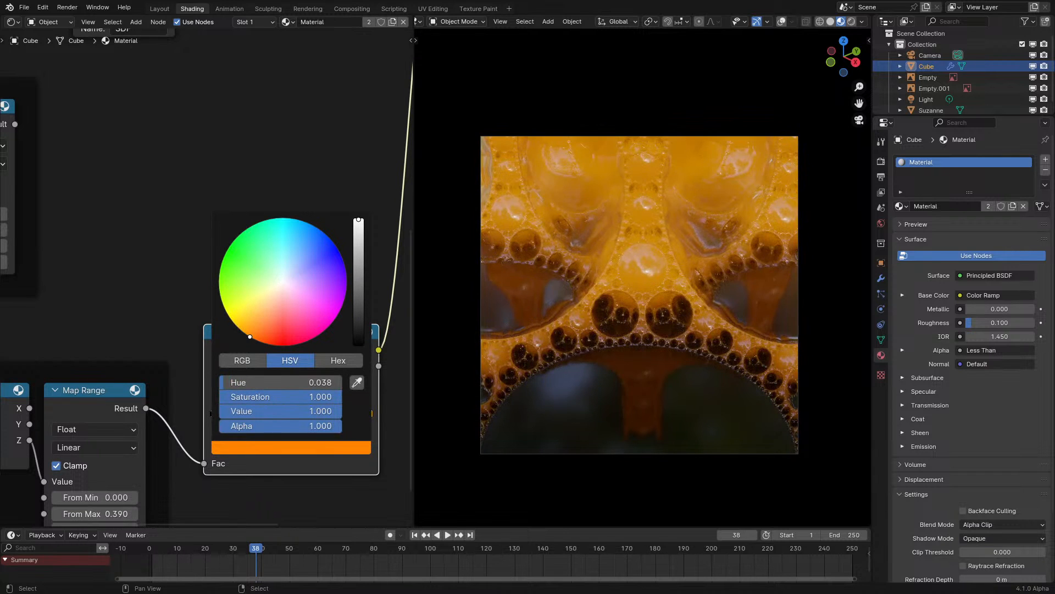
- Replay the simulation with the orange ramp and place the Color Ramp beside the height Map Range in the Geometry frame
key("space")
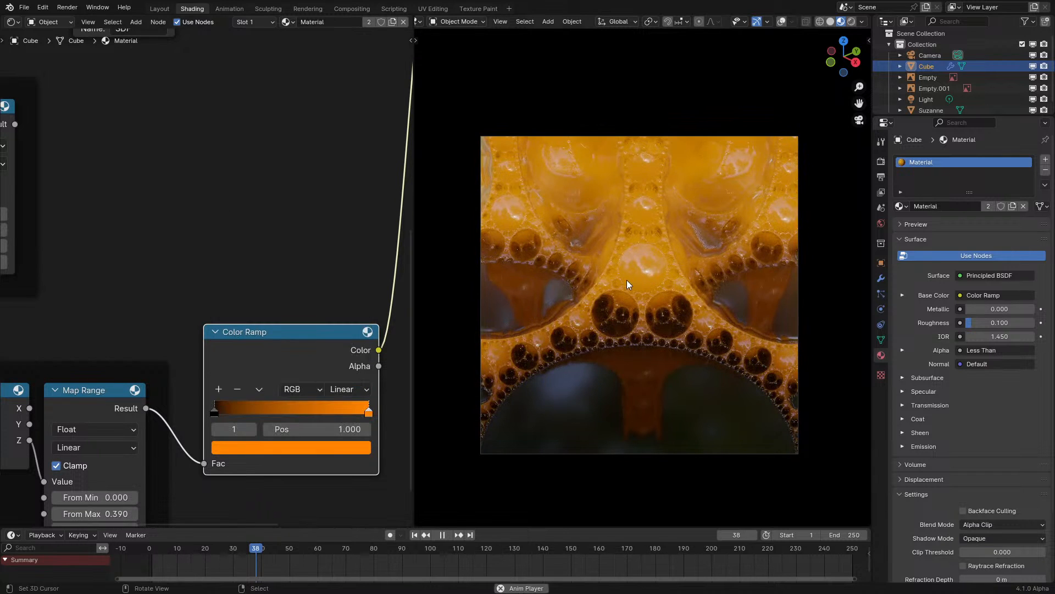
left_click(173, 556)
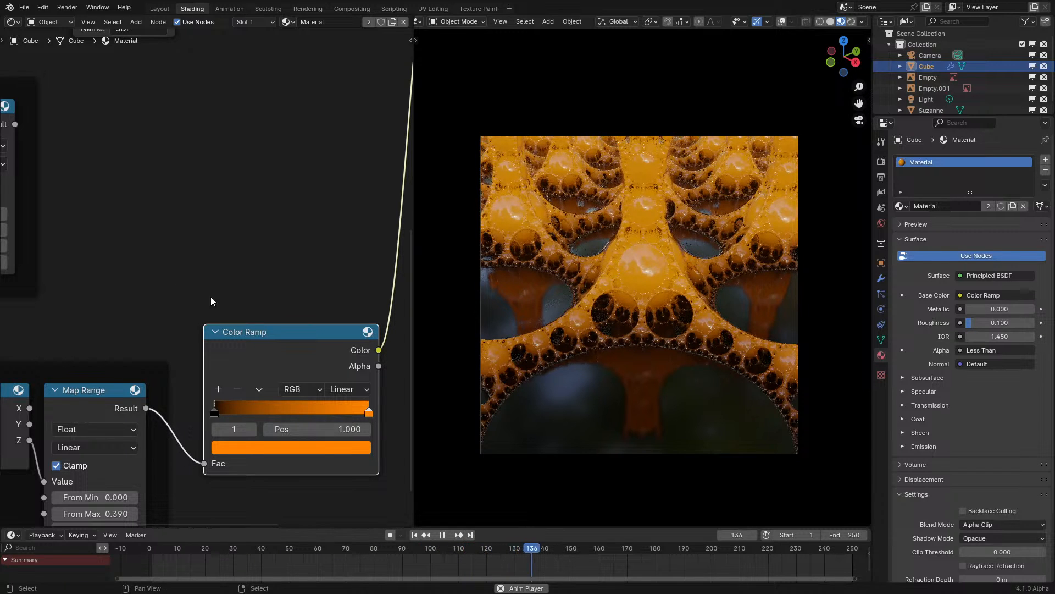
left_click_drag(272, 355, 244, 400)
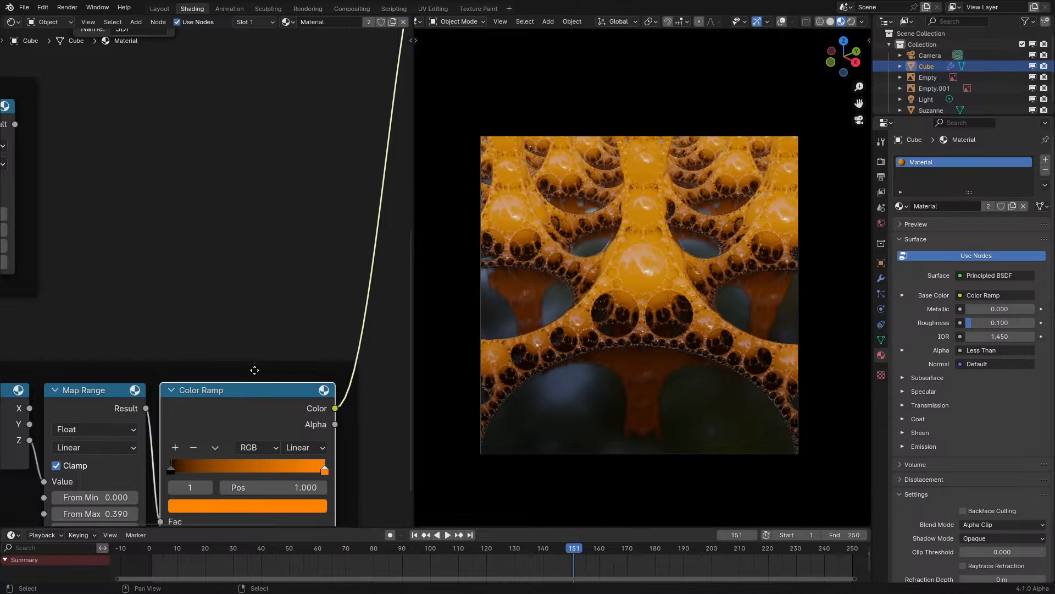
- Switch the node editor from the material to the Geometry Nodes tree and locate the Divide node in the Fractal frame
middle_click_drag(121, 306, 273, 274)
scroll(173, 241, "down", 4)
middle_click_drag(173, 241, 219, 345)
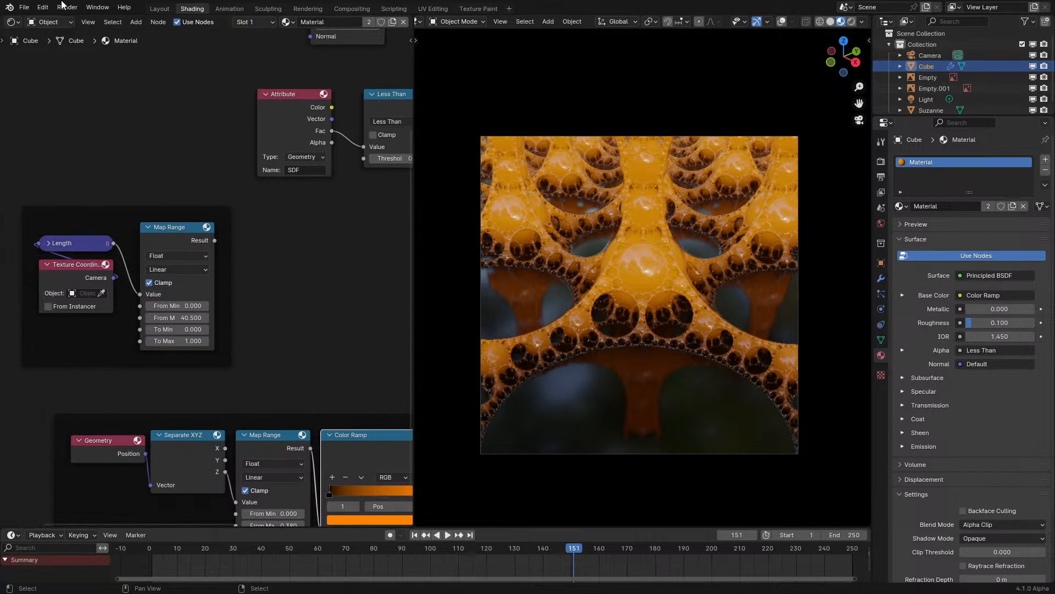
left_click(13, 22)
left_click(64, 114)
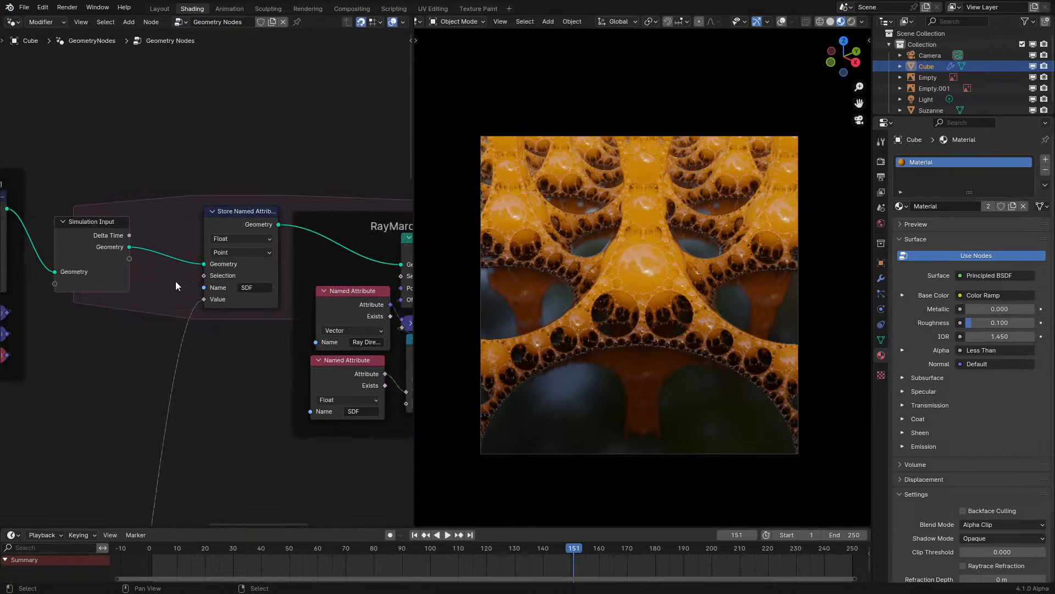
scroll(165, 289, "down", 3)
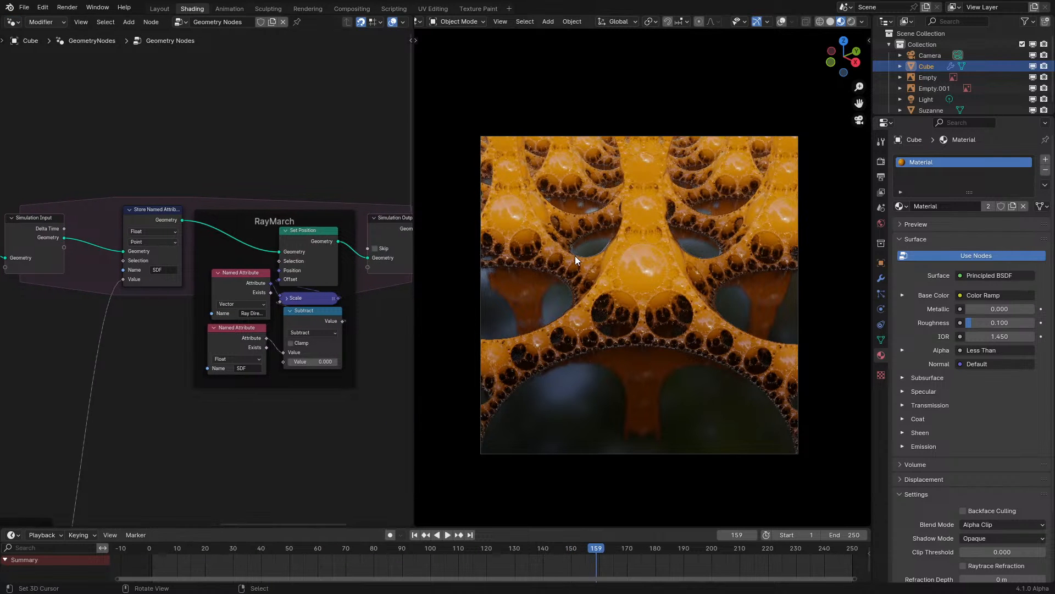
middle_click_drag(253, 322, 402, 147)
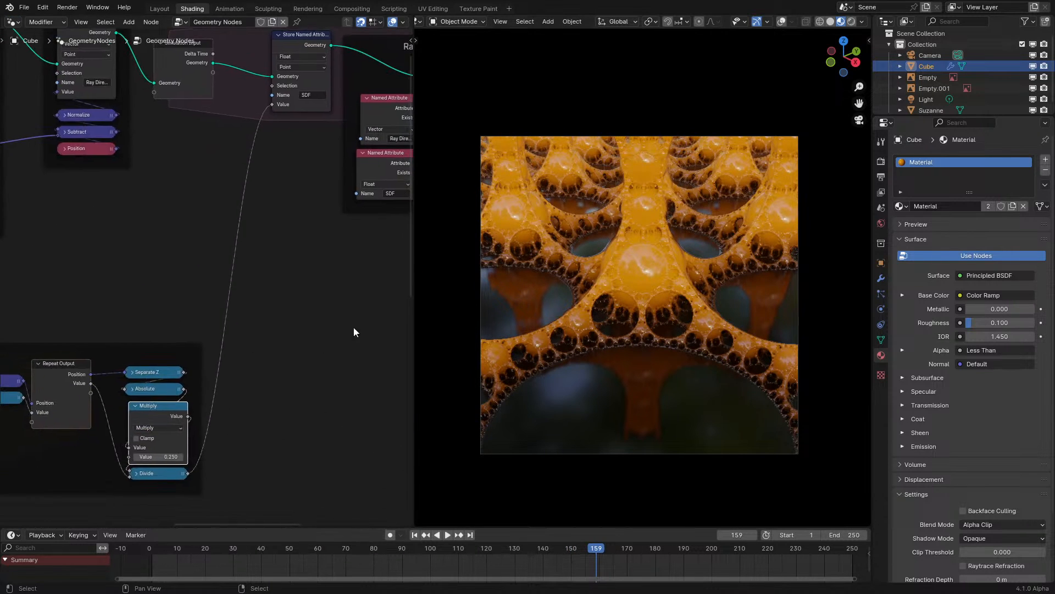
middle_click_drag(212, 379, 143, 266)
scroll(220, 297, "up", 4)
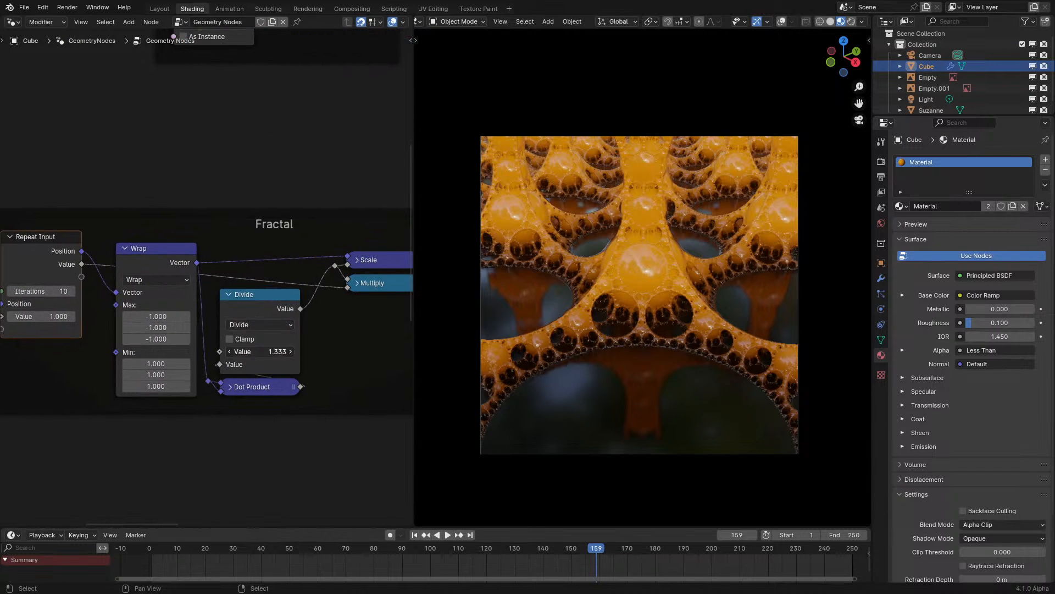
- Try a value of 1.000 in the Fractal frame's Divide node, replay the simulation and view the shape from the side
left_click(136, 551)
key("space")
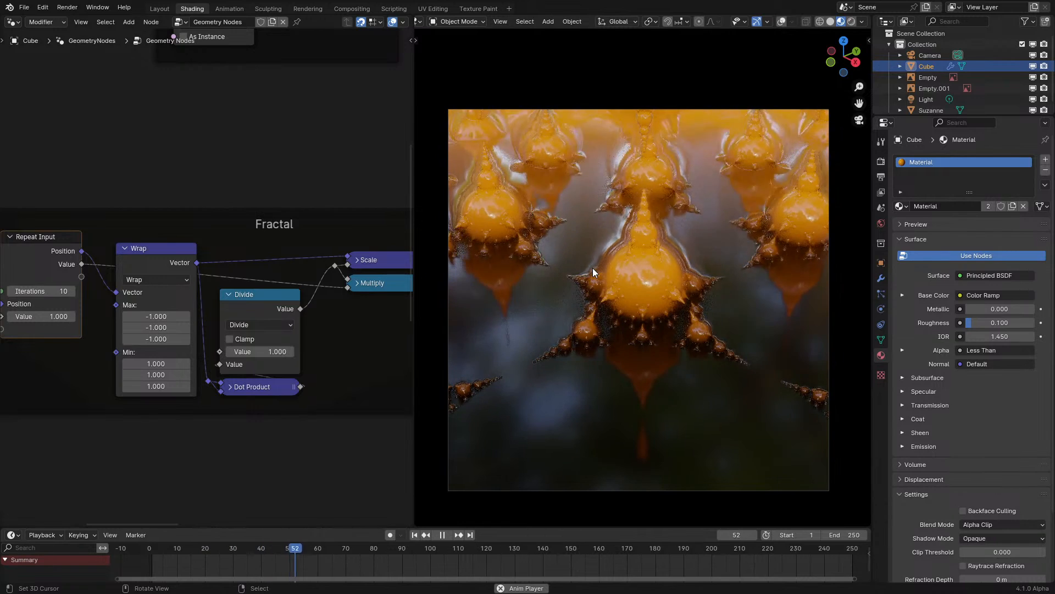
middle_click_drag(592, 268, 569, 257)
scroll(602, 264, "up", 2)
key("space")
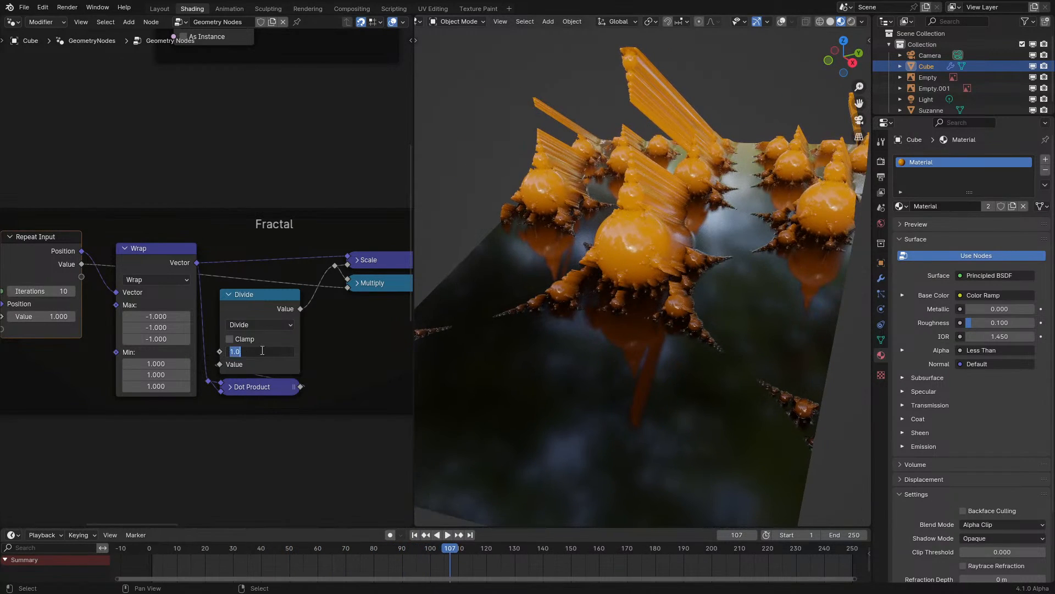
- Set the Fractal frame's Divide value to 1.500, replay the simulation from the start and inspect the new shape
key("shift+Left")
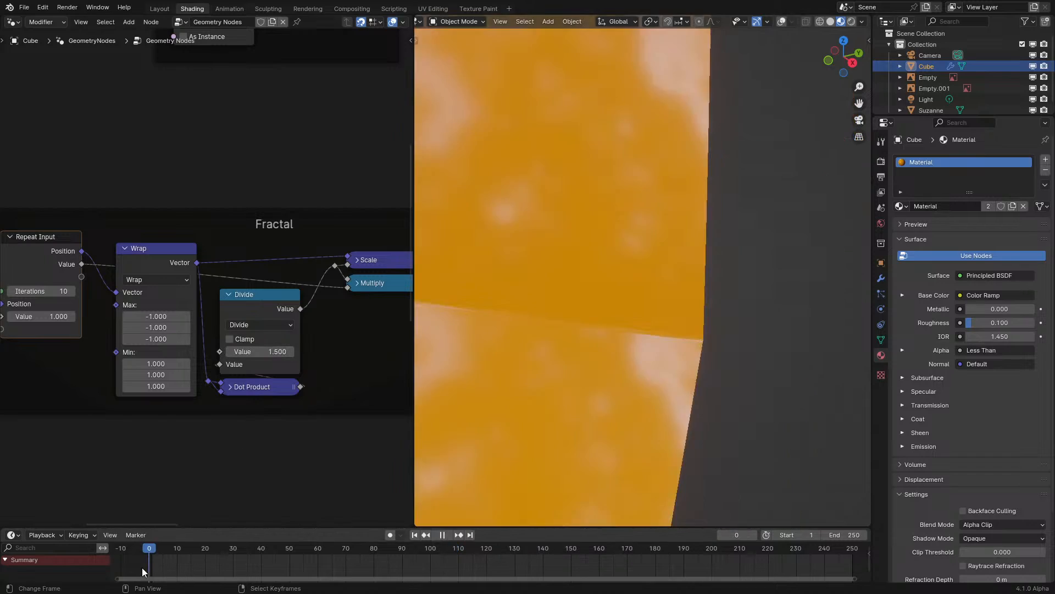
key("space")
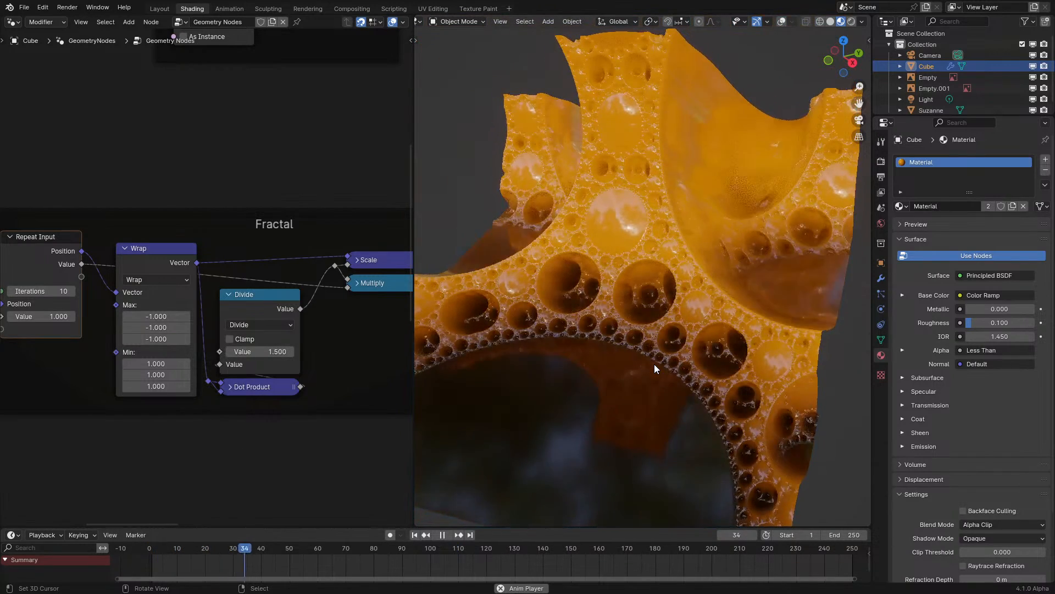
mouse_move(626, 381)
middle_mouse_down()
mouse_move(675, 379)
mouse_move(615, 385)
middle_mouse_up()
key("space")
scroll(632, 382, "up", 3)
key("space")
scroll(621, 286, "down", 4)
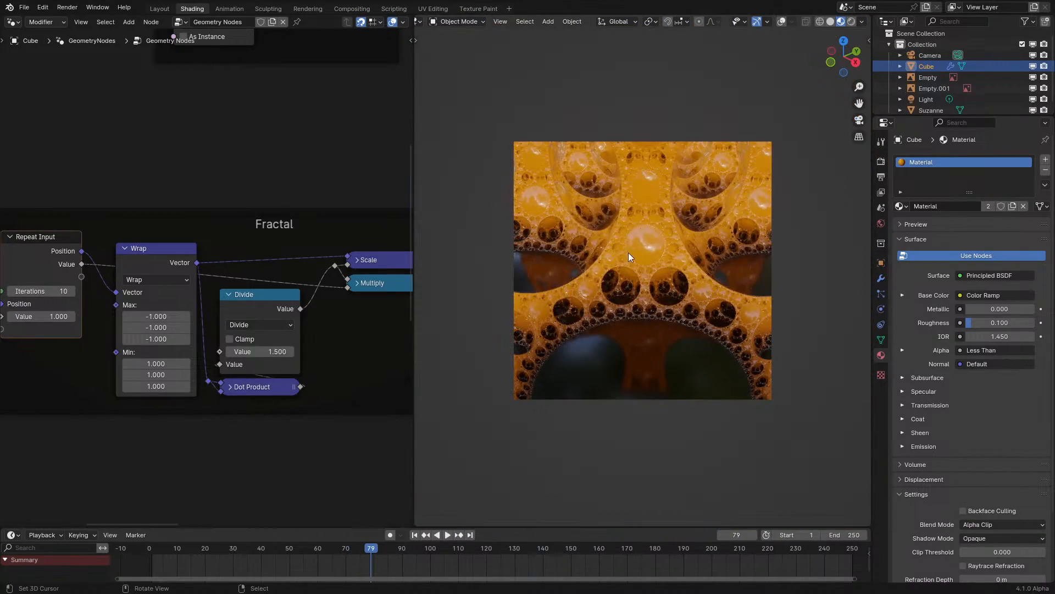
- Add a Sun light, clear its location to the origin and show the camera view in rendered shading
key("shift+a")
mouse_move(585, 373)
left_click(677, 381)
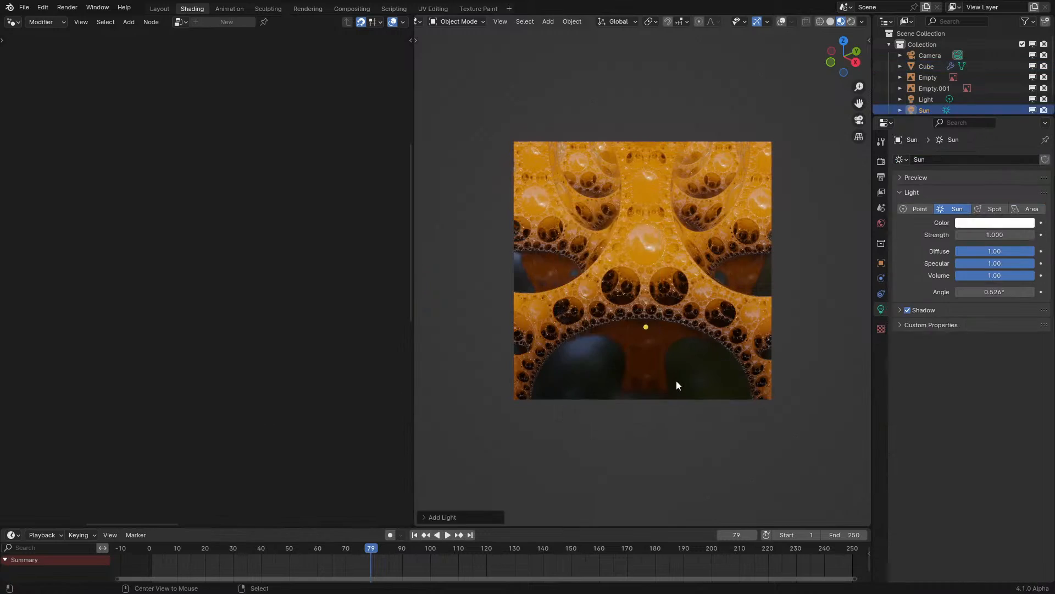
key("alt+g")
scroll(676, 380, "up", 3)
scroll(757, 333, "down", 3)
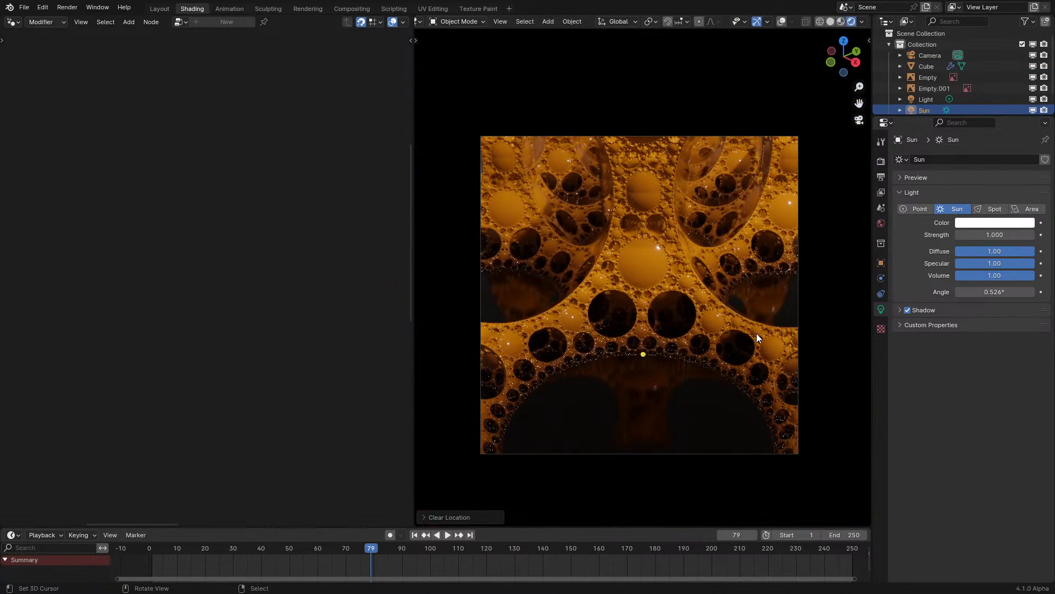
- Rotate the Sun freely so it casts shadows across the fractal, checking the lighting from the side and through the camera
key("r")
left_click(699, 325)
key("r")
key("r")
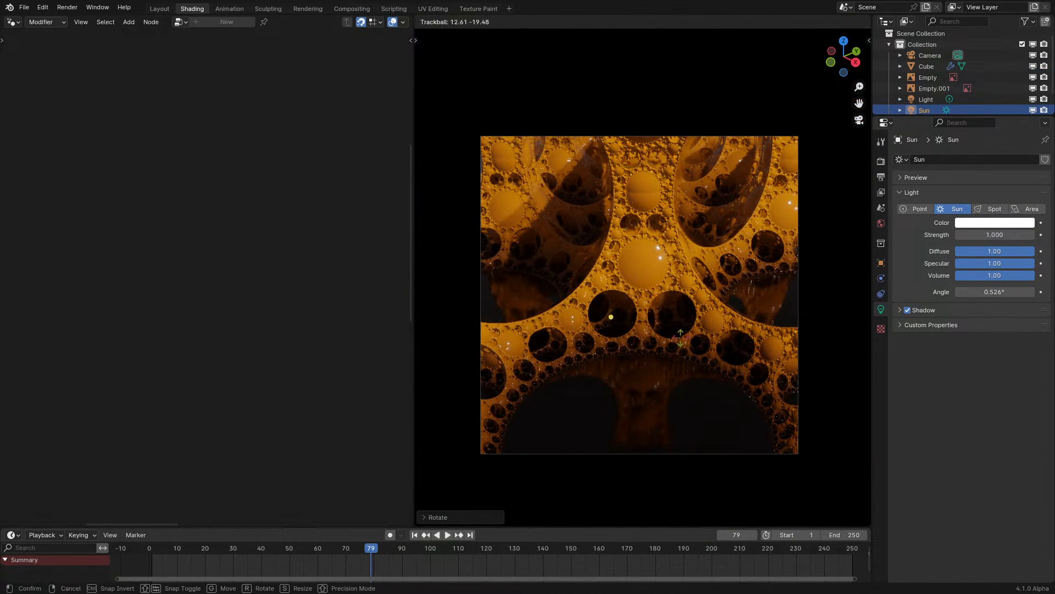
left_click(667, 348)
middle_click_drag(668, 347, 694, 237)
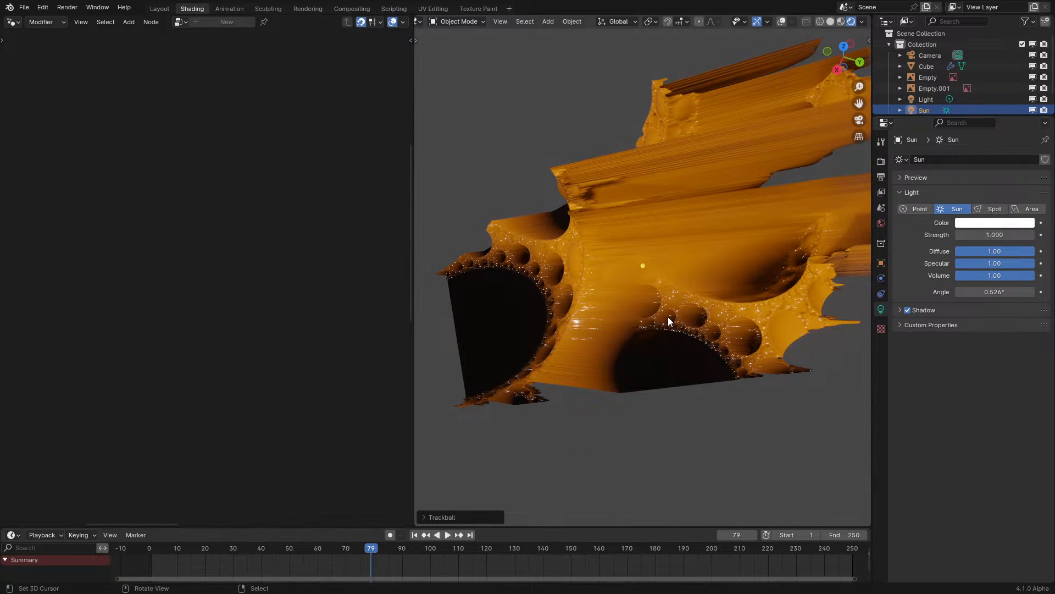
key("KP_0")
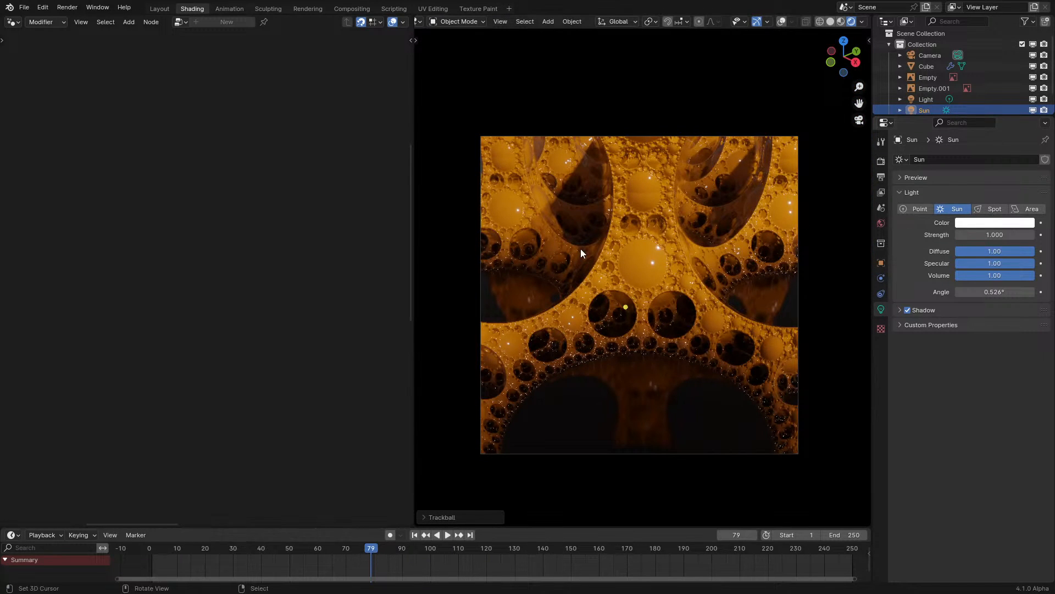
- Inspect the sunlit fractal up close and set the Sun's strength to 3.000
scroll(633, 295, "up", 1)
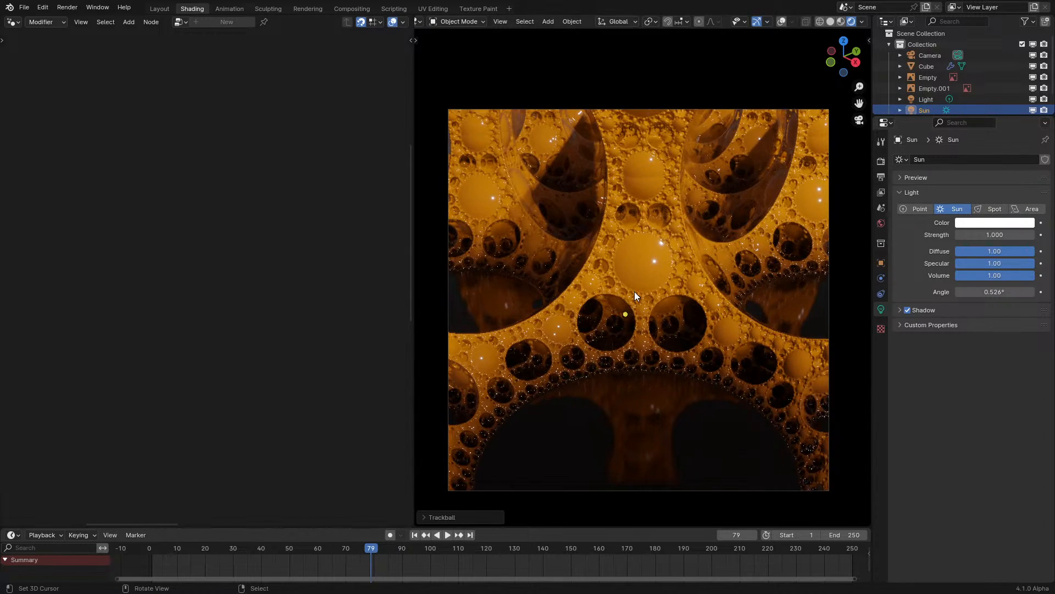
scroll(634, 295, "up", 1)
left_click_drag(977, 238, 1033, 237)
right_click(960, 238)
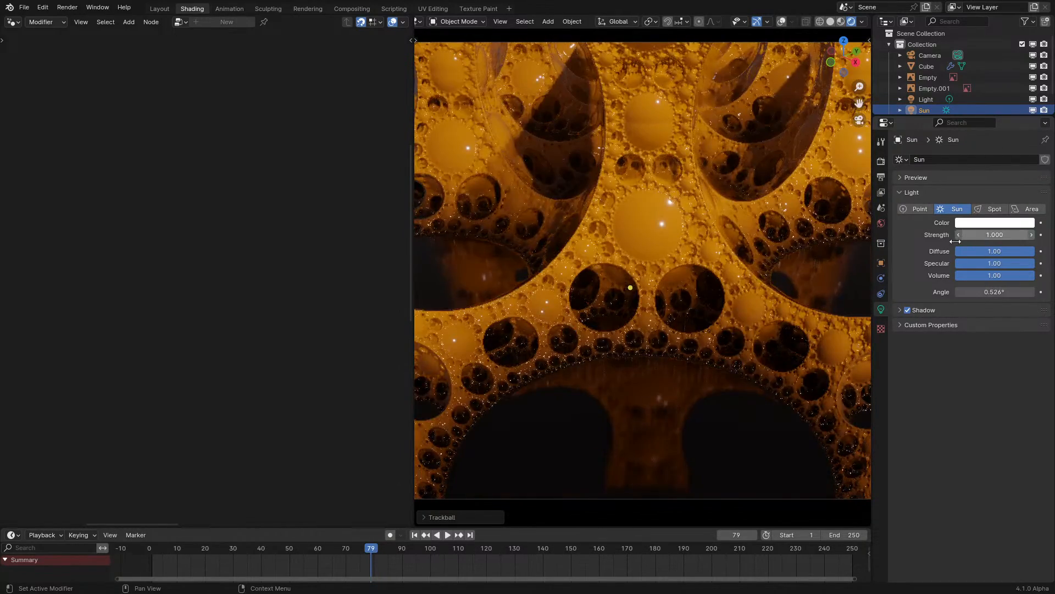
middle_click_drag(767, 242, 716, 285)
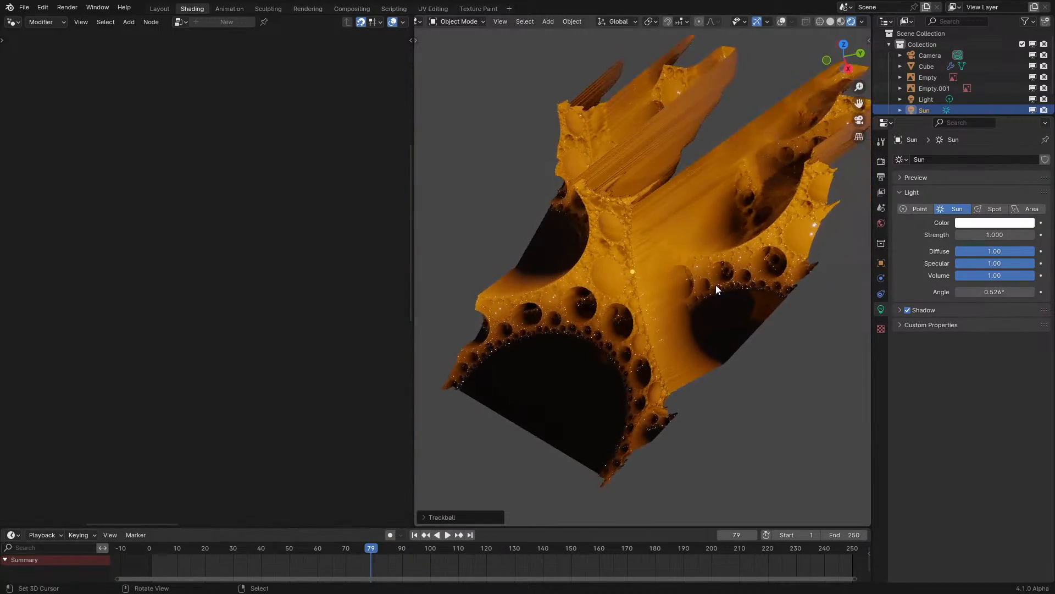
key("KP_0")
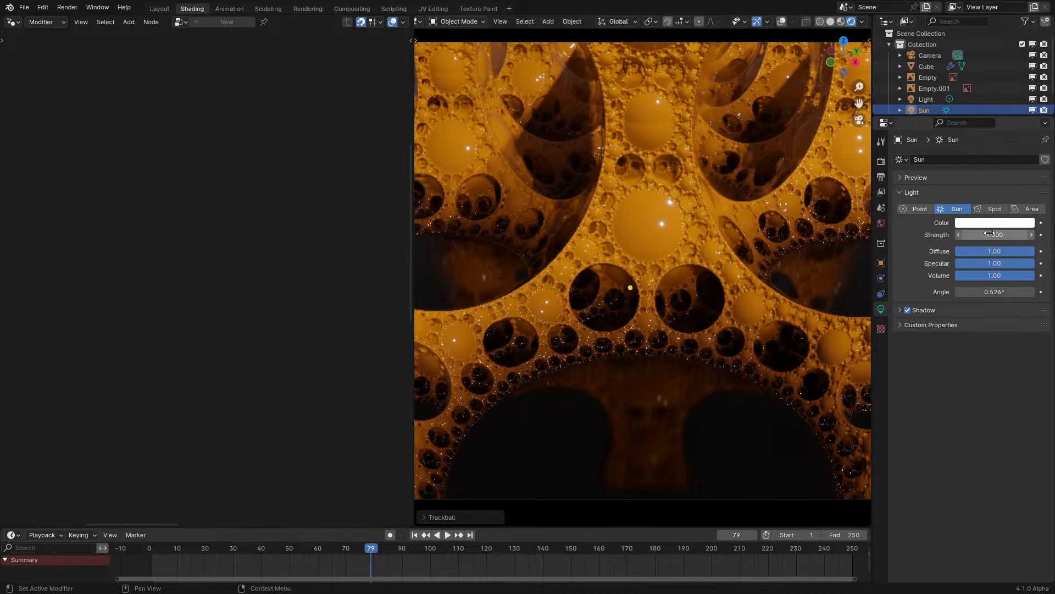
left_click_drag(989, 233, 1014, 233, "ctrl")
- Select the fractal cube and set its material's Roughness to 0.300
middle_click_drag(619, 253, 641, 288, "shift")
scroll(641, 288, "down", 1)
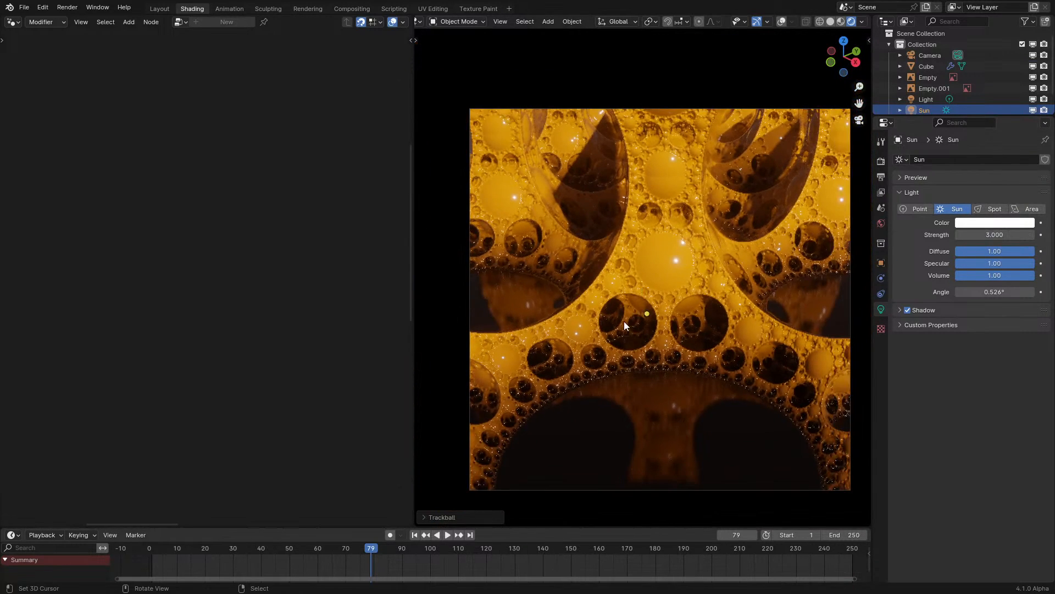
left_click(625, 322)
mouse_move(988, 325)
left_mouse_down("ctrl")
mouse_move(1014, 326)
mouse_move(1004, 325)
left_mouse_up("ctrl")
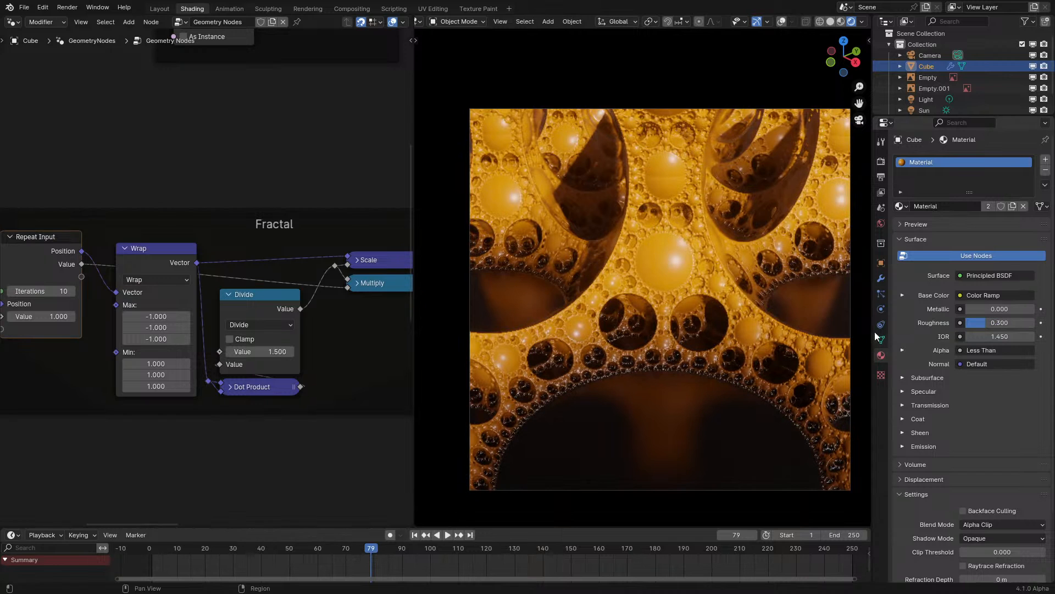
- Select the Sun again and set its Angle to 25.1°
left_click(919, 110)
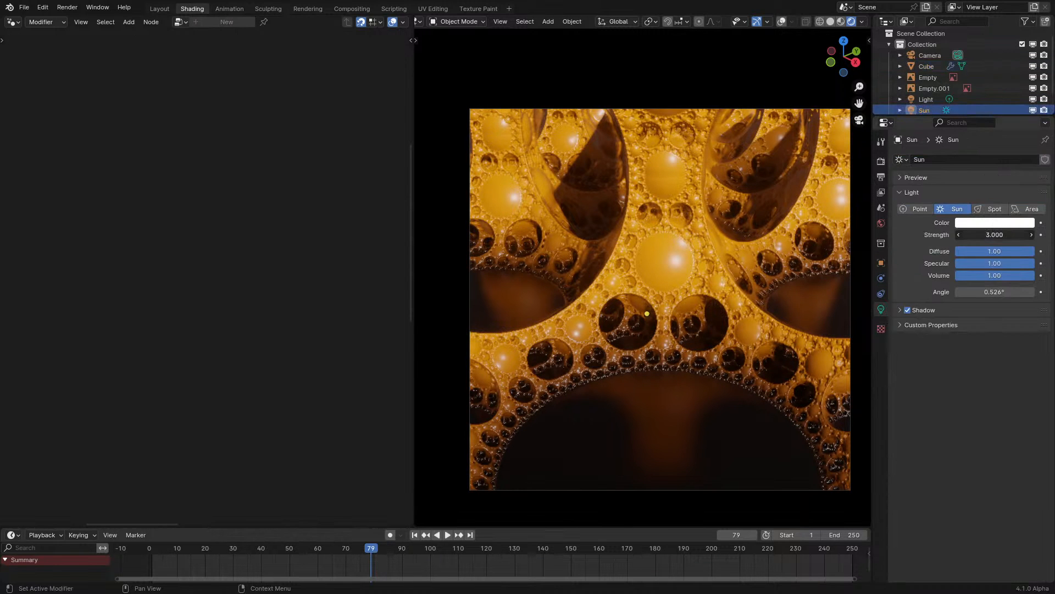
left_click_drag(995, 292, 1018, 291, "ctrl")
key("ctrl+z")
- Enable Contact Shadows in the Sun's shadow settings and expand their options
left_click(957, 309)
left_click(961, 361)
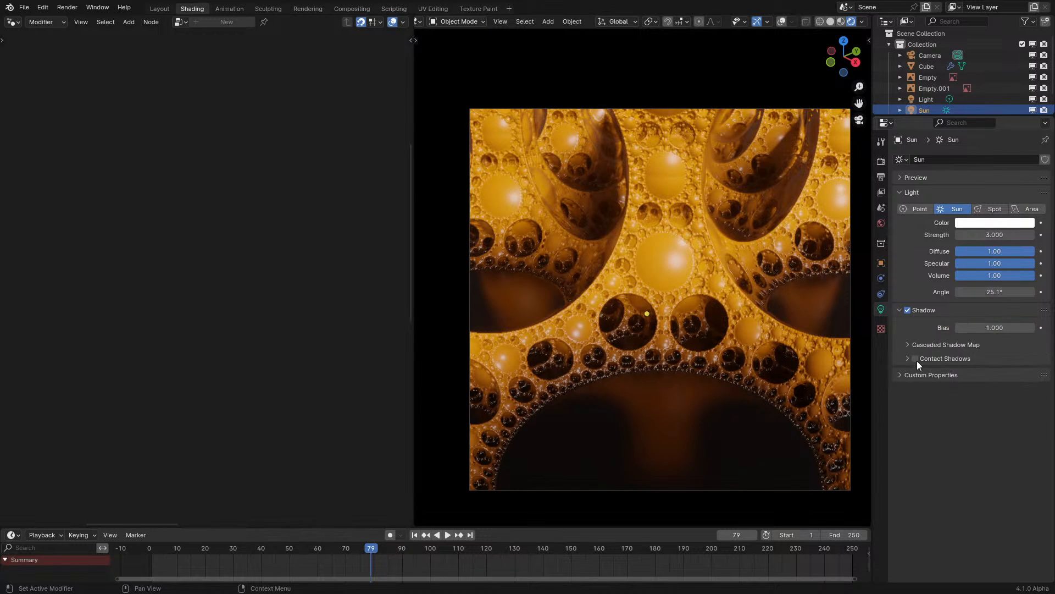
left_click(915, 360)
left_click(905, 361)
key("r")
key("r")
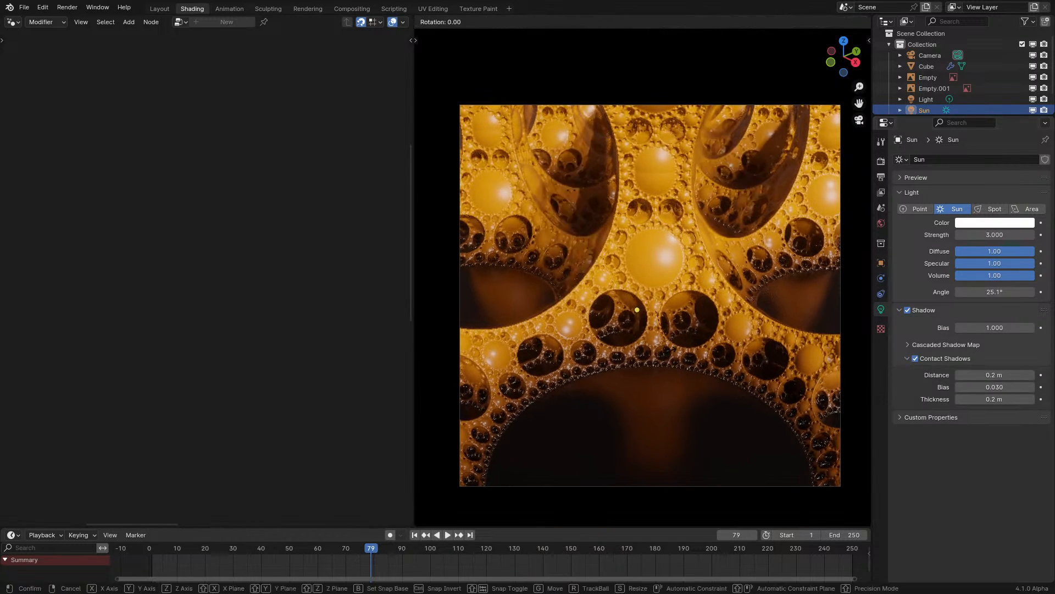
left_click(654, 374)
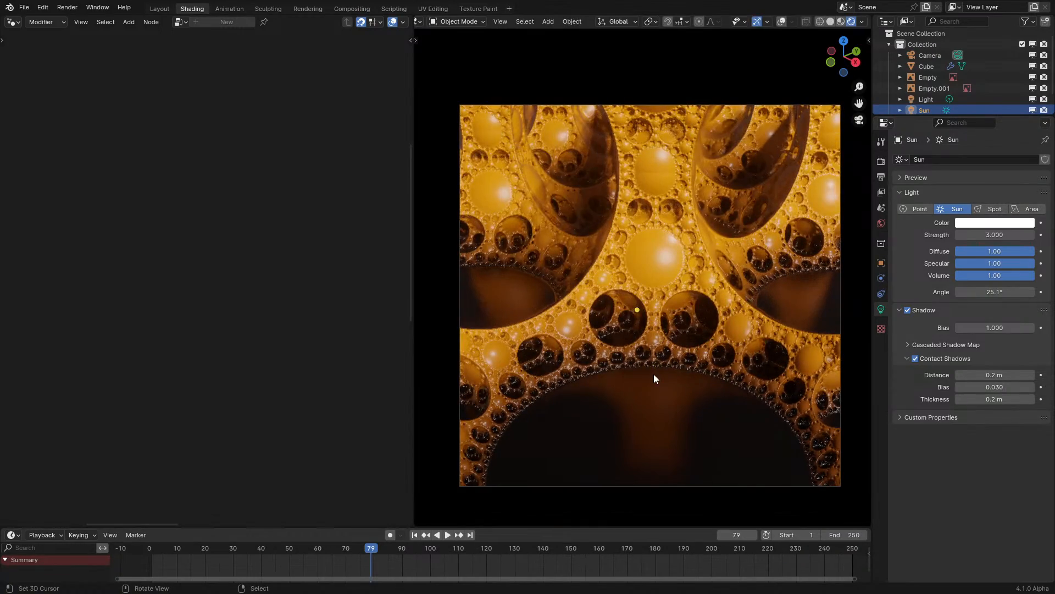
- Examine the fractal's shadows, spheres and hollow details up close from several angles
scroll(654, 374, "up", 3)
middle_click_drag(655, 374, 695, 361)
scroll(645, 348, "down", 4)
scroll(658, 325, "up", 4)
middle_click_drag(701, 222, 590, 181)
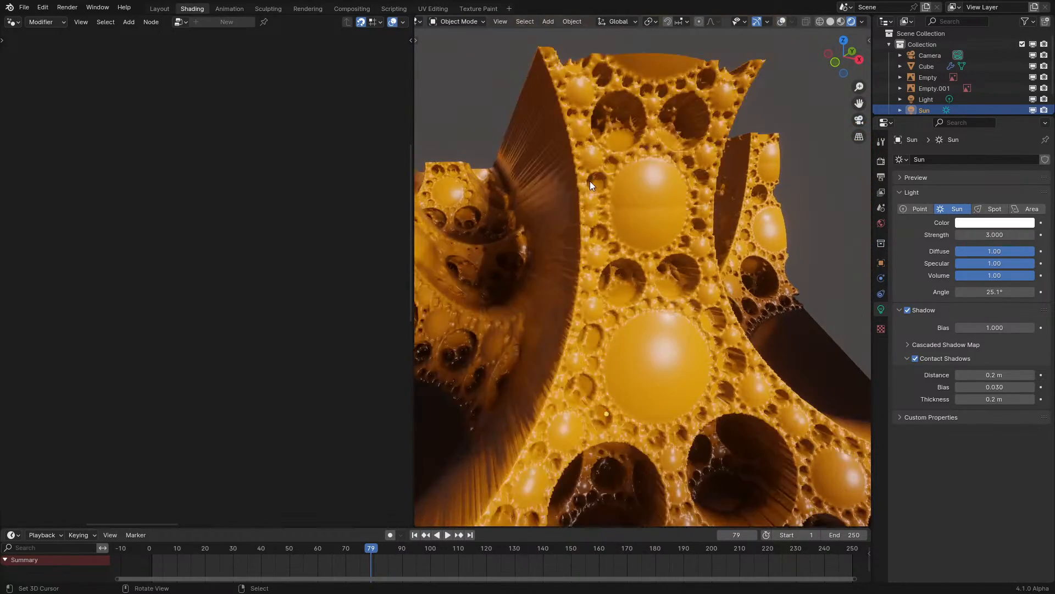
middle_click_drag(562, 402, 584, 385)
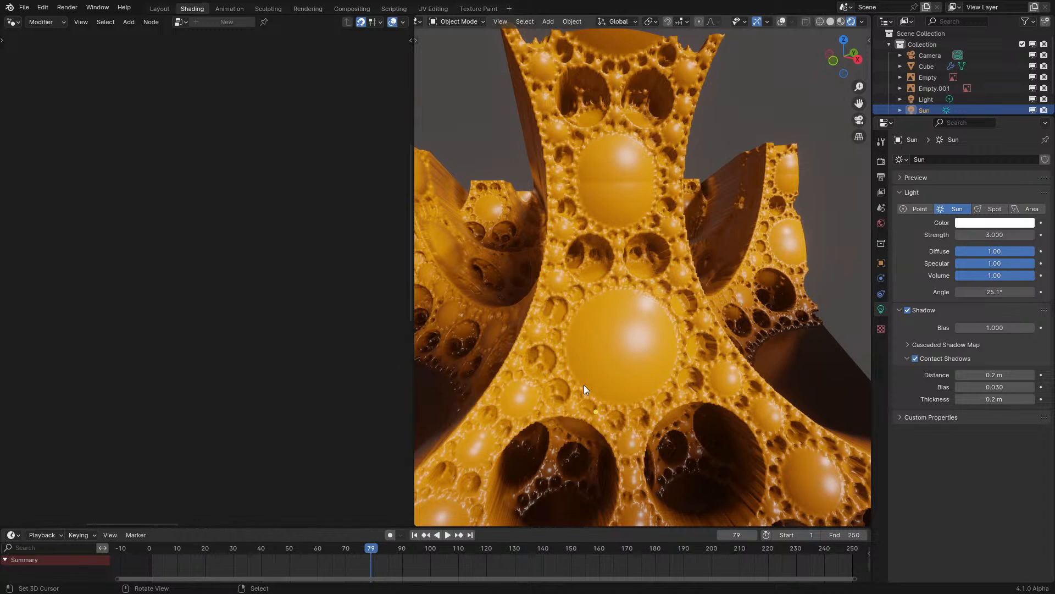
- View the fractal through the camera and replay the animation from the start to check its look
key("KP_0")
scroll(216, 559, "down", 3)
left_click(215, 559)
key("space")
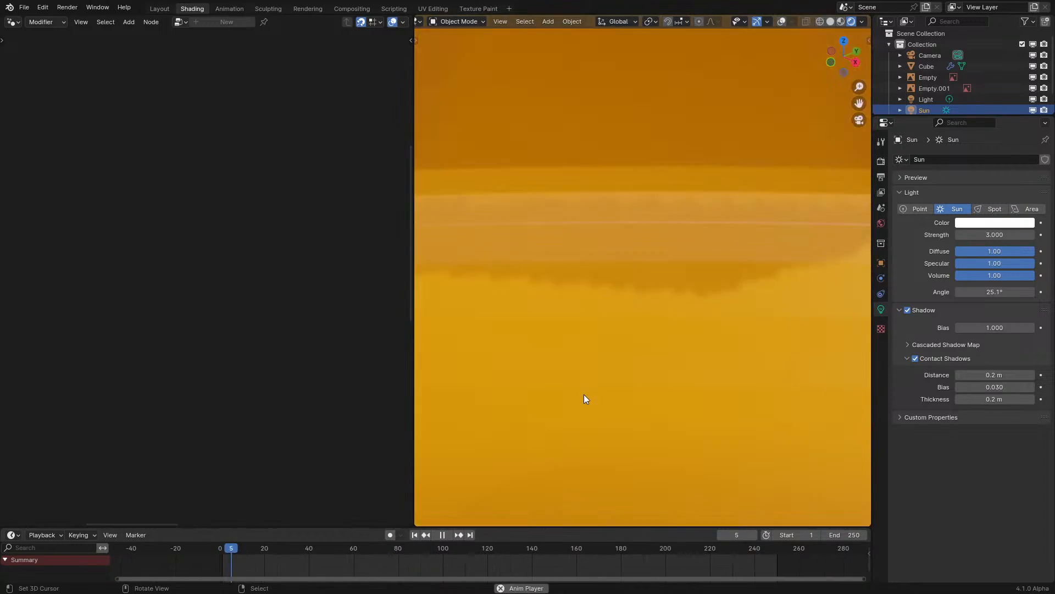
scroll(583, 394, "down", 3)
scroll(584, 394, "up", 1)
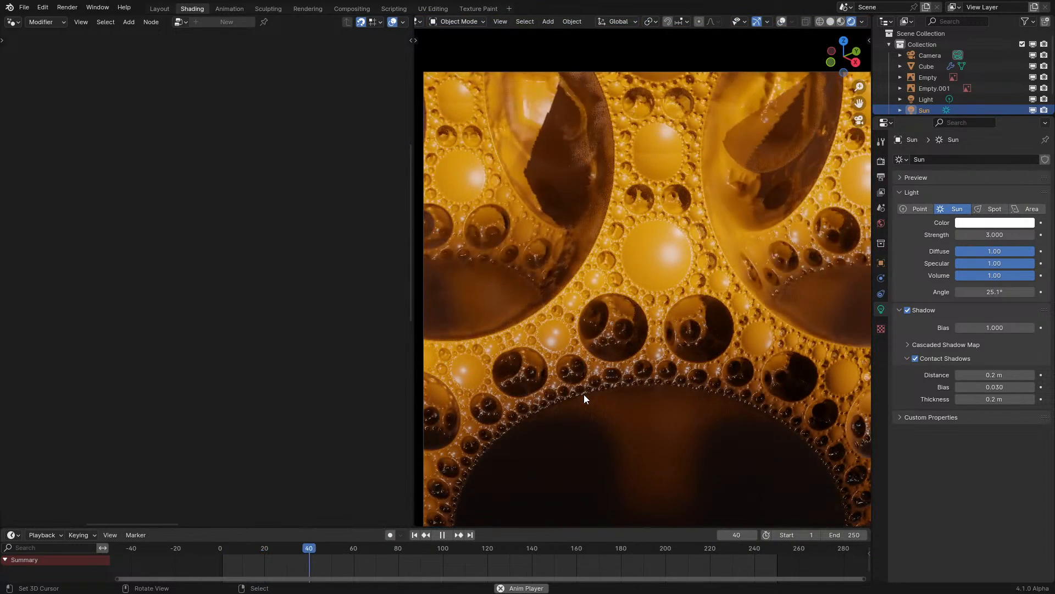
scroll(584, 394, "down", 1)
key("space")
- Rotate the Sun with free trackball rotation and replay the animation from the start to rebuild the fractal's lighting
key("r")
key("r")
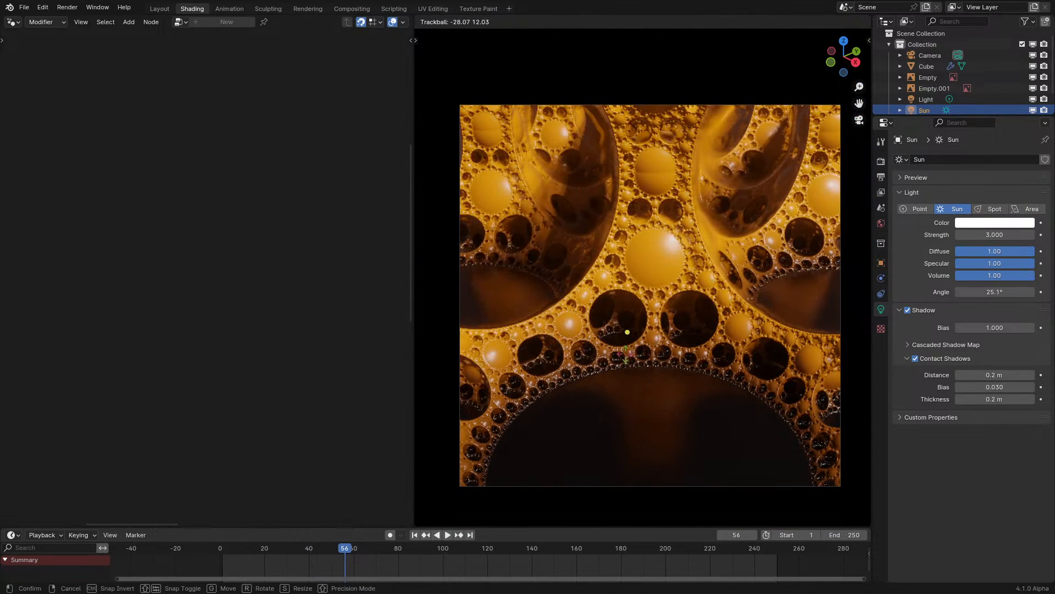
left_click(625, 364)
left_click_drag(238, 566, 206, 562)
key("space")
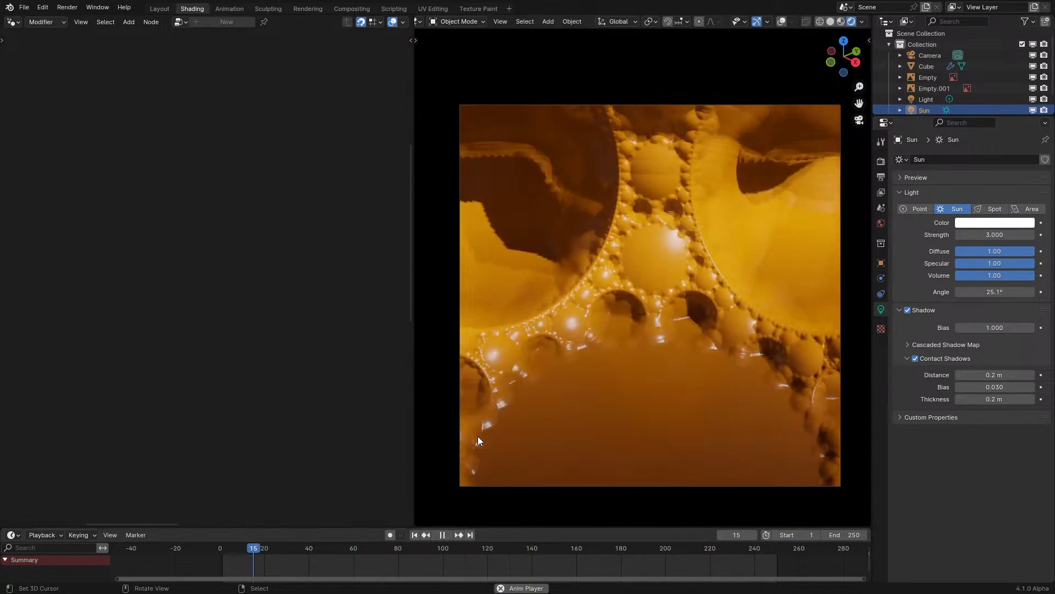
scroll(477, 436, "up", 1)
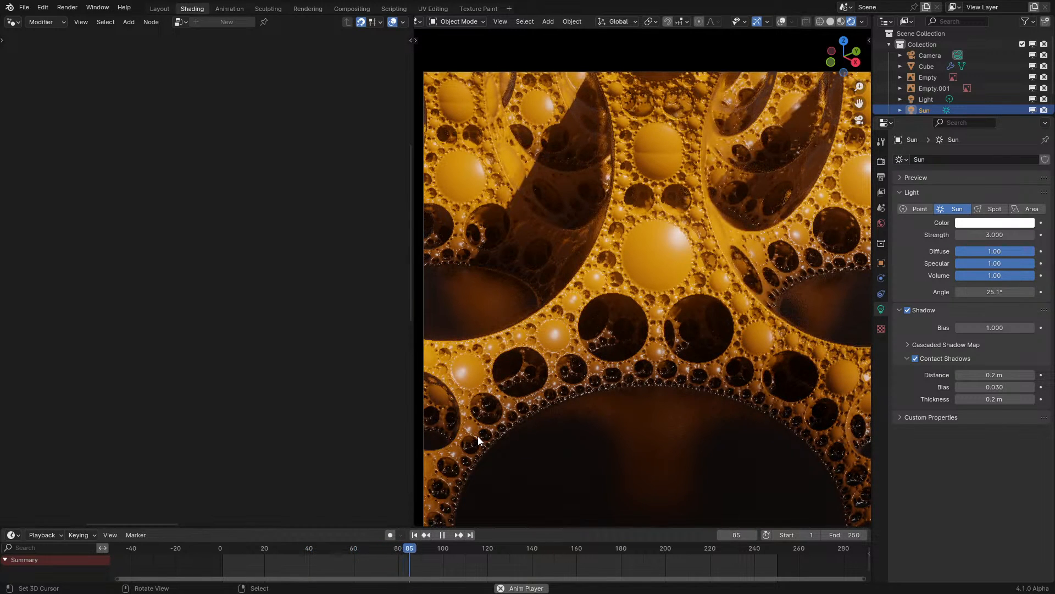
key("space")
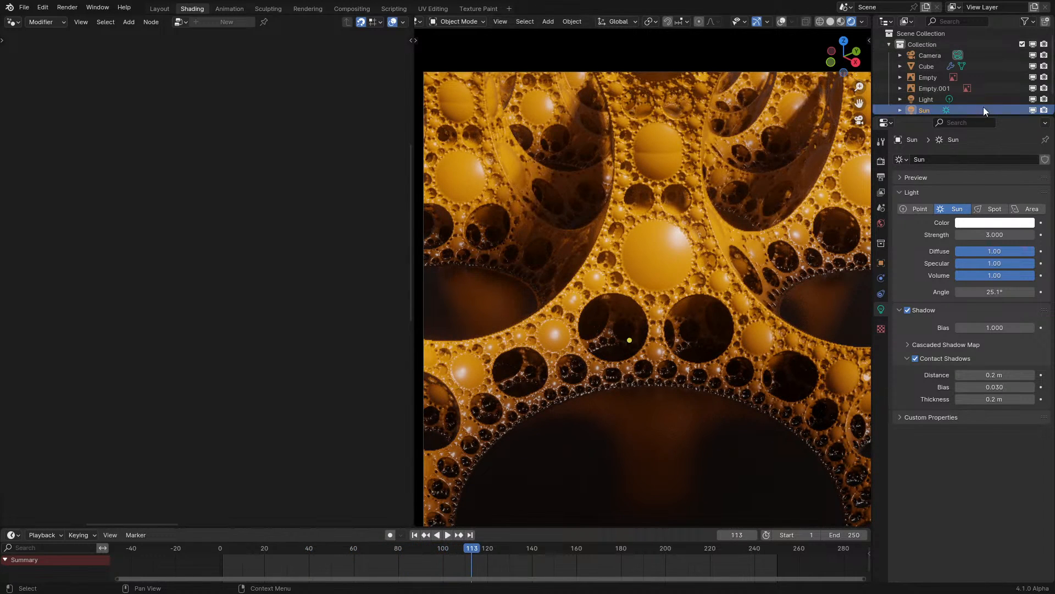
left_click(995, 222)
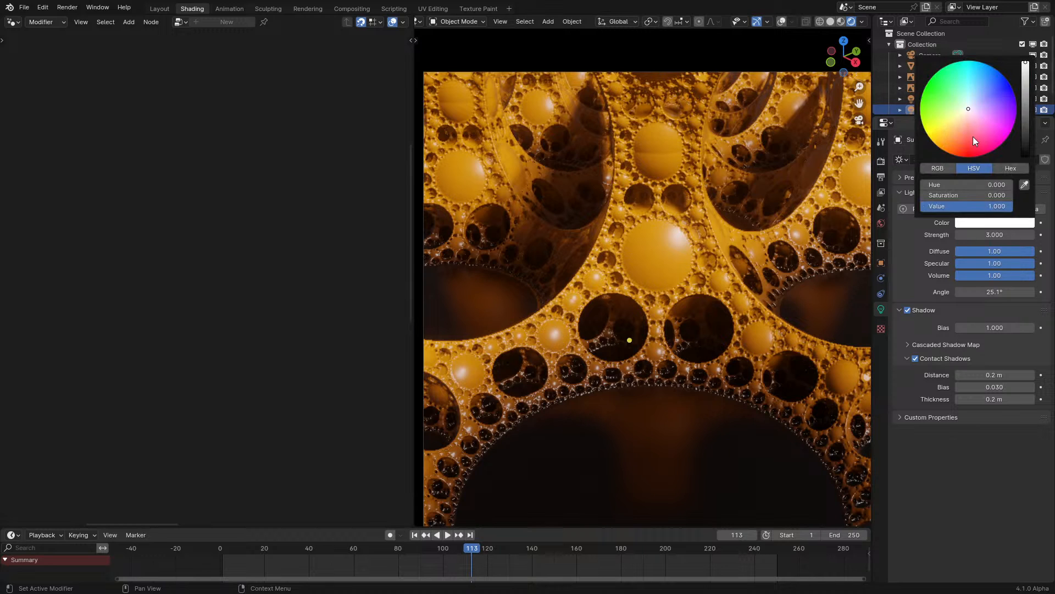
mouse_move(973, 137)
left_mouse_down()
mouse_move(958, 150)
mouse_move(970, 154)
left_mouse_up()
right_click(934, 155)
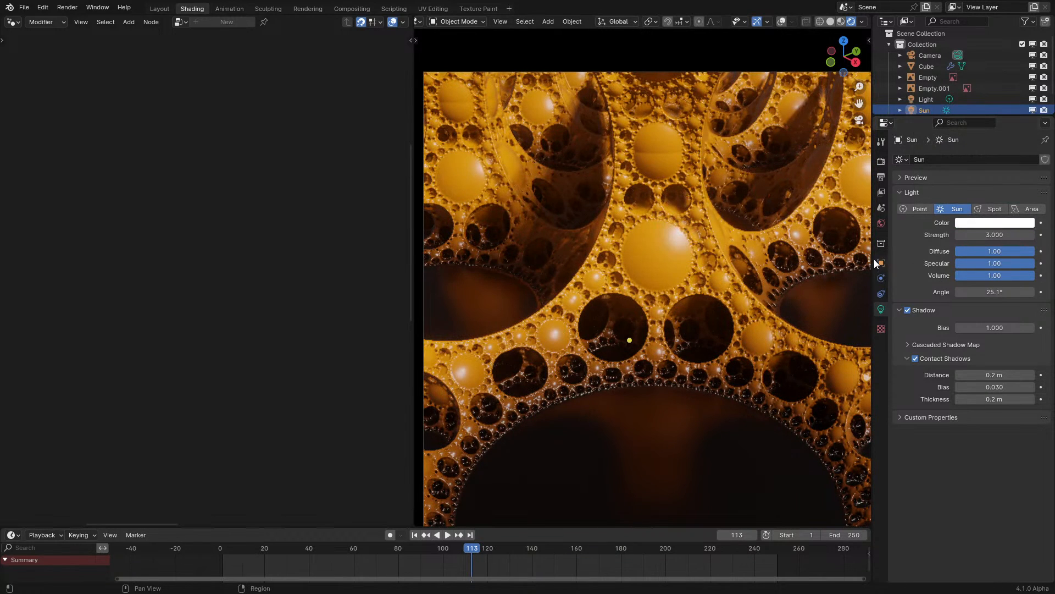
- Brighten the World background colour to a light grey
left_click(882, 220)
left_click(996, 242)
left_click(982, 117)
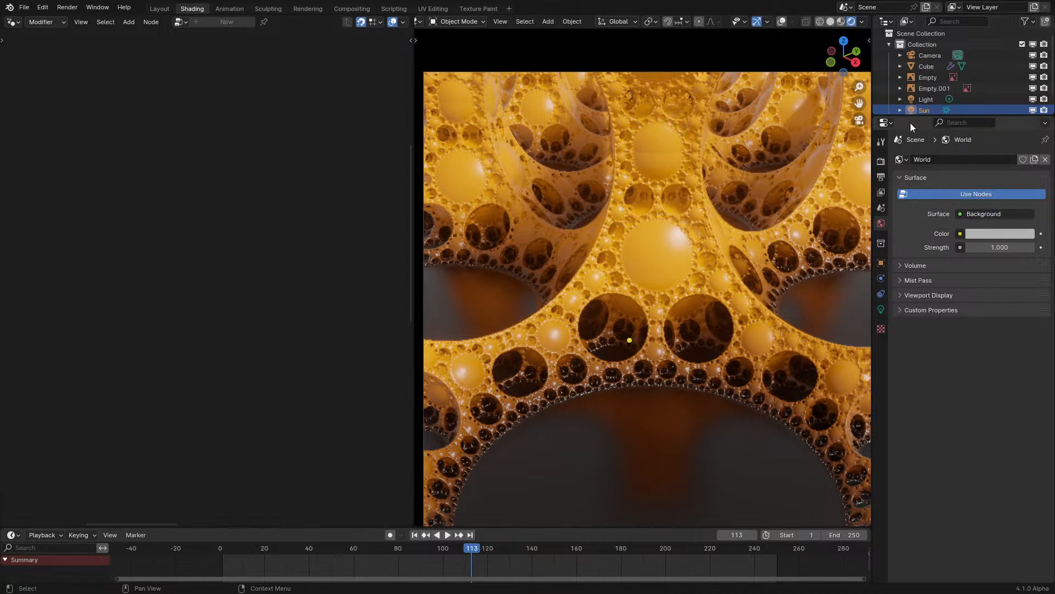
- Set the Sun's Strength to 6.000
left_click(881, 311)
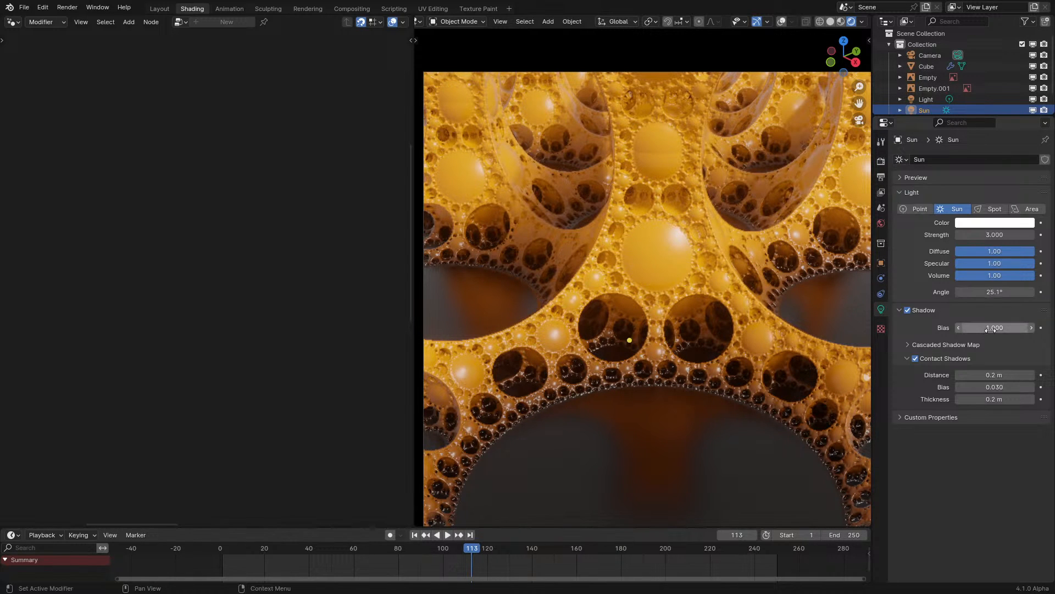
left_click(988, 236)
type("6")
key("Return")
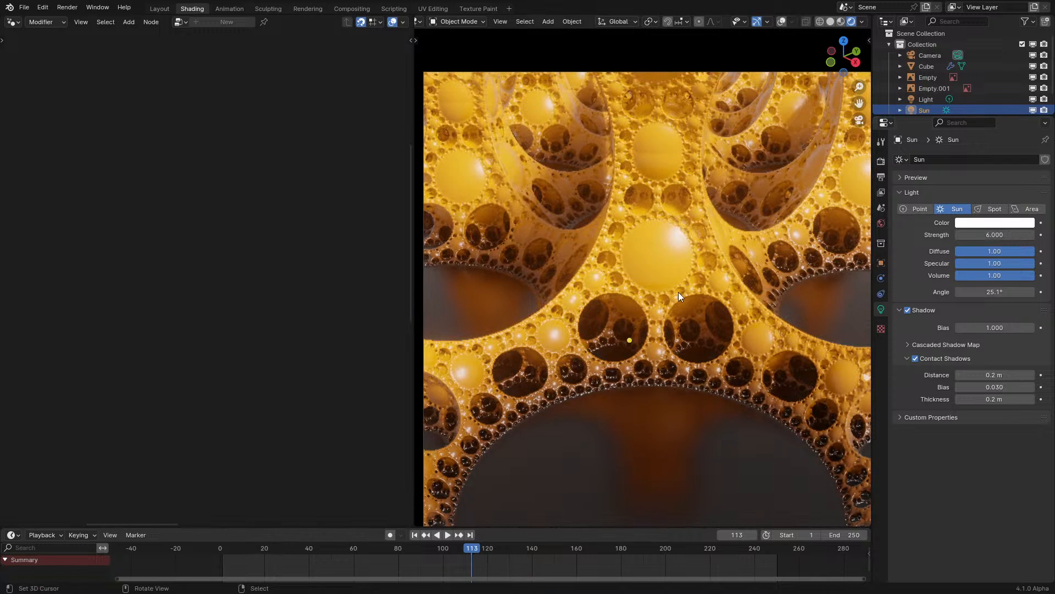
- Select the fractal cube and move the Floor Blend frame beside the lower end of the Fractal frame in its node tree
left_click(624, 317)
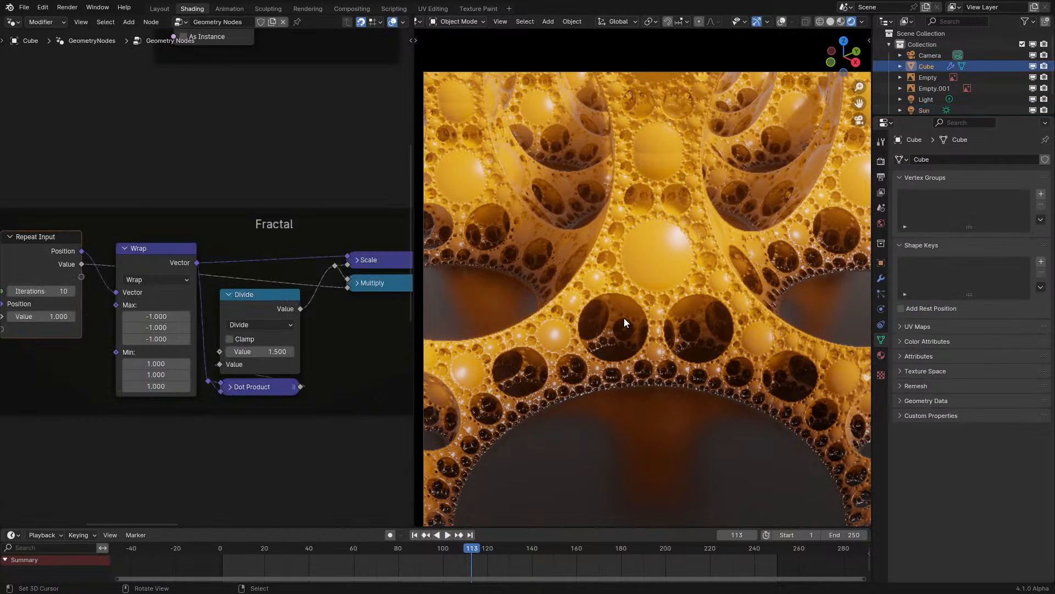
scroll(620, 318, "down", 2)
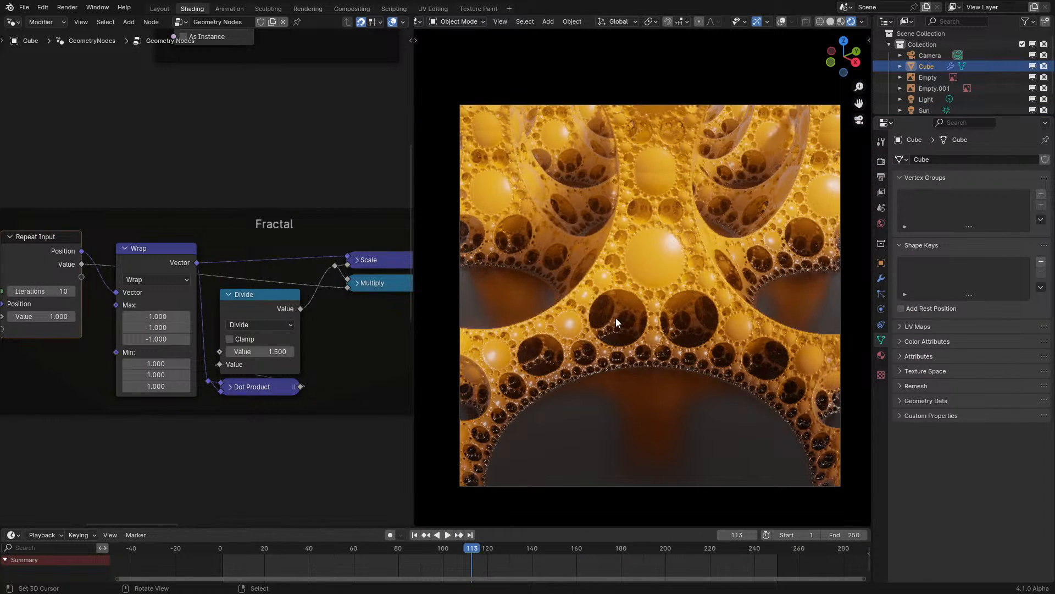
scroll(216, 287, "down", 6)
middle_click_drag(261, 273, 71, 280)
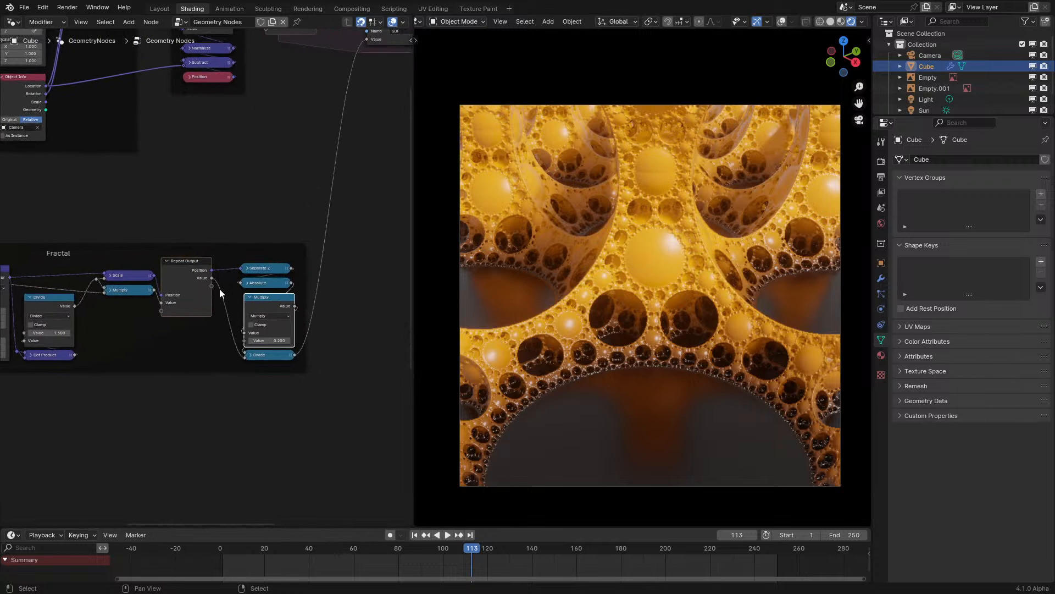
mouse_move(223, 287)
middle_mouse_down()
mouse_move(227, 316)
mouse_move(212, 294)
middle_mouse_up()
scroll(210, 294, "up", 1)
scroll(203, 300, "down", 4)
middle_click_drag(146, 348, 38, 229)
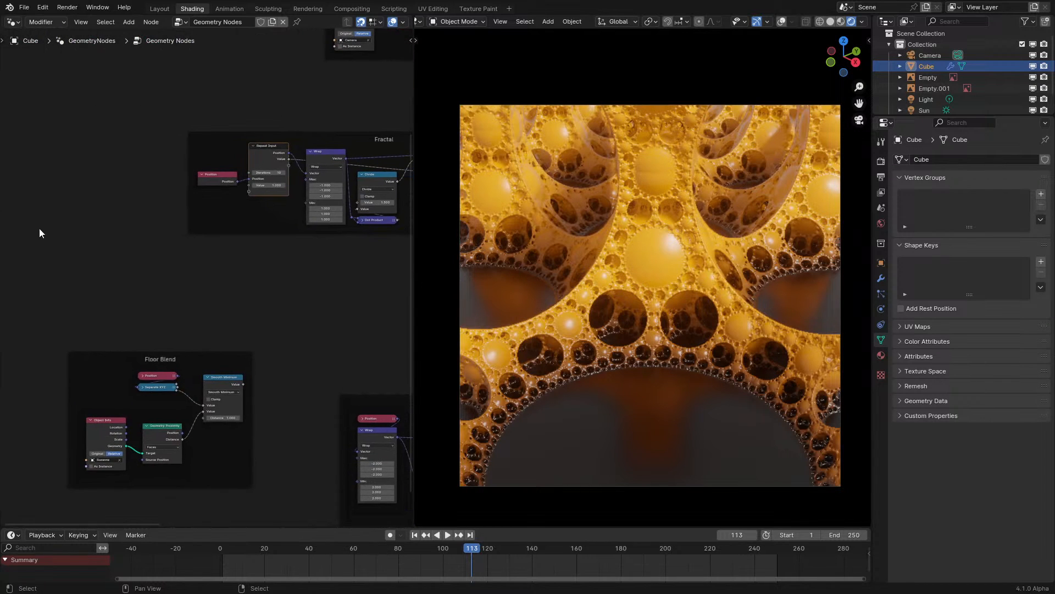
left_click(201, 355)
scroll(225, 346, "up", 1)
middle_click_drag(225, 348, 98, 395)
key("g")
left_click(377, 277)
middle_click_drag(368, 318, 196, 343)
key("ctrl+z")
scroll(192, 343, "down", 1, "ctrl")
scroll(132, 351, "down", 7)
key("g")
left_click(355, 305)
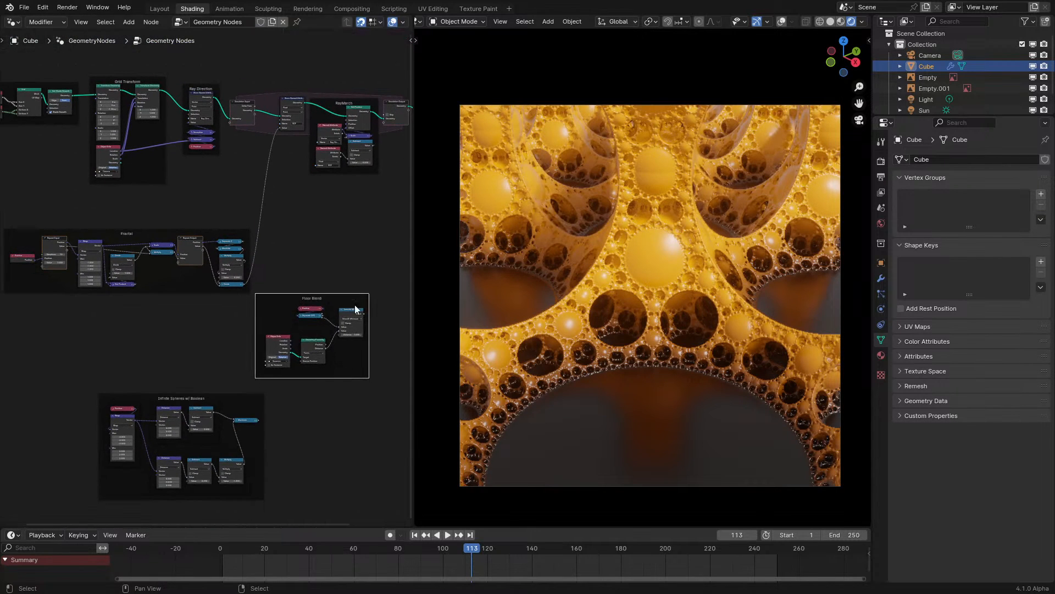
- Connect the Fractal frame's final Divide output to the first Value input of the Smooth Minimum node in Floor Blend
scroll(300, 272, "up", 7)
middle_click_drag(298, 270, 152, 304)
scroll(151, 304, "up", 2)
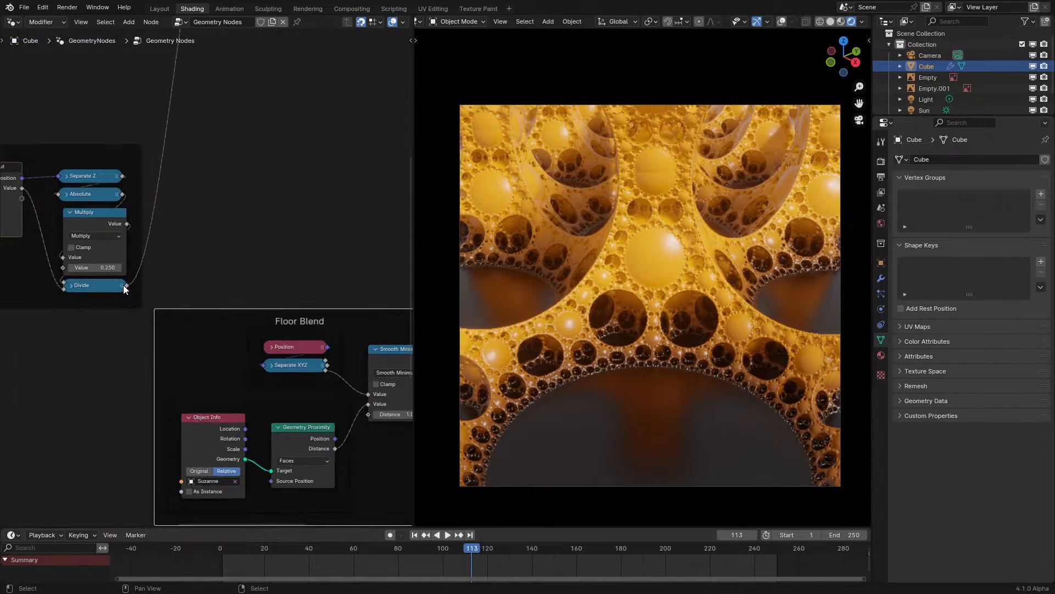
left_click_drag(123, 285, 369, 393)
scroll(357, 352, "down", 1)
middle_click_drag(354, 336, 314, 389)
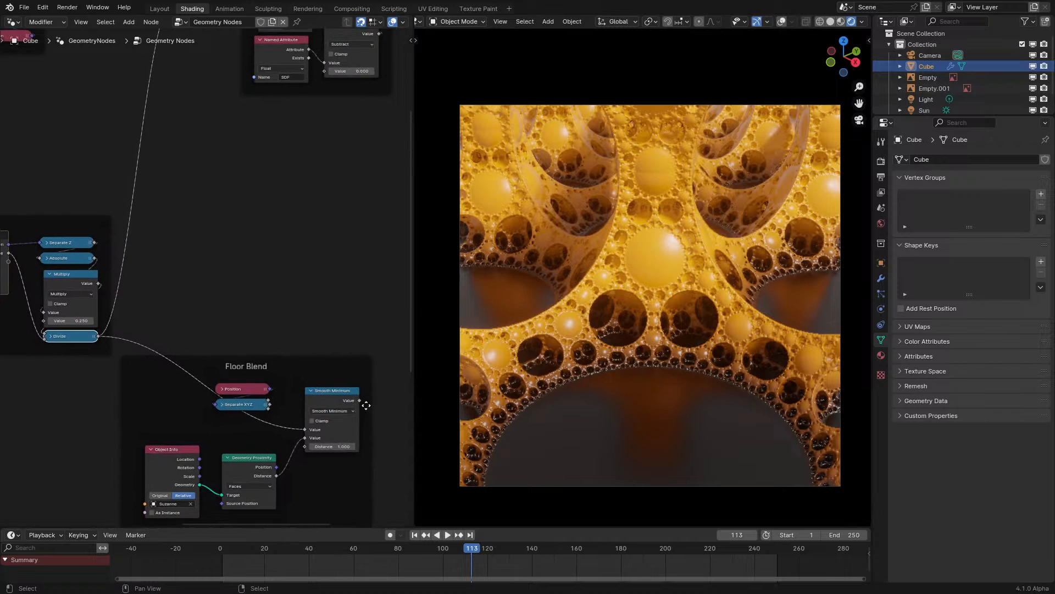
- Feed the Smooth Minimum output into the SDF attribute's Value input and replay the animation from the start
left_click_drag(360, 401, 176, 64)
key("shift+Left")
key("space")
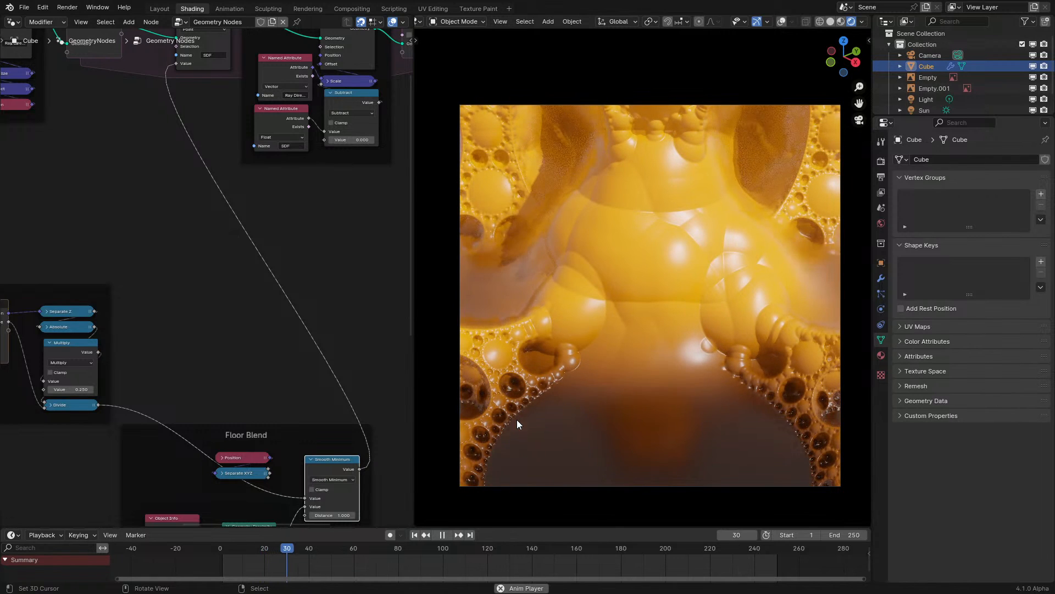
middle_click_drag(262, 489, 237, 367)
scroll(262, 420, "up", 3)
key("space")
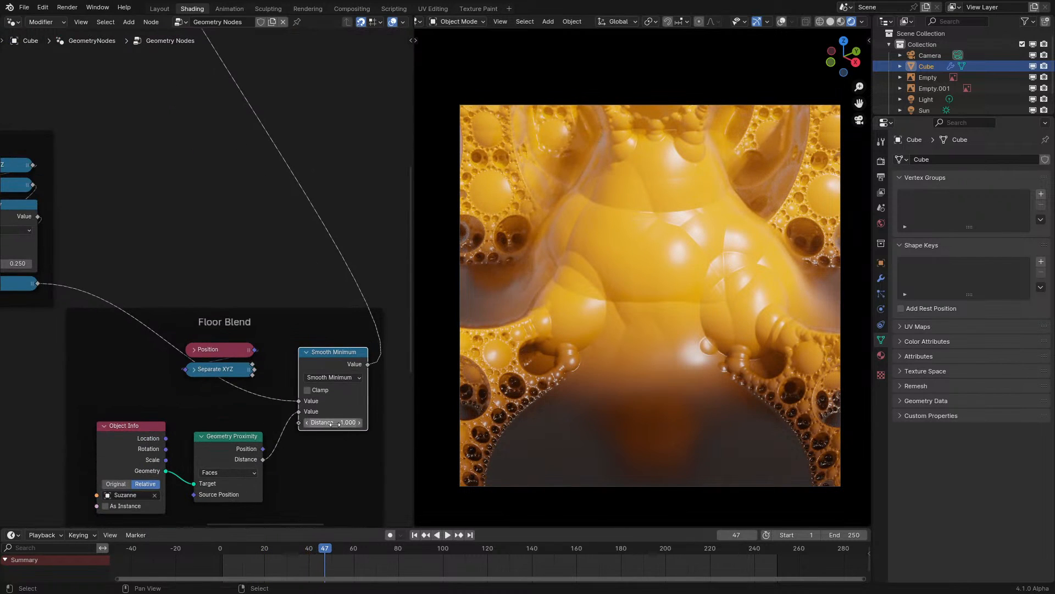
- Insert a Subtract math node between the fractal's Divide output and the Smooth Minimum's first Value input
middle_click_drag(340, 424, 321, 368)
scroll(320, 368, "up", 1)
middle_click_drag(125, 302, 244, 383)
left_click(117, 299)
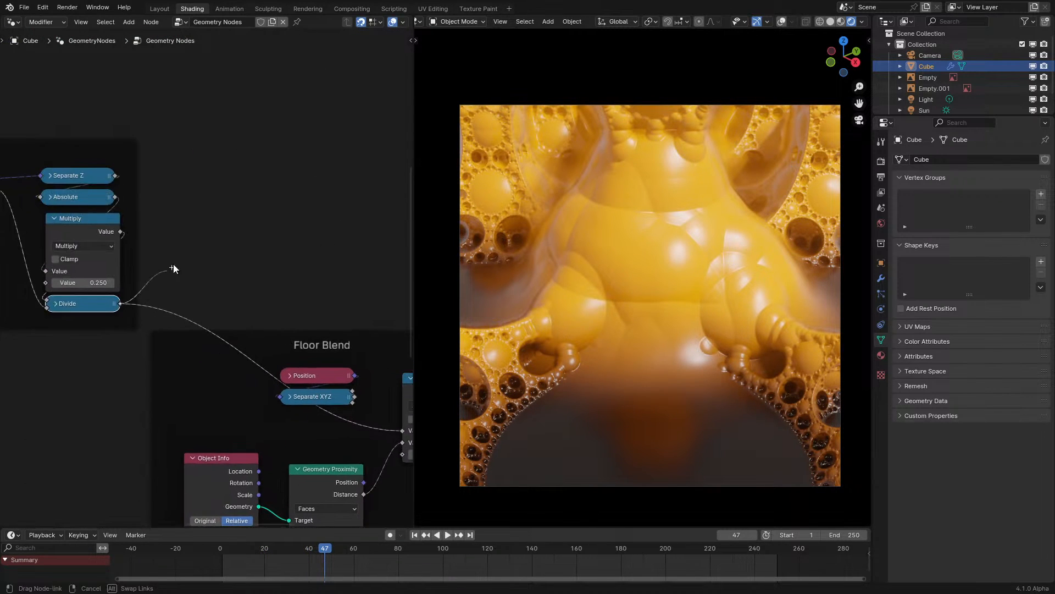
key("shift+a")
type("subtr")
left_click(240, 280)
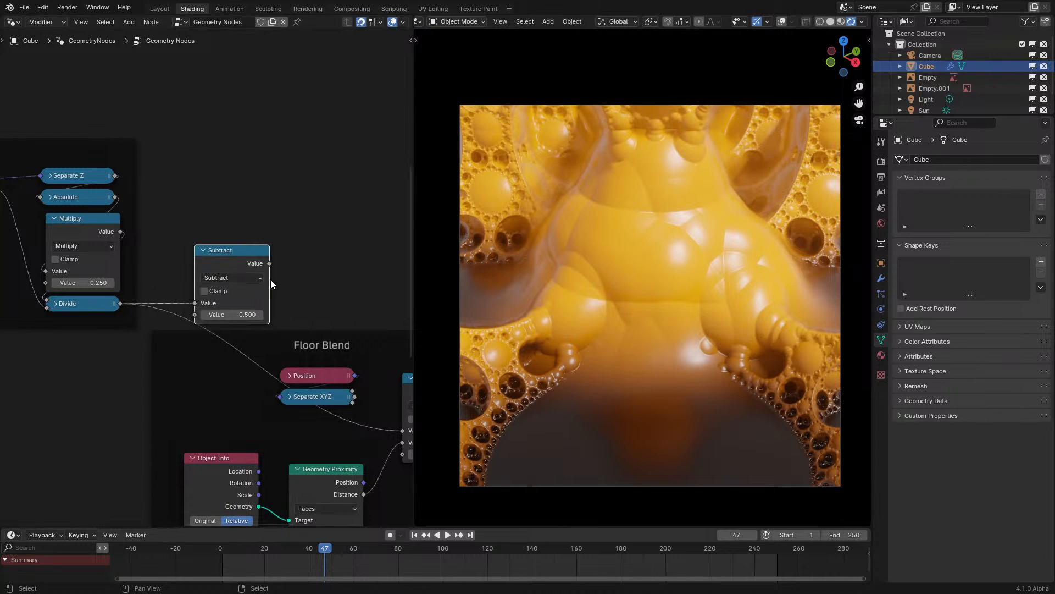
left_click_drag(269, 264, 380, 431)
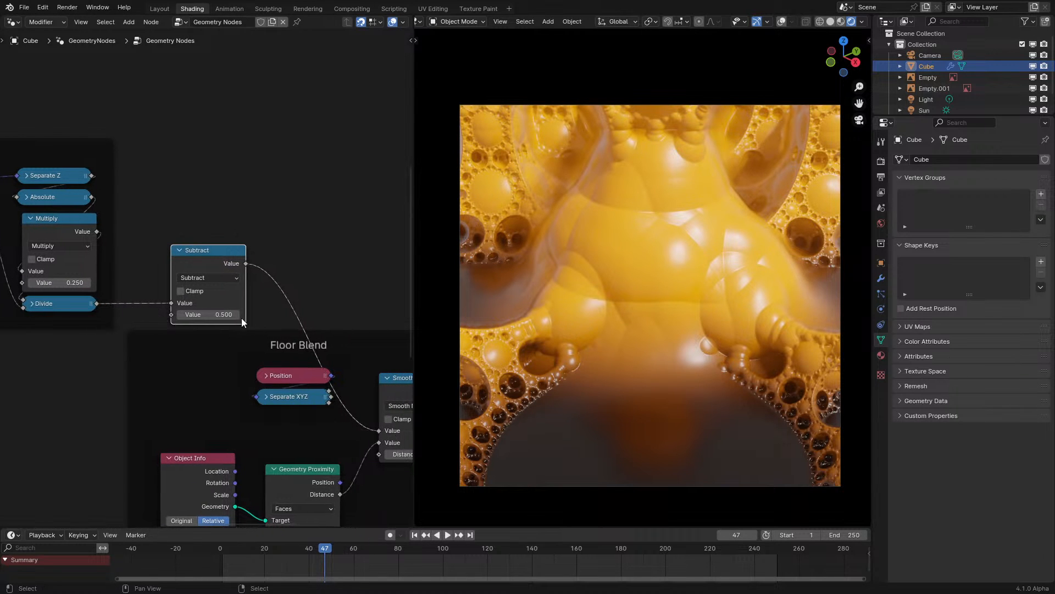
- Replay the animation, set the Subtract node's value to -5.000, and return to the camera view
left_click(189, 559)
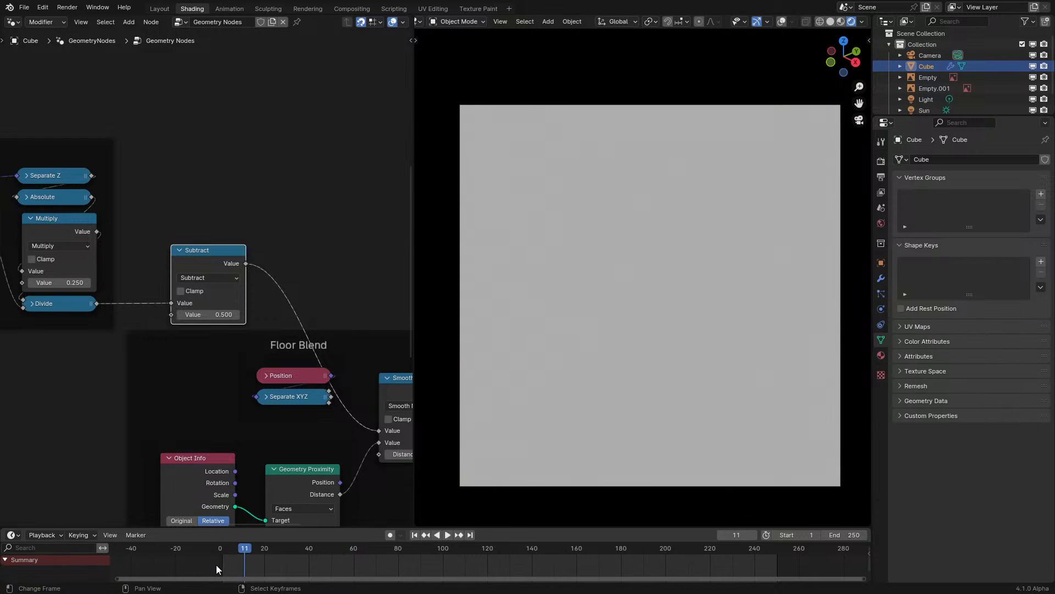
middle_click_drag(544, 409, 566, 396)
key("space")
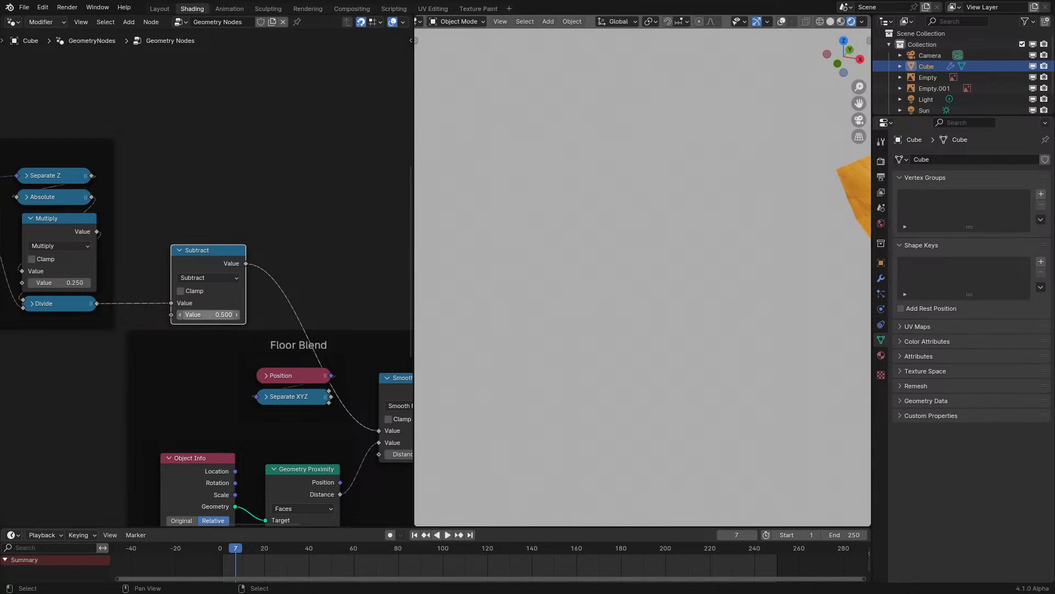
double_click(228, 313)
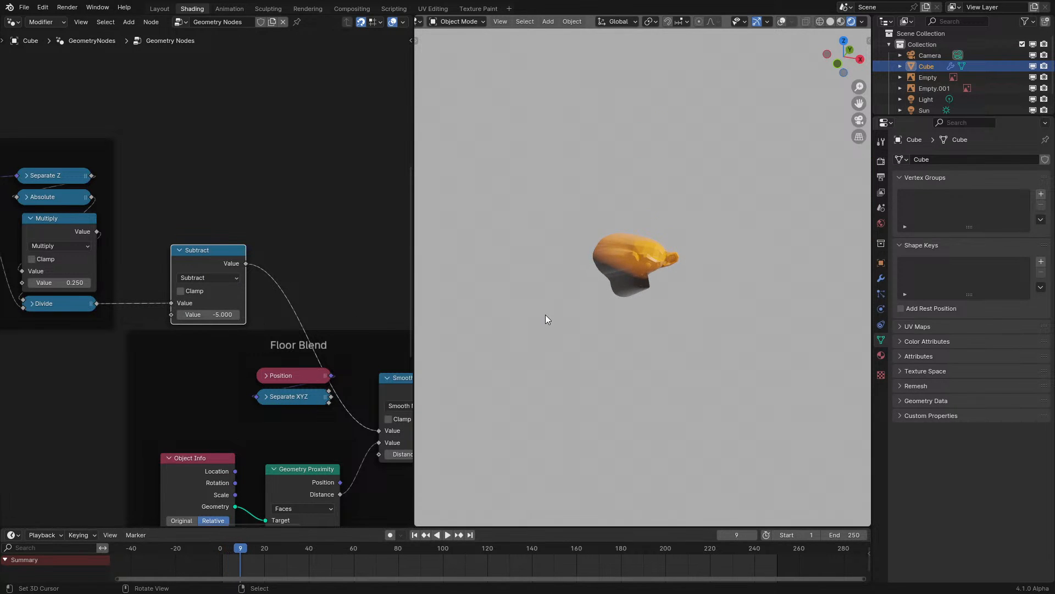
key("KP_0")
- Change the Subtract node's operation to Add
left_click(209, 311)
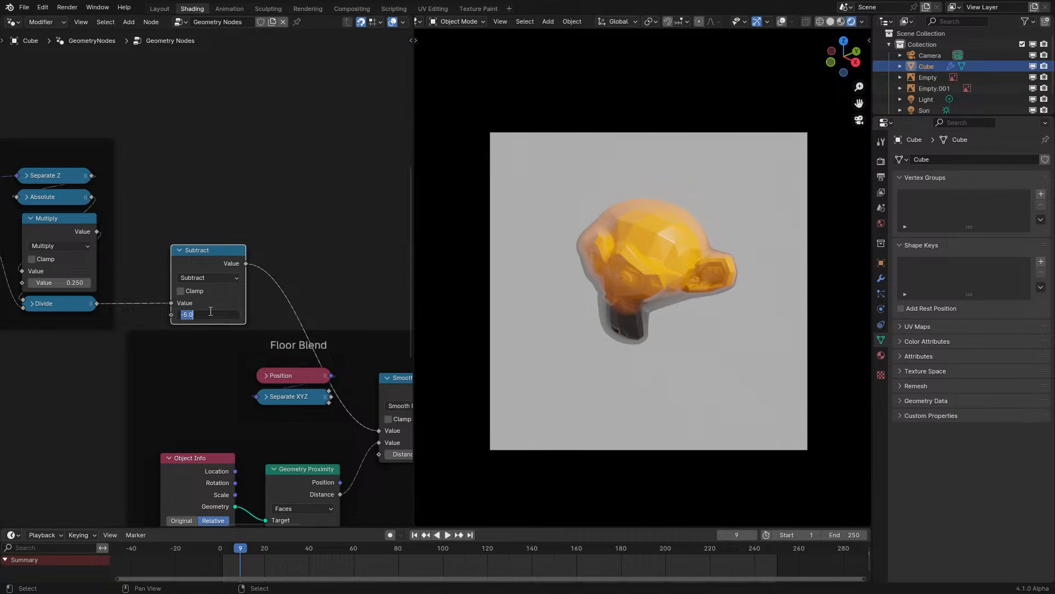
right_click(211, 311)
left_click(193, 282)
left_click(193, 282)
left_click(184, 307)
- Set the Add node's value to 1.000 and replay the animation from the start
left_click(209, 314)
type("1")
key("Return")
left_click_drag(230, 549, 200, 559)
key("space")
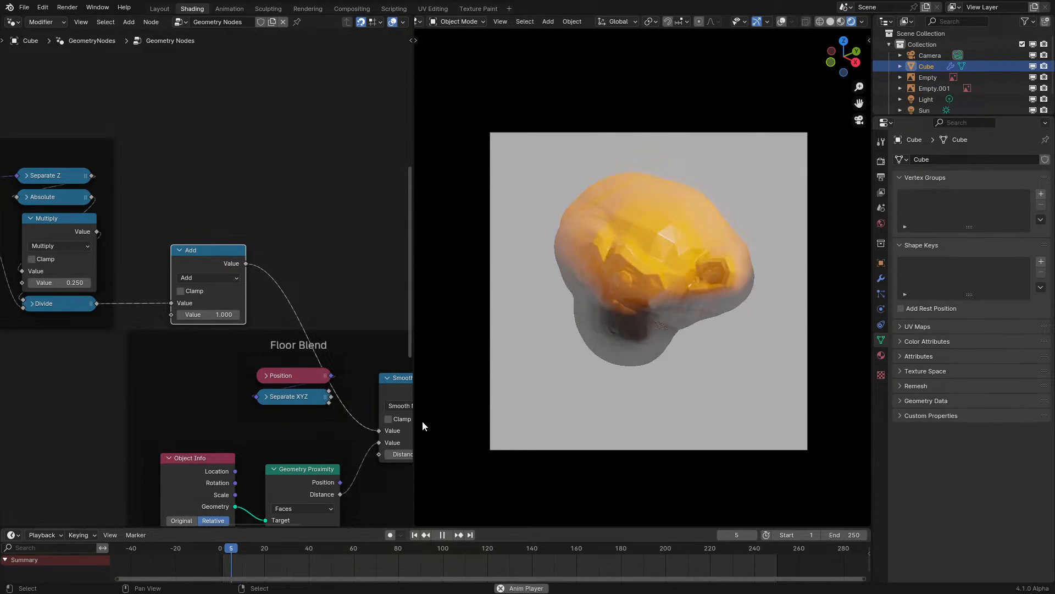
scroll(422, 414, "up", 3)
key("space")
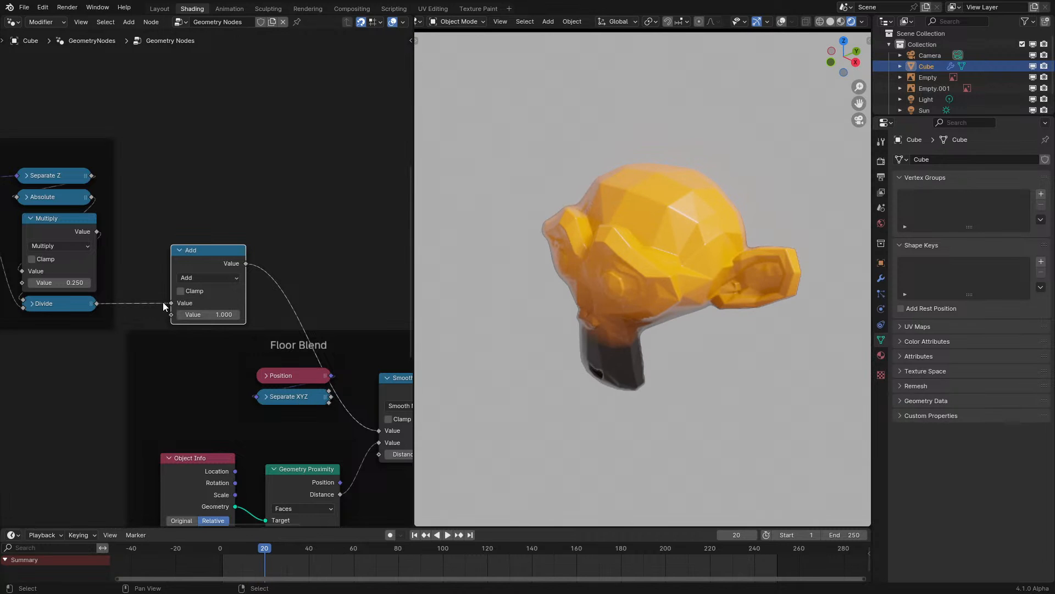
- Return to the start of the timeline, set the Add node's value to -0.500, and replay the animation
mouse_move(212, 557)
left_mouse_down()
mouse_move(204, 559)
mouse_move(252, 552)
mouse_move(197, 559)
left_mouse_up()
left_click(220, 315)
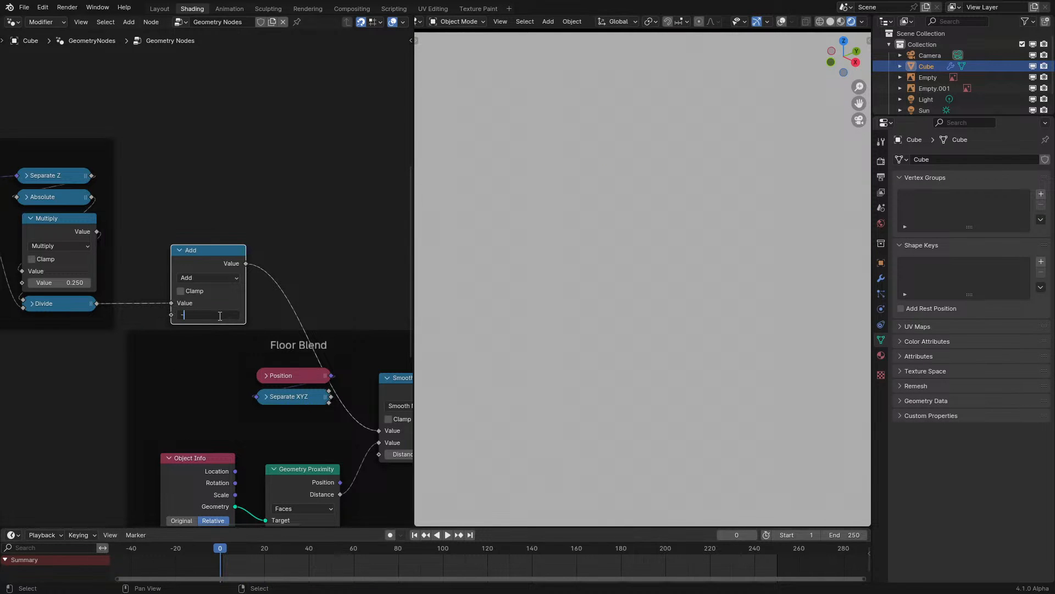
type("-0.5")
key("Return")
key("space")
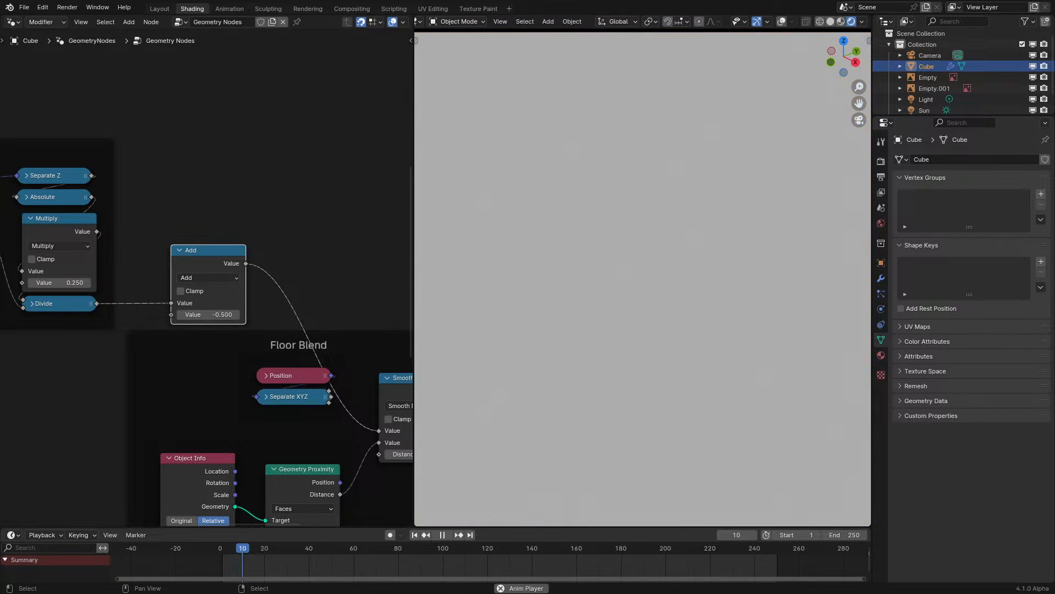
- Reset the playback and negate the Add node's value to 0.500
left_click(199, 559)
key("space")
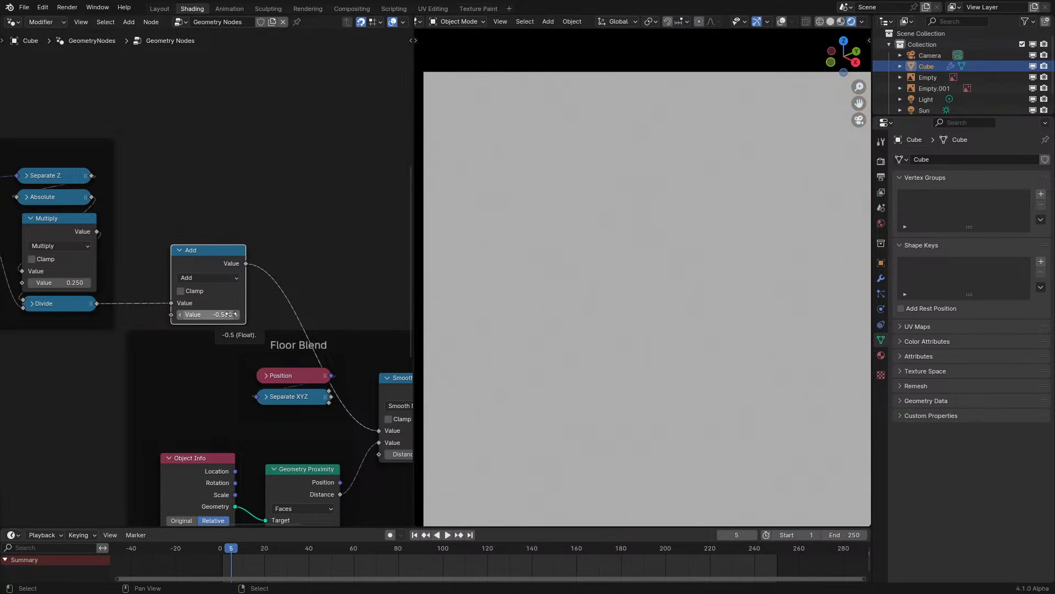
key("minus")
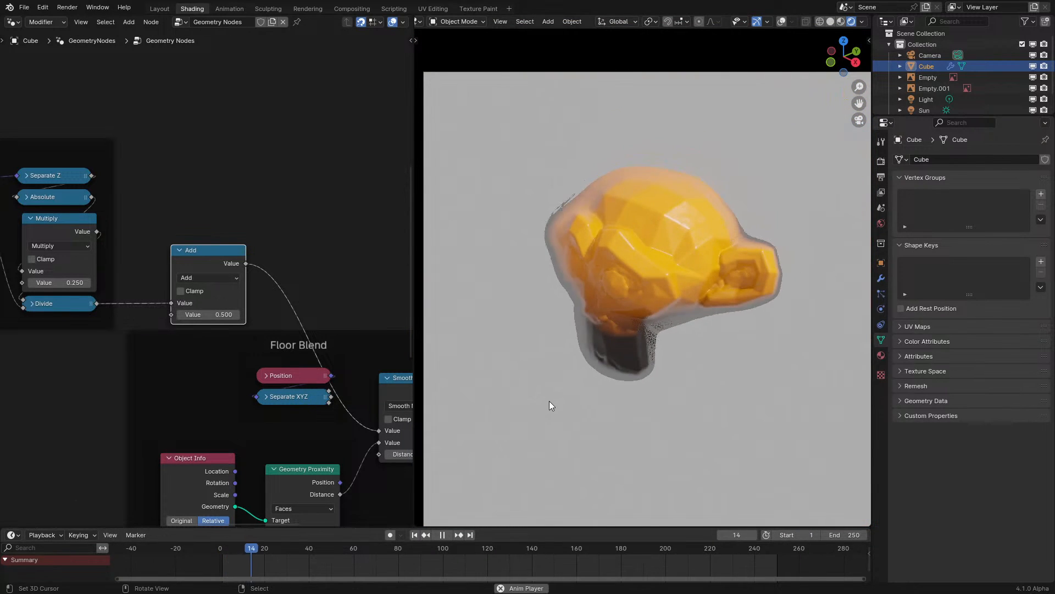
- Set the Add node's value to 0.100 and replay the animation from the start
left_click(208, 314)
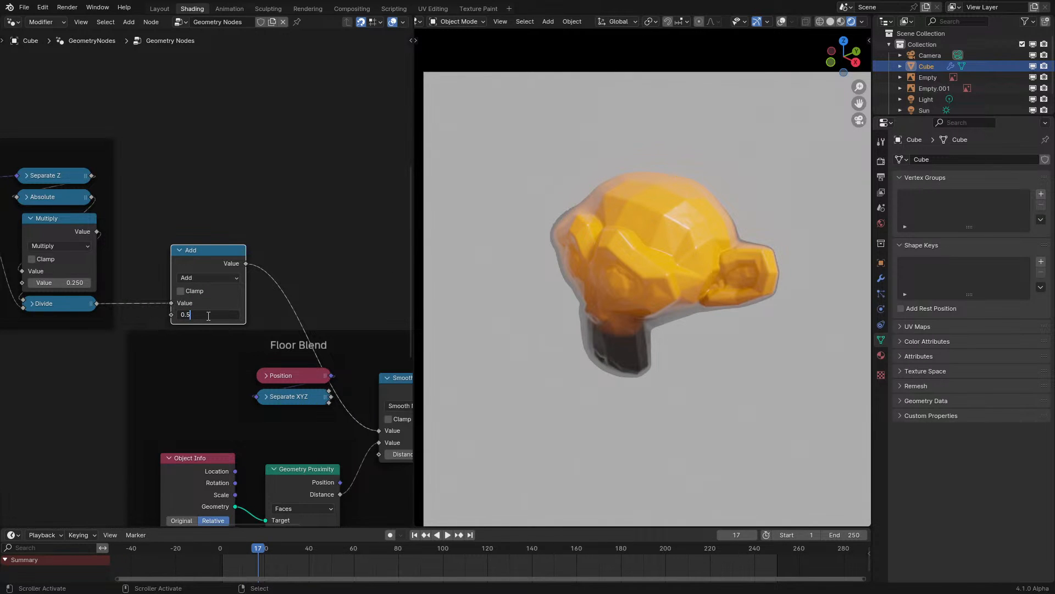
type("0.1")
key("Return")
left_click(216, 549)
key("space")
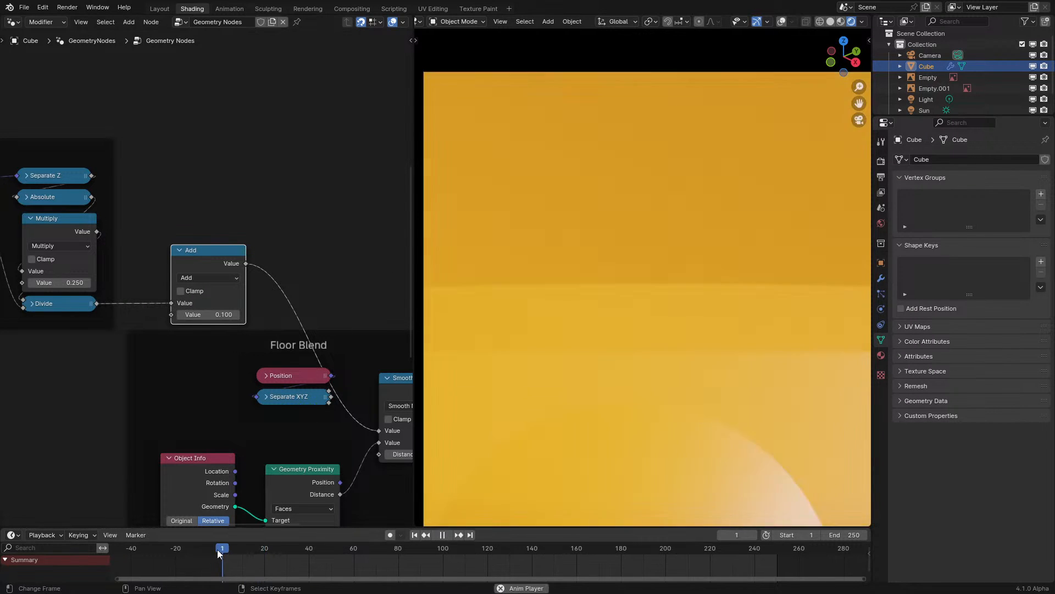
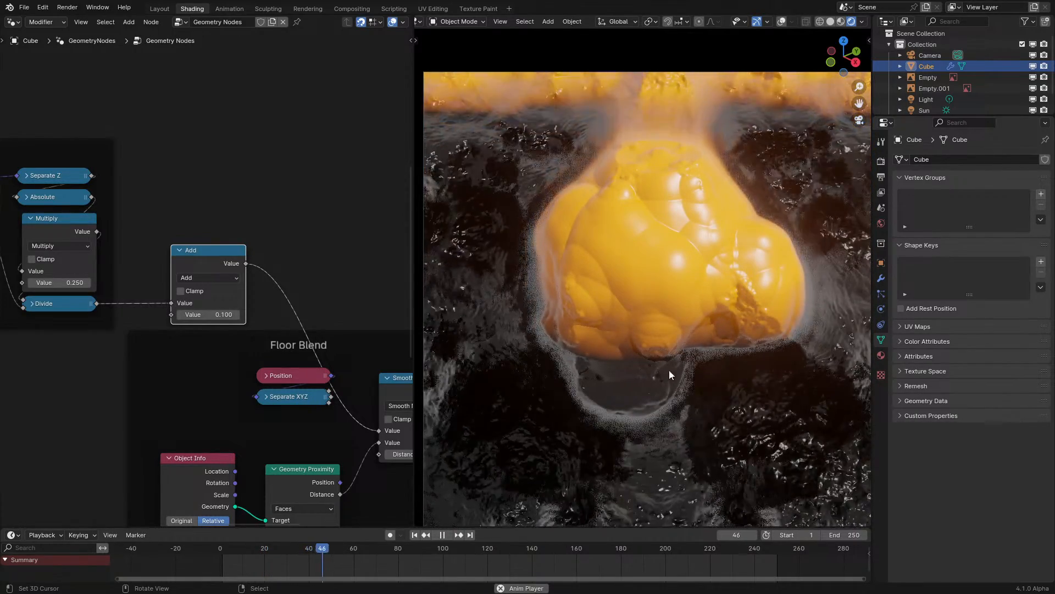
- Set the Add node's value to 0.050, replay the animation from the start, and view the result from another angle
key("space")
middle_click_drag(668, 370, 660, 336)
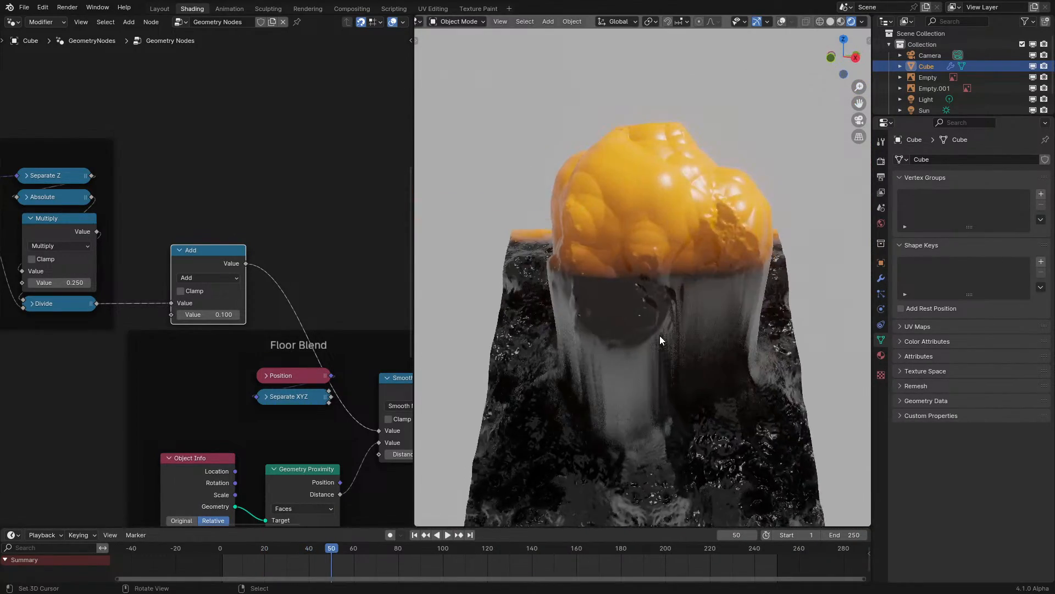
left_click(209, 314)
type("0.0")
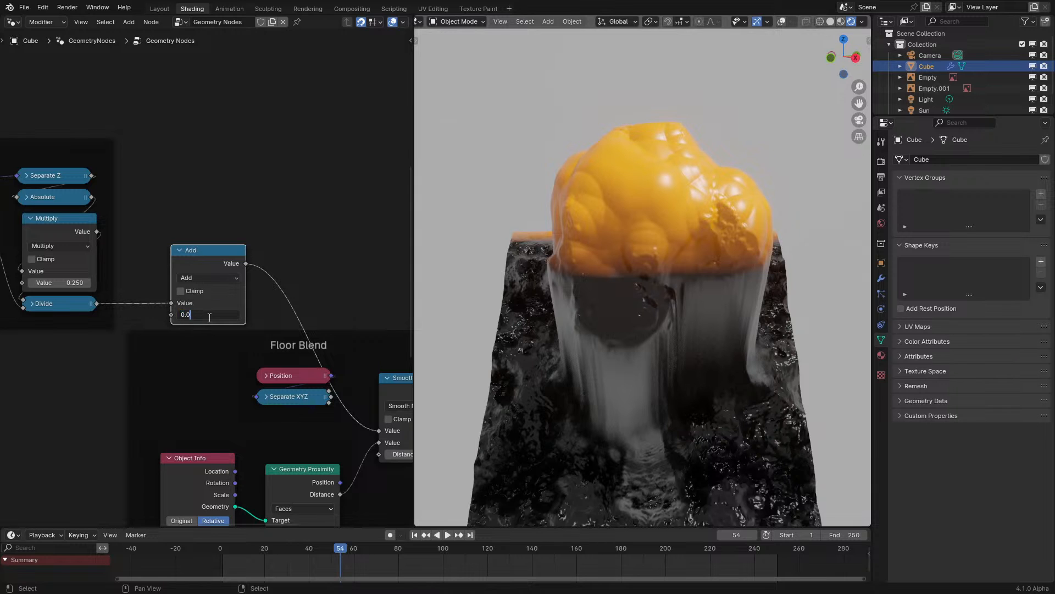
type("5")
key("Return")
left_click_drag(225, 548, 210, 569)
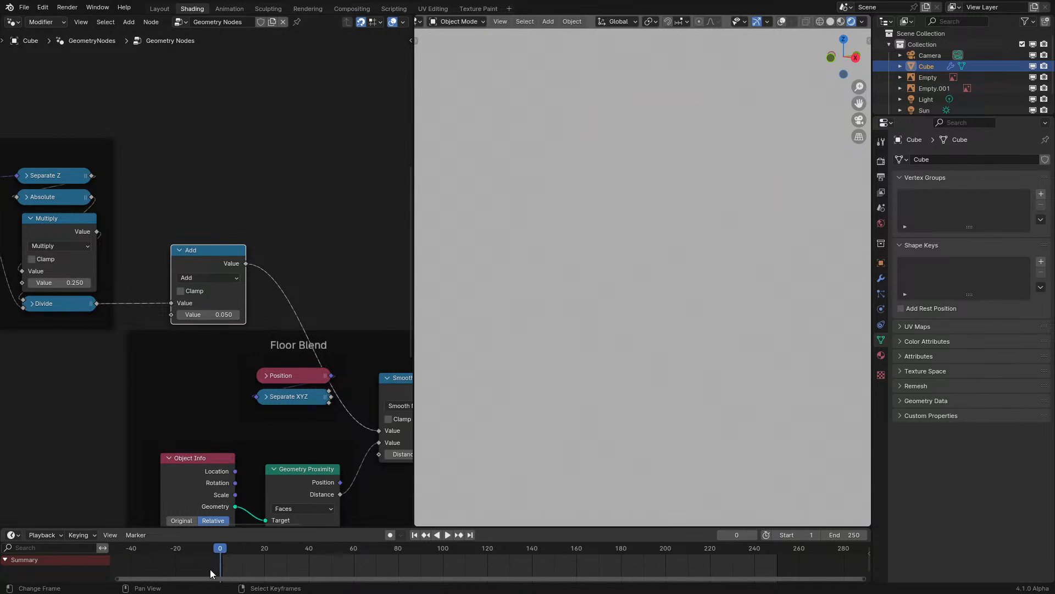
key("space")
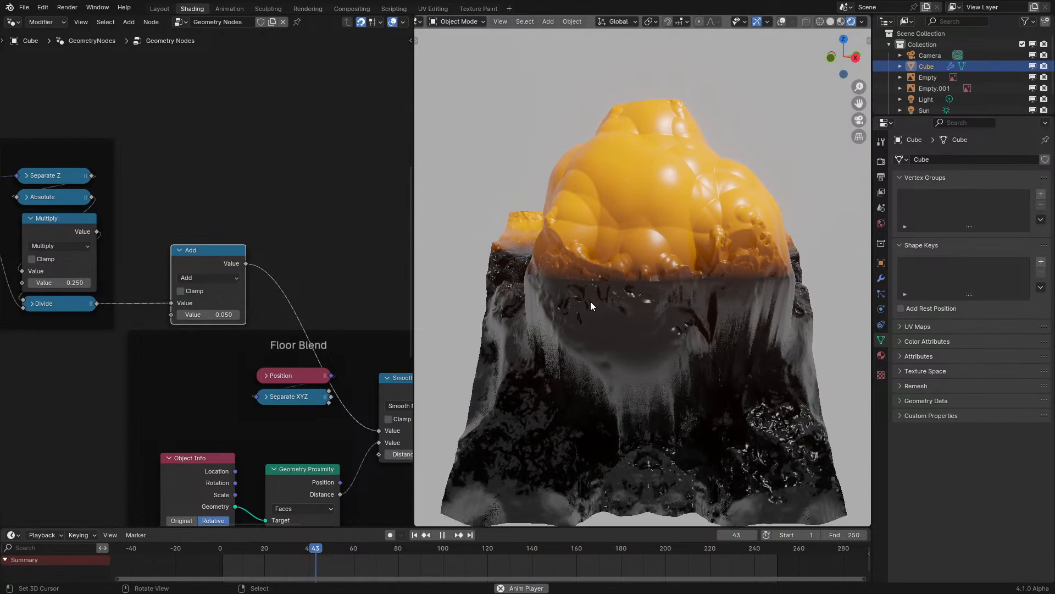
key("space")
middle_click_drag(590, 301, 644, 296)
- Cut the links between the Floor Blend nodes and the rest of the tree, and move the Floor Blend frame below the Fractal frame
scroll(156, 298, "down", 2)
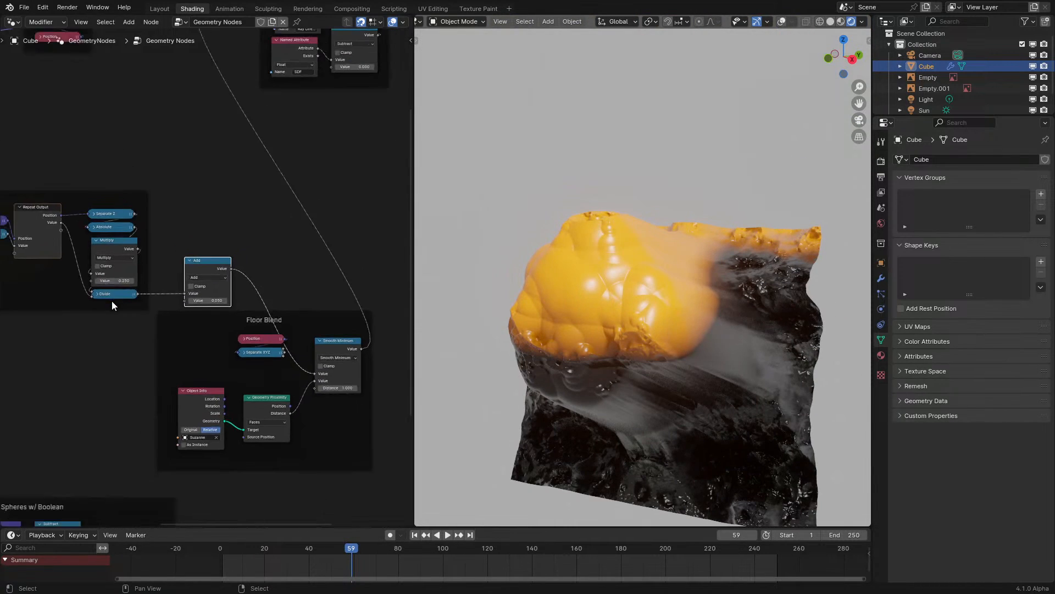
scroll(214, 360, "down", 2)
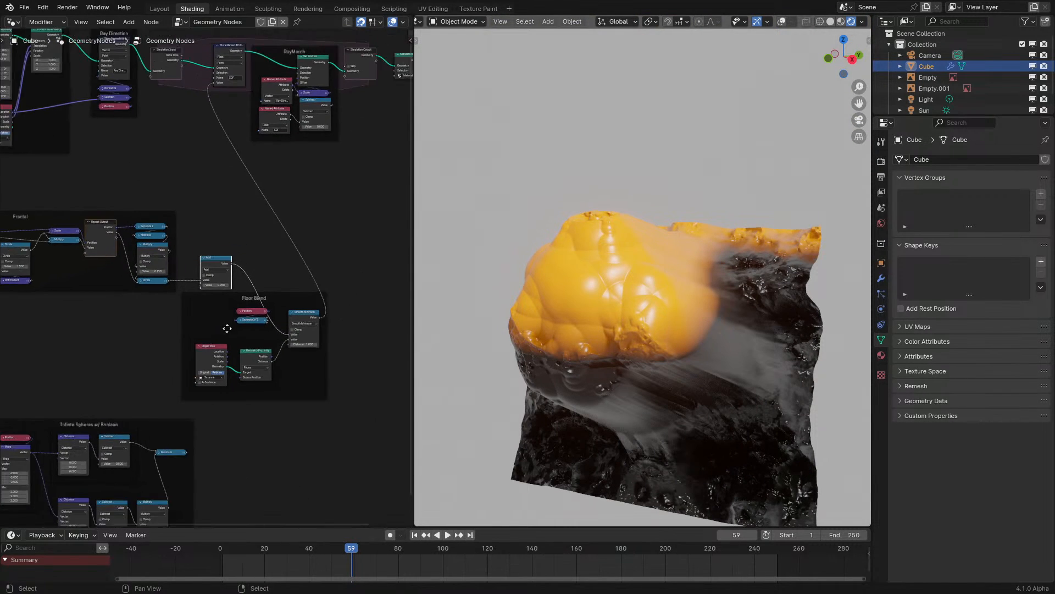
middle_click_drag(214, 360, 317, 292)
right_click_drag(338, 287, 411, 241, "ctrl")
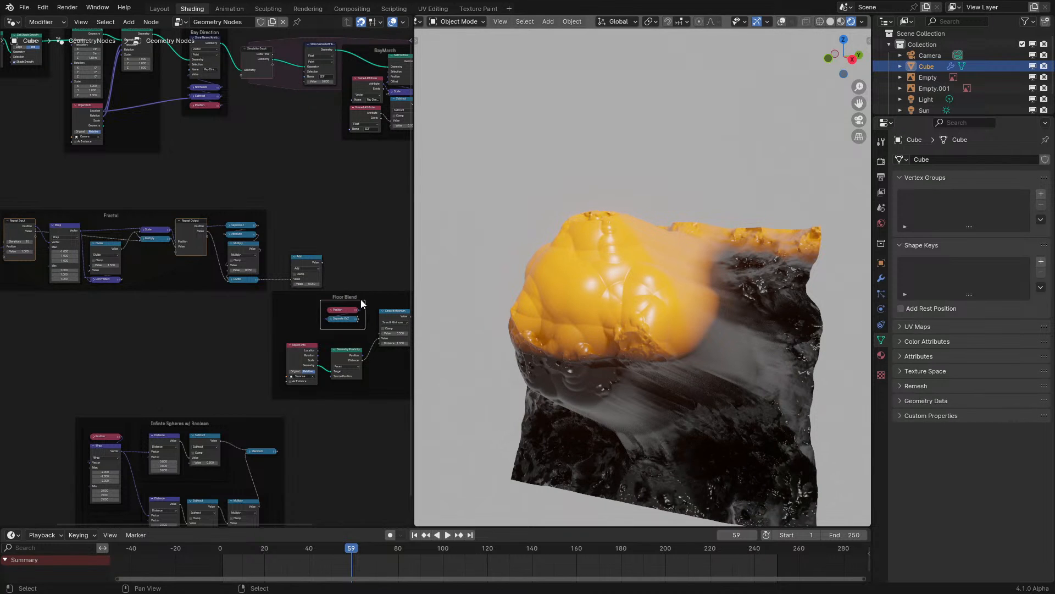
left_click(365, 290)
left_click_drag(365, 291, 29, 337)
scroll(321, 249, "up", 4)
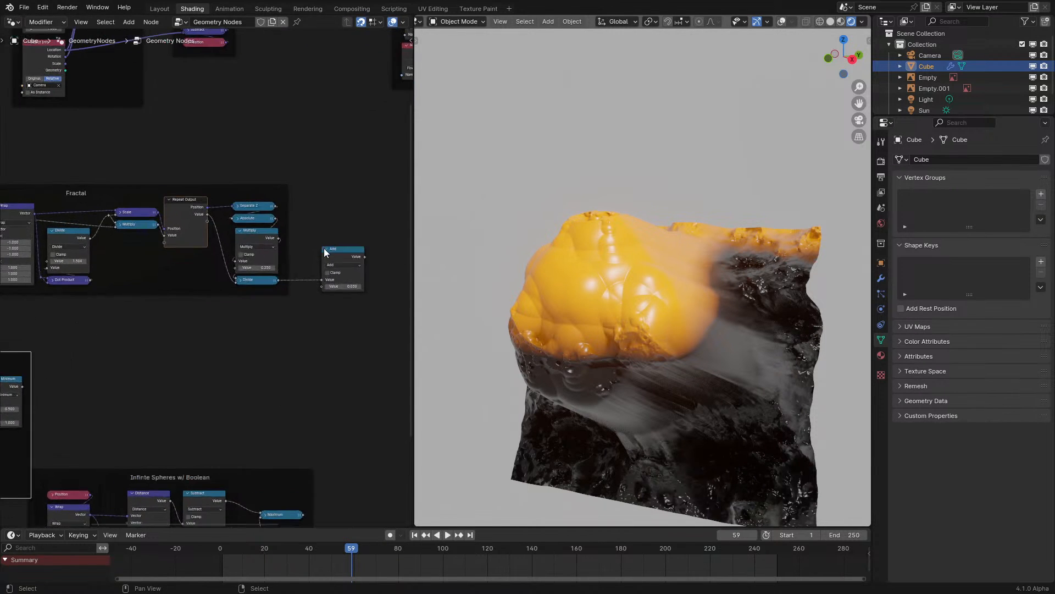
- Connect the Add node's output to the SDF attribute's Value input and play the animation from the start
middle_click_drag(325, 249, 293, 330)
left_click_drag(332, 340, 308, 91)
key("shift+Left")
key("space")
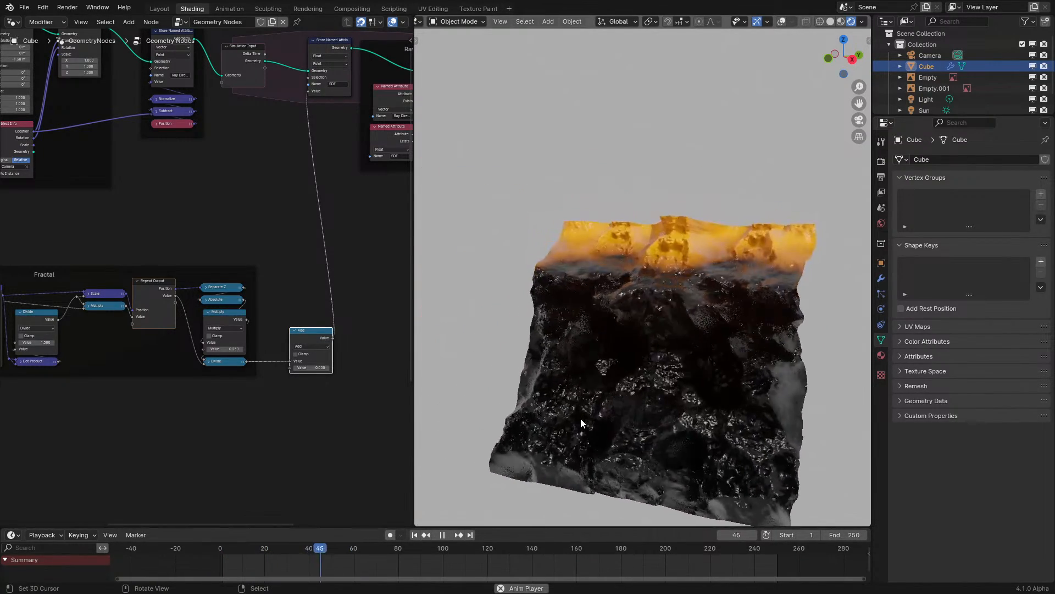
middle_click_drag(581, 418, 605, 423)
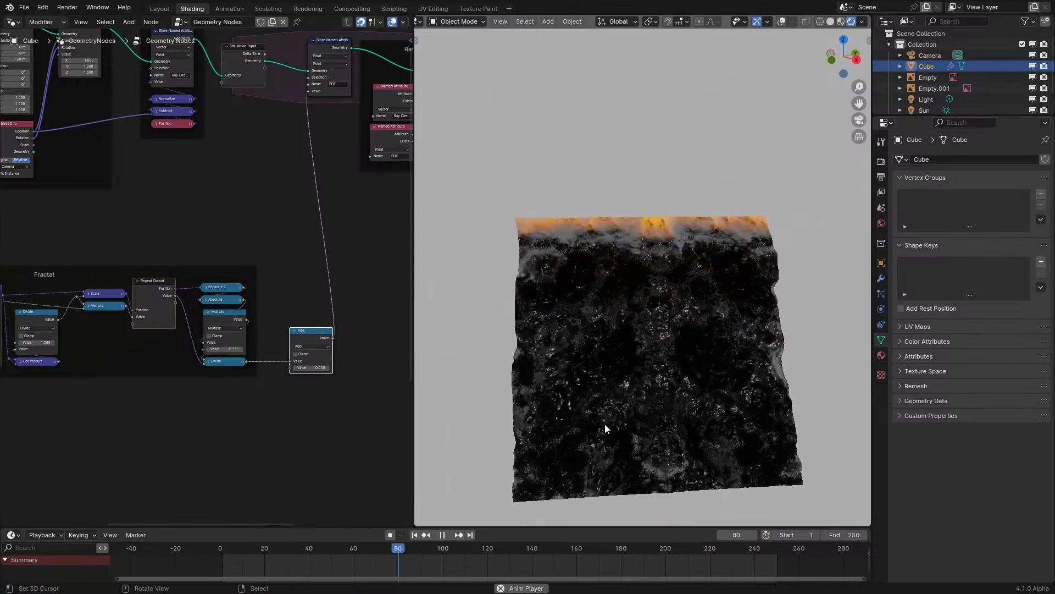
key("space")
- Replay the animation from the start in the camera view and stop it
key("KP_0")
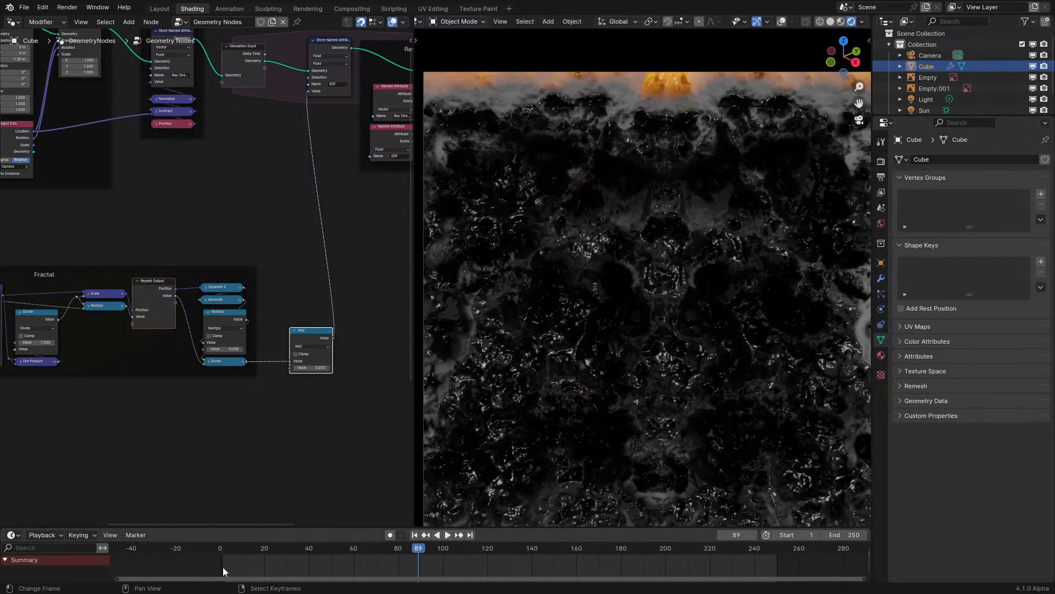
left_click(223, 566)
key("space")
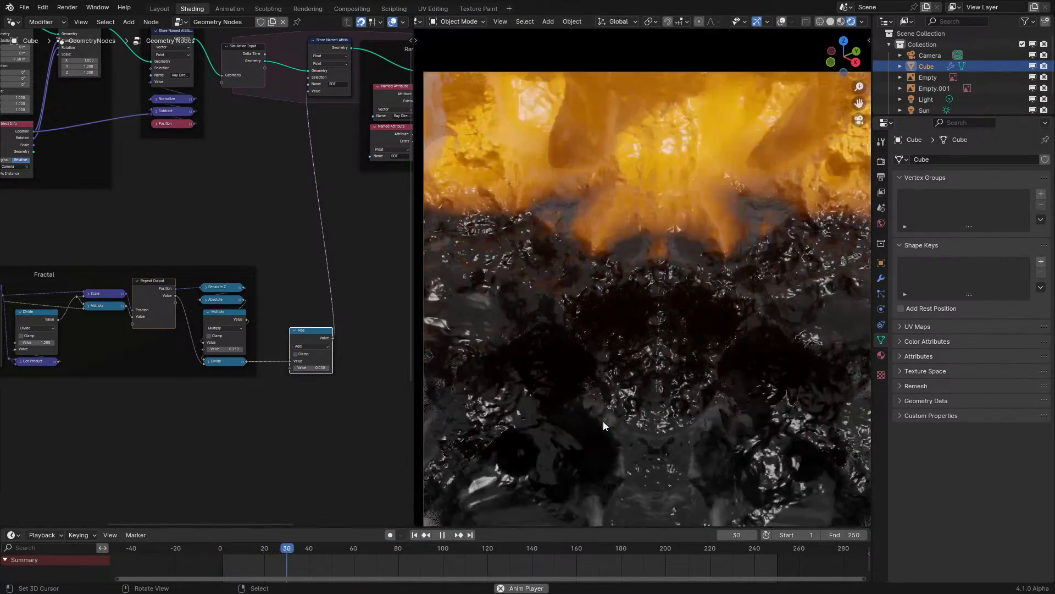
scroll(602, 421, "up", 2)
scroll(245, 338, "up", 1)
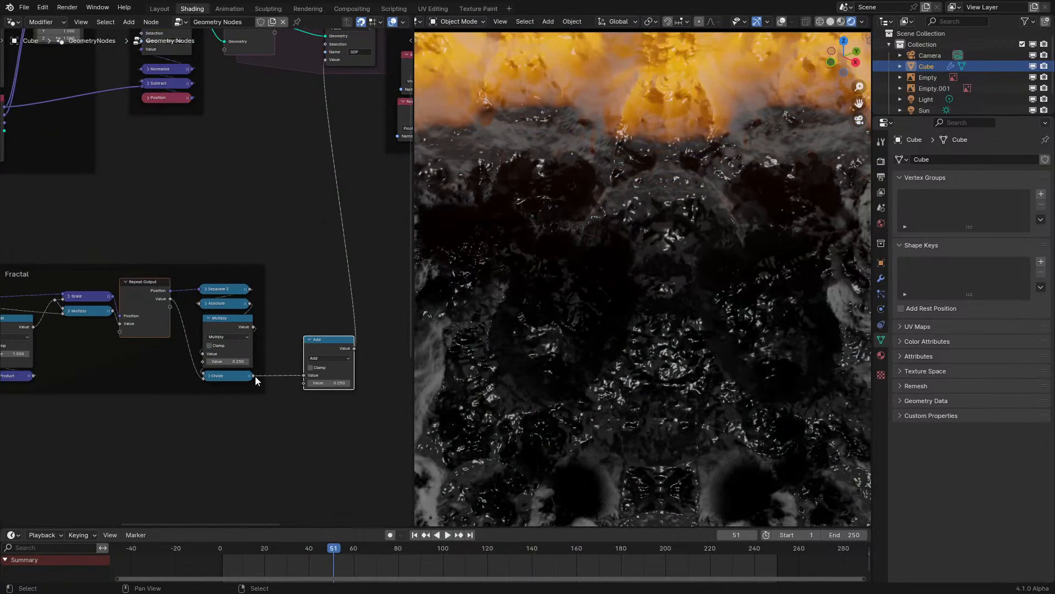
- Connect the Fractal frame's Divide output directly to the SDF attribute's Value input and replay the animation from the start
left_click_drag(254, 376, 329, 65)
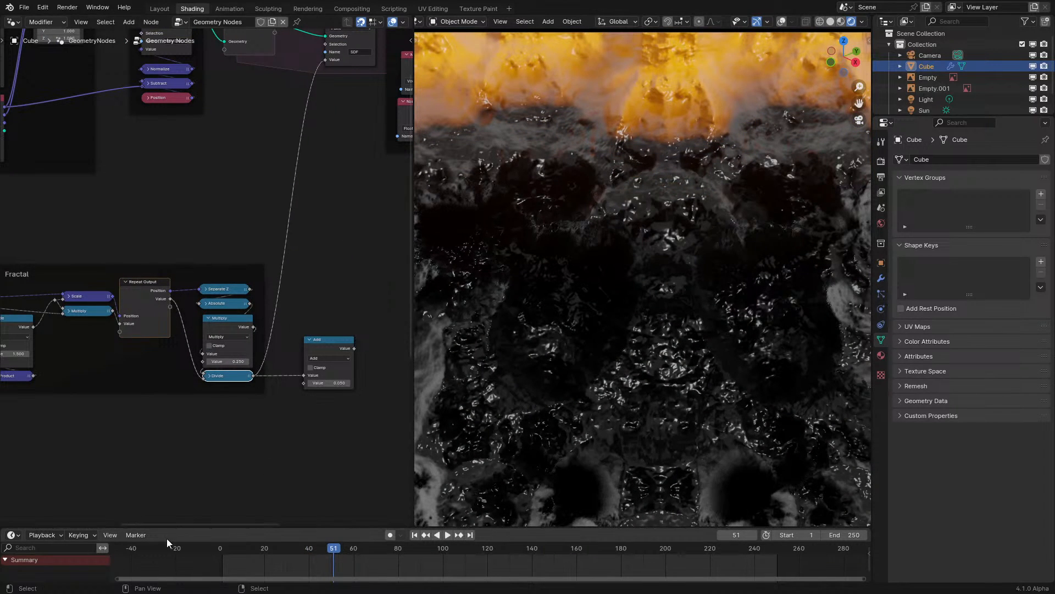
left_click(194, 566)
key("space")
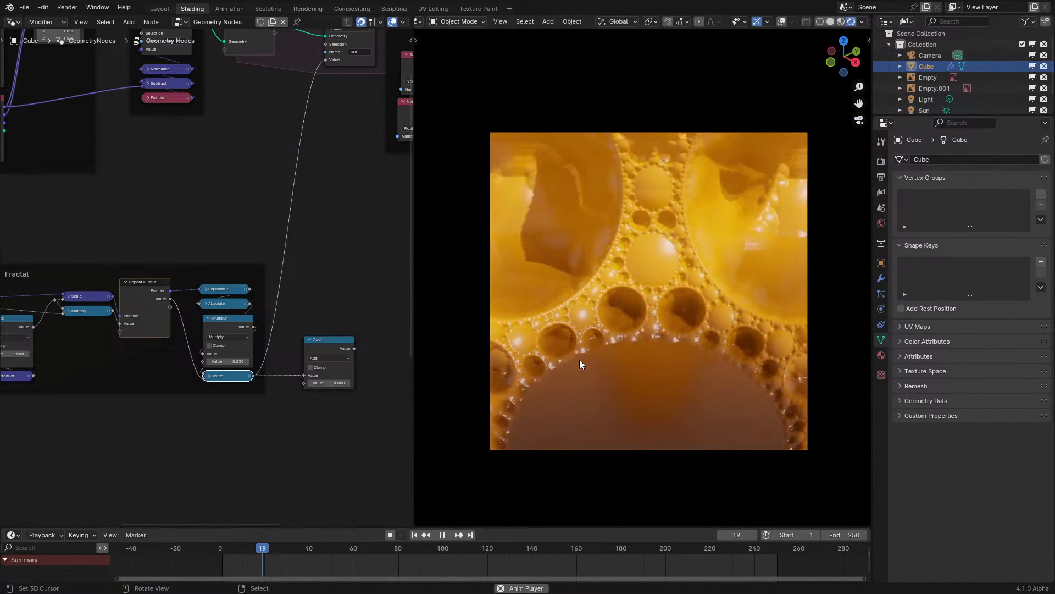
scroll(580, 360, "up", 1)
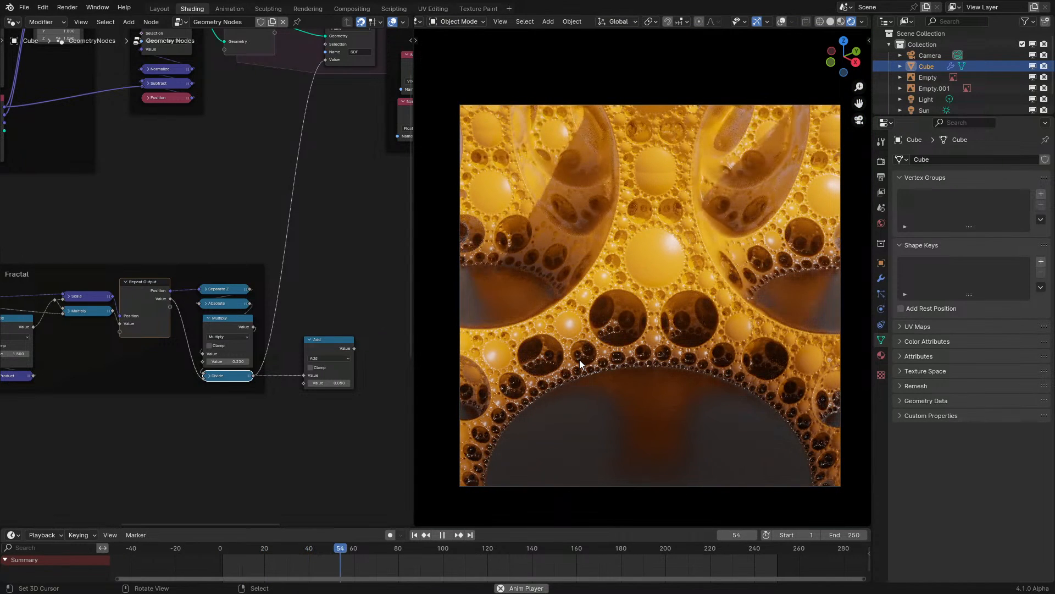
key("space")
- Set the Repeat Input node's Iterations to 12 and replay the animation from the start
scroll(282, 341, "up", 1)
middle_click_drag(282, 341, 103, 371)
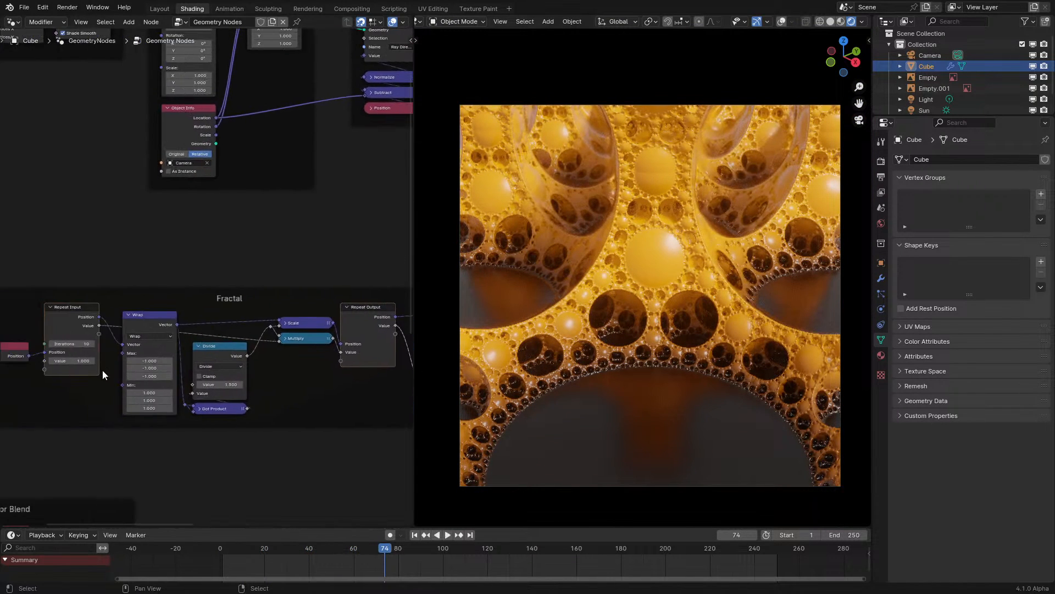
scroll(102, 370, "up", 3)
left_click(53, 360)
type("12")
key("Return")
left_click(189, 560)
key("space")
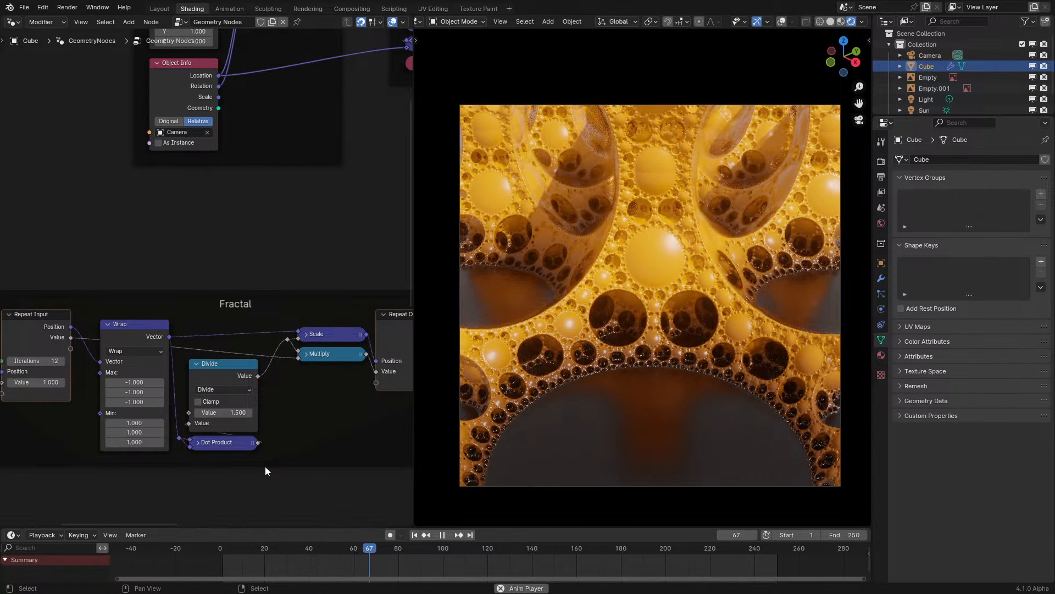
key("space")
- Set the Repeat Input node's Iterations to 2, replay the animation, and view the spheres from another angle
middle_click_drag(38, 360, 198, 354)
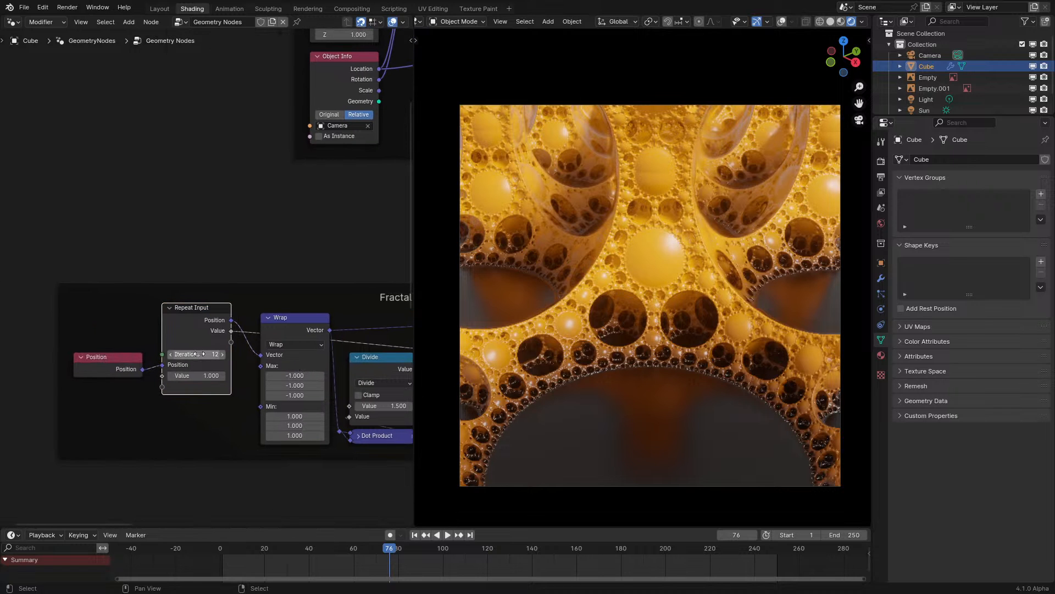
left_click(198, 354)
type("2")
key("Return")
left_click(216, 552)
key("space")
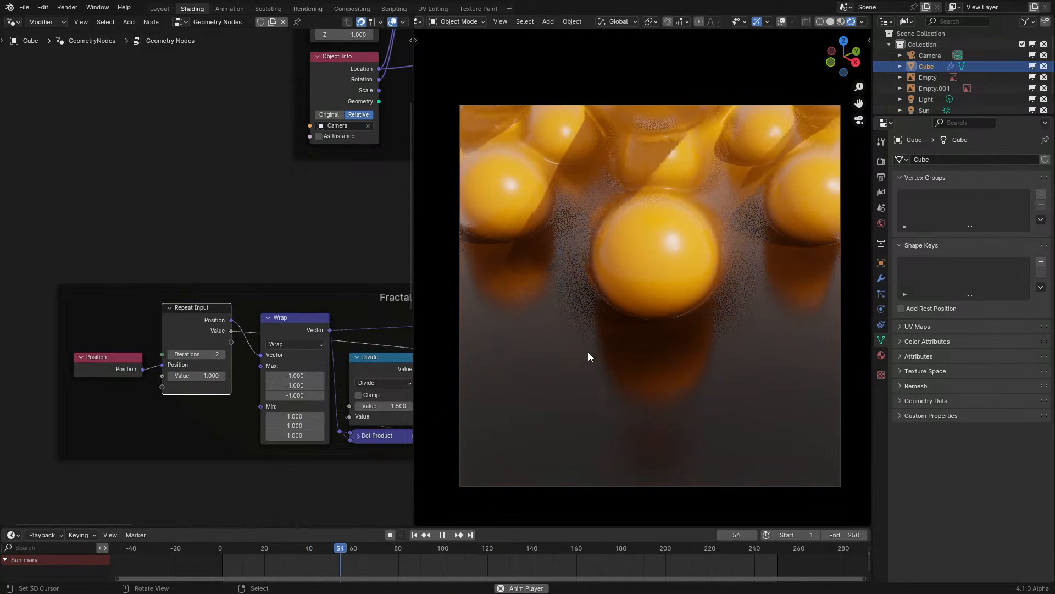
middle_click_drag(571, 353, 592, 348)
key("space")
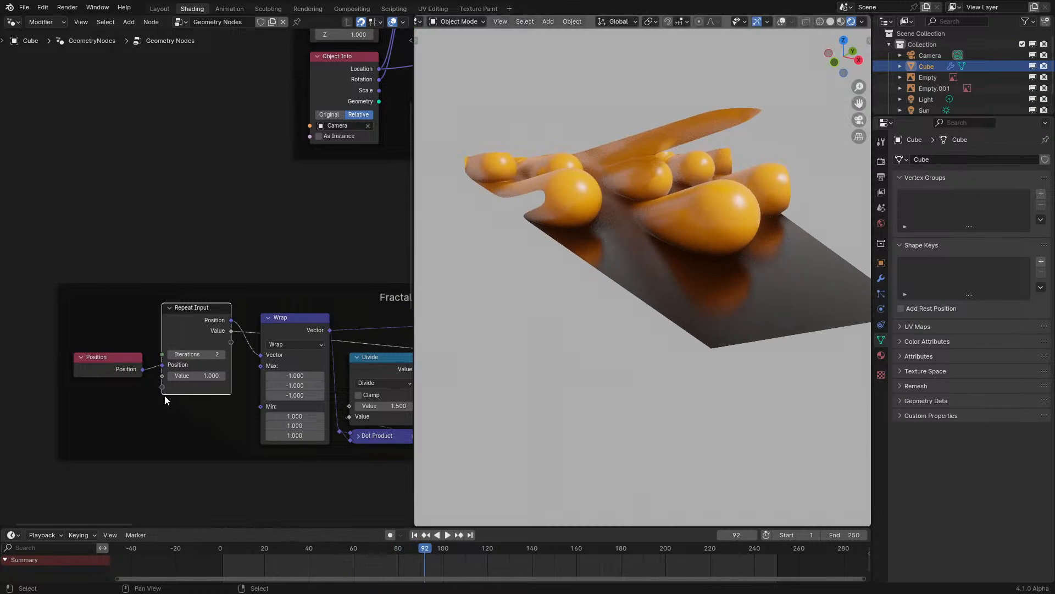
- Set the Repeat Input node's Iterations to 4 and replay the animation, watching it through the camera
left_click(209, 353)
type("4")
key("Return")
left_click(207, 550)
key("space")
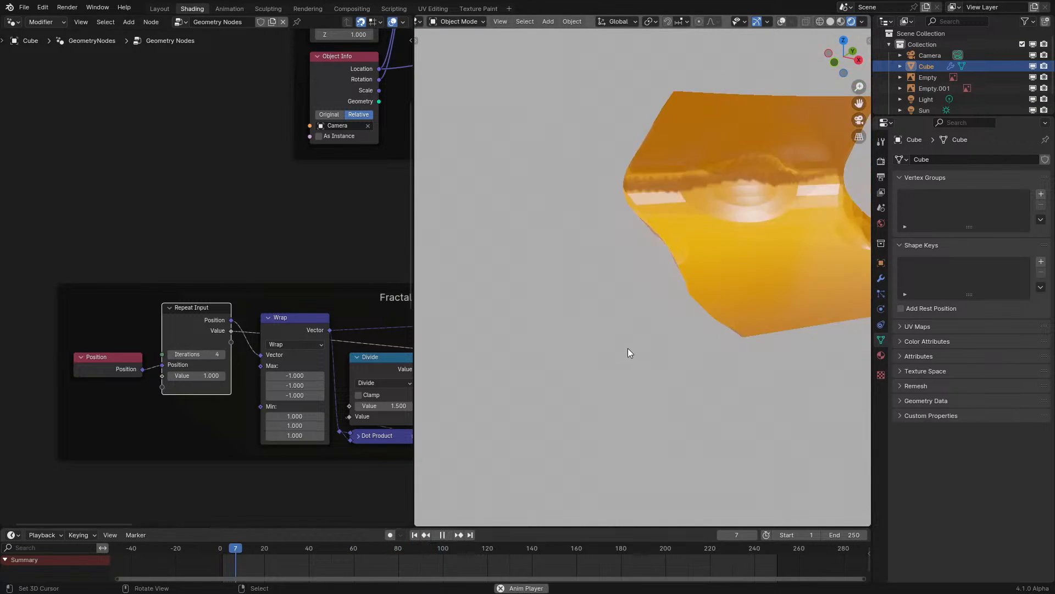
key("space")
key("KP_0")
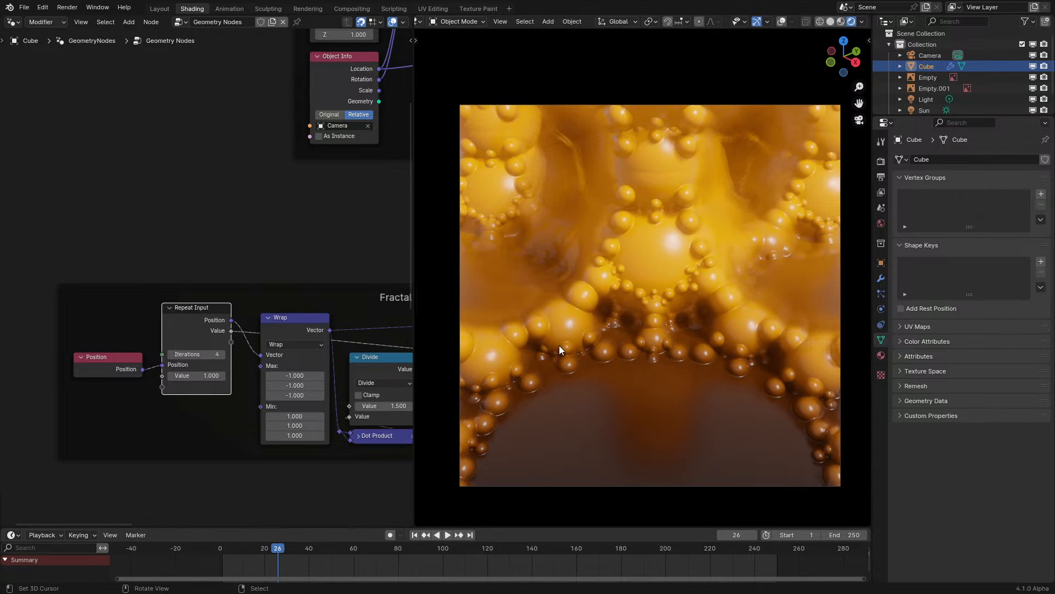
key("space")
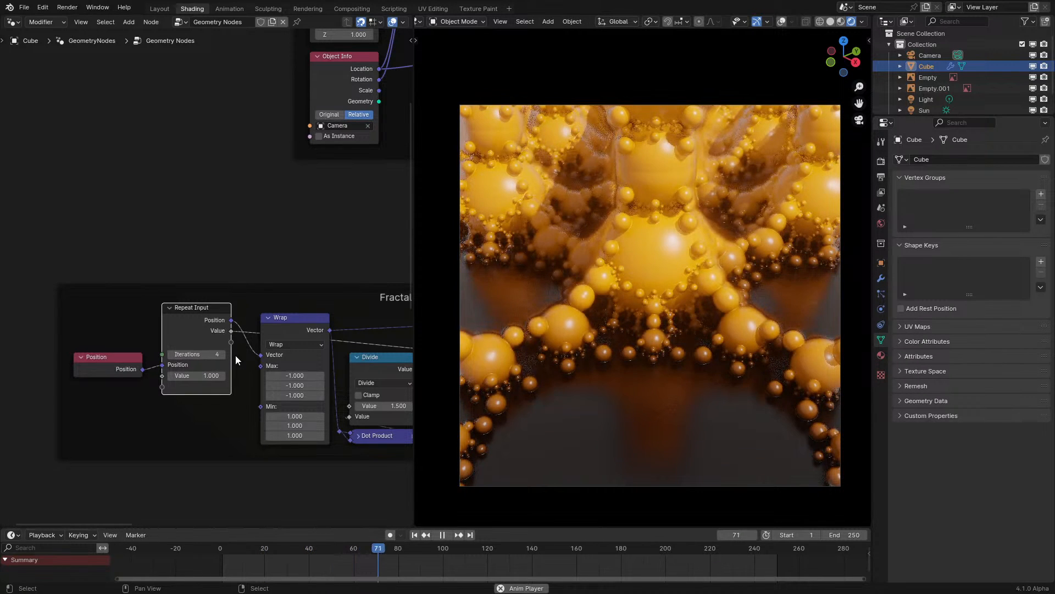
key("space")
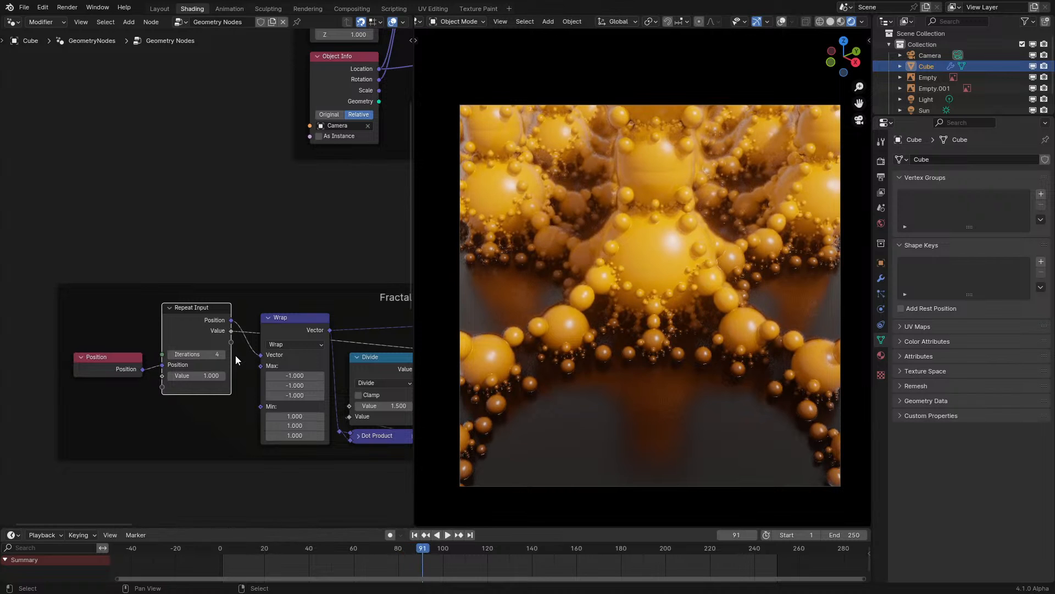
- Raise the Repeat Input node's Iterations to 7 and replay the animation from the start
left_click(224, 355)
left_click(223, 355)
left_click(223, 355)
left_click(207, 550)
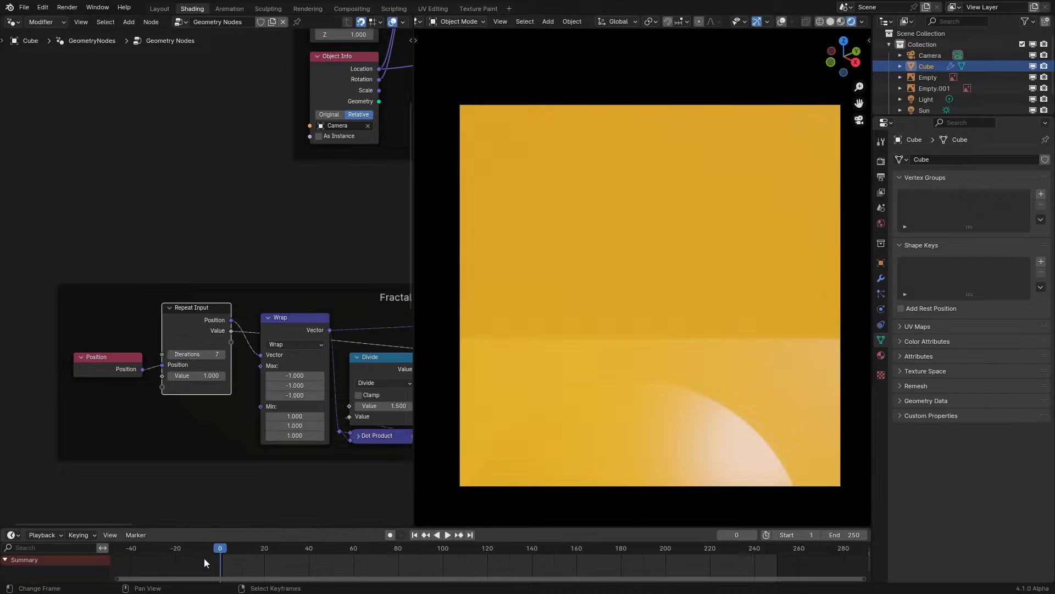
key("space")
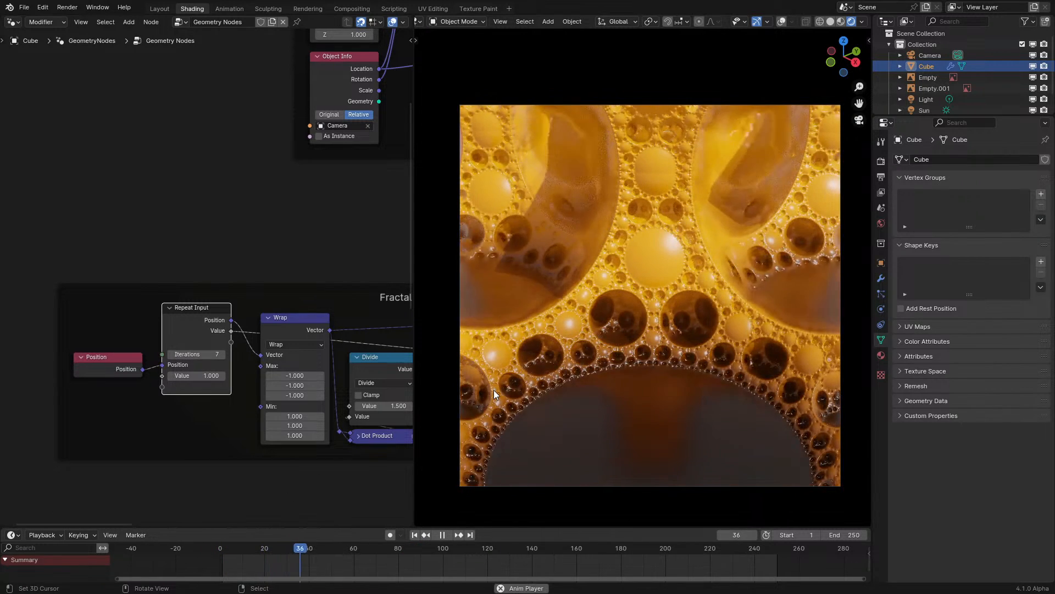
key("space")
- Lower the Repeat Input node's Iterations to 5 and replay the animation from the start
left_click(171, 354)
left_click(171, 354)
left_click(221, 552)
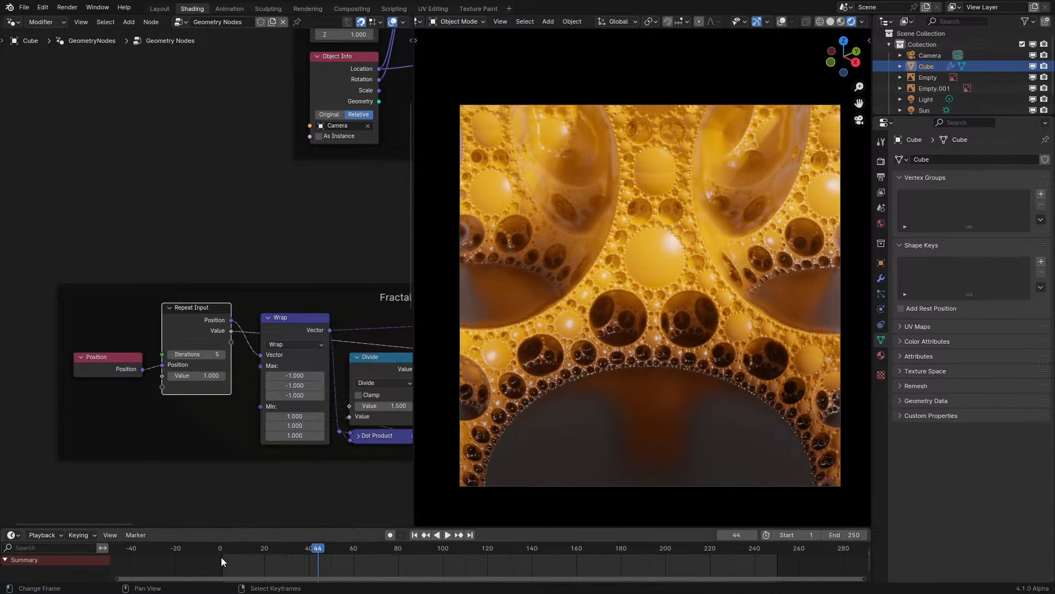
key("space")
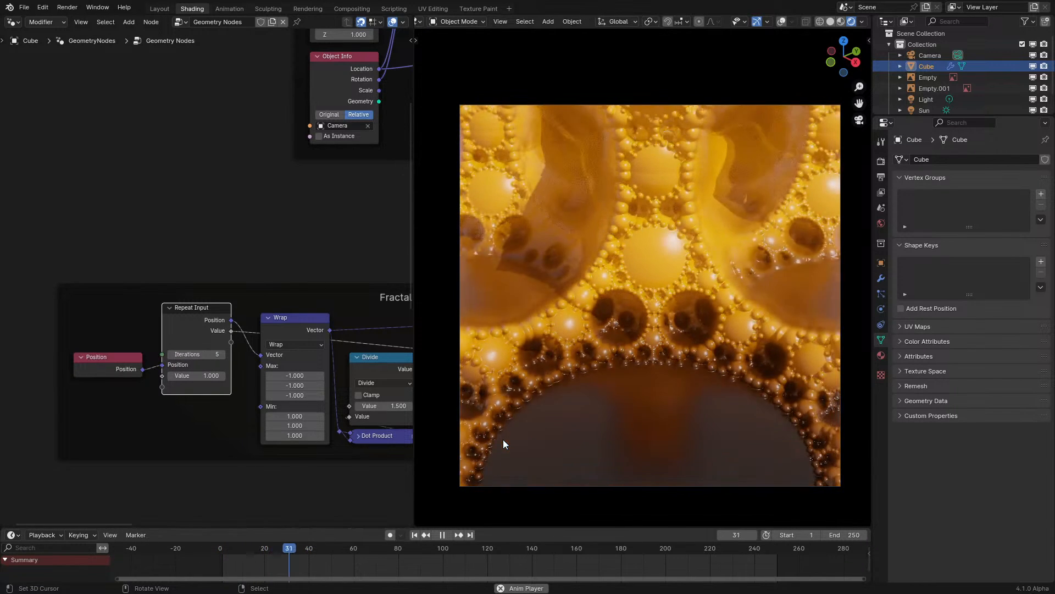
key("space")
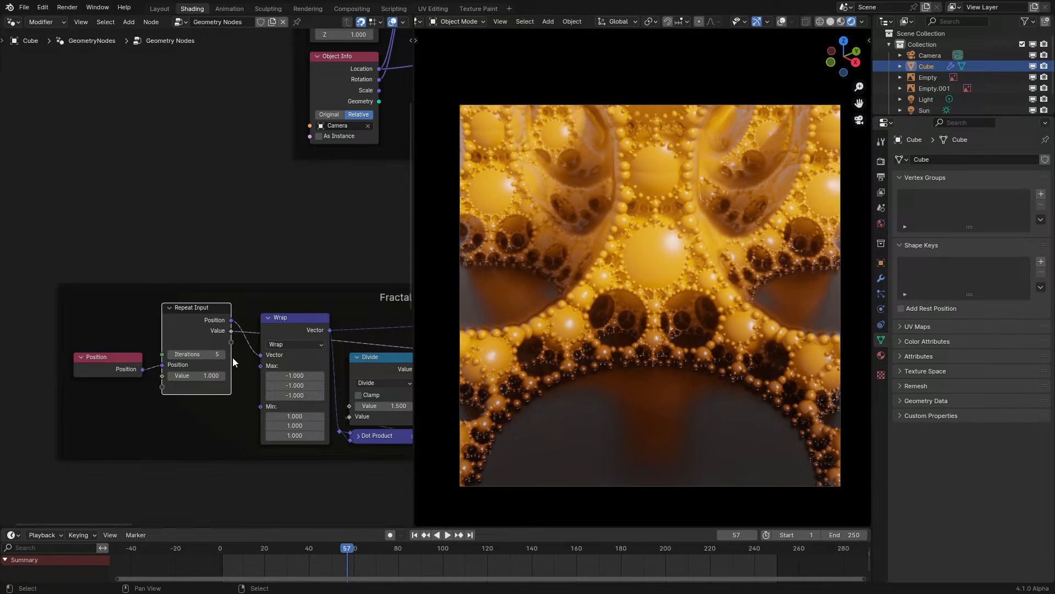
- Set the Repeat Input node's Iterations to 6 and replay the animation from the start
left_click(220, 551)
key("space")
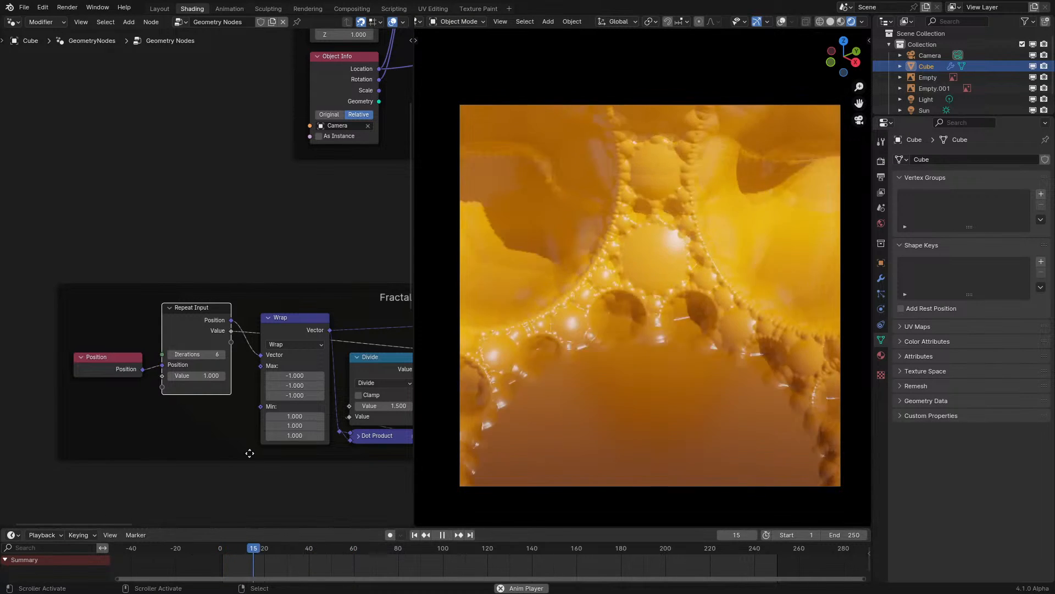
middle_click_drag(252, 453, 140, 411)
middle_click_drag(299, 407, 42, 412)
key("space")
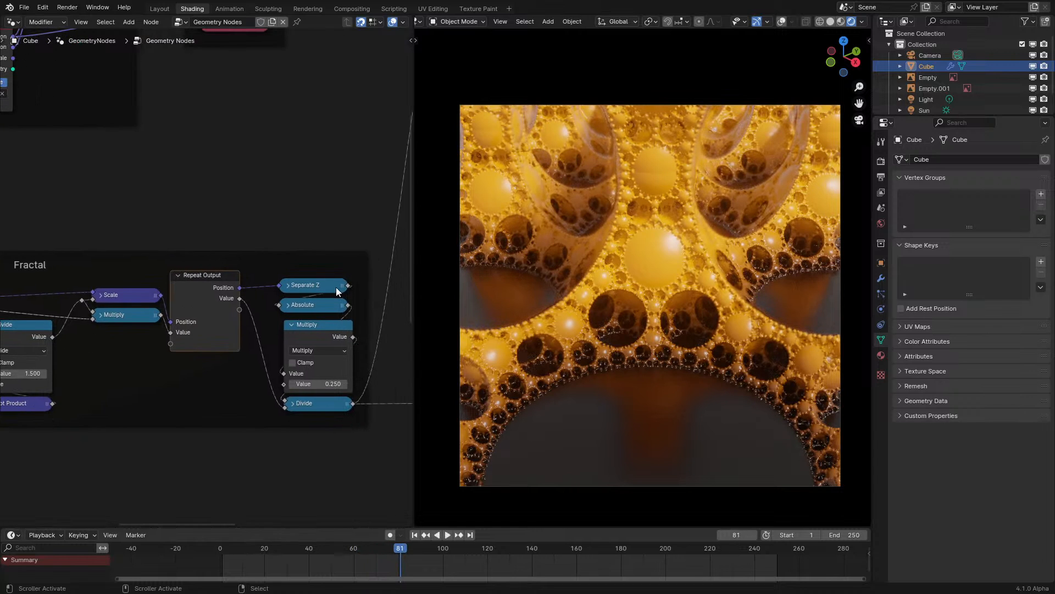
- Feed the Absolute node from the middle output of the Separate Z node, replay the animation, and orbit around the fractal
scroll(346, 286, "up", 3)
left_click_drag(385, 289, 296, 313)
left_click(201, 561)
key("space")
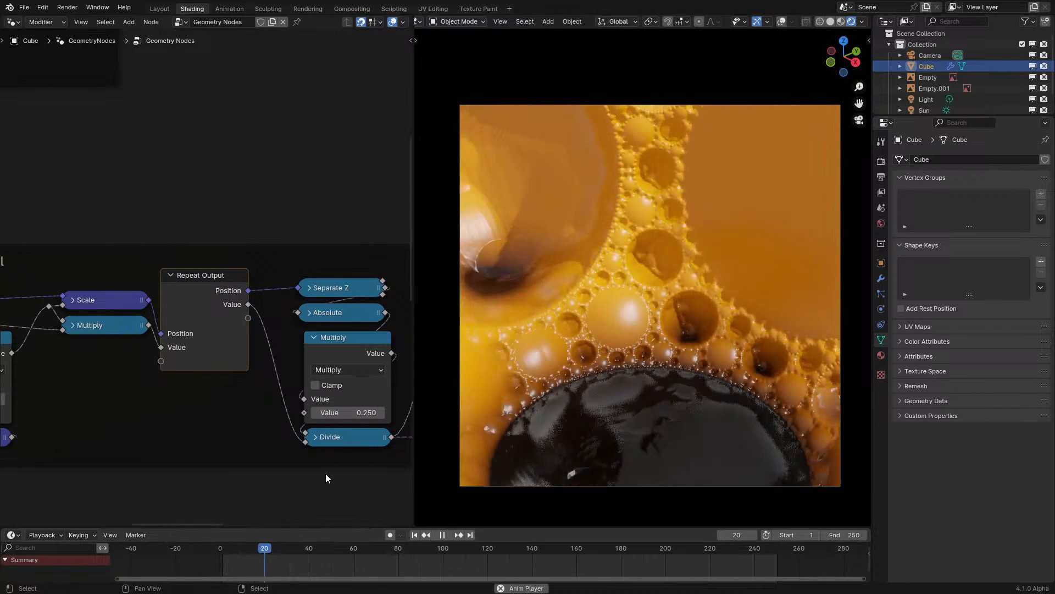
mouse_move(729, 399)
middle_mouse_down()
mouse_move(715, 424)
mouse_move(720, 390)
middle_mouse_up()
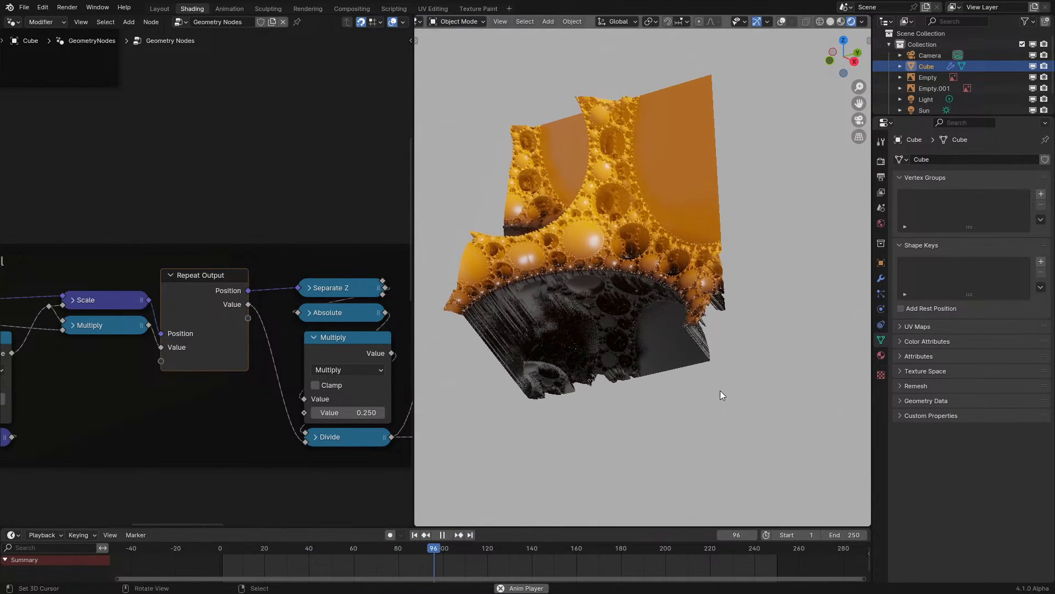
- Undo the last relinking of the Absolute node's input and replay the animation from the start
key("space")
key("ctrl+z")
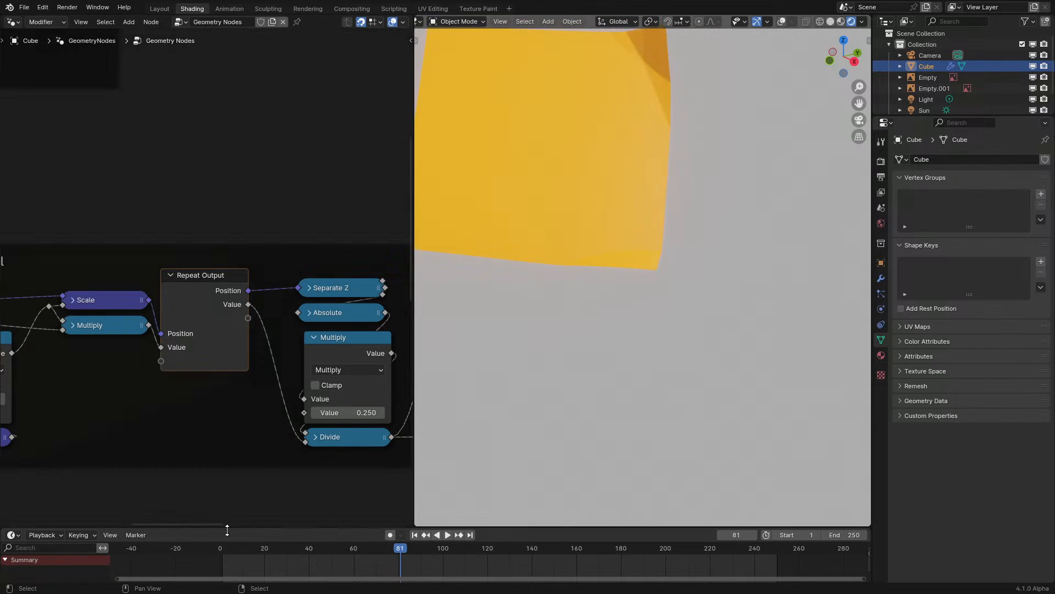
left_click(215, 544)
key("space")
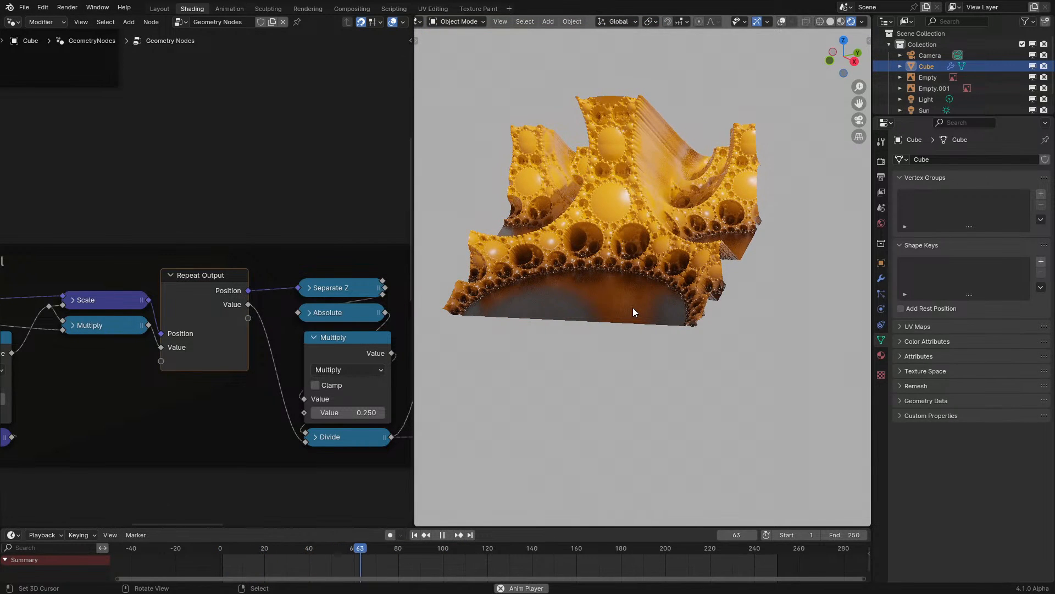
key("space")
- Look at the fractal through the camera, return to the free perspective, and play the animation a little further
key("KP_0")
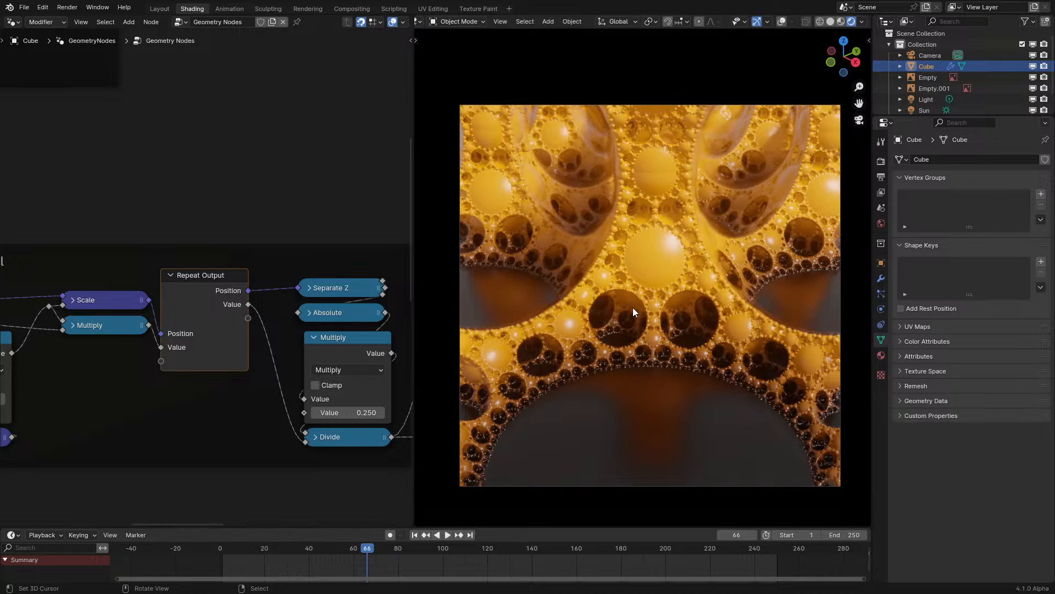
key("KP_0")
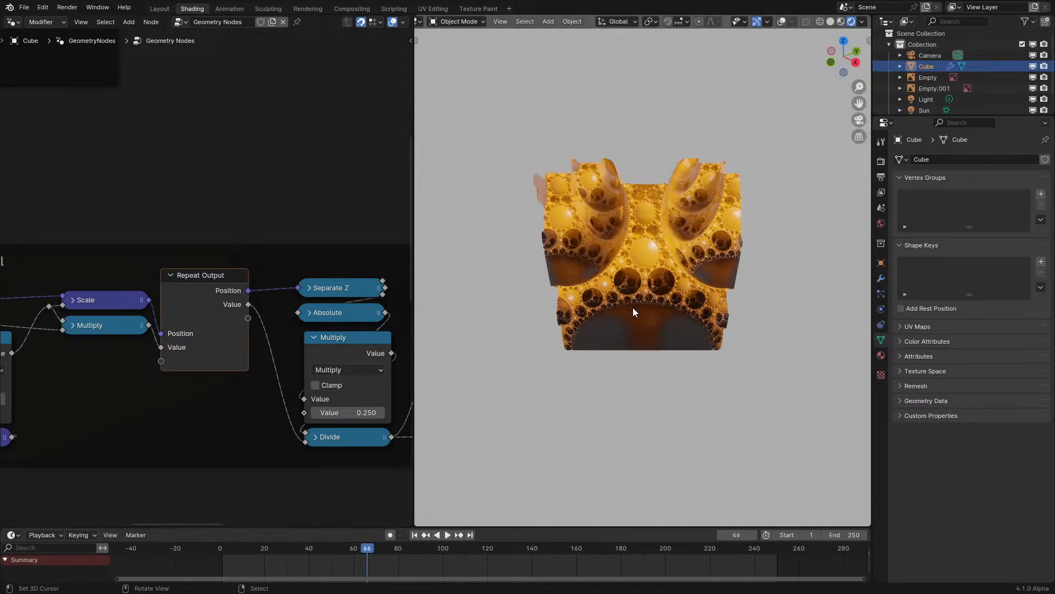
key("space")
key("space")
- Add an Ico Sphere node below the Set Shade Smooth node, beside the Grid Transform frame
scroll(169, 226, "down", 3)
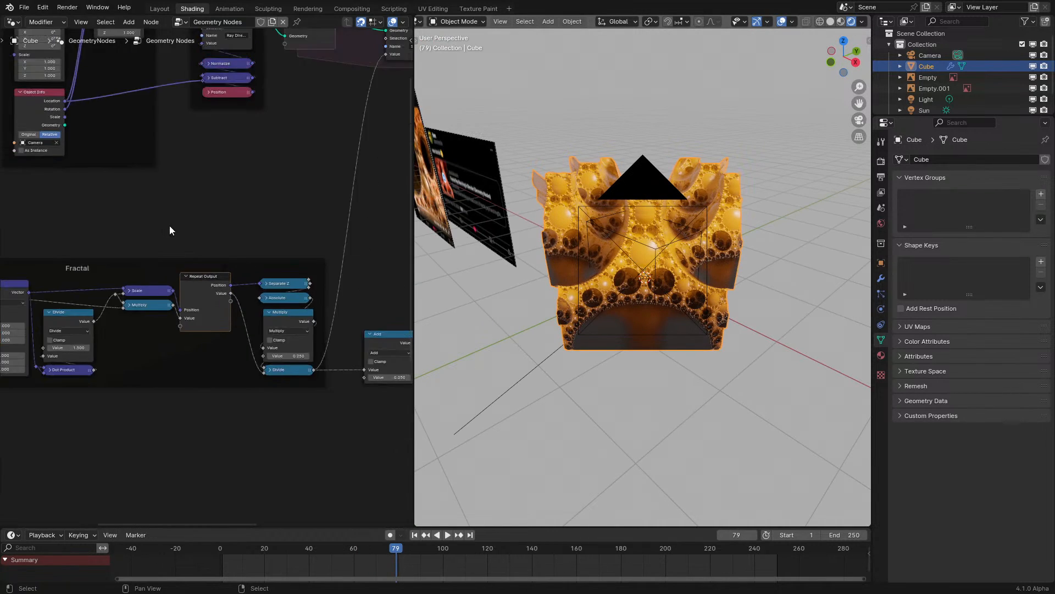
middle_click_drag(170, 226, 146, 468)
middle_click_drag(298, 304, 216, 344)
scroll(215, 344, "up", 5)
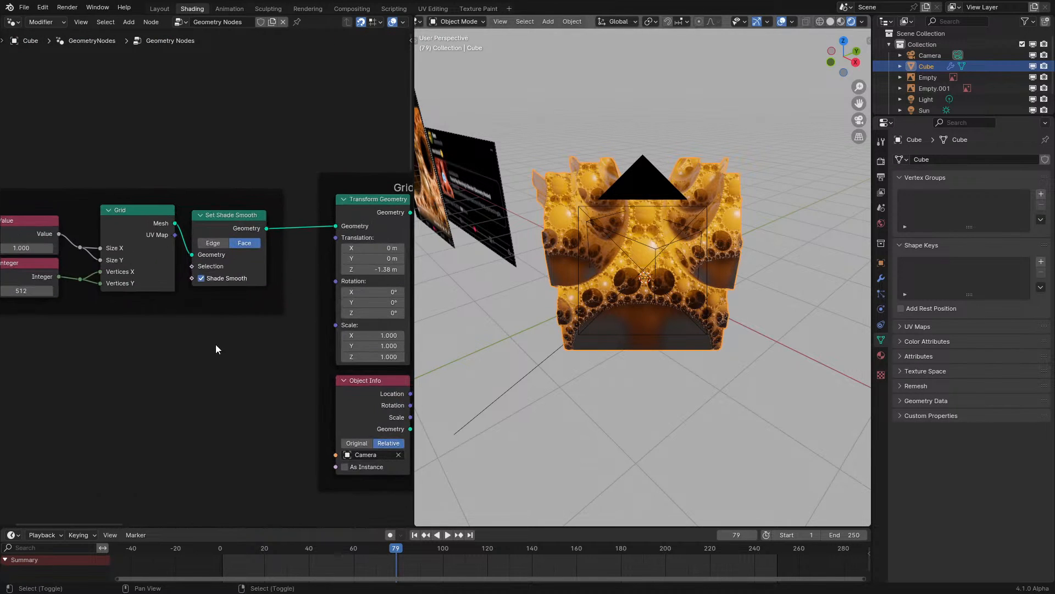
key("shift+a")
left_click(216, 344)
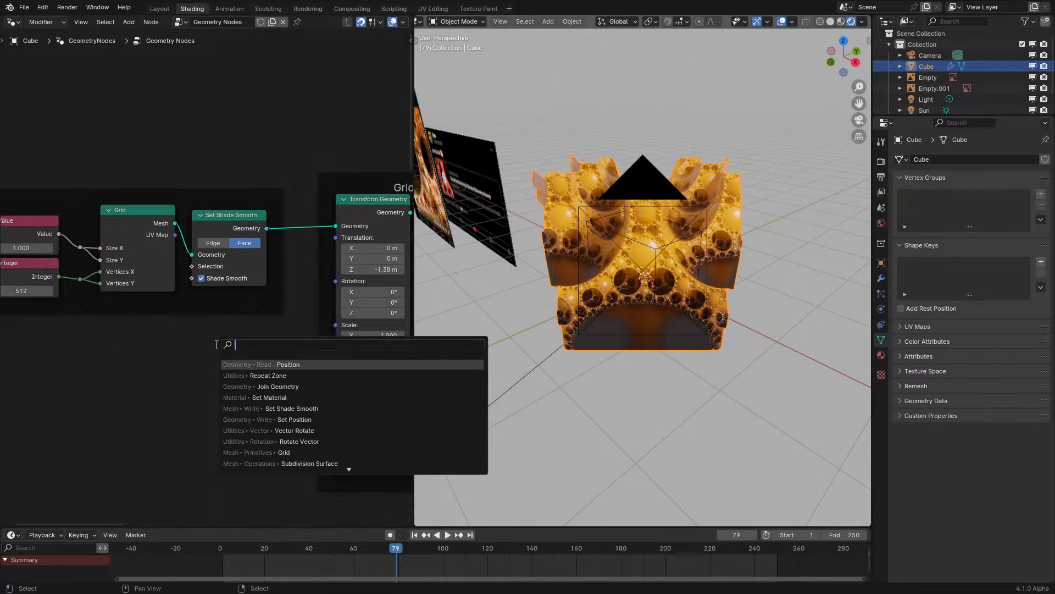
type("iv")
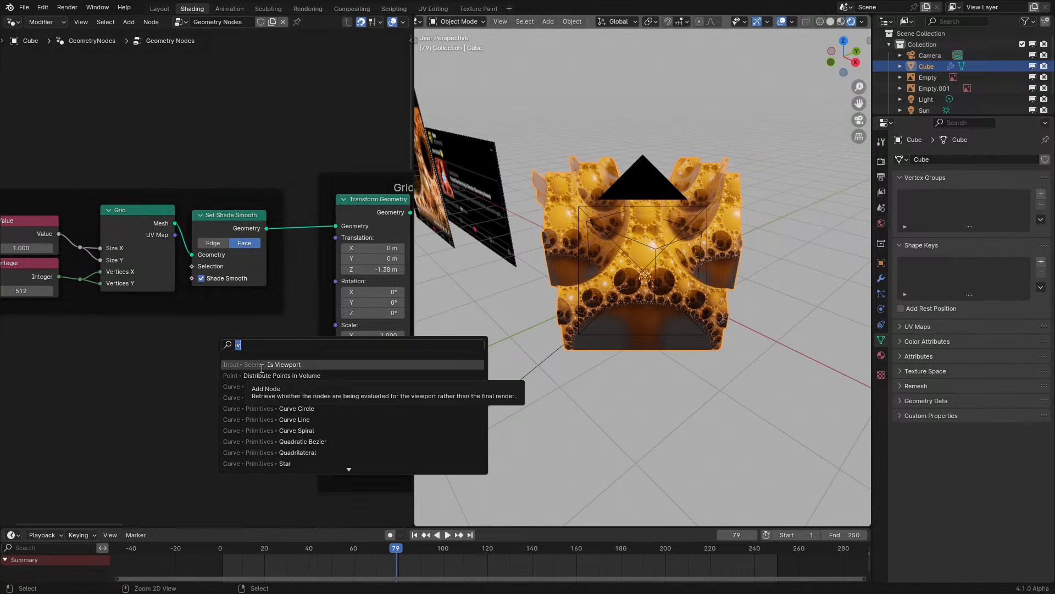
key("BackSpace")
type("co")
key("Return")
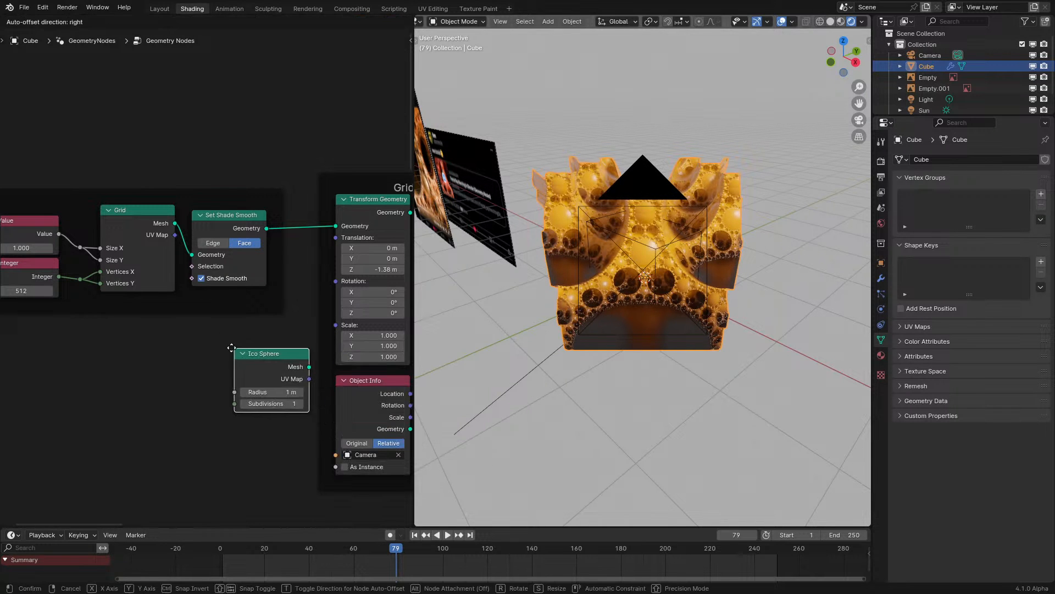
left_click(208, 347)
- Feed the Ico Sphere's Mesh into the second Transform Geometry node and set its Subdivisions to 3
middle_click_drag(208, 346, 133, 370)
left_click_drag(203, 390, 374, 255)
left_click(192, 427)
left_click(192, 428)
- Replay the animation from the start and view the displaced ico sphere as a whole
left_click(202, 552)
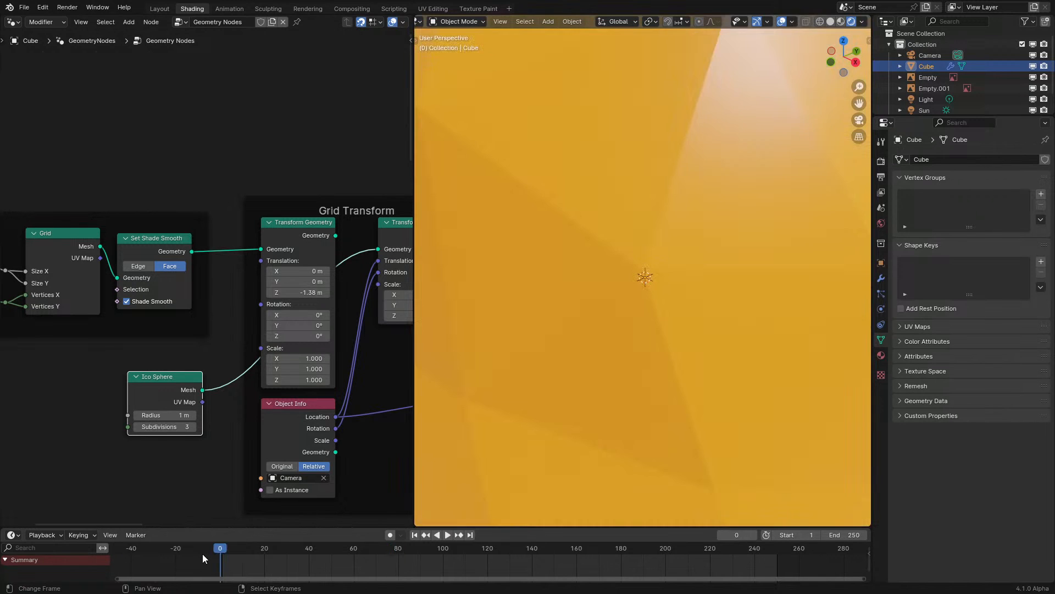
key("space")
key("space")
scroll(615, 339, "down", 10)
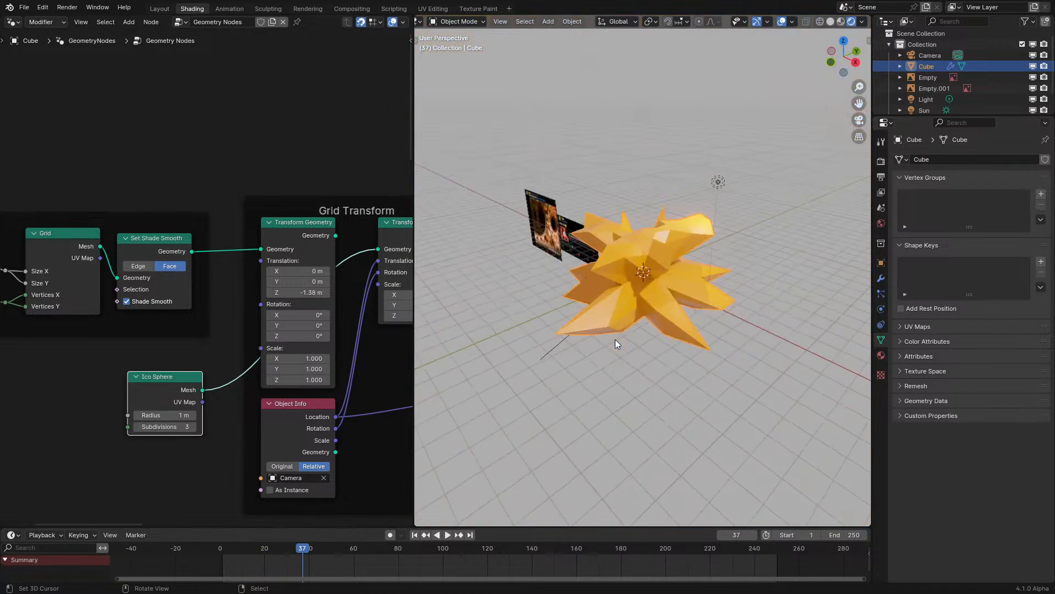
scroll(615, 339, "up", 4)
- Set the Ico Sphere's Subdivisions to 6 and replay the animation from the start
left_click(193, 427)
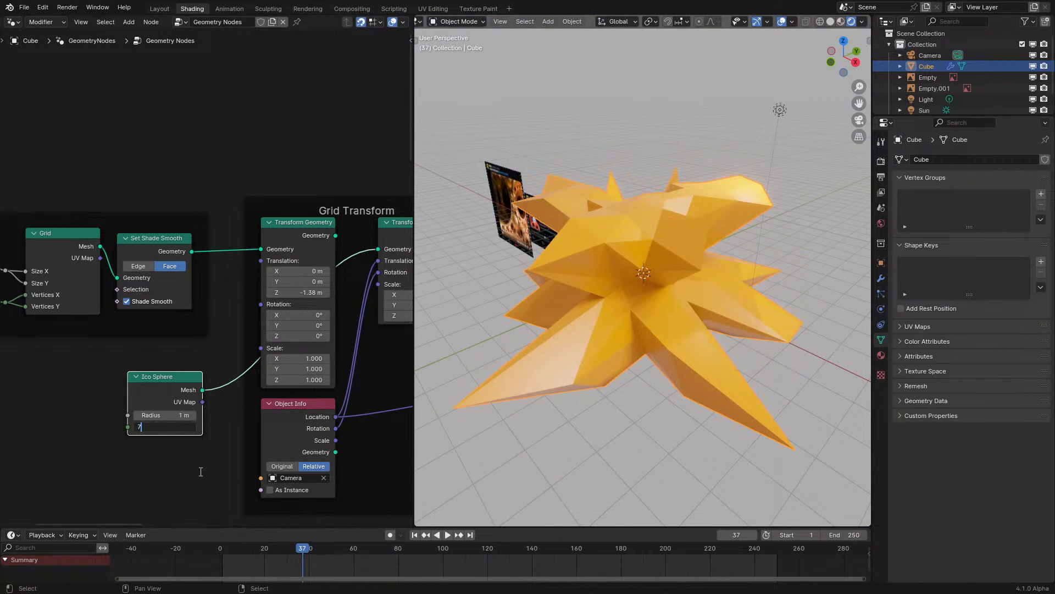
key("Return")
left_click(133, 426)
left_click(213, 553)
key("space")
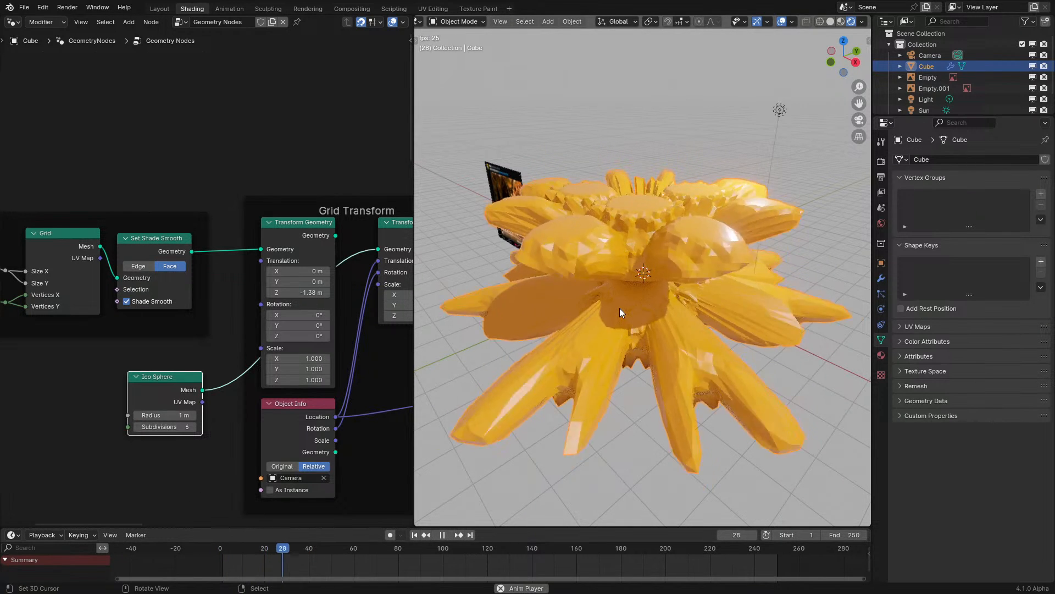
- Examine the fractal from inside the sphere while playing the animation further
scroll(620, 304, "up", 8)
key("space")
scroll(620, 312, "down", 5)
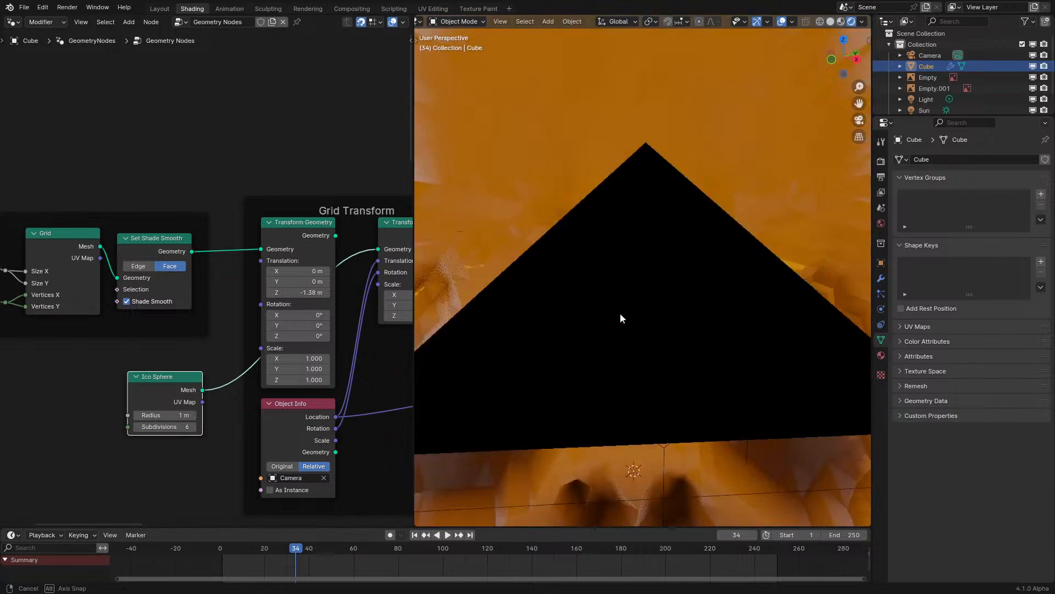
middle_click_drag(621, 309, 618, 289)
key("space")
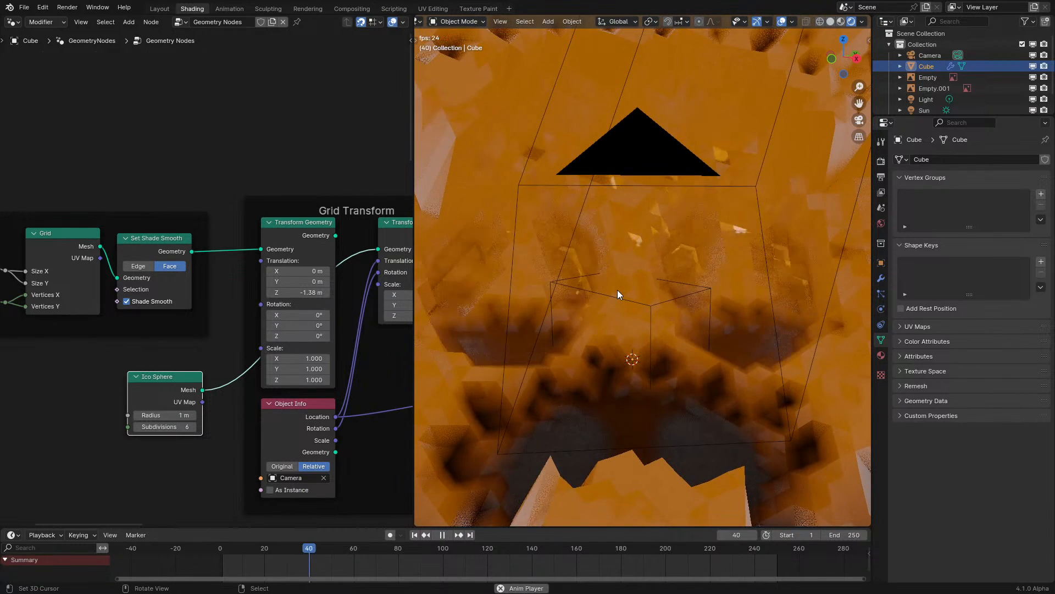
key("space")
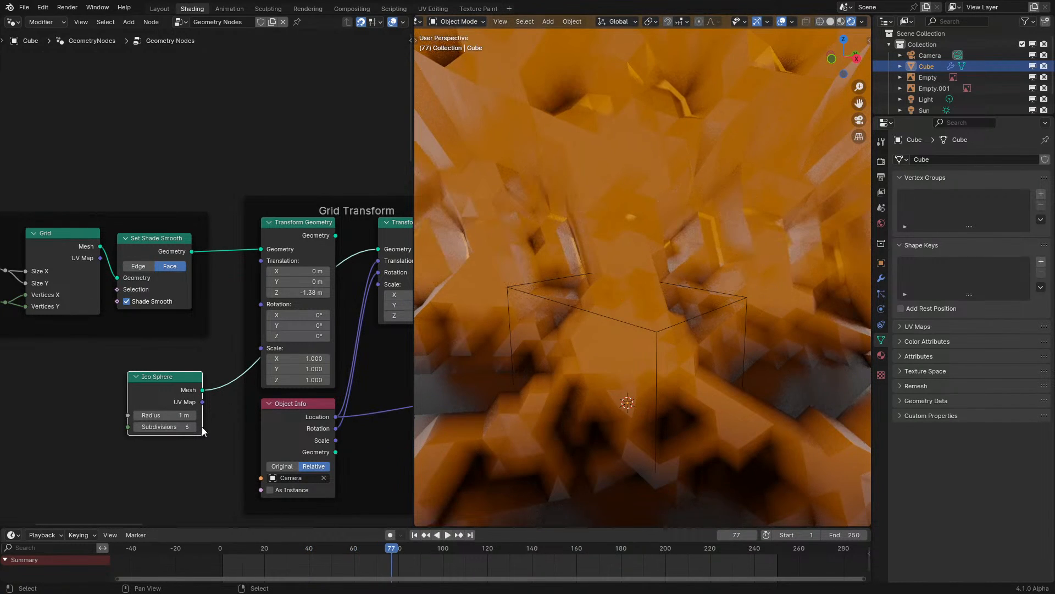
- Raise the Ico Sphere's Subdivisions to 7, replay the animation from the start, and orbit inside the fractal
left_click(193, 427)
left_click(205, 548)
key("space")
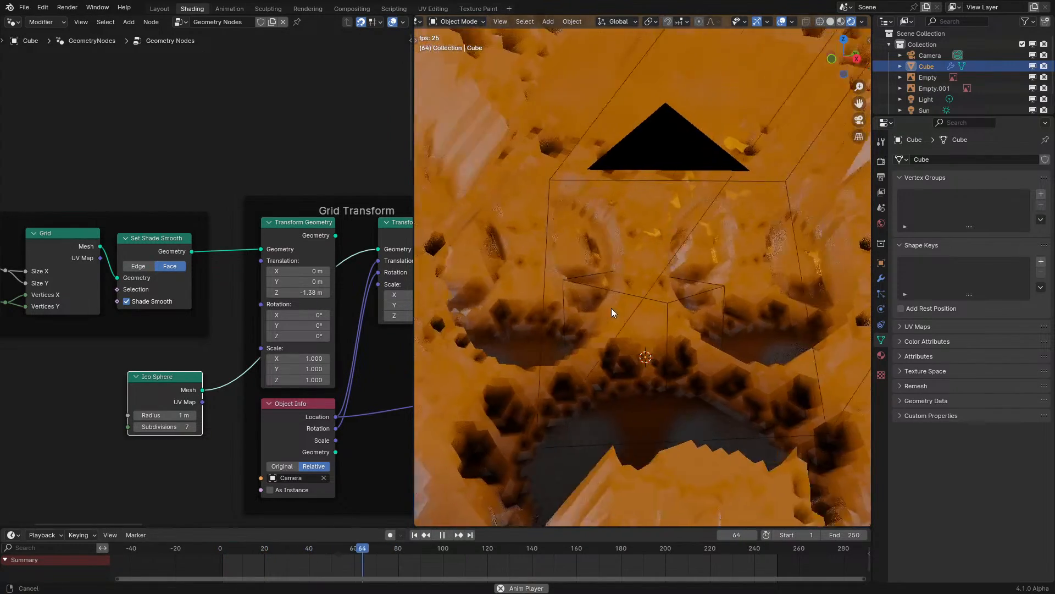
key("space")
middle_click_drag(619, 308, 608, 333)
key("KP_0")
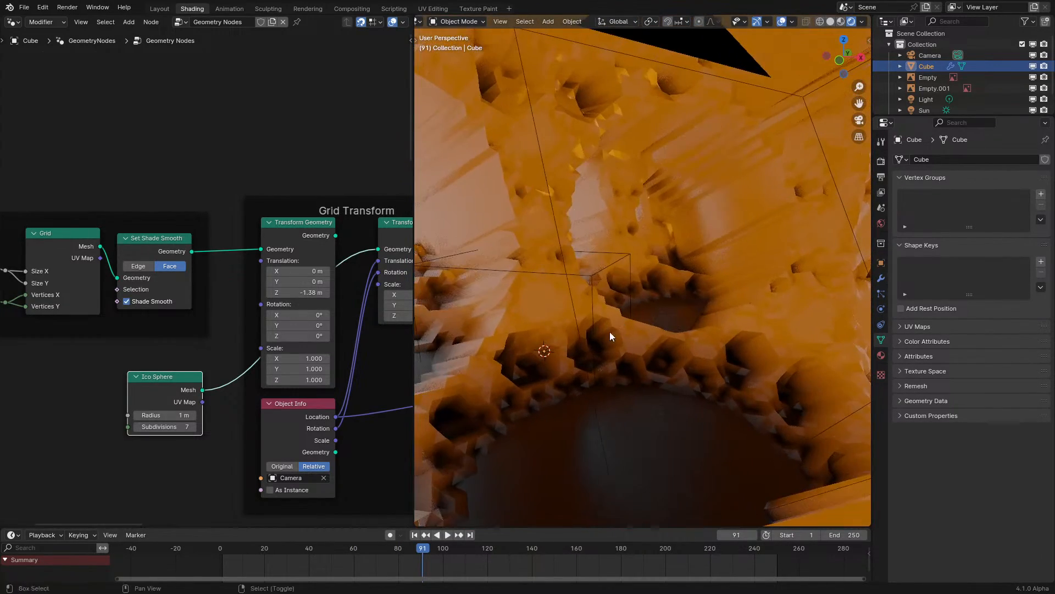
- Raise the Ico Sphere's Subdivisions to 8, replay the animation from the start, and orbit inside the fractal
left_click(216, 550)
key("space")
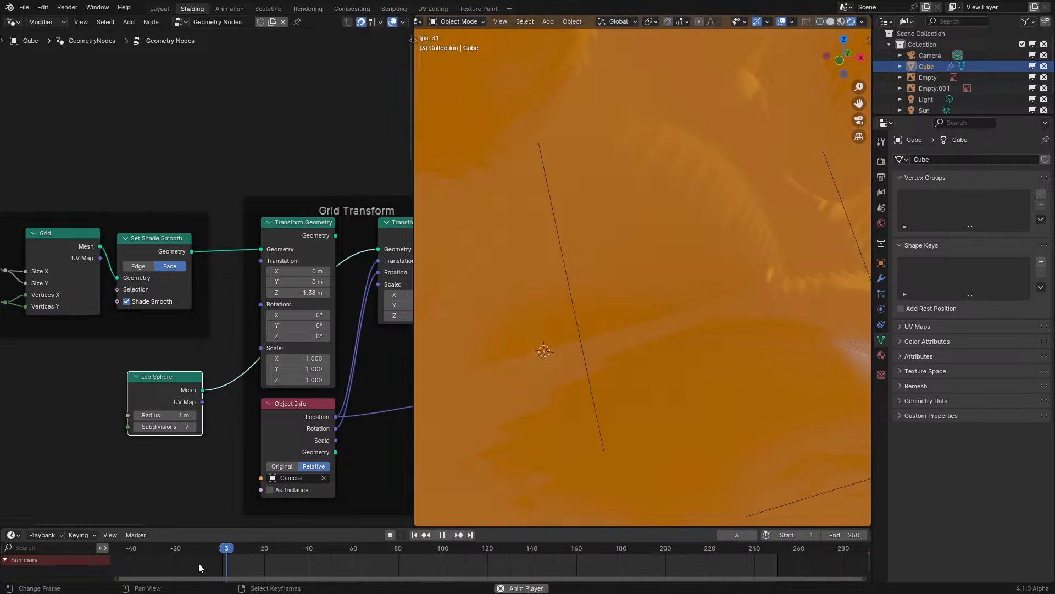
key("space")
double_click(143, 427)
type("8")
key("Return")
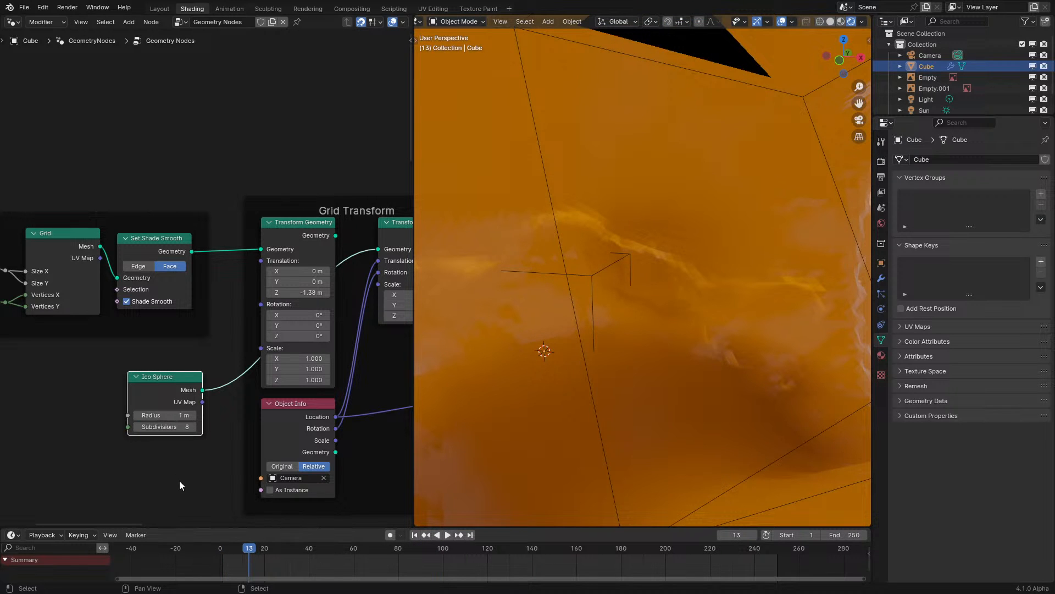
left_click(205, 564)
key("space")
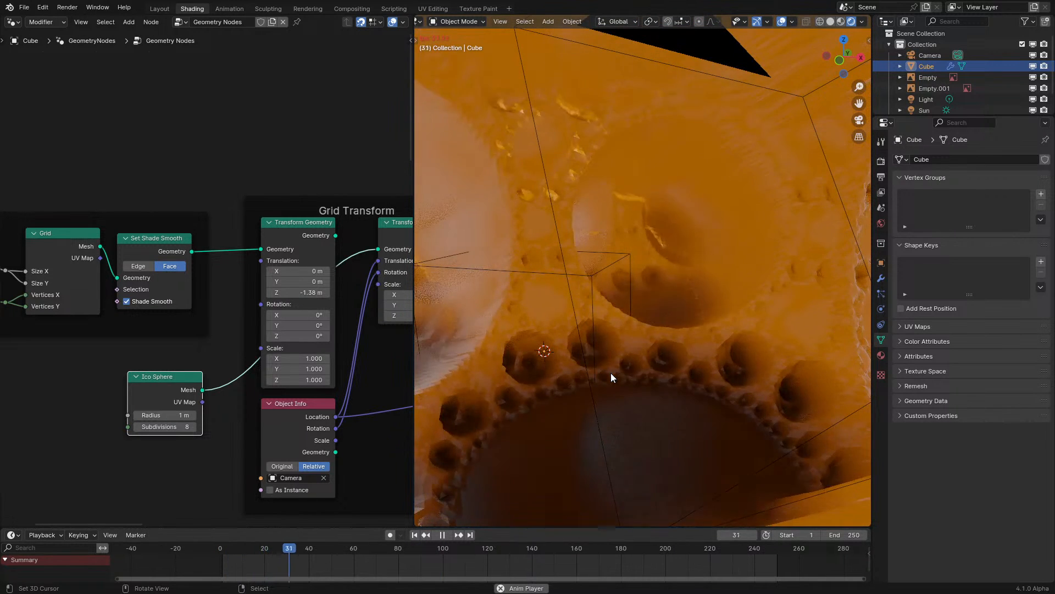
mouse_move(612, 349)
middle_mouse_down()
mouse_move(715, 344)
mouse_move(543, 383)
mouse_move(838, 301)
mouse_move(509, 391)
mouse_move(596, 332)
mouse_move(572, 323)
mouse_move(522, 434)
mouse_move(618, 397)
mouse_move(779, 414)
mouse_move(678, 372)
mouse_move(701, 400)
mouse_move(573, 223)
mouse_move(569, 287)
mouse_move(679, 267)
mouse_move(562, 257)
mouse_move(565, 277)
mouse_move(793, 118)
mouse_move(700, 217)
mouse_move(610, 209)
mouse_move(539, 275)
mouse_move(754, 167)
mouse_move(647, 245)
mouse_move(678, 232)
mouse_move(561, 432)
mouse_move(566, 203)
mouse_move(567, 230)
mouse_move(629, 248)
mouse_move(562, 199)
mouse_move(724, 386)
mouse_move(437, 94)
mouse_move(748, 379)
mouse_move(701, 307)
mouse_move(677, 325)
mouse_move(610, 332)
middle_mouse_up()
key("space")
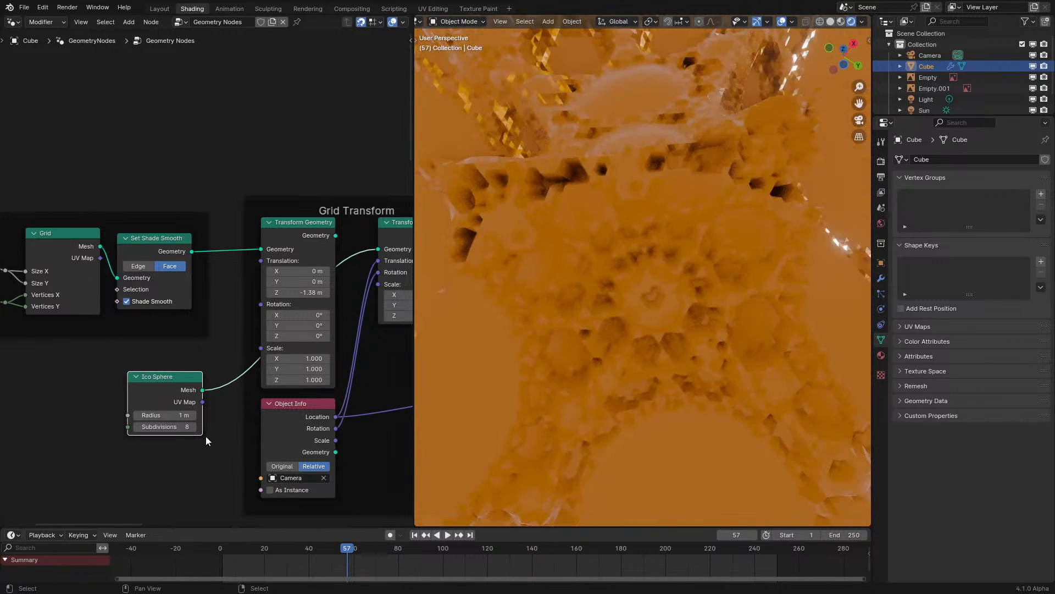
- Raise the Ico Sphere's Subdivisions to 9 and replay the animation from the start
double_click(180, 426)
type("8")
double_click(179, 427)
type("9")
key("Return")
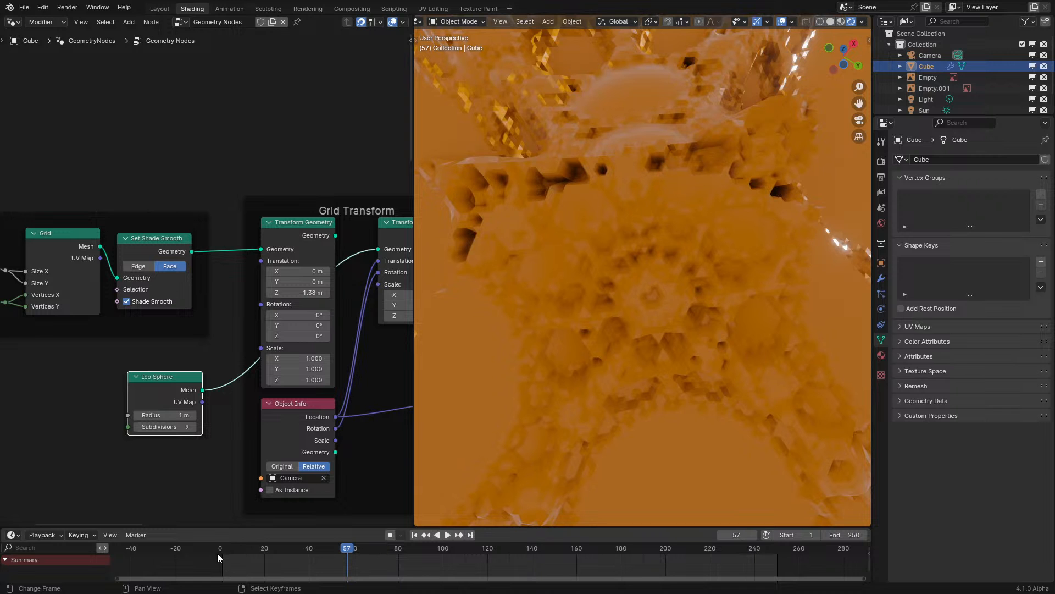
left_click(217, 553)
key("space")
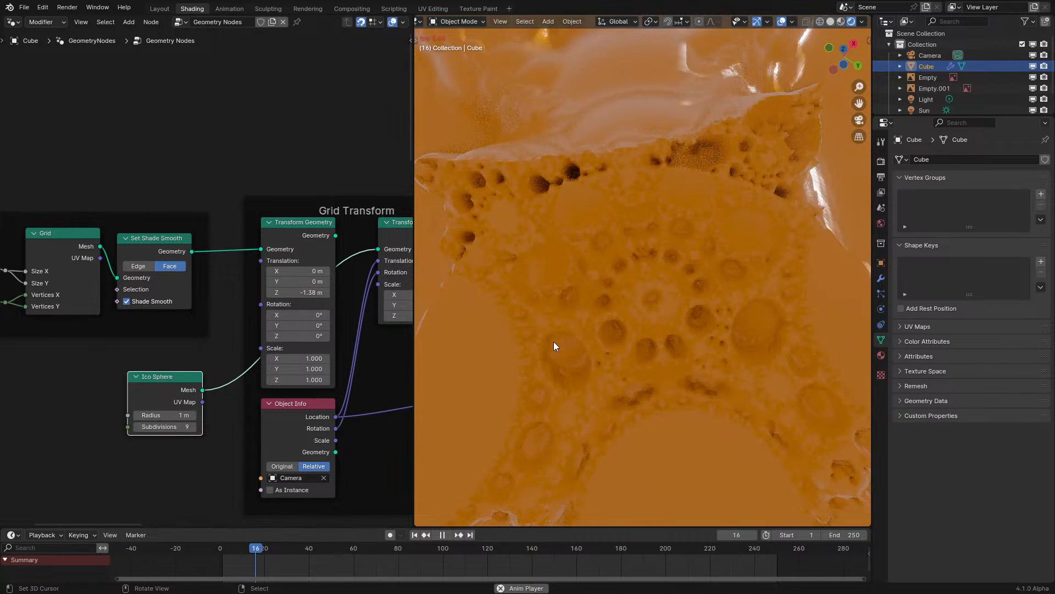
key("space")
- Play the animation on to frame 39 in short bursts and examine the fractal interior from several angles
middle_click_drag(602, 329, 577, 441)
middle_click_drag(626, 328, 567, 367)
key("space")
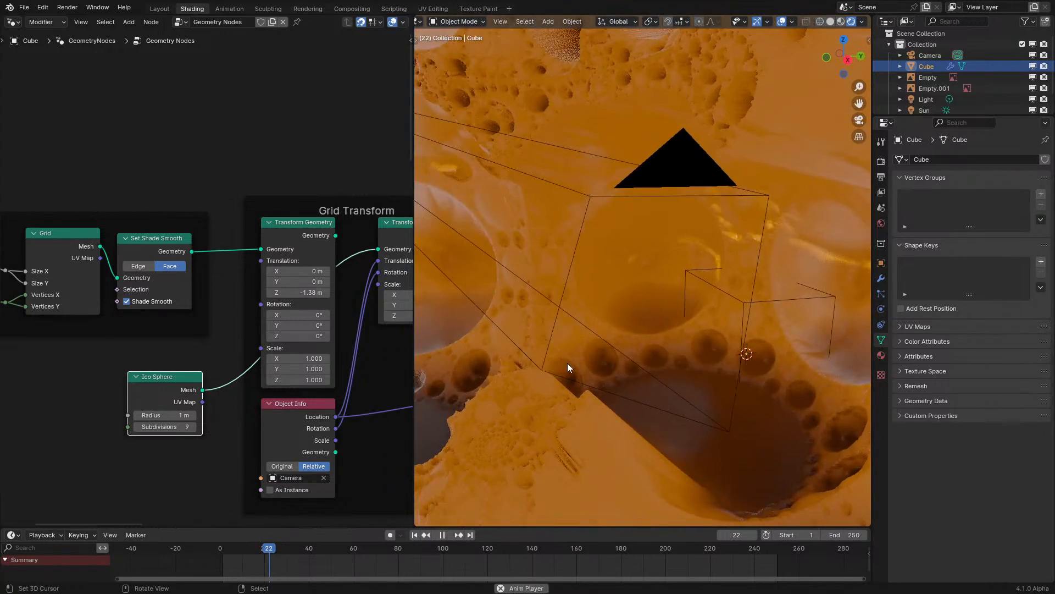
key("space")
middle_click_drag(625, 328, 615, 282)
key("space")
key("space")
key("space")
key("space")
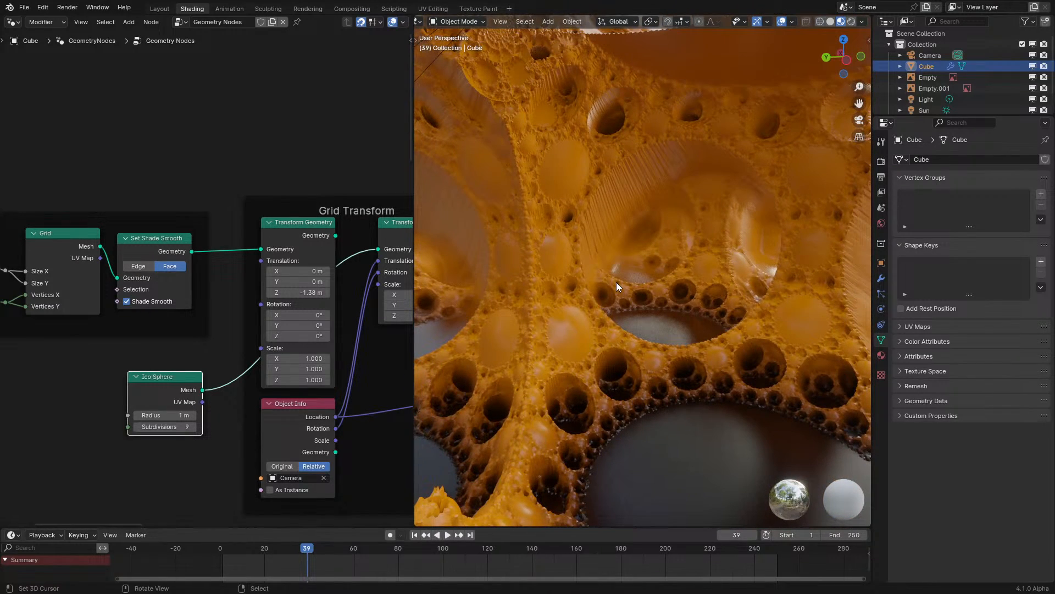
middle_click_drag(616, 282, 586, 369)
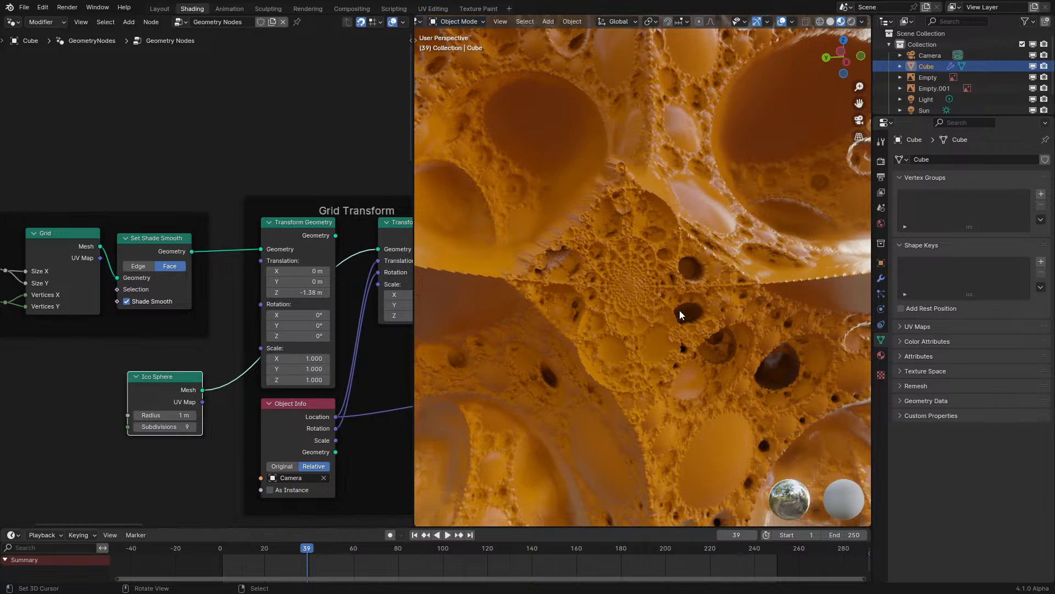
middle_click_drag(679, 308, 702, 305)
- Try to rotate the camera freely in camera view to look around inside the fractal
key("KP_0")
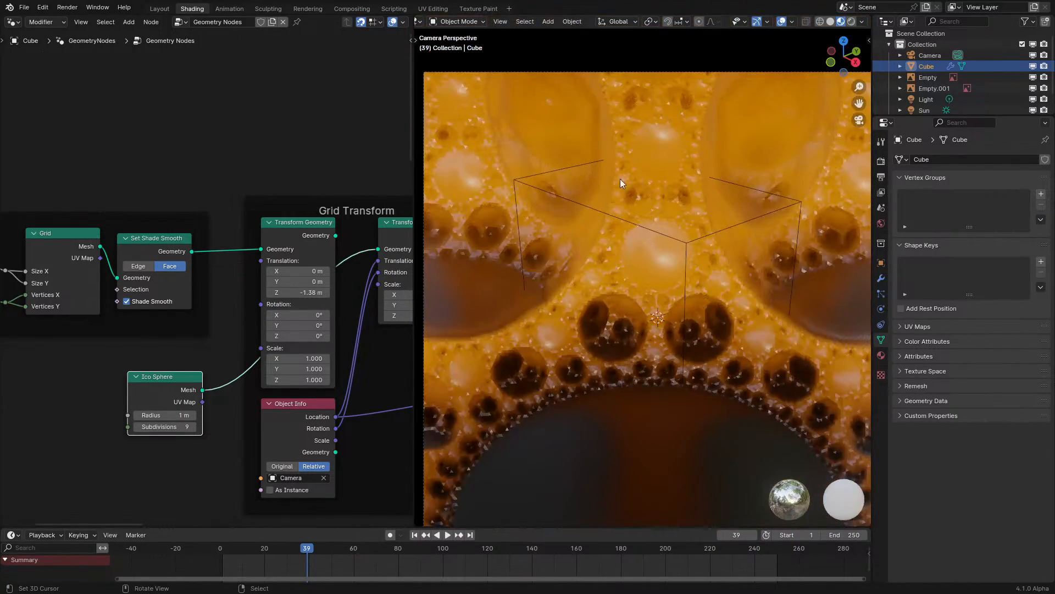
left_click(934, 55)
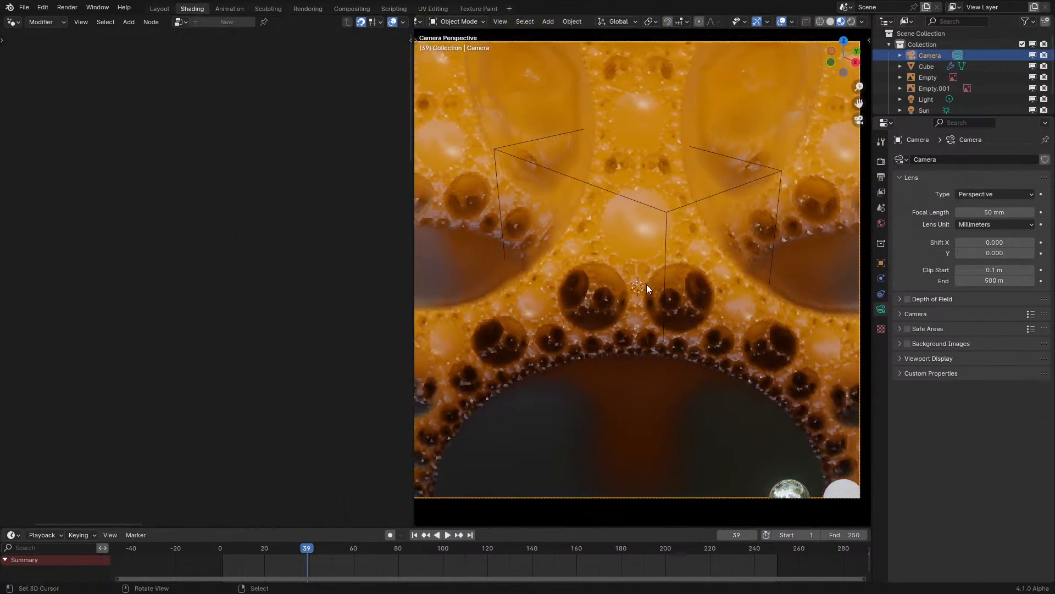
key("r")
key("r")
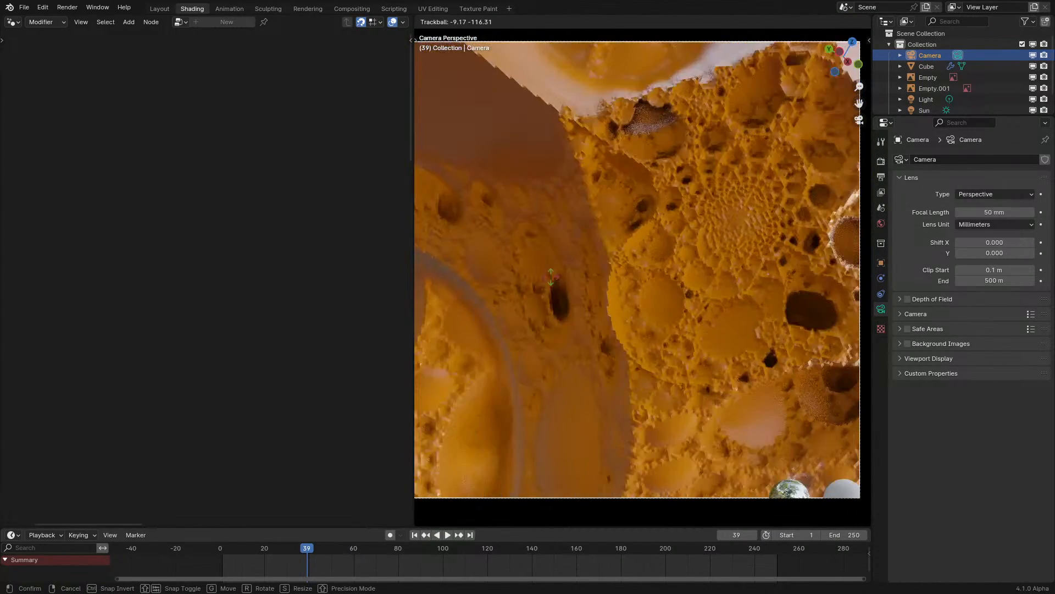
right_click(552, 278)
key("KP_0")
right_click(644, 387)
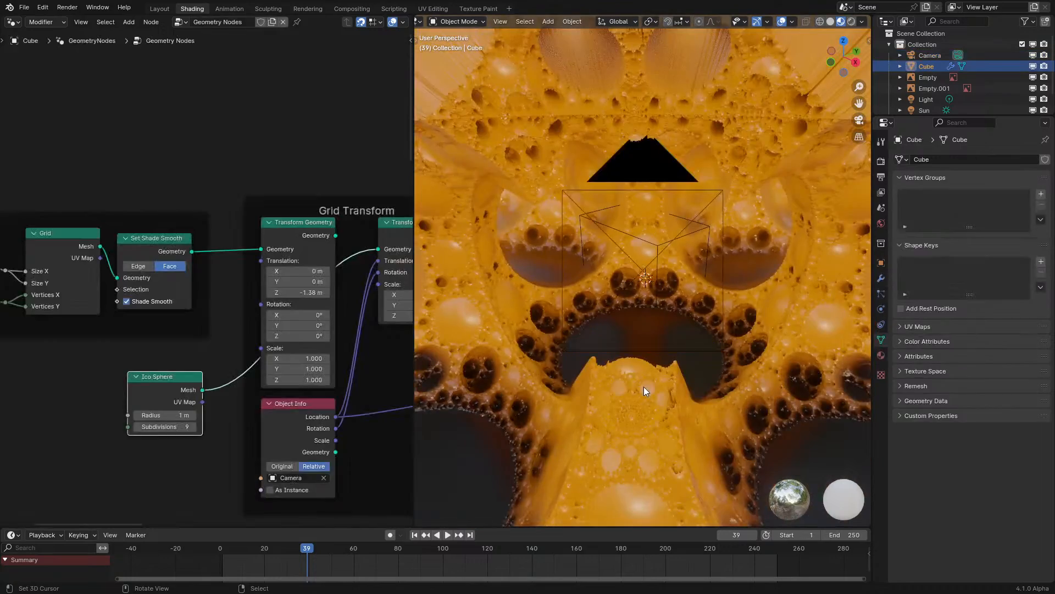
- Set the Ico Sphere's Radius to 0.1 m and replay the animation from the start
middle_click_drag(644, 387, 735, 321)
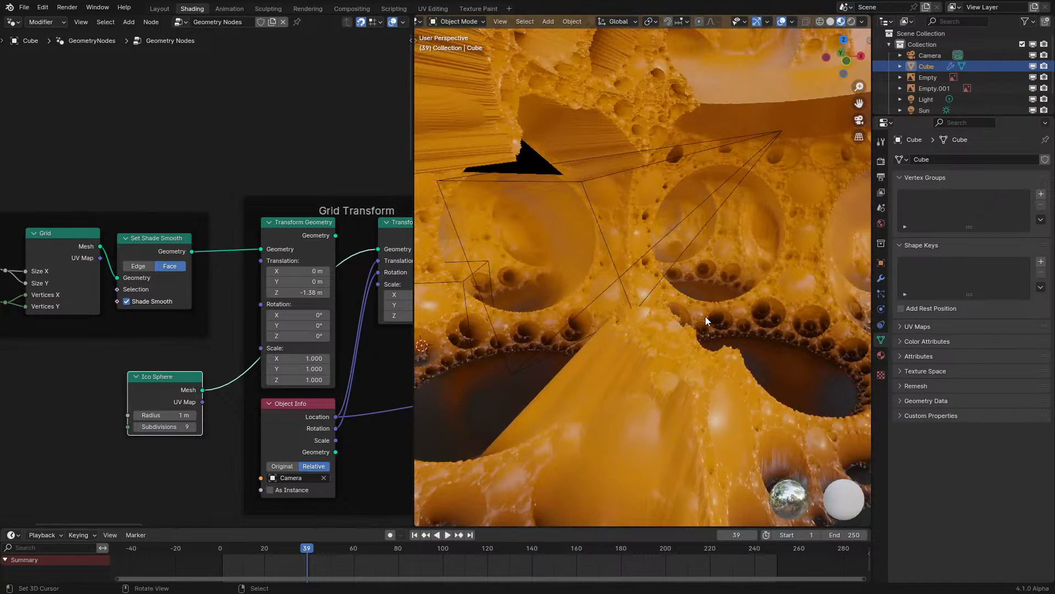
left_click(165, 415)
type(".1")
key("Return")
left_click(213, 543)
key("space")
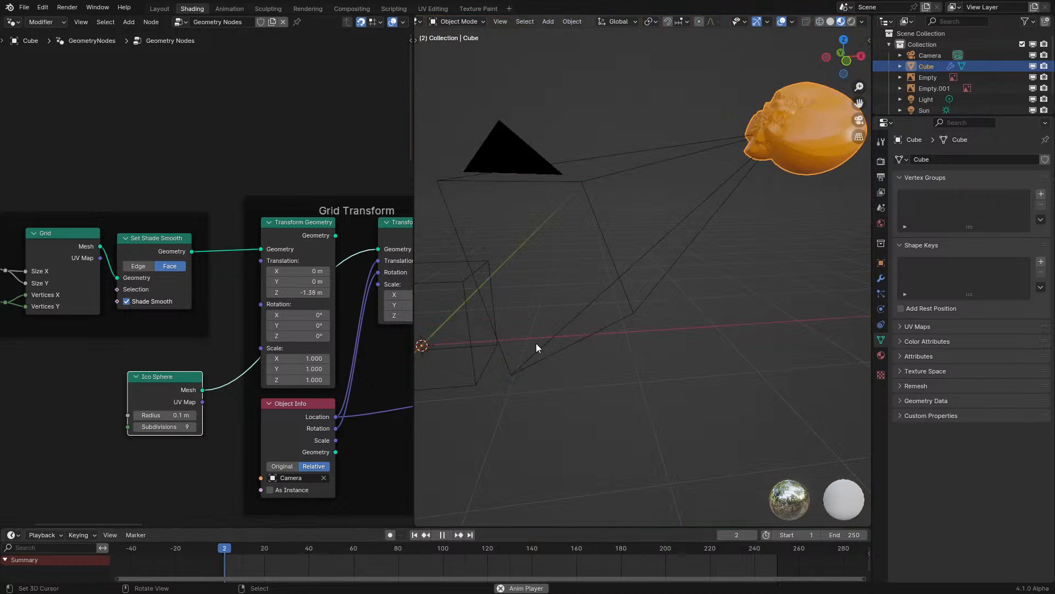
- Play the animation in short bursts up to frame 19 and examine the small sphere's growing fractal up close
middle_click_drag(601, 285, 639, 293)
key("space")
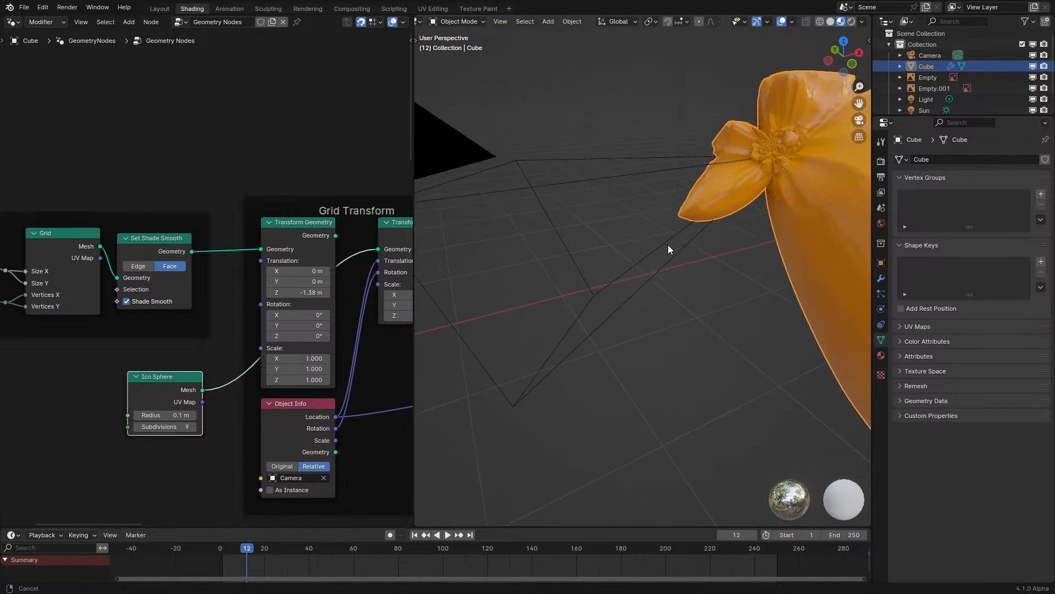
middle_click_drag(668, 245, 572, 263, "shift")
scroll(621, 302, "up", 5)
key("space")
key("space")
scroll(643, 284, "up", 5)
key("space")
key("space")
scroll(706, 346, "down", 4)
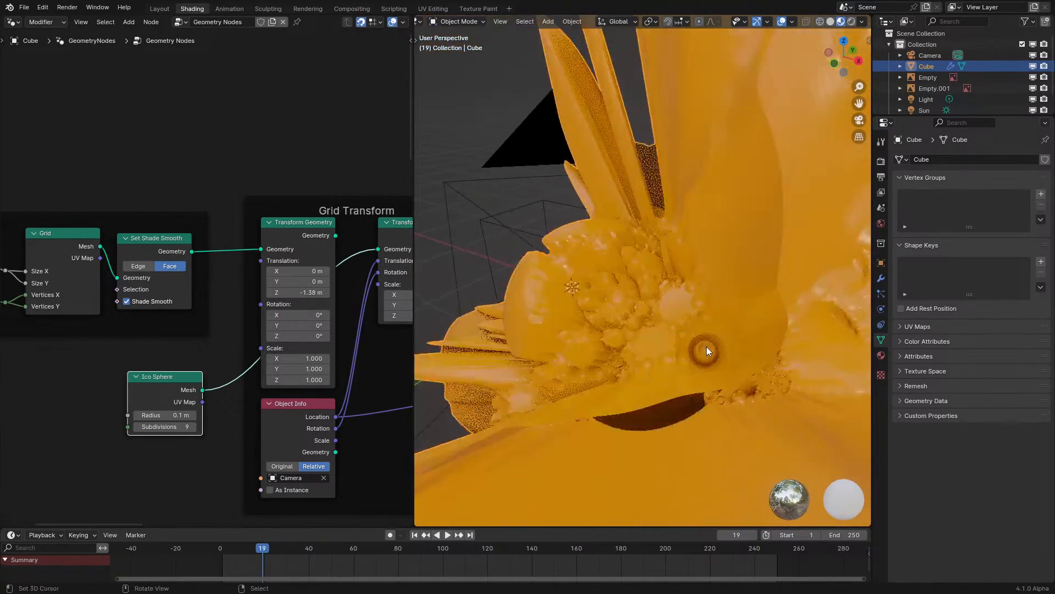
- Play the animation on to frame 23 and examine the fractal's surface around the small sphere up close
scroll(707, 347, "up", 4)
middle_click_drag(706, 346, 623, 319)
scroll(701, 312, "up", 4)
middle_click_drag(623, 318, 677, 358, "shift")
scroll(713, 314, "down", 4)
key("space")
key("space")
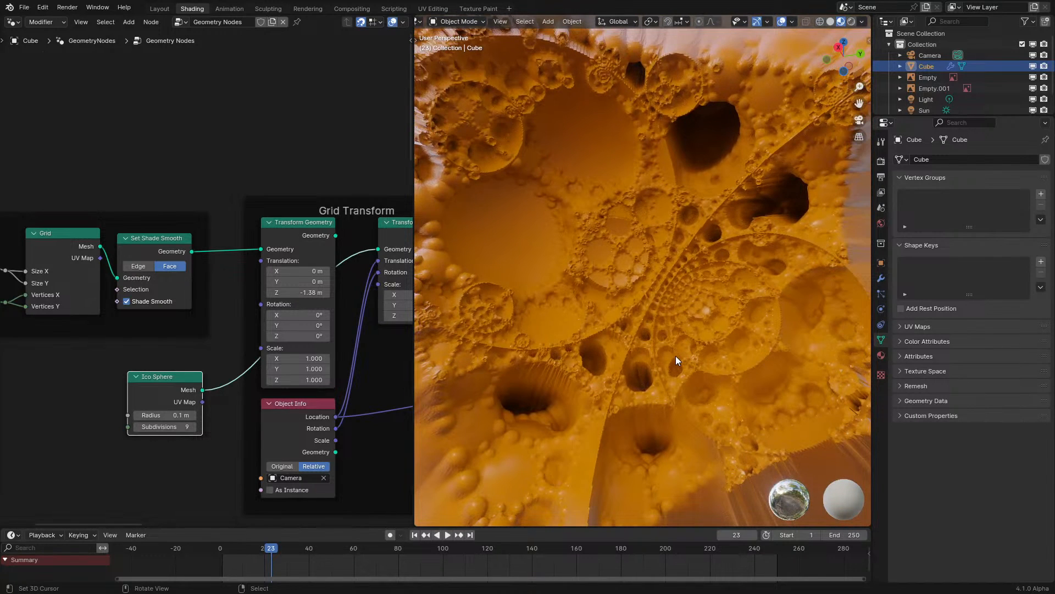
scroll(227, 329, "down", 13)
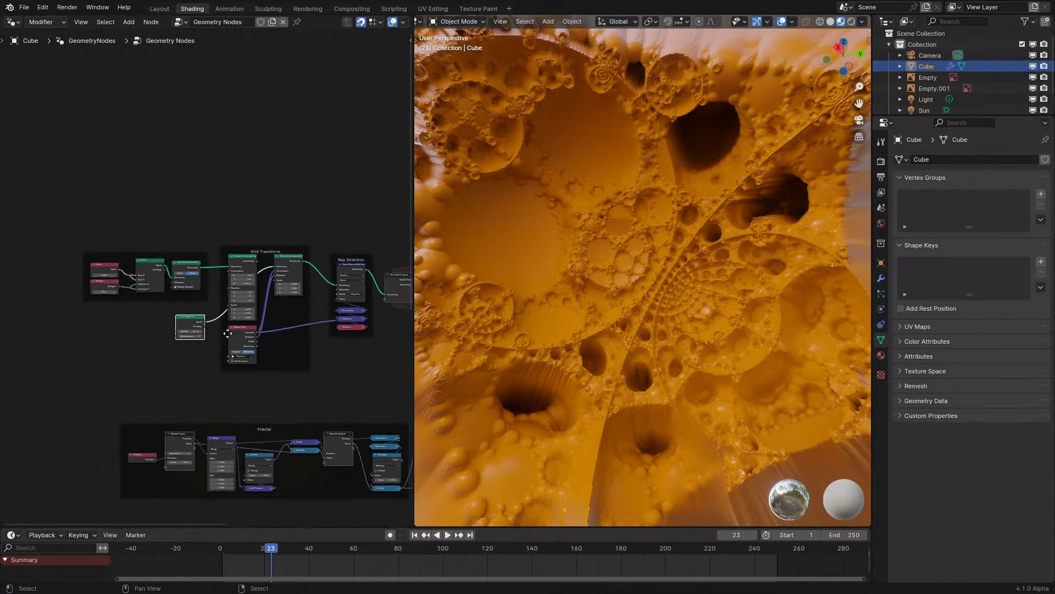
middle_click_drag(227, 330, 154, 262)
scroll(187, 237, "up", 2)
middle_click_drag(536, 258, 526, 270)
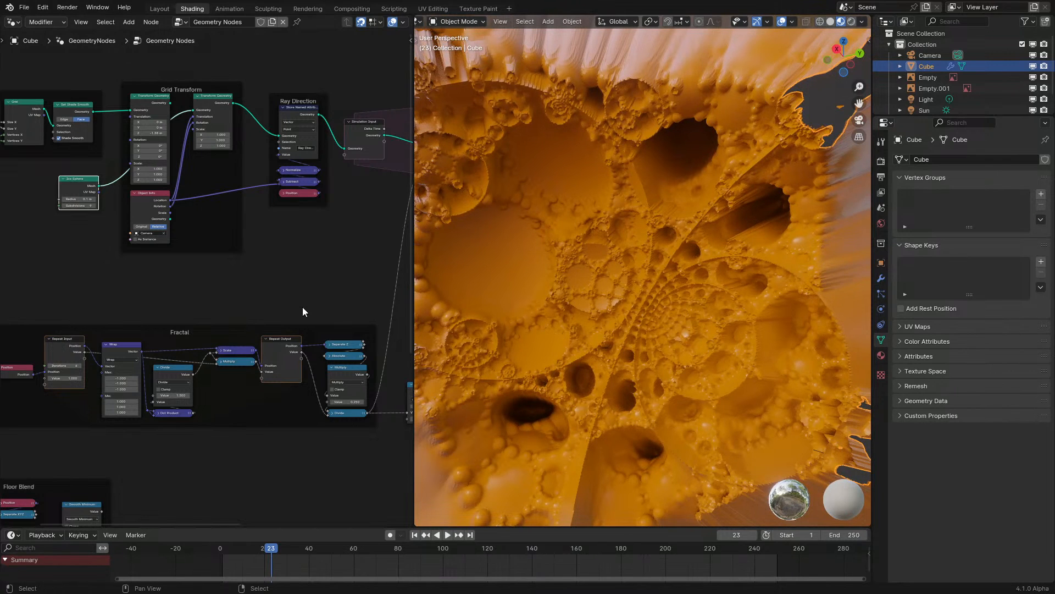
- Connect the first Transform Geometry node's output to the second one, replacing the Ico Sphere with the grid
middle_click_drag(312, 350, 269, 400)
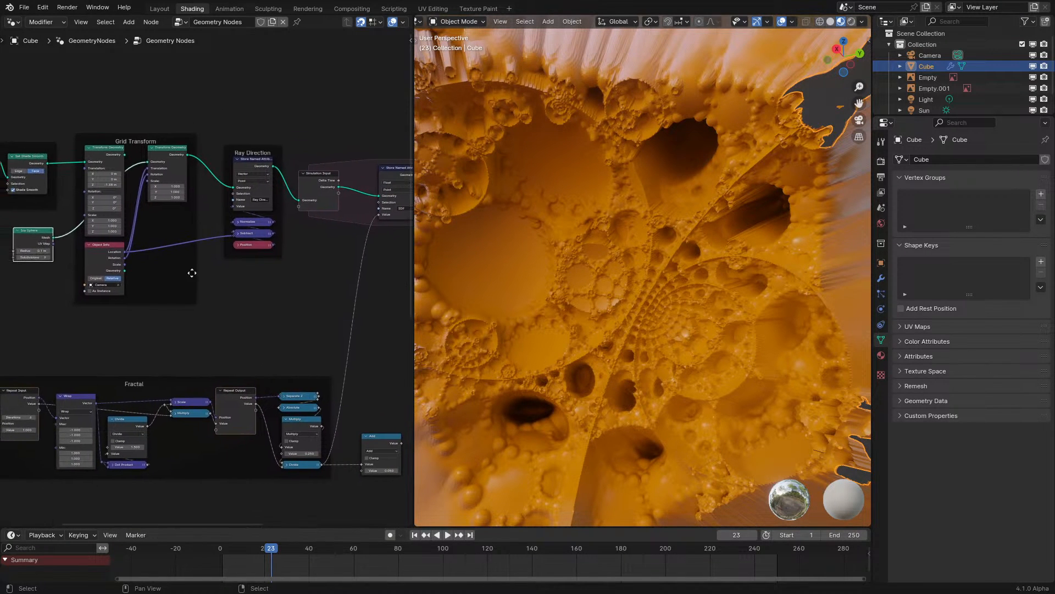
middle_click_drag(173, 261, 231, 356)
scroll(197, 239, "up", 3)
left_click_drag(180, 253, 213, 265)
- Replay the animation from the start to frame 66 in camera view and save the file
left_click(209, 550)
key("space")
key("space")
key("KP_0")
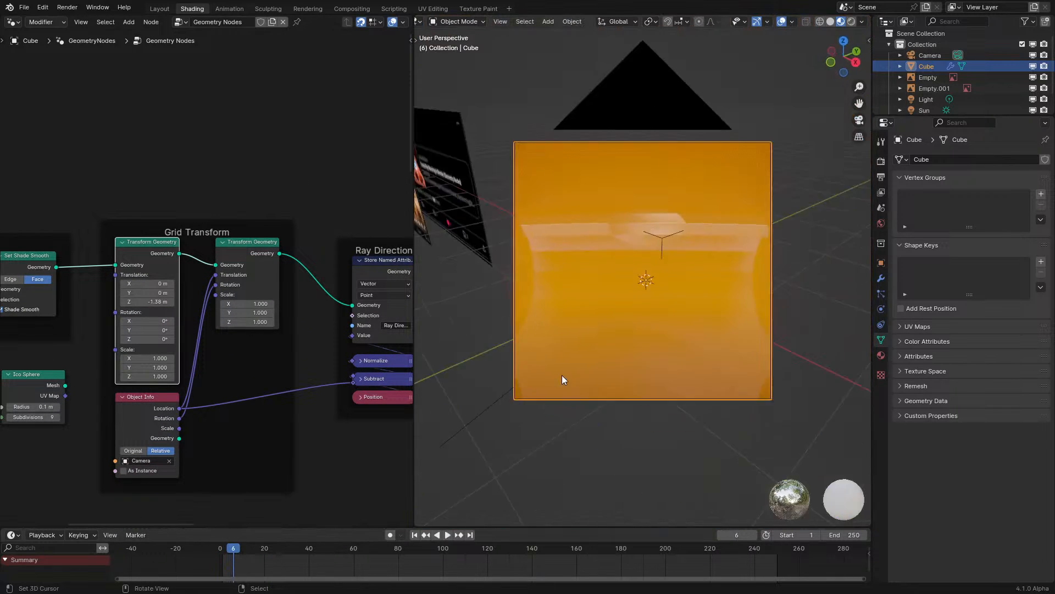
key("space")
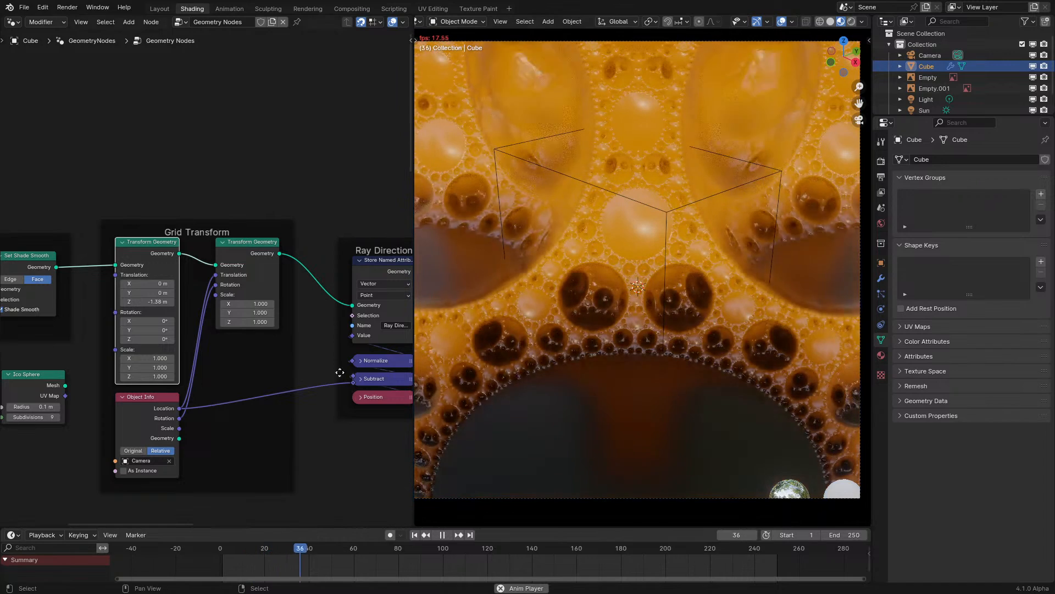
middle_click_drag(245, 371, 181, 317)
key("space")
middle_click_drag(230, 399, 196, 365)
key("ctrl+s")
- Make room after the Simulation Input by moving it together with the grid and ray direction nodes away from the simulation zone
scroll(216, 370, "down", 4)
scroll(203, 311, "up", 3)
scroll(231, 154, "down", 5)
left_click_drag(8, 187, 301, 330)
key("g")
scroll(279, 272, "up", 2)
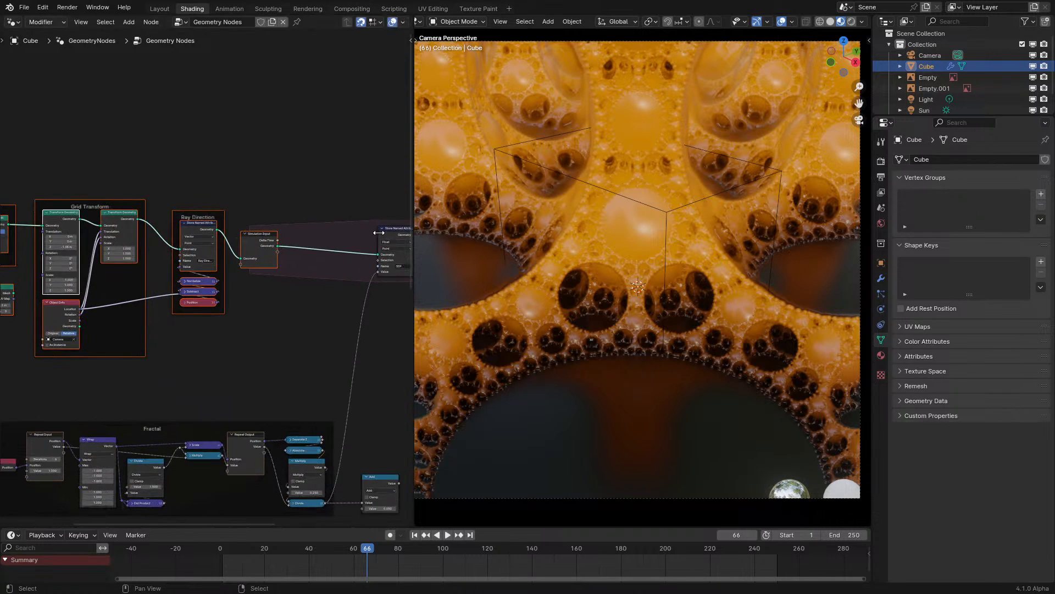
- Insert a duplicate Store Named Attribute node after the Simulation Input, feed it the fractal's Repeat Output Value and name it A
left_click(299, 227)
left_click_drag(265, 446, 308, 265)
scroll(216, 310, "up", 6)
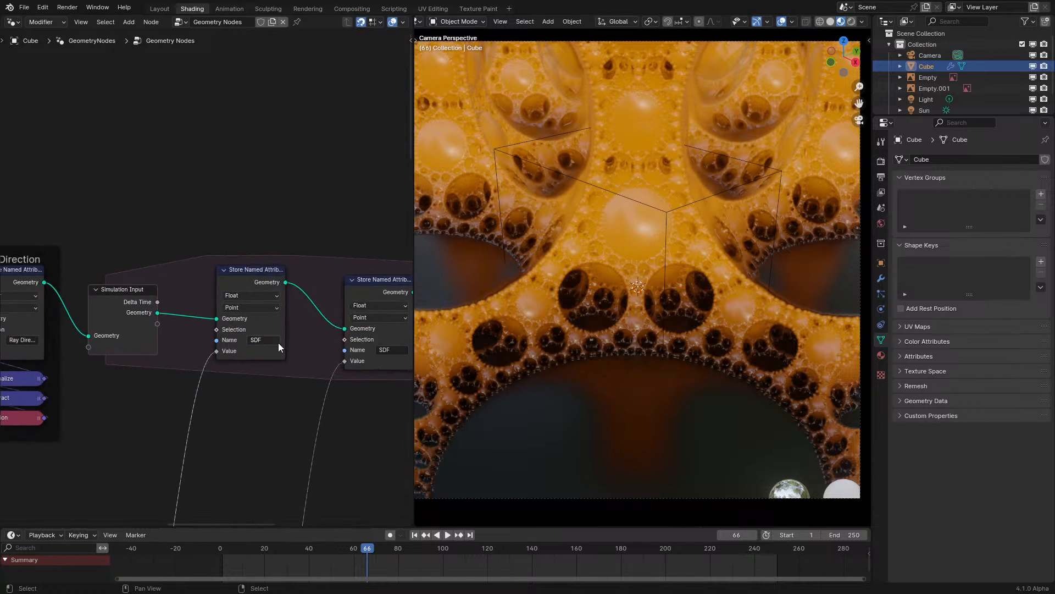
left_click(283, 364)
type("A")
key("Return")
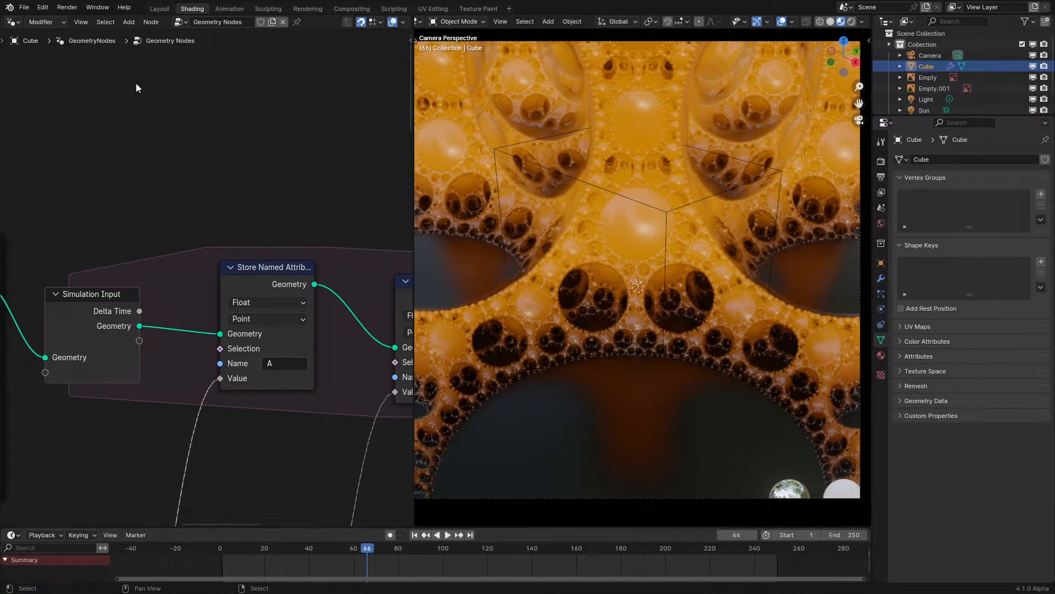
- In the Shader Editor, duplicate the SDF Attribute node and set the copy's name to A
left_click(13, 22)
left_click(49, 124)
scroll(142, 256, "down", 3)
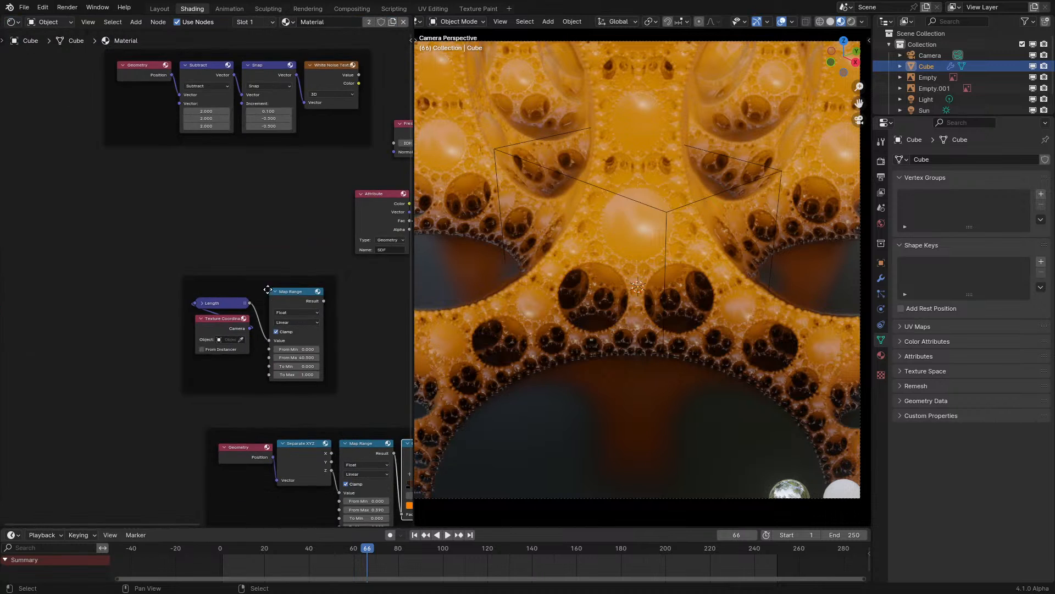
middle_click_drag(180, 224, 154, 332)
scroll(209, 278, "up", 3)
left_click(198, 270)
key("shift+d")
left_click(248, 389)
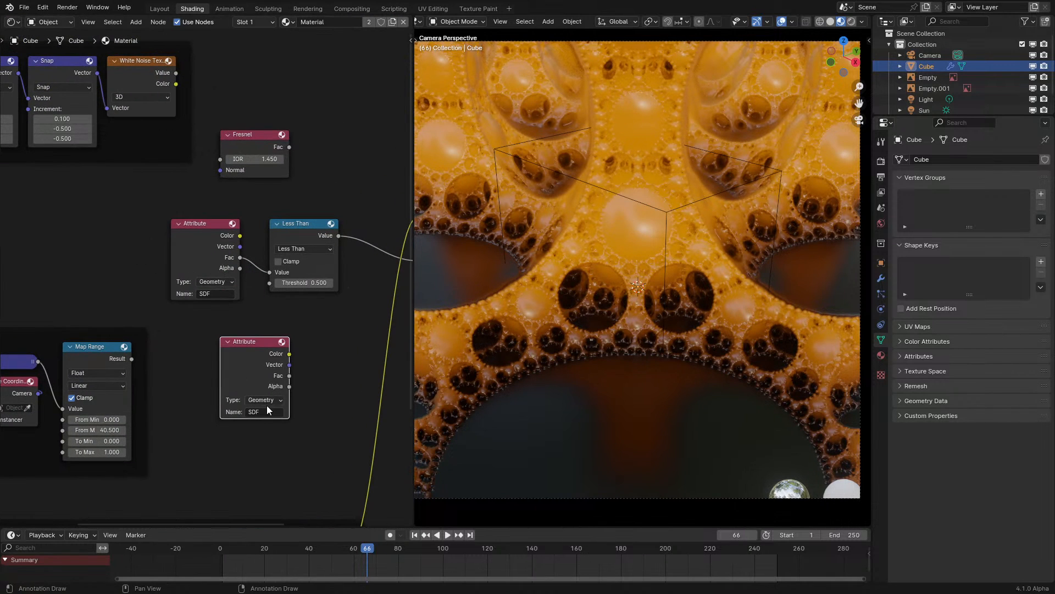
left_click(263, 412)
type("A")
key("Return")
- Preview the A attribute's Fac on the material and play the animation from the start to frame 38
left_click(196, 565)
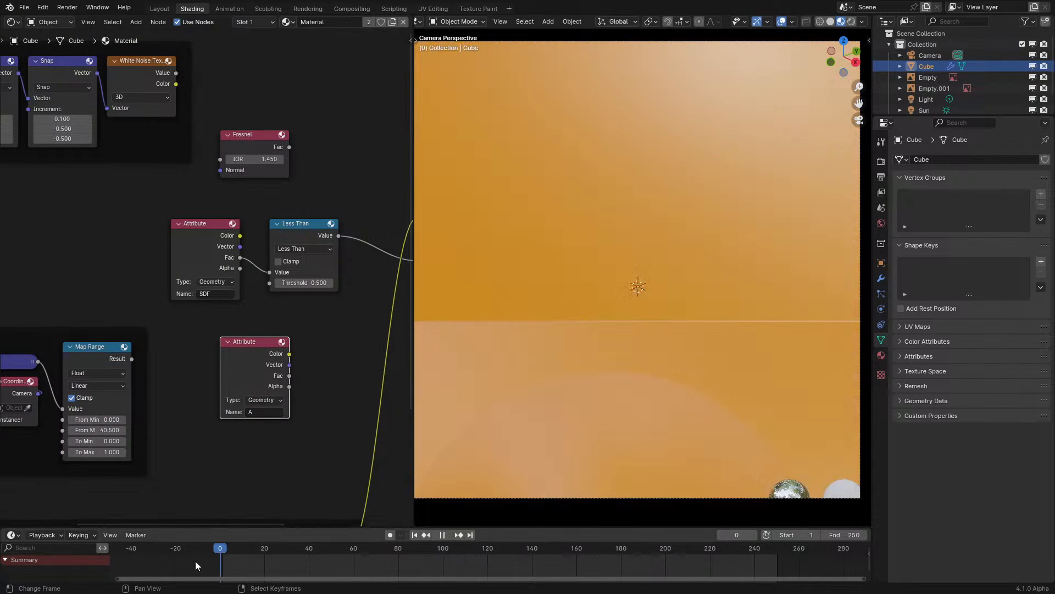
left_click(271, 381, "ctrl+shift")
key("space")
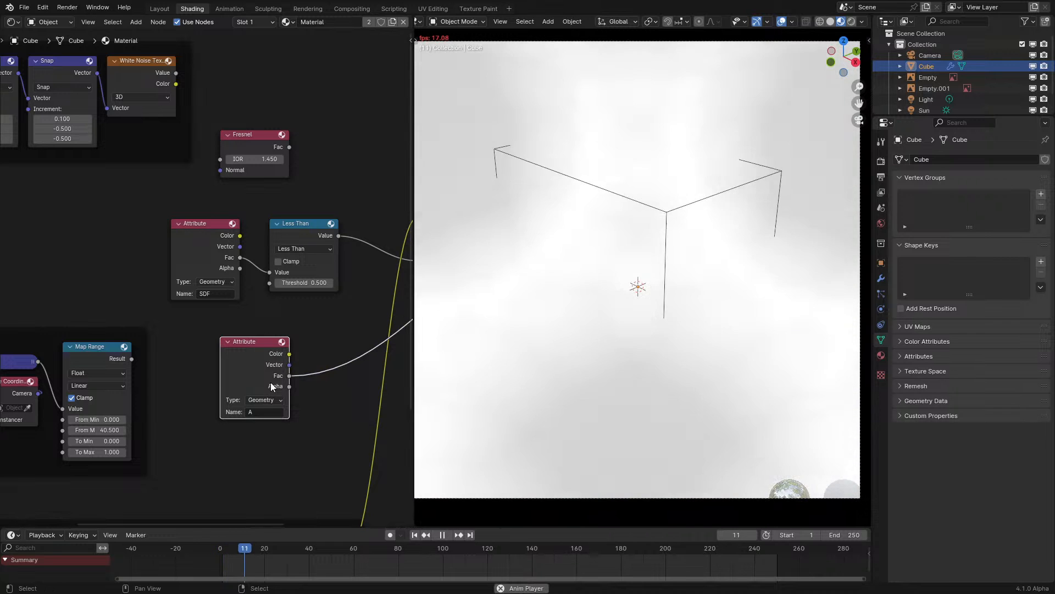
key("space")
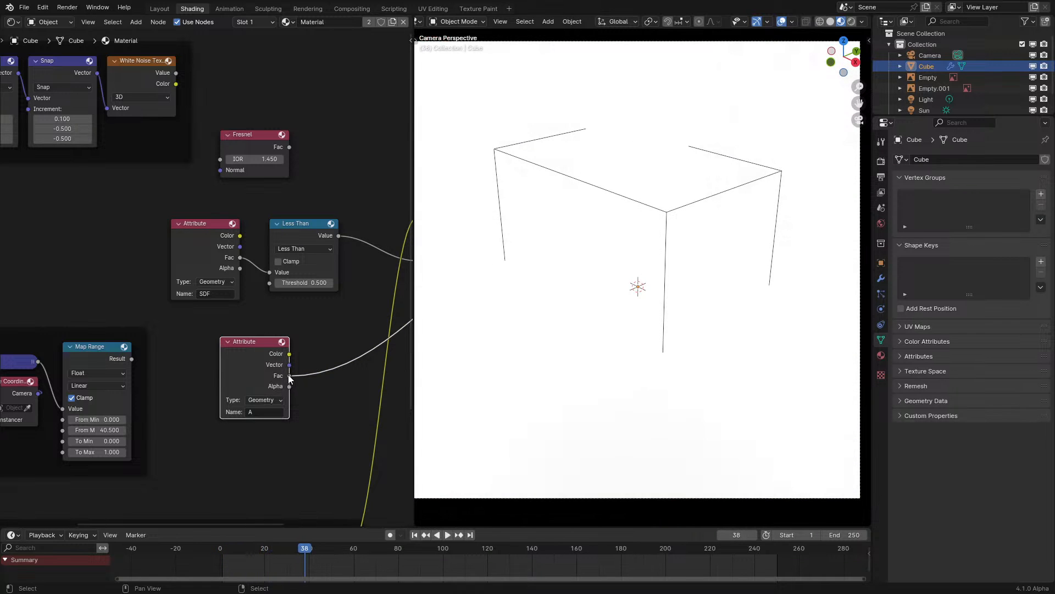
- Add a Greater Than node fed by the A attribute's Fac and preview its result on the material
left_click_drag(288, 376, 327, 387)
type("gr")
key("Return")
left_click(352, 398)
left_click(353, 397, "ctrl+shift")
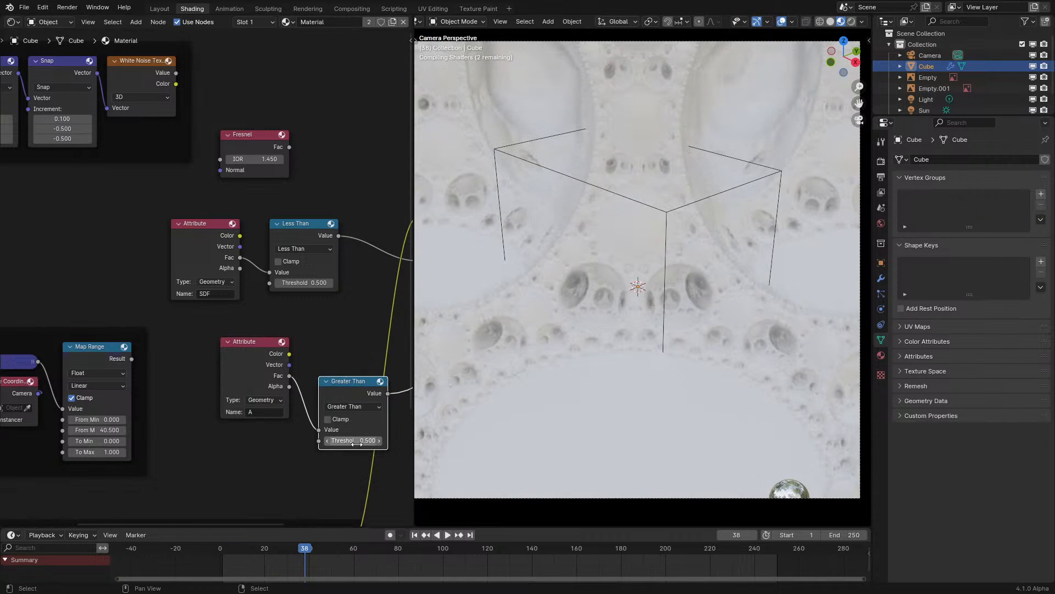
- Raise the Greater Than threshold to 589.8 and play the animation on to frame 58
left_click_drag(356, 440, 567, 440)
key("space")
key("space")
- Add a Snap math node fed by the A attribute's Fac and place it below the Greater Than node
middle_click_drag(322, 403, 201, 365)
left_click_drag(270, 416, 278, 425)
type("s")
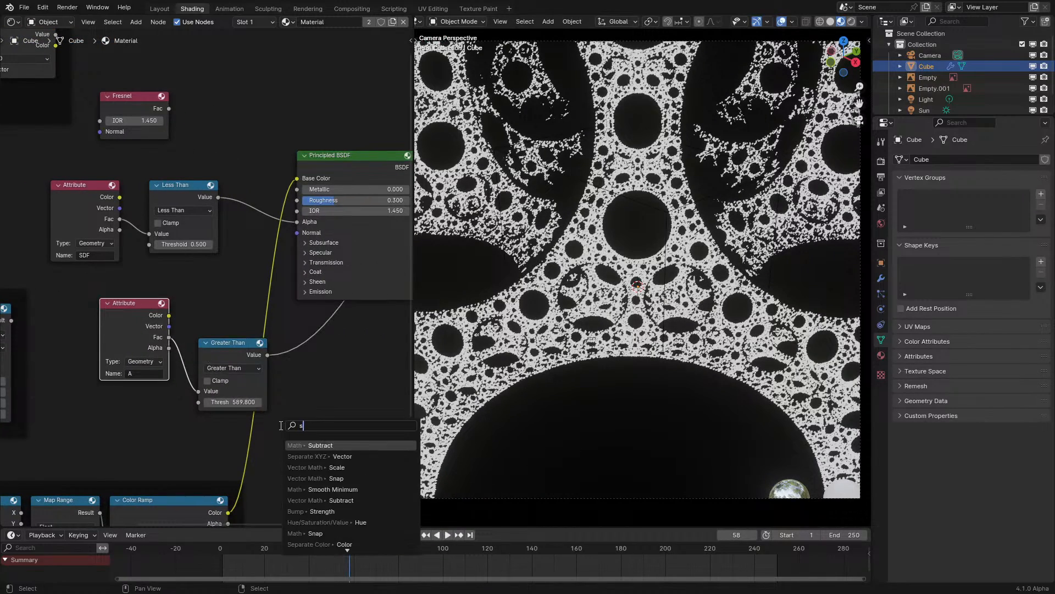
type("n")
key("Return")
left_click(339, 442)
left_click_drag(346, 433, 367, 438)
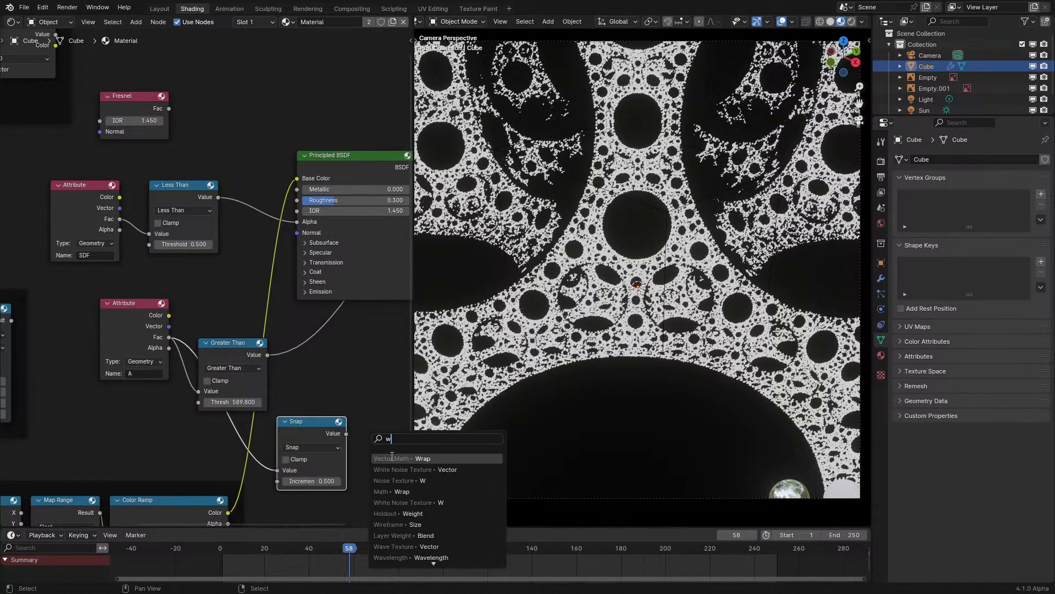
type("w")
key("Down")
key("Down")
key("Return")
left_click(378, 430)
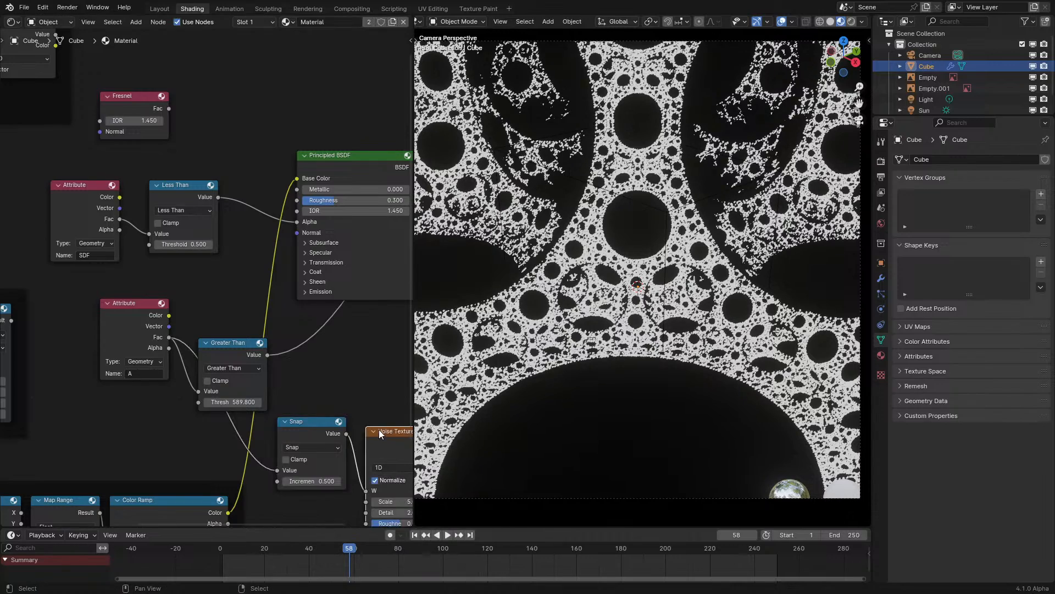
middle_click_drag(378, 429, 262, 362)
key("x")
- Add a 1D White Noise Texture driven by the Snap node's Value and preview it on the material
scroll(240, 362, "up", 4)
left_click_drag(242, 388, 289, 414)
type("w")
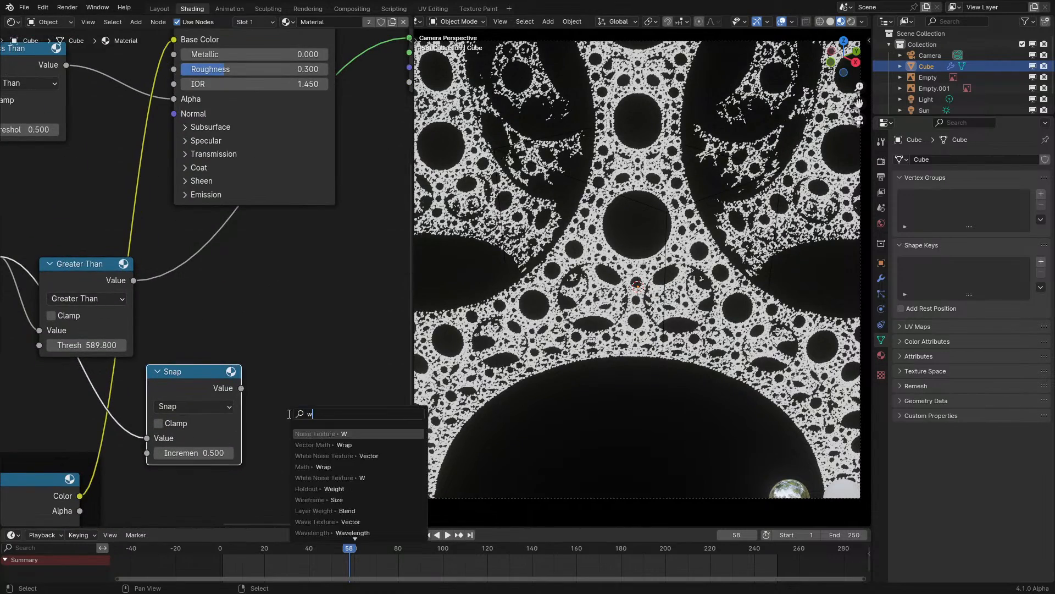
key("Down")
key("Down")
key("Down")
key("Down")
key("Return")
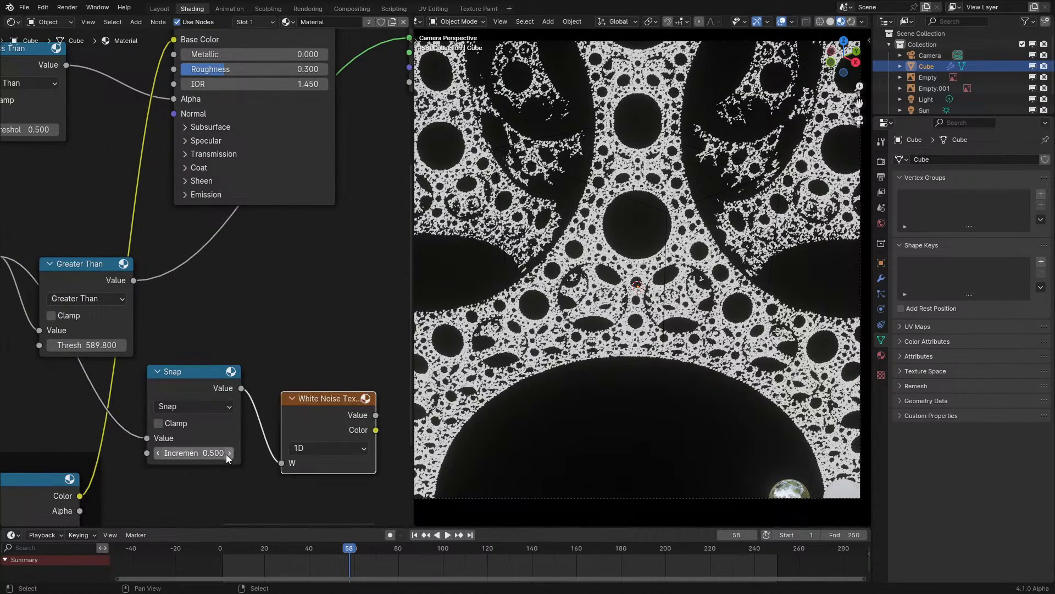
left_click(293, 412, "ctrl+shift")
- Set the Snap node's increment to 1
left_click_drag(198, 452, 299, 452)
right_click(194, 452)
right_click(194, 453)
- Line up the A Attribute, Snap and White Noise Texture nodes below the Greater Than node and play to frame 94
scroll(138, 379, "down", 6)
middle_click_drag(118, 333, 295, 317)
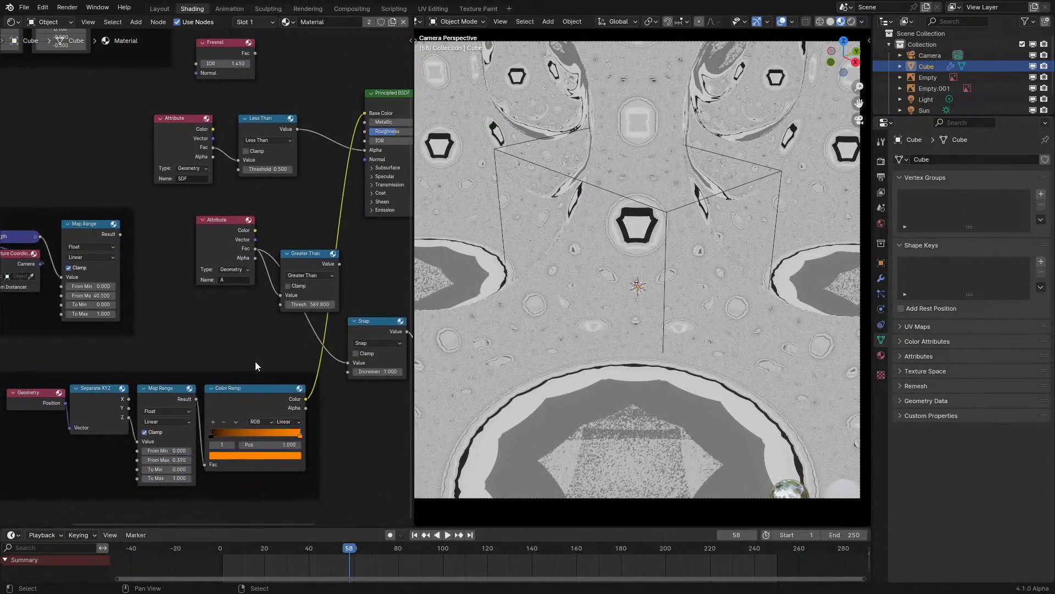
left_click_drag(261, 375, 127, 387)
left_click_drag(236, 237, 286, 387)
middle_click_drag(337, 367, 189, 364)
left_click_drag(204, 297, 273, 389)
key("g")
left_click(275, 450)
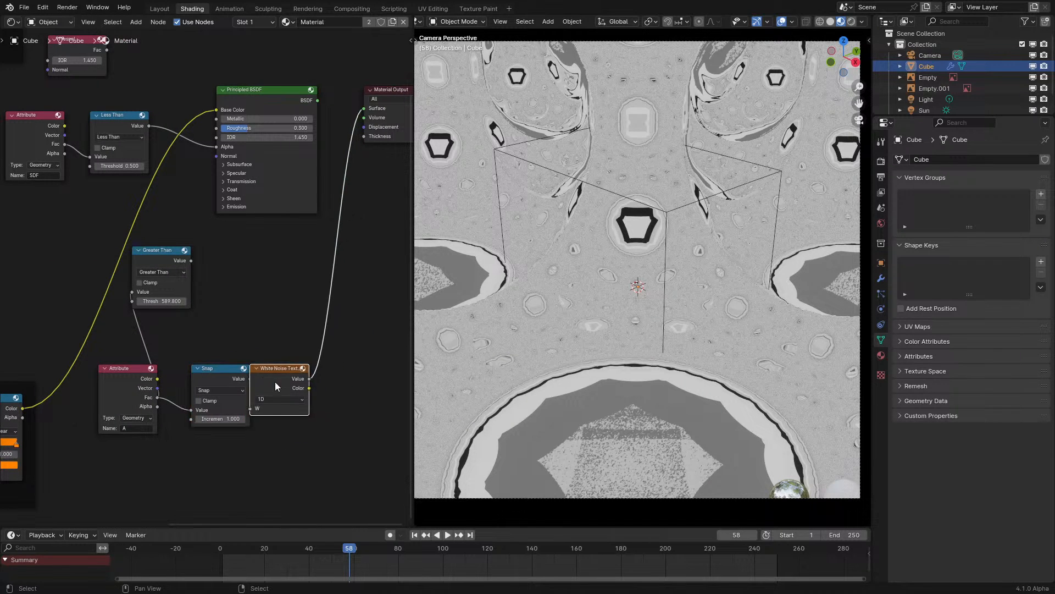
key("space")
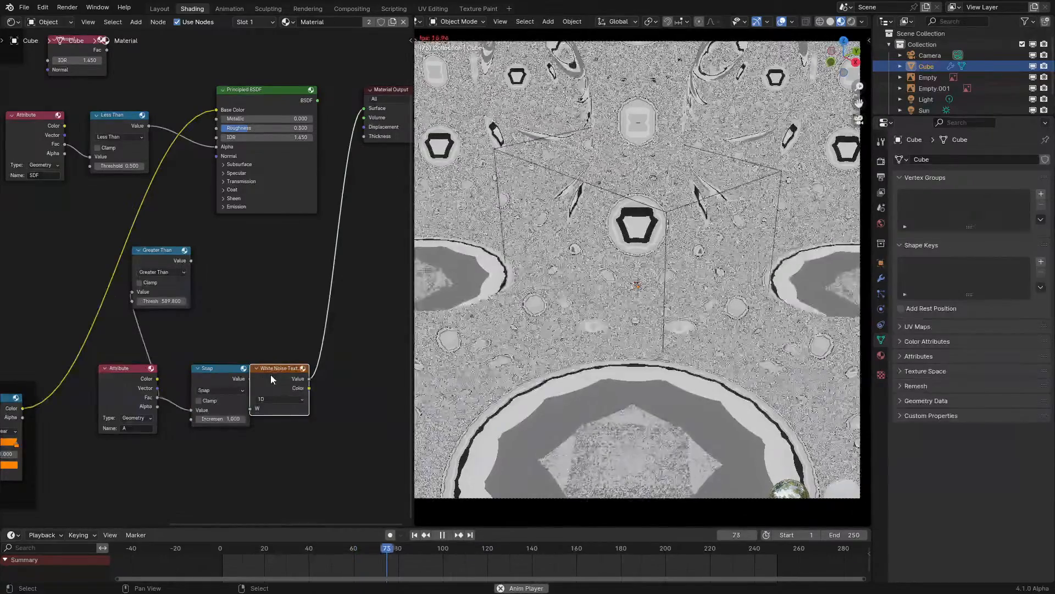
key("space")
- Switch to the Geometry Node Editor in full-screen and delete the leftover Add node beside the Fractal frame
left_click(14, 22)
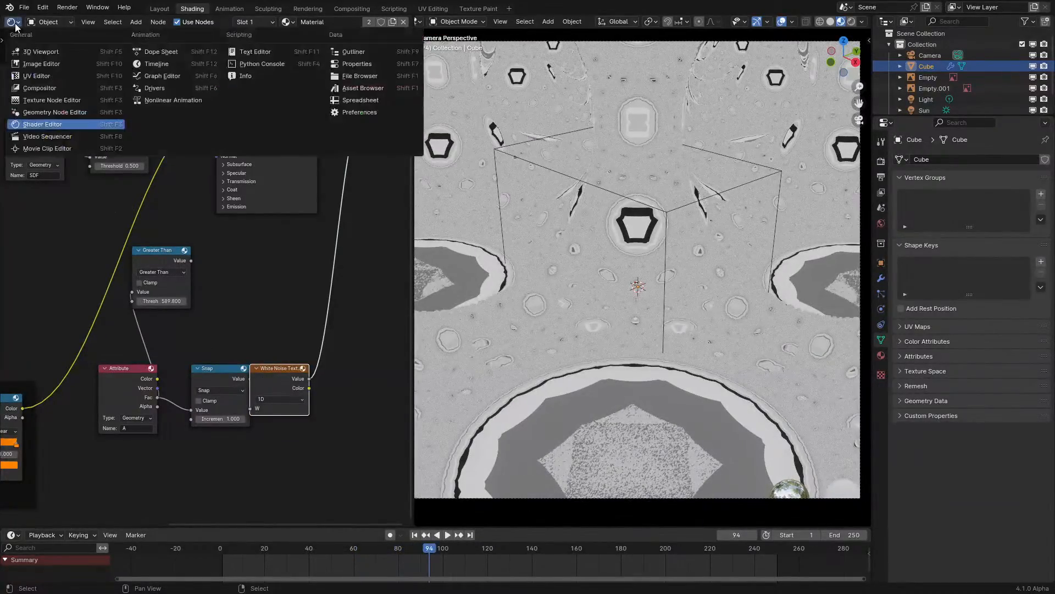
left_click(34, 114)
scroll(90, 275, "down", 5)
middle_click_drag(97, 308, 123, 69)
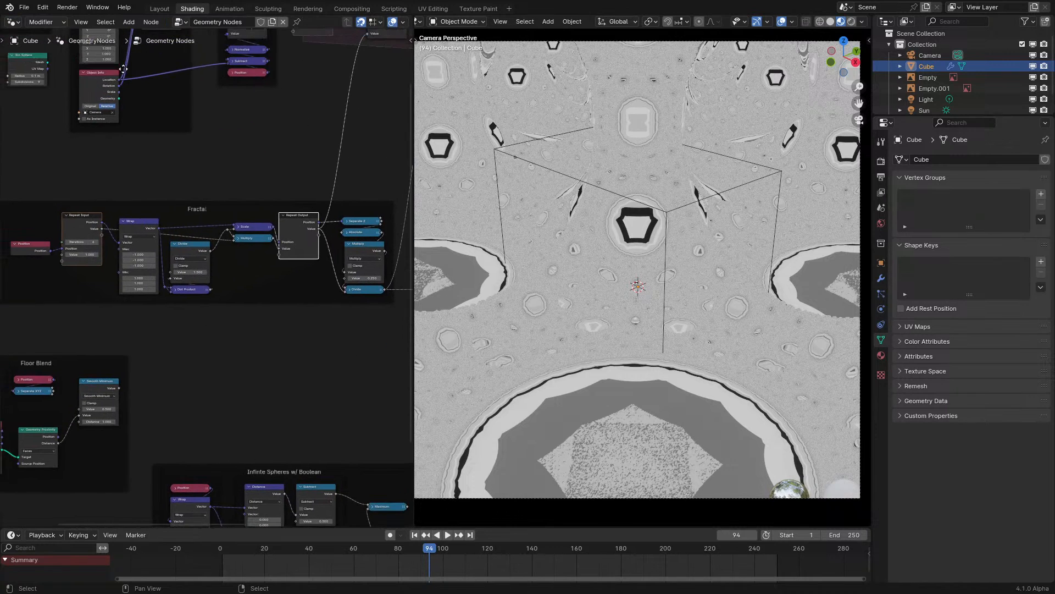
key("ctrl+space")
scroll(494, 243, "up", 2)
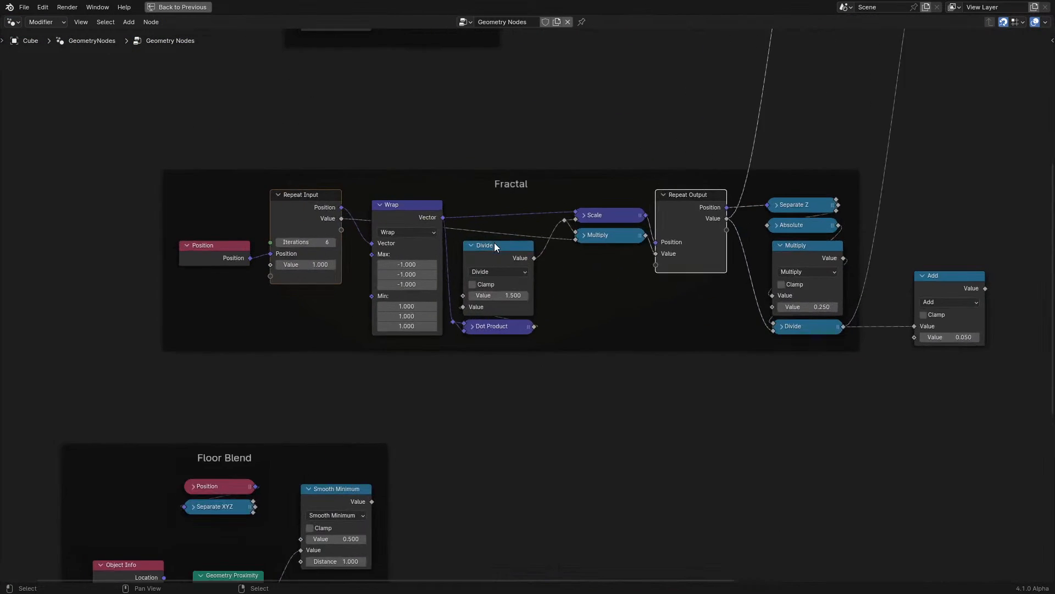
middle_click_drag(493, 243, 328, 291)
left_click(786, 310)
key("x")
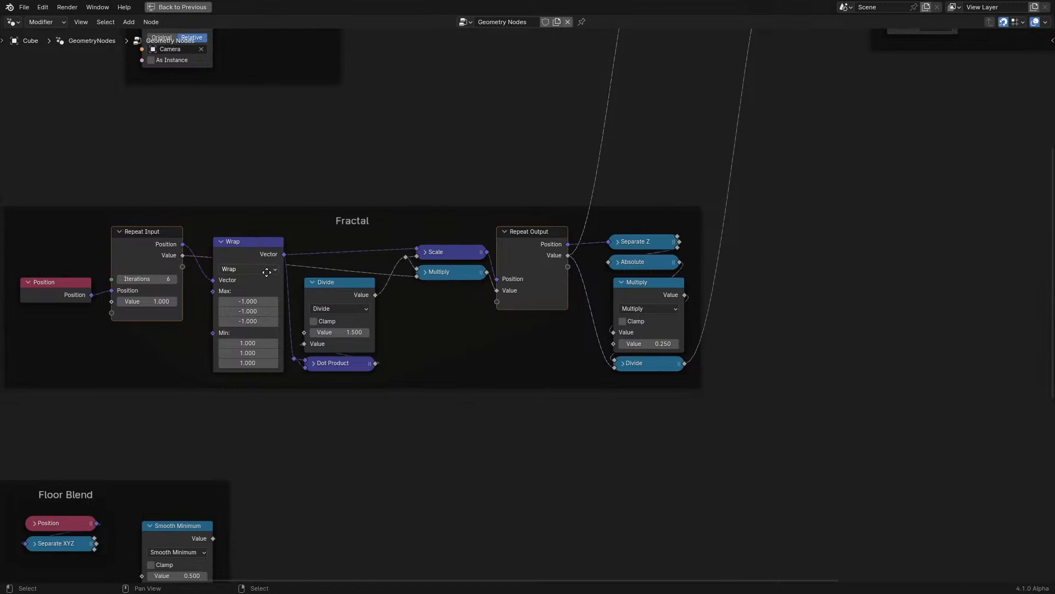
- Add a Math node set to Add below the Fractal frame
middle_click_drag(185, 262, 228, 275)
scroll(154, 270, "up", 1)
key("shift+a")
type("add")
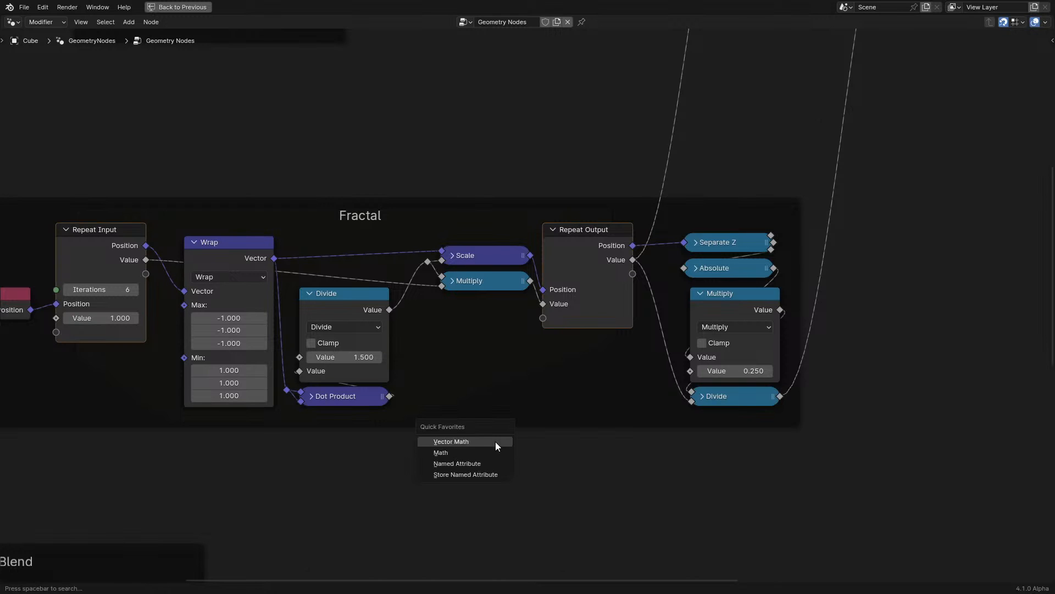
left_click(457, 440)
left_click(460, 453)
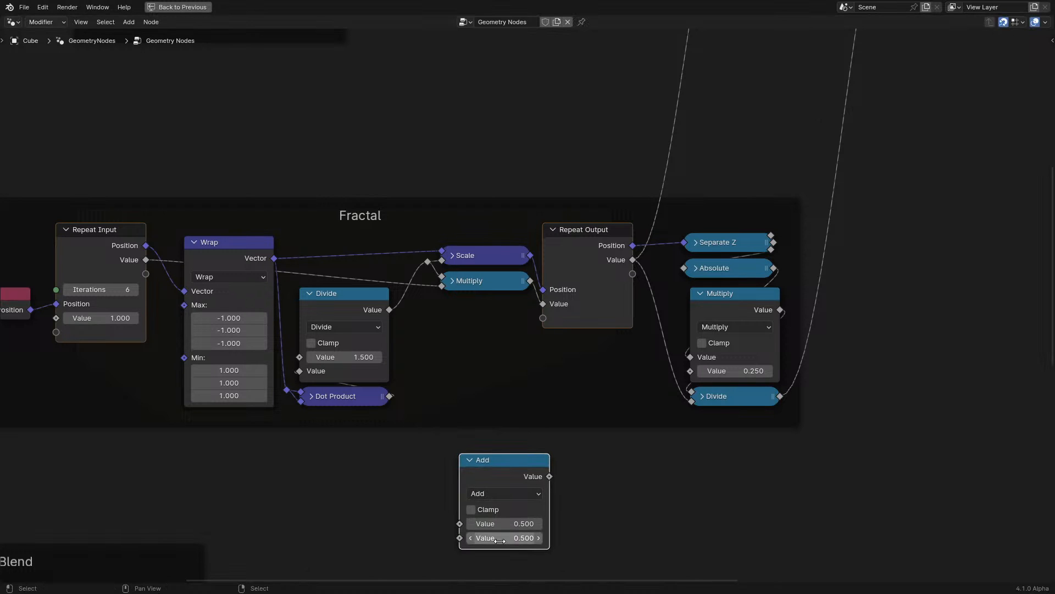
- Route a new repeat-zone value through the Add node with an addend of 1 and store that output as attribute A
left_click_drag(146, 273, 460, 523)
left_click_drag(550, 476, 545, 334)
scroll(546, 335, "down", 1)
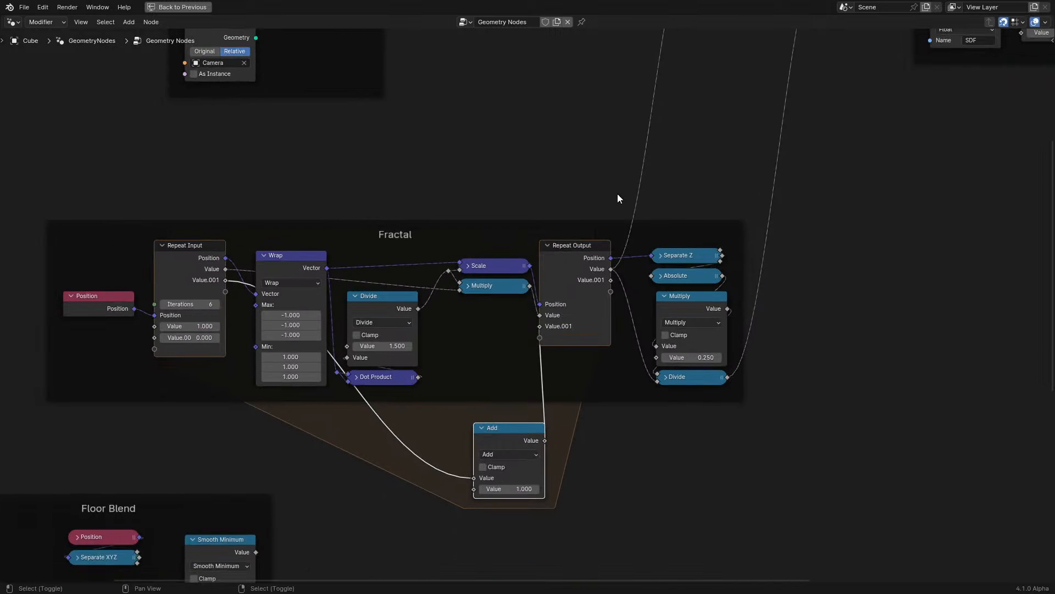
left_click_drag(611, 288, 638, 195)
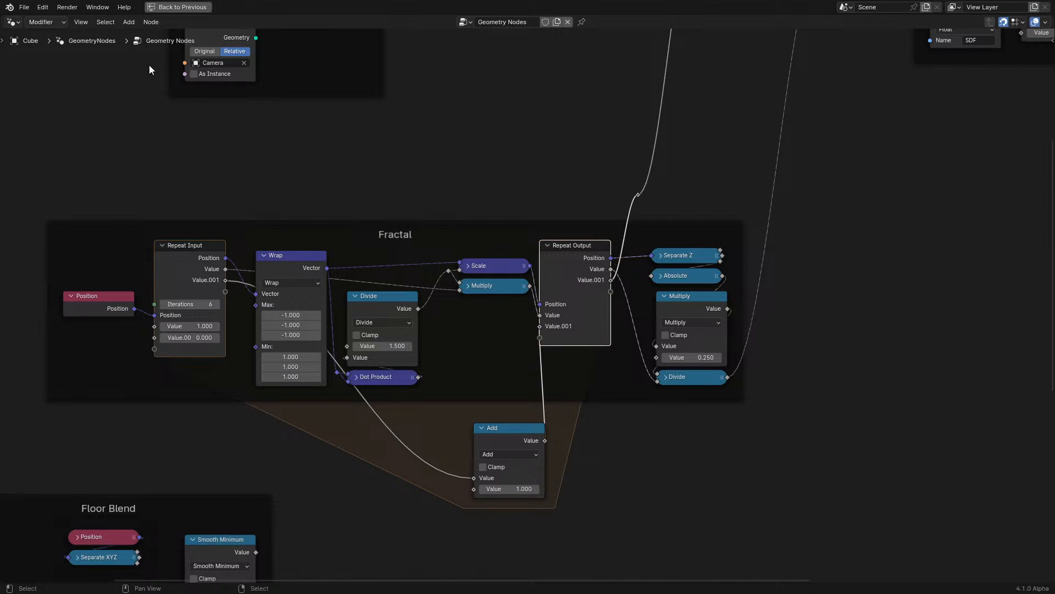
- Switch back to the Shader Editor and restore the split layout with the 3D viewport
left_click(13, 22)
left_click(35, 124)
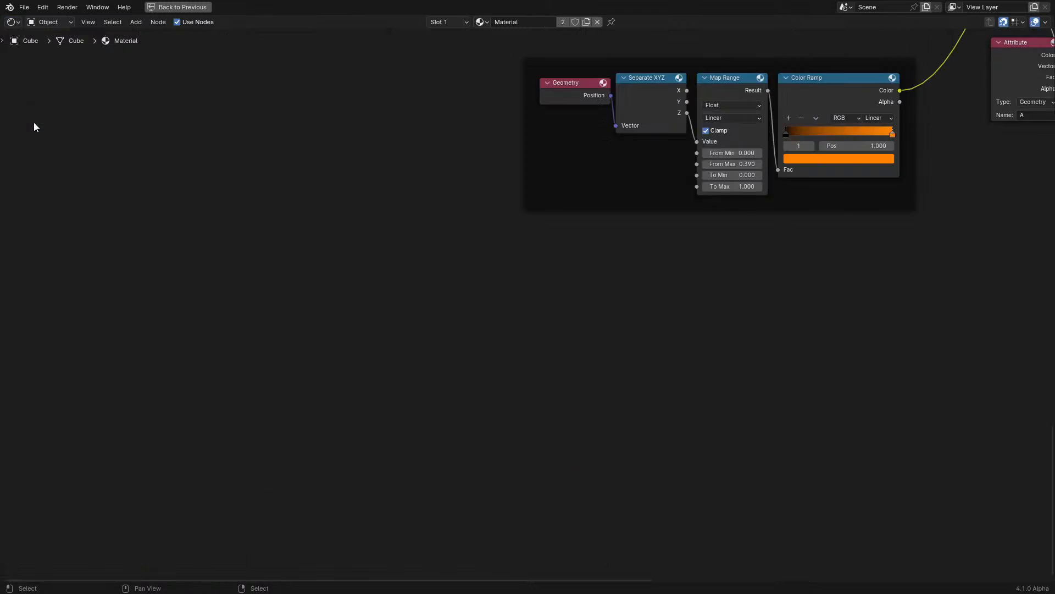
scroll(581, 254, "down", 5)
middle_click_drag(582, 254, 225, 483)
key("ctrl+space")
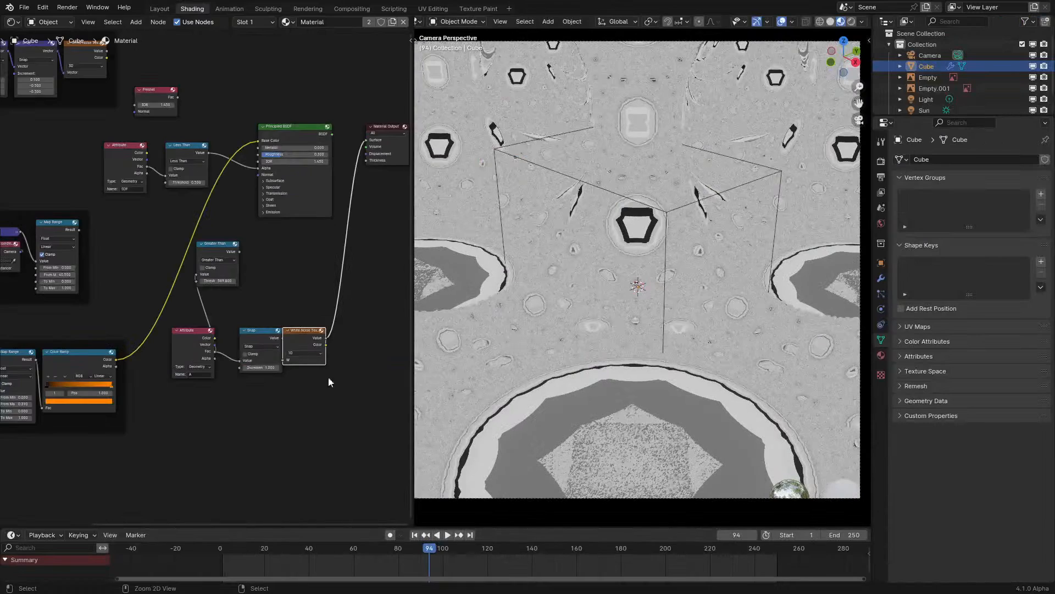
- Preview the A attribute's Fac directly on the material and replay the animation from the start
scroll(328, 377, "up", 7)
left_click(174, 404, "ctrl+shift")
left_click(176, 404, "ctrl+shift")
left_click(176, 403, "ctrl+shift")
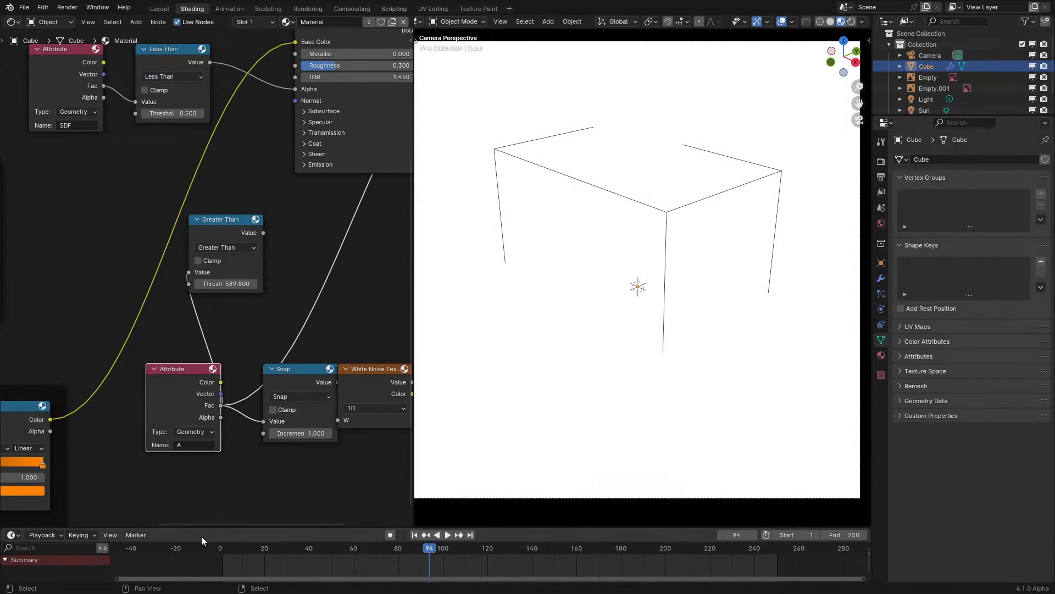
key("shift+Left")
key("space")
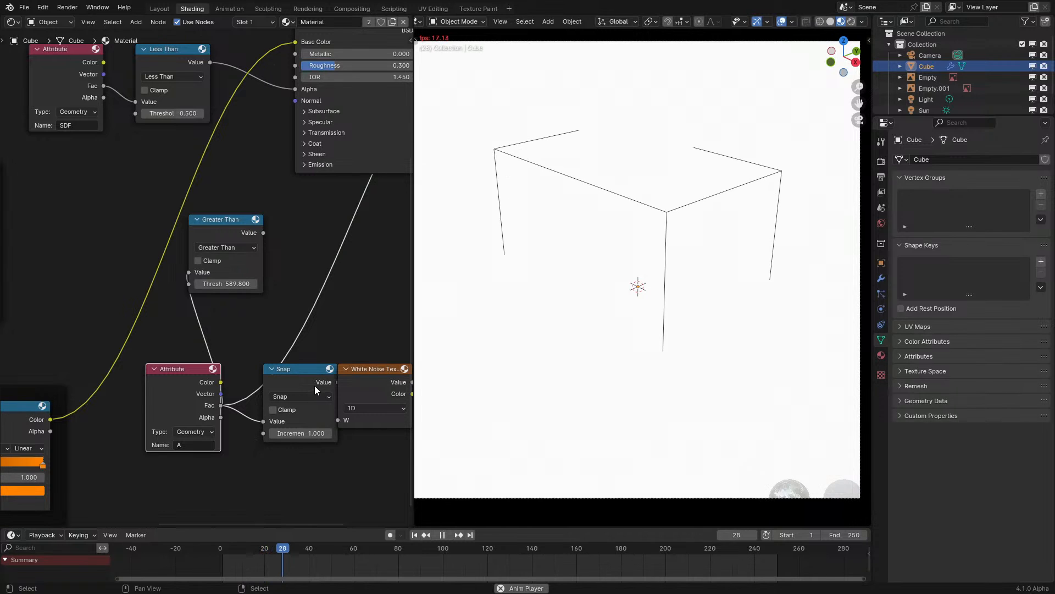
- Stop playback, preview the Snap node fed by the A attribute and change its operation to Greater Than
key("space")
left_click(292, 420, "ctrl+shift")
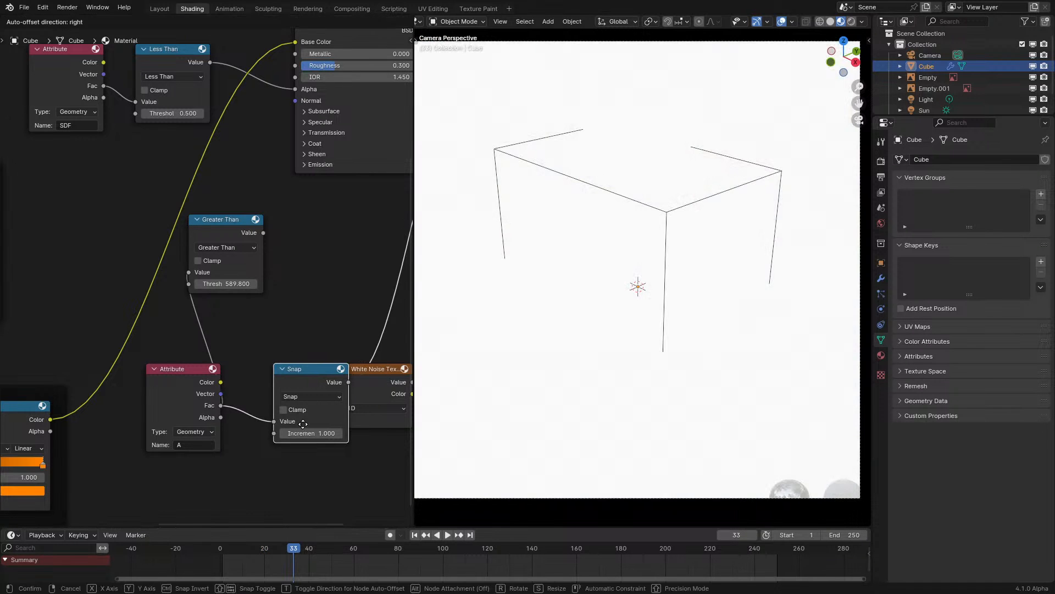
left_click(299, 397)
key("g")
left_click_drag(299, 433, 343, 433)
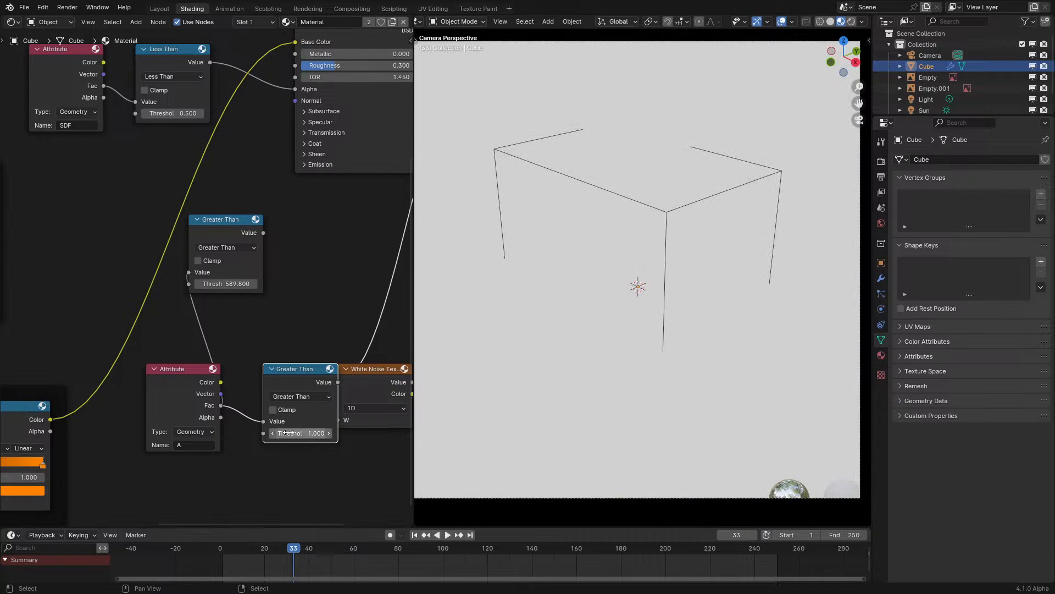
- In the Geometry Node Editor, connect the Fractal frame's Dot Product output to the second value of the Add node
left_click(13, 22)
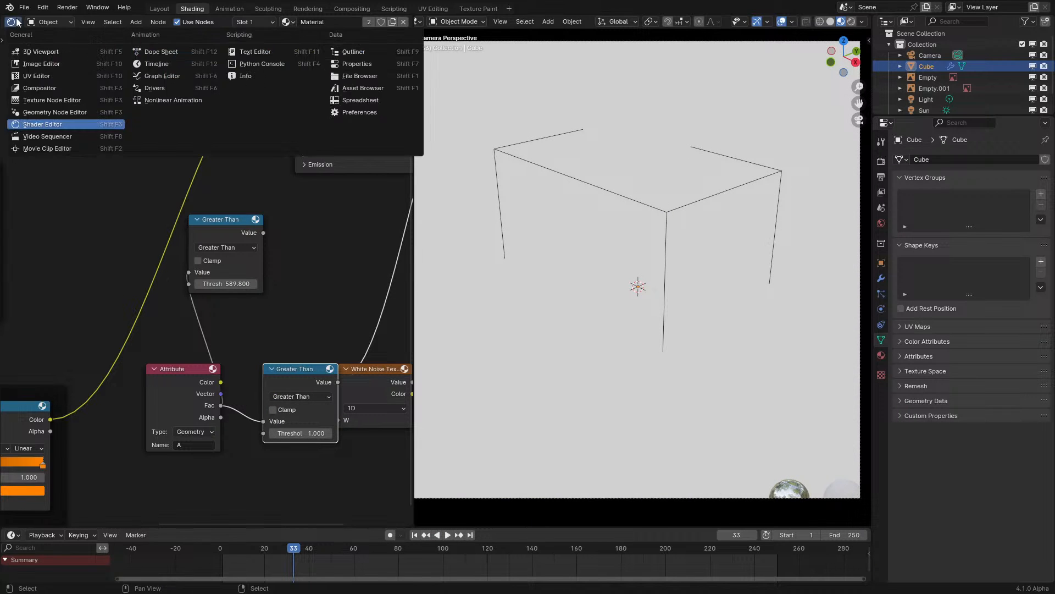
left_click(41, 112)
key("ctrl+space")
scroll(328, 263, "up", 5)
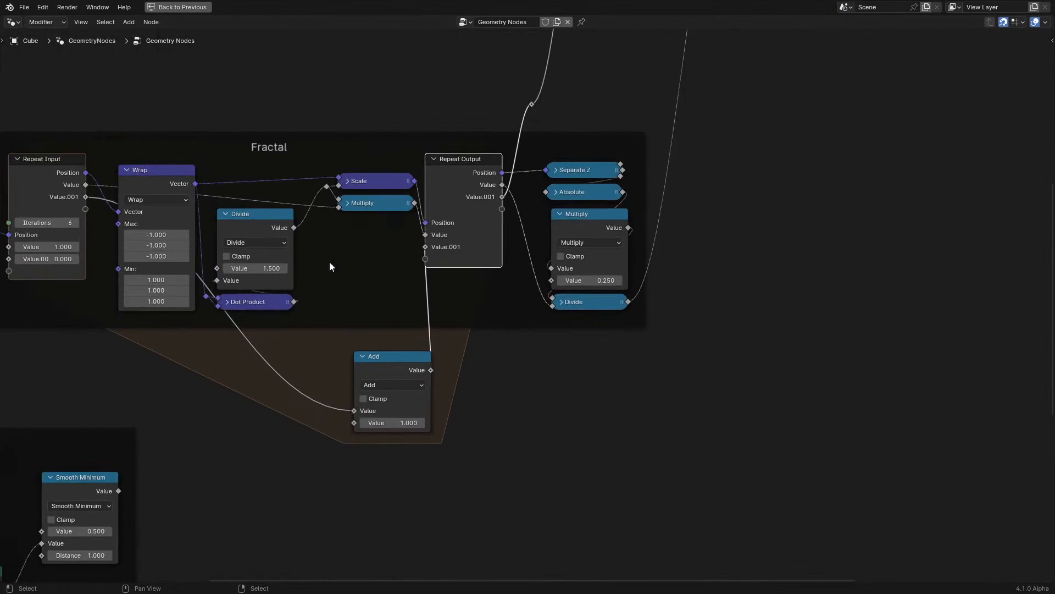
middle_click_drag(356, 272, 454, 385)
scroll(458, 391, "up", 2)
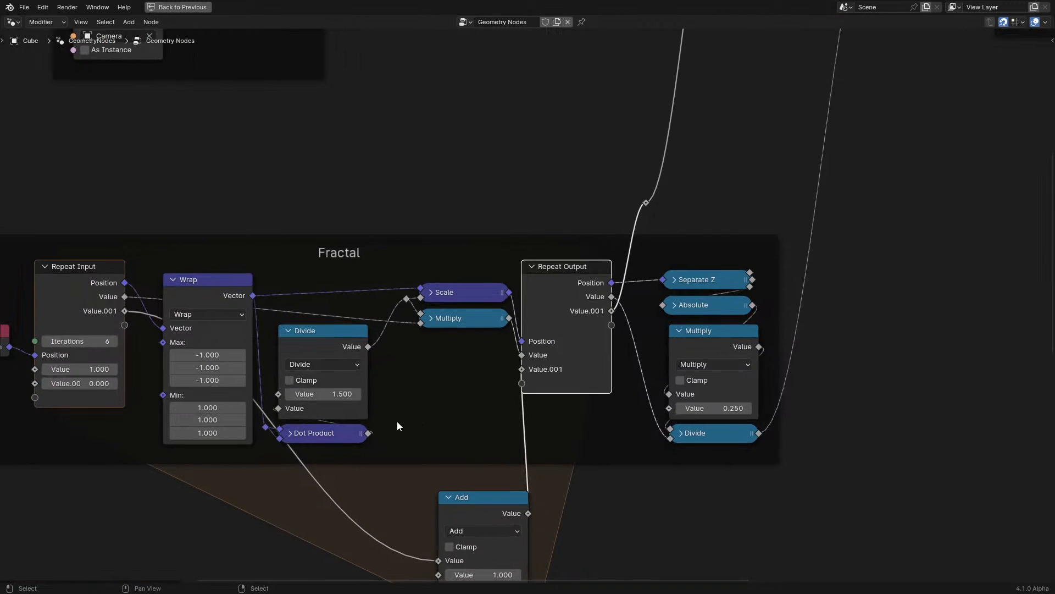
middle_click_drag(397, 421, 429, 382)
mouse_move(409, 407)
left_mouse_down()
mouse_move(505, 521)
mouse_move(479, 548)
left_mouse_up()
key("ctrl+space")
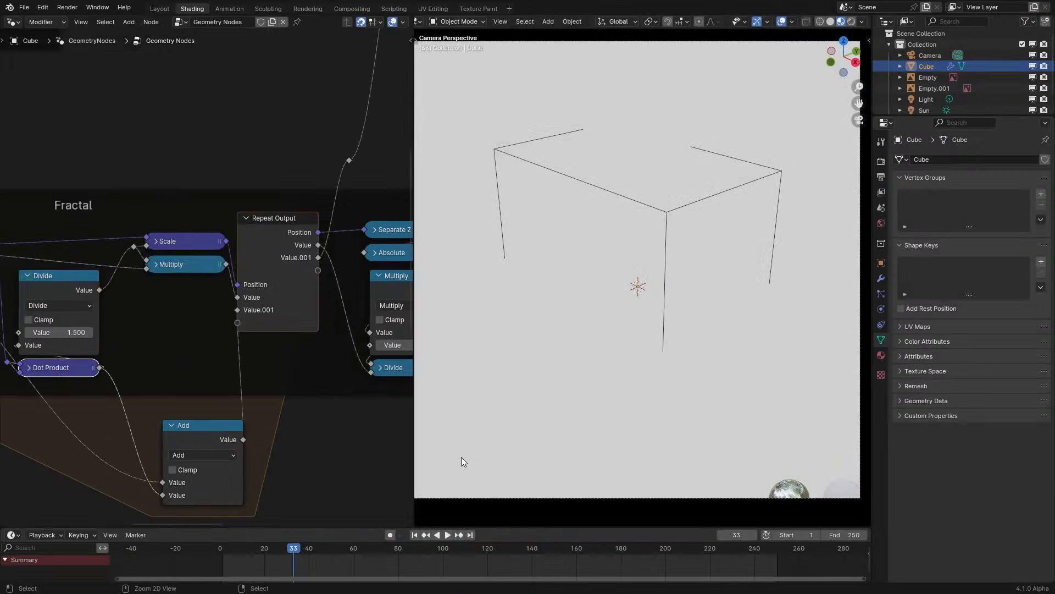
- Back in the Shader Editor, raise the threshold of the Greater Than node beside White Noise to 4.3 and replay the animation
left_click(12, 22)
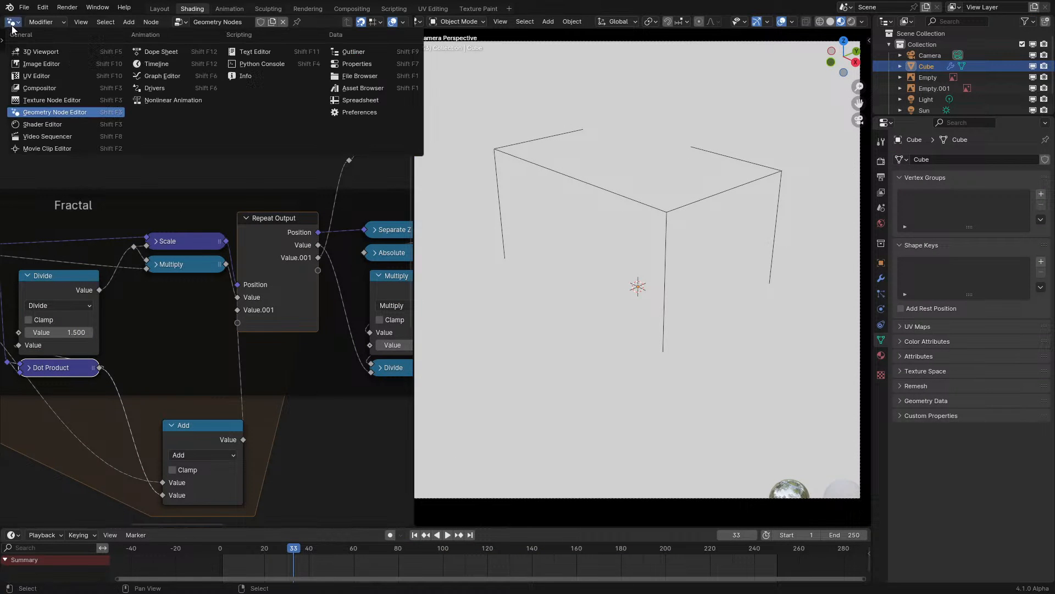
left_click(47, 123)
left_click(203, 546)
key("space")
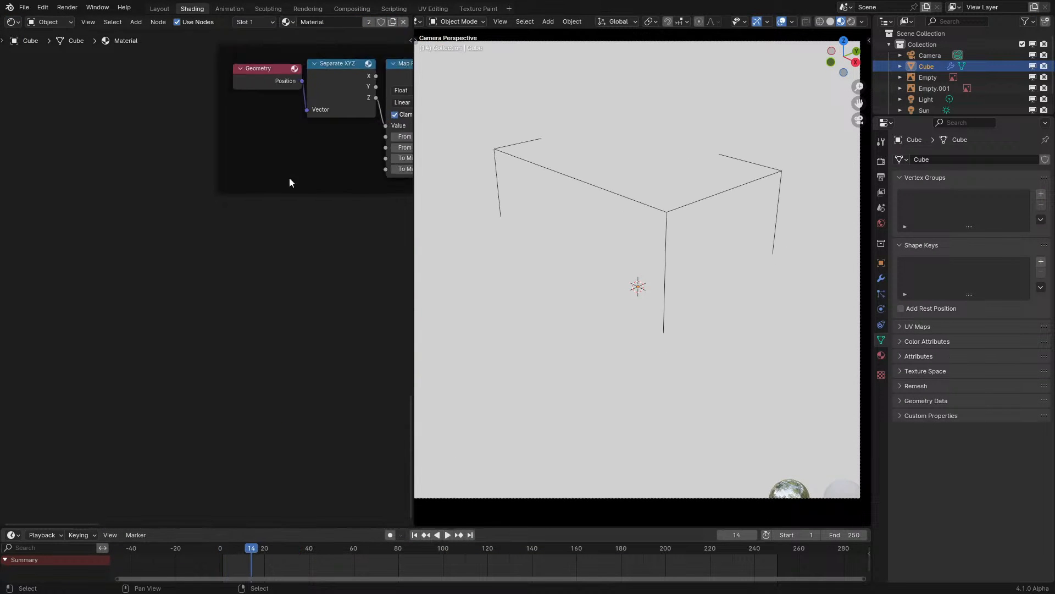
scroll(387, 104, "down", 3)
middle_click_drag(387, 104, 45, 373)
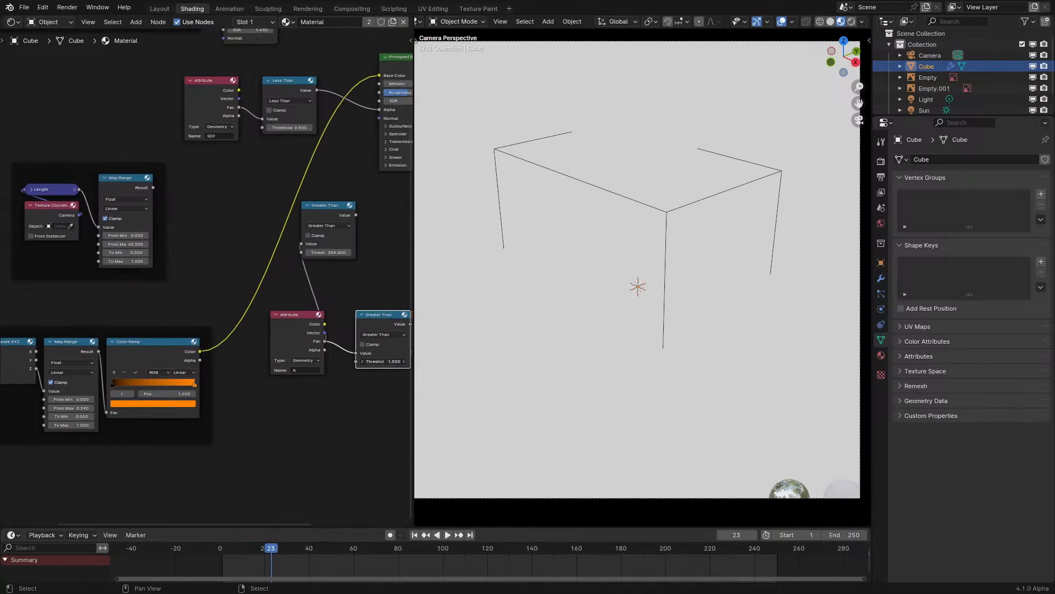
mouse_move(384, 362)
left_mouse_down()
mouse_move(416, 362)
mouse_move(386, 361)
left_mouse_up()
left_click(222, 560)
key("space")
key("space")
- Preview the A attribute's Fac output directly on the material and replay the animation from the start
middle_click_drag(256, 330, 77, 386)
left_click(127, 399, "ctrl+shift")
left_click(127, 399, "ctrl+shift")
left_click(127, 400, "ctrl+shift")
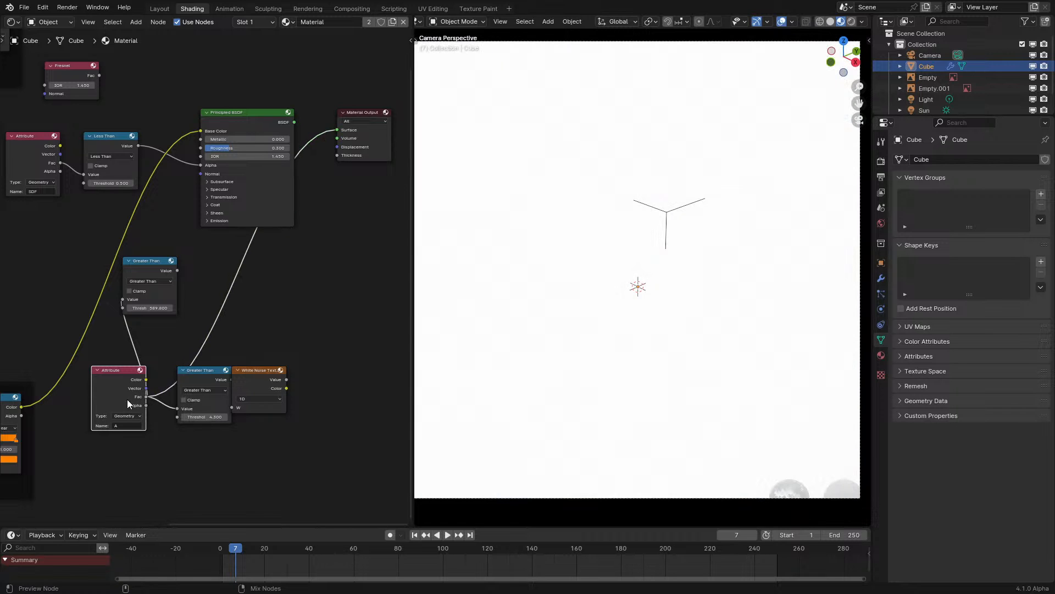
key("space")
left_click(209, 570)
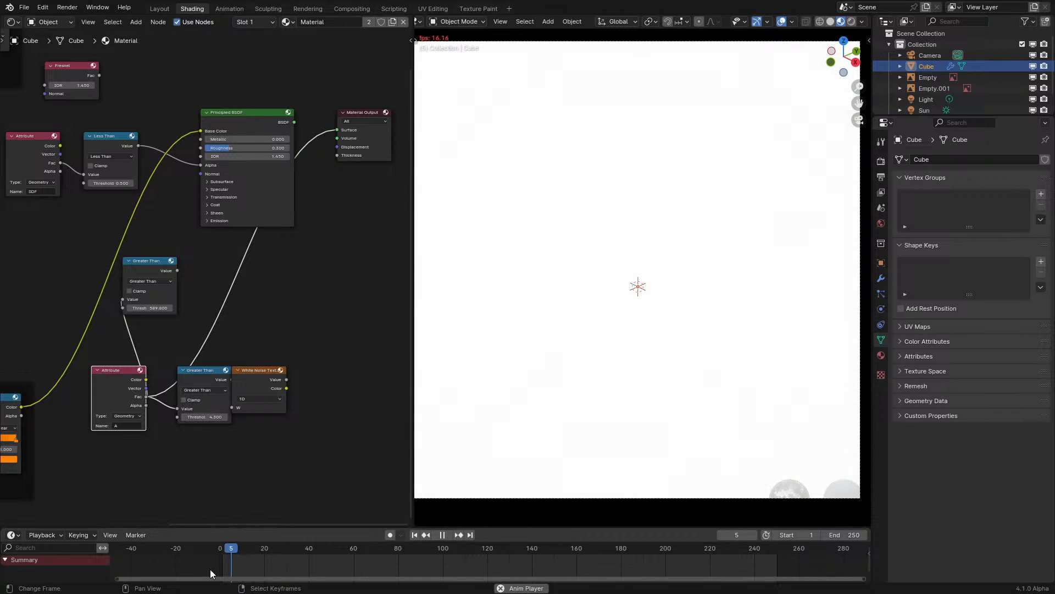
key("space")
middle_click_drag(221, 416, 224, 410)
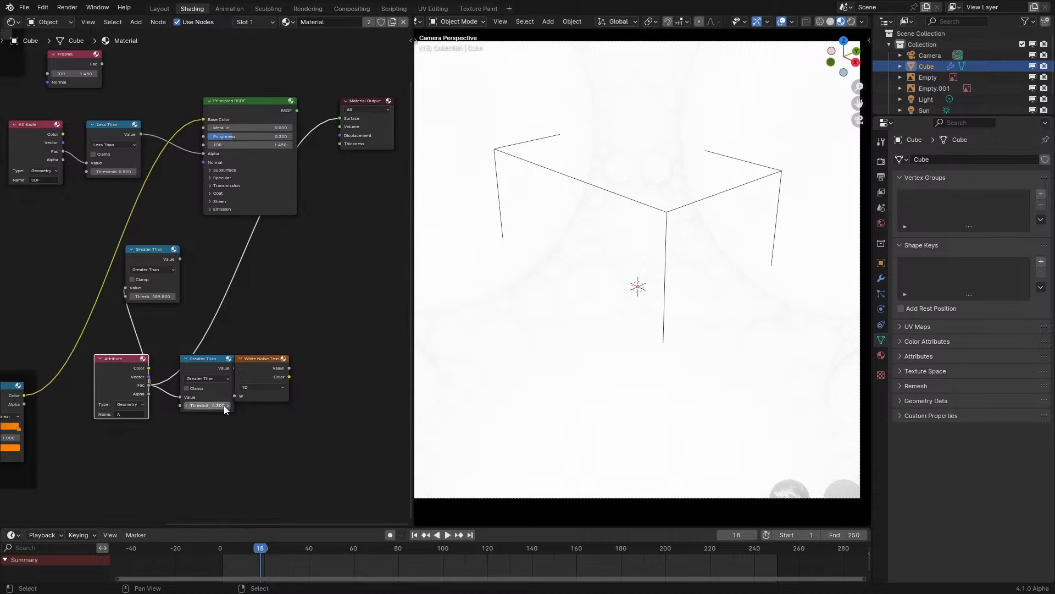
key("space")
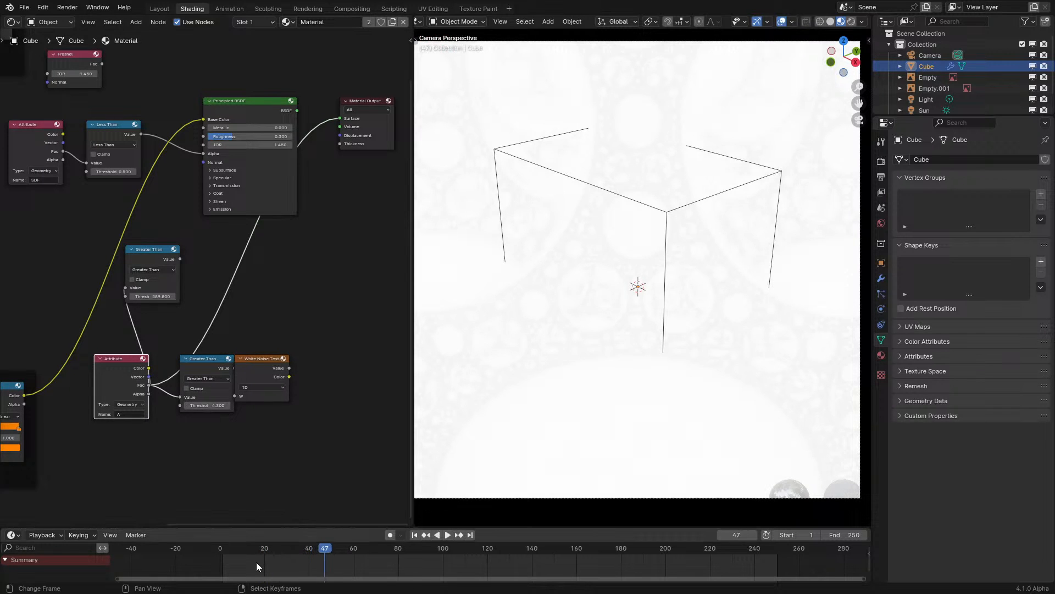
key("space")
- Change the Greater Than node after the A attribute to Divide and preview its output on the material
middle_click_drag(495, 335, 482, 337)
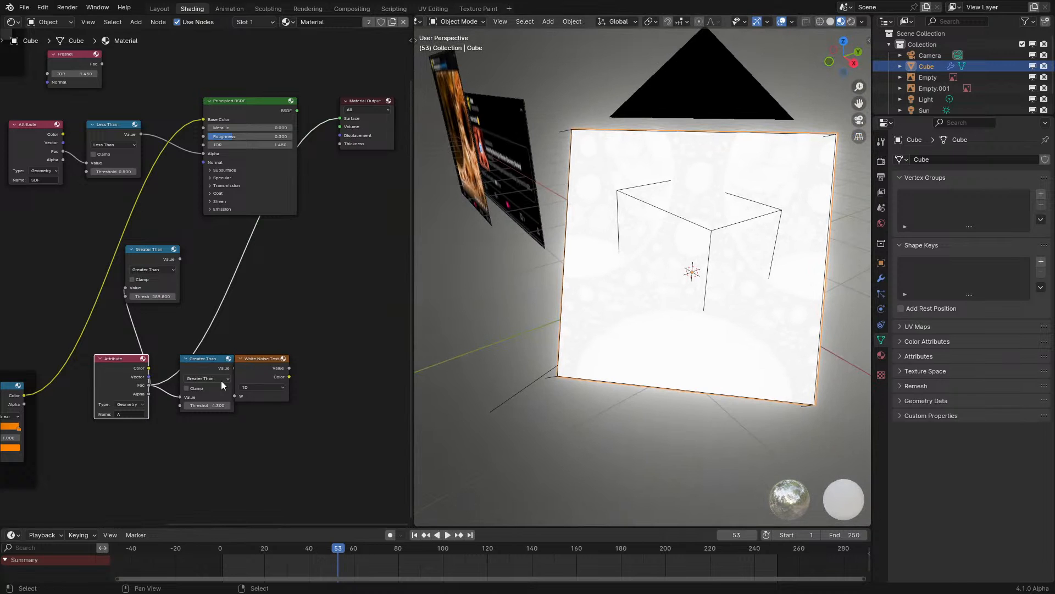
left_click(212, 364)
left_click(207, 377)
key("d")
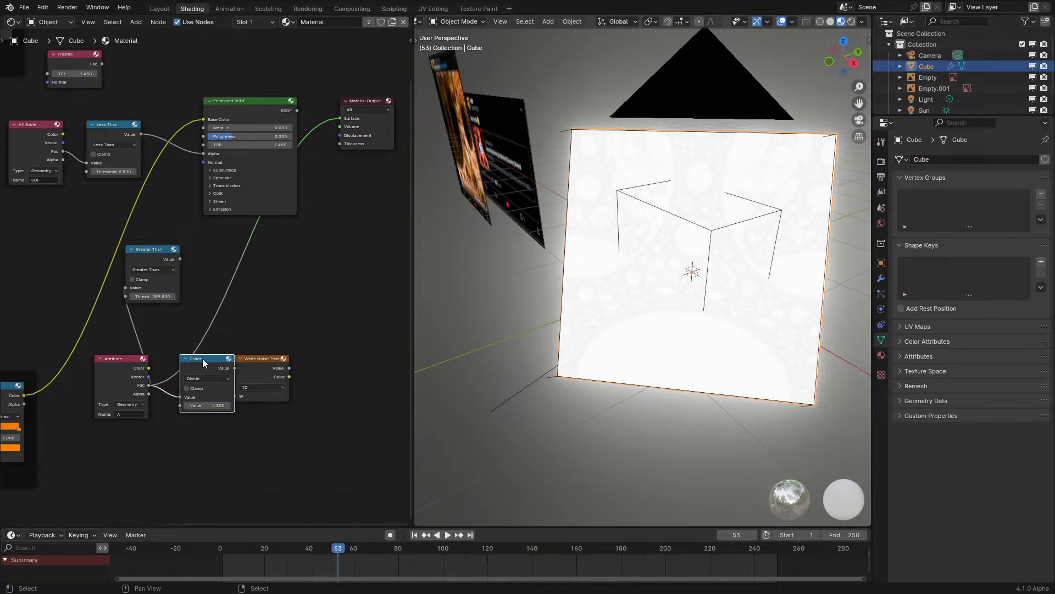
left_click(200, 357, "ctrl+shift")
- Replay the animation through the camera, then inspect the divided attribute's shading on the fractal from several angles
left_click(206, 559)
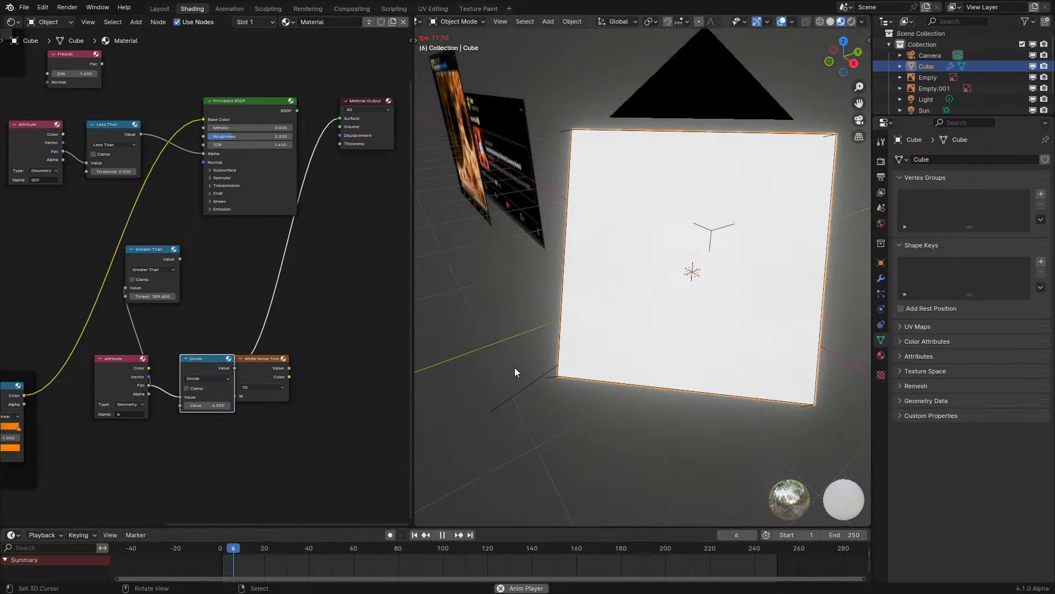
key("KP_0")
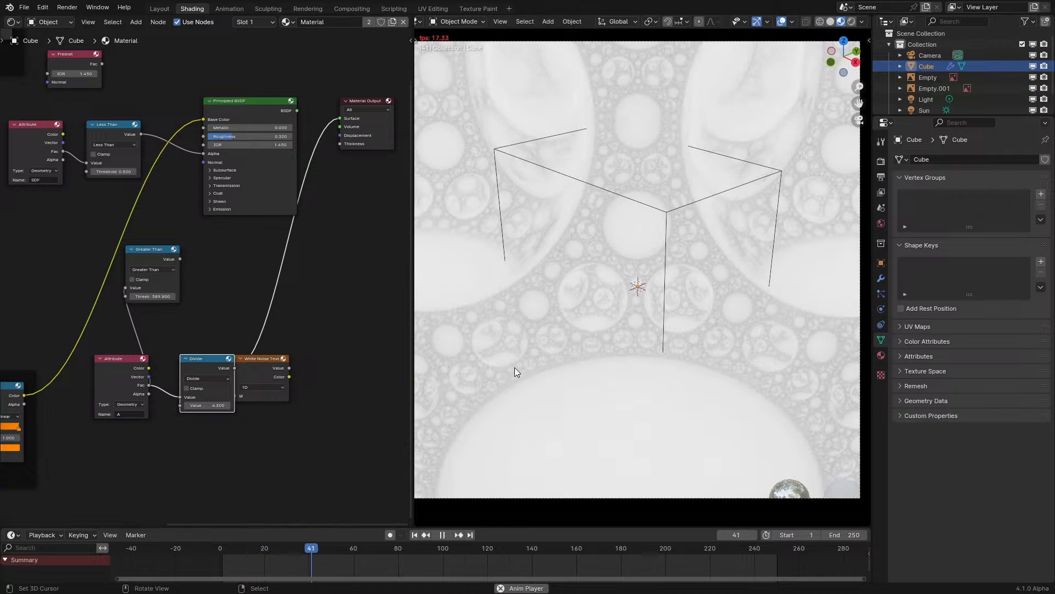
key("space")
middle_click_drag(514, 368, 842, 244)
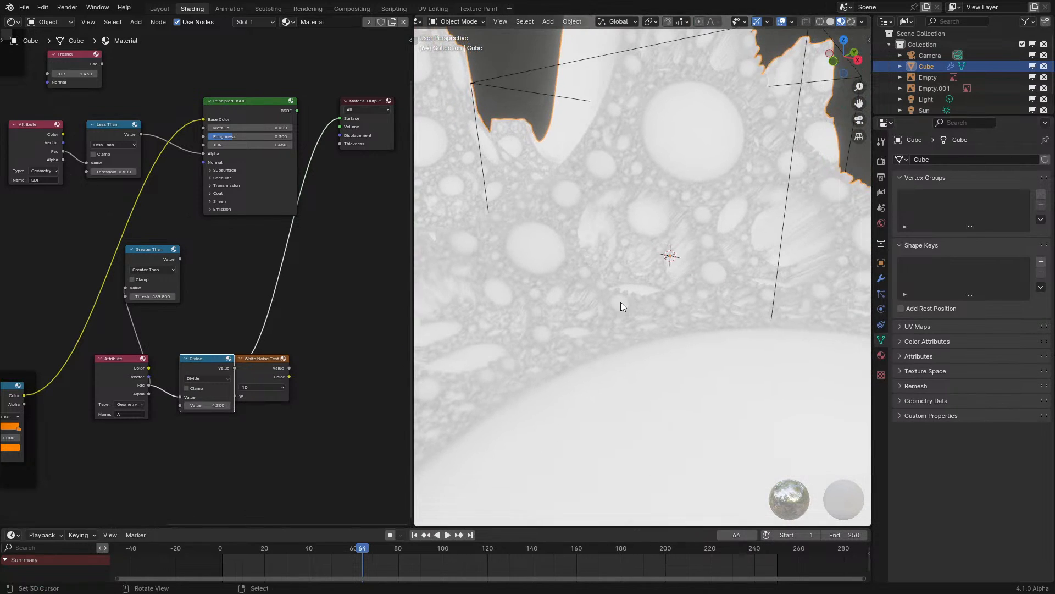
middle_click_drag(621, 302, 692, 213)
key("space")
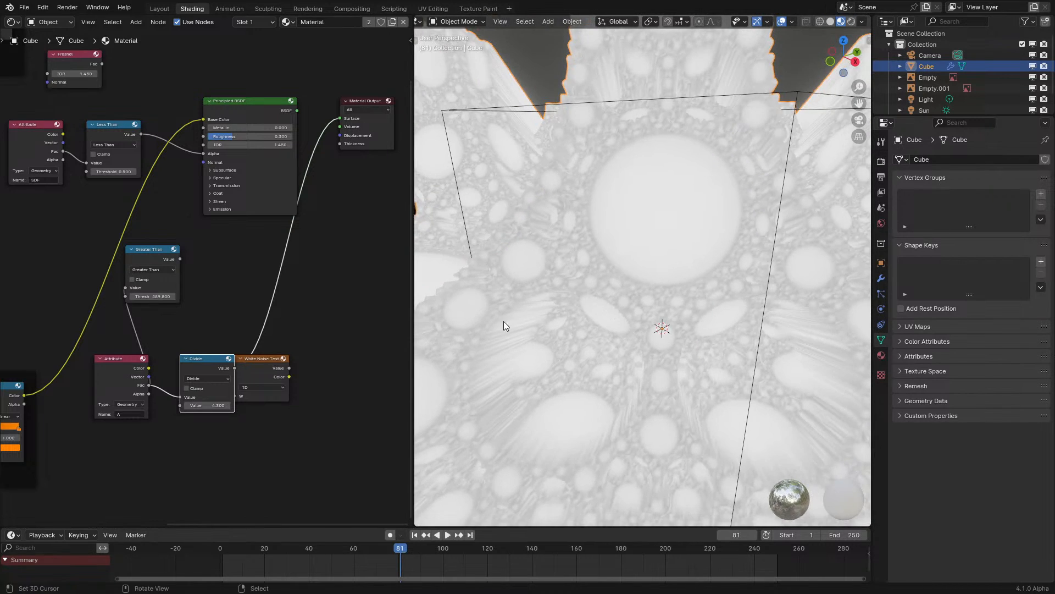
middle_click_drag(503, 321, 606, 246, "shift")
middle_click_drag(624, 286, 550, 289)
scroll(169, 382, "up", 2)
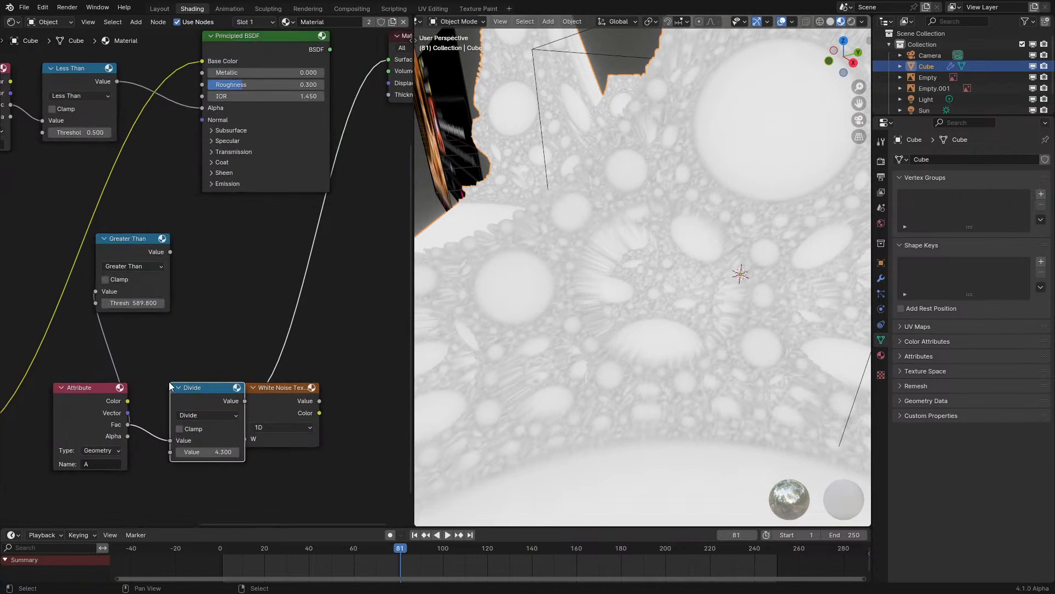
- In the Geometry Node Editor, connect the Fractal frame's Multiply output to the Add node's second value and replay the animation
left_click(13, 22)
left_click(53, 112)
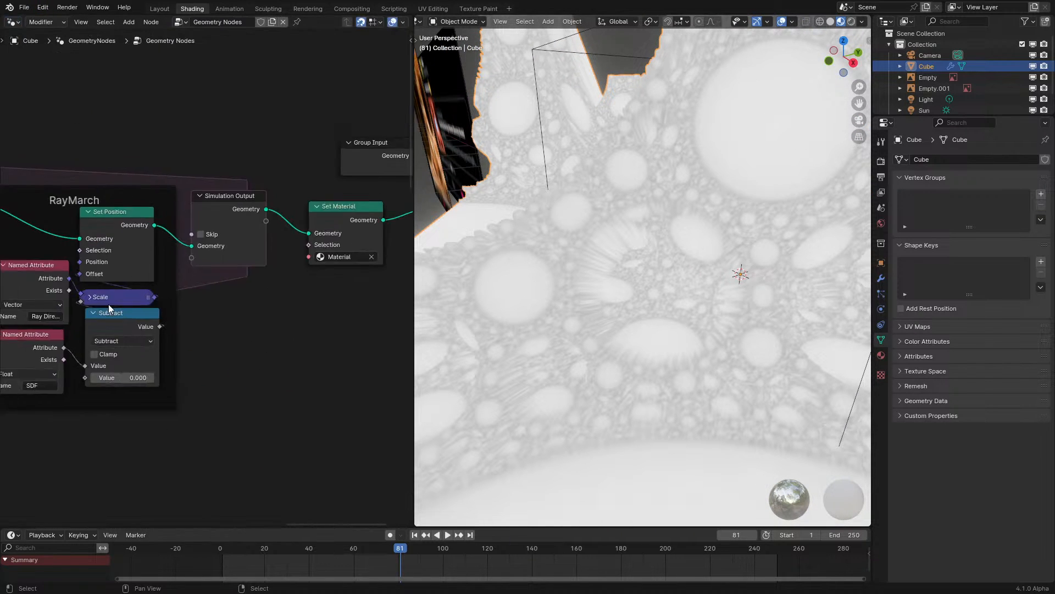
middle_click_drag(107, 304, 215, 52)
scroll(223, 271, "up", 4)
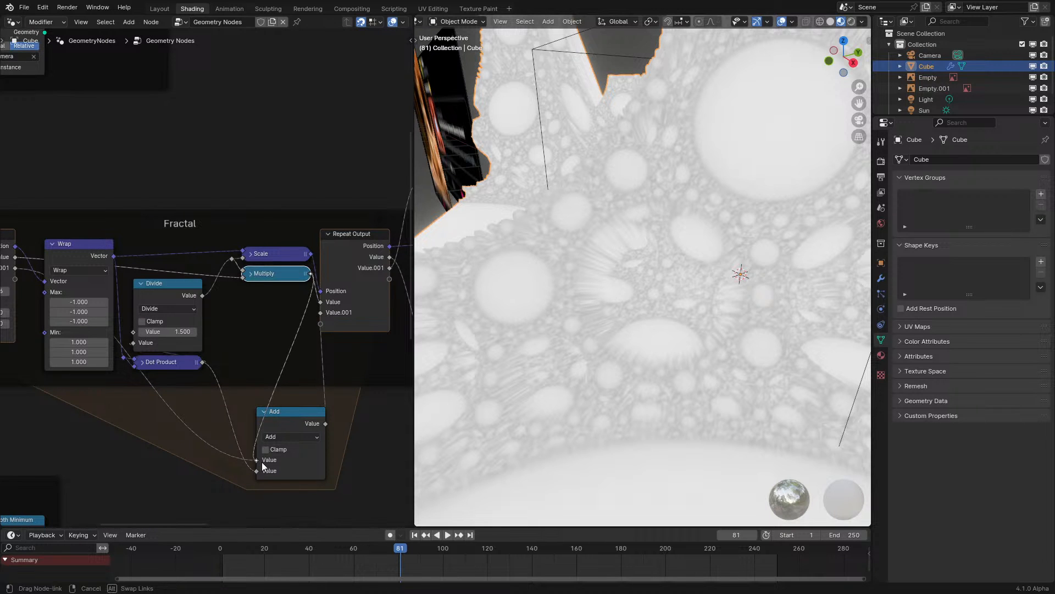
left_click(220, 561)
key("space")
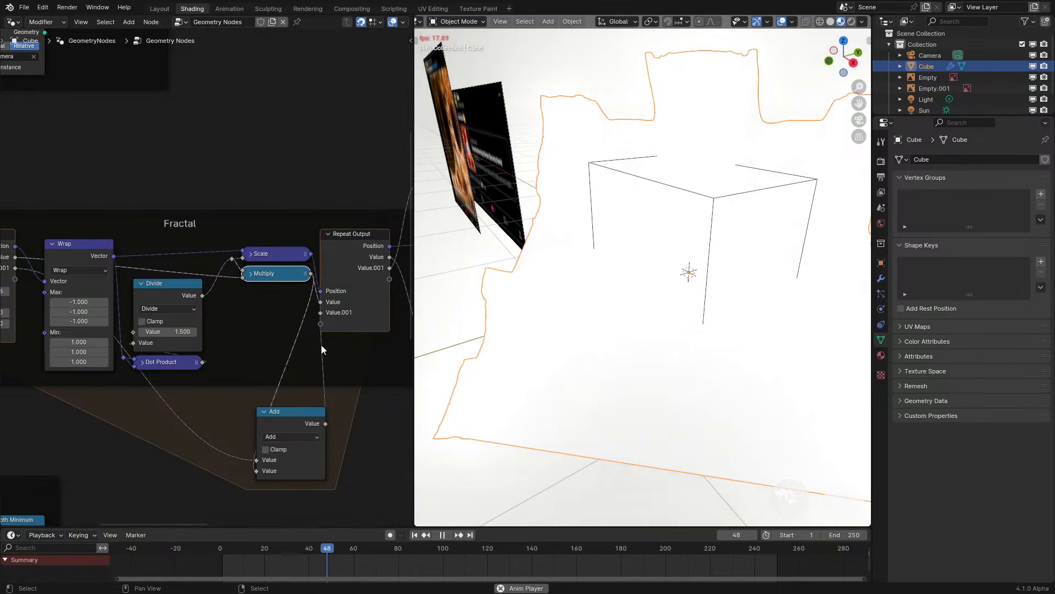
key("space")
- Feed the Divide result from its reroute into the Add node's second value, replay from the start and inspect the fractal
mouse_move(211, 291)
middle_mouse_down()
mouse_move(265, 303)
mouse_move(218, 291)
middle_mouse_up()
scroll(219, 292, "up", 1)
left_click_drag(251, 259, 284, 489)
key("shift+Left")
key("space")
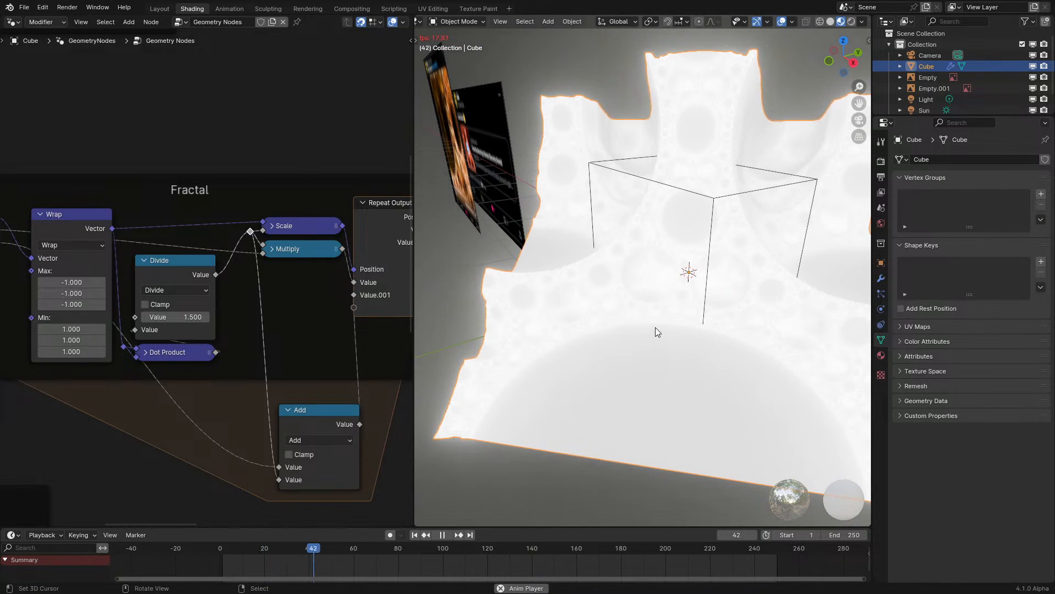
key("space")
middle_click_drag(655, 328, 629, 363)
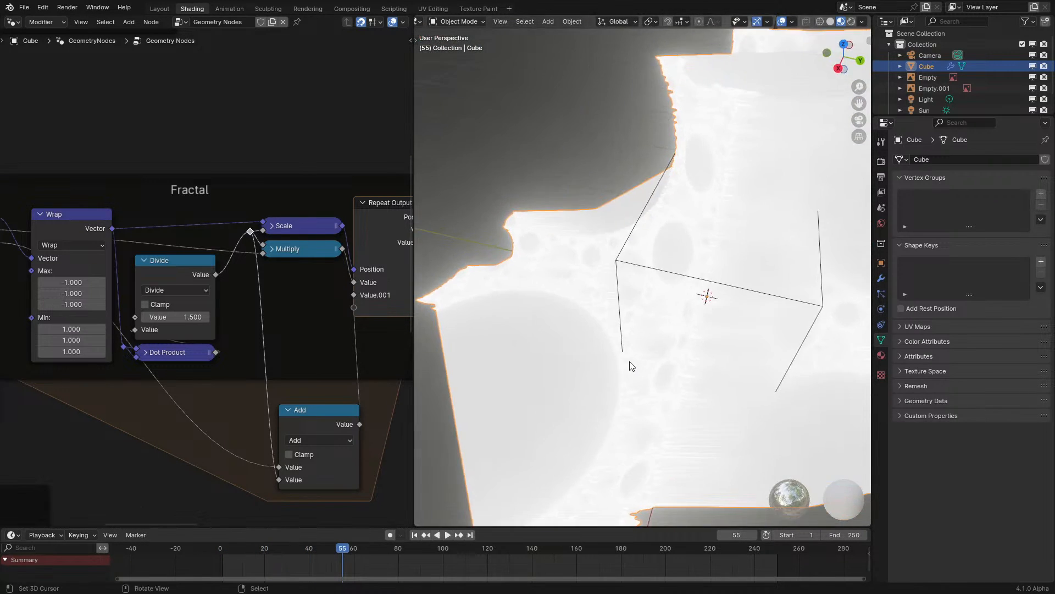
scroll(308, 295, "up", 1)
- Delete the Add node below the Fractal frame
scroll(354, 225, "down", 2)
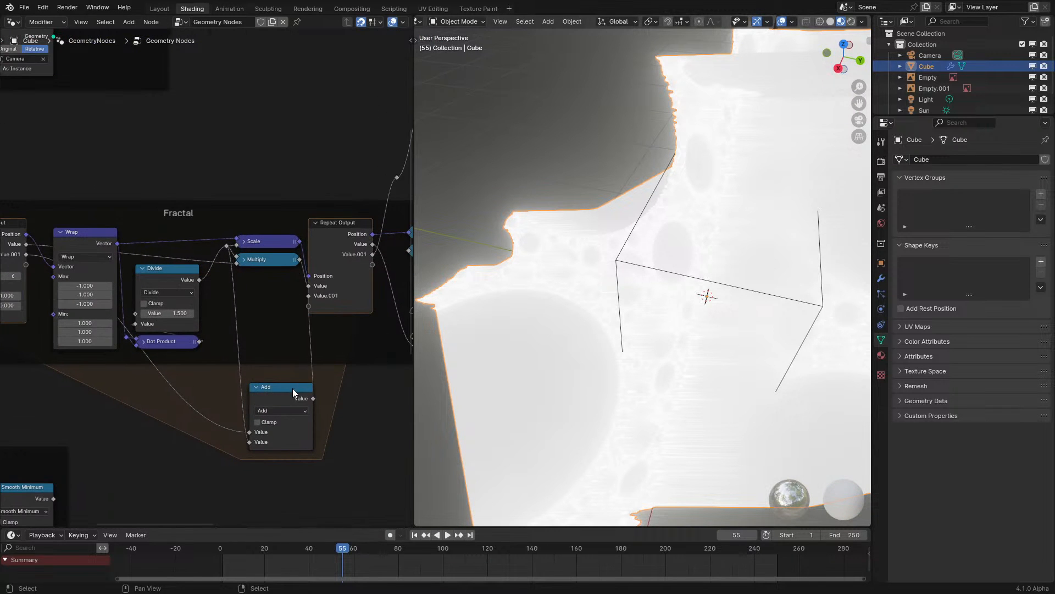
left_click(292, 388)
scroll(295, 352, "down", 2)
middle_click_drag(298, 322, 271, 407)
scroll(235, 421, "up", 3)
key("x")
- Set the Store Named Attribute node for A to the Vector type and remove the Value.001 item from the repeat zone
middle_click_drag(315, 334, 229, 424)
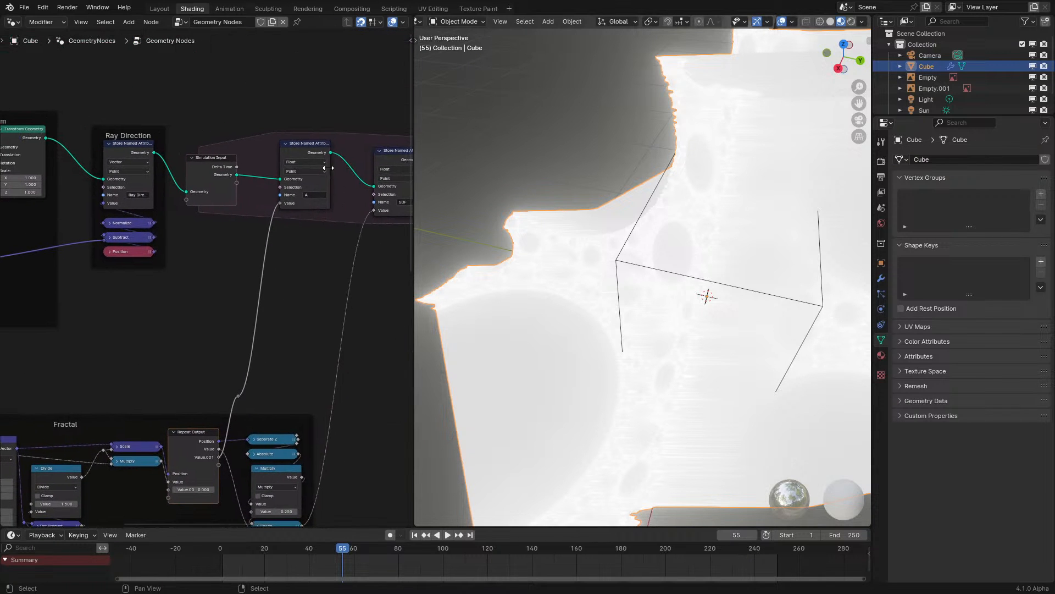
left_click(297, 195)
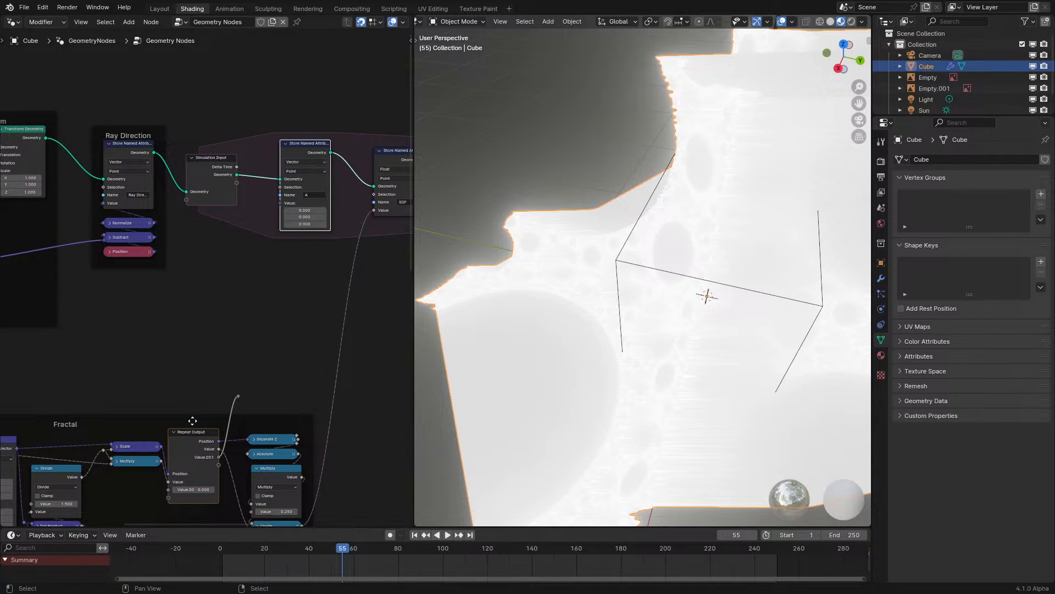
left_click(192, 453)
key("n")
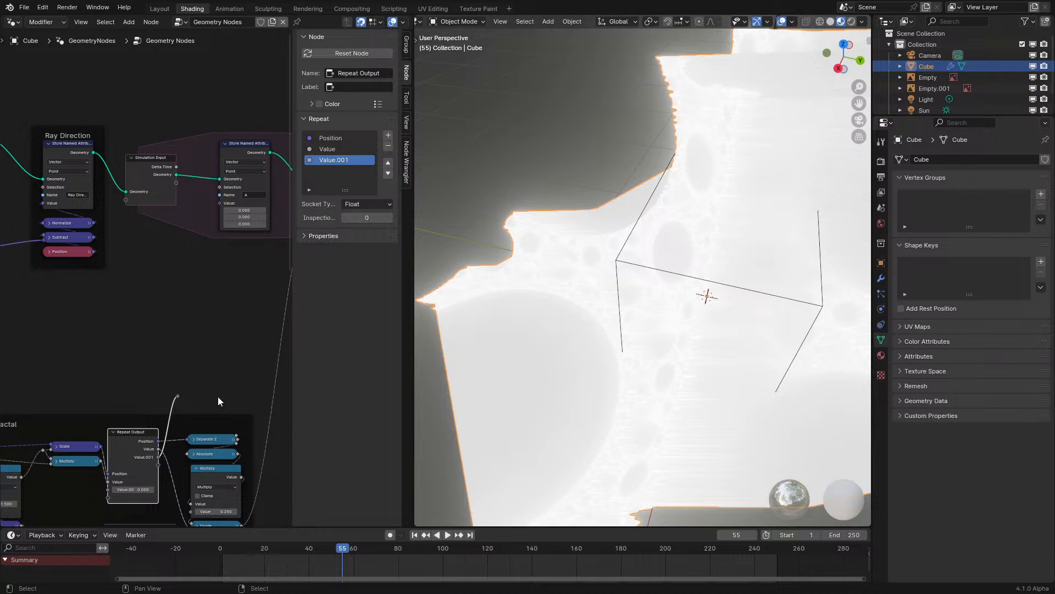
left_click(387, 146)
key("n")
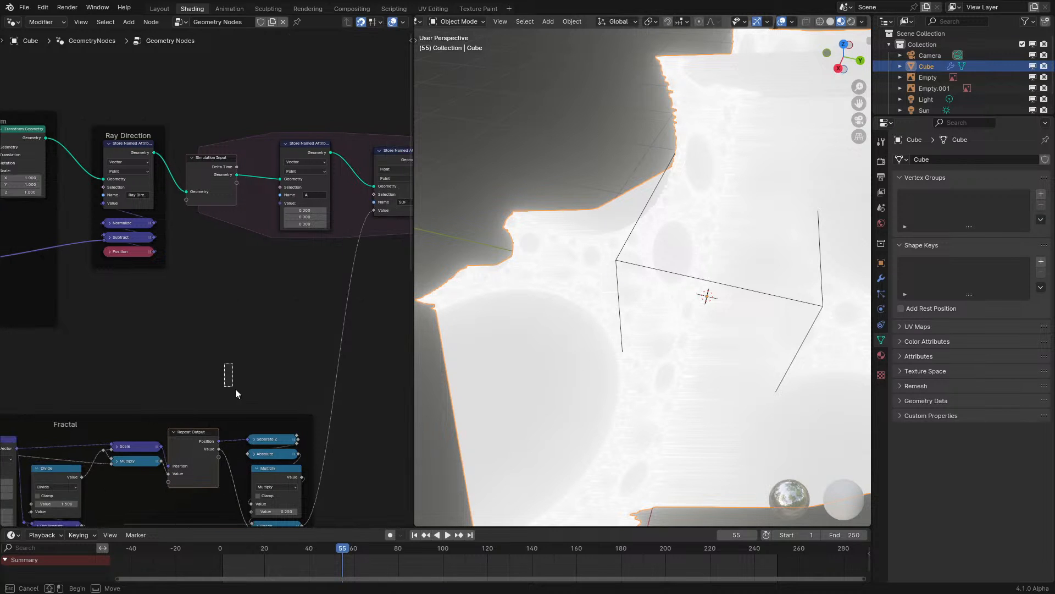
- Remove the leftover reroute and connect the Repeat Output's Position to the value stored as attribute A
left_click_drag(266, 407, 266, 408)
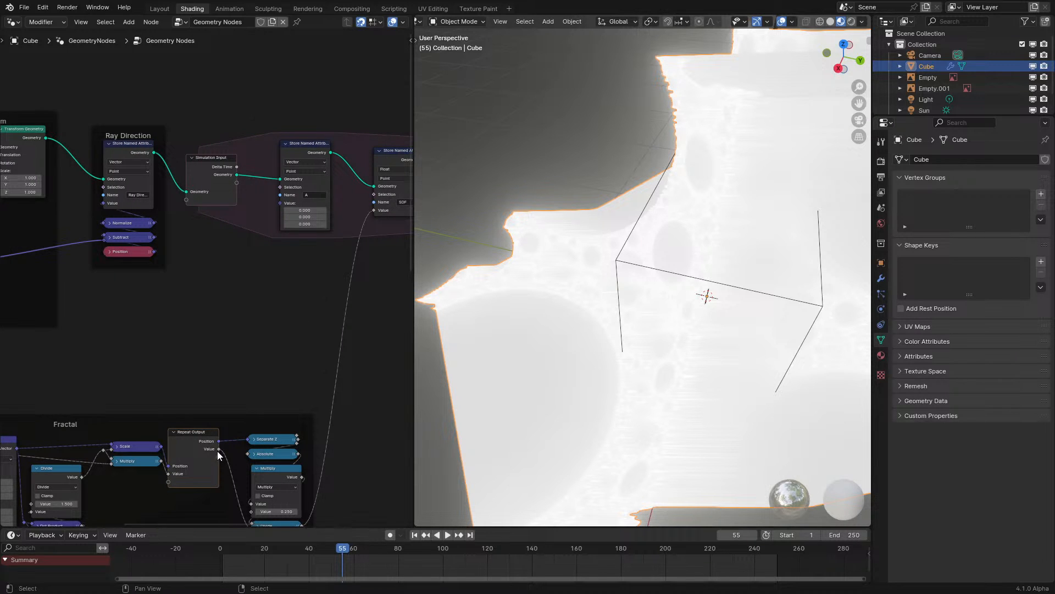
left_click_drag(219, 442, 282, 302)
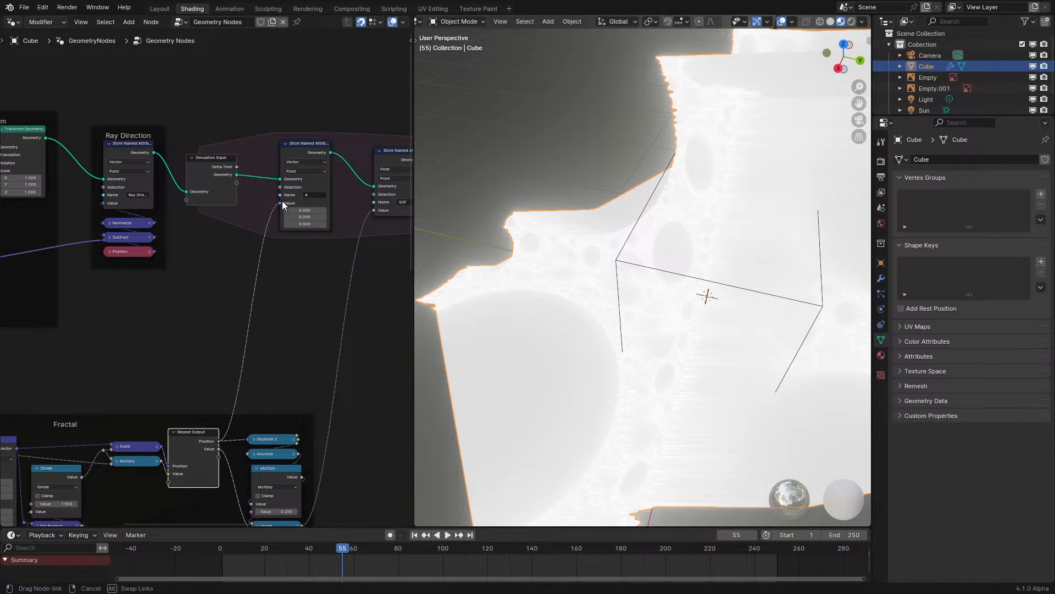
left_click_drag(282, 202, 281, 203)
- Switch to the Shader Editor, preview the A attribute's Vector output on the material and replay the animation from the start
left_click(13, 22)
left_click(36, 123)
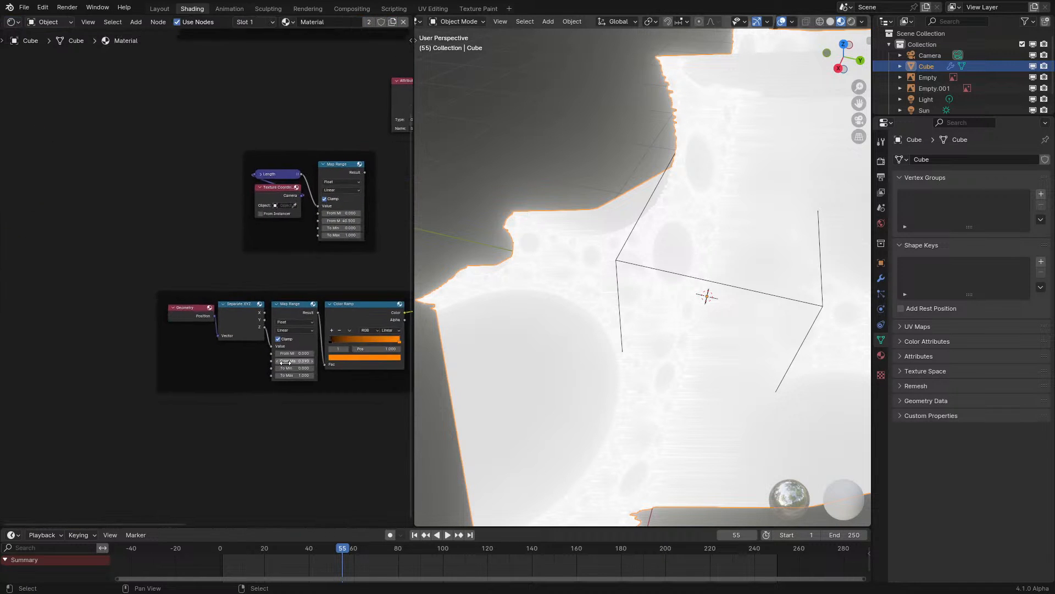
middle_click_drag(285, 363, 7, 384)
scroll(204, 311, "up", 1)
left_click(205, 311, "ctrl+shift")
left_click(204, 311, "ctrl+shift")
key("space")
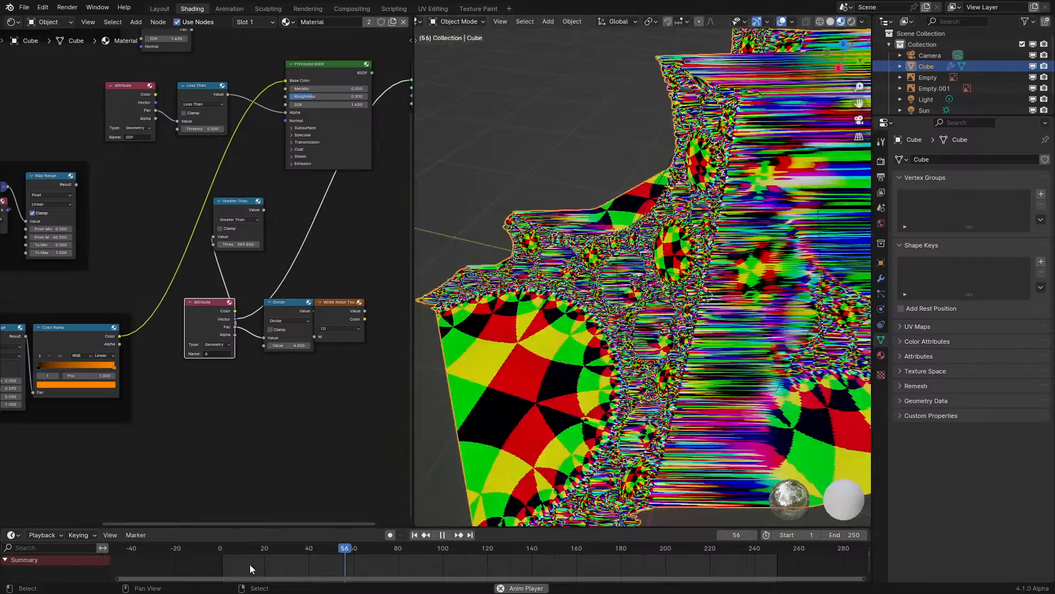
left_click_drag(250, 568, 210, 557)
key("space")
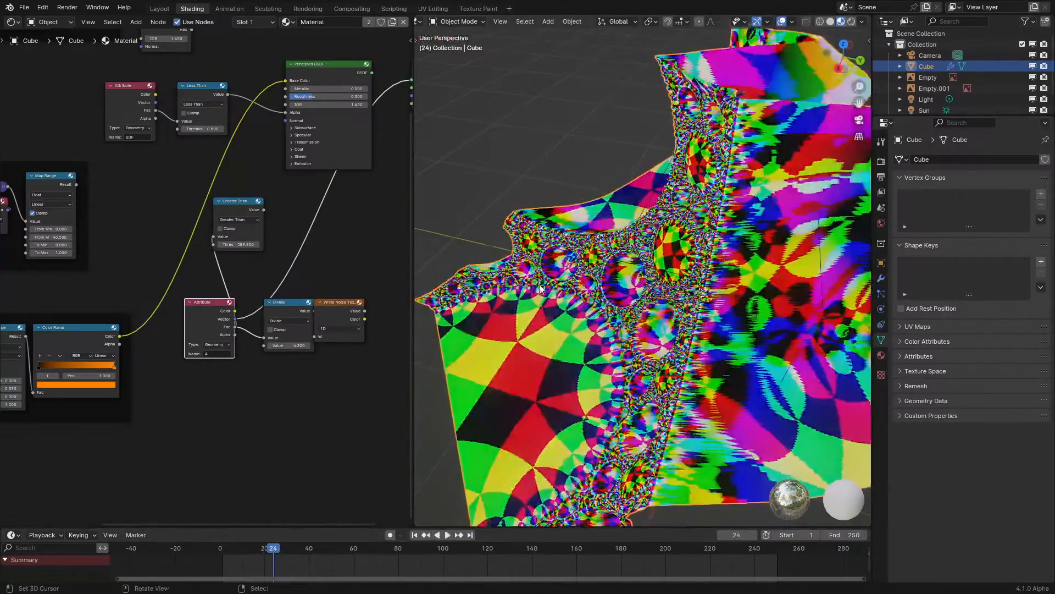
- Add a Separate XYZ node fed by the A attribute's Vector output, in the free area below the Divide node
middle_click_drag(540, 288, 615, 313)
key("space")
key("space")
scroll(307, 284, "up", 4)
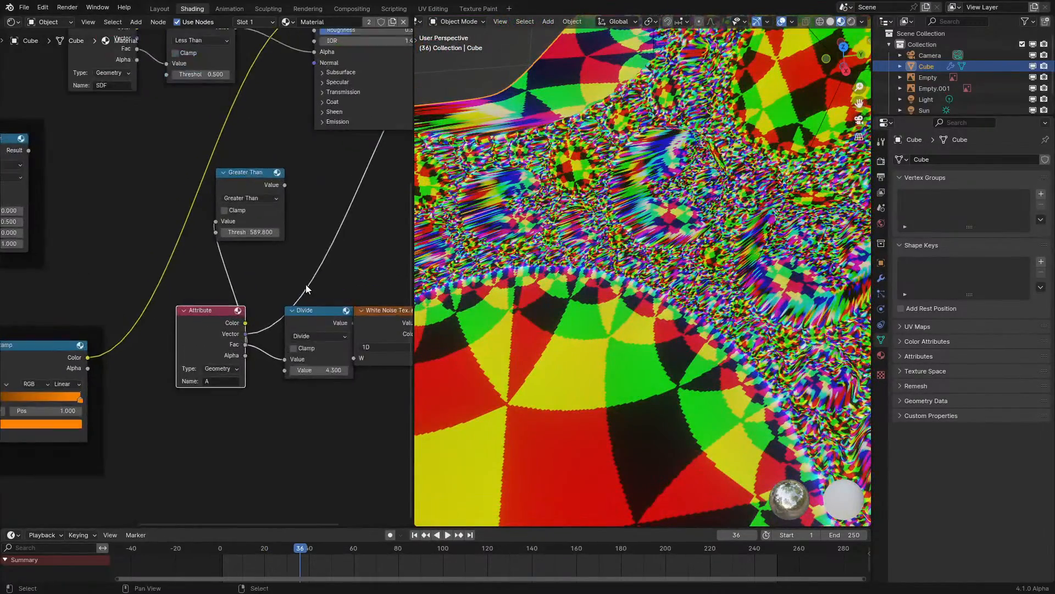
left_click_drag(306, 285, 378, 391)
middle_click_drag(252, 332, 190, 326)
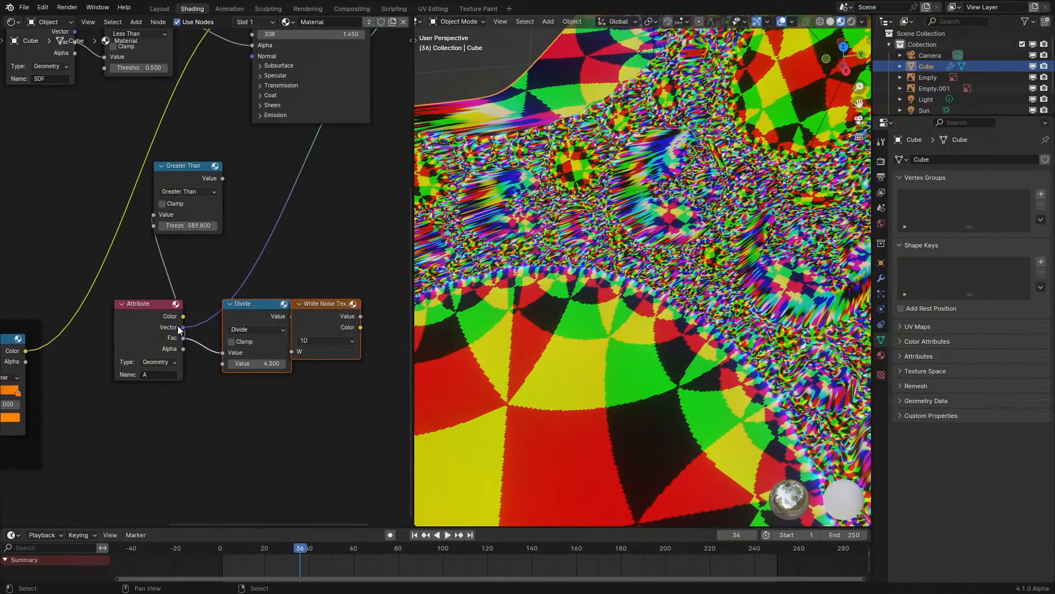
left_click_drag(182, 327, 237, 473)
type("sep")
key("Return")
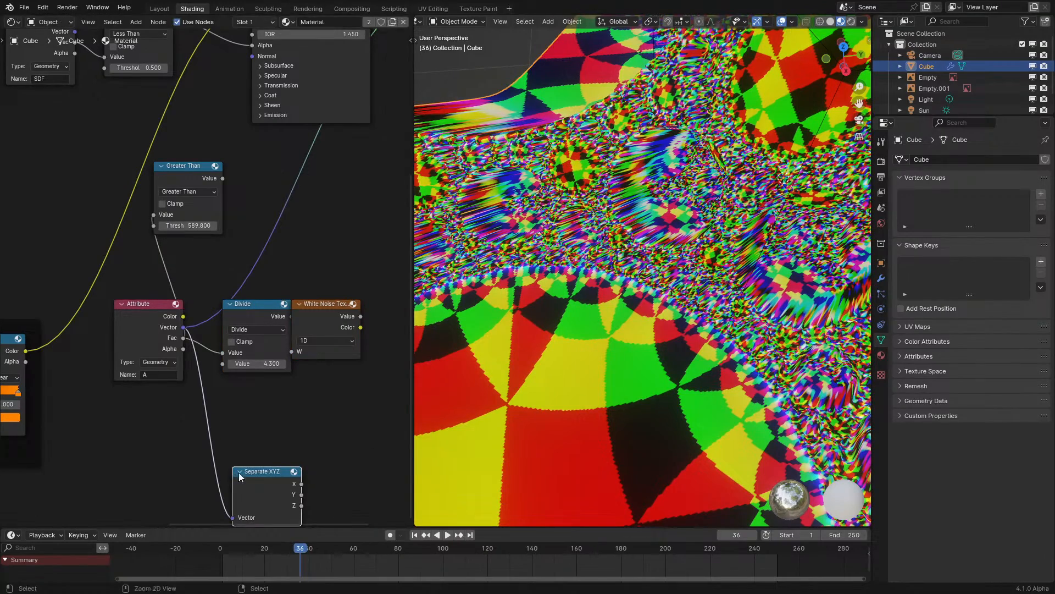
- Preview the Separate XYZ node's X, Y and Z outputs on the material in turn, moving the node nearer the Attribute node
left_click(271, 496, "ctrl+shift")
left_click_drag(266, 484, 245, 434)
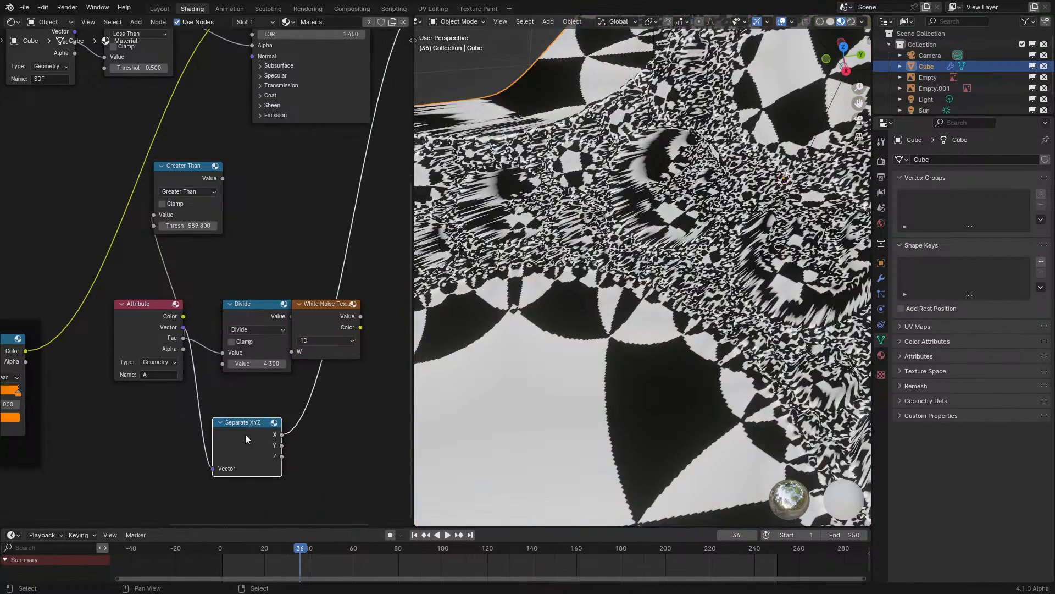
scroll(565, 341, "down", 3)
middle_click_drag(565, 339, 572, 373)
left_click(246, 437, "ctrl+shift")
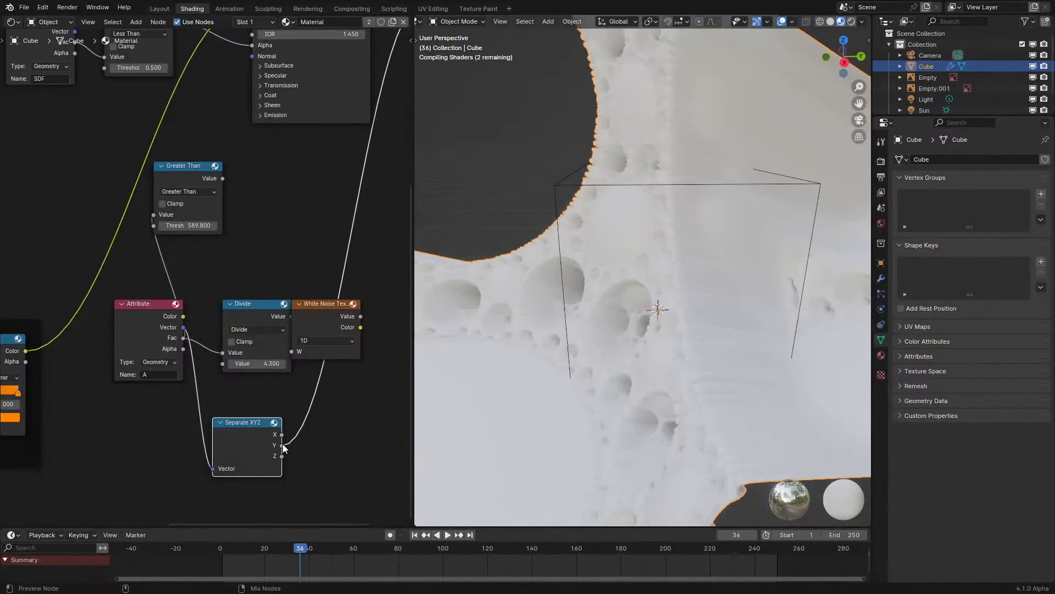
left_click(185, 337)
left_click(258, 461, "ctrl+shift")
middle_click_drag(632, 307, 592, 355)
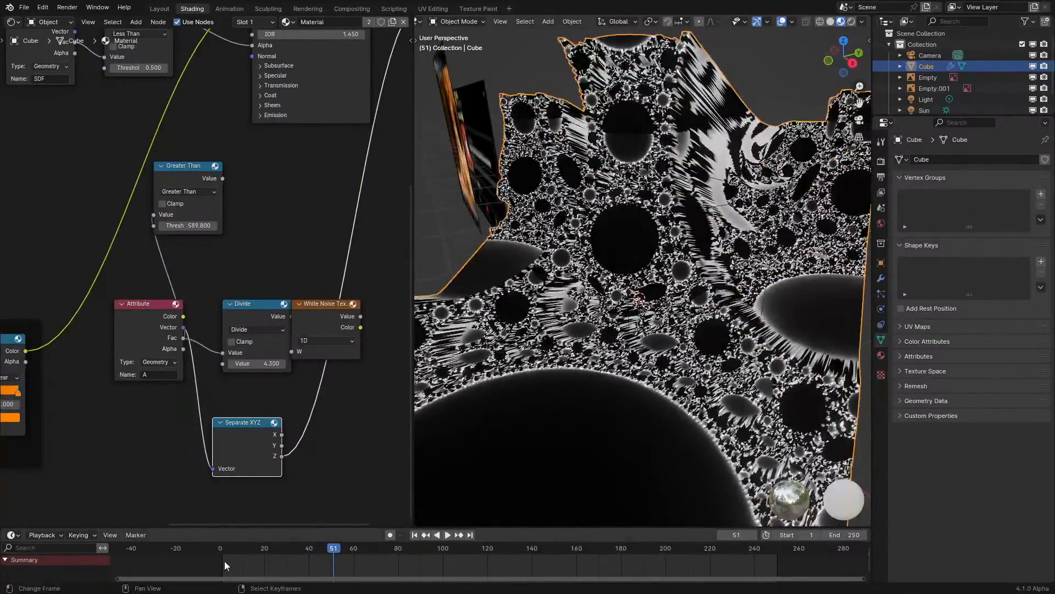
- Replay the animation from the start and examine the previewed Z component on the fractal
left_click(224, 561)
key("space")
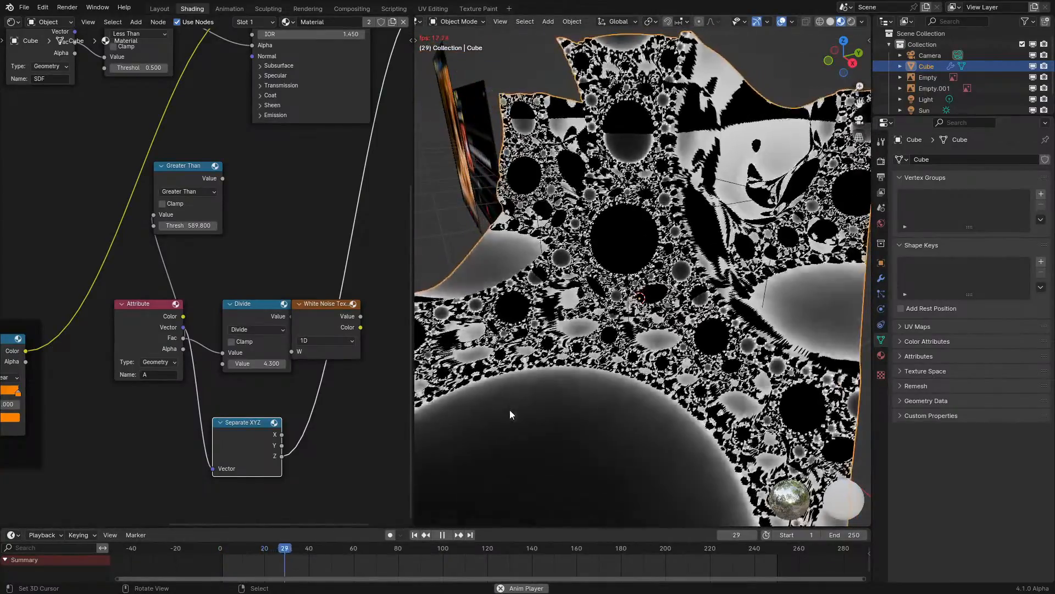
key("space")
middle_click_drag(509, 410, 586, 387)
middle_click_drag(538, 382, 499, 409)
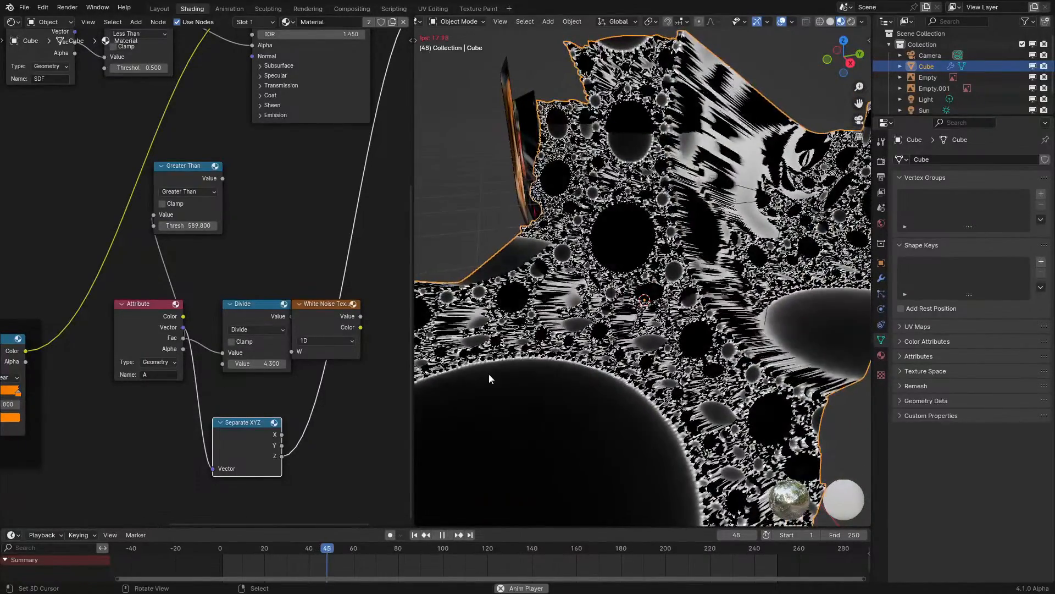
- Add a Length vector math node fed by the A attribute's Vector output and place it below the Attribute node
scroll(171, 364, "up", 2)
left_click_drag(178, 337, 160, 429)
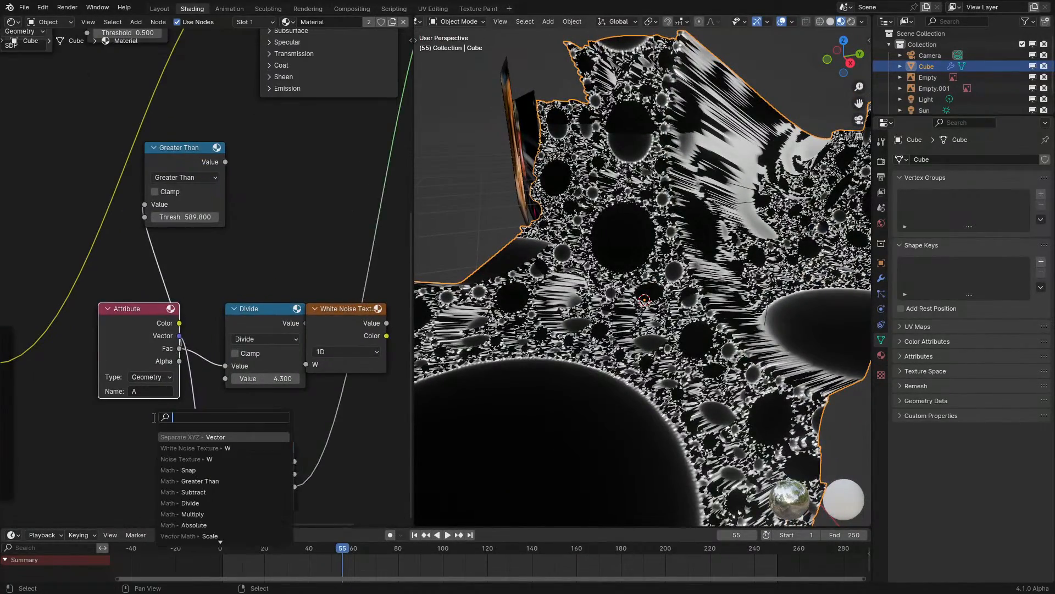
type("length")
key("Return")
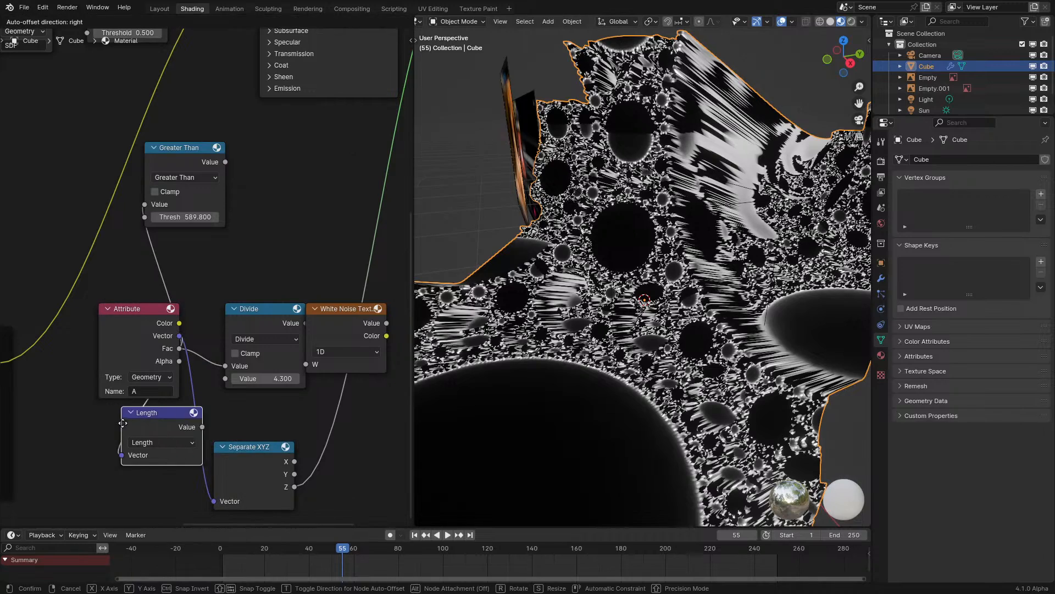
left_click(95, 429)
- Replay the animation from the start with the Length value previewed and examine the fractal's surface pattern from several angles
left_click(206, 553)
key("space")
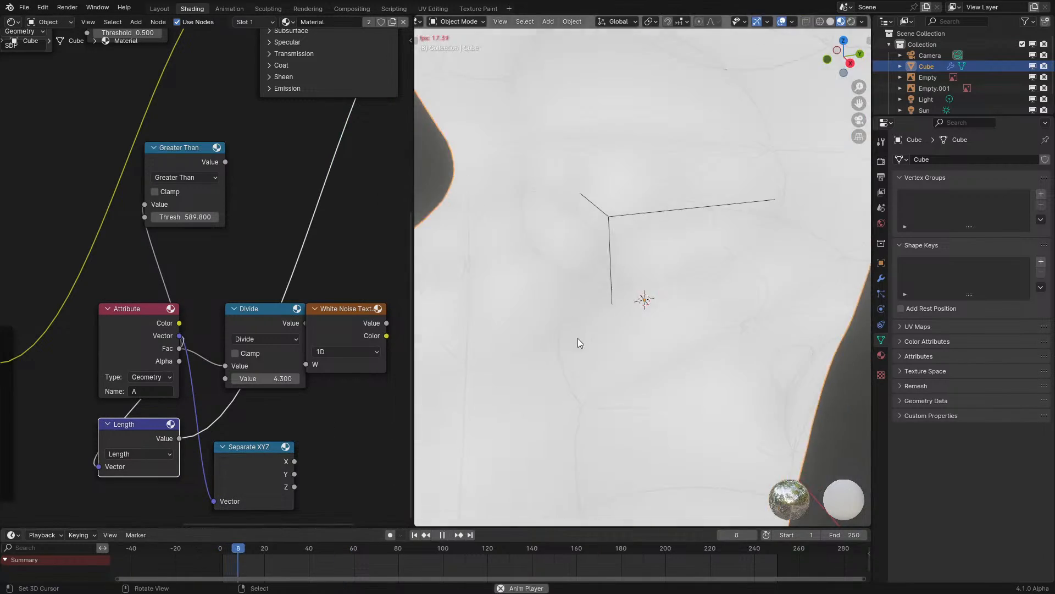
key("space")
middle_click_drag(578, 350, 621, 313)
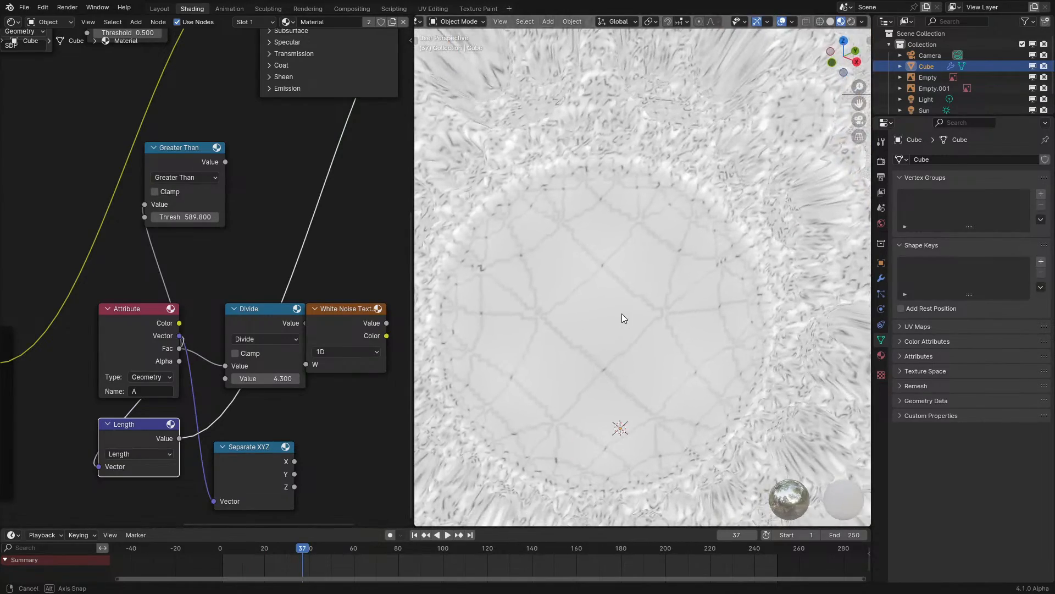
scroll(661, 340, "down", 4)
key("space")
key("space")
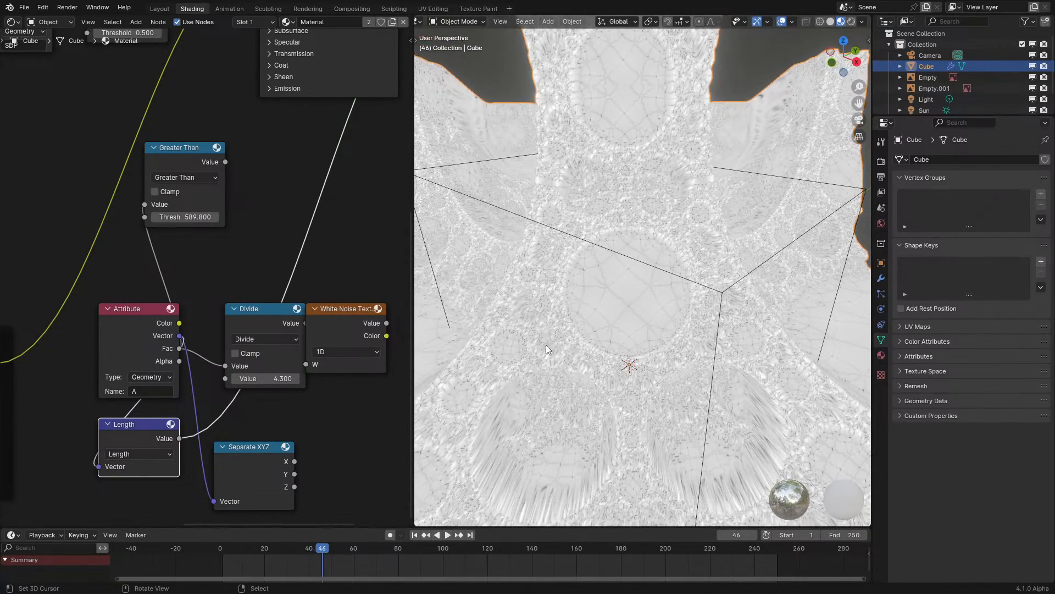
middle_click_drag(467, 363, 667, 298)
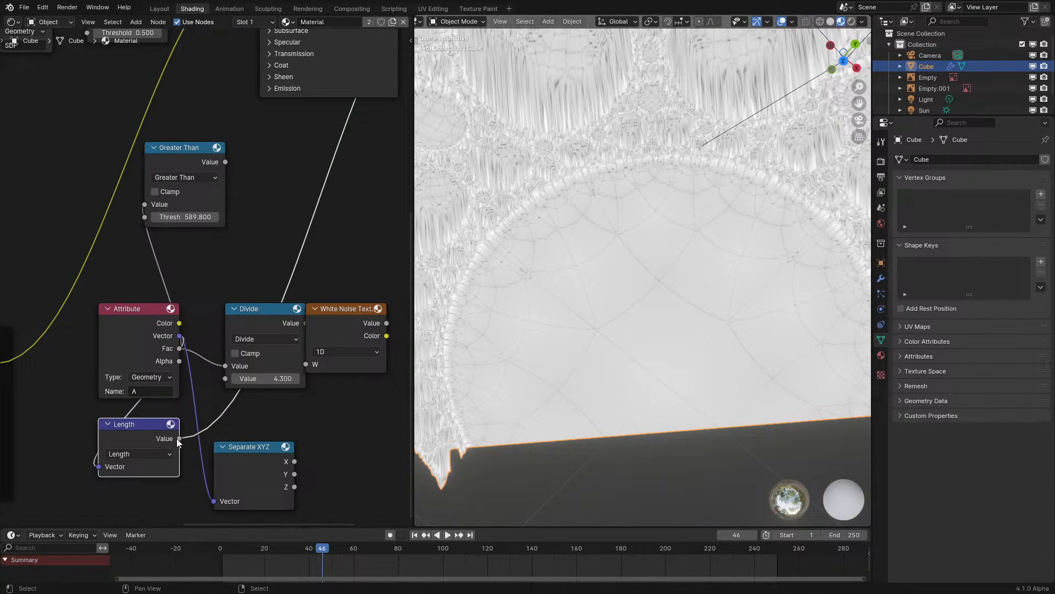
scroll(566, 312, "down", 3)
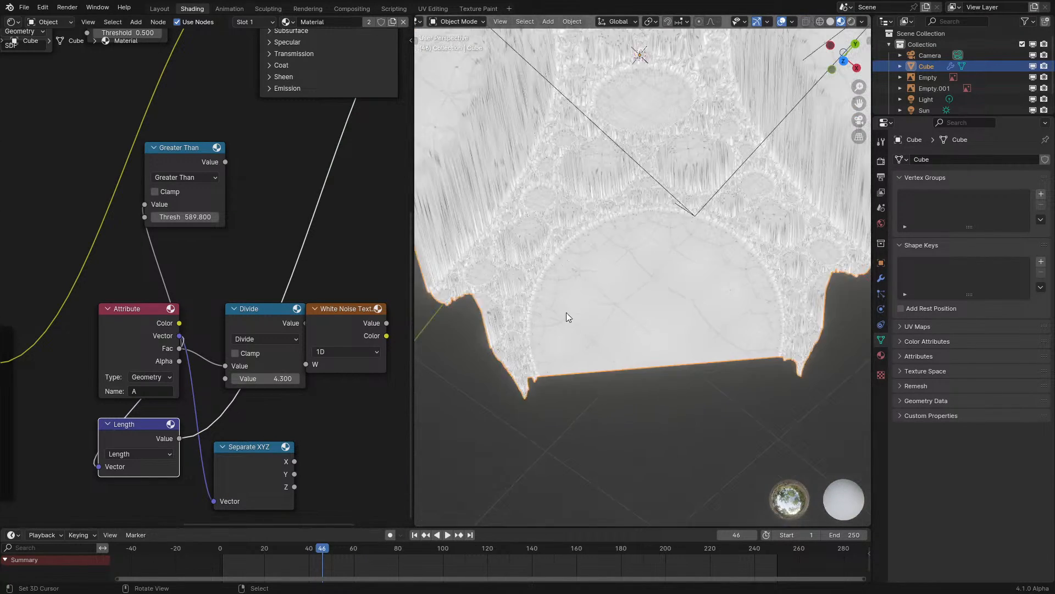
middle_click_drag(567, 312, 546, 240)
scroll(546, 239, "up", 2)
scroll(269, 385, "down", 3)
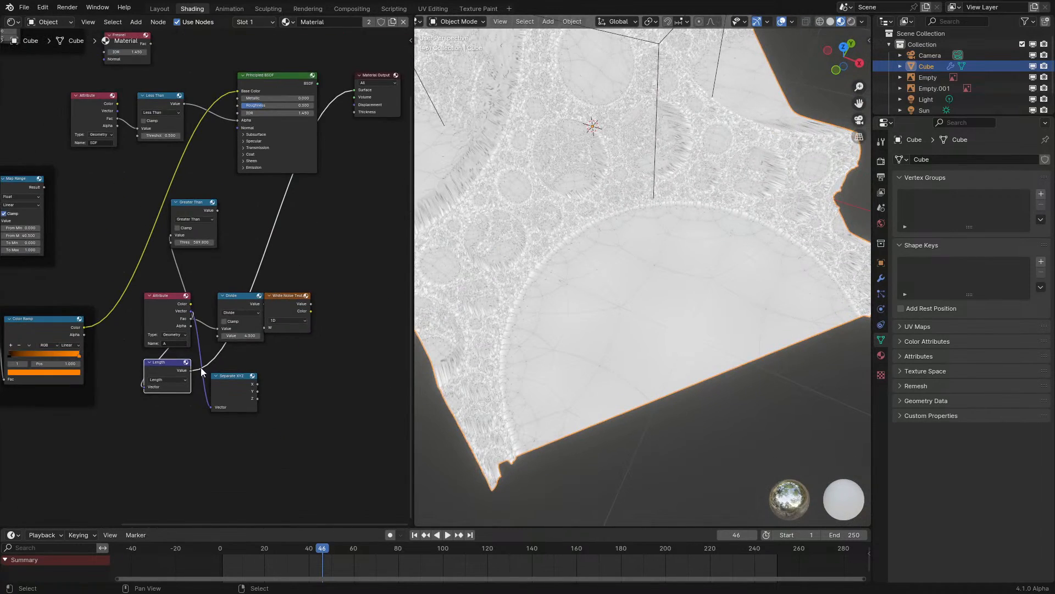
- Feed the Length value through the Color Ramp to the Principled BSDF output and delete the Greater Than, Divide, White Noise and Separate XYZ nodes
left_click_drag(191, 370, 34, 379)
left_click(331, 81, "ctrl+shift")
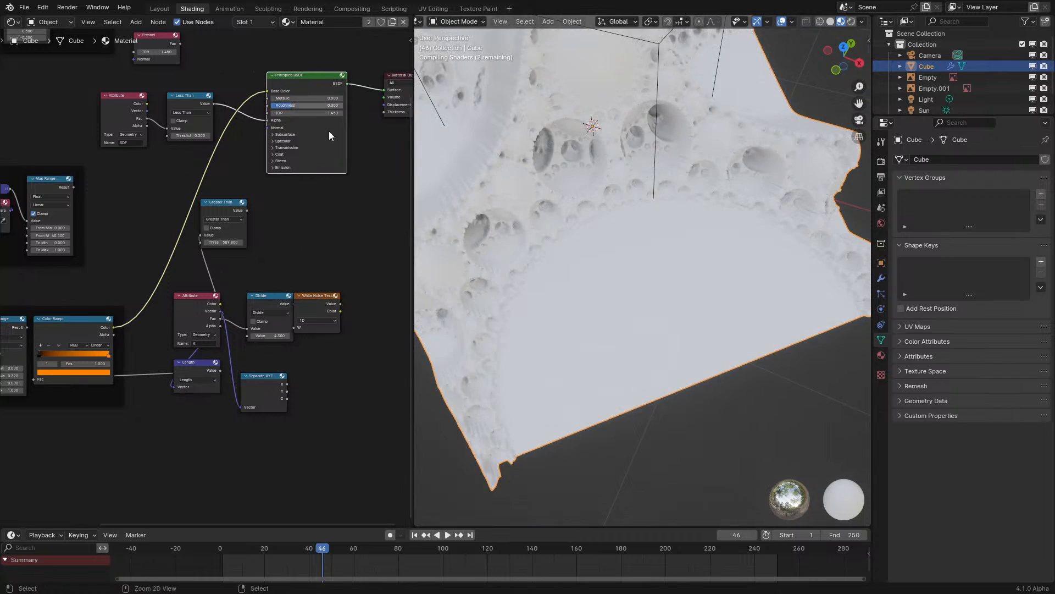
left_click_drag(259, 281, 308, 381)
key("x")
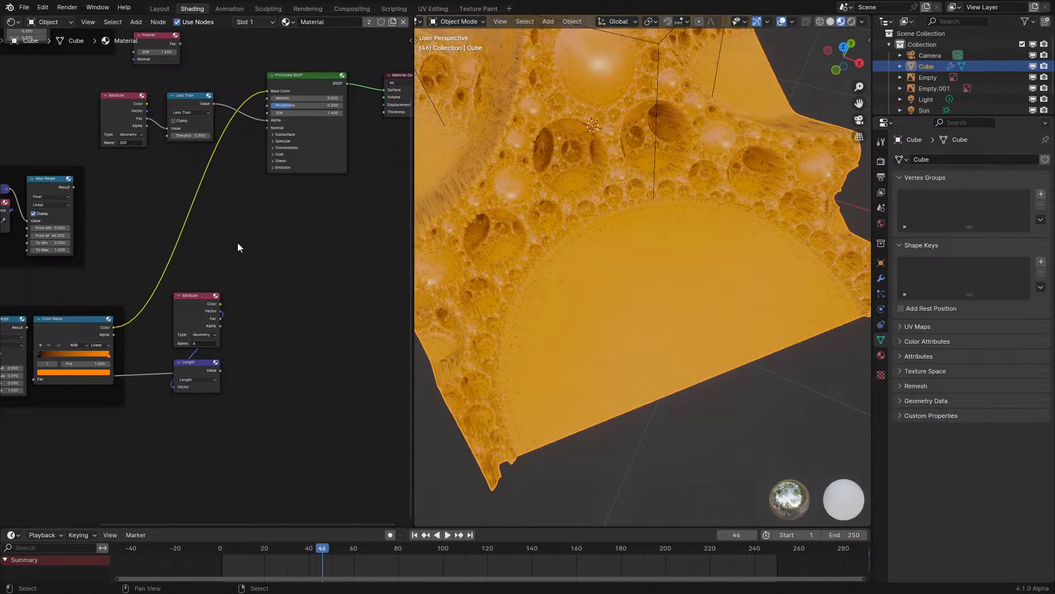
- Move the Color Ramp's black stop to position 0.955
middle_click_drag(188, 324, 267, 364)
scroll(170, 387, "up", 6)
left_click_drag(94, 399, 211, 398)
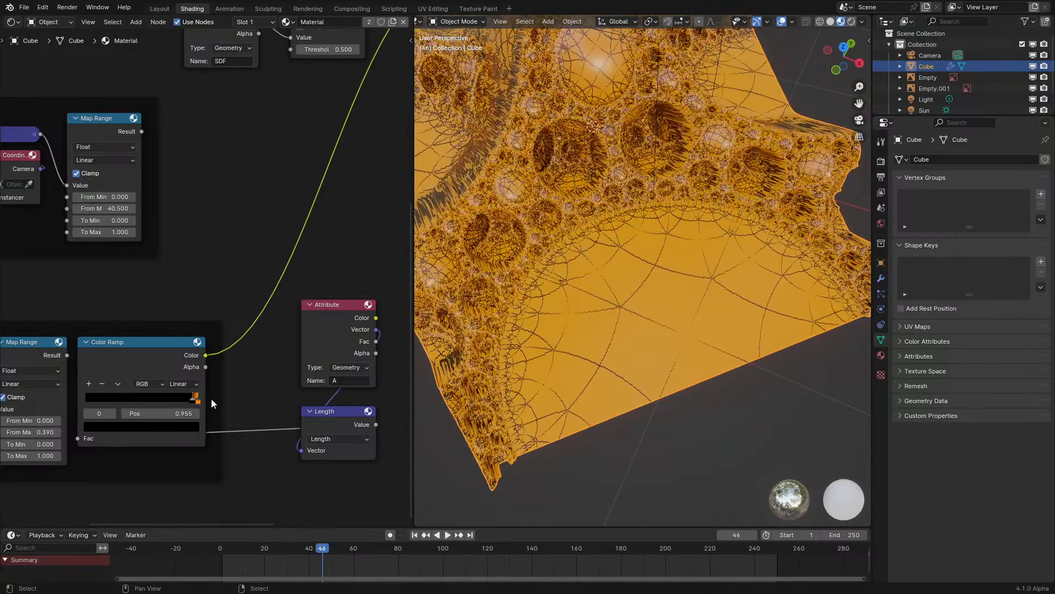
middle_click_drag(517, 358, 482, 328)
middle_click_drag(304, 390, 210, 383)
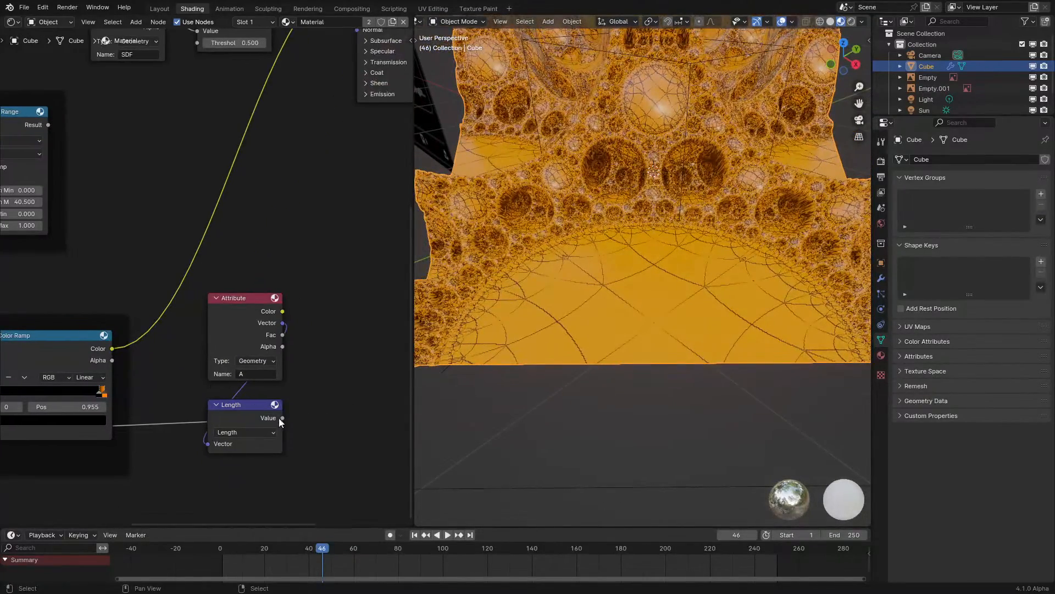
- Insert a Divide math node between the Length node and the Color Ramp's Fac input and adjust its divisor
left_click_drag(282, 418, 333, 410)
left_click(338, 434)
left_click_drag(400, 429, 80, 434)
middle_click_drag(237, 403, 122, 387)
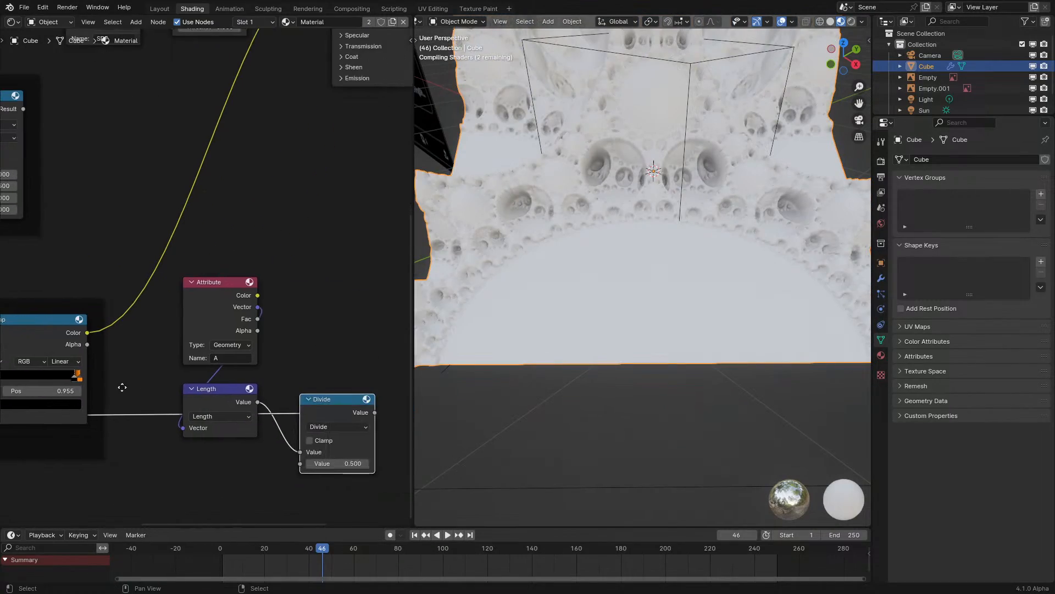
left_click_drag(354, 464, 448, 464)
- Change the Divide node's operation to Power and try exponents of 2 and 0.1
left_click(361, 427)
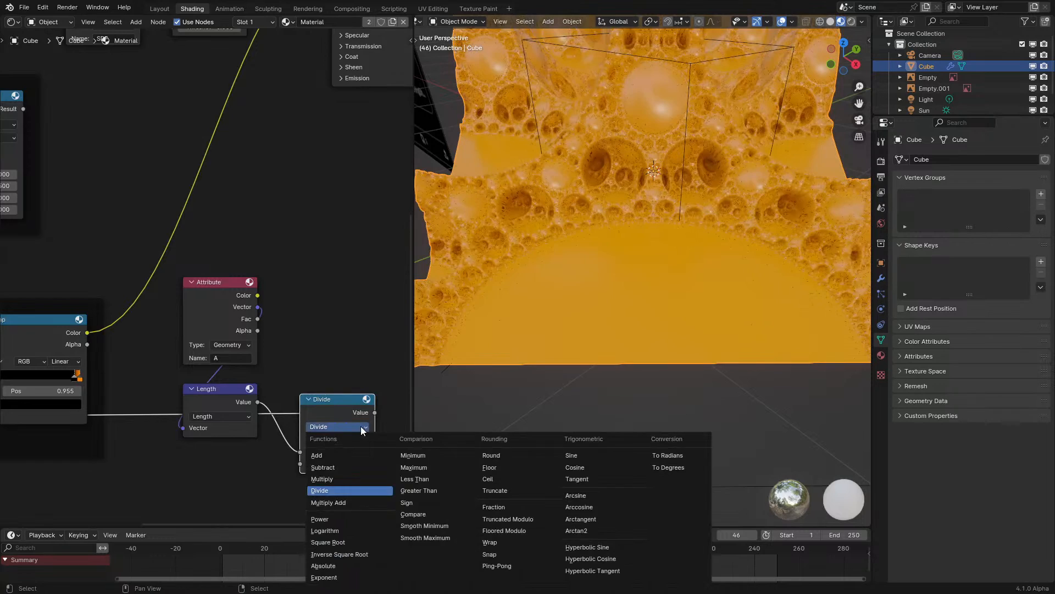
key("p")
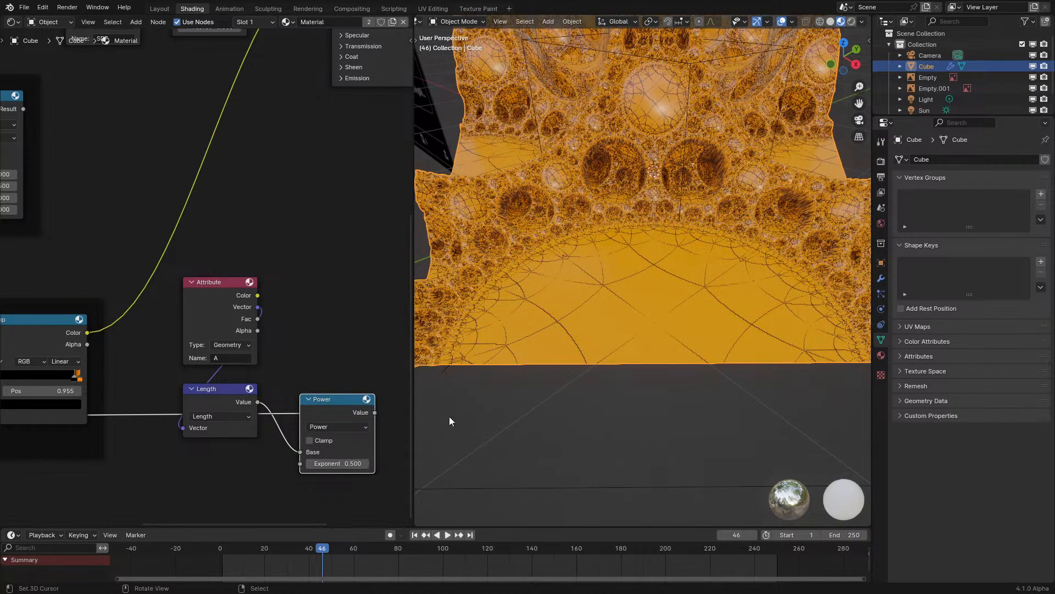
left_click(344, 465)
type("2")
key("Return")
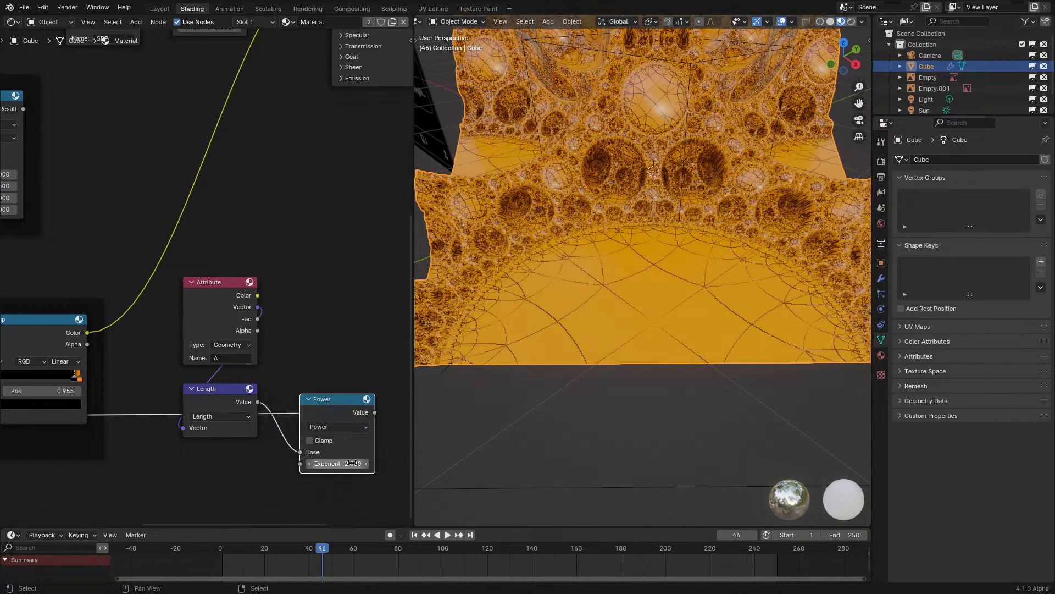
left_click(353, 463)
type(".1")
key("Return")
- Move the Color Ramp's black stop to position 0.977 and inspect the lines on the fractal up close
scroll(297, 385, "left", 5, "ctrl")
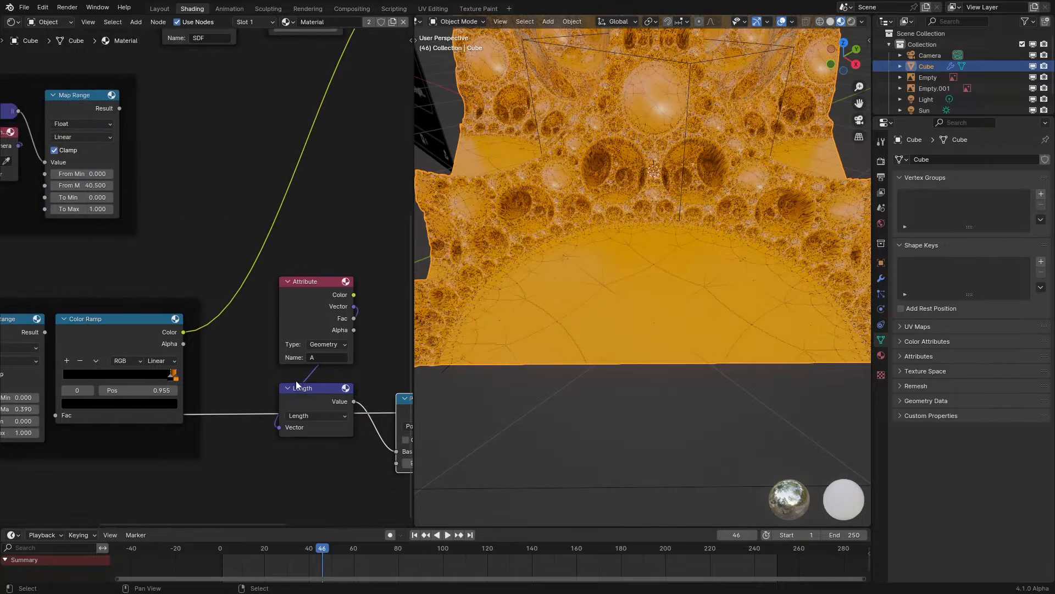
mouse_move(167, 378)
left_mouse_down()
mouse_move(104, 381)
mouse_move(184, 380)
left_mouse_up()
middle_click_drag(575, 222, 786, 316)
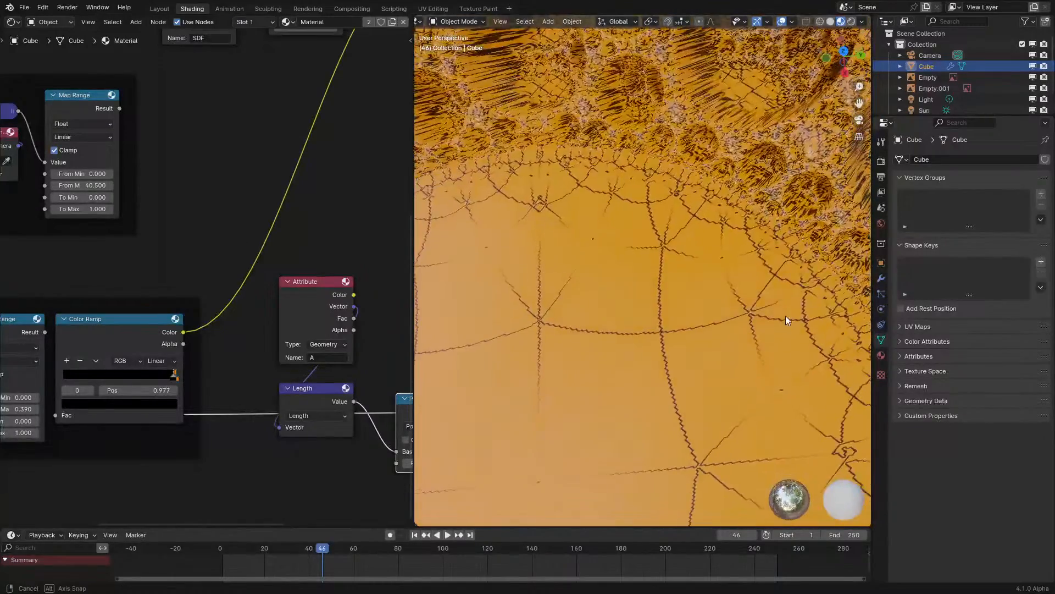
- Delete the Length and Power nodes and restore the Color Ramp's Map Range input, with its black stop at position 0
scroll(305, 266, "down", 3)
left_click_drag(257, 246, 351, 413)
key("x")
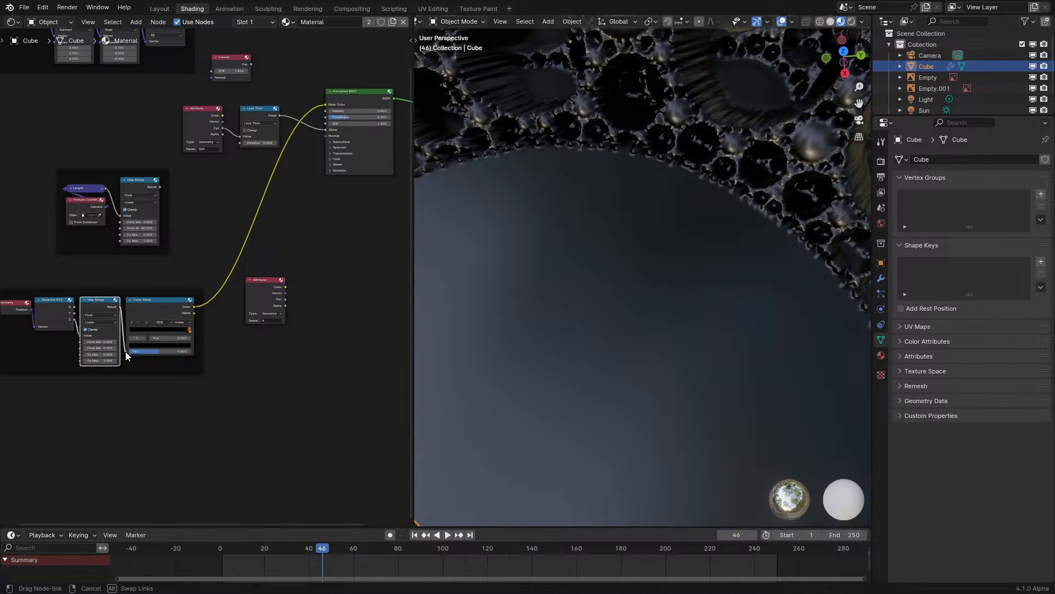
left_click_drag(119, 307, 38, 374)
scroll(126, 351, "up", 2)
scroll(552, 302, "down", 8)
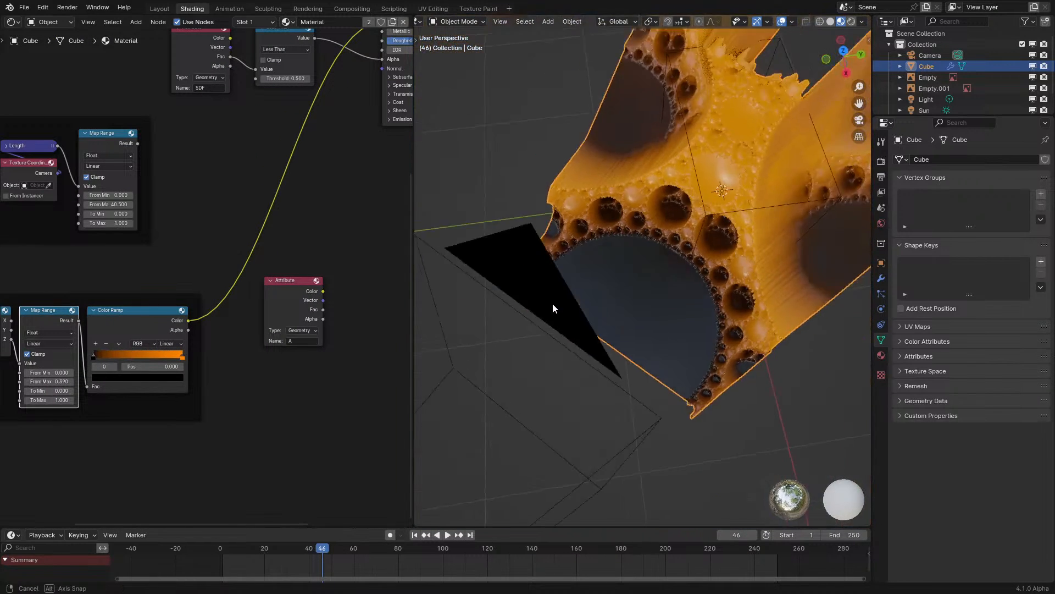
middle_click_drag(552, 302, 631, 321)
scroll(504, 342, "up", 3)
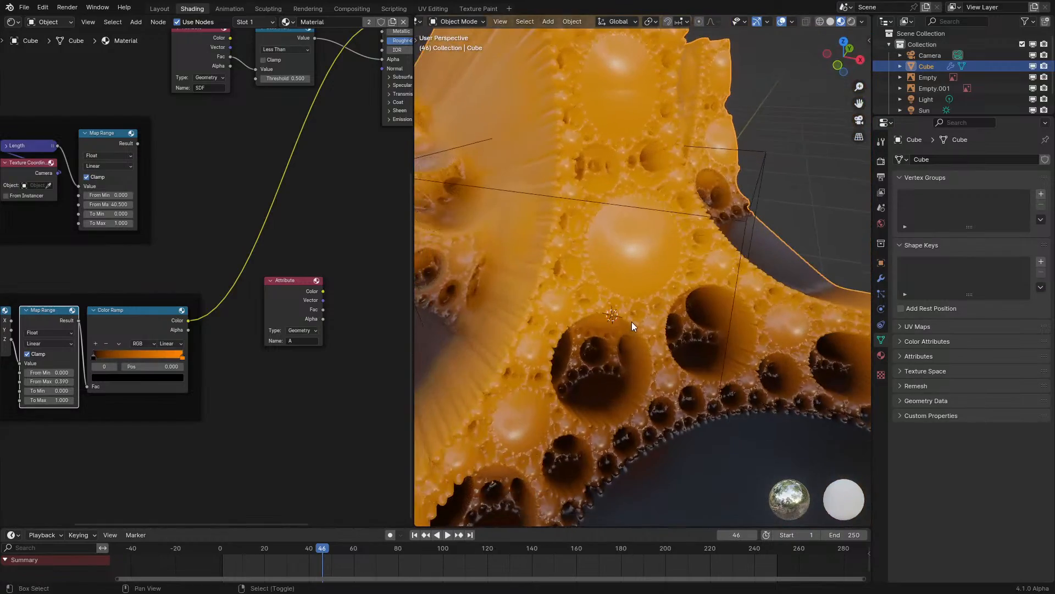
scroll(242, 347, "up", 3)
scroll(242, 346, "up", 2)
- Reposition the A Attribute node and preview its outputs on the material in turn, ending on Fac
middle_click_drag(254, 313, 204, 386)
left_click_drag(297, 371, 253, 417)
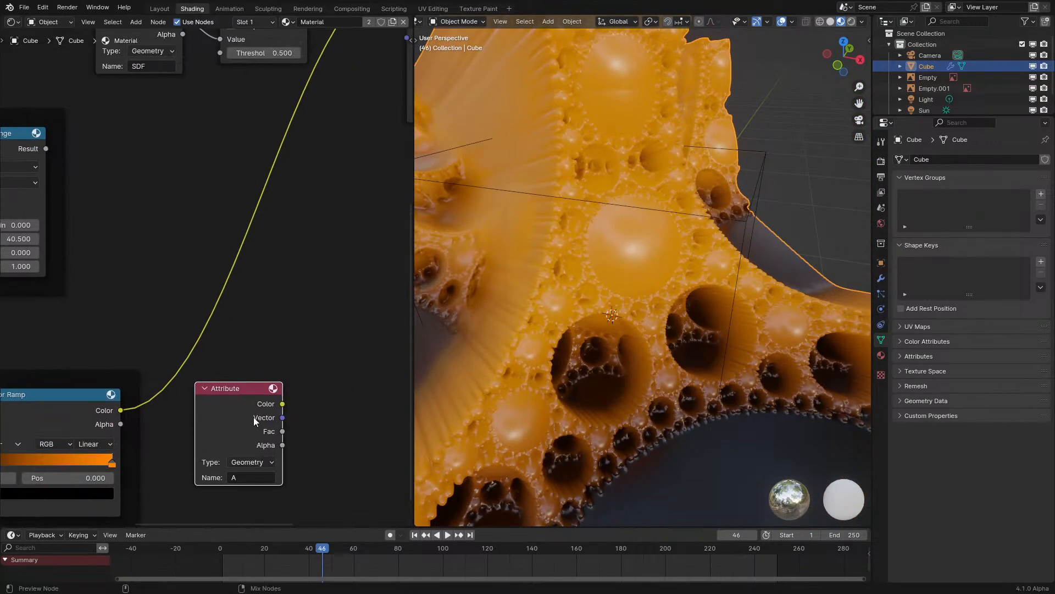
left_click(254, 417, "ctrl+shift")
left_click(253, 417, "ctrl+shift")
left_click(253, 418, "ctrl+shift")
middle_click_drag(599, 409, 567, 363)
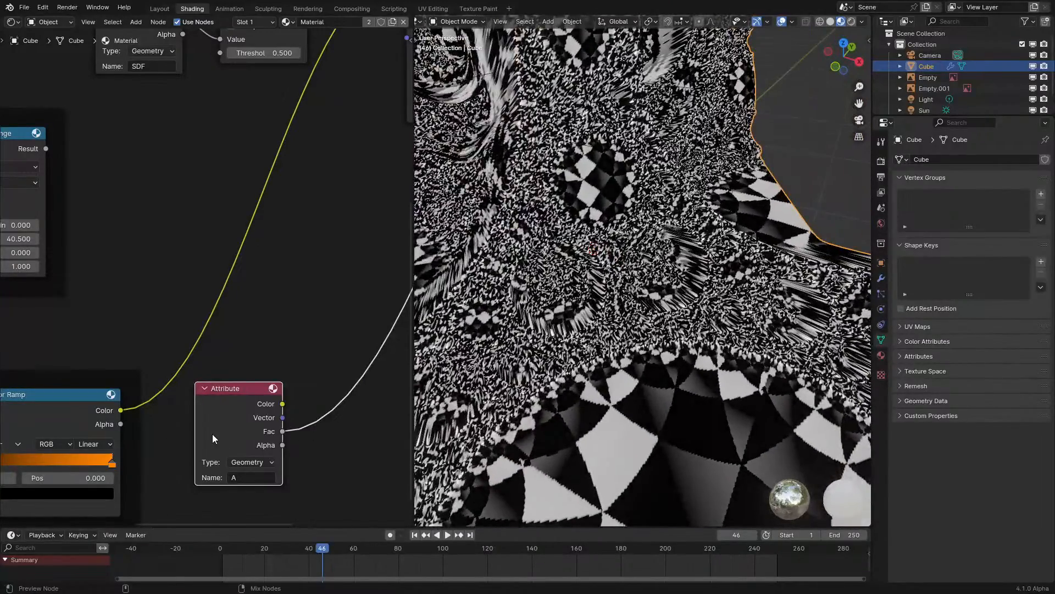
left_click(213, 433, "ctrl+shift")
left_click(212, 434, "ctrl+shift")
left_click(254, 429, "ctrl+shift")
left_click(254, 428, "ctrl+shift")
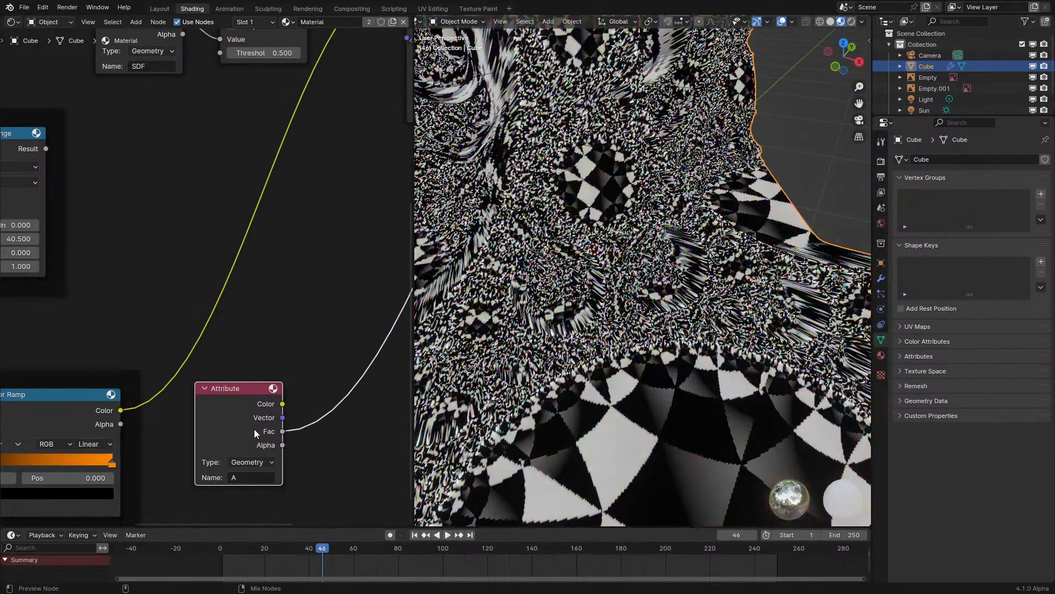
middle_click_drag(578, 347, 591, 342)
- Switch the node editor to the Geometry Node Editor and add an Add math node fed by the Fractal frame's final Divide output
left_click(12, 22)
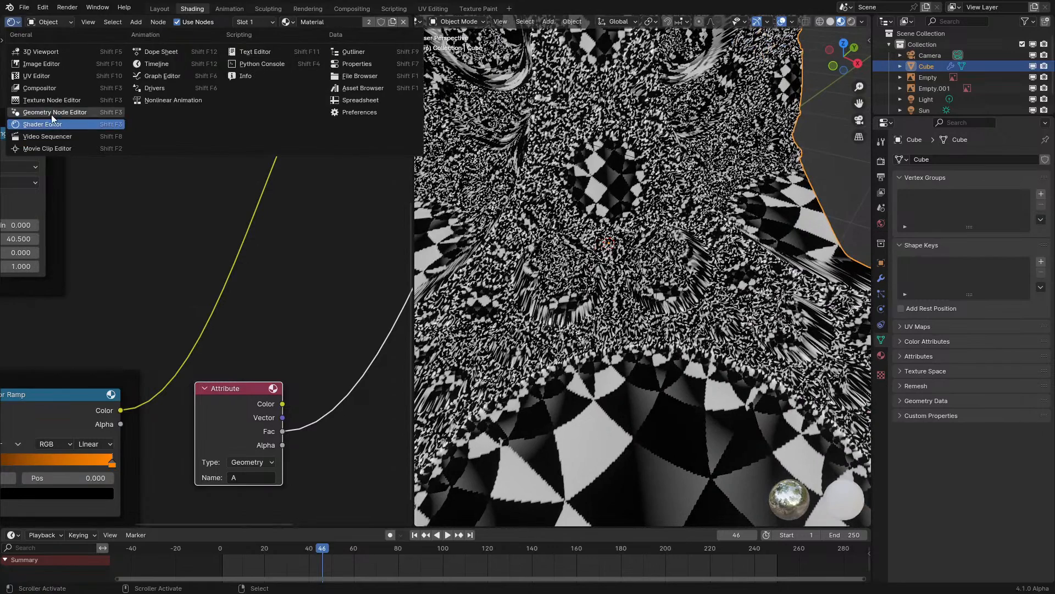
left_click(64, 111)
scroll(220, 286, "down", 8)
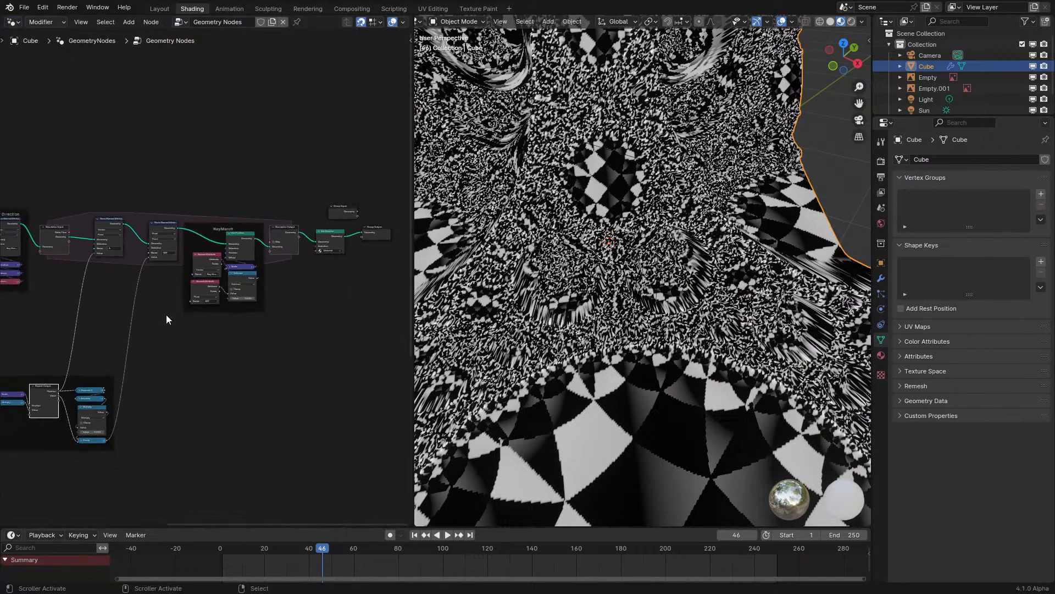
middle_click_drag(166, 315, 350, 243)
middle_click_drag(238, 402, 180, 404)
scroll(326, 255, "up", 1)
middle_click_drag(220, 322, 277, 227, "ctrl")
middle_click_drag(321, 330, 255, 246)
middle_click_drag(236, 406, 226, 328, "ctrl")
left_click_drag(222, 328, 337, 277)
type("add")
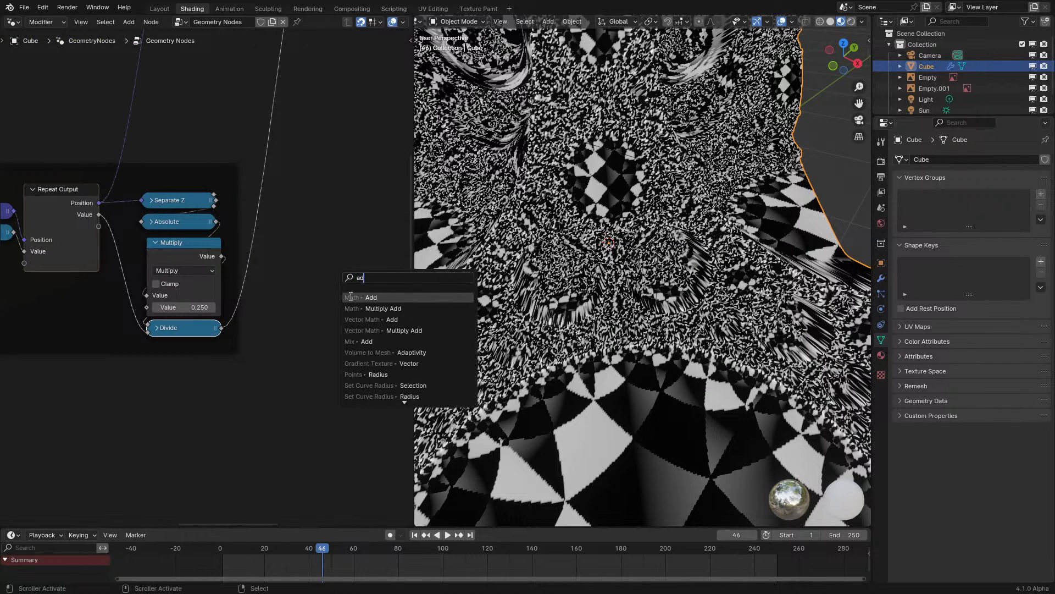
key("Return")
scroll(317, 301, "down", 5)
middle_click_drag(190, 329, 266, 261)
scroll(212, 337, "down", 3)
middle_click_drag(212, 337, 233, 273)
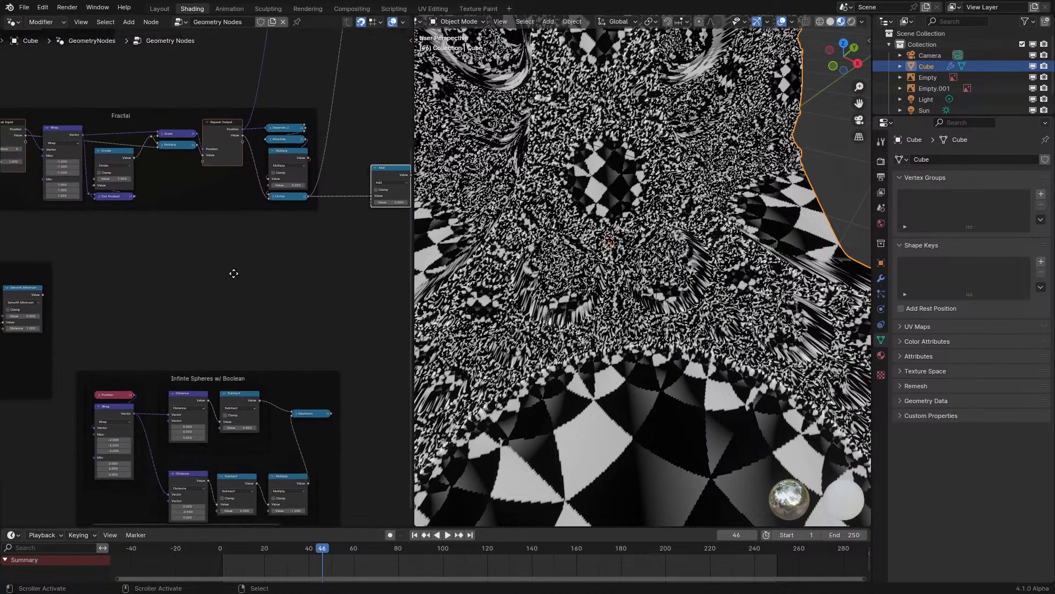
scroll(233, 273, "up", 4)
key("shift+a")
type("l")
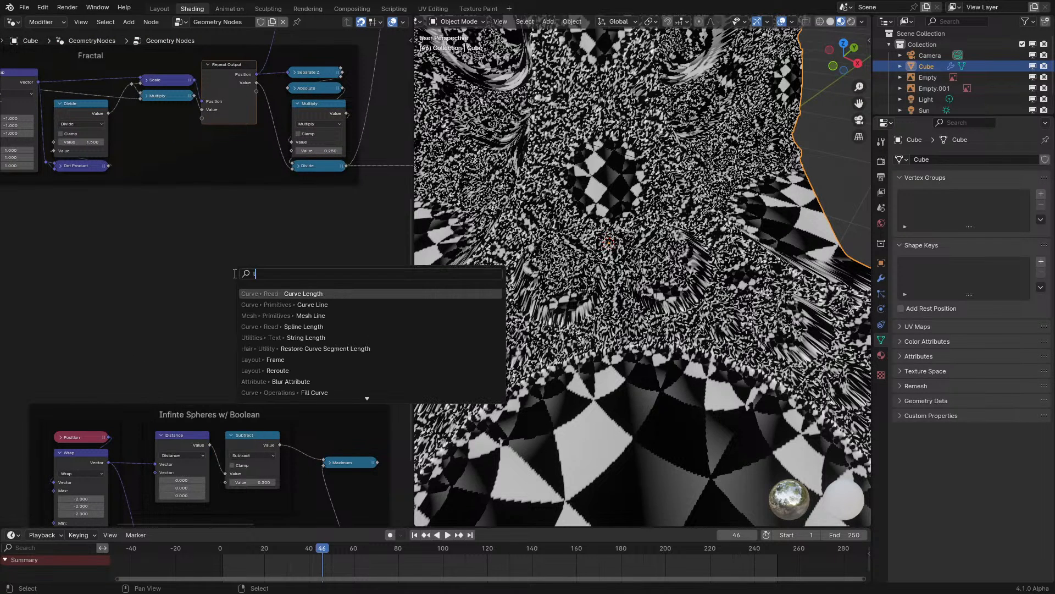
type("ean")
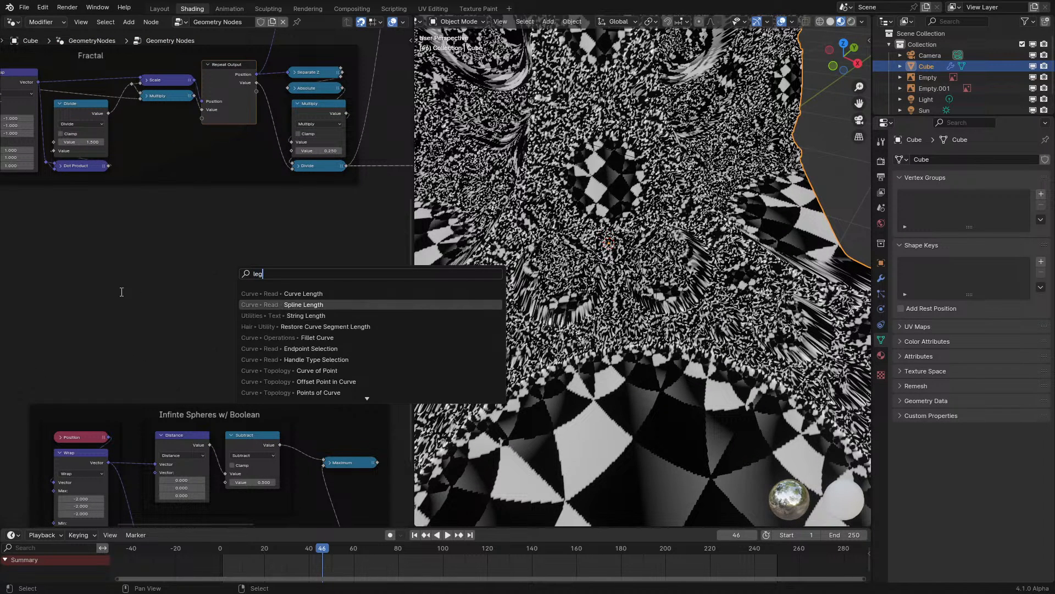
left_click(121, 292)
- Duplicate the Position node into the space below the Fractal frame and feed it into a new Length node
middle_click_drag(316, 205, 305, 239)
scroll(260, 306, "up", 1)
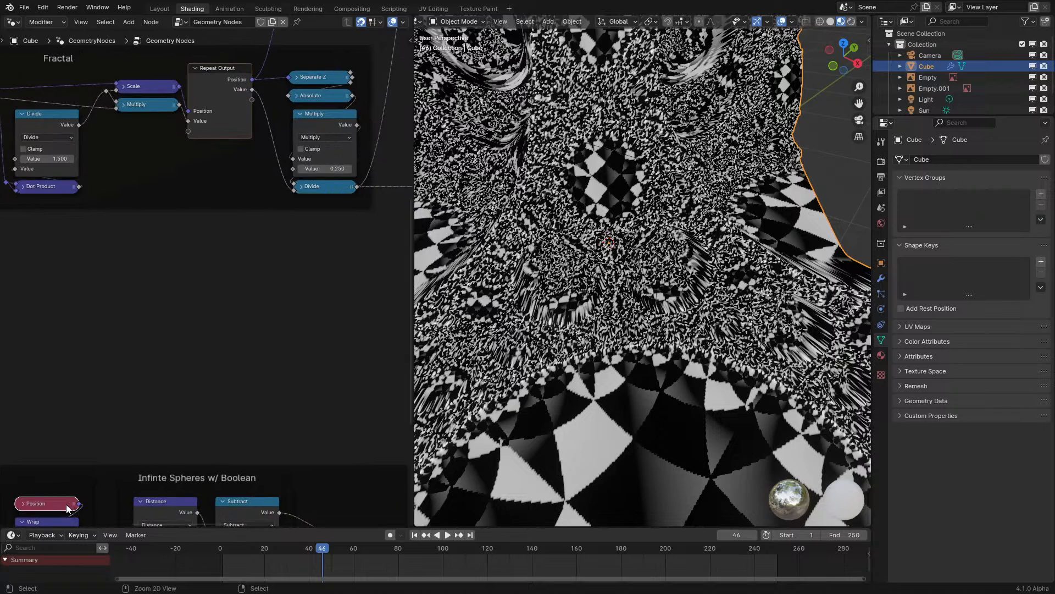
key("shift+d")
left_click(132, 295)
key("shift+a")
type("l")
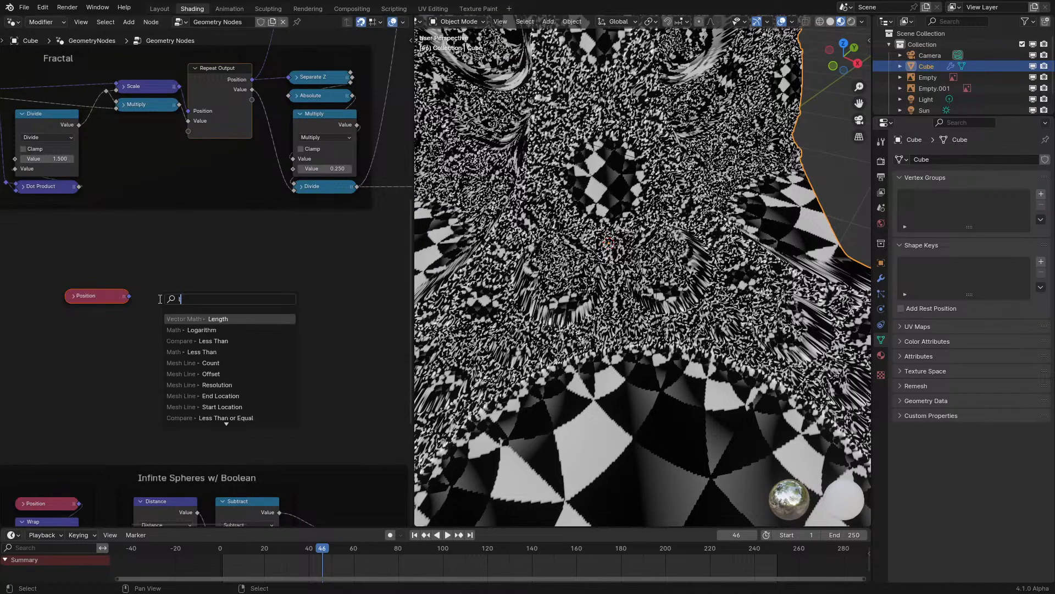
type("eng")
key("Return")
left_click(159, 298)
- Add a Sine math node after the Length node and link its output to the Add node's second value
scroll(275, 293, "up", 2)
middle_click_drag(284, 292, 173, 345)
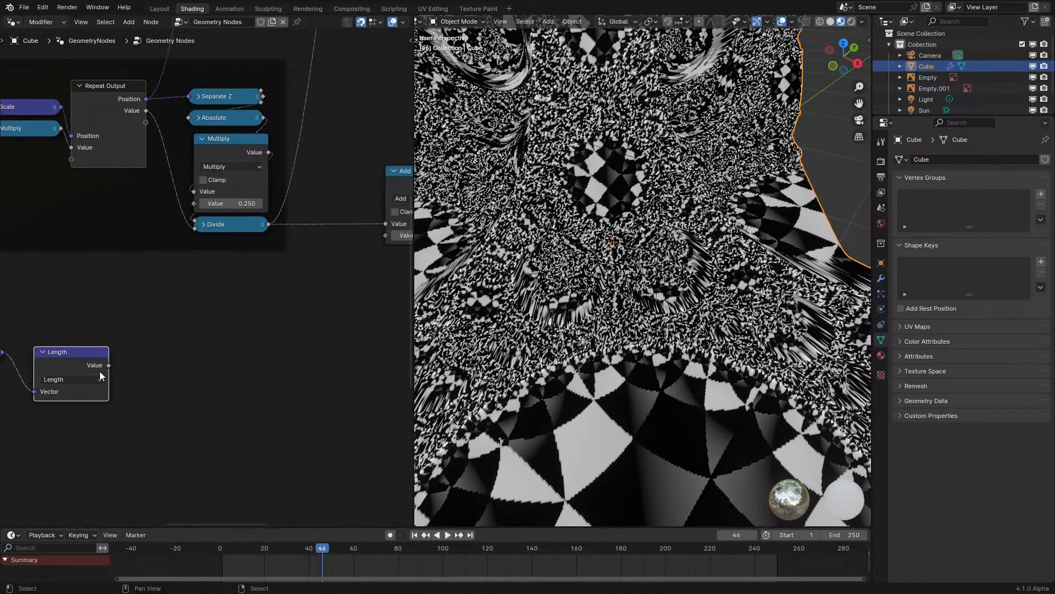
left_click_drag(109, 365, 161, 357)
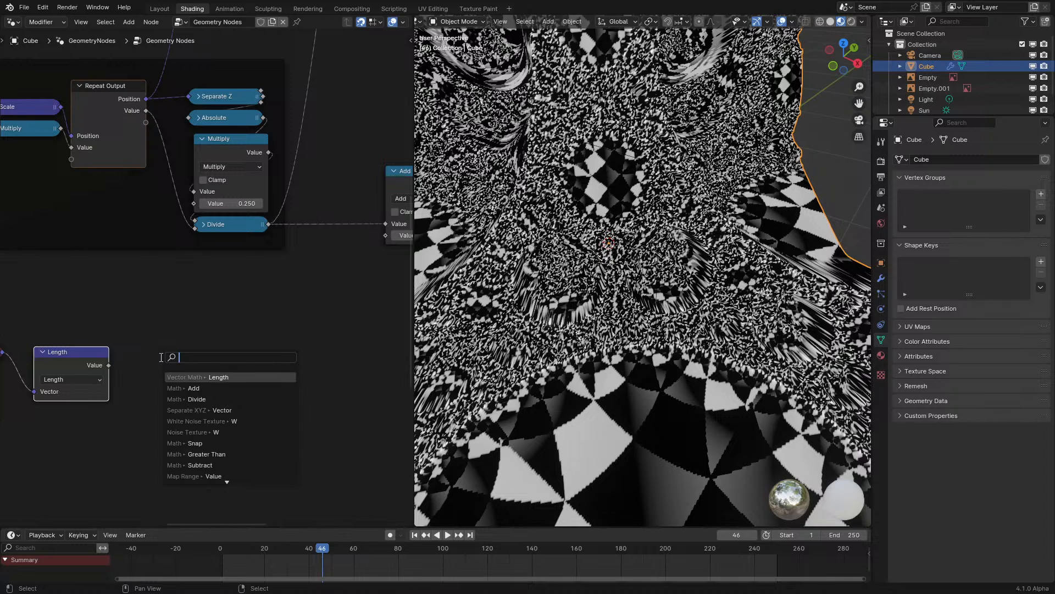
type("sin")
key("Return")
left_click(163, 354)
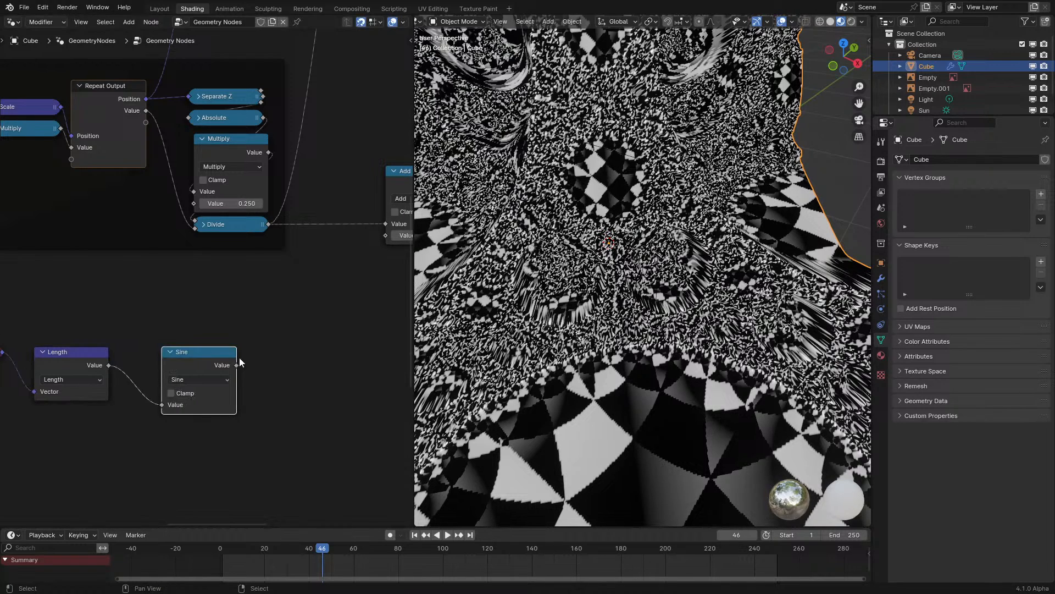
left_click_drag(236, 365, 386, 235)
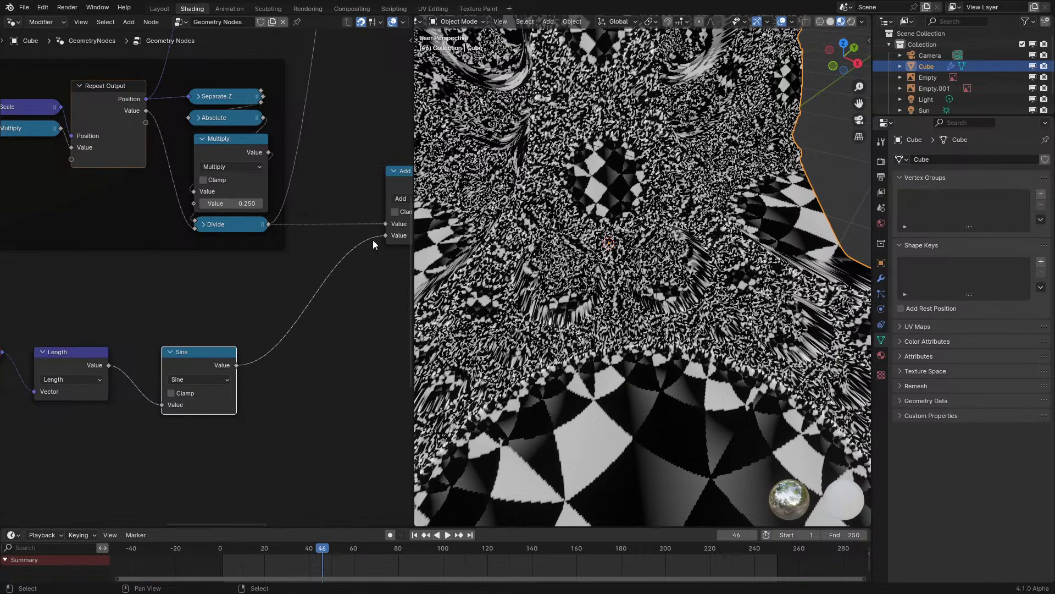
- Play the animation briefly from the start of the timeline, stop at frame 26 and open the viewport shading choices
left_click(199, 550)
key("space")
key("space")
key("z")
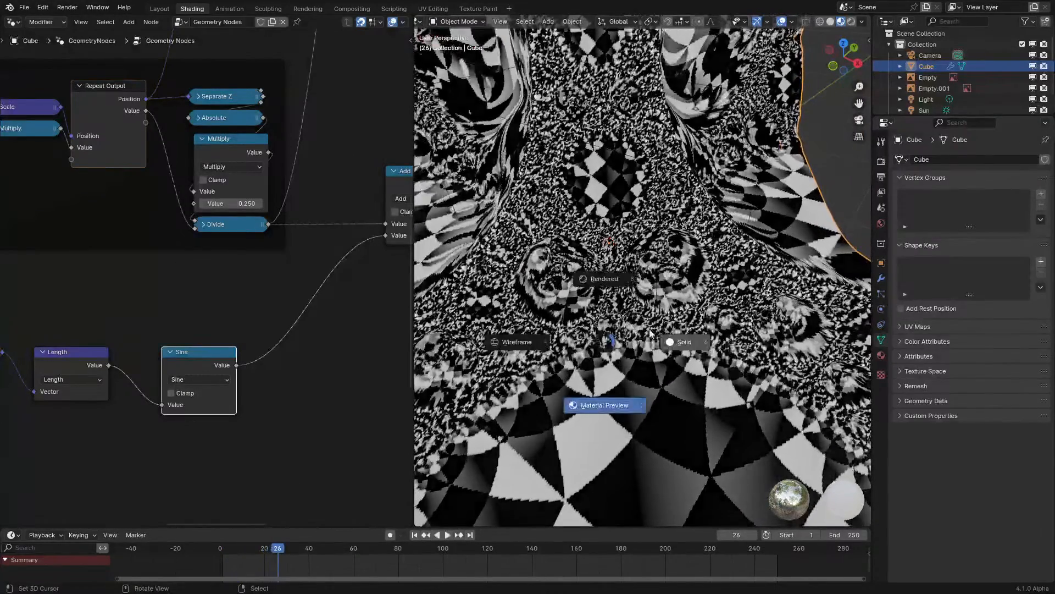
- Show the viewport in Solid shading and link the Add node's output to the value of the SDF attribute node
left_click(668, 339)
middle_click_drag(656, 335, 715, 292)
scroll(273, 299, "down", 6)
middle_click_drag(274, 299, 231, 446)
scroll(231, 447, "up", 2)
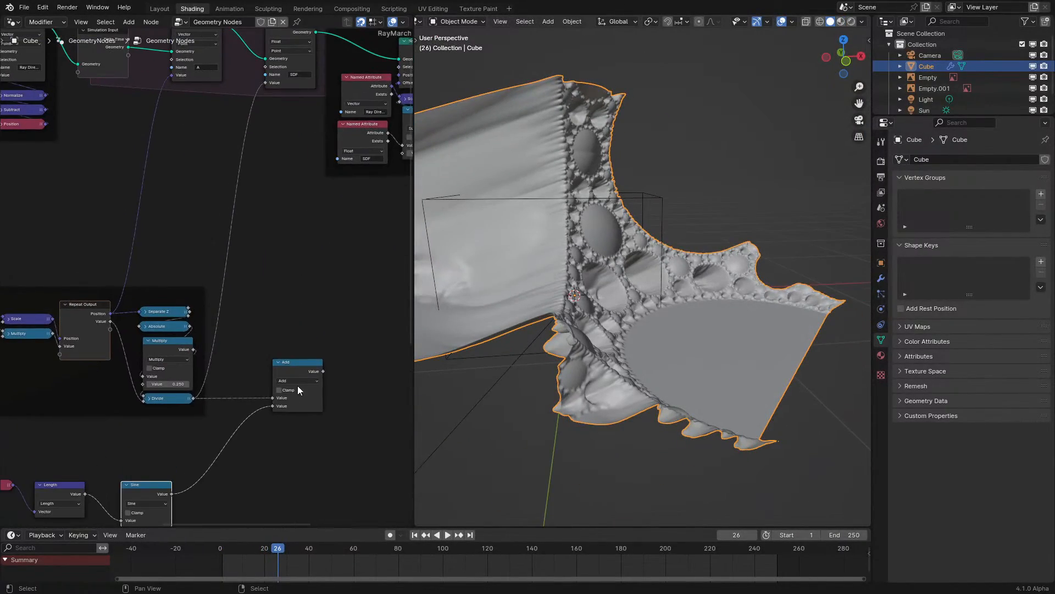
left_click_drag(323, 371, 266, 82)
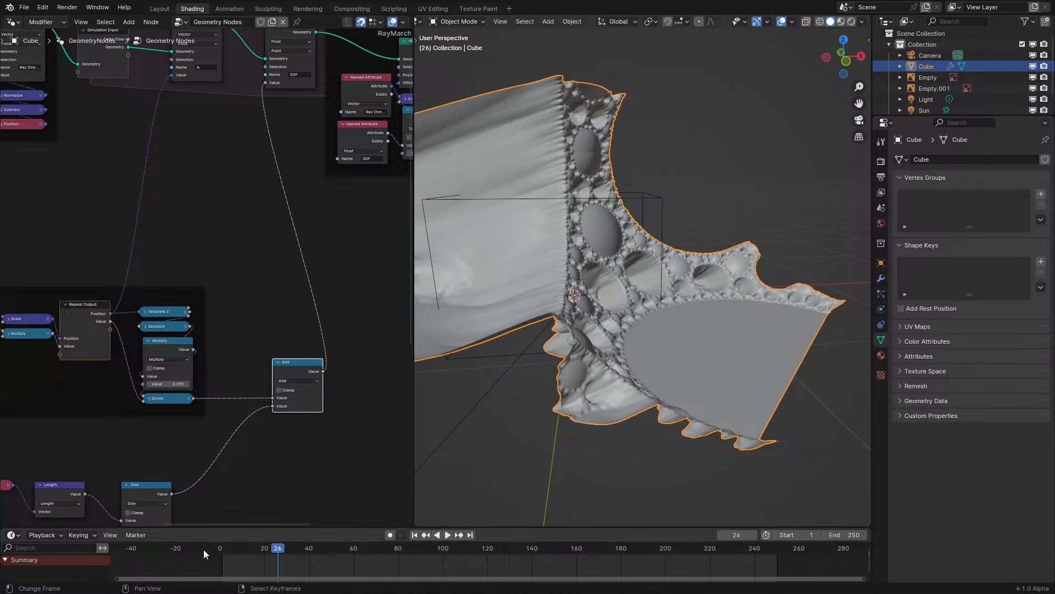
- Replay the simulation from the start and examine the resulting surface from another angle
left_click(203, 549)
key("space")
middle_click_drag(512, 342, 615, 310)
key("space")
- Insert a duplicate of the Sine node between Length and Sine, set it to Multiply by 10, and tidy the node spacing
middle_click_drag(260, 439, 328, 312)
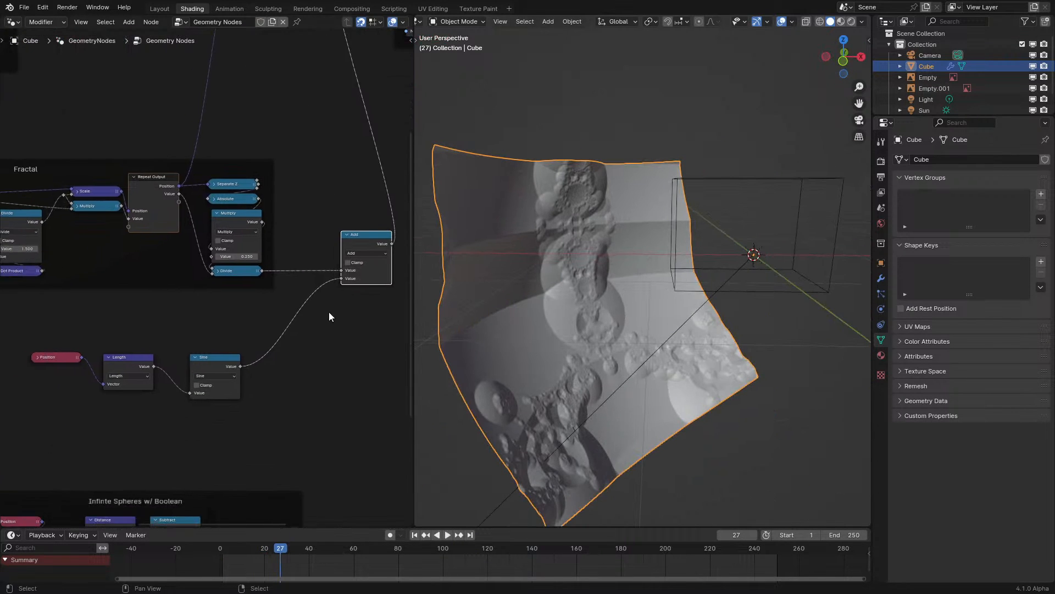
scroll(205, 307, "up", 4)
left_click_drag(194, 392, 273, 373)
key("shift+d")
left_click(186, 393)
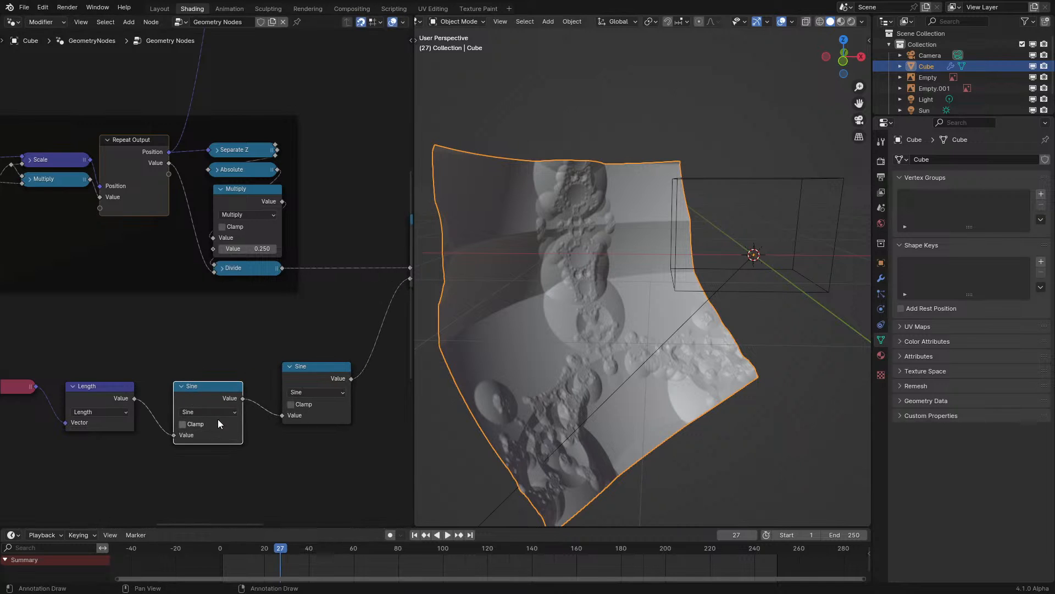
left_click(217, 412)
key("m")
double_click(210, 445)
type("1")
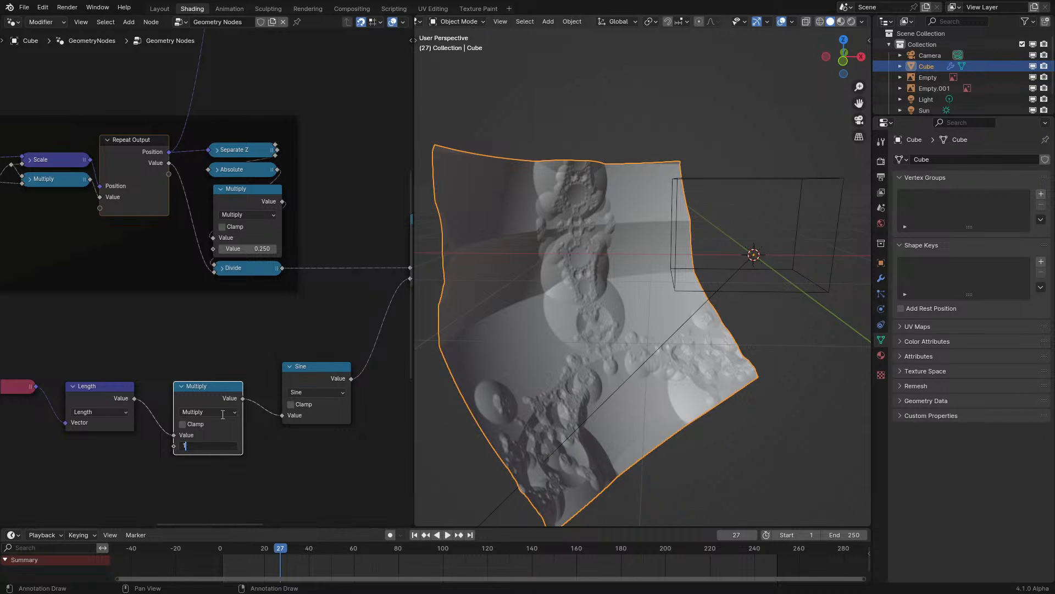
type("0")
key("Return")
left_click_drag(295, 394, 264, 414)
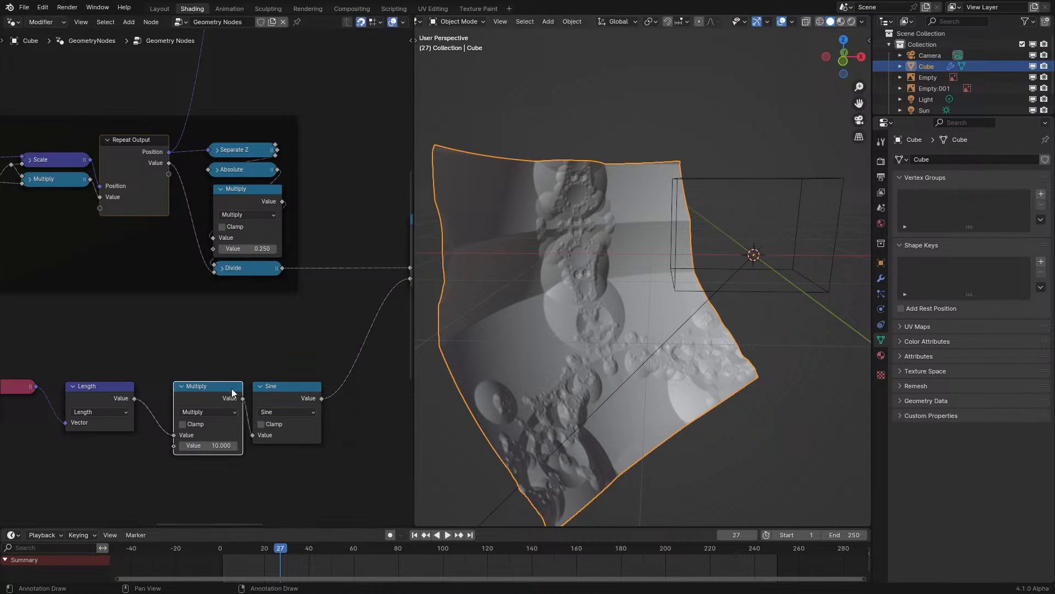
- Duplicate the Multiply node into the link between Sine and Add, and set its value to 0.1
middle_click_drag(245, 389, 164, 404)
key("shift+d")
left_click(337, 404)
left_click(214, 561)
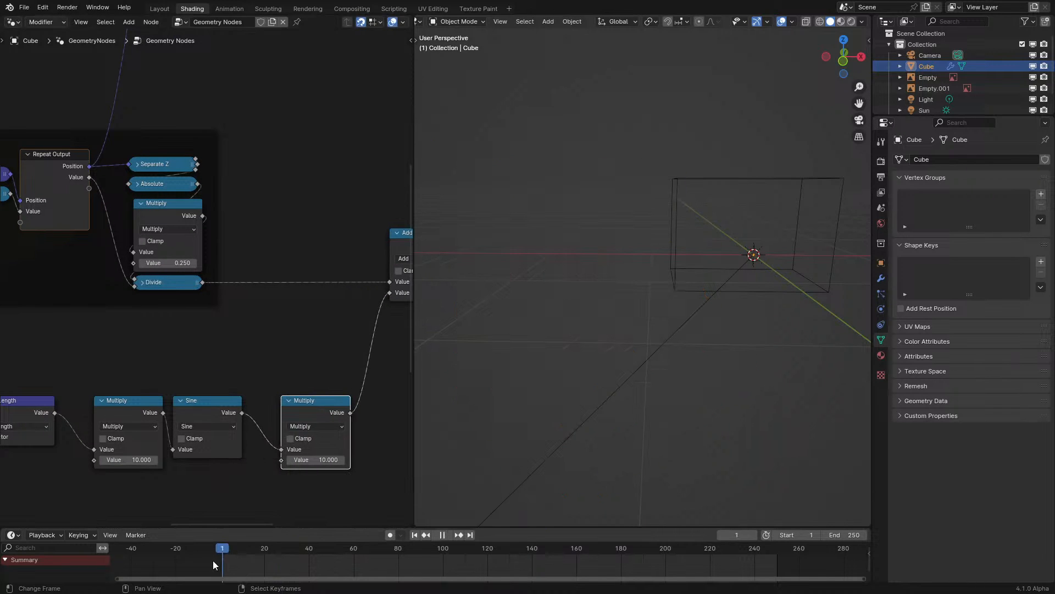
double_click(300, 461)
key("Return")
- Run the simulation to frame 66 and display the fractal in Rendered viewport shading
key("space")
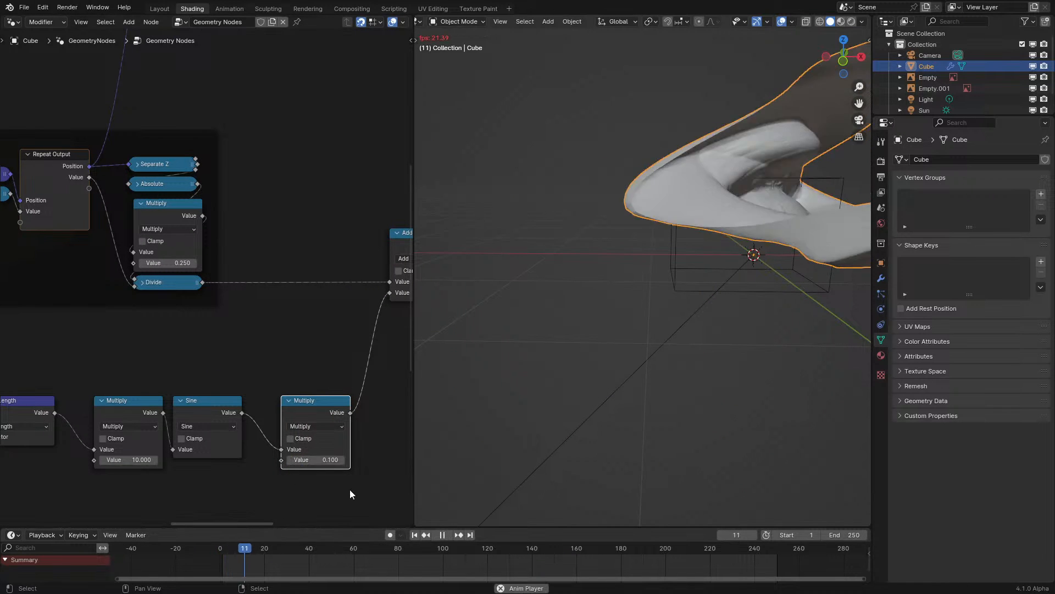
mouse_move(668, 314)
middle_mouse_down()
mouse_move(620, 332)
mouse_move(557, 314)
mouse_move(581, 293)
mouse_move(563, 269)
mouse_move(602, 330)
mouse_move(615, 318)
middle_mouse_up()
scroll(556, 314, "down", 3)
key("space")
scroll(561, 315, "up", 3)
key("space")
key("space")
scroll(602, 330, "down", 4)
scroll(617, 324, "up", 2)
key("z")
left_click(626, 404)
key("z")
left_click(623, 293)
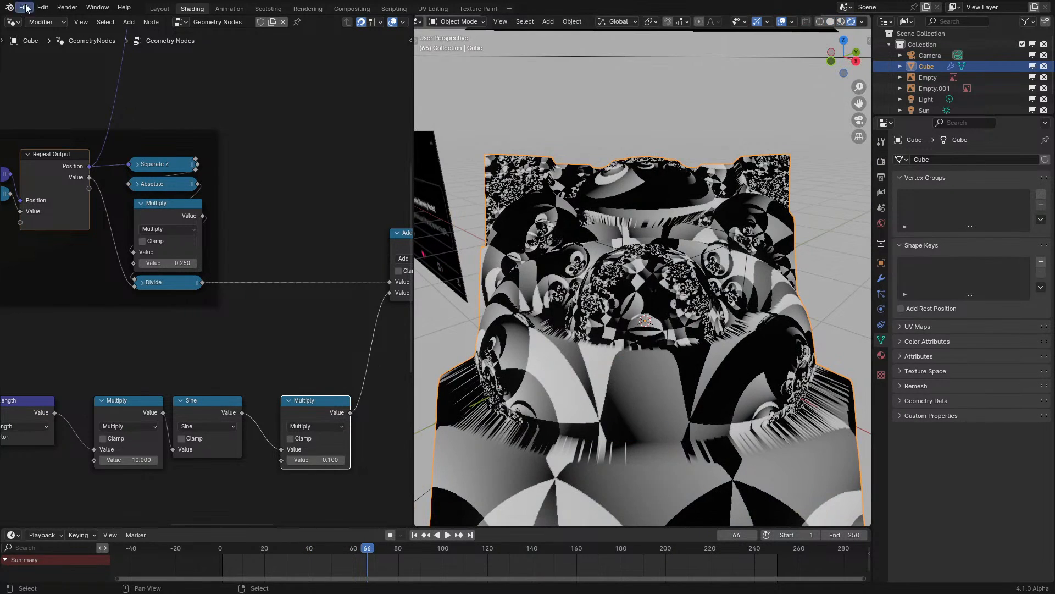
- In the Shader Editor, connect the Principled BSDF to the Material Output and view the scene through the camera
left_click(13, 21)
left_click(53, 134)
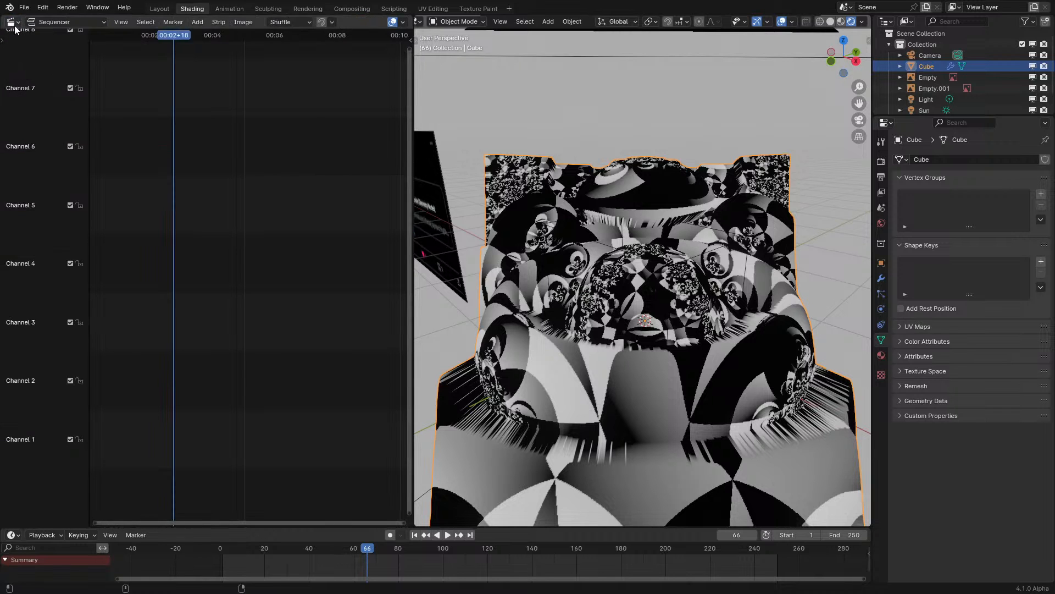
left_click(13, 22)
left_click(40, 124)
scroll(165, 127, "down", 4)
middle_click_drag(288, 46, 104, 385)
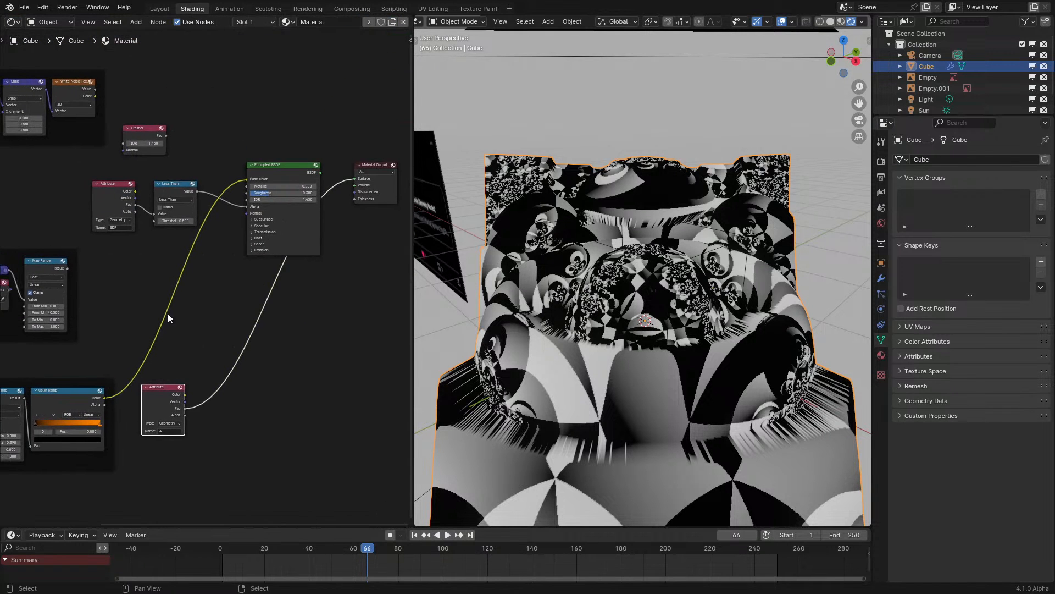
left_click(281, 173, "ctrl+shift")
middle_click_drag(626, 318, 649, 310)
key("KP_0")
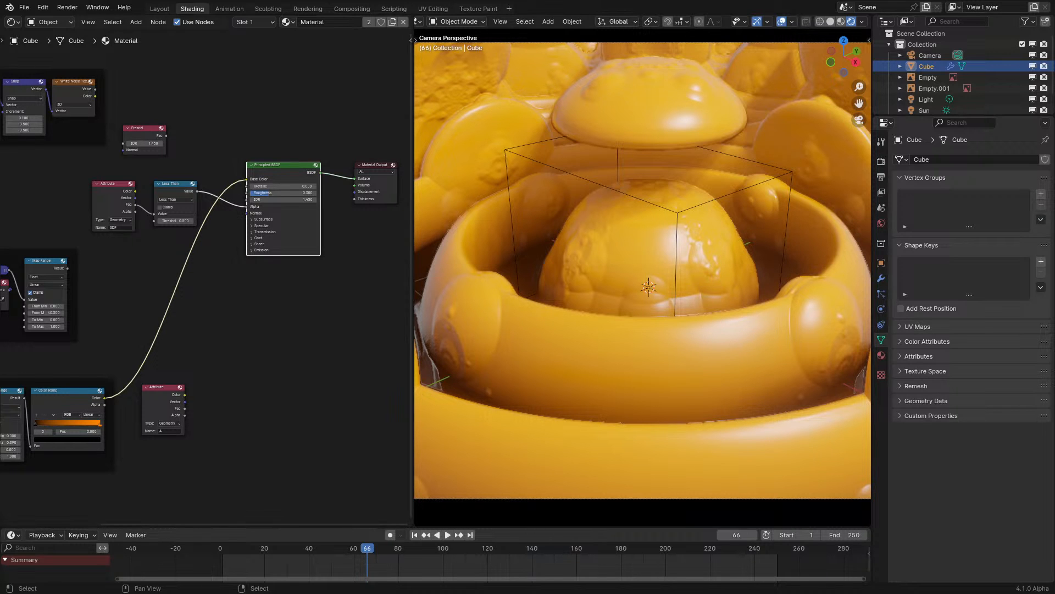
- Examine the material nodes that feed the base color, including the Separate XYZ, Map Range and Color Ramp nodes
middle_click_drag(165, 370, 228, 361)
scroll(169, 416, "up", 2)
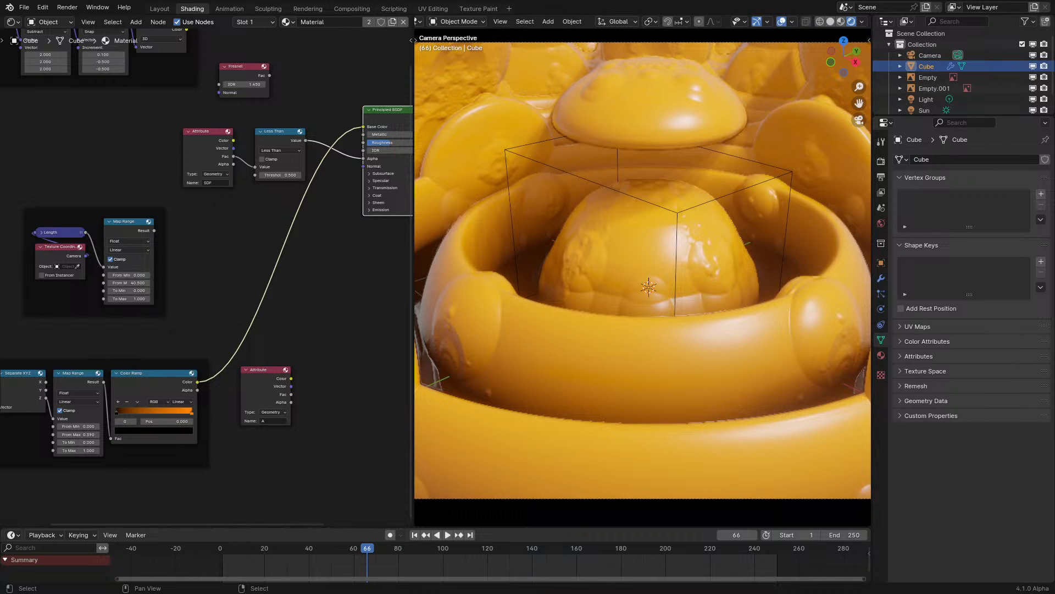
scroll(137, 404, "up", 1)
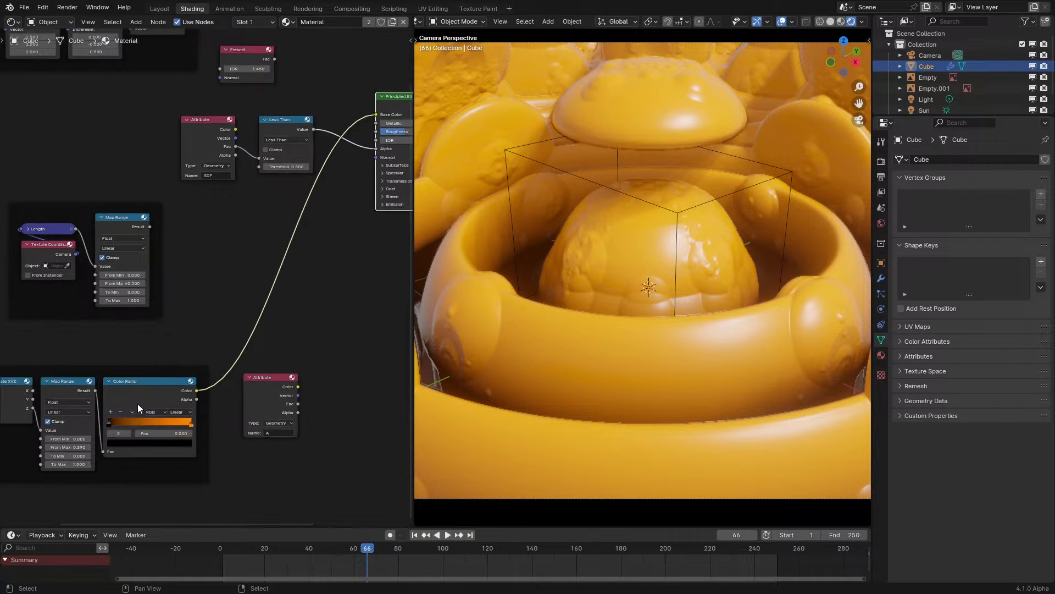
left_click(137, 409)
left_click_drag(138, 407, 146, 411)
middle_click_drag(71, 400, 143, 388)
left_click_drag(133, 380, 124, 384)
middle_click_drag(82, 385, 137, 383)
left_click(115, 383)
left_click(77, 383, "shift")
left_click_drag(97, 385, 23, 382)
scroll(269, 345, "down", 6)
middle_click_drag(270, 345, 193, 361)
scroll(166, 372, "up", 3)
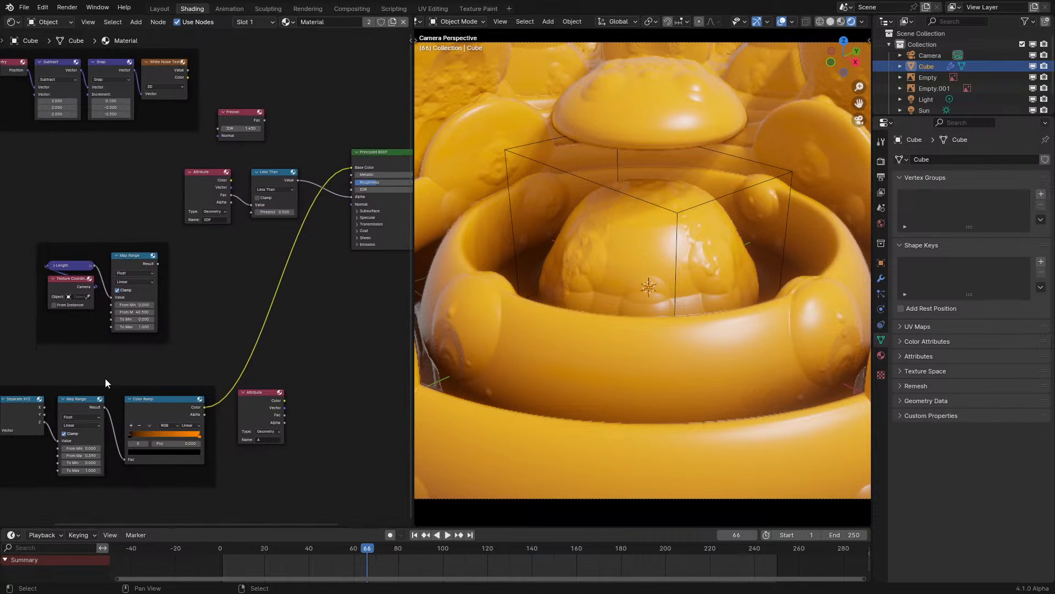
- Return to the Geometry Node Editor, set the Multiply value after Sine to 0.01, and replay the simulation from the start
left_click(12, 22)
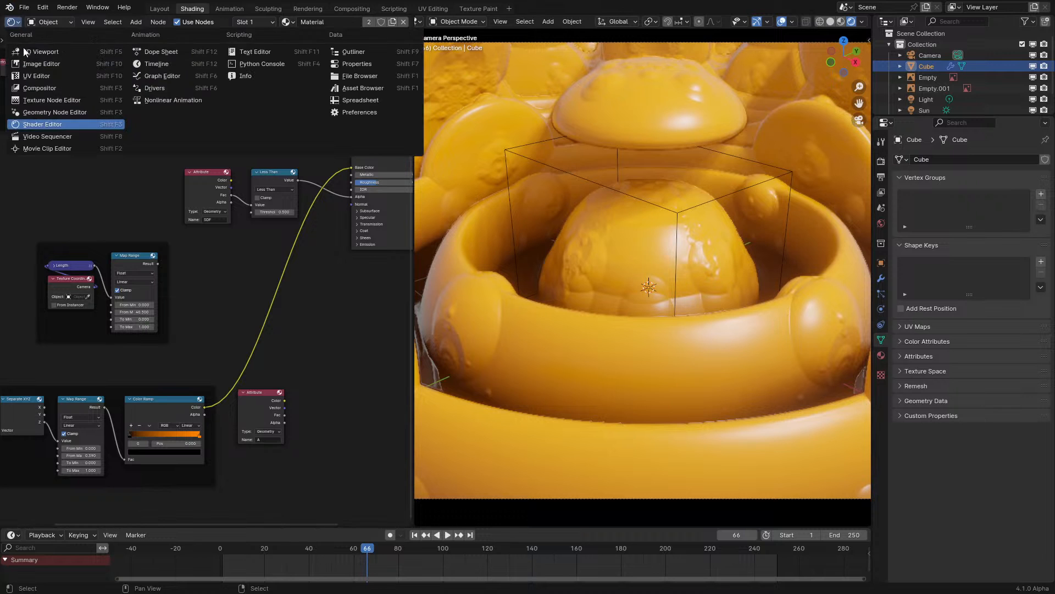
left_click(52, 113)
middle_click_drag(190, 437, 222, 262)
scroll(222, 263, "up", 10)
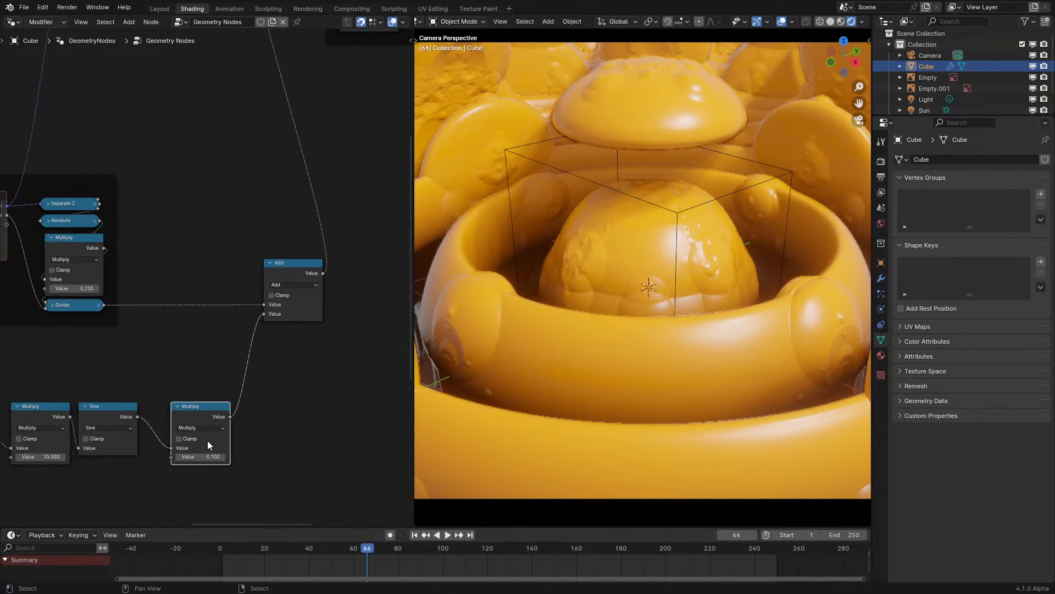
left_click(214, 474)
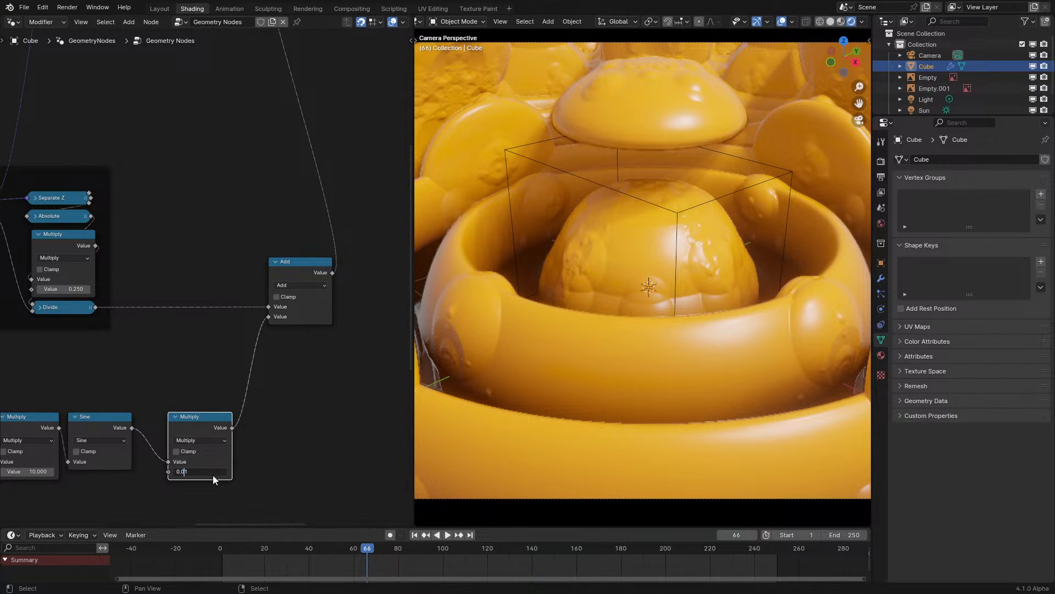
key("Return")
left_click(206, 545)
key("space")
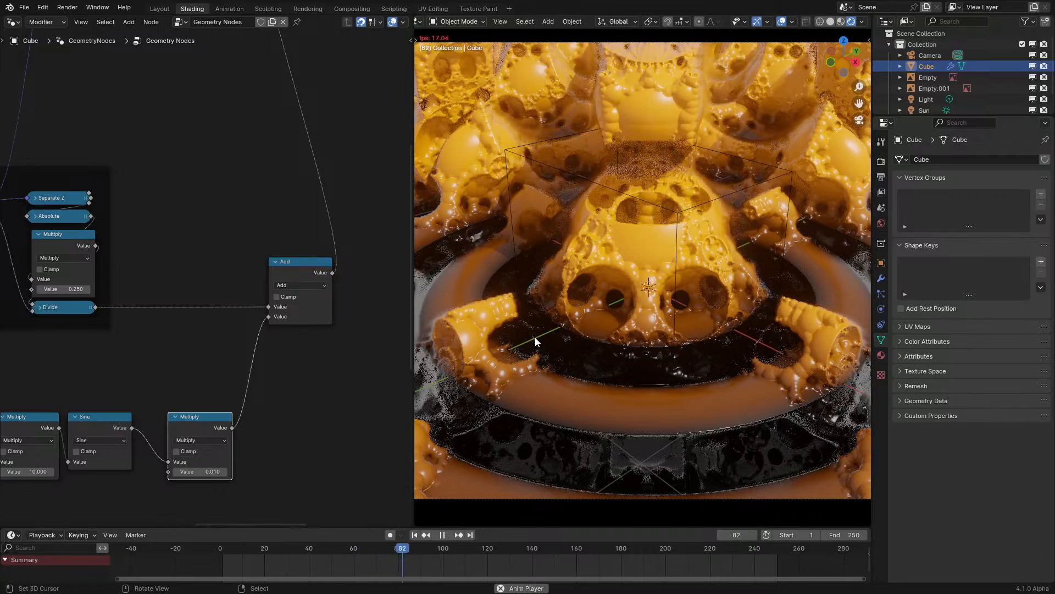
key("space")
middle_click_drag(535, 337, 624, 364)
- Set the Multiply value after Sine to 0.001 and rerun the simulation from frame 0
middle_click_drag(242, 302, 331, 295)
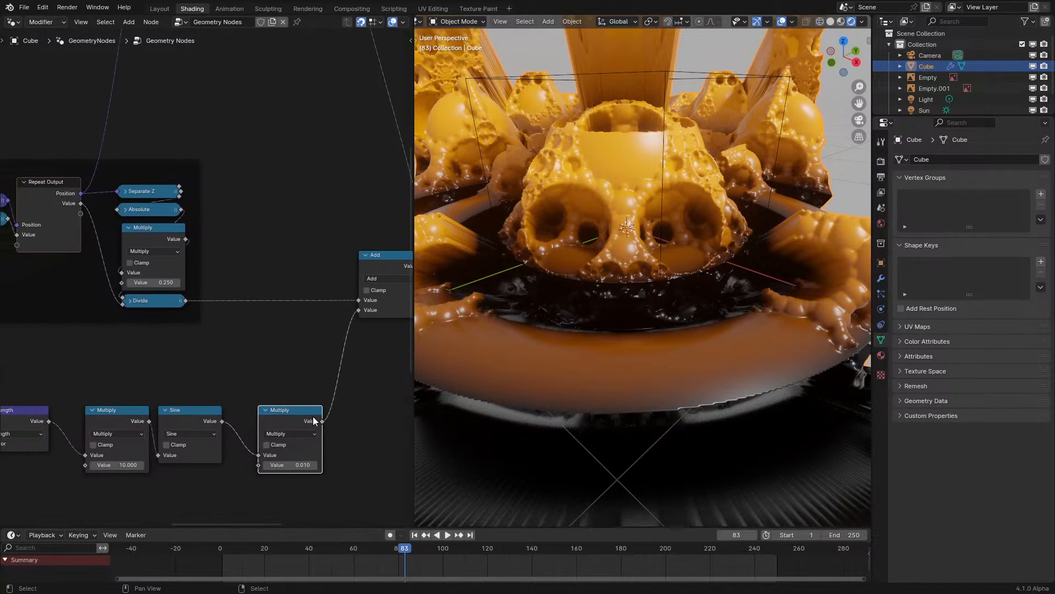
scroll(314, 421, "down", 3)
scroll(294, 396, "up", 2)
left_click(284, 460)
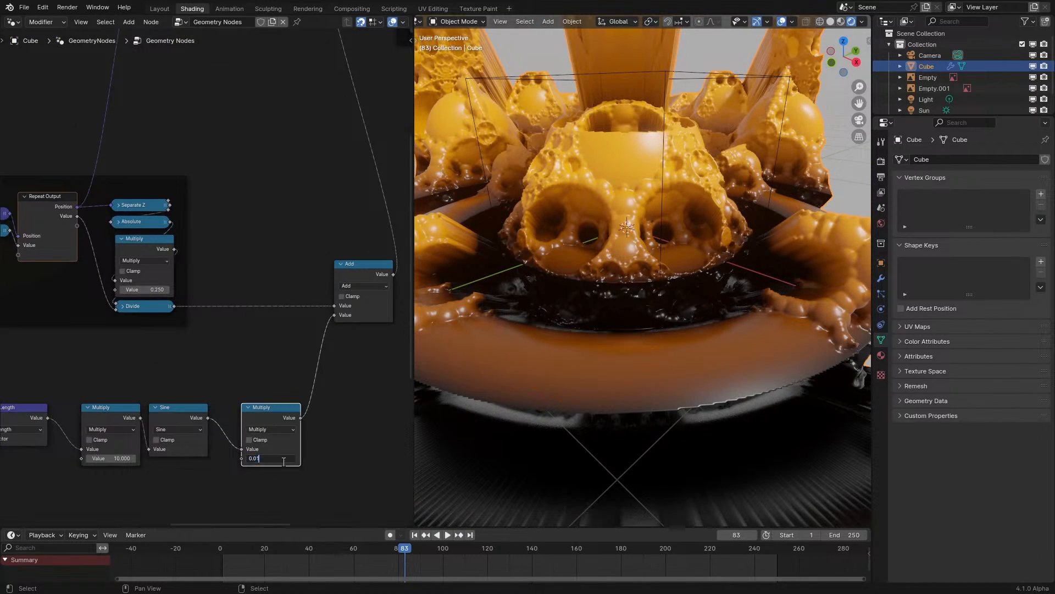
type("0")
key("Return")
left_click(221, 568)
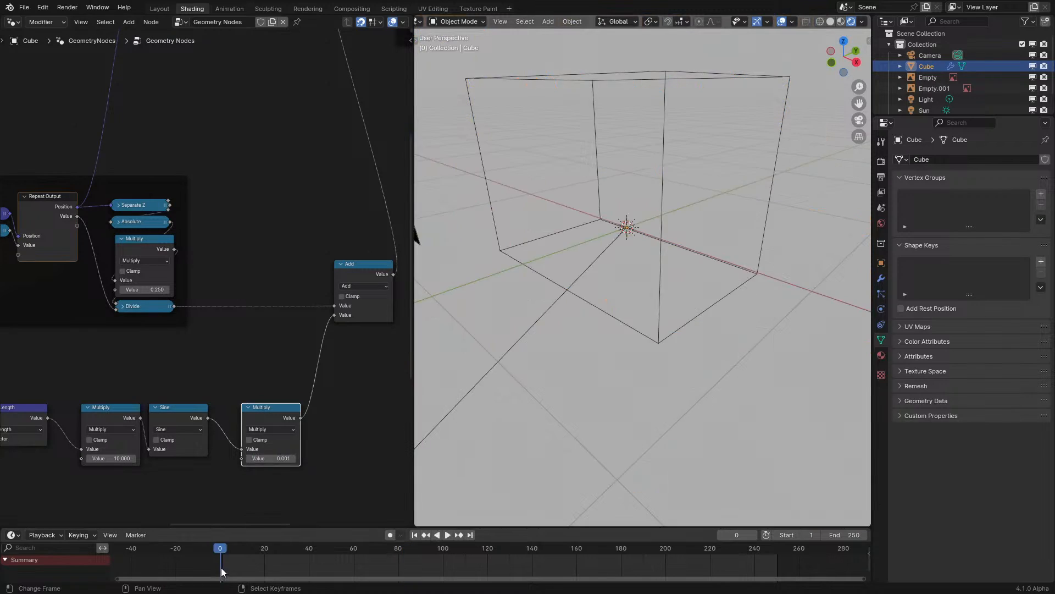
key("space")
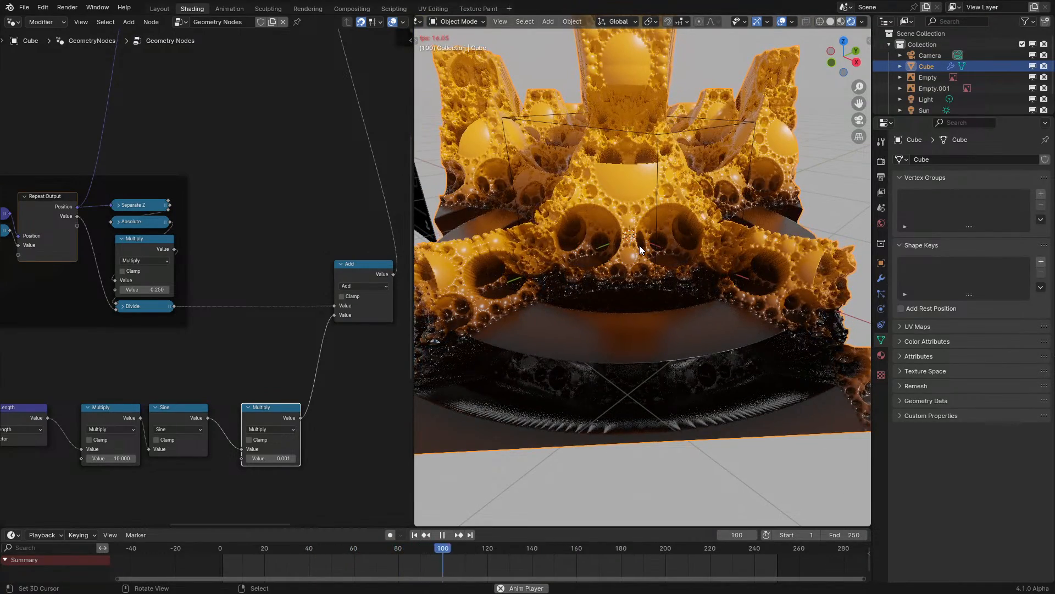
key("space")
- Try Minimum as the operation of the Add node that combines the fractal and sine values, and replay the simulation
left_click(354, 286)
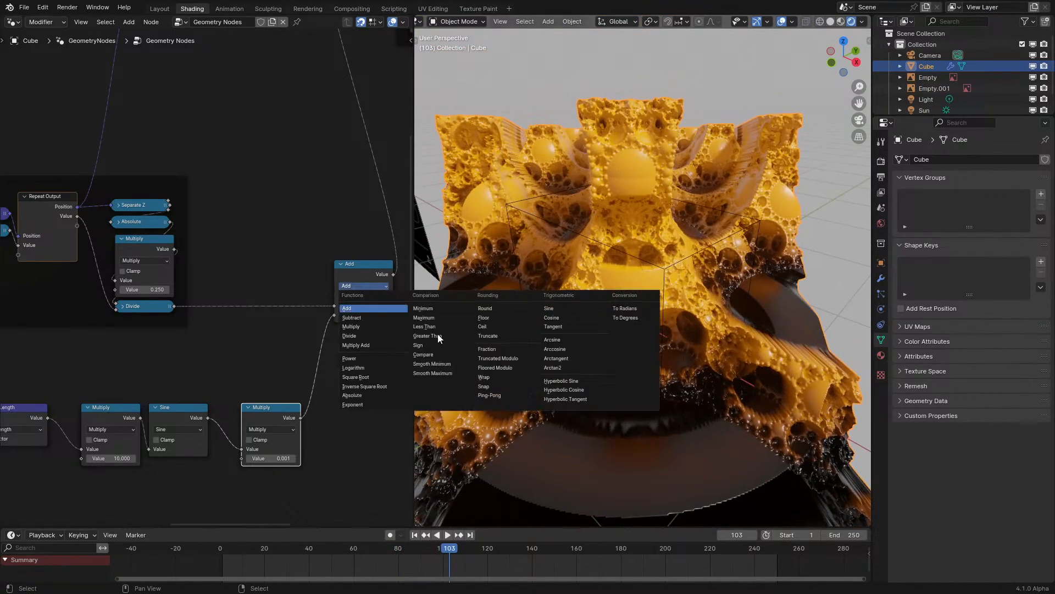
left_click(428, 310)
key("shift+Left")
key("space")
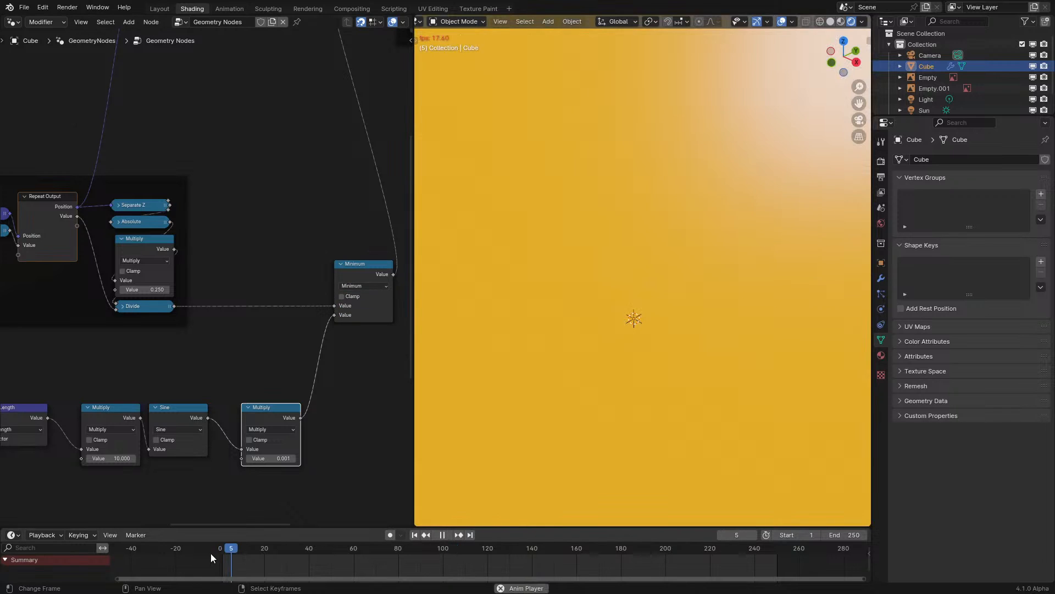
key("space")
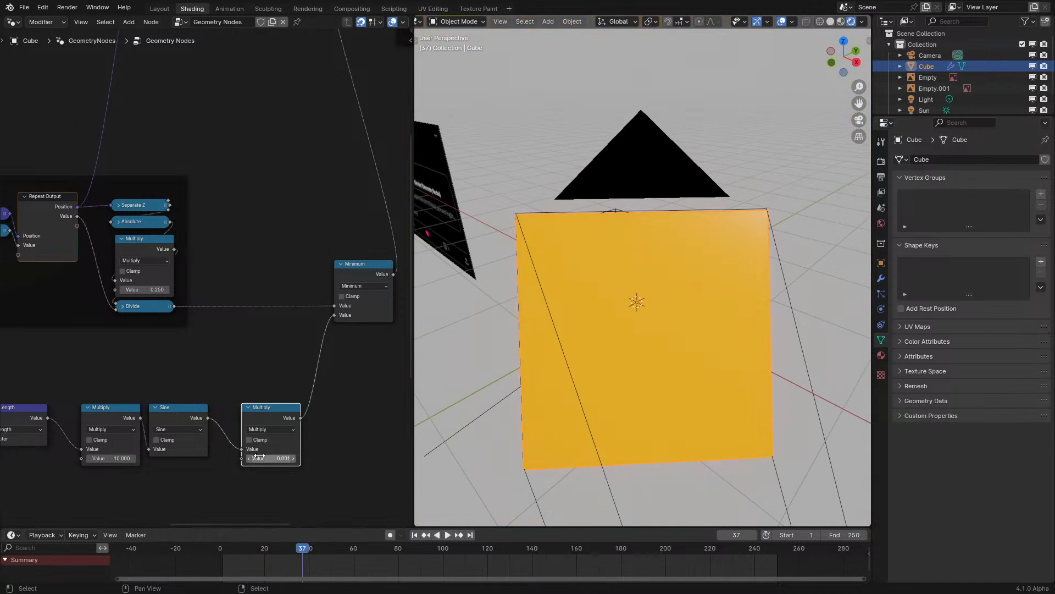
- Try Multiply as the combining node's operation with the value after Sine set to 1, and rerun the simulation
left_click(361, 285)
left_click(362, 327)
left_click(216, 556)
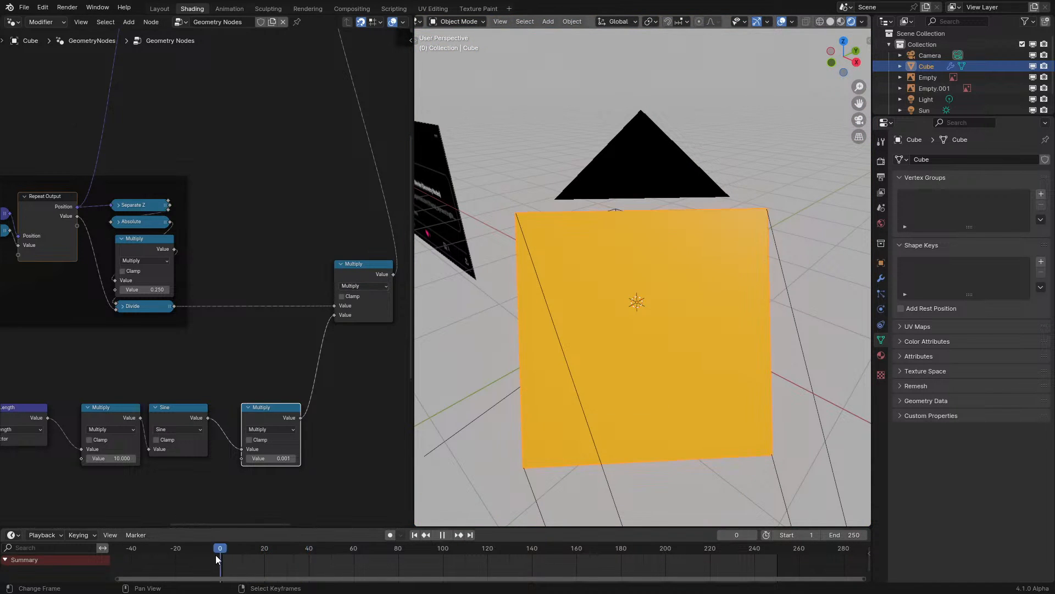
key("space")
key("Return")
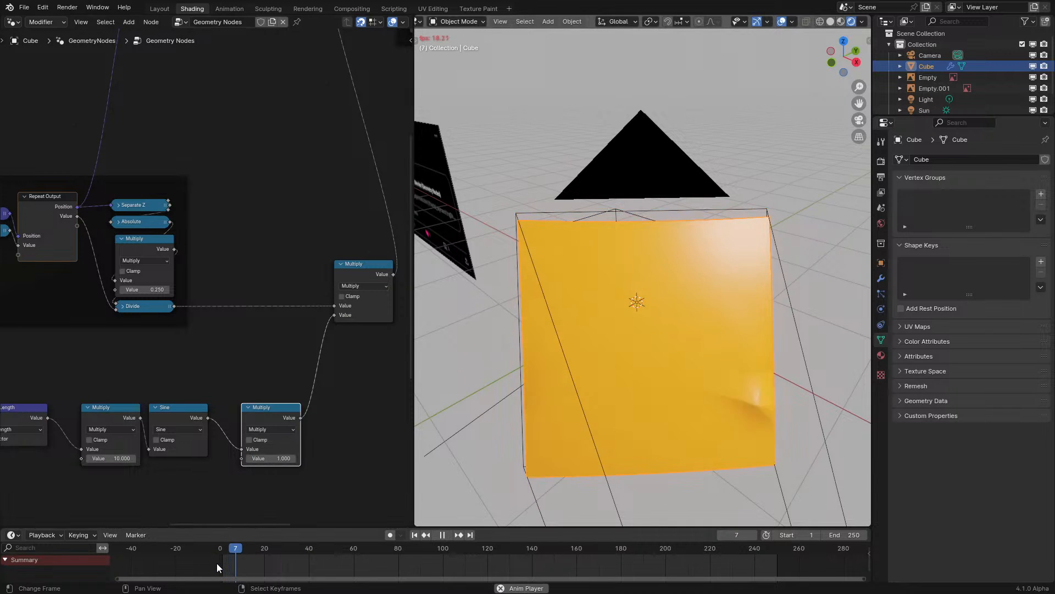
- Enable Clamp on the Sine node and replay the simulation from frame 0
middle_click_drag(540, 410, 540, 401)
scroll(206, 473, "up", 4)
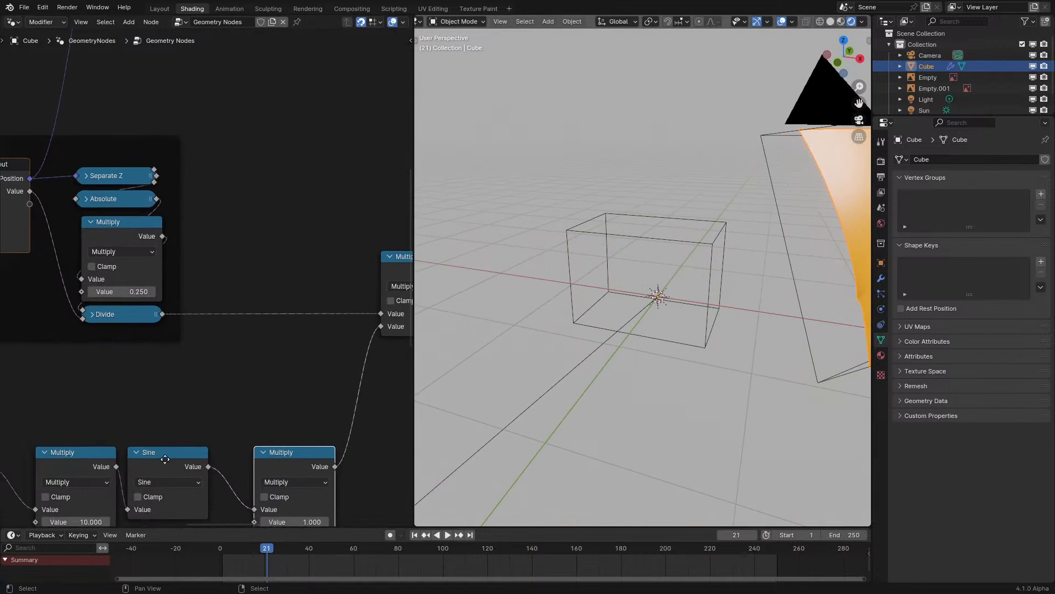
middle_click_drag(207, 474, 186, 355)
left_click(202, 551)
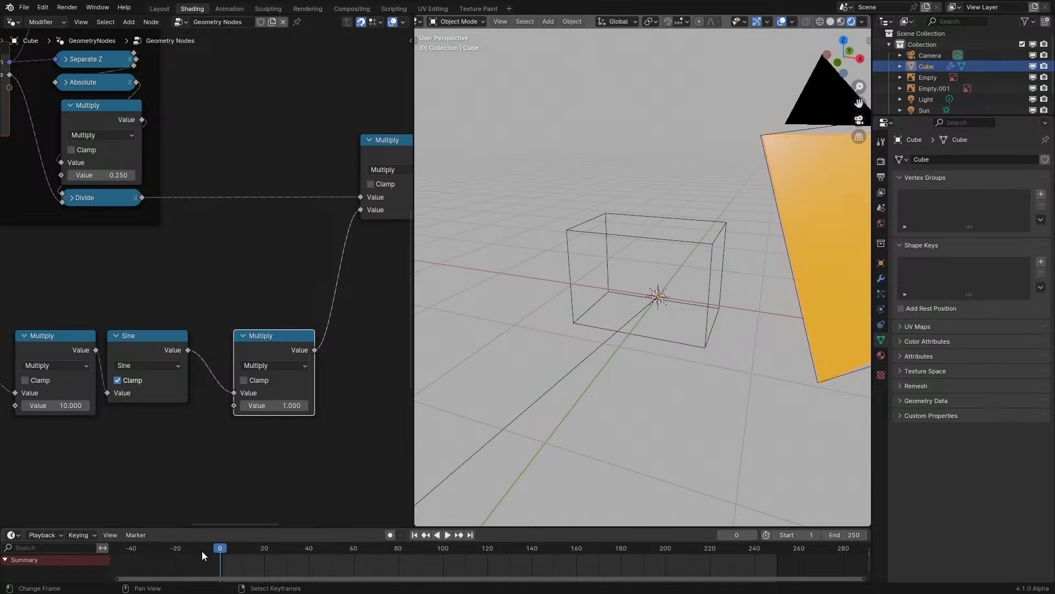
key("space")
- Set the Multiply value after the Sine node to -1 and rerun the simulation
middle_click_drag(356, 166, 317, 218)
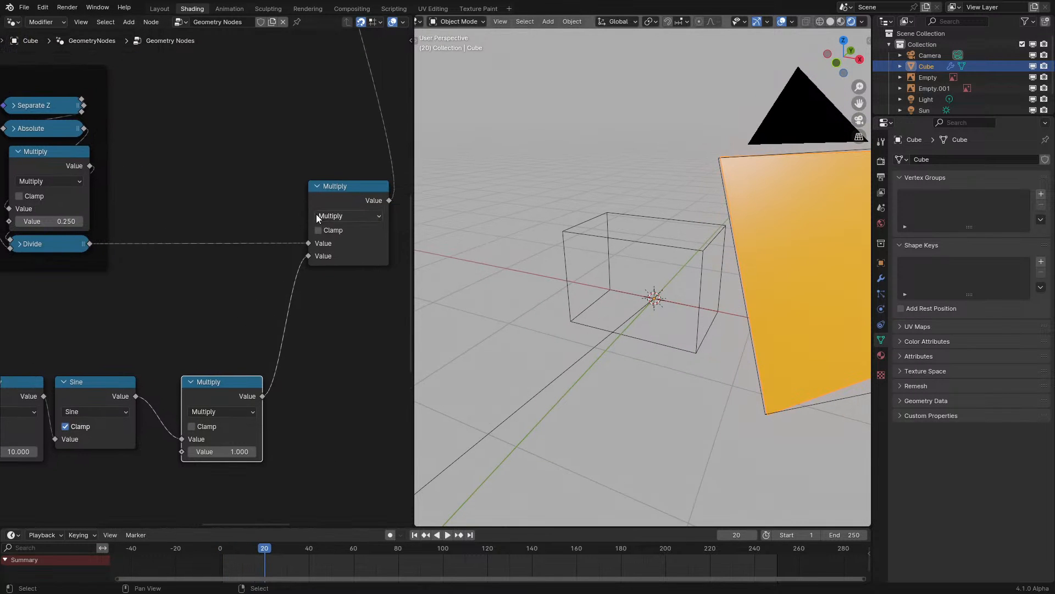
left_click(183, 562)
key("space")
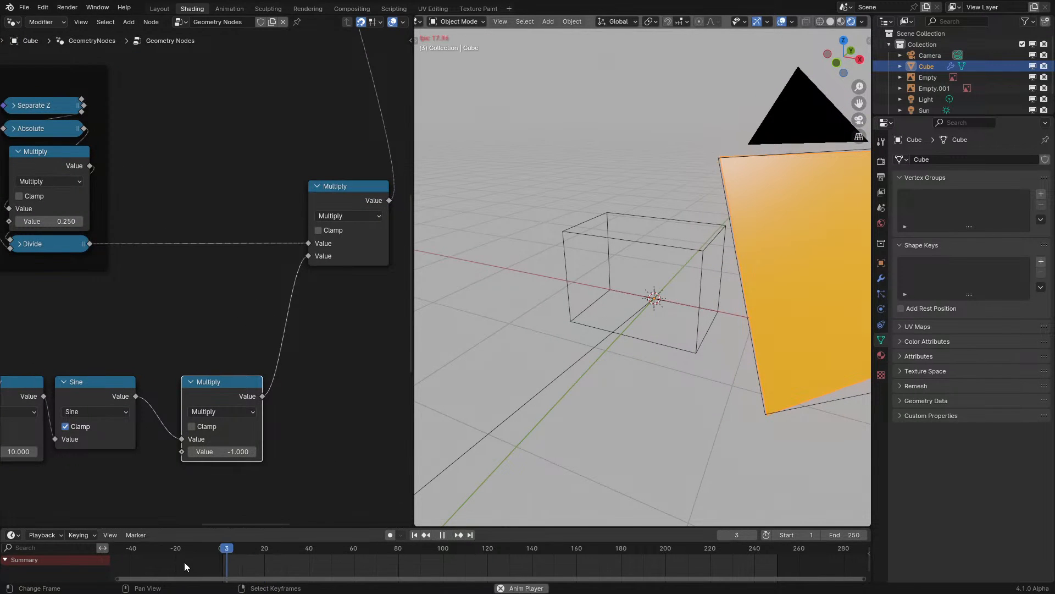
key("space")
- Try Minimum on the final combining node, settle on Maximum instead, and replay the simulation
left_click(344, 217)
left_click(434, 249)
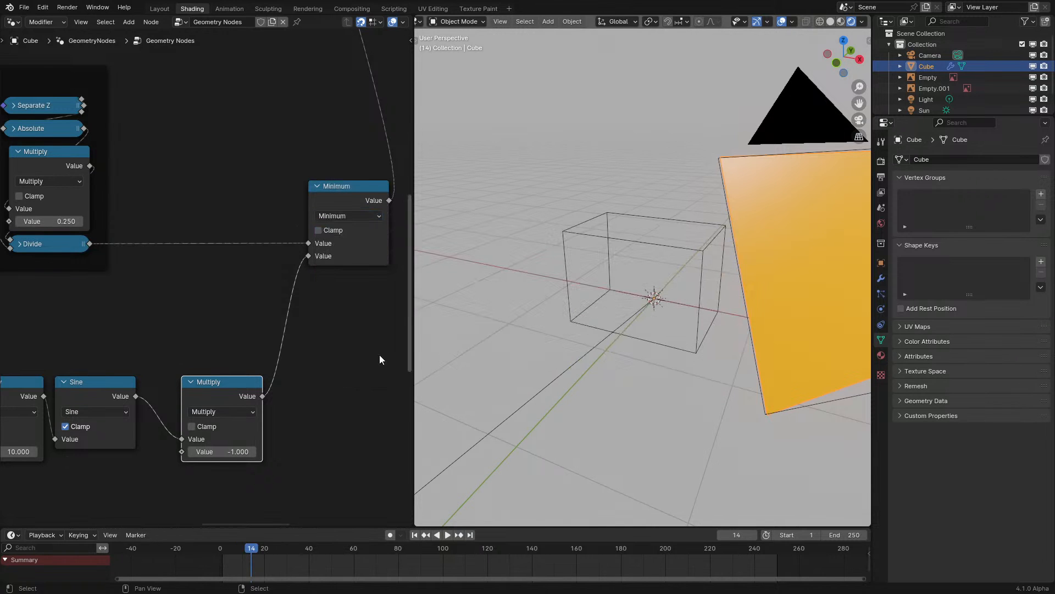
left_click(337, 215)
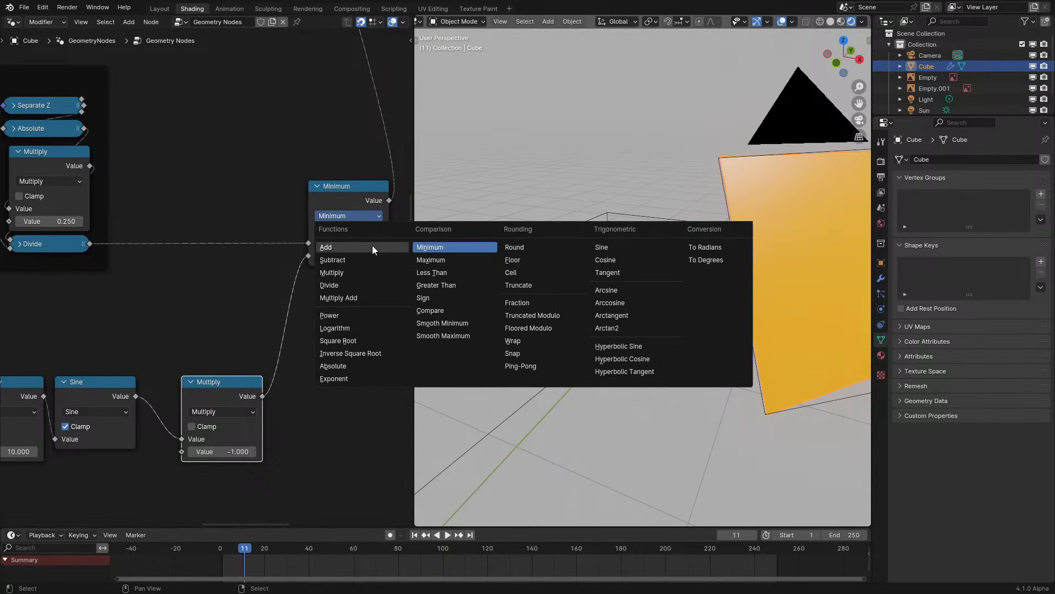
left_click(434, 257)
key("space")
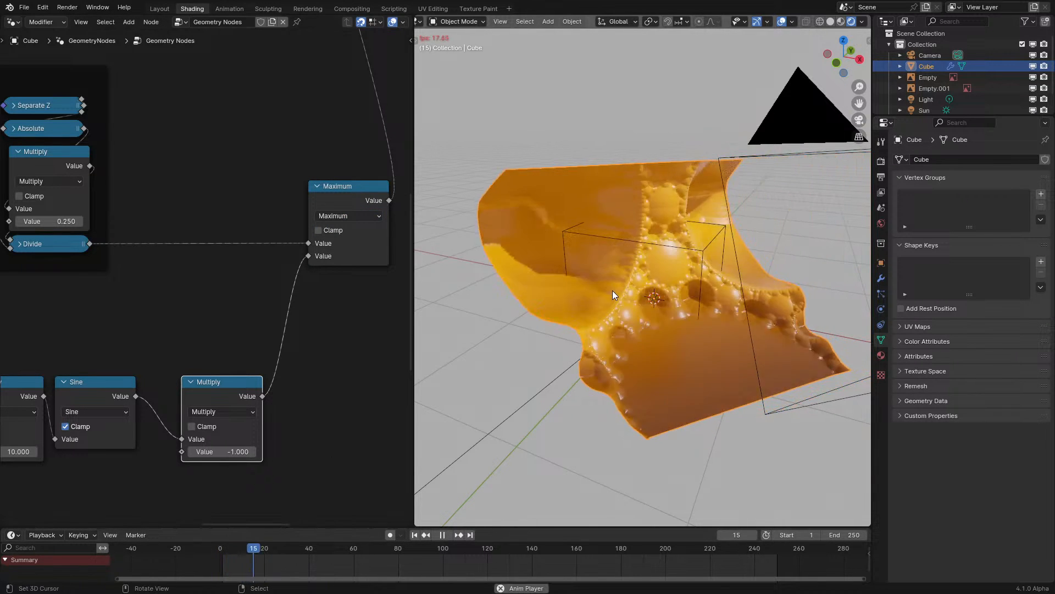
- Set the Multiply value after the Sine node to 1 and replay the simulation from the start, checking it through the camera
middle_click_drag(582, 301, 550, 301)
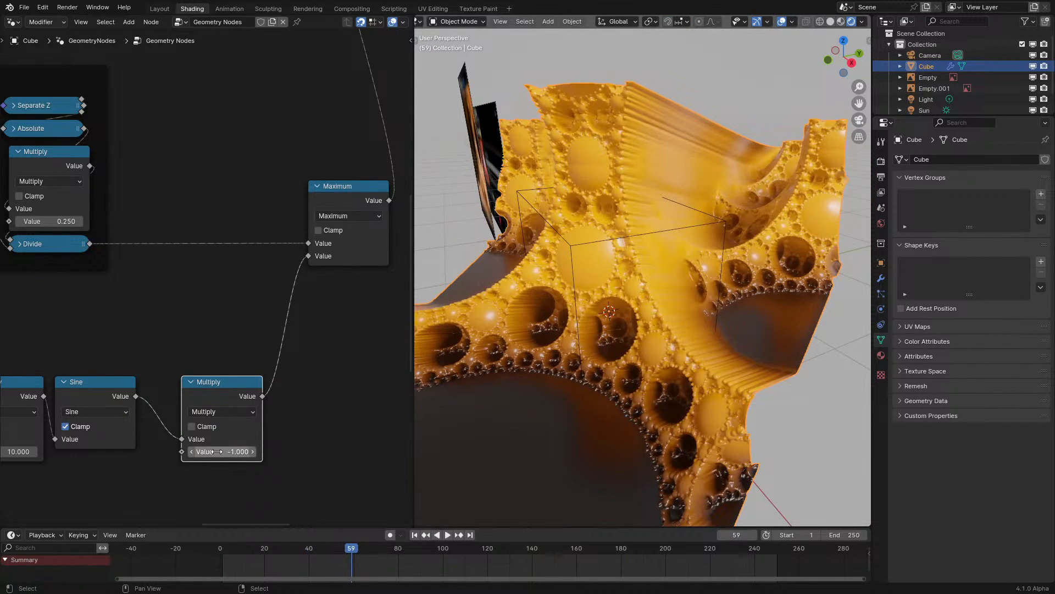
left_click(208, 562)
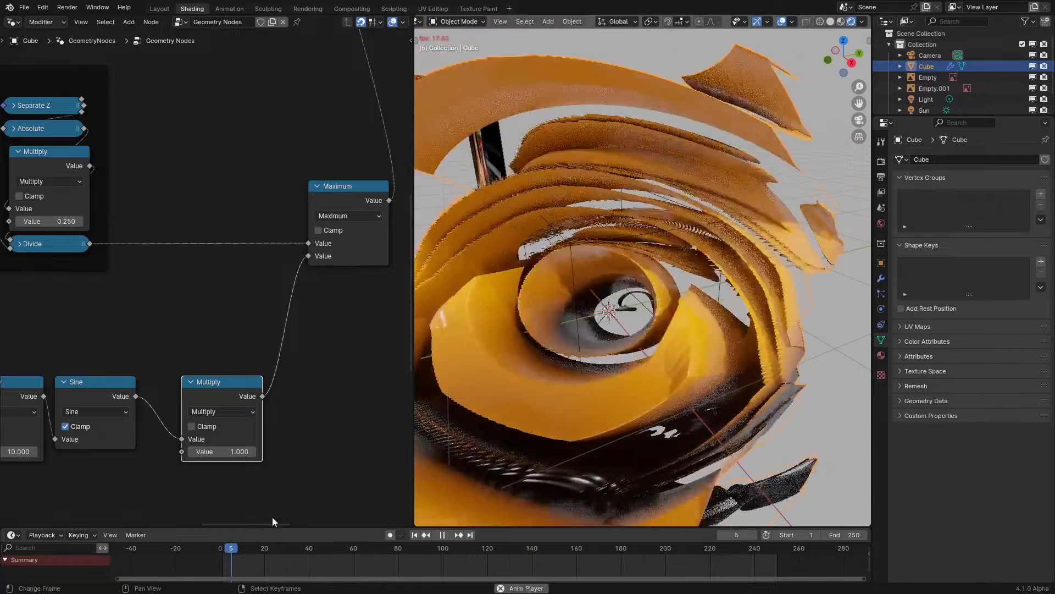
middle_click_drag(547, 364, 573, 366)
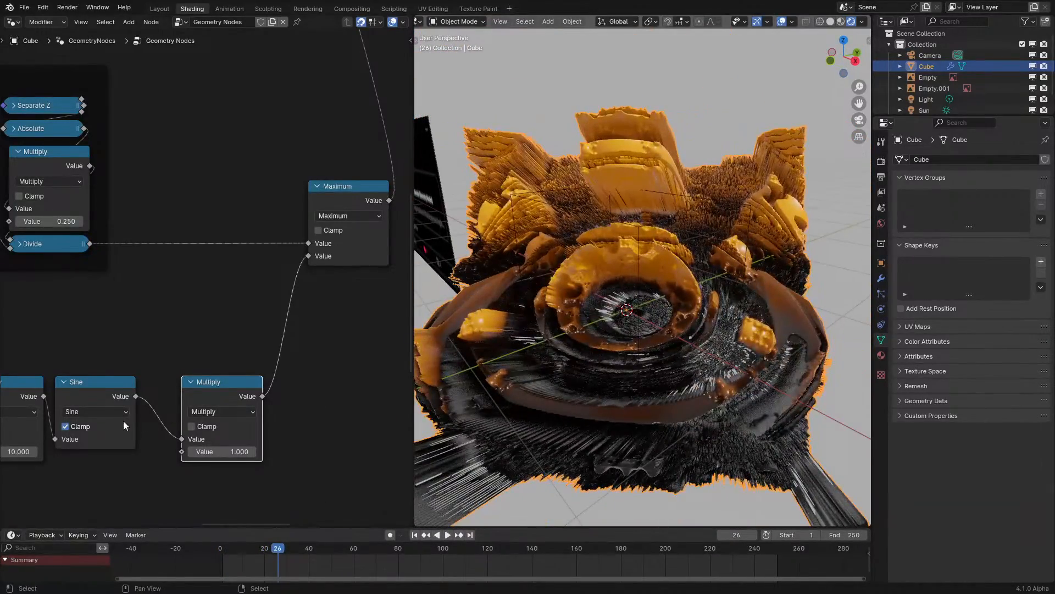
middle_click_drag(126, 425, 168, 420)
middle_click_drag(582, 337, 555, 335)
key("KP_0")
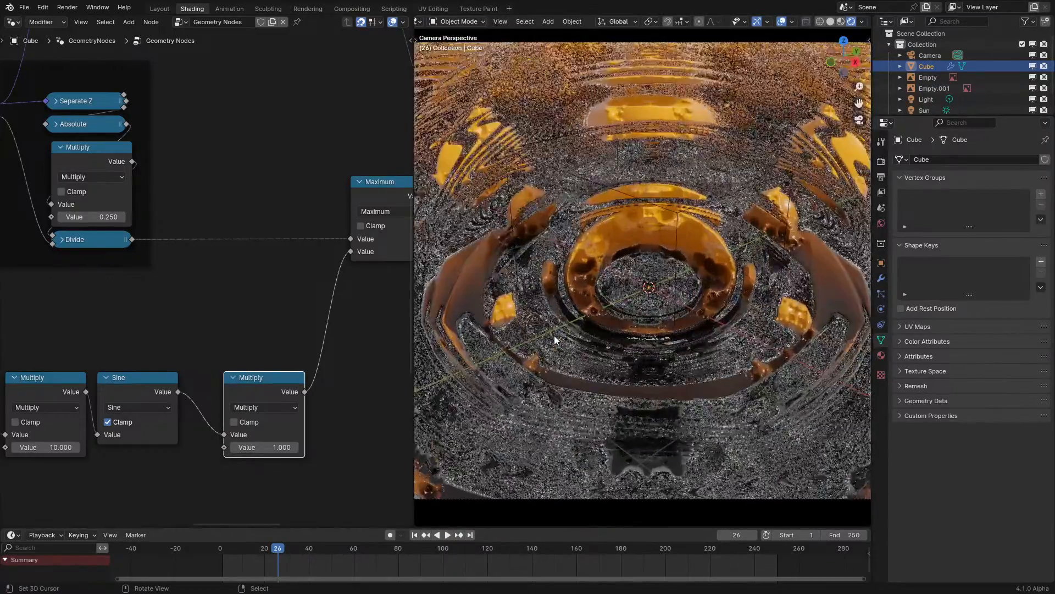
key("space")
key("space")
- Set the Multiply value before the Sine node to 5 and replay the simulation from frame 0
mouse_move(121, 378)
middle_mouse_down()
mouse_move(157, 389)
mouse_move(136, 385)
middle_mouse_up()
scroll(136, 382, "down", 4)
middle_click_drag(174, 285, 236, 262)
scroll(150, 321, "up", 3)
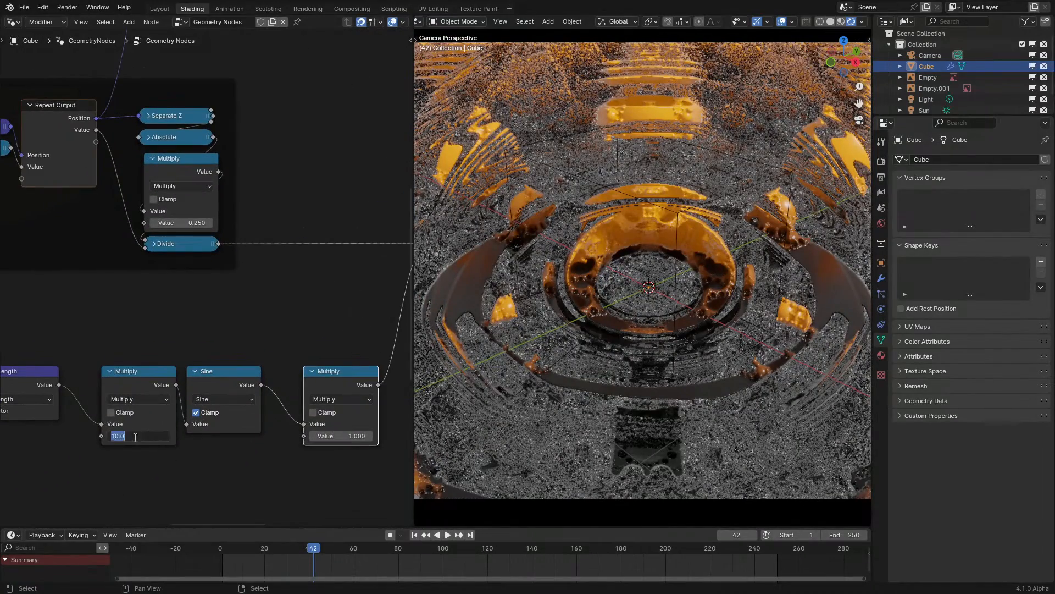
left_click(203, 553)
key("space")
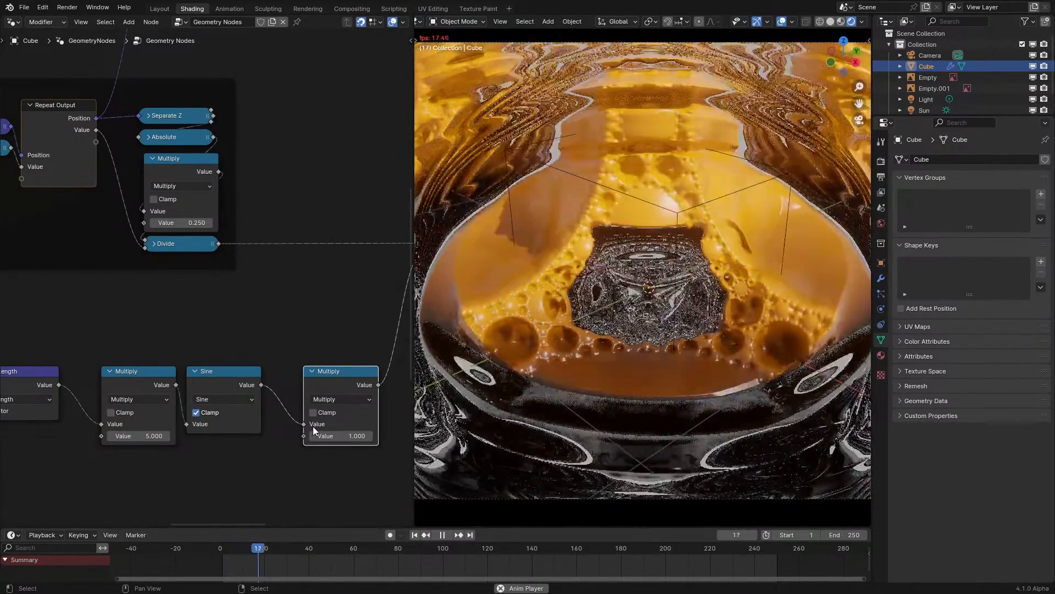
key("space")
middle_click_drag(561, 322, 632, 407)
- Connect the Fractal frame's Divide output directly to the value of the SDF Store Named Attribute node, bypassing Maximum
scroll(215, 265, "down", 3)
middle_click_drag(214, 272, 173, 319)
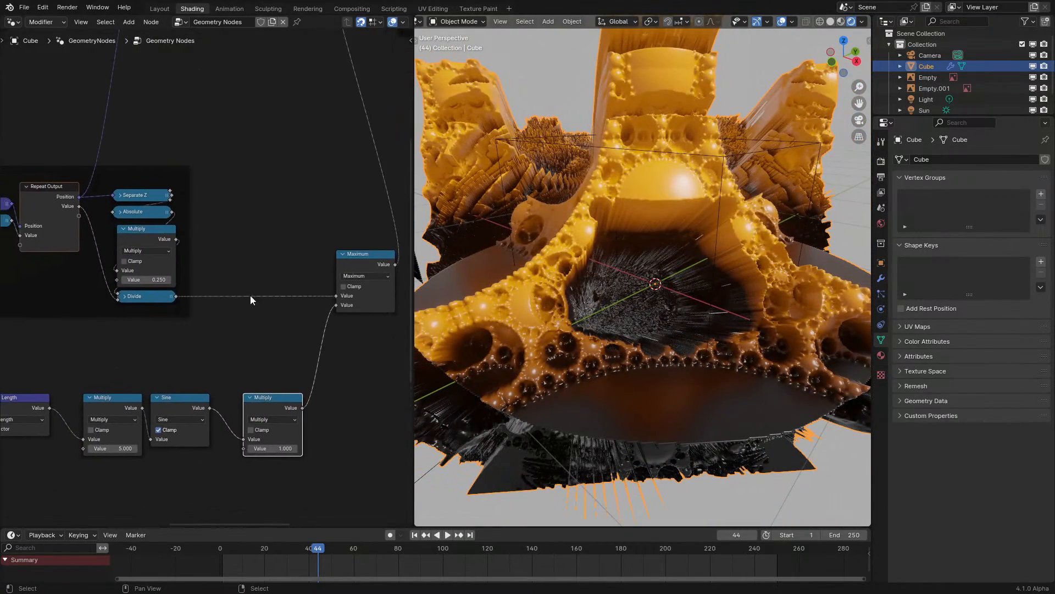
left_click_drag(350, 264, 248, 272)
scroll(181, 296, "down", 4)
middle_click_drag(181, 296, 231, 406)
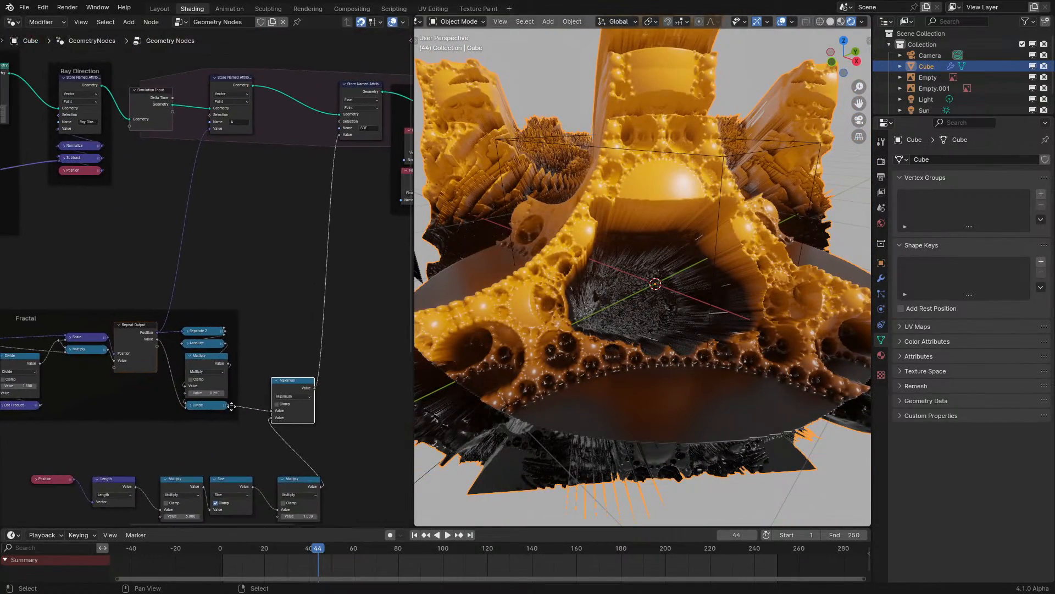
left_click_drag(338, 133, 339, 135)
scroll(209, 332, "down", 6)
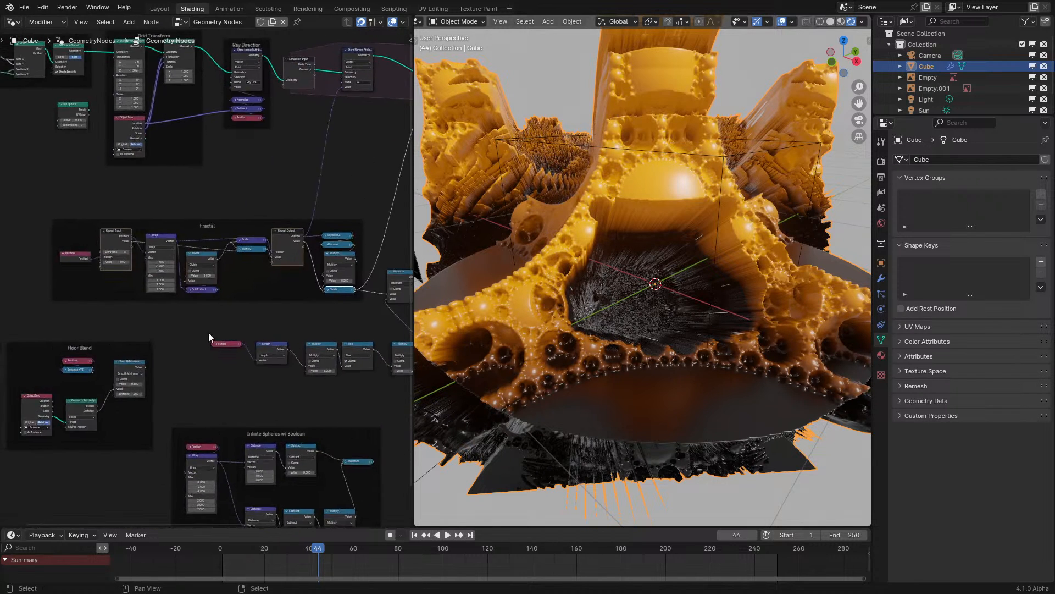
- Move the Floor Blend frame and the ripple chain clear of the Fractal output, and place Maximum, detached from Divide, beside the chain
left_click_drag(137, 326, 106, 419)
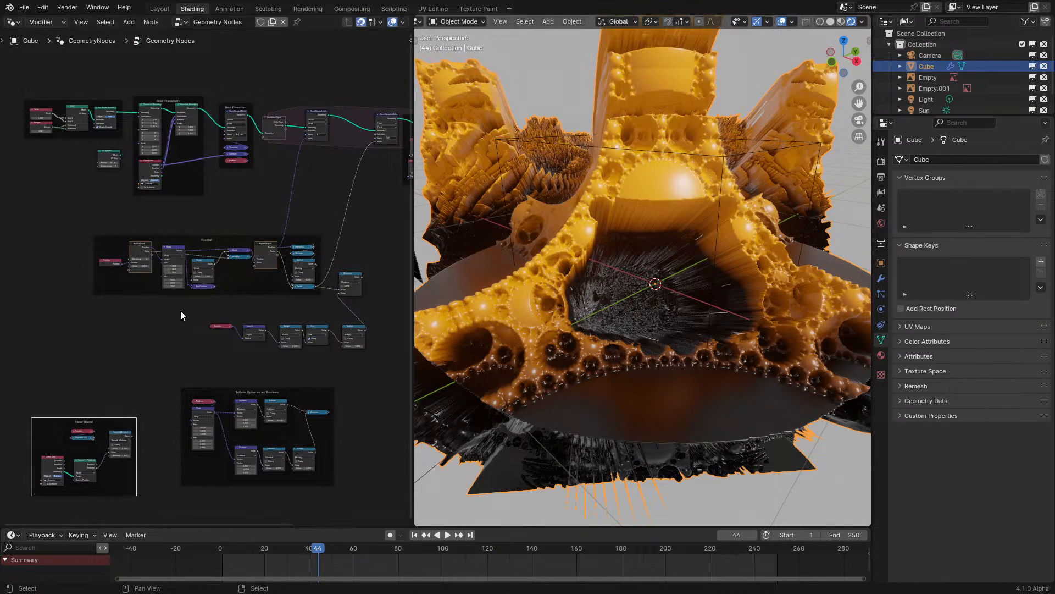
left_click_drag(367, 352, 368, 351)
key("g")
left_click(159, 374)
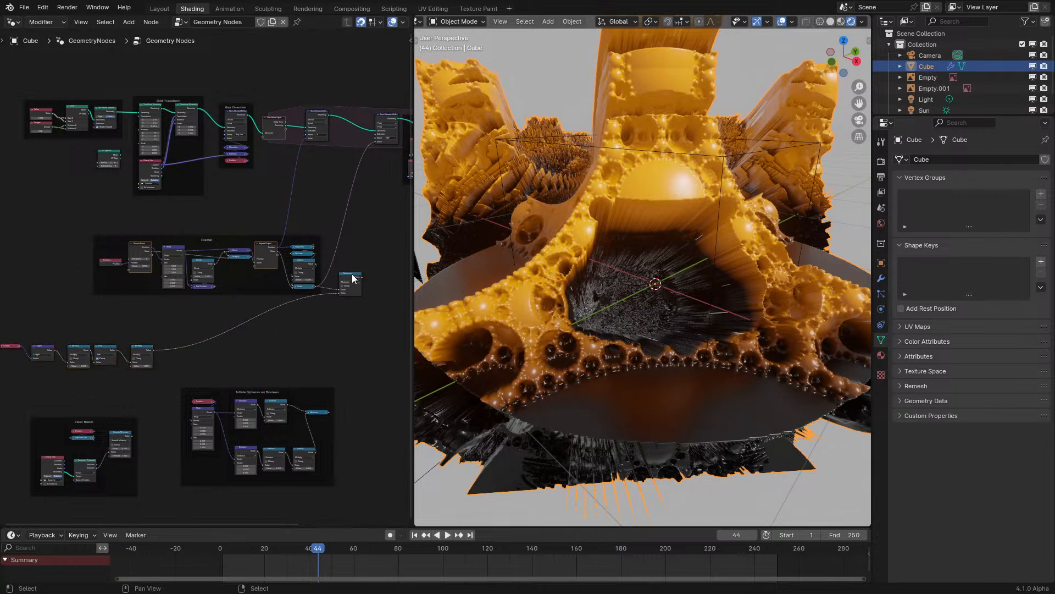
left_click_drag(353, 275, 199, 341)
left_click_drag(186, 356, 268, 339)
middle_click_drag(239, 314, 312, 319)
scroll(199, 276, "up", 4)
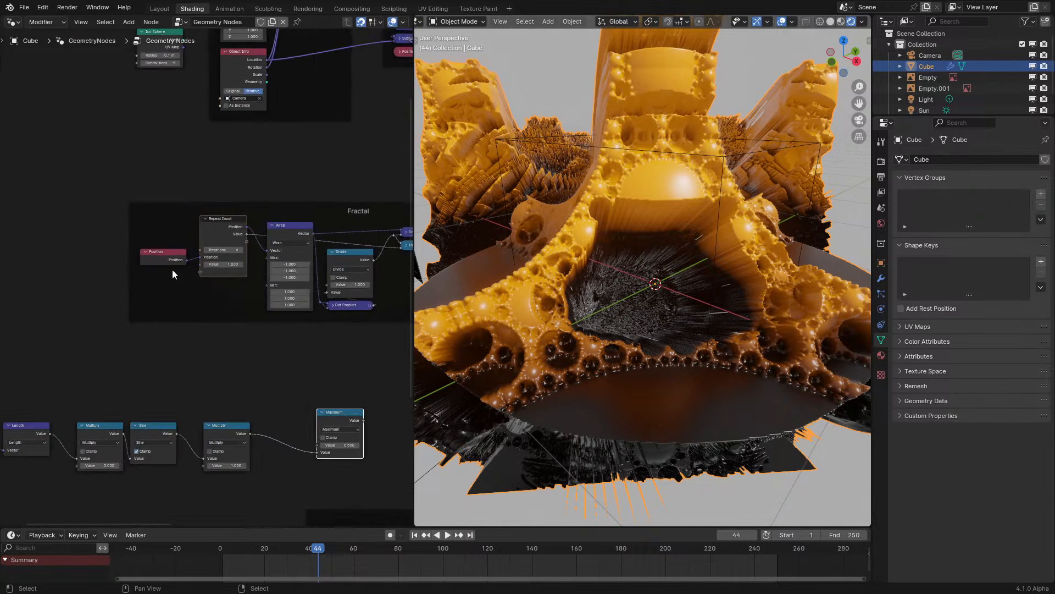
- Insert a vector Add node with a Z value of 0.3 between the Position and Repeat Input nodes in the Fractal frame
scroll(173, 270, "up", 3)
left_click_drag(225, 263, 75, 267)
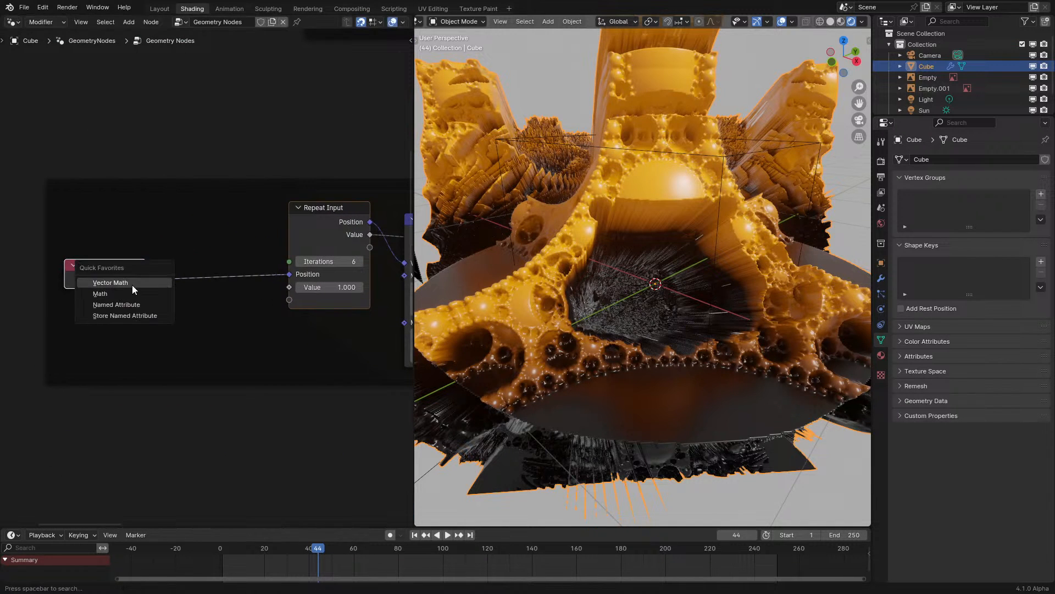
left_click(131, 284)
left_click(159, 243)
scroll(206, 283, "down", 6)
key("ctrl+z")
middle_click_drag(206, 313, 269, 342)
scroll(189, 316, "up", 2, "ctrl")
scroll(192, 303, "up", 4)
left_click_drag(180, 318, 160, 319)
- Reposition the ripple chain beneath the Fractal frame and delete the Multiply and Maximum nodes that follow Sine
scroll(194, 378, "down", 3)
middle_click_drag(195, 380, 175, 290)
scroll(176, 291, "down", 4)
left_click_drag(100, 332, 385, 401)
key("g")
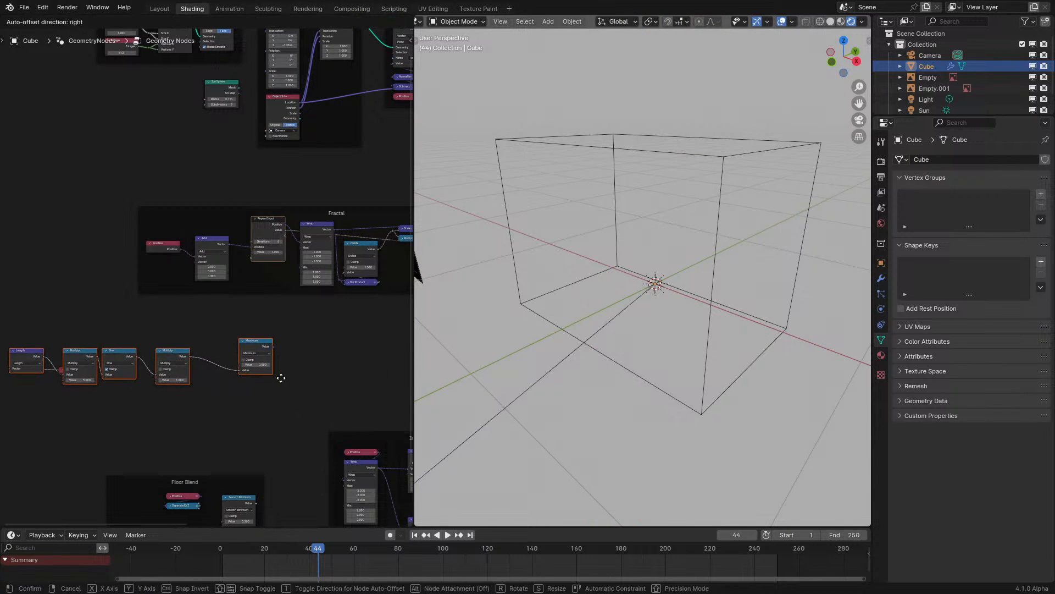
right_click(348, 374)
key("g")
left_click(213, 352)
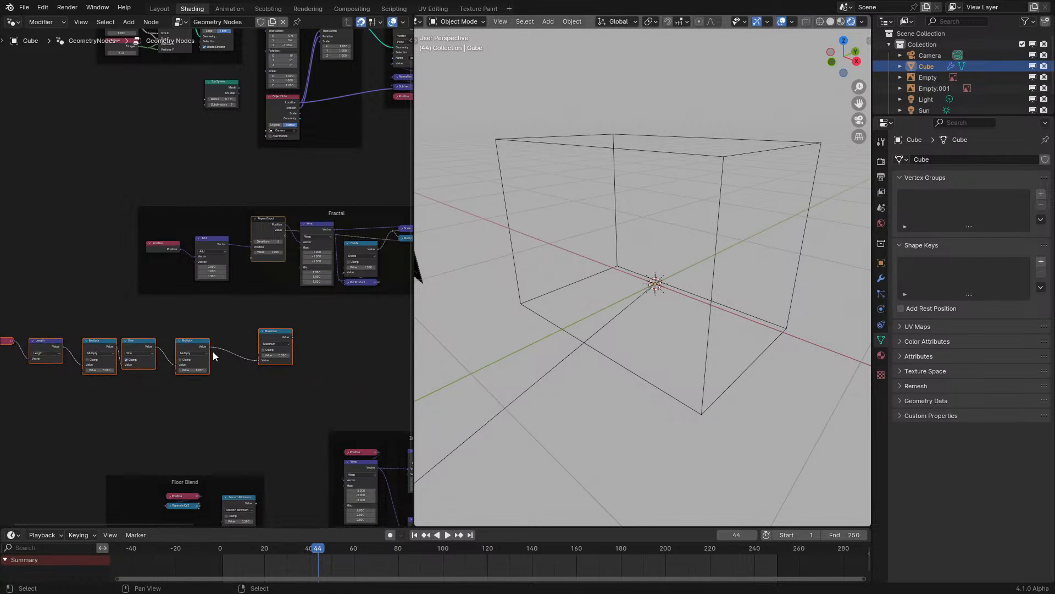
scroll(213, 351, "up", 10)
left_click(390, 434)
key("x")
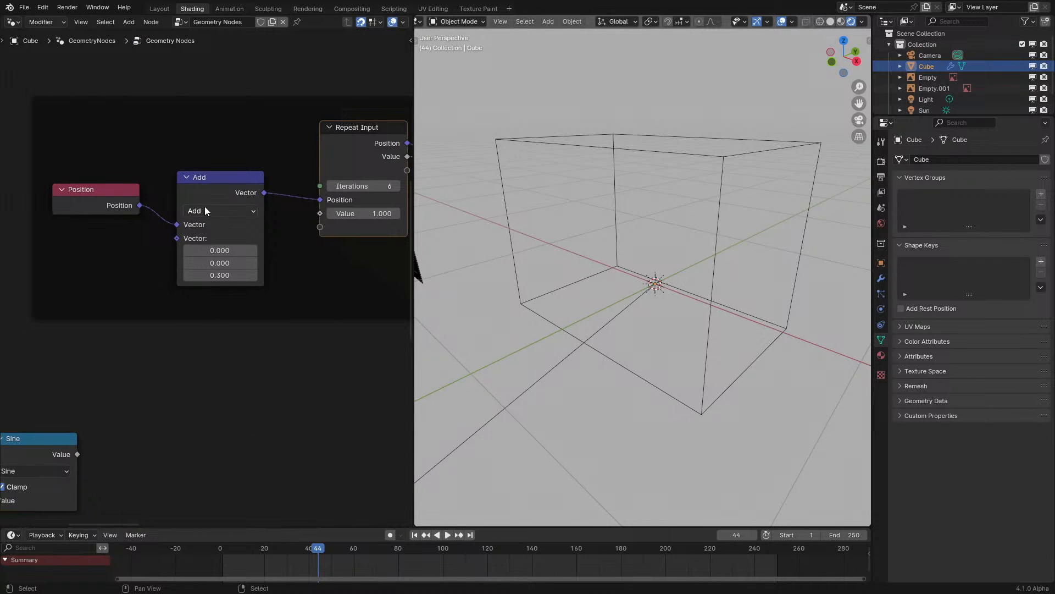
- Duplicate the vector Add node, feed the Sine output into the copy, and change its operation to Multiply
left_click(240, 176)
key("shift+d")
left_click(146, 436)
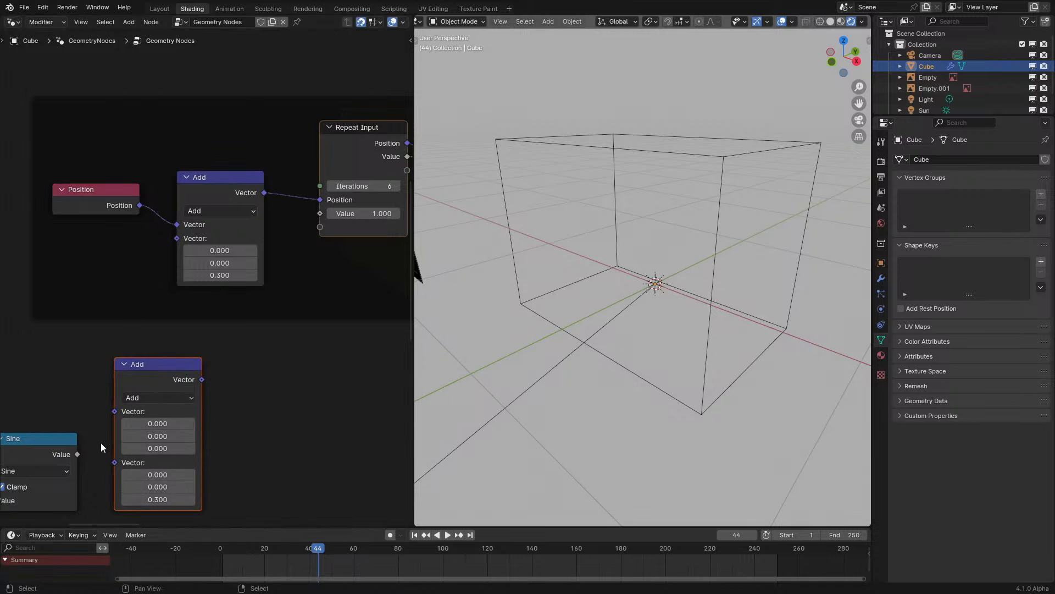
left_click_drag(77, 454, 115, 412)
left_click(154, 398)
left_click(162, 379)
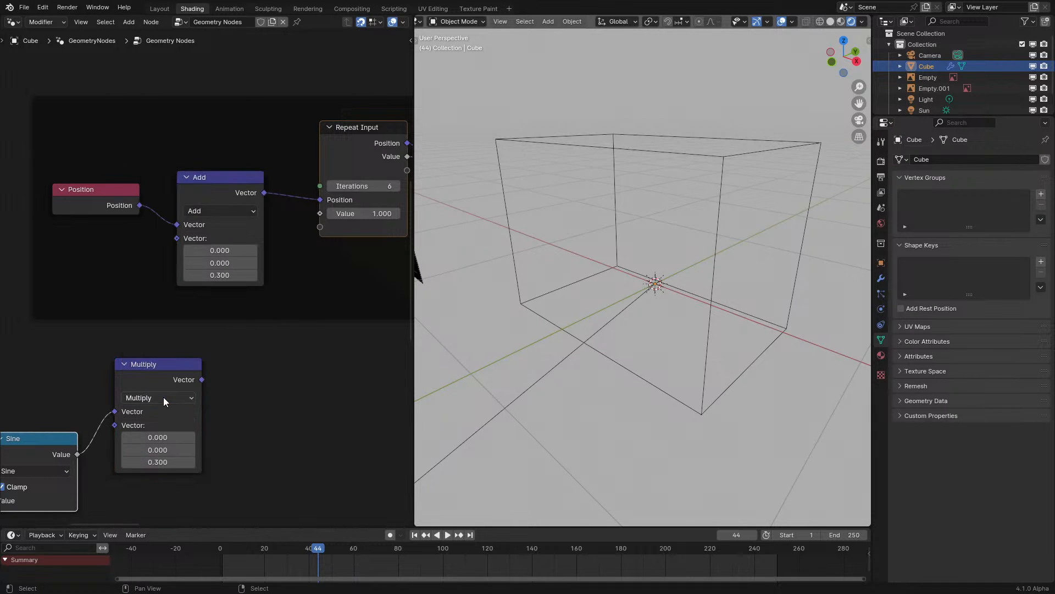
- Link the vector Multiply, with Z set to 0.2, into Add's second vector input and replay the simulation from frame 0
left_click(175, 463)
left_click_drag(180, 245, 177, 238)
left_click(197, 539)
key("space")
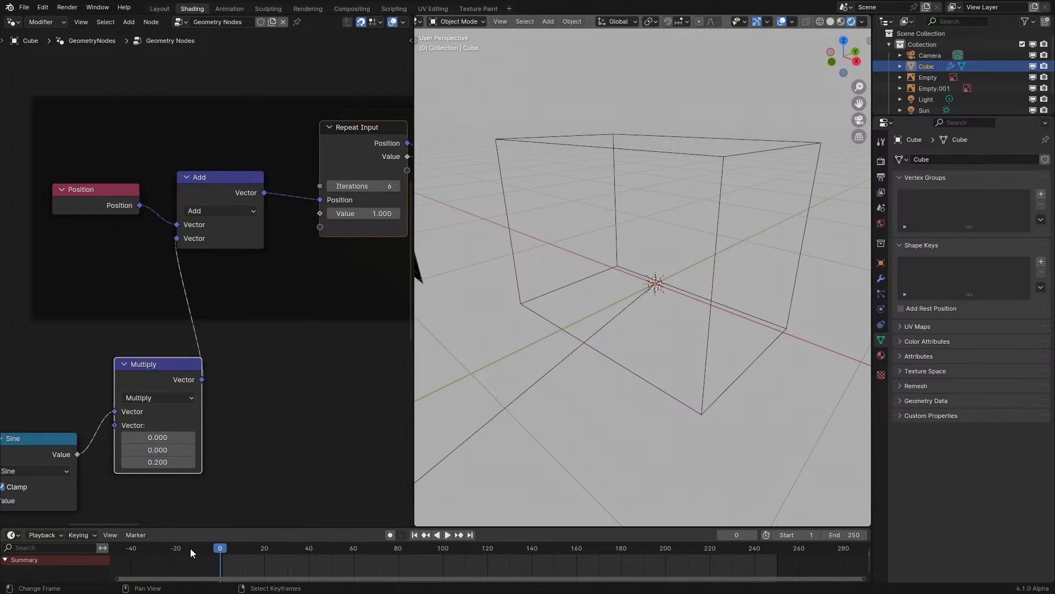
scroll(531, 379, "down", 2)
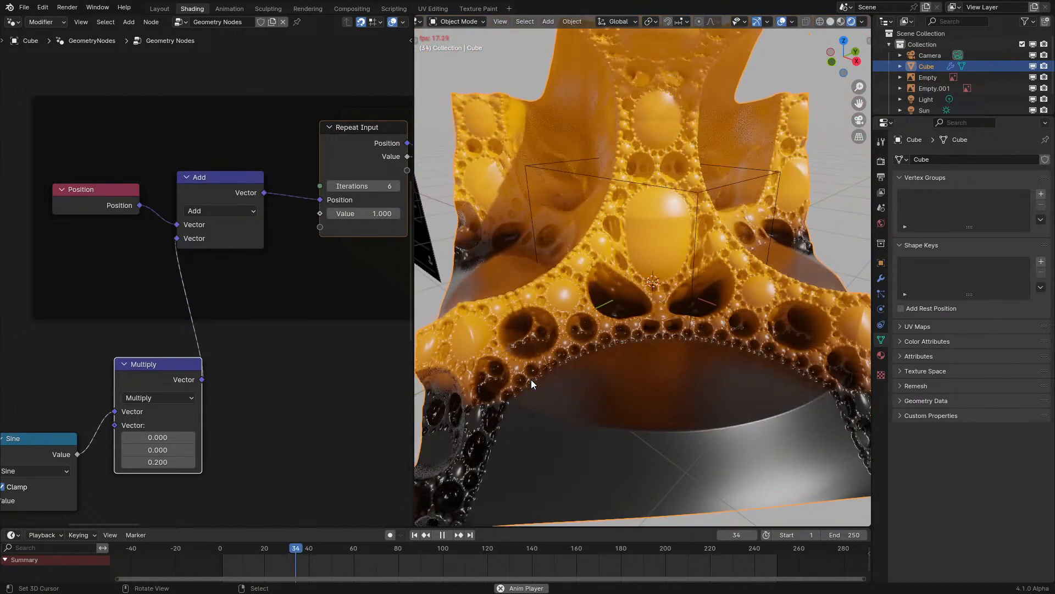
scroll(531, 380, "down", 1)
middle_click_drag(531, 380, 517, 383)
key("space")
- Disable Clamp on Sine, set the preceding Multiply to 10 and the vector Multiply's Z to 0.1, and replay the simulation in camera view
middle_click_drag(160, 462, 394, 387)
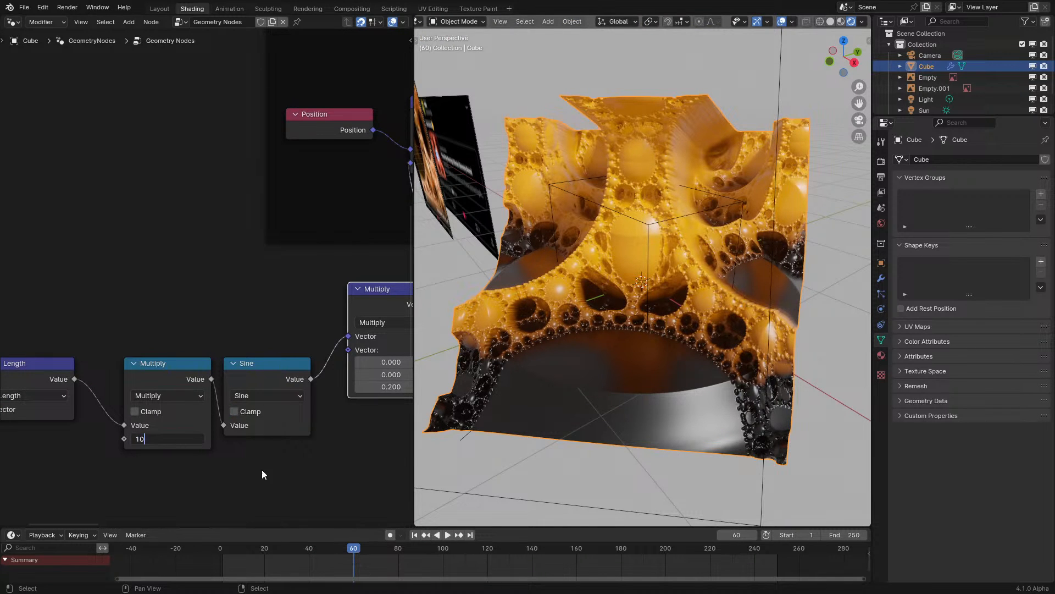
left_click(362, 387)
left_click(220, 549)
key("space")
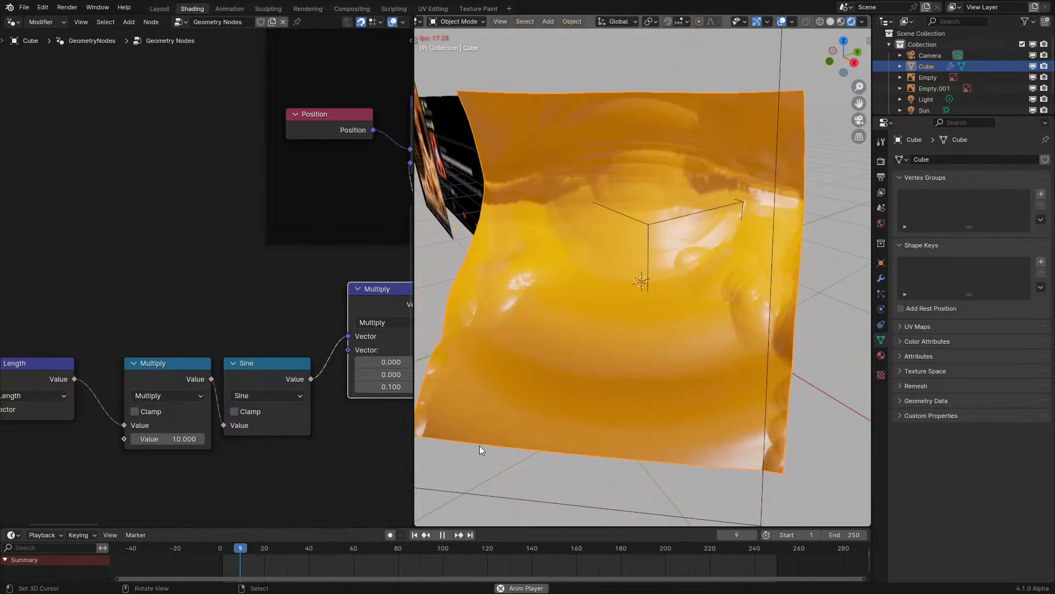
key("KP_0")
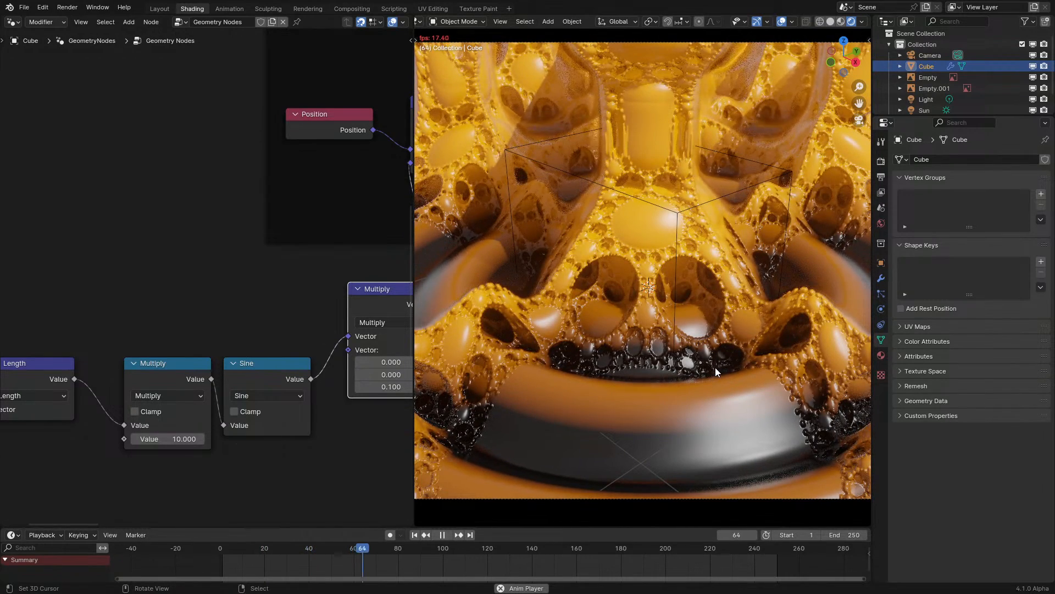
key("space")
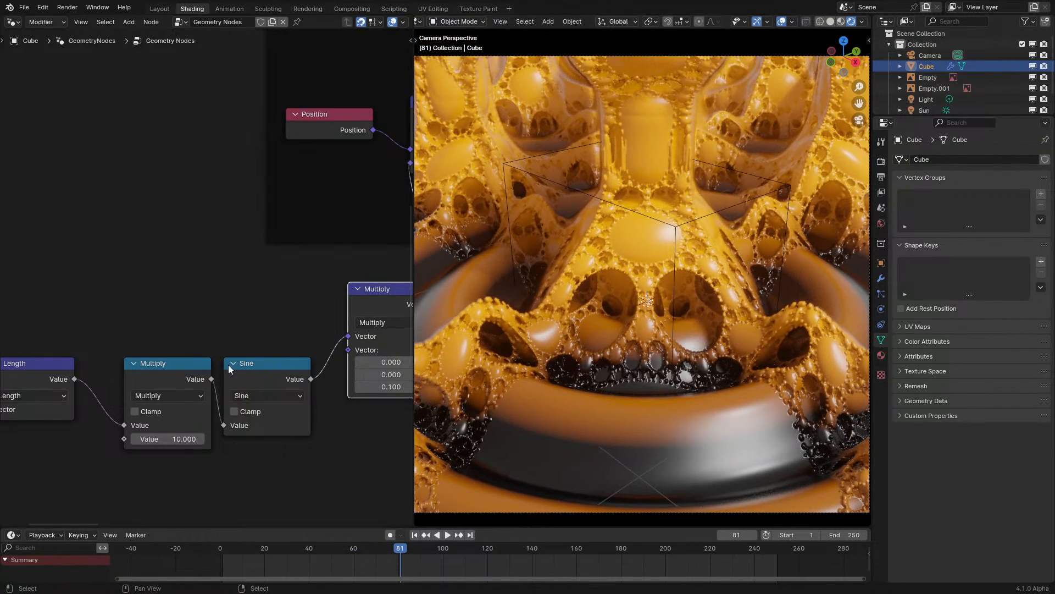
- Tuck the ripple chain's Position node directly above the Length node and reframe the camera view
middle_click_drag(193, 378, 358, 350)
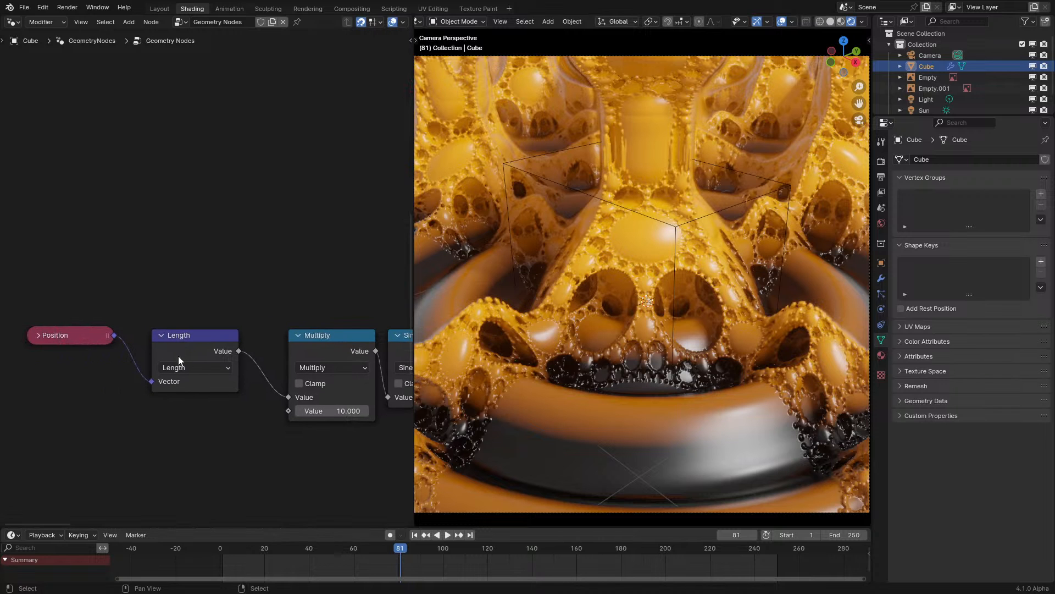
left_click_drag(87, 346, 223, 310)
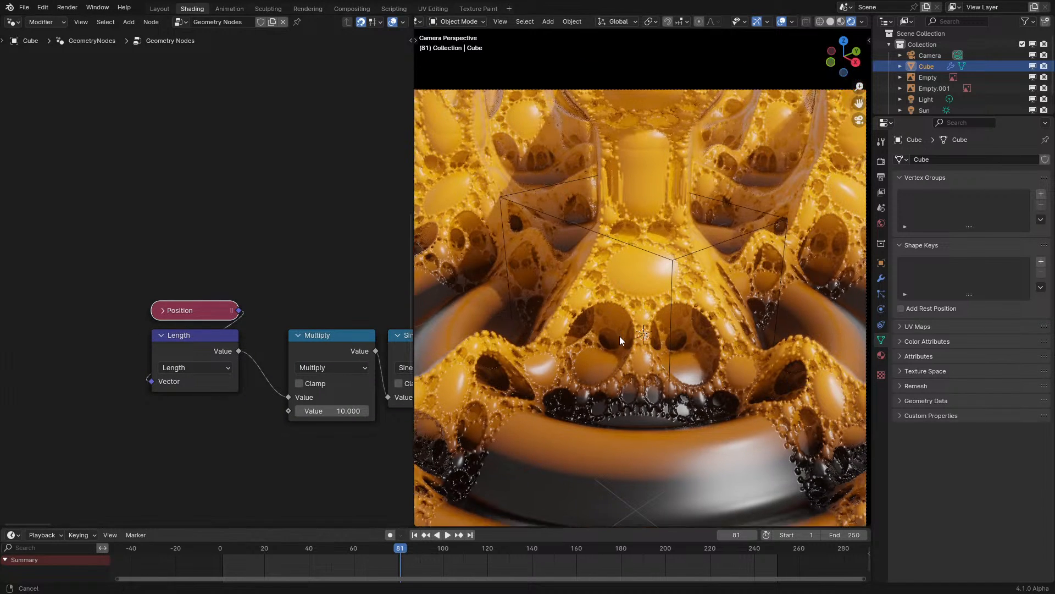
middle_click_drag(619, 335, 642, 392)
key("KP_0")
- Add a Noise Texture node below the vector Multiply and connect a new Position node to its Vector input
middle_click_drag(409, 280, 248, 289)
scroll(206, 276, "up", 1)
key("shift+a")
left_click(197, 262)
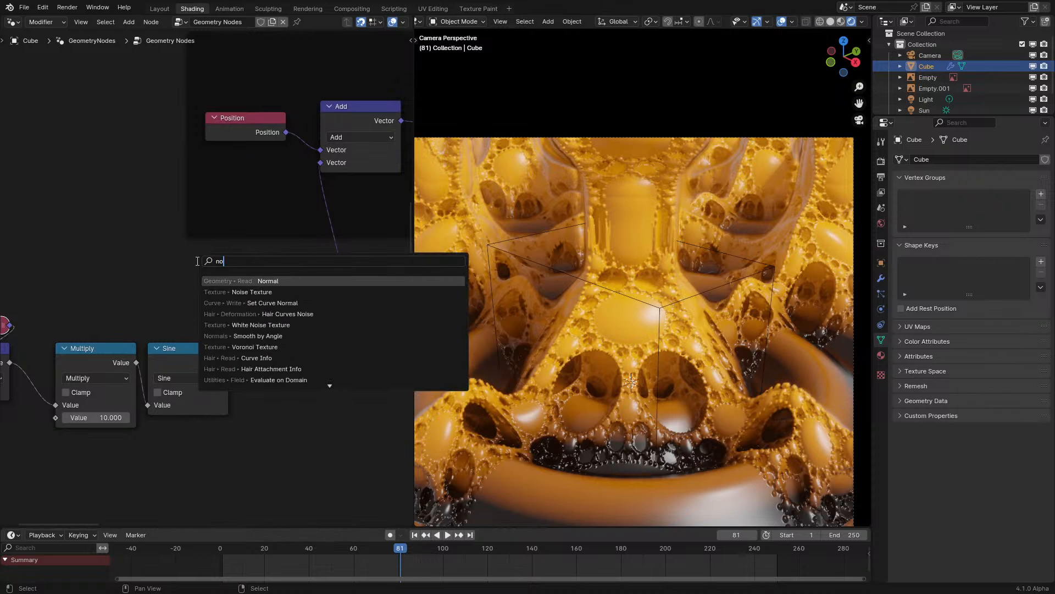
left_click(249, 281)
left_click(293, 480)
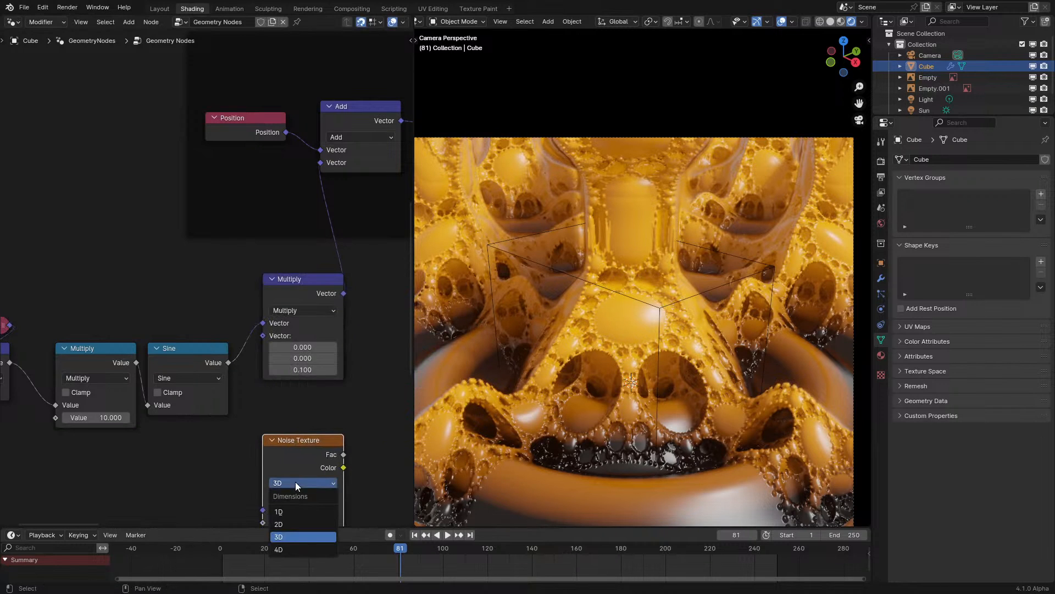
left_click_drag(266, 512, 213, 500)
type("po")
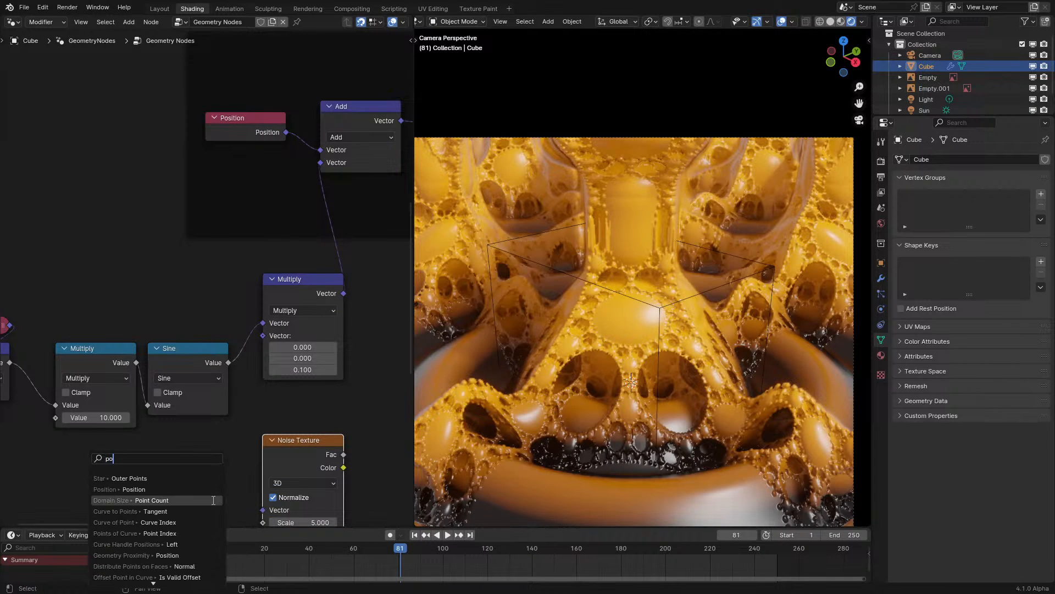
left_click(189, 489)
- Route the Noise Texture's Color, with Normalize disabled, through a duplicated vector node set to Scale into Add, replacing the deleted vector Multiply
middle_click_drag(313, 173, 242, 152)
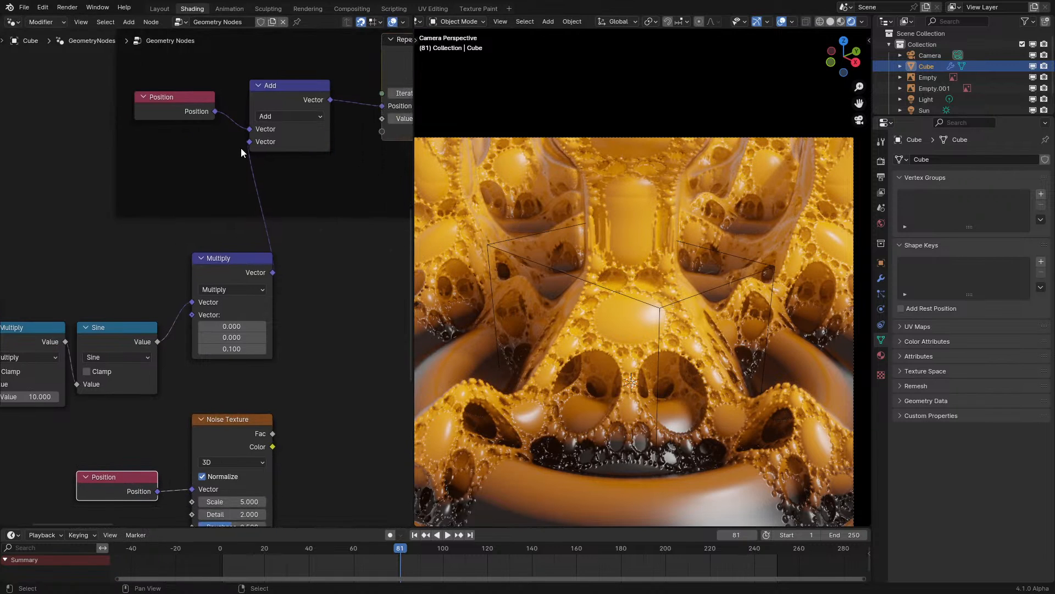
key("shift+d")
left_click(364, 426)
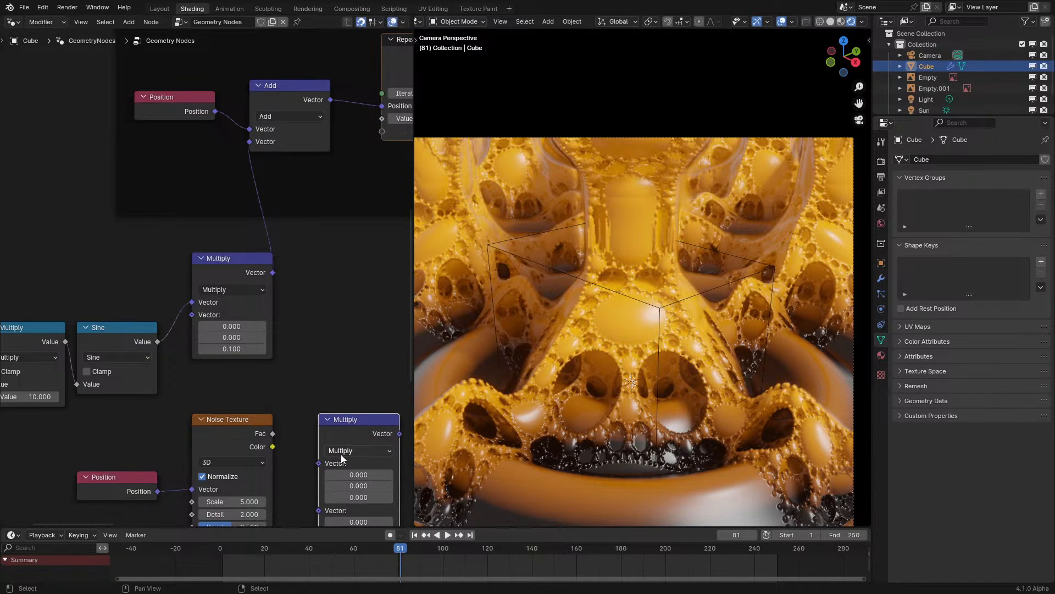
left_click(359, 451)
left_click(347, 433)
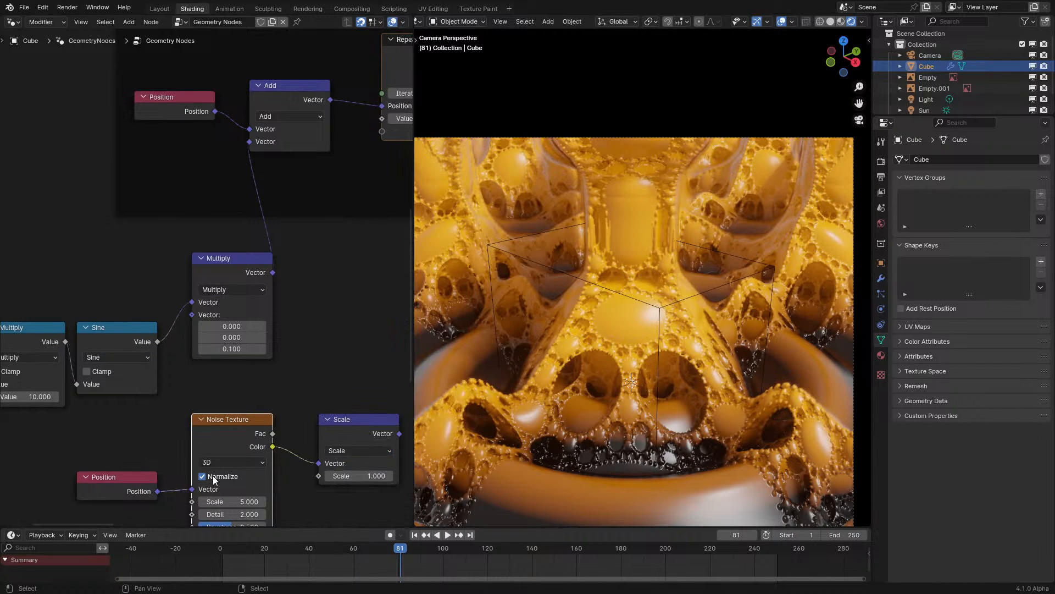
left_click_drag(255, 158, 253, 146)
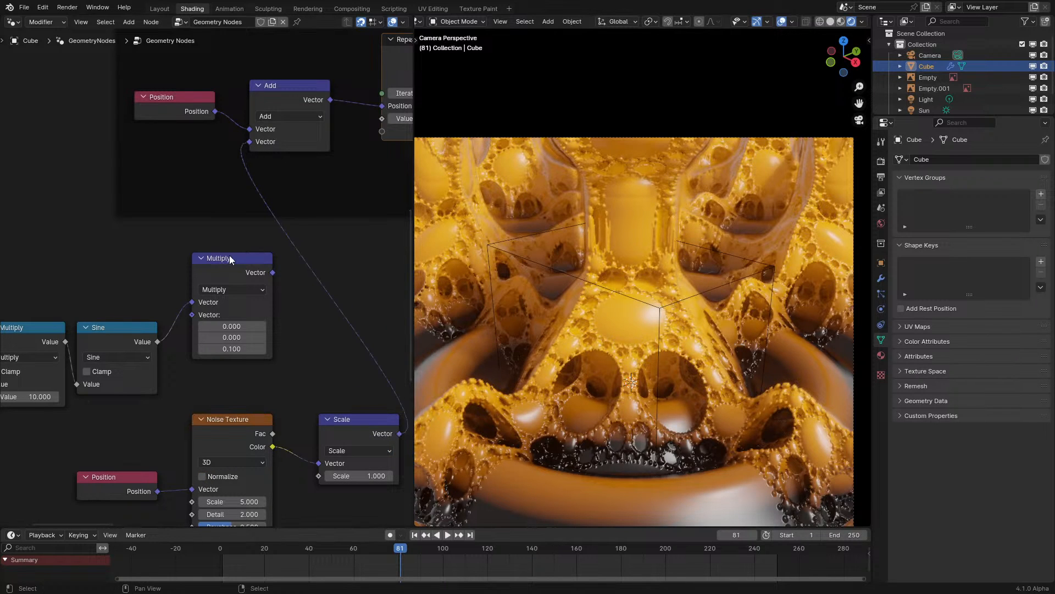
key("x")
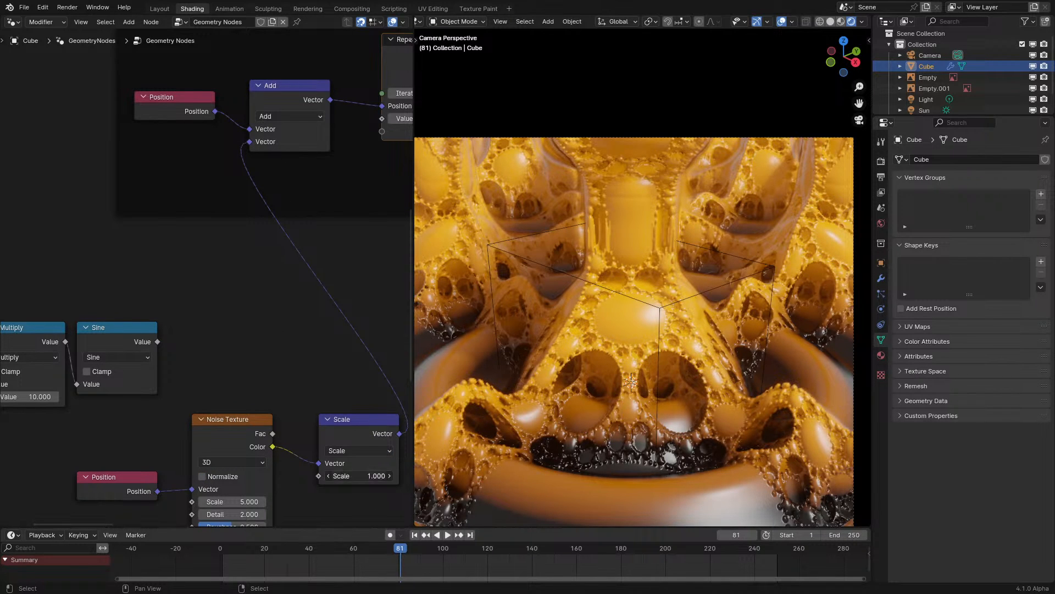
- Set the Scale node's value to 0.5 and replay the simulation from frame 0
left_click(213, 559)
key("space")
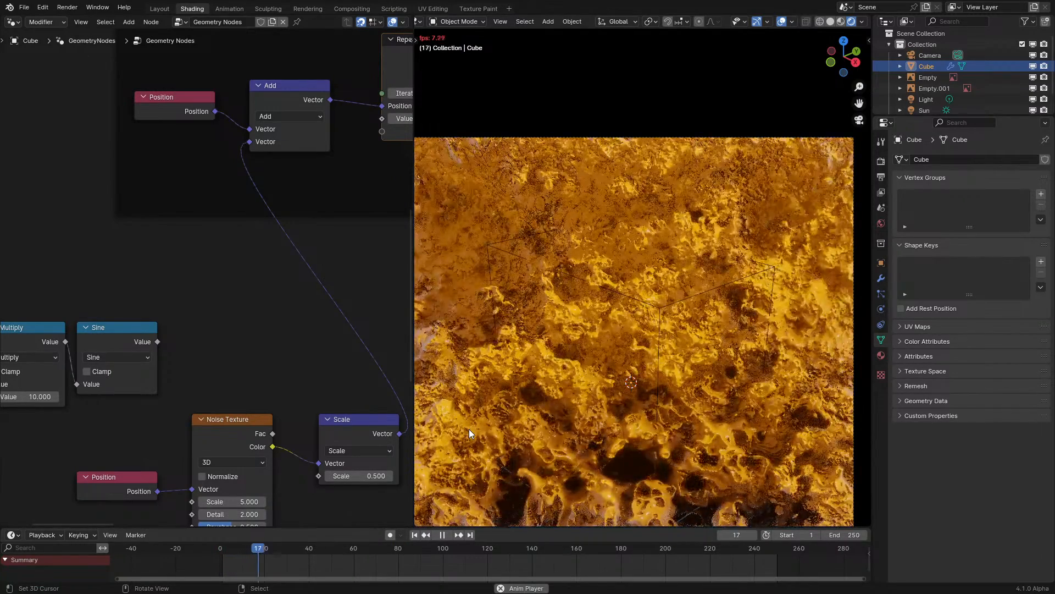
- Set the Noise Texture's Scale to 2 and Detail to 0, and replay the simulation from the start
key("space")
scroll(285, 417, "up", 3)
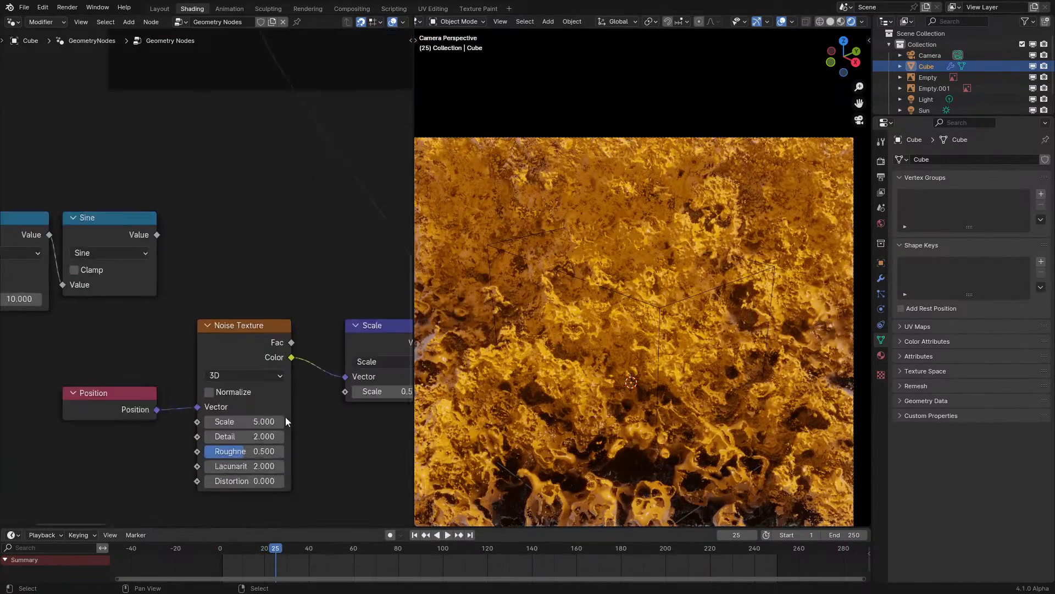
left_click(199, 565)
left_click(245, 451)
type("0")
key("Return")
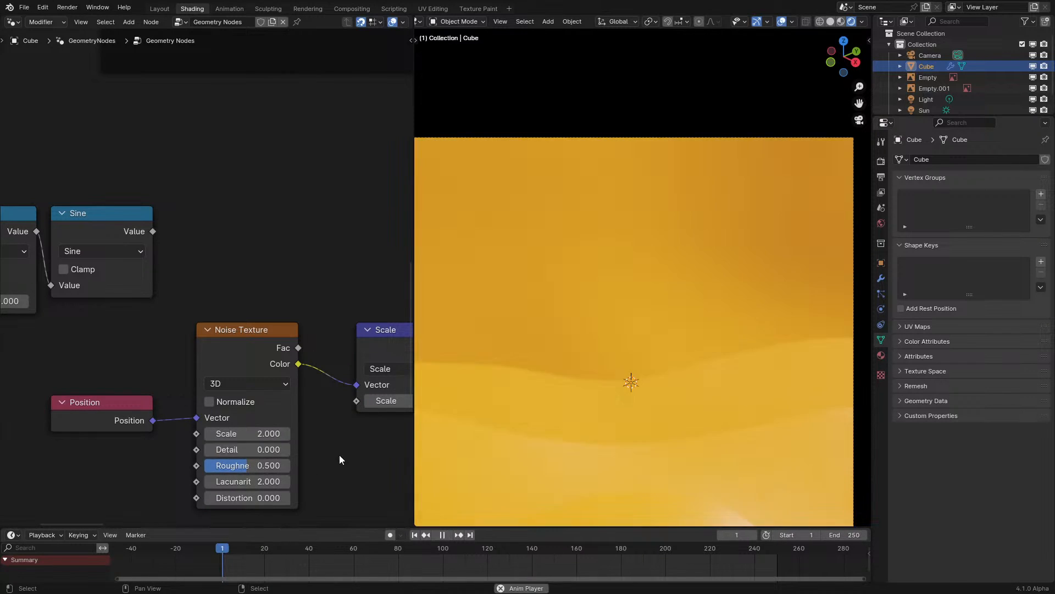
key("space")
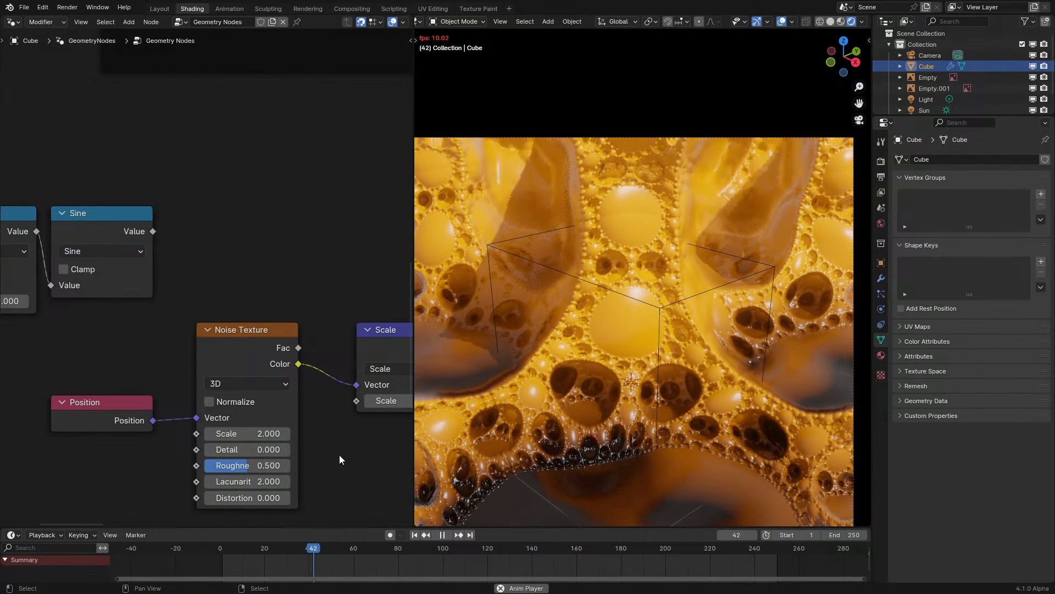
key("space")
- Set the Scale node's value to 0.3 and replay the simulation from frame 0 in camera view
middle_click_drag(649, 325, 673, 322)
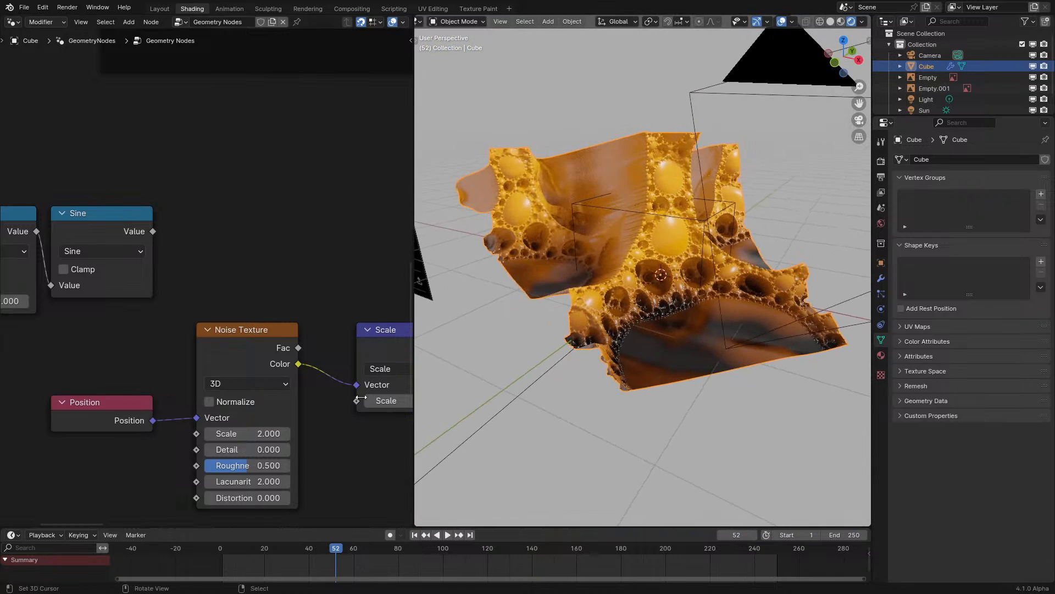
middle_click_drag(337, 389, 230, 403)
left_click(337, 414)
left_click(337, 415)
left_click_drag(221, 550, 209, 557)
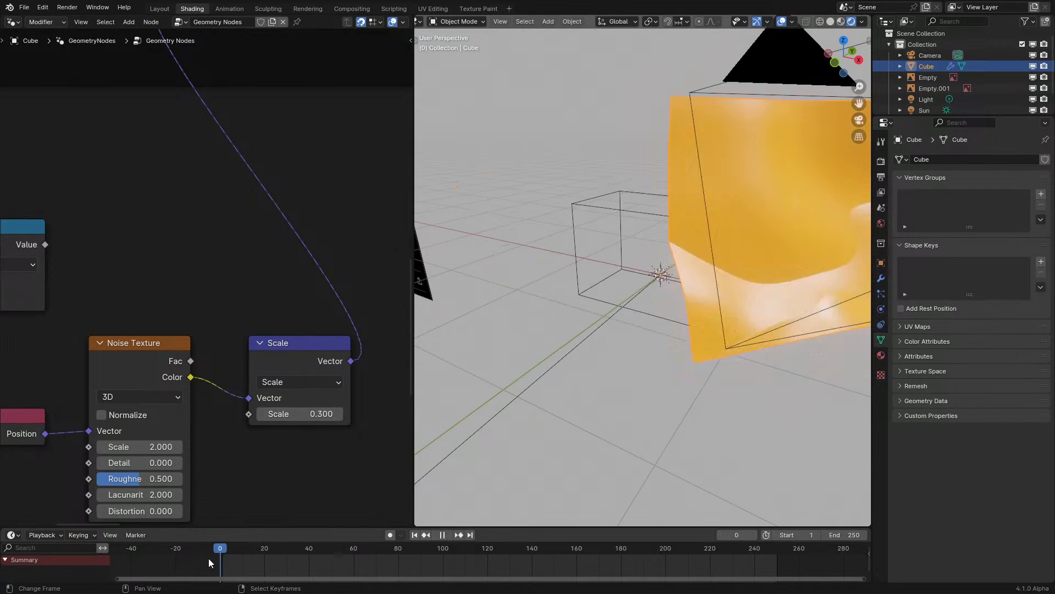
key("space")
key("KP_0")
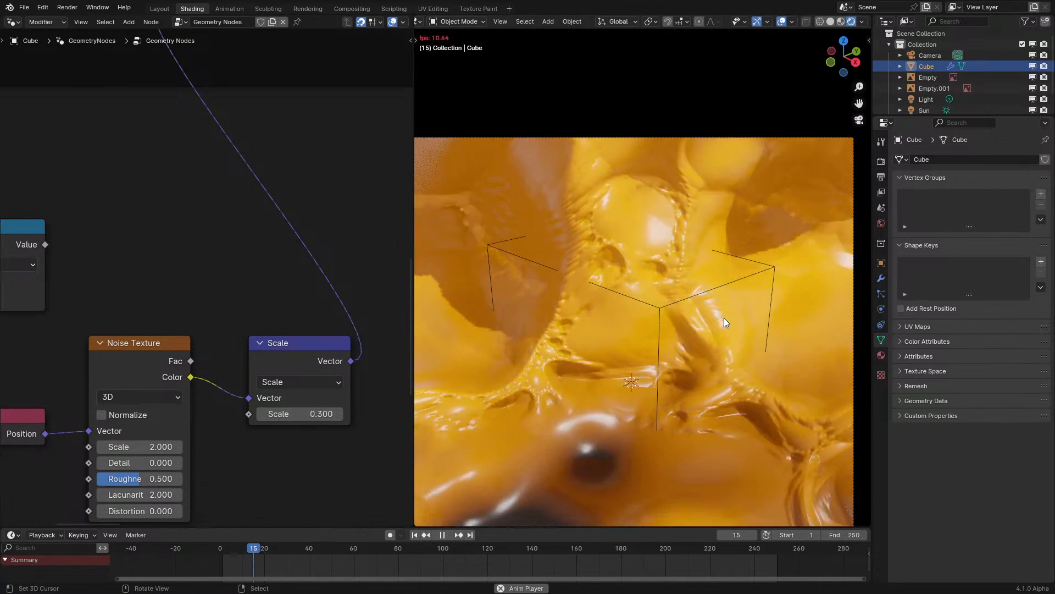
middle_click_drag(690, 315, 694, 292, "shift")
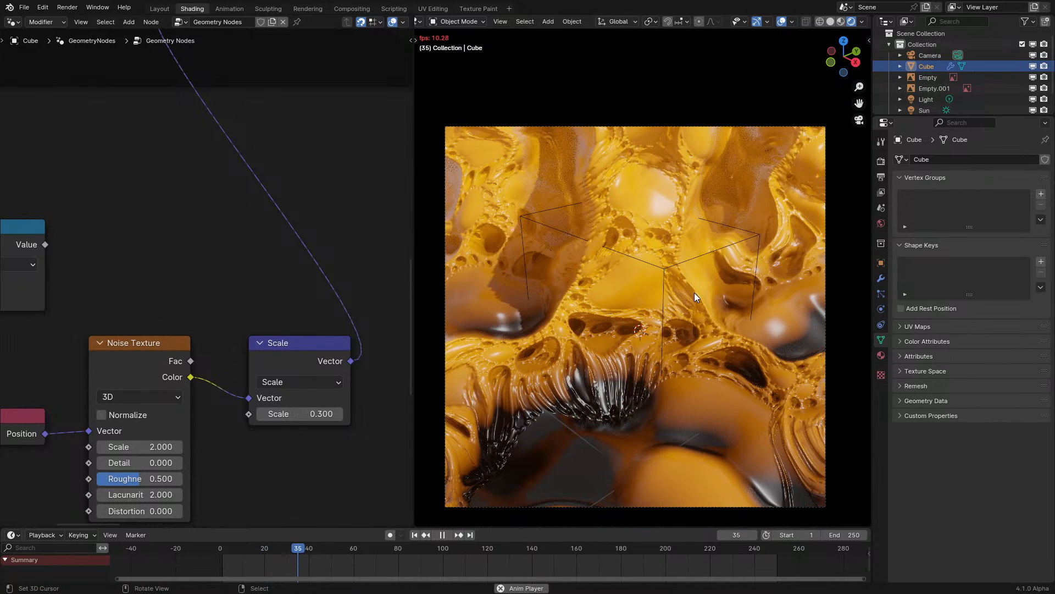
key("space")
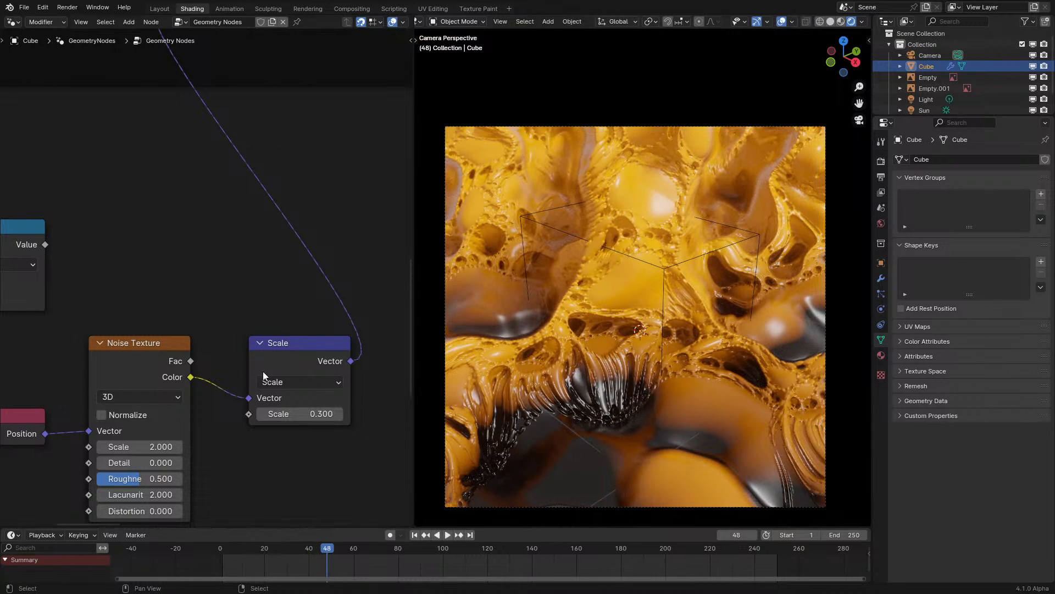
- Set the Noise Texture's Detail to 2 and replay the simulation from frame 0
key("shift+Left")
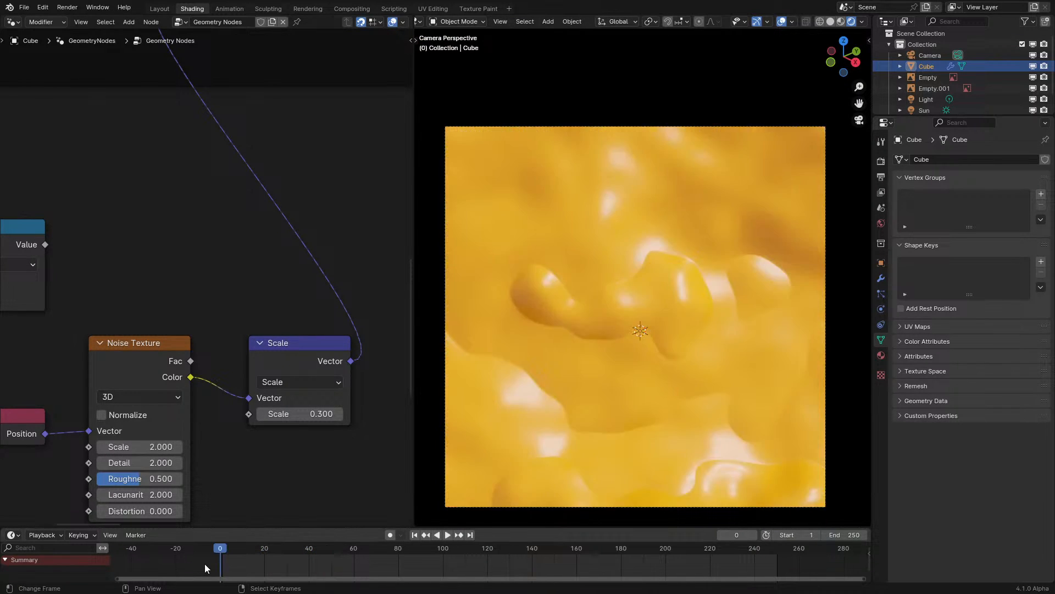
key("space")
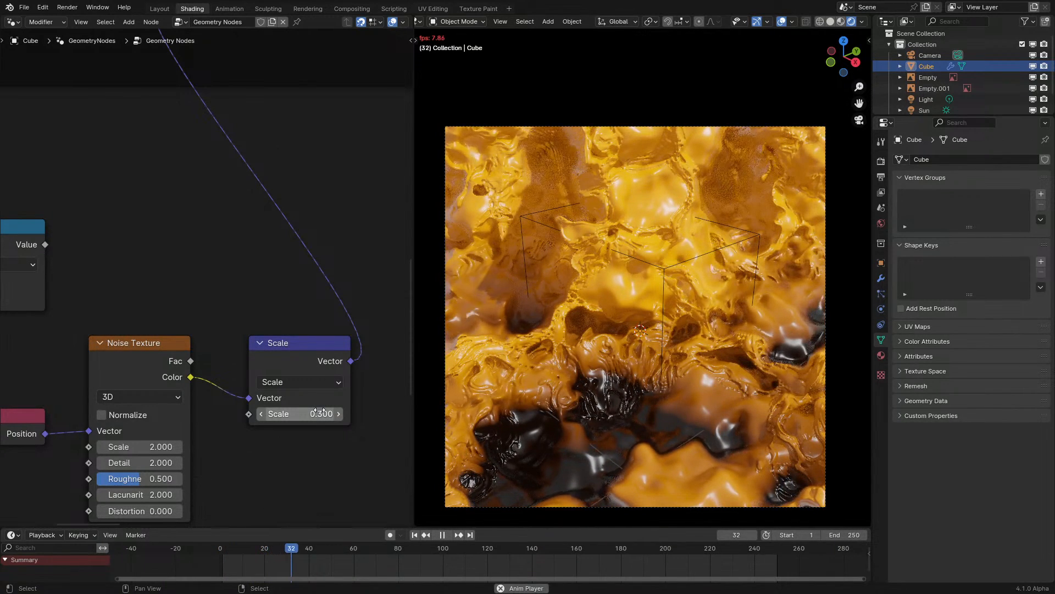
key("space")
- Set the Scale node's value to 0.1 and replay the simulation from frame 0
left_click(260, 413)
left_click(260, 414)
left_click(218, 557)
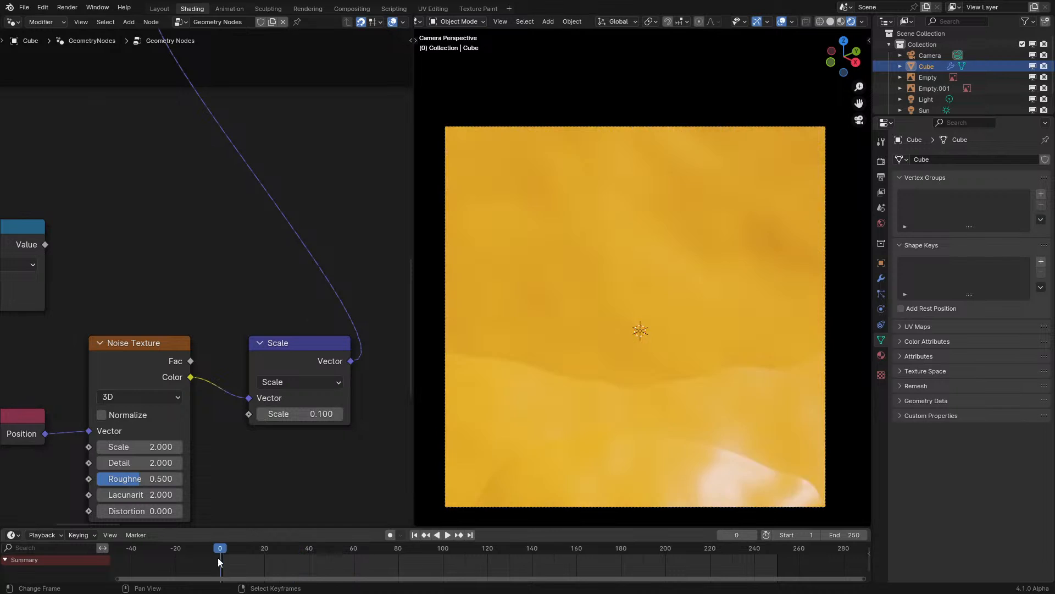
key("space")
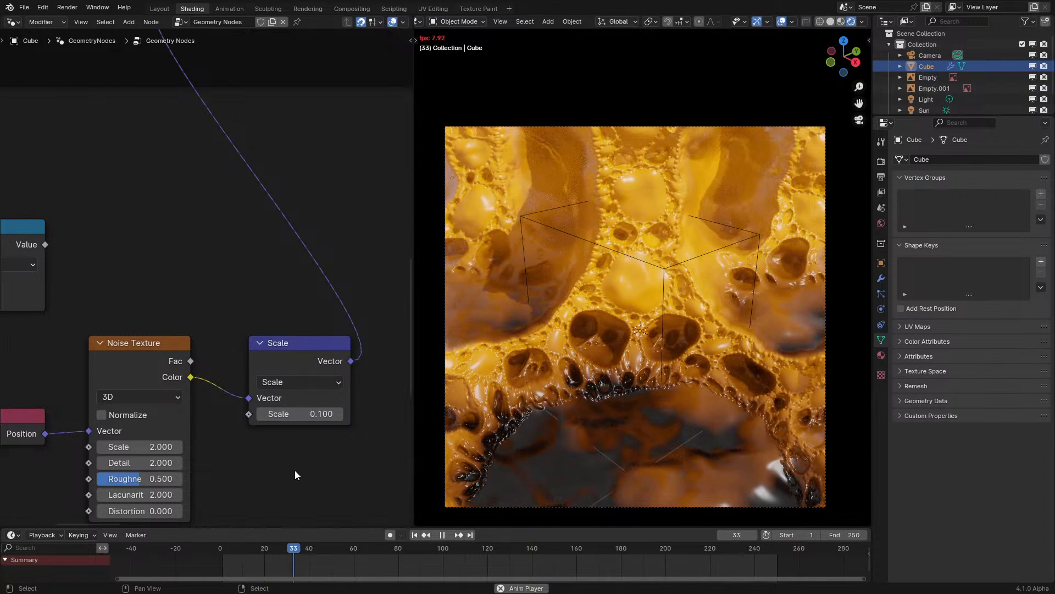
key("space")
- Delete the Fractal frame's Add node while keeping Position linked to Repeat Input, and move the Position node beside Repeat Input
scroll(259, 358, "down", 6)
middle_click_drag(249, 215, 235, 395)
scroll(179, 282, "up", 5)
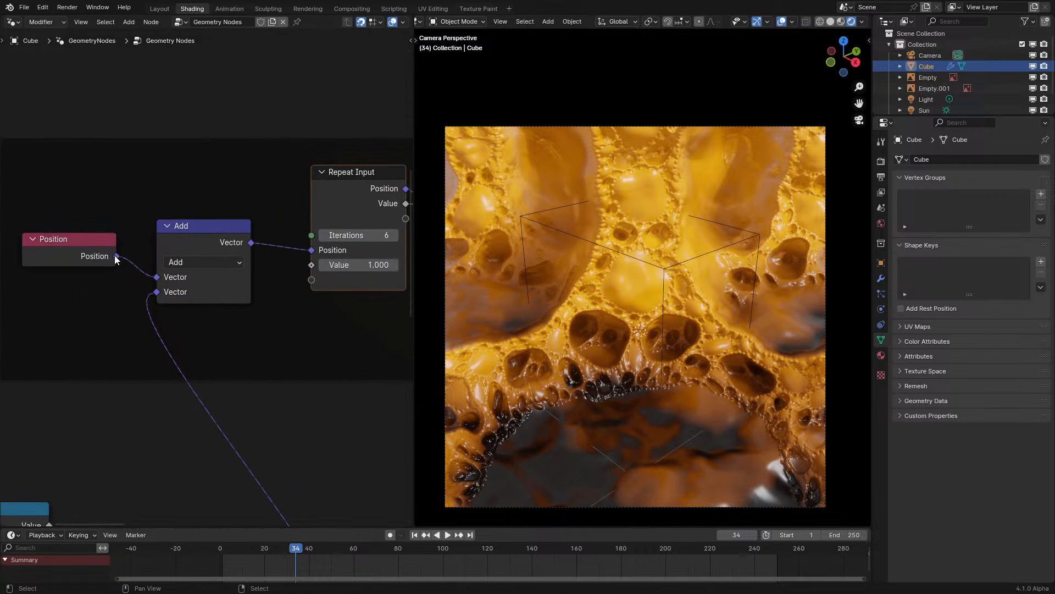
left_click(220, 250)
key("x")
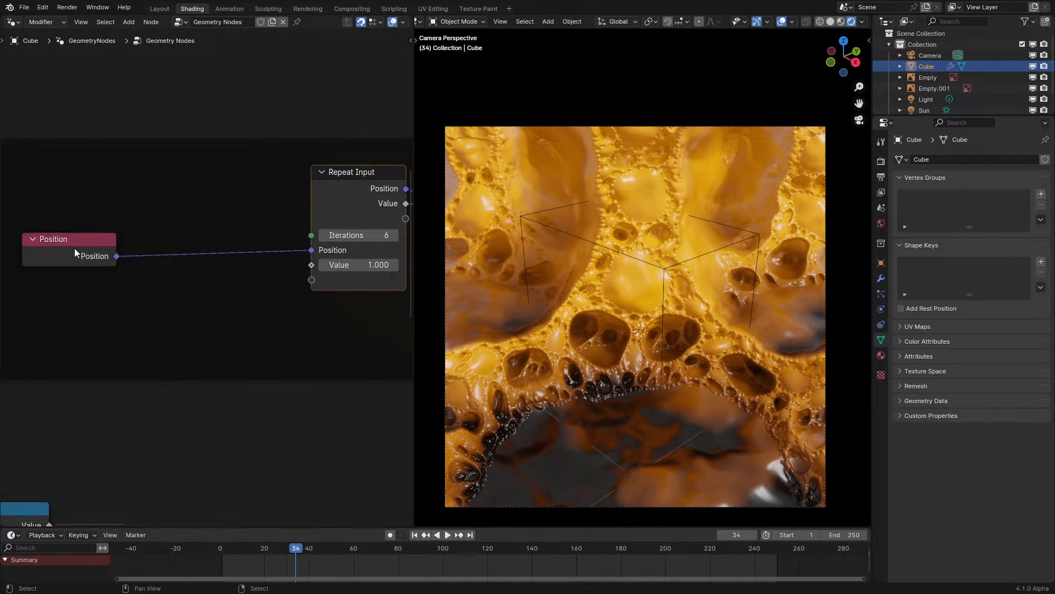
left_click_drag(75, 248, 252, 241)
- Review the Grid Transform and Ray Direction frames and replay the undistorted fractal from frame 0
scroll(253, 240, "down", 2)
scroll(253, 241, "down", 9)
middle_click_drag(330, 299, 231, 427)
scroll(183, 292, "up", 1)
middle_click_drag(180, 288, 310, 352)
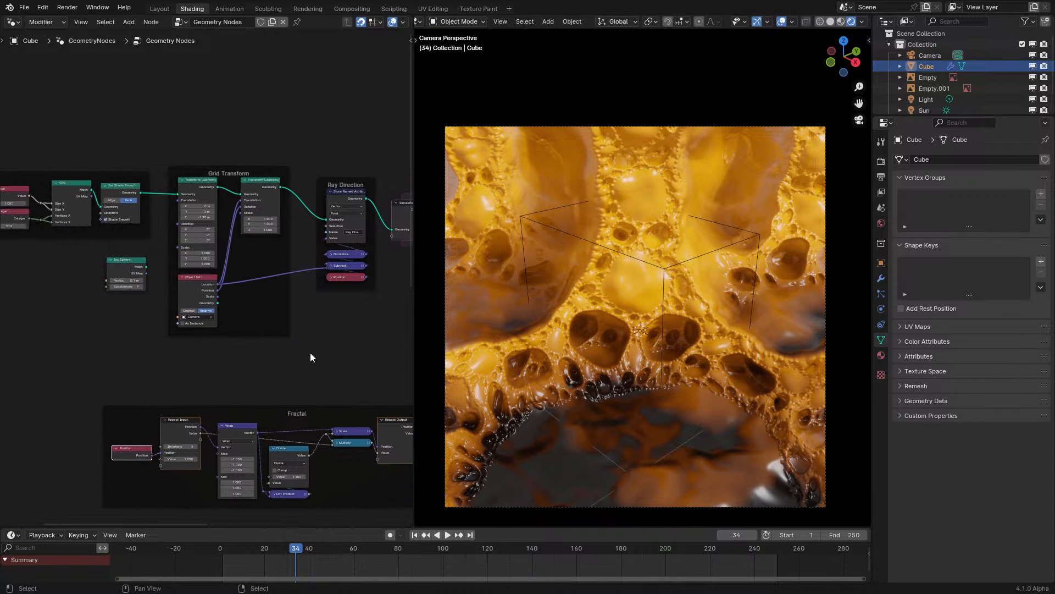
scroll(301, 320, "up", 1)
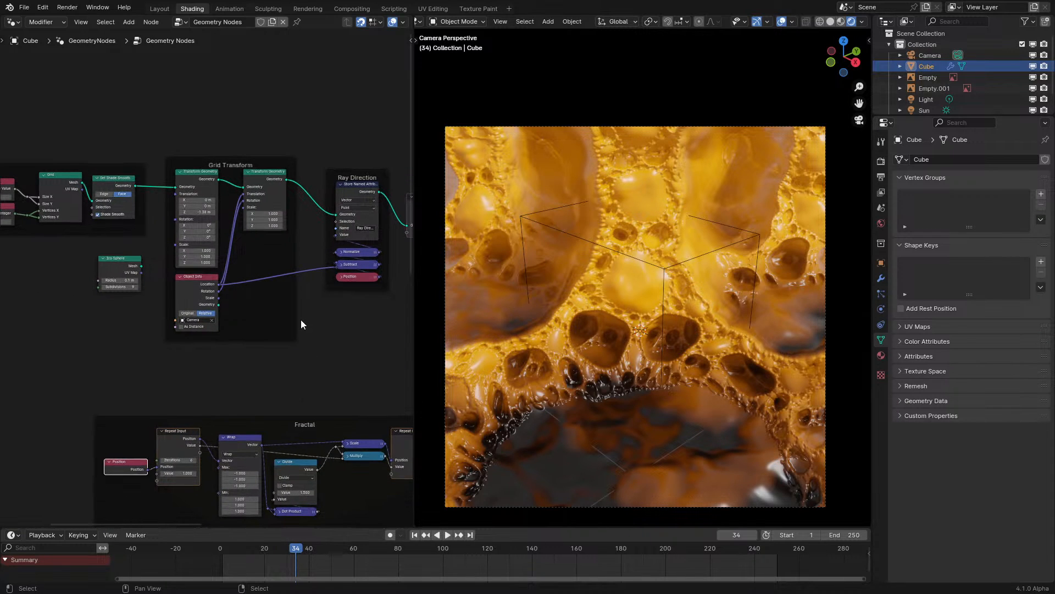
scroll(301, 321, "up", 1)
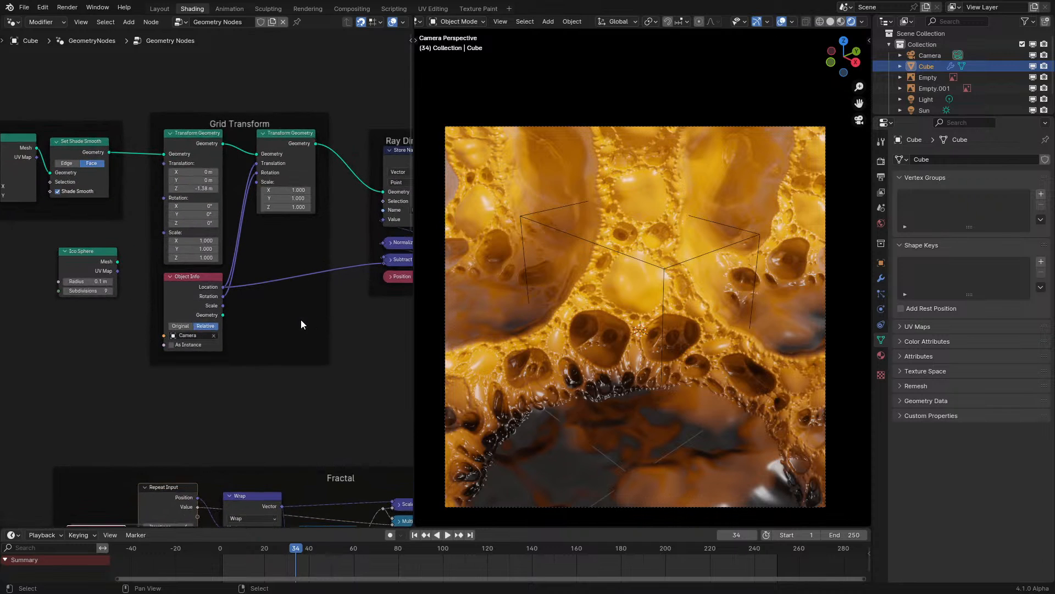
scroll(238, 363, "up", 1)
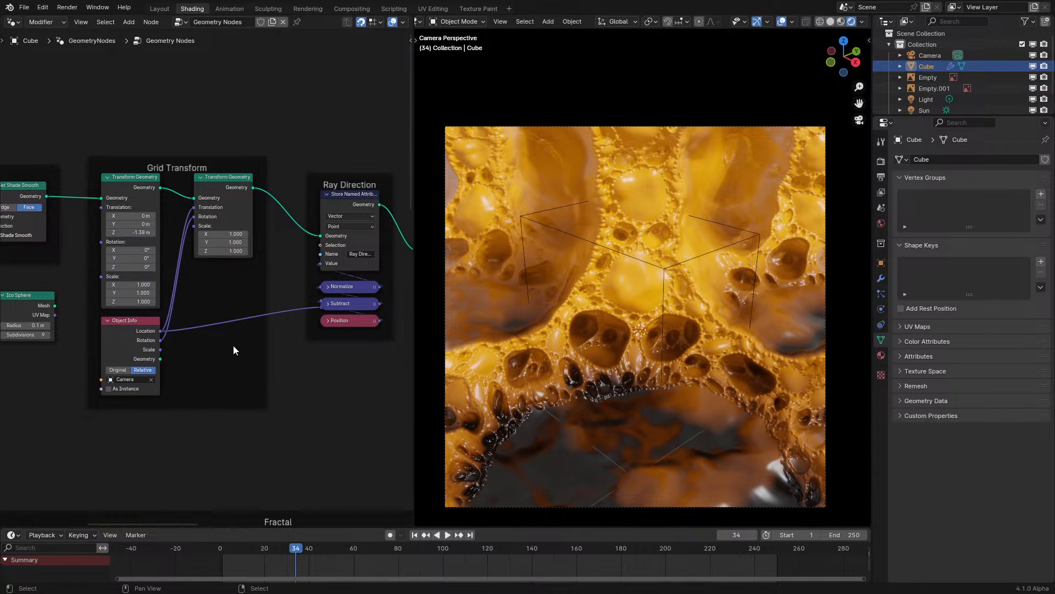
left_click(240, 570)
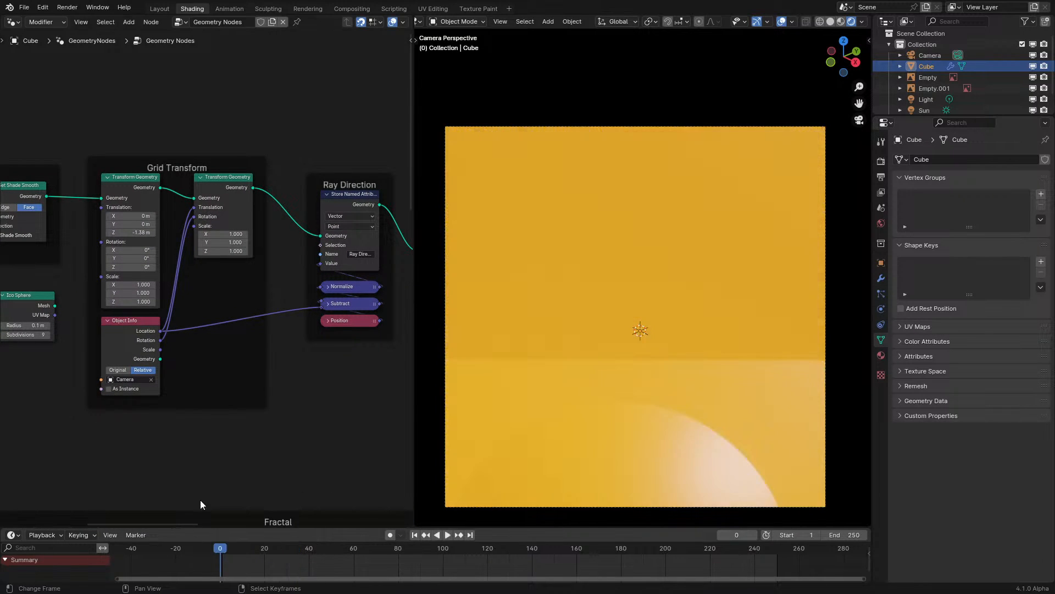
key("space")
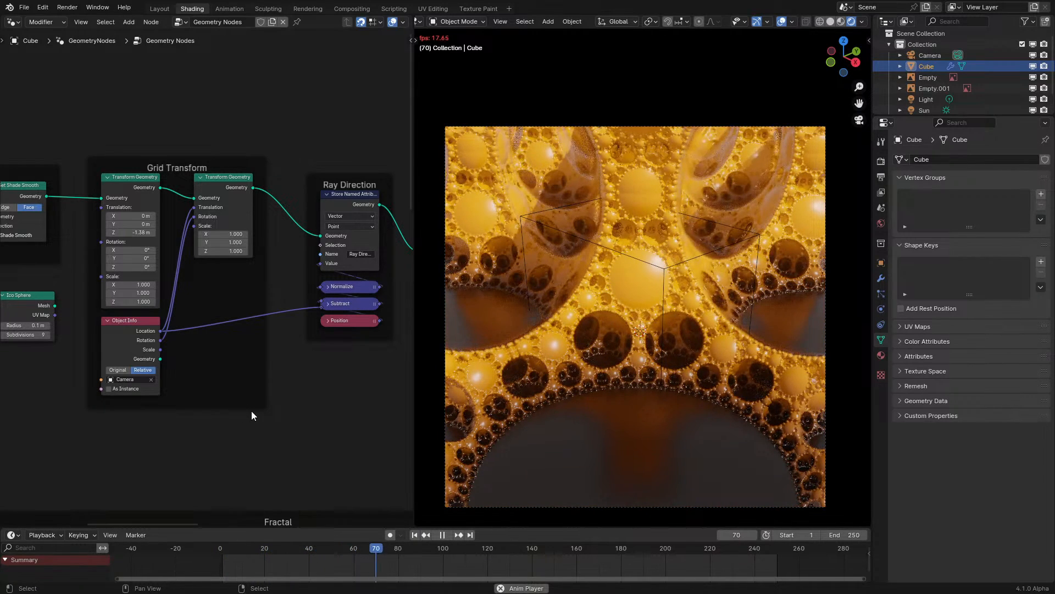
- Examine the marched fractal surface from outside the camera, along with the Fractal and Infinite Spheres node frames
scroll(252, 410, "down", 5)
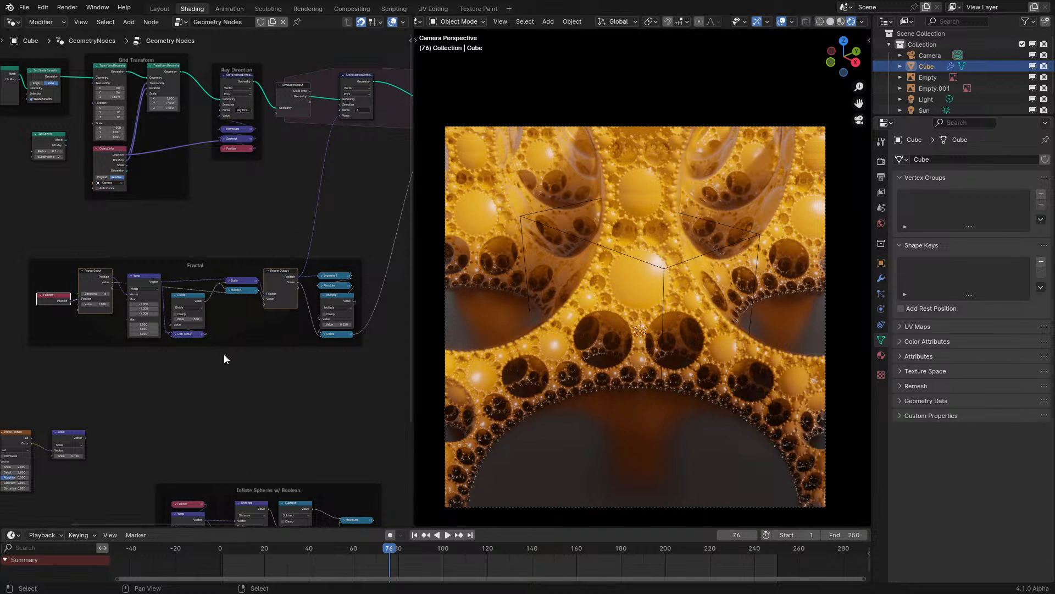
middle_click_drag(169, 380, 194, 272)
middle_click_drag(517, 342, 537, 322)
middle_click_drag(216, 380, 184, 351)
scroll(211, 342, "up", 1)
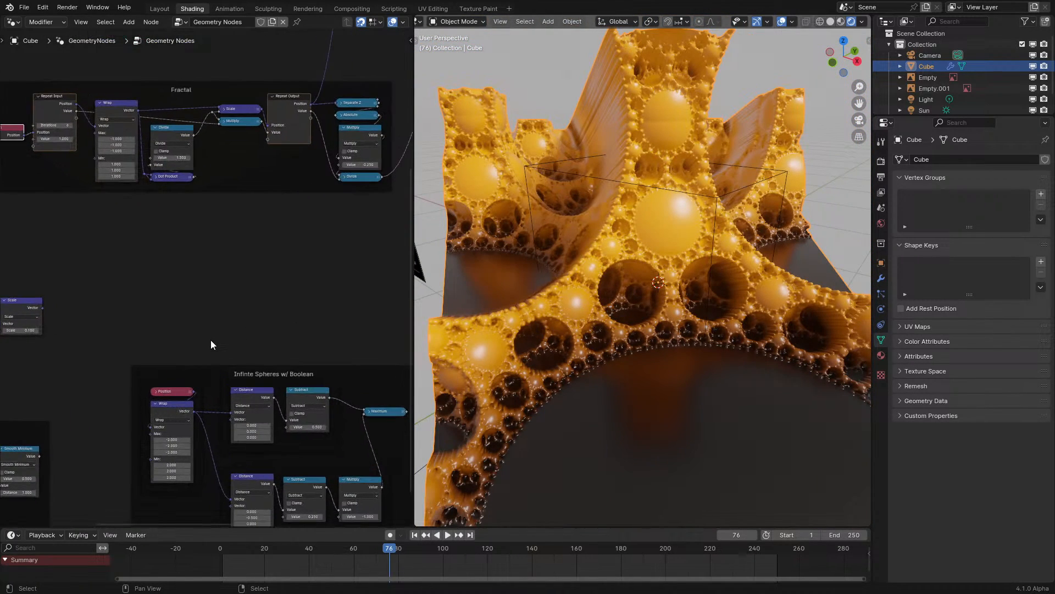
scroll(211, 345, "up", 1)
middle_click_drag(598, 332, 614, 373)
scroll(612, 318, "up", 2)
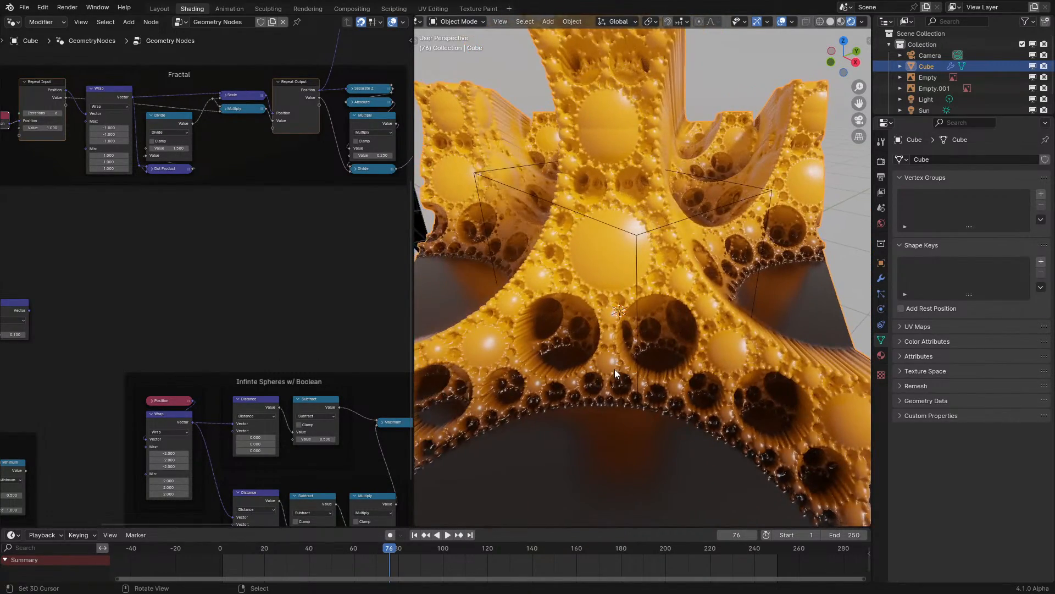
- Replay the simulation from frame 0 and inspect the fractal from another angle outside the camera
key("KP_0")
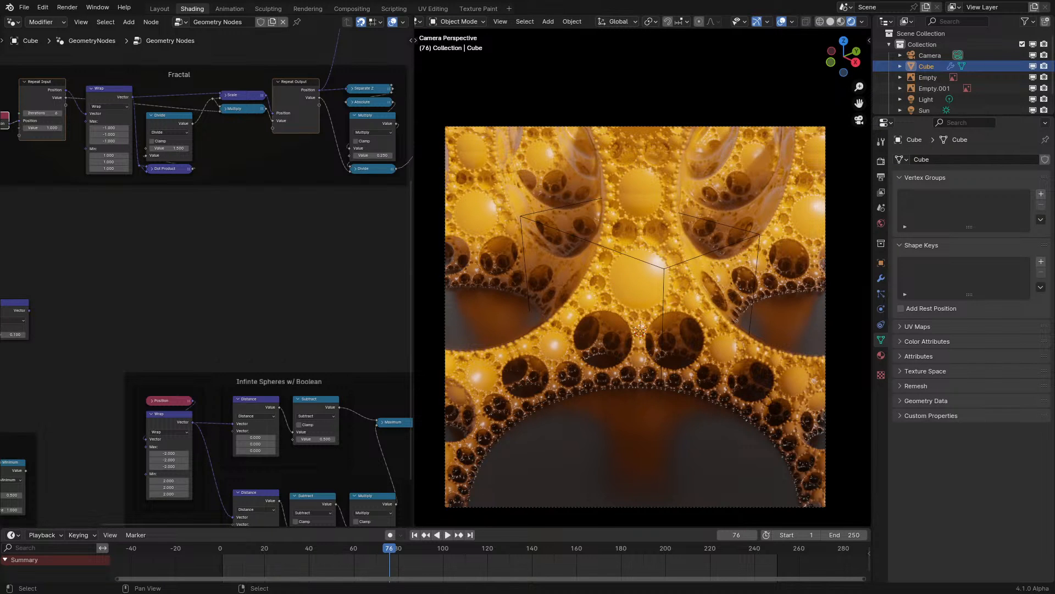
left_click_drag(389, 551, 198, 551)
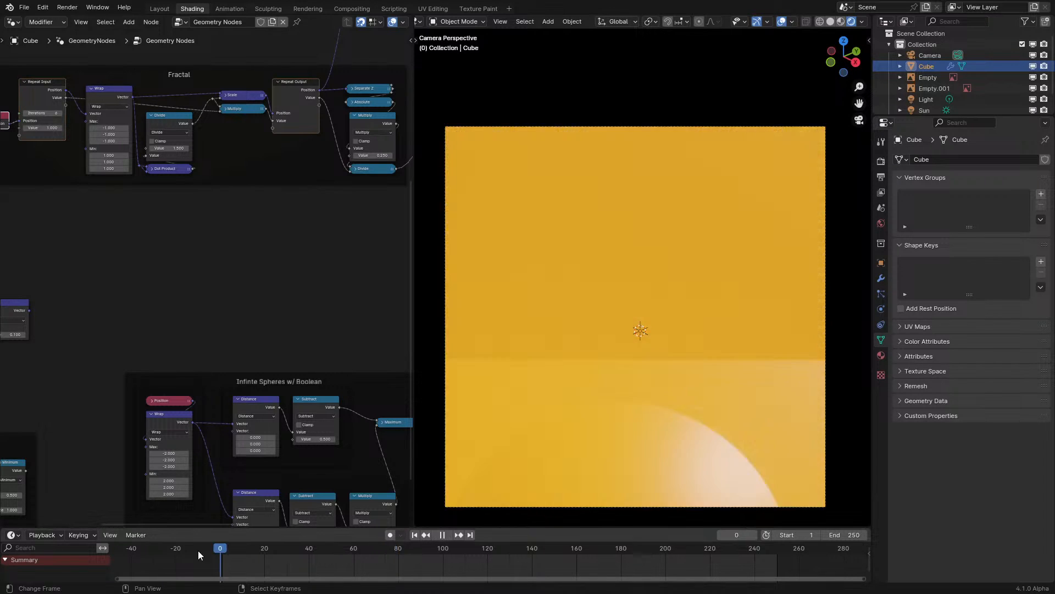
middle_click_drag(626, 340, 610, 421)
key("space")
key("space")
scroll(642, 365, "up", 3)
scroll(196, 403, "down", 2)
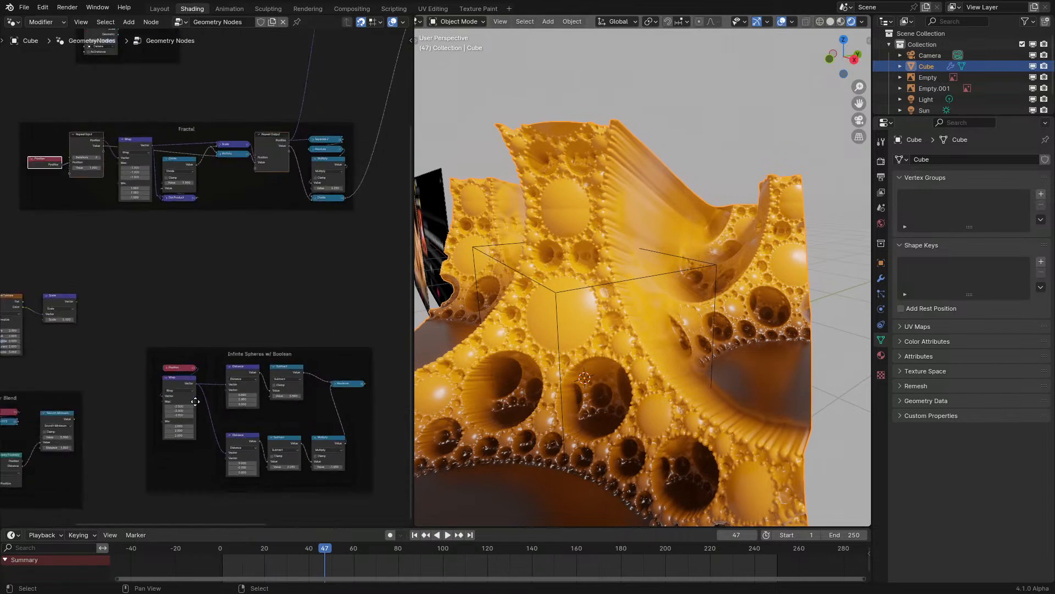
- Change the 3D viewport's shading to Solid
middle_click_drag(94, 272, 125, 332)
middle_click_drag(71, 120, 153, 294)
scroll(153, 295, "up", 1)
key("z")
left_click(814, 246)
- Add a Mesh to Points node set to Vertices from the Grid's Mesh output and feed its points into the geometry chain
middle_click_drag(104, 228, 212, 278)
scroll(212, 280, "up", 8)
mouse_move(226, 341)
middle_mouse_down()
mouse_move(220, 352)
mouse_move(116, 352)
middle_mouse_up()
left_click_drag(149, 284, 221, 192)
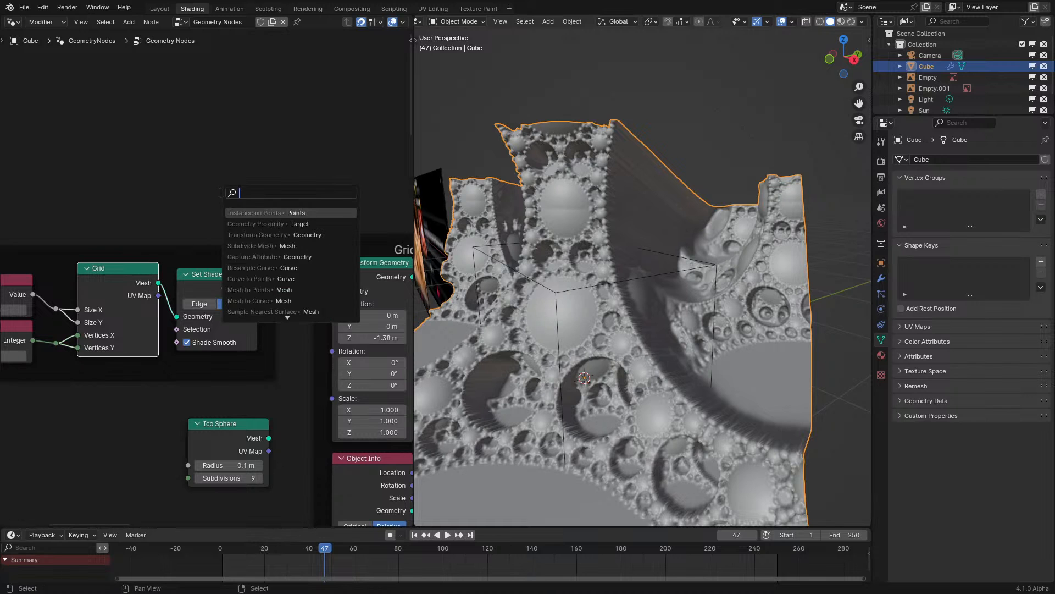
key("Return")
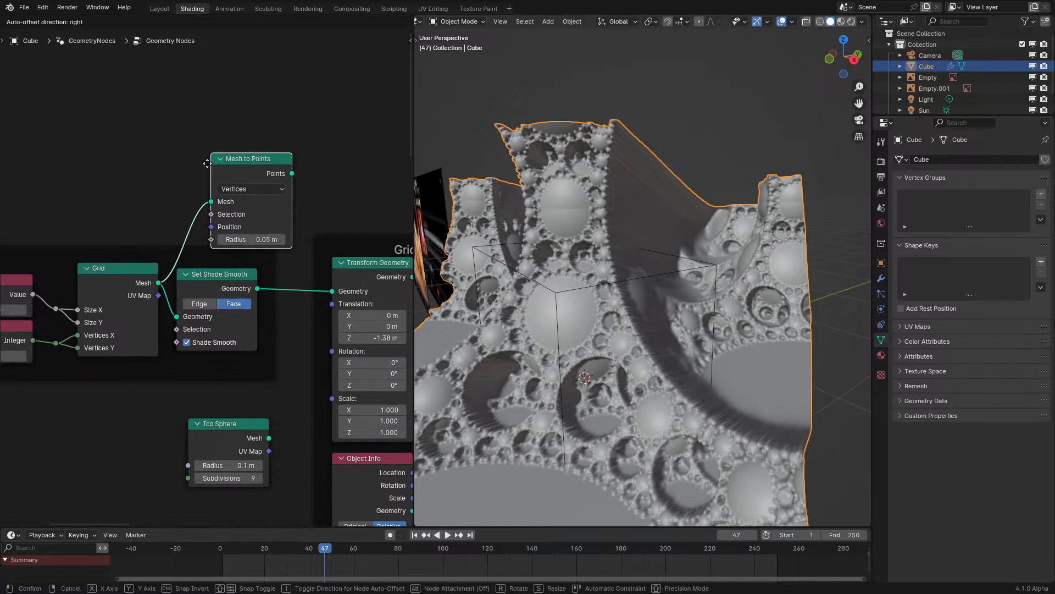
left_click(293, 177)
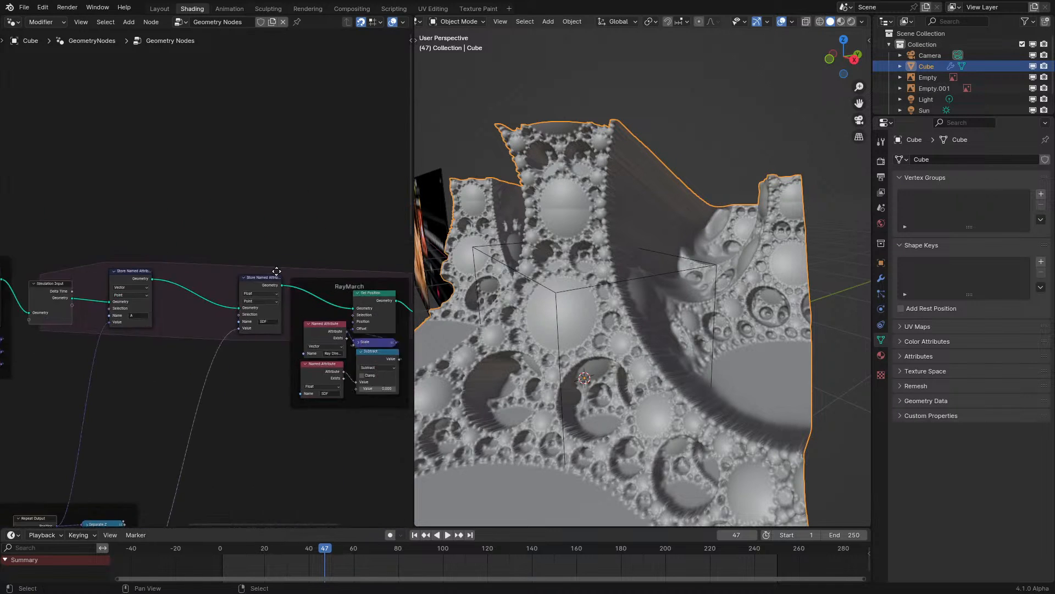
- Replay the simulation from the start and inspect the ray-marched points from several angles
key("shift+Left")
key("space")
scroll(489, 414, "down", 5)
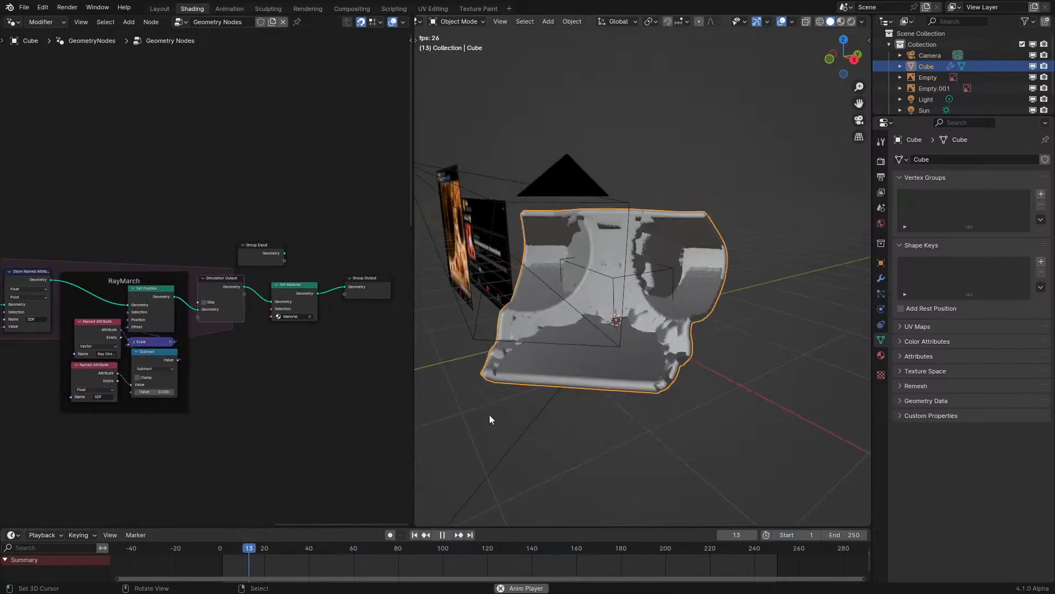
scroll(605, 383, "up", 3)
key("space")
key("space")
mouse_move(606, 382)
middle_mouse_down()
mouse_move(545, 379)
mouse_move(603, 409)
mouse_move(595, 382)
mouse_move(569, 376)
mouse_move(610, 379)
middle_mouse_up()
key("space")
- Insert a Set Point Radius node between Simulation Output and Set Material
scroll(275, 308, "up", 3)
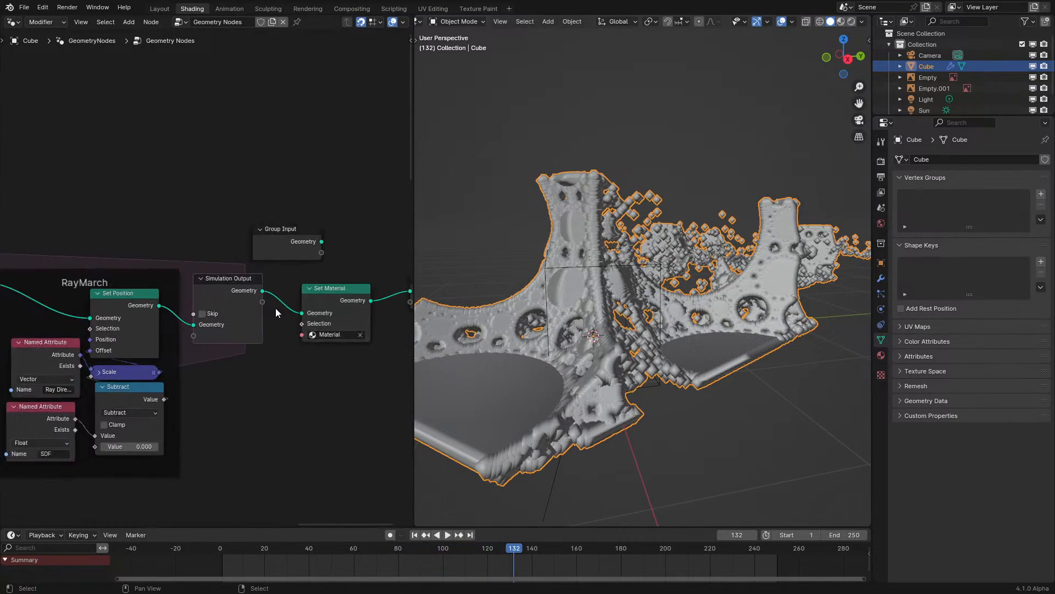
key("shift+a")
type("set ra")
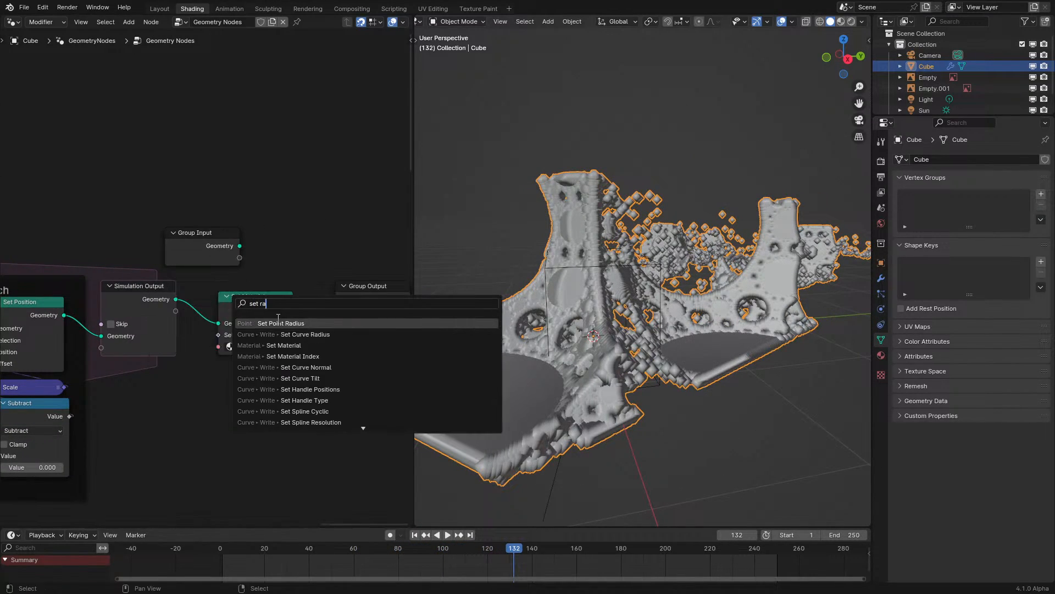
key("Return")
left_click(204, 310)
middle_click_drag(206, 367, 256, 370)
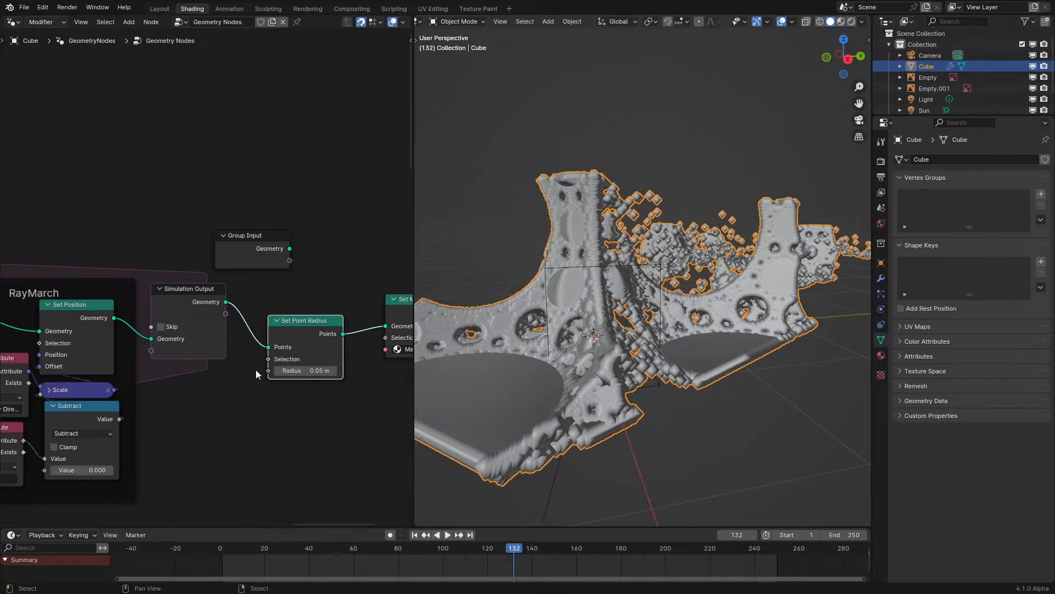
- Place a Float Named Attribute node reading SDF and connect its Attribute output to Set Point Radius's Radius
left_click(238, 401)
left_click(238, 401)
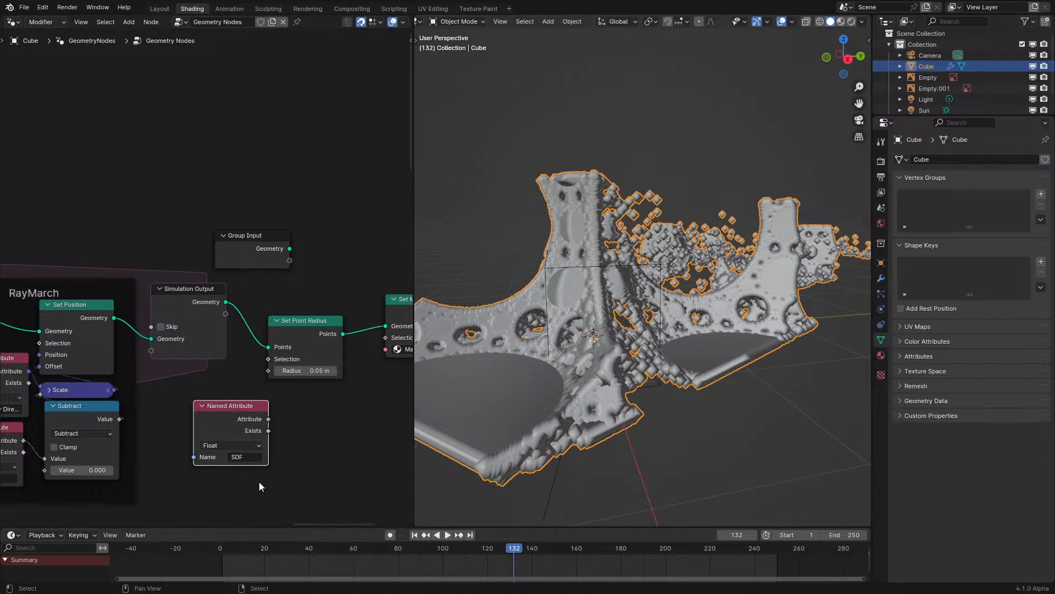
left_click_drag(268, 419, 268, 371)
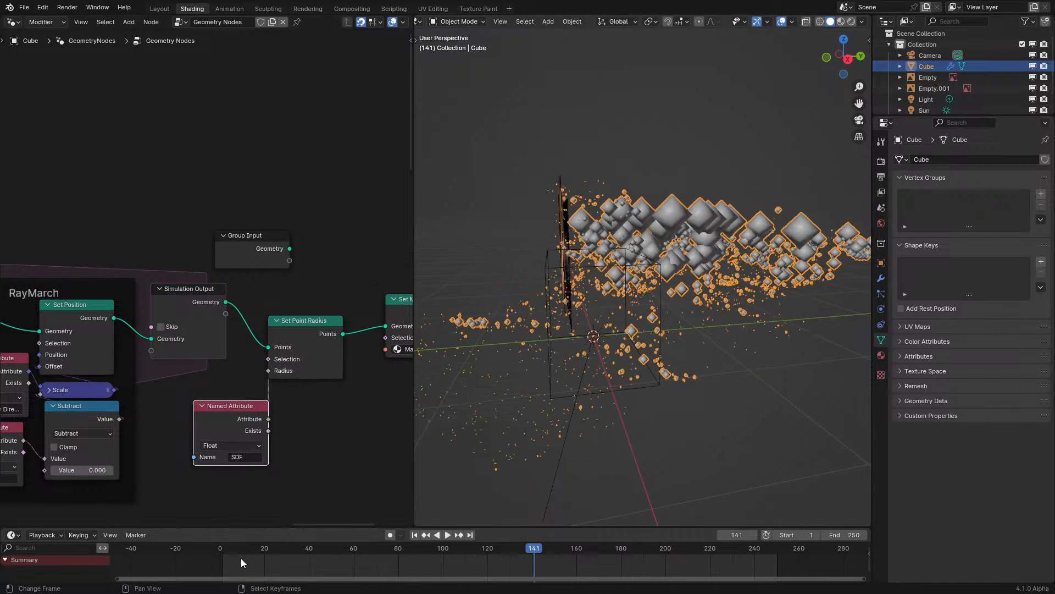
- Replay the simulation from the start twice and inspect the SDF-sized points from several angles
left_click(212, 565)
key("space")
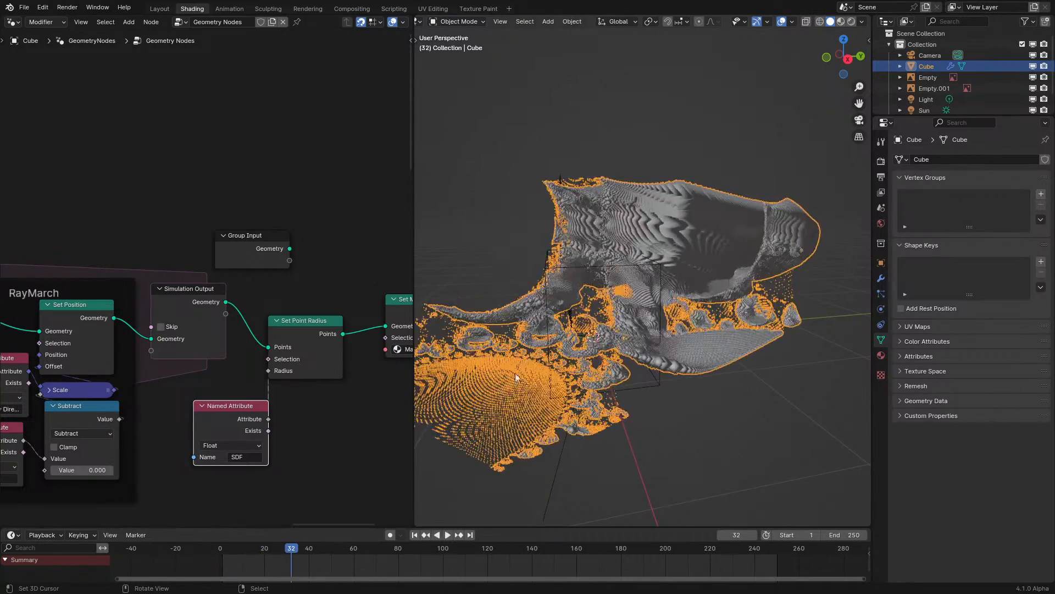
right_click(751, 394)
scroll(751, 395, "up", 3)
middle_click_drag(751, 395, 643, 345)
left_click(222, 567)
key("space")
middle_click_drag(572, 352, 697, 373)
key("space")
scroll(651, 383, "up", 3)
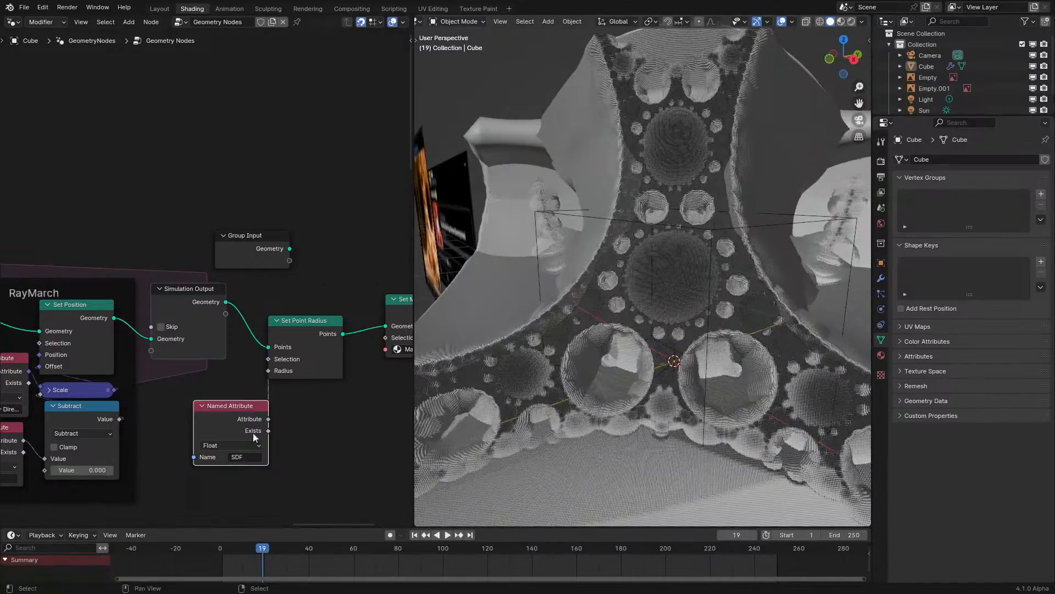
- Insert an Add math node with value 0.001 between the SDF Named Attribute and Set Point Radius's Radius
scroll(254, 434, "up", 1)
right_click(269, 433)
left_click_drag(268, 423, 321, 443)
type("add")
key("Return")
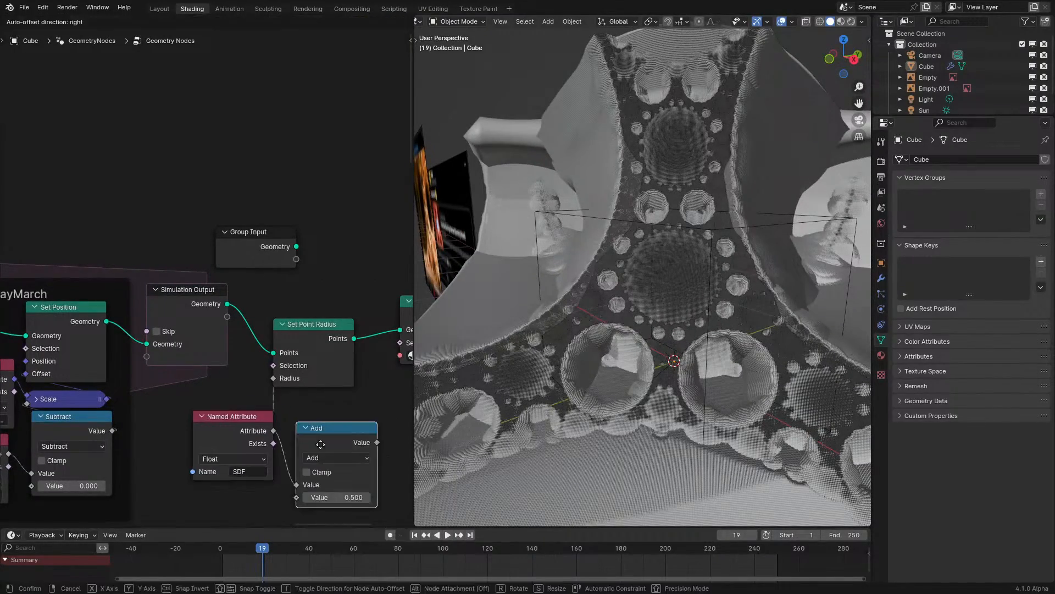
left_click_drag(297, 390, 275, 380)
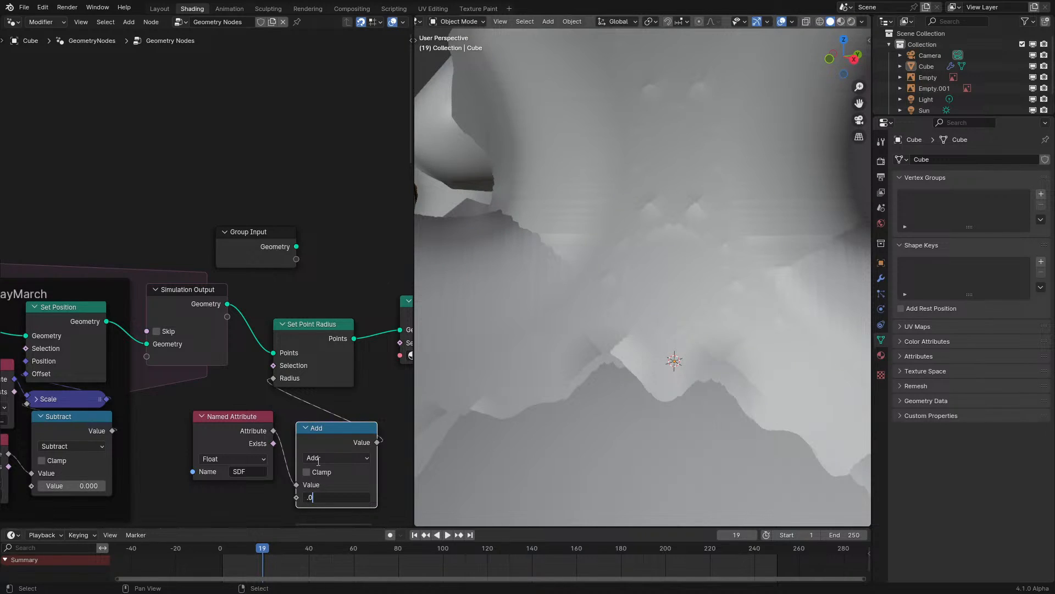
type(".001")
key("Return")
- Replay the simulation from the start and inspect the points with the added minimum radius while orbiting
left_click(214, 568)
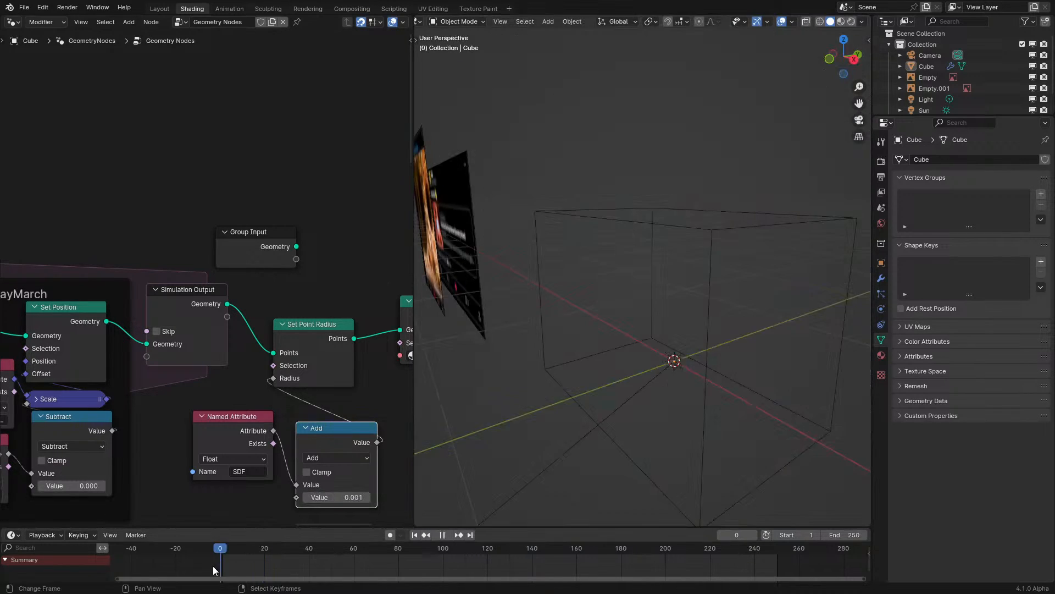
key("space")
key("space")
middle_click_drag(568, 400, 672, 311)
key("space")
key("space")
scroll(704, 331, "down", 2)
scroll(337, 406, "up", 1)
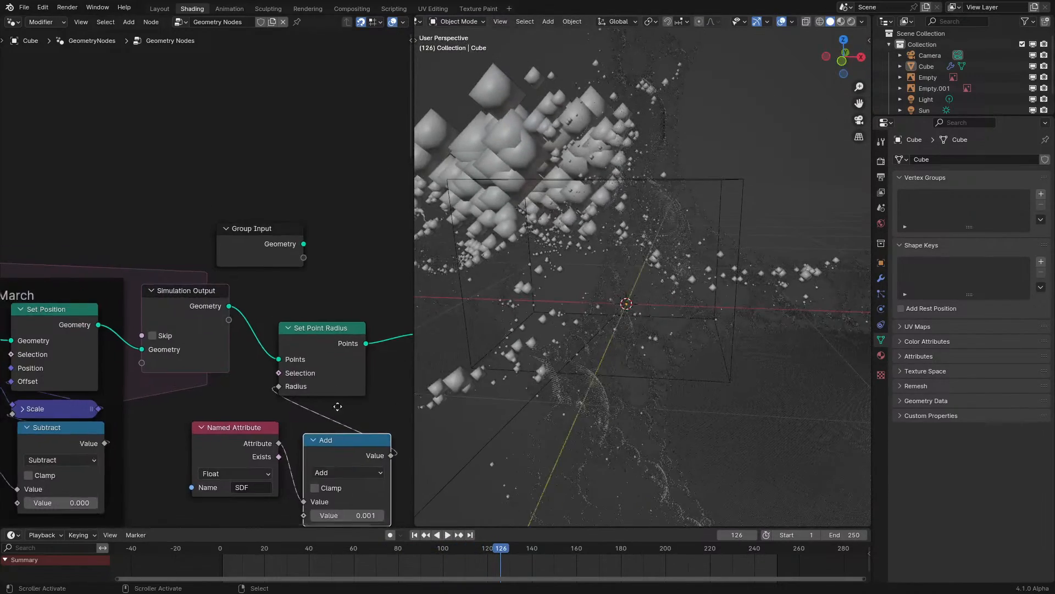
- Change the Add math node to Maximum and set its second value to 0.01
middle_click_drag(337, 405, 257, 245)
scroll(275, 337, "up", 2)
left_click(318, 320)
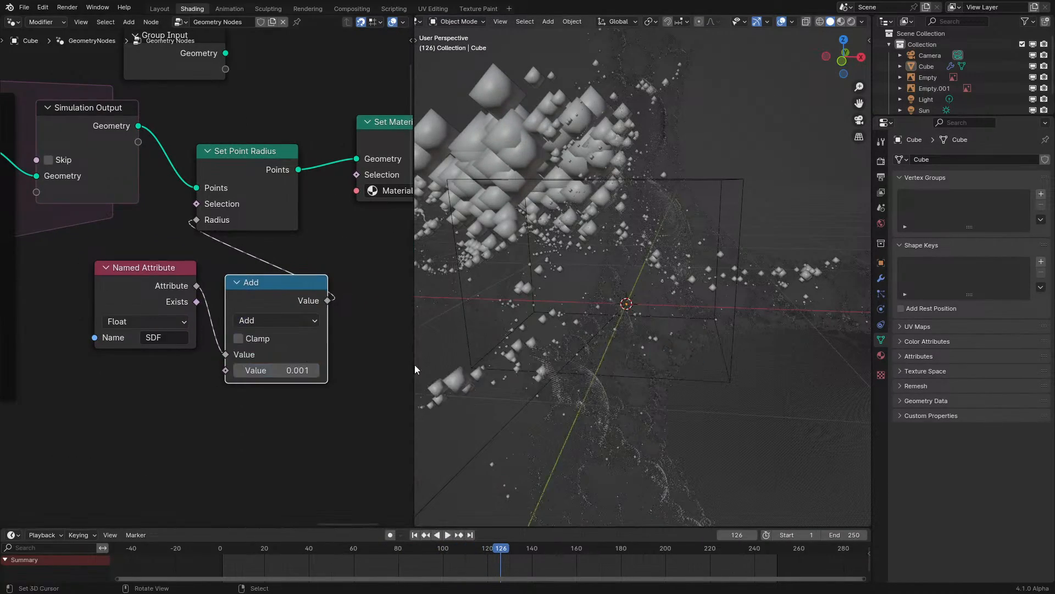
left_click(297, 322)
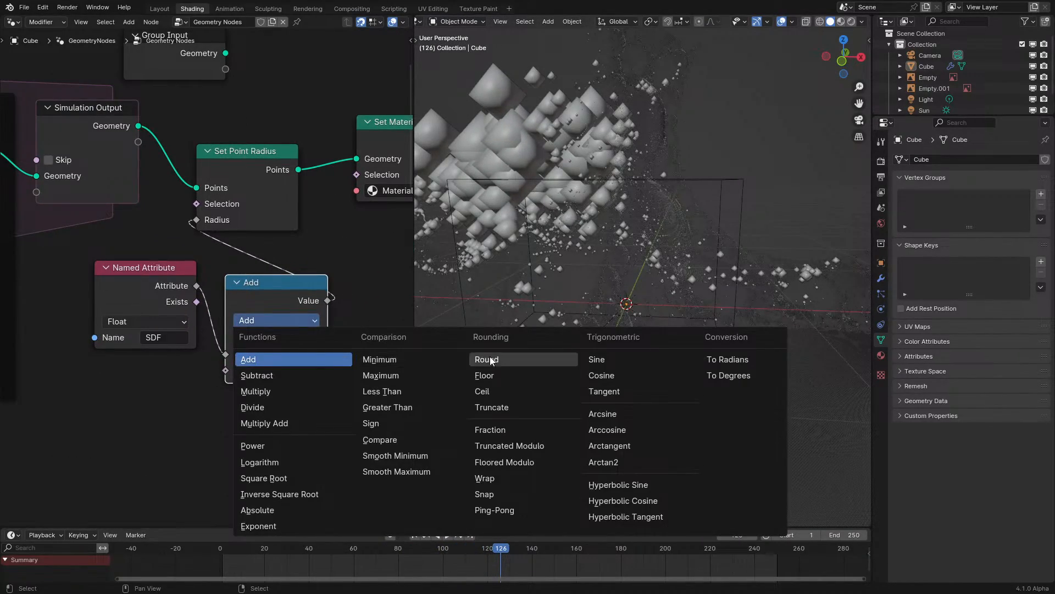
left_click(389, 376)
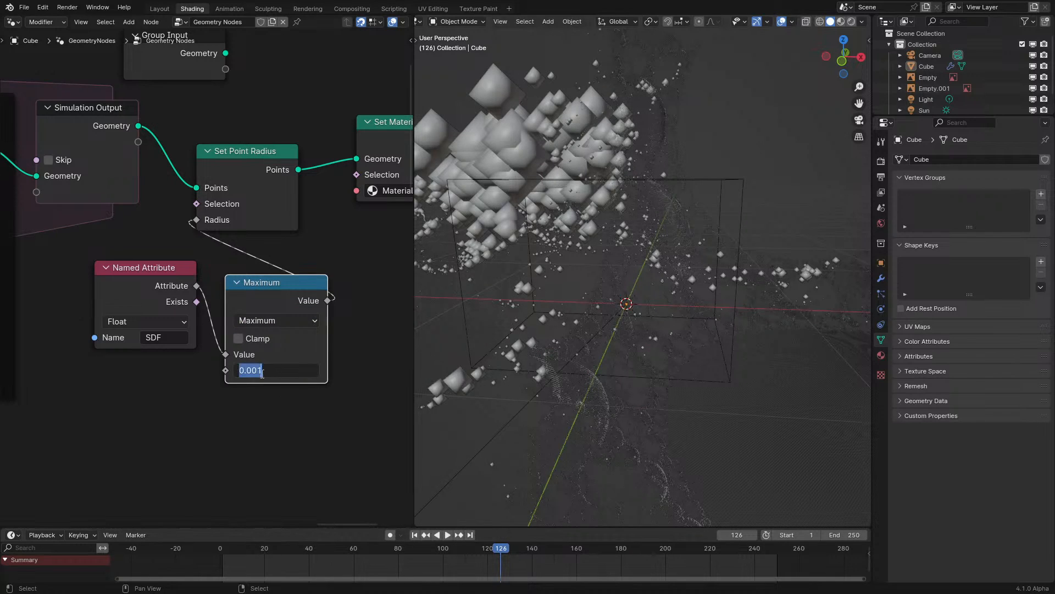
key("BackSpace")
key("Return")
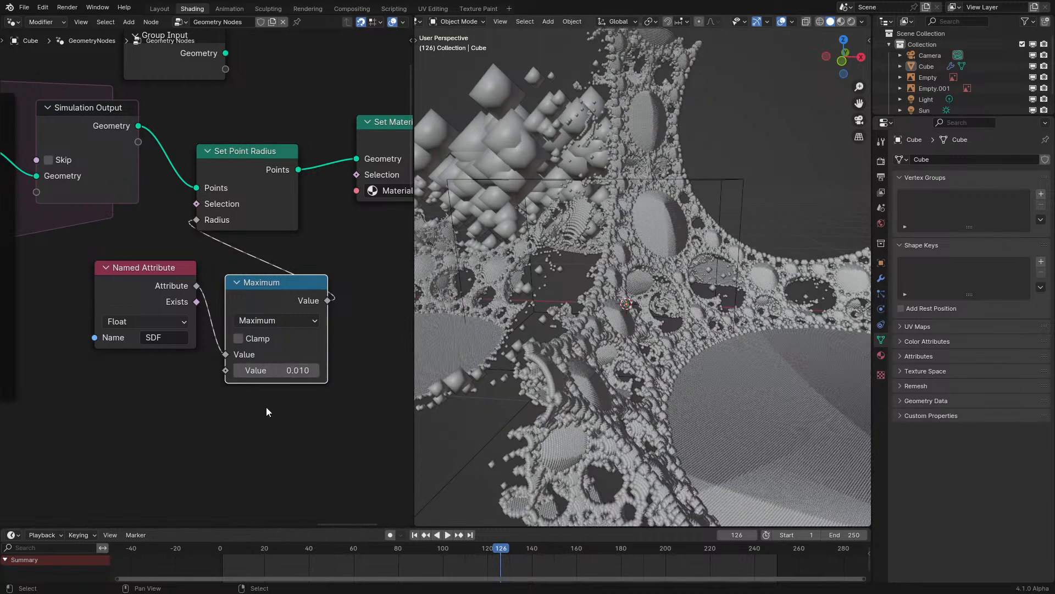
- Replay the simulation from the beginning and inspect how the points with the new minimum radius fill the fractal
middle_click_drag(528, 357, 476, 376)
left_click(214, 549)
key("space")
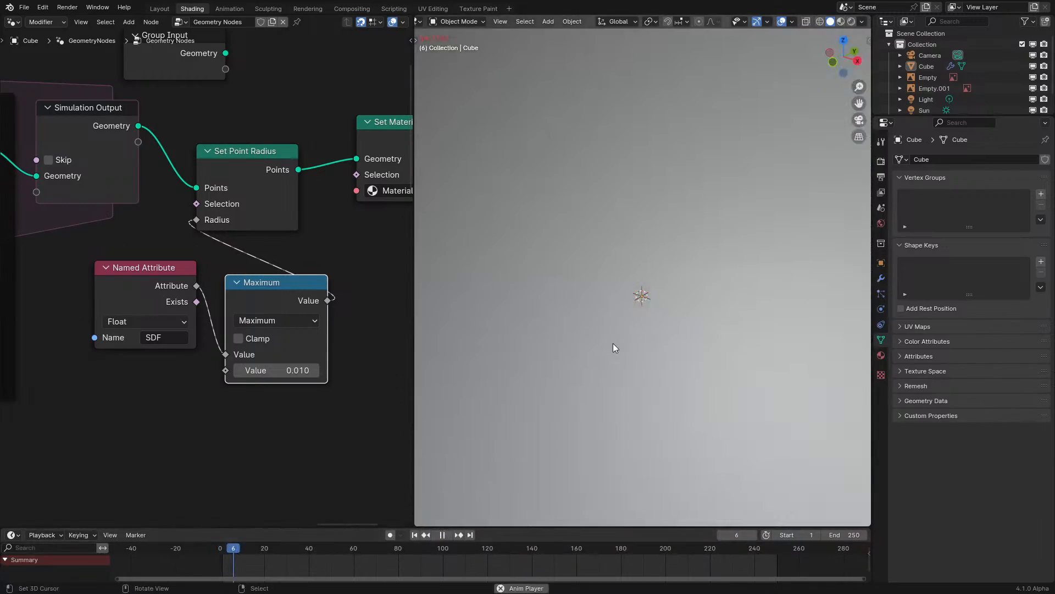
key("space")
scroll(612, 342, "down", 4)
key("space")
middle_click_drag(611, 341, 644, 291)
key("space")
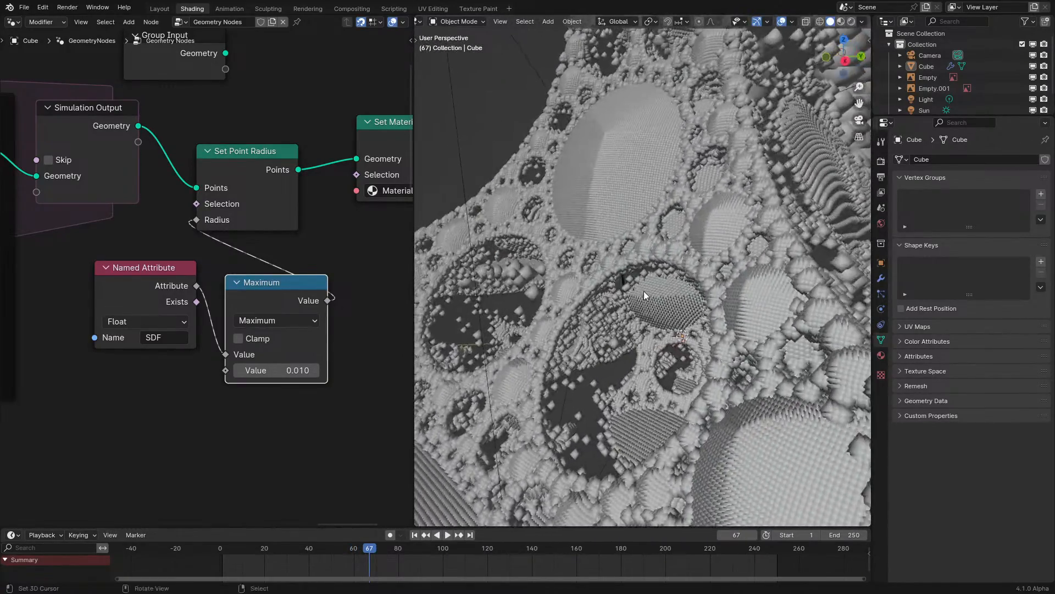
- Switch the render engine to Cycles and display the point cloud in rendered shading, viewed up close
left_click(881, 162)
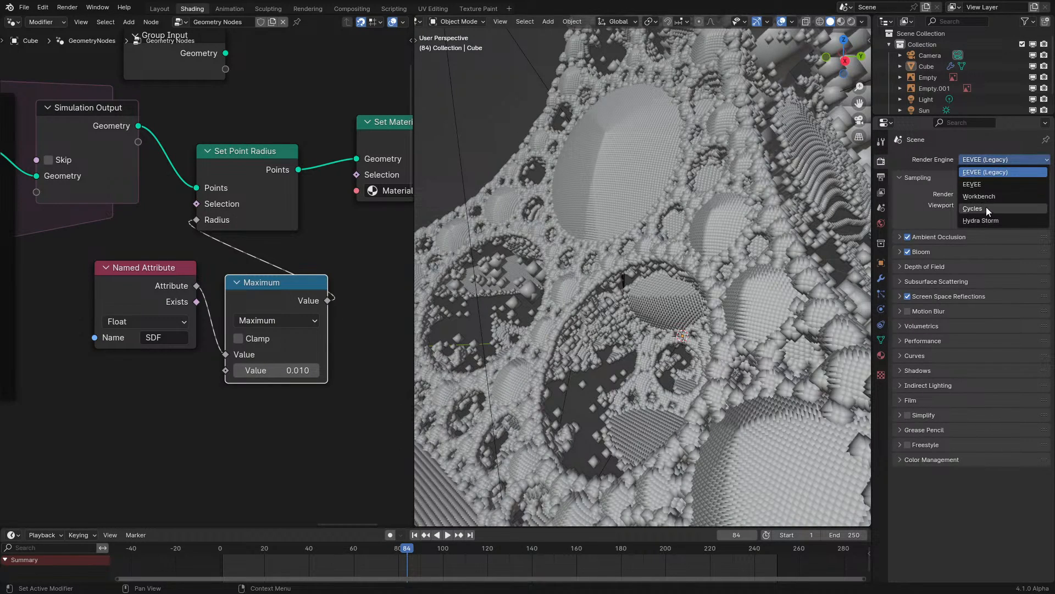
left_click(987, 208)
scroll(607, 384, "down", 4)
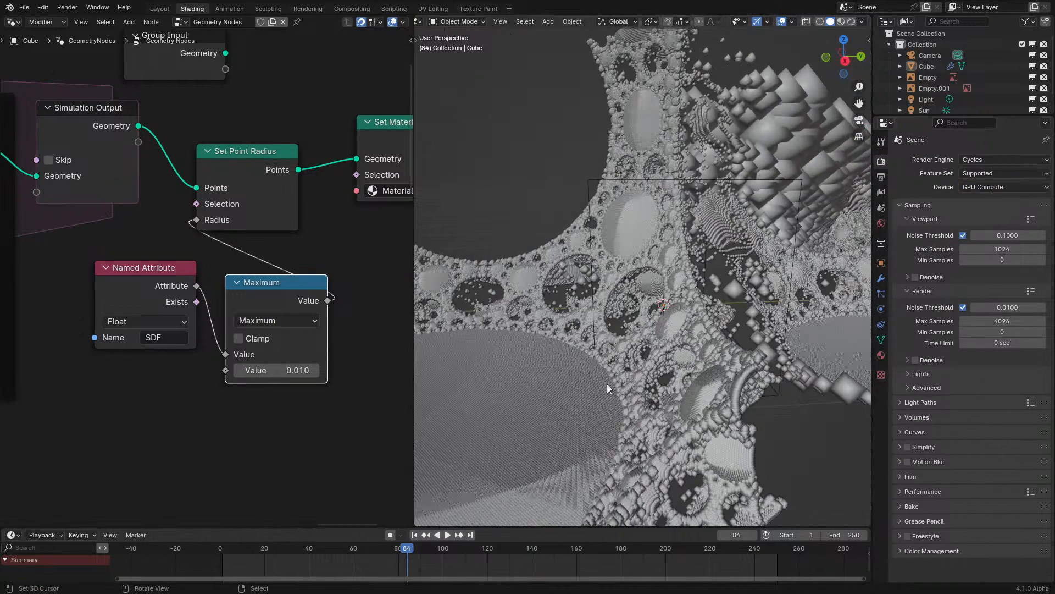
key("z")
left_click(609, 319)
middle_click_drag(611, 281, 673, 288)
scroll(673, 288, "up", 8)
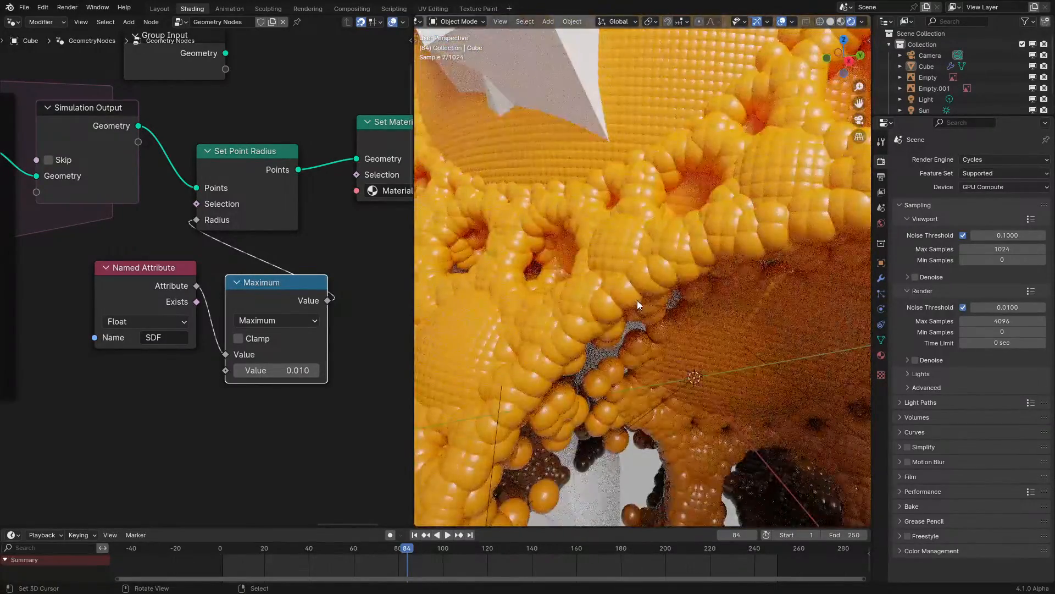
- View the rendered points through the camera and set the Maximum node's second value to 0.005
middle_click_drag(678, 228, 662, 304)
scroll(658, 348, "down", 6)
scroll(692, 351, "down", 4)
key("KP_0")
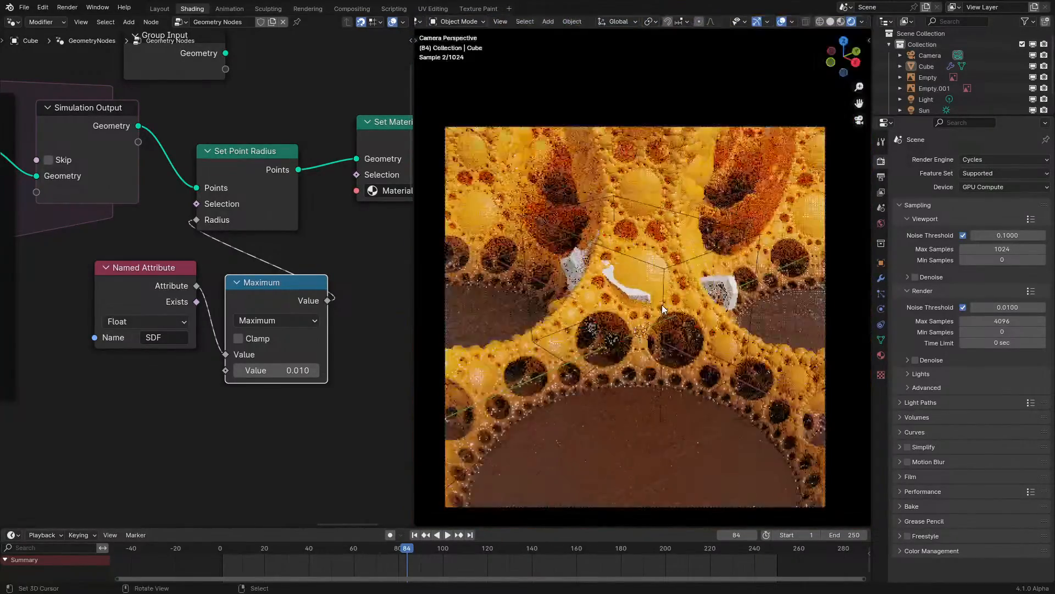
scroll(284, 344, "up", 2)
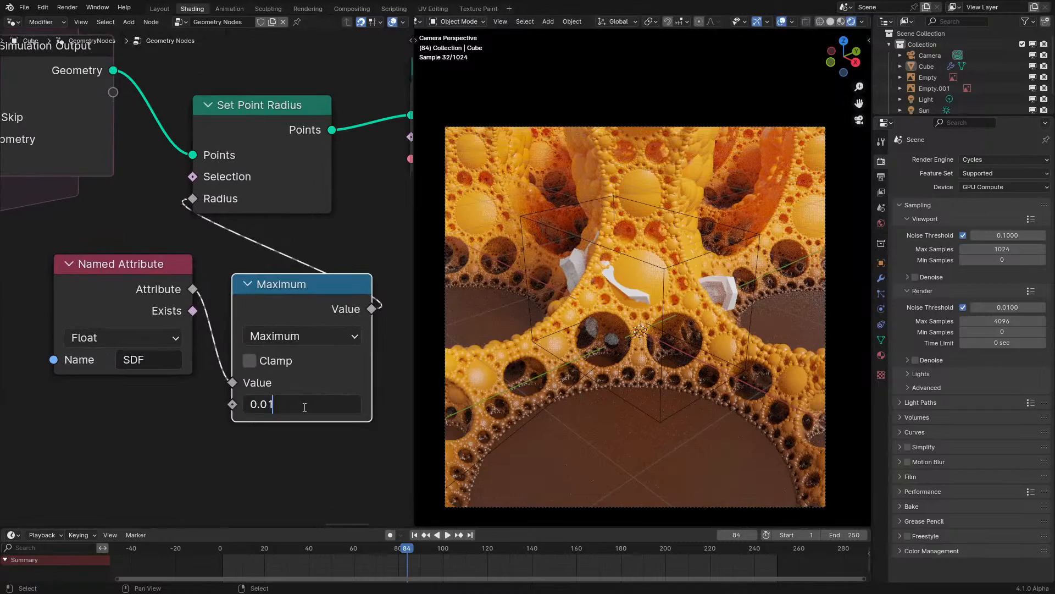
key("Return")
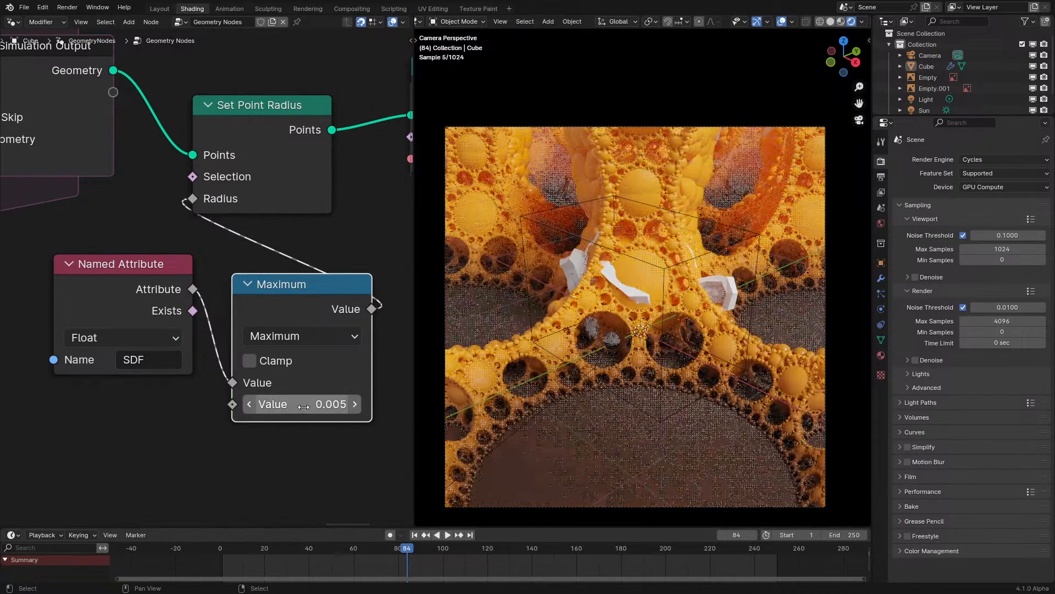
- Inspect the Cycles-rendered points at frame 14 from several angles and distances
key("space")
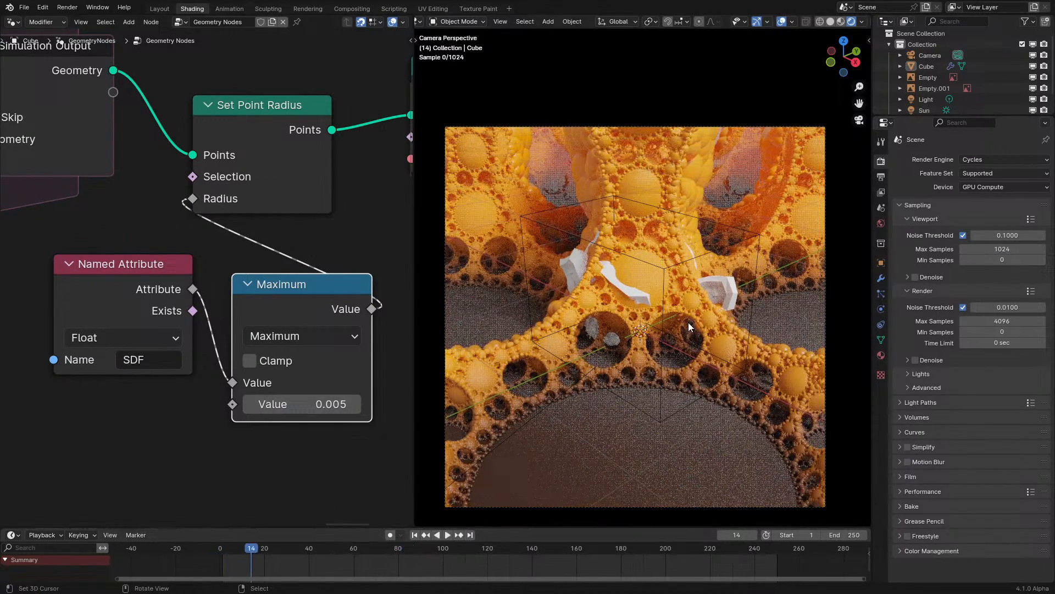
middle_click_drag(688, 322, 645, 308)
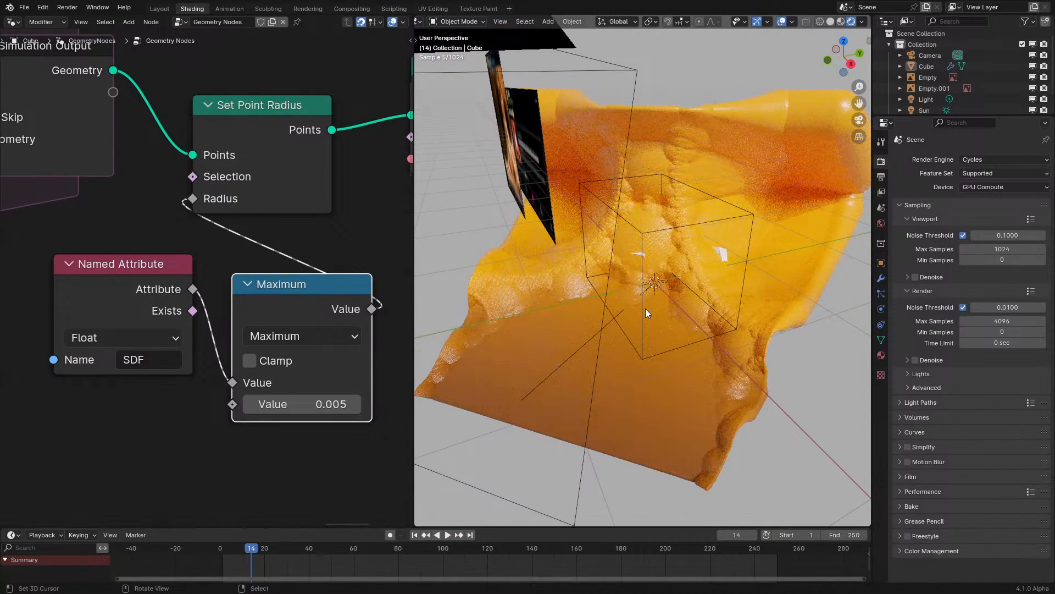
scroll(646, 309, "up", 6)
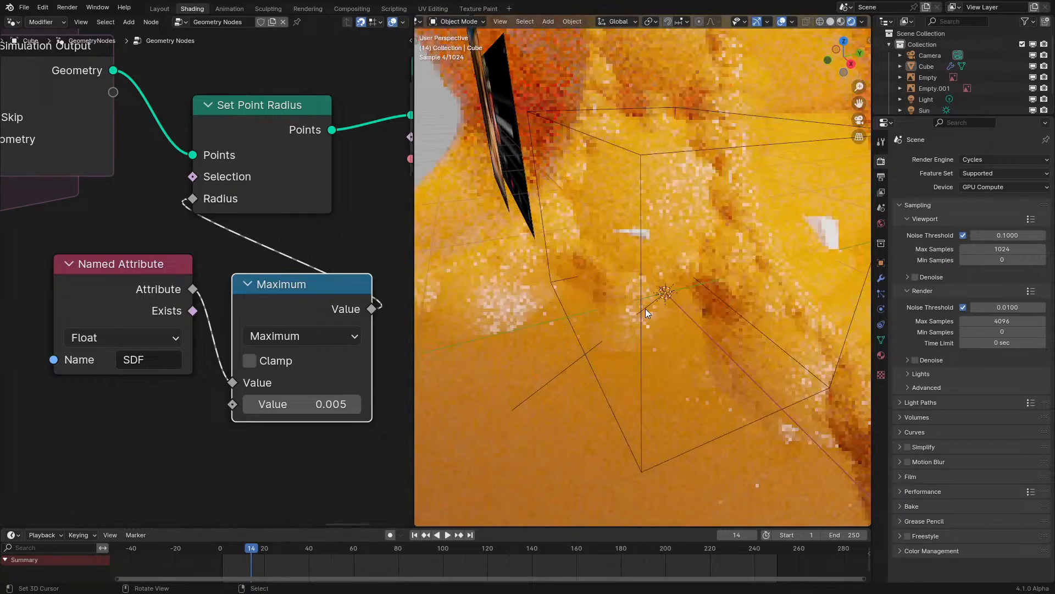
scroll(659, 330, "down", 5)
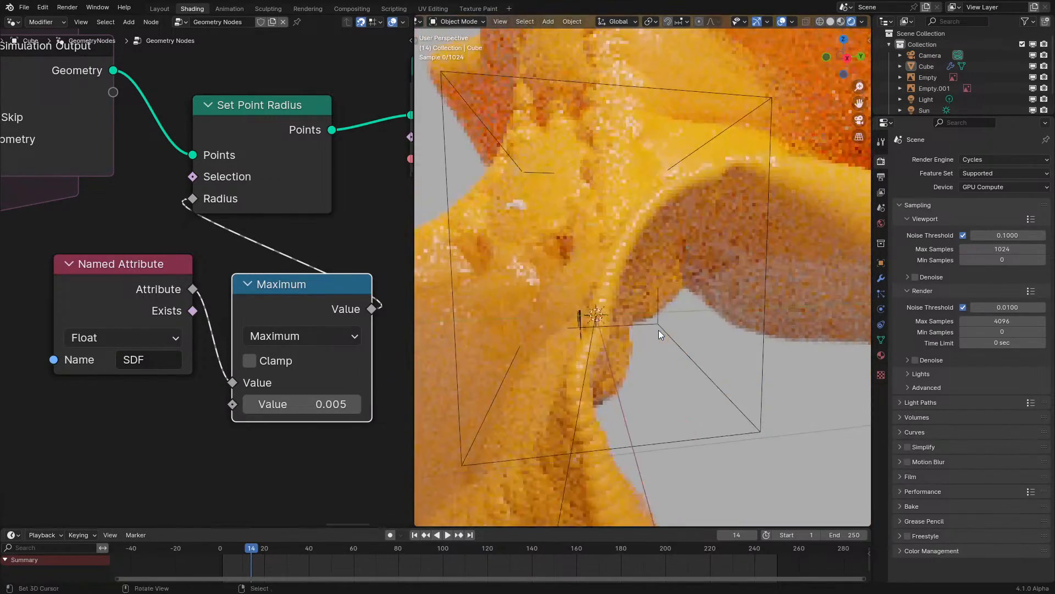
scroll(654, 338, "up", 2)
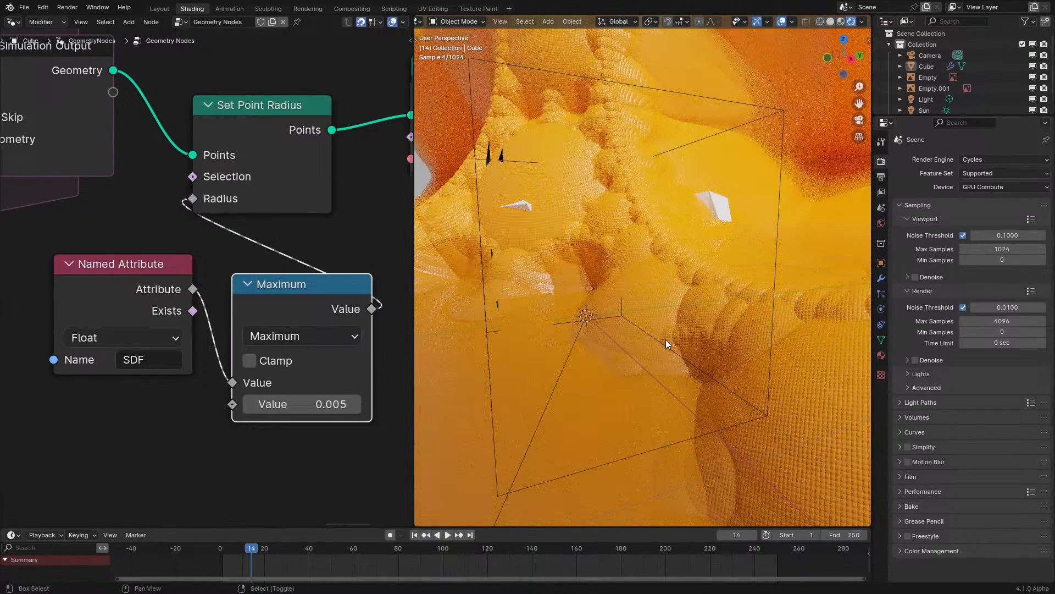
middle_click_drag(665, 338, 731, 324)
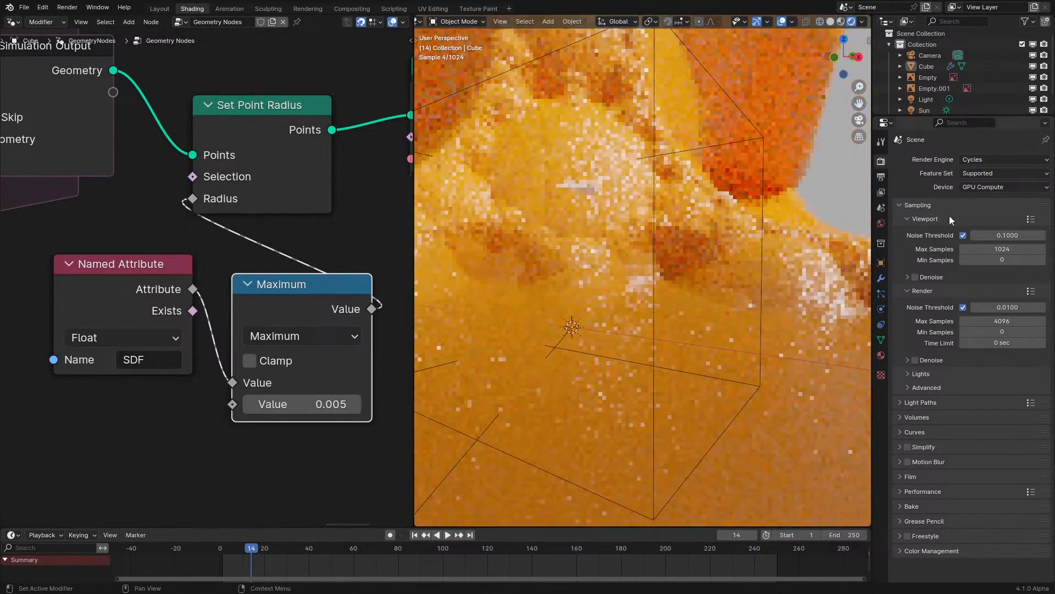
- Try the EEVEE render engine on the points, and return the scene to EEVEE (Legacy)
left_click(988, 160)
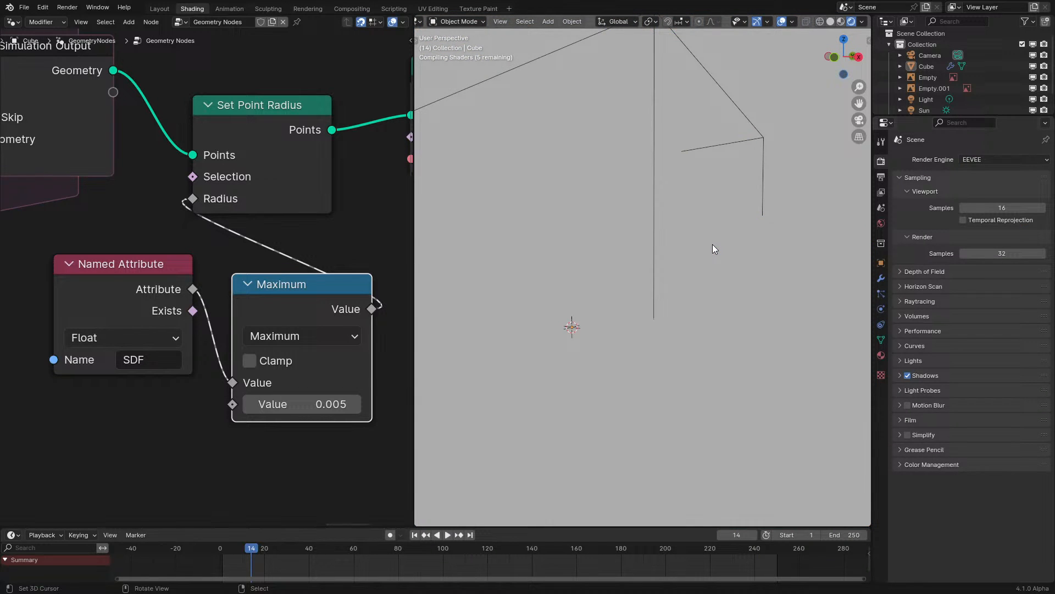
middle_click_drag(712, 244, 648, 274)
scroll(390, 230, "up", 1)
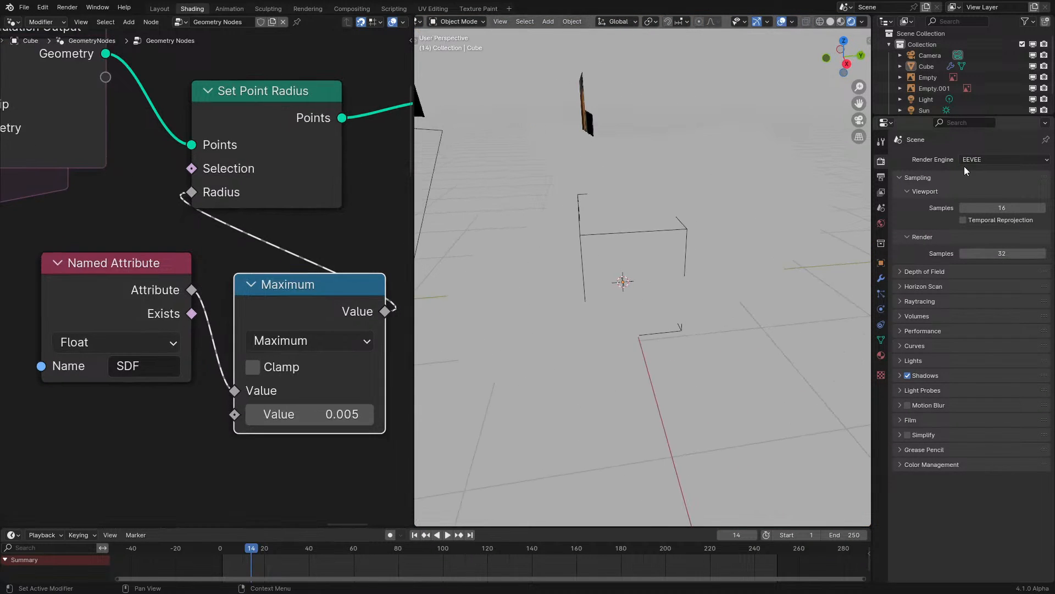
left_click(987, 173)
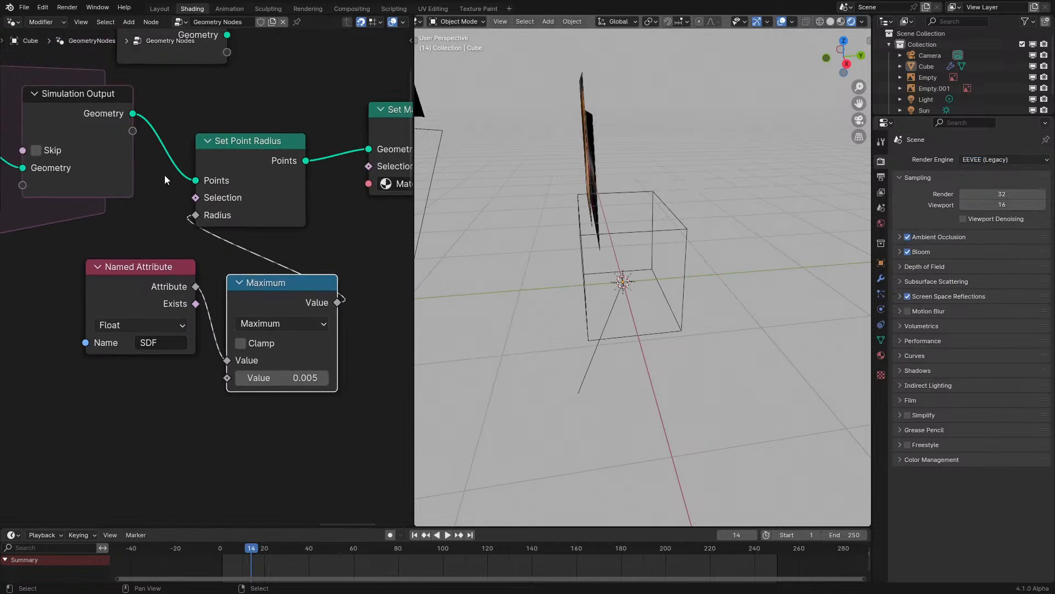
- Connect Simulation Output's Geometry directly to Group Output and replay the simulation in solid shading through the camera
scroll(164, 174, "down", 3)
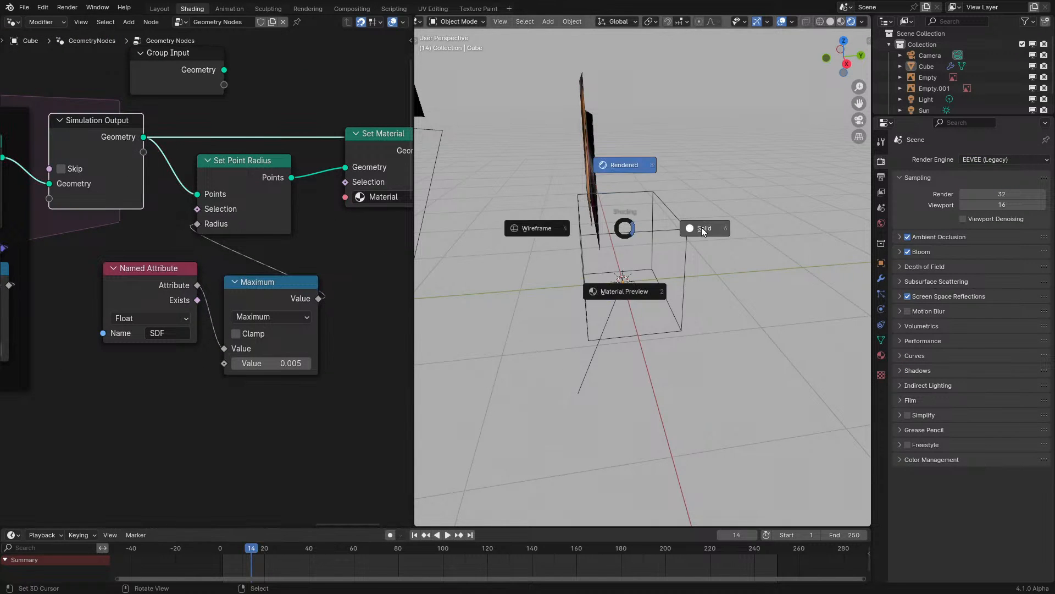
left_click(702, 228)
key("KP_0")
left_click(205, 561)
key("space")
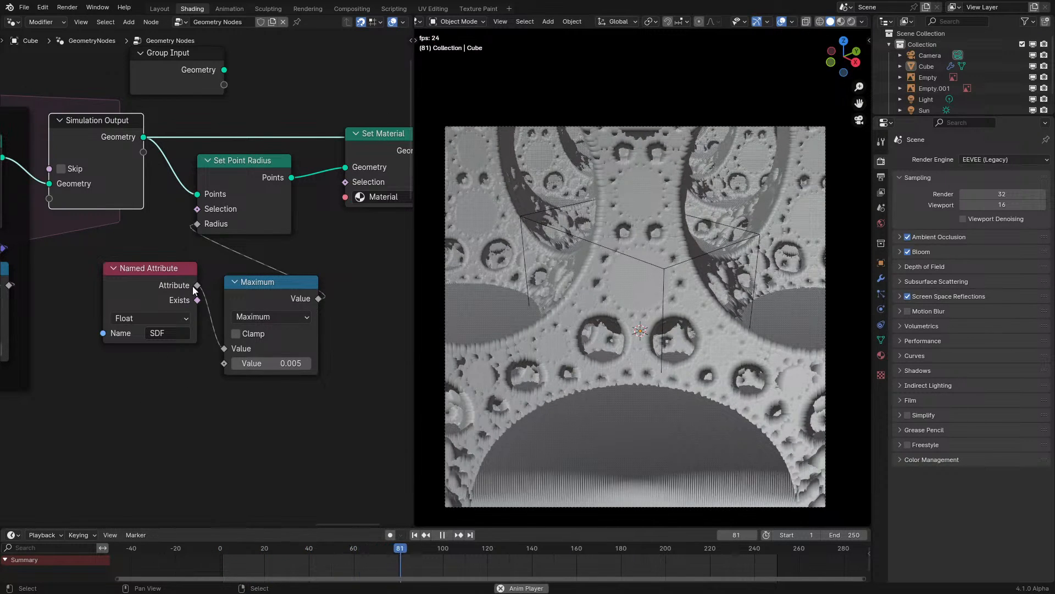
- Delete the SDF Named Attribute and Maximum nodes, along with the bypassed Set Point Radius and Set Material nodes
left_click_drag(201, 332, 262, 384)
key("x")
scroll(193, 312, "down", 2)
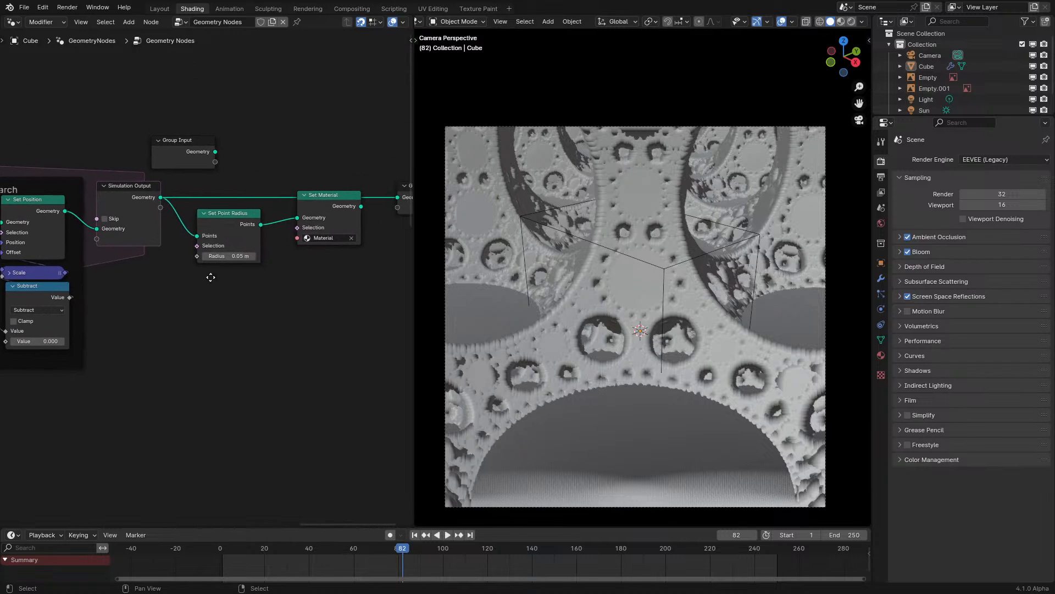
middle_click_drag(209, 270, 187, 329)
scroll(187, 328, "up", 1)
left_click_drag(181, 371, 302, 272)
key("ctrl+x")
- Replay the simulation from the start and inspect the equal-sized points up close and from outside the camera view
left_click(198, 560)
key("space")
middle_click_drag(609, 320, 610, 283)
scroll(585, 326, "up", 6)
key("space")
scroll(607, 291, "down", 4)
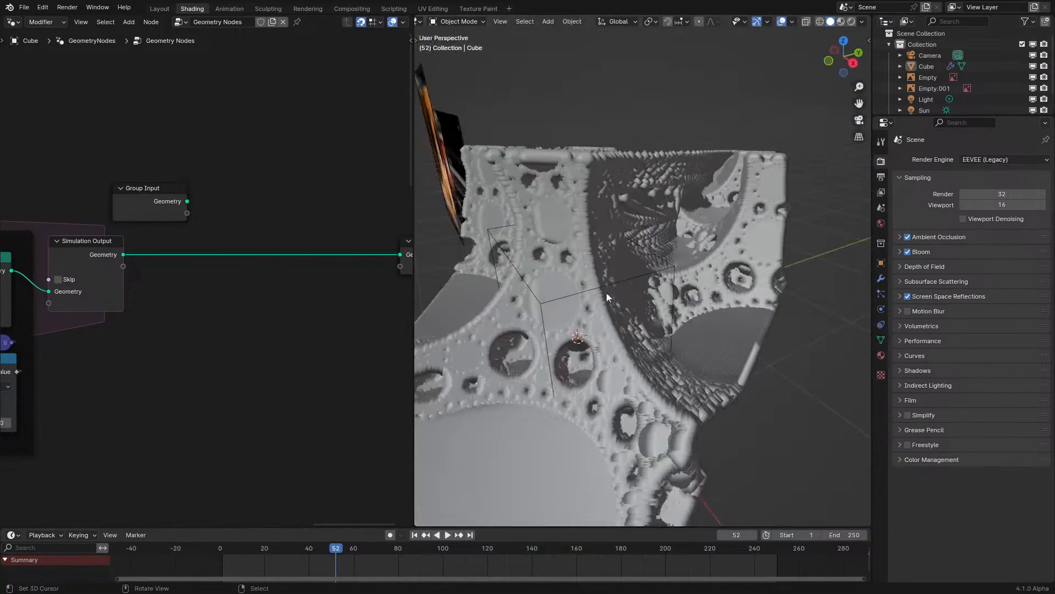
key("space")
- Examine the marched point surface up to frame 61 from the side, from afar and up close
mouse_move(705, 273)
middle_mouse_down()
mouse_move(616, 272)
mouse_move(689, 272)
middle_mouse_up()
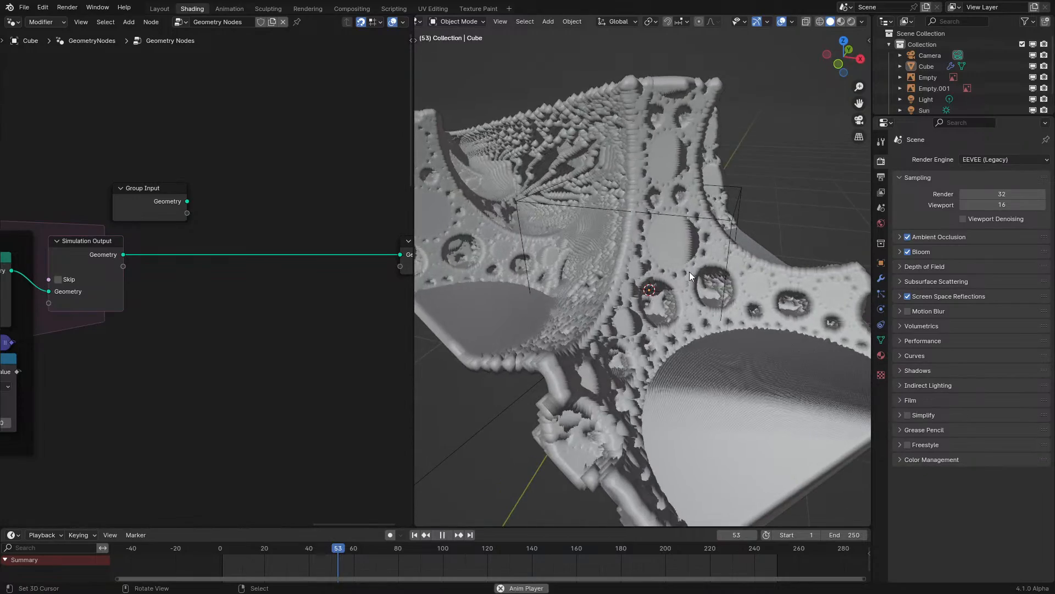
scroll(183, 295, "down", 4)
middle_click_drag(183, 294, 405, 299)
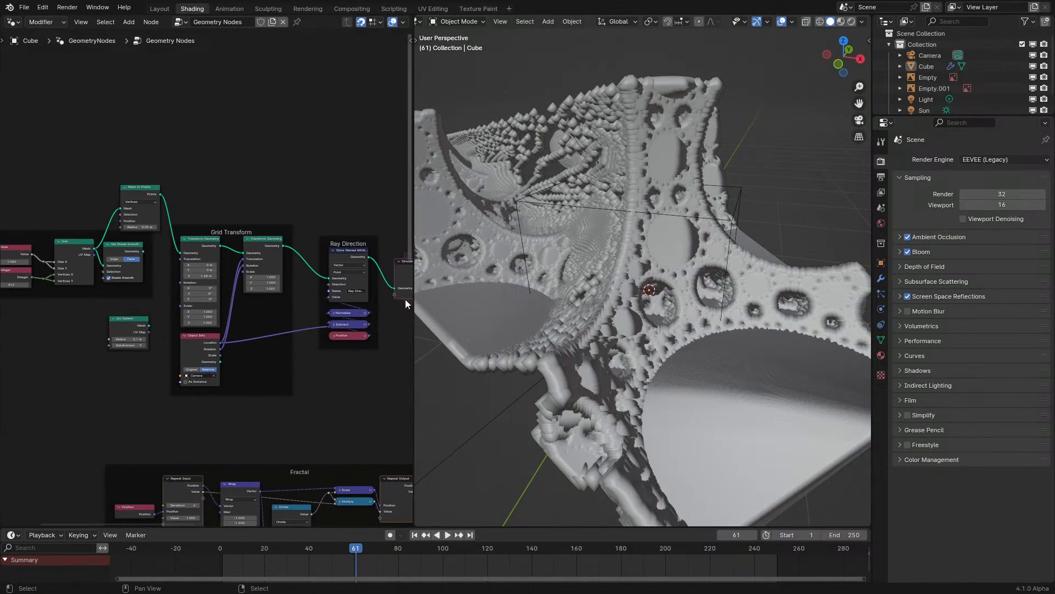
middle_click_drag(622, 297, 708, 325)
scroll(517, 338, "down", 7)
scroll(708, 325, "up", 3)
scroll(595, 288, "up", 5)
middle_click_drag(594, 288, 454, 317)
scroll(202, 275, "up", 3)
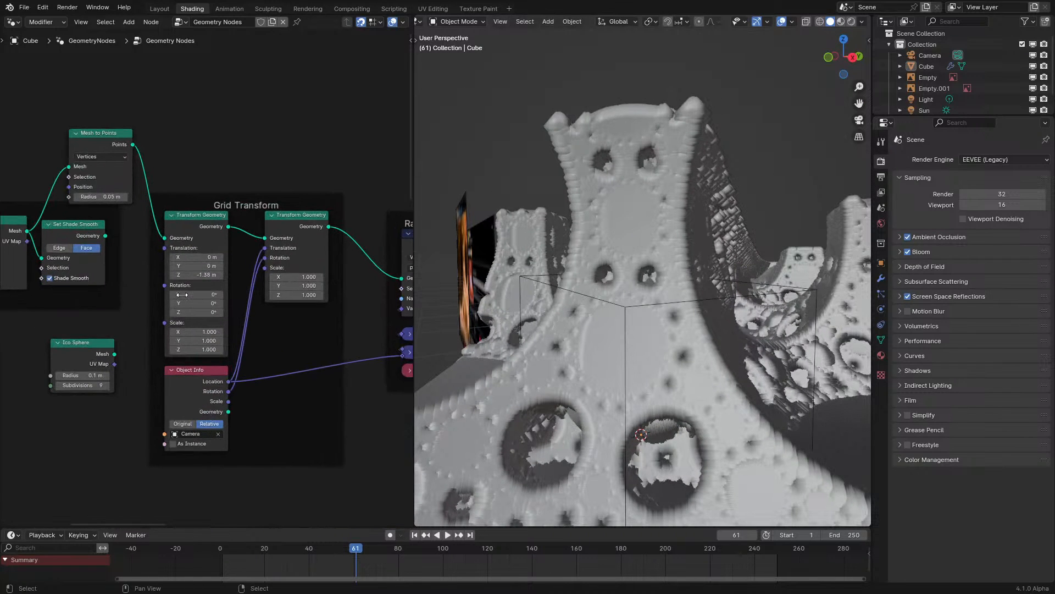
- Maximize the node editor and link Simulation Input's Geometry directly to the SDF Store Named Attribute node, bypassing the A attribute
middle_click_drag(135, 297, 90, 309)
scroll(273, 282, "down", 2)
key("ctrl+space")
middle_click_drag(645, 324, 109, 297)
scroll(286, 230, "up", 2)
left_click_drag(174, 263, 428, 281)
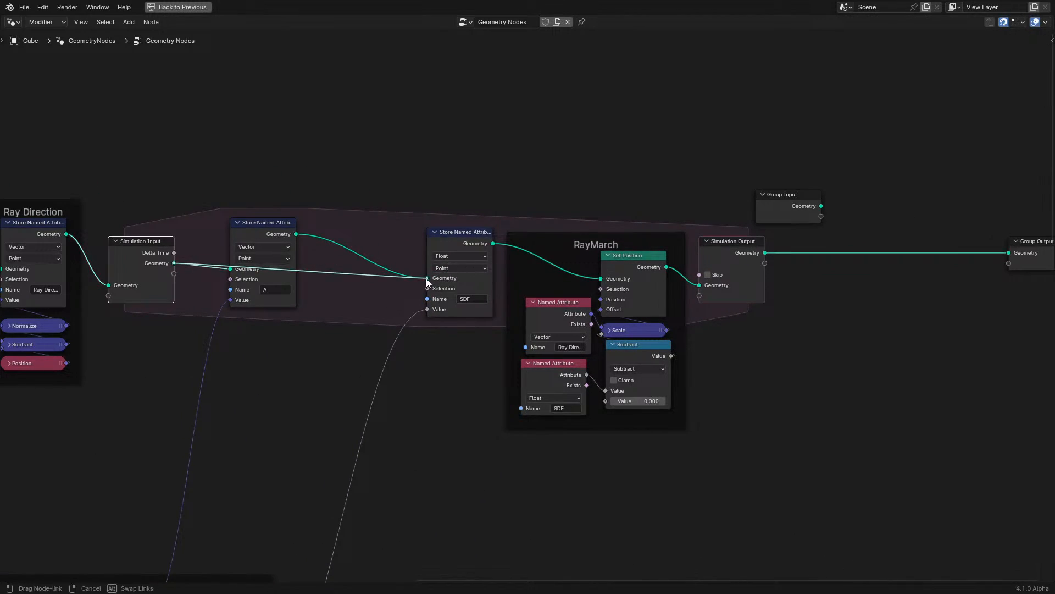
- Move the A Store Named Attribute node out of the way, shift the SDF node and RayMarch frame closer, and align the frame's SDF Named Attribute
left_click_drag(232, 223, 214, 411)
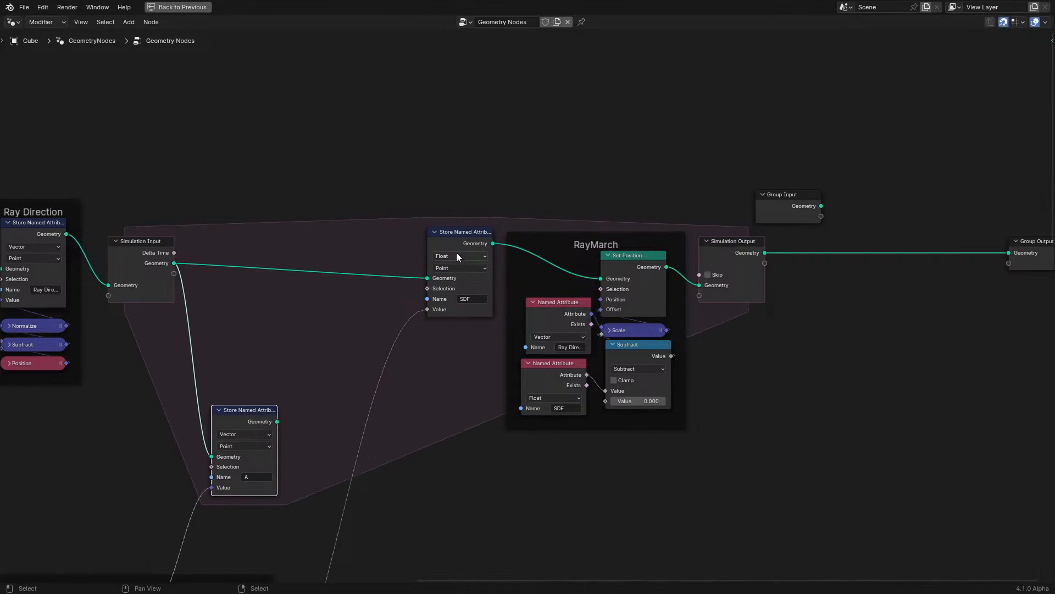
left_click_drag(456, 256, 428, 275)
left_click_drag(573, 249, 521, 244)
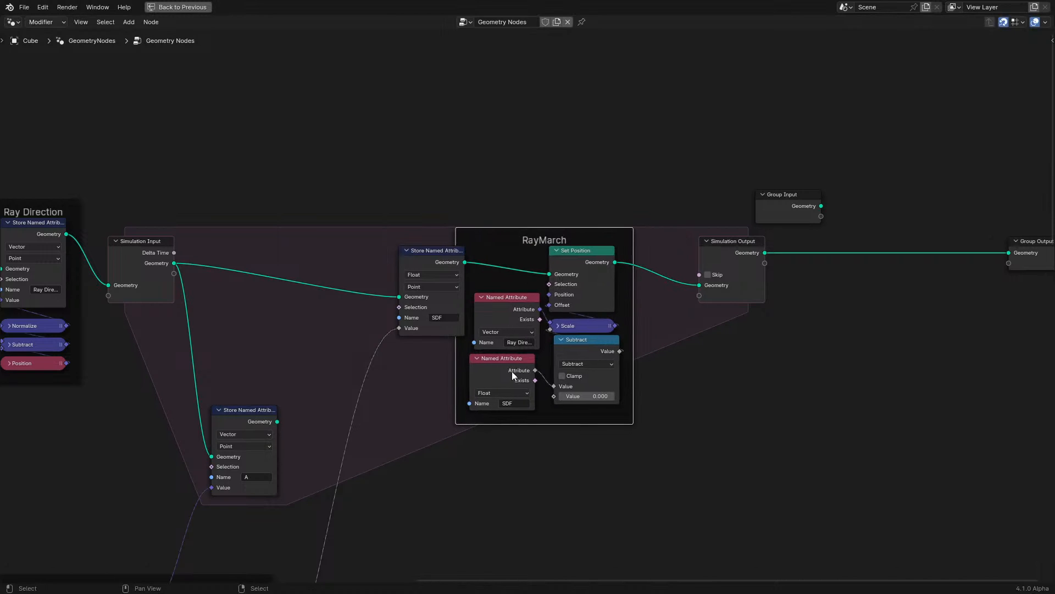
left_click_drag(513, 371, 518, 366)
left_click_drag(498, 378, 497, 376)
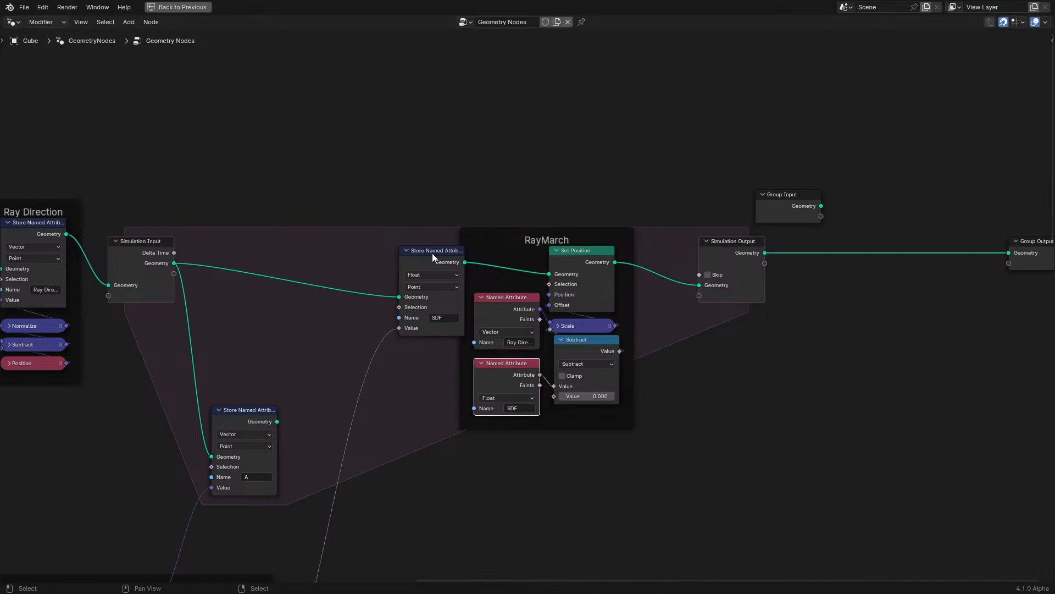
- Insert the A Store Named Attribute node between Simulation Input and the SDF node, and restore the full workspace
left_click_drag(433, 253, 402, 257)
middle_click_drag(255, 358, 356, 313)
left_click_drag(340, 364, 481, 253)
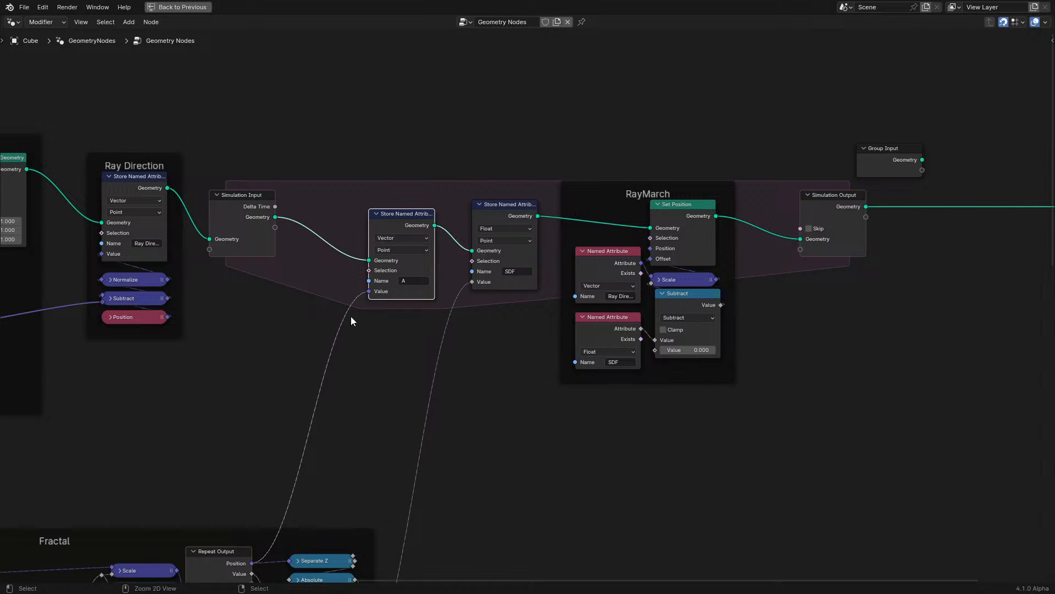
key("ctrl+space")
- Examine the marched fractal in Material Preview and Solid shading, and look over the grid and ray direction nodes
mouse_move(567, 276)
middle_mouse_down()
mouse_move(546, 292)
mouse_move(549, 325)
mouse_move(577, 256)
mouse_move(609, 269)
mouse_move(596, 274)
middle_mouse_up()
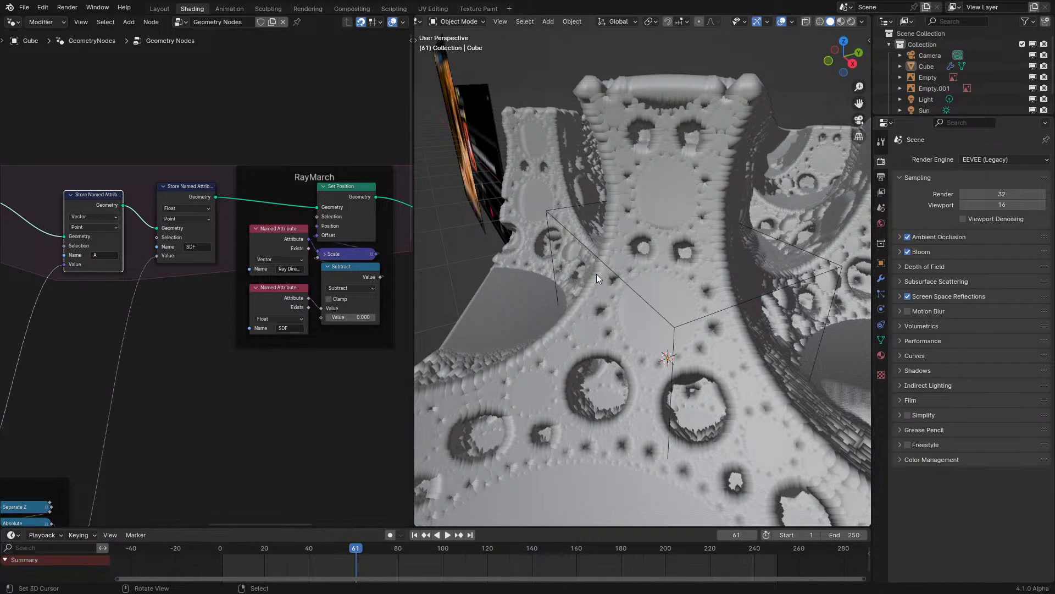
mouse_move(596, 273)
middle_mouse_down()
mouse_move(581, 278)
mouse_move(592, 293)
mouse_move(647, 263)
middle_mouse_up()
key("z")
left_click(635, 342)
middle_click_drag(635, 342, 616, 338)
key("z")
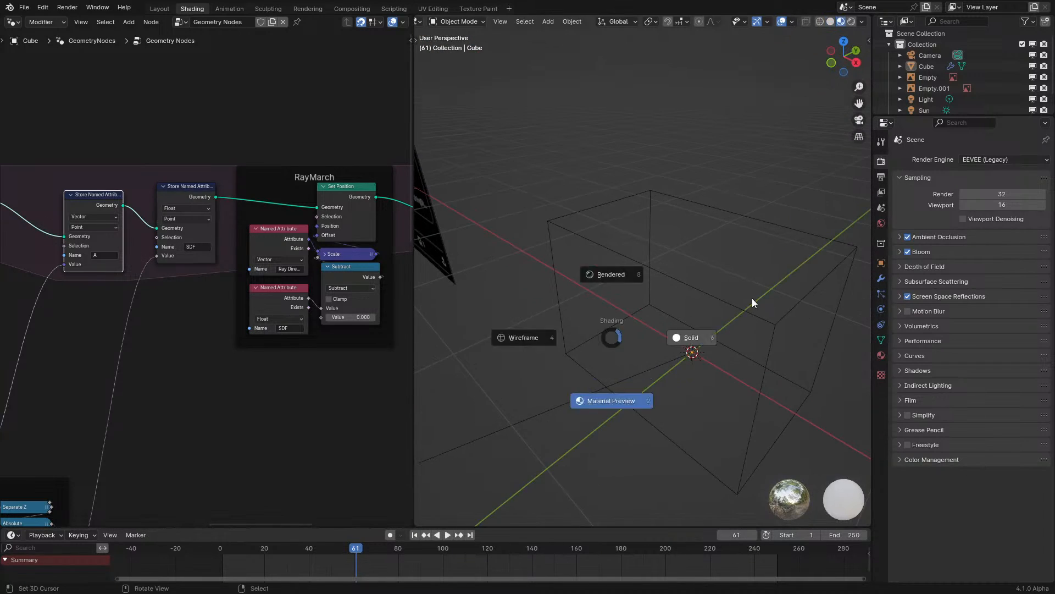
left_click(608, 400)
scroll(334, 299, "down", 4)
scroll(334, 300, "down", 2)
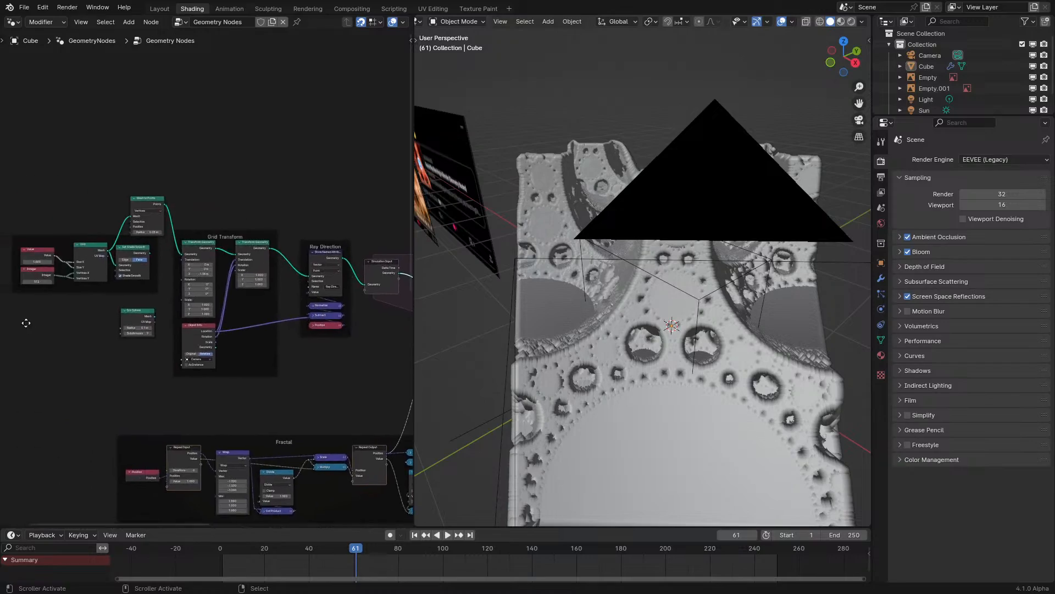
scroll(45, 309, "up", 3)
scroll(30, 256, "up", 2)
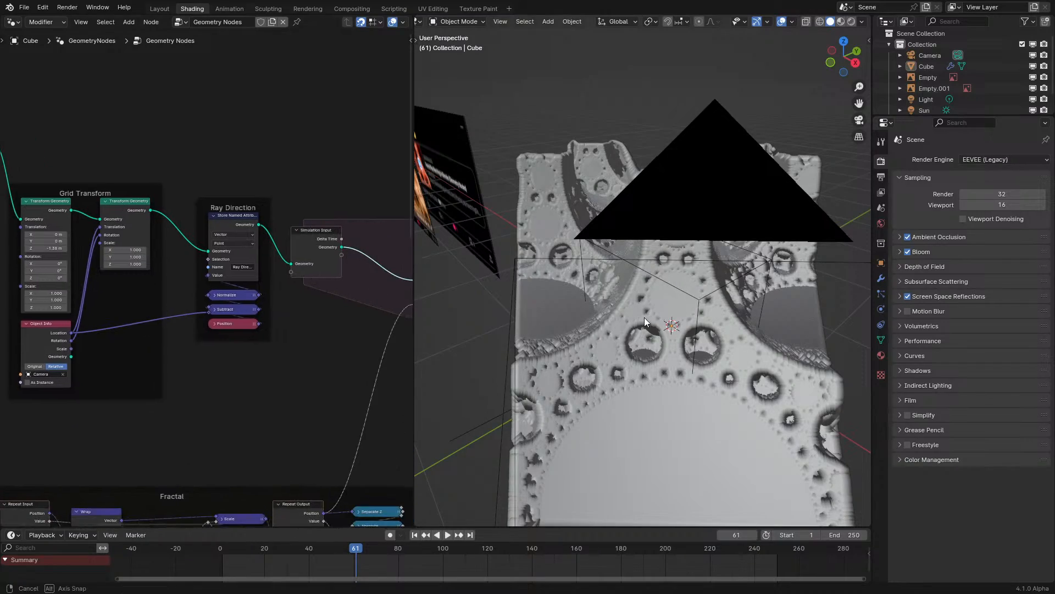
middle_click_drag(645, 317, 606, 310)
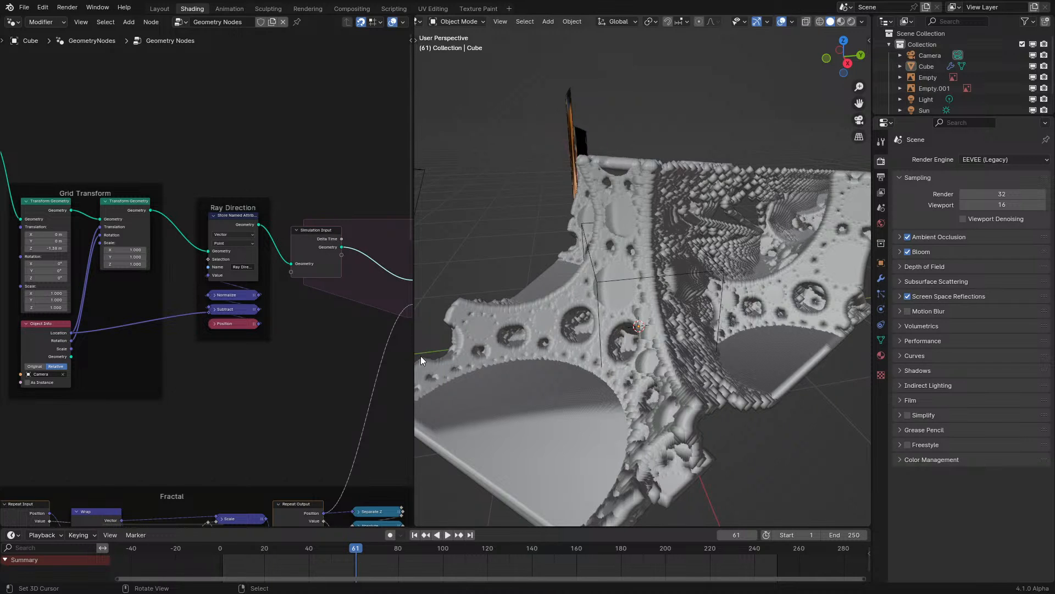
- Add a Voronoi Texture node fed by the Position node beside the Noise Texture
scroll(229, 457, "down", 7)
middle_click_drag(229, 457, 253, 261)
scroll(253, 261, "up", 1)
middle_click_drag(194, 332, 377, 227)
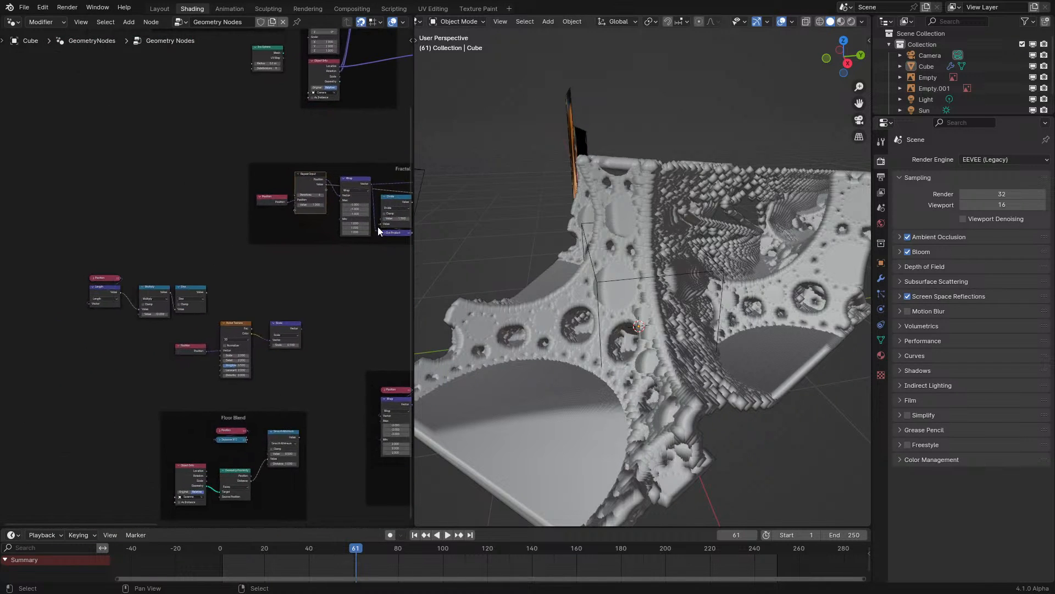
scroll(260, 317, "up", 2)
middle_click_drag(291, 348, 220, 334)
scroll(220, 334, "up", 1)
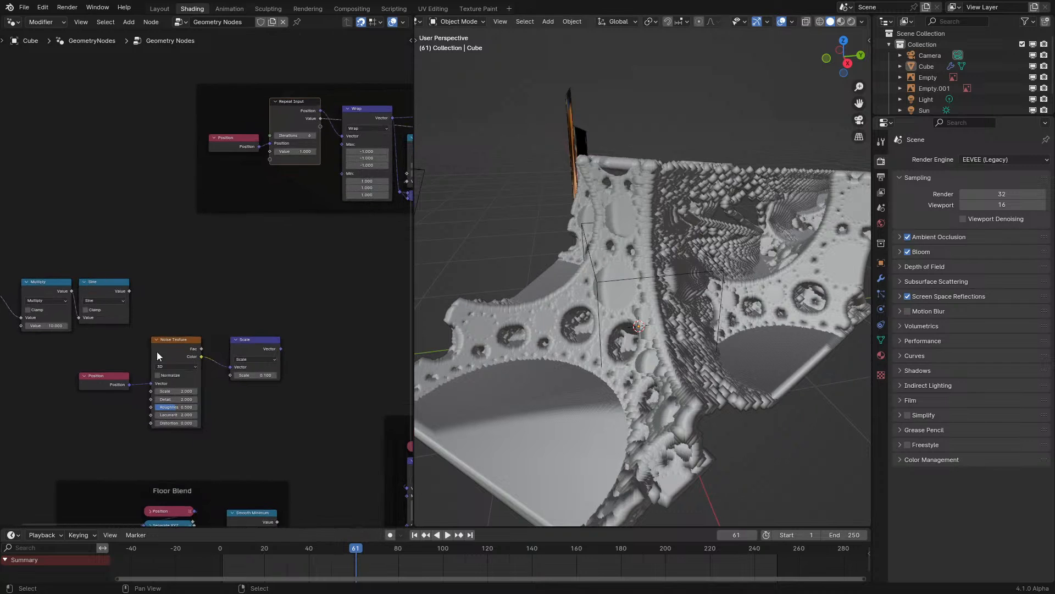
left_click_drag(90, 346, 232, 397)
middle_click_drag(232, 397, 326, 337)
scroll(233, 357, "up", 2)
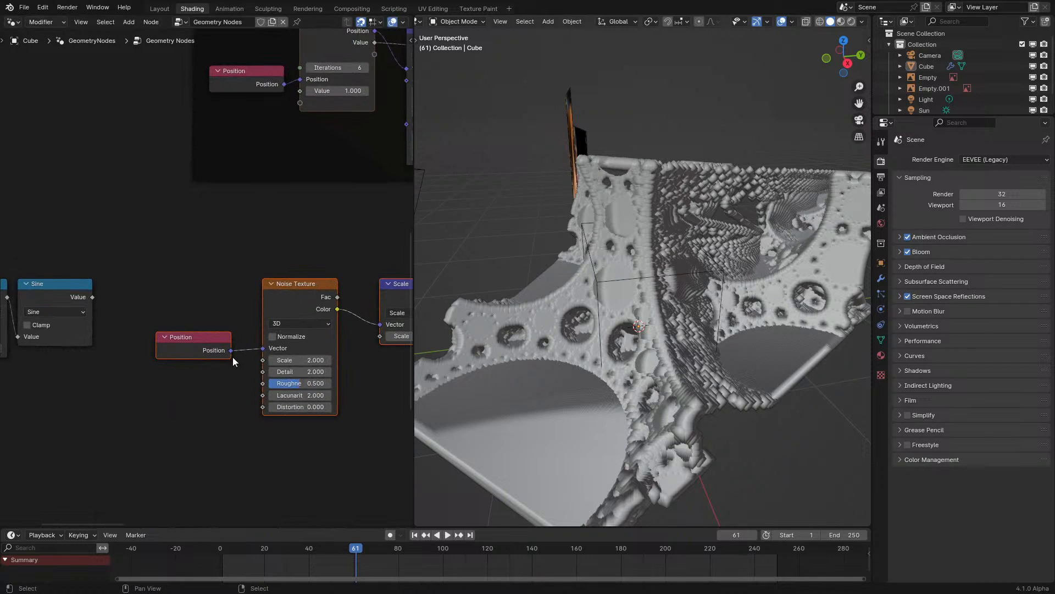
left_click_drag(232, 351, 240, 415)
type("vor")
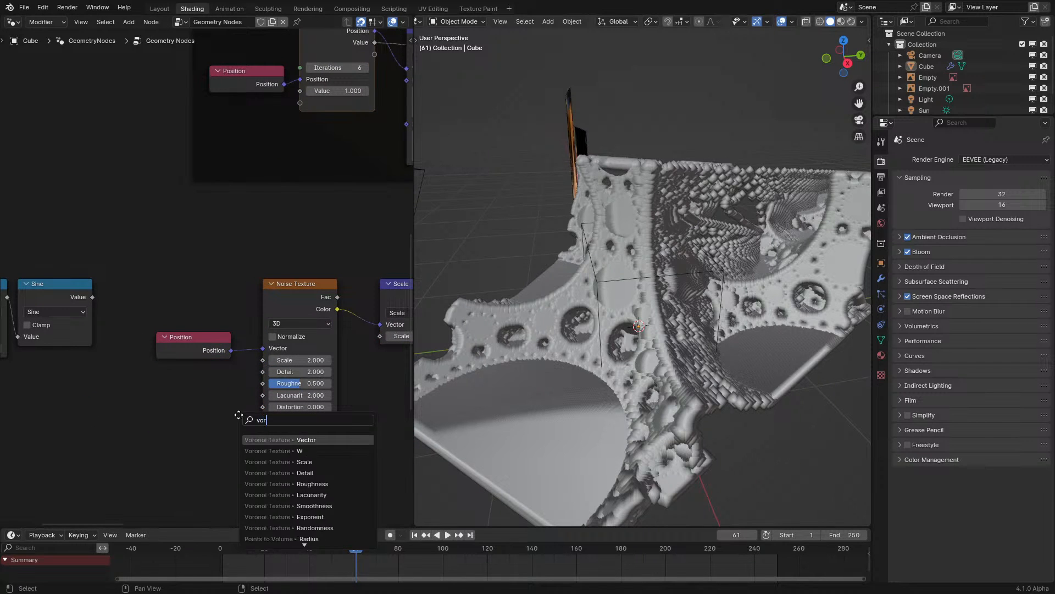
key("Return")
left_click(372, 405)
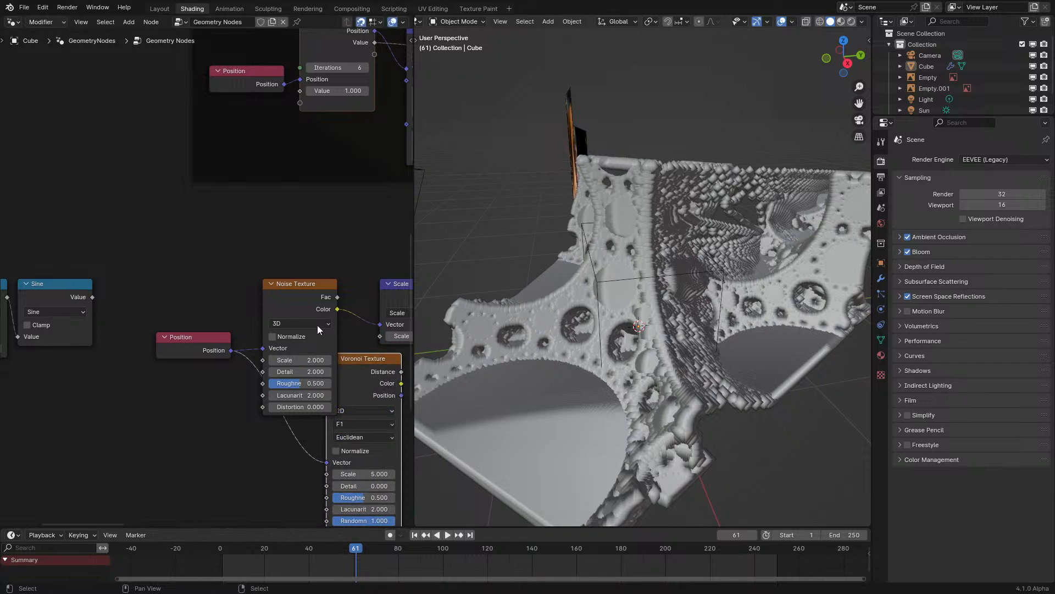
- Delete the Noise Texture and its Scale node, and put the Voronoi Texture in their place
left_click_drag(288, 272, 390, 324)
key("x")
left_click_drag(367, 361, 314, 255)
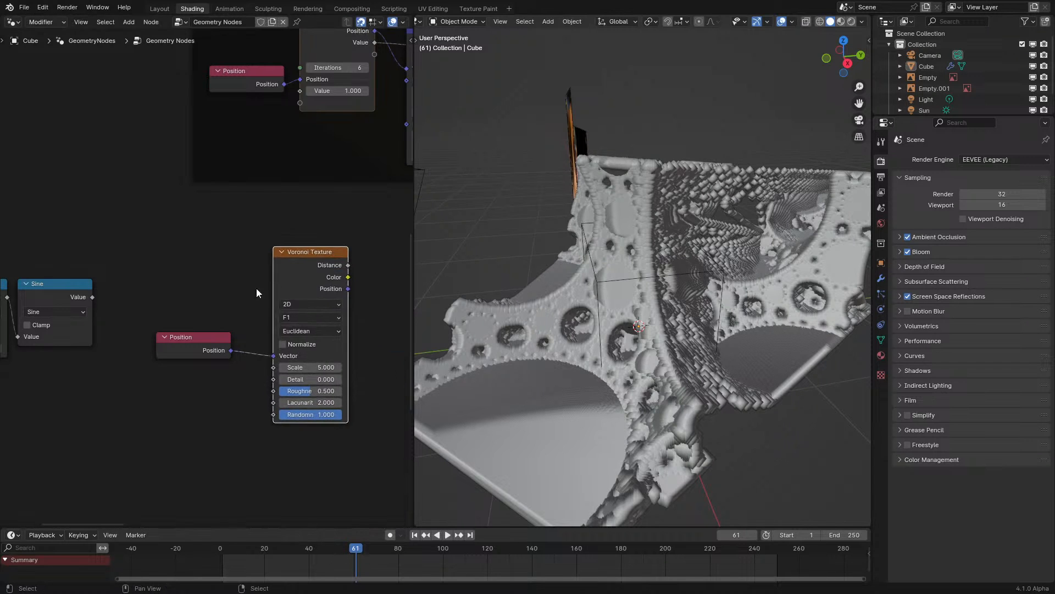
- Duplicate the Floor Blend frame's Position and Separate XYZ nodes and place the copies above the Voronoi Texture
middle_click_drag(220, 334, 358, 334)
scroll(143, 325, "down", 2)
middle_click_drag(156, 308, 224, 325)
scroll(187, 285, "down", 6)
middle_click_drag(186, 285, 22, 237)
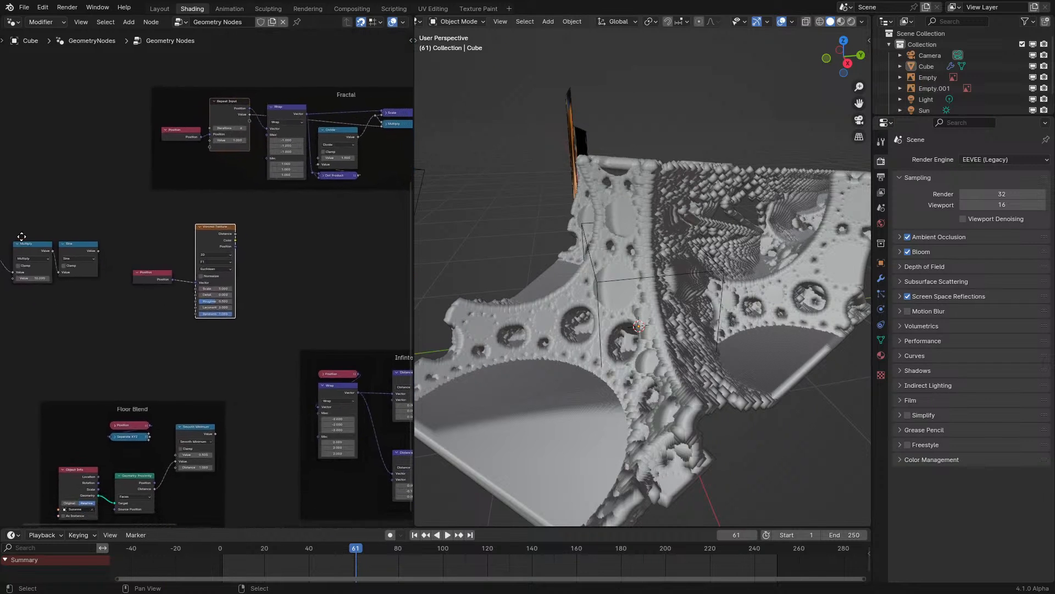
scroll(33, 264, "up", 4)
left_click(112, 477)
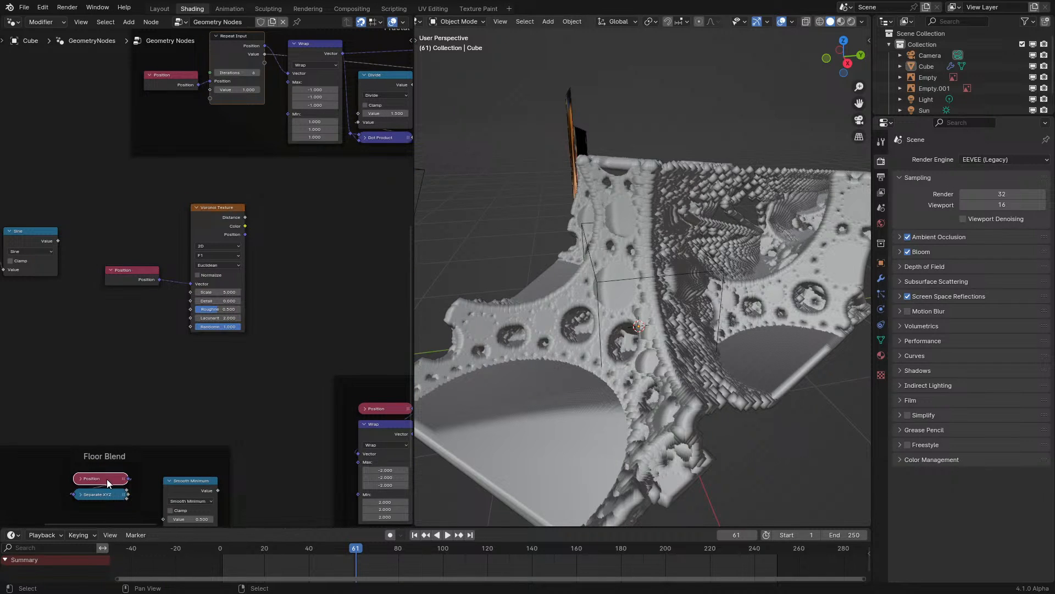
left_click(104, 495, "shift")
key("shift+d")
left_click(110, 188)
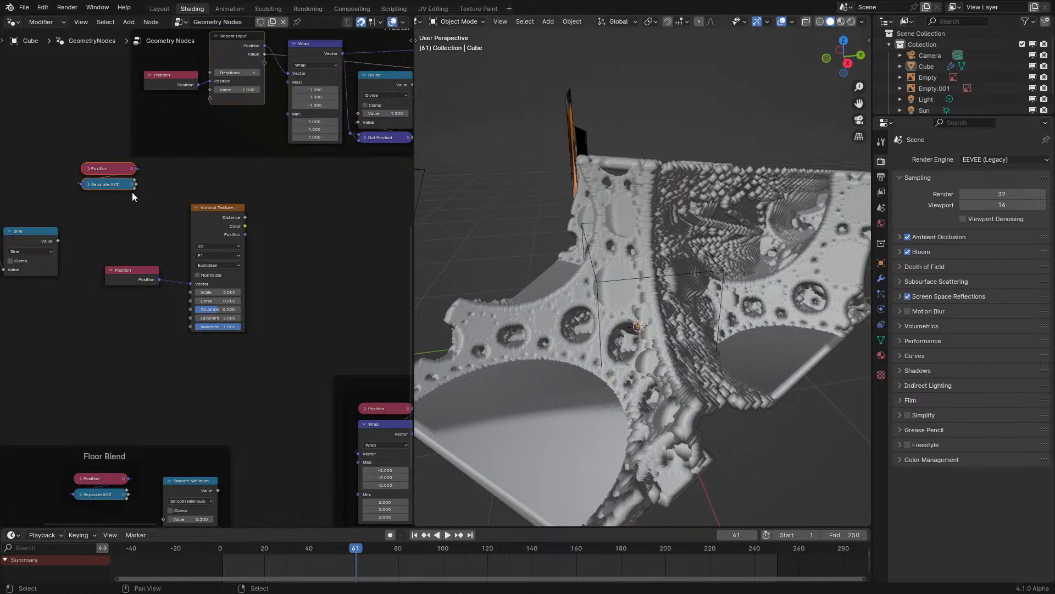
- Move the Voronoi Texture and its Position node down below the copied Separate XYZ node
left_click_drag(200, 226, 184, 280)
left_click_drag(138, 250, 265, 334)
key("g")
left_click(237, 346)
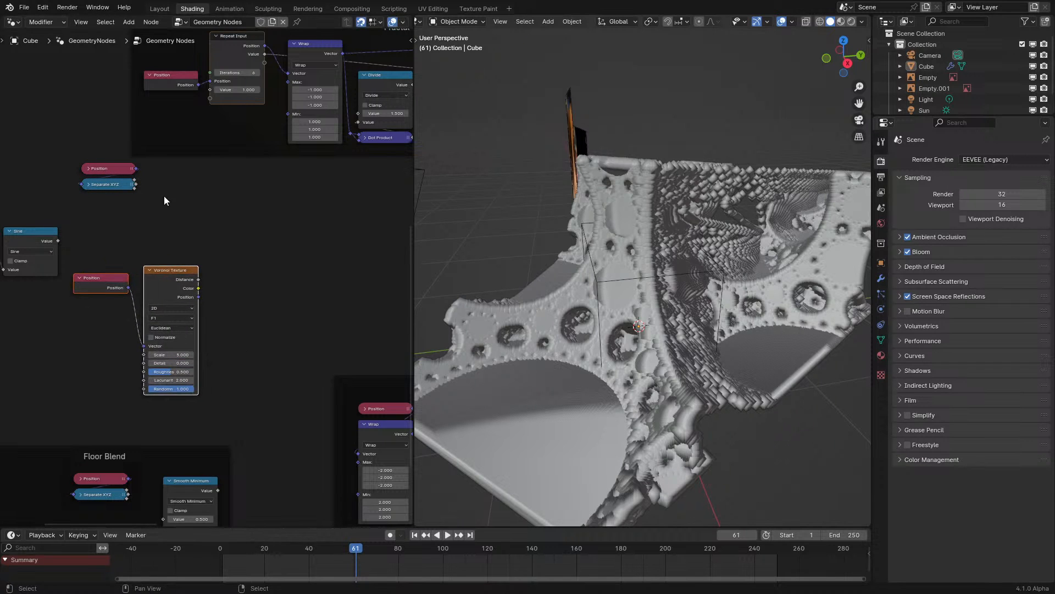
- Add an Add math node that sums the Separate XYZ Z output and the Voronoi Distance
left_click(132, 187)
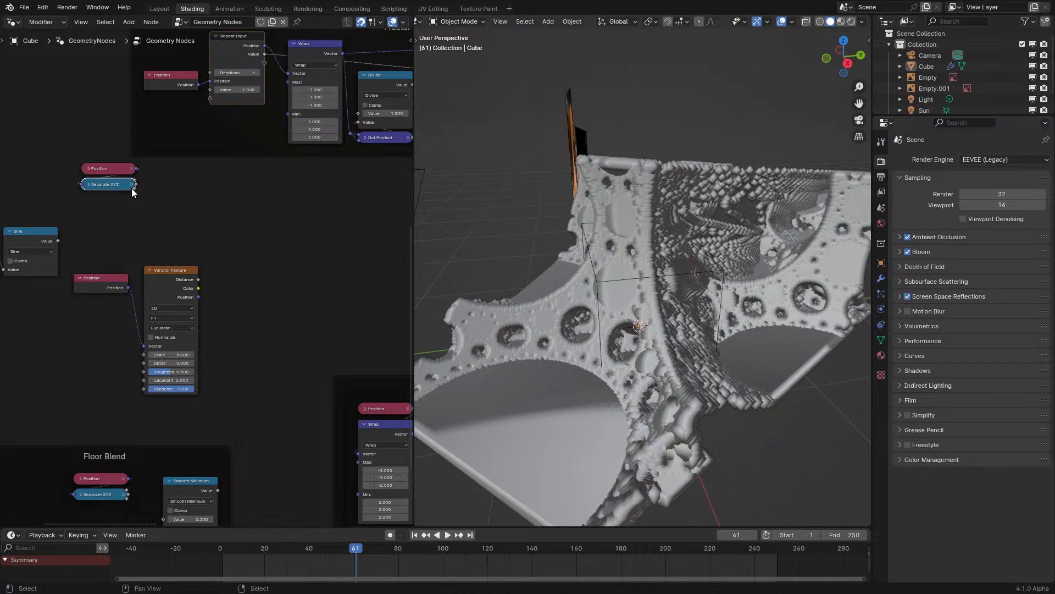
left_click_drag(132, 189, 211, 212)
left_click_drag(133, 188, 214, 219)
type("add")
key("Return")
left_click_drag(198, 279, 214, 262)
- Link the Add node's result to the Value of the SDF Store Named Attribute node
scroll(262, 227, "down", 8)
middle_click_drag(264, 225, 150, 400)
left_click_drag(127, 422, 382, 203)
- Link Set Shade Smooth directly to the first Transform Geometry and delete the bypassed Mesh to Points node
middle_click_drag(179, 210, 295, 291)
scroll(212, 218, "up", 7)
left_click_drag(191, 216, 239, 217)
left_click(197, 144)
key("x")
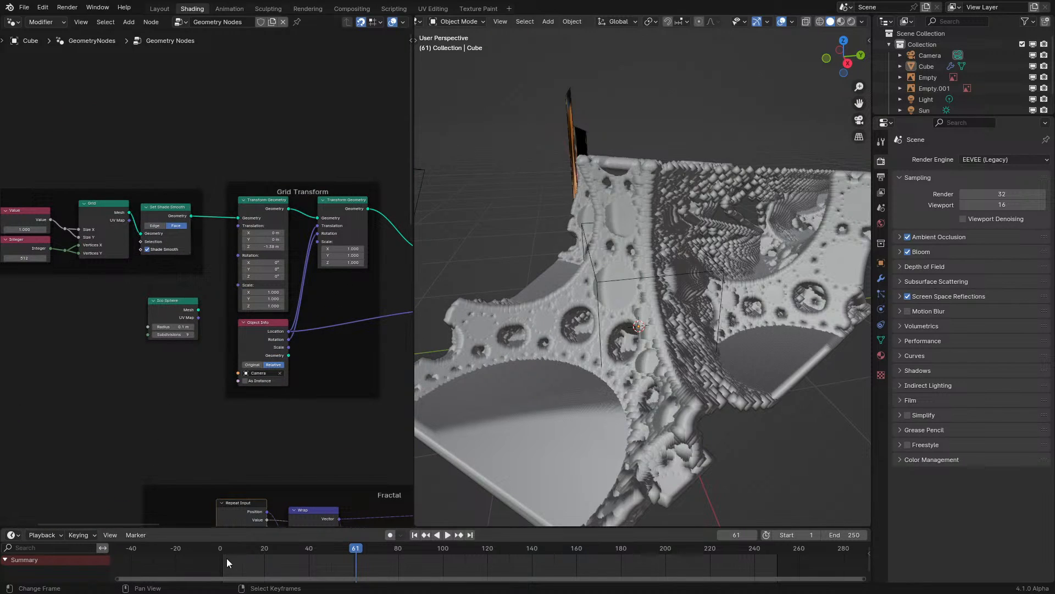
- Replay the simulation from the start and inspect the Voronoi terrain from the side
left_click(223, 557)
key("space")
middle_click_drag(534, 352, 608, 347)
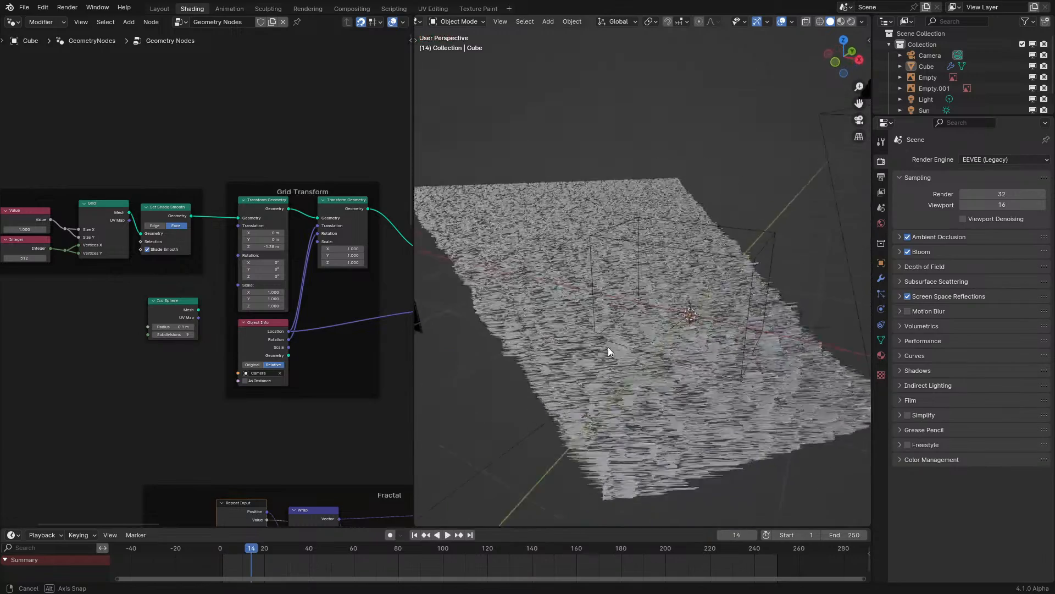
scroll(190, 410, "down", 2)
key("space")
- Set the Voronoi Texture's Scale to 1, replay the simulation and view the terrain through the camera
middle_click_drag(192, 429, 206, 210)
scroll(203, 287, "up", 10)
middle_click_drag(231, 417, 238, 321)
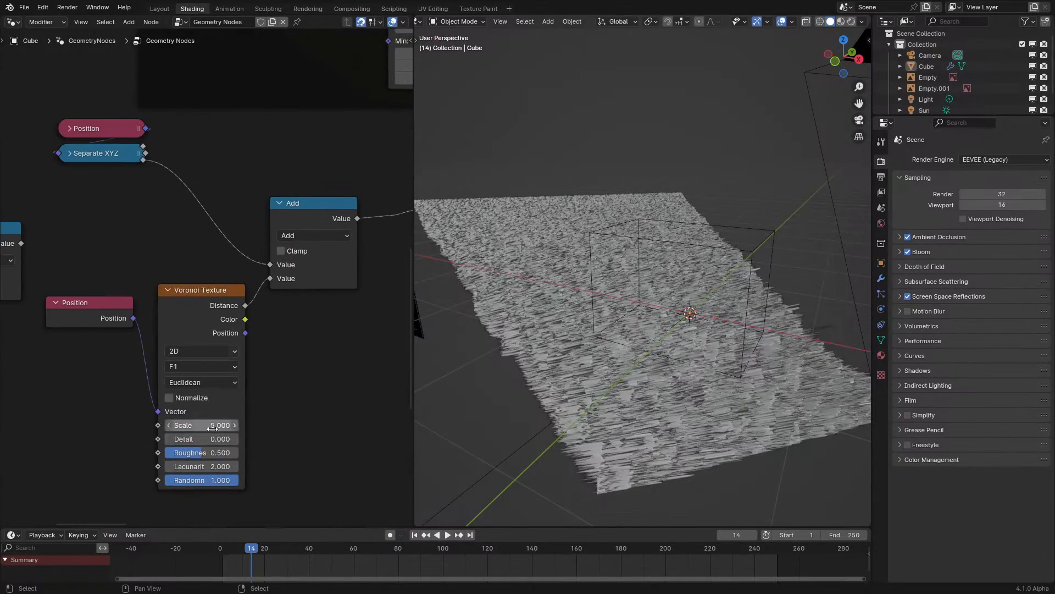
left_click_drag(211, 425, 190, 426)
left_click(196, 552)
key("space")
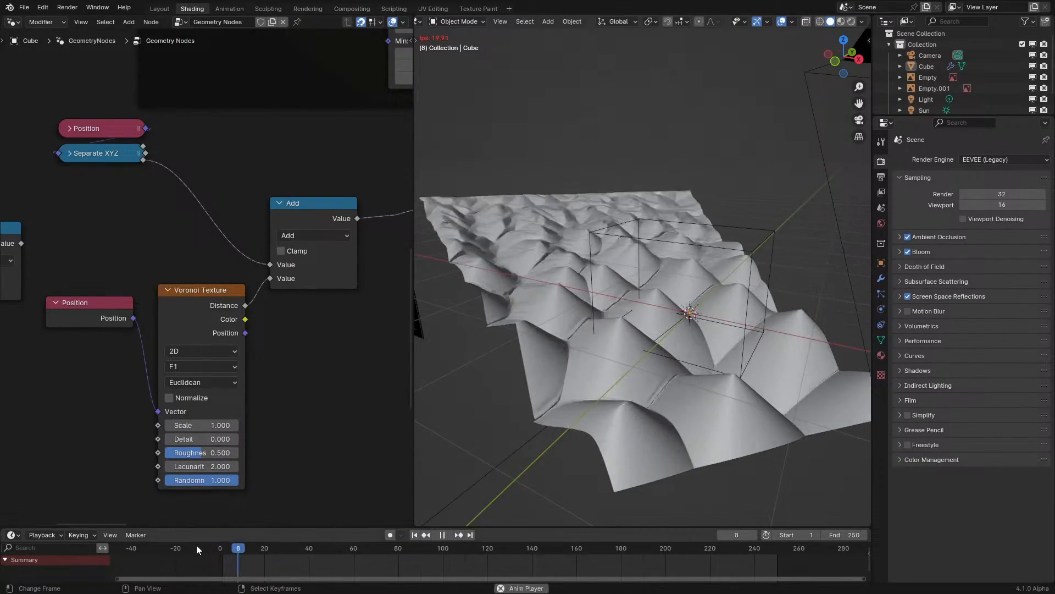
key("space")
key("KP_0")
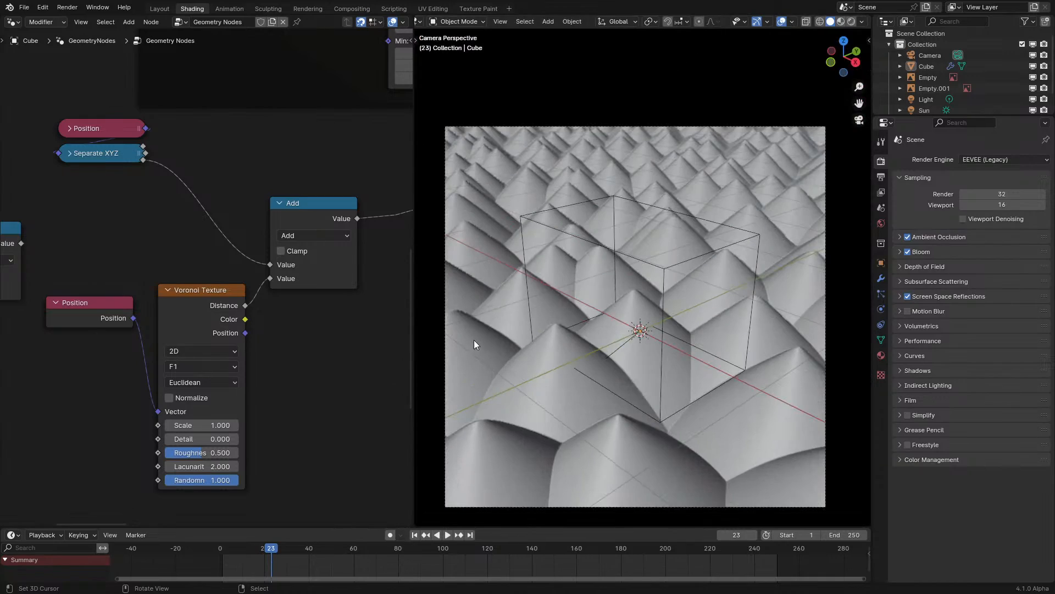
- Try a Voronoi Detail of 4, replaying the simulation and inspecting the surface up close
left_click(220, 439)
type("4")
key("Return")
left_click(209, 550)
key("space")
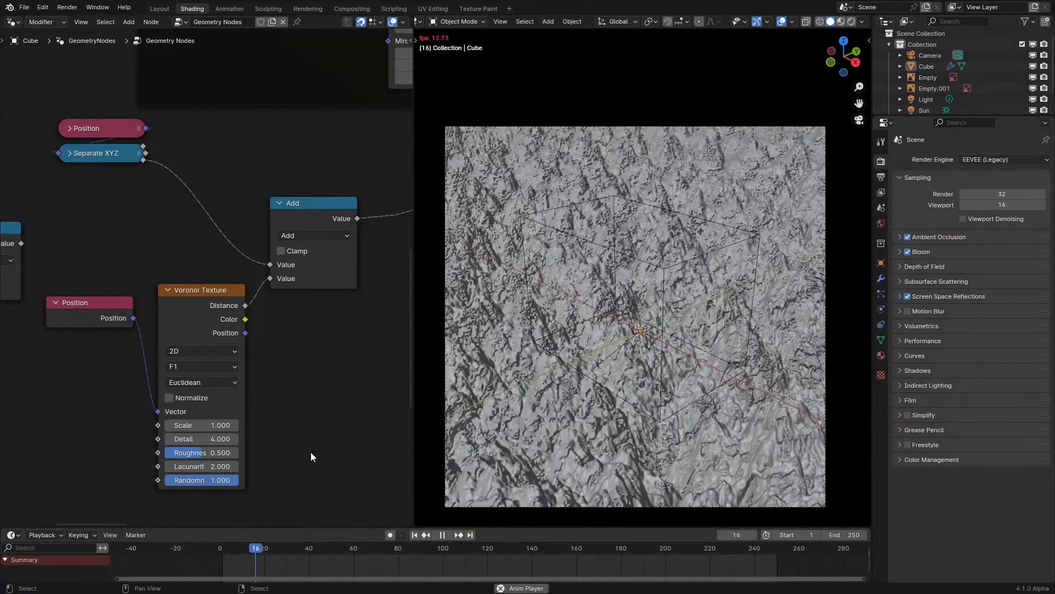
scroll(731, 198, "up", 4)
- Try a Voronoi Detail of 3, replaying the simulation and viewing the terrain from outside the camera
left_click(220, 432)
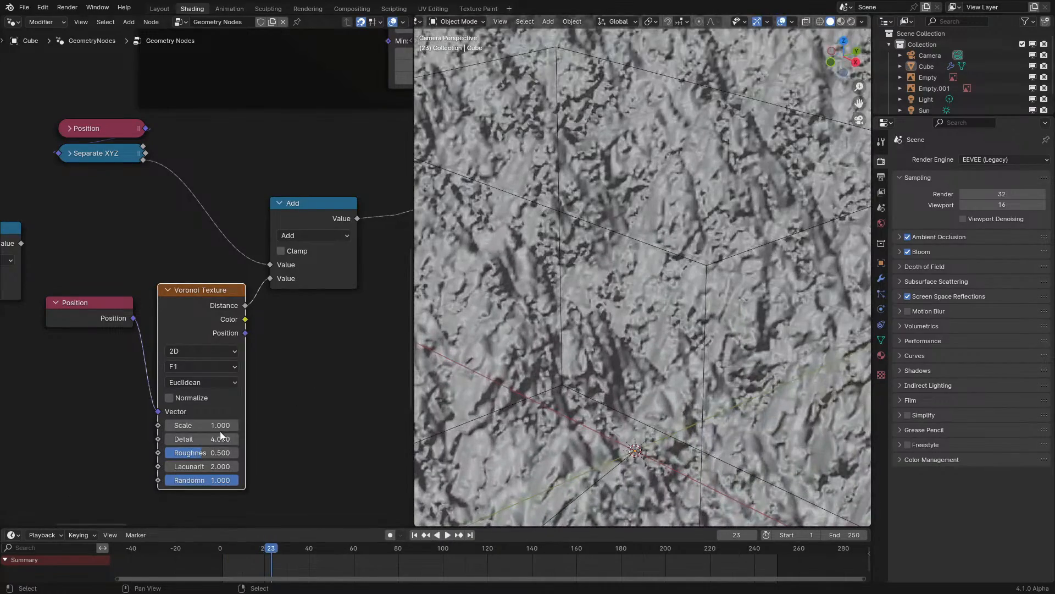
left_click(216, 440)
type("3")
key("Return")
left_click(174, 550)
key("space")
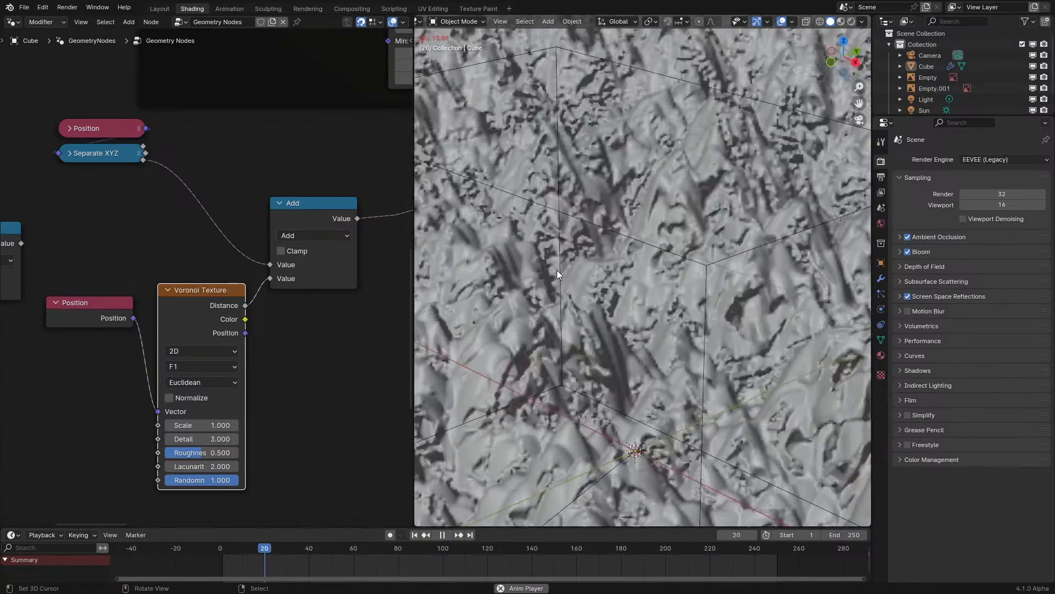
middle_click_drag(556, 270, 747, 250)
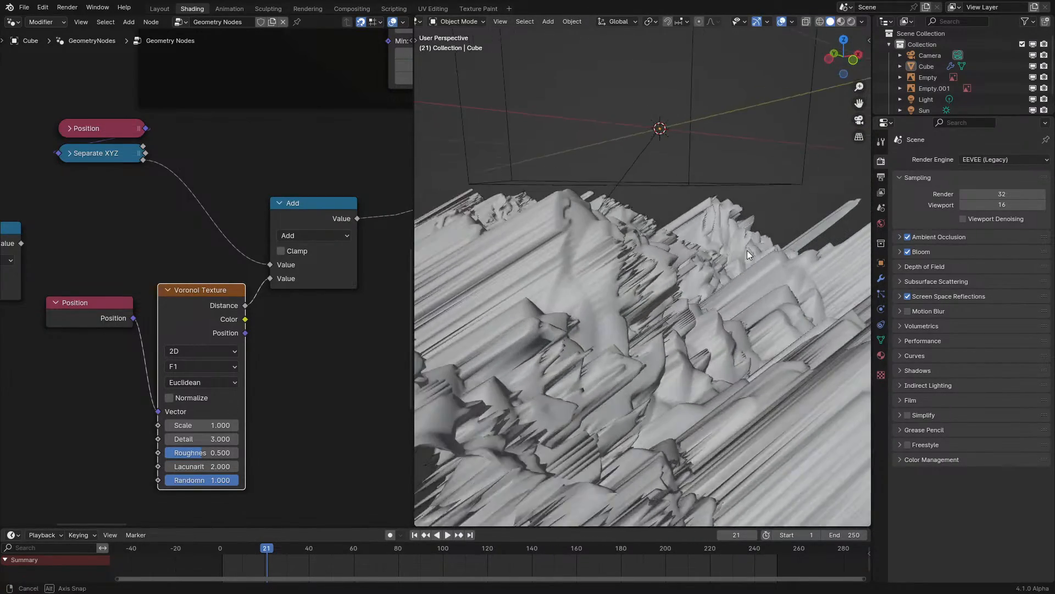
- Try a Voronoi Detail of 0 and replay the simulation from the start
left_click_drag(201, 439, 167, 439)
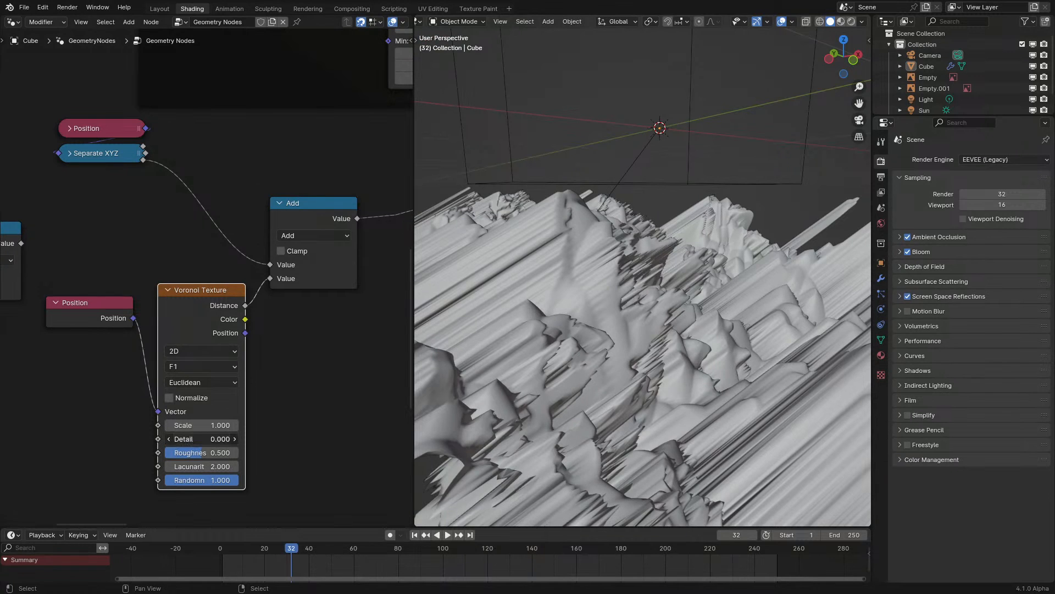
left_click(207, 552)
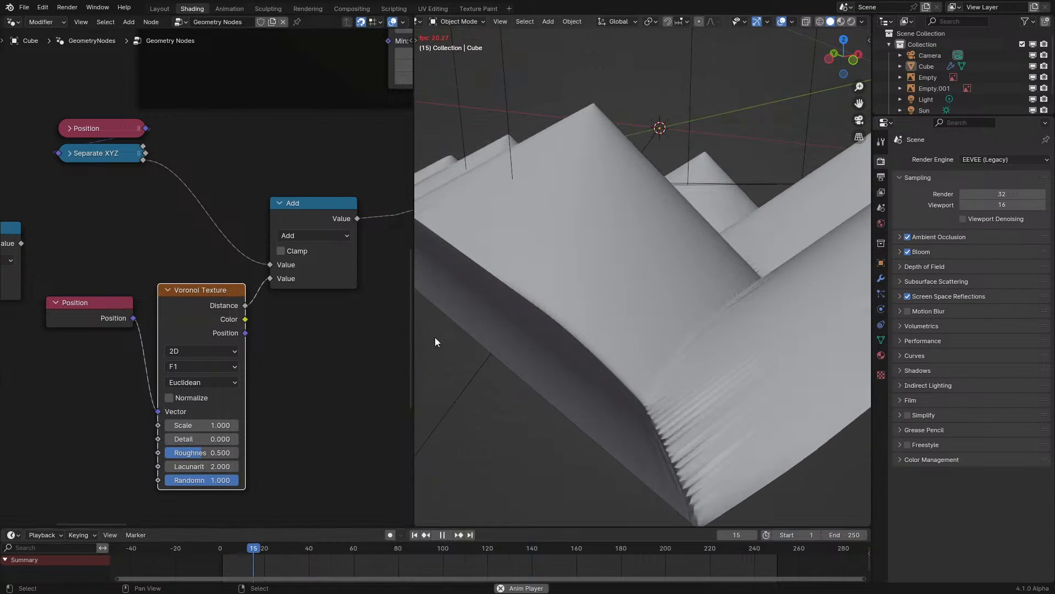
key("space")
- Set the Voronoi Texture's Detail to 1, replay the simulation and inspect the terrain from above
double_click(200, 438)
type("1")
key("Return")
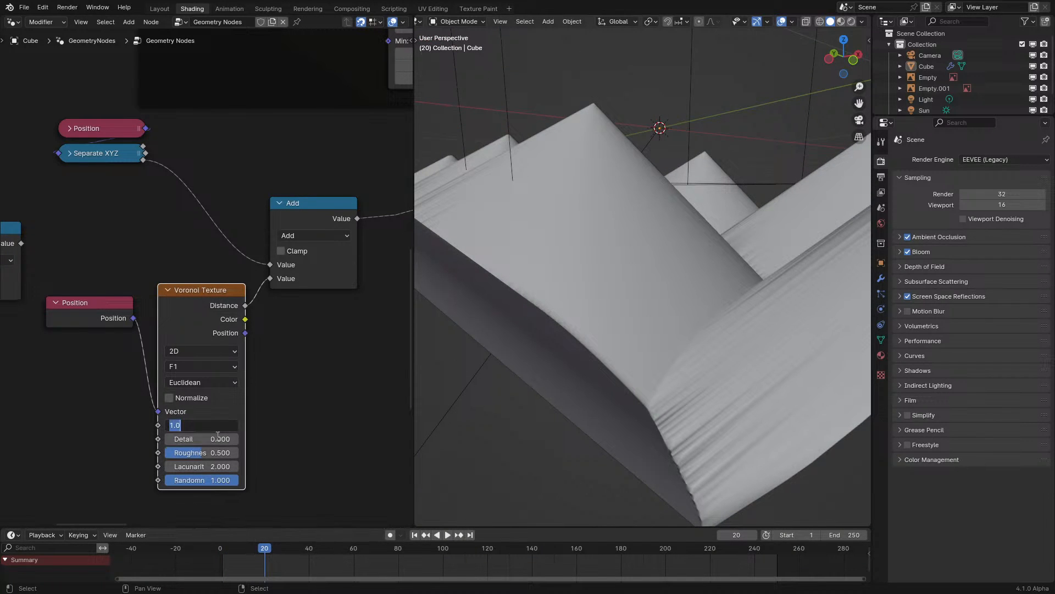
left_click(197, 565)
key("space")
left_click(215, 517)
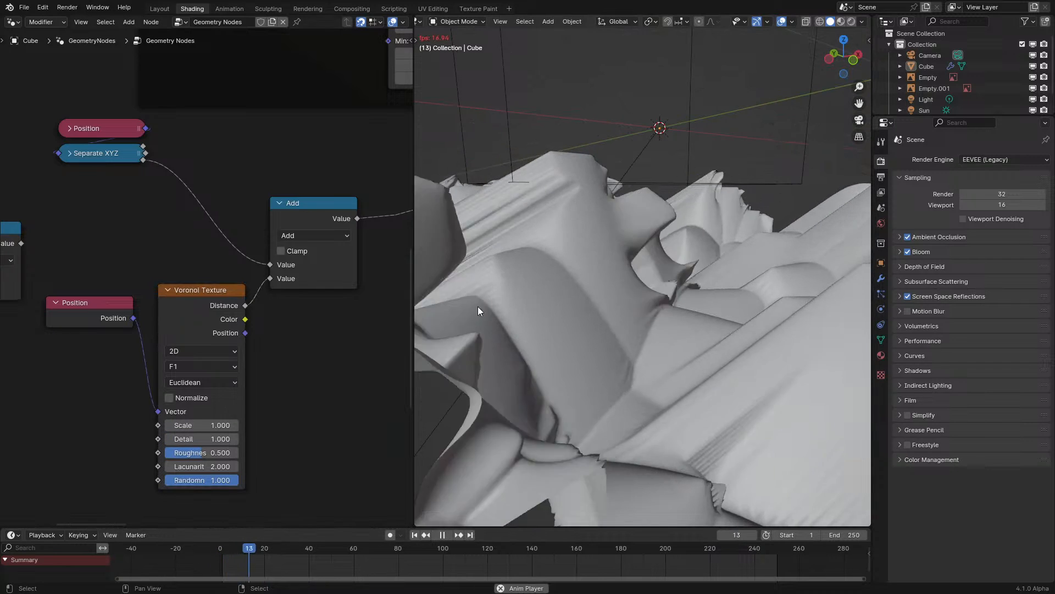
key("space")
middle_click_drag(552, 247, 485, 275)
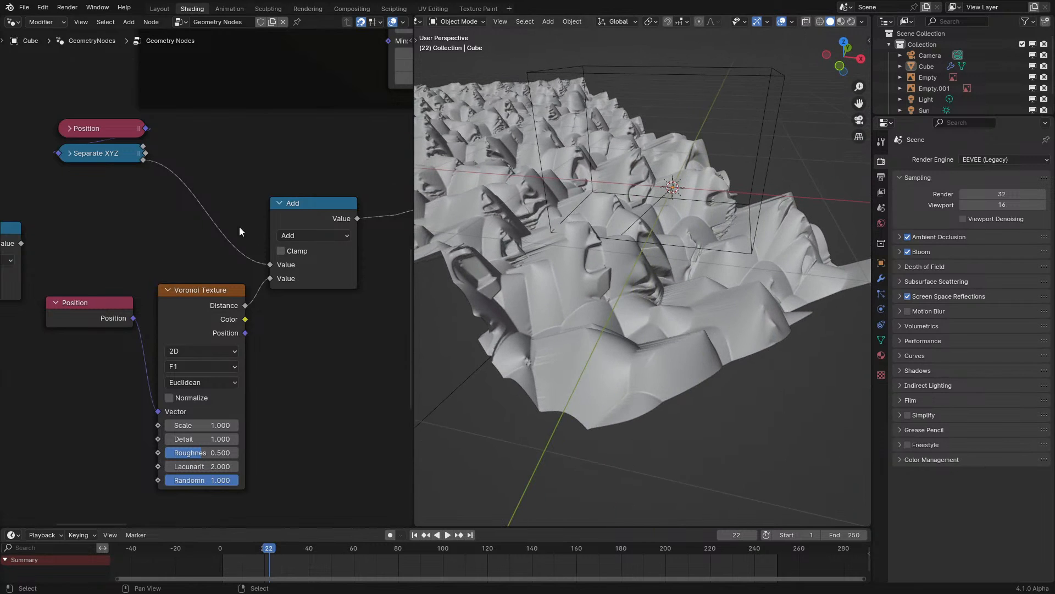
- Set the second value of the RayMarch frame's Subtract node to 0.001, advance the simulation and inspect the terrain up close
scroll(239, 226, "down", 5)
middle_click_drag(239, 226, 247, 4)
middle_click_drag(343, 227, 175, 285)
scroll(202, 285, "up", 4)
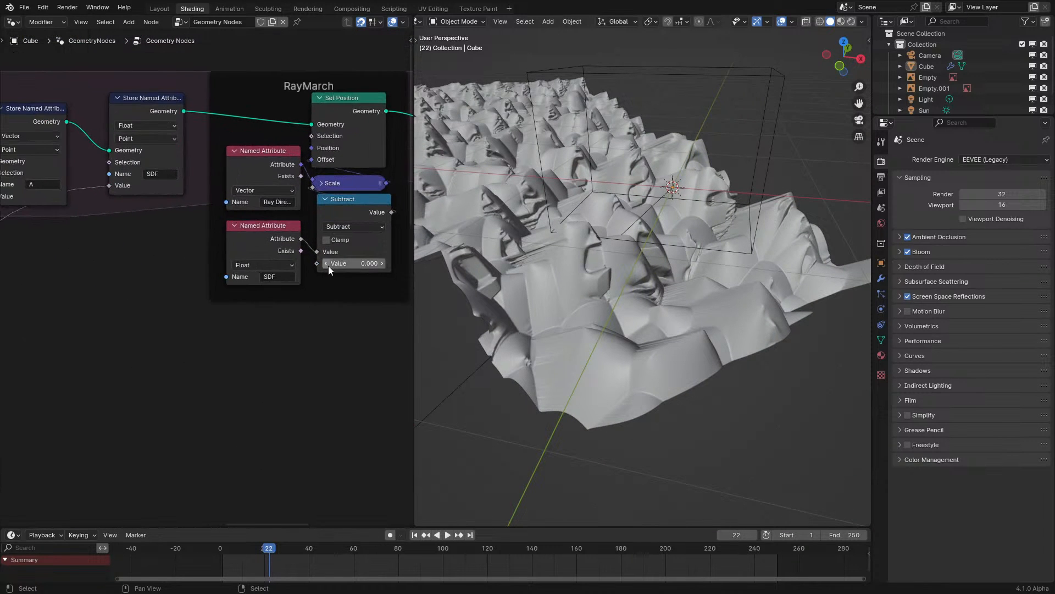
left_click(339, 265)
key("Return")
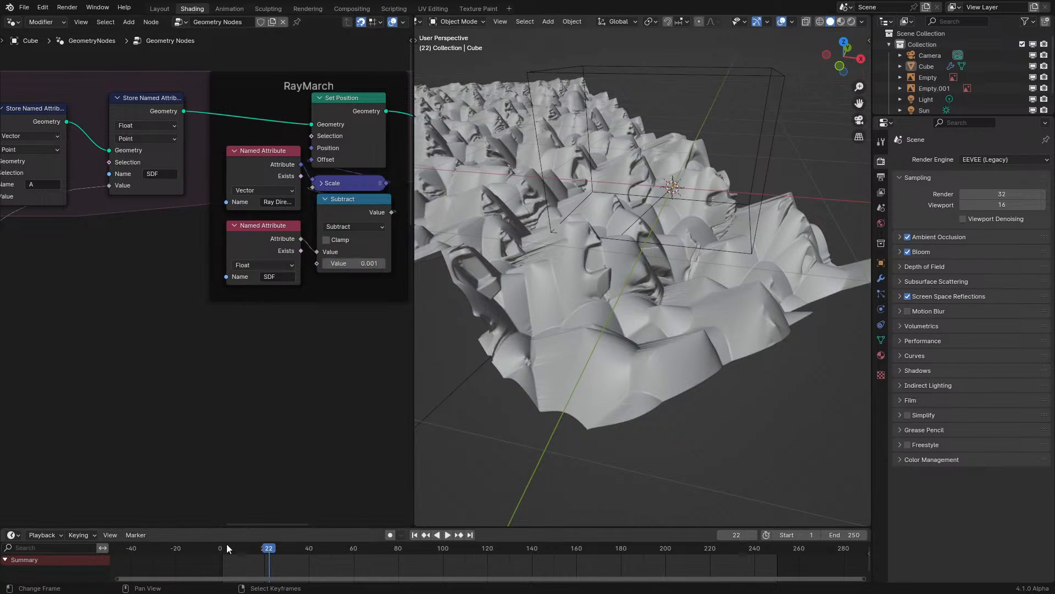
key("space")
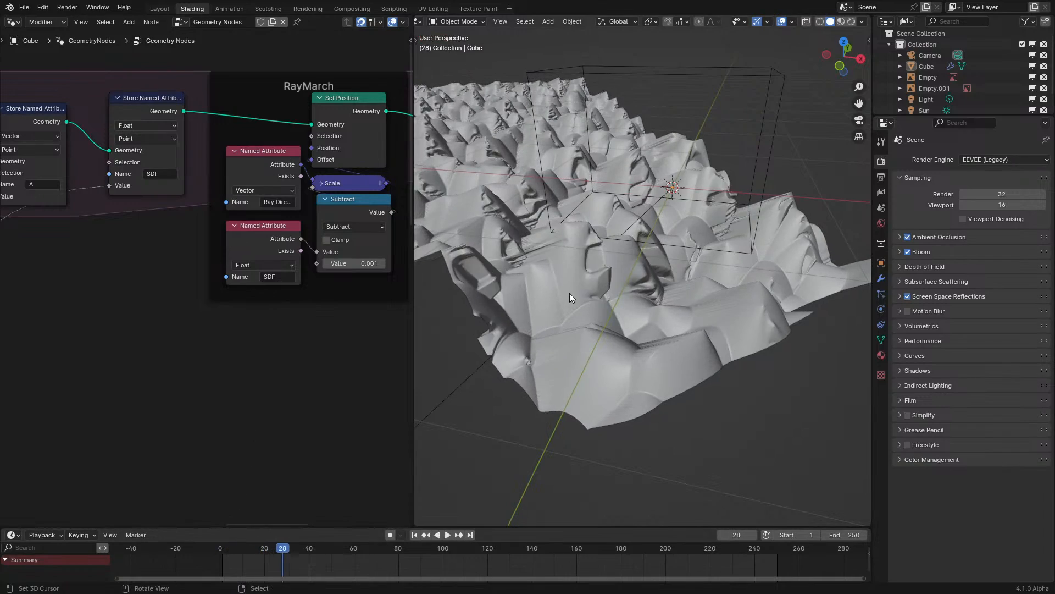
mouse_move(569, 293)
middle_mouse_down()
mouse_move(508, 298)
mouse_move(580, 286)
middle_mouse_up()
key("space")
scroll(580, 286, "up", 3)
- Re-enter 0.001 for the RayMarch Subtract node, replay the simulation from the start and view the terrain from above
left_click(353, 263)
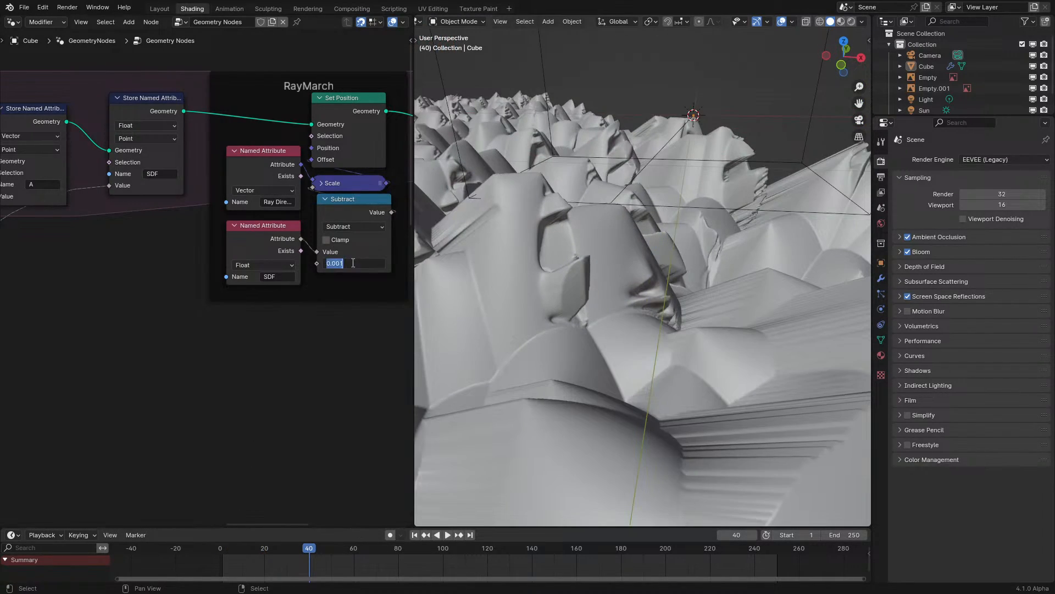
key("Return")
left_click(214, 566)
key("space")
key("space")
scroll(589, 314, "down", 5)
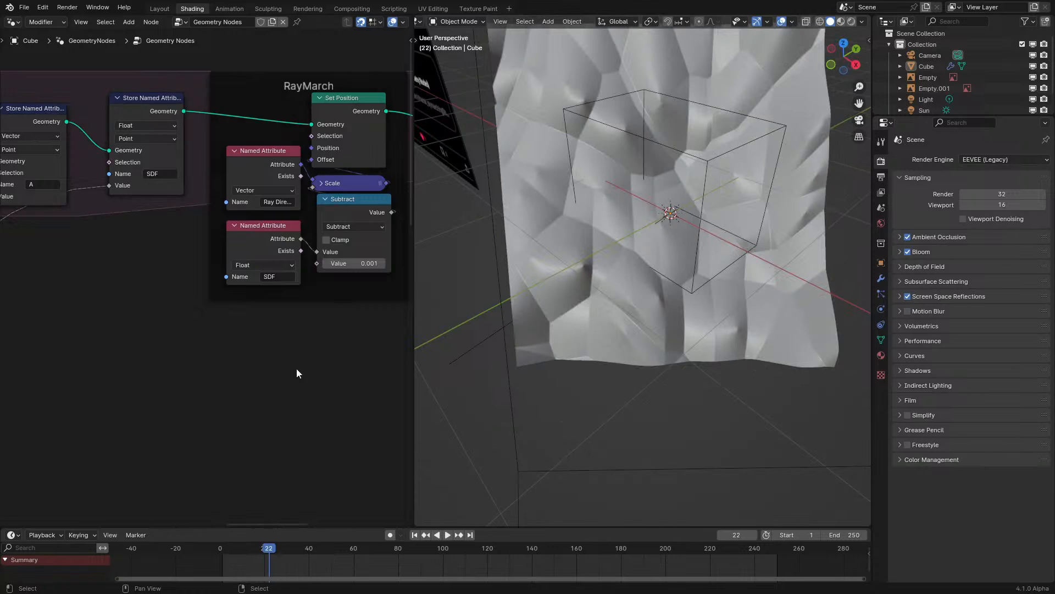
- Try a Voronoi Texture Randomness of 0, replay the simulation and view the terrain from a lower angle
scroll(297, 369, "down", 4)
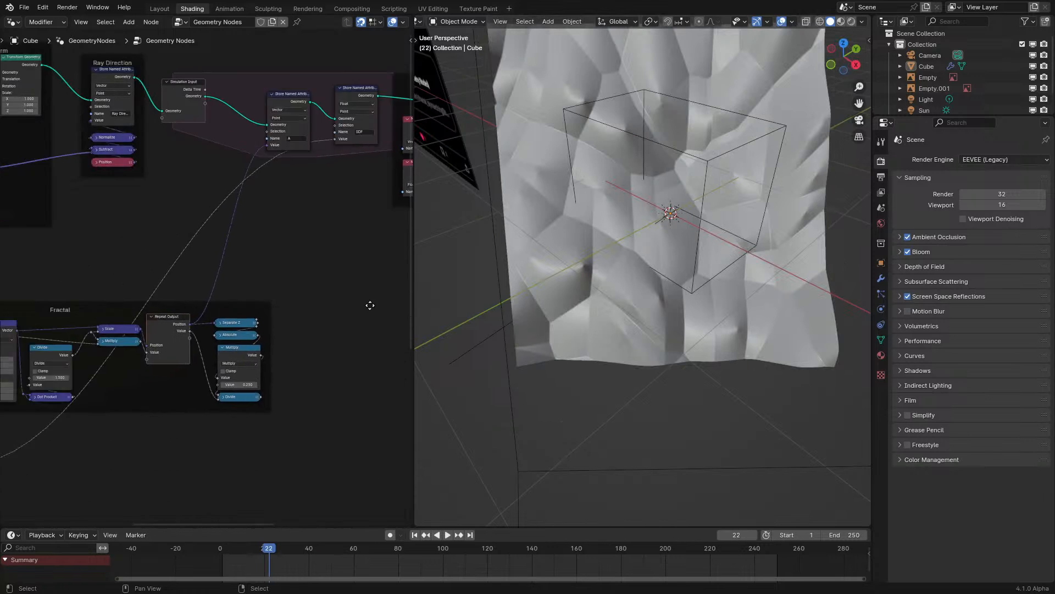
middle_click_drag(204, 210, 238, 308, "ctrl")
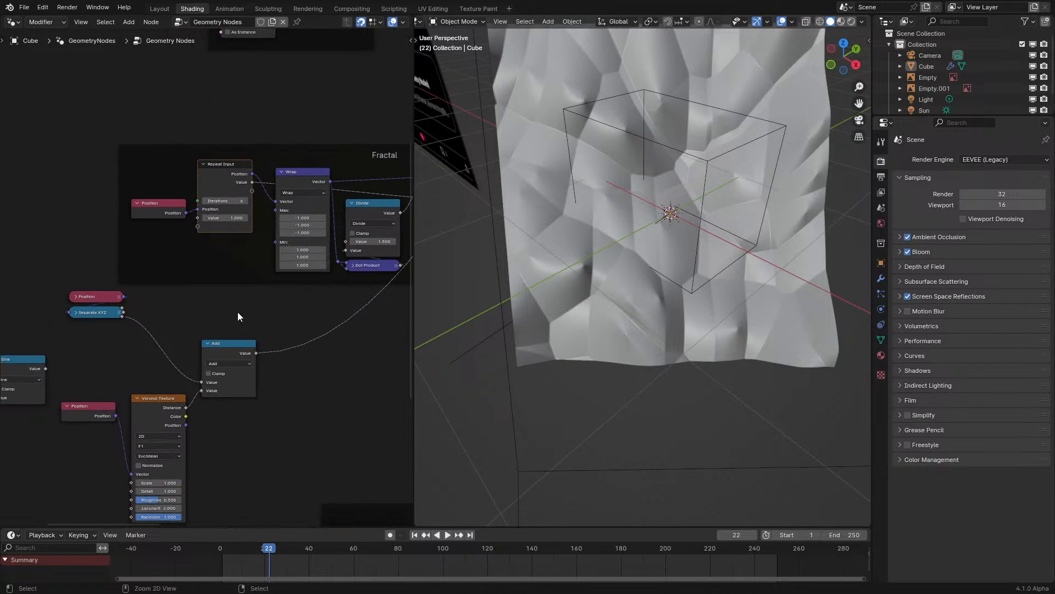
middle_click_drag(187, 408, 236, 367)
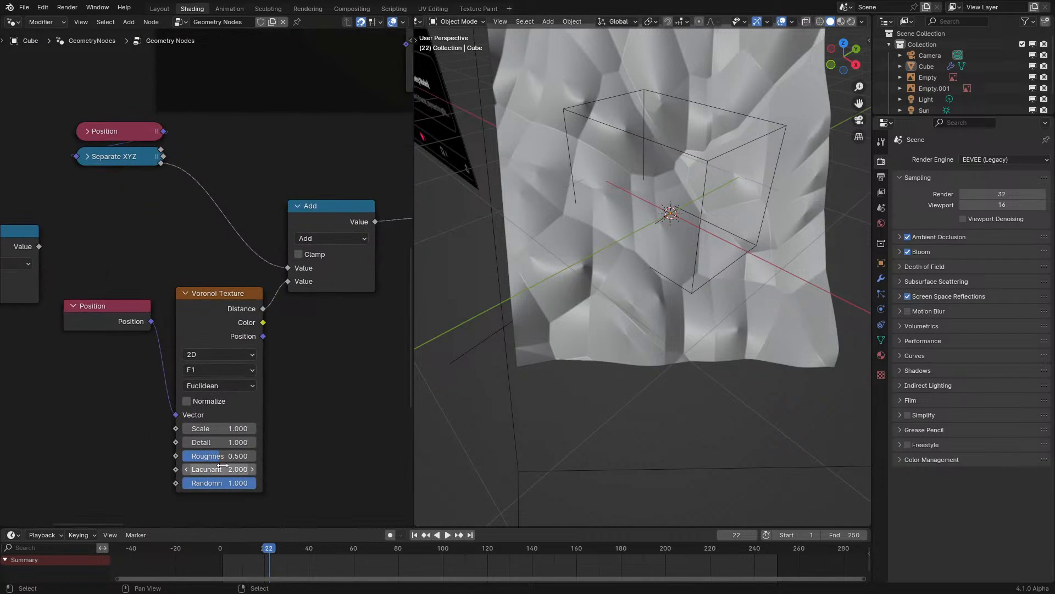
left_click_drag(239, 483, 184, 483)
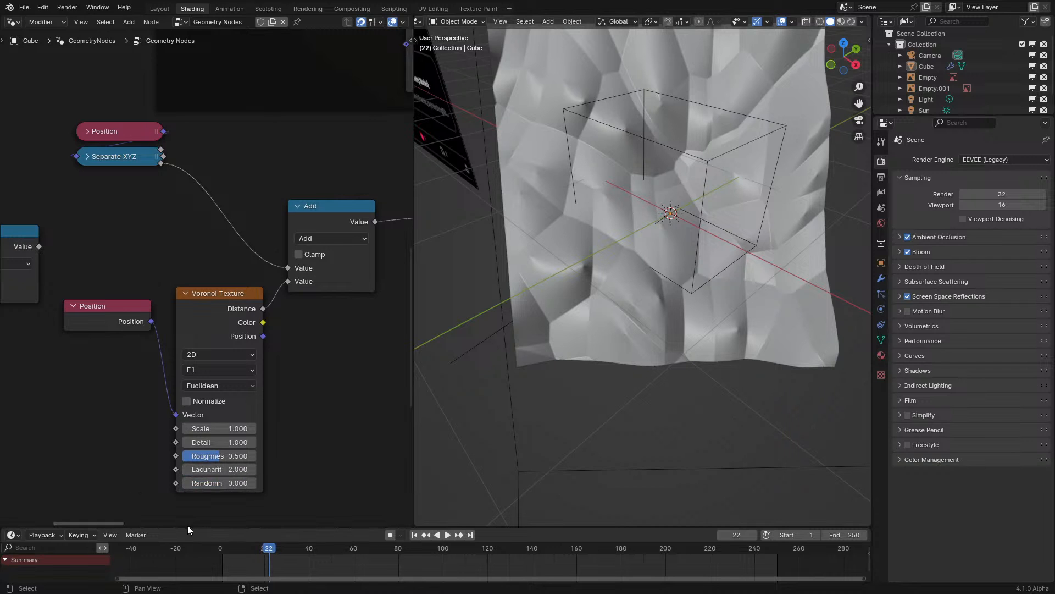
left_click(208, 557)
key("space")
key("space")
middle_click_drag(593, 258, 649, 187)
- Feed the Voronoi Color into the Add node with Randomness 1, replay the simulation and preview it through the camera in Material Preview shading
left_click(258, 325)
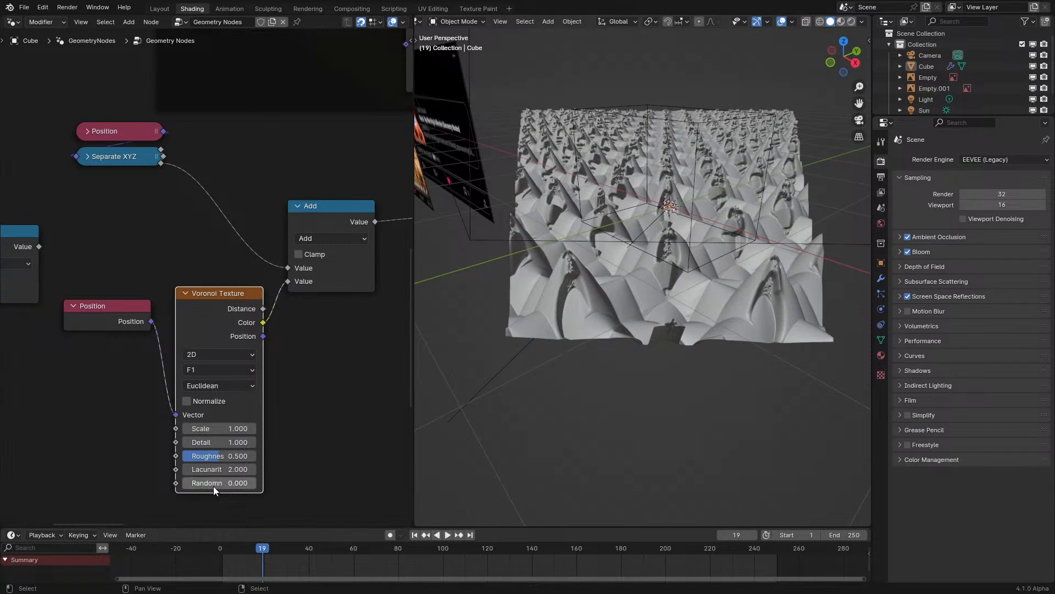
left_click(220, 557)
key("space")
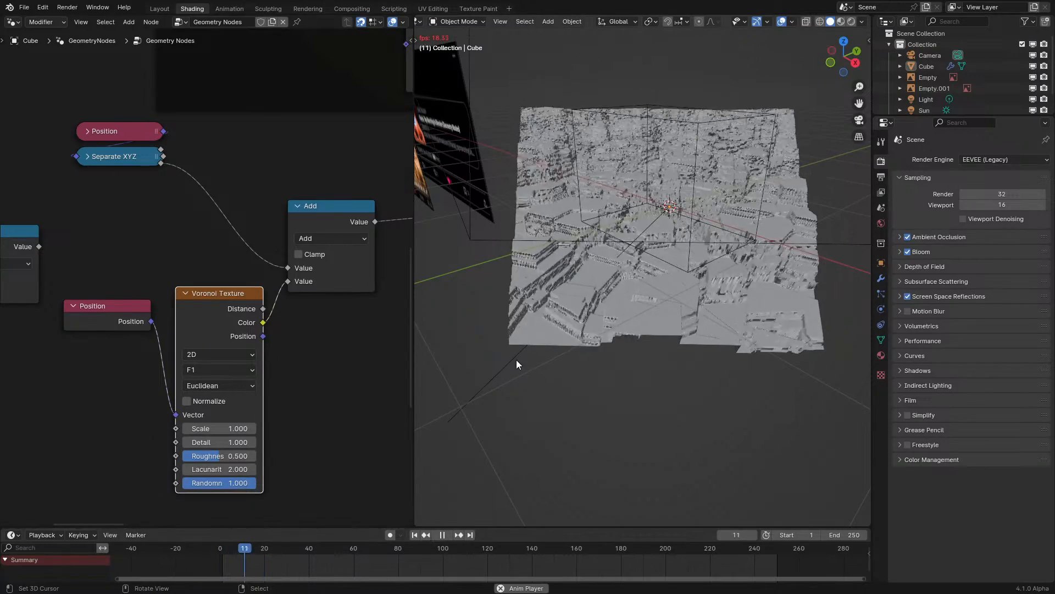
key("space")
middle_click_drag(652, 301, 685, 306)
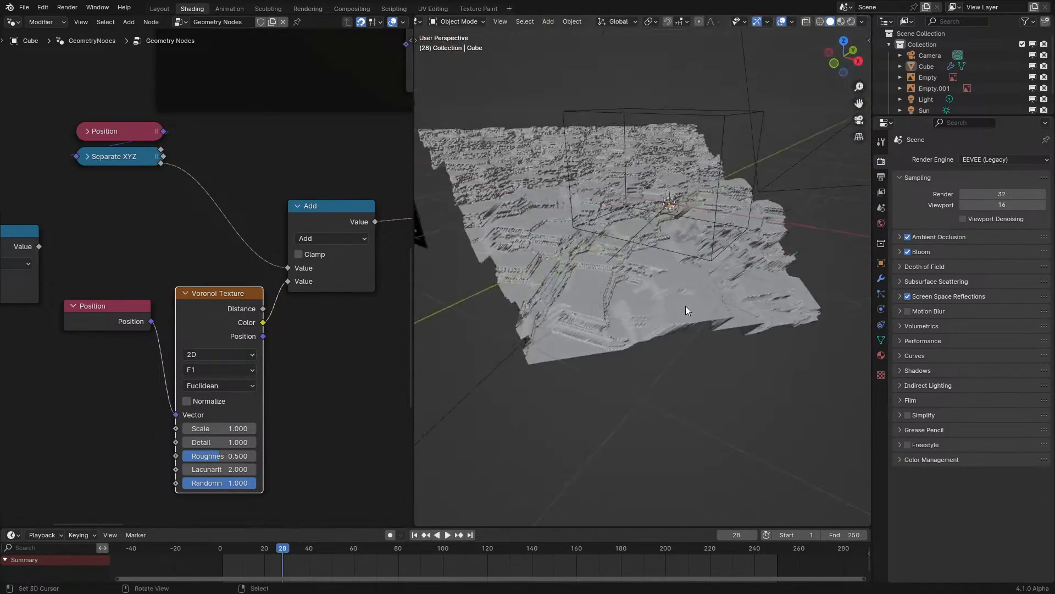
key("KP_0")
key("z")
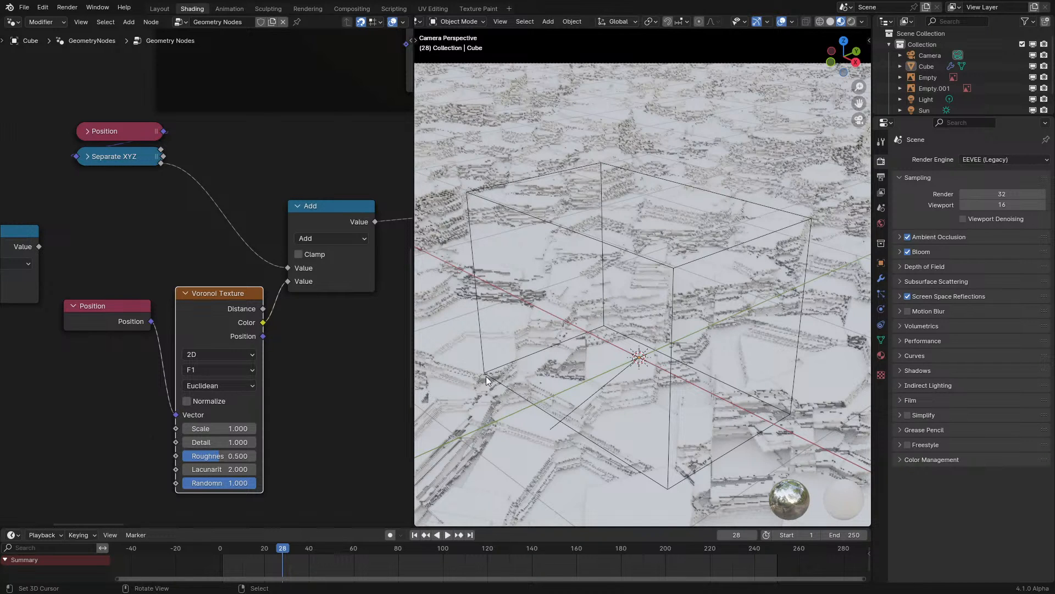
- Move Separate XYZ above the Add node and line up its Position node level with it
left_click_drag(130, 155, 333, 166)
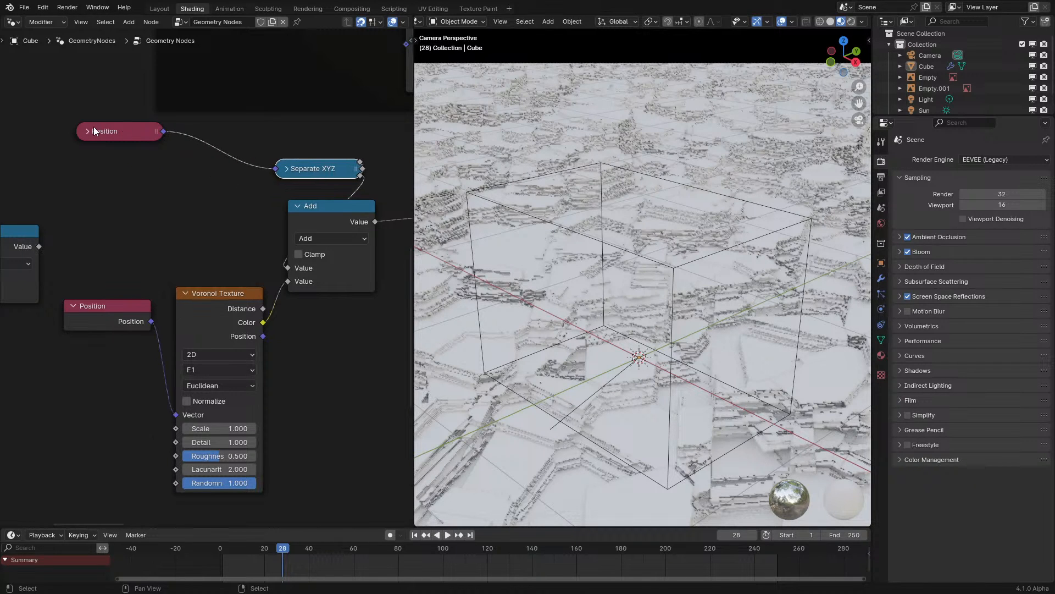
left_click_drag(116, 138, 115, 175)
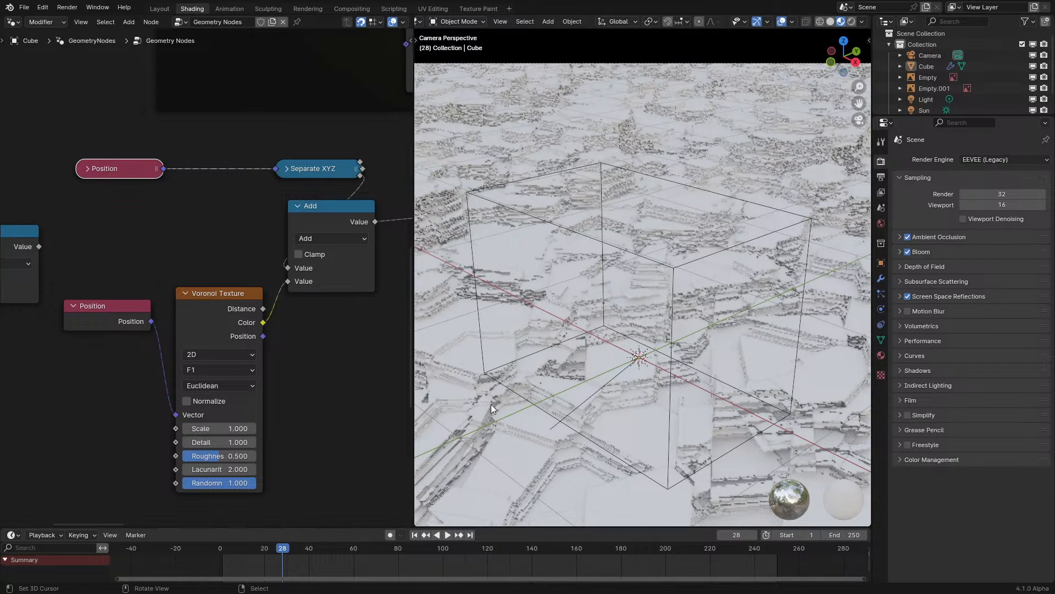
middle_click_drag(245, 230, 231, 291)
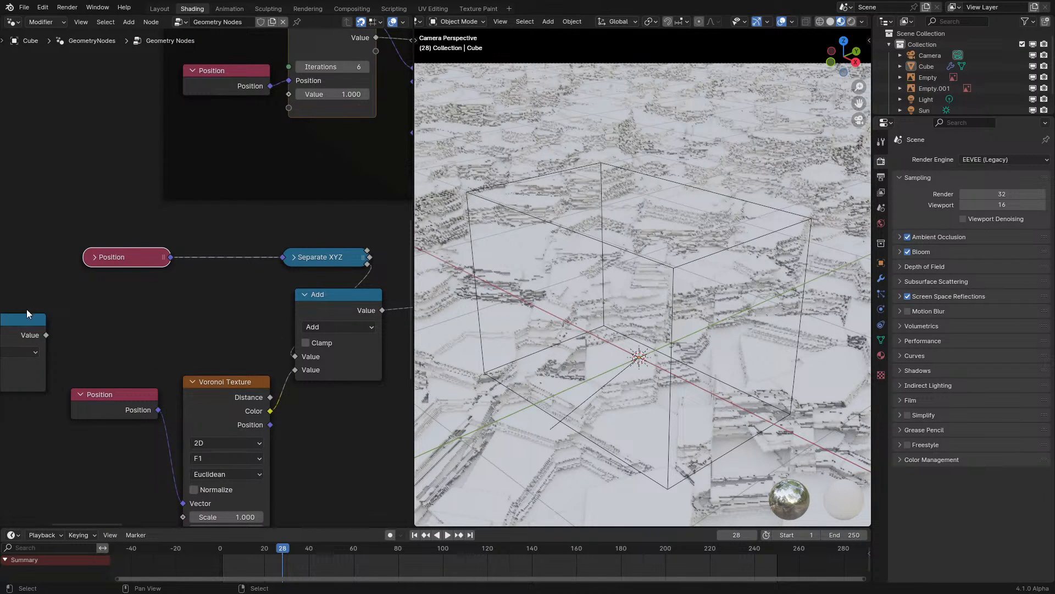
middle_click_drag(168, 313, 191, 353)
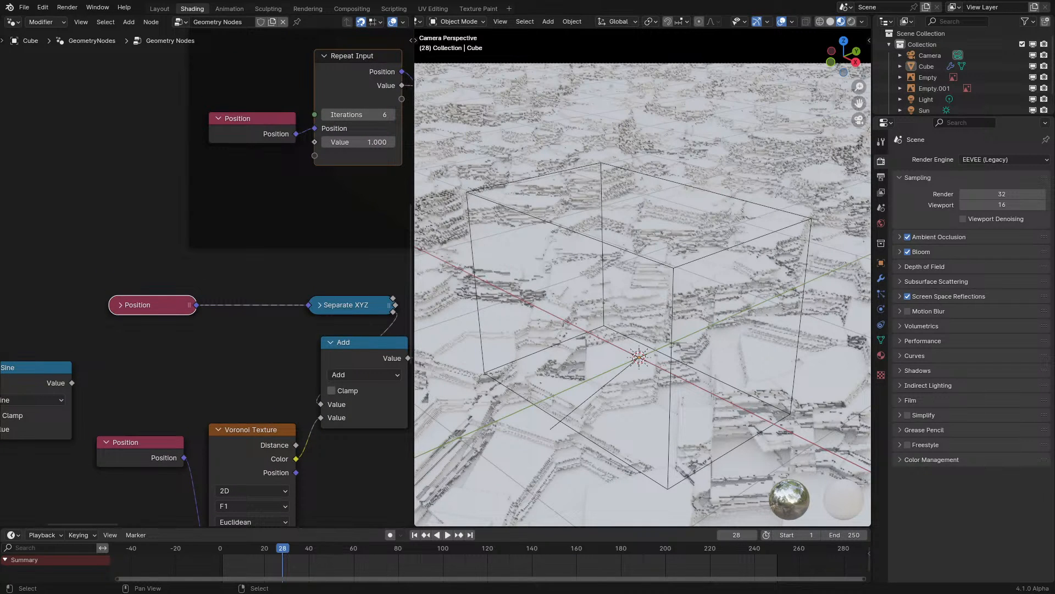
scroll(110, 388, "down", 6)
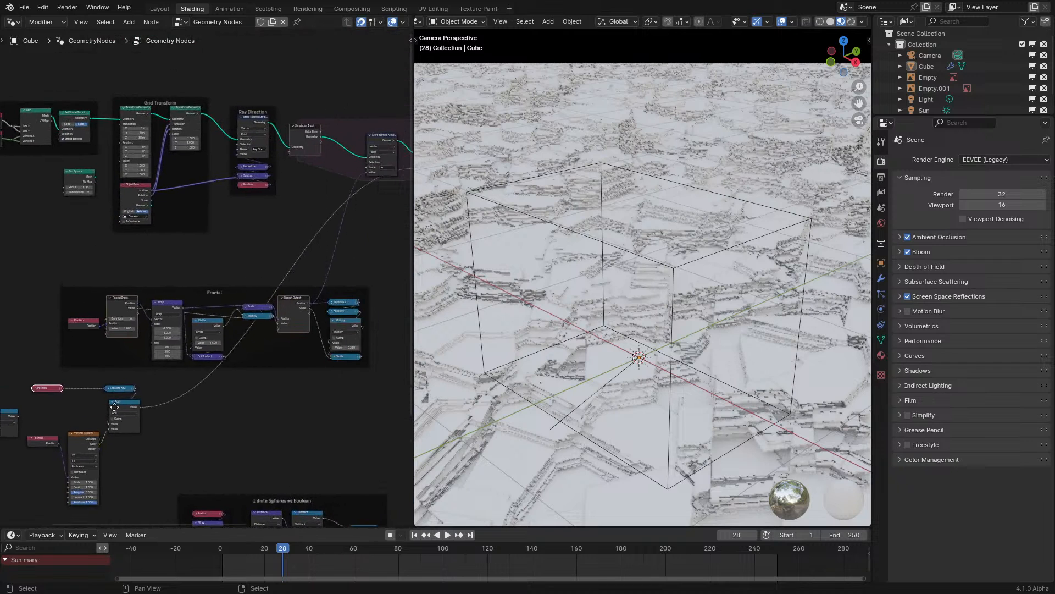
middle_click_drag(66, 392, 217, 283)
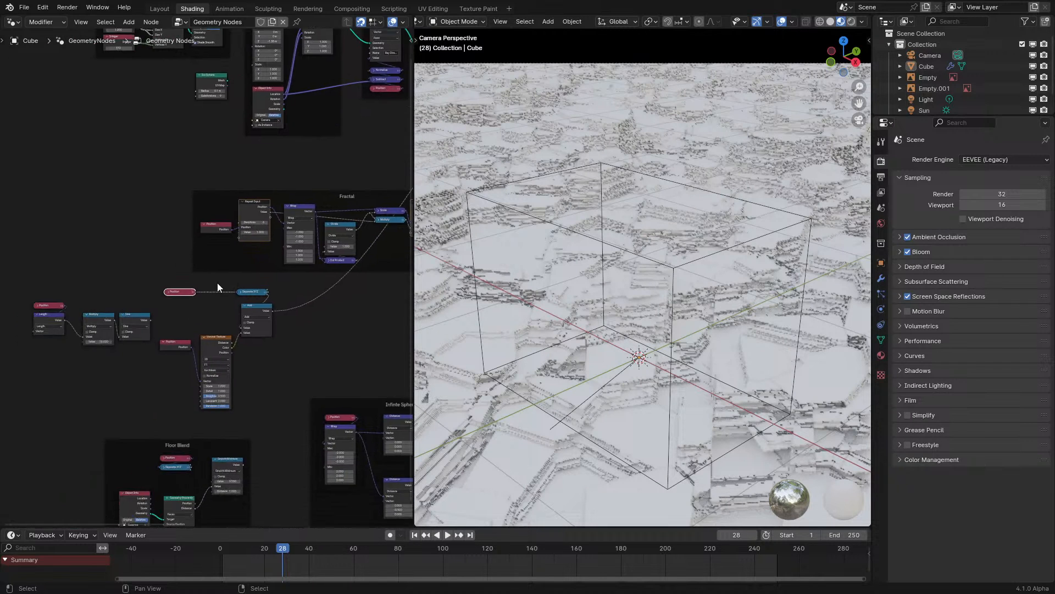
scroll(216, 283, "up", 3)
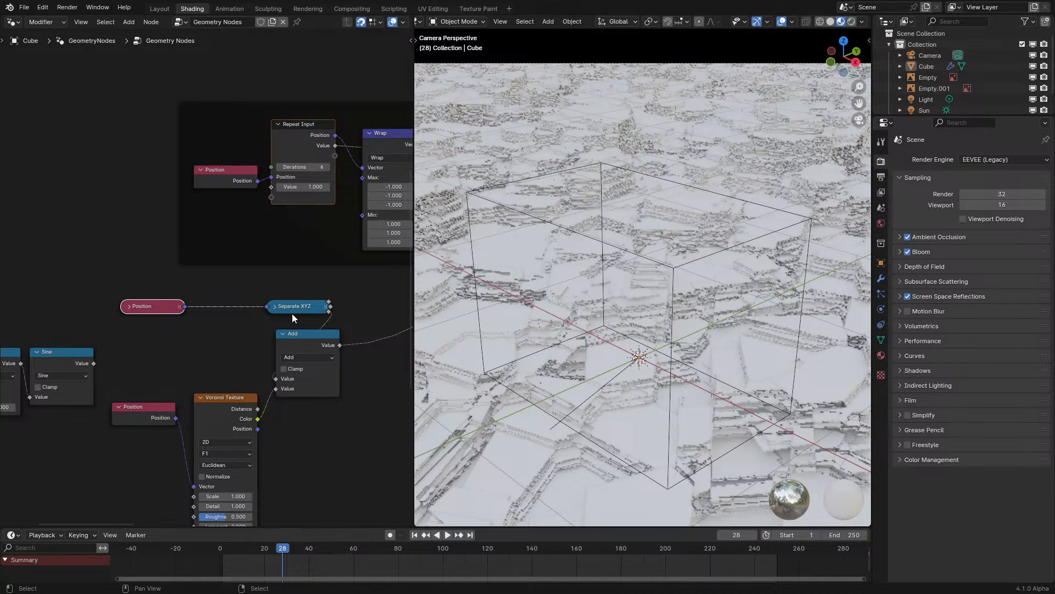
- Add a Length node fed by Position, connect it as the math node's first value and change that node to Subtract
left_click_drag(328, 311, 312, 315)
left_click_drag(185, 307, 220, 322)
type("le")
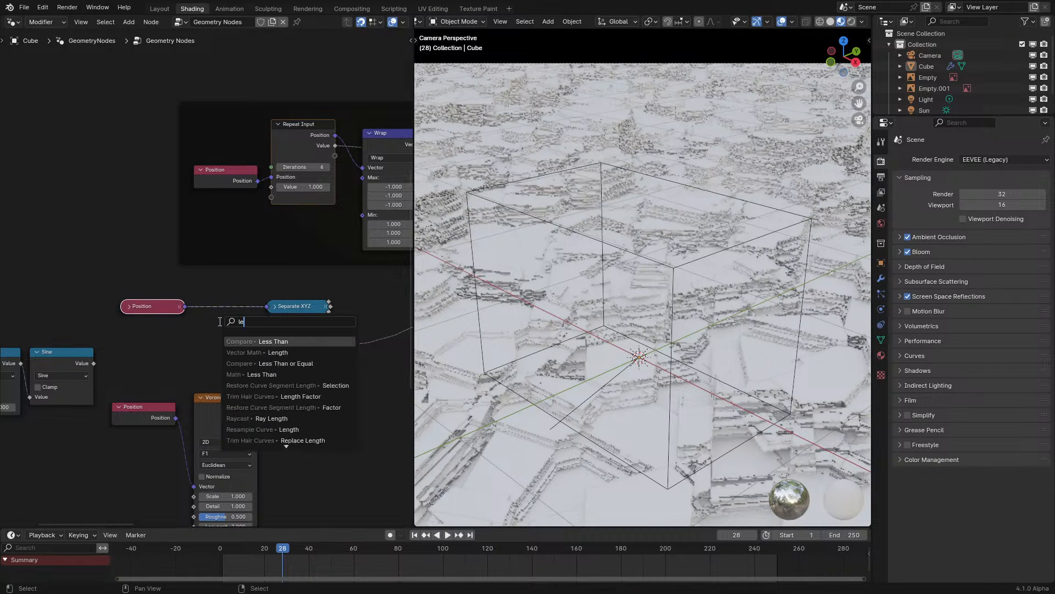
type("ngth")
key("Return")
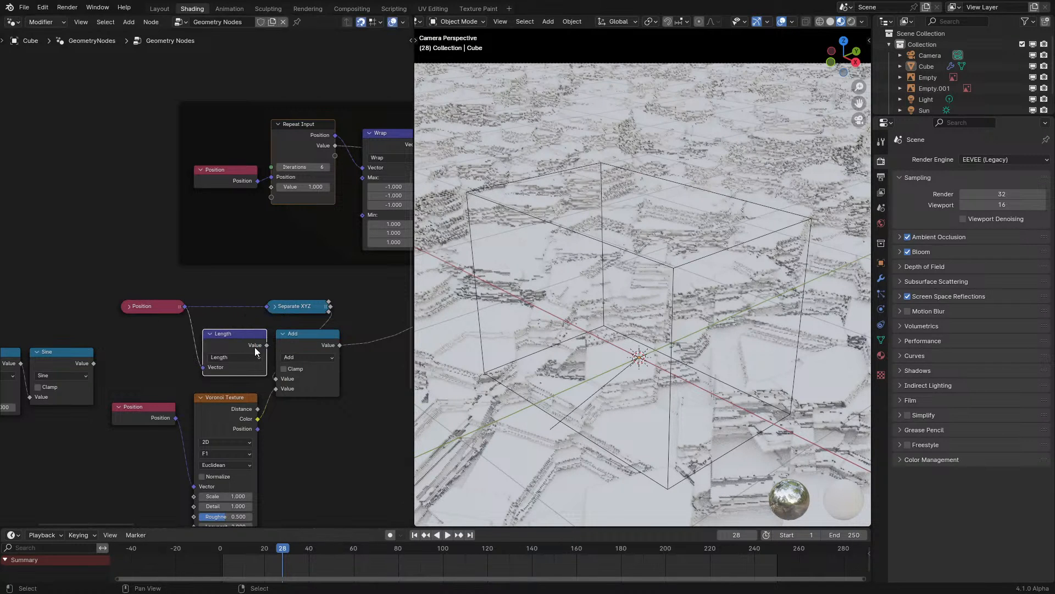
left_click_drag(266, 345, 280, 378)
left_click(300, 357)
left_click(300, 369)
- Replay the simulation from the start and orbit around the Voronoi-displaced sphere
left_click(210, 556)
key("space")
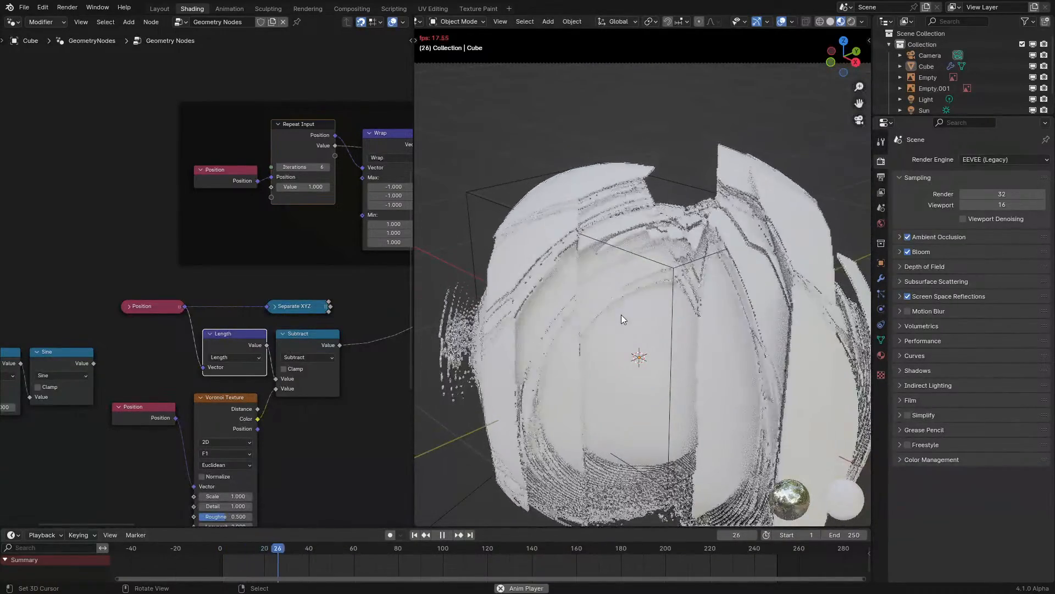
mouse_move(621, 314)
middle_mouse_down()
mouse_move(660, 320)
mouse_move(618, 307)
middle_mouse_up()
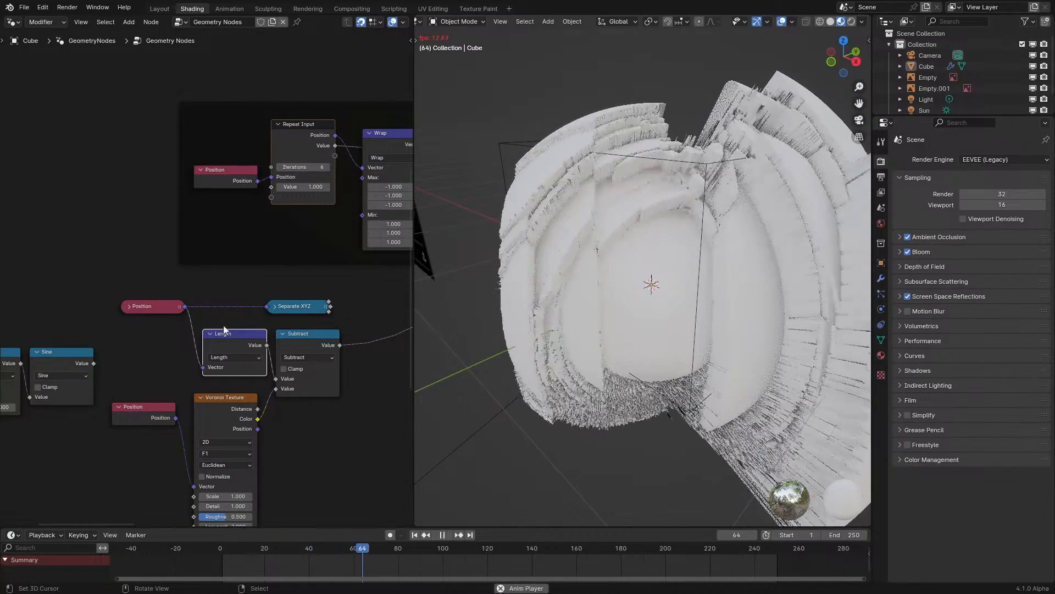
key("space")
- Maximize the node editor and connect the Fractal frame's final Divide output to the SDF attribute's Value
scroll(230, 314, "down", 6)
key("ctrl+space")
middle_click_drag(918, 172, 537, 332)
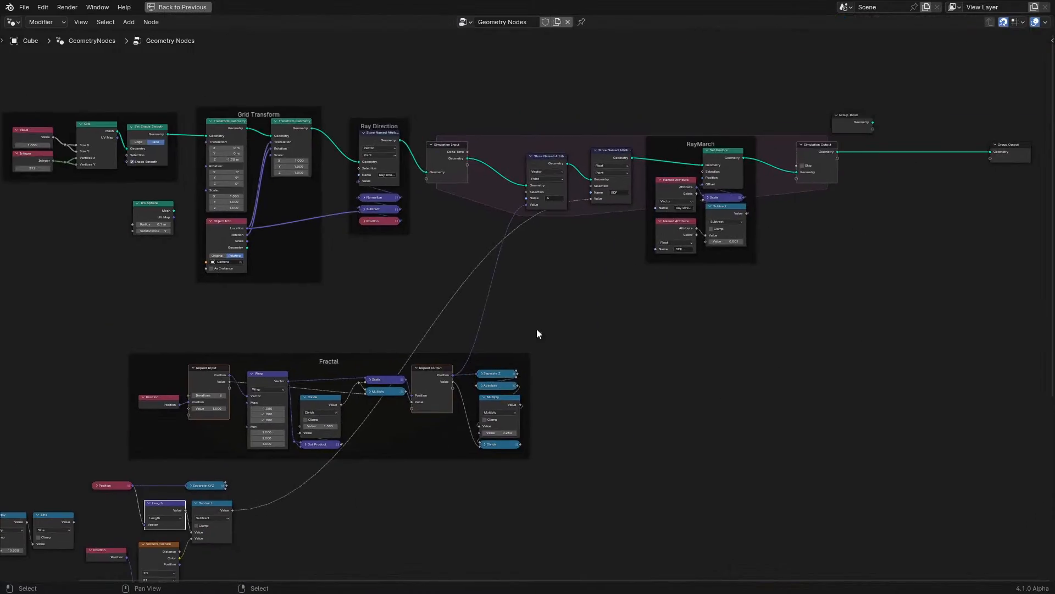
scroll(519, 397, "up", 3)
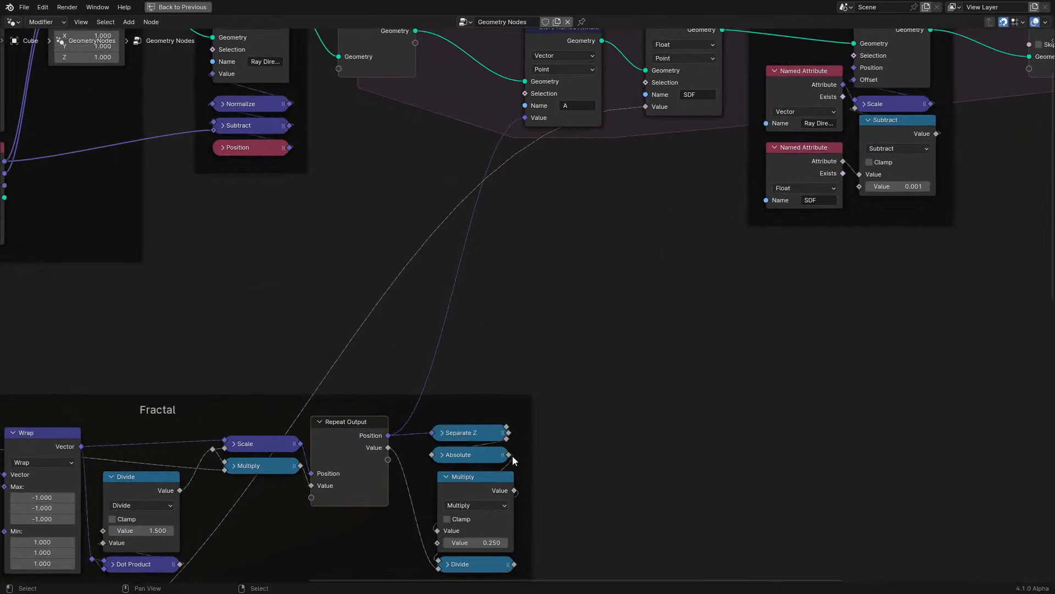
scroll(517, 352, "down", 1)
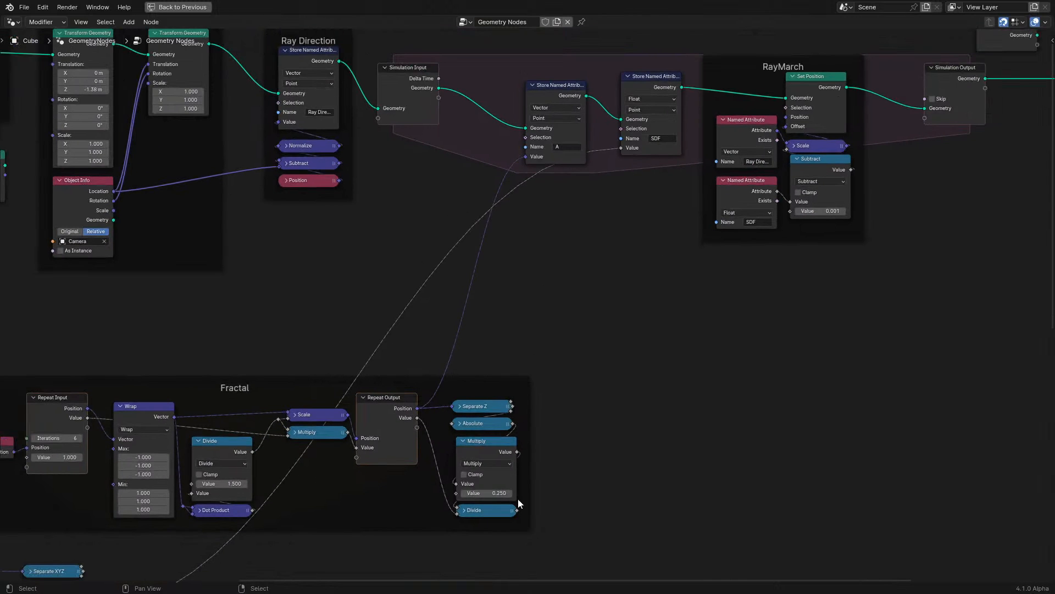
left_click_drag(516, 510, 621, 147)
key("Home")
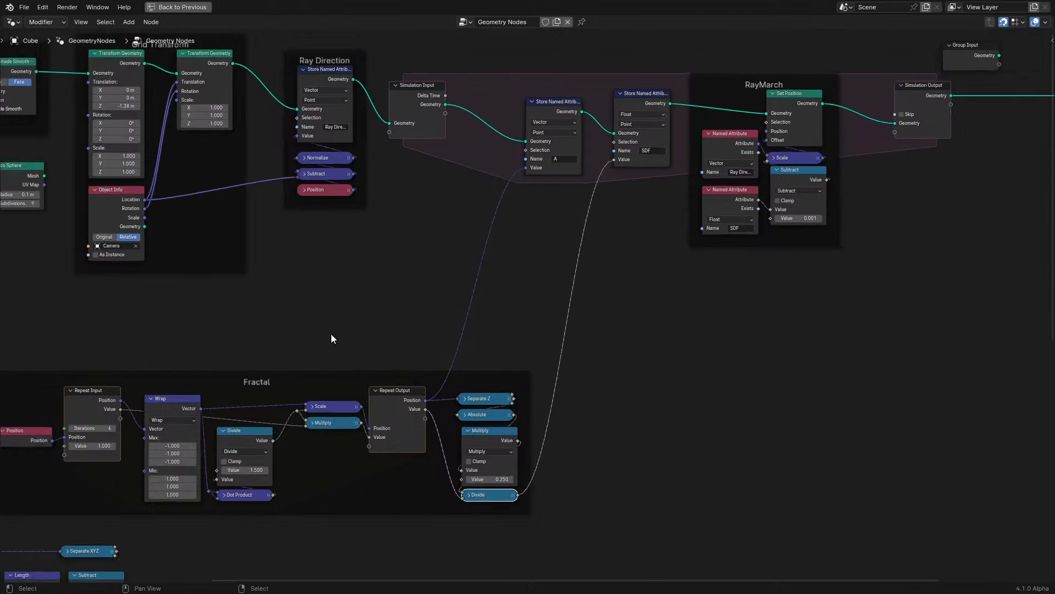
- Delete the unused sine, length and Voronoi nodes plus the leftover Position and Separate XYZ, and restore the split layout
left_click_drag(140, 365, 431, 445)
key("x")
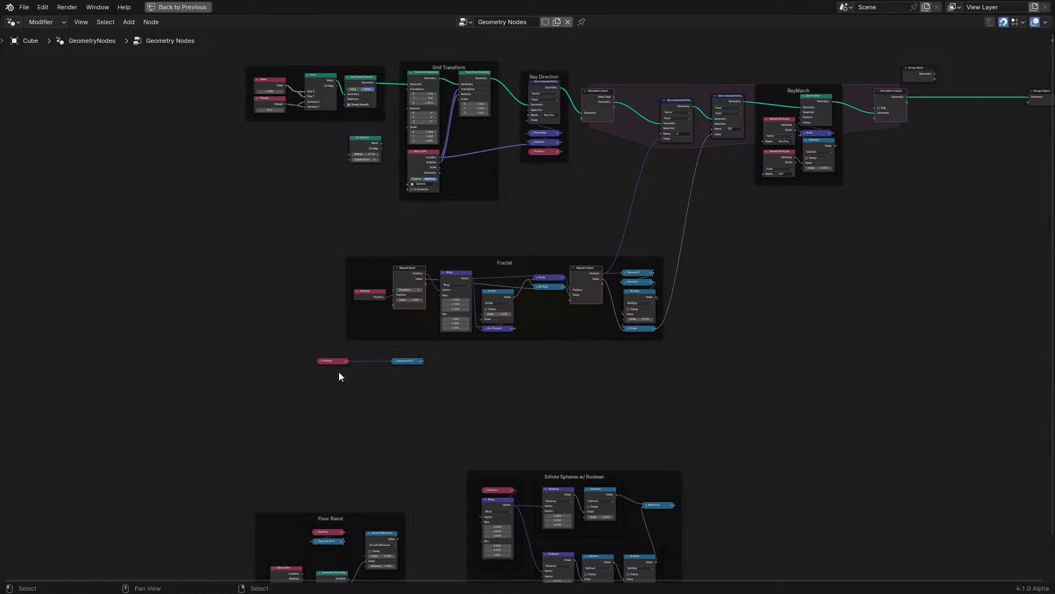
left_click_drag(306, 348, 429, 385)
key("x")
key("ctrl+space")
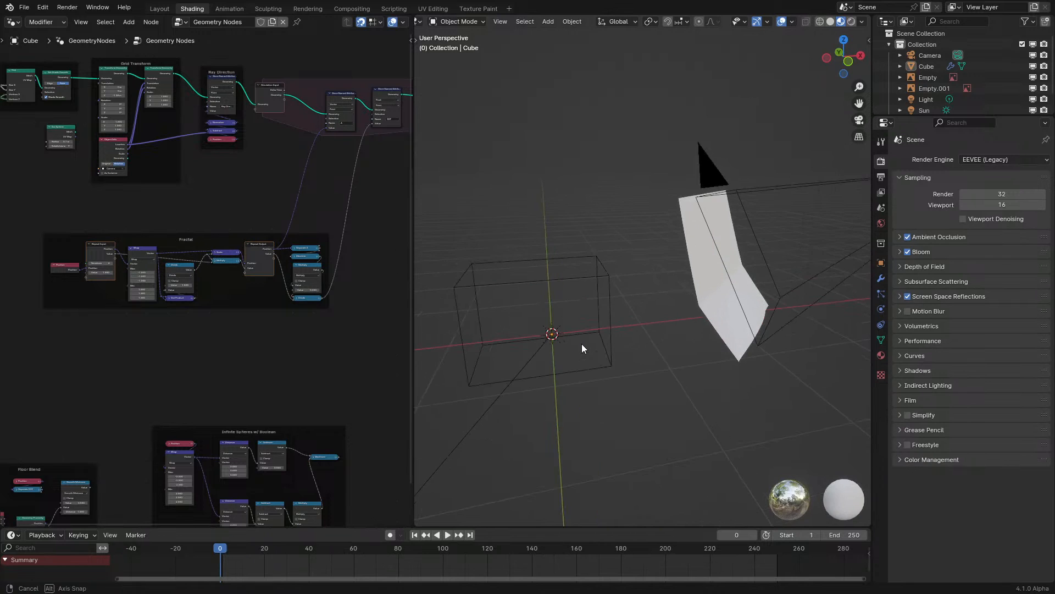
- Play the simulation from frame 0 to march the fractal SDF and zoom in on its surface
middle_click_drag(582, 344, 753, 260)
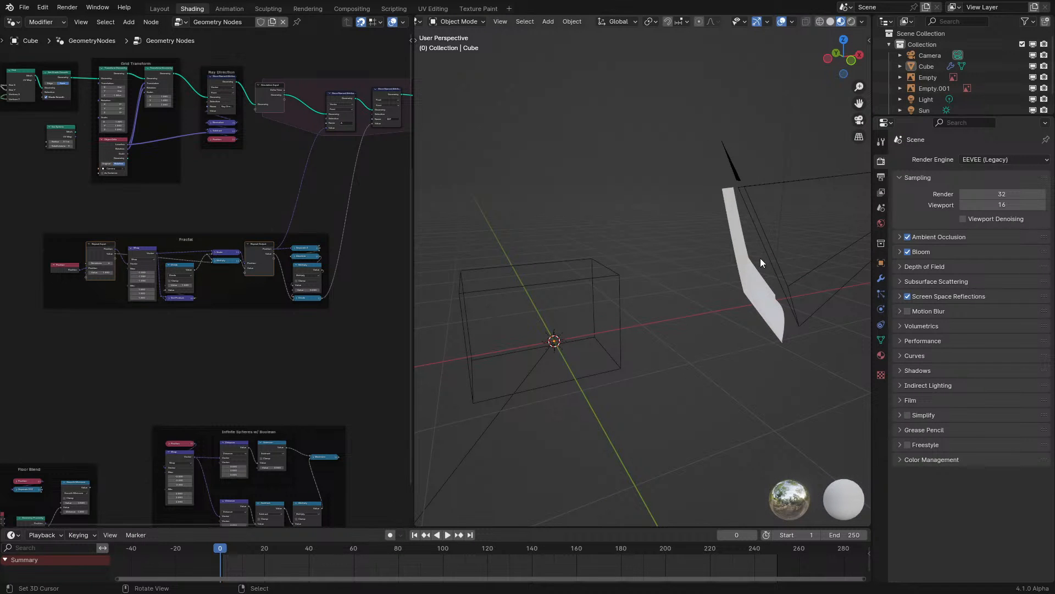
key("space")
key("space")
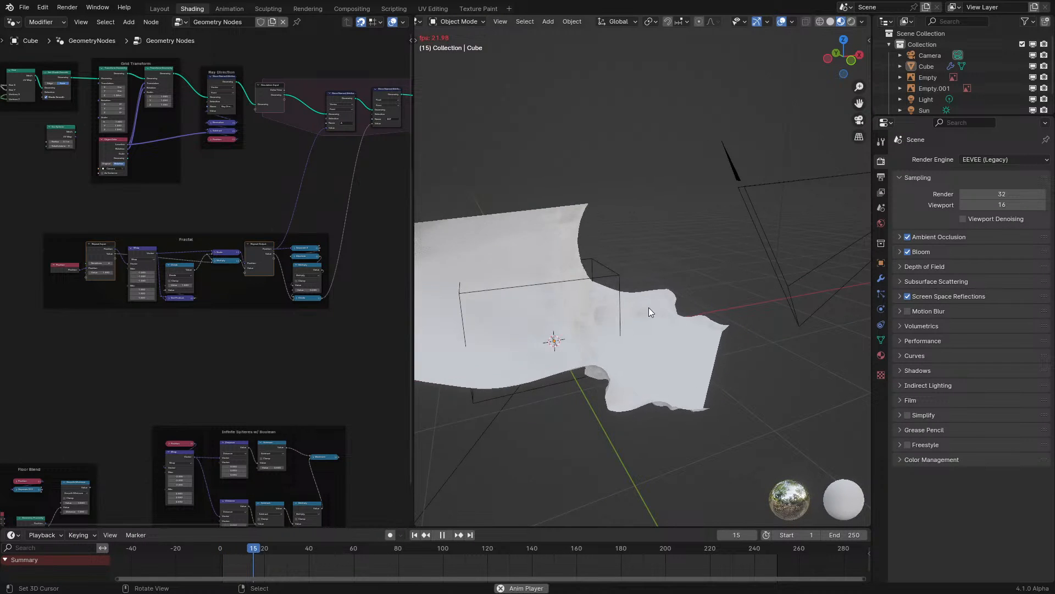
middle_click_drag(649, 309, 636, 348, "shift")
key("space")
scroll(704, 341, "up", 3)
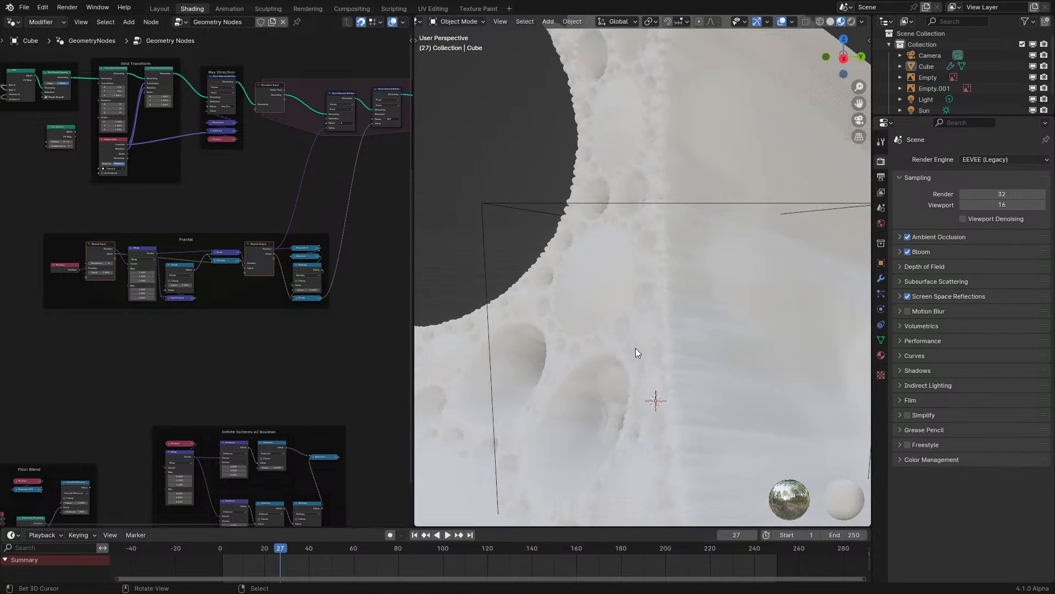
- Continue the simulation to frame 43 and orbit around the fractal to examine its arches and holes
key("space")
key("space")
middle_click_drag(630, 312, 660, 336)
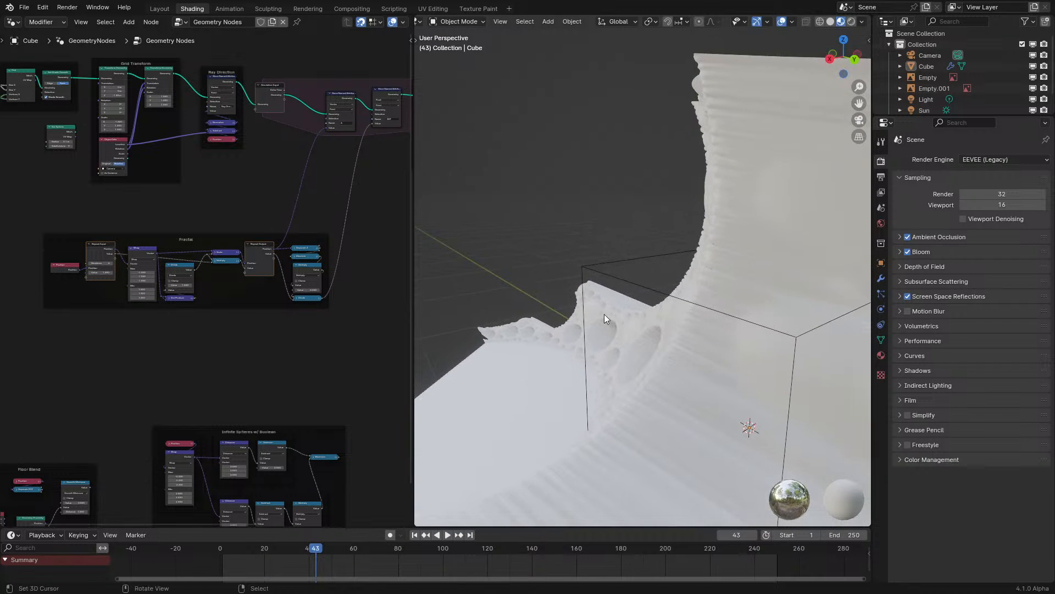
middle_click_drag(604, 314, 702, 312)
scroll(261, 291, "up", 2)
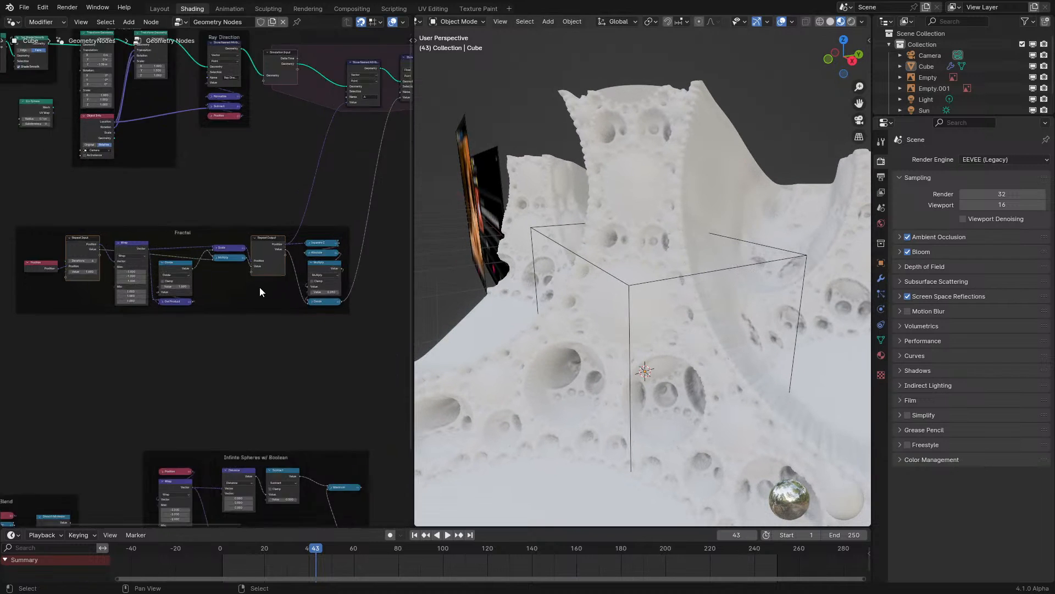
- Move the Fractal frame slightly lower in the node tree, farther from the Grid Transform frame
scroll(260, 287, "up", 2)
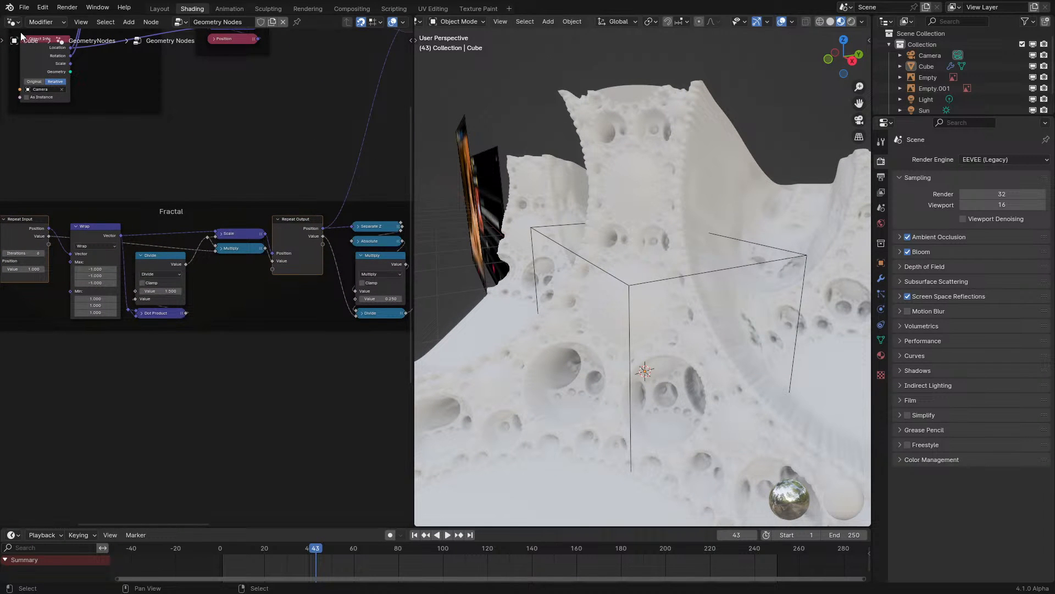
middle_click_drag(151, 165, 241, 263)
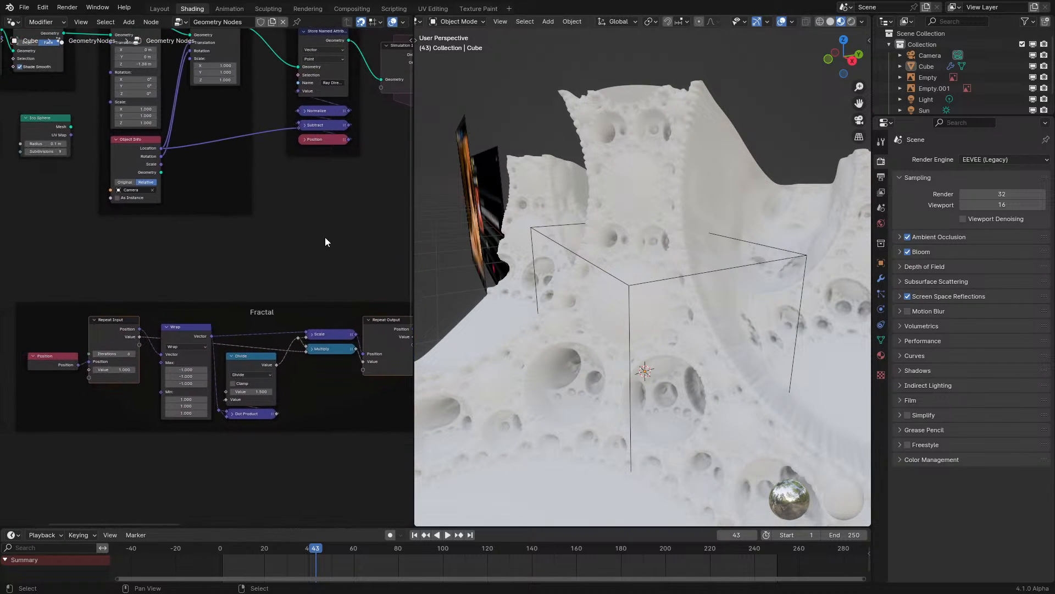
middle_click_drag(295, 301, 257, 303)
left_click_drag(233, 307, 239, 337)
scroll(203, 268, "down", 2)
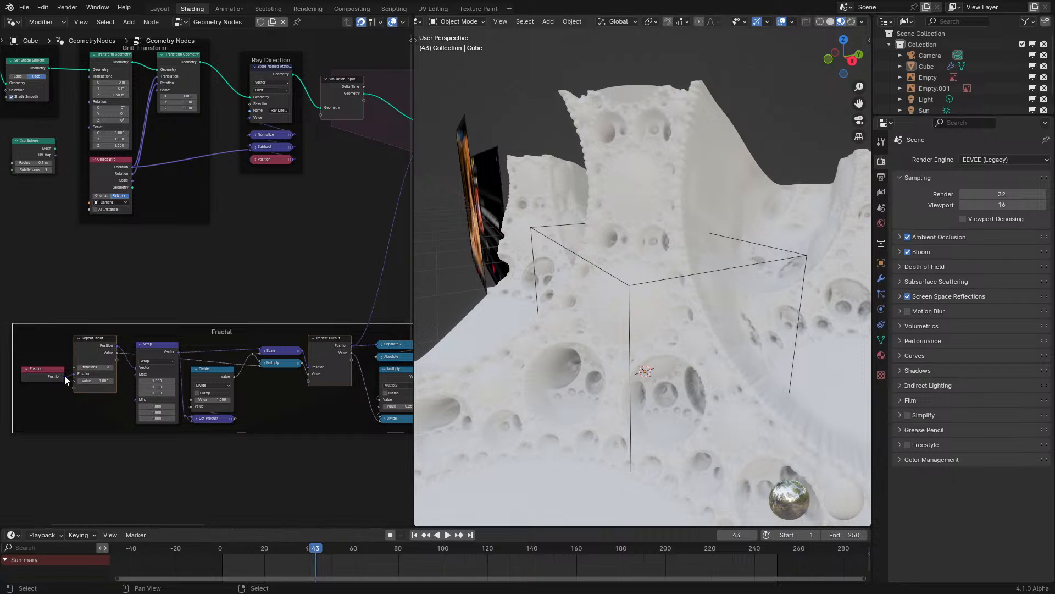
- Set the Divide value inside the Fractal frame to 2 and play the simulation from the start to frame 72
middle_click_drag(284, 352, 167, 328)
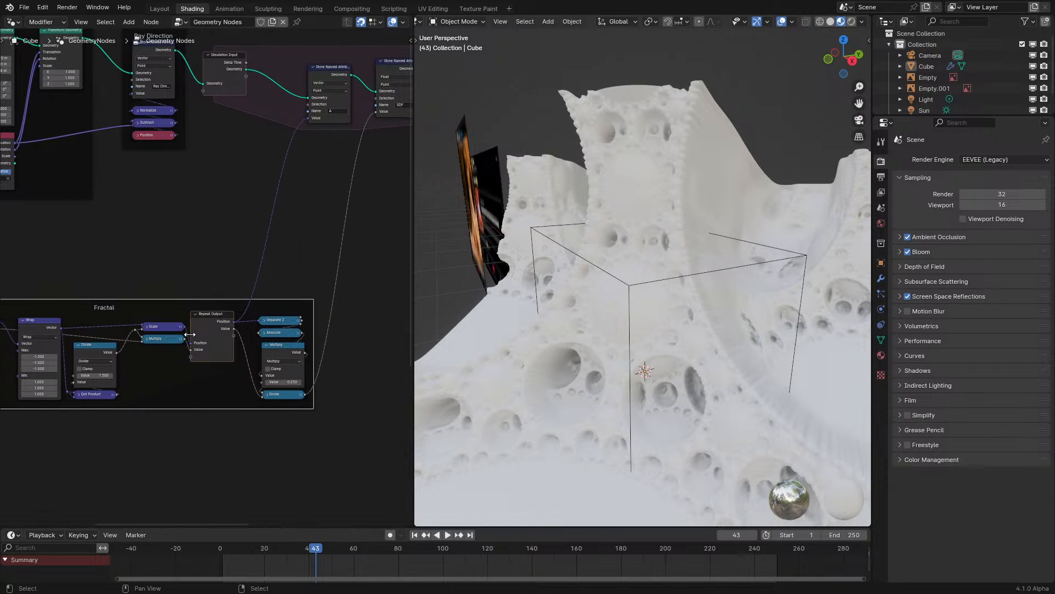
scroll(328, 293, "up", 2)
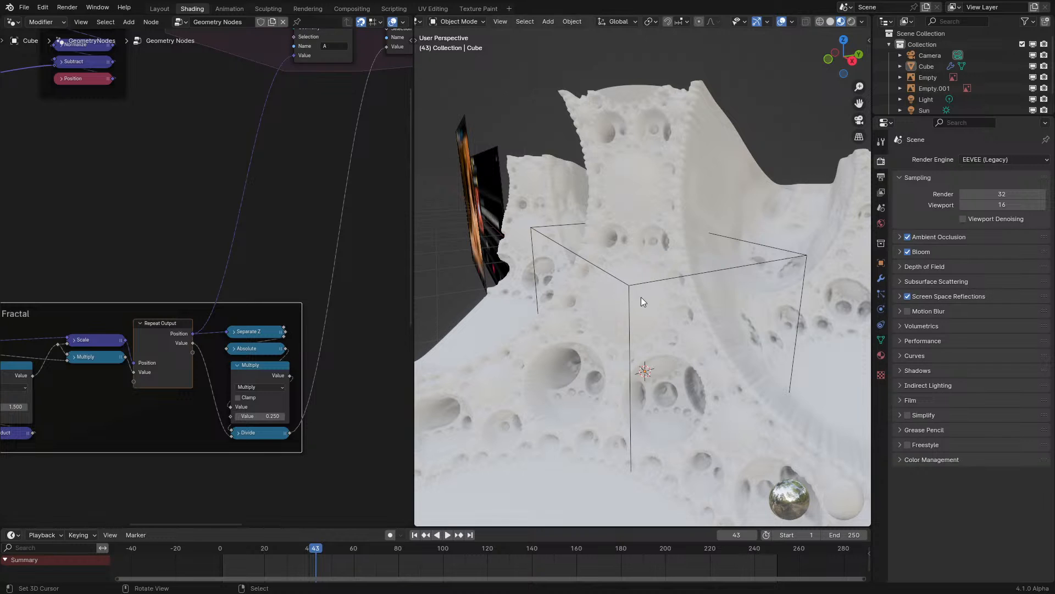
middle_click_drag(146, 302, 286, 277)
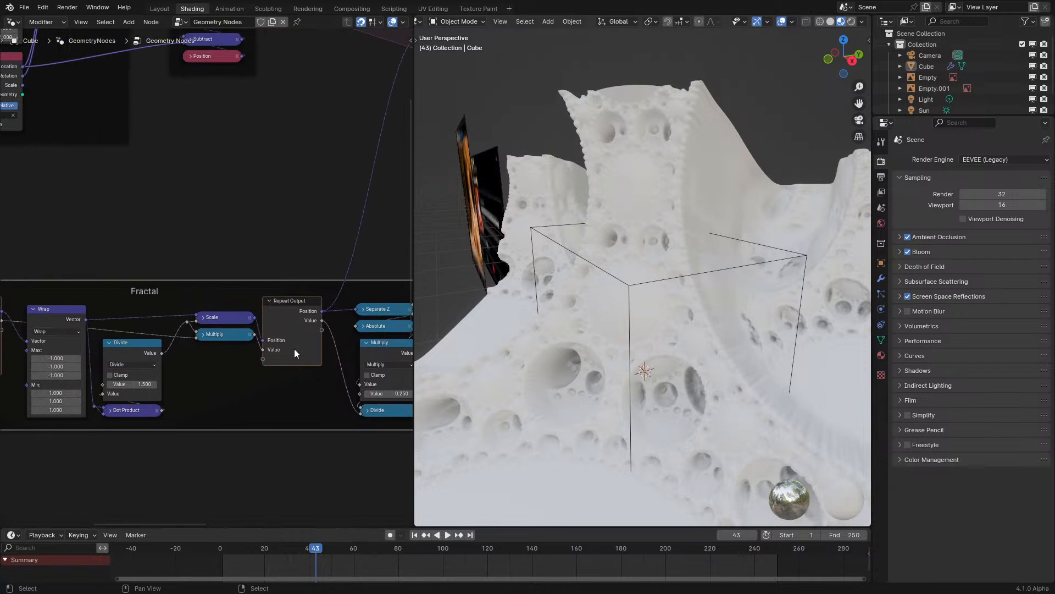
middle_click_drag(156, 386, 207, 381)
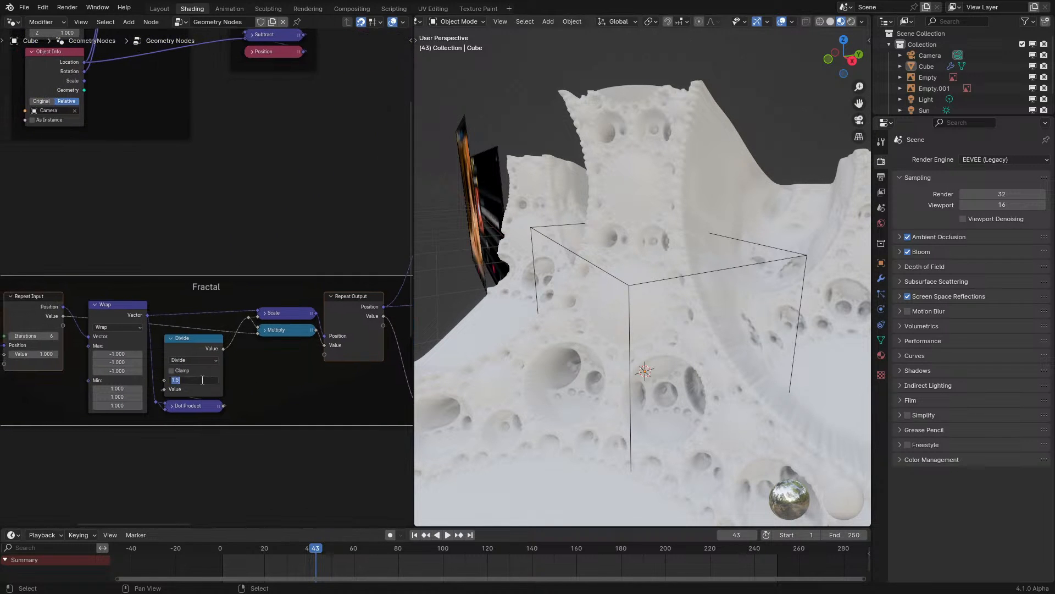
type("2")
key("Return")
key("shift+Left")
key("space")
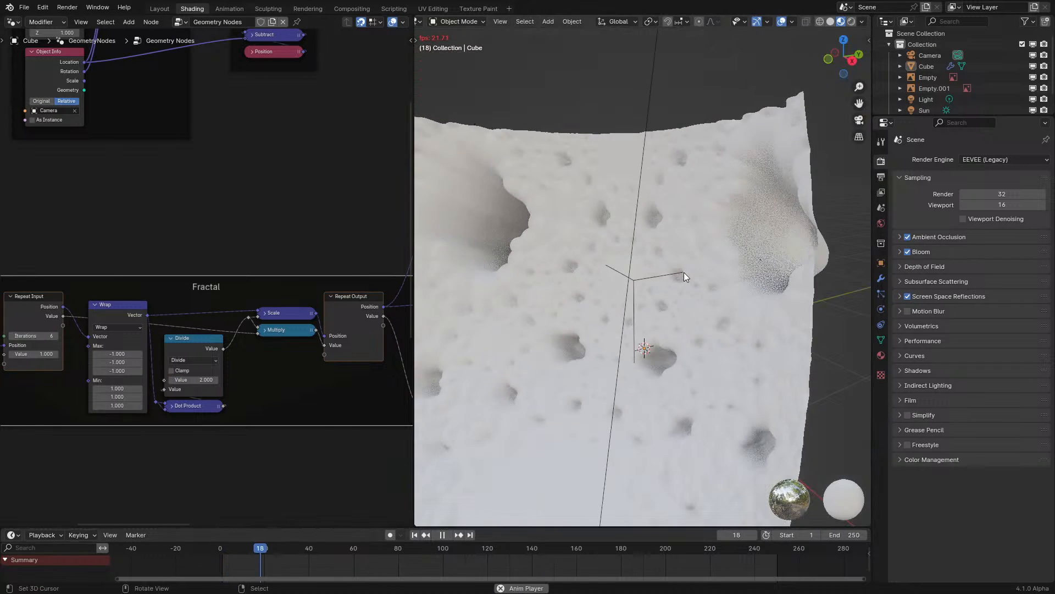
middle_click_drag(615, 281, 670, 275)
key("space")
- Open the cube material's shader nodes and review the links feeding the Principled BSDF's Base Color and Alpha
left_click(12, 21)
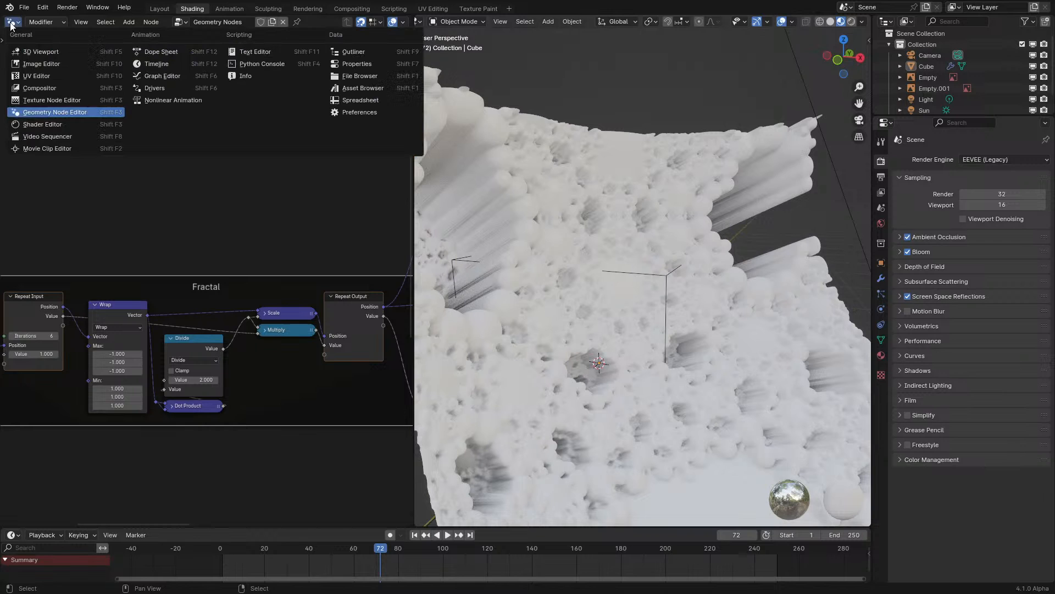
left_click(42, 125)
scroll(291, 230, "down", 2)
middle_click_drag(292, 230, 70, 397)
scroll(287, 333, "up", 1)
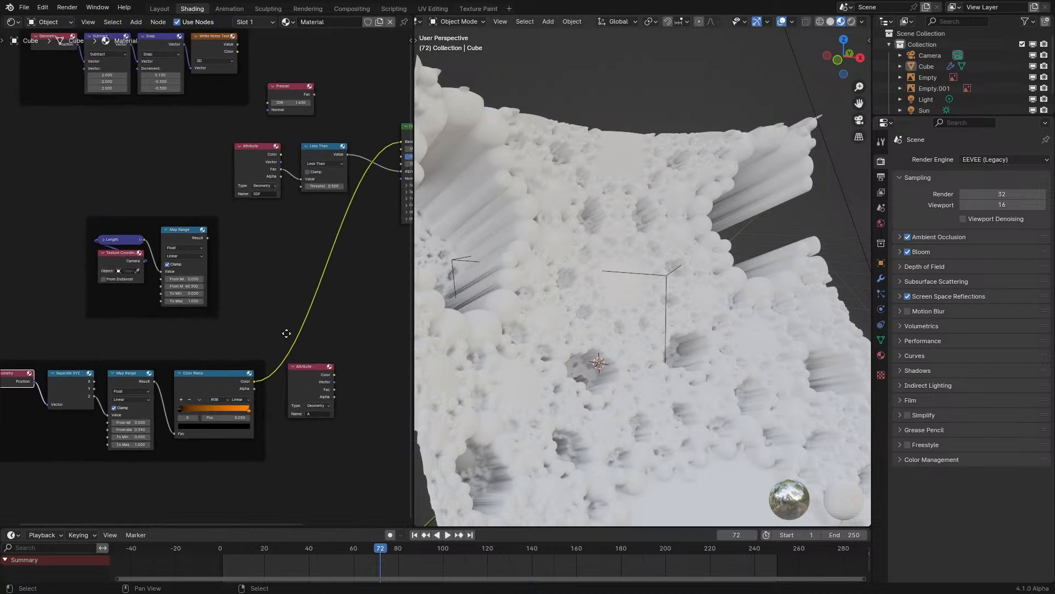
middle_click_drag(286, 333, 246, 361)
middle_click_drag(367, 191, 273, 218)
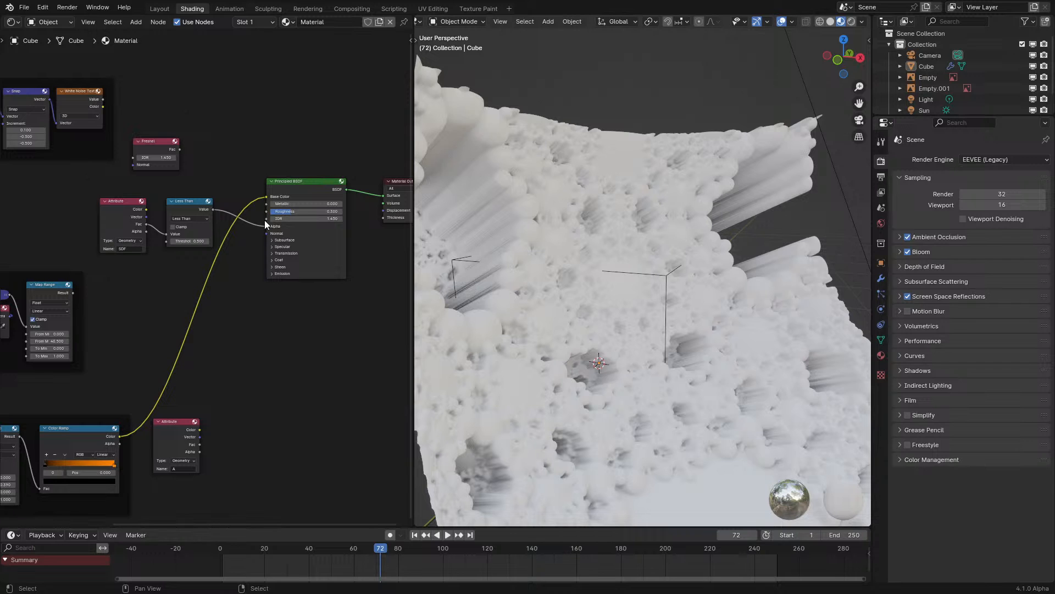
- In the geometry nodes, insert a Set Material node between Simulation Output and Group Output and assign the material named Material
left_click(642, 243)
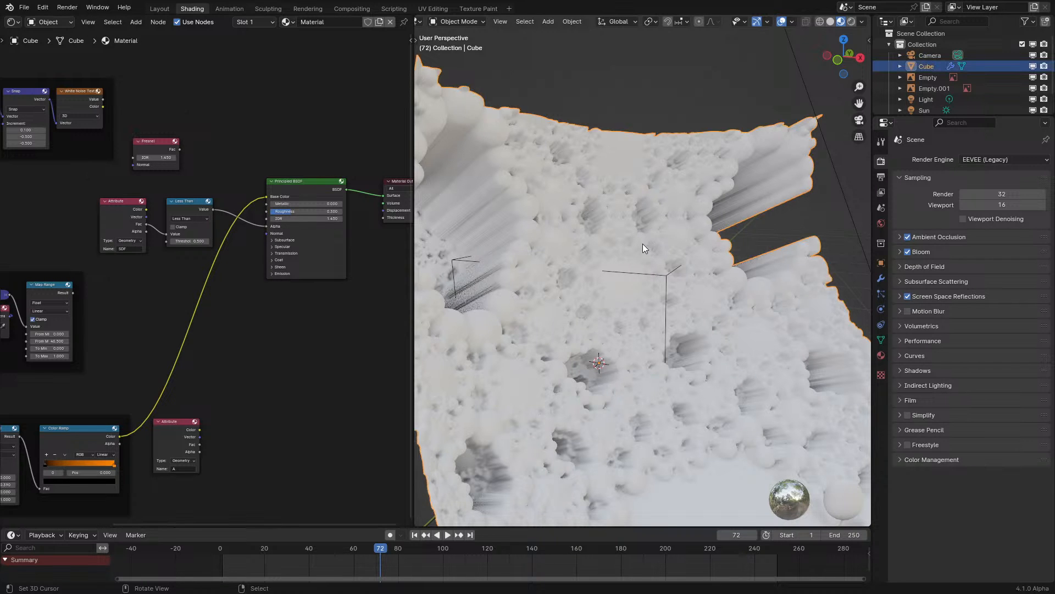
left_click(23, 20)
left_click(39, 111)
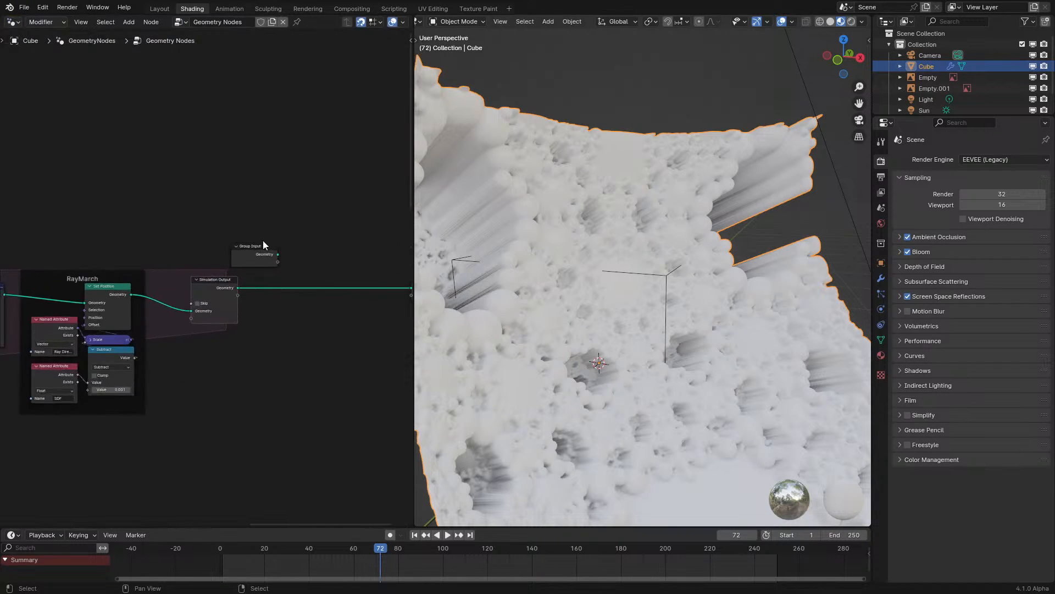
key("shift+a")
type("set")
left_click(291, 270)
left_click(294, 291)
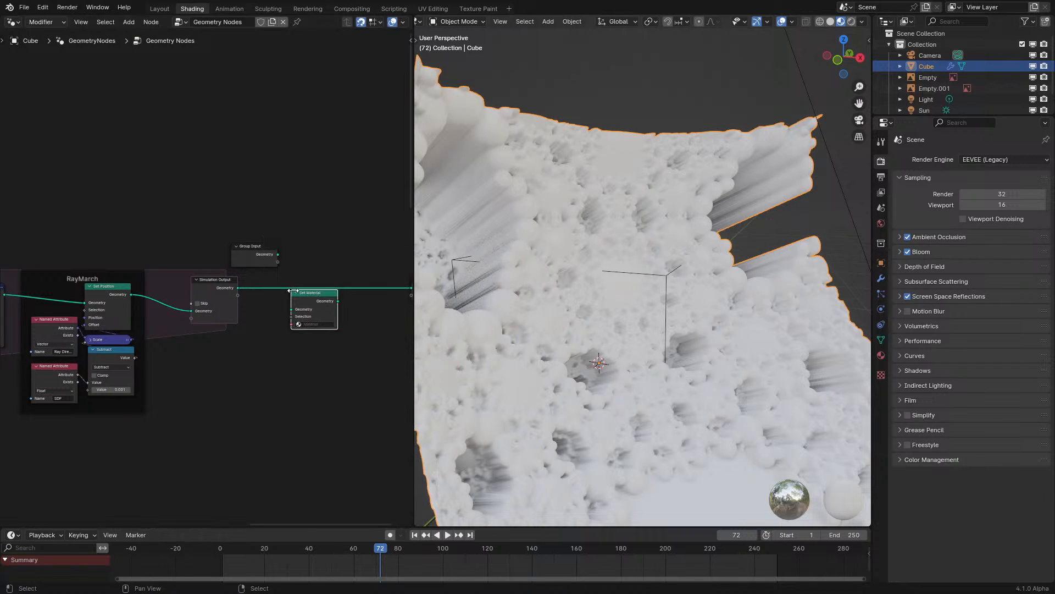
left_click_drag(321, 313, 318, 306)
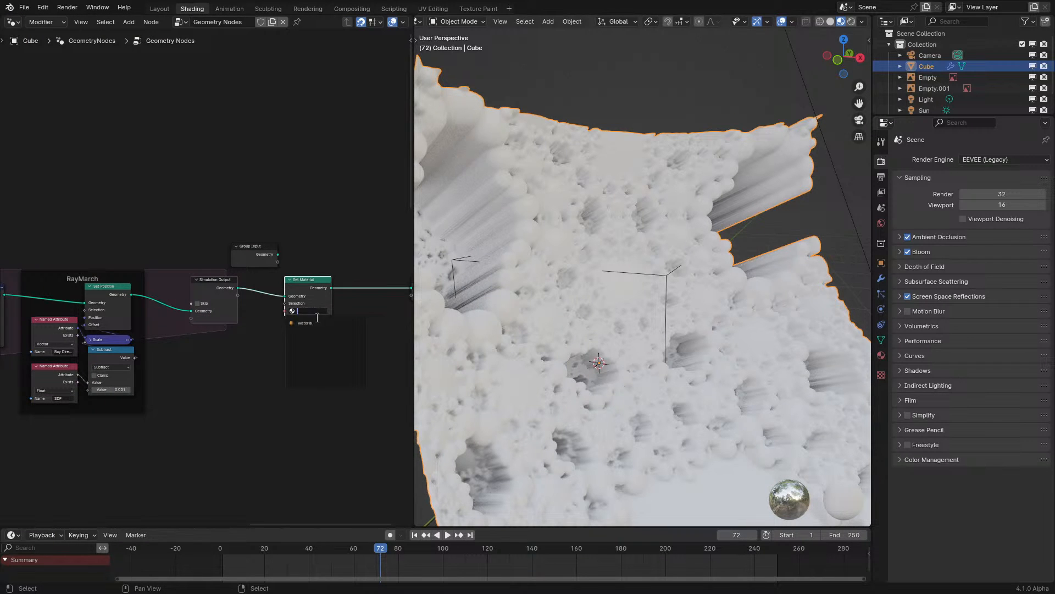
left_click(311, 323)
scroll(329, 279, "down", 3)
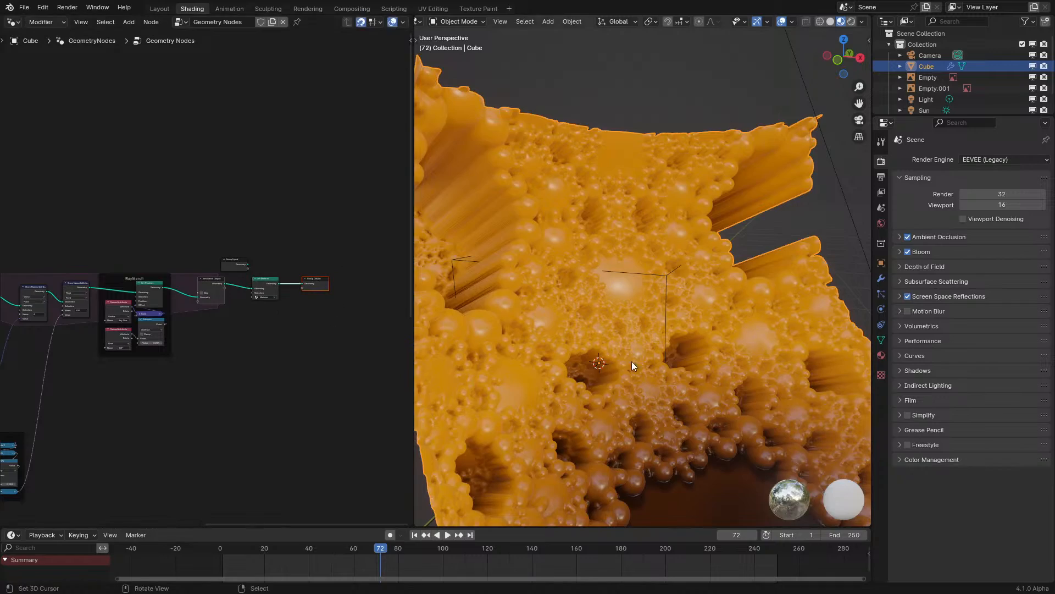
- Switch the viewport to rendered shading and view the orange fractal through the camera
scroll(632, 366, "down", 6)
middle_click_drag(632, 366, 589, 330)
scroll(586, 318, "up", 6)
key("z")
left_click(598, 152)
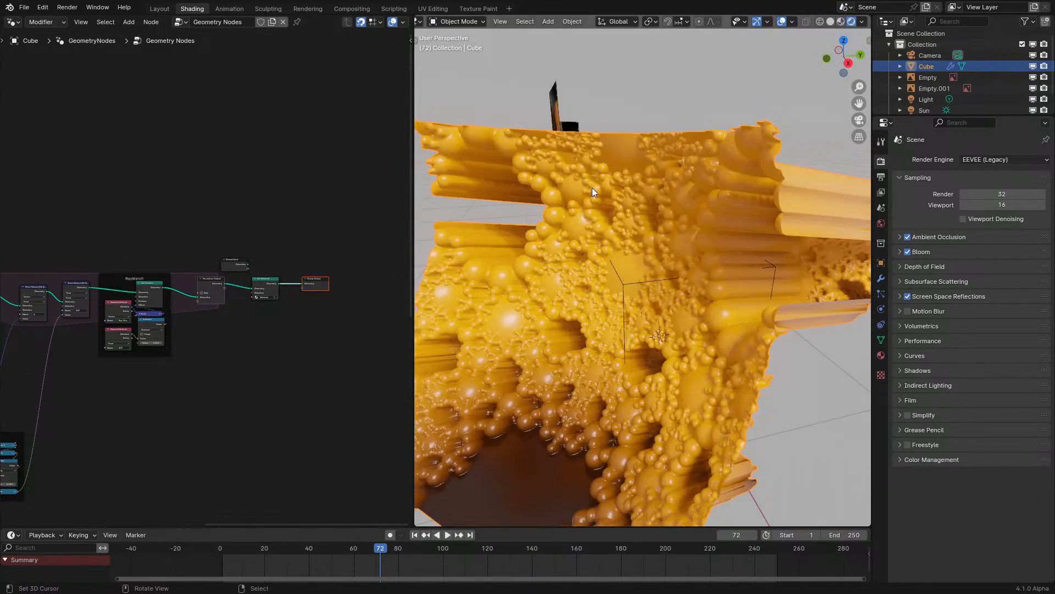
middle_click_drag(592, 187, 650, 184)
key("KP_0")
scroll(654, 183, "down", 2)
scroll(658, 183, "up", 1)
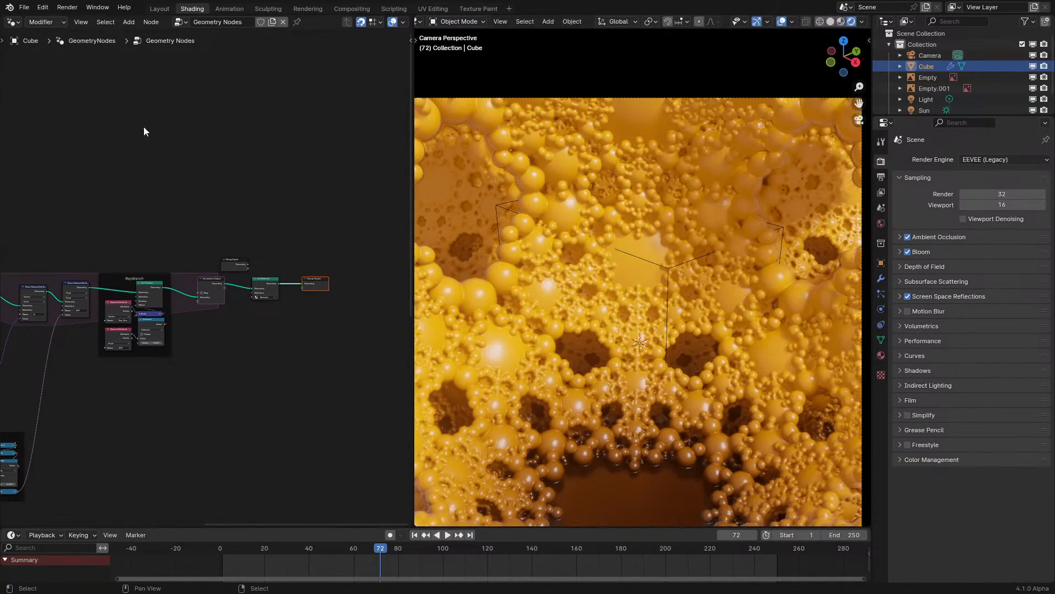
- Set the Iterations of the Fractal's Repeat Input to 10 and replay the simulation from the start
middle_click_drag(33, 302, 410, 109)
scroll(181, 281, "up", 4)
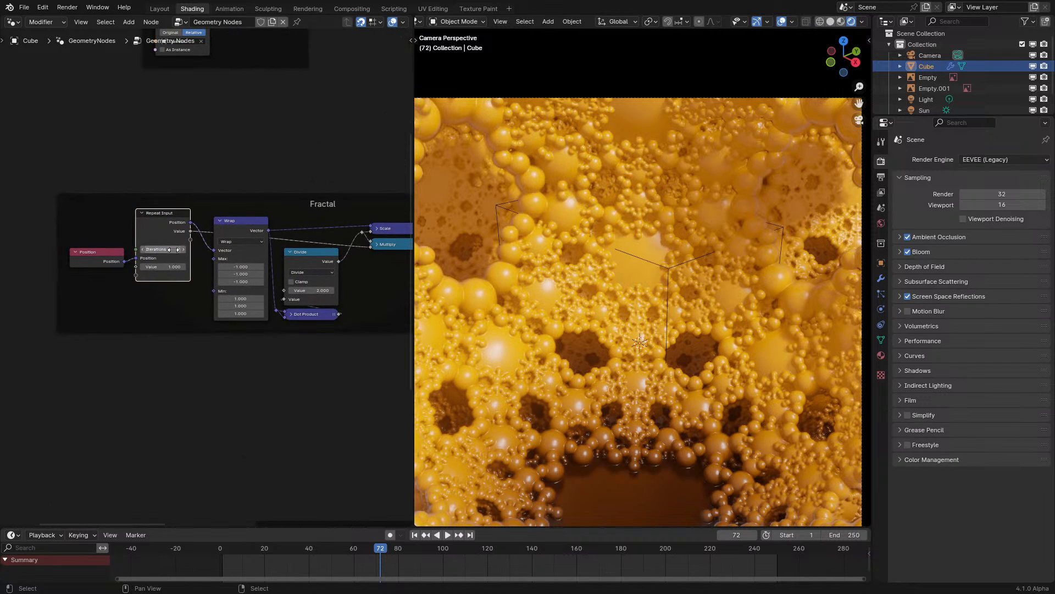
key("shift+Left")
key("space")
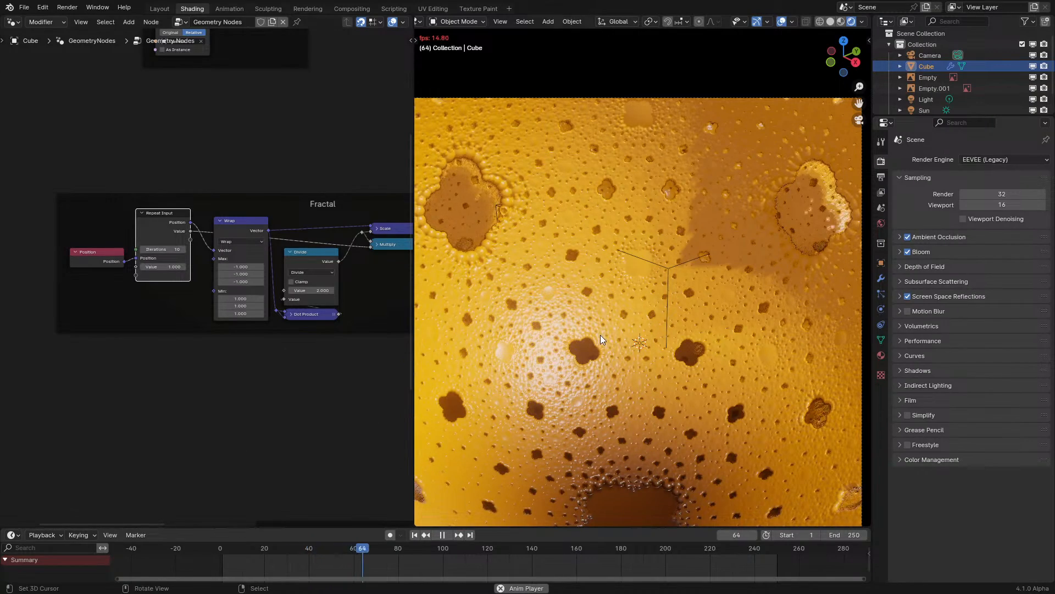
key("space")
- Examine the marched surface through the camera and from outside, including its stretched back side
middle_click_drag(600, 335, 671, 361)
scroll(577, 279, "up", 3)
scroll(726, 367, "up", 2)
key("KP_0")
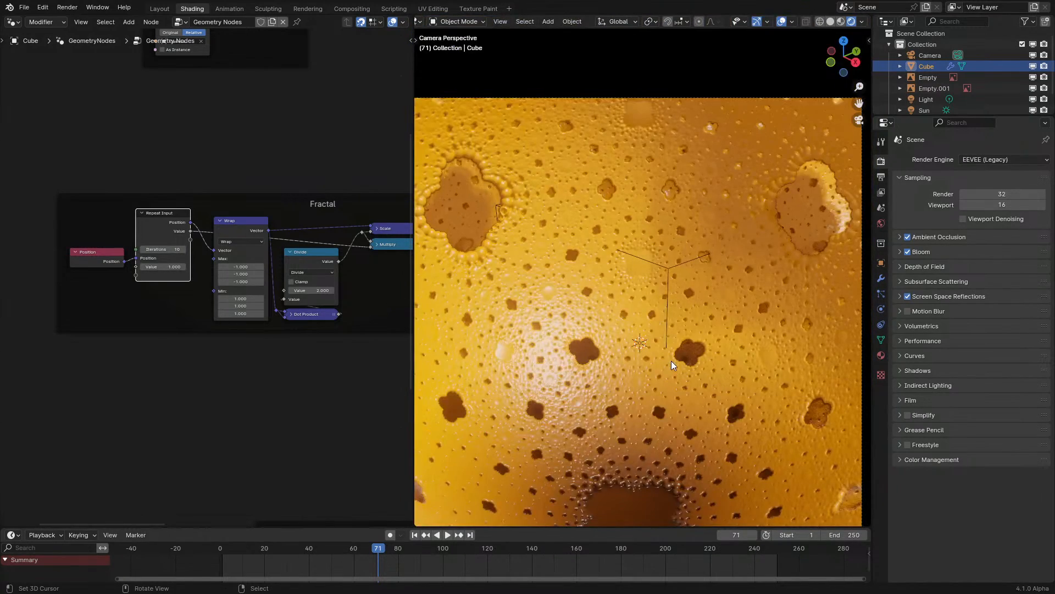
scroll(637, 348, "up", 1)
key("Home")
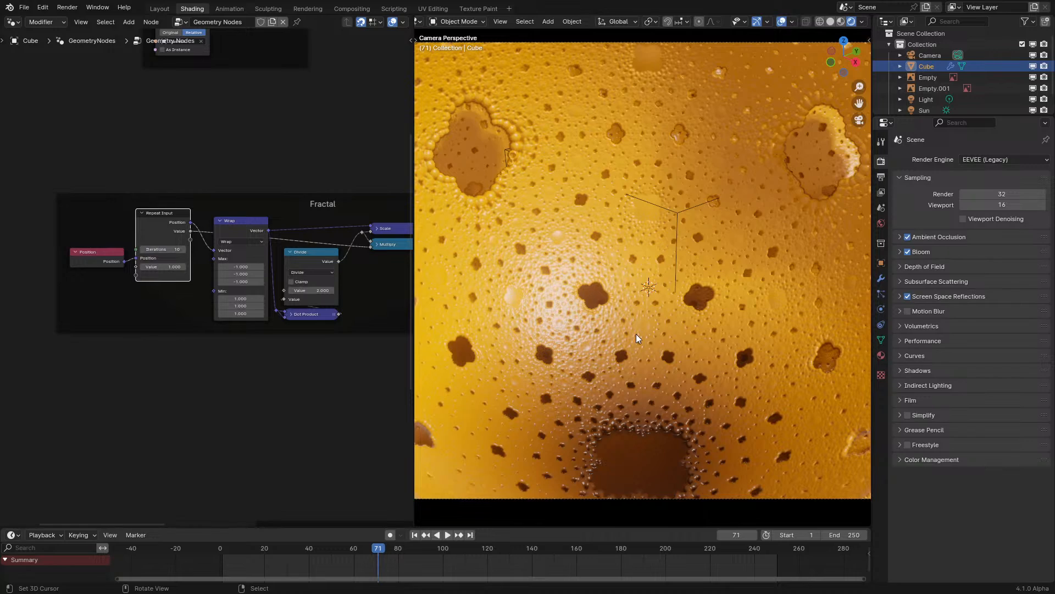
middle_click_drag(635, 331, 654, 418)
scroll(500, 392, "up", 6)
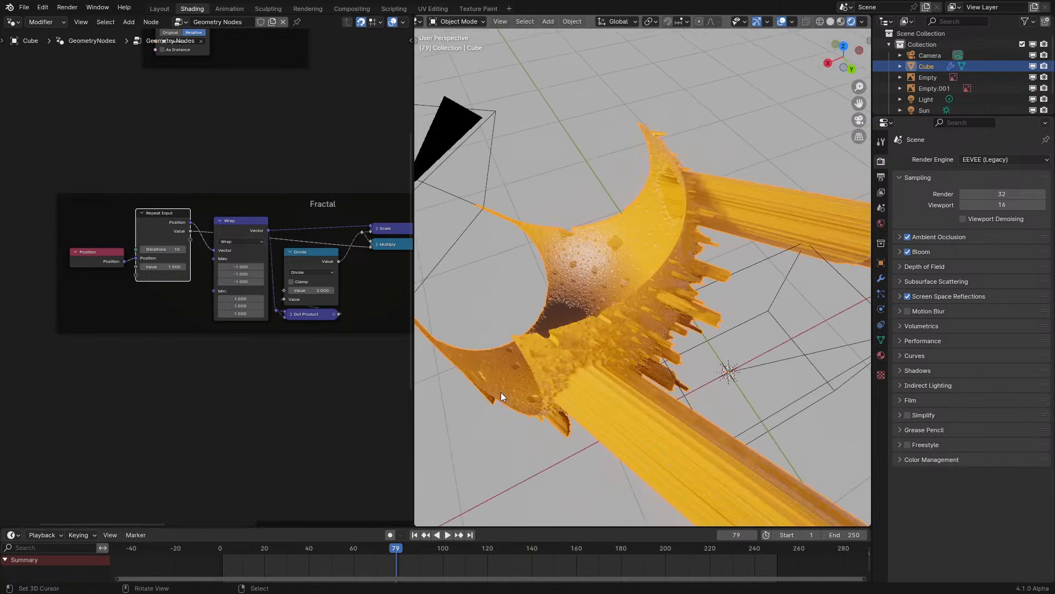
- Set the Fractal's Divide value to 1.1 and replay the simulation from the start to frame 57
scroll(206, 279, "up", 3)
left_click(377, 298)
type("1.1")
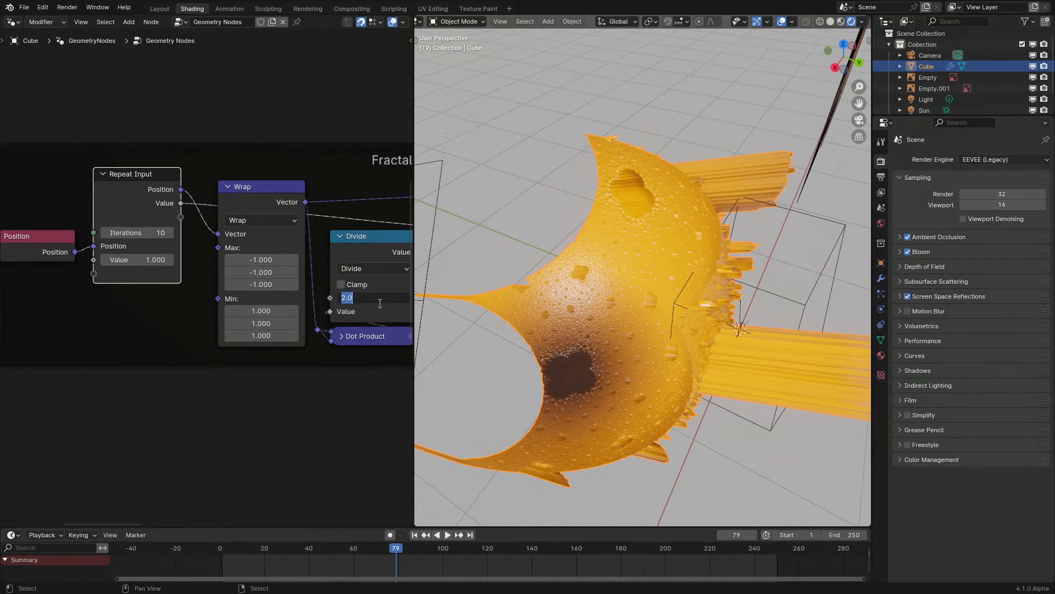
key("Return")
key("shift+Left")
key("space")
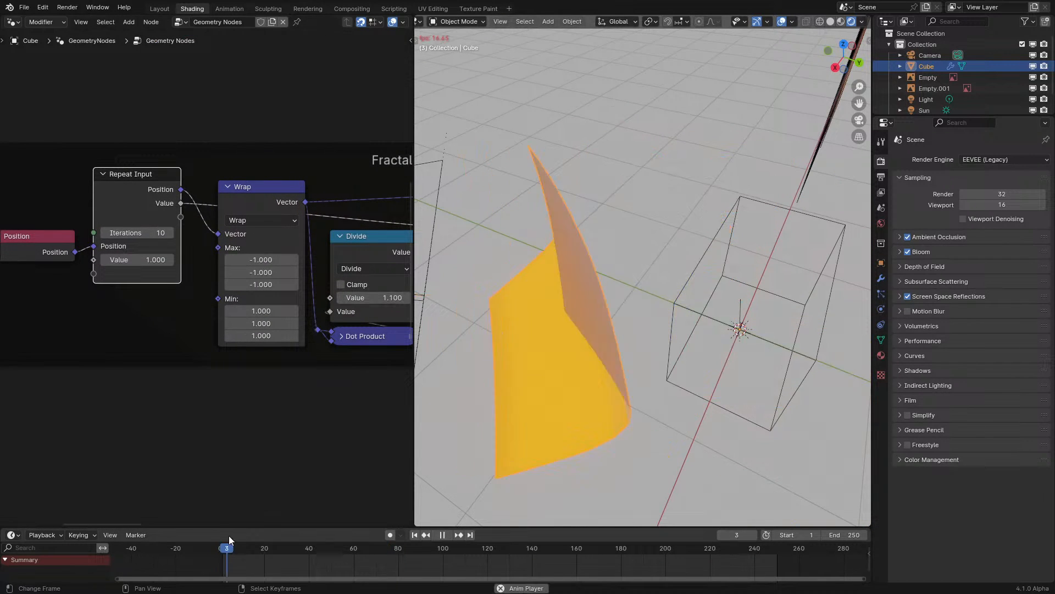
middle_click_drag(540, 404, 753, 336)
key("space")
- Set the Fractal's Divide value to 0.9 and march it again from frame 0 to frame 61
scroll(392, 372, "up", 2)
middle_click_drag(393, 372, 277, 473)
double_click(264, 386)
type(".9")
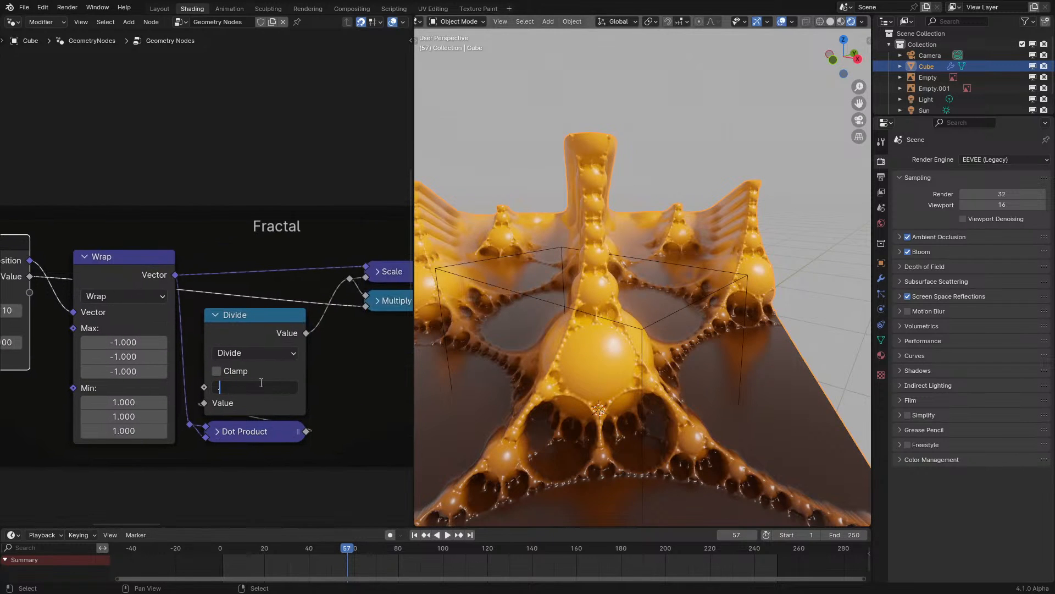
key("Return")
left_click_drag(238, 553, 206, 560)
key("space")
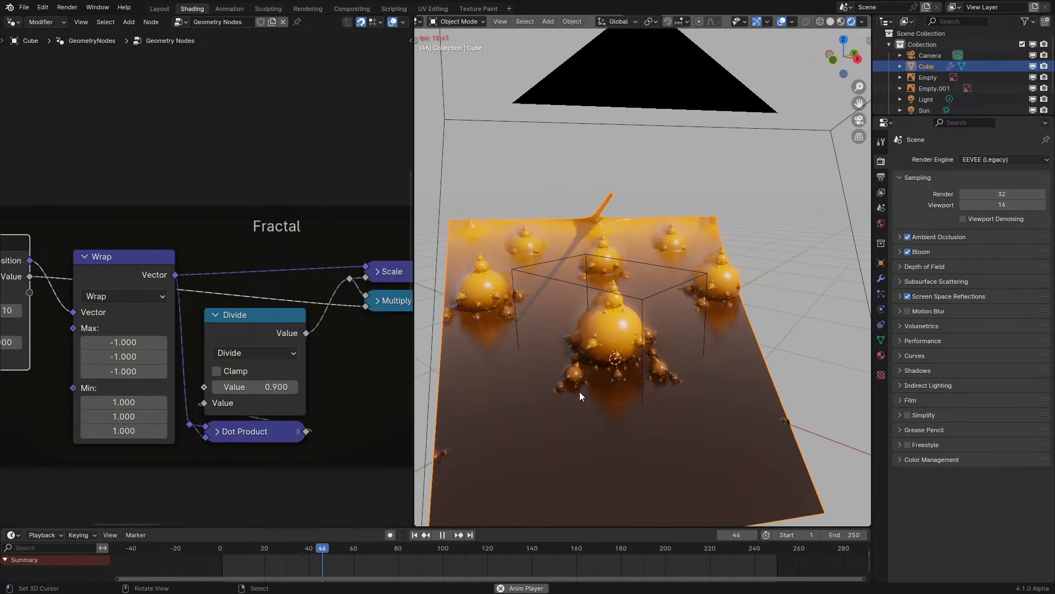
key("space")
- Set the Fractal's Divide value to 4 and briefly play the simulation from the start
double_click(255, 387)
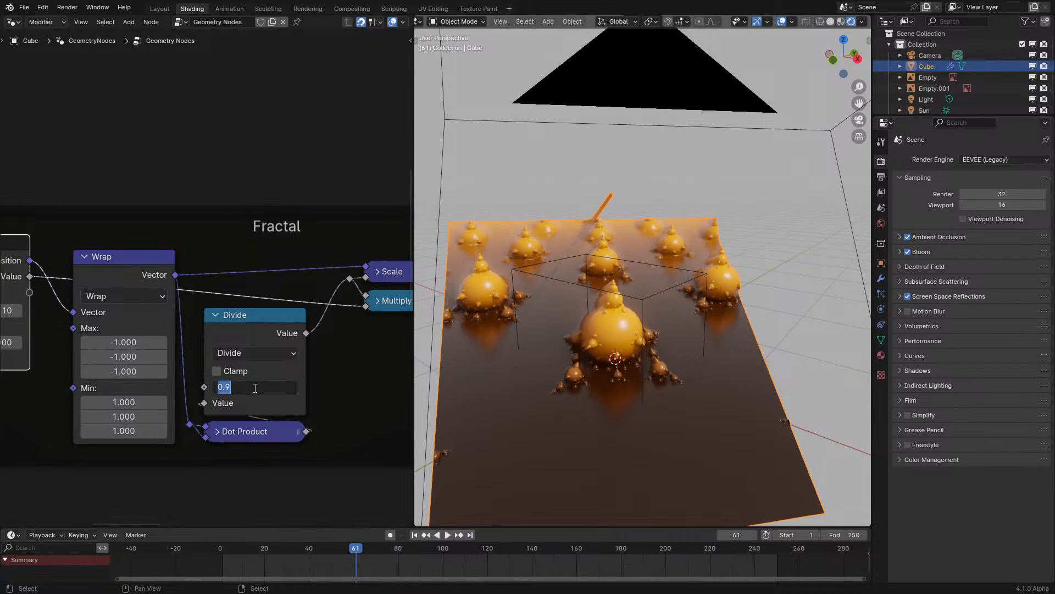
type("4")
key("Return")
left_click(221, 557)
key("space")
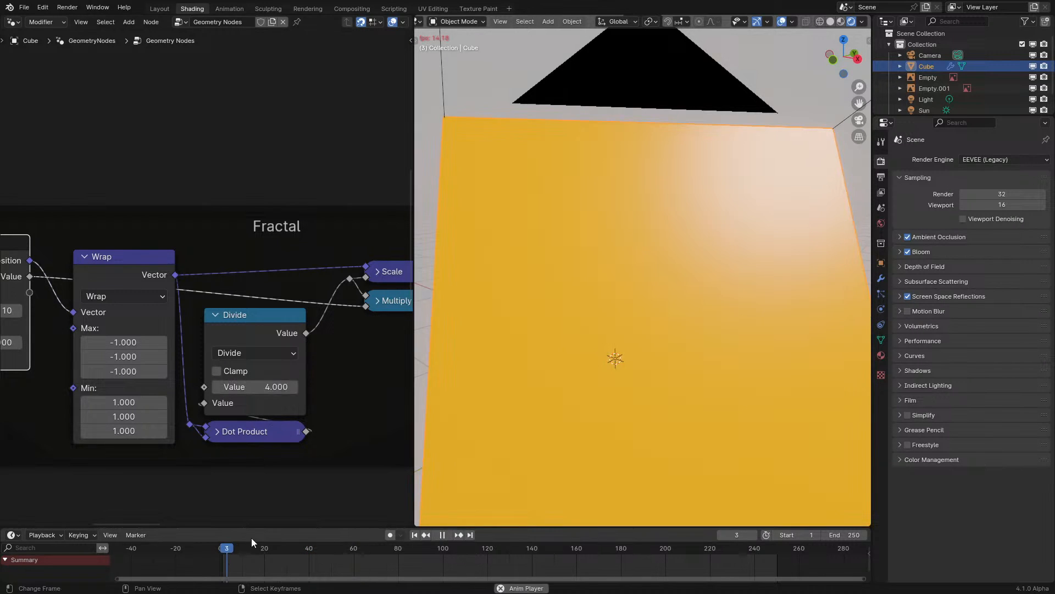
key("space")
- Set the Fractal's Divide value to 3 and play the simulation from frame 0 to frame 92
double_click(255, 387)
type("3")
key("Return")
left_click(202, 565)
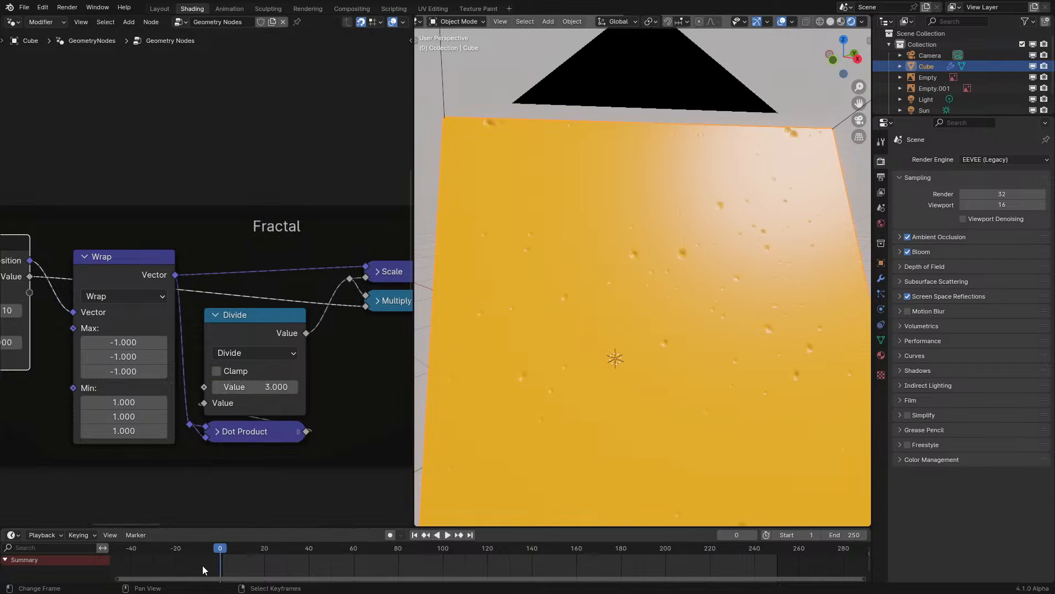
key("space")
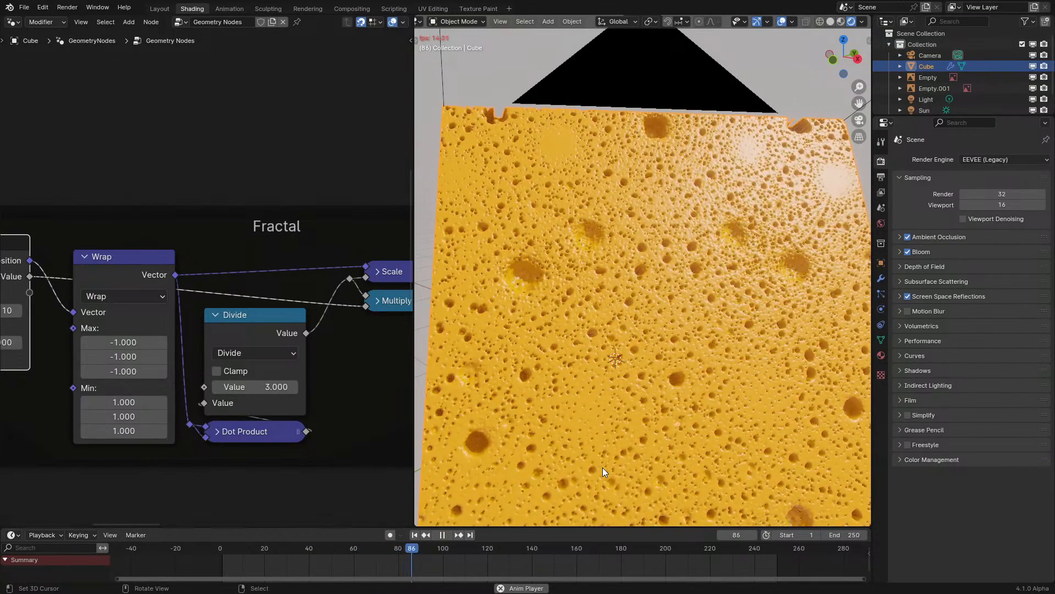
key("space")
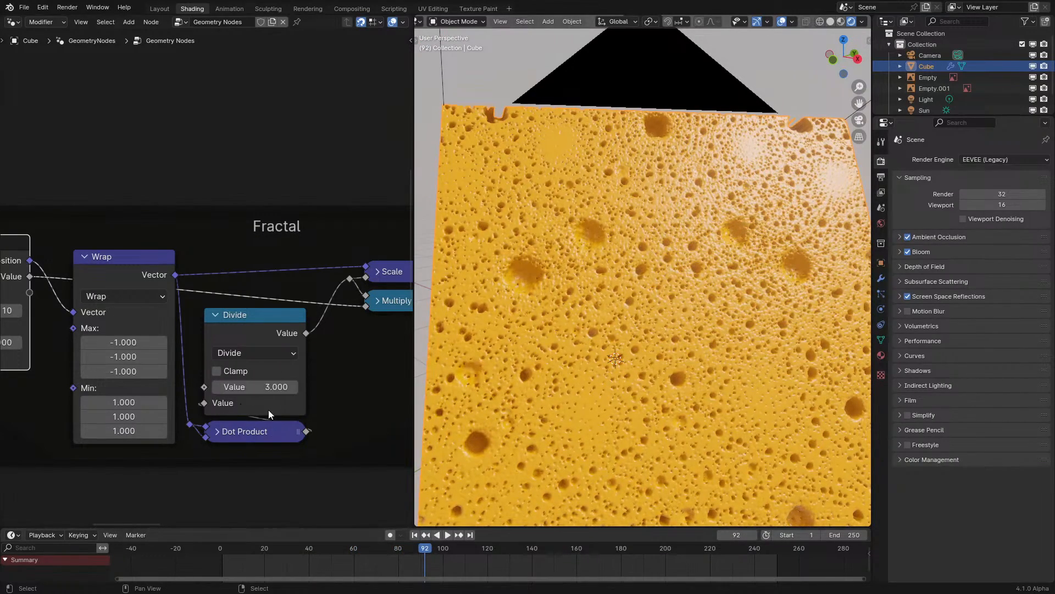
- Set the Fractal's Divide value to 2.2 and replay the simulation from the start
left_click(272, 387)
left_click(272, 388)
type("2.2")
key("Return")
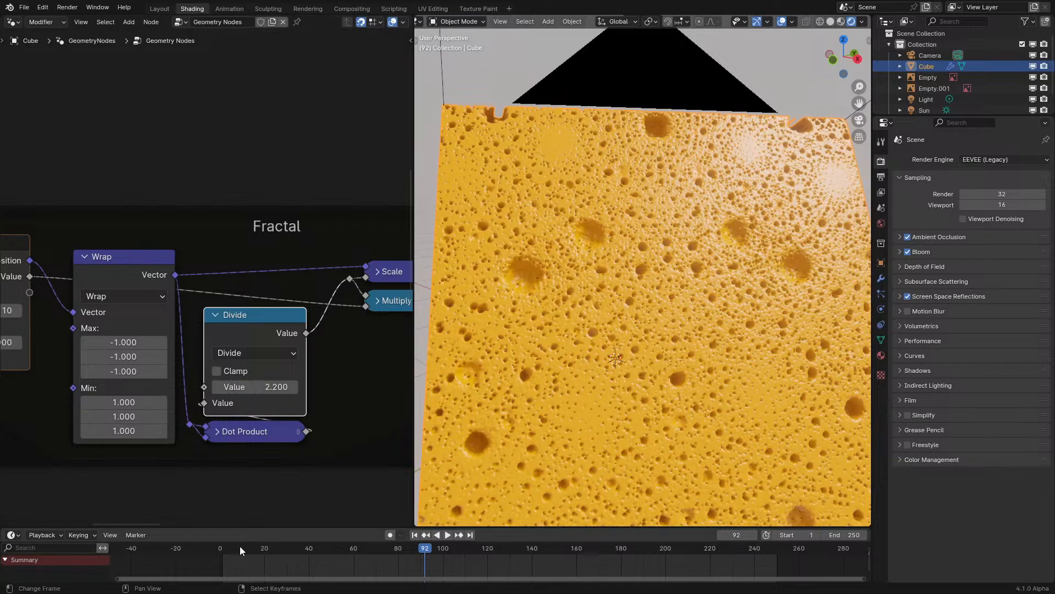
key("shift+Left")
key("space")
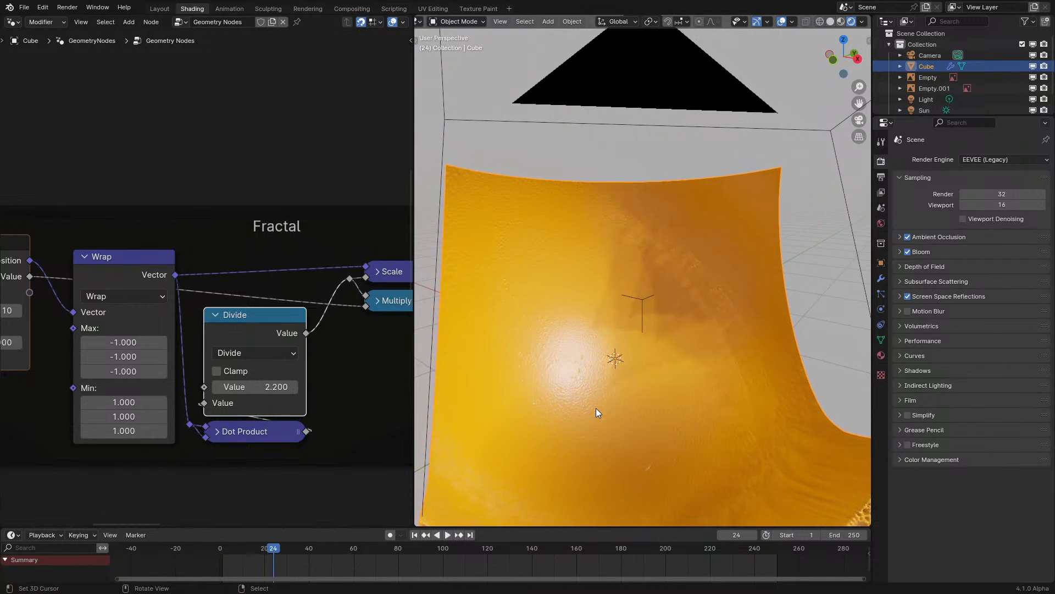
key("space")
- Set the Ico Sphere's Subdivisions to 8 and link its Mesh into the first Transform Geometry node of Grid Transform
middle_click_drag(596, 408, 618, 397)
scroll(114, 206, "down", 9)
middle_click_drag(93, 97, 245, 353)
scroll(231, 355, "up", 3)
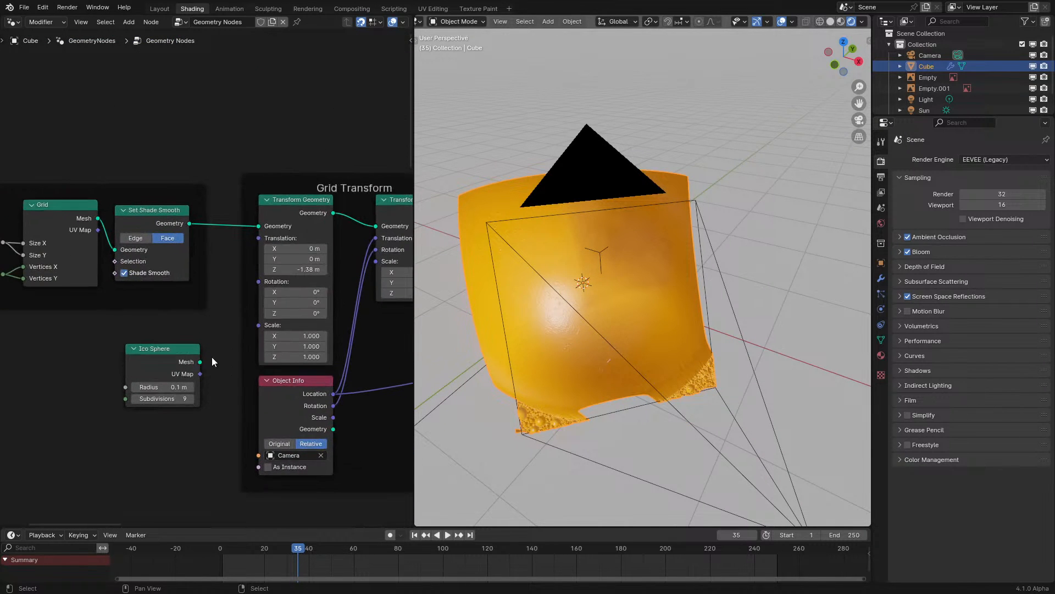
left_click(133, 398)
left_click_drag(199, 362, 259, 226)
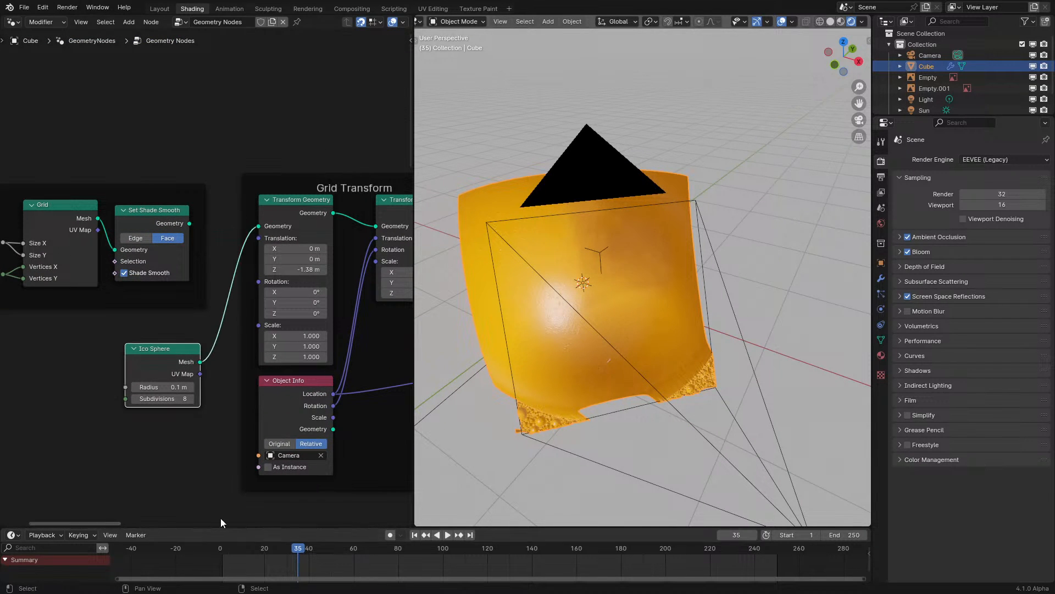
- Play the simulation from the start twice with the ico sphere as ray source, and rewind the timeline
key("shift+Left")
key("space")
key("space")
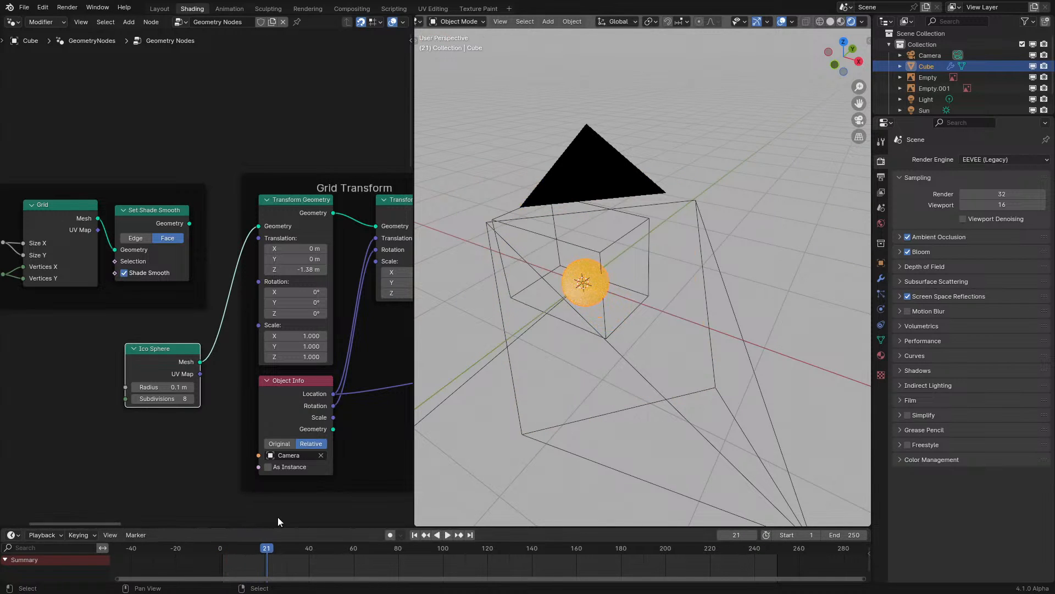
left_click(209, 562)
key("space")
key("space")
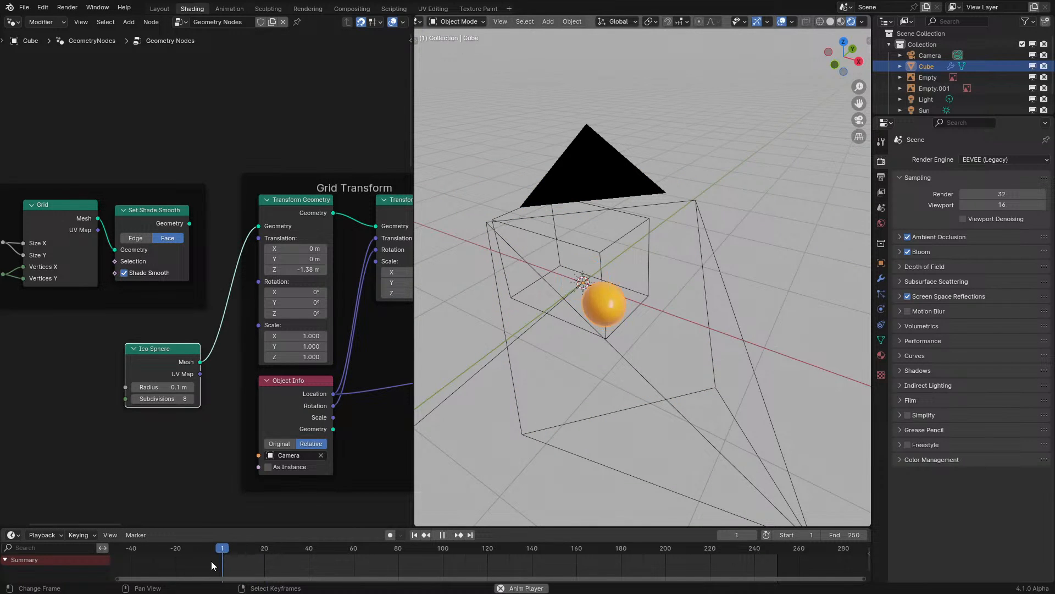
left_click(205, 562)
- Relink Set Shade Smooth to the first Transform Geometry and feed the Ico Sphere directly into Ray Direction's Store Named Attribute, testing playback
left_click_drag(189, 224, 270, 227)
scroll(255, 318, "down", 4)
middle_click_drag(256, 317, 155, 354)
scroll(154, 355, "up", 1)
left_click_drag(114, 386, 363, 323)
left_click_drag(87, 380, 259, 201)
key("space")
key("space")
left_click(206, 561)
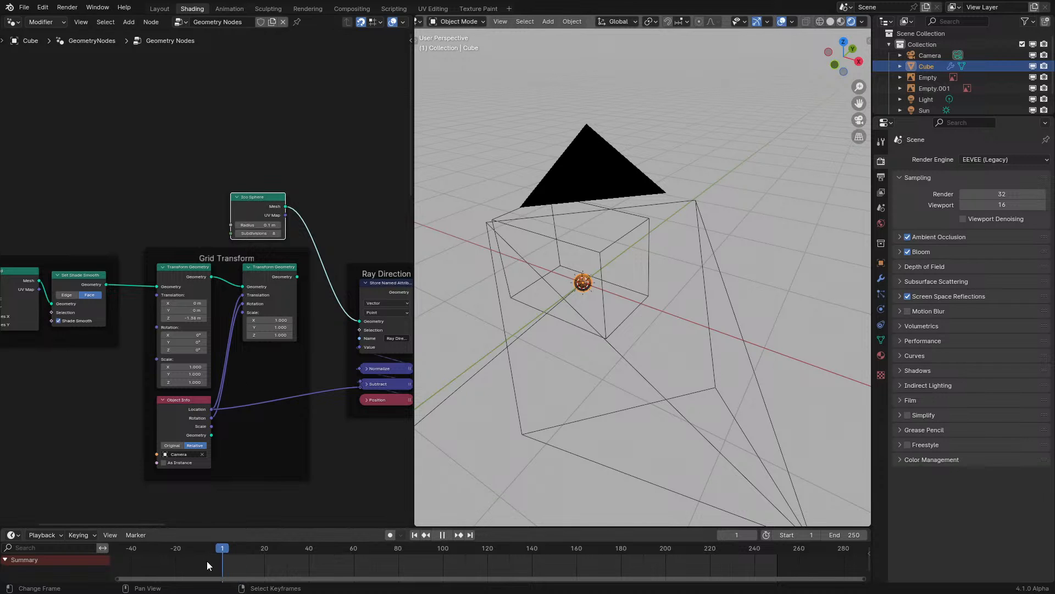
- Route the Ico Sphere through the second Transform Geometry node into Ray Direction, and set the sphere's Radius to 1 m
left_click_drag(287, 207, 360, 321)
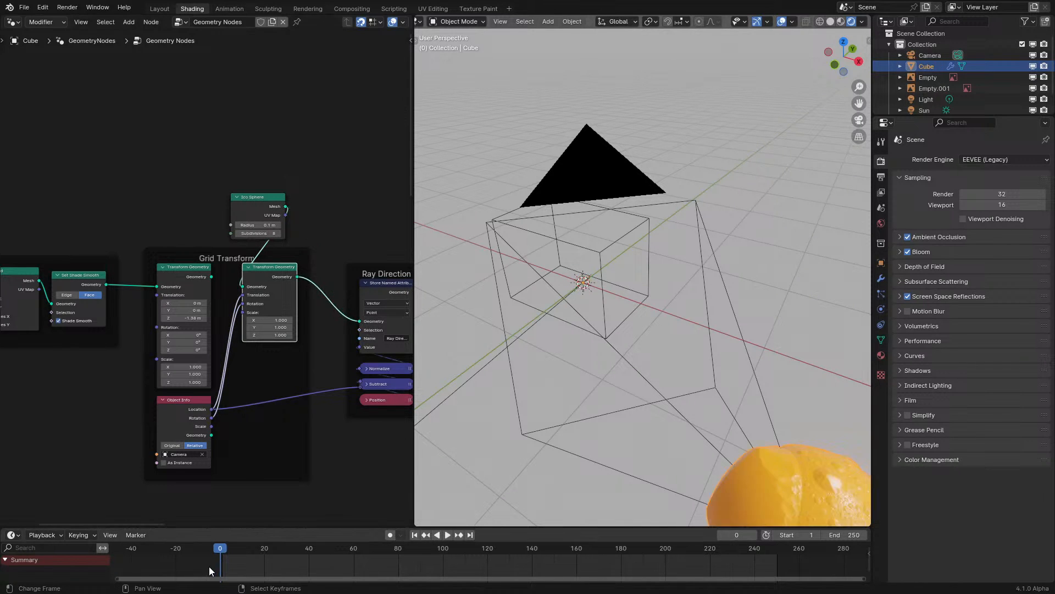
left_click(259, 229)
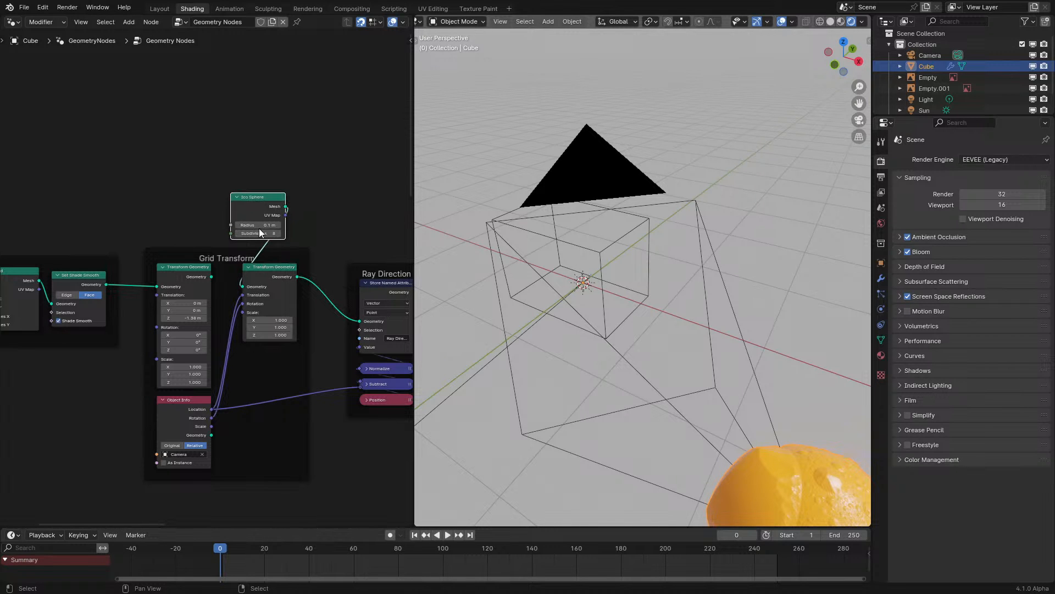
double_click(259, 227)
type("1")
key("Return")
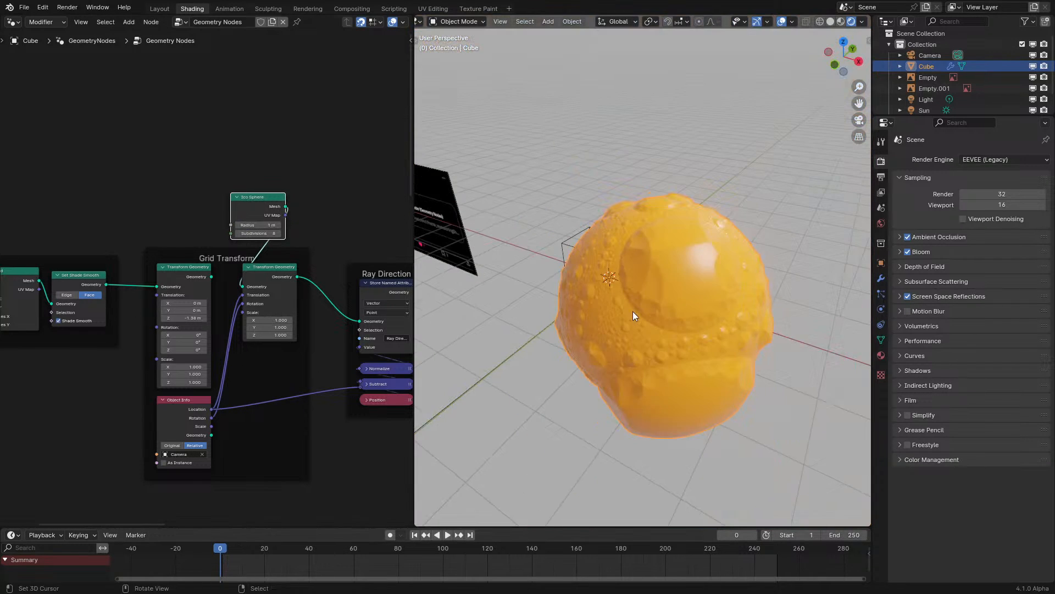
- March the enlarged sphere against the fractal up to frame 49, pausing to examine the surface from several angles
key("space")
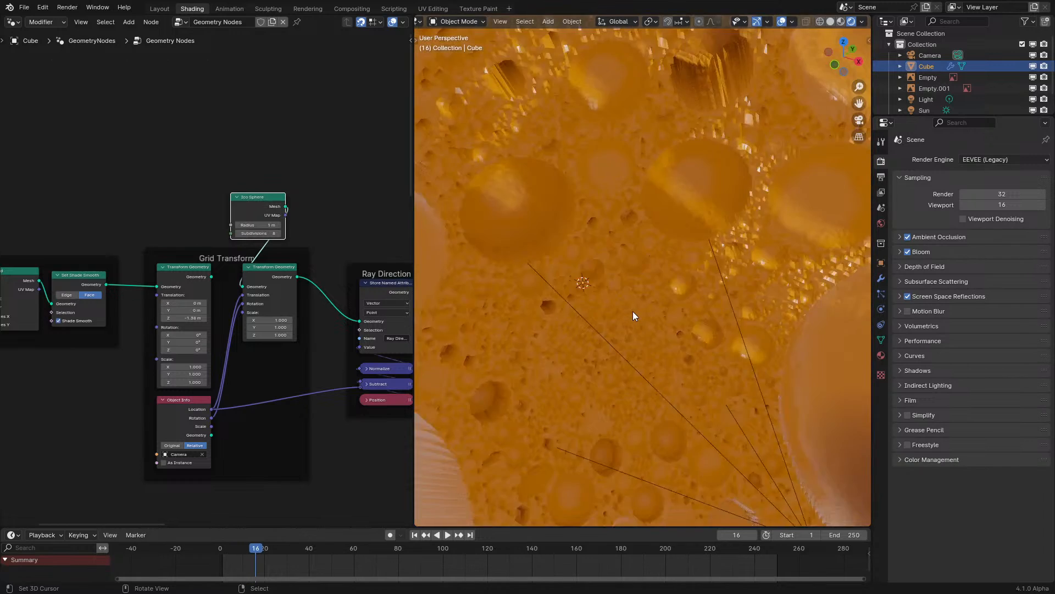
key("space")
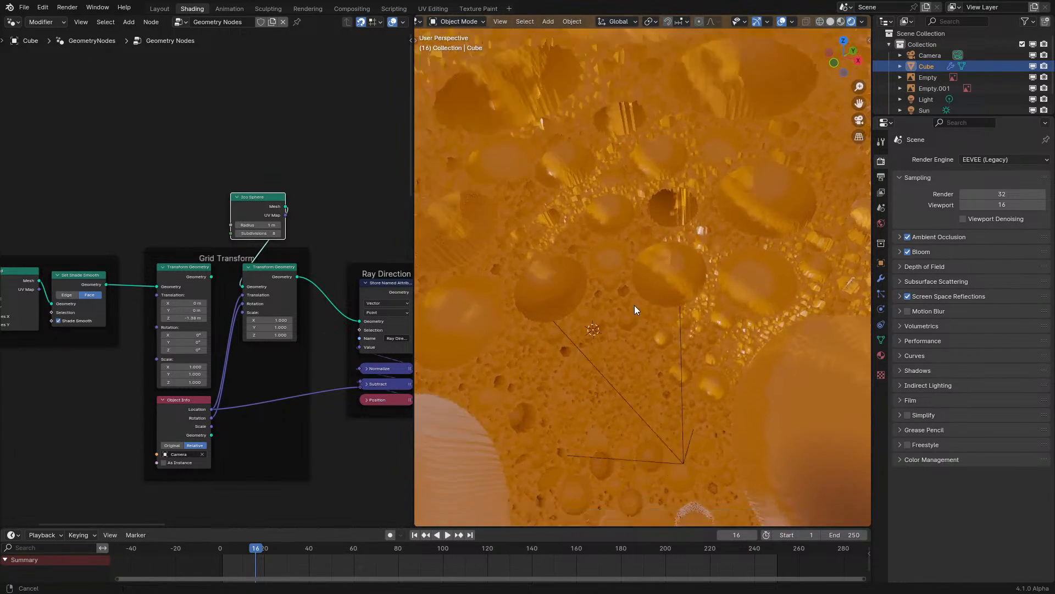
key("space")
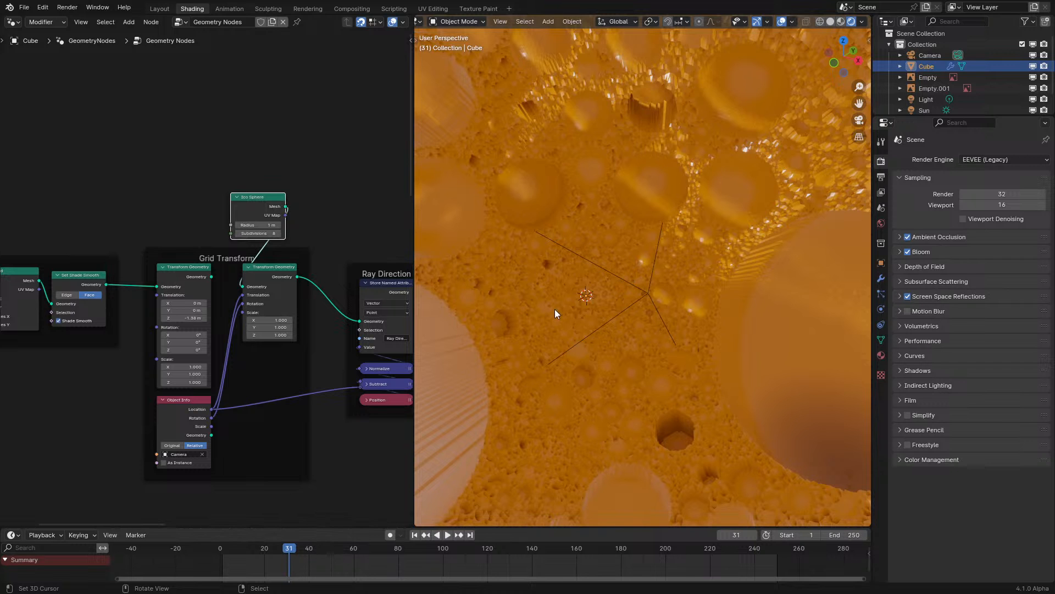
key("space")
key("space")
scroll(556, 309, "down", 2)
key("space")
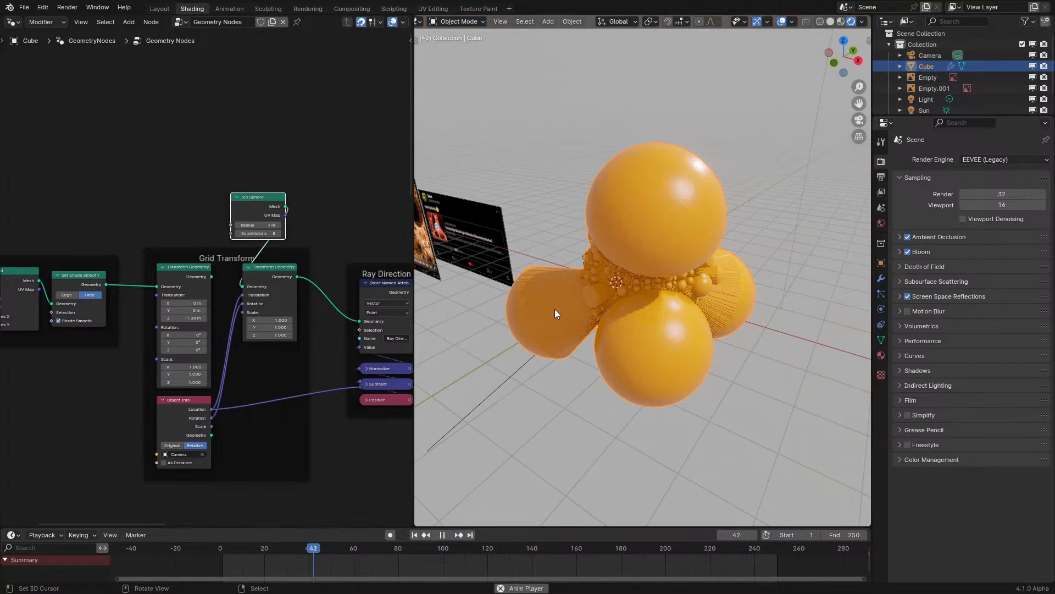
key("space")
middle_click_drag(597, 289, 616, 357)
scroll(674, 334, "up", 10)
- Move the Floor Blend and Infinite Spheres frames further down, and shift the Fractal frame left to free up space
middle_click_drag(230, 468, 199, 275)
scroll(265, 274, "down", 1)
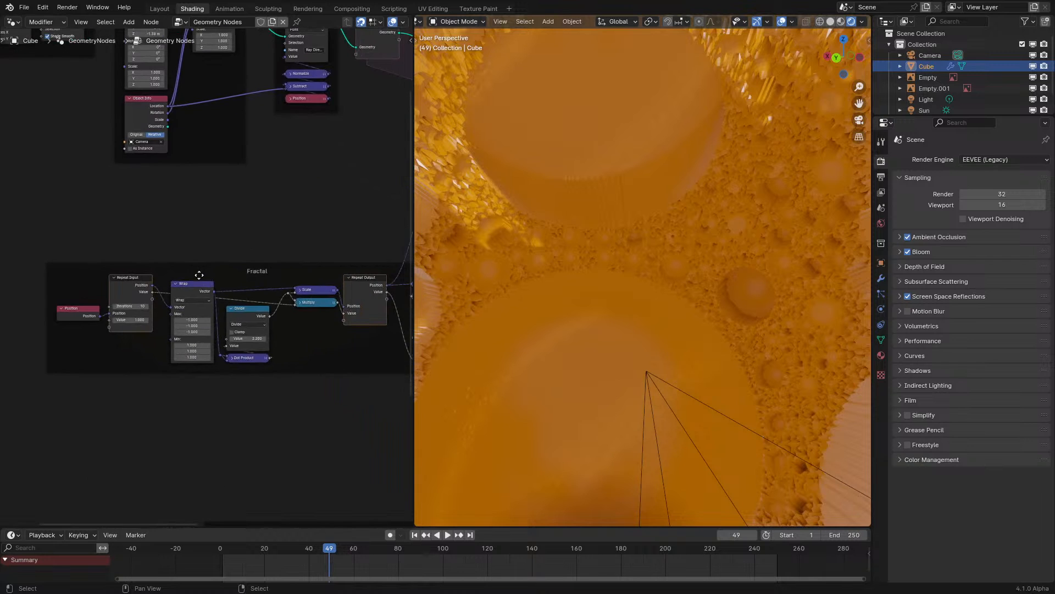
scroll(199, 275, "up", 2)
middle_click_drag(230, 324, 237, 269)
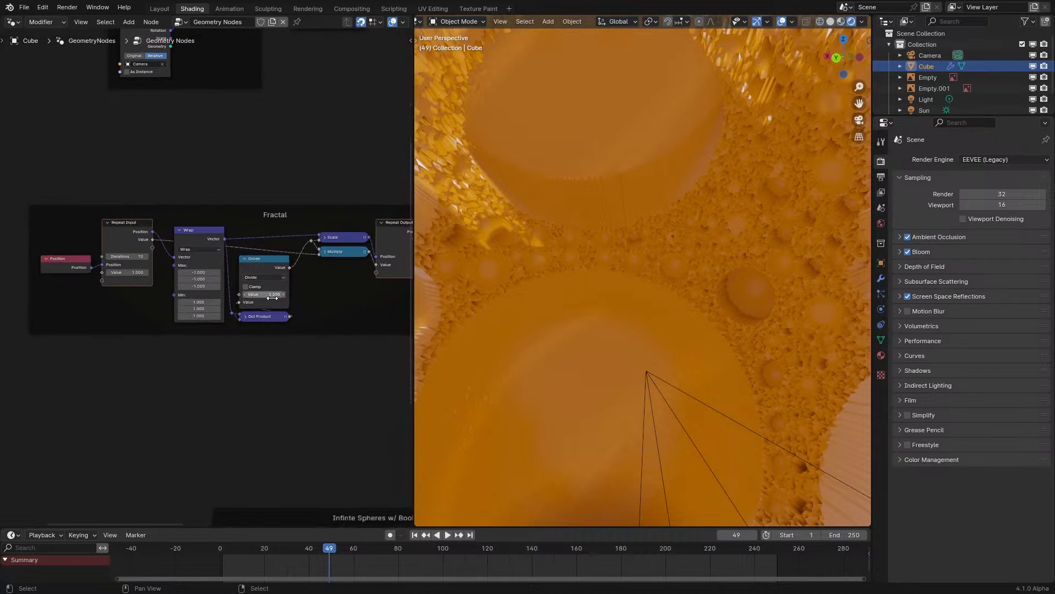
scroll(209, 279, "up", 5)
scroll(154, 296, "down", 4)
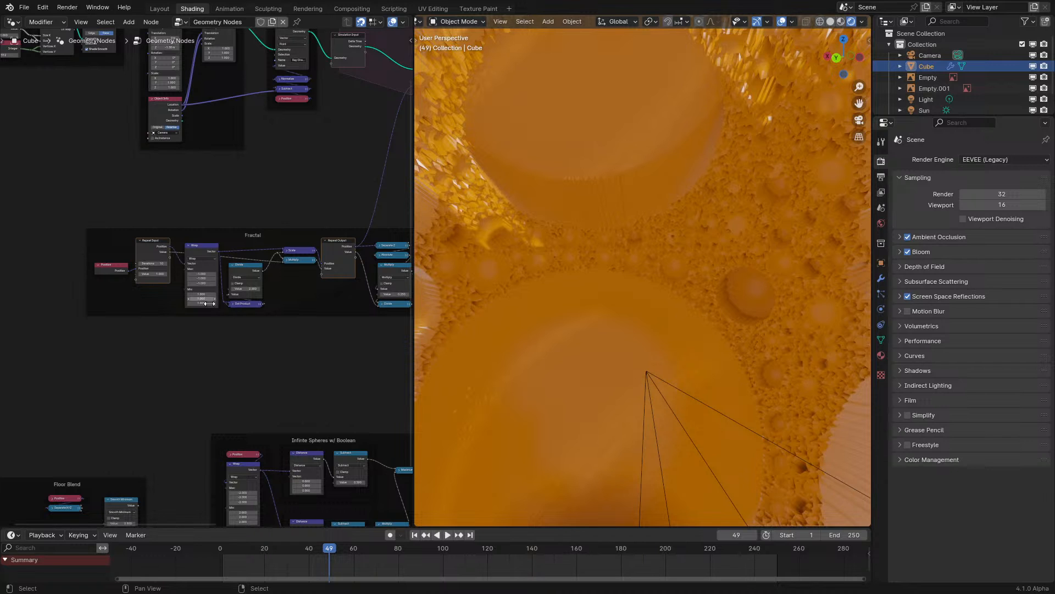
scroll(95, 218, "down", 3)
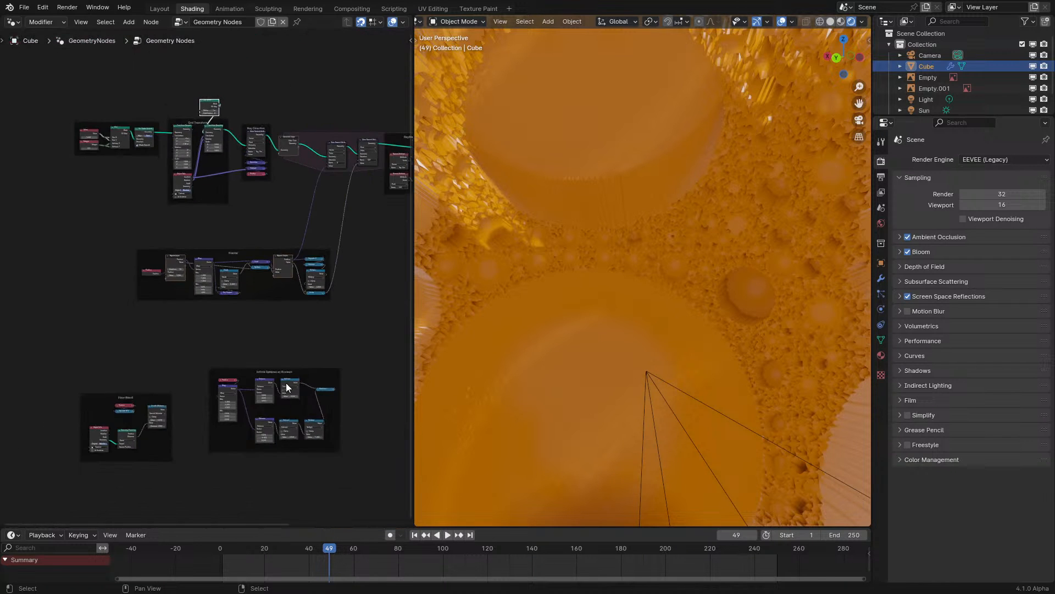
left_click_drag(58, 345, 366, 519)
key("g")
left_click(333, 416)
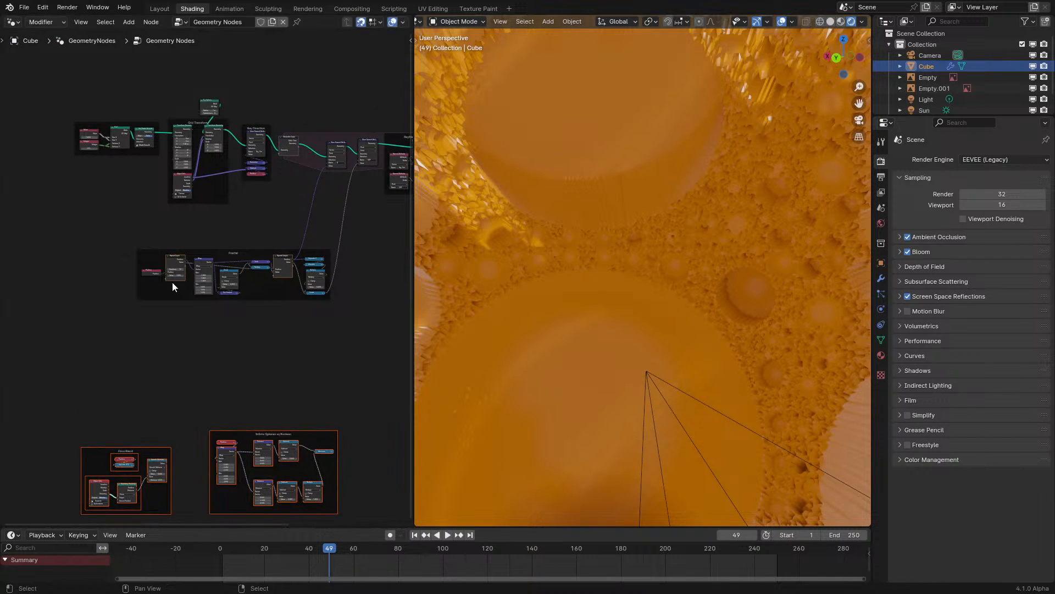
left_click_drag(90, 238, 348, 347)
key("g")
left_click(253, 315)
scroll(137, 308, "up", 3)
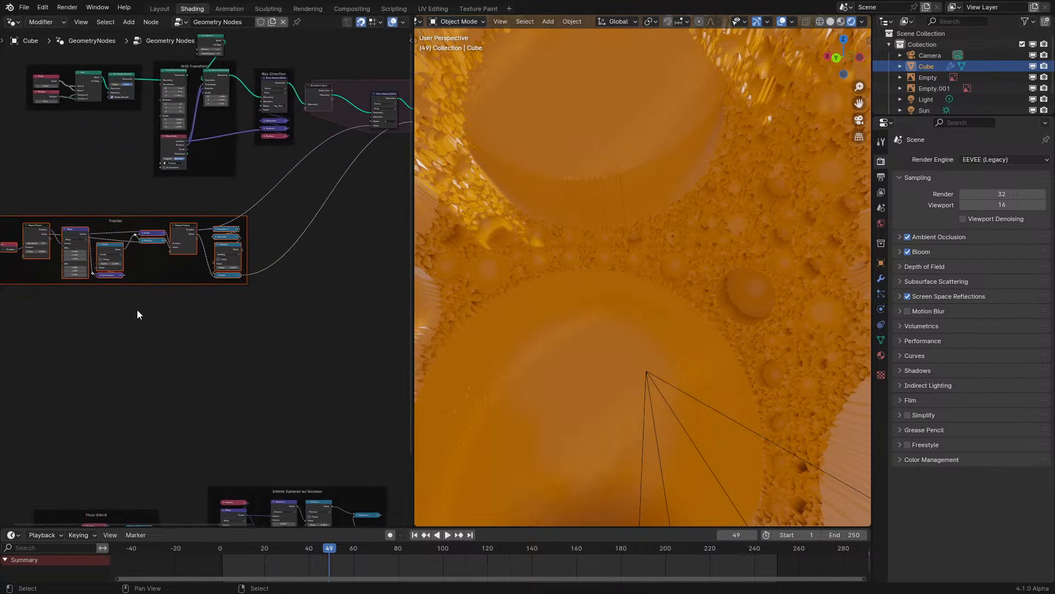
left_click_drag(26, 236, 325, 370)
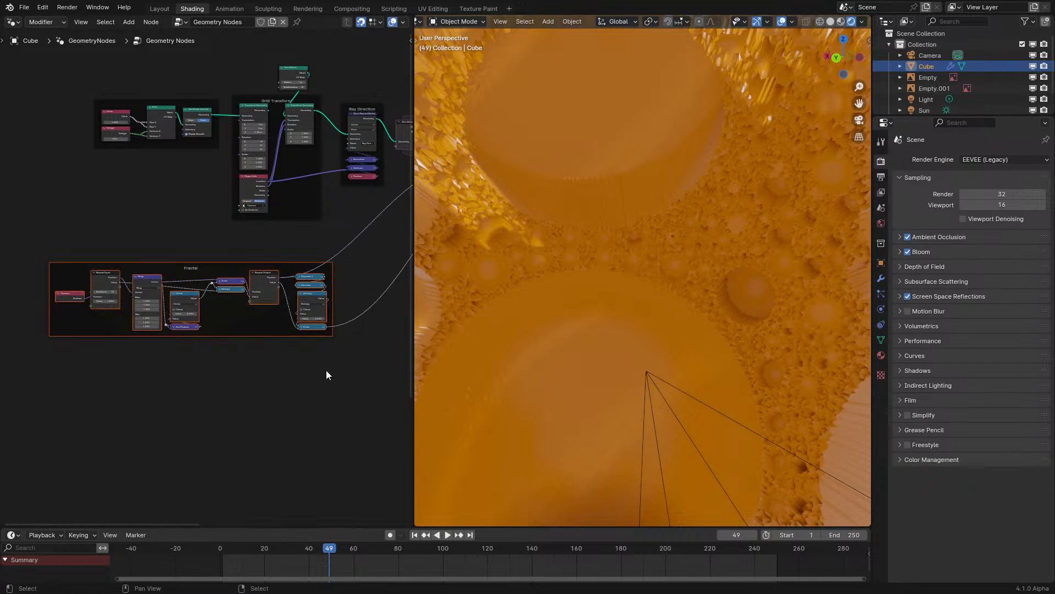
middle_click_drag(220, 365, 154, 289)
scroll(242, 304, "up", 6)
key("shift+a")
left_click(242, 304)
type("r")
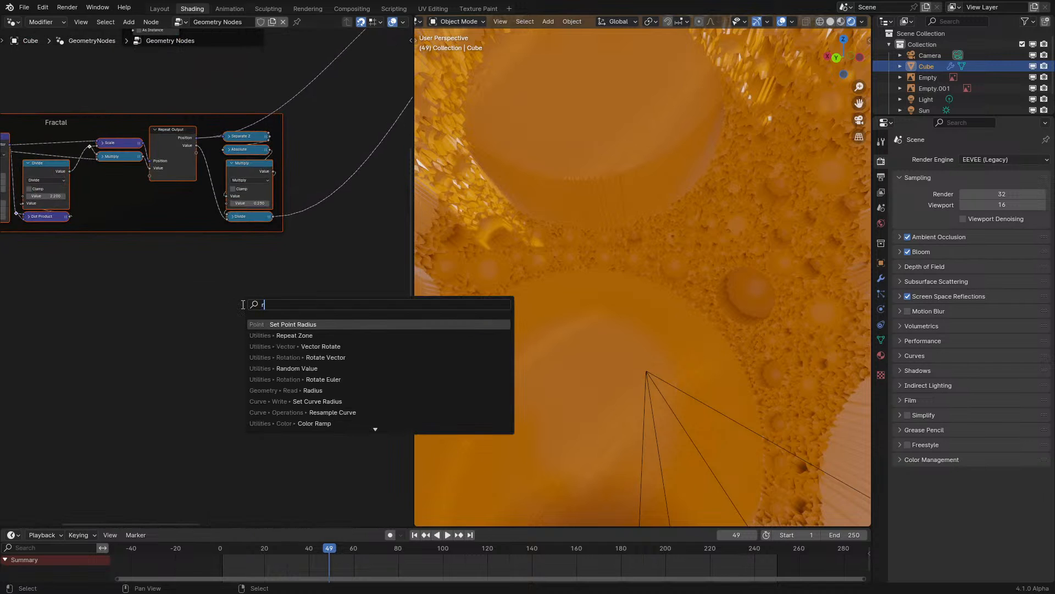
key("Escape")
- Duplicate the Fractal's Repeat Input and Repeat Output nodes, and place the copies in the empty area below the original frame
middle_click_drag(148, 240, 290, 329)
left_click(314, 235)
key("c")
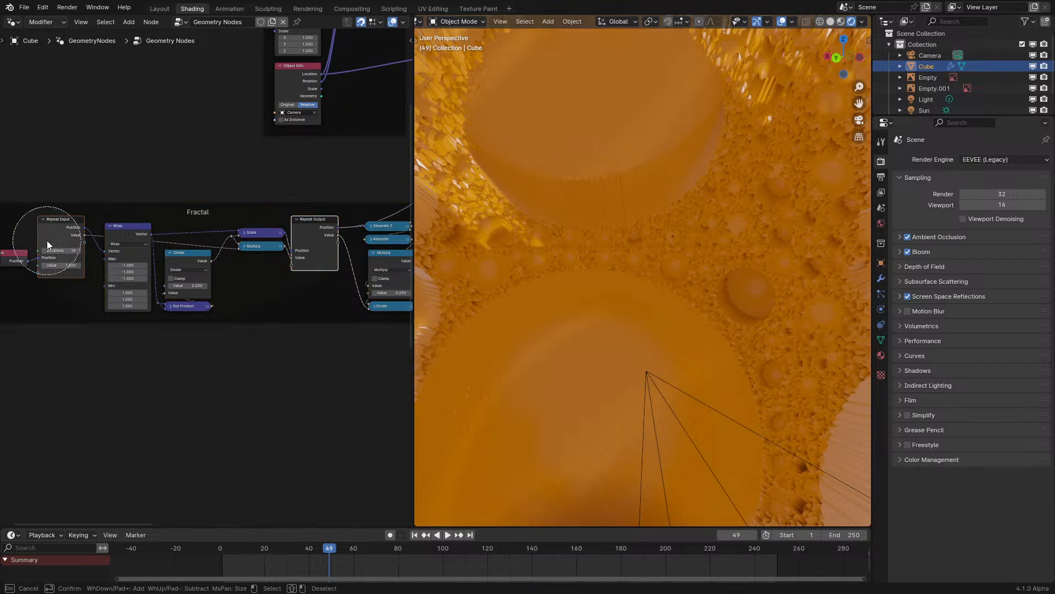
left_click(45, 241)
right_click(46, 240)
key("shift+d")
left_click(192, 444)
middle_click_drag(232, 410, 82, 303)
left_click_drag(86, 305, 213, 319)
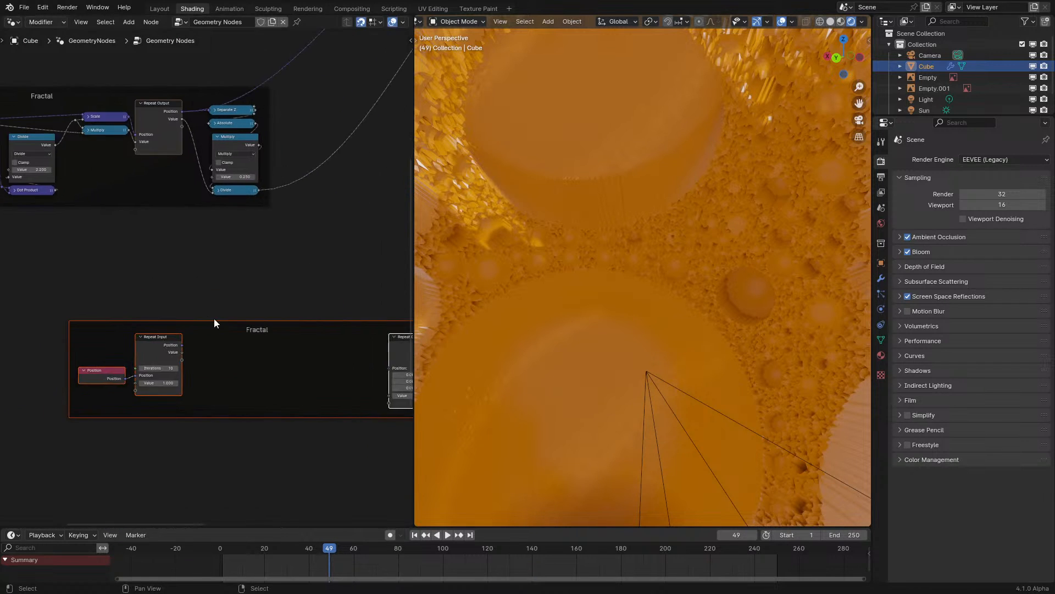
- Add a Fraction vector node between the Position sockets of the duplicated Repeat Input and Repeat Output
scroll(210, 300, "up", 4)
left_click_drag(173, 370, 241, 384)
type("gr")
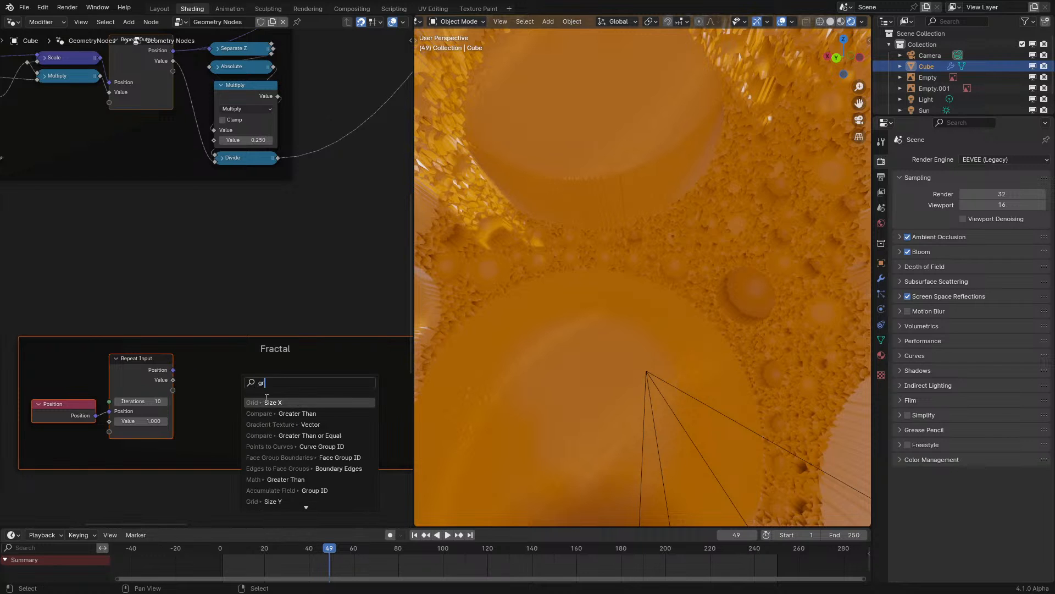
key("BackSpace")
key("BackSpace")
type("fr")
left_click(288, 413)
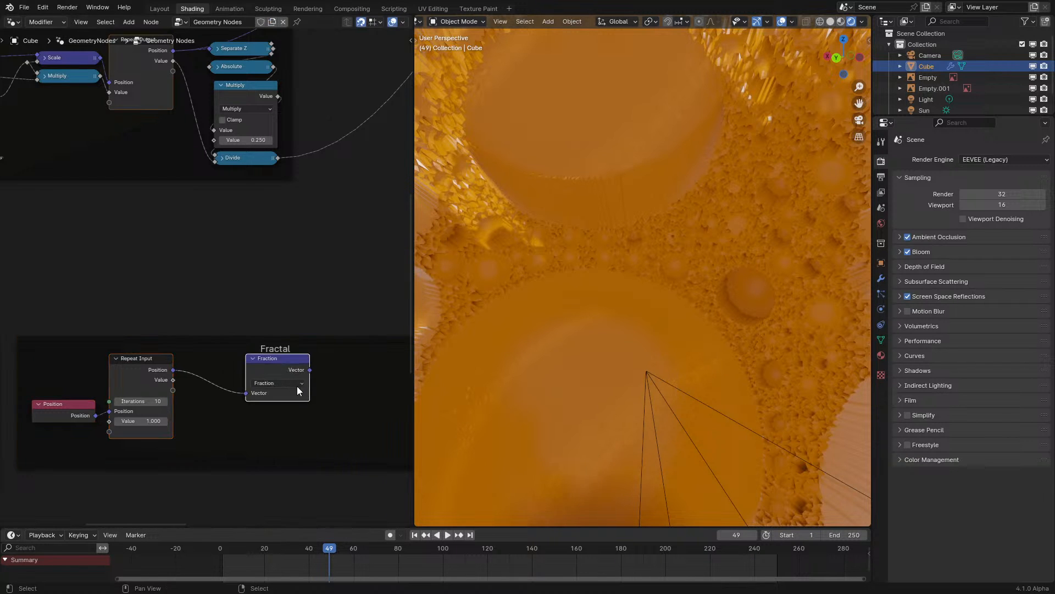
left_click(297, 386)
middle_click_drag(297, 386, 117, 368)
left_click_drag(129, 351, 271, 384)
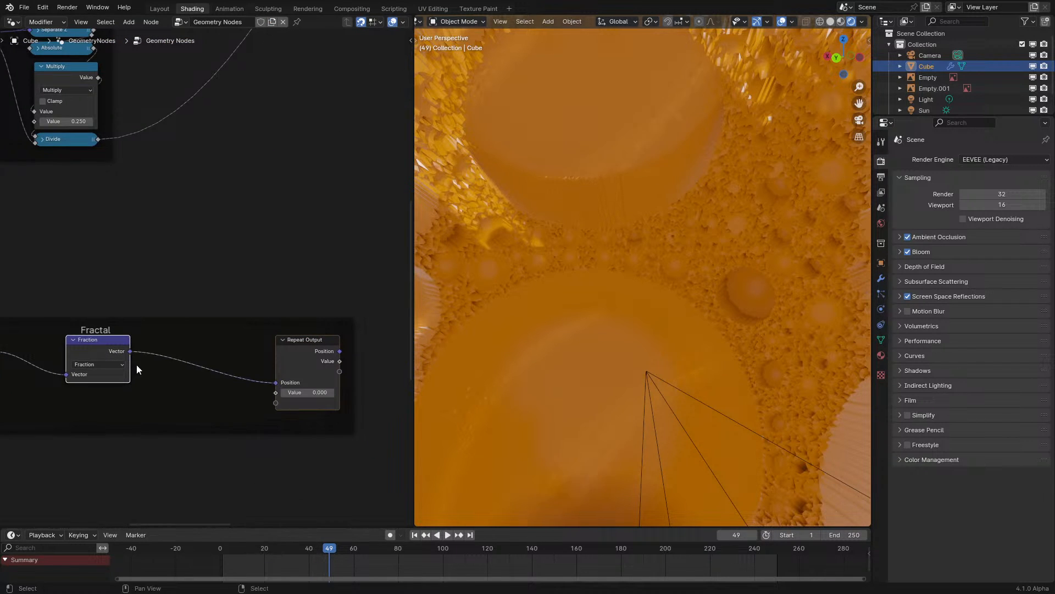
- Insert a Vector Math node set to Scale, with a factor of 0.5, between Fraction and the Repeat Output
middle_click_drag(136, 366, 175, 352)
scroll(156, 346, "up", 3)
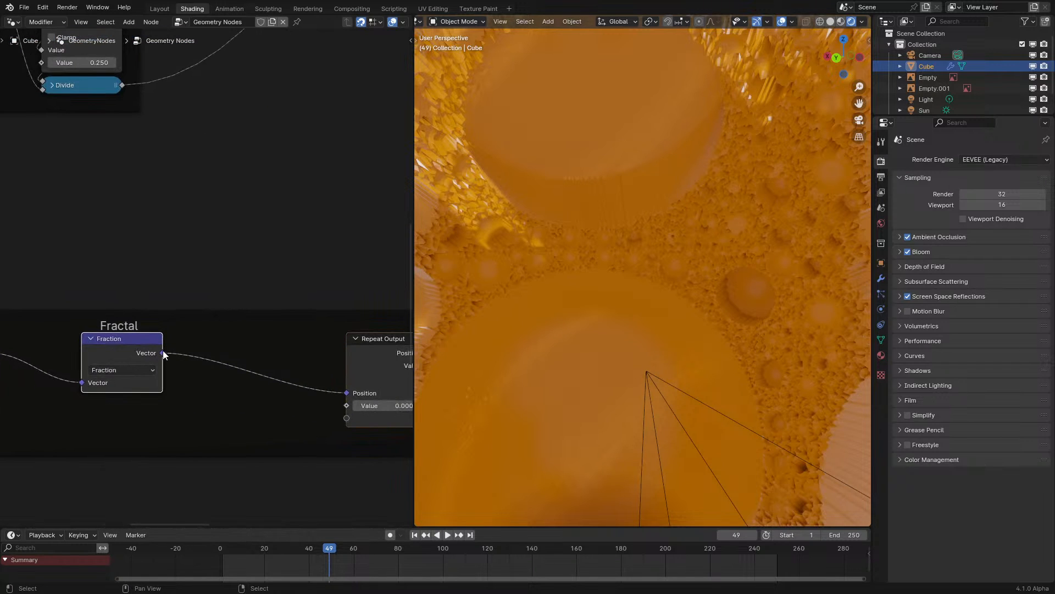
left_click(256, 352)
key("q")
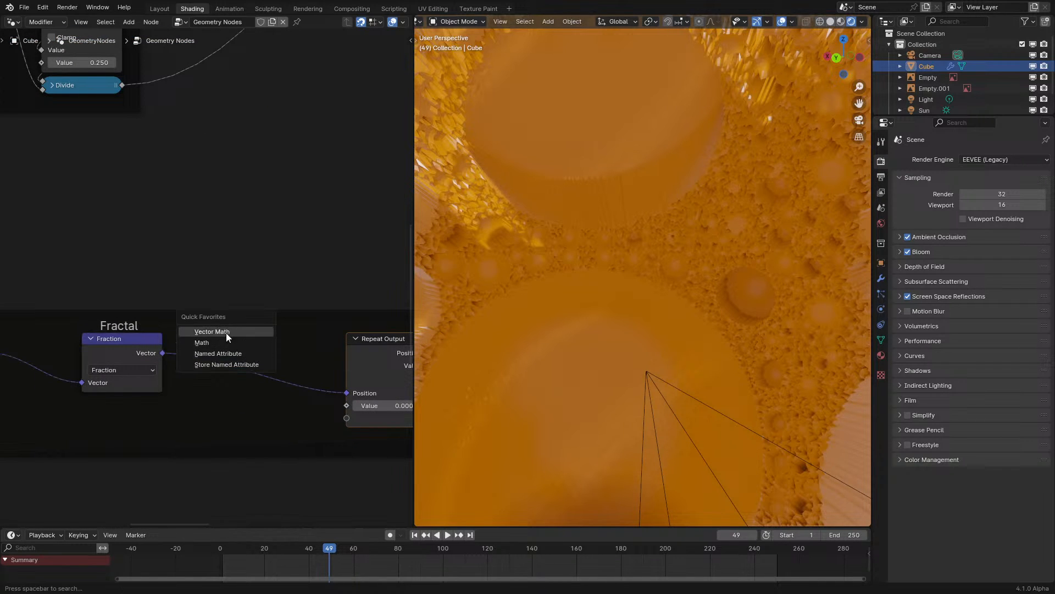
left_click(226, 332)
left_click(217, 330)
left_click(259, 370)
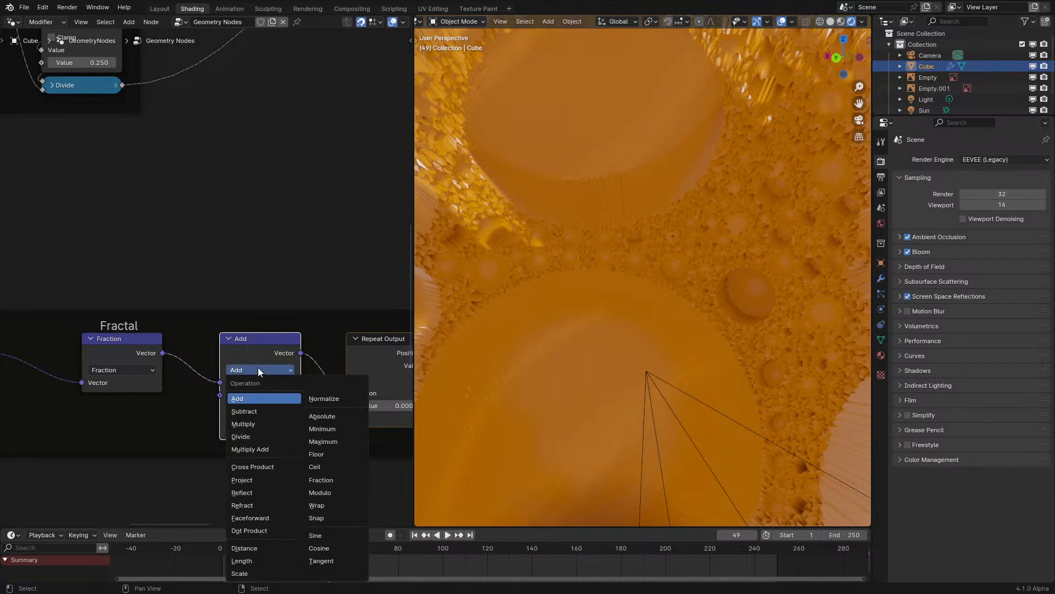
left_click(253, 574)
left_click(272, 395)
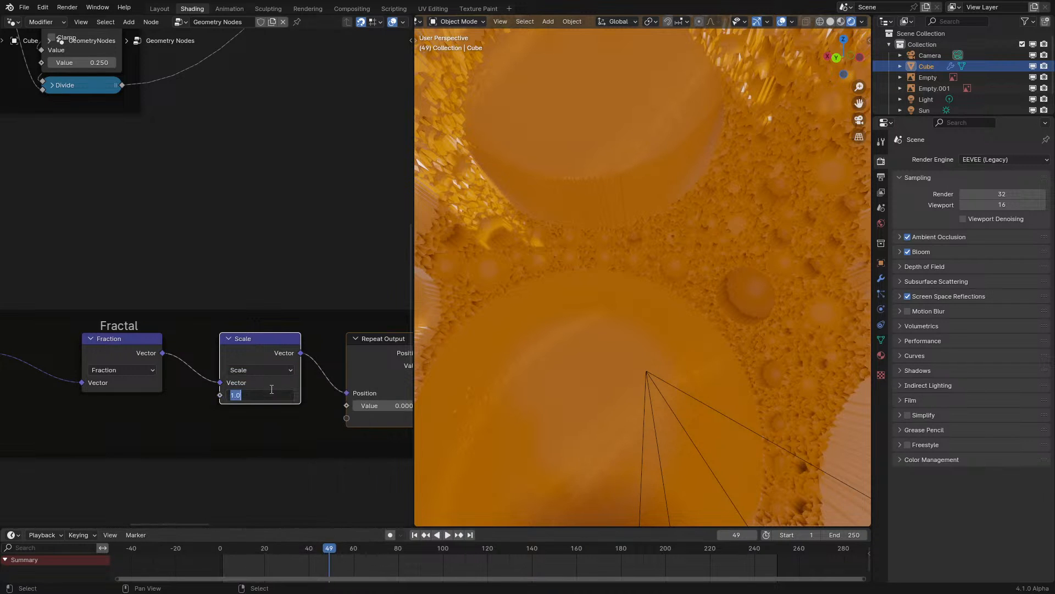
type(".5")
key("Return")
scroll(230, 344, "down", 1)
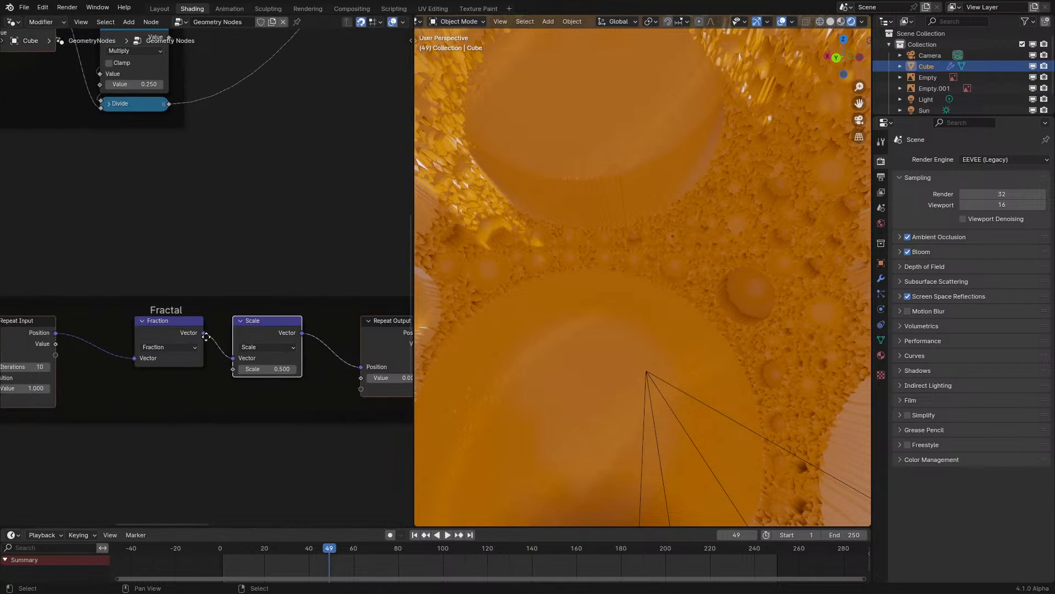
- Branch a Length vector node off the Scale node's output and place it just below the Scale node
left_click_drag(301, 332, 291, 430)
right_click(292, 428)
left_click_drag(303, 335, 283, 425)
type("leng")
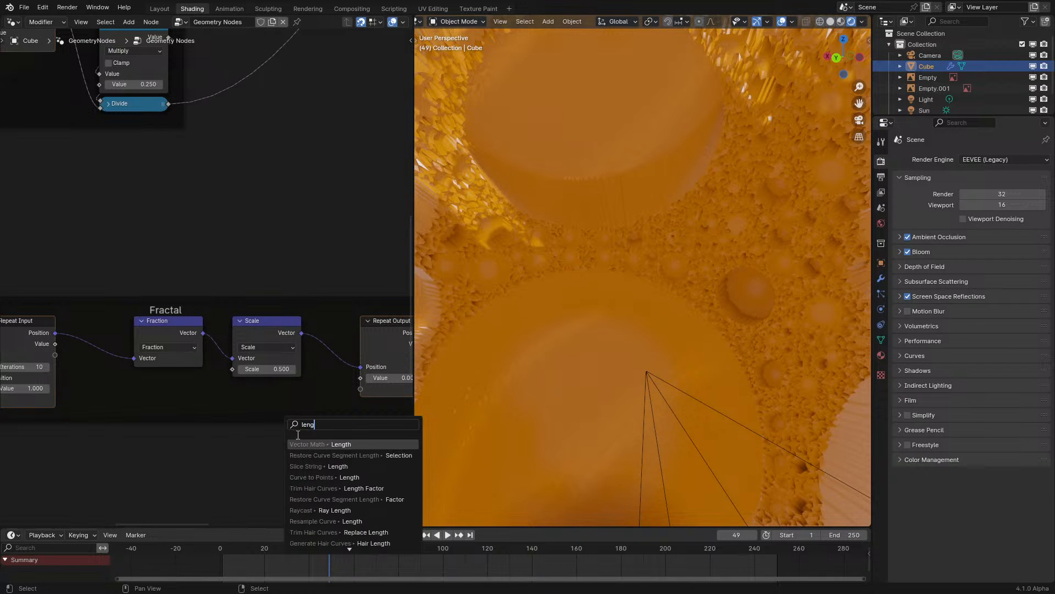
key("Return")
left_click(263, 405)
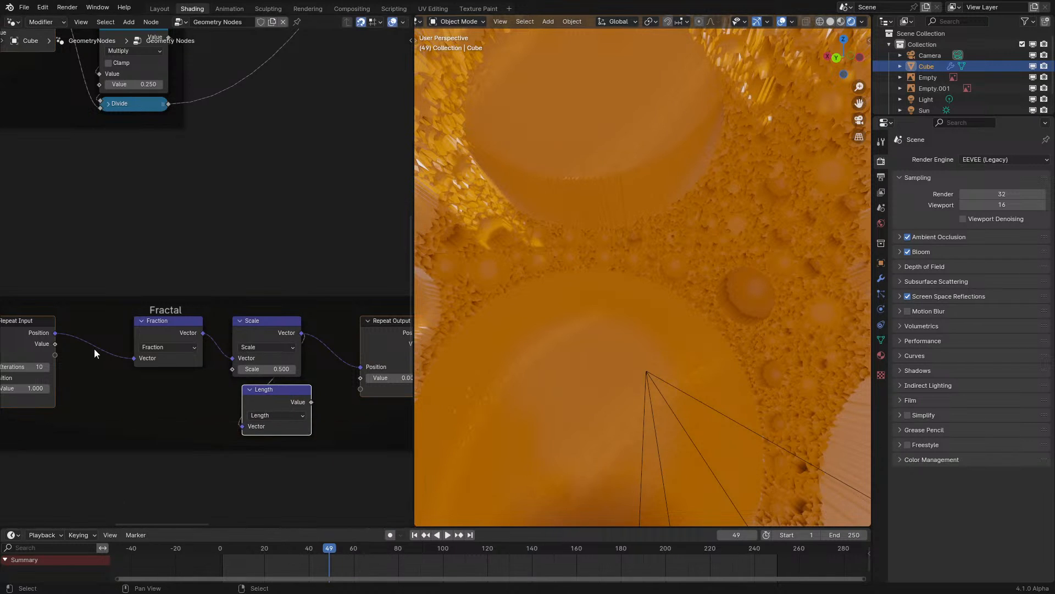
- Add a Minimum math node below Length that combines the Repeat Input's Value with the Length output
left_click_drag(54, 344, 251, 462)
type("ad")
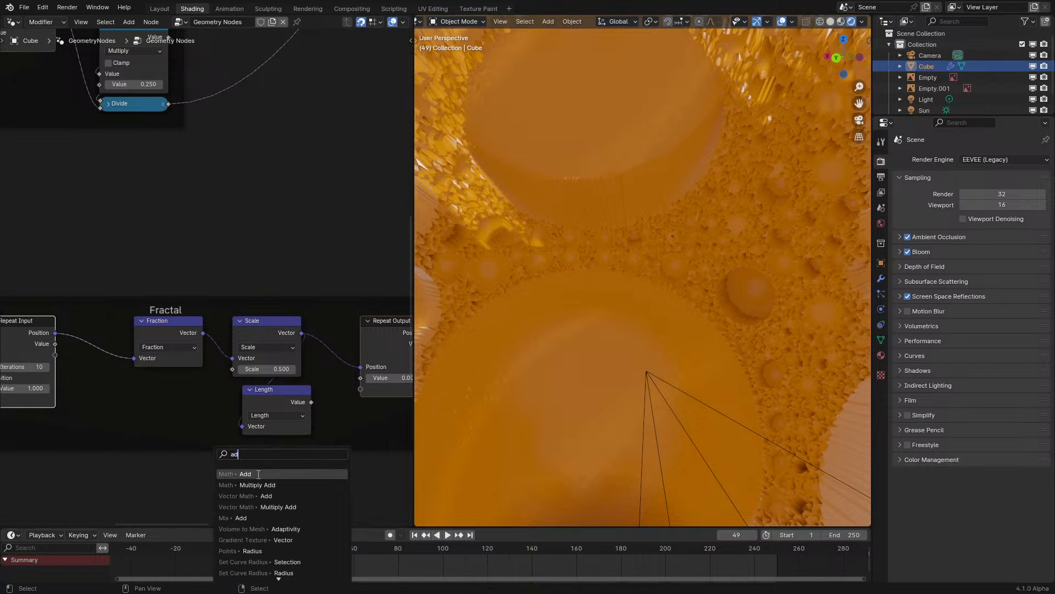
left_click(258, 474)
left_click(276, 468)
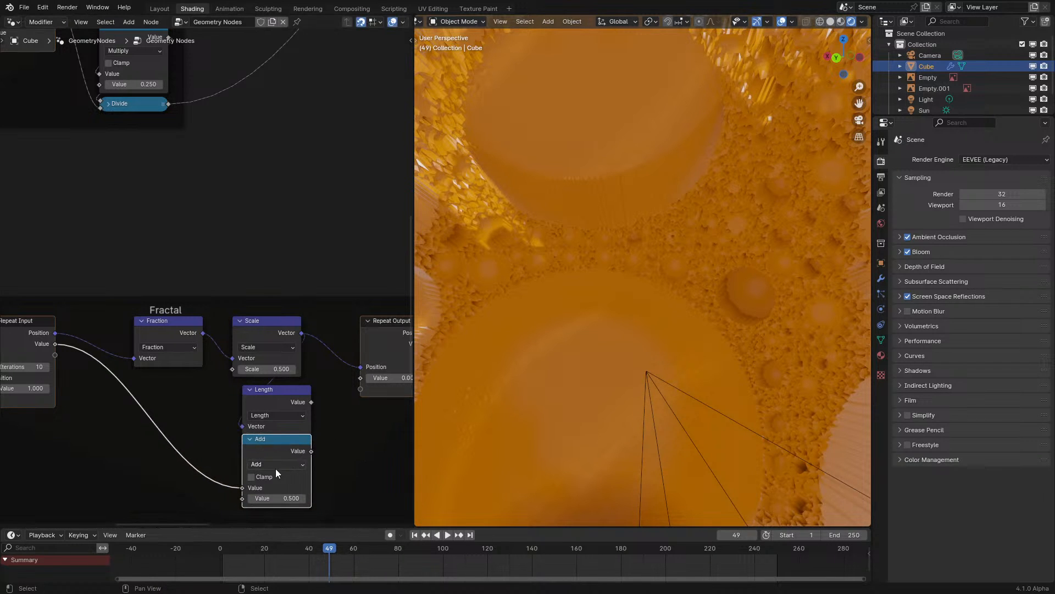
left_click(276, 464)
left_click(353, 340)
left_click_drag(313, 402, 243, 498)
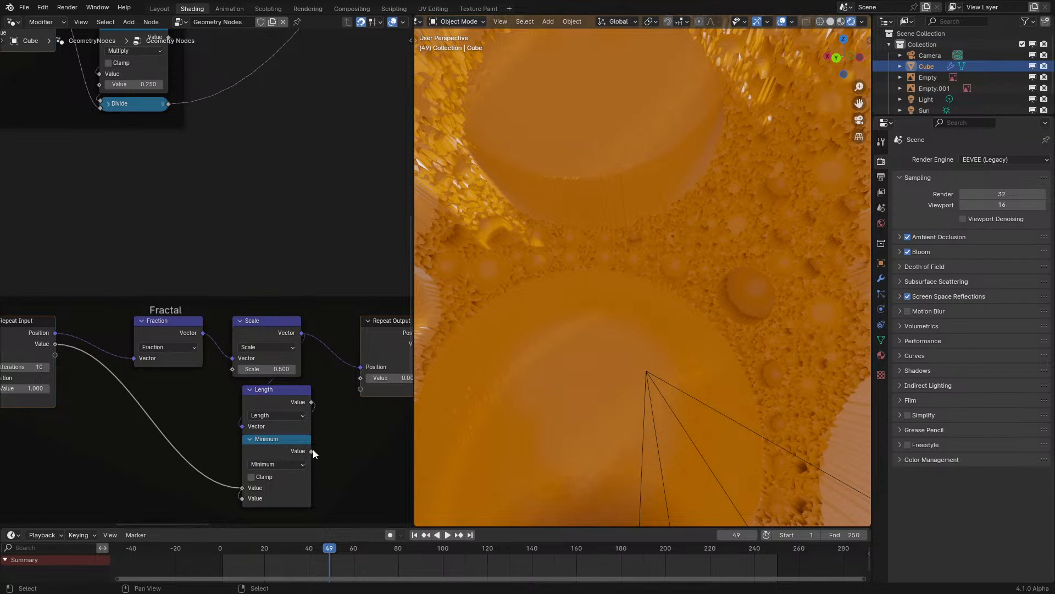
- Connect Minimum's output to the Repeat Output's Value input, and feed the Repeat Output's Value into the SDF Store Named Attribute node
left_click_drag(311, 450, 362, 377)
scroll(119, 507, "down", 2)
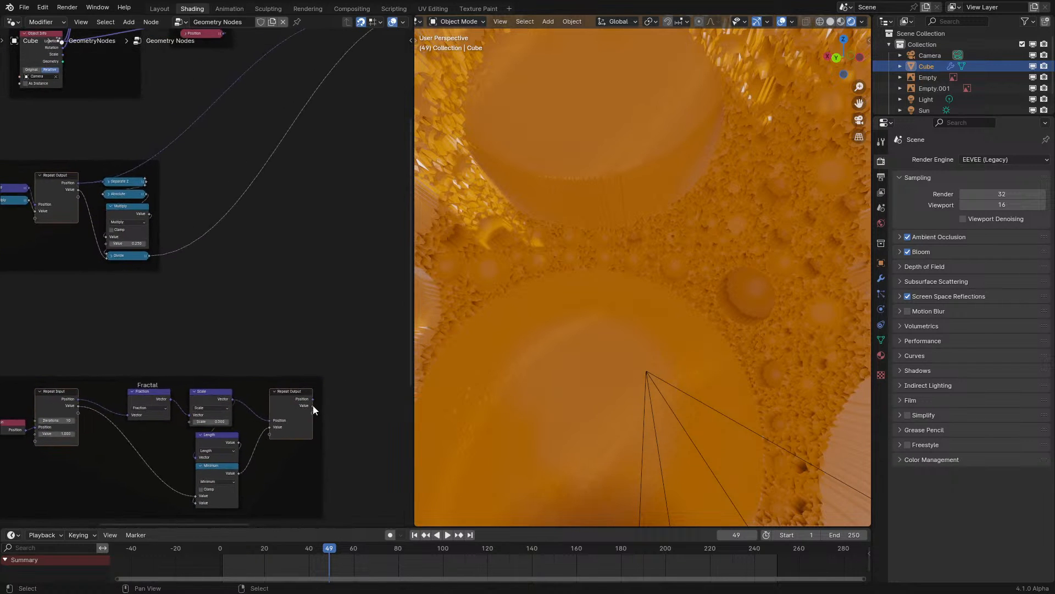
left_click_drag(314, 406, 353, 143)
- Replay the simulation from frame 0 and examine the marched shape against the Fractal node setup
left_click(206, 560)
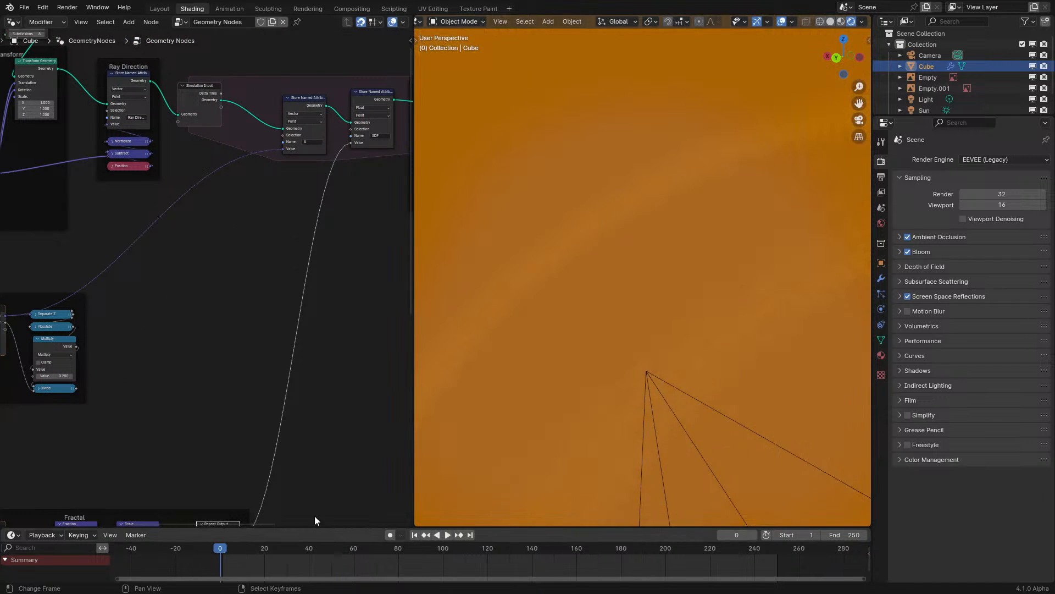
scroll(644, 374, "down", 10)
key("space")
scroll(645, 374, "up", 4)
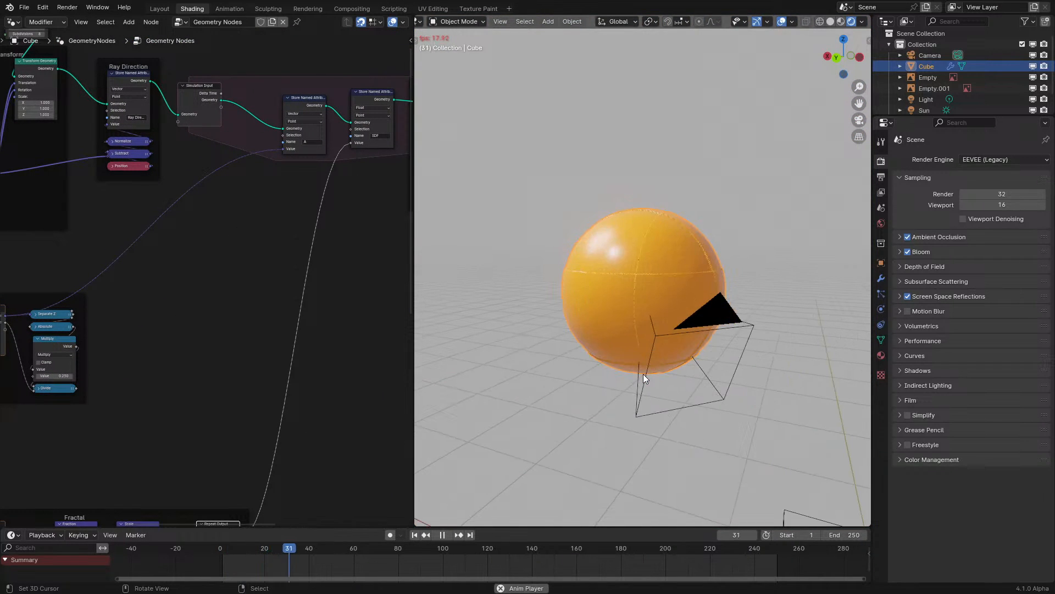
key("space")
scroll(302, 429, "down", 2)
middle_click_drag(302, 429, 356, 268)
scroll(333, 377, "up", 4)
middle_click_drag(333, 378, 376, 310)
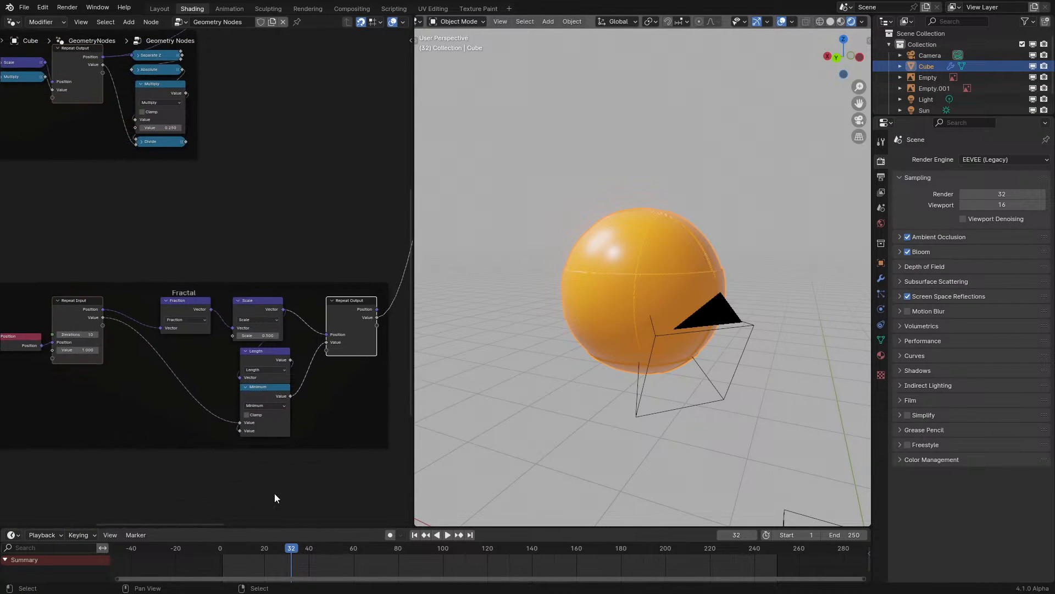
- Change the Length node to Distance, shift Minimum down to make room, and set all three components of the second vector to 0.5
left_click(205, 564)
scroll(155, 365, "up", 3)
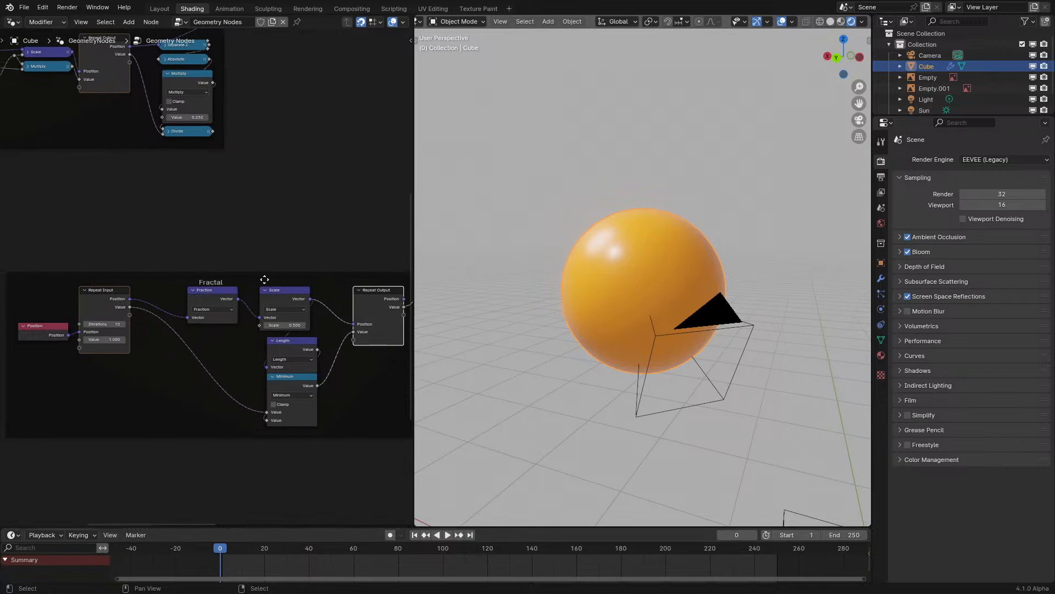
middle_click_drag(321, 354, 251, 360)
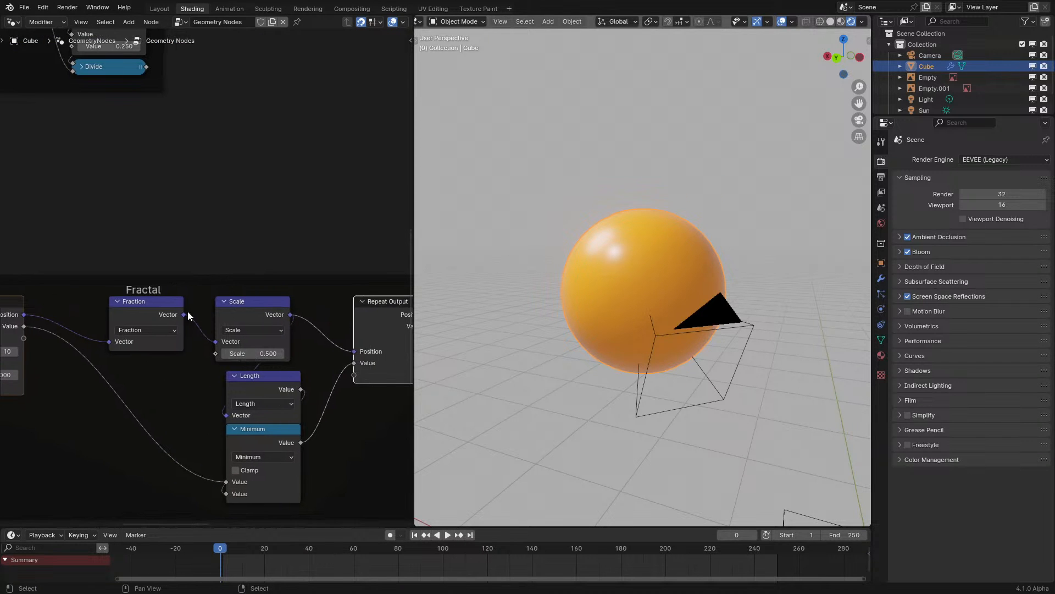
left_click(183, 325)
left_click(255, 404)
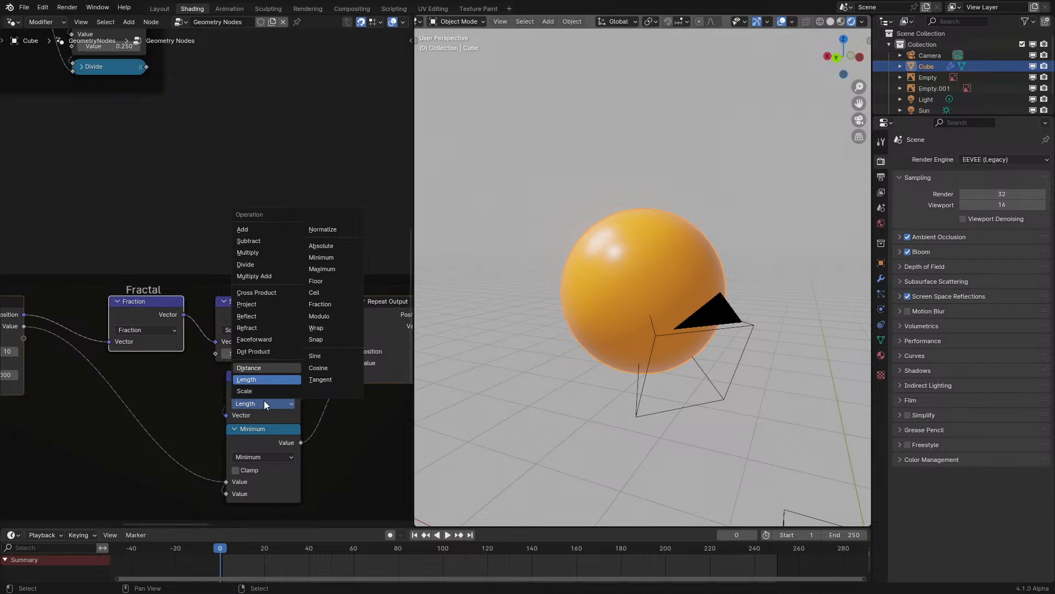
left_click(257, 367)
left_click_drag(267, 441, 266, 494)
left_click(264, 438)
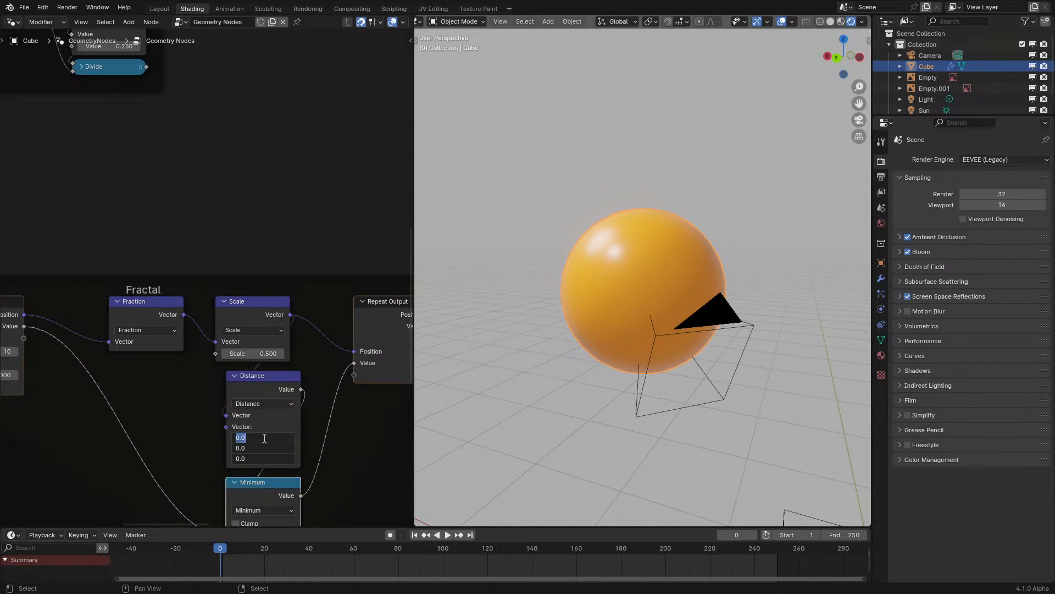
type(".5")
key("Return")
- Add a Subtract math node to the Fractal frame, taking the Distance output and feeding the first Value of Minimum
middle_click_drag(283, 427, 265, 337)
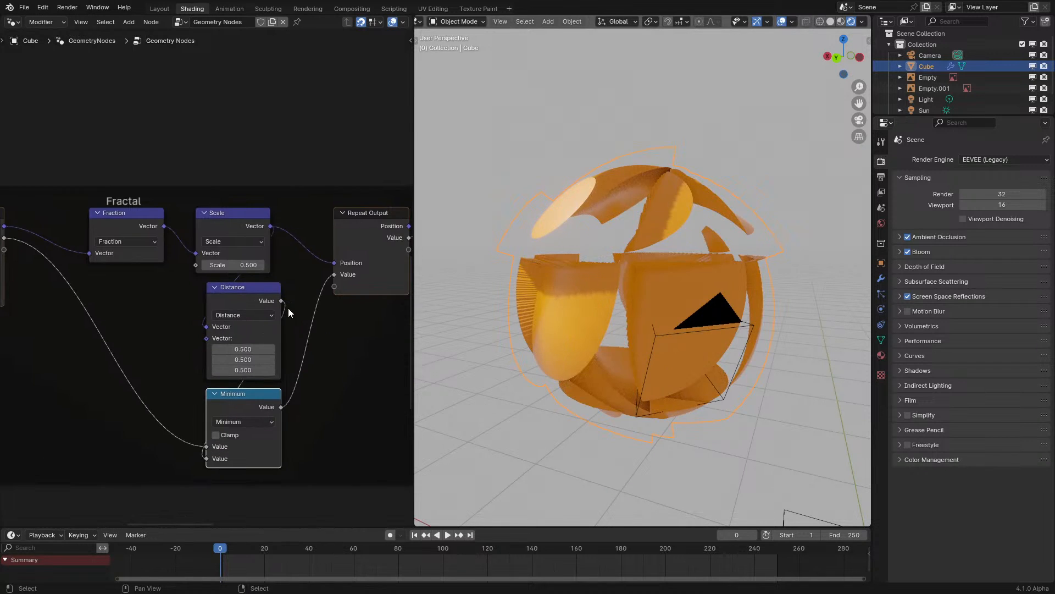
left_click(275, 308)
key("shift+a")
type("subtr")
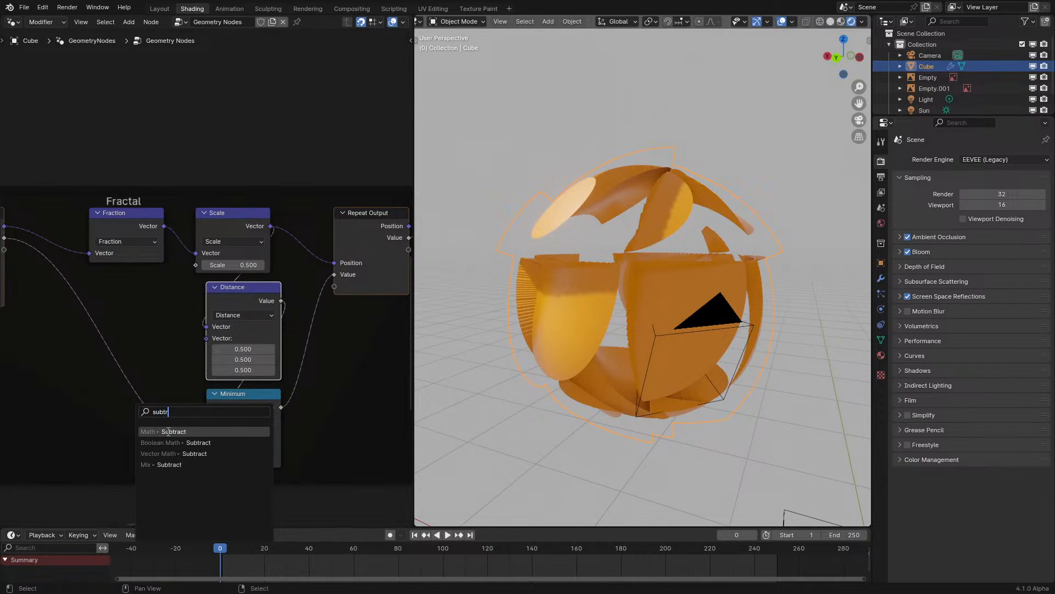
key("Return")
left_click(118, 420)
scroll(118, 419, "down", 7)
middle_click_drag(118, 407, 216, 491)
middle_click_drag(157, 158, 147, 242)
scroll(144, 225, "up", 4)
left_click_drag(138, 221, 172, 231)
- Set the value of the Subtract node in the Fractal frame to 0.1
scroll(212, 286, "down", 5)
middle_click_drag(266, 506, 179, 161)
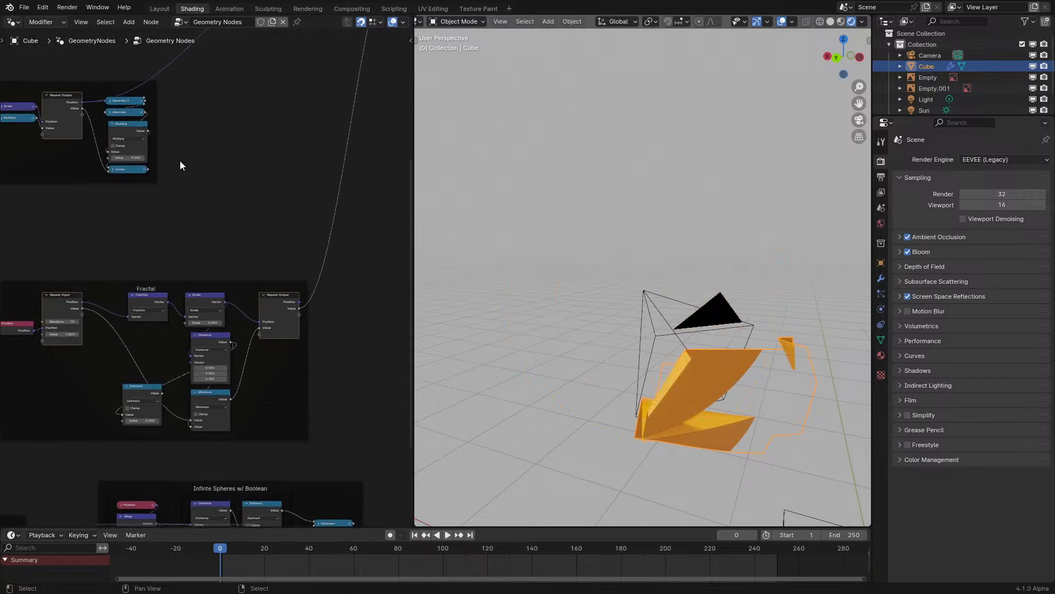
scroll(215, 330, "up", 4)
middle_click_drag(214, 333, 236, 240)
scroll(237, 240, "up", 2)
left_click(113, 396)
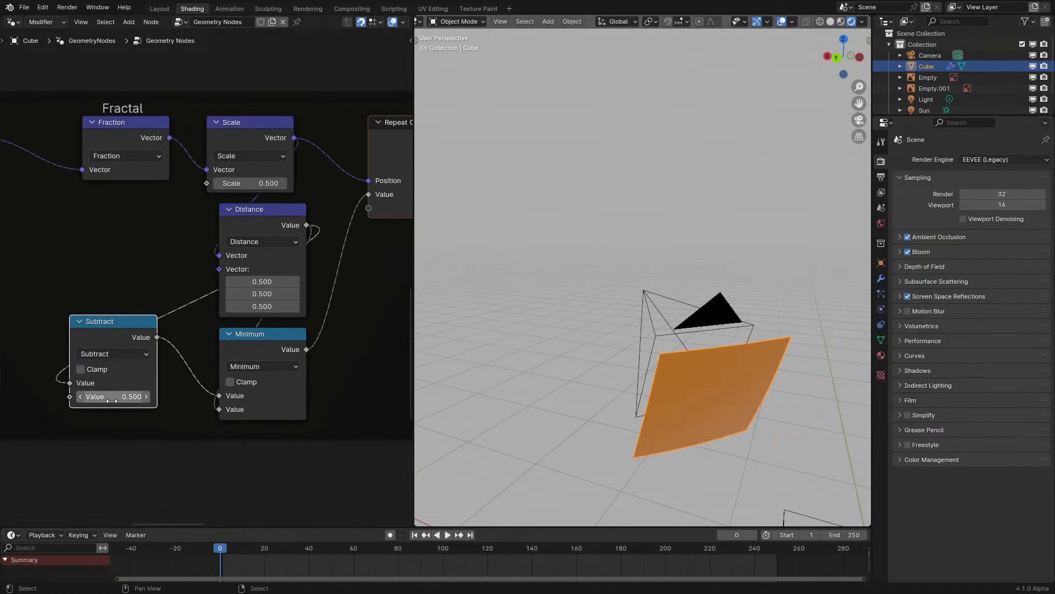
type("0.1")
key("Return")
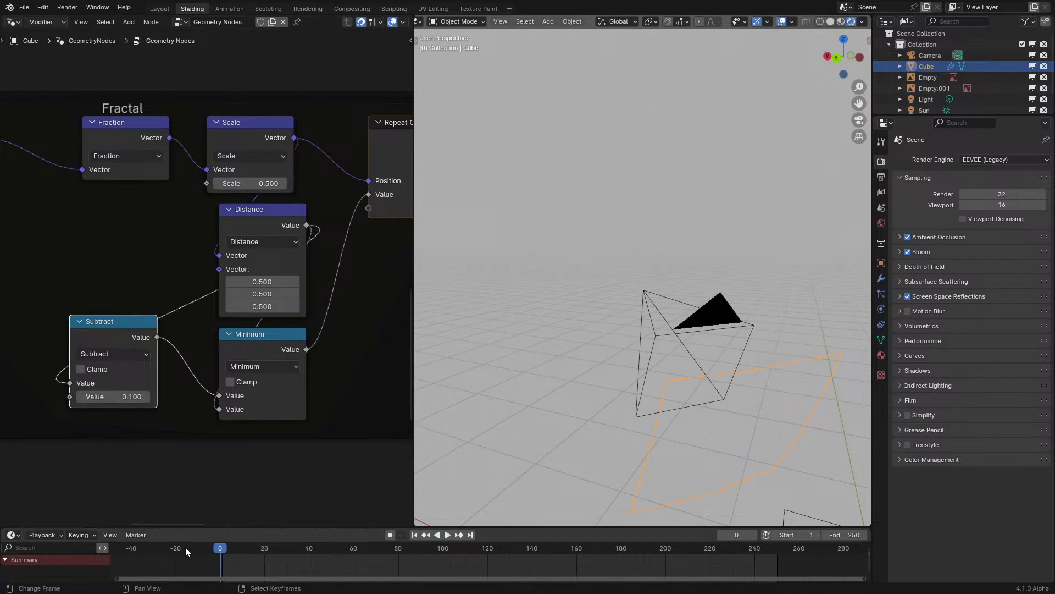
- Play the simulation with the new subtraction and view the scene from another angle
key("space")
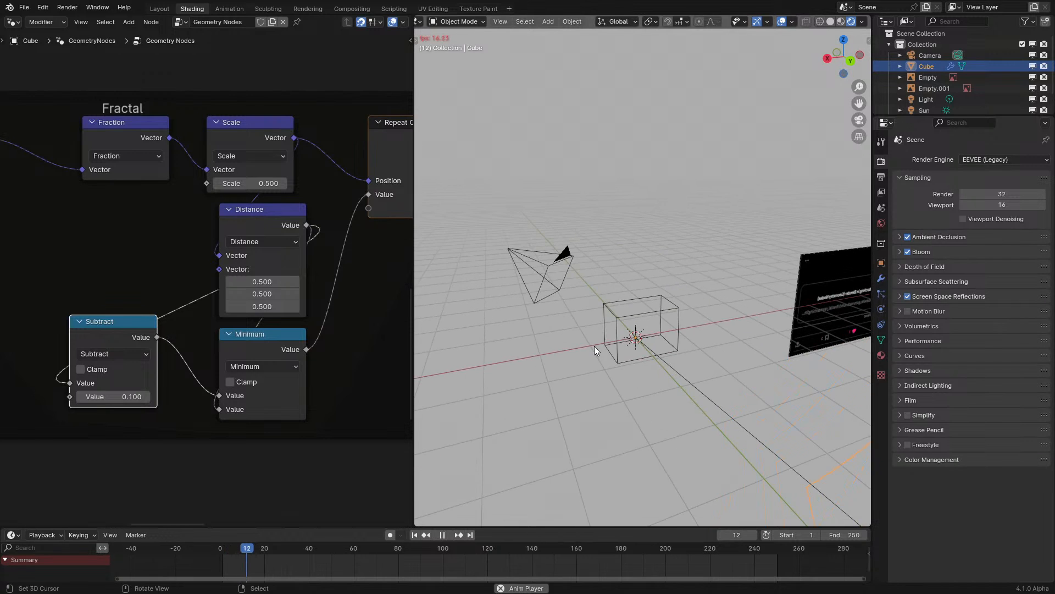
middle_click_drag(595, 345, 622, 334)
scroll(227, 263, "down", 1)
middle_click_drag(227, 262, 227, 325)
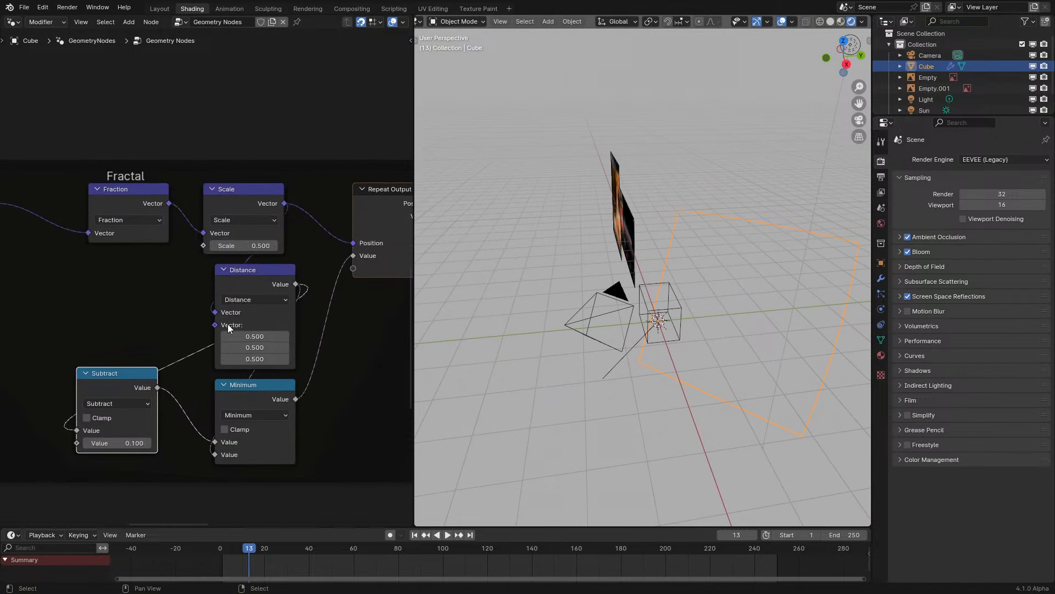
- Set the Iterations of the Fractal frame's Repeat Input to 1
middle_click_drag(261, 206, 262, 256)
scroll(301, 390, "down", 4)
middle_click_drag(188, 344, 344, 366)
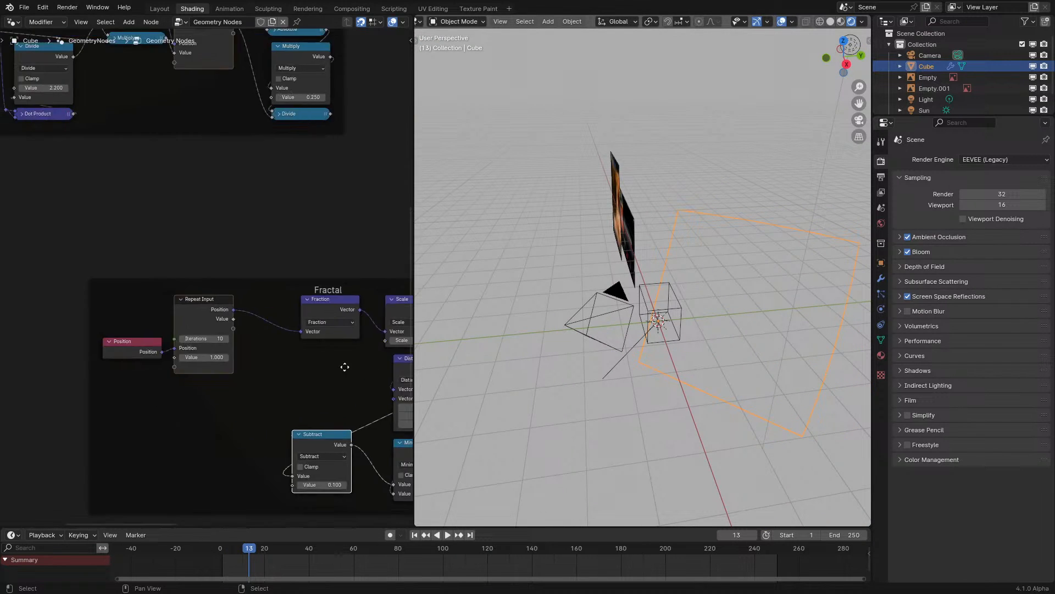
scroll(215, 335, "up", 1)
left_click(206, 344)
type("1")
key("Return")
- Replay the simulation from frame 0 with a single iteration and inspect the resulting surface up close
left_click(223, 560)
key("space")
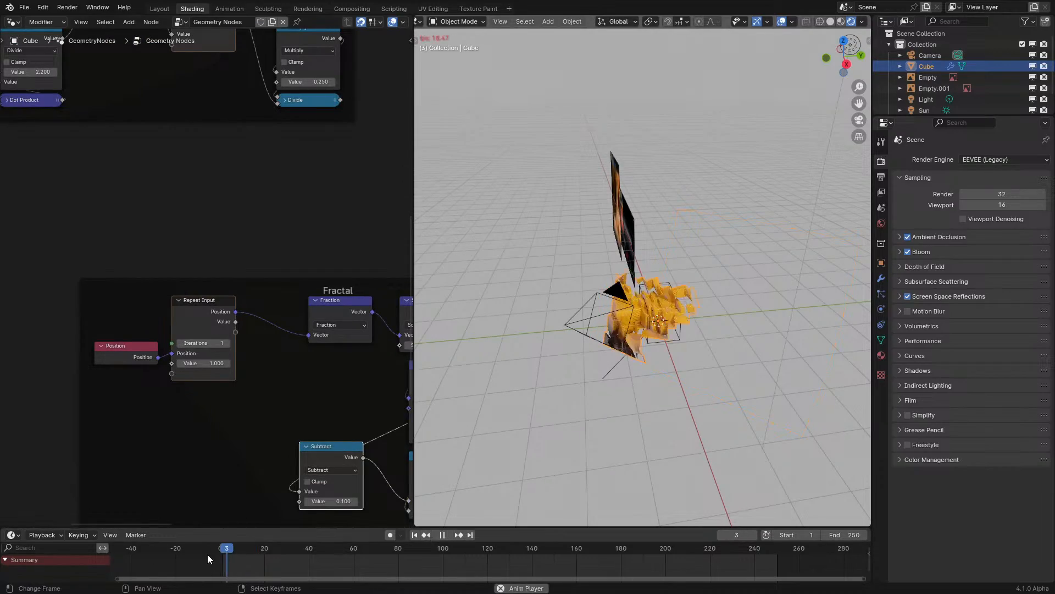
key("space")
scroll(618, 348, "up", 4)
middle_click_drag(618, 348, 561, 279)
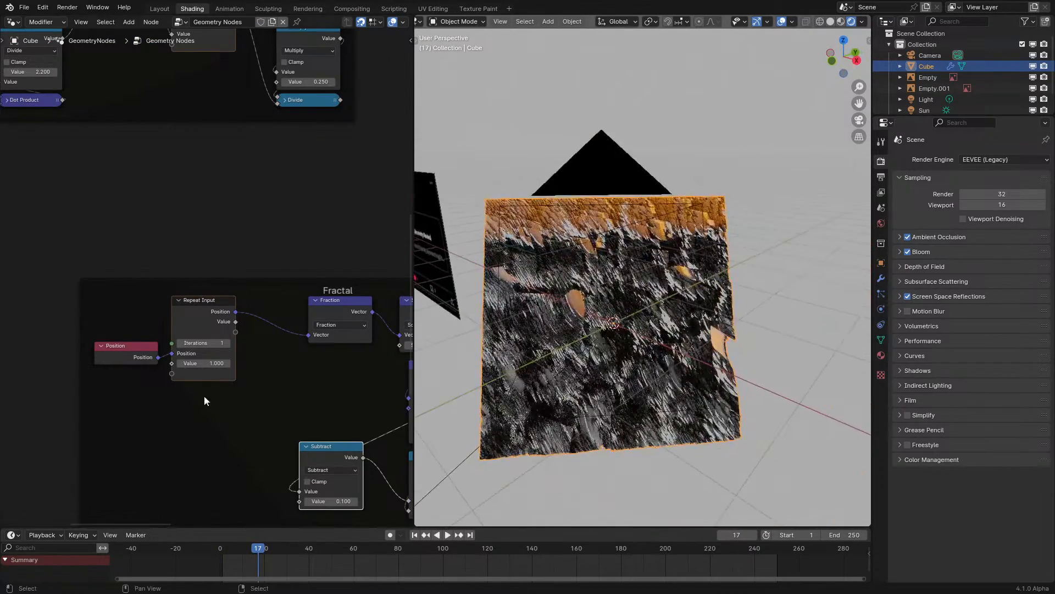
- Raise the Subtract node's value to 0.4 and replay the simulation to inspect the surface up close
middle_click_drag(221, 417, 23, 342)
scroll(260, 440, "up", 2)
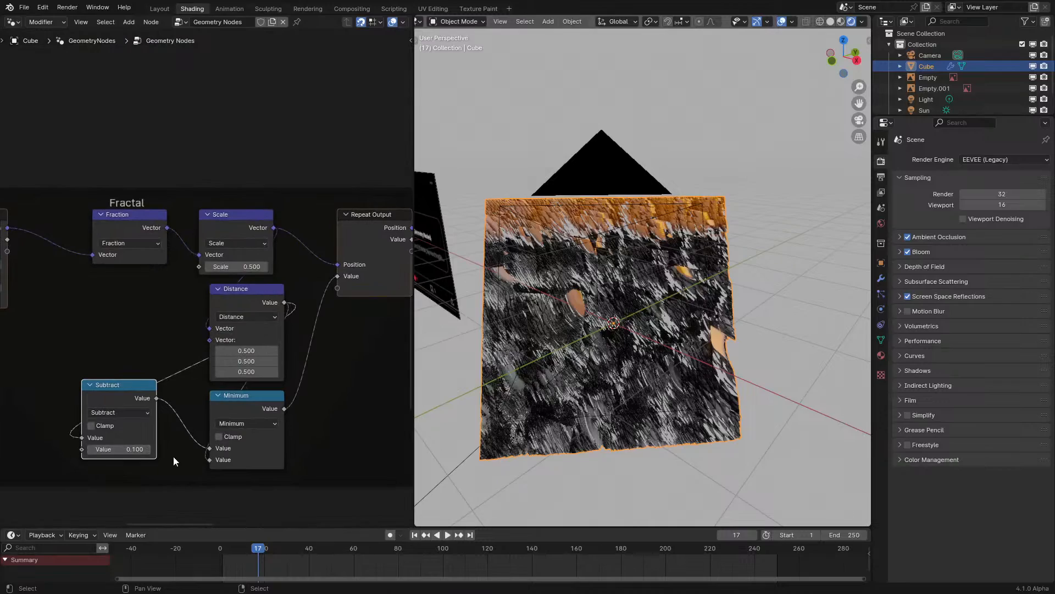
left_click(148, 452)
left_click(149, 451)
left_click(148, 452)
key("space")
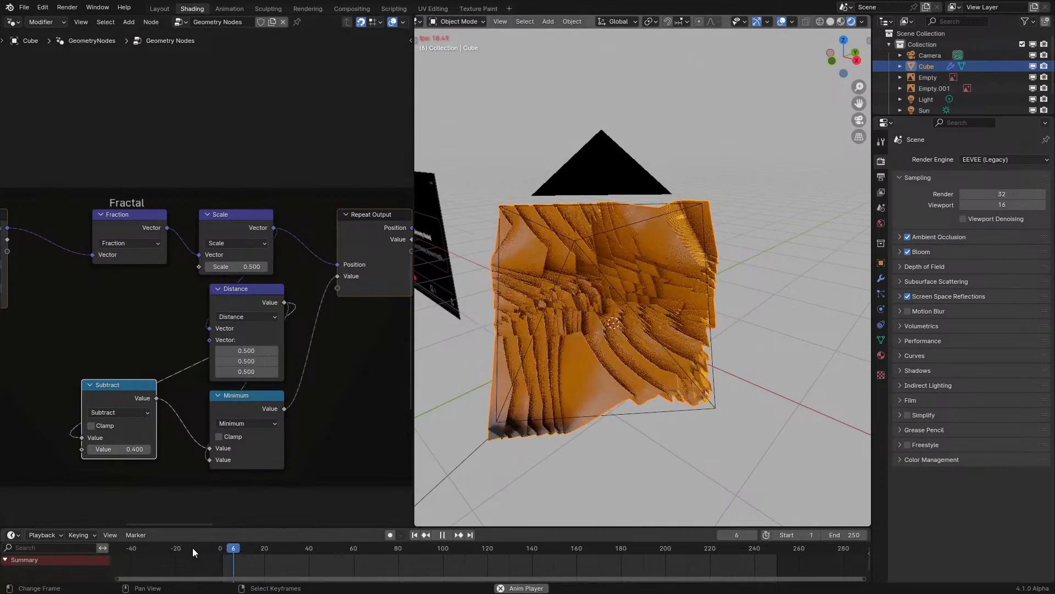
scroll(480, 348, "up", 5)
scroll(483, 345, "up", 5)
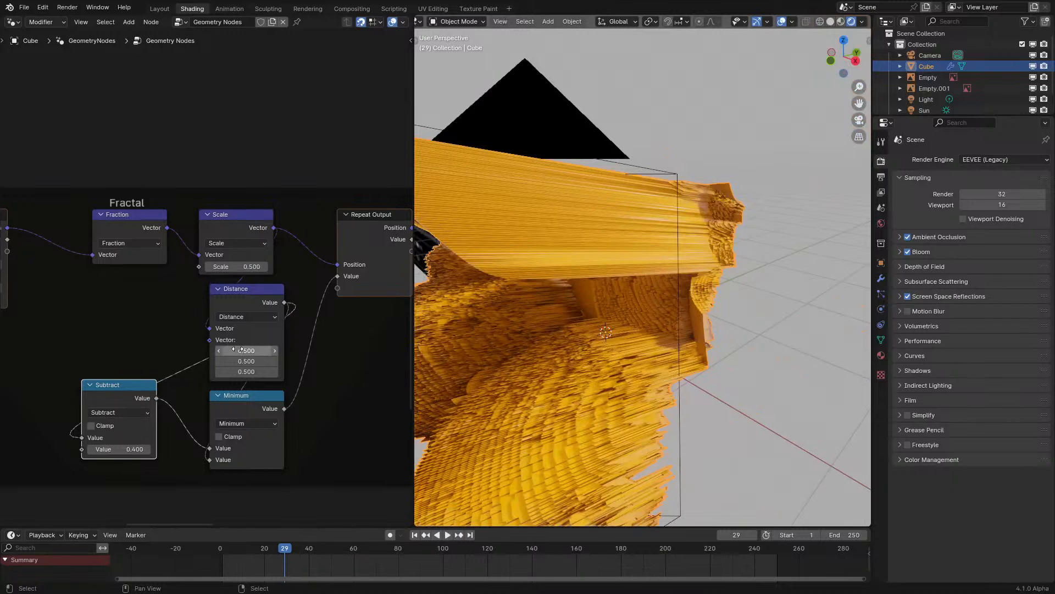
- Try -0.5 on all three components of the Distance node's second vector and undo the change
key("minus")
key("minus")
key("minus")
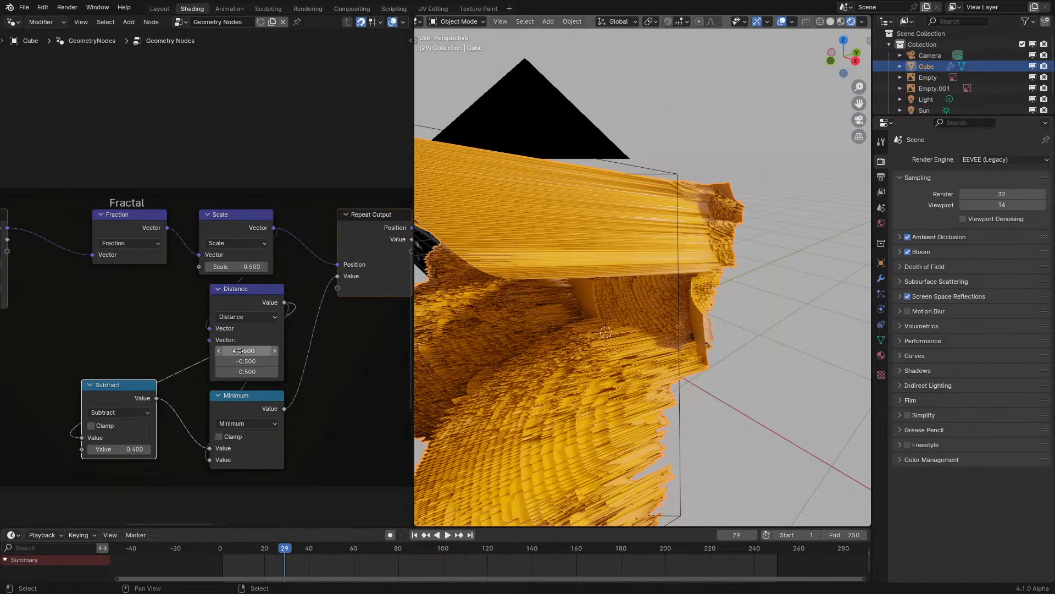
key("ctrl+z")
key("ctrl+z")
key("ctrl+z")
- Rewire the Fraction node's output into the first Vector input of Distance and replay the simulation
left_click_drag(167, 227, 214, 327)
key("space")
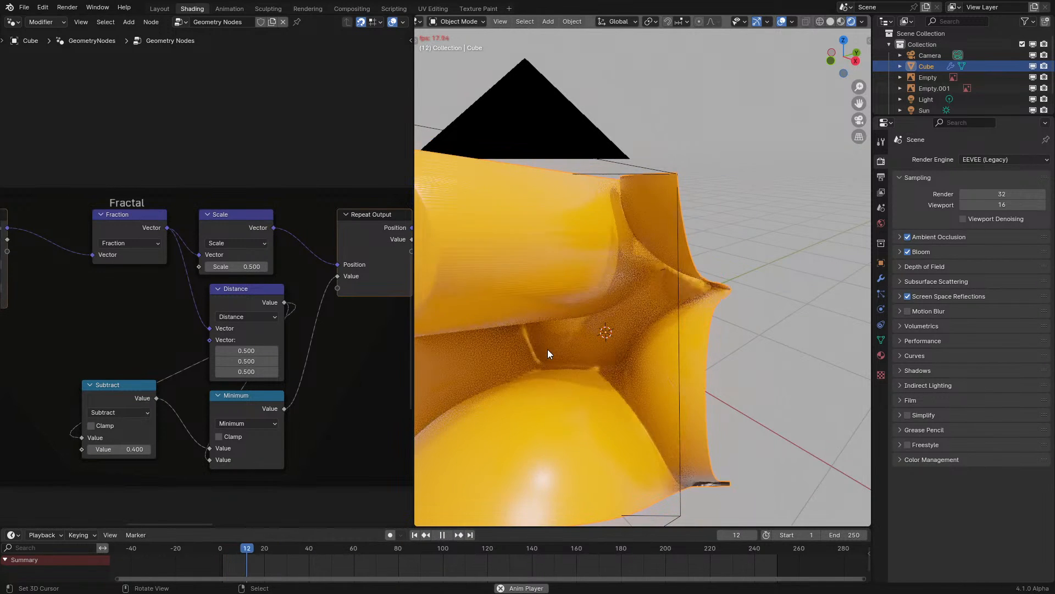
middle_click_drag(576, 295, 599, 287)
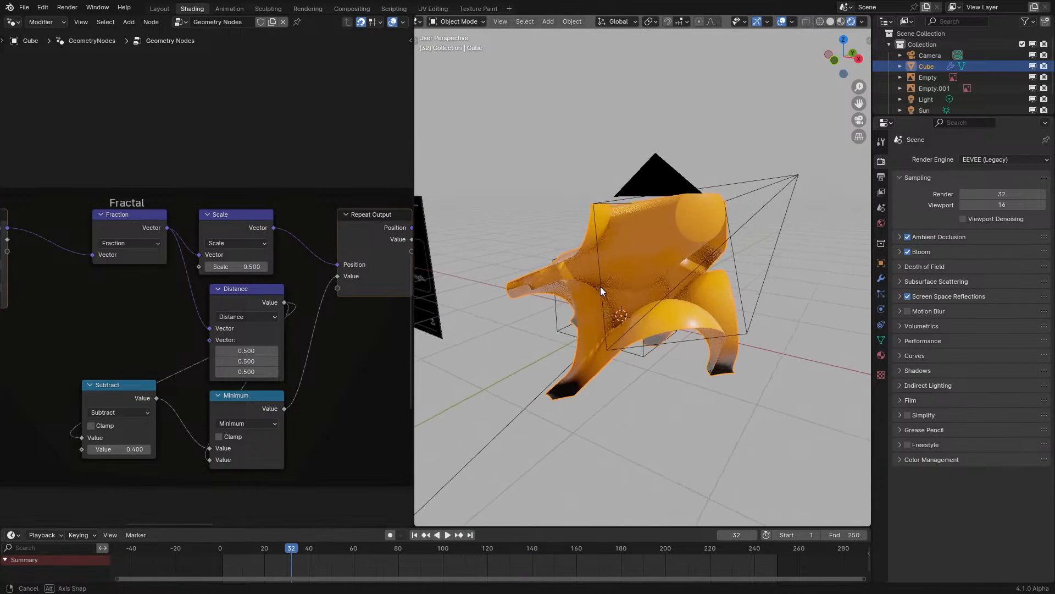
key("space")
- Lower the Subtract node's value to 0.2 and replay the simulation from the start
left_click(90, 453)
left_click(90, 453)
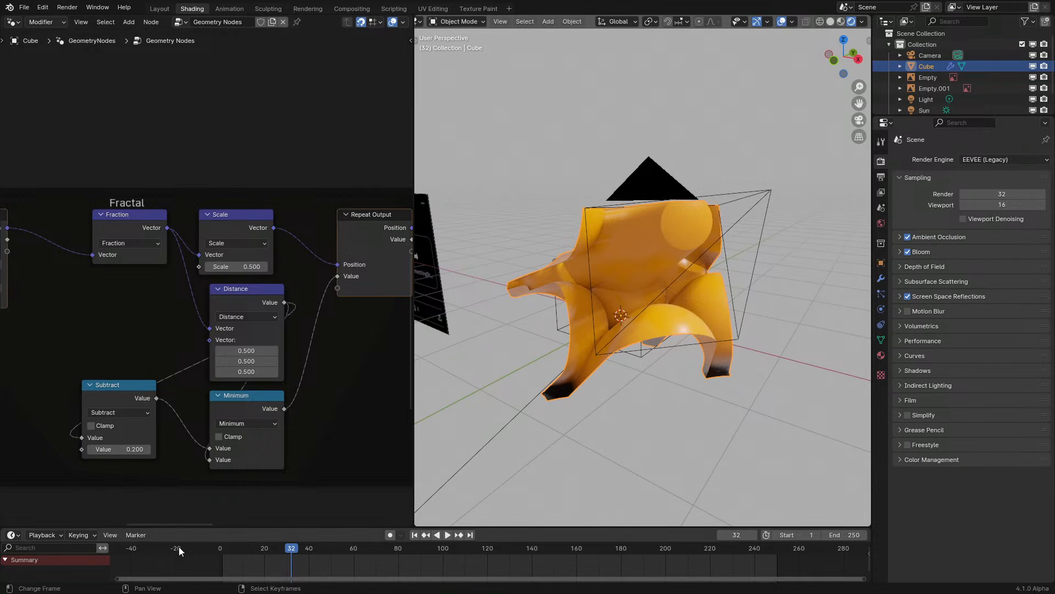
key("shift+Left")
key("space")
key("space")
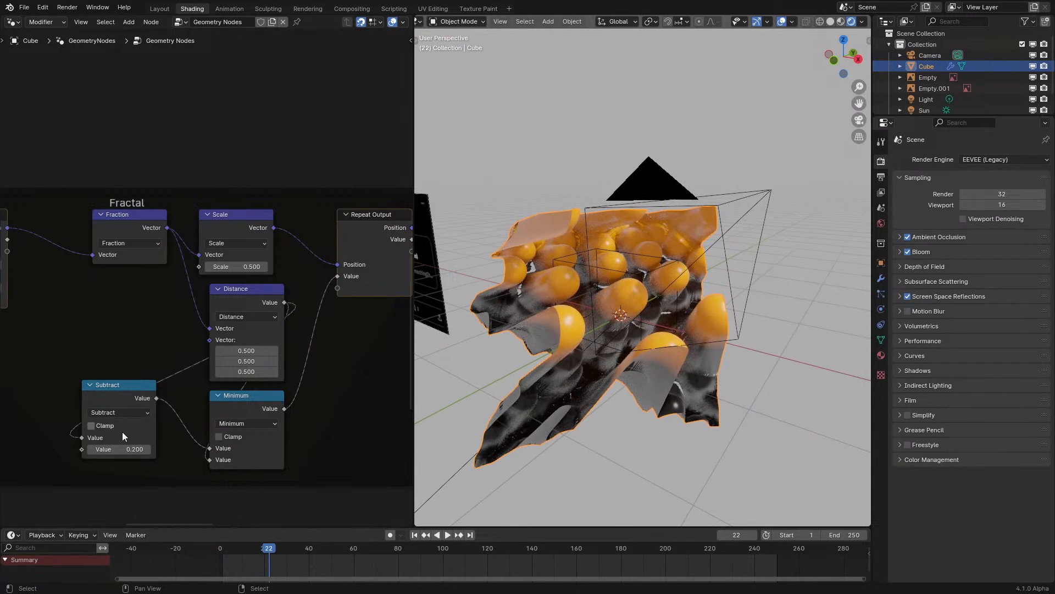
- Set the Subtract node's value to 0.3 and replay the simulation while viewing the spheres from another side
left_click(147, 449)
key("shift+Left")
key("space")
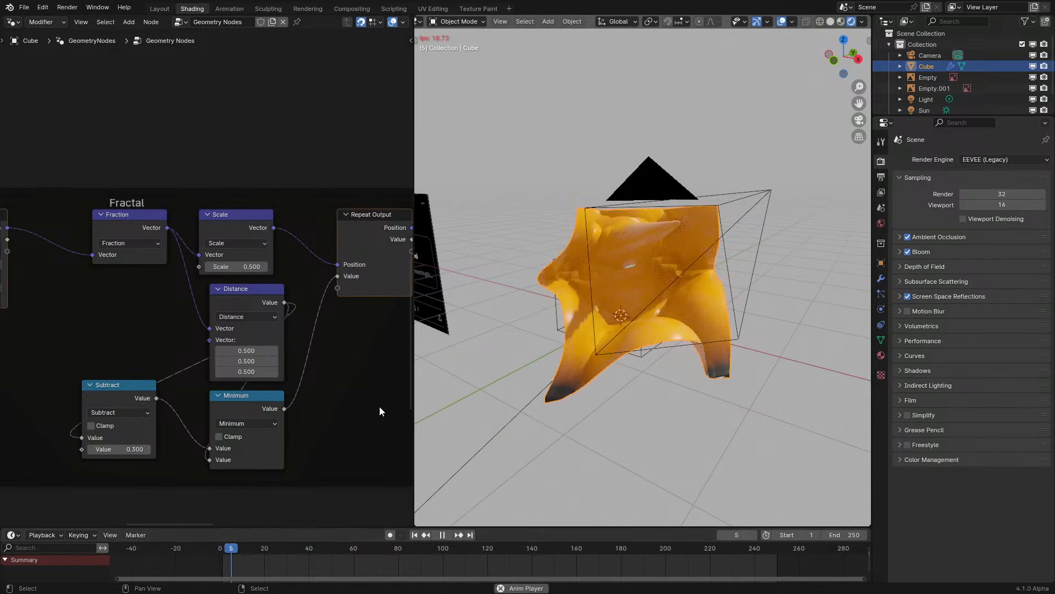
middle_click_drag(509, 378, 638, 352)
key("space")
- Increase the Repeat Input's Iterations to 2 and replay the simulation from frame 0
middle_click_drag(164, 267, 335, 304)
left_click(167, 301)
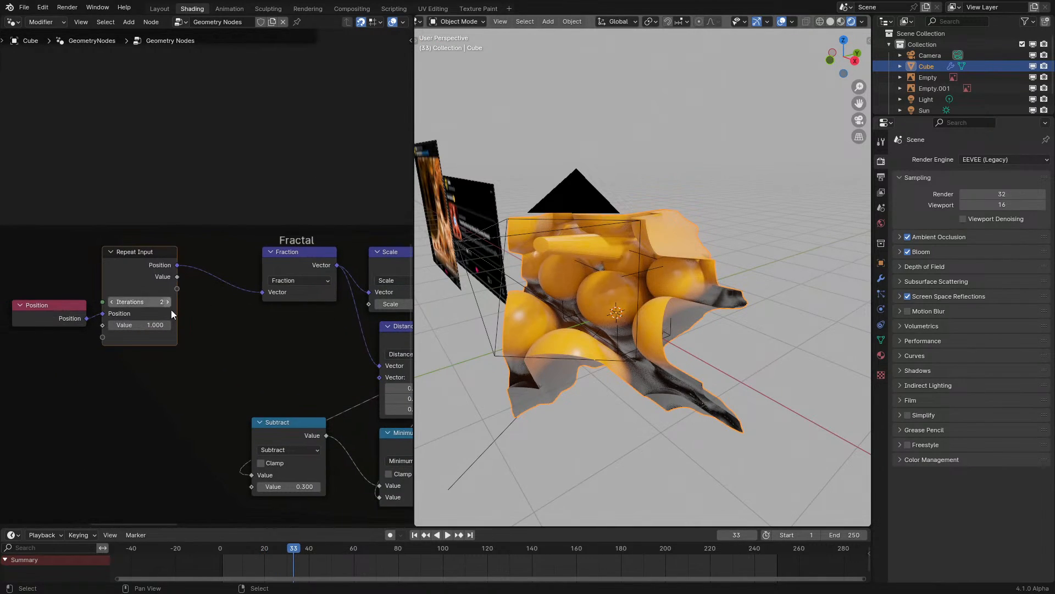
left_click(213, 570)
key("space")
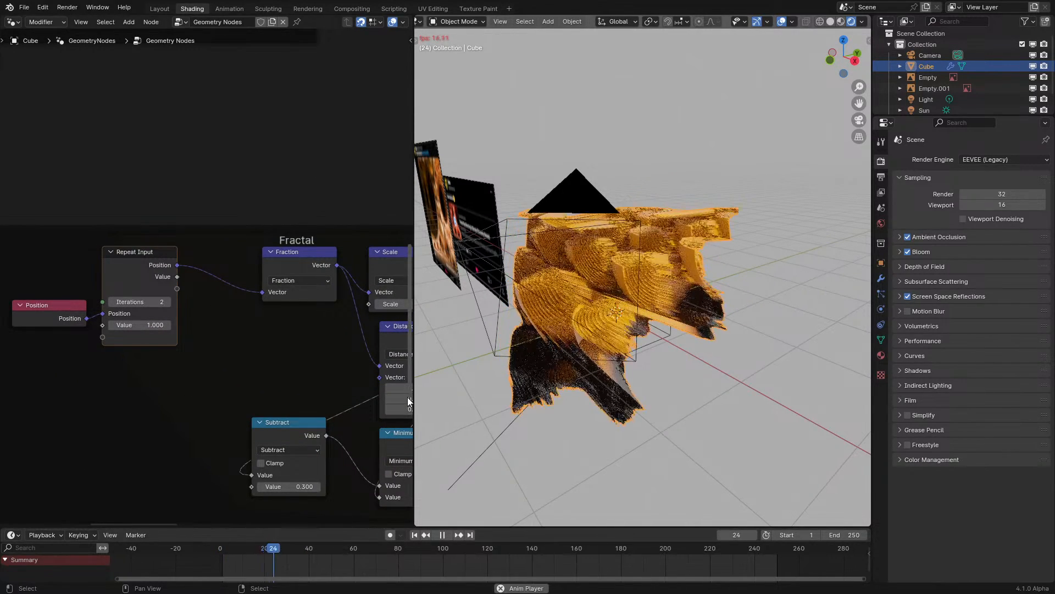
key("space")
middle_click_drag(523, 373, 564, 367)
- Switch the Minimum node to Smooth Minimum with a distance of 0.1 and replay the simulation from frame 0
middle_click_drag(323, 446, 88, 387)
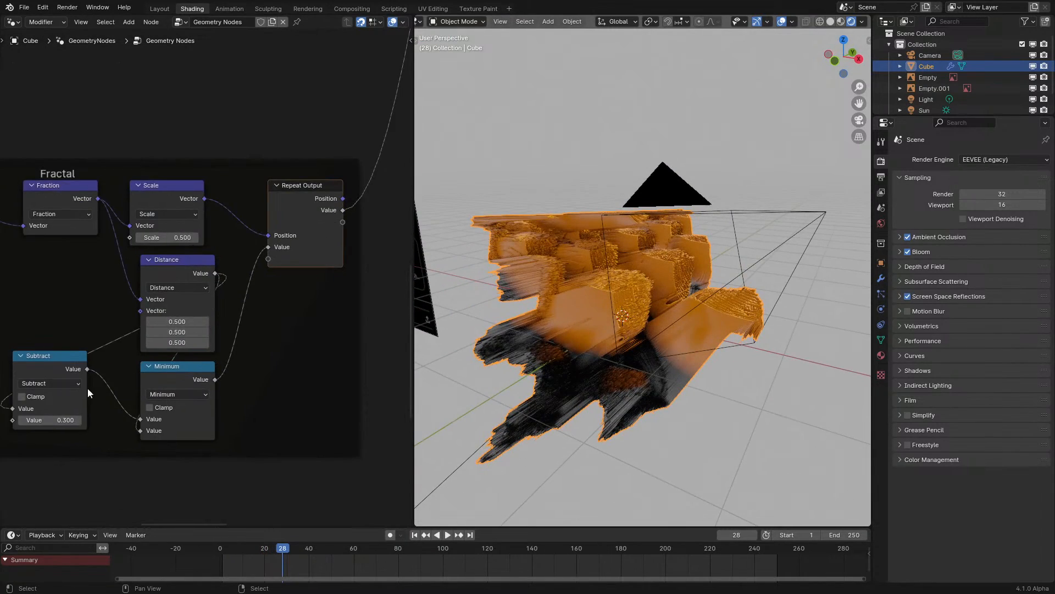
scroll(171, 440, "up", 4)
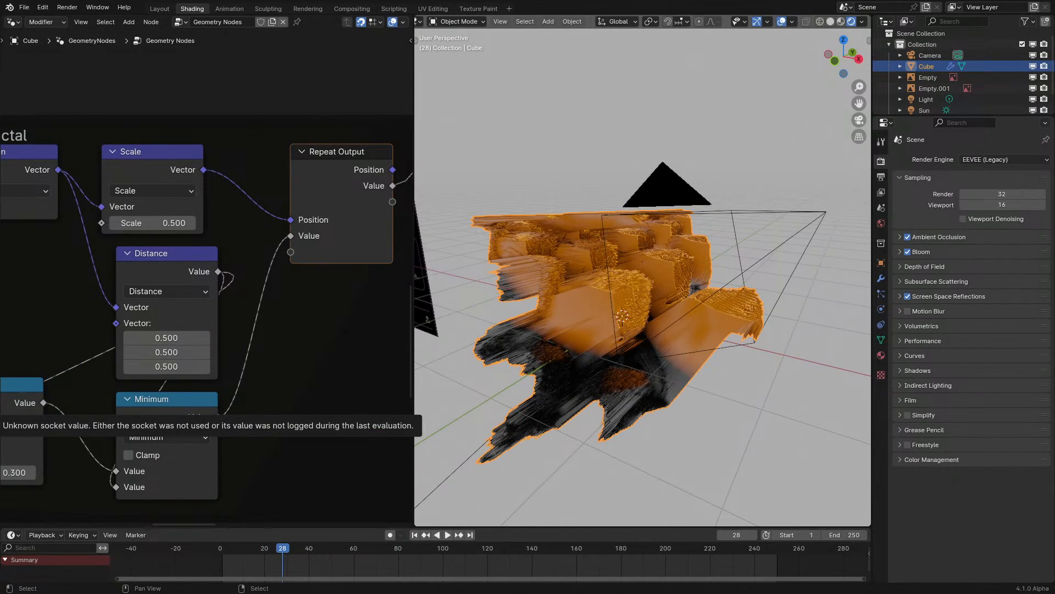
scroll(234, 346, "up", 2)
middle_click_drag(234, 346, 296, 300)
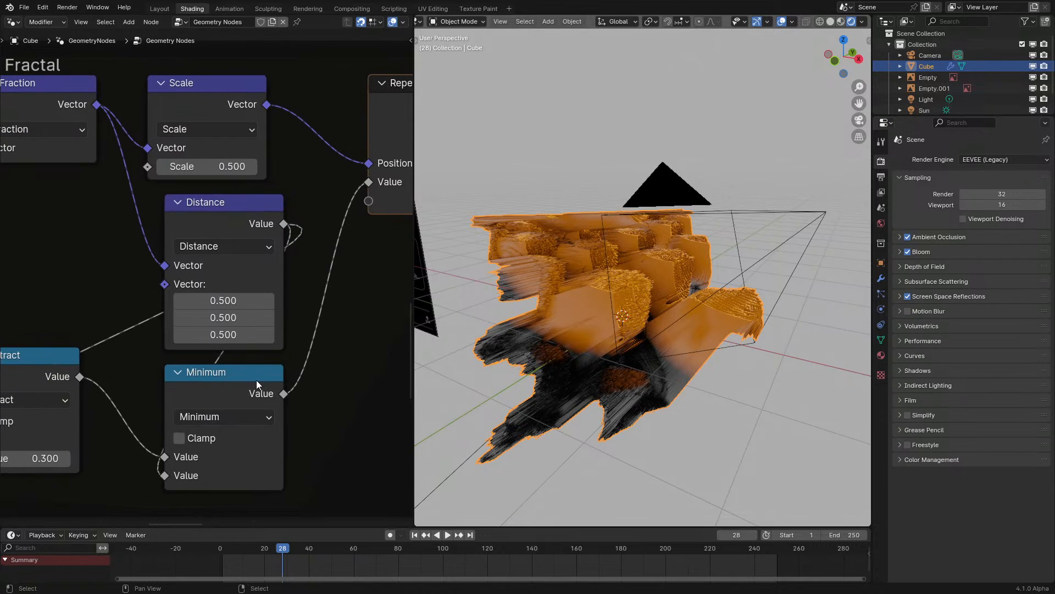
left_click(226, 417)
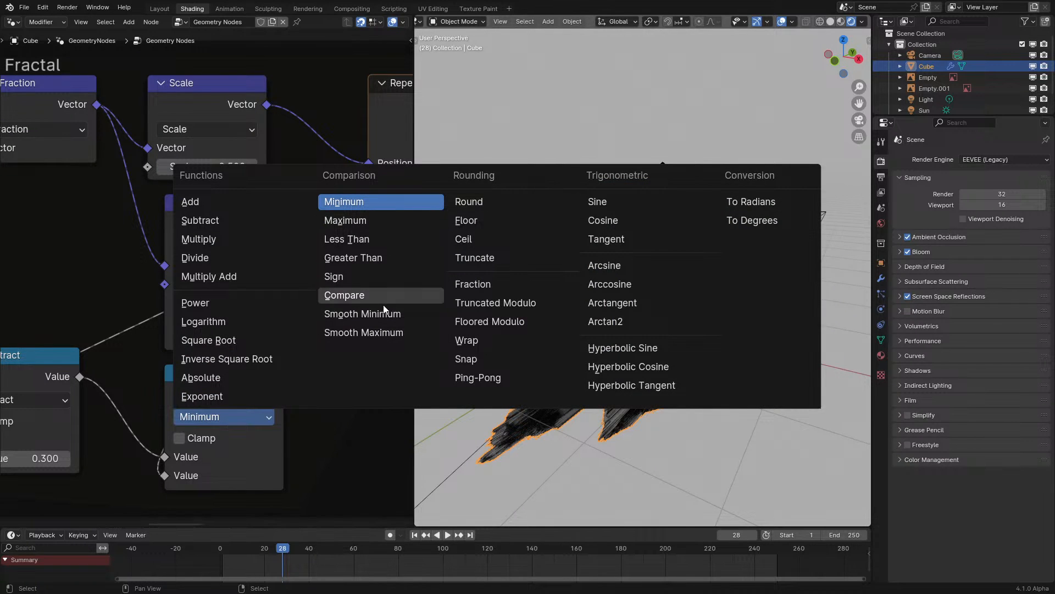
left_click(364, 314)
left_click(243, 490)
type(".")
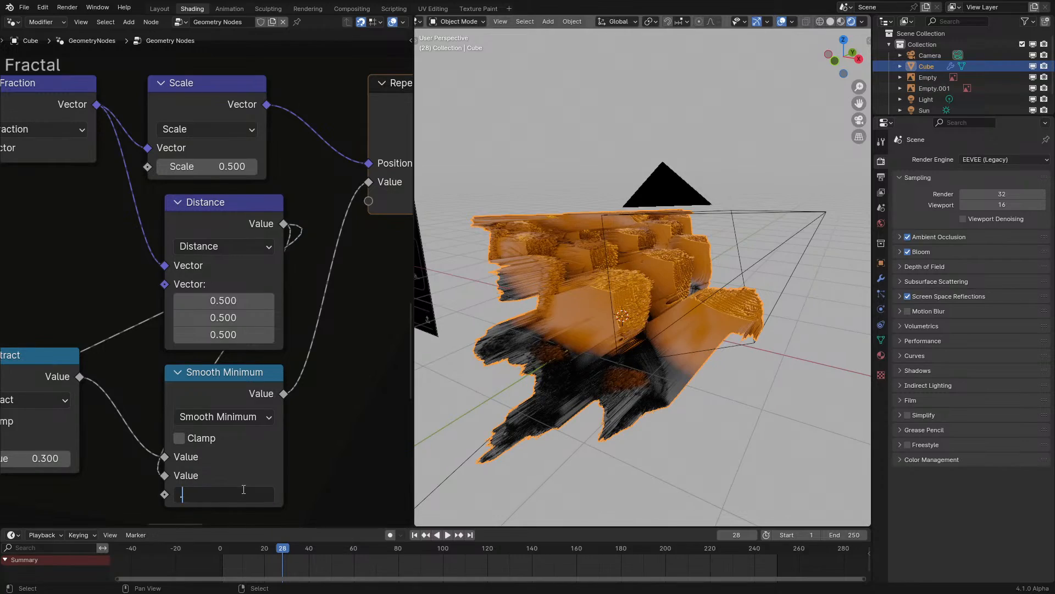
type("1")
key("Return")
left_click(206, 553)
key("space")
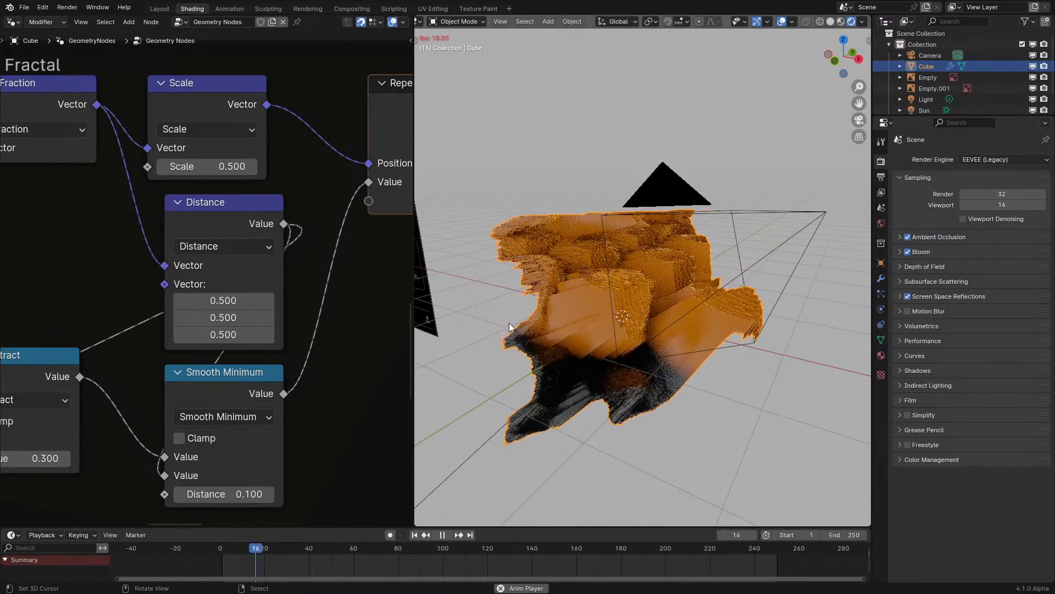
- Move the Subtract node closer to the Smooth Minimum node and replay the simulation
key("space")
mouse_move(542, 309)
middle_mouse_down()
mouse_move(523, 351)
mouse_move(551, 312)
middle_mouse_up()
middle_click_drag(157, 408, 292, 368)
scroll(196, 315, "down", 2)
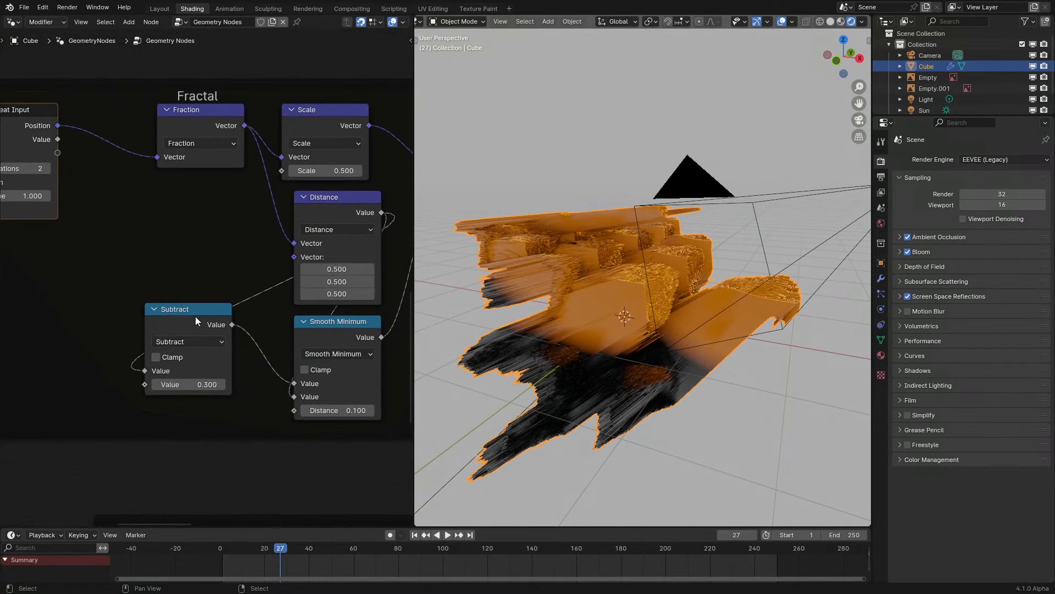
left_click_drag(196, 315, 220, 340)
middle_click_drag(275, 324, 229, 388)
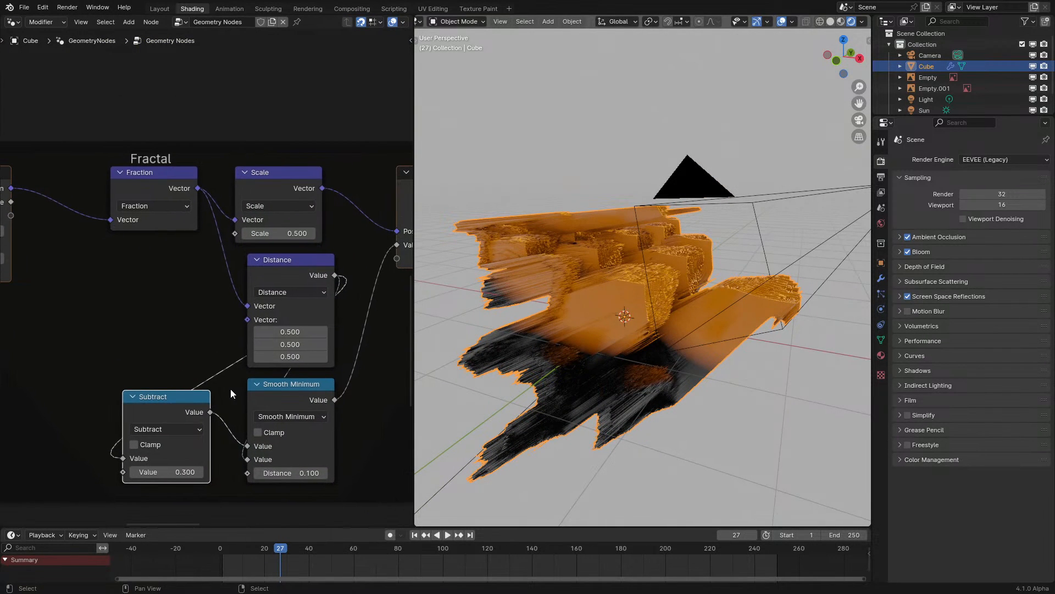
key("space")
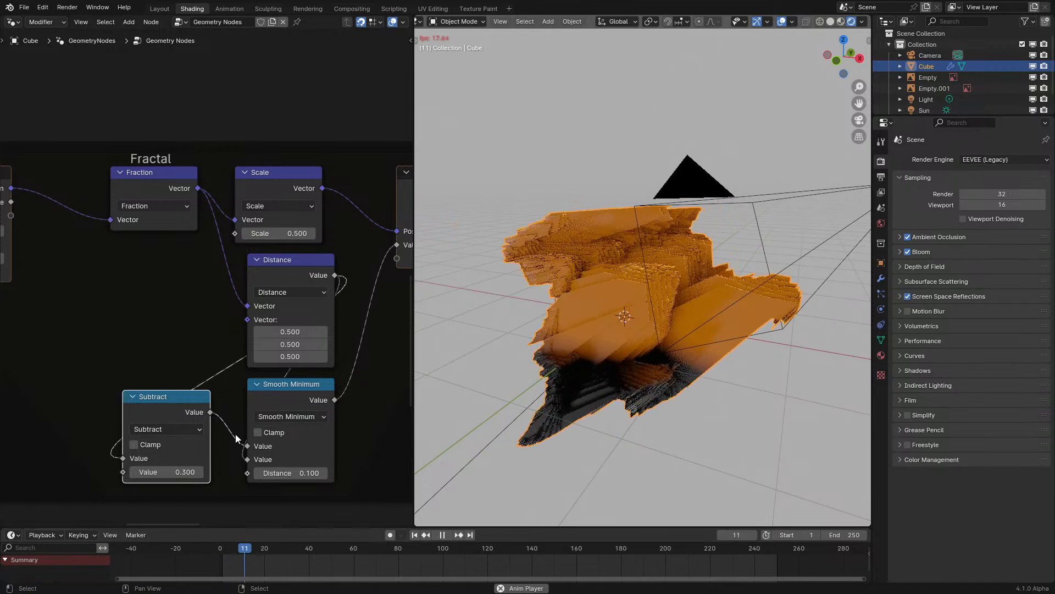
key("space")
- Lower the Subtract node's value to 0.1 and replay the simulation from frame 0
left_click(134, 472)
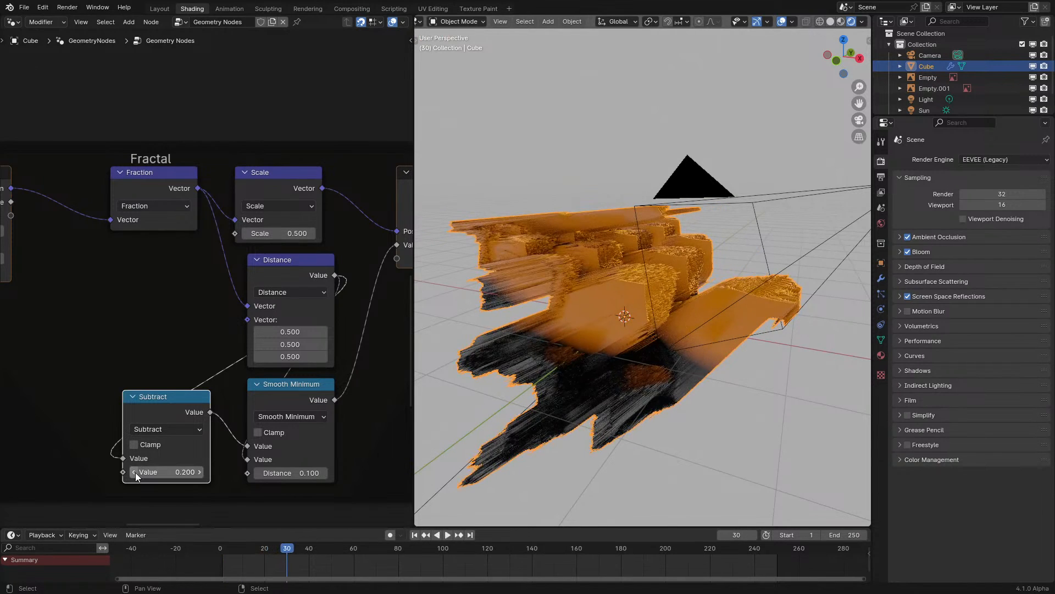
left_click(135, 472)
left_click(217, 562)
key("space")
scroll(220, 282, "down", 1)
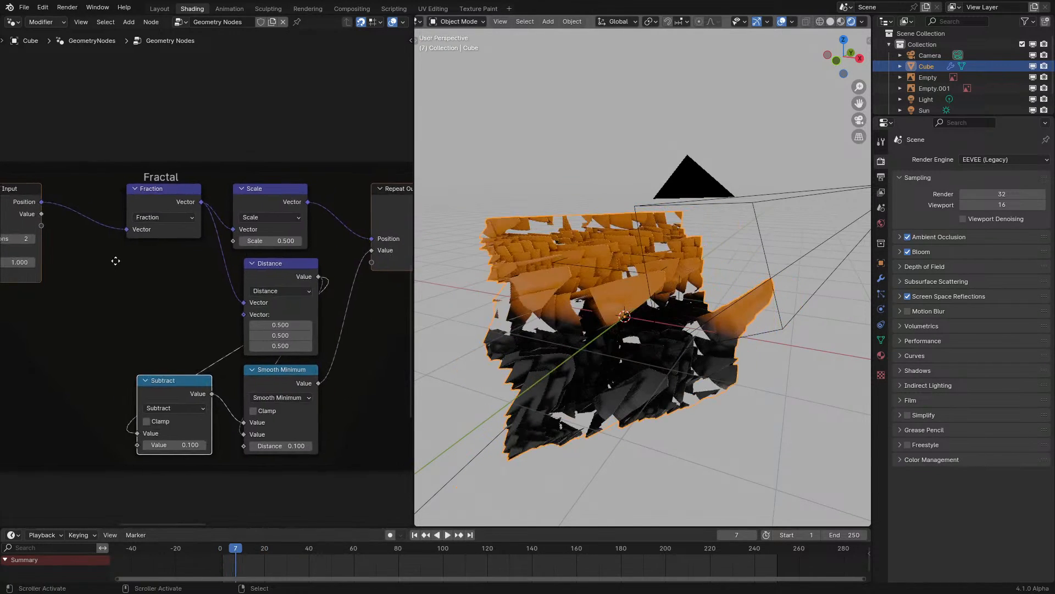
- Connect the Repeat Input's Value output to the Smooth Minimum's first Value input and replay the simulation from frame 0
middle_click_drag(114, 261, 138, 282)
left_click_drag(65, 234, 267, 443)
left_click(338, 297)
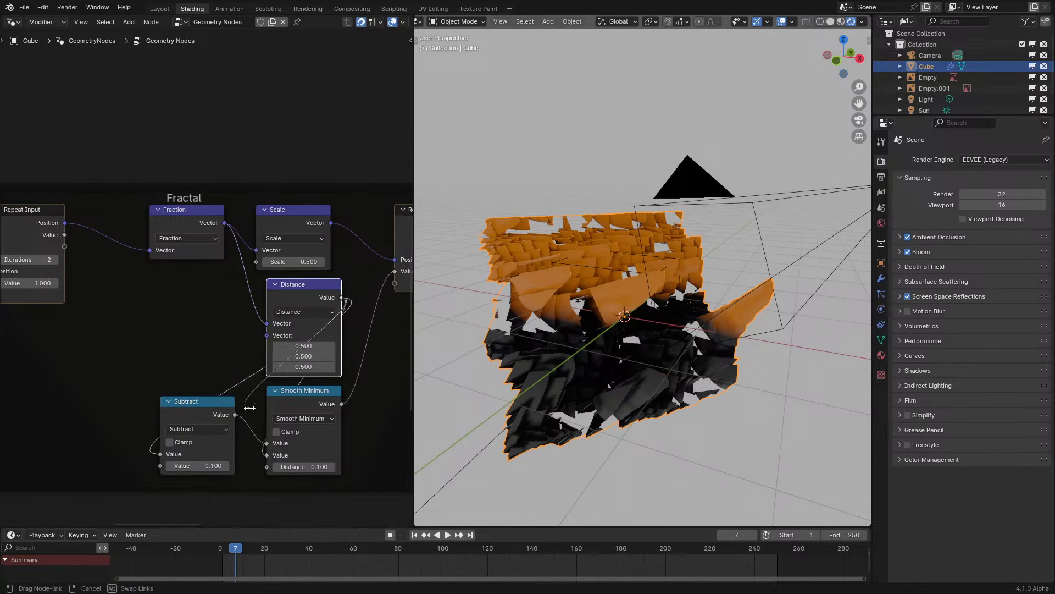
left_click_drag(65, 235, 267, 455)
left_click(222, 557)
key("space")
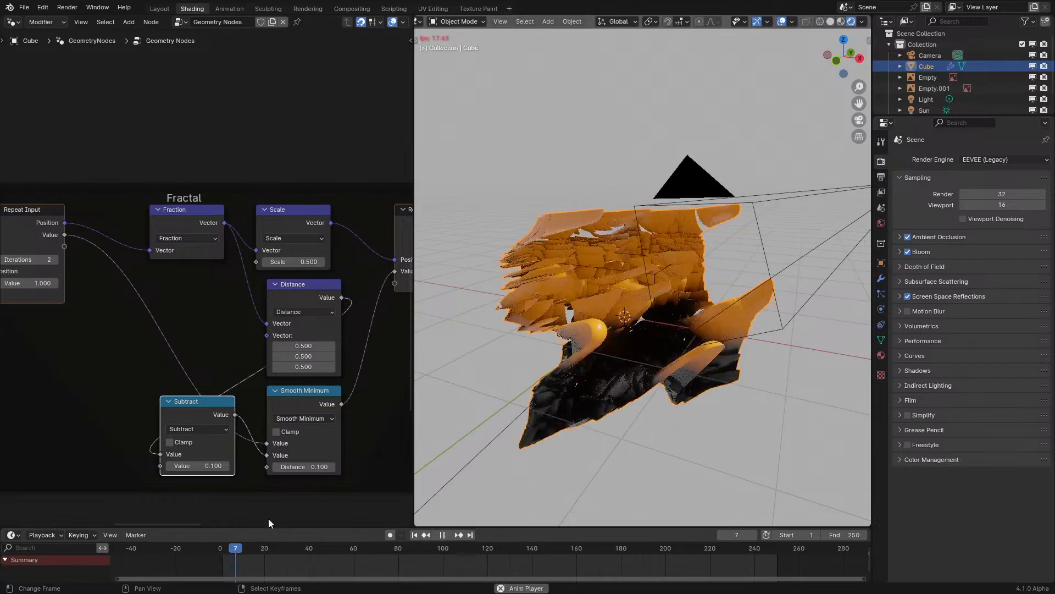
key("space")
middle_click_drag(470, 401, 455, 402)
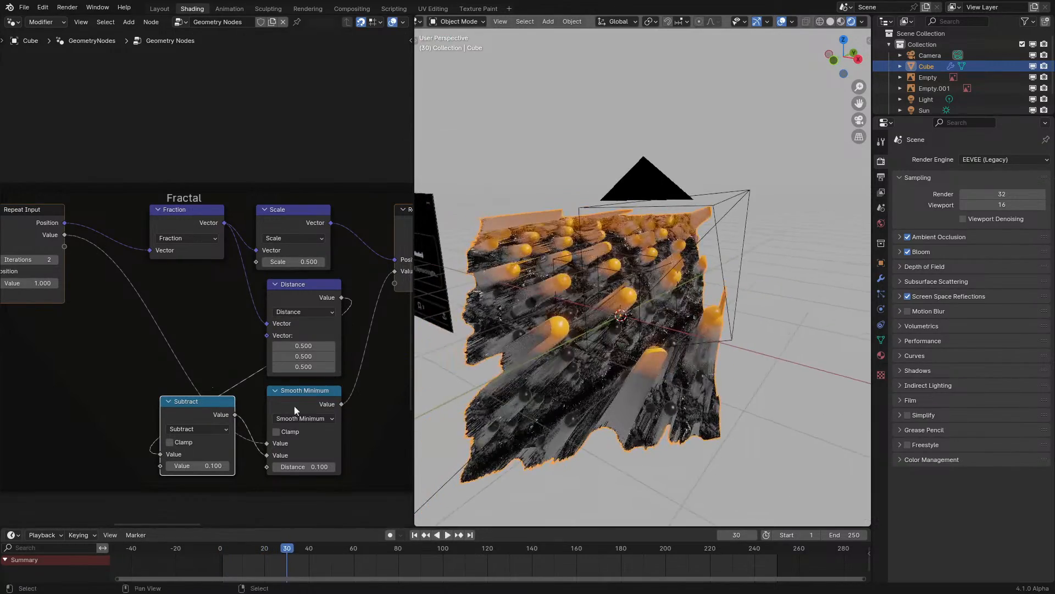
- Raise the Subtract node's value to 0.3 and replay the simulation from frame 0
left_click(225, 466)
left_click(210, 556)
key("space")
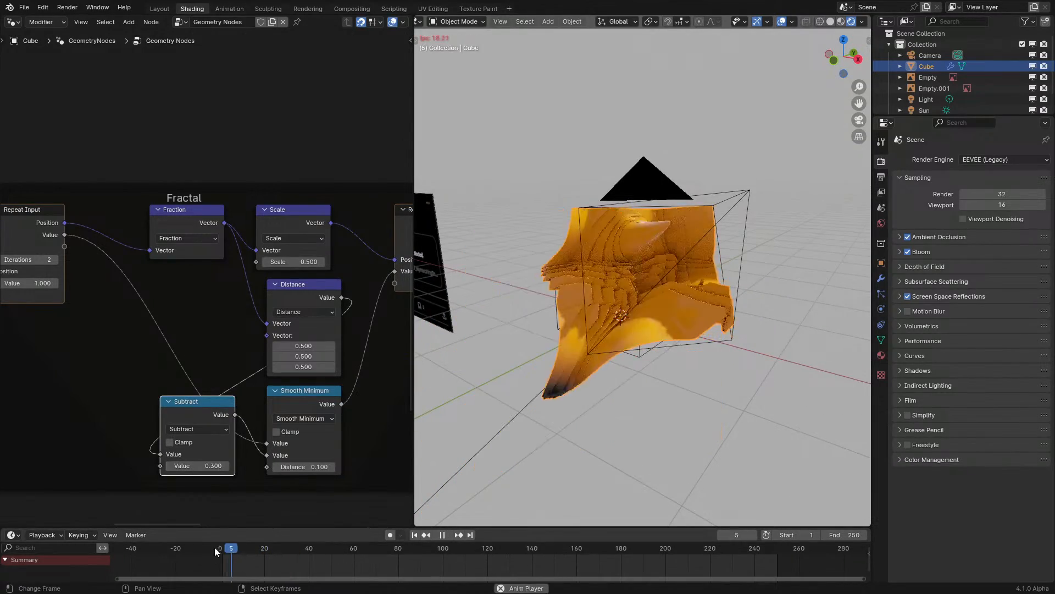
key("space")
mouse_move(458, 360)
middle_mouse_down()
mouse_move(469, 361)
mouse_move(453, 382)
mouse_move(466, 366)
middle_mouse_up()
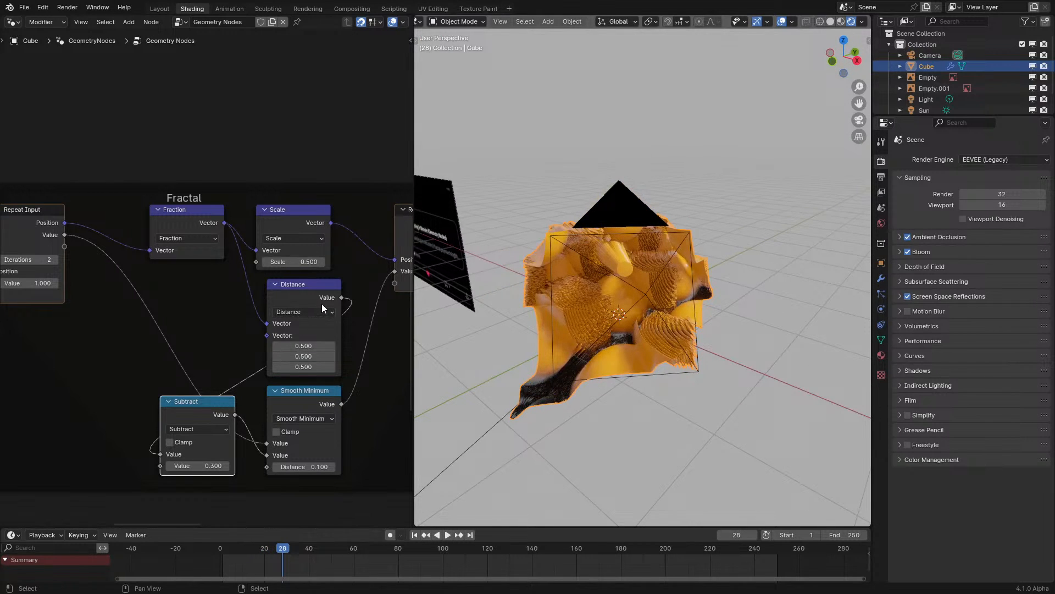
- Tidy the fractal nodes: align Distance under Scale, Smooth Minimum under Repeat Output and Subtract under Distance
left_click(294, 297)
key("g")
left_click(285, 296)
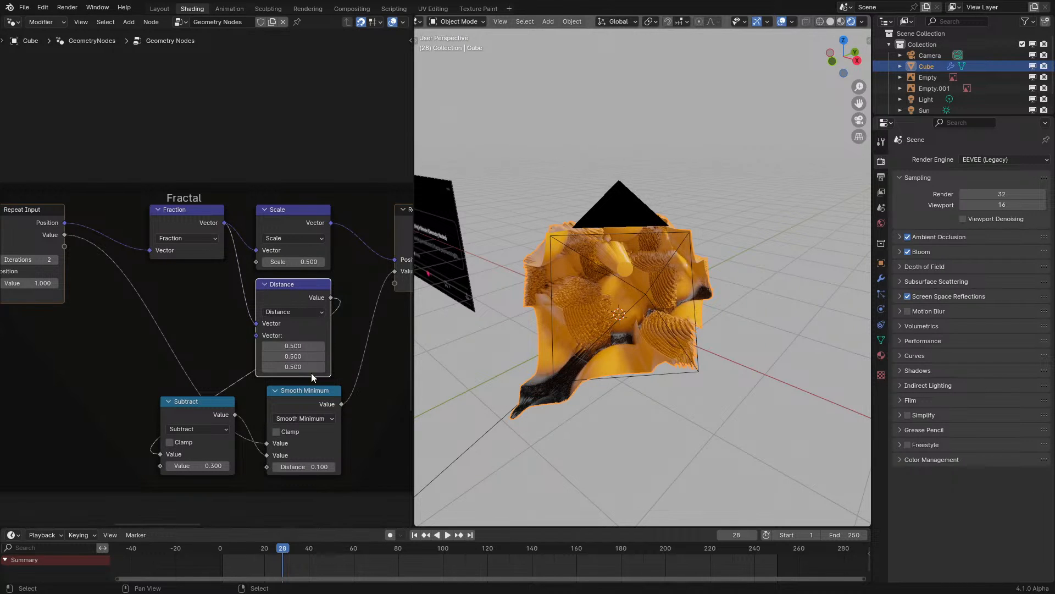
left_click(305, 397)
middle_click_drag(305, 397, 234, 415)
key("g")
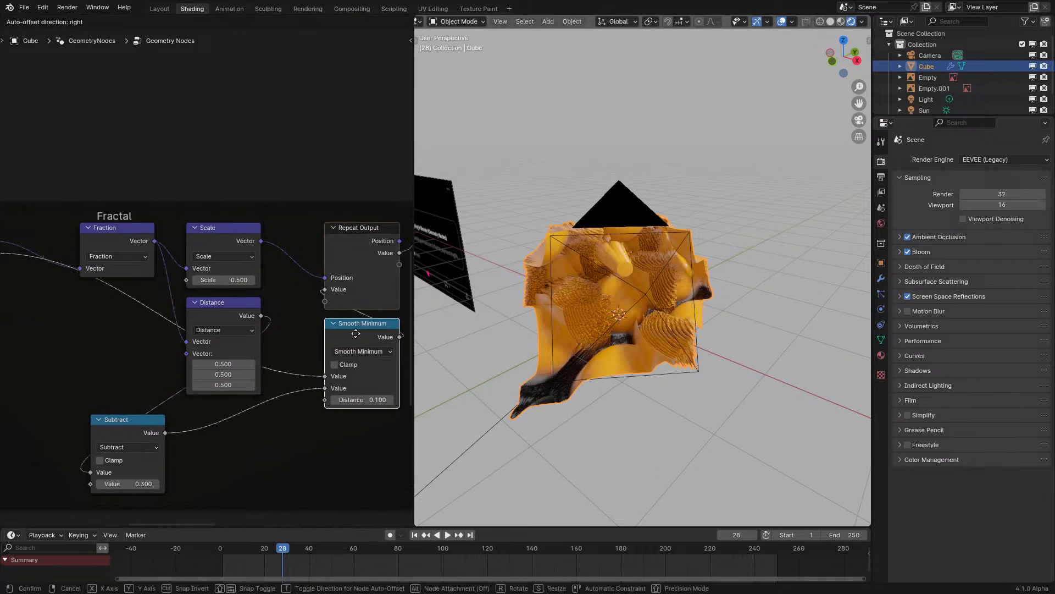
left_click(356, 333)
left_click(154, 437)
key("g")
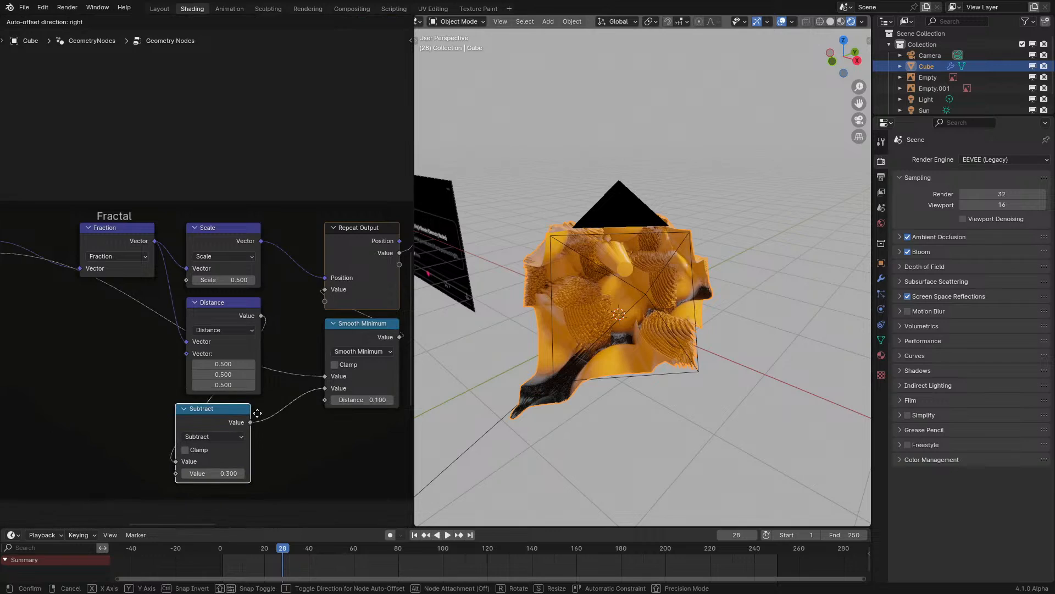
left_click(263, 414)
- Continue the simulation briefly and examine the smooth-blended fractal up close
key("space")
key("space")
middle_click_drag(81, 290, 16, 298)
scroll(452, 318, "up", 5)
middle_click_drag(454, 317, 483, 316)
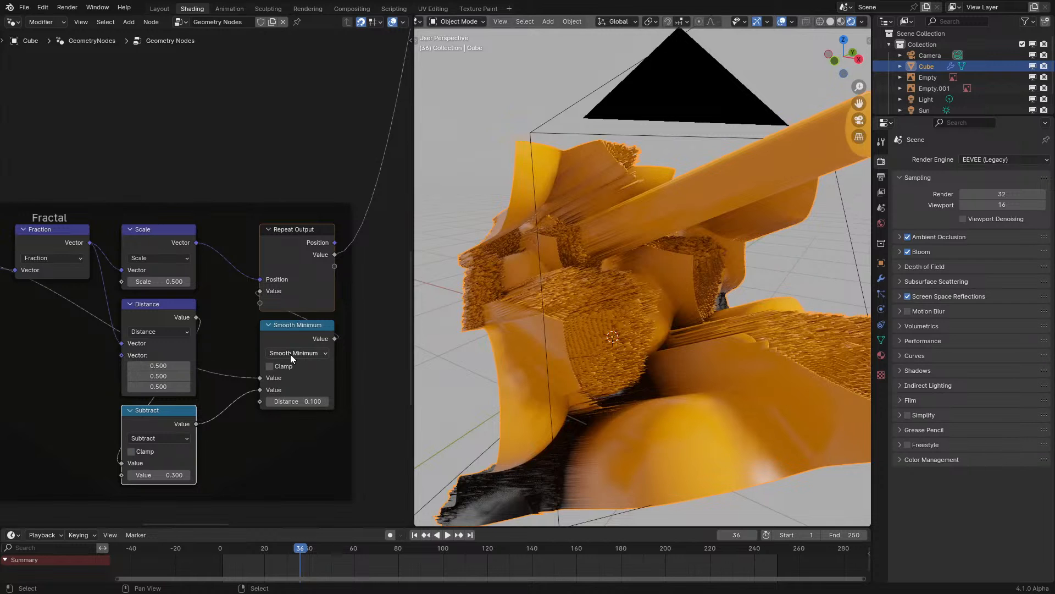
- Try the Maximum operation in place of Smooth Minimum and restart the simulation from frame 0
left_click(290, 354)
left_click(384, 393)
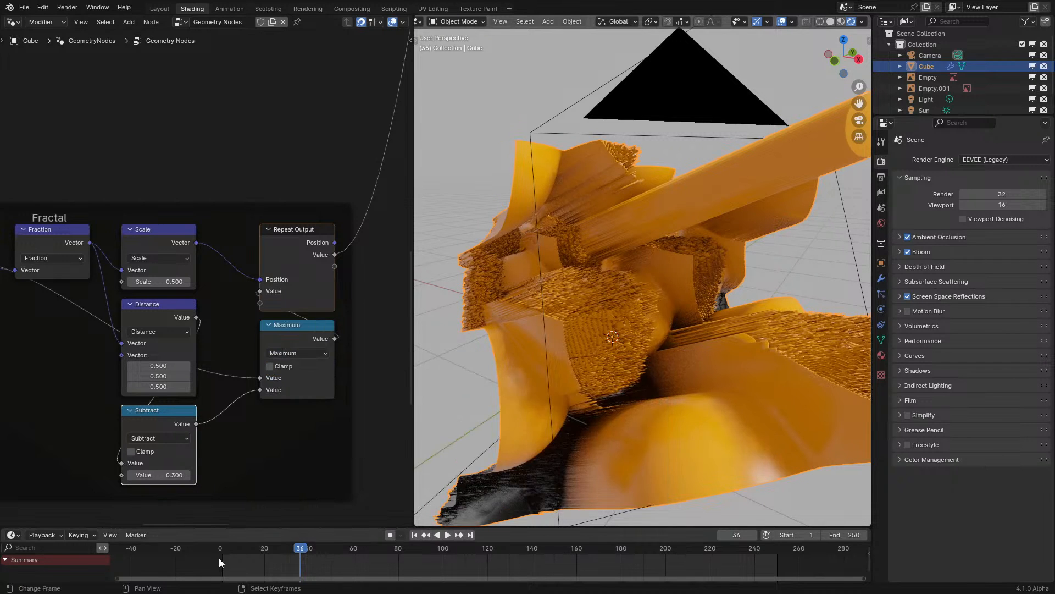
left_click(219, 558)
- Switch the Maximum node to Minimum, replay the simulation from frame 0 and view the result from another angle
left_click(277, 354)
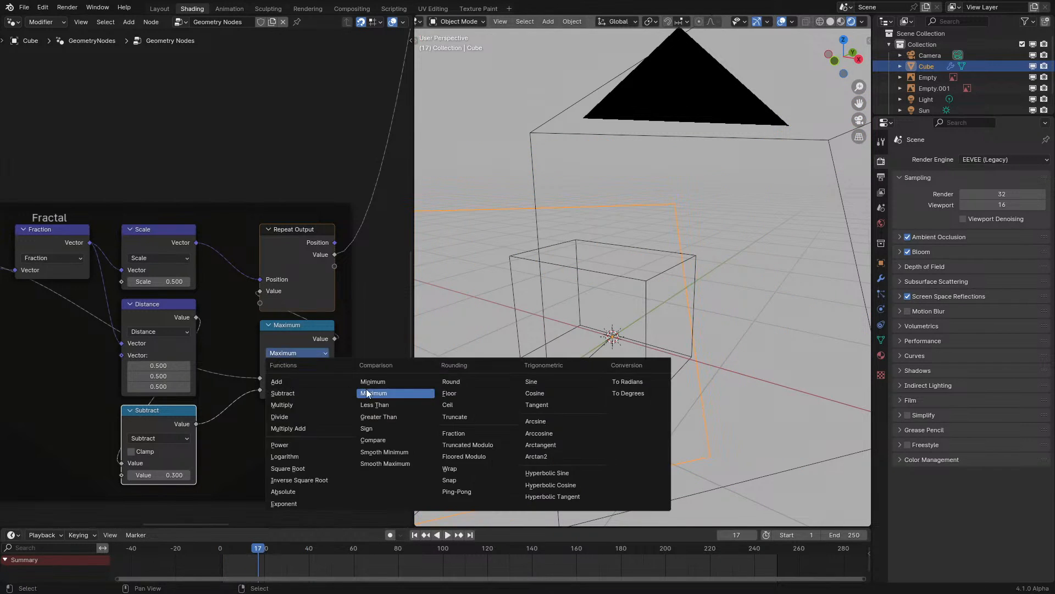
left_click(373, 382)
left_click(216, 566)
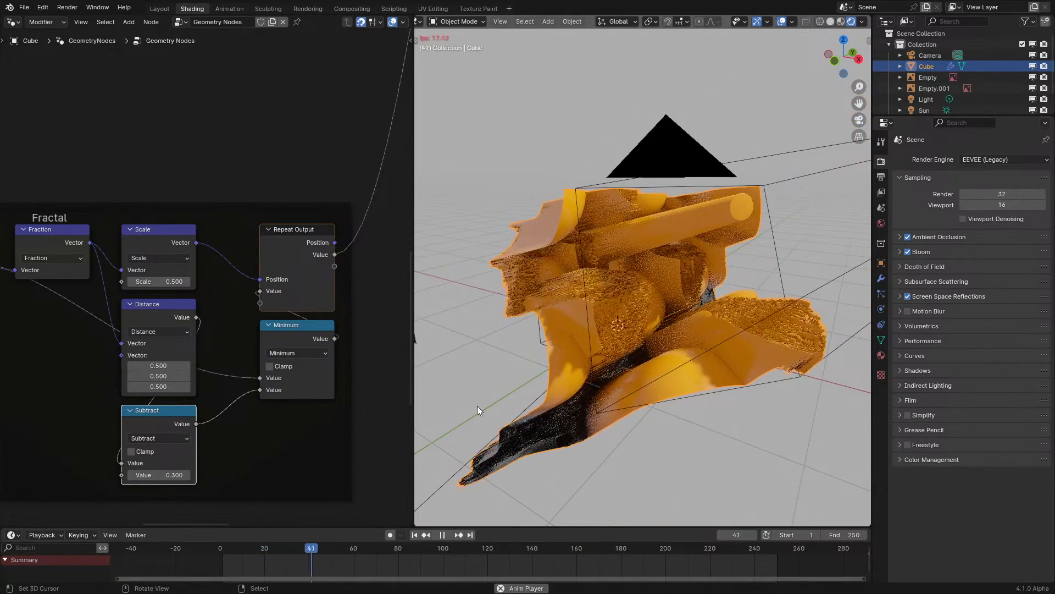
key("space")
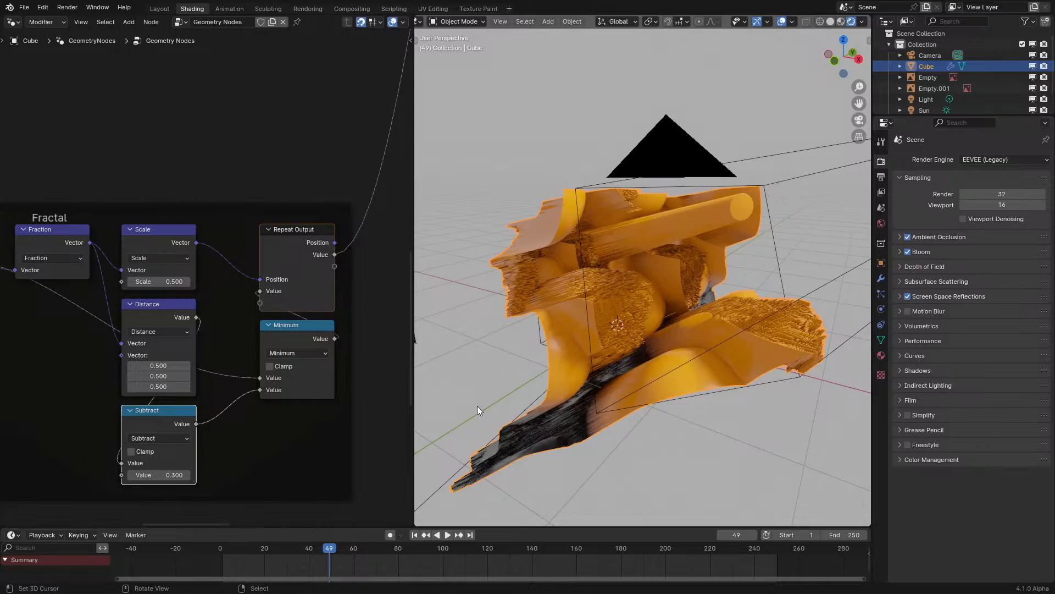
key("space")
key("space")
mouse_move(478, 406)
middle_mouse_down()
mouse_move(455, 407)
mouse_move(482, 403)
middle_mouse_up()
scroll(191, 306, "up", 2)
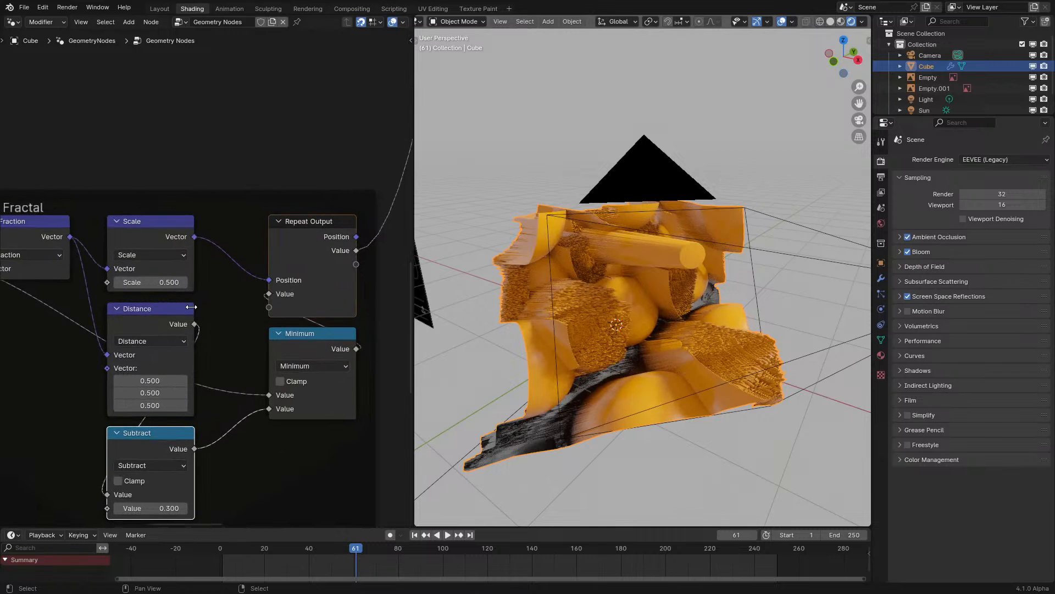
- Try the Add operation in place of Minimum and replay the simulation from frame 0
left_click(295, 367)
left_click(292, 397)
left_click(207, 560)
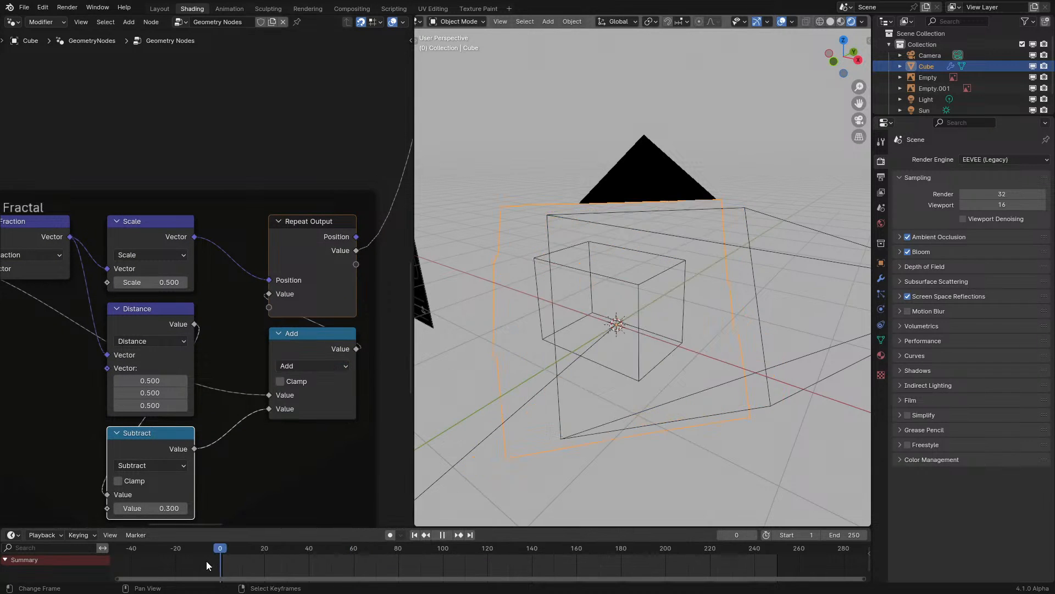
key("space")
- Switch the Add node to Subtract and replay the simulation from frame 0
left_click(312, 366)
left_click(294, 416)
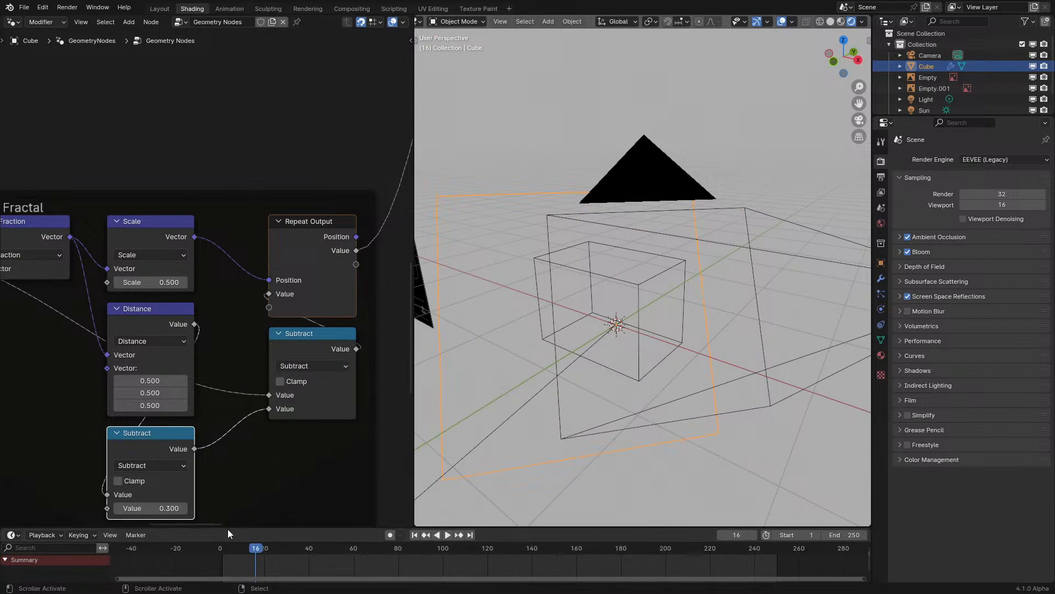
left_click(203, 562)
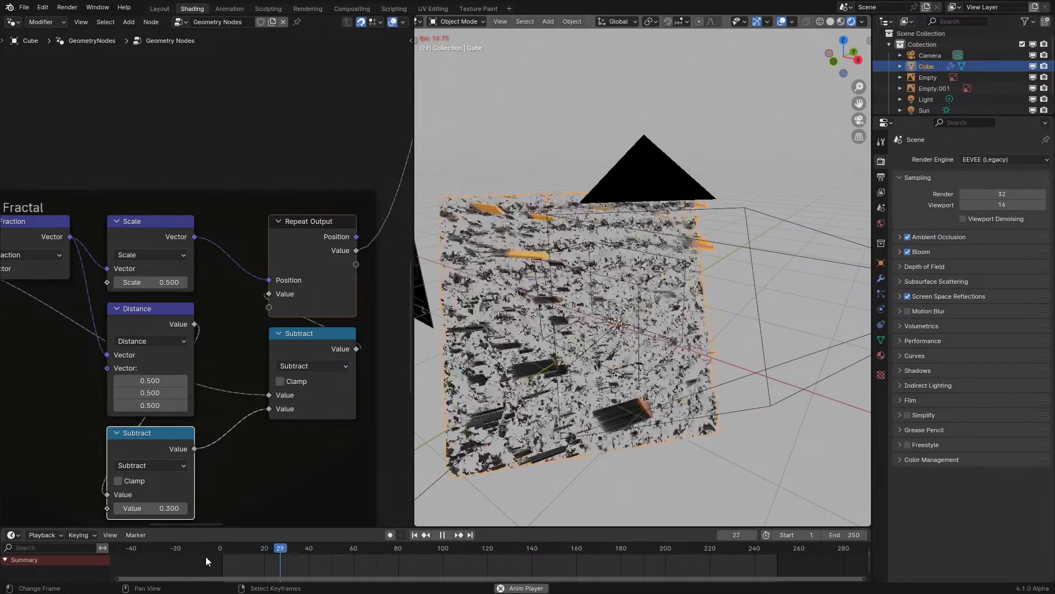
key("space")
- Try feeding the Distance value straight into the Repeat Output's Value and replay the simulation from frame 0
left_click_drag(194, 323, 279, 295)
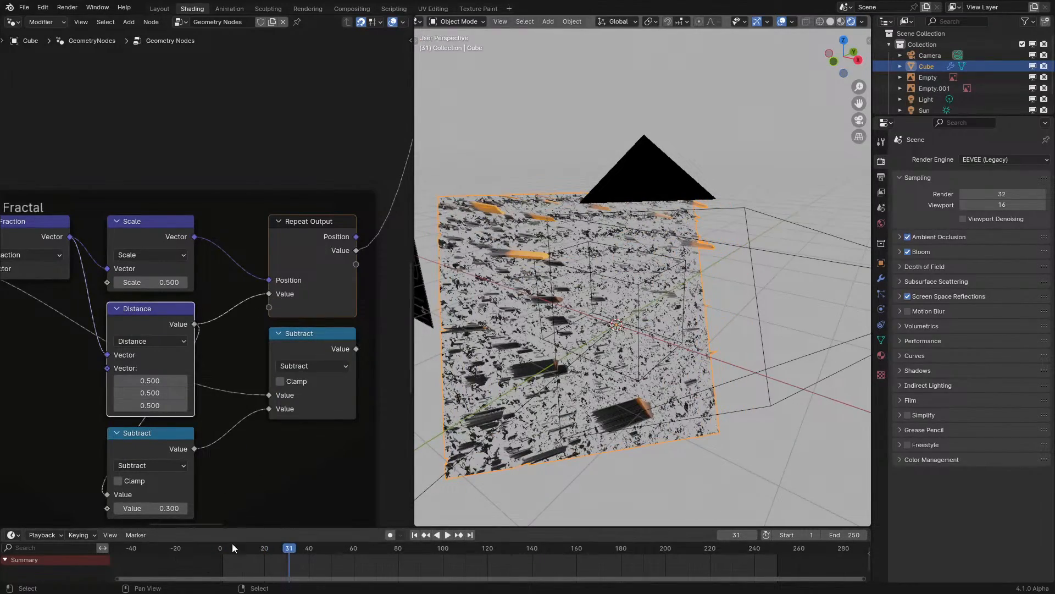
left_click(208, 565)
key("space")
key("space")
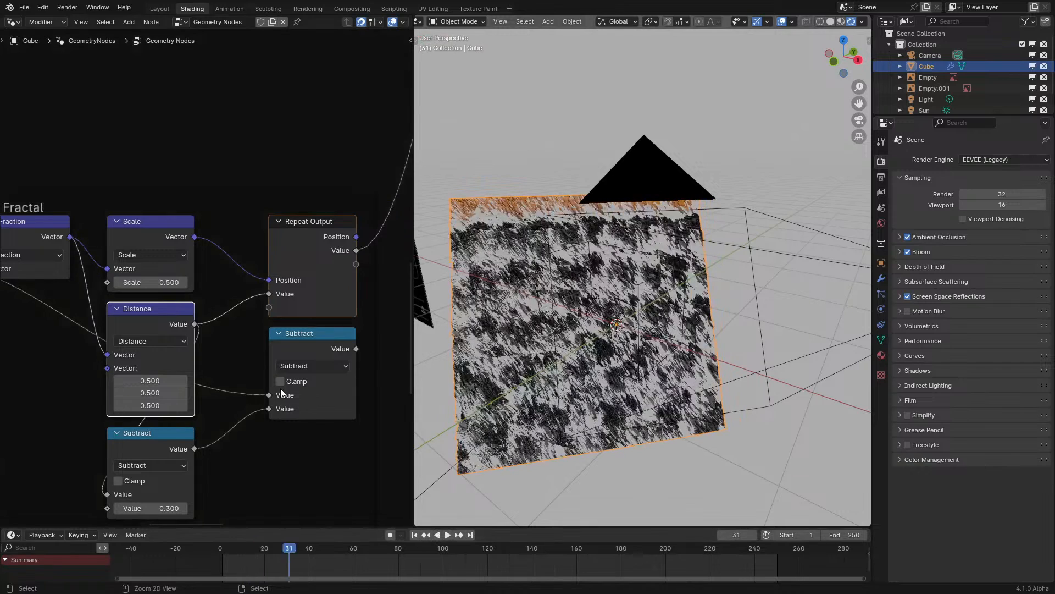
- Insert a Multiply node with value -1 between the Repeat Input's Value and the first input of the Subtract feeding the Repeat Output
middle_click_drag(242, 363, 340, 320)
scroll(198, 363, "down", 3)
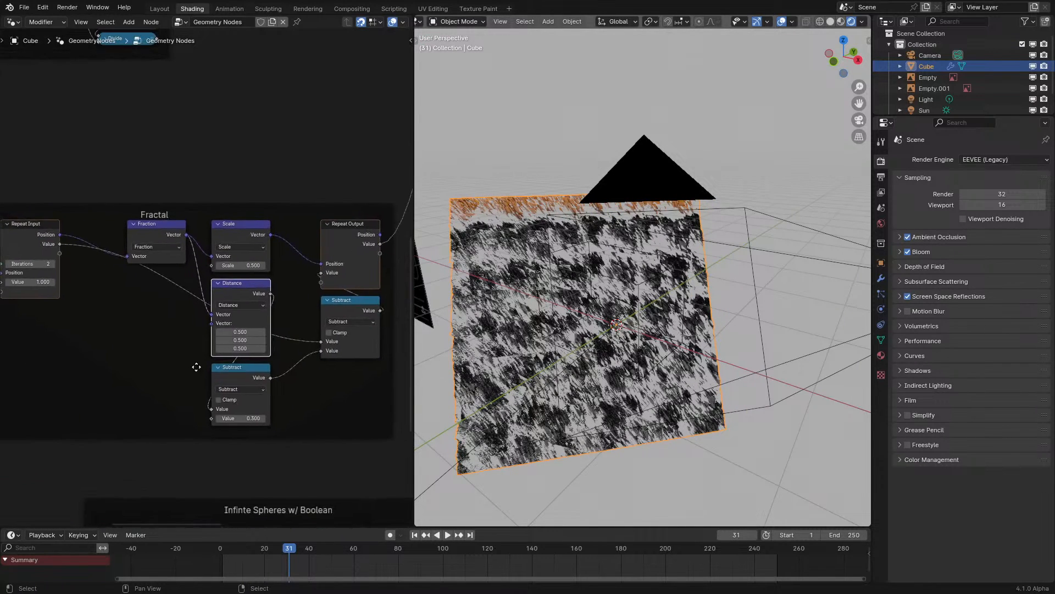
scroll(197, 368, "up", 1)
left_click_drag(35, 239, 117, 349)
type("mul")
left_click(167, 369)
left_click(170, 371)
left_click_drag(182, 355, 215, 354)
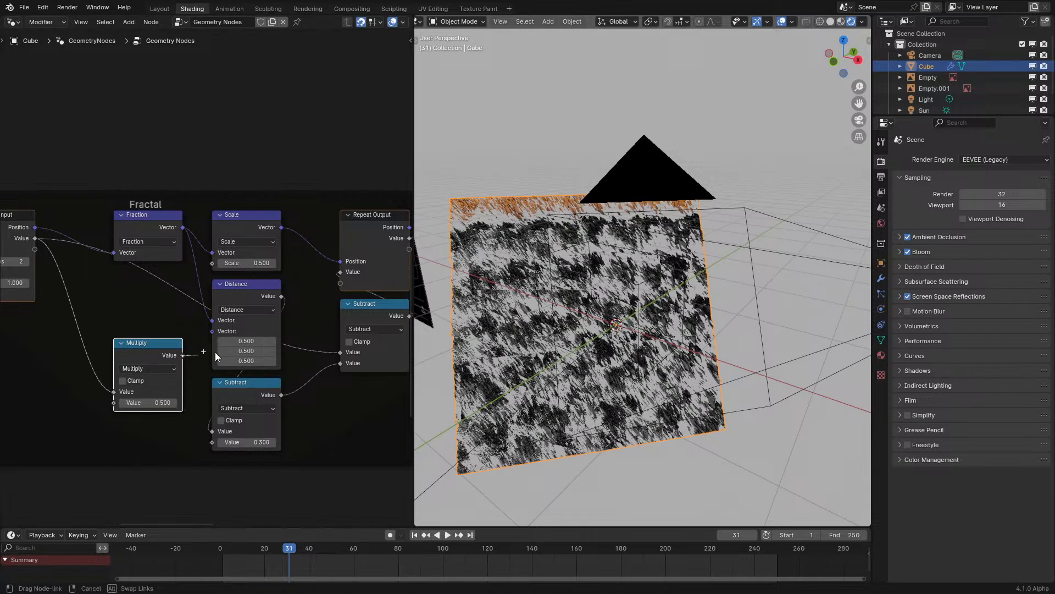
left_click_drag(338, 351, 339, 352)
left_click_drag(148, 402, 176, 402, "ctrl")
middle_click_drag(69, 307, 149, 341)
- Set the Repeat Input's initial Value to 0 and replay the simulation from frame 0
left_click(214, 574)
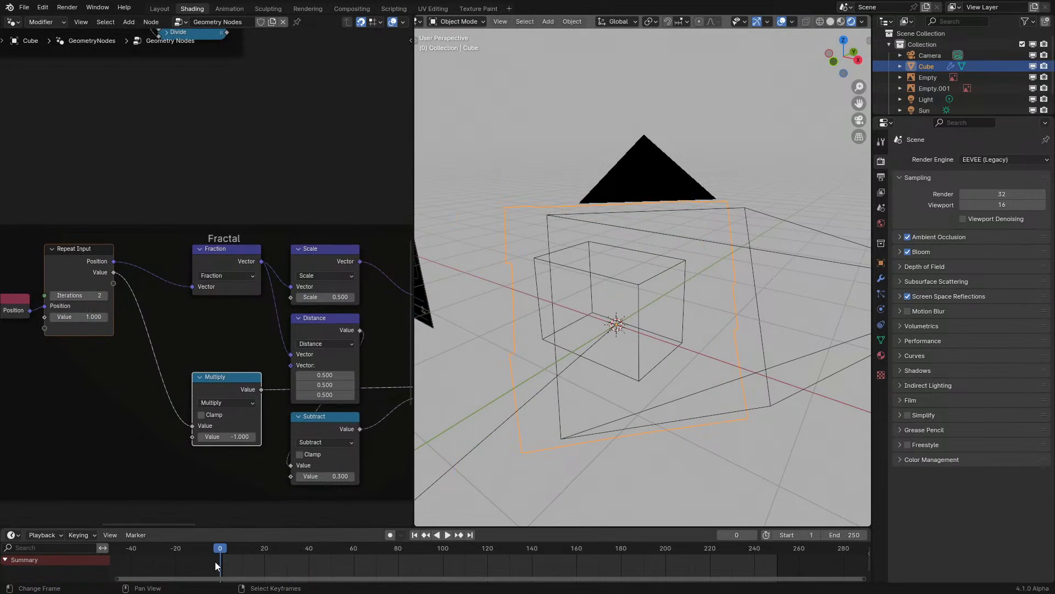
double_click(69, 316)
type("0")
key("Return")
key("space")
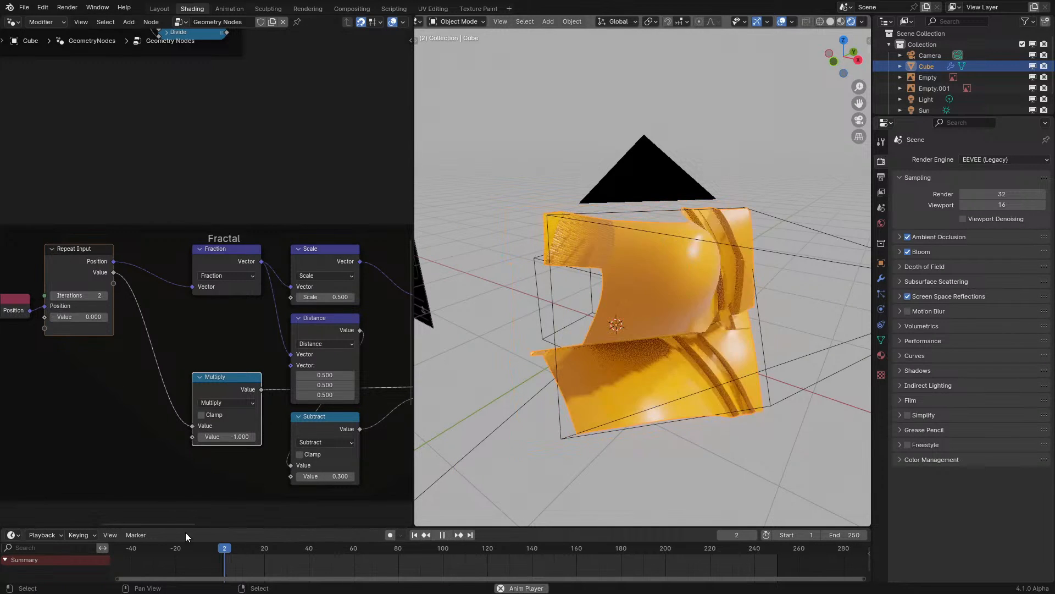
left_click(212, 555)
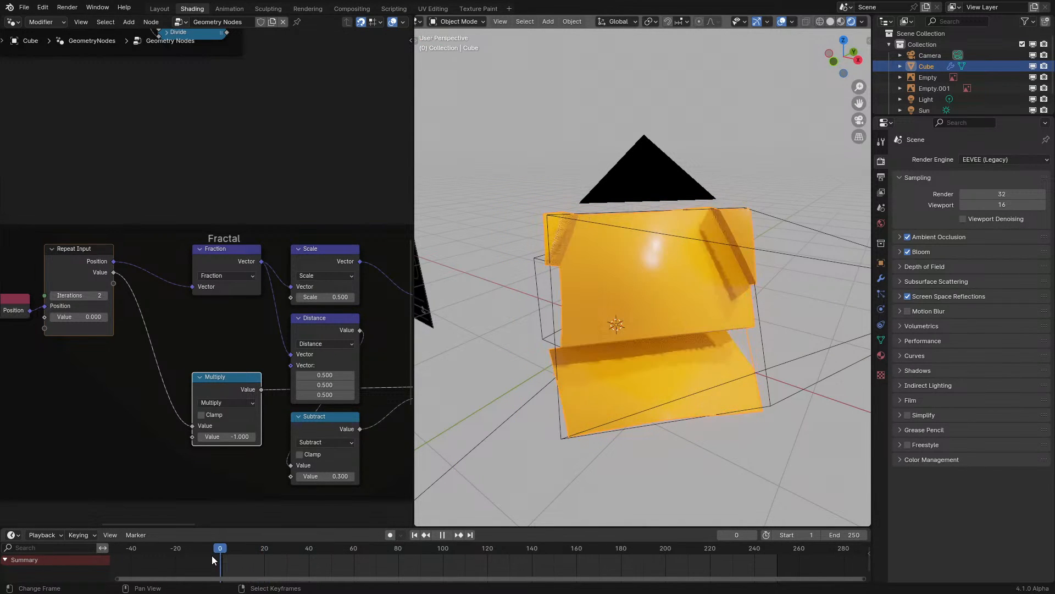
key("space")
- Bypass the Multiply node by linking the Repeat Input's Value directly to the final Subtract, and replay the simulation from frame 0
middle_click_drag(327, 340, 232, 341)
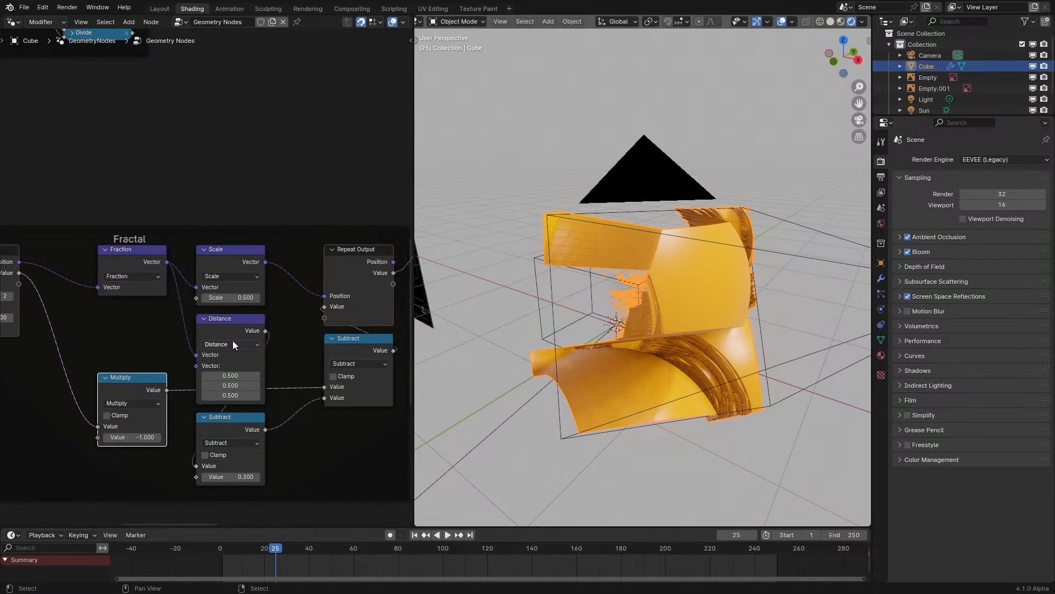
left_click_drag(320, 386, 319, 388)
right_click(319, 388)
left_click(206, 562)
key("space")
key("space")
scroll(594, 431, "down", 3)
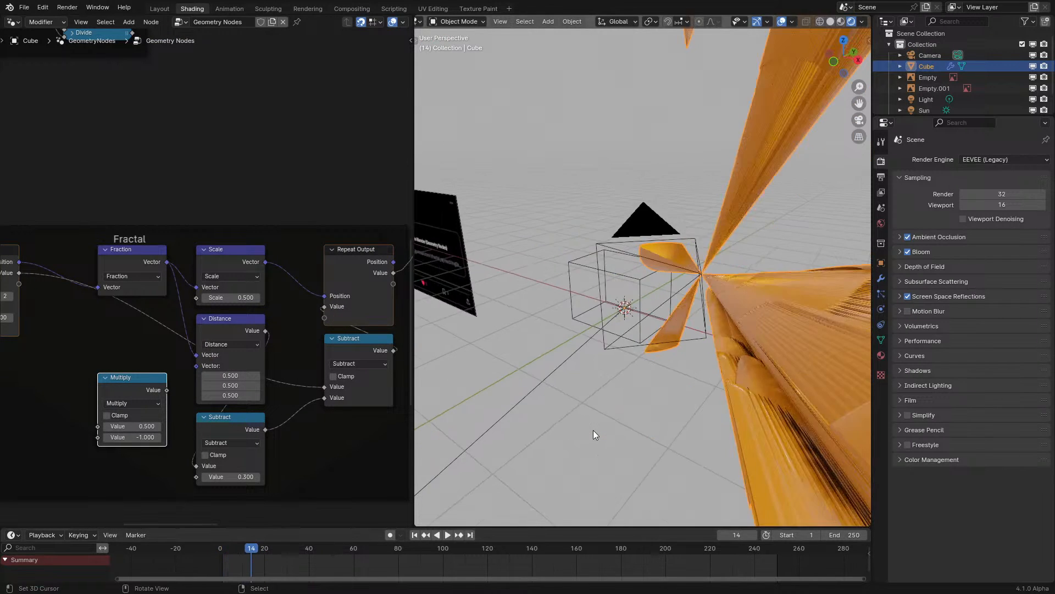
mouse_move(593, 430)
middle_mouse_down()
mouse_move(671, 424)
mouse_move(552, 449)
mouse_move(591, 429)
middle_mouse_up()
- Switch the Subtract node feeding the Repeat Output to Minimum and replay the simulation from frame 0, viewing it from the side
left_click(368, 375)
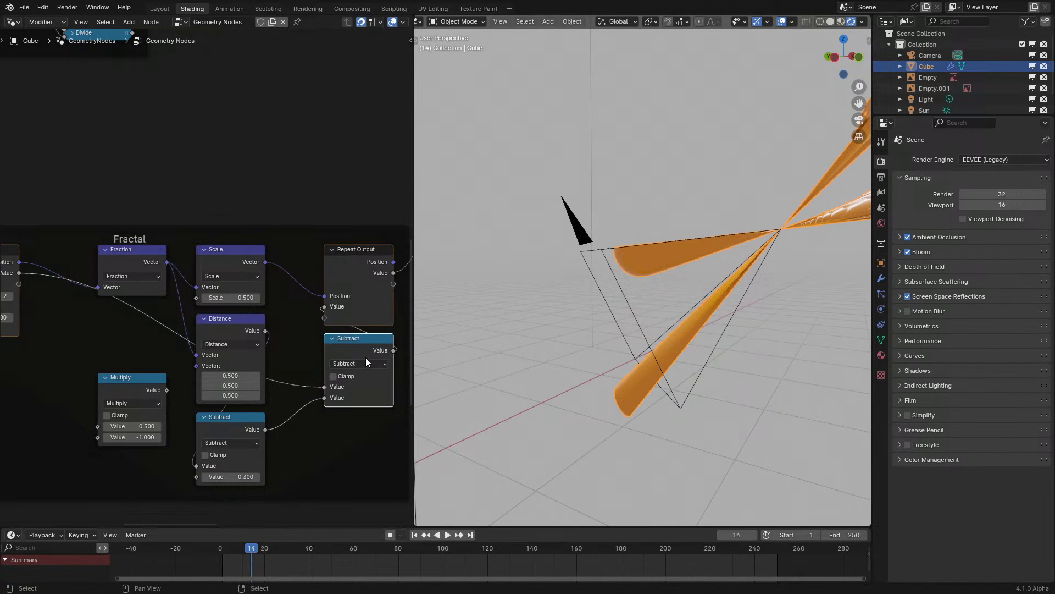
left_click(360, 363)
left_click(473, 391)
left_click(207, 560)
key("space")
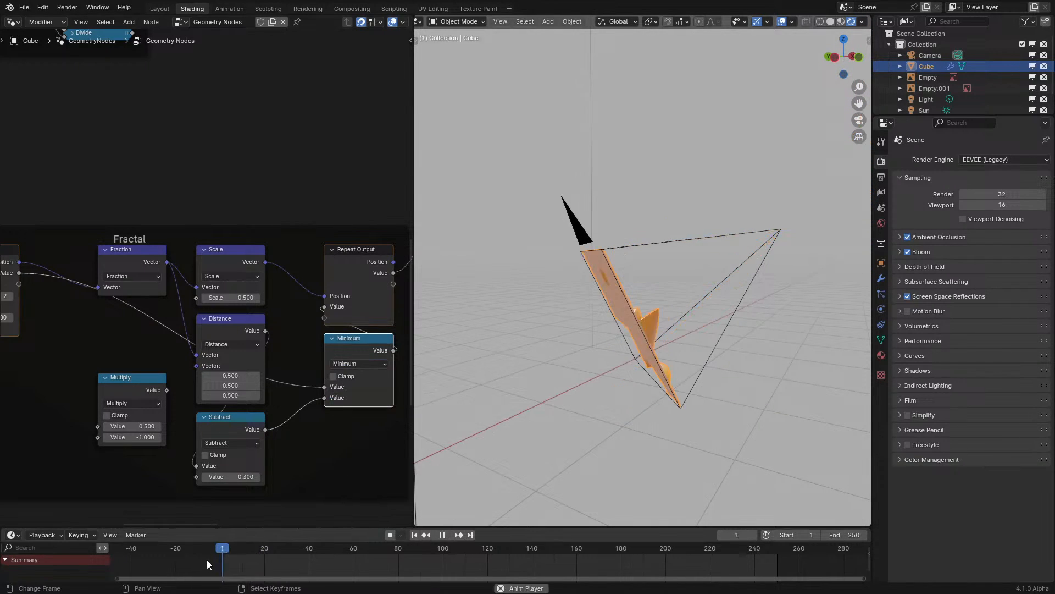
key("space")
middle_click_drag(481, 420, 451, 422)
key("space")
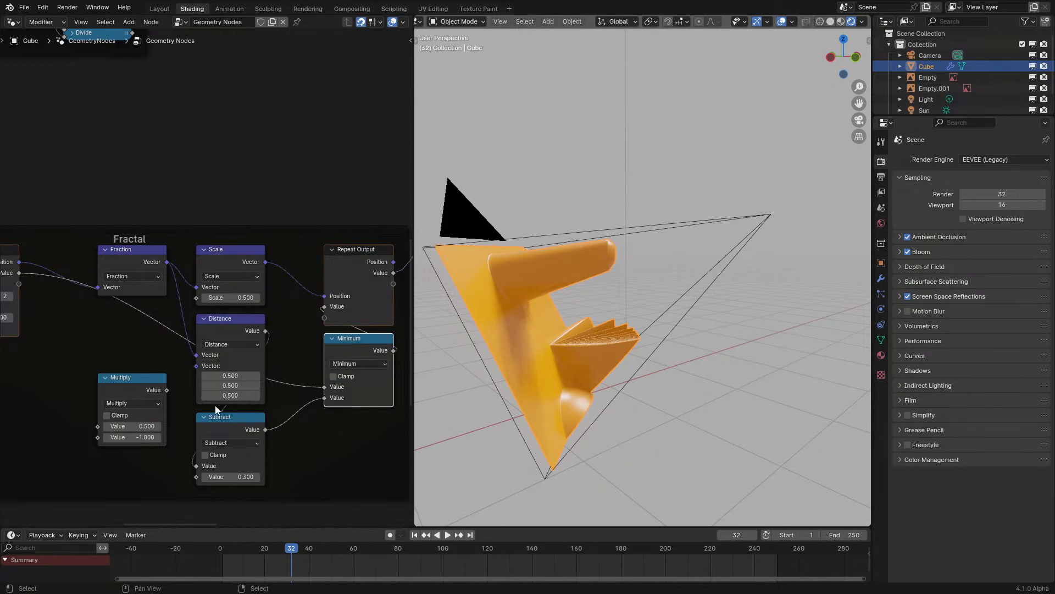
middle_click_drag(215, 404, 238, 415)
key("space")
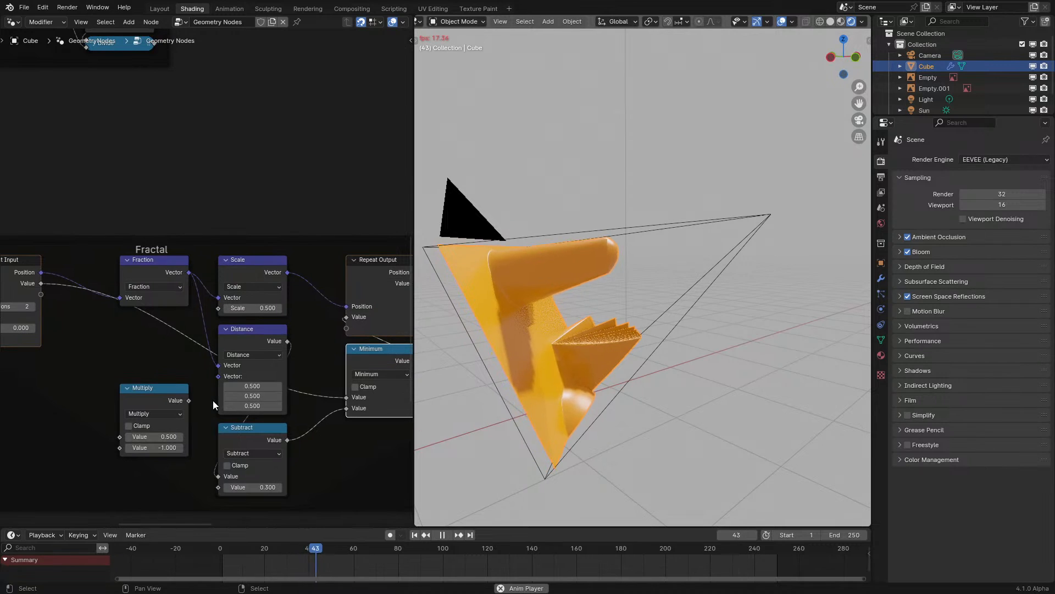
- Try an initial Value of -0.2 on the Repeat Input, replaying the simulation from frame 0
key("space")
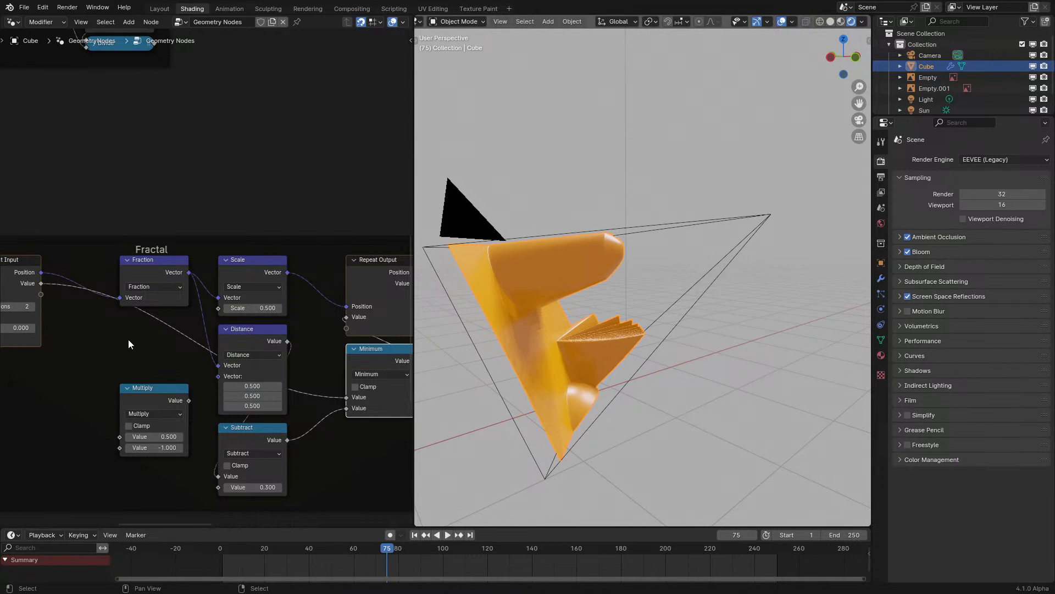
middle_click_drag(127, 338, 216, 377)
left_click(69, 370)
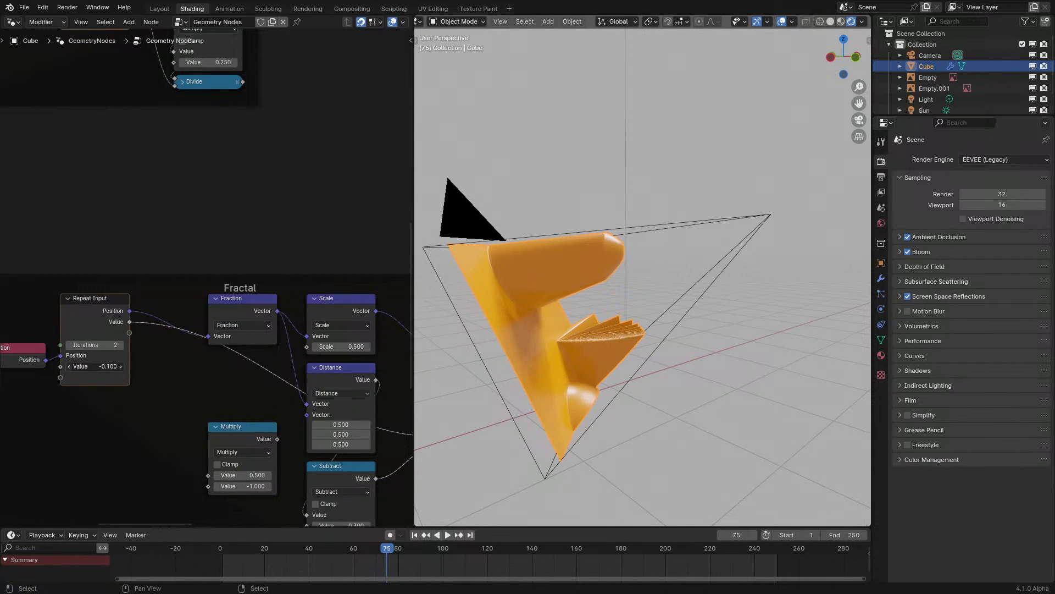
left_click(190, 552)
key("space")
key("space")
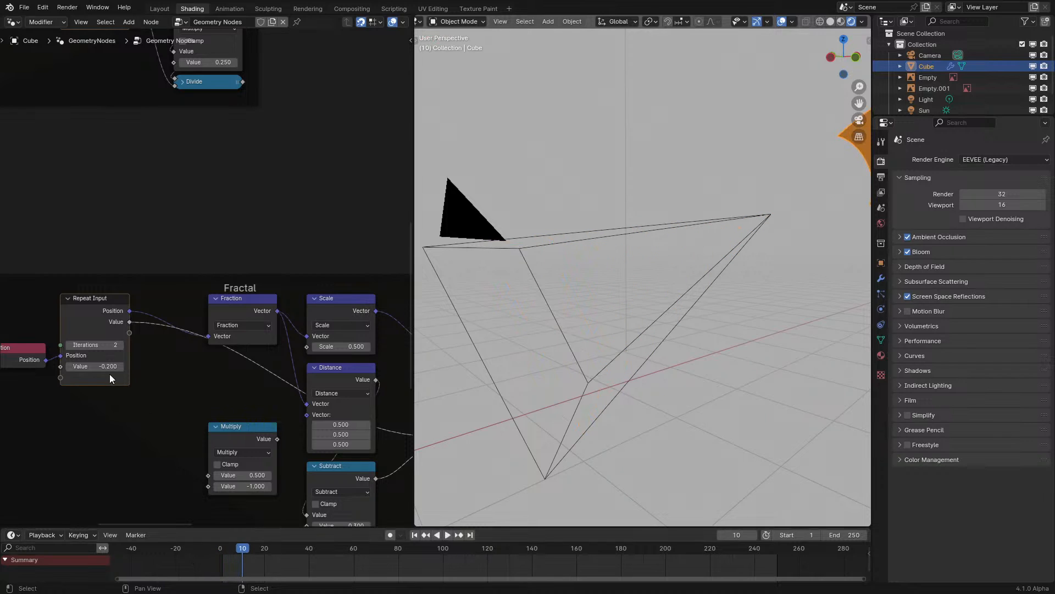
- Set the Repeat Input's initial Value to 1 and replay the simulation from the start, viewing the result from another side
left_click(212, 556)
key("space")
key("space")
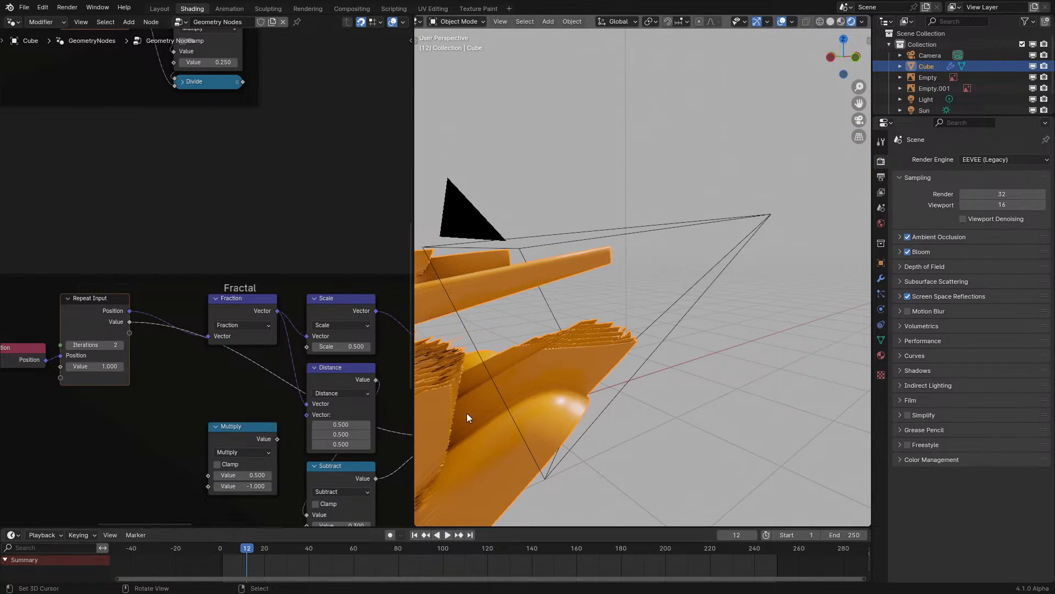
middle_click_drag(466, 413, 614, 387, "shift")
key("space")
key("space")
key("space")
key("space")
key("space")
- Reduce the Repeat Input's Iterations to 1 and replay the simulation from frame 0, viewing the spheres from the front
left_click(70, 345)
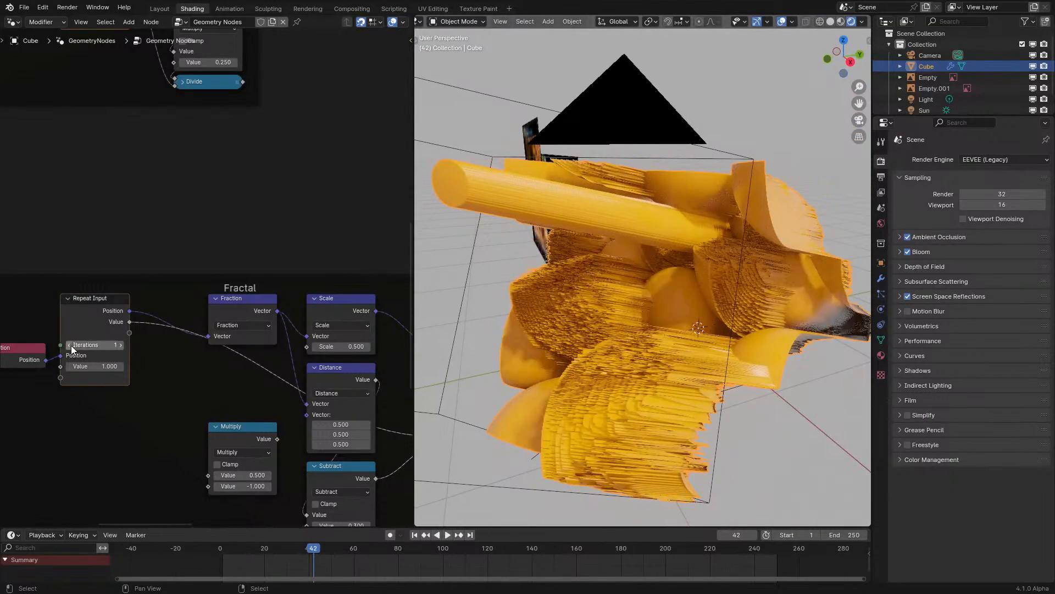
left_click(222, 558)
key("space")
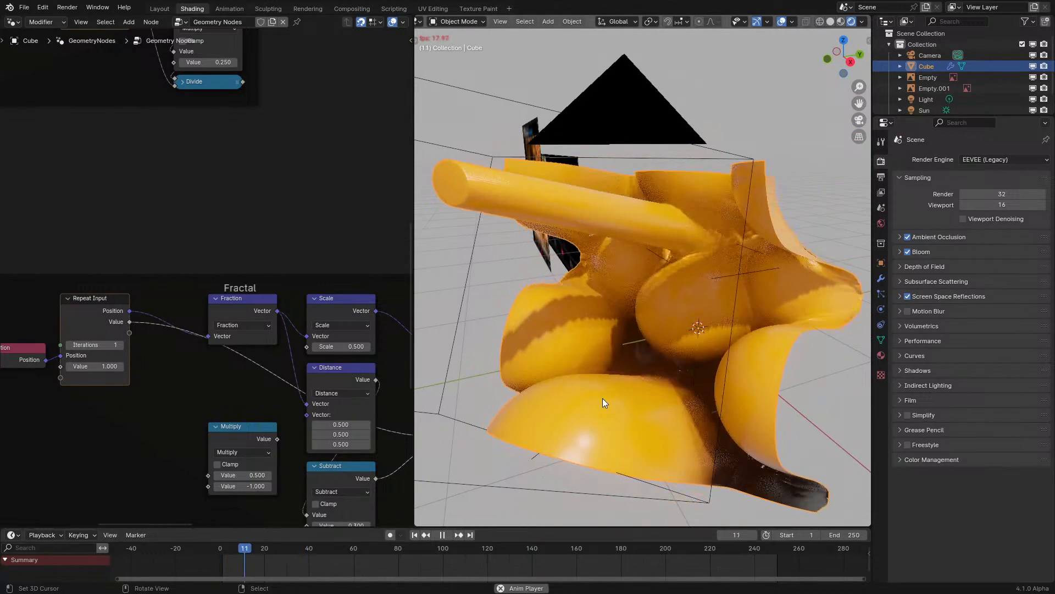
key("space")
middle_click_drag(602, 398, 628, 400)
scroll(160, 312, "down", 3)
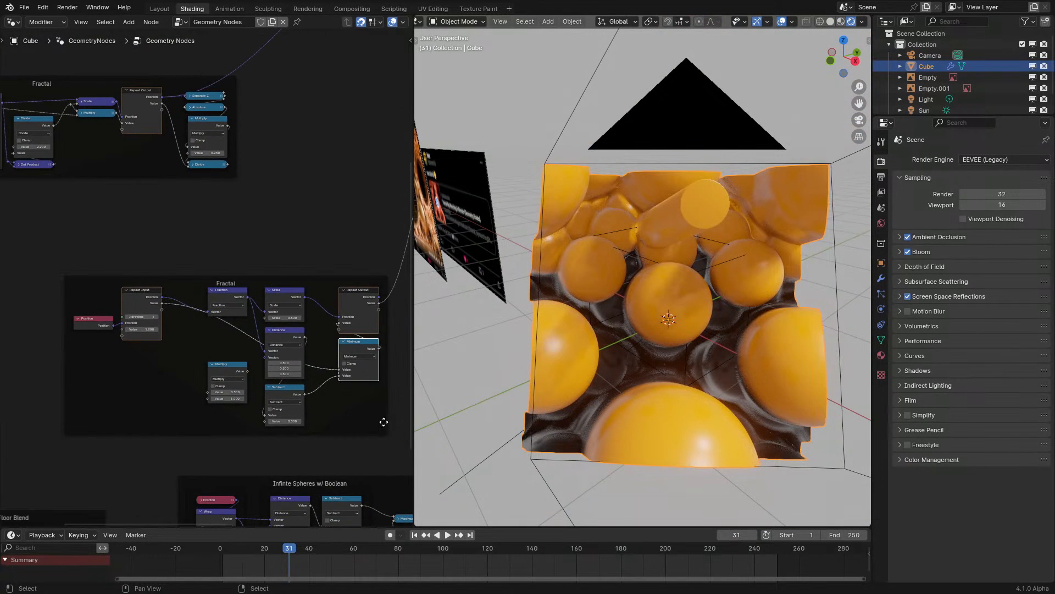
- Switch the Fraction node in the lower Fractal frame to the Wrap operation
scroll(272, 344, "up", 4)
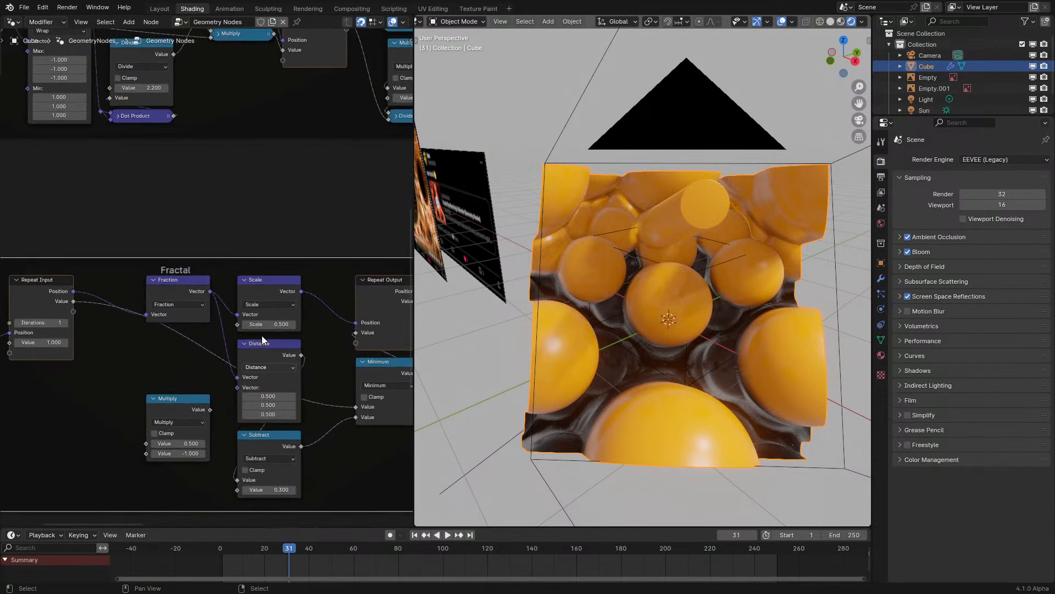
middle_click_drag(262, 335, 253, 360)
scroll(138, 361, "down", 6)
scroll(251, 355, "up", 5)
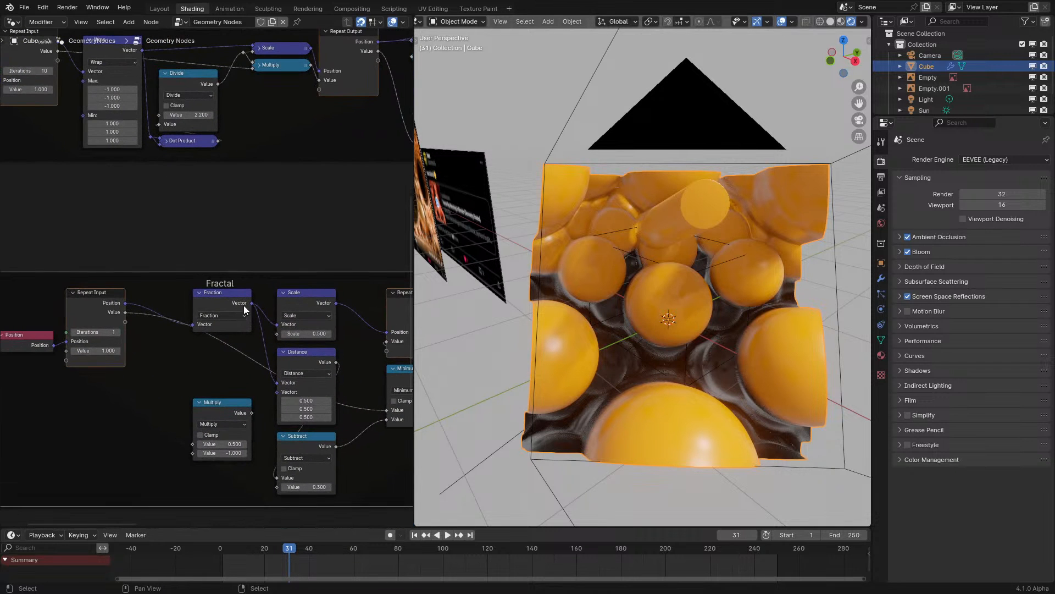
scroll(233, 316, "up", 2)
left_click(249, 330)
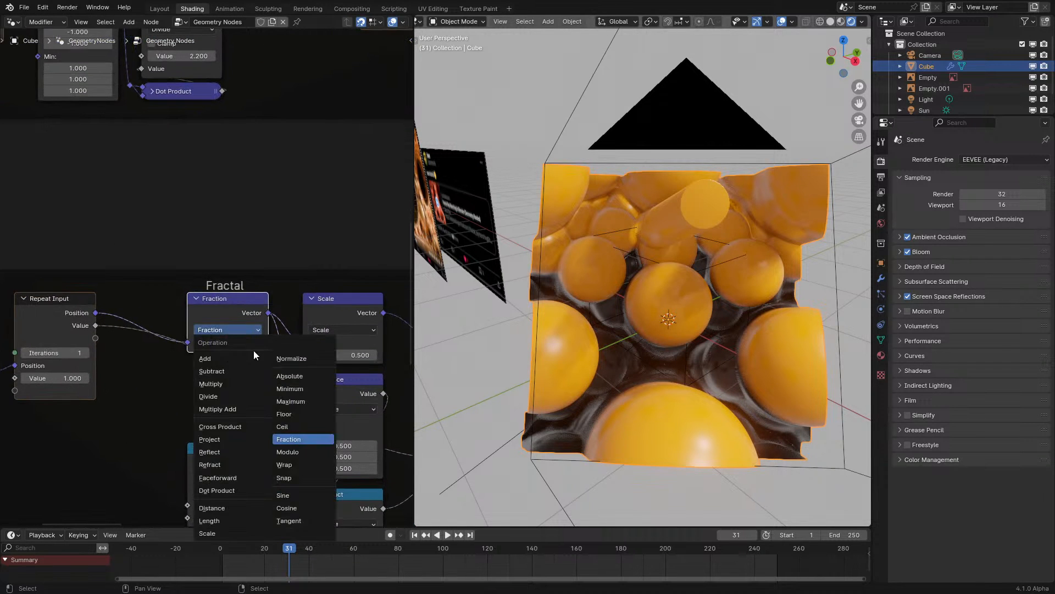
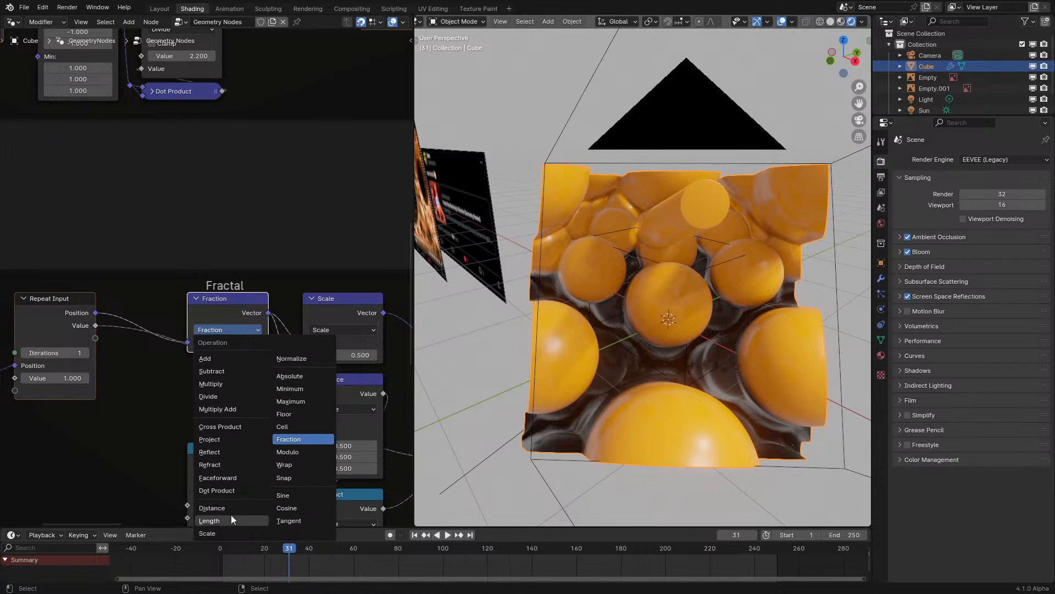
left_click(299, 465)
- Set the Wrap node's Max to -1 and Min to 1 on all axes, and replay the simulation from frame 0
left_click_drag(218, 367, 210, 436)
type("-1")
key("Return")
type("1")
key("Return")
left_click(203, 559)
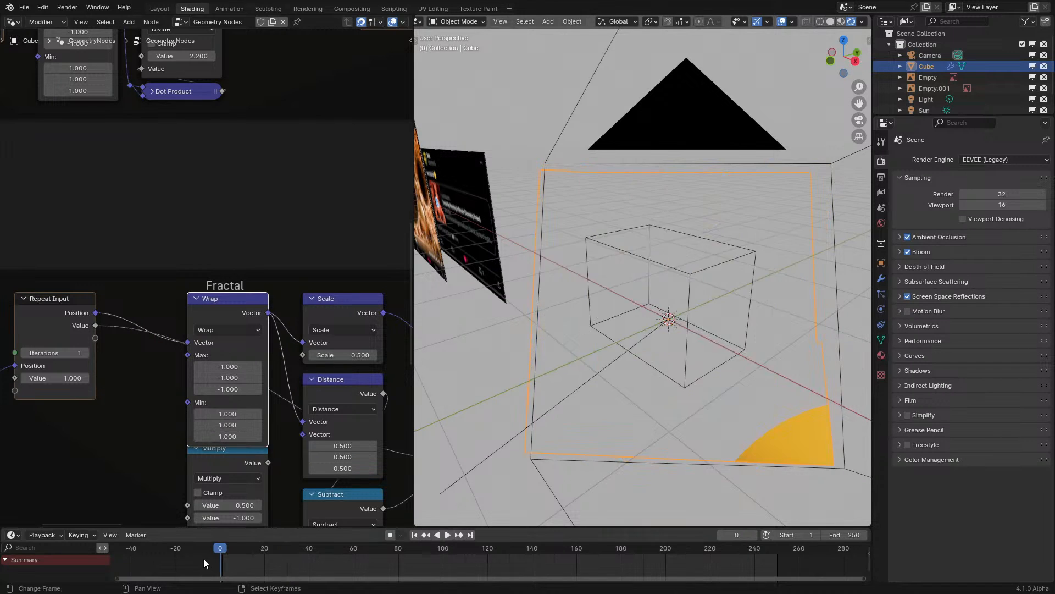
key("space")
key("space")
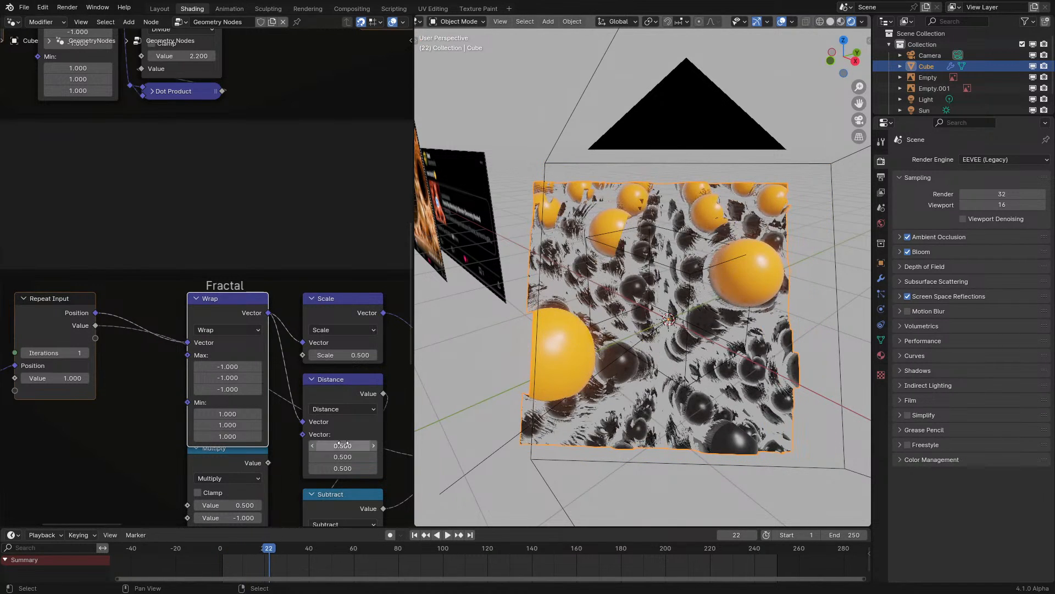
- Set all three components of the Distance node's second vector to 0 and replay the simulation from frame 0
left_click_drag(343, 445, 343, 468)
type("0")
key("Return")
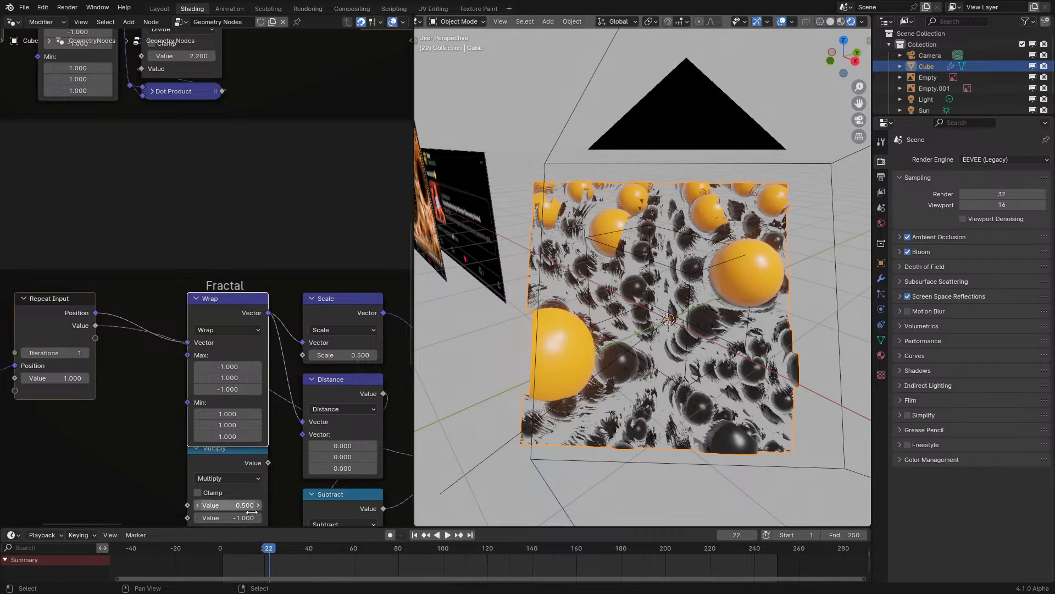
left_click(218, 557)
key("space")
key("space")
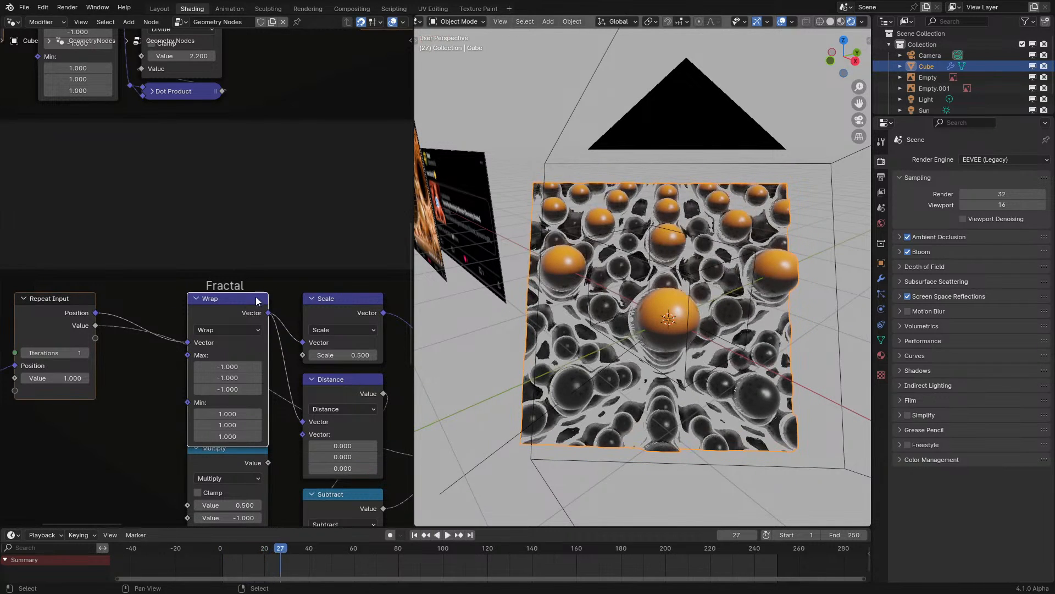
- Rearrange the Wrap, Scale and Distance nodes, moving them up so Wrap clears the Multiply node
left_click_drag(257, 301, 245, 266)
left_click_drag(305, 325, 293, 290)
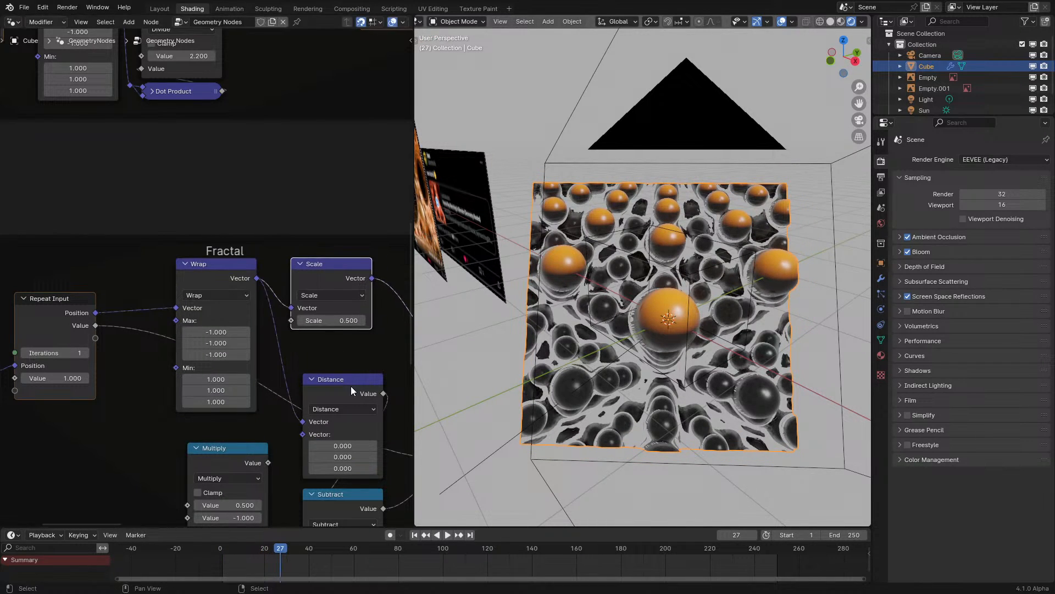
left_click_drag(342, 380, 330, 357)
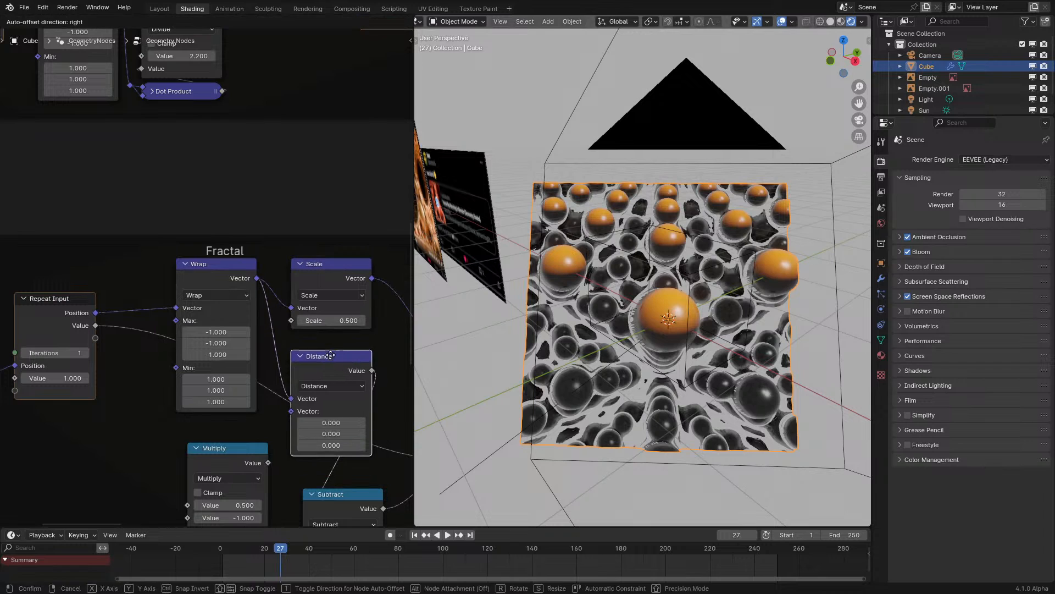
- Raise the Repeat Input's Iterations to 2 and replay the simulation from frame 0
left_click(86, 353)
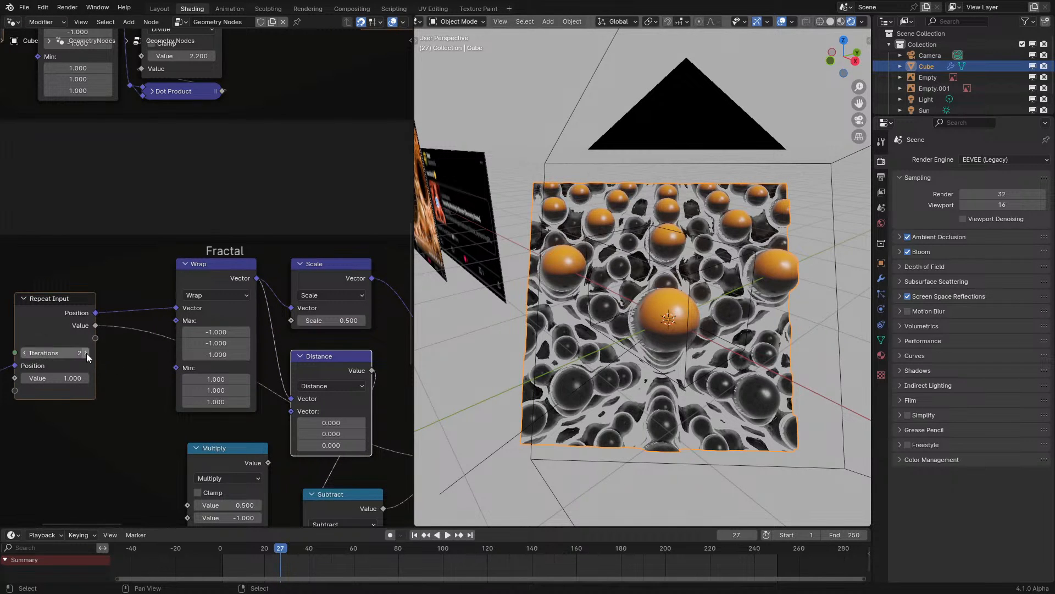
left_click(222, 573)
key("space")
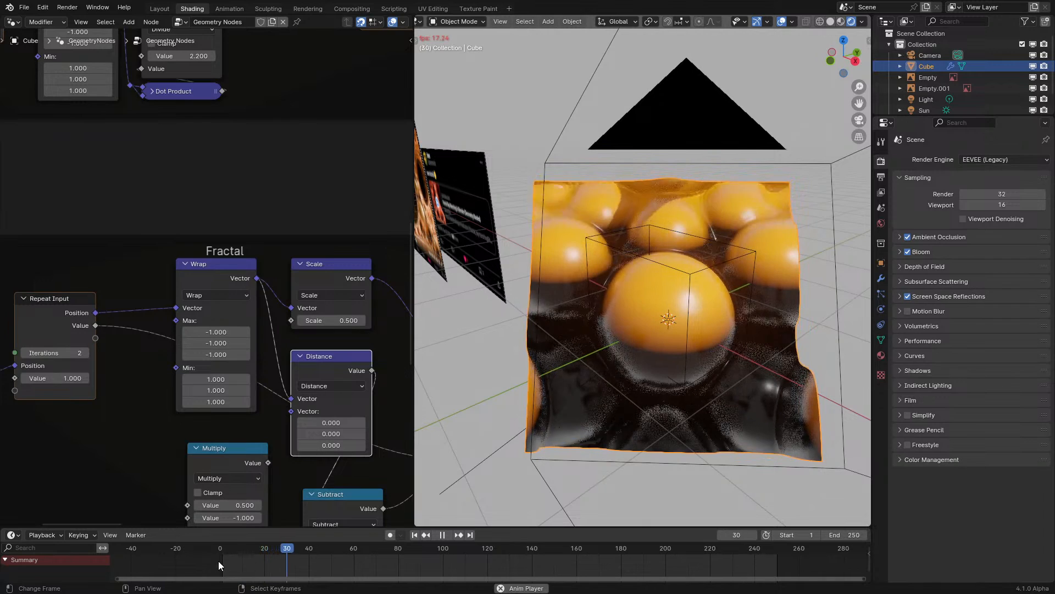
key("space")
- Set the Scale node's factor to 2 and replay the simulation from the start, viewing the spheres from a closer angle
left_click(333, 294)
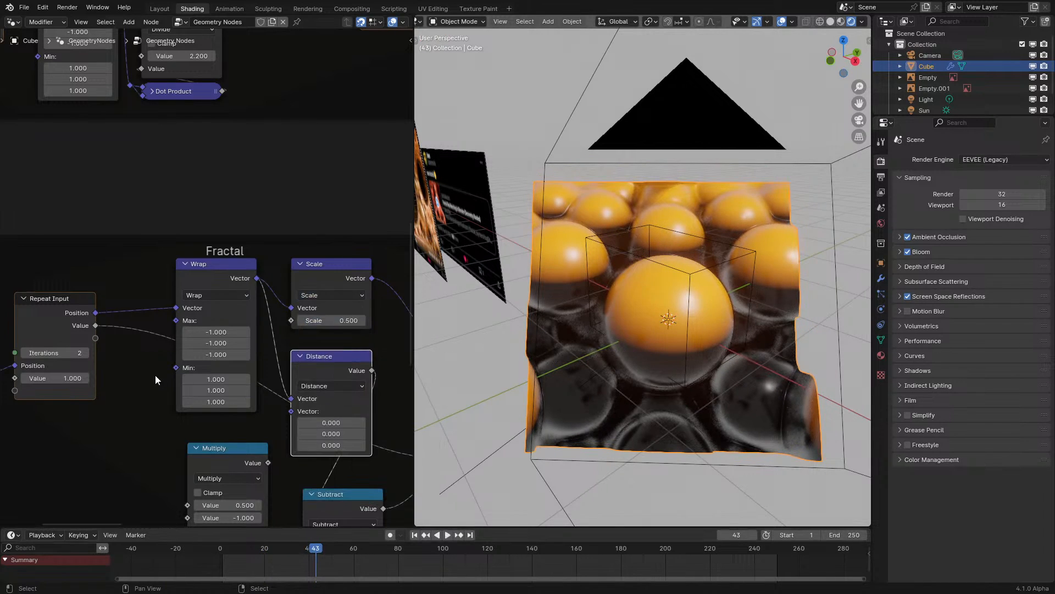
left_click(228, 564)
key("space")
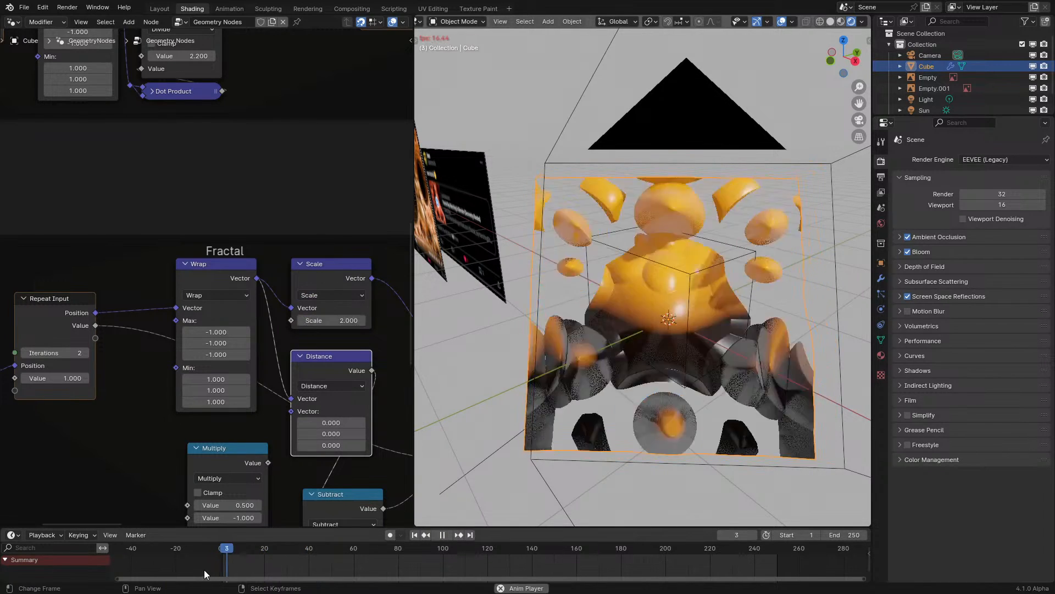
key("space")
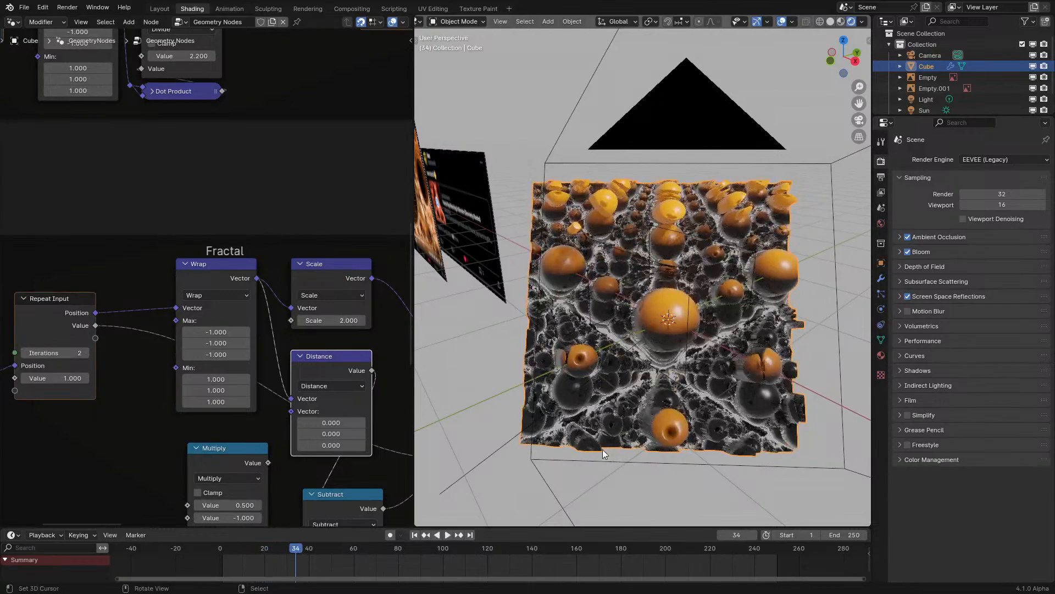
middle_click_drag(602, 450, 563, 405)
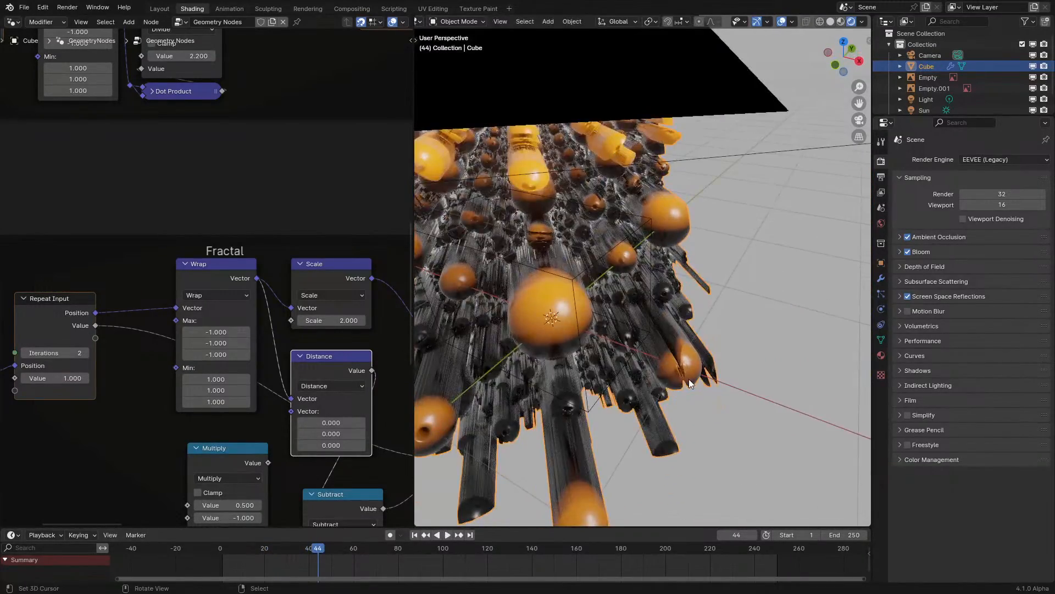
- Raise the Repeat Input's Iterations to 3 and replay the simulation from frame 0
left_click(217, 555)
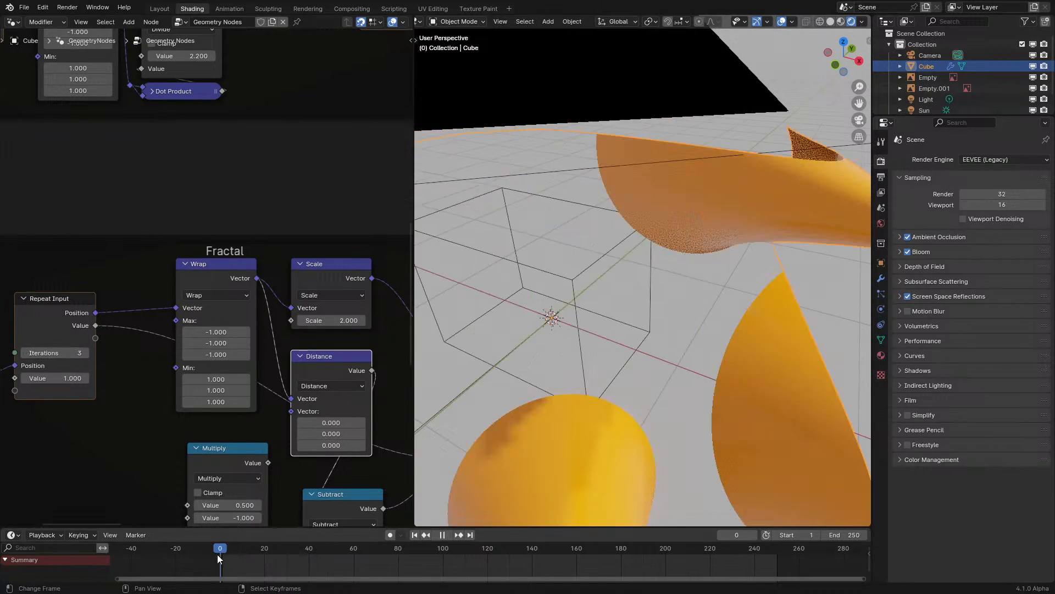
key("space")
key("space")
- Align the Subtract node directly beneath the Distance node, continue the playback and look at the fractal through the camera
scroll(289, 429, "down", 3)
middle_click_drag(289, 429, 214, 388)
scroll(214, 388, "up", 1)
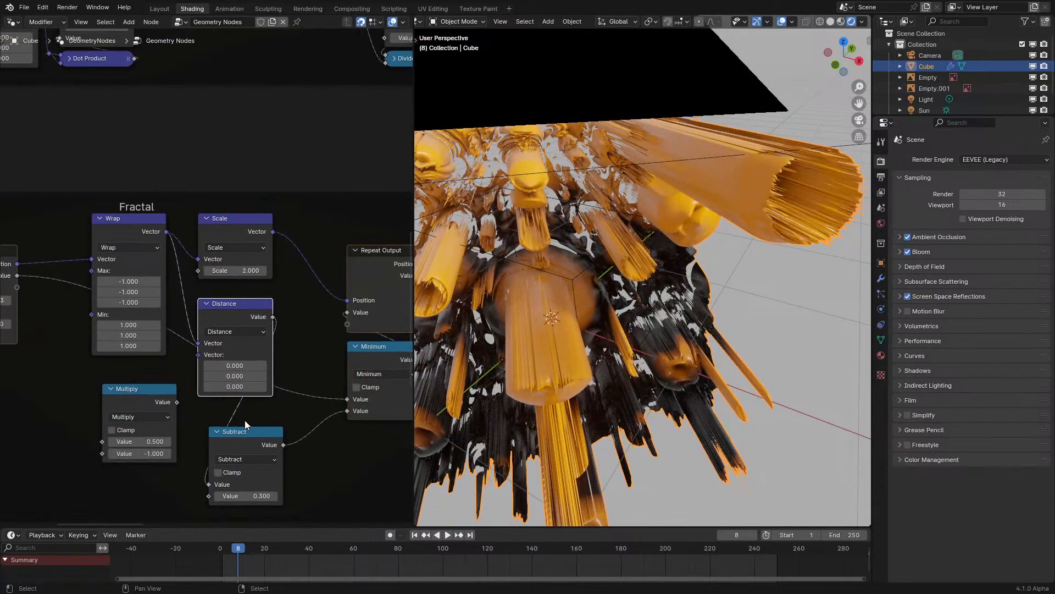
left_click_drag(245, 420, 223, 411)
key("space")
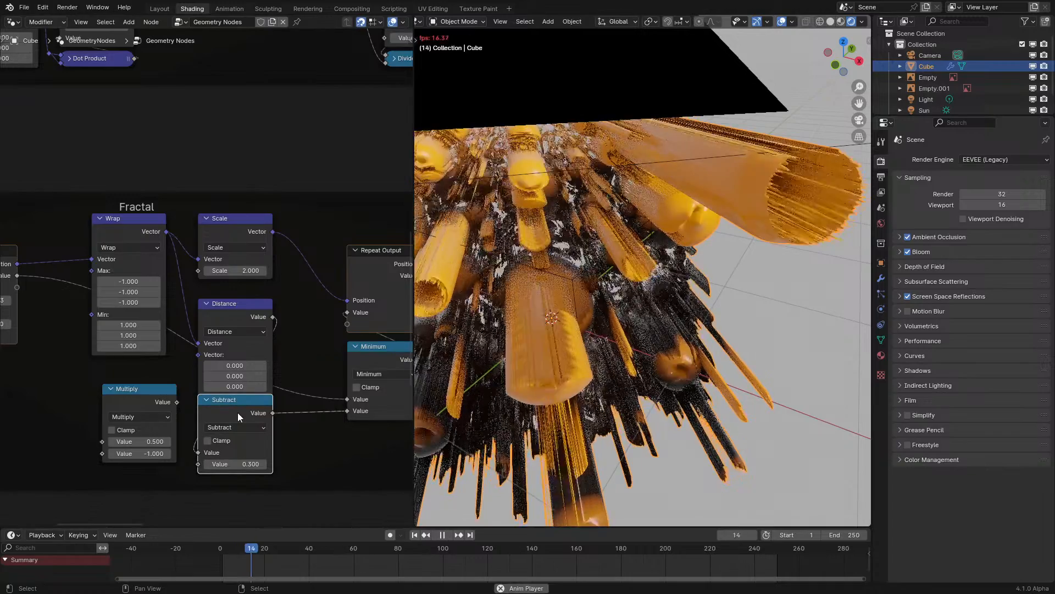
middle_click_drag(598, 394, 593, 361)
key("KP_0")
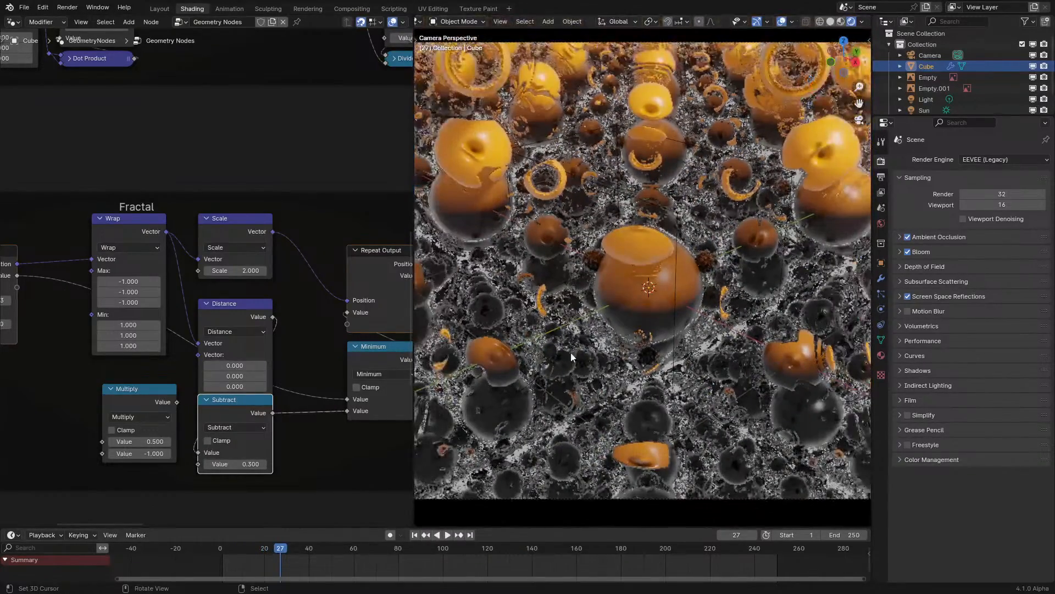
- Move the Subtract node below the Minimum node and relink its output to Minimum's first Value input
middle_click_drag(243, 348, 202, 344)
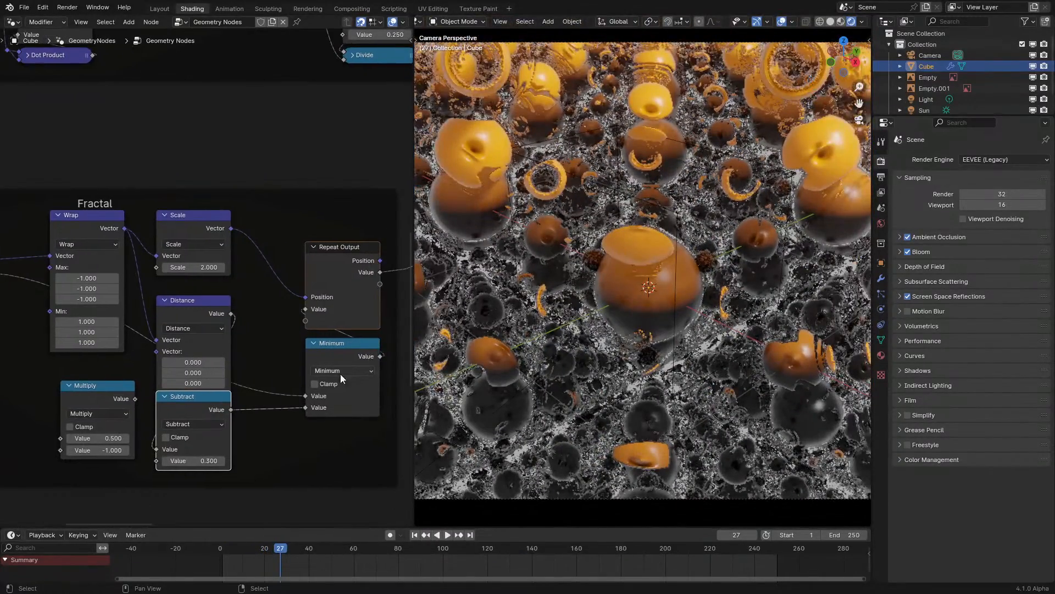
left_click_drag(207, 410, 358, 438)
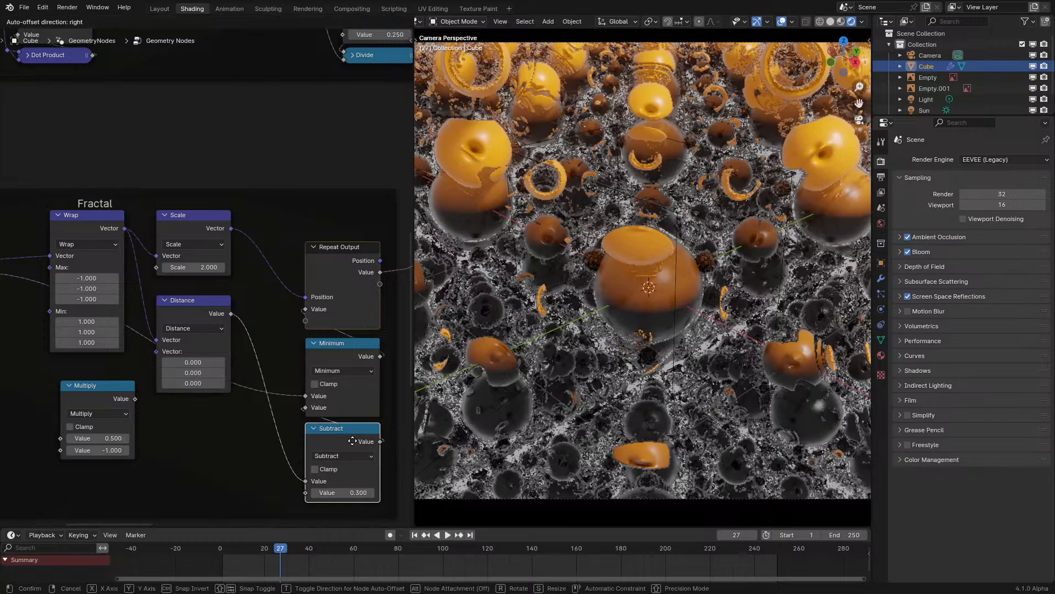
left_click(309, 404)
left_click_drag(308, 404, 306, 396)
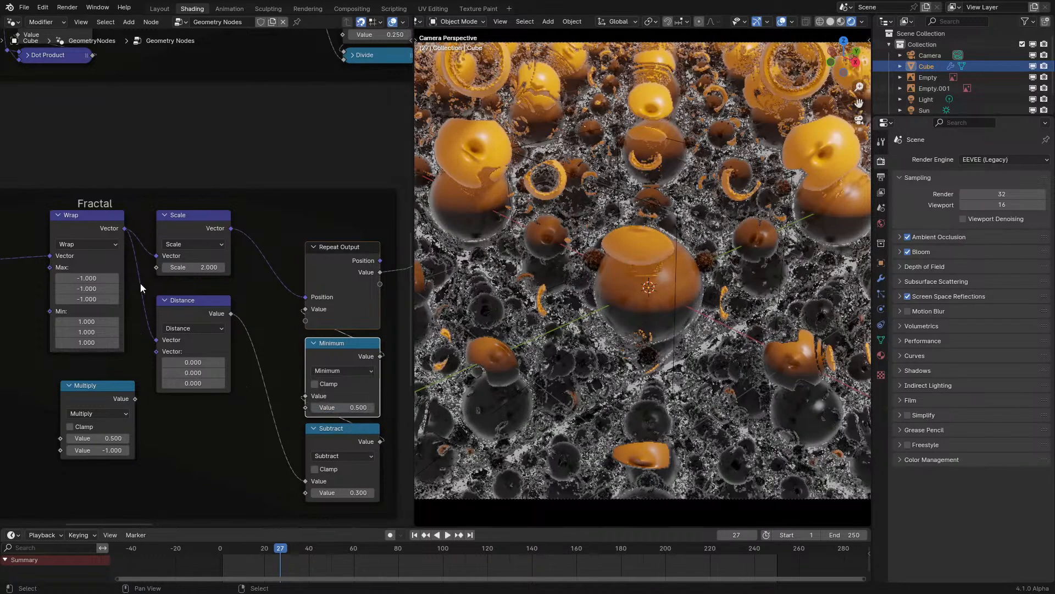
- Link the Repeat Input's Value to the second input of the Minimum node and replay the simulation from frame 0
middle_click_drag(140, 284, 184, 296)
scroll(184, 295, "down", 2)
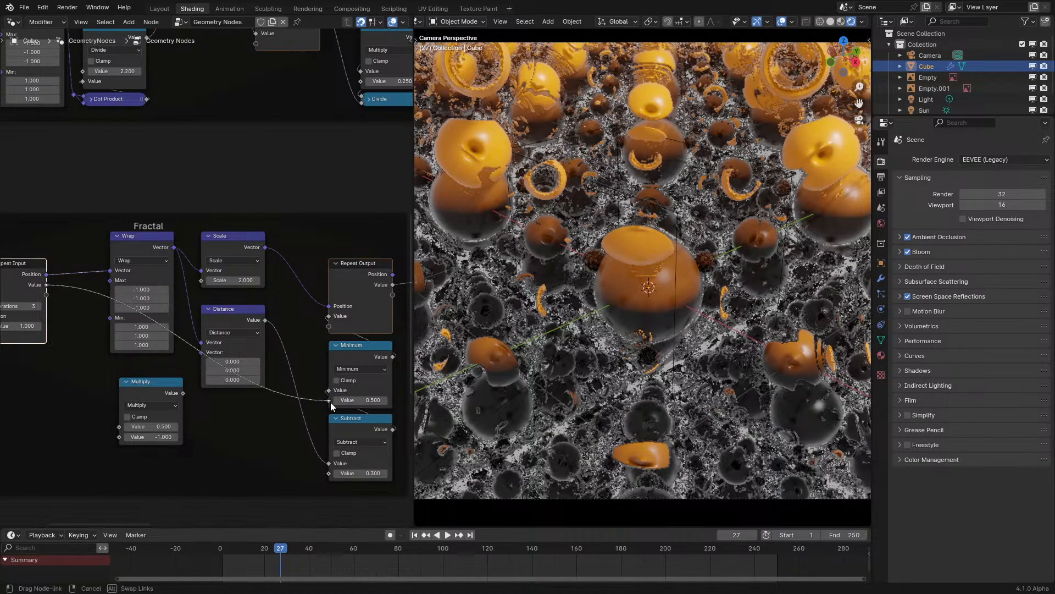
left_click_drag(331, 401, 328, 400)
left_click(225, 553)
key("space")
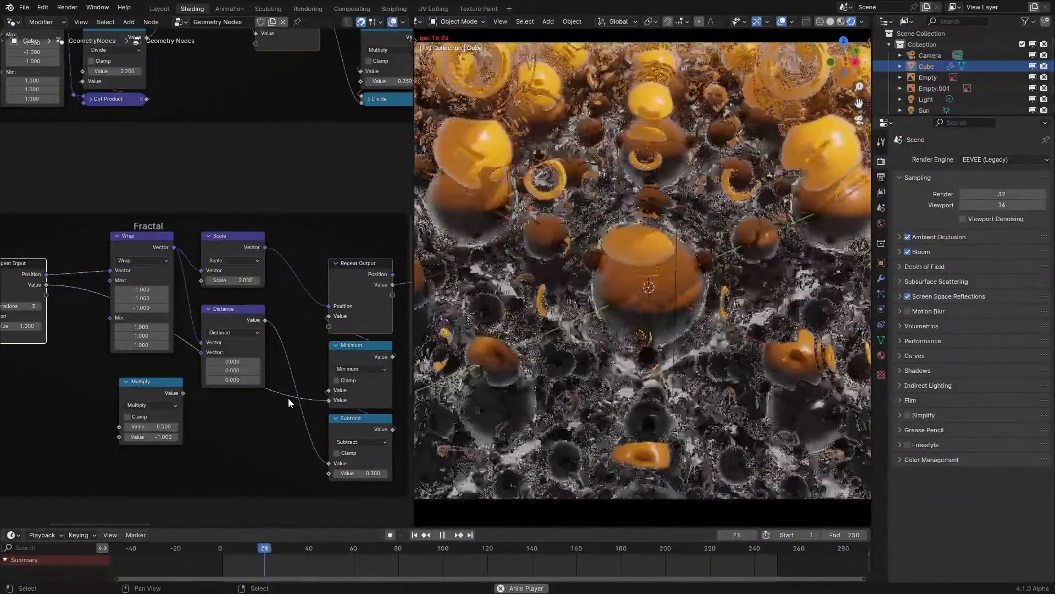
key("space")
- Switch the Minimum node feeding the Repeat Output to Maximum and replay the simulation from the start
middle_click_drag(372, 380, 261, 361)
scroll(263, 363, "up", 5)
left_click(278, 381)
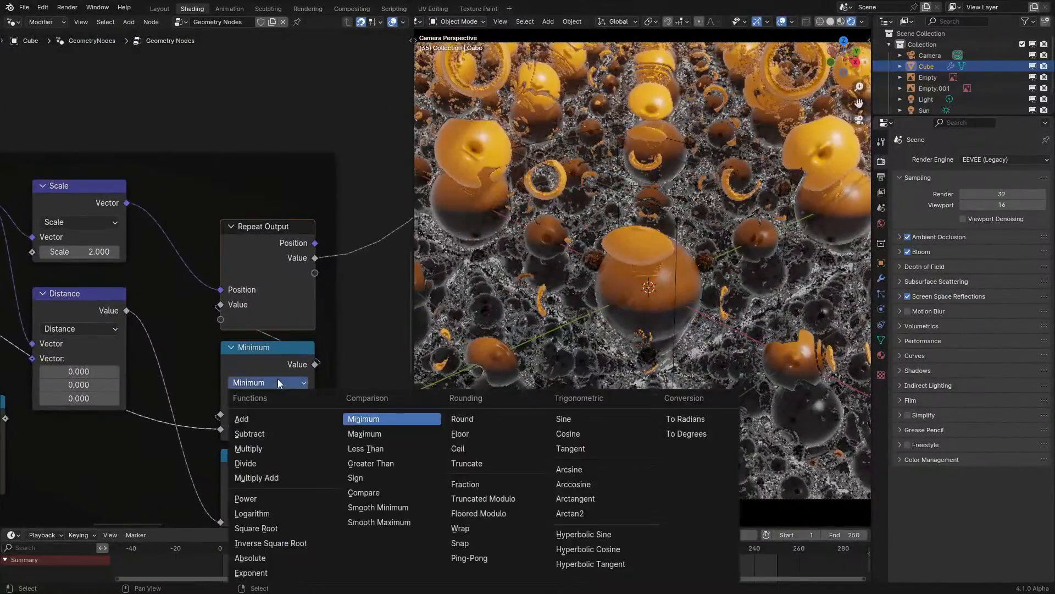
left_click(364, 434)
left_click(215, 544)
key("space")
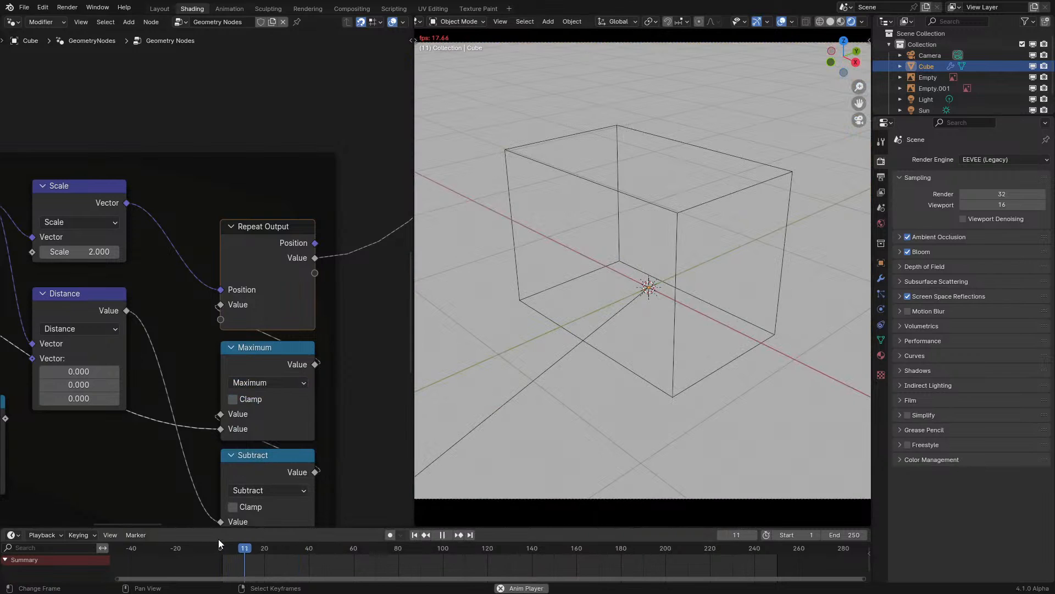
key("space")
- Link the Distance node's Value straight to the Repeat Output's Value and delete the Maximum and Subtract nodes
left_click(264, 382)
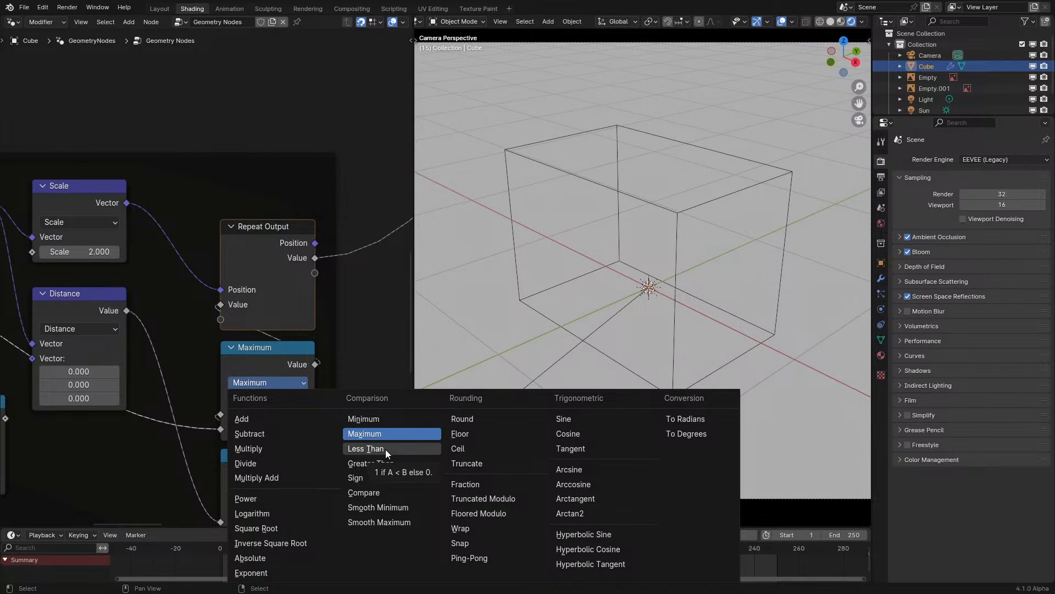
left_click_drag(126, 311, 128, 312)
left_click_drag(227, 305, 227, 306)
left_click(249, 354)
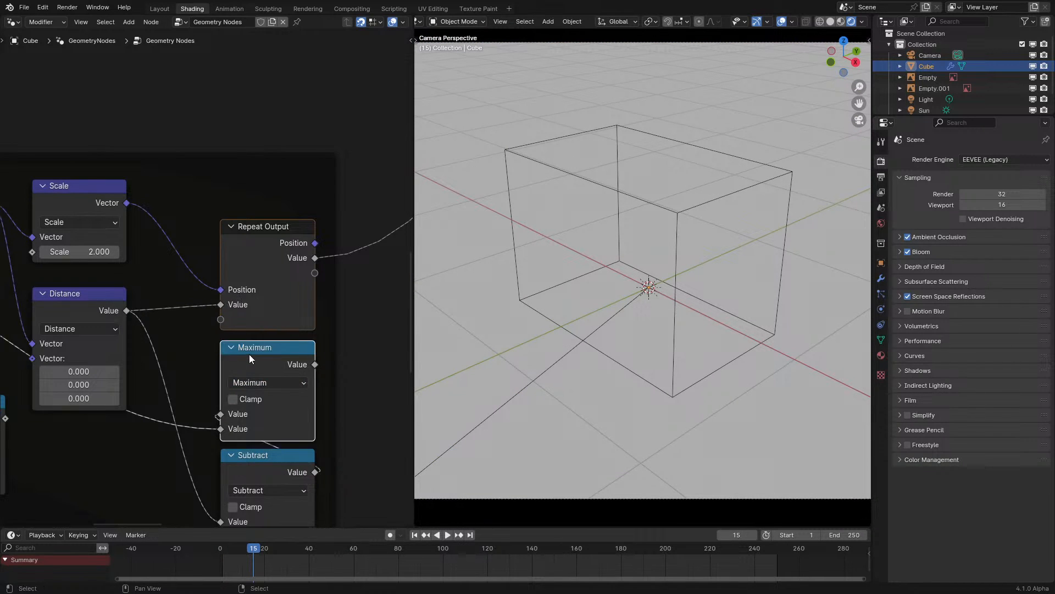
key("x")
left_click(260, 480)
key("x")
- Delete the unconnected Multiply node below the Wrap node in the lower Fractal frame
scroll(193, 429, "down", 4)
middle_click_drag(83, 376, 166, 395)
scroll(166, 395, "up", 1)
left_click(92, 413)
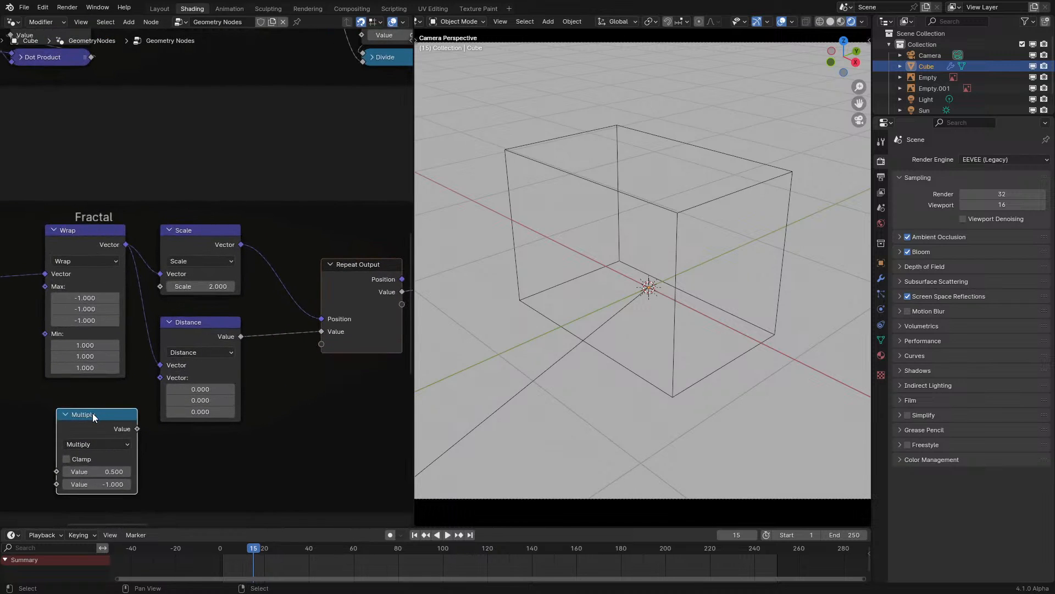
key("x")
- Add an Absolute vector math node fed by the Wrap node's Vector and place it below the Repeat Output
left_click_drag(126, 252, 189, 462)
type("ab")
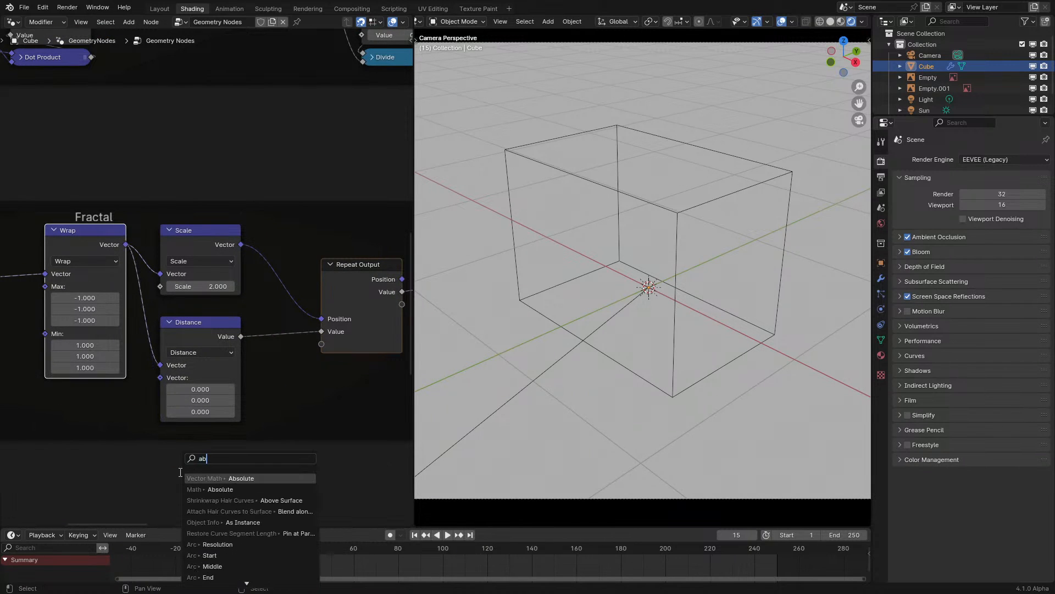
key("Return")
left_click(310, 464)
scroll(214, 387, "down", 7)
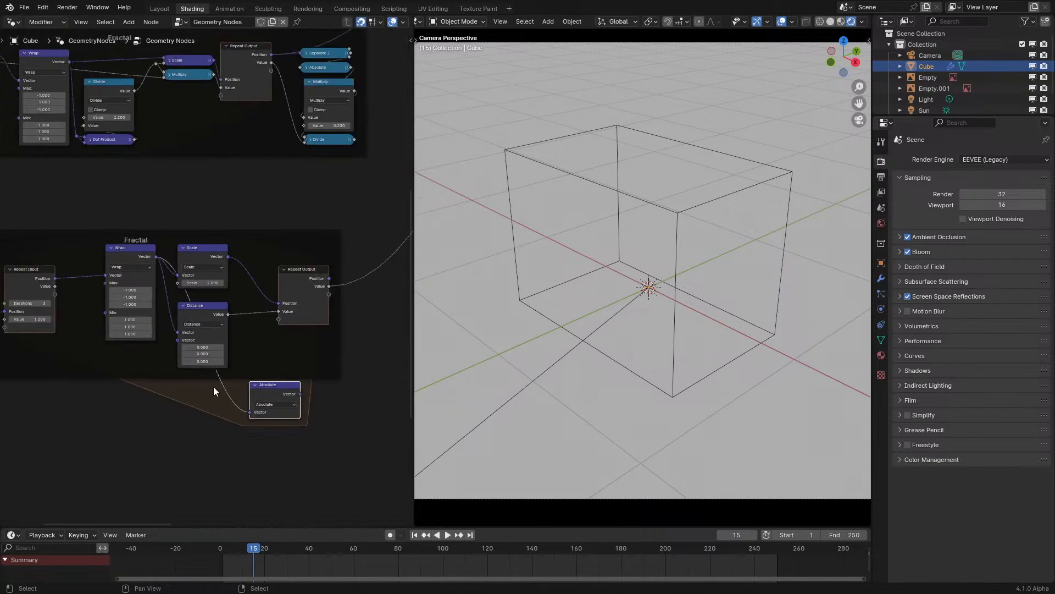
- Delete the lower fractal's repeat zone, its Scale and Distance nodes, and the Fractal frame around them
left_click(303, 298)
scroll(300, 297, "up", 1)
key("x")
middle_click_drag(176, 253, 263, 277)
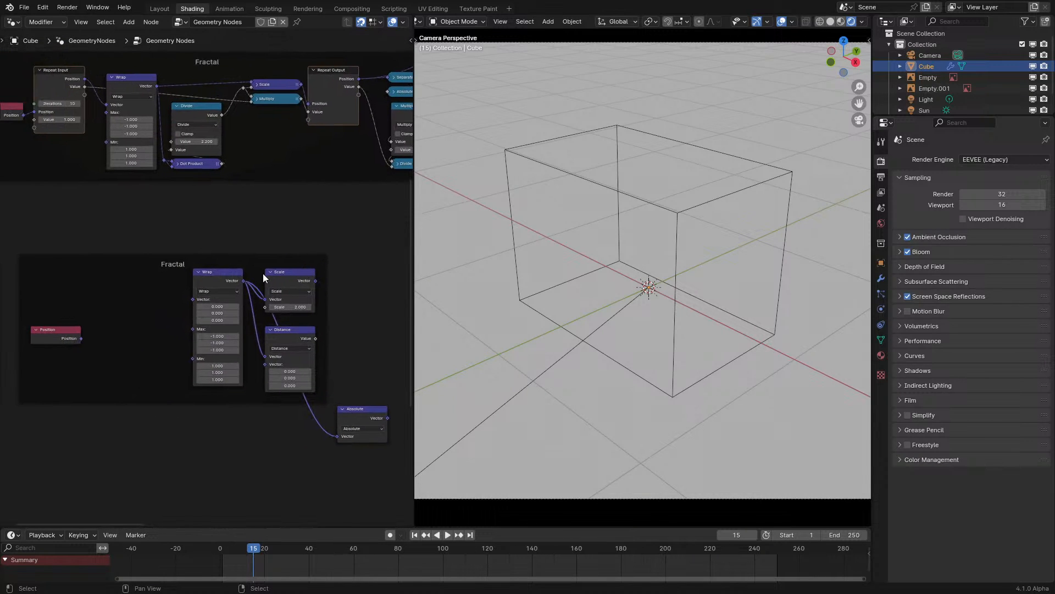
left_click(276, 327)
key("ctrl+x")
key("x")
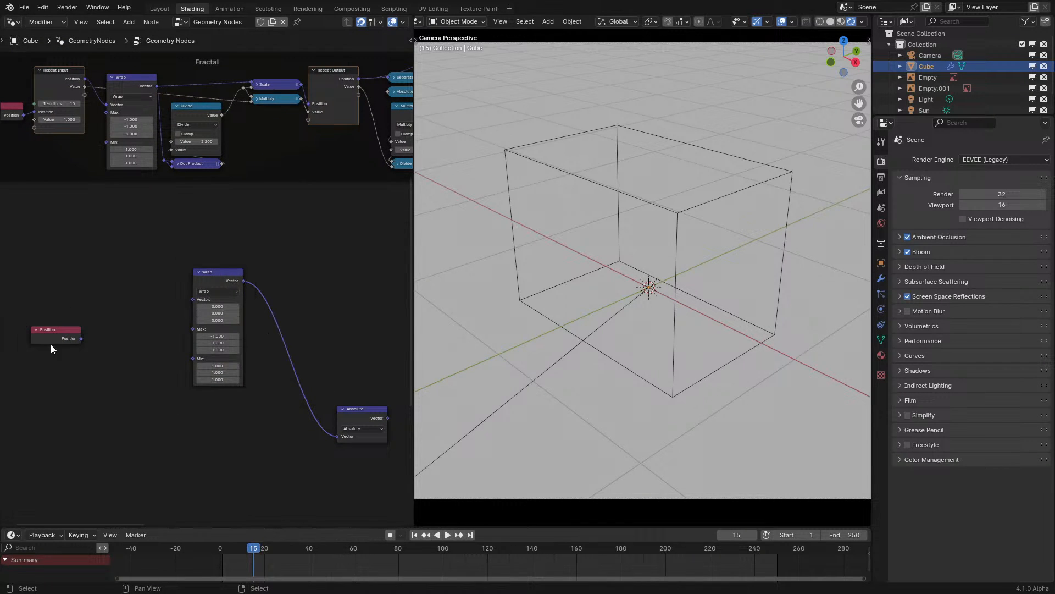
- Link the Position node to the Wrap node's Vector input and move the Absolute node directly beside Wrap
left_click_drag(157, 304, 158, 306)
left_click_drag(70, 334, 195, 301)
middle_click_drag(304, 352, 246, 369)
left_click(304, 441)
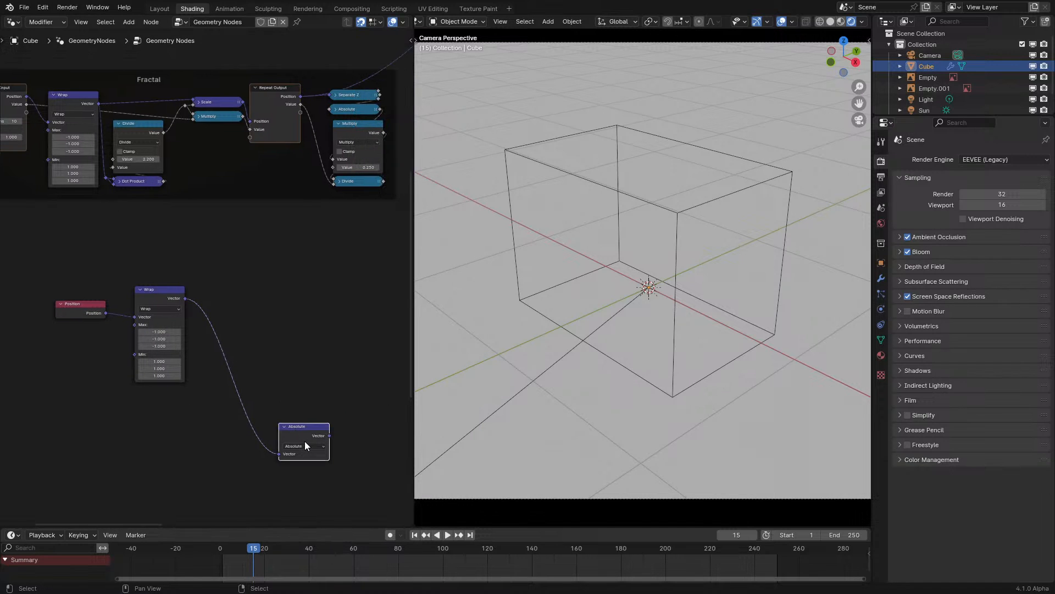
left_click_drag(304, 441, 234, 311)
scroll(229, 324, "up", 3)
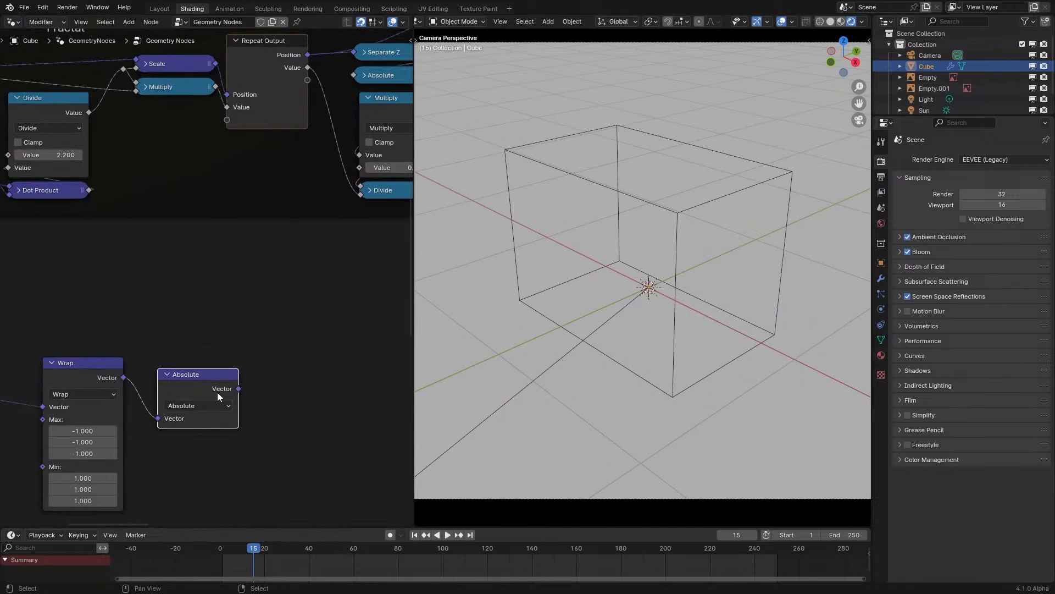
- Add a Separate XYZ node fed by the Absolute node's Vector and place it beside Absolute
left_click_drag(241, 388, 261, 389)
type("sepa")
key("Return")
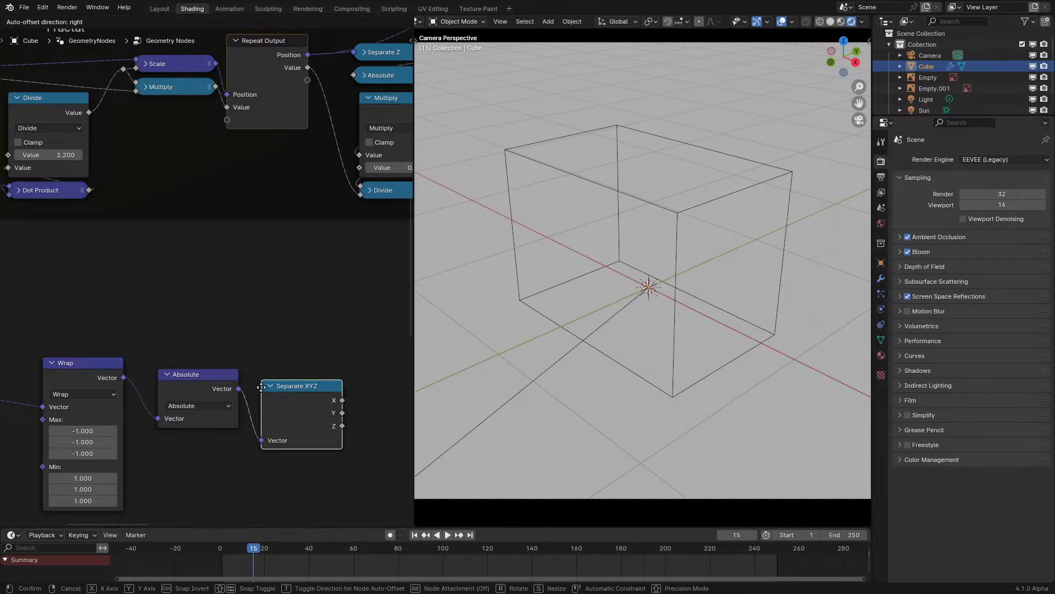
left_click(259, 388)
- Look up a node matching "mi" to connect to the Separate XYZ node's X output
middle_click_drag(248, 384, 44, 337)
left_click_drag(137, 353, 195, 341)
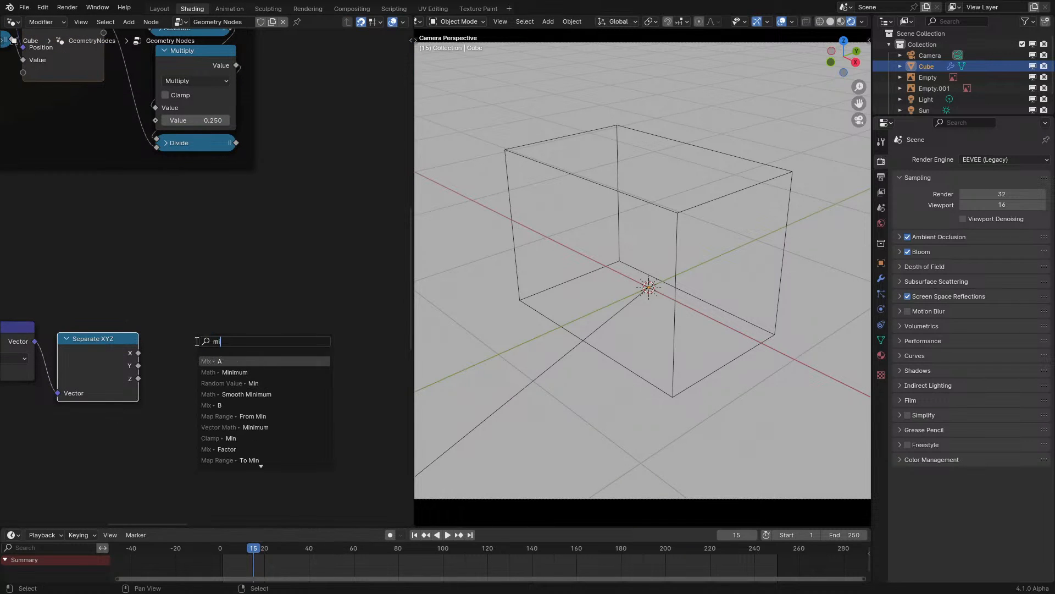
- Add two chained Minimum nodes after Separate XYZ, combining X and Y in the first and Z in the second
type("m")
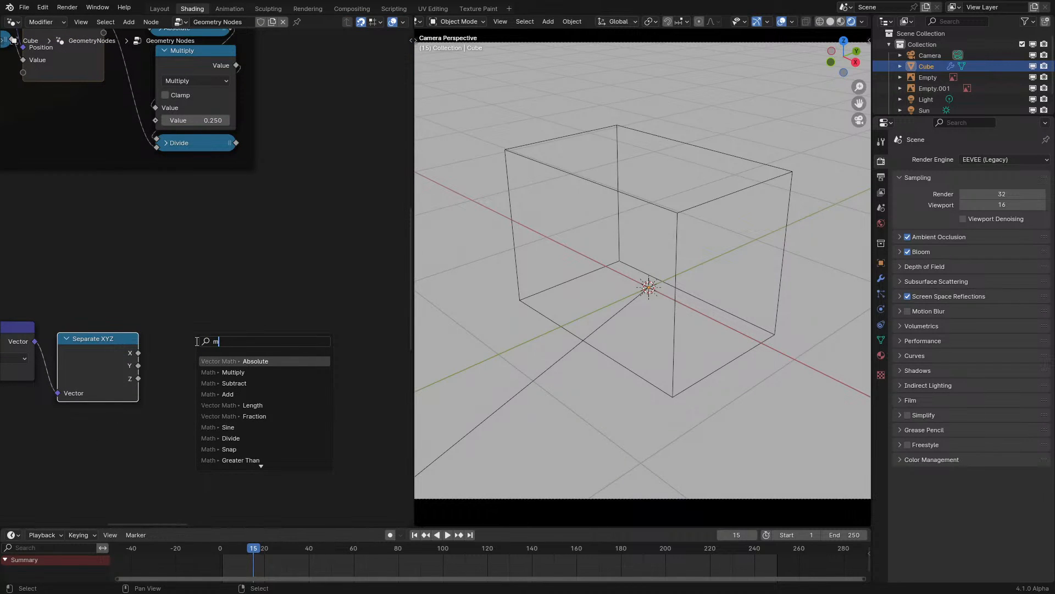
type("in")
key("Return")
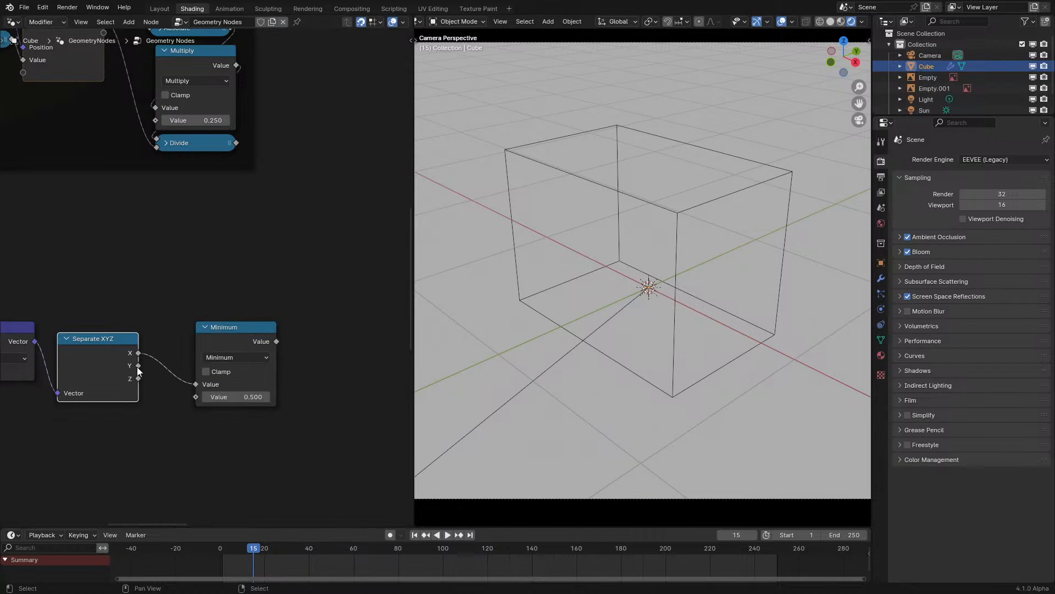
left_click(204, 326)
key("shift+d")
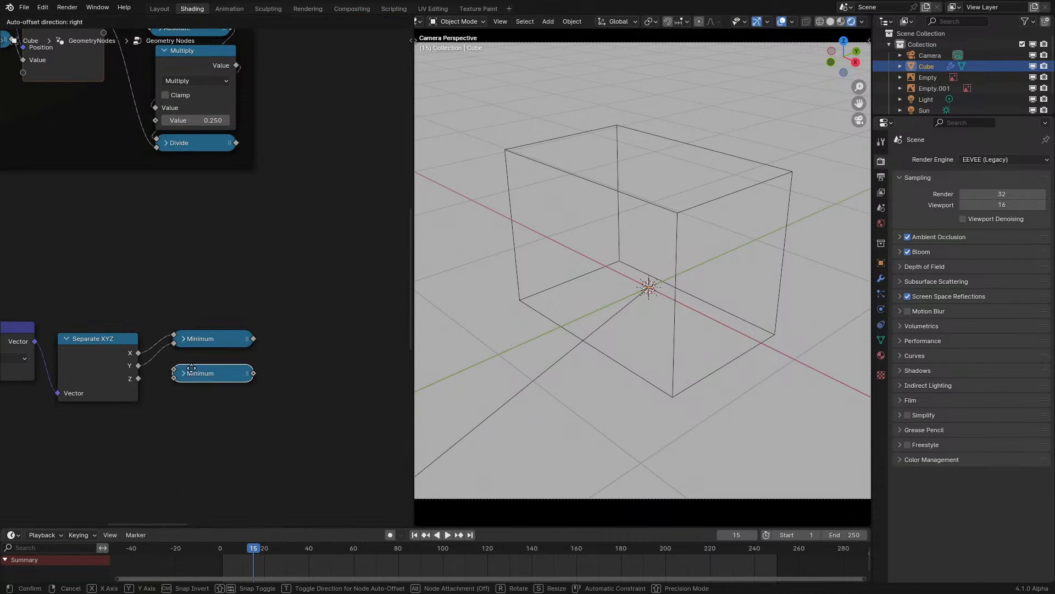
left_click(253, 345)
left_click_drag(176, 367, 169, 378)
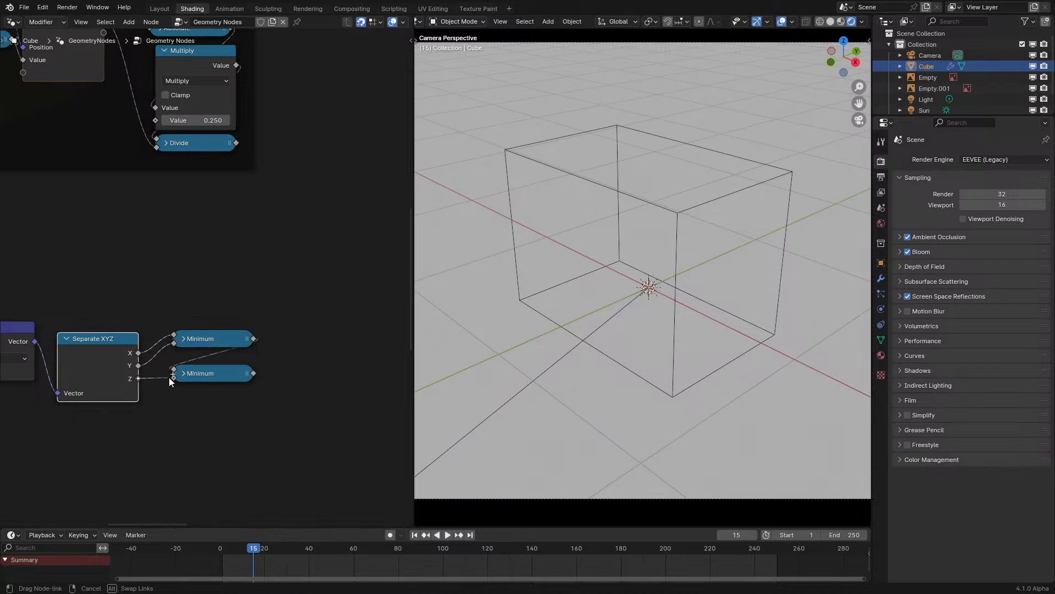
- Add a Subtract node with value 0.1 after the second Minimum and link it to the SDF Store Named Attribute's value
left_click_drag(253, 374, 303, 361)
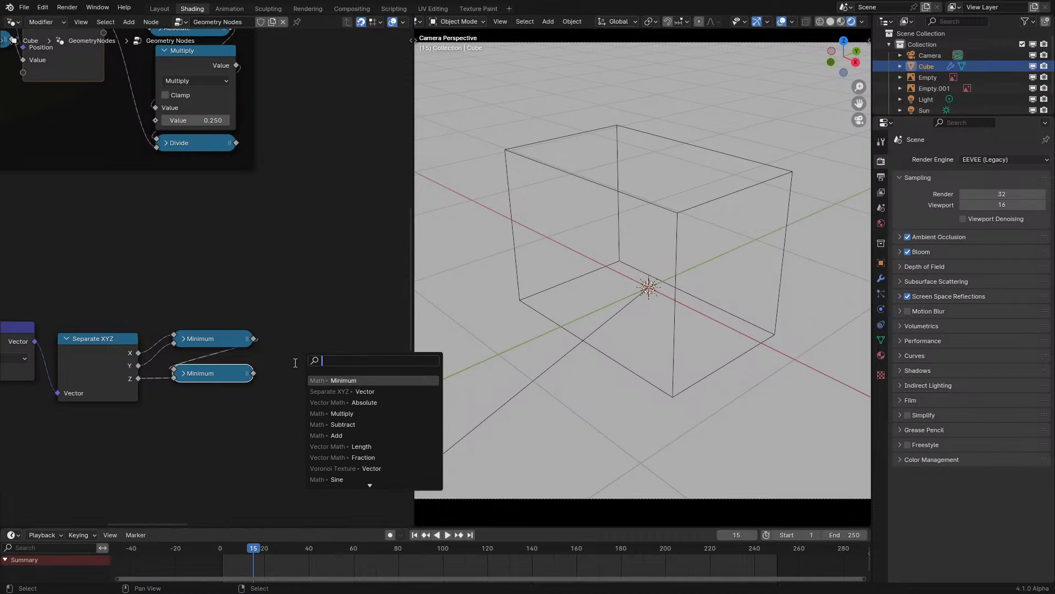
type("subtr")
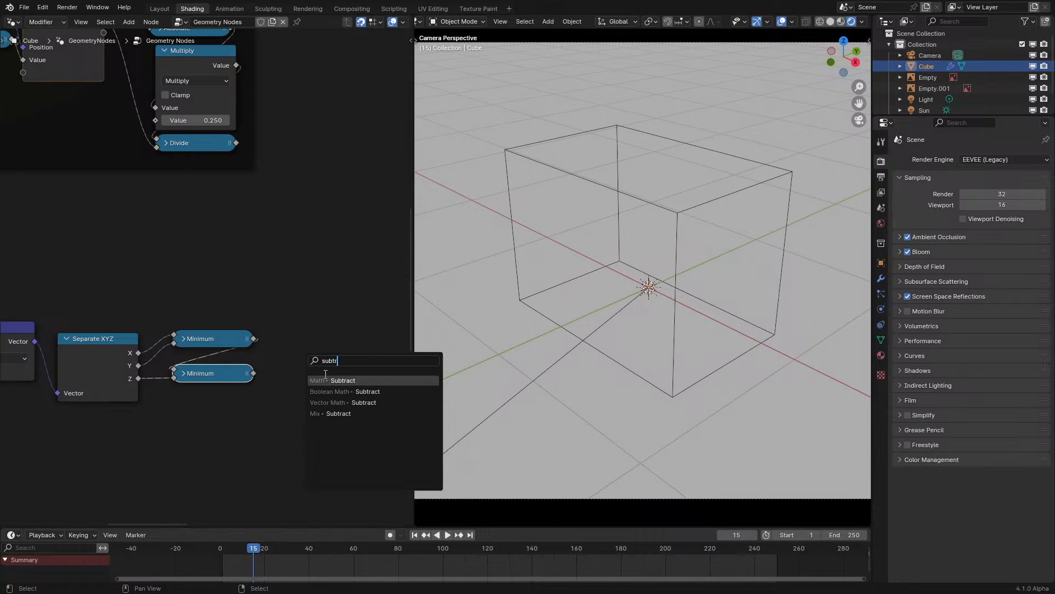
key("Return")
scroll(338, 318, "down", 4)
middle_click_drag(352, 354, 277, 448)
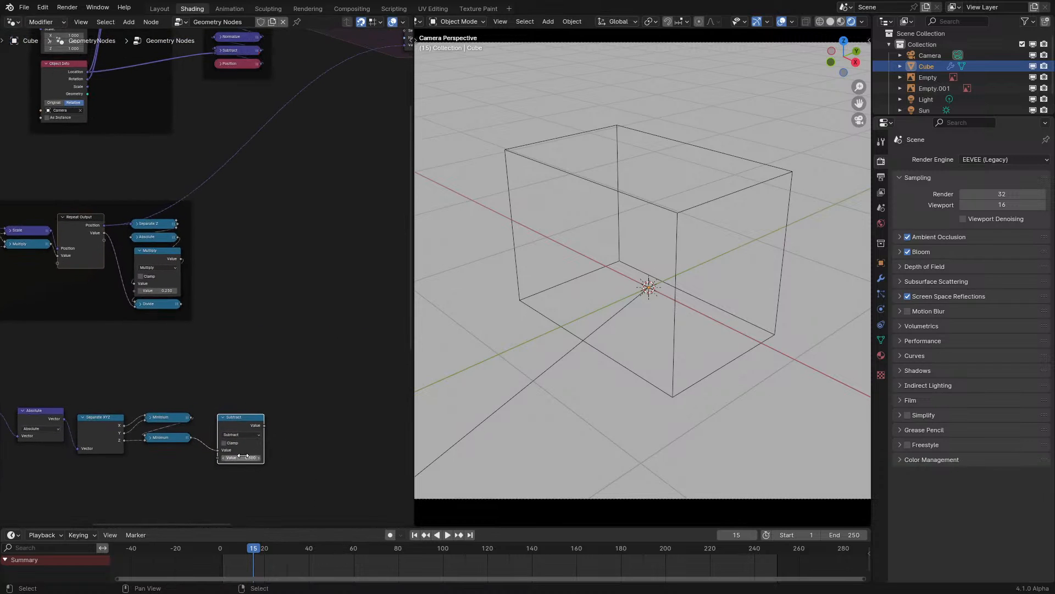
left_click_drag(264, 425, 338, 99)
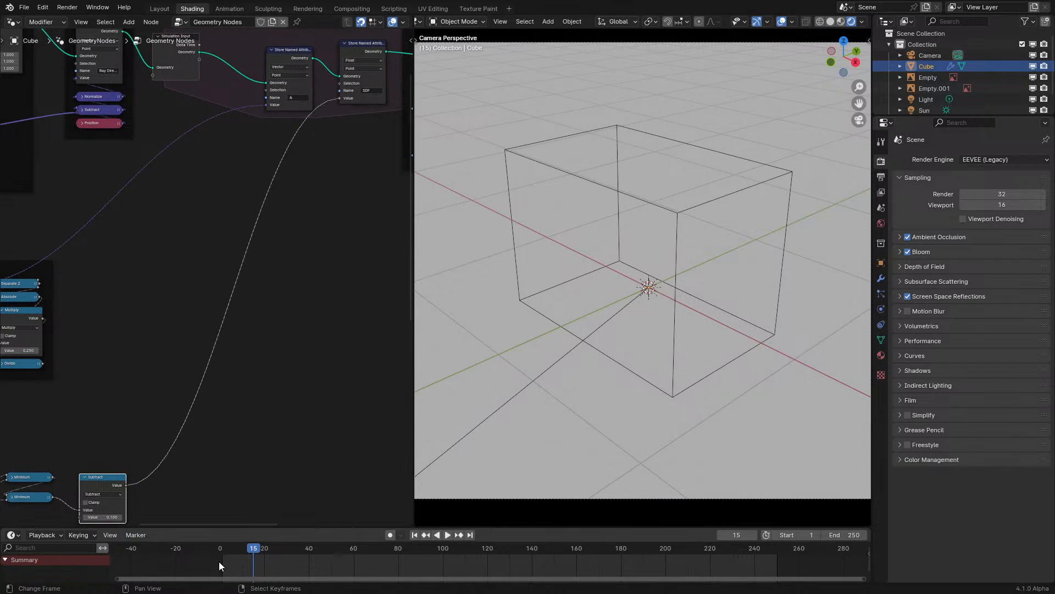
- Change the first Minimum node, which combines X and Y, to Maximum and collapse it
middle_click_drag(171, 382, 239, 289)
scroll(239, 289, "up", 3)
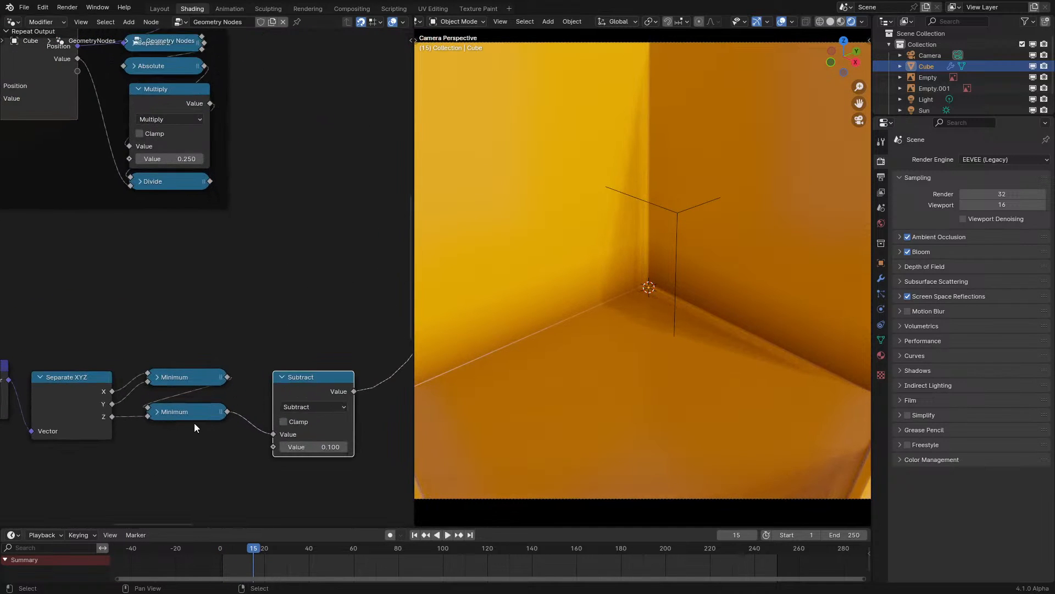
left_click(154, 376)
left_click(184, 404)
left_click(317, 452)
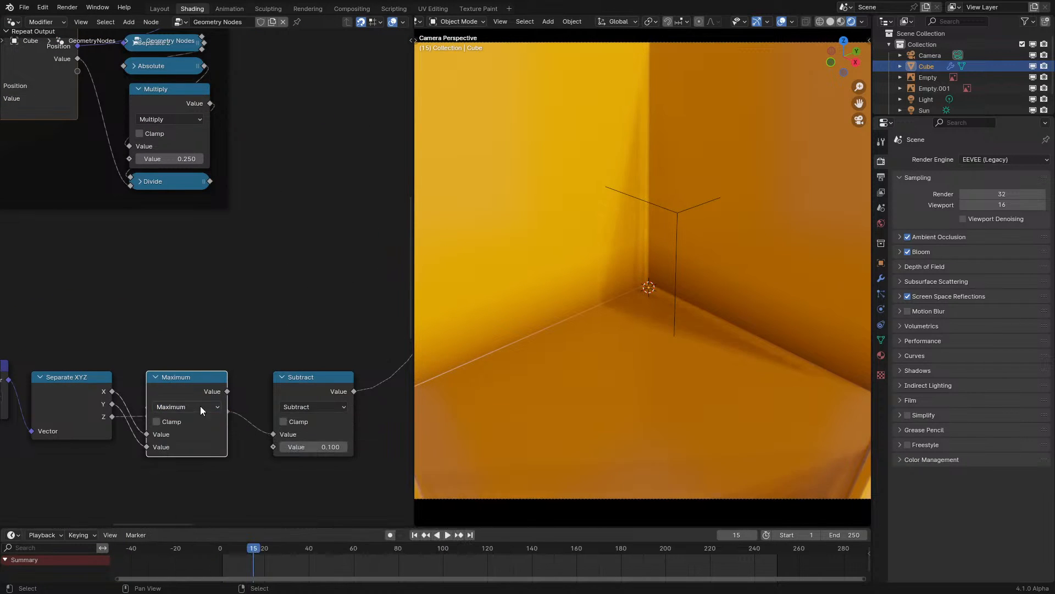
left_click(157, 376)
- Change the second Minimum node to Maximum, collapse it, and play the simulation to check the shapes
left_click(154, 414)
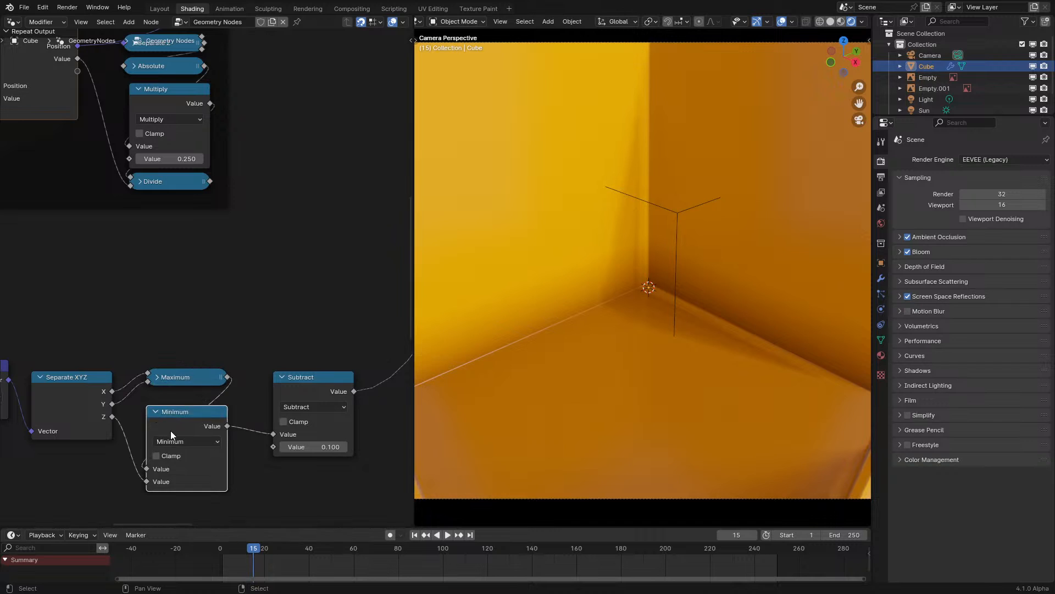
left_click(168, 442)
left_click(272, 309)
left_click(154, 413)
key("space")
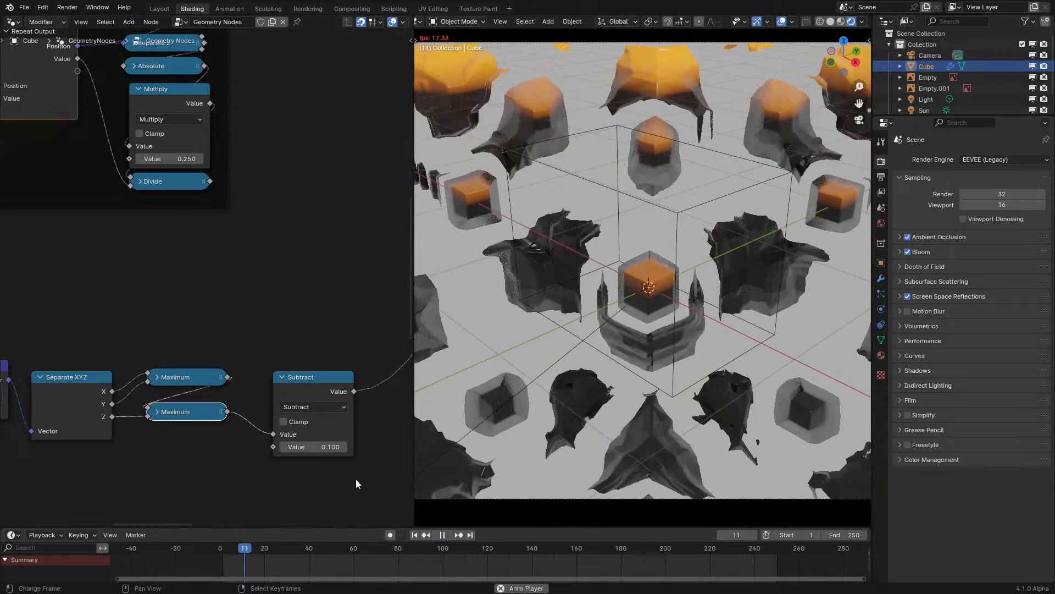
key("space")
- Tidy the Maximum nodes, set the Subtract node's value to 0.3, and replay the simulation from frame 0
middle_click_drag(151, 392, 259, 375)
scroll(250, 349, "up", 4)
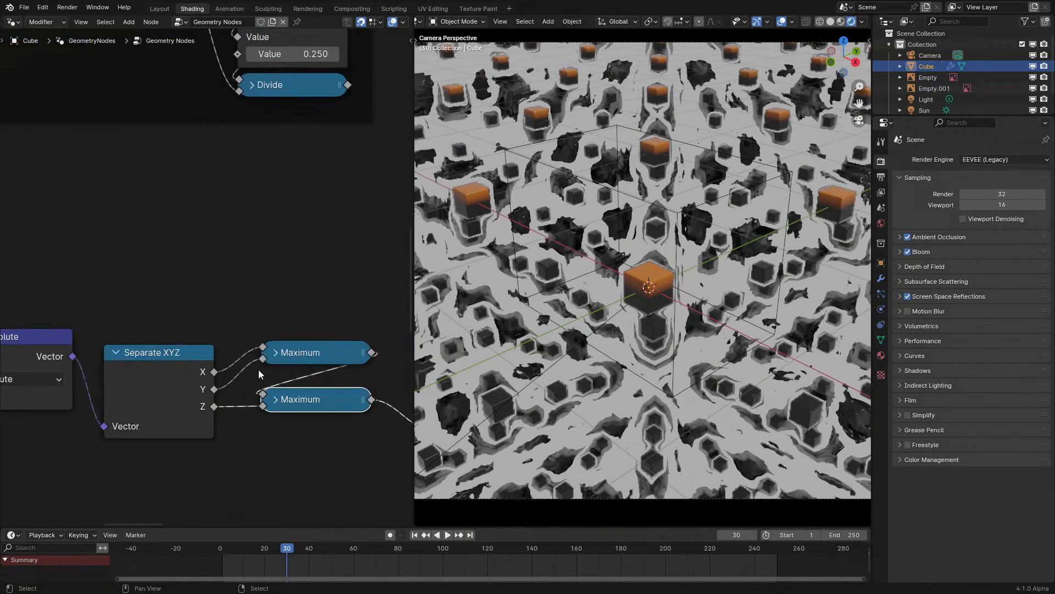
left_click_drag(302, 362, 292, 385)
middle_click_drag(407, 433, 269, 401)
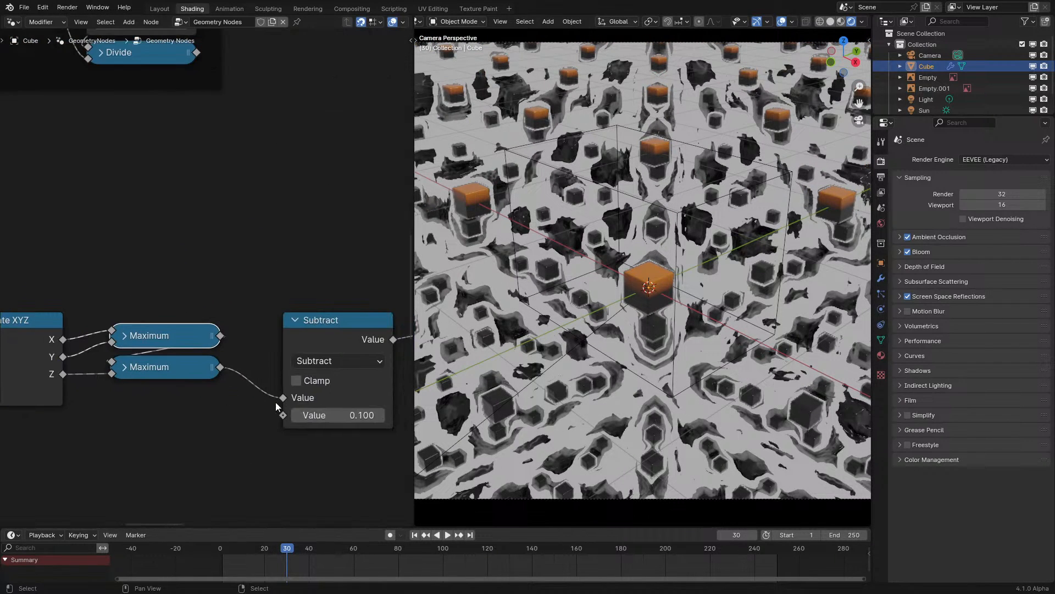
scroll(295, 414, "up", 1)
left_click(296, 417)
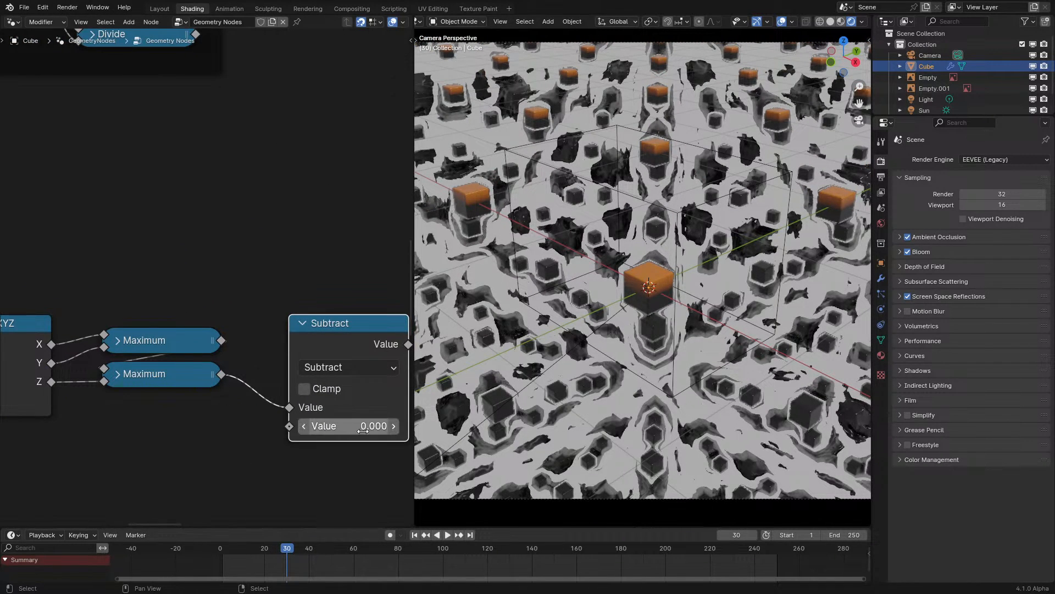
left_click(202, 553)
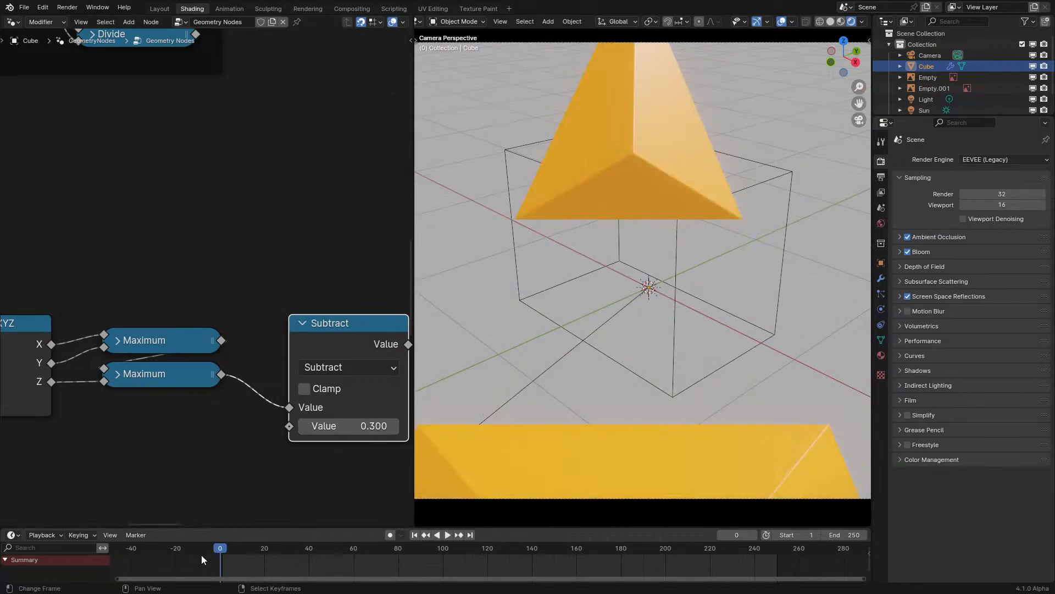
key("space")
key("space")
- Move the first Maximum node up, change its operation to Smooth Maximum, and replay the simulation from the start
middle_click_drag(127, 340, 169, 283)
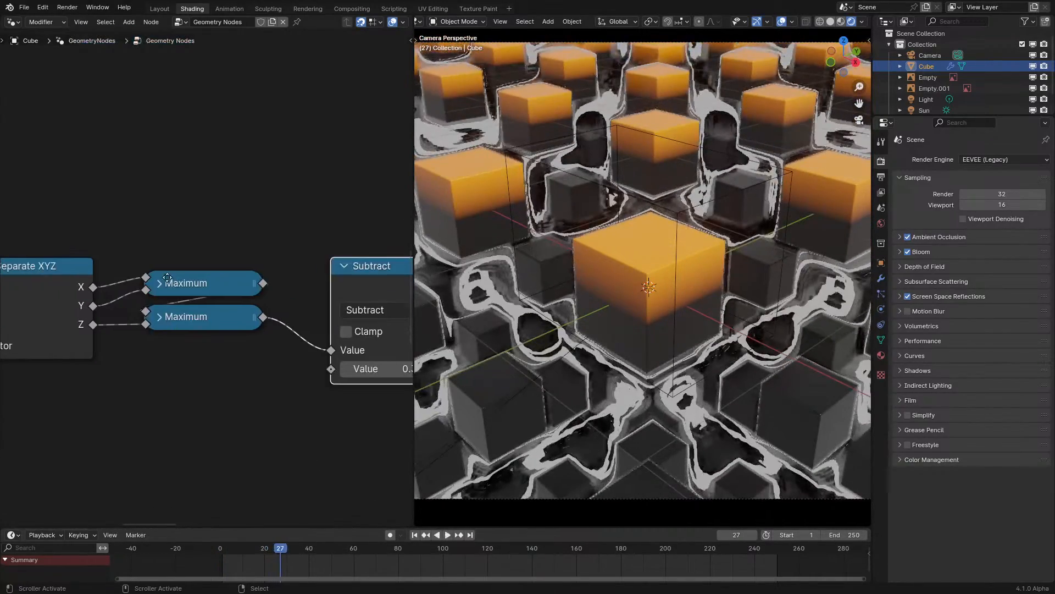
left_click(160, 284)
left_click_drag(191, 309, 194, 191)
left_click(215, 212)
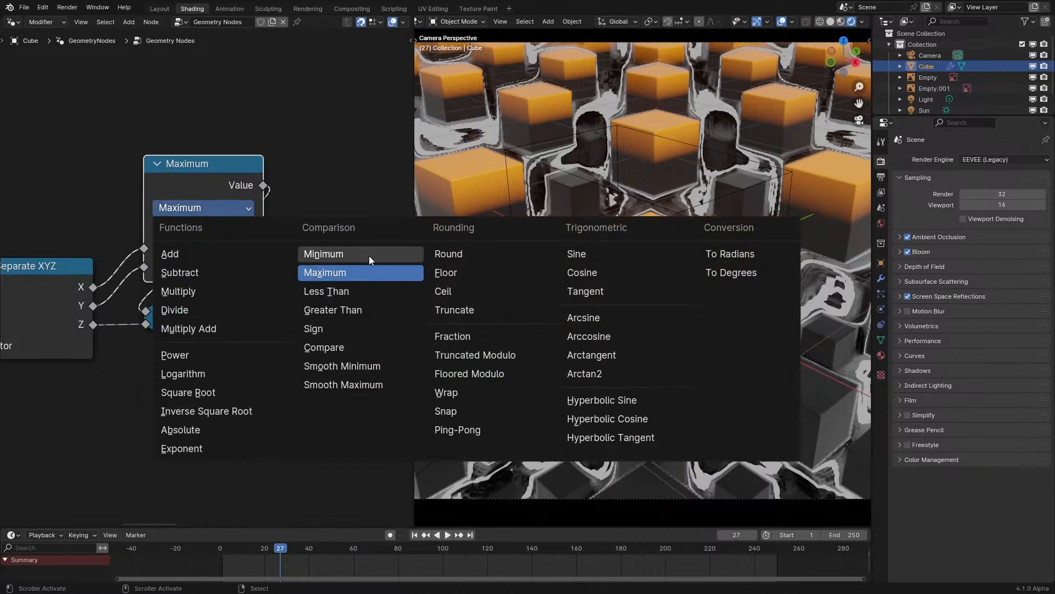
left_click(342, 386)
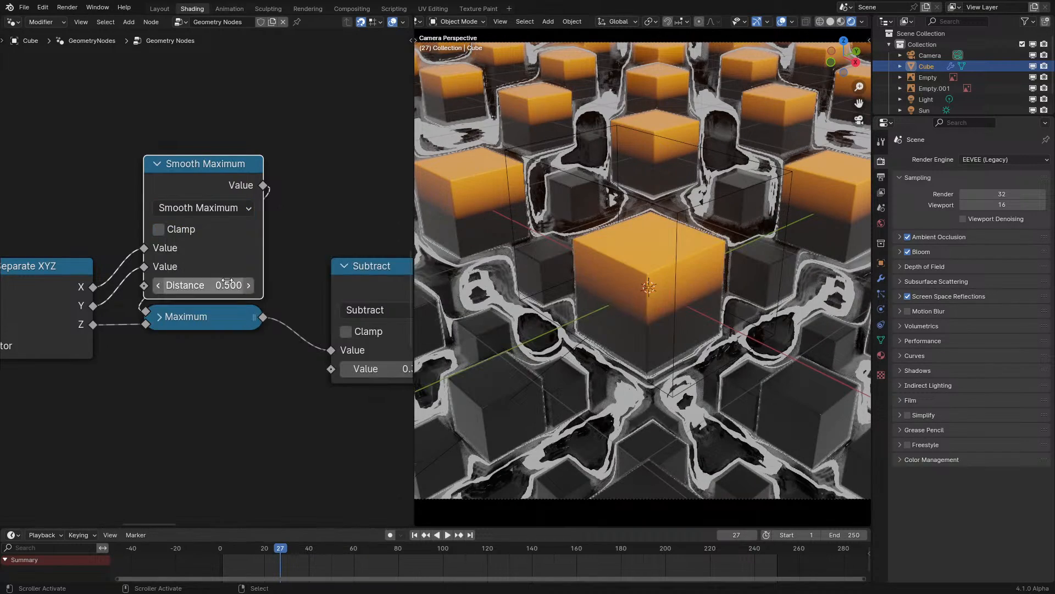
left_click(206, 559)
key("space")
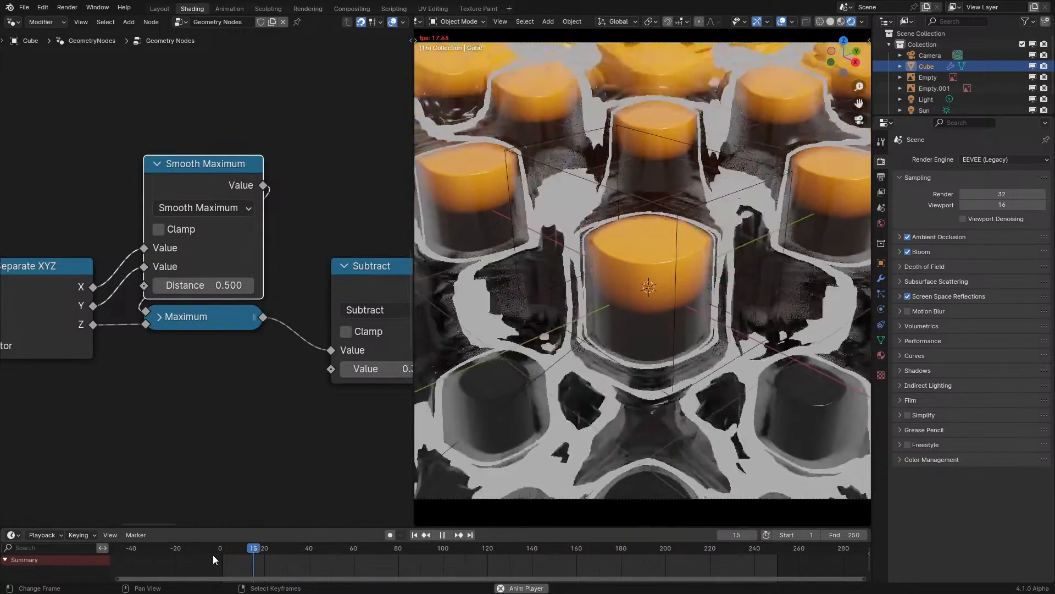
key("space")
- Set the first Smooth Maximum node's distance to 0.1 and replay the simulation from the start
left_click(201, 285)
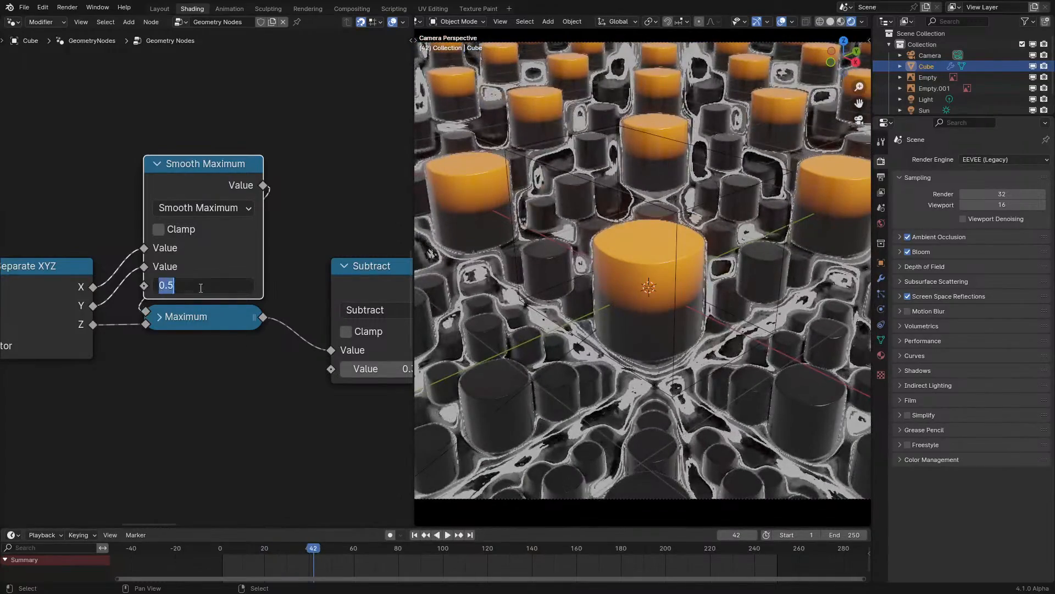
left_click(203, 567)
key("space")
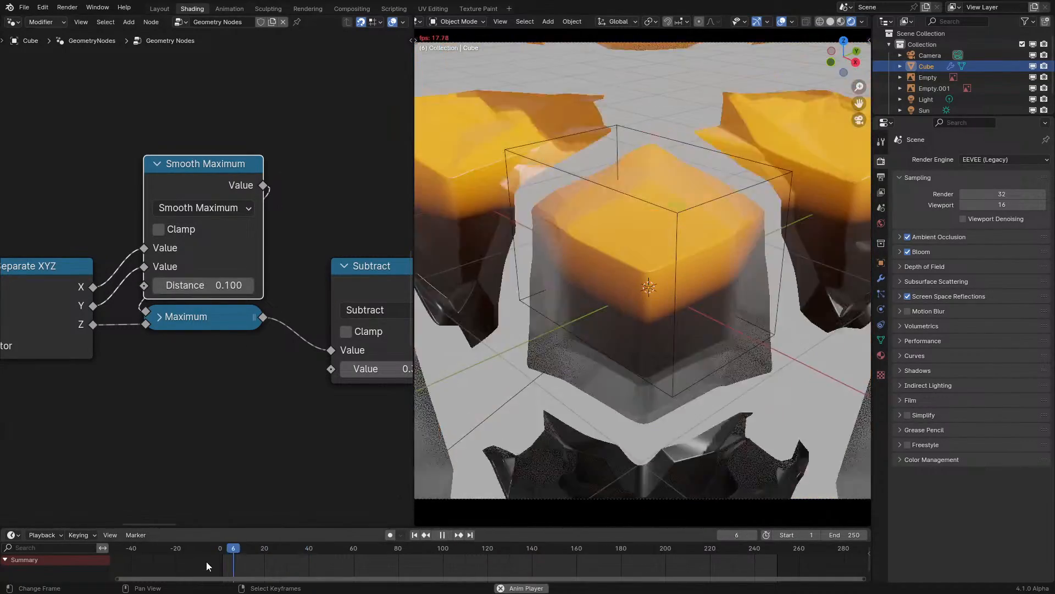
key("space")
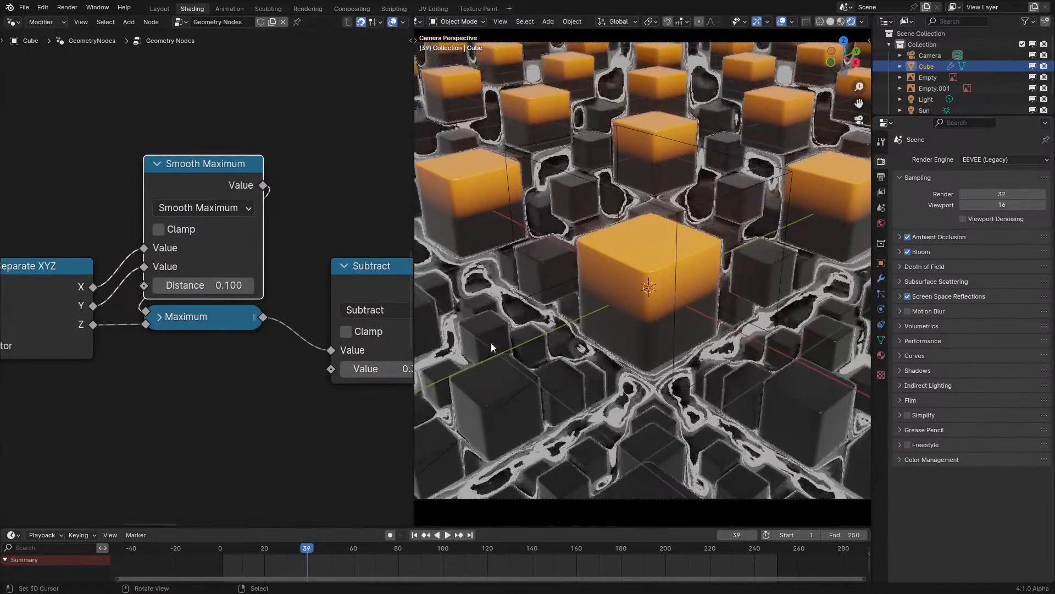
- Change the second Maximum node to Smooth Maximum and replay the simulation from the start
middle_click_drag(491, 342, 629, 352)
scroll(193, 286, "up", 1)
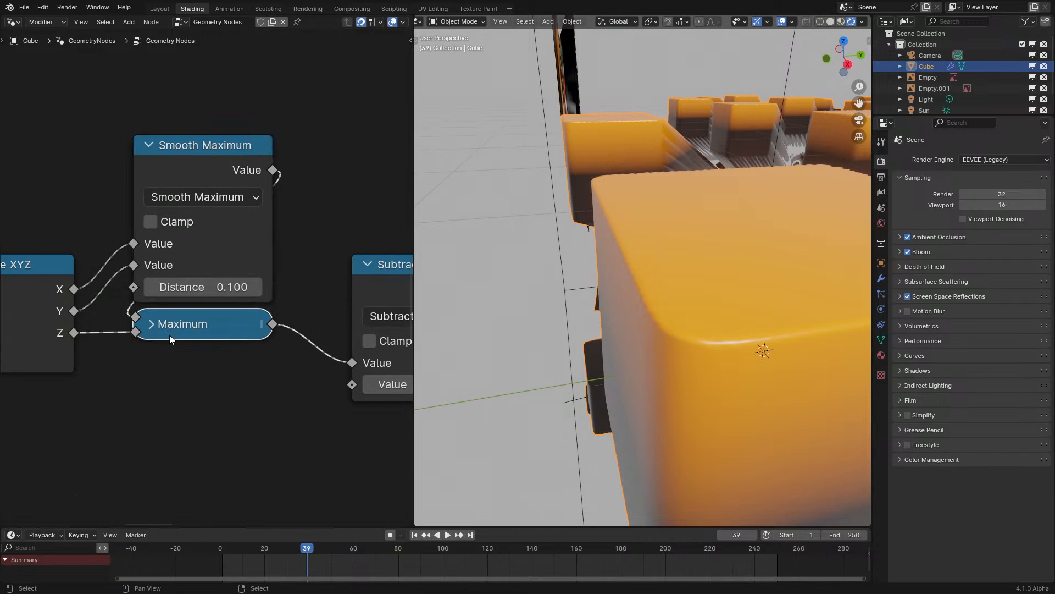
left_click(143, 322)
left_click(209, 375)
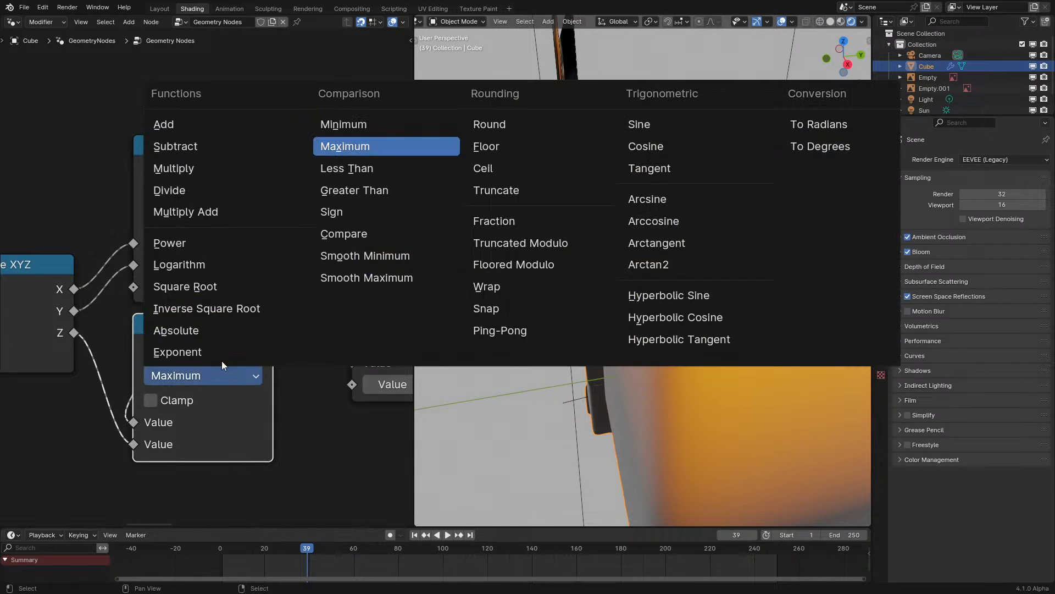
left_click(392, 277)
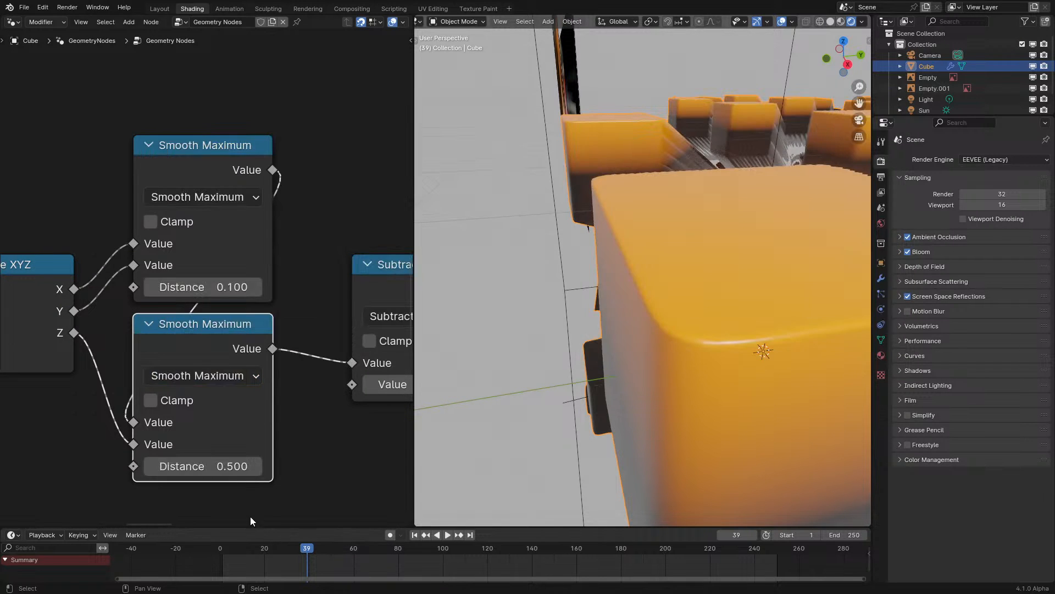
left_click(206, 551)
key("space")
key("space")
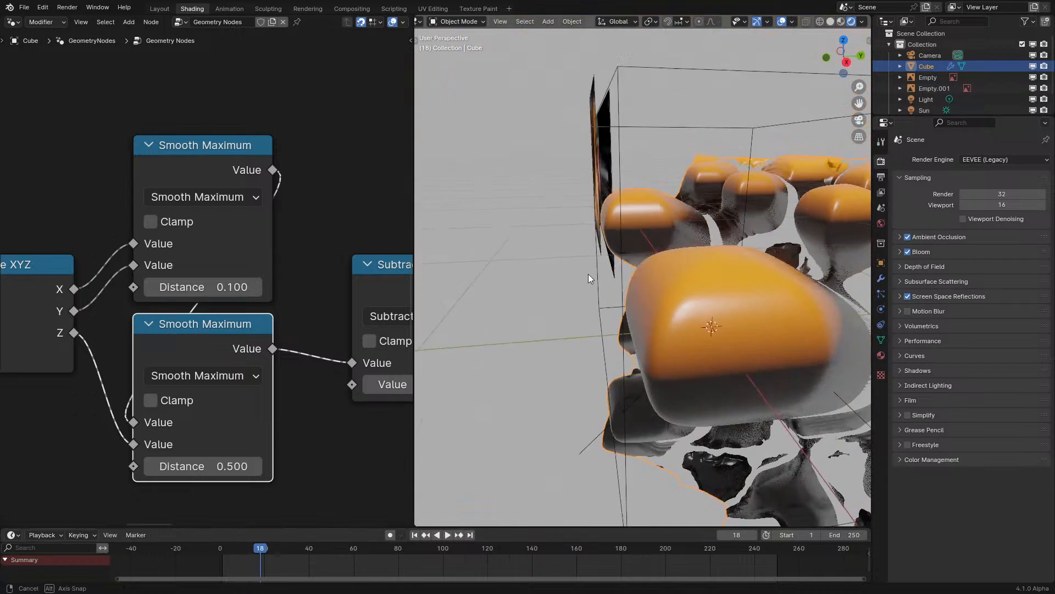
- Set the second Smooth Maximum node's distance to 0.1 and replay the simulation
middle_click_drag(591, 282, 532, 271, "shift")
scroll(532, 271, "up", 1)
left_click(219, 465)
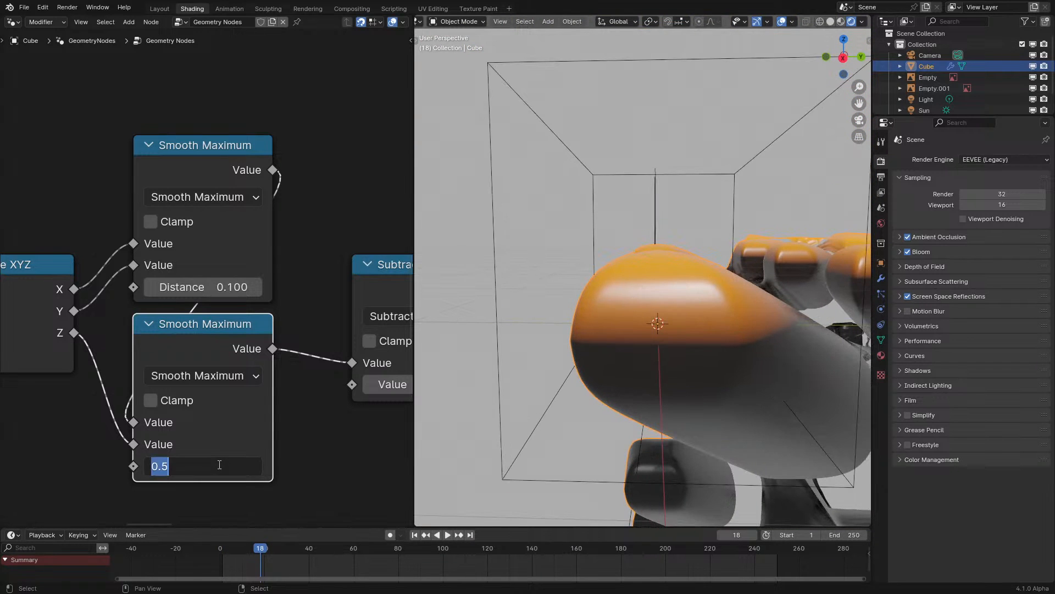
type(".1")
key("Return")
key("space")
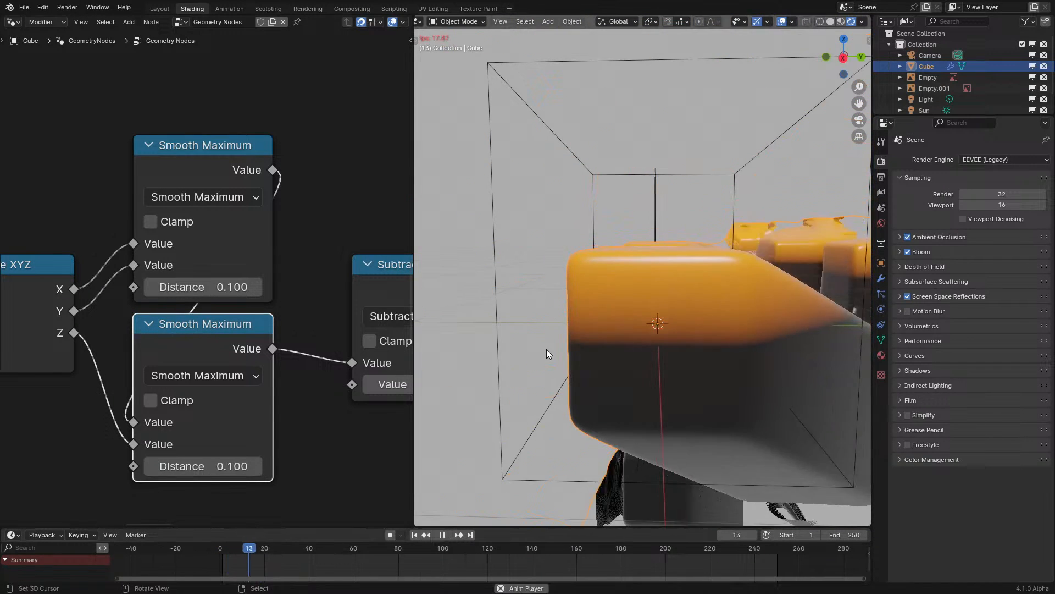
mouse_move(623, 387)
middle_mouse_down()
mouse_move(691, 379)
mouse_move(620, 333)
mouse_move(617, 348)
middle_mouse_up()
key("space")
- Switch the viewport to Material Preview shading and examine the rounded, repeating cubes from several angles
key("z")
left_click(655, 355)
key("z")
left_click(635, 423)
mouse_move(672, 314)
middle_mouse_down()
mouse_move(659, 359)
mouse_move(554, 268)
mouse_move(797, 368)
mouse_move(692, 383)
mouse_move(528, 226)
mouse_move(601, 306)
mouse_move(658, 285)
mouse_move(631, 295)
middle_mouse_up()
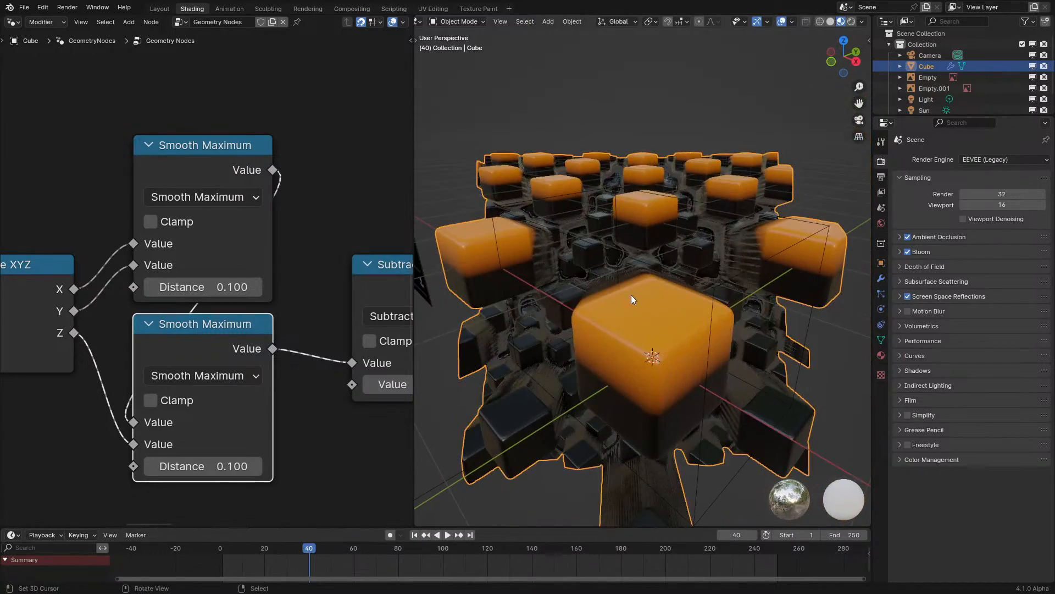
scroll(183, 299, "down", 2)
scroll(178, 291, "down", 4)
middle_click_drag(175, 285, 229, 311)
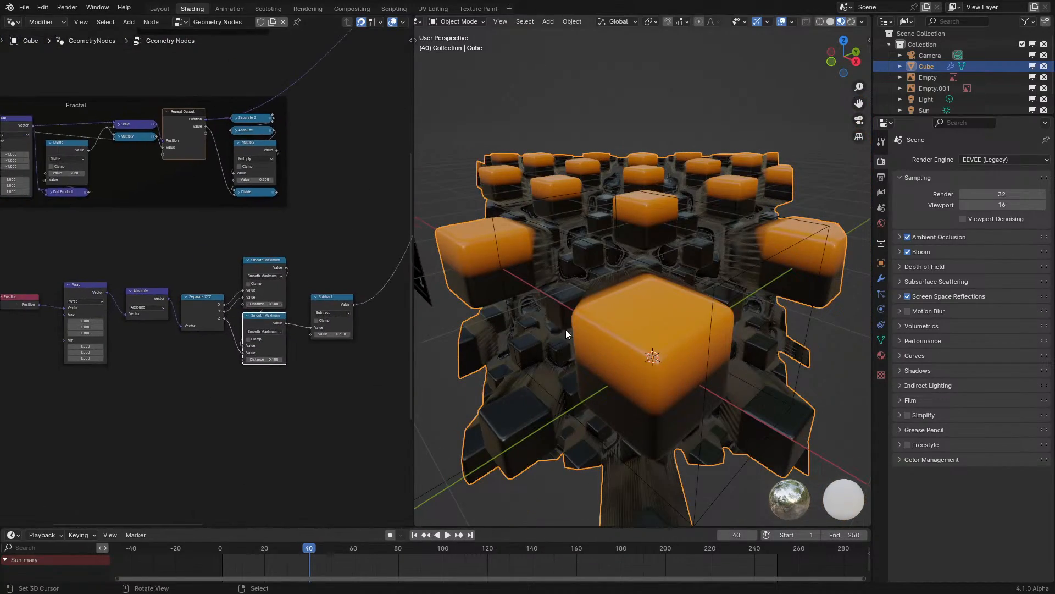
middle_click_drag(566, 329, 530, 338)
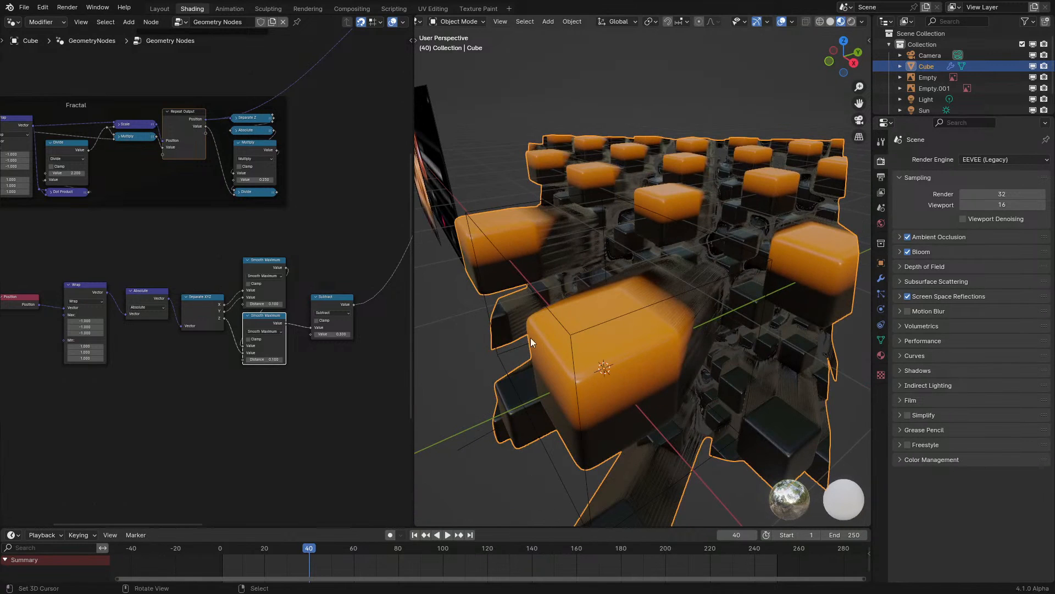
middle_click_drag(657, 269, 682, 252)
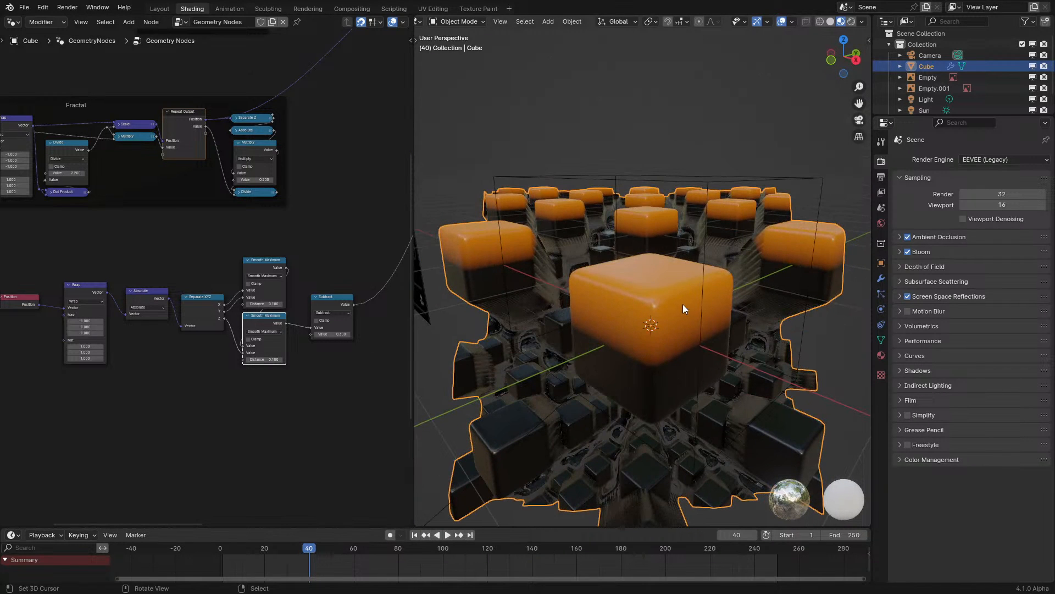
- Set the Z component of the Wrap node's Min vector to 1000
scroll(265, 263, "up", 3)
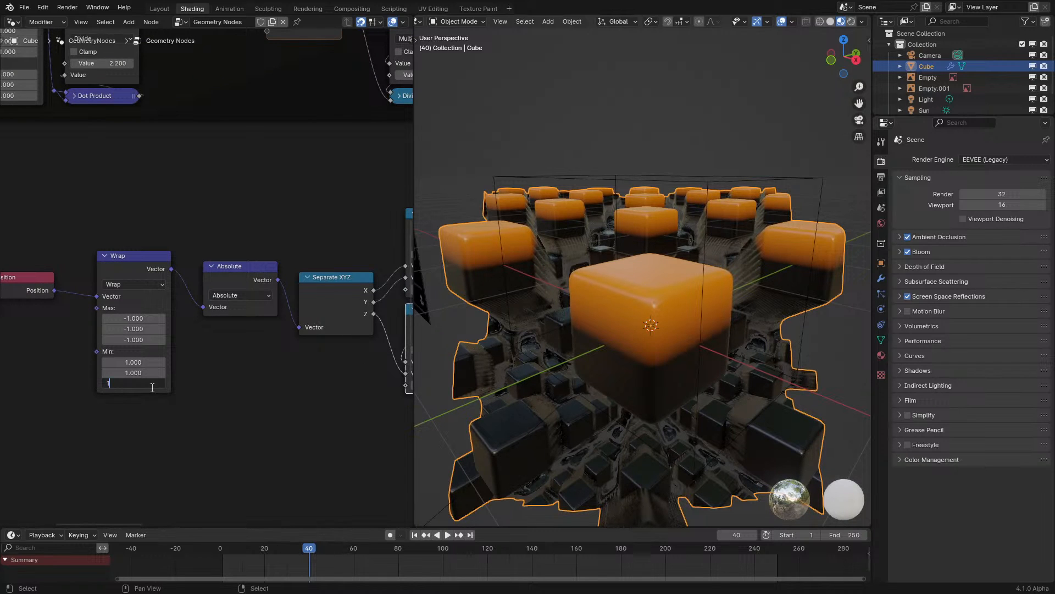
type("00")
key("Return")
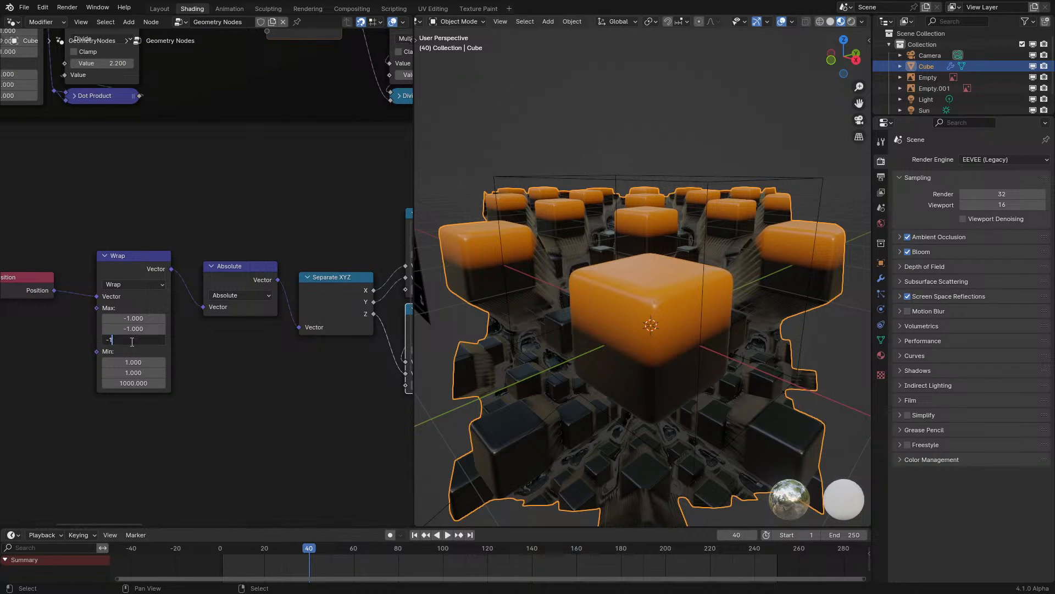
- Set the Z component of the Wrap node's Max vector to -1000 and replay the simulation from the start
key("shift+Left")
key("space")
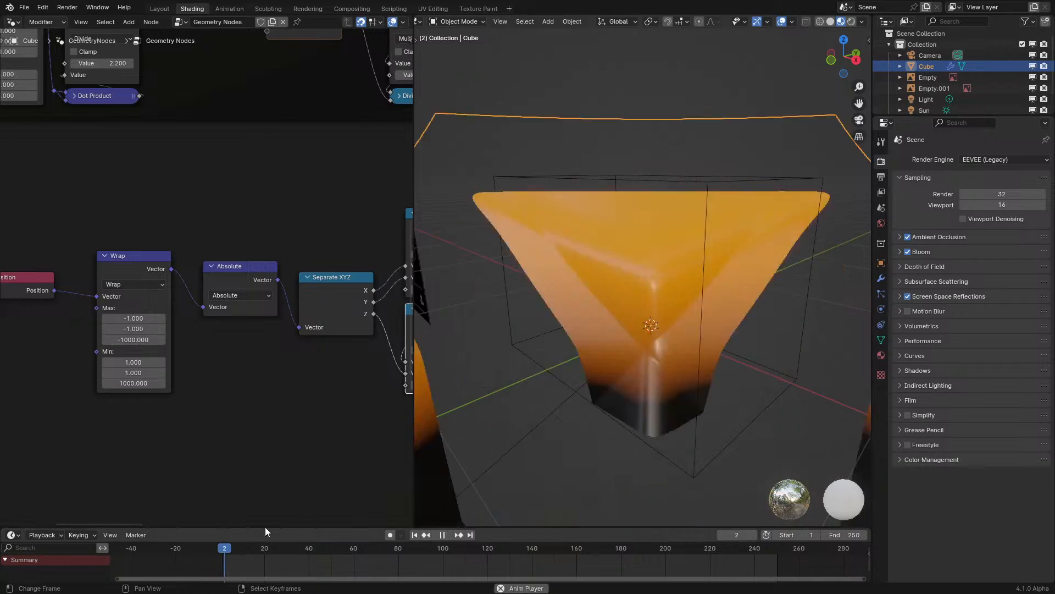
key("space")
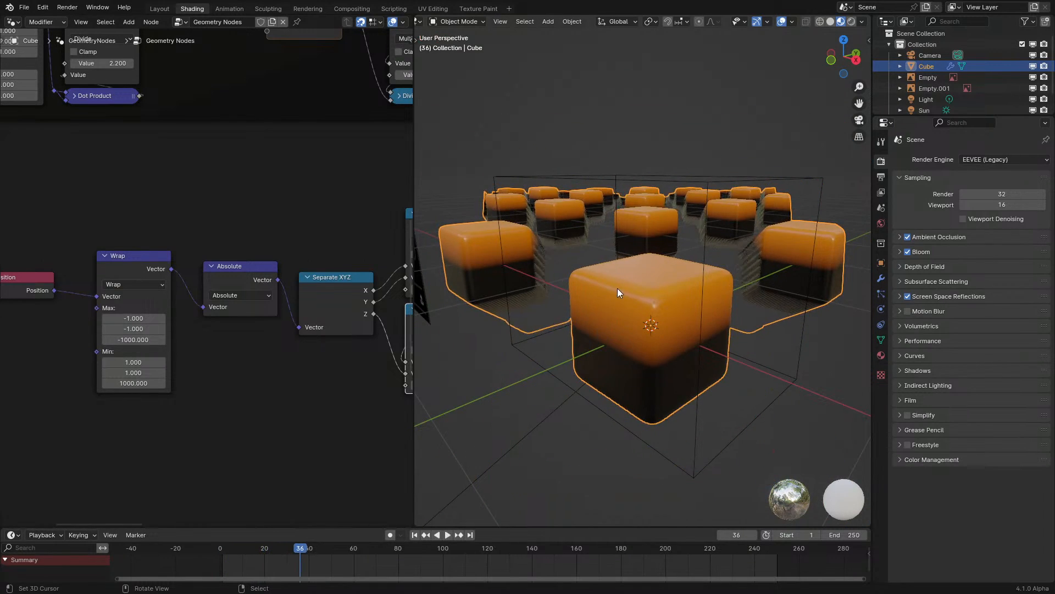
middle_click_drag(618, 288, 595, 319)
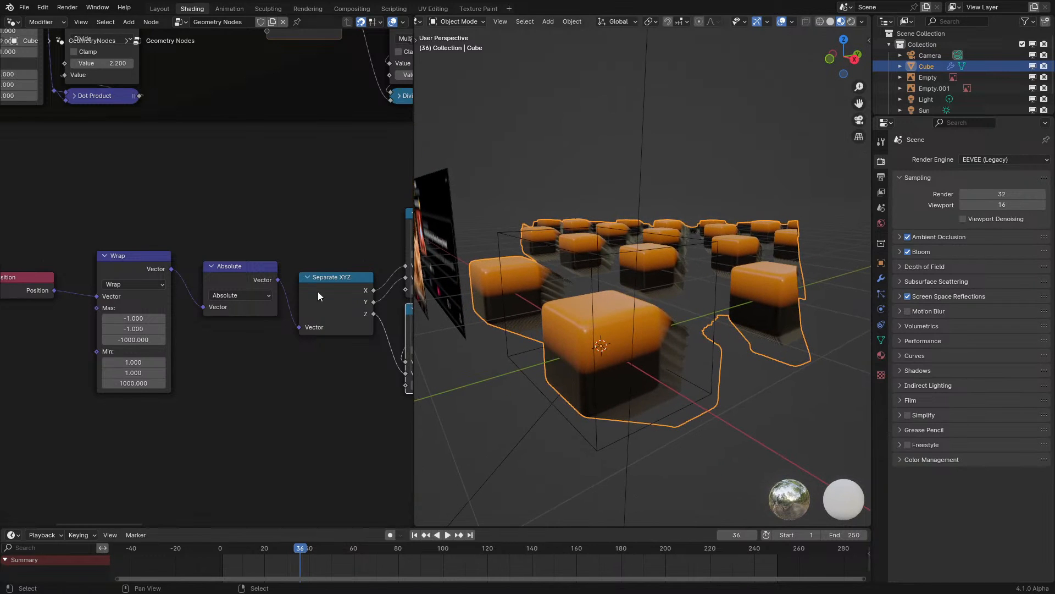
- Duplicate the Fractal frame's Repeat Input and Repeat Output nodes and place the copies beneath the cube distance nodes
scroll(219, 199, "down", 5)
key("ctrl+space")
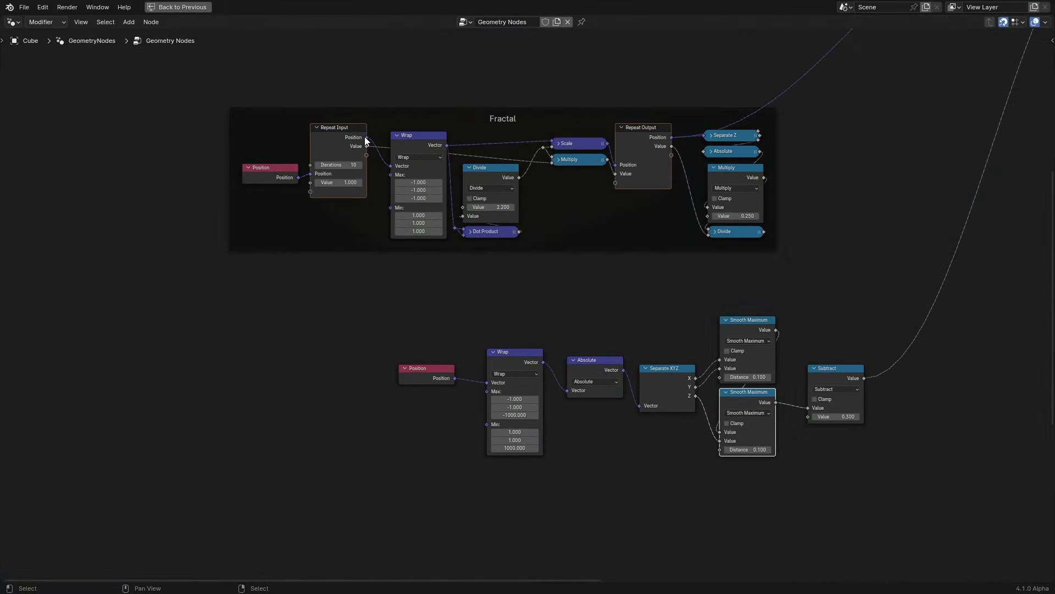
key("shift+d")
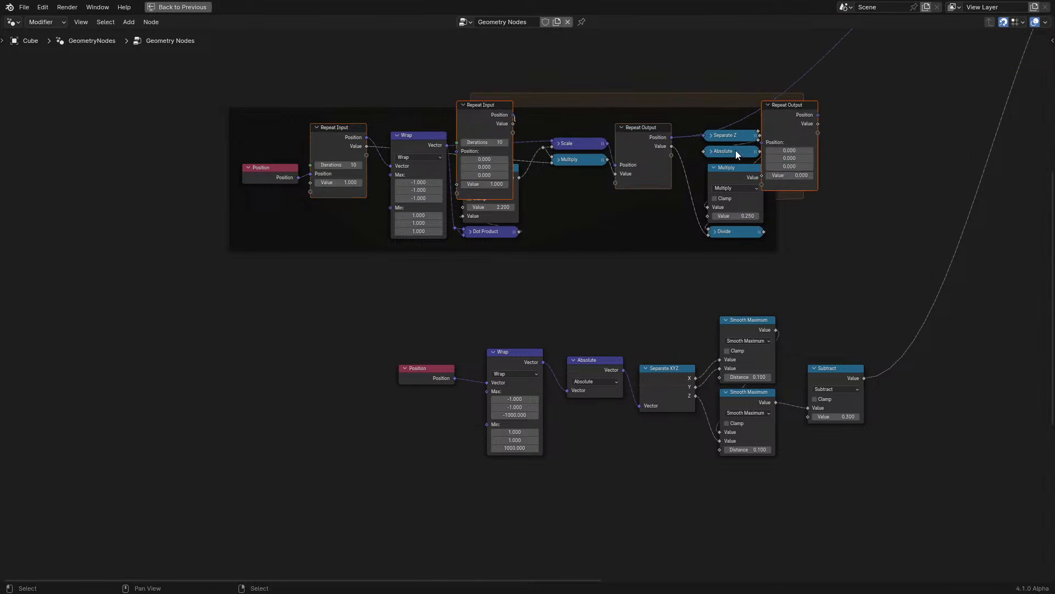
left_click(616, 511)
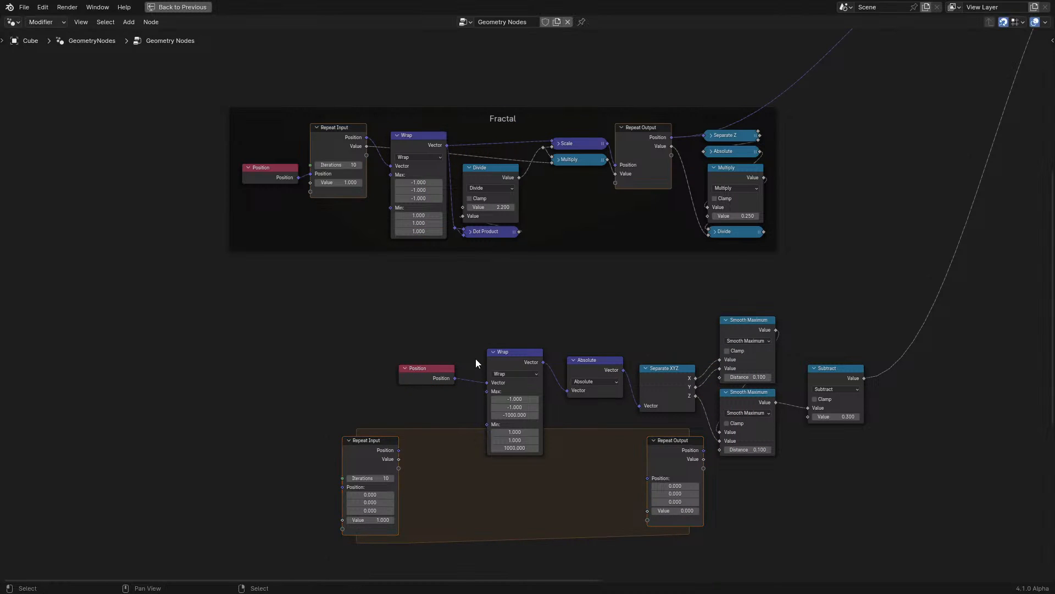
- Route the cube network's Position node through the new Repeat Input's Position socket into the Wrap node's Vector
left_click_drag(437, 374, 285, 384)
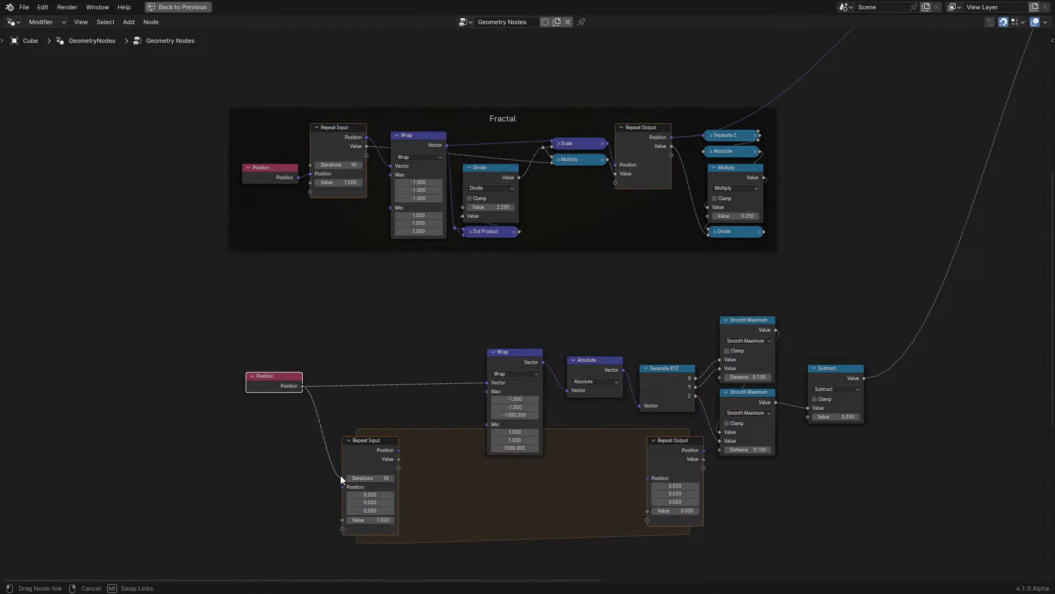
left_click_drag(341, 476, 346, 486)
left_click_drag(380, 439, 388, 335)
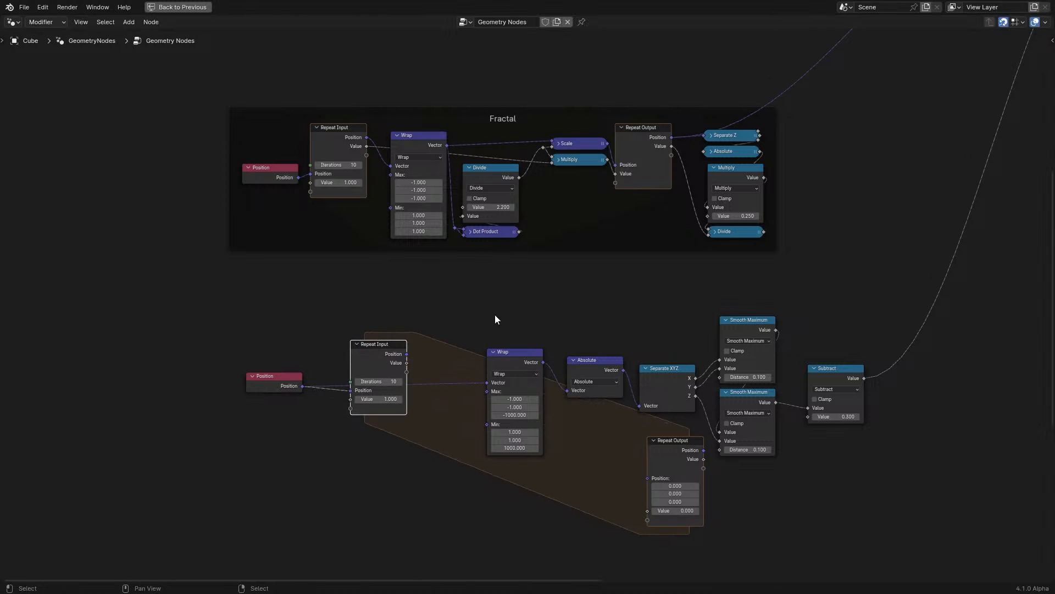
scroll(489, 329, "up", 2)
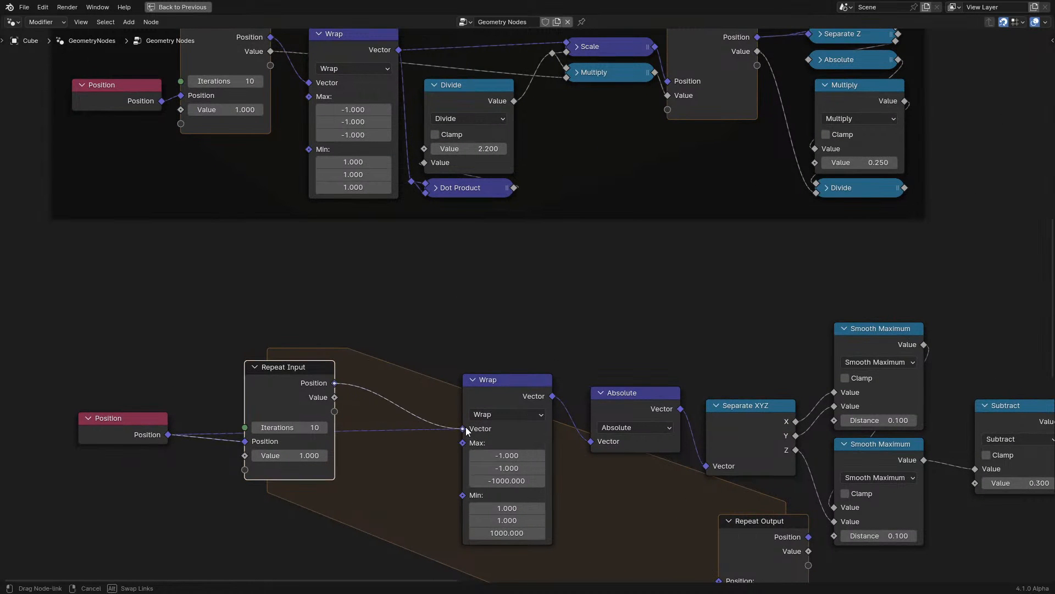
left_click_drag(467, 430, 463, 428)
scroll(497, 358, "down", 3)
scroll(589, 387, "up", 2)
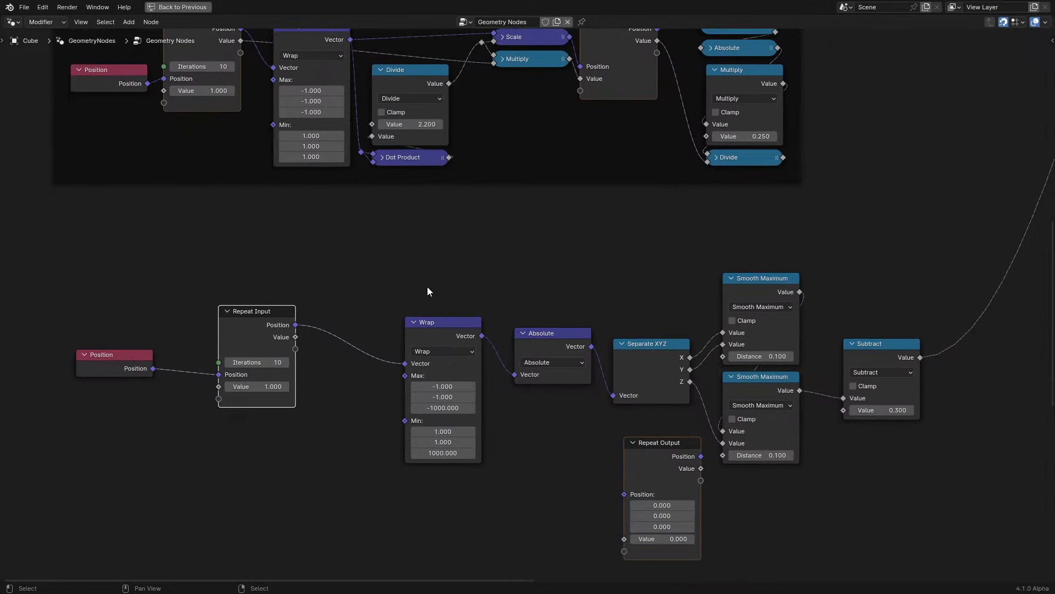
- Arrange the cube nodes below the new repeat zone and link Repeat Input's Position to Repeat Output's Position
left_click_drag(430, 291, 915, 384)
middle_click_drag(885, 371, 878, 266)
left_click_drag(877, 266, 507, 477)
left_click_drag(673, 365, 729, 222)
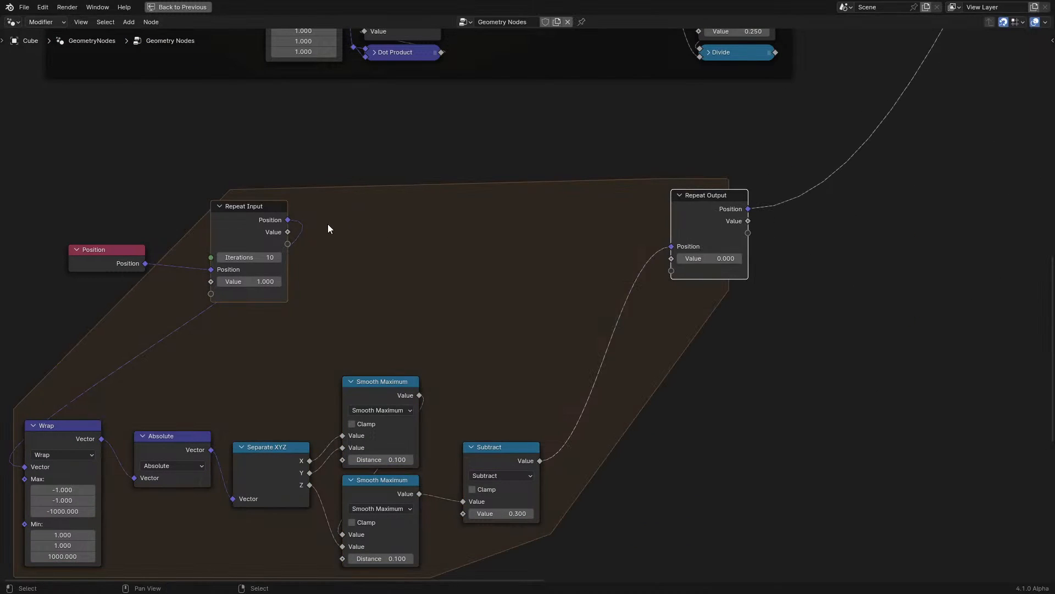
left_click_drag(287, 220, 669, 226)
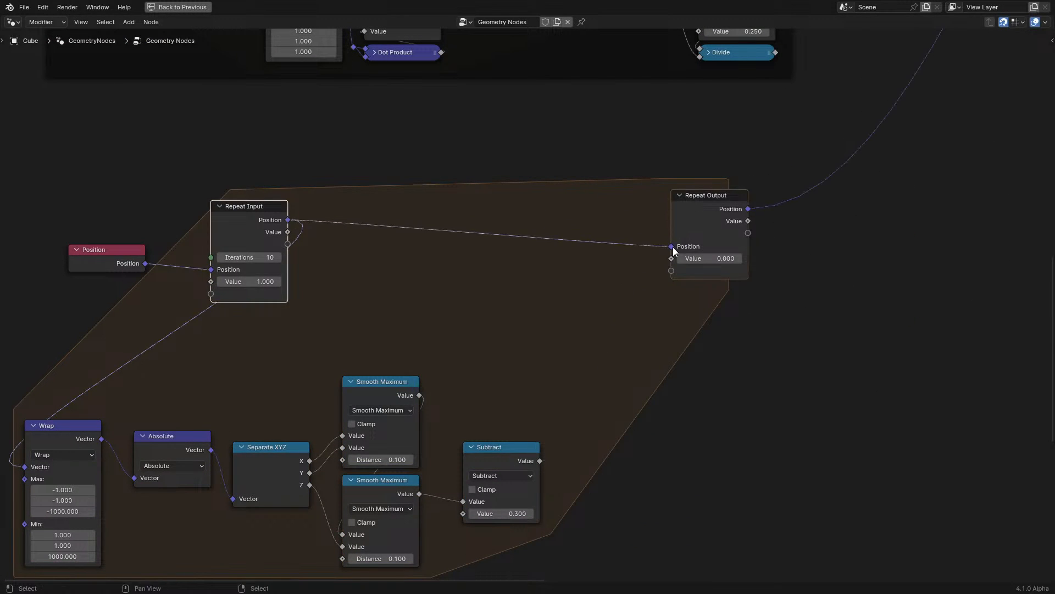
- Add a Minimum node combining Repeat Input's Value with the Subtract result, and feed it into Repeat Output's Value
left_click_drag(282, 238, 436, 263)
type("min")
key("Return")
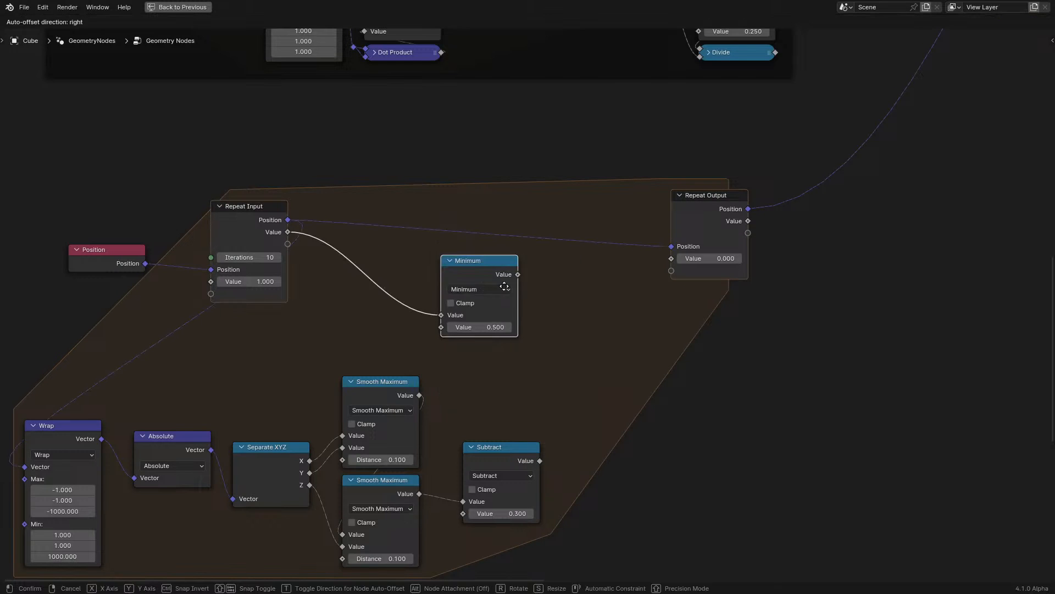
left_click(488, 274)
left_click_drag(540, 461, 504, 391)
left_click_drag(481, 336, 475, 328)
left_click_drag(551, 275, 678, 260)
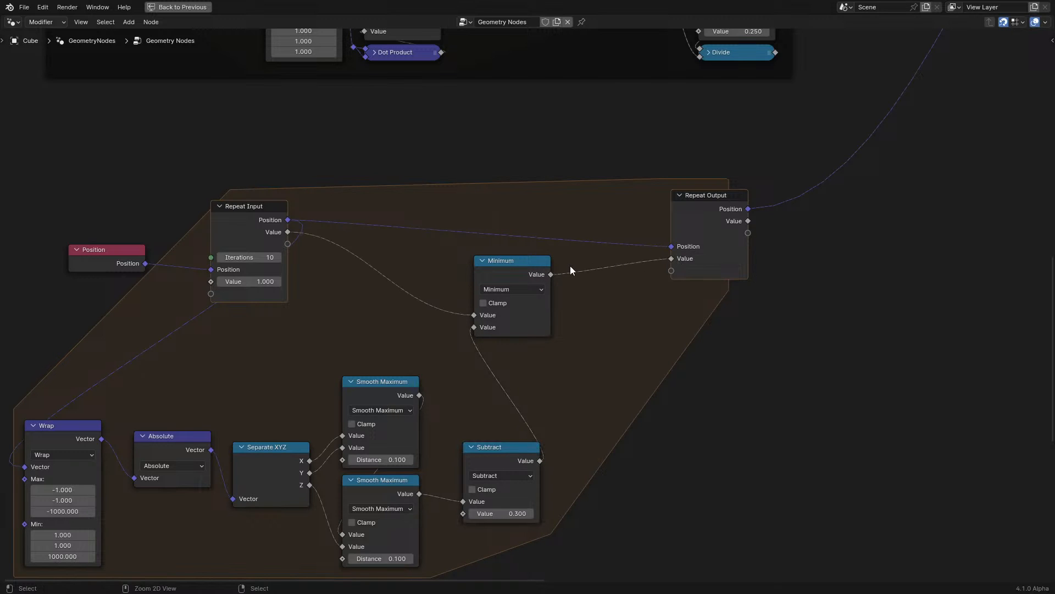
- Add a reroute on the outgoing link, feed it from Repeat Output's Value, and replay the simulation
middle_click_drag(755, 222, 468, 471)
right_click_drag(492, 435, 511, 468, "shift")
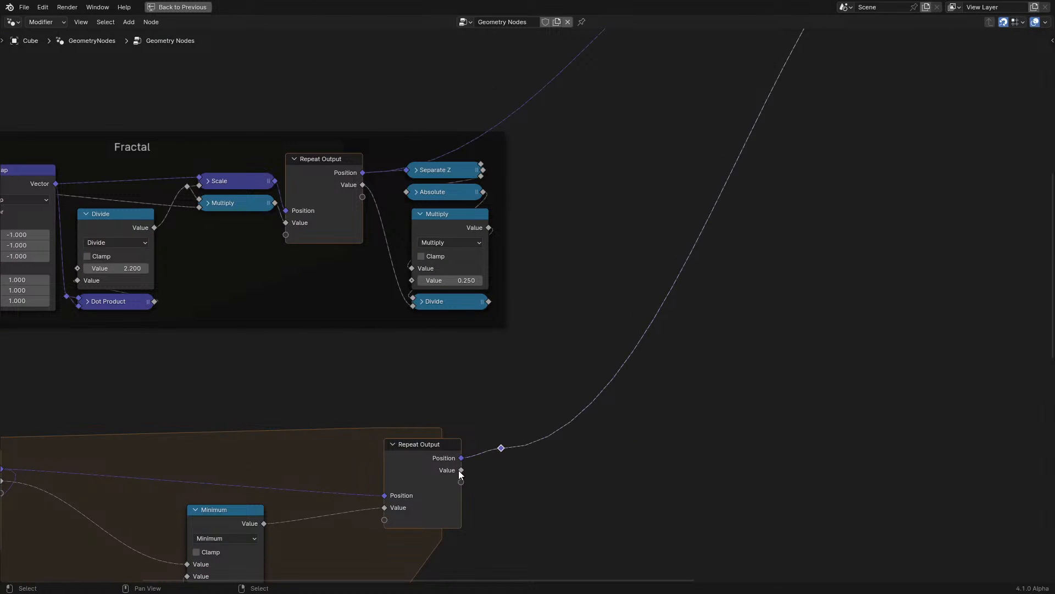
key("ctrl+space")
left_click(222, 566)
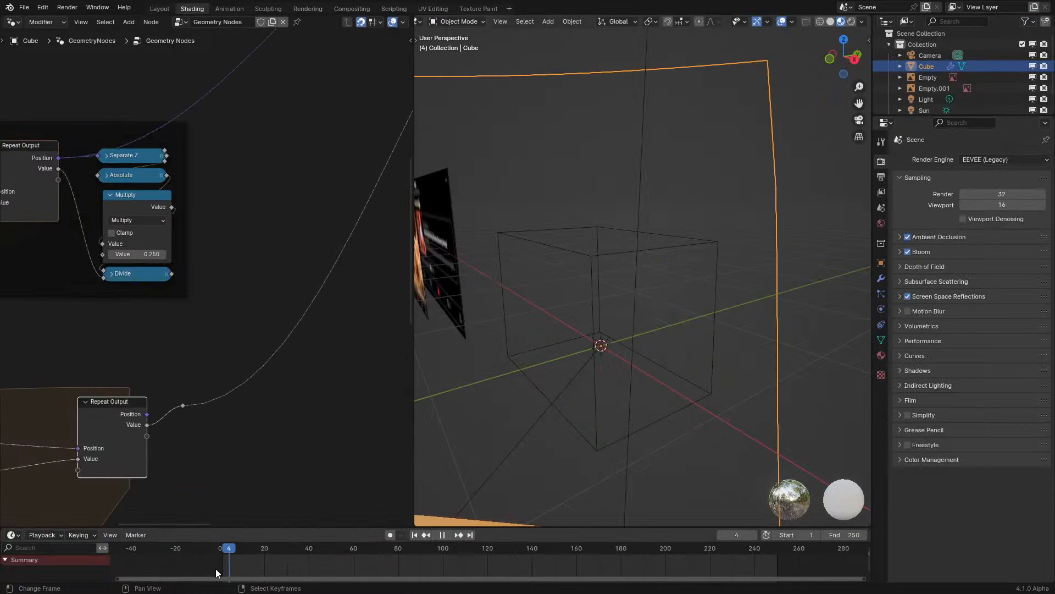
key("space")
key("space")
- Set the new repeat zone's iterations to 3
middle_click_drag(117, 432, 209, 312)
type("3")
key("Return")
scroll(288, 438, "down", 5)
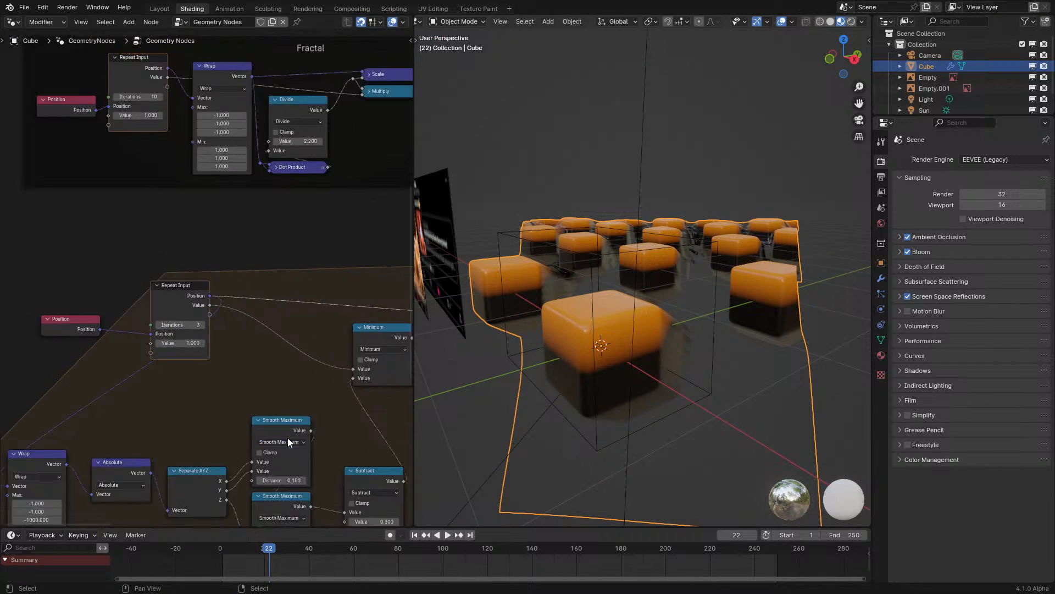
scroll(231, 269, "up", 5)
middle_click_drag(252, 259, 140, 312)
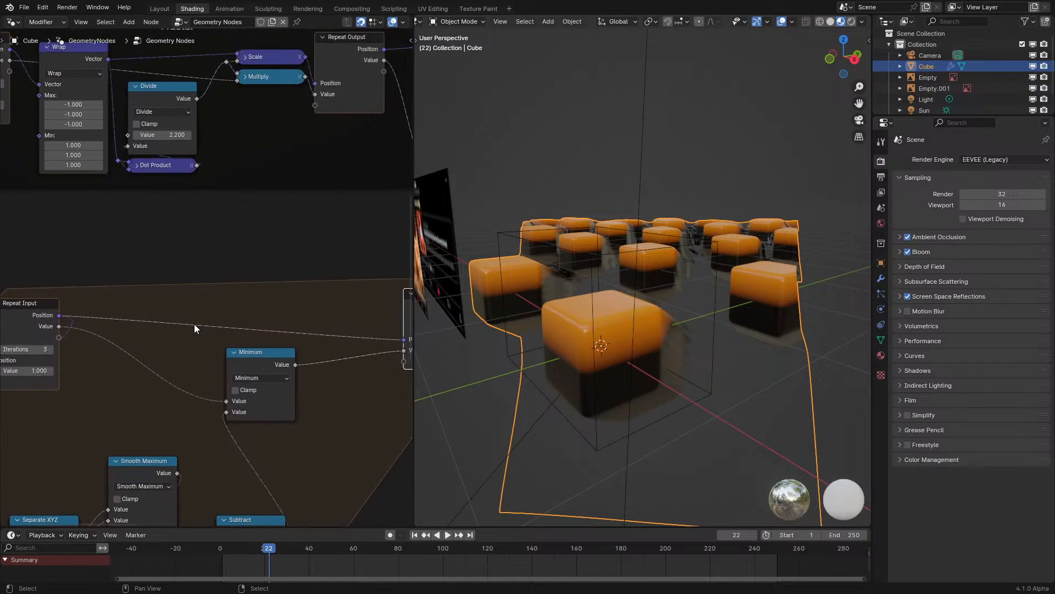
- Insert a vector math node set to Scale on the Position link inside the new repeat zone
key("q")
left_click(177, 320)
left_click(195, 266)
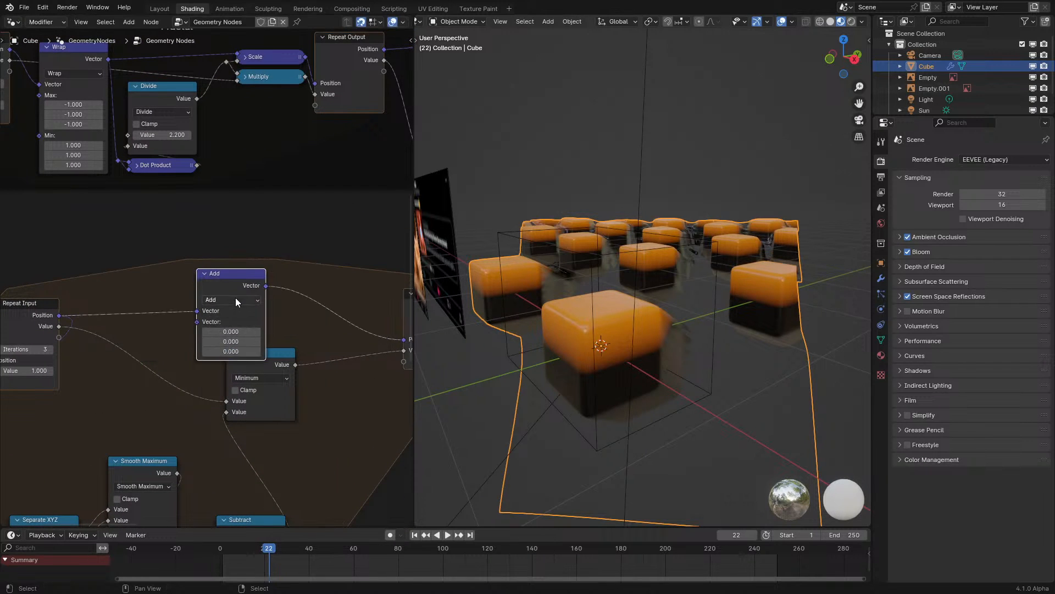
left_click(235, 298)
left_click(215, 478)
- Set the Scale node's factor to 2 and replay the simulation from the start
left_click(244, 323)
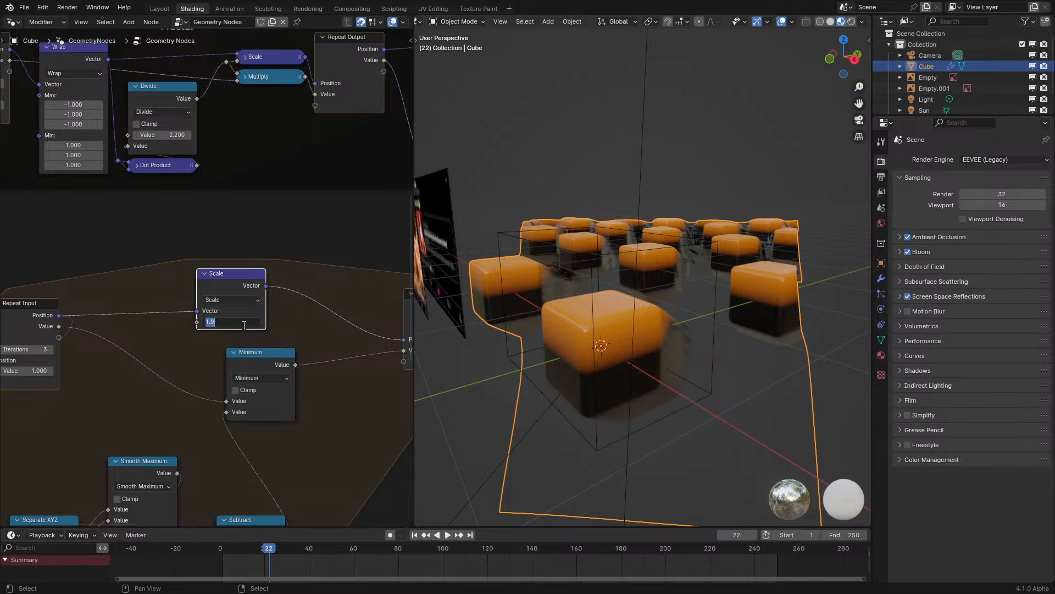
type("2")
key("Return")
left_click(203, 555)
key("space")
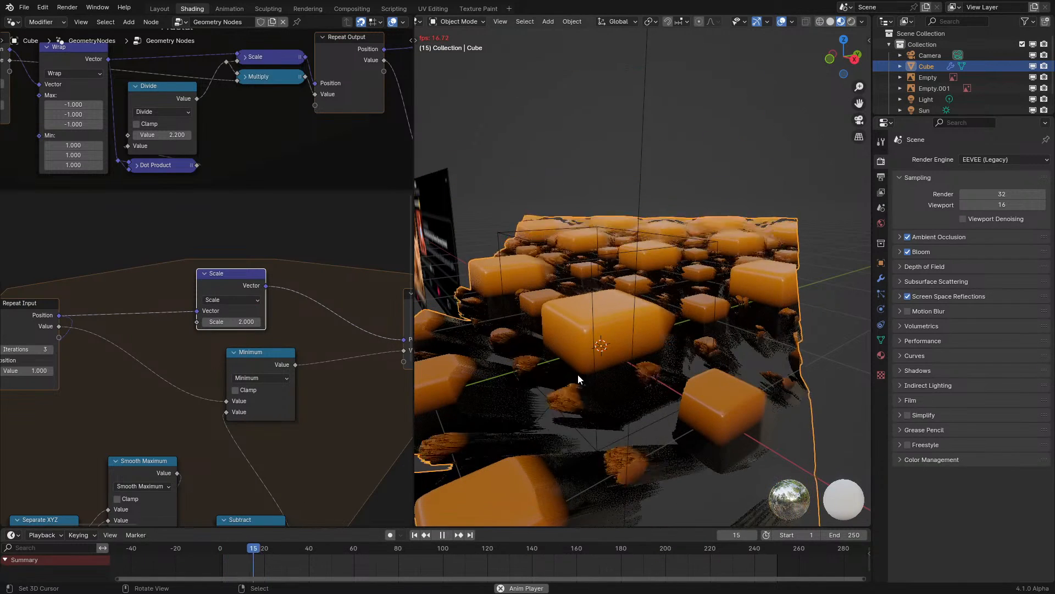
middle_click_drag(578, 373, 599, 387)
key("space")
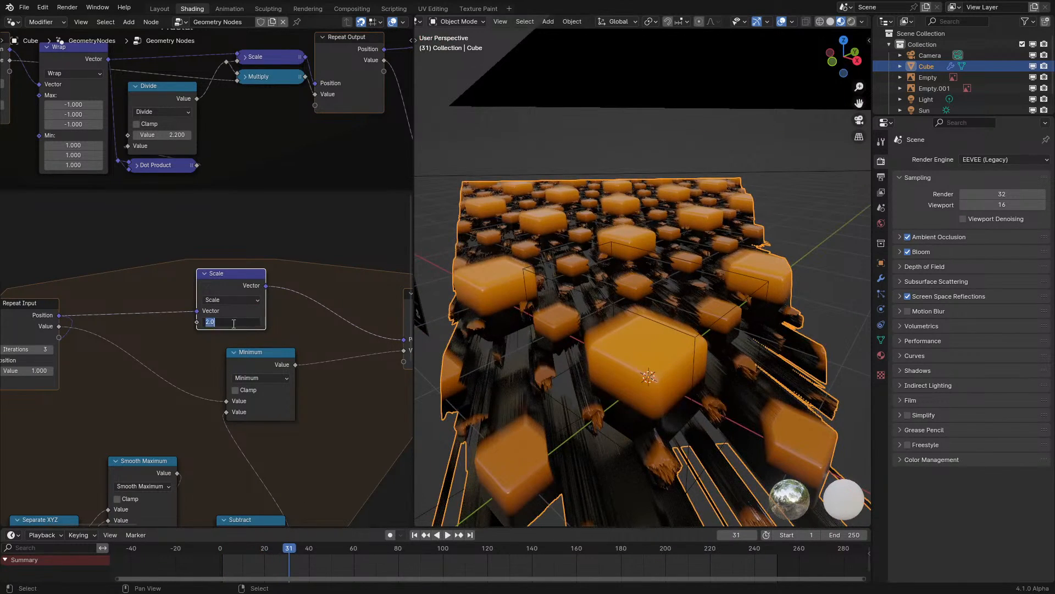
- Set the Scale node's factor to 1.2 and replay the simulation, viewing the result through the camera
left_click(210, 556)
key("space")
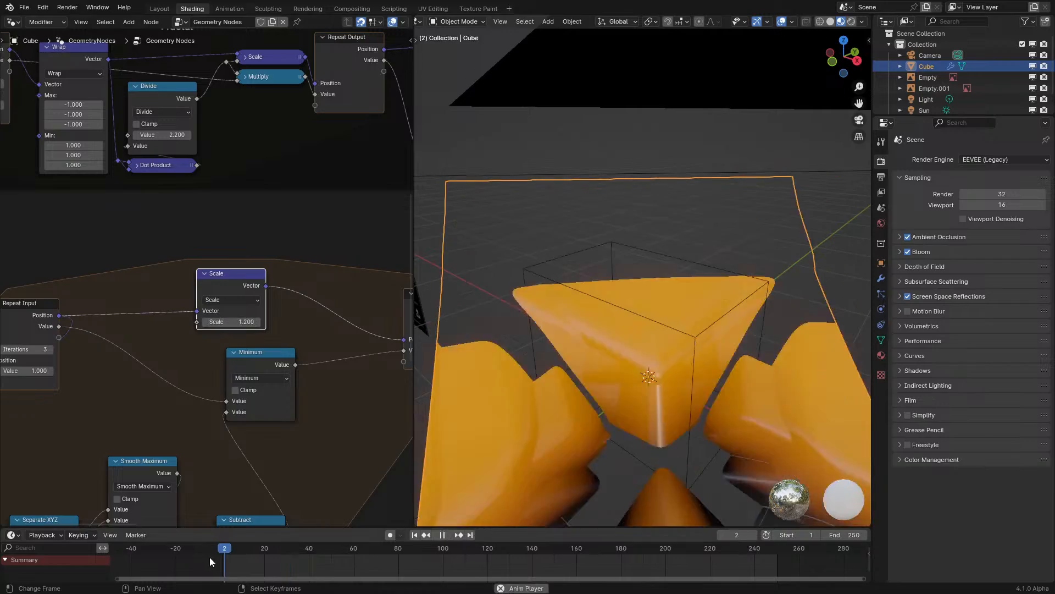
mouse_move(572, 378)
middle_mouse_down()
mouse_move(594, 391)
mouse_move(575, 396)
mouse_move(560, 385)
mouse_move(536, 433)
mouse_move(562, 385)
middle_mouse_up()
key("space")
key("KP_0")
scroll(588, 318, "down", 2)
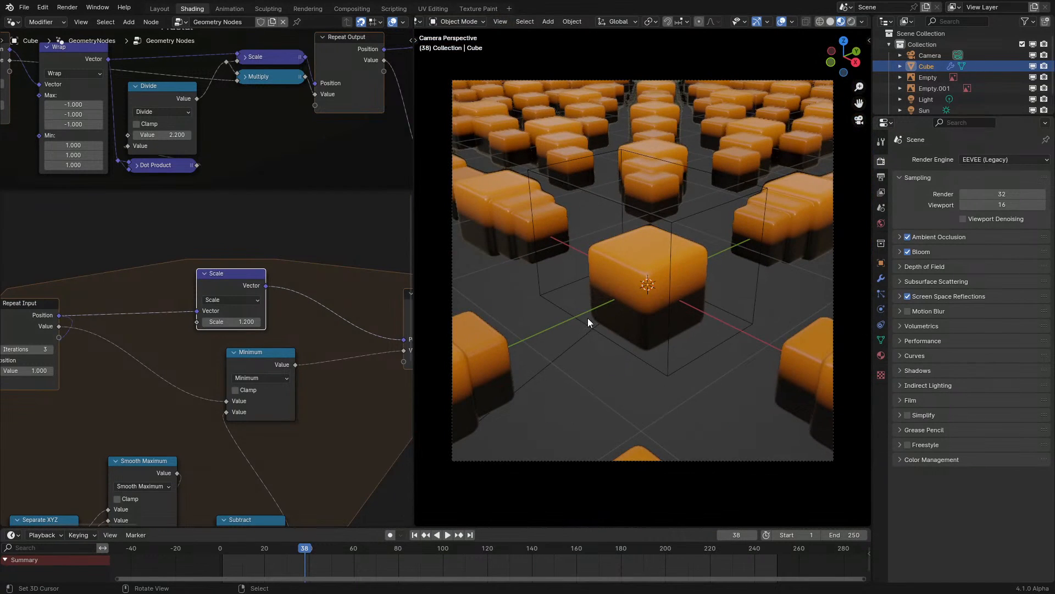
- Duplicate the Scale node, insert the copy before it on the Position link, and change the copy to Subtract
scroll(198, 335, "up", 2)
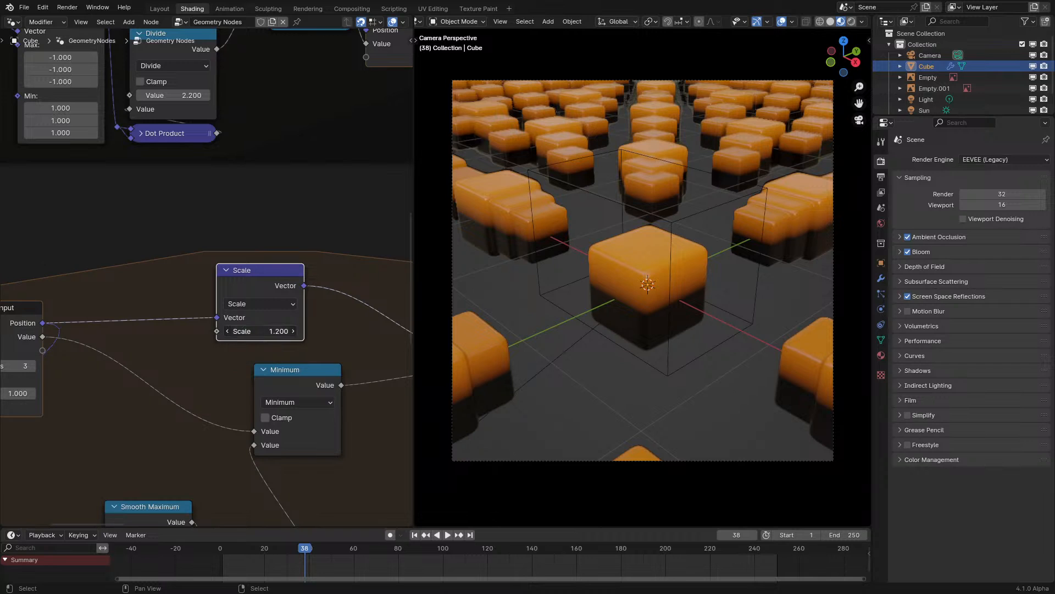
left_click_drag(276, 273, 361, 277)
key("shift+d")
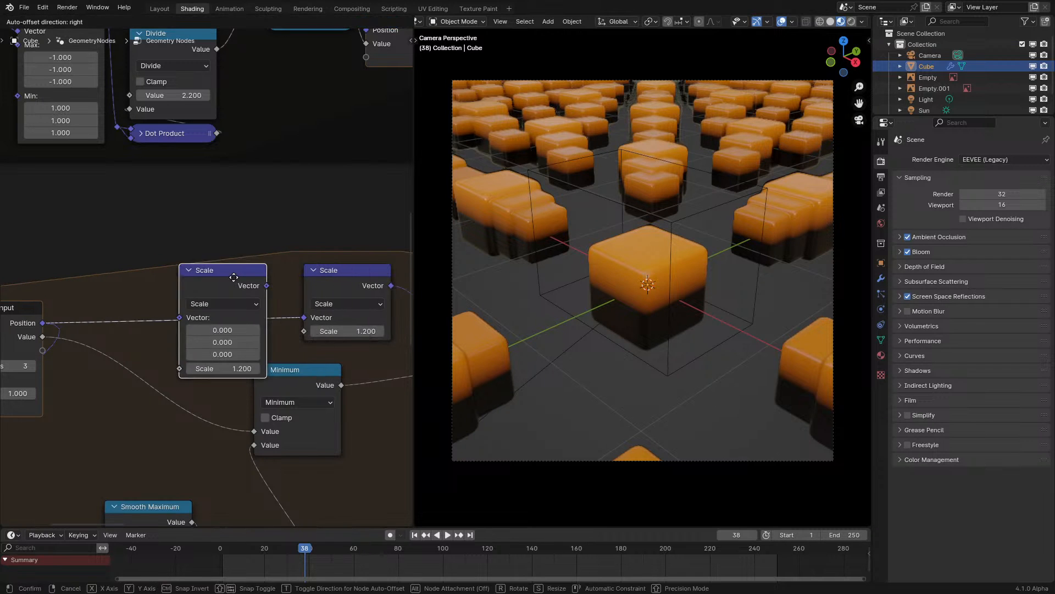
left_click(216, 278)
left_click(213, 305)
key("s")
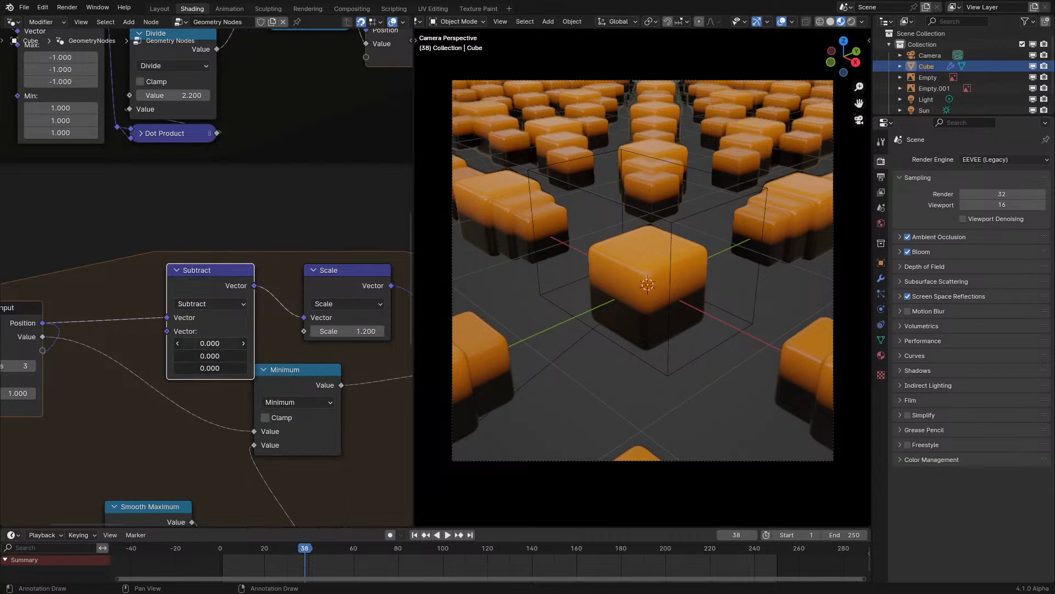
- Set all three components of the vector Subtract node to 0.5 and replay the simulation
type("5")
key("Return")
left_click(192, 560)
key("space")
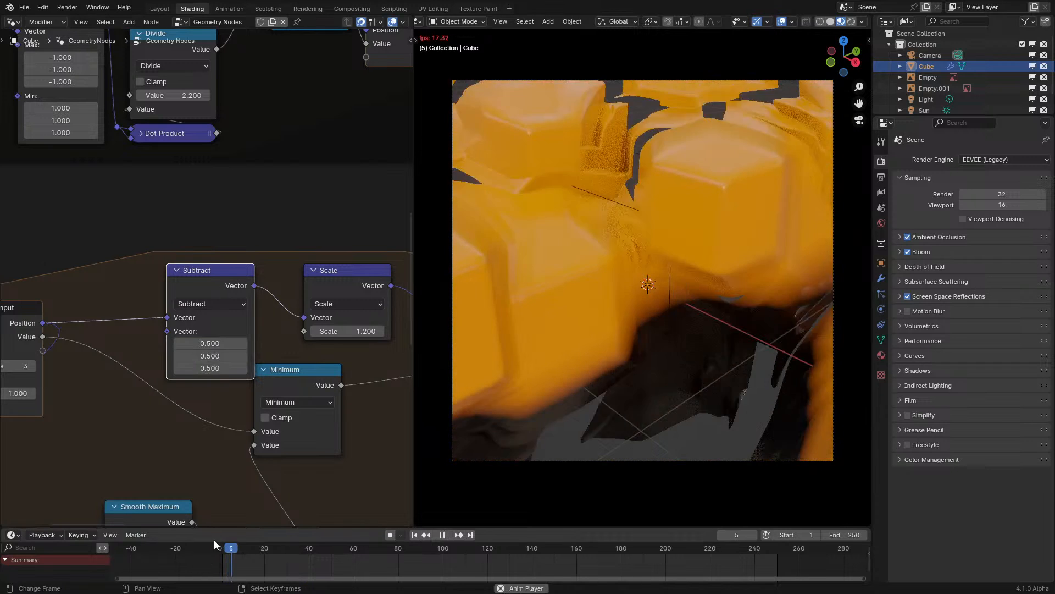
key("space")
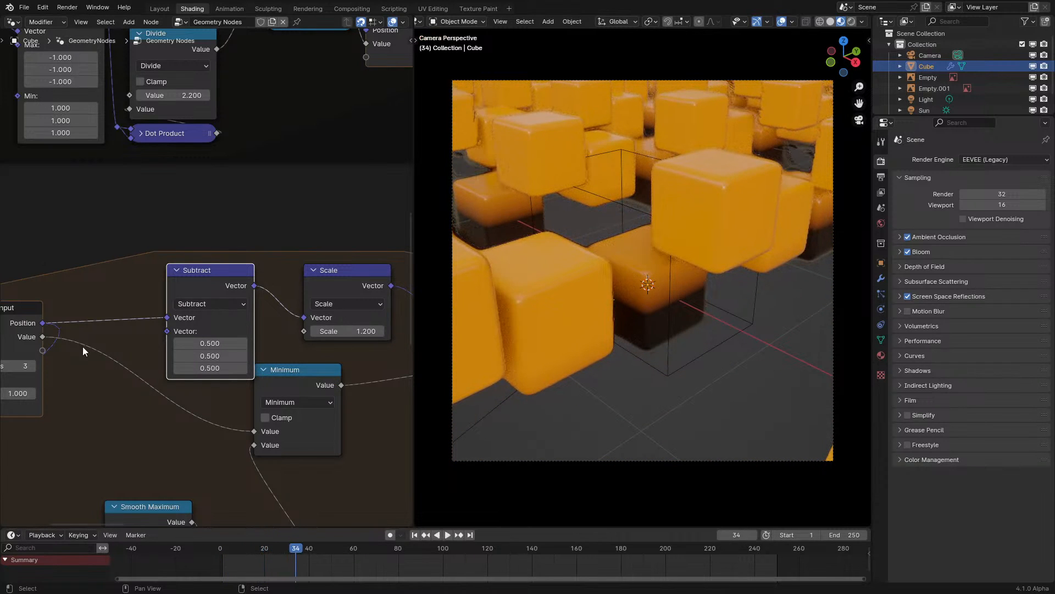
- Raise the new repeat zone's iterations to 6 and replay the simulation from the start
middle_click_drag(46, 371, 123, 391)
left_click(109, 387)
left_click(109, 387)
left_click(109, 387)
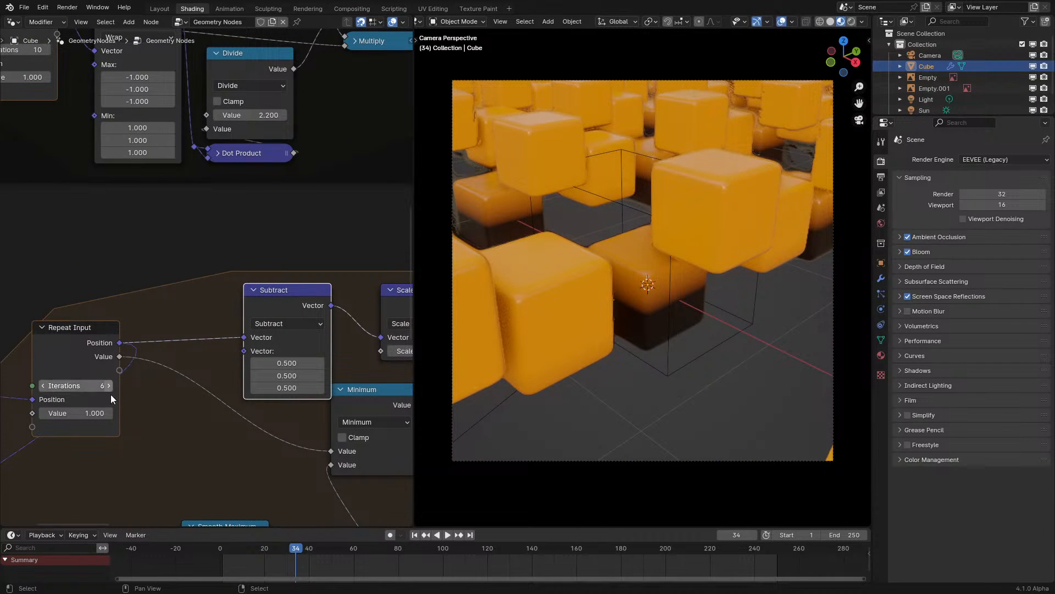
left_click(209, 562)
key("space")
key("space")
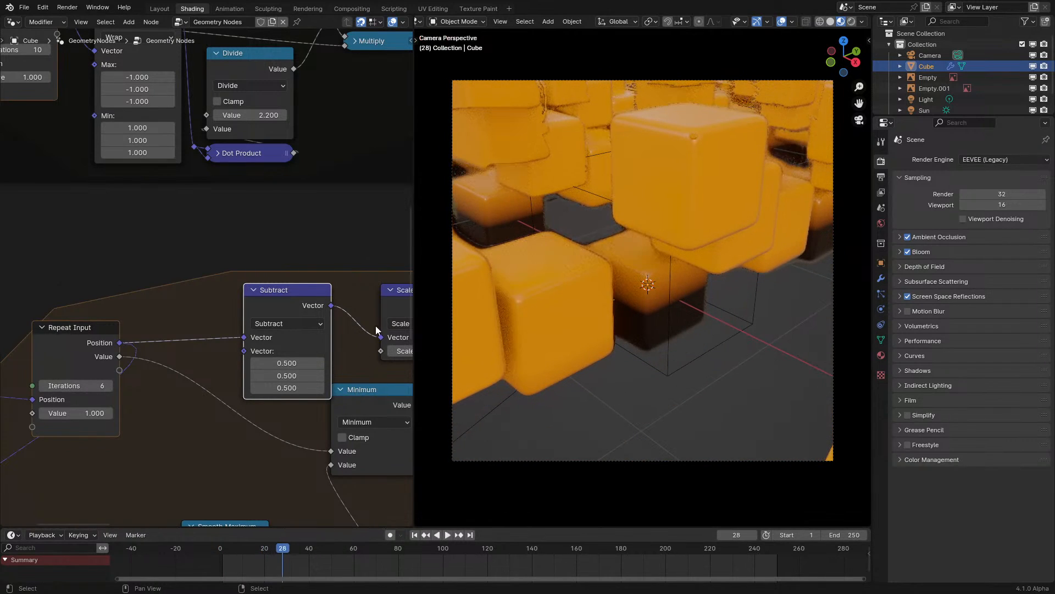
- Set the Z component of the vector Subtract node to 0 and replay the simulation
type("0")
key("Return")
left_click(209, 551)
key("space")
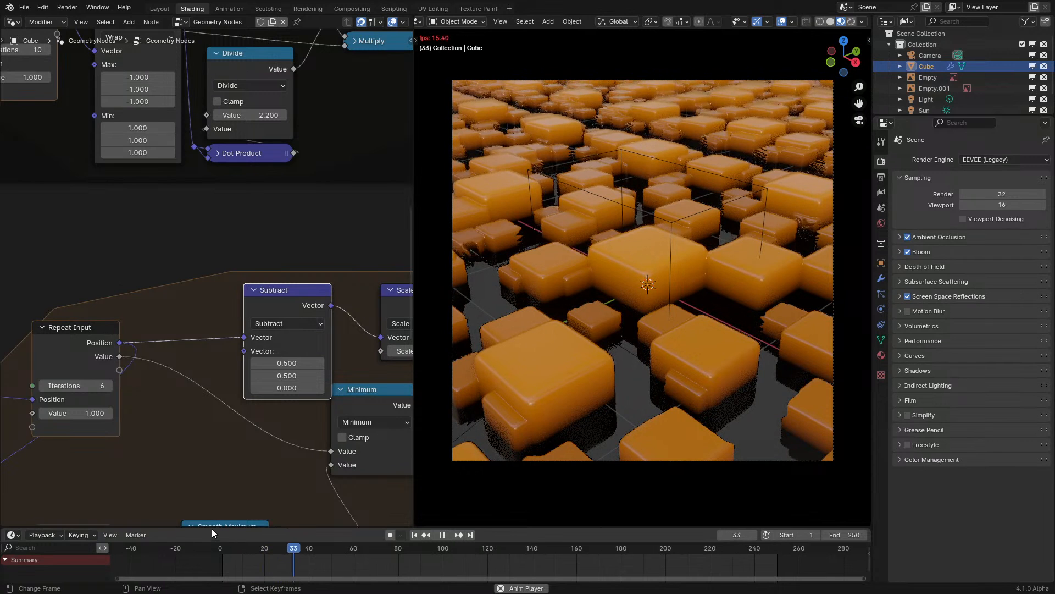
key("space")
- Set the Scale node's factor in the new repeat zone to 0.5 and replay the simulation
middle_click_drag(274, 302, 166, 329)
left_click_drag(173, 325, 198, 288)
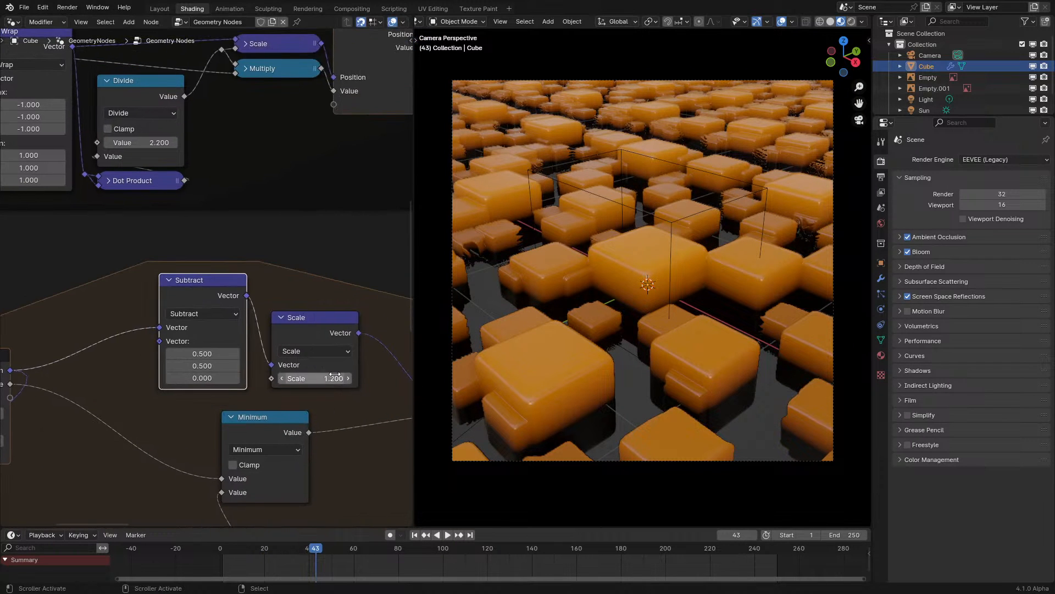
left_click(214, 566)
key("space")
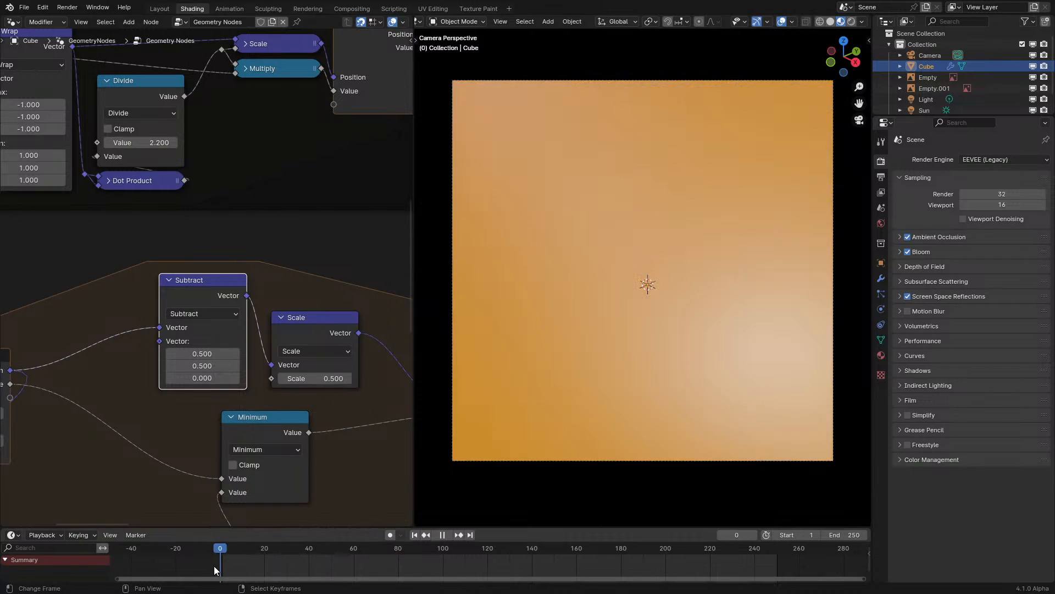
key("space")
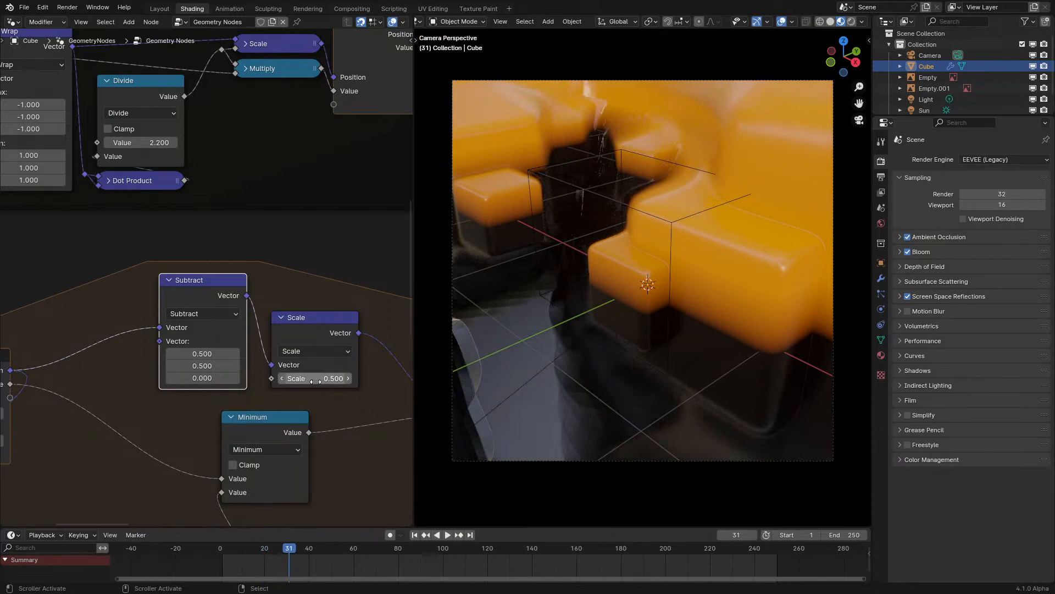
- Set the Scale node's factor in the repeat zone to 2 and replay the simulation from the start
left_click(221, 567)
key("space")
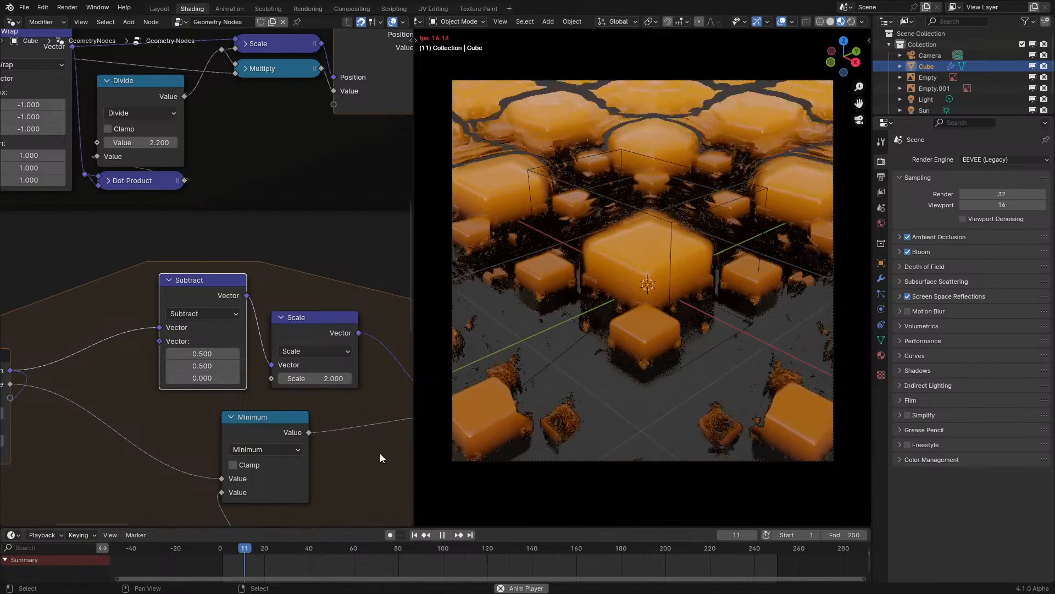
key("space")
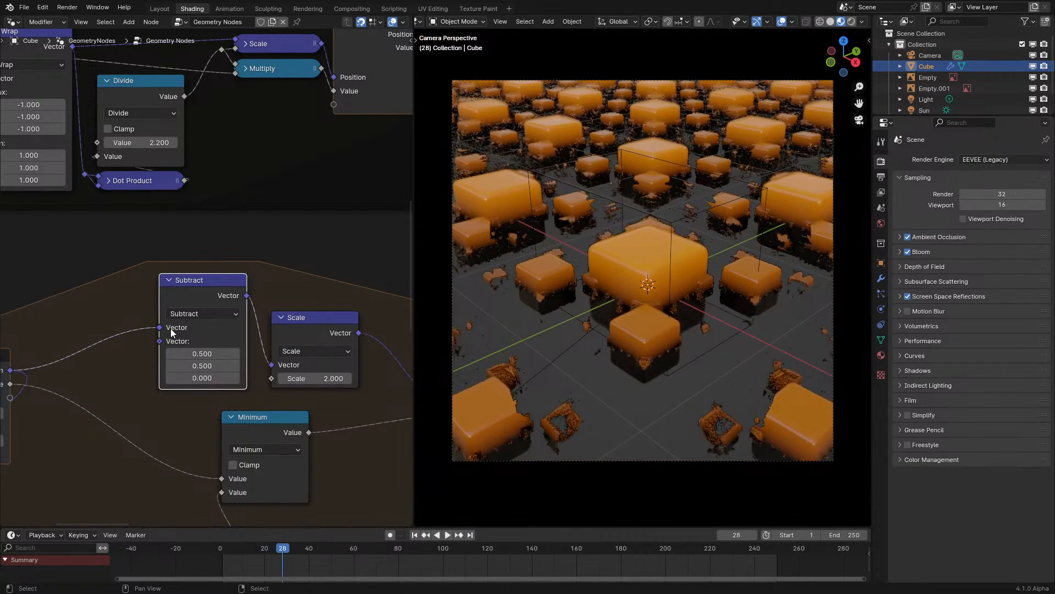
scroll(618, 379, "up", 4)
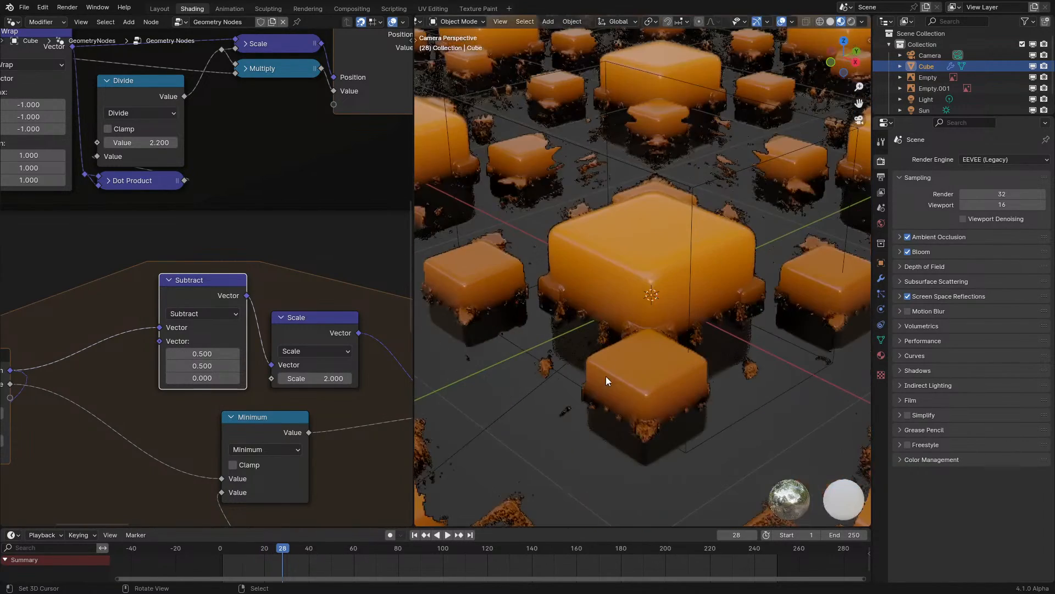
- Set the value of the Subtract node after the Smooth Maximum nodes to 0.4 and replay the simulation
middle_click_drag(280, 421, 305, 254)
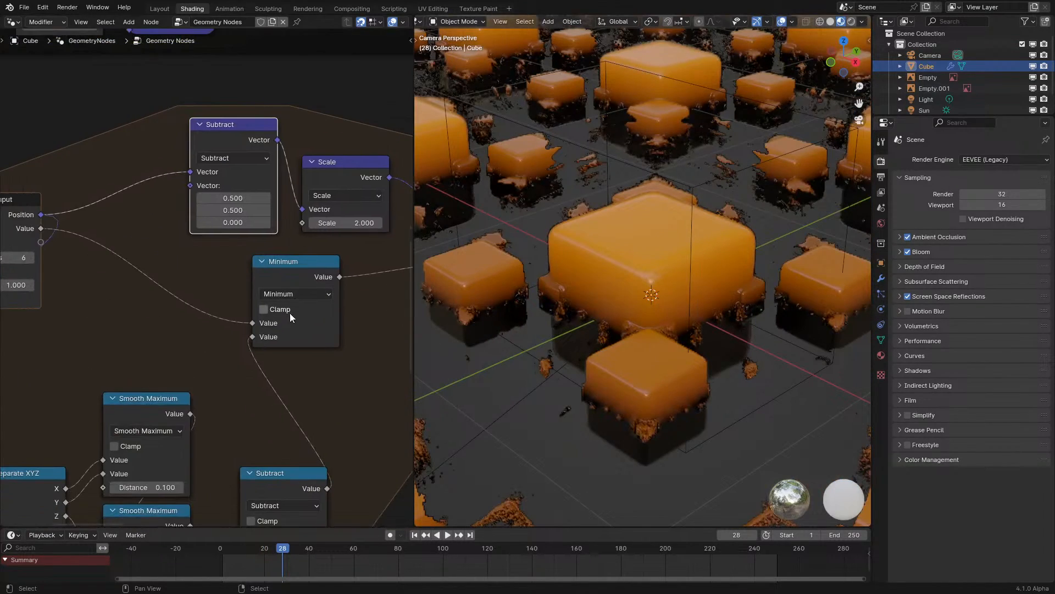
middle_click_drag(280, 364, 122, 356)
scroll(165, 319, "down", 3)
middle_click_drag(340, 222, 113, 235)
scroll(149, 323, "up", 3)
scroll(180, 273, "down", 2)
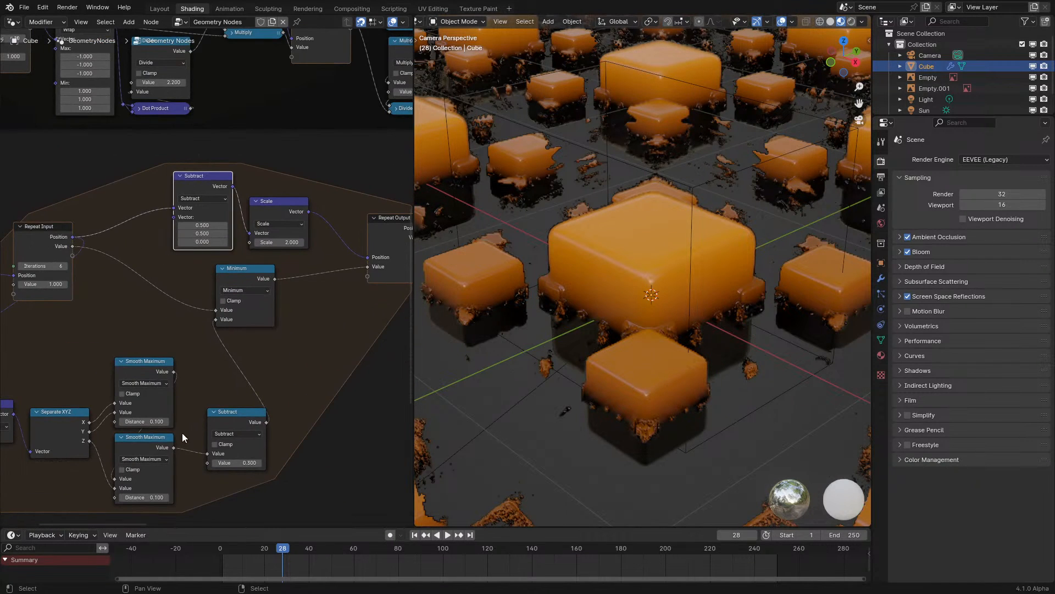
left_click_drag(174, 447, 207, 333)
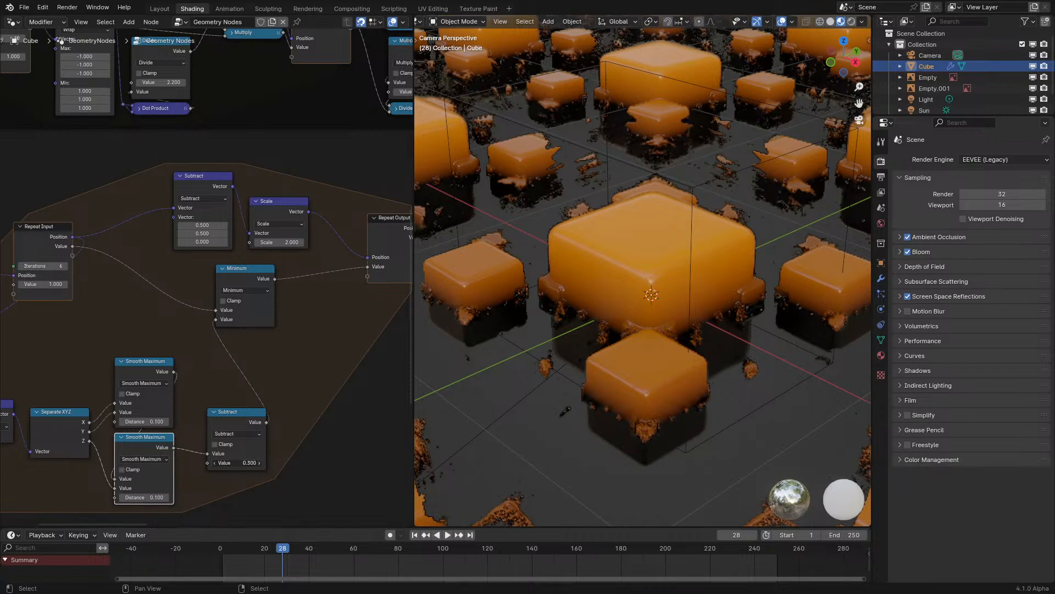
left_click(216, 559)
key("space")
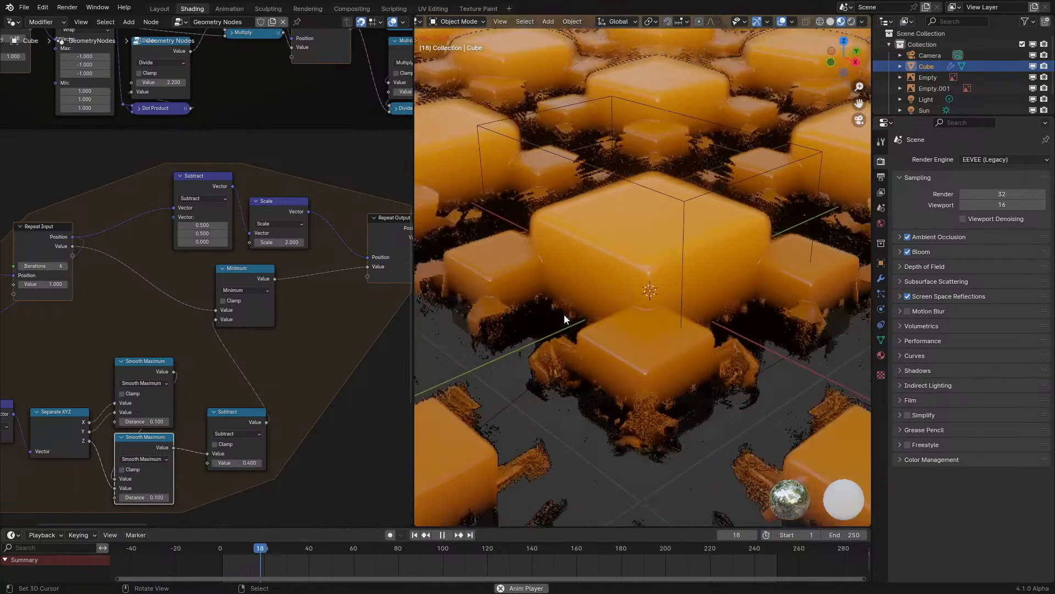
key("space")
- Inspect the stretched cube surfaces from a low angle and the RayMarch frame's Subtract node, and return to the camera view
middle_click_drag(612, 308, 648, 292)
scroll(294, 243, "down", 9)
middle_click_drag(297, 145, 2, 394)
scroll(236, 268, "up", 7)
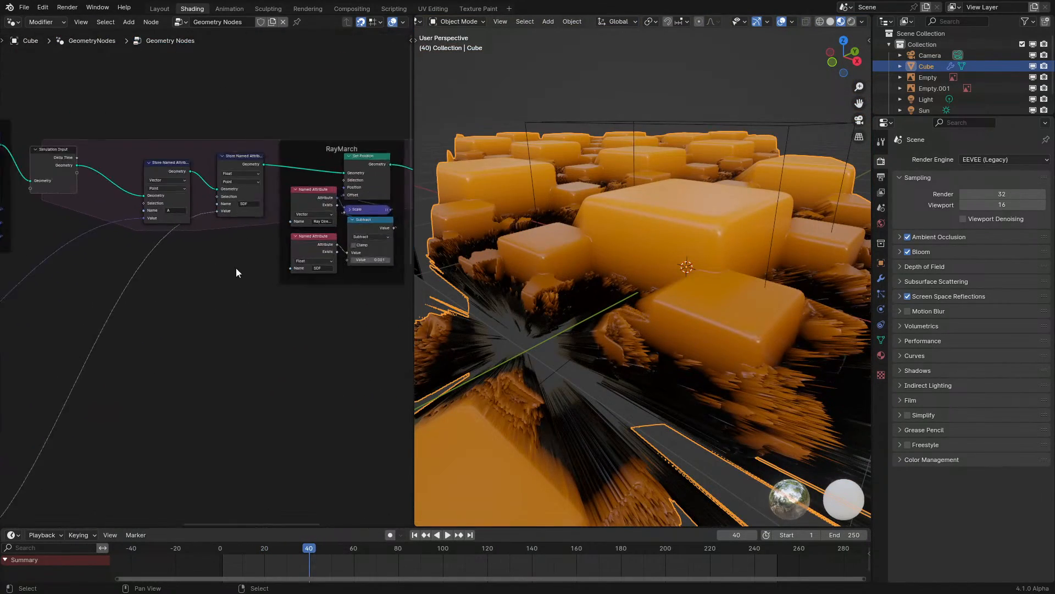
middle_click_drag(332, 275, 206, 318)
scroll(215, 275, "up", 2)
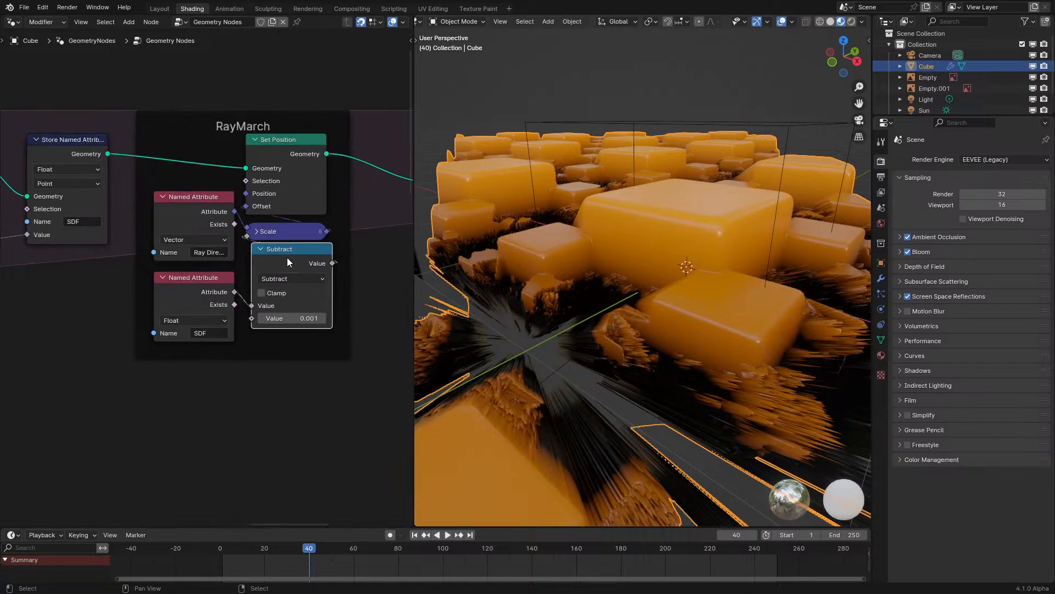
left_click(287, 257)
scroll(477, 308, "up", 3)
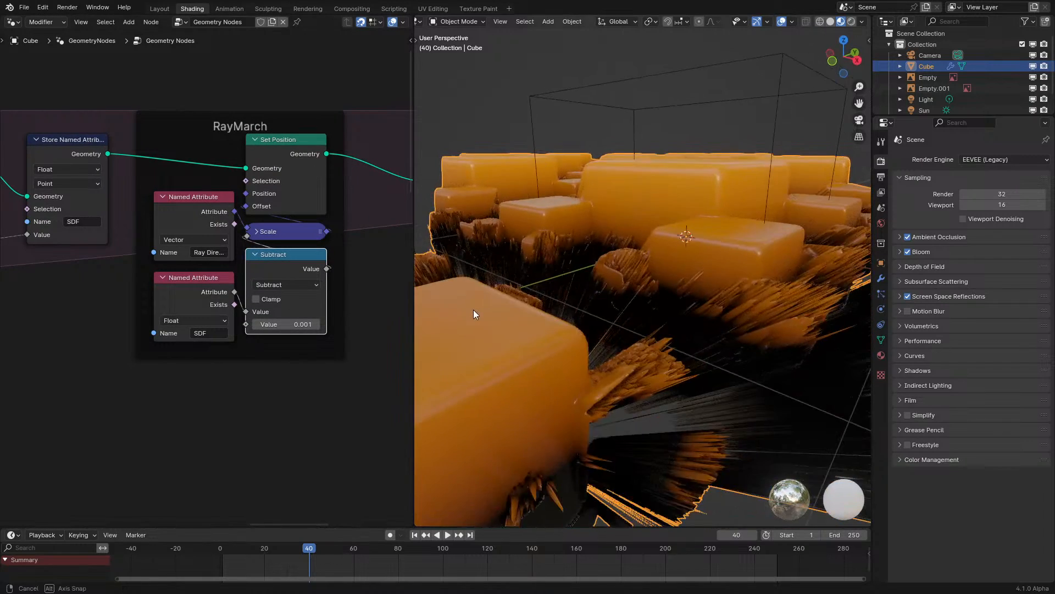
key("KP_0")
- Move the Minimum node directly beneath the Scale node in the repeat zone
scroll(219, 260, "down", 7)
middle_click_drag(146, 422, 278, 143)
scroll(227, 318, "up", 7)
middle_click_drag(227, 319, 169, 277)
left_click_drag(199, 295, 242, 287)
middle_click_drag(201, 320, 301, 244)
scroll(260, 293, "down", 1)
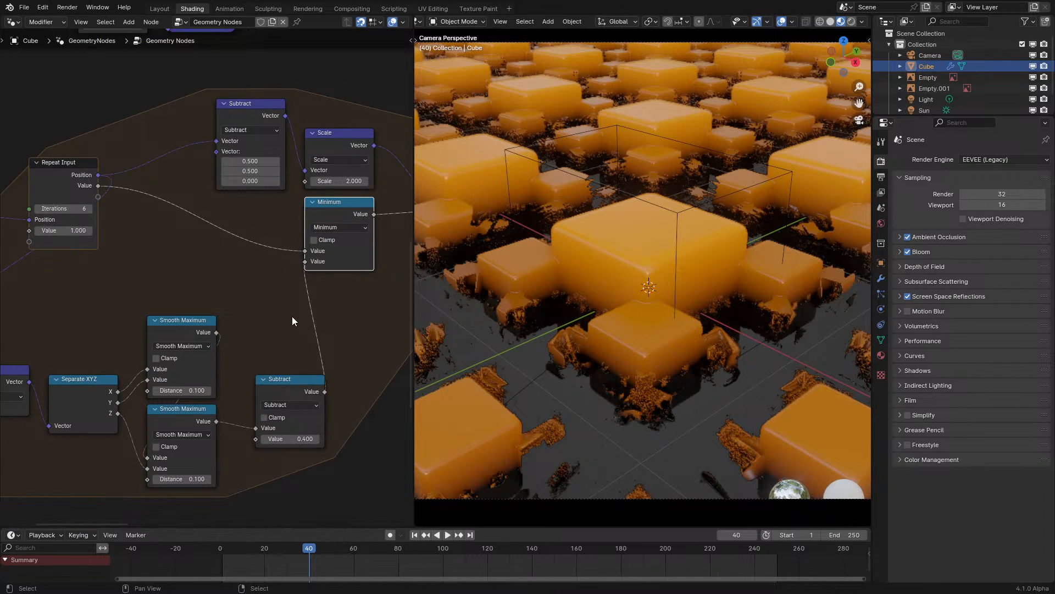
- Add a Math Divide node in the repeat zone, fed by the output of the Subtract node with value 0.4
scroll(297, 300, "down", 4)
middle_click_drag(181, 309, 216, 292)
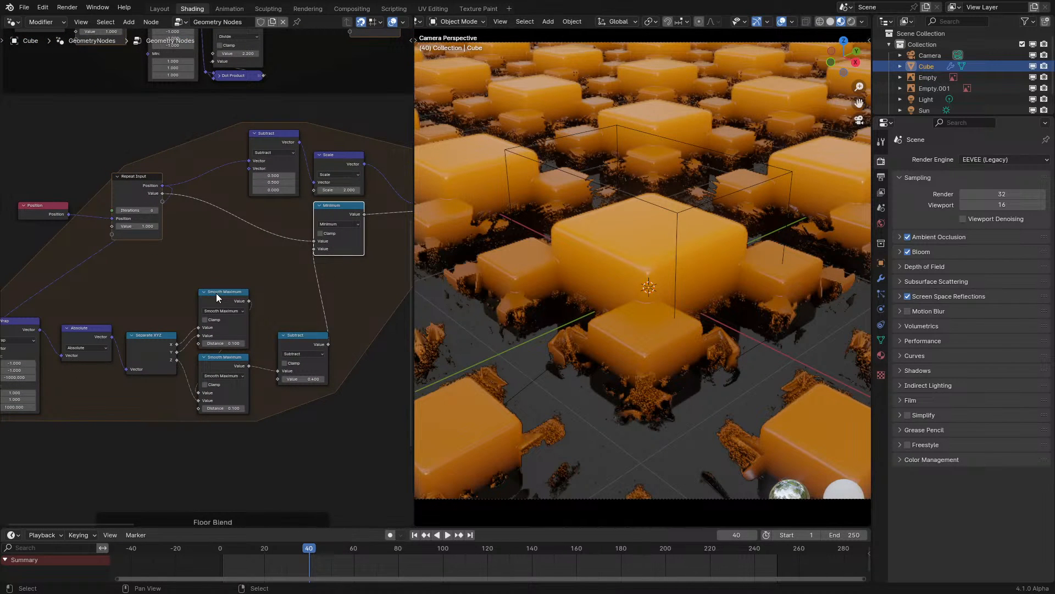
middle_click_drag(327, 344, 286, 362)
scroll(297, 371, "up", 4)
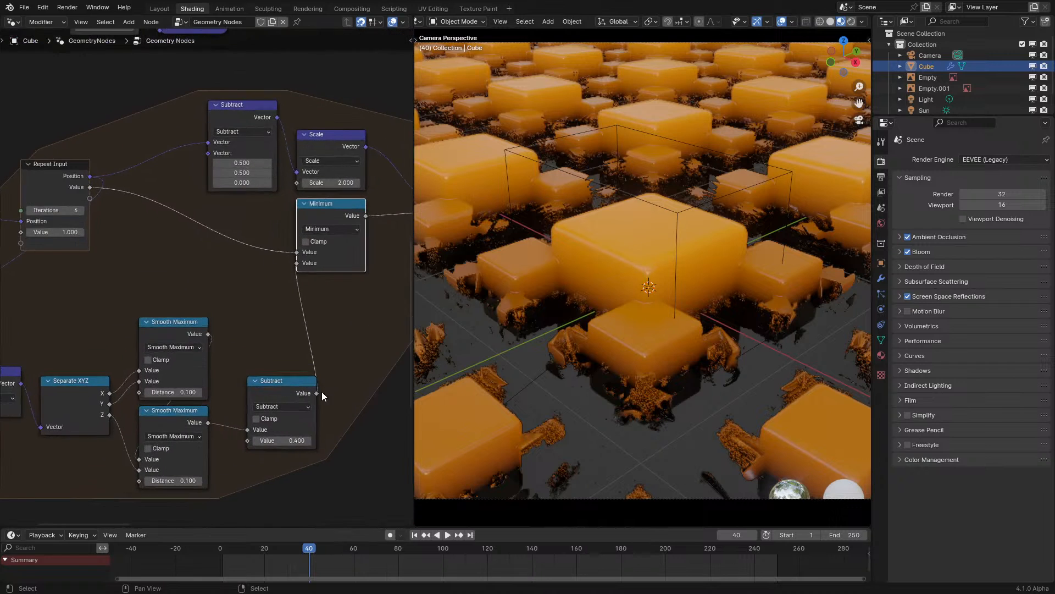
middle_click_drag(322, 396, 289, 395)
left_click_drag(288, 395, 331, 388)
type("d")
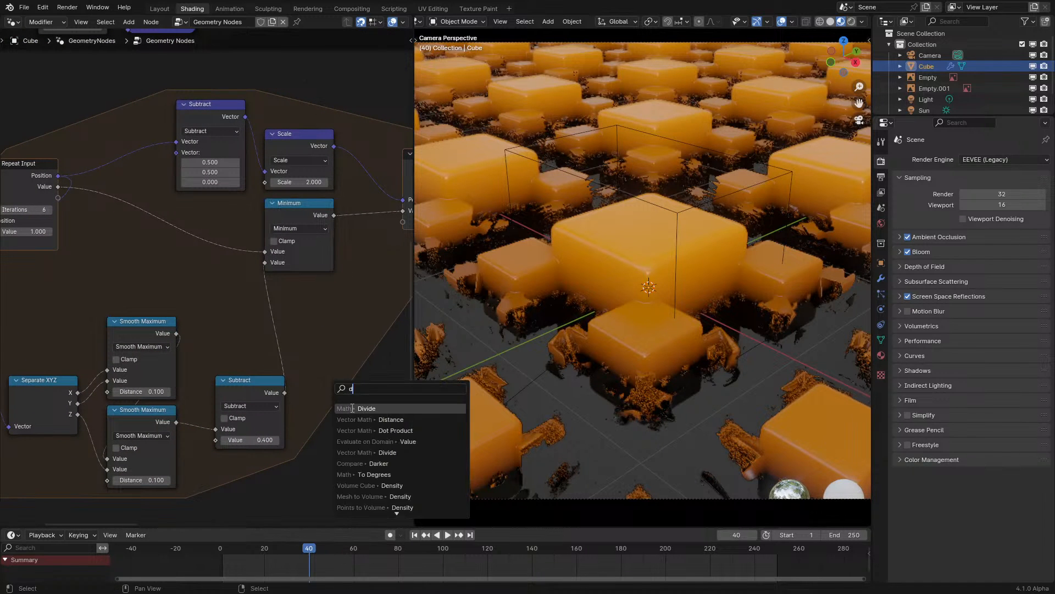
left_click(353, 408)
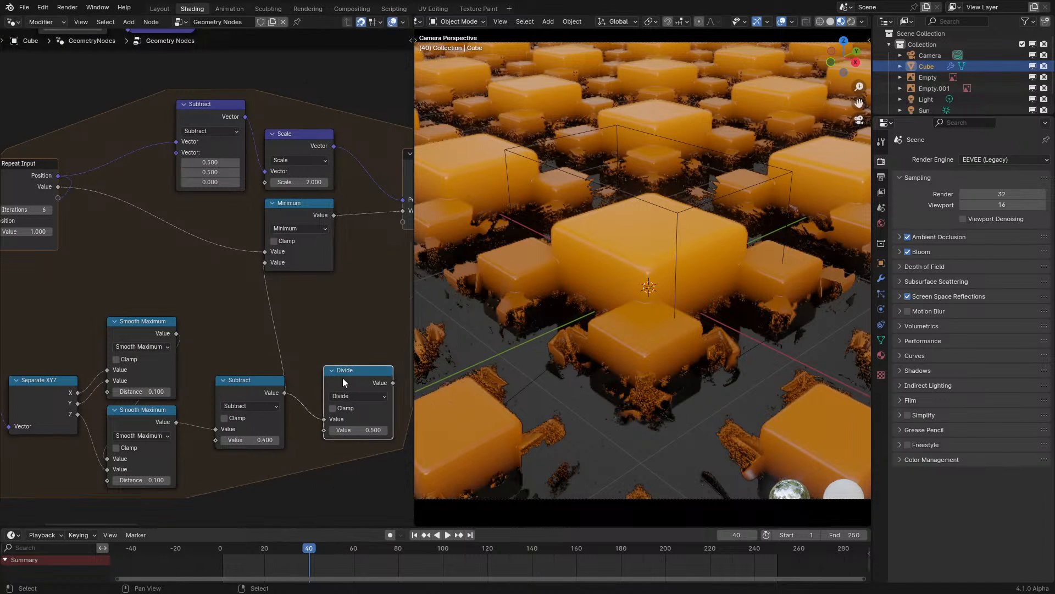
left_click(308, 146)
key("g")
right_click(336, 139)
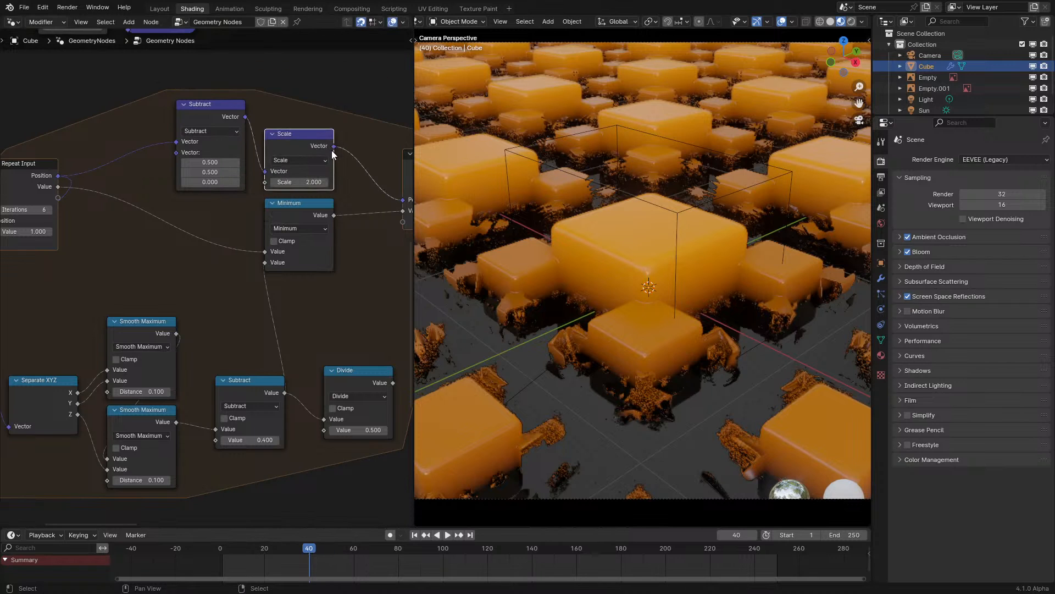
left_click_drag(333, 147, 307, 308)
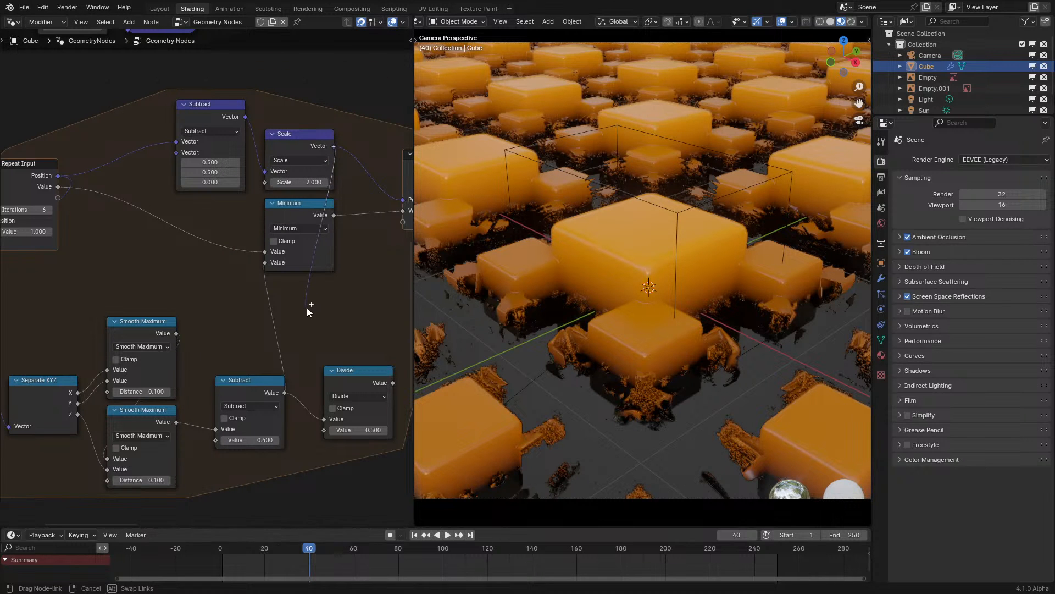
right_click(307, 308)
scroll(143, 183, "down", 1)
- Build a counter in the repeat zone with a Math Add node that adds 1 to a new looped value starting at 1
left_click(69, 208)
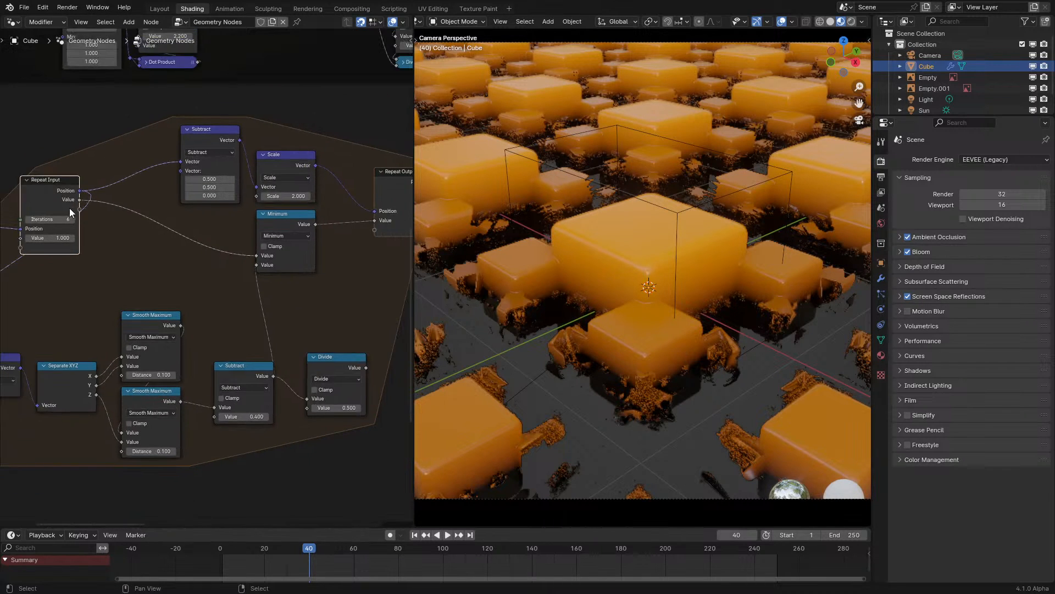
key("a")
key("q")
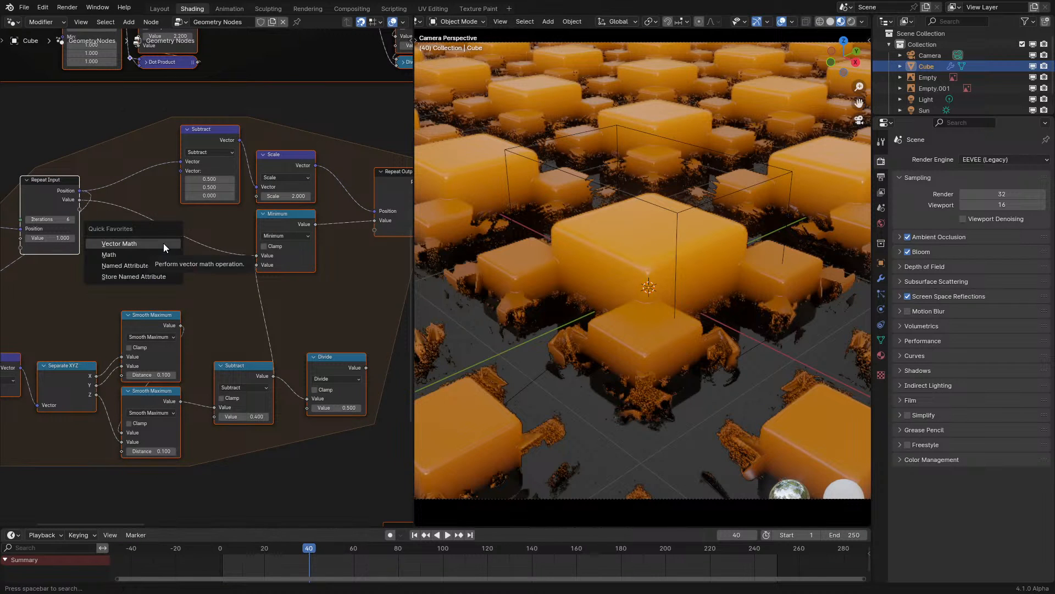
left_click(108, 254)
left_click(367, 297)
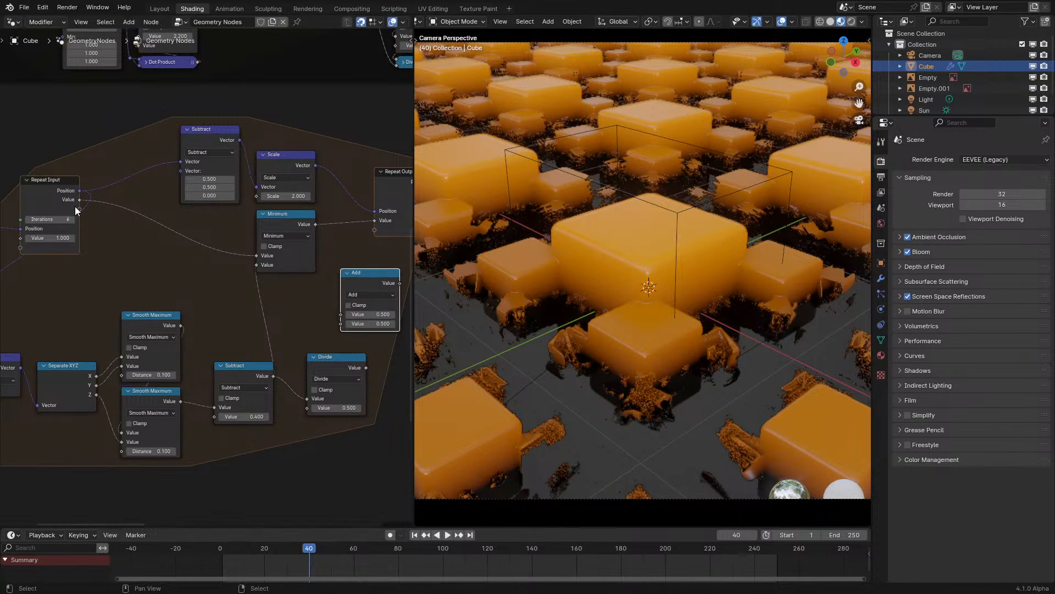
left_click_drag(79, 208, 342, 314)
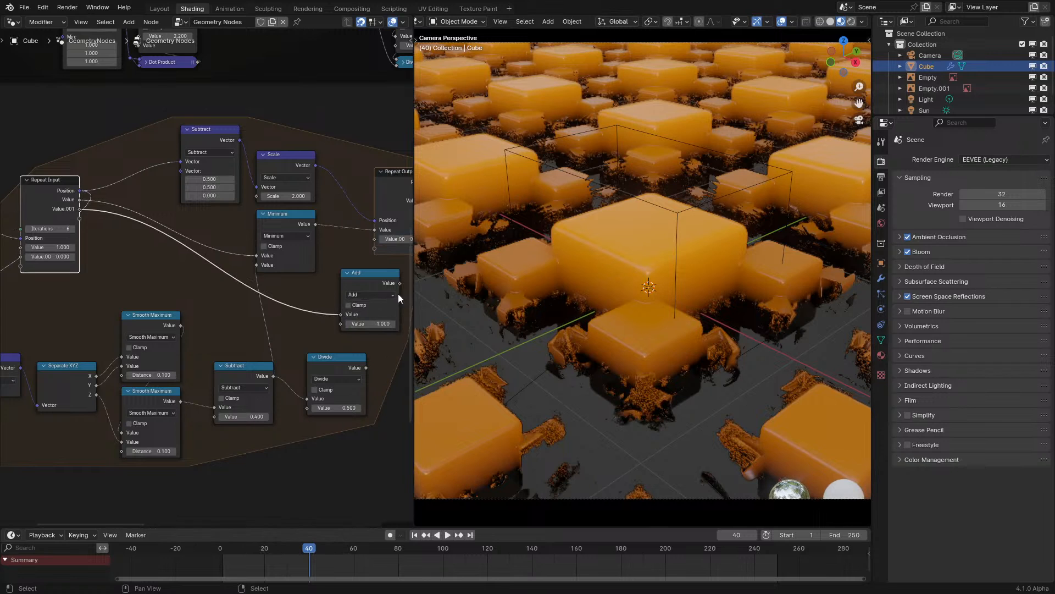
left_click_drag(400, 282, 376, 239)
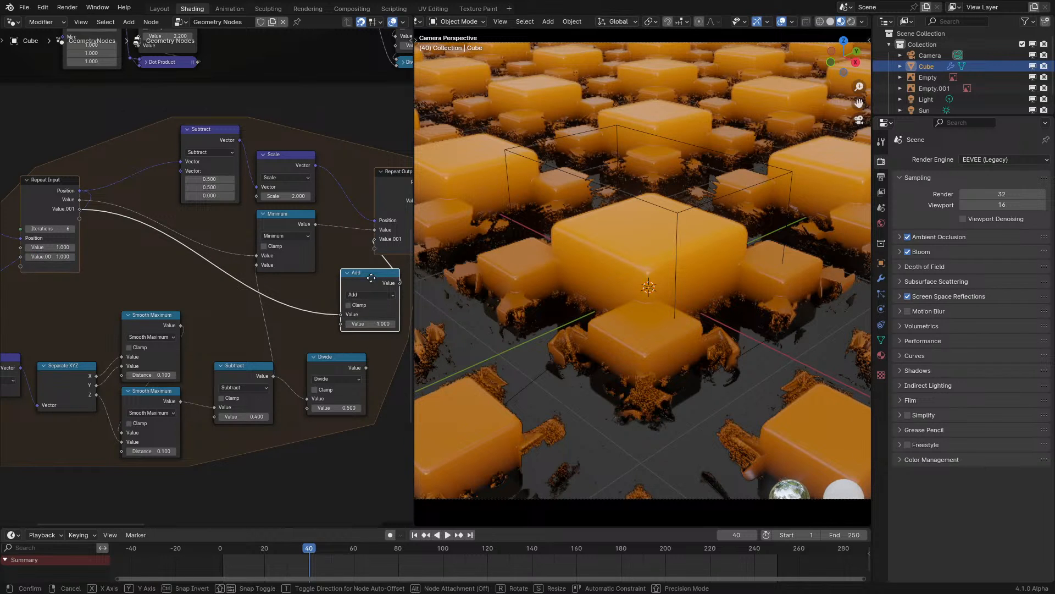
- Connect the Add output to Divide's second value and the Divide result to Minimum's second input, and replay the simulation from the start
left_click_drag(374, 281, 172, 256)
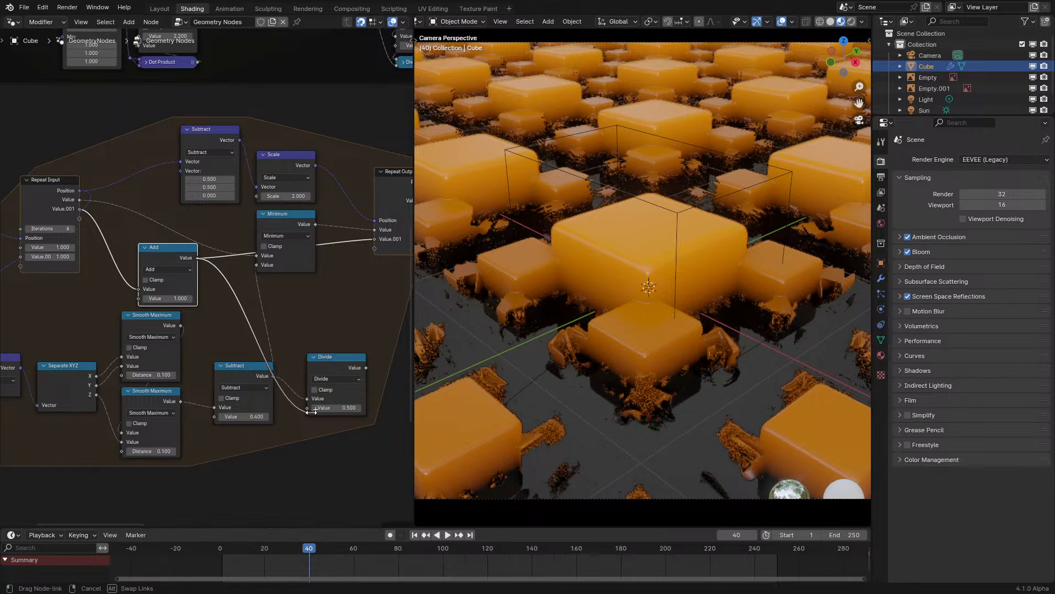
left_click_drag(311, 409, 307, 407)
left_click_drag(366, 367, 260, 267)
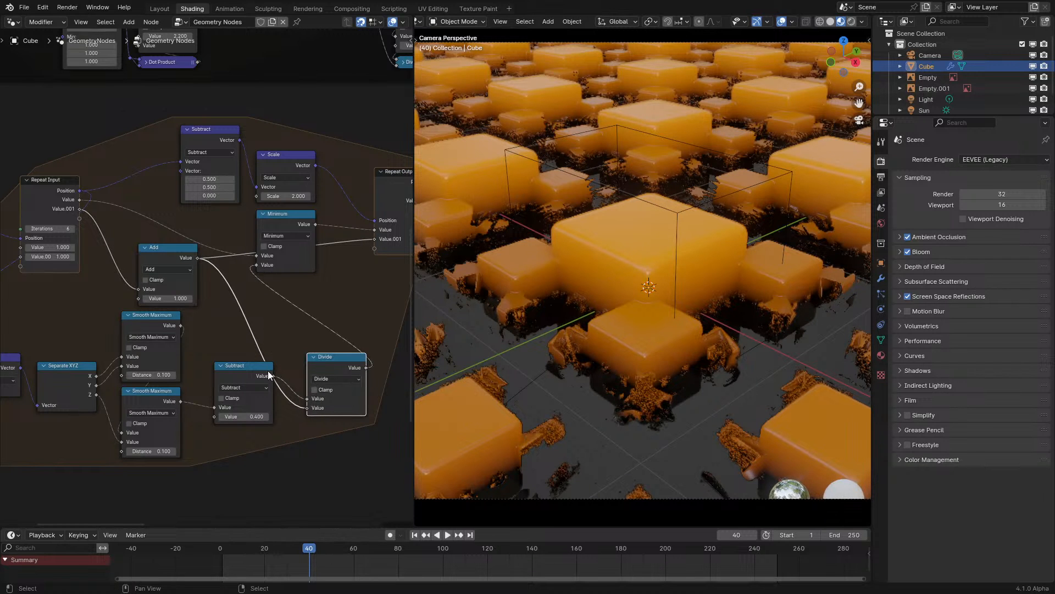
key("shift+Left")
key("space")
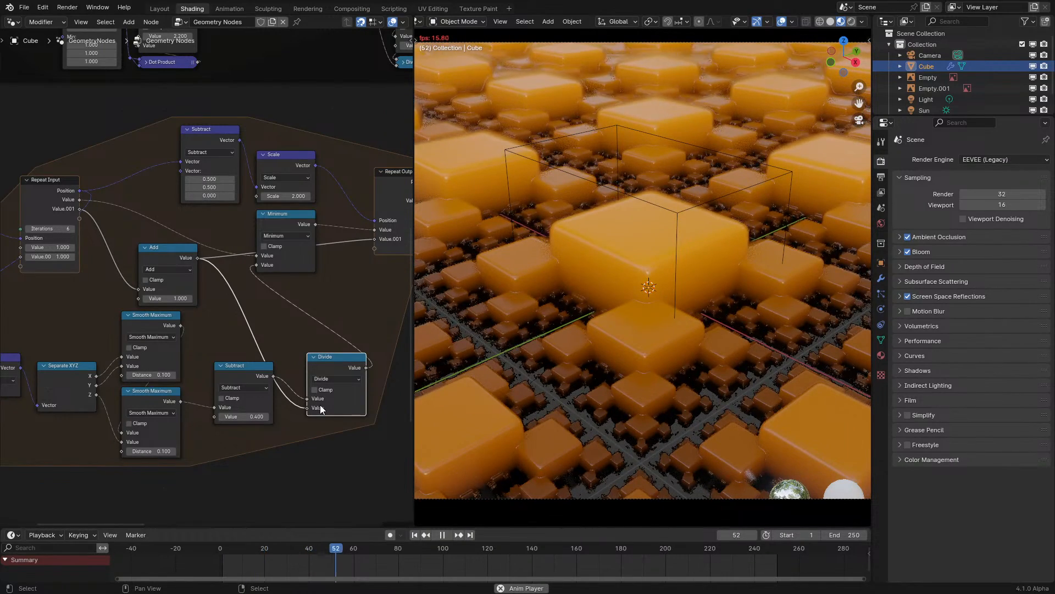
key("space")
- Move the Add node beside Repeat Input and add a Power node with exponent 2, using the Add output as base
scroll(223, 321, "up", 1)
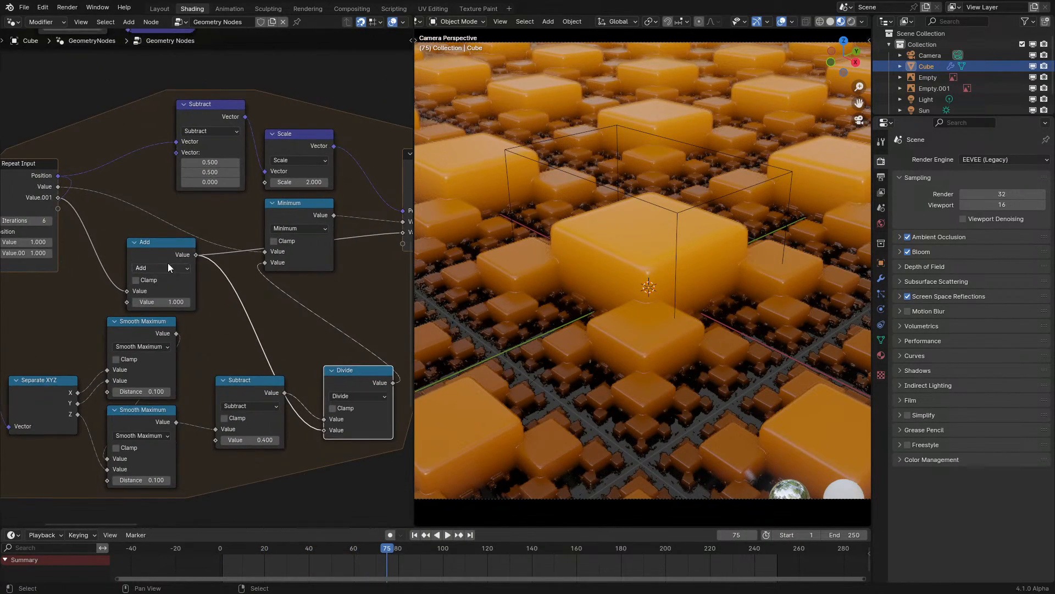
left_click_drag(167, 262, 137, 223)
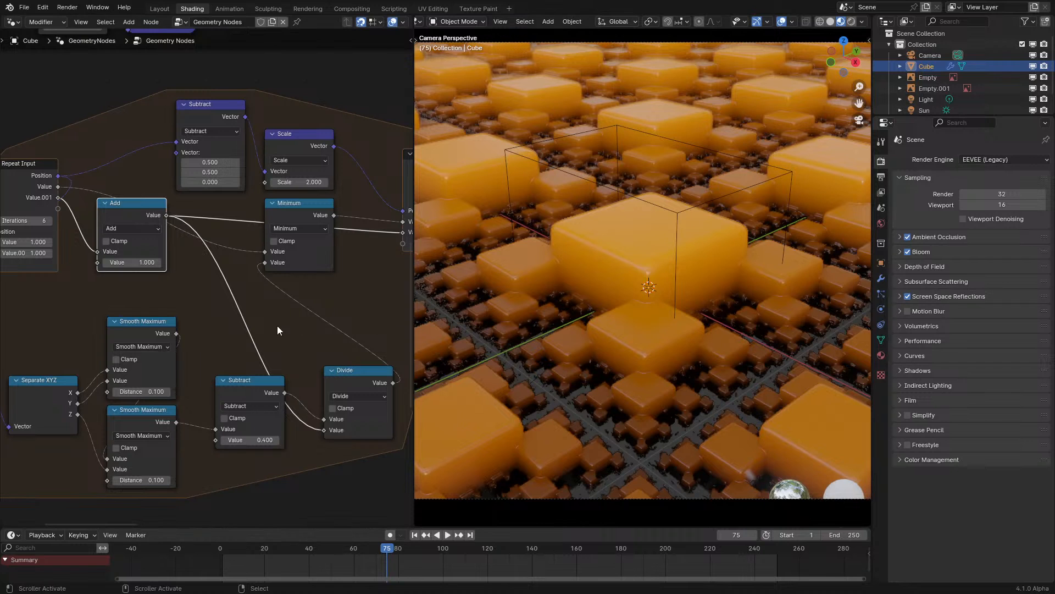
key("space")
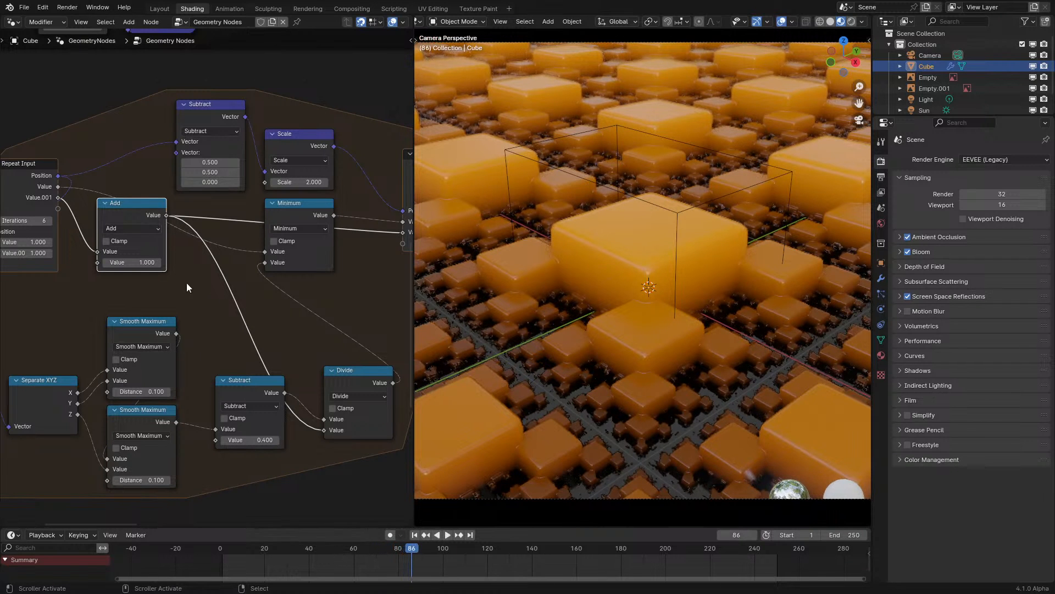
left_click_drag(165, 215, 317, 468)
type("pow")
key("Return")
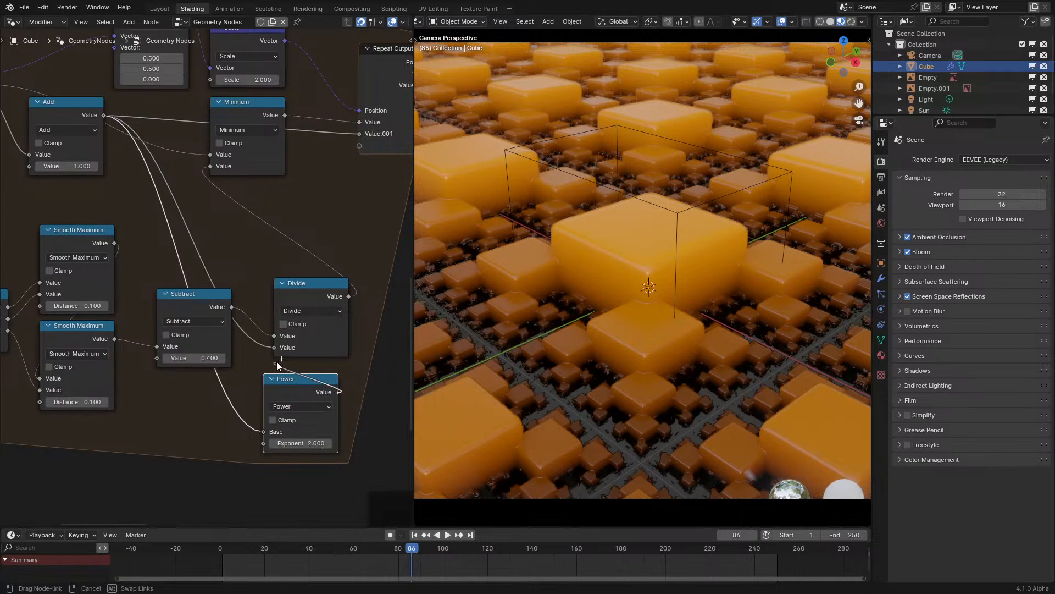
- Feed the Power result into Divide's second value and replay the simulation from the start
left_click_drag(278, 366, 275, 348)
key("space")
left_click(204, 548)
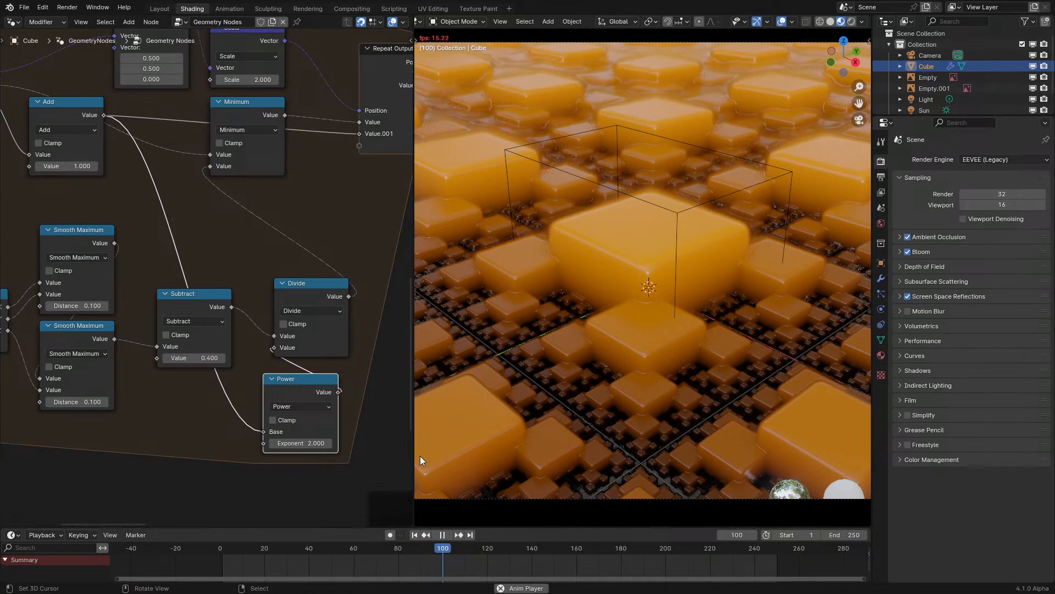
key("space")
- Move the vector Subtract node above the Add node, closer to Repeat Input
scroll(155, 322, "down", 4)
middle_click_drag(150, 313, 211, 429)
scroll(198, 247, "up", 4)
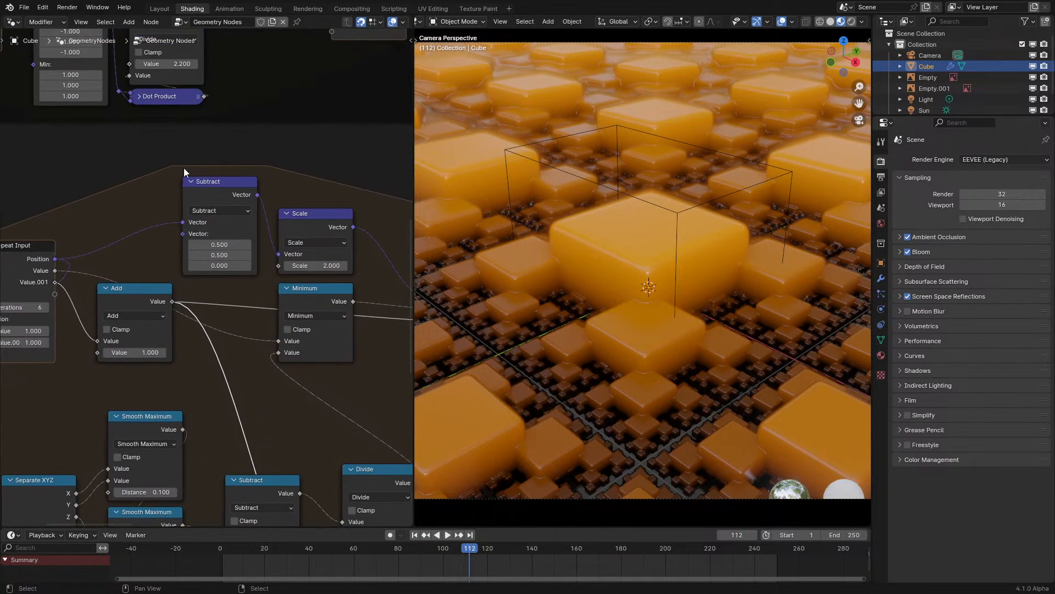
left_click_drag(197, 194, 165, 204)
- Examine the small fractal cubes up close from a low angle, and return to the camera view and the repeat zone's nodes
middle_click_drag(635, 305, 655, 306)
scroll(655, 306, "up", 6)
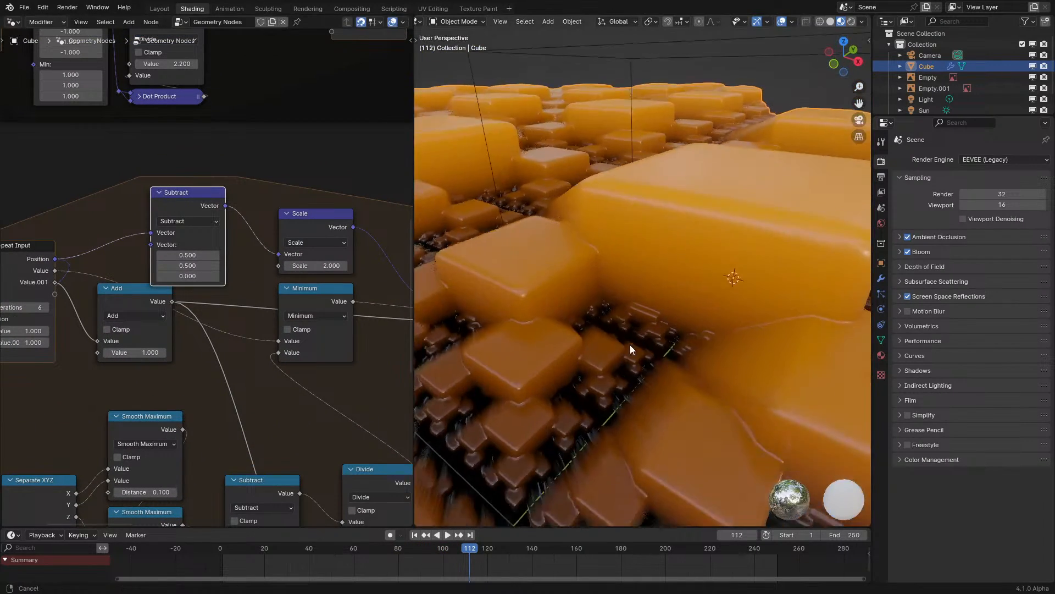
key("KP_0")
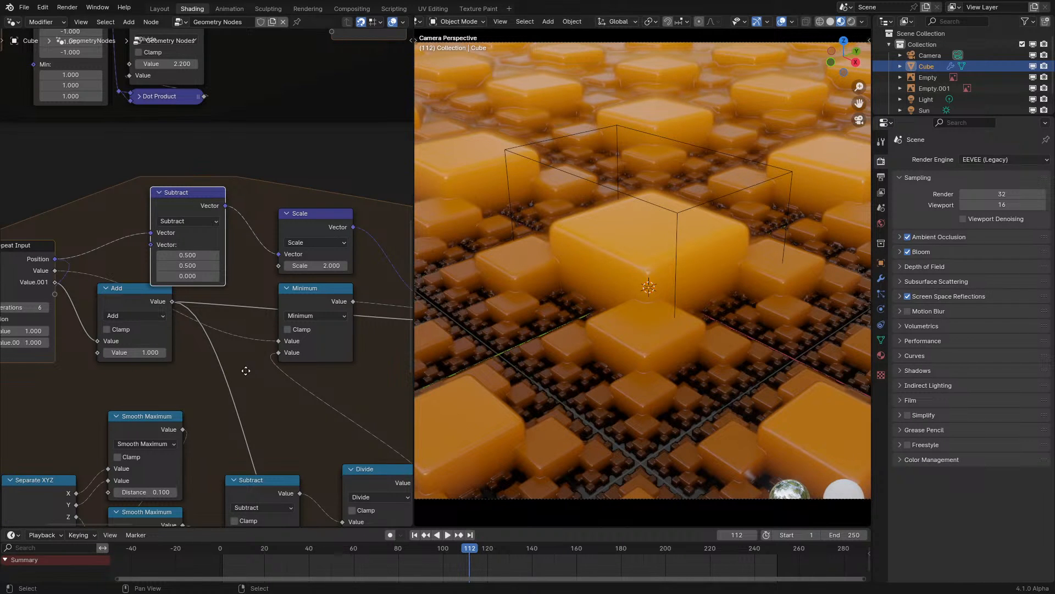
middle_click_drag(246, 370, 262, 335)
middle_click_drag(255, 375, 183, 244)
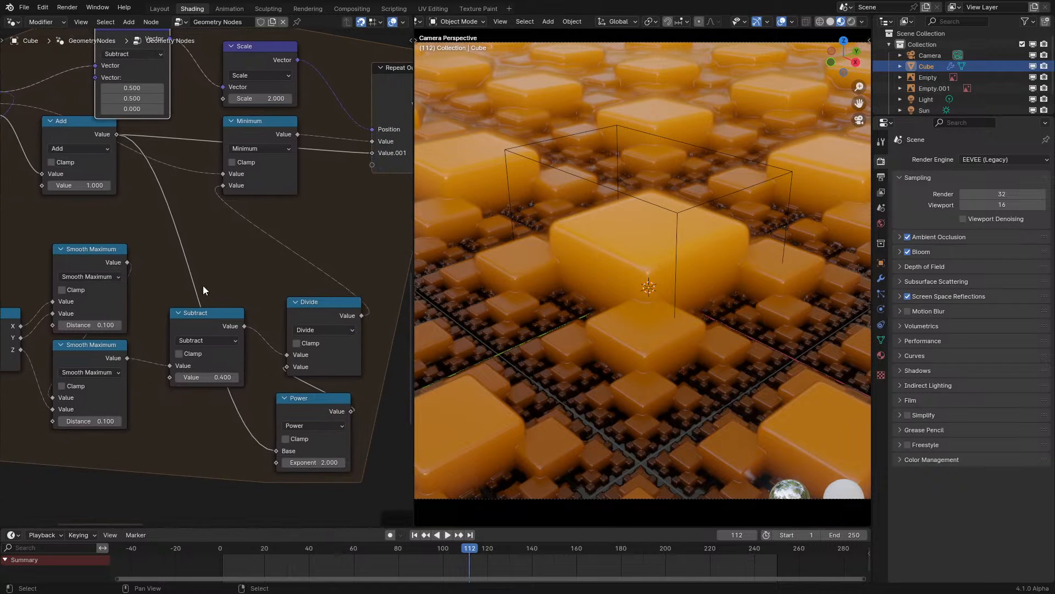
scroll(203, 285, "down", 2)
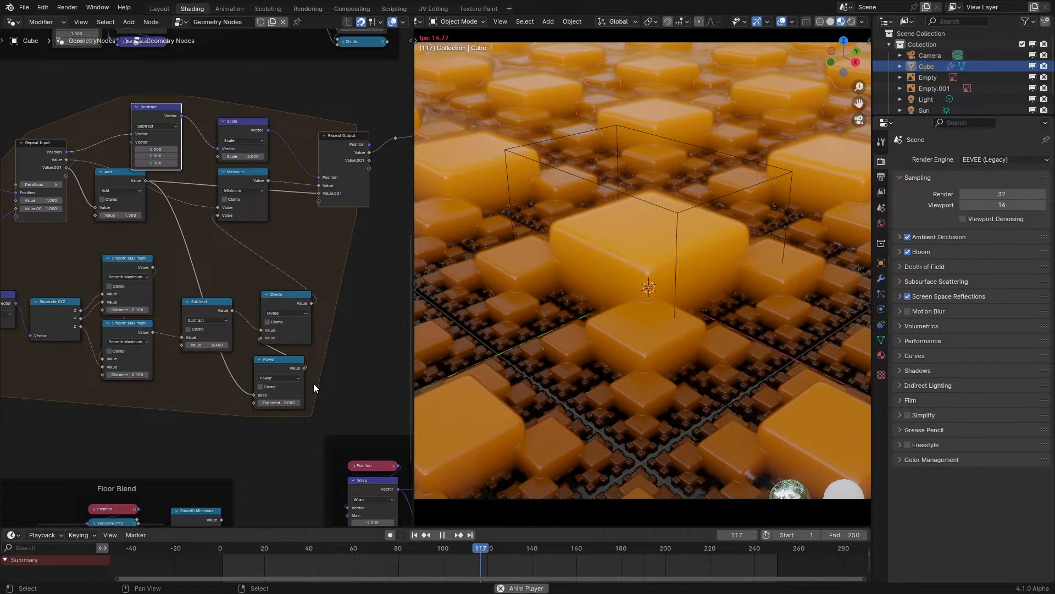
- Collapse the Minimum node and move it just below Repeat Output, with the node editor maximized
middle_click_drag(211, 182, 212, 266)
scroll(213, 266, "up", 3)
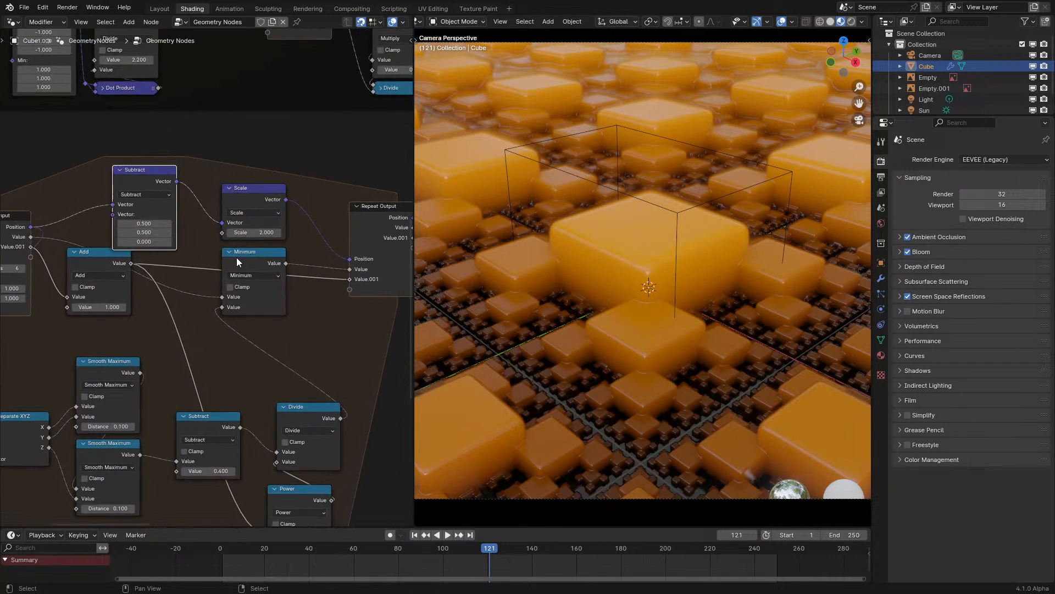
left_click(230, 252)
key("g")
left_click(342, 334)
key("ctrl+space")
scroll(246, 363, "up", 3)
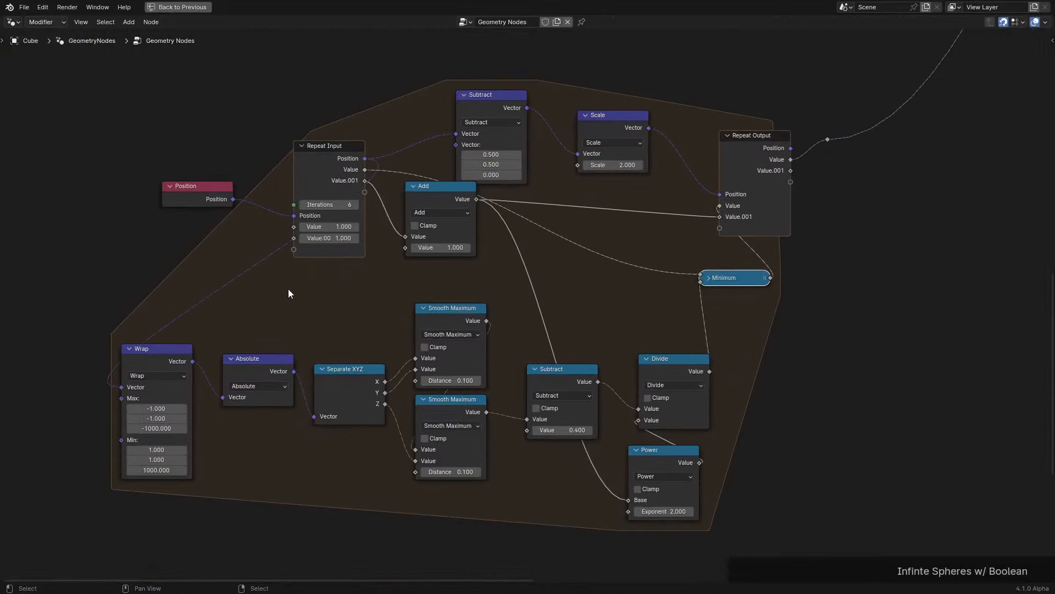
- Collapse Separate XYZ and add a Value node of 0.100 that drives the distance of both Smooth Maximum nodes
left_click(289, 380)
key("shift+a")
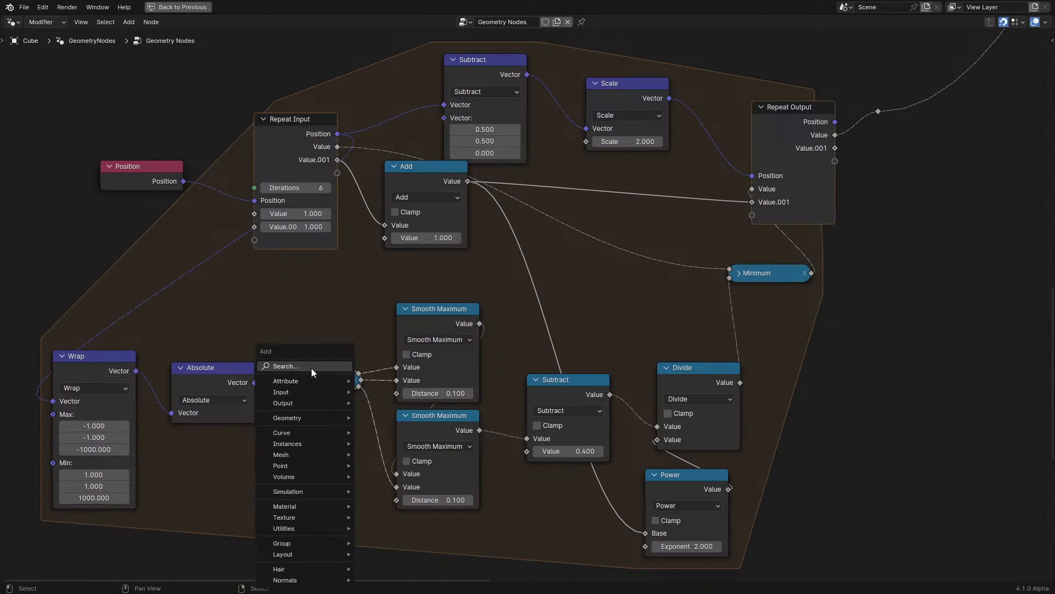
type("va")
key("Return")
left_click(273, 419)
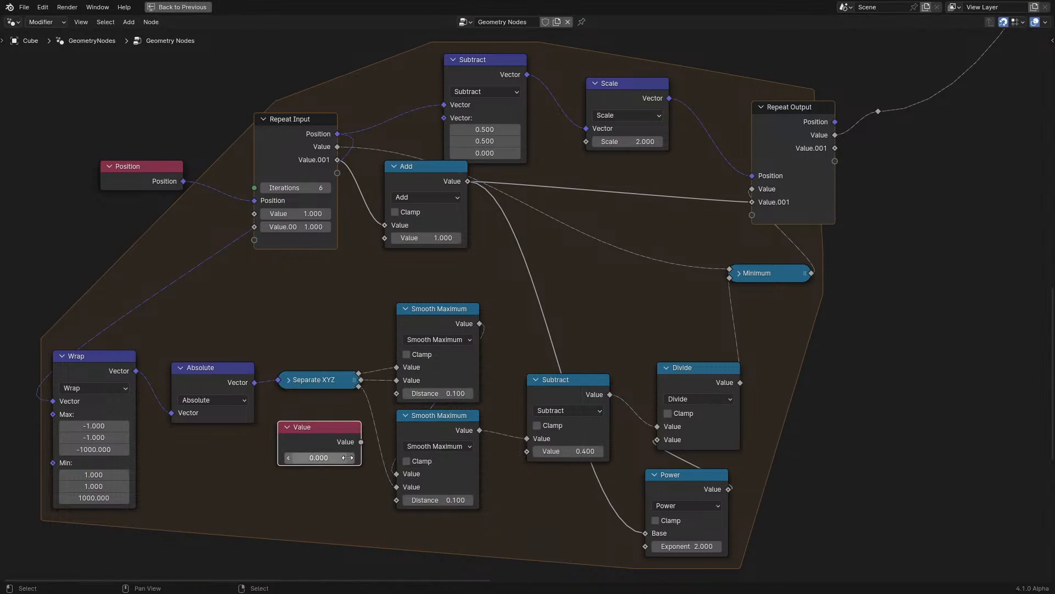
left_click(351, 458)
left_click_drag(361, 442, 397, 393)
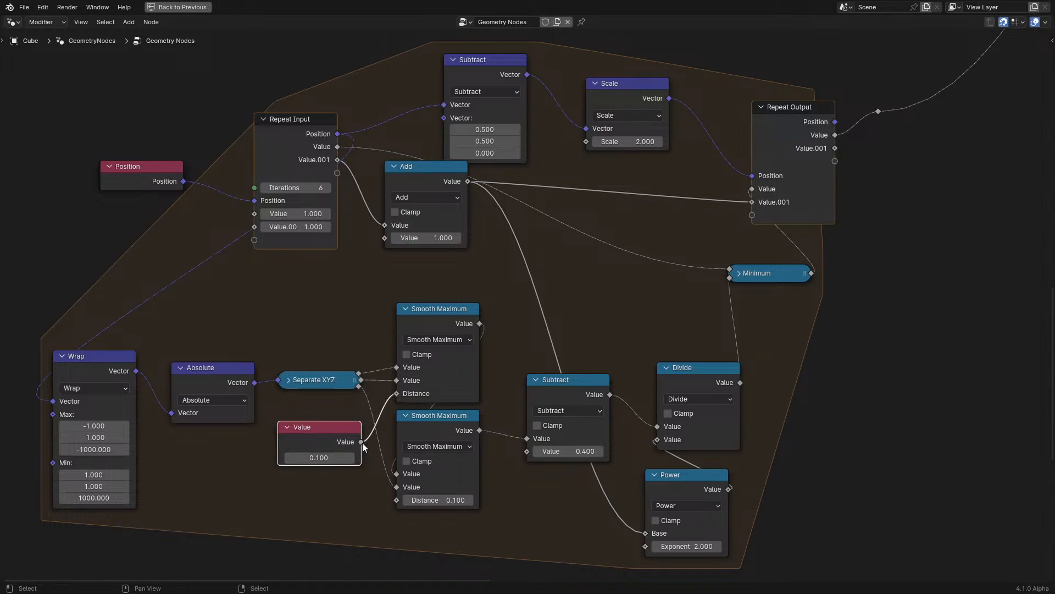
left_click_drag(361, 442, 396, 499)
- Collapse both Smooth Maximum nodes and stack the upper one directly above the other
left_click(408, 419)
key("h")
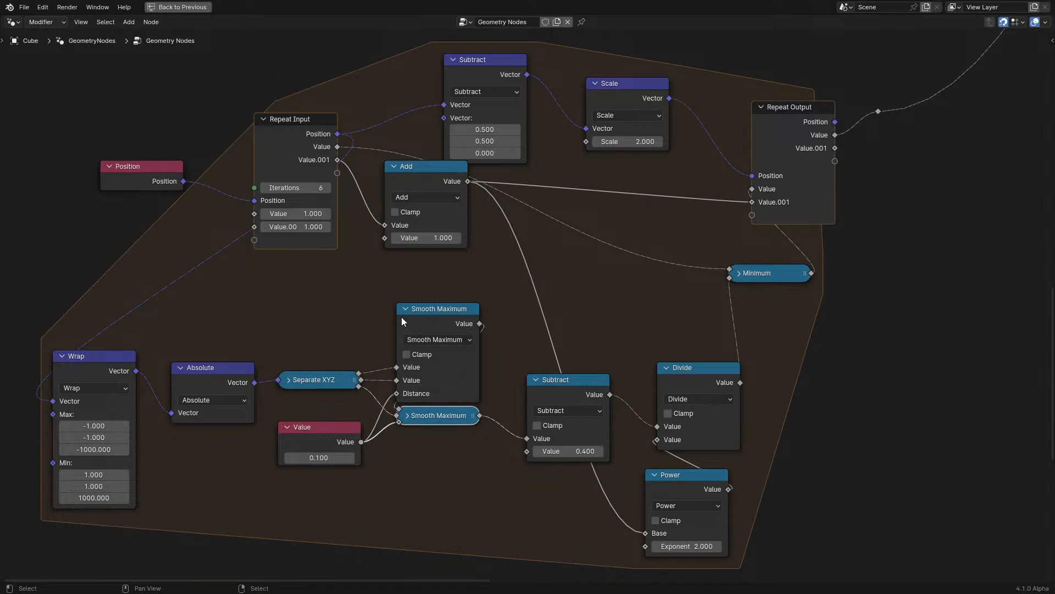
left_click(401, 315)
key("h")
left_click_drag(402, 311, 403, 395)
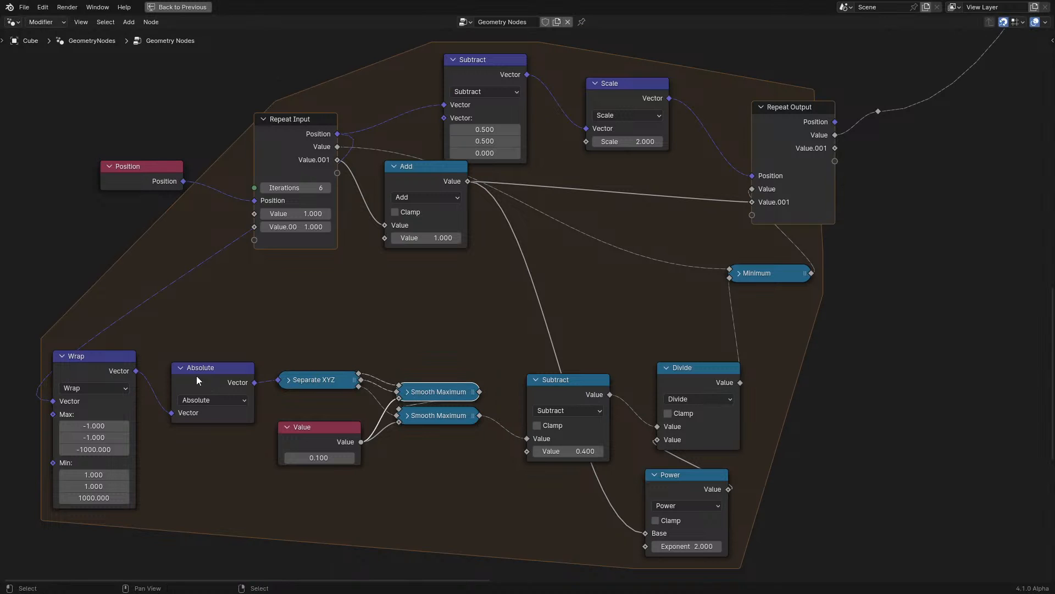
- Collapse the Absolute node, place it above Separate XYZ, and move the Value node directly beneath Separate XYZ
left_click(180, 368)
left_click_drag(181, 367, 291, 359)
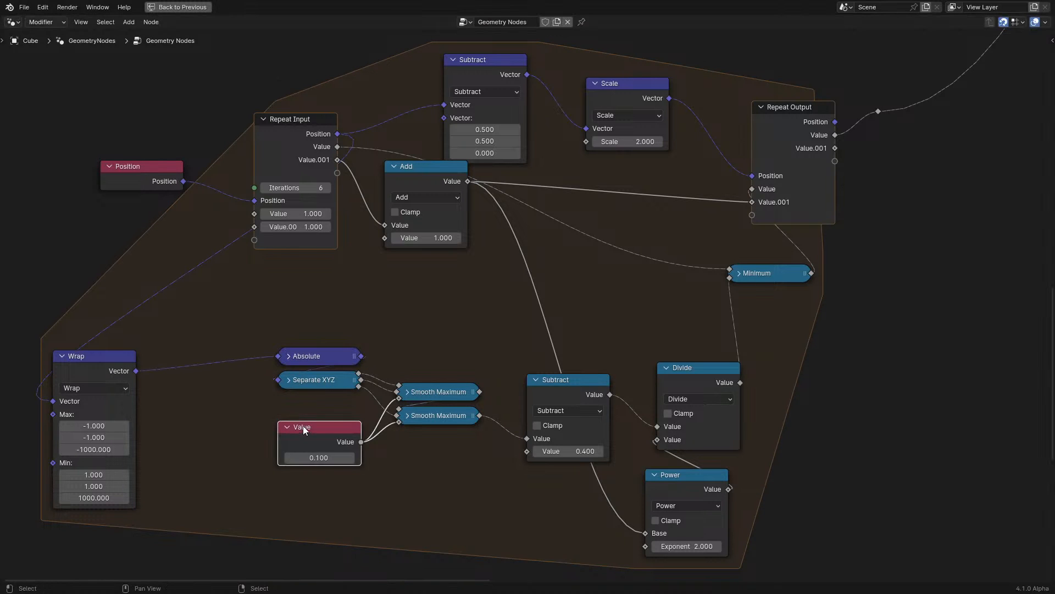
left_click_drag(302, 425, 306, 396)
- Join the Absolute, Separate XYZ, Value and Smooth Maximum nodes in a frame and move both Smooth Maximum nodes closer in
left_click_drag(291, 474, 453, 331)
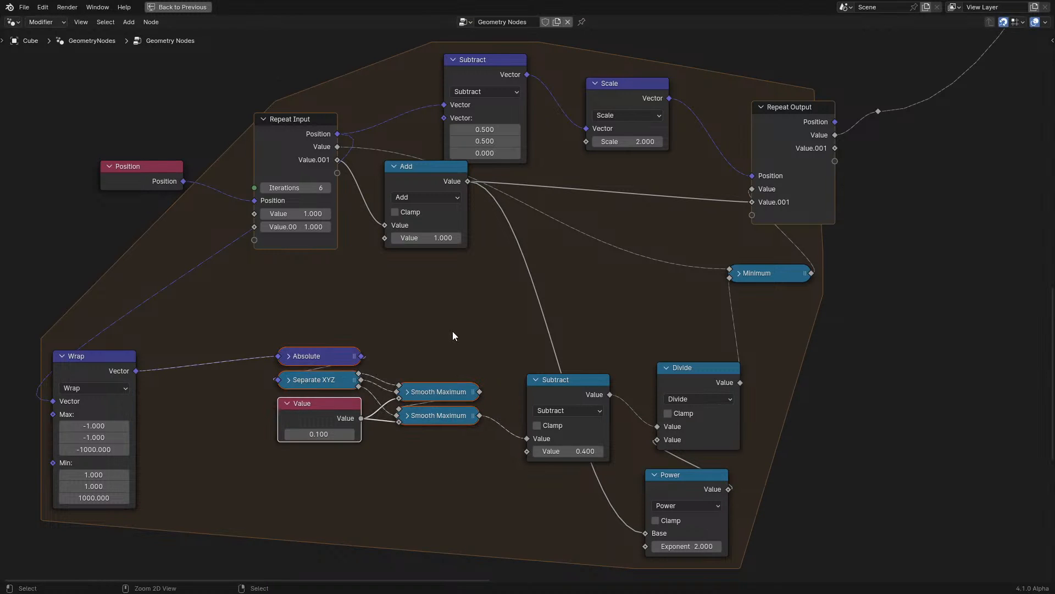
key("ctrl+j")
scroll(453, 331, "up", 3)
left_click(412, 421)
left_click(403, 450, "shift")
key("g")
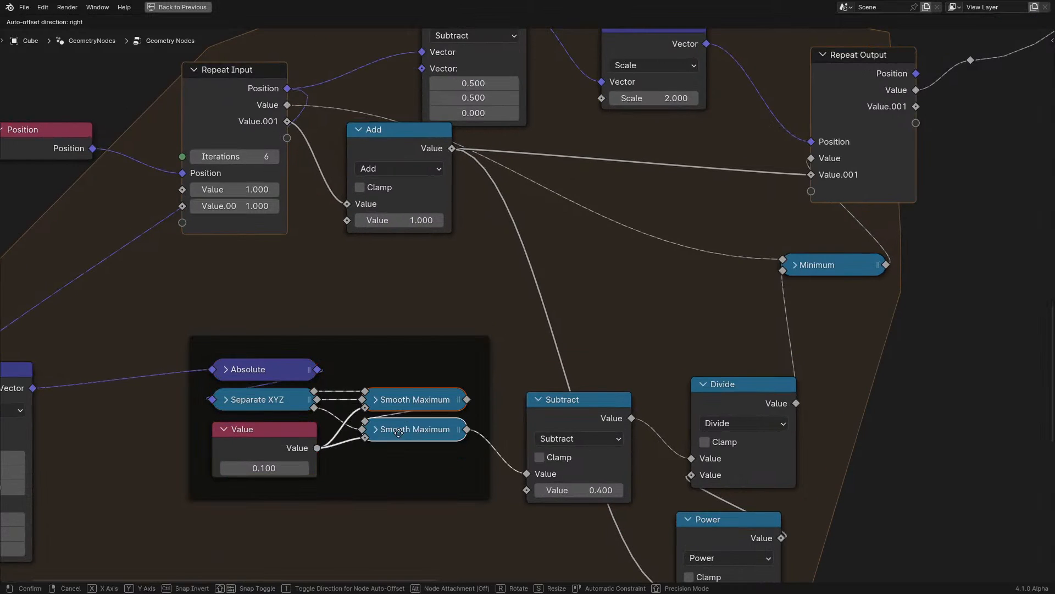
left_click(387, 420)
- Label the new frame "Rounded Cube" and move it closer to the Wrap node
left_click(372, 345)
key("F2")
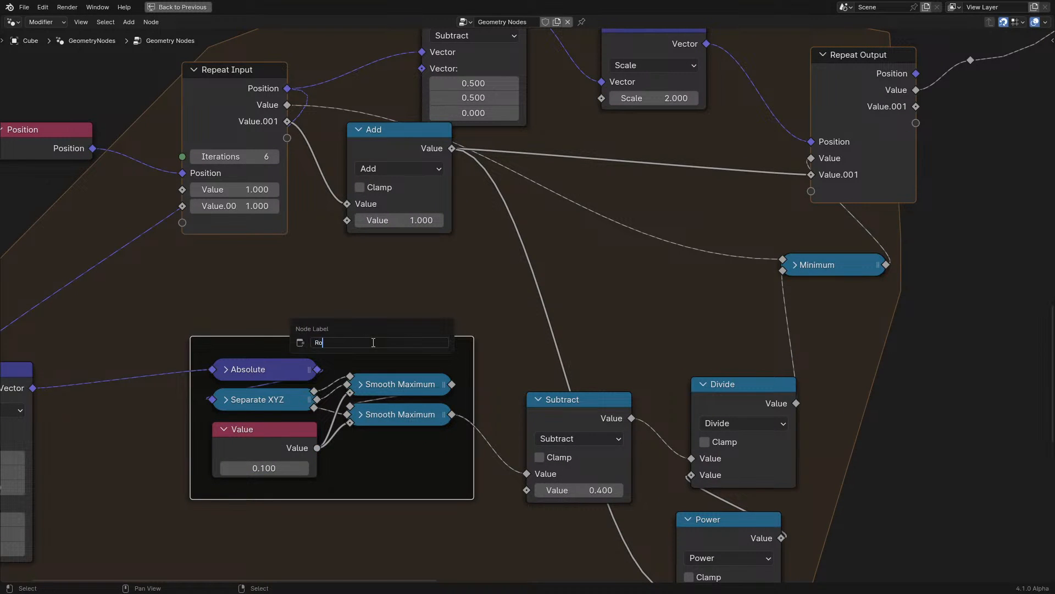
type("Rounded Cube")
key("Return")
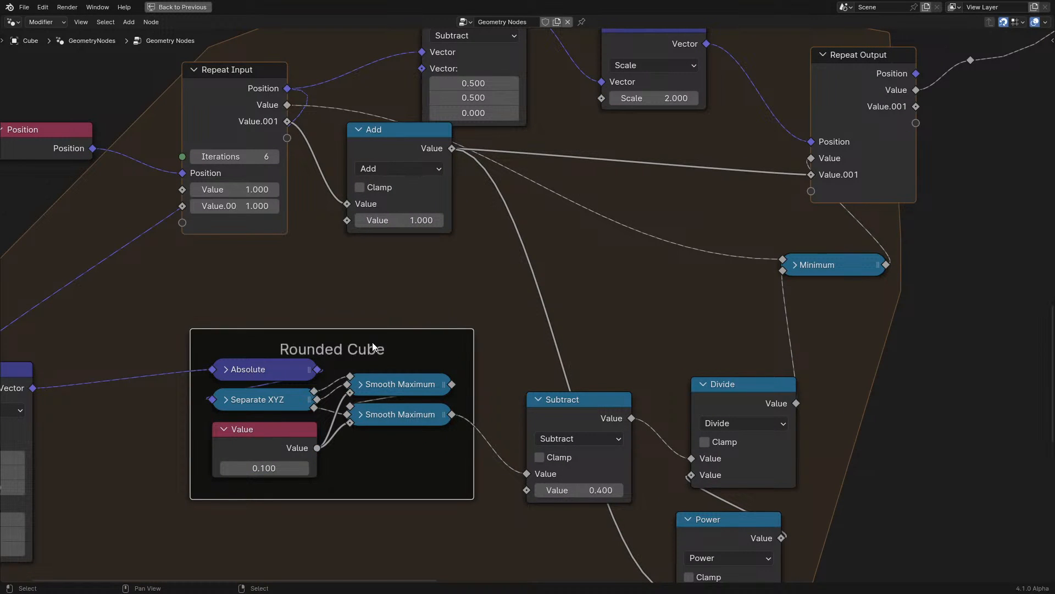
key("g")
left_click(275, 379)
- Move the 0.400 Subtract node into the Rounded Cube frame beside the Smooth Maximum nodes and reposition the frame
scroll(573, 384, "down", 2)
left_click(546, 388)
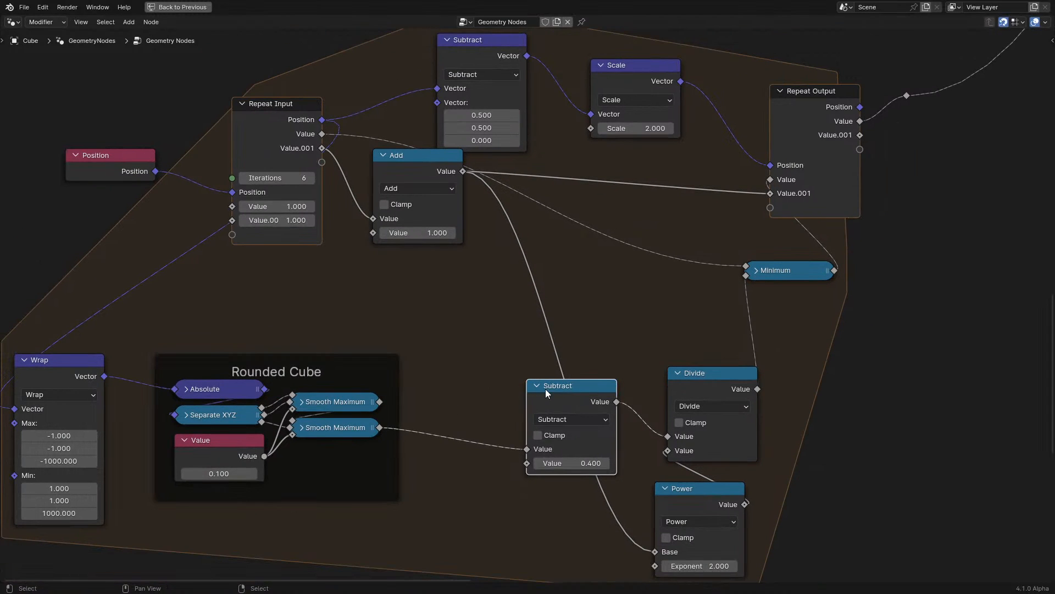
key("g")
left_click(385, 372)
key("g")
left_click(424, 385)
left_click_drag(424, 357, 411, 383)
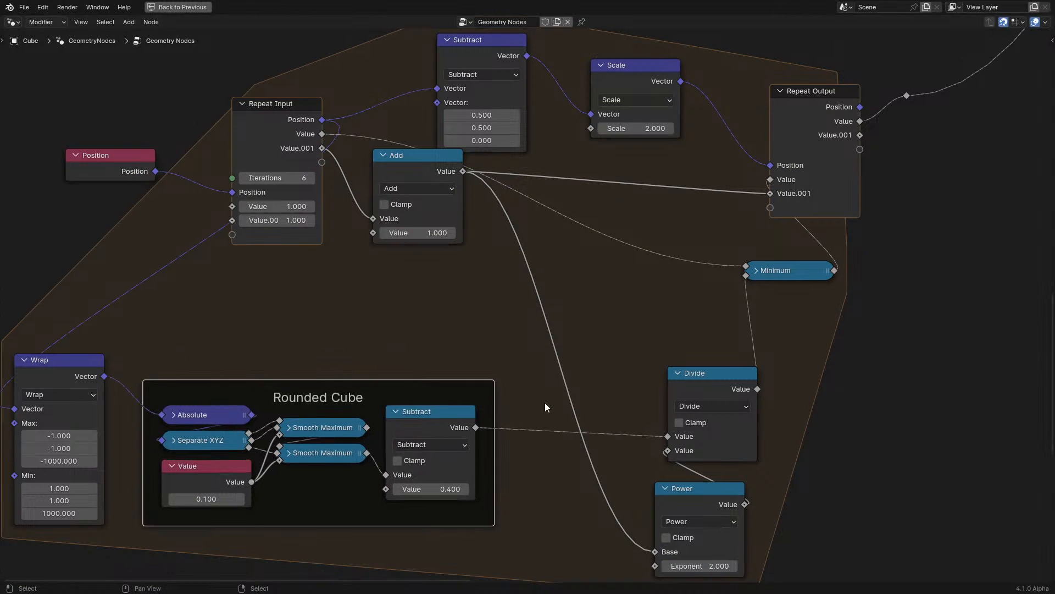
- Move the Power node closer to the Add node, collapse the Divide node and place it beneath Power
left_click_drag(708, 495, 587, 282)
left_click(675, 372)
key("g")
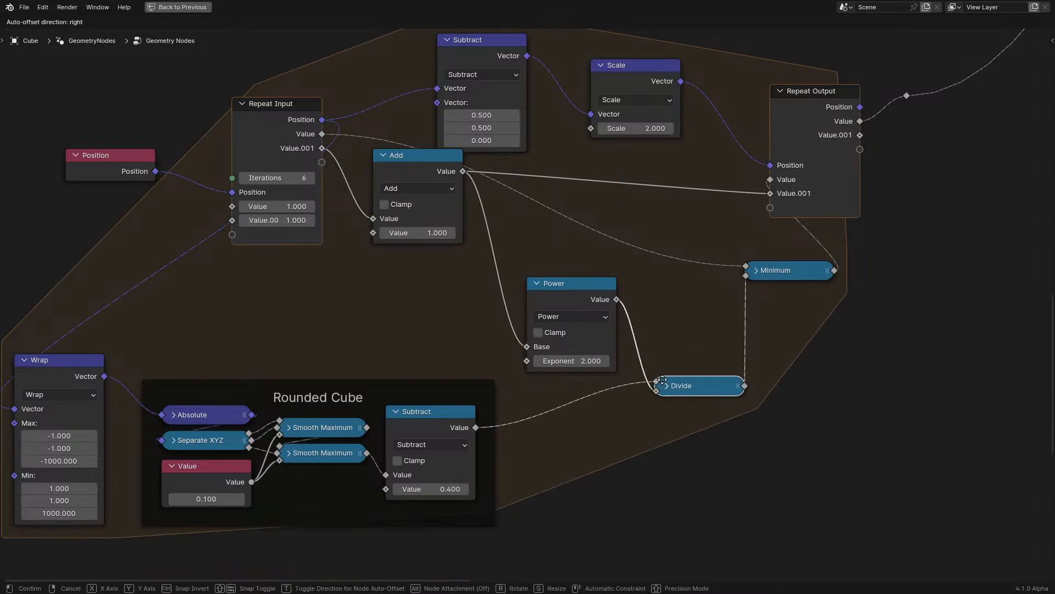
left_click(542, 405)
- Rename the repeat zone's second value item to "Iteration"
middle_click_drag(482, 255, 424, 361)
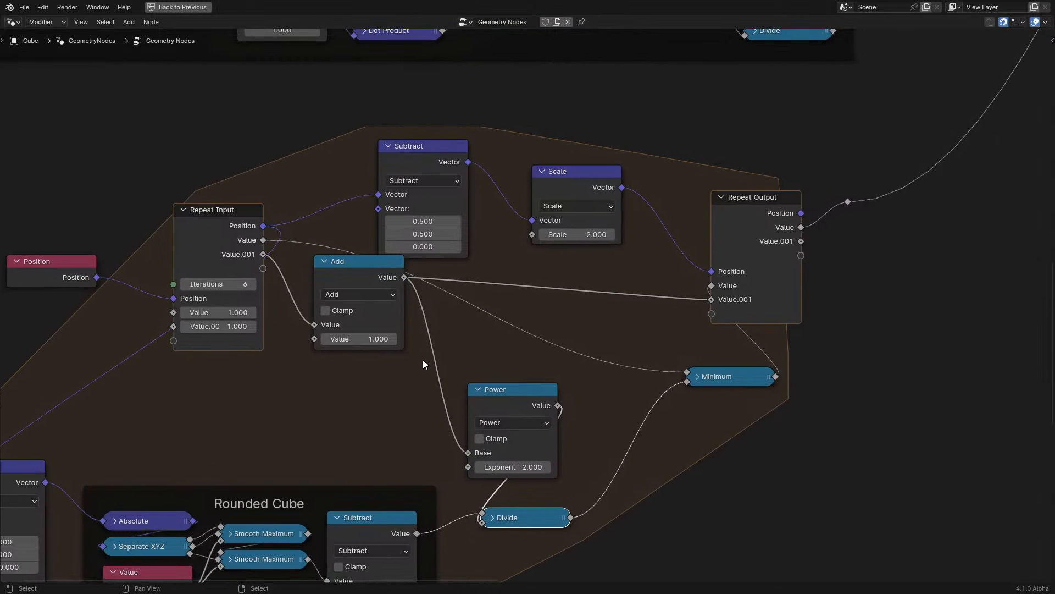
scroll(423, 360, "up", 1)
left_click(181, 229)
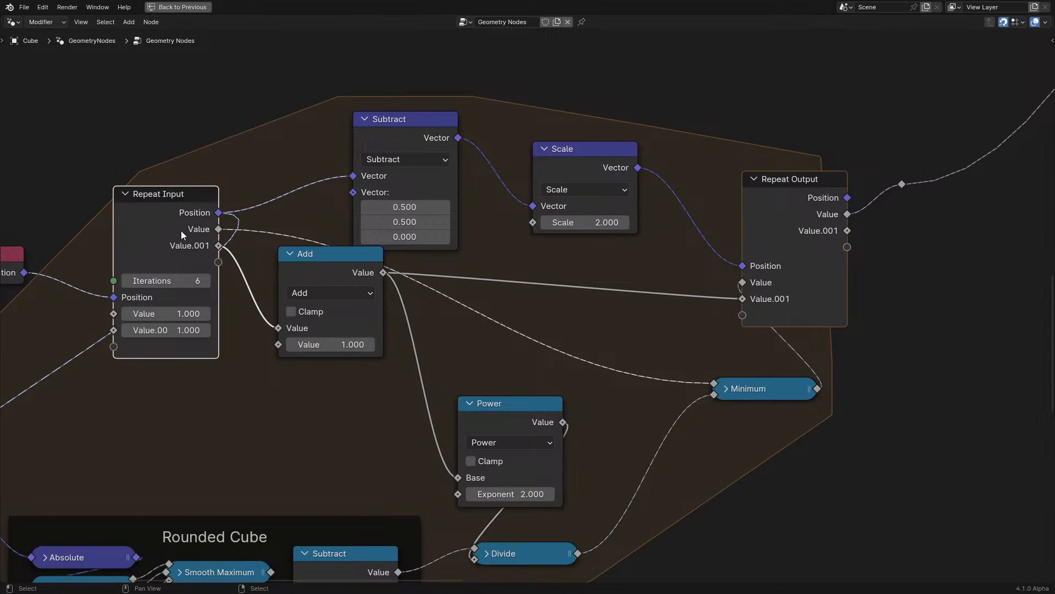
key("n")
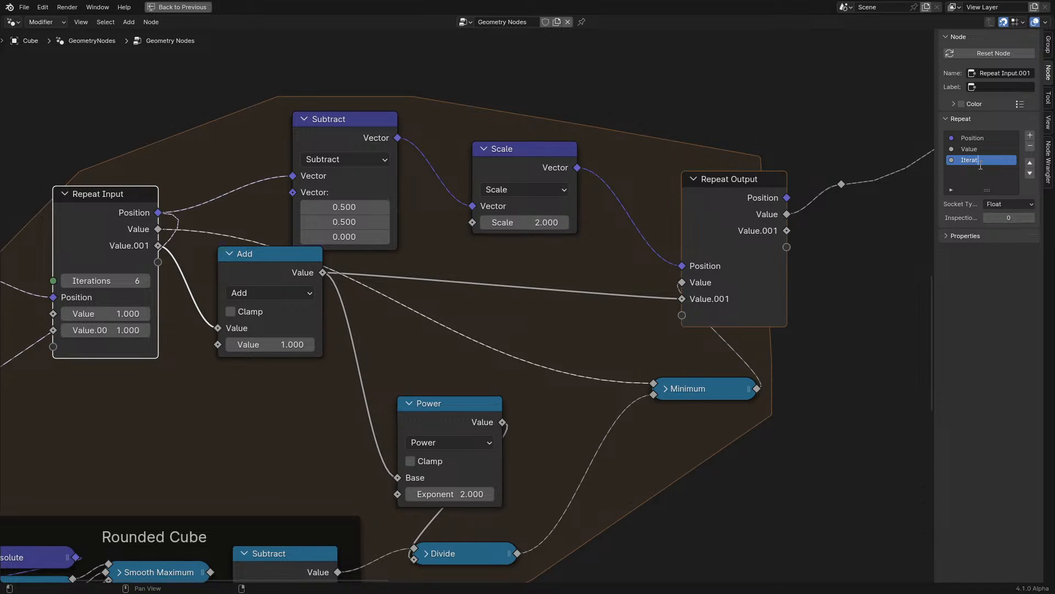
key("Return")
scroll(660, 358, "down", 1)
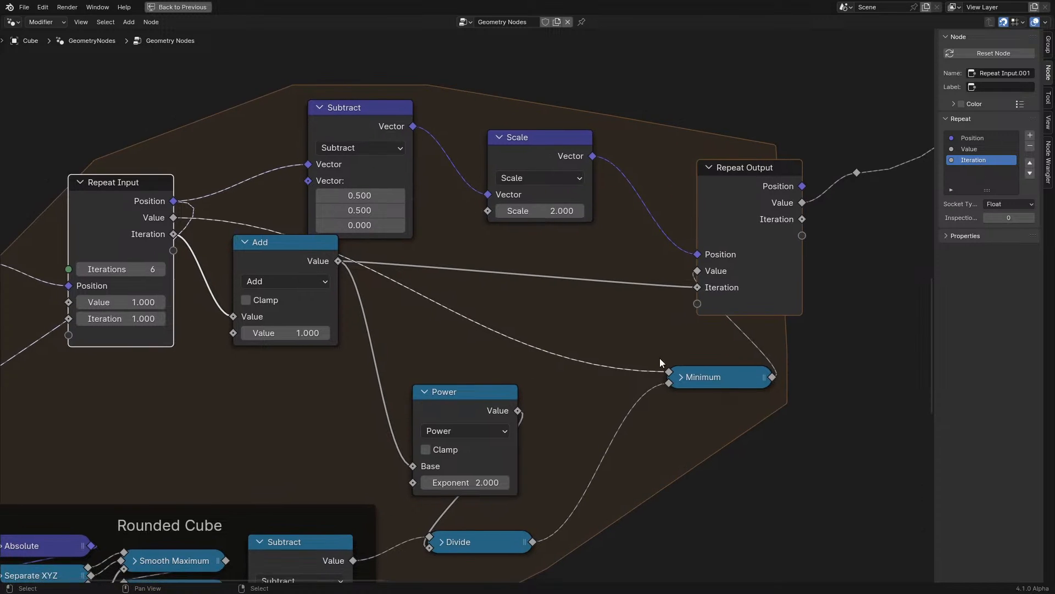
- Move the Minimum node beneath Scale, lower the Add node, and place the Power node below Divide
left_click(708, 364)
left_click_drag(704, 377, 570, 257)
left_click_drag(289, 258, 334, 361)
middle_click_drag(450, 390, 454, 248)
left_click_drag(454, 246, 470, 426)
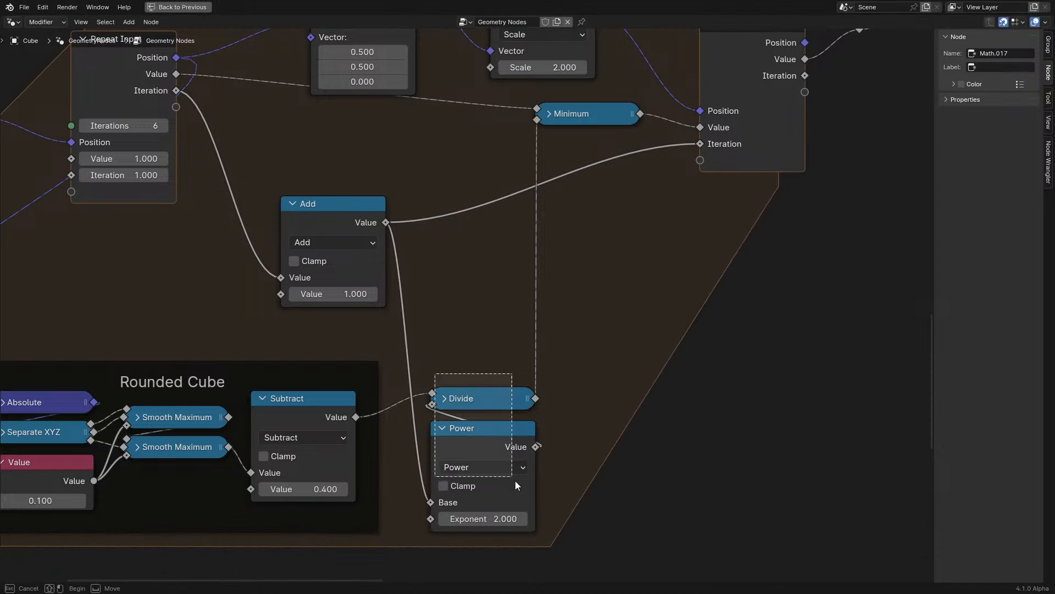
- Join the Divide and Power nodes in a frame labelled "Scale Compensate" and close the sidebar
key("ctrl+j")
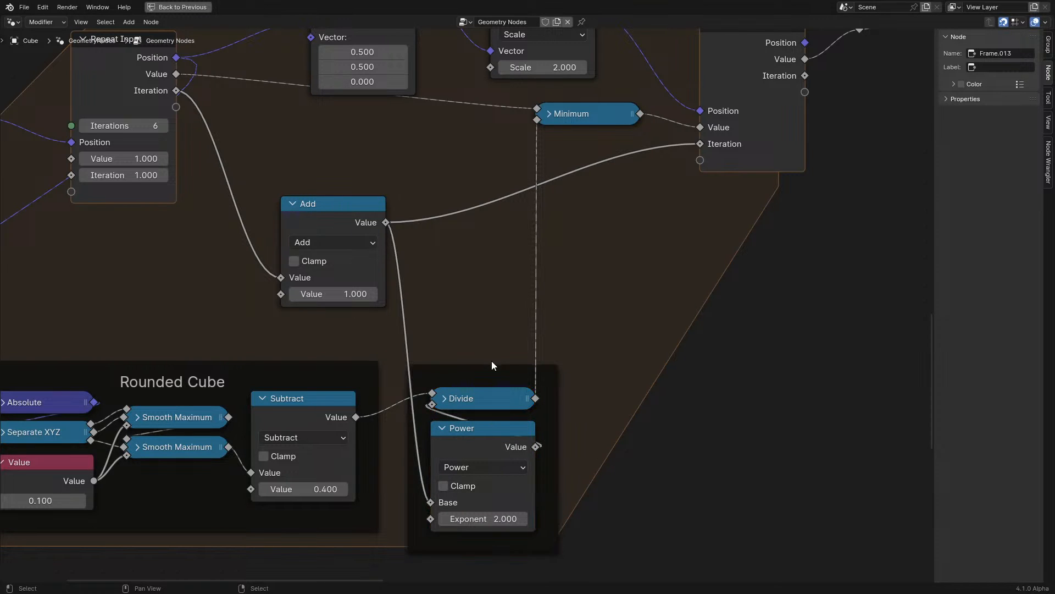
left_click(518, 378)
key("F2")
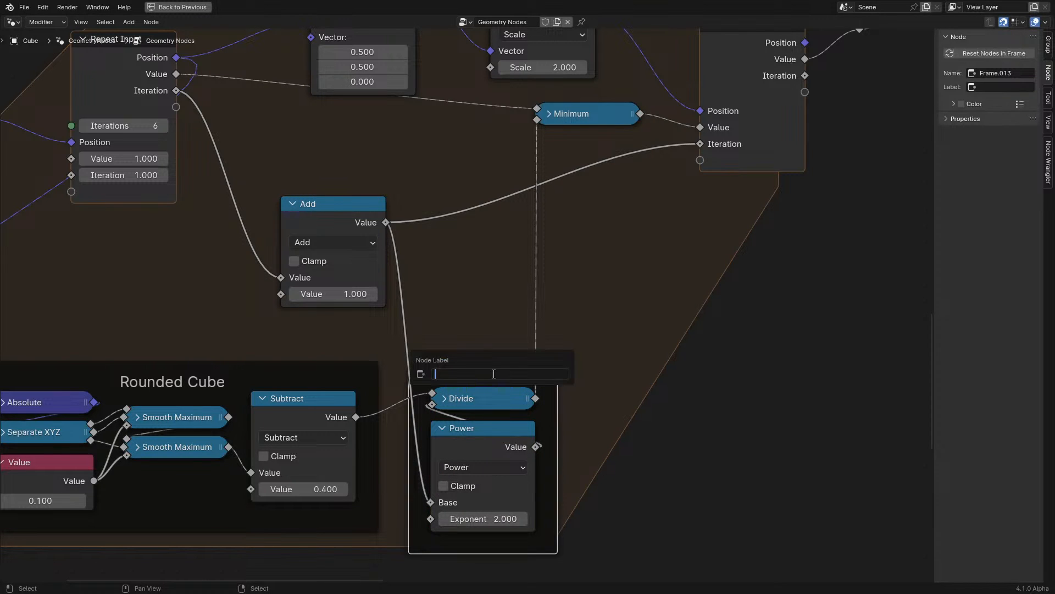
type("Scale Compensate")
key("Return")
scroll(410, 312, "down", 1)
middle_click_drag(405, 309, 404, 416)
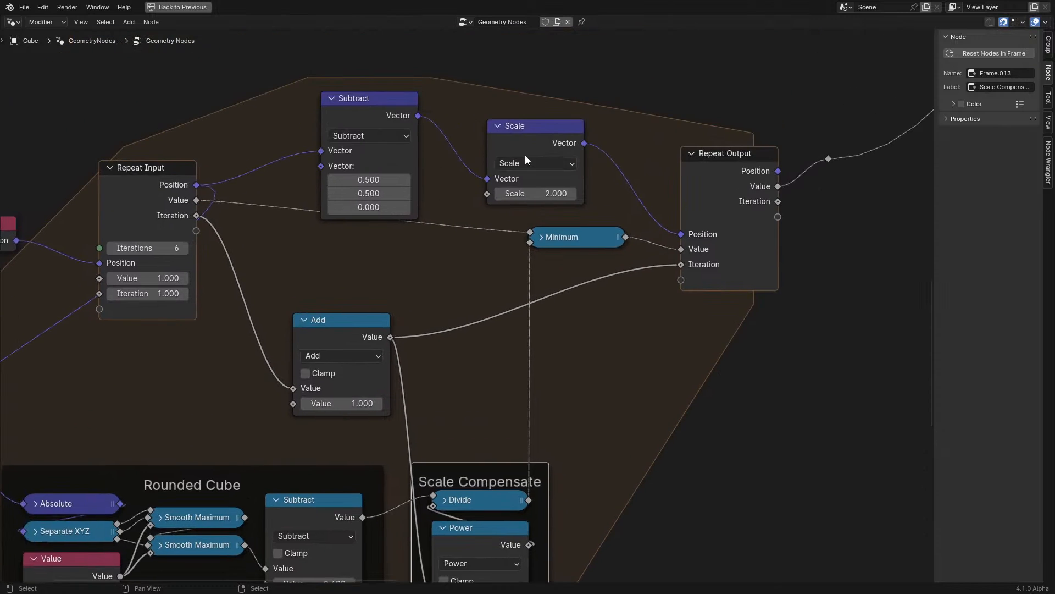
middle_click_drag(480, 526, 487, 484)
scroll(541, 404, "up", 1)
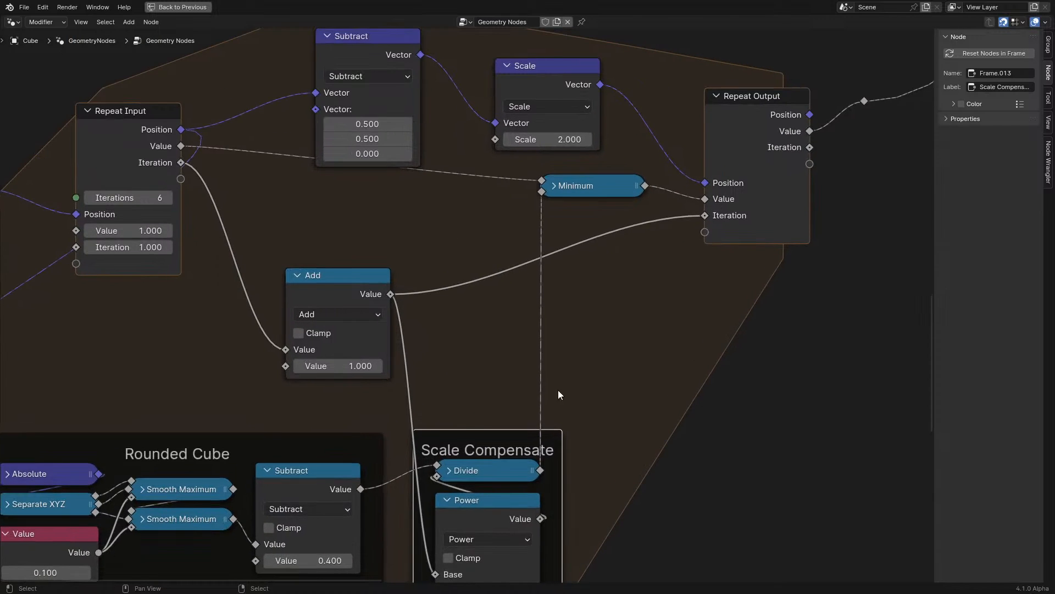
key("n")
middle_click_drag(510, 420, 484, 365)
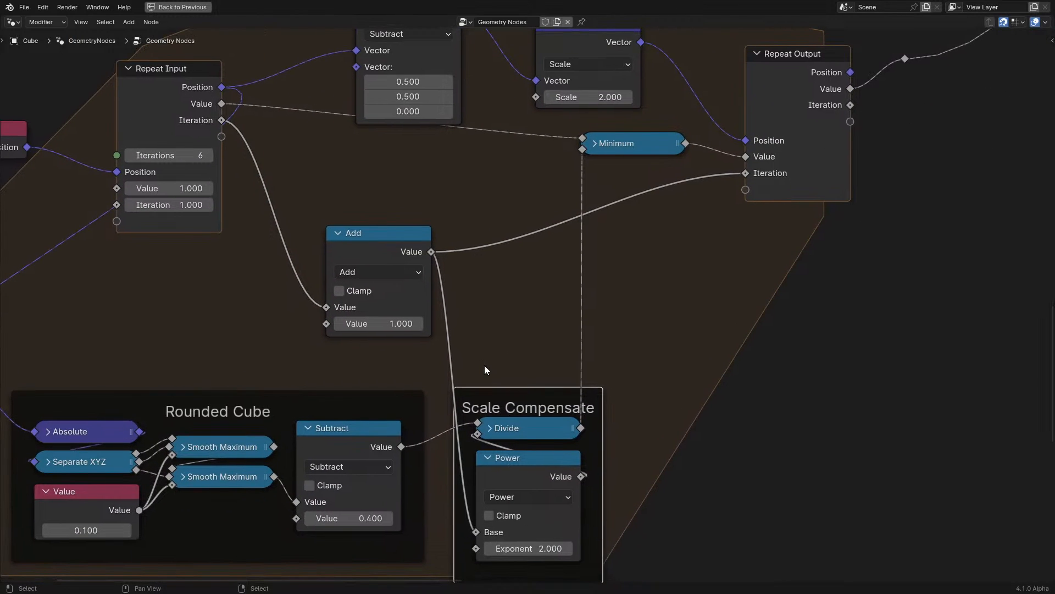
- Try feeding the Power result into the Scale node's scale factor and replay the simulation from frame 0
left_click_drag(417, 263, 478, 156)
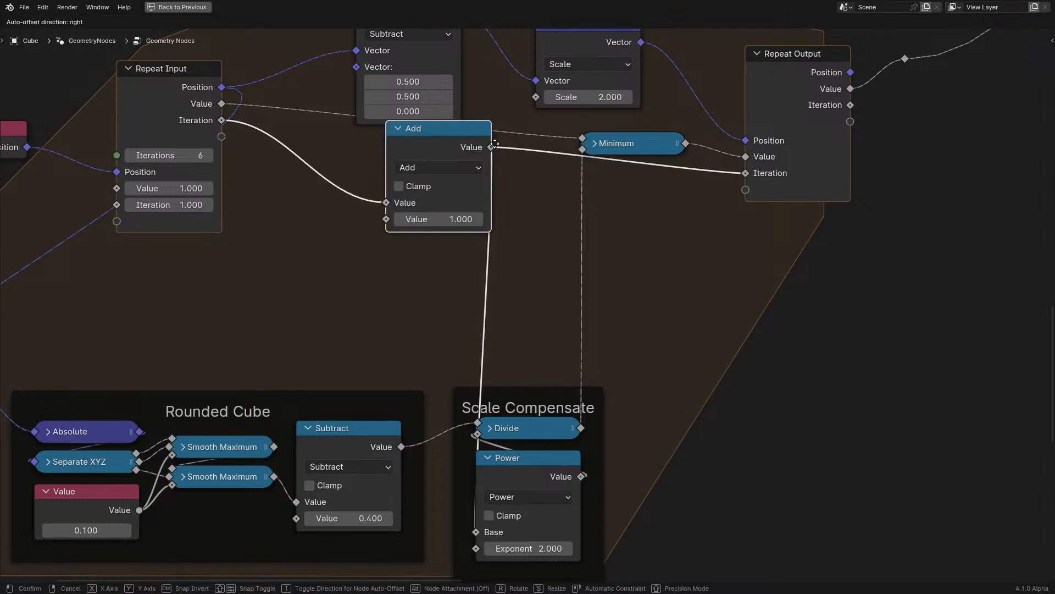
right_click(468, 189)
left_click_drag(431, 252, 536, 97)
mouse_move(582, 476)
left_mouse_down()
mouse_move(547, 99)
mouse_move(537, 98)
left_mouse_up()
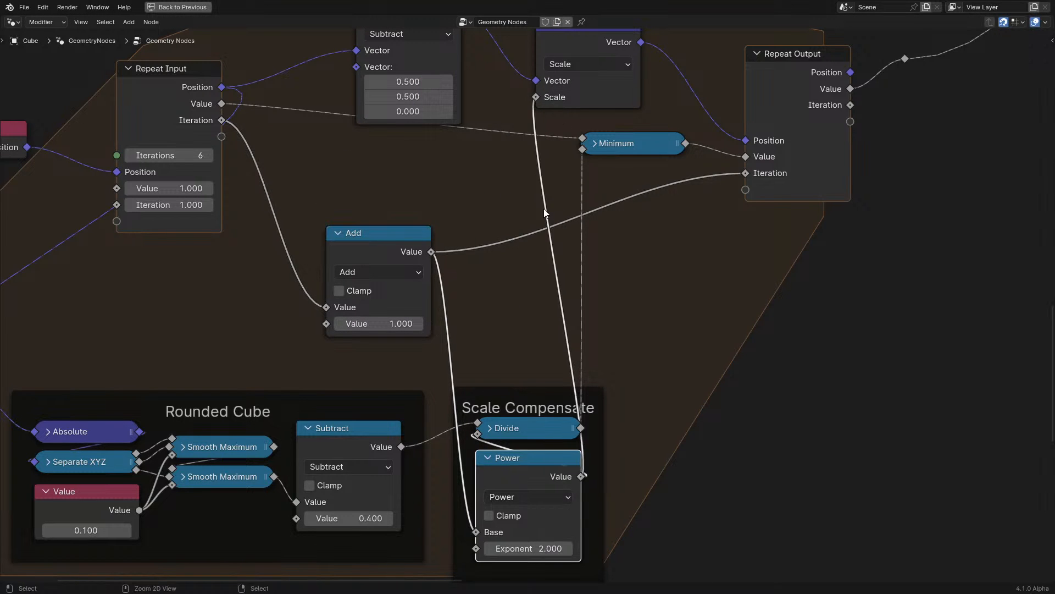
key("ctrl+space")
left_click(217, 557)
key("space")
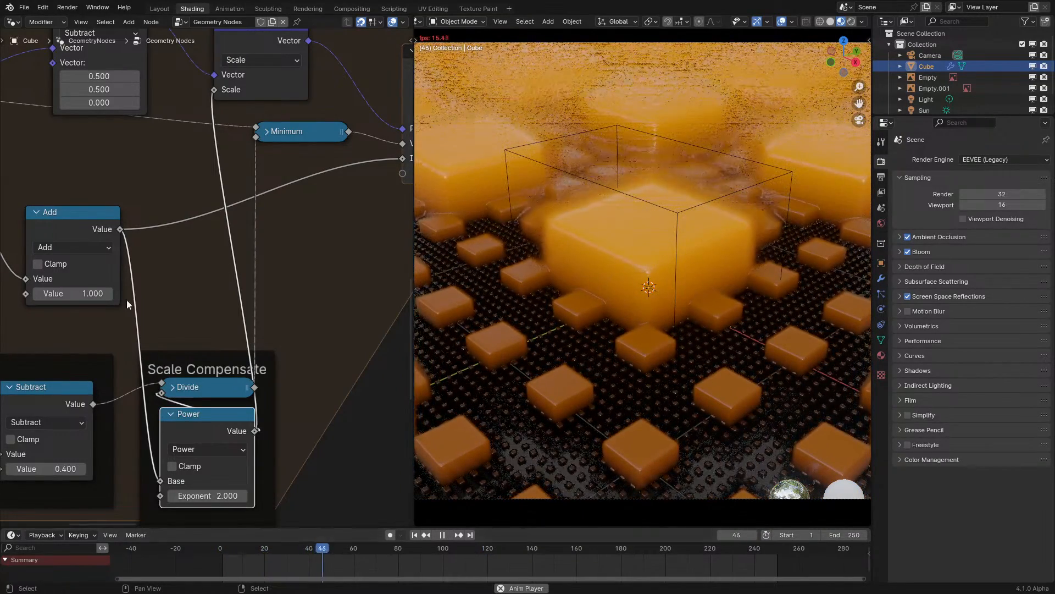
- Try the Add output as the Scale node's scale factor instead and replay the simulation from frame 0
key("space")
left_click_drag(120, 229, 214, 89)
left_click(212, 565)
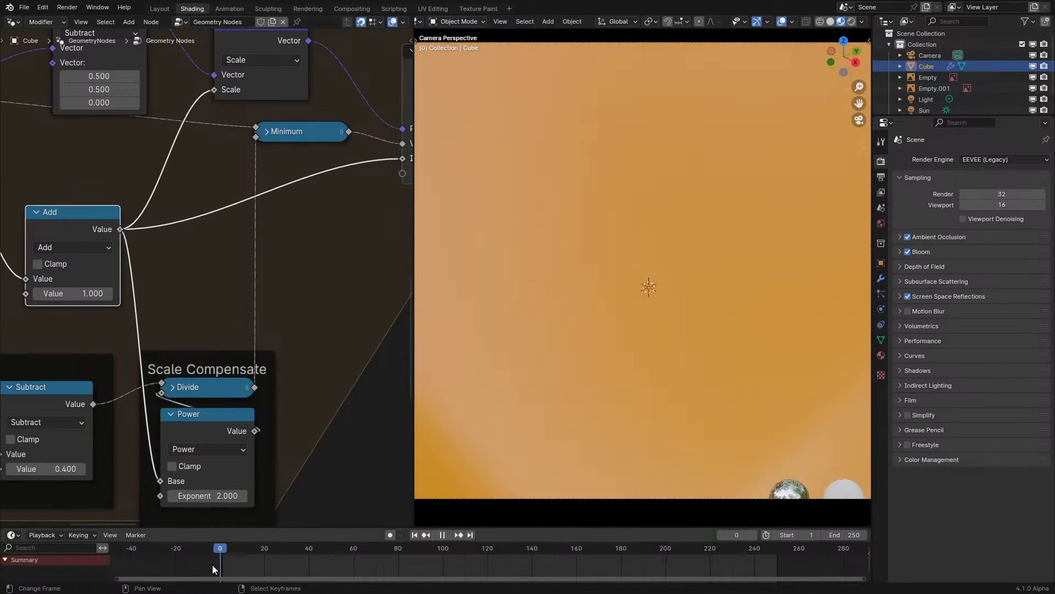
key("space")
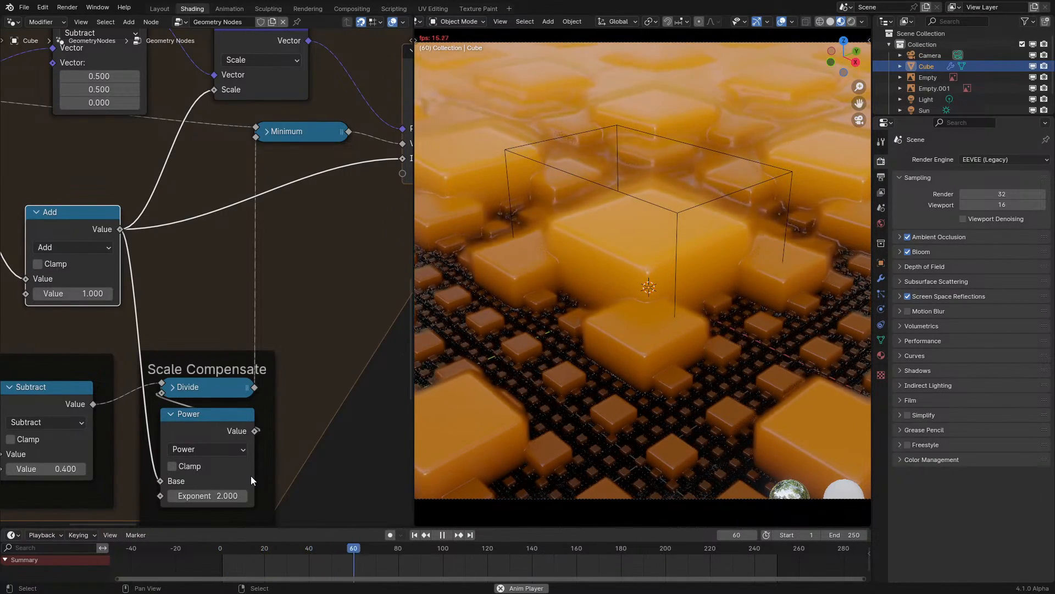
key("space")
- Cut the link from Add to the Scale node's scale factor and replay the simulation from frame 0
scroll(186, 162, "down", 3)
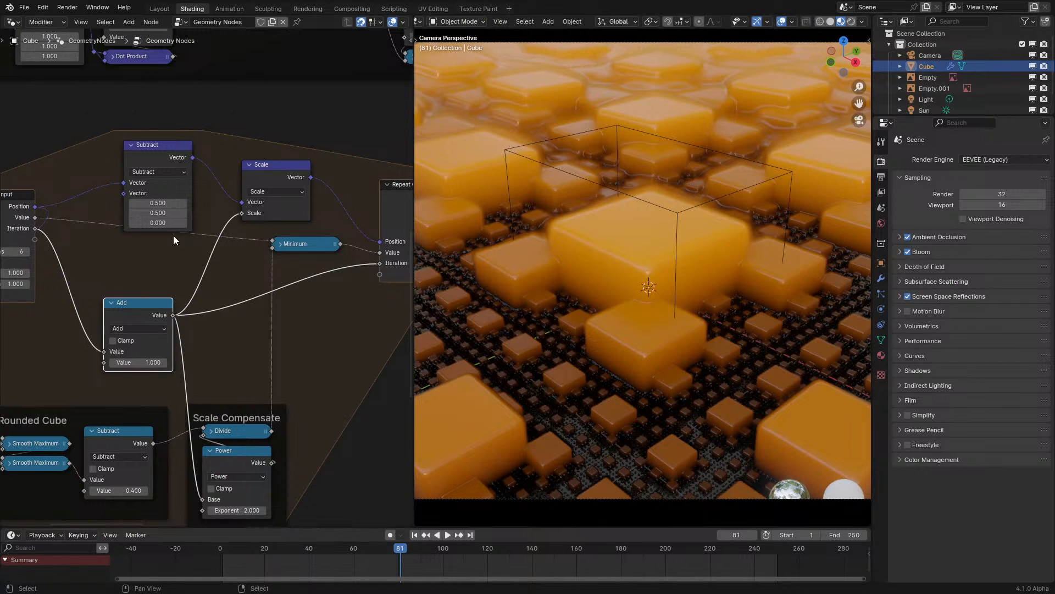
right_click_drag(182, 231, 226, 274, "ctrl")
left_click(218, 550)
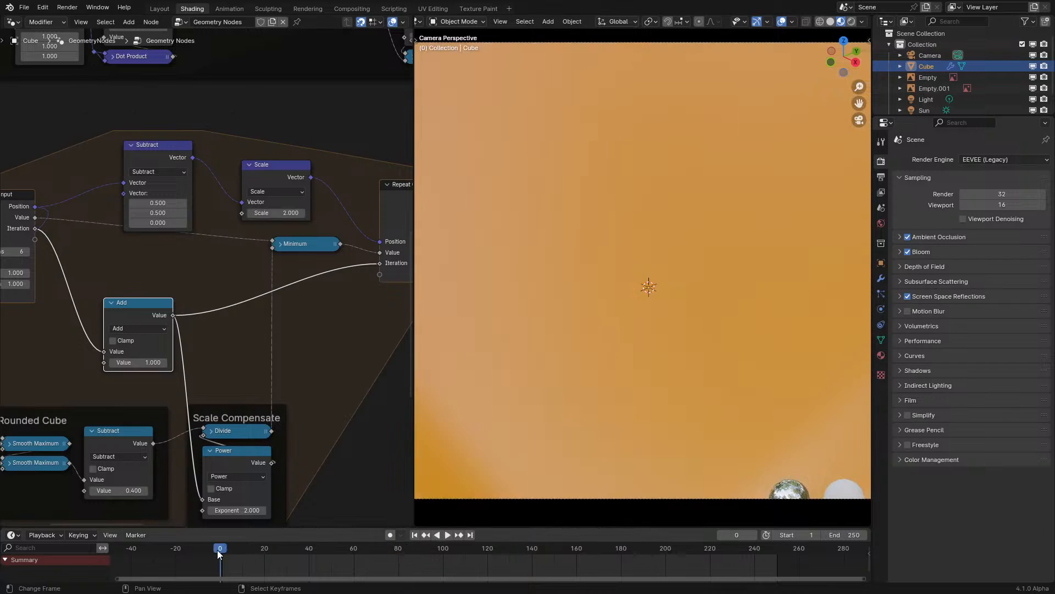
key("space")
middle_click_drag(265, 415, 271, 357)
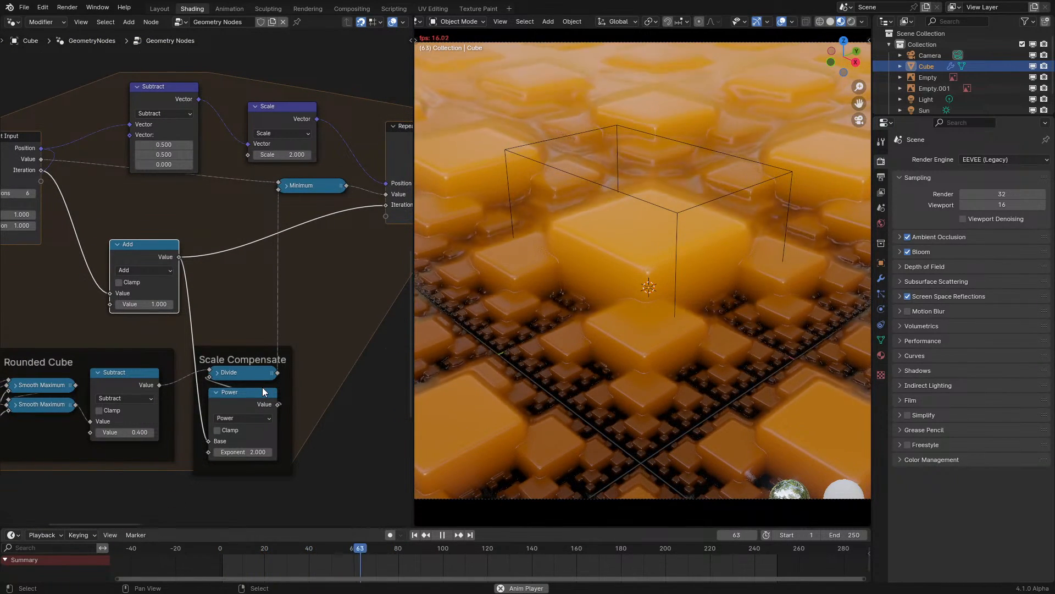
middle_click_drag(264, 391, 301, 361)
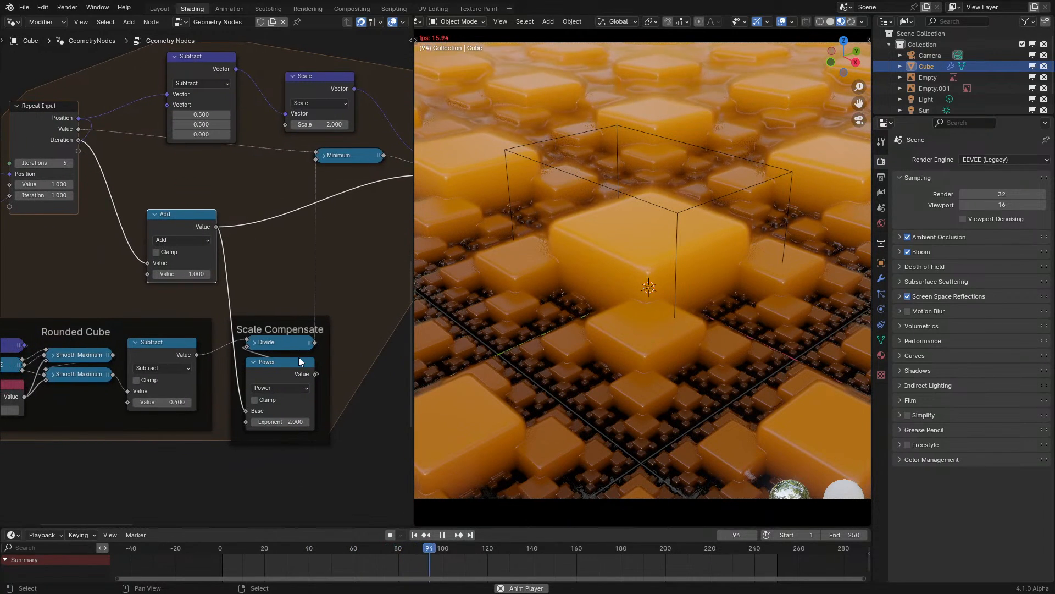
key("space")
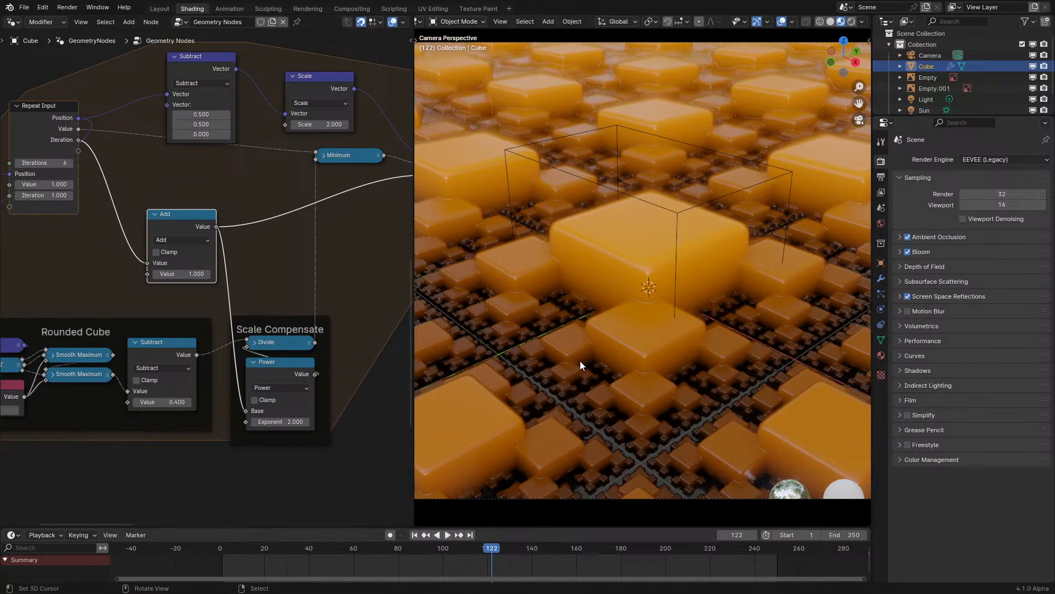
- Set the repeat zone's iterations to 10 and replay the simulation from the first frame
key("KP_0")
scroll(577, 354, "up", 6)
middle_click_drag(578, 354, 556, 334)
middle_click_drag(108, 191, 262, 328)
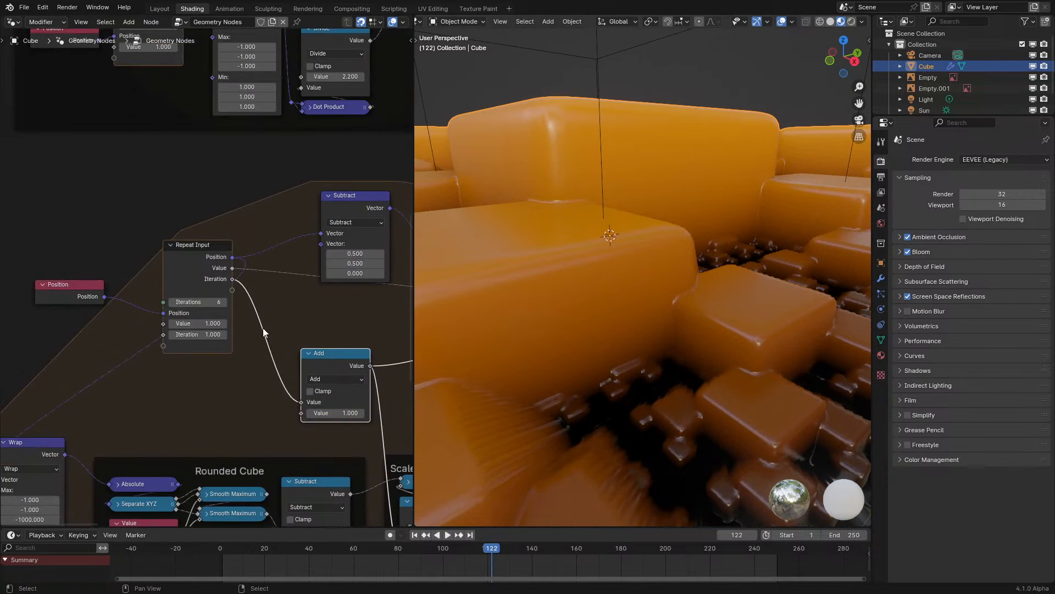
scroll(247, 320, "up", 2)
scroll(233, 311, "up", 1)
left_click_drag(233, 311, 258, 311)
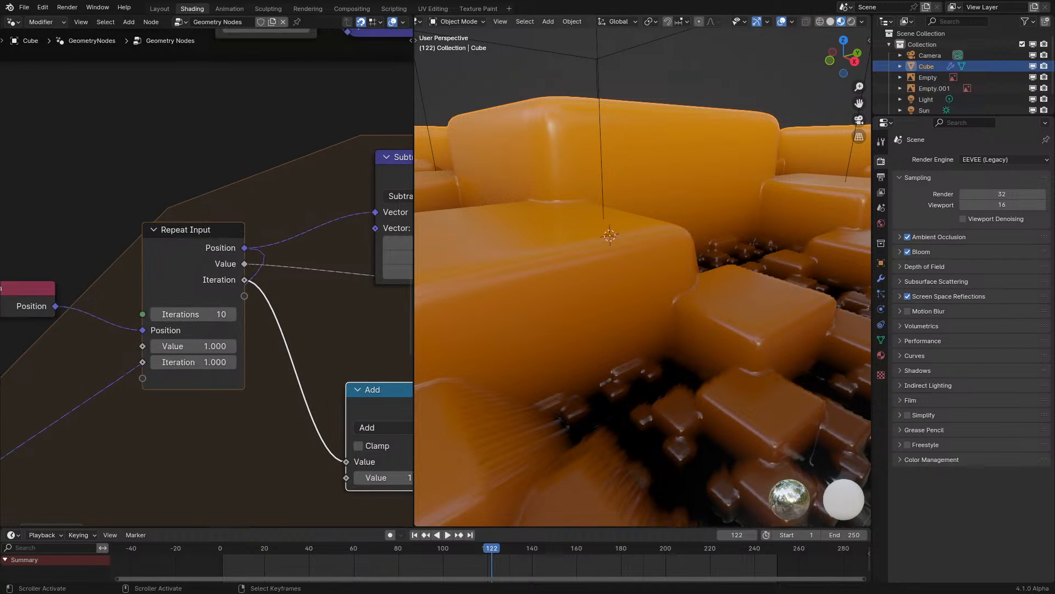
key("shift+Left")
key("space")
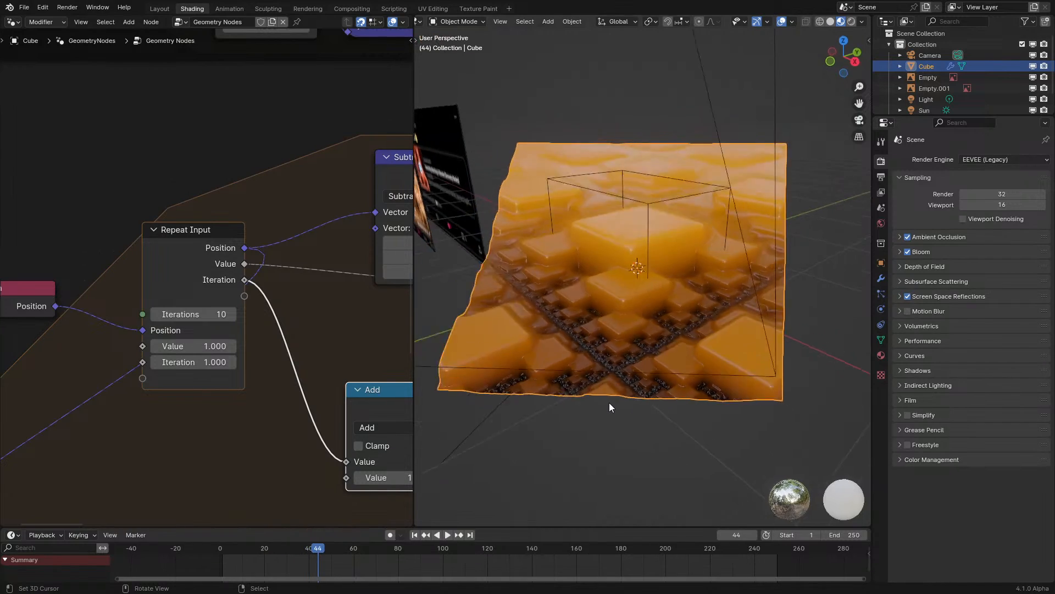
- Show the rendered scene through the camera, stop playback and hide the viewport overlays
key("KP_0")
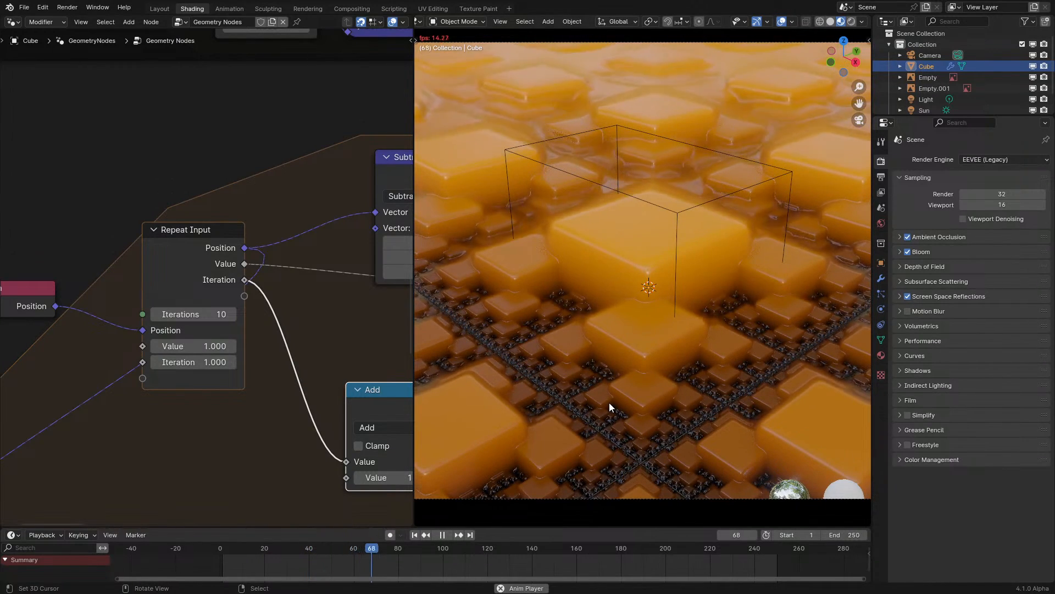
key("Home")
scroll(609, 402, "up", 1)
key("space")
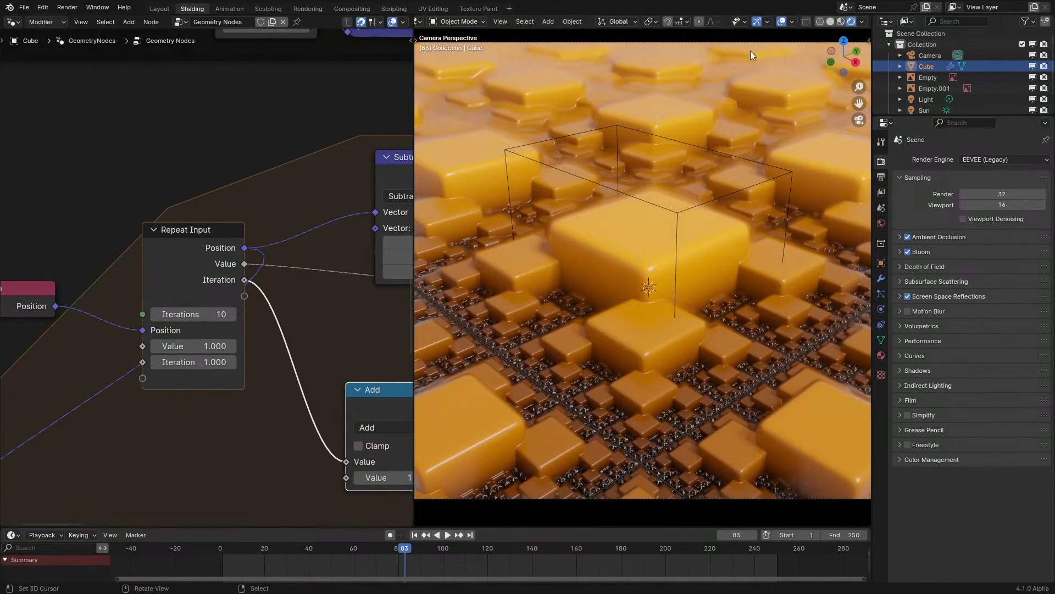
left_click(782, 22)
key("space")
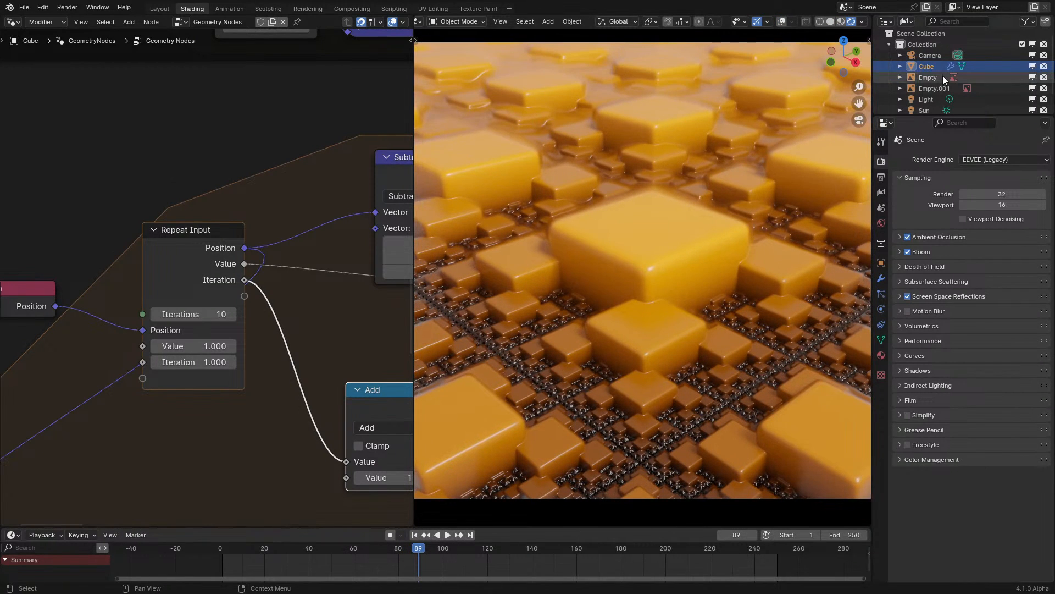
- Rotate the Sun light freely with trackball rotation to change the lighting direction
left_click(917, 108)
key("r")
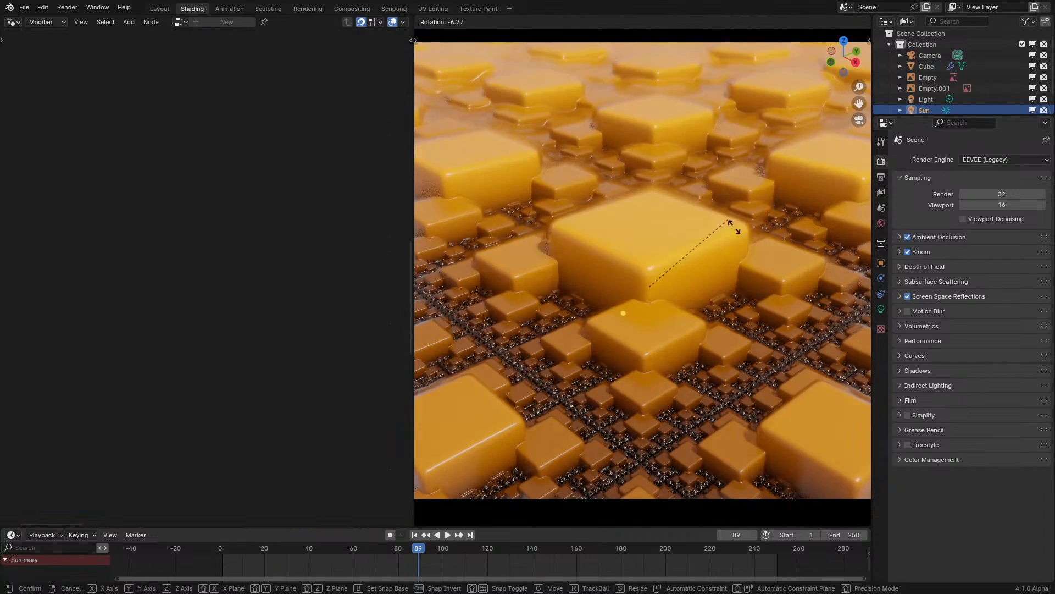
key("r")
left_click(863, 325)
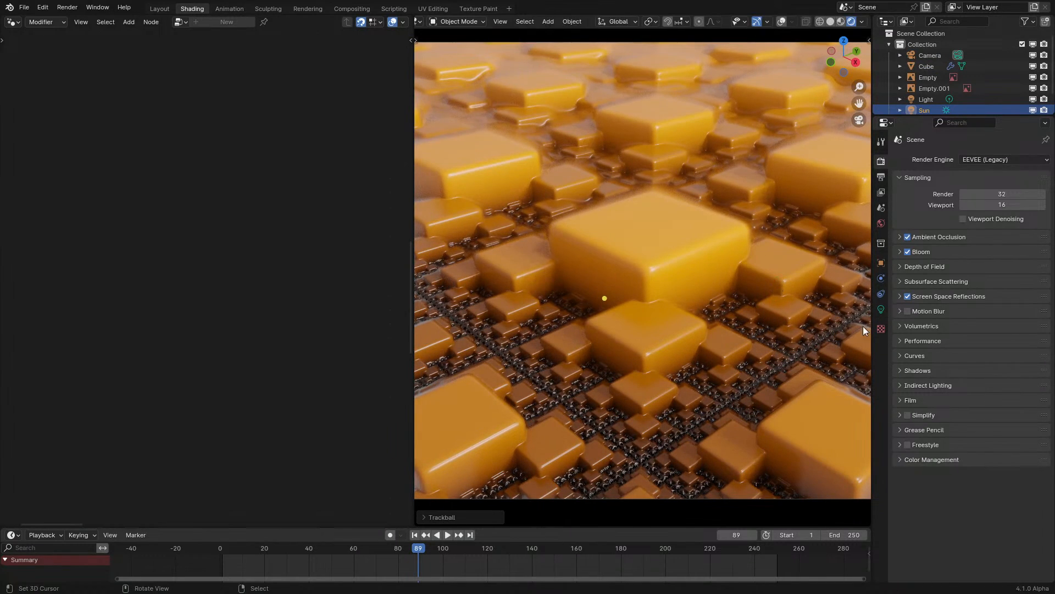
- Try a strength of 10 on the Sun light, then settle on 5
left_click(881, 309)
type("1")
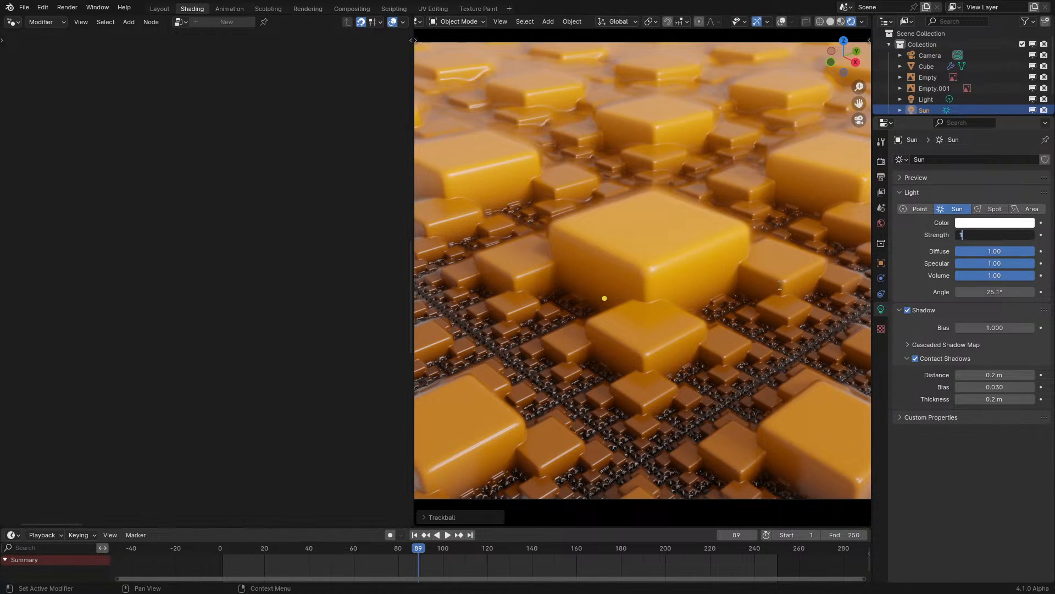
type("0")
key("Return")
left_click(989, 235)
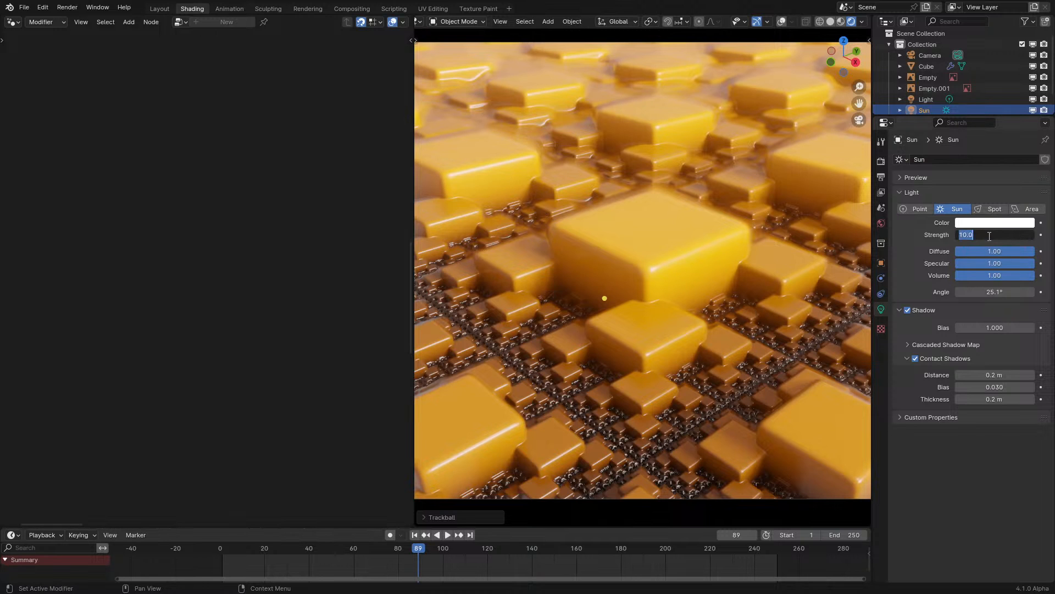
type("5")
key("Return")
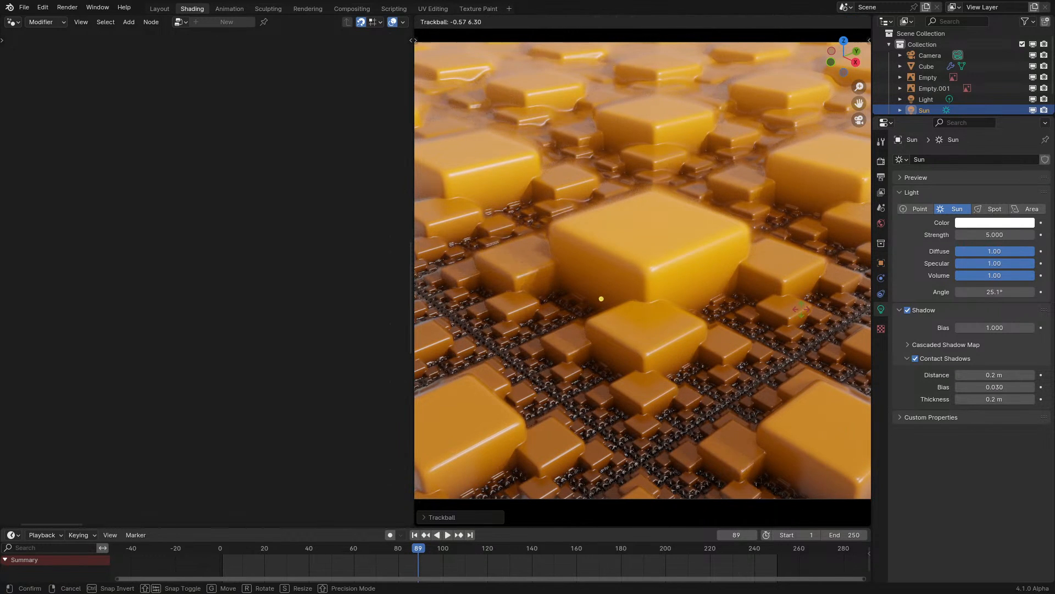
- Adjust the Sun's trackball rotation once more and reselect the Cube to bring back its node tree and material settings
left_click(621, 312)
left_click(881, 355)
scroll(153, 381, "down", 4)
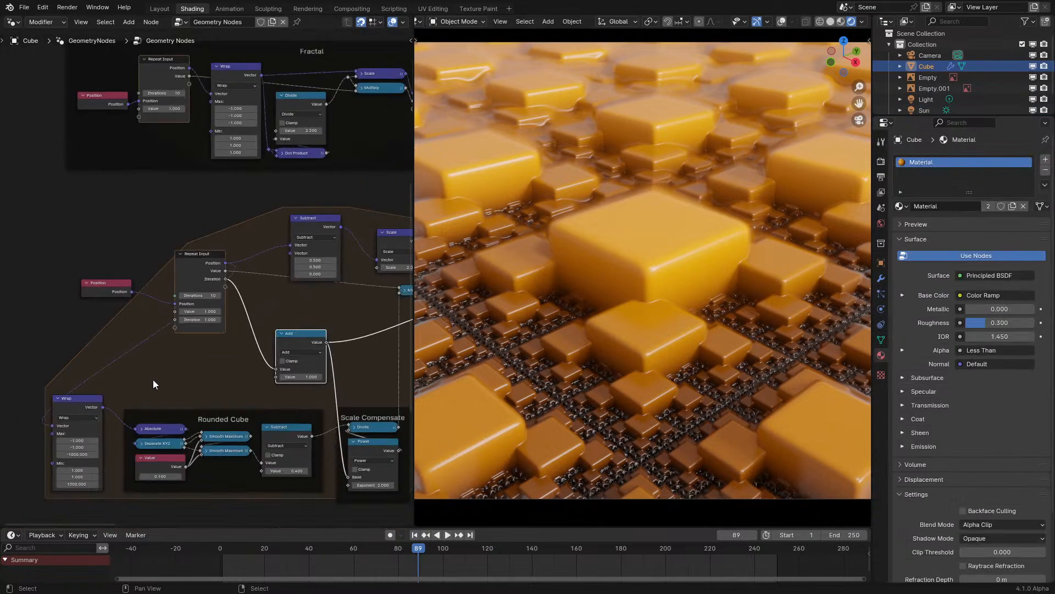
- Maximize the node editor, reposition the vector Subtract and Scale nodes inside the repeat zone and join them in a frame
key("ctrl+space")
scroll(441, 270, "up", 6)
middle_click_drag(585, 239, 534, 287)
left_click_drag(252, 259, 460, 318)
key("g")
left_click(381, 327)
left_click_drag(539, 222, 655, 274)
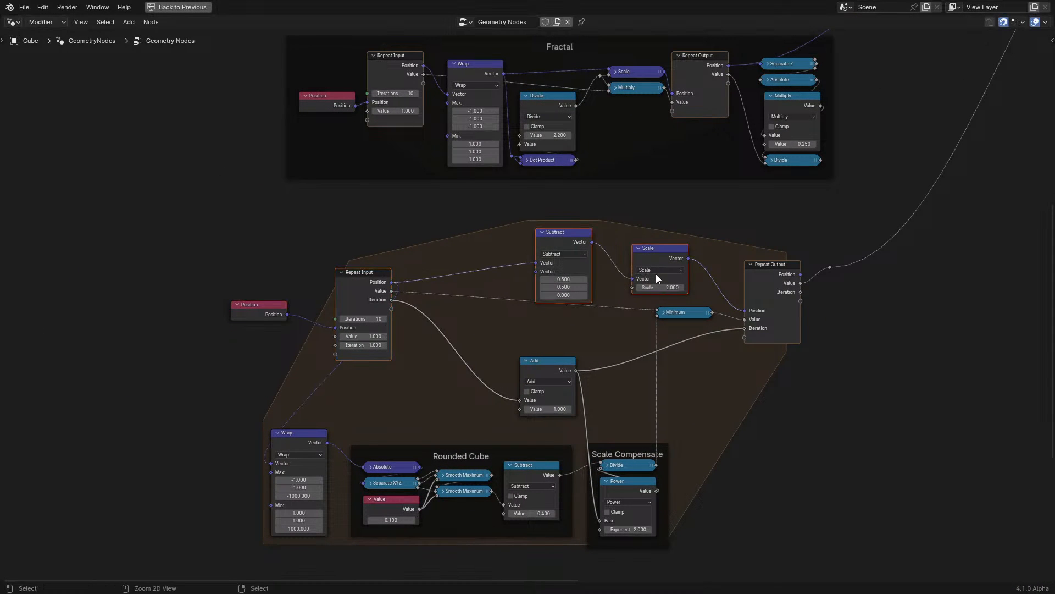
key("ctrl+j")
- Label the frame around the vector Subtract and Scale nodes "Position Edit"
scroll(655, 274, "up", 7)
left_click_drag(738, 227, 693, 198)
left_click(676, 158)
key("F2")
type("Pos")
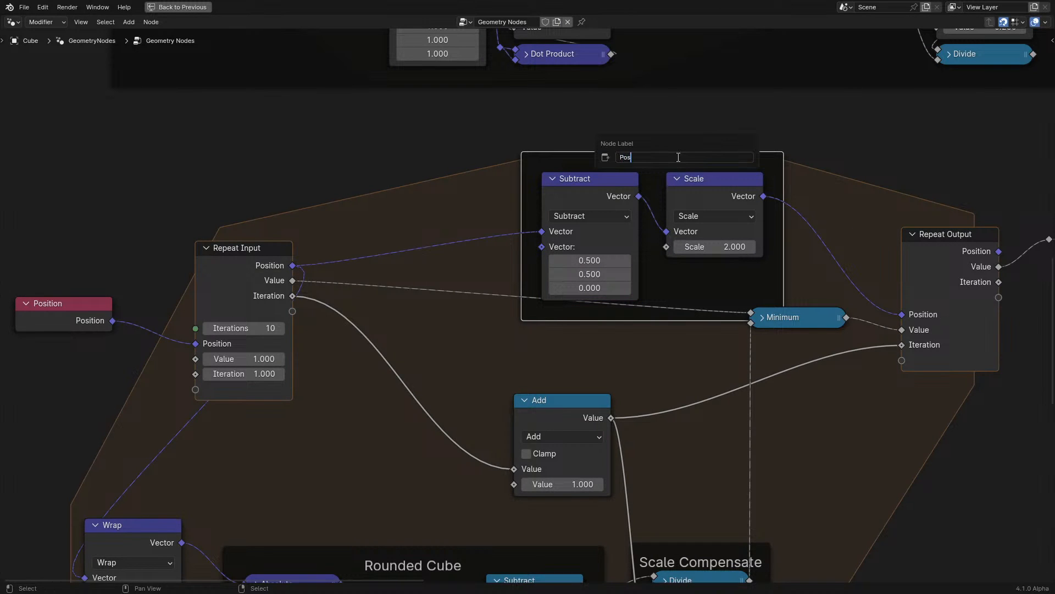
type("ition Edit")
key("Return")
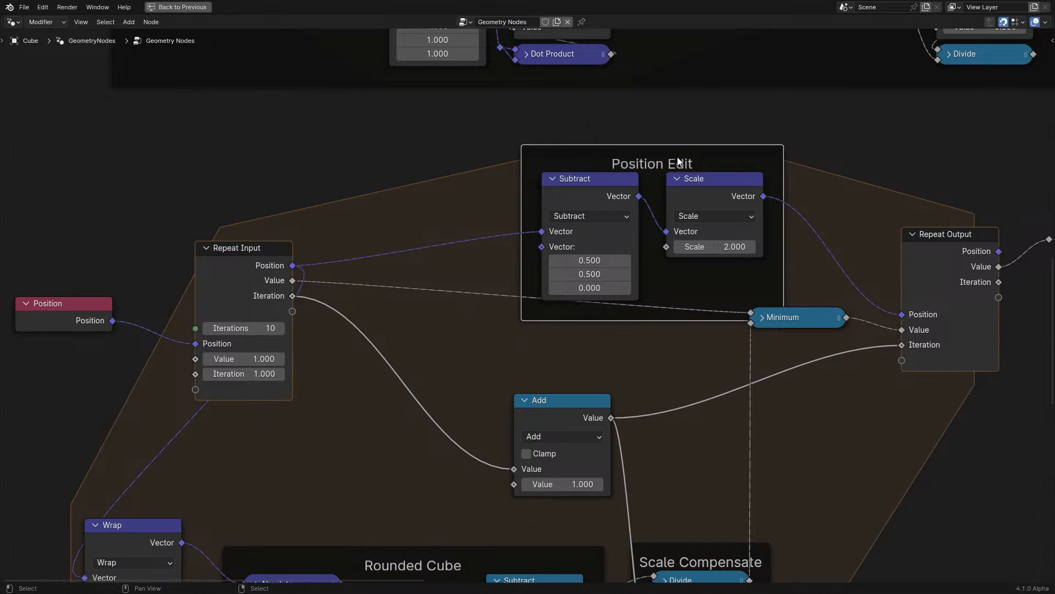
- Move the Minimum node below the Position Edit frame and reorder the Repeat Output items so Iteration comes before Value
left_click(800, 322)
left_click_drag(801, 324, 760, 434)
key("n")
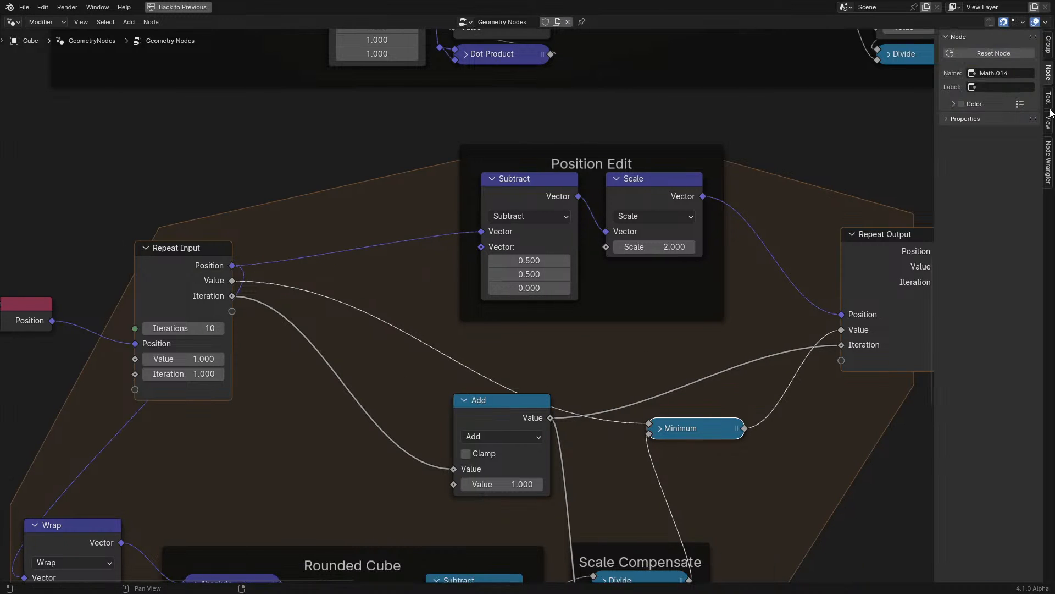
left_click(1049, 45)
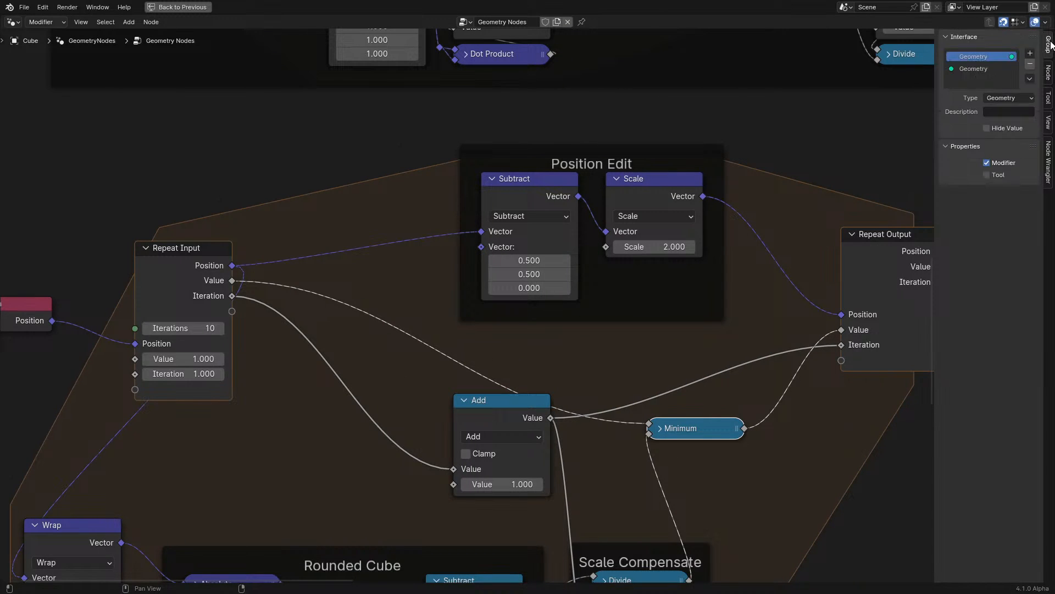
left_click(875, 272)
left_click(1049, 74)
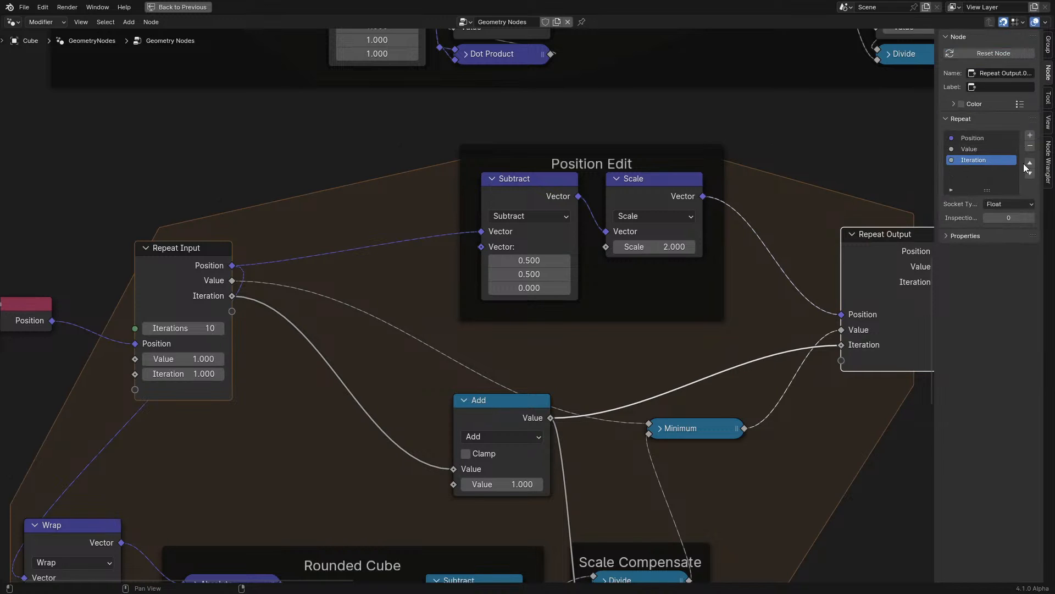
left_click(1029, 163)
- Change the Iteration item's socket type to Integer and set its starting value on Repeat Input to 1
middle_click_drag(519, 384, 480, 349)
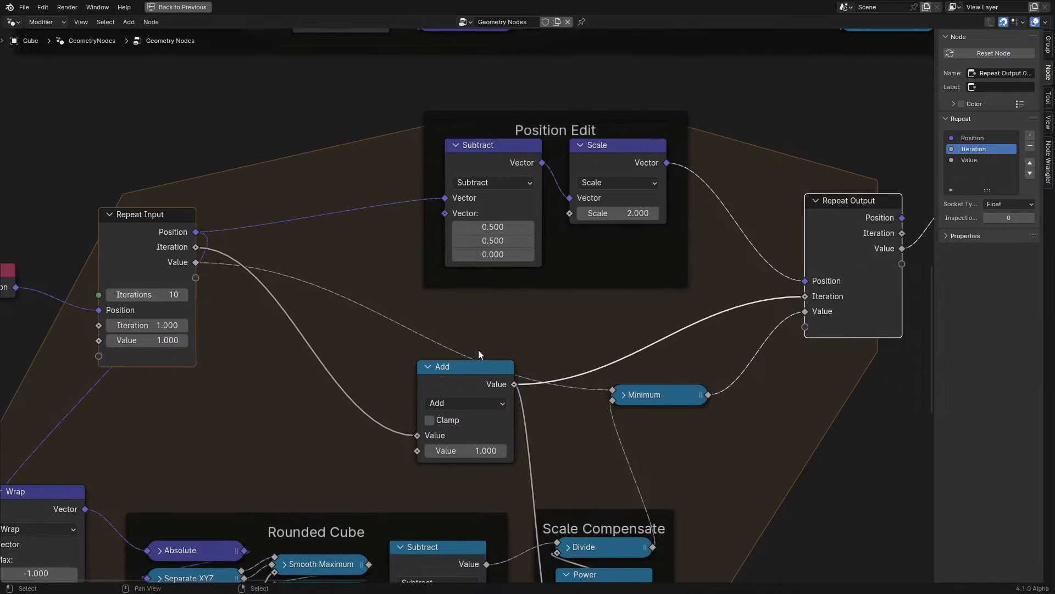
left_click(1001, 205)
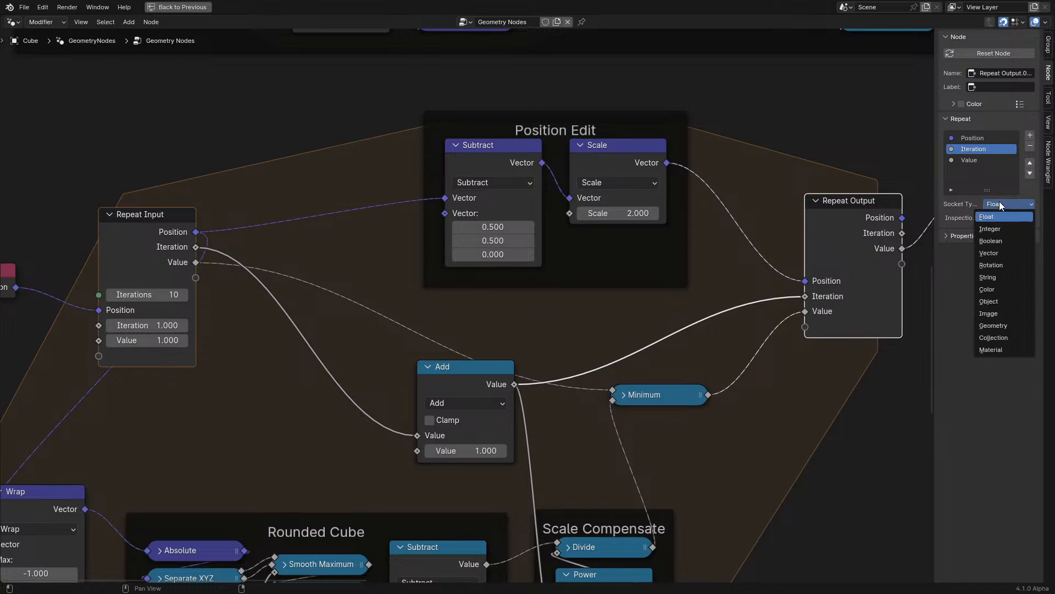
left_click(1001, 229)
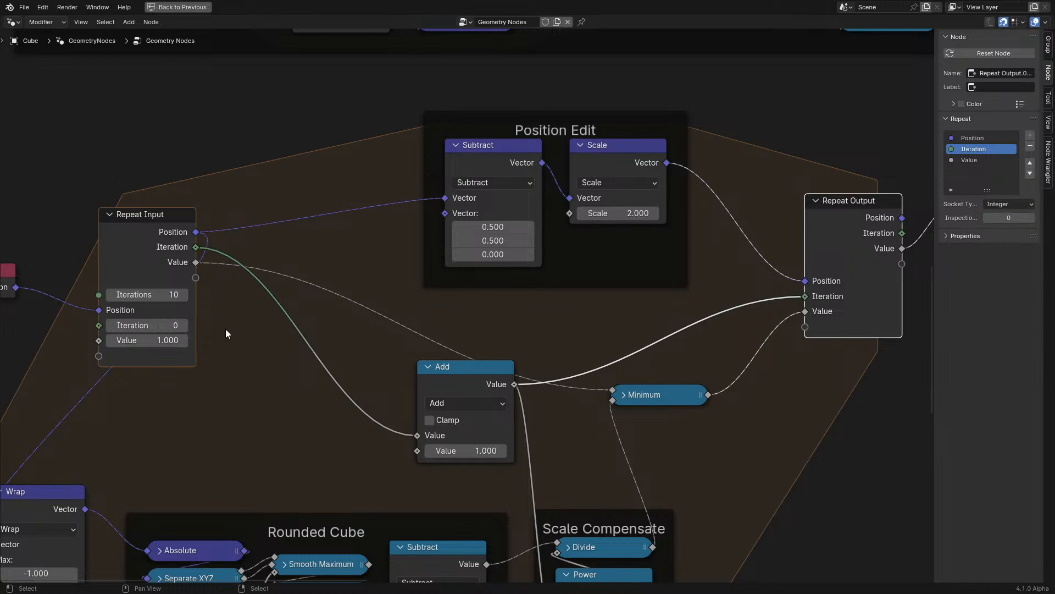
left_click(183, 328)
- Move the Add node up beside the Repeat Input node
middle_click_drag(534, 348, 486, 369)
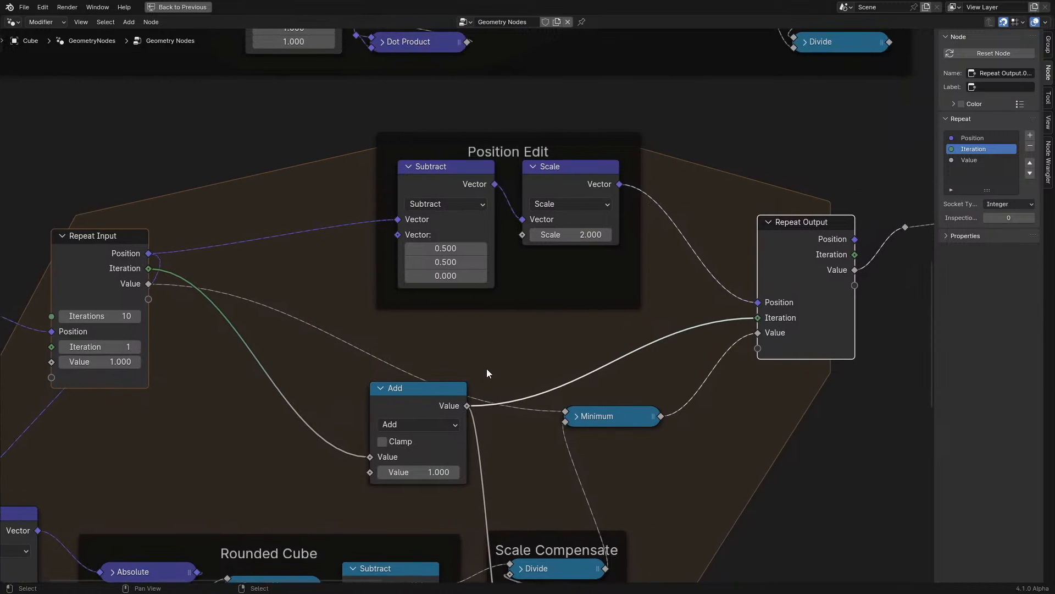
left_click(408, 396)
left_click_drag(408, 397, 318, 302)
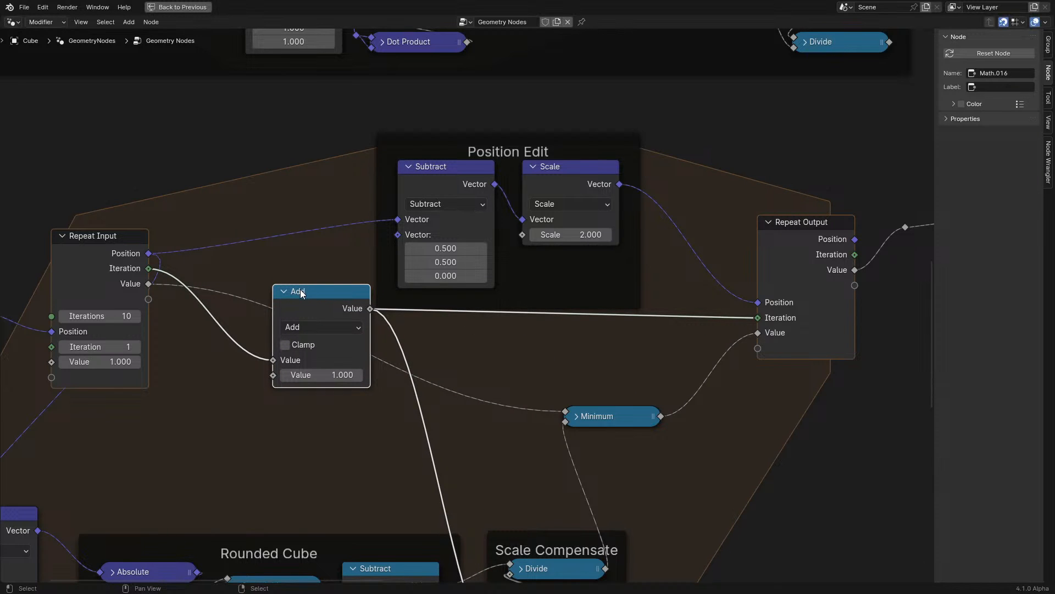
scroll(302, 293, "down", 1)
middle_click_drag(133, 284, 183, 292)
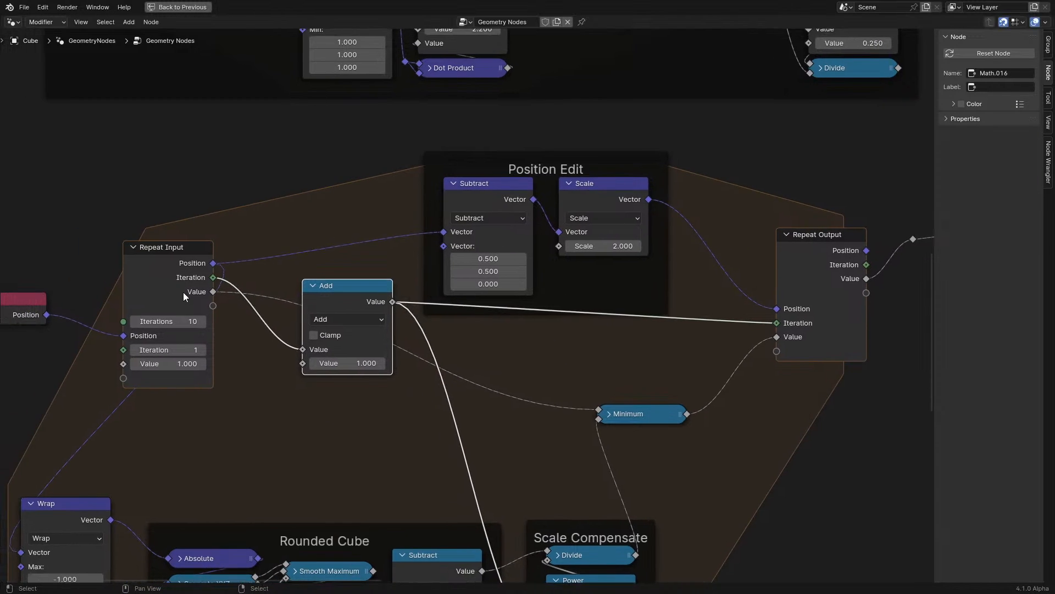
- Add a reroute to the Add node's output links below the Position Edit frame and shift the Add node down to line up
scroll(379, 312, "up", 1)
right_click_drag(394, 289, 391, 322, "shift")
key("g")
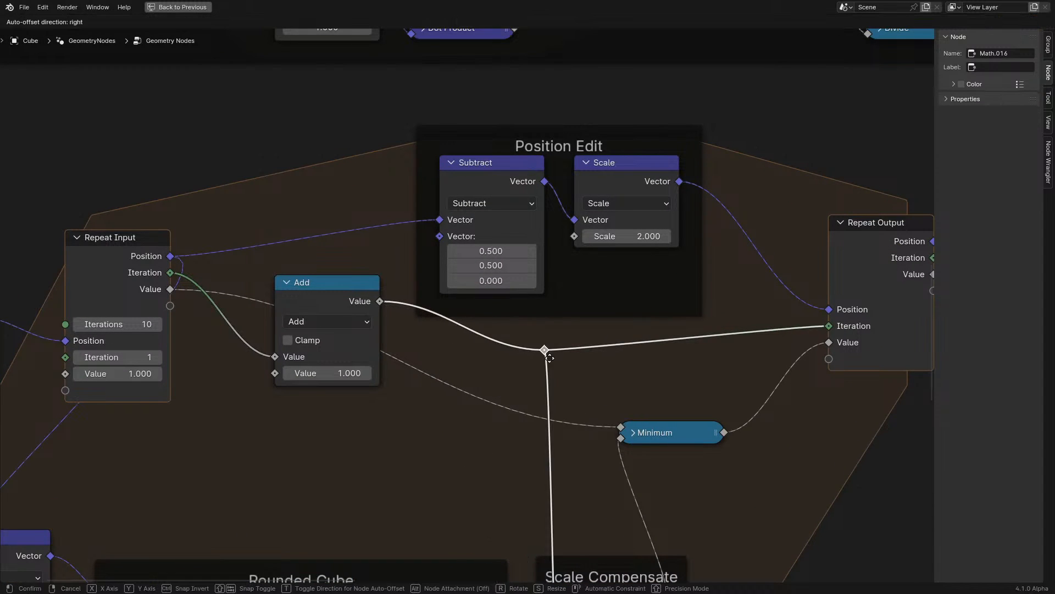
left_click(560, 359)
left_click(302, 297)
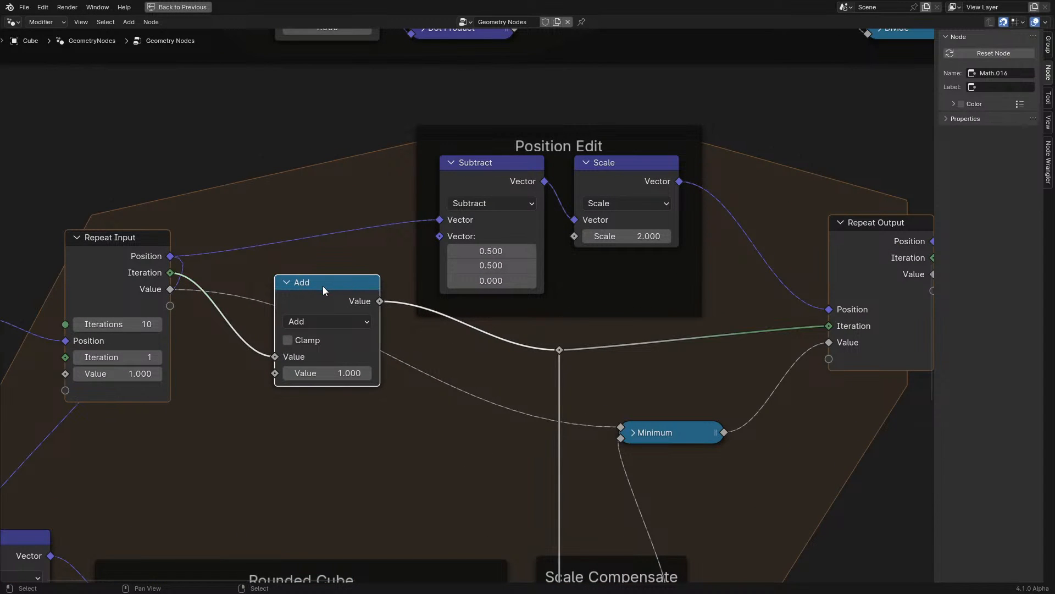
left_click_drag(323, 290, 297, 329)
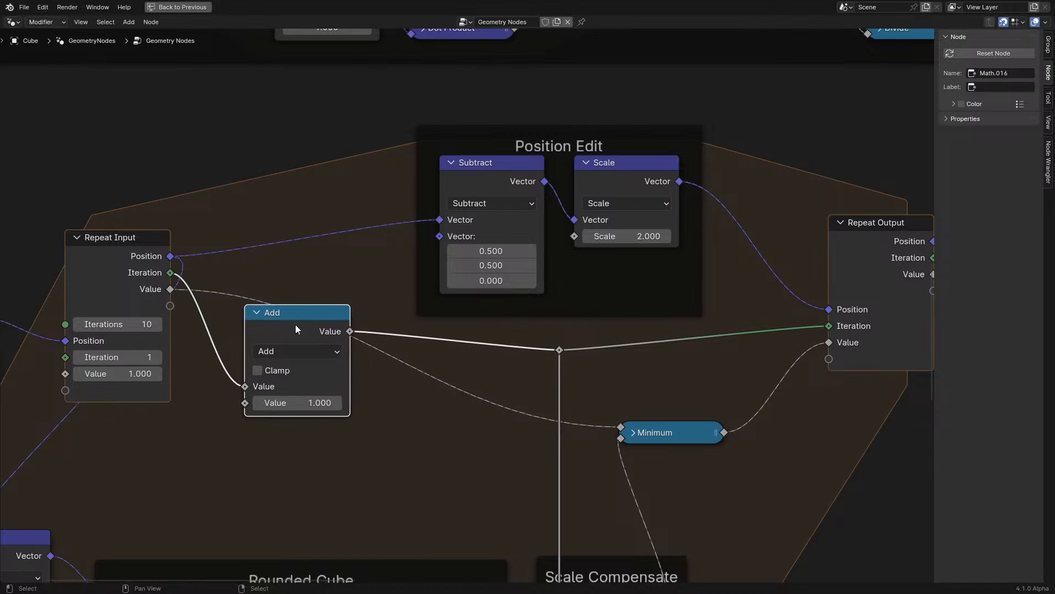
- Close the sidebar and nudge the Scale Compensate frame and the Minimum node to straighten their links
scroll(337, 341, "down", 2)
key("n")
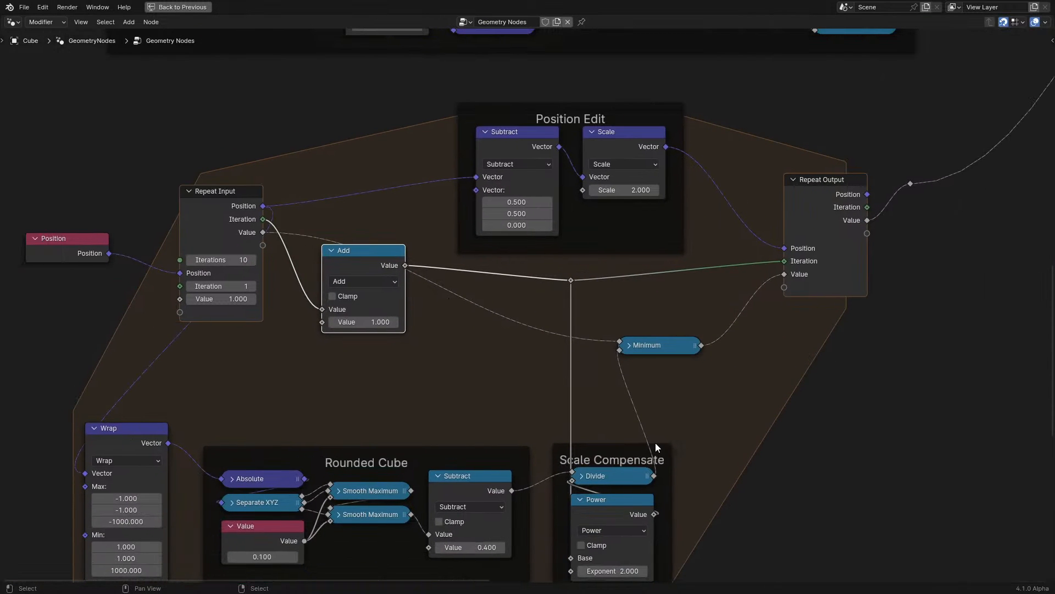
left_click_drag(632, 450, 626, 454)
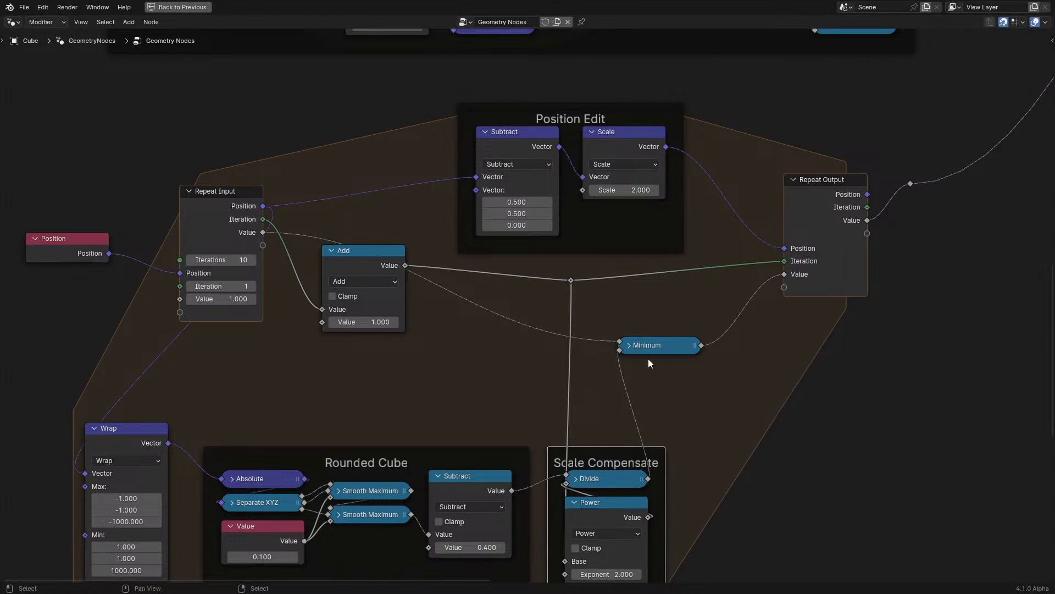
mouse_move(654, 352)
left_mouse_down()
mouse_move(695, 305)
mouse_move(642, 365)
left_mouse_up()
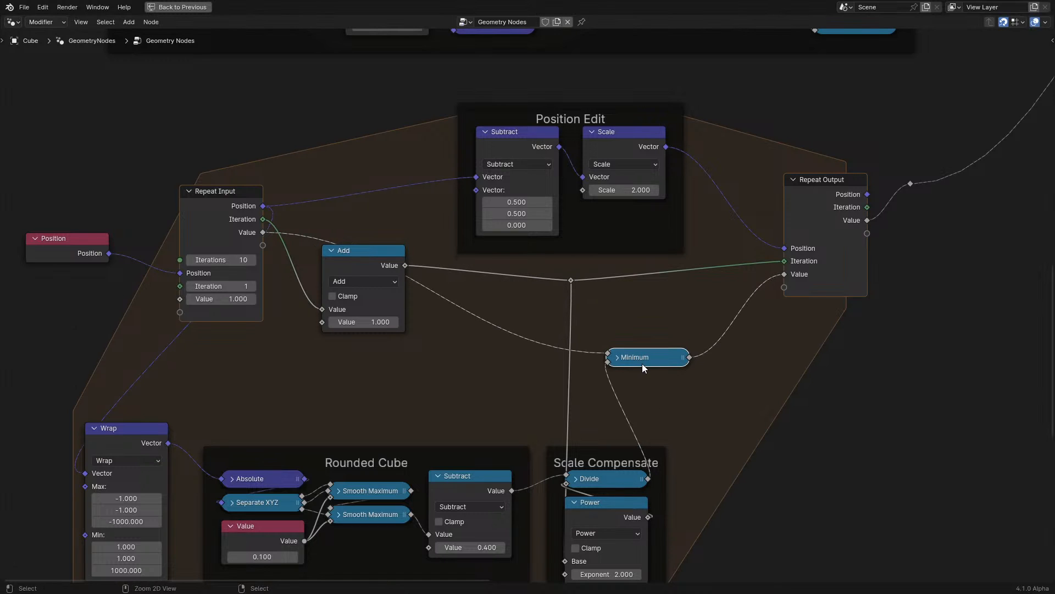
- Put the Minimum node in its own frame labelled "Join Shape"
key("ctrl+j")
scroll(641, 330, "up", 1)
left_click(664, 336)
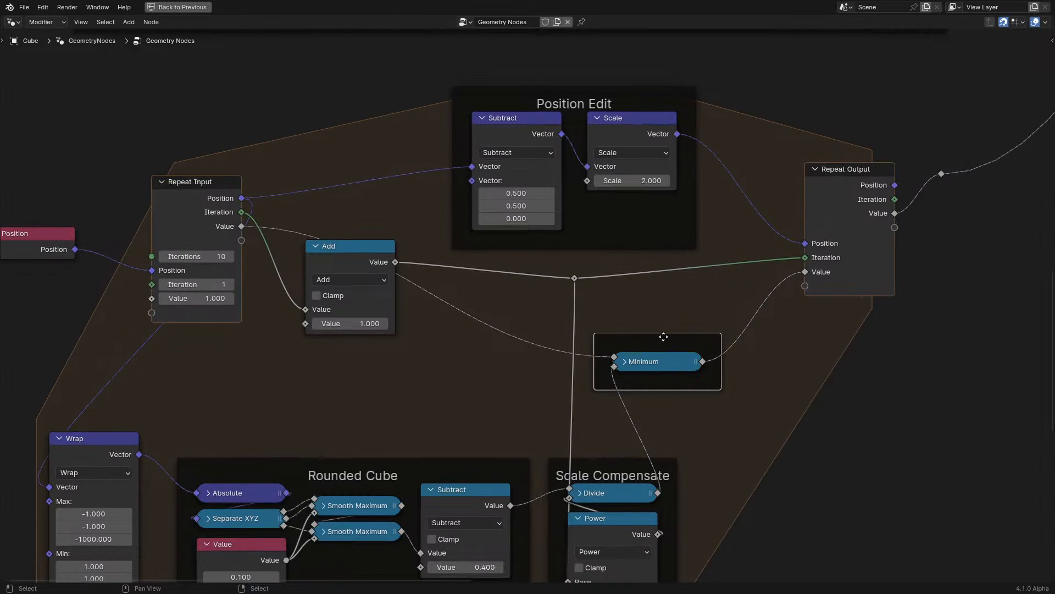
key("F2")
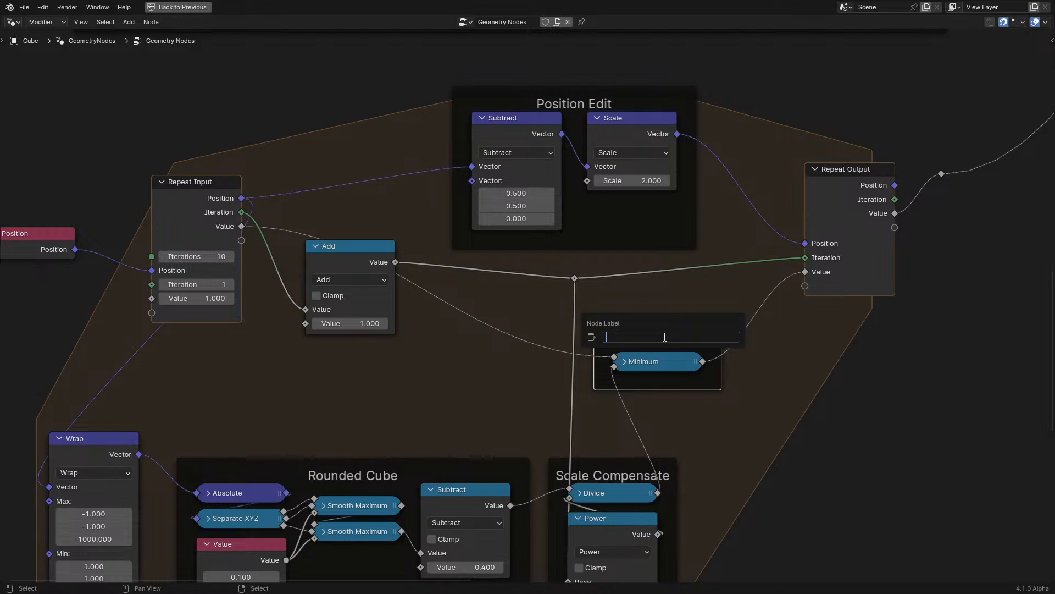
type("Jo0in Shape")
key("Return")
key("F2")
key("shift+Right")
key("Return")
- Expand the Minimum node, move it up within the Join Shape frame and change its operation to Smooth Minimum
left_click(625, 362)
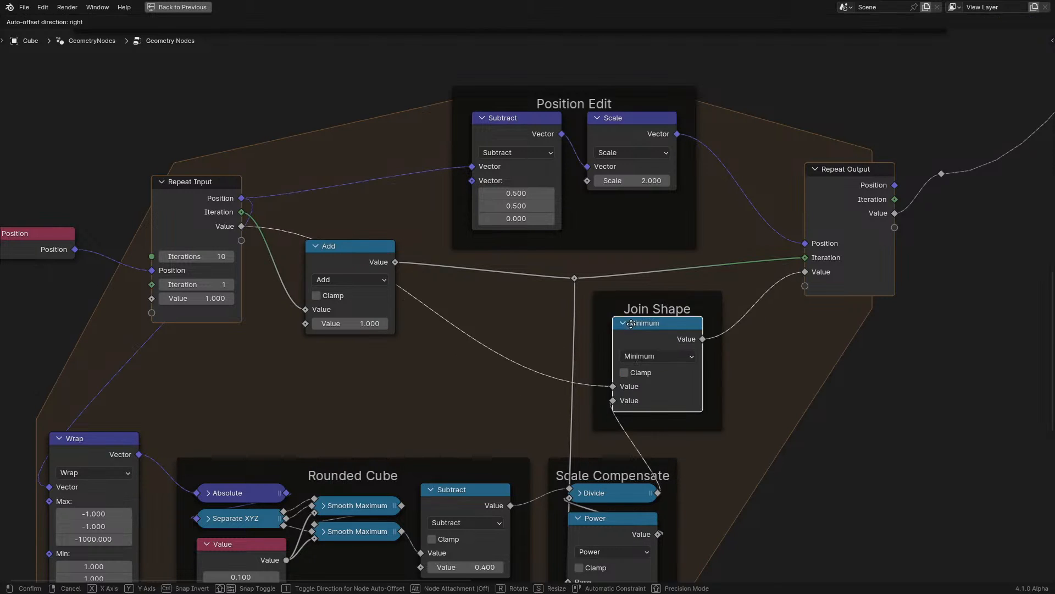
left_click(652, 345)
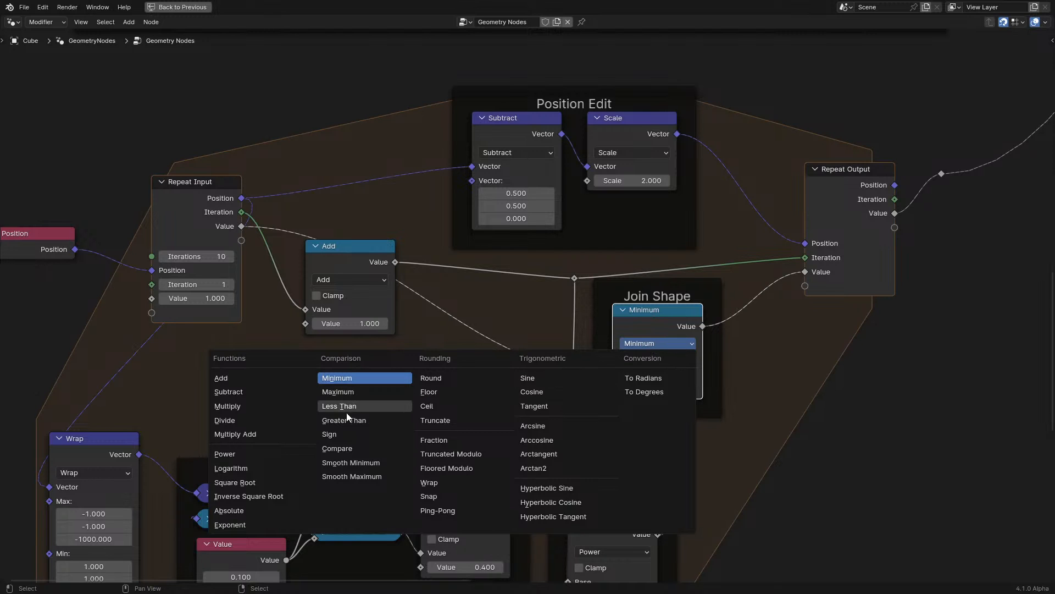
left_click(355, 465)
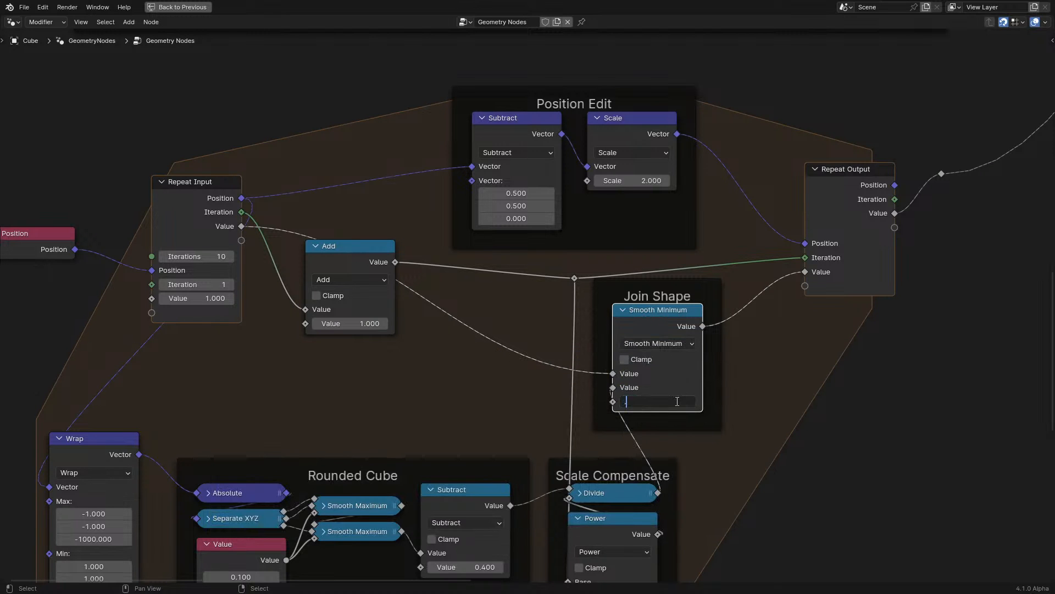
- Set the Smooth Minimum distance to 0.1, restore the normal editor layout and replay the animation from the first frame
key("ctrl+space")
left_click(216, 550)
key("space")
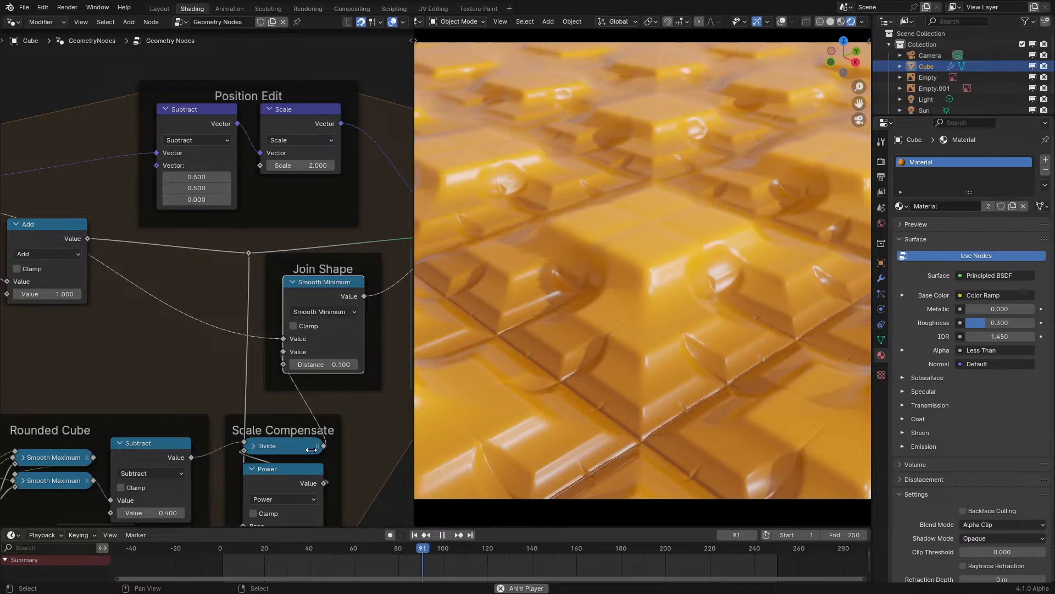
key("space")
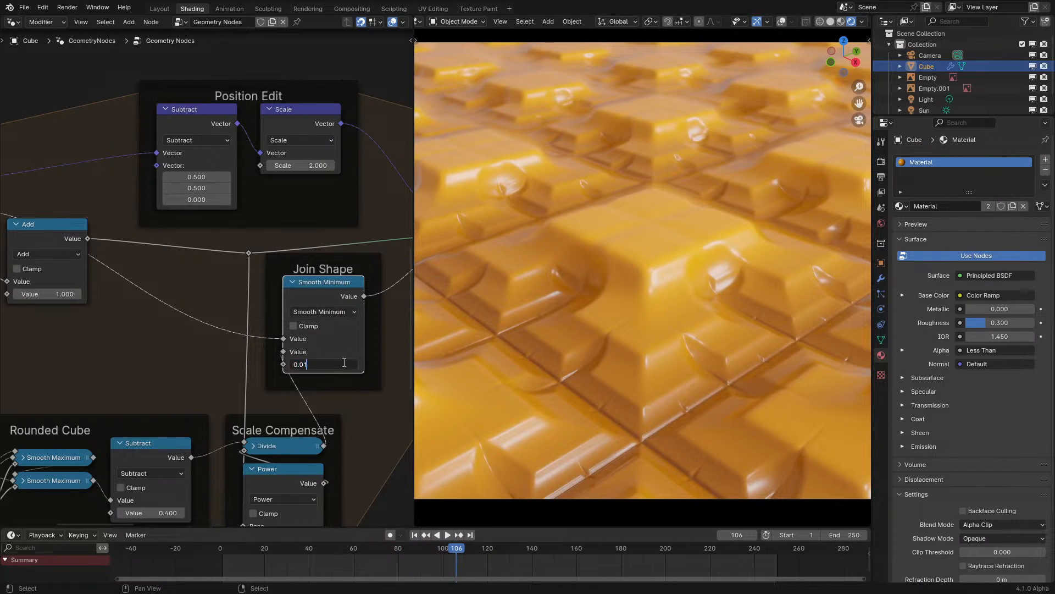
- Try a Smooth Minimum distance of 0.02, replaying from the first frame and examining the blended cubes up close
left_click(213, 568)
key("space")
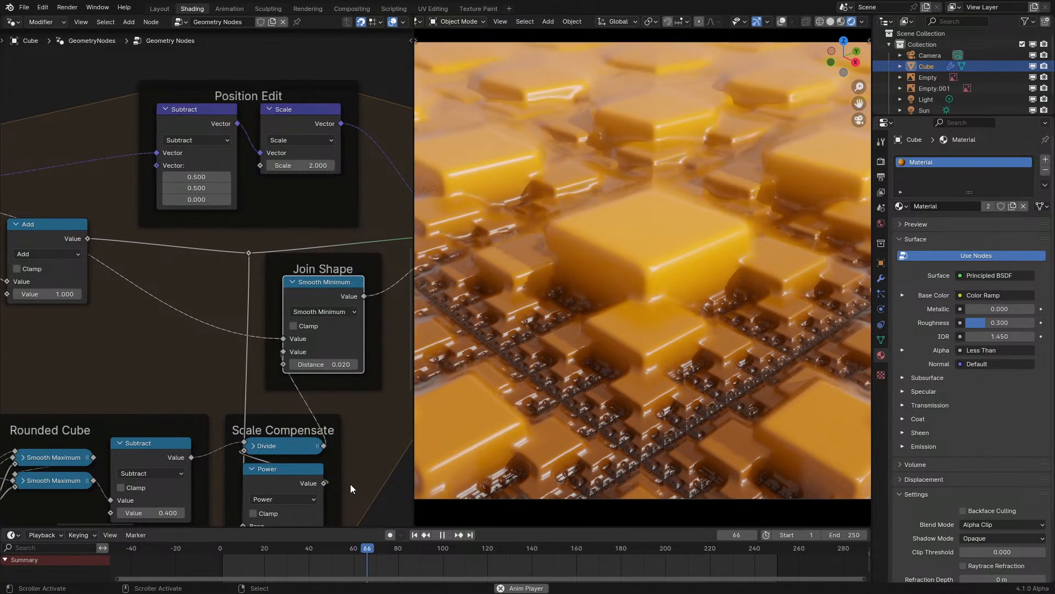
middle_click_drag(306, 366, 261, 368)
scroll(263, 373, "up", 1)
key("space")
scroll(720, 358, "up", 2)
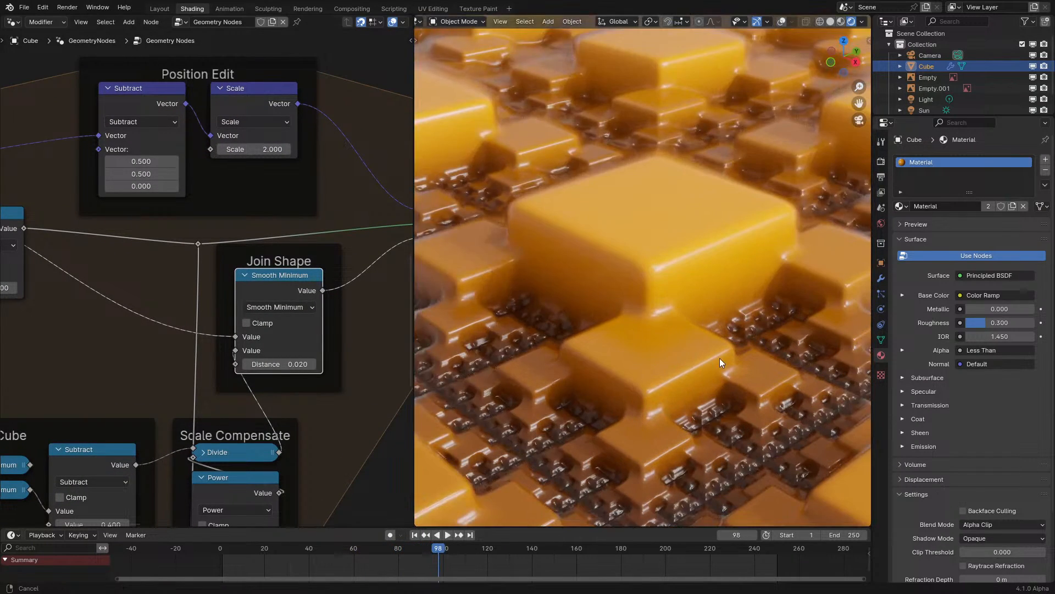
middle_click_drag(720, 358, 547, 325, "shift")
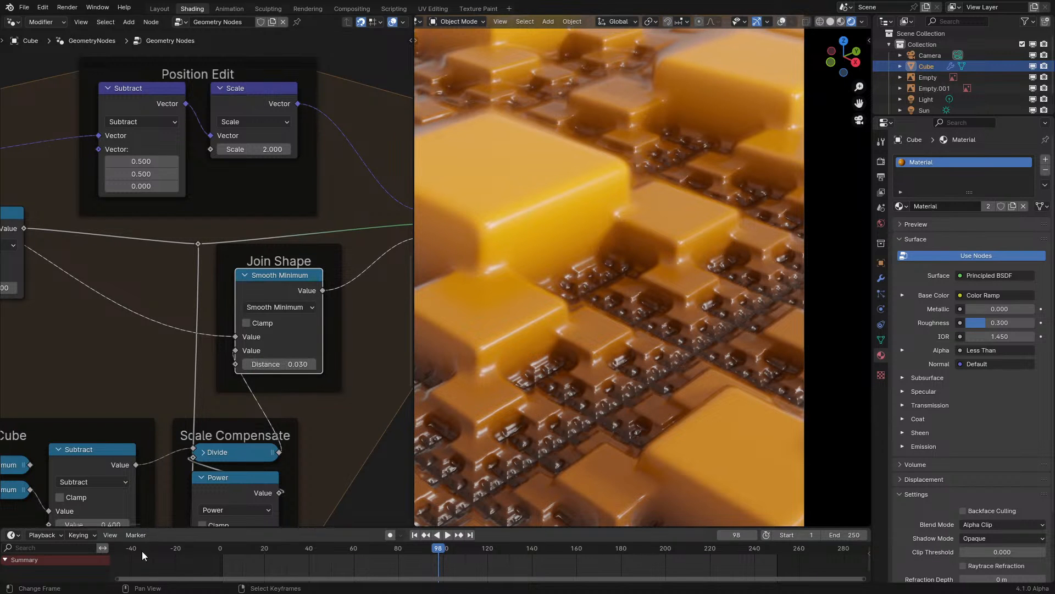
- Set the Smooth Minimum distance to 0.03 and replay the animation from the start
key("shift+Left")
key("space")
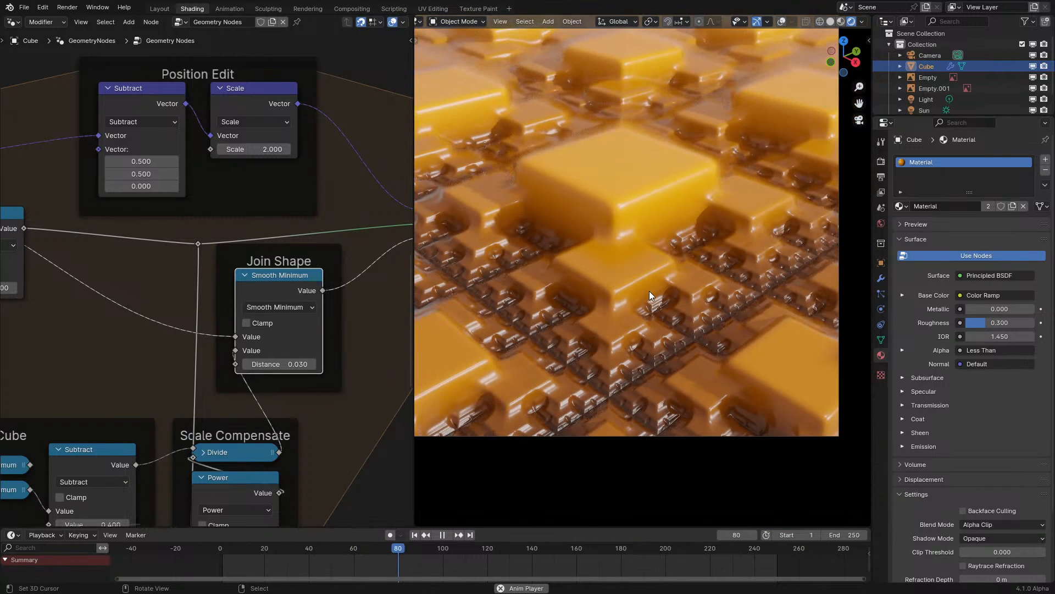
key("space")
- Reduce the Repeat Input iterations to 7 and replay the animation from the first frame
middle_click_drag(185, 300, 389, 328)
middle_click_drag(237, 302, 324, 318)
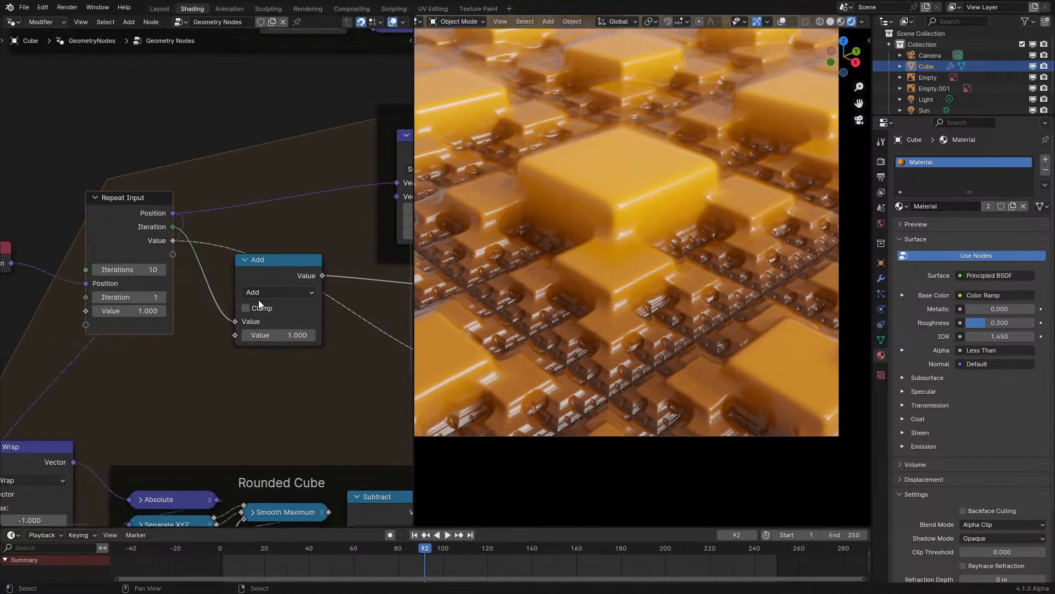
left_click(100, 269)
left_click(100, 270)
left_click(100, 269)
left_click(222, 547)
key("space")
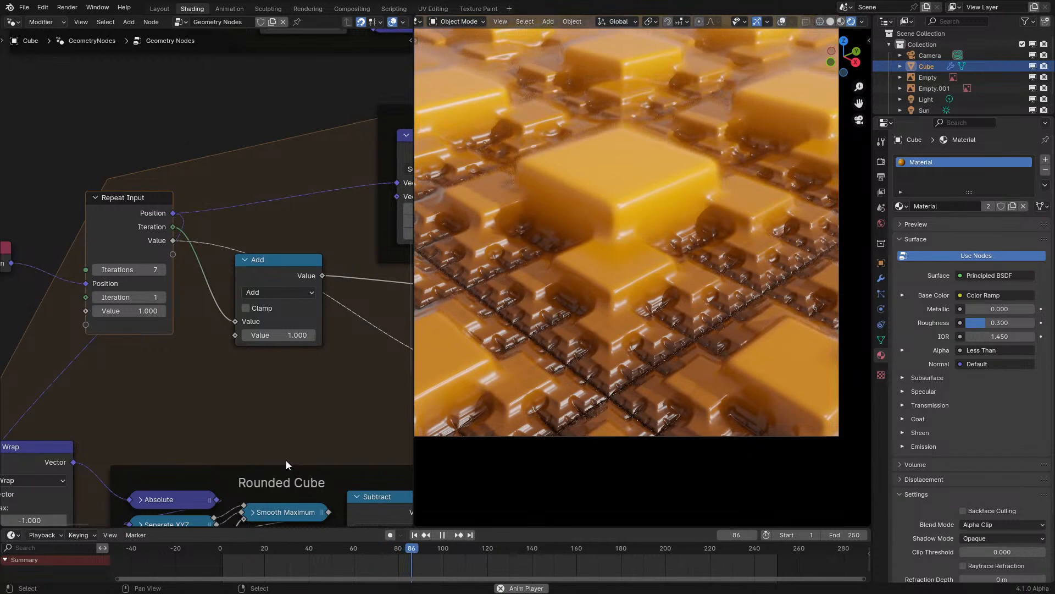
key("space")
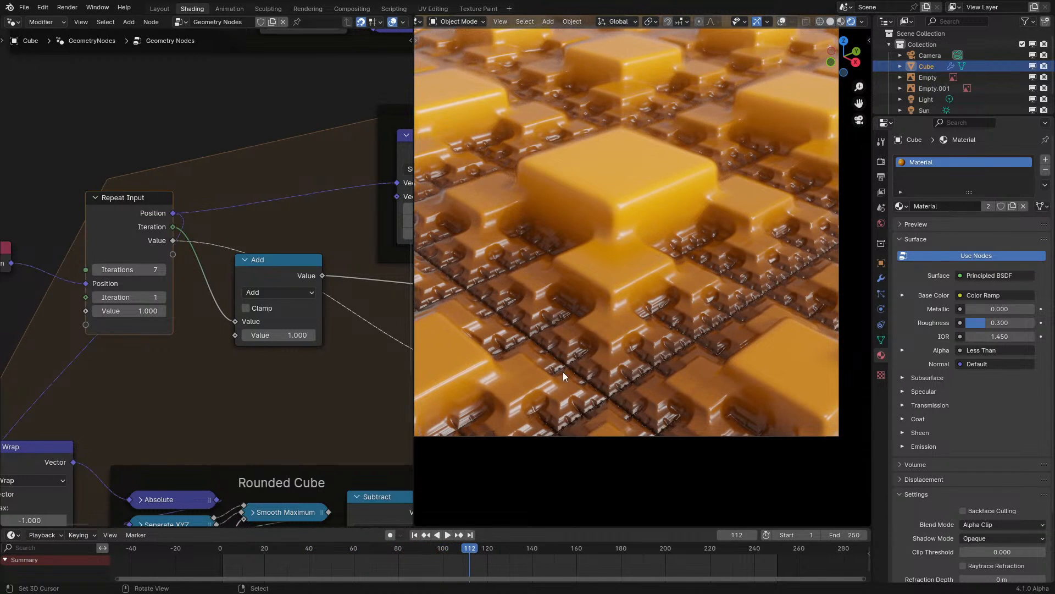
- Examine the rendered fractal cubes through the camera and from a low side angle, ending in the camera view
scroll(563, 372, "down", 1)
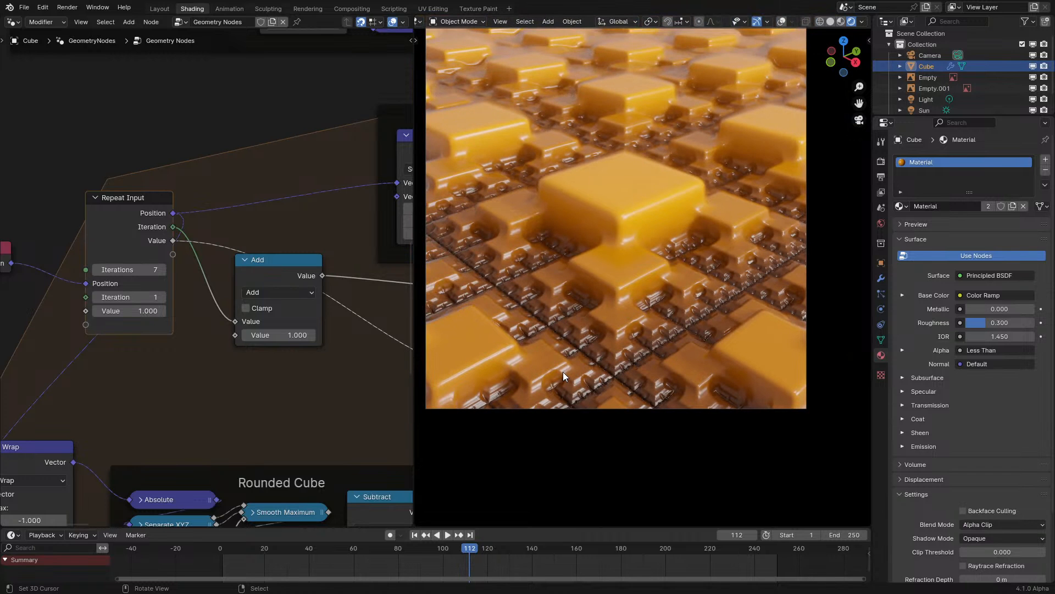
scroll(563, 371, "up", 1)
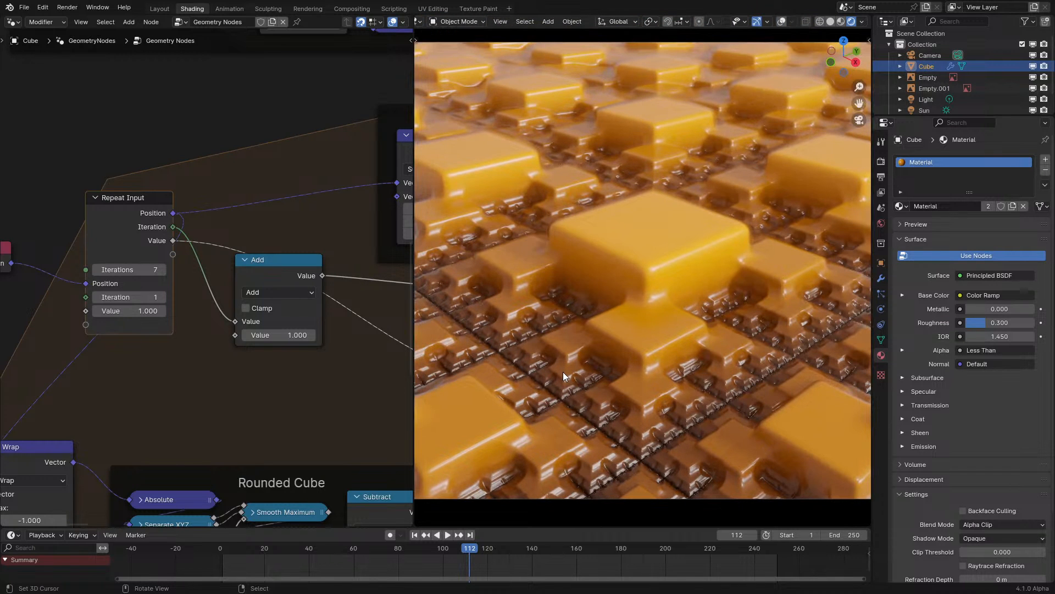
key("space")
key("space")
scroll(308, 275, "down", 7)
middle_click_drag(308, 275, 74, 328)
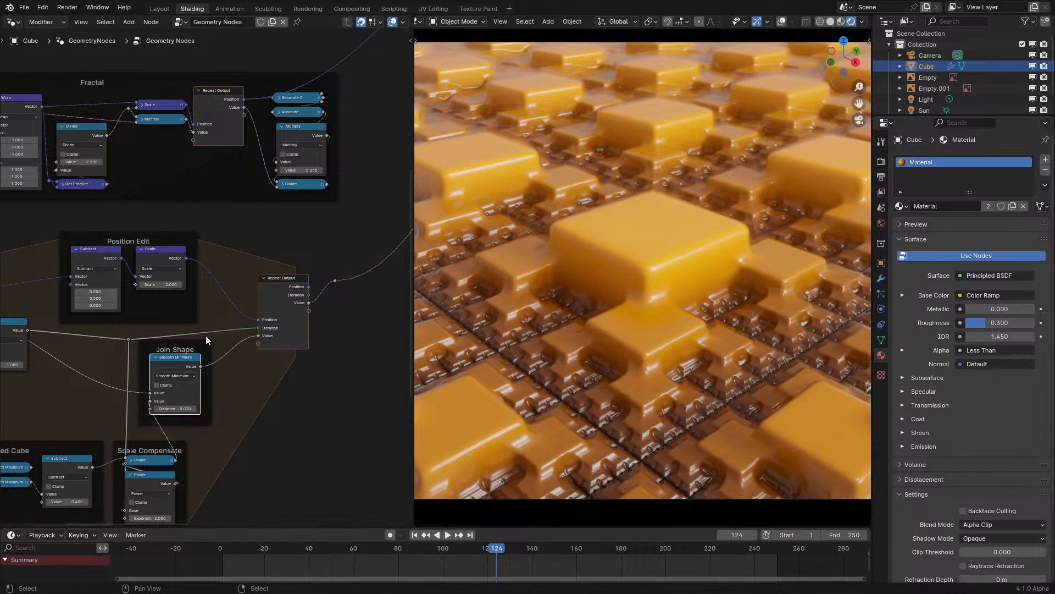
middle_click_drag(205, 335, 279, 327)
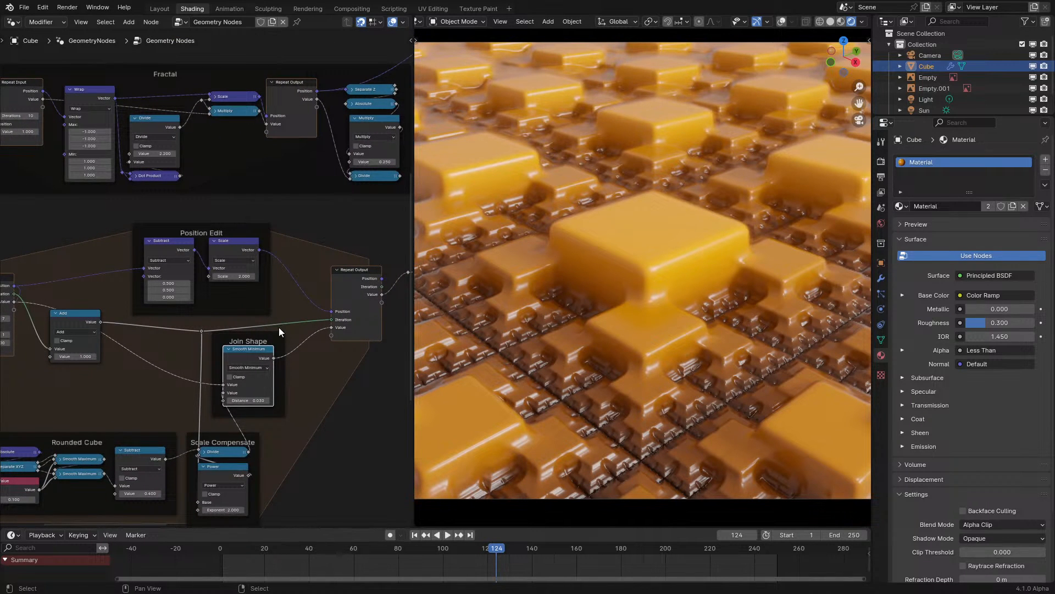
middle_click_drag(434, 321, 701, 366)
scroll(553, 302, "up", 4)
scroll(647, 335, "down", 3)
scroll(554, 321, "up", 3)
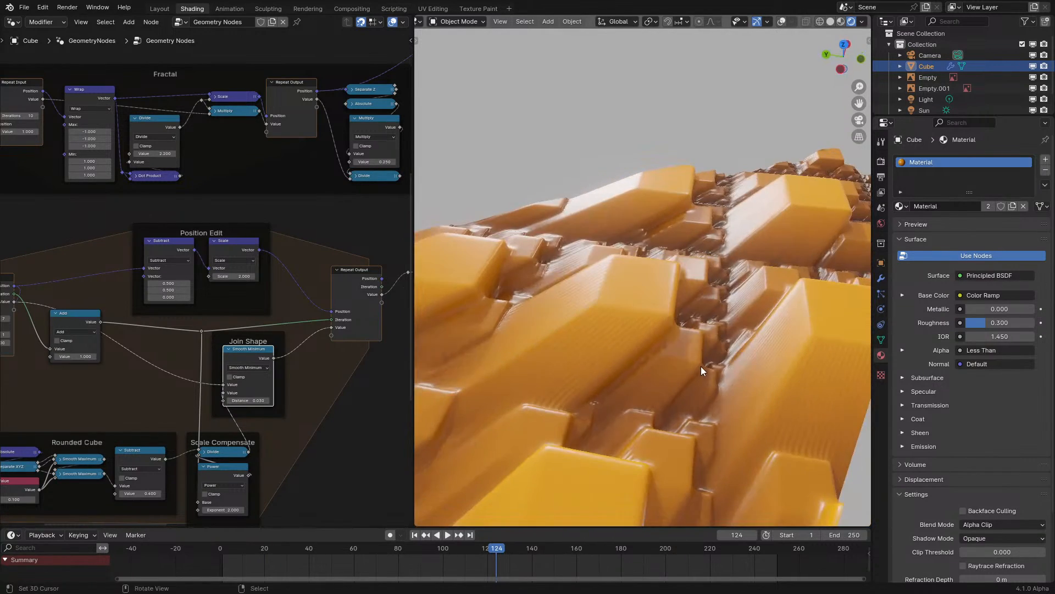
middle_click_drag(576, 376, 494, 404)
key("KP_0")
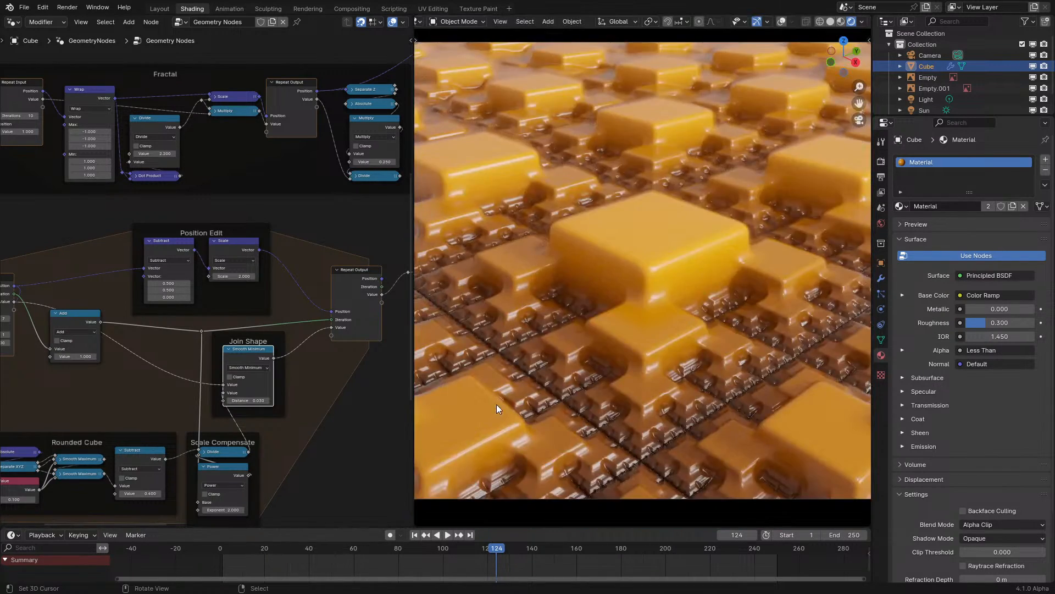
- Set the Value node in the Rounded Cube frame to 0.2 and replay the animation from the start
key("Home")
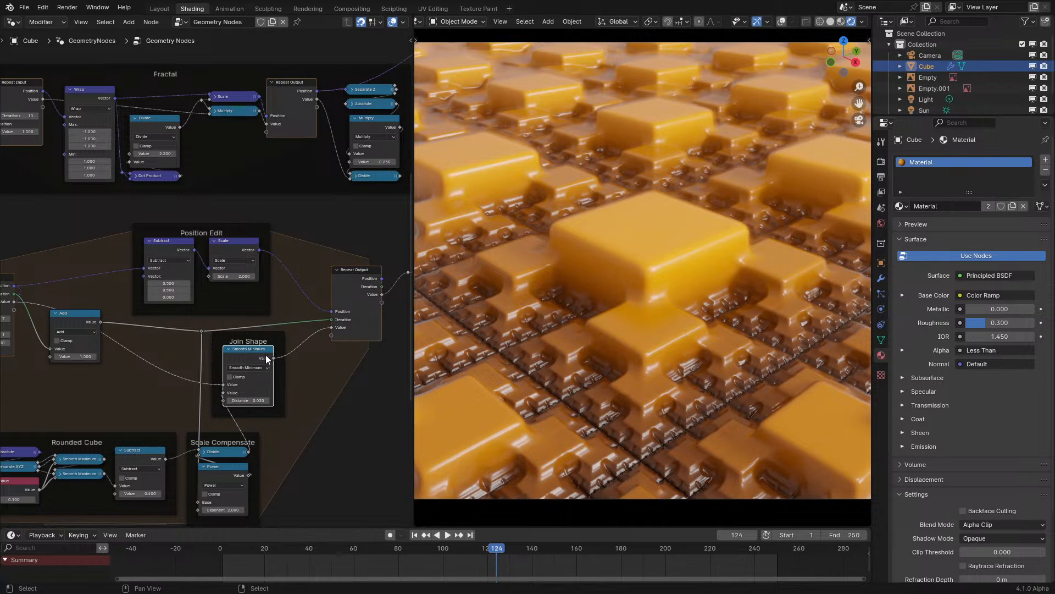
middle_click_drag(266, 356, 340, 263)
scroll(157, 331, "up", 5)
middle_click_drag(188, 347, 319, 303)
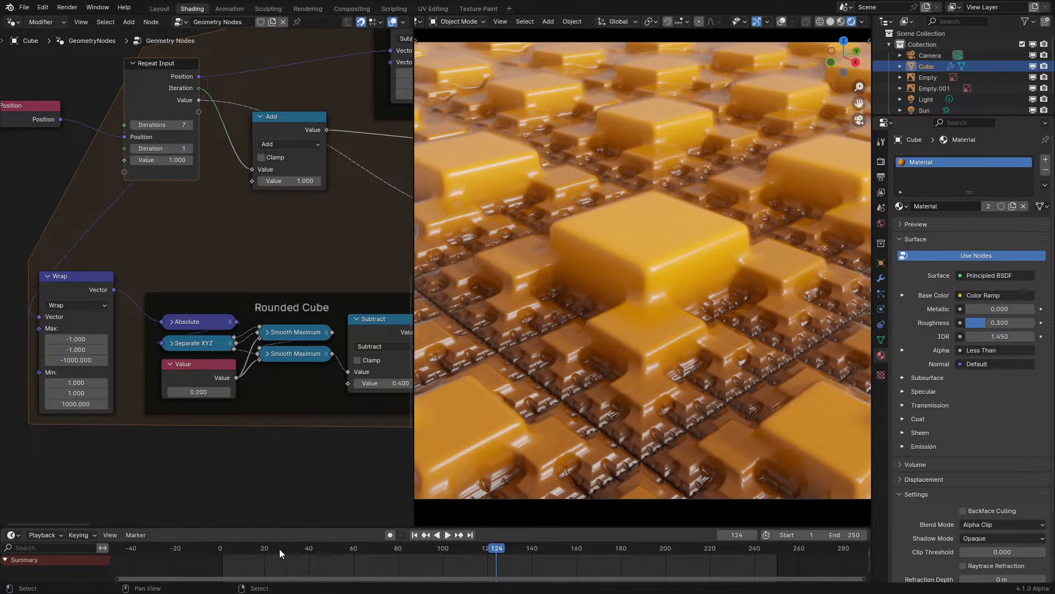
left_click_drag(248, 551, 210, 560)
key("space")
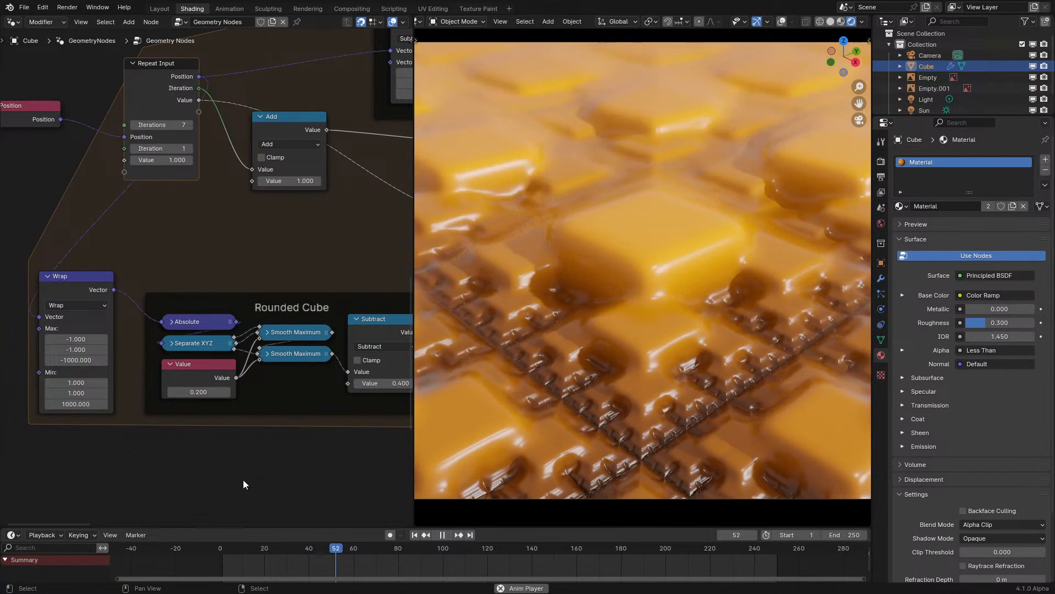
key("space")
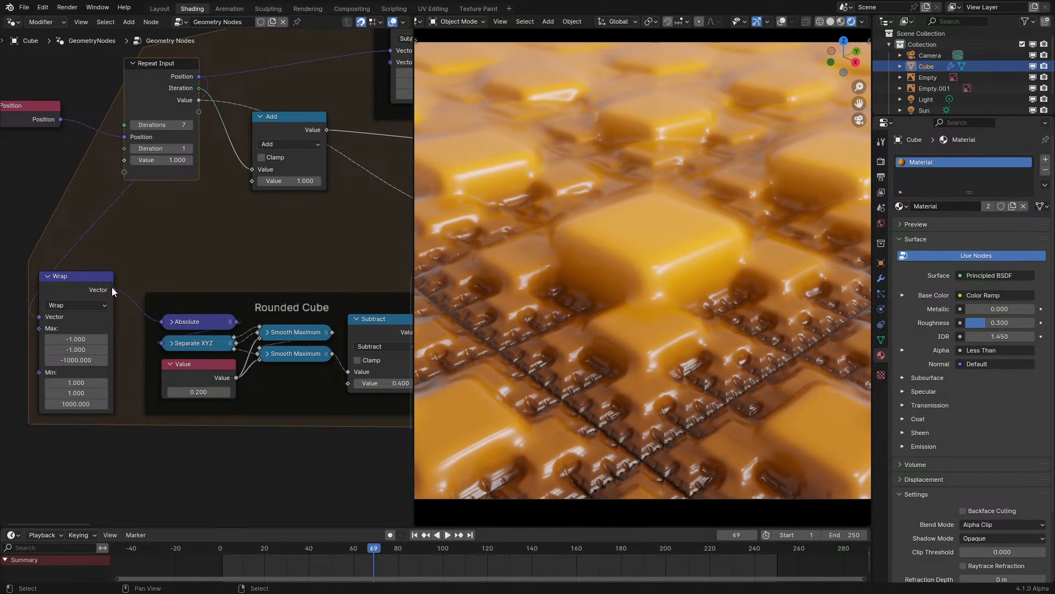
- Add a Vector Rotate node between the Repeat Input's Position output and the Subtract node in Position Edit
middle_click_drag(238, 146, 156, 373)
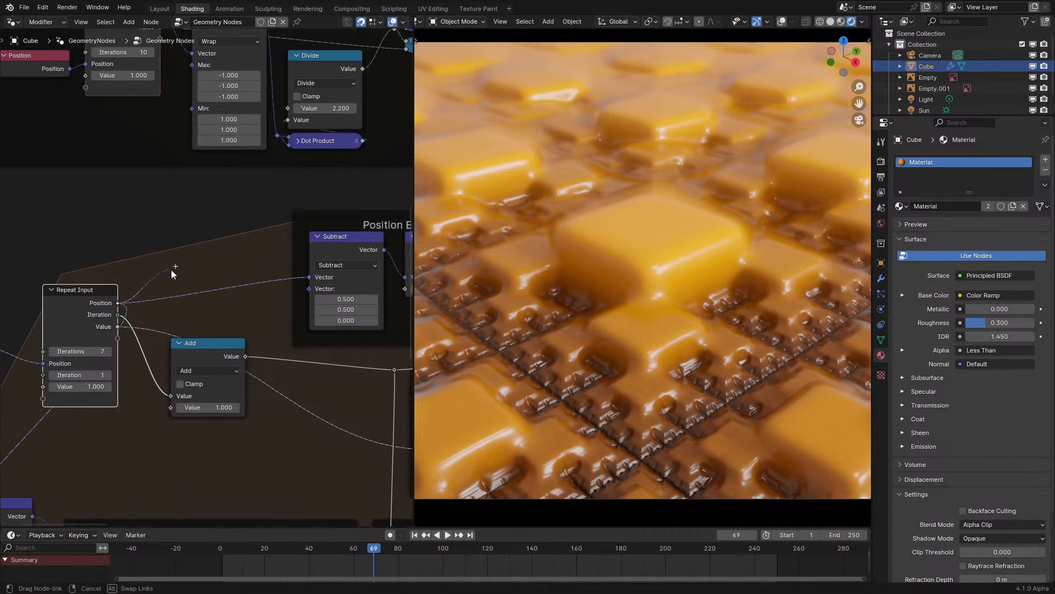
left_click_drag(172, 270, 172, 269)
type("rota")
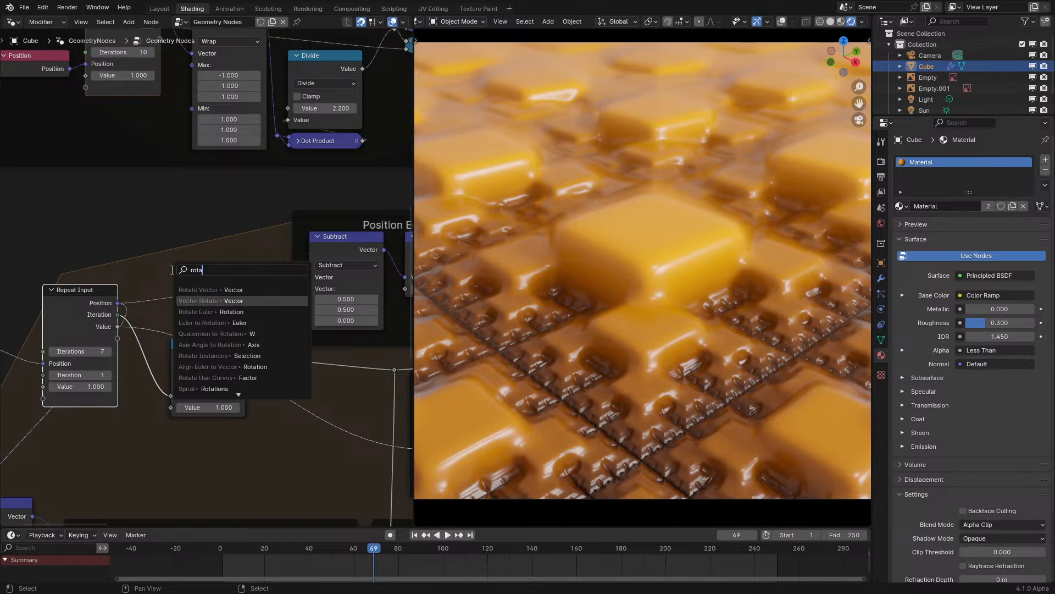
left_click(209, 301)
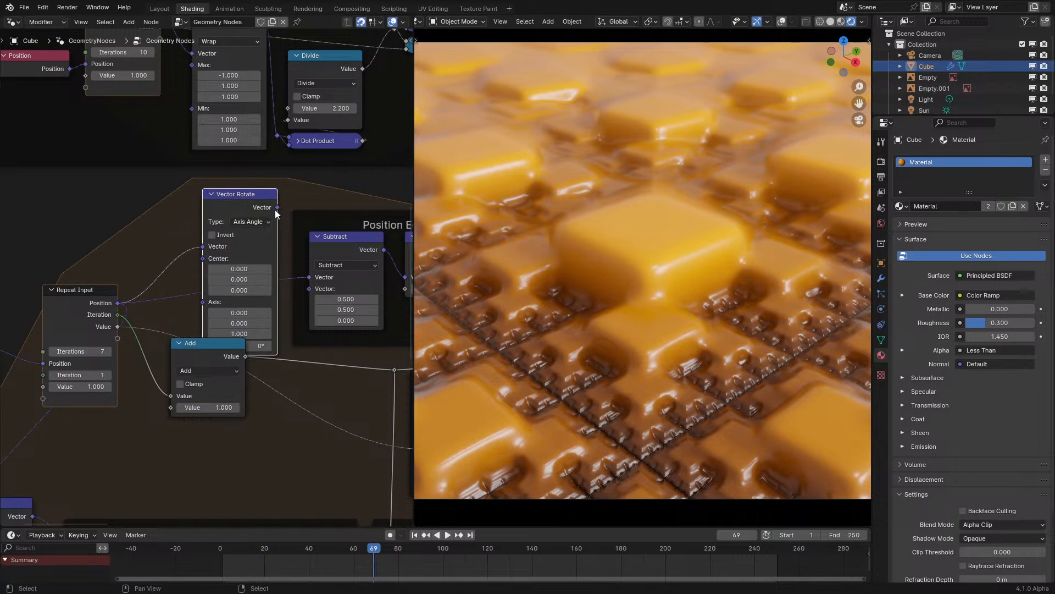
left_click_drag(263, 207, 249, 190)
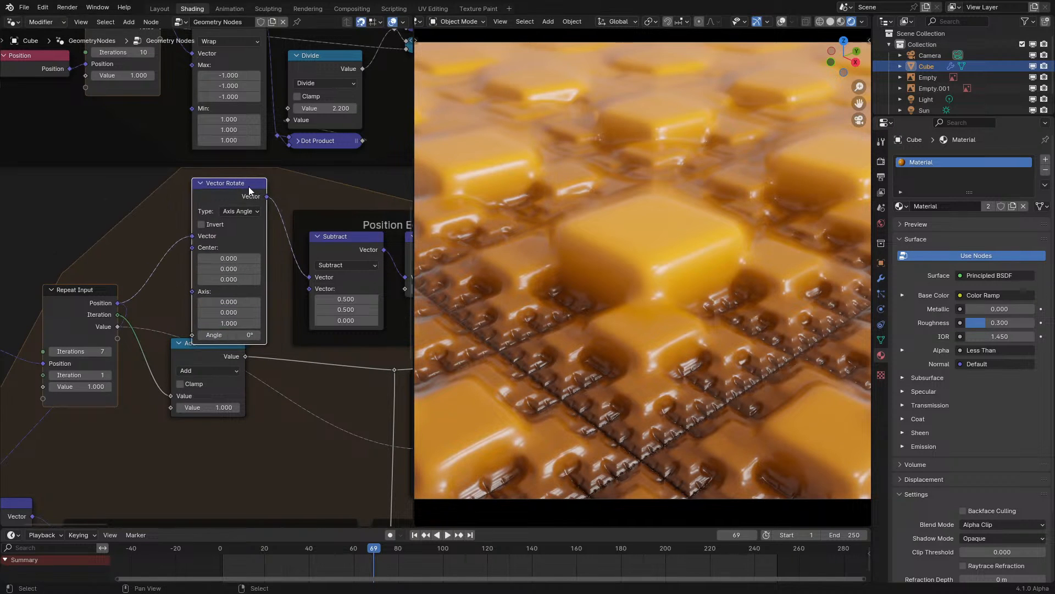
- Try a Vector Rotate angle of 45° and replay the animation from the first frame
left_click(211, 566)
key("space")
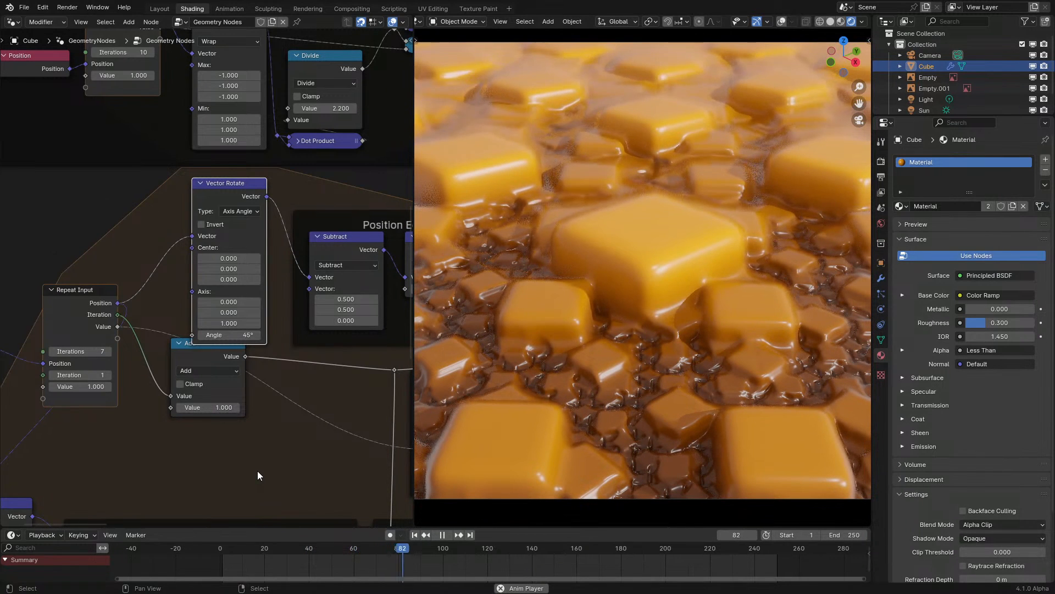
key("space")
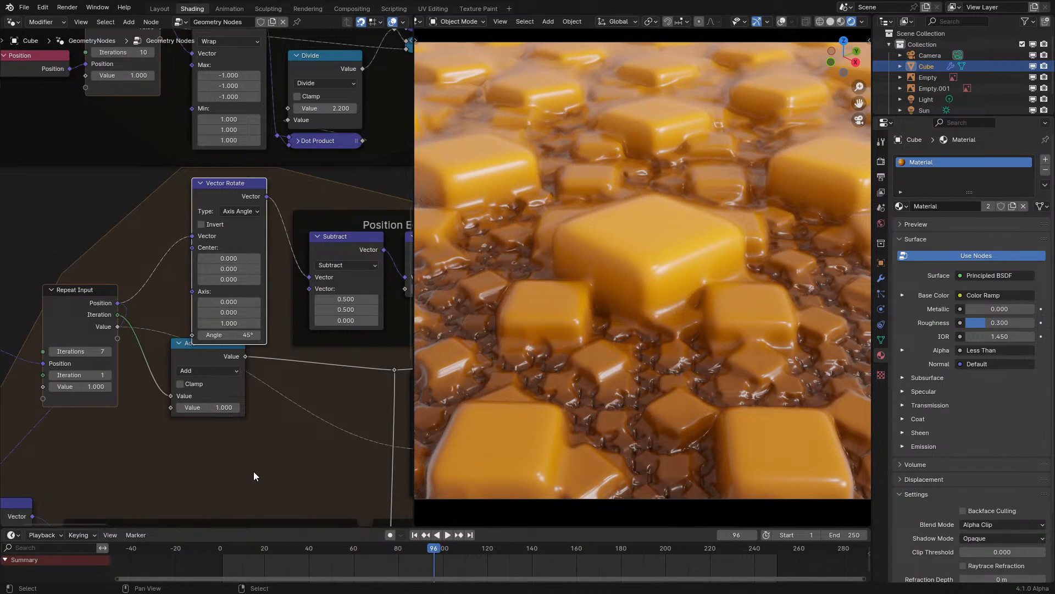
key("space")
key("space")
- Set the Vector Rotate angle to 25° and replay the animation from the first frame
scroll(254, 472, "down", 5)
middle_click_drag(251, 459, 250, 495)
scroll(239, 378, "up", 7)
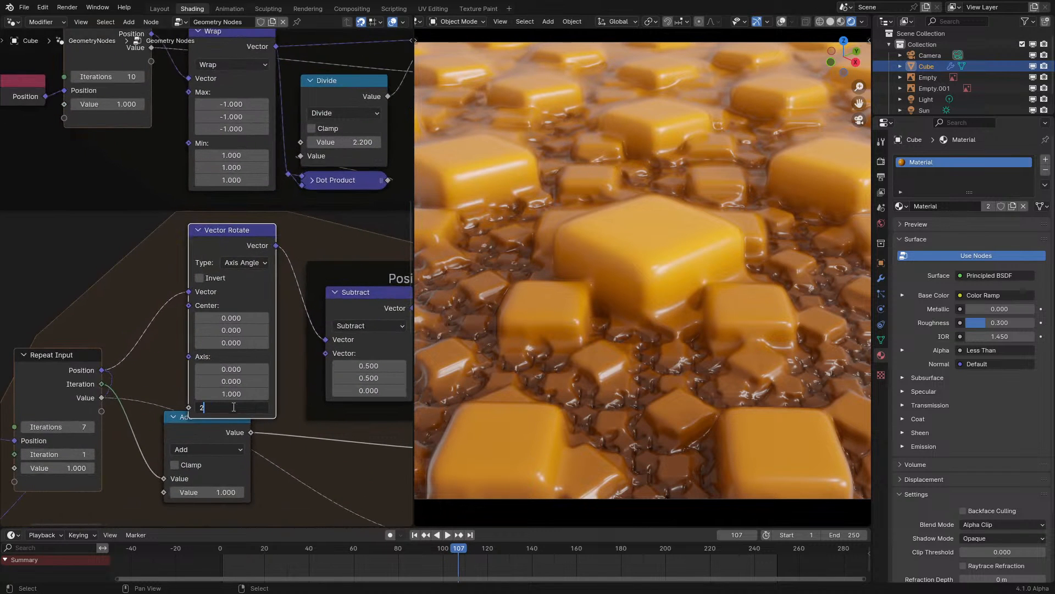
left_click(223, 556)
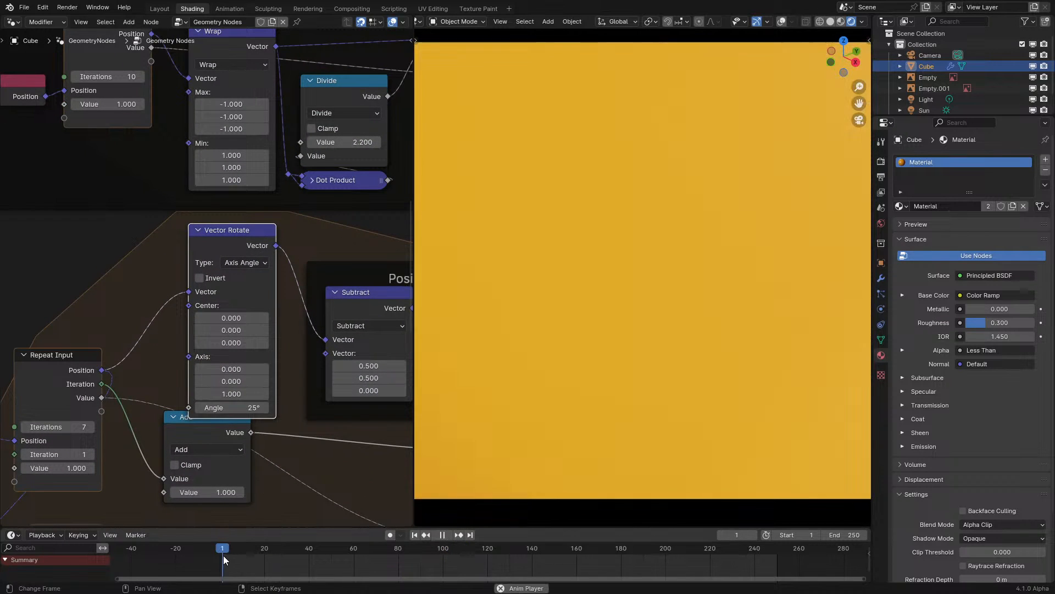
key("space")
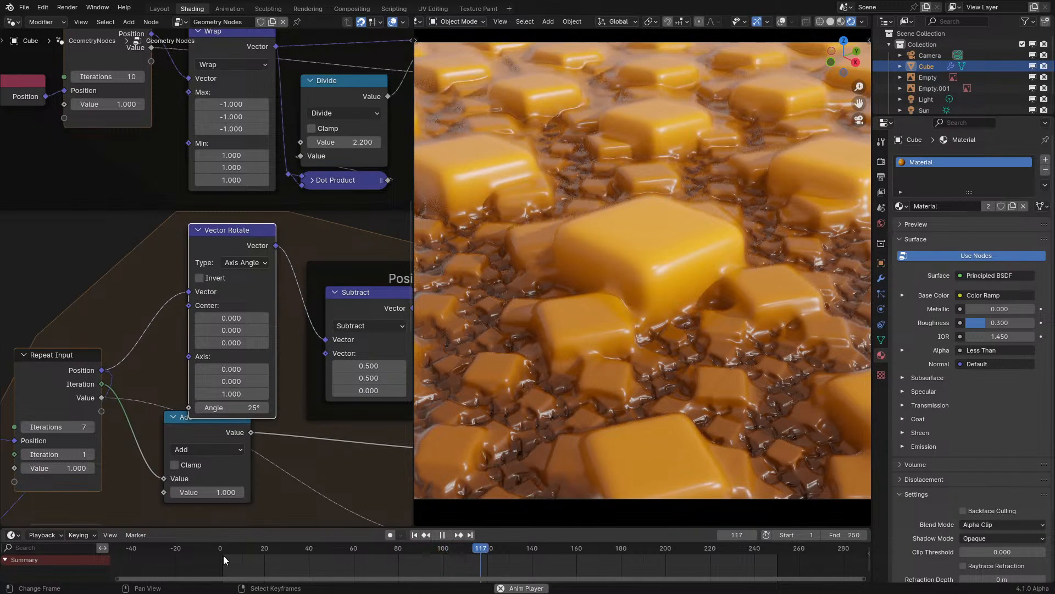
key("space")
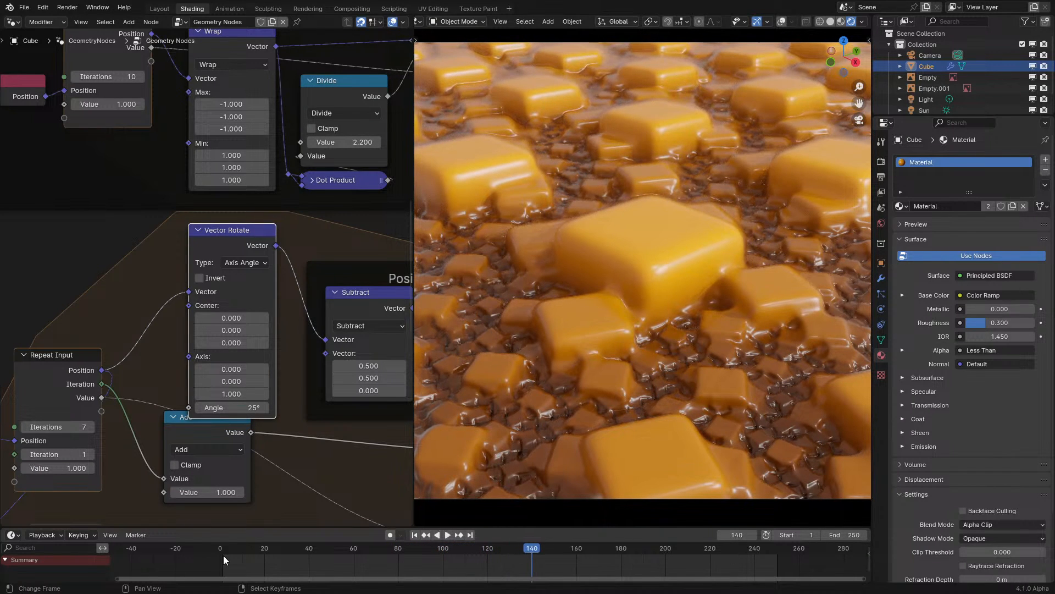
left_click(223, 556)
key("space")
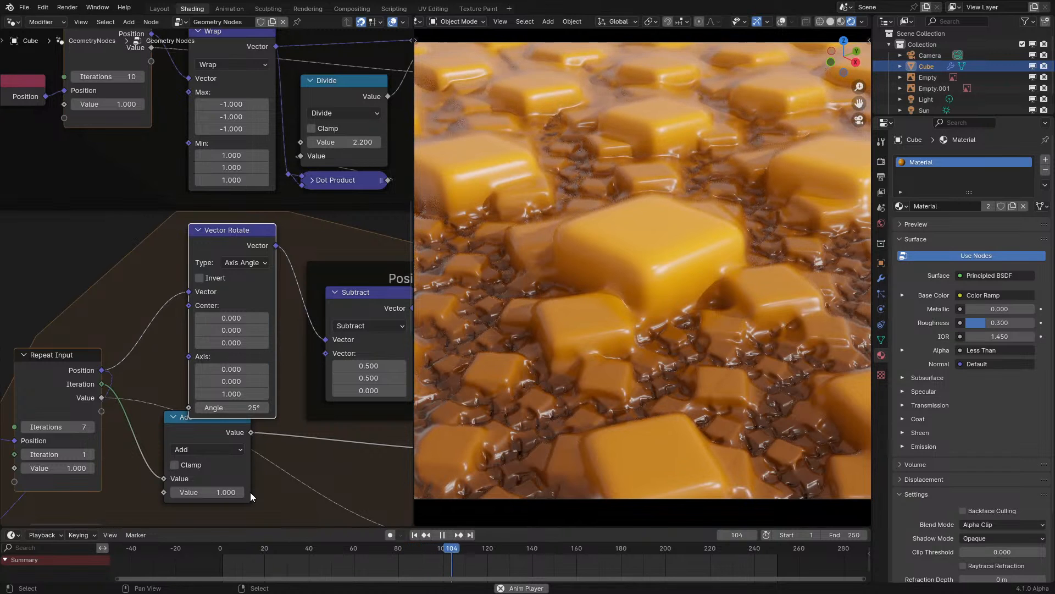
key("space")
- Reconnect the Repeat Input's Position output directly to the Subtract node's vector input, bypassing Vector Rotate
left_click_drag(102, 370, 255, 349)
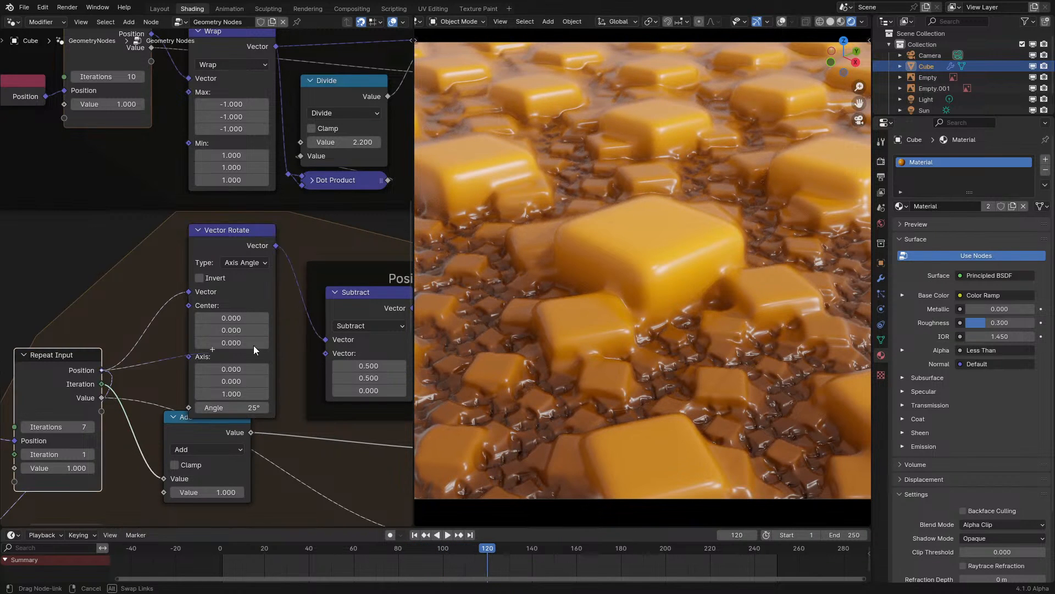
left_click_drag(309, 325, 313, 329)
left_click(252, 285)
- Shift the Wrap node aside and insert the Vector Rotate node between Wrap and the Absolute node
scroll(252, 286, "down", 8)
middle_click_drag(252, 286, 276, 150)
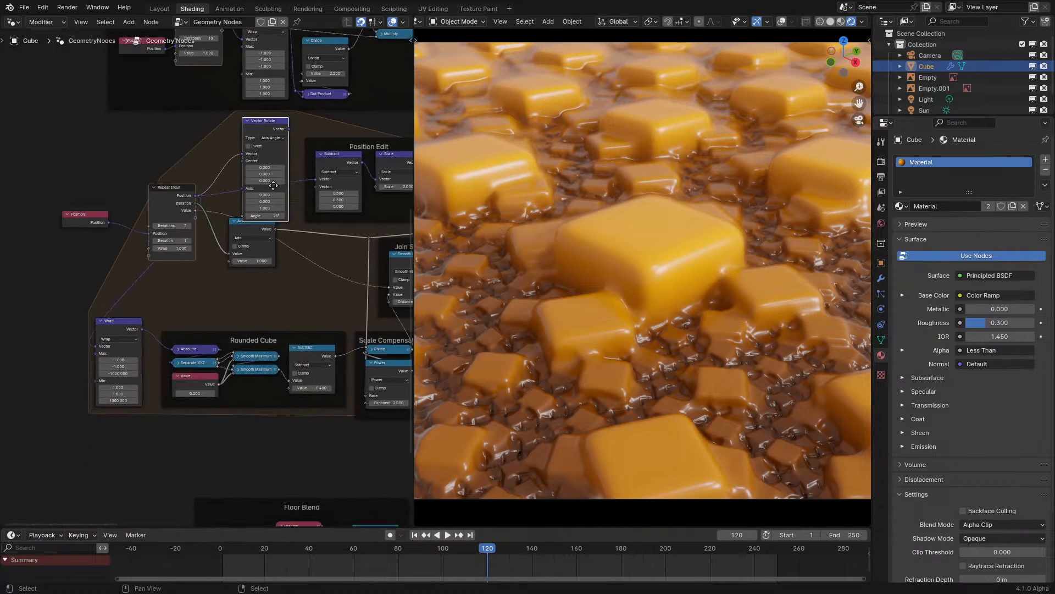
left_click_drag(260, 122, 134, 357)
scroll(133, 356, "up", 2)
left_click(197, 331)
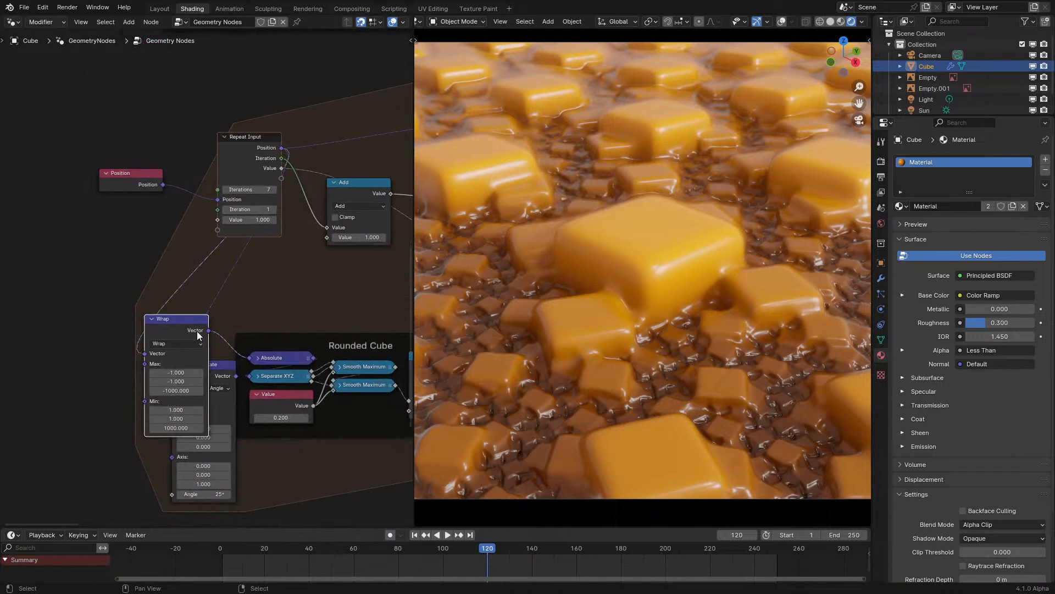
left_click_drag(196, 331, 122, 339)
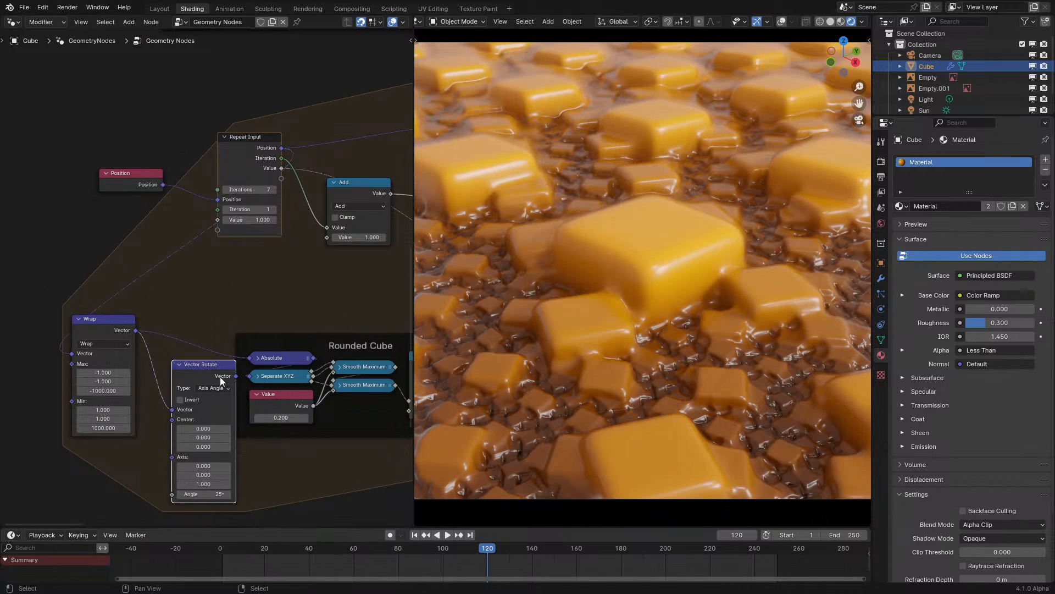
left_click_drag(220, 377, 202, 350)
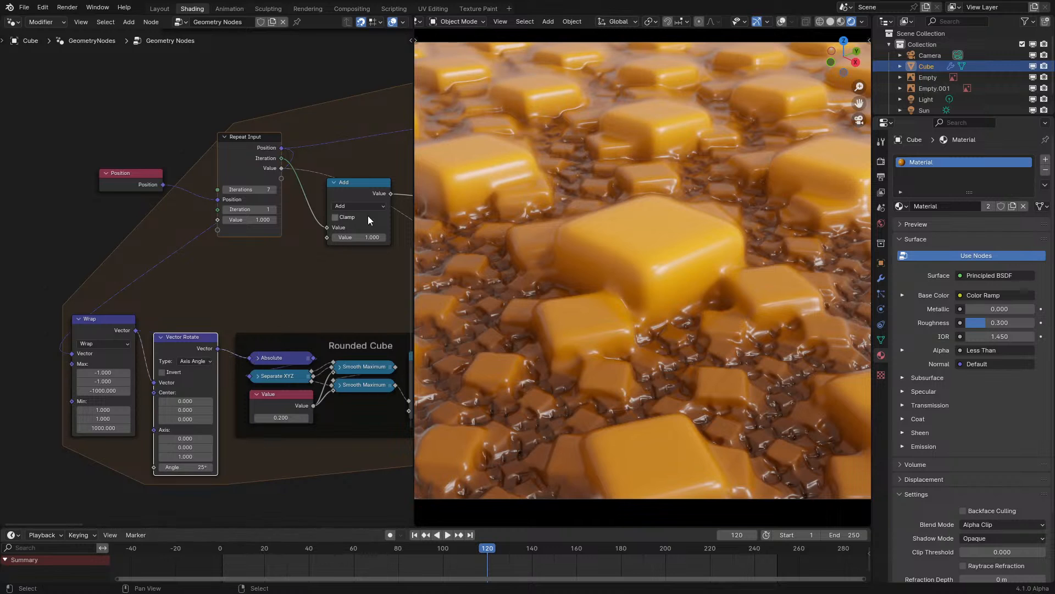
- Drive the Vector Rotate angle with a Multiply node fed by the Add output, multiply by 2.000, and replay the animation
left_click_drag(390, 194, 153, 468)
type("mul")
key("Return")
middle_click_drag(129, 491, 135, 436)
left_click(236, 572)
key("space")
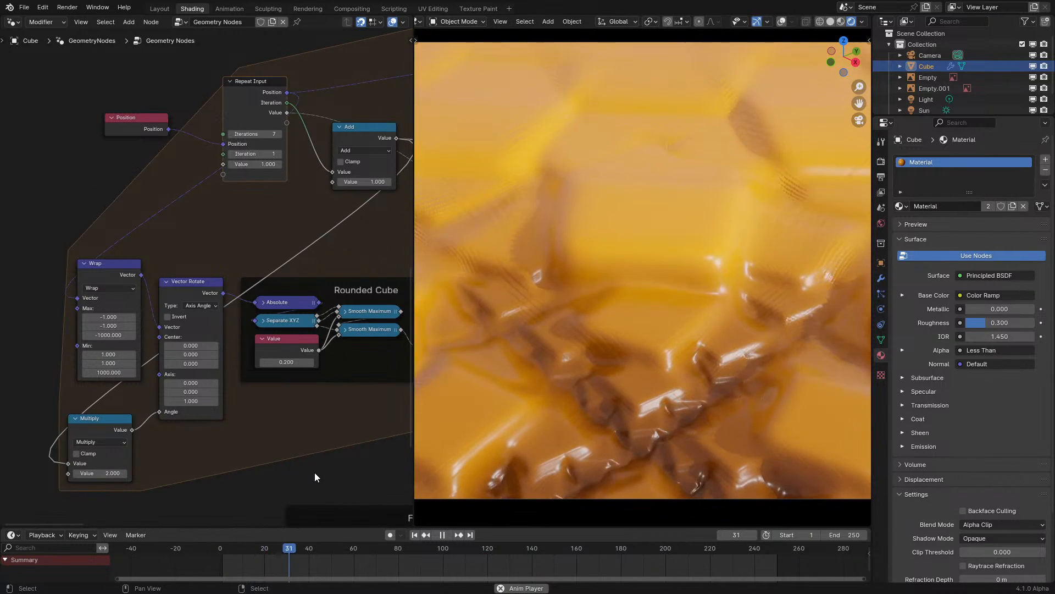
key("space")
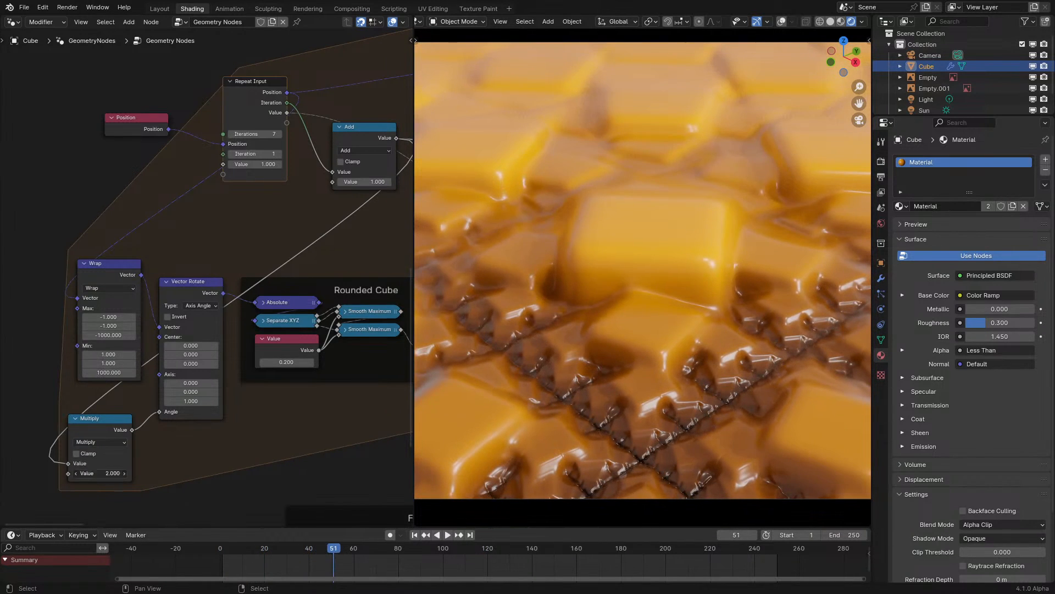
- Try a multiplier of 1.571 for the rotation angle and replay the animation from the start
left_click(219, 571)
key("space")
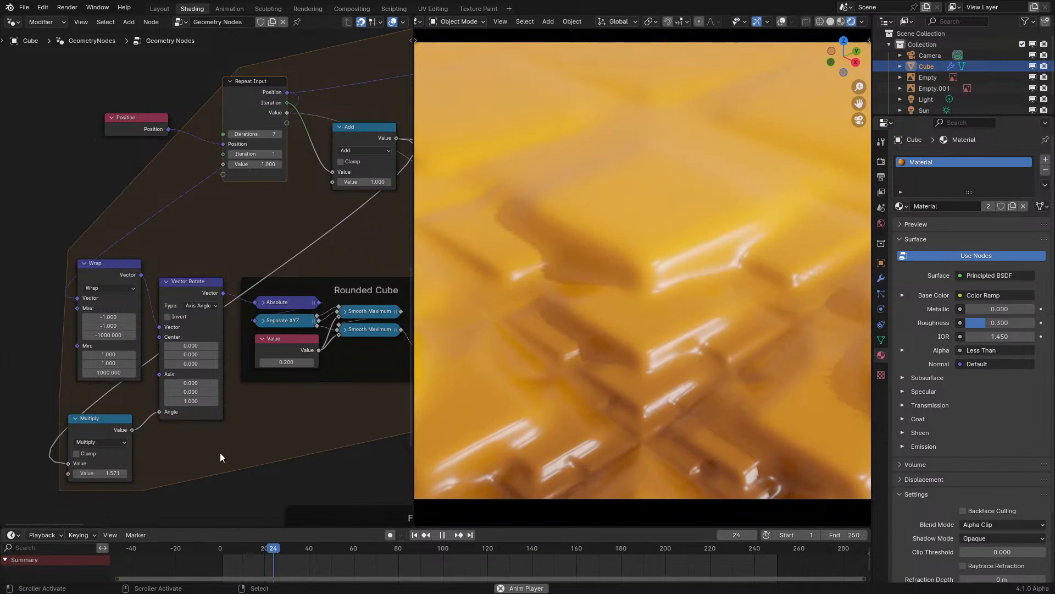
key("space")
- Set the angle's Multiply value to 0.785 and replay the animation from the start
left_click(91, 474)
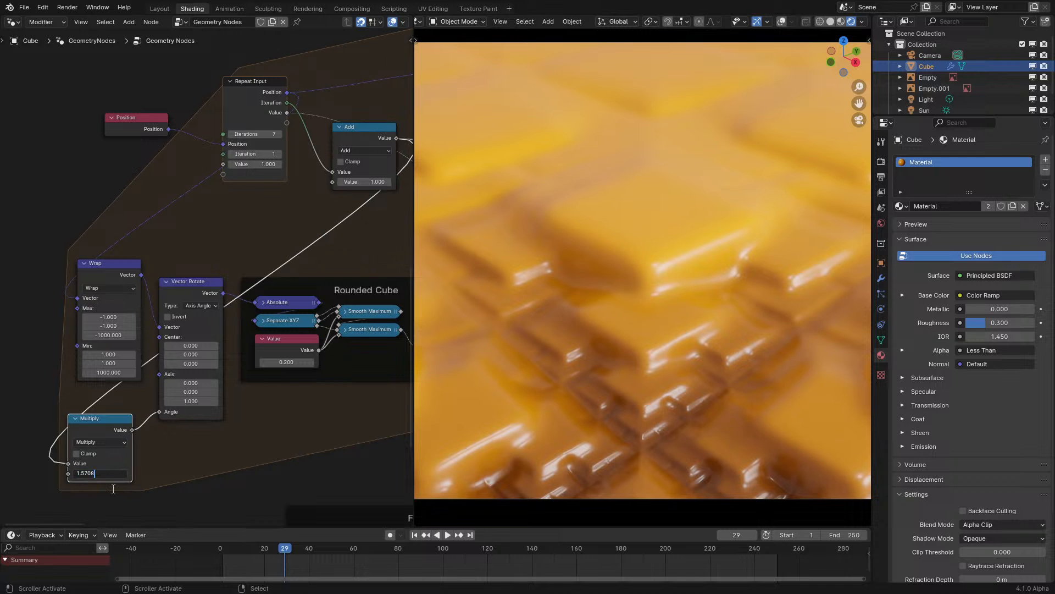
left_click(202, 566)
key("space")
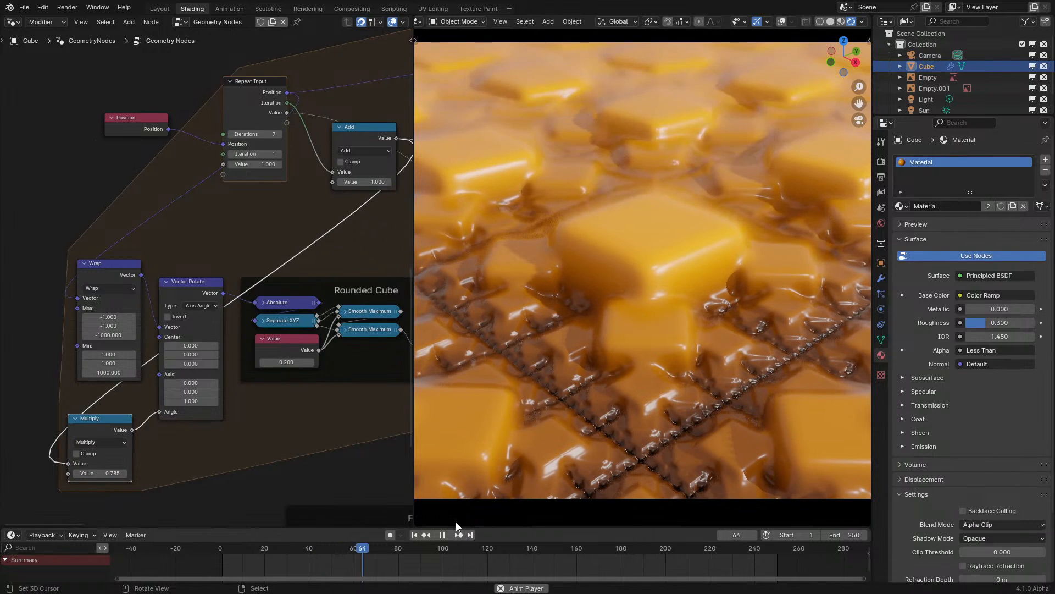
key("space")
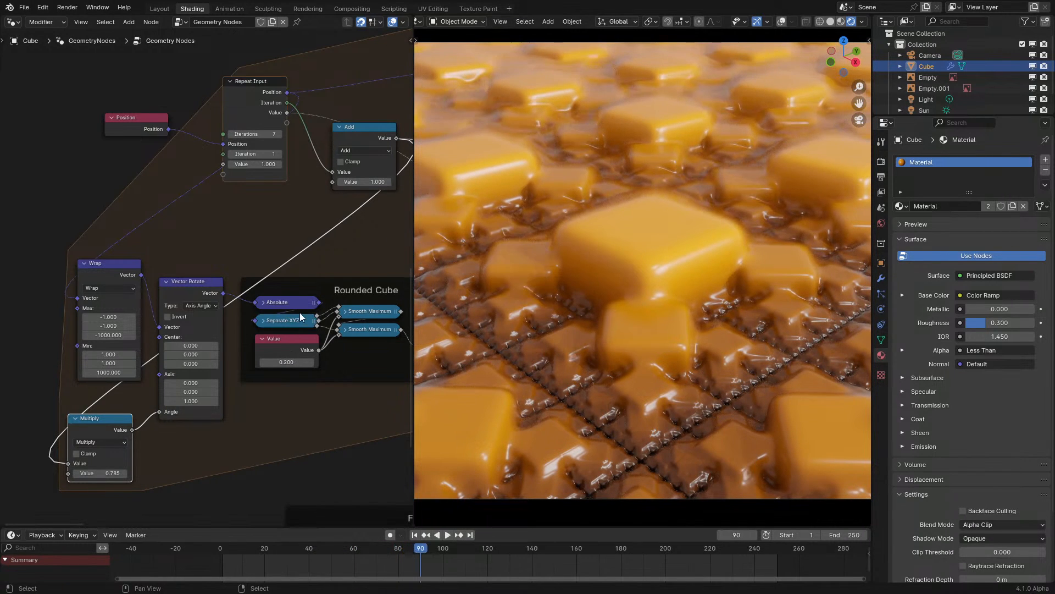
- Set the Value node in the Rounded Cube frame to 0.000, replay the animation and inspect the sharp-edged cubes
middle_click_drag(299, 312, 189, 317)
scroll(378, 364, "up", 1)
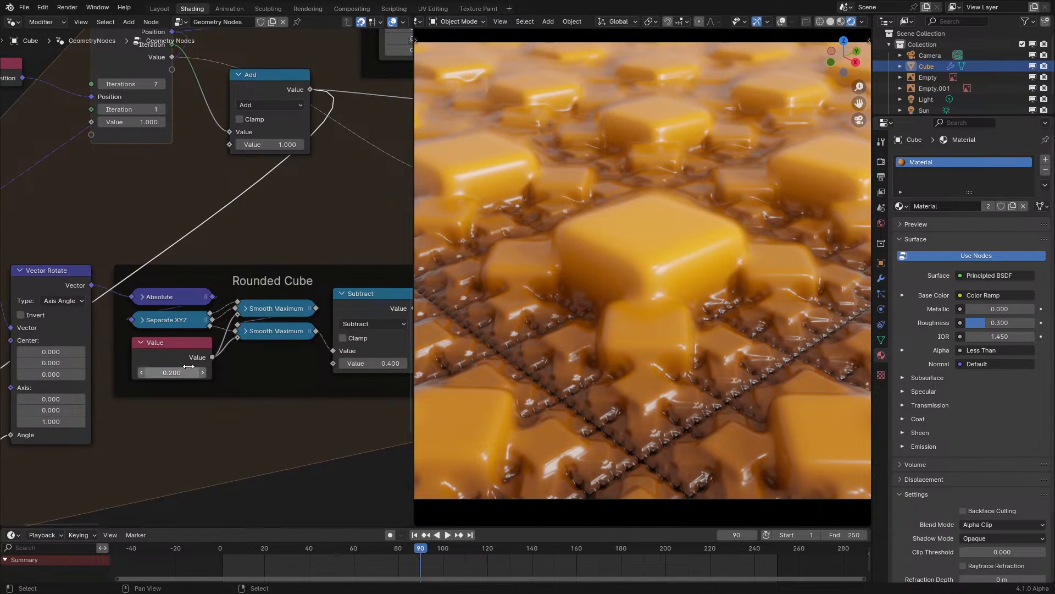
left_click(215, 563)
key("space")
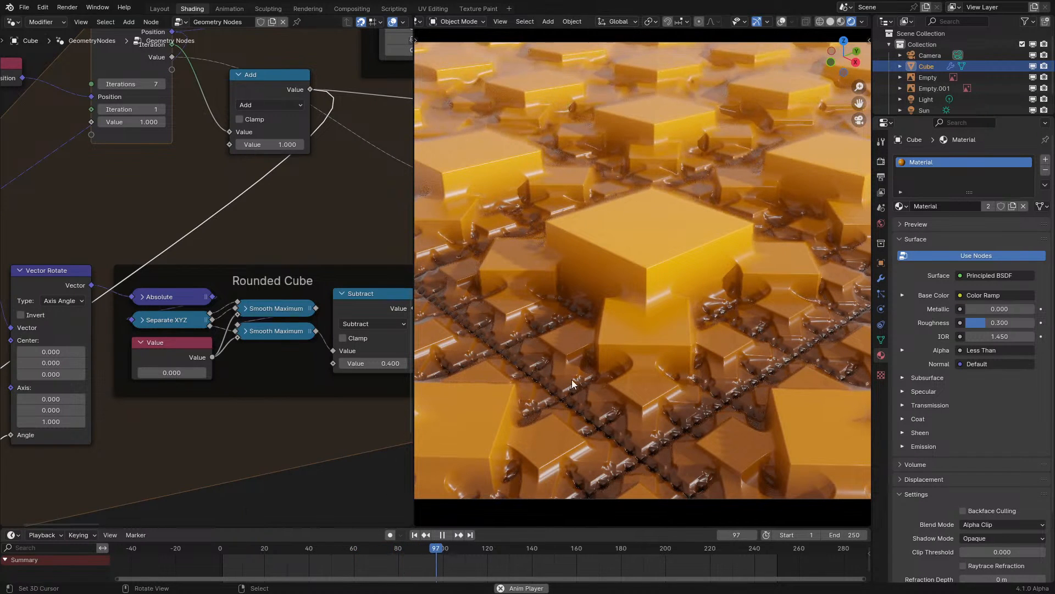
key("space")
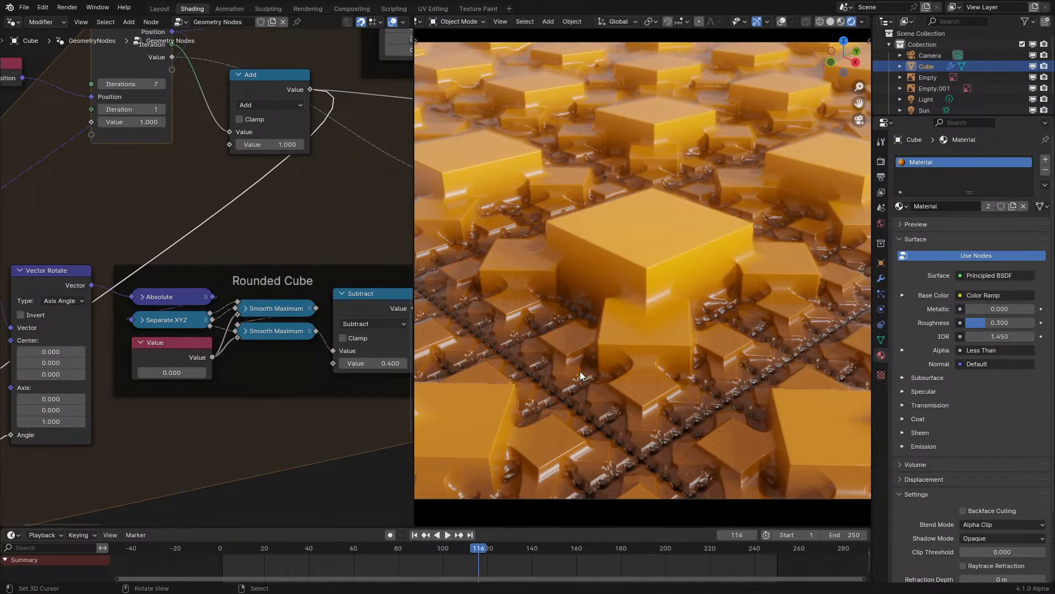
scroll(631, 328, "up", 6)
scroll(668, 331, "down", 6)
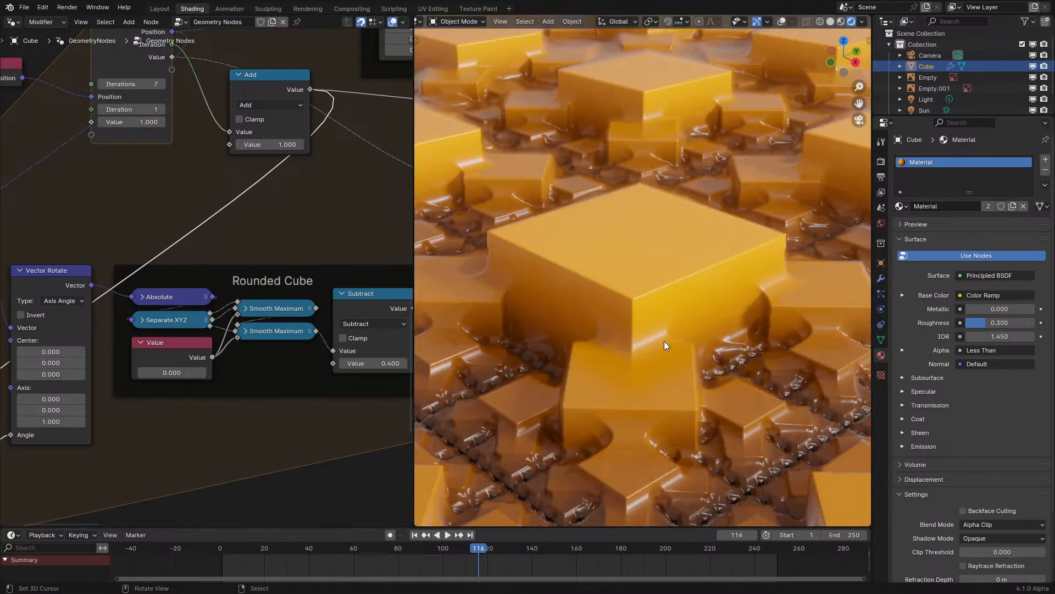
key("Home")
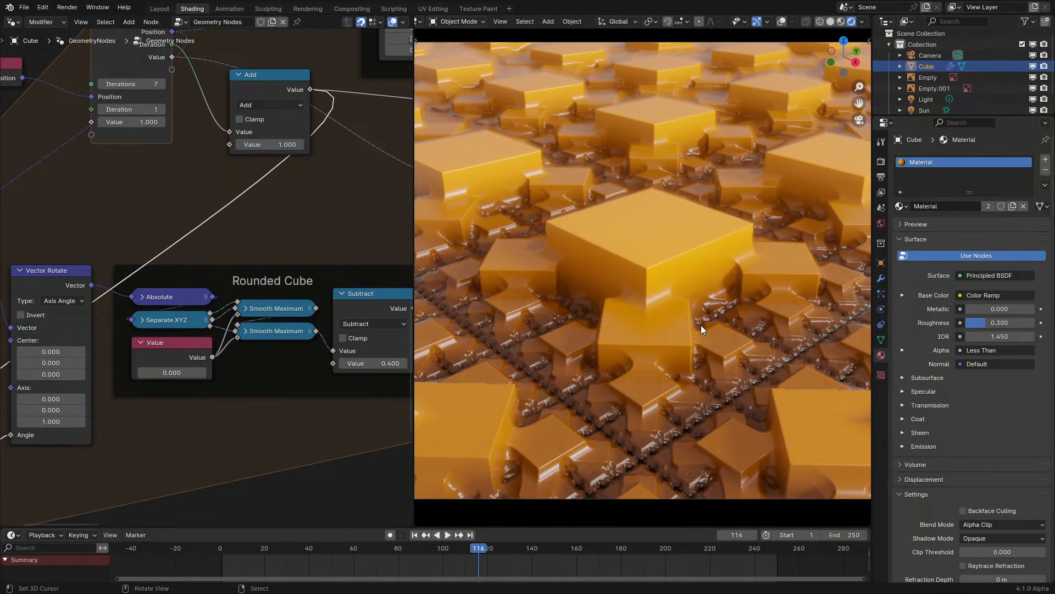
- Try a bright blue for the end stop of the Base Color ramp and replay the animation
left_click(247, 562)
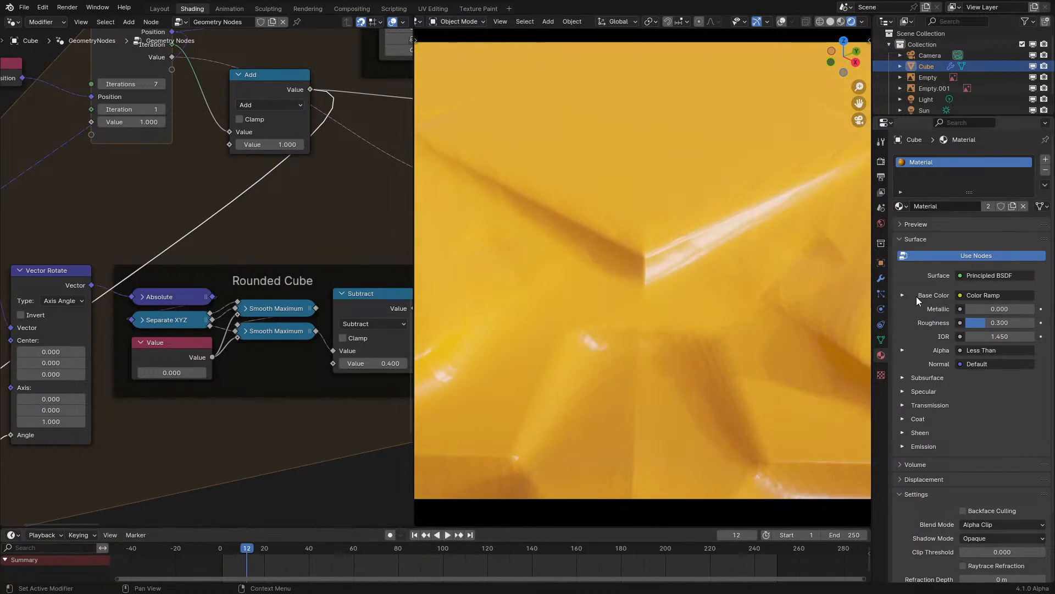
left_click(902, 295)
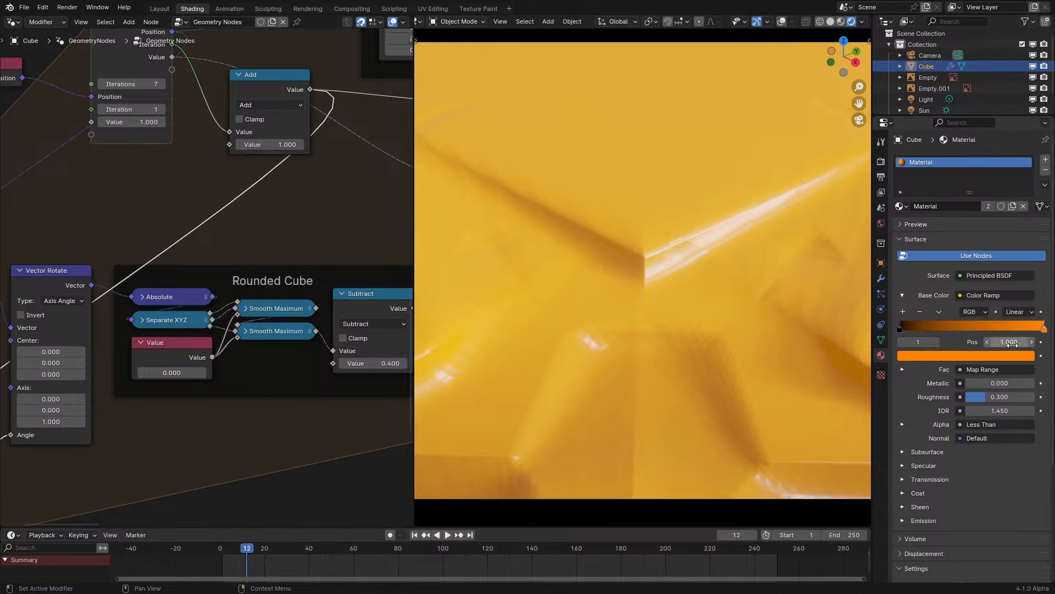
left_click(1001, 356)
key("space")
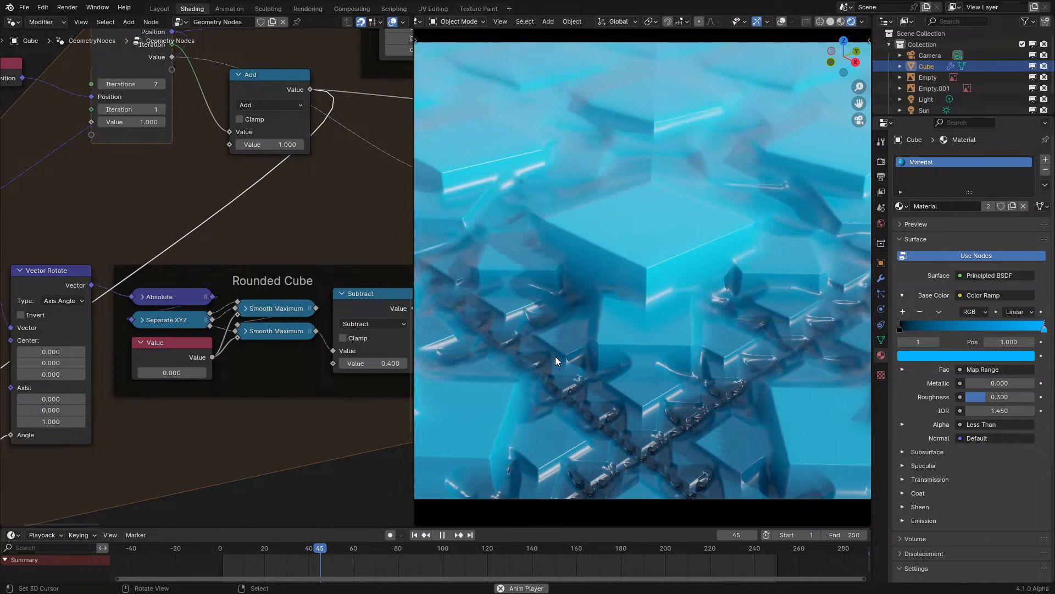
key("space")
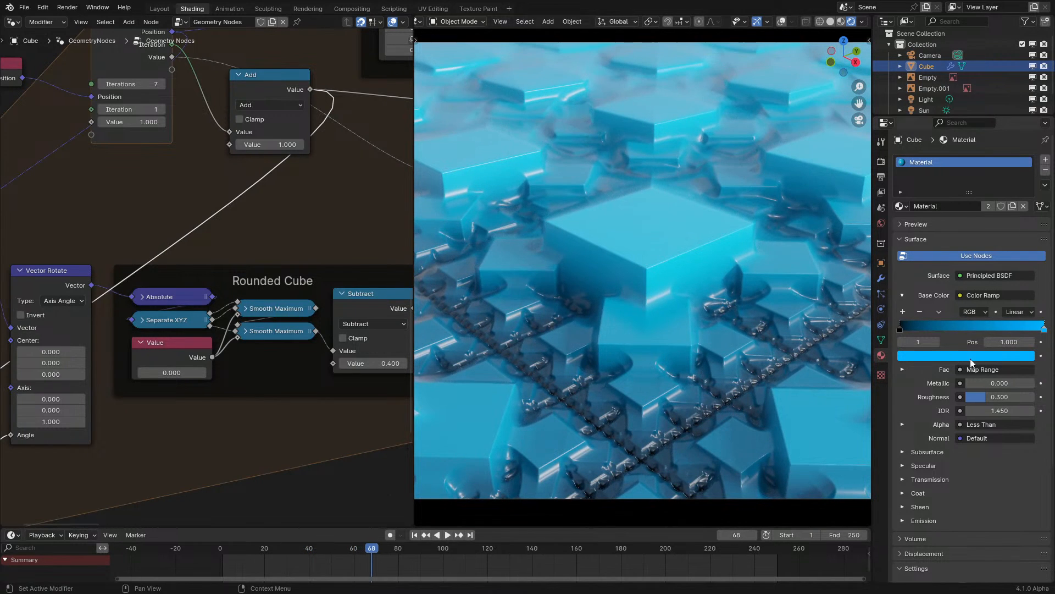
- Set the material's subsurface weight to 1.000 and its subsurface scale to 1.31 m
left_click(922, 453)
left_click_drag(976, 477, 1033, 477)
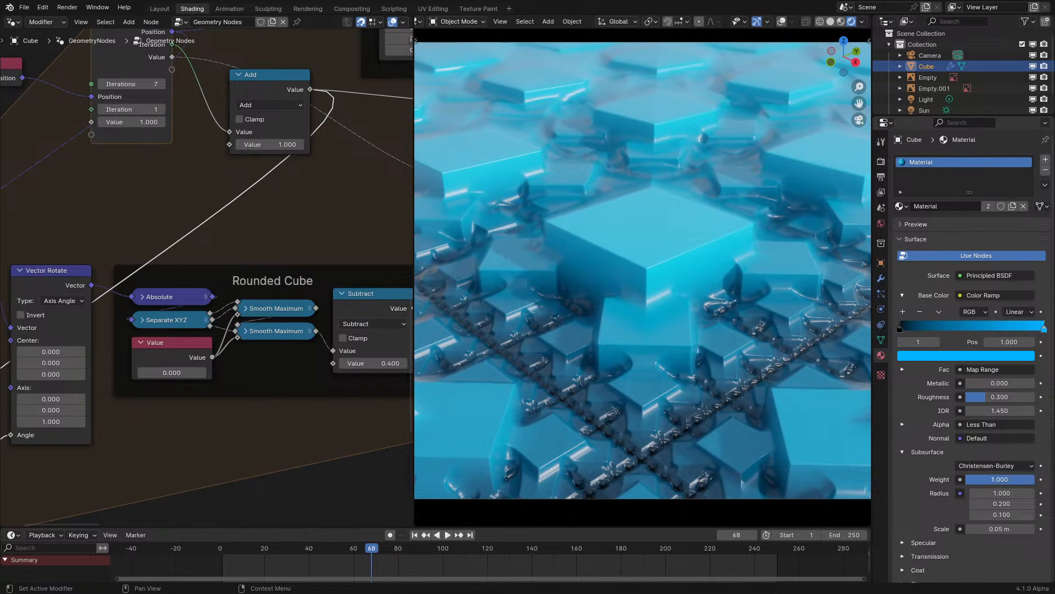
left_click_drag(1000, 526, 991, 528)
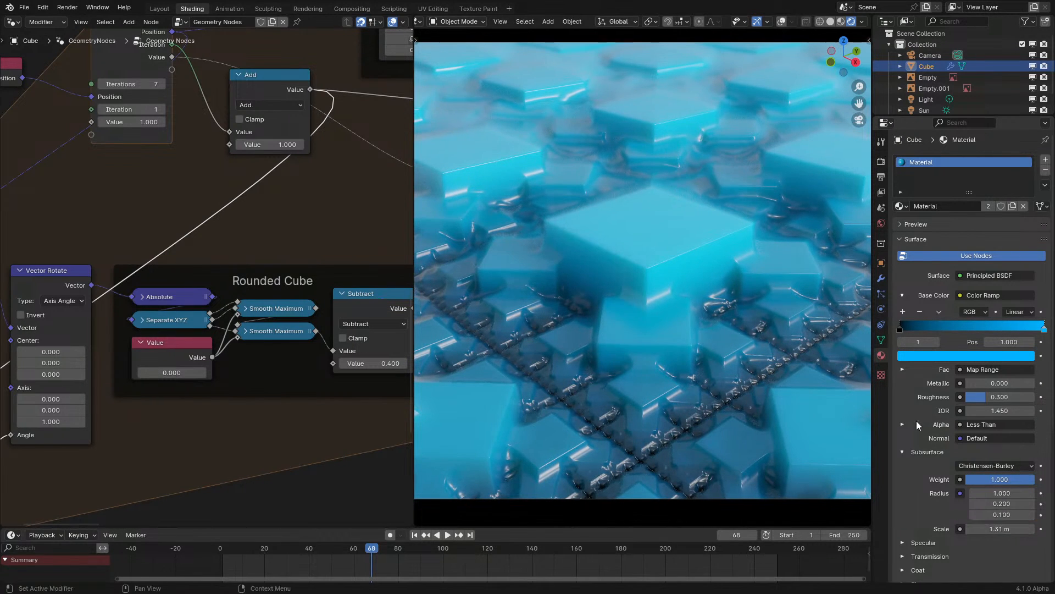
- Recolor the ramp's end stop to orange with hue 0.015, set the subsurface scale to 0.22 m, and replay the animation
left_click(953, 355)
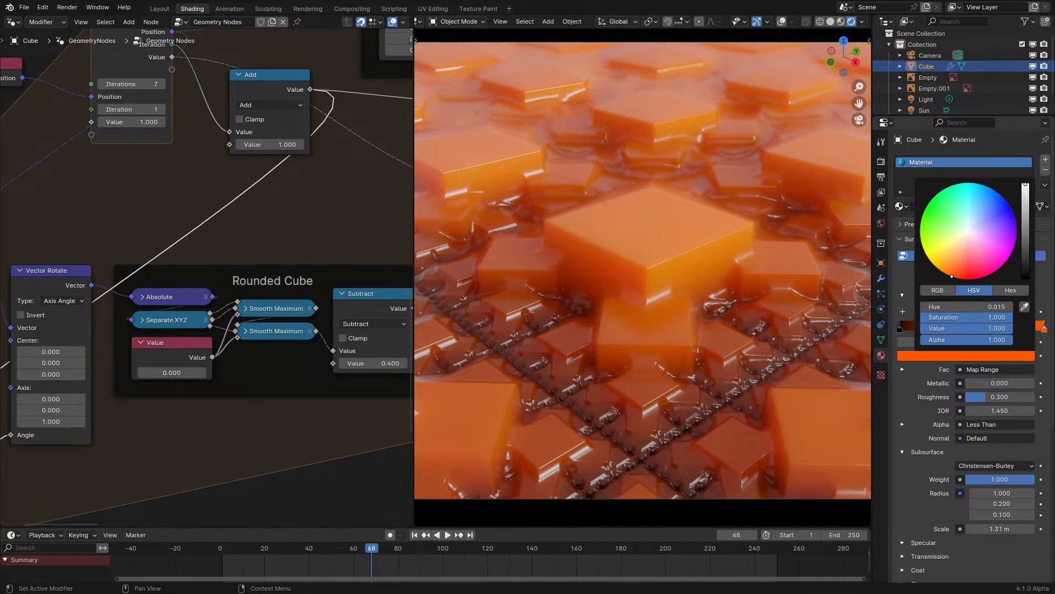
left_click_drag(1015, 529, 973, 529)
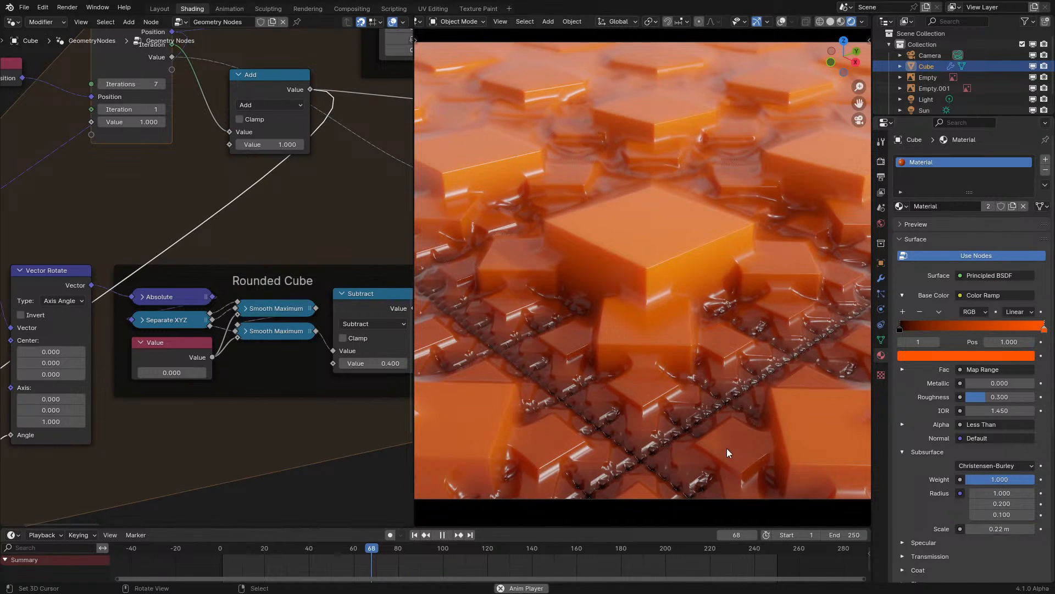
left_click(212, 562)
key("space")
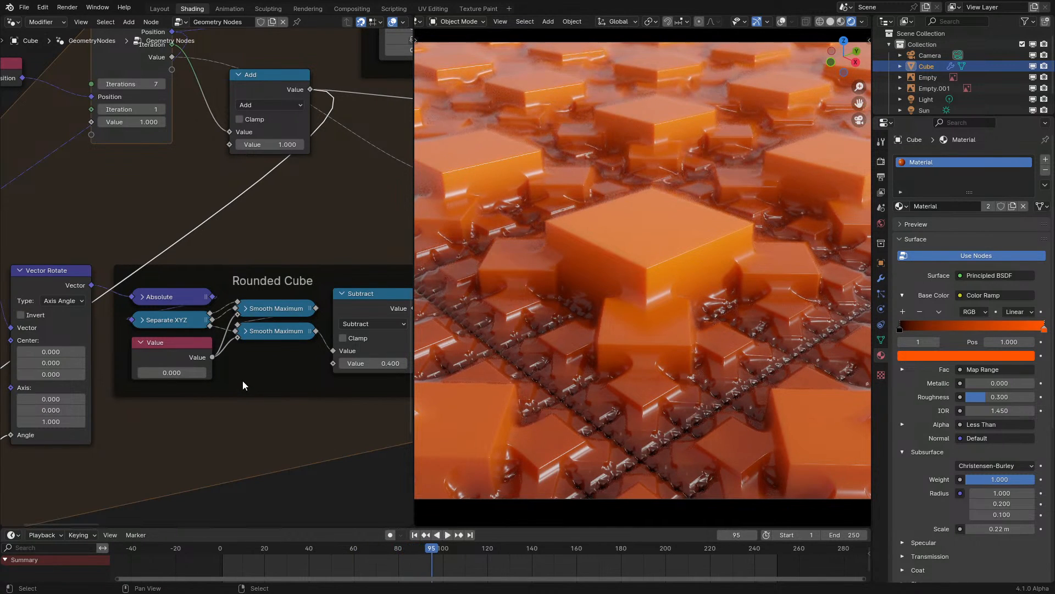
- Try the lower Smooth Maximum with its Distance unlinked at 0.100 and replay the animation
scroll(229, 340, "up", 1)
left_click(254, 348)
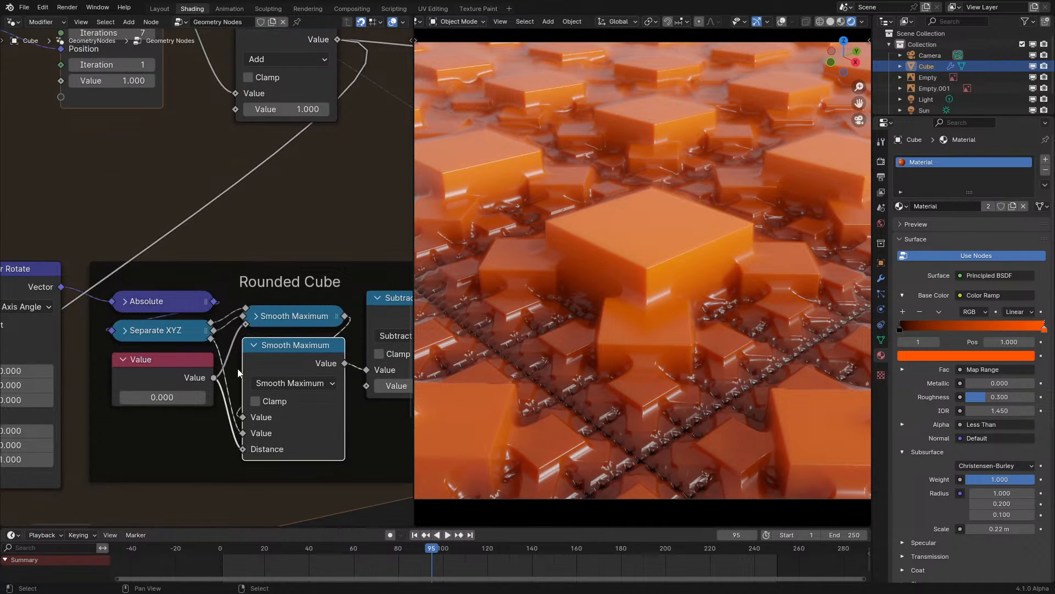
key("space")
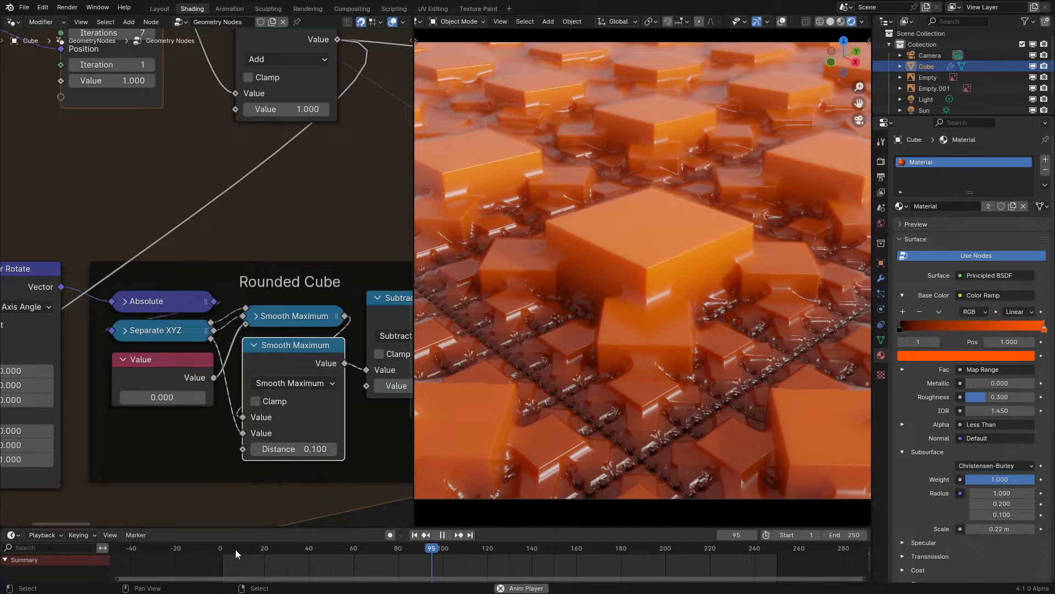
left_click_drag(233, 550, 210, 558)
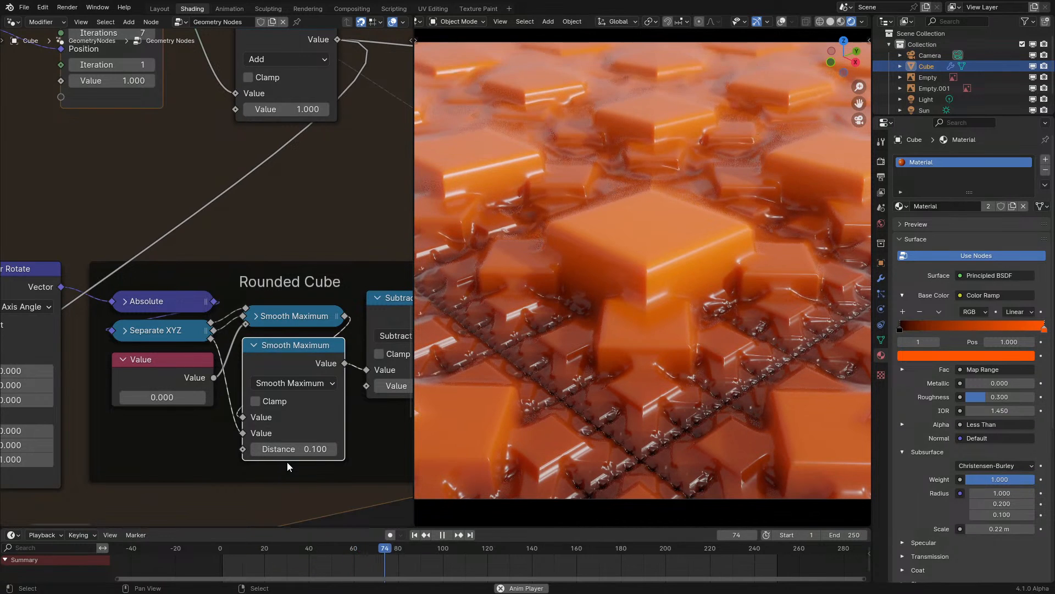
key("space")
- Relink the Value node to the lower Smooth Maximum's Distance, collapse that node, and replay the animation
left_click_drag(214, 377, 242, 448)
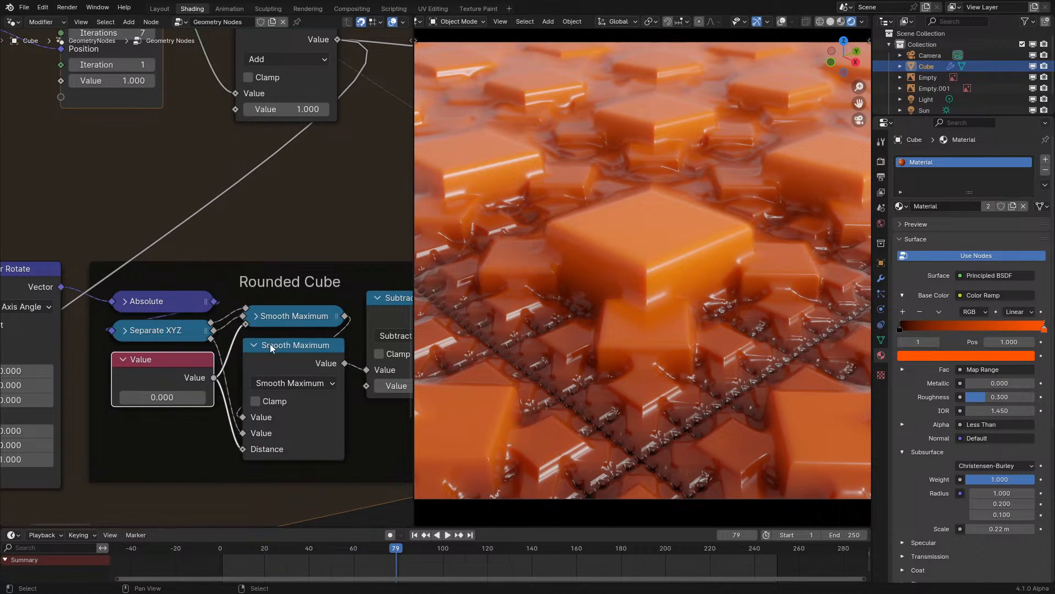
left_click(255, 345)
left_click(224, 548)
key("space")
middle_click_drag(267, 361, 145, 348)
key("space")
- Set the Smooth Minimum Distance in the Join Shape frame to 0.050 and replay the animation from the start
scroll(344, 283, "down", 6)
middle_click_drag(344, 283, 136, 325)
scroll(235, 319, "up", 3)
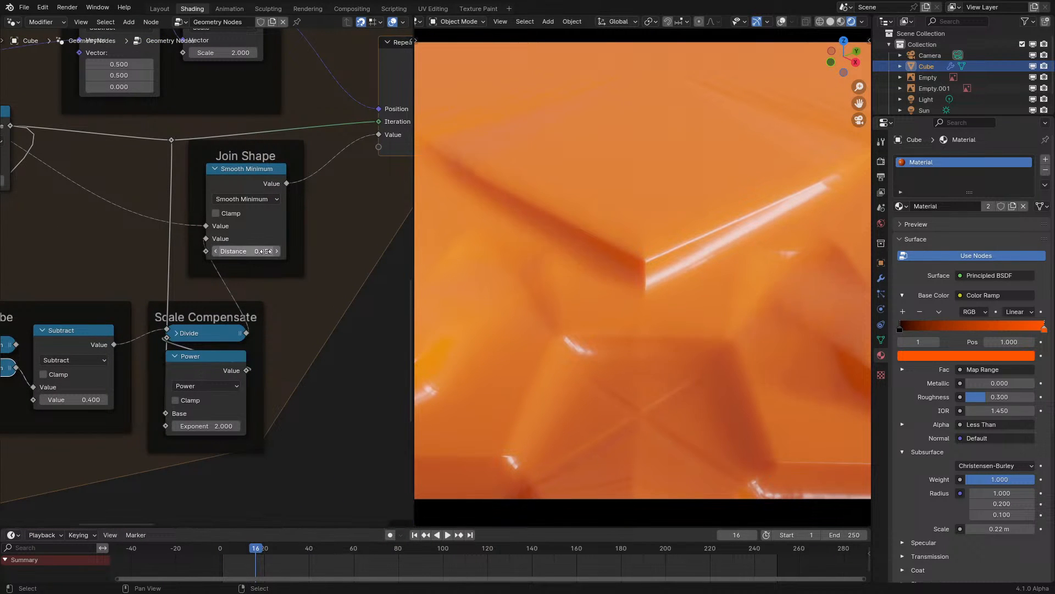
key("space")
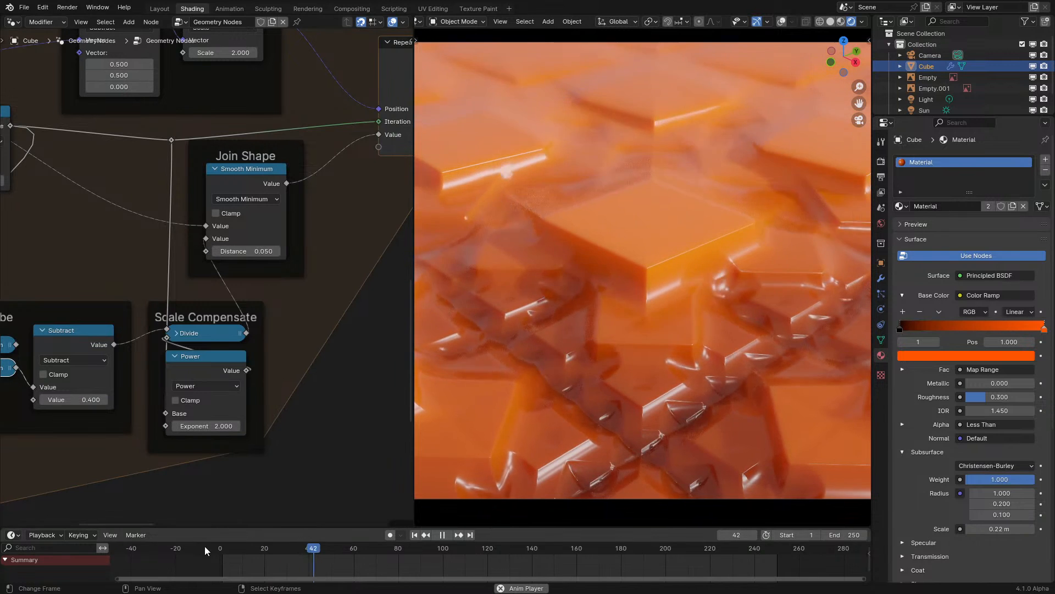
left_click(221, 551)
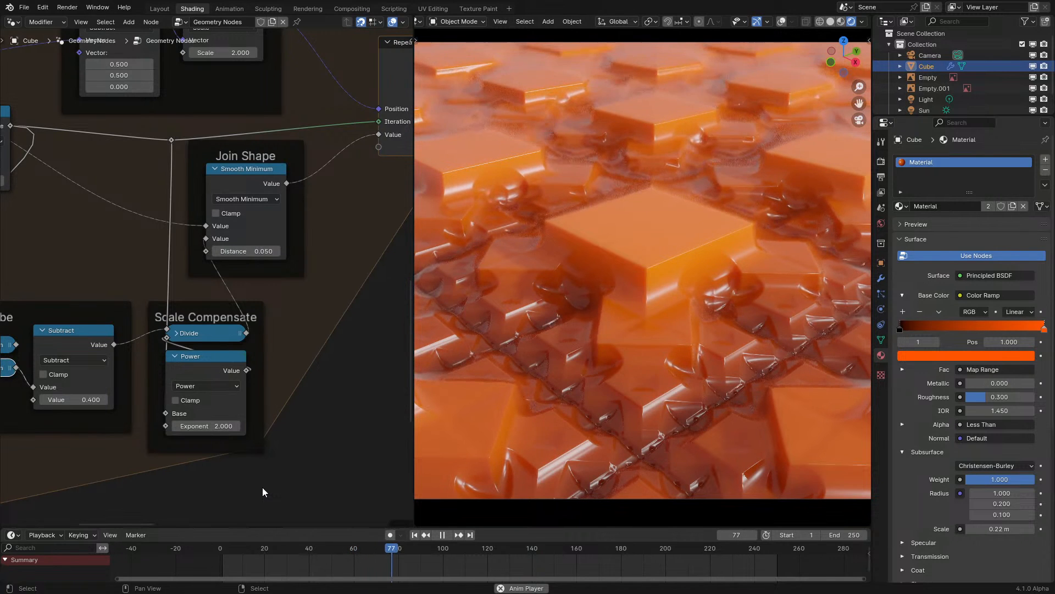
left_click(219, 567)
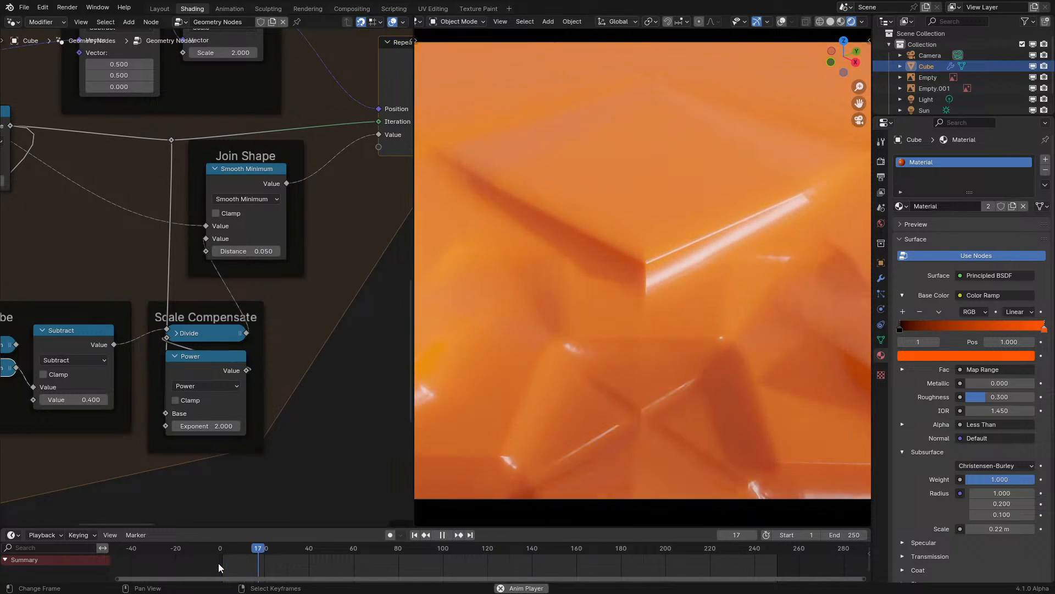
key("space")
- Insert a Multiply node with value 2.000 between the SDF attribute and Subtract for the RayMarch step, and replay the animation
scroll(220, 247, "down", 13)
middle_click_drag(221, 184, 123, 413)
scroll(259, 253, "up", 4)
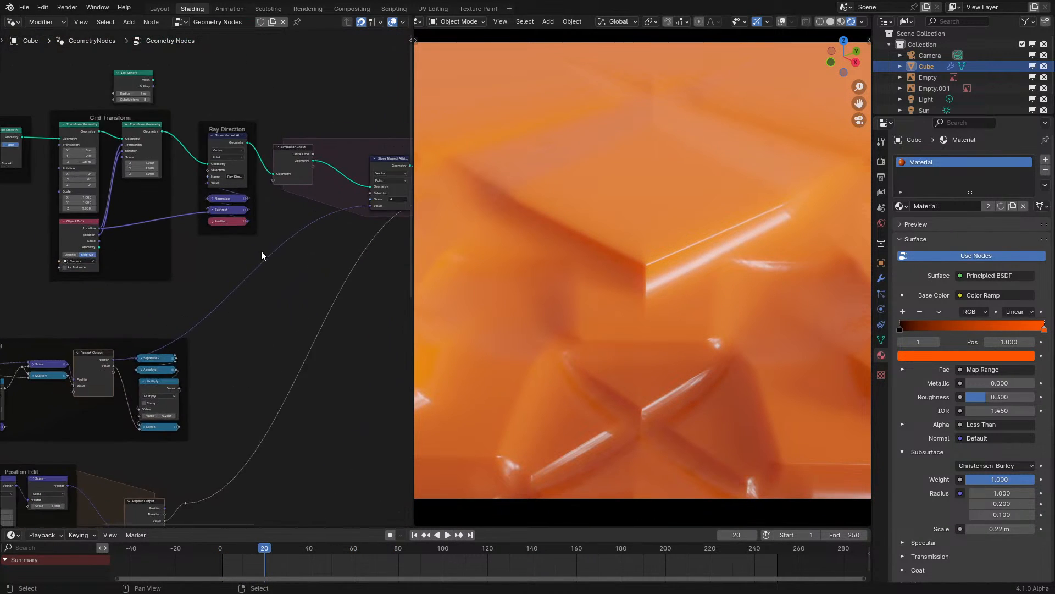
middle_click_drag(262, 250, 66, 307)
scroll(251, 251, "up", 2)
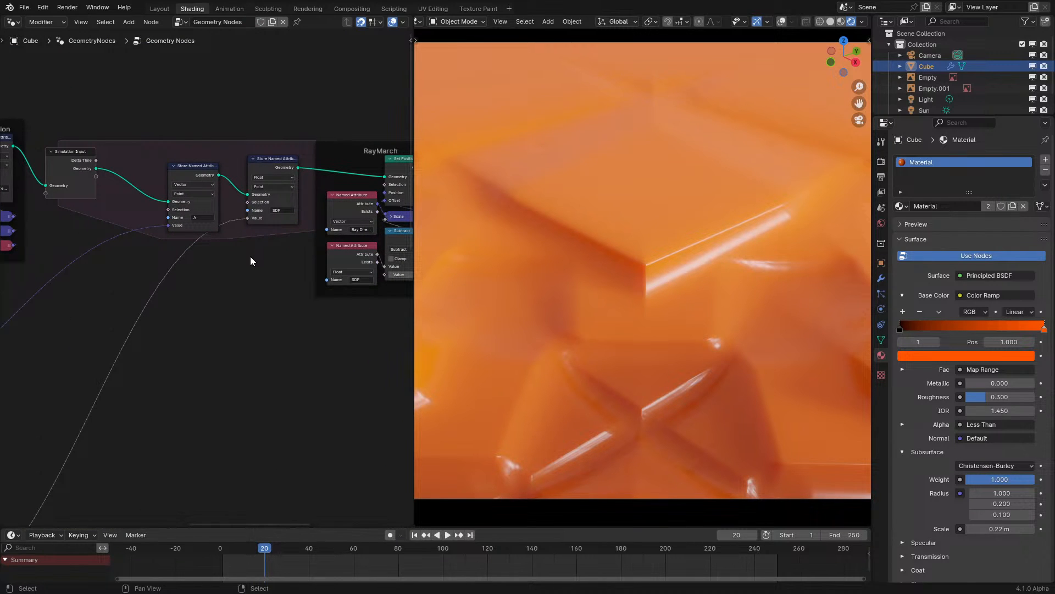
middle_click_drag(255, 263, 130, 294)
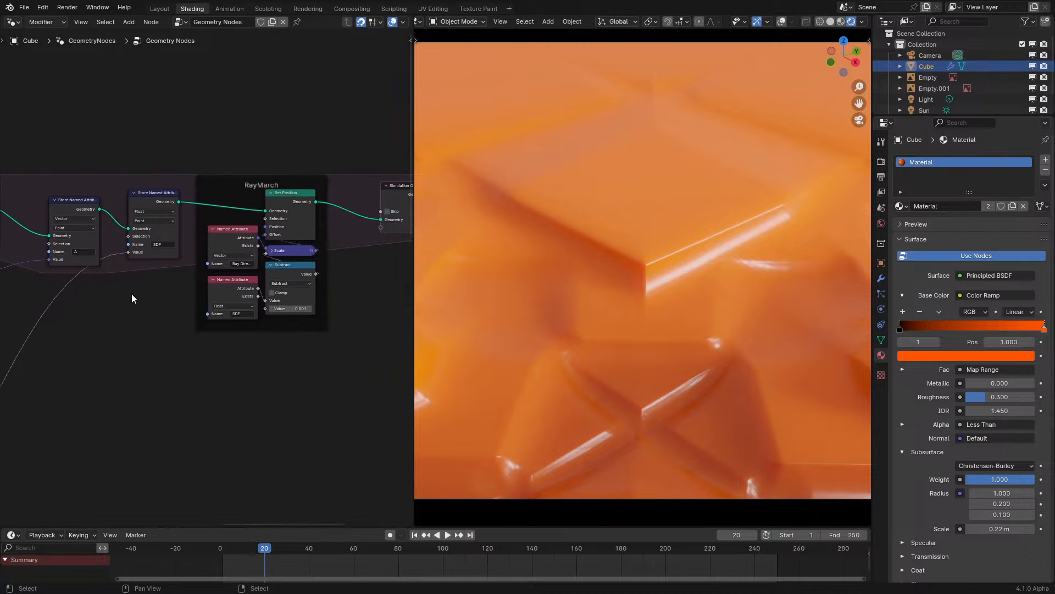
scroll(304, 293, "up", 2)
scroll(286, 295, "up", 1)
left_click_drag(277, 291, 292, 379)
type("mul")
left_click(328, 395)
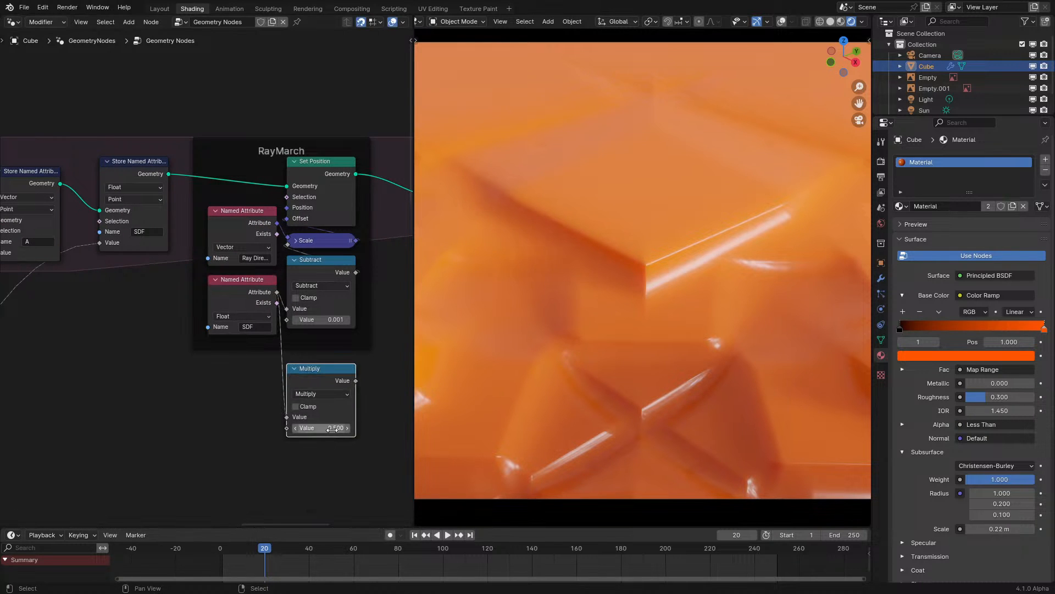
left_click_drag(355, 381, 288, 308)
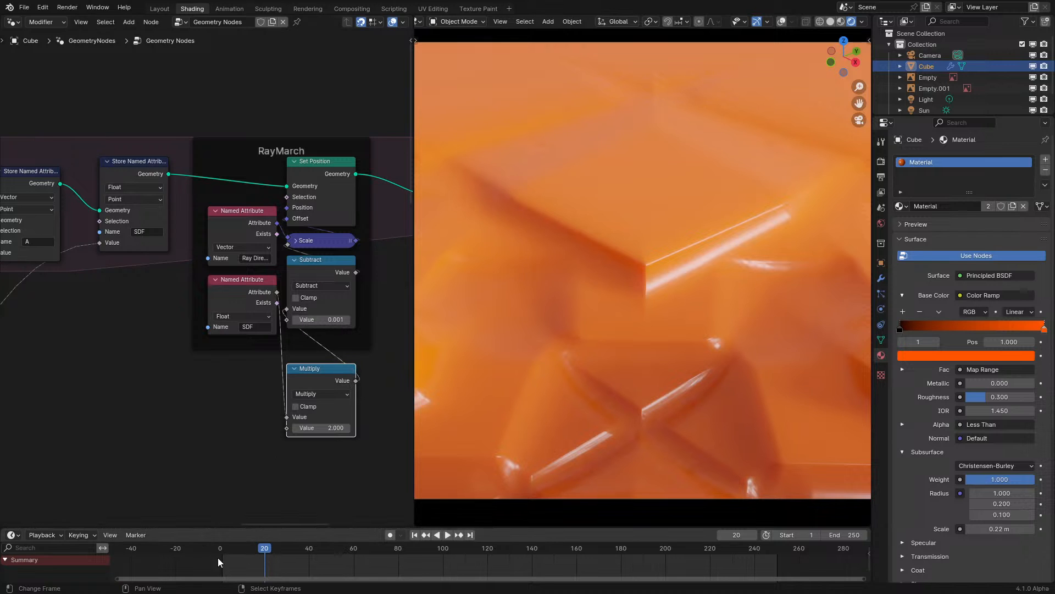
left_click(219, 556)
key("space")
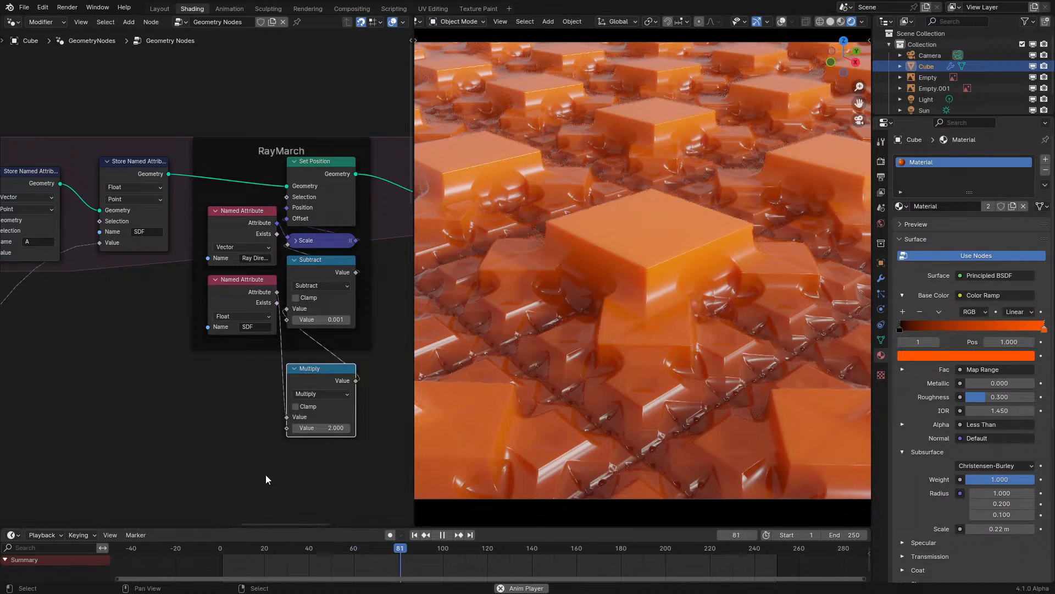
key("space")
- Try 3.000 and 10.000 in the Multiply node below the RayMarch frame, replaying the animation from the start each time
left_click(322, 428)
left_click(218, 559)
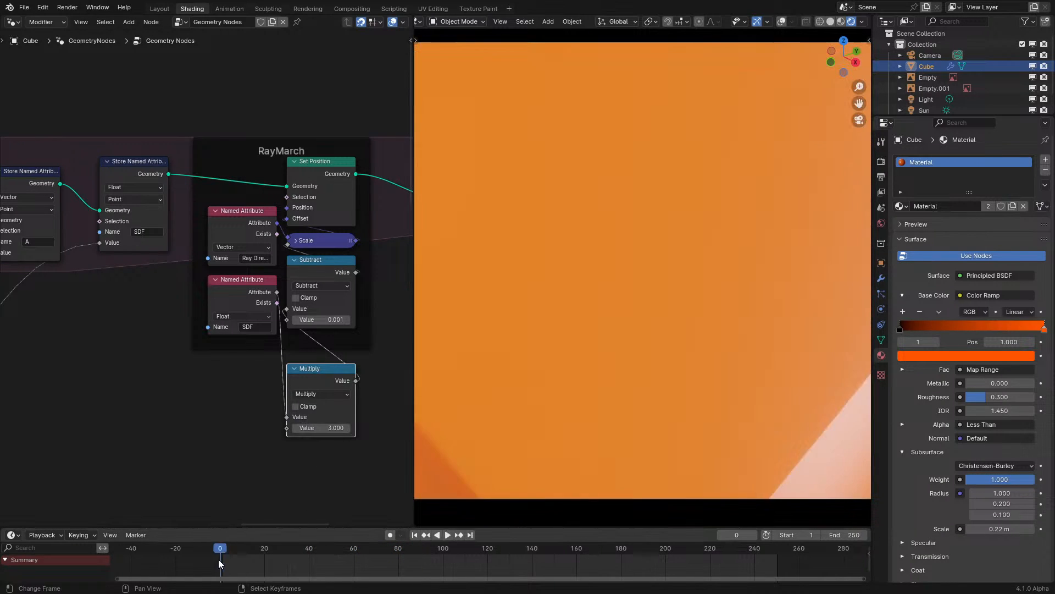
key("space")
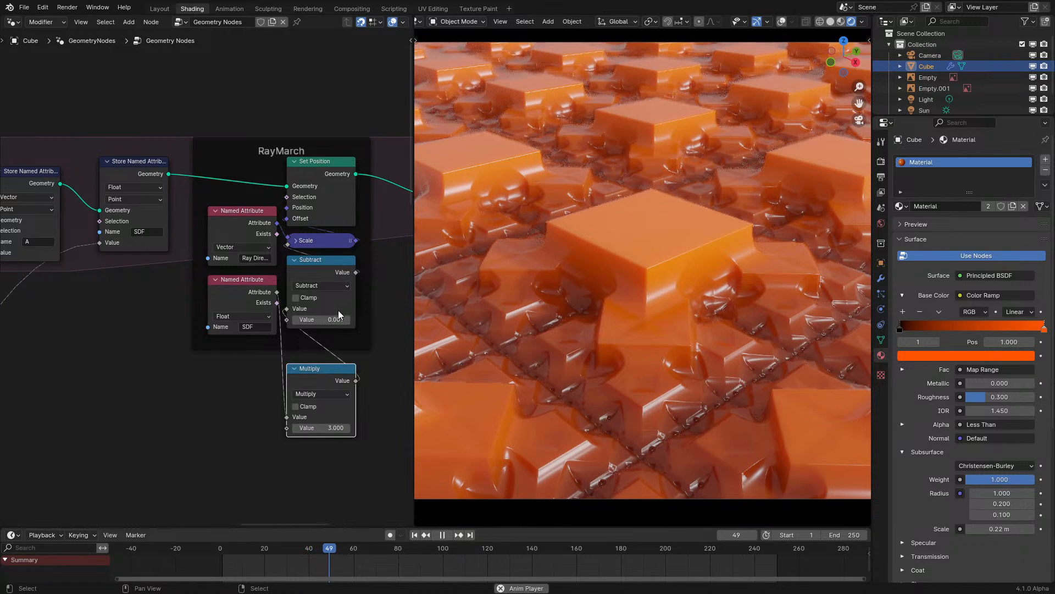
key("space")
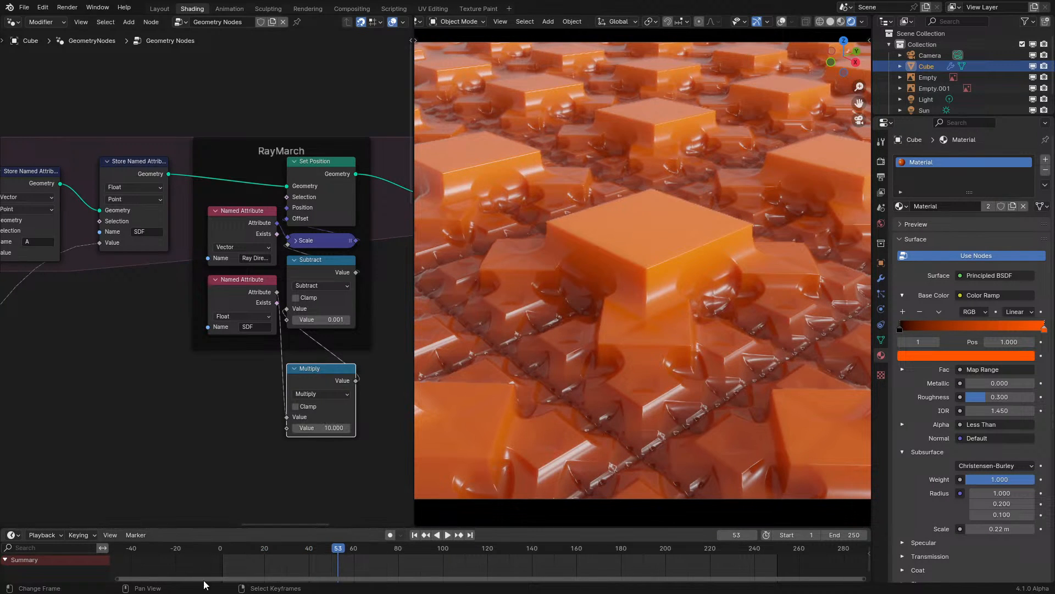
left_click(219, 554)
key("space")
key("space")
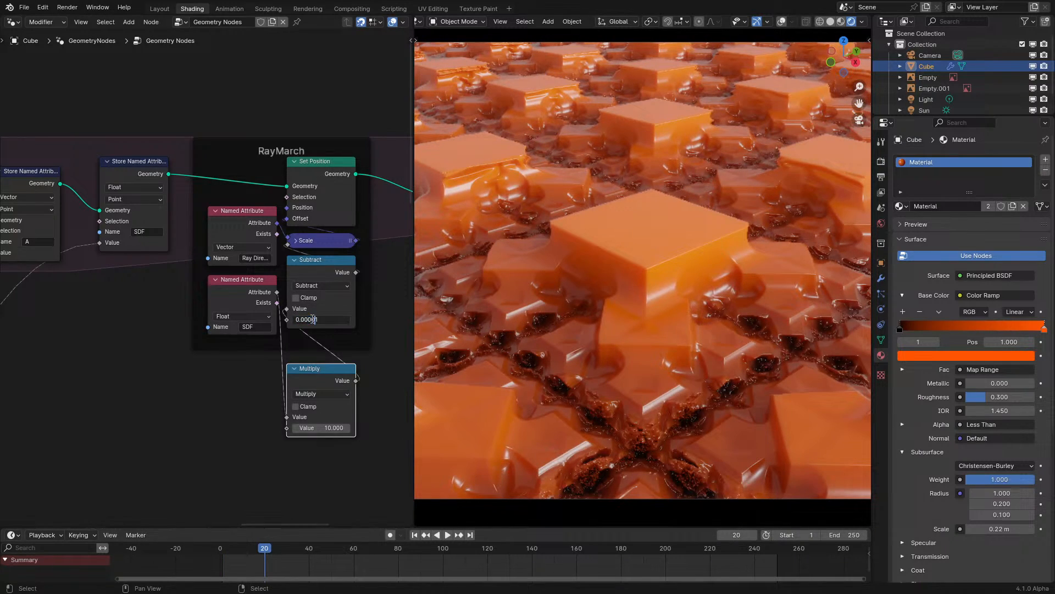
- Lower the RayMarch Subtract value to 0.0000 and the Multiply value to 5.000, replaying the animation after each change
left_click(194, 562)
key("space")
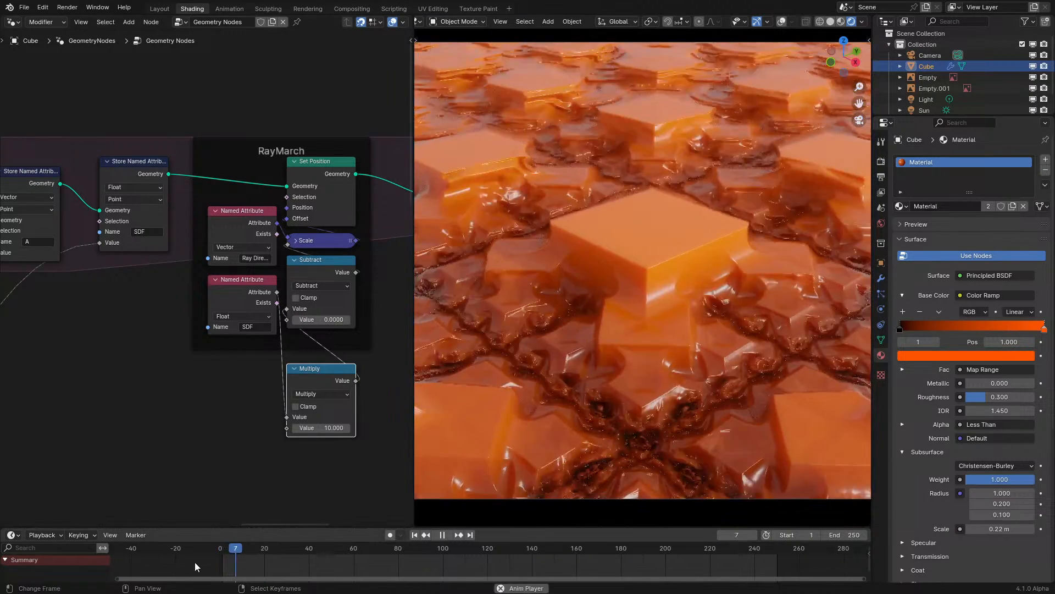
key("space")
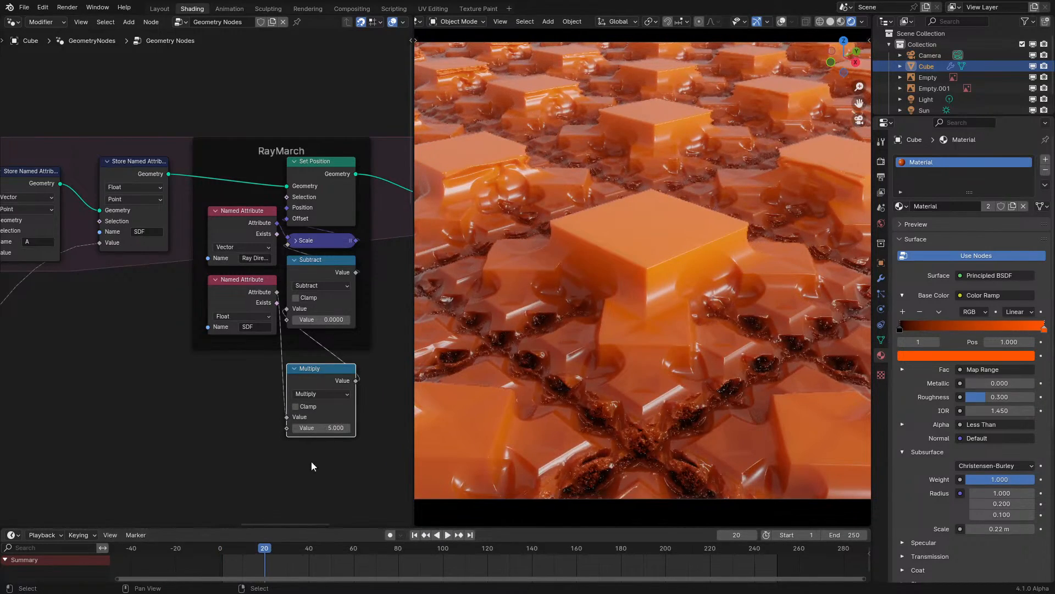
key("space")
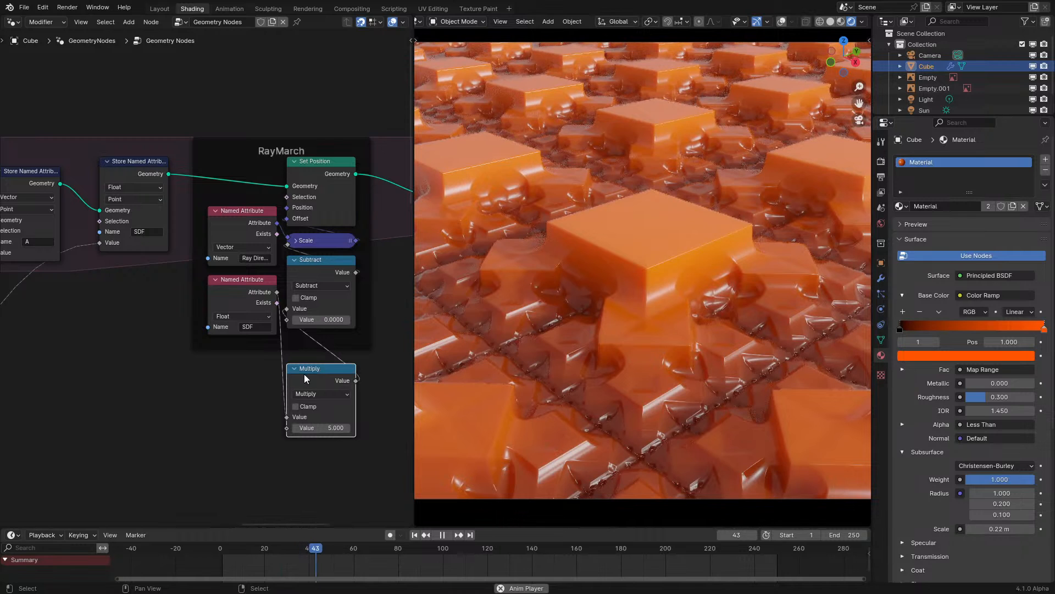
key("space")
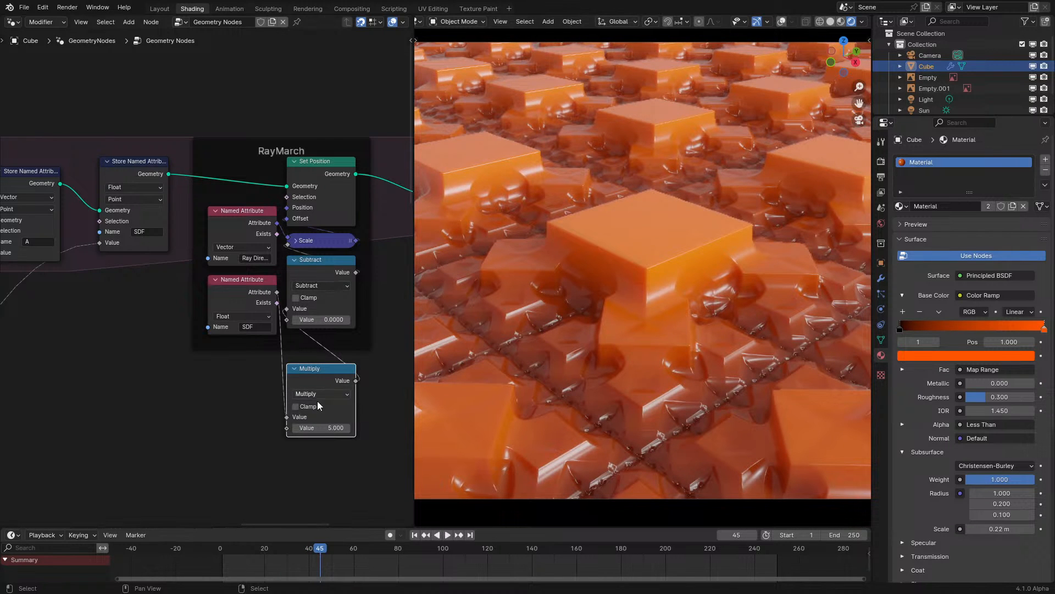
- Delete the Multiply node so SDF feeds Subtract directly, set the Subtract value to 0.000, and replay the animation from the start
left_click(321, 377)
key("x")
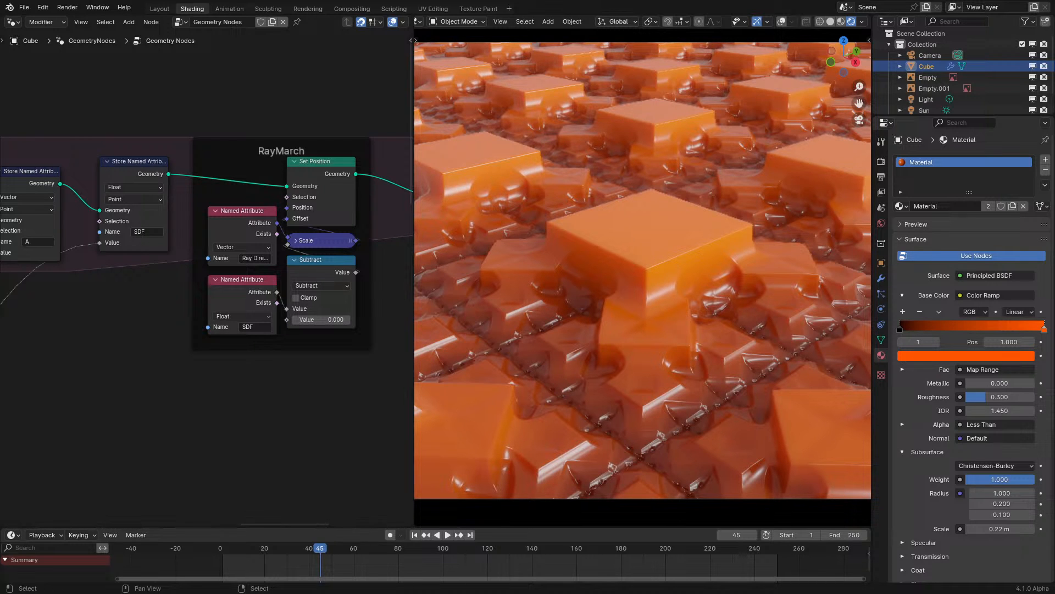
key("shift+Left")
key("space")
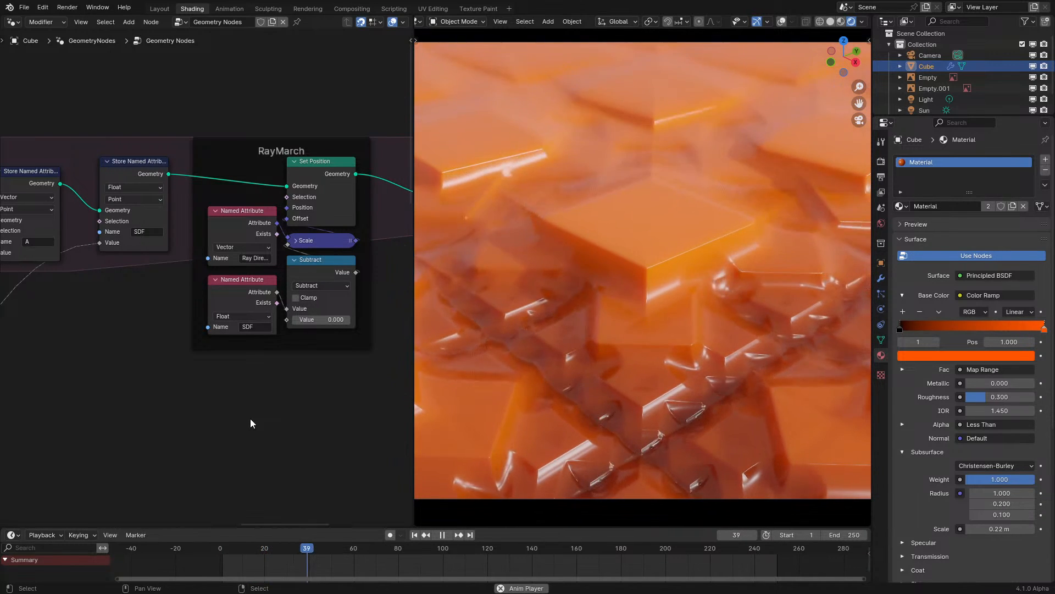
key("space")
- Maximize the node editor on the fractal cube repeat zone and examine where the Add node's incremented Iteration value is used
scroll(235, 410, "down", 7)
middle_click_drag(141, 392, 328, 297)
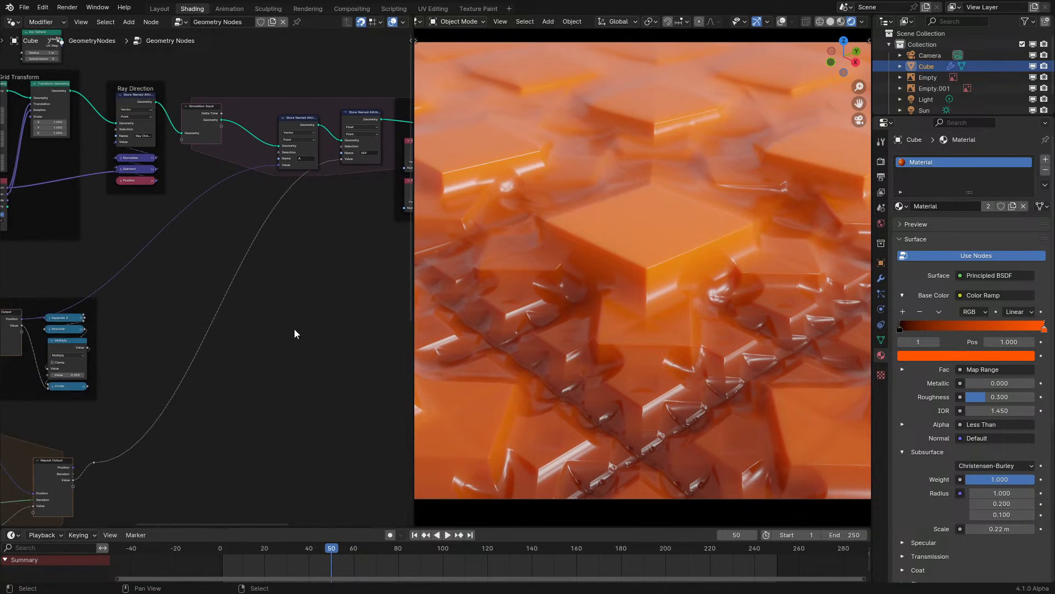
scroll(295, 329, "down", 3)
mouse_move(188, 383)
middle_mouse_down()
mouse_move(281, 314)
mouse_move(370, 272)
middle_mouse_up()
scroll(234, 327, "up", 4)
middle_click_drag(202, 322, 321, 281)
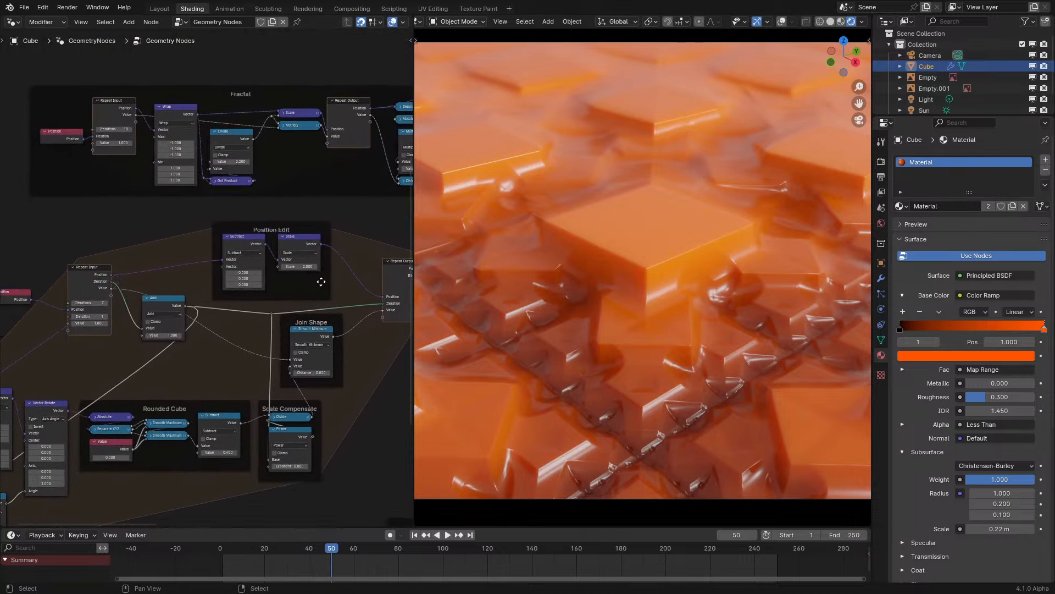
key("ctrl+space")
scroll(537, 300, "up", 3)
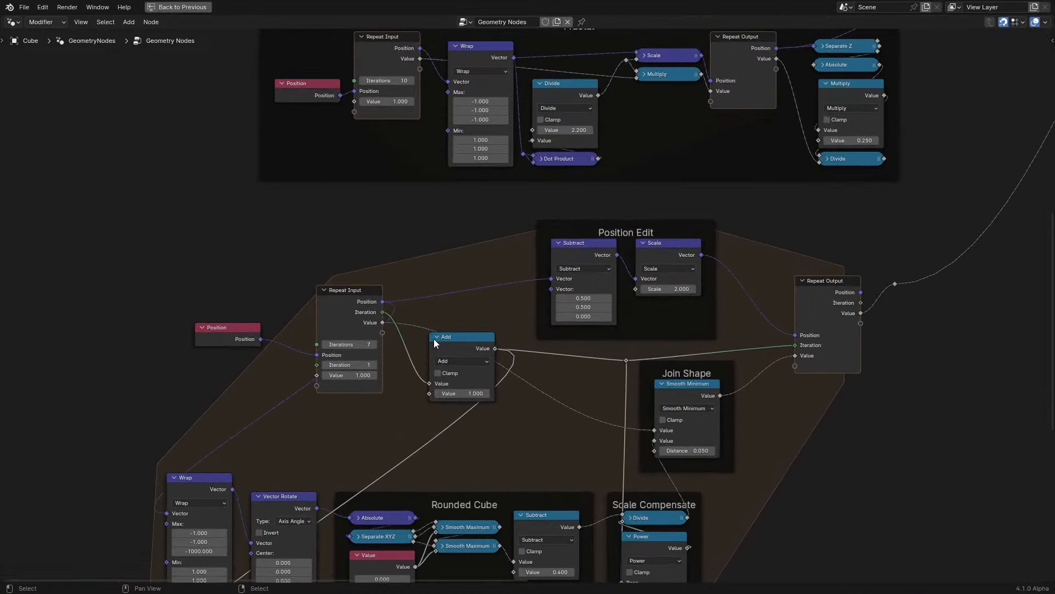
left_click(356, 304)
left_click(819, 300)
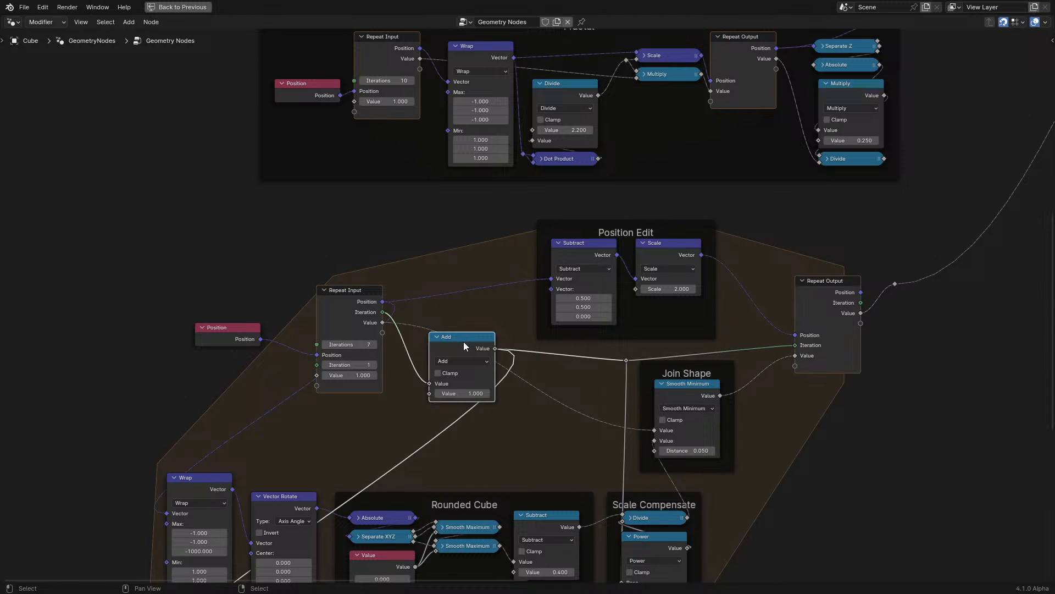
left_click_drag(463, 341, 475, 368)
middle_click_drag(489, 388, 461, 312)
scroll(325, 364, "down", 5)
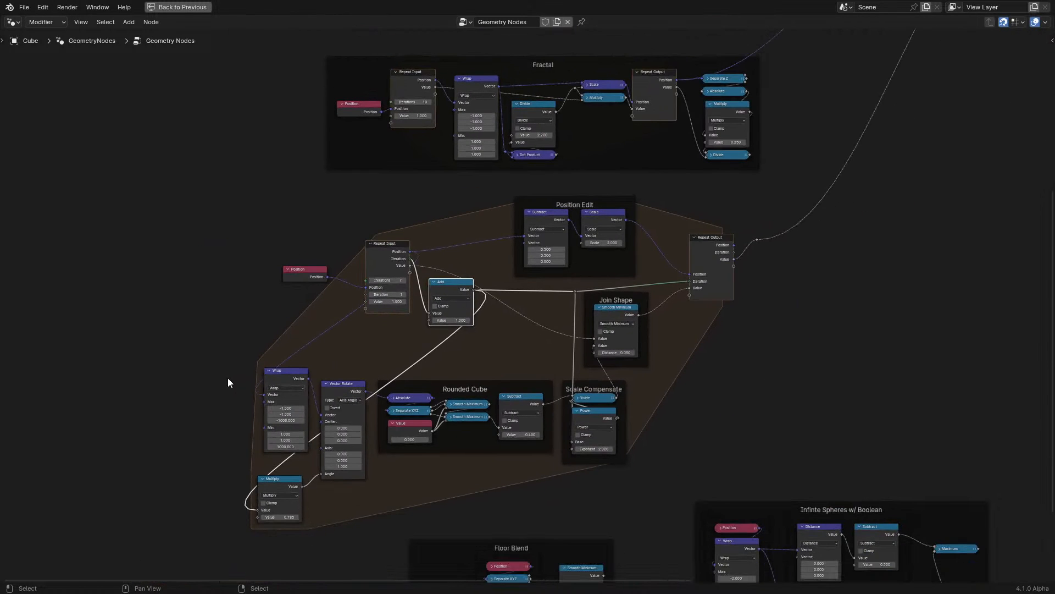
left_click_drag(227, 378, 632, 503)
scroll(490, 342, "up", 3)
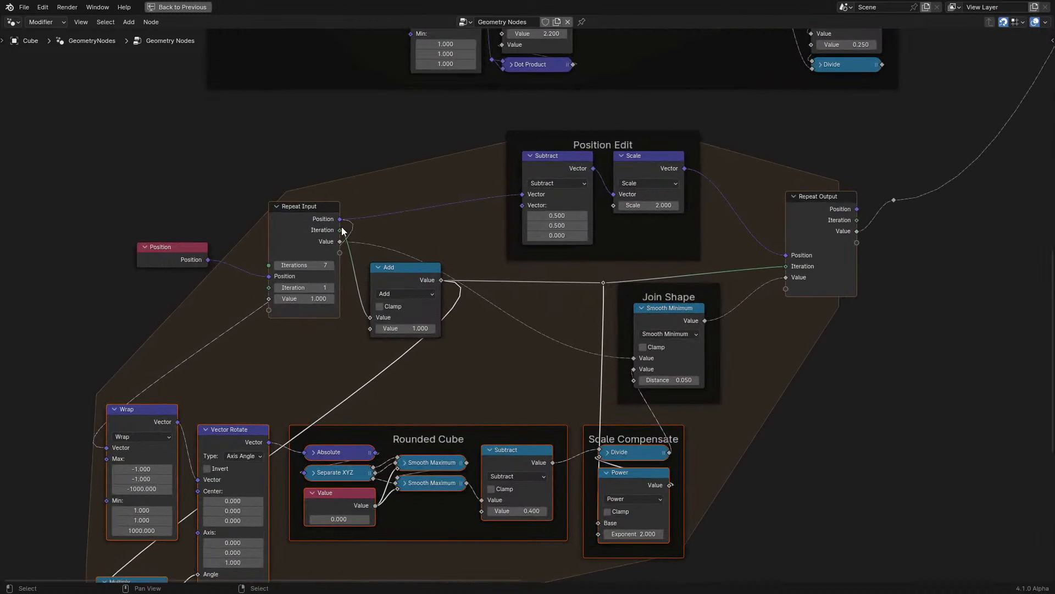
- Place Add below Repeat Output, routing Repeat Input's Iteration through the reroute into Add and Add's result into Repeat Output's Iteration
left_click_drag(337, 242, 598, 281)
left_click_drag(412, 268, 827, 308)
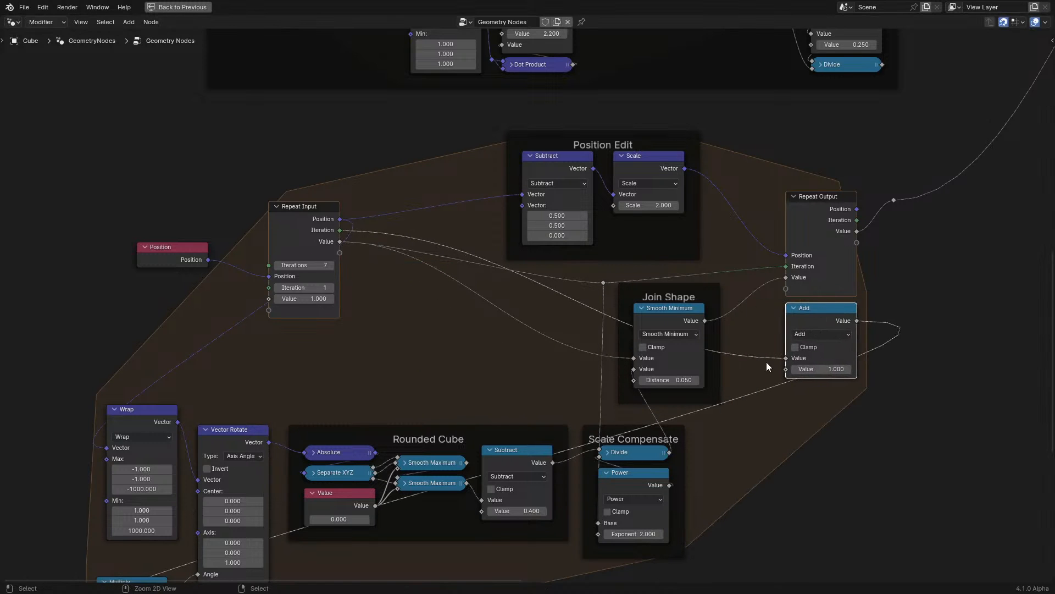
left_click_drag(603, 284, 791, 359)
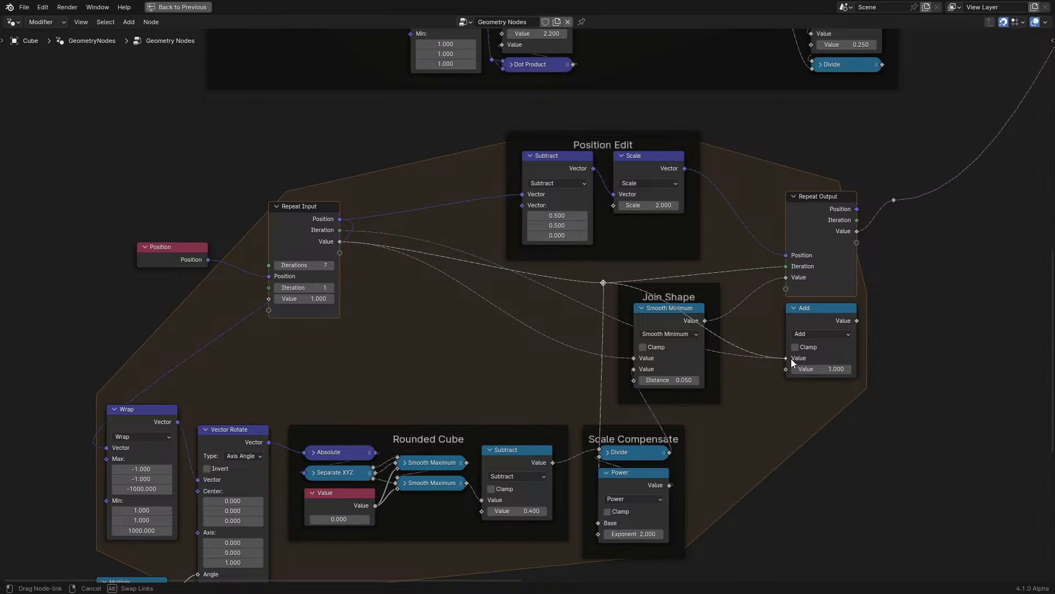
left_click_drag(710, 289, 695, 299)
left_click_drag(857, 319, 787, 266)
middle_click_drag(807, 315, 743, 344)
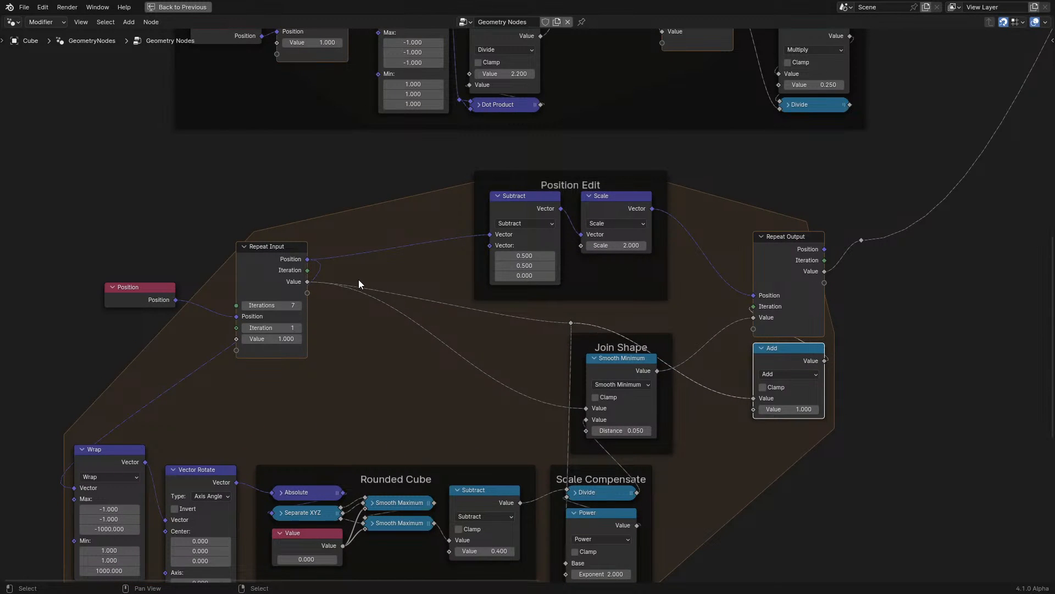
left_click_drag(578, 325, 577, 323)
- Collapse the Add node and join it with Repeat Output in a new frame
key("h")
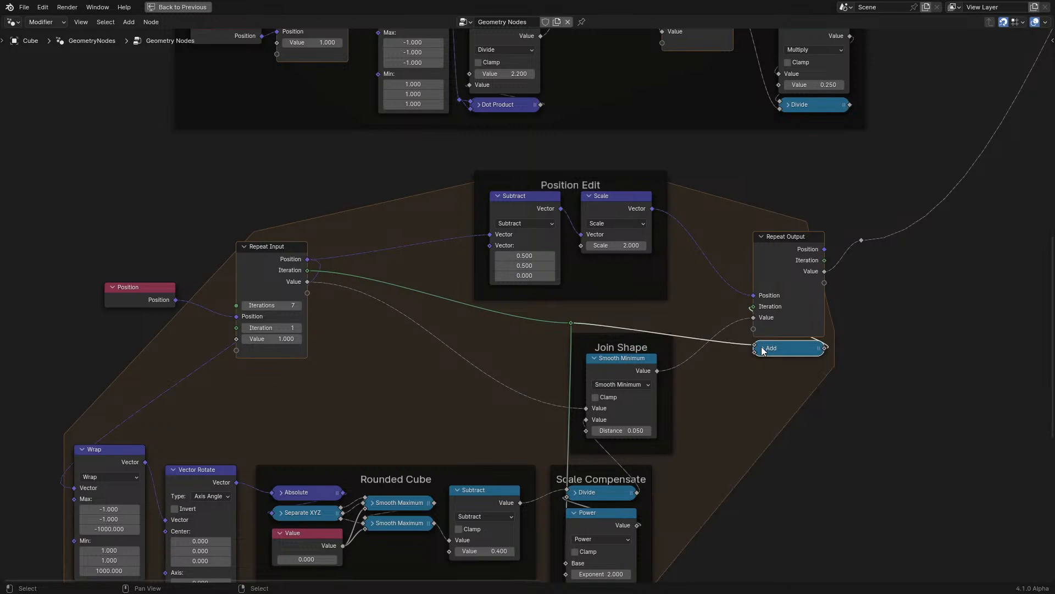
left_click(773, 242, "shift")
key("ctrl+j")
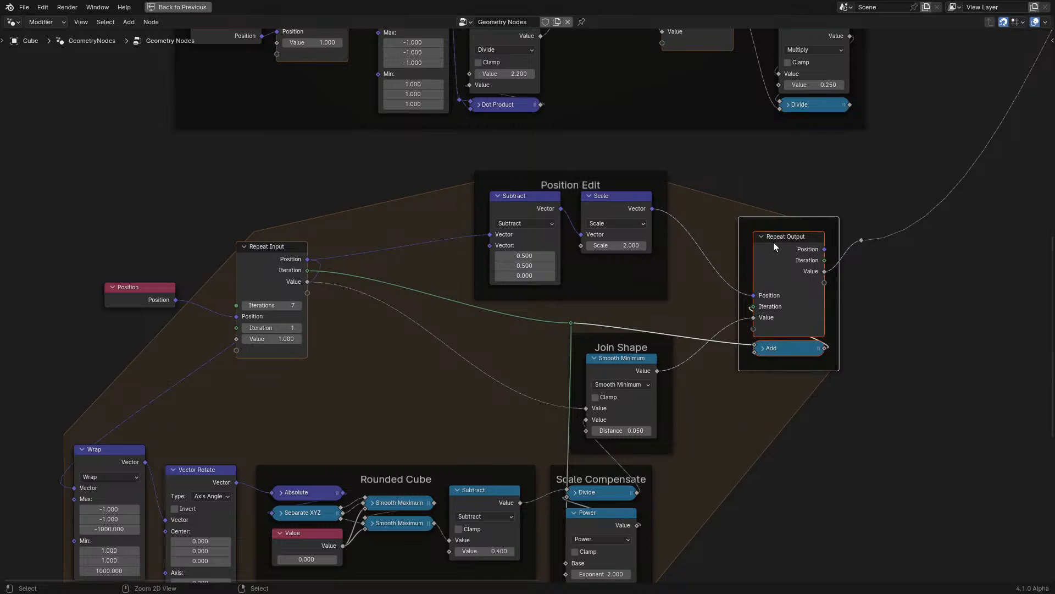
- Move the Position and Repeat Input nodes closer to the Position Edit frame and reposition the Iteration reroute beside Join Shape
left_click_drag(139, 238, 291, 347)
key("g")
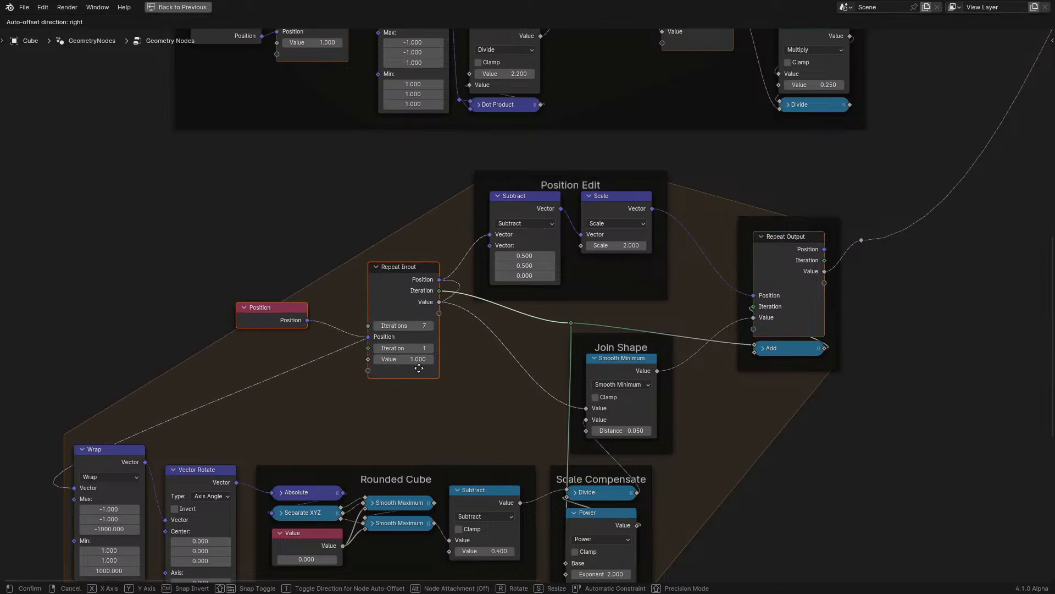
left_click(404, 367)
left_click_drag(542, 317, 580, 332)
key("g")
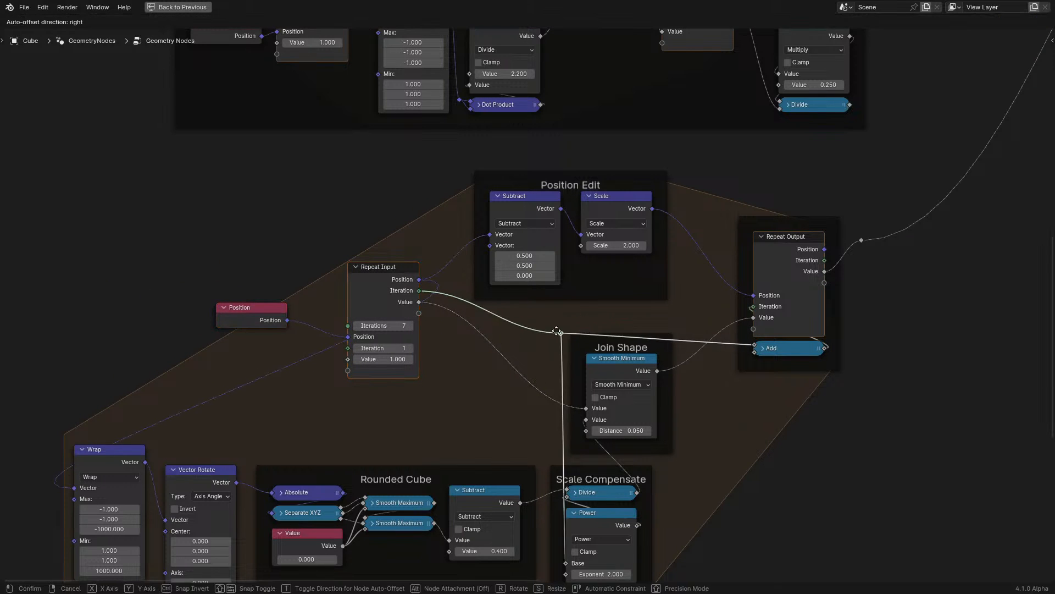
left_click(533, 345)
- Move the reroute on the repeat zone's output link down, level with Repeat Output's Value socket
scroll(535, 262, "down", 4)
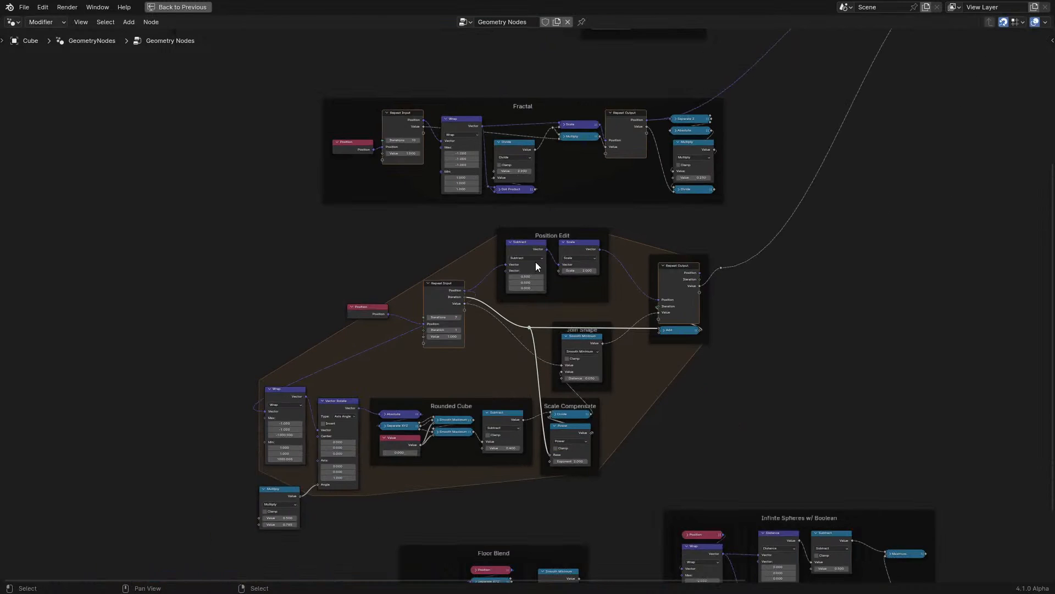
middle_click_drag(536, 262, 450, 356)
scroll(601, 348, "up", 2)
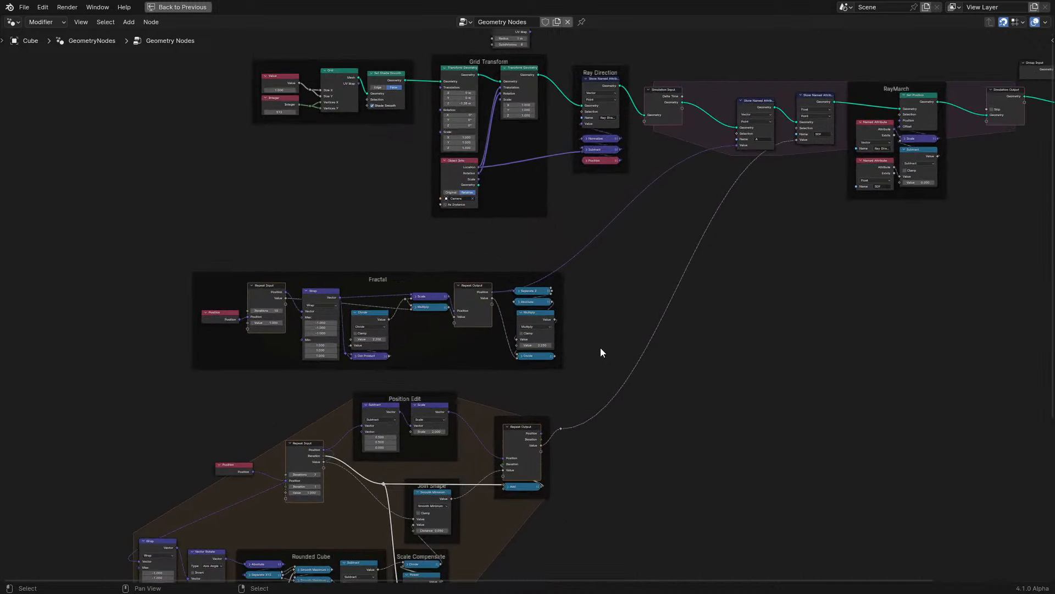
left_click(560, 427)
key("g")
left_click(568, 458)
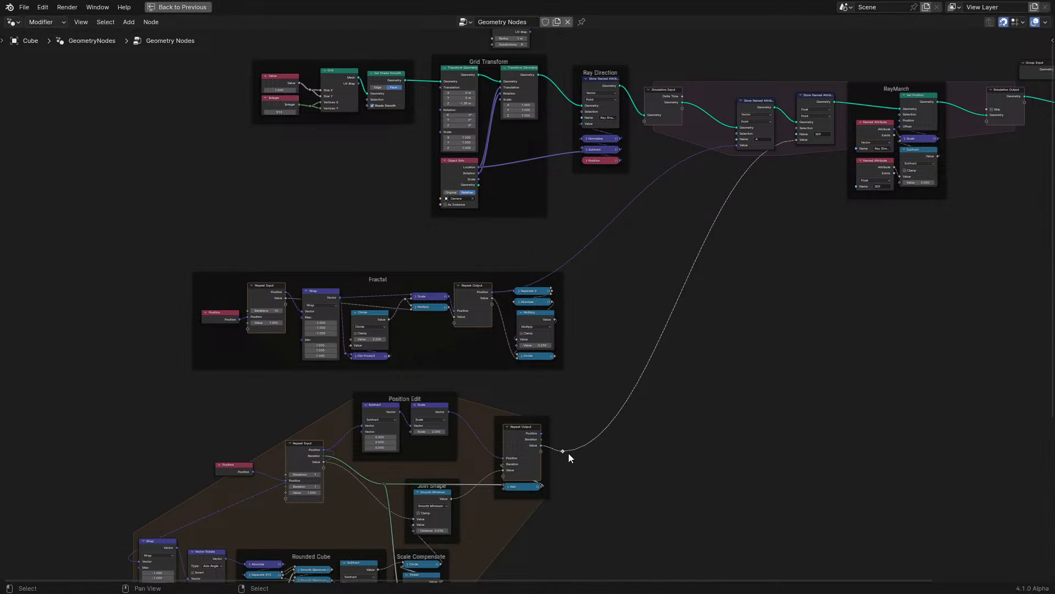
- Align Wrap and Multiply beside Vector Rotate, and link the Iteration reroute to Multiply's first value
middle_click_drag(568, 453, 609, 340)
scroll(311, 497, "up", 2)
middle_click_drag(166, 443, 249, 395)
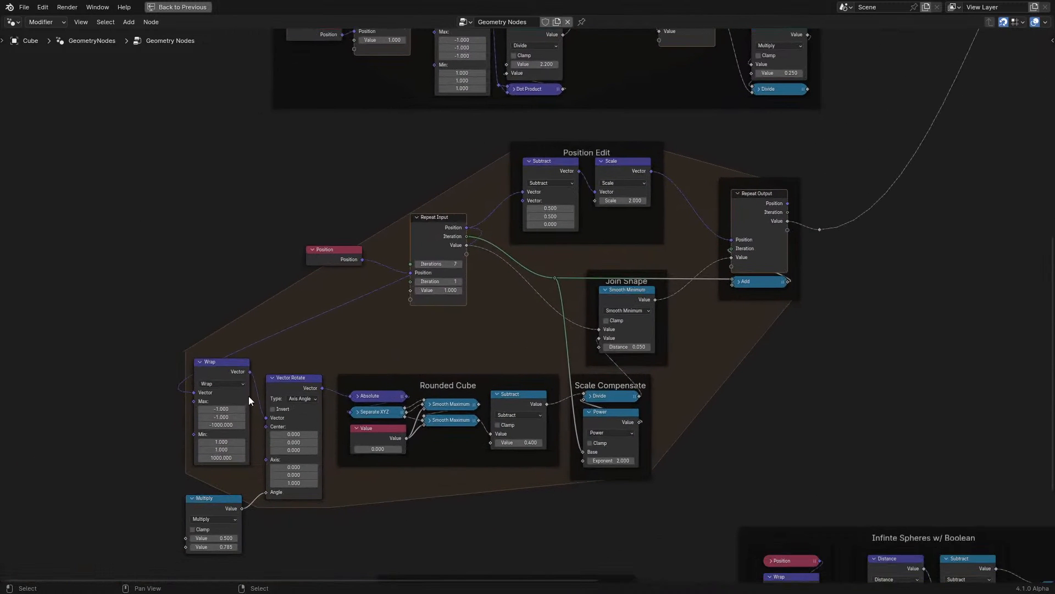
left_click_drag(212, 362, 212, 378)
left_click_drag(204, 505, 213, 496)
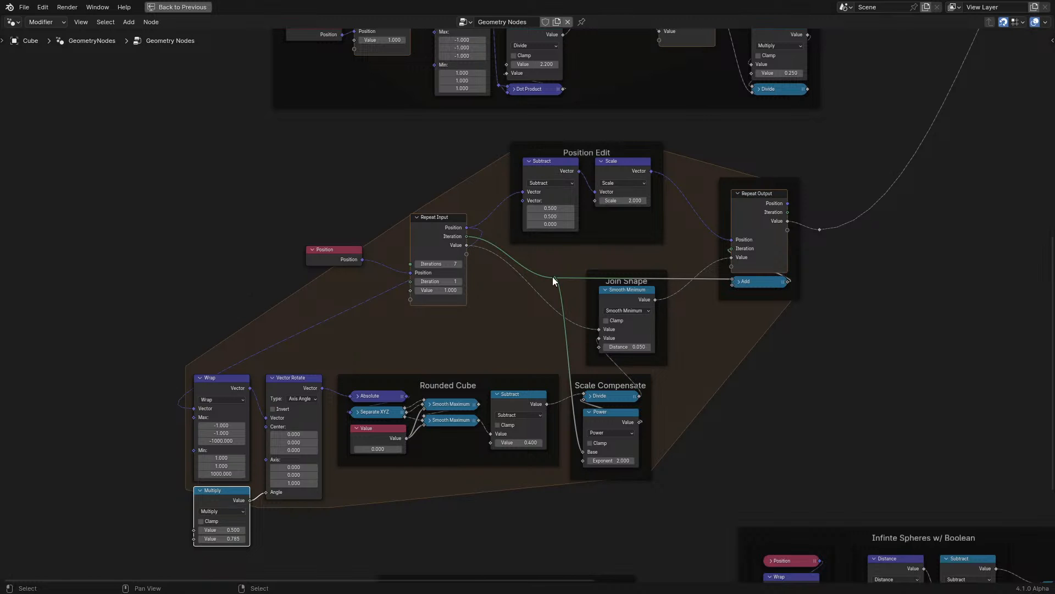
mouse_move(553, 277)
left_mouse_down()
mouse_move(207, 509)
mouse_move(193, 530)
left_mouse_up()
- Restore the full workspace layout and replay the animation from the start to check the rewired iteration
key("ctrl+space")
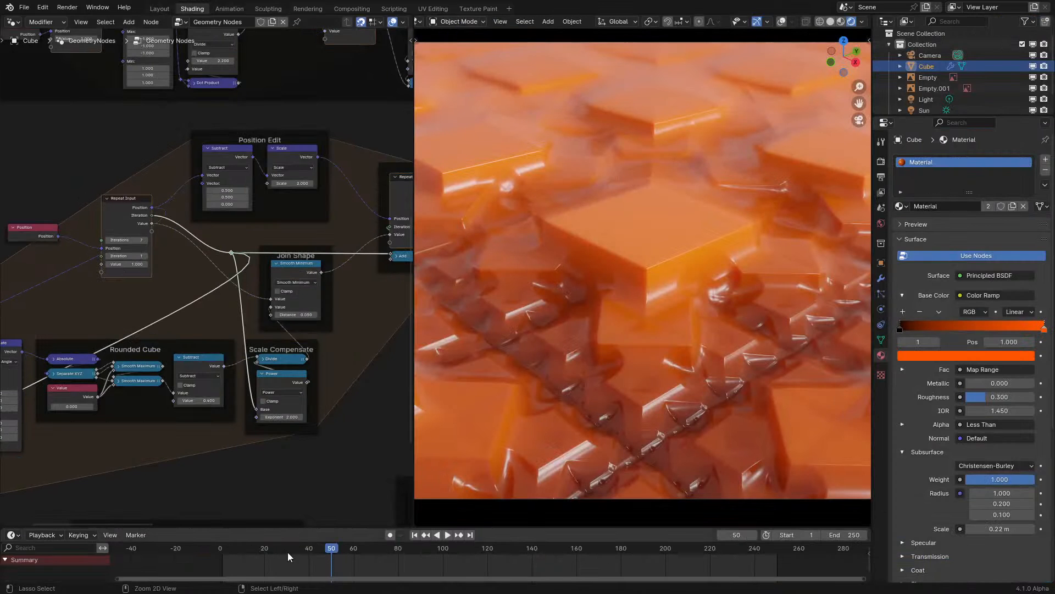
left_click(229, 566)
key("space")
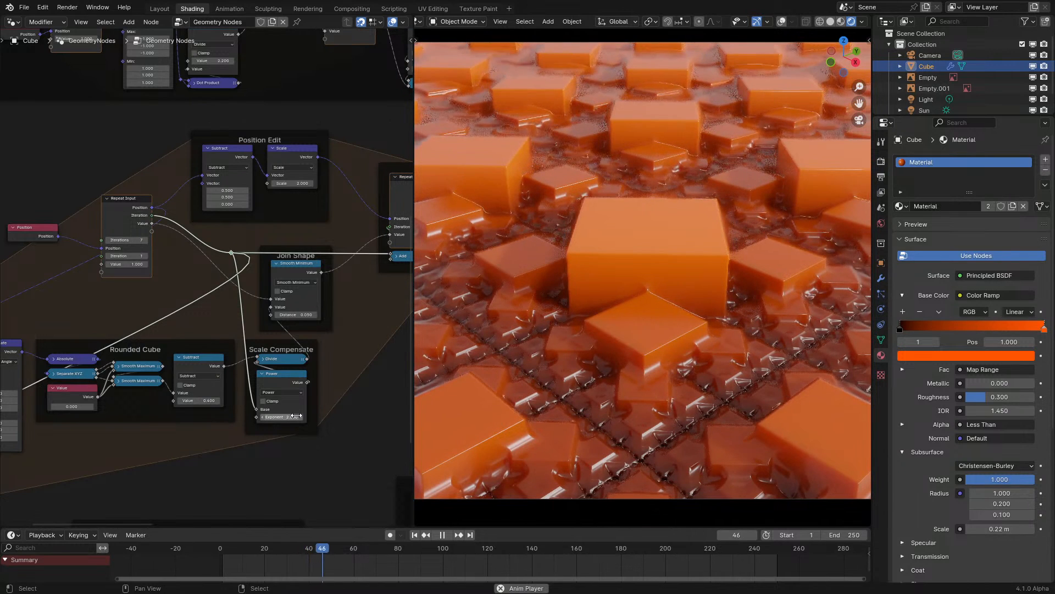
key("space")
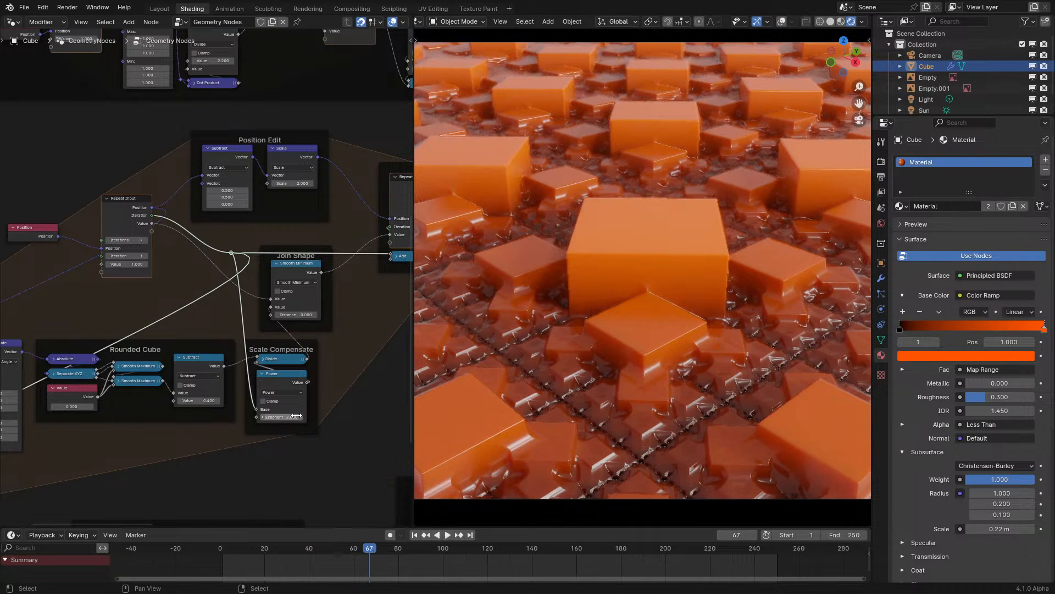
key("space")
key("space")
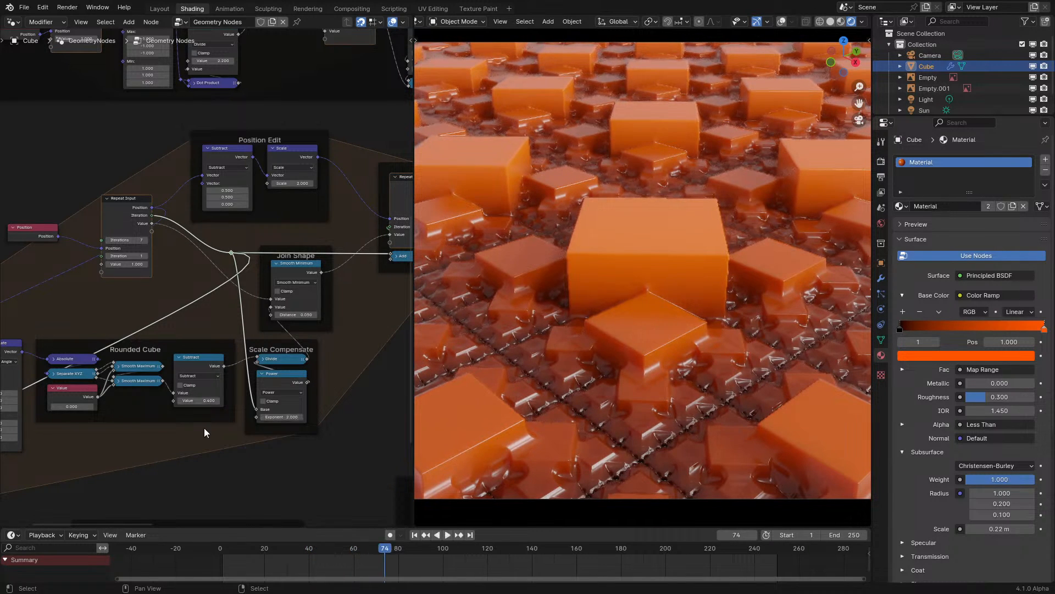
- Set the Smooth Minimum Distance in the Join Shape frame to 0.100 and replay the animation from the start
scroll(204, 428, "up", 2)
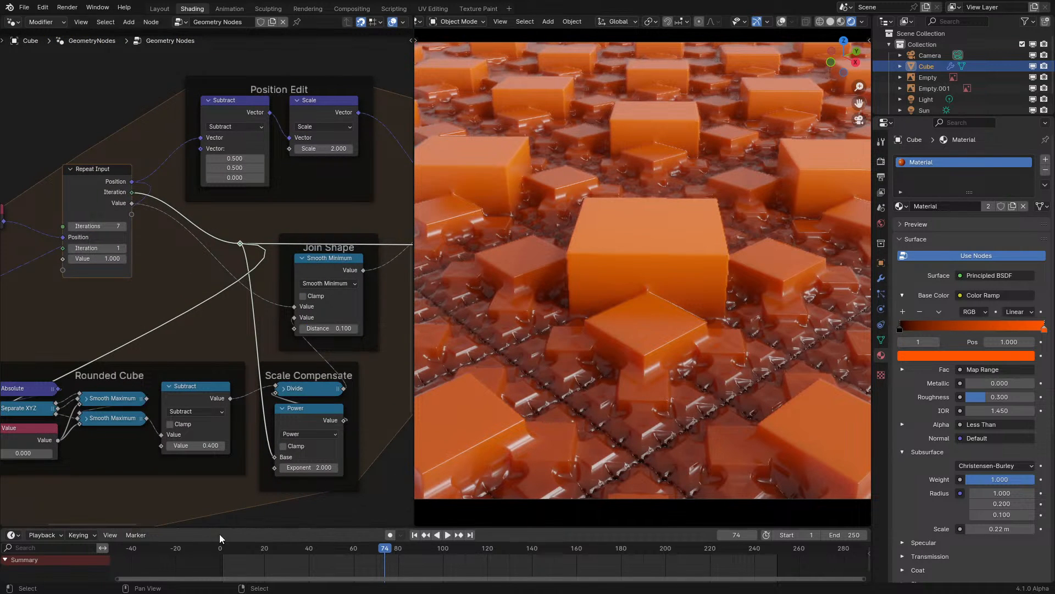
left_click(219, 559)
key("space")
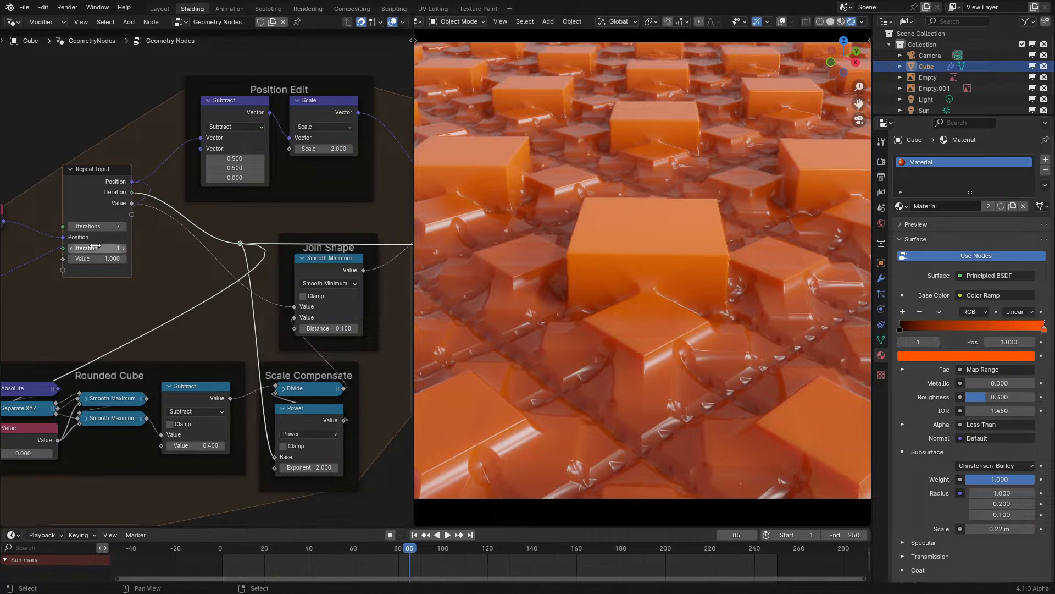
- Try an initial Iteration of 0 on the lower Repeat Input, restore it to 1, and replay the animation from the start
left_click(71, 248)
left_click(206, 562)
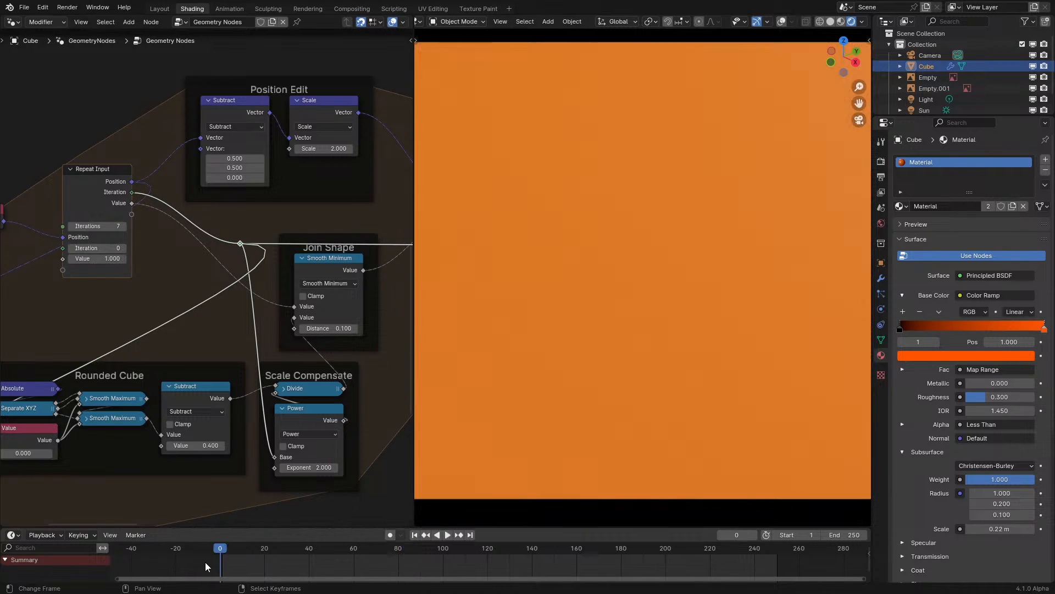
key("space")
key("space")
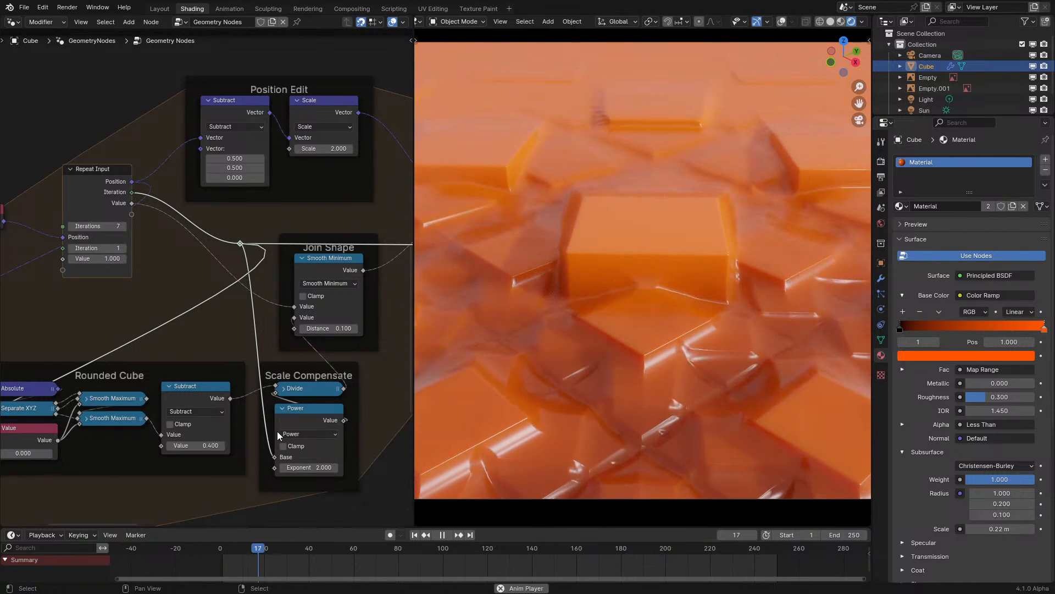
- Stop the playback and align the Scale Compensate frame directly beneath the Join Shape frame
middle_click_drag(323, 366, 224, 388)
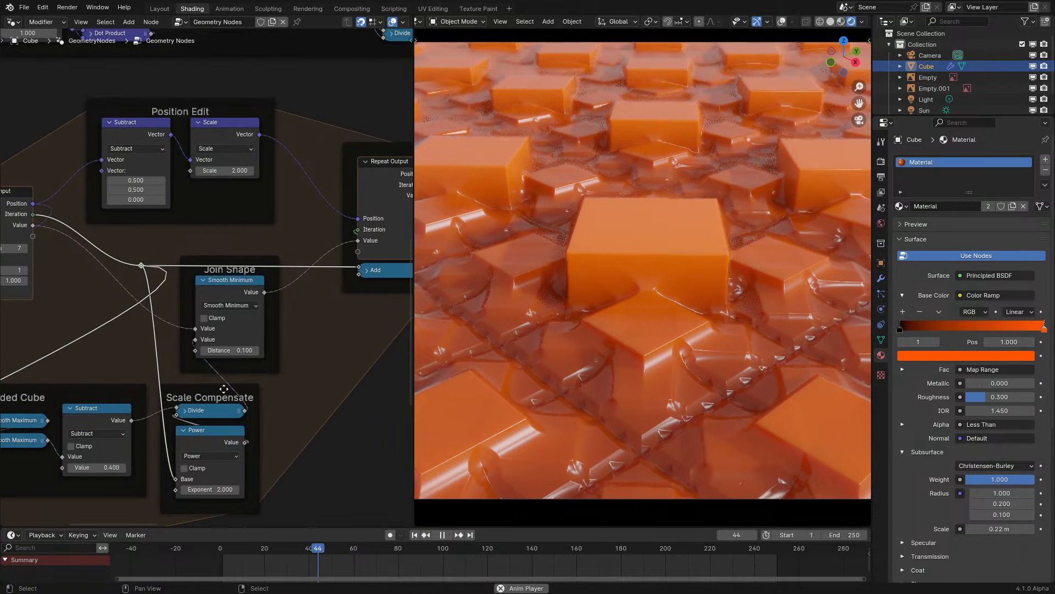
key("space")
left_click_drag(234, 385, 254, 386)
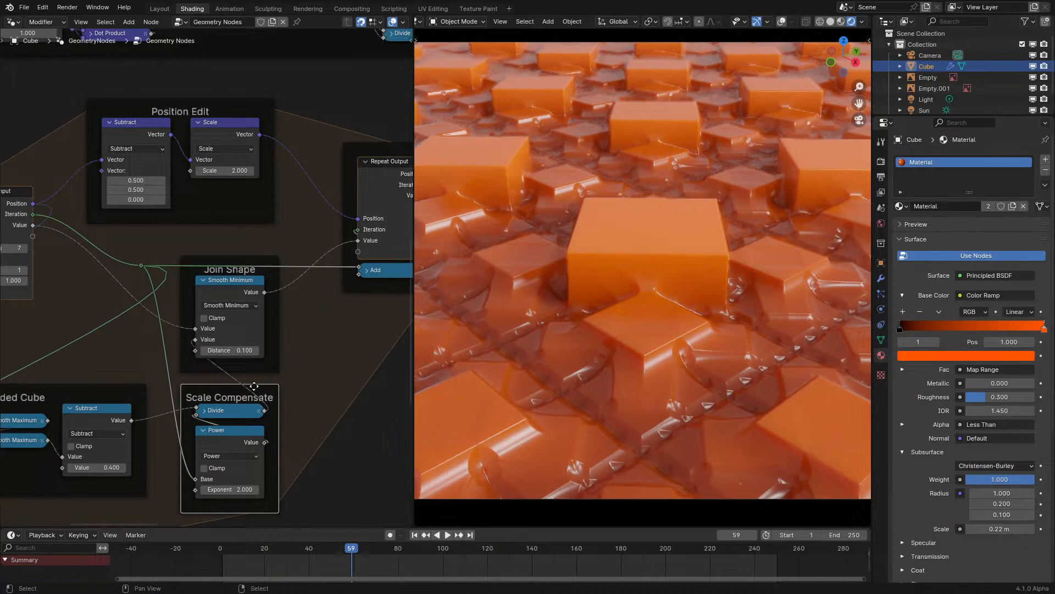
- Set the lower Repeat Input's initial Iteration to 2 and replay the animation from the start in camera view
middle_click_drag(522, 401, 595, 367)
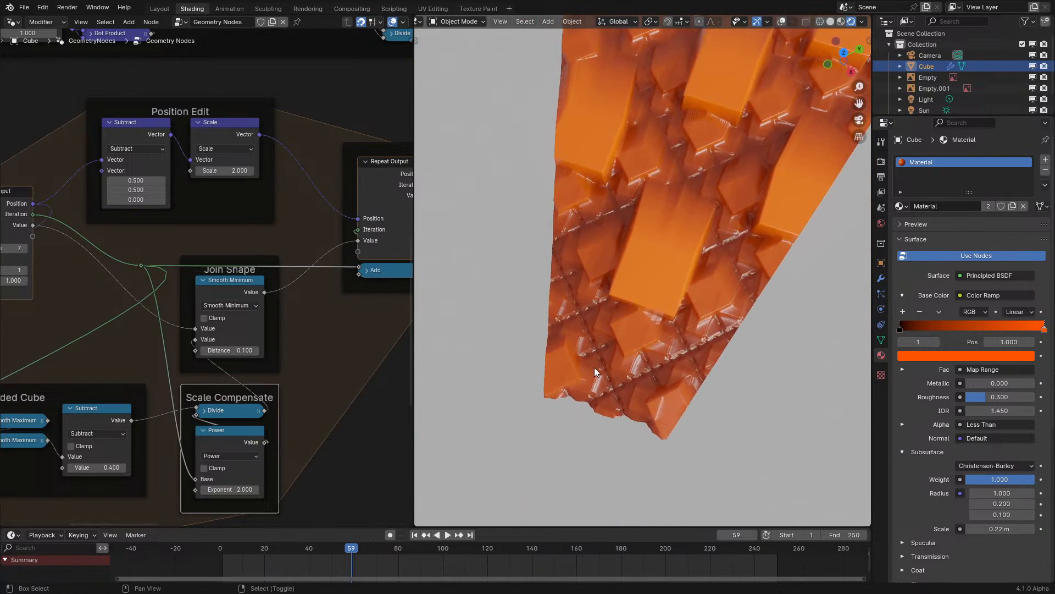
scroll(594, 367, "up", 8)
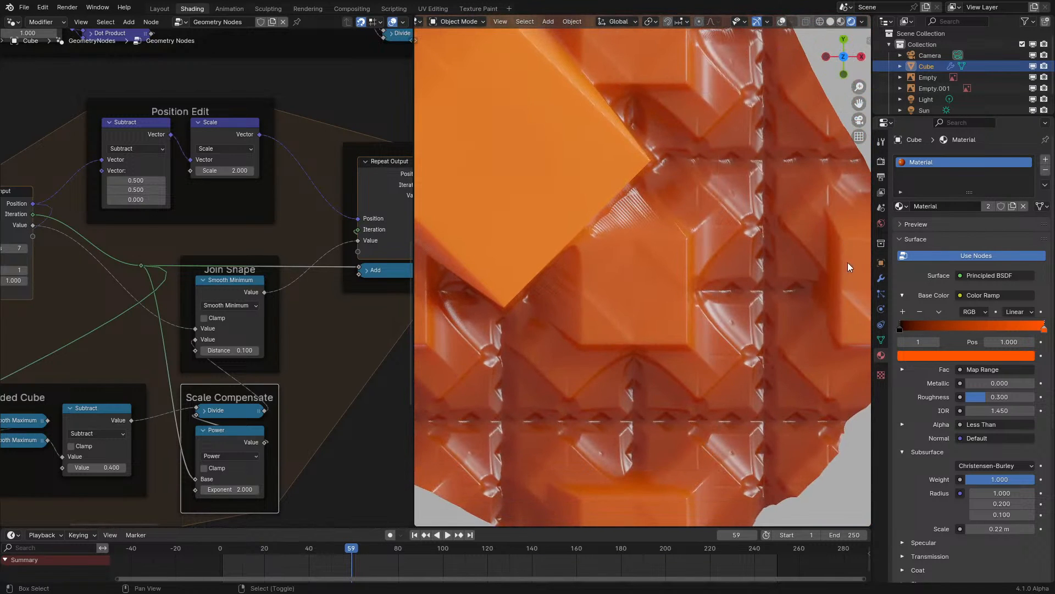
middle_click_drag(161, 420, 166, 414)
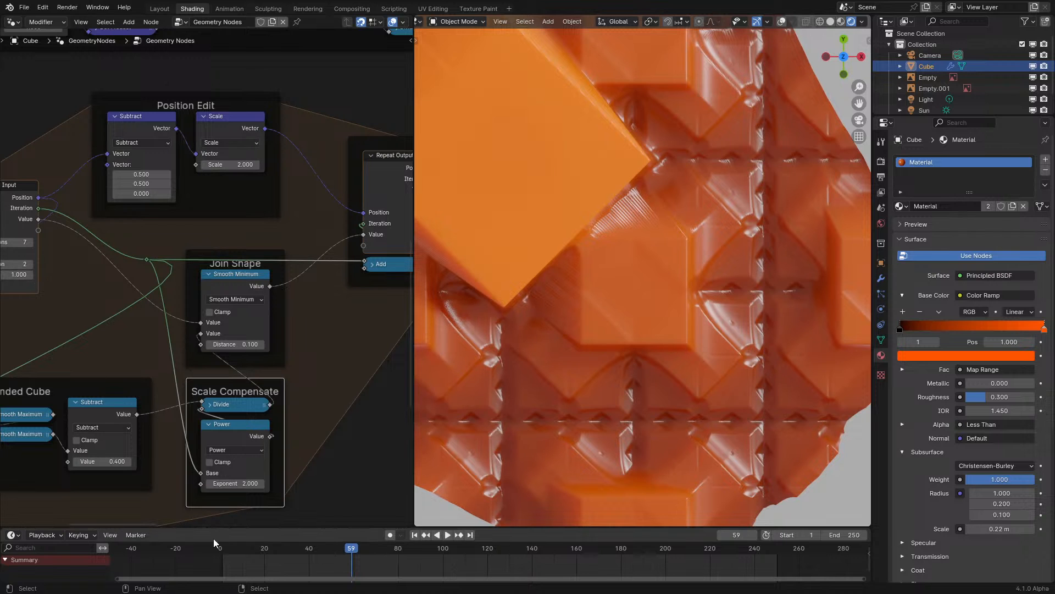
left_click(212, 553)
key("space")
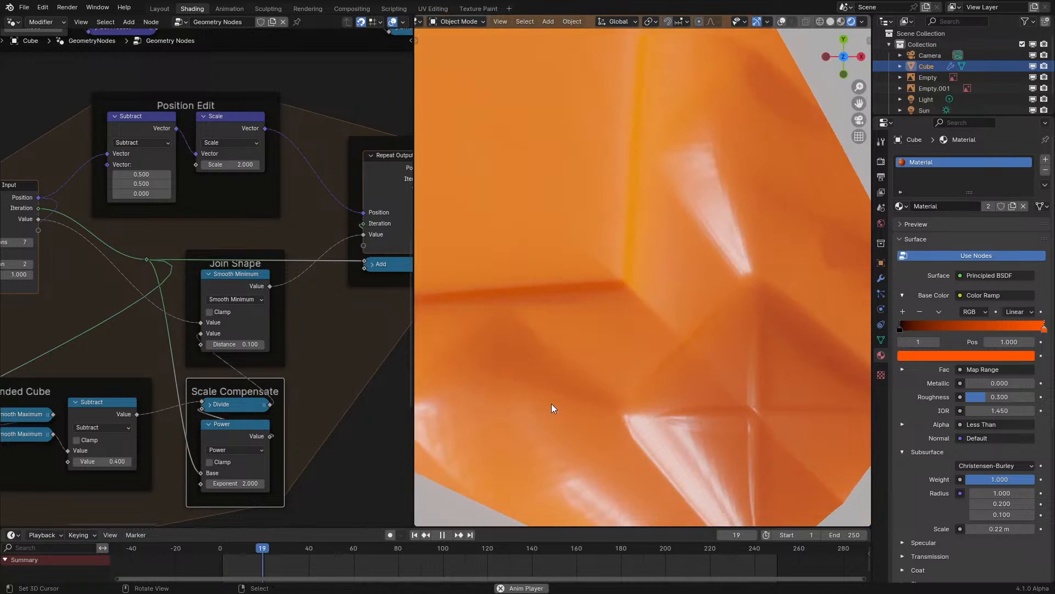
key("KP_0")
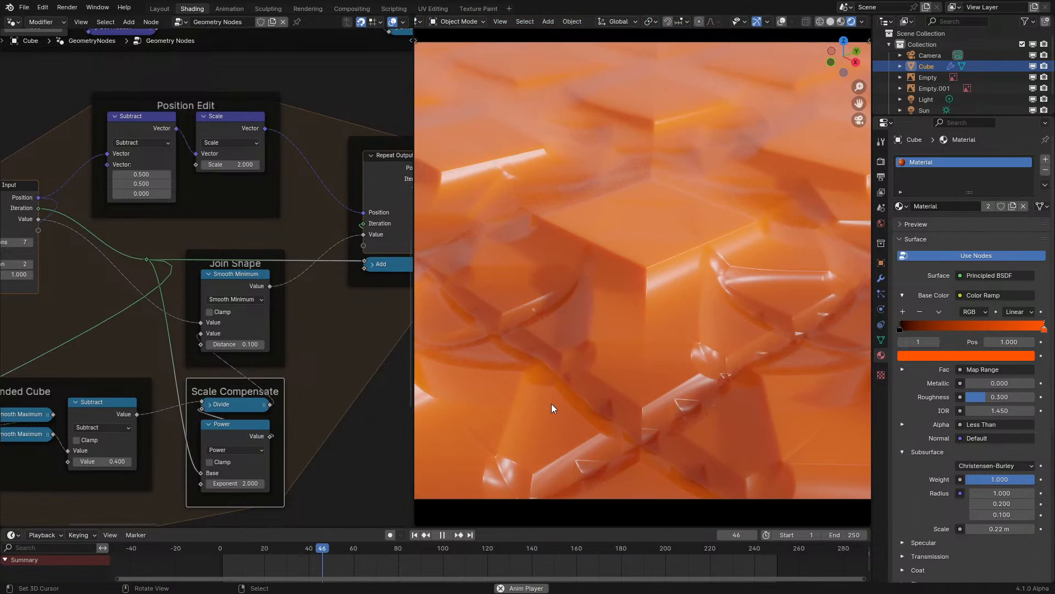
key("space")
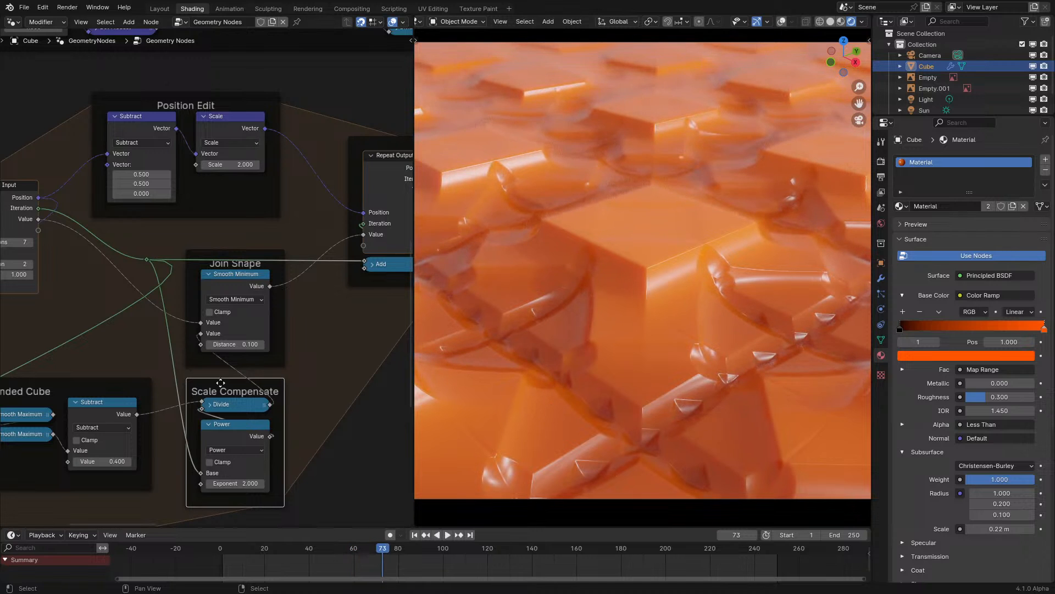
- Continue the animation in short bursts to examine the refined surface while reviewing the lower repeat zone's nodes
middle_click_drag(213, 382, 282, 371)
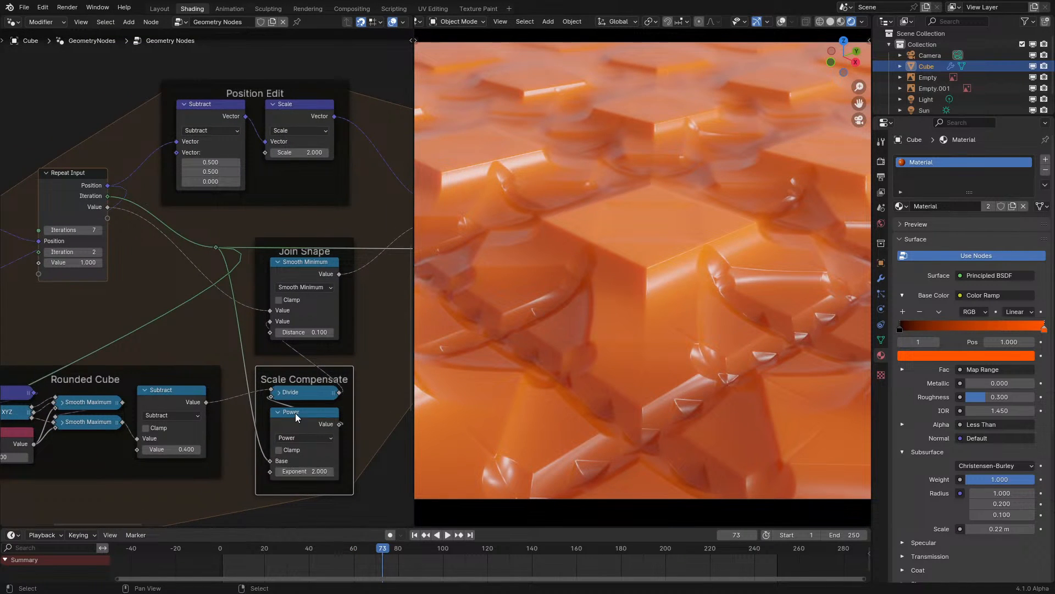
key("space")
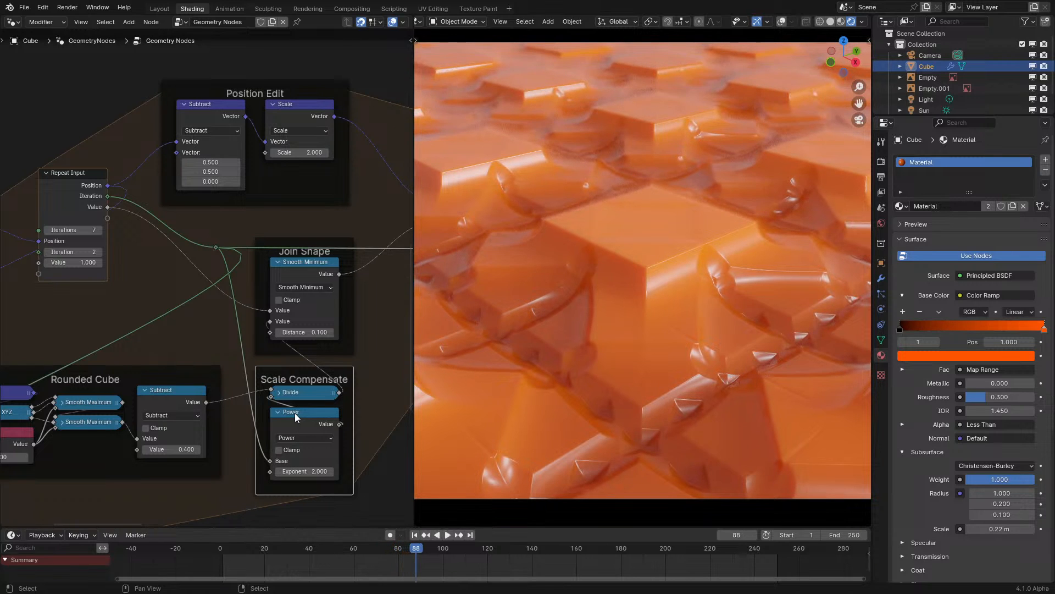
key("space")
key("space")
middle_click_drag(261, 276, 143, 315)
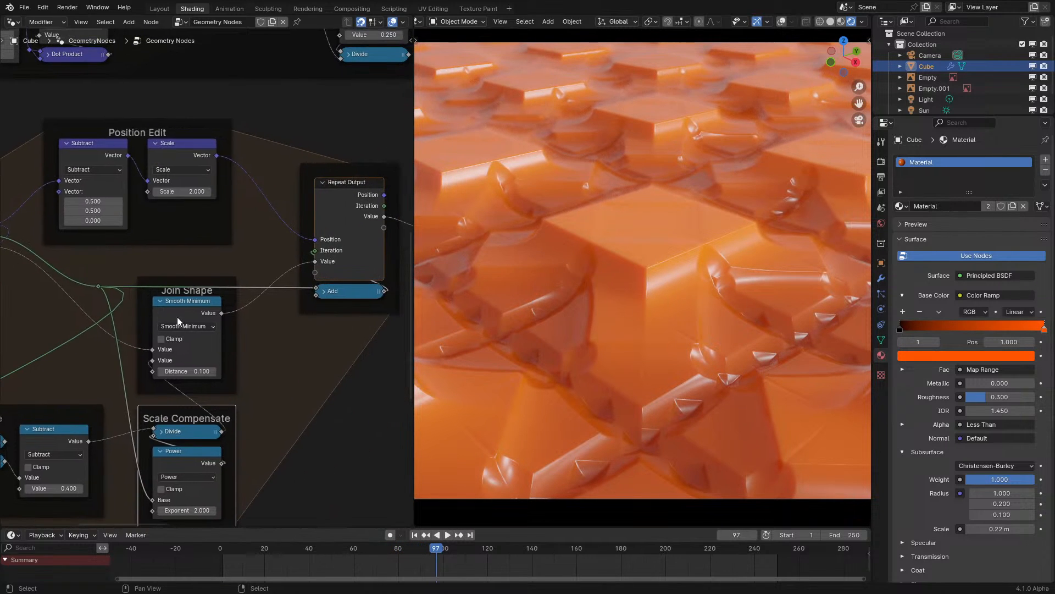
scroll(185, 360, "down", 3)
middle_click_drag(157, 365, 303, 363)
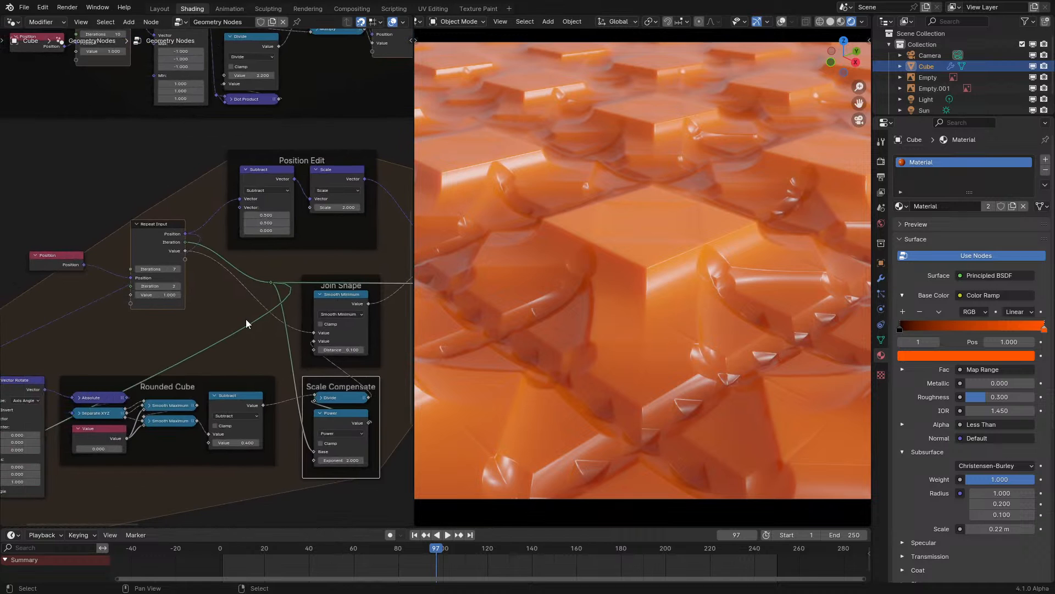
key("space")
key("space")
- Set the Smooth Minimum Distance in the Join Shape frame to 0.050 and replay the animation from the start
scroll(355, 364, "up", 1)
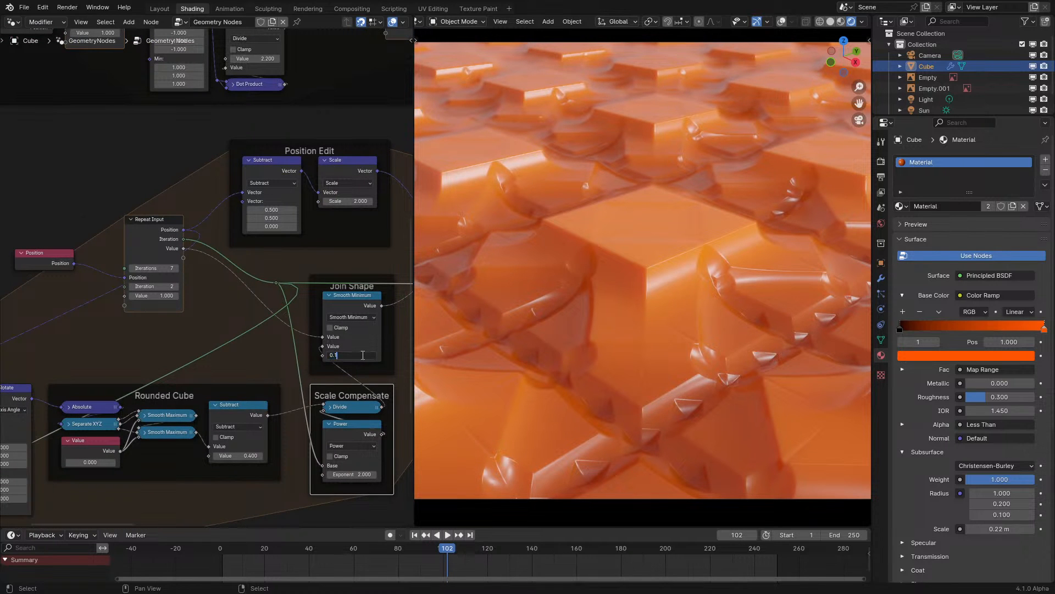
left_click(214, 557)
key("space")
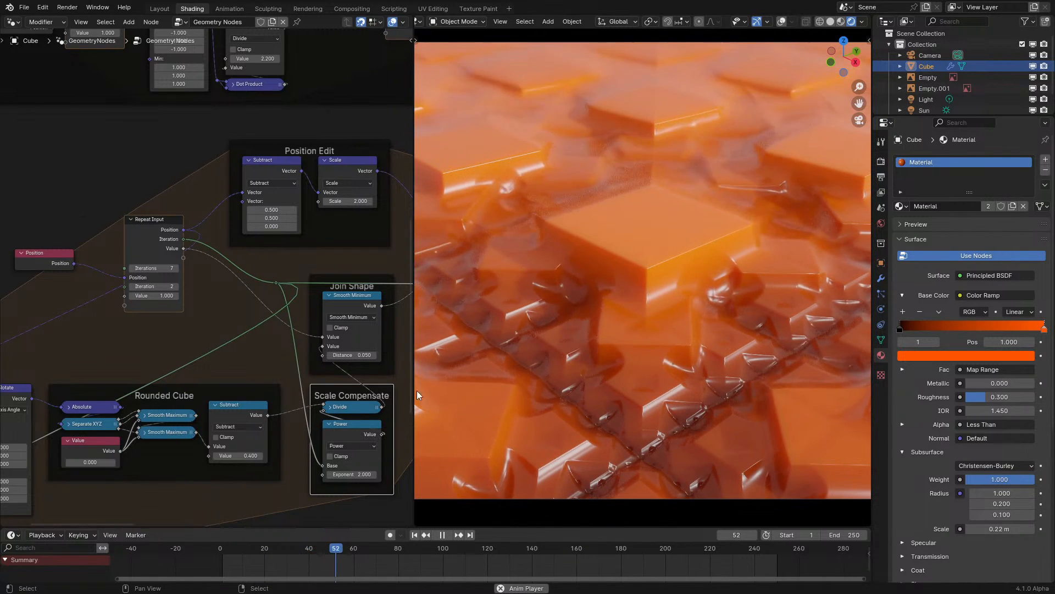
key("space")
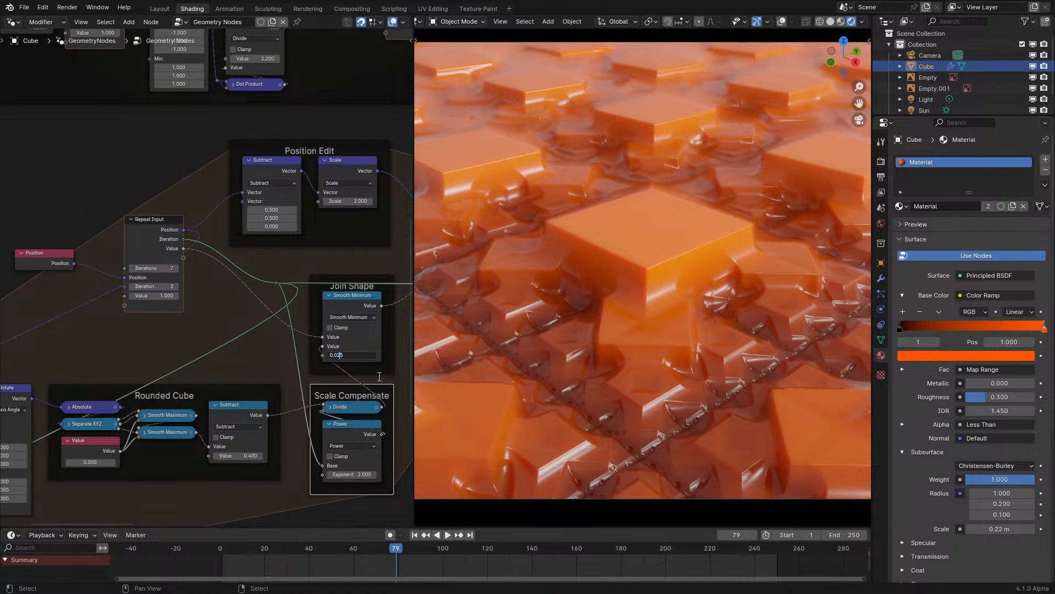
- Set the Smooth Minimum Distance in the Join Shape frame to 0.025 and replay the animation from the start
key("Return")
scroll(245, 417, "up", 1)
left_click(219, 556)
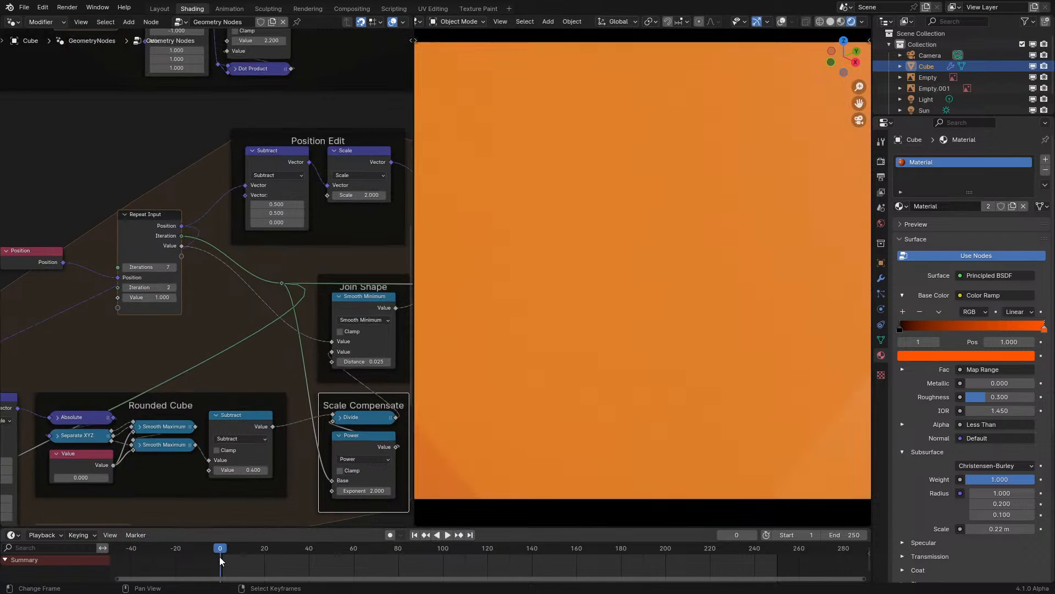
key("space")
key("space")
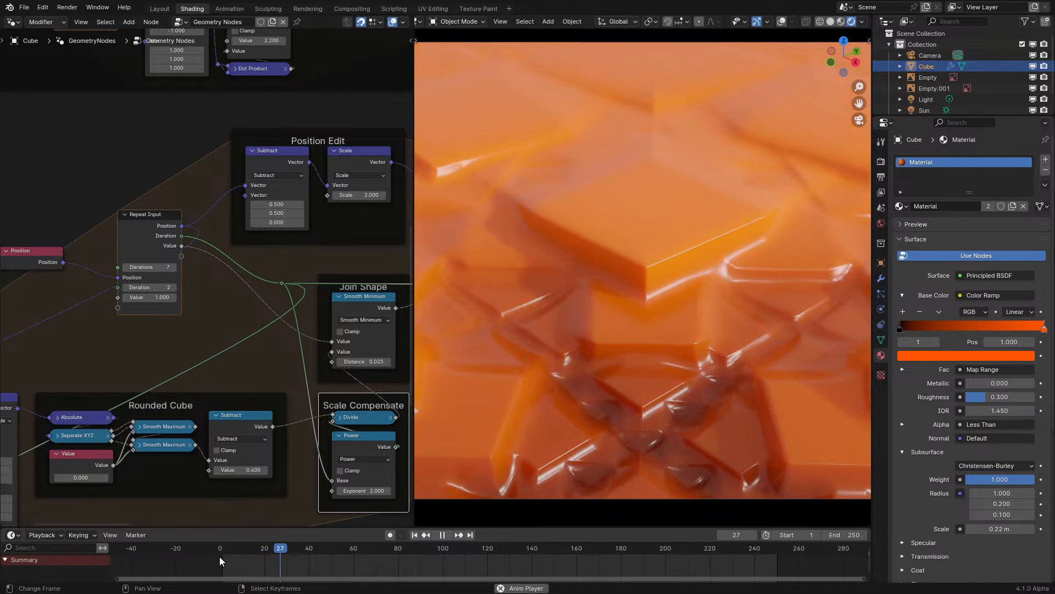
- Rename the lower repeat zone's Value item to SDF
left_click(165, 247)
key("n")
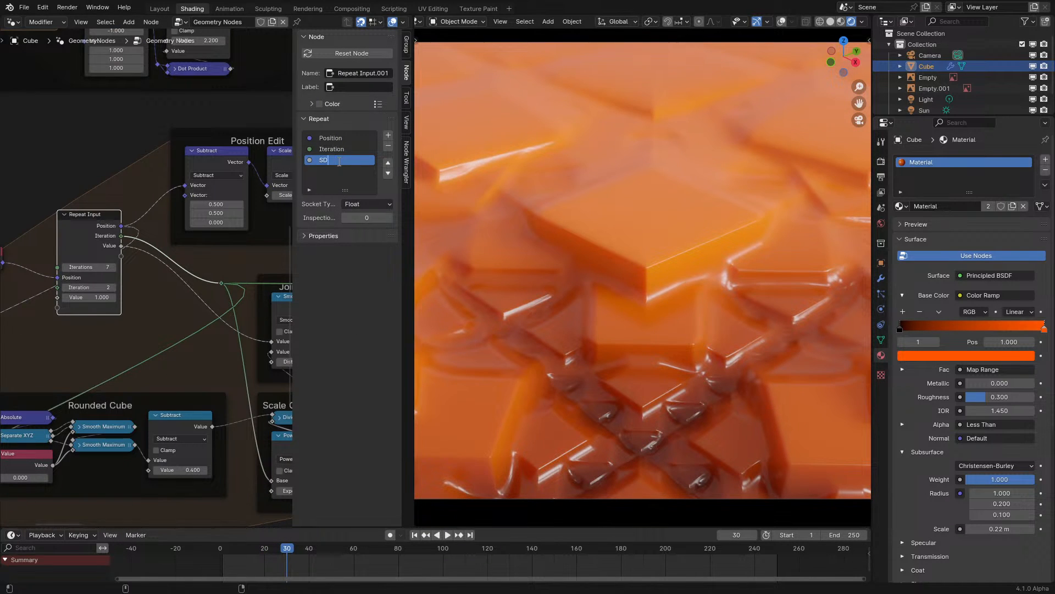
- Examine the Fractal frame's repeat zone items and compare its node layout with the lower repeat zone in a maximized editor
scroll(209, 82, "down", 4)
middle_click_drag(184, 91, 242, 301)
scroll(148, 268, "up", 1)
left_click(141, 262)
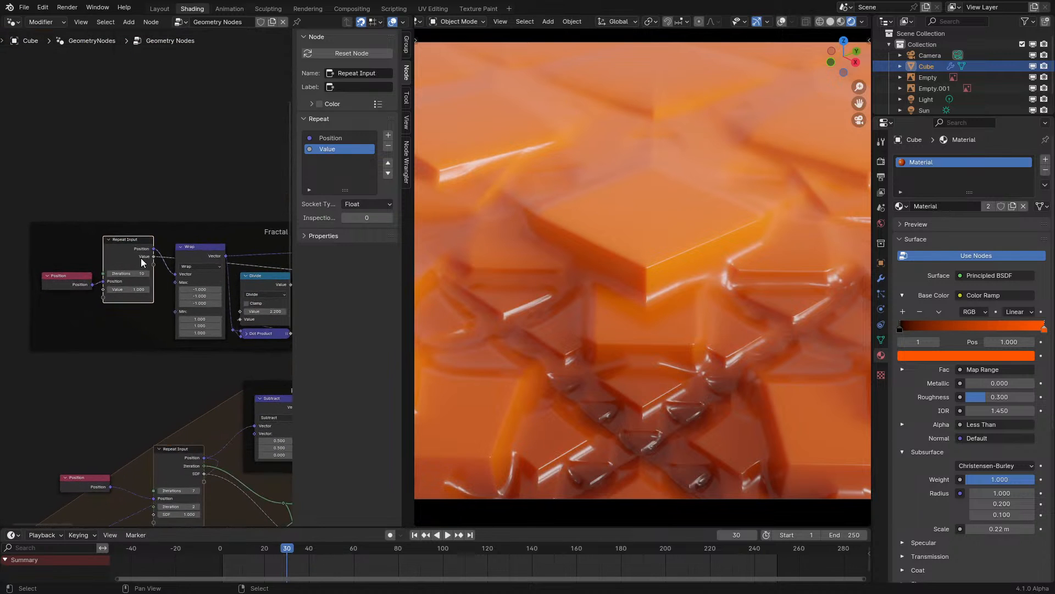
middle_click_drag(217, 184, 19, 178)
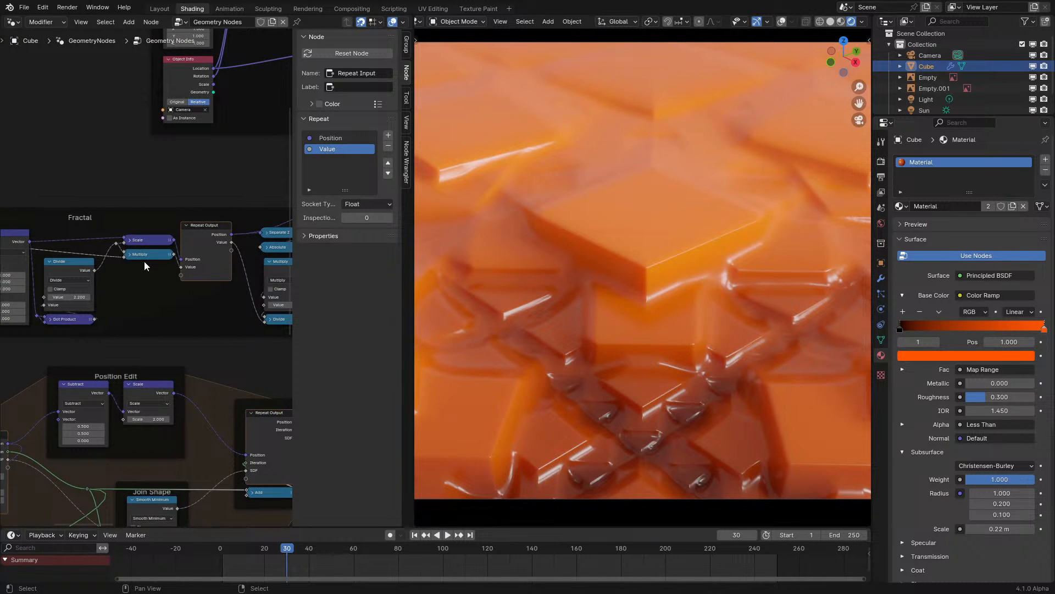
middle_click_drag(145, 261, 220, 258)
scroll(218, 264, "down", 3)
middle_click_drag(200, 430, 174, 306)
scroll(175, 299, "up", 2)
key("ctrl+space")
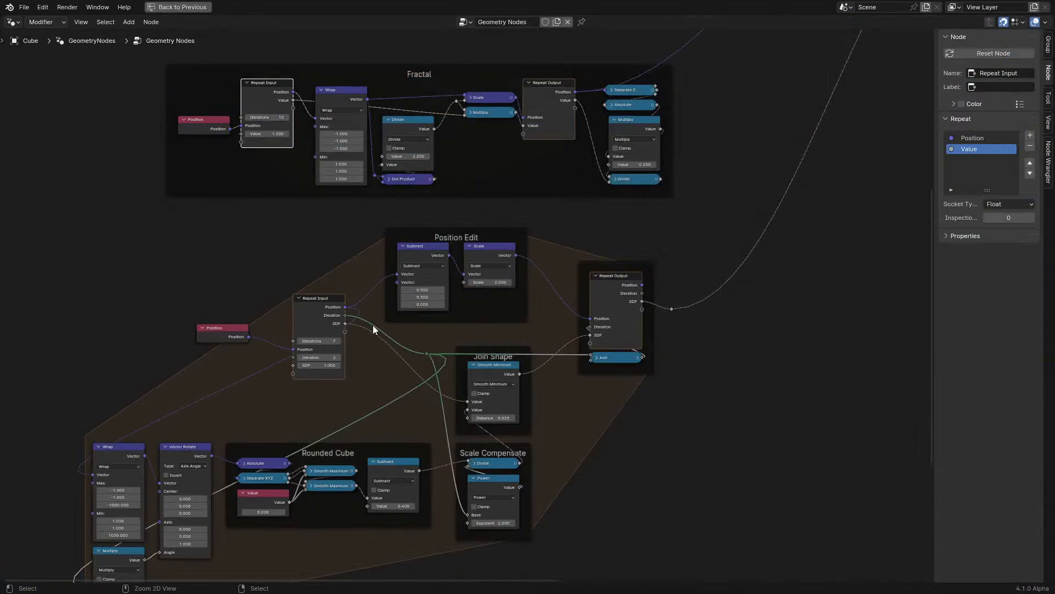
scroll(473, 305, "up", 3)
key("ctrl+space")
- Resume the animation to examine how the fractal cubes keep refining
key("space")
mouse_move(200, 380)
middle_mouse_down()
mouse_move(261, 380)
mouse_move(256, 343)
mouse_move(266, 336)
middle_mouse_up()
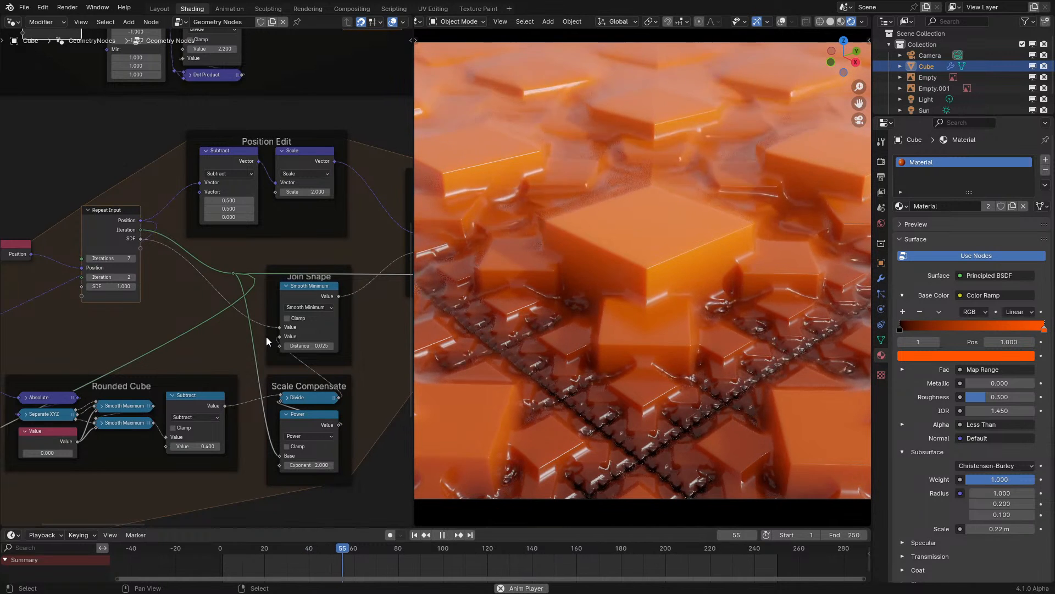
middle_click_drag(228, 372, 310, 293)
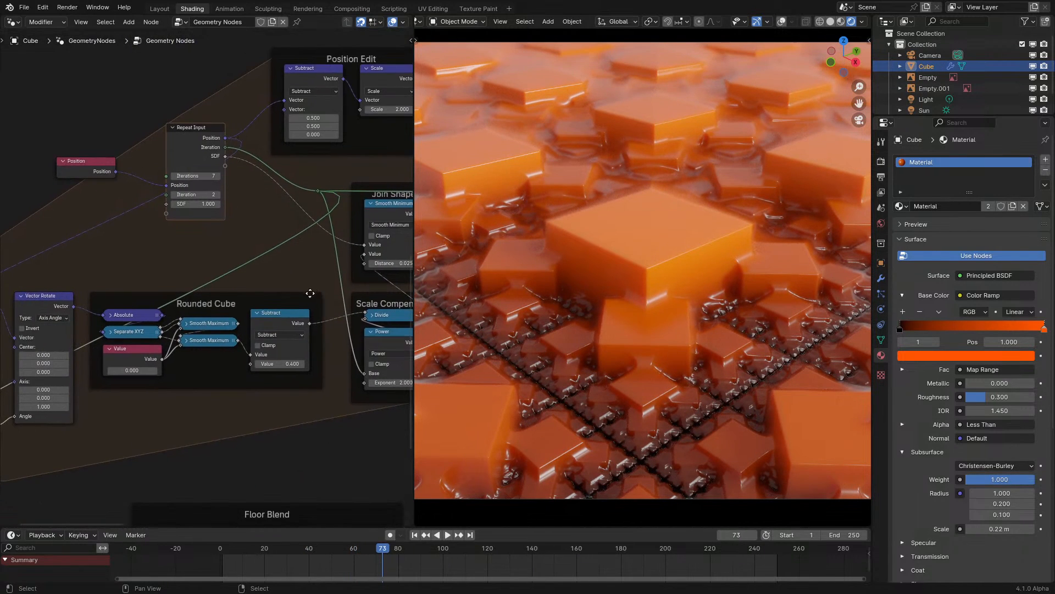
scroll(103, 328, "up", 3)
left_click_drag(151, 326, 229, 441)
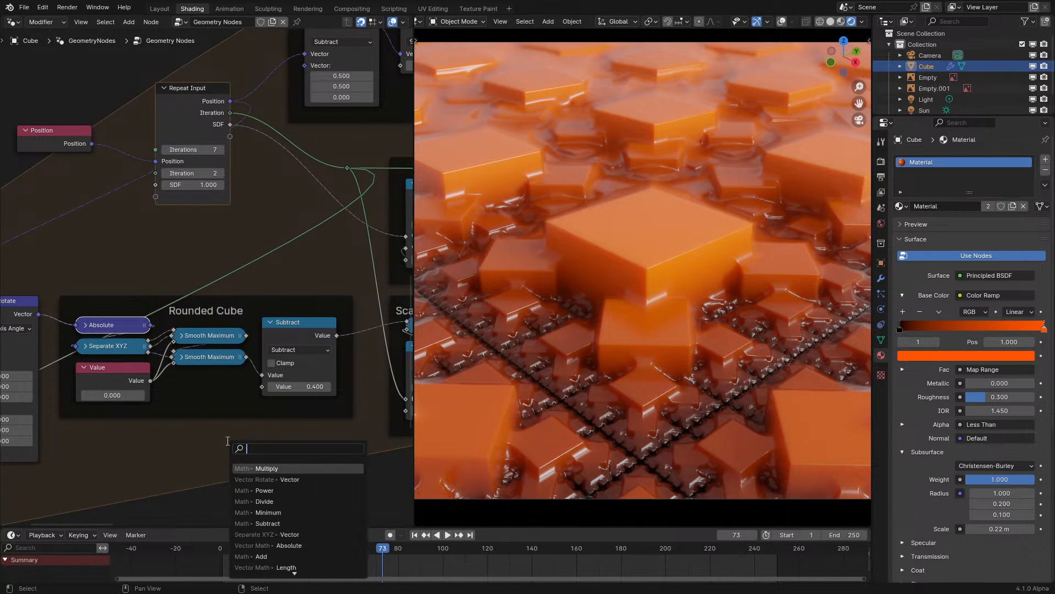
type("less than")
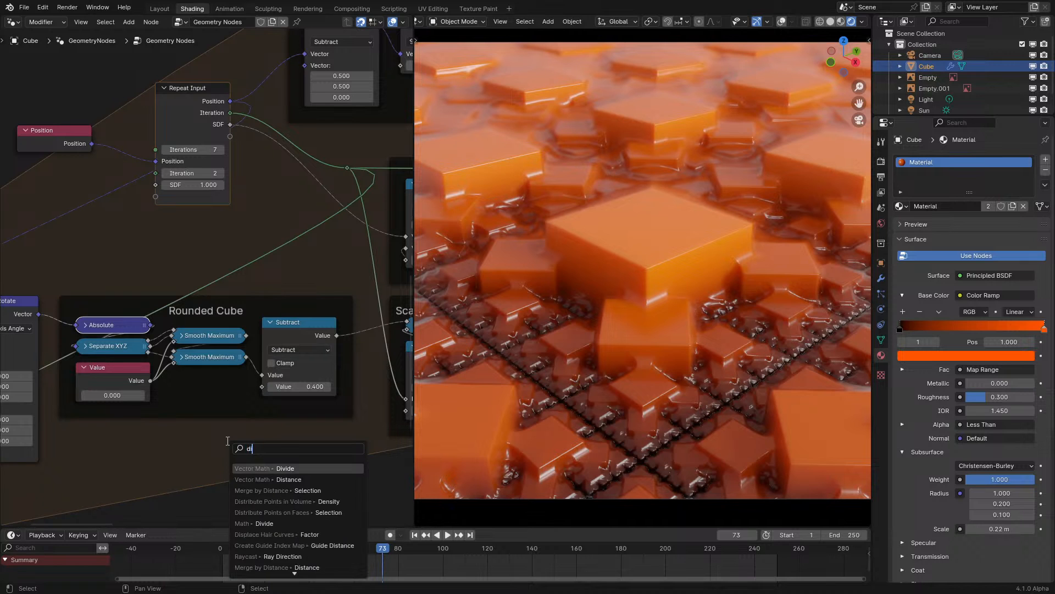
key("Return")
right_click(227, 440)
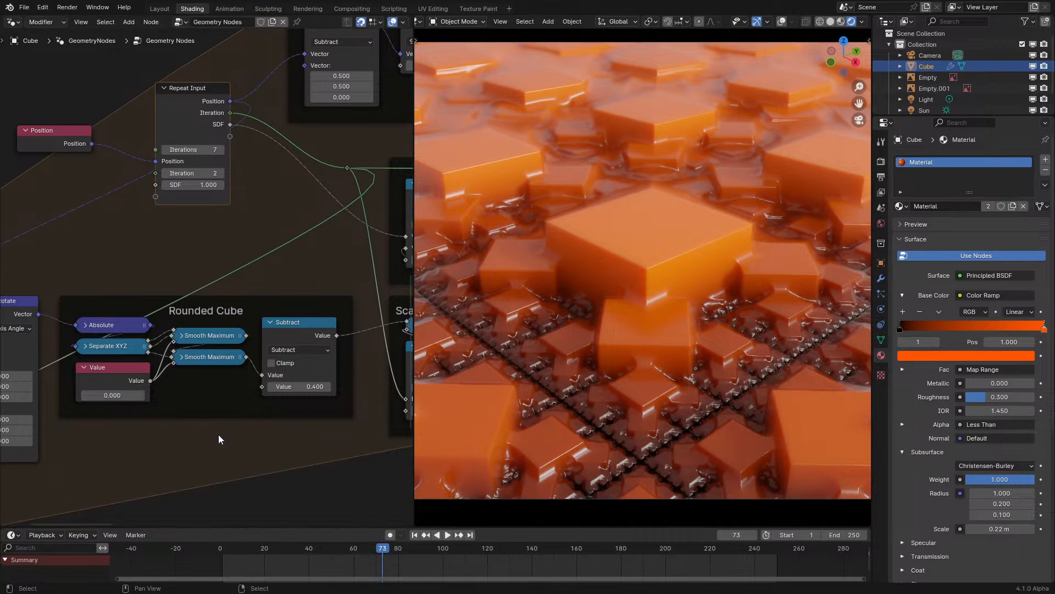
- Add a Length node below the Rounded Cube frame, fed by the Absolute output, and link it into Subtract's first value
left_click_drag(167, 364, 199, 446)
type("length")
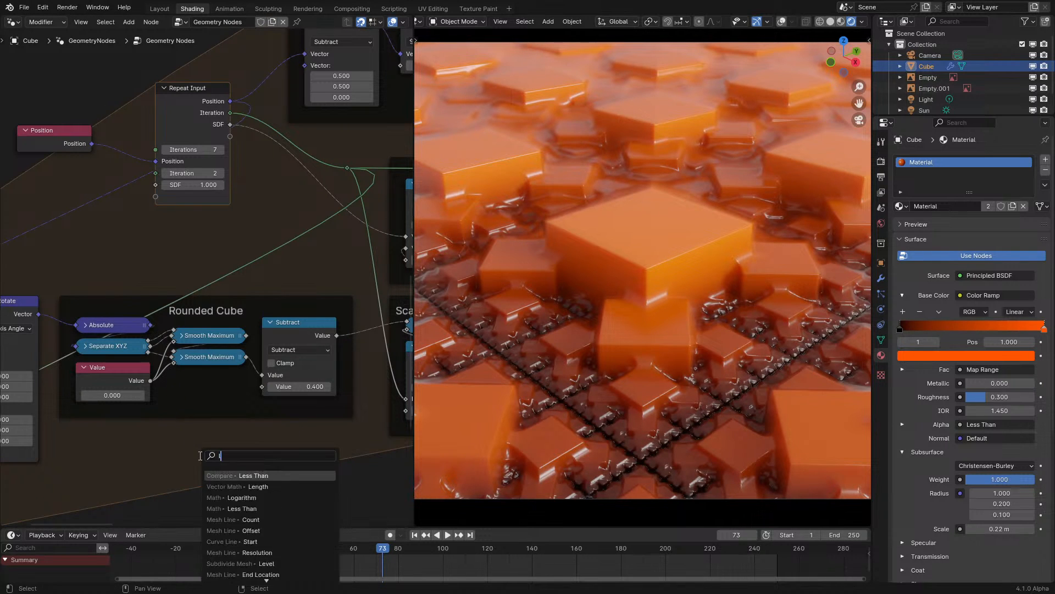
key("Return")
left_click(199, 455)
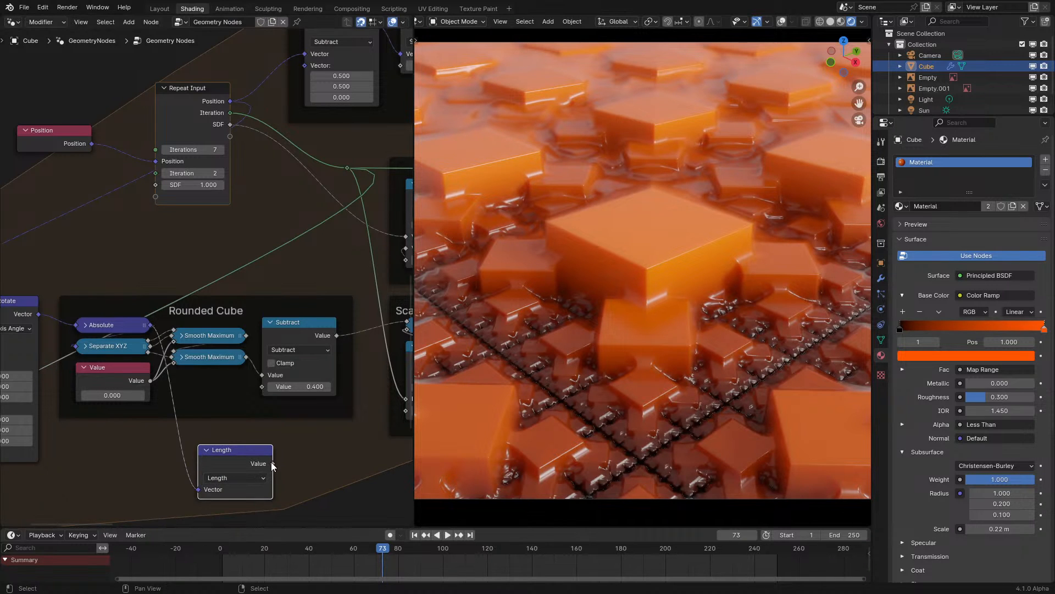
- Replay the animation from the start and examine the resulting sphere fractal in the camera view
left_click(215, 558)
key("space")
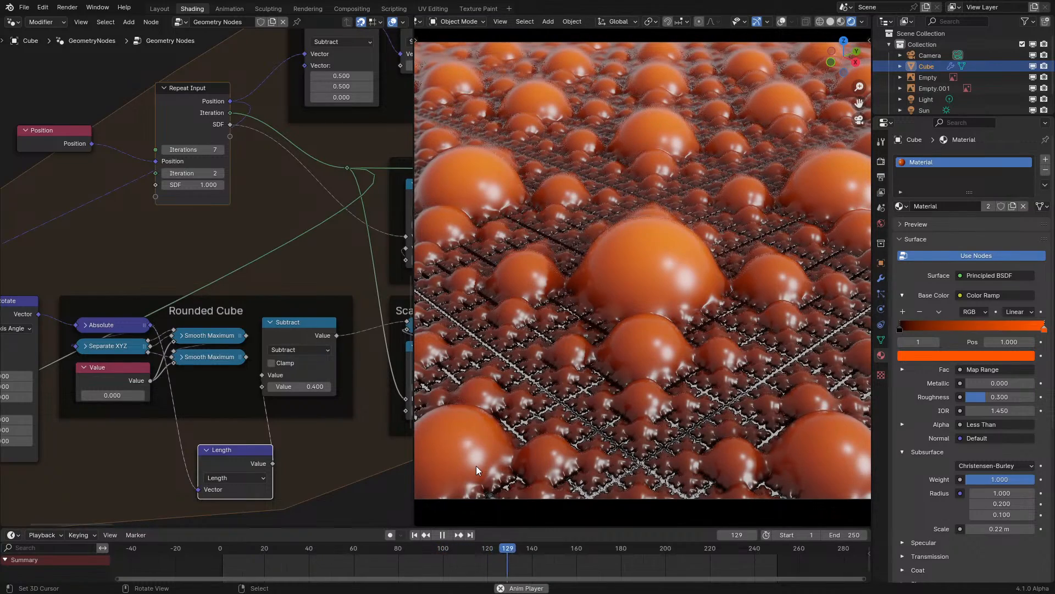
key("space")
scroll(424, 287, "down", 6)
scroll(478, 308, "up", 5)
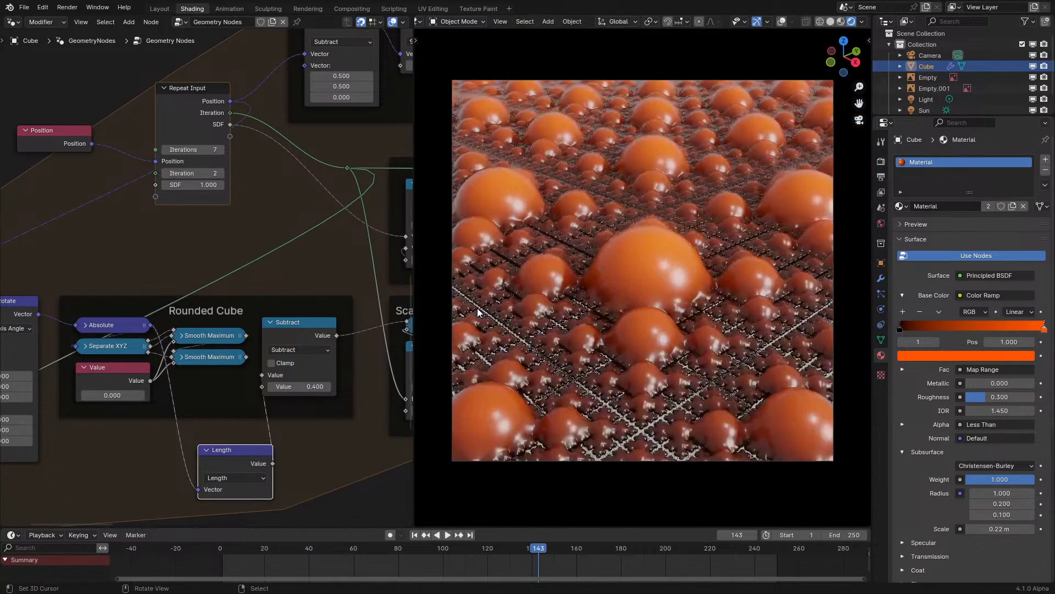
scroll(477, 312, "up", 1)
- Set the second value of the Subtract node in the Rounded Cube frame to 0.800
scroll(255, 341, "down", 7)
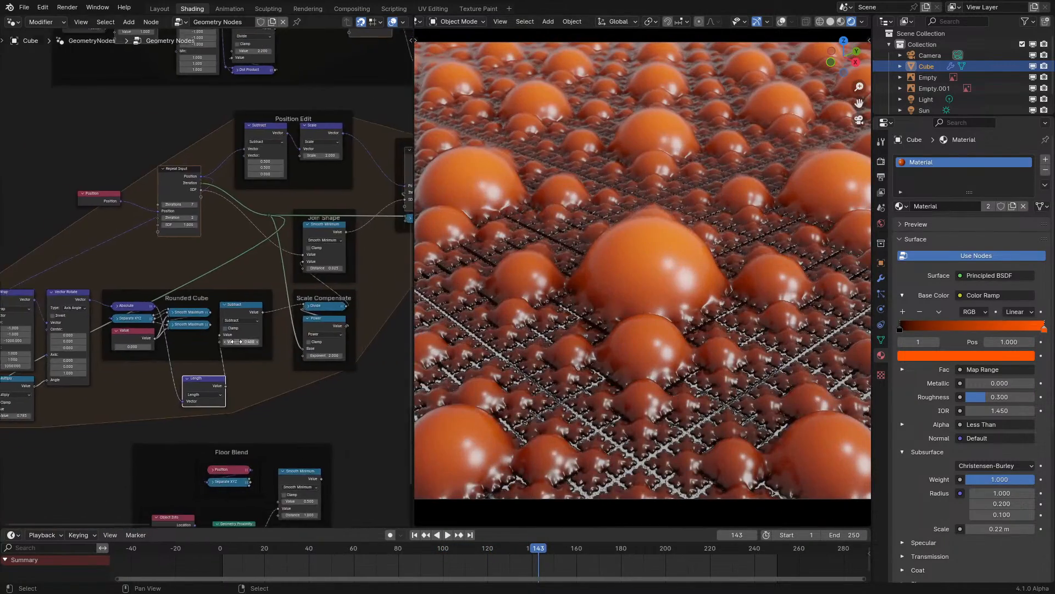
middle_click_drag(280, 320, 253, 325)
scroll(251, 338, "up", 5)
scroll(250, 337, "up", 1)
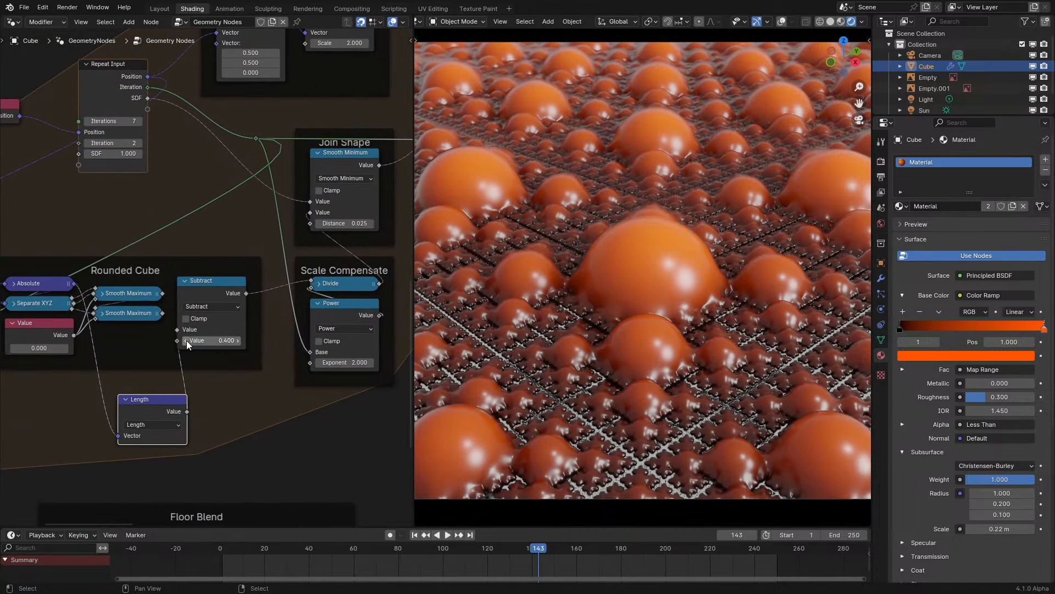
left_click_drag(186, 341, 235, 343)
left_click(238, 340)
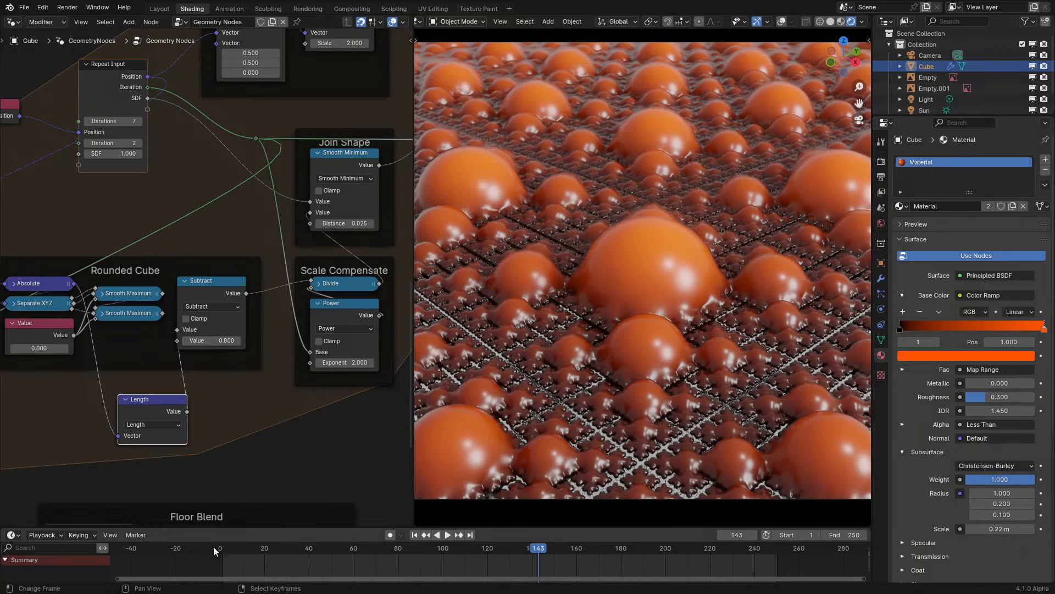
- Replay the animation from the start and examine the spheres produced by the 0.800 subtraction
left_click(213, 546)
key("space")
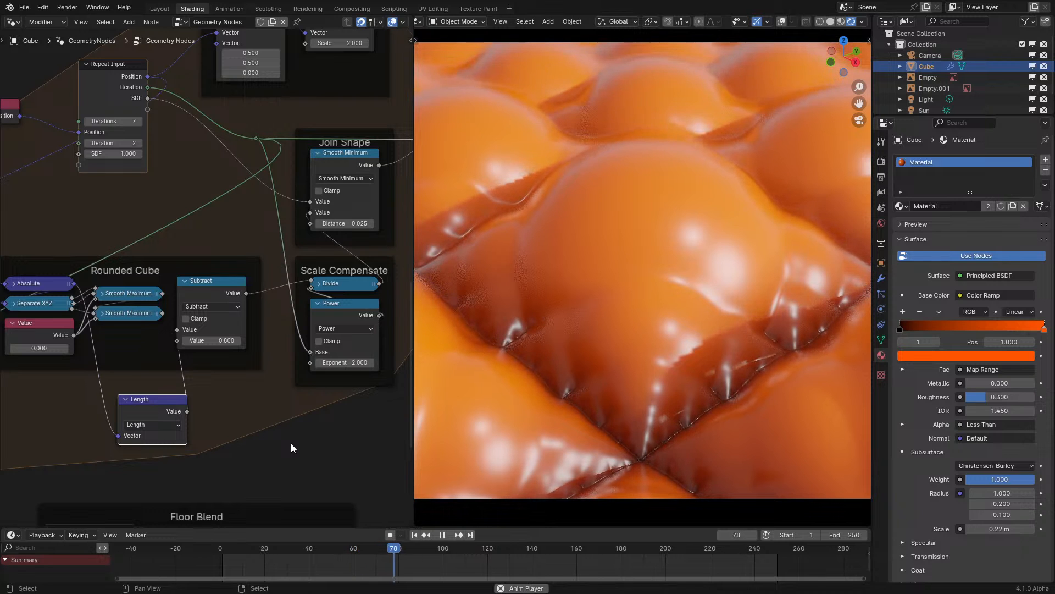
key("space")
- Lower the second value of the Subtract node in the Rounded Cube frame to 0.600
scroll(220, 379, "up", 2)
scroll(174, 366, "up", 1)
left_click(174, 366)
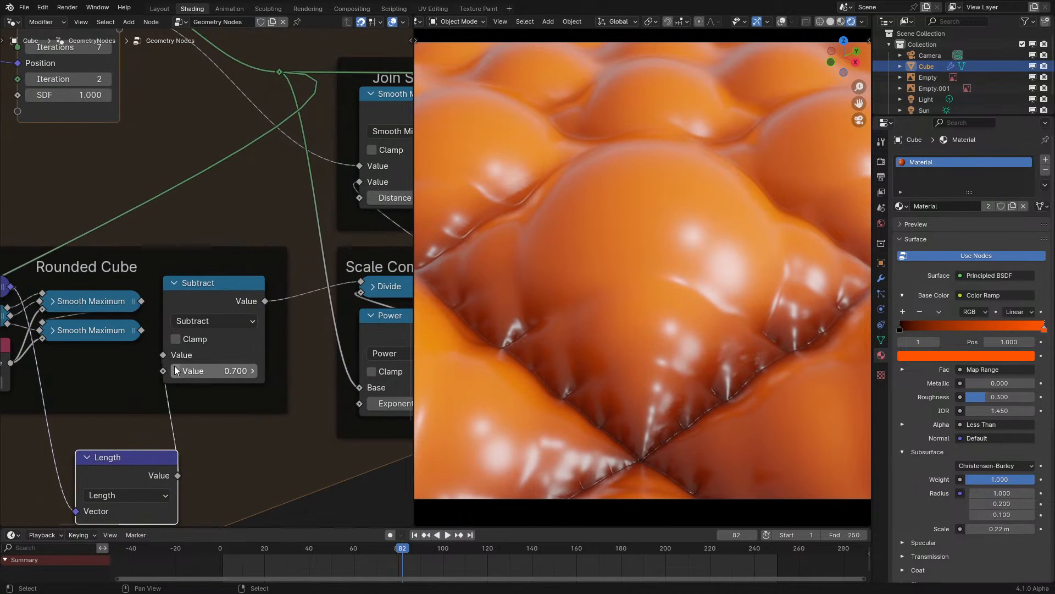
left_click(174, 366)
- Replay the animation from the start to examine how the smaller spheres refine in the camera view
left_click(222, 556)
key("space")
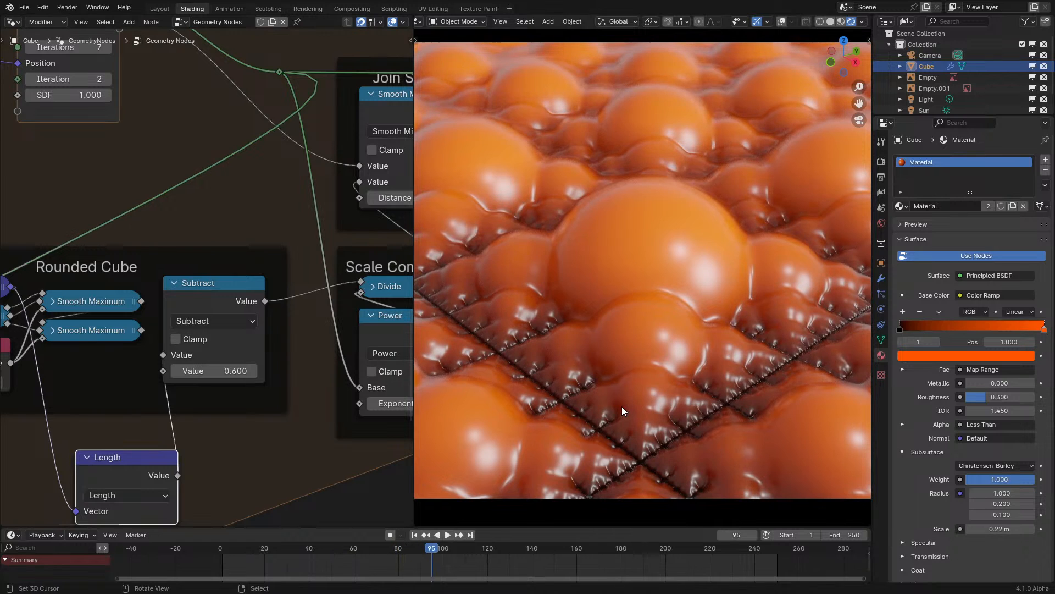
key("space")
- Leave the camera view, show the viewport overlays and display the scene in Solid shading
middle_click_drag(622, 407, 615, 332)
left_click(782, 21)
left_click(831, 21)
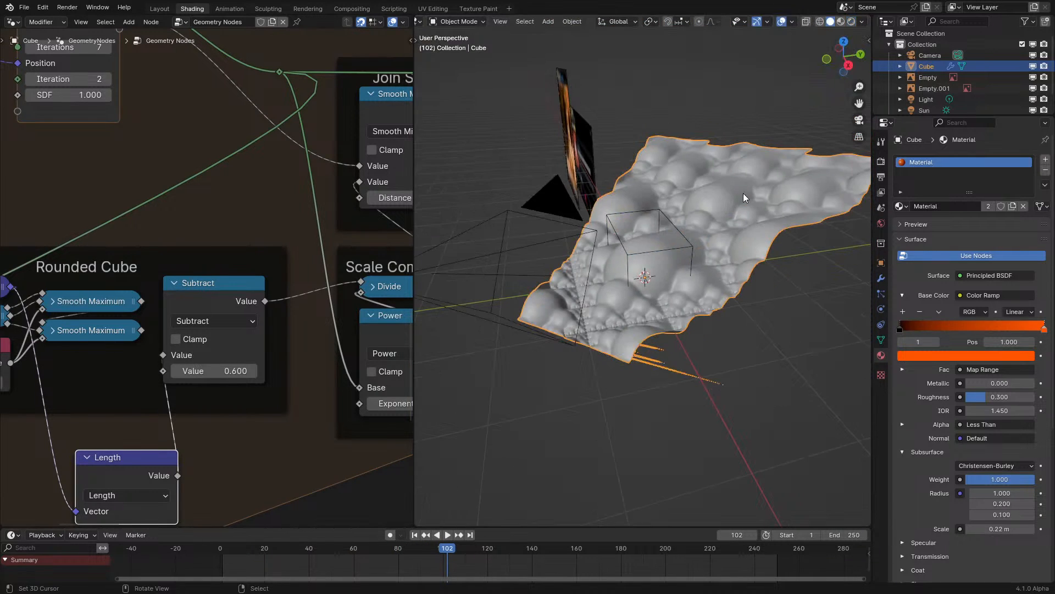
- Clear the camera's rotation and location, and raise it 3 m along the Z axis
left_click(556, 207)
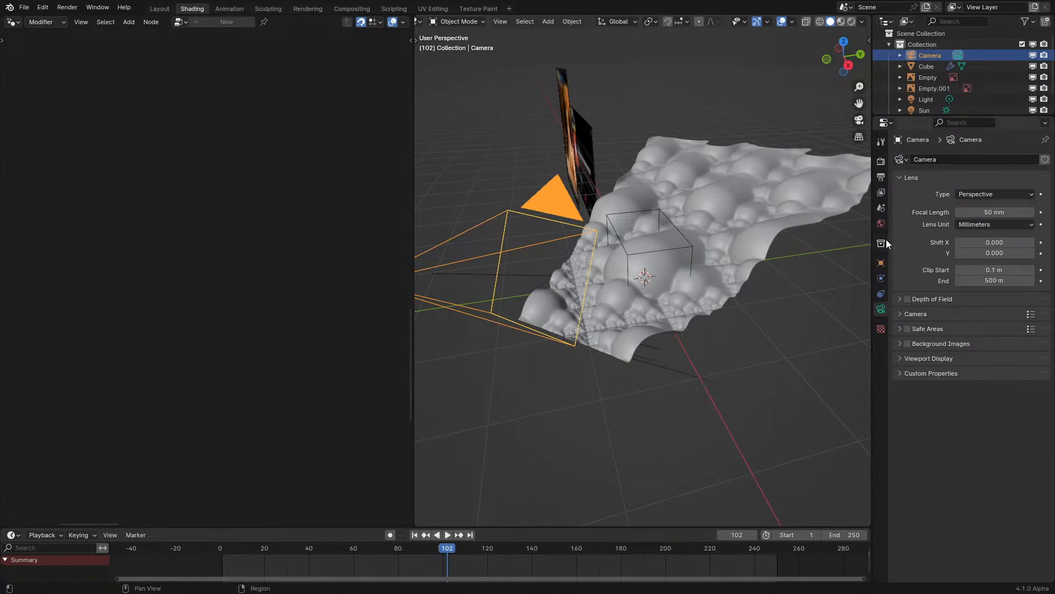
left_click(881, 262)
right_click(967, 237)
left_click(929, 325)
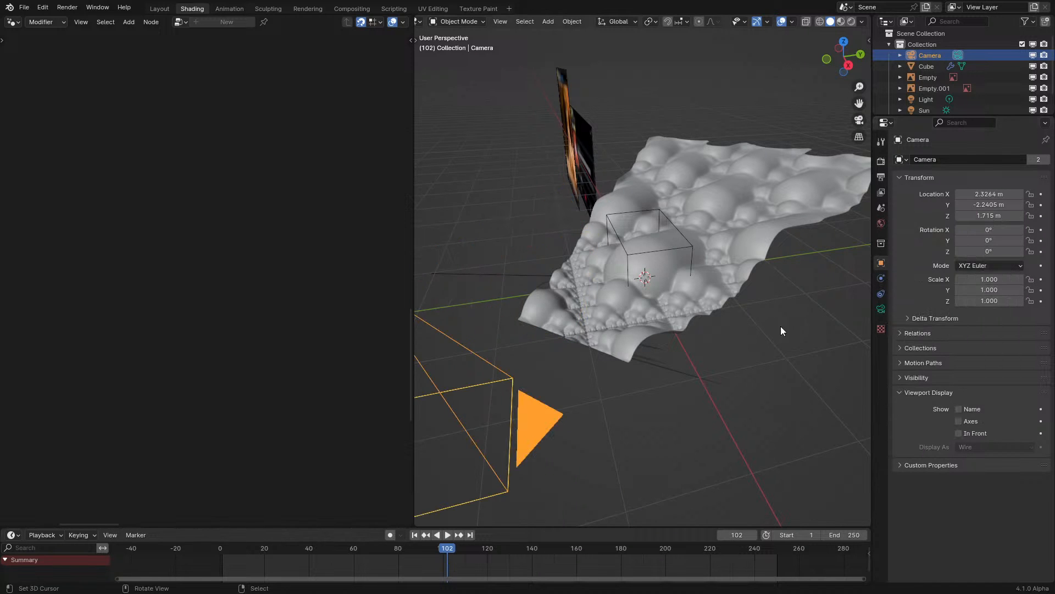
key("alt+g")
key("g")
key("z")
key("3")
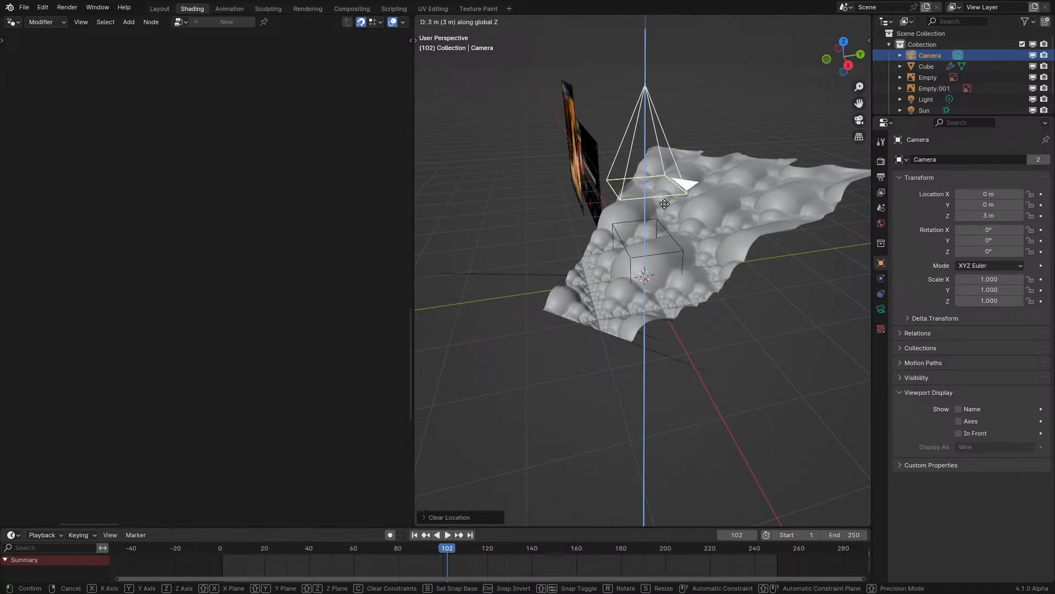
key("Return")
- Replay the animation with the raised camera and examine the fractal from several angles in Material Preview shading
key("shift+Left")
key("space")
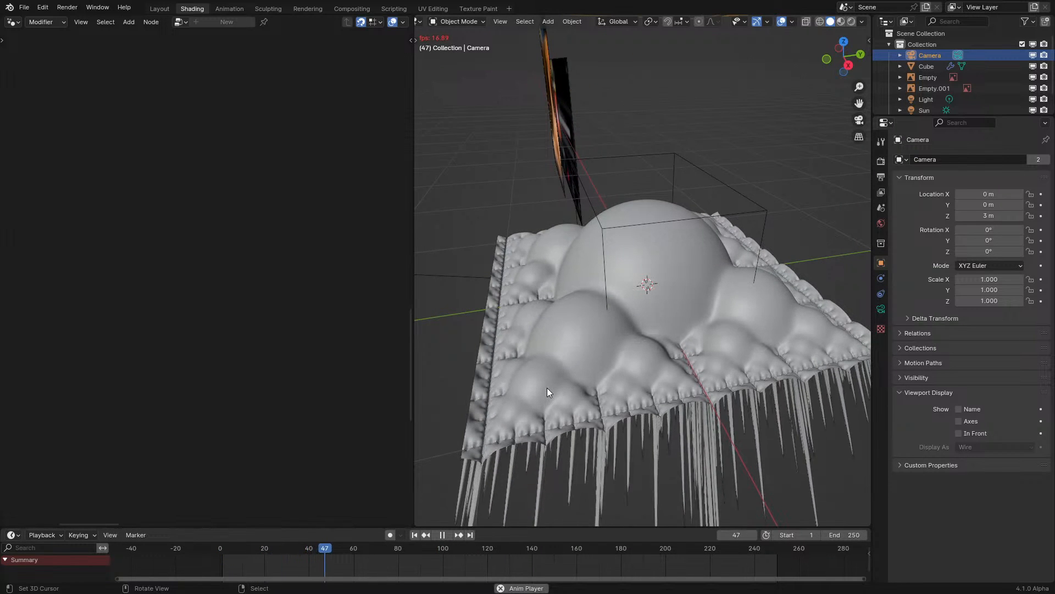
key("space")
mouse_move(559, 362)
middle_mouse_down()
mouse_move(661, 433)
mouse_move(705, 331)
mouse_move(699, 309)
middle_mouse_up()
key("z")
left_click(698, 374)
mouse_move(696, 372)
middle_mouse_down()
mouse_move(605, 417)
mouse_move(561, 406)
mouse_move(580, 376)
middle_mouse_up()
- Undo the camera's transform changes and return to the camera view
key("ctrl+z")
key("ctrl+z")
key("ctrl+z")
key("ctrl+z")
scroll(581, 373, "down", 4)
key("KP_0")
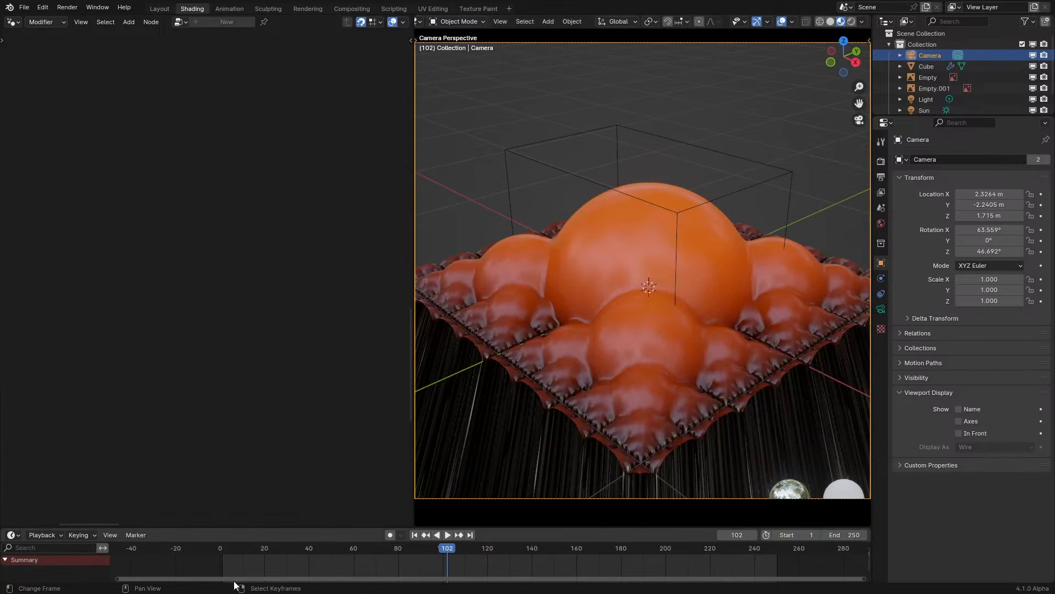
- Replay the animation in Rendered shading and examine the sphere fractal through the restored camera
key("shift+Left")
key("space")
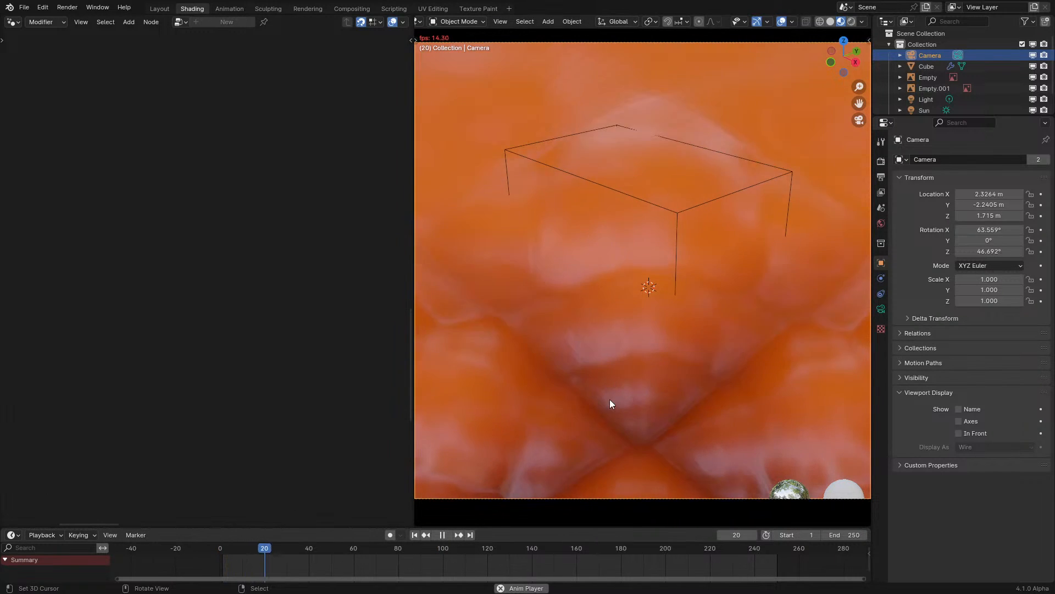
key("z")
left_click(612, 298)
right_click(618, 327)
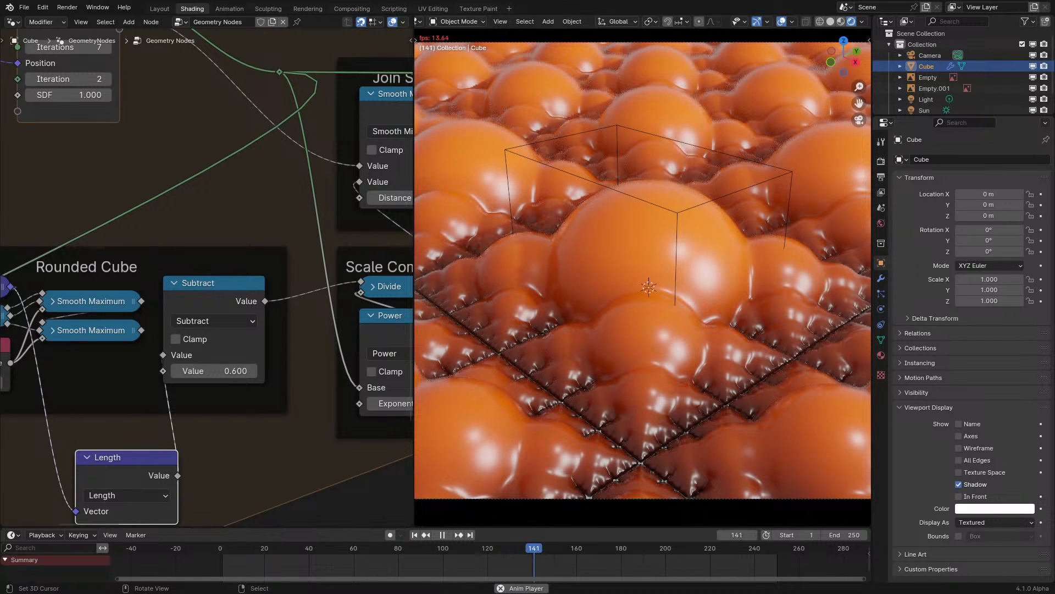
key("space")
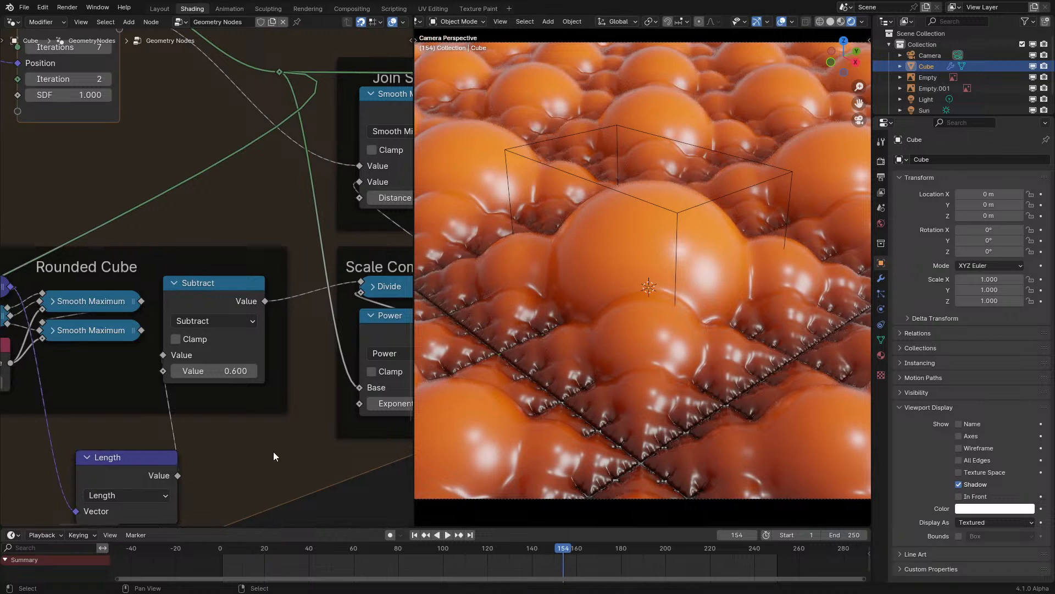
- Hide the Suzanne object in the viewport and reselect the cube
left_click(706, 208)
scroll(934, 104, "down", 2)
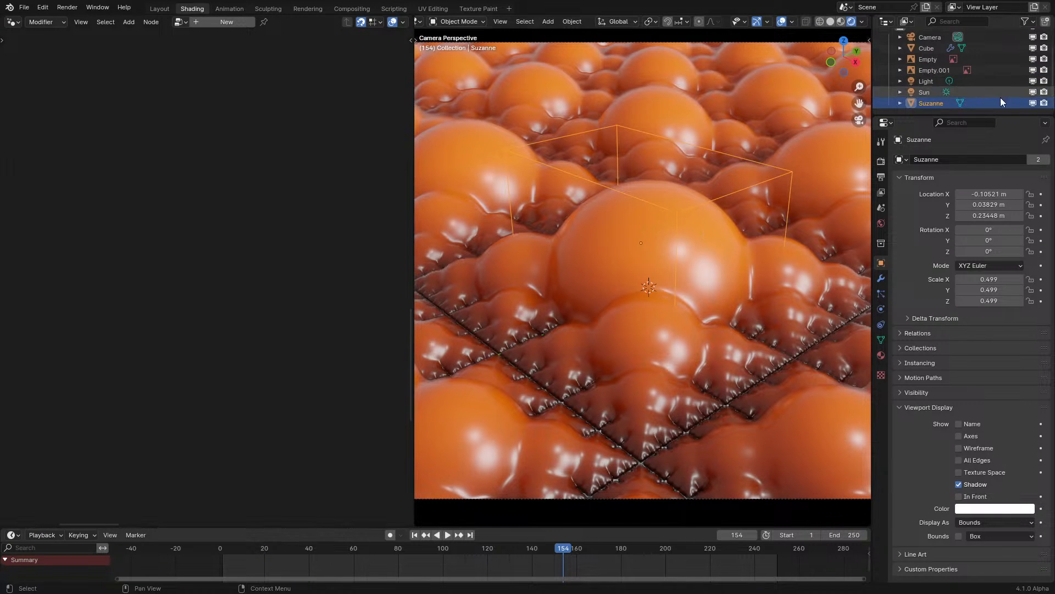
left_click(1033, 103)
left_click(863, 199)
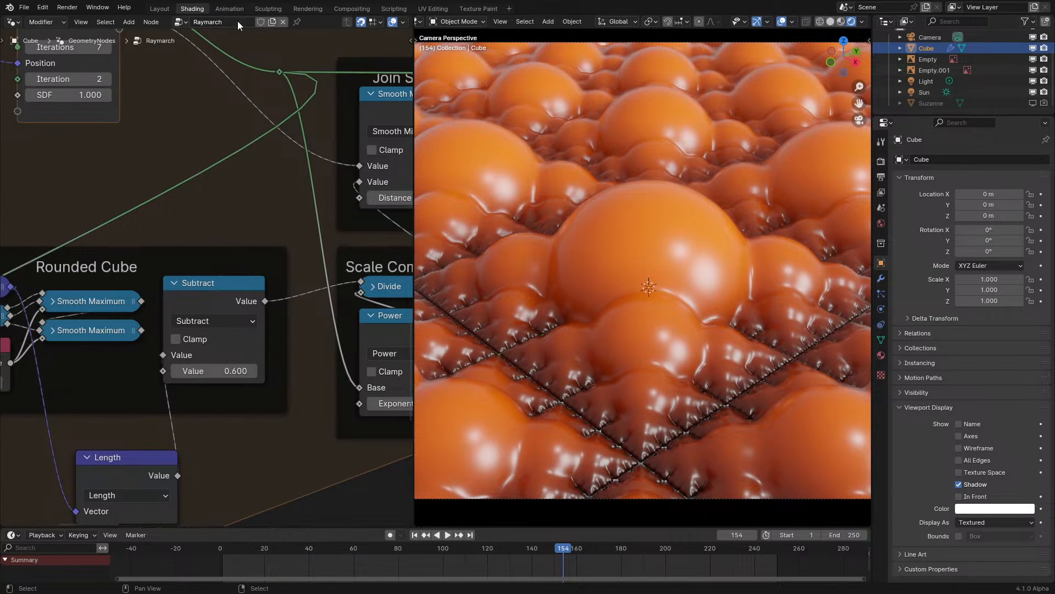
- Rename the cube object and its geometry node group to GN Raymarch
double_click(919, 49)
scroll(921, 51, "up", 2)
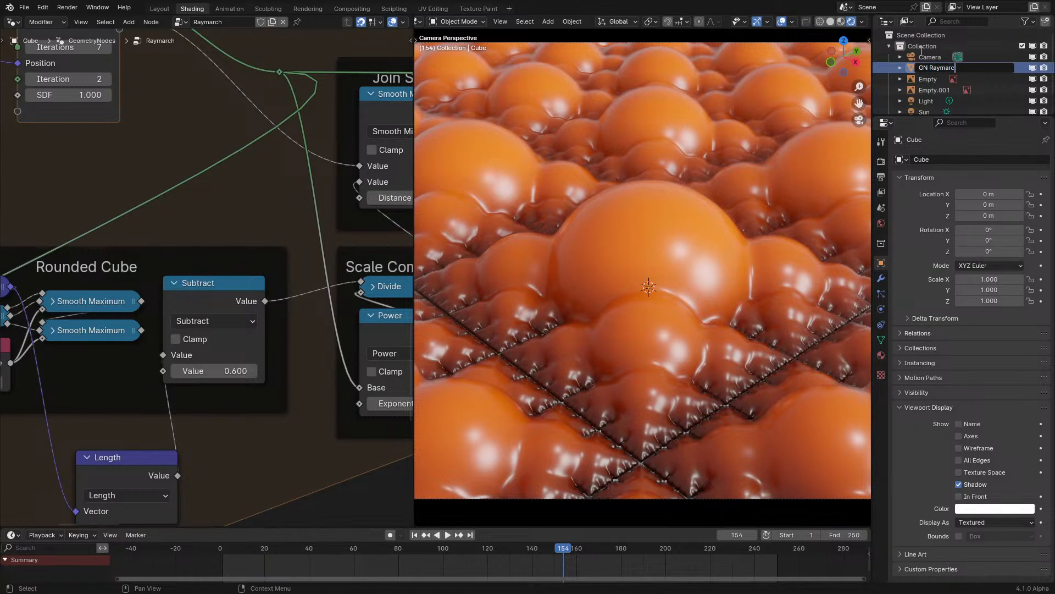
type("GN Raymarch")
key("Return")
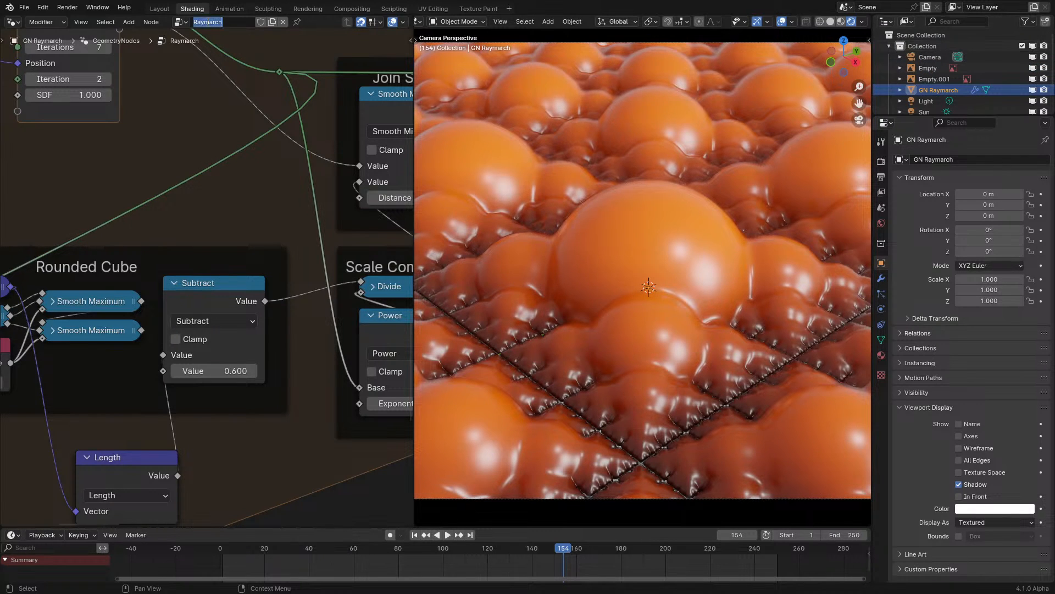
key("Return")
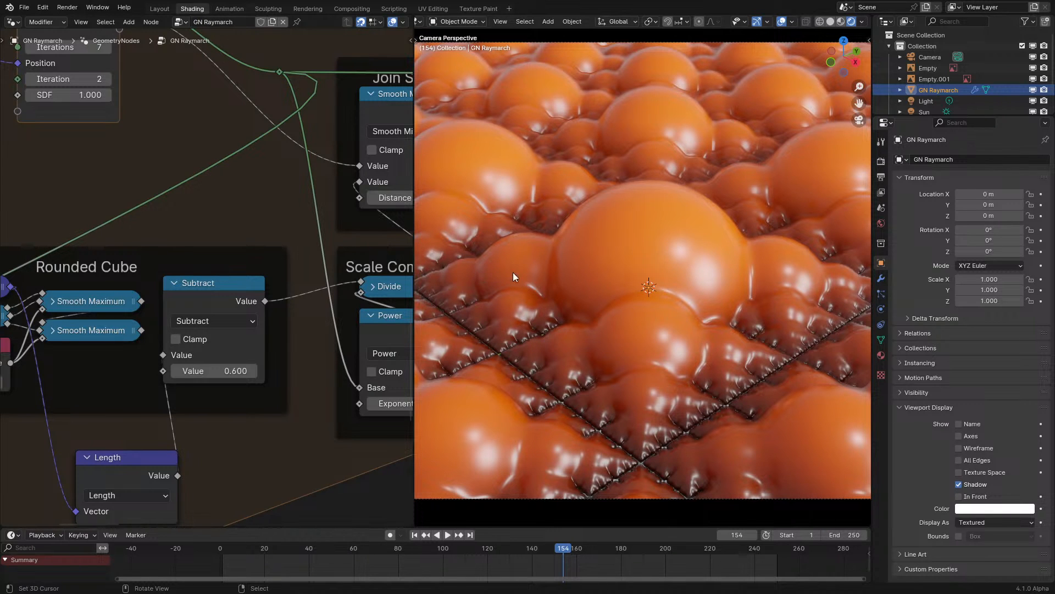
- Change the upper Smooth Maximum in the Rounded Cube frame to Smooth Minimum and link its output into Subtract's first value
middle_click_drag(300, 360, 536, 218)
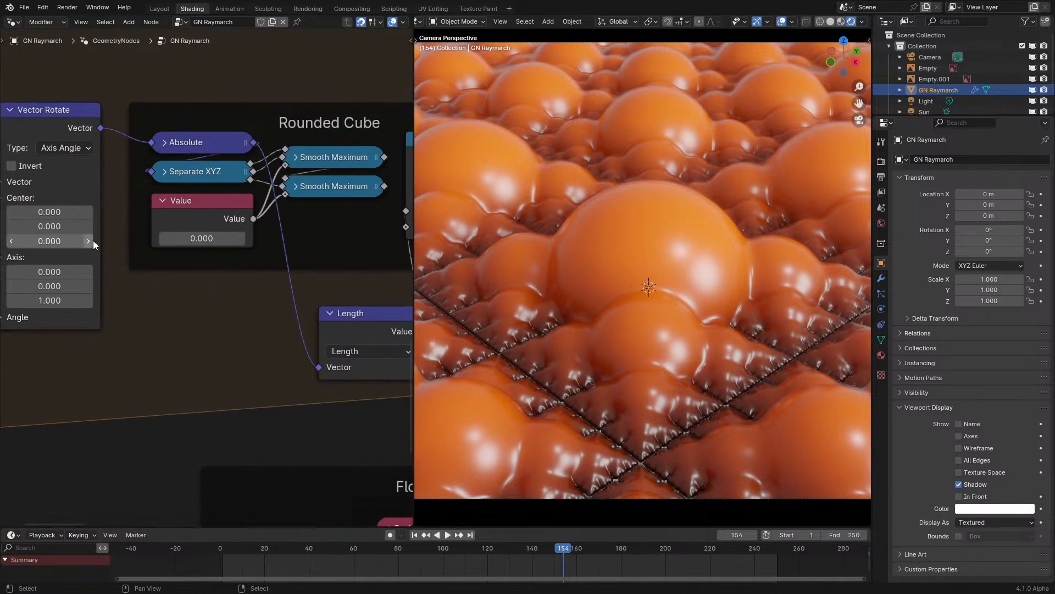
scroll(245, 222, "down", 4)
scroll(281, 197, "up", 3)
scroll(281, 196, "up", 1)
middle_click_drag(281, 195, 203, 255)
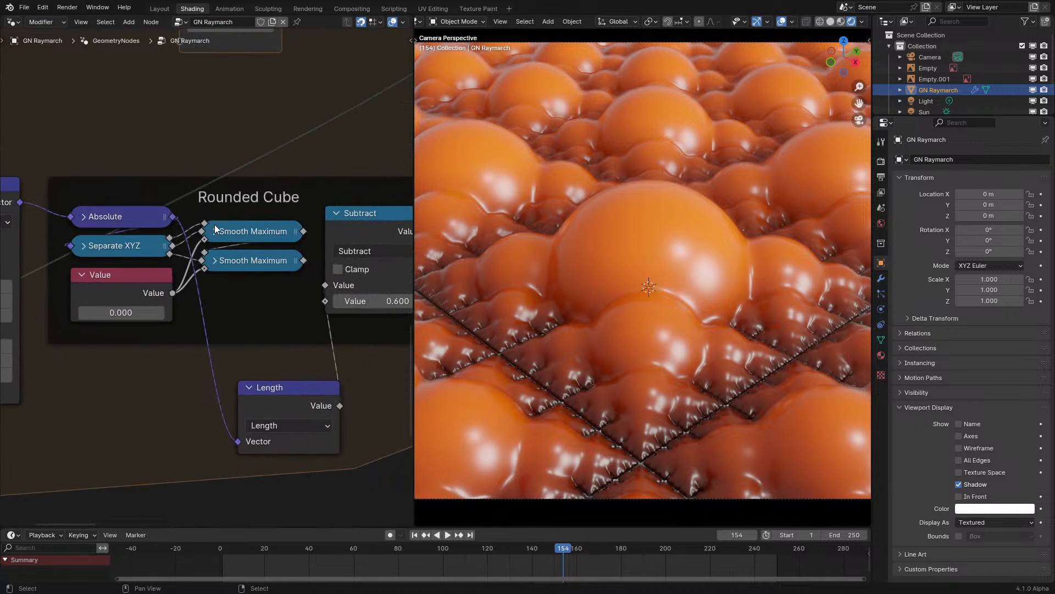
left_click(215, 230)
left_click(228, 267)
left_click(375, 406)
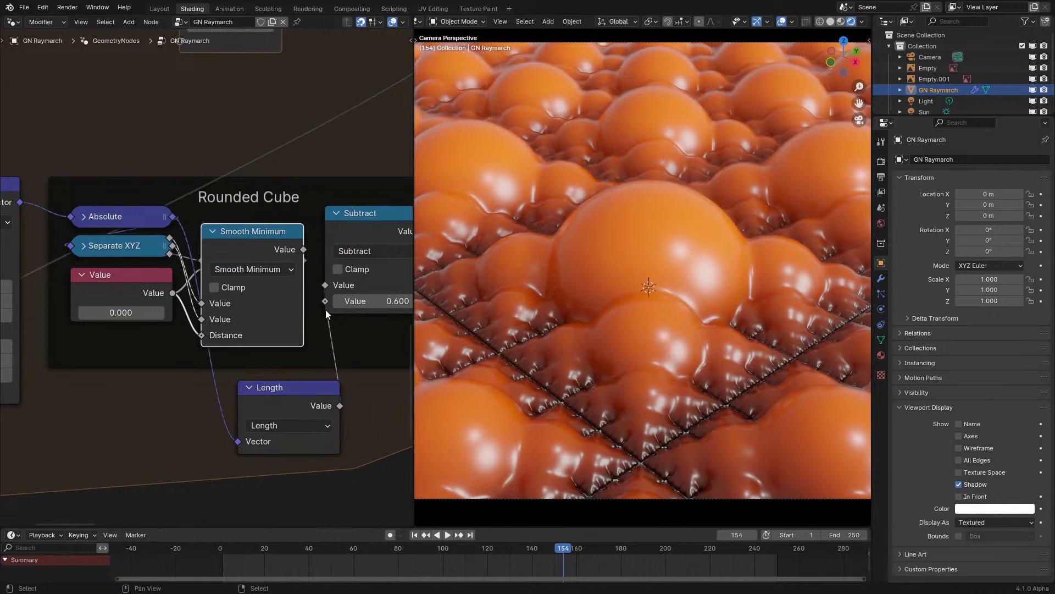
left_click(214, 230)
left_click_drag(304, 235, 325, 284)
- Replay the animation from the start and inspect the Smooth Minimum shape from outside the camera
key("shift+Left")
key("space")
scroll(565, 266, "down", 6)
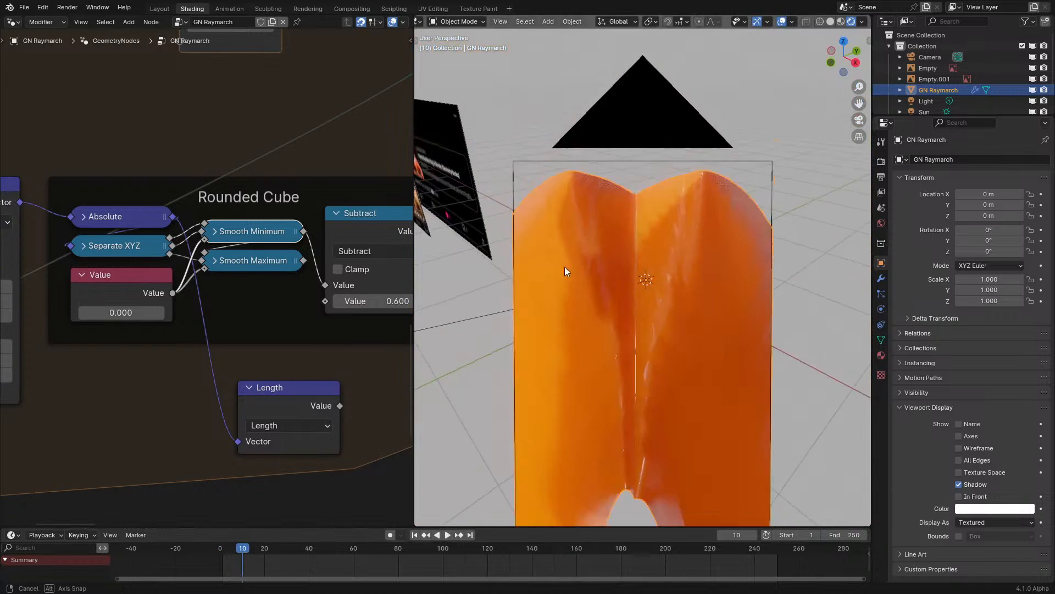
key("space")
- Link the lower Smooth Maximum's output into Subtract's first value and replay the animation from the start
scroll(209, 253, "up", 1)
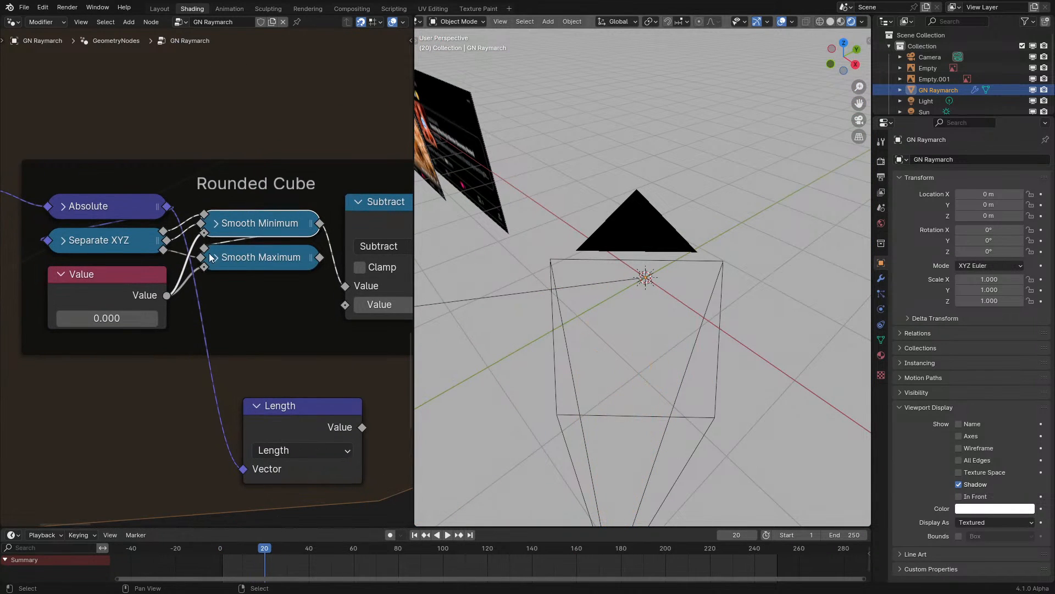
left_click(213, 256)
left_click(259, 301)
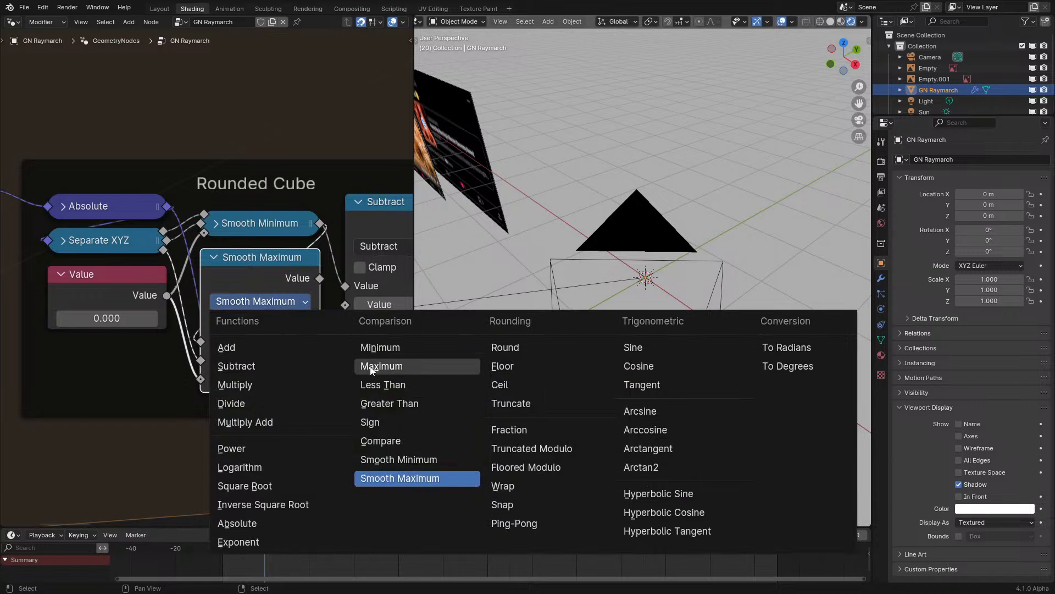
key("Left")
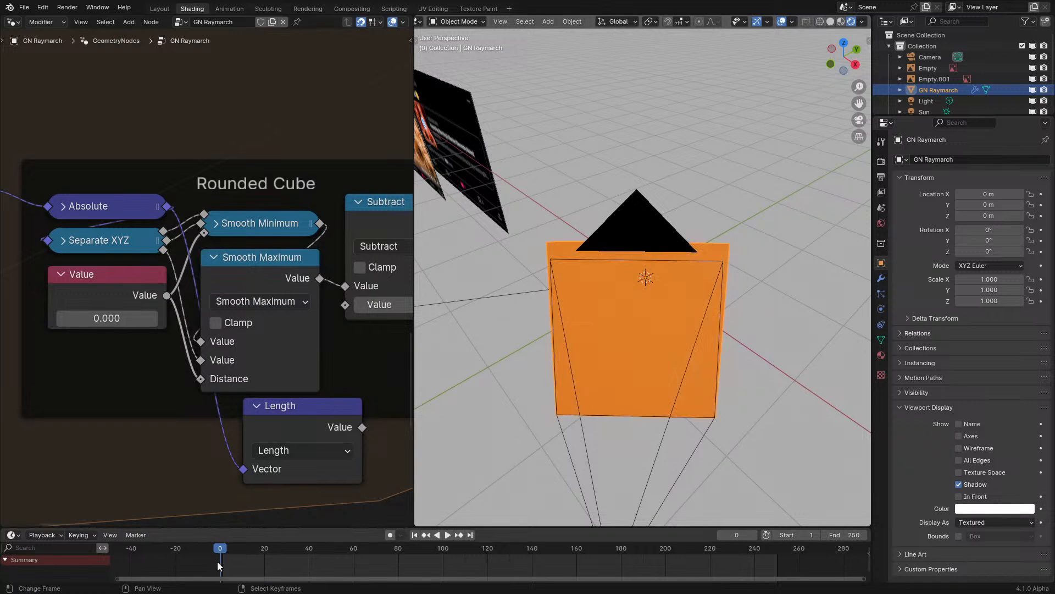
key("space")
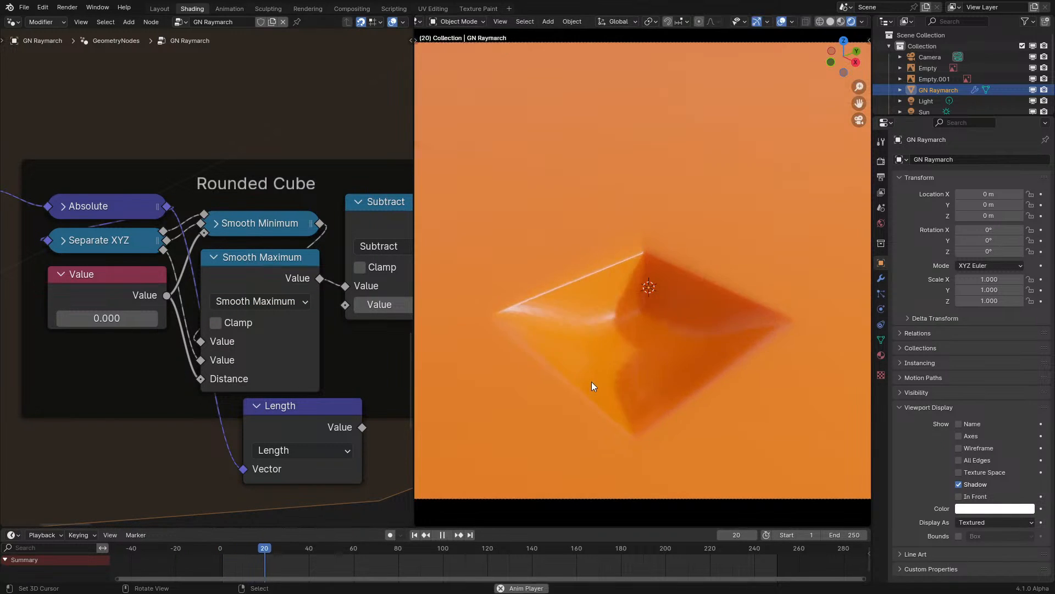
middle_click_drag(584, 376, 561, 376)
- Try a smoothing Value of 0.100 in the Rounded Cube frame with the animation restarted, and undo it
double_click(110, 318)
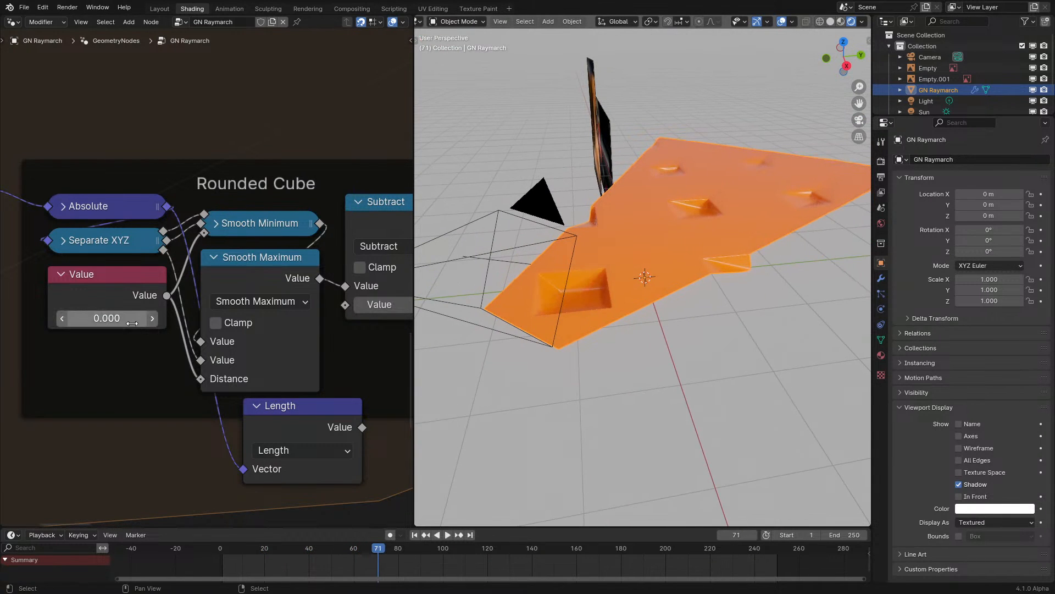
type("0.1")
key("Return")
left_click(217, 560)
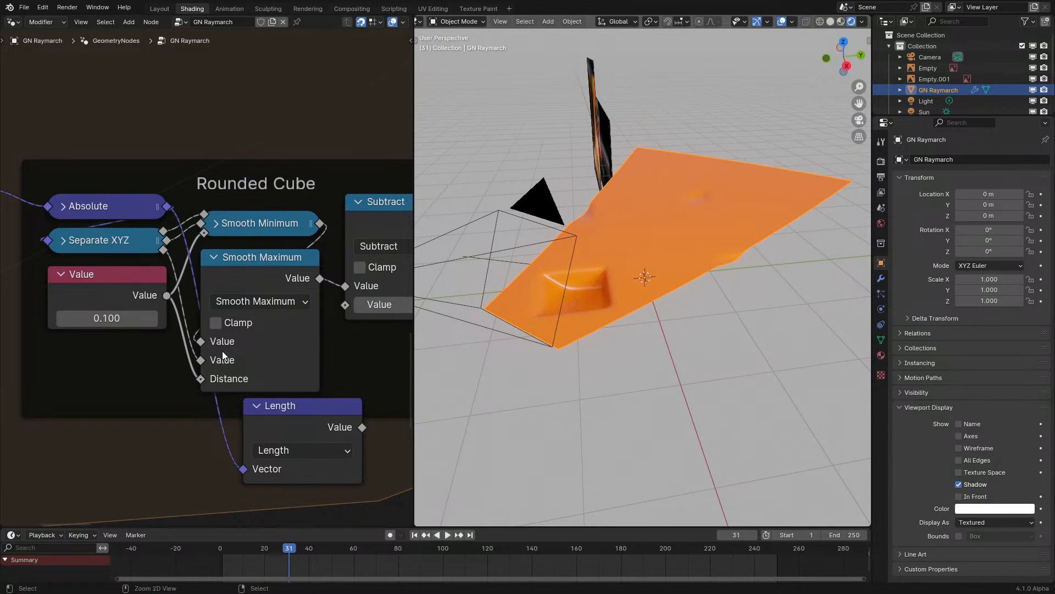
key("ctrl+z")
- Change the lower Smooth Maximum node to Smooth Minimum and replay the animation from the start
left_click(274, 300)
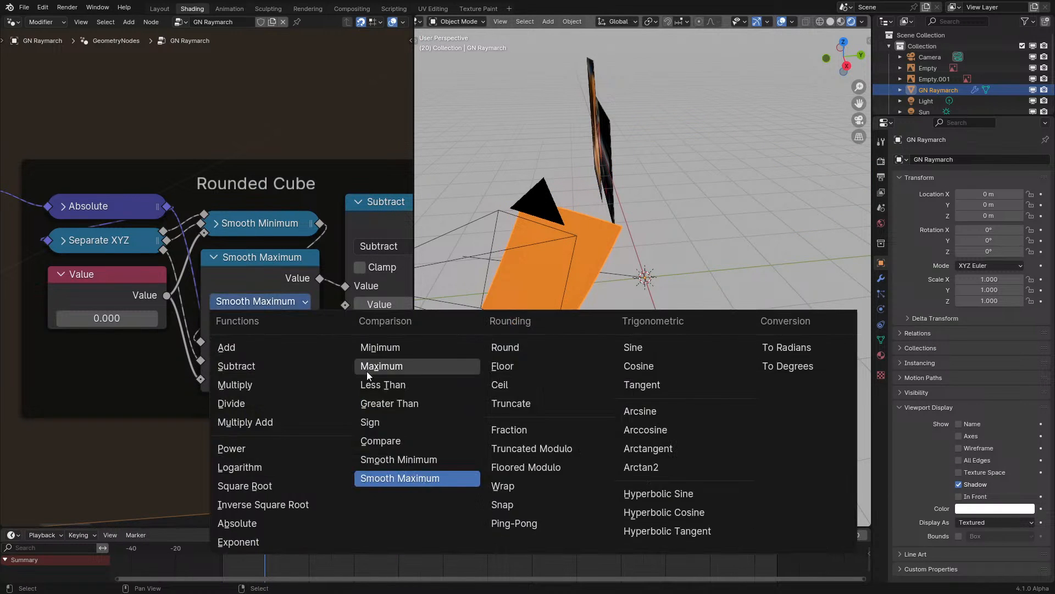
left_click(416, 460)
left_click(198, 570)
key("space")
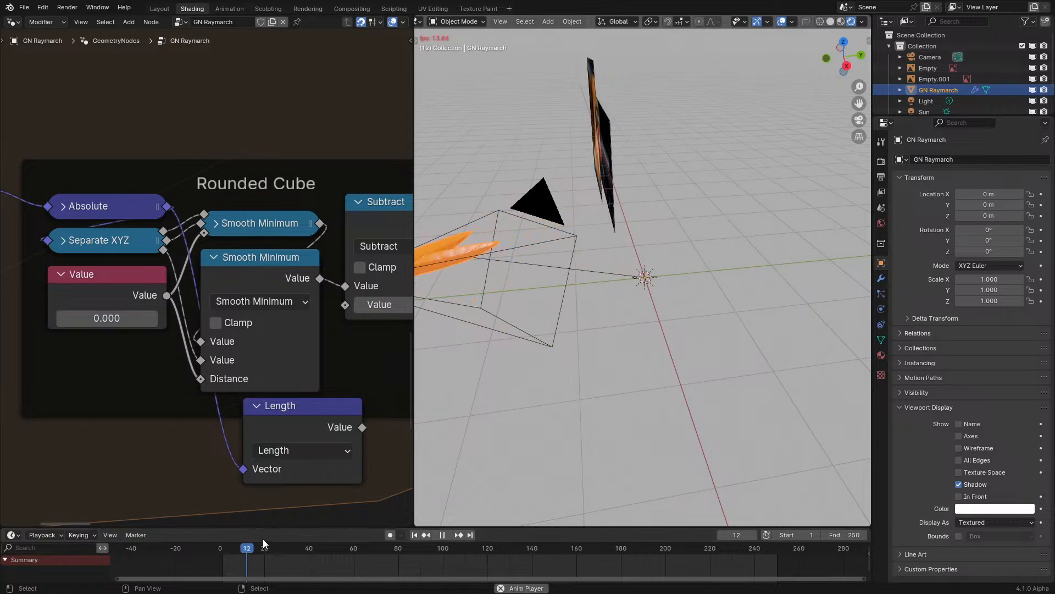
key("Escape")
- Set the Subtract node's second value to 0.100 and replay the animation to inspect the shape
middle_click_drag(285, 308, 209, 324)
double_click(310, 328)
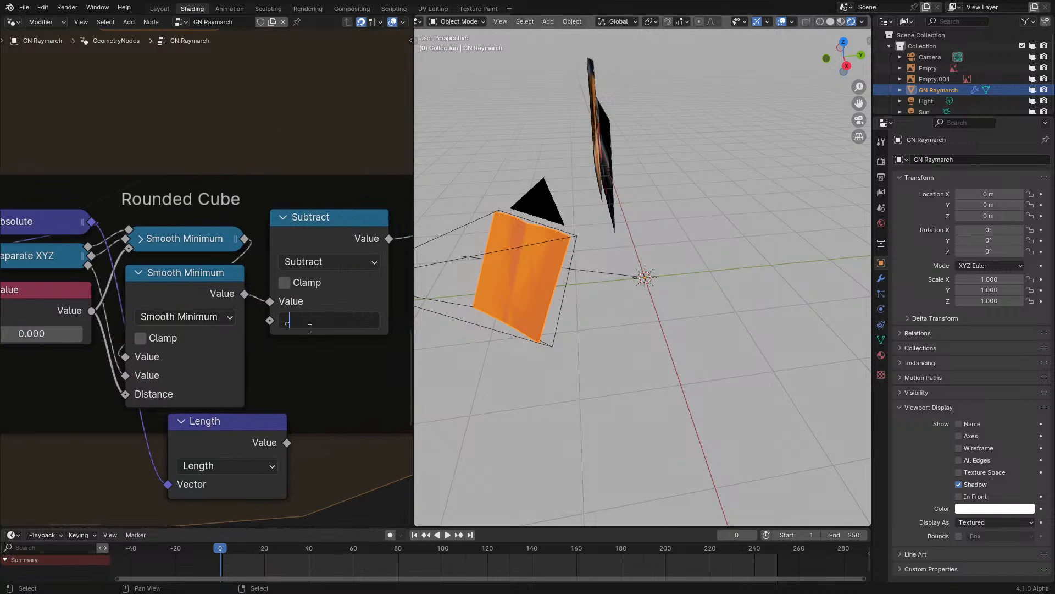
type("0.1")
key("Return")
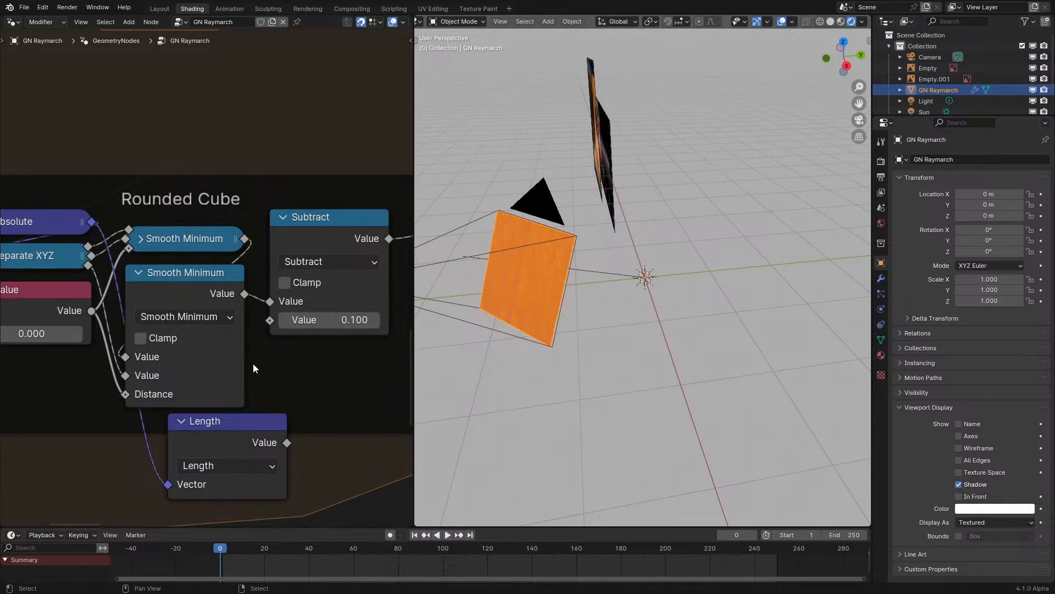
key("space")
middle_click_drag(454, 359, 596, 299)
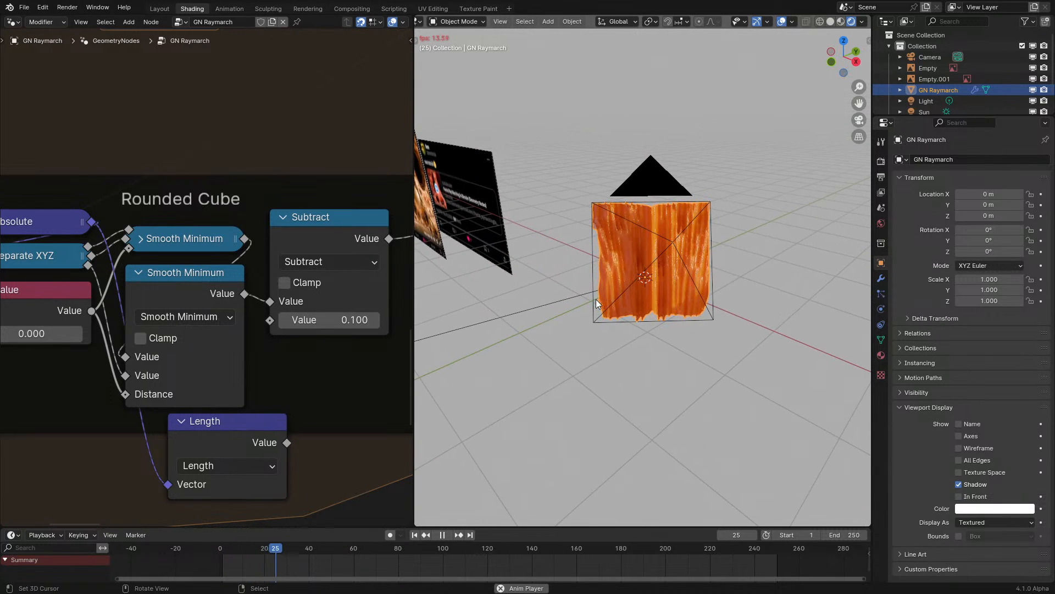
key("space")
- Set the lower Smooth Minimum node to Smooth Maximum and replay the animation from the start in the camera view
left_click(185, 316)
left_click(325, 493)
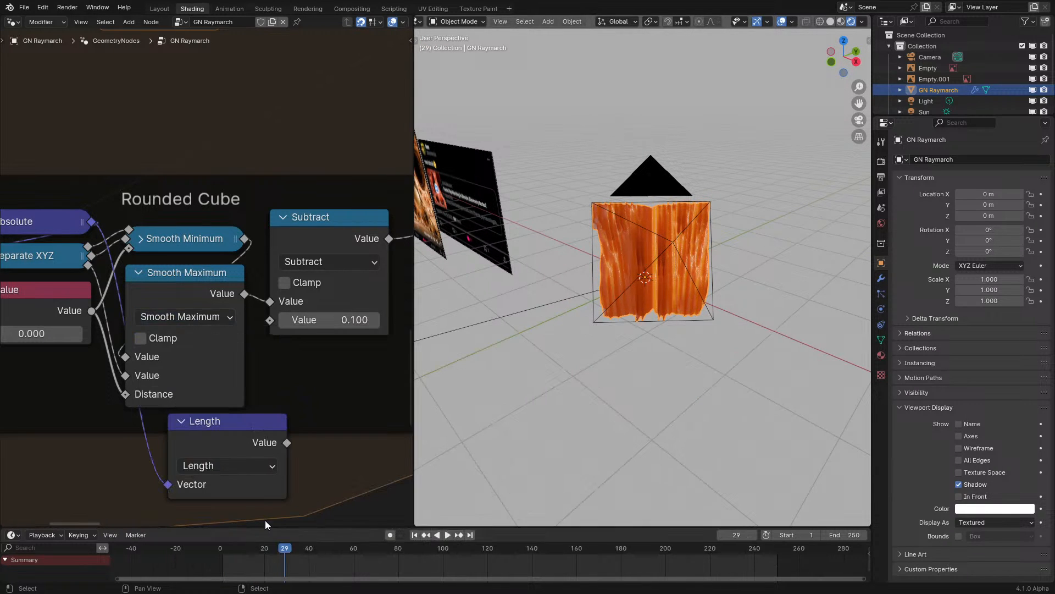
left_click(210, 555)
key("space")
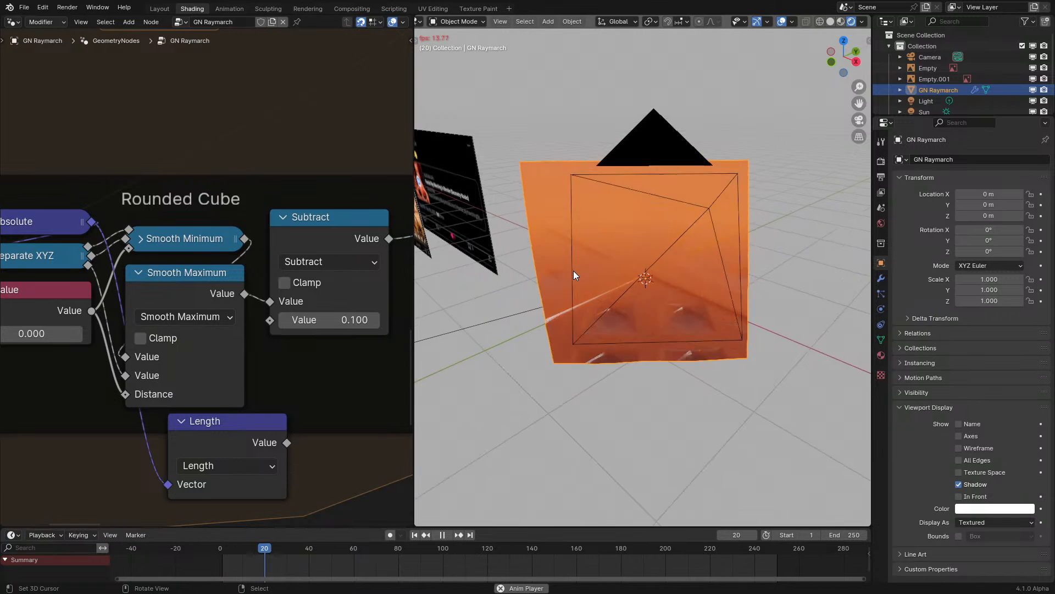
middle_click_drag(569, 274, 558, 281)
key("space")
key("KP_0")
key("space")
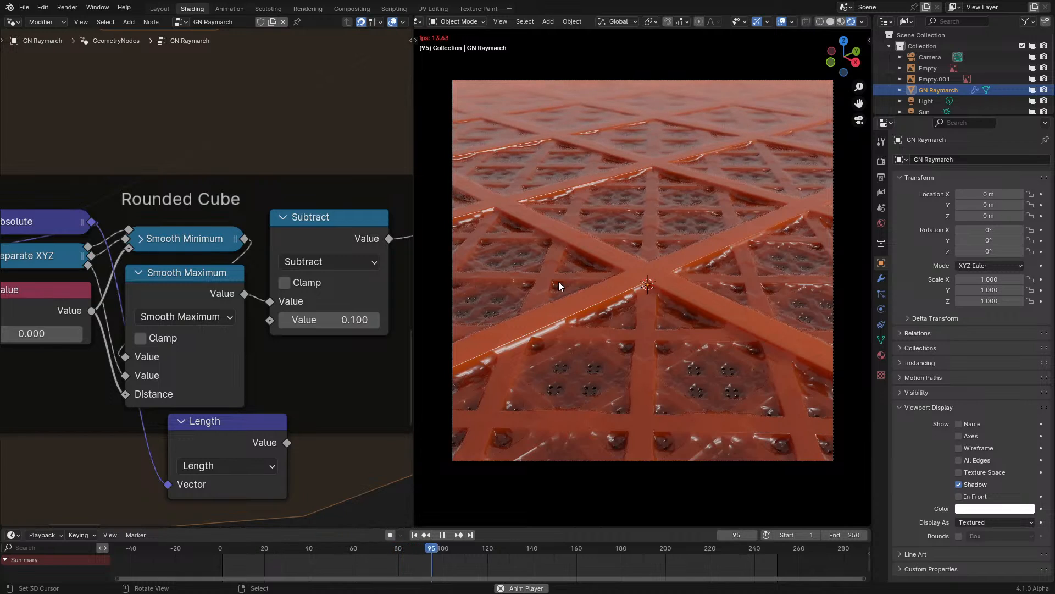
- Try a Multiply value of 1.000 for the Vector Rotate angle and replay the animation from the start
middle_click_drag(569, 293, 708, 337)
key("space")
key("space")
middle_click_drag(98, 347, 111, 322)
key("Return")
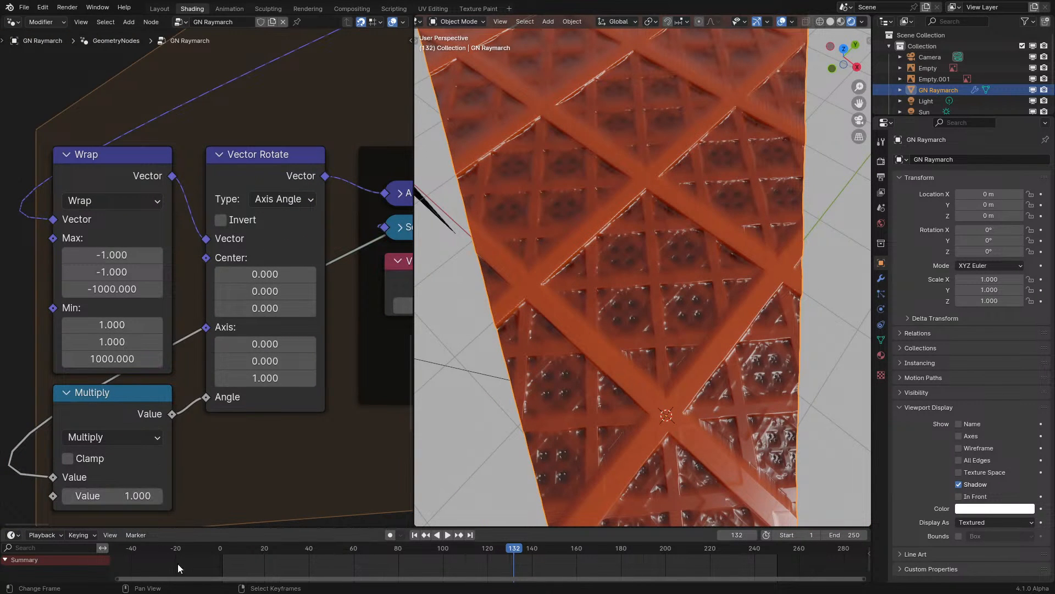
key("shift+Left")
key("space")
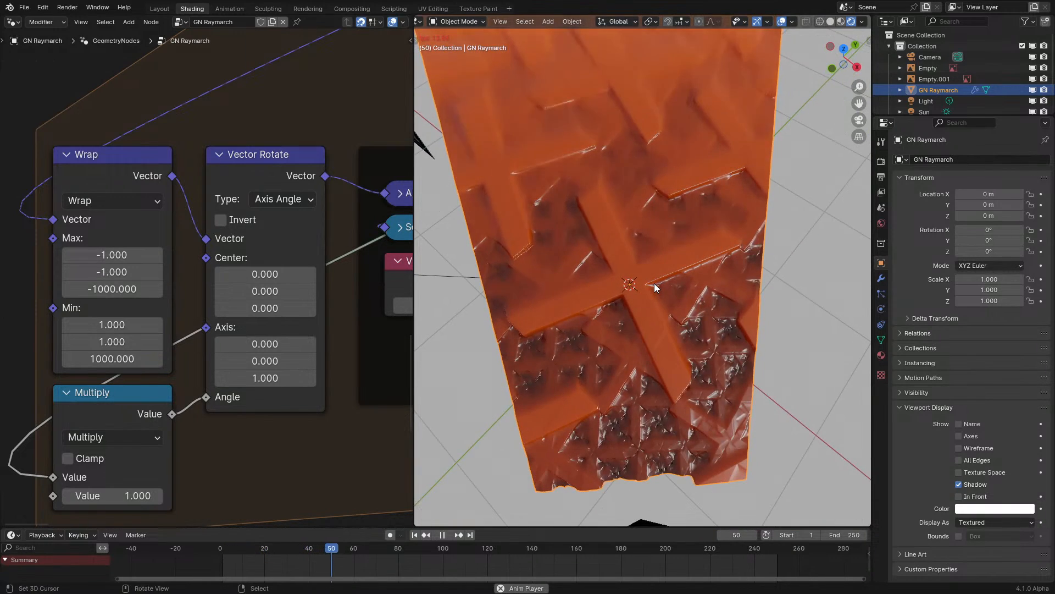
middle_click_drag(654, 282, 663, 314)
key("space")
key("KP_0")
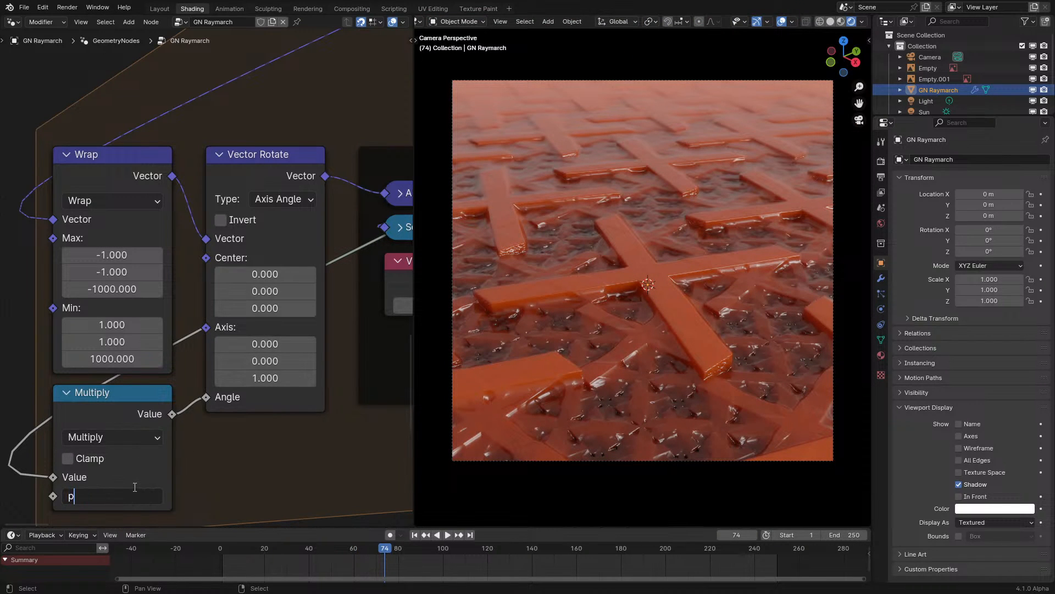
- Try a Multiply value of 1.571 for the Vector Rotate angle and replay the animation from the start in camera view
key("shift+Left")
key("space")
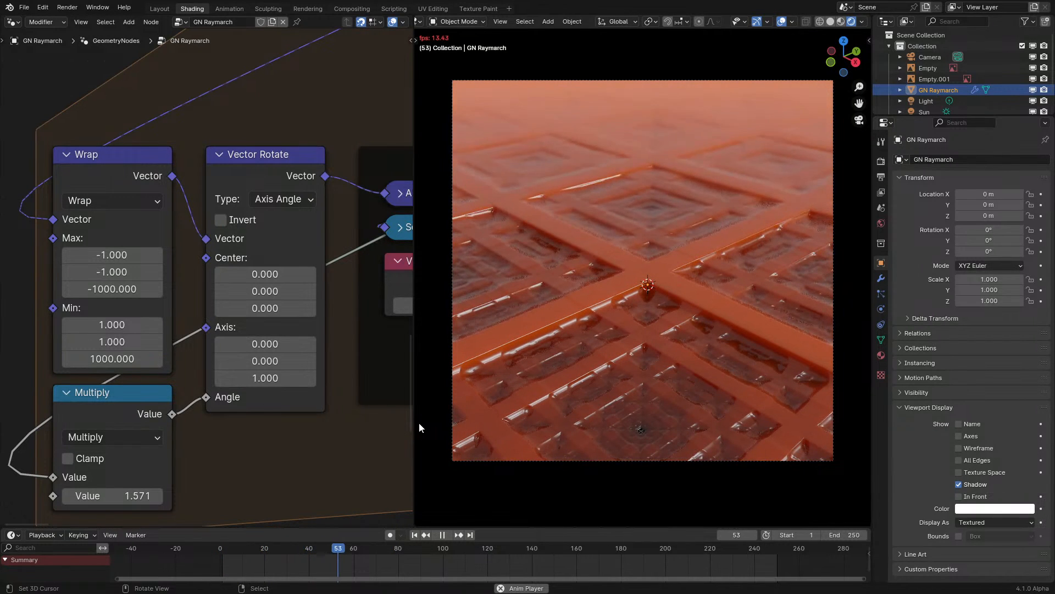
key("space")
- Set the smoothing Value in the Rounded Cube frame to 0.100, replay the animation and inspect the surface from several angles
middle_click_drag(302, 380, 122, 361)
key("shift+Left")
key("space")
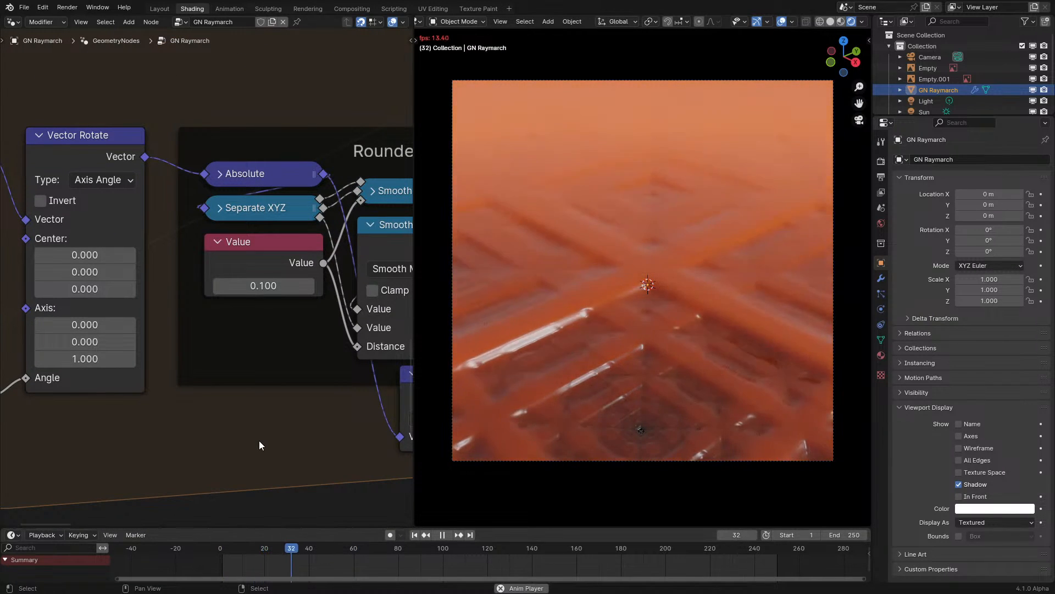
middle_click_drag(555, 439, 563, 457)
scroll(560, 444, "up", 3)
key("space")
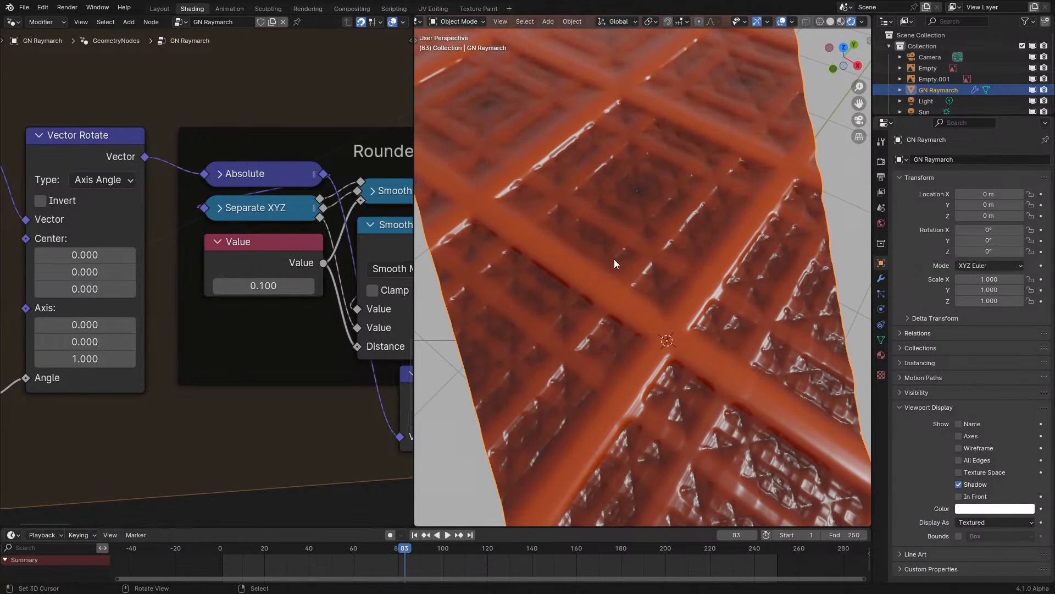
middle_click_drag(615, 259, 566, 302)
key("space")
middle_click_drag(563, 379, 439, 362)
key("space")
- Set the Multiply node's second value to 0.785 for the Vector Rotate angle
middle_click_drag(169, 402, 302, 410)
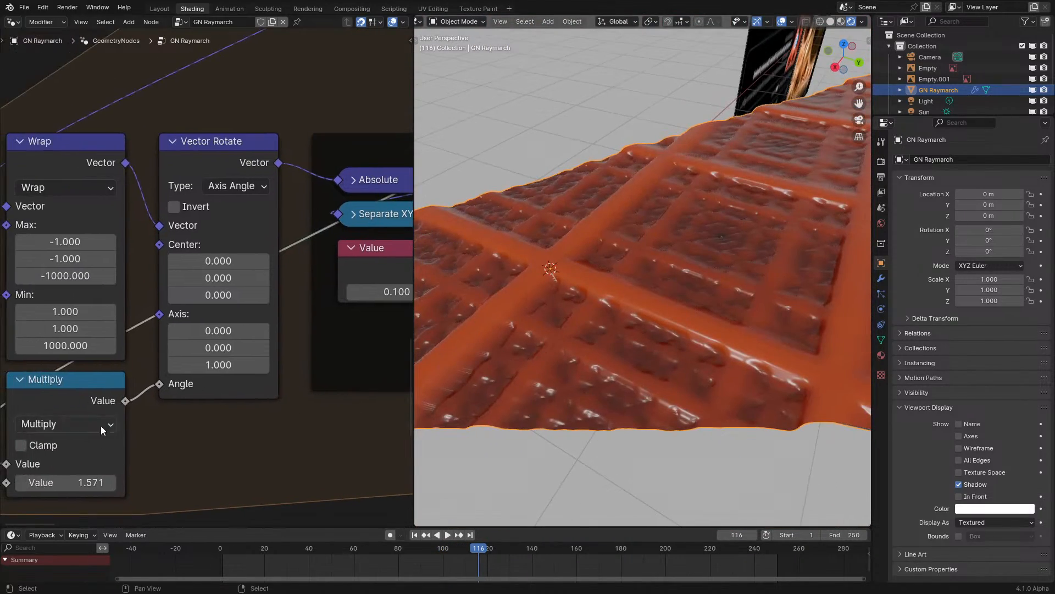
middle_click_drag(265, 257, 288, 249)
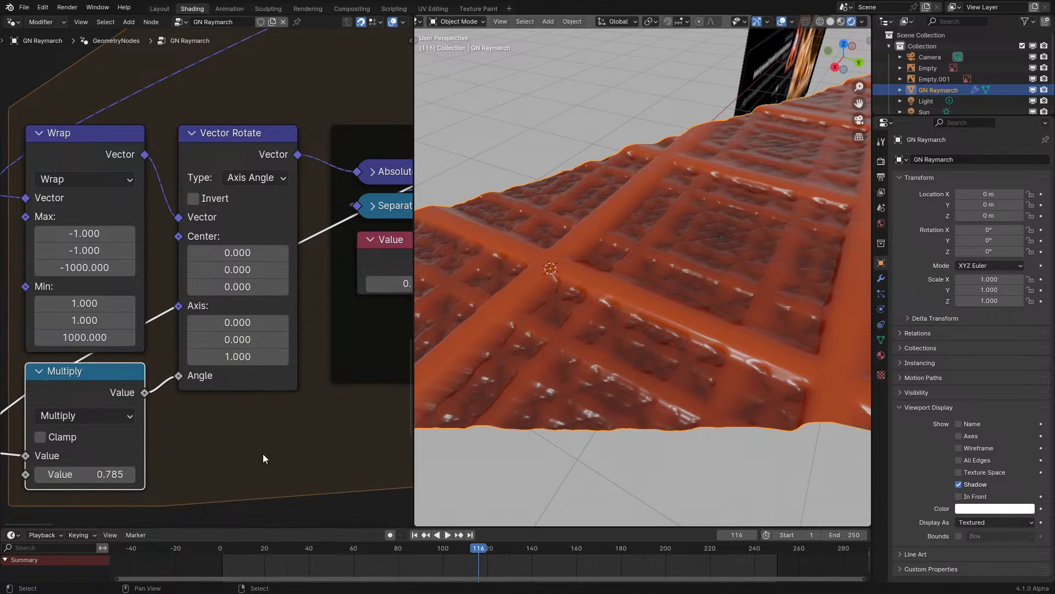
- Try Smooth Minimum on the lower Smooth Maximum node of the Rounded Cube frame and replay the animation
middle_click_drag(309, 273, 66, 335)
left_click(302, 335)
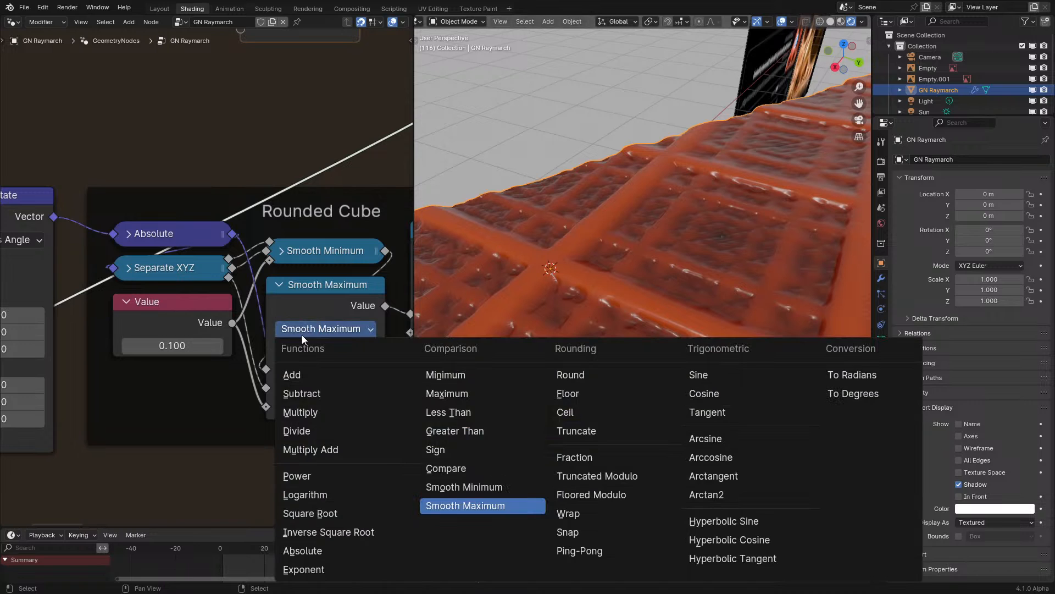
left_click(458, 487)
key("space")
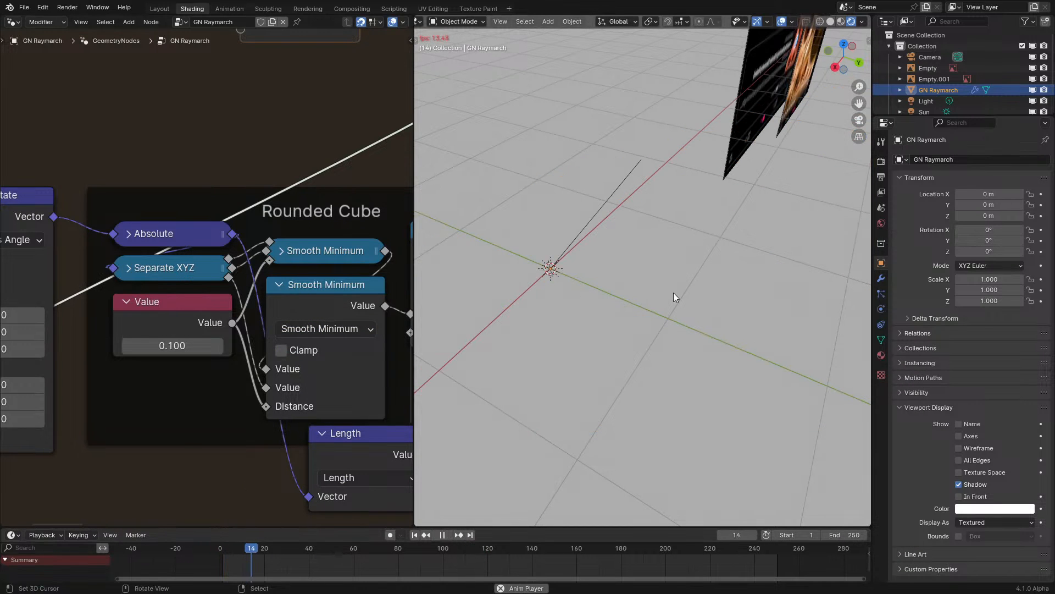
scroll(677, 297, "down", 3)
- Set both smooth comparison nodes in the Rounded Cube frame to Smooth Maximum and collapse them
left_click(306, 328)
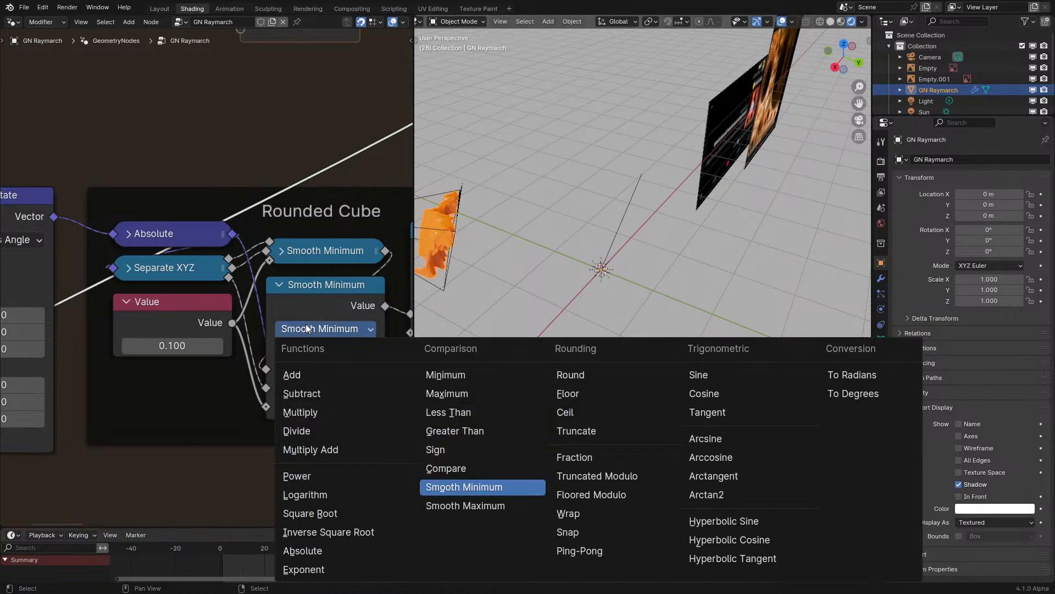
left_click(440, 504)
left_click(274, 251)
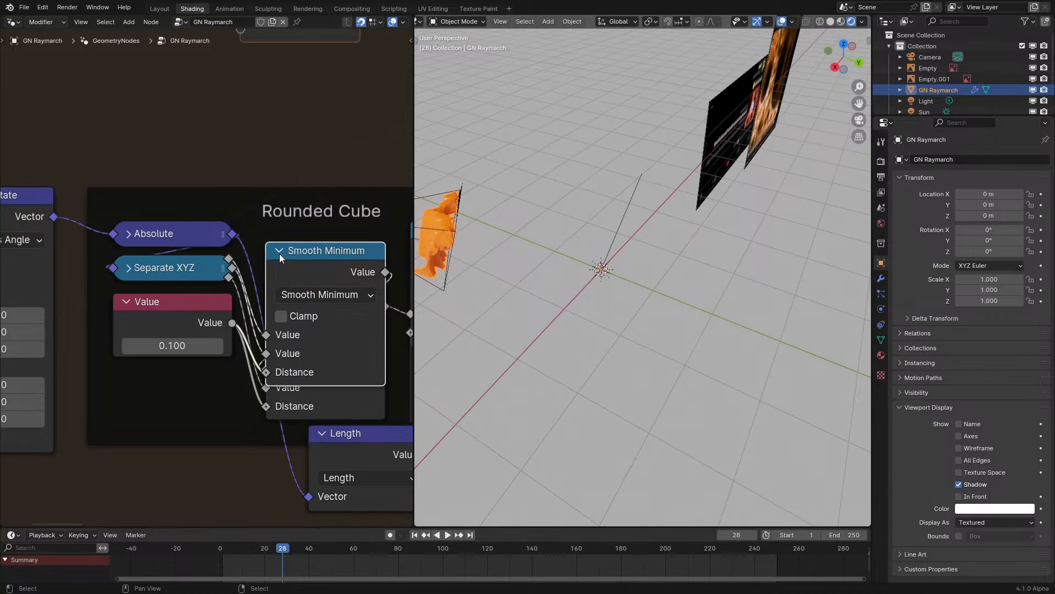
left_click(332, 294)
left_click(468, 471)
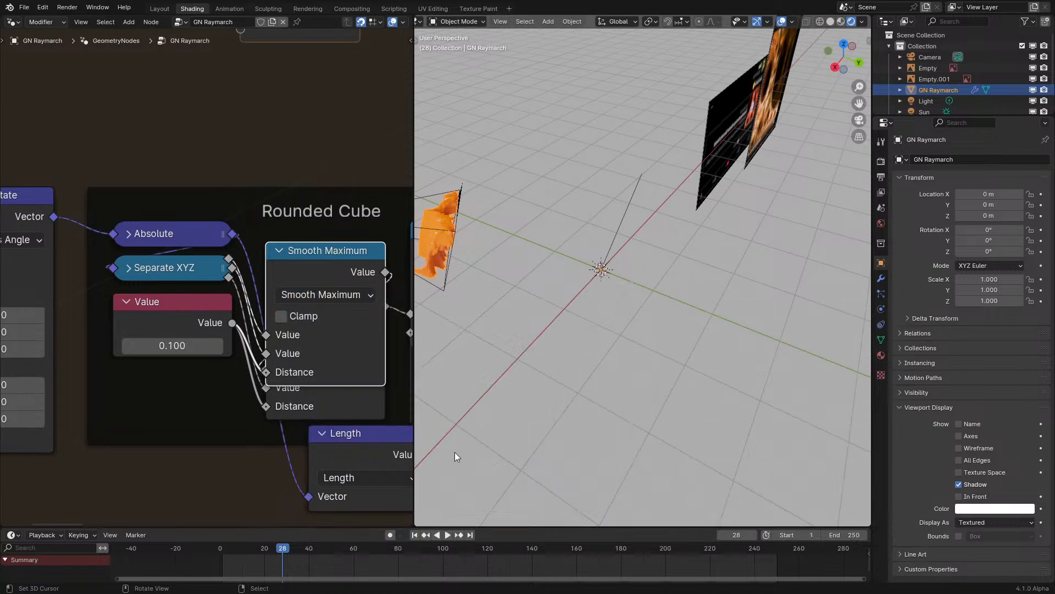
left_click(275, 253)
left_click(280, 286)
- Play the animation in camera view and examine the cube pattern up close and from a low angle
key("space")
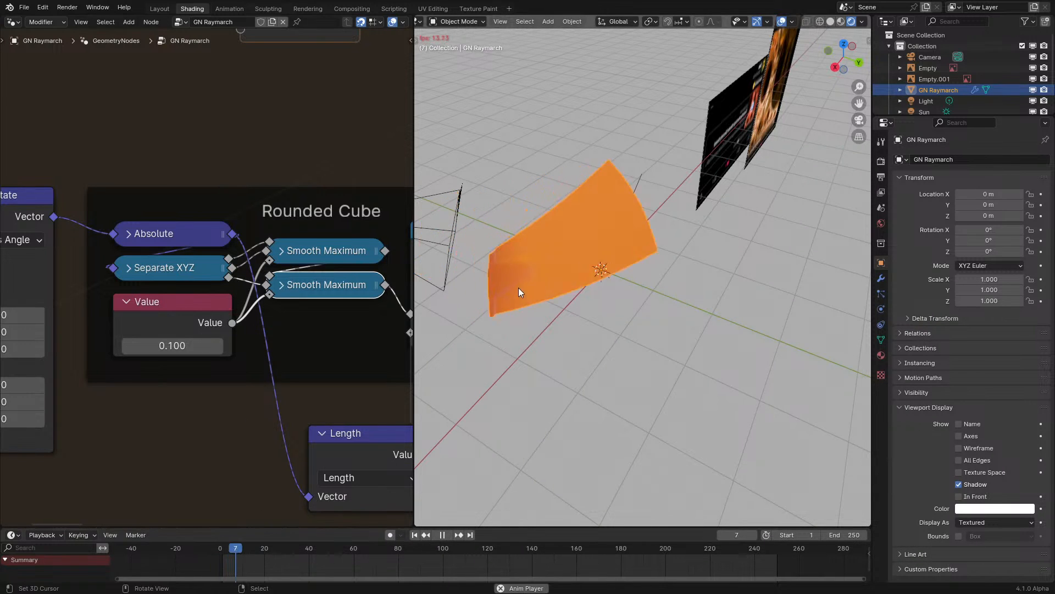
key("KP_0")
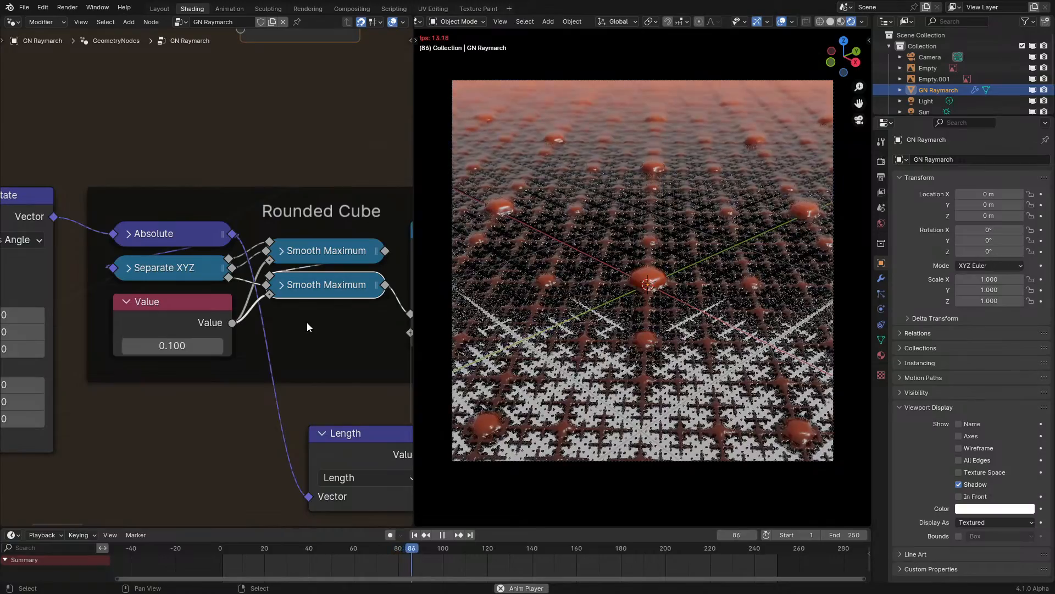
scroll(576, 286, "up", 3)
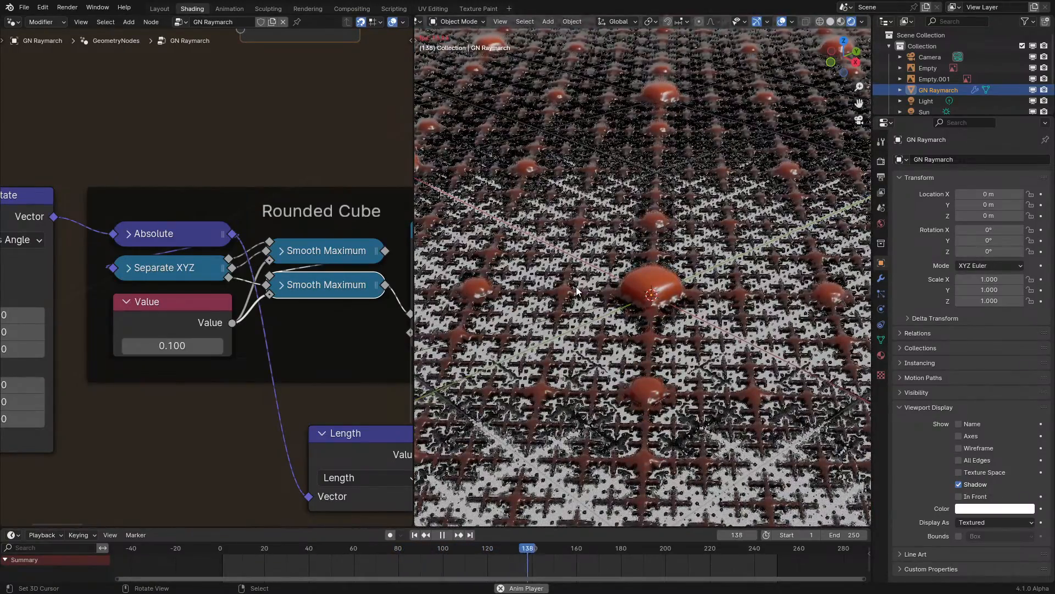
key("space")
middle_click_drag(576, 291, 549, 276)
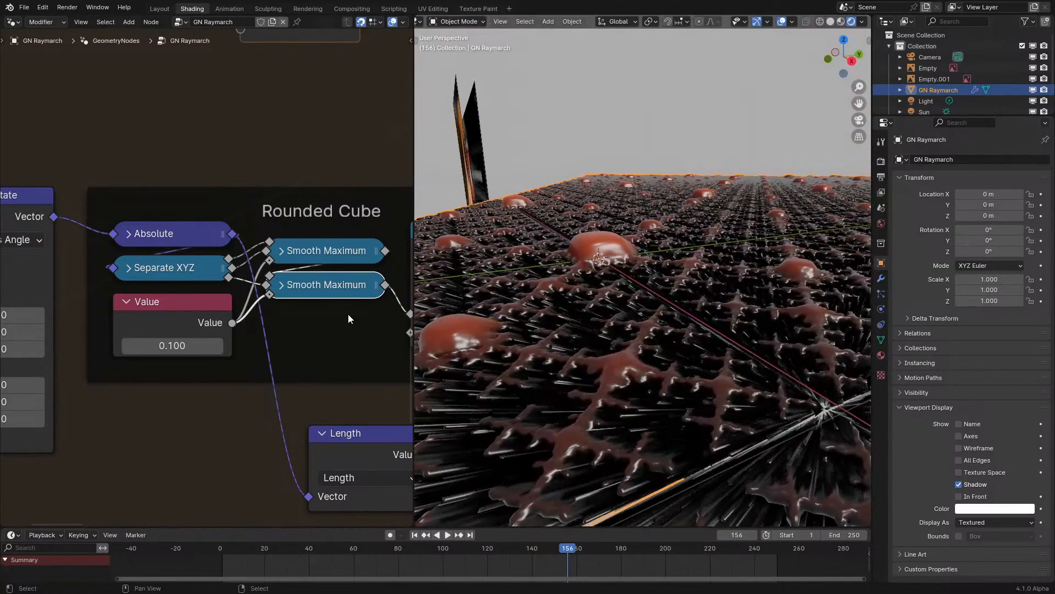
- Set the Subtract node's second value in the Rounded Cube frame to 0.600 and restart the animation
scroll(342, 324, "down", 3)
middle_click_drag(336, 334, 206, 357)
scroll(234, 348, "up", 1)
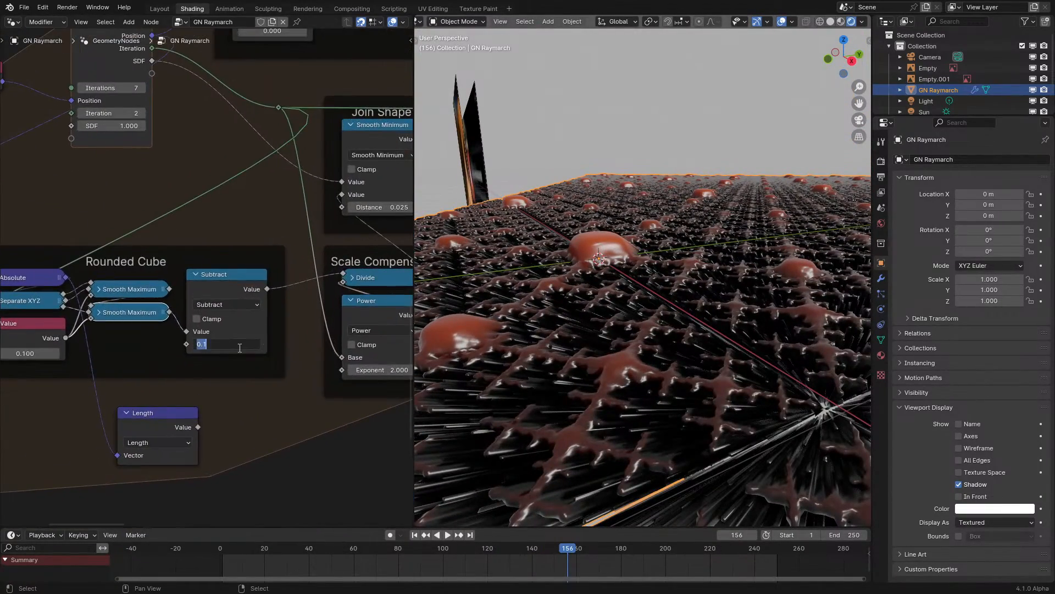
left_click(217, 552)
key("space")
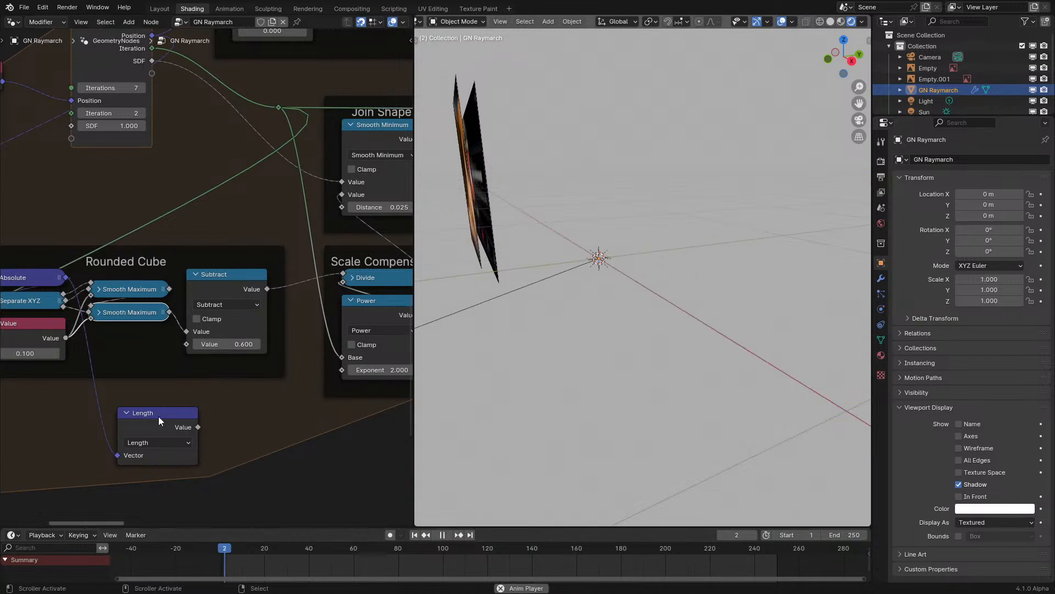
- Delete the unused Length node below the Rounded Cube frame
left_click(157, 417)
key("x")
key("space")
- Replay the animation from the start and examine the larger rounded cubes in perspective and camera view
left_click(214, 543)
key("space")
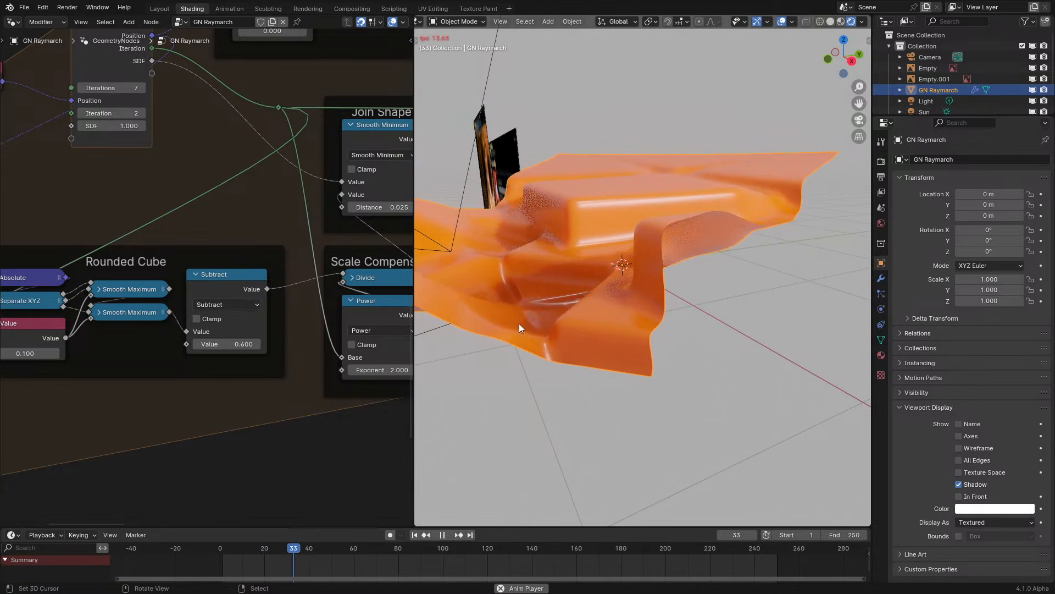
middle_click_drag(546, 282, 575, 299)
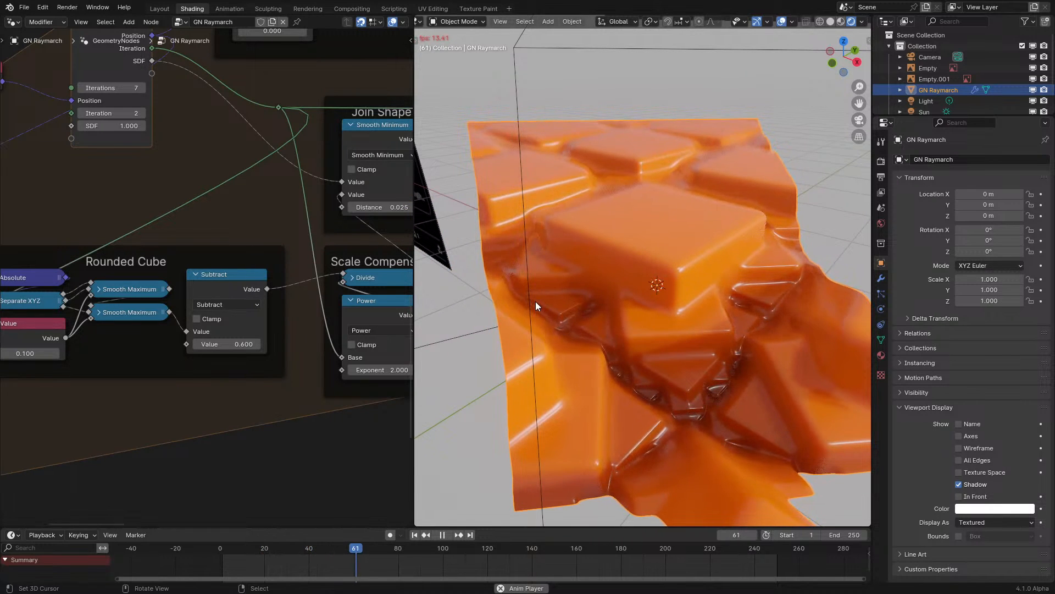
key("KP_0")
key("space")
scroll(547, 315, "up", 1)
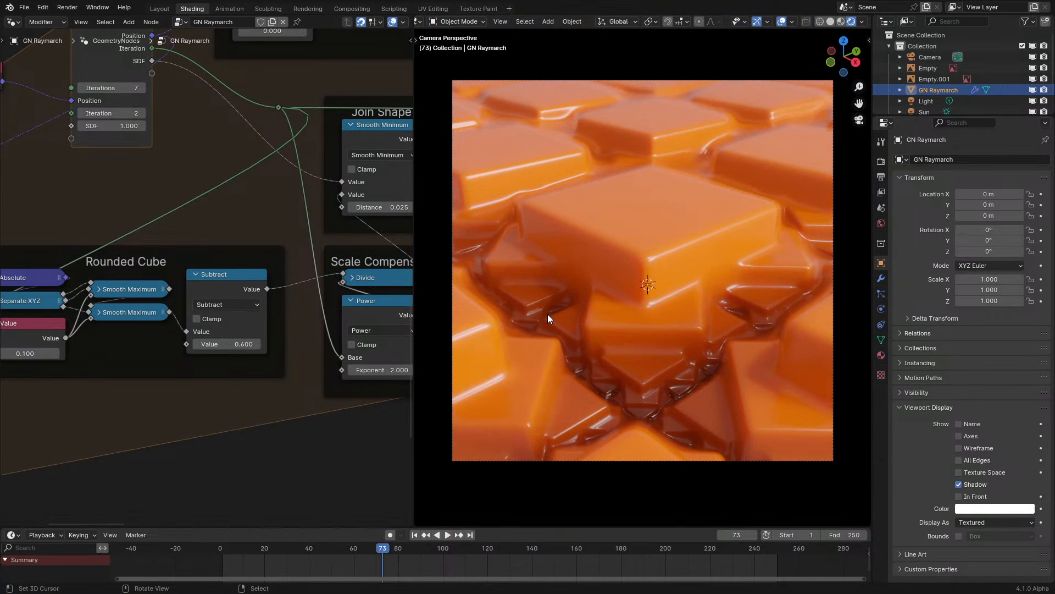
key("space")
key("space")
- Set the Subtract node's second value to 0.500, replay the animation and inspect the creases between the cubes up close
left_click(195, 344)
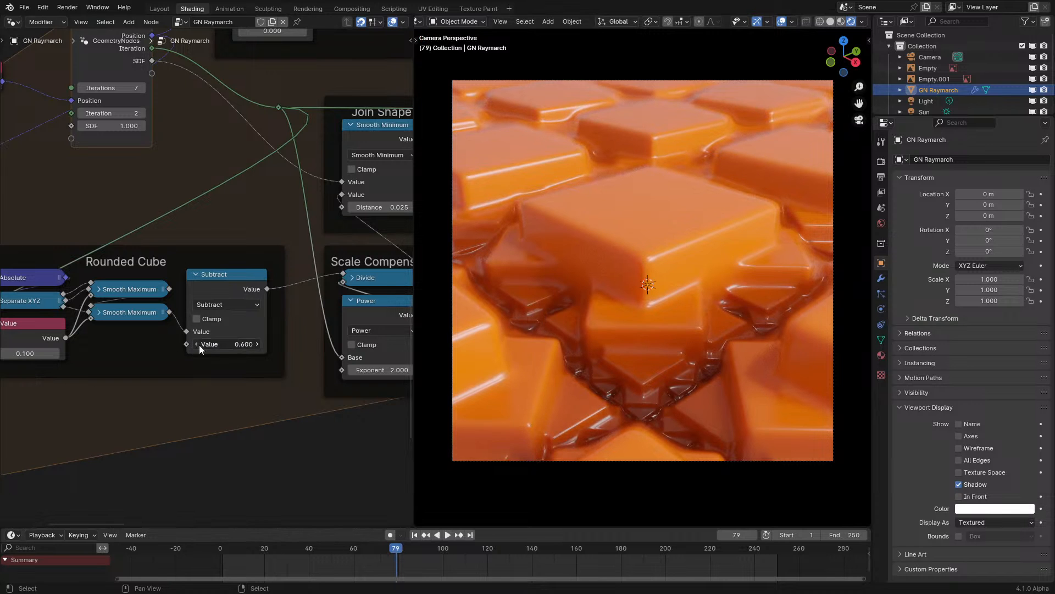
key("shift+Left")
key("space")
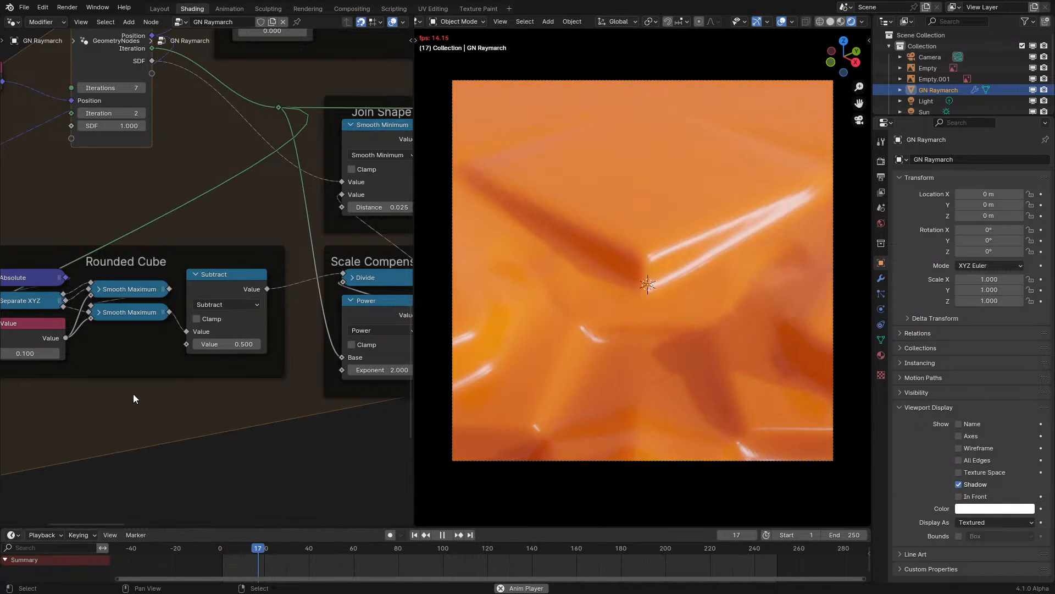
middle_click_drag(102, 363, 128, 365)
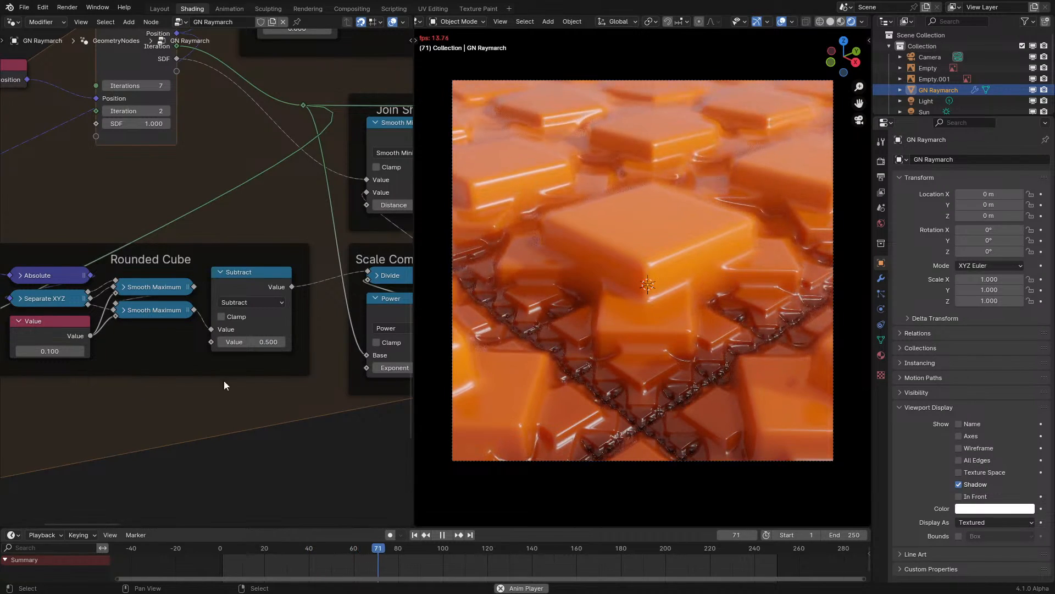
key("space")
middle_click_drag(663, 376, 687, 390)
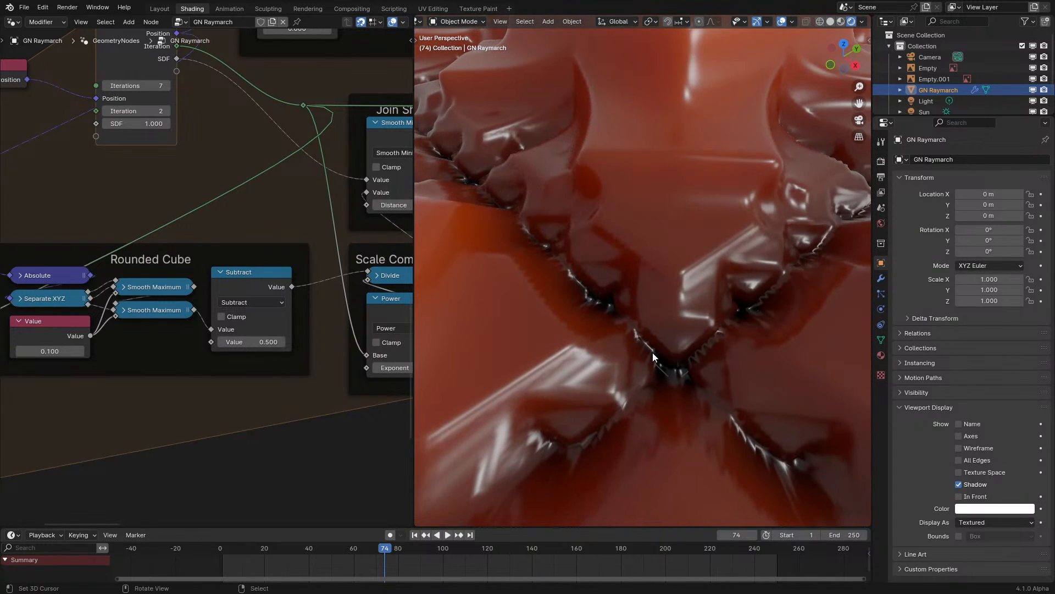
middle_click_drag(653, 352, 662, 268)
key("KP_0")
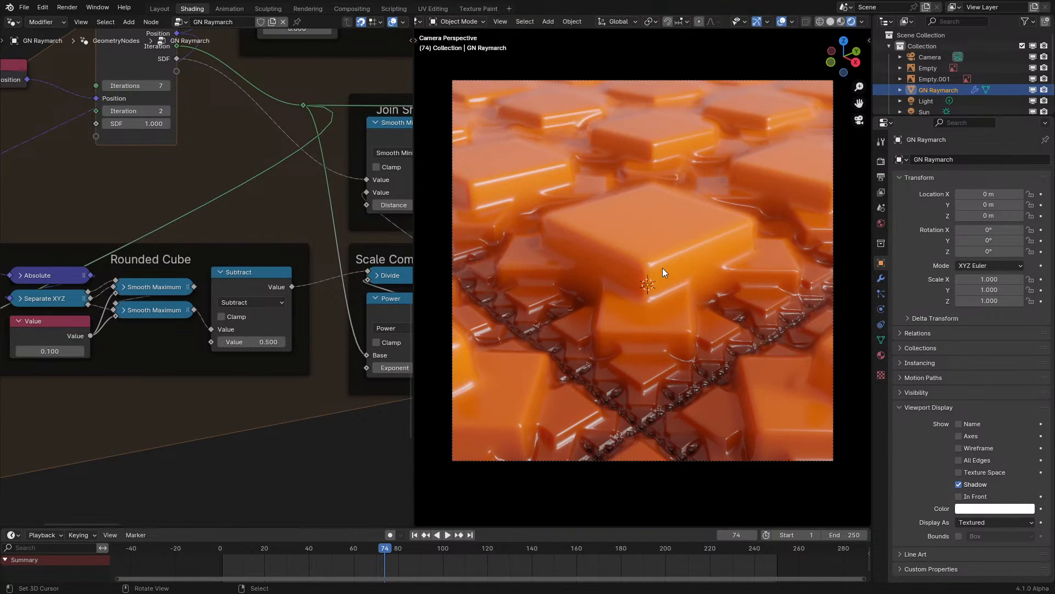
- Try Wrap bounds of -2.000 for Max X and Y and 2.000 for Min X and Y, and replay the animation
middle_click_drag(116, 306, 2, 300)
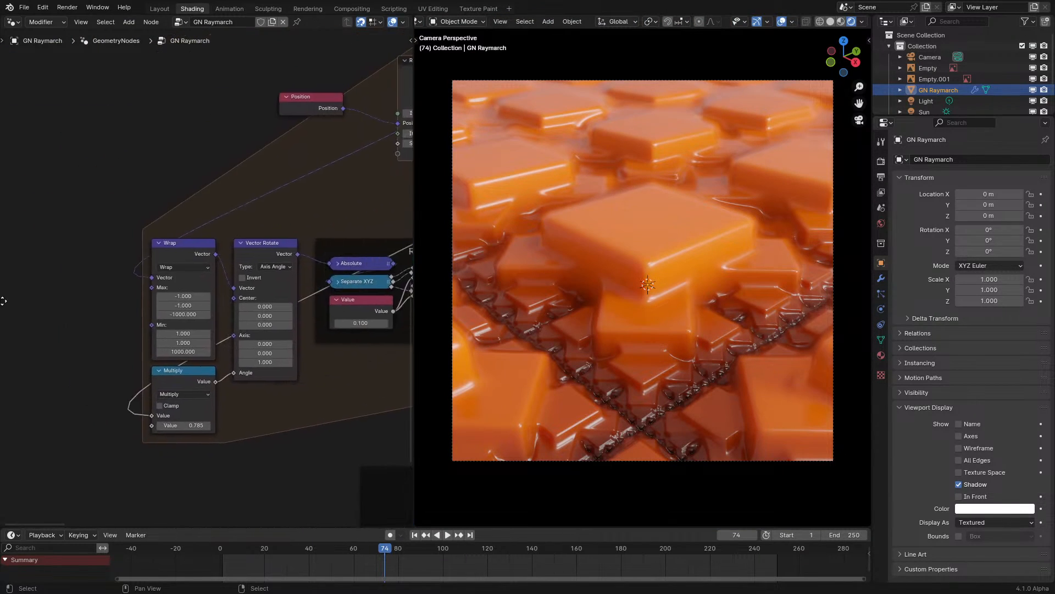
scroll(198, 326, "up", 4)
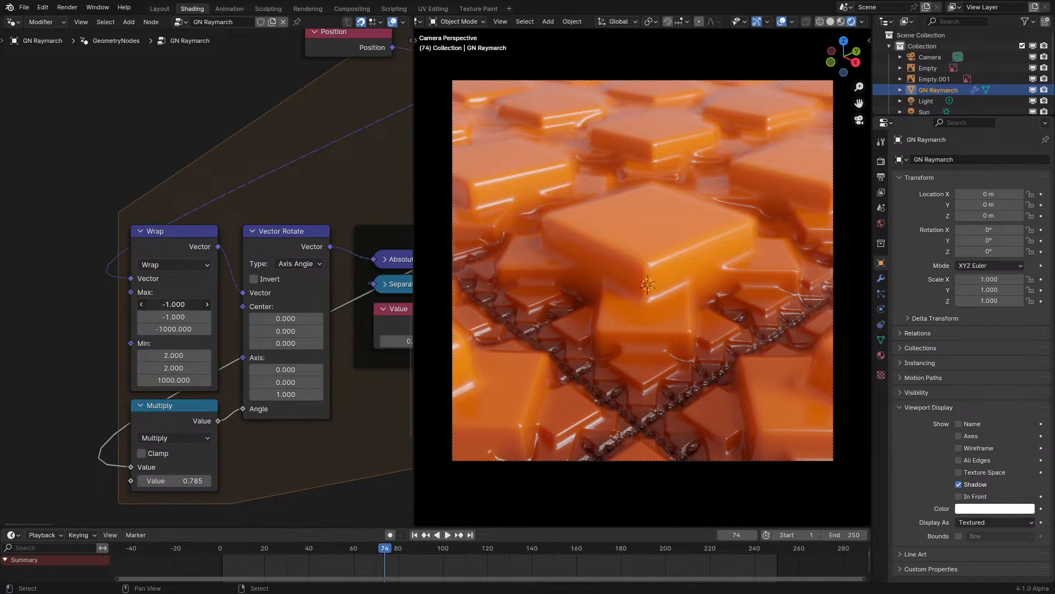
left_click(205, 553)
key("space")
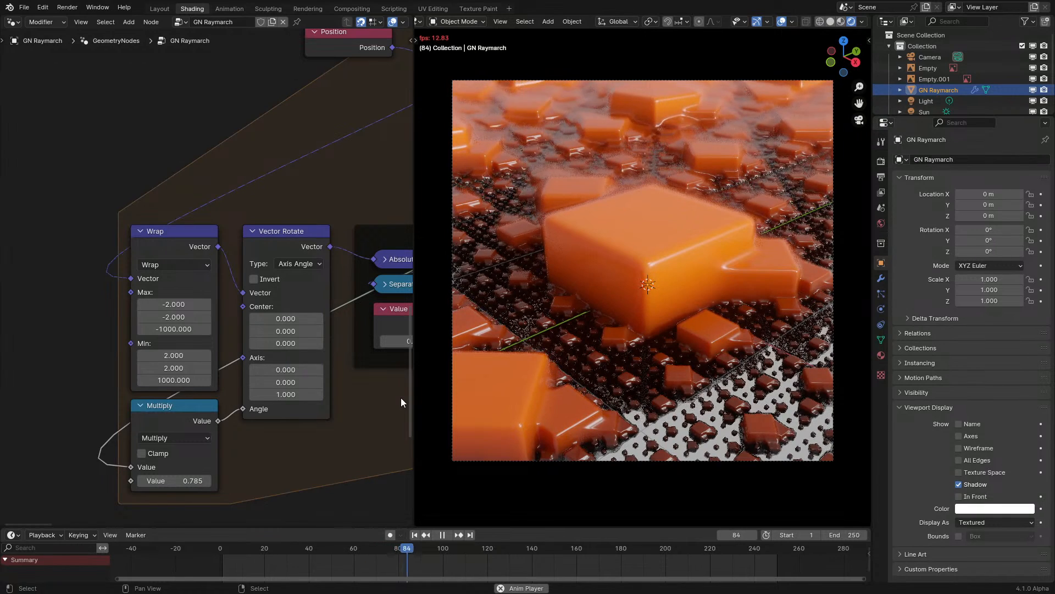
key("space")
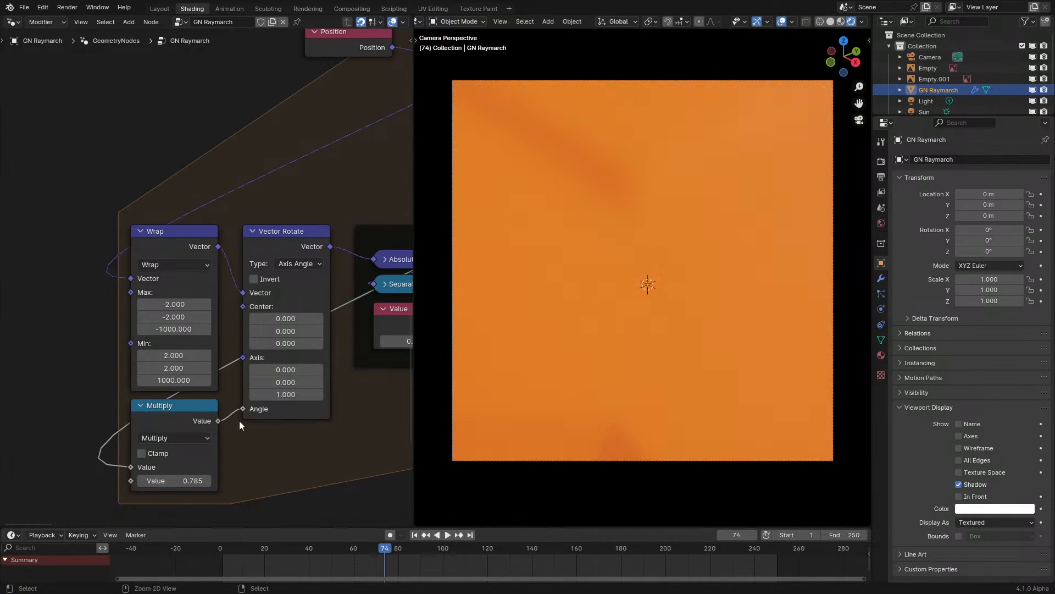
- Undo the Wrap node's bound changes and replay the animation from the start
left_click(241, 543, "ctrl")
key("space")
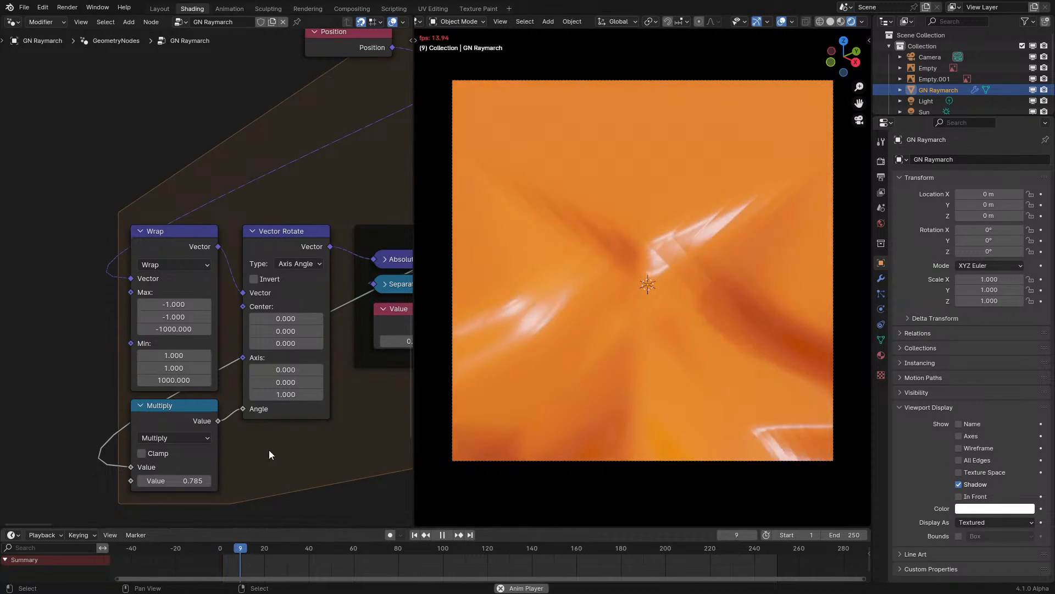
scroll(269, 448, "down", 3)
key("space")
- Join the Wrap, Vector Rotate and Multiply nodes into a new frame and briefly resume the animation
scroll(256, 328, "up", 3)
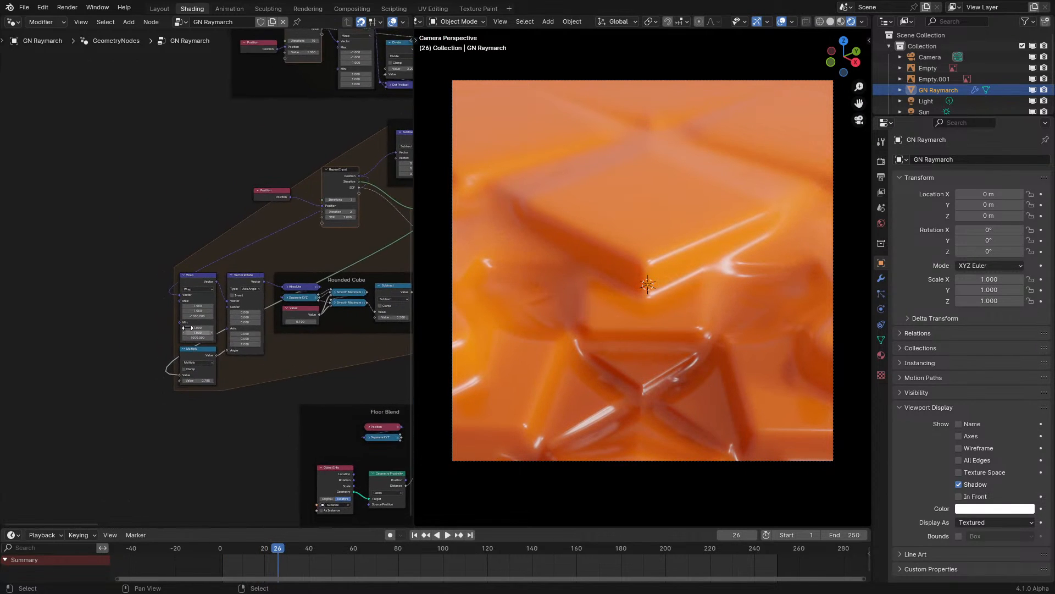
left_click_drag(131, 292, 251, 453)
key("ctrl+j")
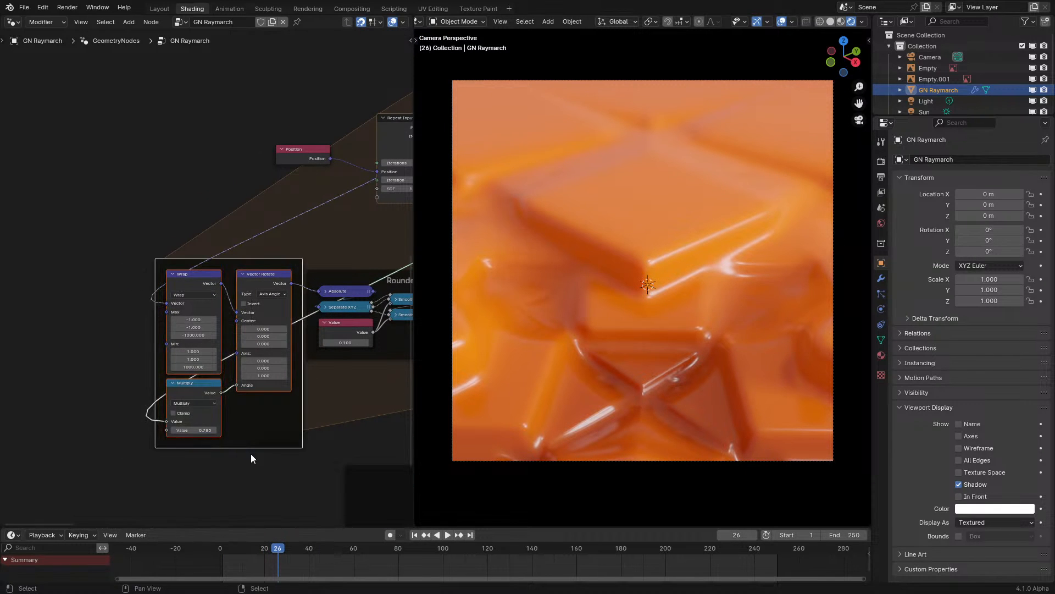
key("space")
scroll(270, 286, "up", 1)
scroll(275, 250, "up", 1)
key("space")
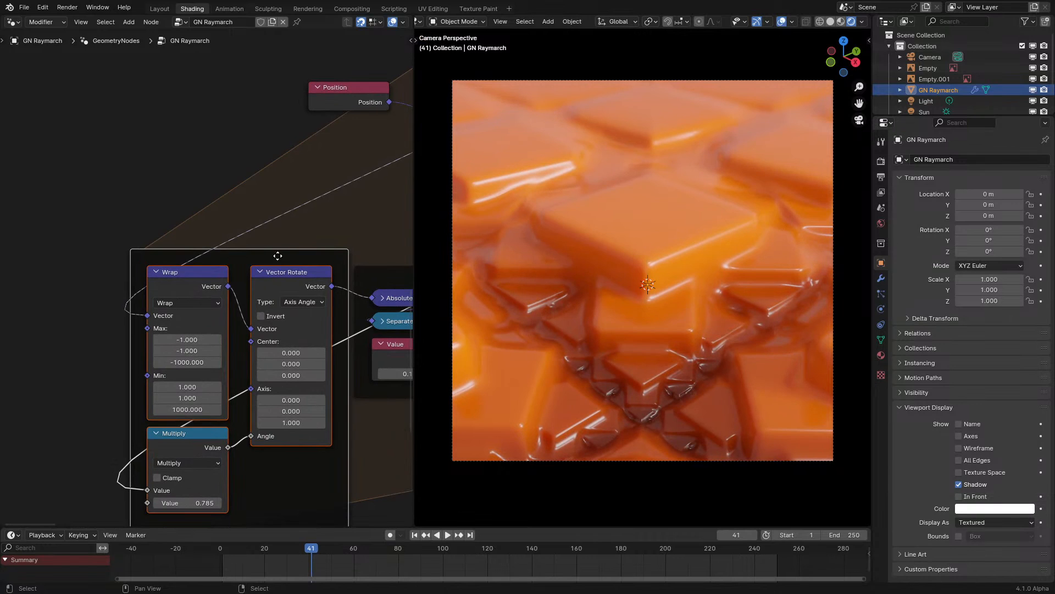
- Set the Vector Rotate node's type to Z Axis, collapse it and regroup it compactly with the Multiply node in the frame
left_click_drag(277, 255, 263, 261)
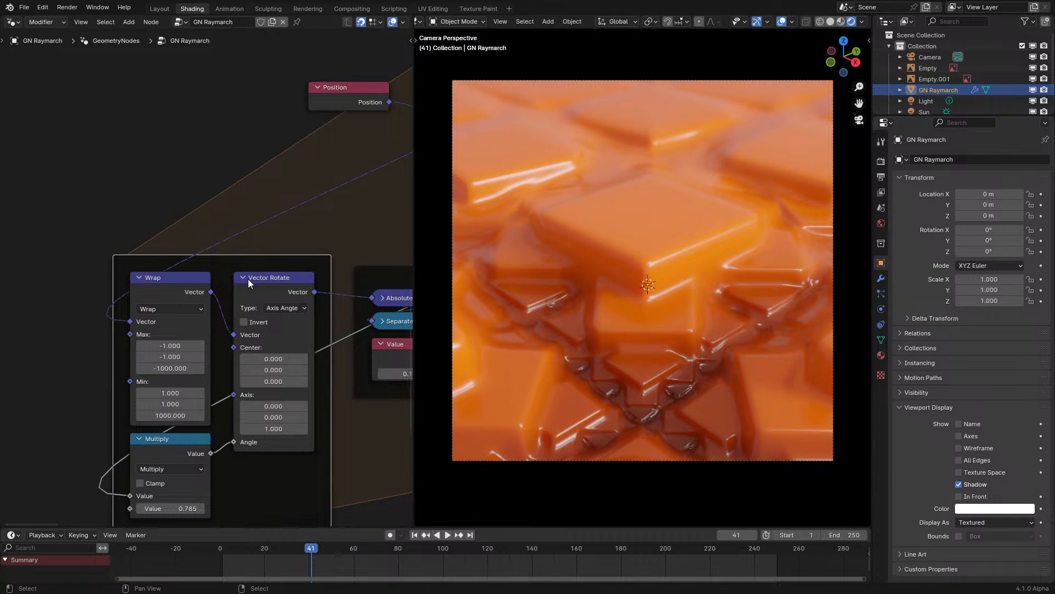
left_click(279, 308)
left_click(294, 358)
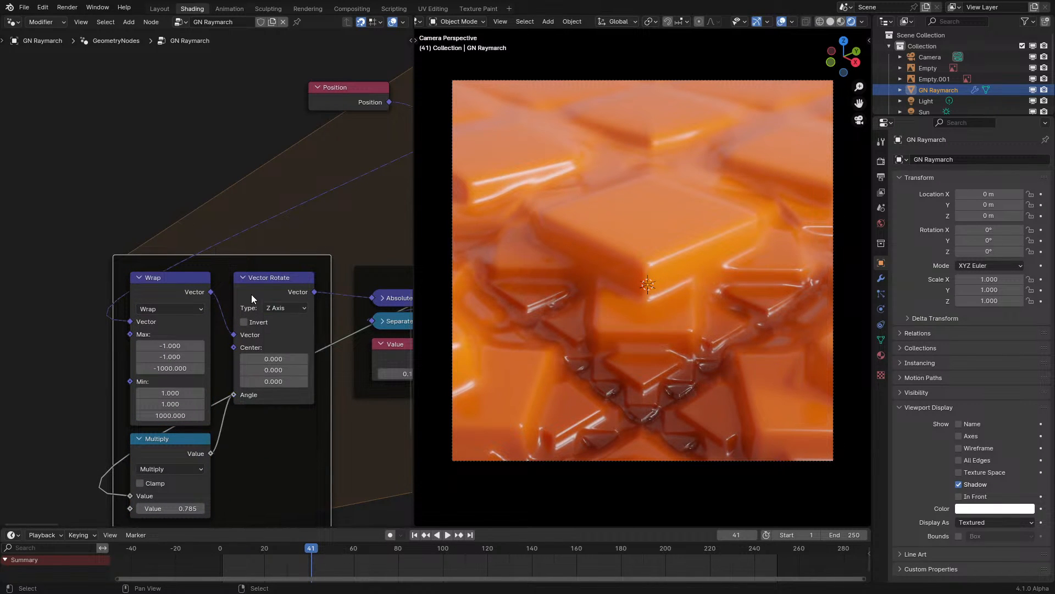
left_click(244, 280)
left_click_drag(268, 279, 261, 319)
left_click_drag(166, 448, 275, 352)
- Nudge the Separate Z and Absolute nodes into line and link the Fractal frame's Divide output to the stored SDF attribute's value
scroll(377, 377, "down", 4)
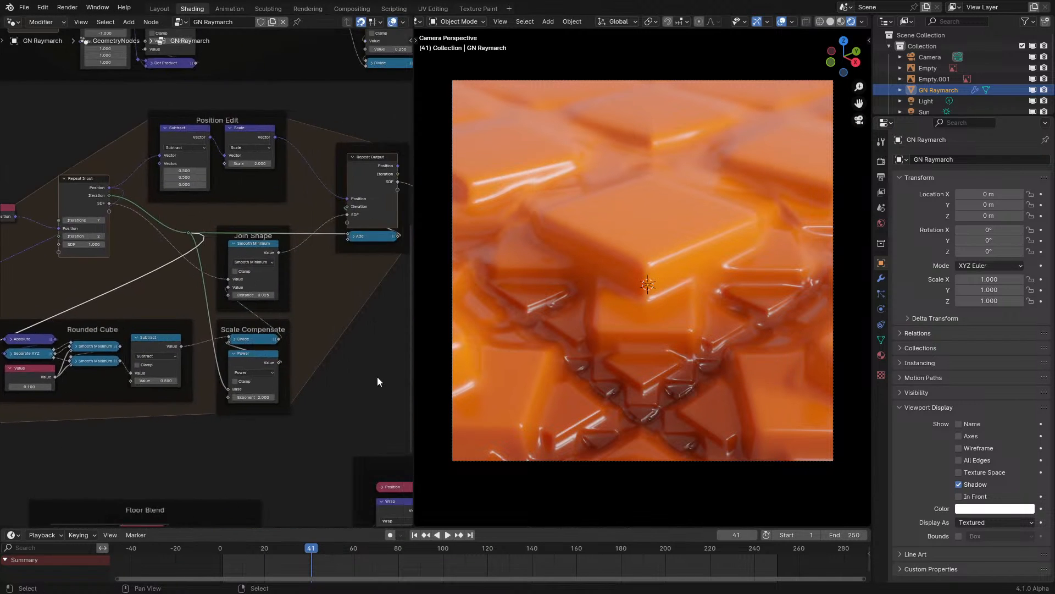
middle_click_drag(336, 323, 271, 459)
scroll(203, 270, "up", 4)
left_click_drag(167, 306, 173, 344)
scroll(283, 212, "down", 4)
middle_click_drag(293, 197, 158, 352)
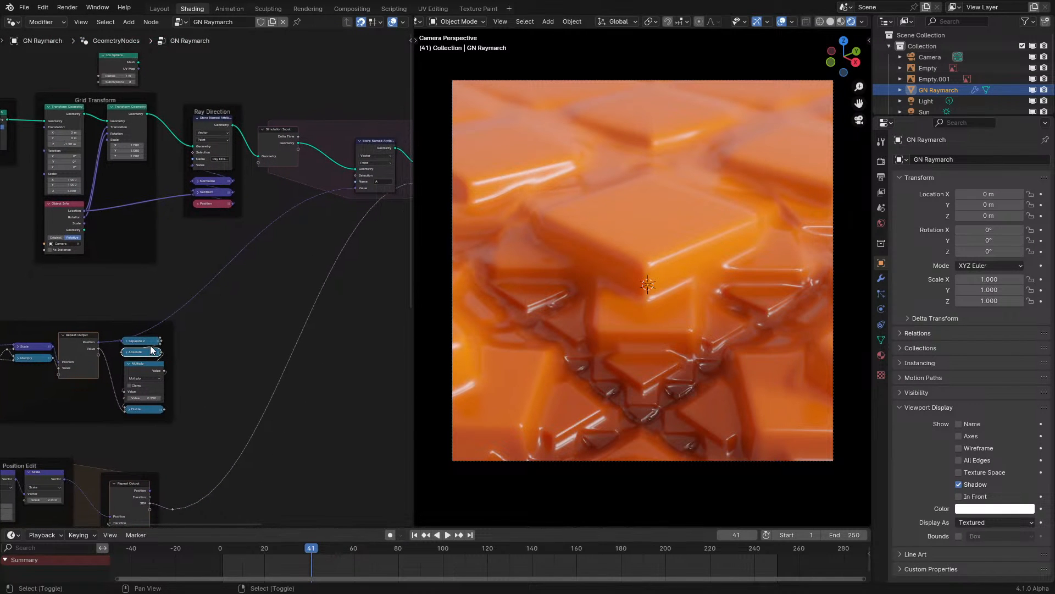
left_click_drag(157, 339, 163, 340)
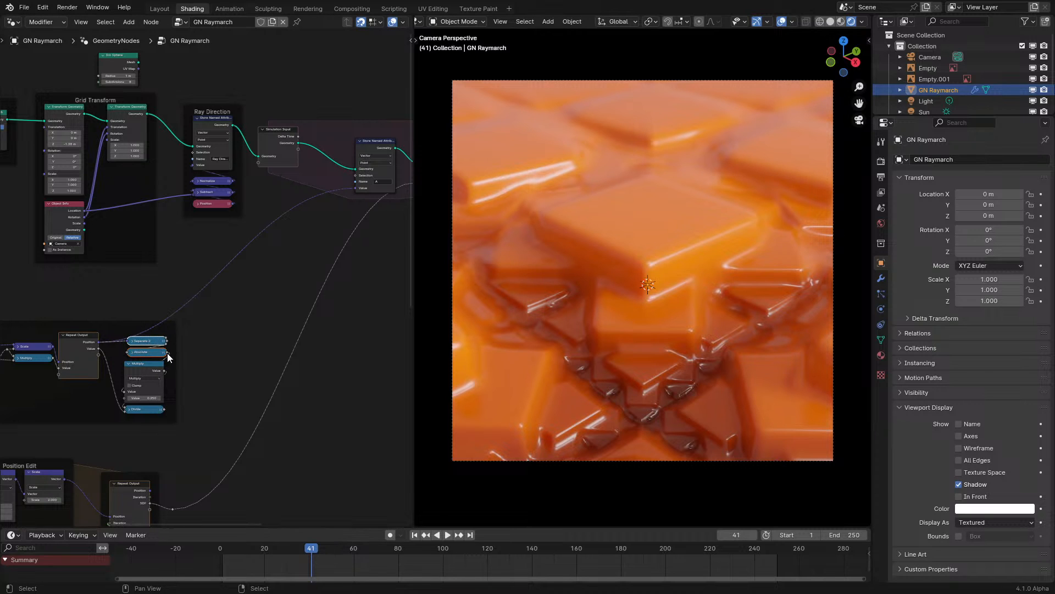
left_click_drag(164, 407, 358, 182)
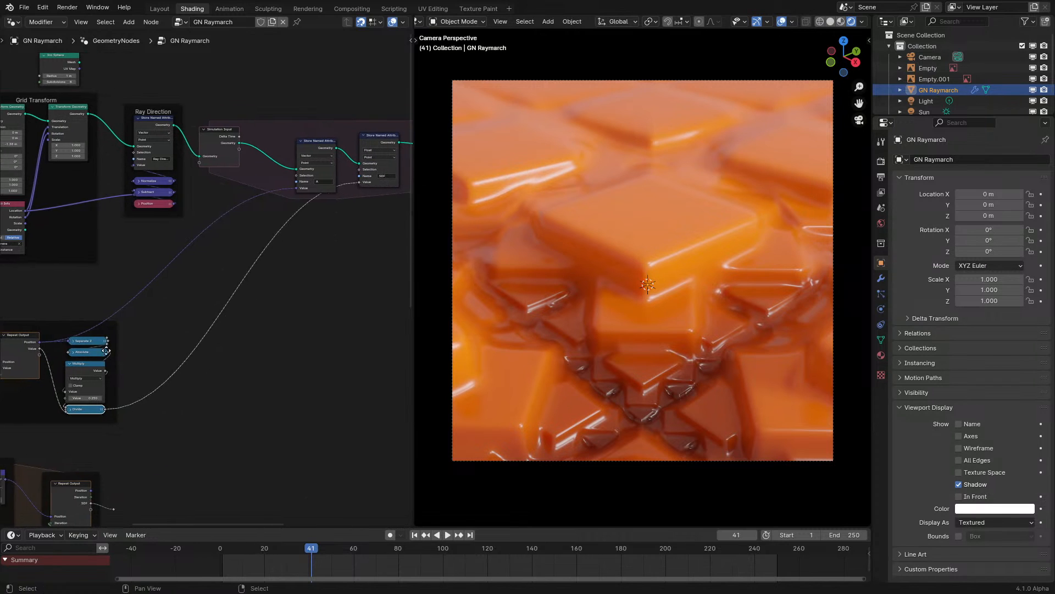
- Adjust the position of the Divide node below Multiply in the Fractal frame and replay the animation from an early frame
middle_click_drag(109, 434, 286, 335)
scroll(287, 335, "up", 7)
mouse_move(287, 340)
left_mouse_down()
mouse_move(256, 350)
mouse_move(285, 341)
left_mouse_up()
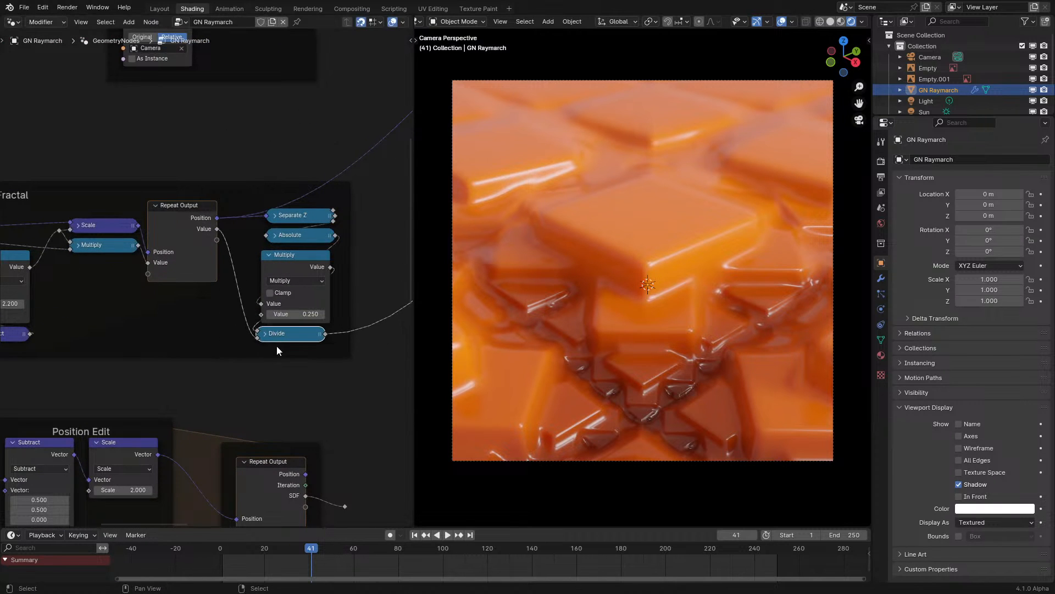
left_click(212, 555)
key("space")
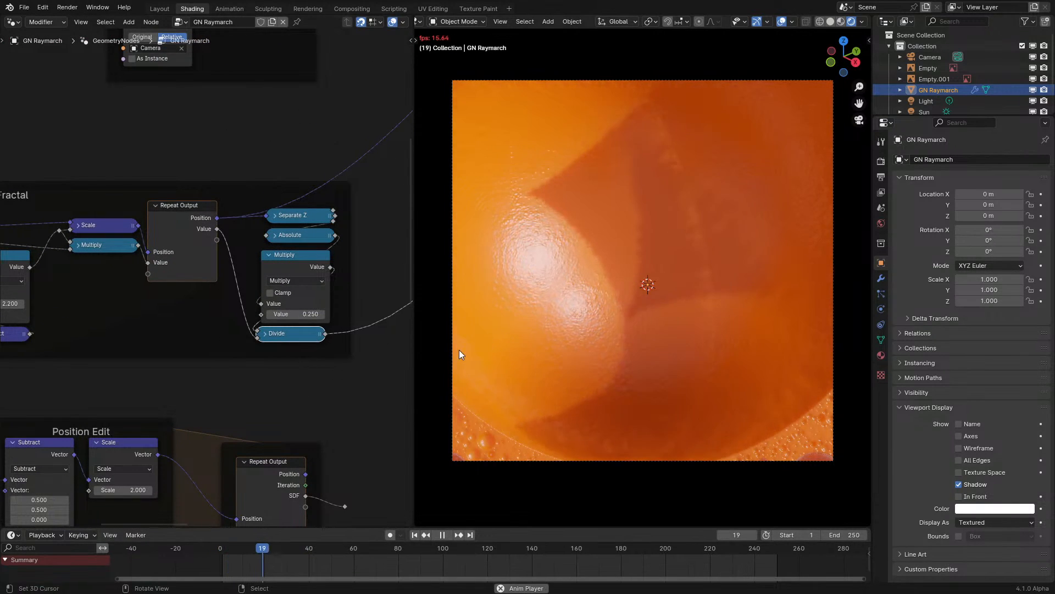
- Set the first value of the Divide node above Dot Product to 1.33333, replay the animation and fit the camera view
middle_click_drag(102, 309, 306, 345)
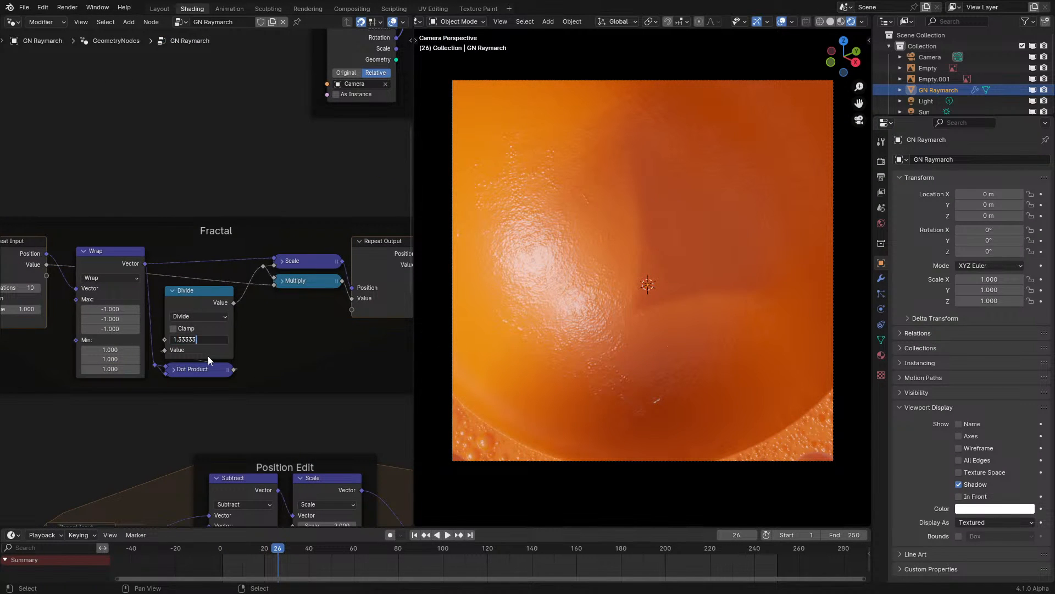
key("space")
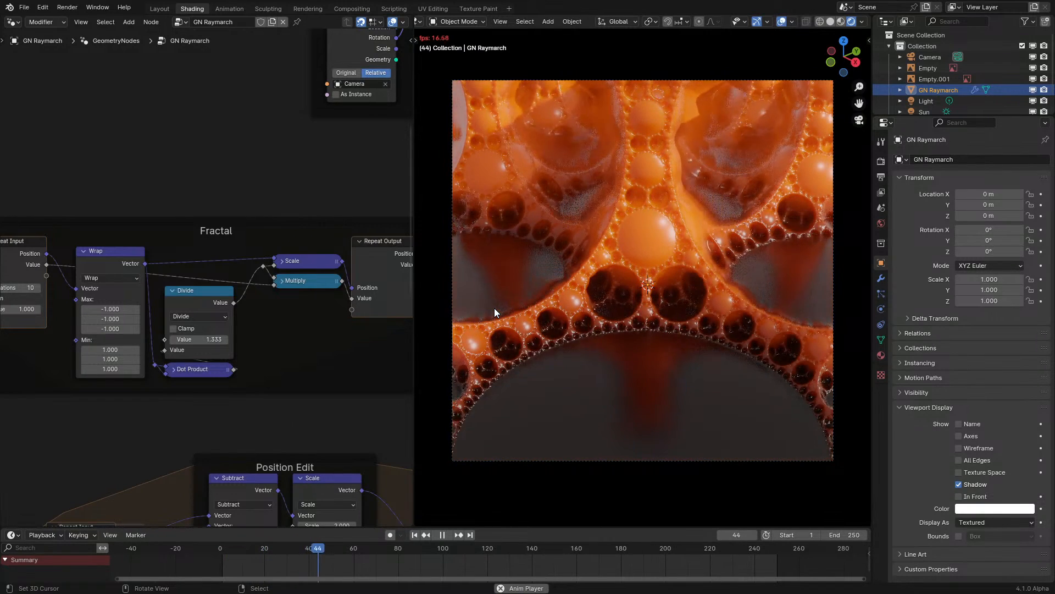
key("Home")
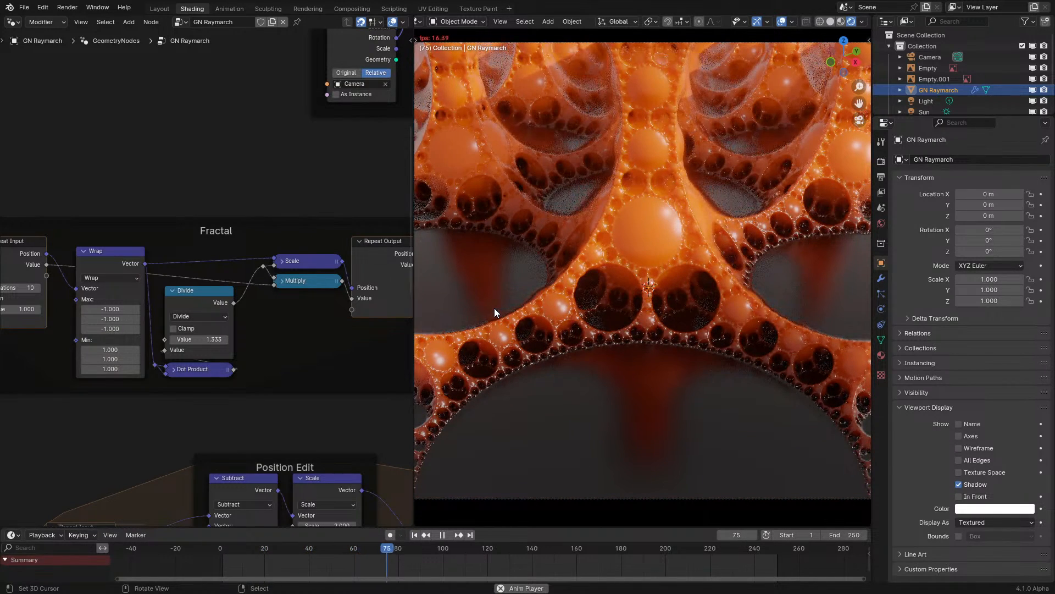